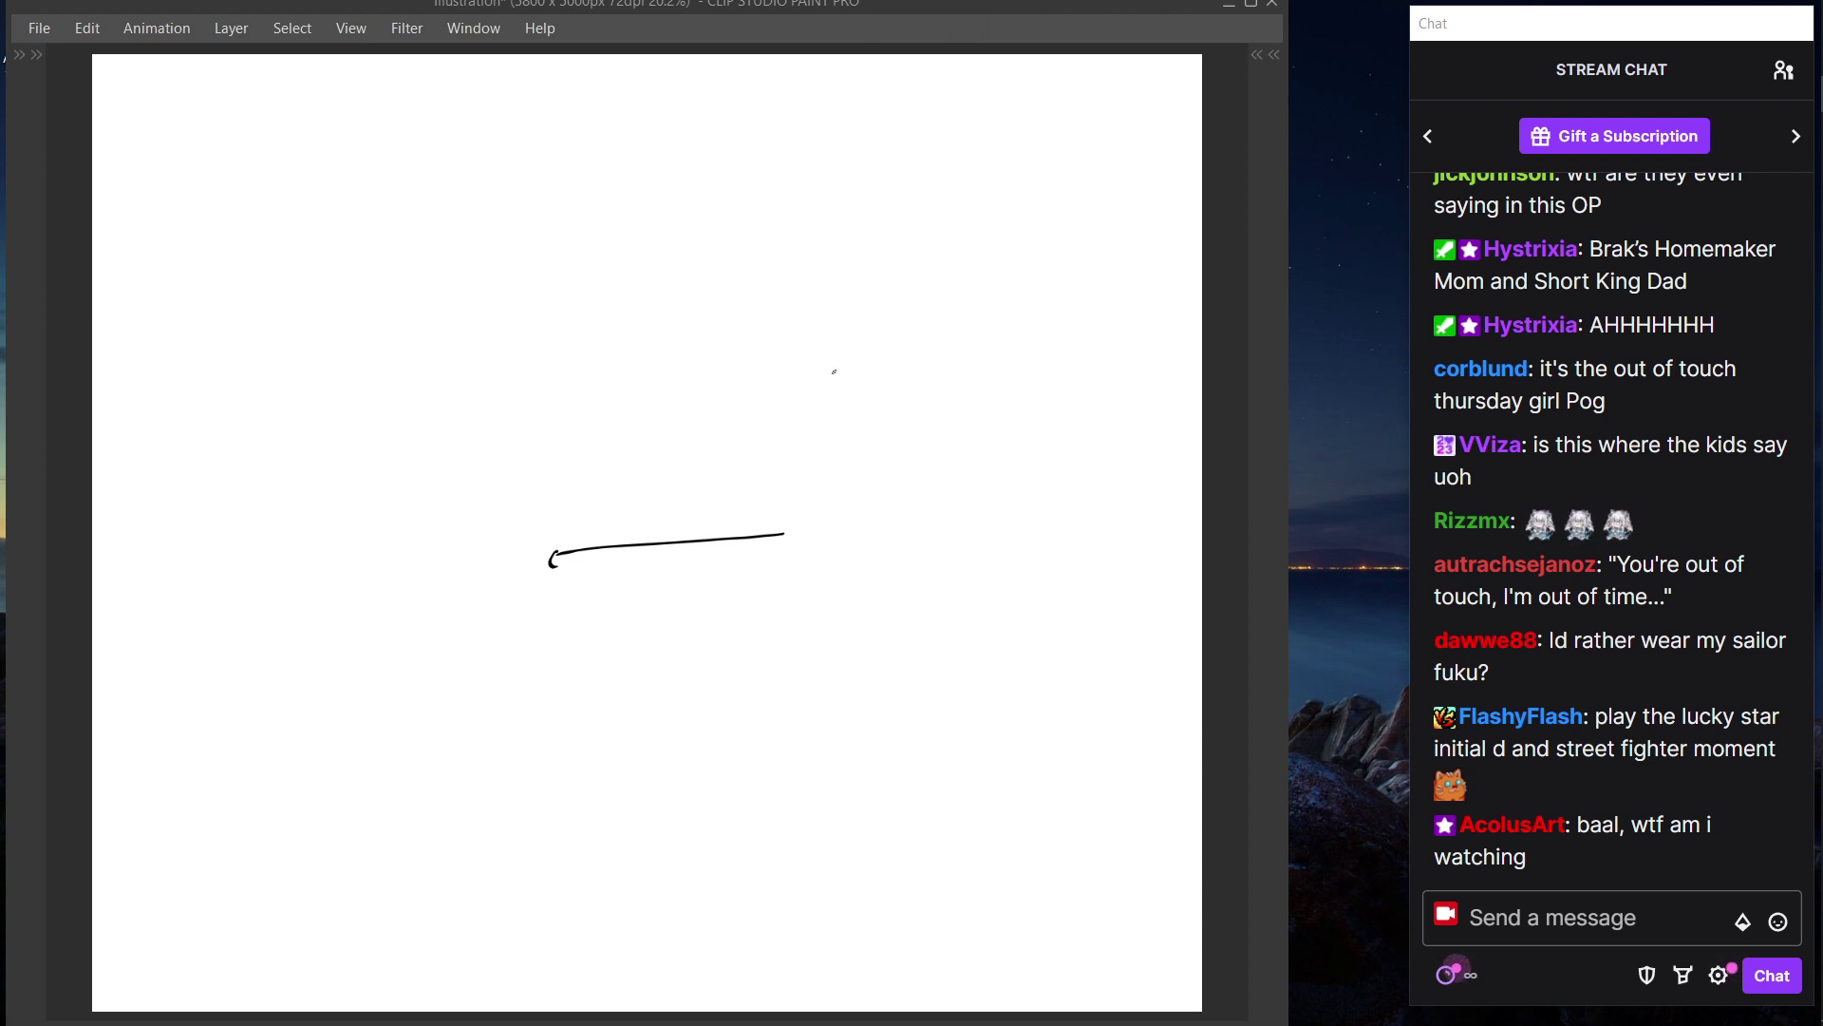
pyautogui.moveTo(794, 531)
pyautogui.mouseDown()
pyautogui.moveTo(553, 560)
pyautogui.moveTo(716, 551)
pyautogui.moveTo(739, 592)
pyautogui.mouseUp()
pyautogui.press('p')
pyautogui.press('p')
pyautogui.hotkey('ctrl', 'z')
pyautogui.hotkey('ctrl', 'z')
pyautogui.moveTo(555, 542)
pyautogui.mouseDown()
pyautogui.moveTo(746, 537)
pyautogui.moveTo(673, 523)
pyautogui.moveTo(760, 519)
pyautogui.mouseUp()
pyautogui.hotkey('ctrl', 'z')
pyautogui.hotkey('ctrl', 'z')
# - Draw the slab's rounded left end with a short upper edge, plus a long lower edge reaching near the canvas's right border
pyautogui.moveTo(507, 525); pyautogui.dragTo(775, 517)
pyautogui.moveTo(517, 527)
pyautogui.mouseDown()
pyautogui.moveTo(520, 543)
pyautogui.moveTo(931, 540)
pyautogui.mouseUp()
pyautogui.hotkey('ctrl', 'z')
pyautogui.hotkey('ctrl', 'z')
pyautogui.moveTo(518, 544); pyautogui.dragTo(1096, 559)
pyautogui.hotkey('ctrl', 'z')
pyautogui.moveTo(522, 545); pyautogui.dragTo(1182, 536)
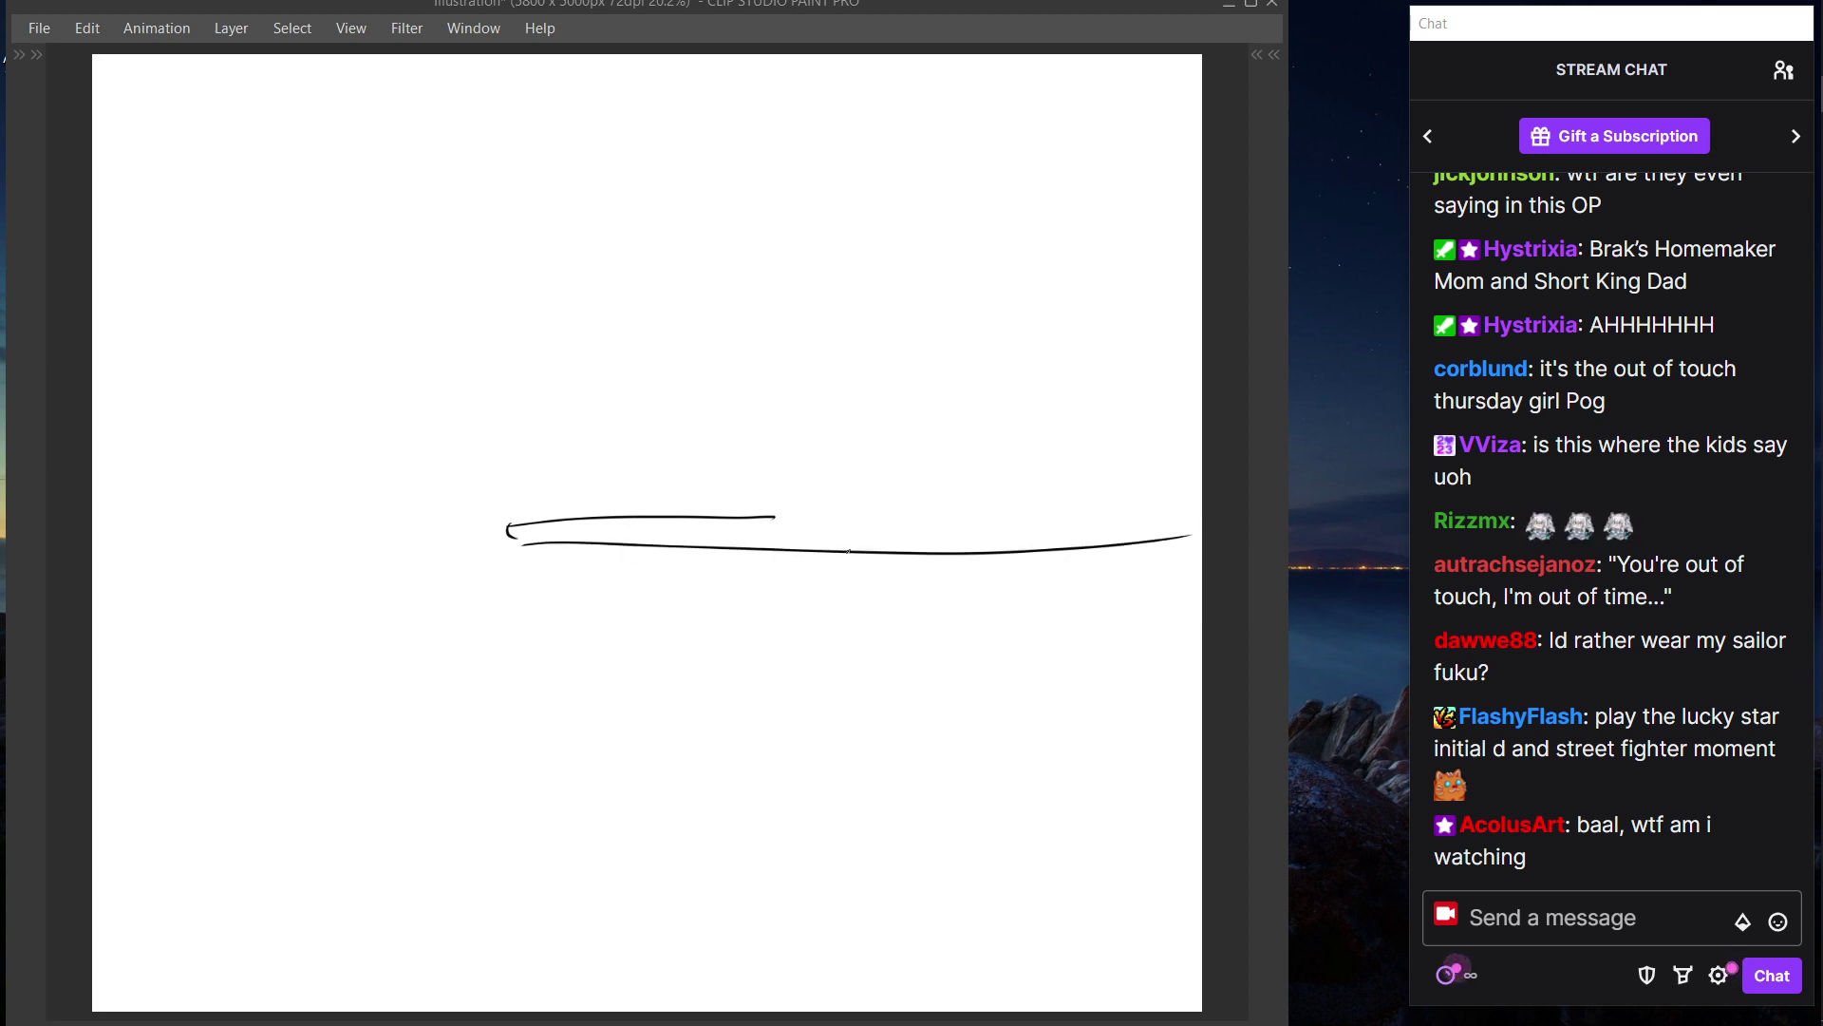
# - Extend the slab's upper edge freehand to the canvas's right border, redrawing the stroke until it runs roughly parallel to the lower edge
pyautogui.moveTo(802, 519); pyautogui.dragTo(1171, 497)
pyautogui.hotkey('ctrl', 'z')
pyautogui.moveTo(832, 514); pyautogui.dragTo(1203, 492)
pyautogui.hotkey('ctrl', 'z')
pyautogui.moveTo(799, 518); pyautogui.dragTo(1199, 504)
pyautogui.hotkey('ctrl', 'z')
pyautogui.moveTo(786, 515); pyautogui.dragTo(1199, 506)
pyautogui.hotkey('ctrl', 'z')
pyautogui.moveTo(789, 516); pyautogui.dragTo(1221, 495)
pyautogui.hotkey('ctrl', 'z')
pyautogui.moveTo(778, 516); pyautogui.dragTo(1204, 513)
pyautogui.hotkey('ctrl', 'z')
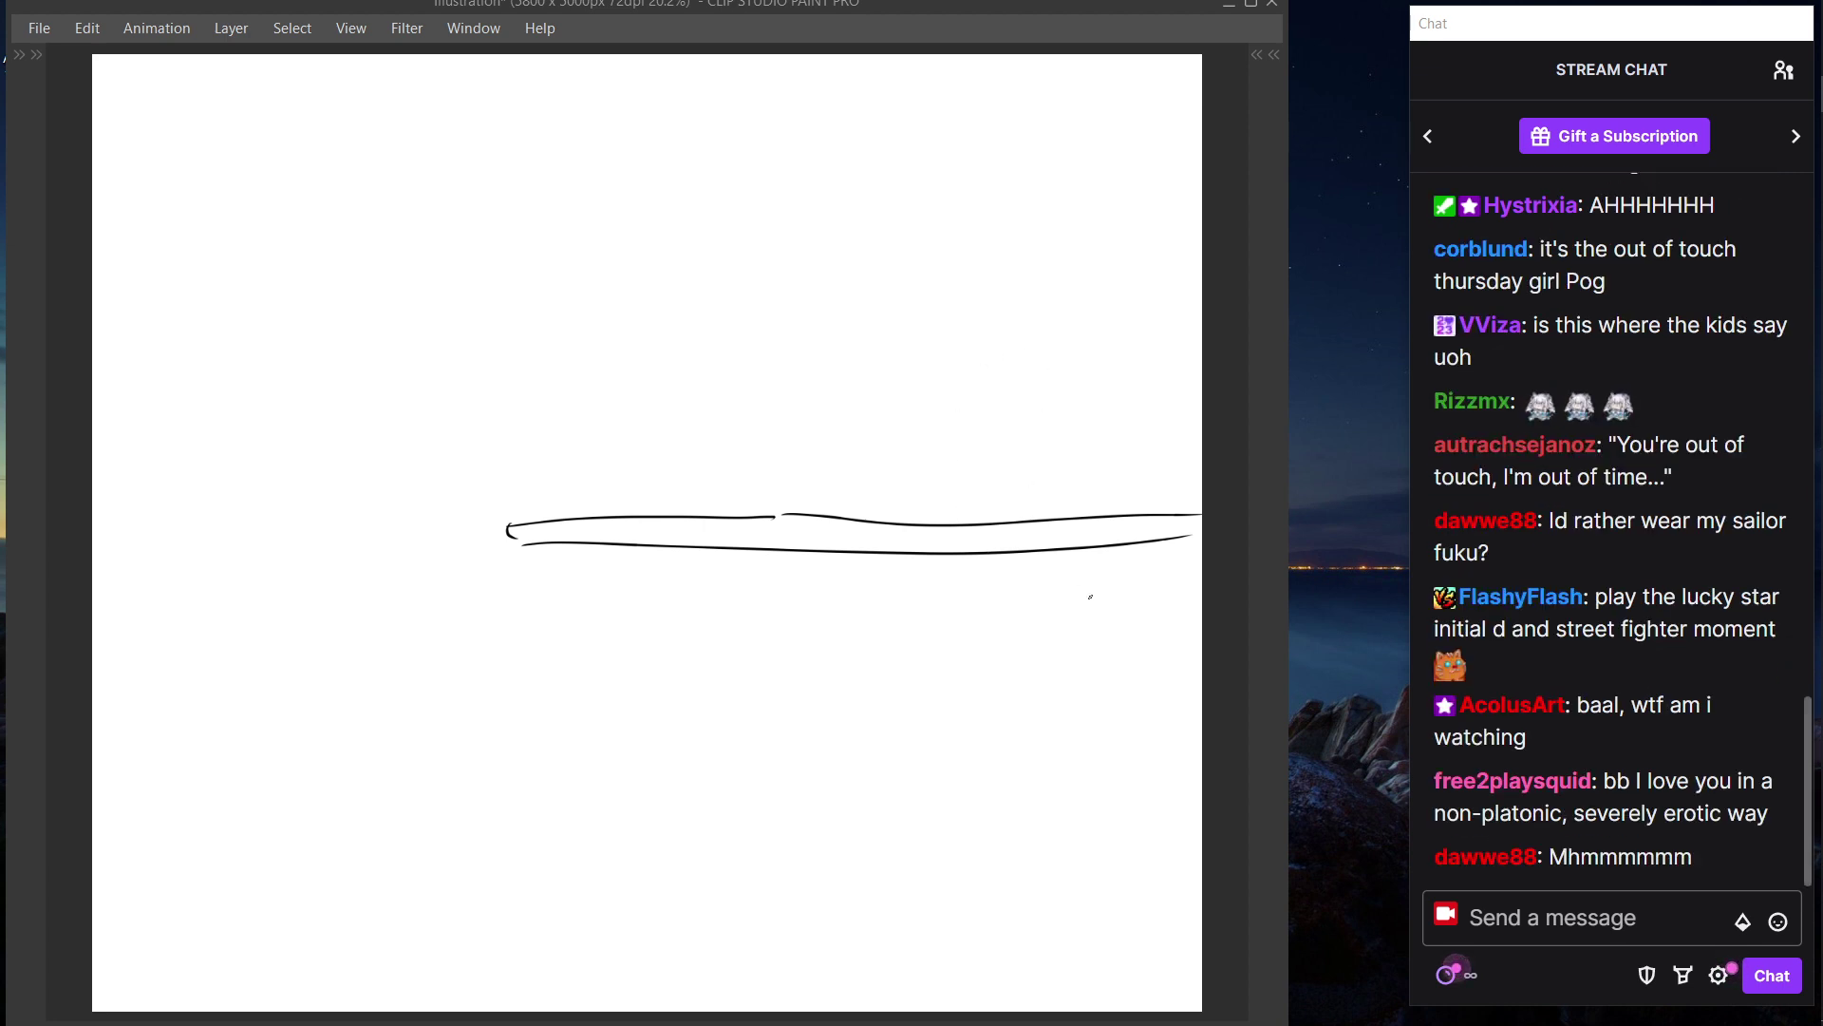
pyautogui.hotkey('ctrl', 'z')
pyautogui.moveTo(797, 519); pyautogui.dragTo(1197, 510)
pyautogui.hotkey('ctrl', 'z')
pyautogui.moveTo(801, 510)
pyautogui.mouseDown()
pyautogui.moveTo(1140, 494)
pyautogui.moveTo(1152, 523)
pyautogui.mouseUp()
pyautogui.hotkey('ctrl', 'z')
pyautogui.hotkey('ctrl', 'z')
pyautogui.moveTo(802, 512); pyautogui.dragTo(1189, 510)
pyautogui.hotkey('ctrl', 'z')
pyautogui.moveTo(789, 517); pyautogui.dragTo(1180, 510)
pyautogui.hotkey('ctrl', 'z')
pyautogui.moveTo(793, 517); pyautogui.dragTo(1180, 510)
pyautogui.hotkey('ctrl', 'z')
pyautogui.moveTo(794, 518); pyautogui.dragTo(1099, 513)
pyautogui.hotkey('ctrl', 'z')
pyautogui.moveTo(793, 518); pyautogui.dragTo(1200, 505)
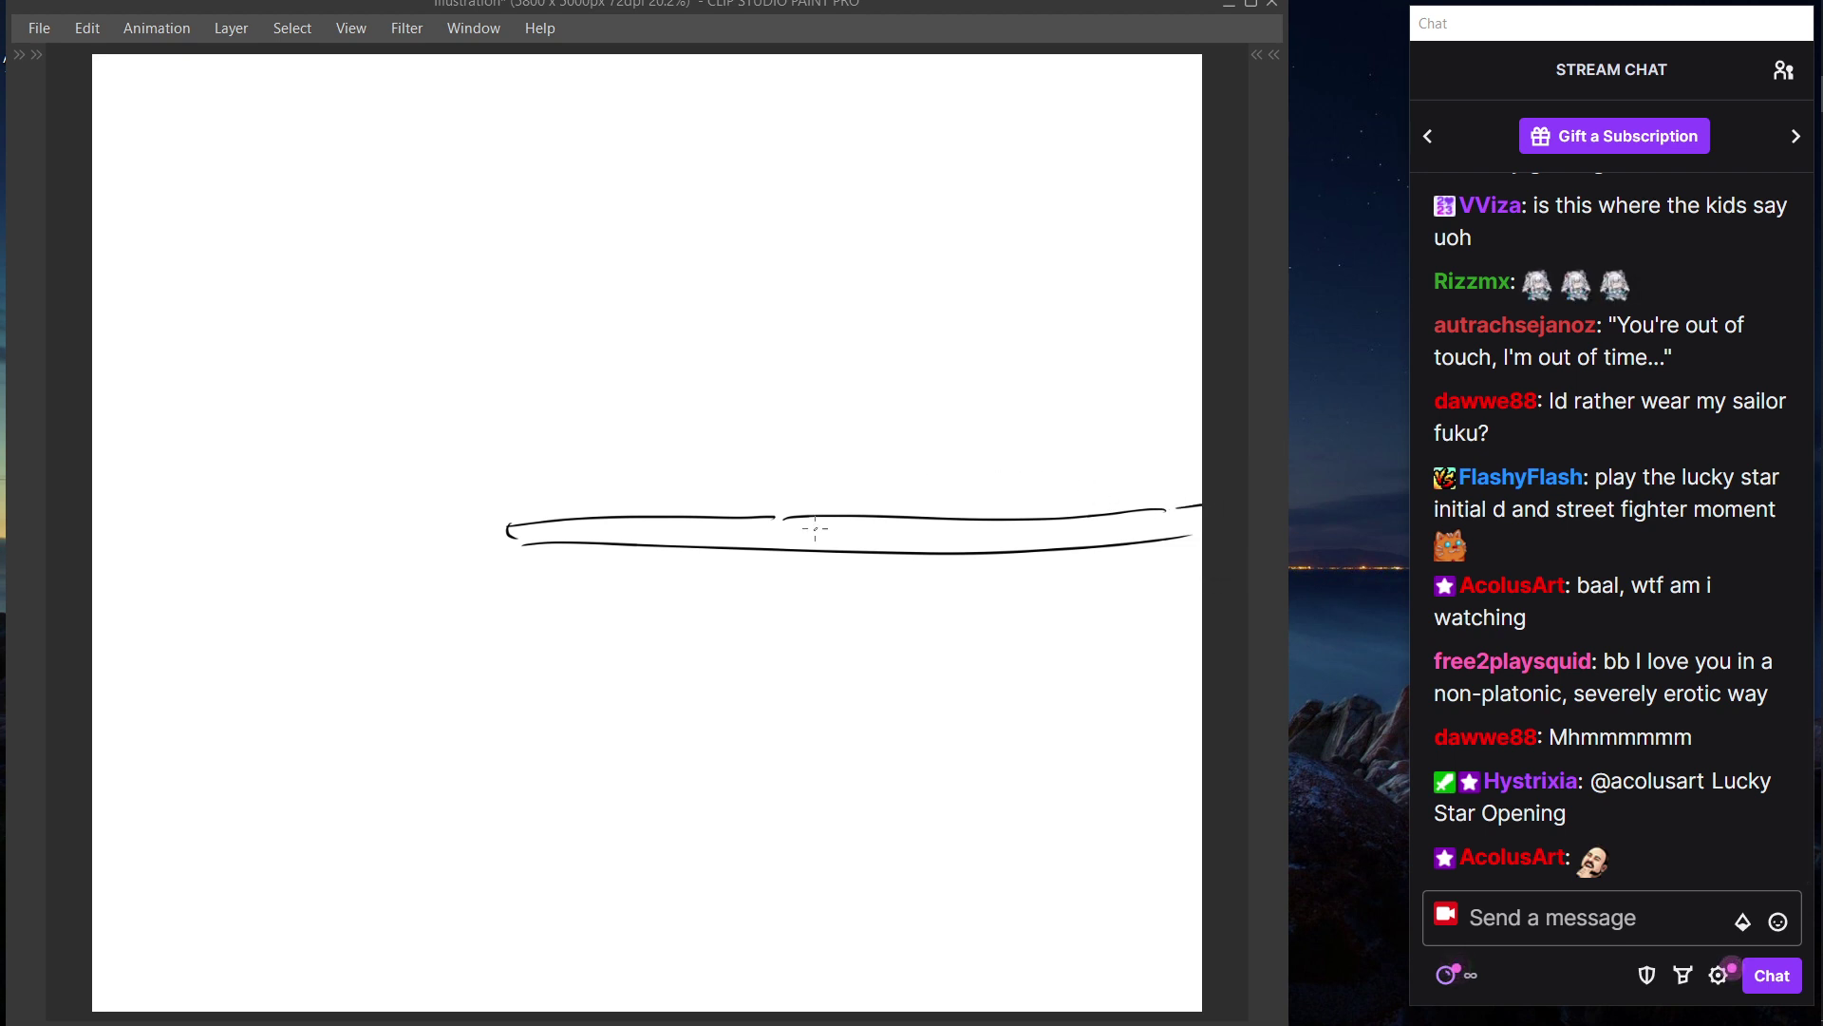
# - Move the slab drawing lower on the canvas and try a freehand vertical line beneath its left end
pyautogui.moveTo(702, 560)
pyautogui.mouseDown()
pyautogui.moveTo(710, 675)
pyautogui.moveTo(706, 649)
pyautogui.mouseUp()
pyautogui.moveTo(548, 645); pyautogui.dragTo(548, 806)
pyautogui.hotkey('ctrl', 'z')
pyautogui.moveTo(548, 644); pyautogui.dragTo(574, 908)
pyautogui.hotkey('ctrl', 'z')
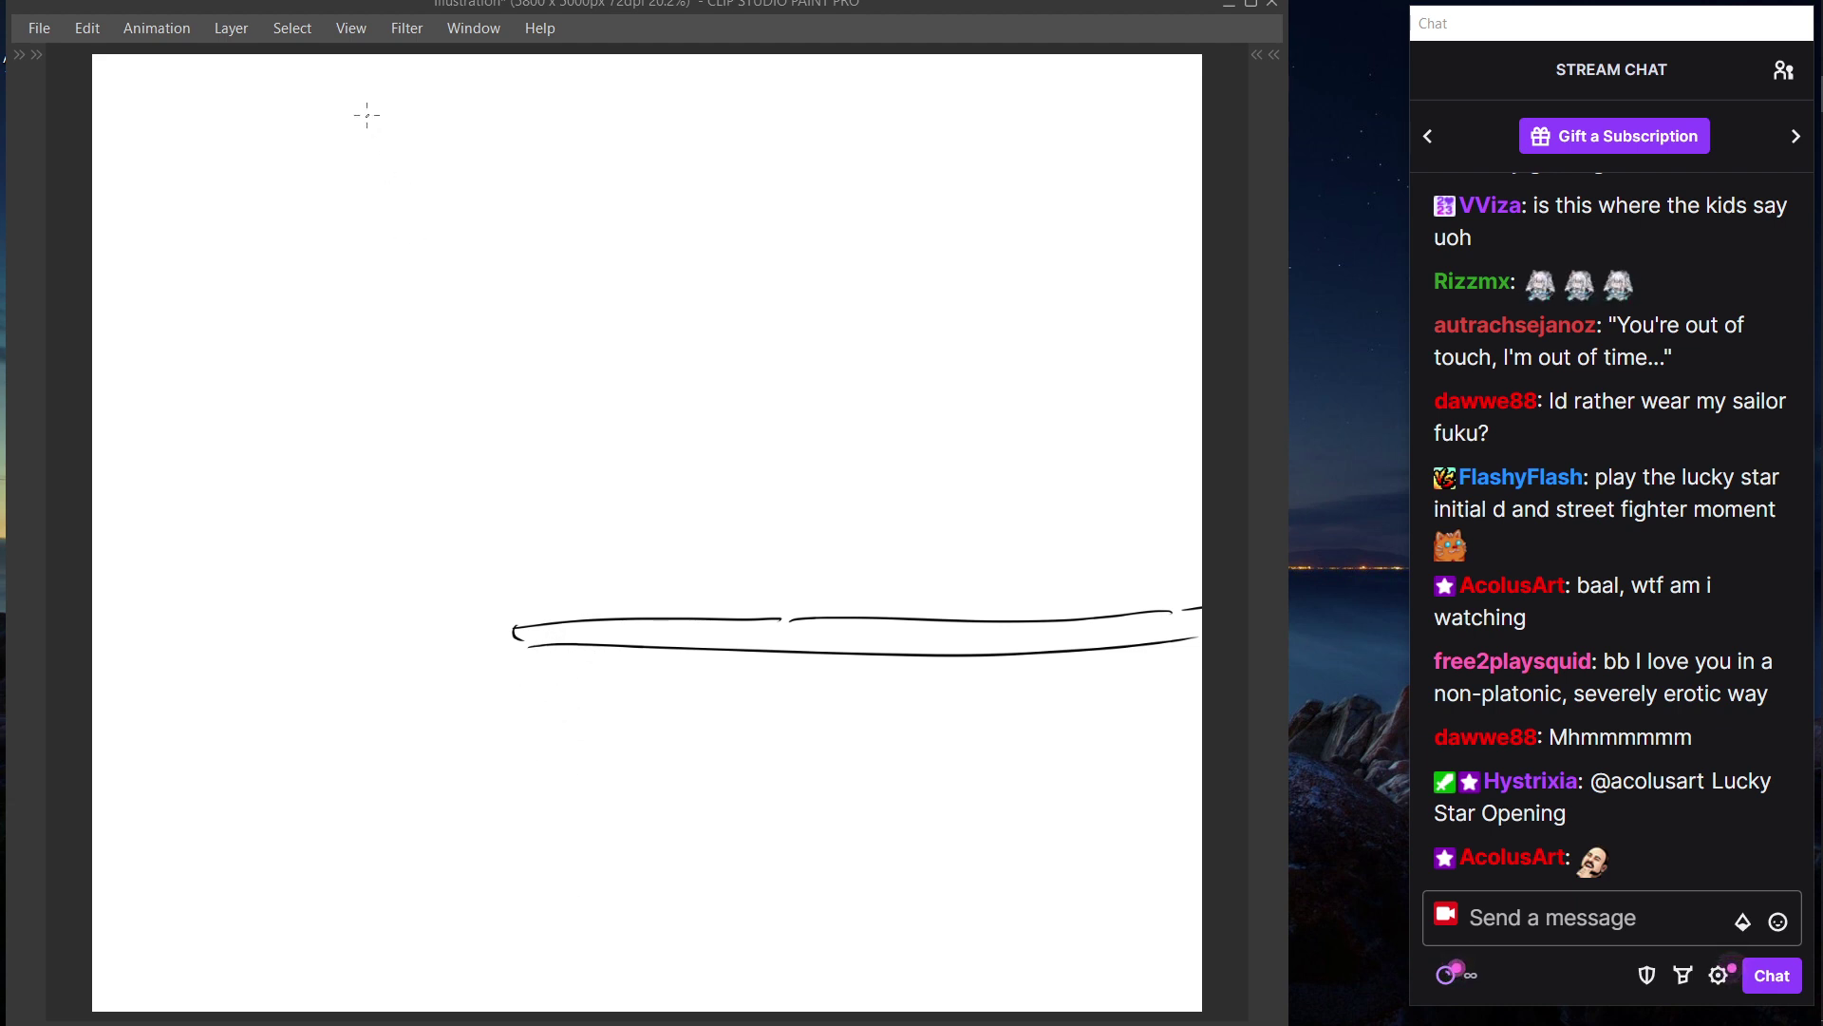
# - Start changing the canvas size with the middle-left reference point and set the width to 5900 px
pyautogui.moveTo(159, 11); pyautogui.dragTo(105, 26)
pyautogui.click(78, 38)
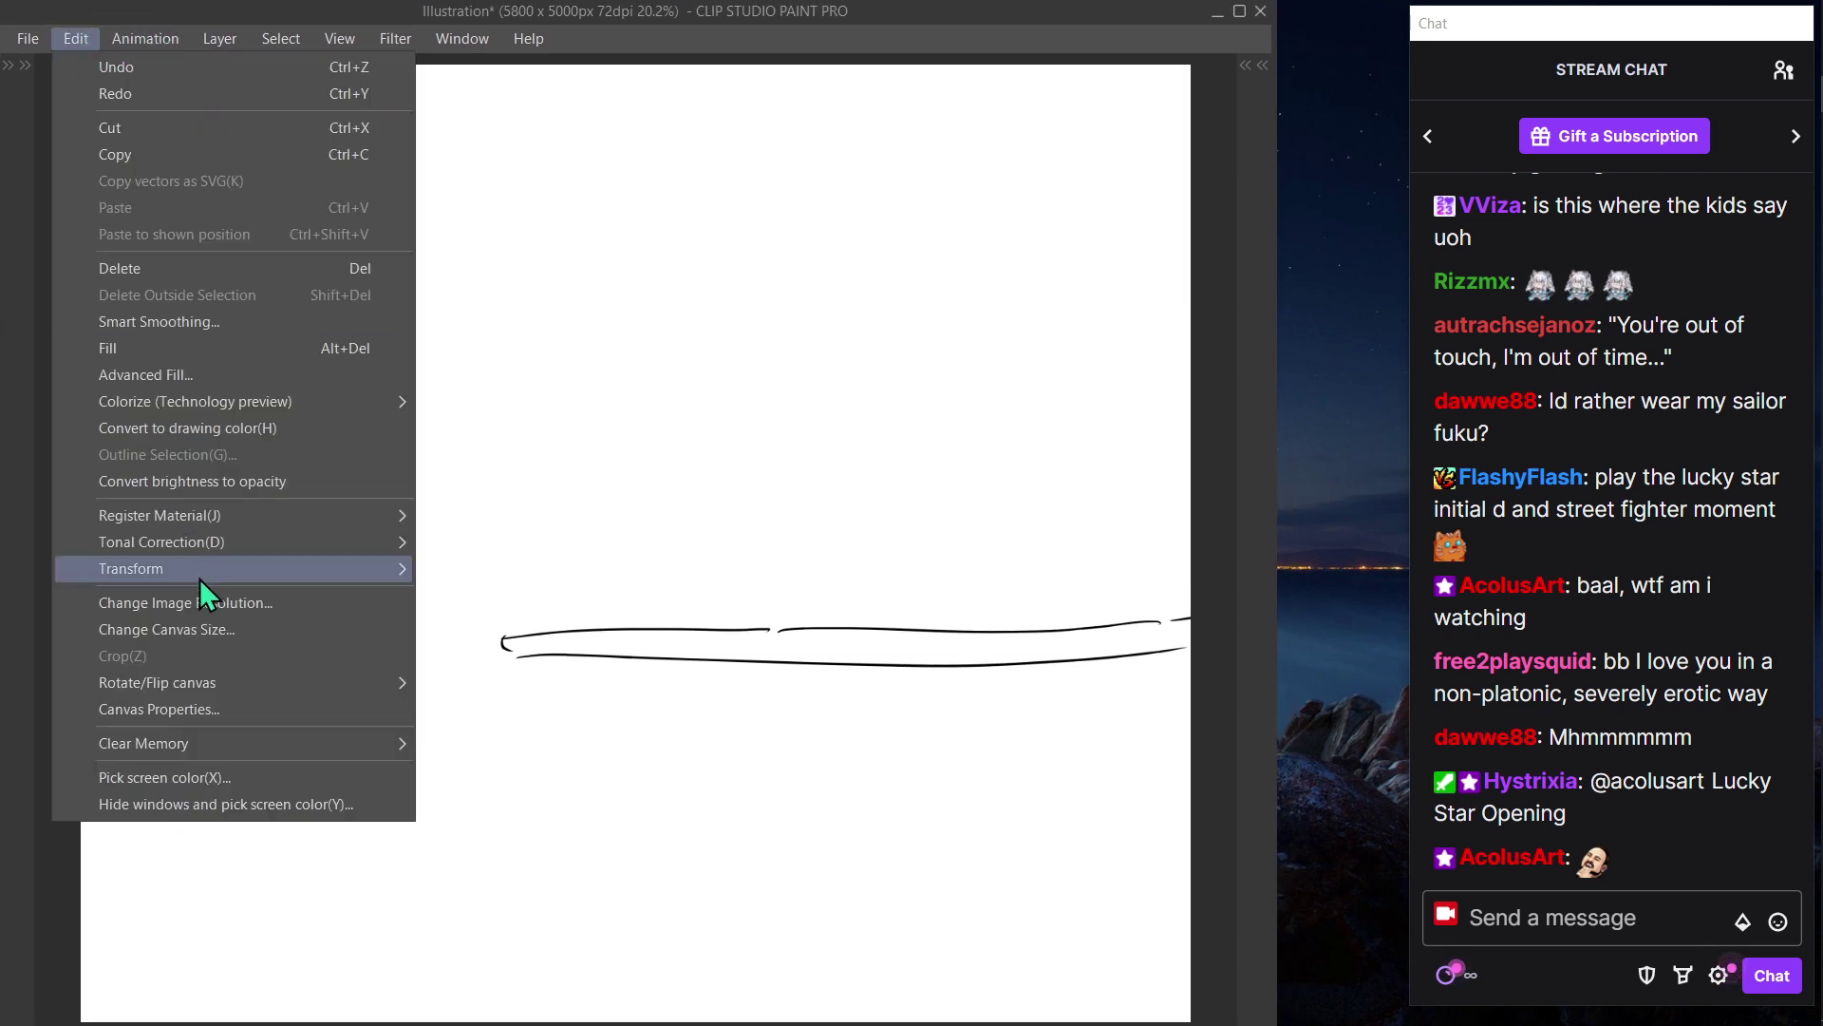
pyautogui.click(196, 628)
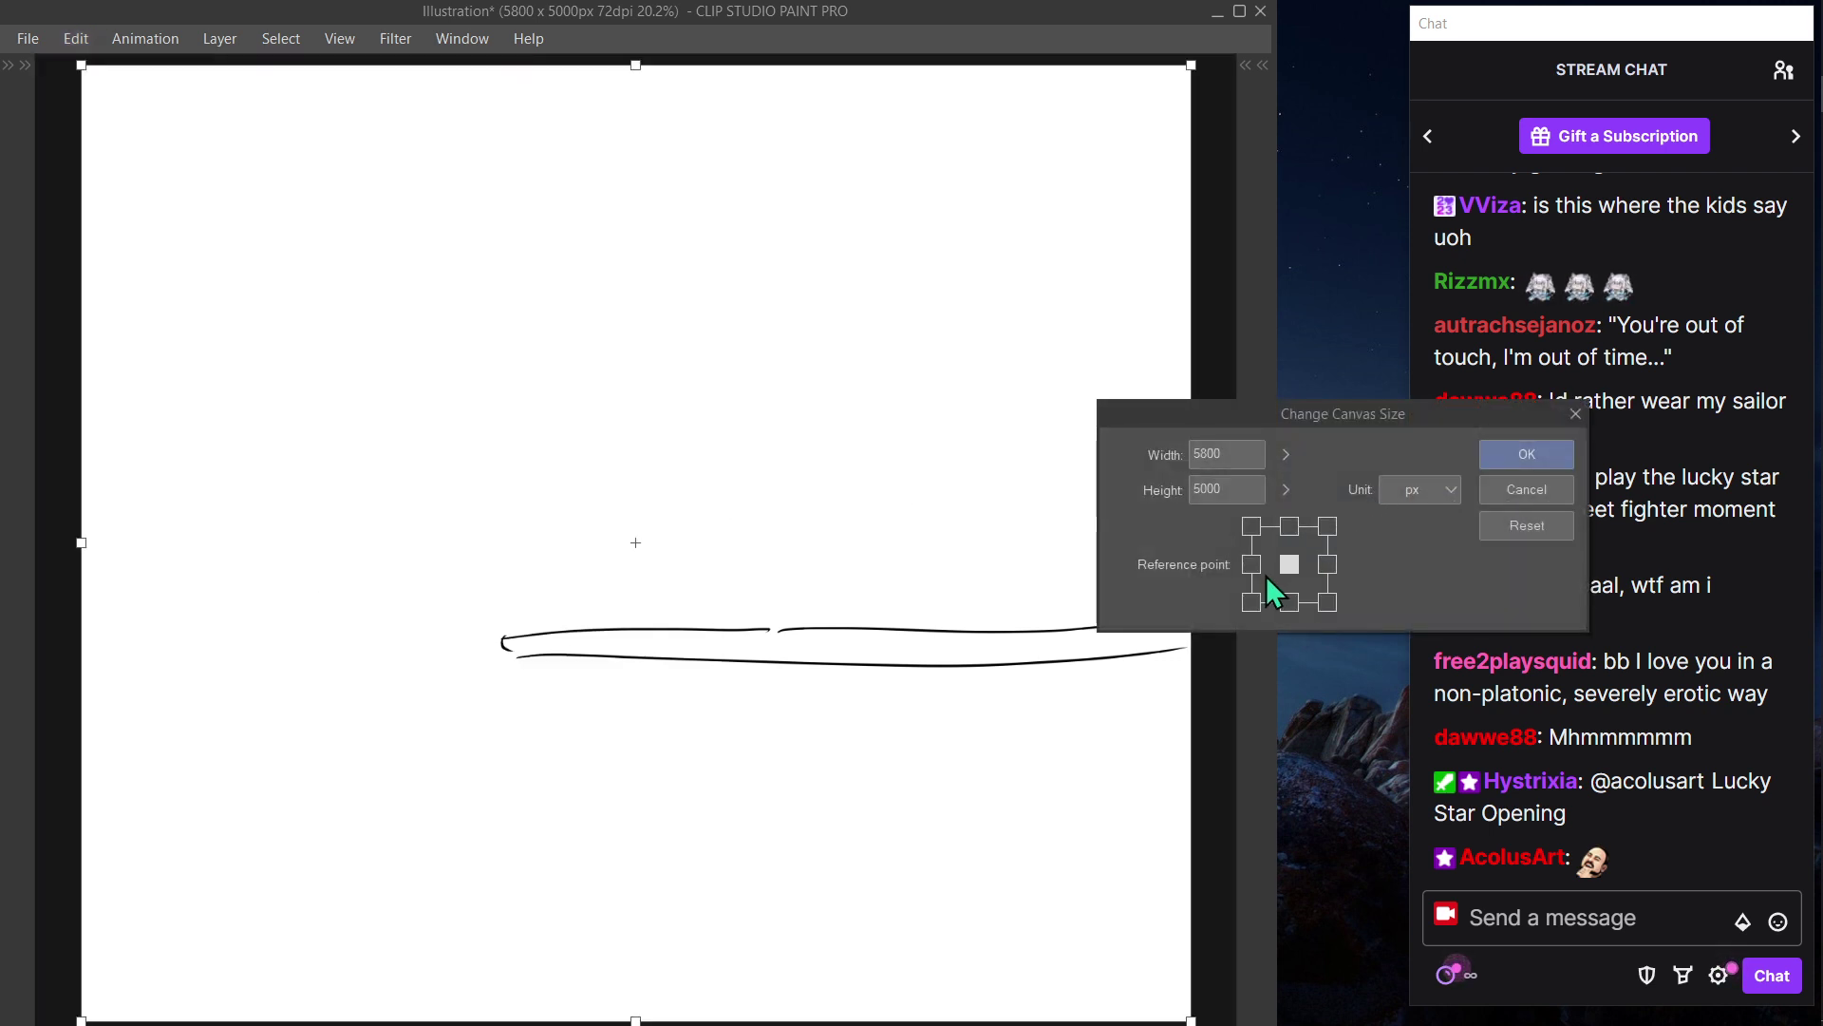
pyautogui.click(1287, 453)
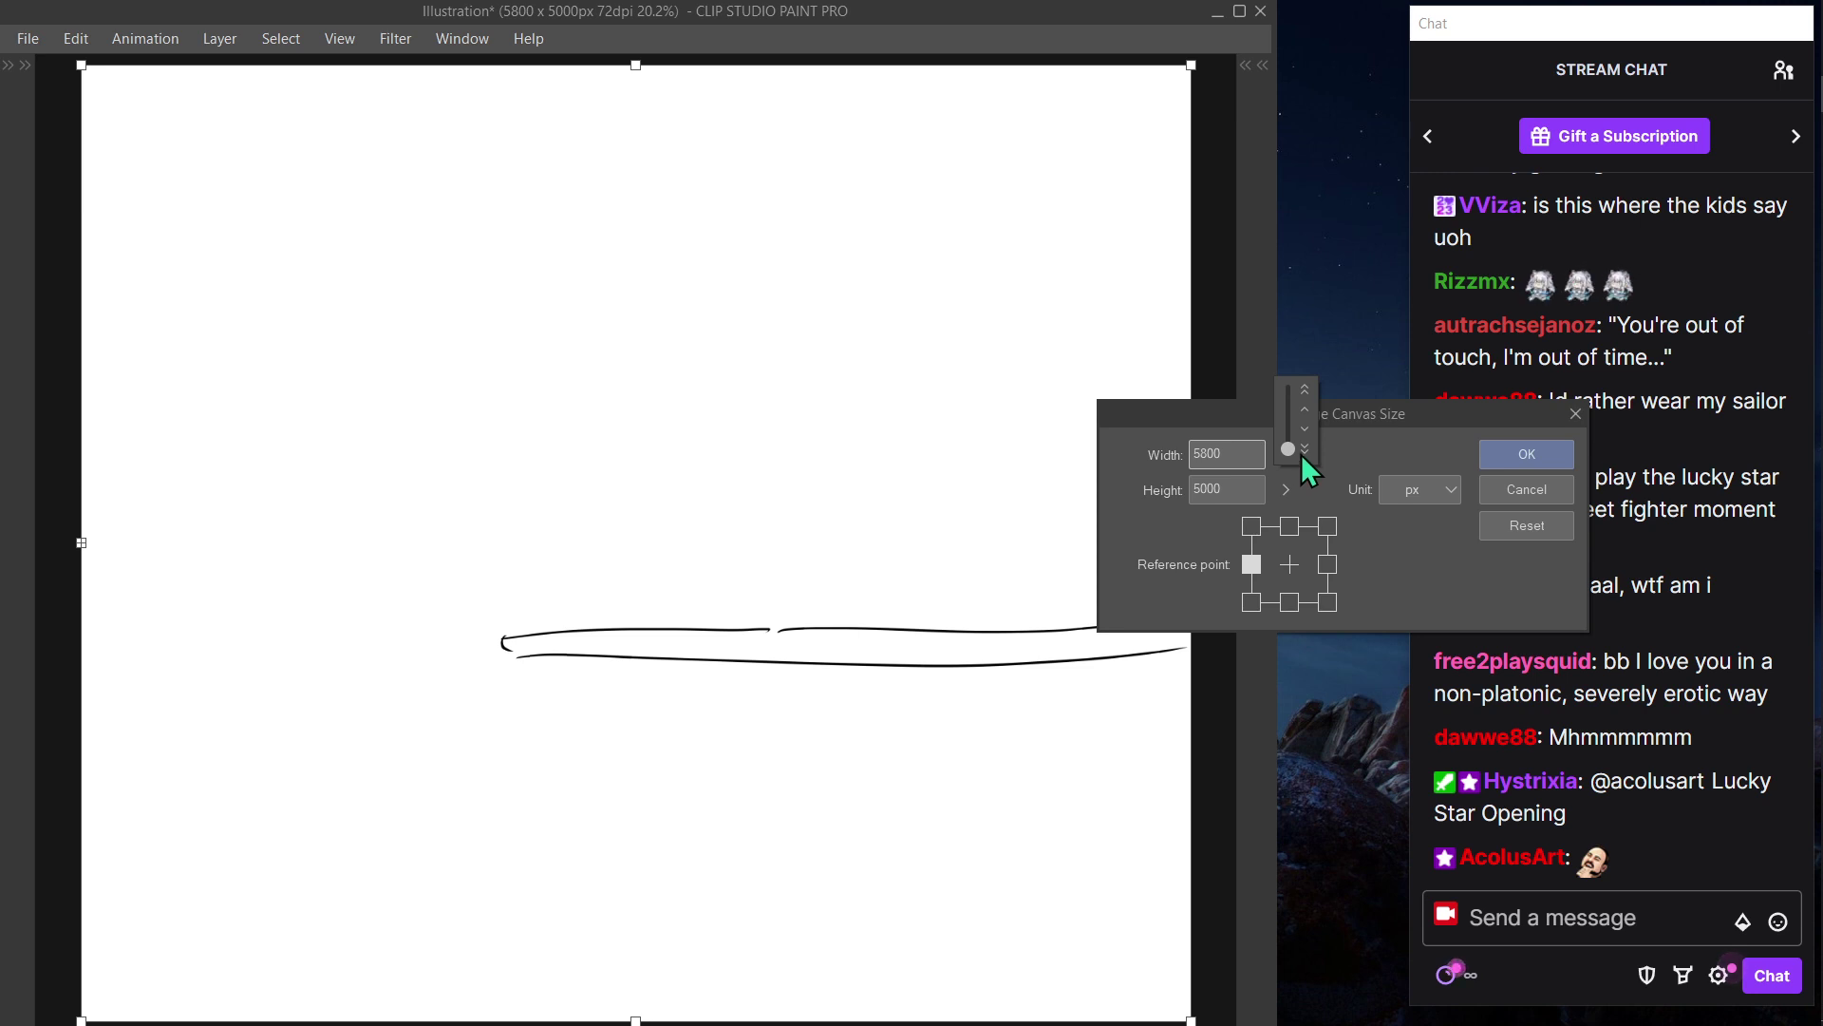
pyautogui.click(1303, 450)
pyautogui.click(1303, 450)
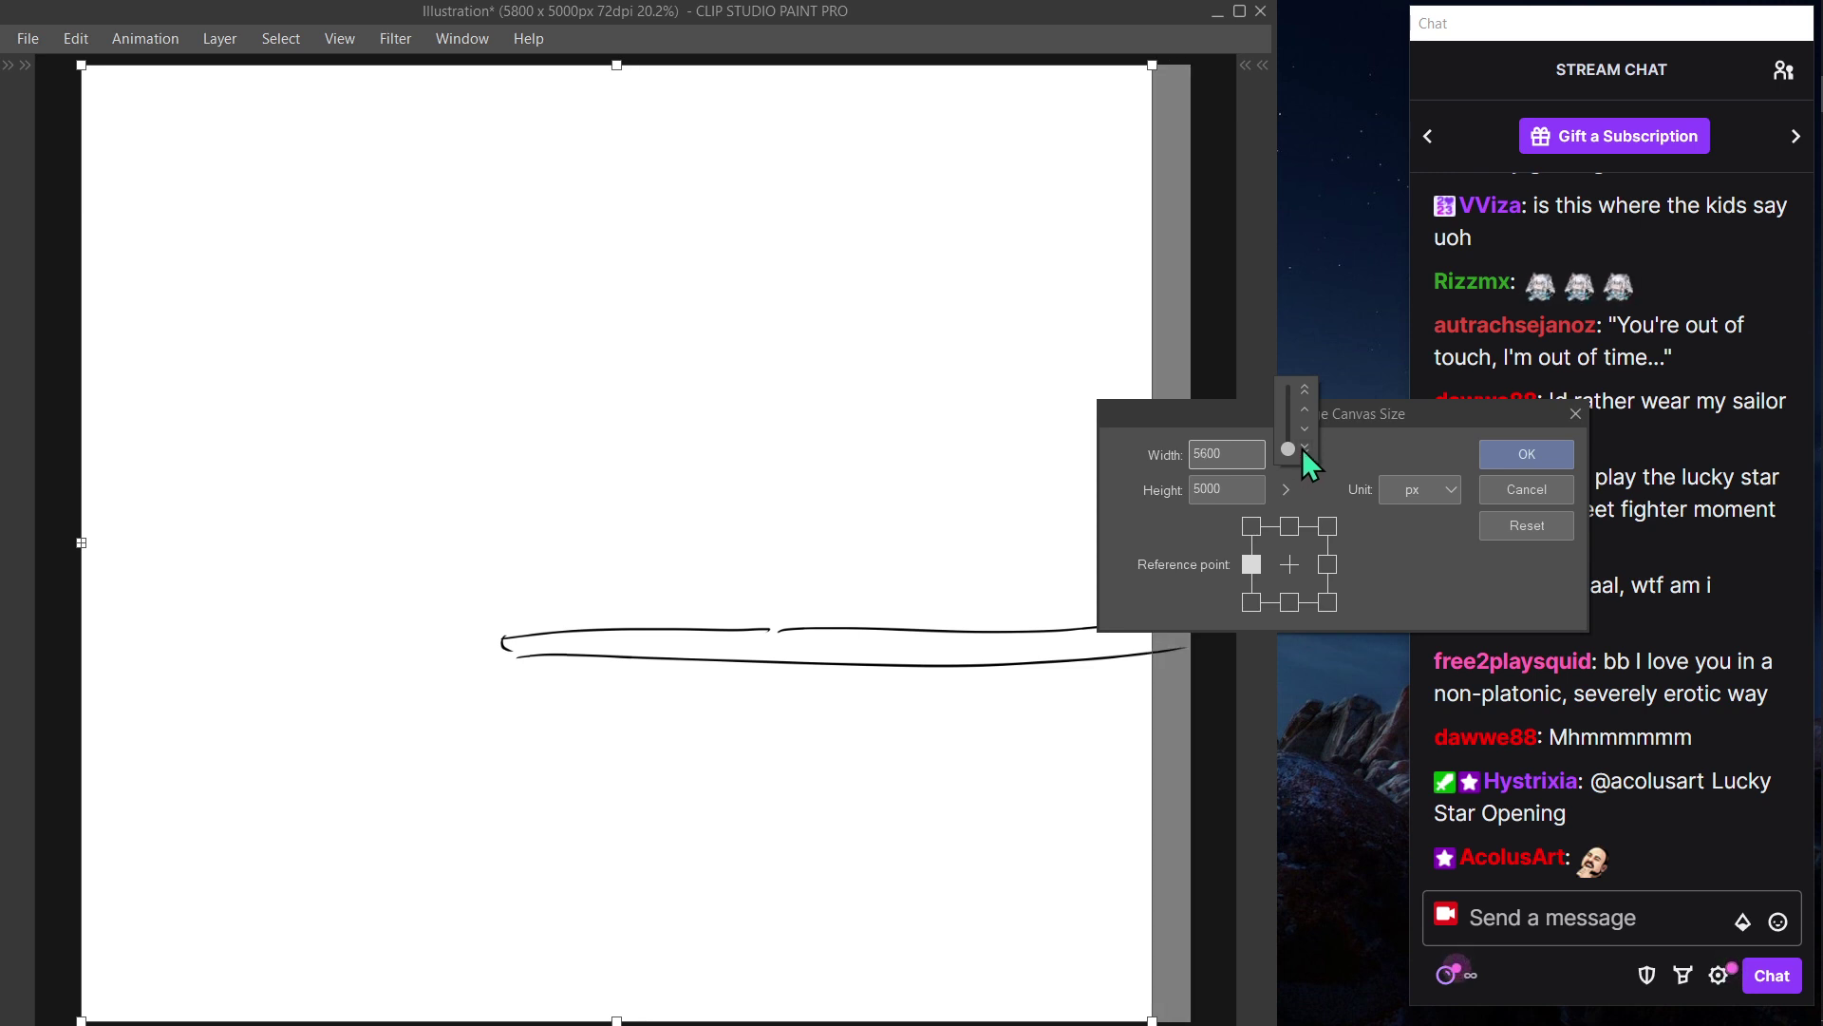
pyautogui.click(1307, 399)
pyautogui.click(1307, 395)
pyautogui.click(1306, 396)
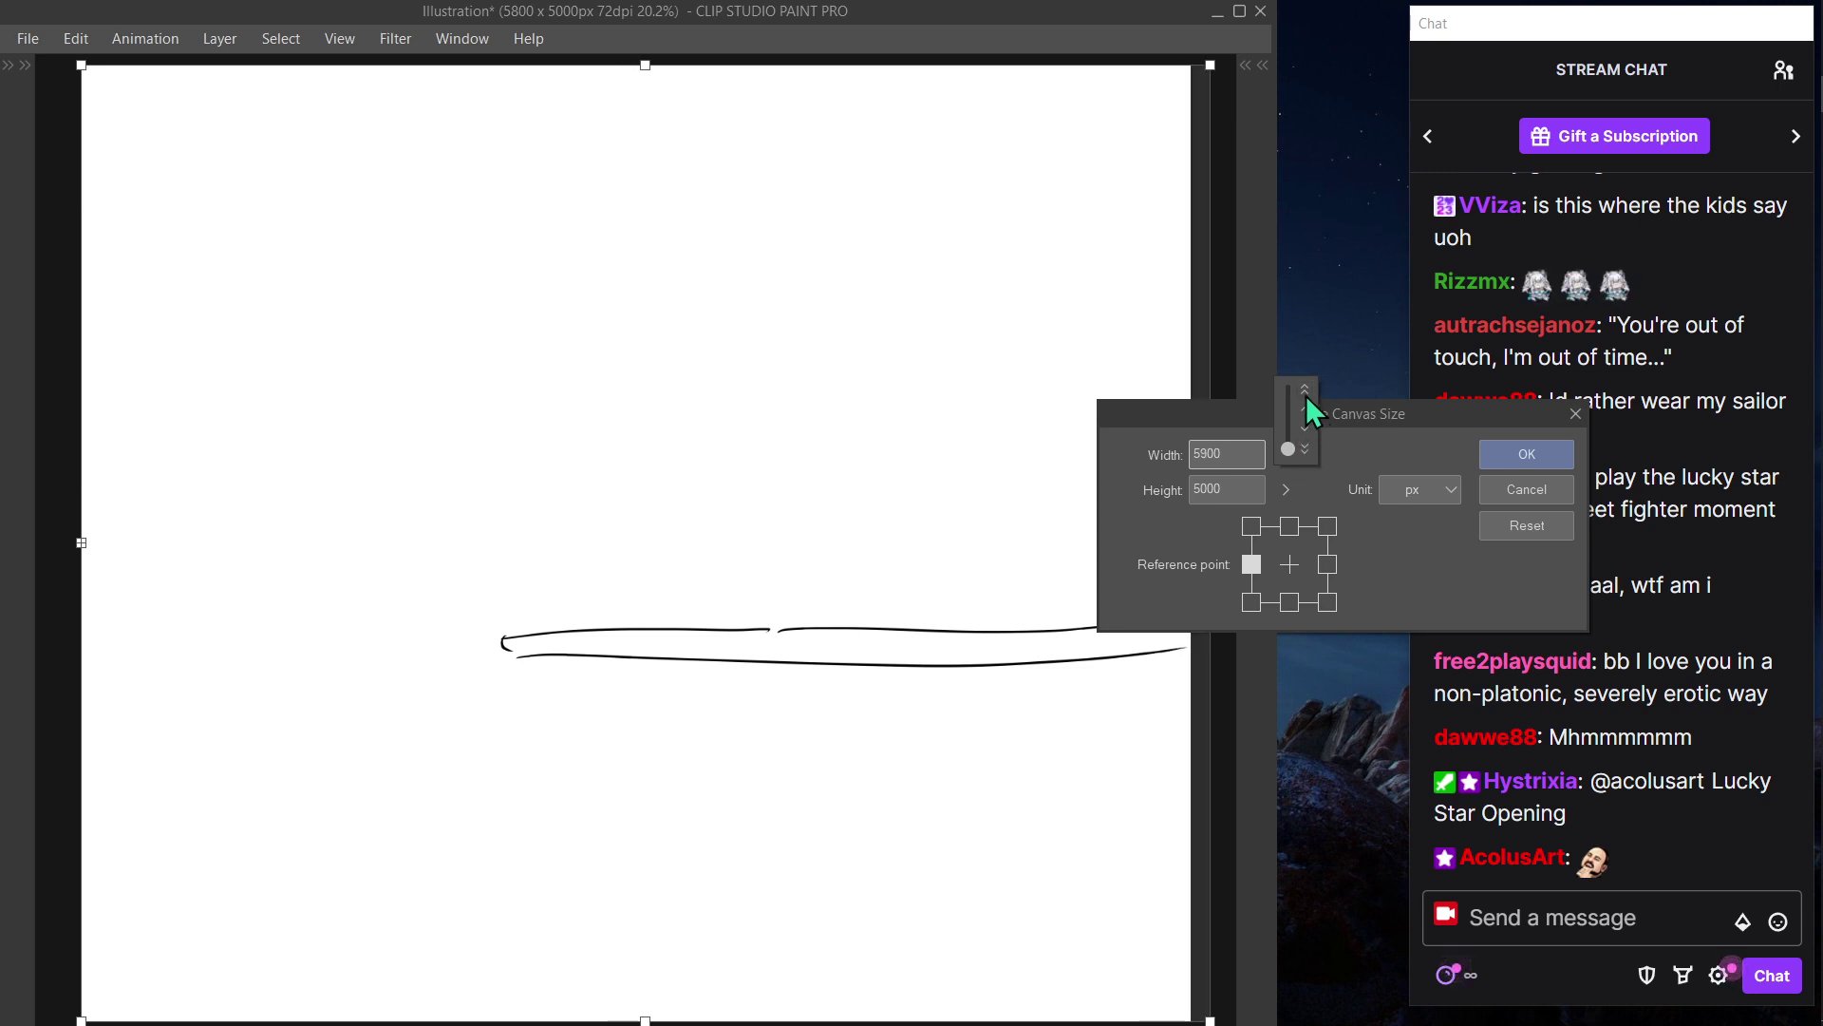
# - Switch the reference point to middle-right, set the canvas width to 6500 px and apply the new size
pyautogui.click(1327, 564)
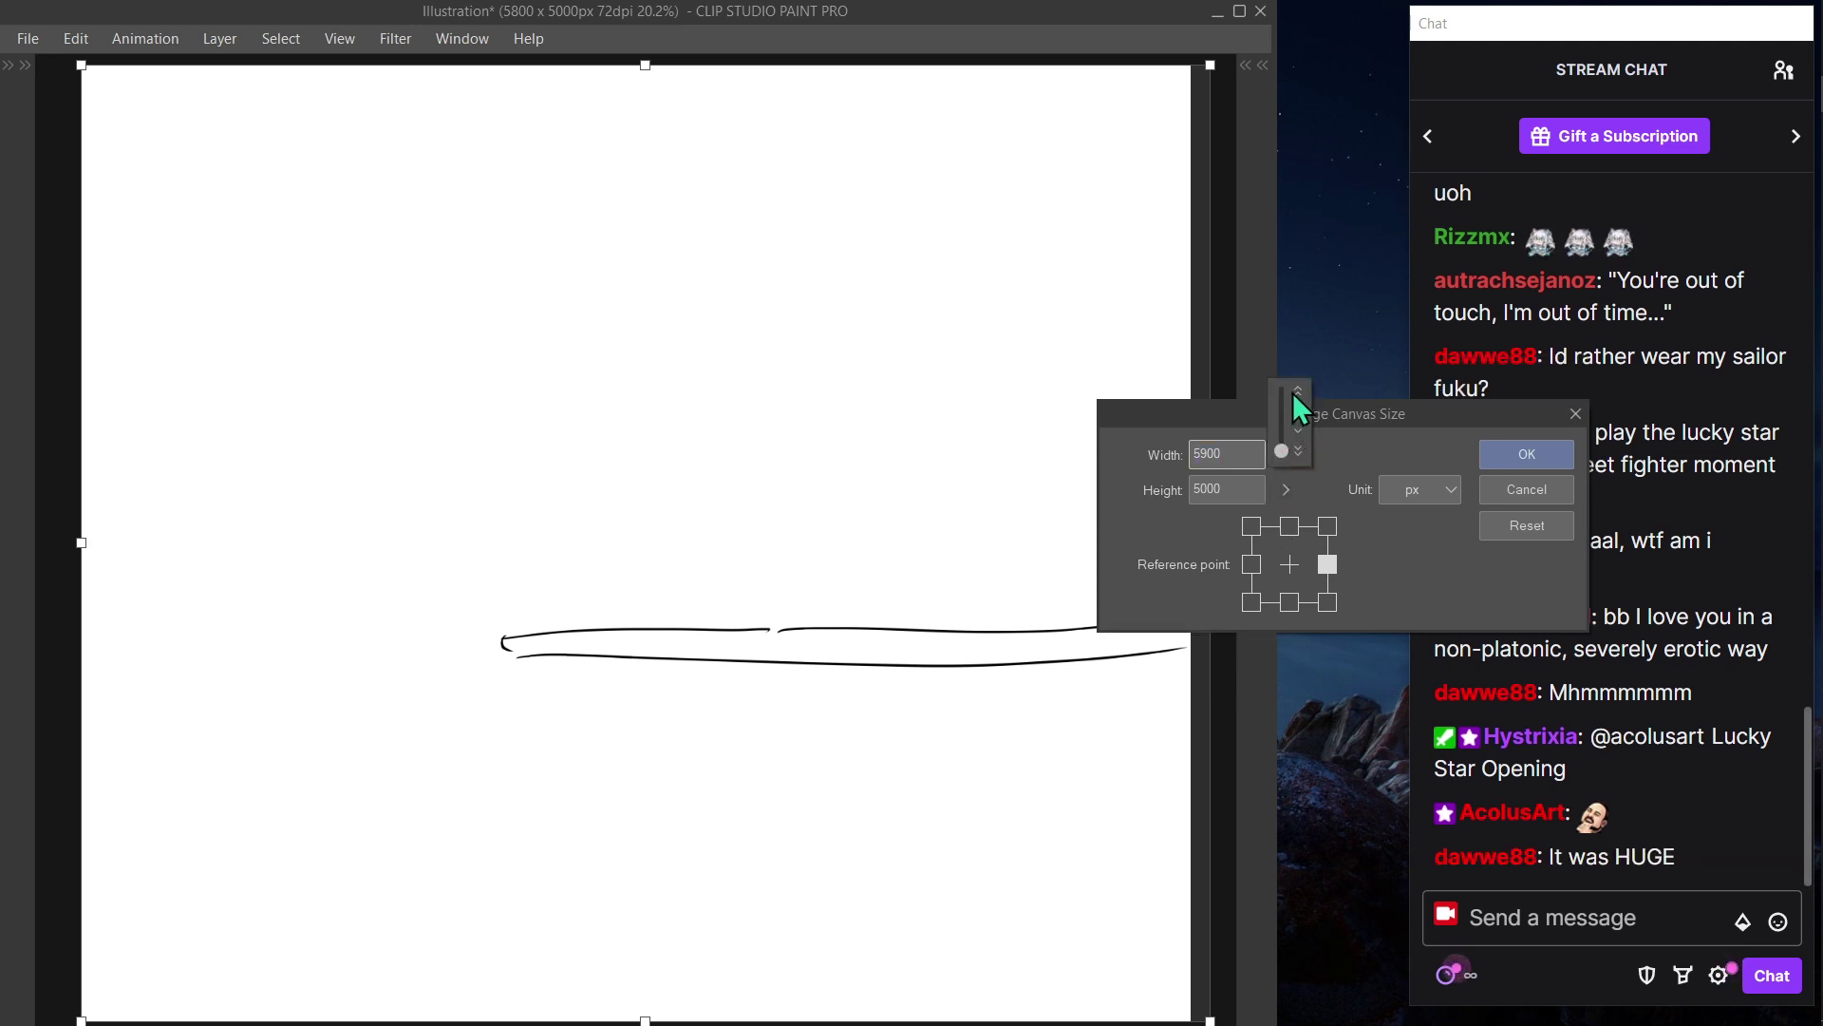
pyautogui.click(1294, 393)
pyautogui.click(1293, 392)
pyautogui.click(1294, 392)
pyautogui.click(1293, 392)
pyautogui.click(1293, 392)
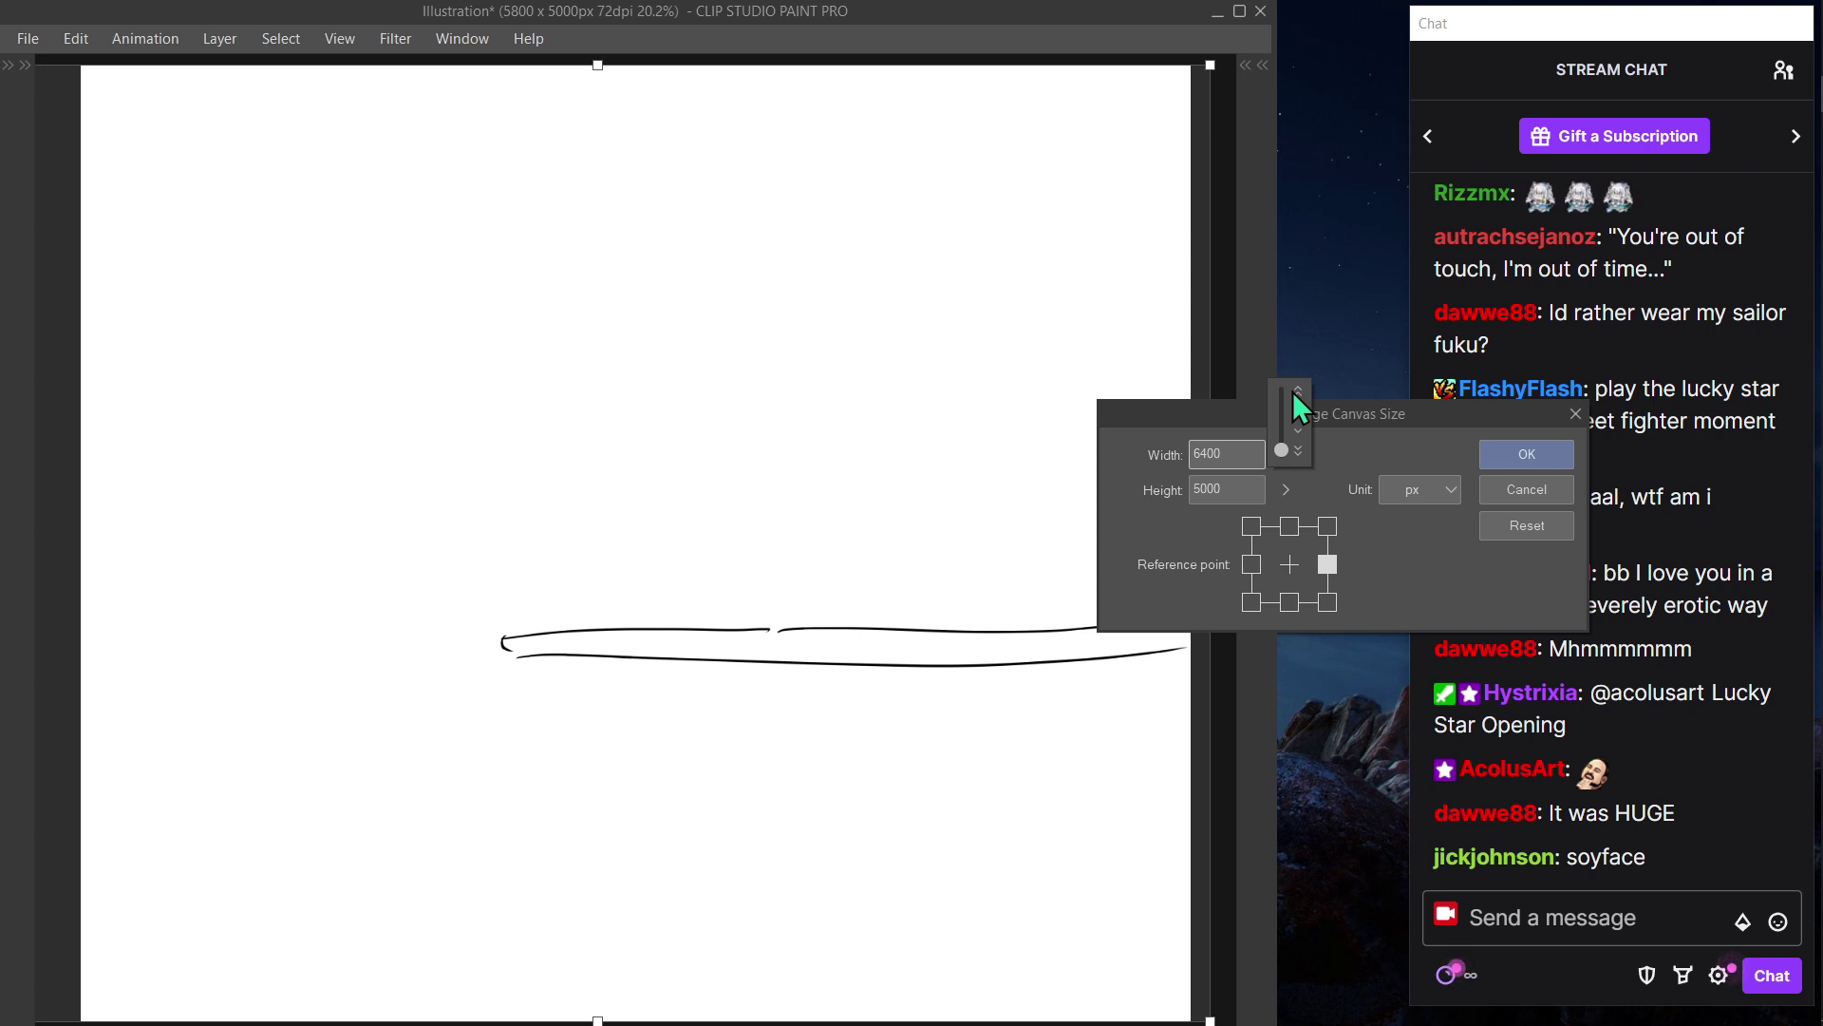
pyautogui.click(1293, 392)
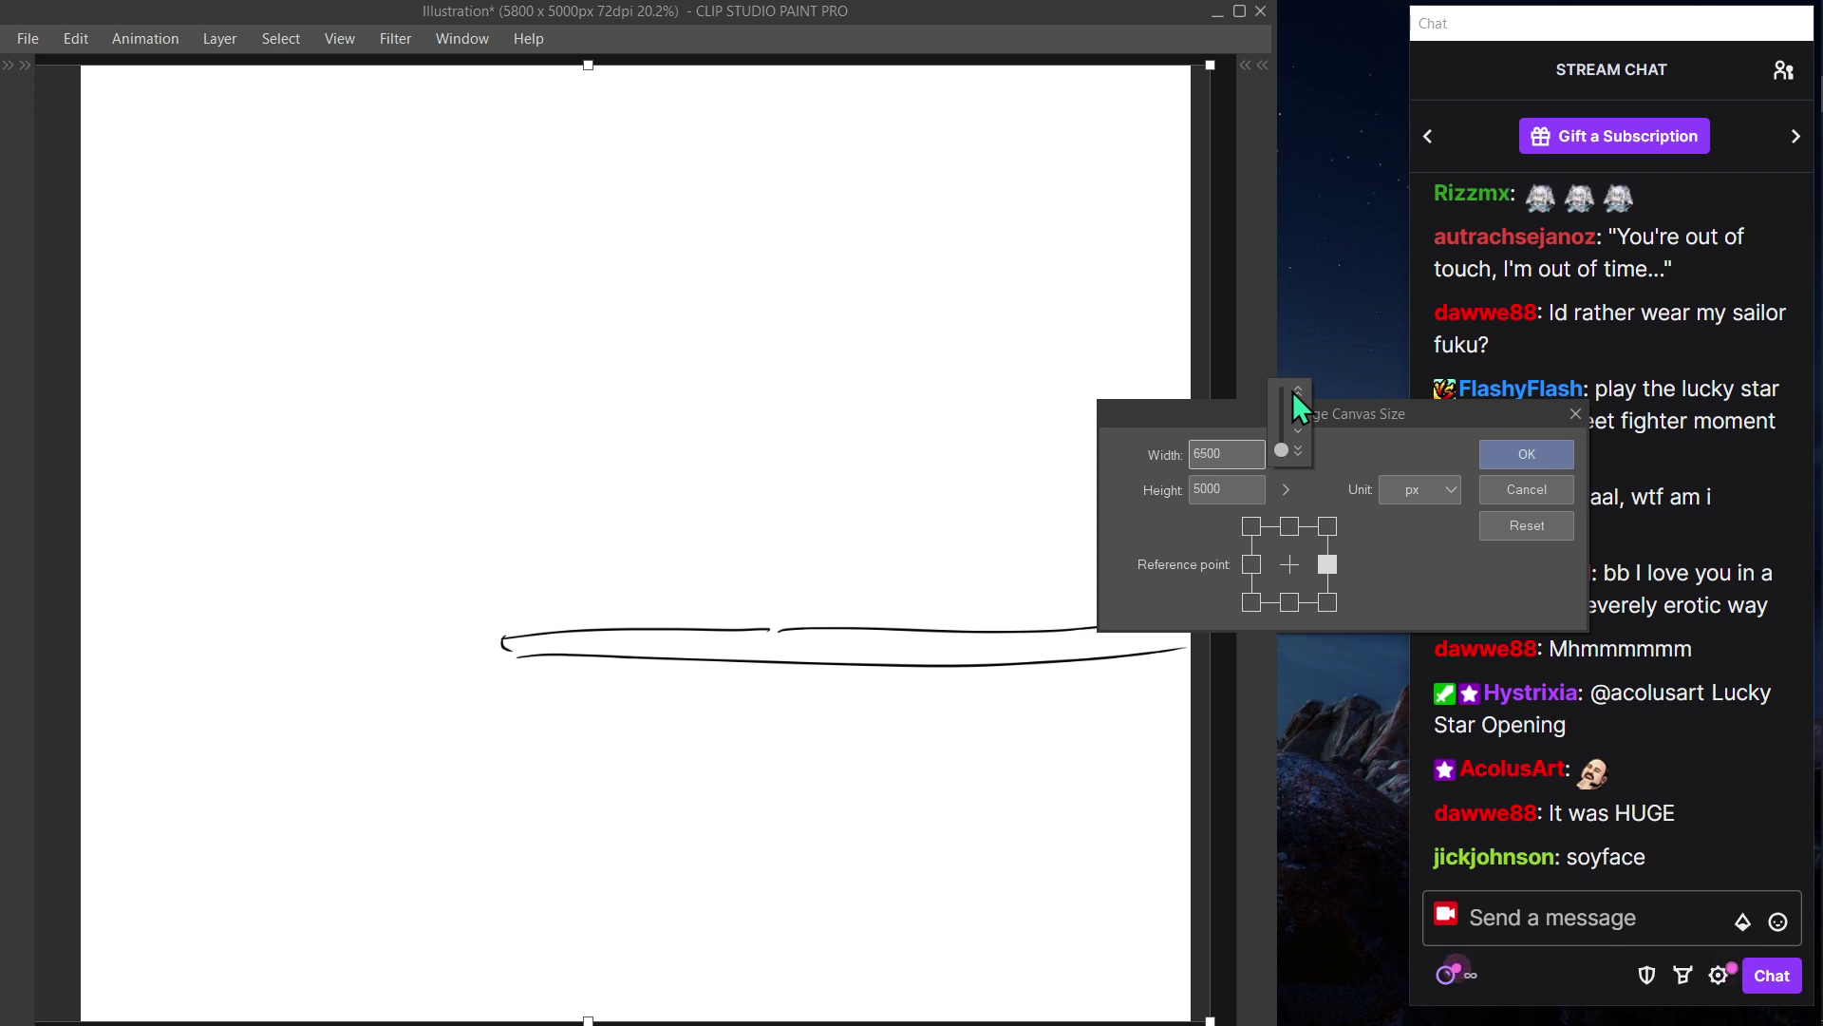
pyautogui.click(1565, 463)
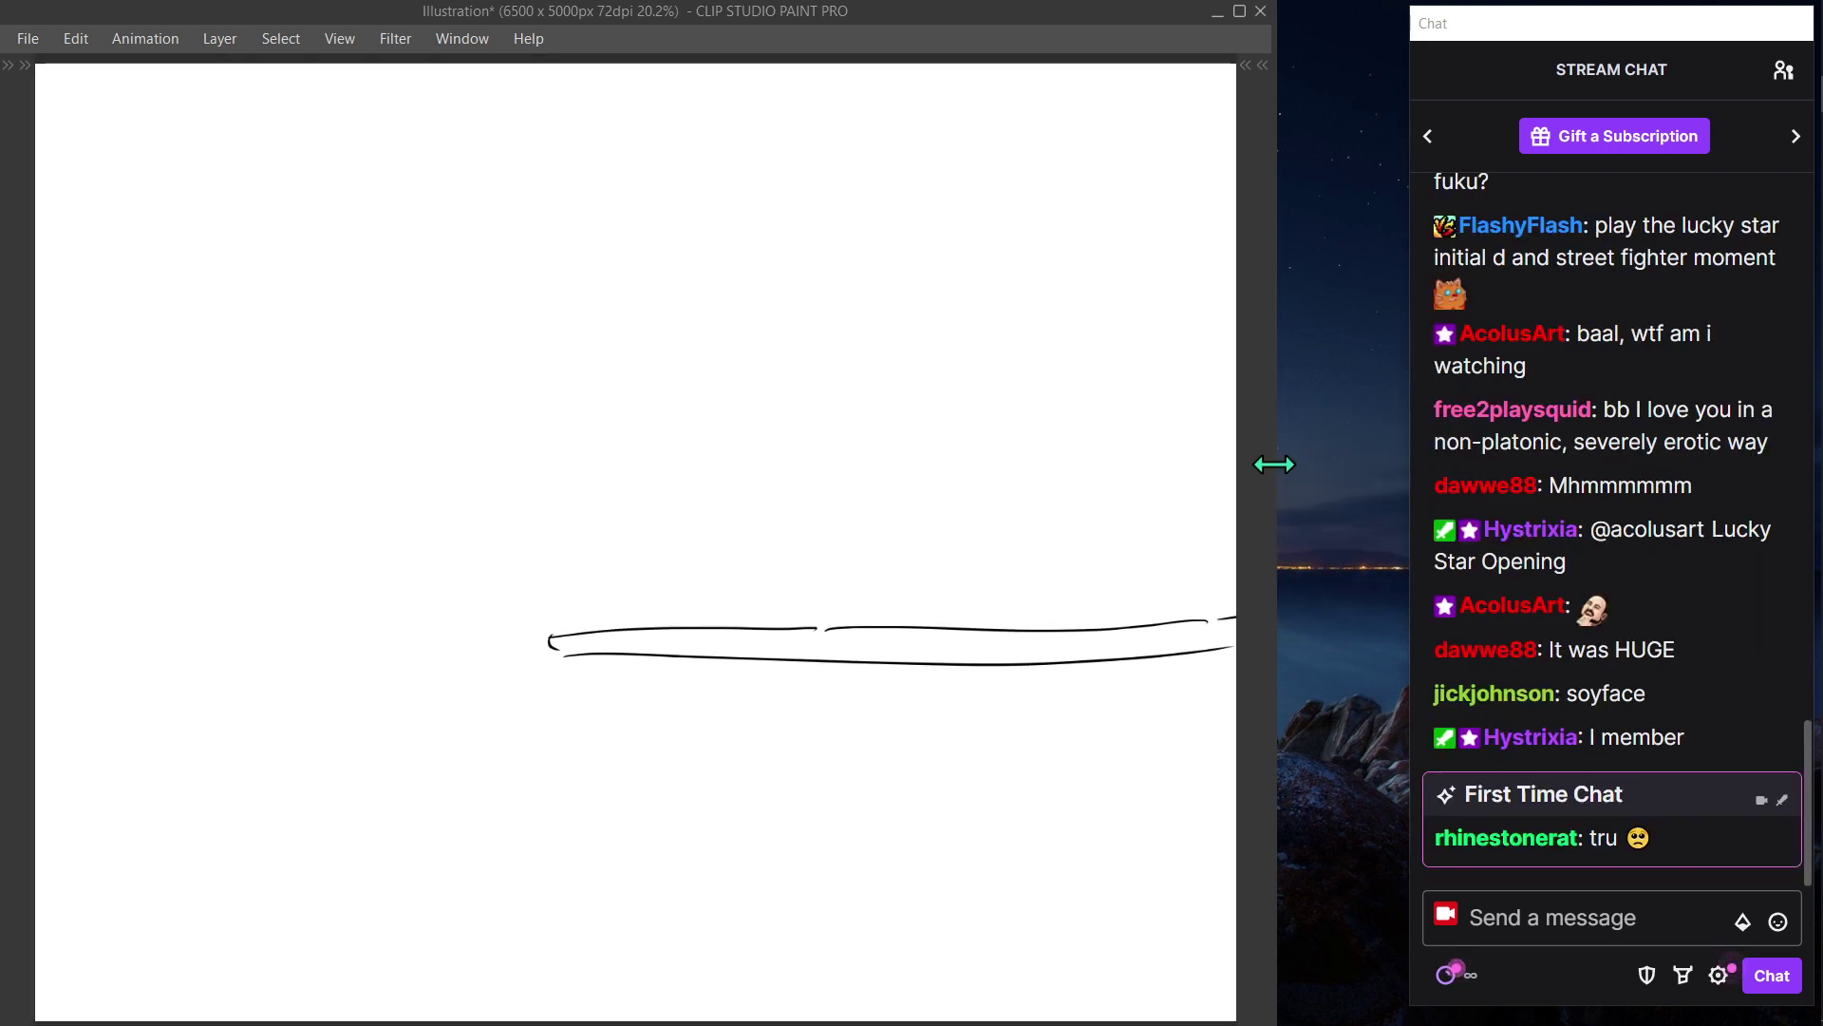
# - Widen the application window and move the slab drawing down and against the canvas's right border
pyautogui.moveTo(1274, 464); pyautogui.dragTo(1388, 466)
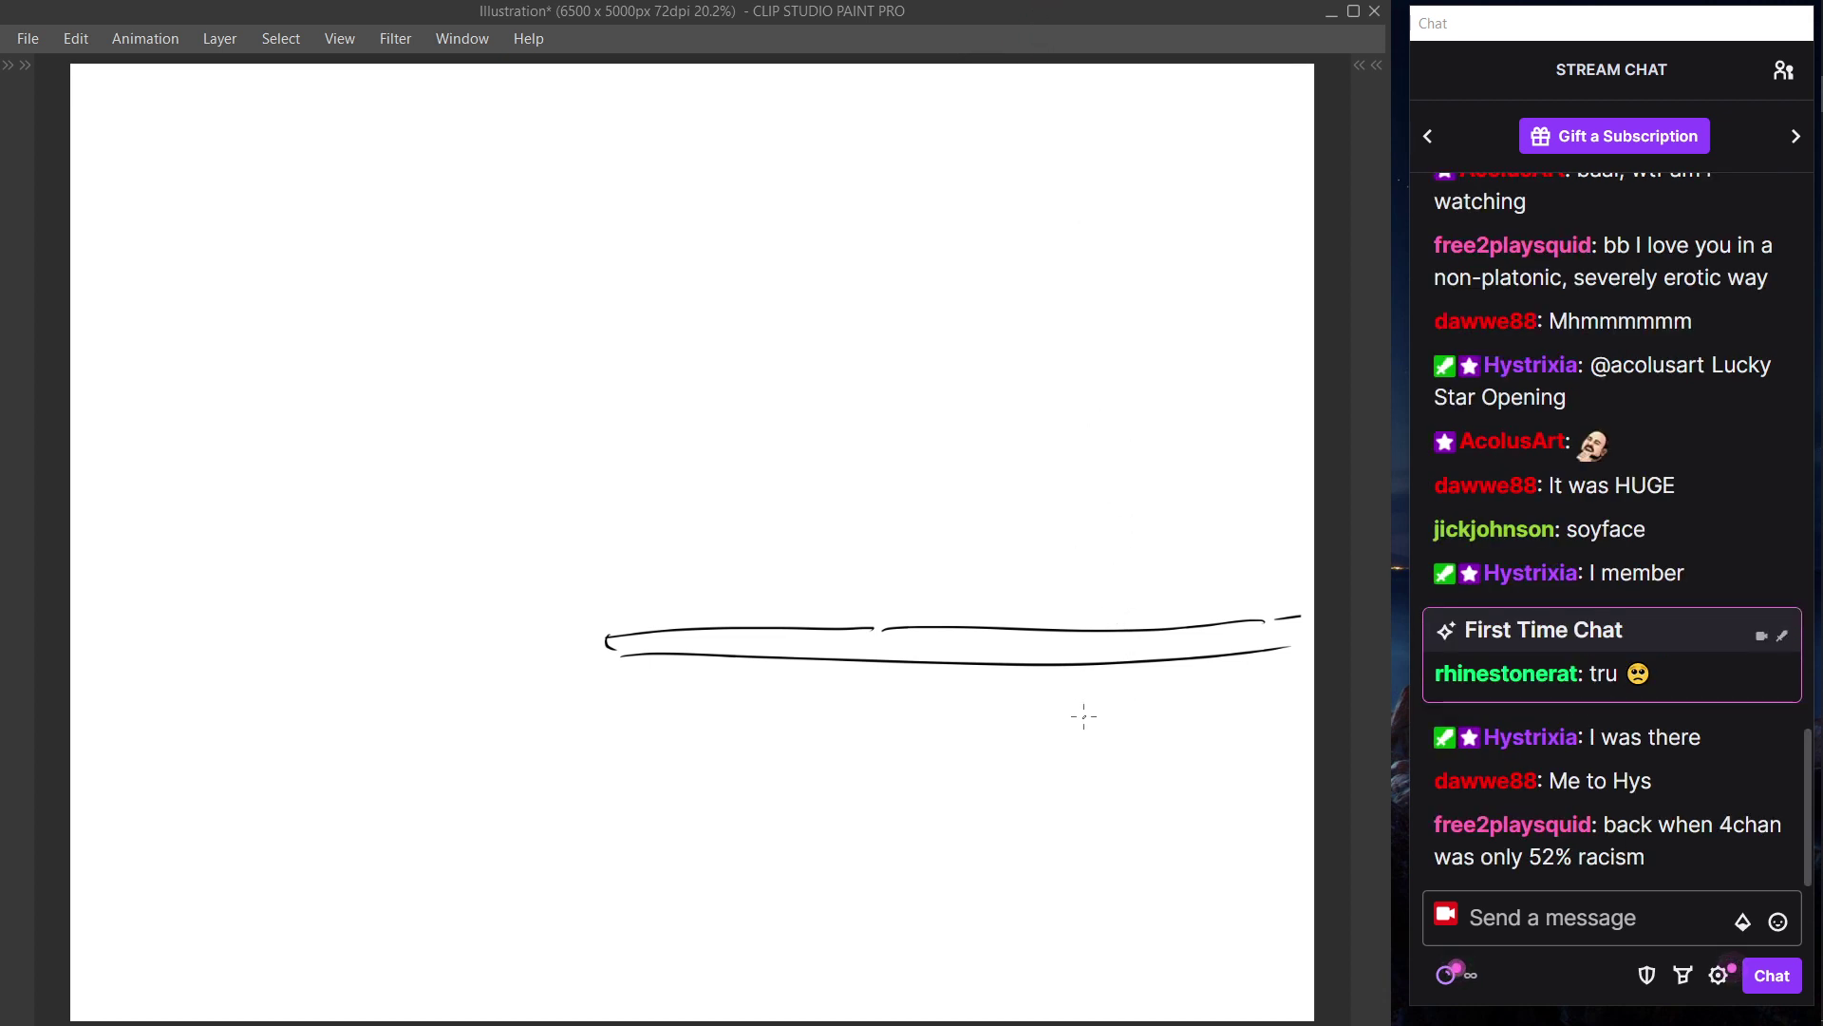
pyautogui.press('ctrl')
pyautogui.moveTo(1161, 665); pyautogui.dragTo(1170, 689)
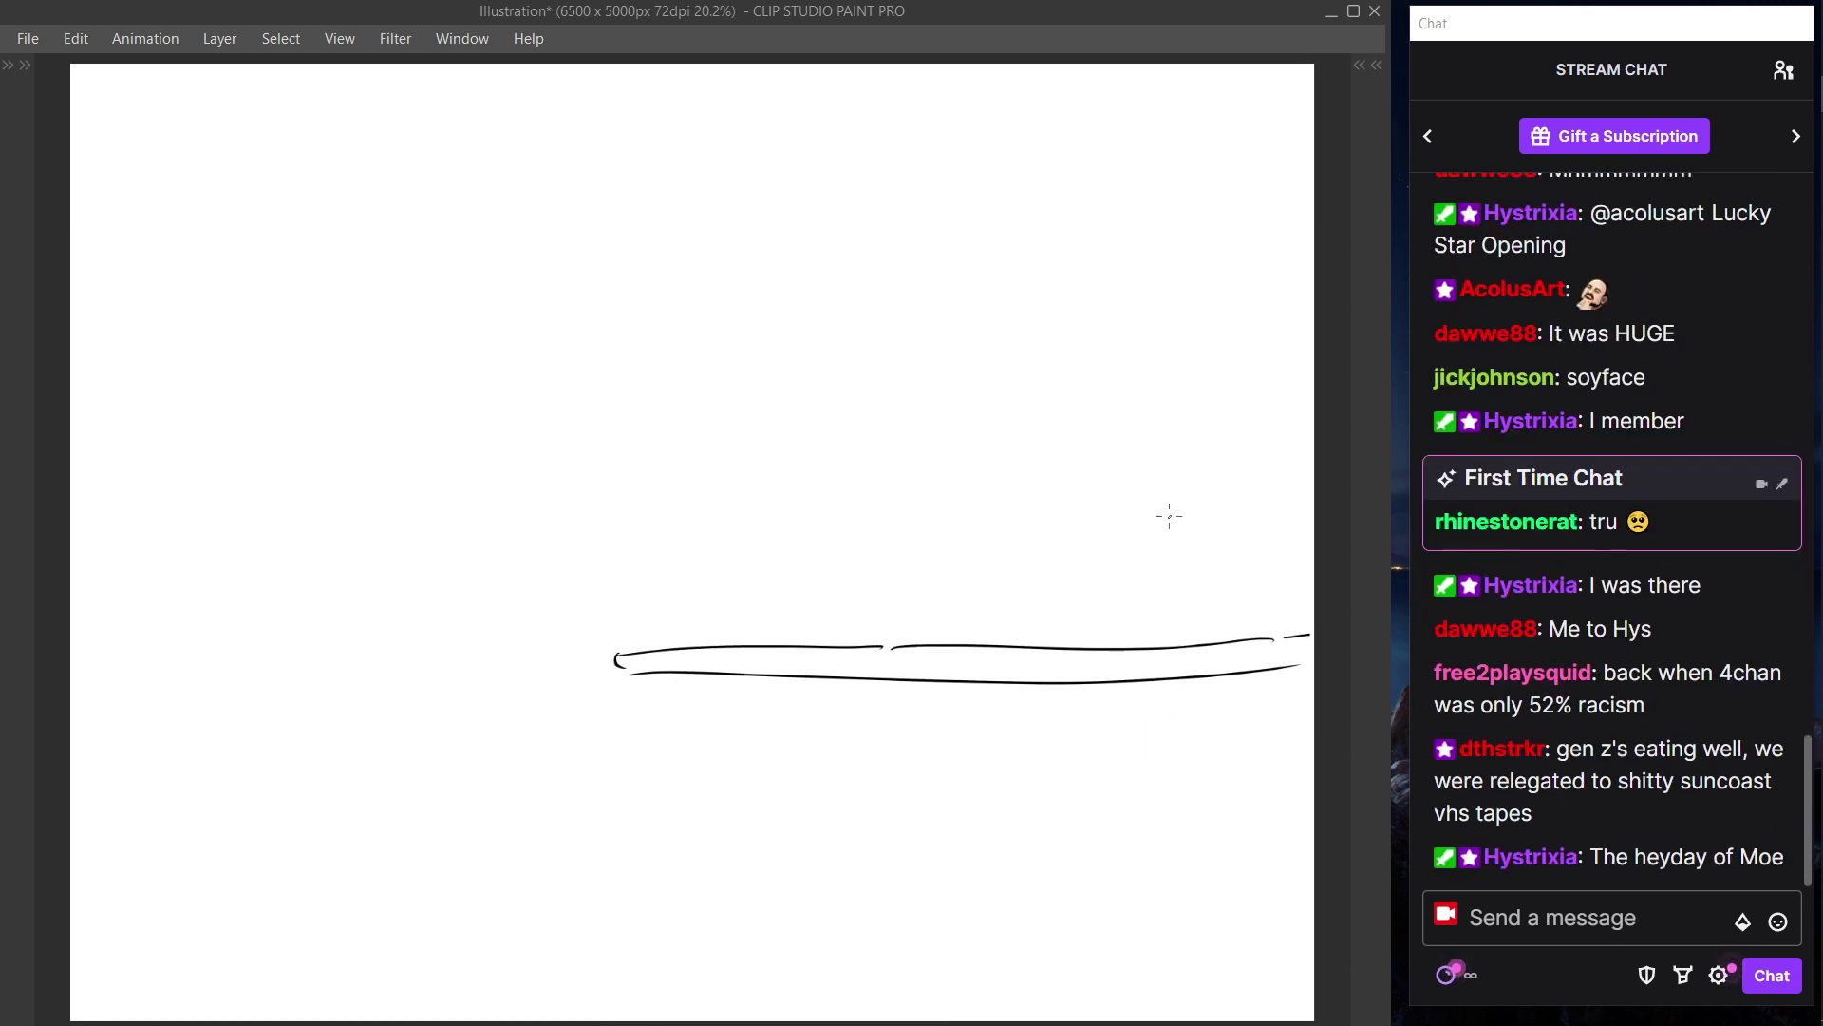
pyautogui.press('Tab')
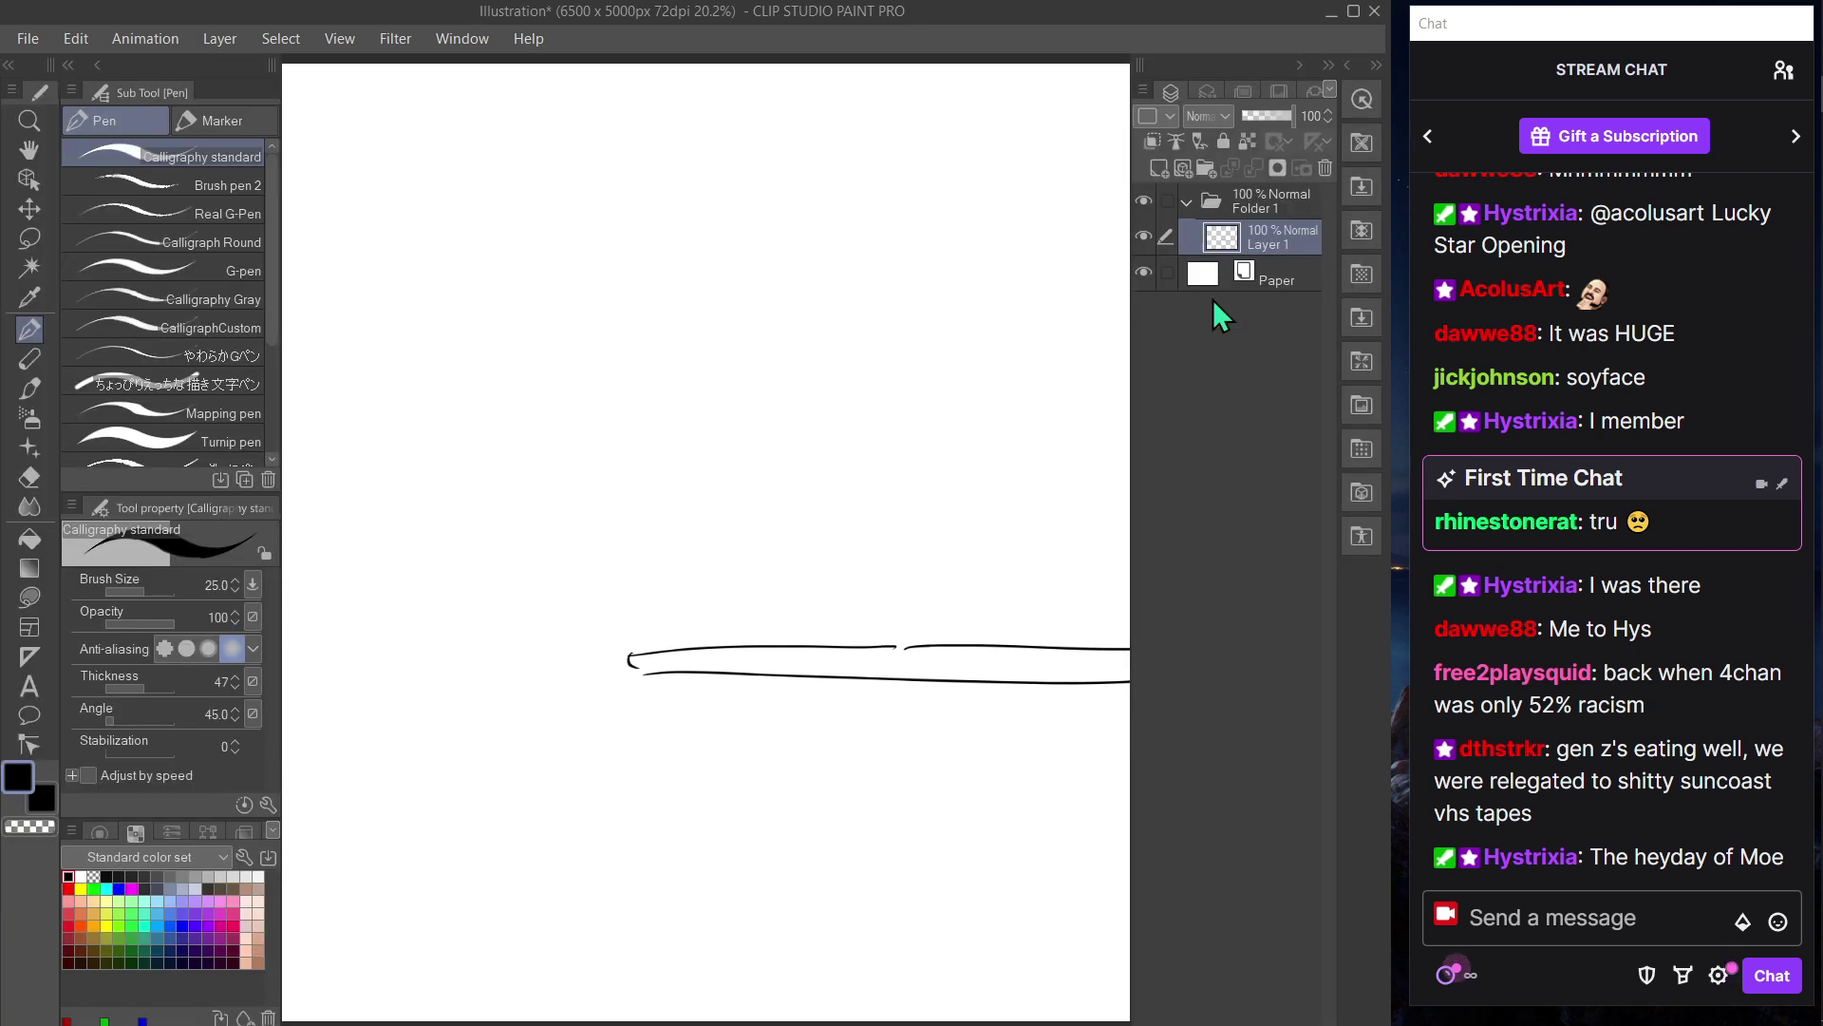
pyautogui.press('Tab')
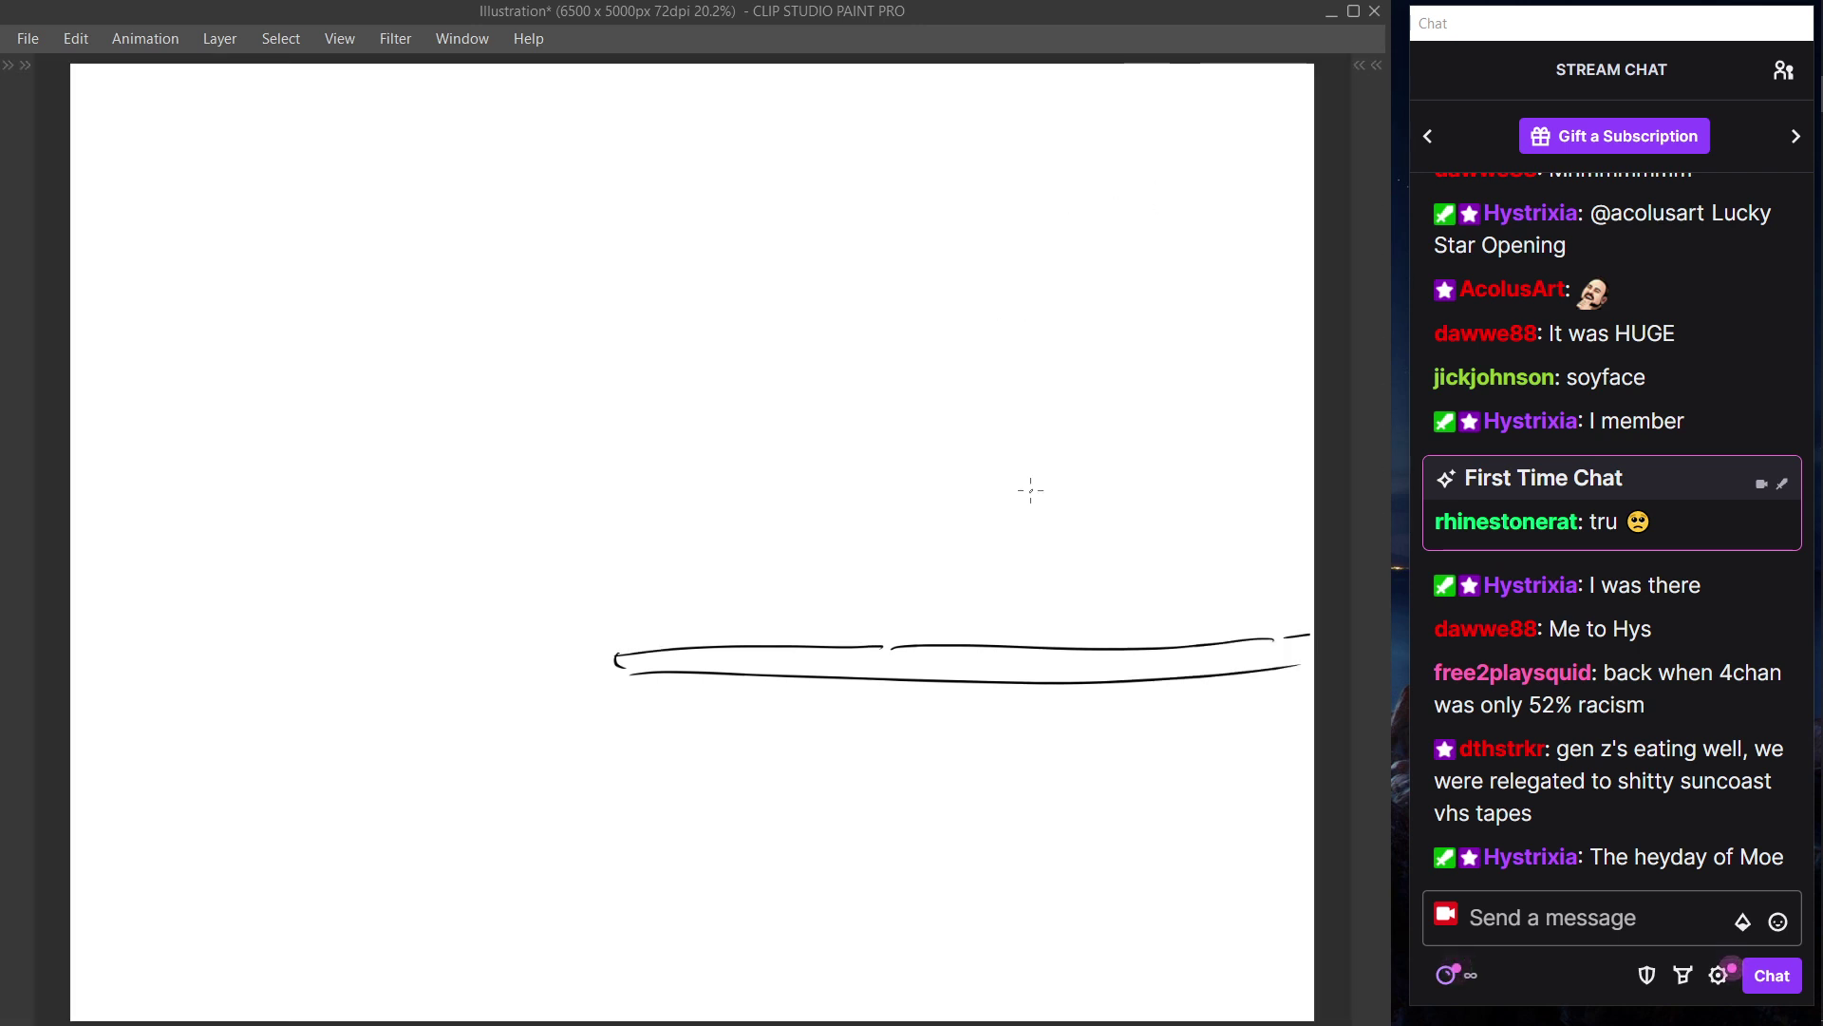
pyautogui.moveTo(1139, 700); pyautogui.dragTo(1145, 731)
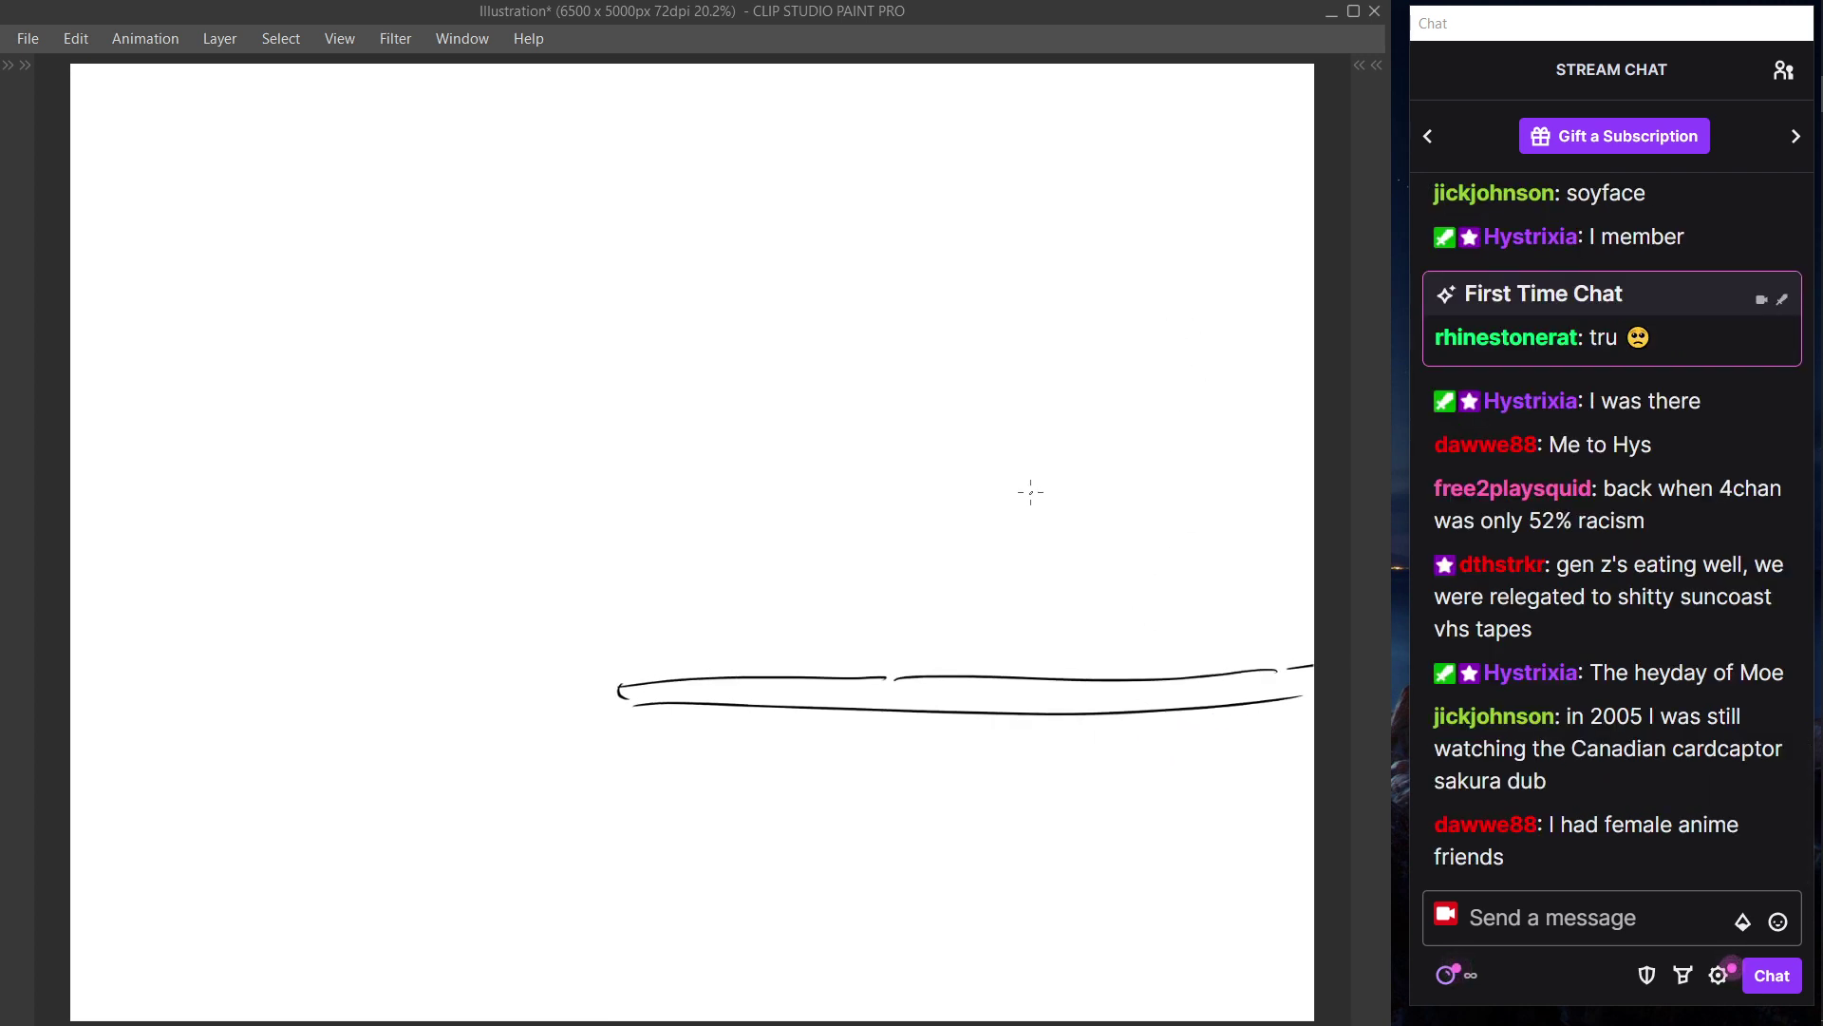
# - Add a new raster layer above Layer 1, then make Layer 1 the active layer again
pyautogui.press('Tab')
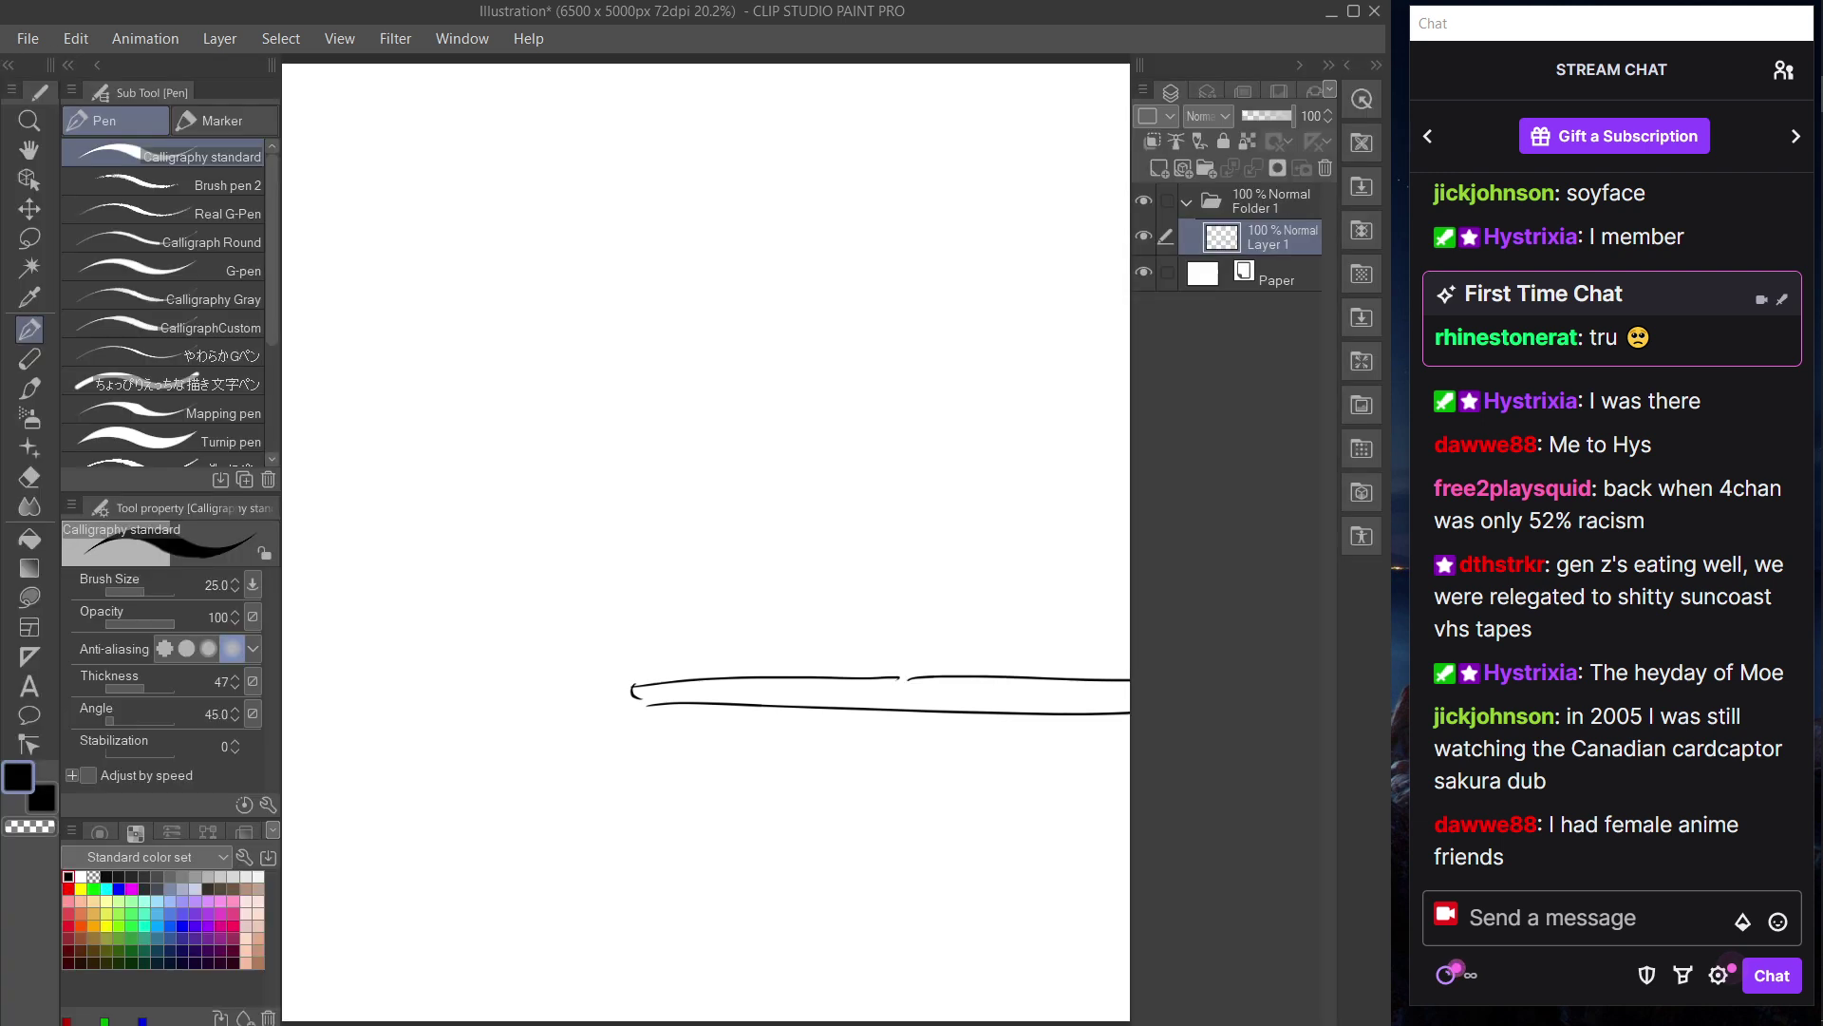
pyautogui.press('Tab')
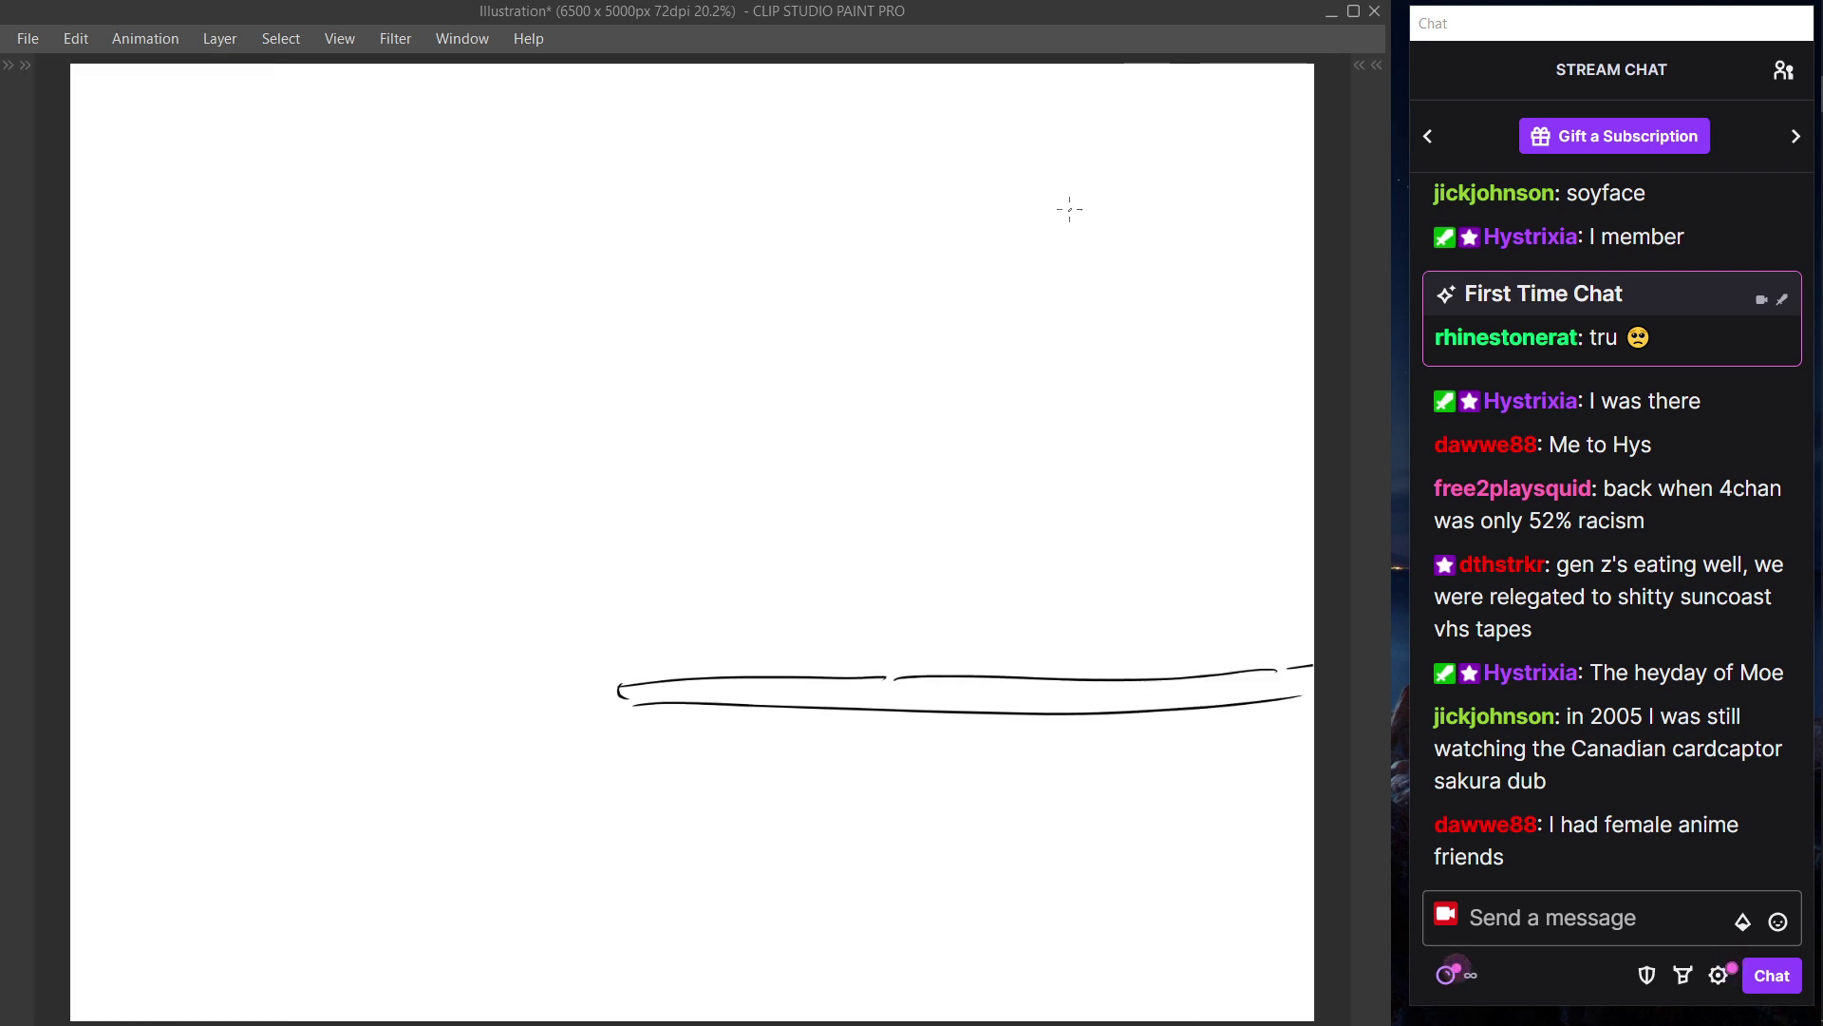
pyautogui.press('Tab')
pyautogui.press('Tab')
pyautogui.press('Tab')
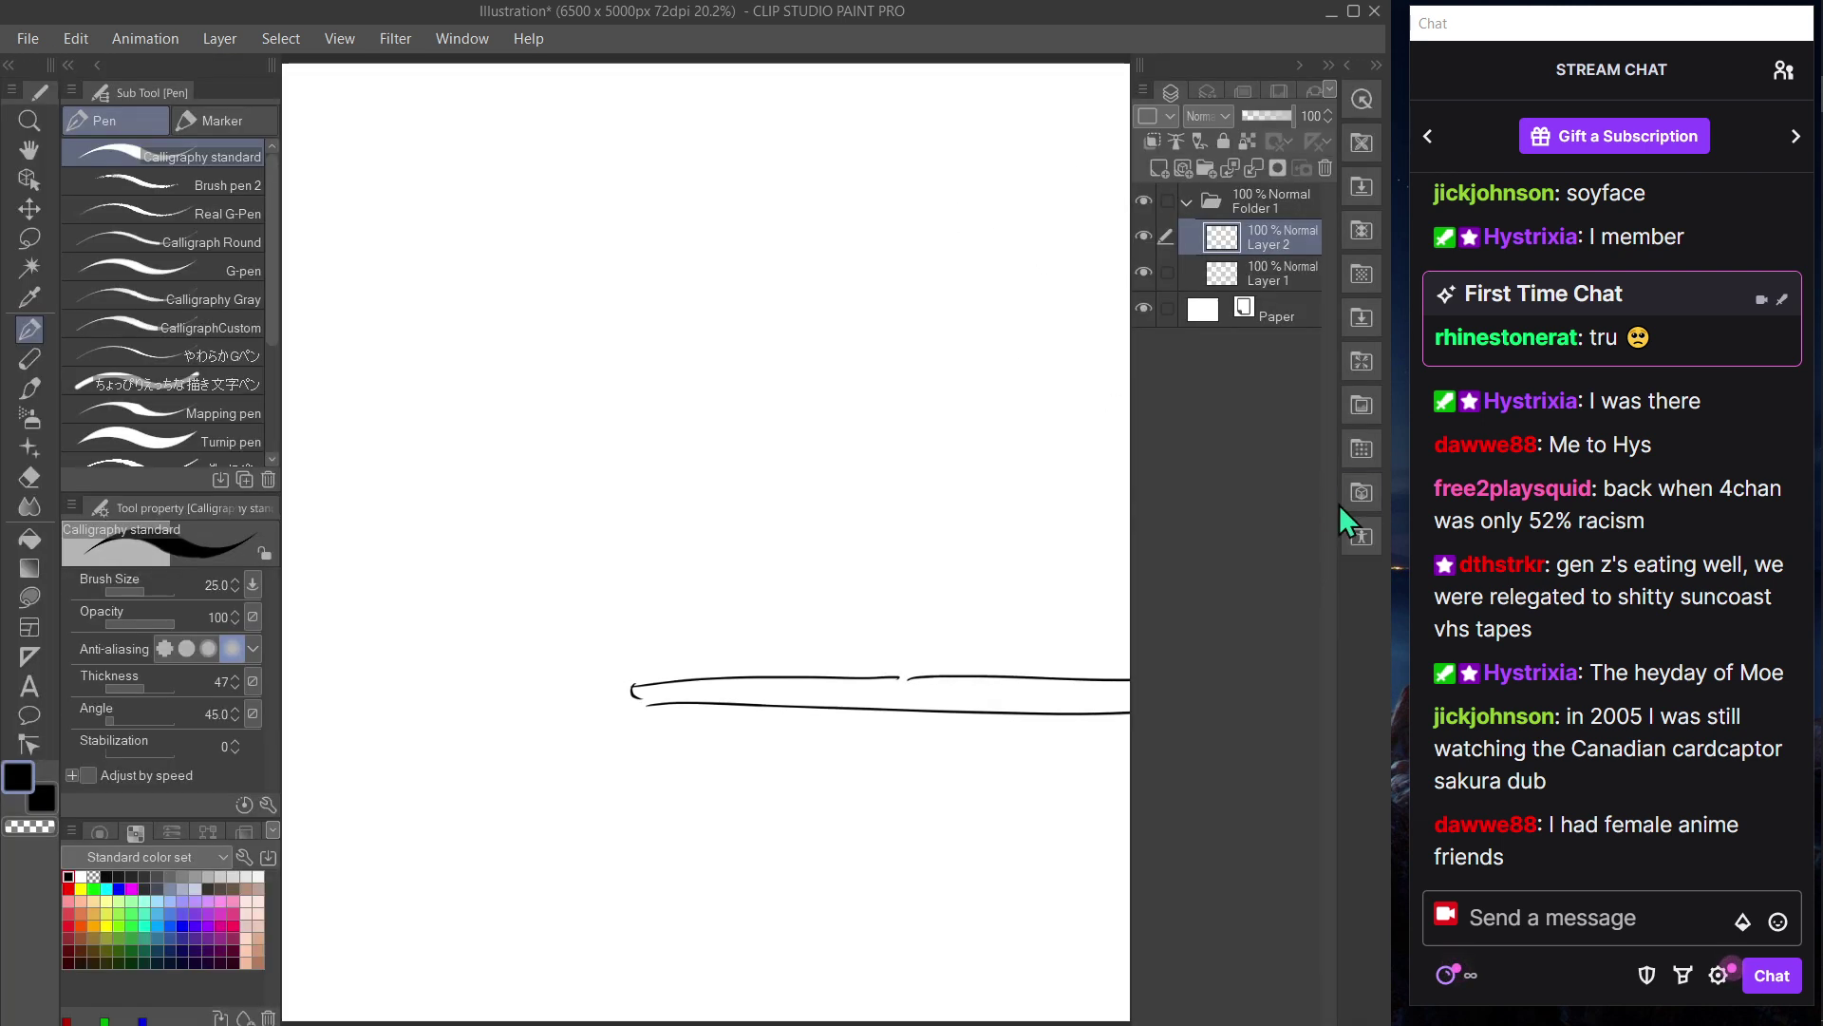
pyautogui.click(1290, 270)
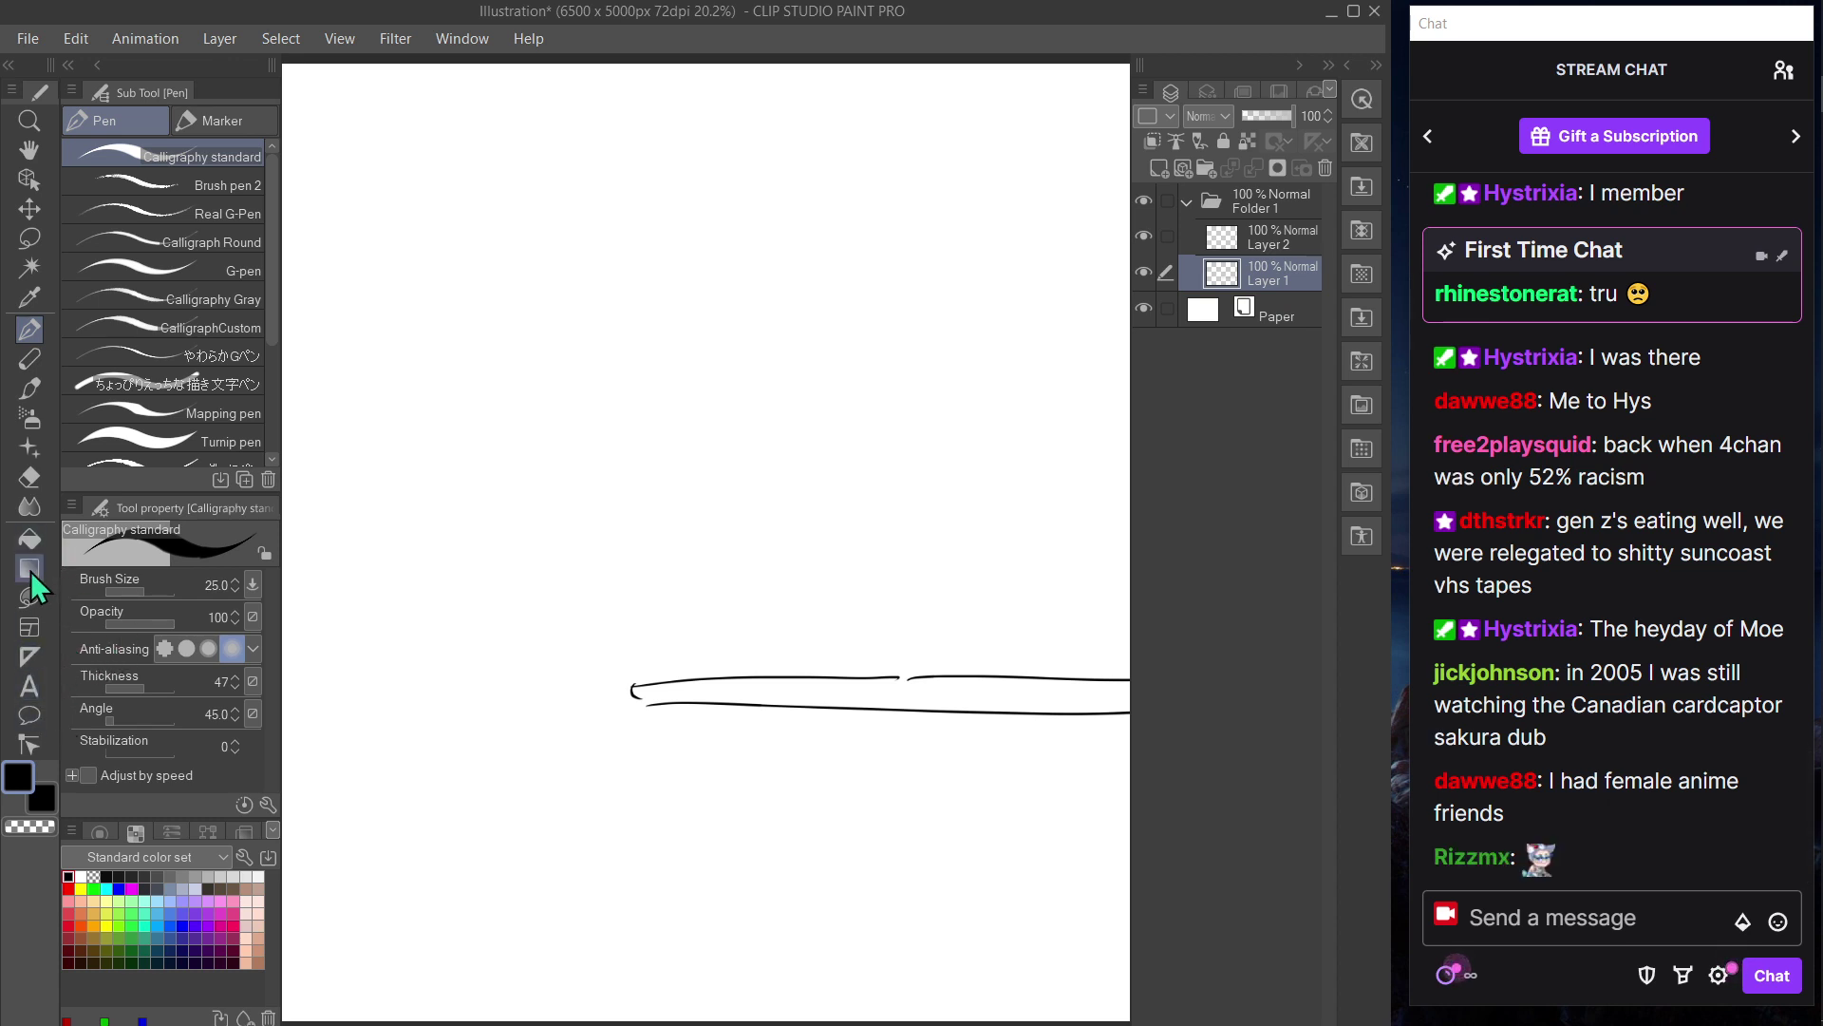
# - With the Straight line tool and a thicker stroke, draw a vertical line from the slab's left end down to the canvas's bottom edge
pyautogui.click(38, 598)
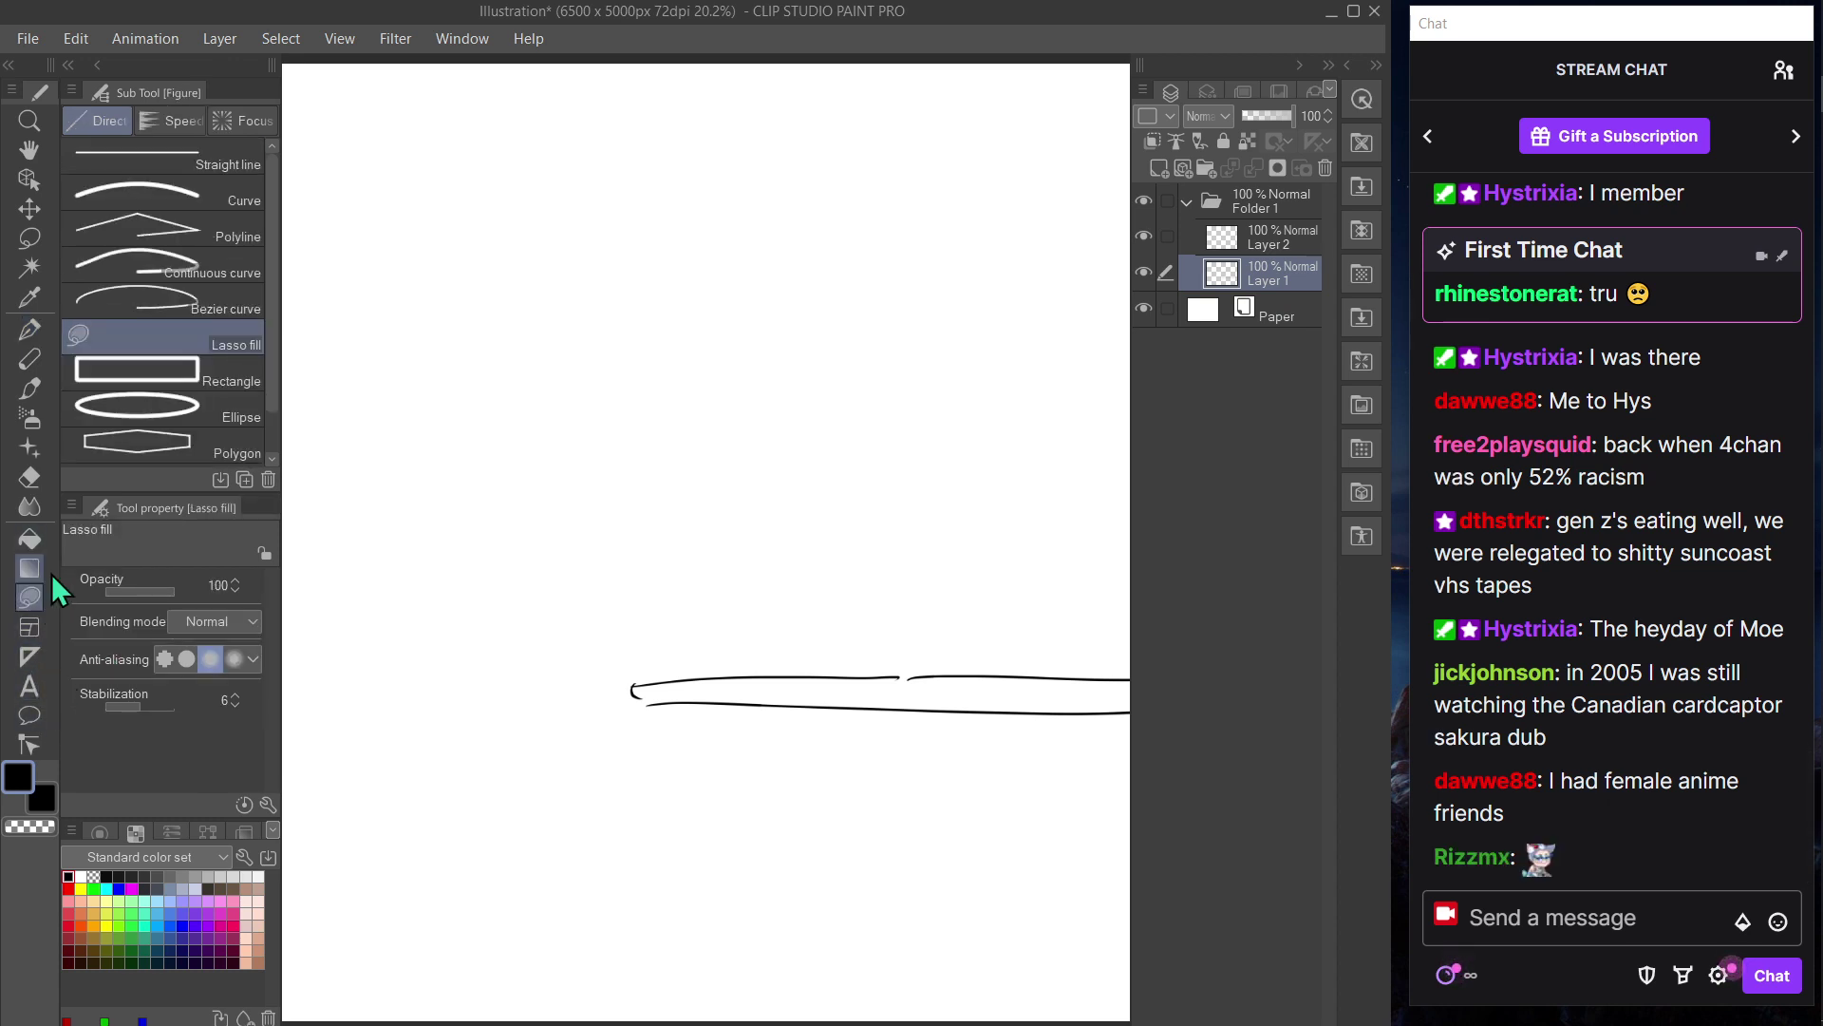
pyautogui.click(213, 167)
pyautogui.press('Tab')
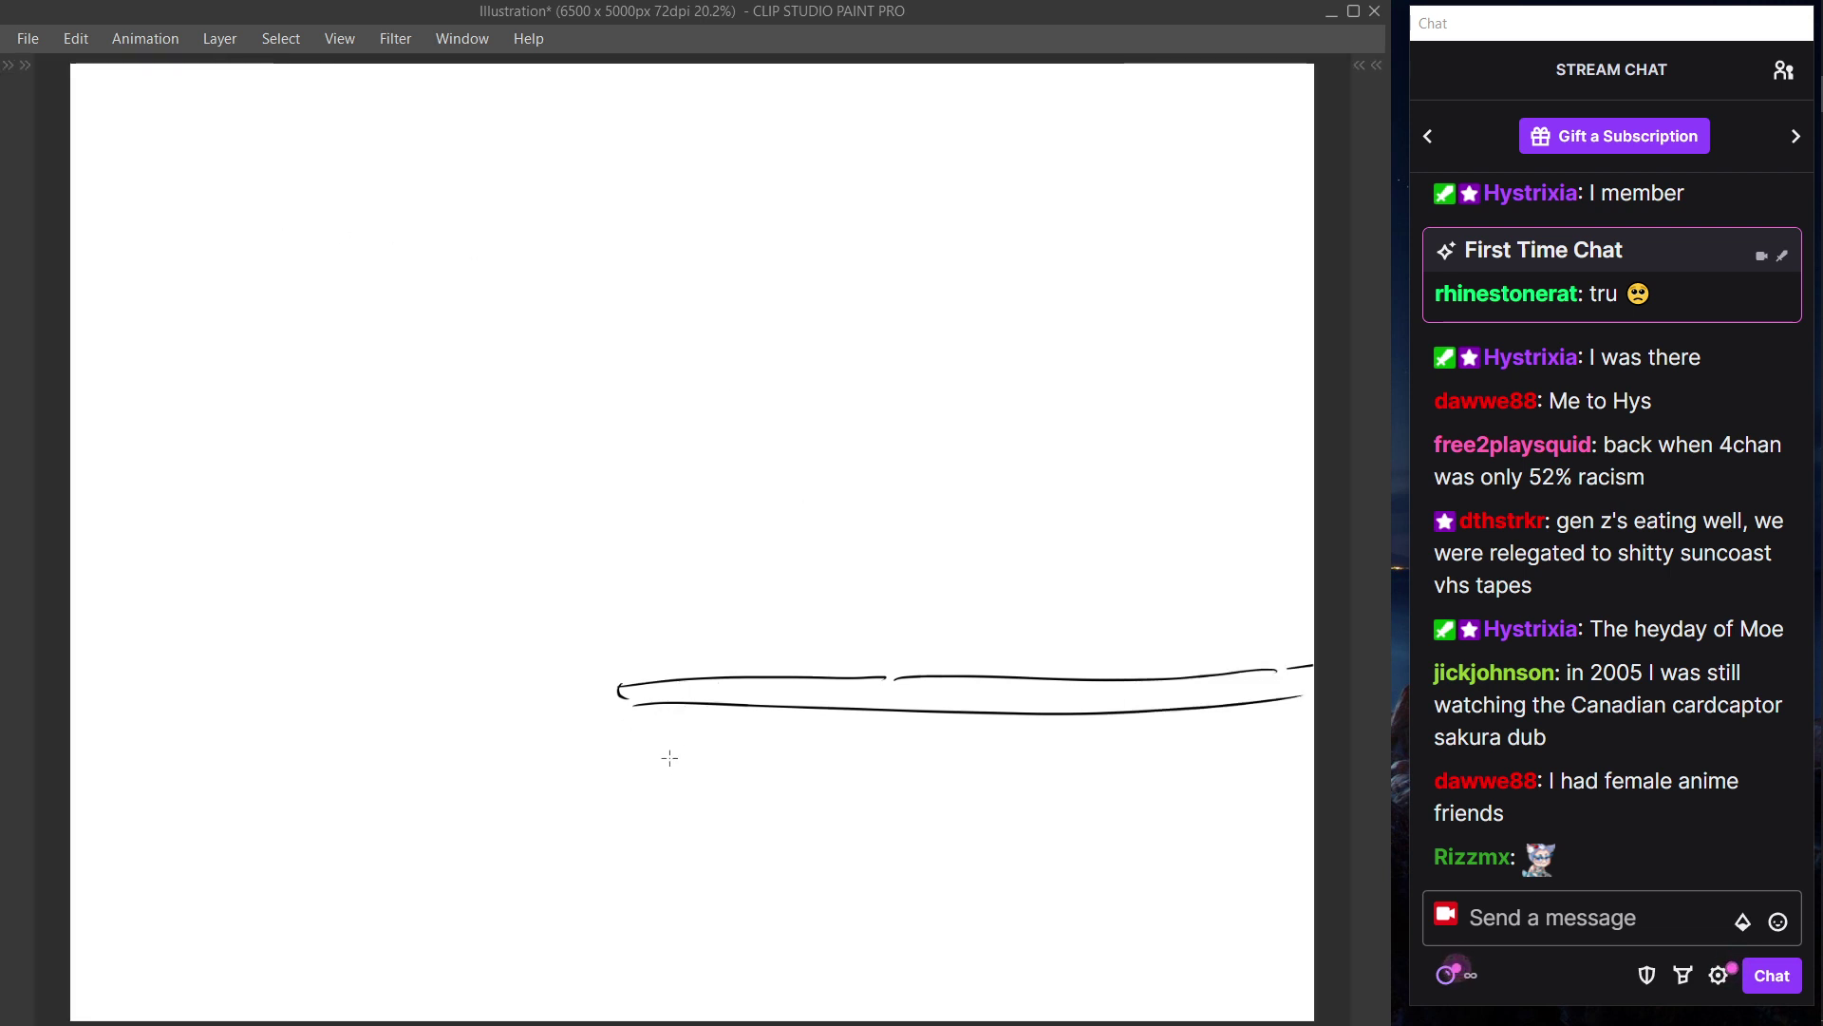
pyautogui.moveTo(637, 730); pyautogui.dragTo(639, 938)
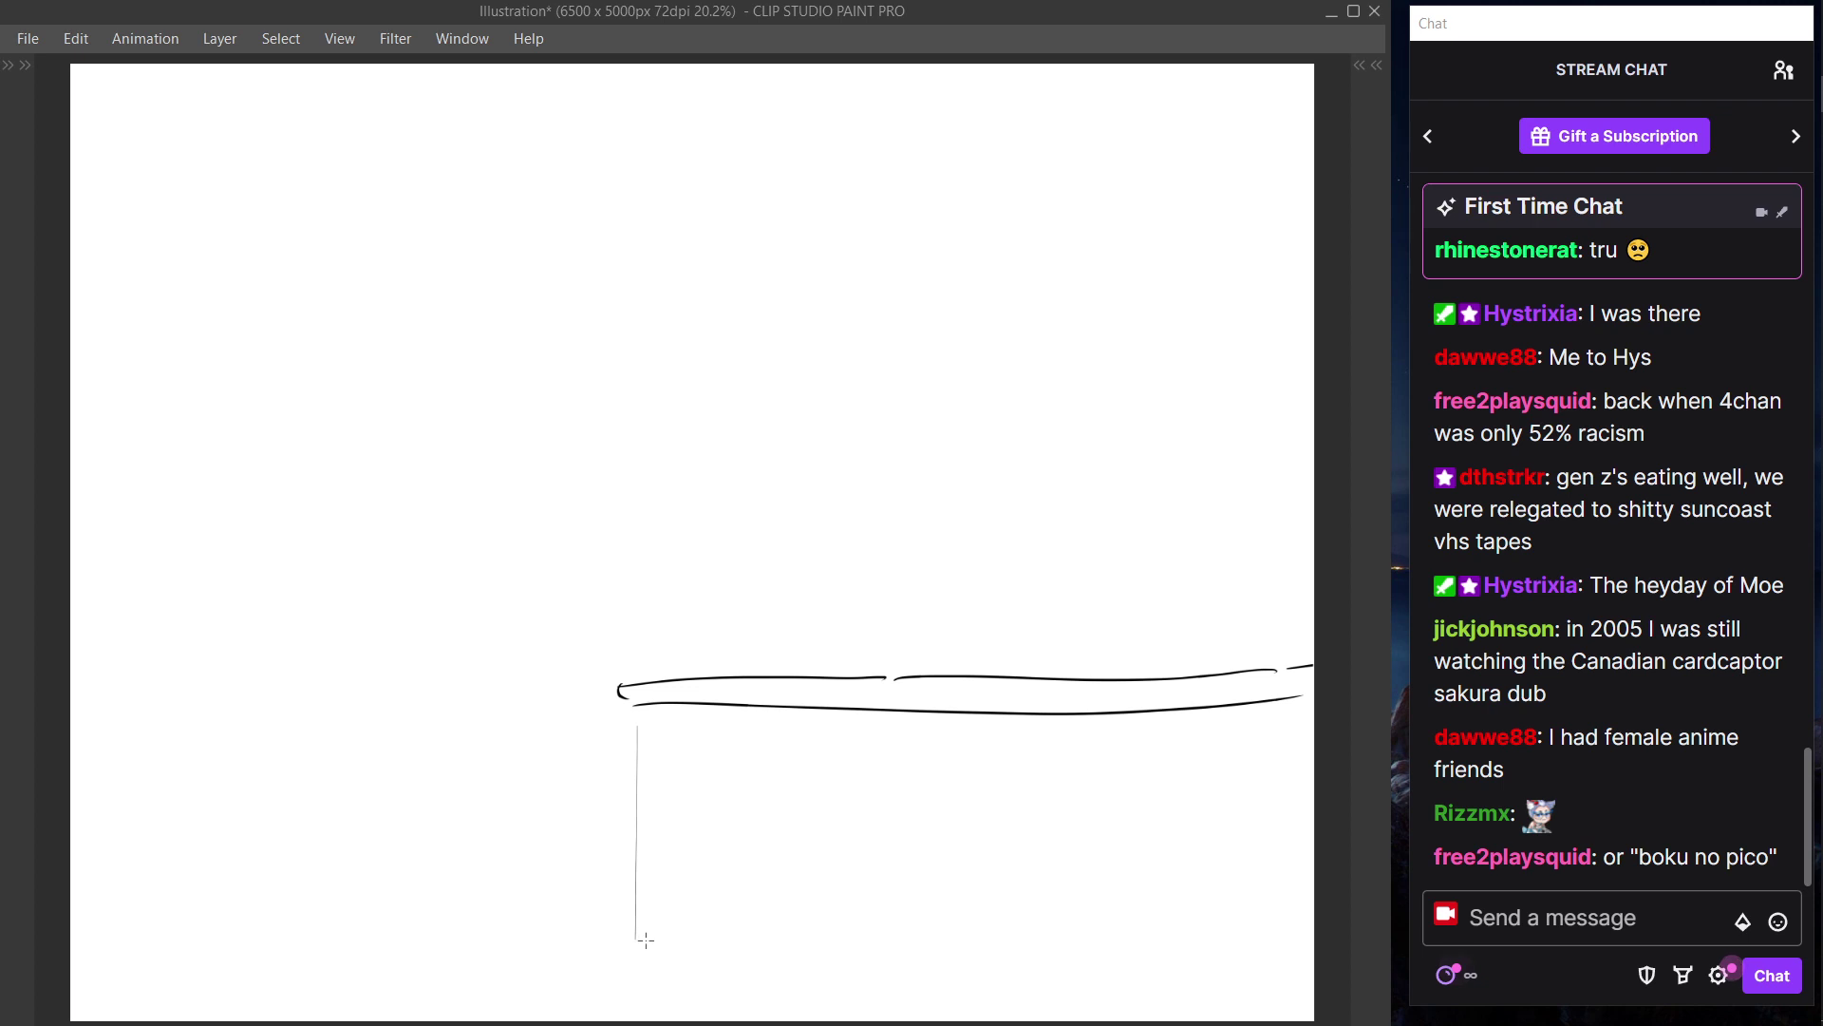
pyautogui.hotkey('ctrl', 'z')
pyautogui.press('Tab')
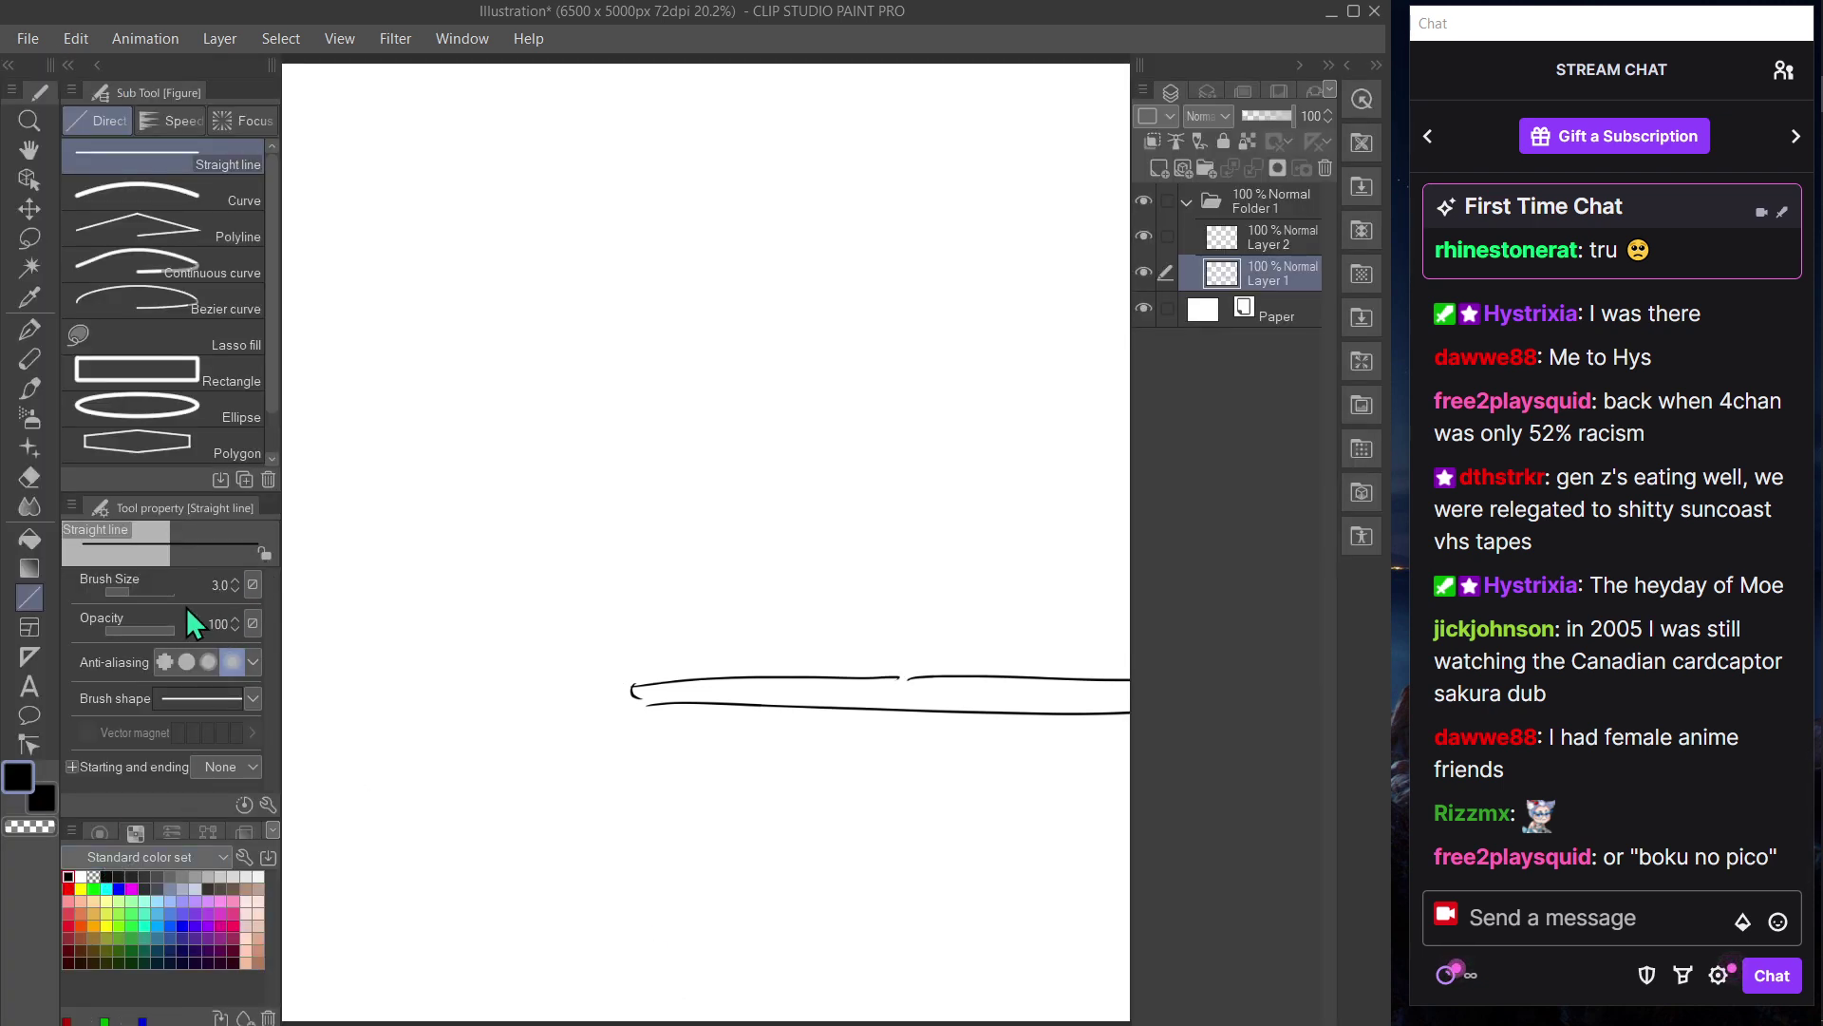
pyautogui.press('Tab')
pyautogui.moveTo(640, 730); pyautogui.dragTo(642, 936)
pyautogui.moveTo(631, 714); pyautogui.dragTo(633, 1006)
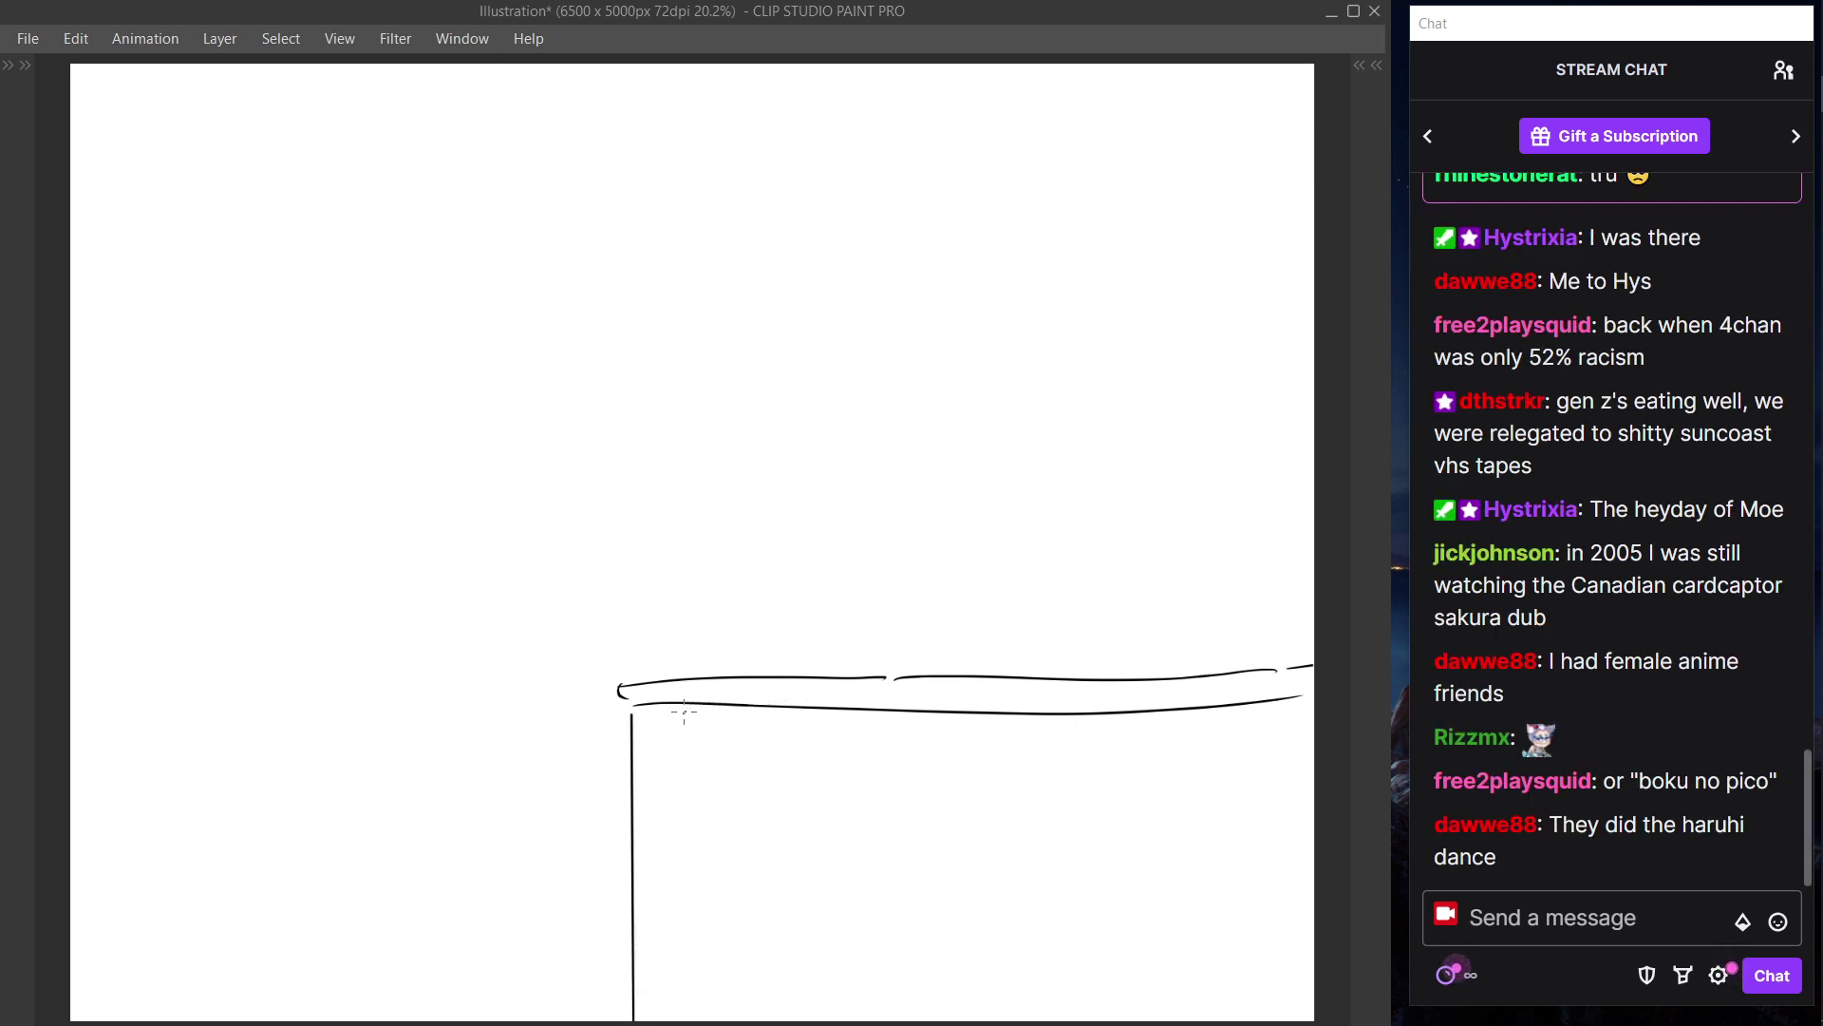
# - Try a freehand curved shadow line under the slab's lower edge, starting beside the vertical line
pyautogui.moveTo(634, 722); pyautogui.dragTo(955, 729)
pyautogui.hotkey('ctrl', 'z')
pyautogui.moveTo(634, 722); pyautogui.dragTo(1045, 725)
pyautogui.hotkey('ctrl', 'z')
pyautogui.moveTo(644, 720); pyautogui.dragTo(1068, 726)
pyautogui.hotkey('ctrl', 'z')
pyautogui.moveTo(646, 719); pyautogui.dragTo(1115, 707)
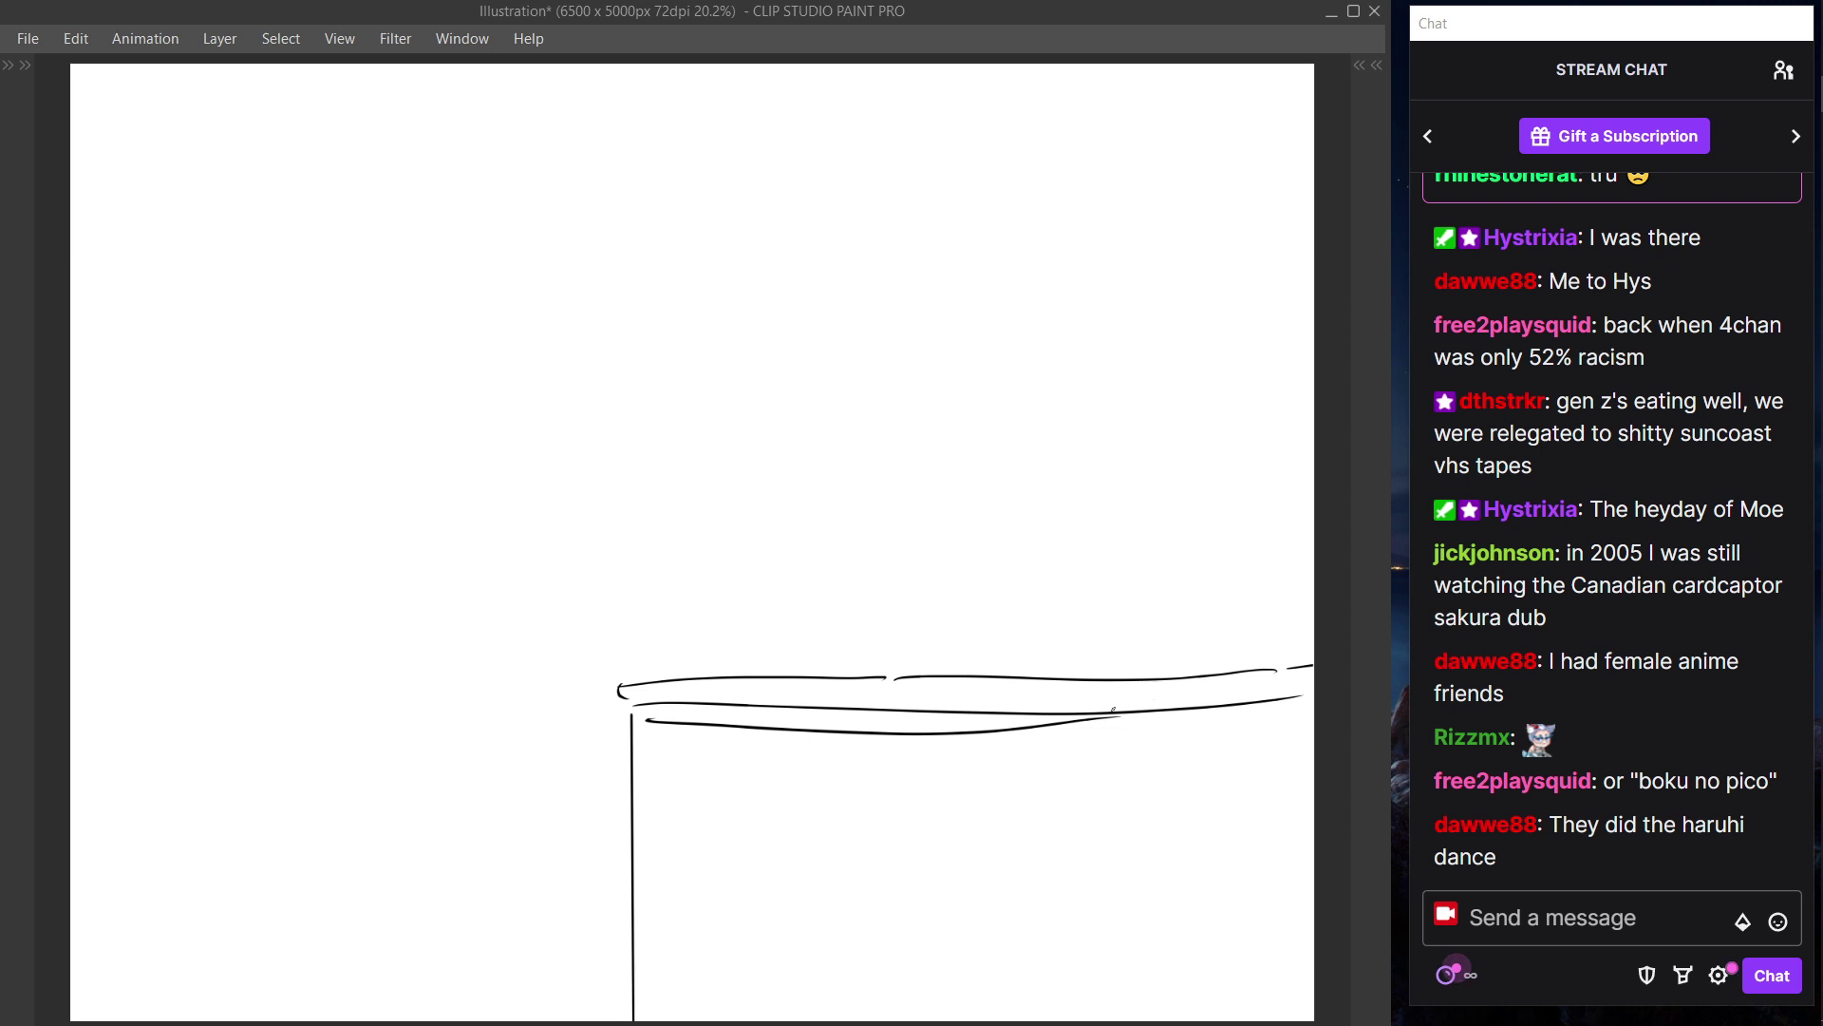
pyautogui.hotkey('ctrl', 'z')
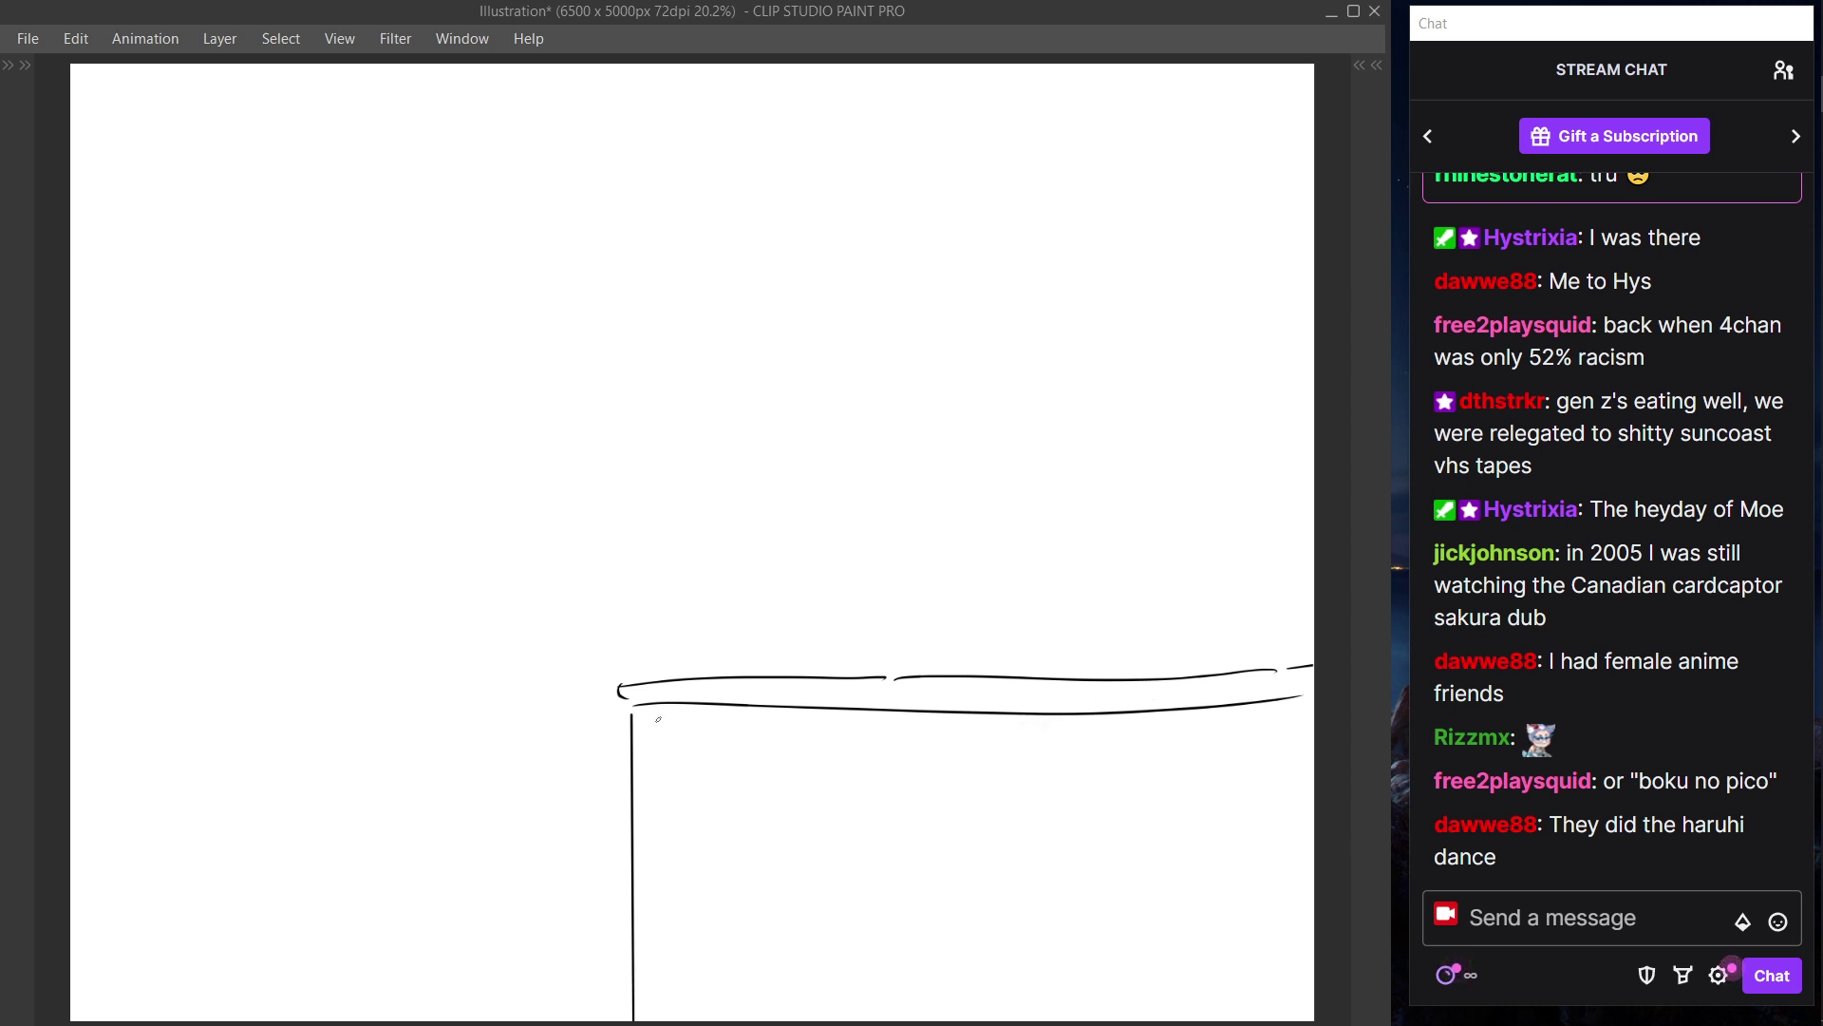
# - Paint a thick black shadow under the left part of the slab's lower edge
pyautogui.press('Tab')
pyautogui.press('Tab')
pyautogui.press('Tab')
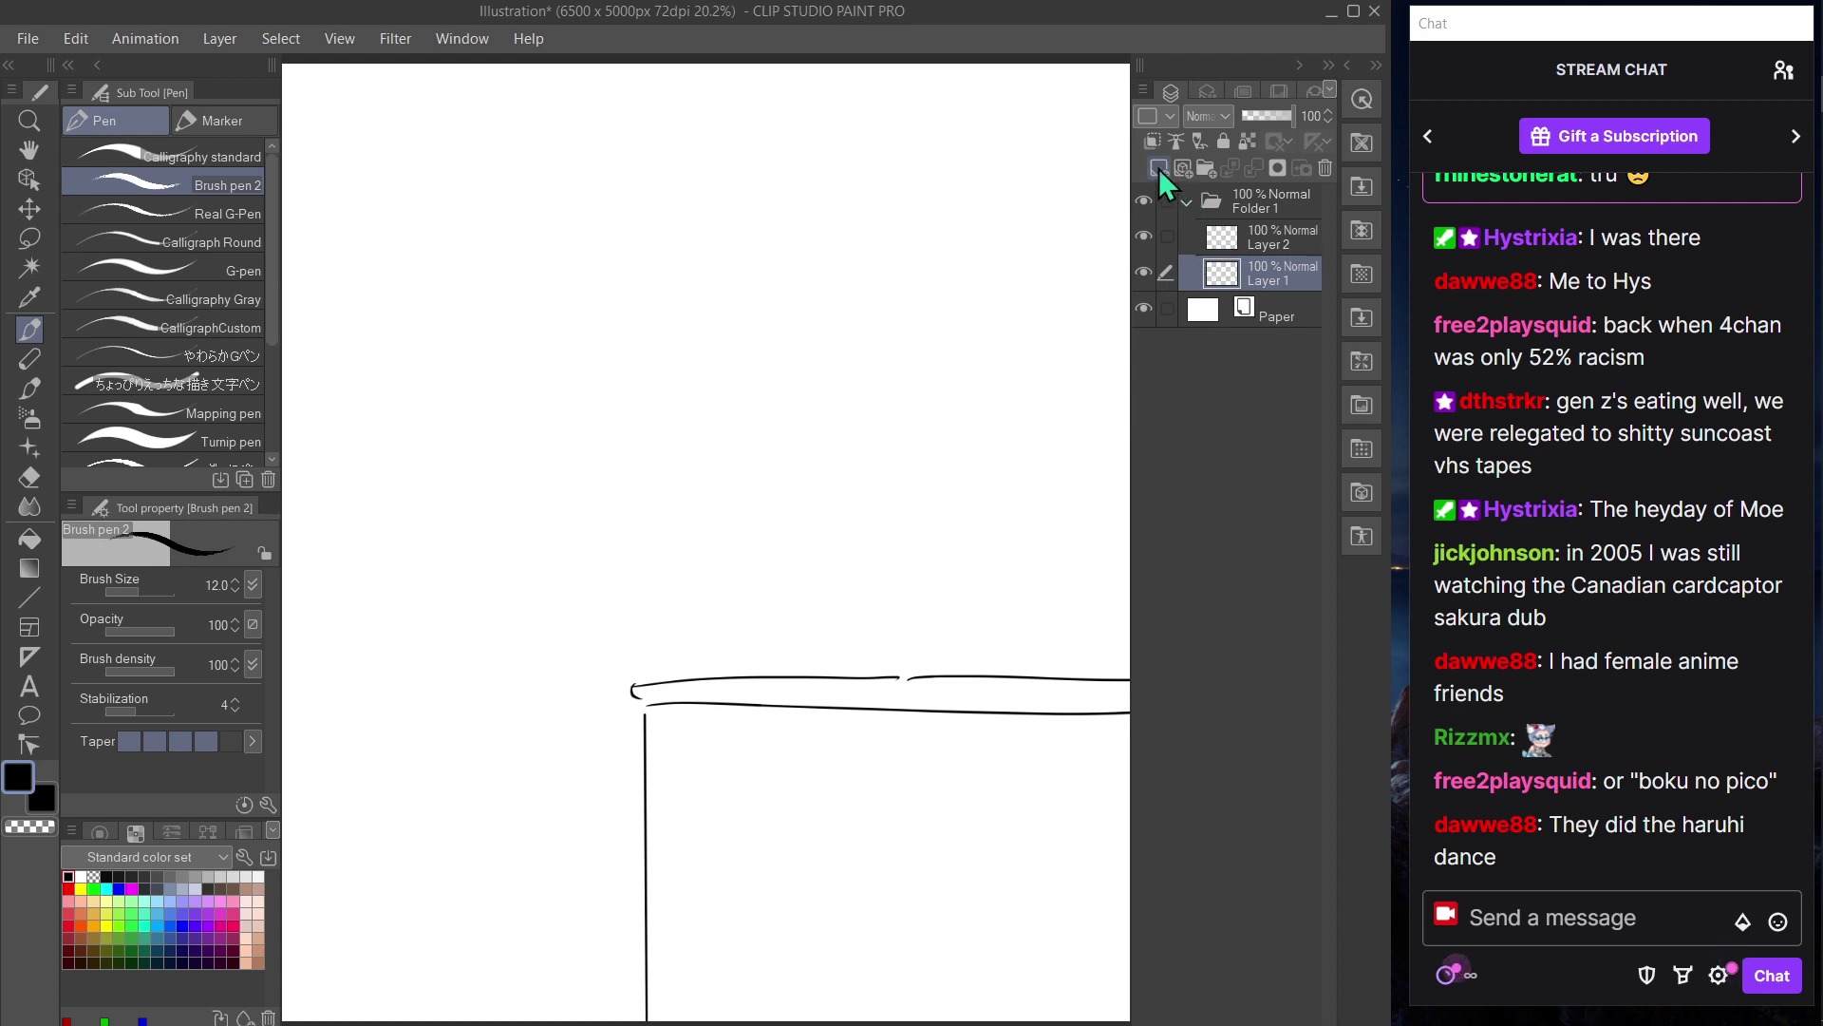
pyautogui.press('Tab')
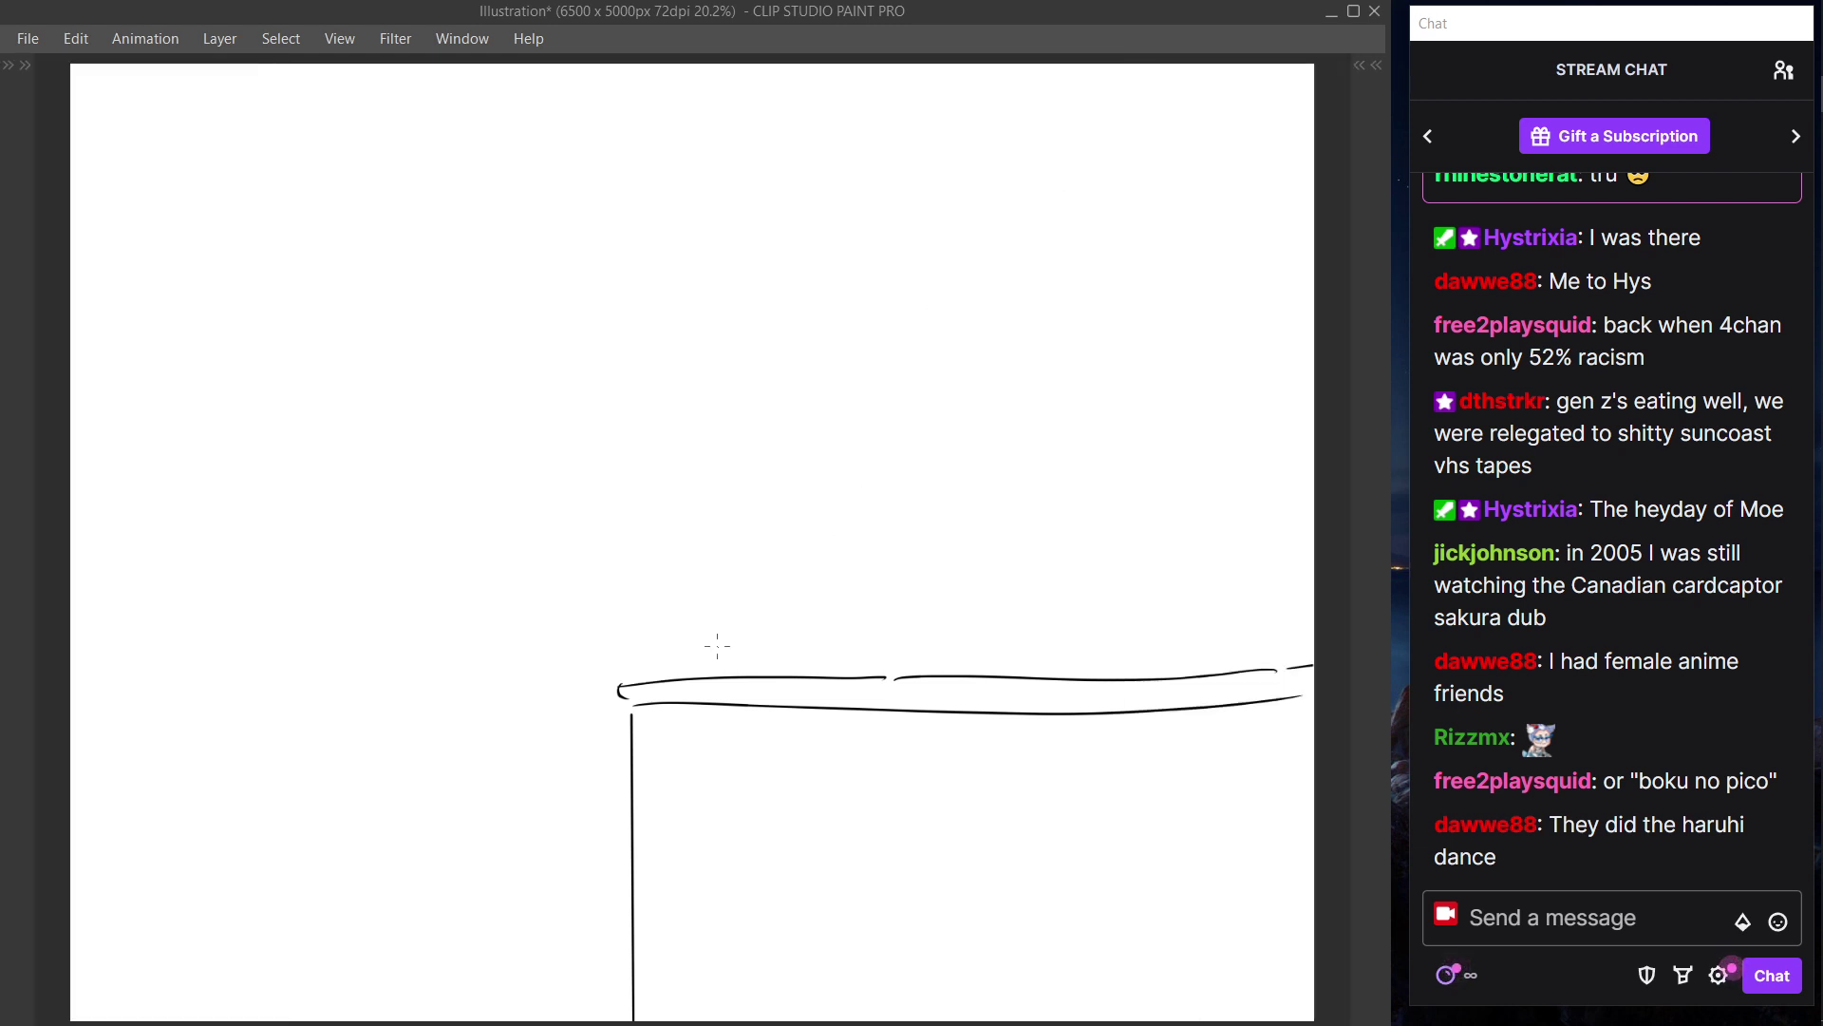
pyautogui.moveTo(670, 714); pyautogui.dragTo(834, 721)
pyautogui.hotkey('ctrl', 'z')
pyautogui.moveTo(678, 710); pyautogui.dragTo(926, 720)
pyautogui.moveTo(684, 708); pyautogui.dragTo(870, 724)
pyautogui.hotkey('ctrl', 'z')
pyautogui.moveTo(673, 708); pyautogui.dragTo(947, 726)
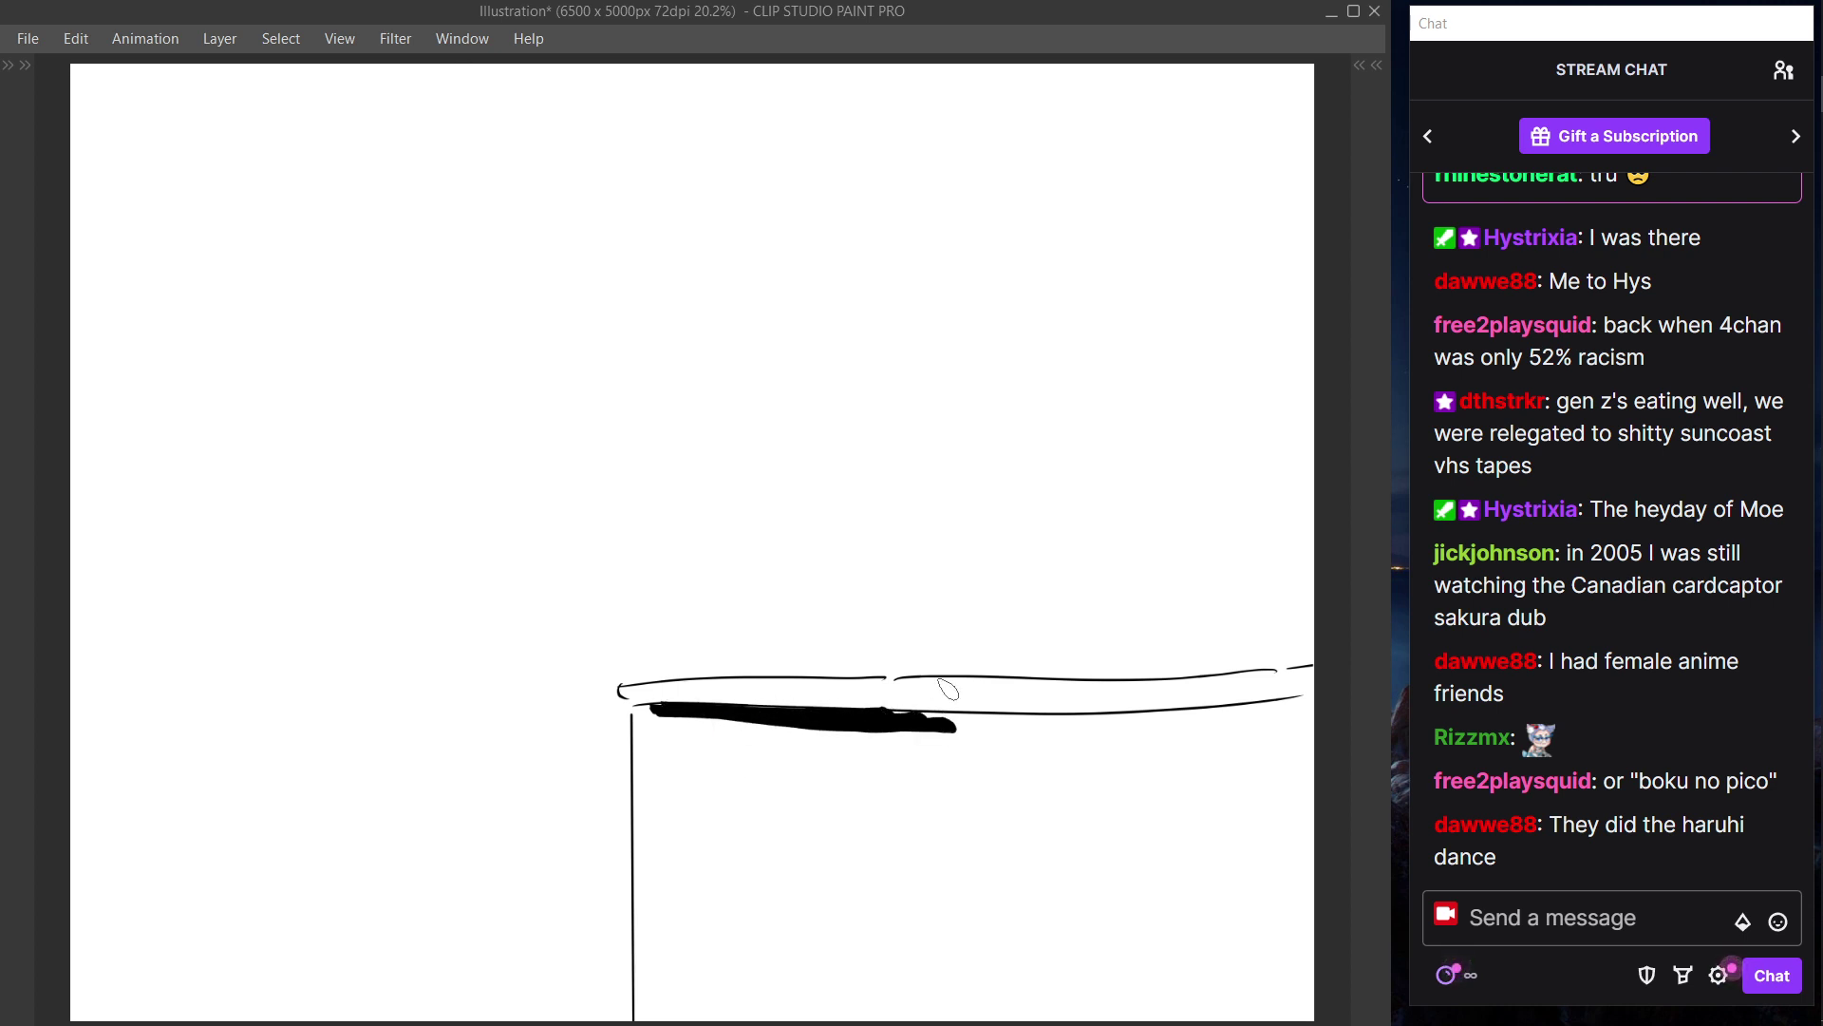
# - Extend the black shadow along the slab's lower edge and taper it toward the right
pyautogui.moveTo(920, 721); pyautogui.dragTo(1100, 719)
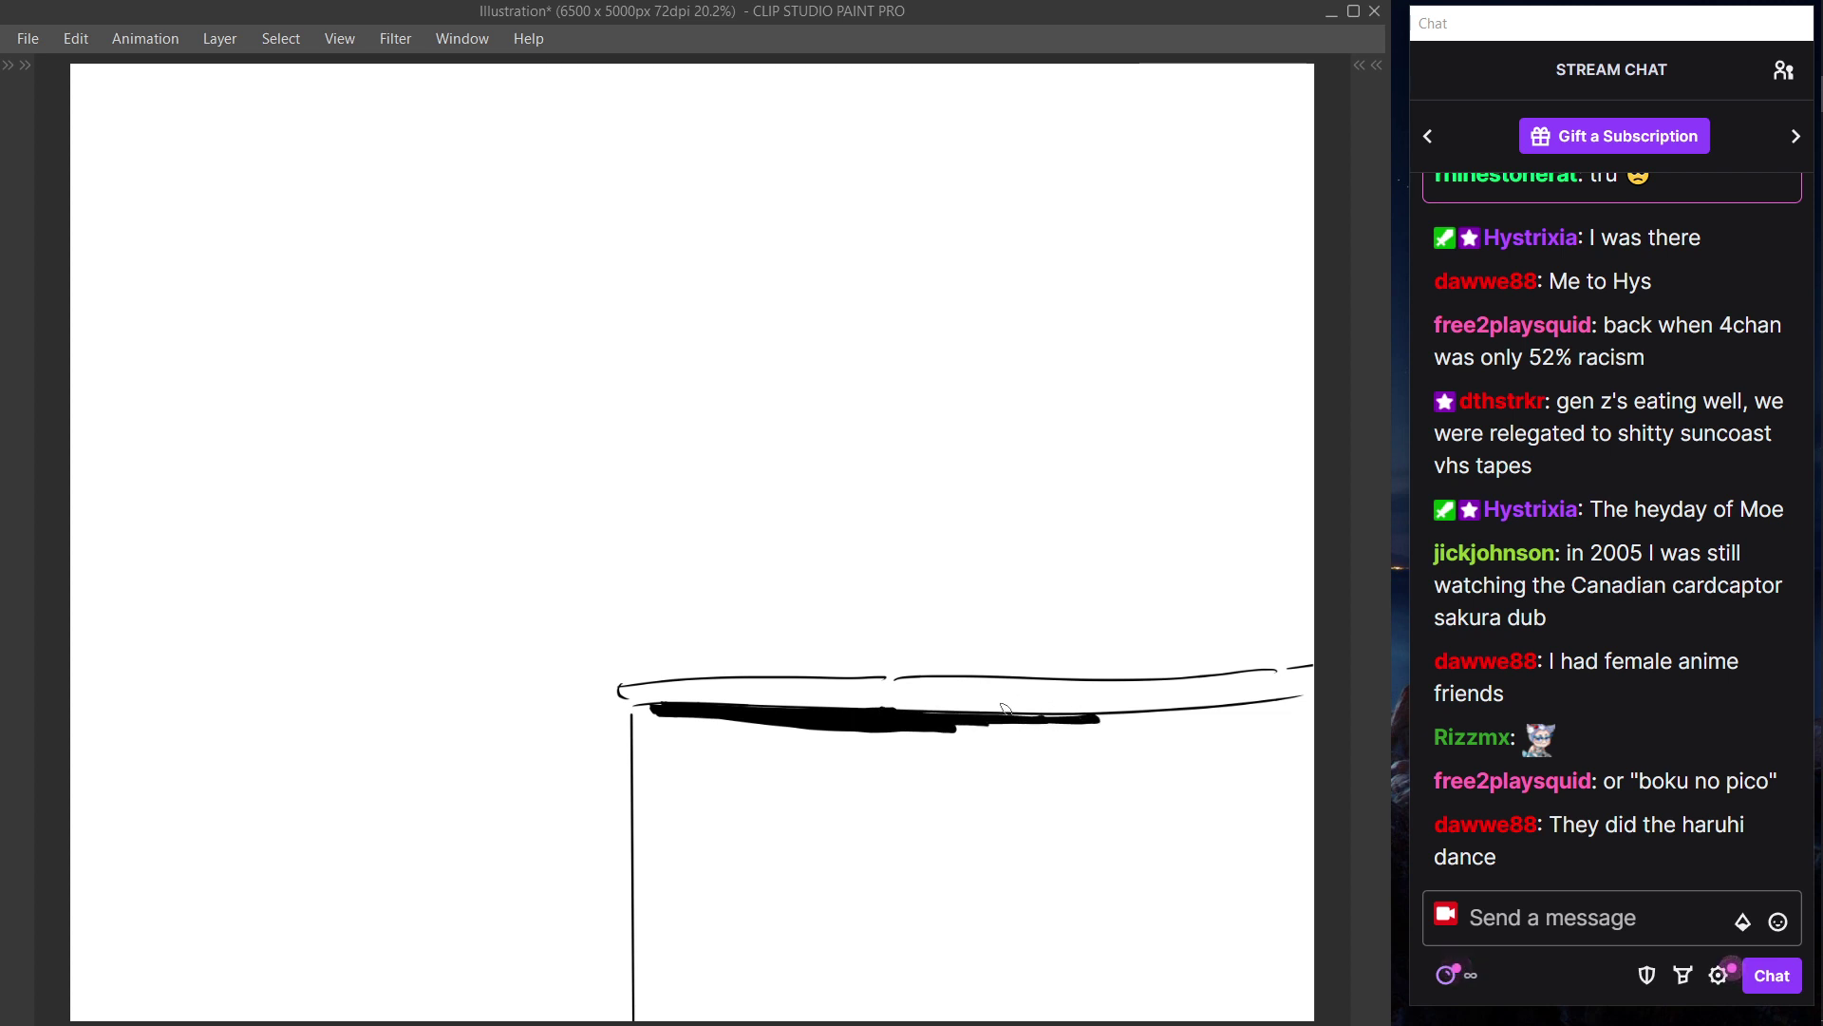
pyautogui.moveTo(959, 729); pyautogui.dragTo(1090, 720)
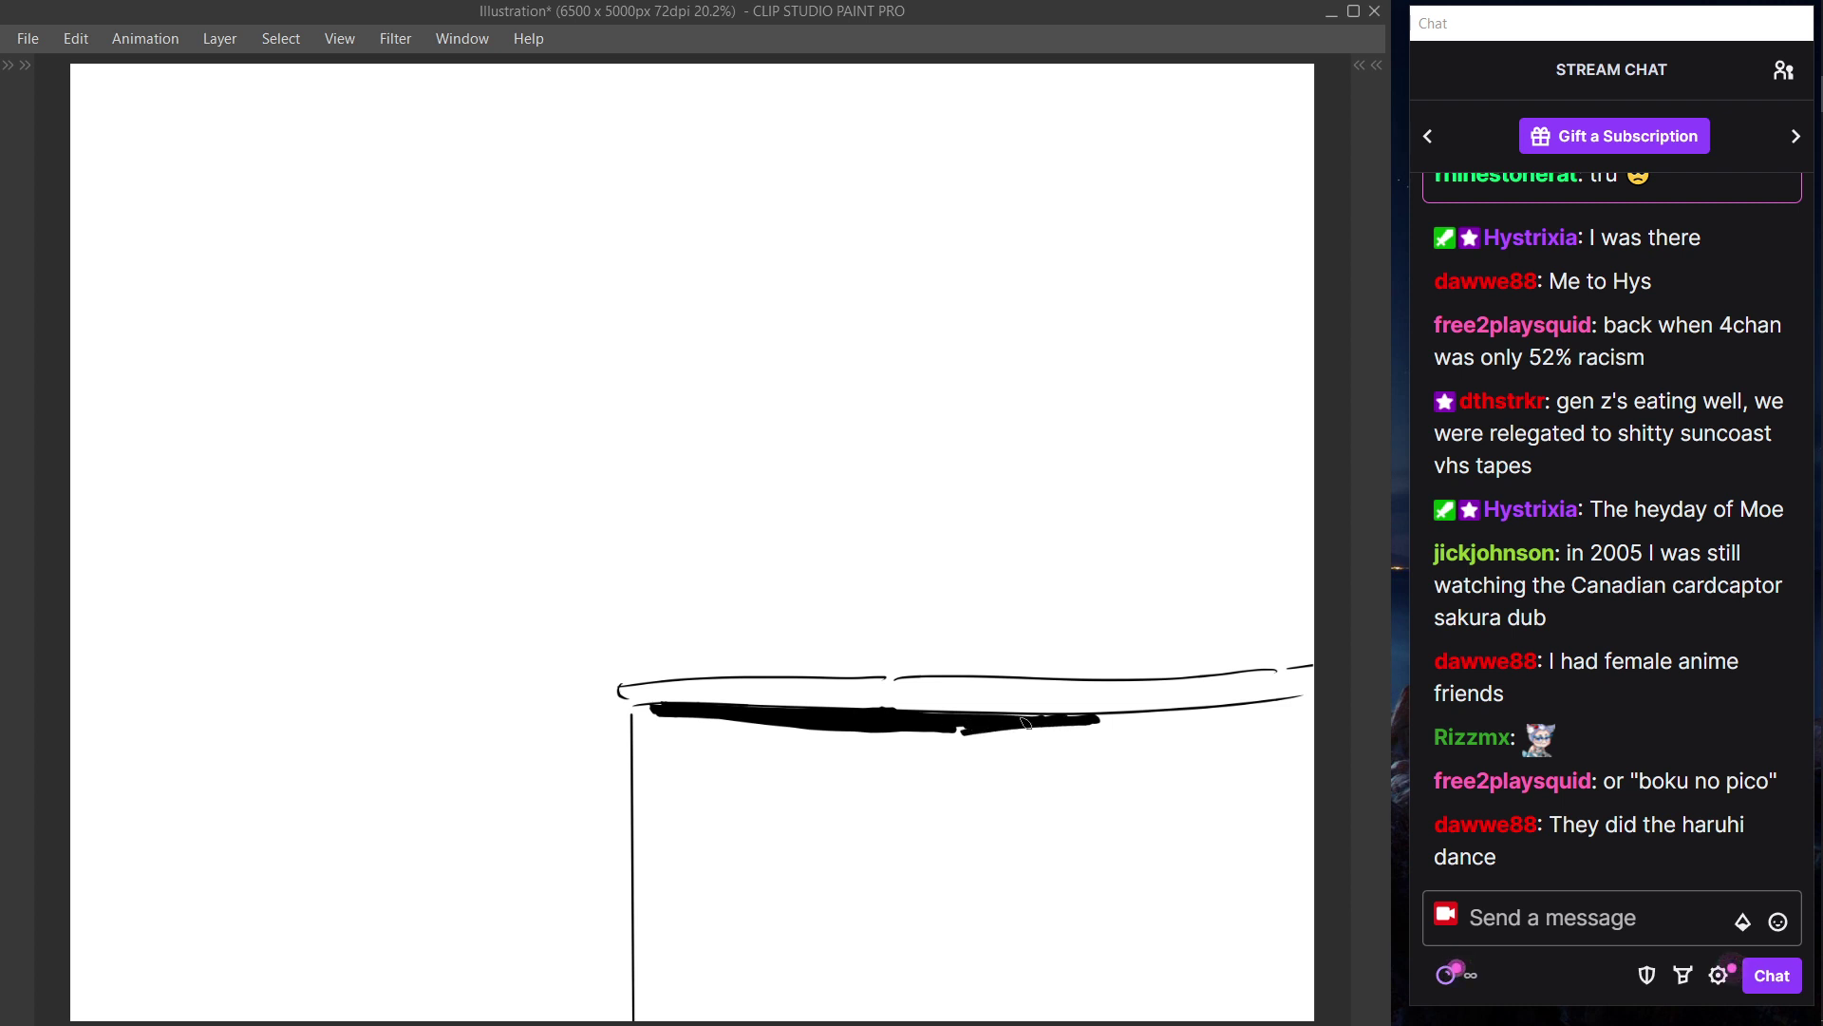
pyautogui.hotkey('ctrl', 'z')
pyautogui.moveTo(955, 729); pyautogui.dragTo(1123, 718)
pyautogui.moveTo(1024, 724)
pyautogui.mouseDown()
pyautogui.moveTo(982, 724)
pyautogui.moveTo(1145, 714)
pyautogui.mouseUp()
pyautogui.hotkey('ctrl', 'z')
pyautogui.moveTo(980, 726); pyautogui.dragTo(1204, 709)
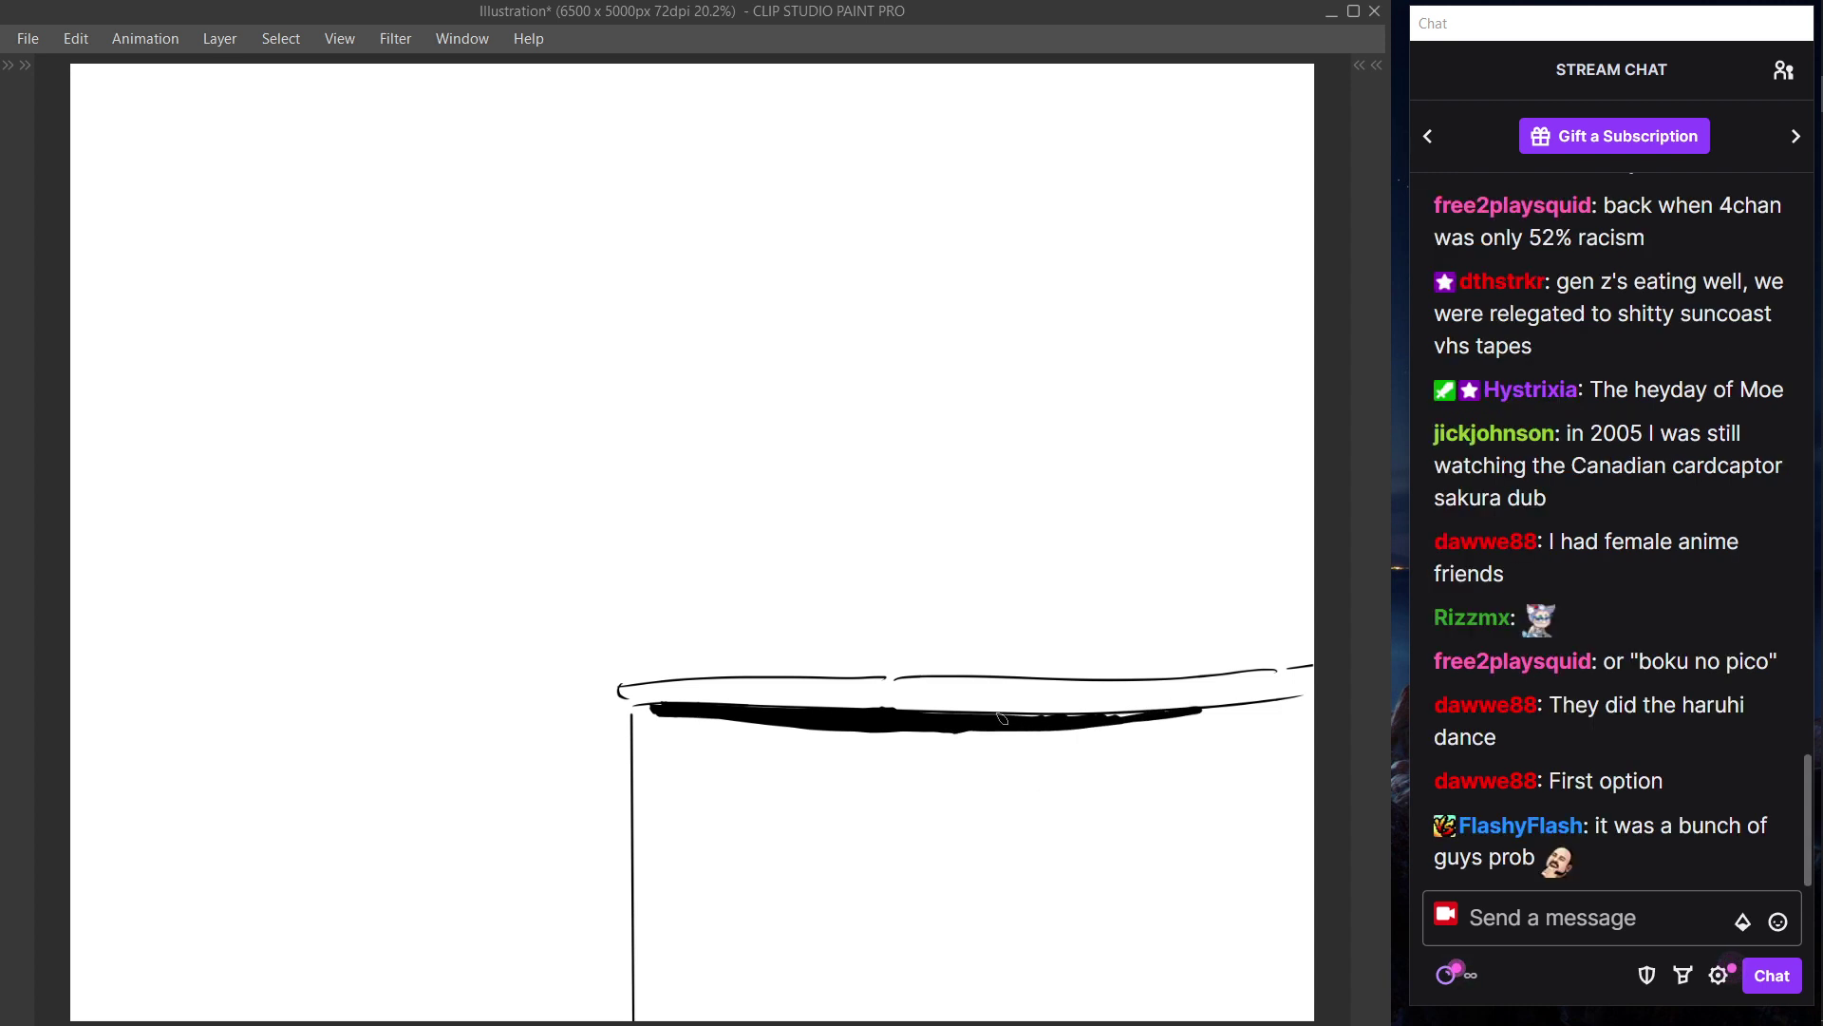
# - Extend the black under-edge shadow along the slab's right part, narrowing it toward the right end
pyautogui.moveTo(1064, 720); pyautogui.dragTo(1232, 704)
pyautogui.moveTo(995, 727); pyautogui.dragTo(1242, 704)
pyautogui.hotkey('ctrl', 'z')
pyautogui.moveTo(1056, 726); pyautogui.dragTo(1256, 703)
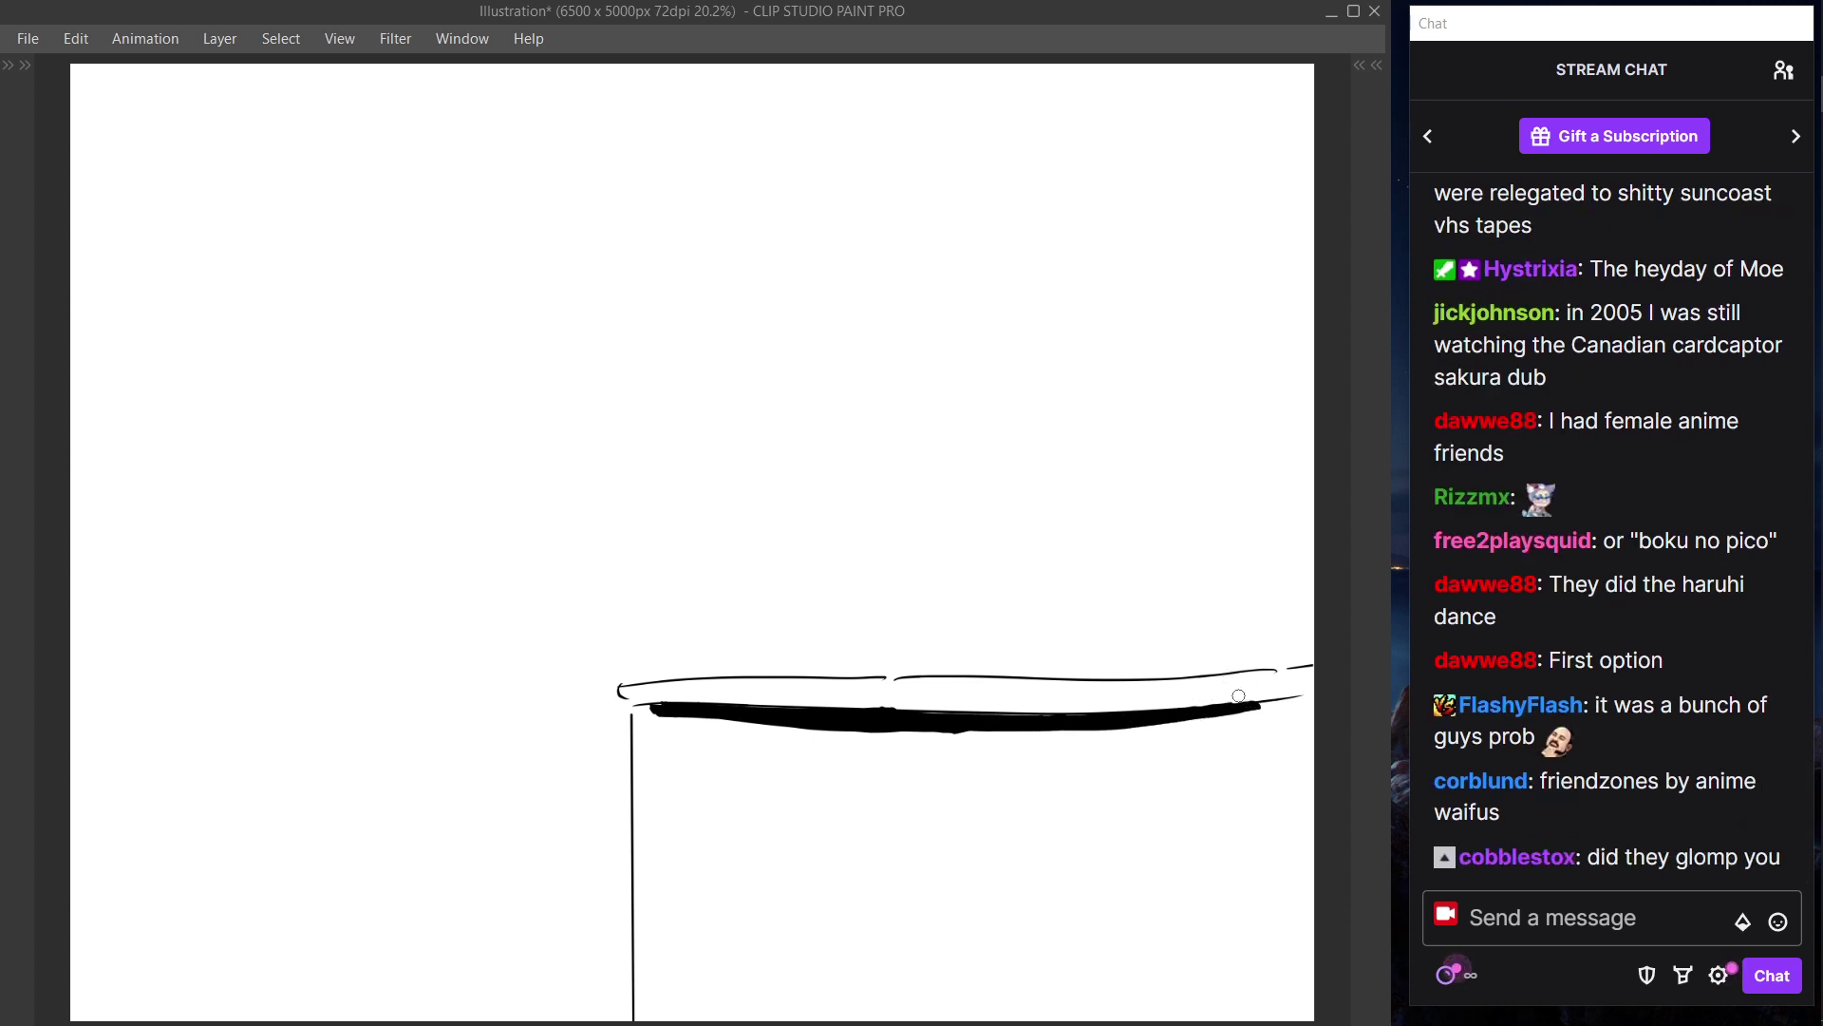
pyautogui.moveTo(1237, 708); pyautogui.dragTo(1288, 692)
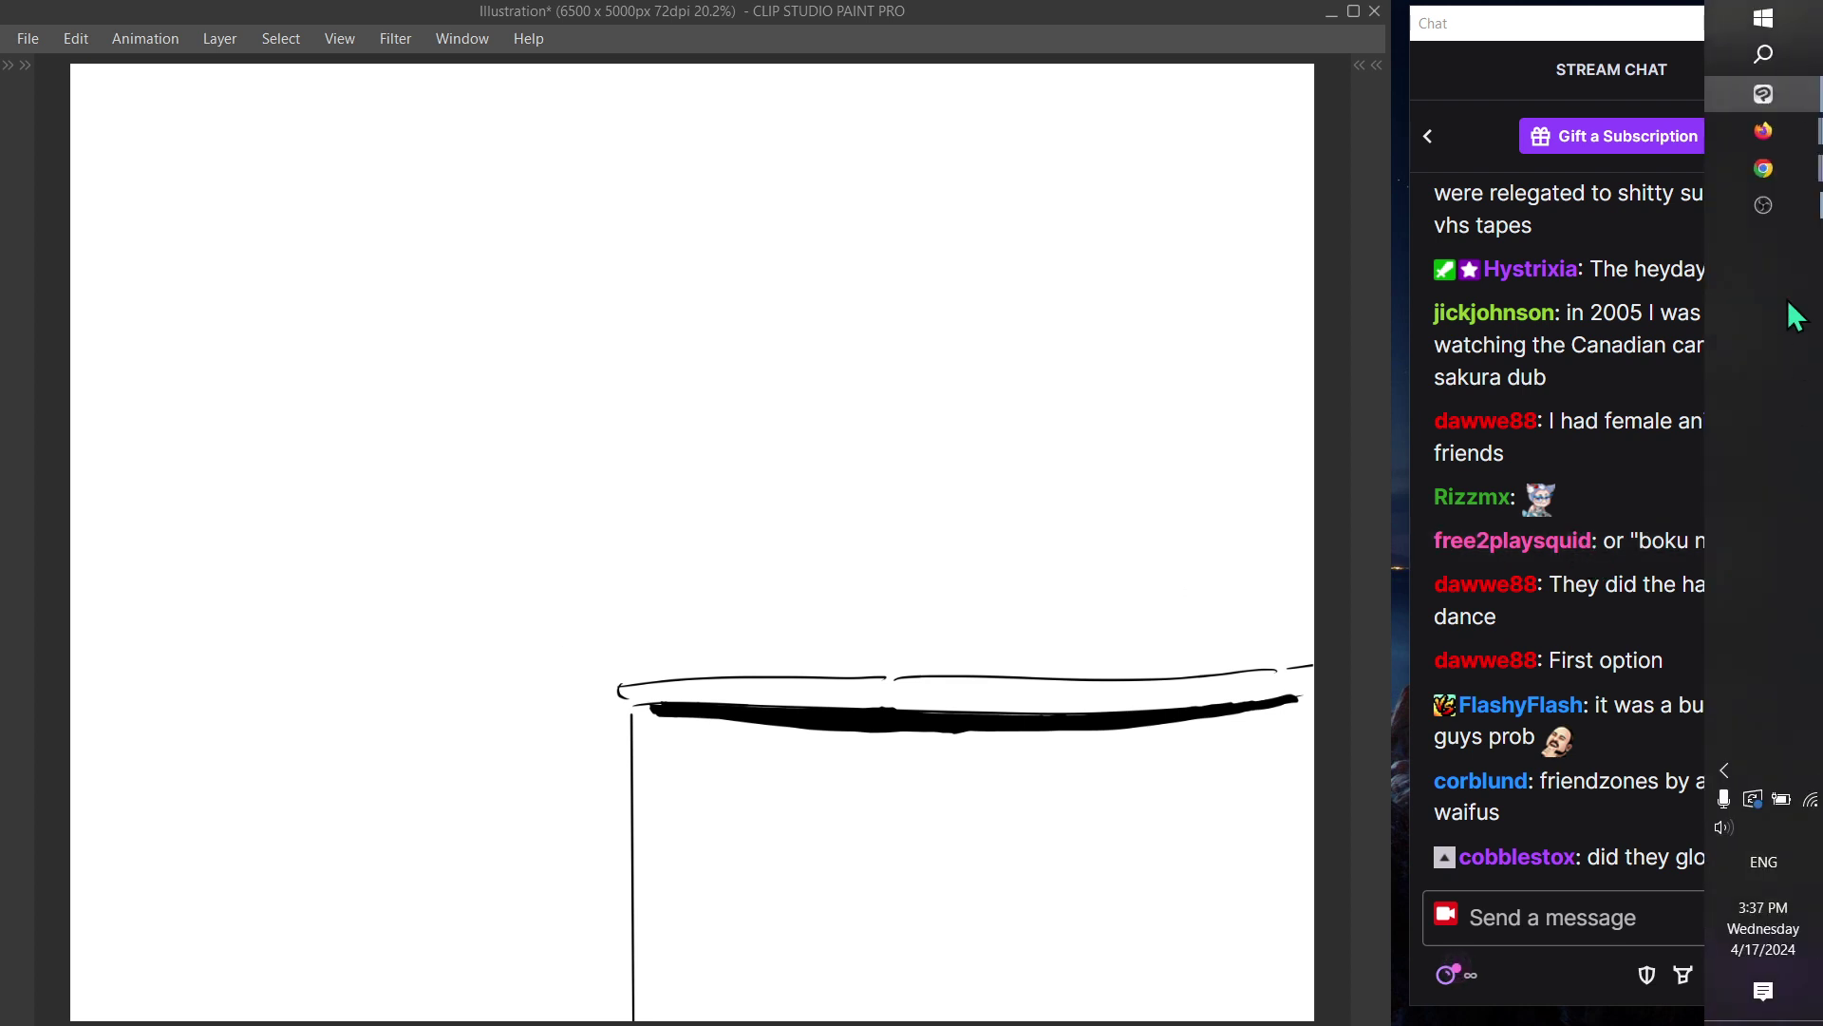
# - Erase the left part of the slab's upper edge and redraw it slightly higher from the rounded left corner
pyautogui.moveTo(1794, 180)
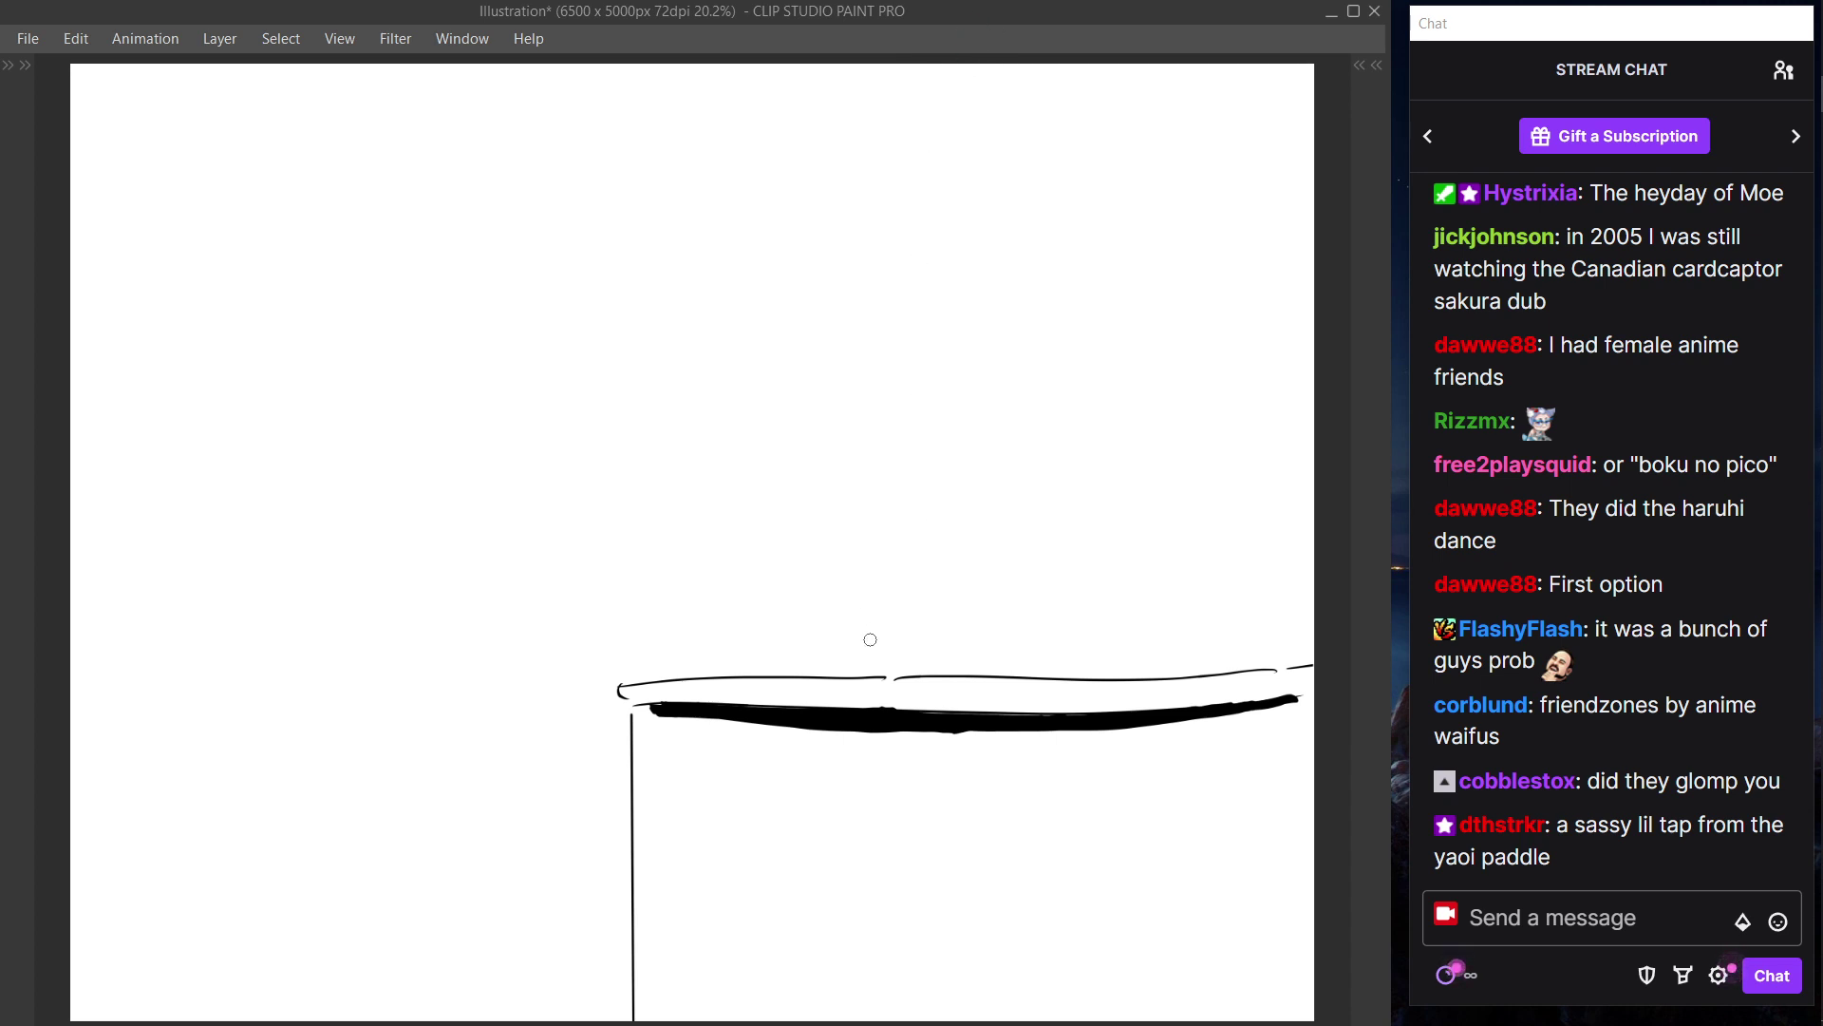
pyautogui.hotkey('ctrl', 'shift')
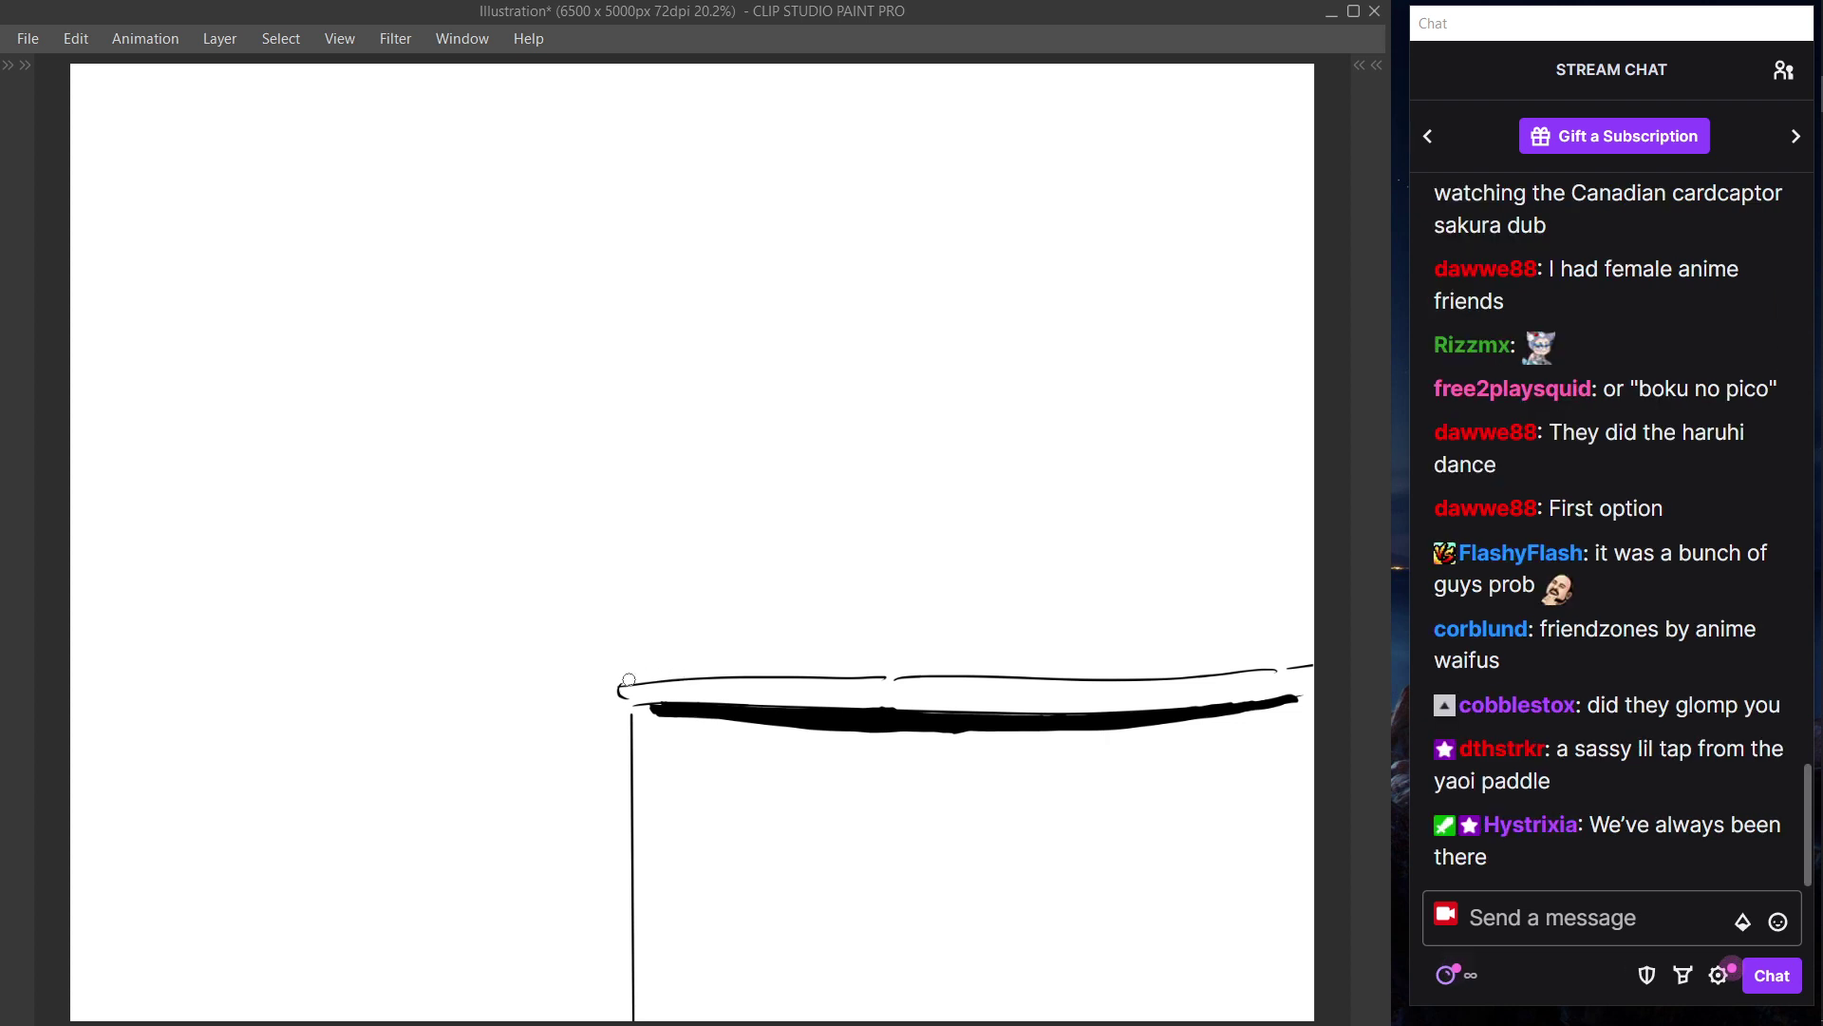
pyautogui.moveTo(629, 680); pyautogui.dragTo(879, 672)
pyautogui.moveTo(637, 680); pyautogui.dragTo(774, 667)
pyautogui.press('p')
pyautogui.hotkey('ctrl', 'z')
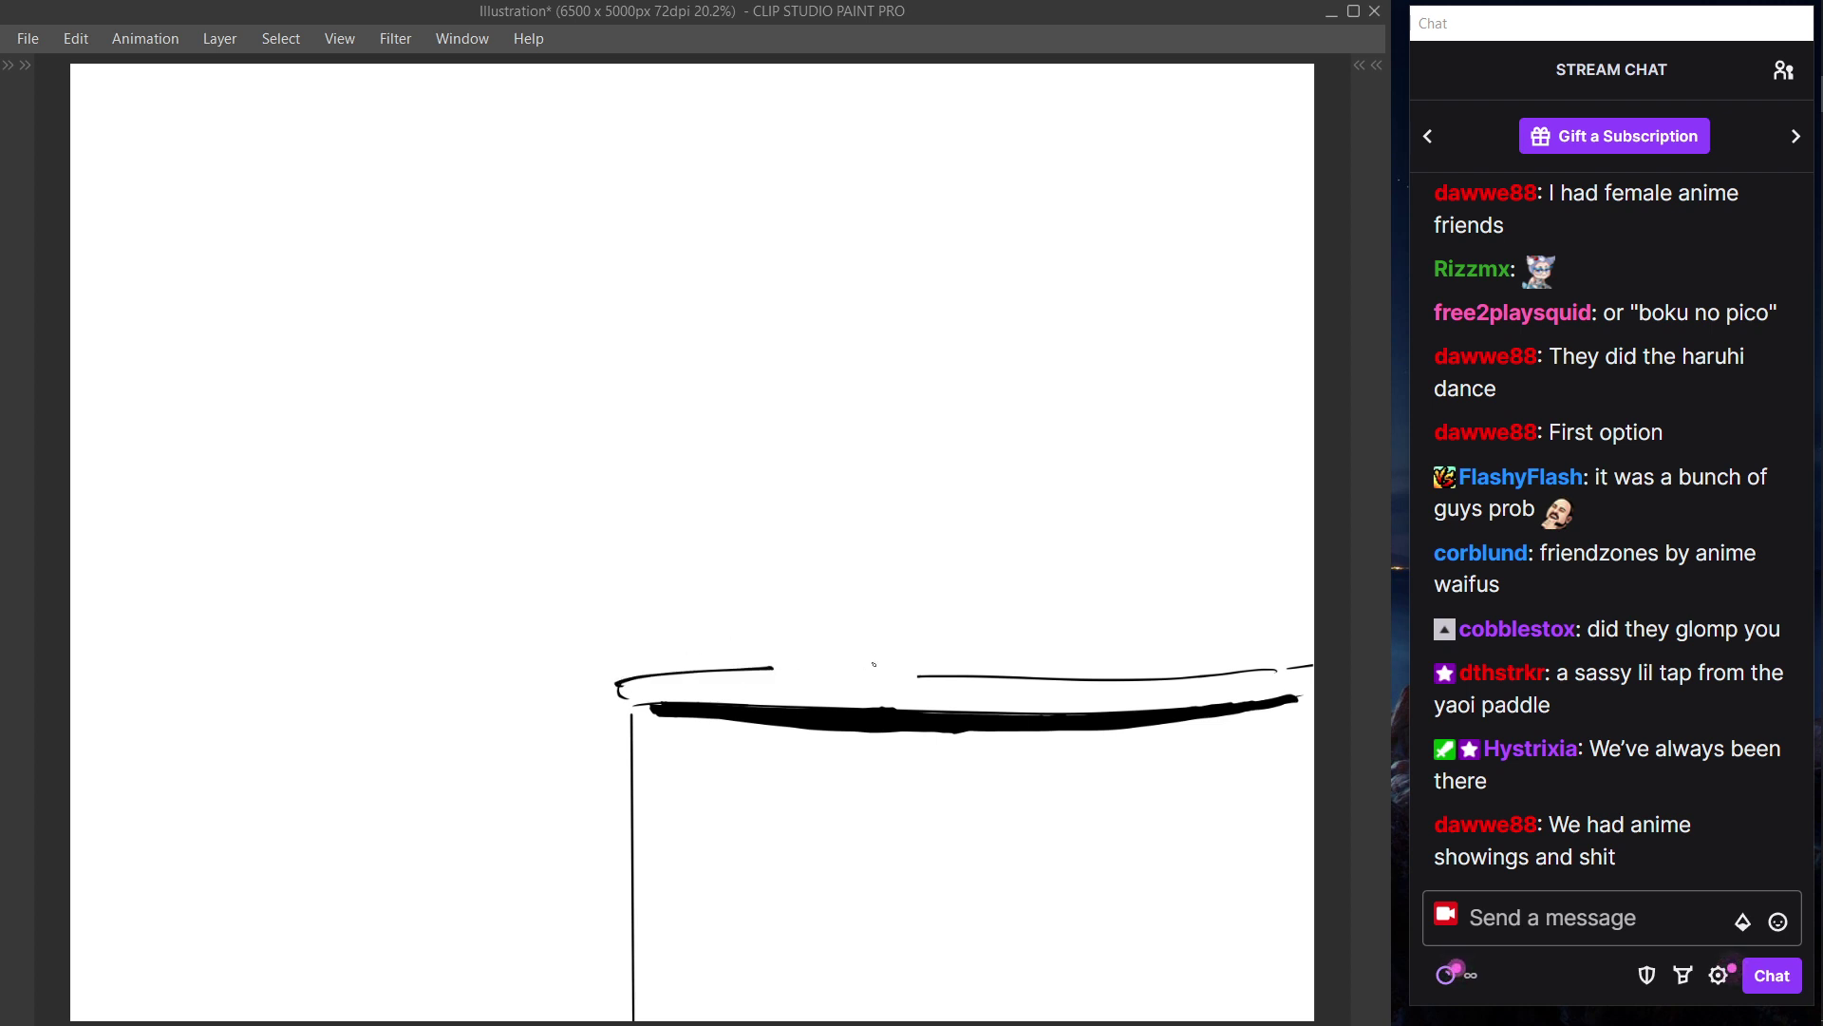
# - Erase the remaining middle and right parts of the slab's old upper edge
pyautogui.press('e')
pyautogui.moveTo(938, 676); pyautogui.dragTo(1259, 689)
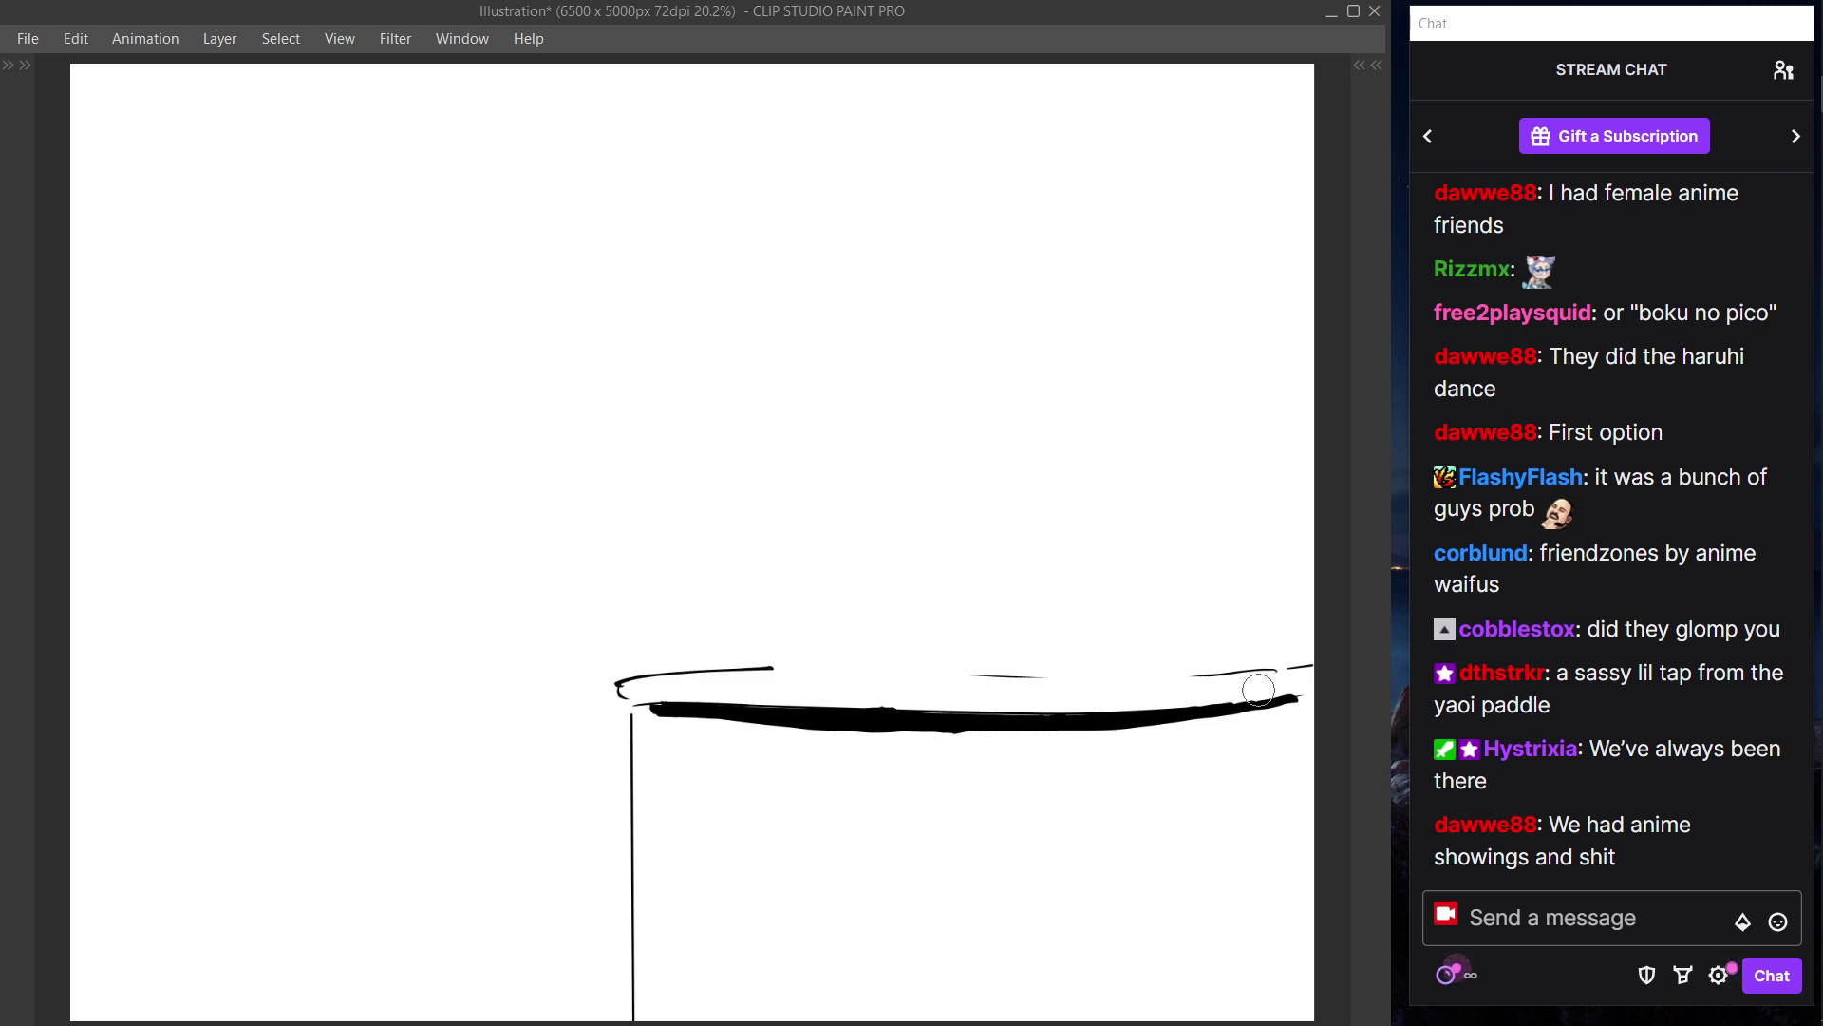
pyautogui.moveTo(988, 669); pyautogui.dragTo(1238, 676)
# - With the pen, continue the slab's new upper edge as a nearly flat stroke from the redrawn left part
pyautogui.press('p')
pyautogui.moveTo(760, 668); pyautogui.dragTo(904, 666)
pyautogui.hotkey('ctrl', 'z')
pyautogui.moveTo(761, 667); pyautogui.dragTo(895, 664)
pyautogui.hotkey('ctrl', 'z')
pyautogui.moveTo(760, 668); pyautogui.dragTo(869, 662)
pyautogui.hotkey('ctrl', 'z')
pyautogui.moveTo(760, 667); pyautogui.dragTo(885, 663)
pyautogui.hotkey('ctrl', 'z')
pyautogui.moveTo(760, 667); pyautogui.dragTo(879, 662)
pyautogui.hotkey('ctrl', 'z')
pyautogui.hotkey('ctrl', 'z')
pyautogui.hotkey('ctrl', 'z')
pyautogui.hotkey('ctrl', 'z')
pyautogui.moveTo(756, 670); pyautogui.dragTo(889, 664)
pyautogui.hotkey('ctrl', 'z')
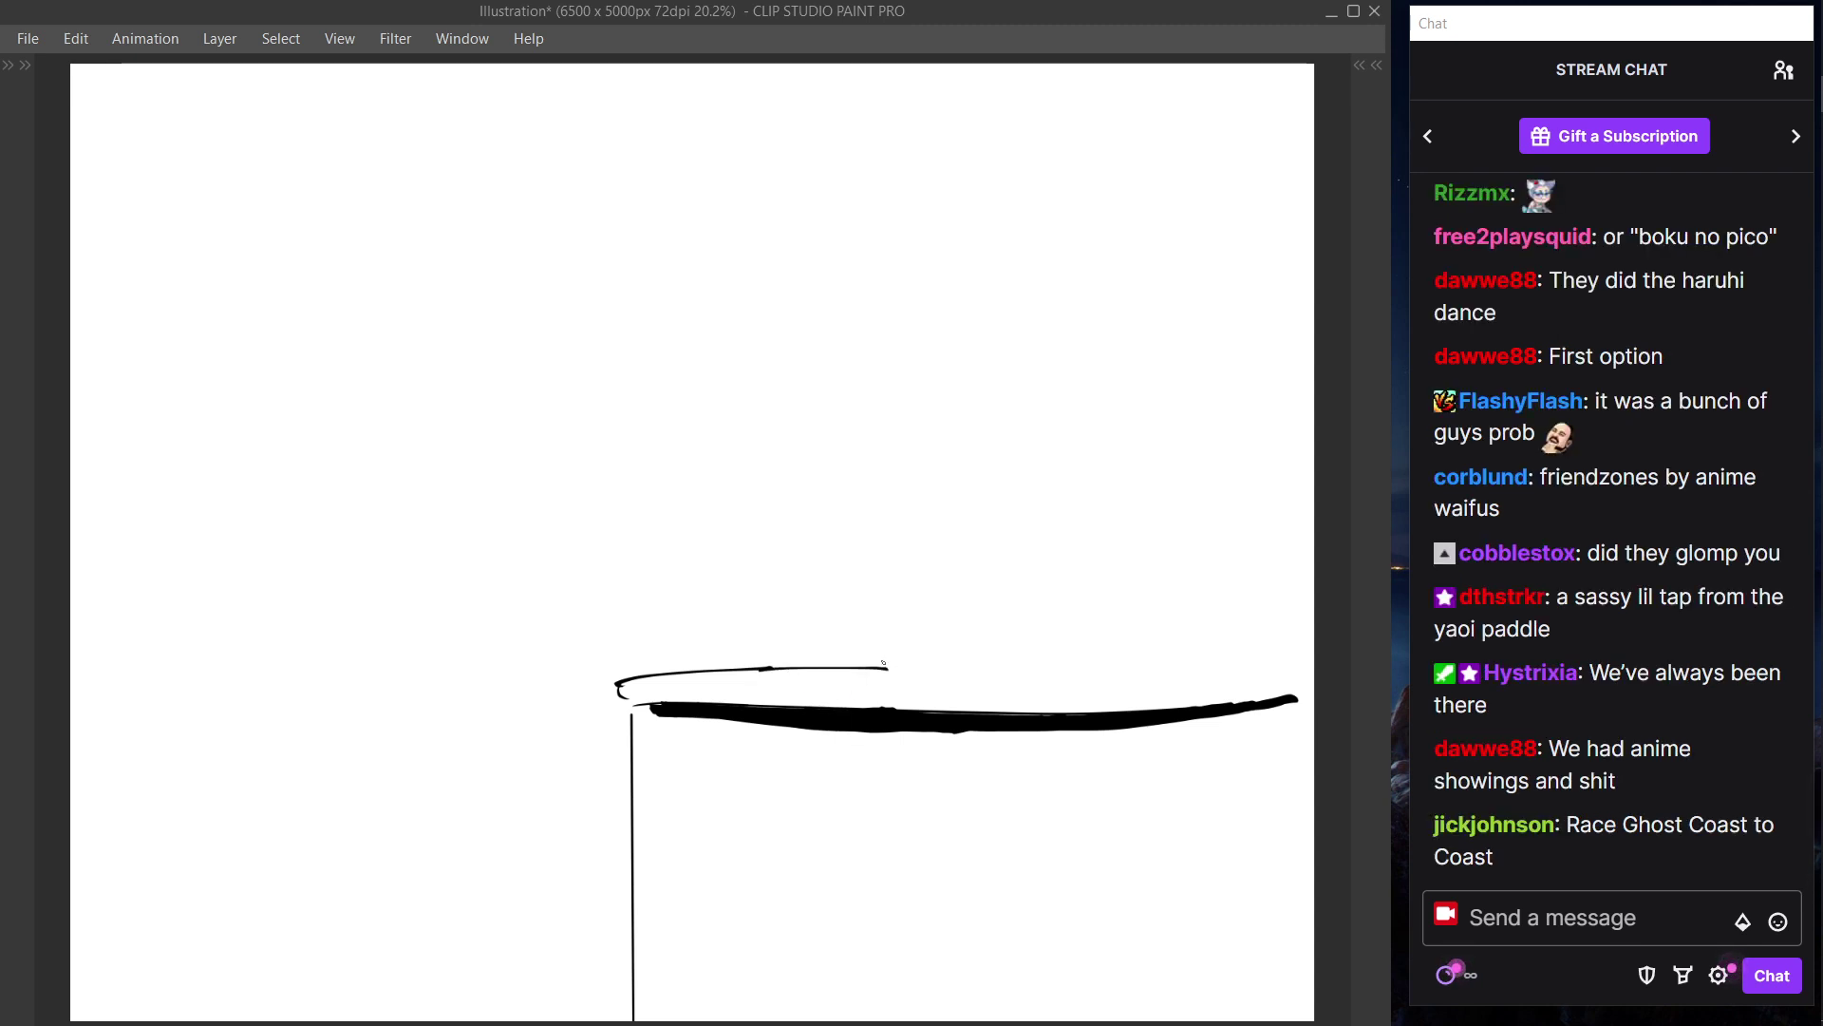
# - Try several long strokes to carry the slab's upper edge to the canvas's right border
pyautogui.moveTo(892, 666); pyautogui.dragTo(1040, 673)
pyautogui.hotkey('ctrl', 'z')
pyautogui.moveTo(890, 666); pyautogui.dragTo(1163, 670)
pyautogui.hotkey('ctrl', 'z')
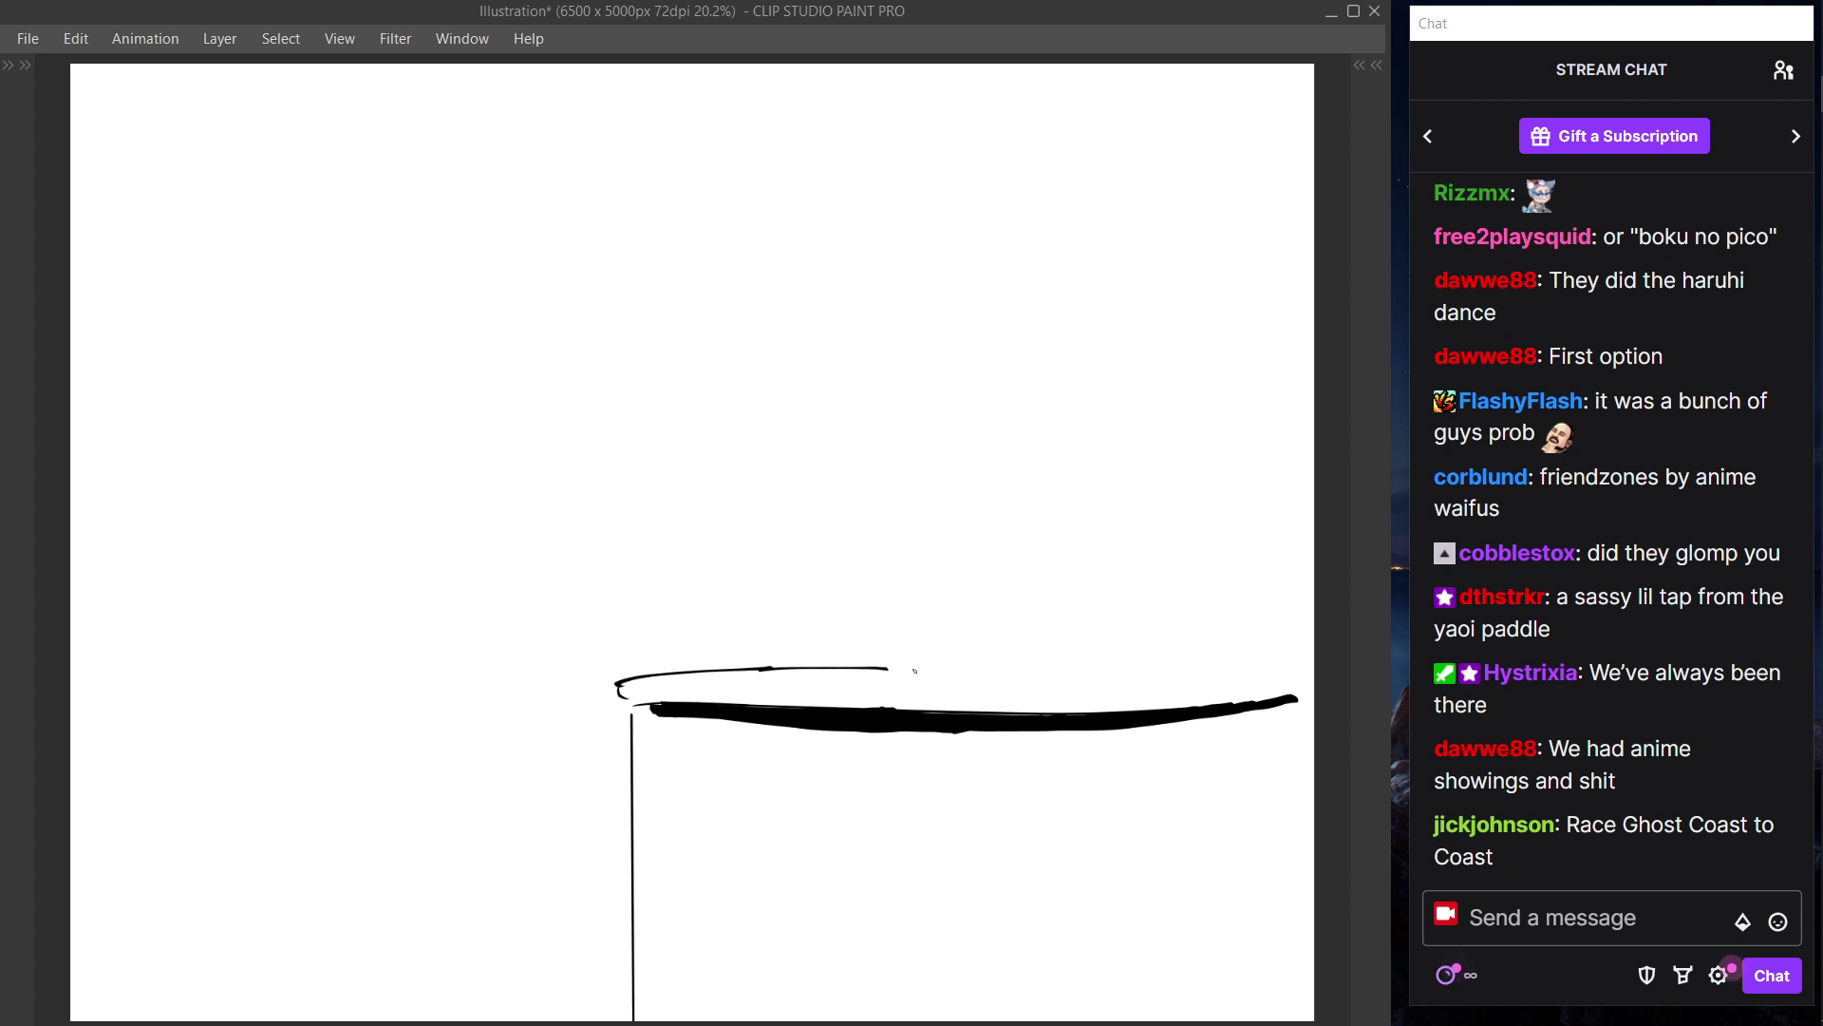
pyautogui.moveTo(869, 665); pyautogui.dragTo(1266, 675)
pyautogui.hotkey('ctrl', 'z')
pyautogui.moveTo(887, 668)
pyautogui.mouseDown()
pyautogui.moveTo(1166, 683)
pyautogui.moveTo(1298, 680)
pyautogui.mouseUp()
pyautogui.hotkey('ctrl', 'z')
pyautogui.moveTo(881, 664); pyautogui.dragTo(1327, 656)
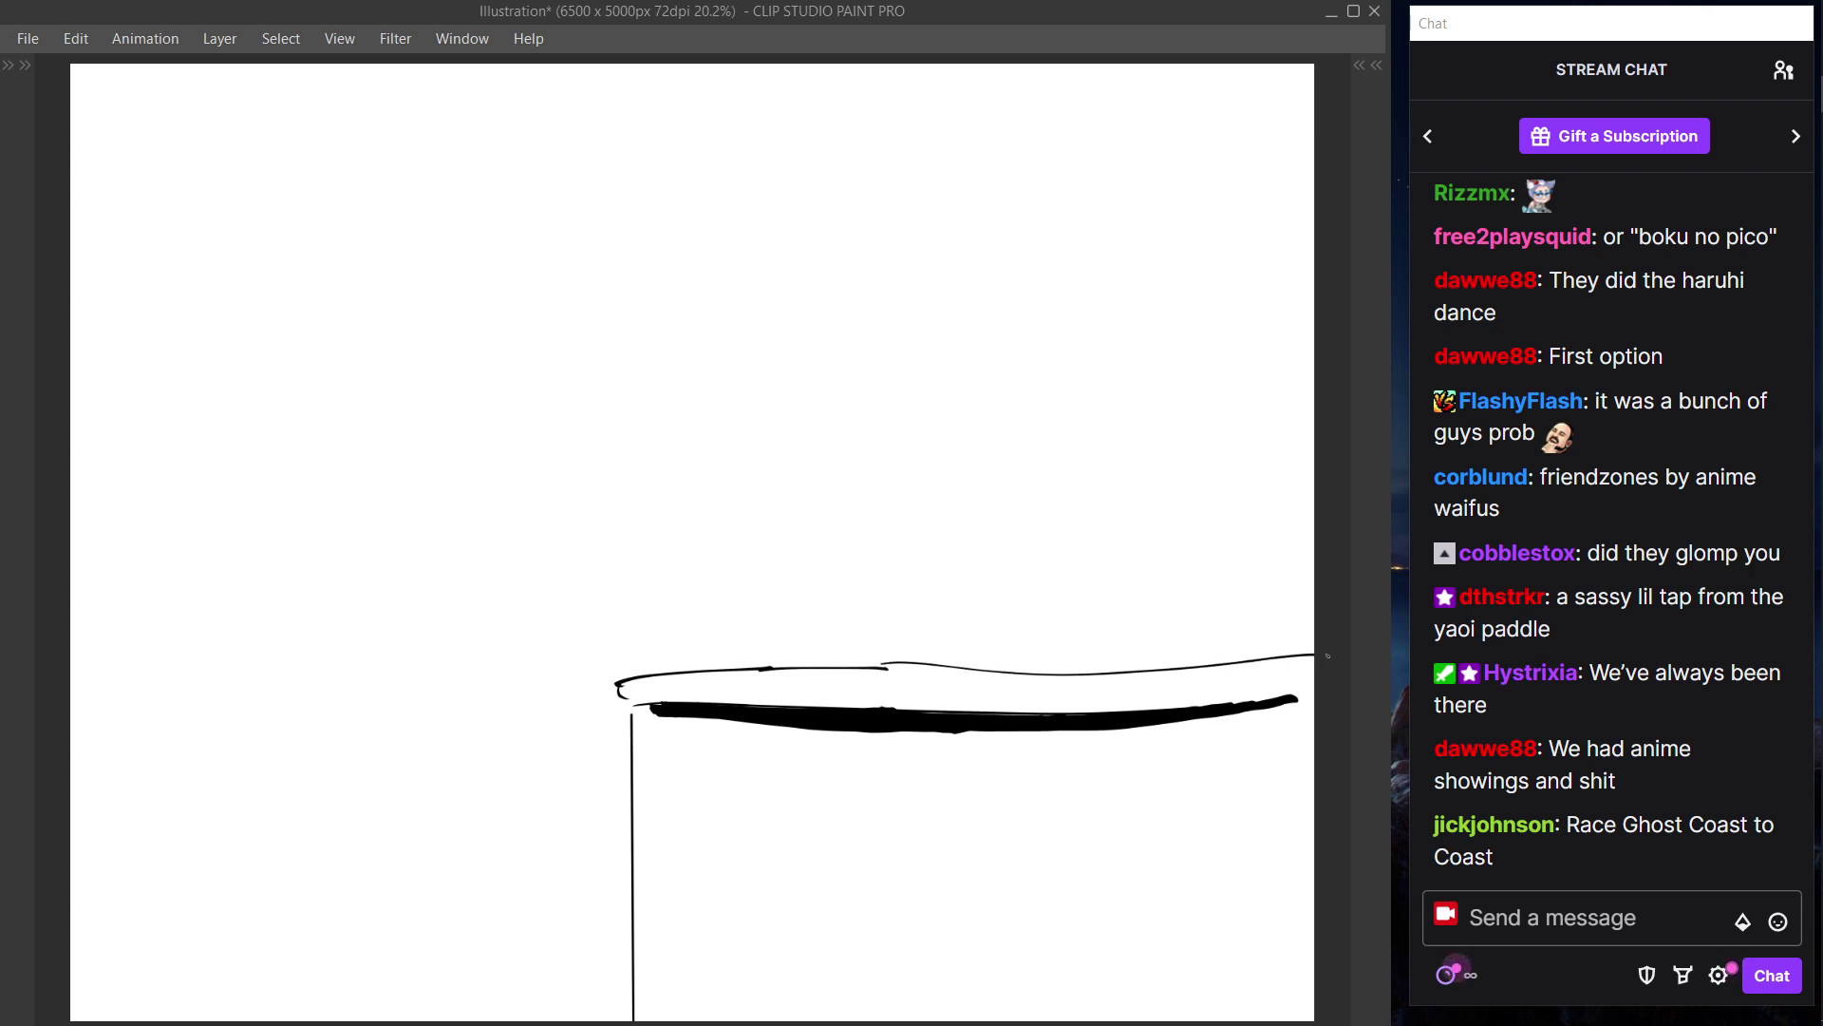
pyautogui.hotkey('ctrl', 'z')
pyautogui.moveTo(882, 669); pyautogui.dragTo(1314, 670)
pyautogui.hotkey('ctrl', 'z')
pyautogui.moveTo(884, 664)
pyautogui.mouseDown()
pyautogui.moveTo(1160, 673)
pyautogui.moveTo(1315, 654)
pyautogui.mouseUp()
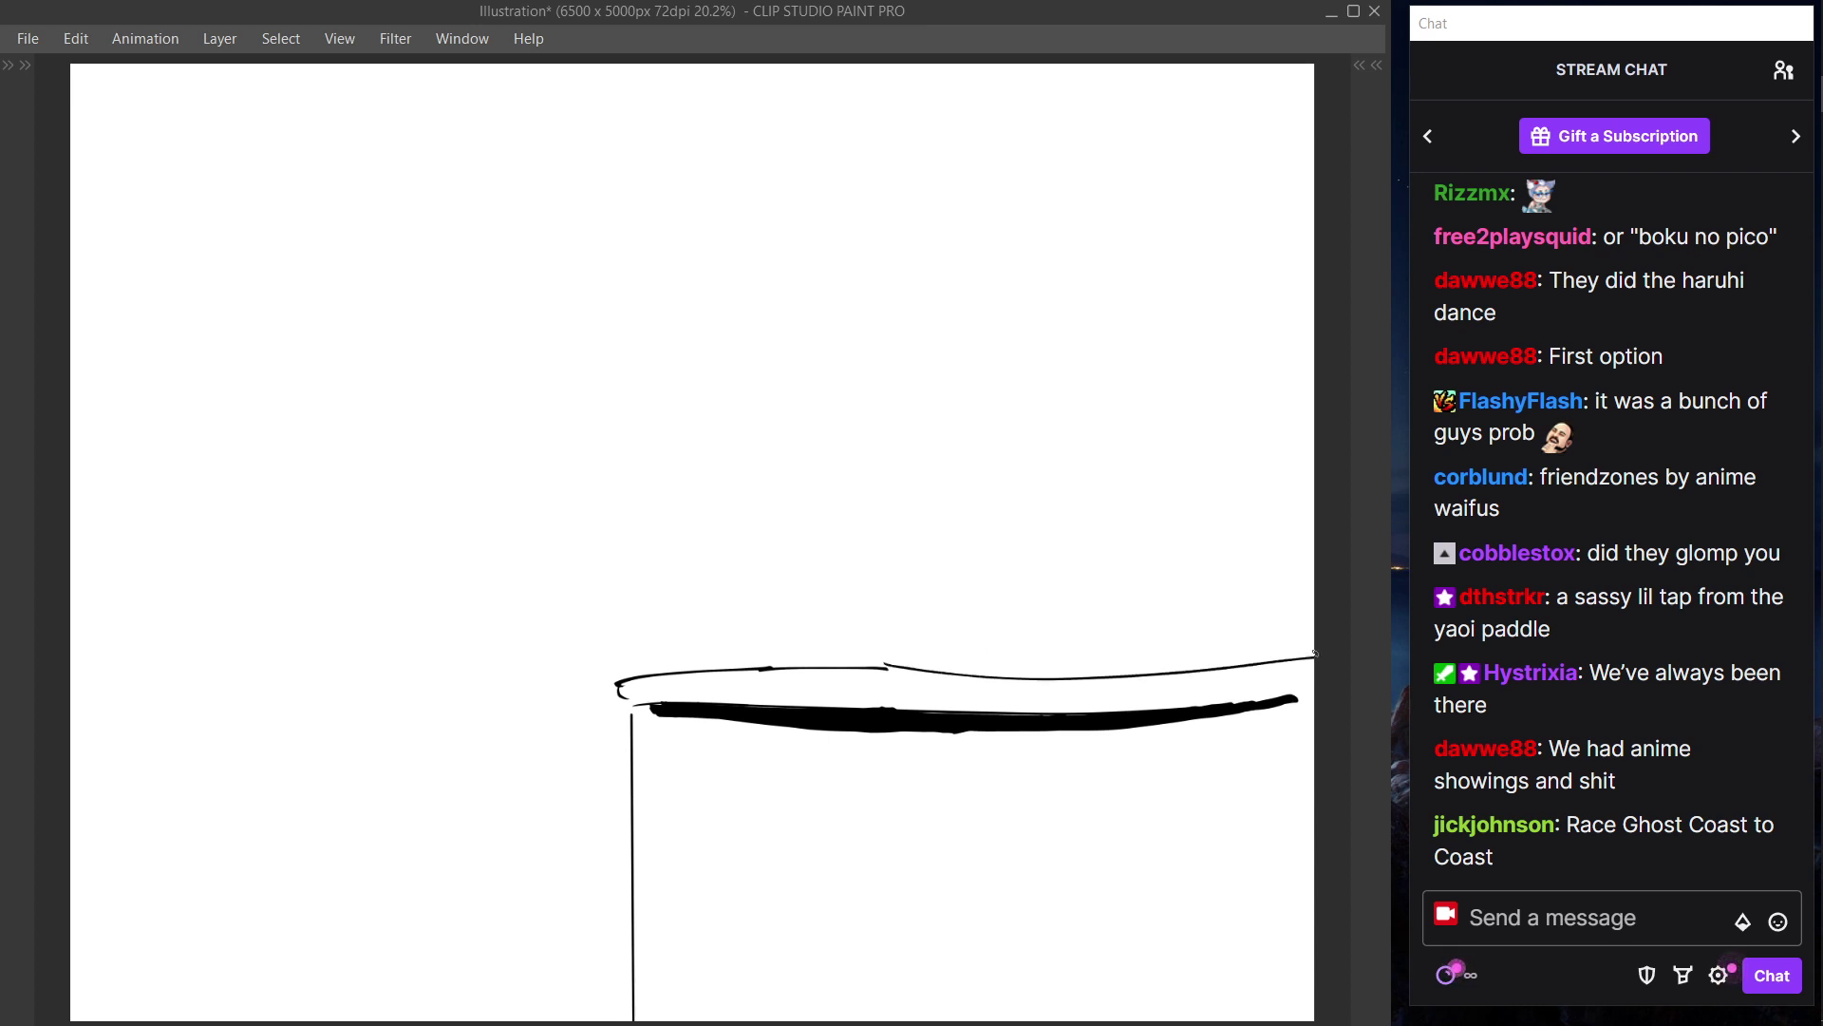
pyautogui.hotkey('ctrl', 'z')
pyautogui.moveTo(884, 667); pyautogui.dragTo(1315, 653)
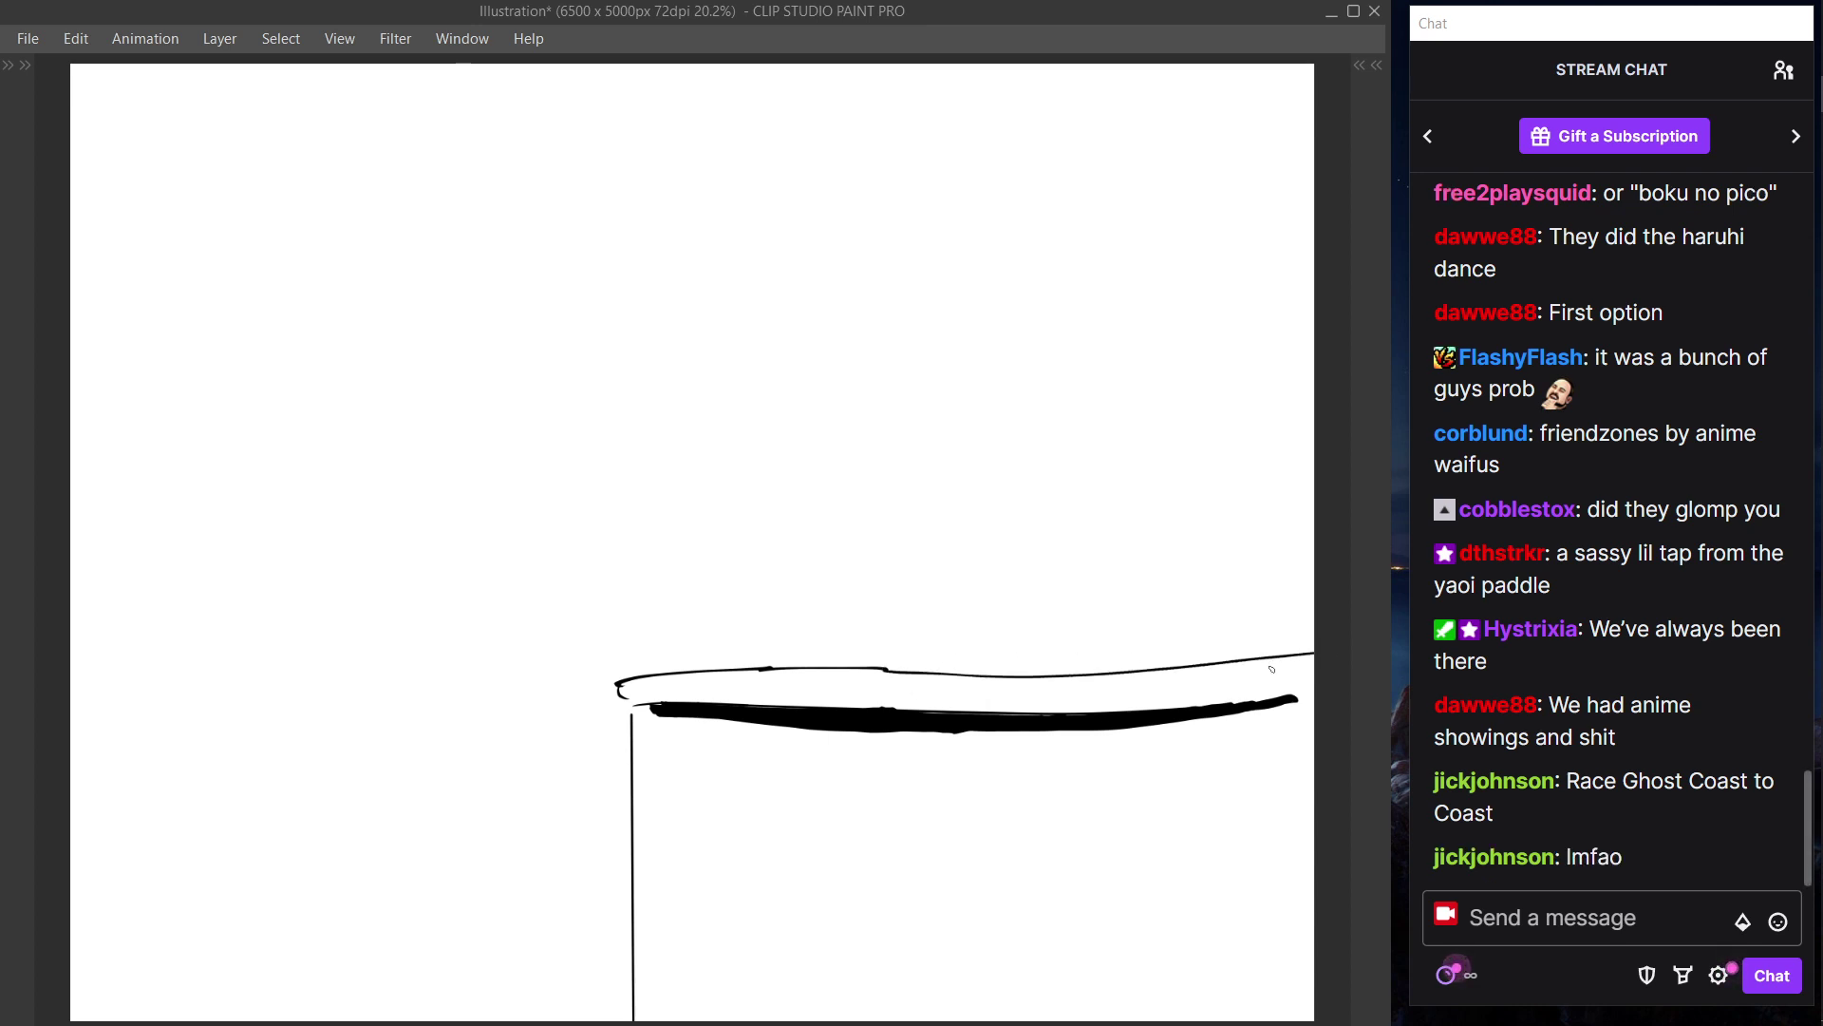
pyautogui.hotkey('ctrl', 'z')
pyautogui.moveTo(886, 669); pyautogui.dragTo(1315, 665)
pyautogui.hotkey('ctrl', 'z')
pyautogui.moveTo(874, 669); pyautogui.dragTo(1315, 663)
pyautogui.hotkey('ctrl', 'z')
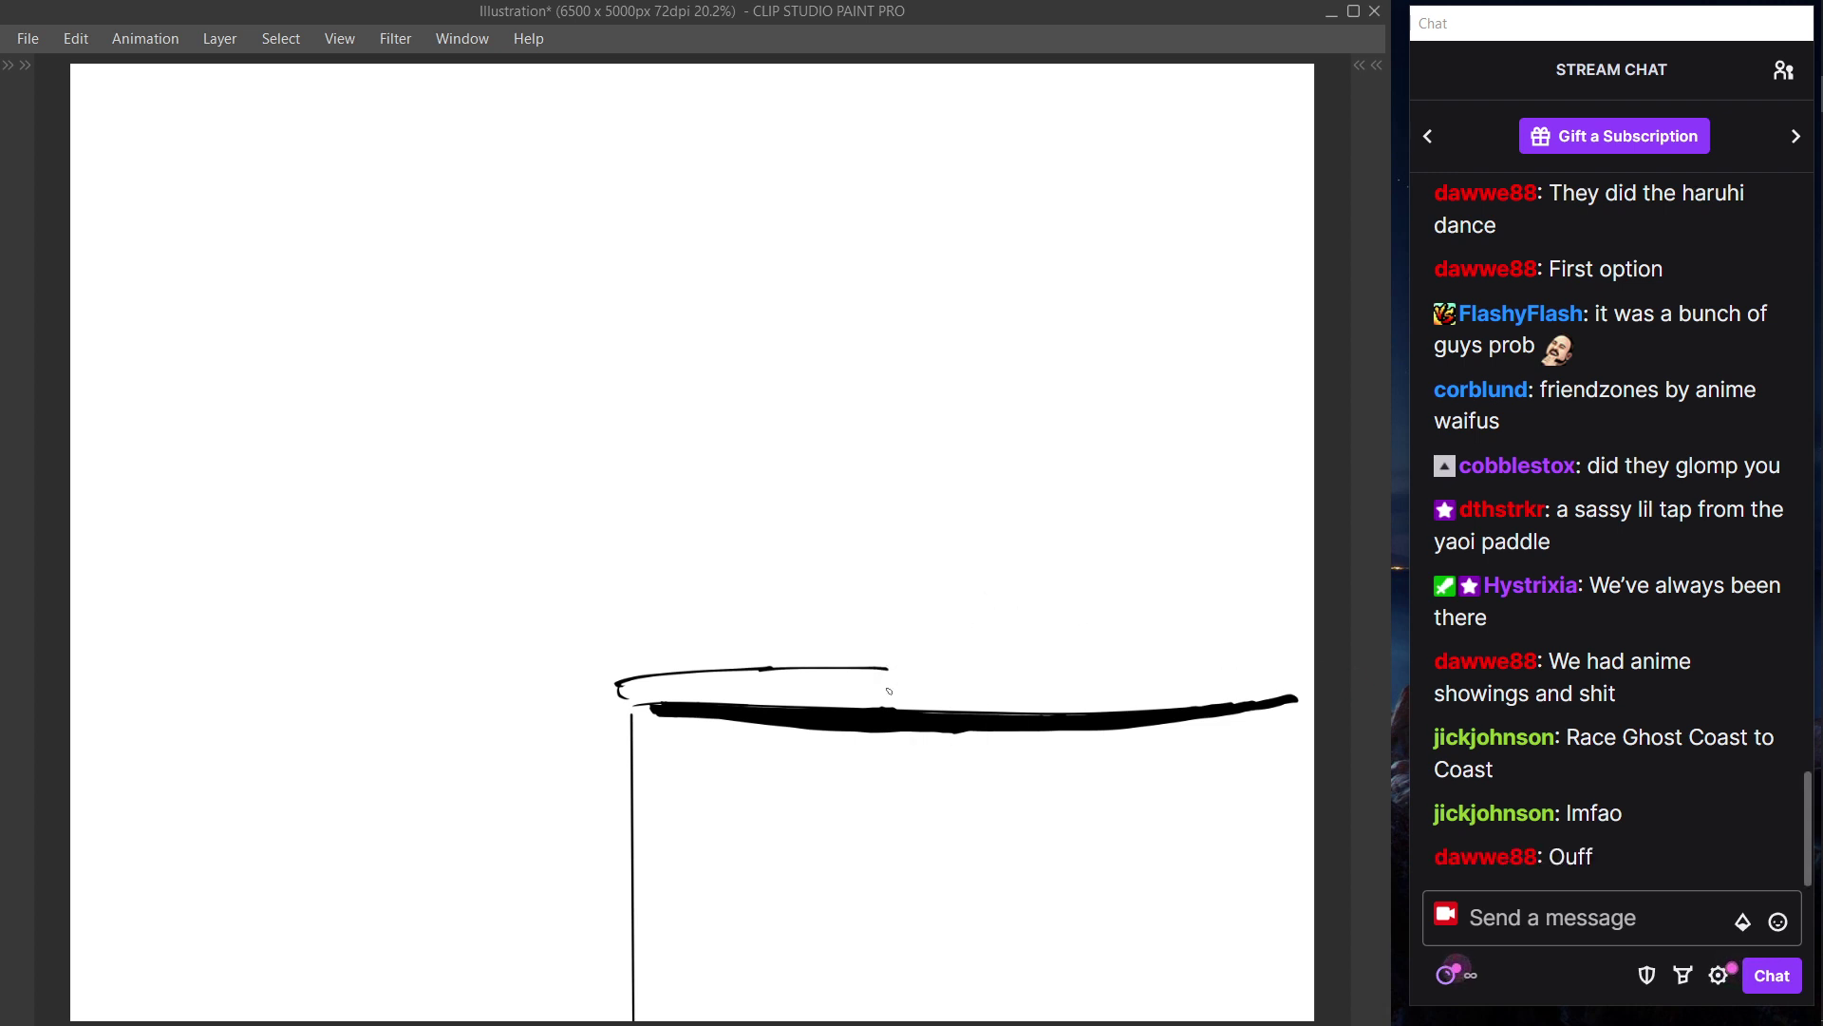
# - Draw the upper edge with a gentle dip out to the canvas's right border and erase the overlap with a smaller eraser
pyautogui.moveTo(876, 670); pyautogui.dragTo(1304, 663)
pyautogui.press('e')
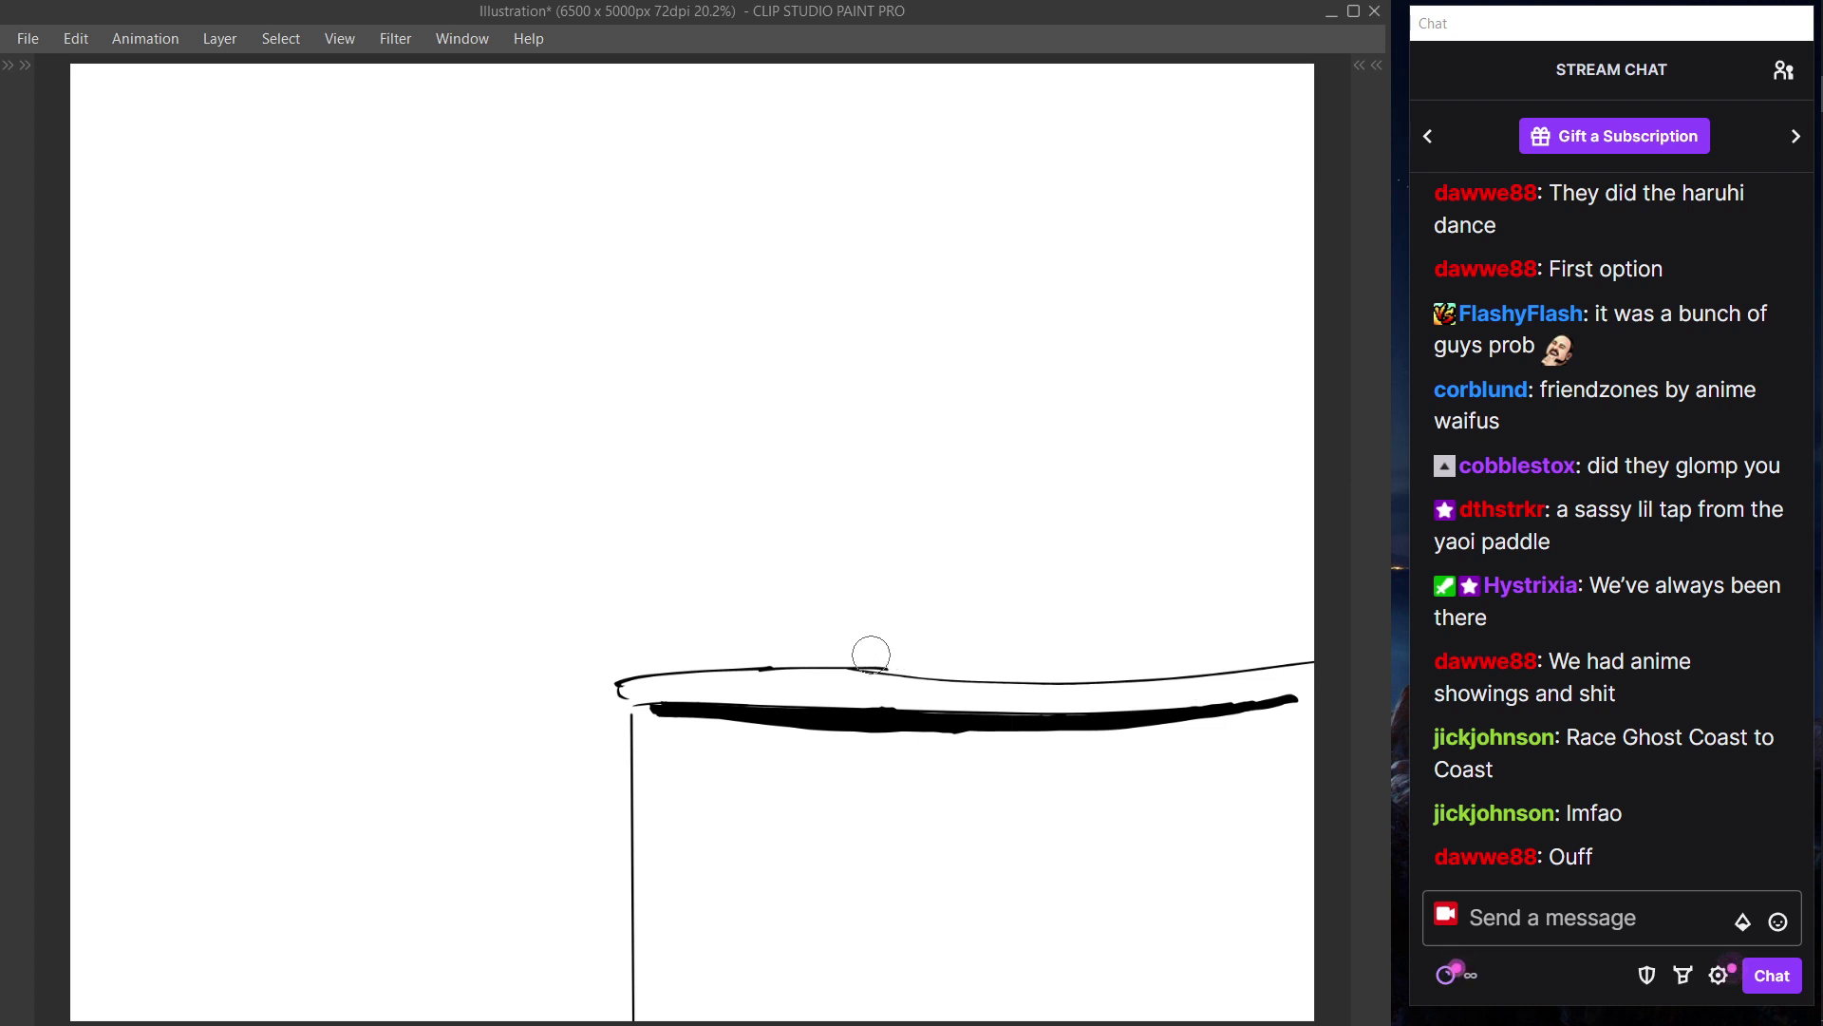
pyautogui.press('[')
pyautogui.press('[')
pyautogui.press('[')
pyautogui.press('[')
pyautogui.press('[')
pyautogui.moveTo(884, 663); pyautogui.dragTo(890, 665)
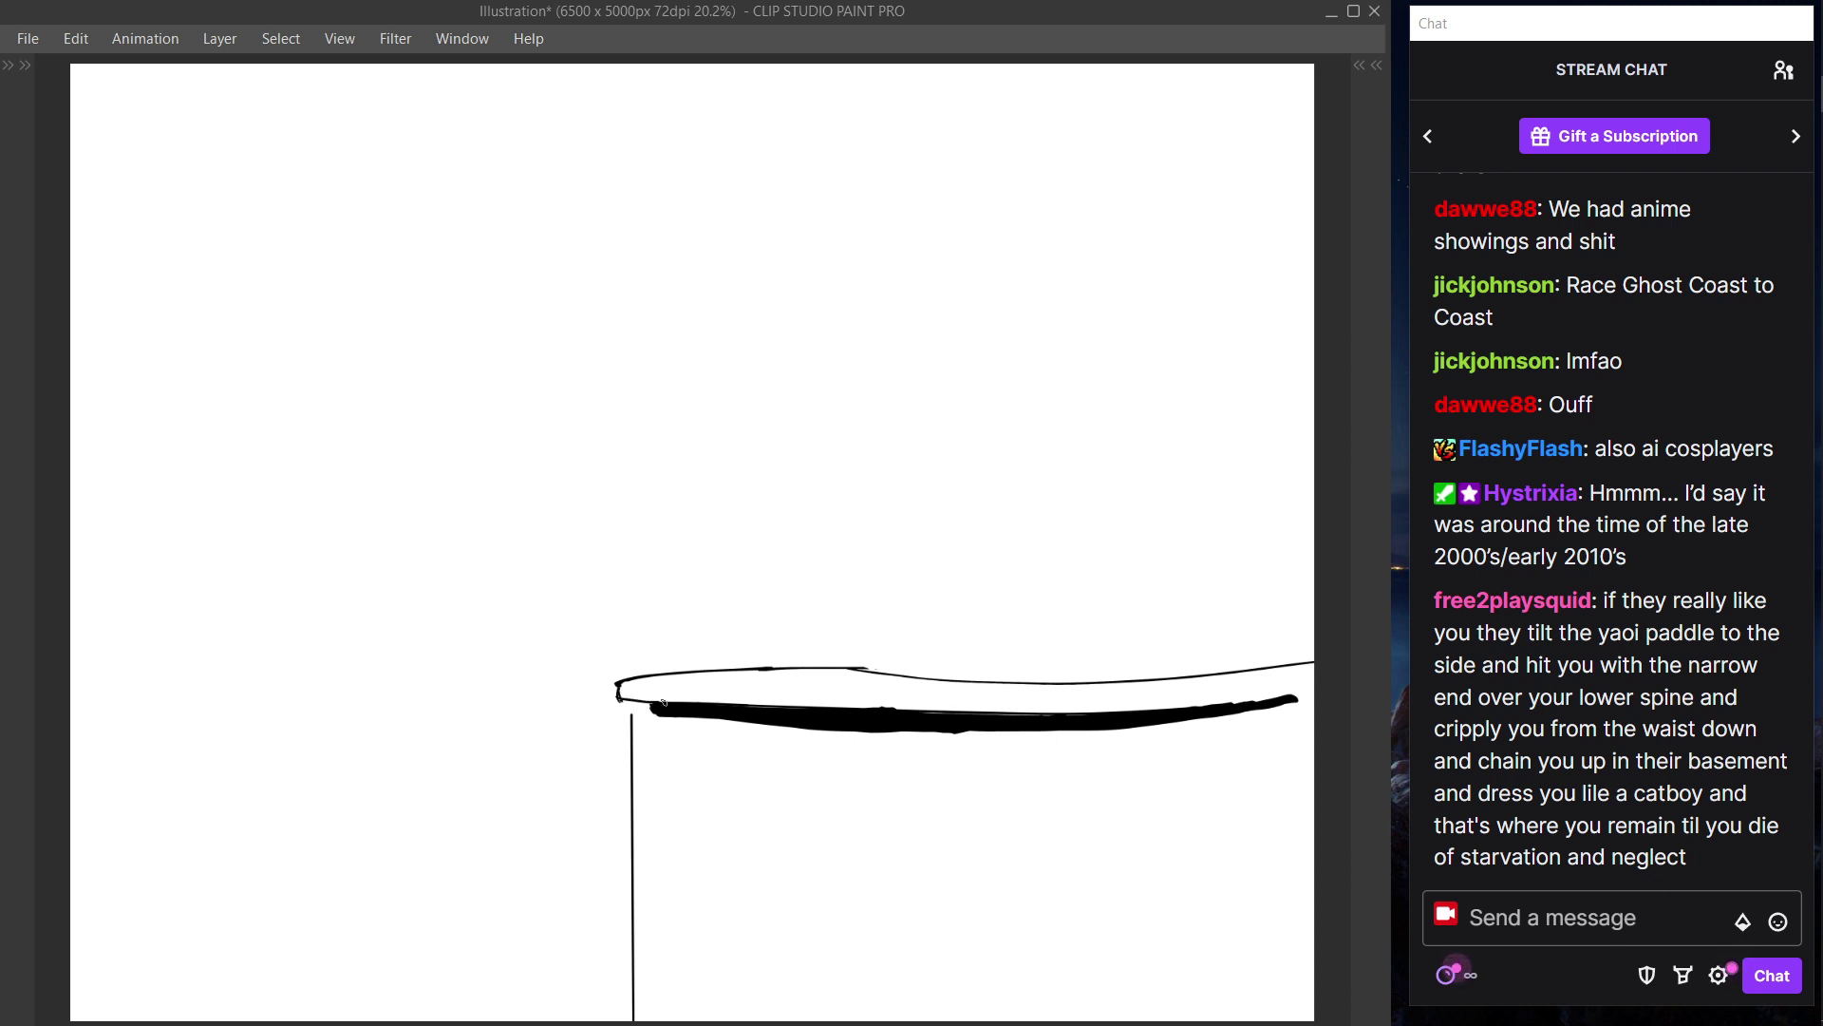
# - Draw a short line joining the top of the vertical side line to the shadow's left end
pyautogui.moveTo(632, 720); pyautogui.dragTo(659, 712)
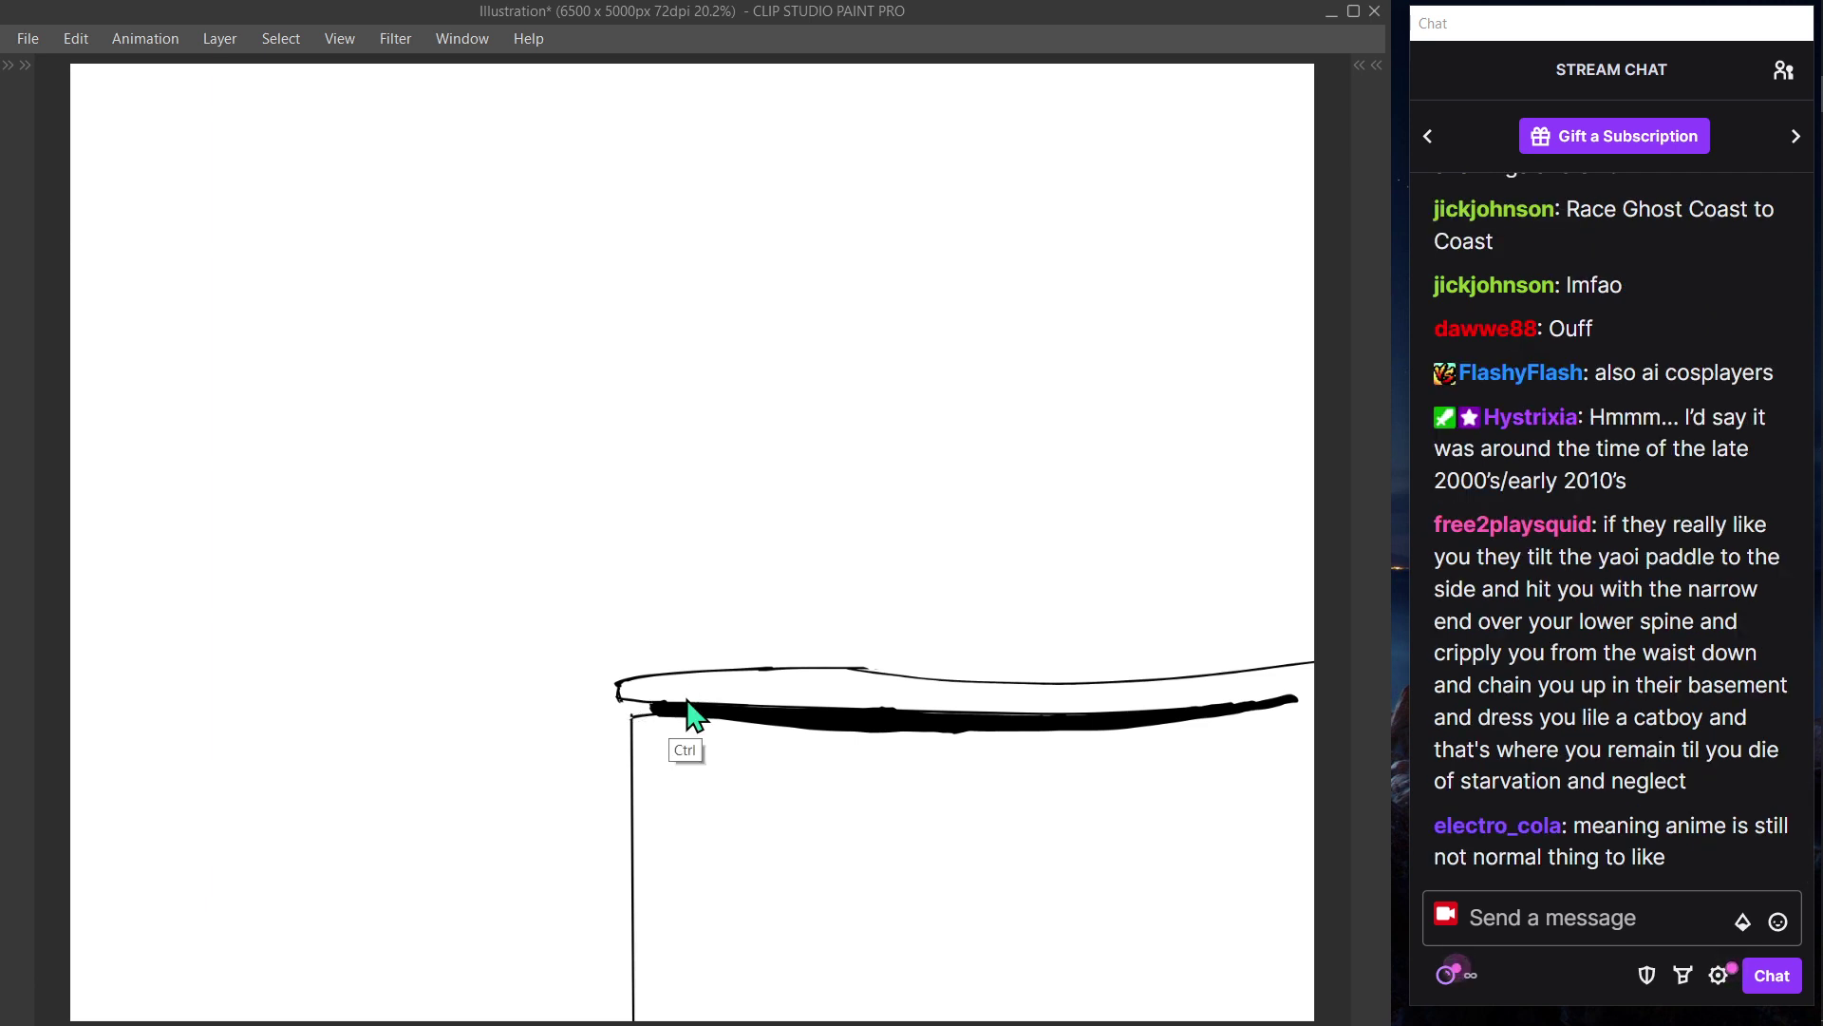
pyautogui.hotkey('ctrl', 'shift')
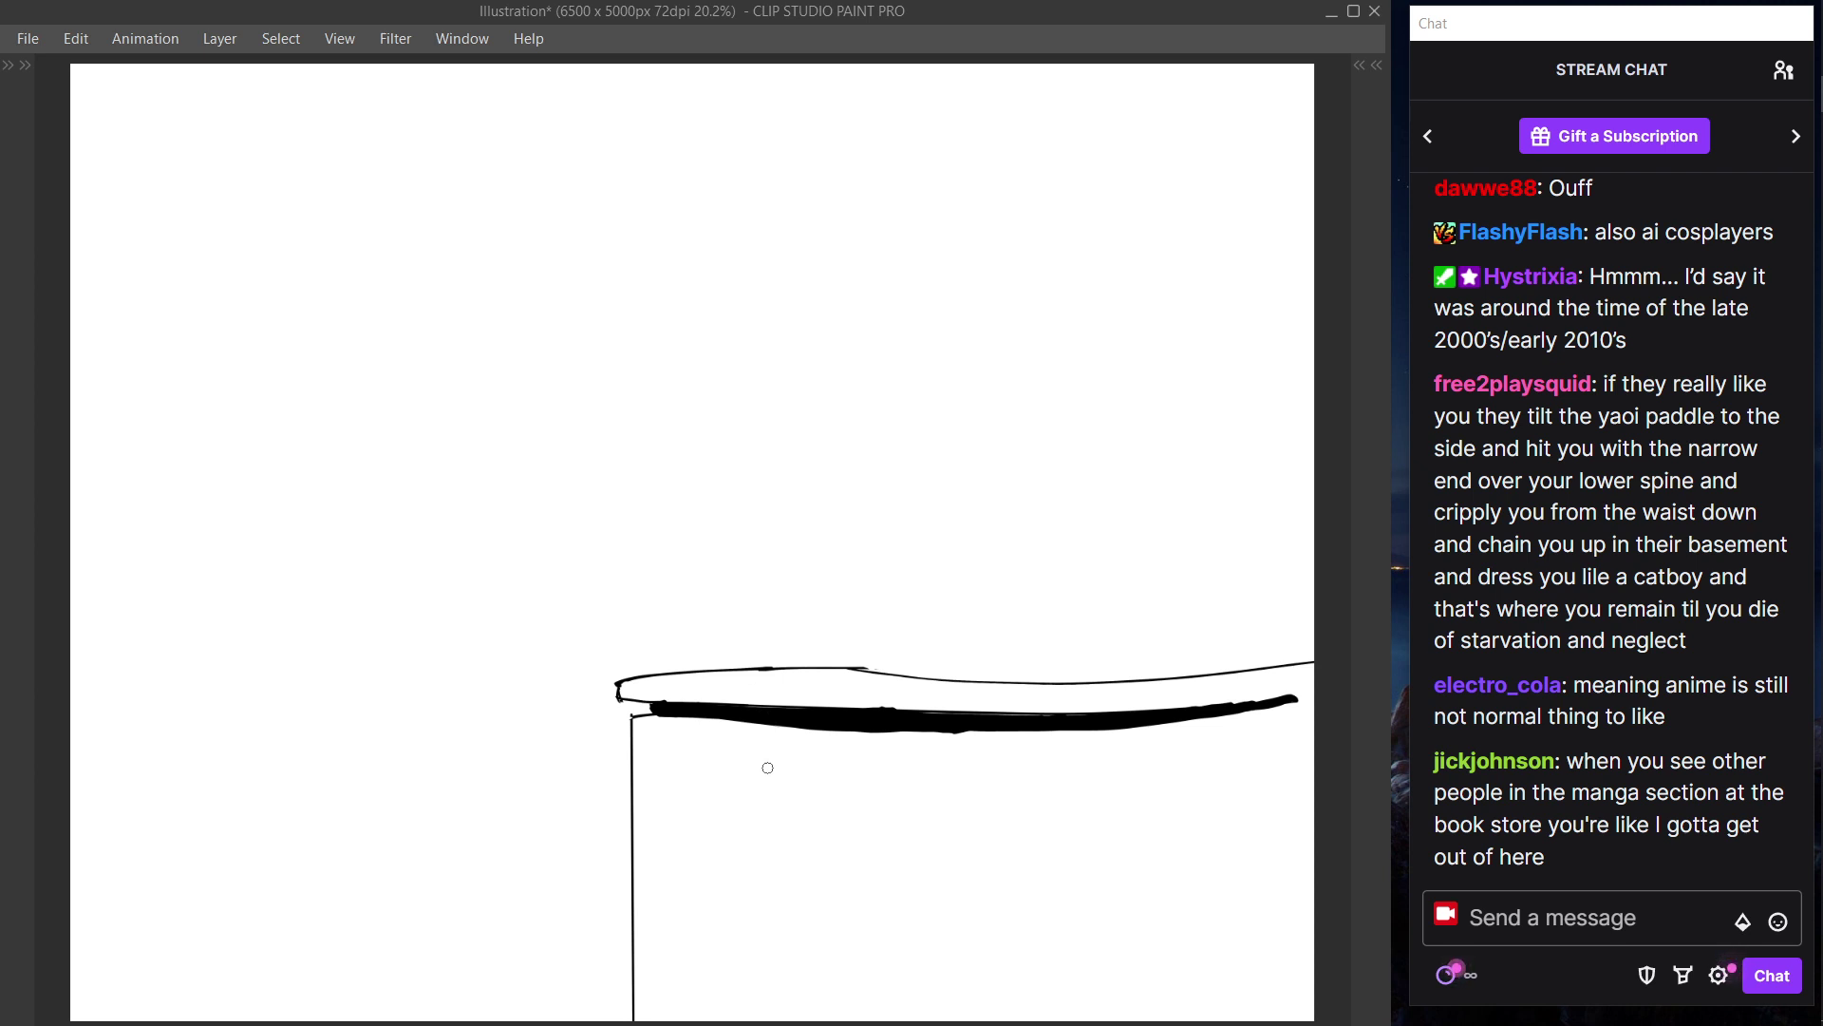
pyautogui.press('Tab')
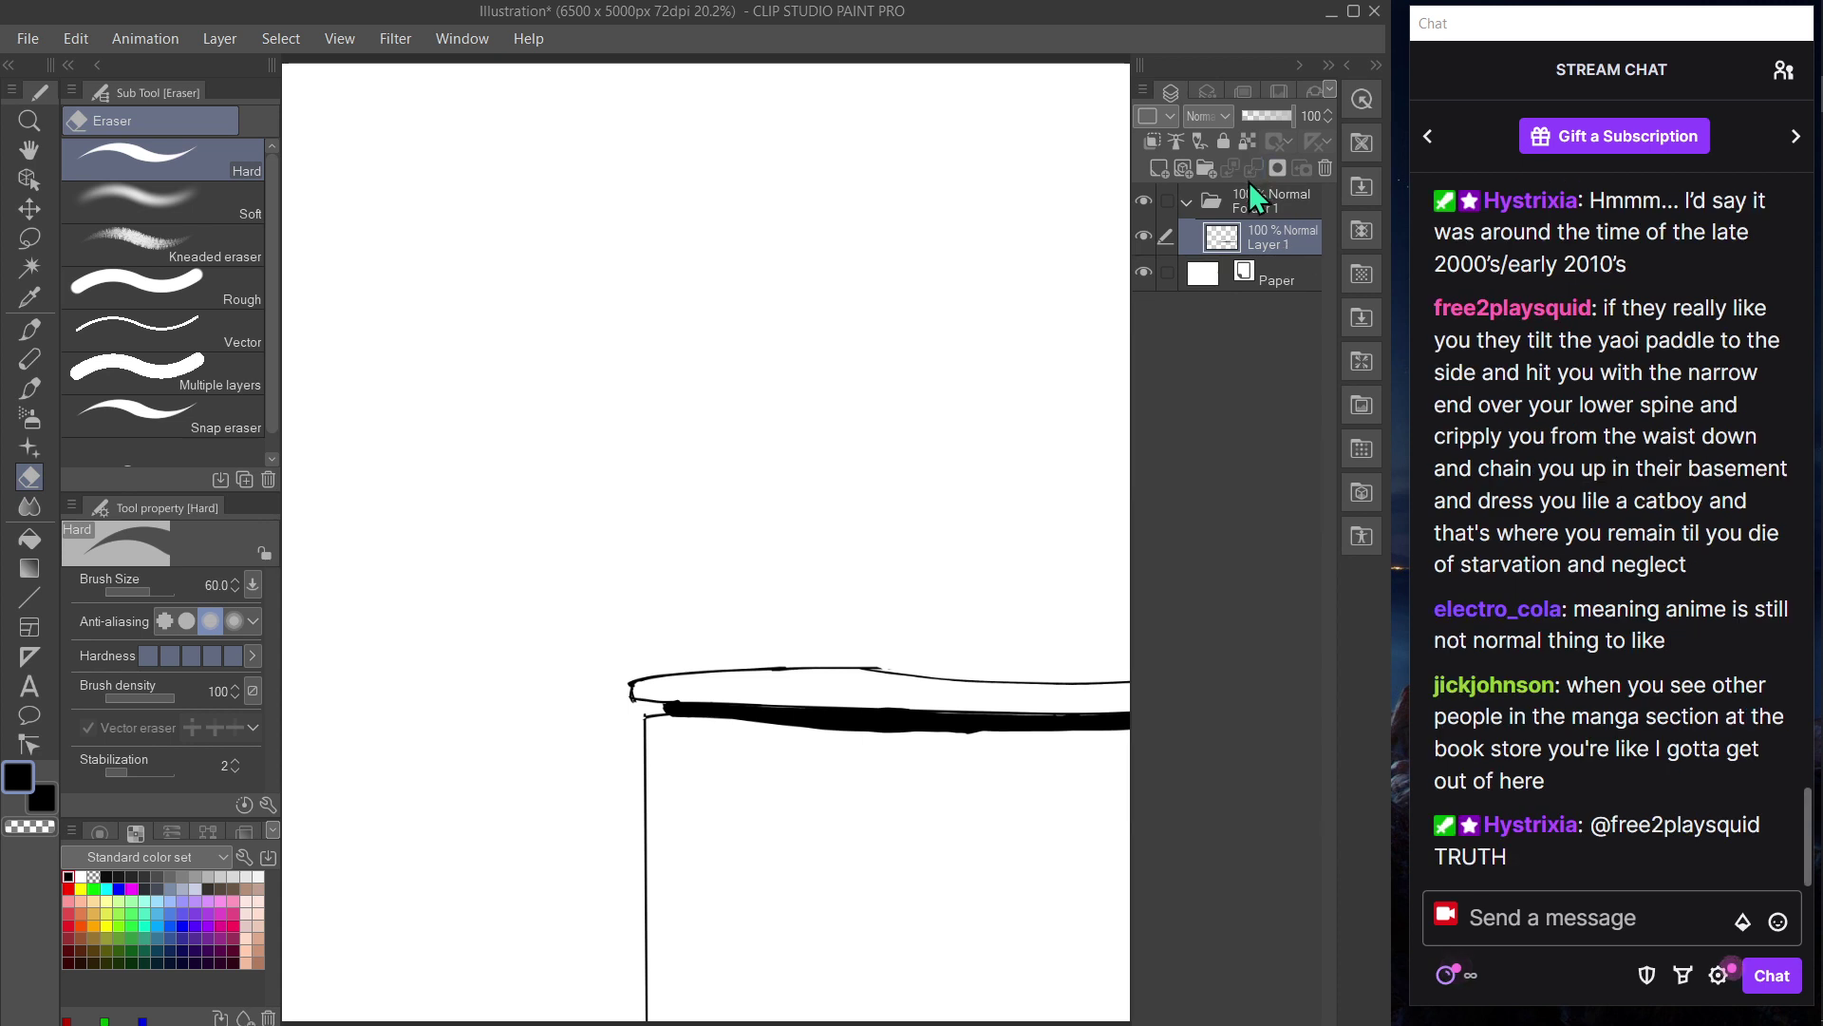
pyautogui.press('Tab')
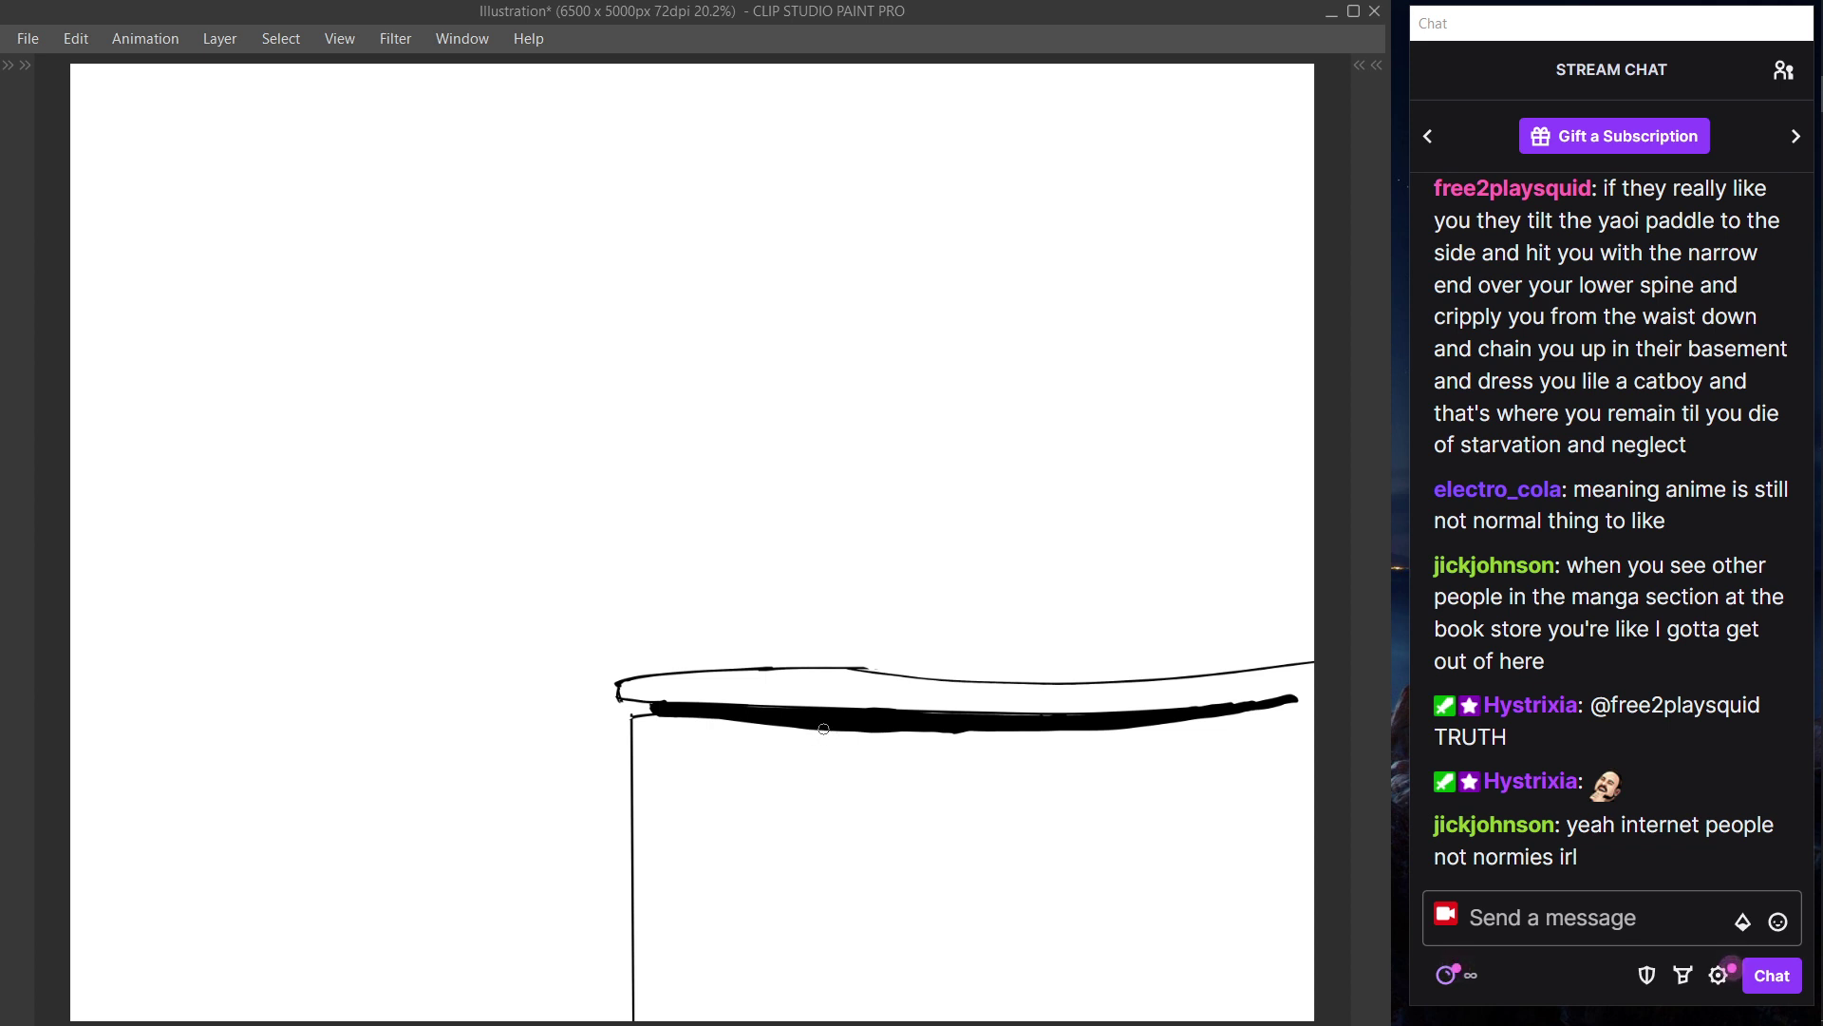
# - Clean up the upper edge's joint and the shadow's contour, thinning its right tip and smoothing its underside
pyautogui.moveTo(868, 658); pyautogui.dragTo(856, 663)
pyautogui.hotkey('ctrl', 'z')
pyautogui.moveTo(807, 700); pyautogui.dragTo(978, 707)
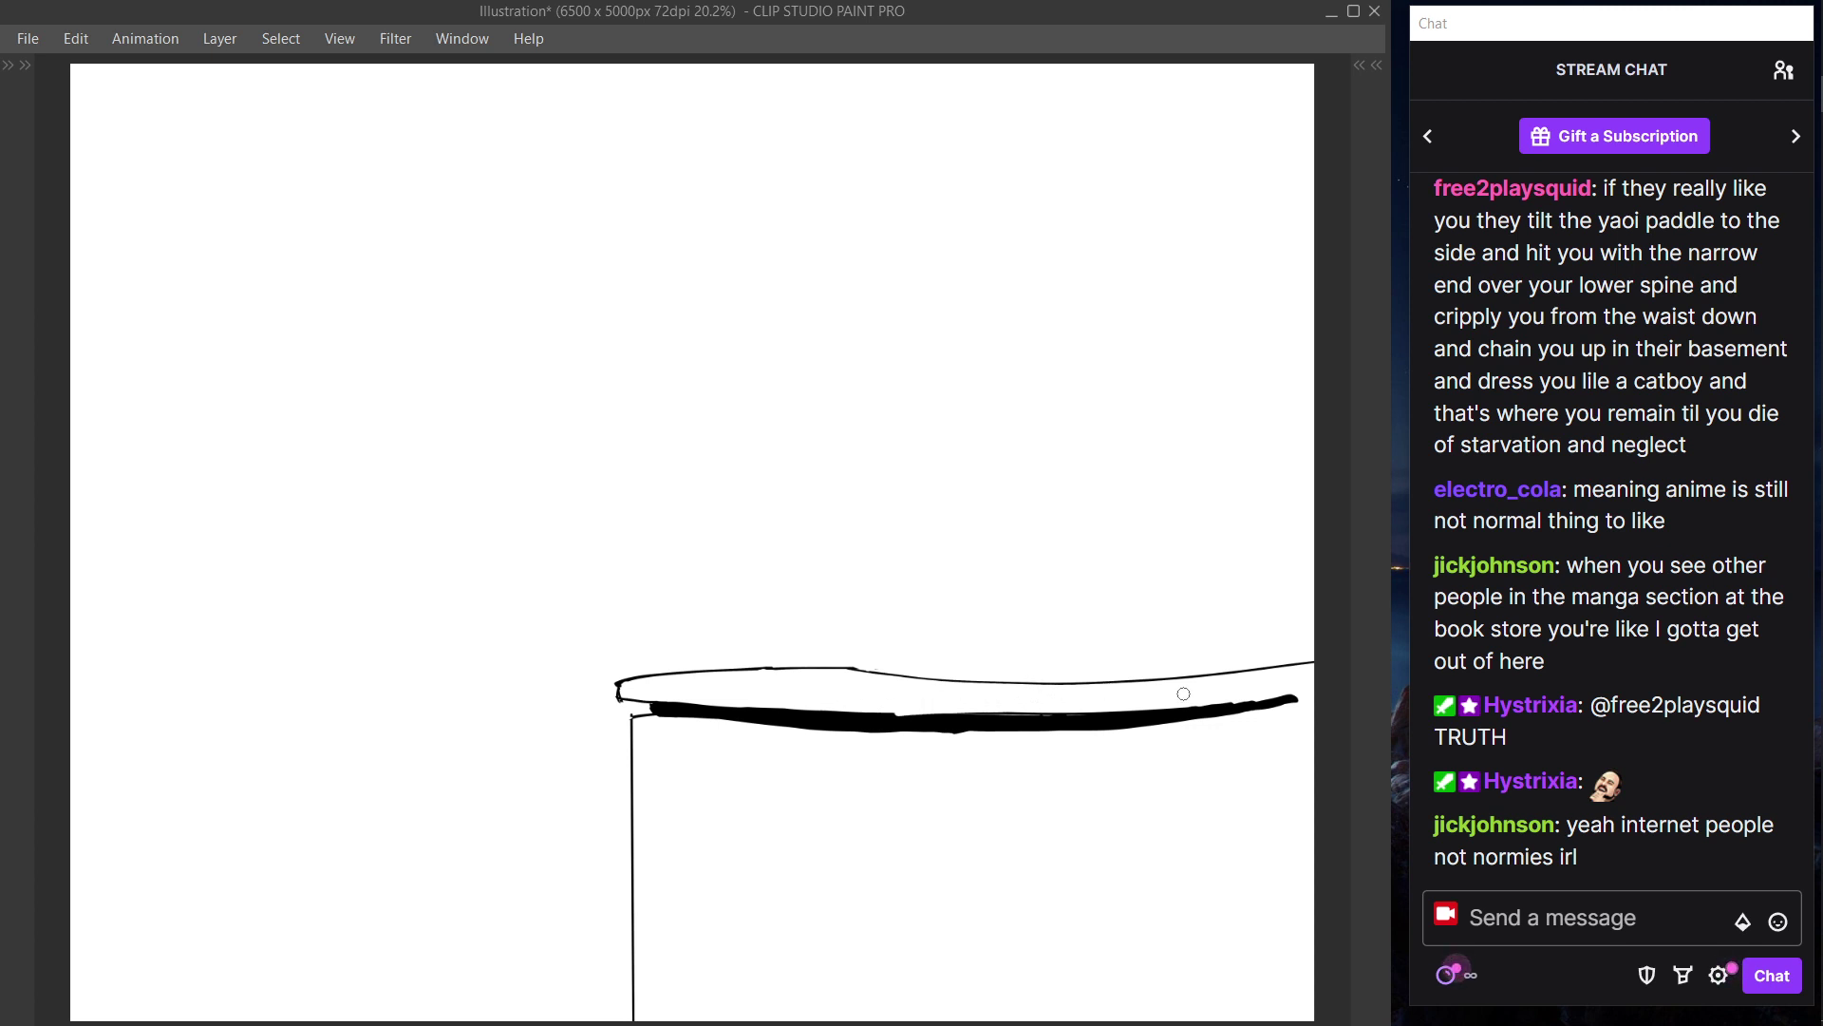
pyautogui.moveTo(1276, 697); pyautogui.dragTo(1278, 698)
pyautogui.moveTo(1224, 706); pyautogui.dragTo(1290, 703)
pyautogui.moveTo(1160, 715); pyautogui.dragTo(1262, 709)
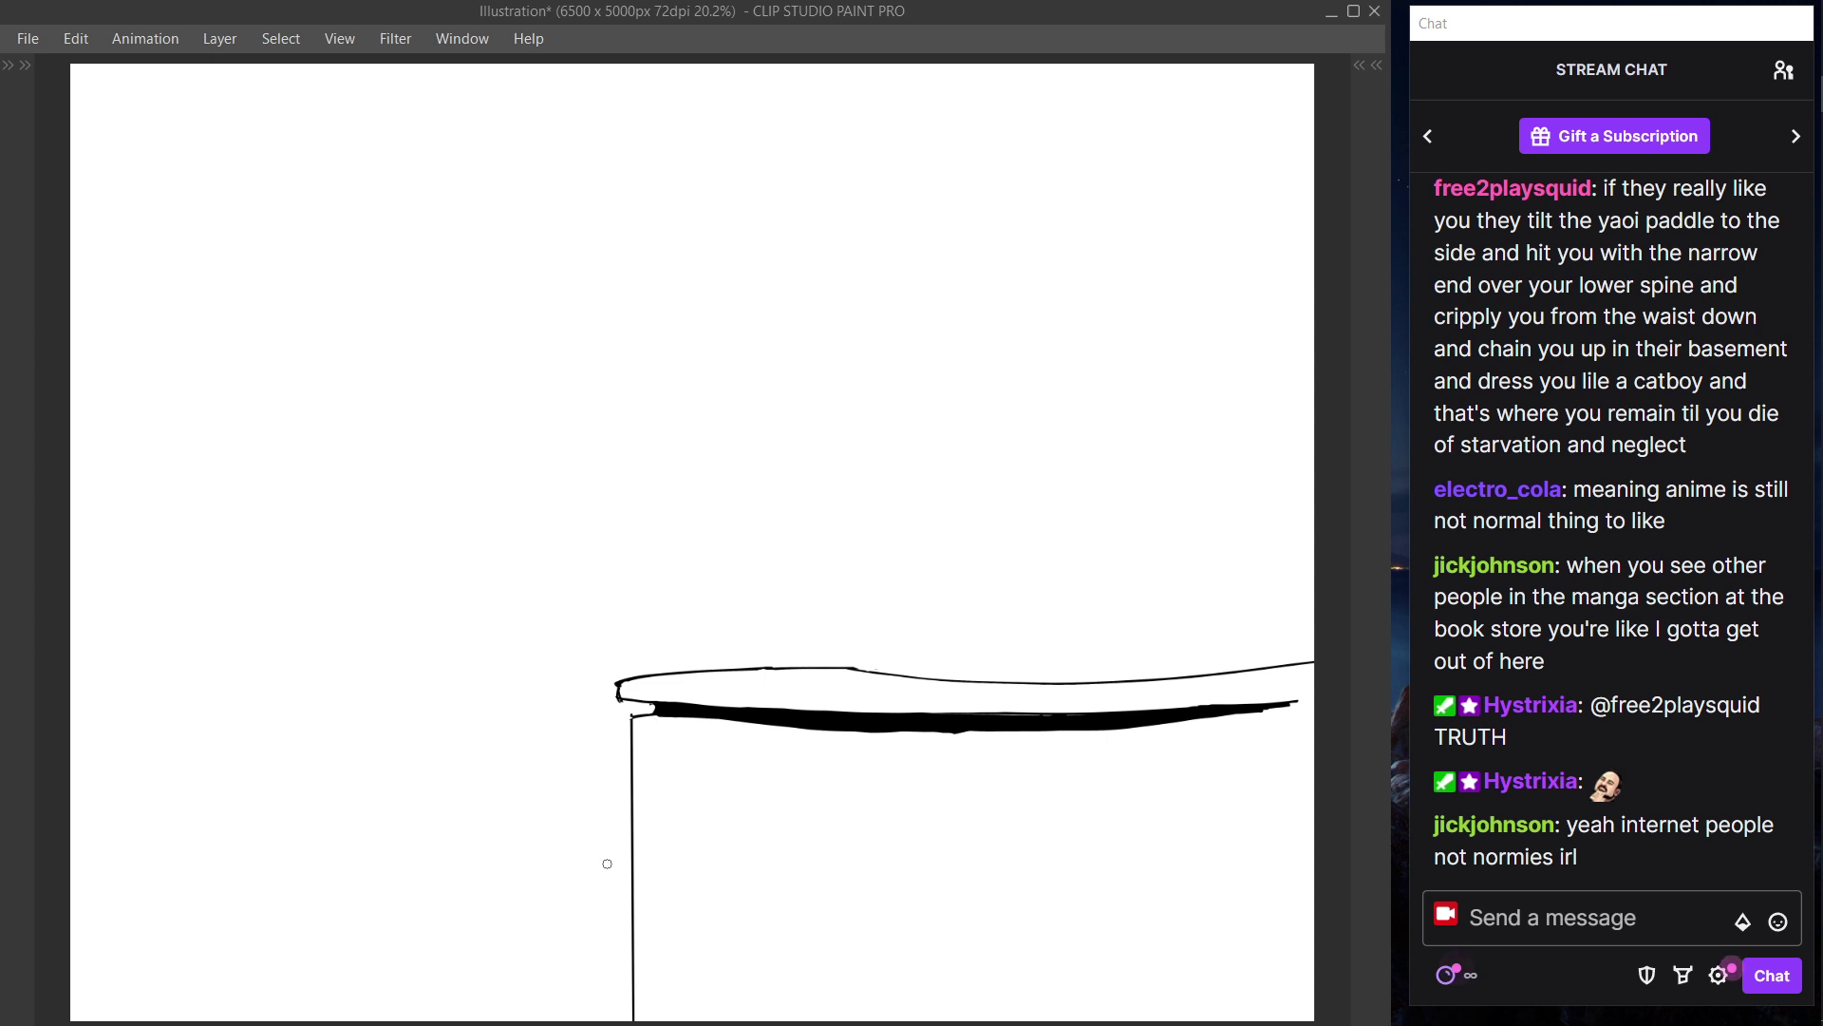
pyautogui.moveTo(887, 729); pyautogui.dragTo(1022, 731)
pyautogui.moveTo(987, 731); pyautogui.dragTo(1087, 726)
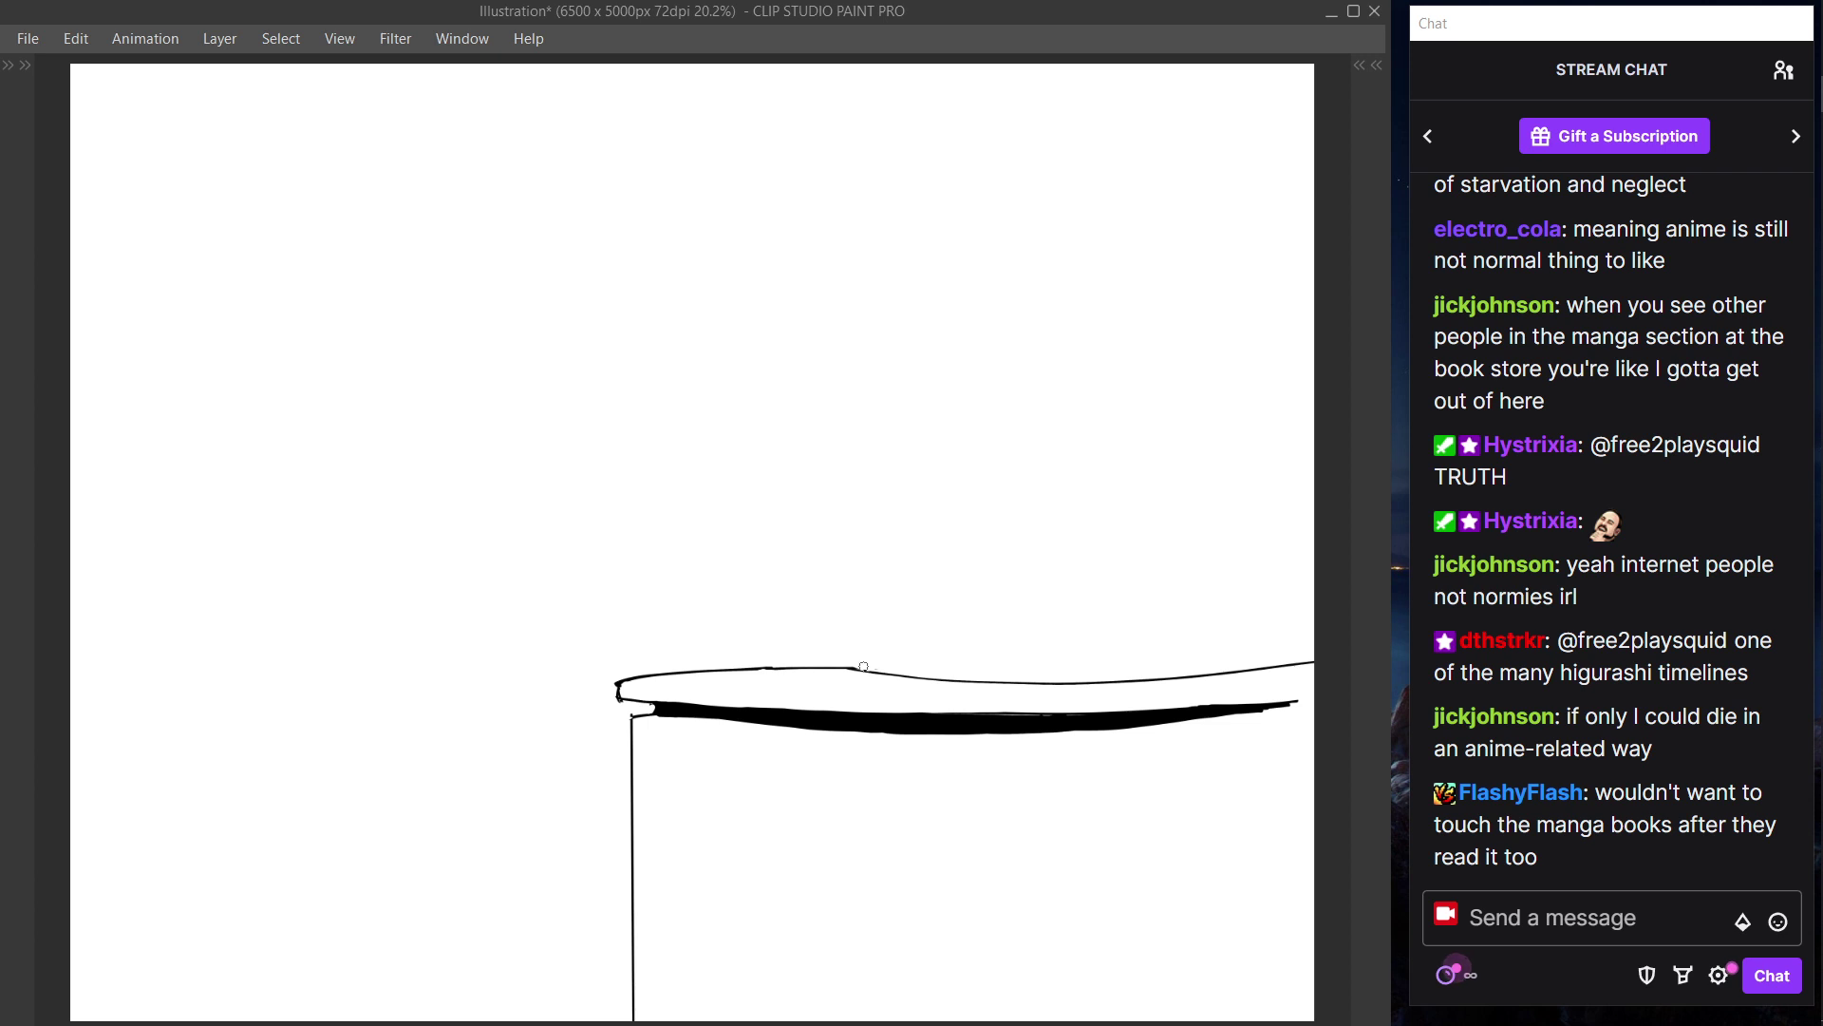
# - Draw a thin contour line inside the slab's left end, running parallel to the lower edge
pyautogui.moveTo(643, 687); pyautogui.dragTo(814, 684)
pyautogui.hotkey('ctrl', 'z')
pyautogui.moveTo(641, 687); pyautogui.dragTo(797, 692)
pyautogui.hotkey('ctrl', 'z')
pyautogui.moveTo(652, 682)
pyautogui.mouseDown()
pyautogui.moveTo(861, 703)
pyautogui.moveTo(723, 678)
pyautogui.moveTo(877, 683)
pyautogui.moveTo(816, 676)
pyautogui.moveTo(869, 686)
pyautogui.mouseUp()
pyautogui.hotkey('ctrl', 'z')
pyautogui.hotkey('ctrl', 'z')
pyautogui.hotkey('ctrl', 'z')
pyautogui.moveTo(643, 681); pyautogui.dragTo(864, 685)
pyautogui.hotkey('ctrl', 'z')
pyautogui.hotkey('ctrl', 'y')
pyautogui.hotkey('ctrl', 'z')
pyautogui.moveTo(649, 683); pyautogui.dragTo(859, 693)
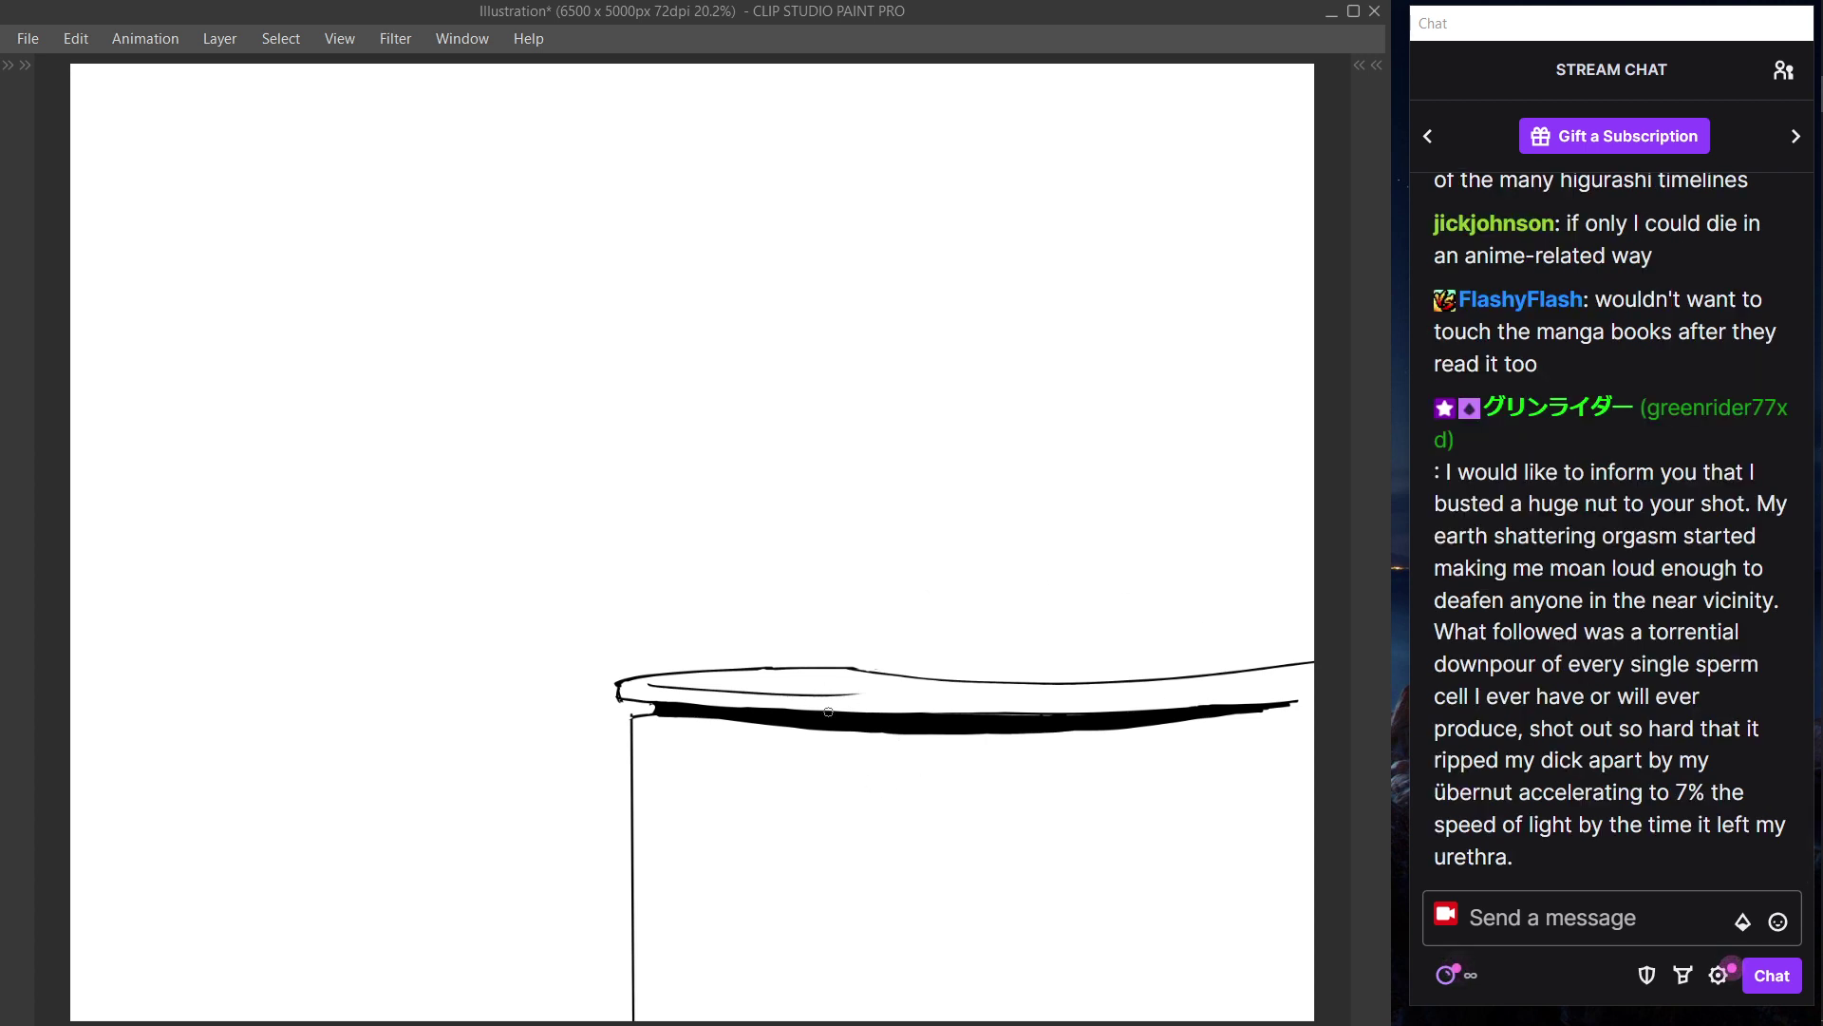
# - Extend the shadow to the canvas's right border and add a thin contour line inside the slab's right end
pyautogui.moveTo(861, 710); pyautogui.dragTo(942, 709)
pyautogui.hotkey('ctrl', 'z')
pyautogui.moveTo(1242, 709); pyautogui.dragTo(1320, 698)
pyautogui.hotkey('ctrl', 'z')
pyautogui.moveTo(1182, 719); pyautogui.dragTo(1305, 707)
pyautogui.hotkey('ctrl', 'z')
pyautogui.moveTo(1216, 707); pyautogui.dragTo(1319, 699)
pyautogui.hotkey('ctrl', 'z')
pyautogui.moveTo(1240, 690); pyautogui.dragTo(1319, 680)
pyautogui.hotkey('ctrl', 'z')
pyautogui.hotkey('ctrl', 'z')
pyautogui.hotkey('ctrl', 'z')
pyautogui.hotkey('ctrl', 'z')
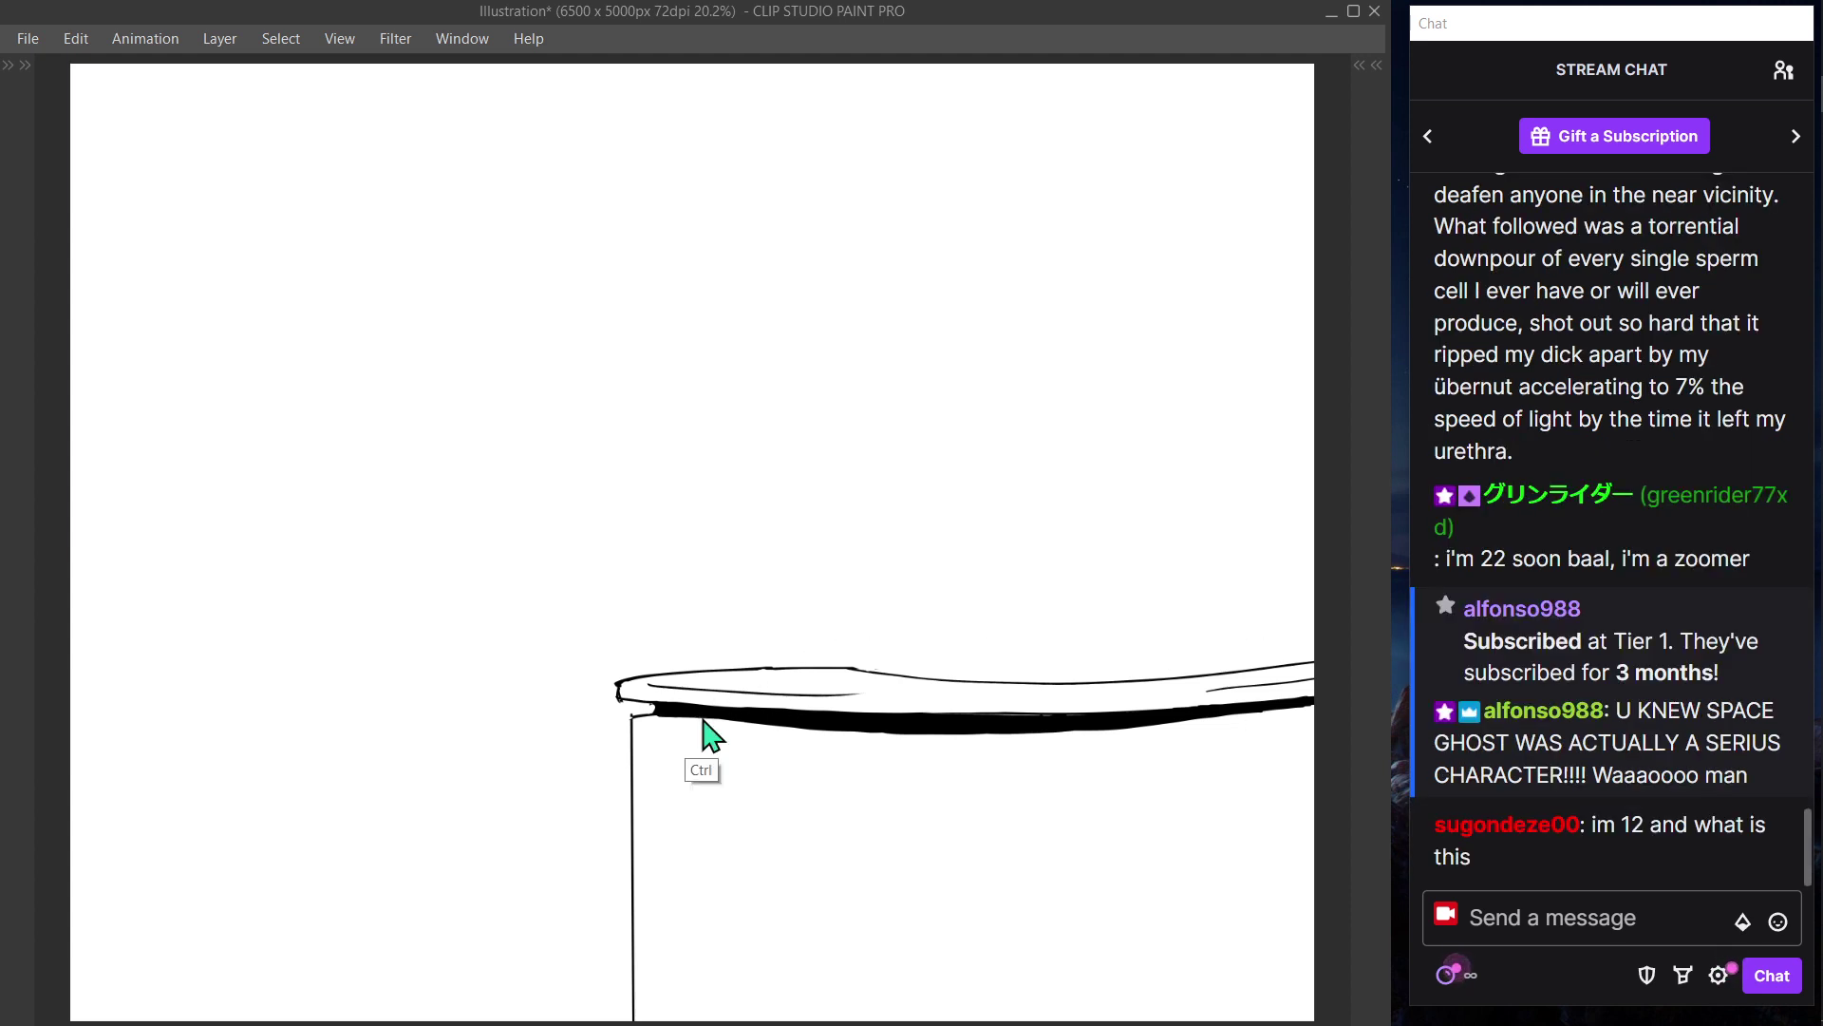
# - Trim the underside of the shadow's left part so it tapers toward the vertical line
pyautogui.moveTo(705, 716); pyautogui.dragTo(869, 728)
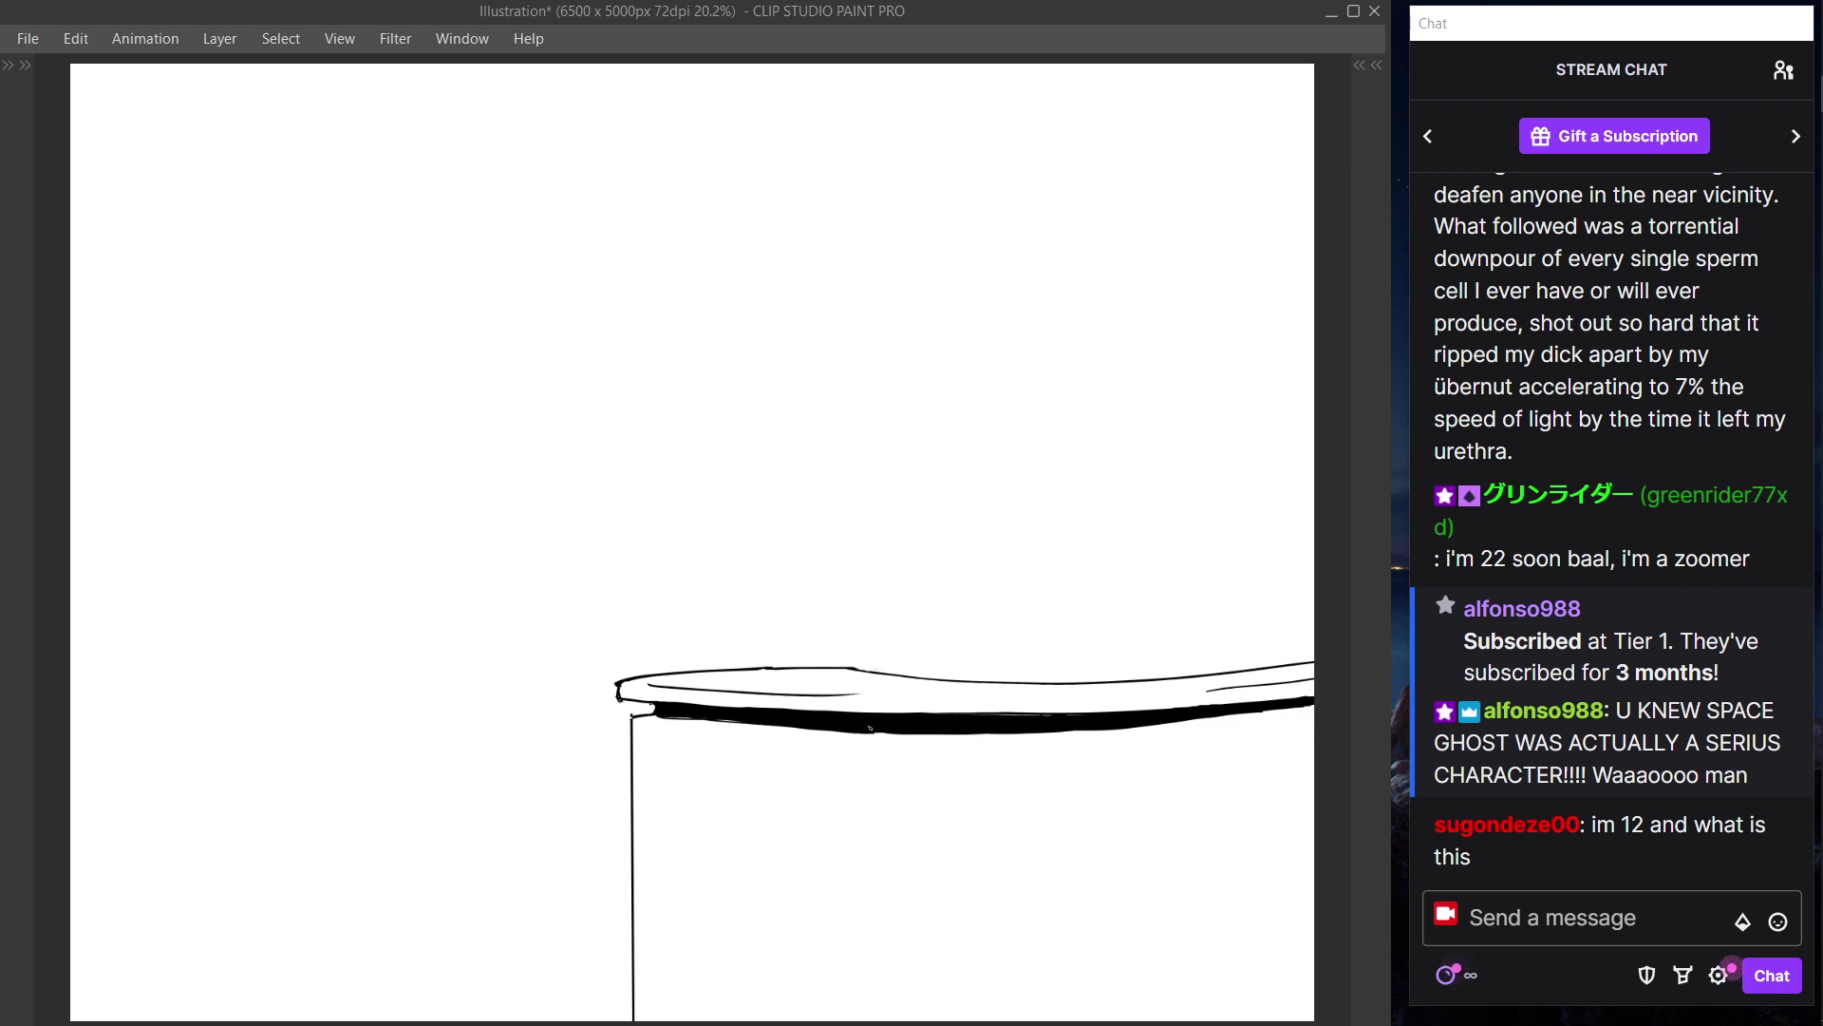
pyautogui.moveTo(701, 721); pyautogui.dragTo(922, 712)
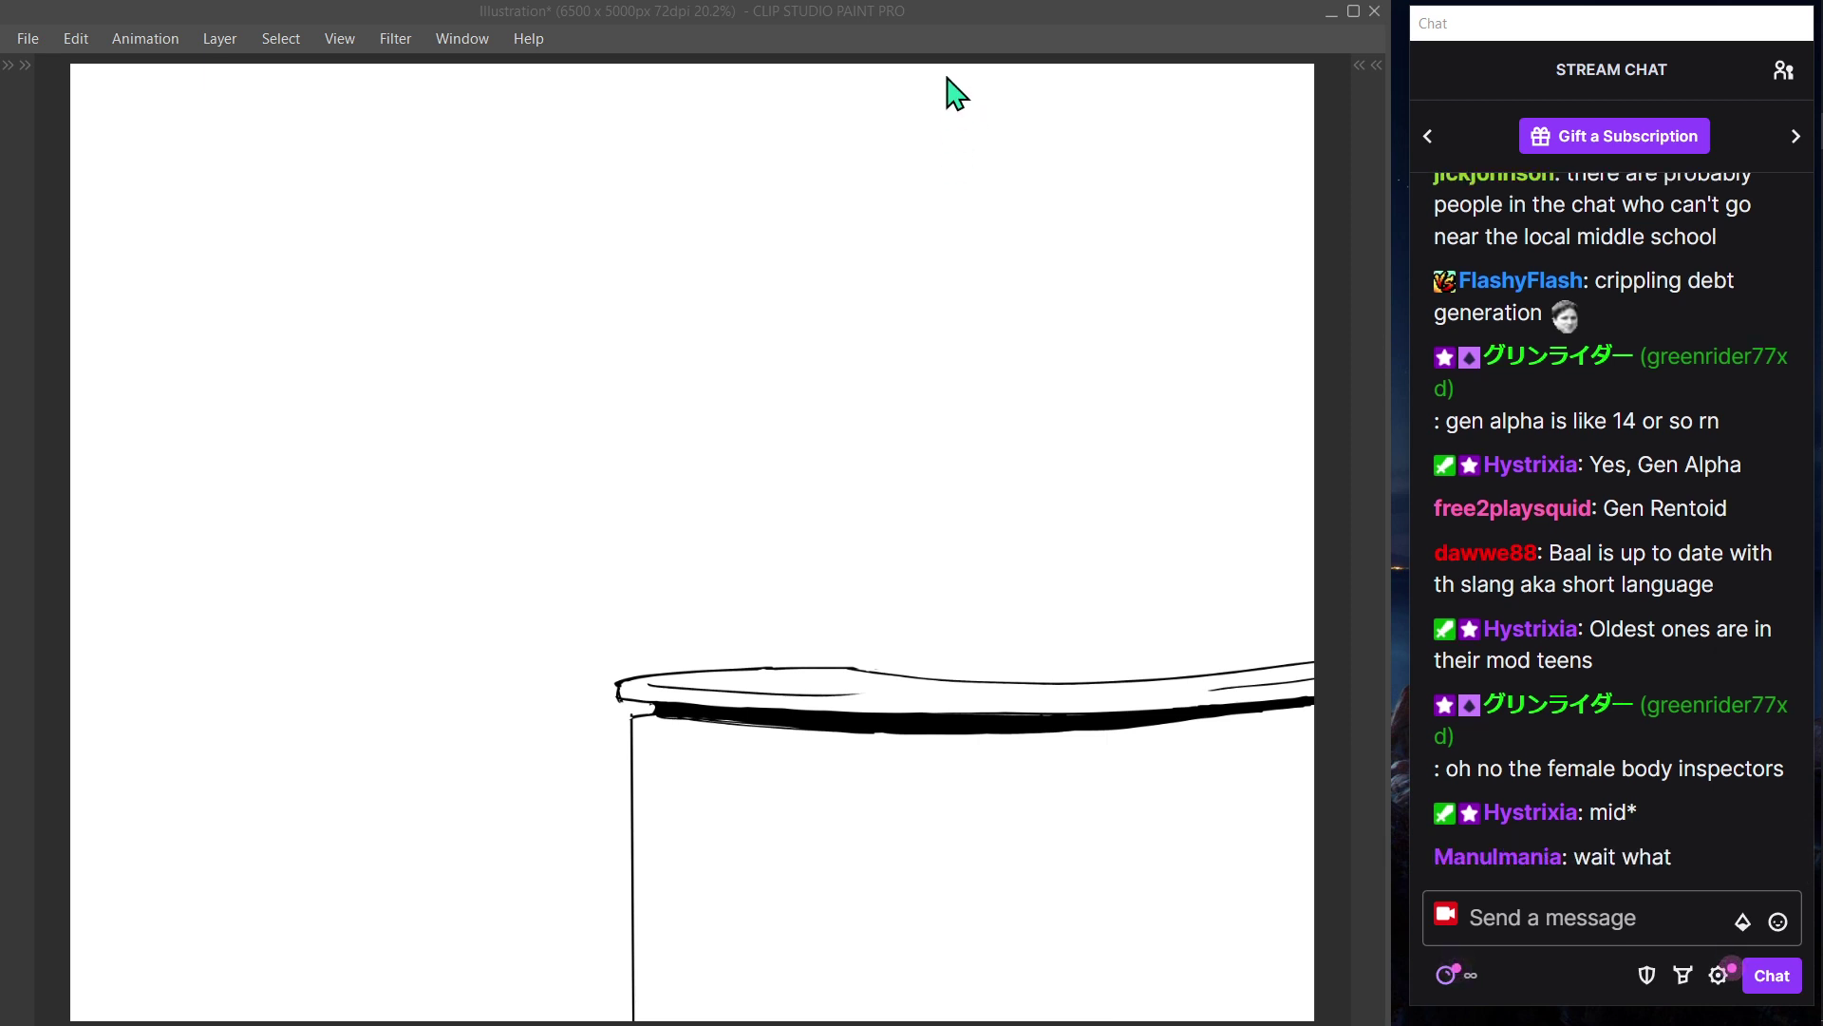
# - Collapse Folder 1 and create a new layer folder above it
pyautogui.press('Tab')
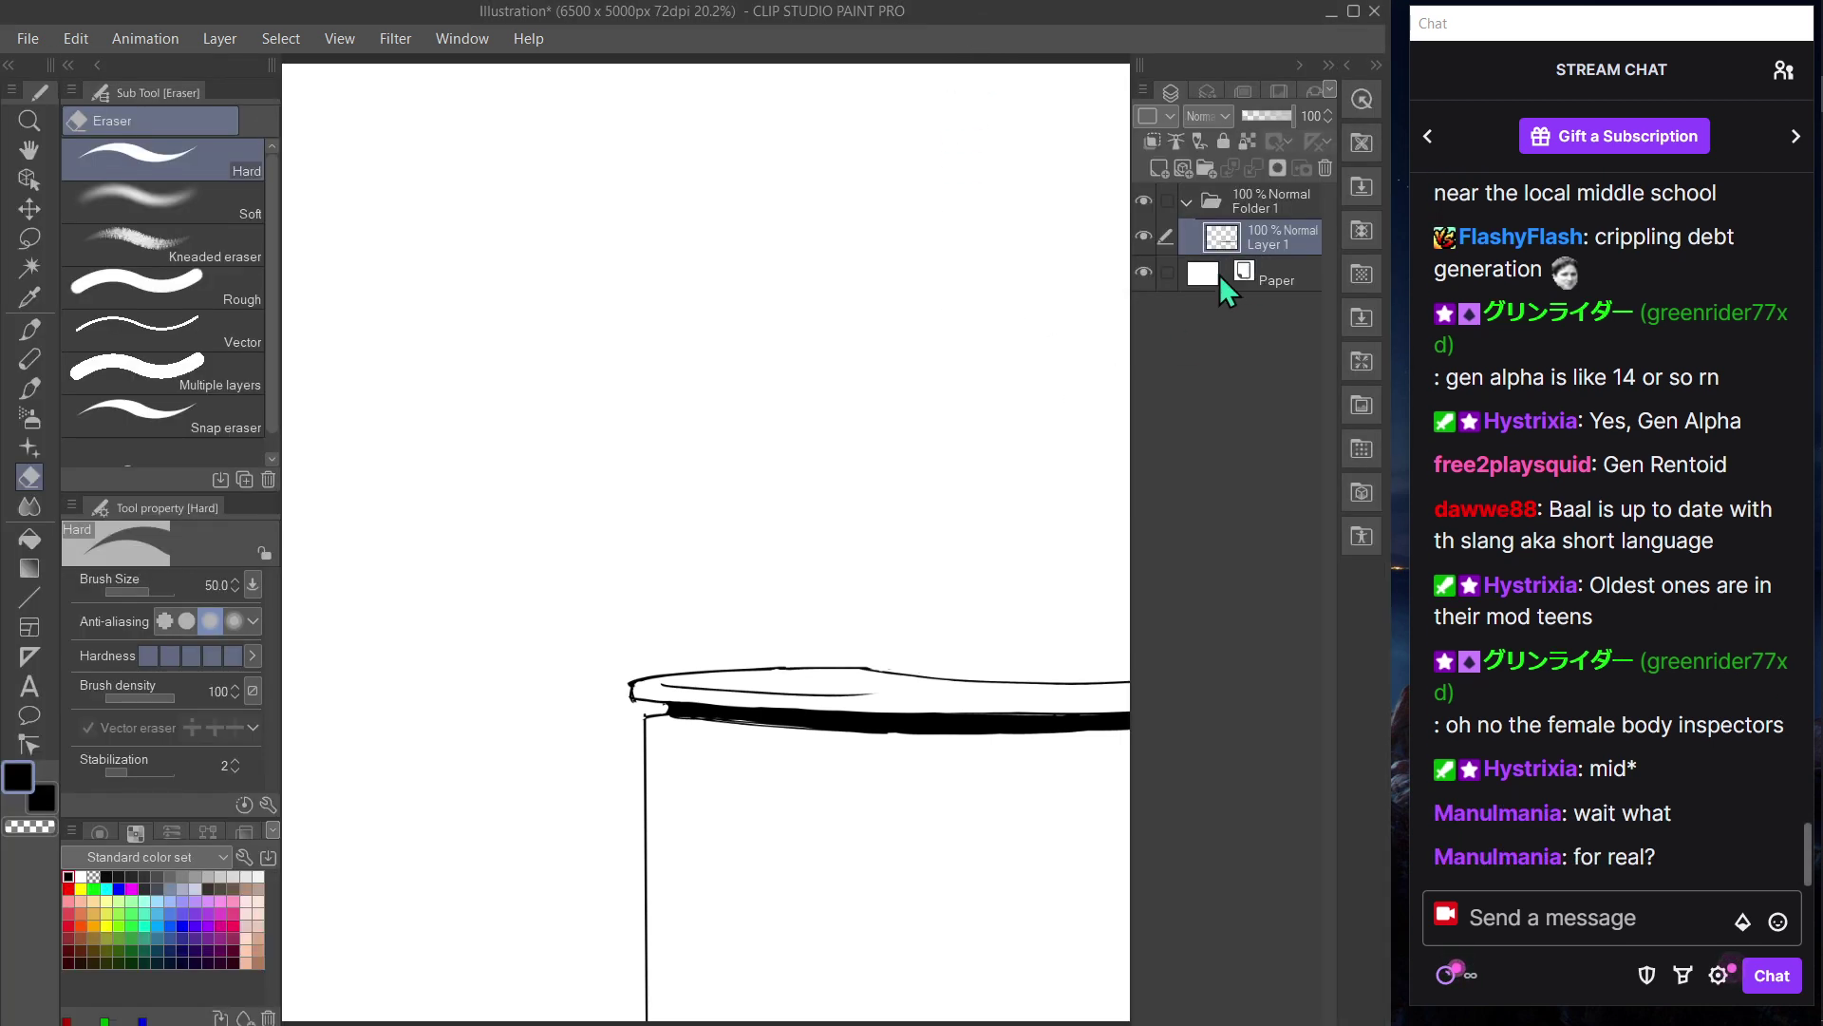
pyautogui.click(1187, 201)
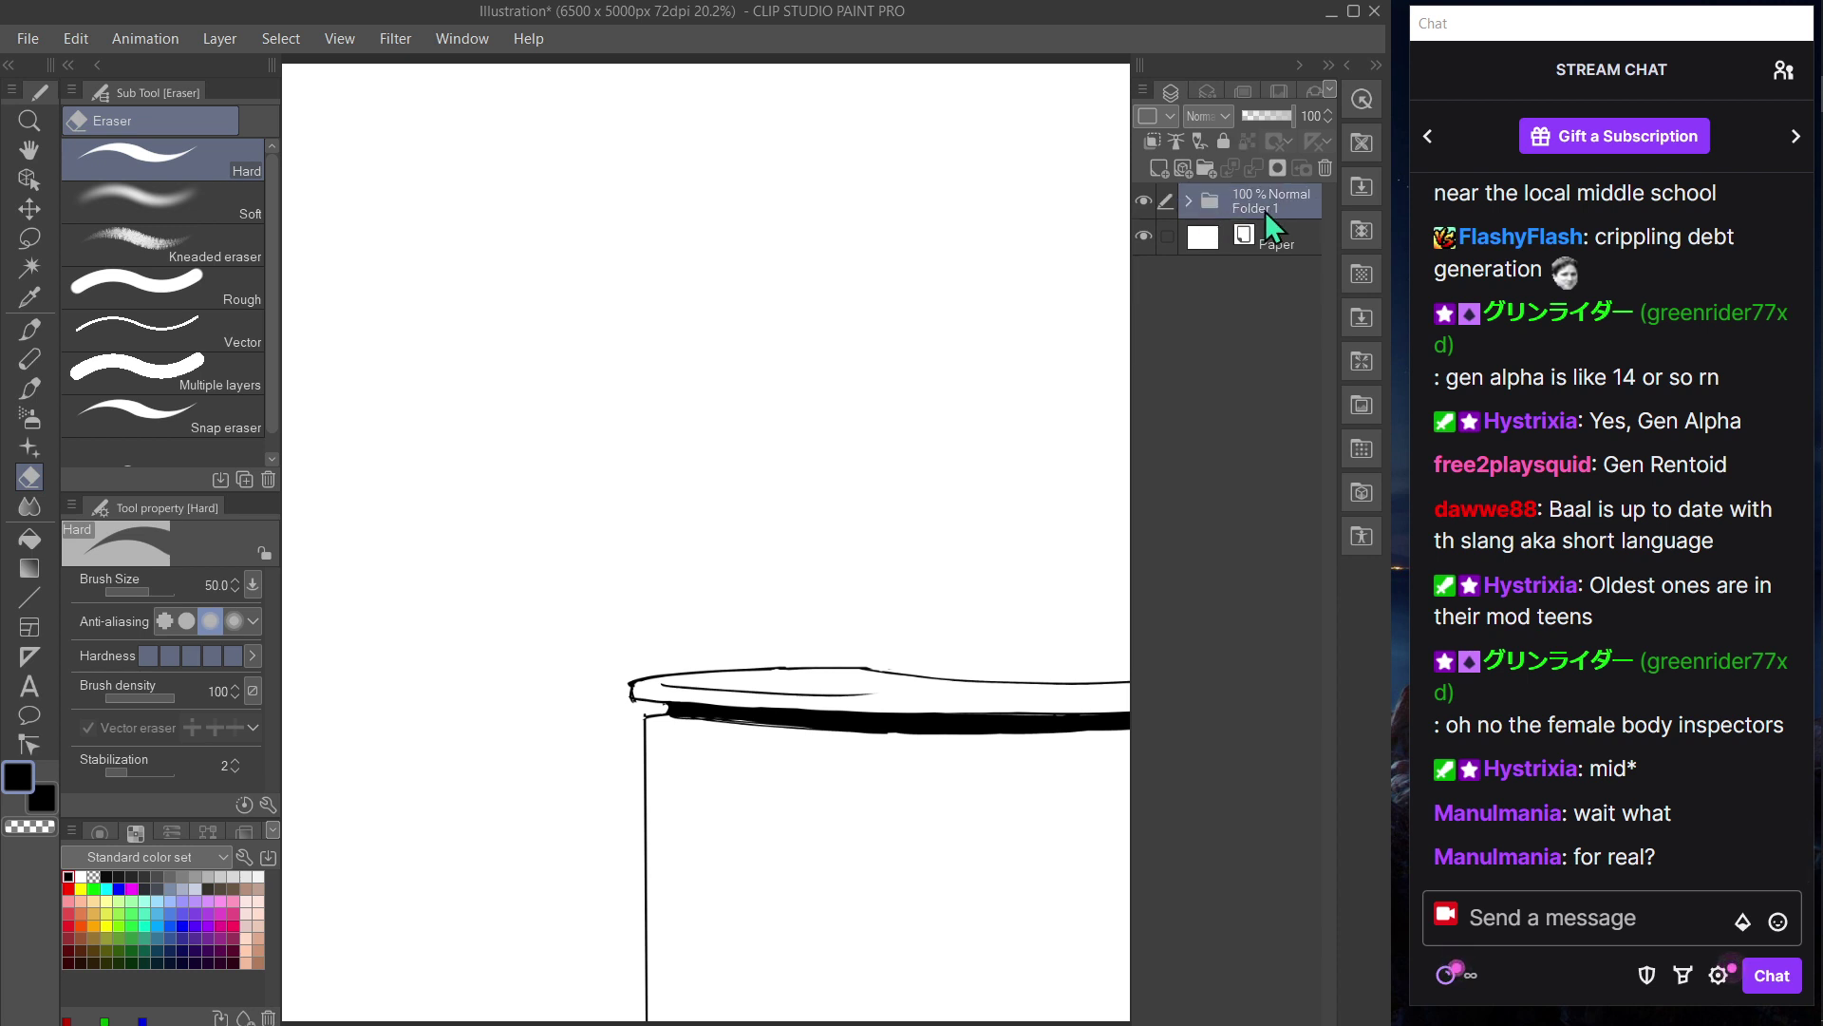
pyautogui.click(1210, 168)
pyautogui.click(1159, 168)
pyautogui.press('Tab')
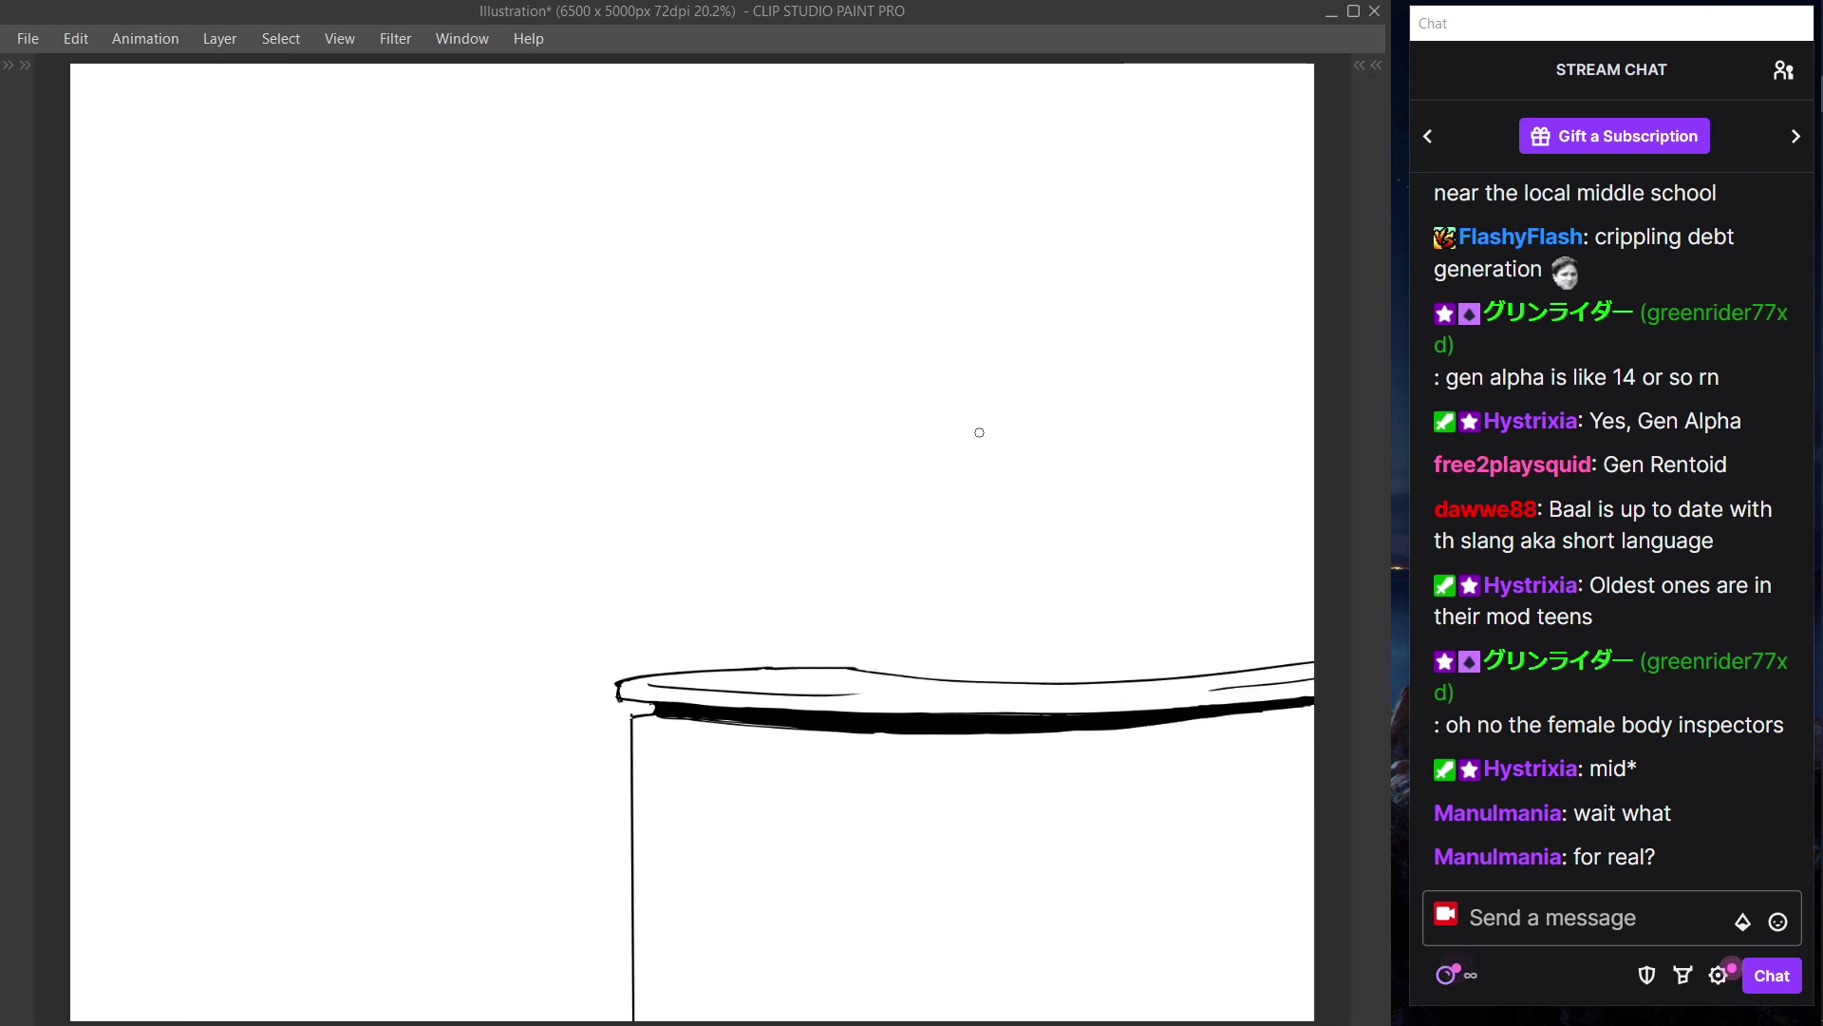
# - Move the whole slab drawing slightly down on the canvas
pyautogui.press('ctrl')
pyautogui.moveTo(1009, 734); pyautogui.dragTo(1012, 759)
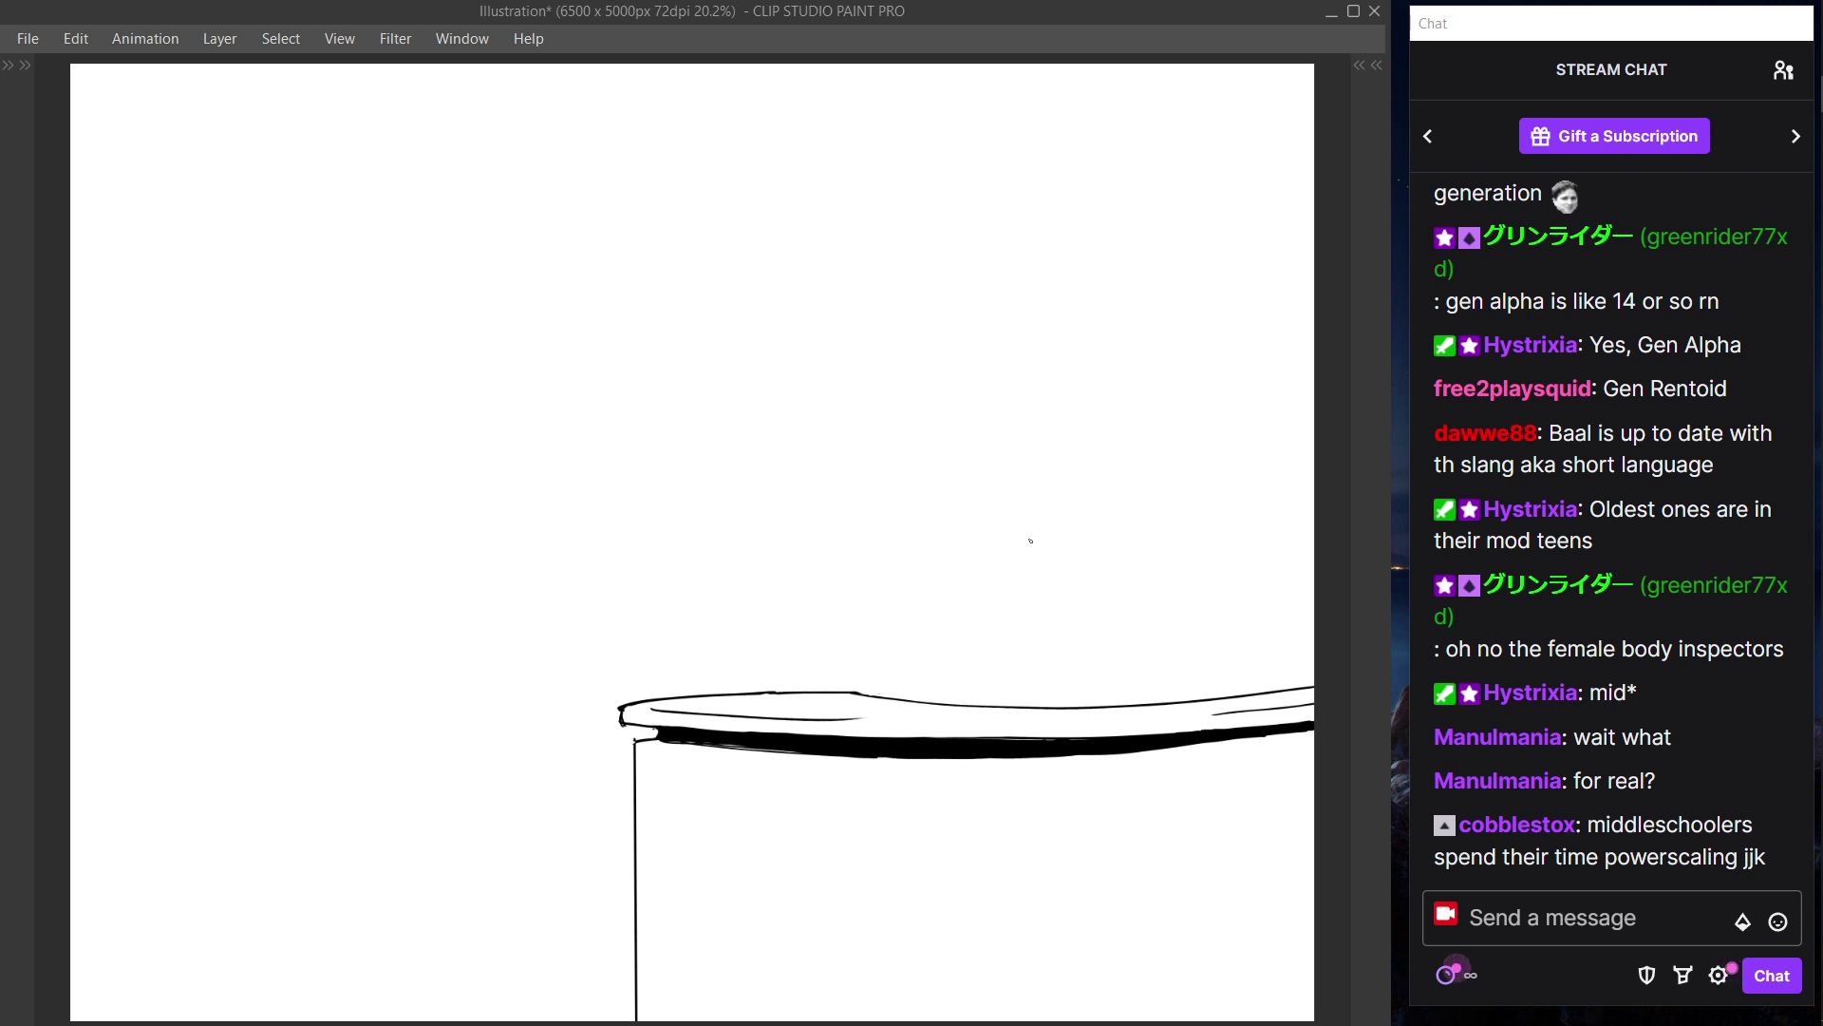
# - Select Folder 2 and add a new raster layer inside it
pyautogui.press('Tab')
pyautogui.moveTo(1315, 241); pyautogui.dragTo(1295, 292)
pyautogui.click(1255, 169)
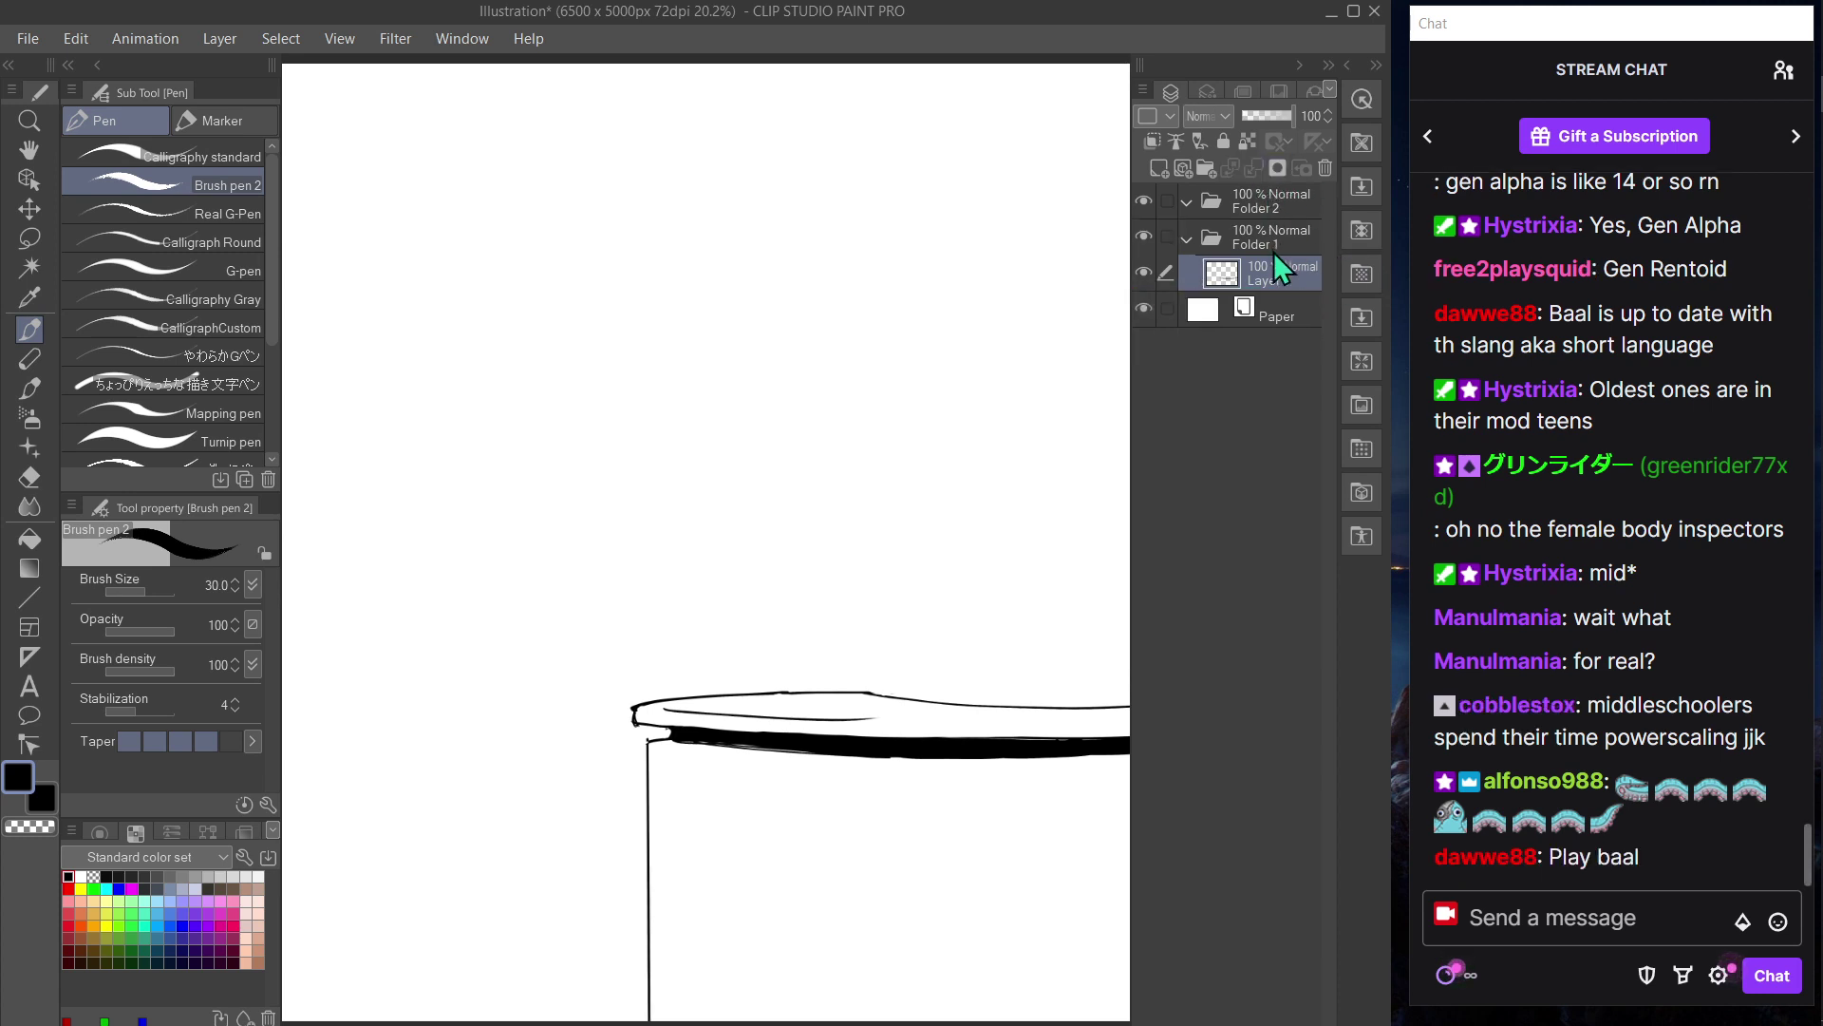
pyautogui.moveTo(1267, 203); pyautogui.dragTo(1116, 254)
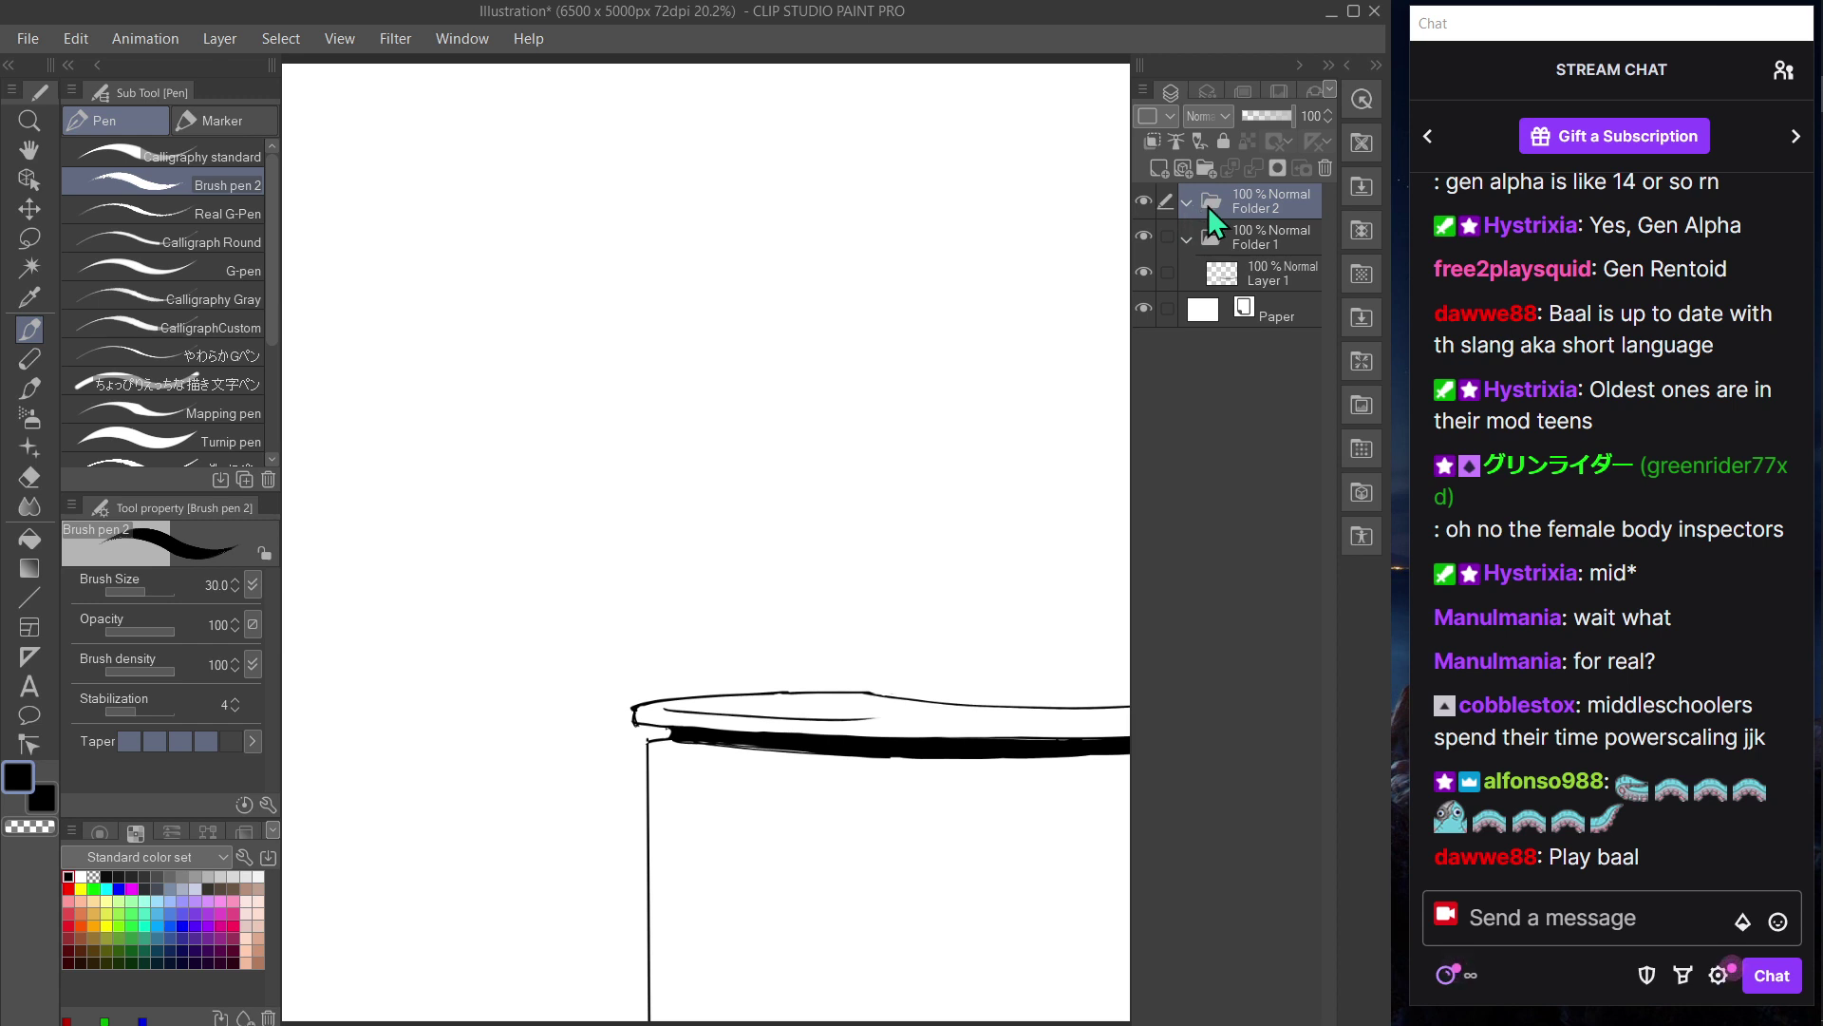
pyautogui.click(1160, 168)
pyautogui.press('Tab')
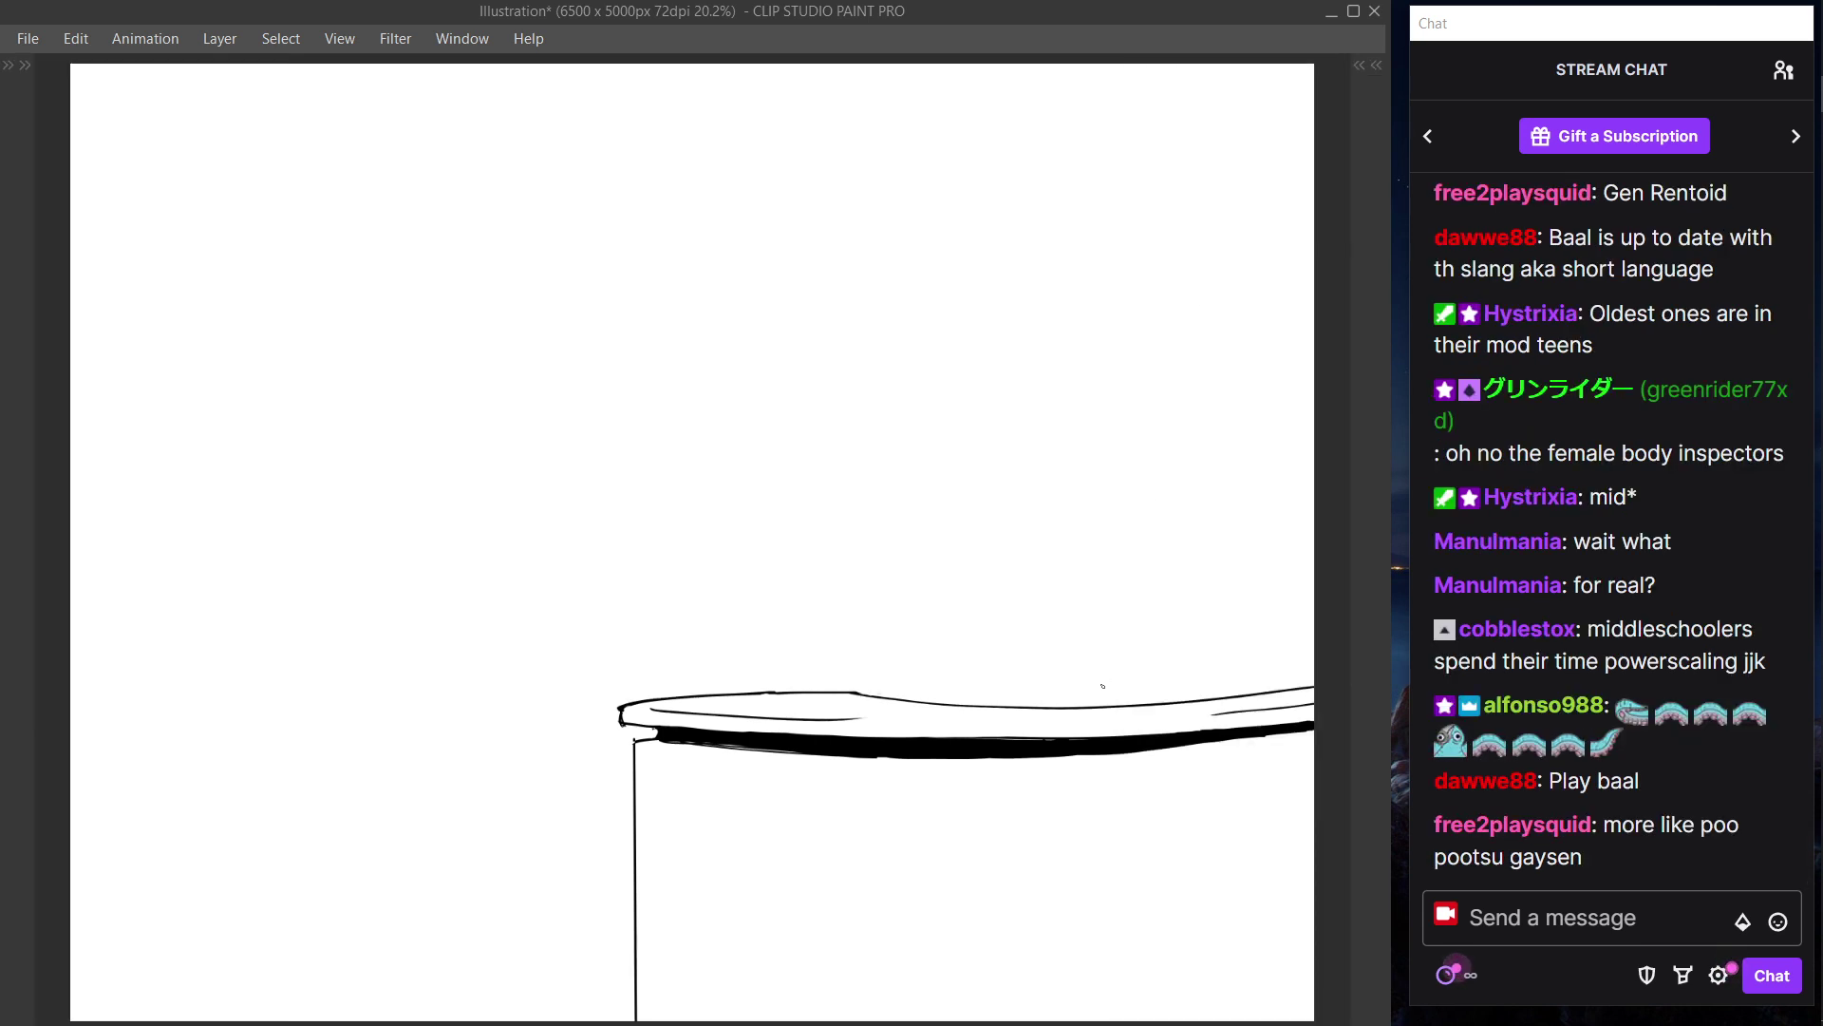
pyautogui.press('Tab')
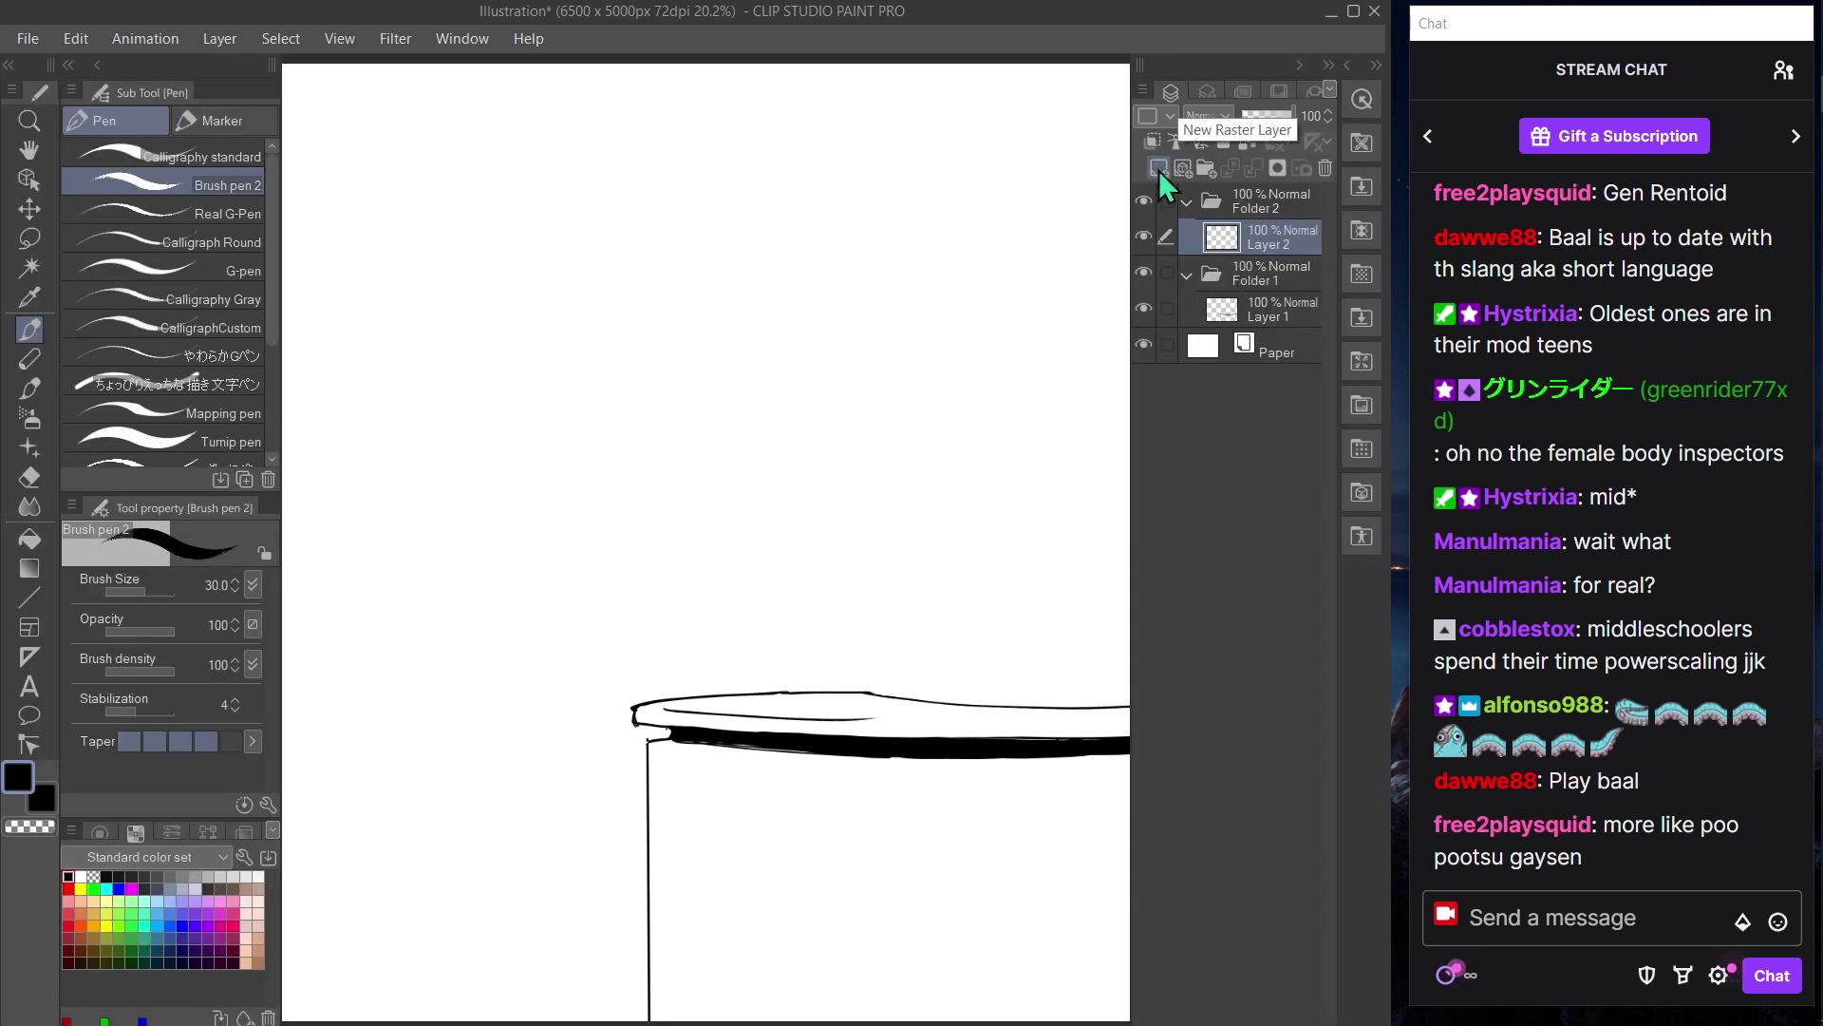
pyautogui.press('Tab')
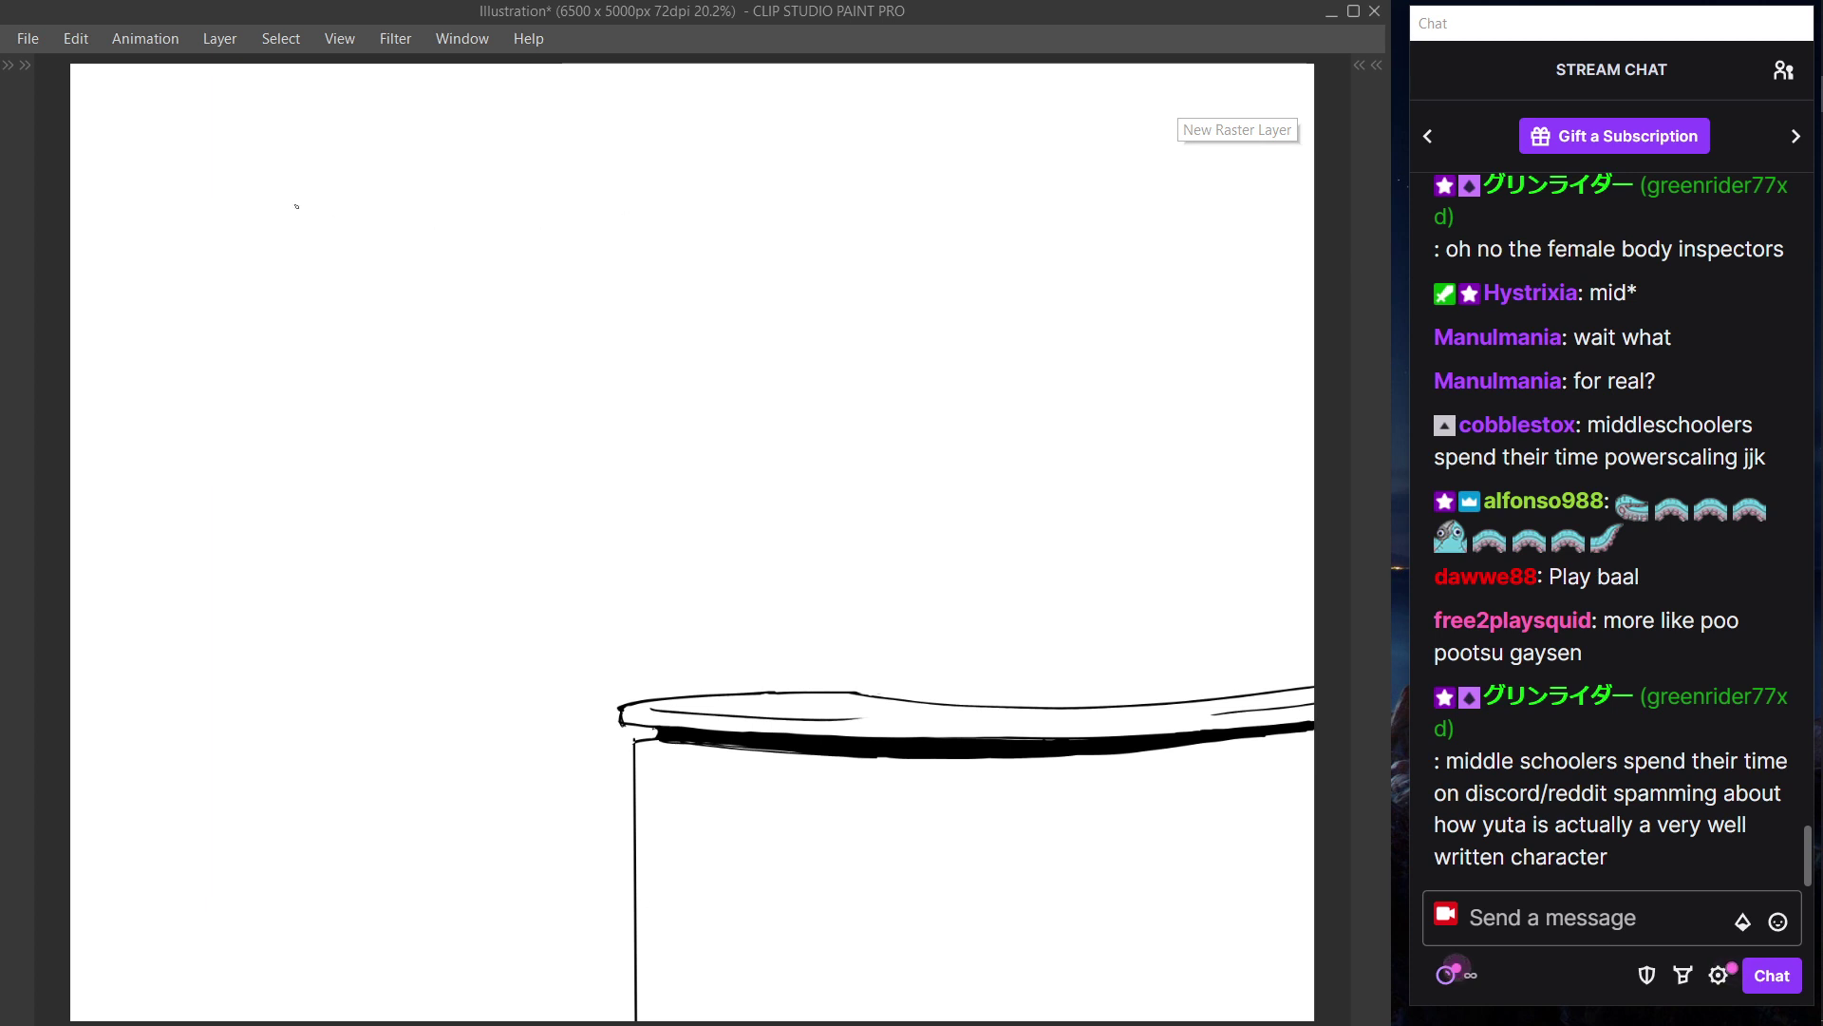
pyautogui.press('Tab')
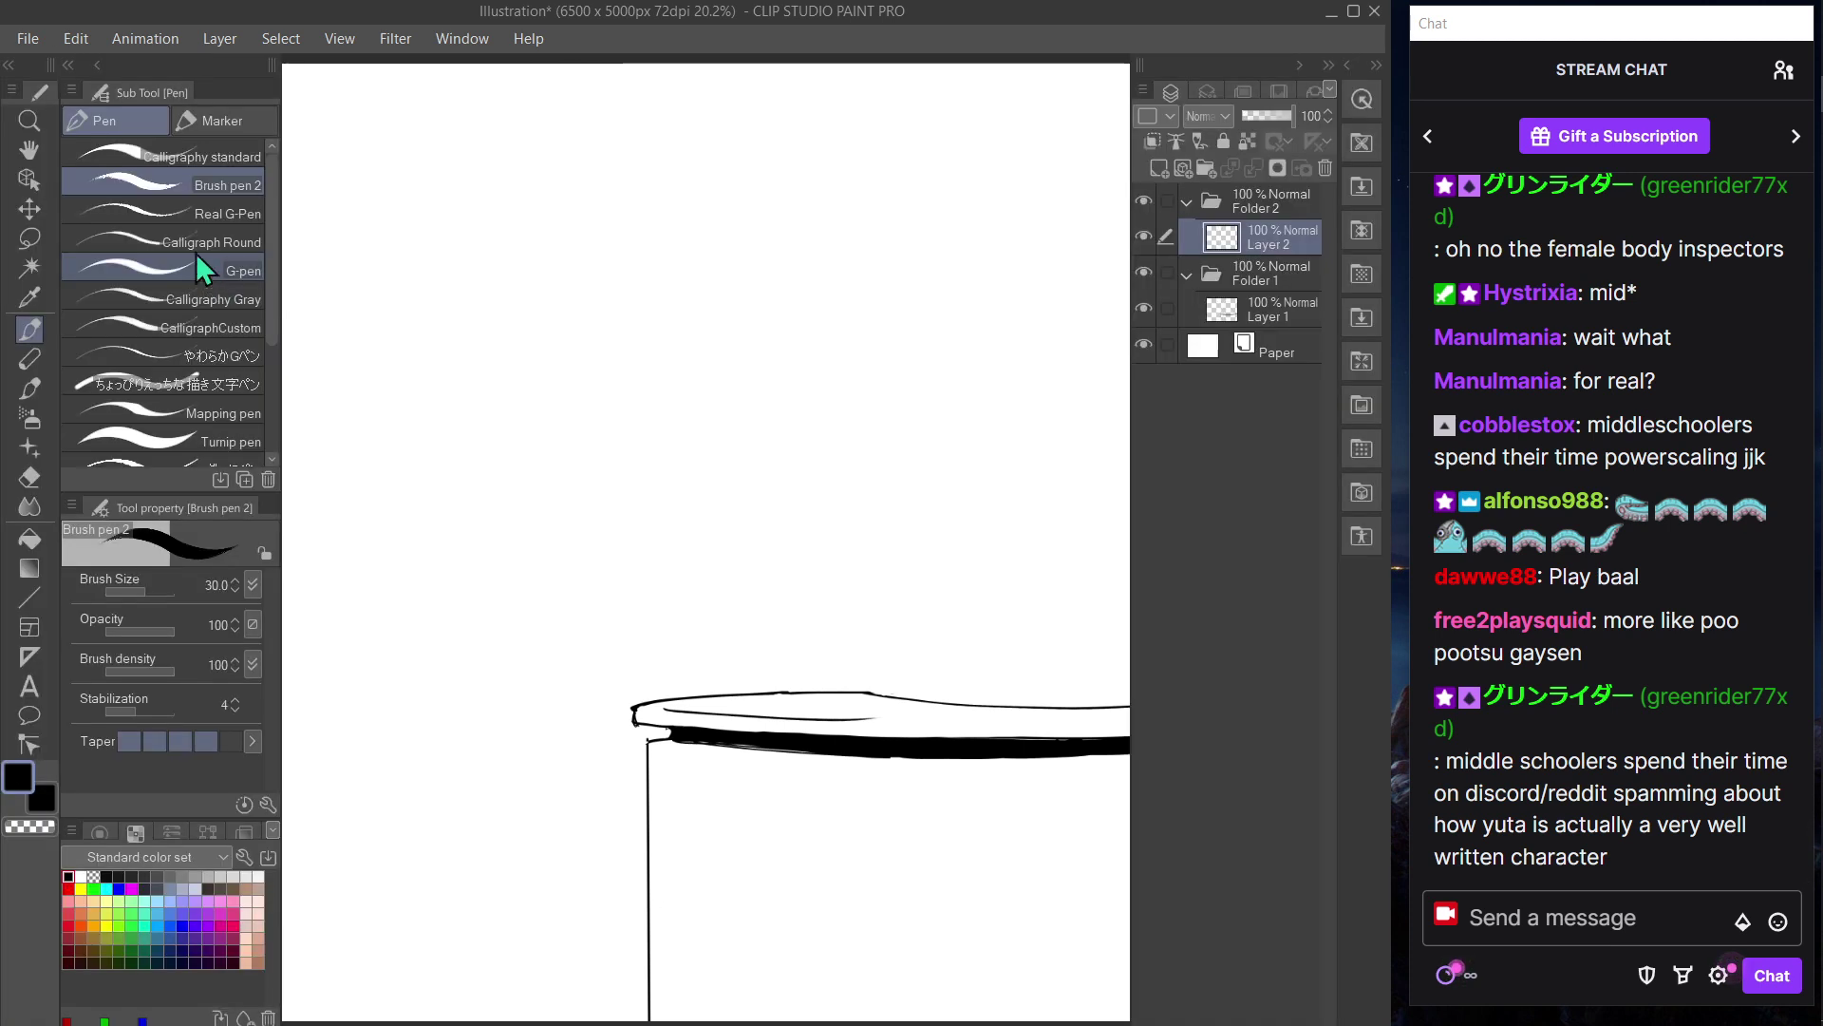
# - Choose the Calligraphy standard pen and move the whole slab drawing slightly up on the canvas
pyautogui.click(173, 154)
pyautogui.press('Tab')
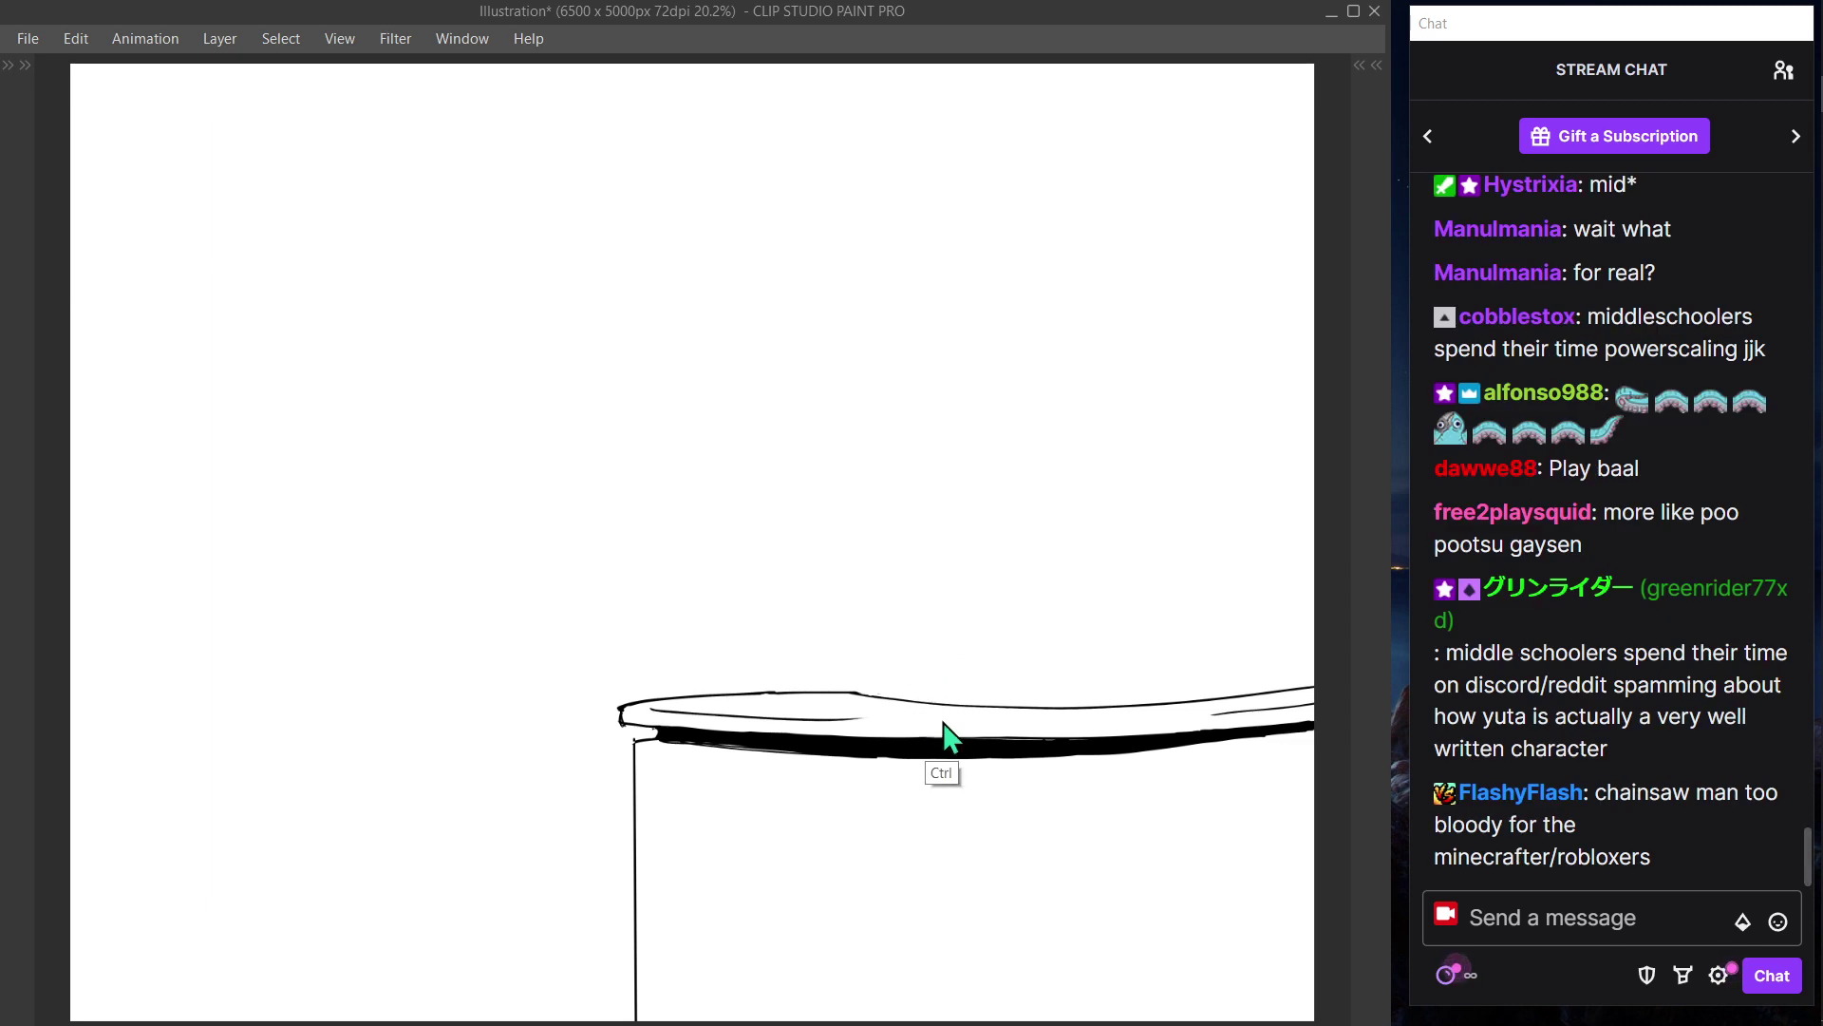
pyautogui.moveTo(981, 760)
pyautogui.mouseDown()
pyautogui.moveTo(981, 778)
pyautogui.moveTo(980, 725)
pyautogui.moveTo(978, 744)
pyautogui.mouseUp()
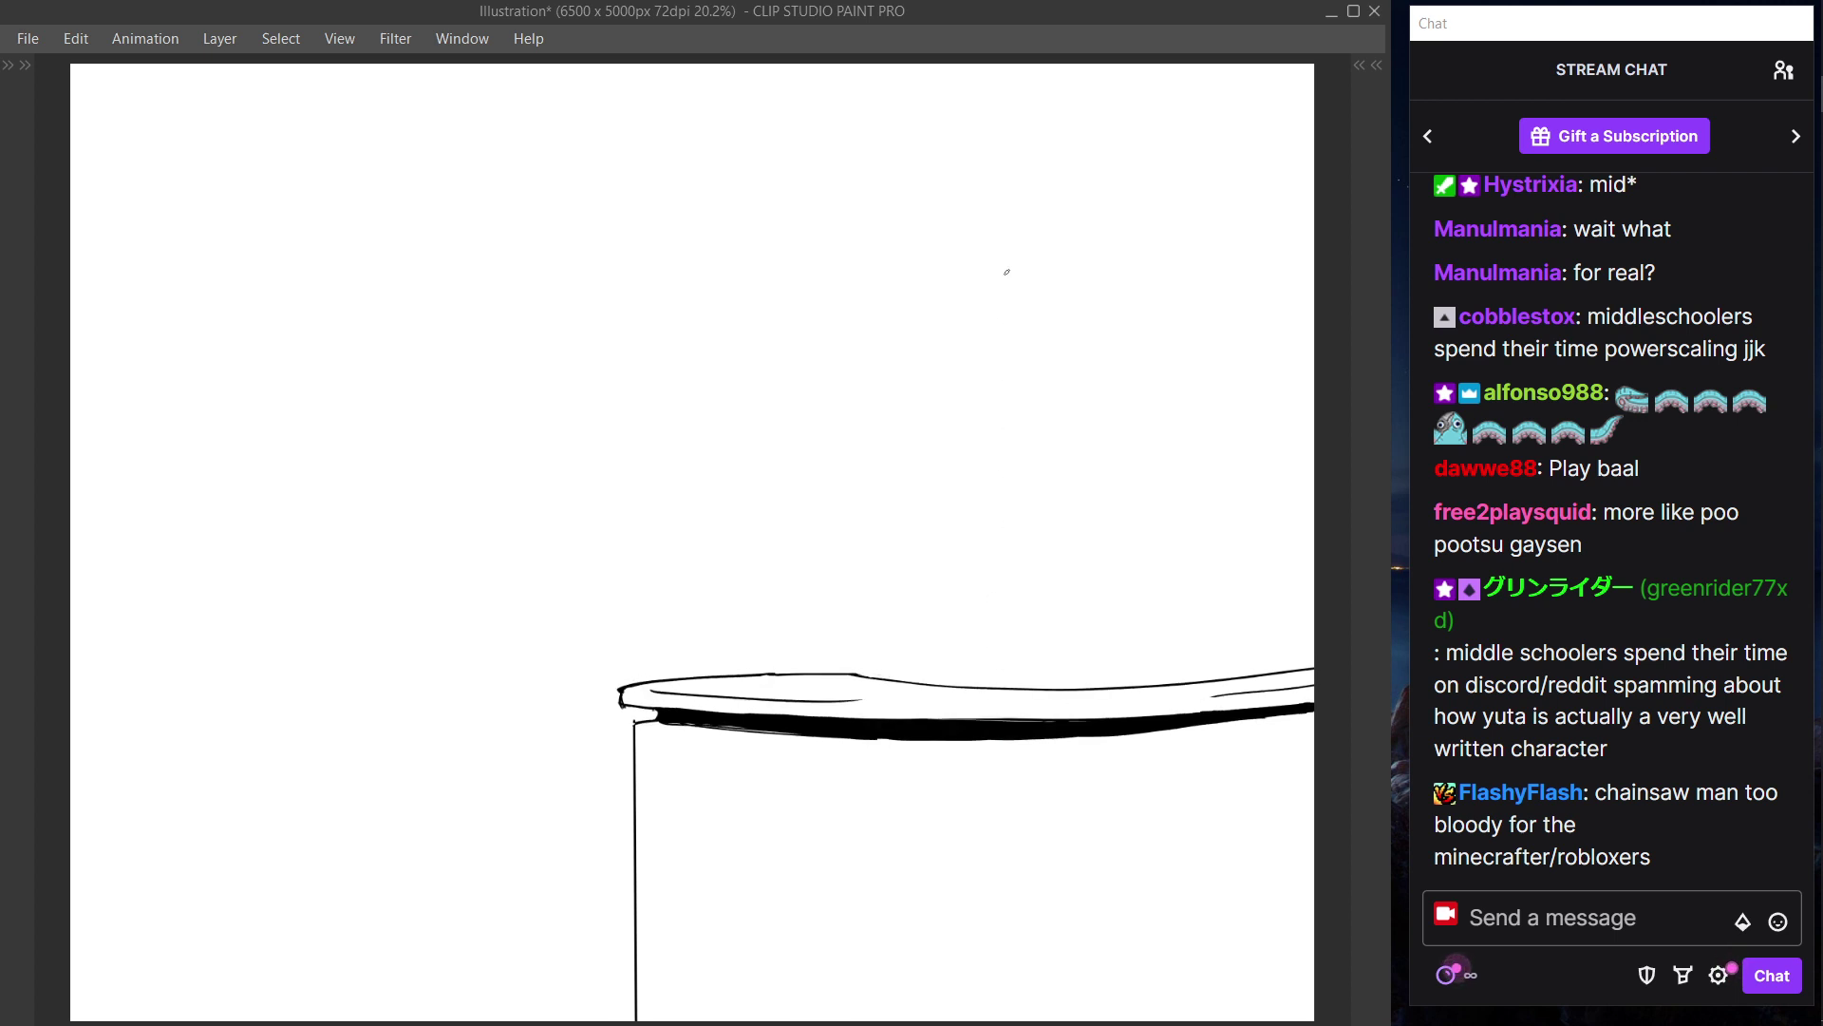
pyautogui.press('Tab')
pyautogui.press('Tab')
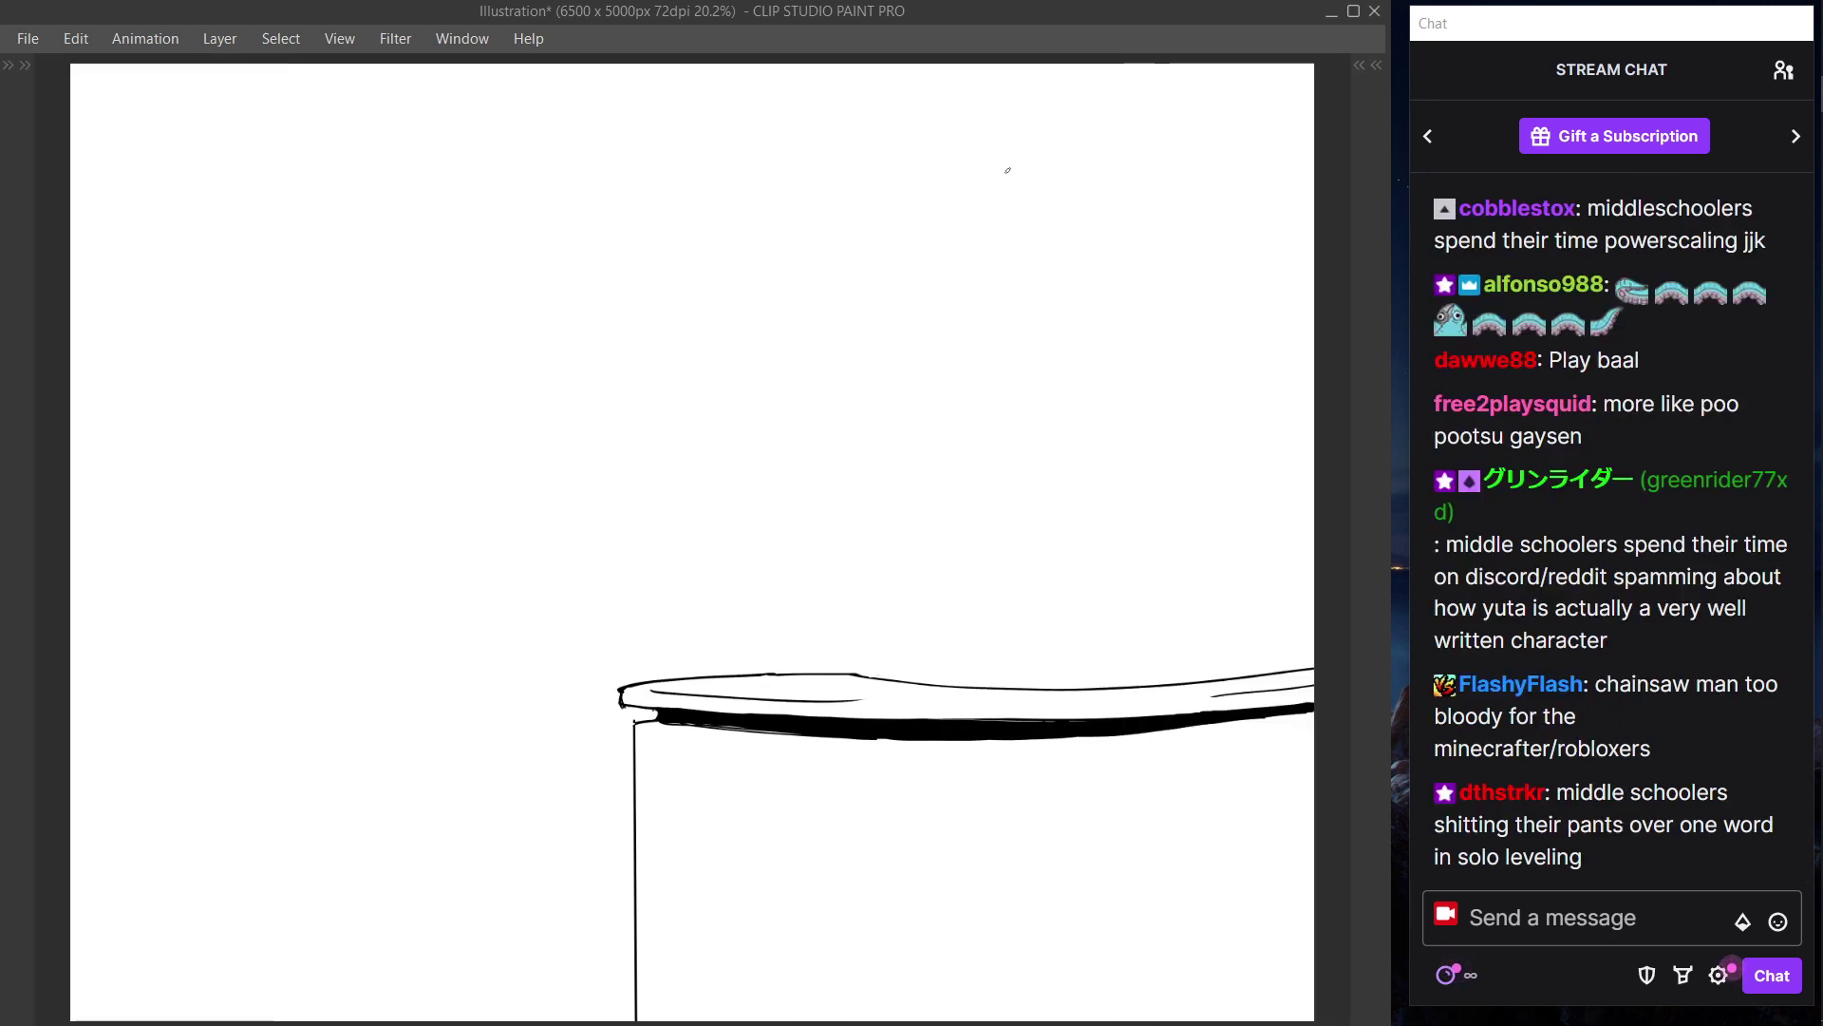
# - Try to draw a short arc for the crown of a head above the slab, near the canvas's upper edge
pyautogui.moveTo(917, 162); pyautogui.dragTo(990, 138)
pyautogui.hotkey('ctrl', 'z')
pyautogui.hotkey('ctrl', 'z')
pyautogui.hotkey('ctrl', 'z')
pyautogui.moveTo(870, 135); pyautogui.dragTo(953, 127)
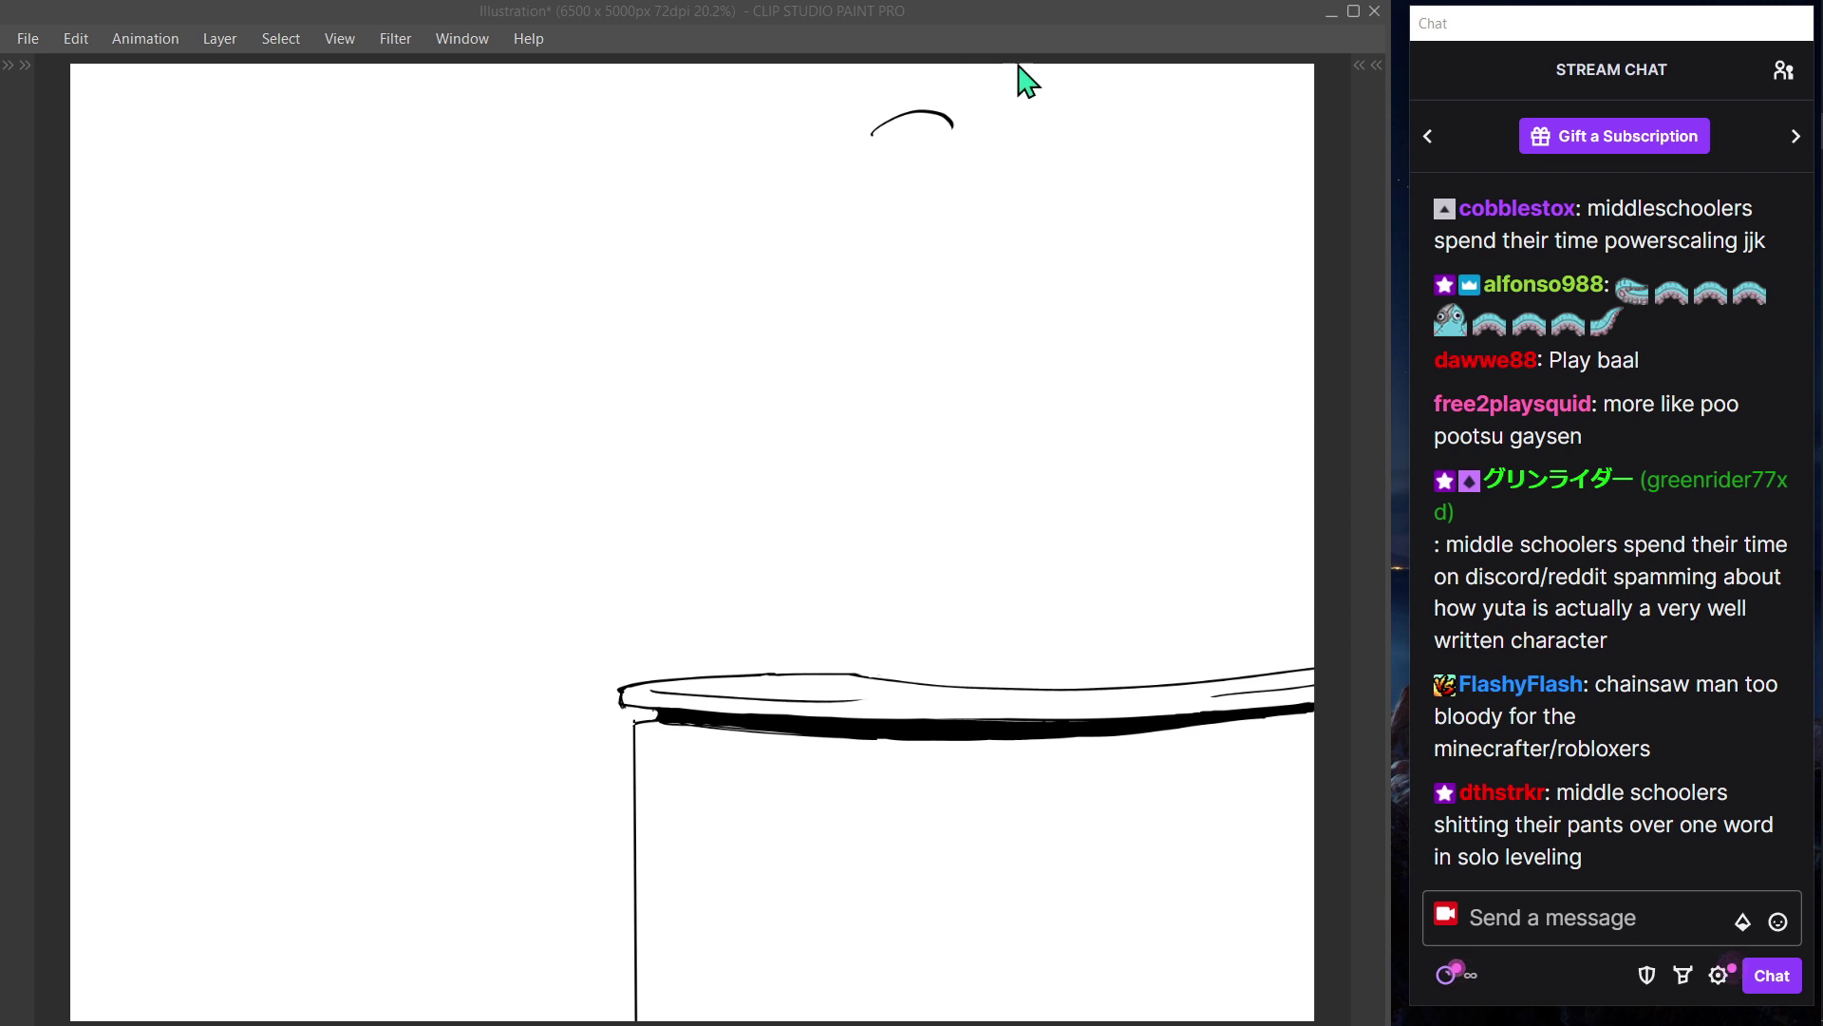
pyautogui.press('Tab')
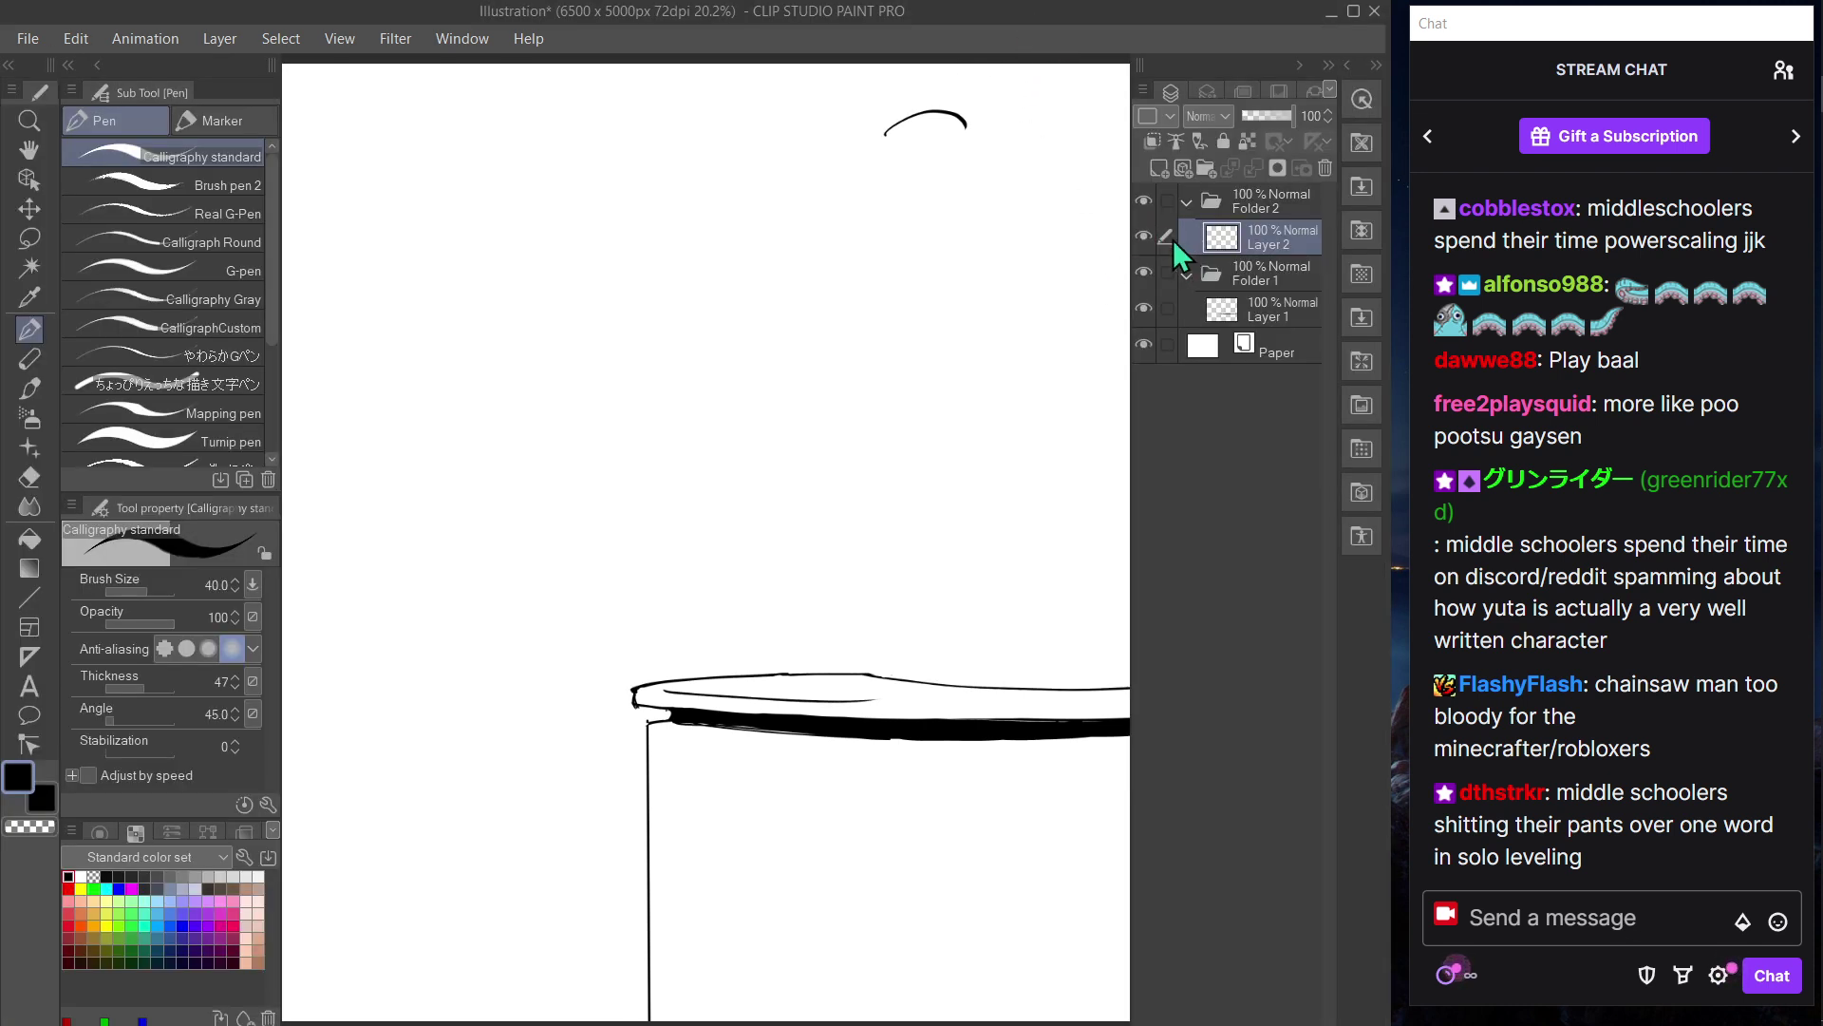
pyautogui.press('Tab')
pyautogui.moveTo(862, 146); pyautogui.dragTo(989, 159)
pyautogui.hotkey('ctrl', 'z')
pyautogui.hotkey('ctrl', 'z')
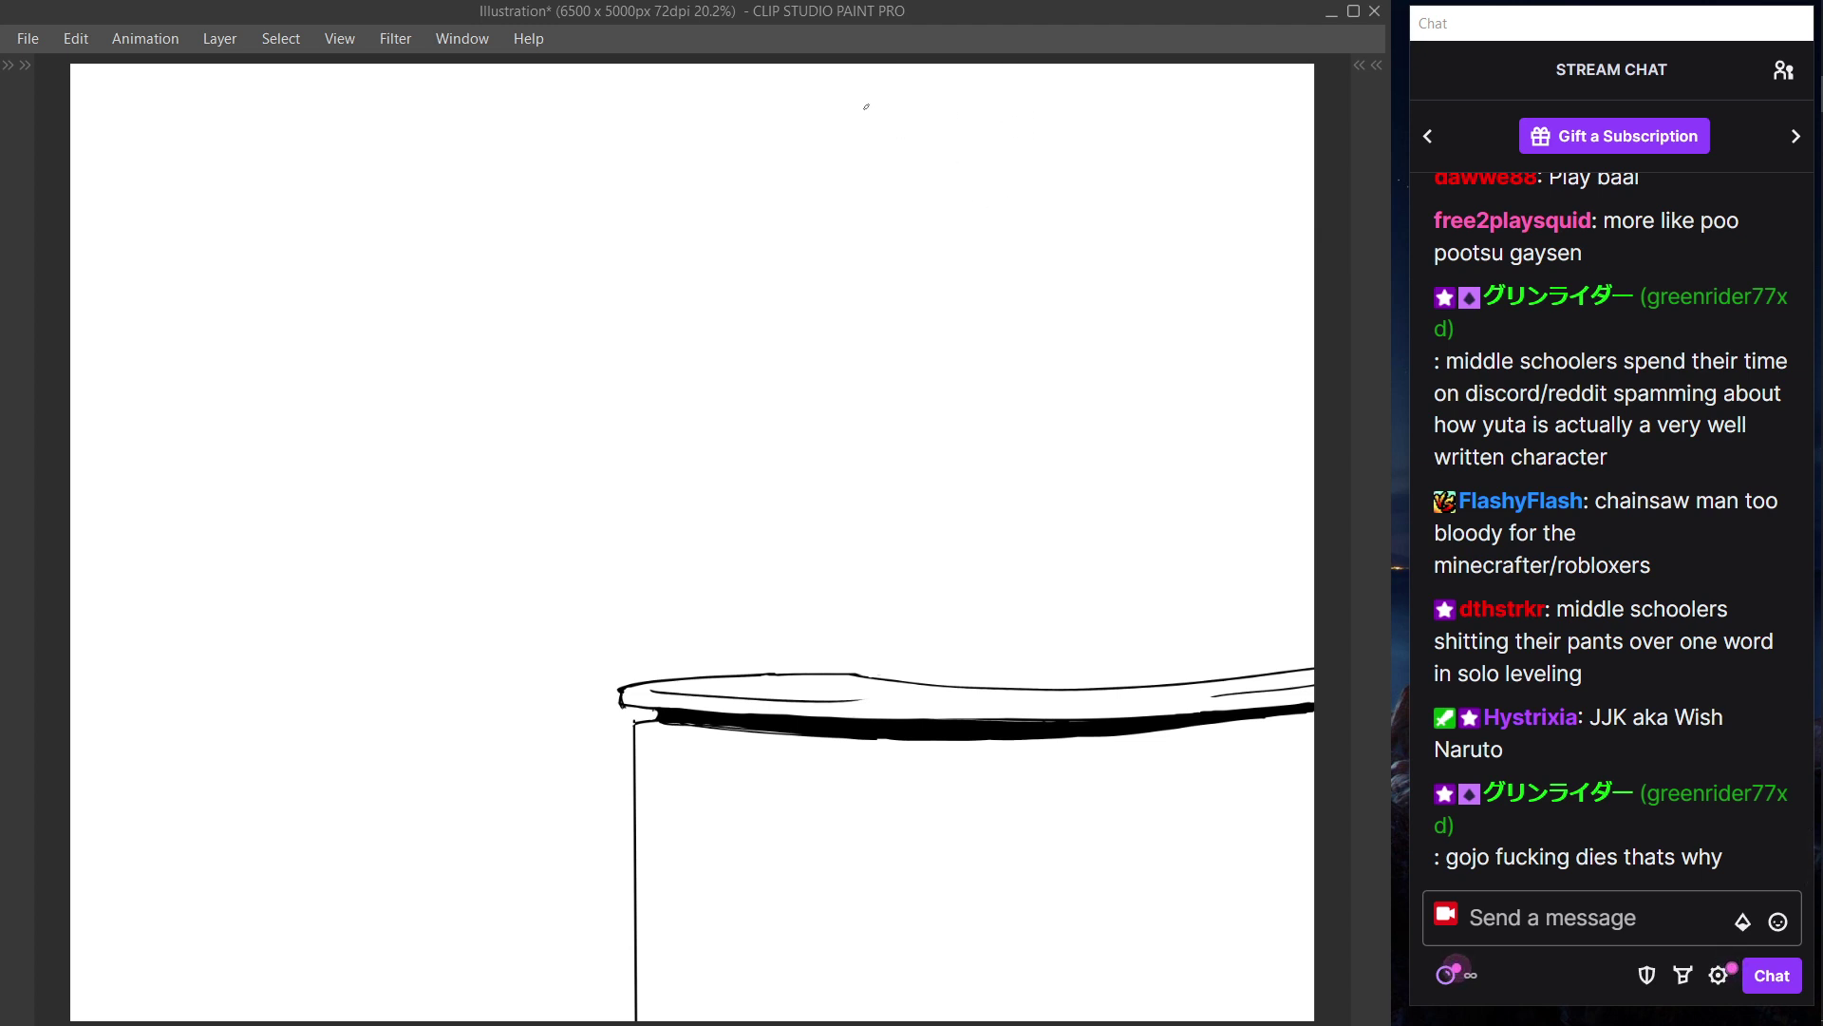
# - Draw the head's crown as a short arc and extend it down the right side with Brush pen 2
pyautogui.moveTo(866, 106); pyautogui.dragTo(932, 115)
pyautogui.press('Tab')
pyautogui.click(234, 179)
pyautogui.press('Tab')
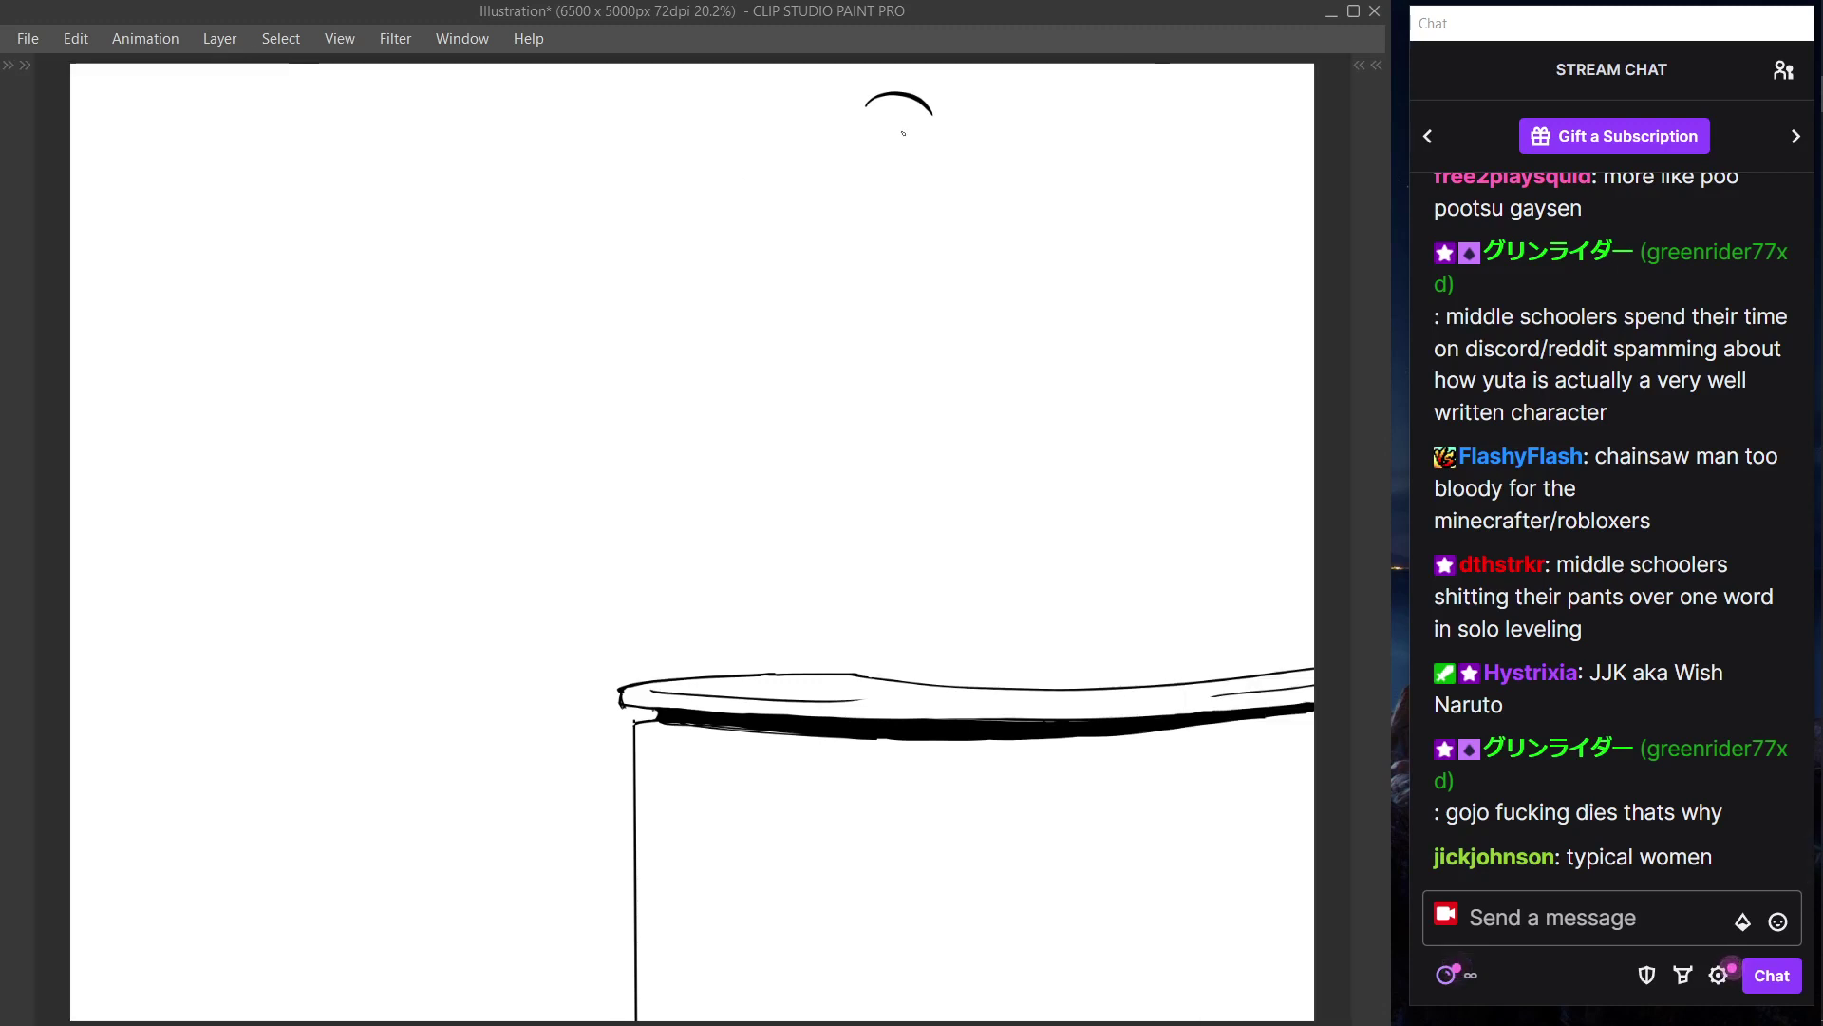
pyautogui.hotkey('ctrl', 'z')
pyautogui.hotkey('ctrl', 'y')
pyautogui.hotkey('ctrl', 'z')
pyautogui.hotkey('ctrl', 'y')
pyautogui.moveTo(868, 99); pyautogui.dragTo(844, 147)
pyautogui.hotkey('ctrl', 'z')
pyautogui.hotkey('ctrl', 'z')
# - Draw a thick curved stroke down the left side of the head with the Calligraphy standard pen
pyautogui.press('Tab')
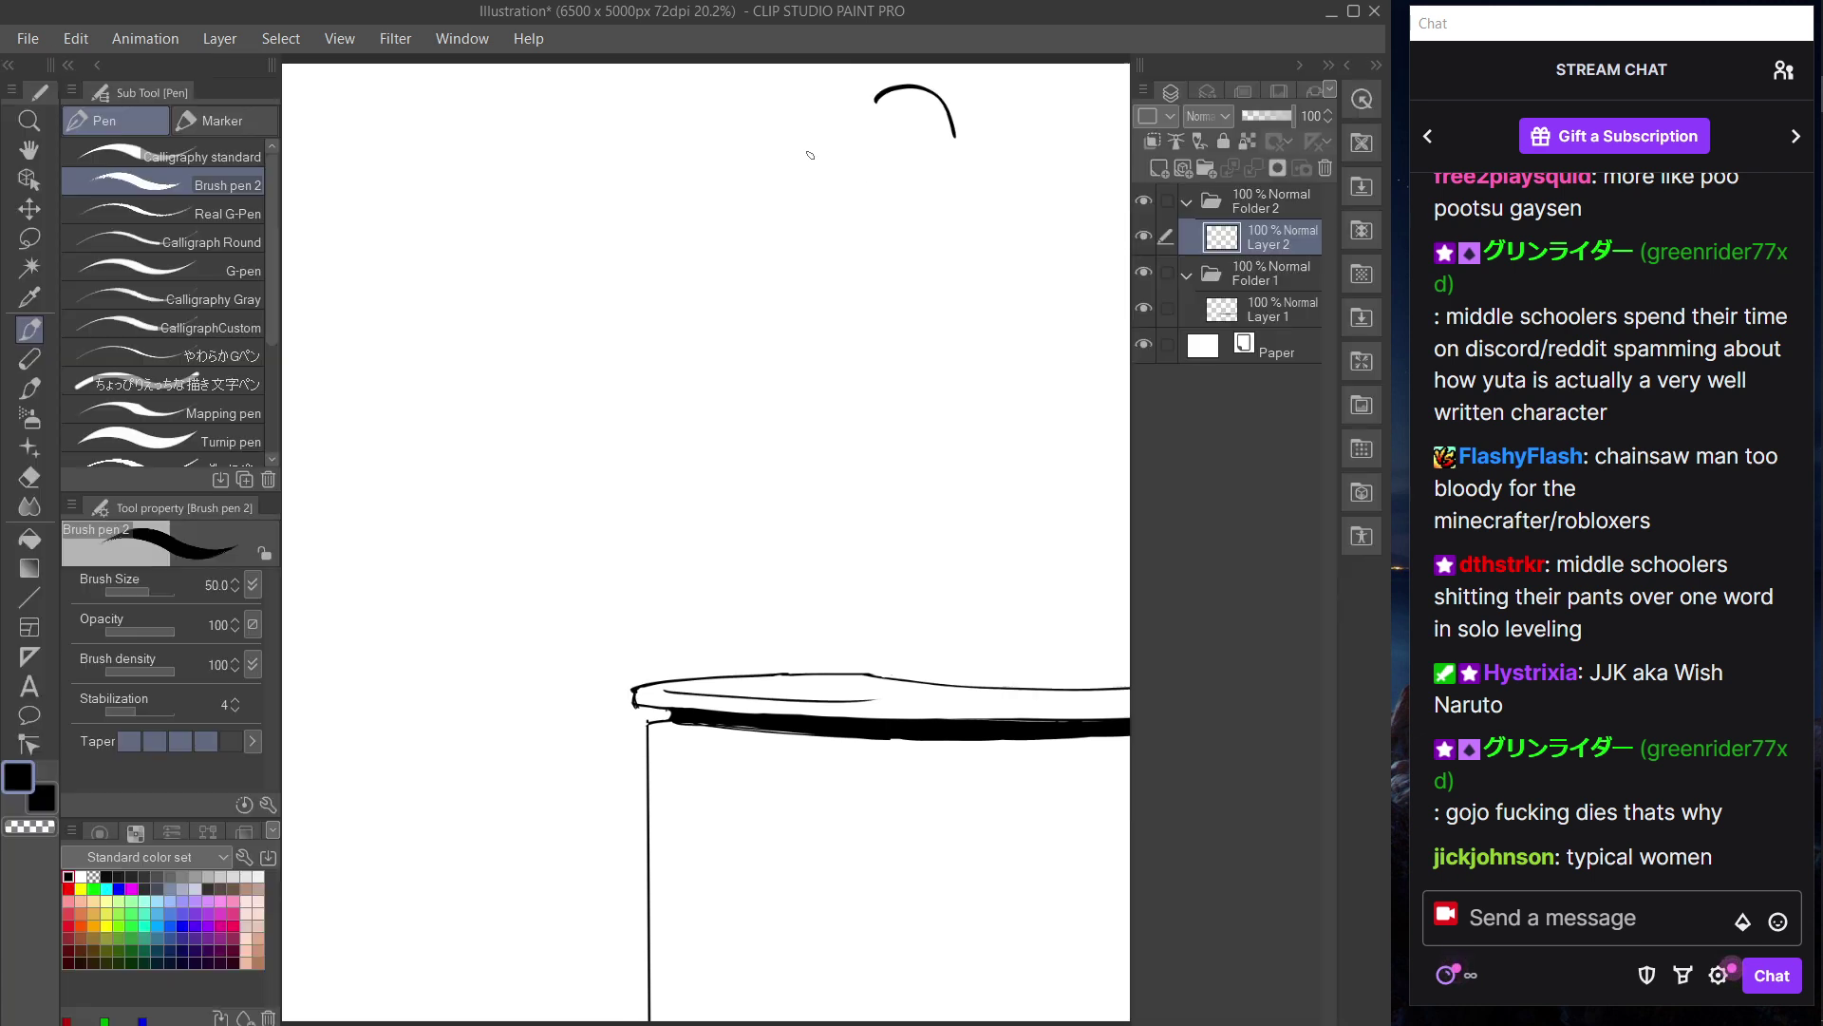
pyautogui.click(243, 146)
pyautogui.press('Tab')
pyautogui.moveTo(885, 88)
pyautogui.mouseDown()
pyautogui.moveTo(834, 118)
pyautogui.moveTo(839, 164)
pyautogui.mouseUp()
pyautogui.hotkey('ctrl', 'z')
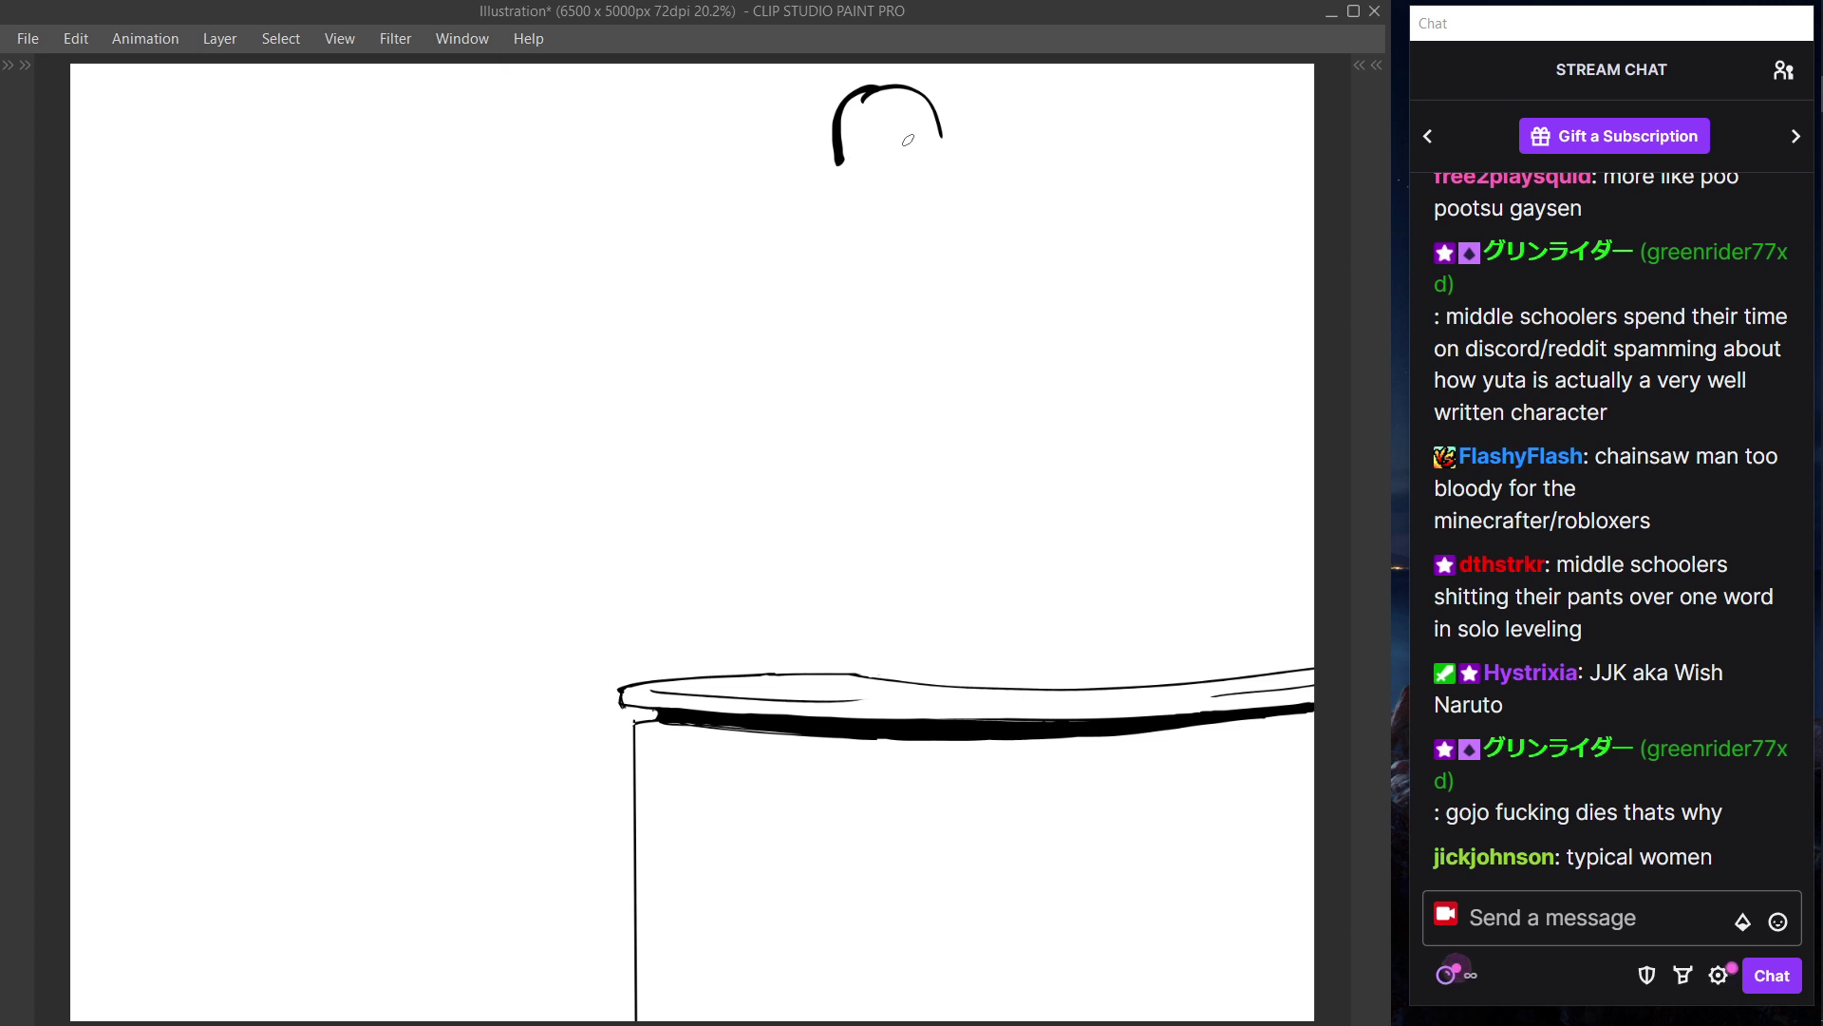
pyautogui.press('ctrl')
pyautogui.hotkey('ctrl', 'z')
pyautogui.moveTo(883, 87)
pyautogui.mouseDown()
pyautogui.moveTo(850, 156)
pyautogui.moveTo(862, 136)
pyautogui.mouseUp()
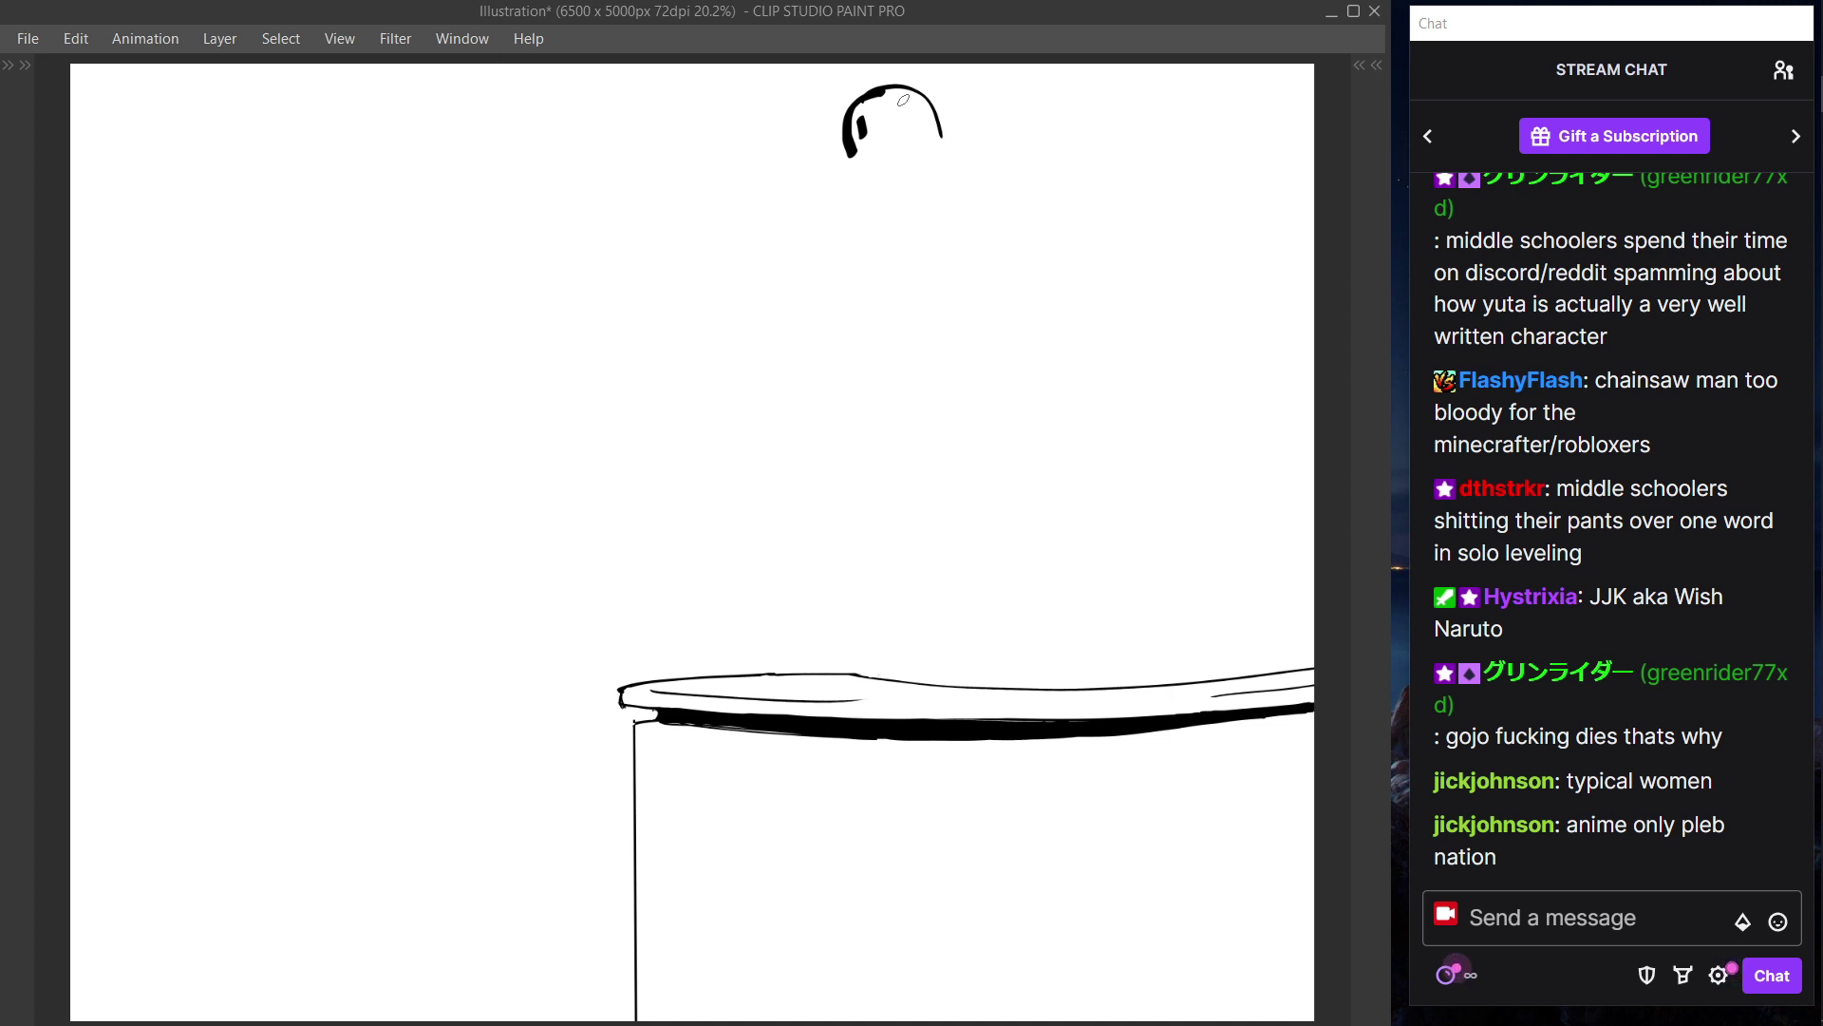
# - Fill the hair solid black under the crown arc, with a lock running down the left side
pyautogui.moveTo(865, 123); pyautogui.dragTo(865, 159)
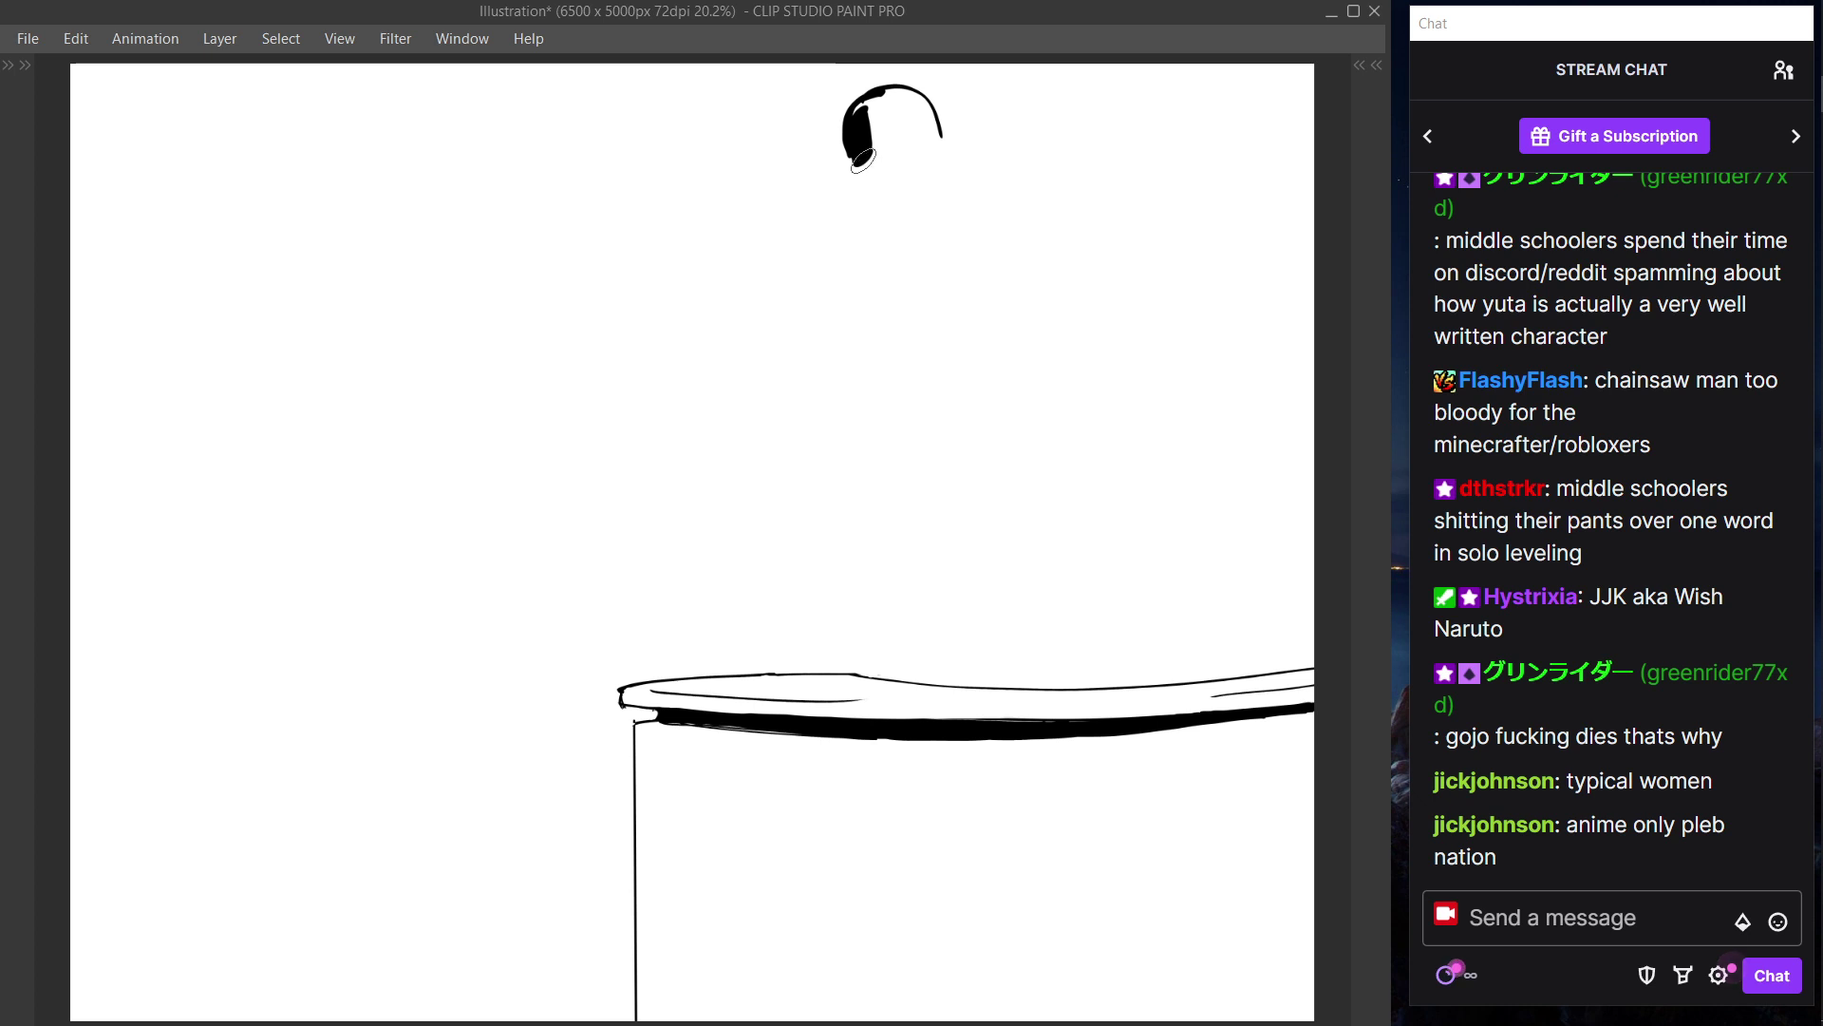
pyautogui.moveTo(863, 121)
pyautogui.mouseDown()
pyautogui.moveTo(863, 186)
pyautogui.moveTo(883, 104)
pyautogui.moveTo(871, 118)
pyautogui.moveTo(902, 98)
pyautogui.moveTo(922, 113)
pyautogui.moveTo(860, 112)
pyautogui.moveTo(943, 135)
pyautogui.moveTo(908, 155)
pyautogui.mouseUp()
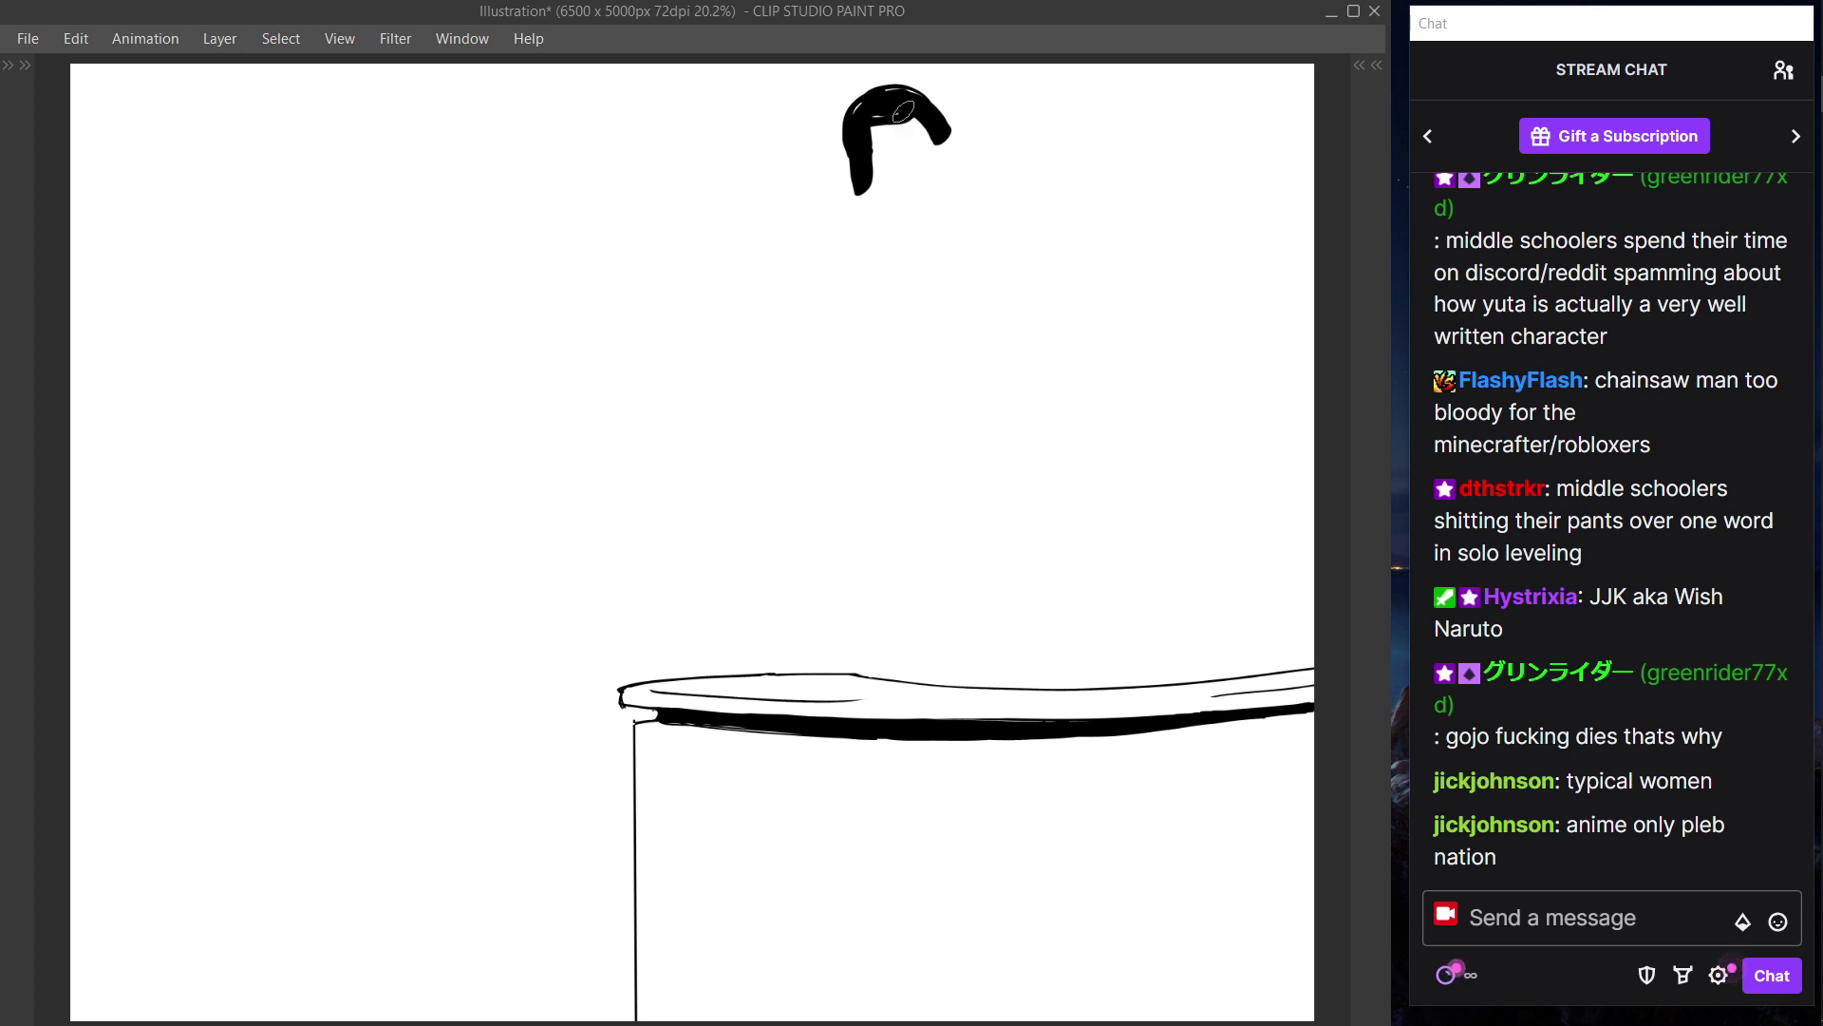
pyautogui.hotkey('ctrl', 'z')
pyautogui.moveTo(860, 126)
pyautogui.mouseDown()
pyautogui.moveTo(906, 112)
pyautogui.moveTo(909, 136)
pyautogui.moveTo(867, 117)
pyautogui.moveTo(870, 141)
pyautogui.moveTo(906, 143)
pyautogui.moveTo(901, 102)
pyautogui.moveTo(900, 135)
pyautogui.moveTo(914, 112)
pyautogui.moveTo(947, 152)
pyautogui.moveTo(879, 143)
pyautogui.moveTo(862, 158)
pyautogui.moveTo(912, 148)
pyautogui.moveTo(923, 120)
pyautogui.moveTo(868, 110)
pyautogui.moveTo(915, 114)
pyautogui.moveTo(899, 99)
pyautogui.moveTo(955, 174)
pyautogui.mouseUp()
pyautogui.hotkey('ctrl', 'z')
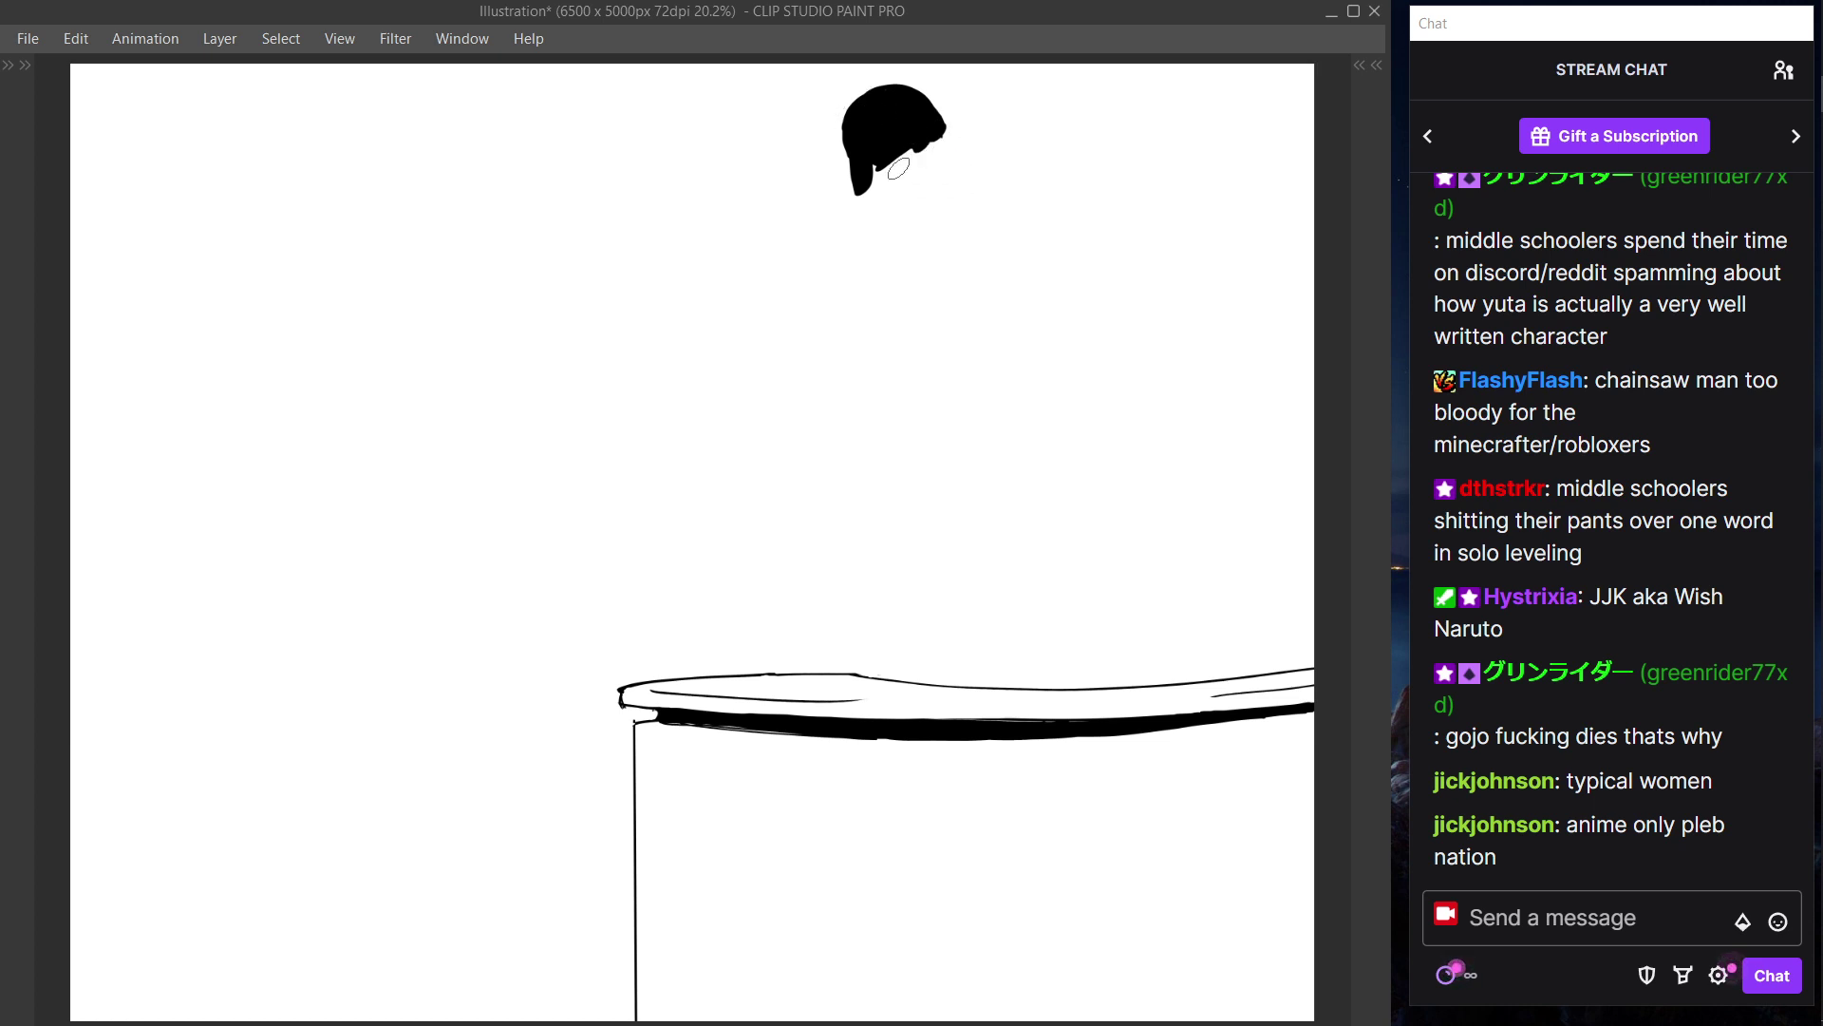
# - Add long locks on the right of the hair and trim the inner edge of the left lock
pyautogui.moveTo(877, 182); pyautogui.dragTo(883, 175)
pyautogui.moveTo(850, 152); pyautogui.dragTo(854, 193)
pyautogui.moveTo(920, 135)
pyautogui.mouseDown()
pyautogui.moveTo(973, 201)
pyautogui.moveTo(957, 201)
pyautogui.mouseUp()
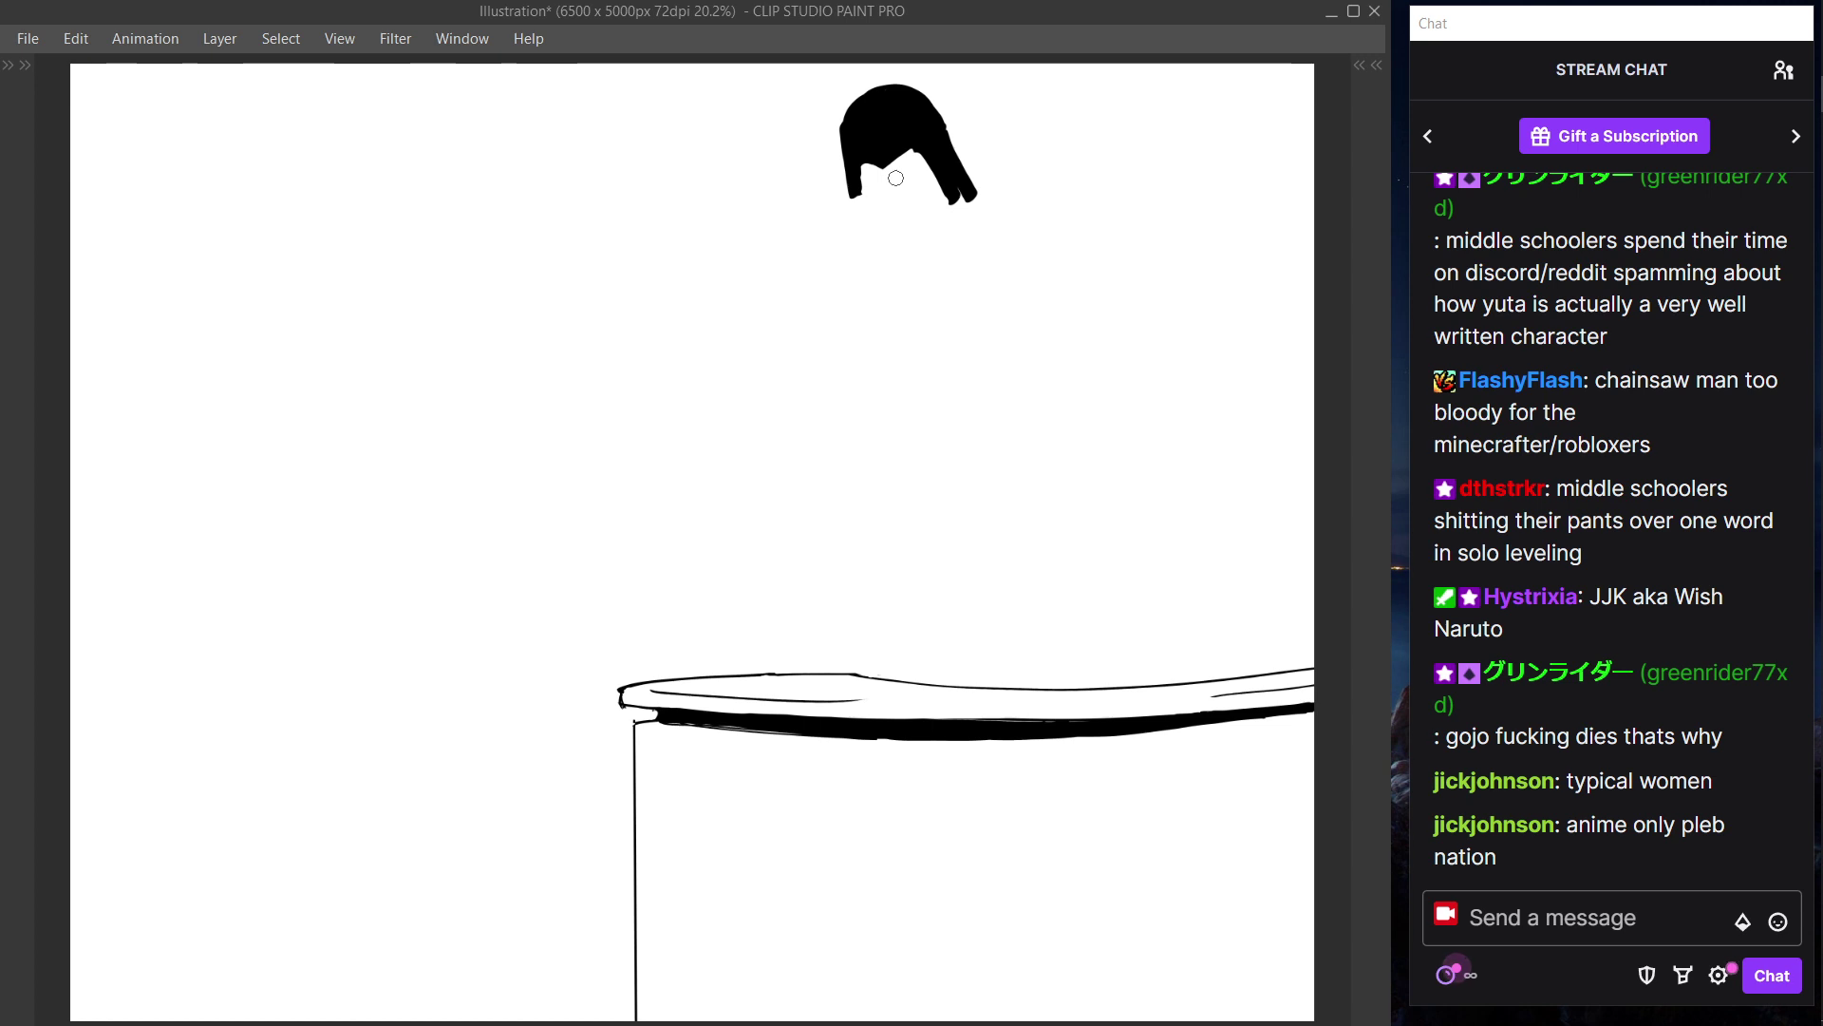
pyautogui.moveTo(865, 170); pyautogui.dragTo(866, 194)
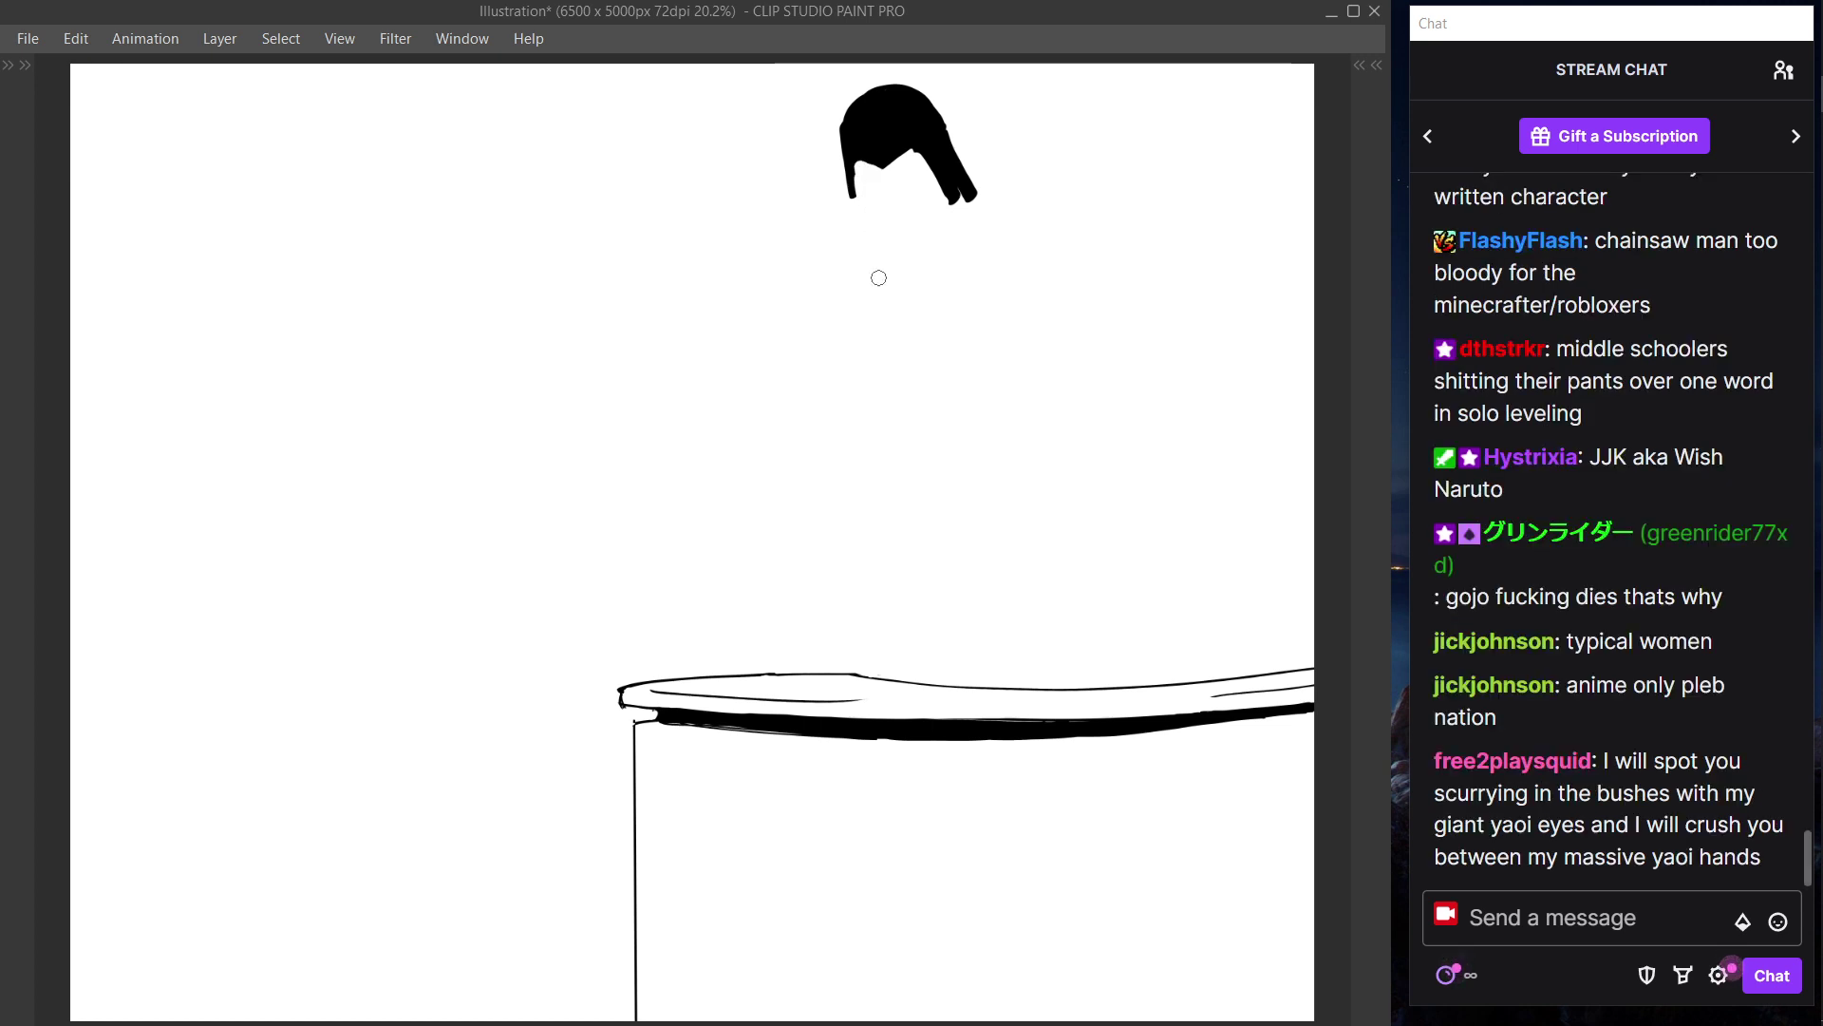
# - Try to draw the left edge of the face below the hair with Brush pen 2
pyautogui.press('Tab')
pyautogui.press('p')
pyautogui.press('Tab')
pyautogui.press('Tab')
pyautogui.click(226, 164)
pyautogui.click(243, 190)
pyautogui.press('Tab')
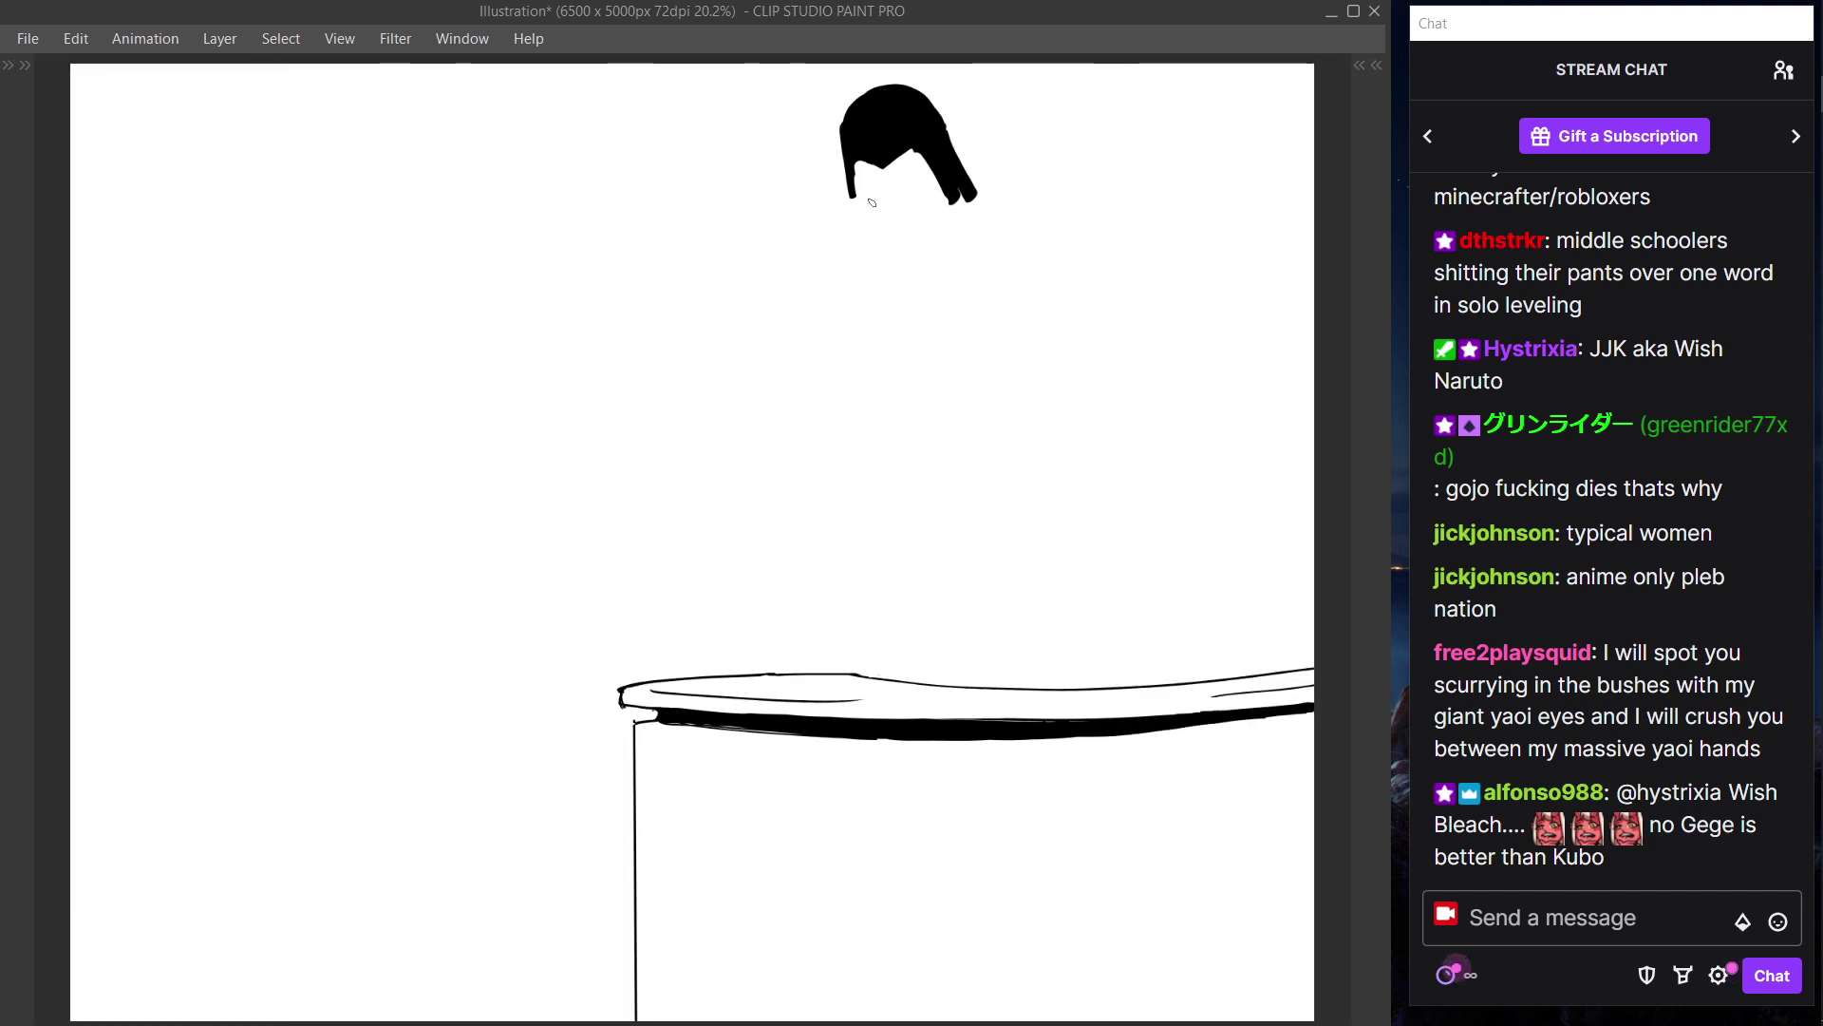
pyautogui.moveTo(853, 193); pyautogui.dragTo(867, 225)
pyautogui.hotkey('ctrl', 'z')
pyautogui.hotkey('ctrl', 'z')
pyautogui.hotkey('ctrl', 'z')
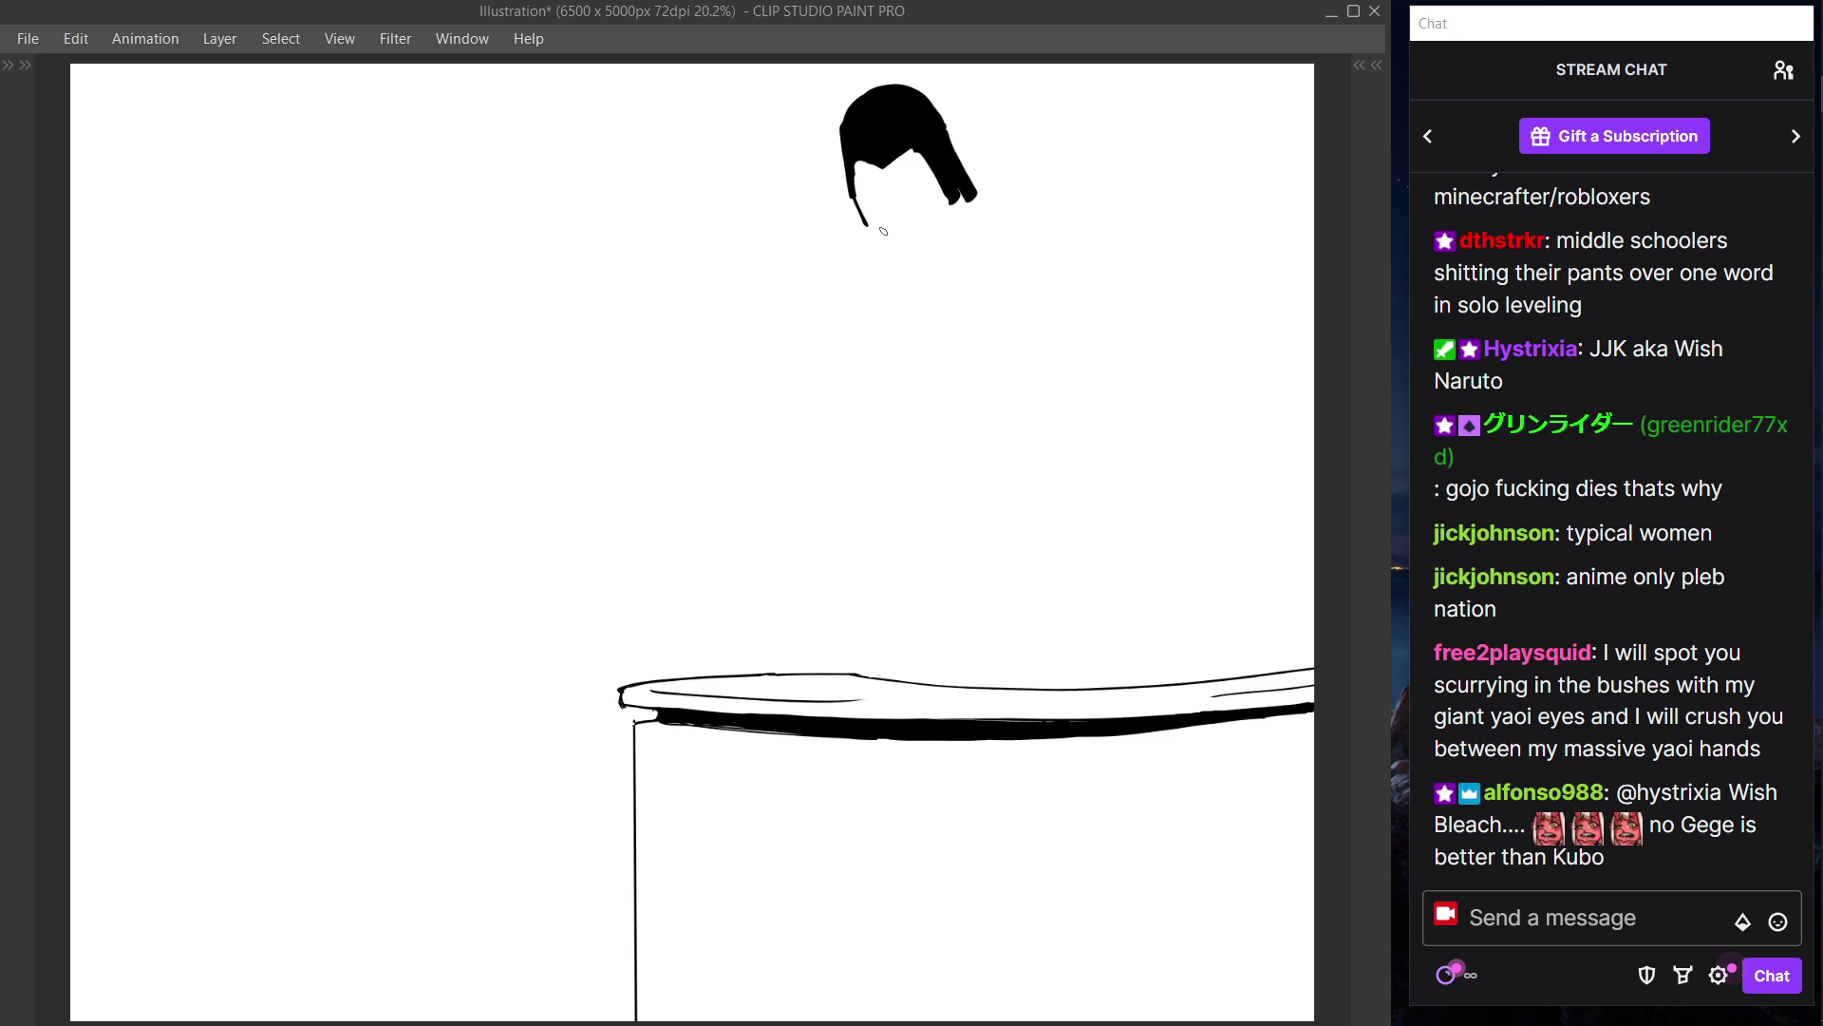
pyautogui.hotkey('ctrl', 'z')
pyautogui.moveTo(854, 195)
pyautogui.mouseDown()
pyautogui.moveTo(874, 228)
pyautogui.moveTo(856, 276)
pyautogui.mouseUp()
pyautogui.hotkey('ctrl', 'z')
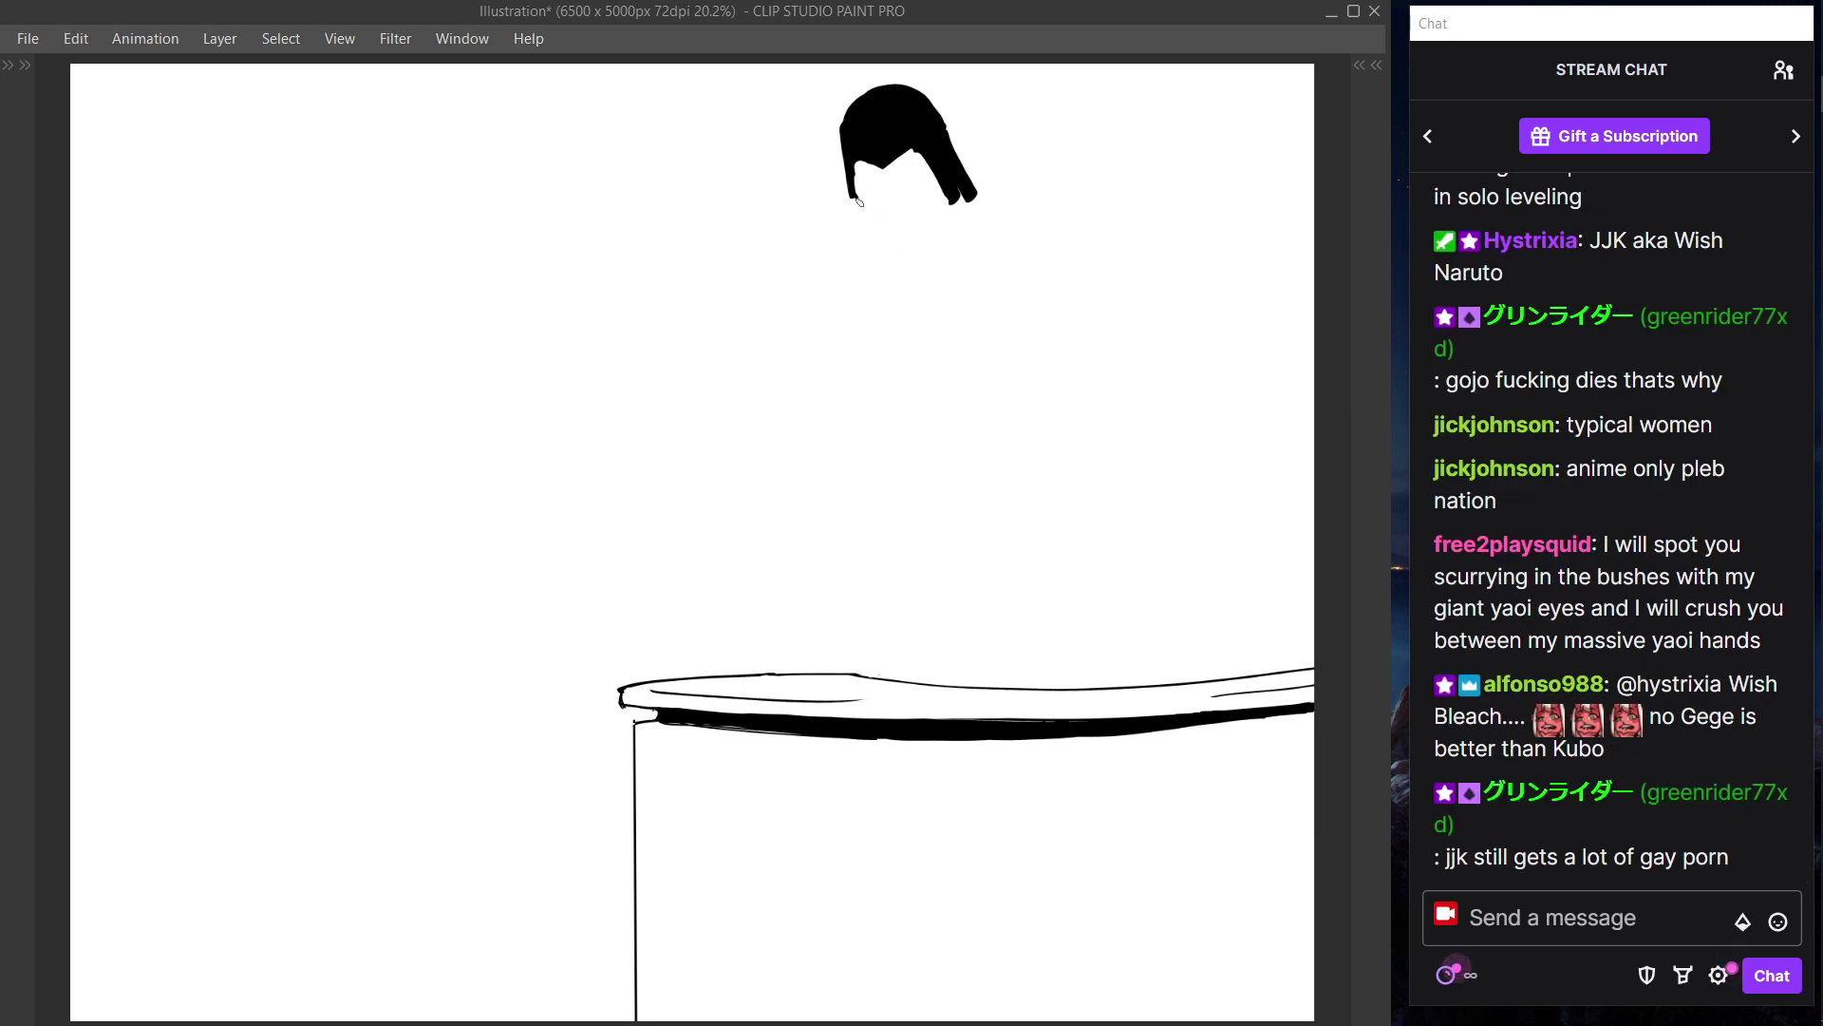
pyautogui.moveTo(855, 195); pyautogui.dragTo(874, 245)
# - Undo the face line, add a raster layer above Layer 2 and choose the Calligraphy standard pen
pyautogui.press('Tab')
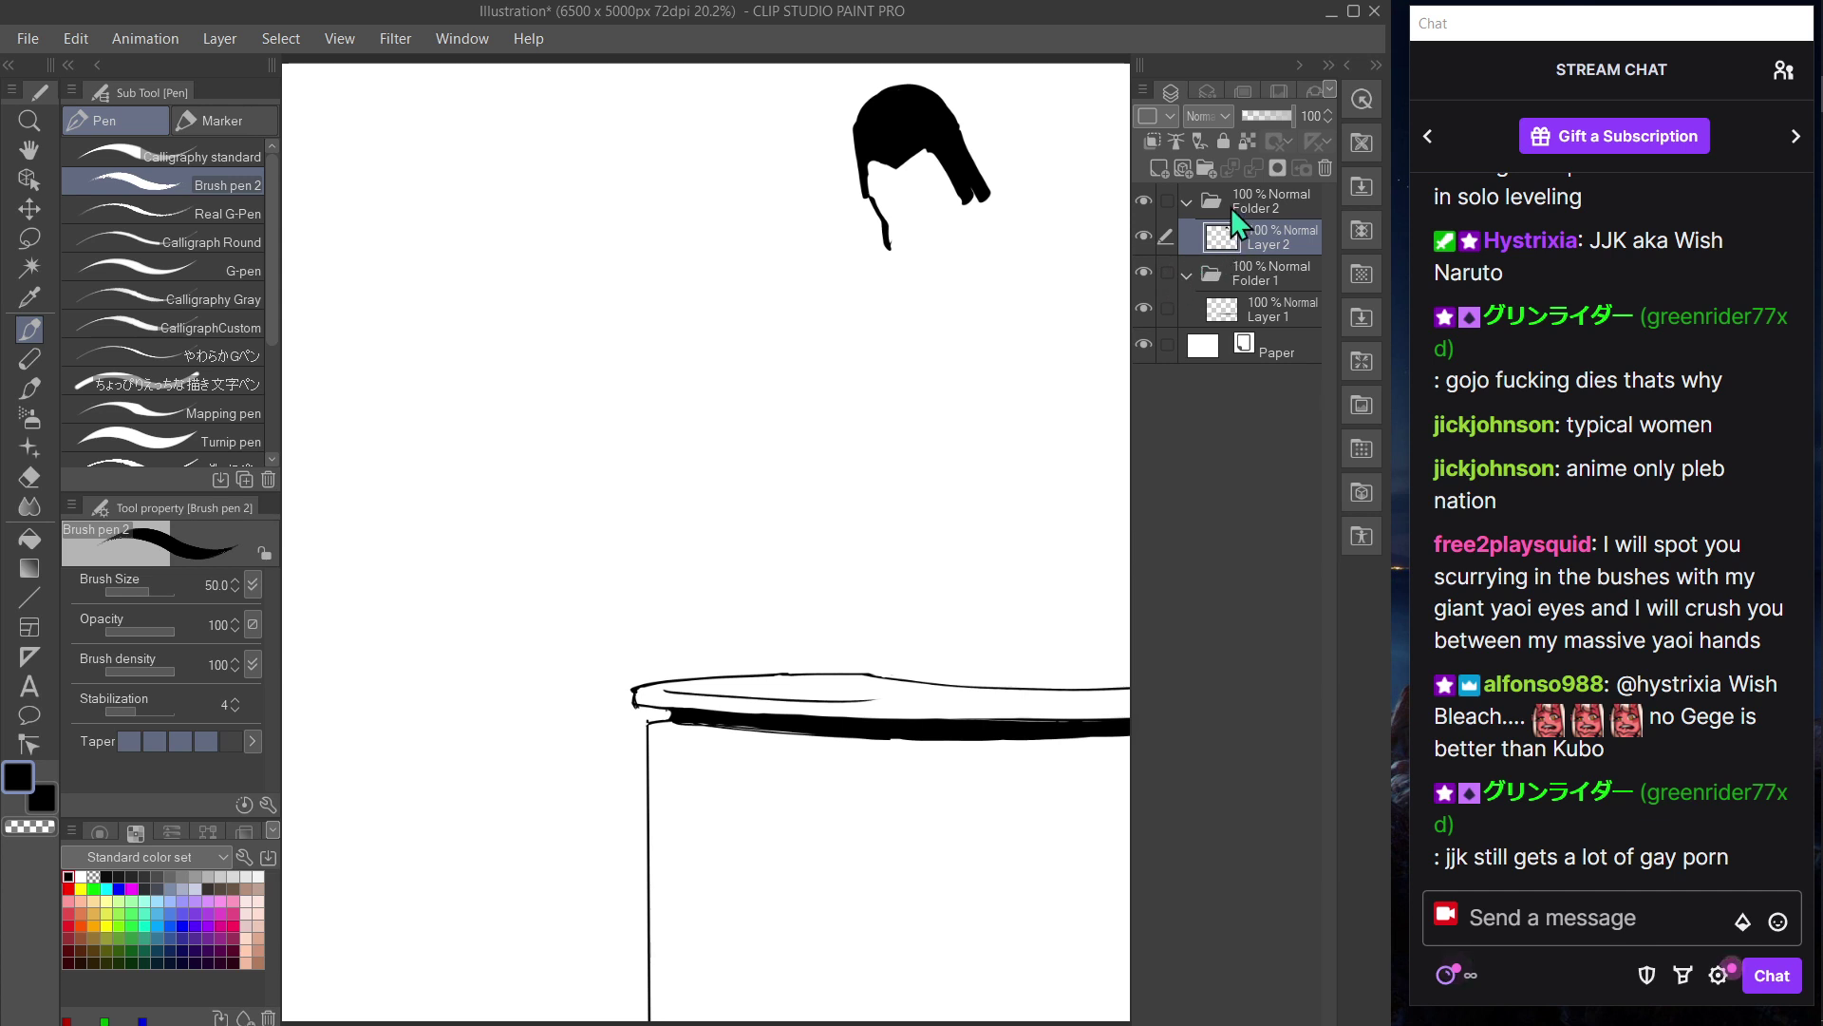
pyautogui.click(1158, 168)
pyautogui.click(260, 157)
pyautogui.press('Tab')
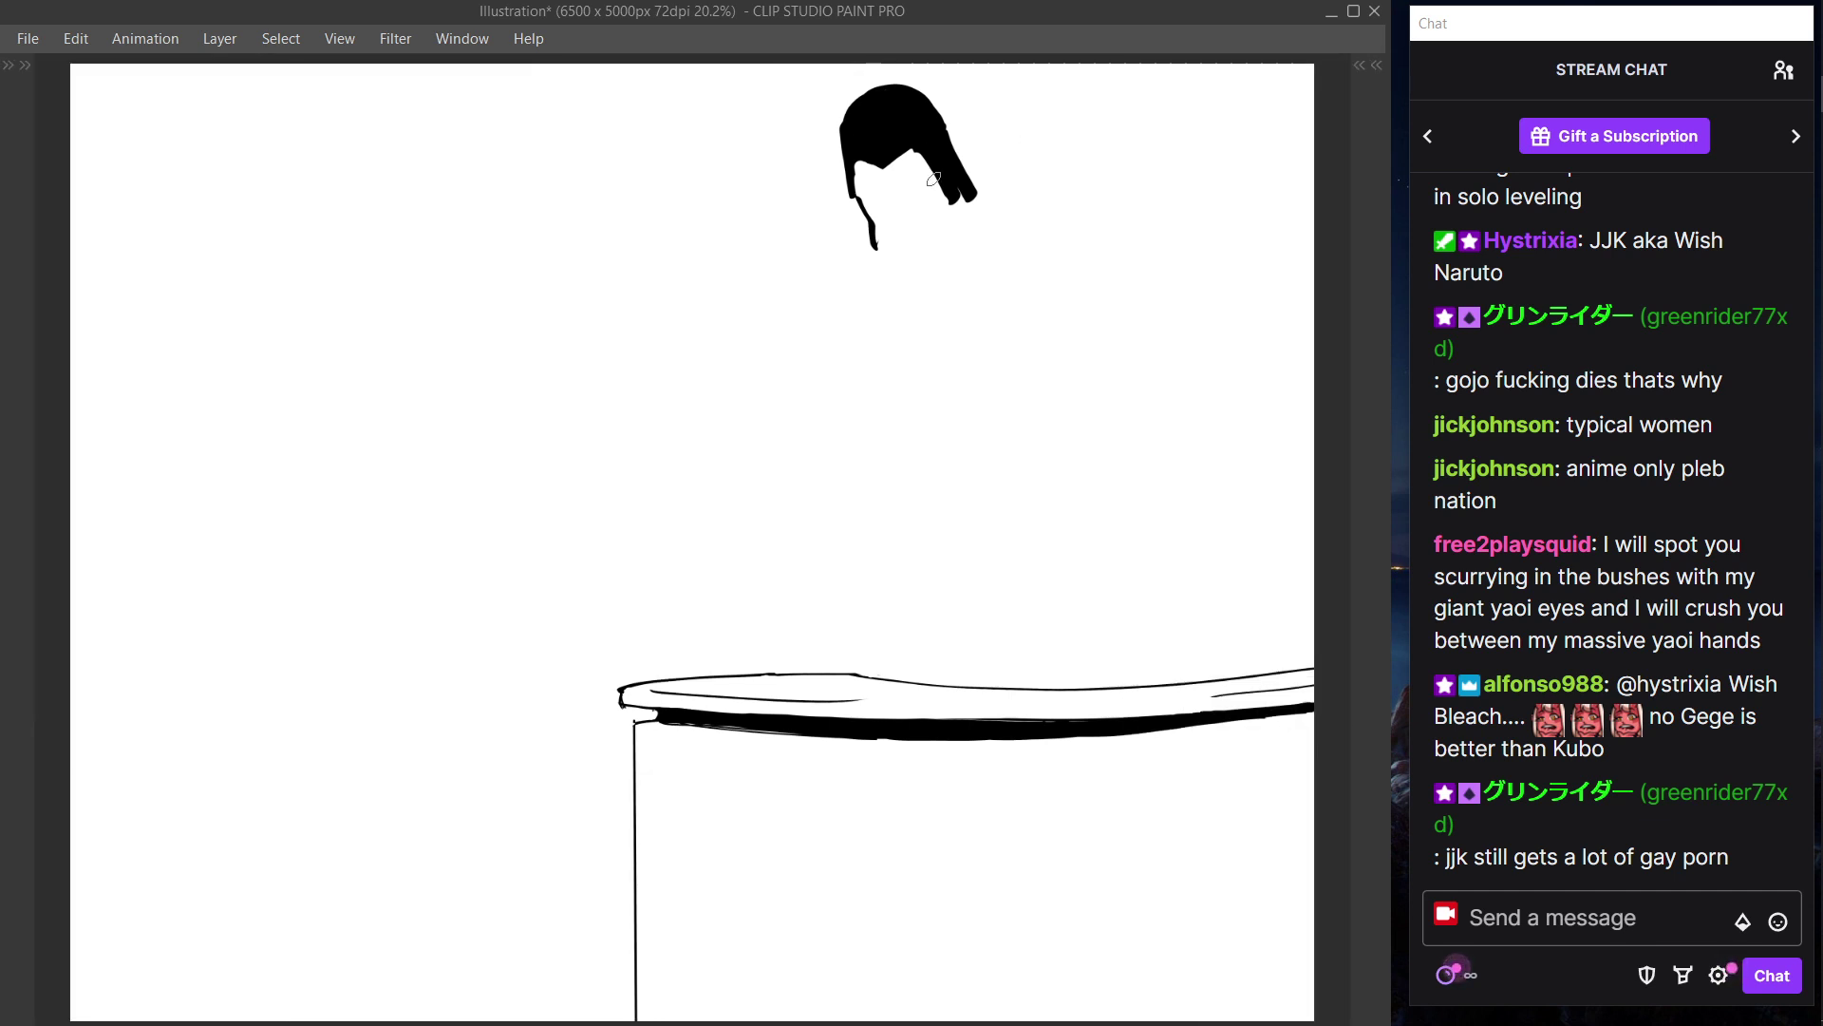
pyautogui.press('Tab')
pyautogui.hotkey('ctrl', 'z')
pyautogui.click(1158, 168)
pyautogui.press('Tab')
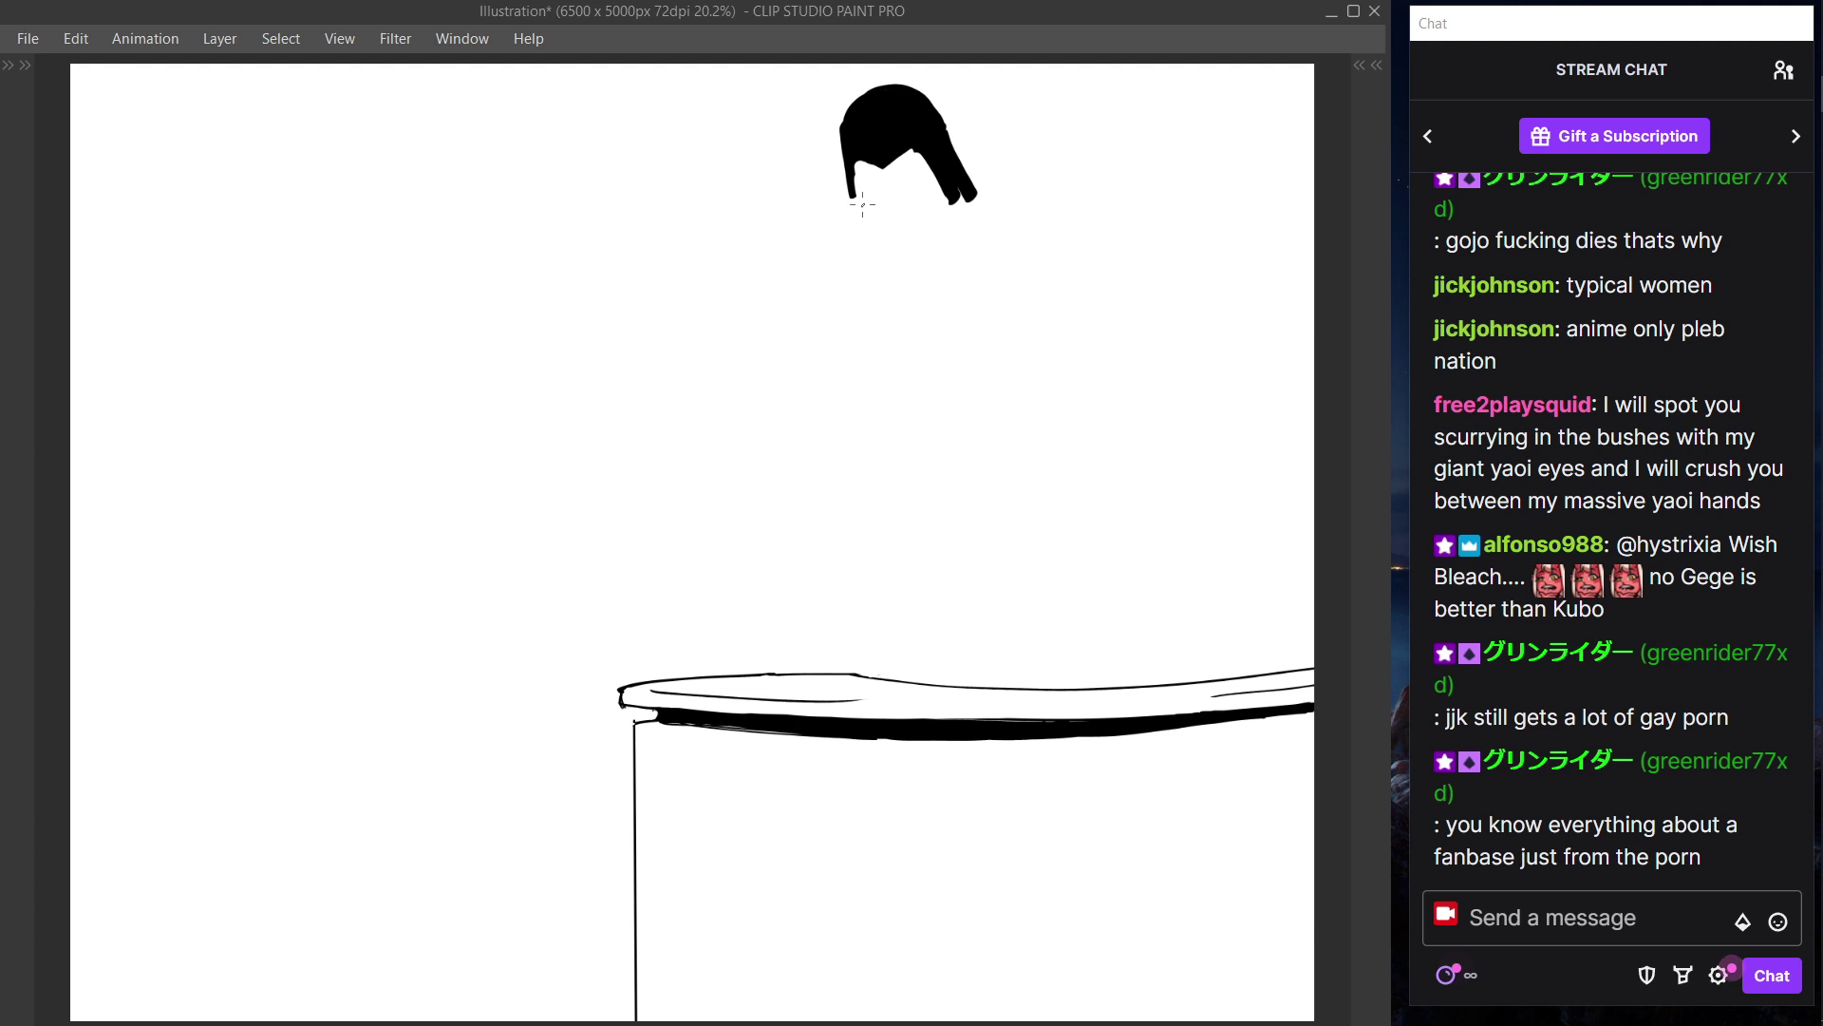
# - Draw the face outline below the hair with a left cheek line, a flat chin and a right jaw line
pyautogui.moveTo(862, 203); pyautogui.dragTo(889, 262)
pyautogui.hotkey('ctrl', 'z')
pyautogui.hotkey('ctrl', 'z')
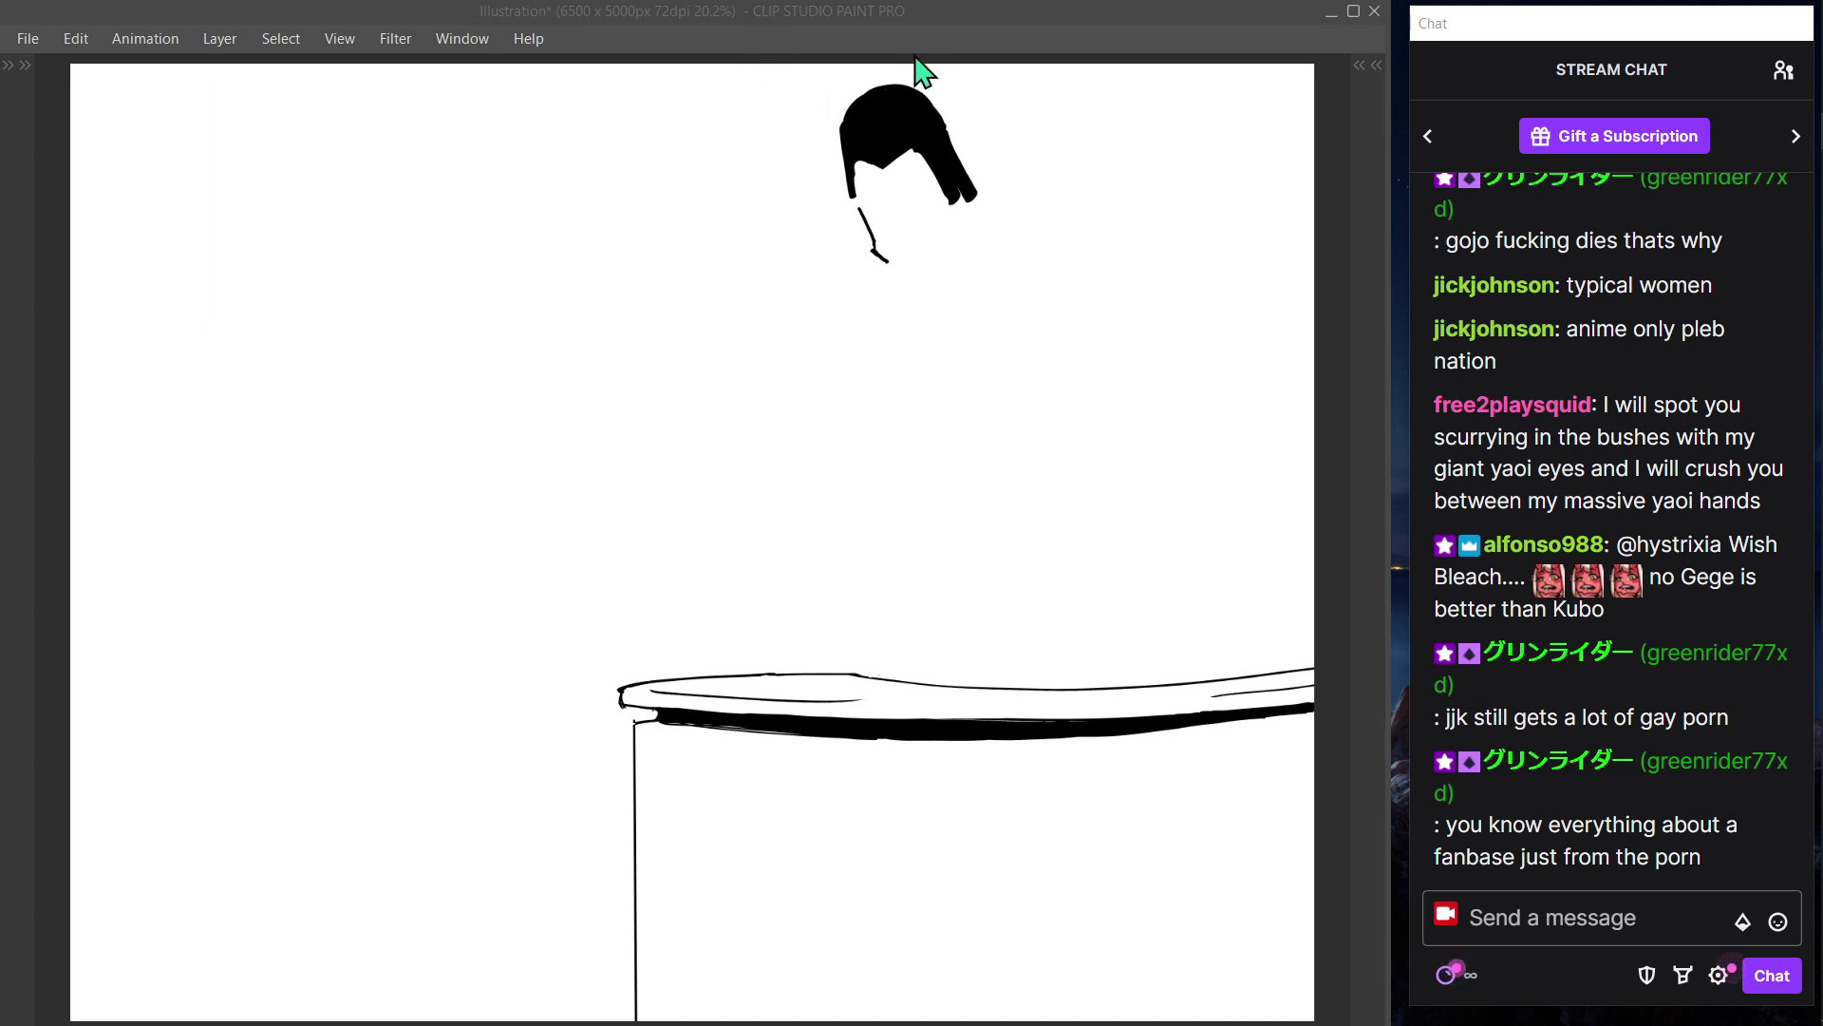
pyautogui.click(942, 26)
pyautogui.moveTo(885, 258)
pyautogui.mouseDown()
pyautogui.moveTo(927, 261)
pyautogui.moveTo(959, 226)
pyautogui.mouseUp()
pyautogui.hotkey('ctrl', 'z')
# - Merge Layer 3 into Layer 2 and hide the combined head drawing
pyautogui.press('Tab')
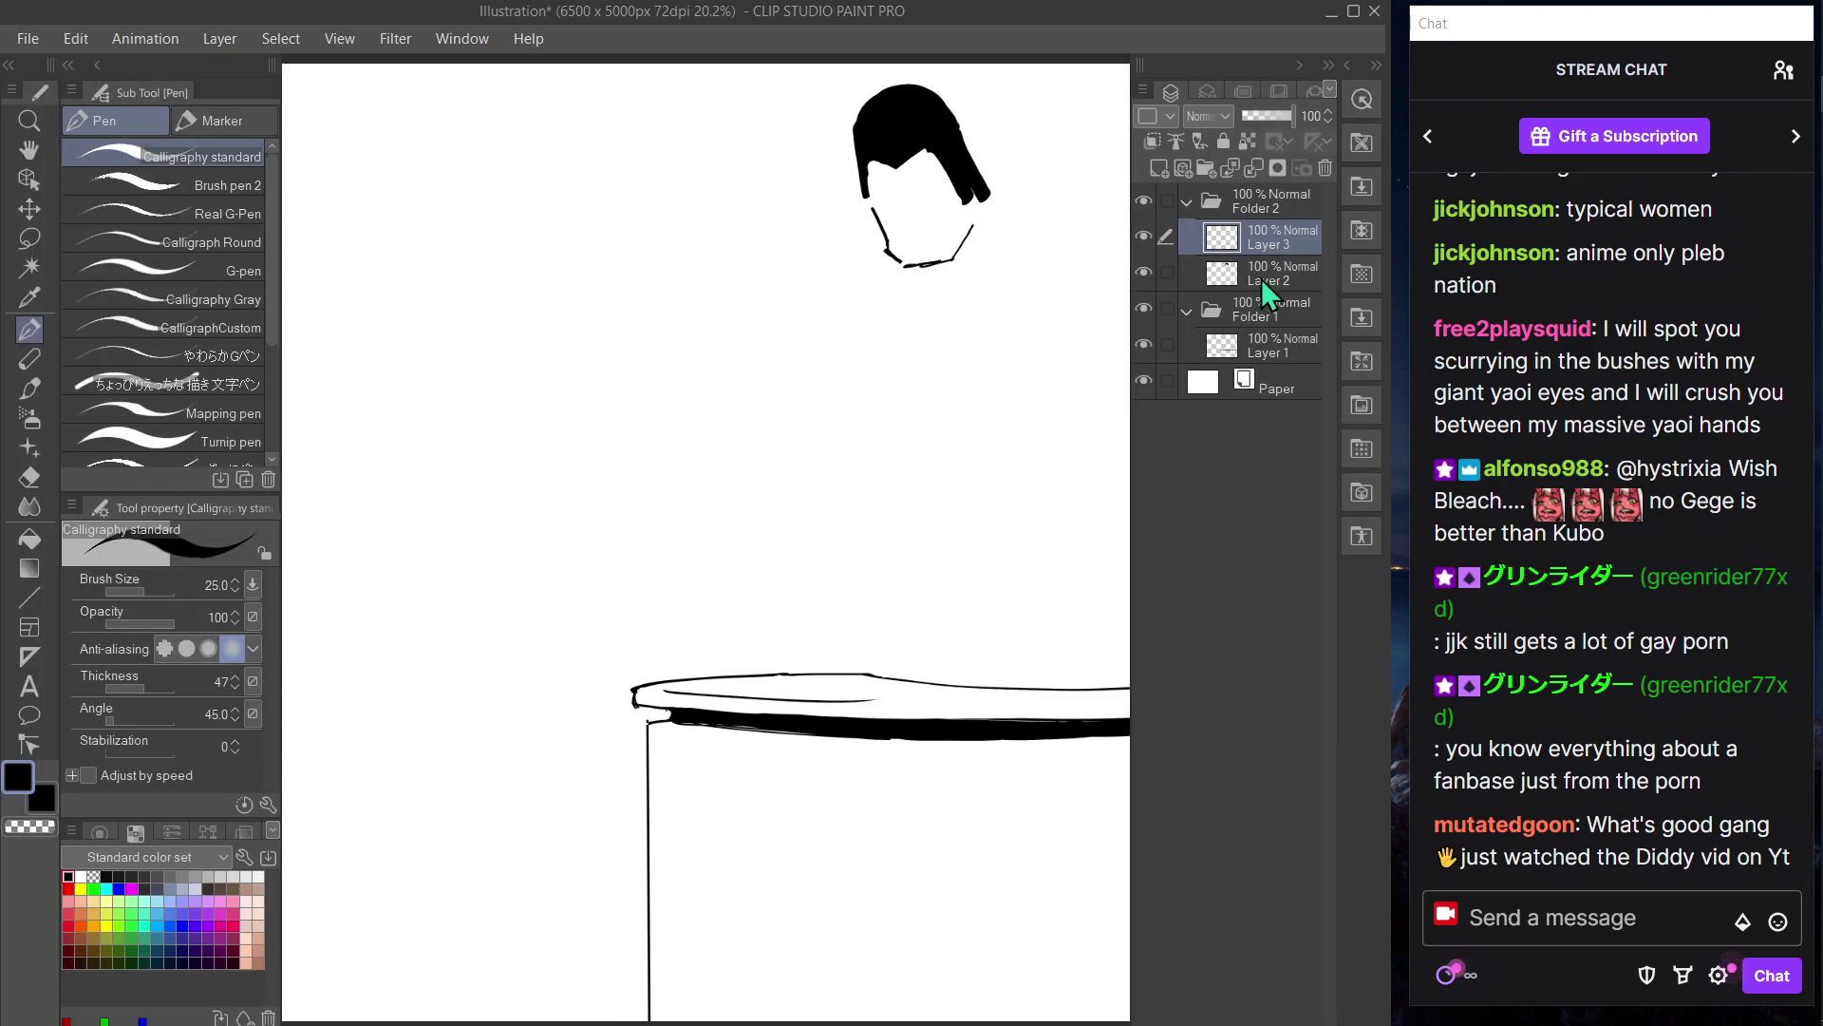
pyautogui.press('Tab')
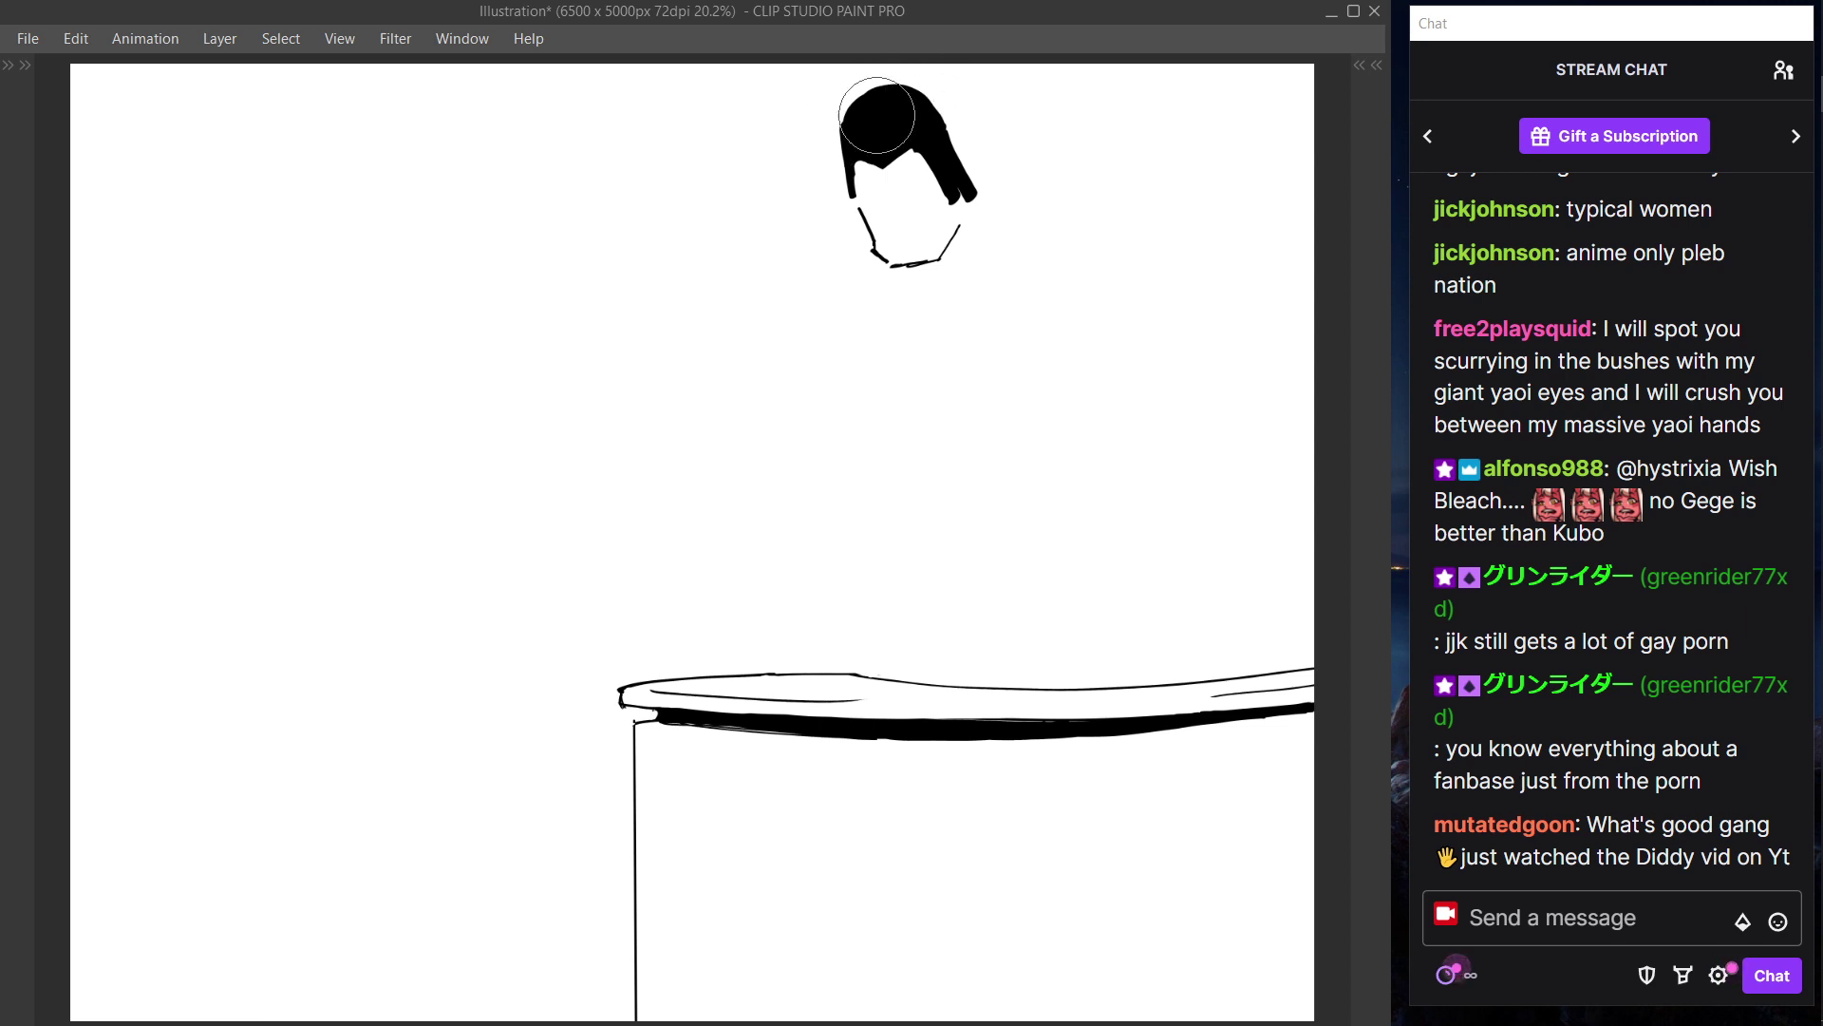
pyautogui.press('Tab')
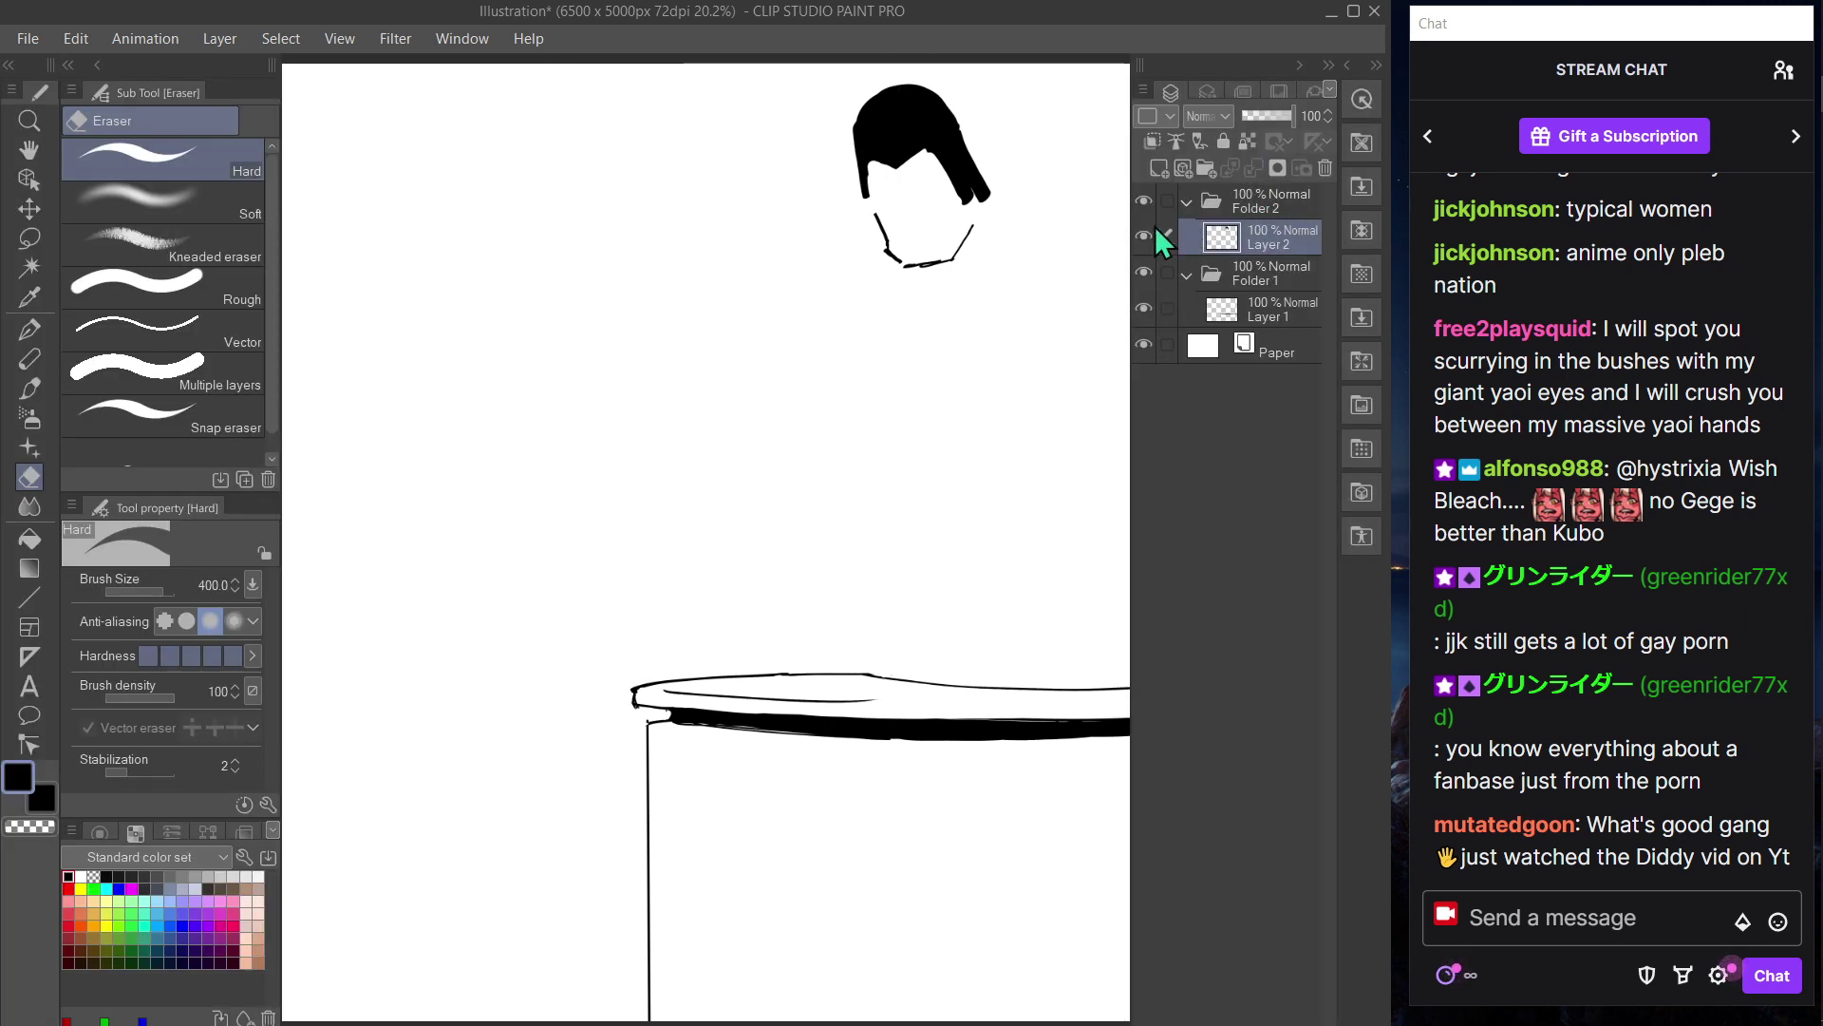
pyautogui.click(1145, 236)
pyautogui.press('Tab')
# - Draw a new head outline above the slab with a crown arc and left and right side lines
pyautogui.moveTo(783, 135); pyautogui.dragTo(903, 171)
pyautogui.hotkey('ctrl', 'z')
pyautogui.moveTo(791, 119); pyautogui.dragTo(898, 131)
pyautogui.moveTo(777, 162); pyautogui.dragTo(789, 252)
pyautogui.hotkey('ctrl', 'z')
pyautogui.moveTo(899, 143); pyautogui.dragTo(943, 228)
pyautogui.hotkey('ctrl', 'z')
pyautogui.moveTo(907, 141); pyautogui.dragTo(949, 217)
pyautogui.hotkey('ctrl', 'z')
pyautogui.moveTo(787, 174)
pyautogui.mouseDown()
pyautogui.moveTo(800, 263)
pyautogui.moveTo(890, 290)
pyautogui.mouseUp()
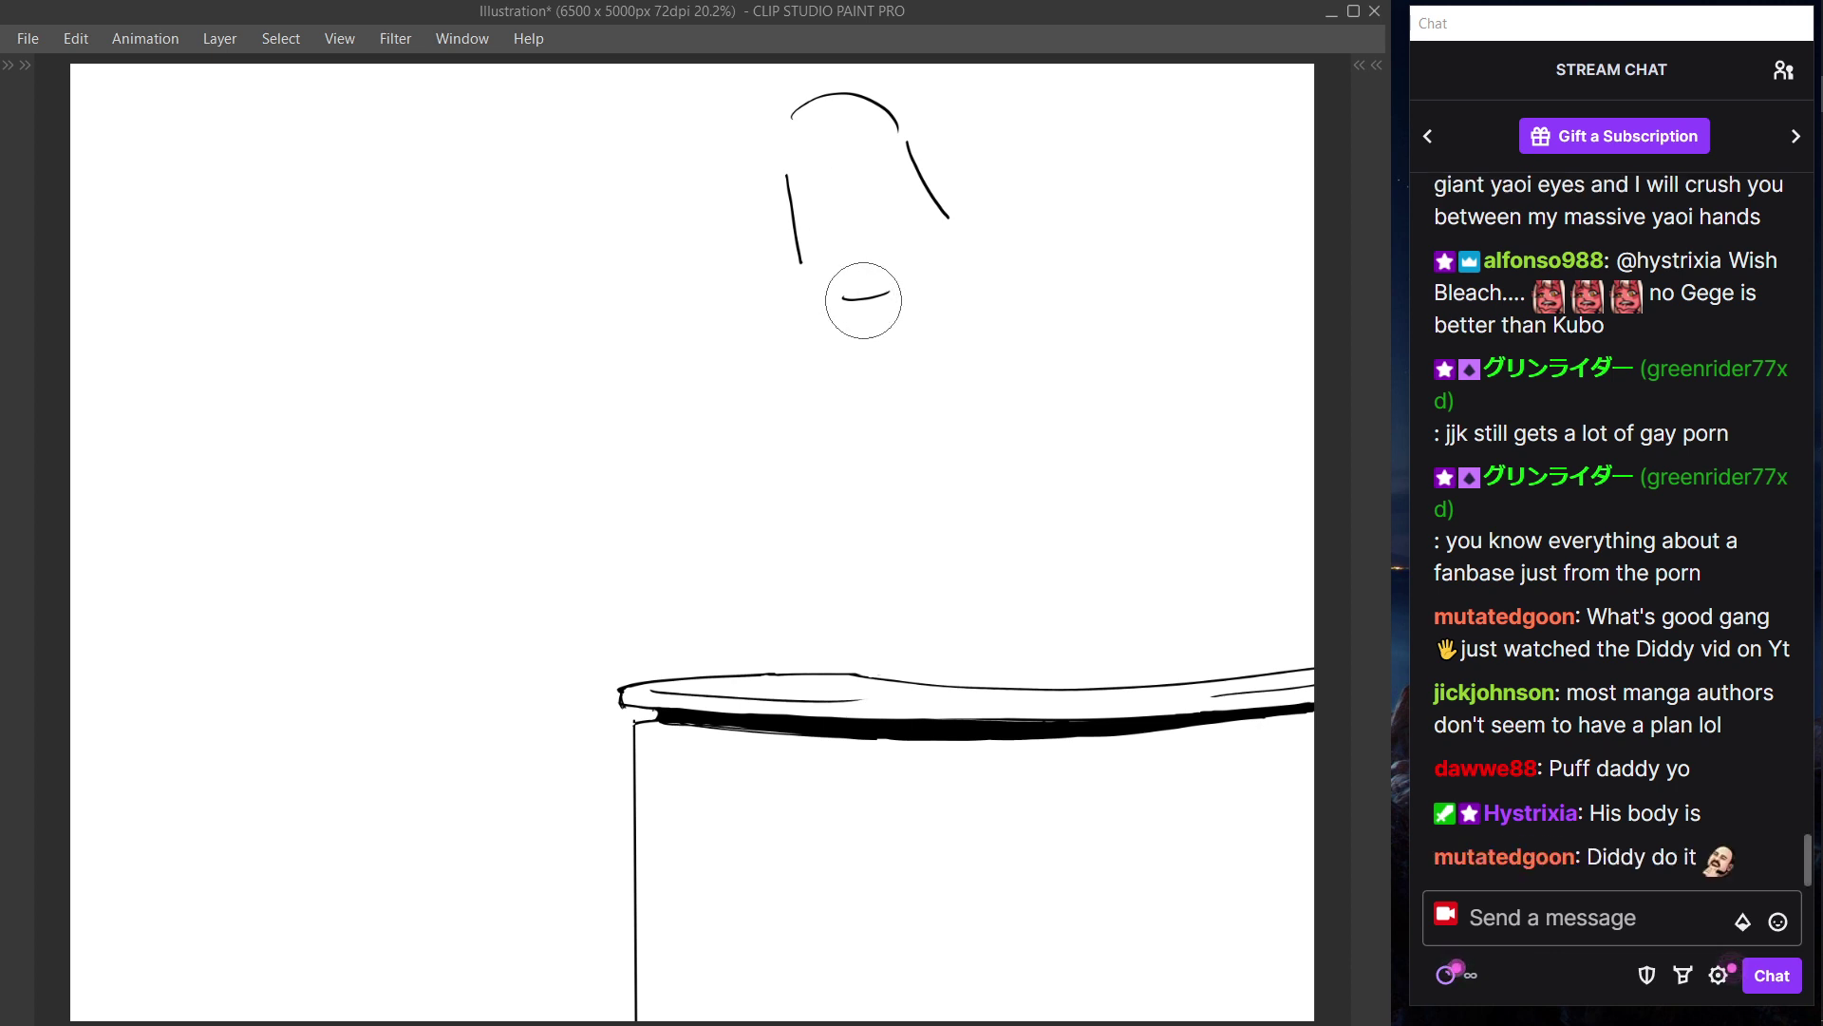
# - Draw the new head's chin with a slanted left corner, a nearly flat base and a rising right jaw line
pyautogui.hotkey('ctrl', 'z')
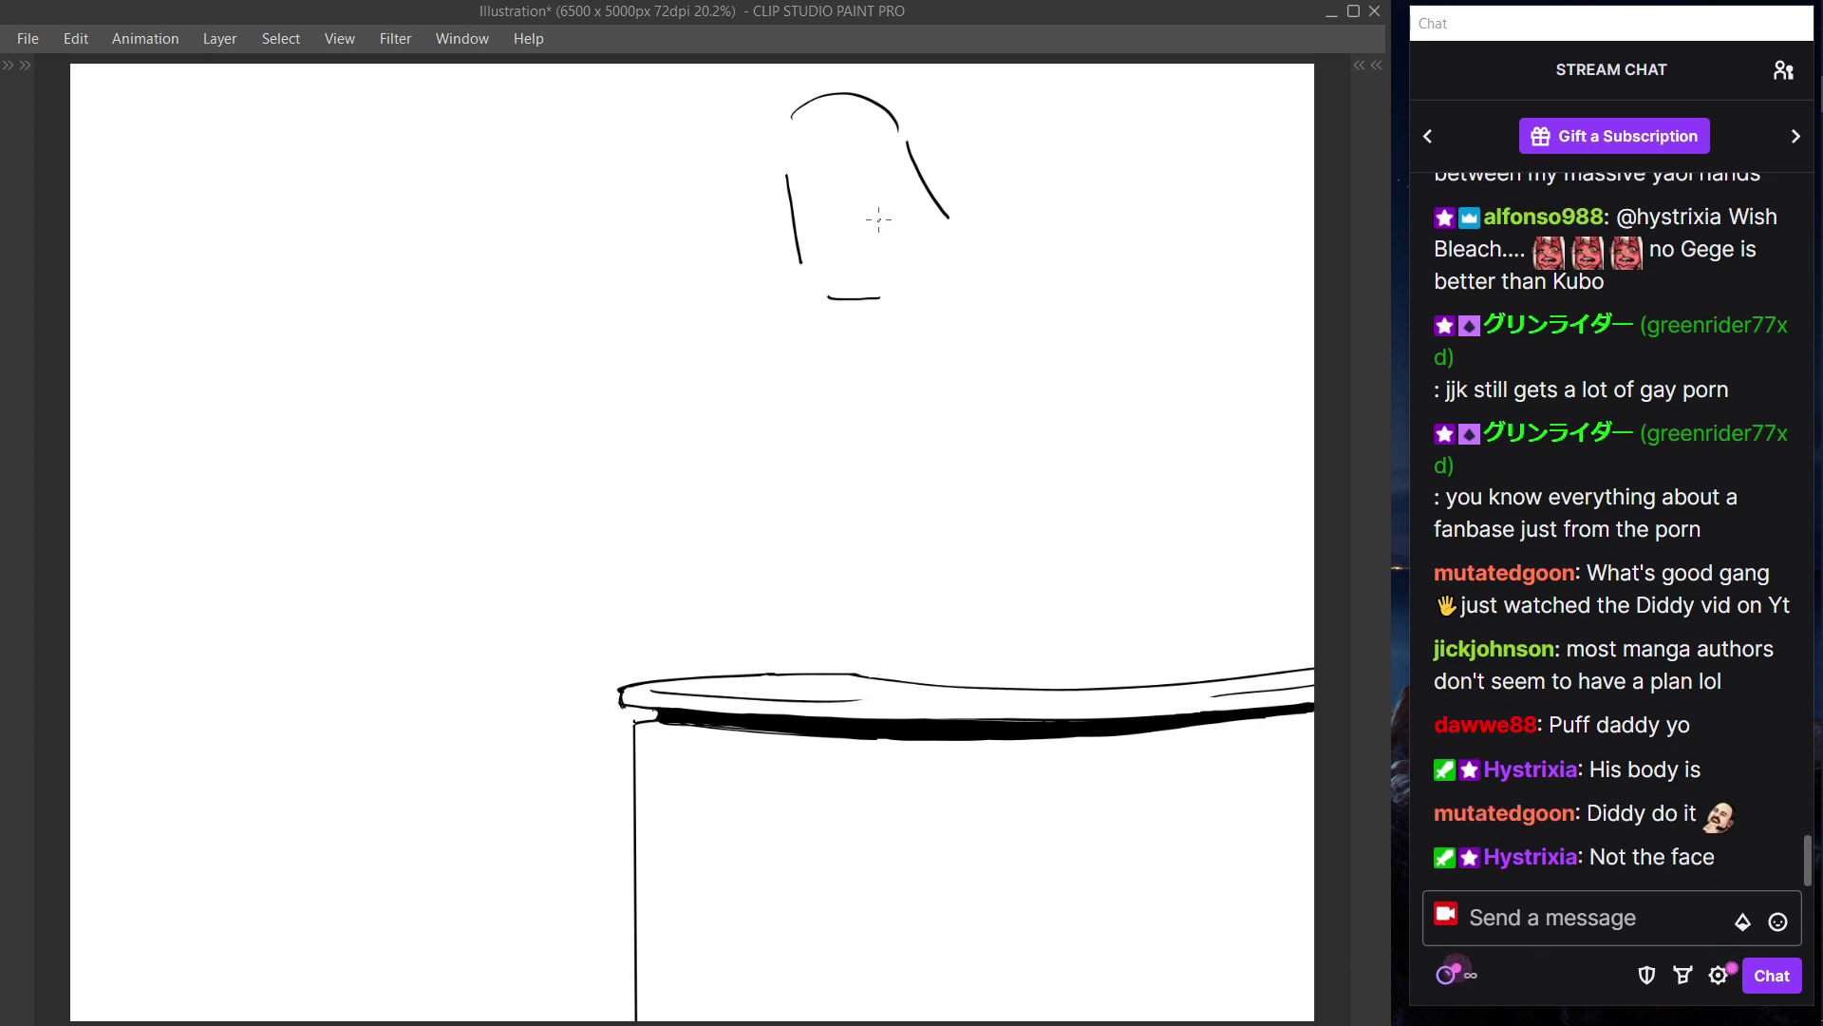
pyautogui.moveTo(827, 287); pyautogui.dragTo(866, 290)
pyautogui.hotkey('ctrl', 'z')
pyautogui.hotkey('ctrl', 'z')
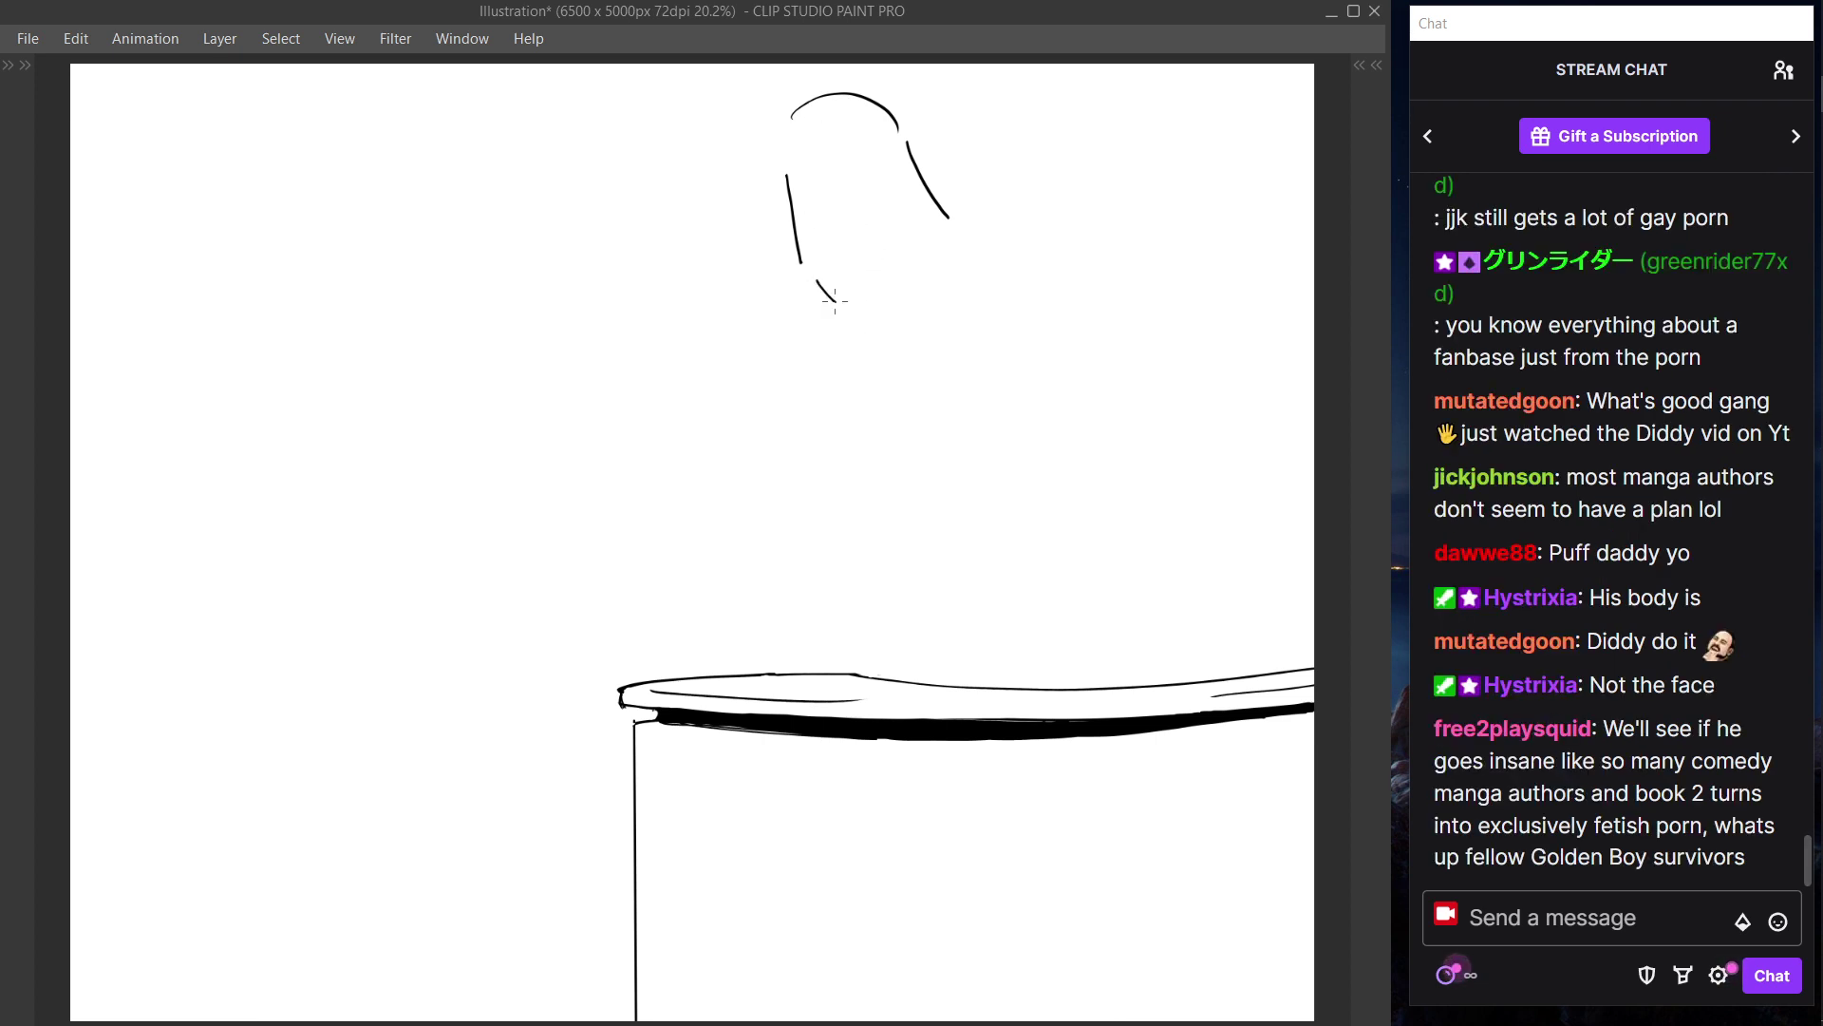
pyautogui.hotkey('ctrl', 'y')
pyautogui.hotkey('ctrl', 'z')
pyautogui.moveTo(814, 280)
pyautogui.mouseDown()
pyautogui.moveTo(831, 300)
pyautogui.moveTo(879, 296)
pyautogui.mouseUp()
pyautogui.hotkey('ctrl', 'z')
pyautogui.hotkey('ctrl', 'z')
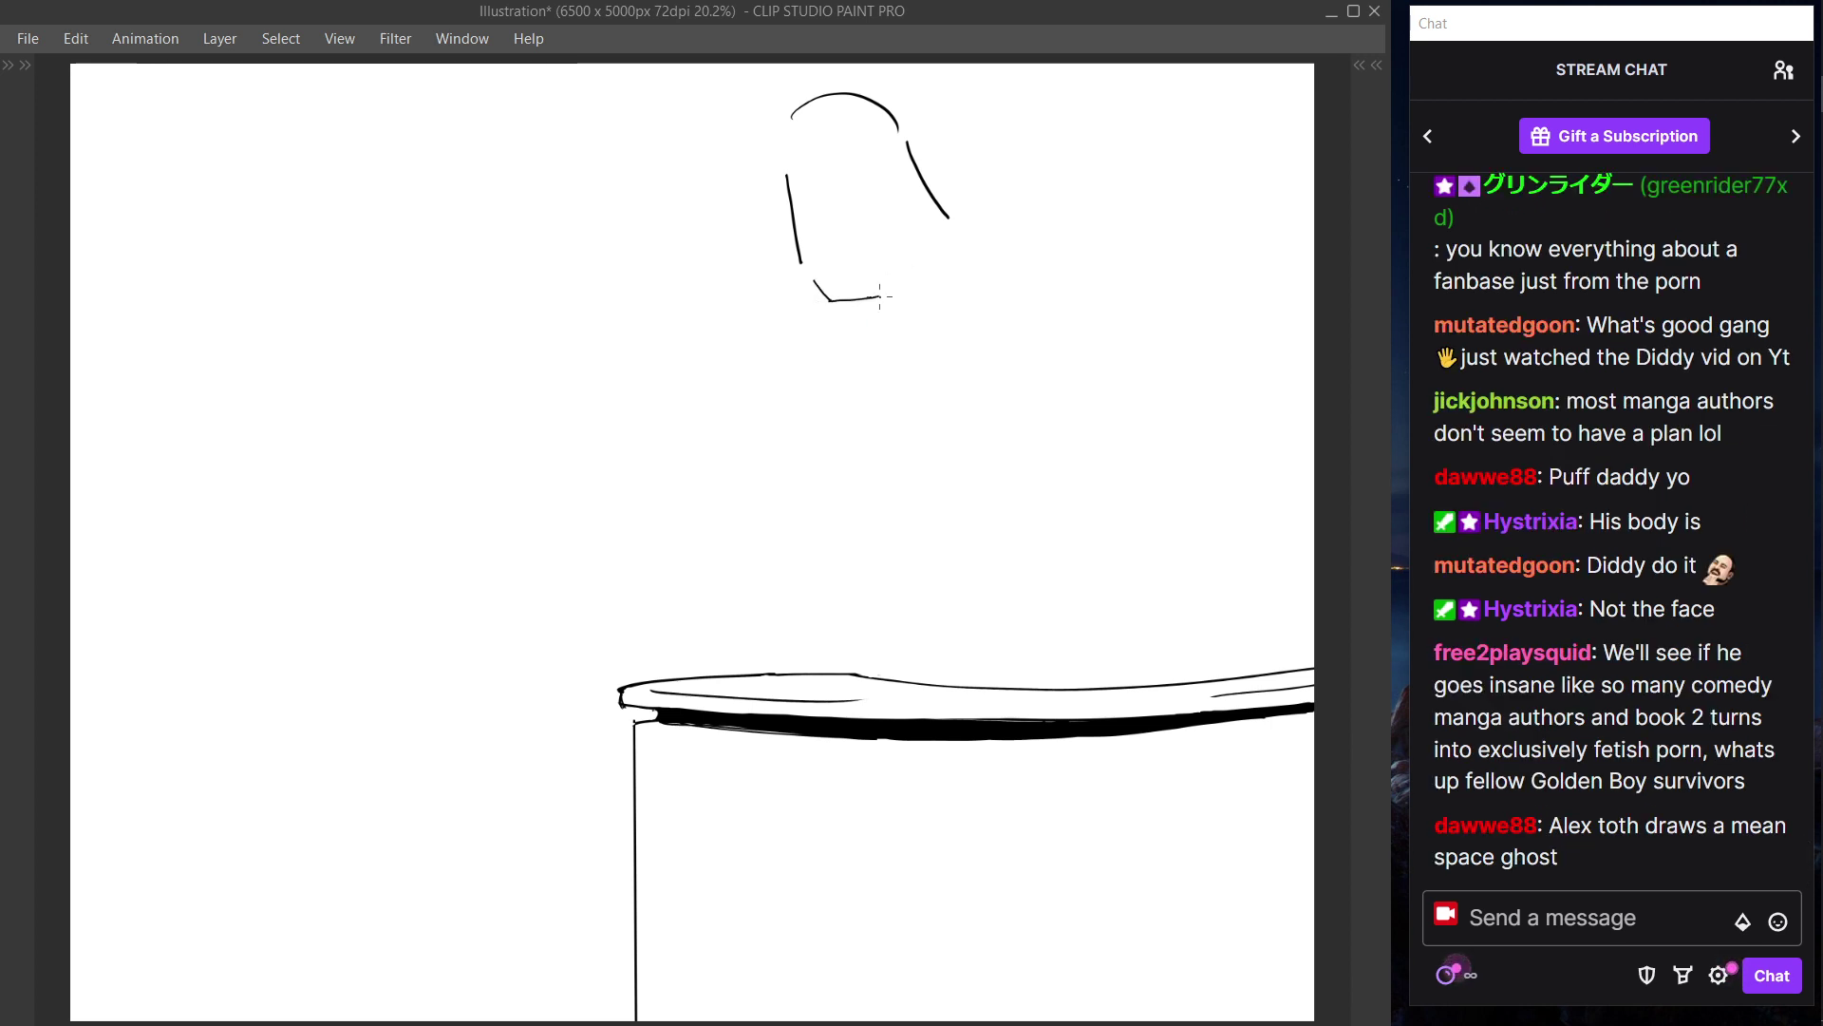
pyautogui.hotkey('ctrl', 'z')
pyautogui.moveTo(831, 302); pyautogui.dragTo(883, 297)
pyautogui.hotkey('ctrl', 'z')
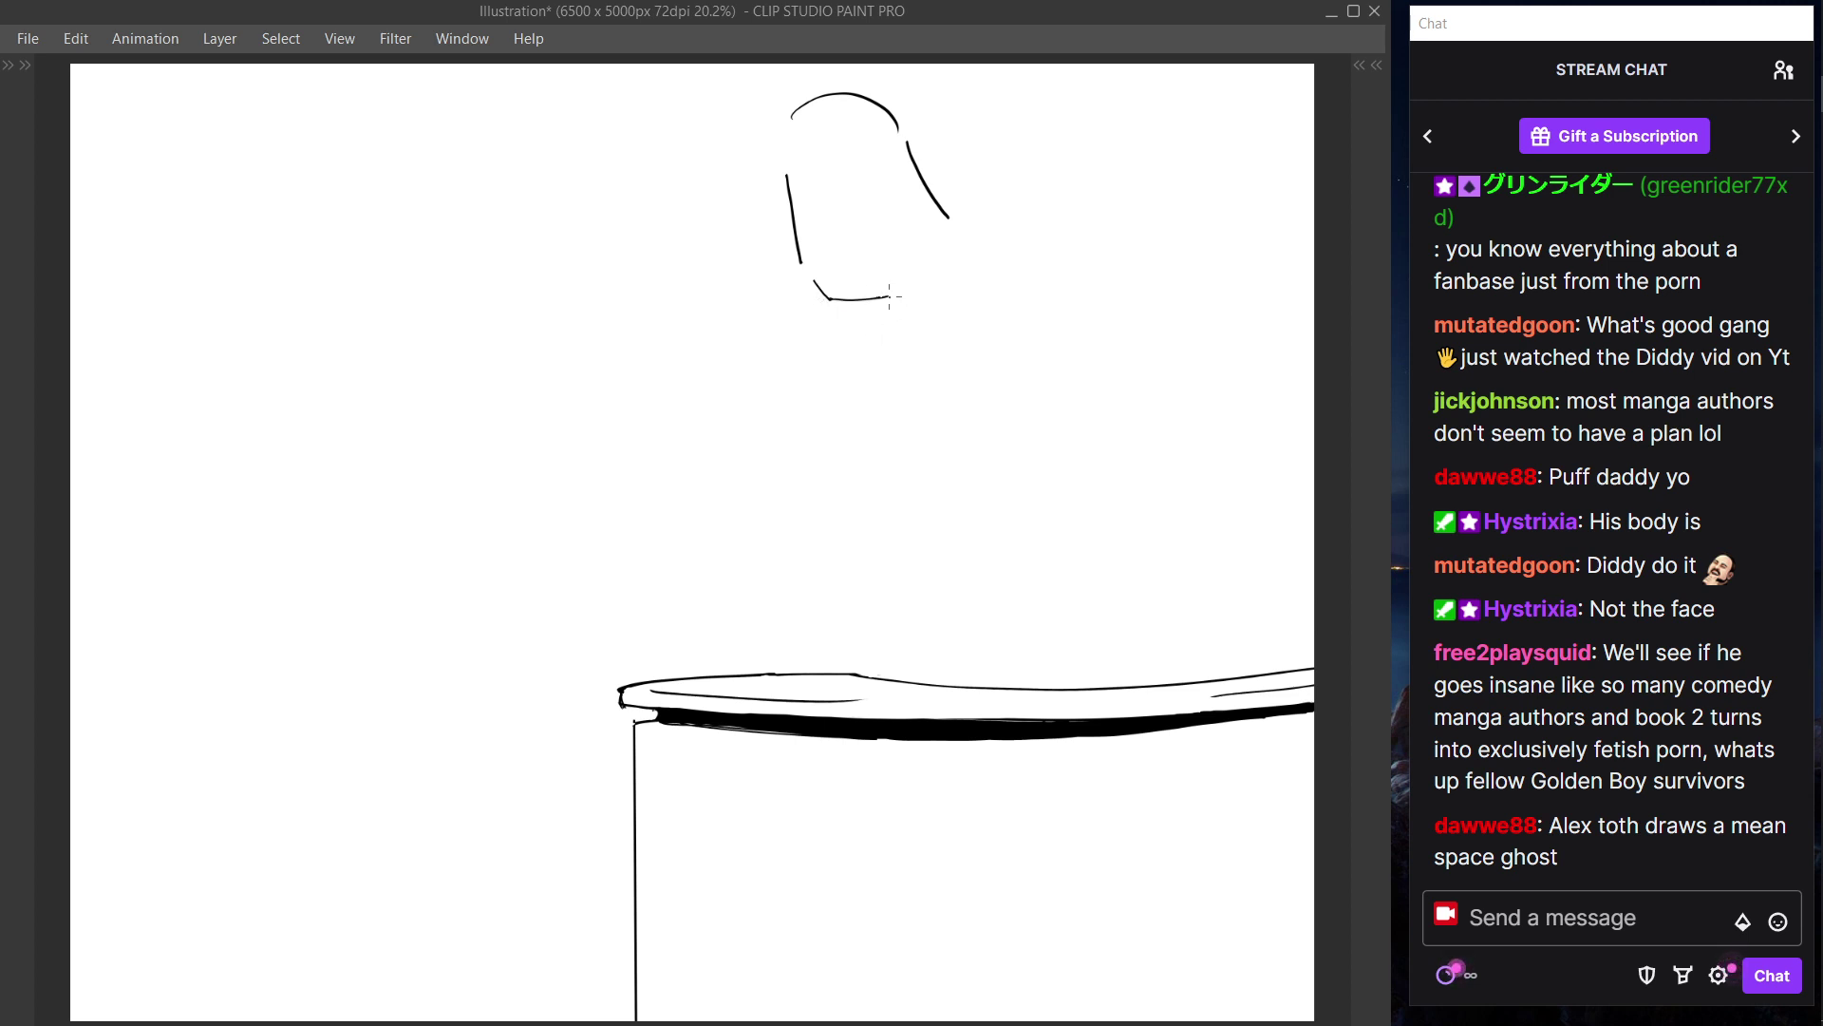
pyautogui.hotkey('ctrl', 'z')
pyautogui.hotkey('ctrl', 'z')
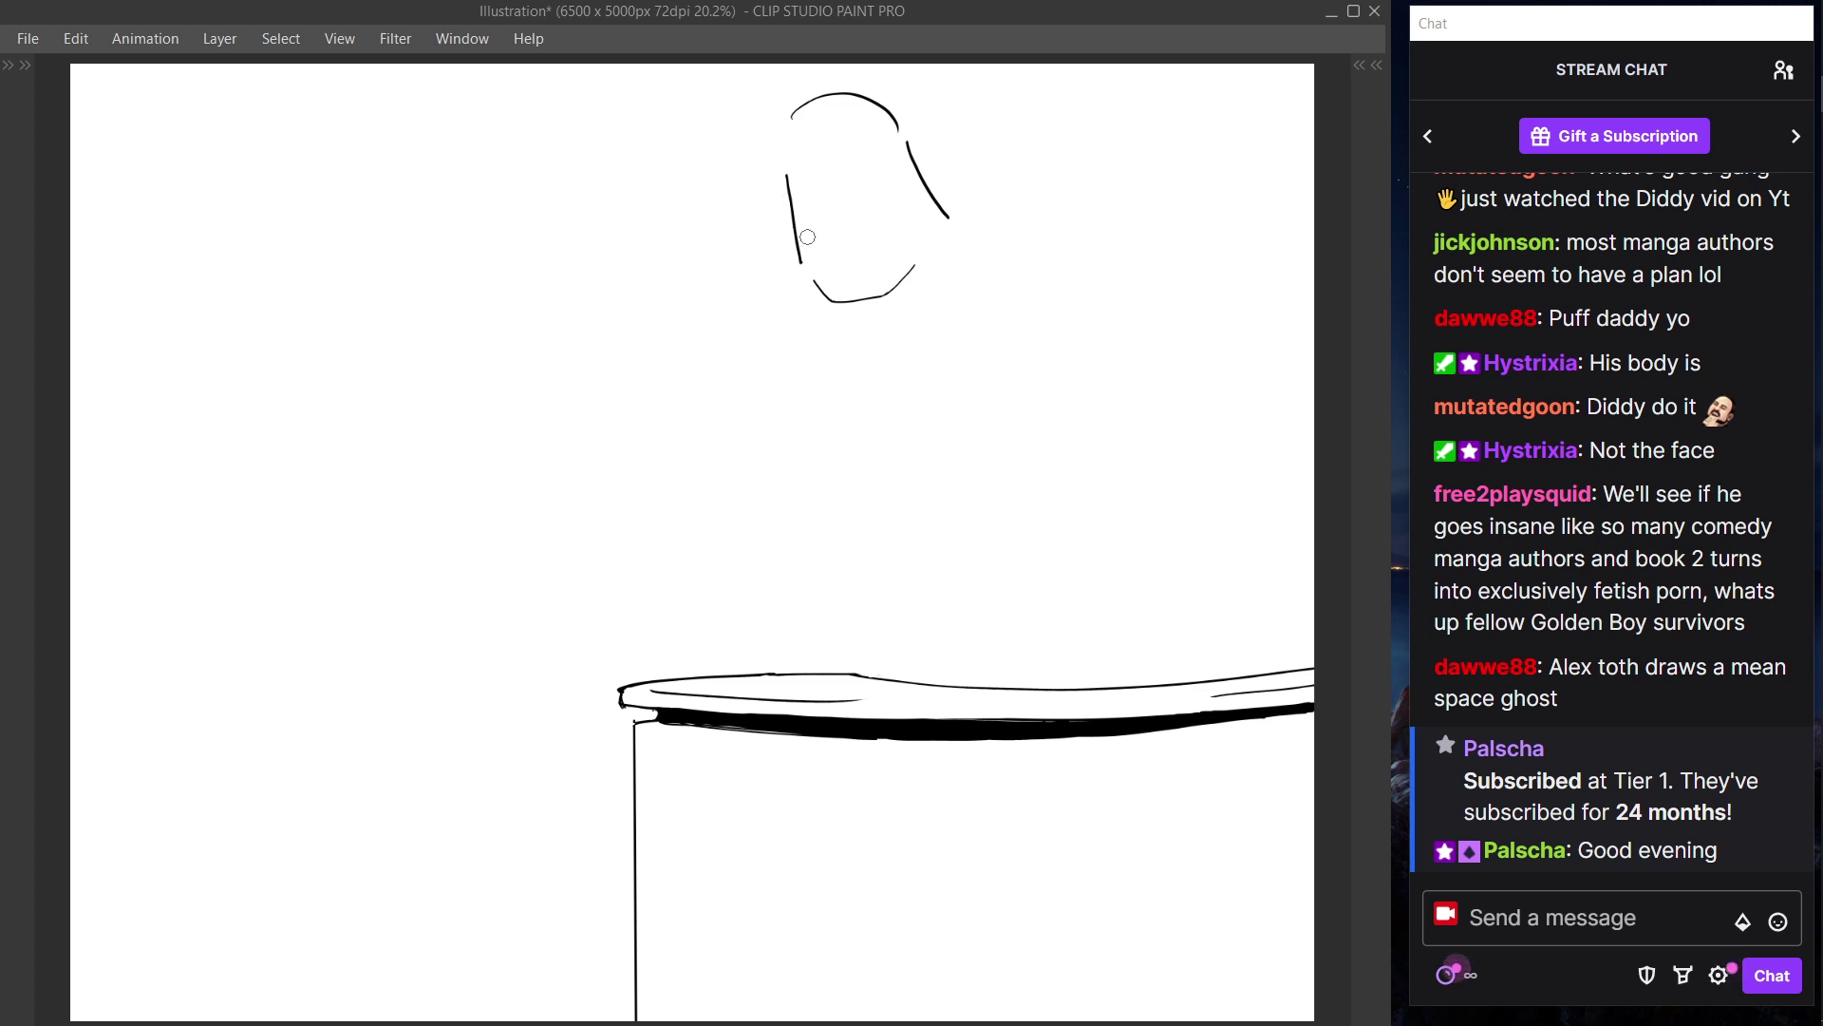
# - Redraw the head's left side line slightly lower and farther left
pyautogui.hotkey('ctrl', 'z')
pyautogui.moveTo(780, 199); pyautogui.dragTo(792, 263)
pyautogui.hotkey('ctrl', 'z')
# - Erase the old crown arc and right side line, and redraw the crown as a rounder arc
pyautogui.press('e')
pyautogui.moveTo(782, 132)
pyautogui.mouseDown()
pyautogui.moveTo(900, 121)
pyautogui.moveTo(911, 162)
pyautogui.moveTo(949, 184)
pyautogui.moveTo(782, 117)
pyautogui.moveTo(870, 98)
pyautogui.moveTo(904, 126)
pyautogui.mouseUp()
pyautogui.press('p')
pyautogui.hotkey('ctrl', 'z')
pyautogui.hotkey('ctrl', 'z')
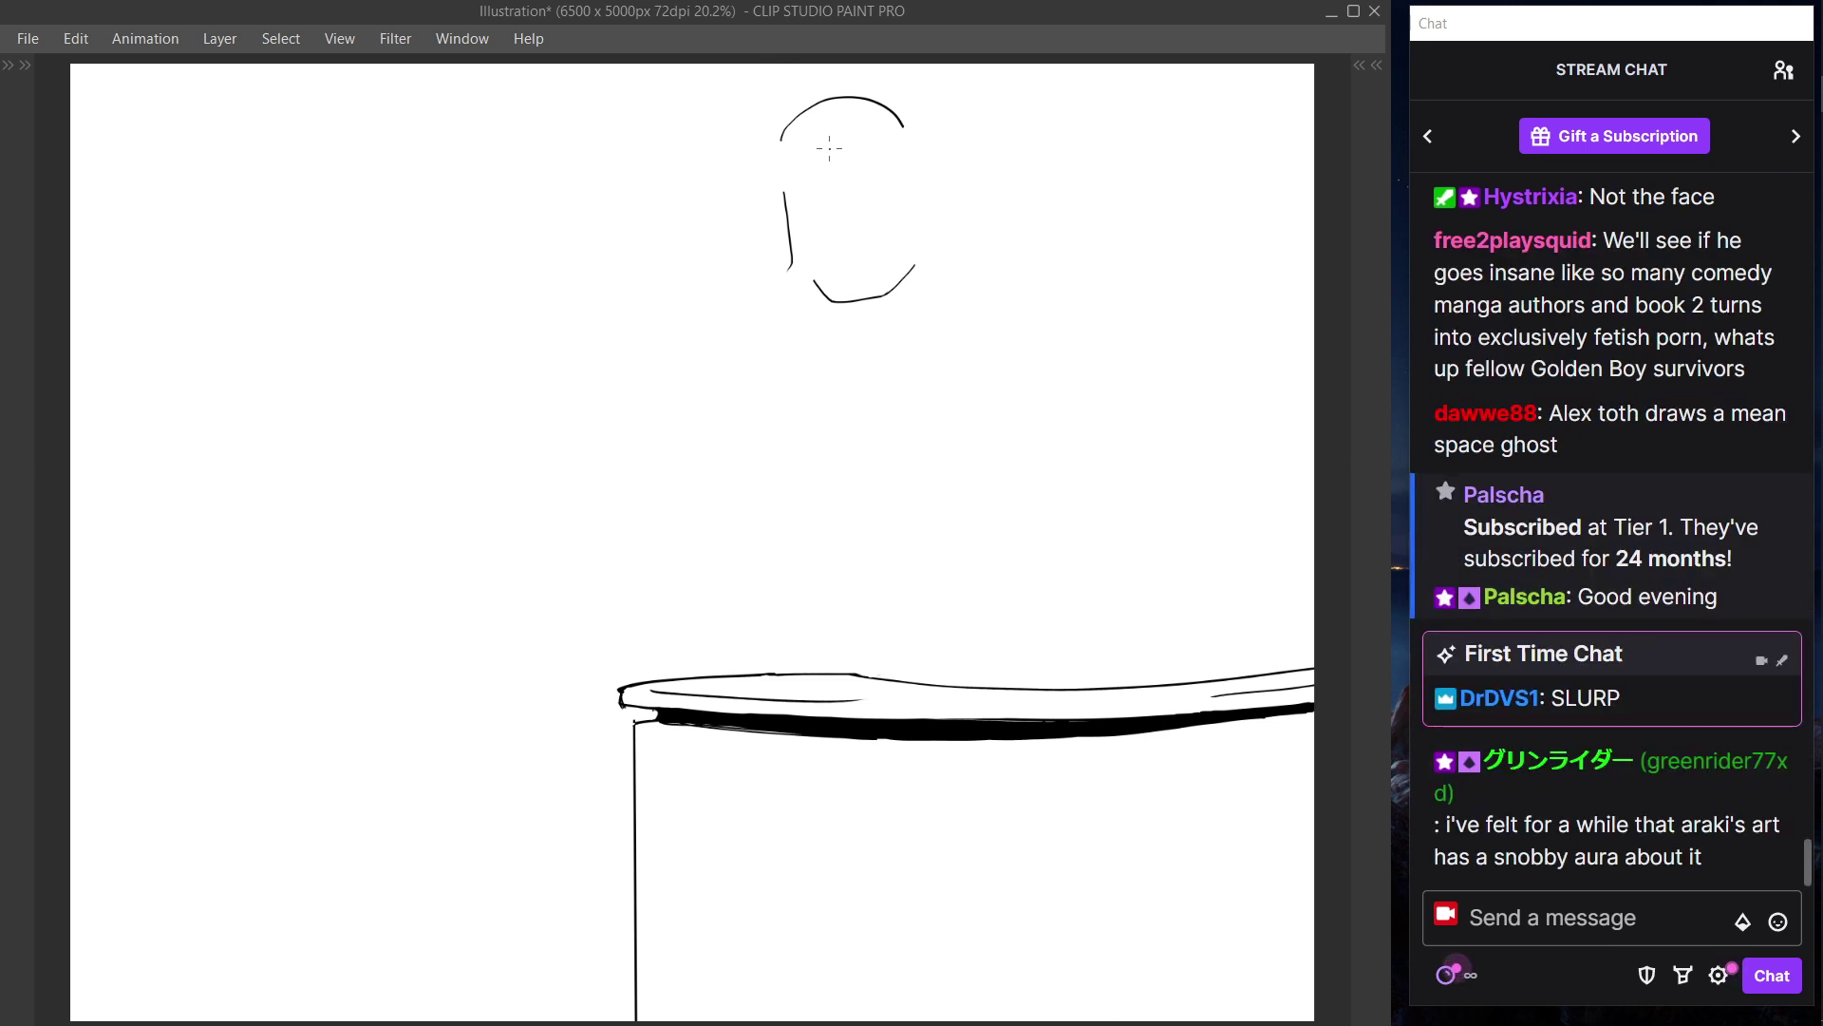
pyautogui.hotkey('ctrl', 'z')
pyautogui.moveTo(781, 142)
pyautogui.mouseDown()
pyautogui.moveTo(845, 95)
pyautogui.moveTo(904, 119)
pyautogui.moveTo(899, 137)
pyautogui.mouseUp()
pyautogui.hotkey('ctrl', 'z')
pyautogui.hotkey('ctrl', 'z')
pyautogui.moveTo(786, 133); pyautogui.dragTo(898, 130)
# - Draw a long line from the head's right side, curving down and outward past the jaw
pyautogui.moveTo(925, 176)
pyautogui.mouseDown()
pyautogui.moveTo(950, 238)
pyautogui.moveTo(989, 262)
pyautogui.mouseUp()
pyautogui.hotkey('ctrl', 'z')
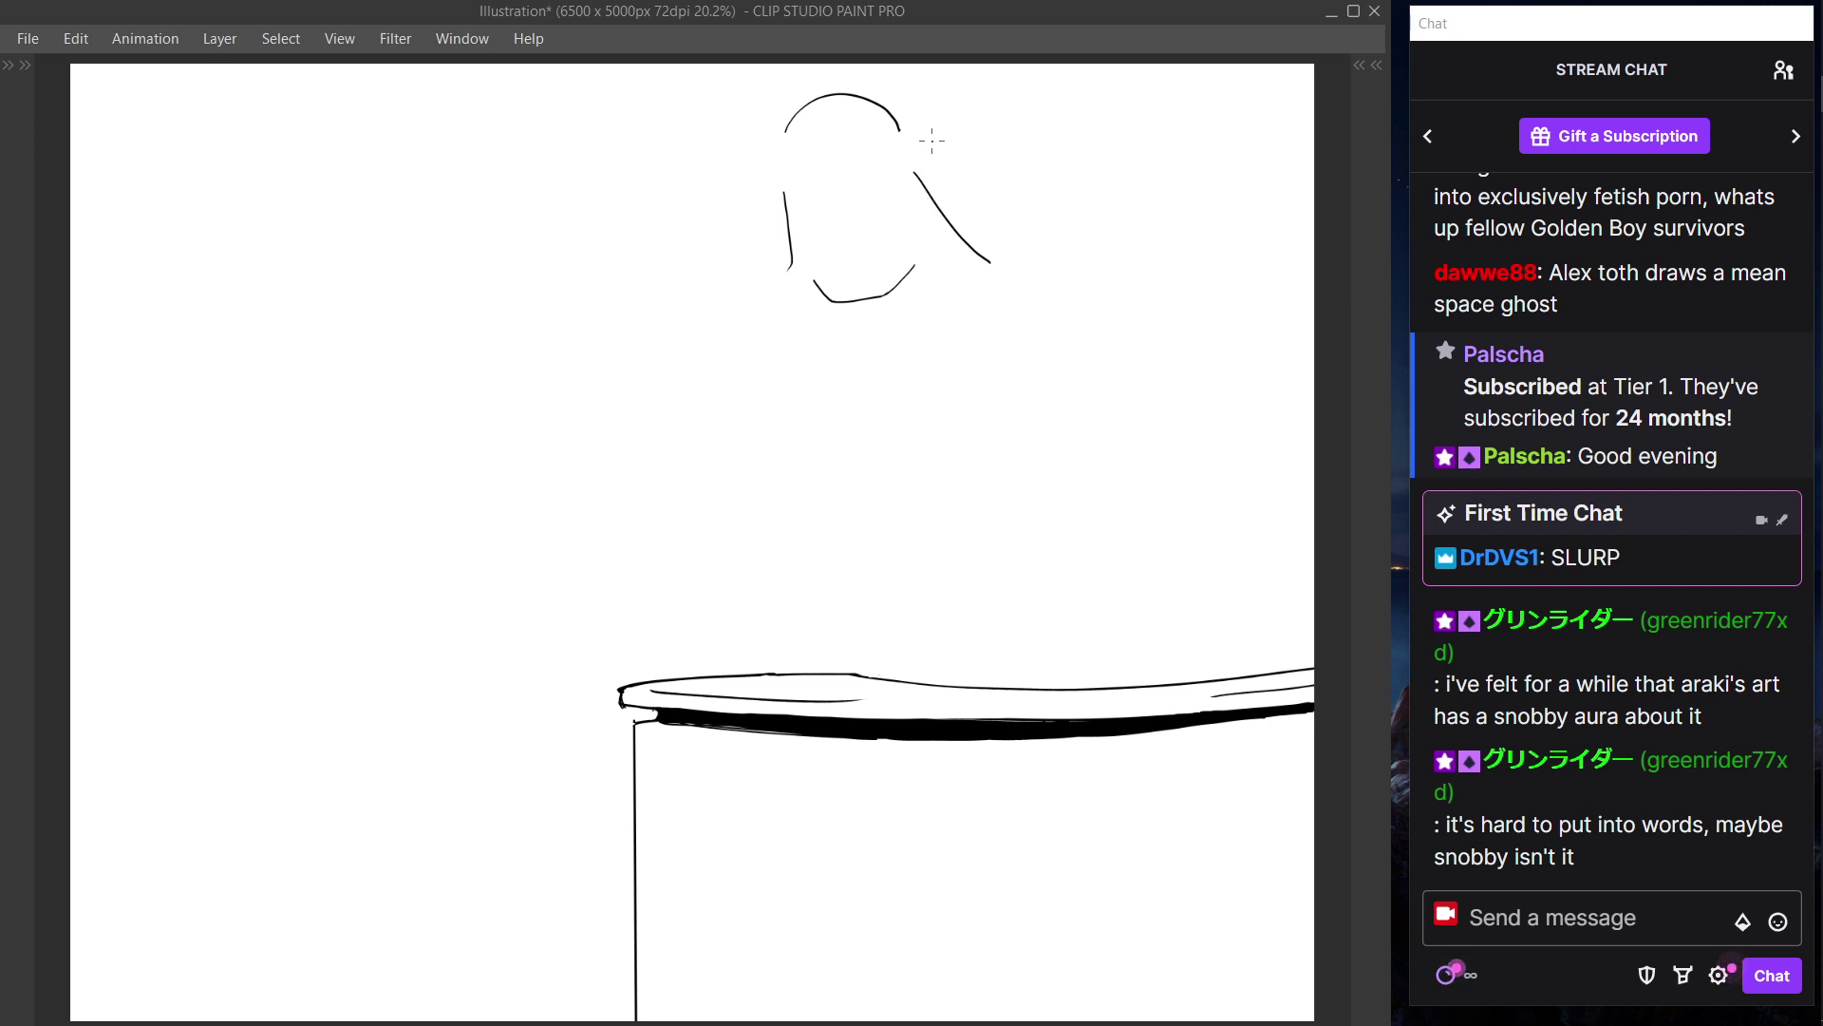
pyautogui.hotkey('ctrl', 'z')
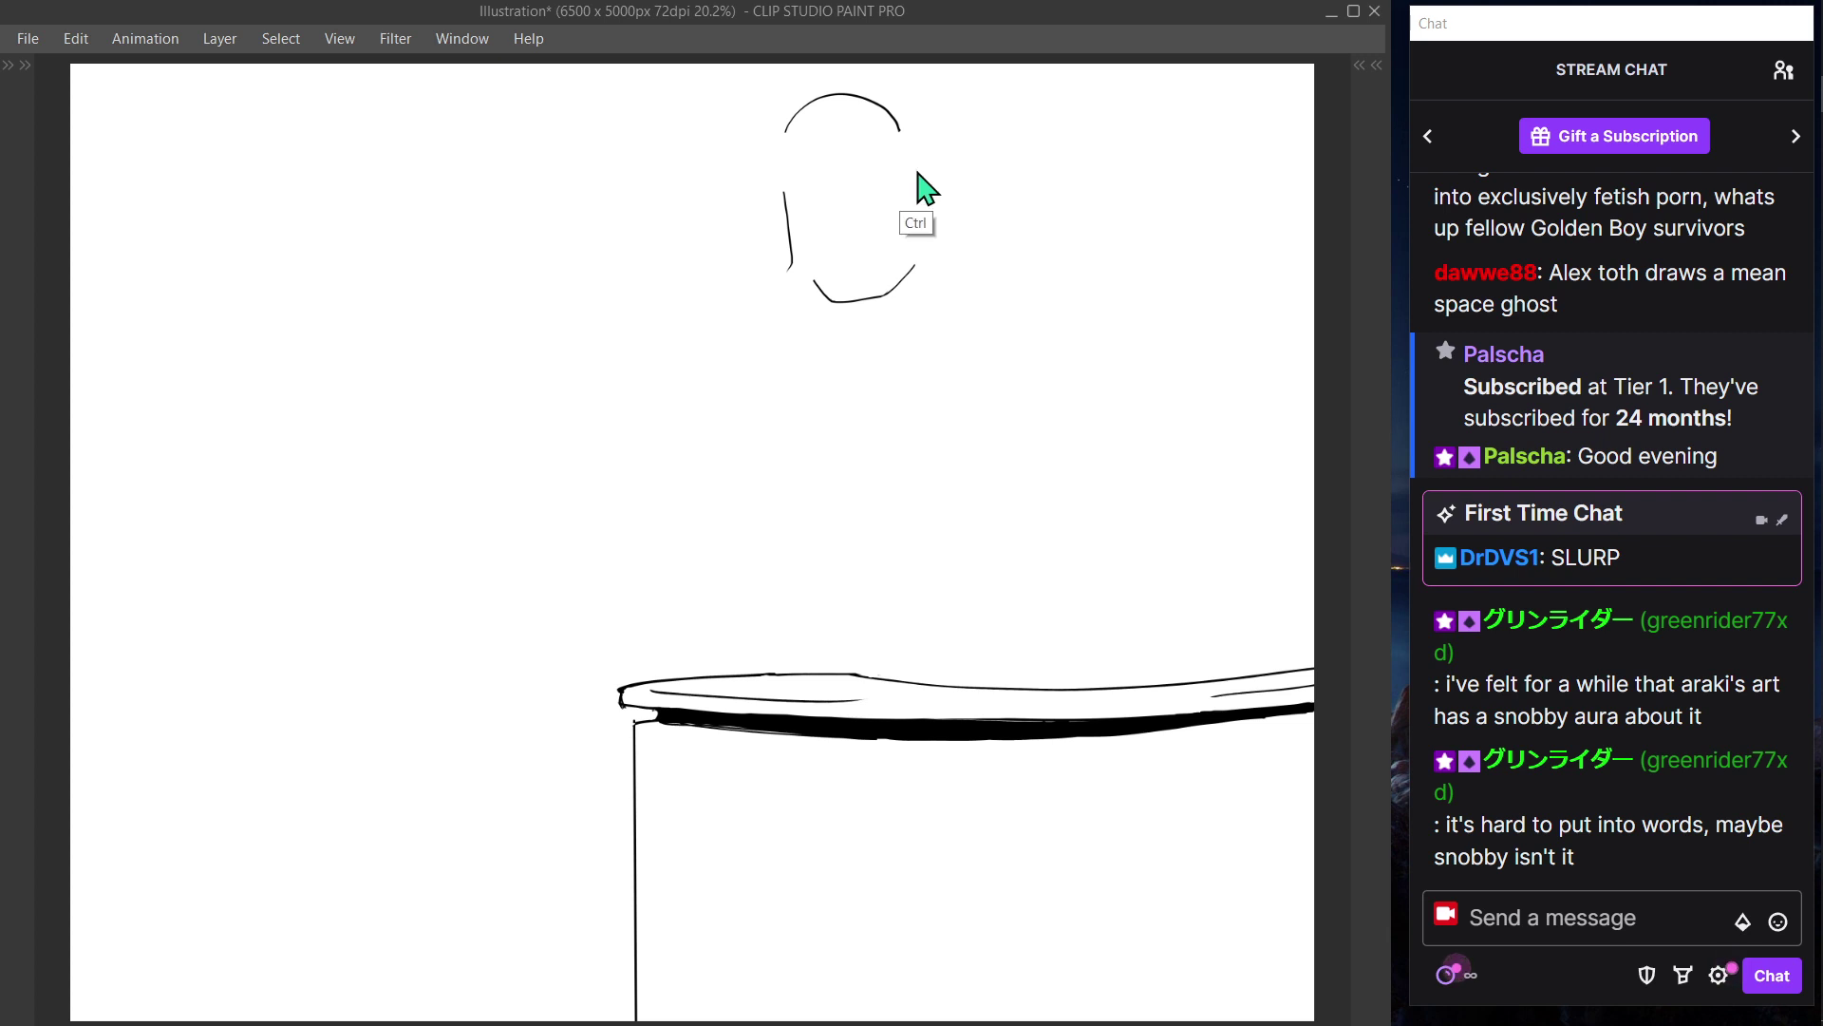
pyautogui.moveTo(915, 163); pyautogui.dragTo(972, 241)
pyautogui.hotkey('ctrl', 'z')
pyautogui.moveTo(918, 163); pyautogui.dragTo(1019, 264)
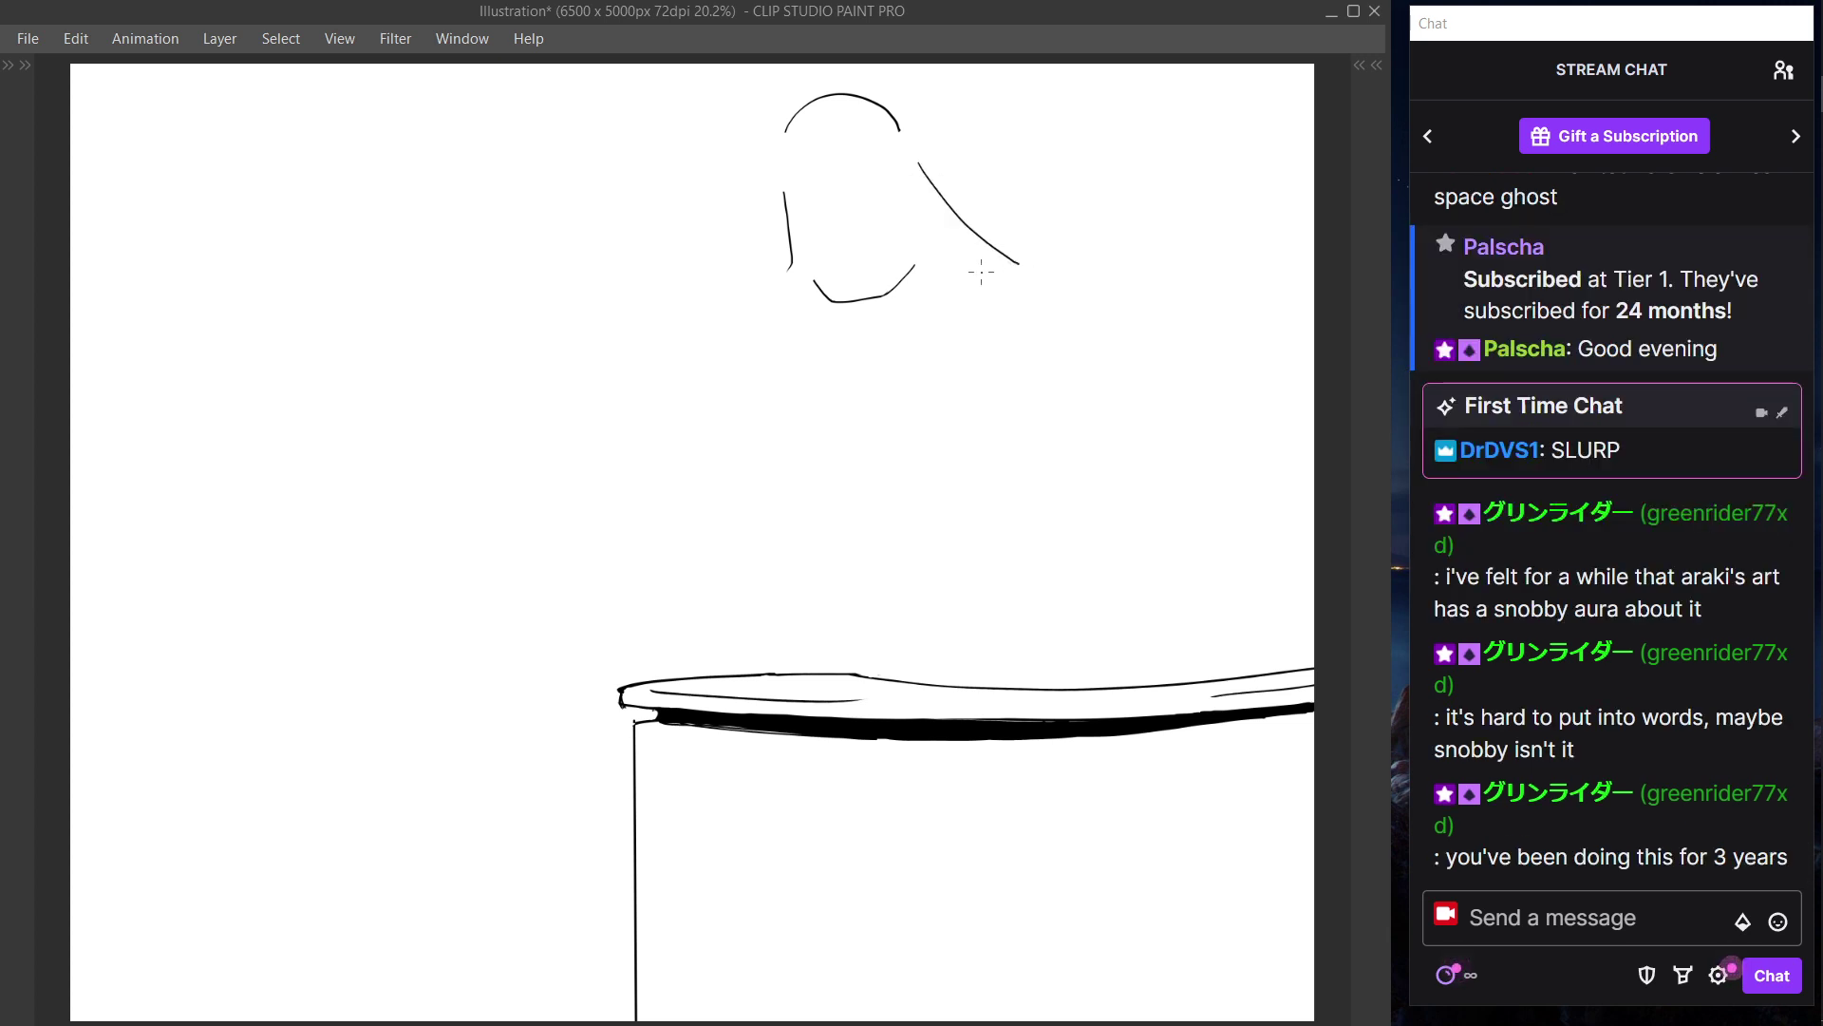
# - Replace the long line beside the head's right side with a short line slanting down and outward past the jaw
pyautogui.hotkey('ctrl', 'z')
pyautogui.moveTo(902, 163); pyautogui.dragTo(985, 280)
pyautogui.hotkey('ctrl', 'z')
pyautogui.hotkey('ctrl', 'z')
pyautogui.moveTo(915, 166); pyautogui.dragTo(947, 237)
pyautogui.moveTo(741, 279); pyautogui.dragTo(681, 328)
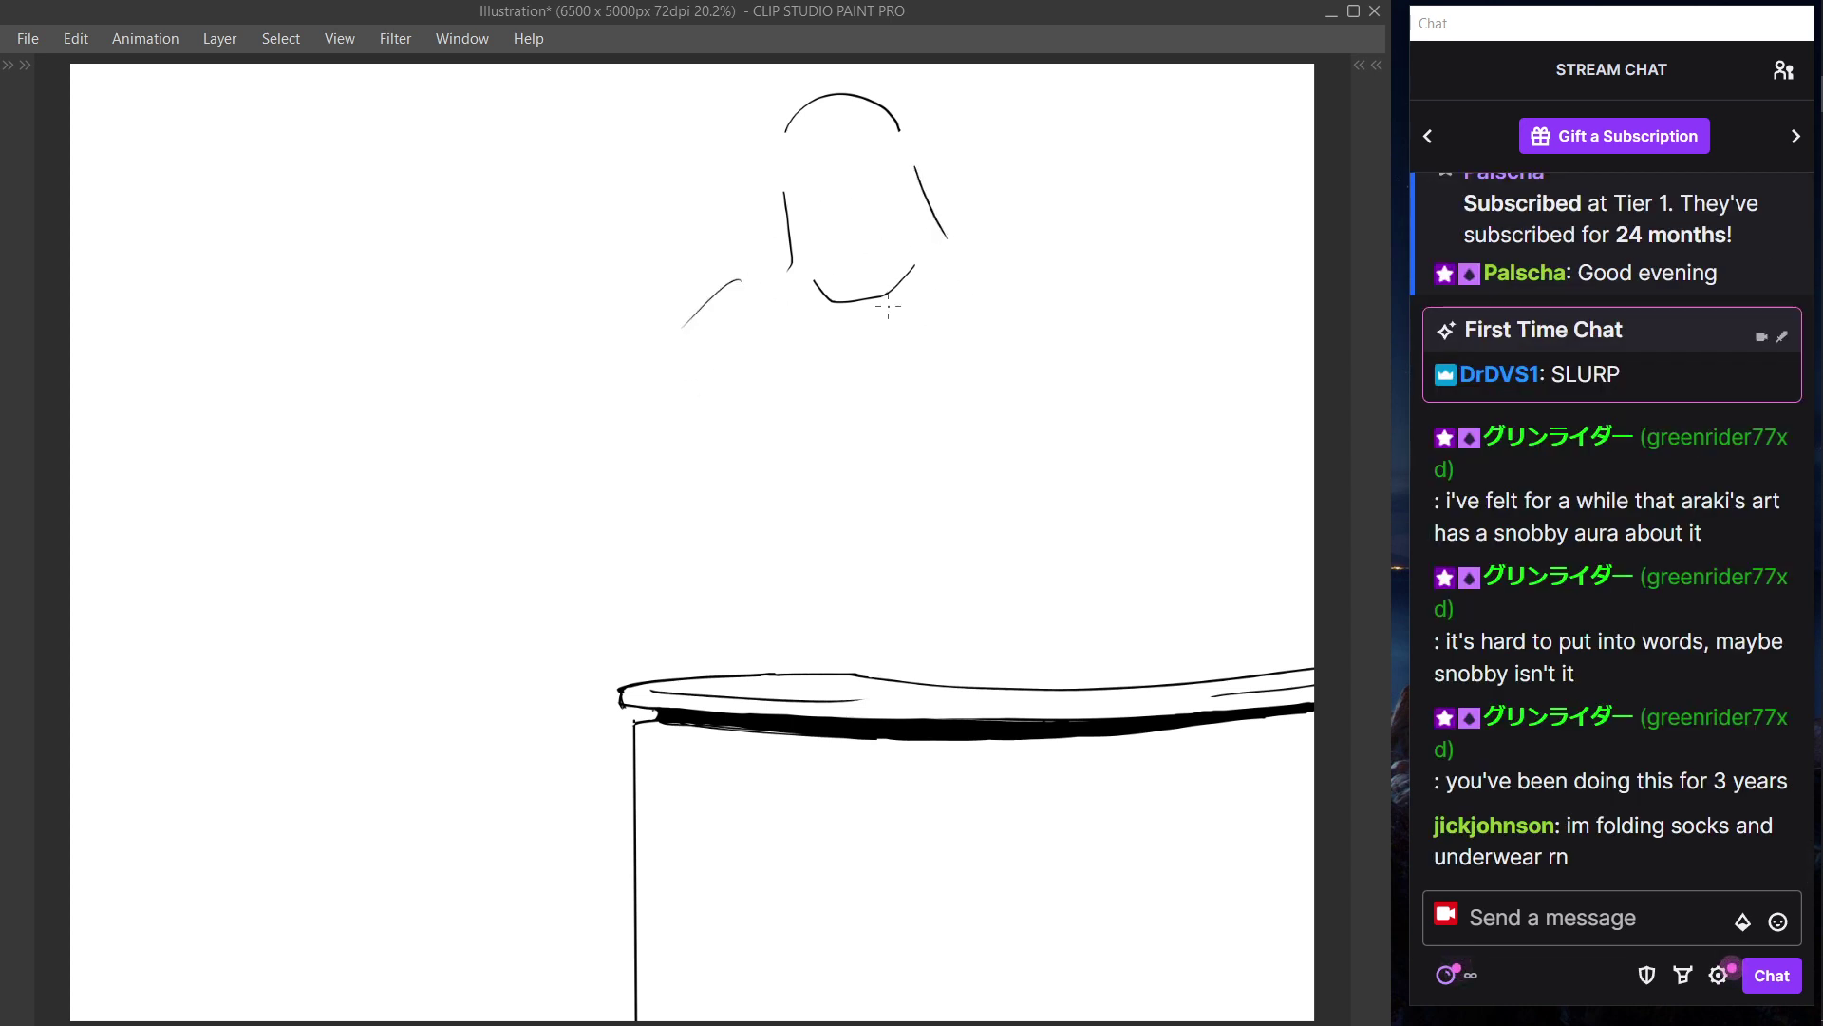
pyautogui.press('Tab')
pyautogui.hotkey('ctrl', 'z')
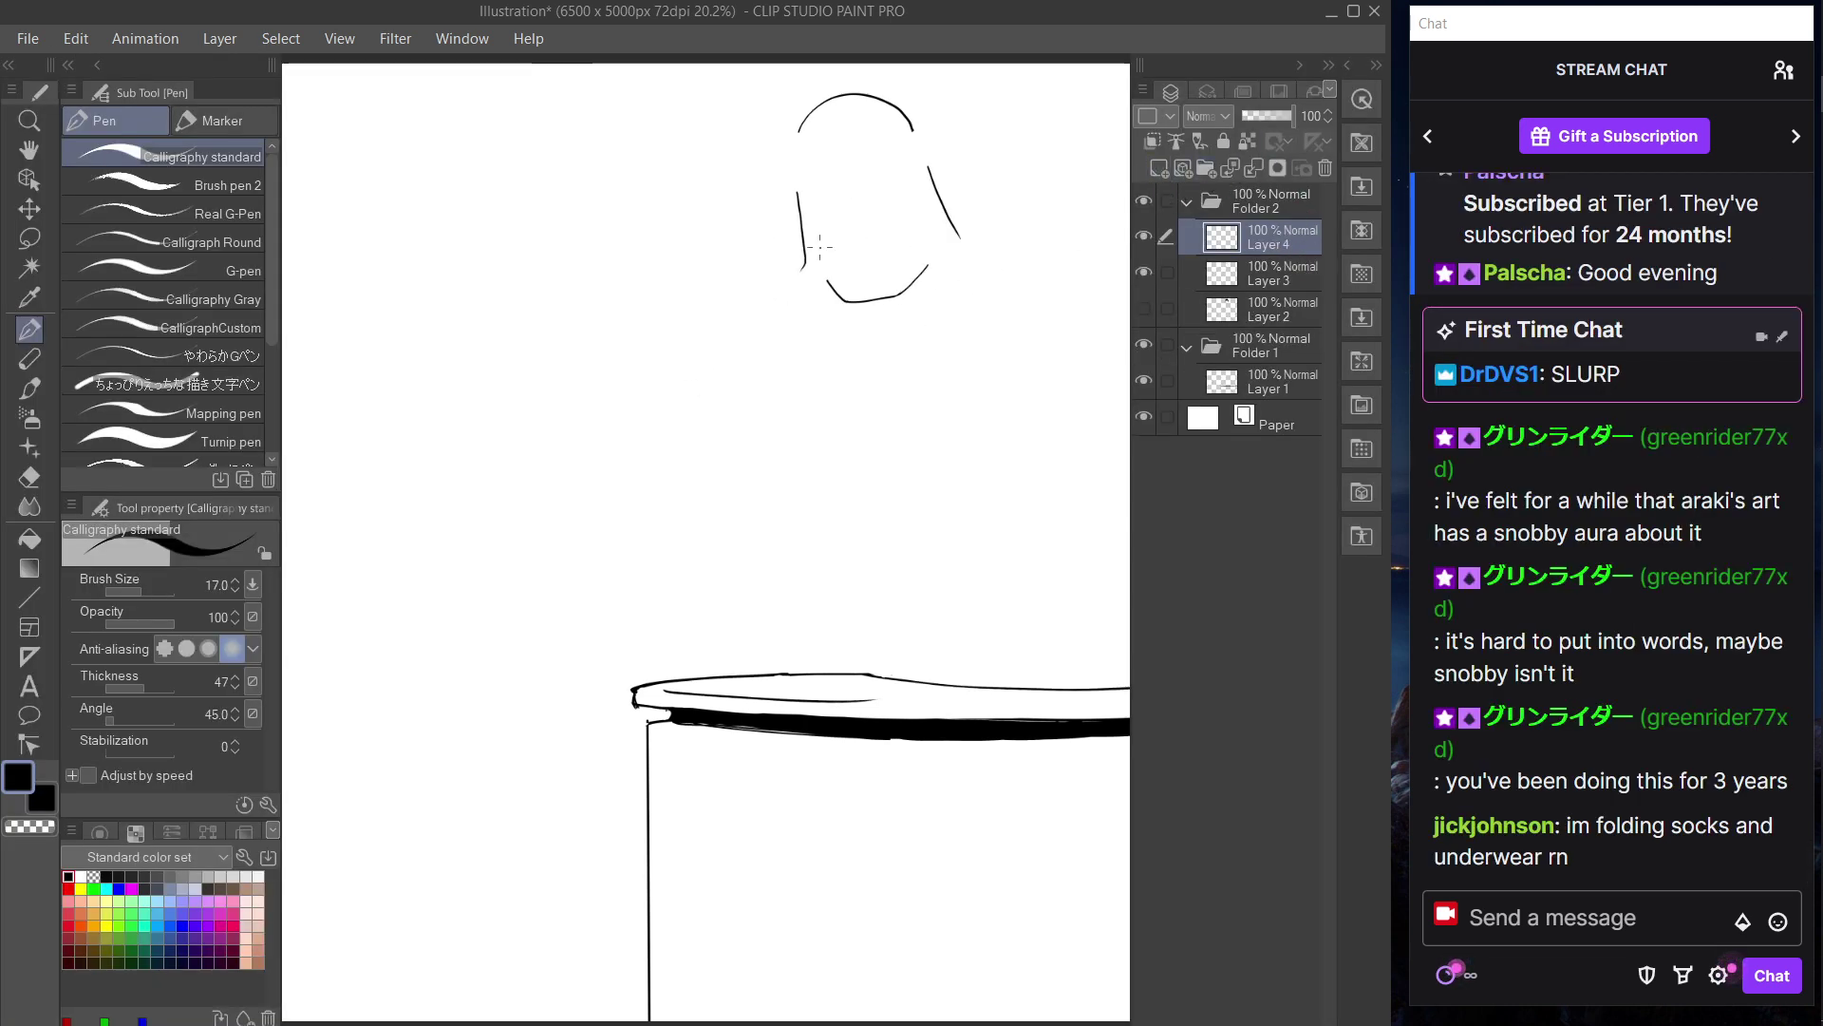
pyautogui.press('Tab')
# - Draw the outer edge and long diagonal folds of a draped collar at the left of the figure's neck
pyautogui.moveTo(791, 258)
pyautogui.mouseDown()
pyautogui.moveTo(733, 278)
pyautogui.moveTo(771, 325)
pyautogui.moveTo(678, 320)
pyautogui.mouseUp()
pyautogui.moveTo(674, 336); pyautogui.dragTo(784, 348)
pyautogui.hotkey('ctrl', 'z')
pyautogui.hotkey('ctrl', 'z')
pyautogui.moveTo(736, 282)
pyautogui.mouseDown()
pyautogui.moveTo(716, 287)
pyautogui.moveTo(703, 348)
pyautogui.moveTo(755, 359)
pyautogui.mouseUp()
pyautogui.moveTo(698, 311); pyautogui.dragTo(841, 387)
# - Draw the collar's left inner edge from beside the jaw down toward the centre of the chest
pyautogui.moveTo(798, 283); pyautogui.dragTo(897, 371)
pyautogui.hotkey('ctrl', 'z')
pyautogui.moveTo(801, 268); pyautogui.dragTo(896, 377)
pyautogui.hotkey('ctrl', 'z')
pyautogui.moveTo(780, 281)
pyautogui.mouseDown()
pyautogui.moveTo(837, 372)
pyautogui.moveTo(782, 305)
pyautogui.mouseUp()
pyautogui.moveTo(965, 237)
pyautogui.mouseDown()
pyautogui.moveTo(999, 254)
pyautogui.moveTo(974, 354)
pyautogui.mouseUp()
pyautogui.hotkey('ctrl', 'z')
pyautogui.hotkey('ctrl', 'z')
pyautogui.hotkey('ctrl', 'z')
pyautogui.moveTo(947, 233)
pyautogui.mouseDown()
pyautogui.moveTo(1014, 275)
pyautogui.moveTo(950, 363)
pyautogui.mouseUp()
pyautogui.moveTo(989, 269); pyautogui.dragTo(940, 370)
pyautogui.hotkey('ctrl', 'z')
pyautogui.hotkey('ctrl', 'z')
pyautogui.press('e')
pyautogui.moveTo(961, 256)
pyautogui.mouseDown()
pyautogui.moveTo(946, 364)
pyautogui.moveTo(897, 365)
pyautogui.mouseUp()
pyautogui.press('p')
pyautogui.moveTo(981, 270)
pyautogui.mouseDown()
pyautogui.moveTo(900, 380)
pyautogui.moveTo(950, 363)
pyautogui.mouseUp()
pyautogui.hotkey('ctrl', 'z')
pyautogui.hotkey('ctrl', 'z')
pyautogui.hotkey('ctrl', 'z')
# - Draw the collar's right half with a curved inner edge, diagonal folds and a bumpy outer edge
pyautogui.moveTo(955, 236); pyautogui.dragTo(899, 372)
pyautogui.moveTo(985, 286); pyautogui.dragTo(928, 373)
pyautogui.moveTo(1007, 246)
pyautogui.mouseDown()
pyautogui.moveTo(1088, 283)
pyautogui.moveTo(1048, 252)
pyautogui.moveTo(1057, 297)
pyautogui.moveTo(1081, 263)
pyautogui.mouseUp()
pyautogui.hotkey('ctrl', 'z')
pyautogui.hotkey('ctrl', 'z')
pyautogui.moveTo(959, 355); pyautogui.dragTo(1084, 275)
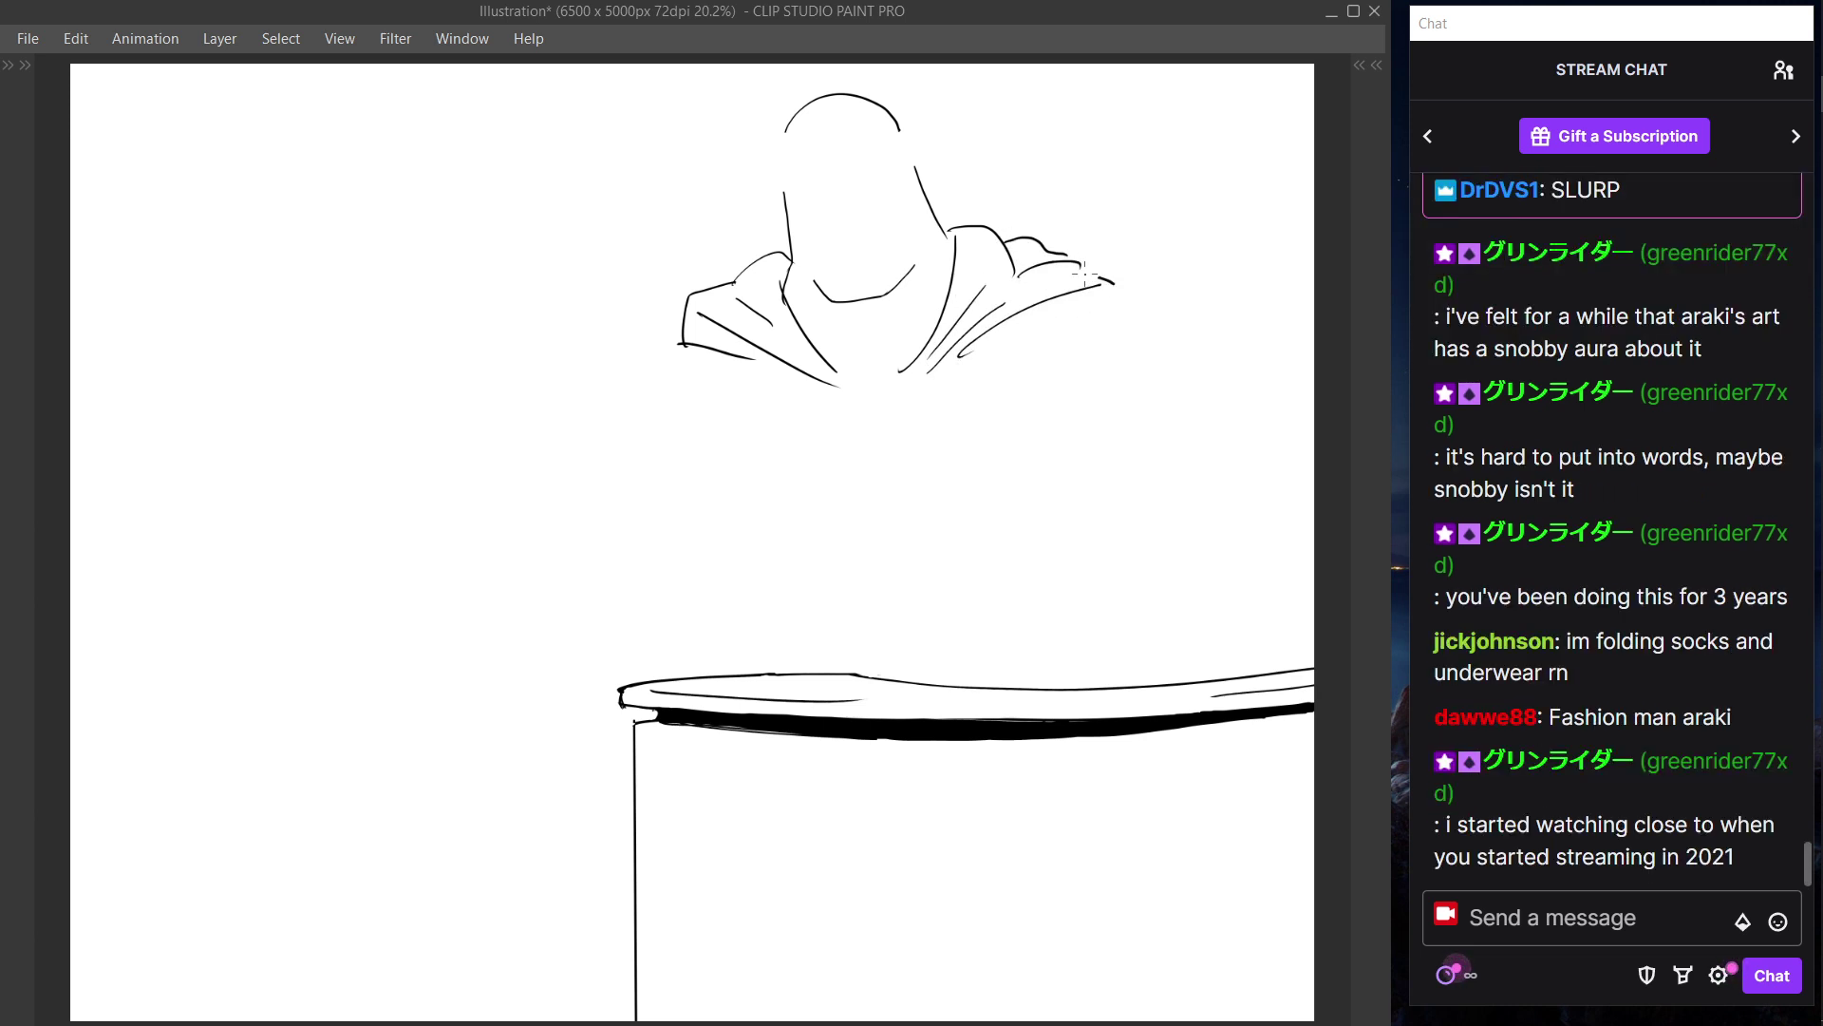
# - Erase the upright end of the collar's left side and redraw it as a point reaching farther outward
pyautogui.moveTo(681, 344); pyautogui.dragTo(624, 394)
pyautogui.hotkey('ctrl', 'z')
pyautogui.press('Tab')
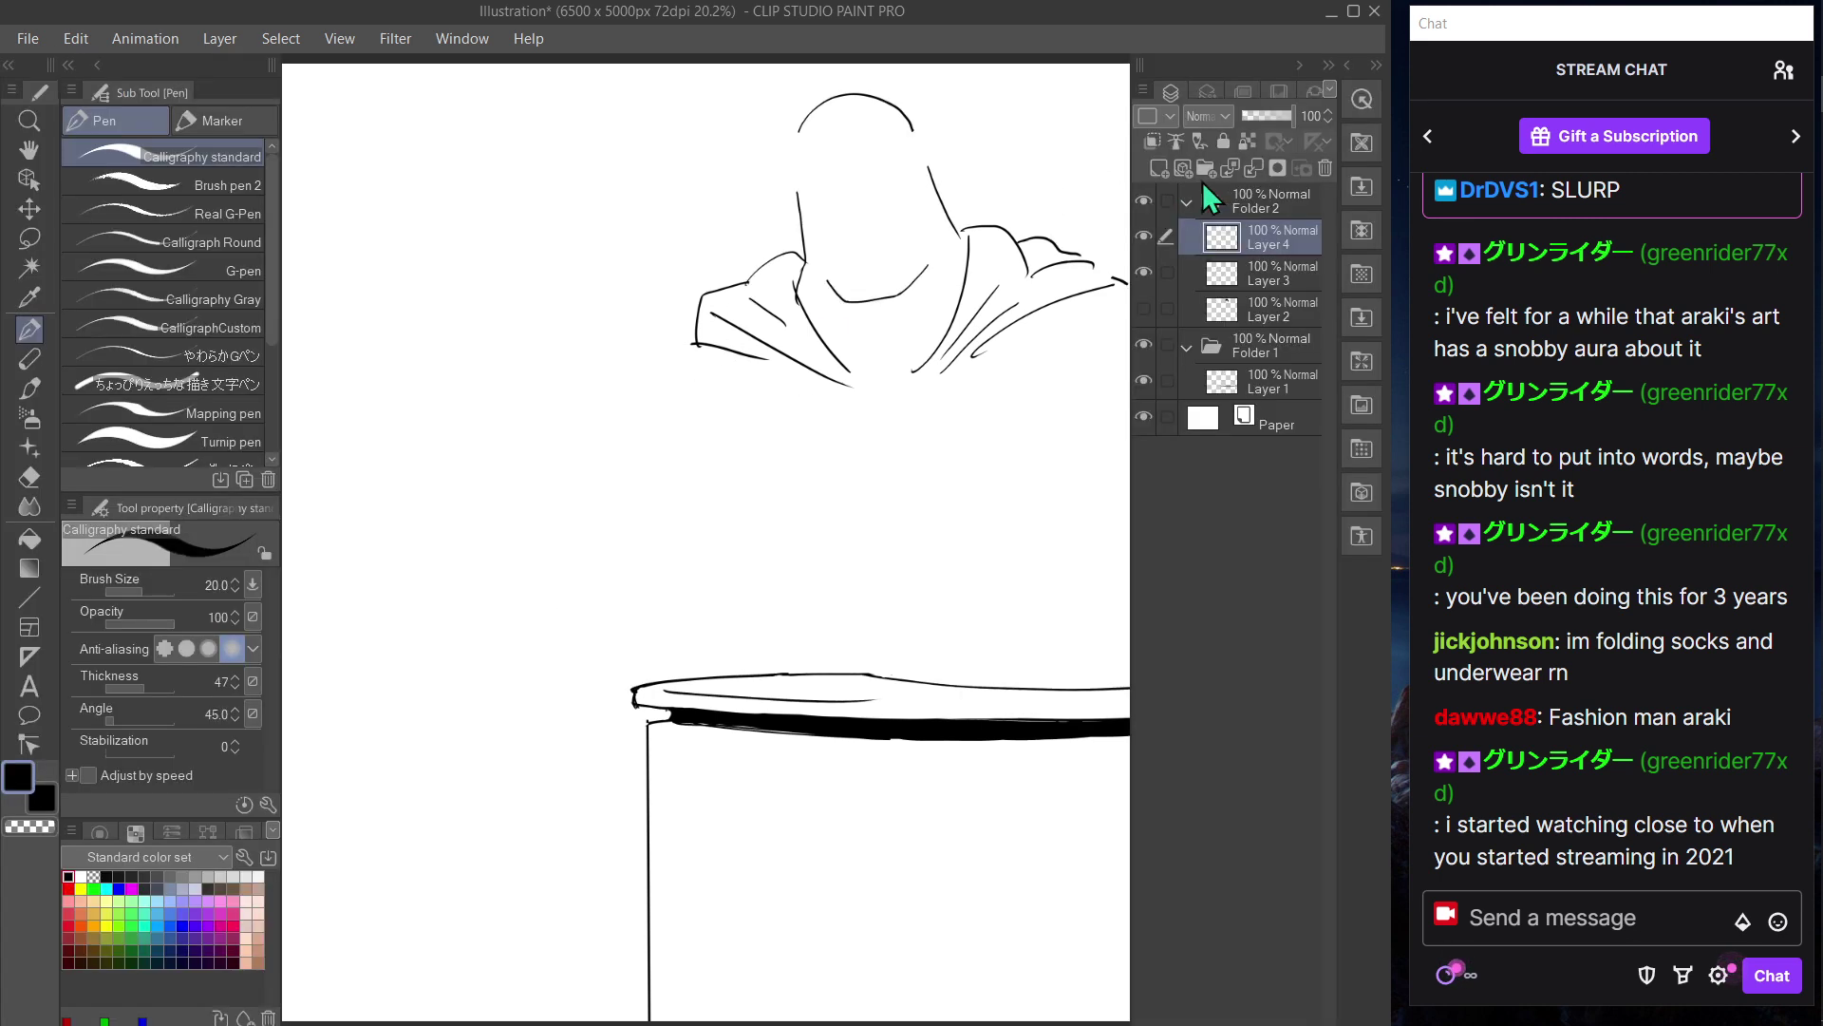
pyautogui.press('Tab')
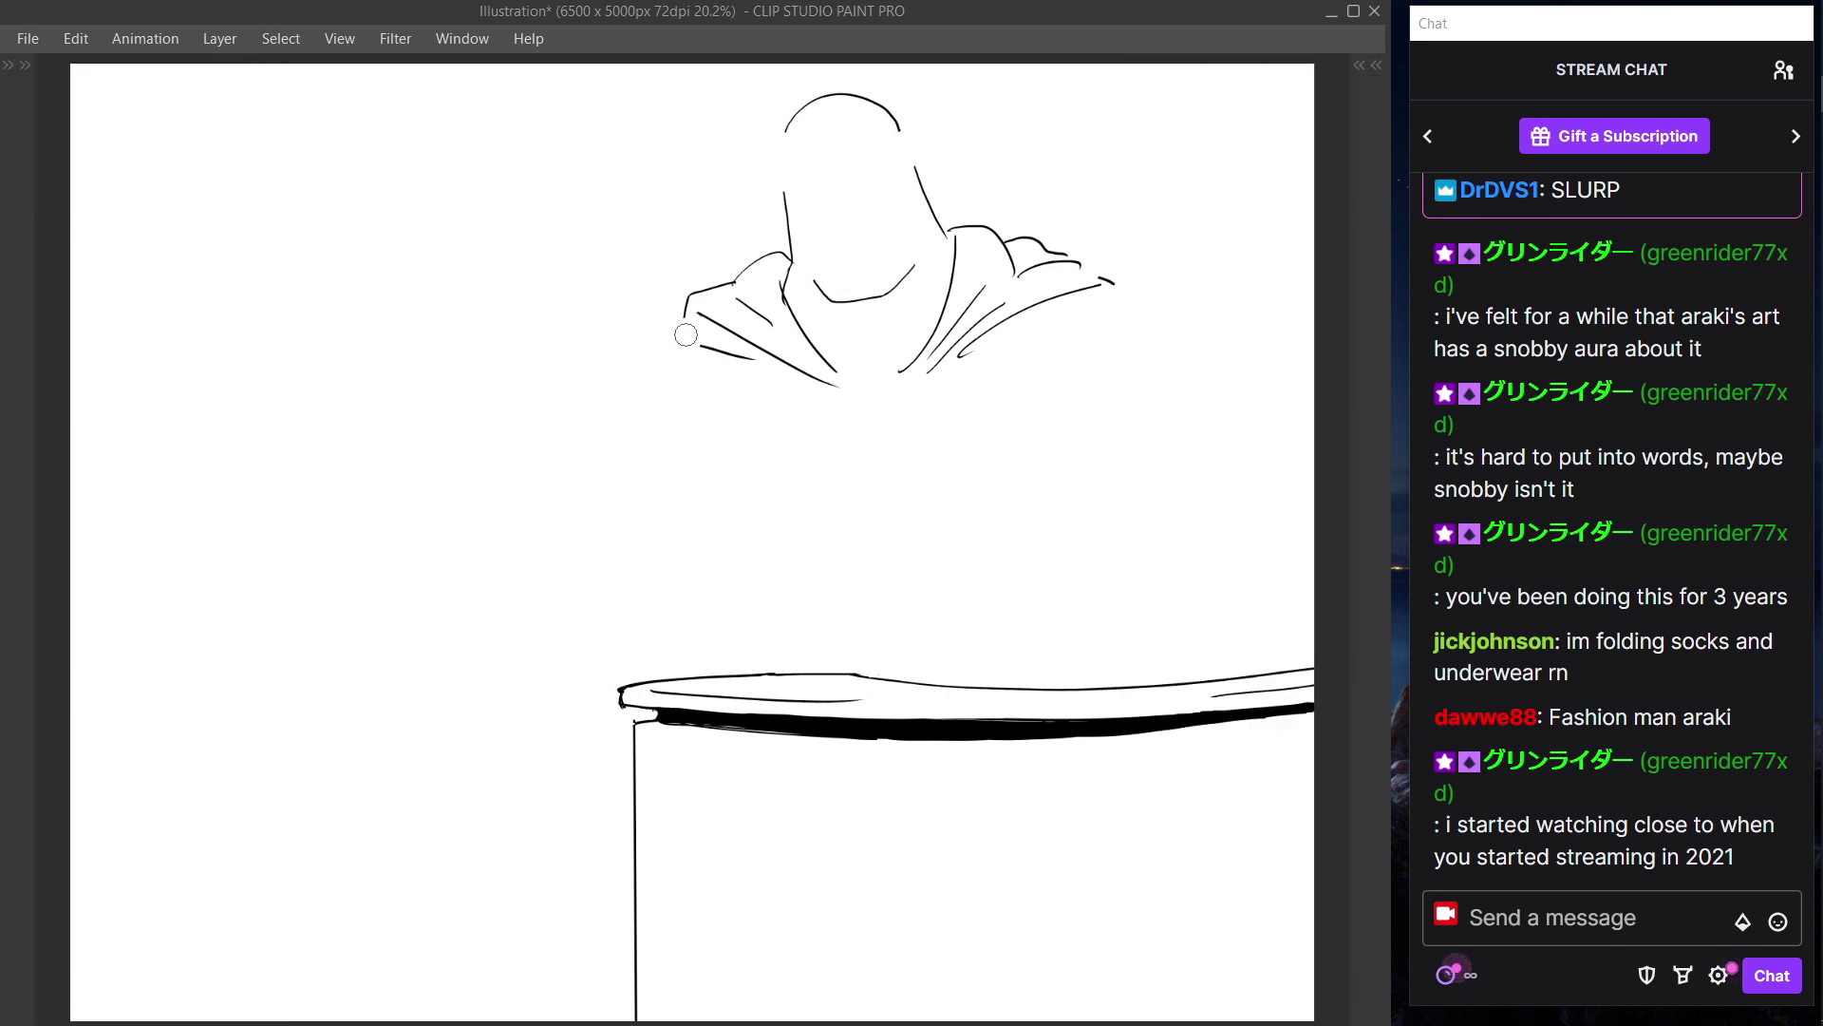
pyautogui.moveTo(688, 312)
pyautogui.mouseDown()
pyautogui.moveTo(692, 347)
pyautogui.moveTo(683, 314)
pyautogui.moveTo(649, 345)
pyautogui.moveTo(700, 349)
pyautogui.mouseUp()
# - Select Brush pen 2, add a new layer and place it between Layer 3 and Layer 2 in Folder 2
pyautogui.press('Tab')
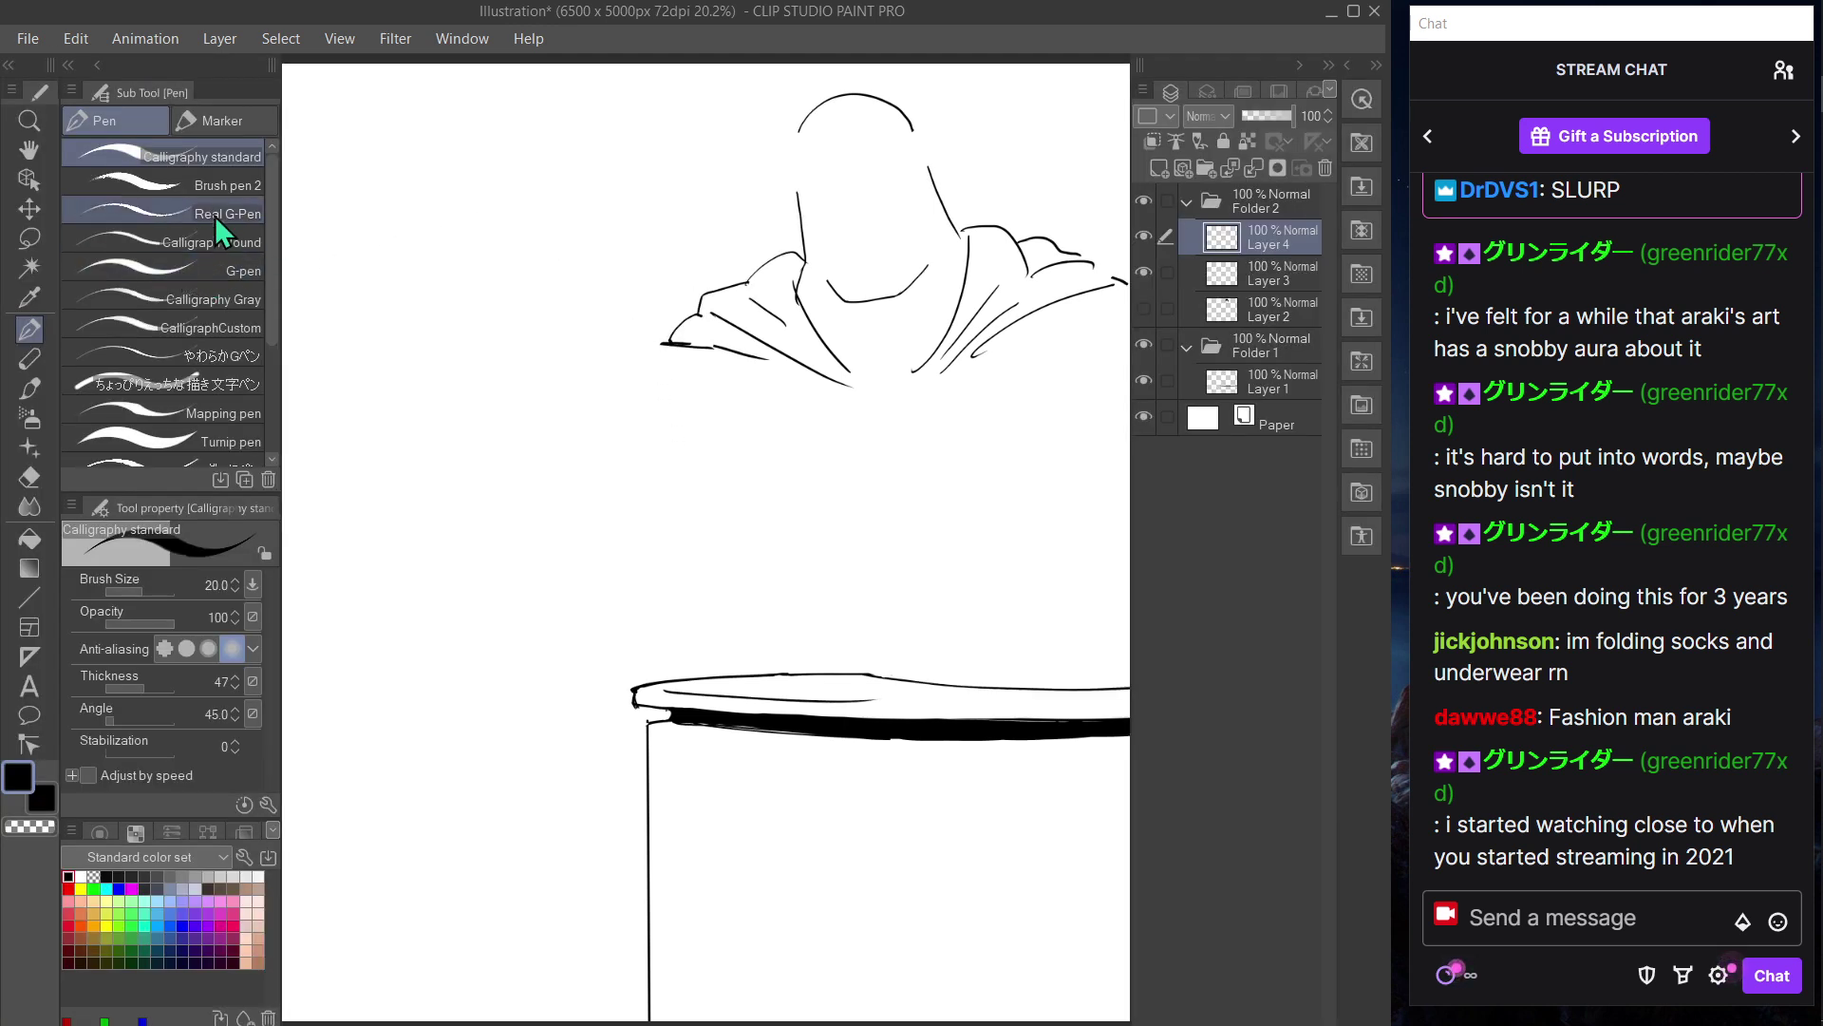
pyautogui.click(226, 185)
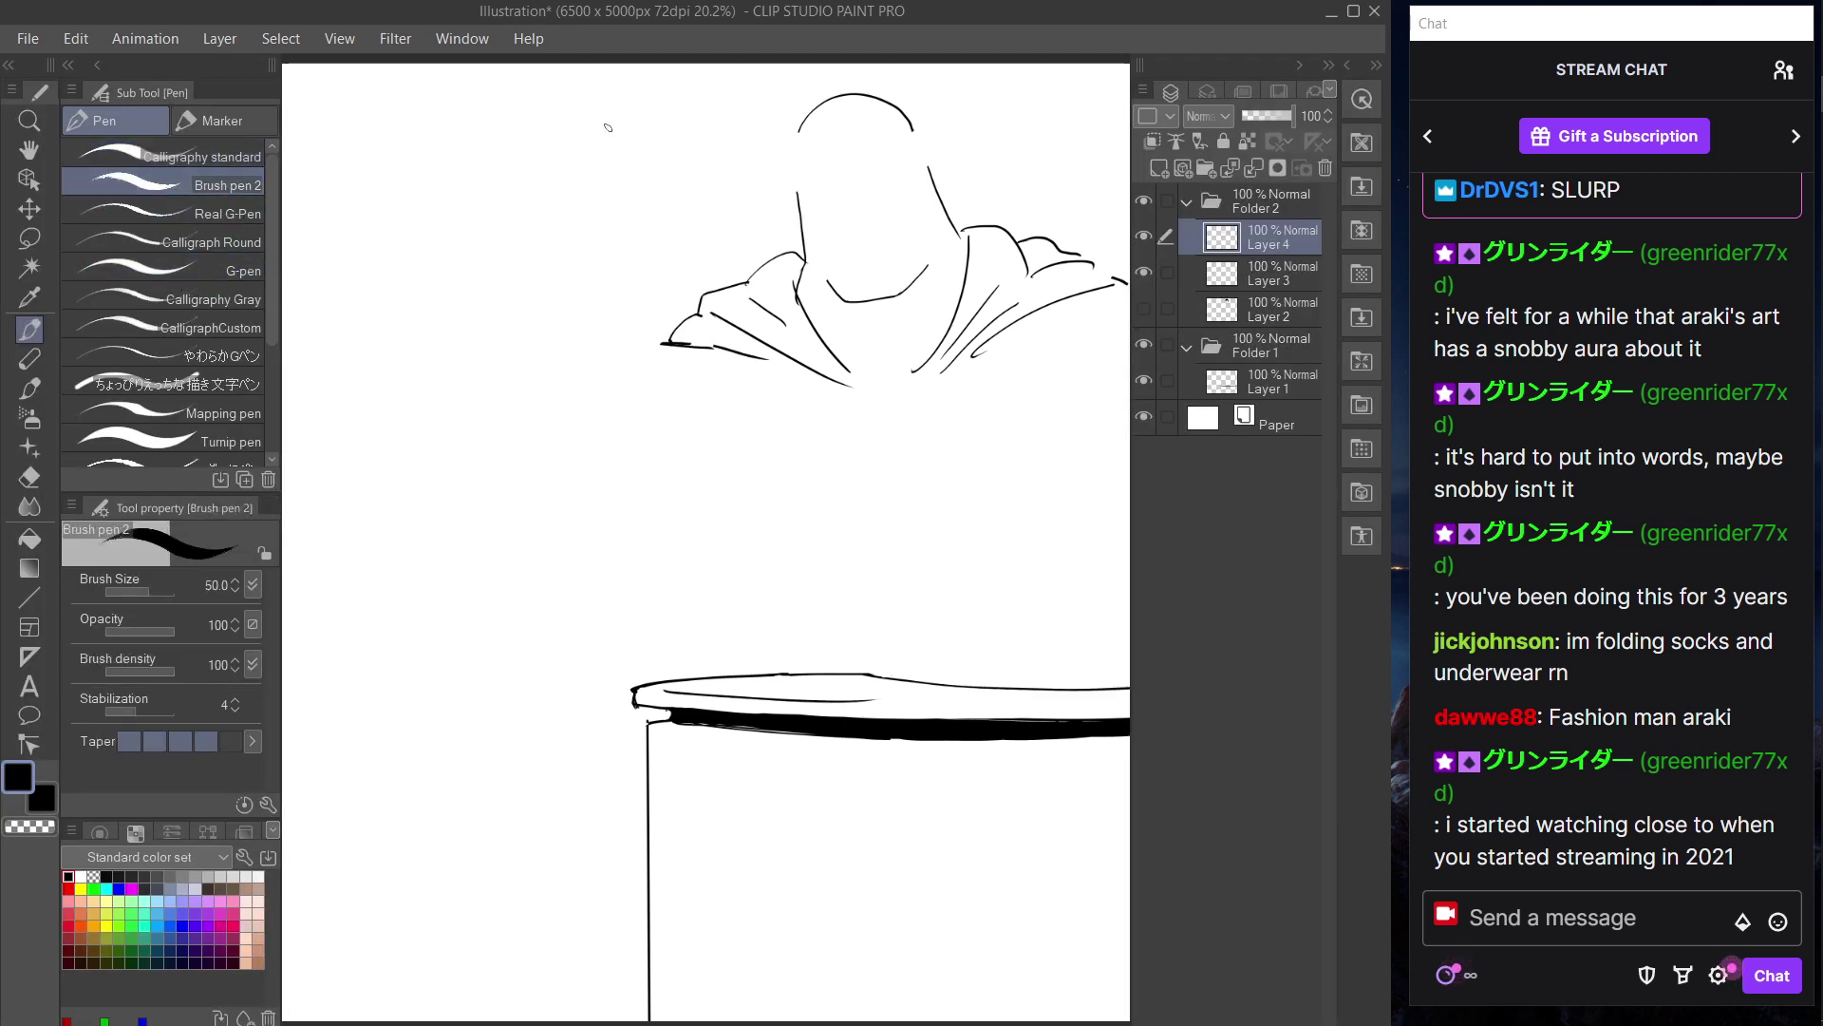
pyautogui.click(1156, 169)
pyautogui.moveTo(1286, 237); pyautogui.dragTo(1280, 316)
pyautogui.press('Tab')
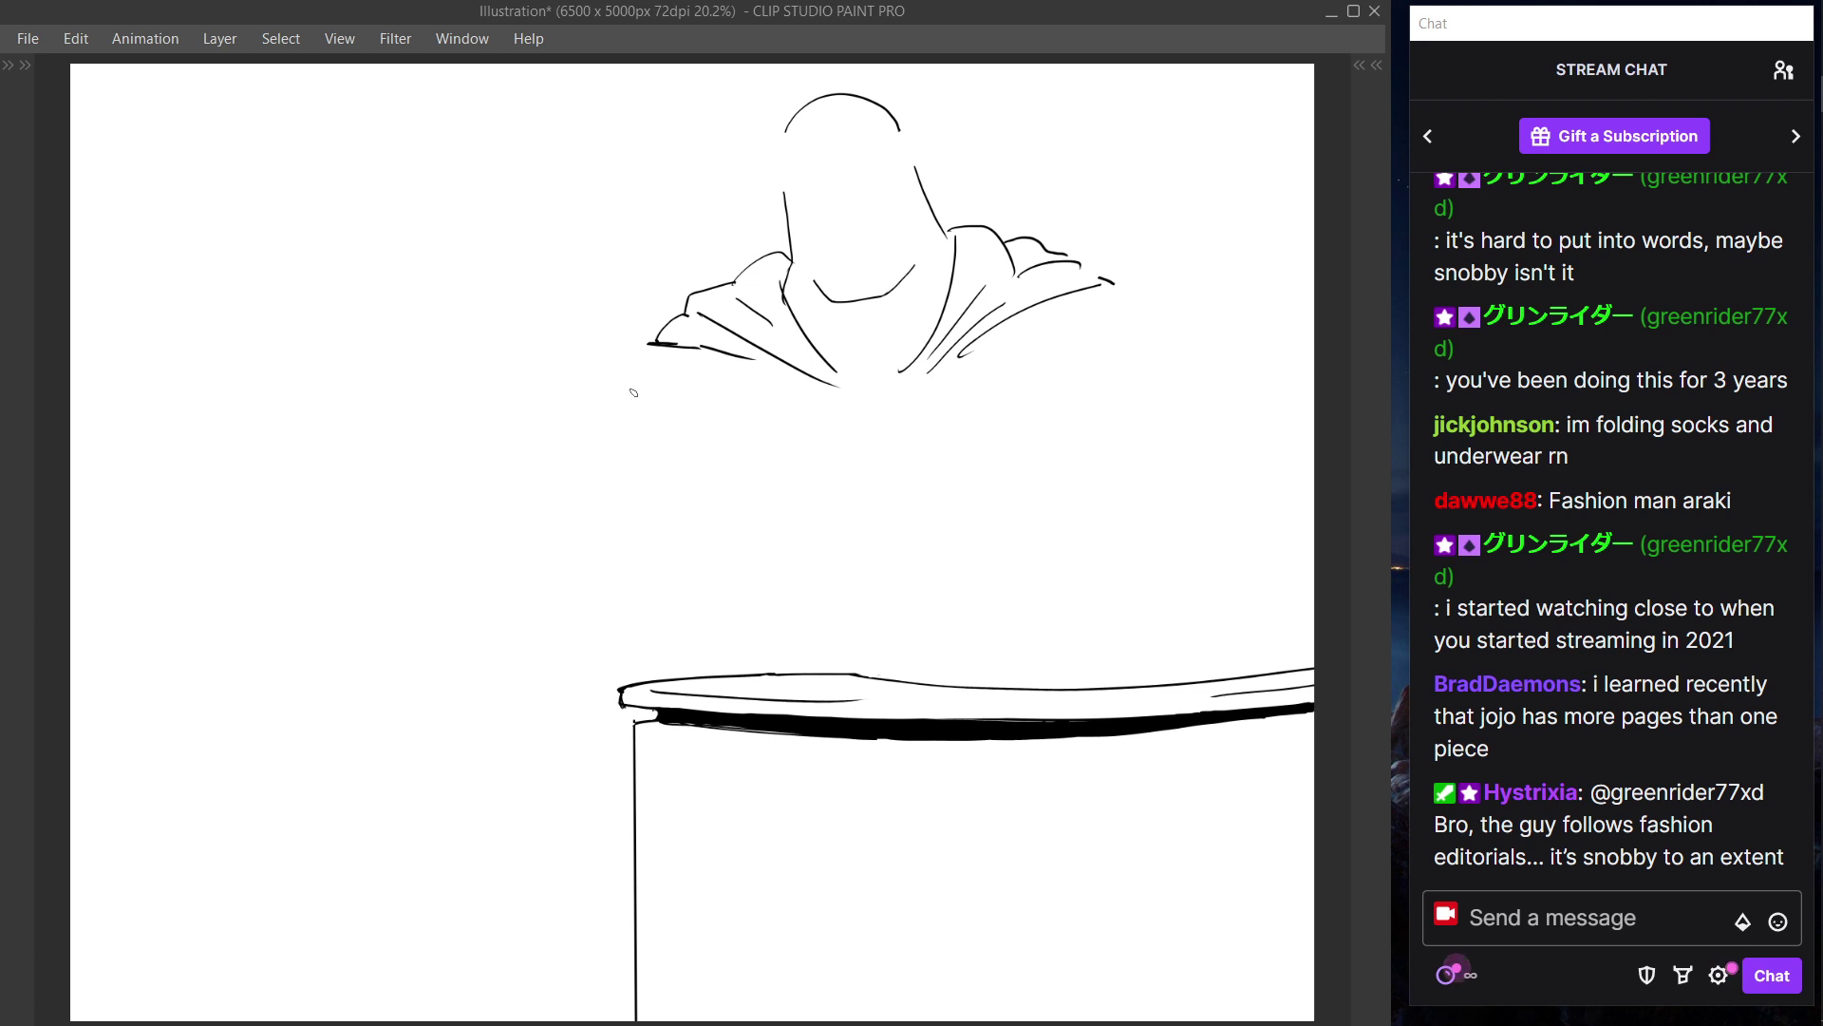
# - Draw the figure's left shoulder and upper arm contour, with short inner muscle lines and a bulging arc below
pyautogui.moveTo(655, 346); pyautogui.dragTo(564, 435)
pyautogui.hotkey('ctrl', 'z')
pyautogui.moveTo(658, 346); pyautogui.dragTo(581, 454)
pyautogui.hotkey('ctrl', 'z')
pyautogui.moveTo(655, 345); pyautogui.dragTo(596, 463)
pyautogui.hotkey('ctrl', 'z')
pyautogui.moveTo(655, 341)
pyautogui.mouseDown()
pyautogui.moveTo(592, 446)
pyautogui.moveTo(749, 471)
pyautogui.mouseUp()
pyautogui.moveTo(581, 489); pyautogui.dragTo(573, 590)
# - Draw the right shoulder as a curve sweeping outward from the collar's right end with the Calligraphy standard pen
pyautogui.moveTo(1092, 283); pyautogui.dragTo(1205, 319)
pyautogui.hotkey('ctrl', 'z')
pyautogui.moveTo(1092, 283); pyautogui.dragTo(1245, 326)
pyautogui.hotkey('ctrl', 'z')
pyautogui.moveTo(1088, 284); pyautogui.dragTo(1242, 339)
pyautogui.press('Tab')
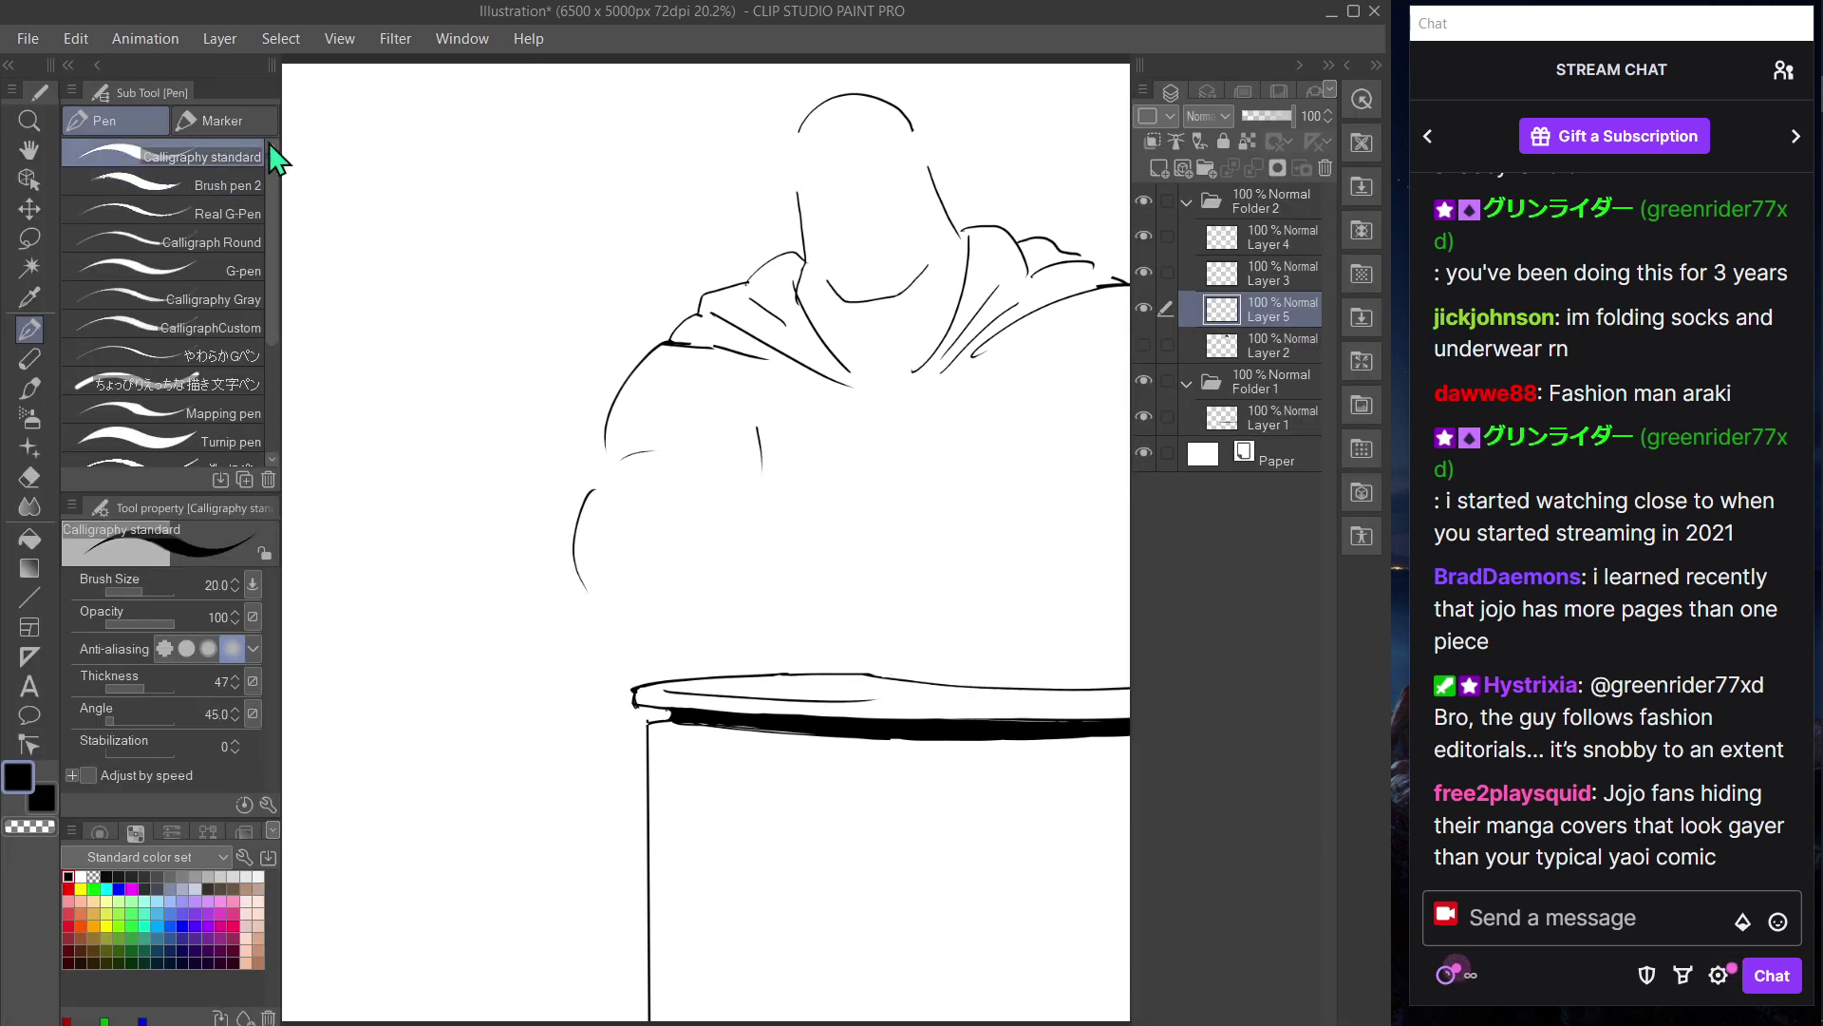
pyautogui.press('Tab')
pyautogui.moveTo(1090, 286); pyautogui.dragTo(1225, 312)
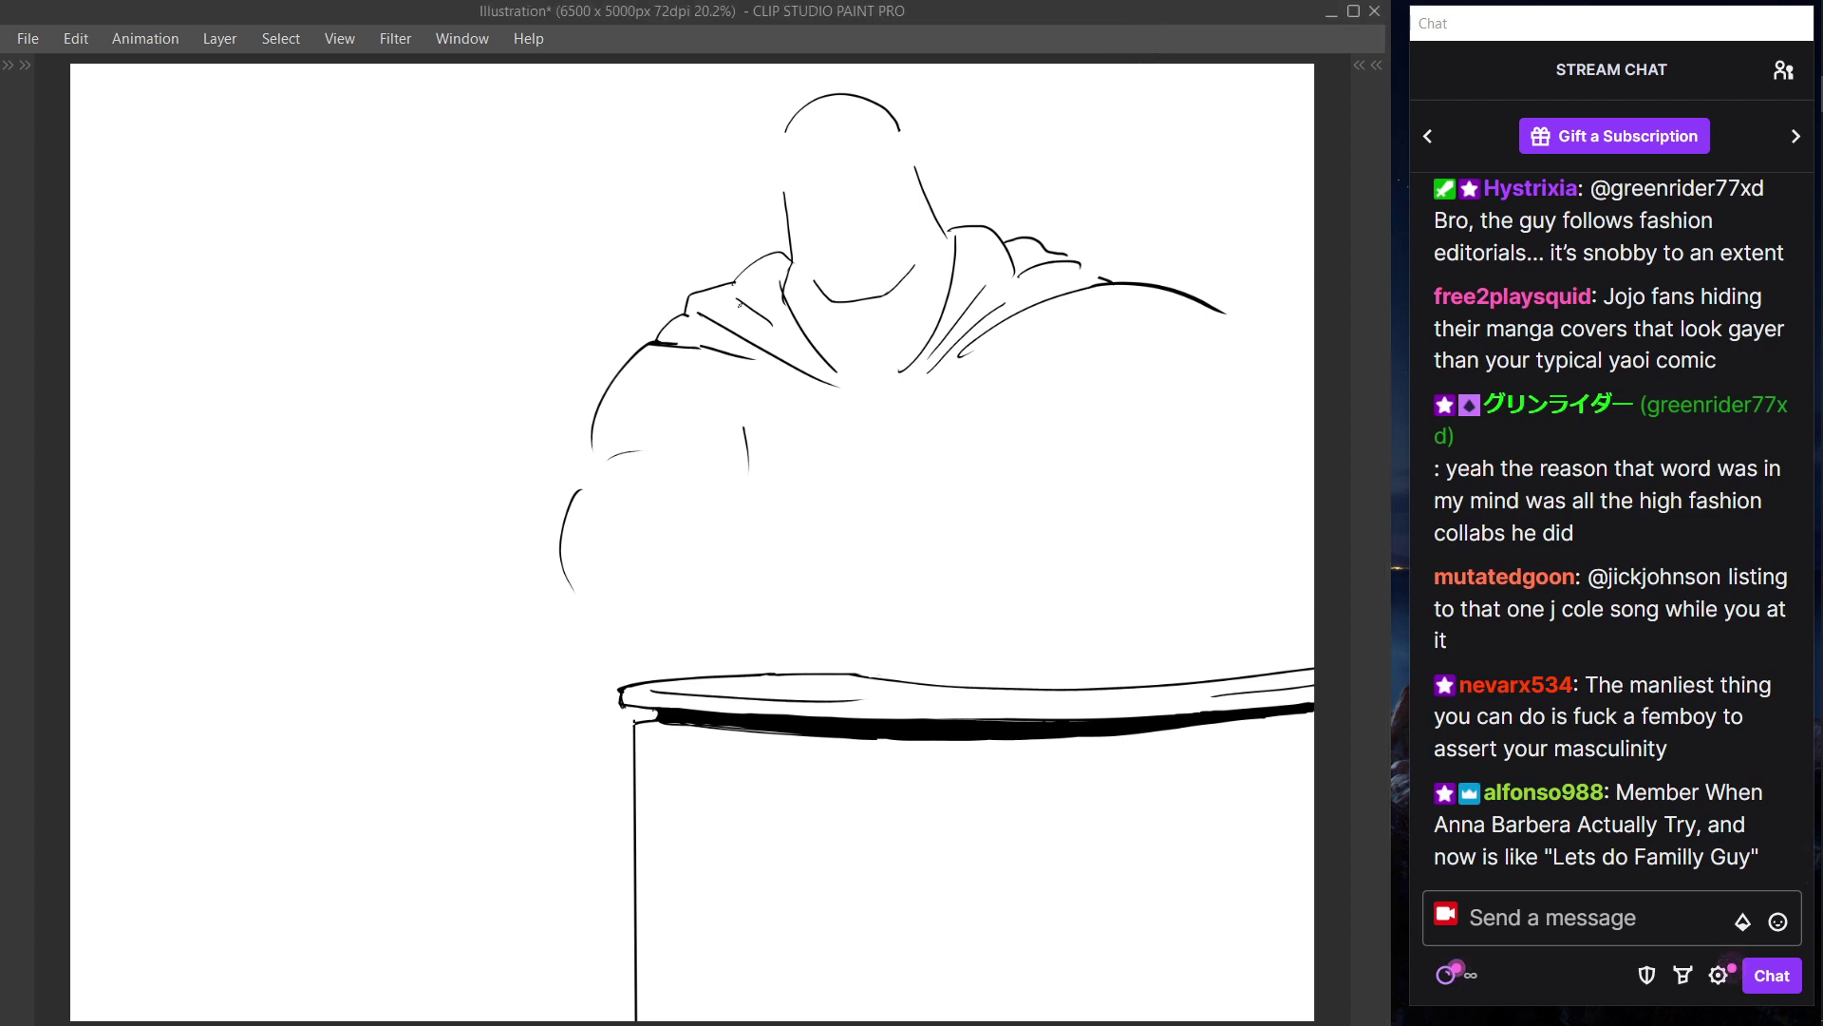
# - Erase the short line beside the left arm and draw the left chest muscle's side arc and nearly flat lower edge
pyautogui.moveTo(753, 456); pyautogui.dragTo(745, 419)
pyautogui.moveTo(733, 414); pyautogui.dragTo(712, 470)
pyautogui.hotkey('ctrl', 'z')
pyautogui.moveTo(714, 488); pyautogui.dragTo(741, 551)
pyautogui.hotkey('ctrl', 'z')
pyautogui.hotkey('ctrl', 'z')
pyautogui.moveTo(718, 428)
pyautogui.mouseDown()
pyautogui.moveTo(702, 491)
pyautogui.moveTo(785, 562)
pyautogui.moveTo(854, 556)
pyautogui.mouseUp()
pyautogui.hotkey('ctrl', 'z')
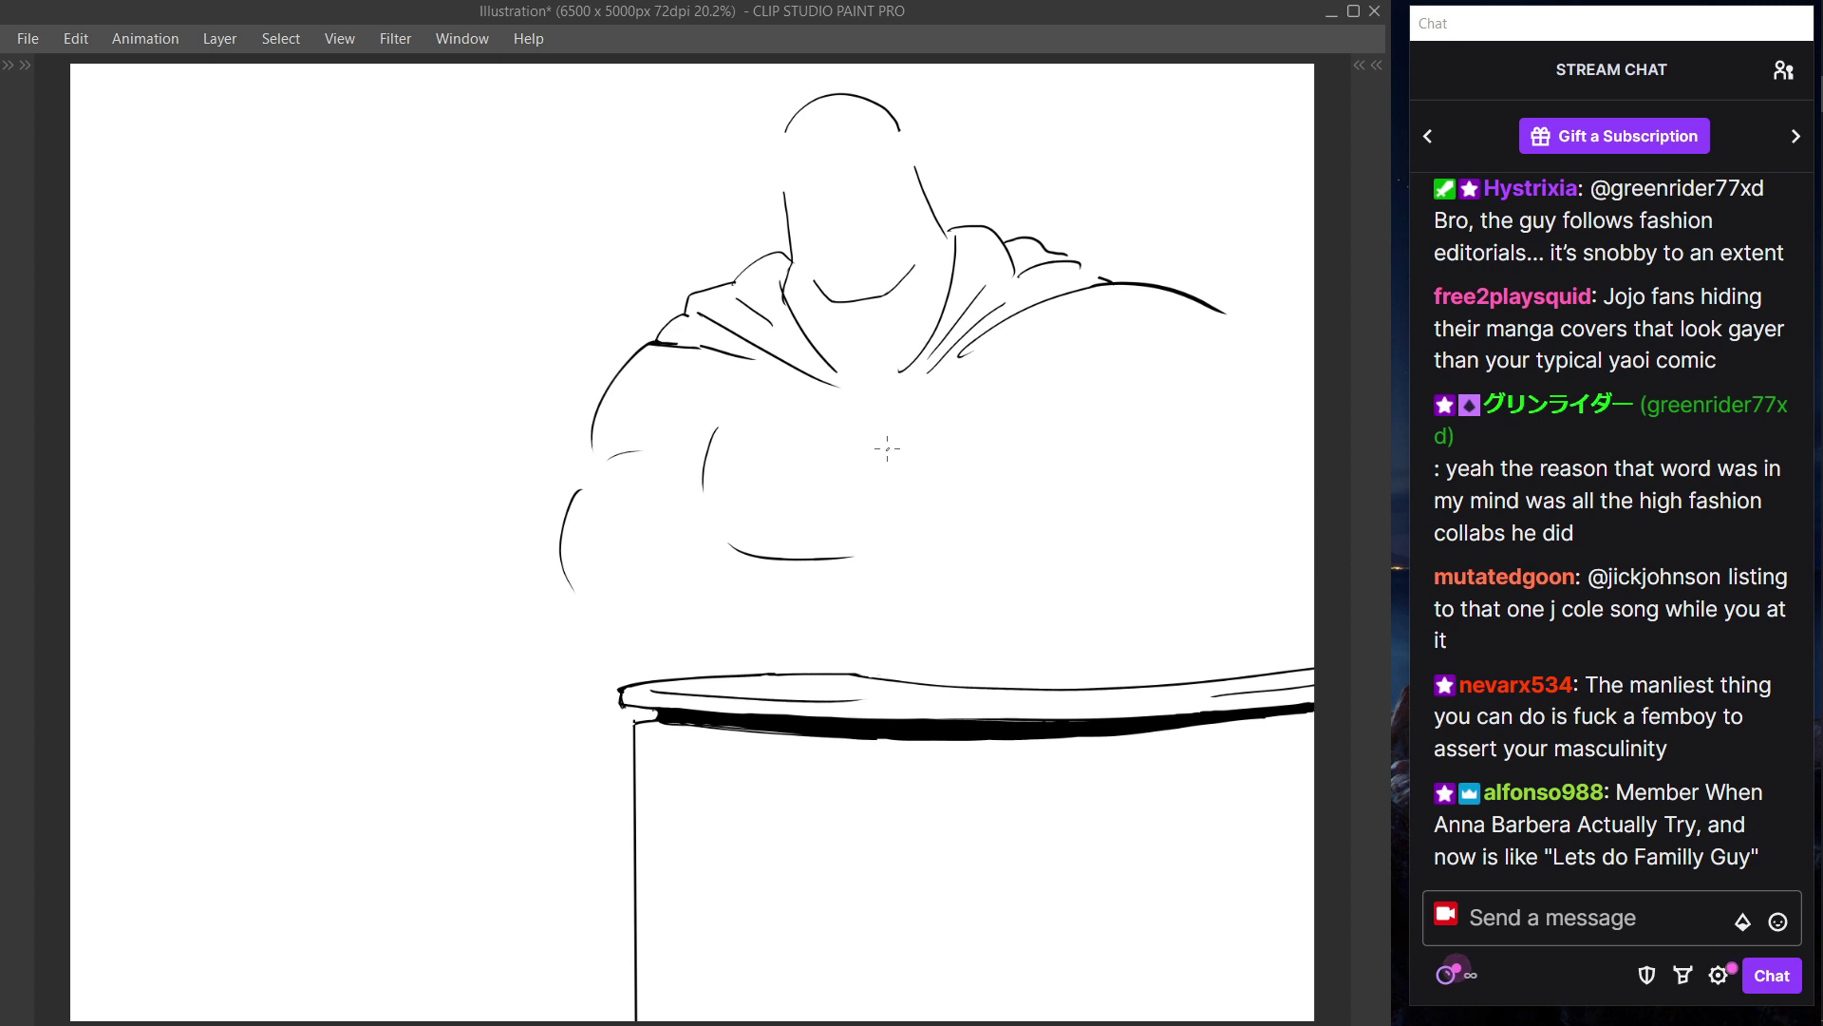
# - Draw the right chest muscle's side as a long rounded arc and add a short mark at the torso's centre below
pyautogui.moveTo(890, 429); pyautogui.dragTo(900, 517)
pyautogui.moveTo(1117, 417); pyautogui.dragTo(1112, 470)
pyautogui.hotkey('ctrl', 'z')
pyautogui.hotkey('ctrl', 'z')
pyautogui.moveTo(1098, 388)
pyautogui.mouseDown()
pyautogui.moveTo(1097, 445)
pyautogui.moveTo(1043, 515)
pyautogui.mouseUp()
pyautogui.hotkey('ctrl', 'z')
pyautogui.hotkey('ctrl', 'z')
pyautogui.moveTo(1094, 387); pyautogui.dragTo(1052, 501)
pyautogui.hotkey('ctrl', 'z')
pyautogui.moveTo(1084, 391); pyautogui.dragTo(1044, 511)
pyautogui.hotkey('ctrl', 'z')
pyautogui.moveTo(1085, 389); pyautogui.dragTo(1052, 527)
pyautogui.moveTo(916, 591); pyautogui.dragTo(930, 618)
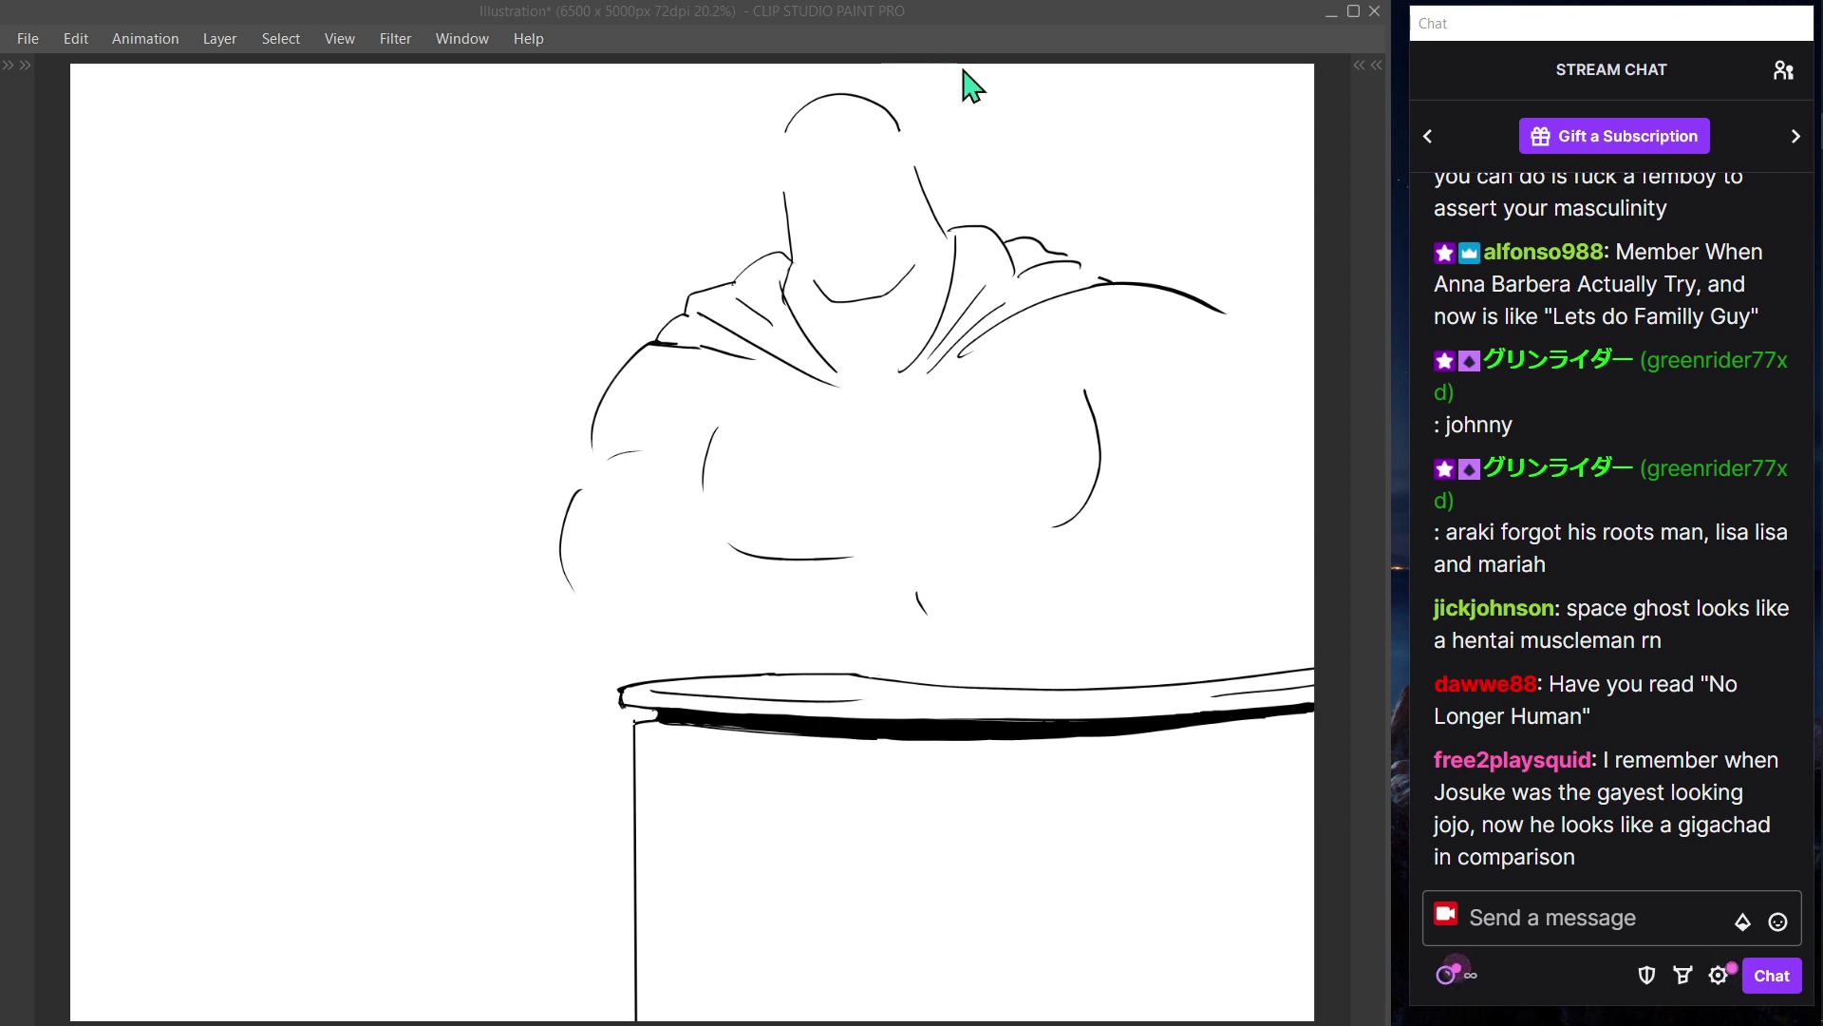
# - Add a small crease beside the left armpit, a tick at the chest's lower left corner and a curve below the arm
pyautogui.moveTo(683, 461); pyautogui.dragTo(727, 565)
pyautogui.hotkey('ctrl', 'z')
pyautogui.hotkey('ctrl', 'z')
pyautogui.moveTo(683, 461); pyautogui.dragTo(723, 575)
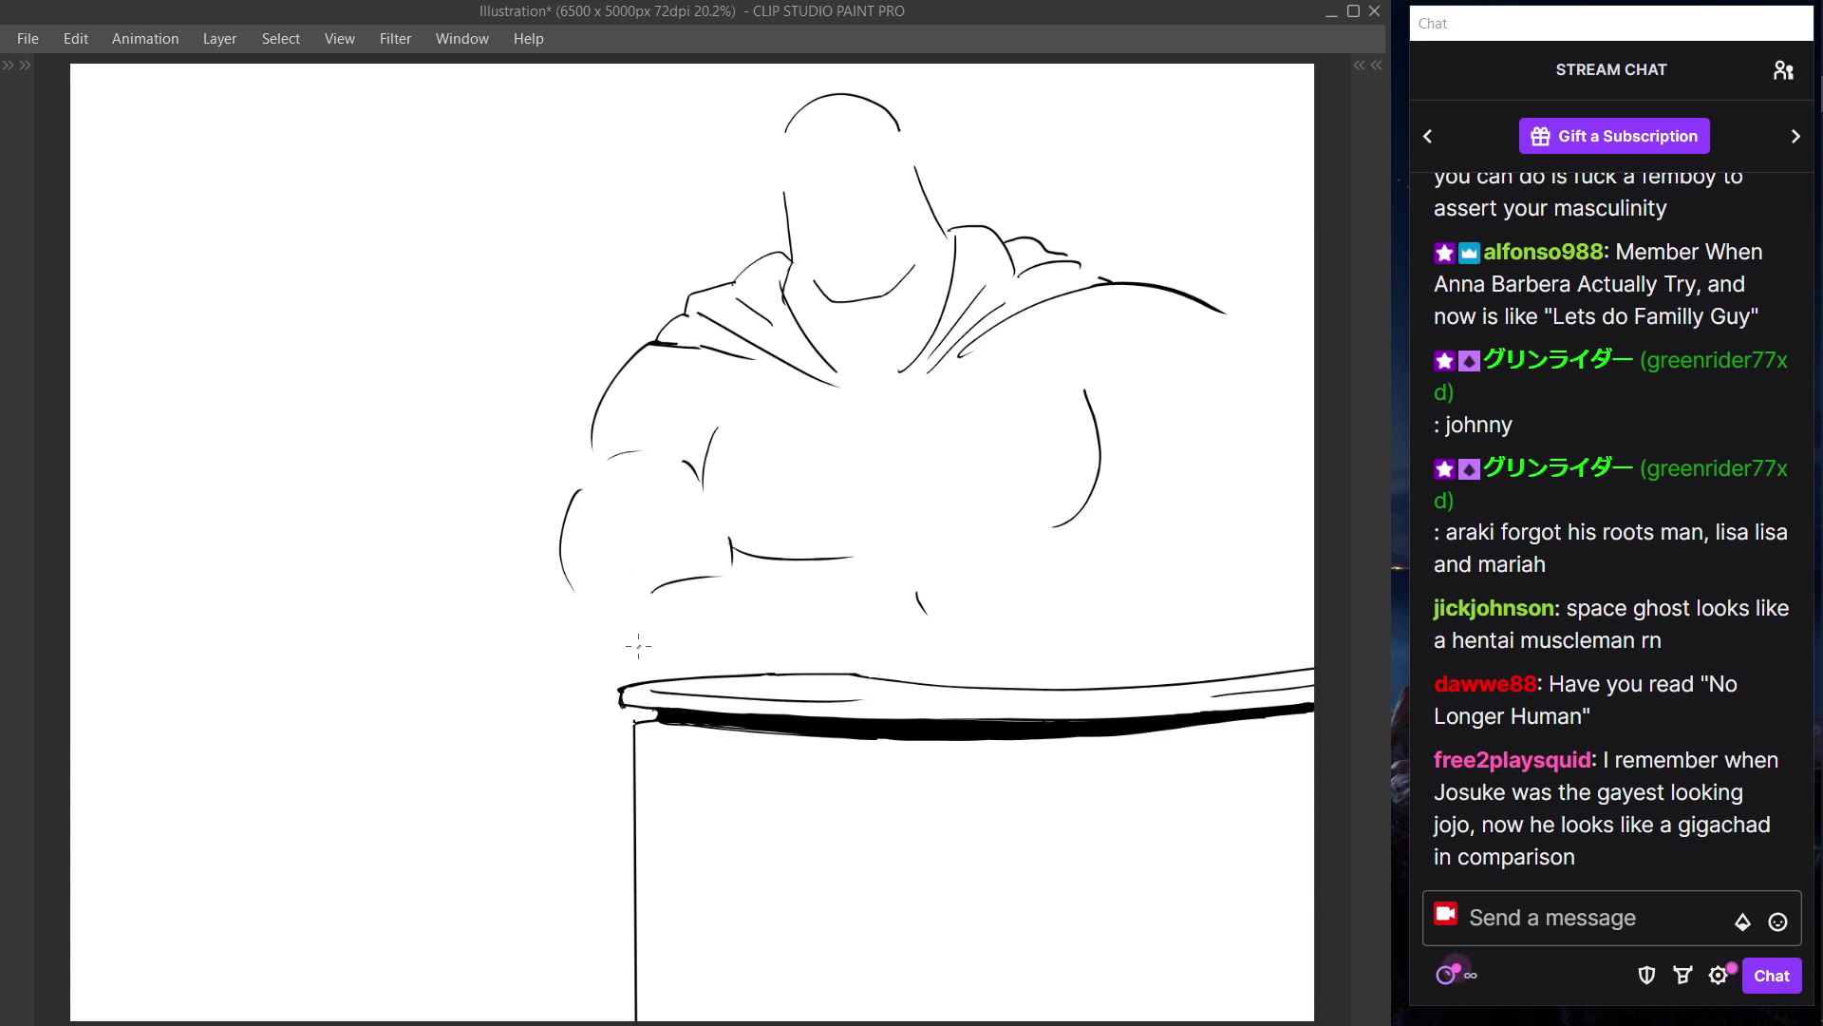
# - Scale the whole figure in Folder 2 down slightly toward its upper right corner
pyautogui.press('Tab')
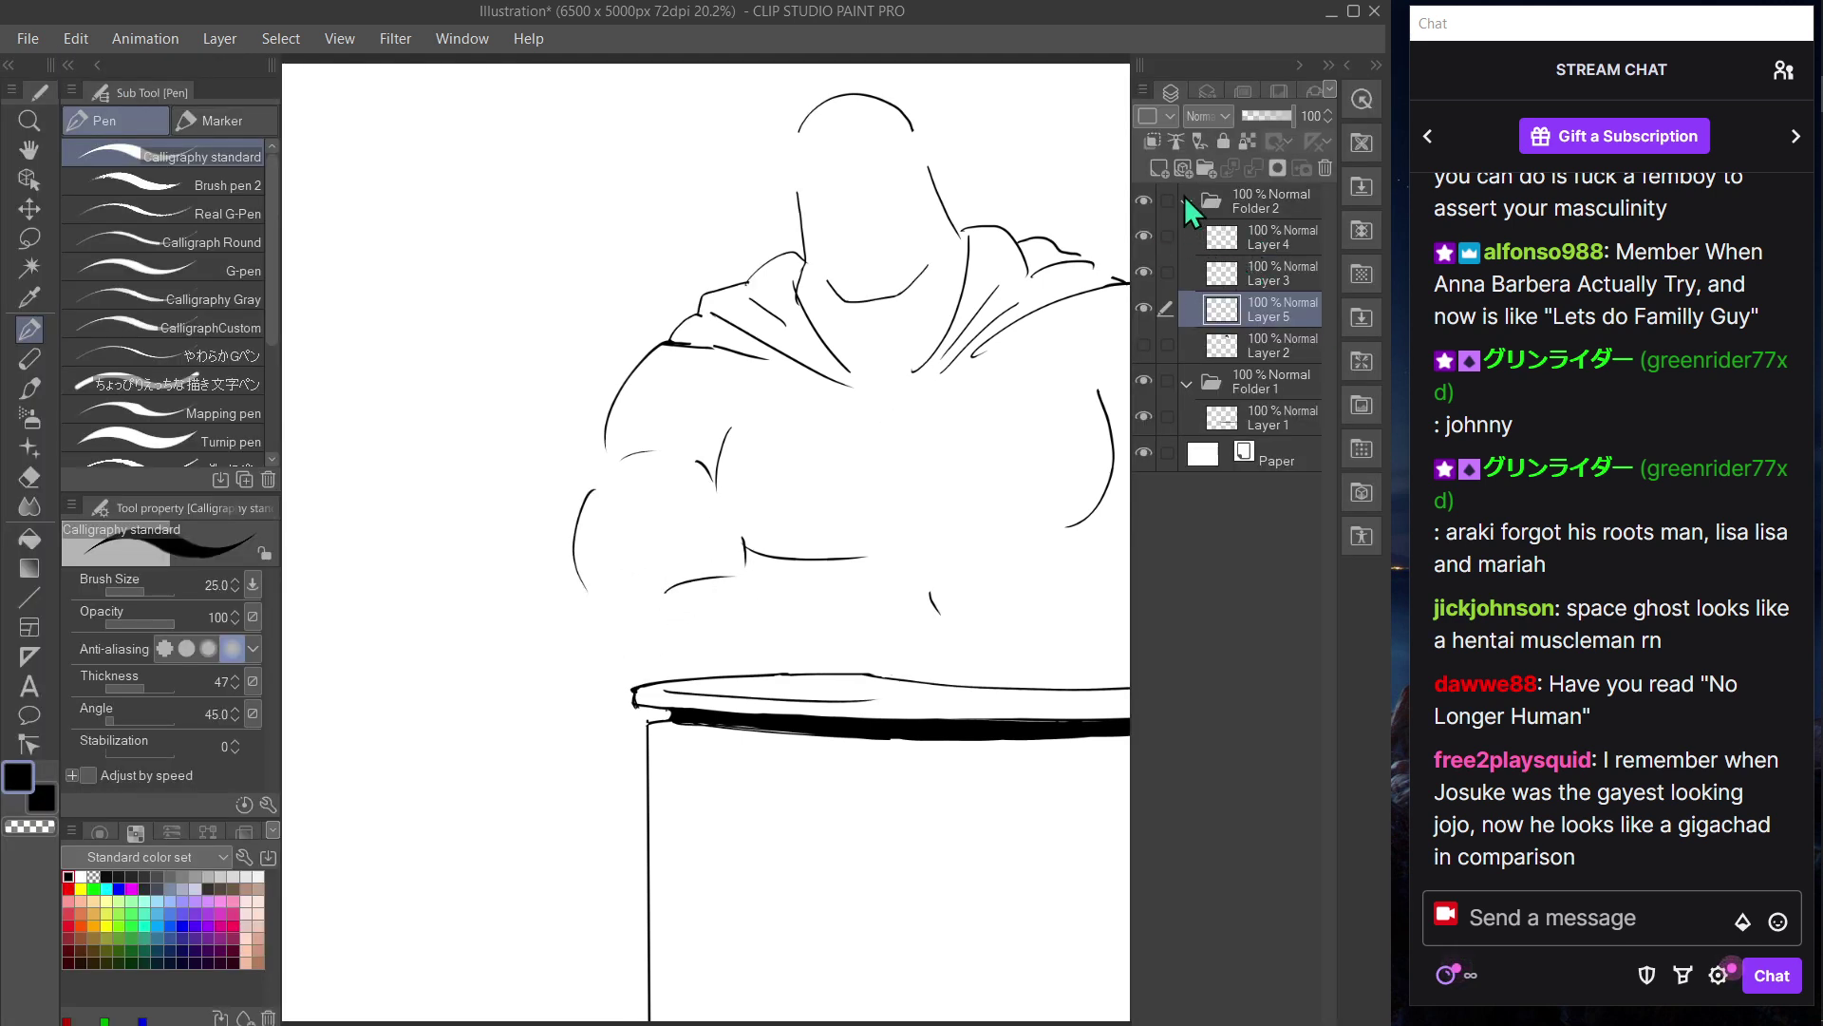
pyautogui.press('Tab')
pyautogui.hotkey('ctrl', 't')
pyautogui.moveTo(562, 619); pyautogui.dragTo(601, 585)
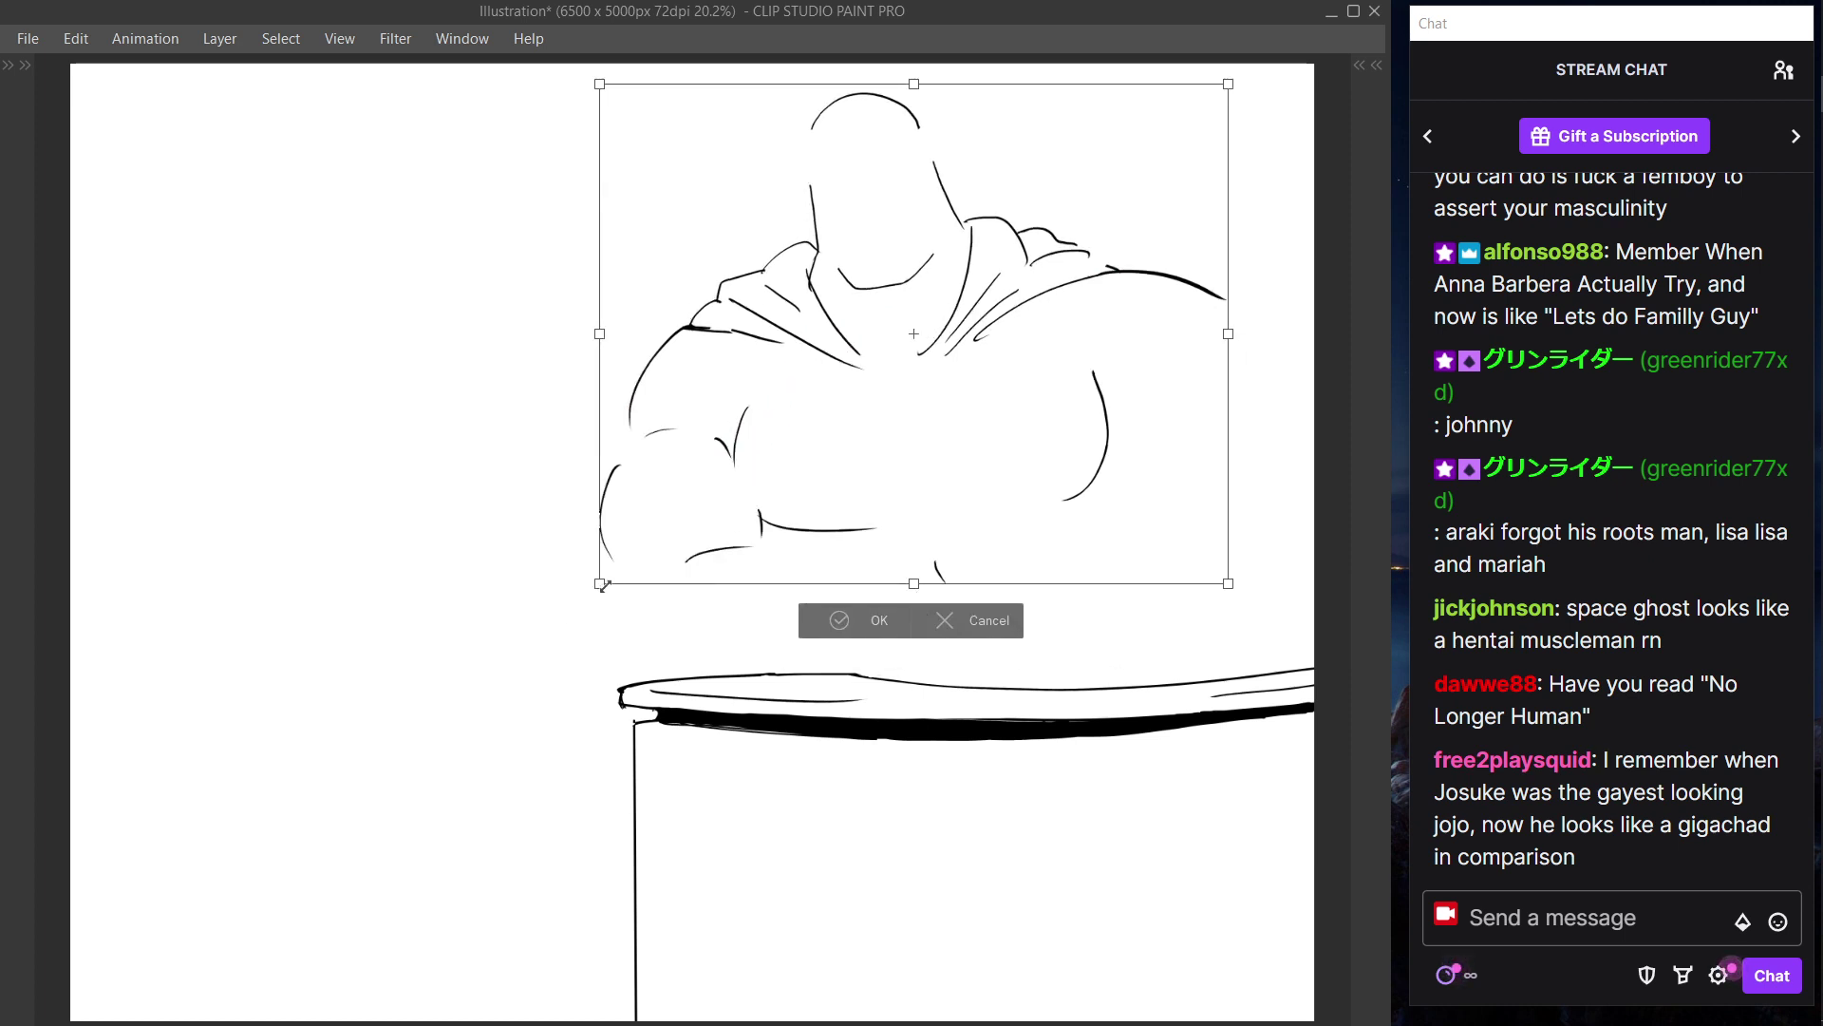
pyautogui.click(850, 627)
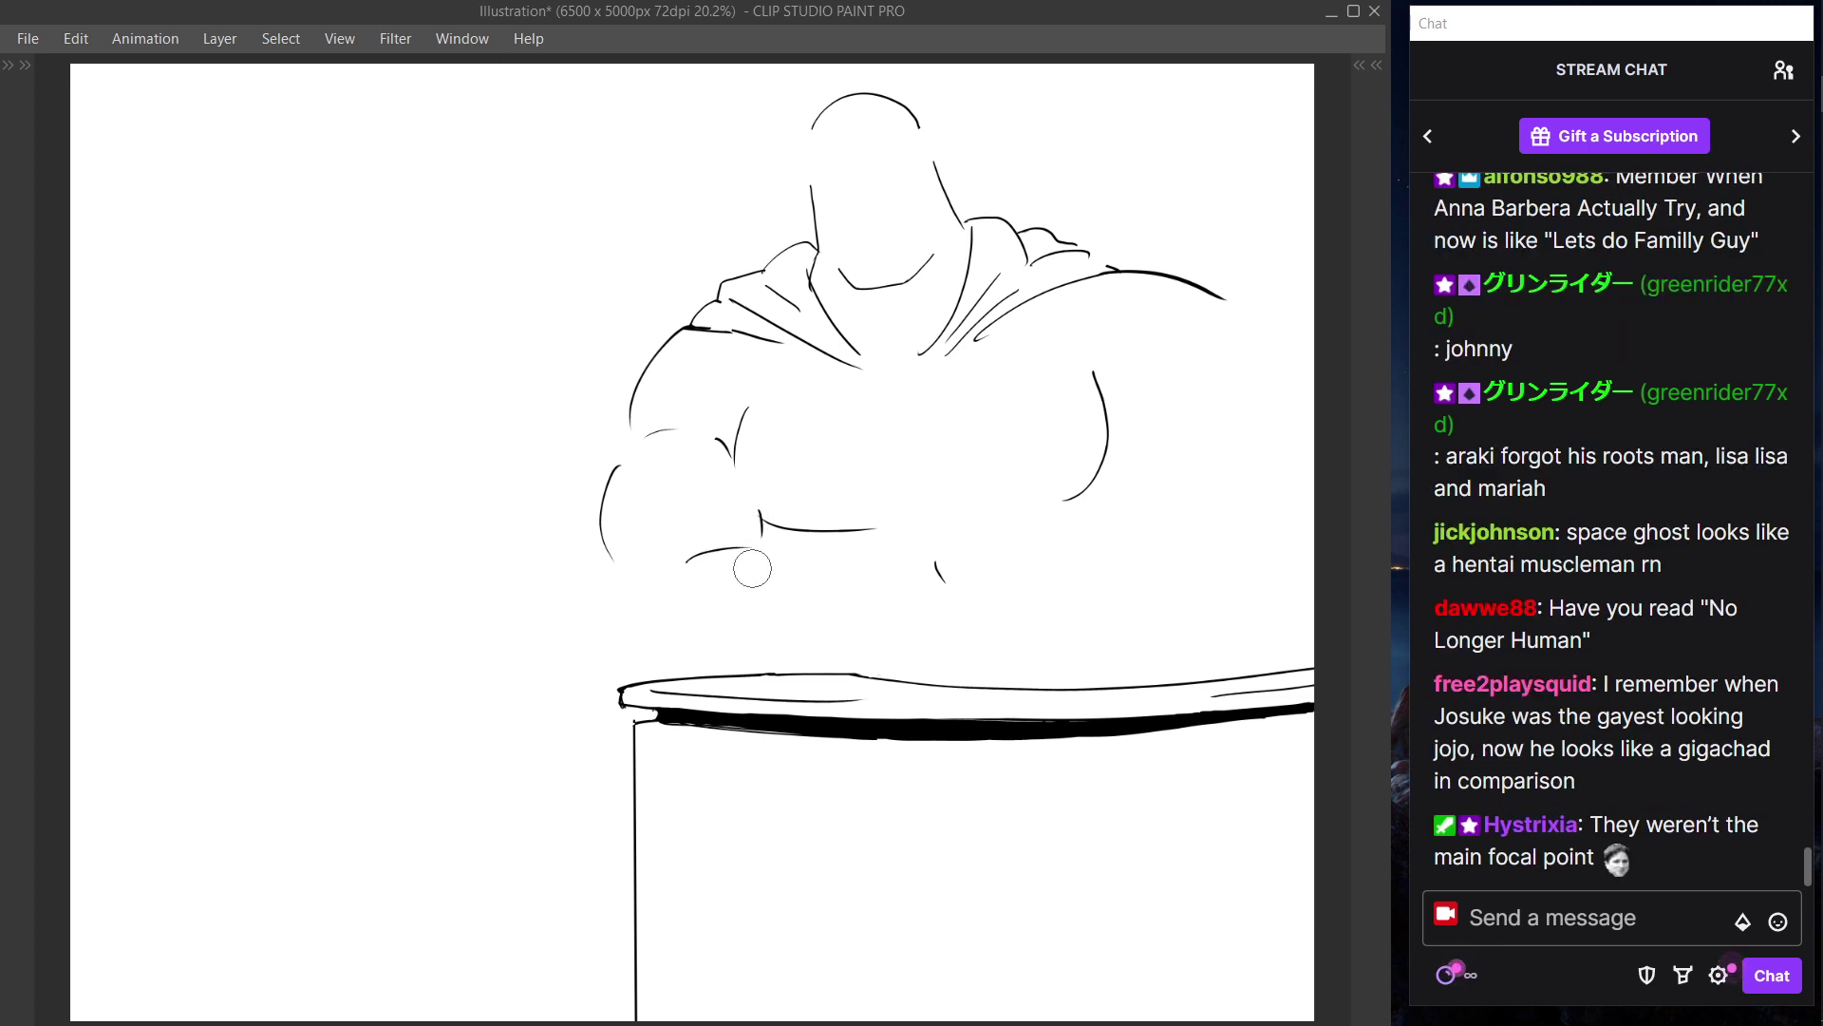
# - Erase the curve below the left arm and move the whole figure slightly up and to the right
pyautogui.press('[')
pyautogui.moveTo(686, 557); pyautogui.dragTo(744, 549)
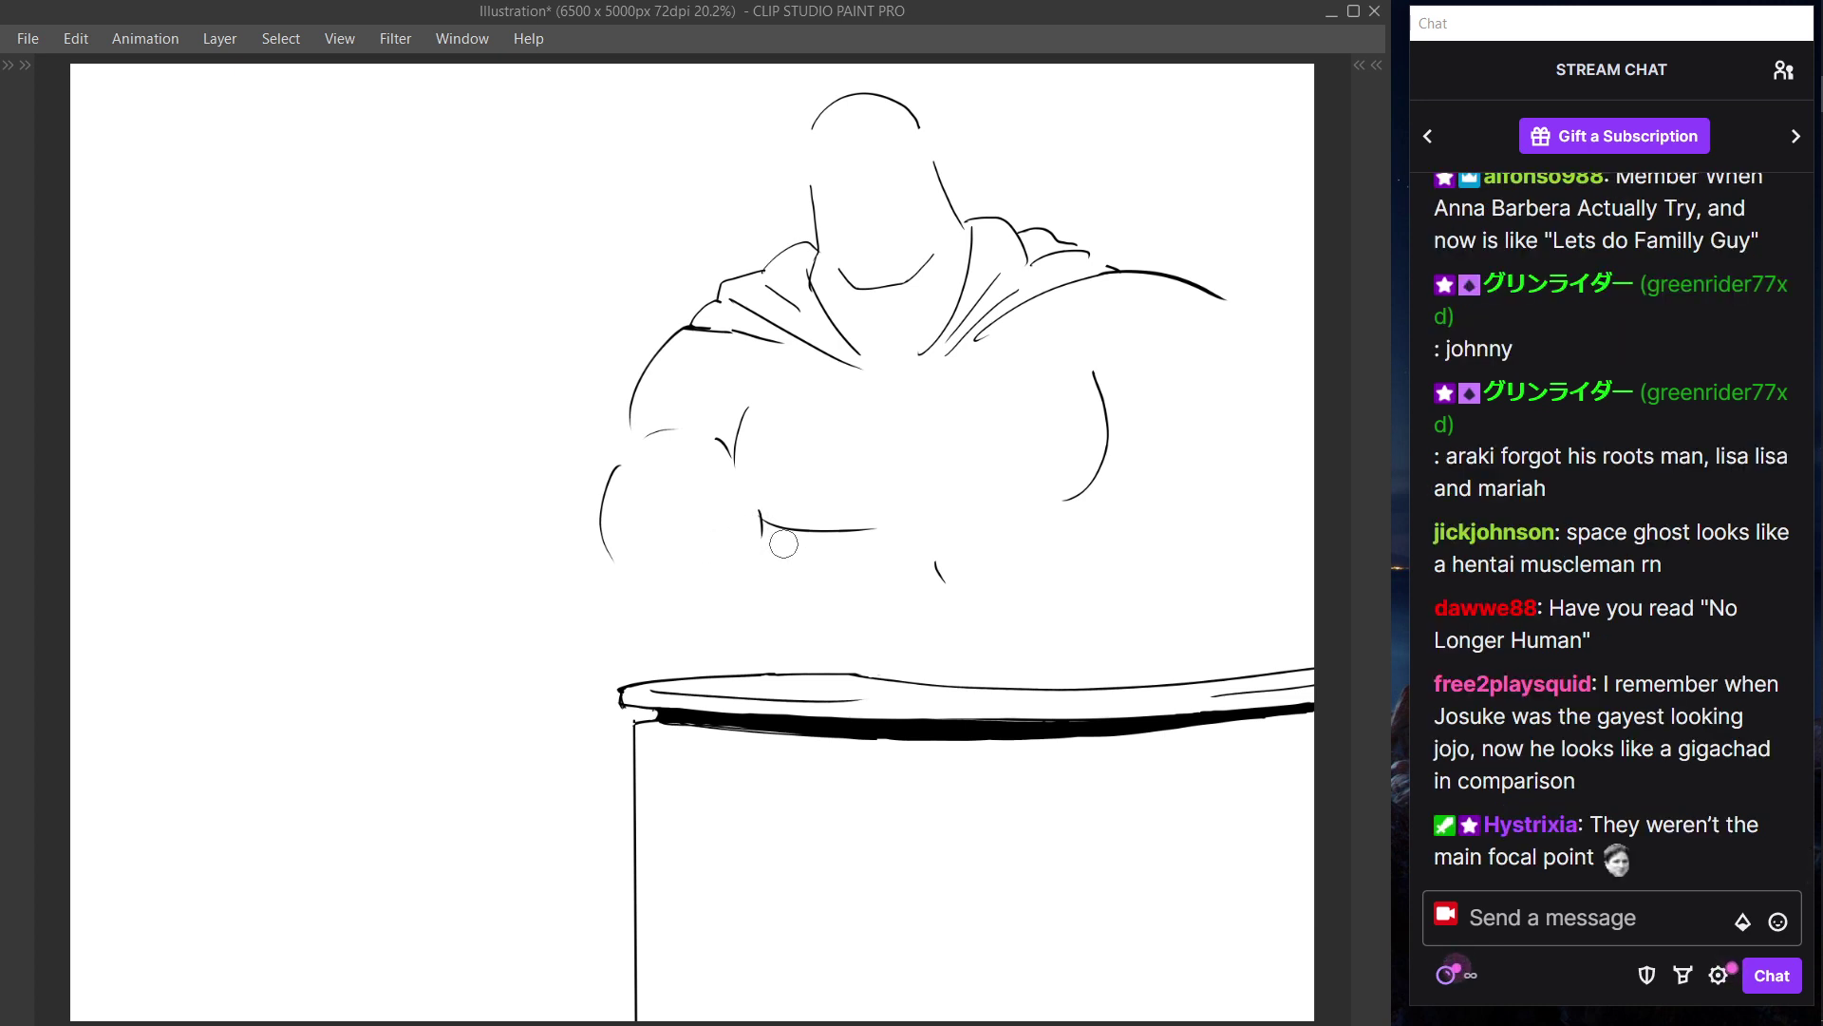
pyautogui.press('Tab')
pyautogui.click(1194, 203)
pyautogui.press('Tab')
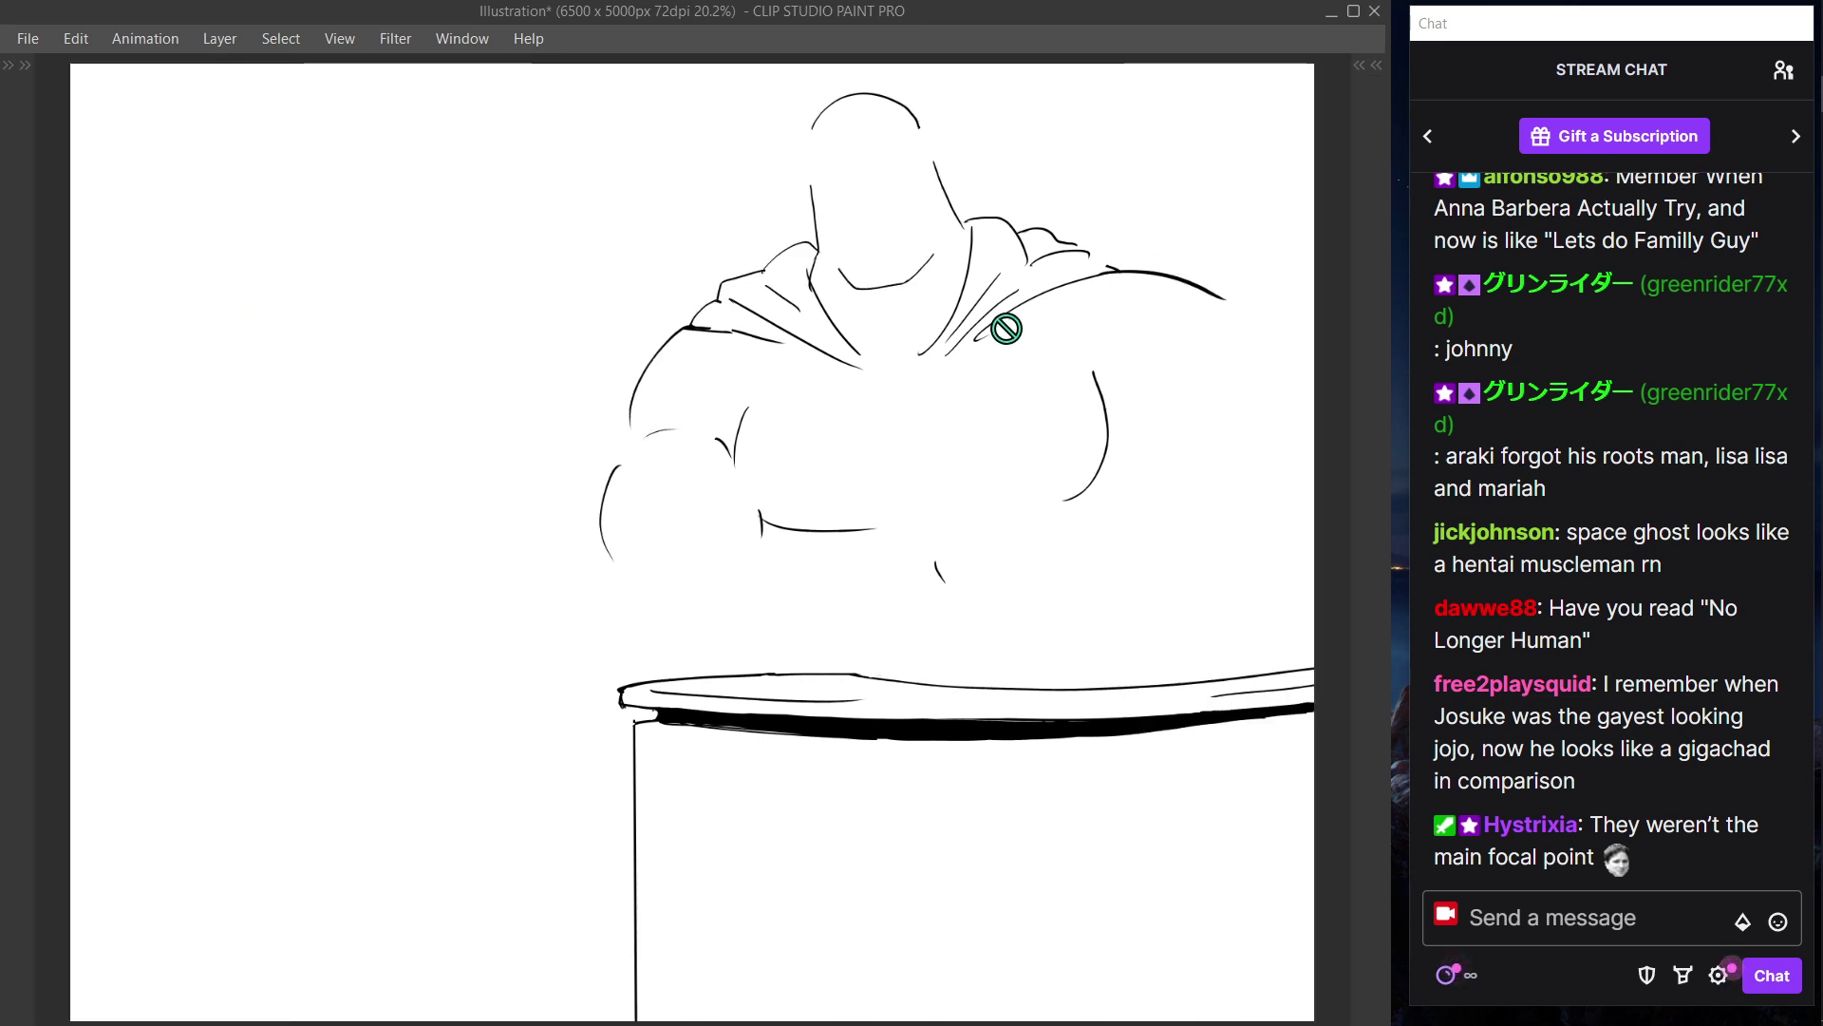
pyautogui.hotkey('ctrl', 't')
pyautogui.moveTo(773, 449); pyautogui.dragTo(807, 436)
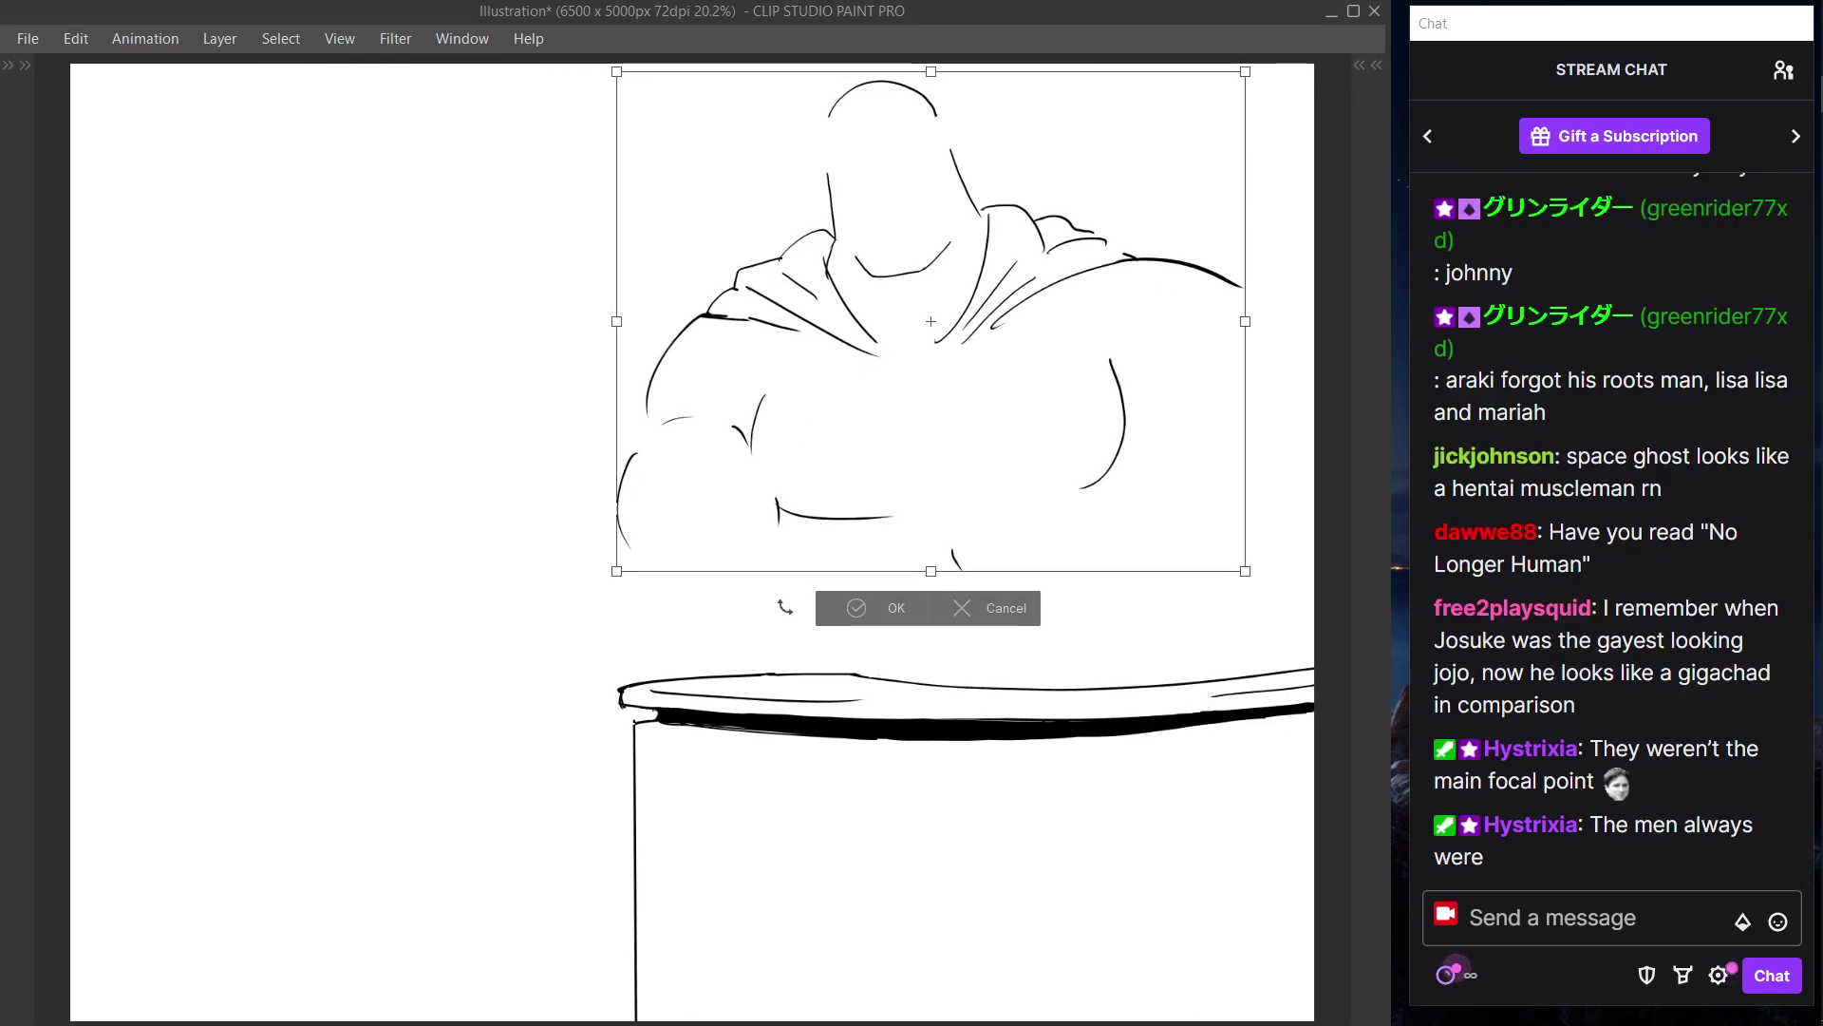
pyautogui.click(907, 610)
# - Move the tabletop drawing in Folder 1 slightly down the canvas
pyautogui.press('Tab')
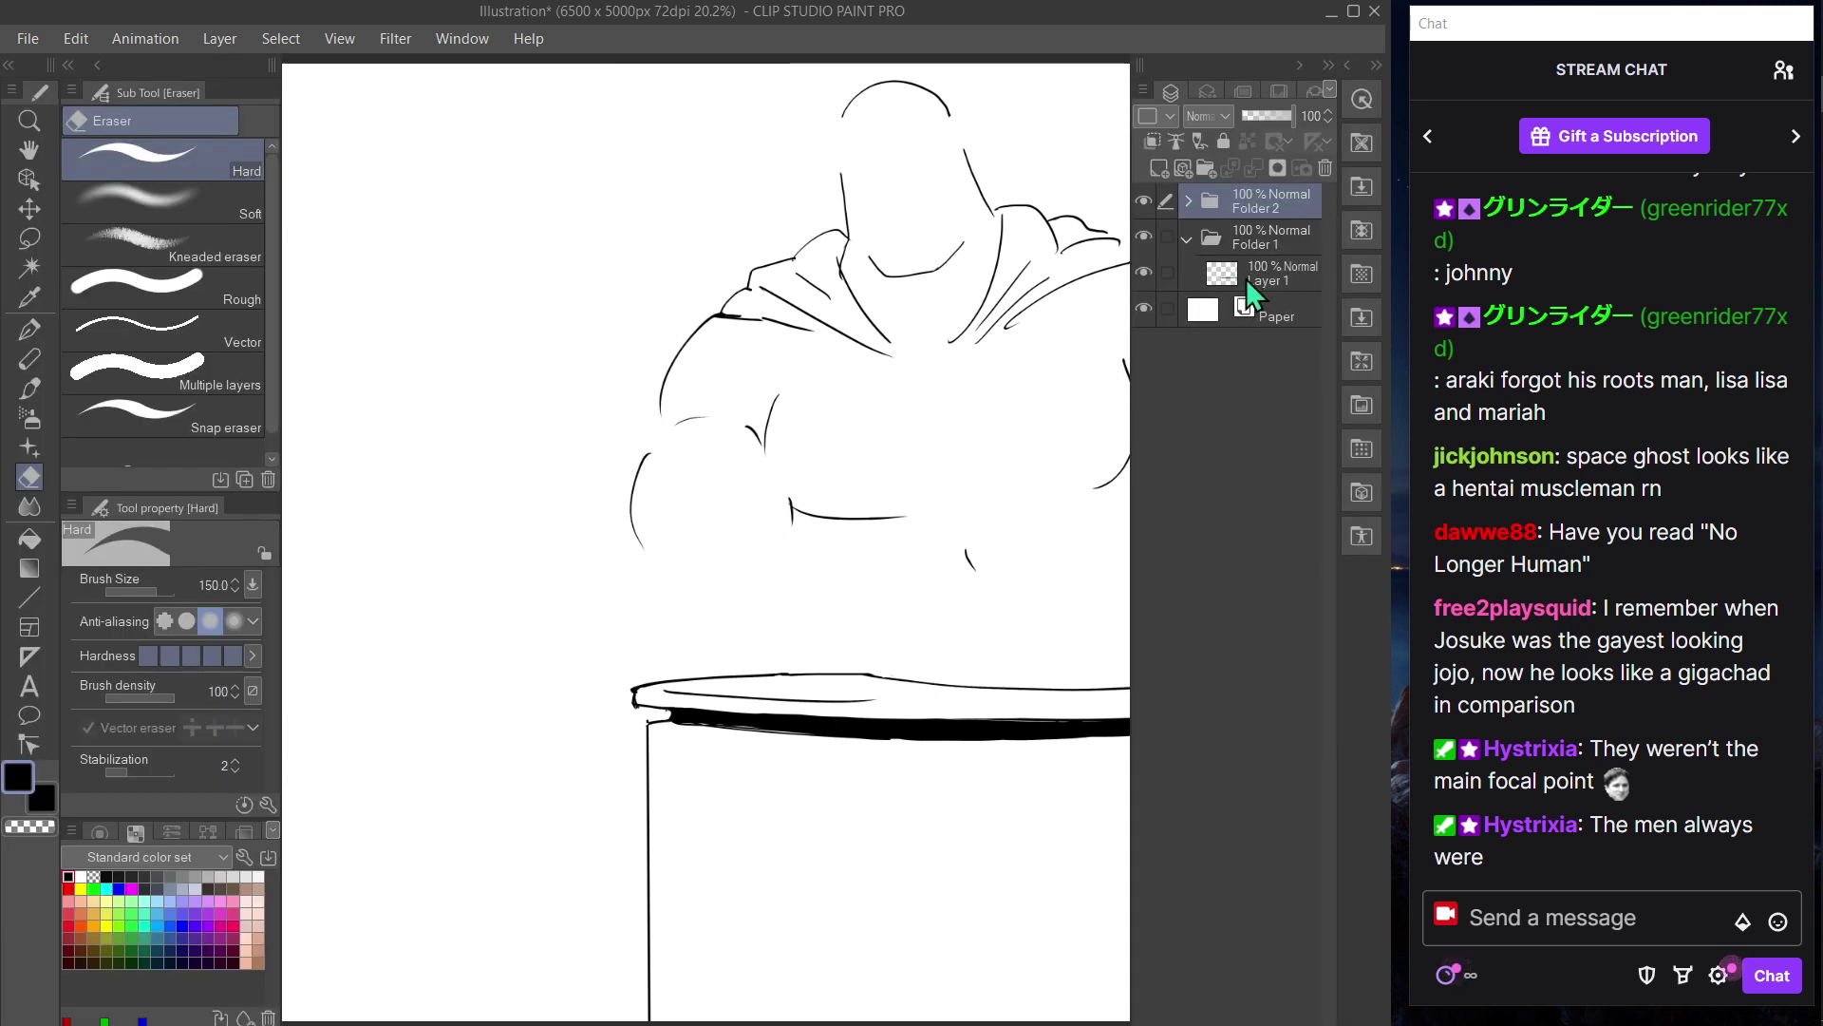
pyautogui.click(1280, 245)
pyautogui.press('Tab')
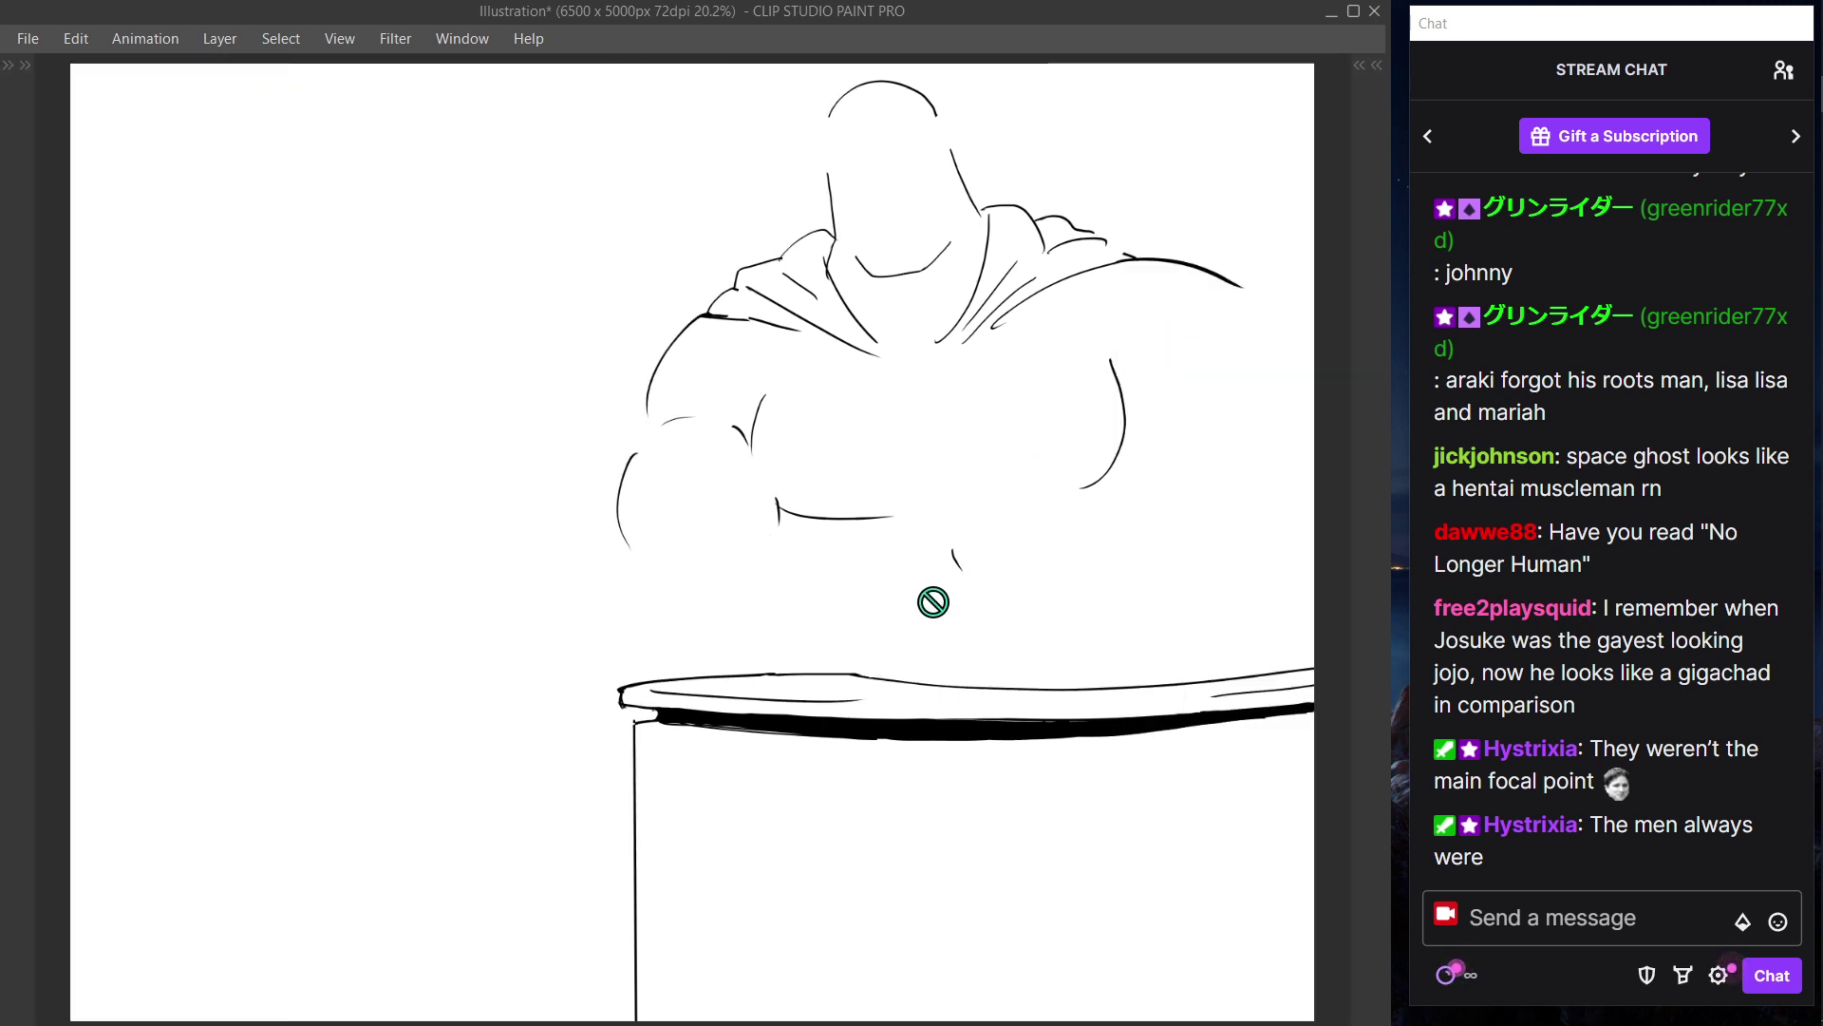
pyautogui.hotkey('ctrl', 't')
pyautogui.moveTo(916, 871)
pyautogui.mouseDown()
pyautogui.moveTo(921, 940)
pyautogui.moveTo(912, 904)
pyautogui.mouseUp()
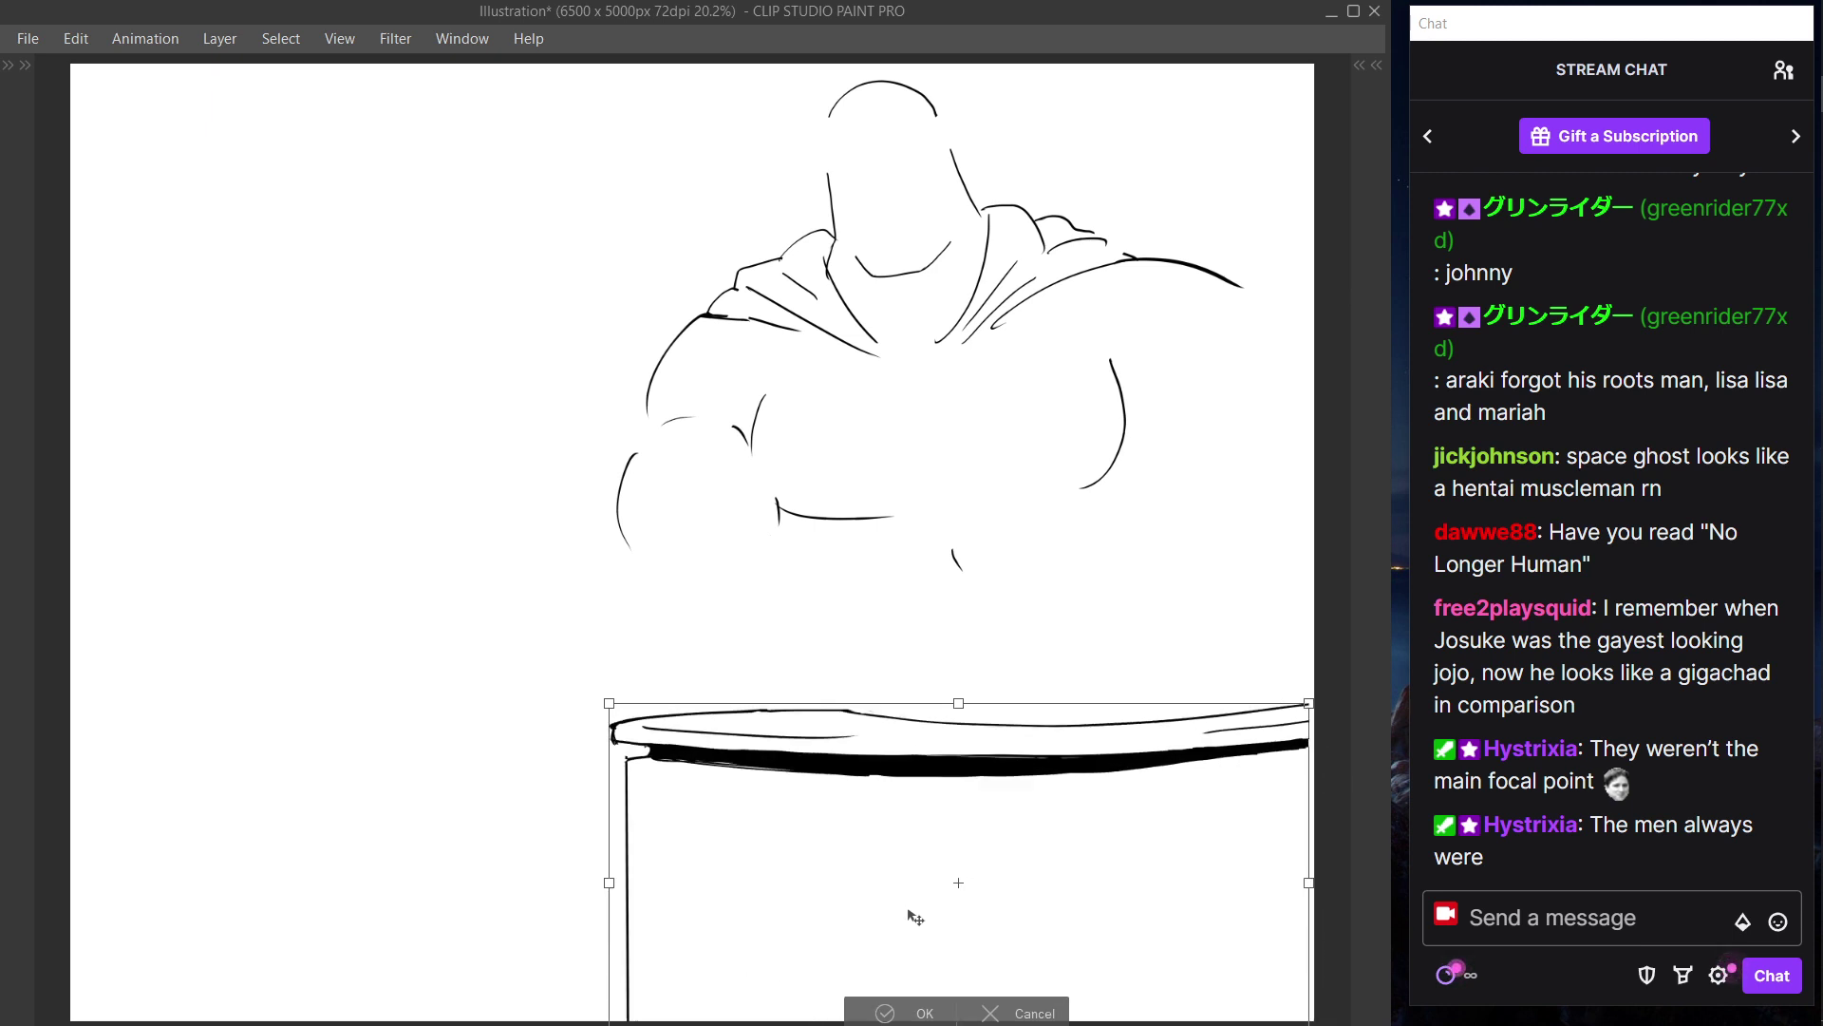
pyautogui.click(925, 1011)
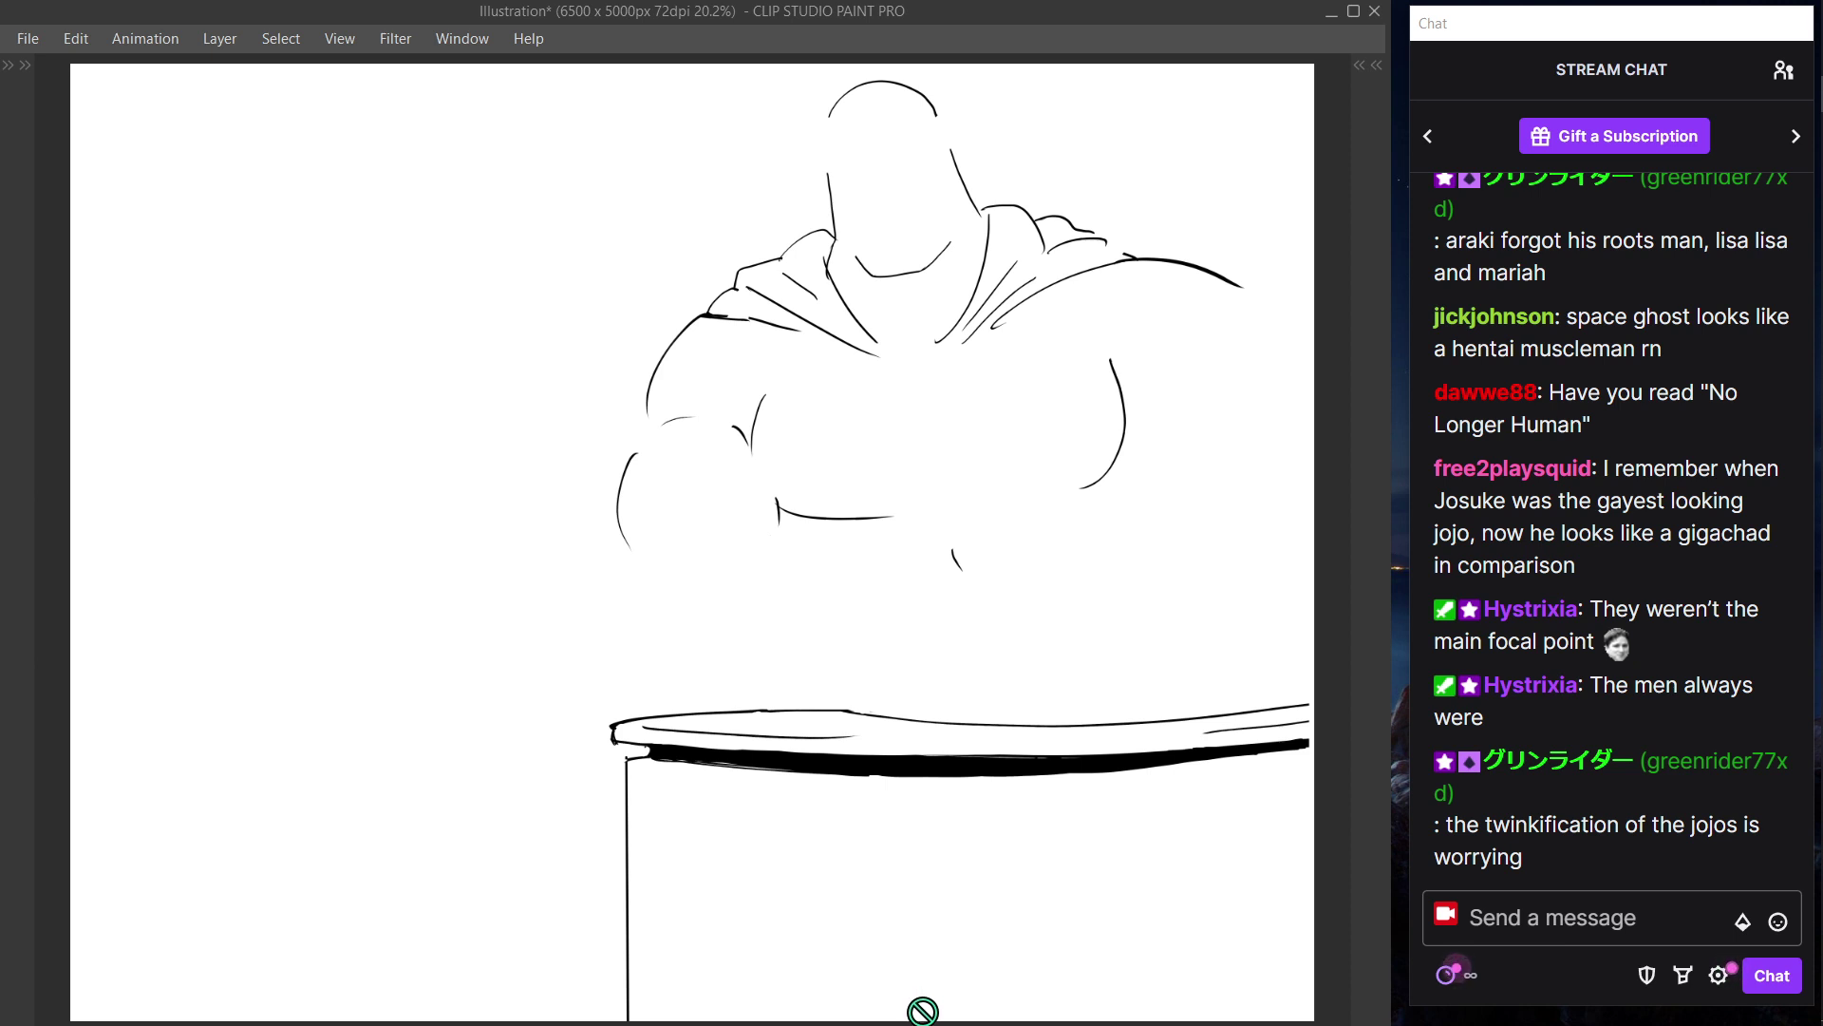
# - Scale the tabletop up slightly from its upper left corner and shift it a little lower
pyautogui.press('Tab')
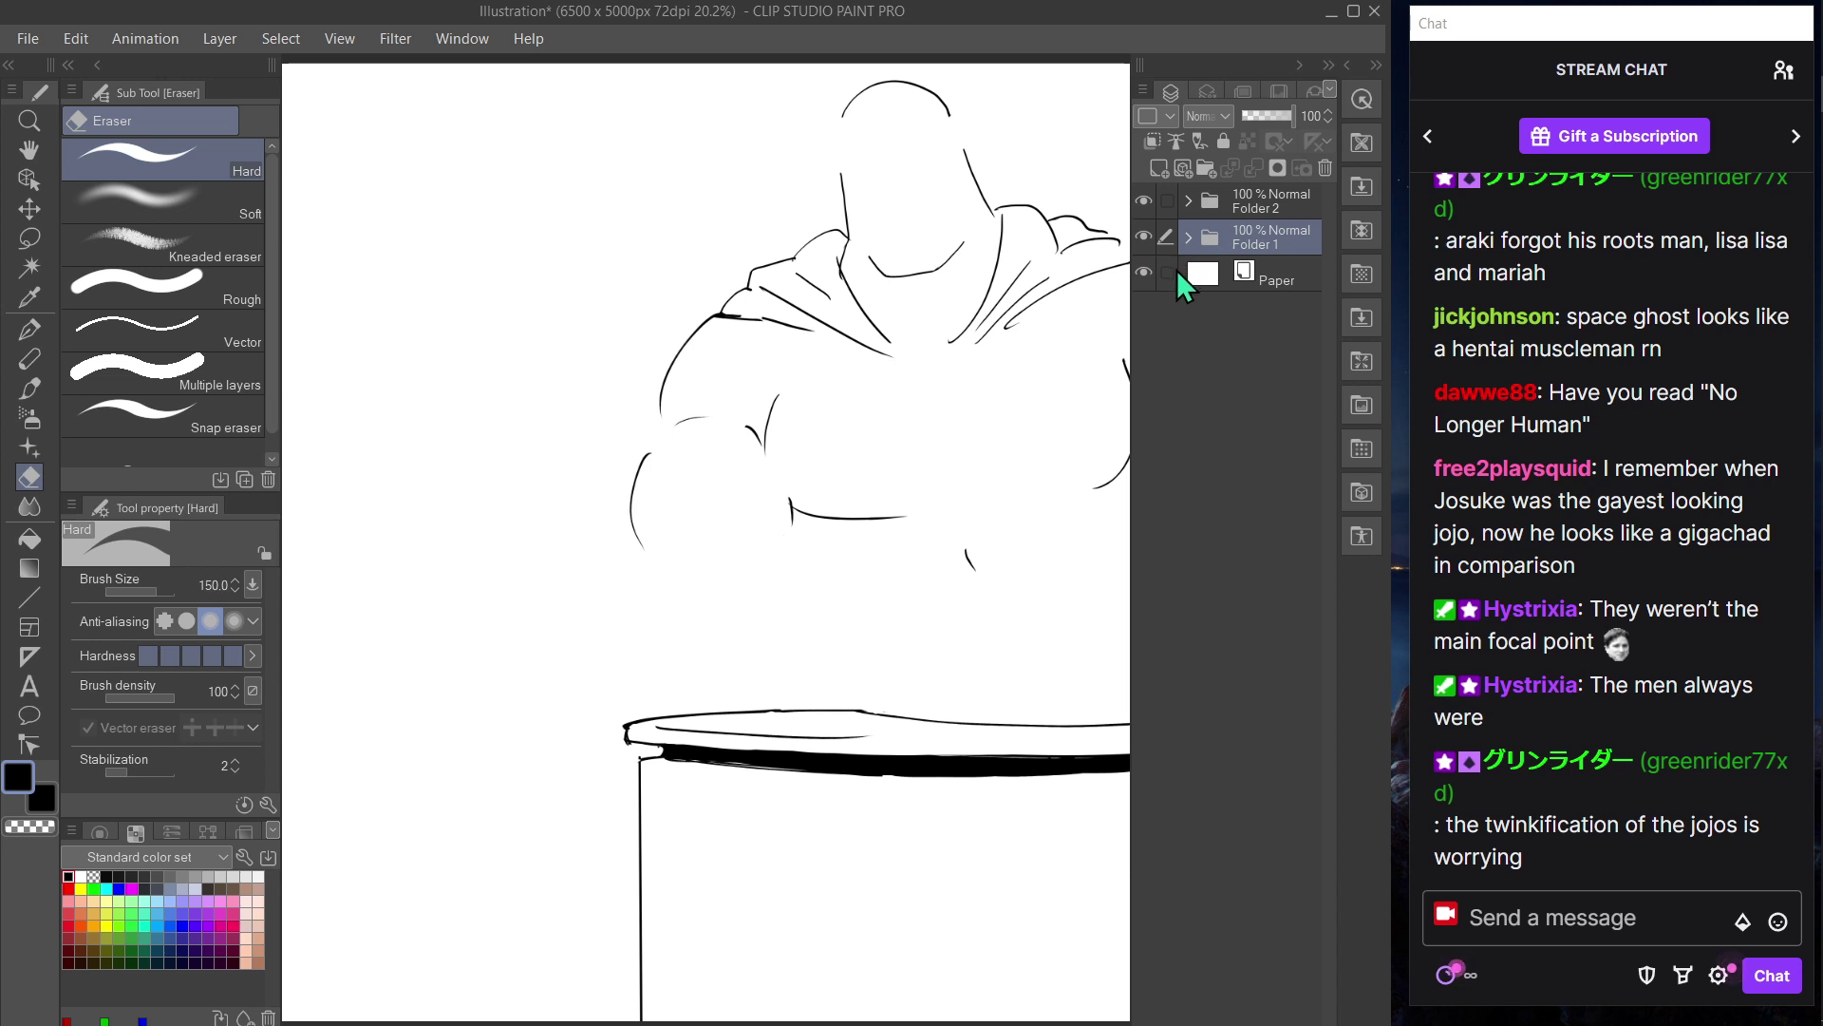
pyautogui.press('Tab')
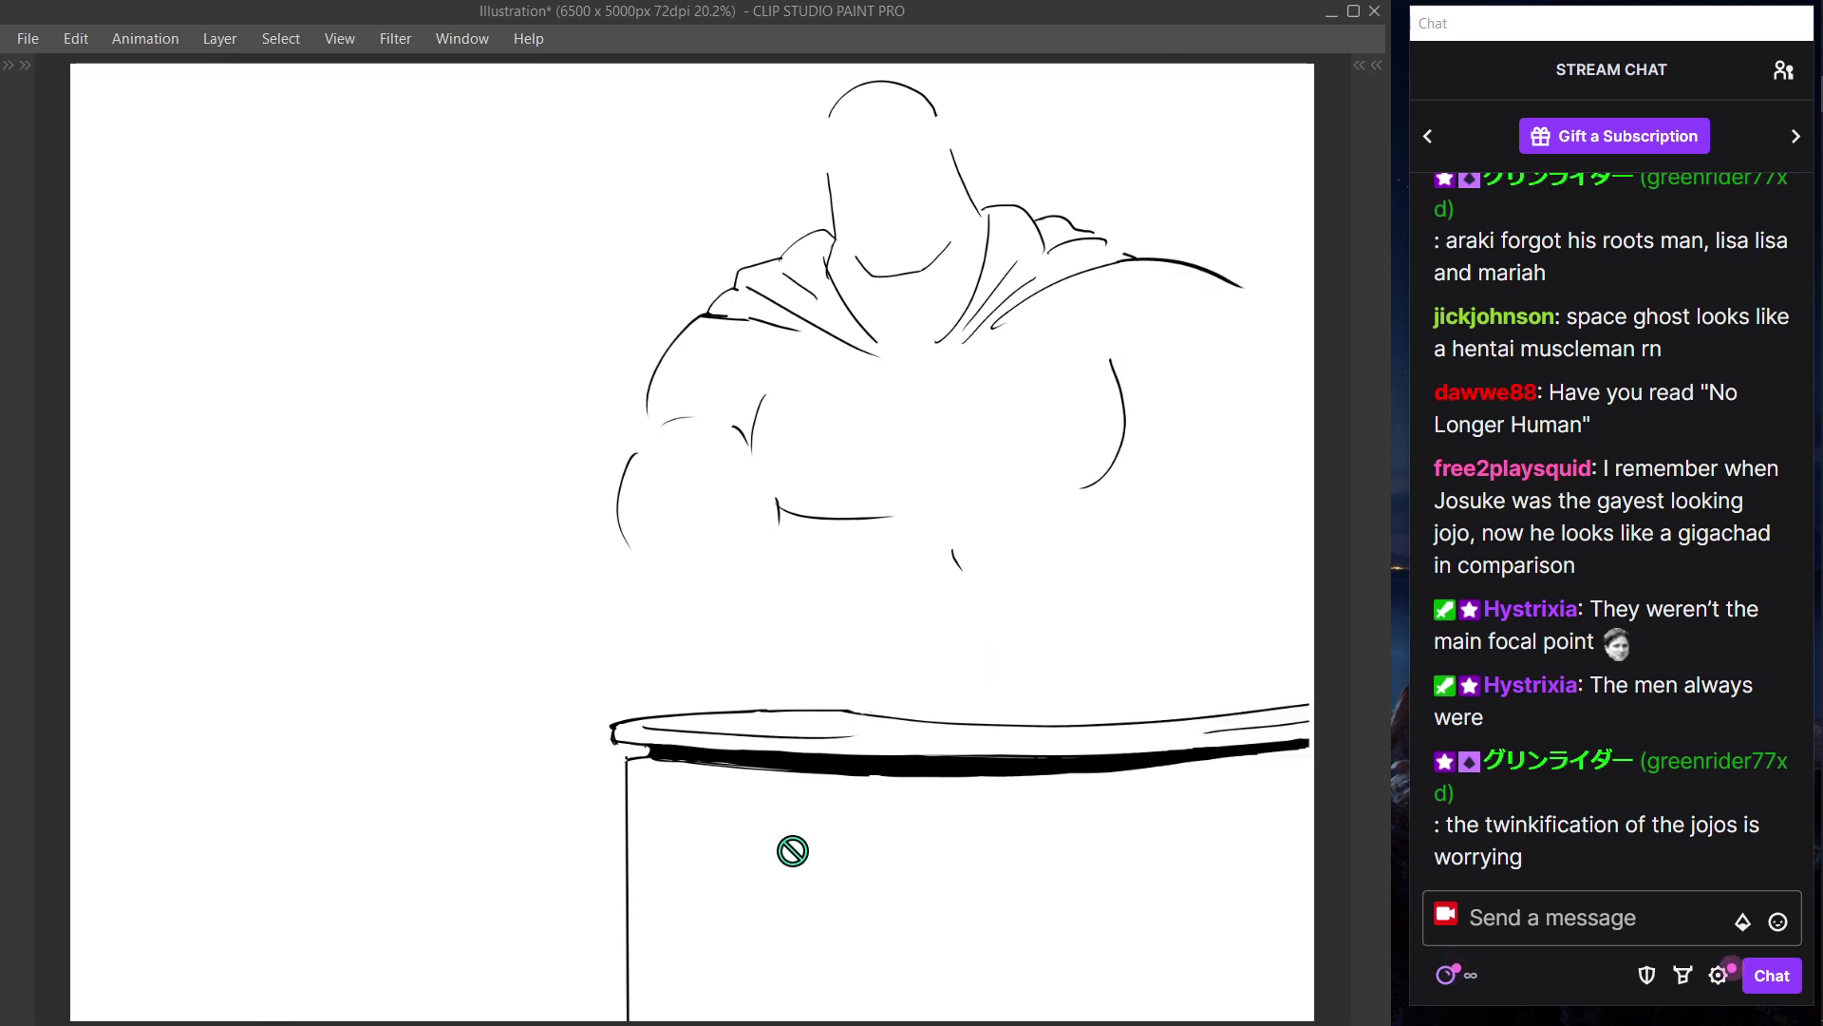
pyautogui.press('Tab')
pyautogui.press('Tab')
pyautogui.hotkey('ctrl', 't')
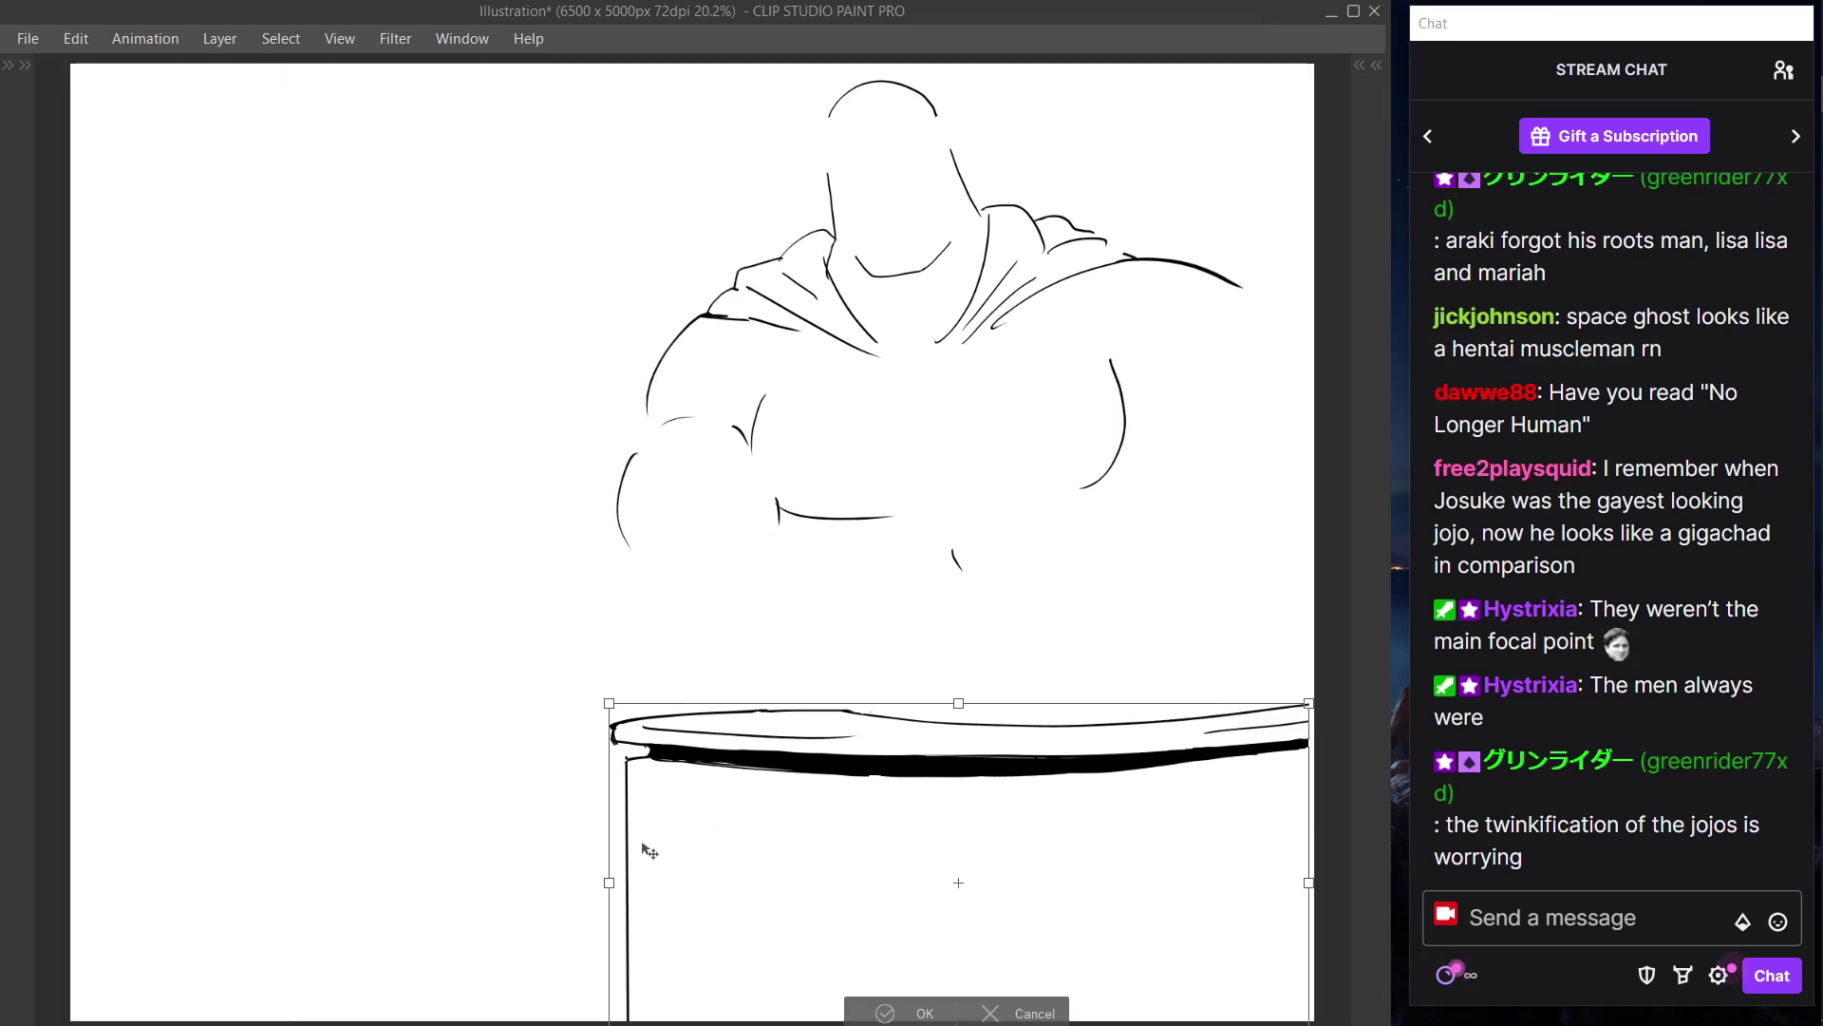
pyautogui.moveTo(605, 700); pyautogui.dragTo(583, 689)
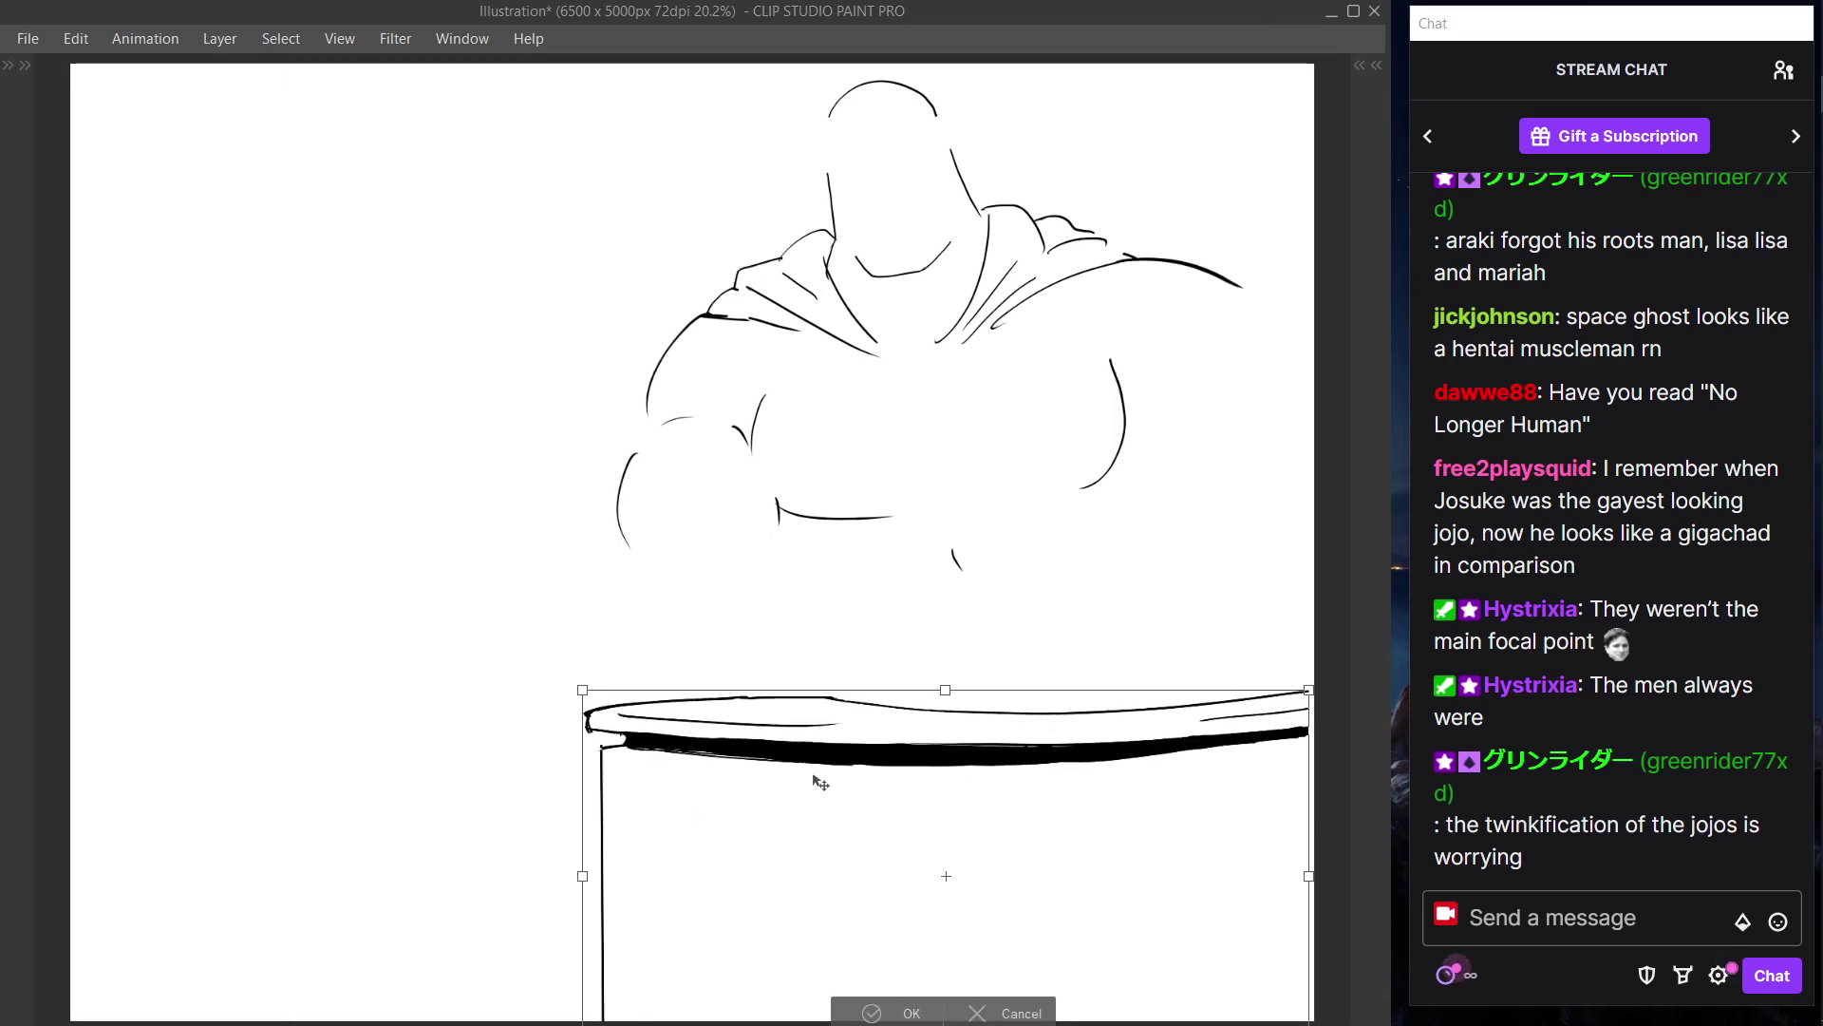
pyautogui.moveTo(800, 856); pyautogui.dragTo(809, 880)
pyautogui.click(904, 1013)
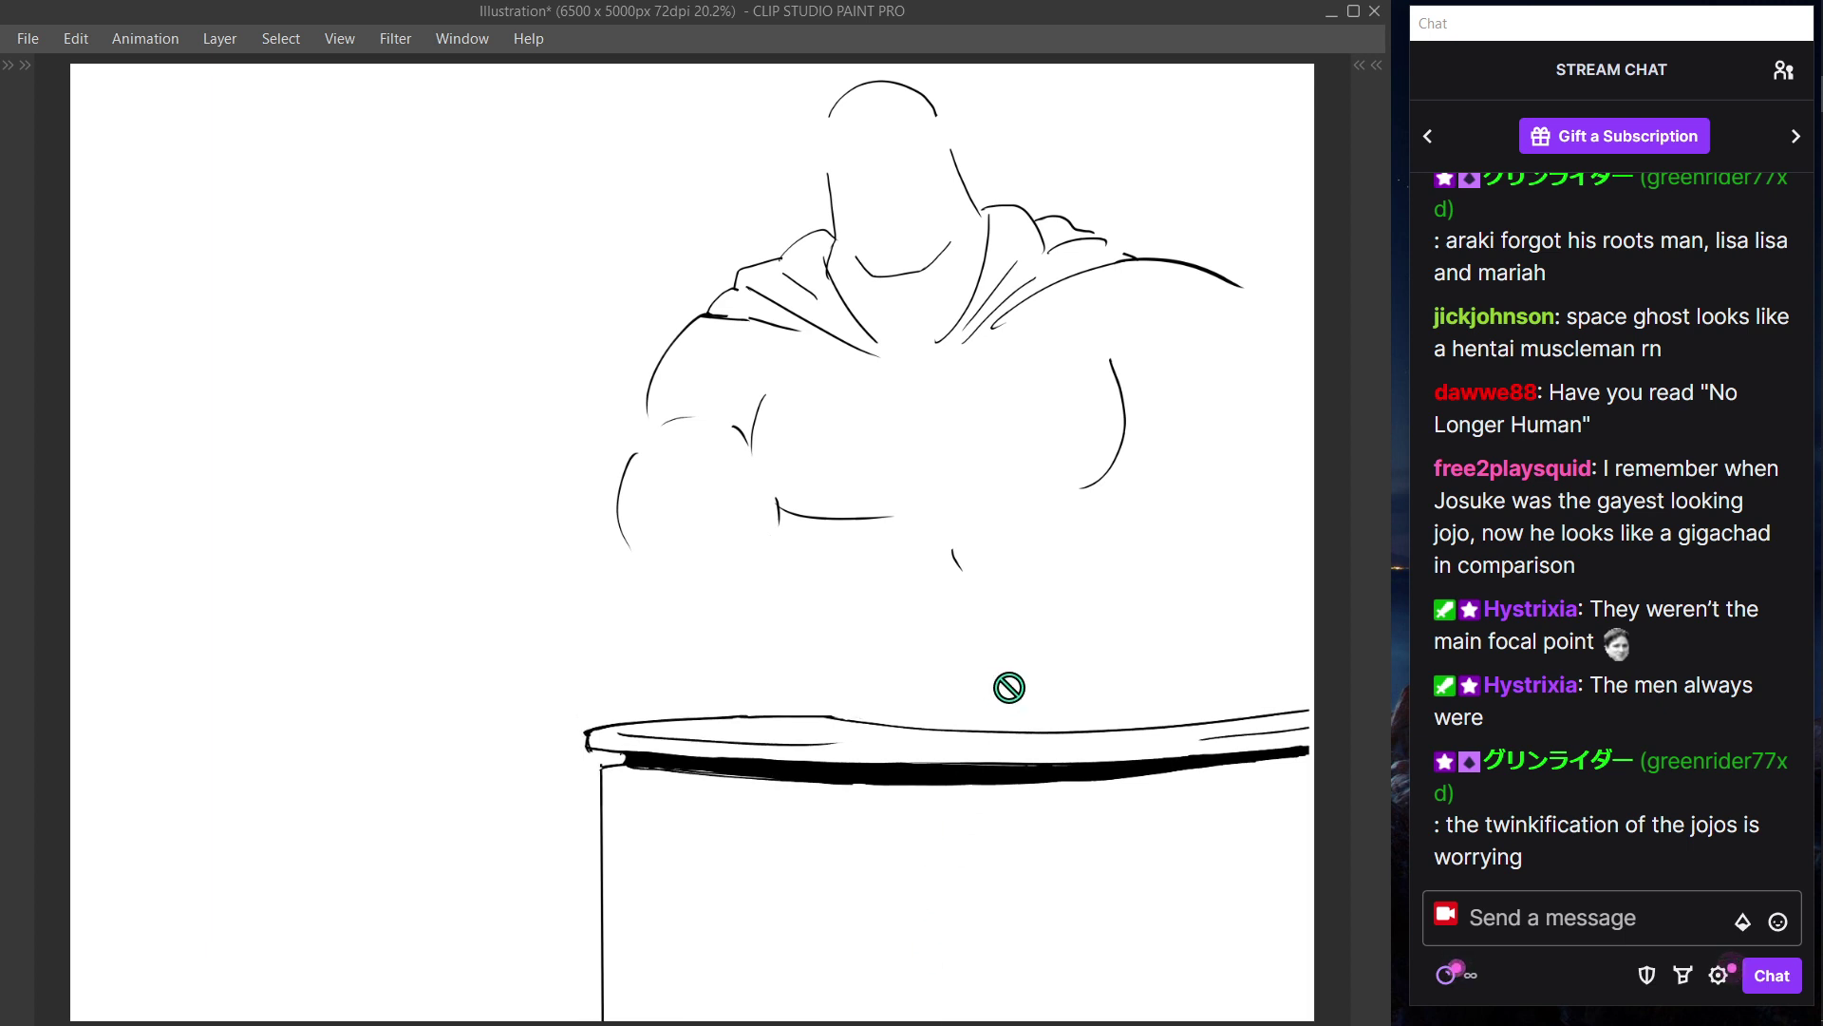
# - Extend and thicken the tabletop's black underside with strokes reaching the canvas's right edge on Layer 1
pyautogui.moveTo(1099, 637); pyautogui.dragTo(865, 520)
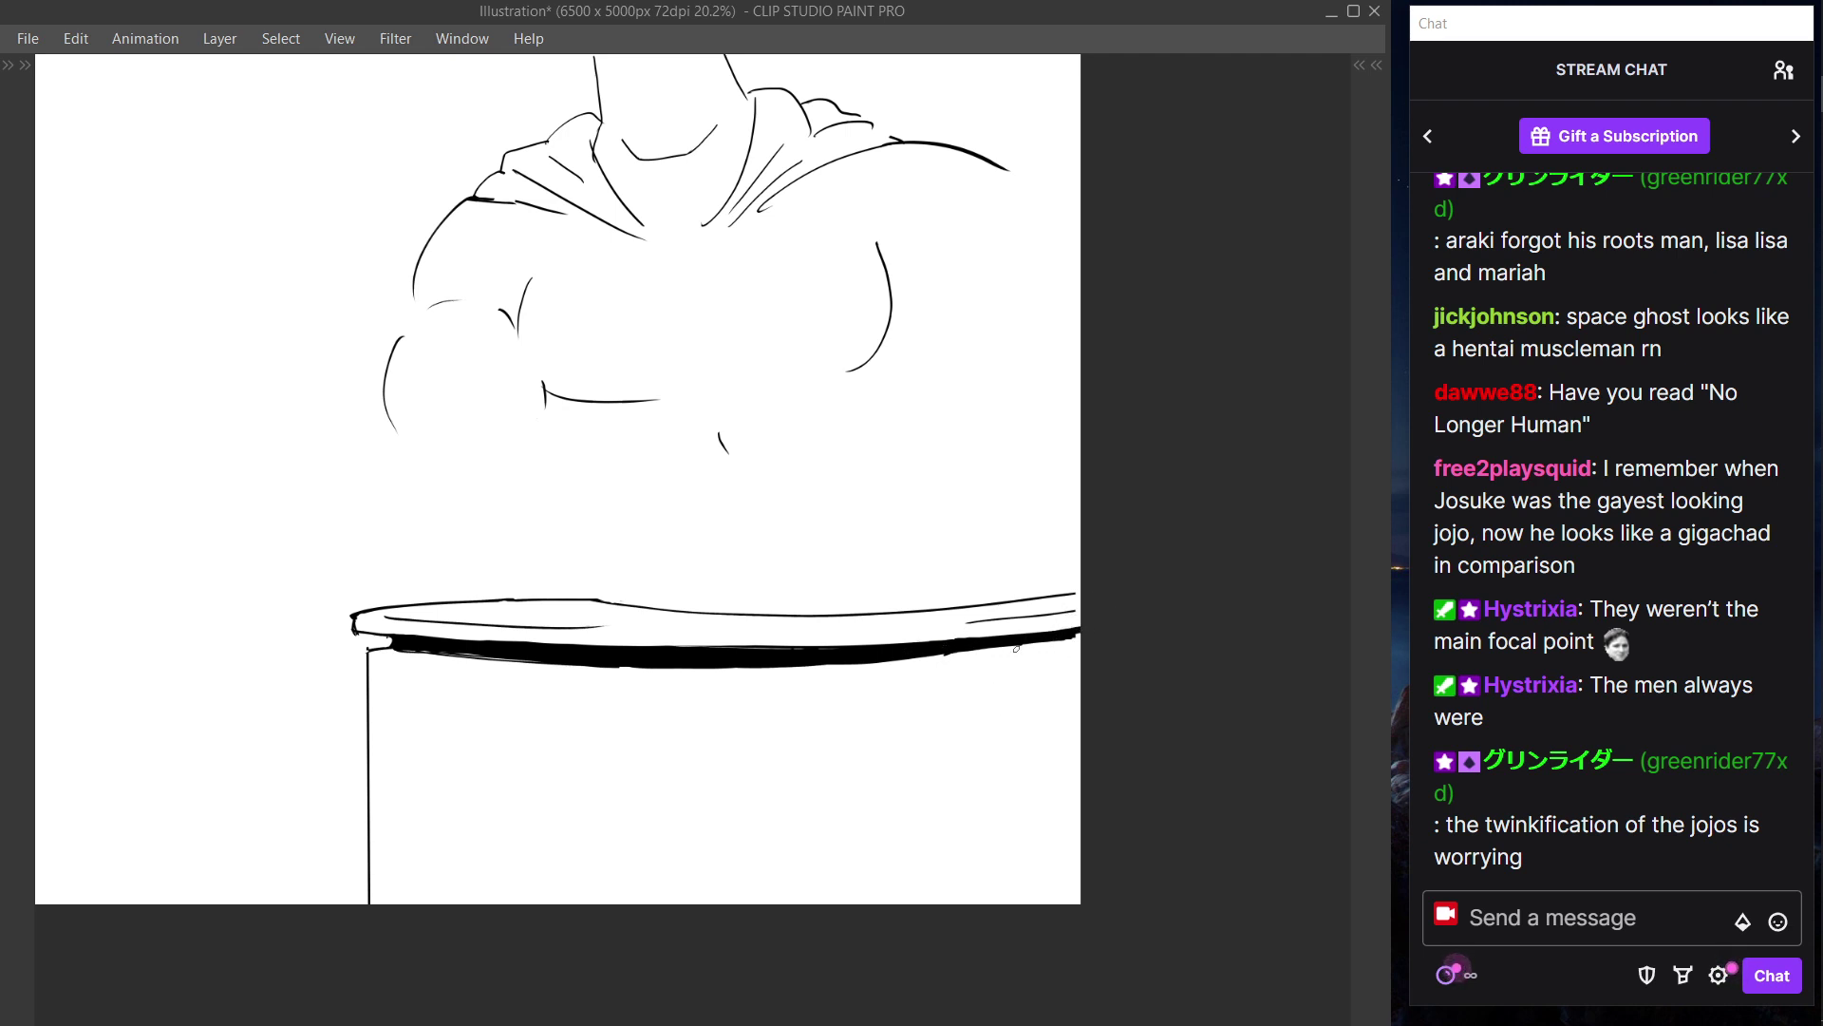
pyautogui.hotkey('ctrl', 'z')
pyautogui.moveTo(906, 663); pyautogui.dragTo(1079, 633)
pyautogui.hotkey('ctrl', 'z')
pyautogui.moveTo(954, 652); pyautogui.dragTo(1079, 634)
pyautogui.moveTo(871, 661); pyautogui.dragTo(1080, 637)
pyautogui.moveTo(959, 653); pyautogui.dragTo(1081, 642)
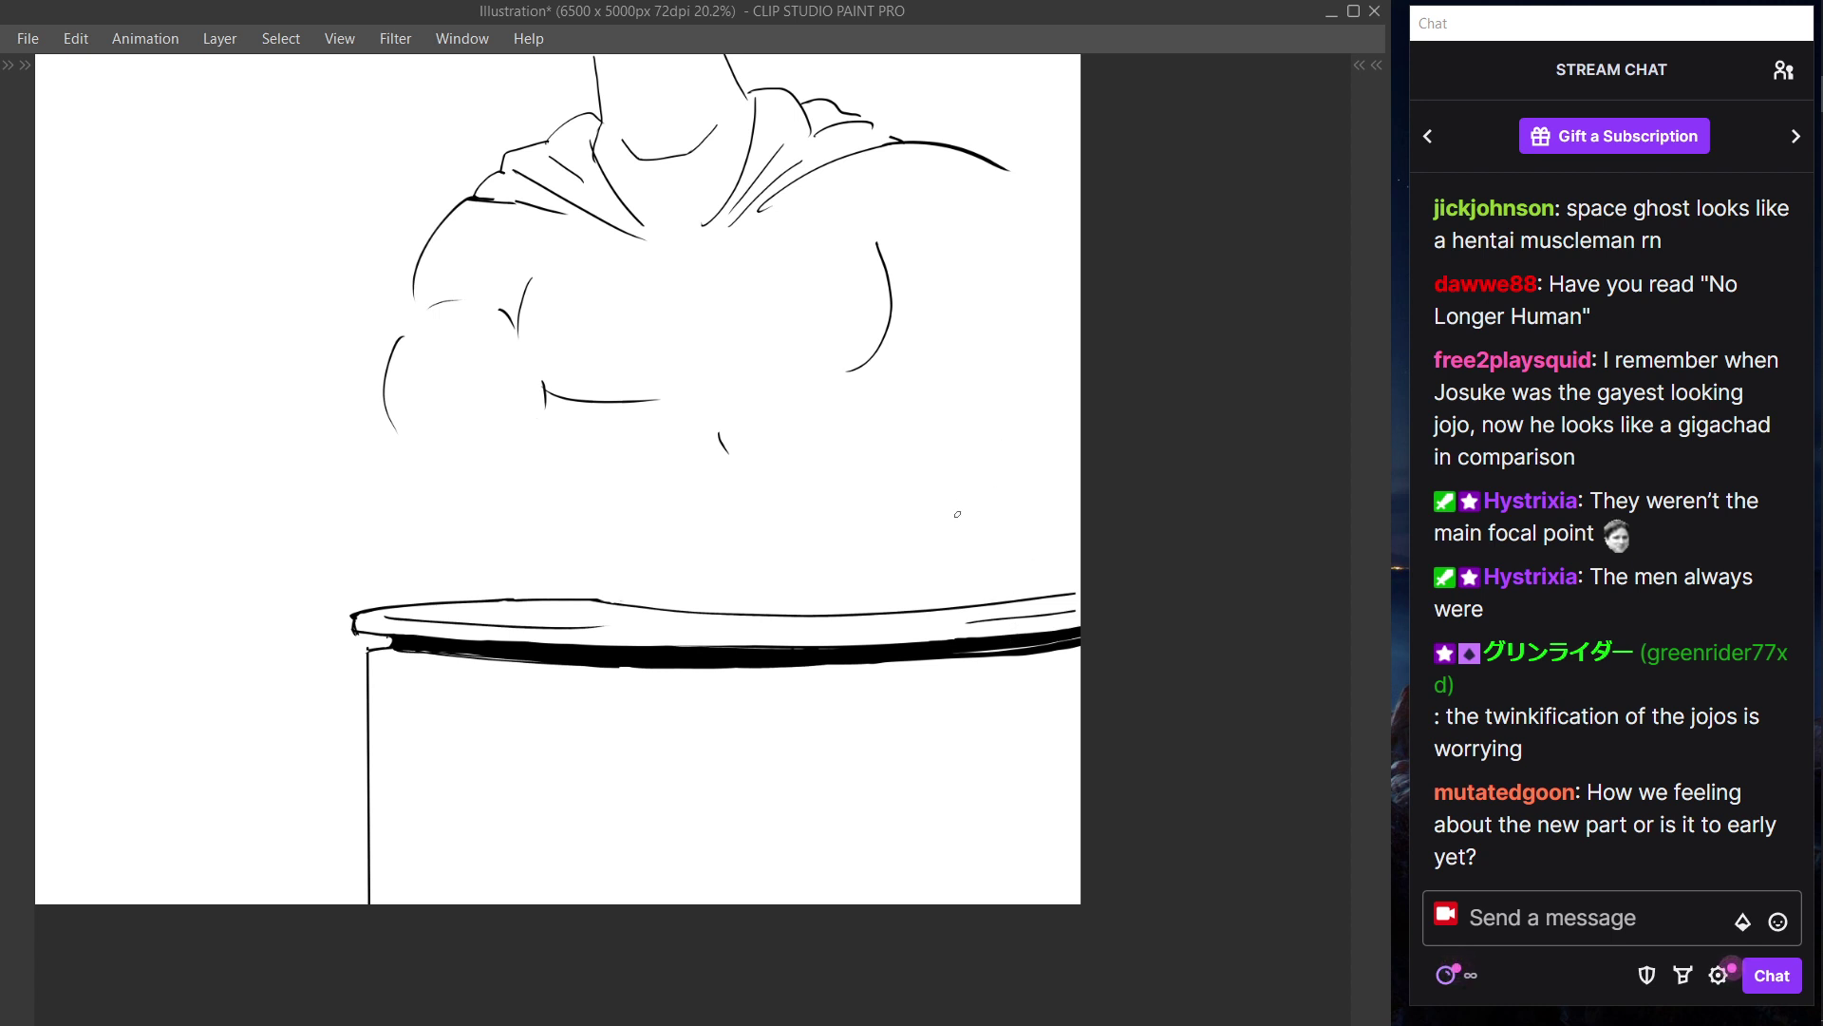
# - Move the whole figure in Folder 2 slightly right and down above the tabletop
pyautogui.hotkey('ctrl', '0')
pyautogui.press('Tab')
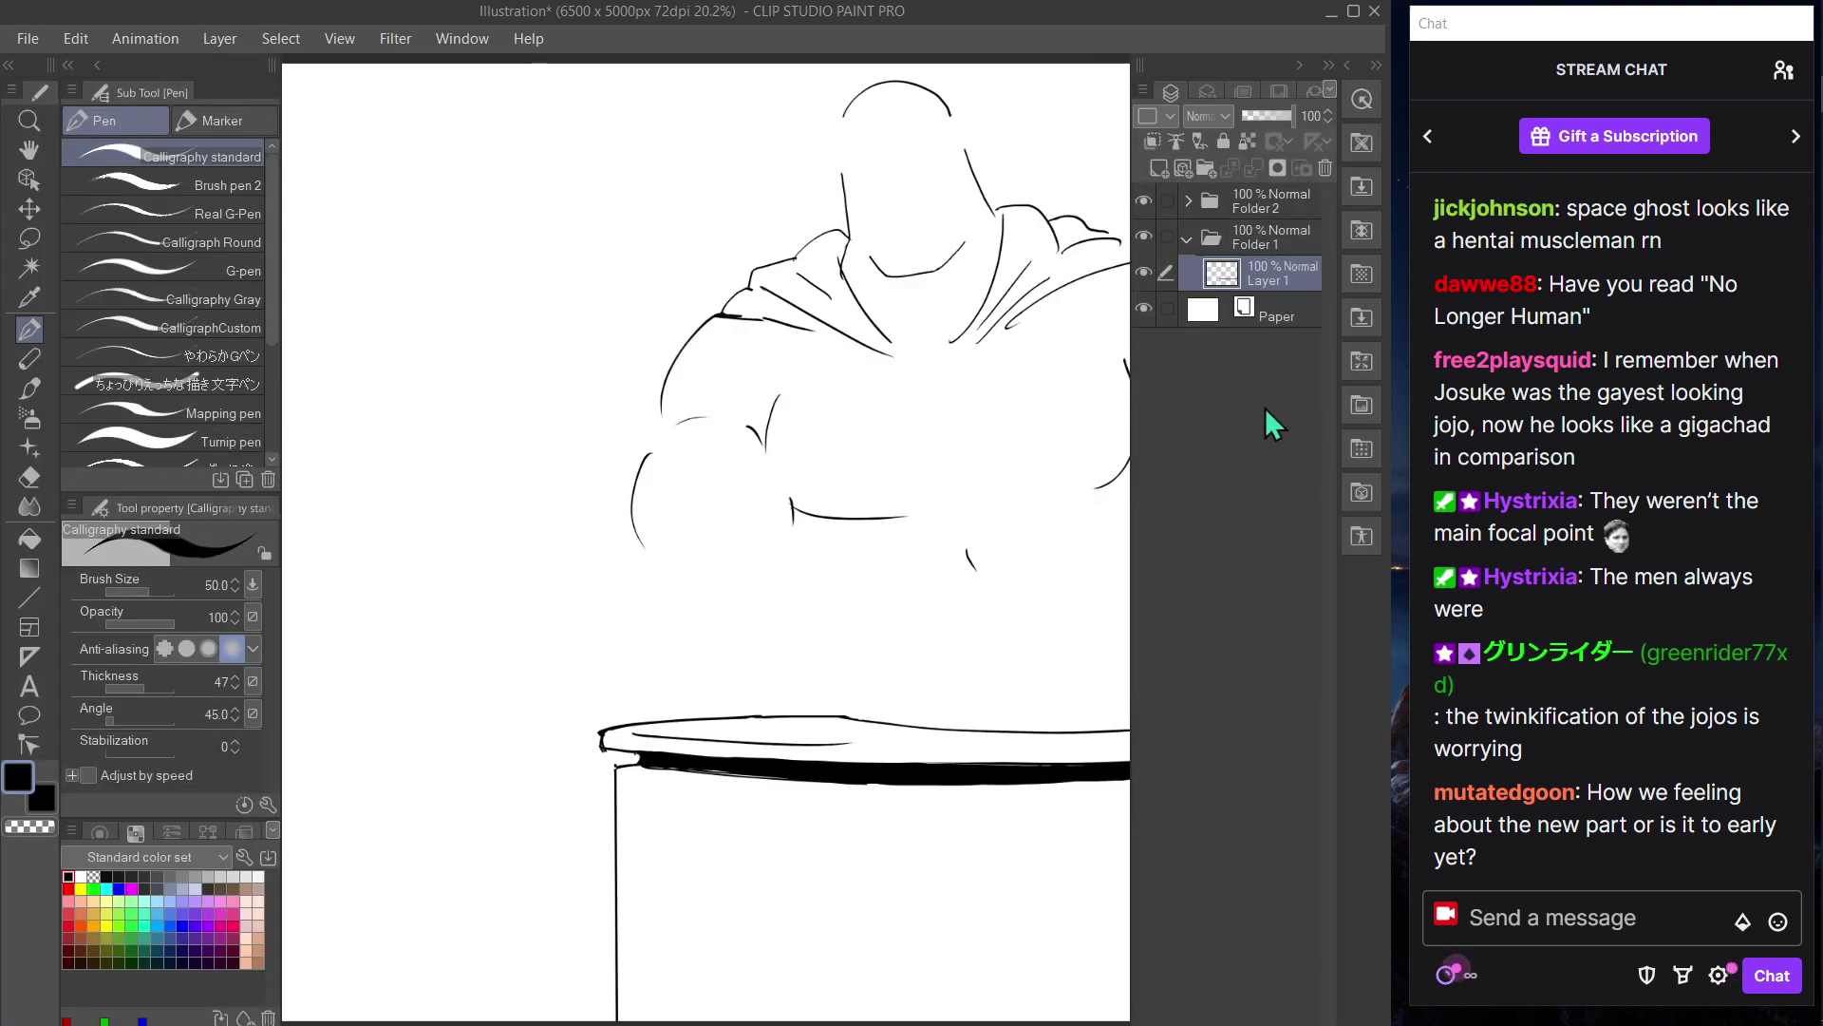
pyautogui.click(1187, 200)
pyautogui.click(1225, 316)
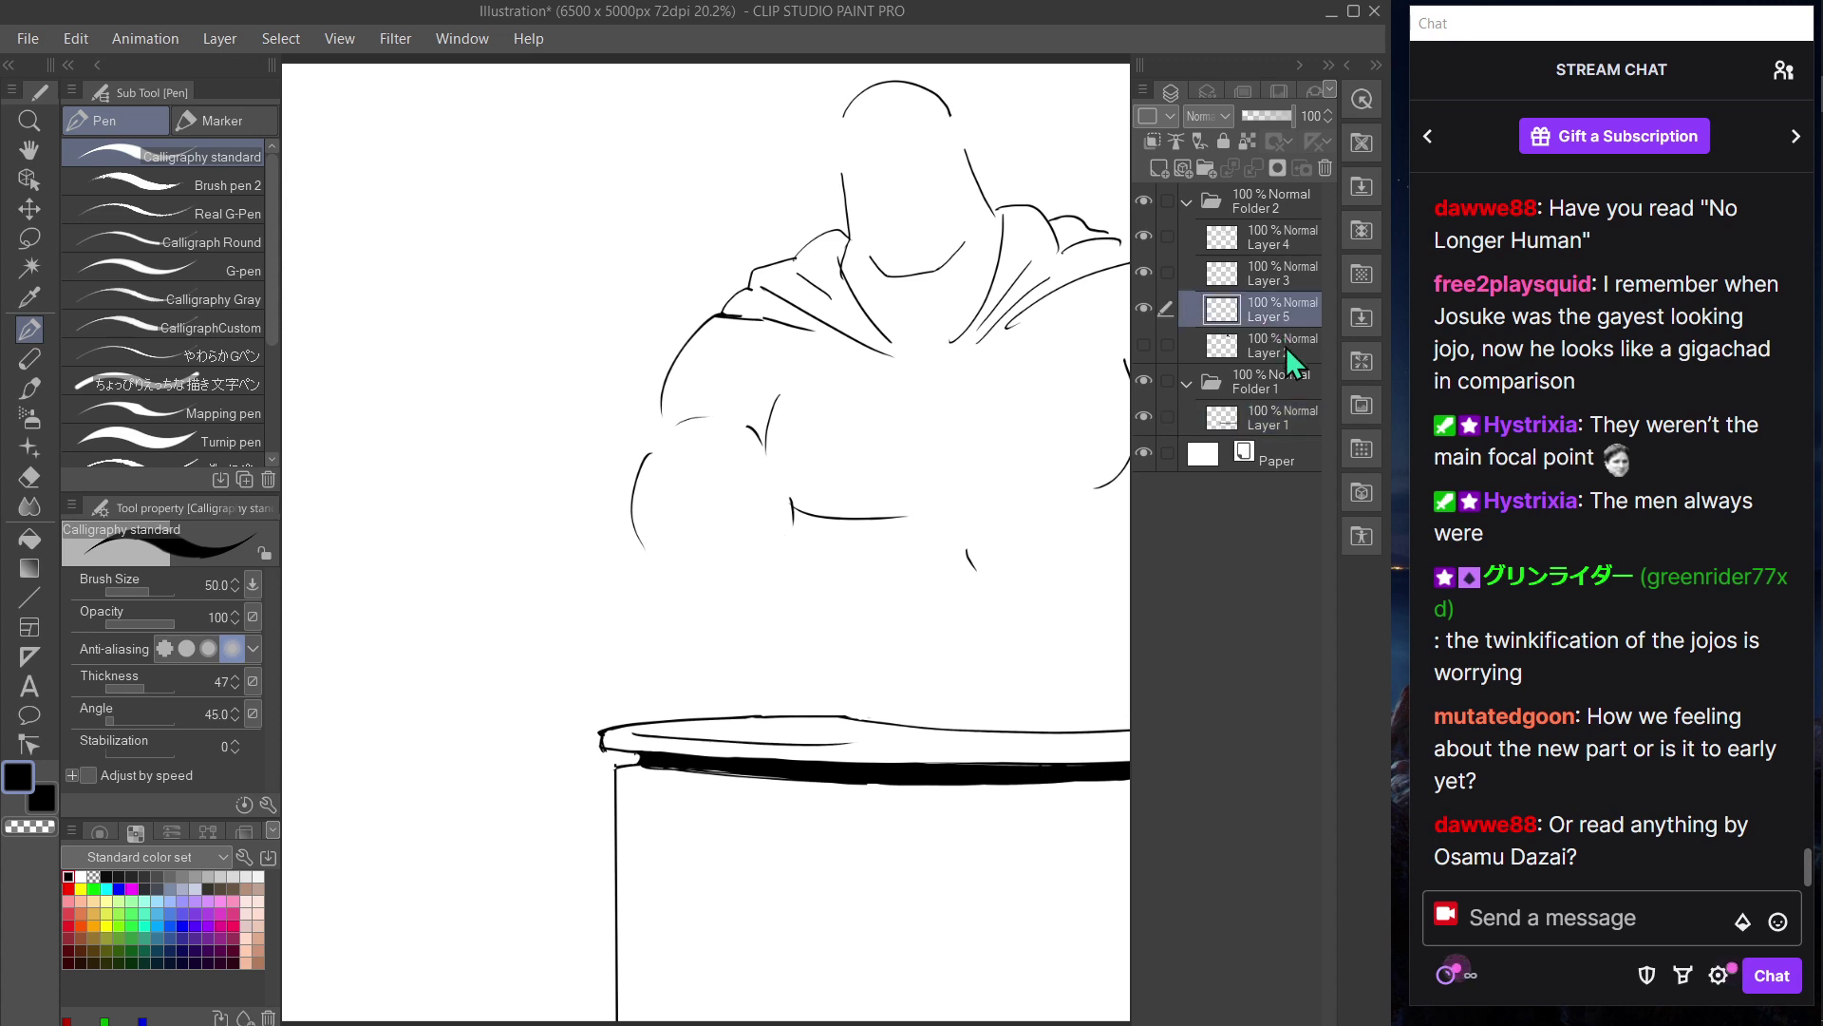
pyautogui.click(1187, 201)
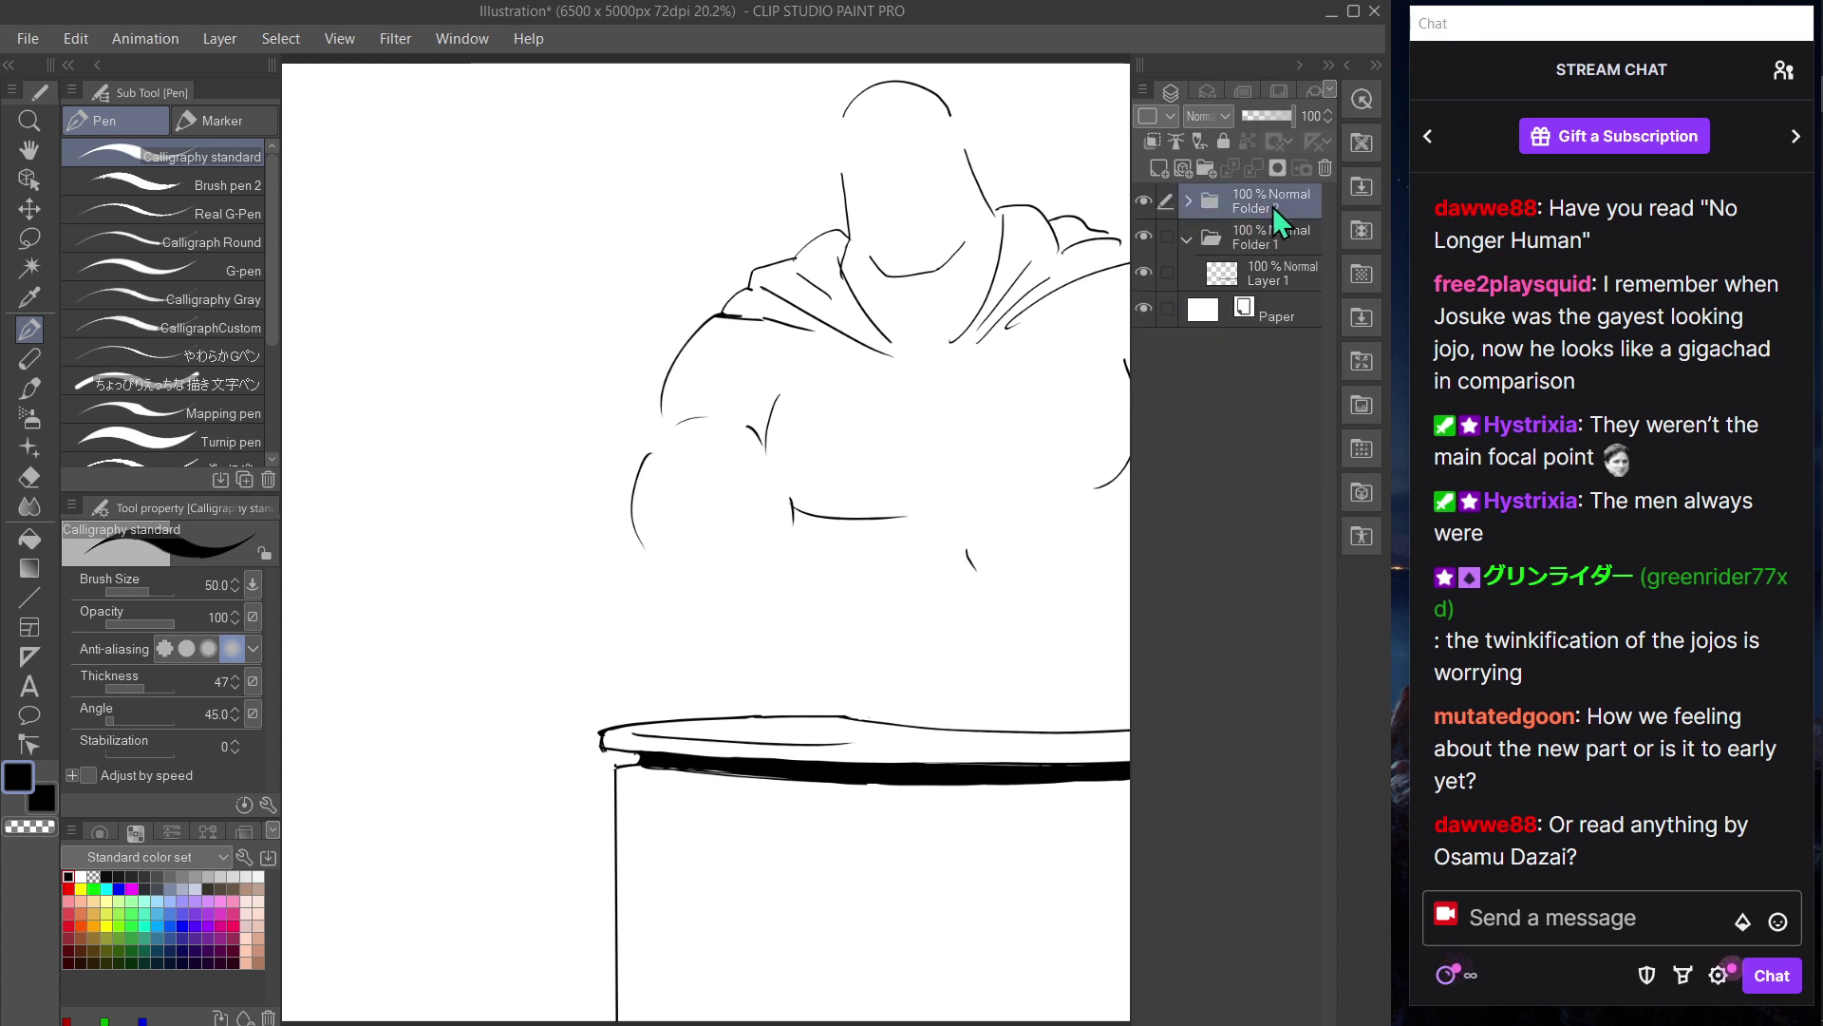
pyautogui.press('Tab')
pyautogui.hotkey('ctrl', 't')
pyautogui.moveTo(1099, 572); pyautogui.dragTo(1071, 553)
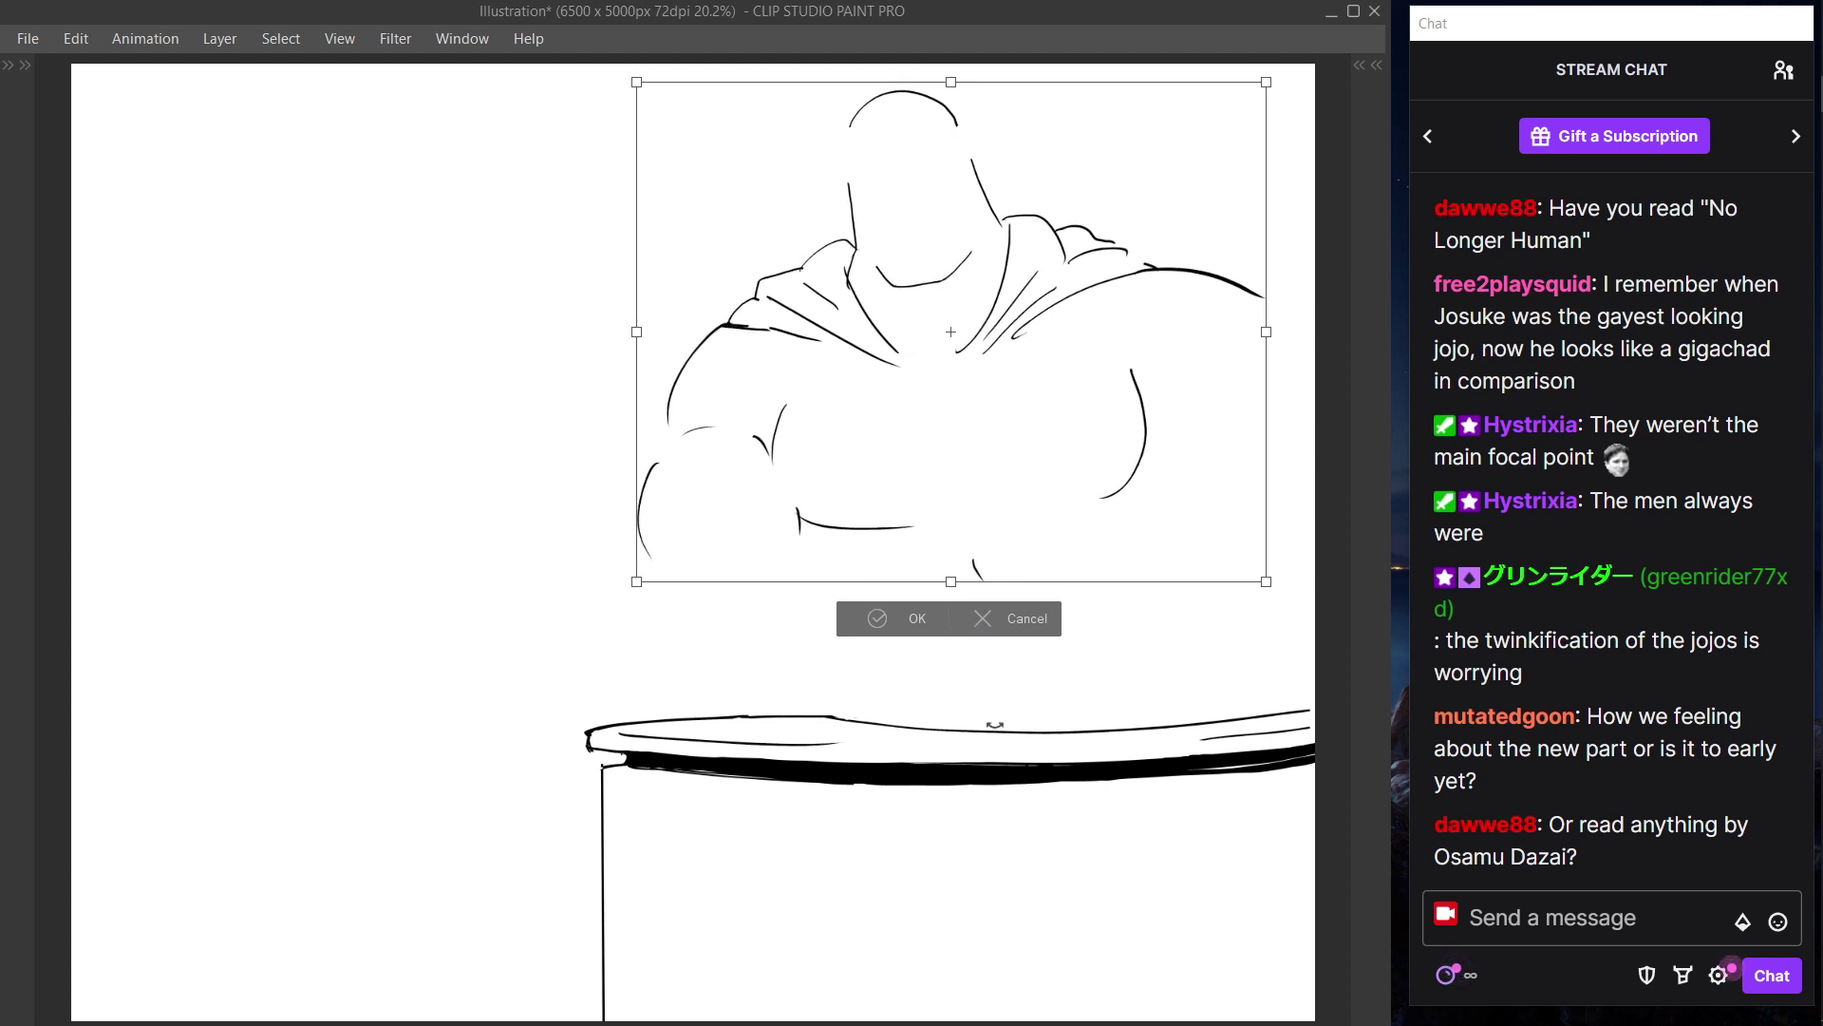
pyautogui.press('Return')
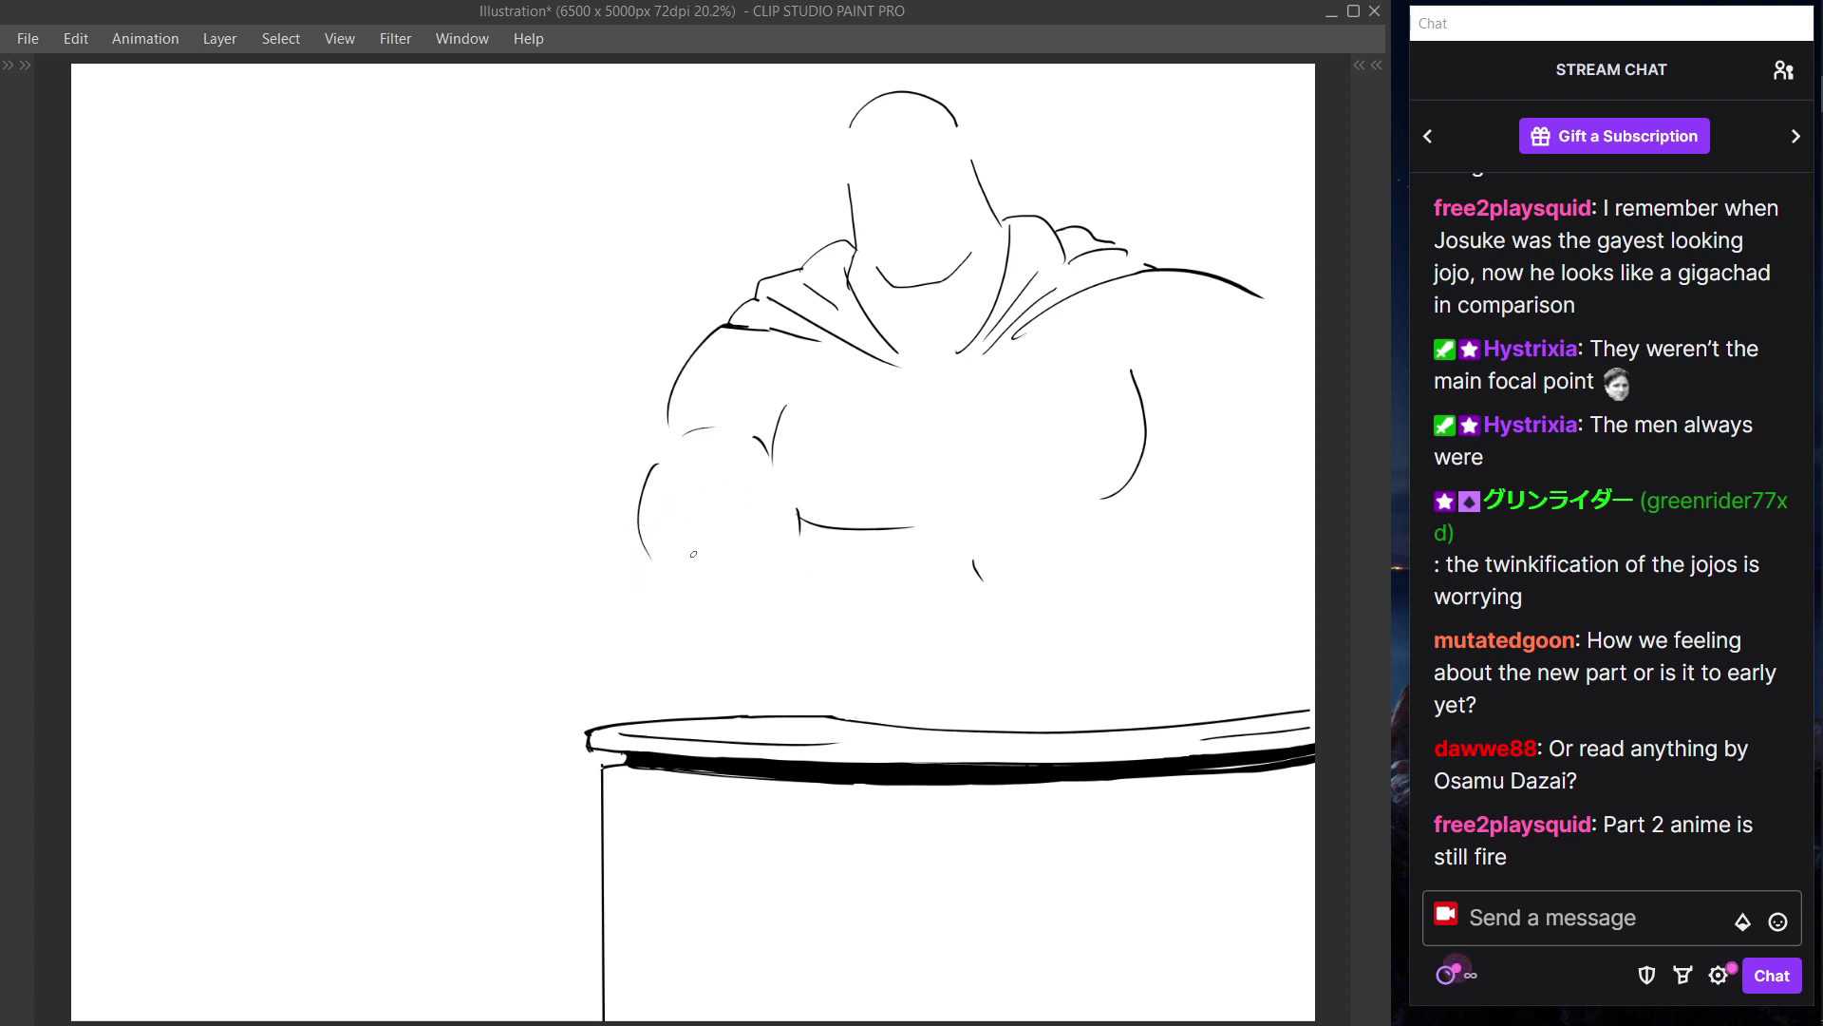
pyautogui.moveTo(657, 567); pyautogui.dragTo(682, 641)
pyautogui.hotkey('ctrl', 'z')
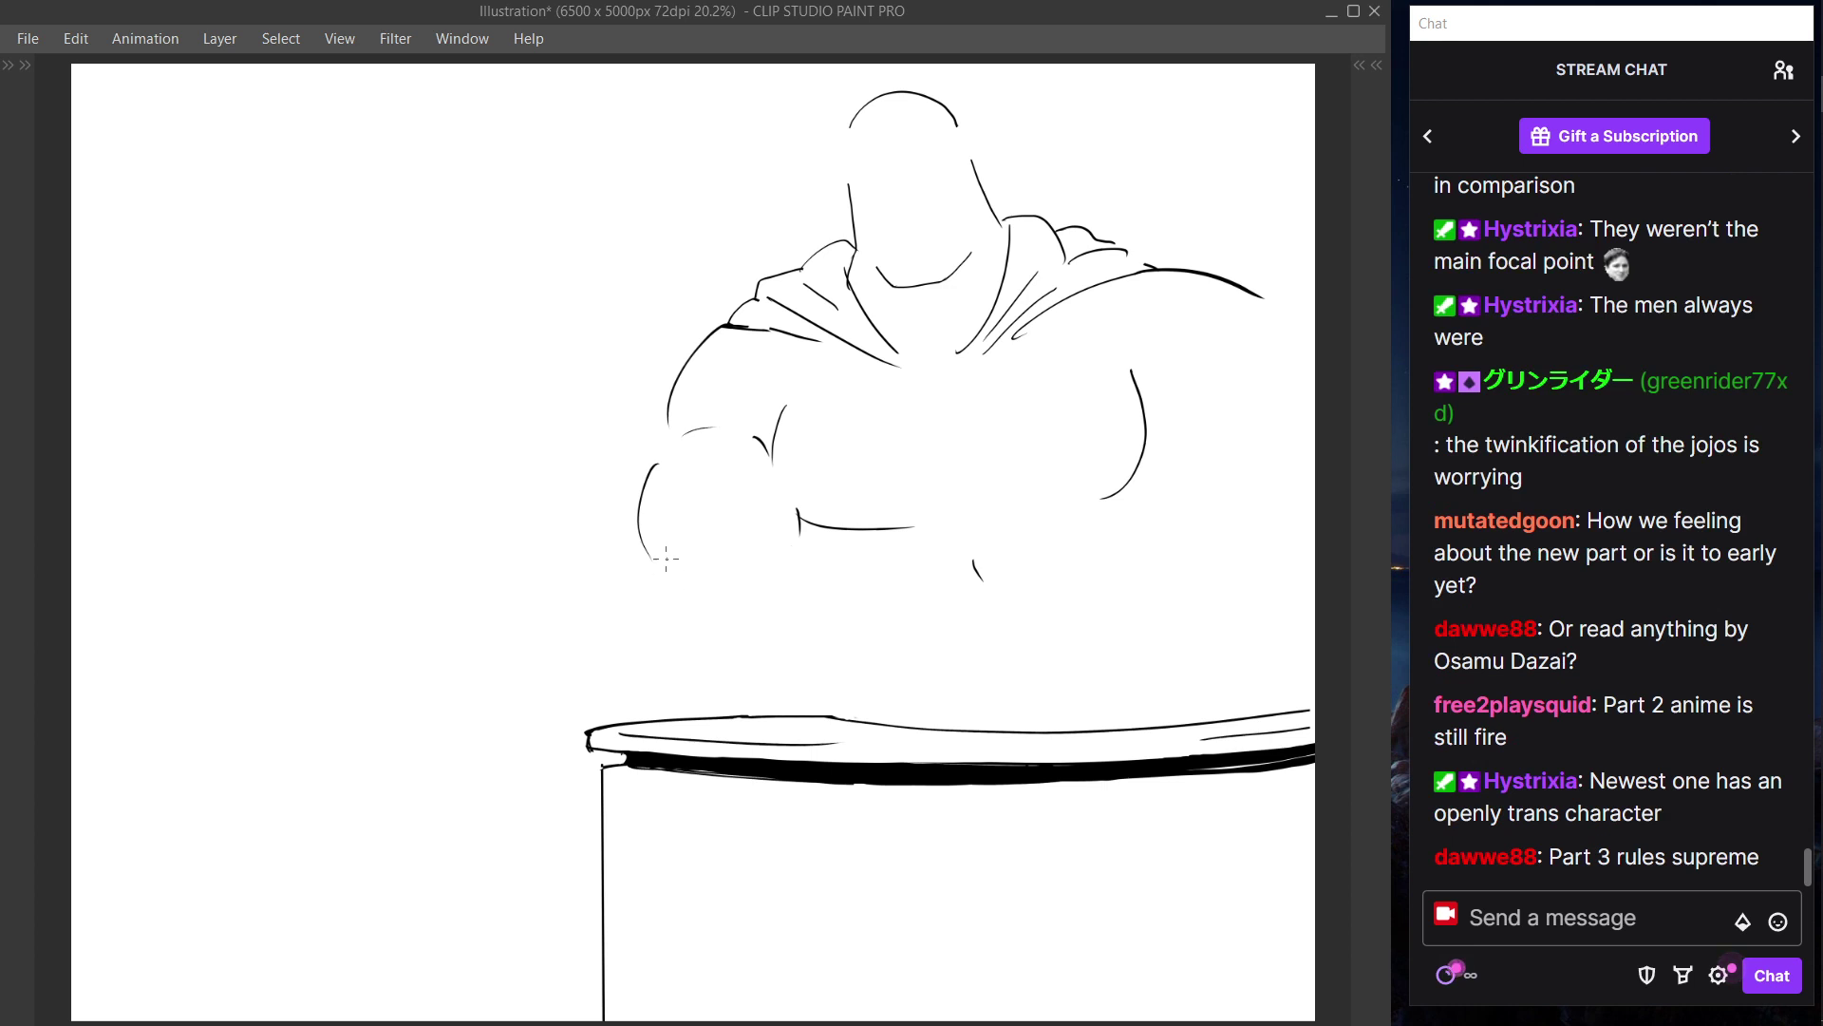
pyautogui.press('Tab')
pyautogui.press('Tab')
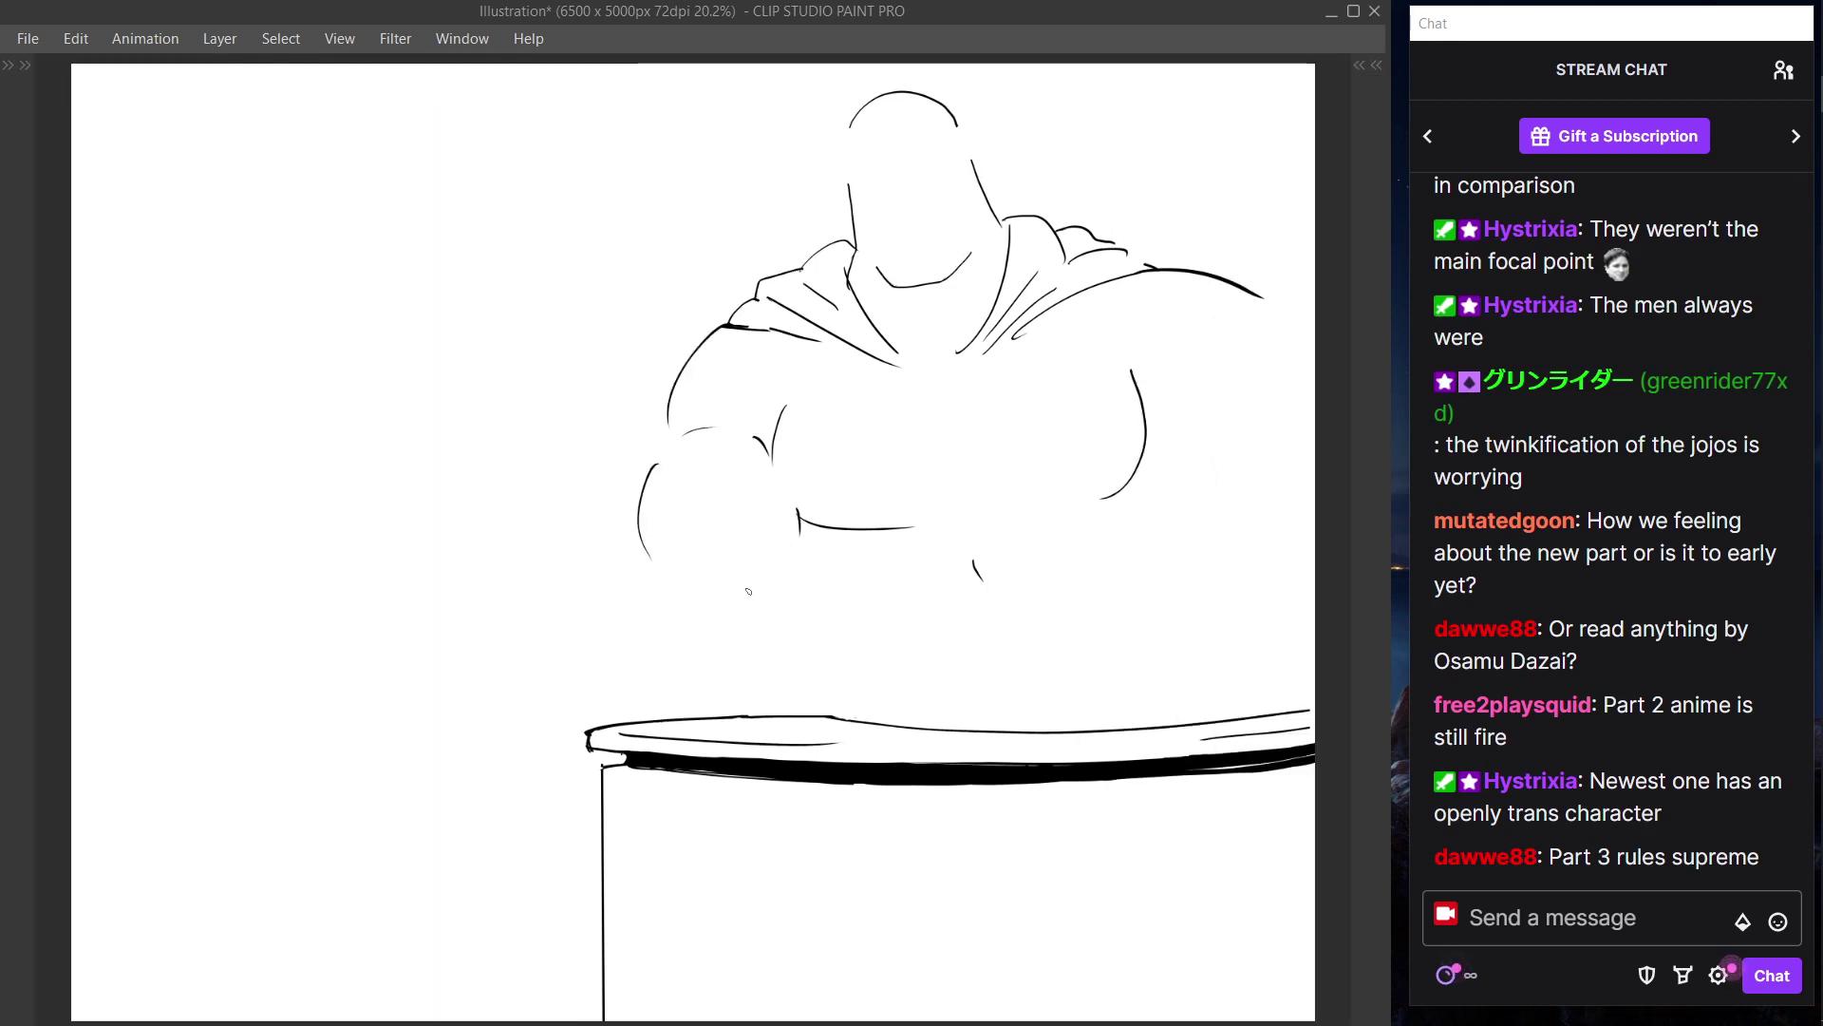
pyautogui.moveTo(653, 570); pyautogui.dragTo(689, 641)
pyautogui.hotkey('ctrl', 'z')
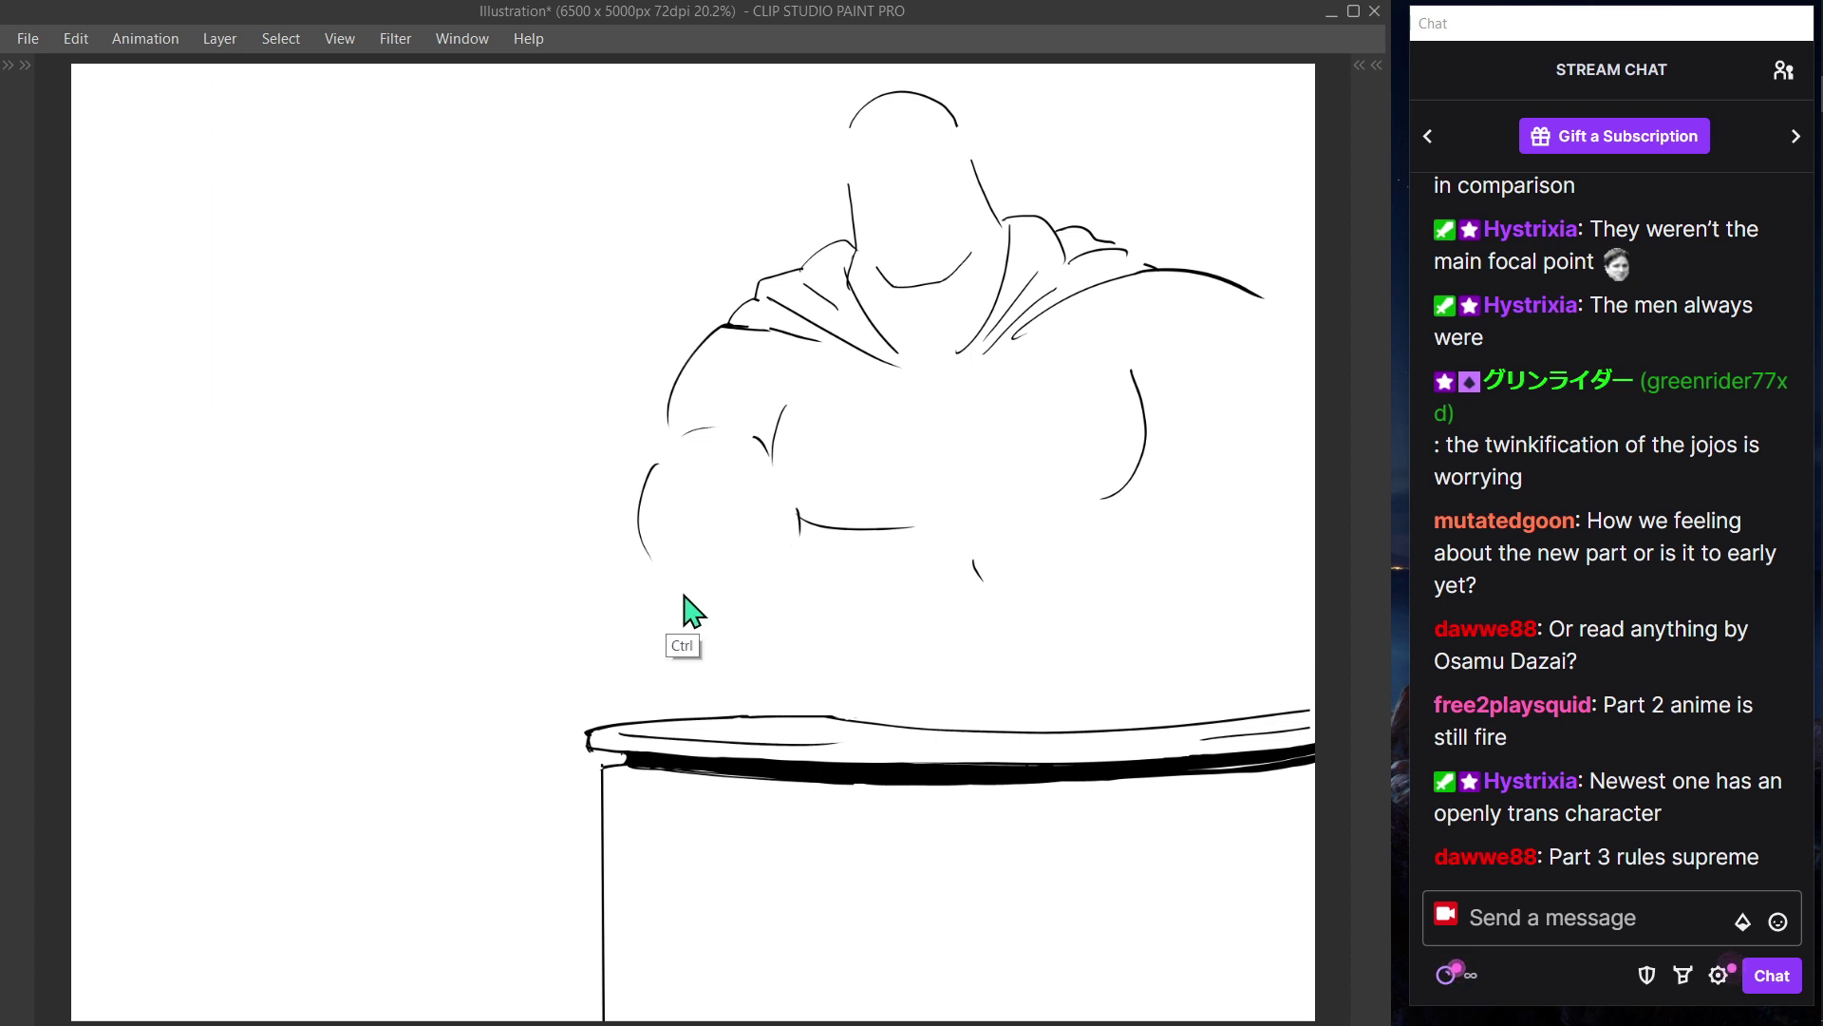
pyautogui.moveTo(655, 573)
pyautogui.mouseDown()
pyautogui.moveTo(694, 622)
pyautogui.moveTo(685, 641)
pyautogui.moveTo(669, 608)
pyautogui.moveTo(683, 660)
pyautogui.mouseUp()
pyautogui.hotkey('ctrl', 'z')
pyautogui.hotkey('ctrl', 'z')
pyautogui.hotkey('ctrl', 'z')
pyautogui.moveTo(653, 567); pyautogui.dragTo(683, 650)
pyautogui.hotkey('ctrl', 'z')
pyautogui.moveTo(658, 579); pyautogui.dragTo(714, 714)
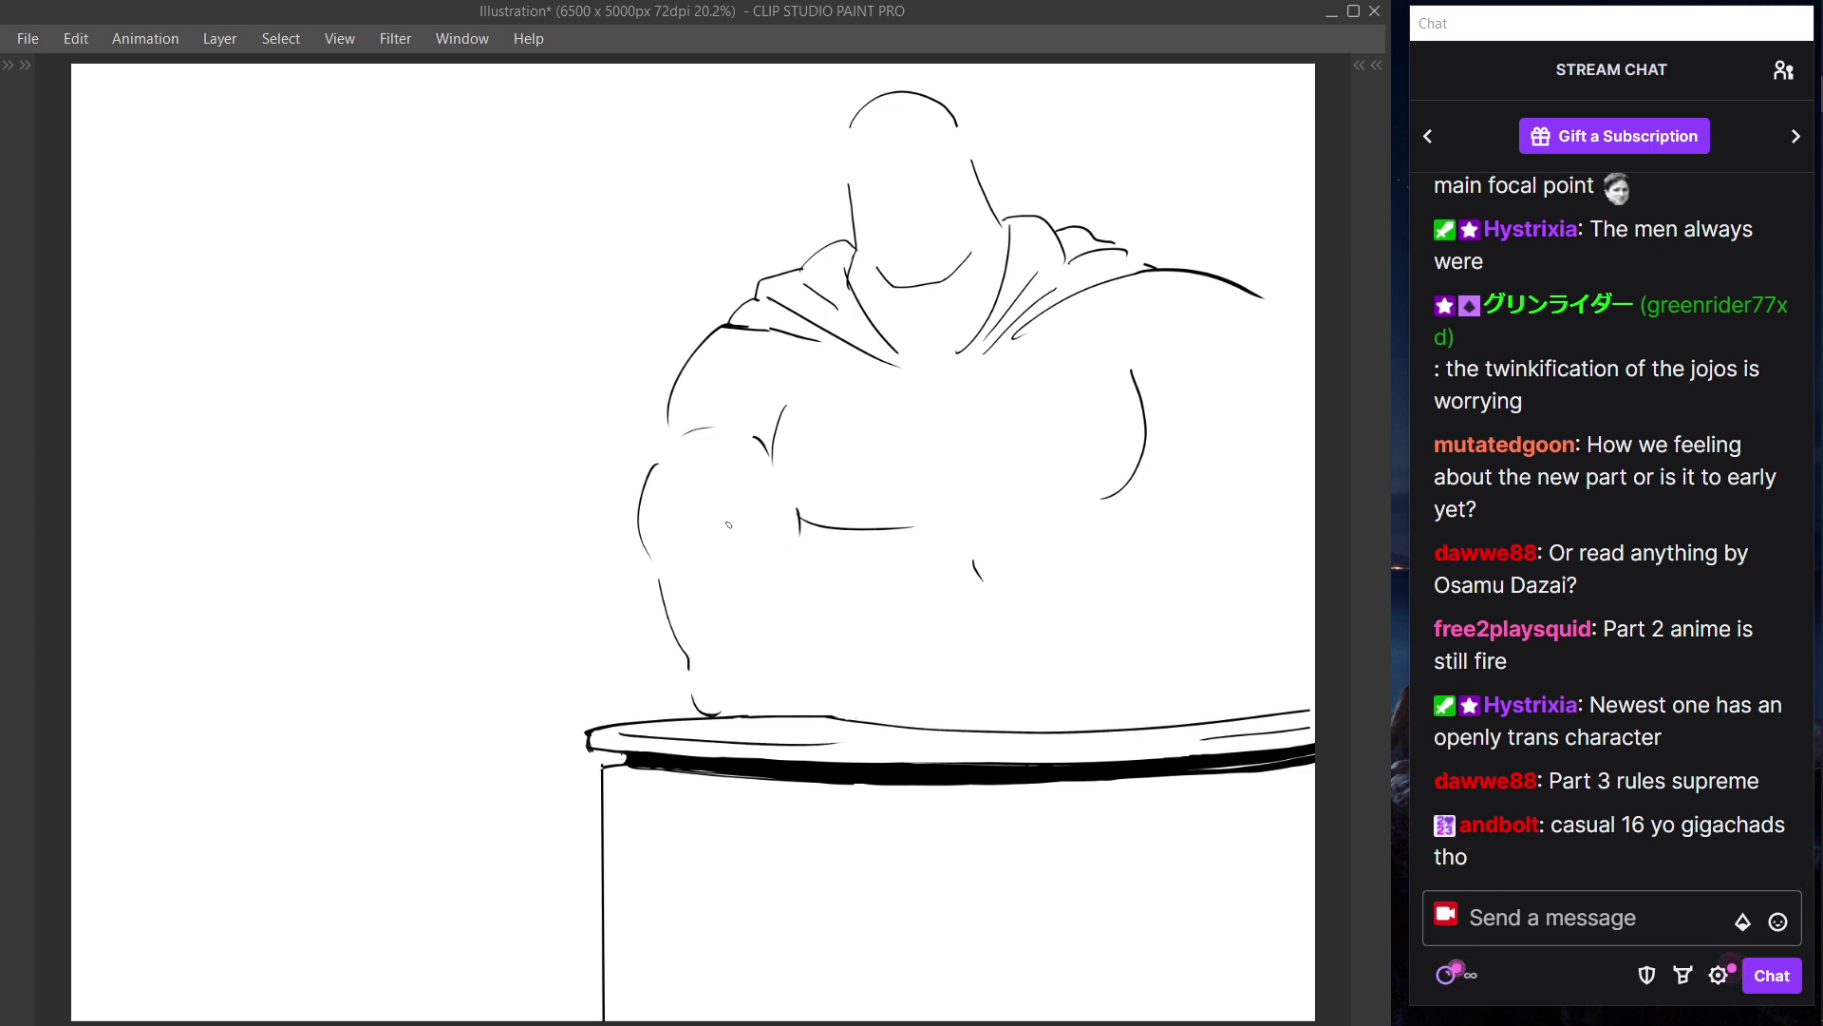
pyautogui.hotkey('ctrl', 'z')
pyautogui.hotkey('ctrl', 'z')
# - Erase the outer curve of the bent arm below the bicep and redraw it slightly further inward
pyautogui.press('e')
pyautogui.moveTo(676, 490)
pyautogui.mouseDown()
pyautogui.moveTo(647, 512)
pyautogui.moveTo(667, 588)
pyautogui.mouseUp()
pyautogui.press('p')
pyautogui.moveTo(657, 452); pyautogui.dragTo(681, 594)
pyautogui.hotkey('ctrl', 'z')
pyautogui.moveTo(662, 503); pyautogui.dragTo(664, 568)
pyautogui.hotkey('ctrl', 'z')
pyautogui.moveTo(667, 454); pyautogui.dragTo(708, 647)
pyautogui.hotkey('ctrl', 'z')
# - Draw the outer forearm line down to the tabletop, ending in a short curve for the resting elbow
pyautogui.moveTo(707, 642); pyautogui.dragTo(744, 729)
pyautogui.hotkey('ctrl', 'z')
pyautogui.moveTo(693, 607)
pyautogui.mouseDown()
pyautogui.moveTo(731, 742)
pyautogui.moveTo(706, 697)
pyautogui.mouseUp()
pyautogui.hotkey('ctrl', 'z')
pyautogui.hotkey('ctrl', 'z')
pyautogui.hotkey('ctrl', 'z')
pyautogui.hotkey('ctrl', 'z')
pyautogui.moveTo(687, 622)
pyautogui.mouseDown()
pyautogui.moveTo(715, 700)
pyautogui.moveTo(781, 727)
pyautogui.mouseUp()
# - Draw the forearm's upper edge as a long, slightly arched line running from the elbow crease across the torso
pyautogui.moveTo(790, 591); pyautogui.dragTo(869, 581)
pyautogui.hotkey('ctrl', 'z')
pyautogui.moveTo(753, 616); pyautogui.dragTo(915, 574)
pyautogui.hotkey('ctrl', 'z')
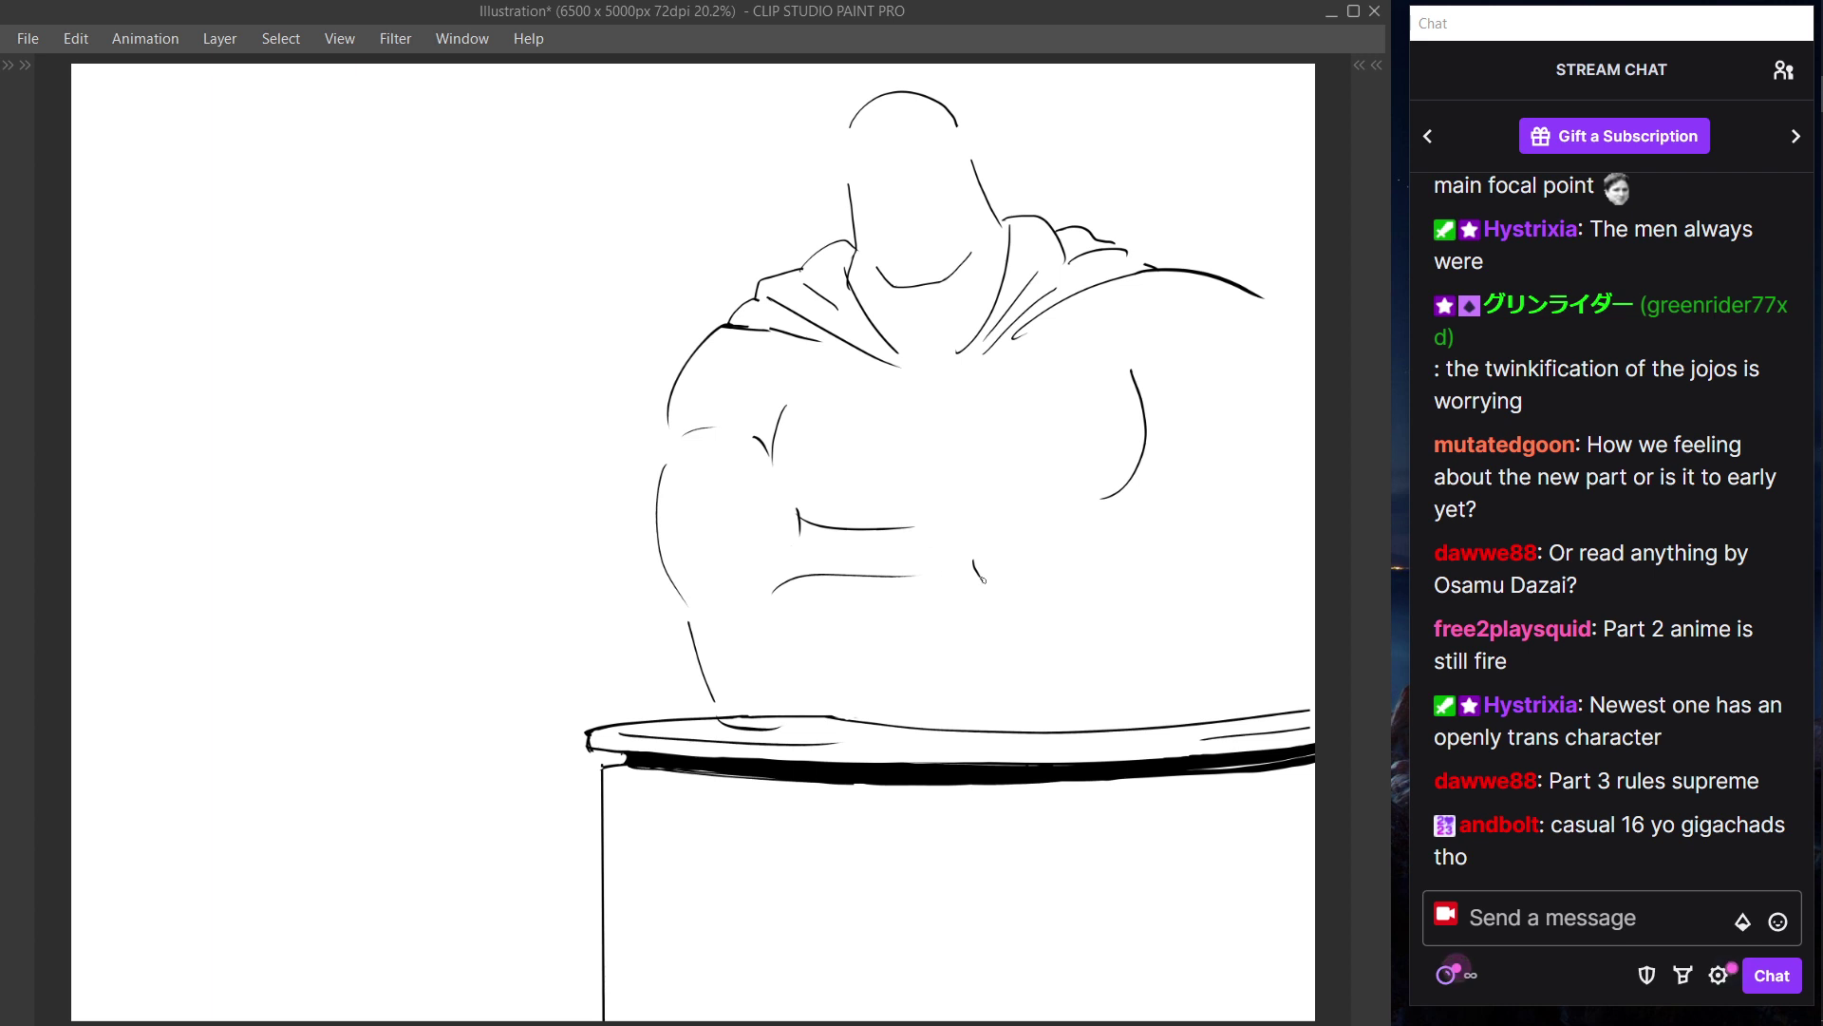
pyautogui.hotkey('ctrl', 'z')
pyautogui.moveTo(792, 600)
pyautogui.mouseDown()
pyautogui.moveTo(967, 601)
pyautogui.moveTo(980, 575)
pyautogui.moveTo(977, 592)
pyautogui.mouseUp()
pyautogui.hotkey('ctrl', 'z')
pyautogui.press('e')
pyautogui.press('p')
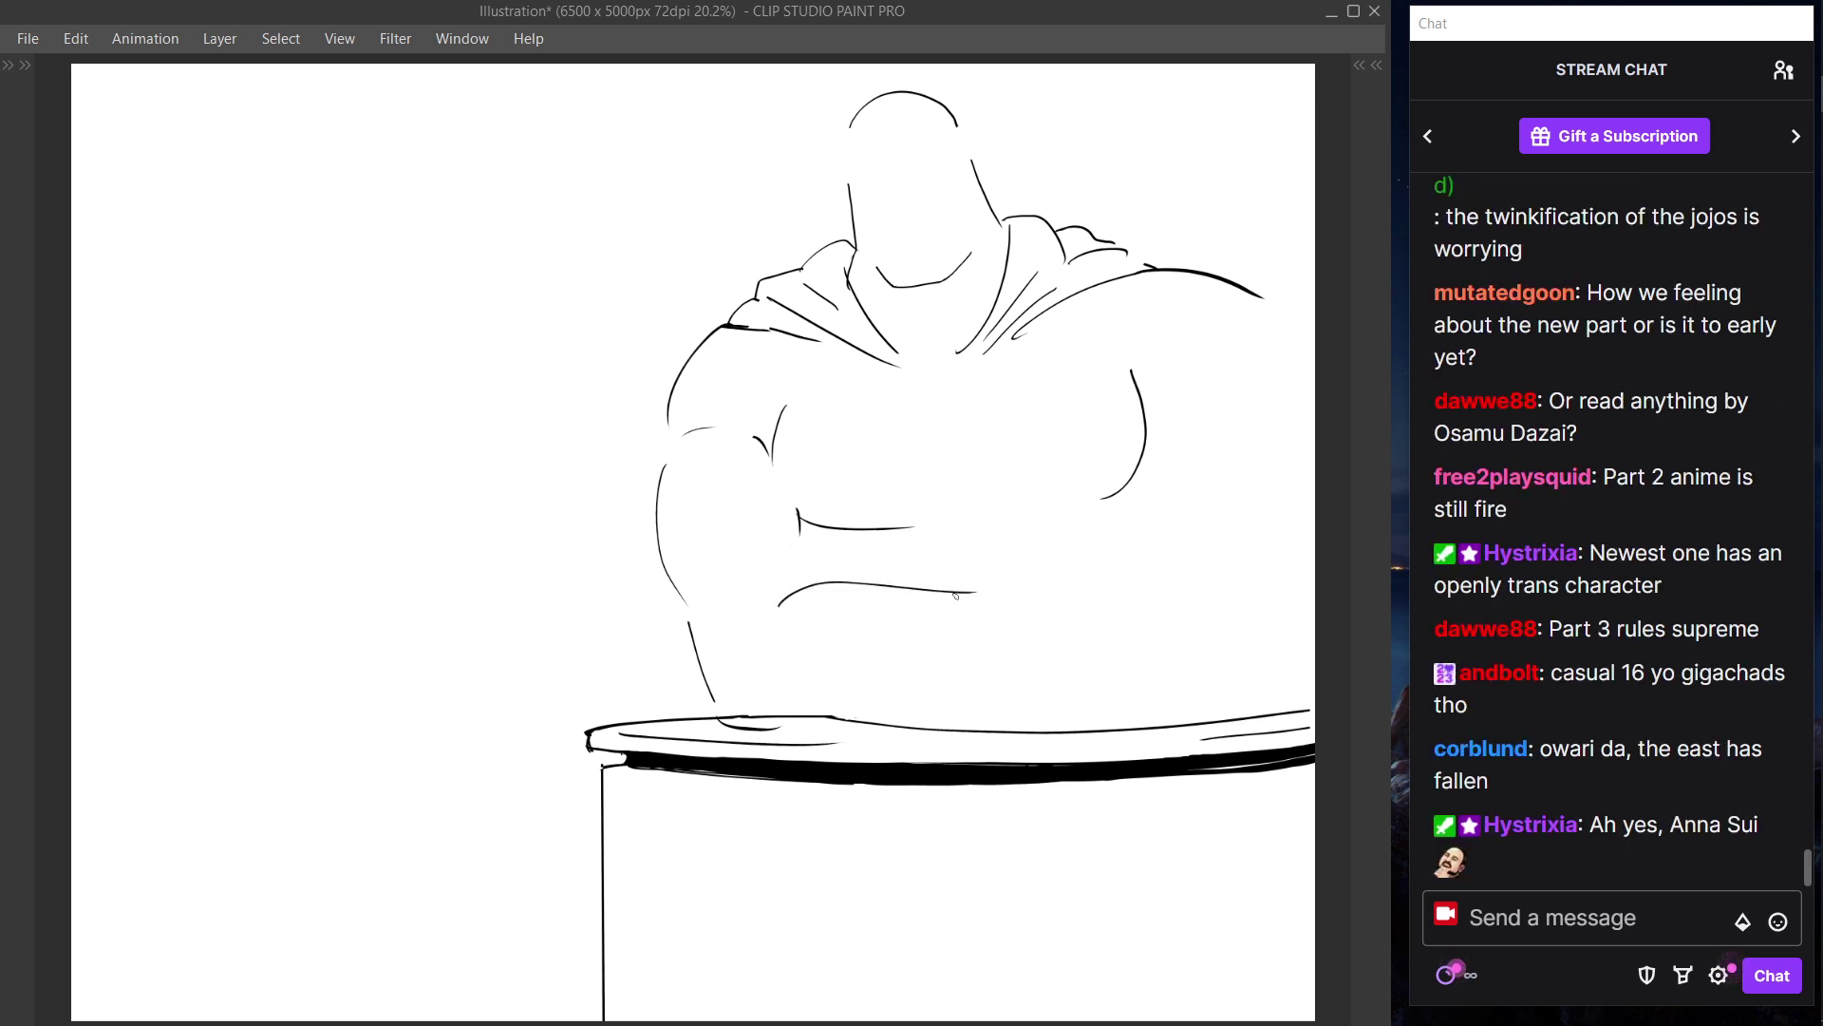
# - Clean up the old inner-arm and under-chest lines, then redraw the armpit crease as a short stroke closer to the chest
pyautogui.press('e')
pyautogui.moveTo(764, 472)
pyautogui.mouseDown()
pyautogui.moveTo(801, 554)
pyautogui.moveTo(763, 440)
pyautogui.moveTo(812, 564)
pyautogui.moveTo(810, 508)
pyautogui.moveTo(812, 579)
pyautogui.mouseUp()
pyautogui.press('p')
pyautogui.hotkey('ctrl', 'z')
pyautogui.press('e')
pyautogui.moveTo(777, 437); pyautogui.dragTo(781, 401)
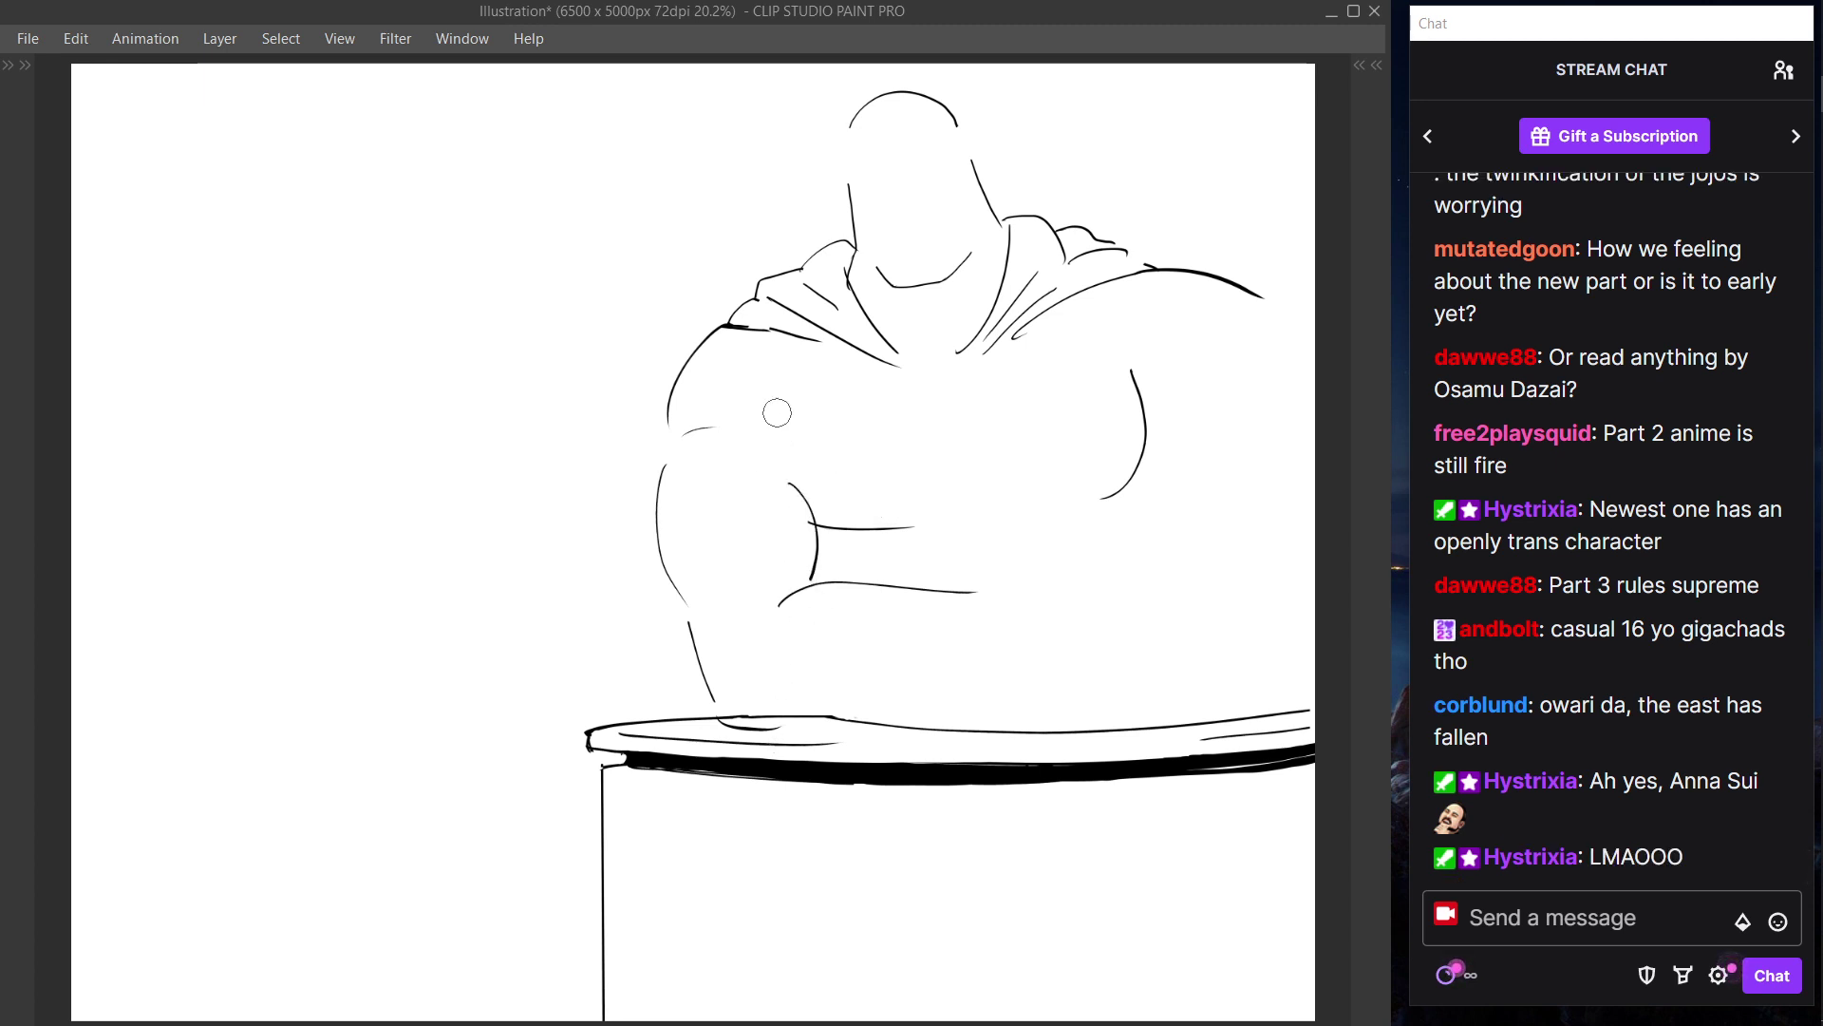
pyautogui.moveTo(818, 527); pyautogui.dragTo(912, 527)
pyautogui.press('p')
pyautogui.moveTo(803, 394); pyautogui.dragTo(795, 430)
pyautogui.moveTo(826, 529); pyautogui.dragTo(932, 528)
pyautogui.hotkey('ctrl', 'z')
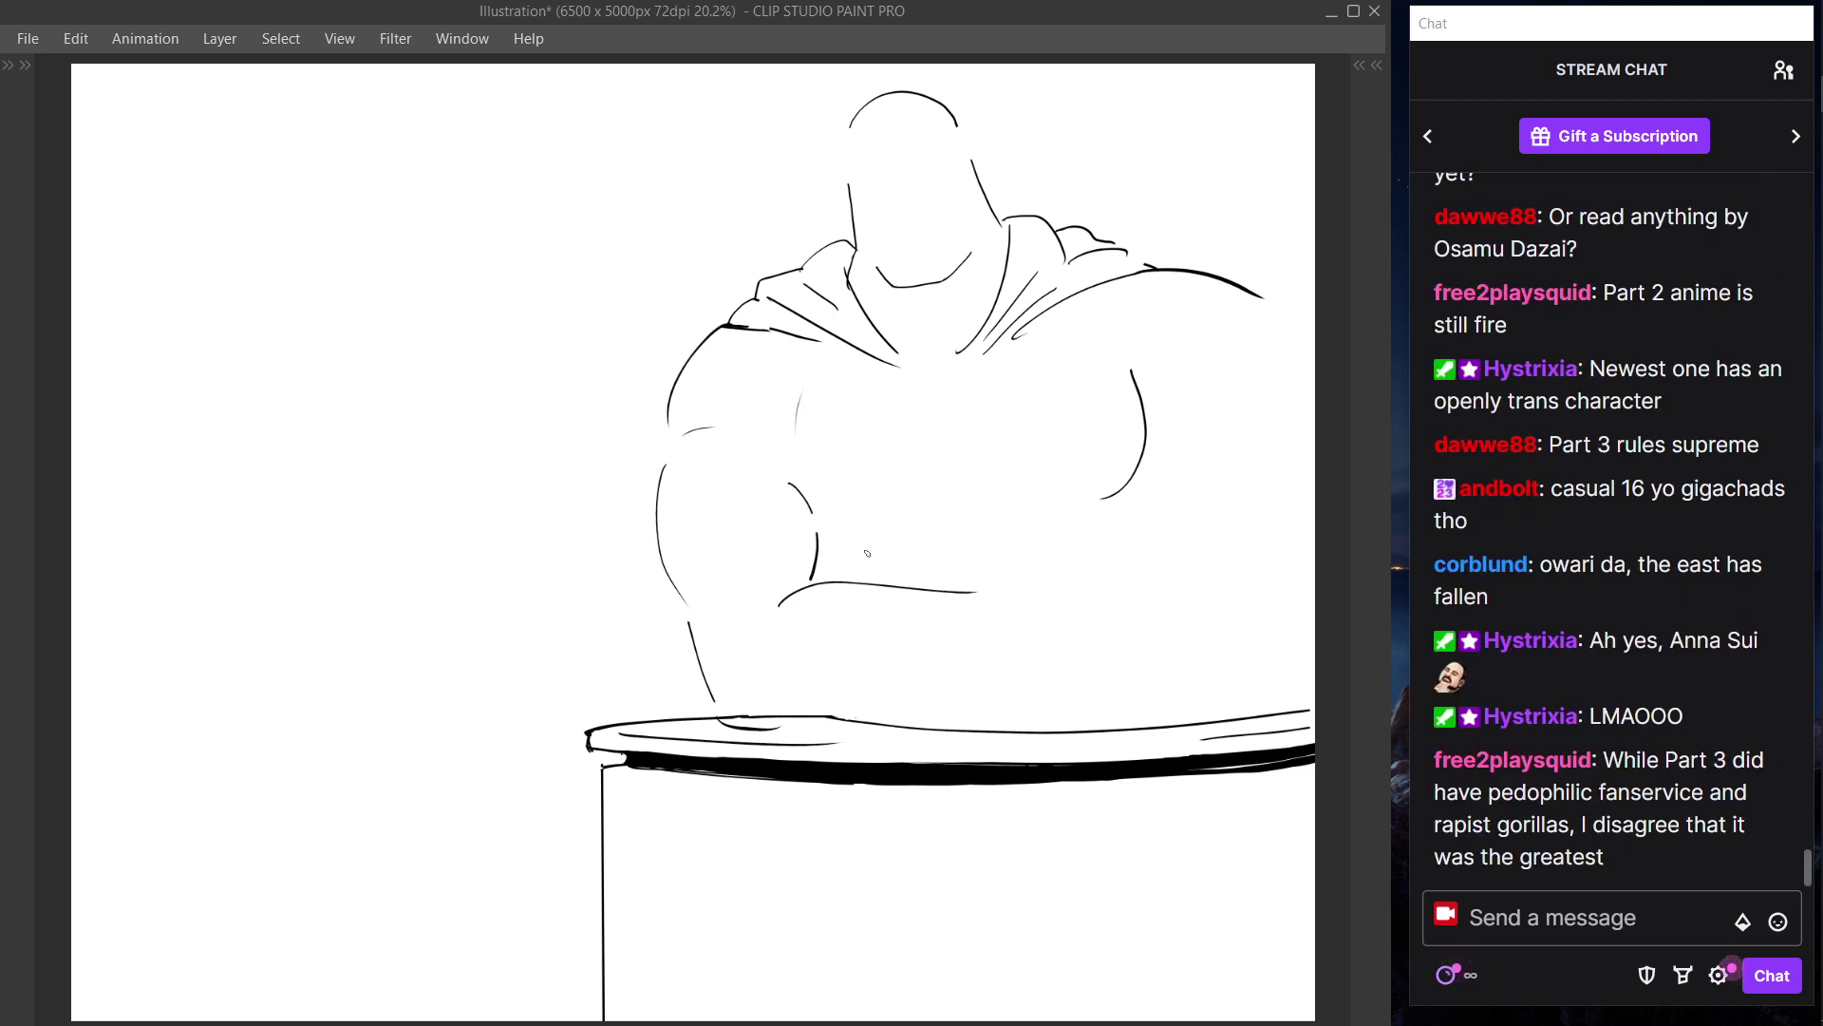
pyautogui.moveTo(815, 523); pyautogui.dragTo(916, 539)
pyautogui.hotkey('ctrl', 'z')
pyautogui.moveTo(816, 528); pyautogui.dragTo(974, 519)
pyautogui.hotkey('ctrl', 'z')
# - Erase the broken inner arm contour and redraw it as one curve bulging toward the torso and meeting the forearm
pyautogui.press('e')
pyautogui.moveTo(799, 492)
pyautogui.mouseDown()
pyautogui.moveTo(826, 515)
pyautogui.moveTo(817, 573)
pyautogui.mouseUp()
pyautogui.press('p')
pyautogui.moveTo(799, 464); pyautogui.dragTo(822, 571)
pyautogui.hotkey('ctrl', 'z')
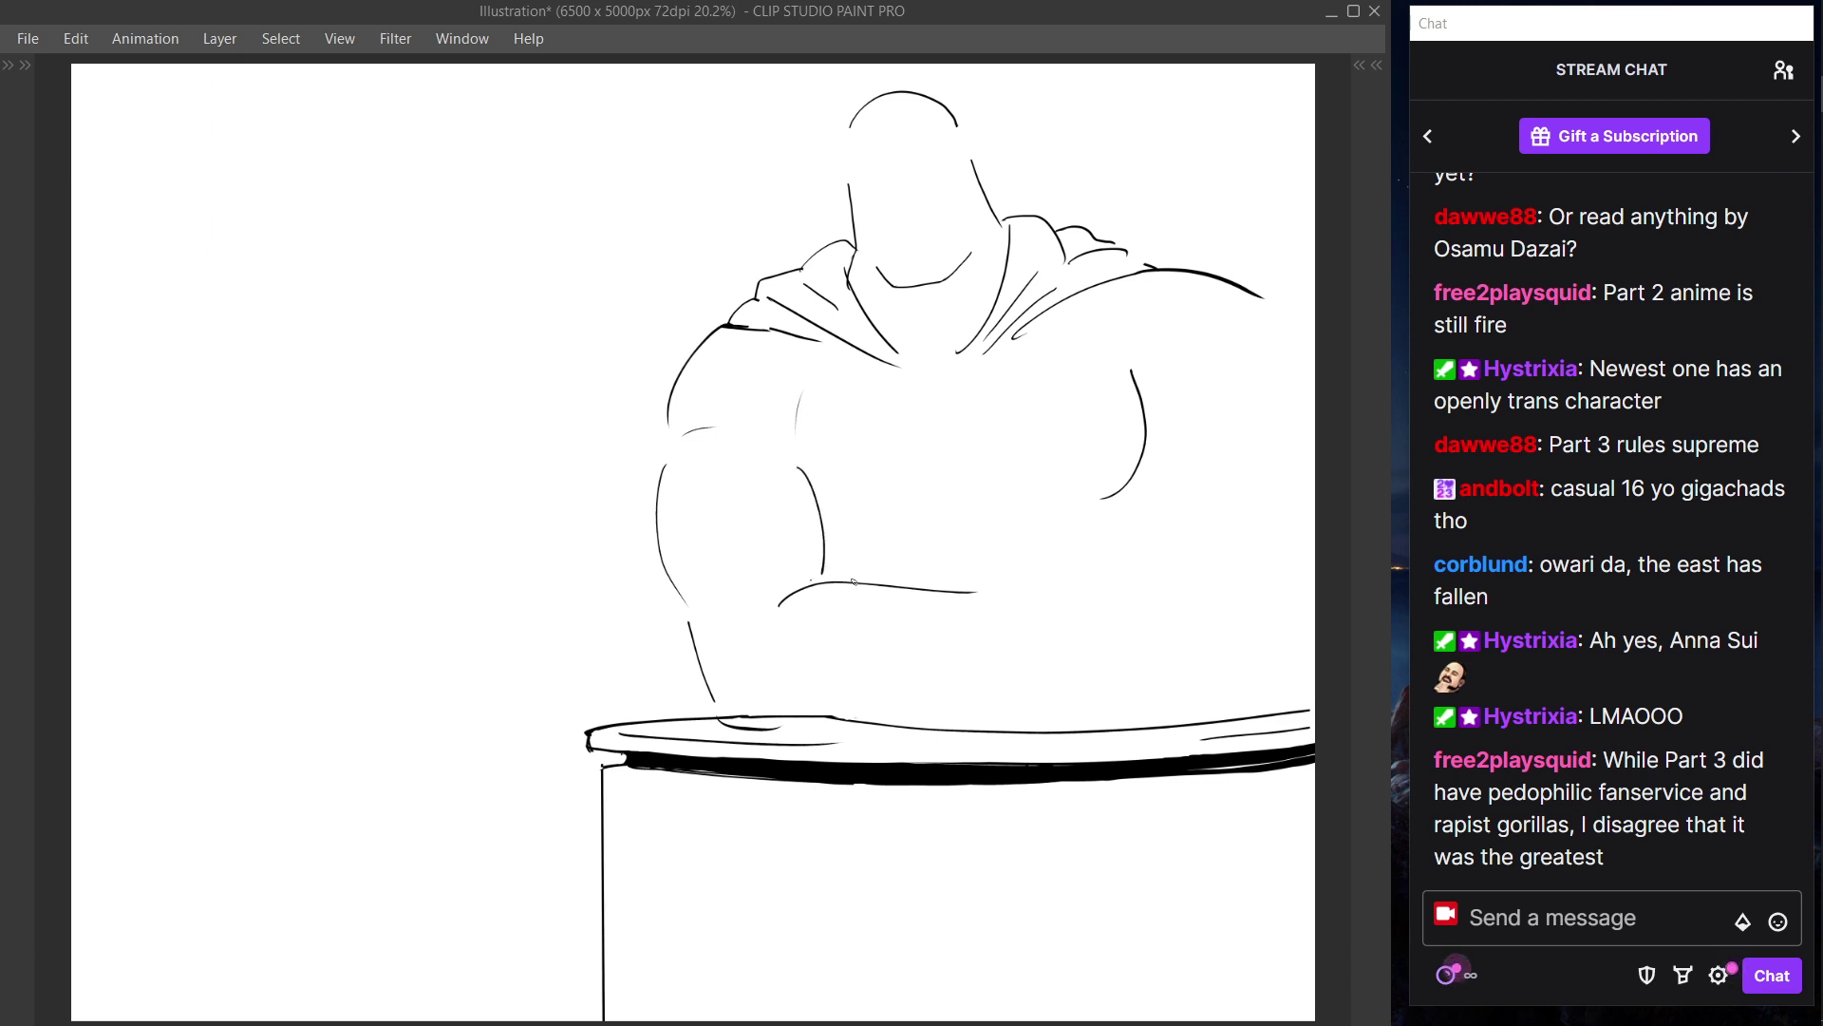
pyautogui.hotkey('ctrl', 'z')
pyautogui.moveTo(806, 473); pyautogui.dragTo(830, 576)
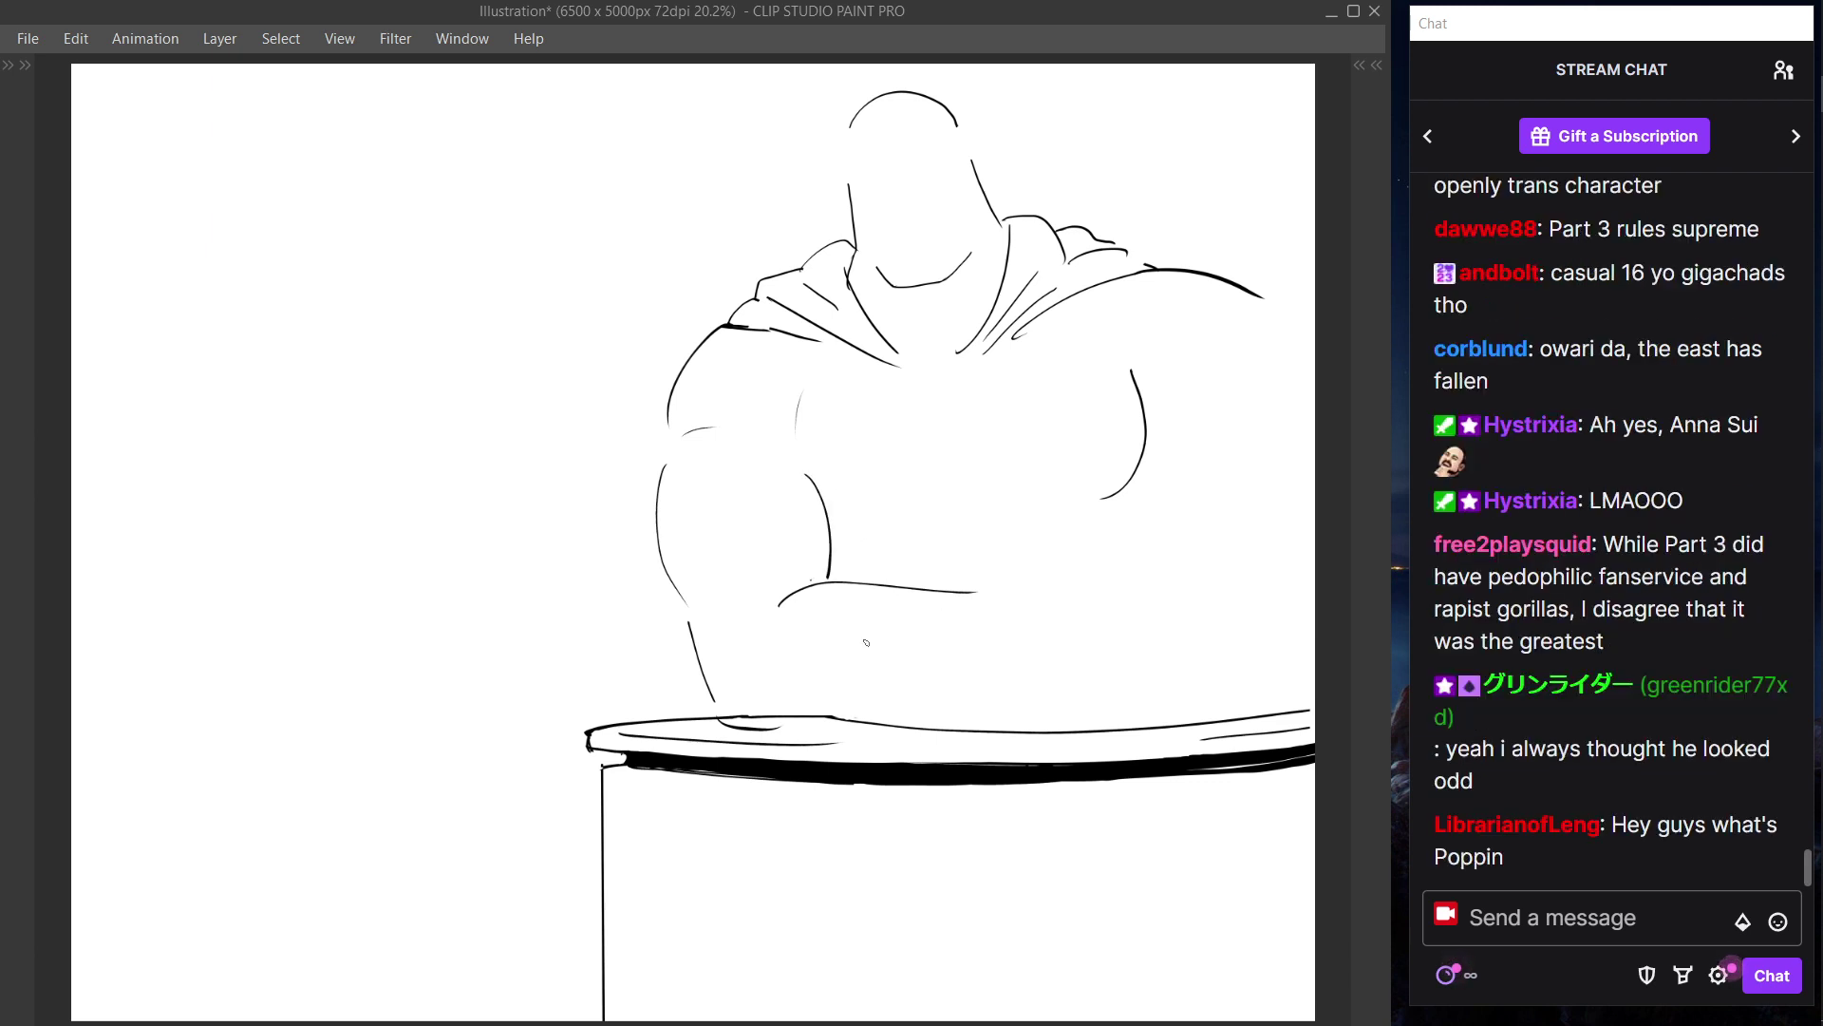
# - Draw the forearm's underside as a line rising from the elbow on the tabletop toward the wrist
pyautogui.moveTo(779, 727); pyautogui.dragTo(978, 695)
pyautogui.hotkey('ctrl', 'z')
pyautogui.moveTo(767, 724); pyautogui.dragTo(987, 669)
pyautogui.hotkey('ctrl', 'z')
pyautogui.moveTo(777, 729); pyautogui.dragTo(988, 685)
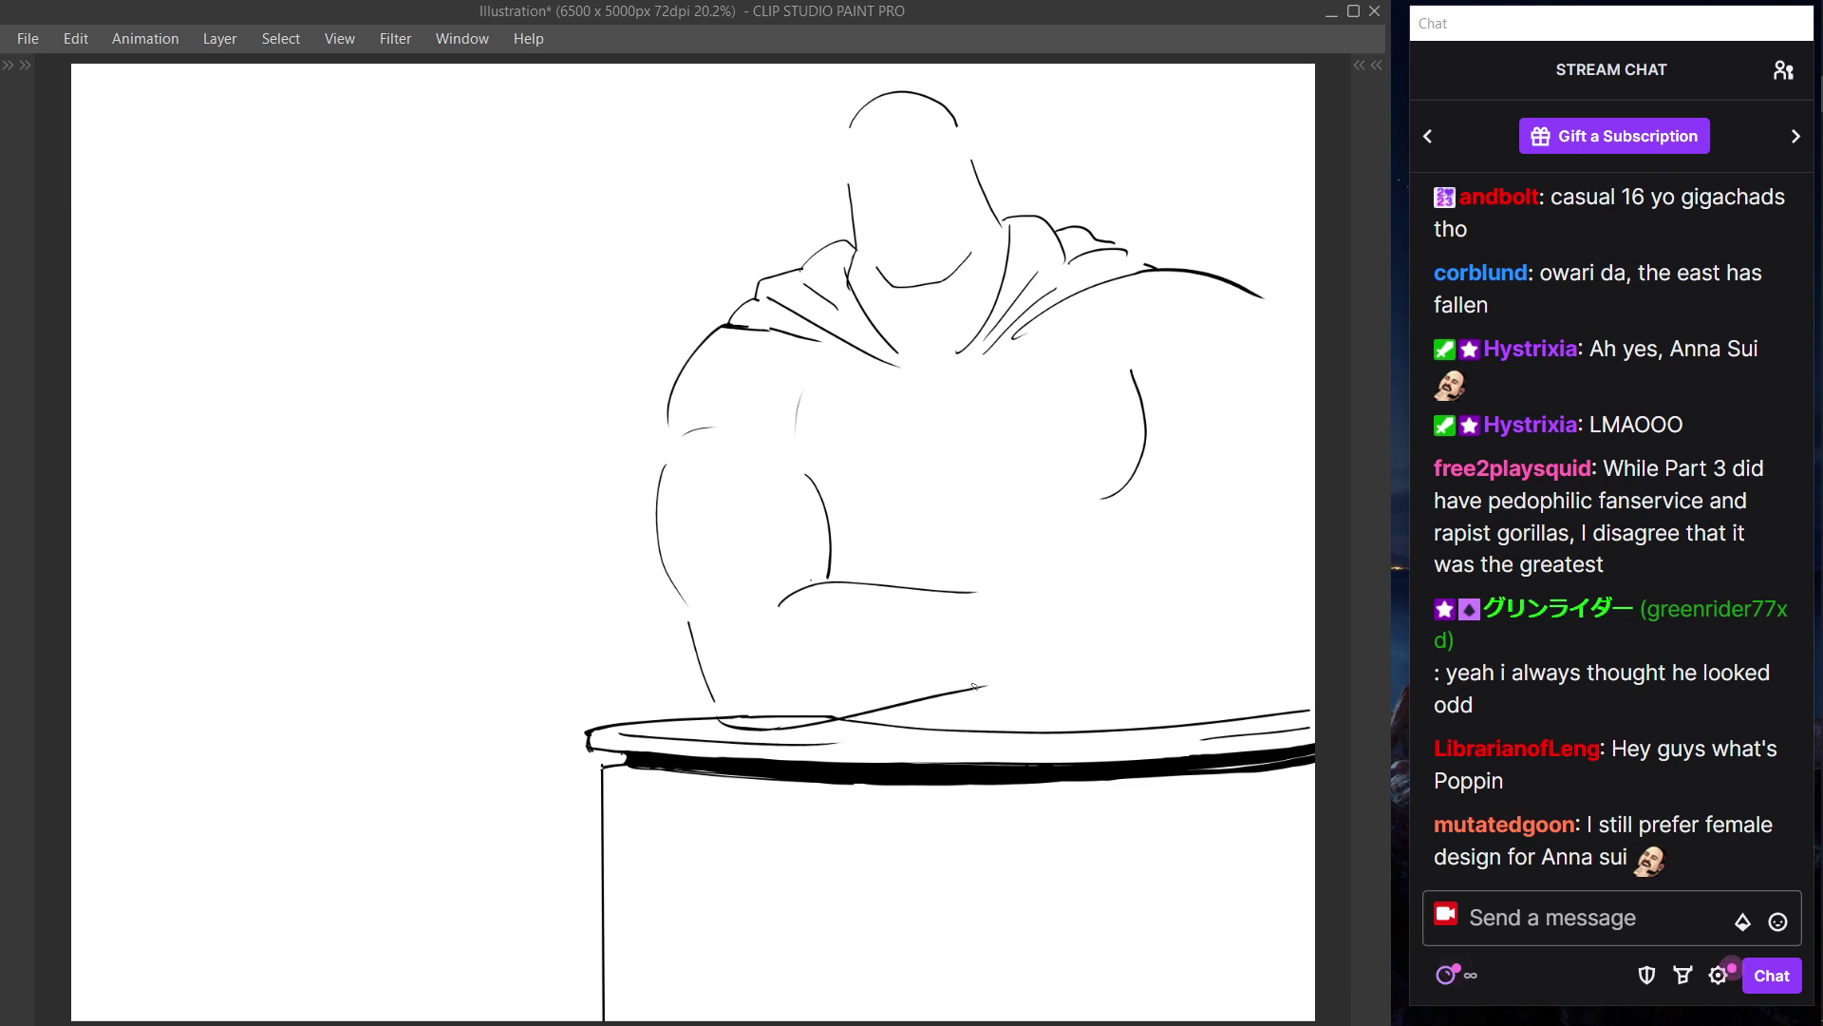
# - Draw two curved cross lines on the forearm, one near its middle and one at the wrist
pyautogui.moveTo(869, 586); pyautogui.dragTo(888, 710)
pyautogui.hotkey('ctrl', 'z')
pyautogui.moveTo(871, 585); pyautogui.dragTo(869, 708)
pyautogui.moveTo(992, 592); pyautogui.dragTo(1001, 680)
pyautogui.hotkey('ctrl', 'z')
pyautogui.moveTo(993, 591); pyautogui.dragTo(1001, 680)
pyautogui.hotkey('ctrl', 'z')
pyautogui.hotkey('ctrl', 'z')
pyautogui.moveTo(991, 591); pyautogui.dragTo(1000, 669)
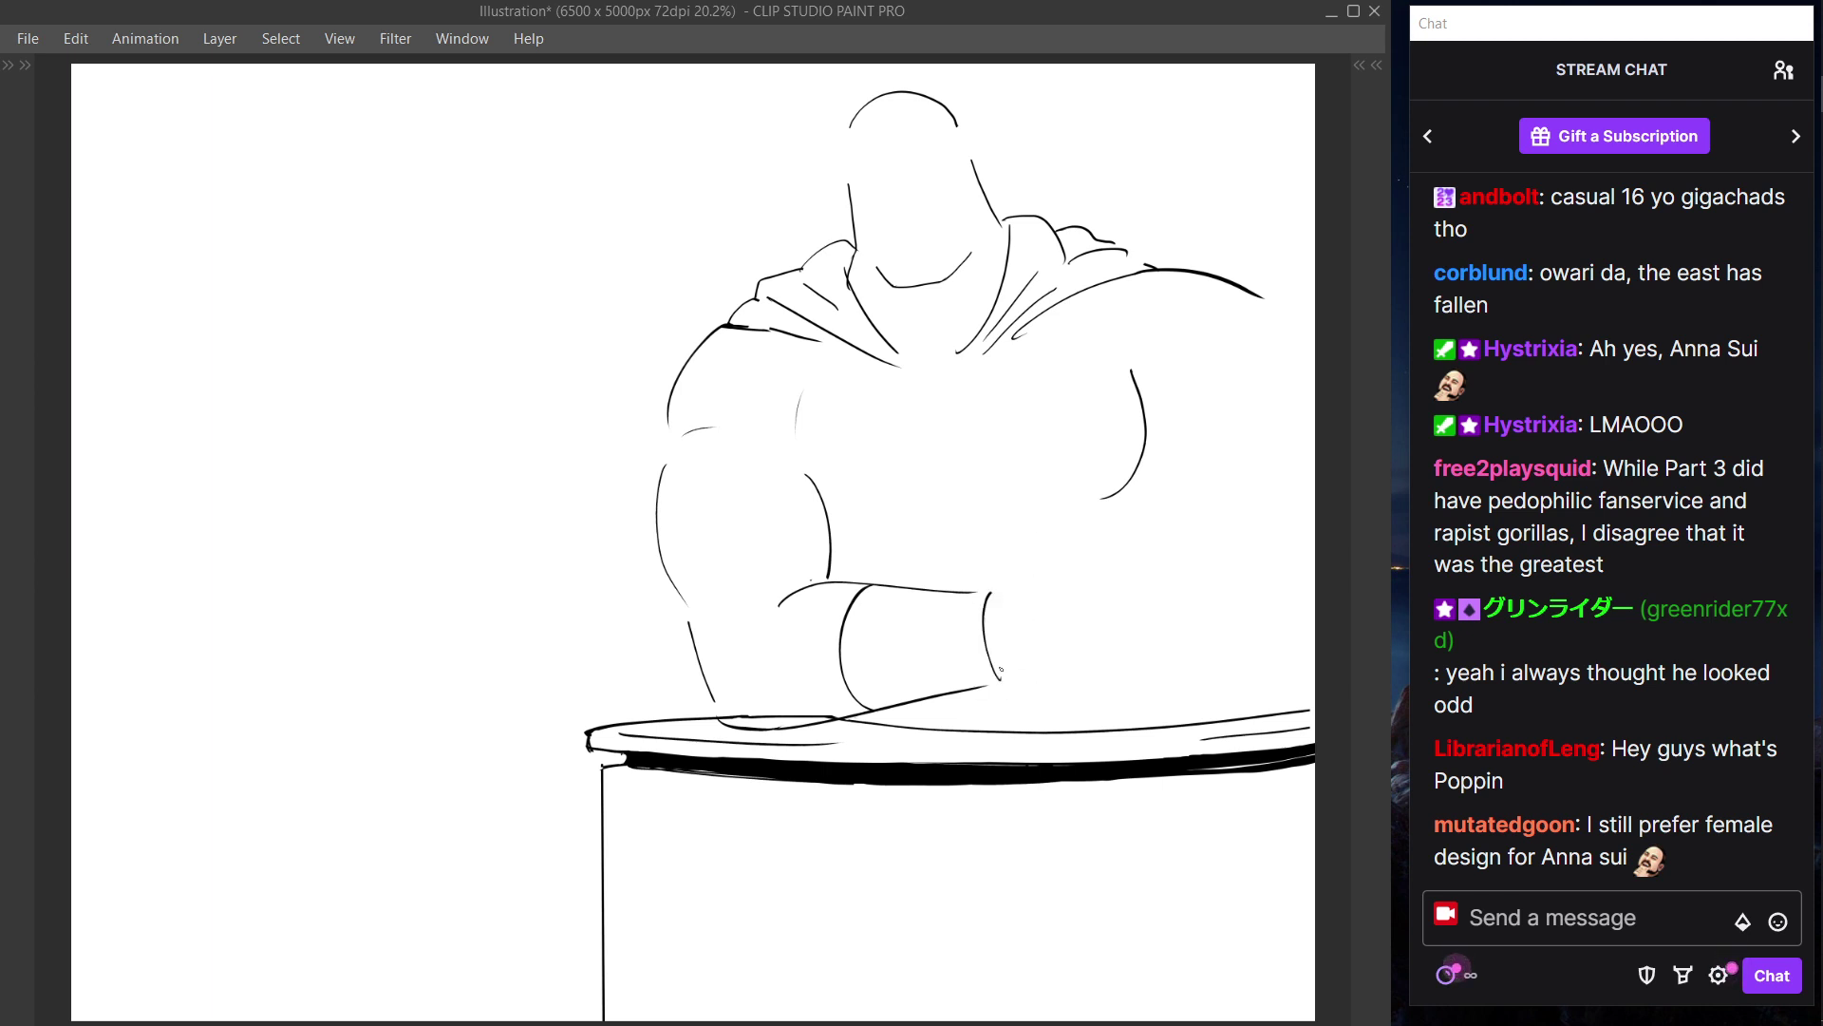
# - Switch to the Calligraphy standard pen at size 30 and start the back-of-hand outline with a short diagonal above the wrist
pyautogui.press('Tab')
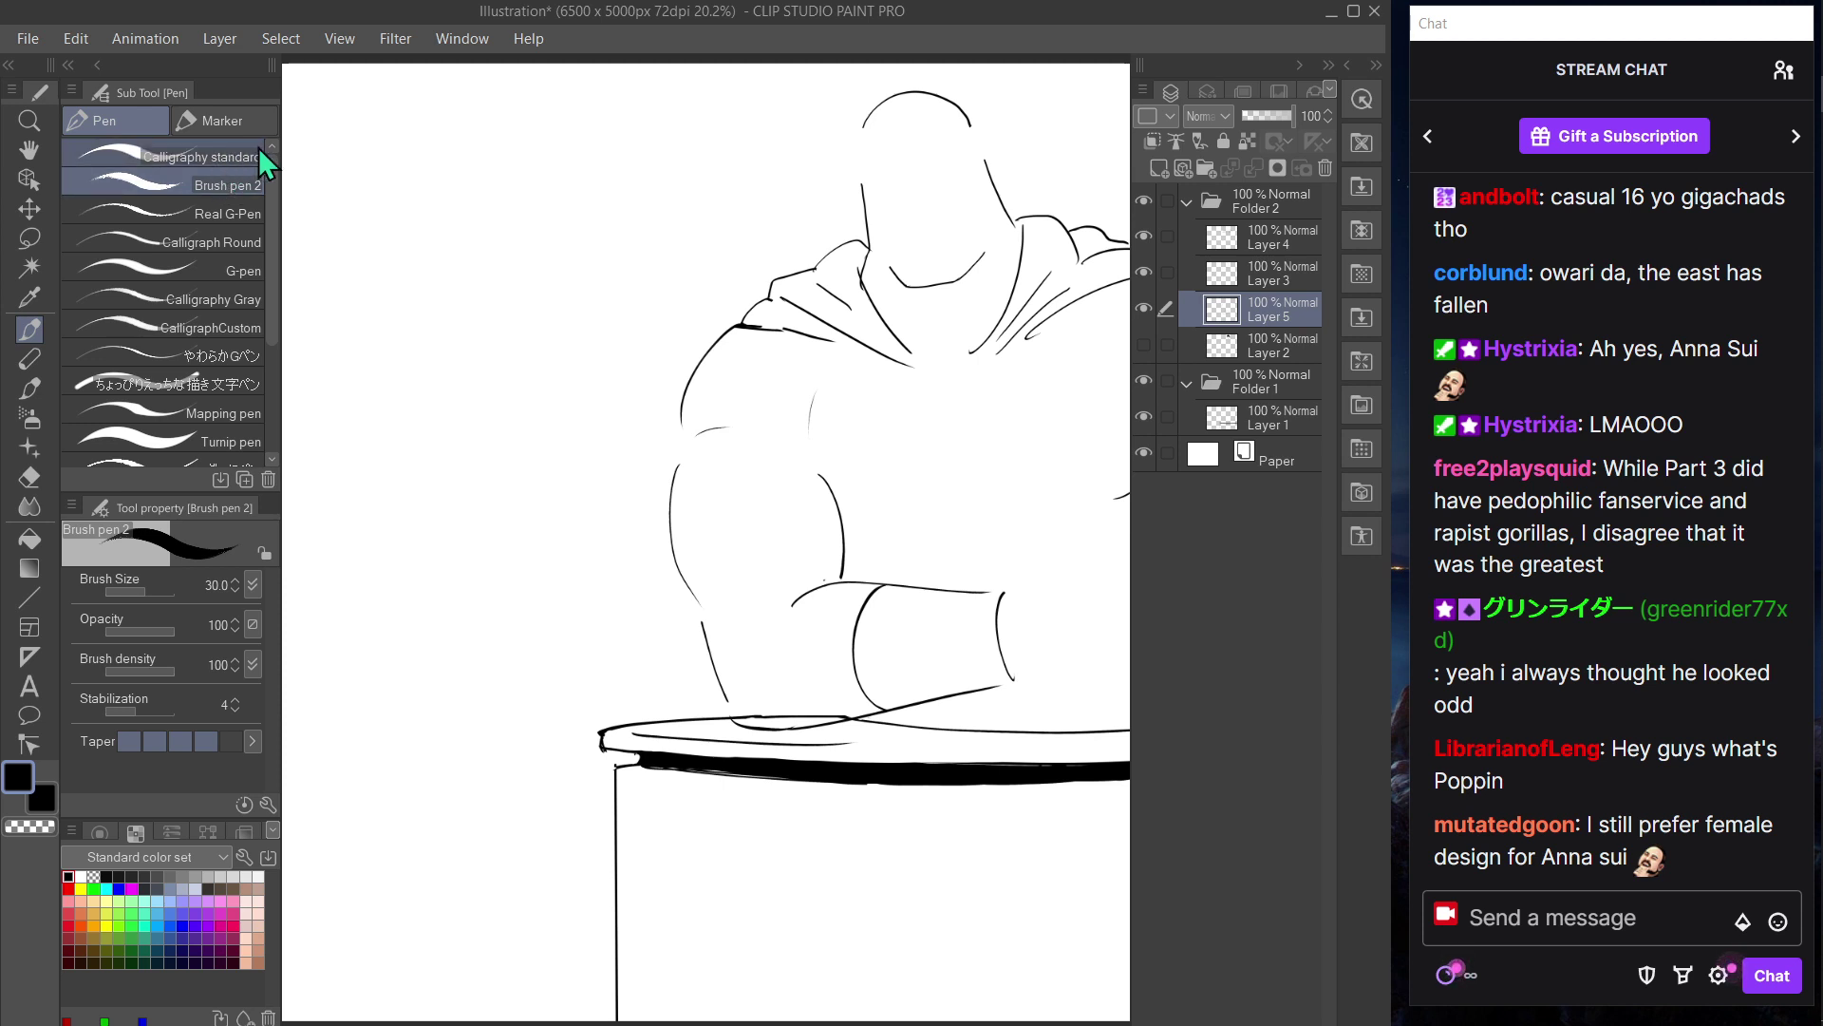
pyautogui.click(226, 156)
pyautogui.press('Tab')
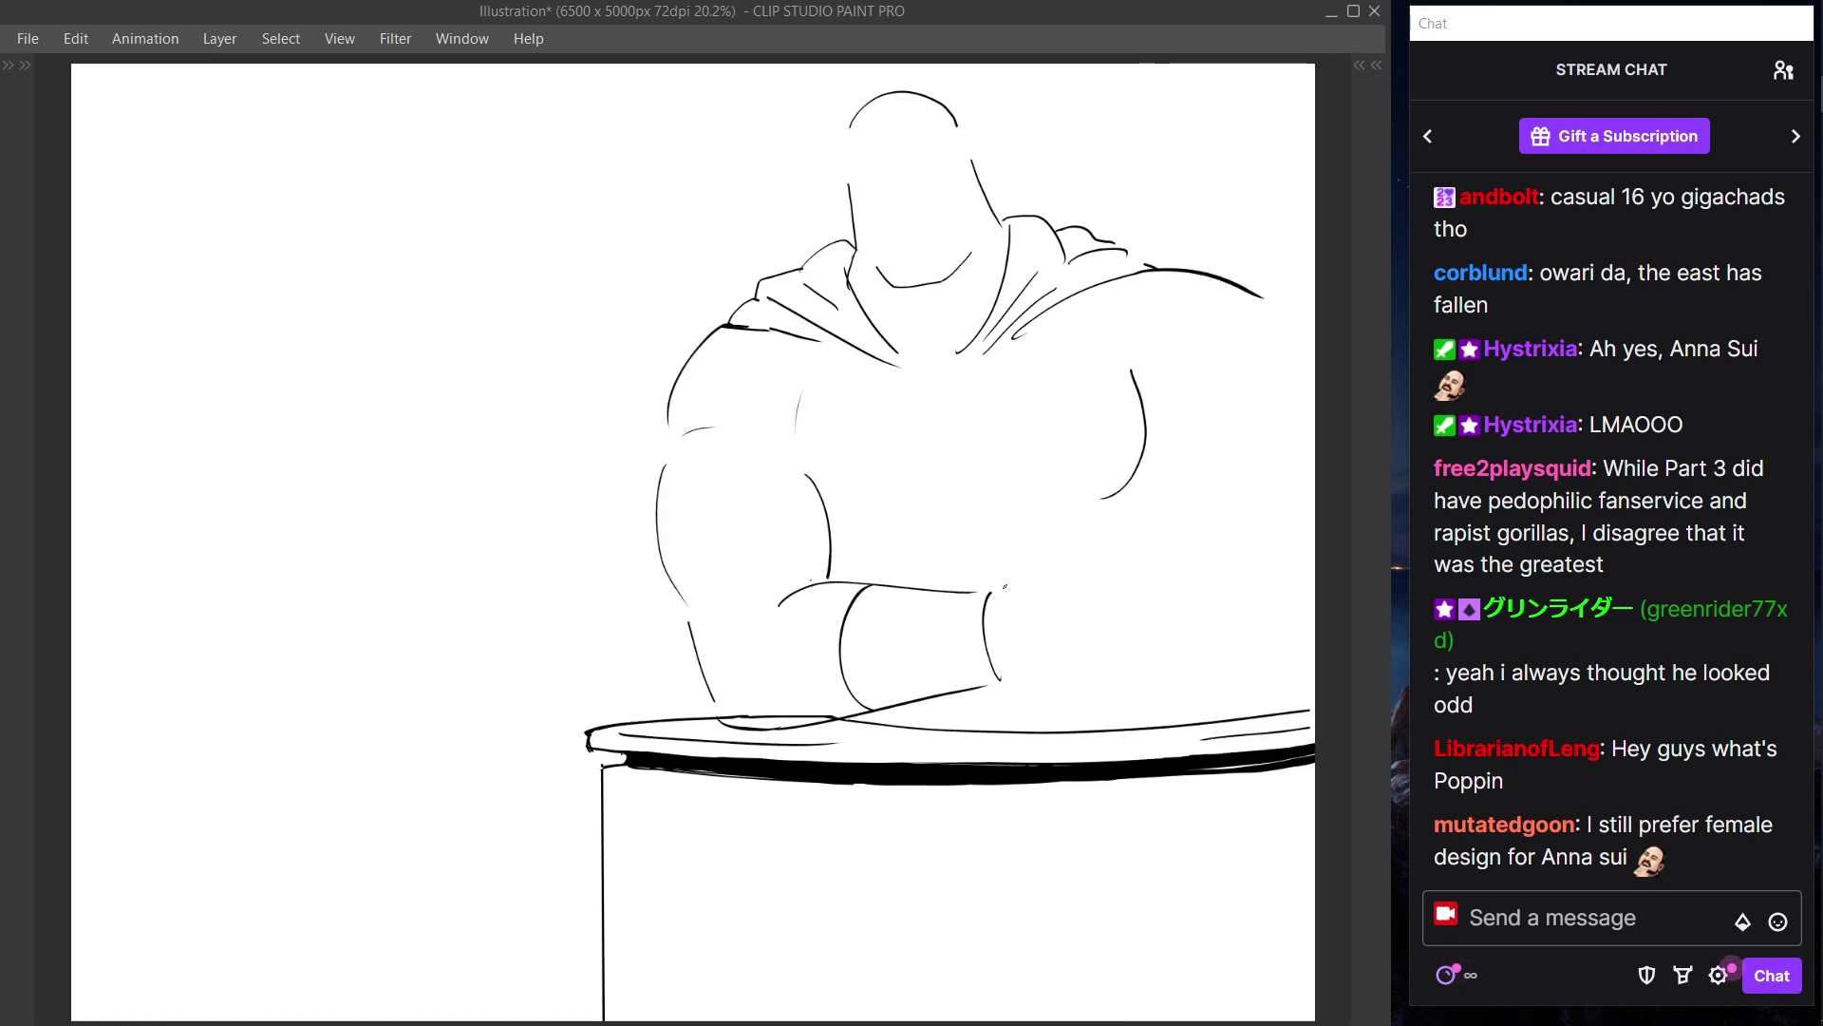
pyautogui.moveTo(993, 593); pyautogui.dragTo(1012, 575)
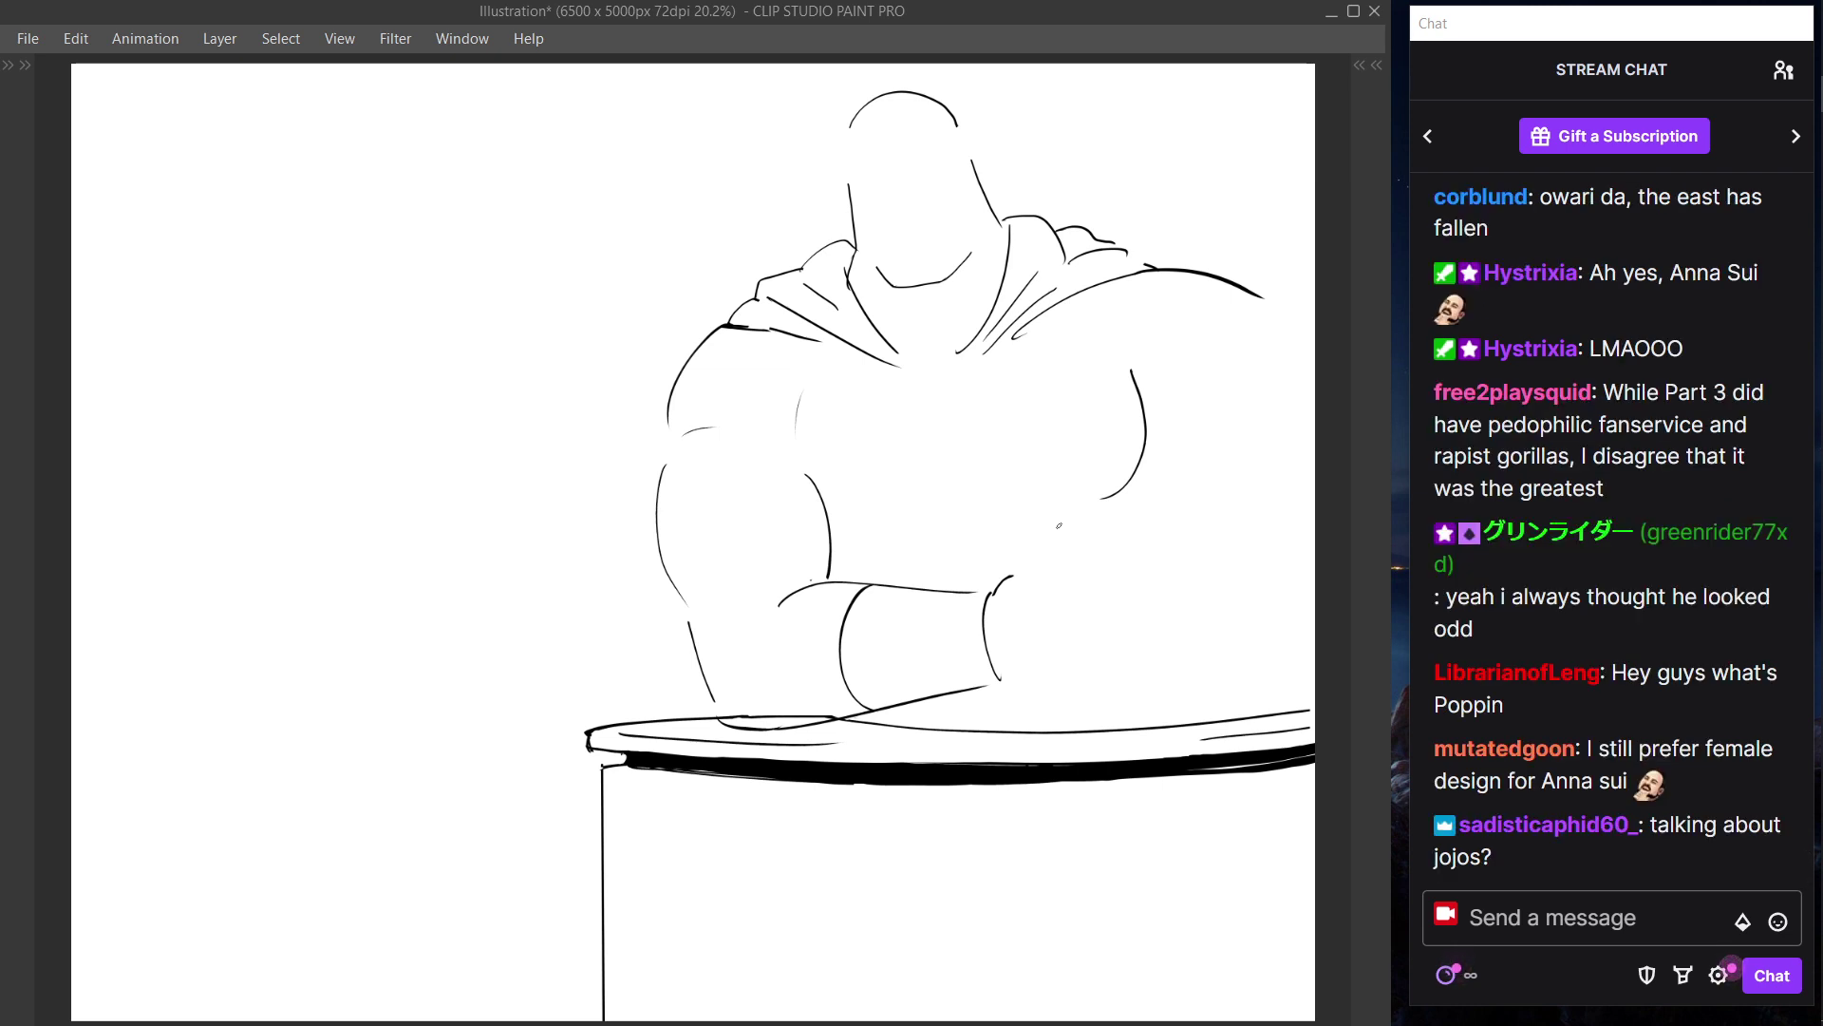
pyautogui.press('Tab')
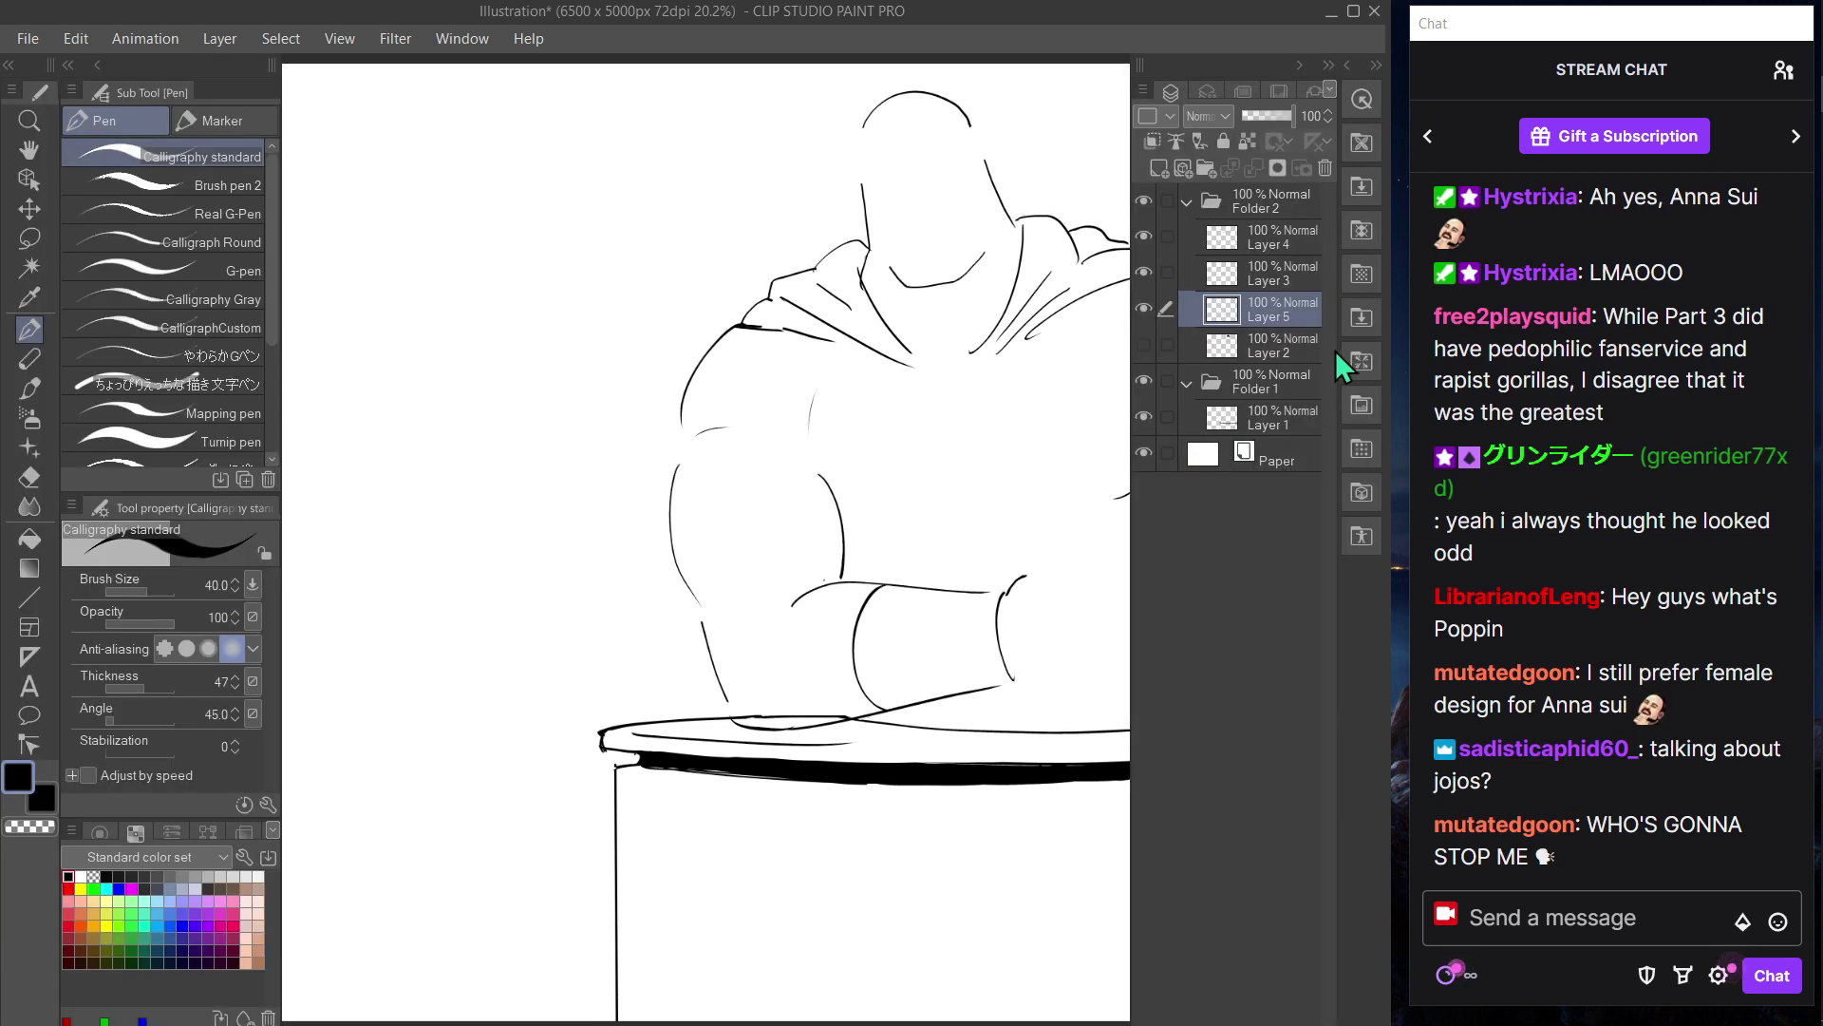
pyautogui.press('Tab')
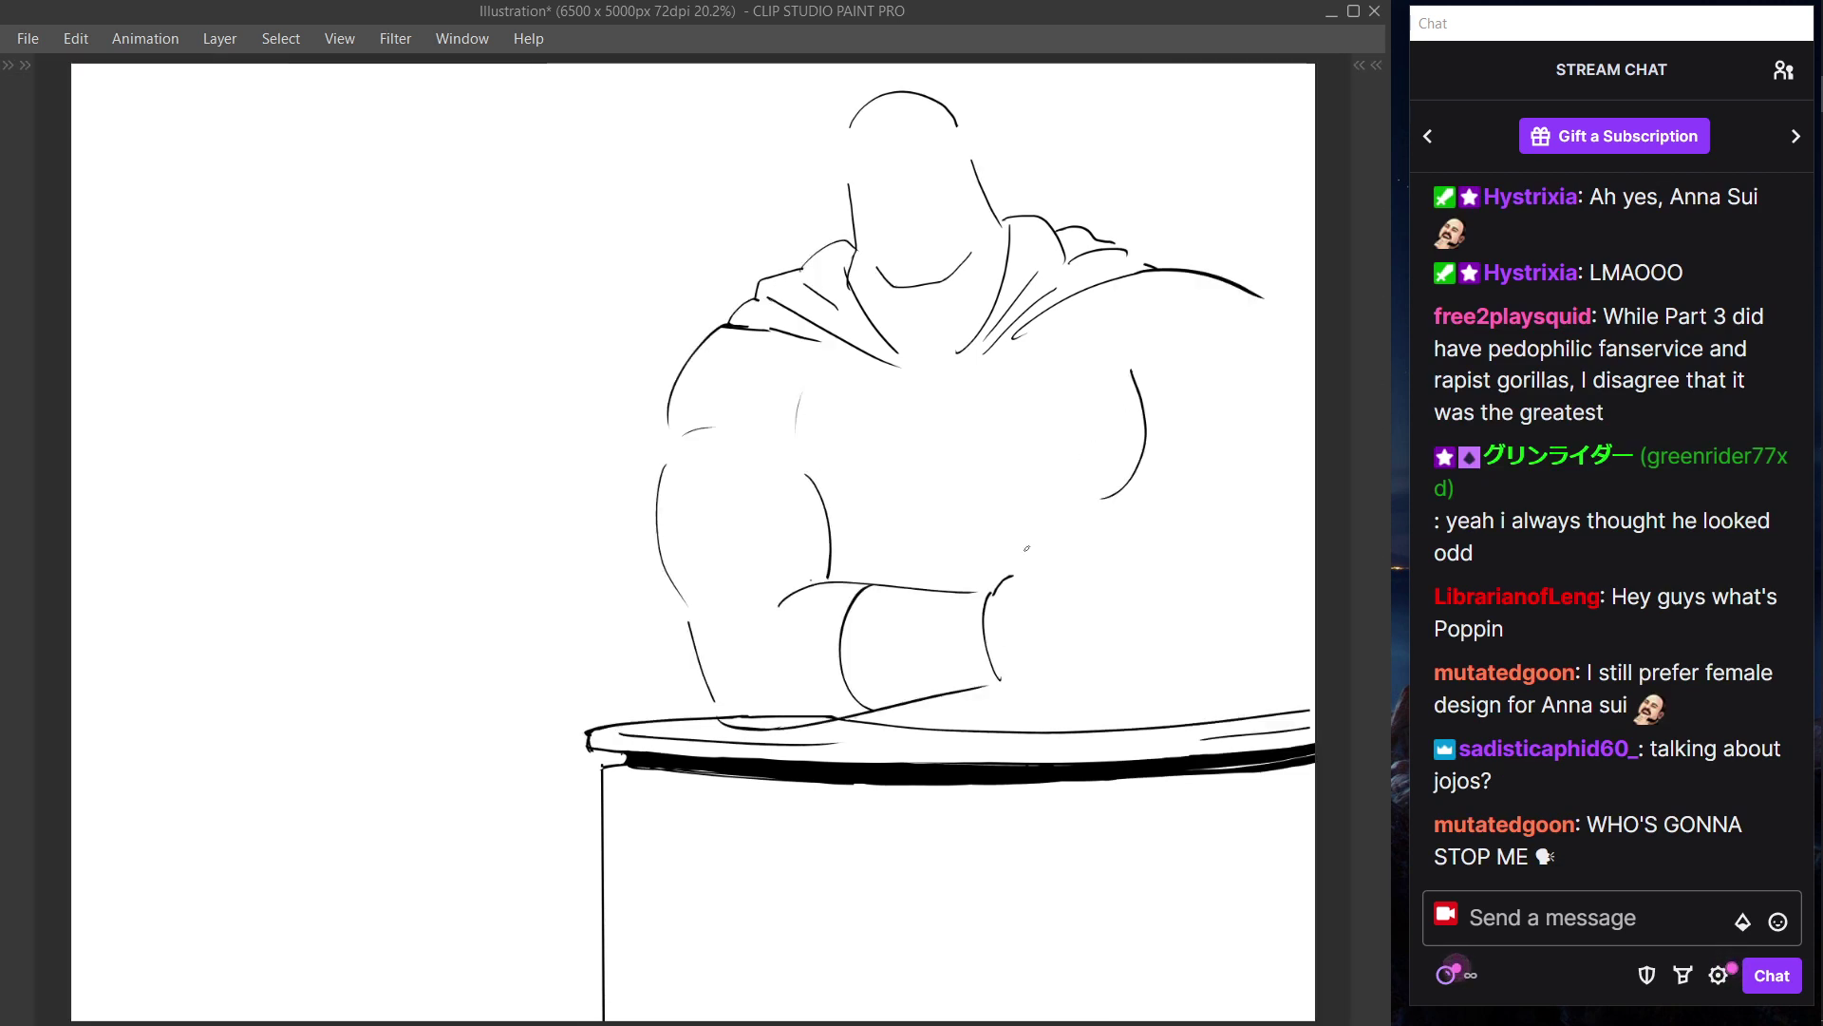
pyautogui.moveTo(1014, 575); pyautogui.dragTo(1021, 561)
pyautogui.press('p')
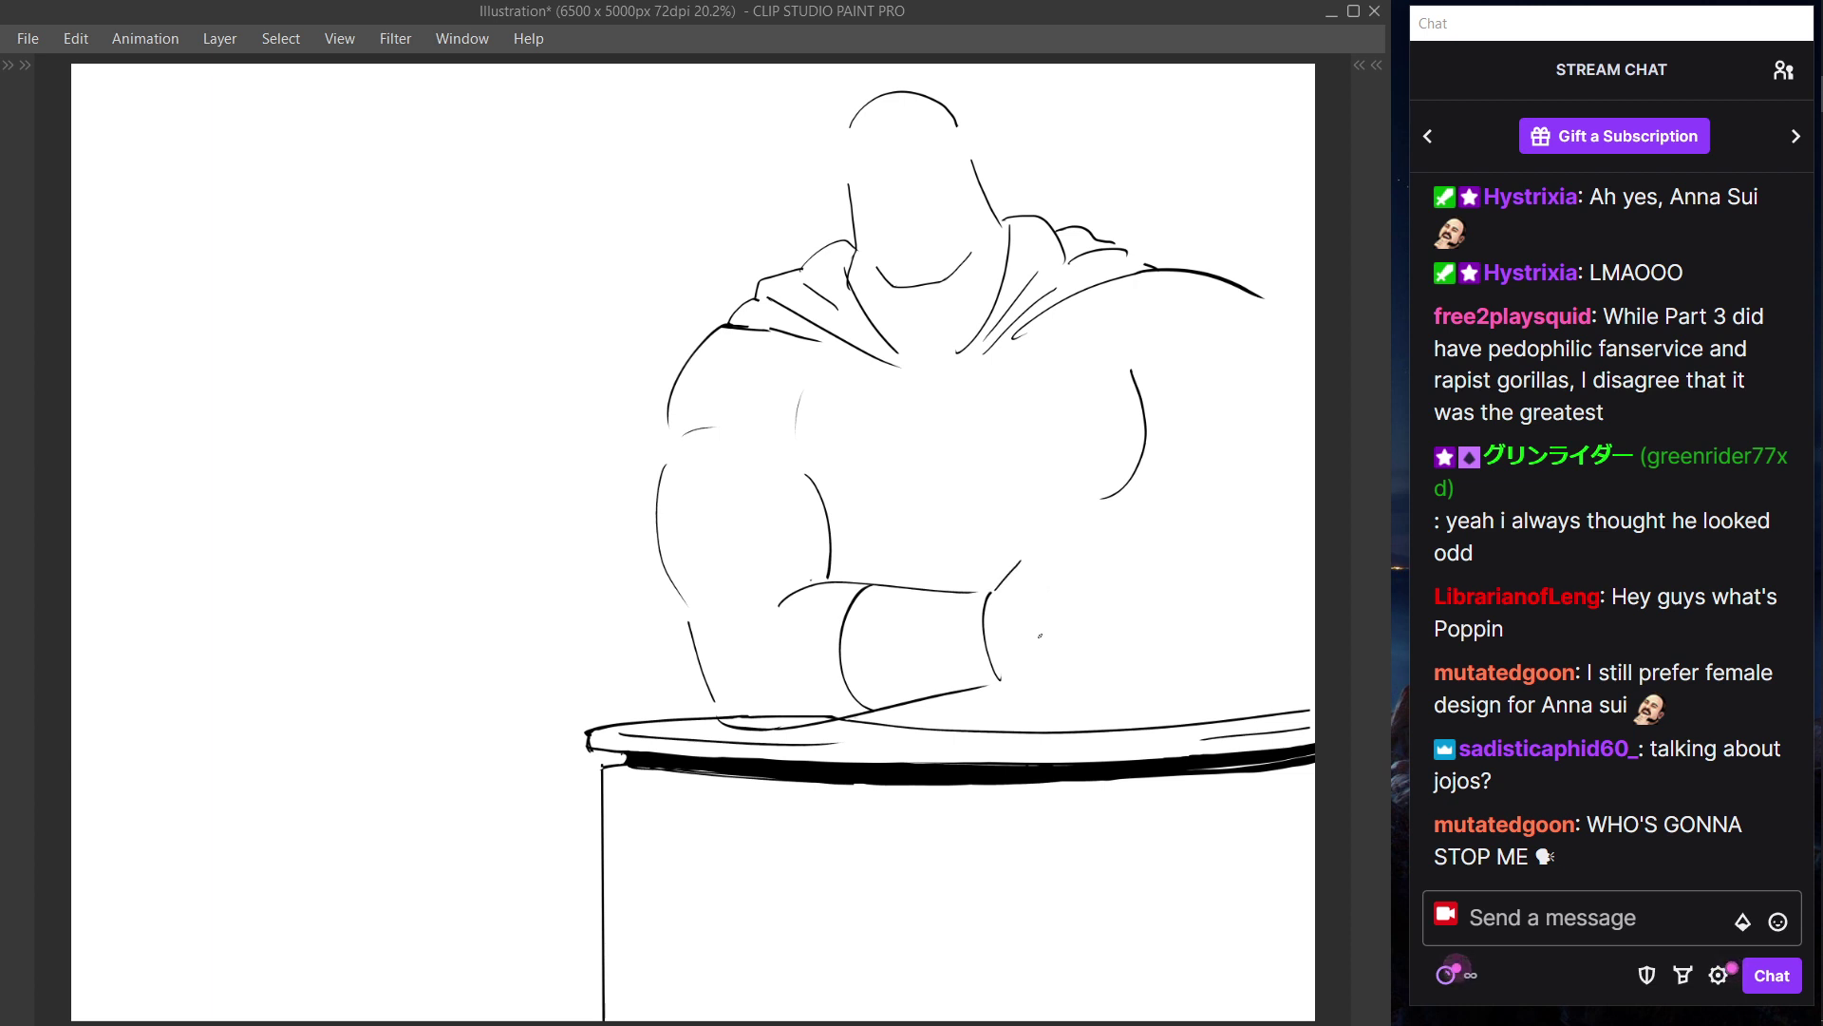
pyautogui.press('Tab')
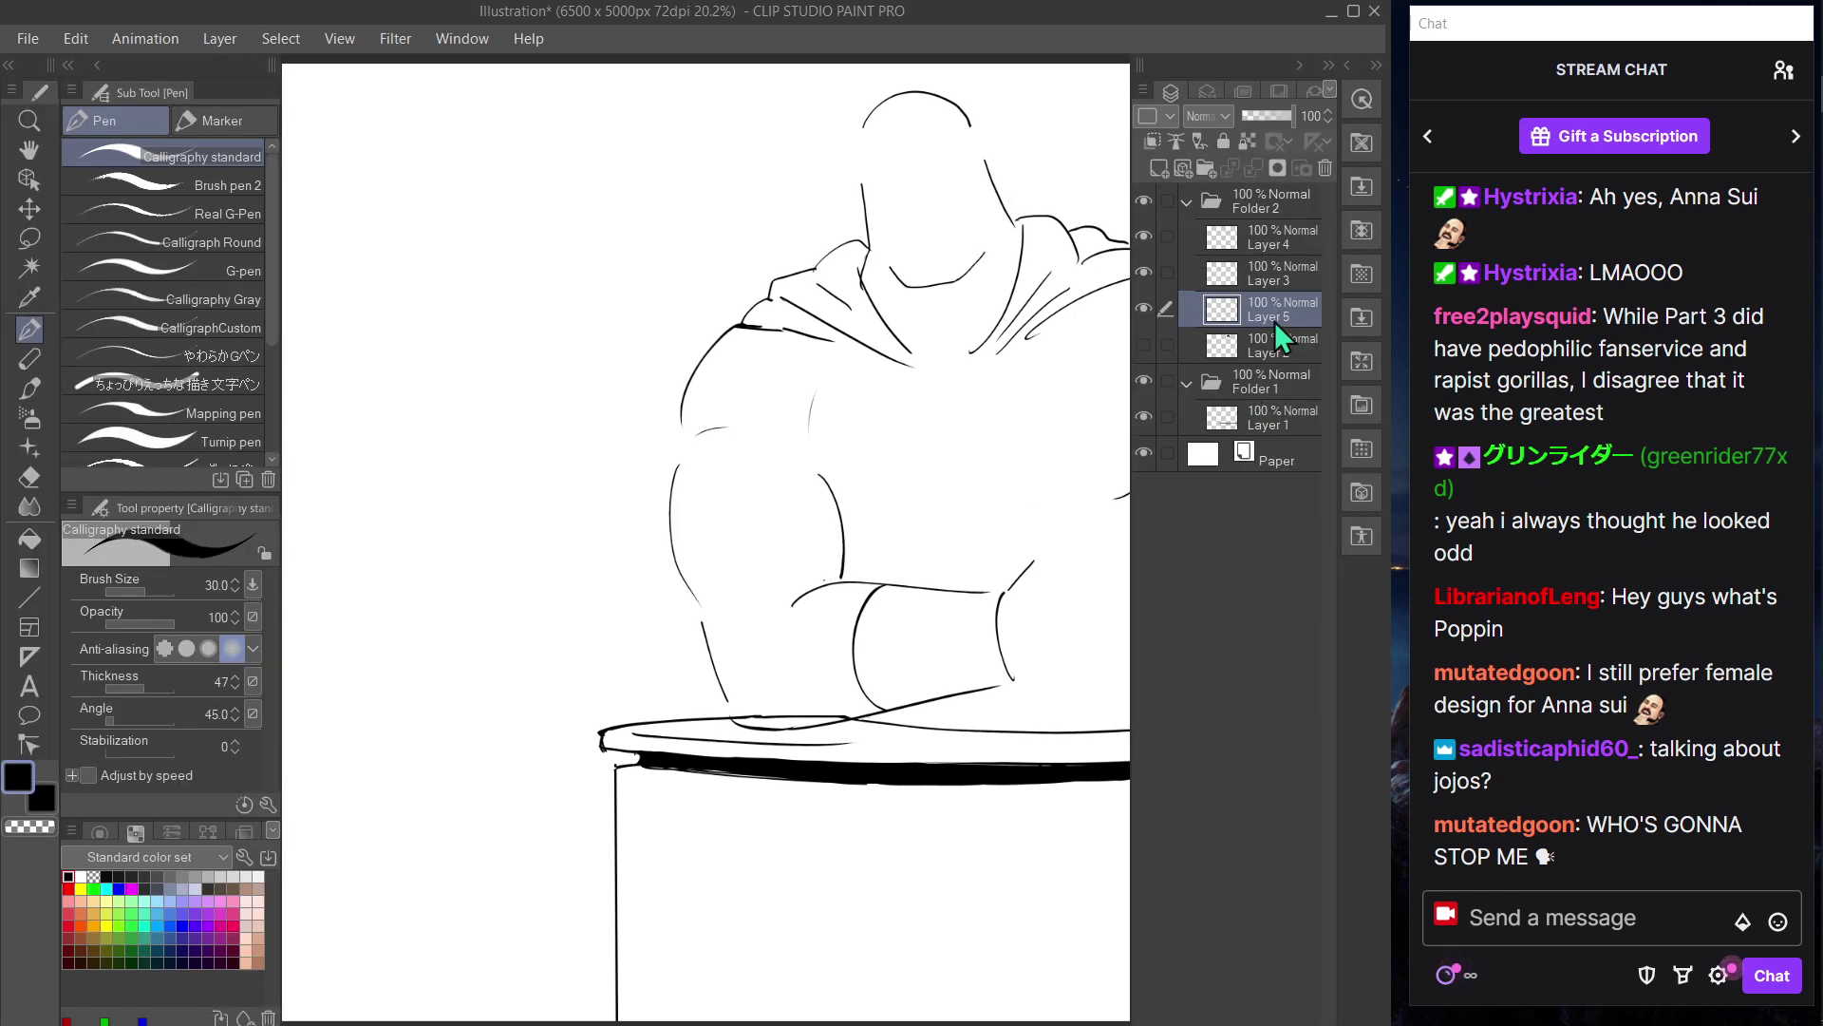
pyautogui.press('Tab')
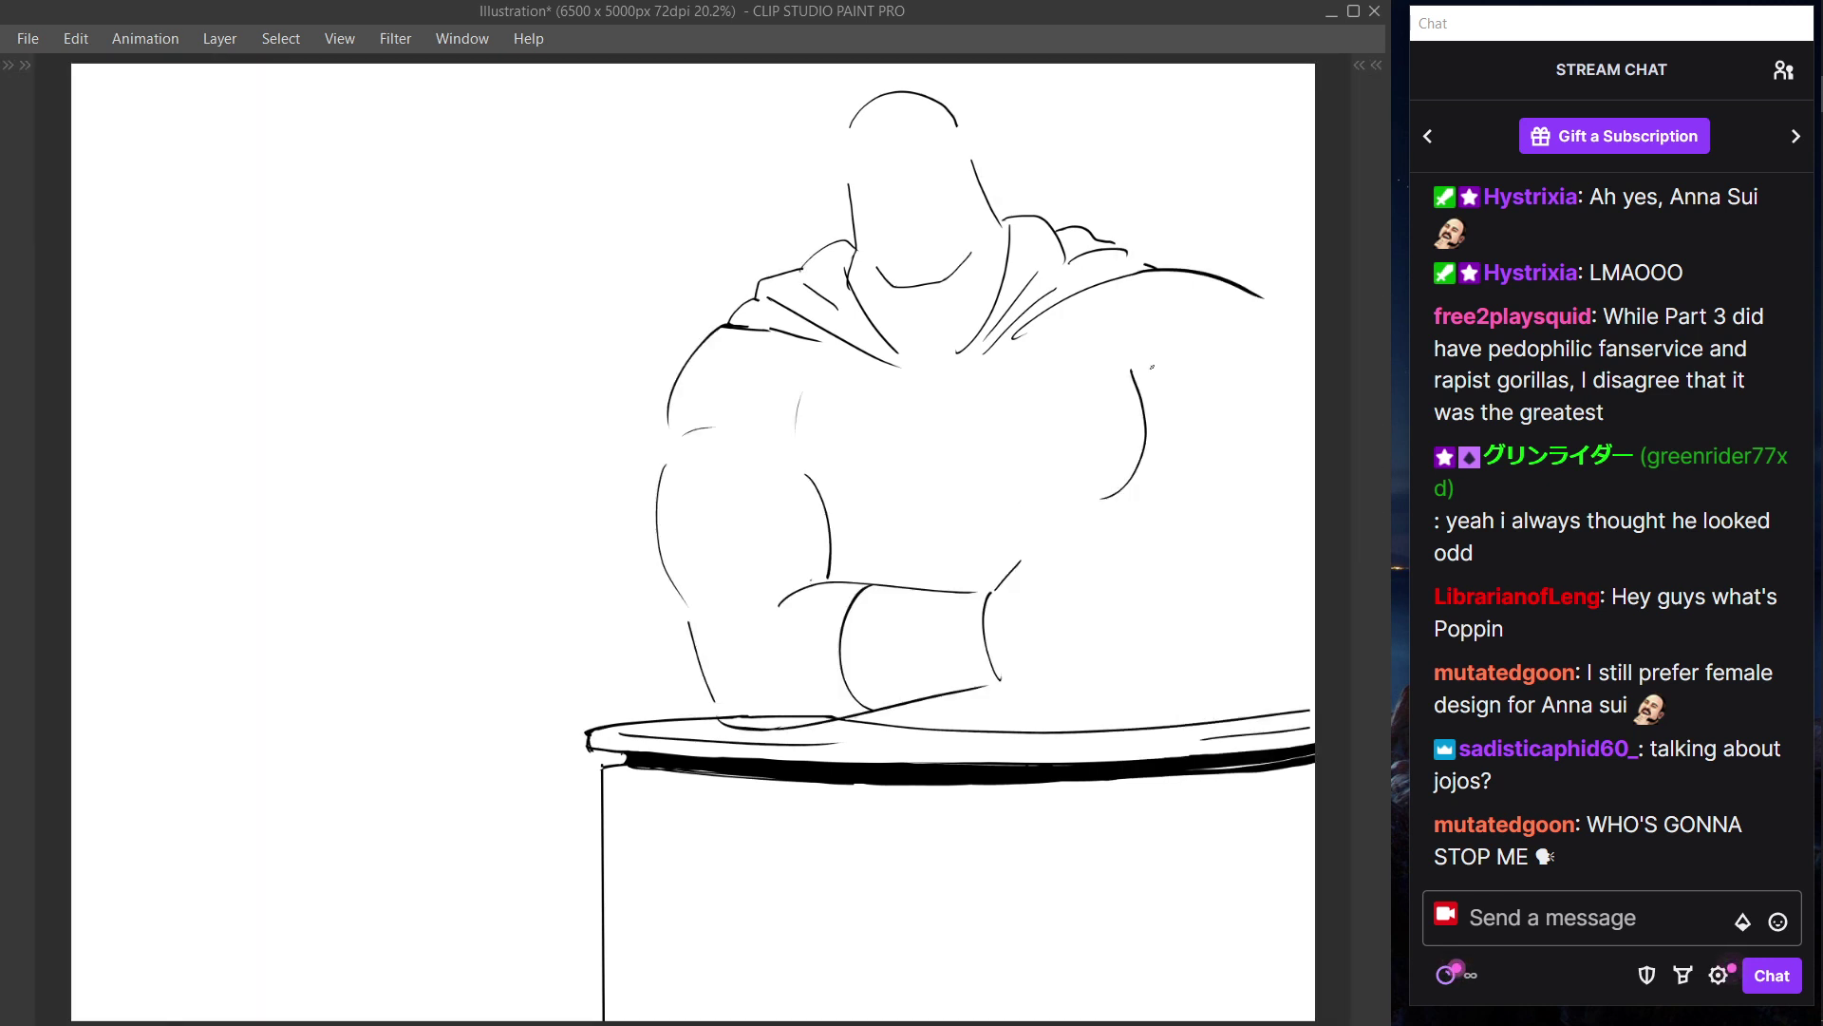
pyautogui.press('Tab')
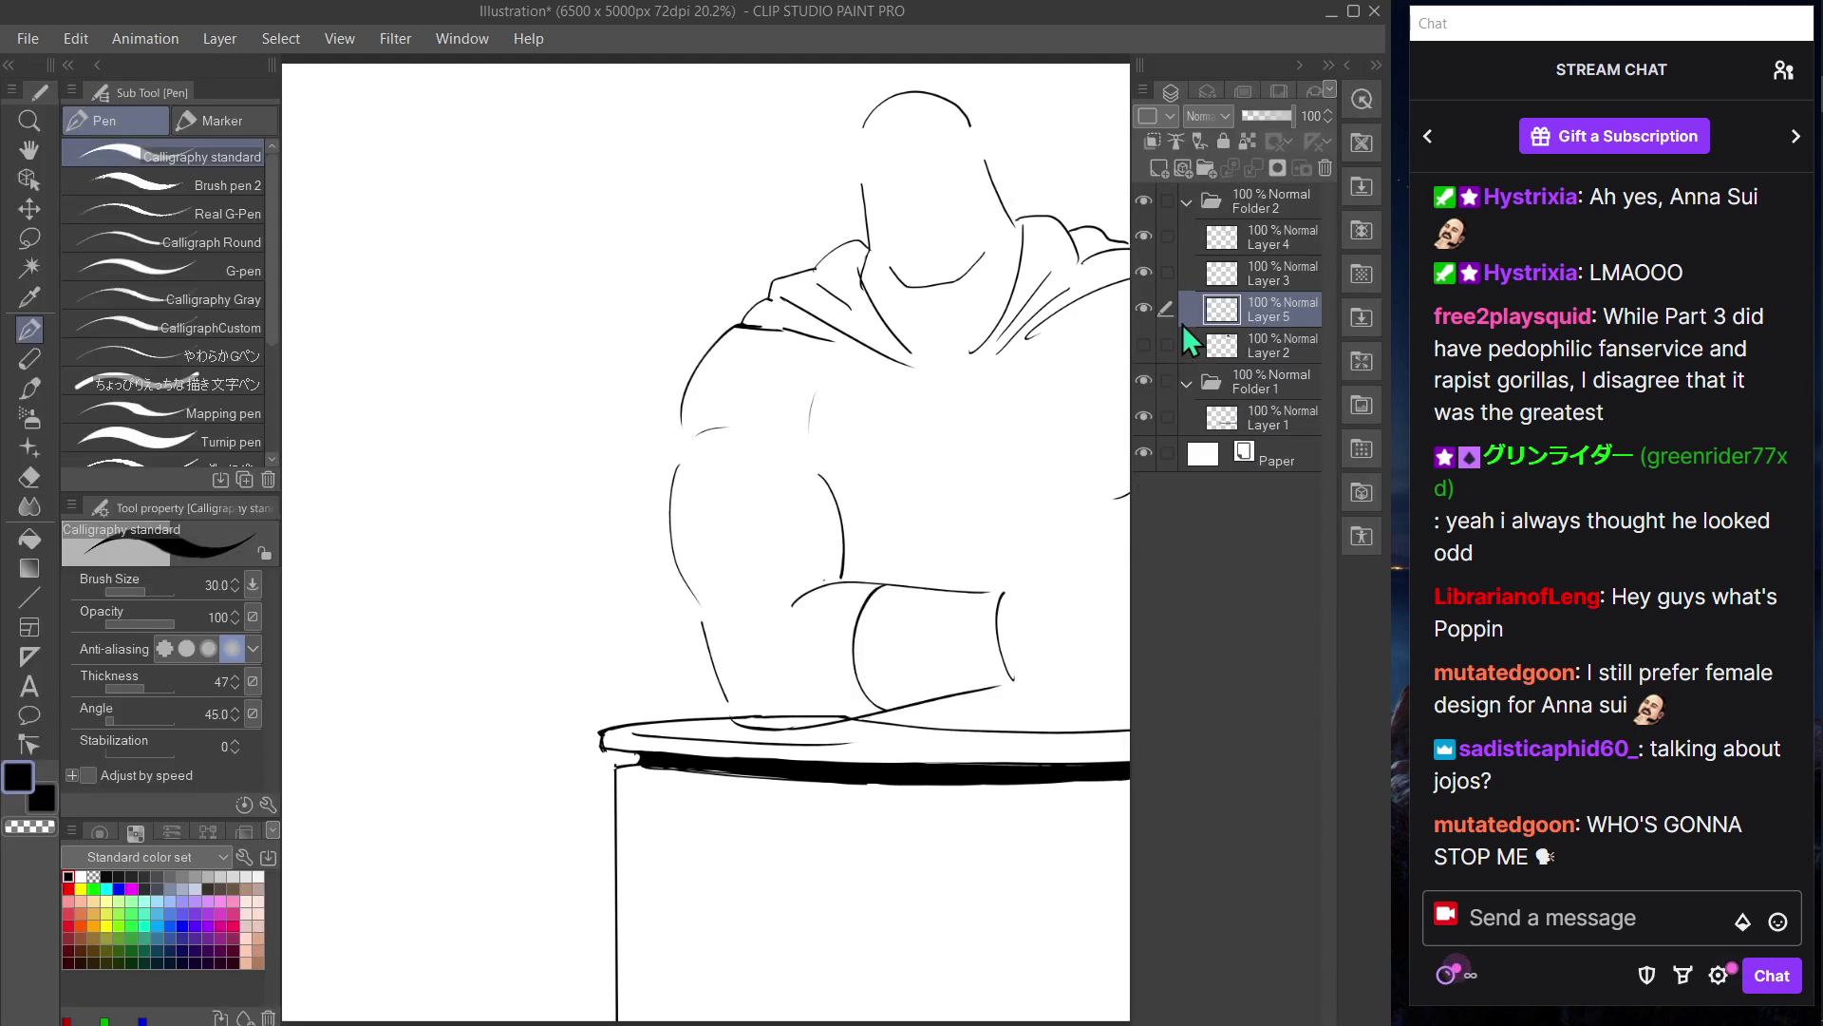
pyautogui.press('Tab')
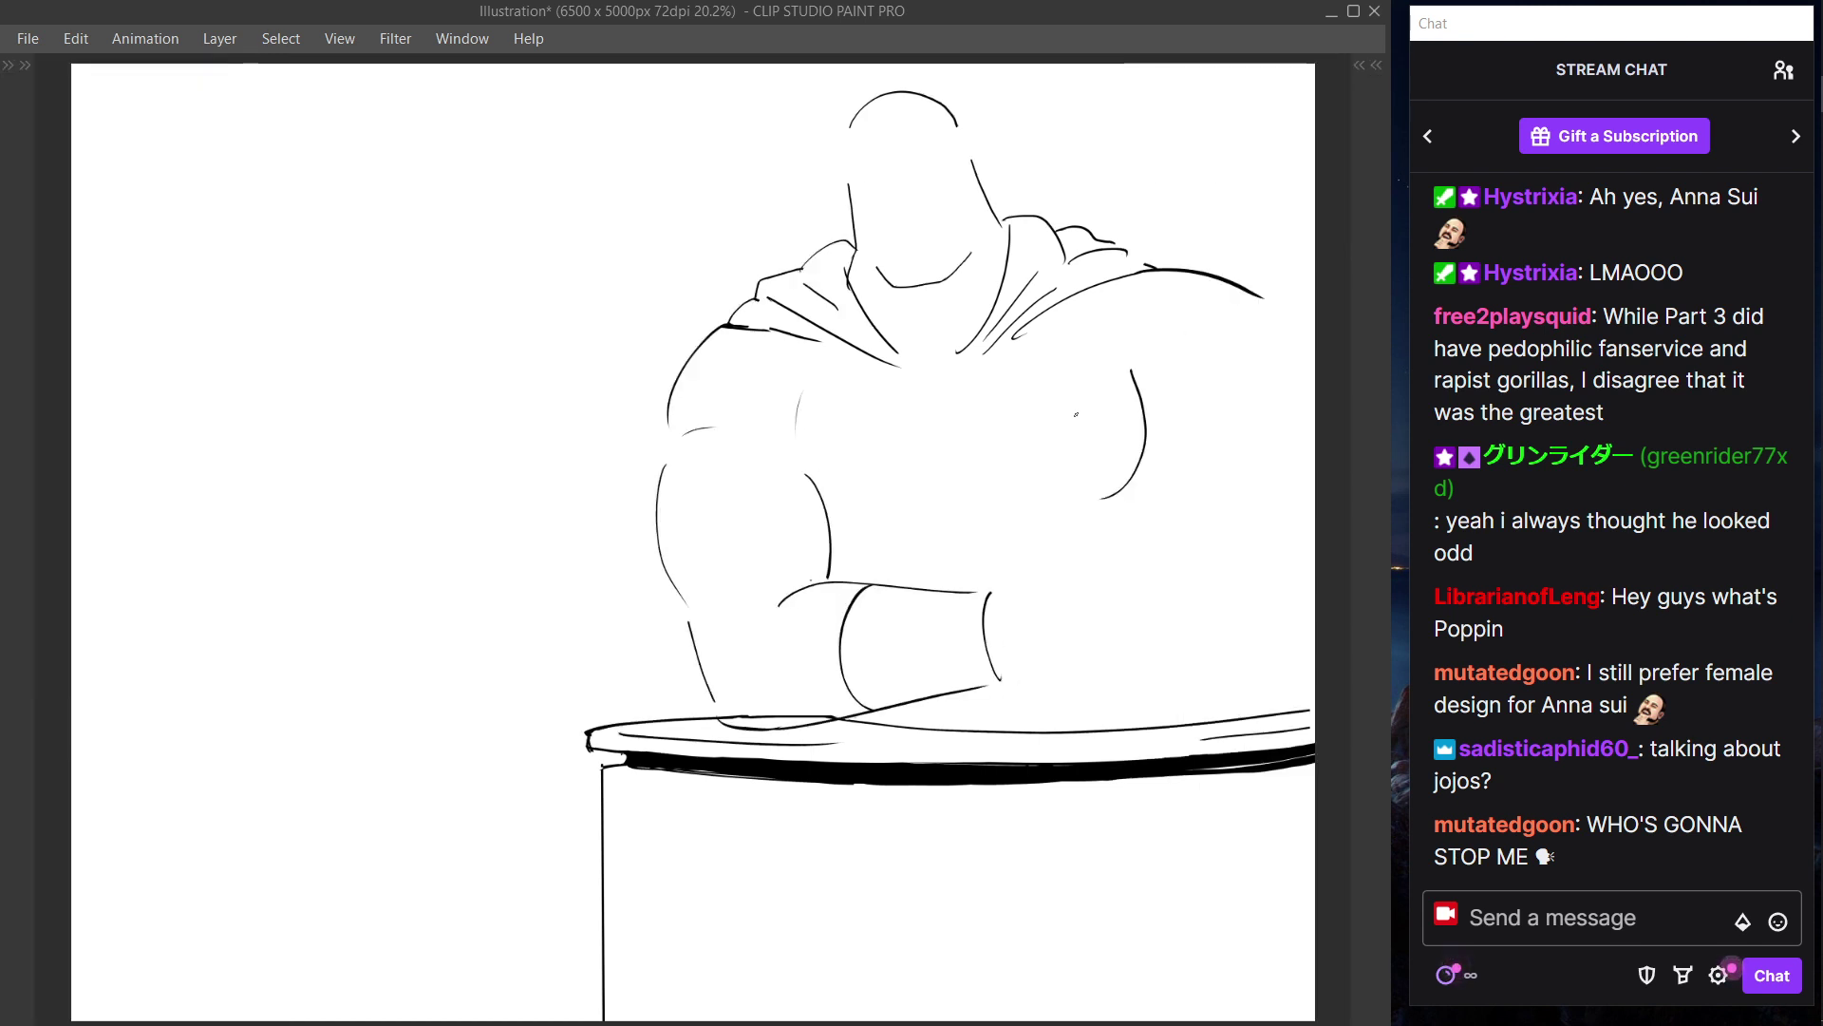
# - Extend the top outline of the hand from the wrist toward the knuckles and erase the excess at its end
pyautogui.moveTo(988, 602); pyautogui.dragTo(1043, 558)
pyautogui.hotkey('ctrl', 'z')
pyautogui.moveTo(1050, 550); pyautogui.dragTo(1058, 576)
pyautogui.hotkey('ctrl', 'z')
pyautogui.hotkey('ctrl', 'z')
pyautogui.press('Tab')
pyautogui.press('e')
pyautogui.moveTo(1080, 553); pyautogui.dragTo(1068, 576)
# - Add a new raster layer directly above Layer 5 in Folder 2
pyautogui.press('Tab')
pyautogui.press('Tab')
pyautogui.click(1159, 168)
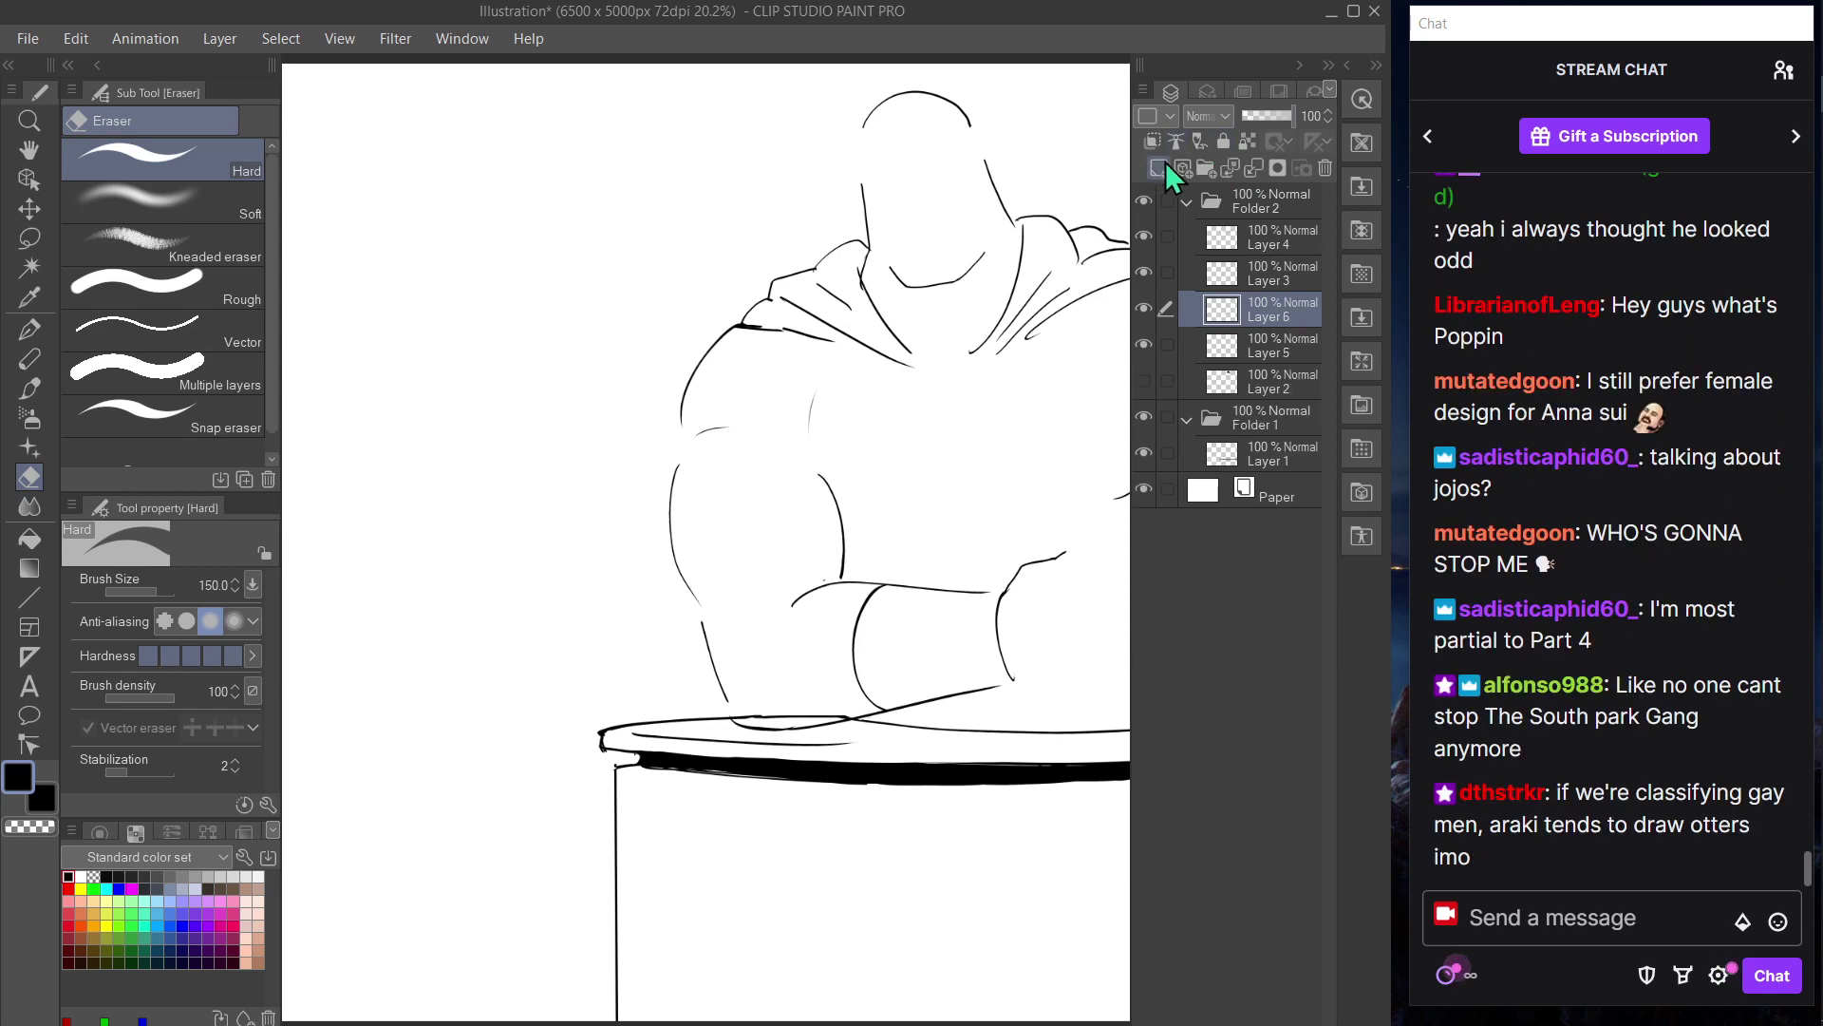
pyautogui.press('Tab')
pyautogui.press('p')
pyautogui.moveTo(1059, 464); pyautogui.dragTo(1047, 588)
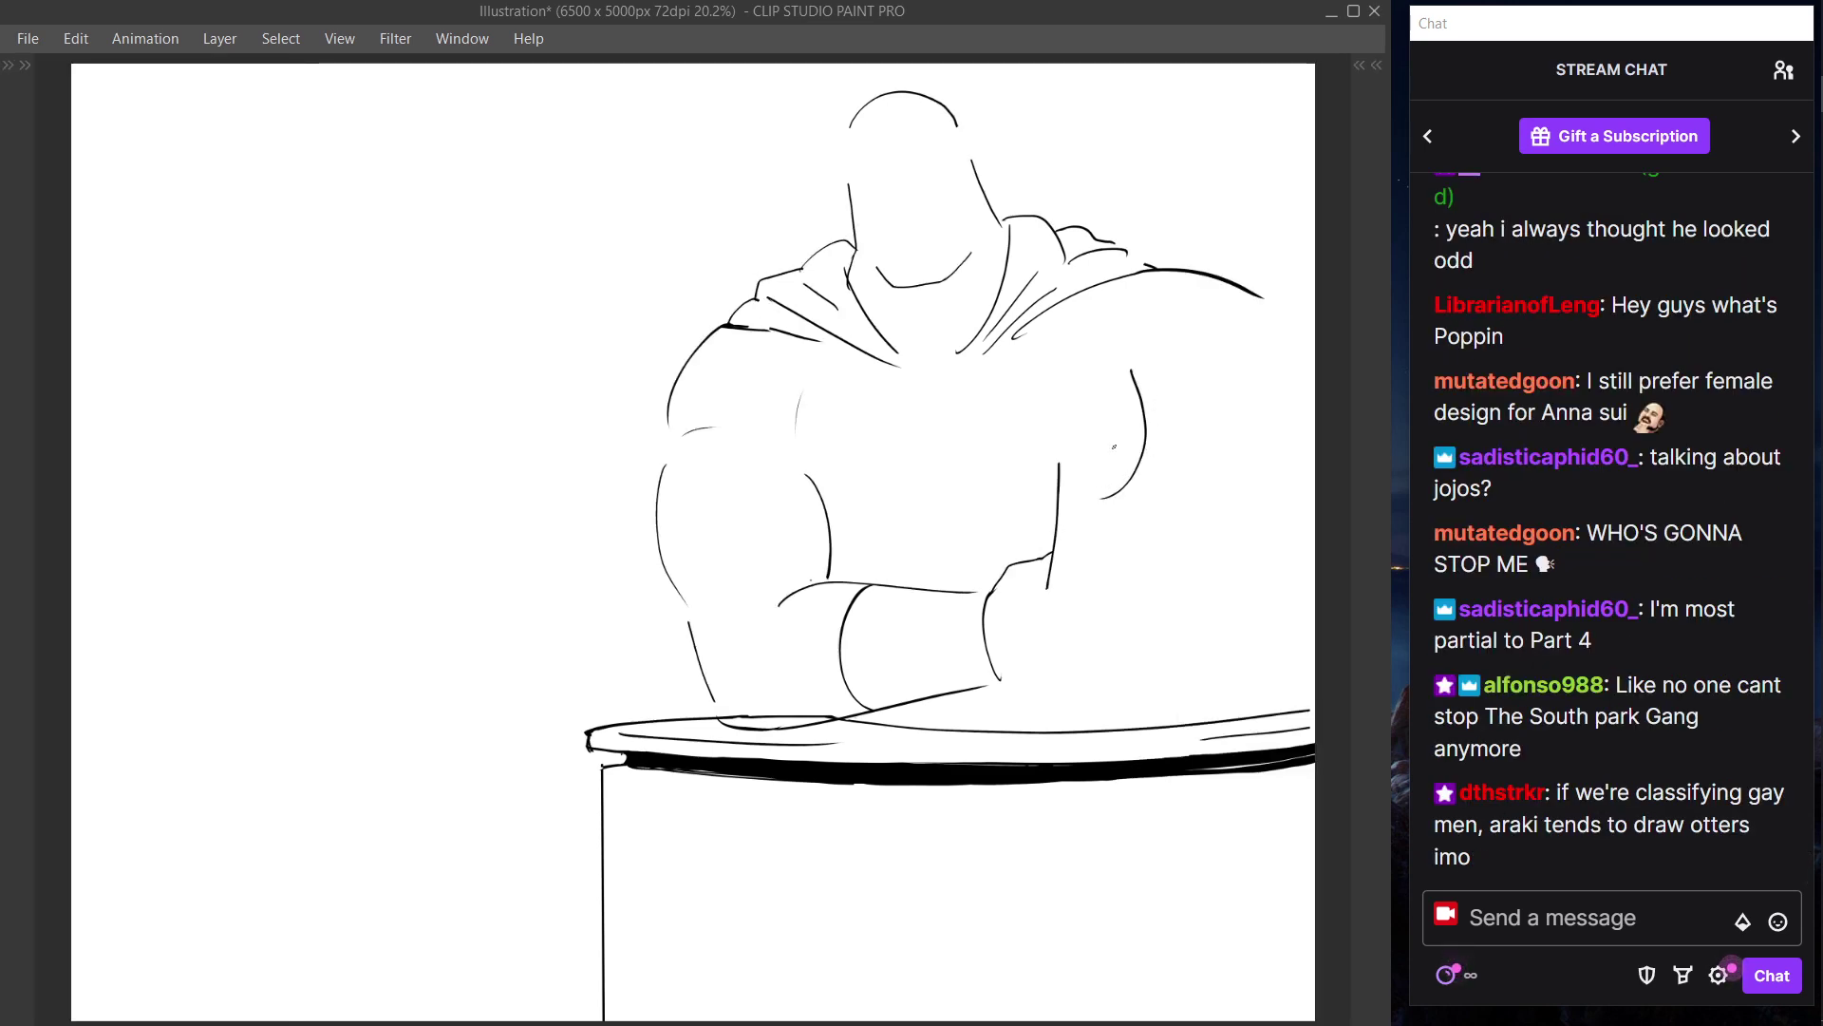
pyautogui.hotkey('ctrl', 'z')
pyautogui.moveTo(1053, 501)
pyautogui.mouseDown()
pyautogui.moveTo(1050, 589)
pyautogui.moveTo(1190, 489)
pyautogui.mouseUp()
pyautogui.hotkey('ctrl', 'z')
pyautogui.moveTo(1058, 503); pyautogui.dragTo(1200, 484)
pyautogui.hotkey('ctrl', 'z')
pyautogui.moveTo(1058, 503)
pyautogui.mouseDown()
pyautogui.moveTo(1214, 478)
pyautogui.moveTo(1187, 553)
pyautogui.mouseUp()
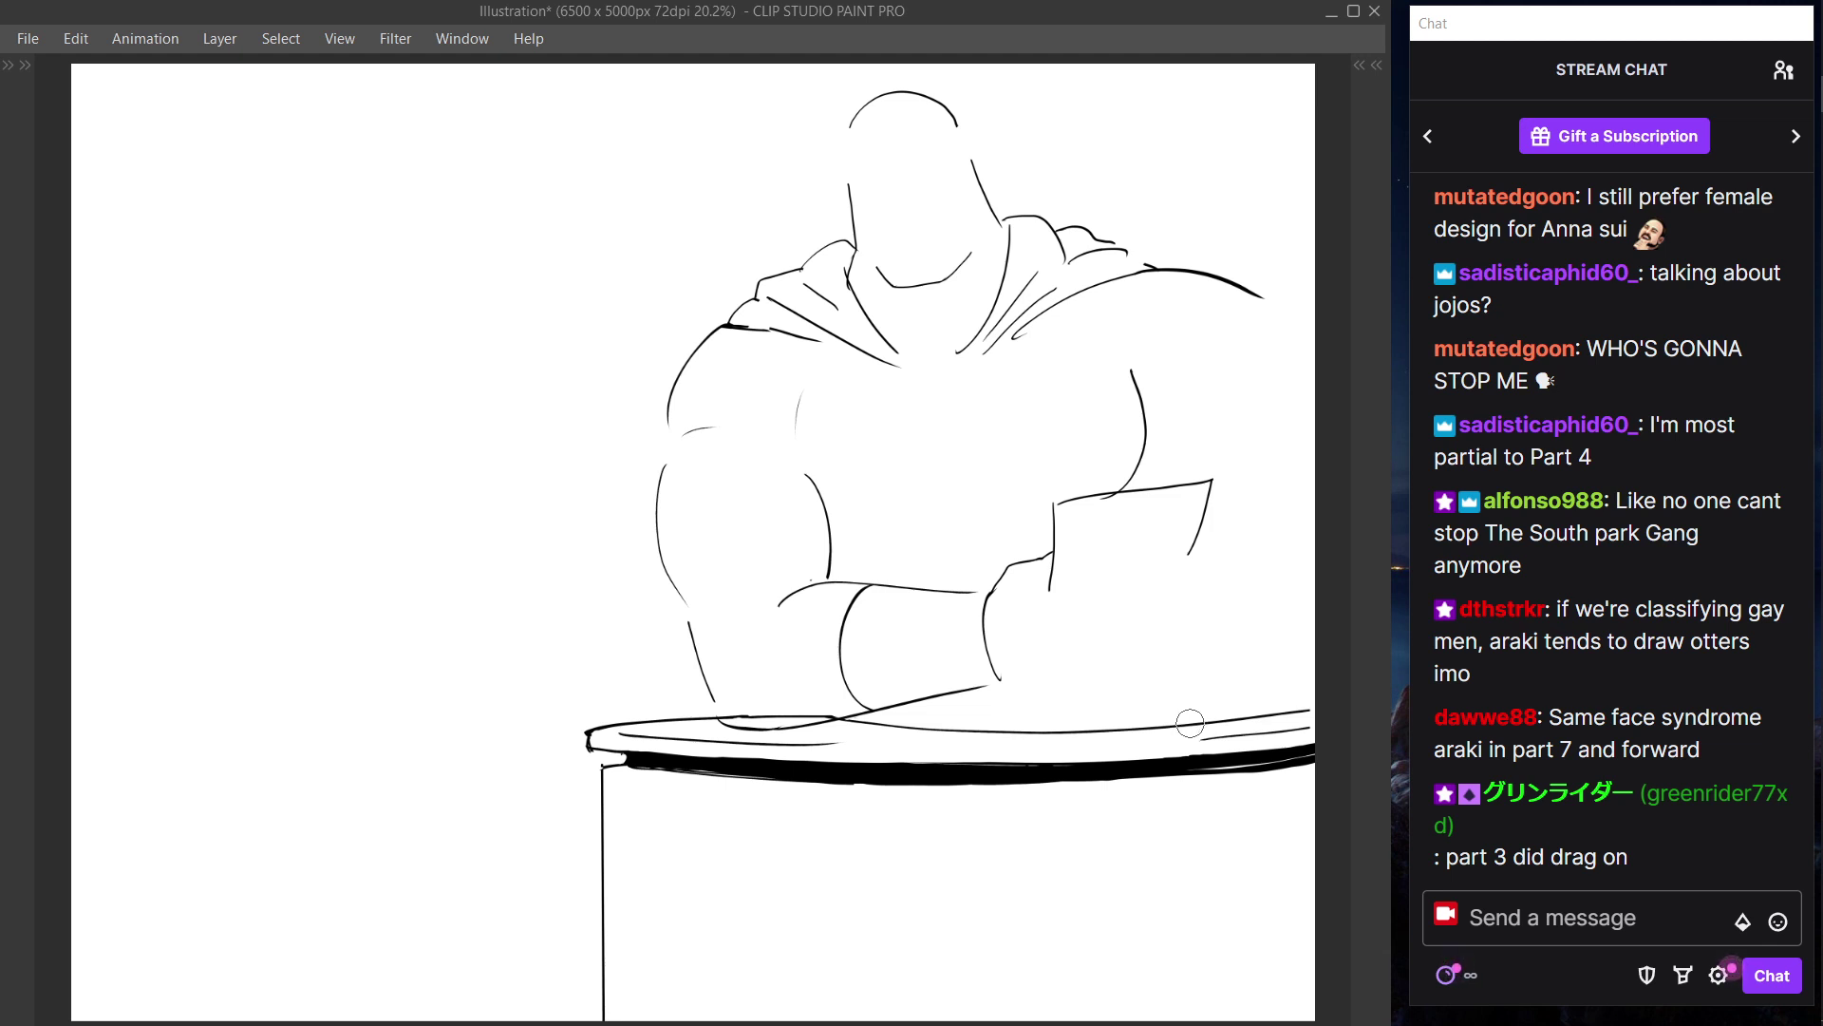
pyautogui.hotkey('ctrl', 'z')
pyautogui.hotkey('ctrl', 'z')
pyautogui.hotkey('ctrl', 'z')
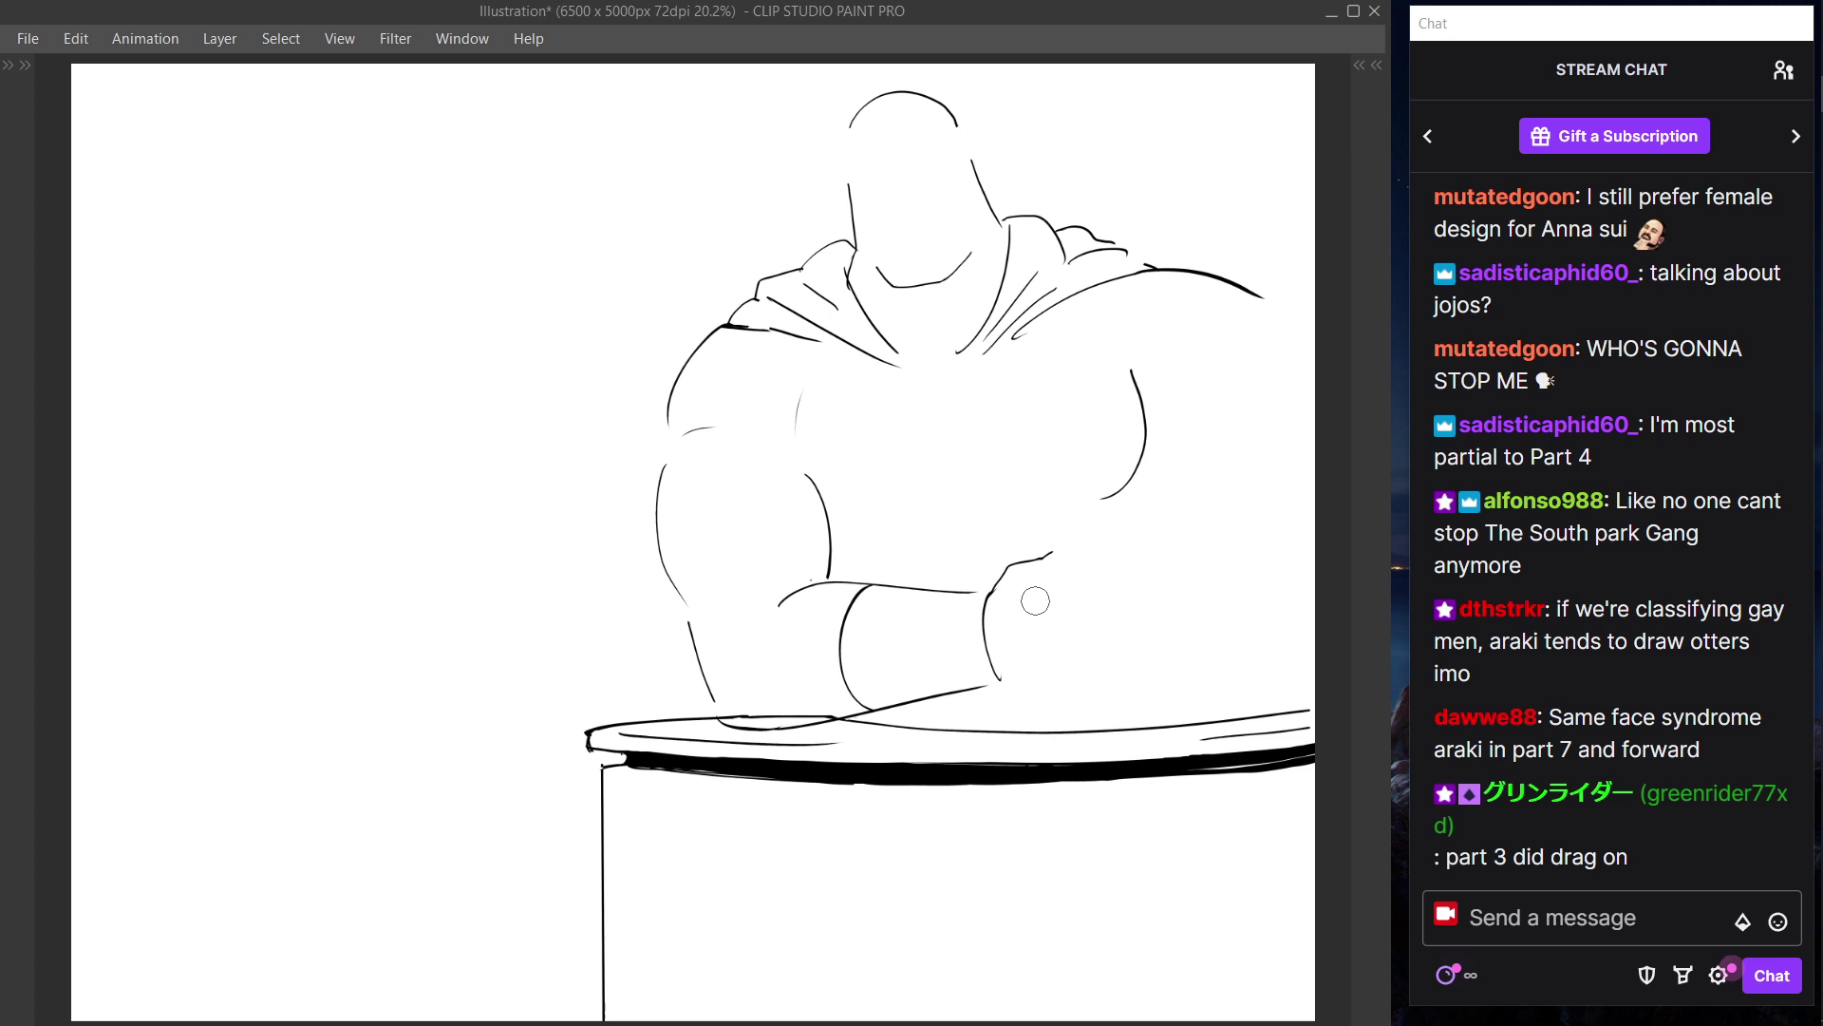
# - Sketch short strokes for the thumb, knuckles and curled fingers beyond the wrist
pyautogui.moveTo(1026, 577)
pyautogui.mouseDown()
pyautogui.moveTo(1090, 577)
pyautogui.moveTo(1081, 605)
pyautogui.mouseUp()
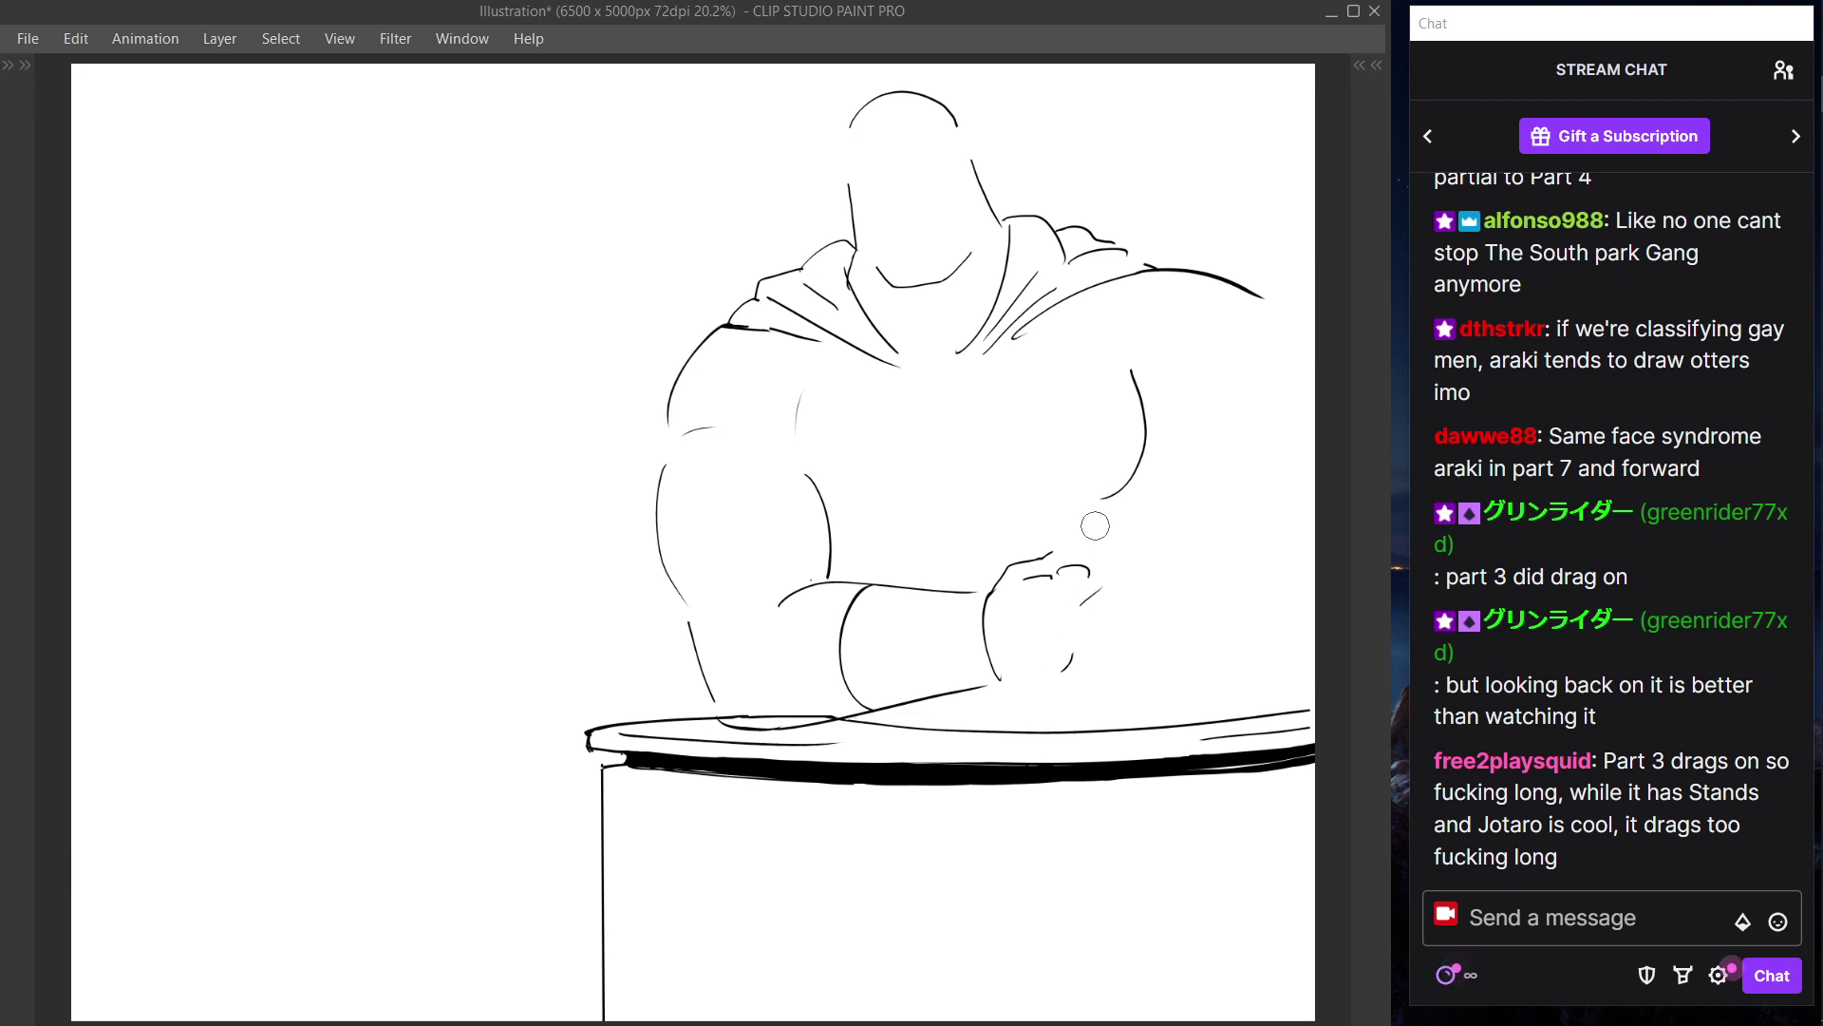
pyautogui.moveTo(1068, 573)
pyautogui.mouseDown()
pyautogui.moveTo(1062, 602)
pyautogui.moveTo(1098, 593)
pyautogui.moveTo(1074, 578)
pyautogui.mouseUp()
pyautogui.press('p')
pyautogui.moveTo(1068, 607)
pyautogui.mouseDown()
pyautogui.moveTo(1114, 581)
pyautogui.moveTo(1087, 603)
pyautogui.moveTo(1094, 636)
pyautogui.mouseUp()
# - Draw a slanted four-sided card held in the hand in front of the chest
pyautogui.moveTo(1071, 491); pyautogui.dragTo(1055, 566)
pyautogui.hotkey('ctrl', 'z')
pyautogui.moveTo(1065, 482)
pyautogui.mouseDown()
pyautogui.moveTo(1049, 568)
pyautogui.moveTo(1222, 466)
pyautogui.moveTo(1170, 602)
pyautogui.mouseUp()
pyautogui.hotkey('ctrl', 'z')
pyautogui.press('e')
pyautogui.click(1238, 469)
pyautogui.press('p')
pyautogui.hotkey('ctrl', 'z')
pyautogui.moveTo(1207, 486)
pyautogui.mouseDown()
pyautogui.moveTo(1176, 617)
pyautogui.moveTo(1109, 636)
pyautogui.mouseUp()
# - Draw the extended index finger and the curled fingers below it, and add short creases on the back of the hand
pyautogui.moveTo(1125, 562); pyautogui.dragTo(1128, 581)
pyautogui.hotkey('ctrl', 'z')
pyautogui.moveTo(1108, 592); pyautogui.dragTo(1128, 585)
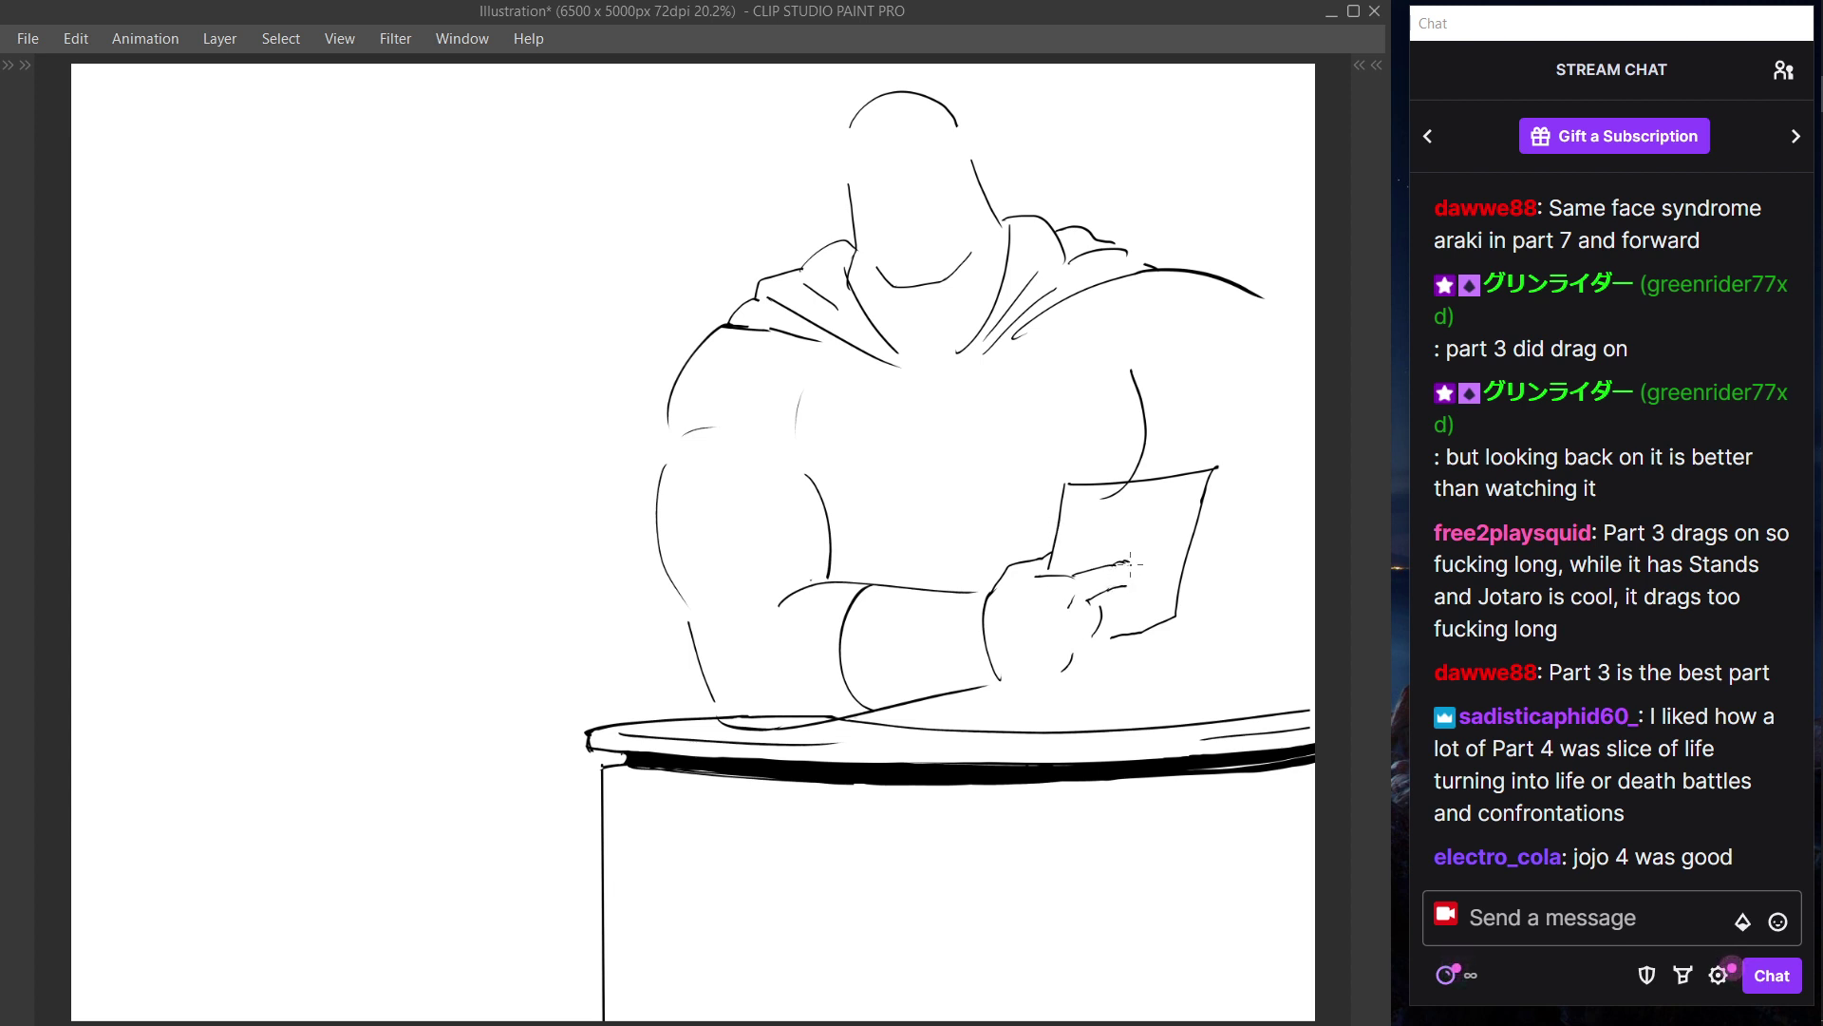
pyautogui.hotkey('ctrl', 'z')
pyautogui.moveTo(1117, 564)
pyautogui.mouseDown()
pyautogui.moveTo(1138, 579)
pyautogui.moveTo(1077, 607)
pyautogui.moveTo(1089, 642)
pyautogui.moveTo(1058, 685)
pyautogui.moveTo(1069, 673)
pyautogui.mouseUp()
pyautogui.hotkey('ctrl', 'z')
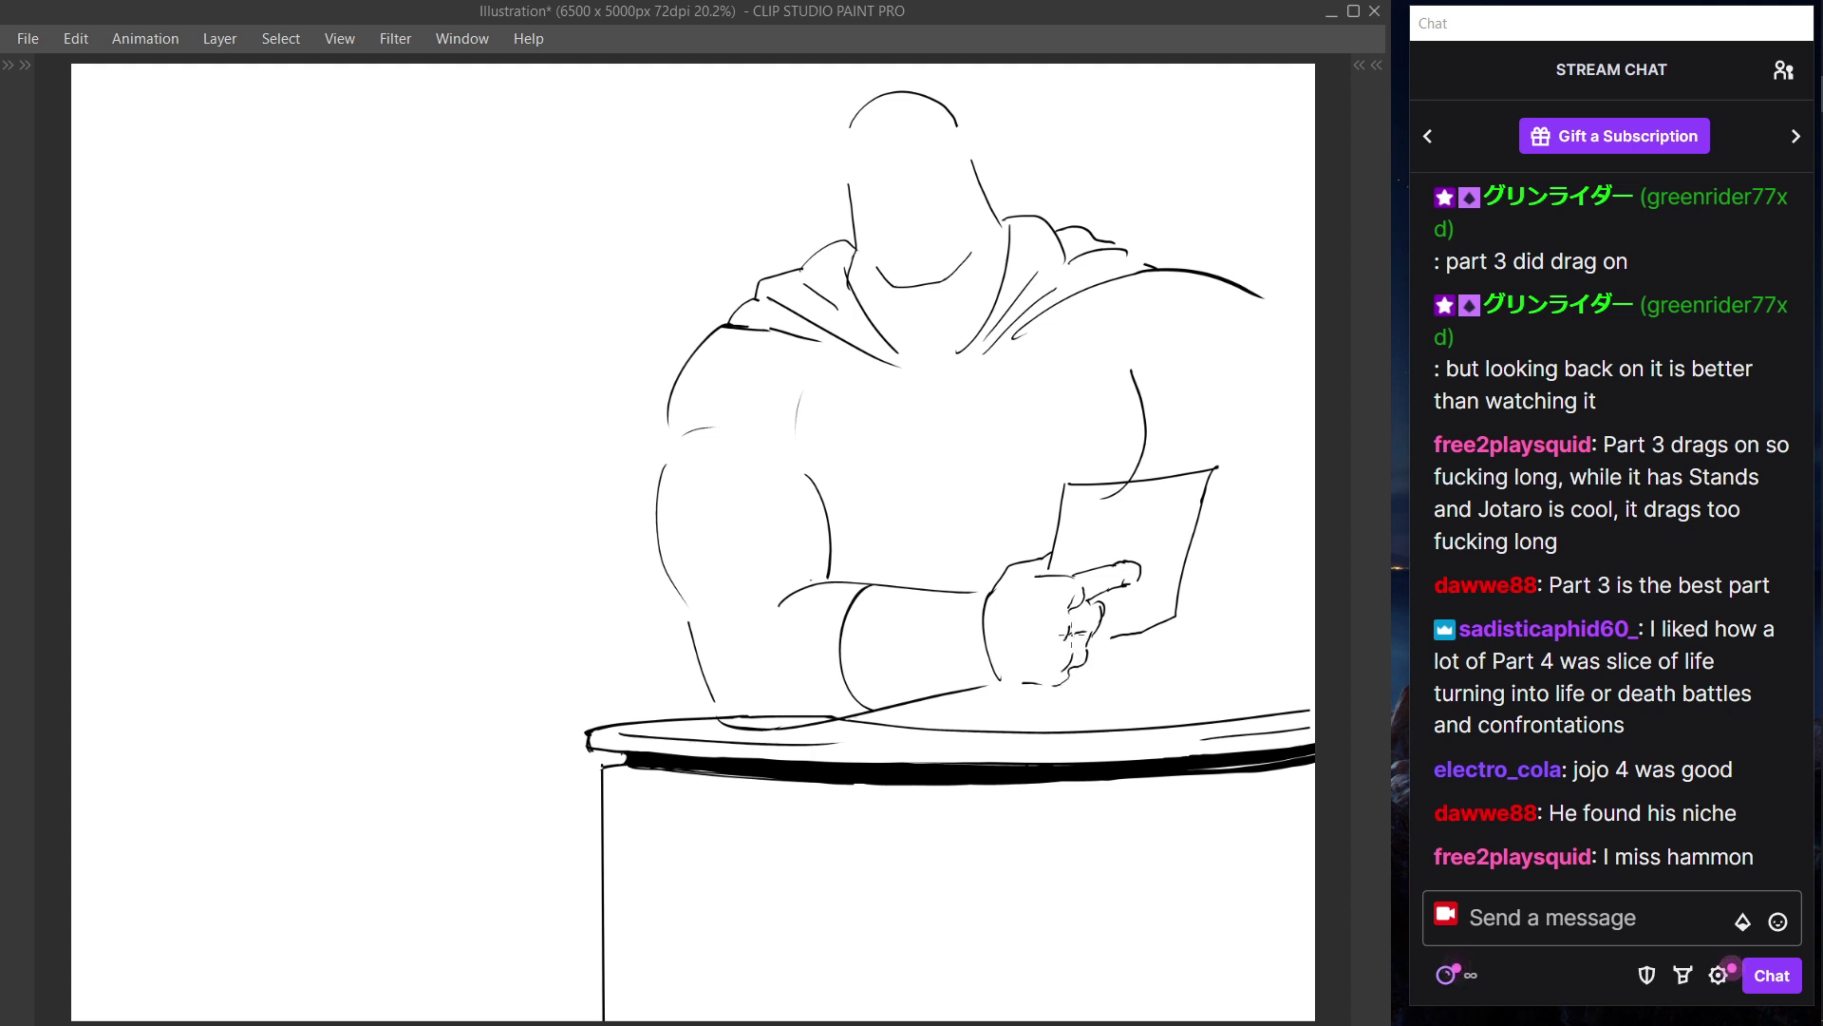
pyautogui.moveTo(1021, 638); pyautogui.dragTo(1048, 642)
pyautogui.hotkey('ctrl', 'z')
pyautogui.moveTo(1032, 614); pyautogui.dragTo(1050, 611)
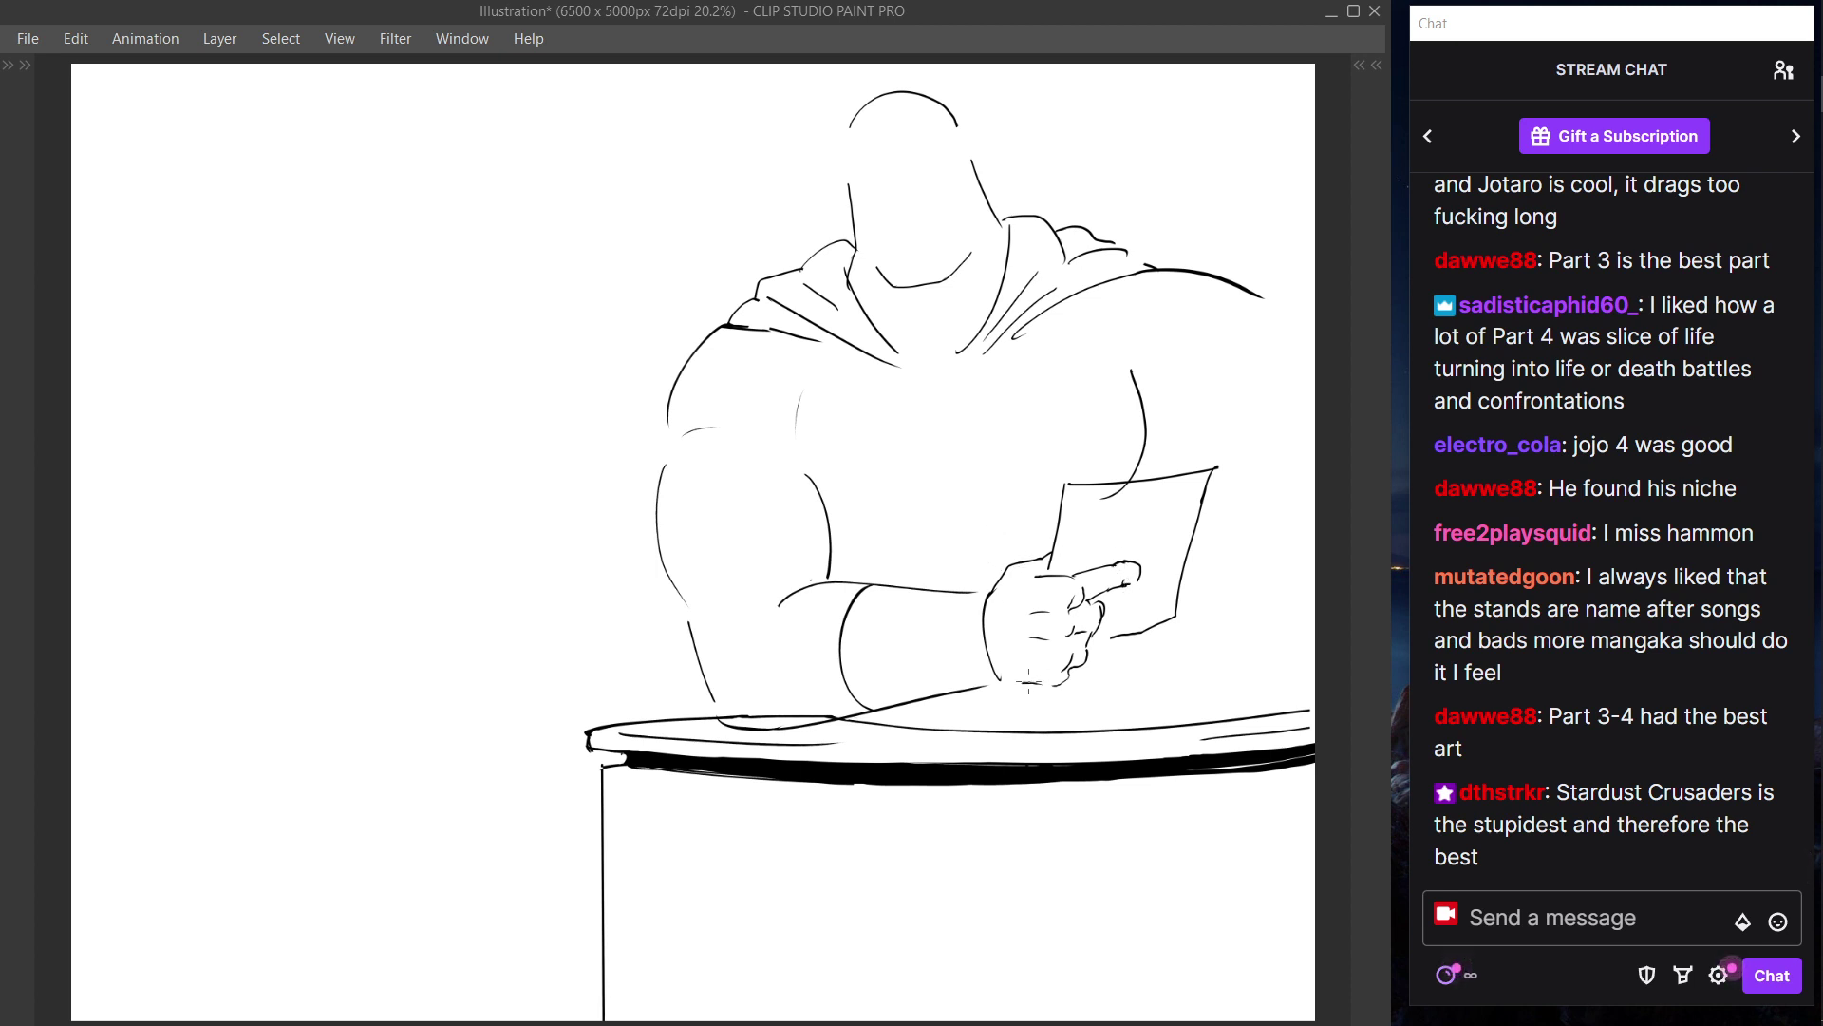
# - Redraw the wrist side and underside of the hand as one continuous outline
pyautogui.moveTo(981, 598); pyautogui.dragTo(988, 688)
pyautogui.hotkey('ctrl', 'z')
pyautogui.moveTo(988, 596)
pyautogui.mouseDown()
pyautogui.moveTo(987, 678)
pyautogui.moveTo(995, 641)
pyautogui.moveTo(1008, 687)
pyautogui.moveTo(992, 684)
pyautogui.moveTo(1057, 686)
pyautogui.mouseUp()
pyautogui.hotkey('ctrl', 'z')
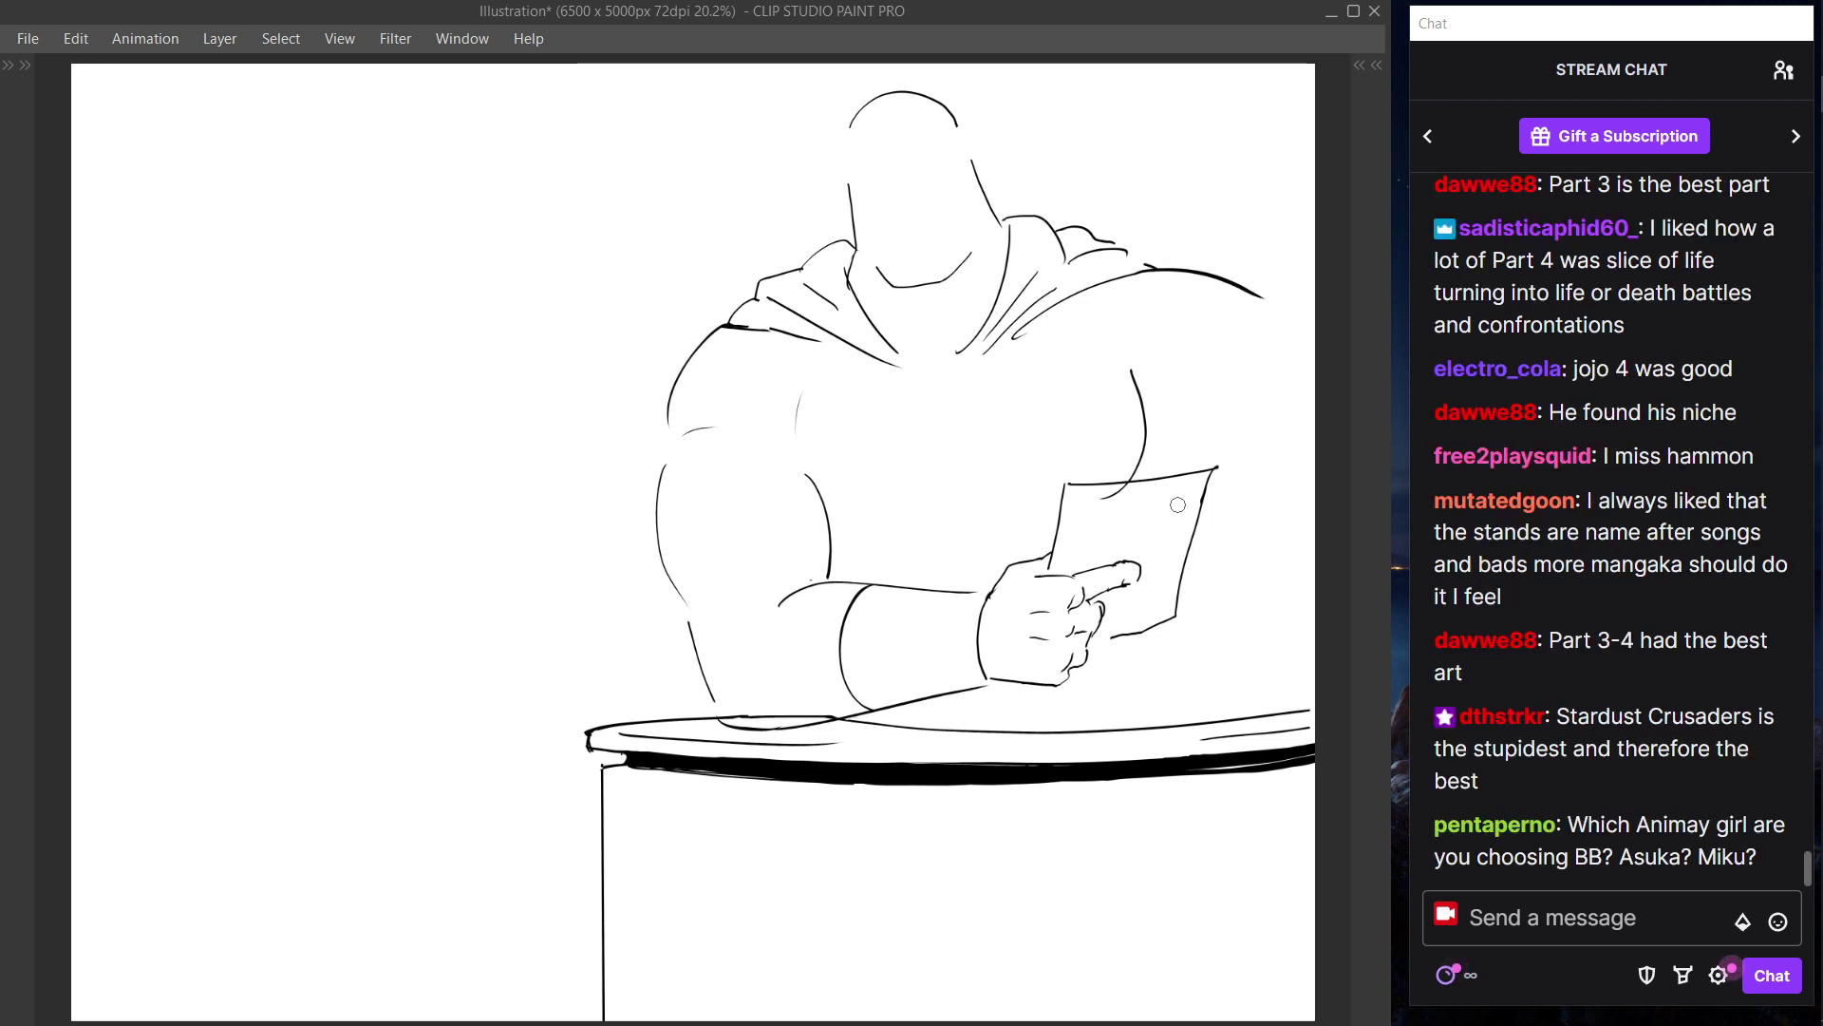
# - Erase the card's top edge and redraw the card taller, with a more slanted far side
pyautogui.moveTo(1082, 484); pyautogui.dragTo(1187, 479)
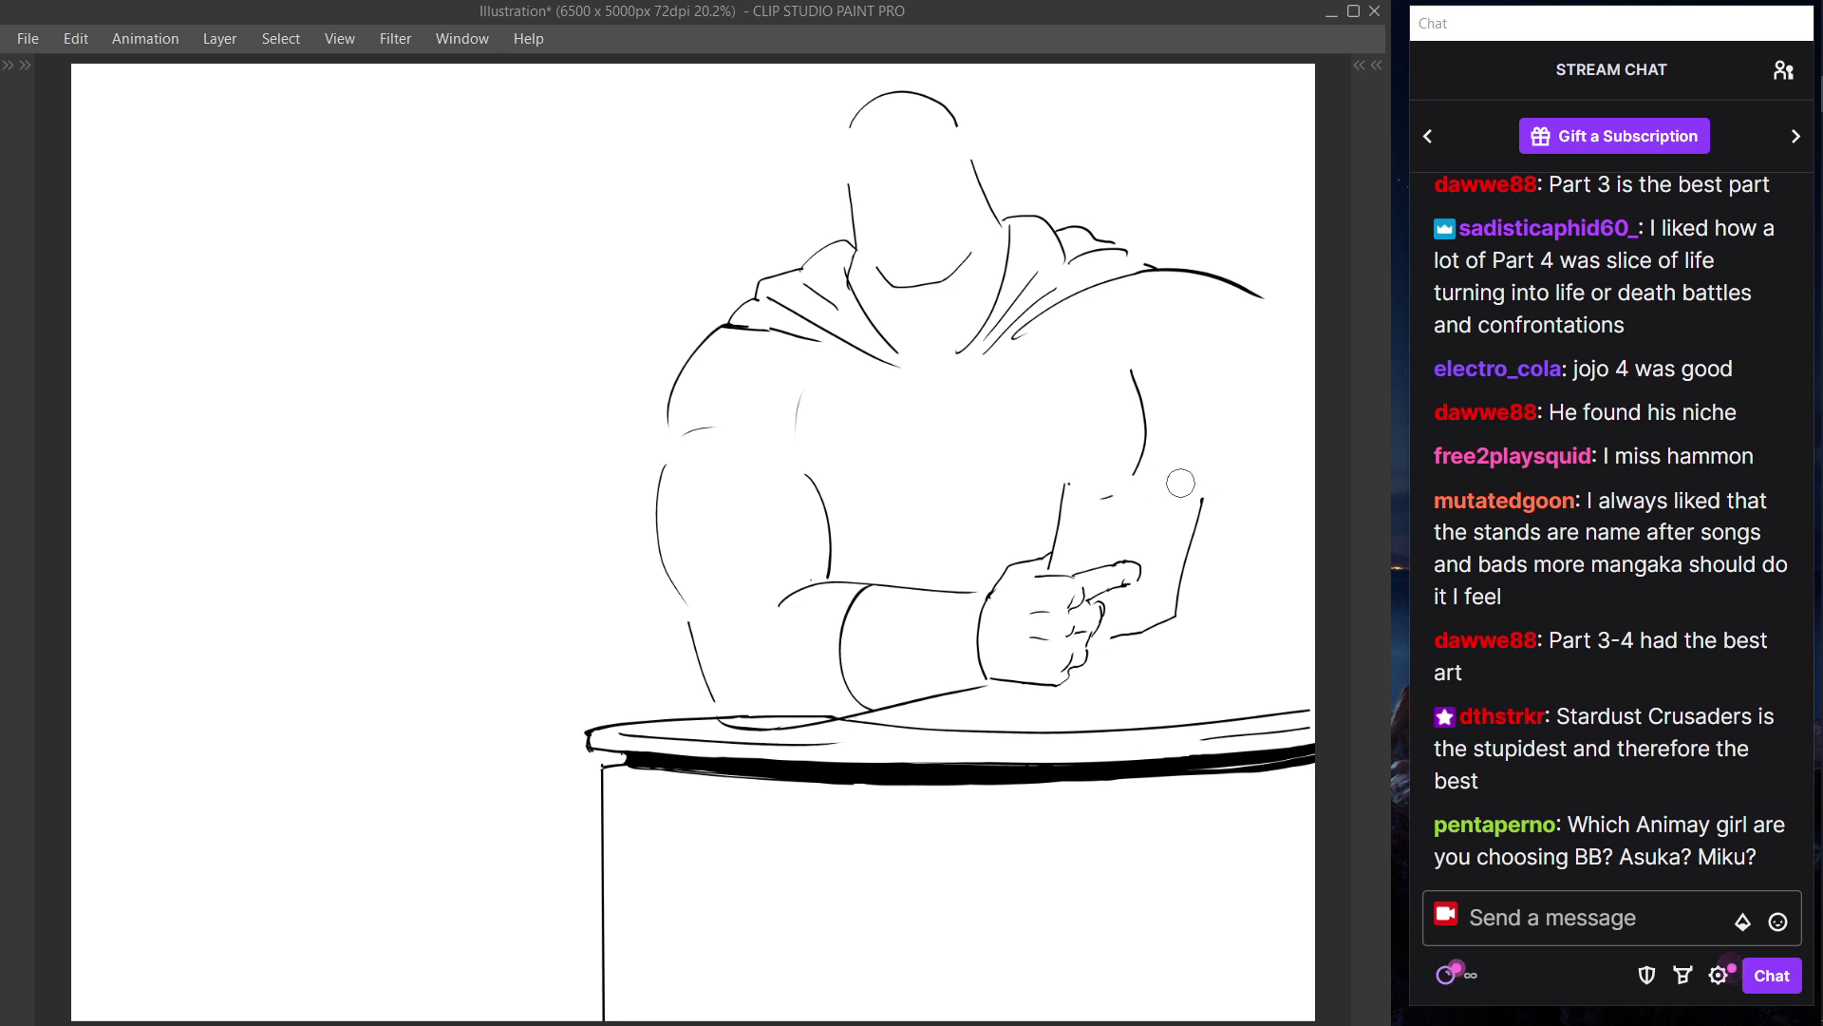
pyautogui.moveTo(1067, 486); pyautogui.dragTo(1203, 460)
pyautogui.hotkey('ctrl', 'z')
pyautogui.moveTo(1063, 483)
pyautogui.mouseDown()
pyautogui.moveTo(1228, 452)
pyautogui.moveTo(1163, 649)
pyautogui.moveTo(1161, 612)
pyautogui.mouseUp()
pyautogui.moveTo(1223, 460); pyautogui.dragTo(1162, 615)
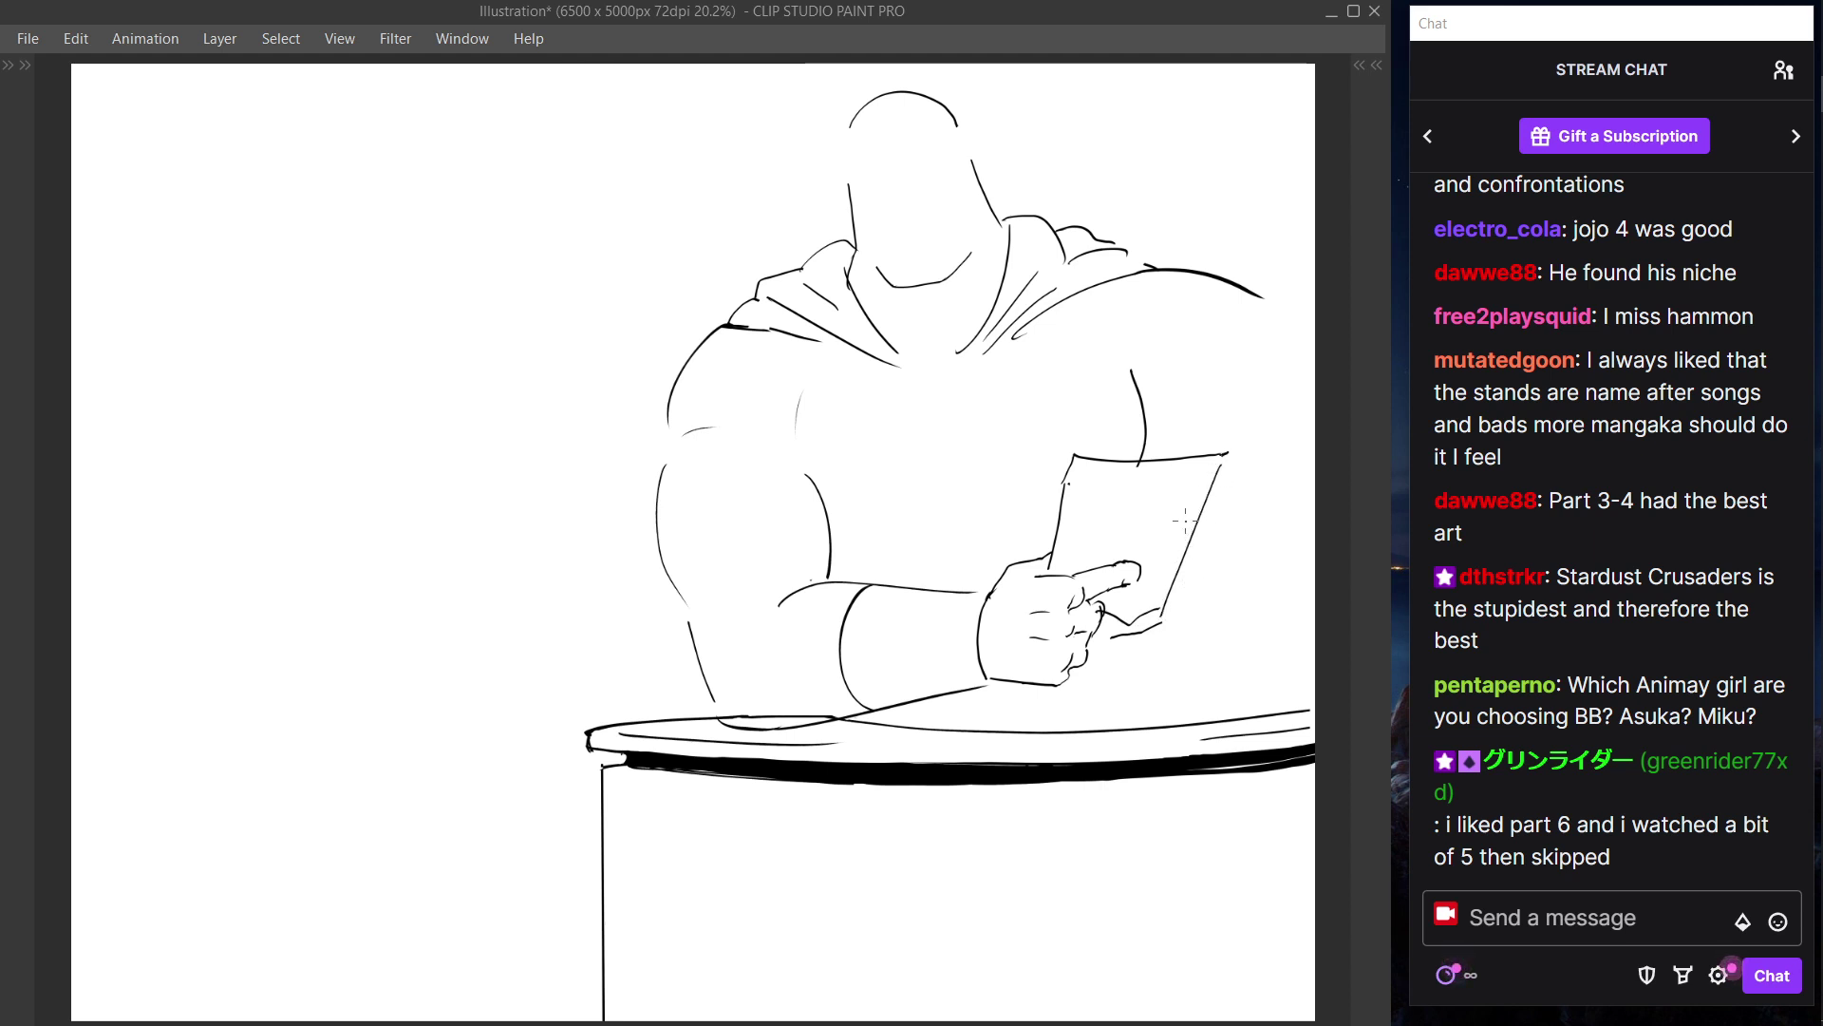
# - Erase the whole card outline around the hand, including the stub above the thumb
pyautogui.press('e')
pyautogui.moveTo(1083, 467); pyautogui.dragTo(1064, 527)
pyautogui.moveTo(1191, 476)
pyautogui.mouseDown()
pyautogui.moveTo(1218, 469)
pyautogui.moveTo(1225, 489)
pyautogui.mouseUp()
pyautogui.moveTo(1182, 590); pyautogui.dragTo(1122, 642)
pyautogui.moveTo(1225, 480); pyautogui.dragTo(1173, 581)
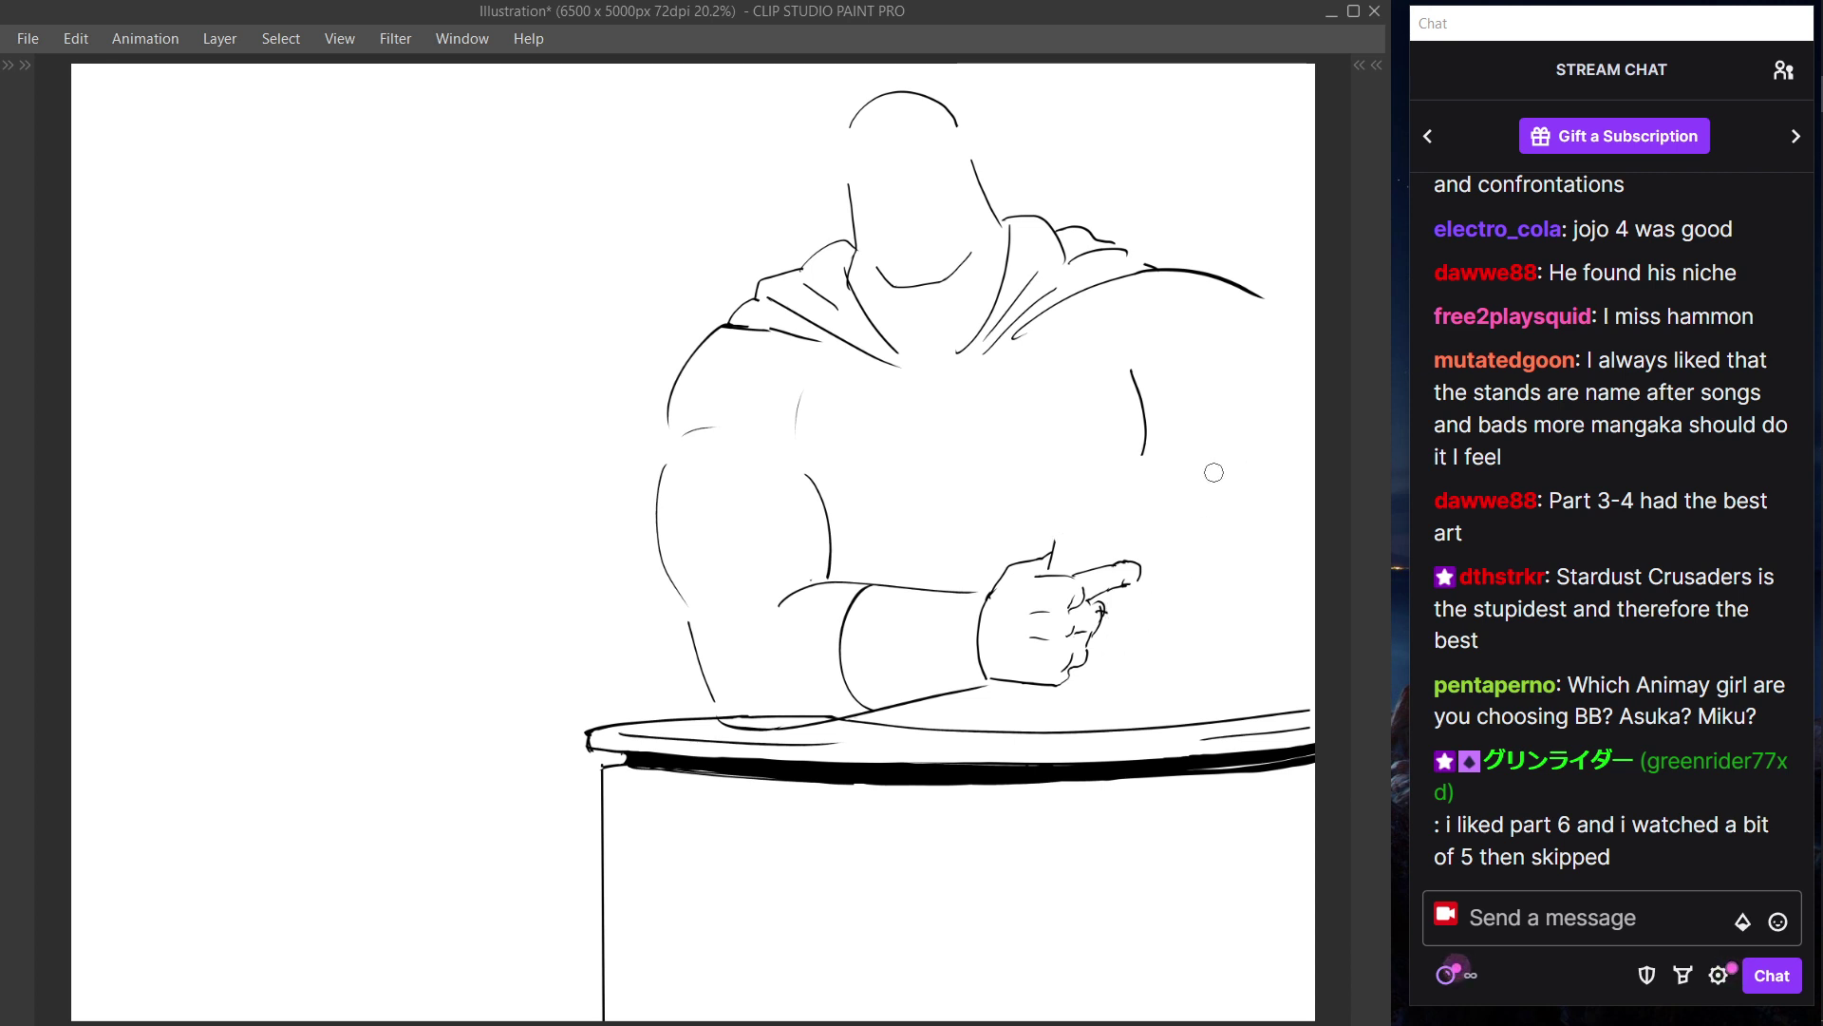
pyautogui.moveTo(1049, 524); pyautogui.dragTo(1050, 567)
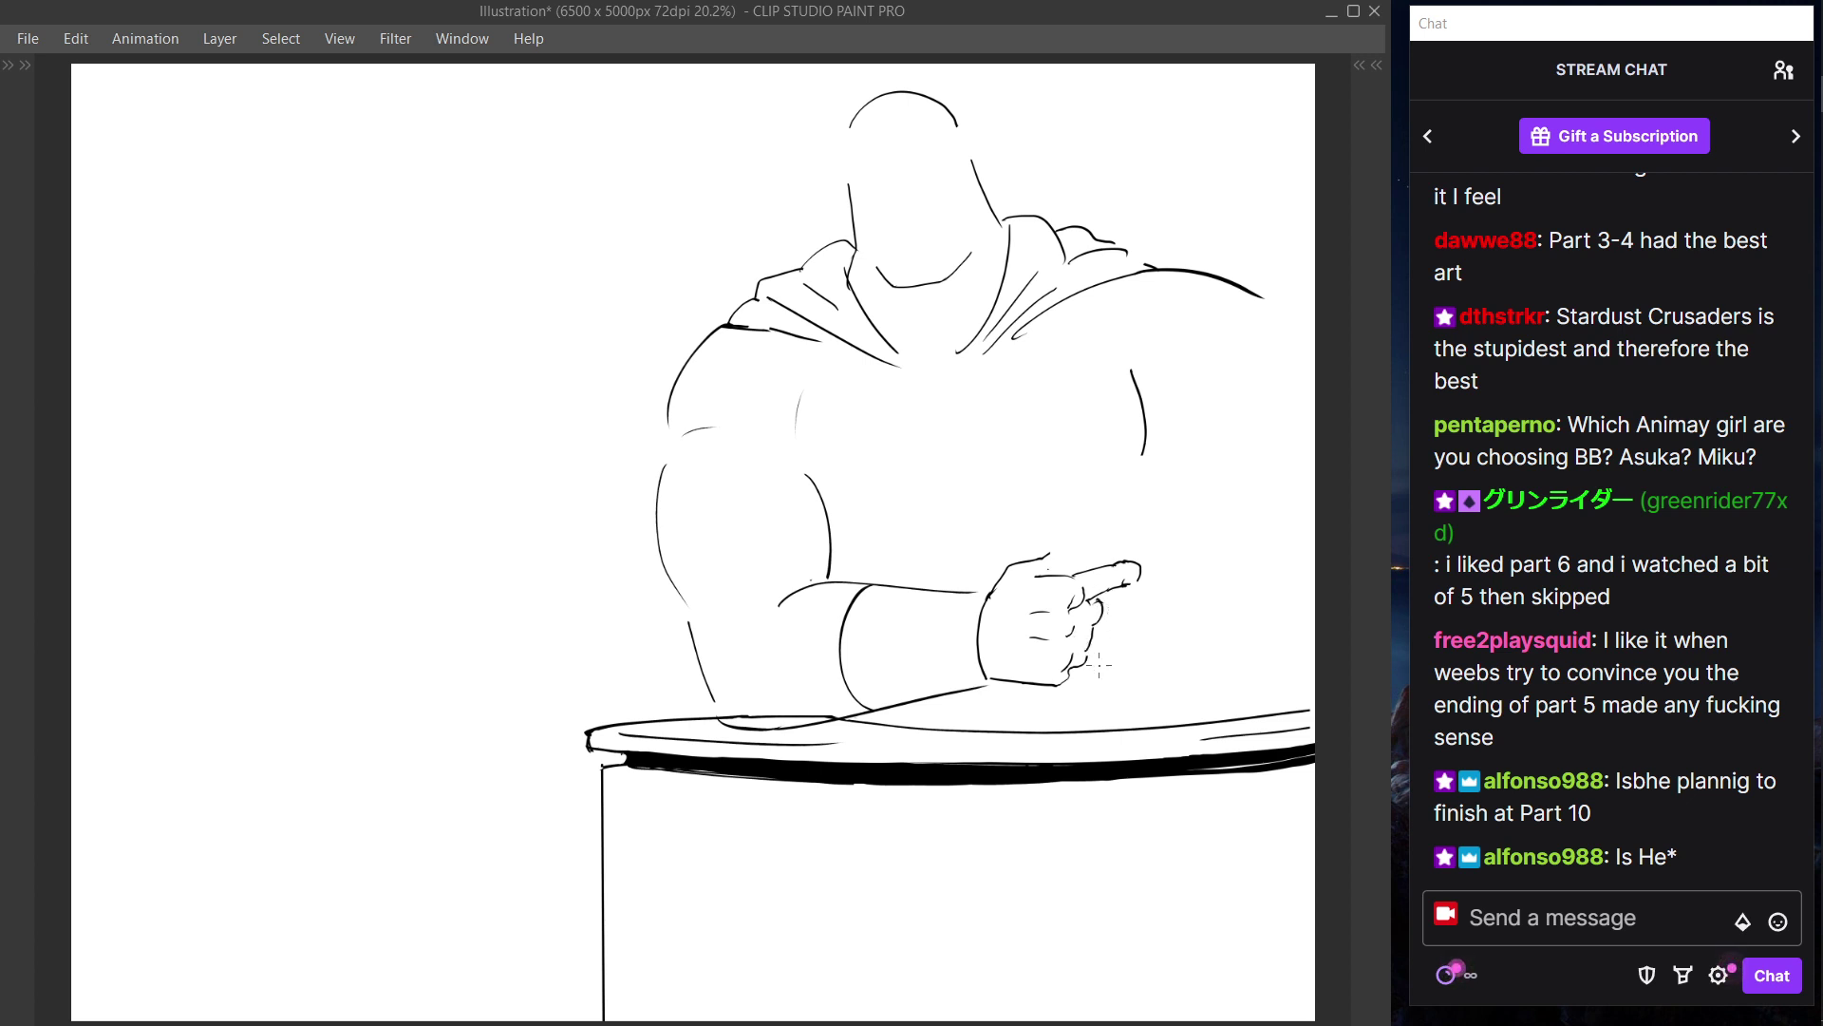
# - Finish the lowest curled fingers and the hand's lower edge, and add a new layer above Layer 5
pyautogui.moveTo(1092, 626); pyautogui.dragTo(1076, 678)
pyautogui.moveTo(1016, 683); pyautogui.dragTo(1071, 687)
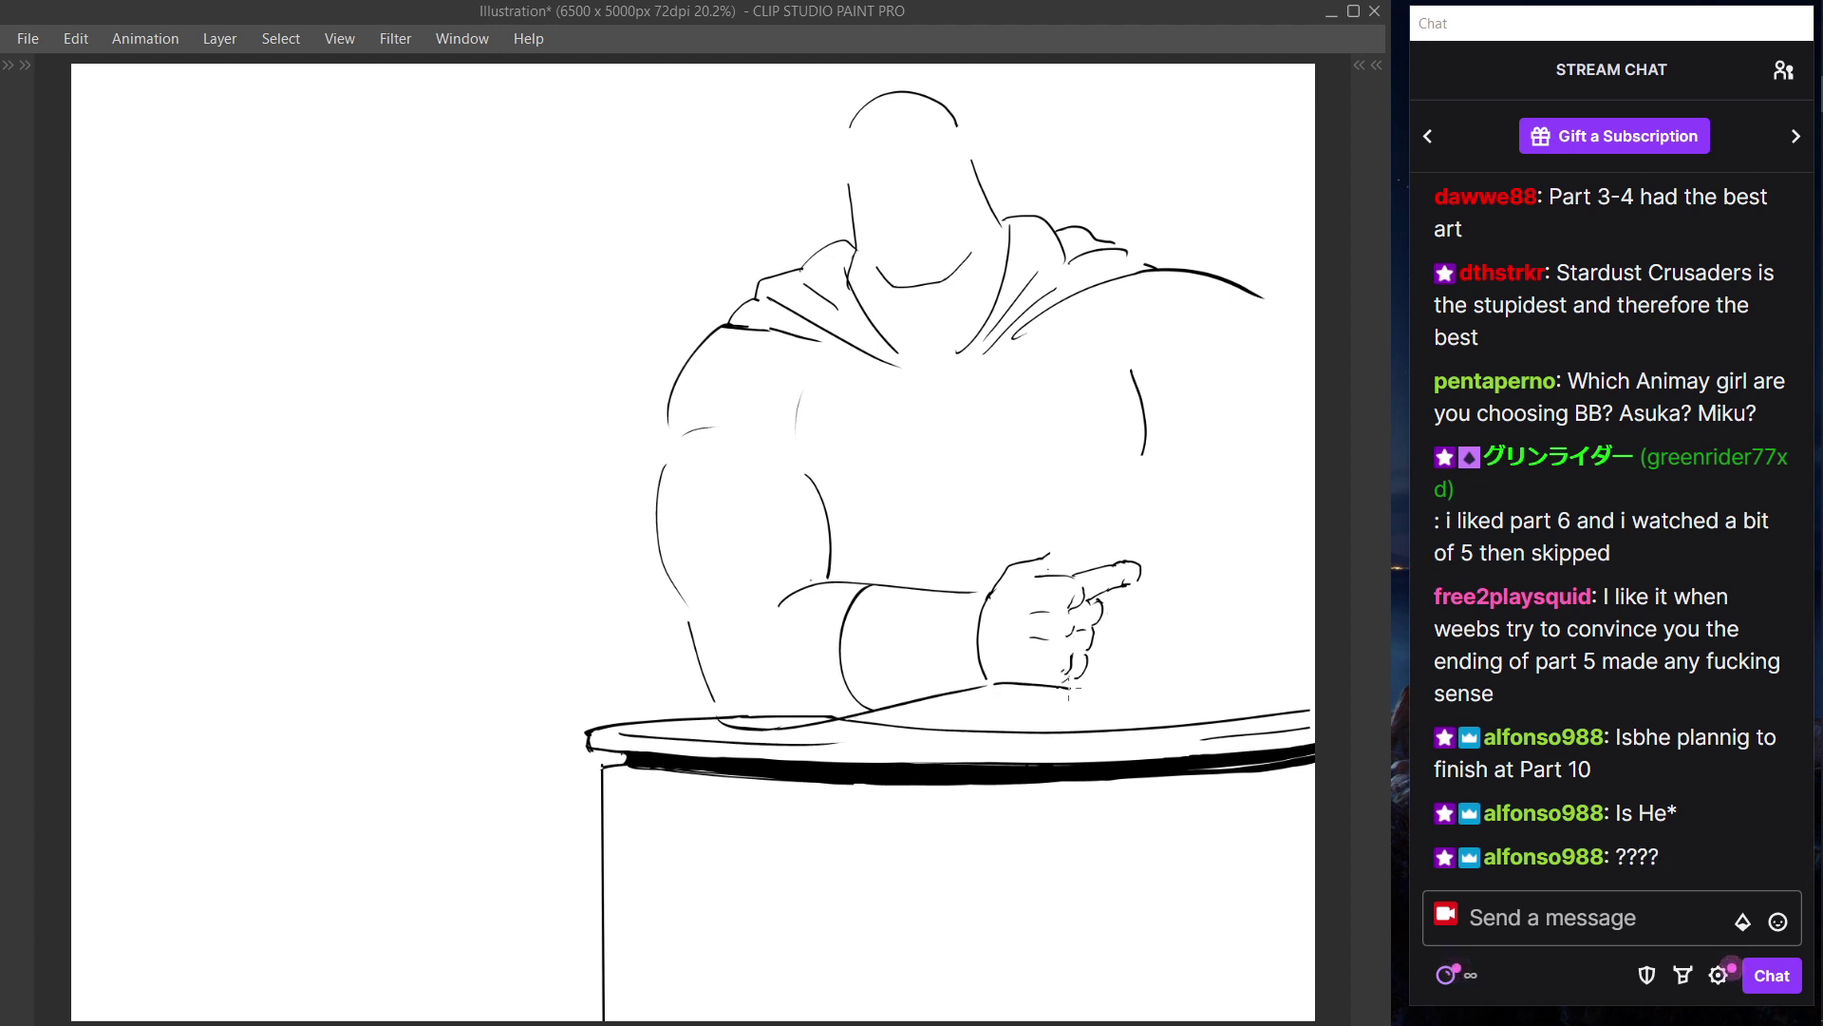
pyautogui.press('Tab')
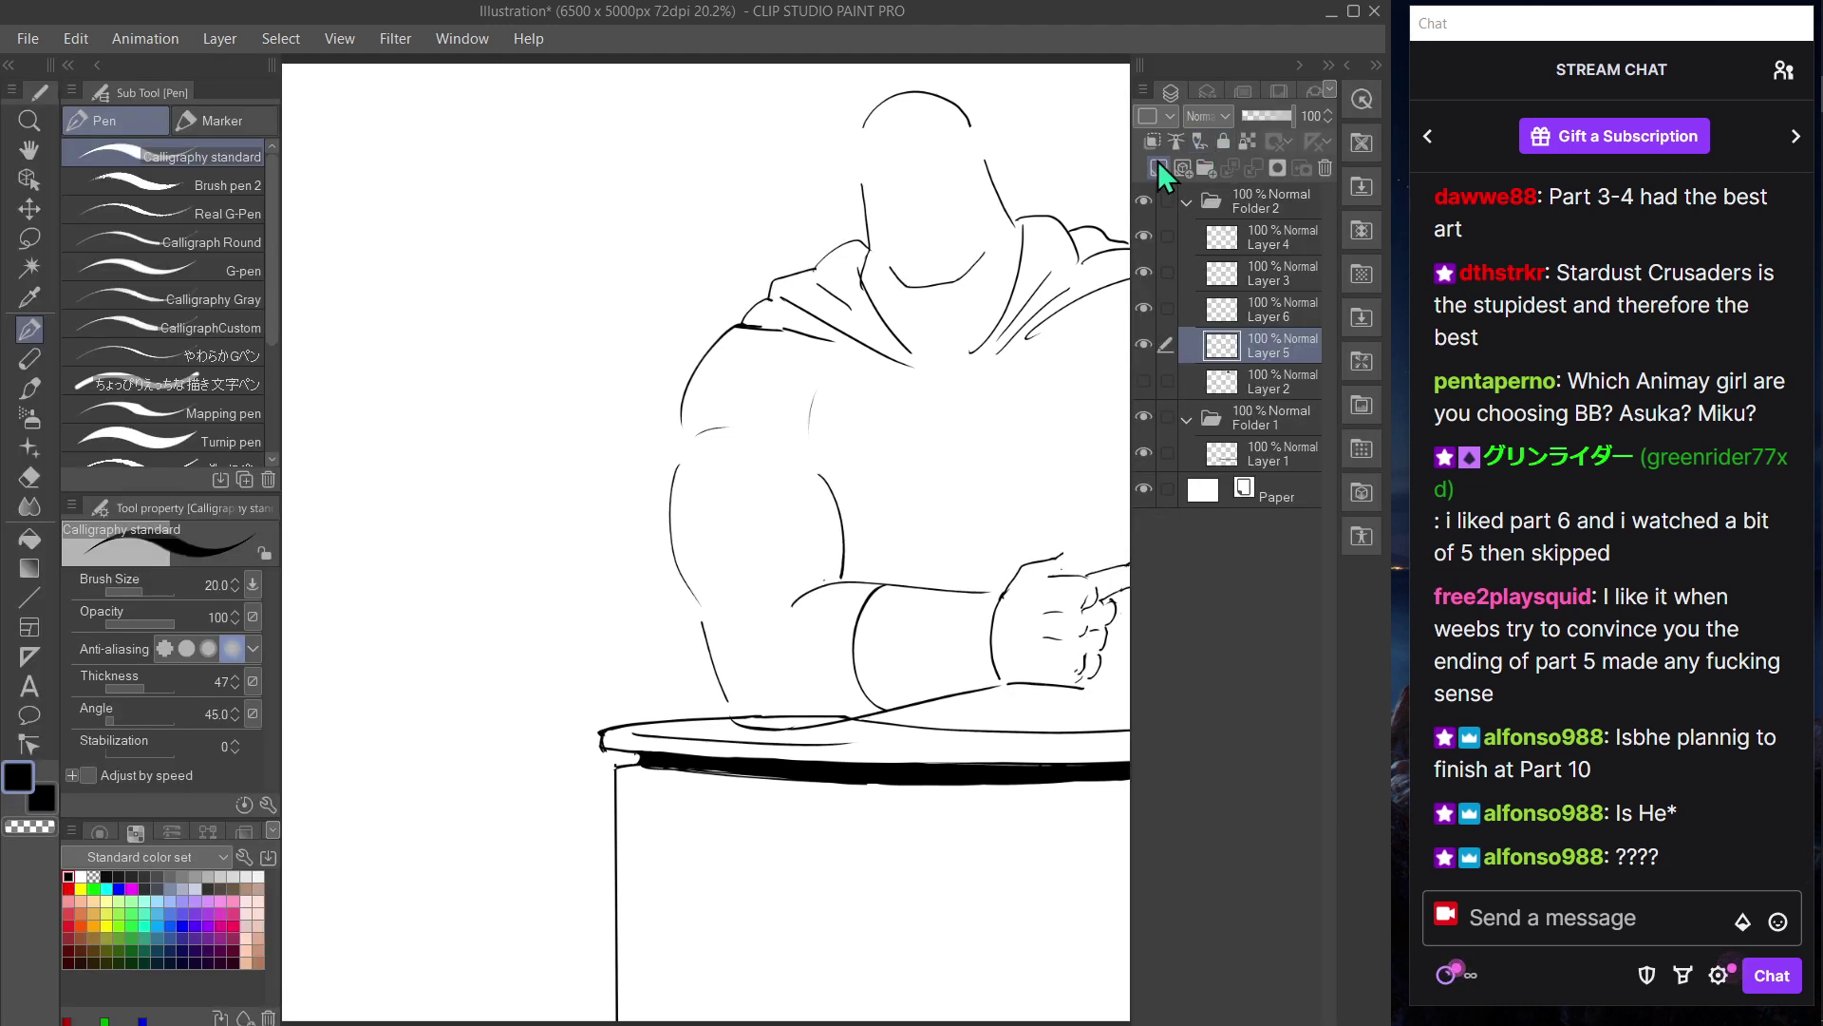
pyautogui.press('Tab')
# - Draw the card held in the hand with a slanted near side, a curved top edge and a slanted far side
pyautogui.moveTo(1044, 580)
pyautogui.mouseDown()
pyautogui.moveTo(1068, 486)
pyautogui.moveTo(1142, 497)
pyautogui.mouseUp()
pyautogui.hotkey('ctrl', 'z')
pyautogui.hotkey('ctrl', 'z')
pyautogui.hotkey('ctrl', 'z')
pyautogui.moveTo(1043, 573)
pyautogui.mouseDown()
pyautogui.moveTo(1104, 480)
pyautogui.moveTo(1155, 484)
pyautogui.moveTo(1124, 500)
pyautogui.moveTo(1250, 500)
pyautogui.moveTo(1164, 587)
pyautogui.mouseUp()
pyautogui.hotkey('ctrl', 'z')
pyautogui.hotkey('ctrl', 'z')
pyautogui.moveTo(1204, 495)
pyautogui.mouseDown()
pyautogui.moveTo(1249, 486)
pyautogui.moveTo(1227, 561)
pyautogui.moveTo(1244, 485)
pyautogui.moveTo(1151, 606)
pyautogui.mouseUp()
pyautogui.hotkey('ctrl', 'z')
pyautogui.hotkey('ctrl', 'z')
pyautogui.moveTo(1203, 496)
pyautogui.mouseDown()
pyautogui.moveTo(1228, 490)
pyautogui.moveTo(1180, 563)
pyautogui.mouseUp()
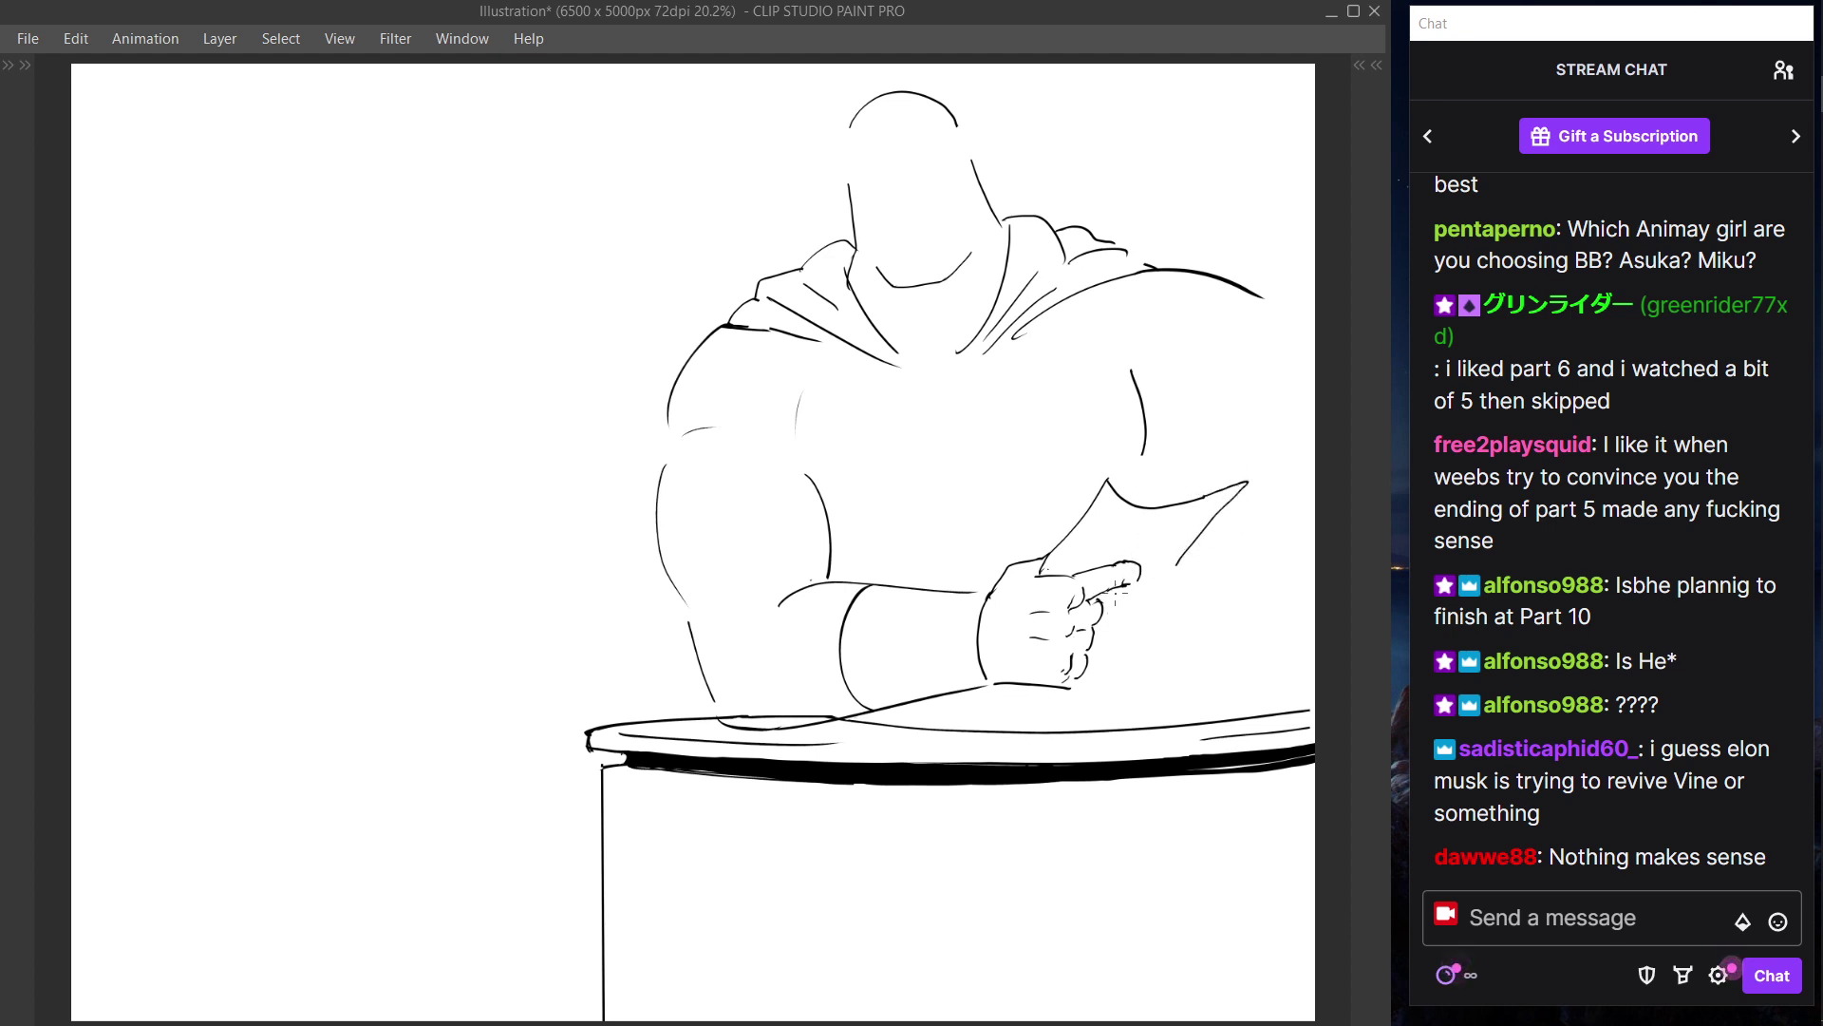
# - Add a short line just above the index finger and redraw the card's far corner and far side
pyautogui.moveTo(1113, 560); pyautogui.dragTo(1160, 548)
pyautogui.moveTo(1242, 492); pyautogui.dragTo(1171, 576)
pyautogui.moveTo(1250, 486); pyautogui.dragTo(1216, 493)
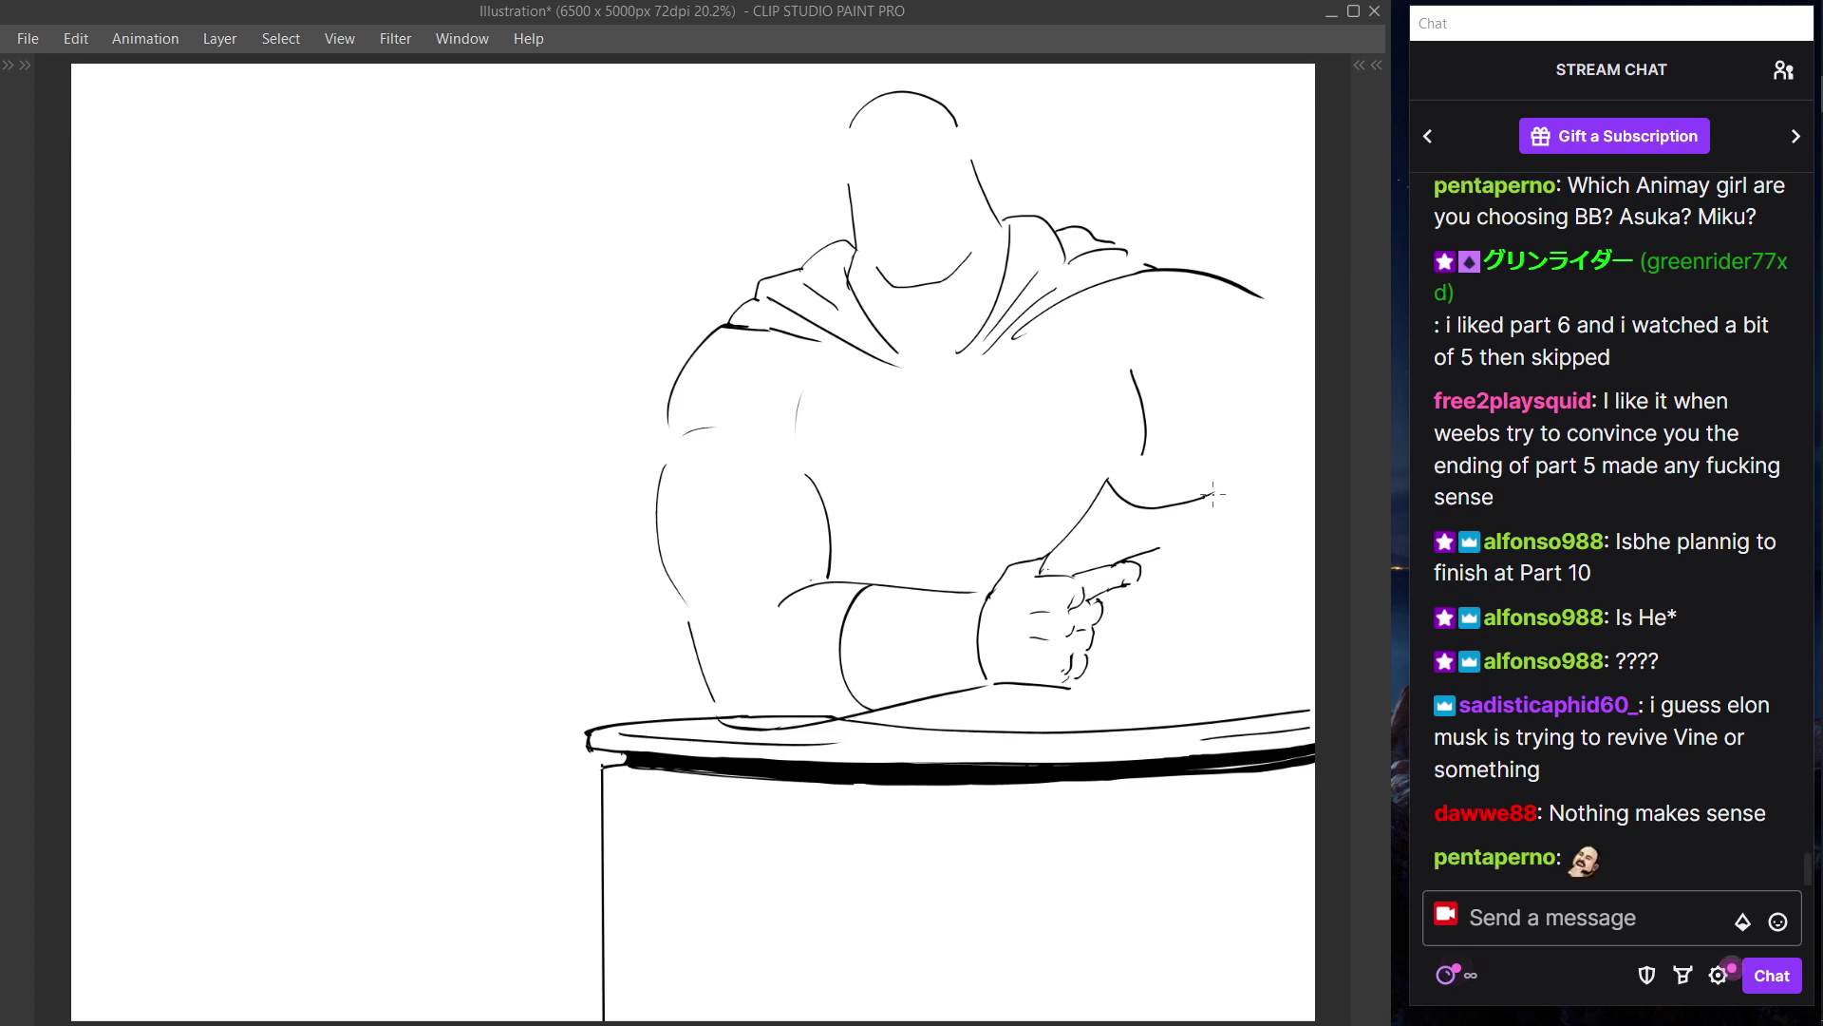
pyautogui.moveTo(1213, 494); pyautogui.dragTo(1171, 569)
pyautogui.moveTo(1169, 571)
pyautogui.mouseDown()
pyautogui.moveTo(1144, 613)
pyautogui.moveTo(1096, 615)
pyautogui.mouseUp()
pyautogui.hotkey('ctrl', 'z')
pyautogui.moveTo(1174, 567)
pyautogui.mouseDown()
pyautogui.moveTo(1133, 611)
pyautogui.moveTo(1173, 592)
pyautogui.moveTo(1102, 610)
pyautogui.moveTo(1181, 586)
pyautogui.moveTo(1169, 571)
pyautogui.moveTo(1147, 601)
pyautogui.mouseUp()
pyautogui.hotkey('ctrl', 'z')
pyautogui.hotkey('ctrl', 'z')
pyautogui.hotkey('ctrl', 'z')
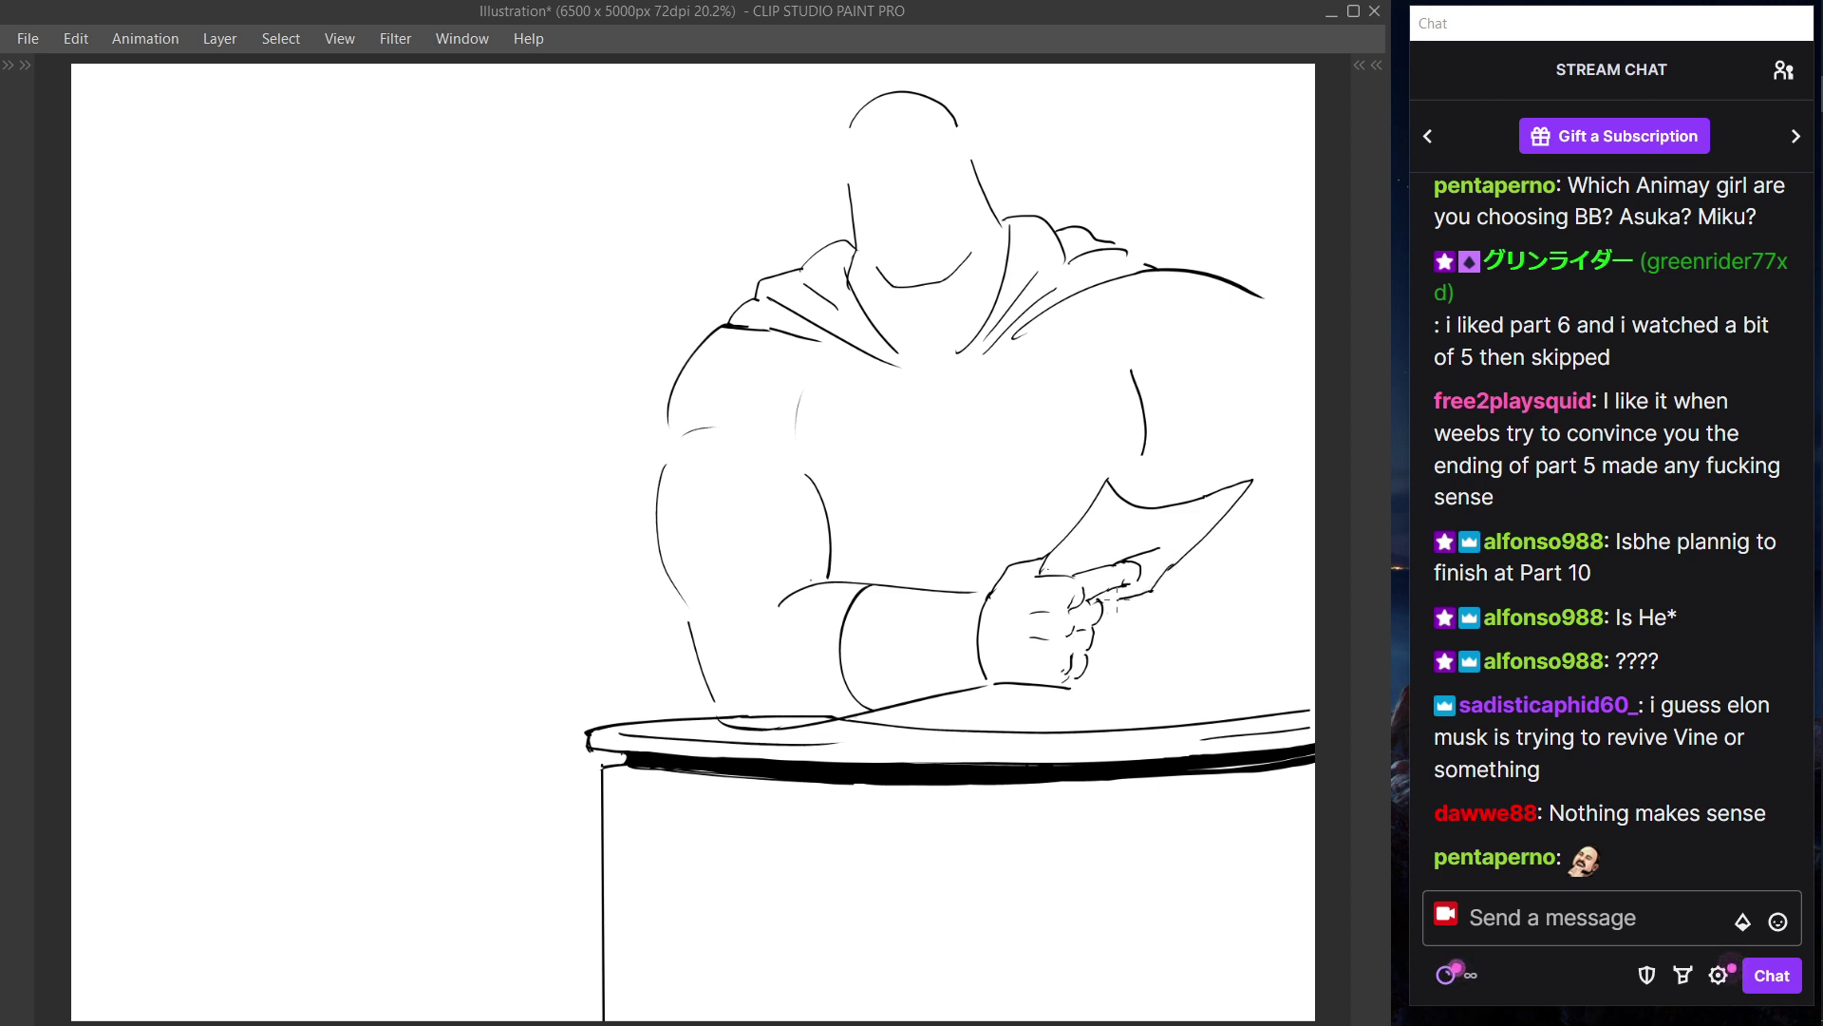
# - Close the card's outline with a lower edge running from its far side back to the fingers
pyautogui.moveTo(1174, 570)
pyautogui.mouseDown()
pyautogui.moveTo(1113, 604)
pyautogui.moveTo(1158, 589)
pyautogui.moveTo(1121, 602)
pyautogui.moveTo(1160, 553)
pyautogui.moveTo(1176, 575)
pyautogui.moveTo(1125, 599)
pyautogui.moveTo(1158, 596)
pyautogui.mouseUp()
pyautogui.hotkey('ctrl', 'z')
pyautogui.press('e')
pyautogui.press('p')
pyautogui.hotkey('ctrl', 'z')
pyautogui.moveTo(1158, 595); pyautogui.dragTo(1109, 609)
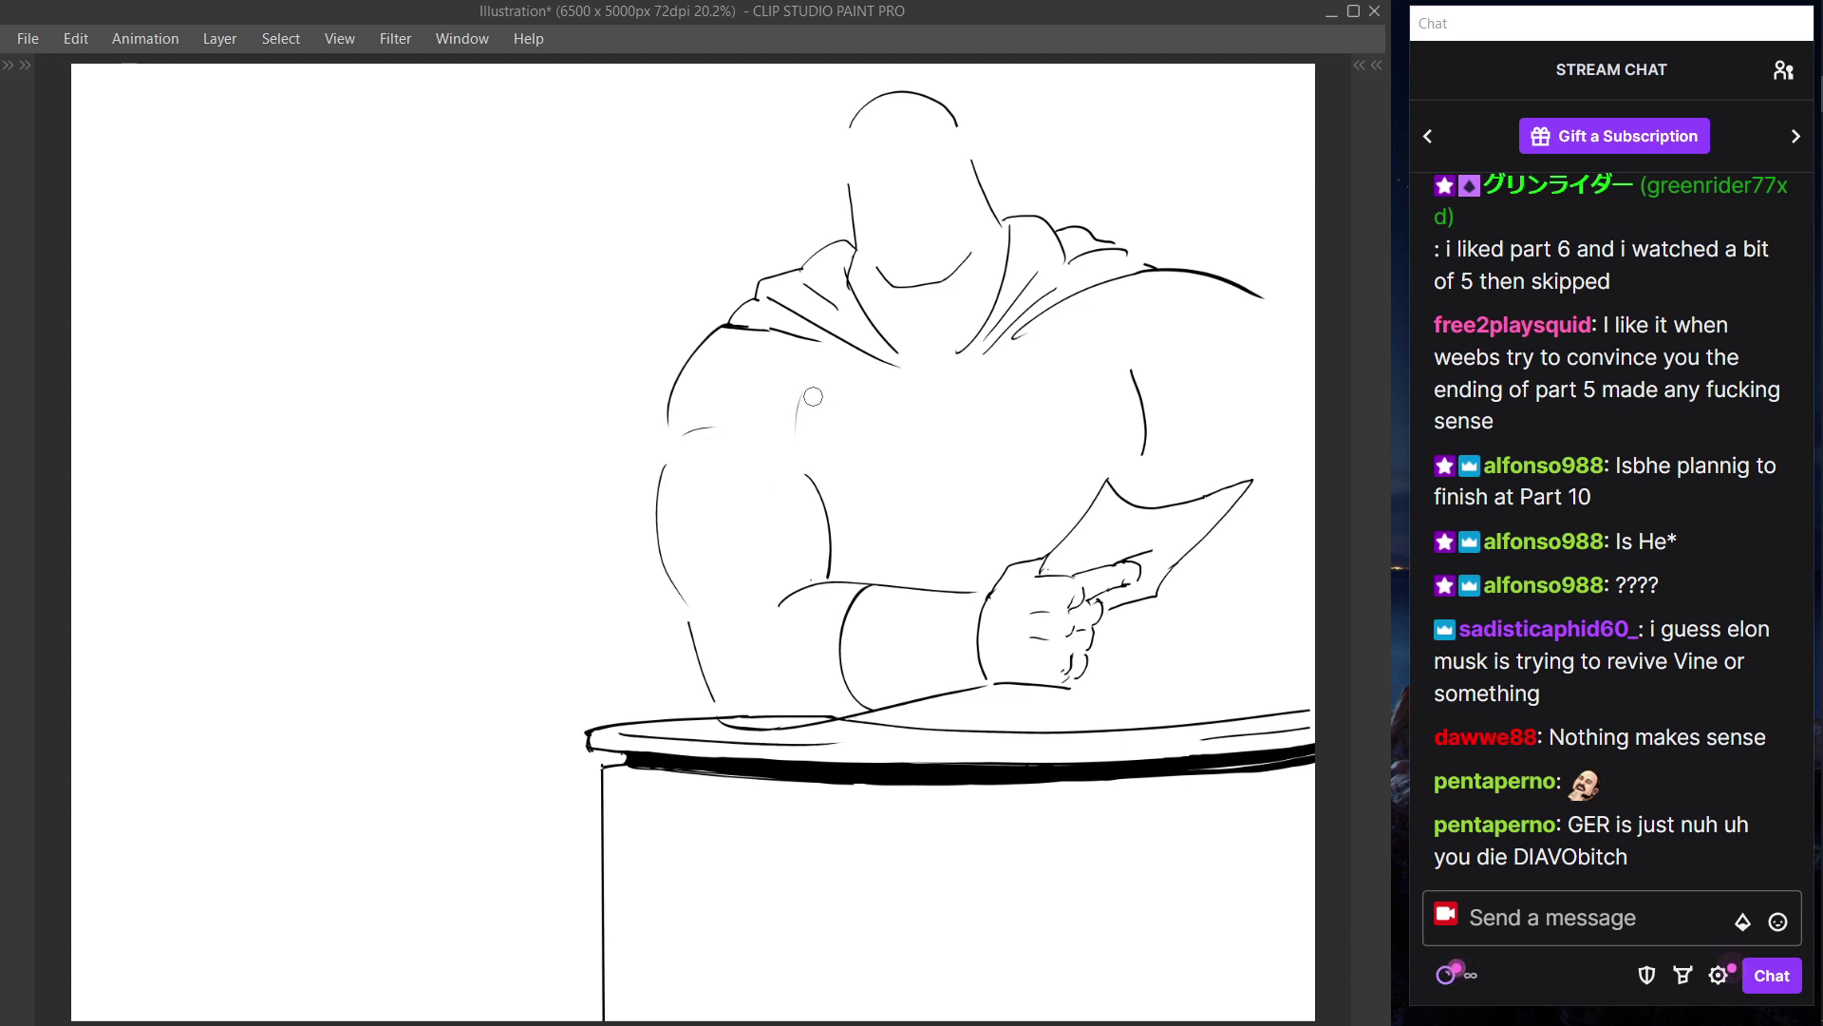
# - Erase the faint guide strokes inside the near shoulder and redraw the armpit crease as a short slanted stroke
pyautogui.hotkey('ctrl', 'z')
pyautogui.moveTo(794, 456)
pyautogui.mouseDown()
pyautogui.moveTo(820, 408)
pyautogui.moveTo(800, 455)
pyautogui.mouseUp()
pyautogui.hotkey('ctrl', 'z')
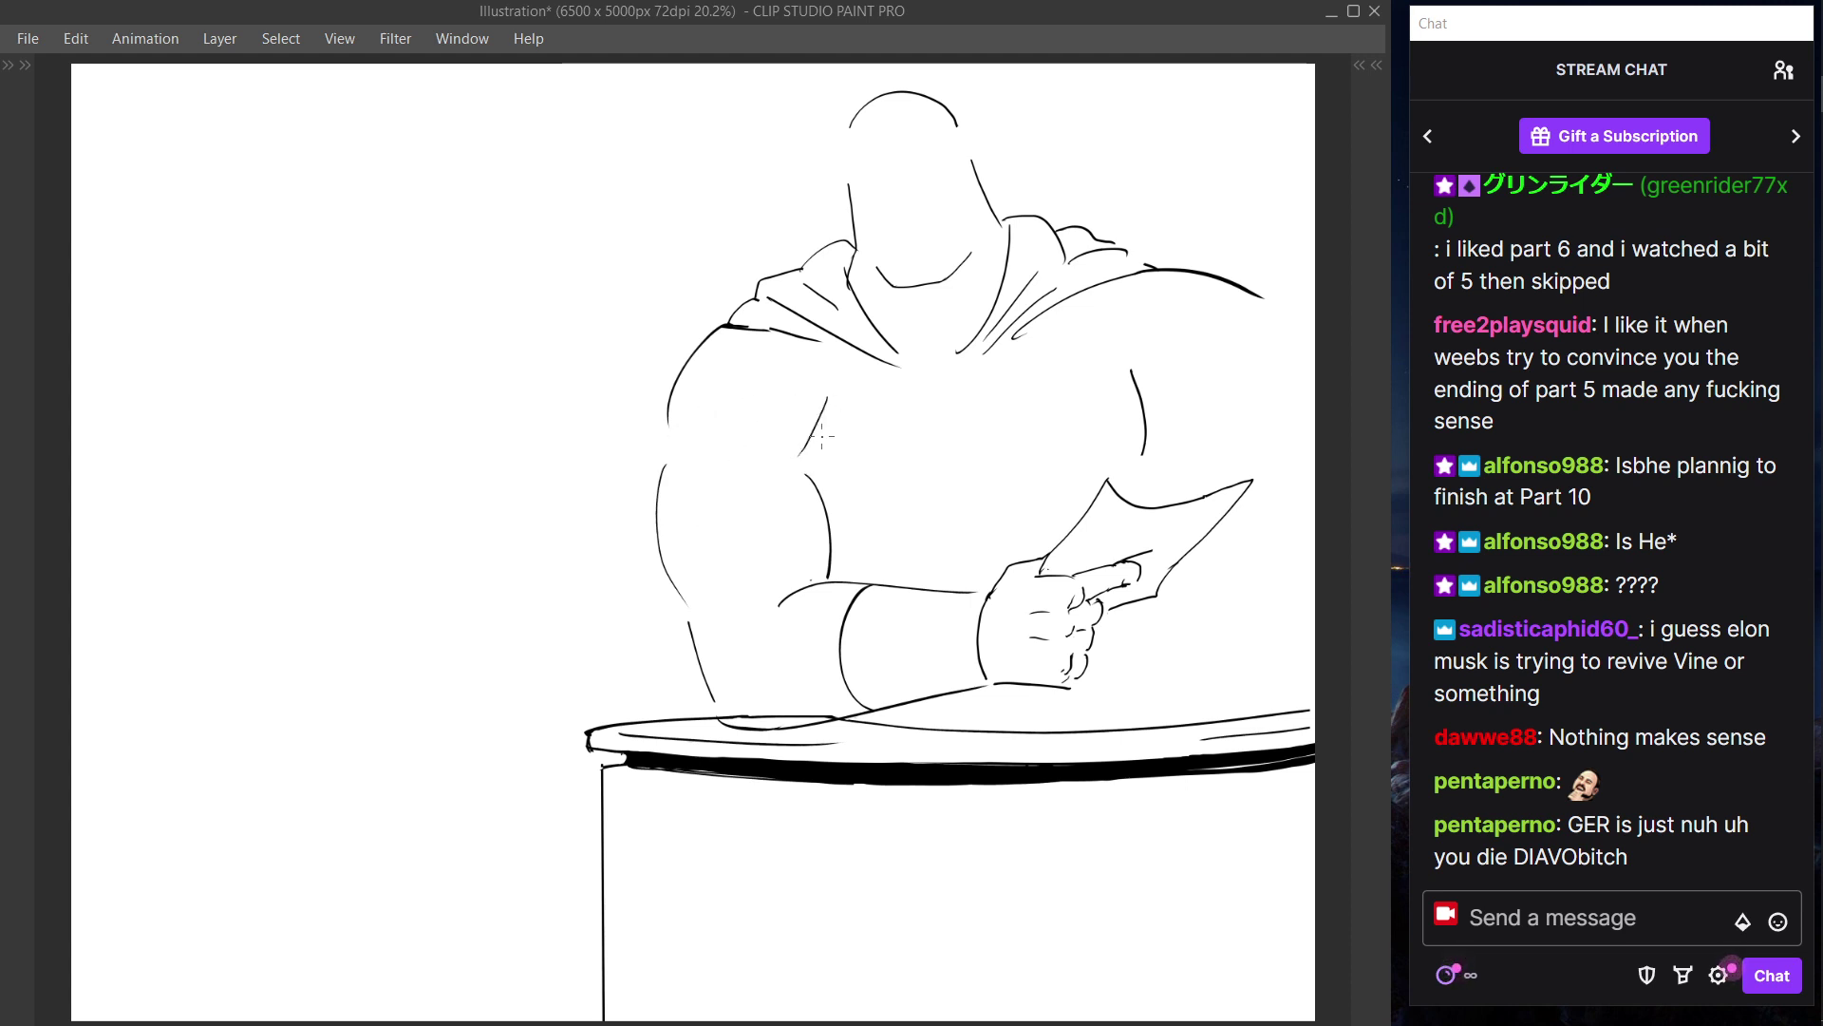
pyautogui.hotkey('ctrl', 'z')
pyautogui.moveTo(813, 418); pyautogui.dragTo(804, 458)
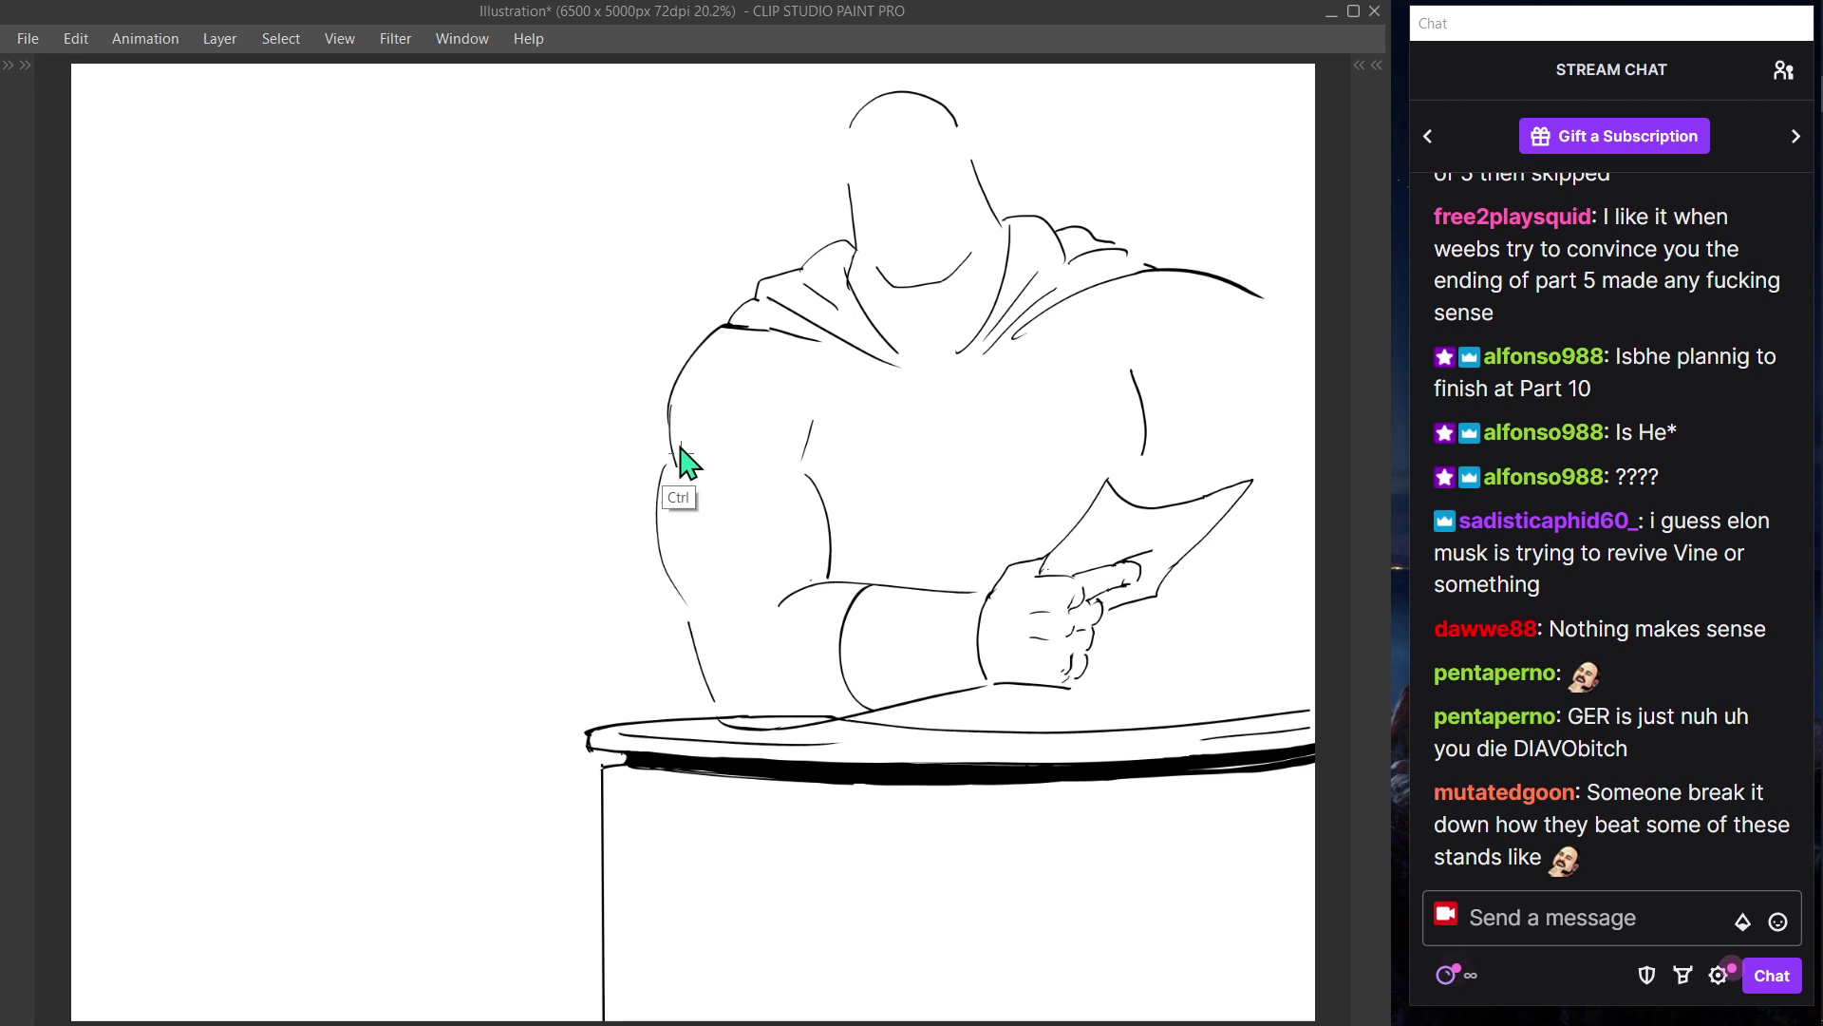
pyautogui.moveTo(668, 414); pyautogui.dragTo(677, 486)
pyautogui.hotkey('ctrl', 'z')
pyautogui.moveTo(669, 417)
pyautogui.mouseDown()
pyautogui.moveTo(699, 464)
pyautogui.moveTo(710, 553)
pyautogui.moveTo(724, 357)
pyautogui.moveTo(686, 371)
pyautogui.moveTo(677, 401)
pyautogui.moveTo(734, 326)
pyautogui.moveTo(671, 437)
pyautogui.mouseUp()
pyautogui.hotkey('ctrl', 'z')
# - Redraw the near shoulder's outer contour as a rounder curve from the collar down, overlapping the upper arm
pyautogui.press('e')
pyautogui.press('p')
pyautogui.hotkey('ctrl', 'z')
pyautogui.moveTo(726, 328); pyautogui.dragTo(669, 452)
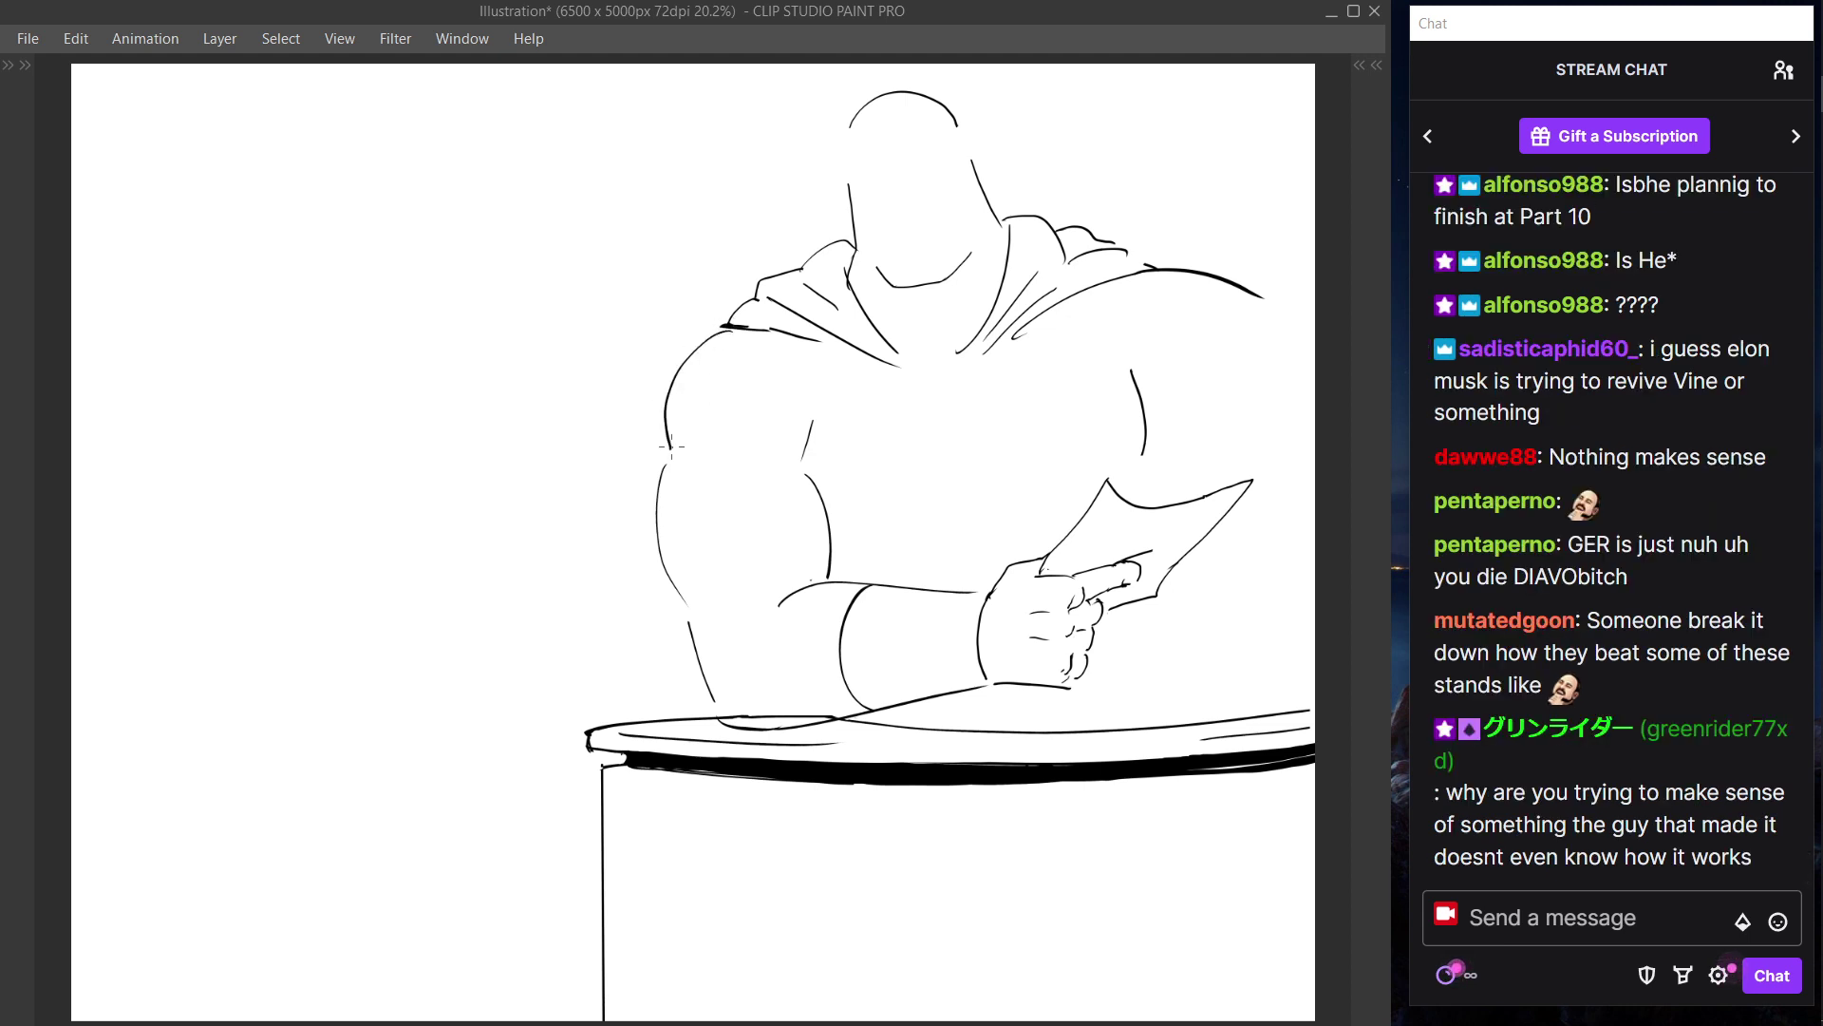
pyautogui.hotkey('ctrl', 'z')
pyautogui.moveTo(726, 328); pyautogui.dragTo(671, 460)
pyautogui.hotkey('ctrl', 'z')
pyautogui.moveTo(722, 328)
pyautogui.mouseDown()
pyautogui.moveTo(664, 458)
pyautogui.moveTo(679, 486)
pyautogui.mouseUp()
pyautogui.hotkey('ctrl', 'z')
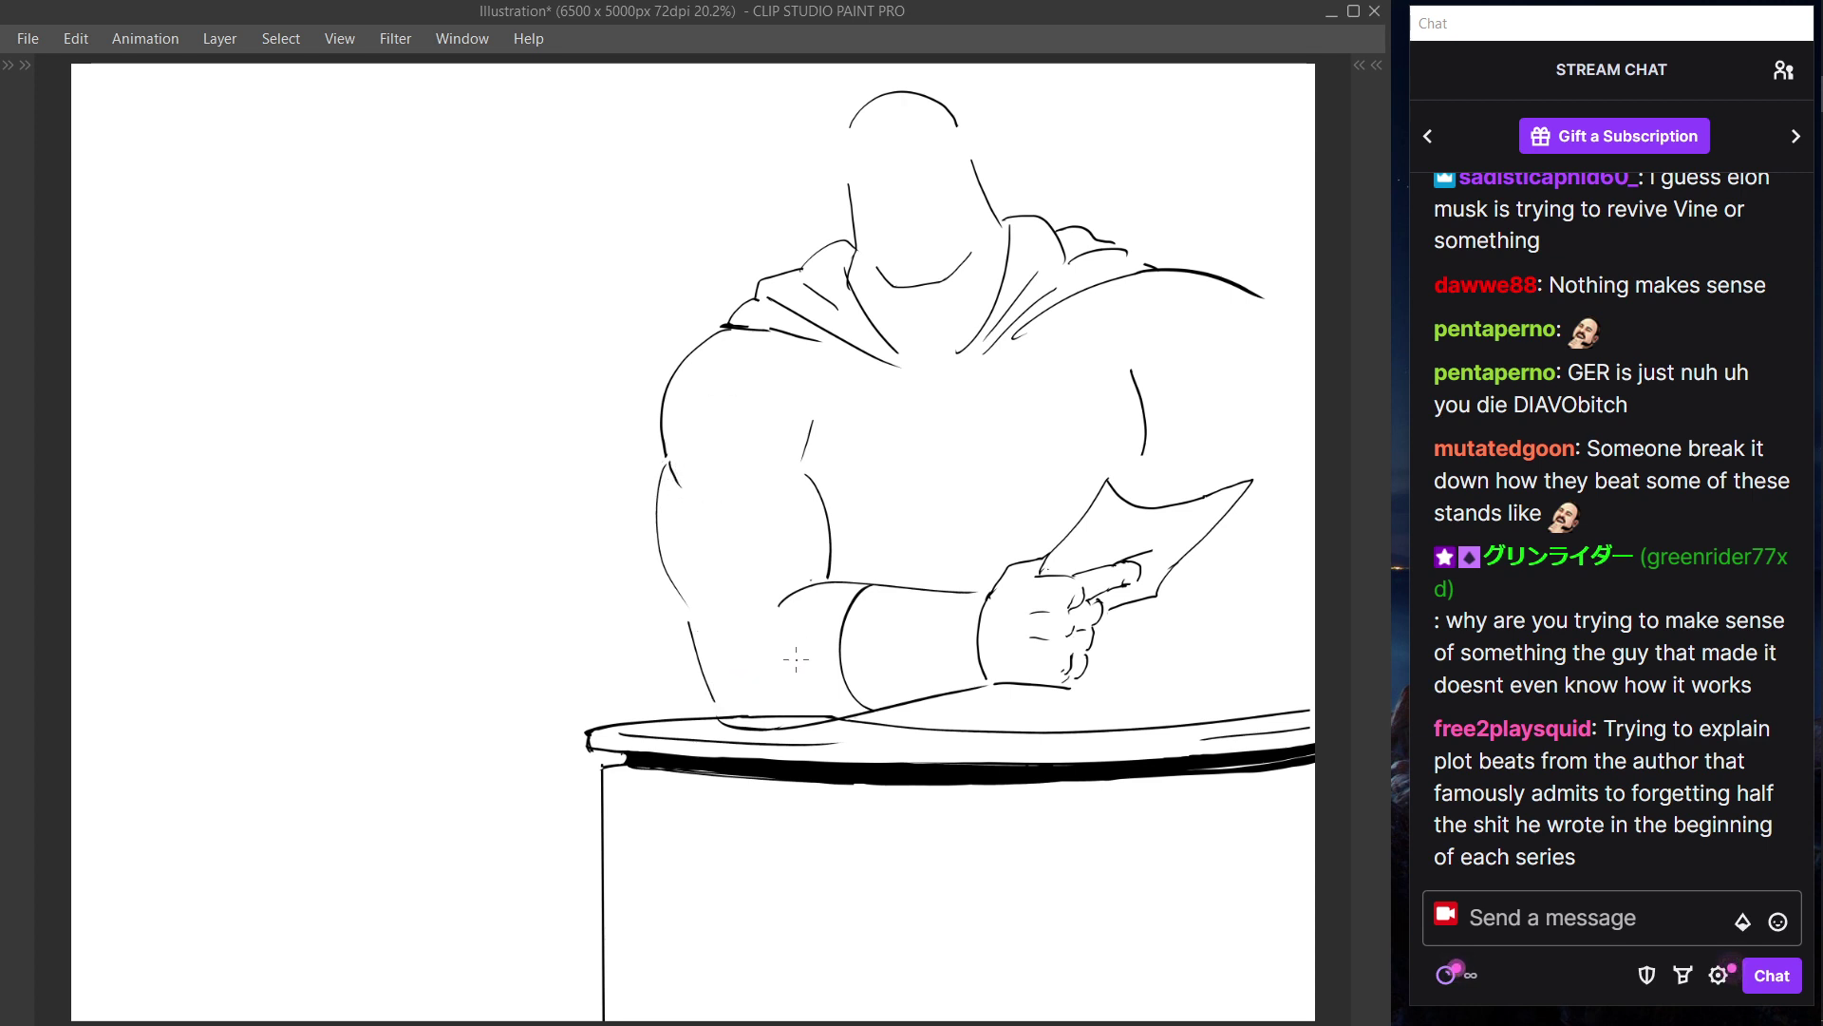
# - Add a short curved stroke at the near side of the upper chest and a short torso line just above the forearm
pyautogui.moveTo(868, 375); pyautogui.dragTo(834, 398)
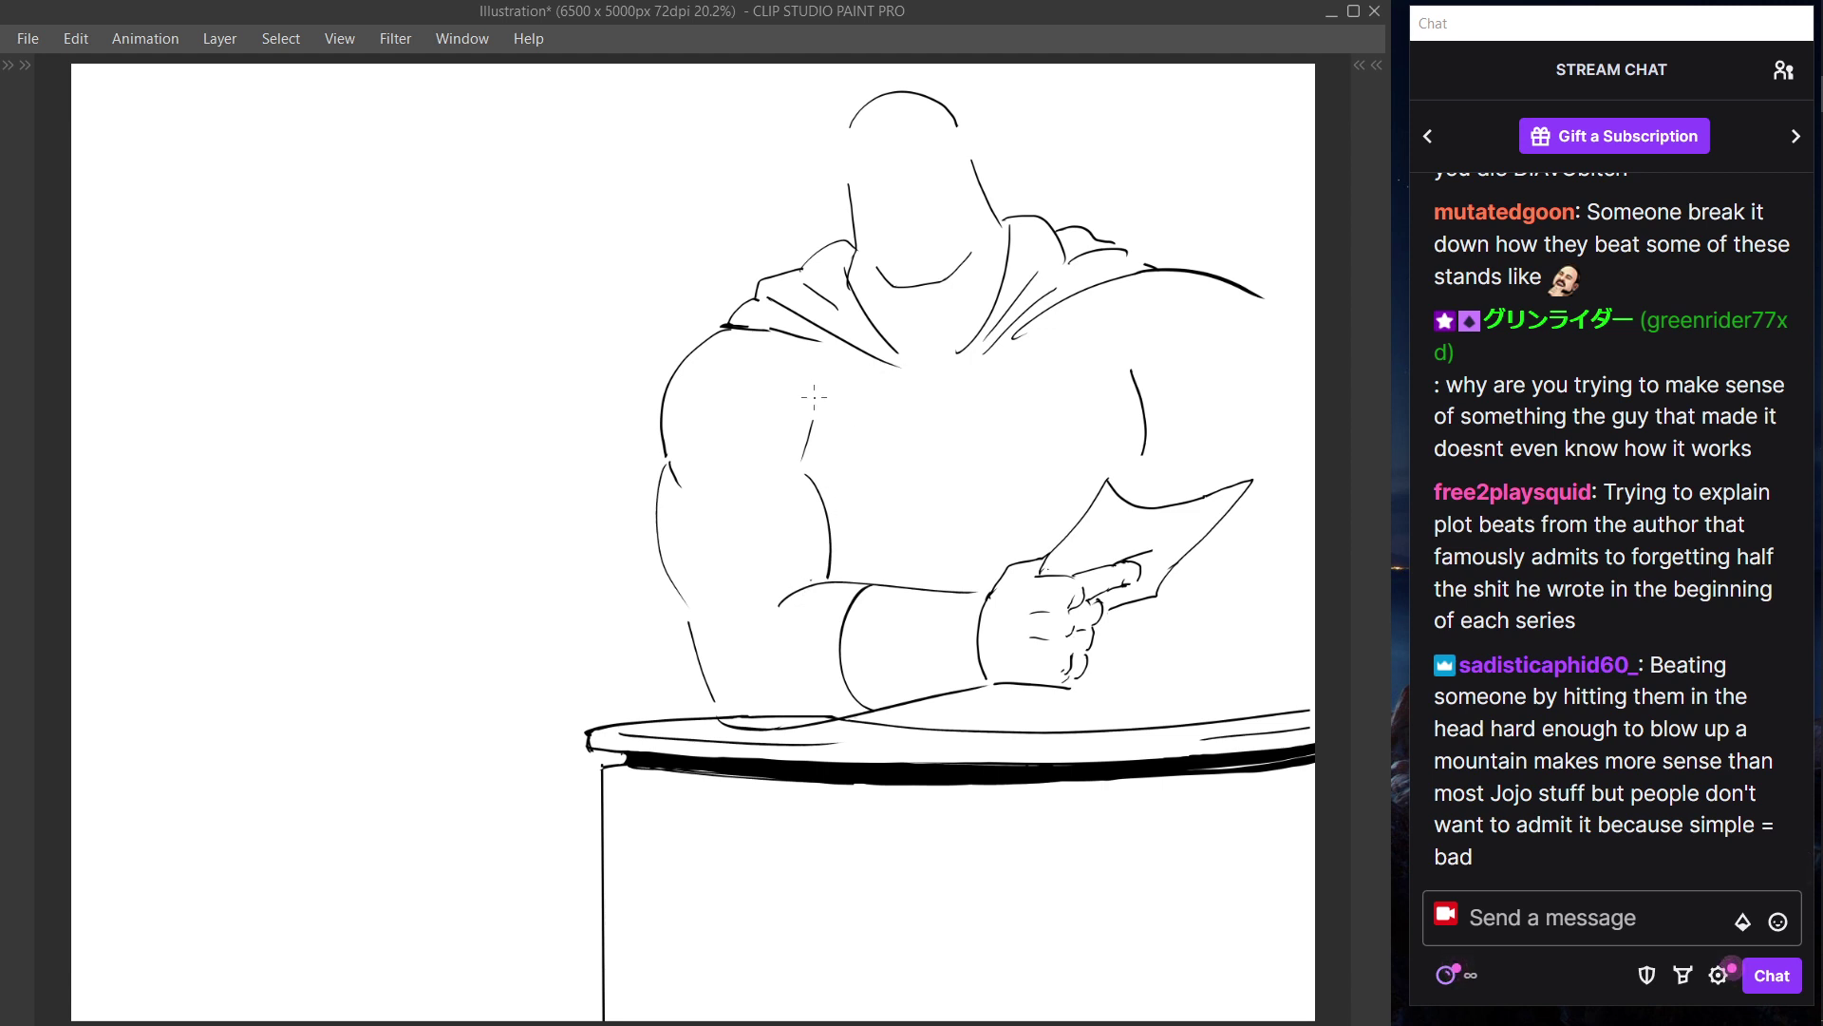
pyautogui.press('Tab')
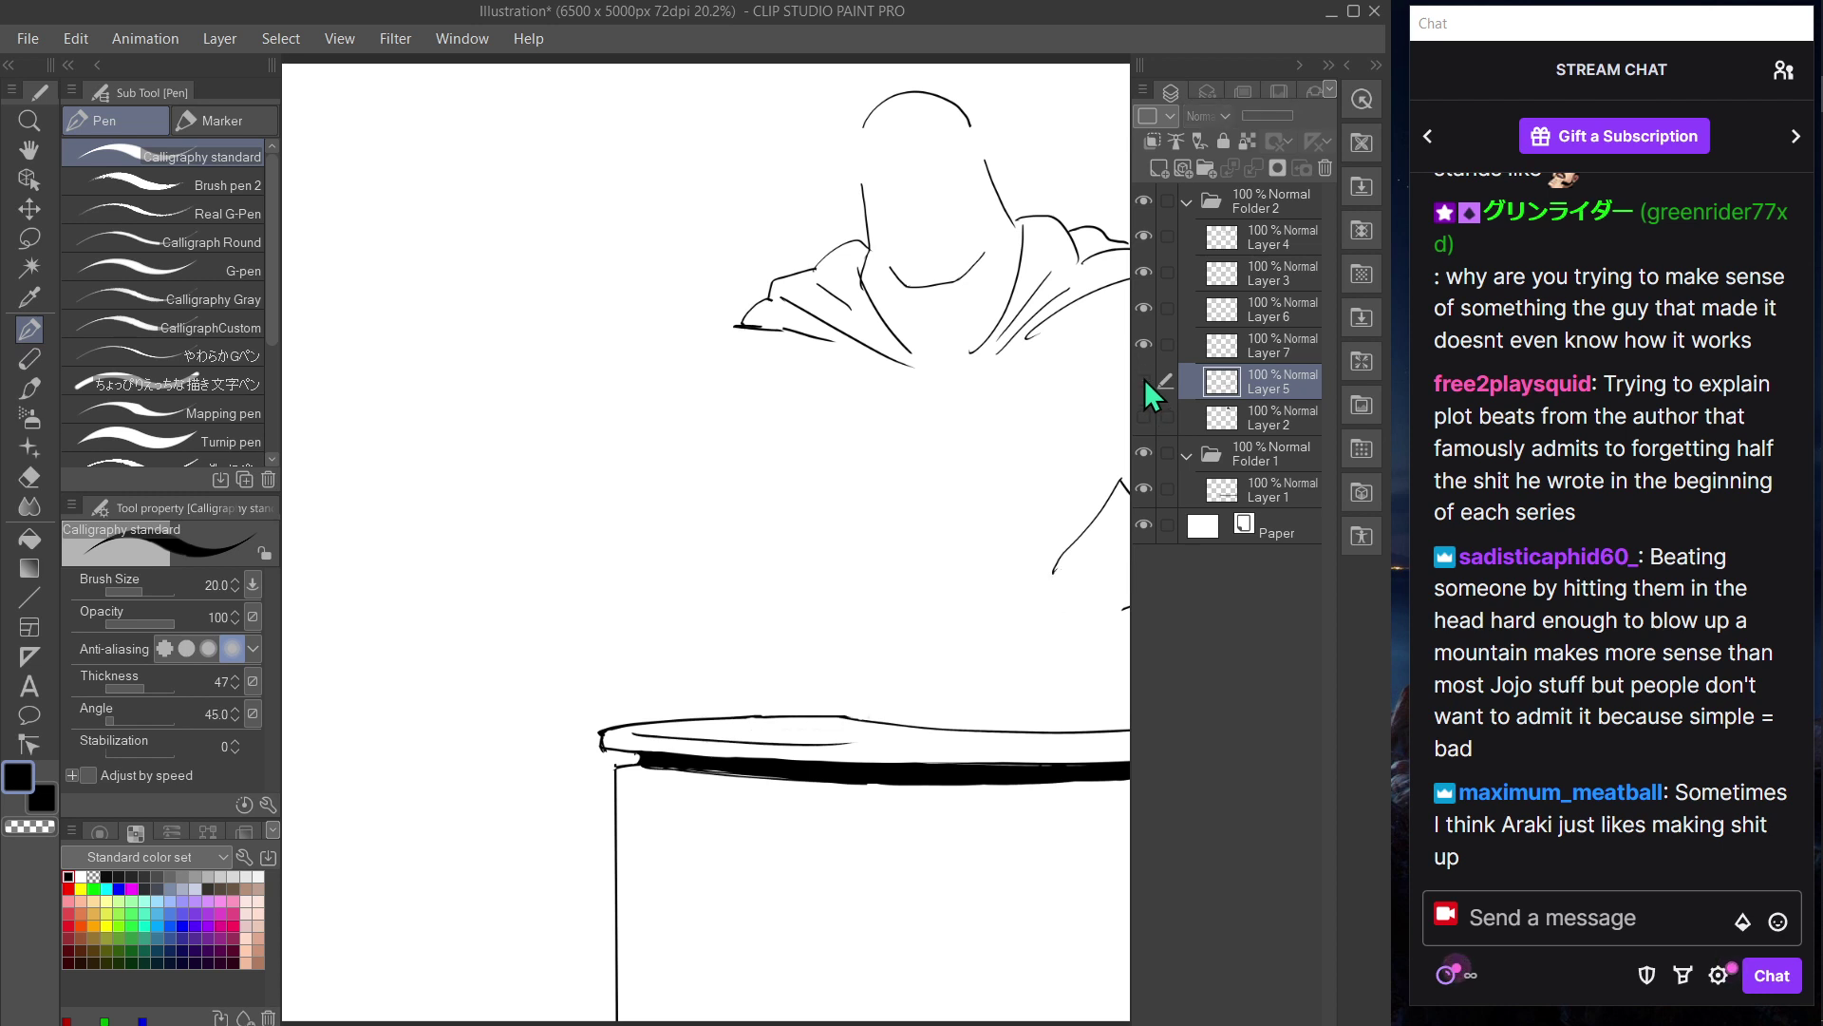
pyautogui.press('Tab')
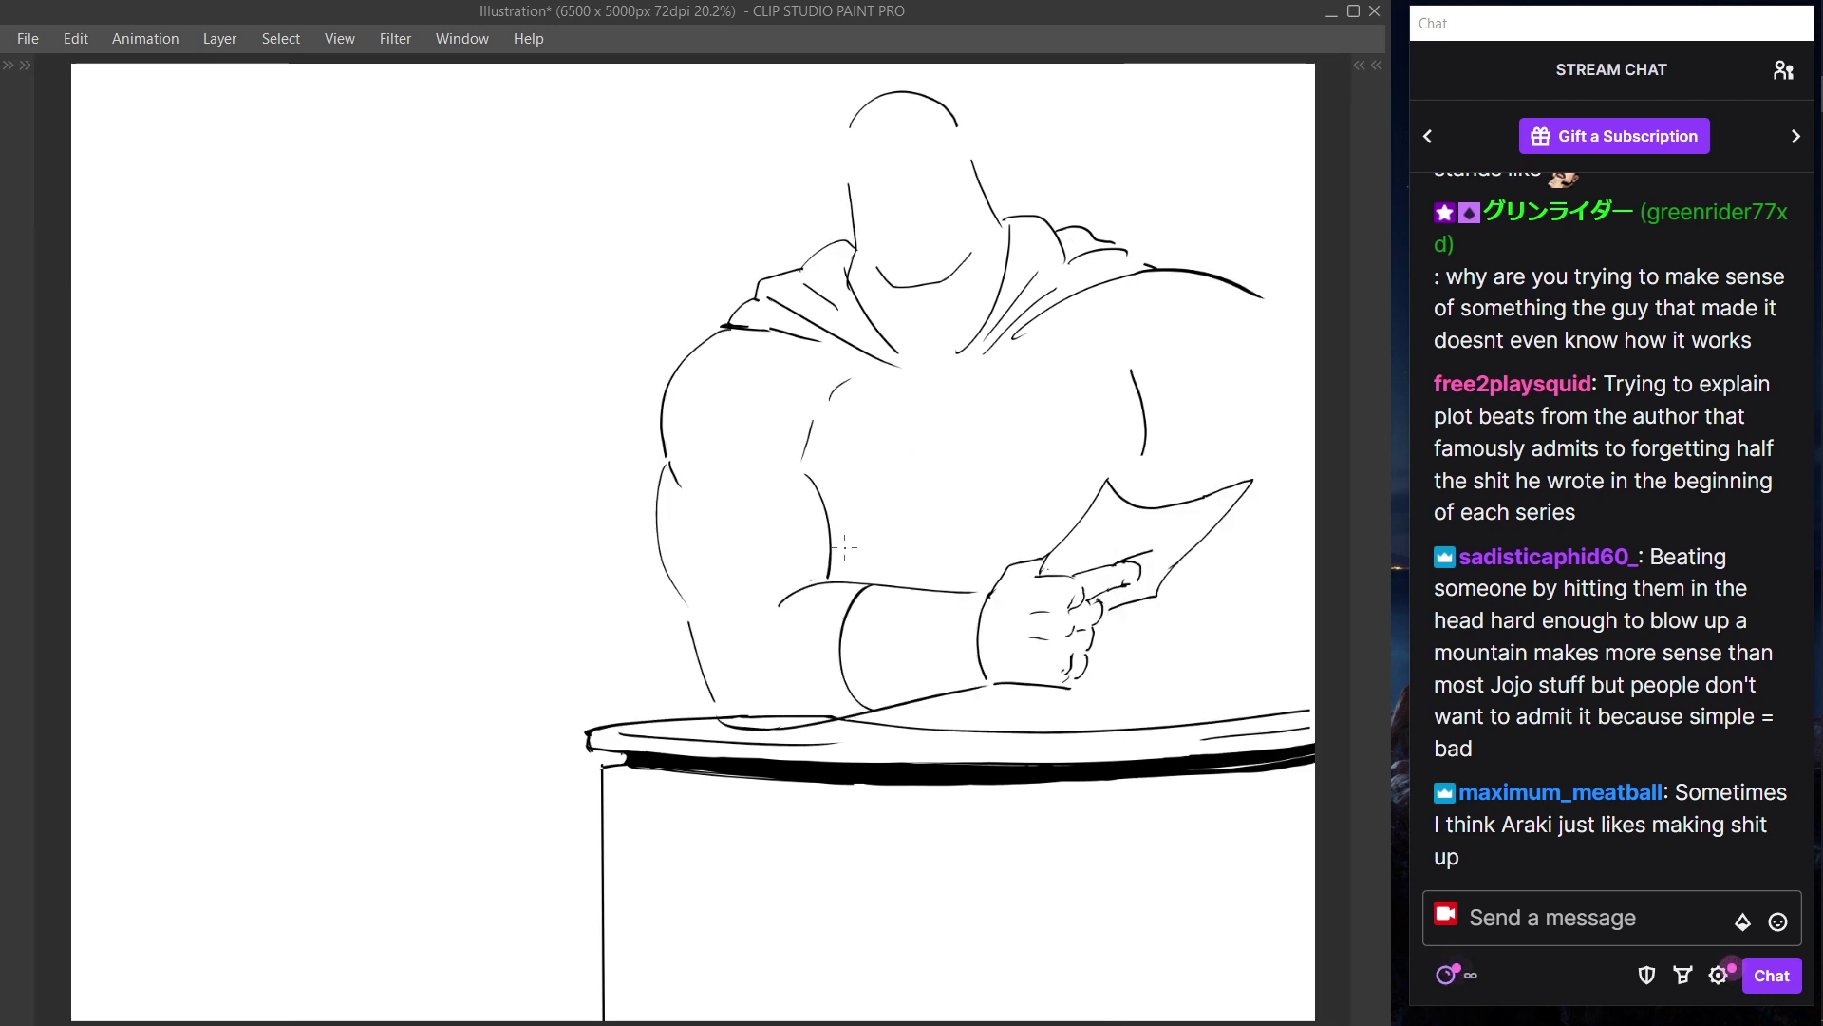
pyautogui.moveTo(840, 549); pyautogui.dragTo(888, 559)
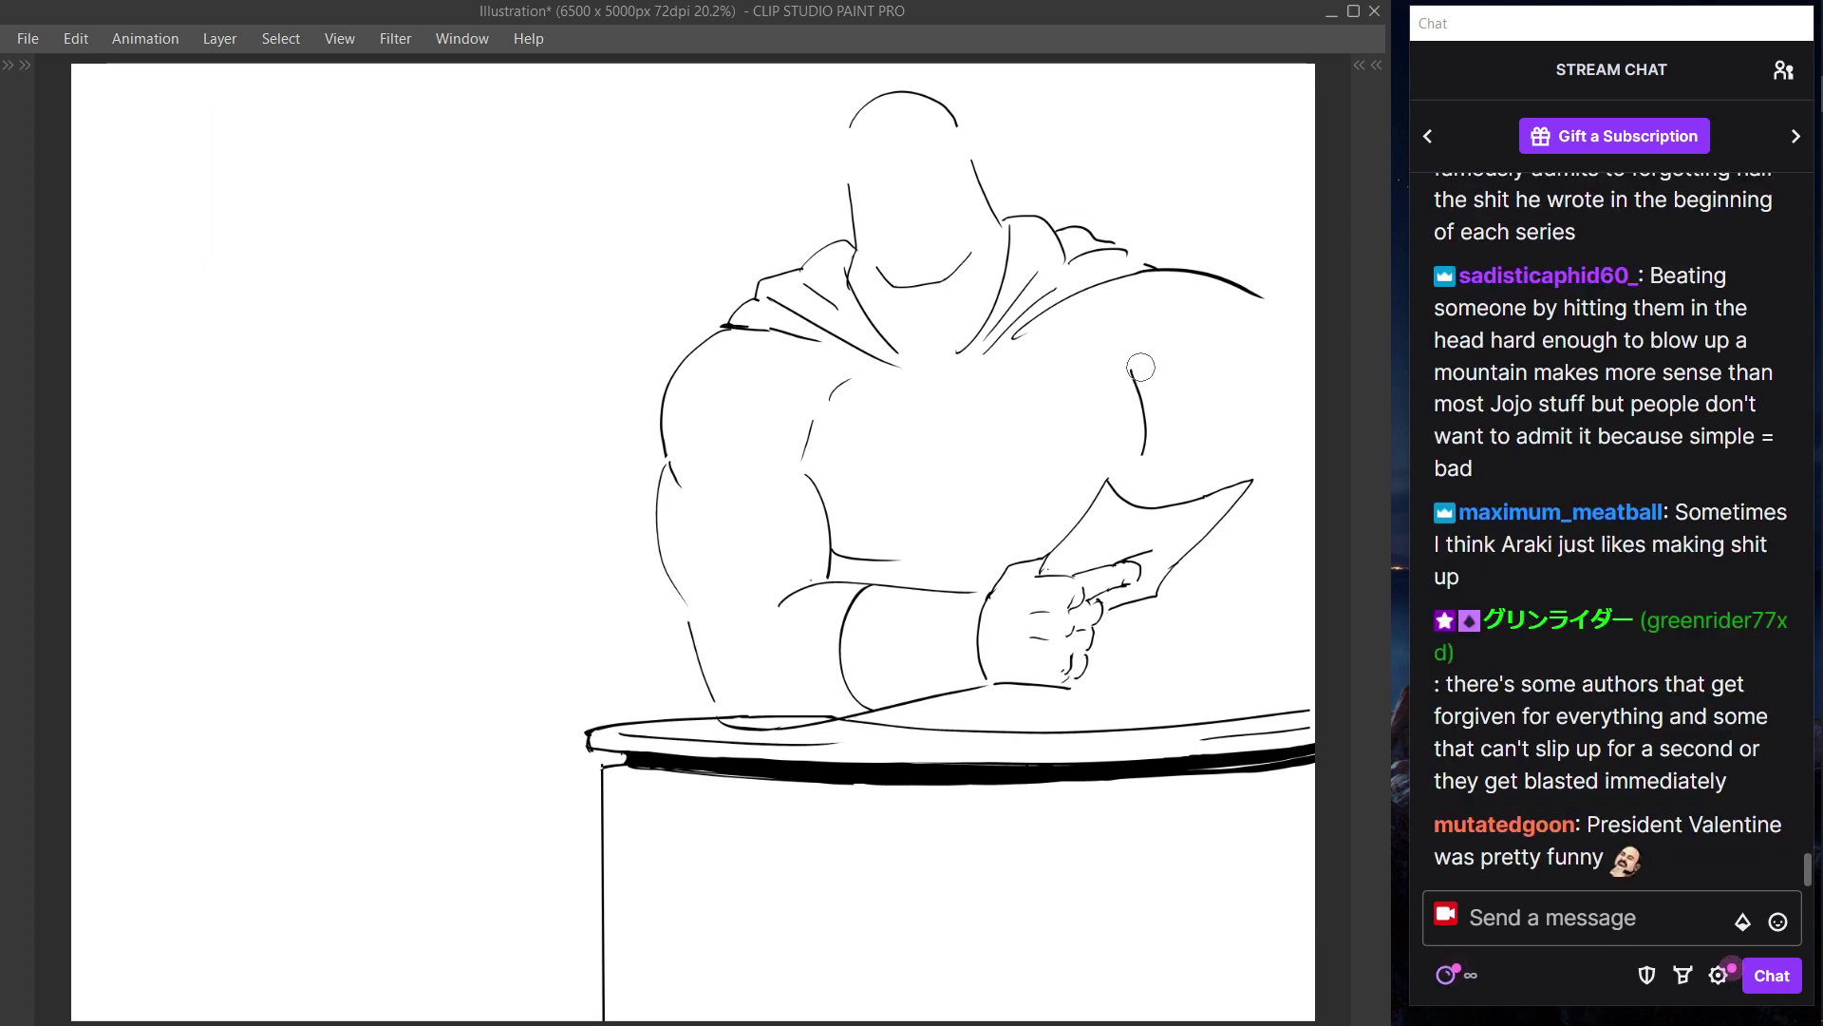
# - Erase the curve on the far side of the chest and redraw it rounder, ending near the card's top edge
pyautogui.moveTo(1132, 372); pyautogui.dragTo(1144, 454)
pyautogui.moveTo(1140, 368); pyautogui.dragTo(1142, 480)
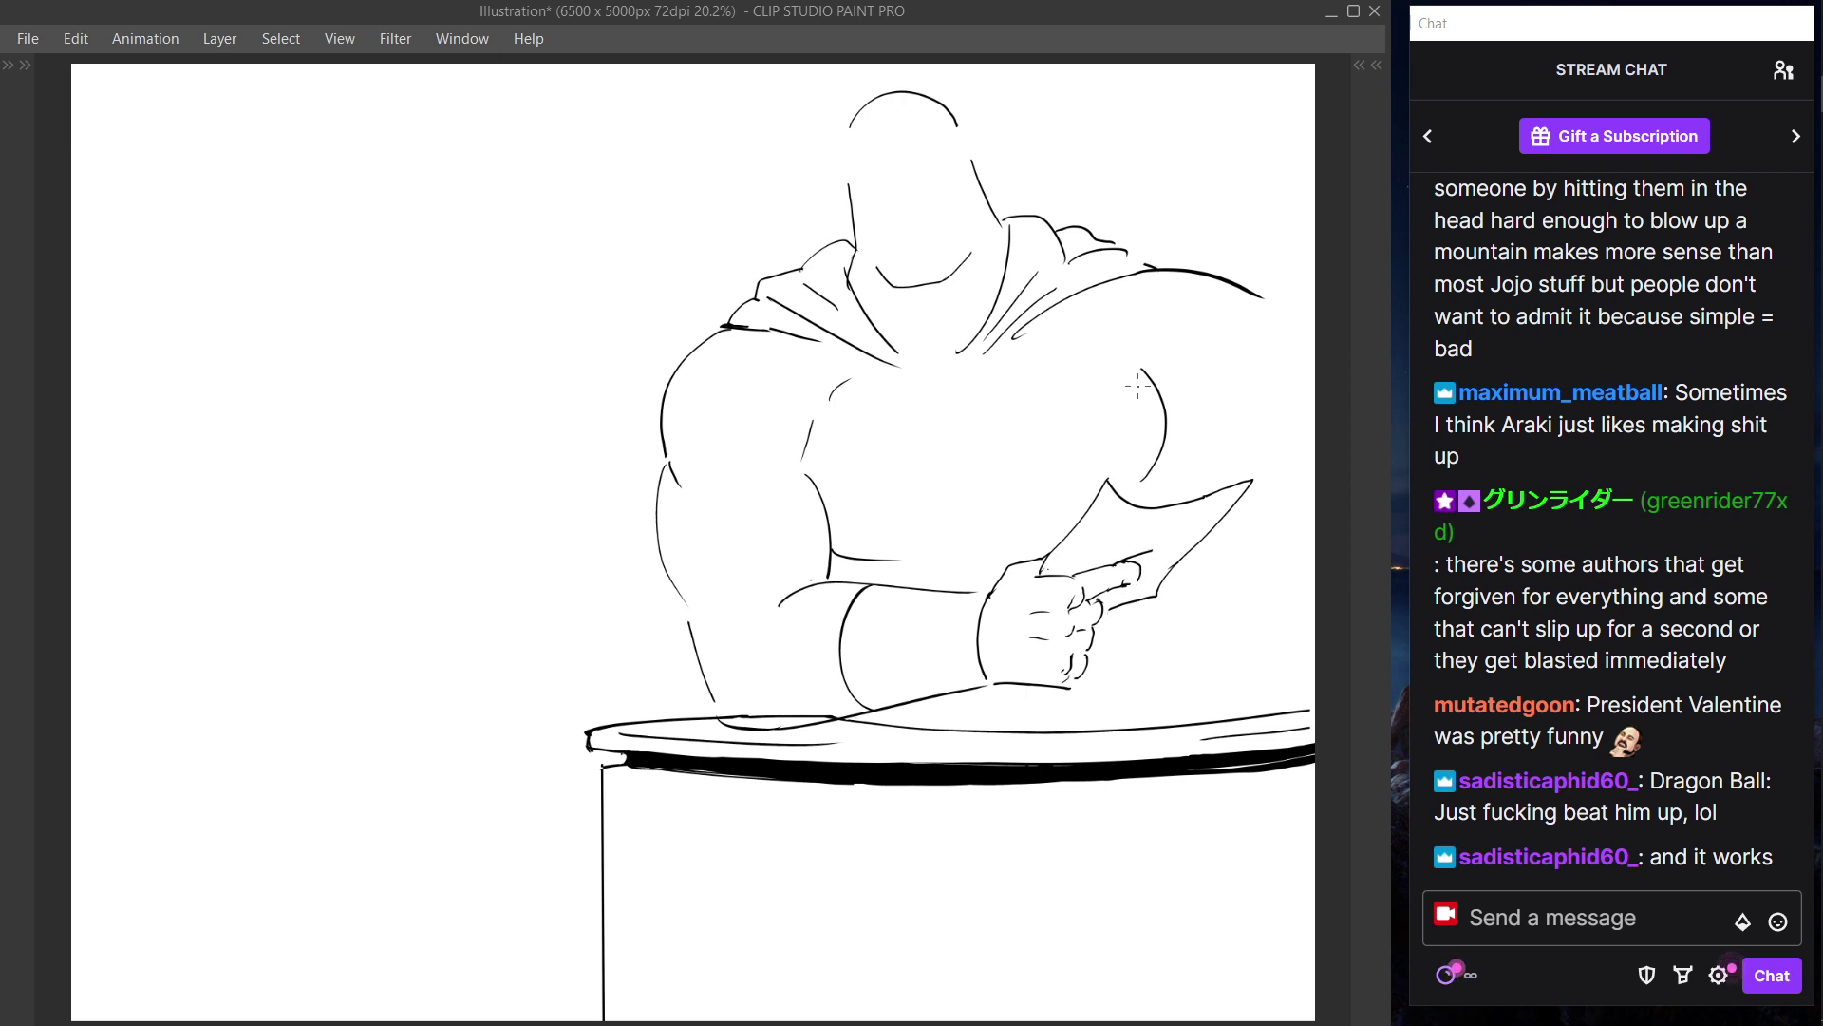
pyautogui.press('e')
pyautogui.moveTo(1142, 367)
pyautogui.mouseDown()
pyautogui.moveTo(1151, 460)
pyautogui.moveTo(1133, 479)
pyautogui.mouseUp()
pyautogui.press('p')
# - Erase the far-side collar's folds and lower edge, and redraw the lower edge from the neckline to the shoulder
pyautogui.press('Tab')
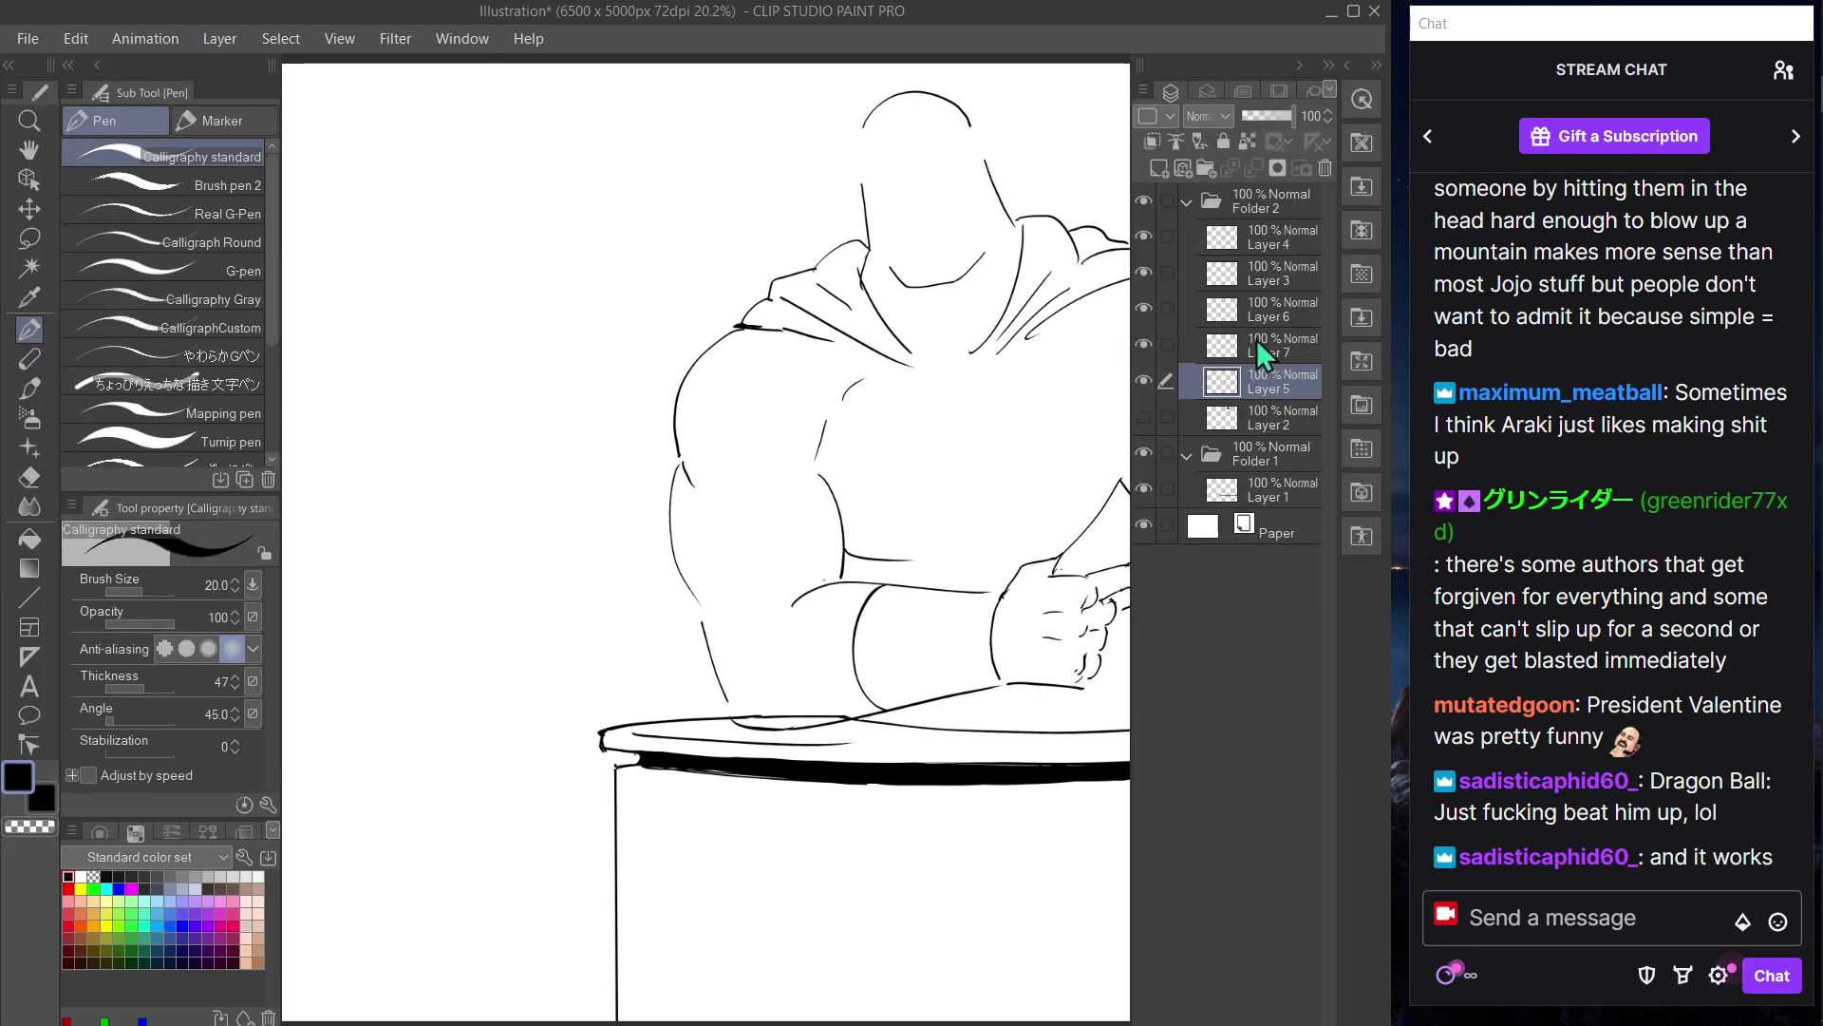
pyautogui.click(1143, 379)
pyautogui.click(1143, 380)
pyautogui.press('Tab')
pyautogui.moveTo(1105, 408)
pyautogui.mouseDown()
pyautogui.moveTo(1111, 424)
pyautogui.moveTo(881, 466)
pyautogui.mouseUp()
pyautogui.press('e')
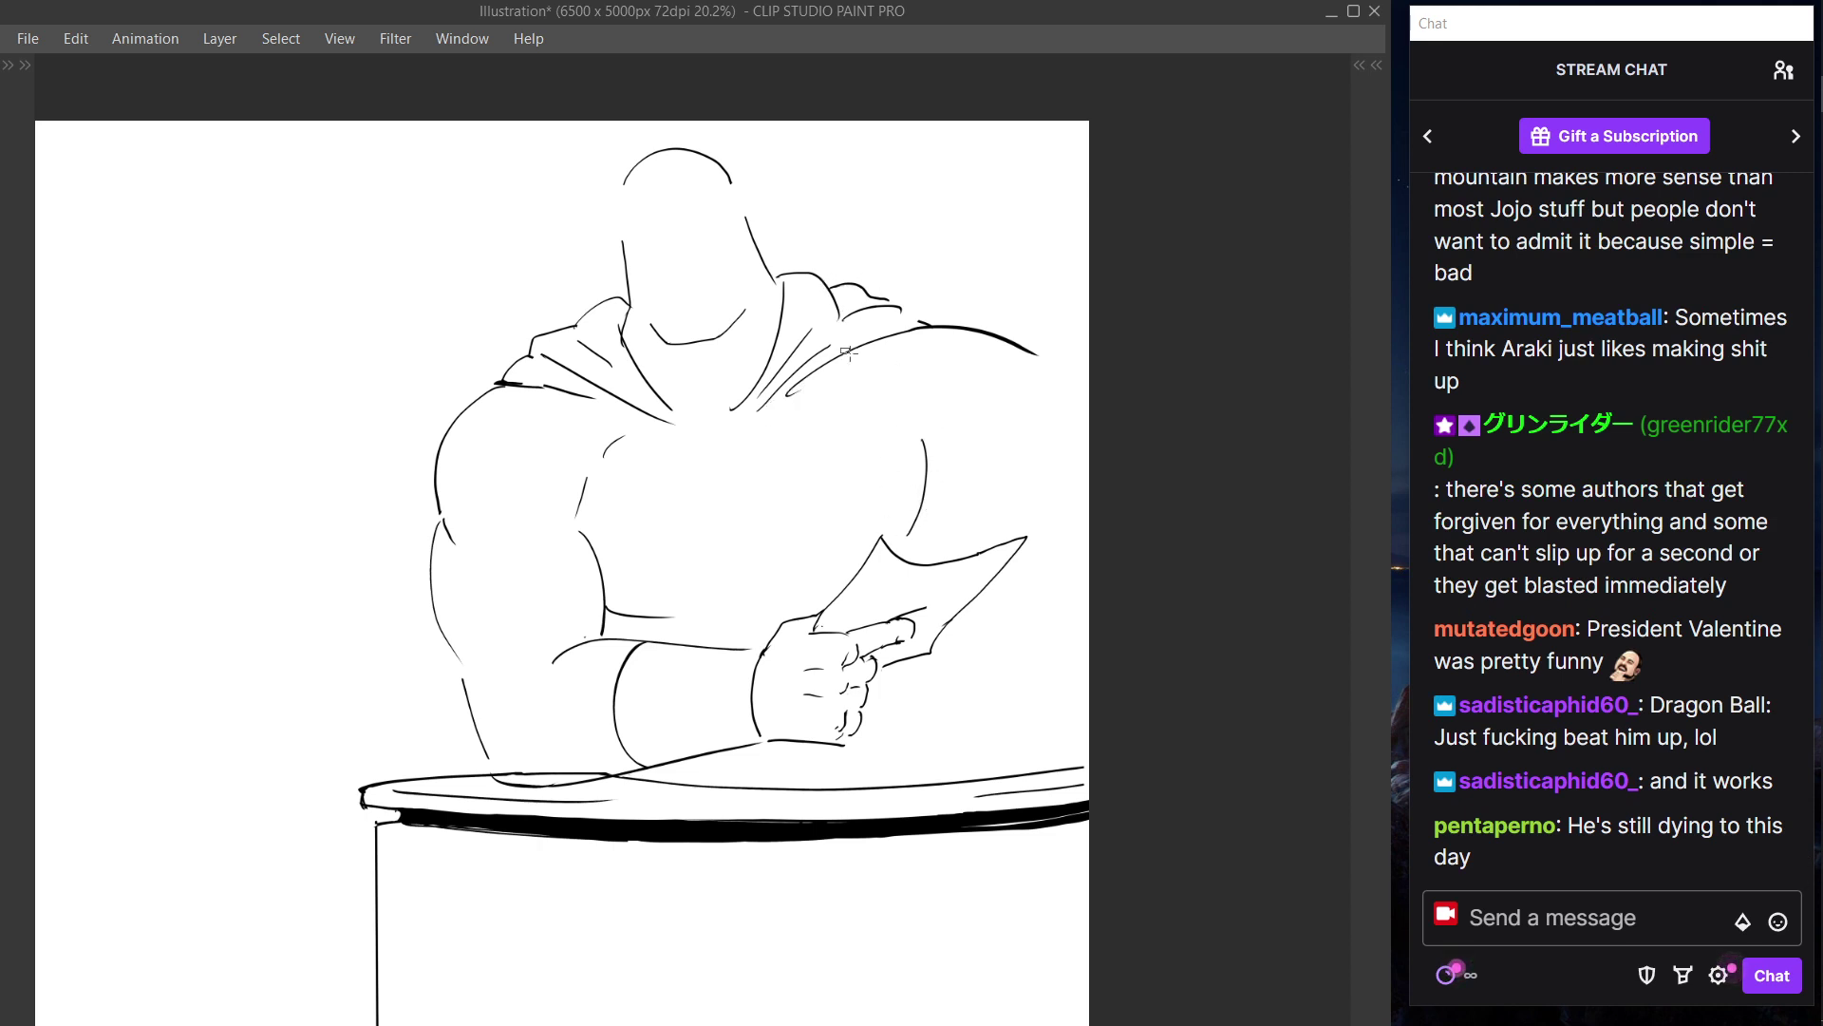
pyautogui.moveTo(831, 349)
pyautogui.mouseDown()
pyautogui.moveTo(767, 404)
pyautogui.moveTo(924, 334)
pyautogui.moveTo(833, 328)
pyautogui.moveTo(897, 331)
pyautogui.moveTo(777, 403)
pyautogui.moveTo(908, 331)
pyautogui.mouseUp()
pyautogui.hotkey('ctrl', 'z')
pyautogui.moveTo(747, 423)
pyautogui.mouseDown()
pyautogui.moveTo(928, 331)
pyautogui.moveTo(838, 292)
pyautogui.mouseUp()
pyautogui.press('e')
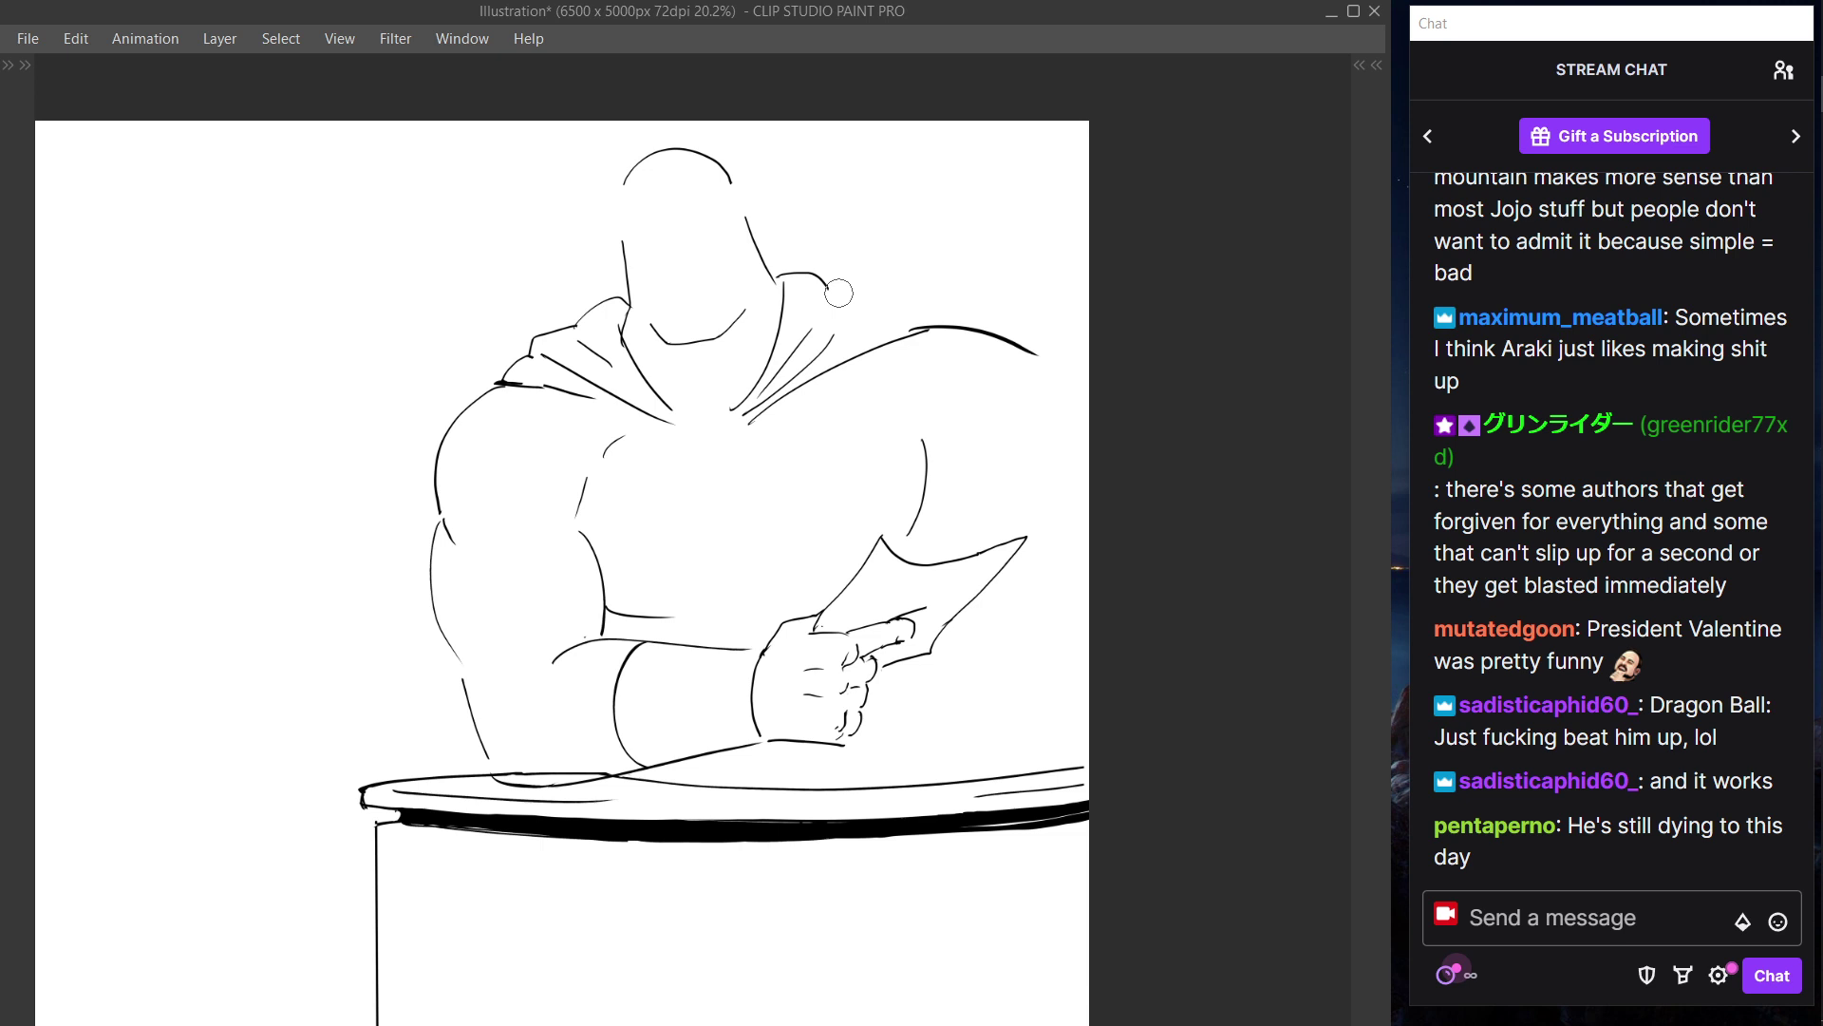
# - Redraw the scalloped outer edge and inner fold lines of the collar over the far shoulder
pyautogui.press('p')
pyautogui.moveTo(828, 290)
pyautogui.mouseDown()
pyautogui.moveTo(919, 312)
pyautogui.moveTo(858, 294)
pyautogui.moveTo(897, 304)
pyautogui.moveTo(842, 309)
pyautogui.moveTo(902, 324)
pyautogui.moveTo(853, 339)
pyautogui.moveTo(933, 327)
pyautogui.mouseUp()
pyautogui.hotkey('ctrl', 'z')
pyautogui.hotkey('ctrl', 'z')
pyautogui.hotkey('ctrl', 'z')
pyautogui.hotkey('ctrl', 'z')
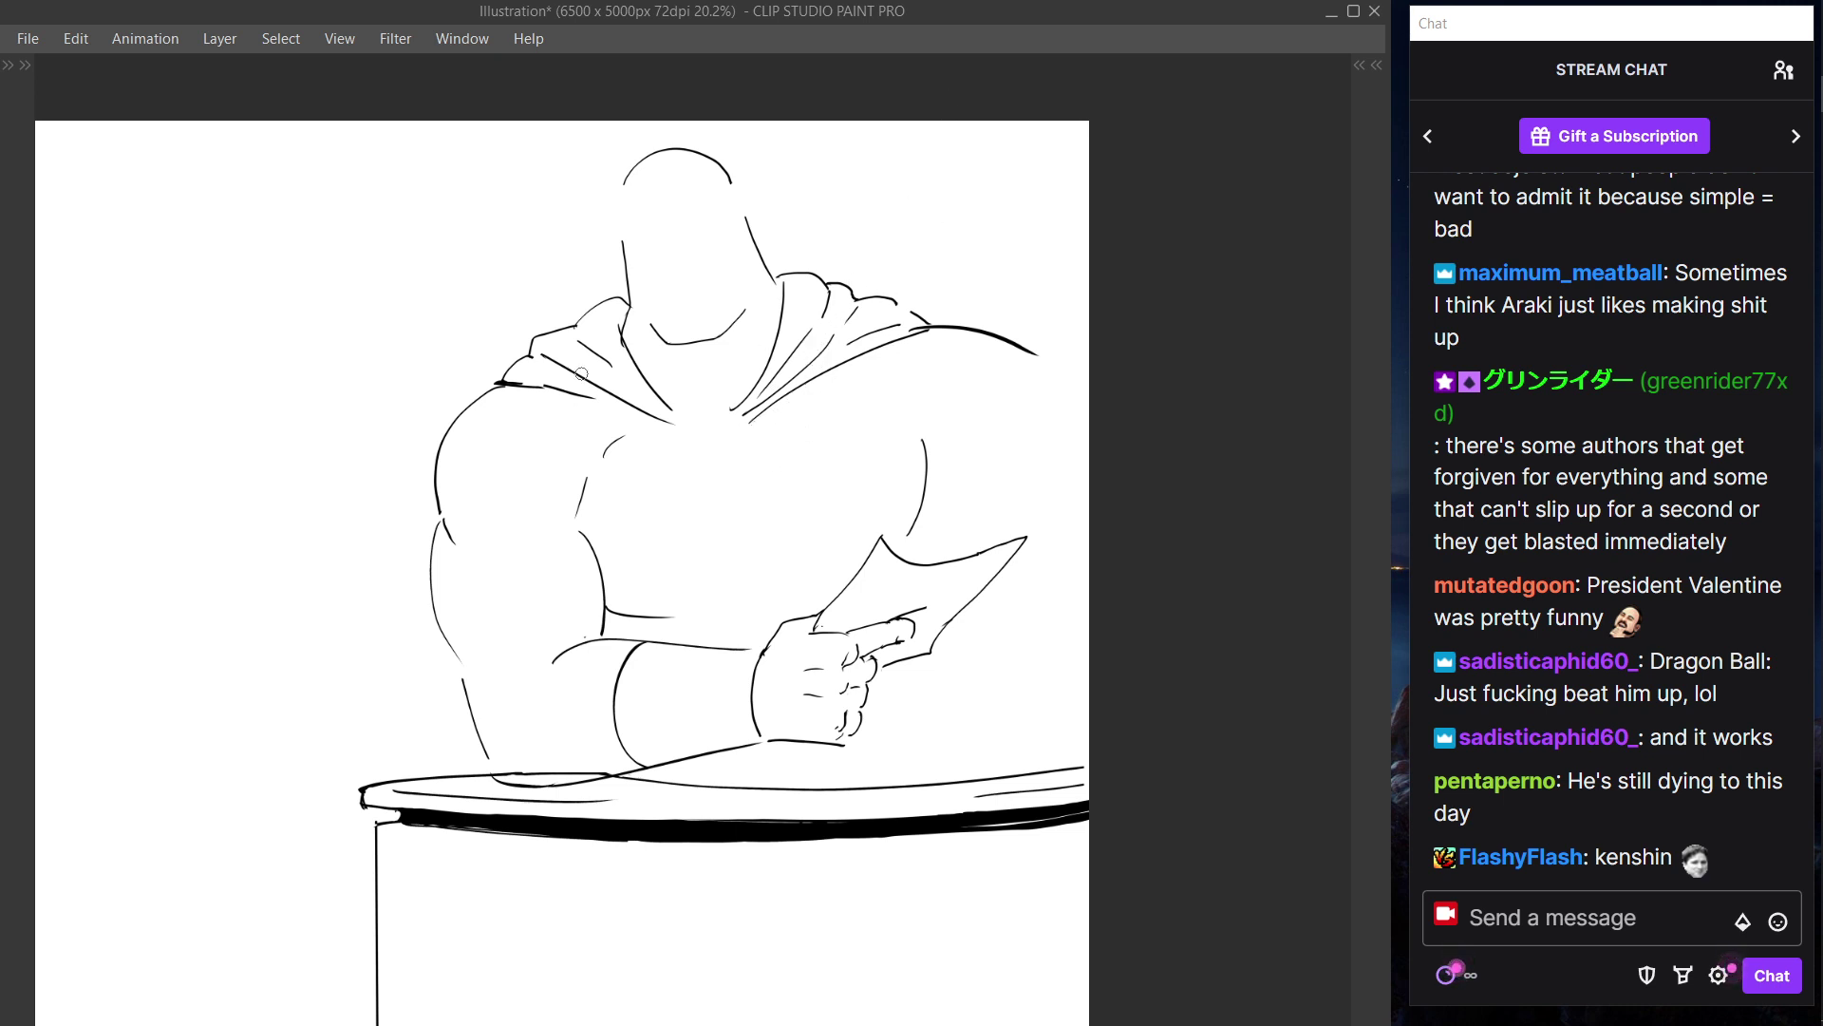
# - Erase the thick near-side end of the collar and redraw it as a small folded tip over the shoulder
pyautogui.moveTo(497, 385)
pyautogui.mouseDown()
pyautogui.moveTo(596, 408)
pyautogui.moveTo(501, 375)
pyautogui.moveTo(529, 359)
pyautogui.moveTo(479, 400)
pyautogui.moveTo(516, 362)
pyautogui.moveTo(570, 400)
pyautogui.mouseUp()
pyautogui.press('p')
pyautogui.hotkey('ctrl', 'z')
pyautogui.hotkey('ctrl', 'z')
pyautogui.hotkey('ctrl', 'z')
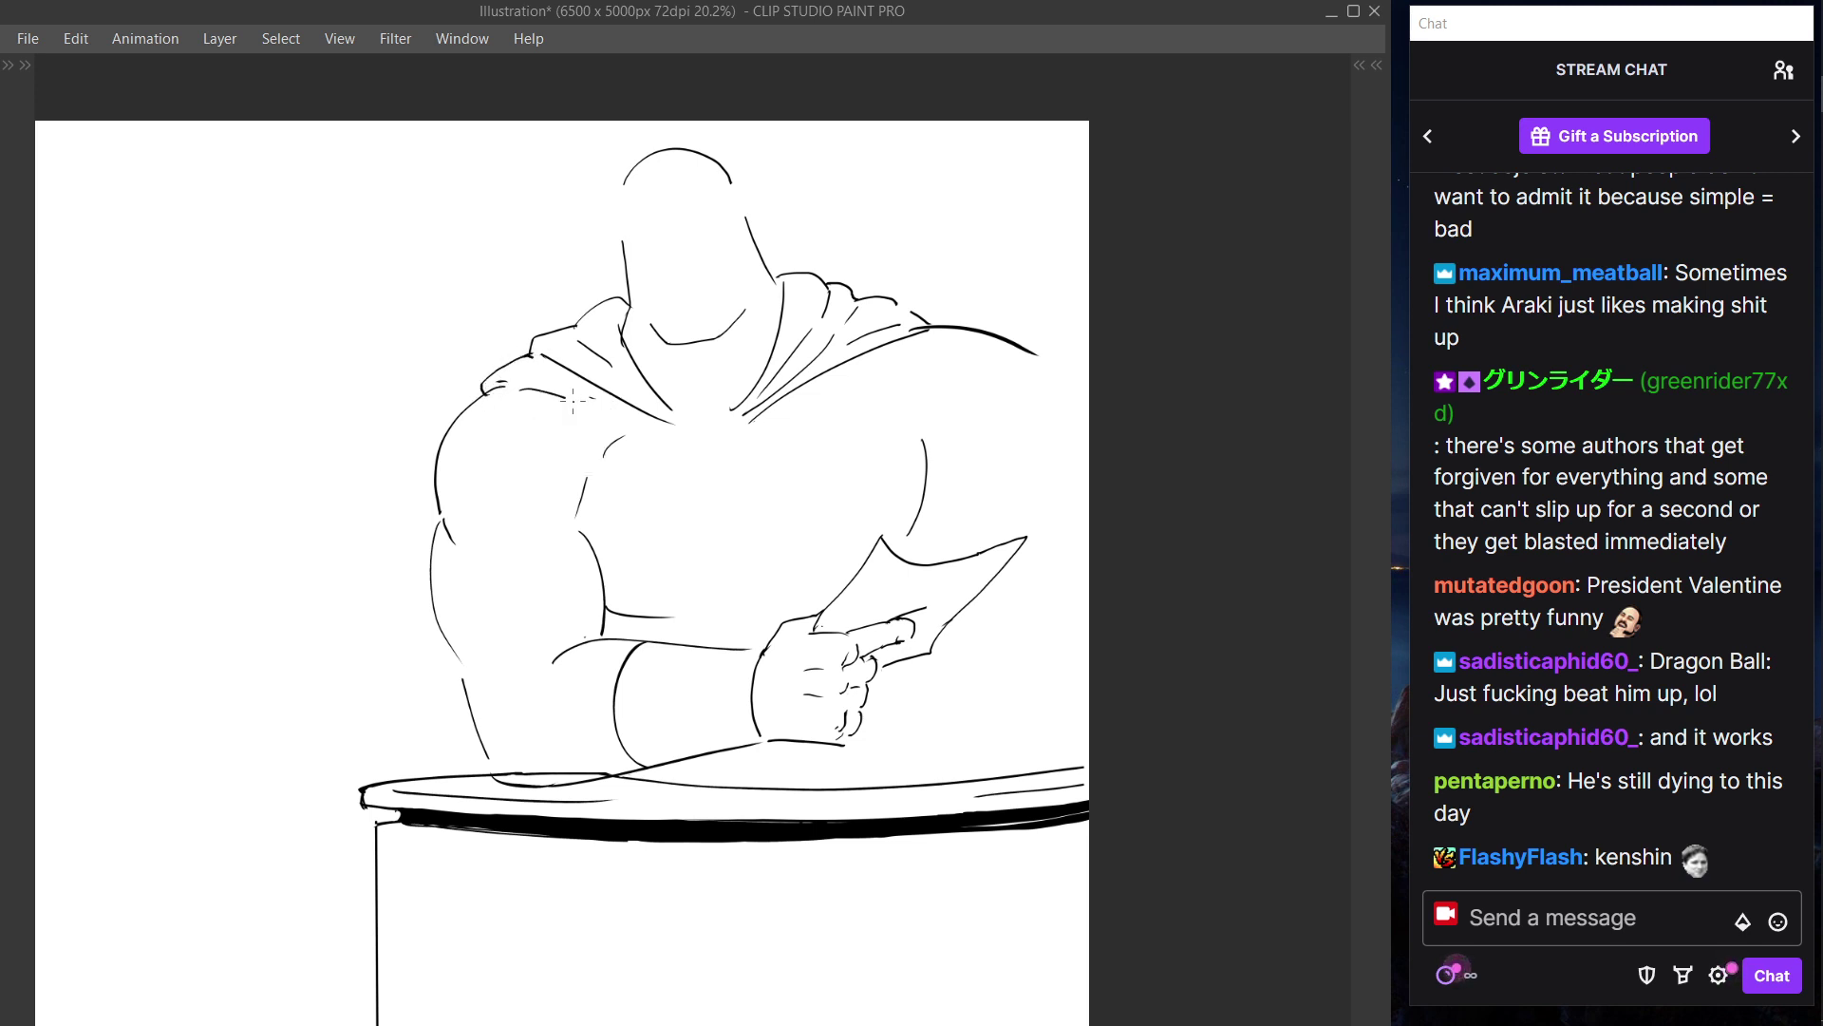
pyautogui.hotkey('ctrl', 'z')
# - Redraw the near-side collar's inner fold line and lower edge so both run down to the neckline
pyautogui.moveTo(524, 387); pyautogui.dragTo(651, 421)
pyautogui.hotkey('ctrl', 'z')
pyautogui.moveTo(555, 366); pyautogui.dragTo(668, 413)
pyautogui.press('p')
pyautogui.hotkey('ctrl', 'z')
pyautogui.moveTo(553, 358)
pyautogui.mouseDown()
pyautogui.moveTo(665, 391)
pyautogui.moveTo(595, 384)
pyautogui.moveTo(660, 409)
pyautogui.moveTo(620, 390)
pyautogui.moveTo(672, 410)
pyautogui.mouseUp()
pyautogui.hotkey('ctrl', 'z')
pyautogui.hotkey('ctrl', 'z')
pyautogui.moveTo(507, 389); pyautogui.dragTo(652, 426)
pyautogui.hotkey('ctrl', 'z')
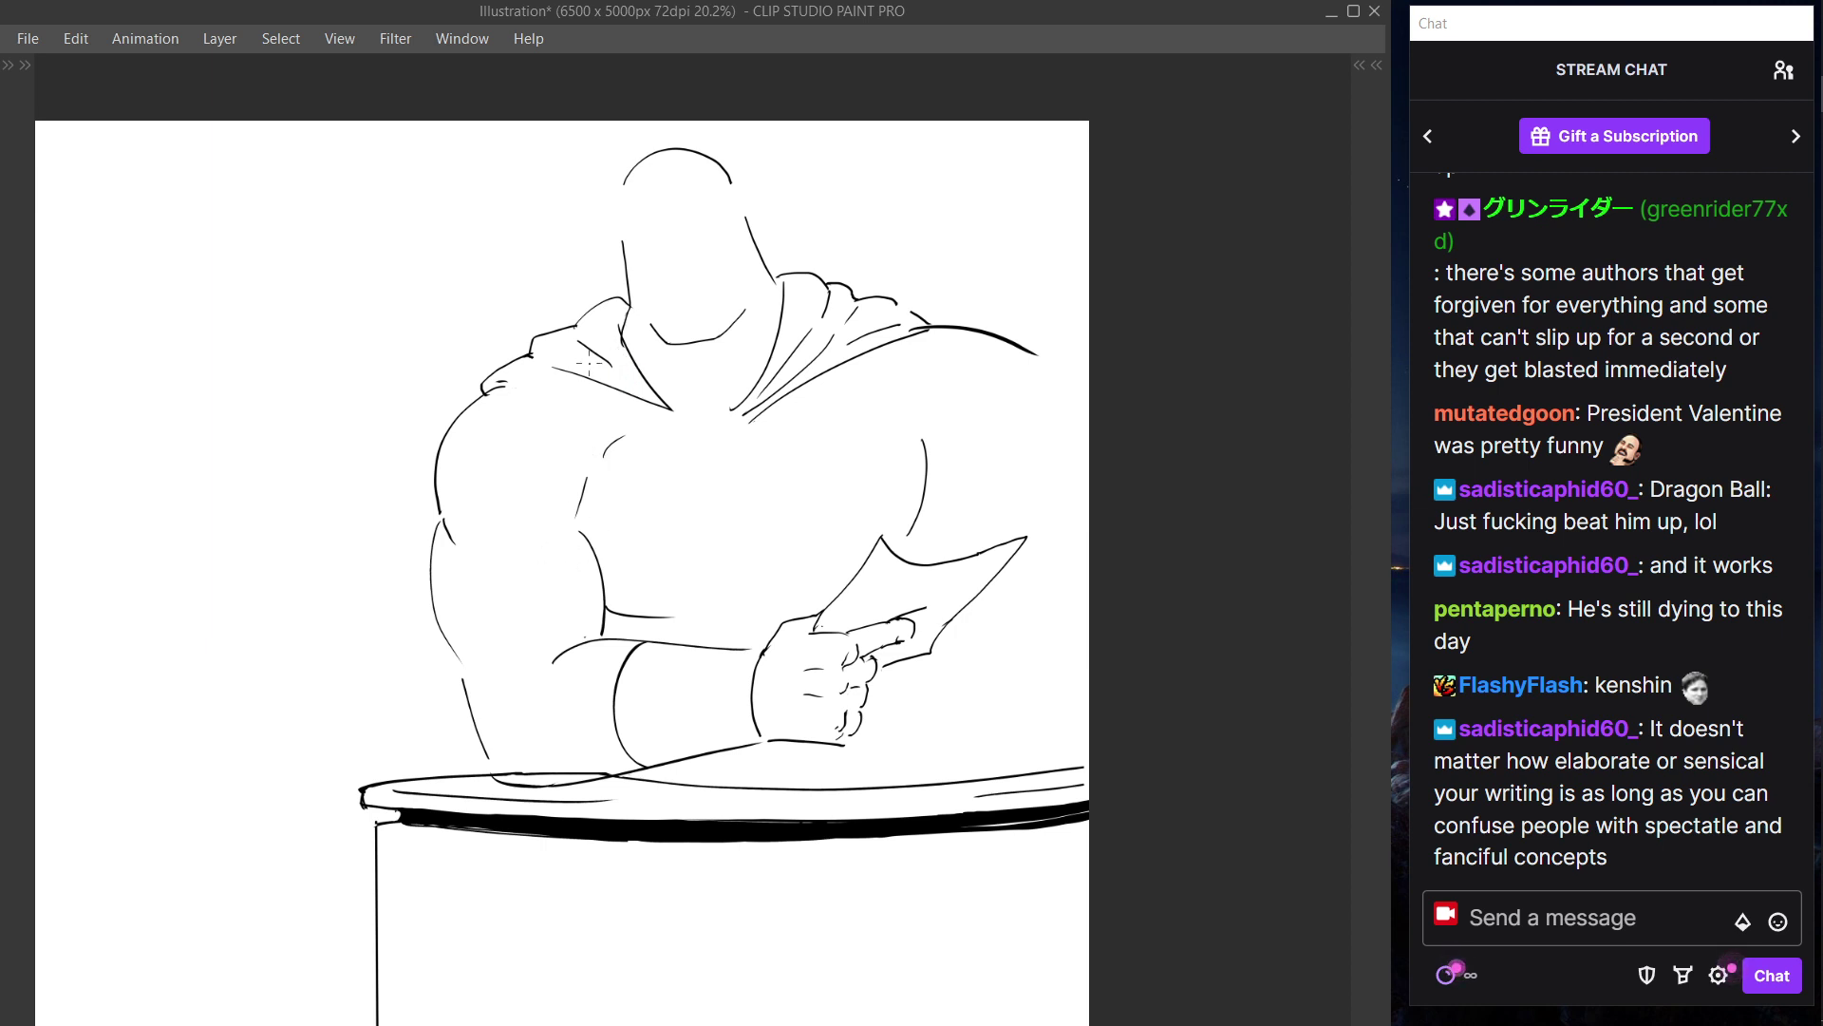
pyautogui.moveTo(510, 391); pyautogui.dragTo(683, 424)
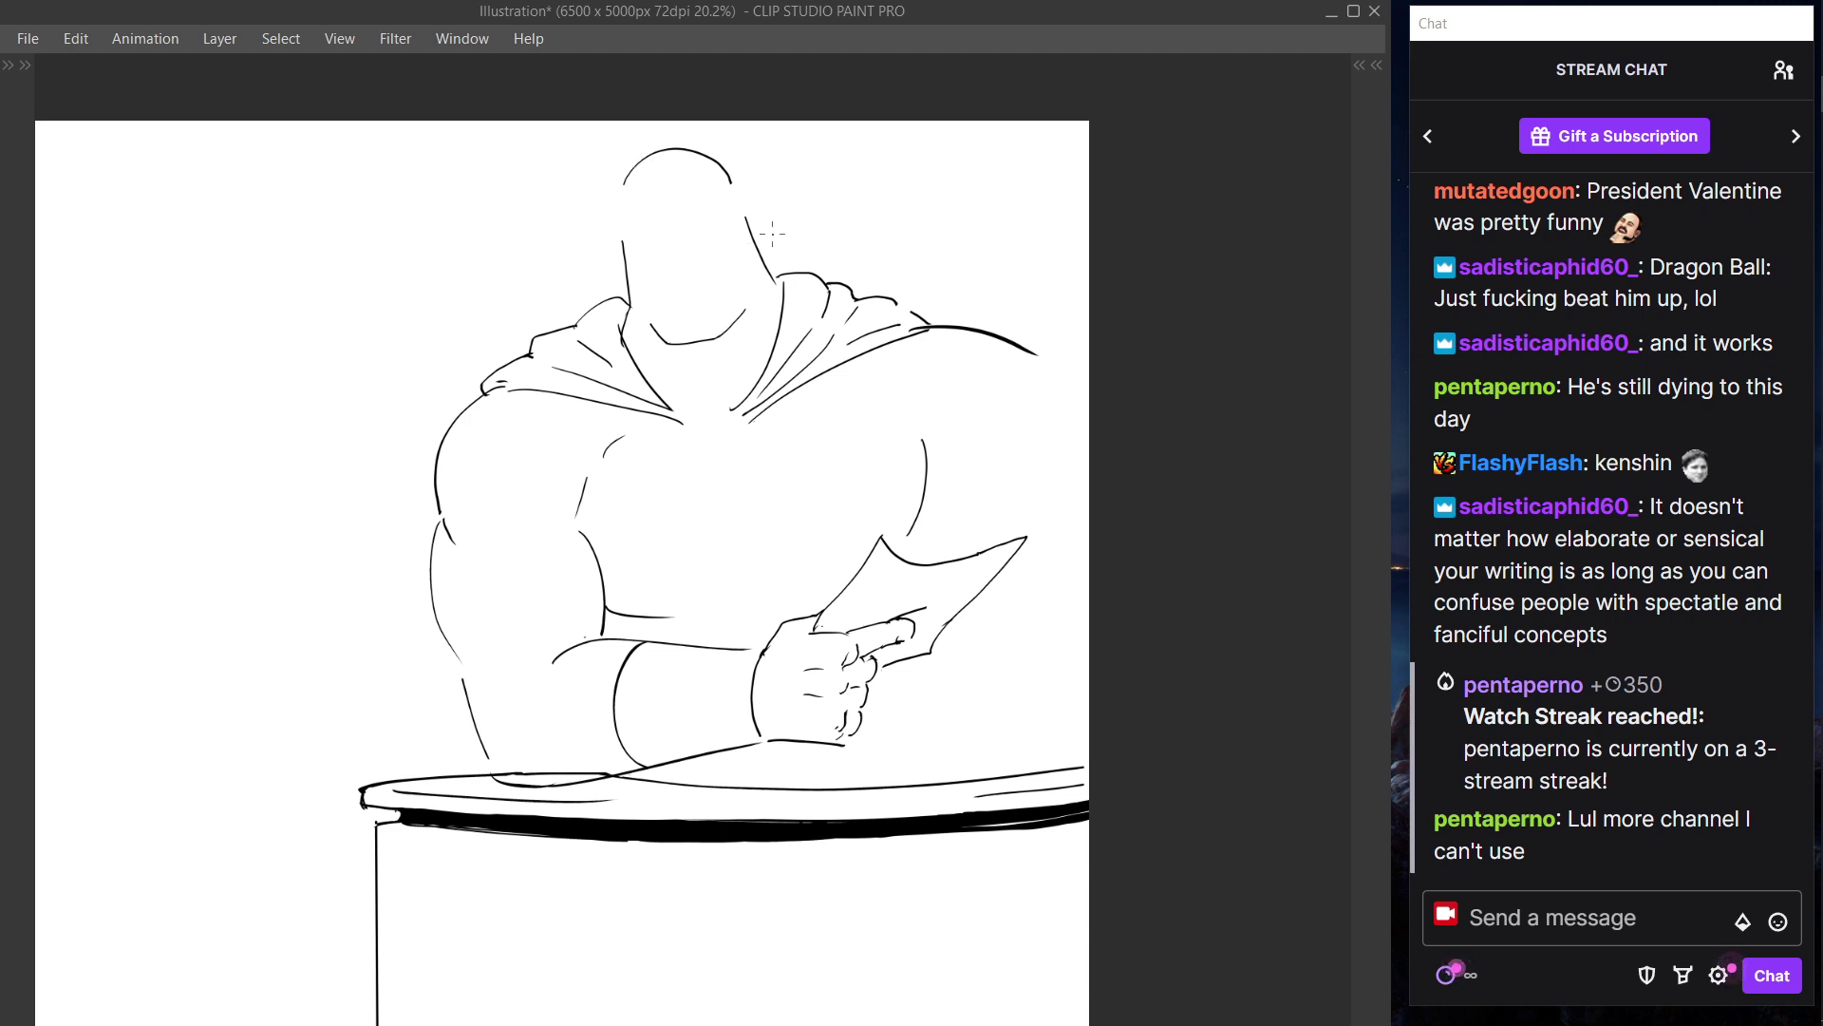
# - Transform the head on Layer 3, enlarging it slightly and moving it up a little
pyautogui.press('Tab')
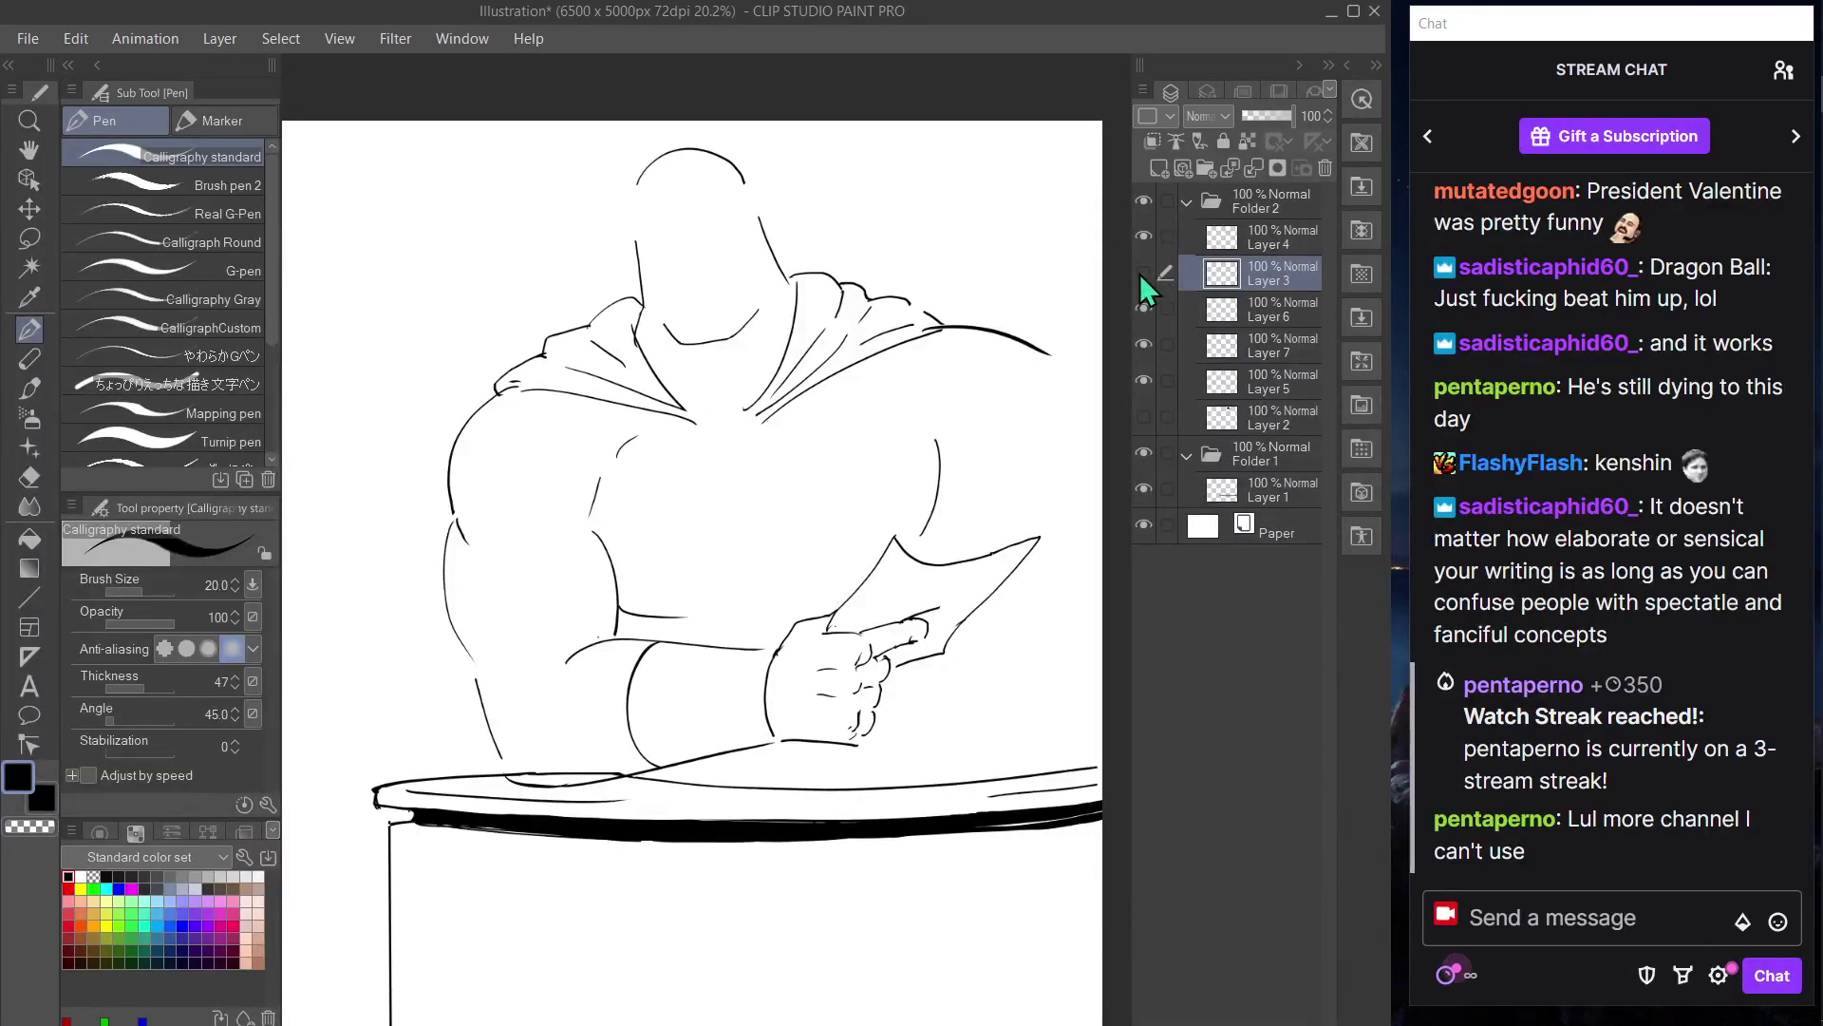
pyautogui.press('Tab')
pyautogui.hotkey('ctrl', 't')
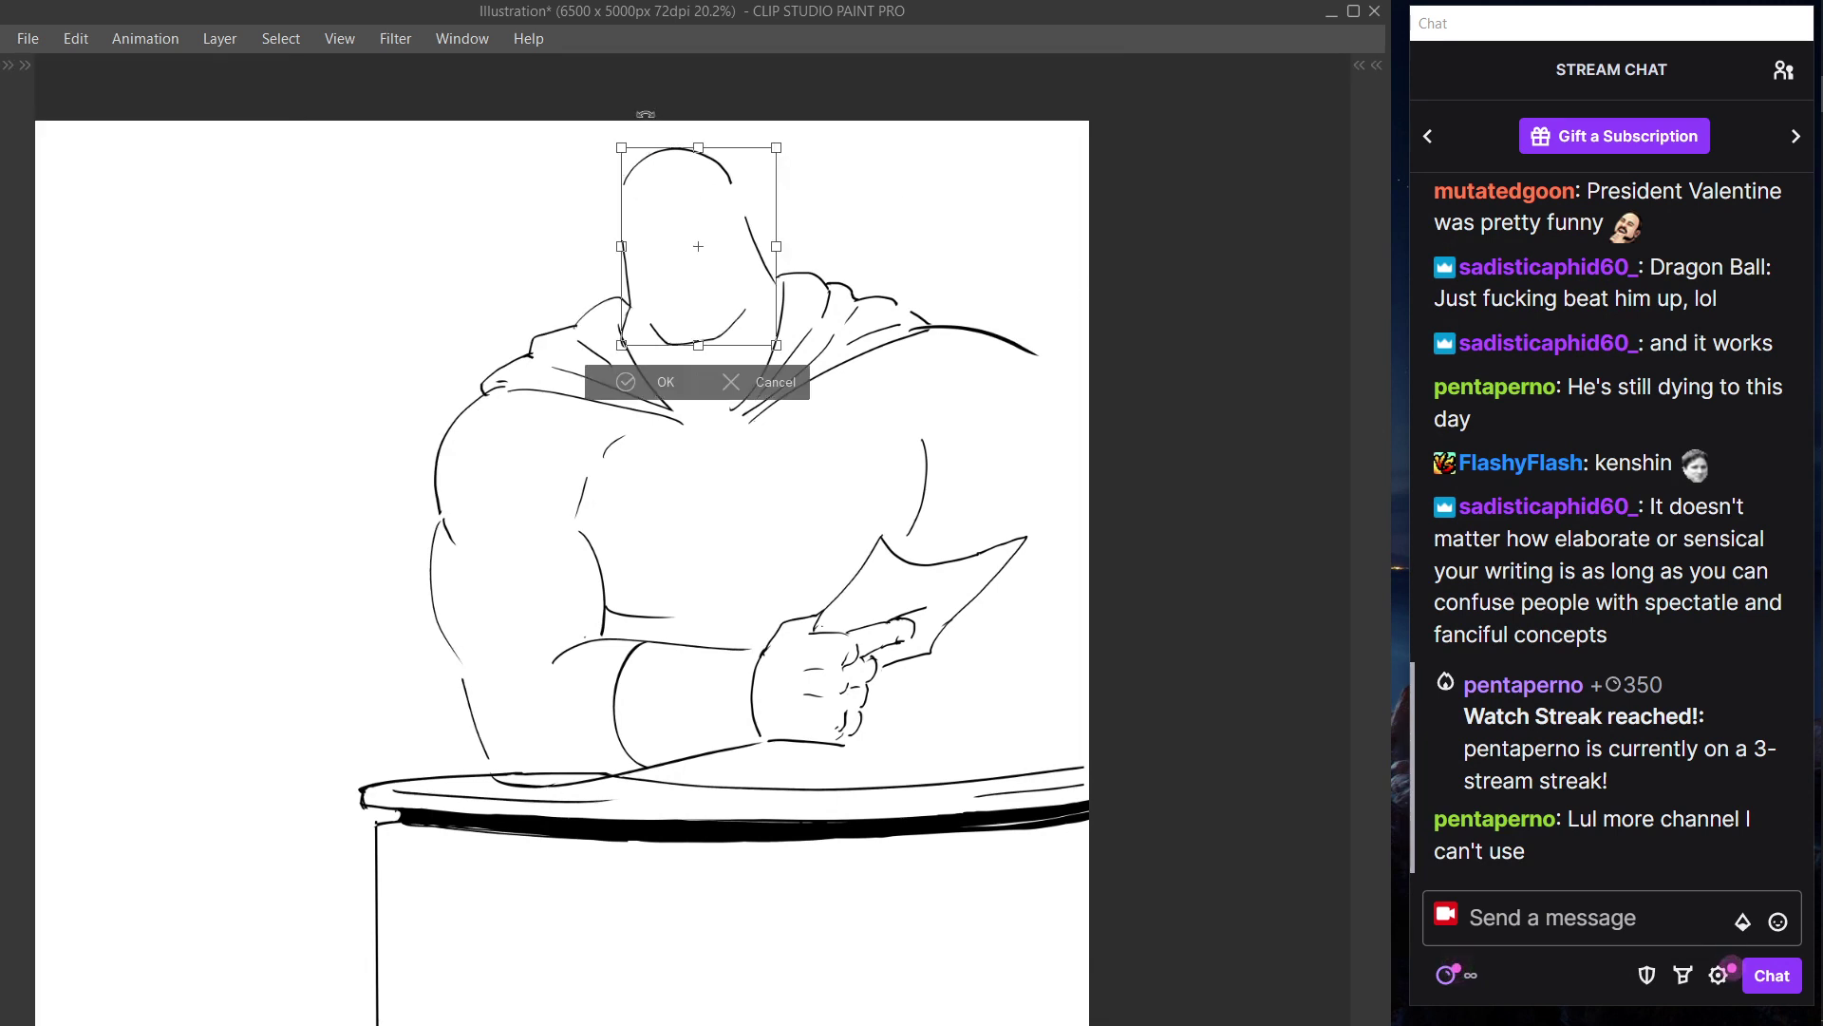
pyautogui.moveTo(617, 144); pyautogui.dragTo(611, 132)
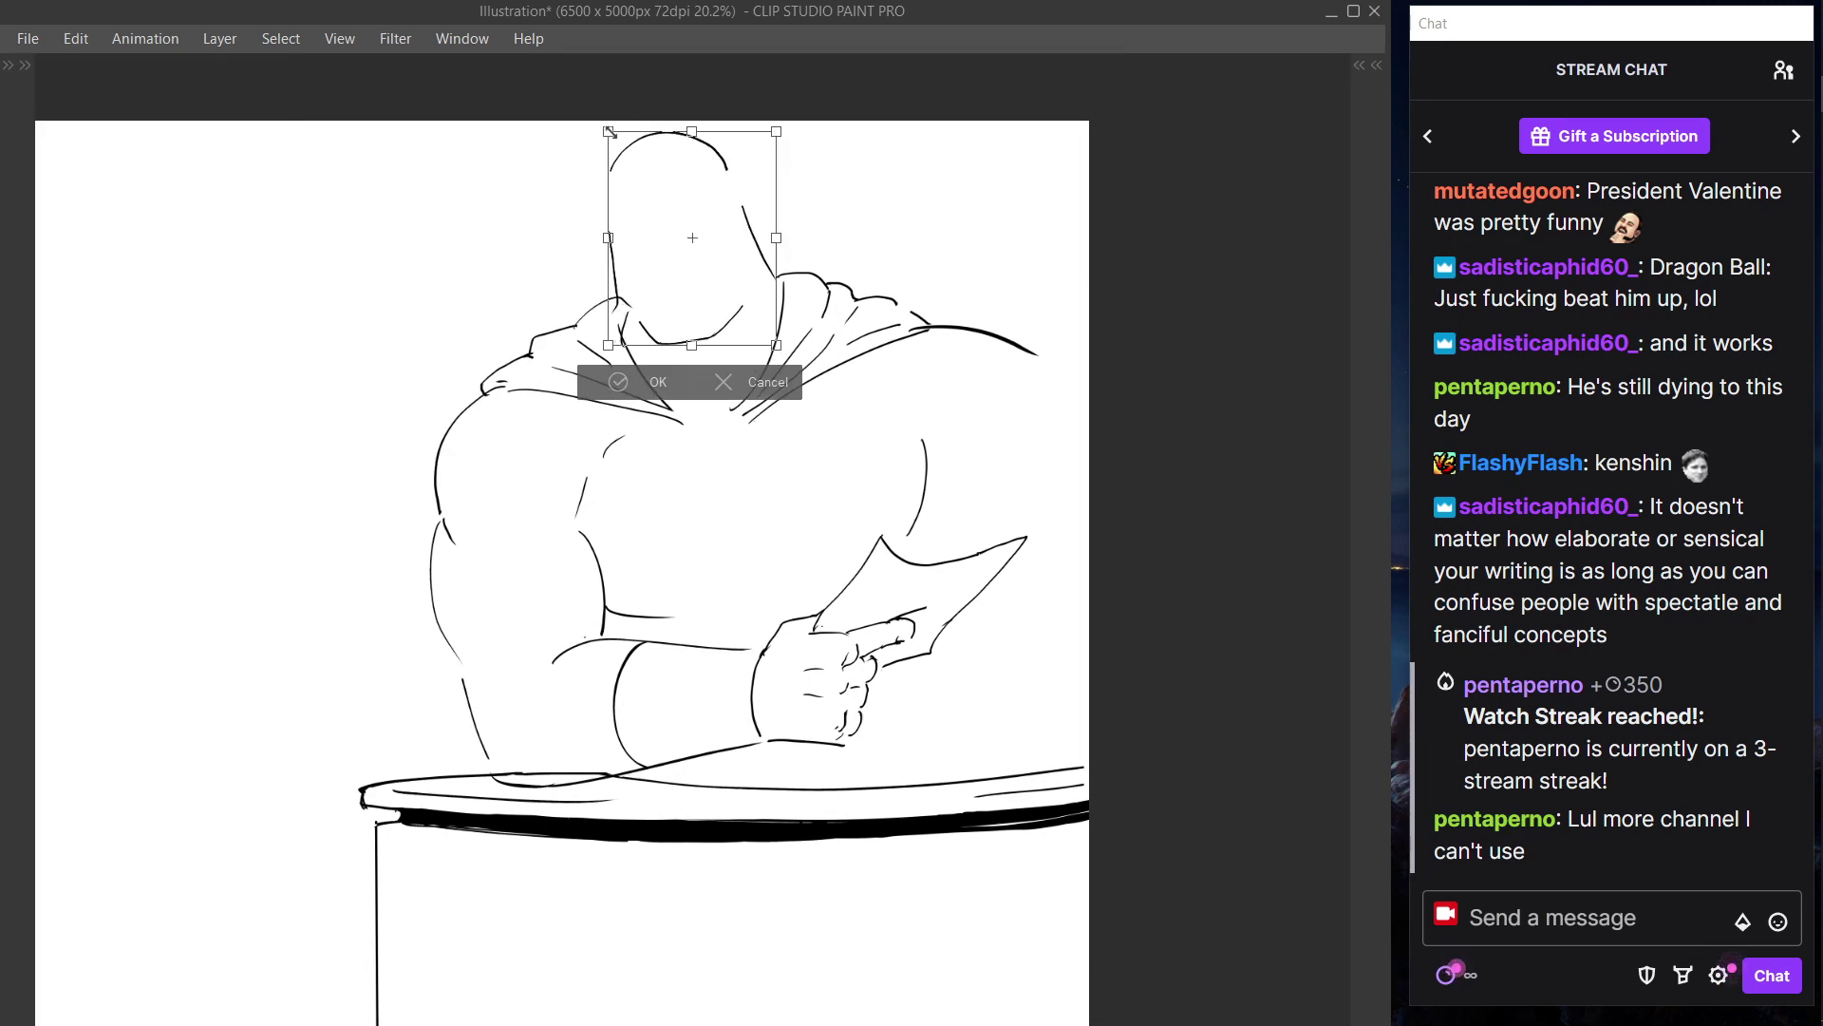
pyautogui.moveTo(663, 186); pyautogui.dragTo(656, 176)
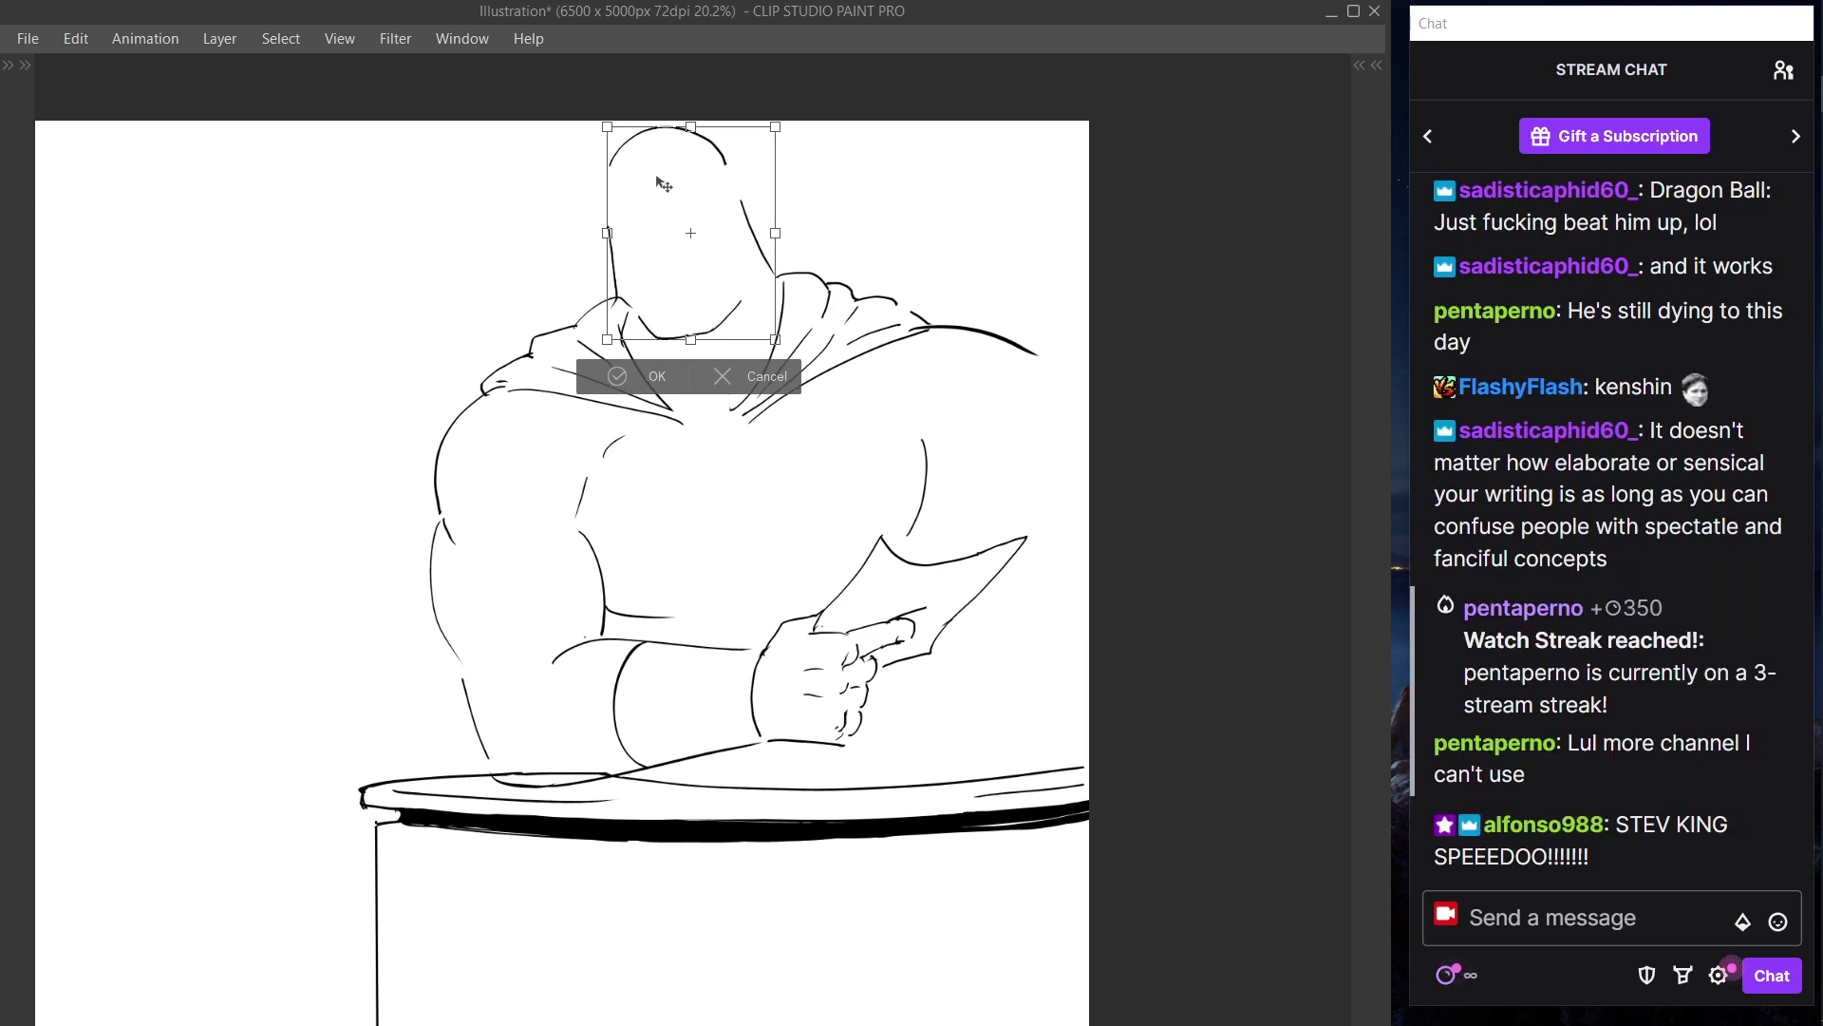
pyautogui.click(655, 377)
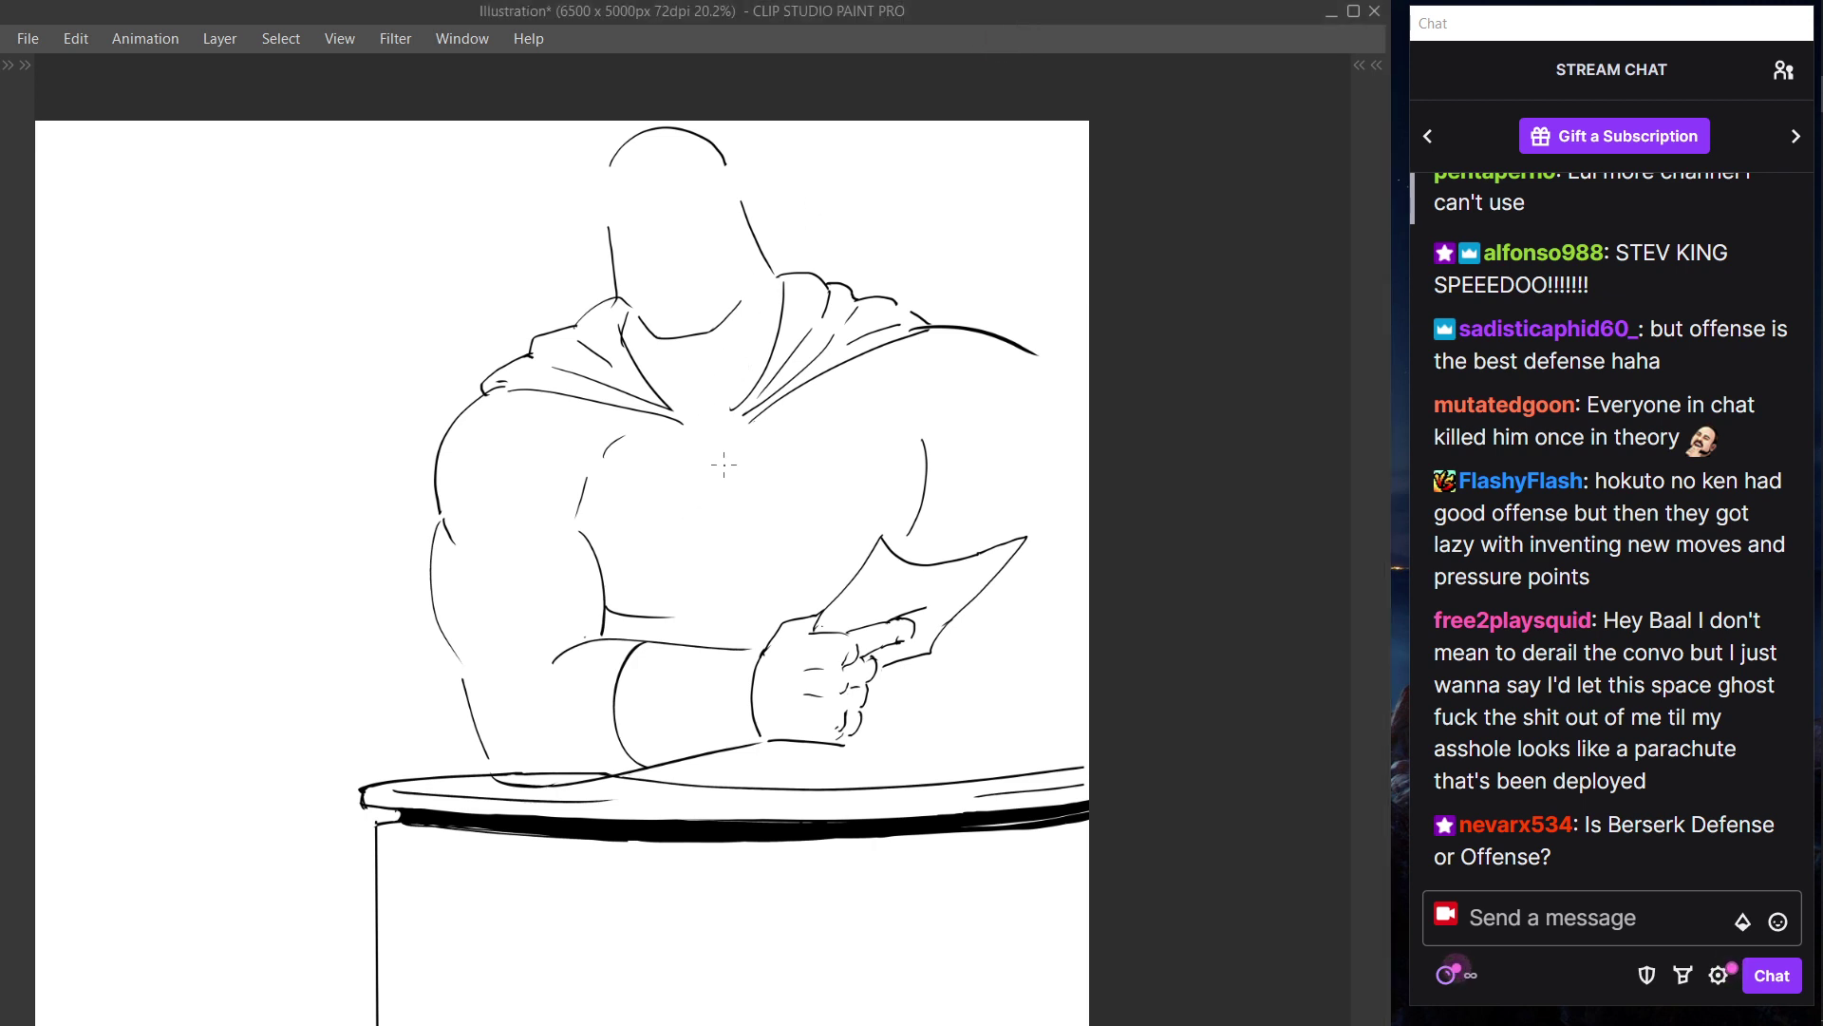
# - Transform the head again, nudging it slightly toward the far shoulder
pyautogui.hotkey('ctrl', '0')
pyautogui.moveTo(908, 432); pyautogui.dragTo(760, 501)
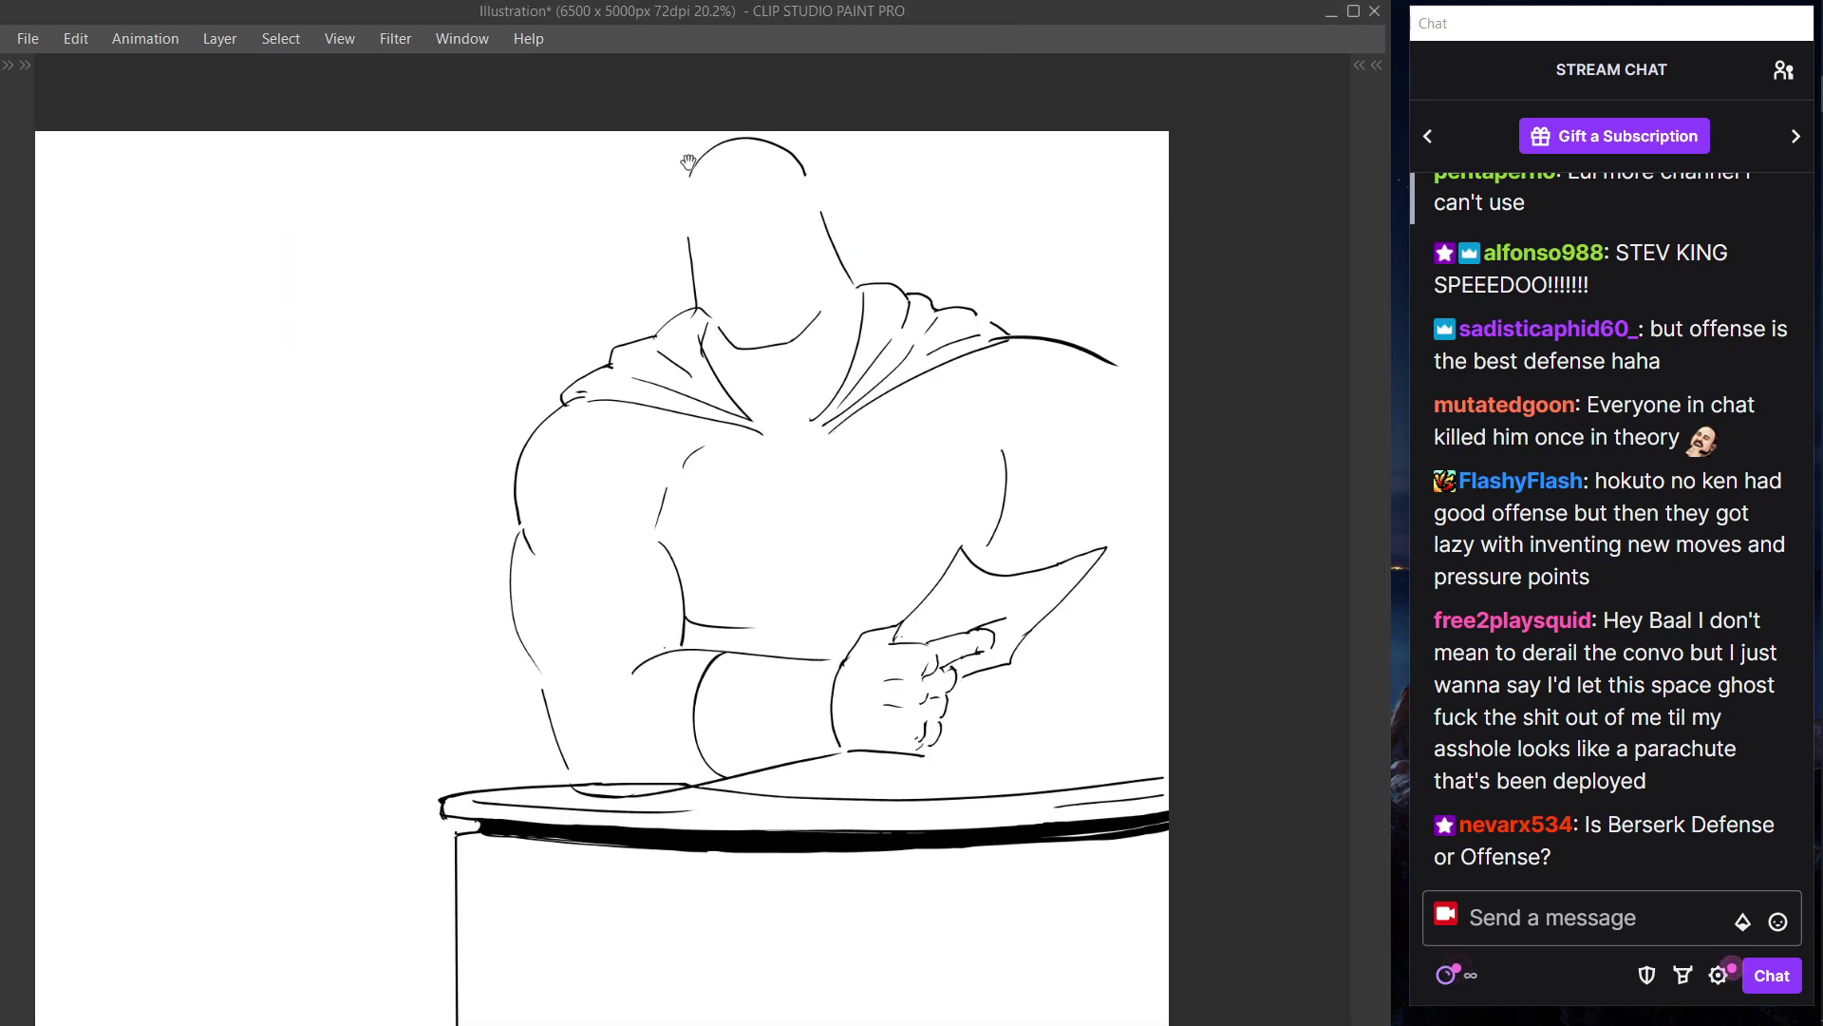
pyautogui.hotkey('ctrl', 't')
pyautogui.moveTo(797, 263); pyautogui.dragTo(805, 265)
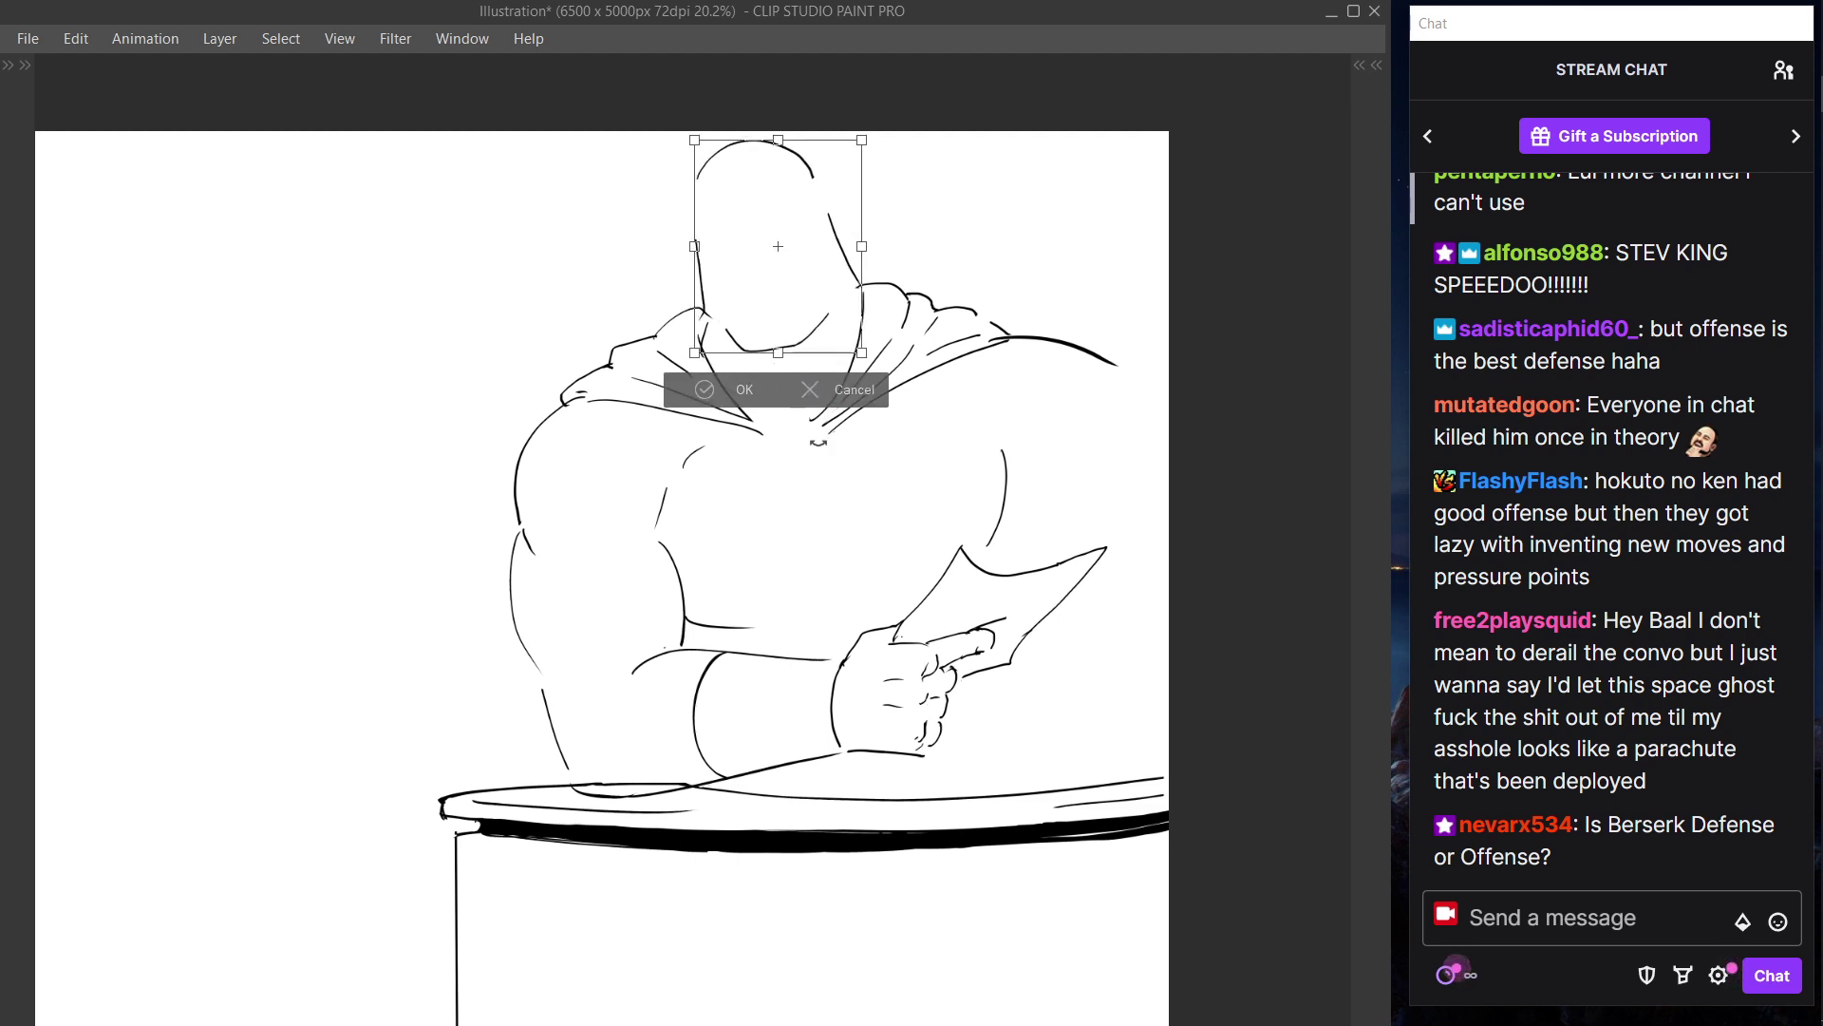
pyautogui.click(746, 394)
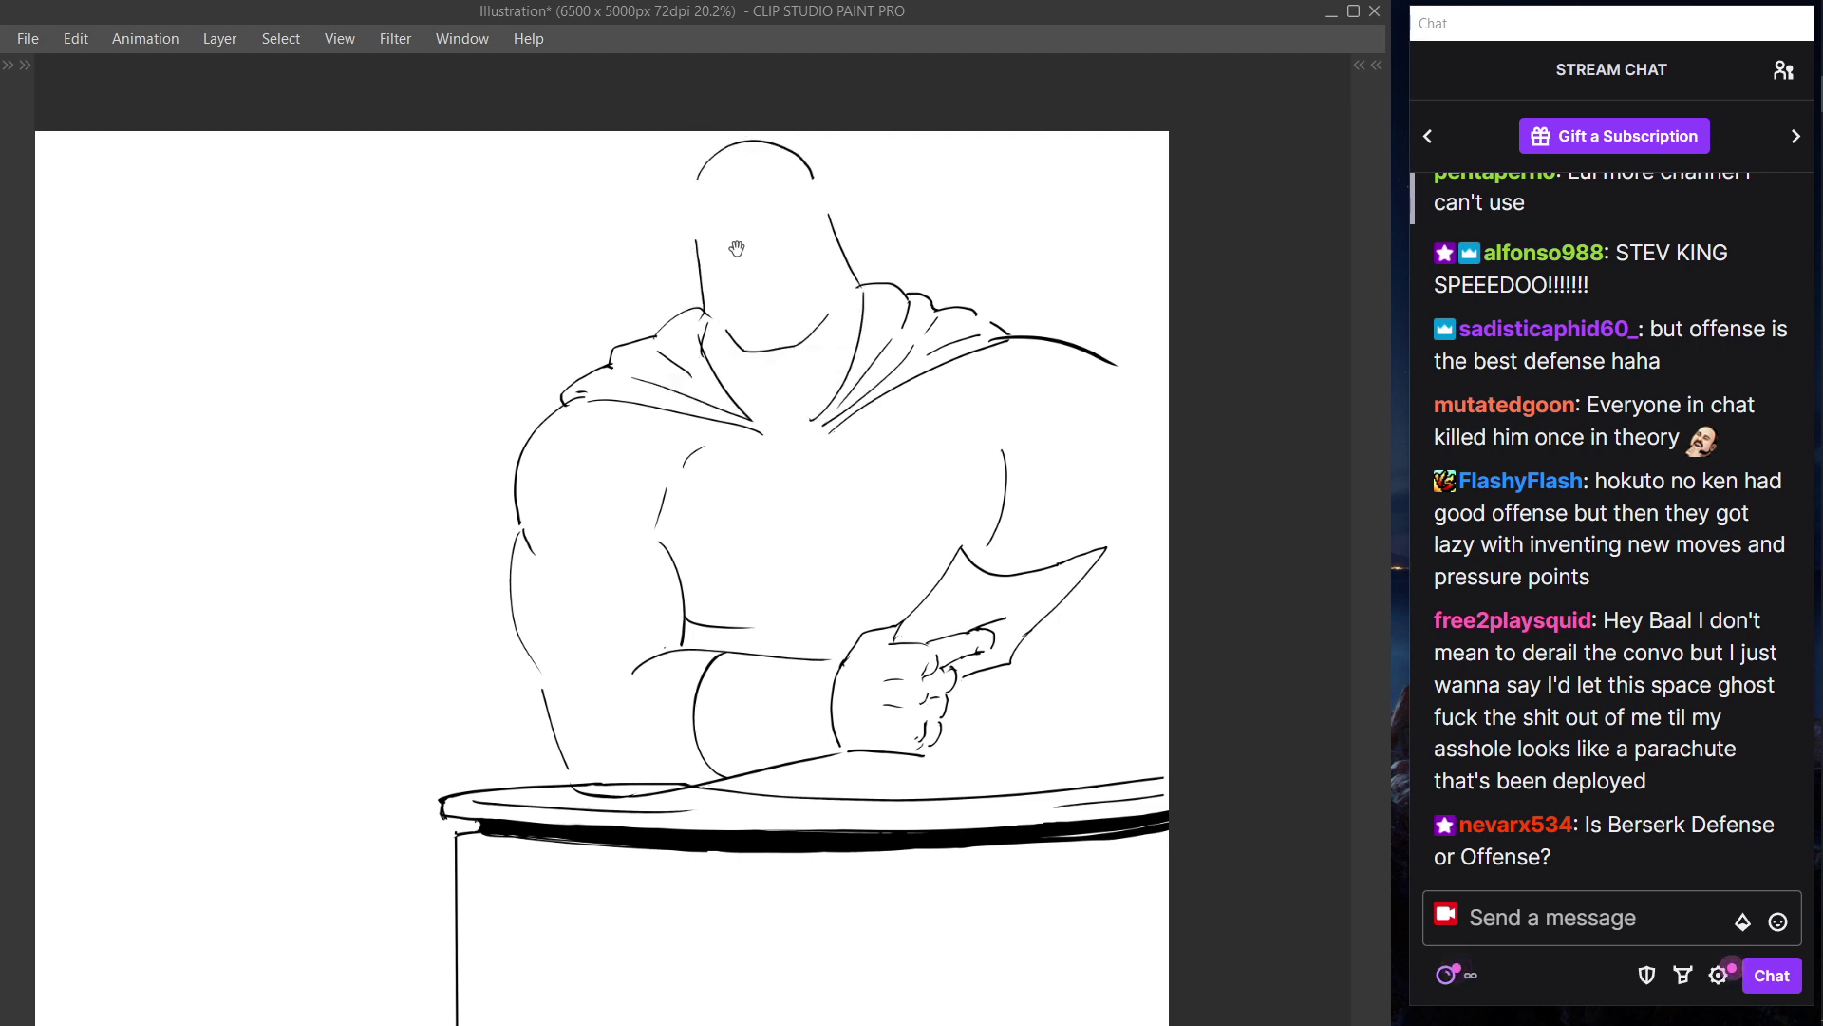
pyautogui.press('Tab')
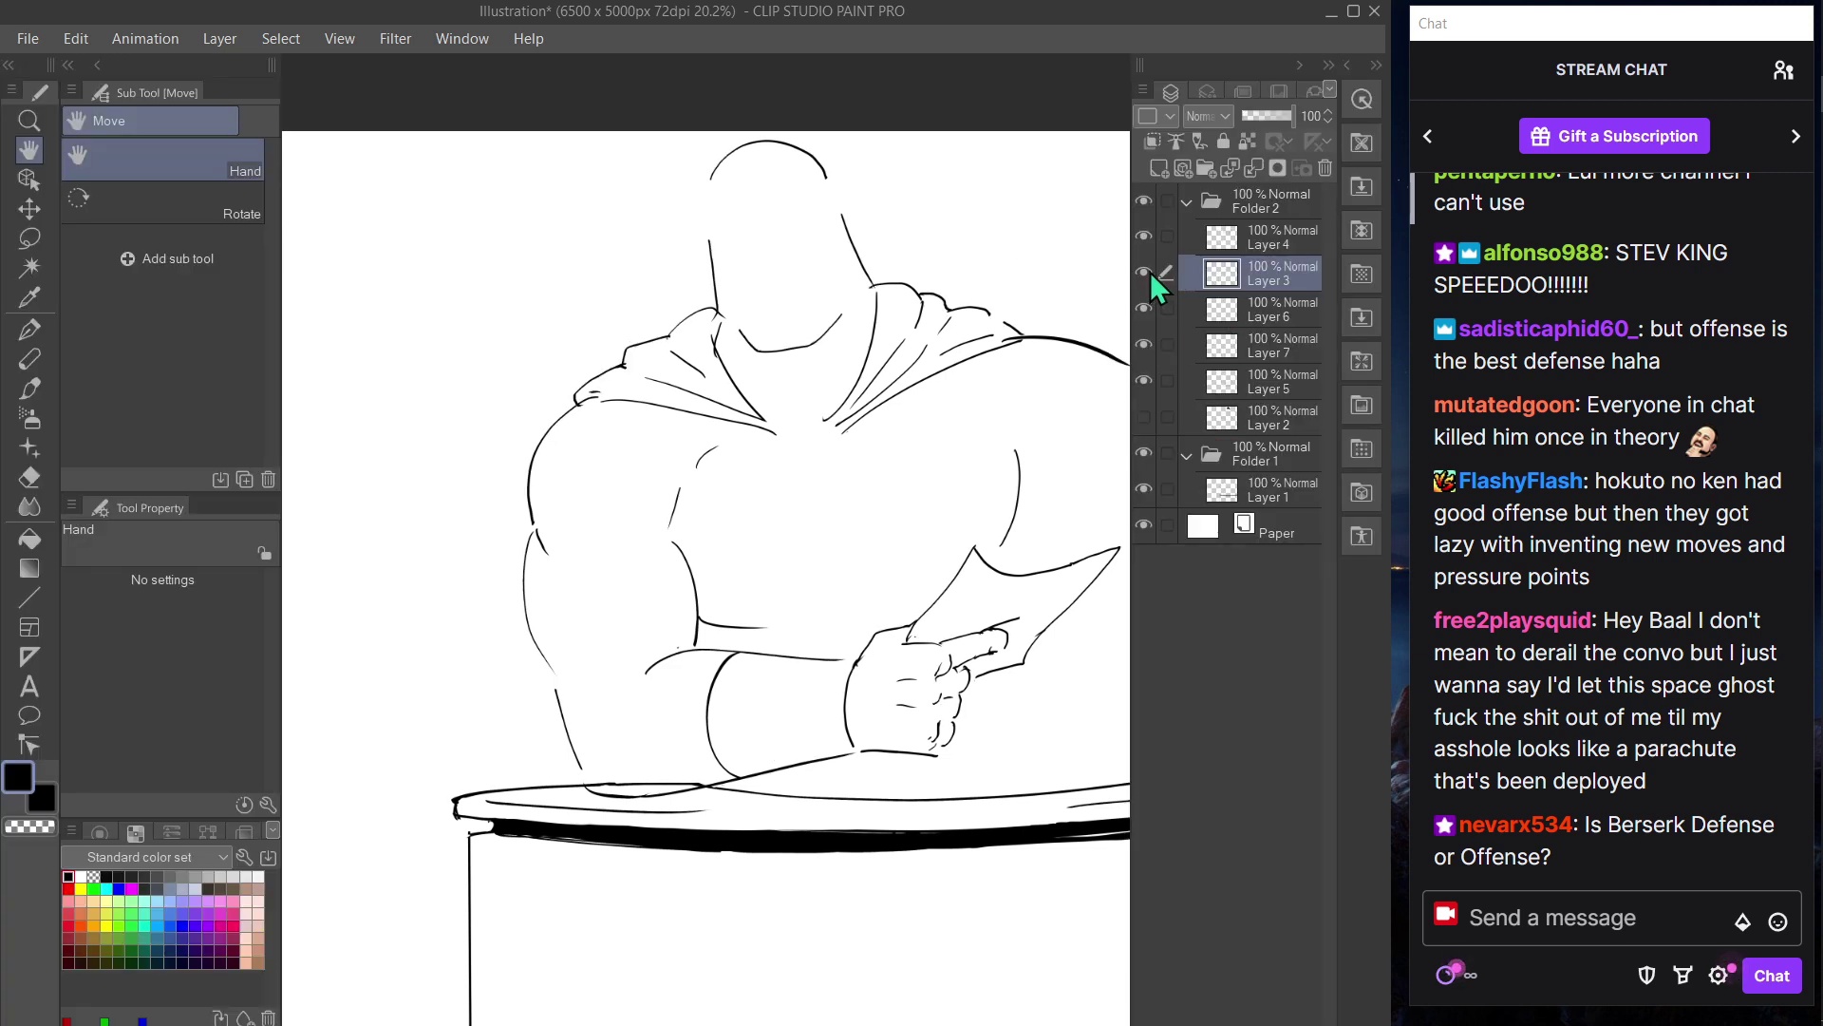
pyautogui.press('Tab')
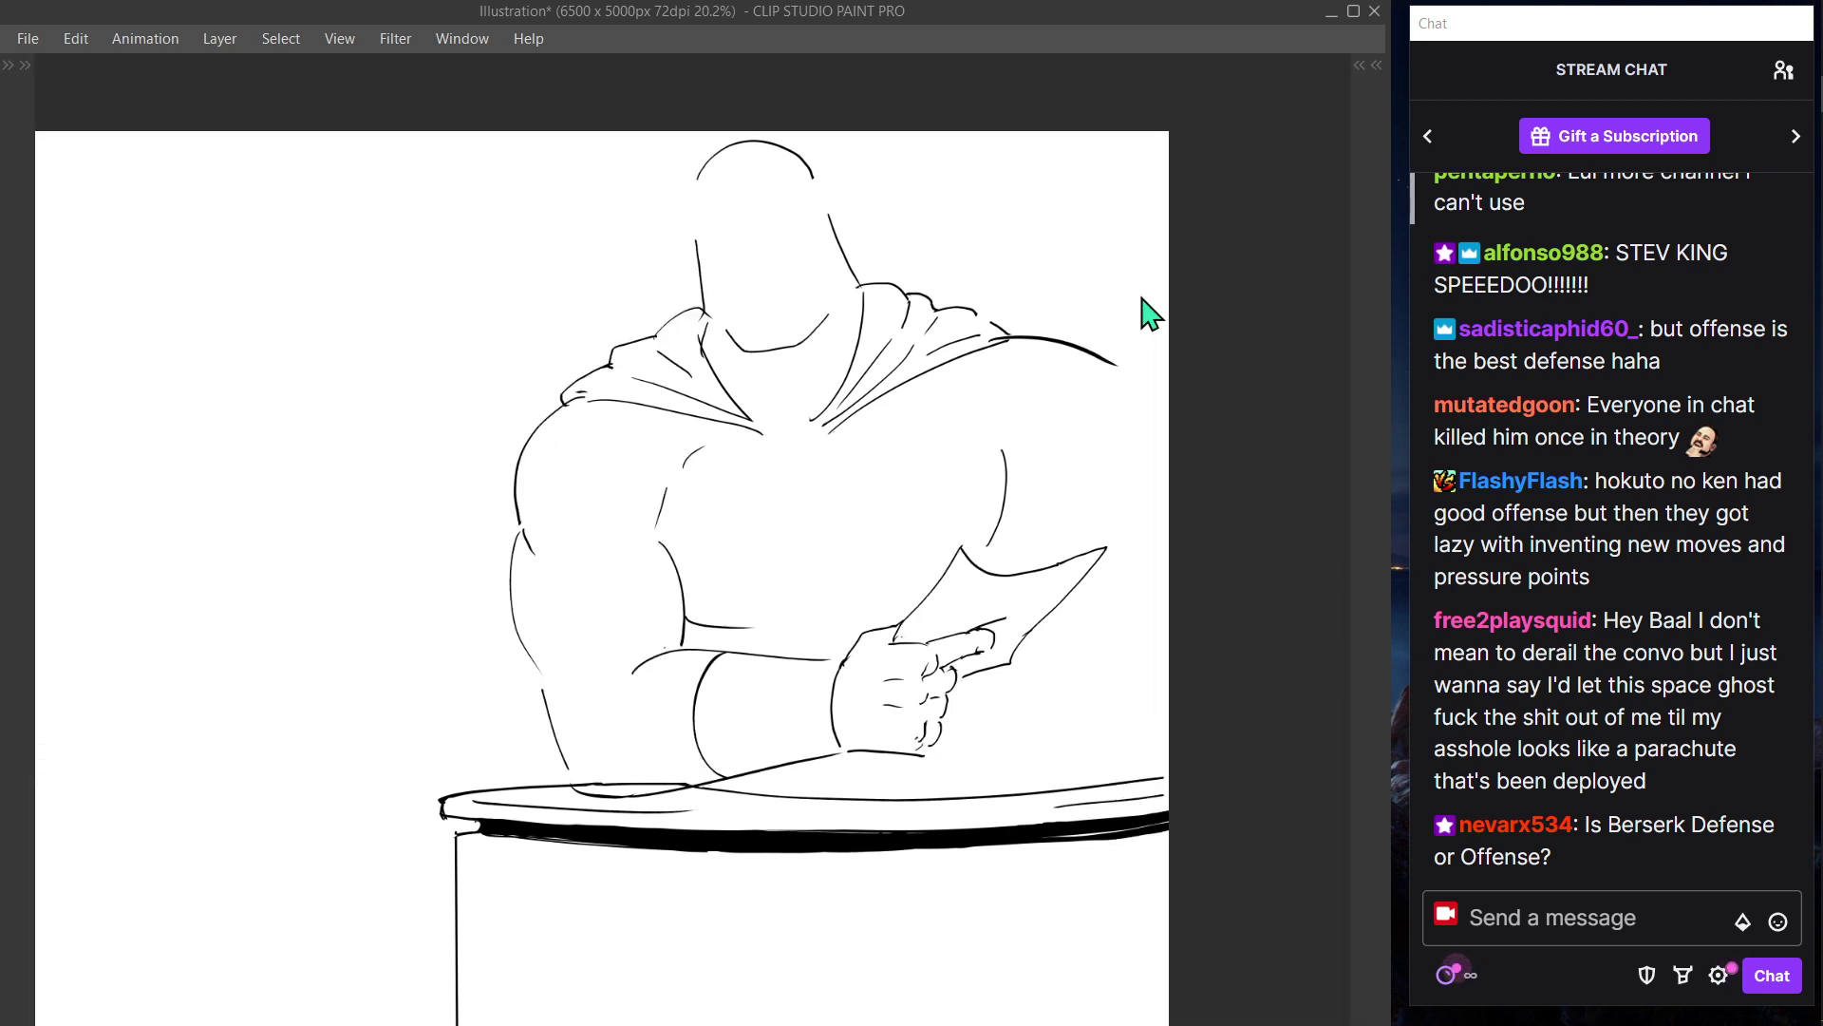
pyautogui.press('Tab')
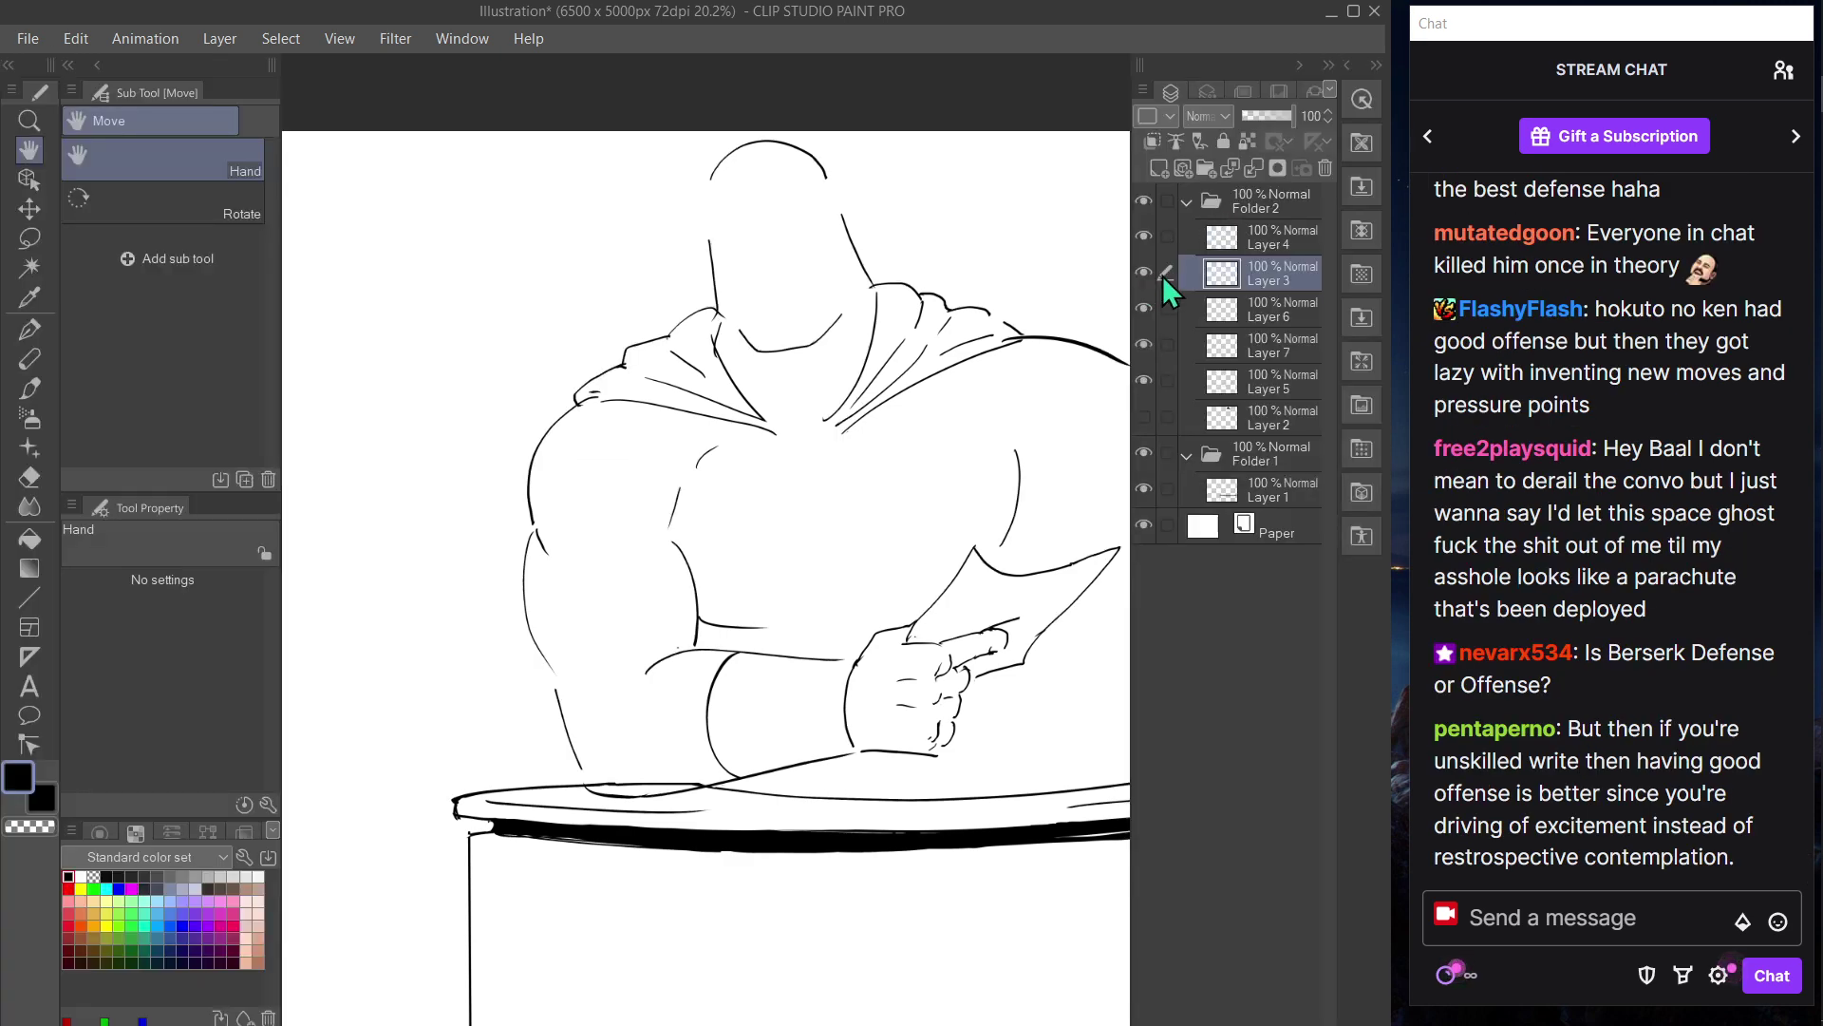
pyautogui.press('Tab')
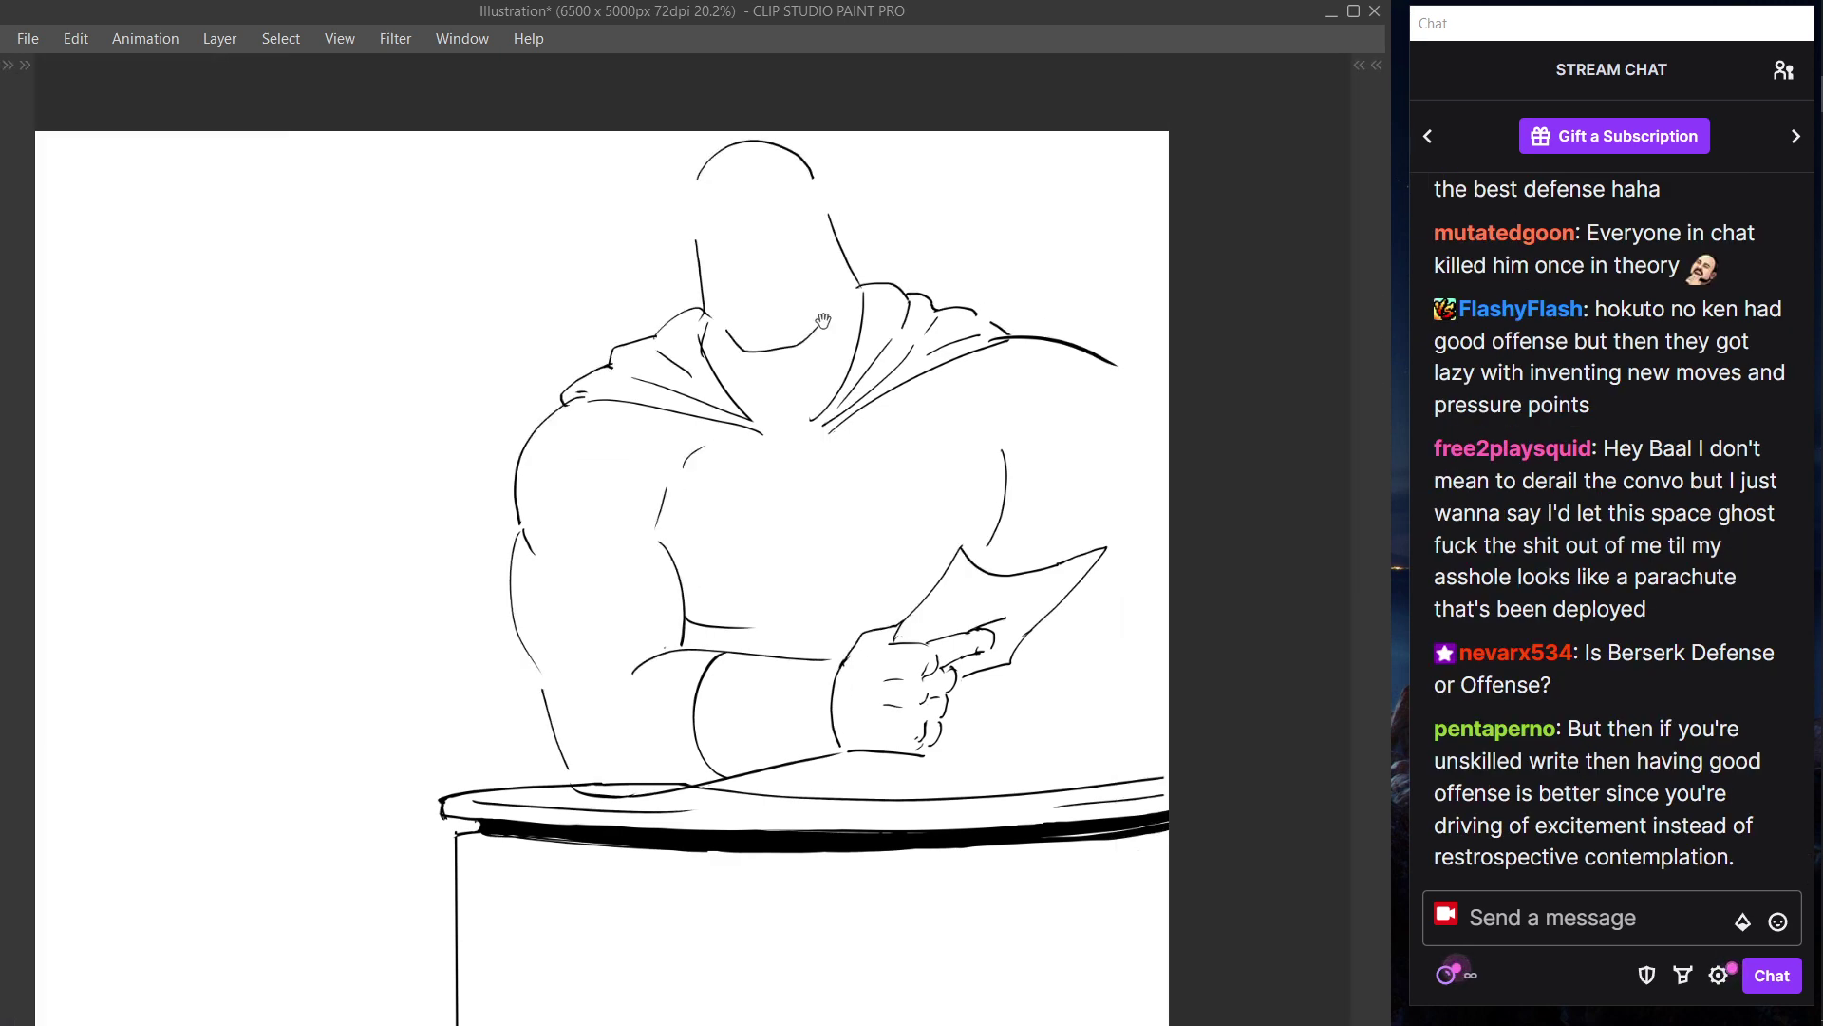
pyautogui.press('Tab')
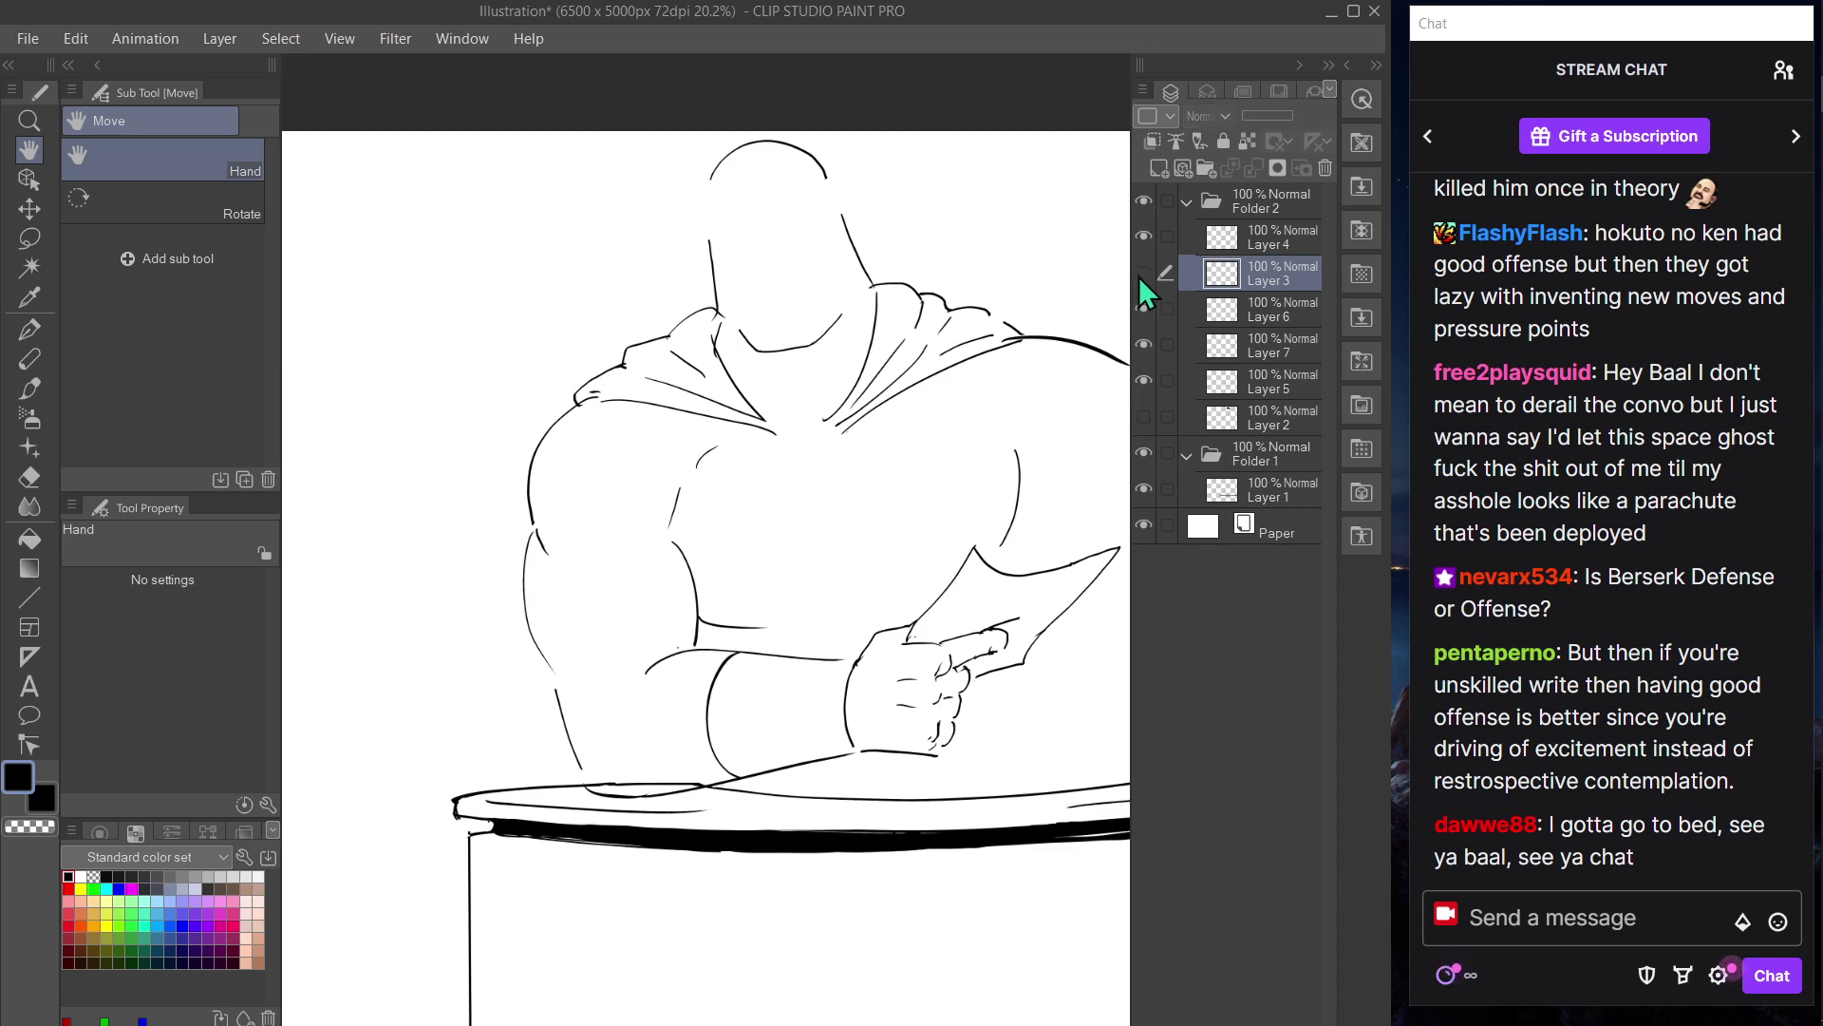
pyautogui.press('Tab')
# - Toggle Layer 3's visibility to check its contents and move it above Layer 4 in Folder 2
pyautogui.moveTo(910, 278); pyautogui.dragTo(857, 377)
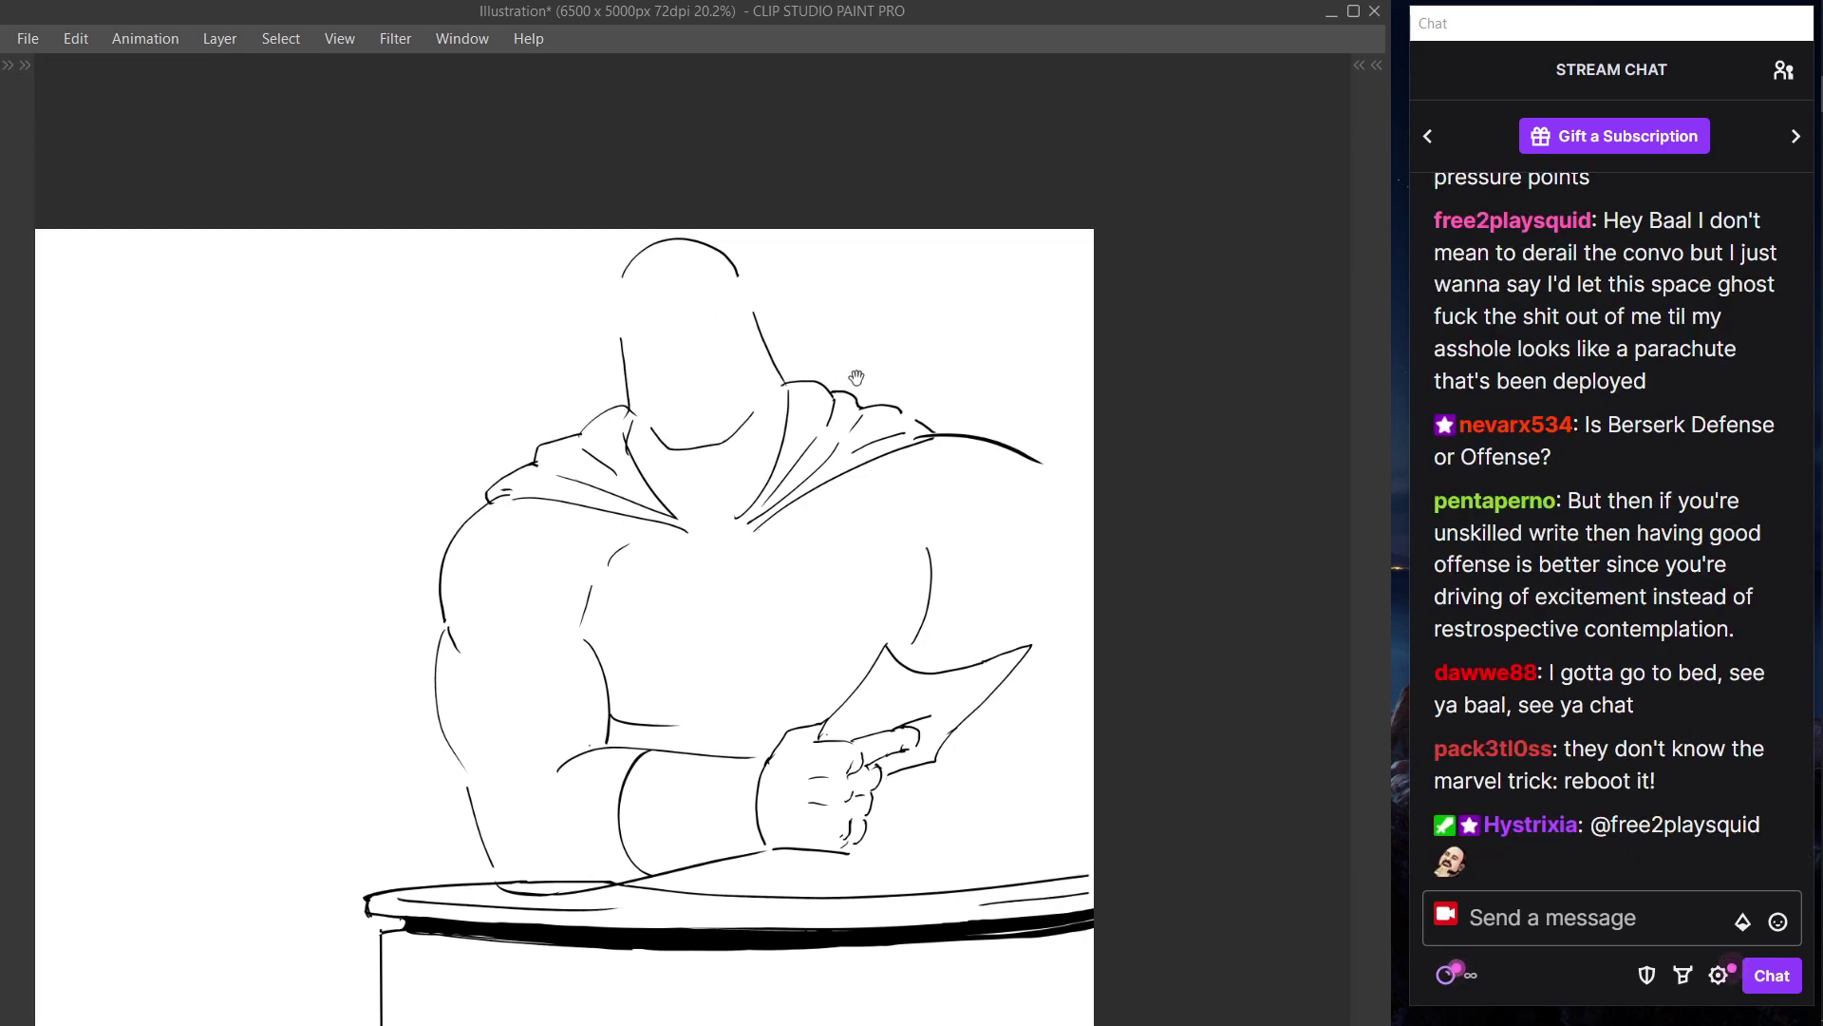
pyautogui.press('Tab')
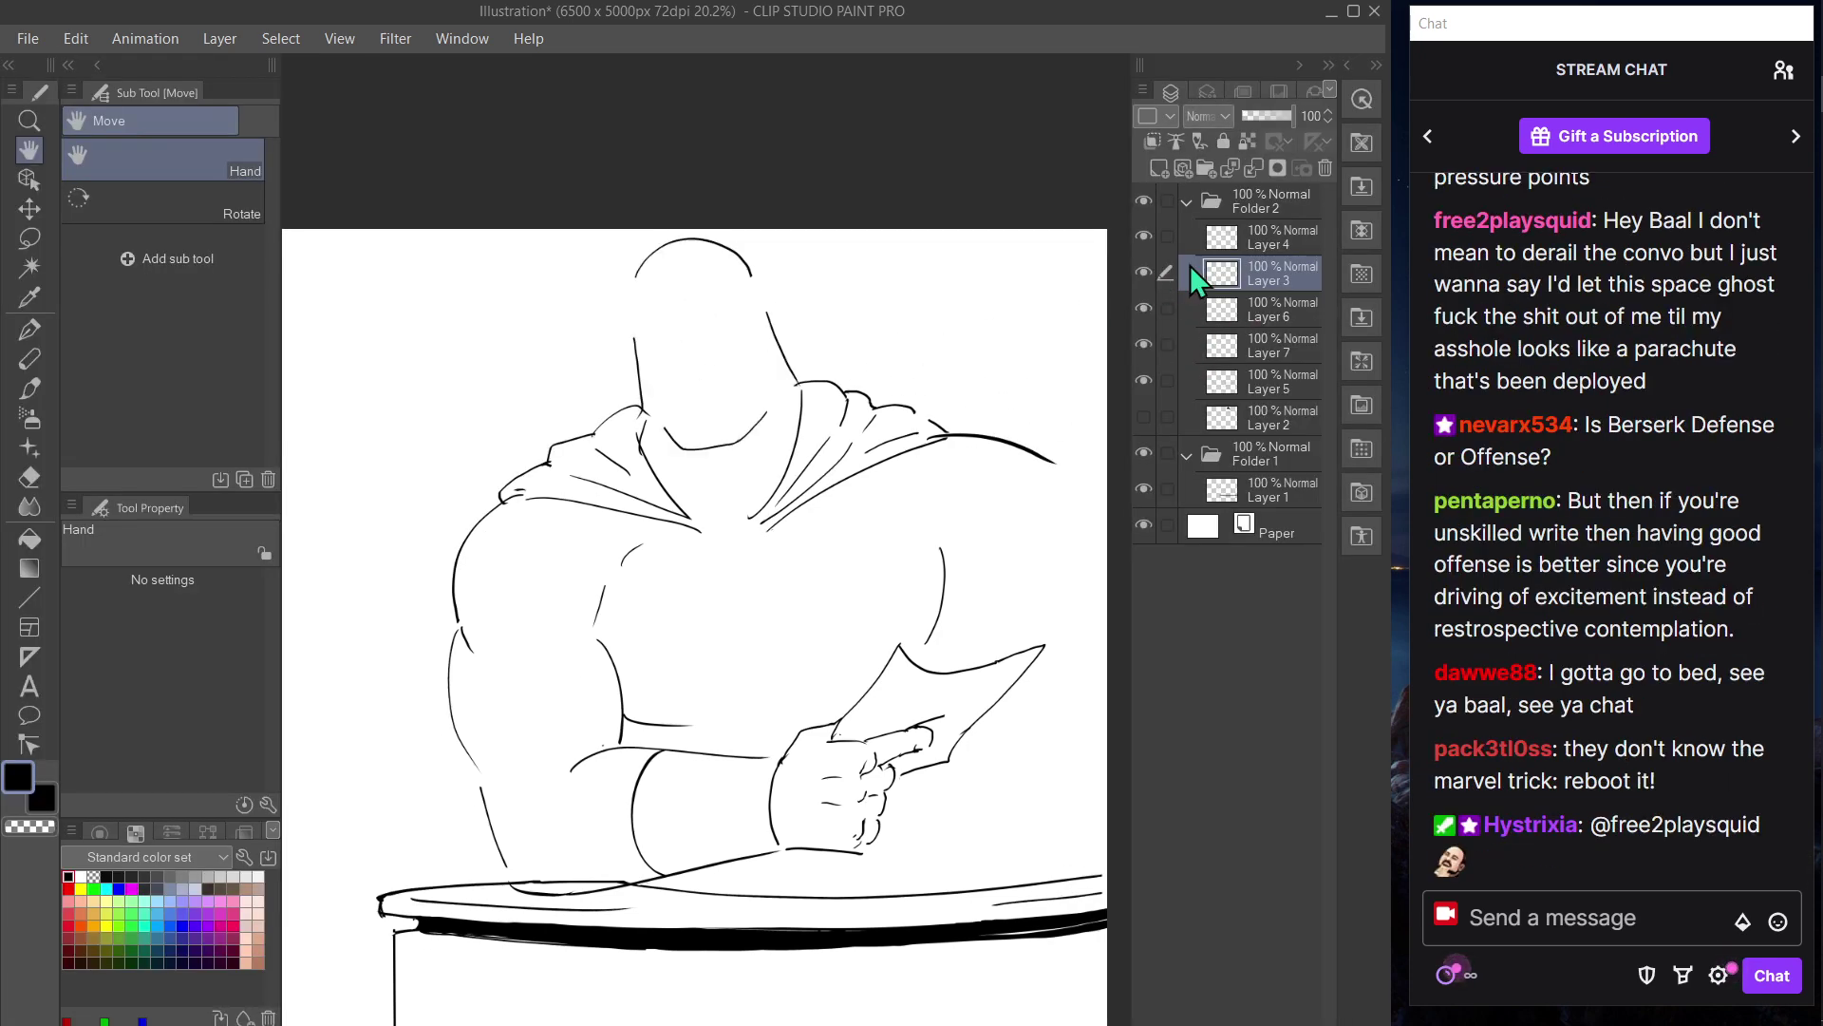
pyautogui.press('Tab')
pyautogui.press('Tab')
pyautogui.click(1143, 274)
pyautogui.click(1143, 274)
pyautogui.moveTo(1267, 257); pyautogui.dragTo(1263, 224)
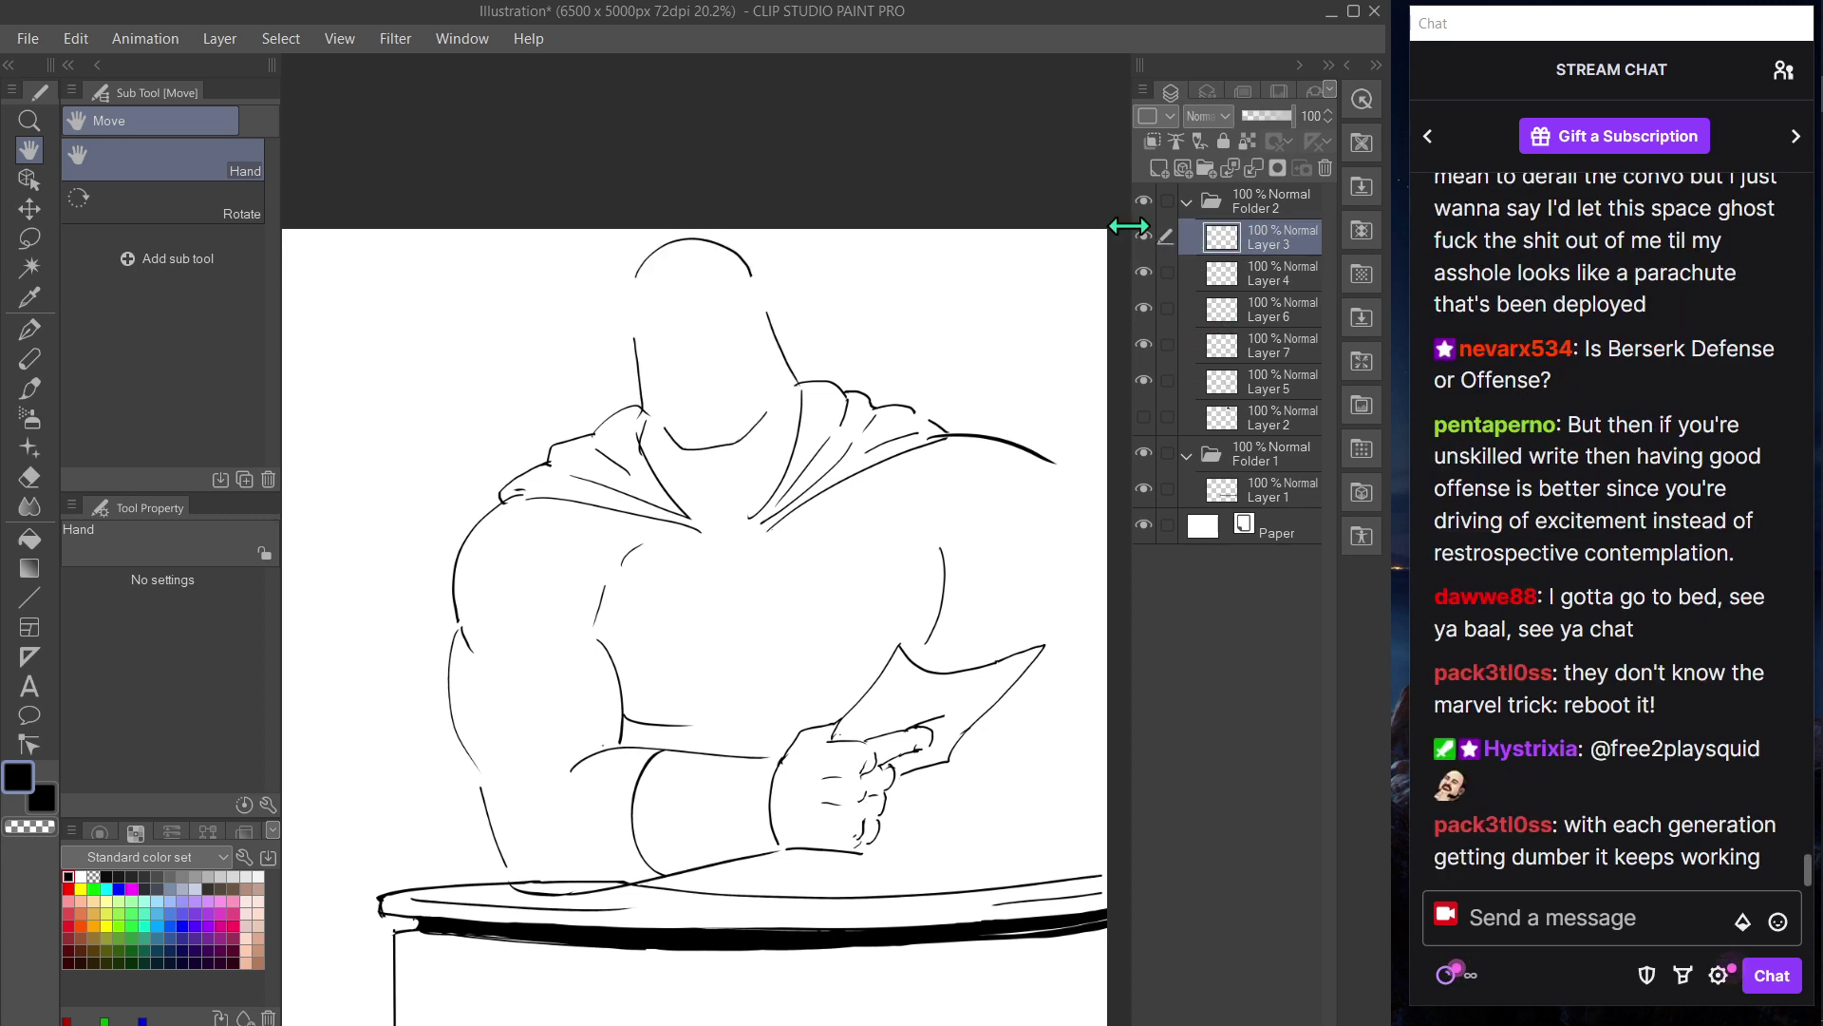
# - Add a new layer above Layer 3 and ink the mask's angular brow line across the face
pyautogui.press('Tab')
pyautogui.press('Tab')
pyautogui.press('Tab')
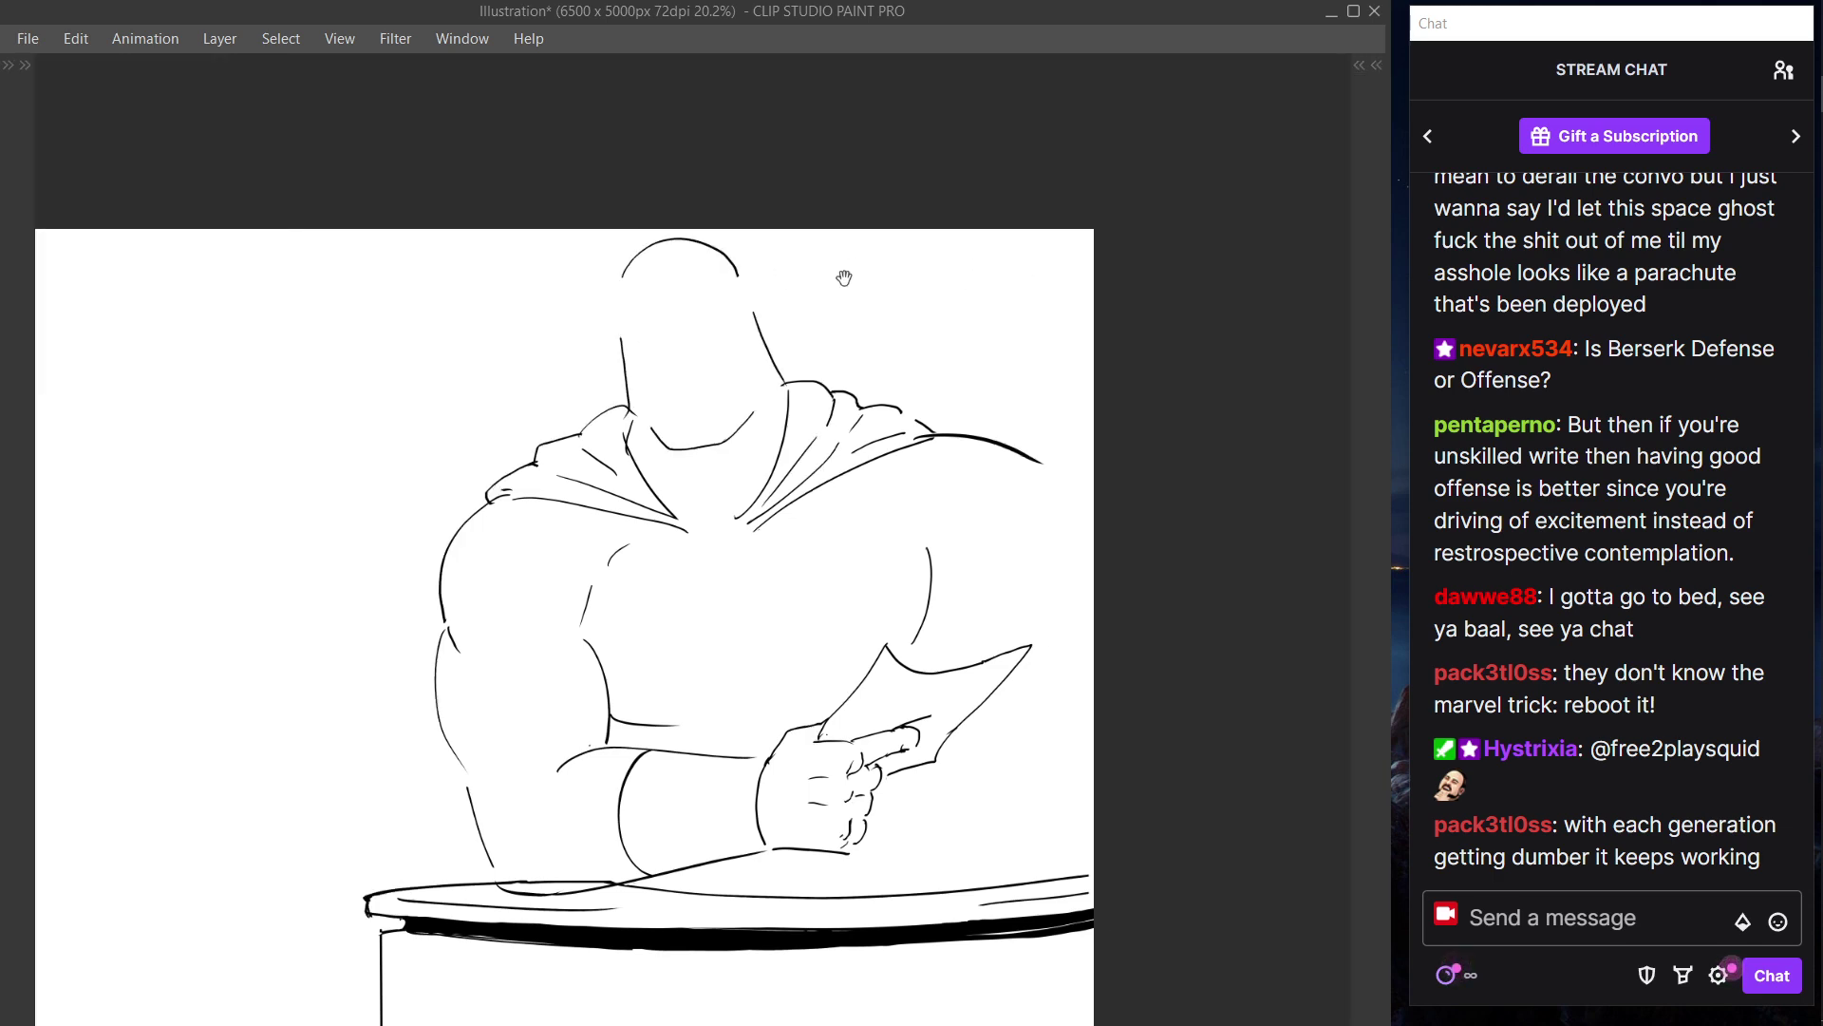
pyautogui.press('Tab')
pyautogui.press('Tab')
pyautogui.moveTo(633, 340)
pyautogui.mouseDown()
pyautogui.moveTo(669, 349)
pyautogui.moveTo(723, 320)
pyautogui.mouseUp()
pyautogui.hotkey('ctrl', 'z')
pyautogui.hotkey('ctrl', 'z')
pyautogui.hotkey('ctrl', 'z')
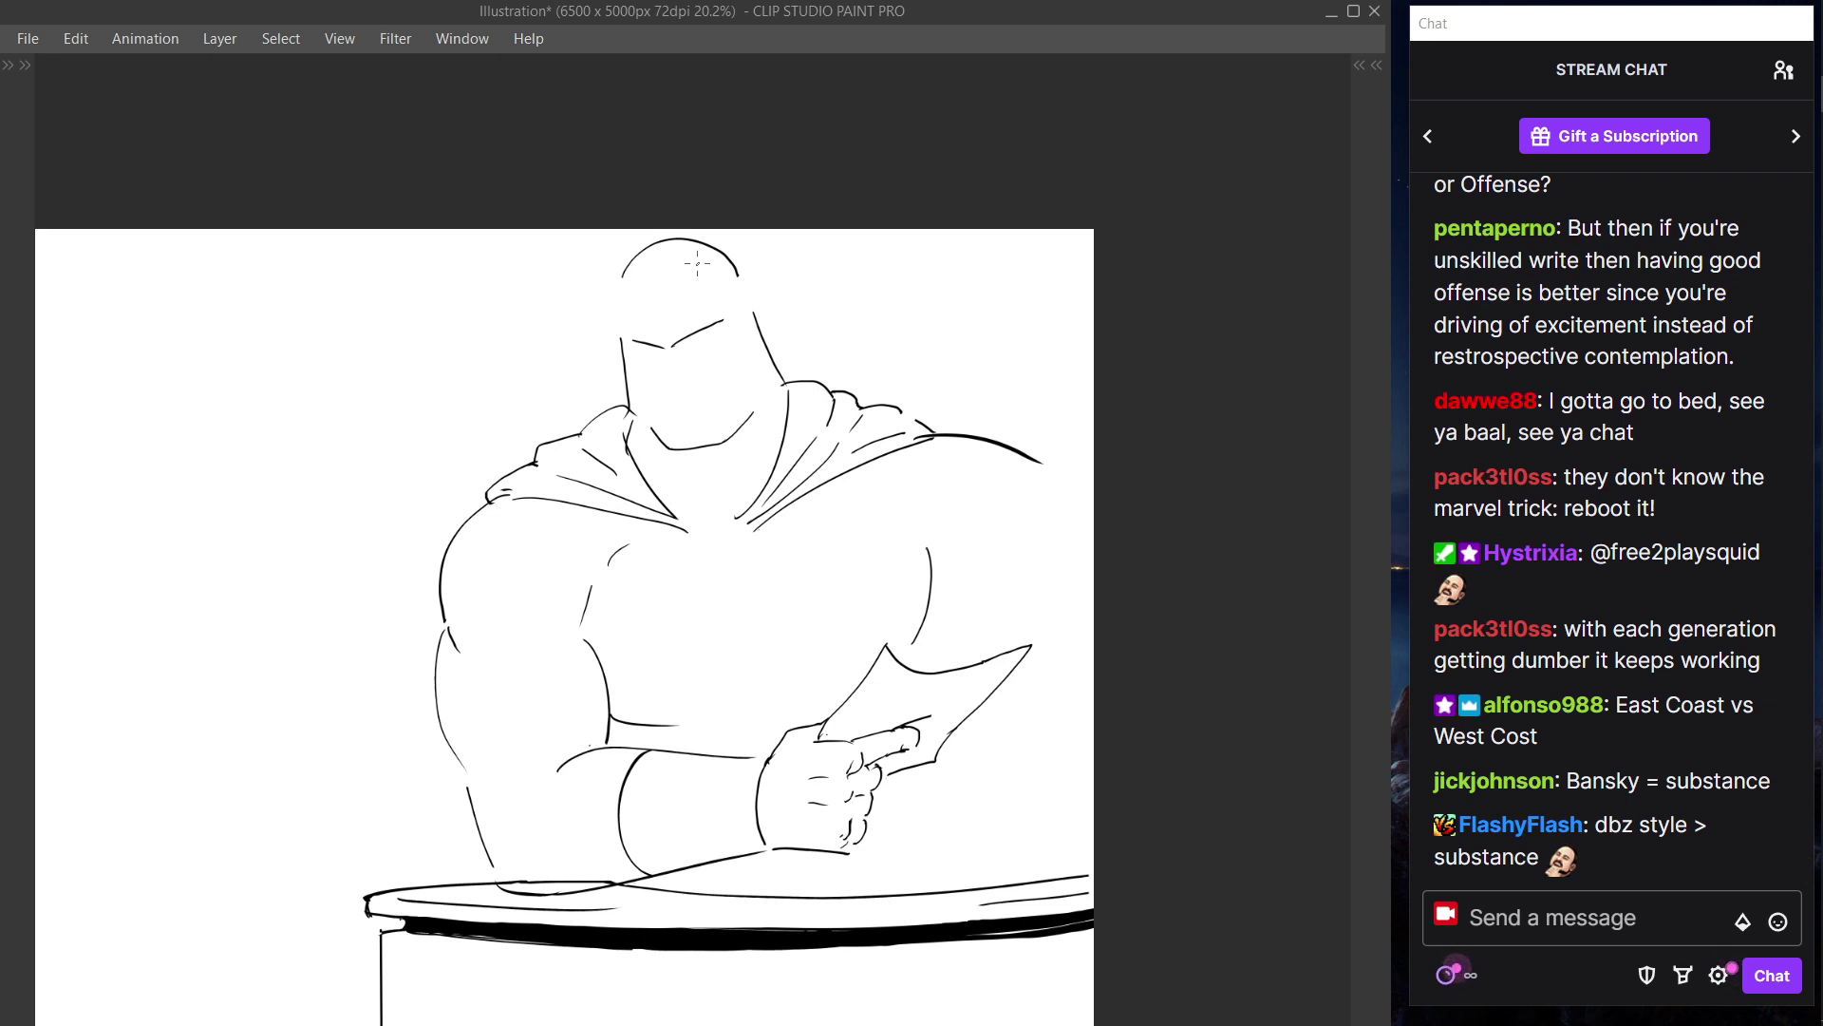
pyautogui.hotkey('ctrl', 'z')
# - Redraw the brow's rising right half and add the mask's right cheek edge running down from it
pyautogui.moveTo(672, 347); pyautogui.dragTo(731, 317)
pyautogui.hotkey('ctrl', 'z')
pyautogui.hotkey('ctrl', 'z')
pyautogui.hotkey('ctrl', 'z')
pyautogui.hotkey('ctrl', 'z')
pyautogui.moveTo(718, 323); pyautogui.dragTo(756, 395)
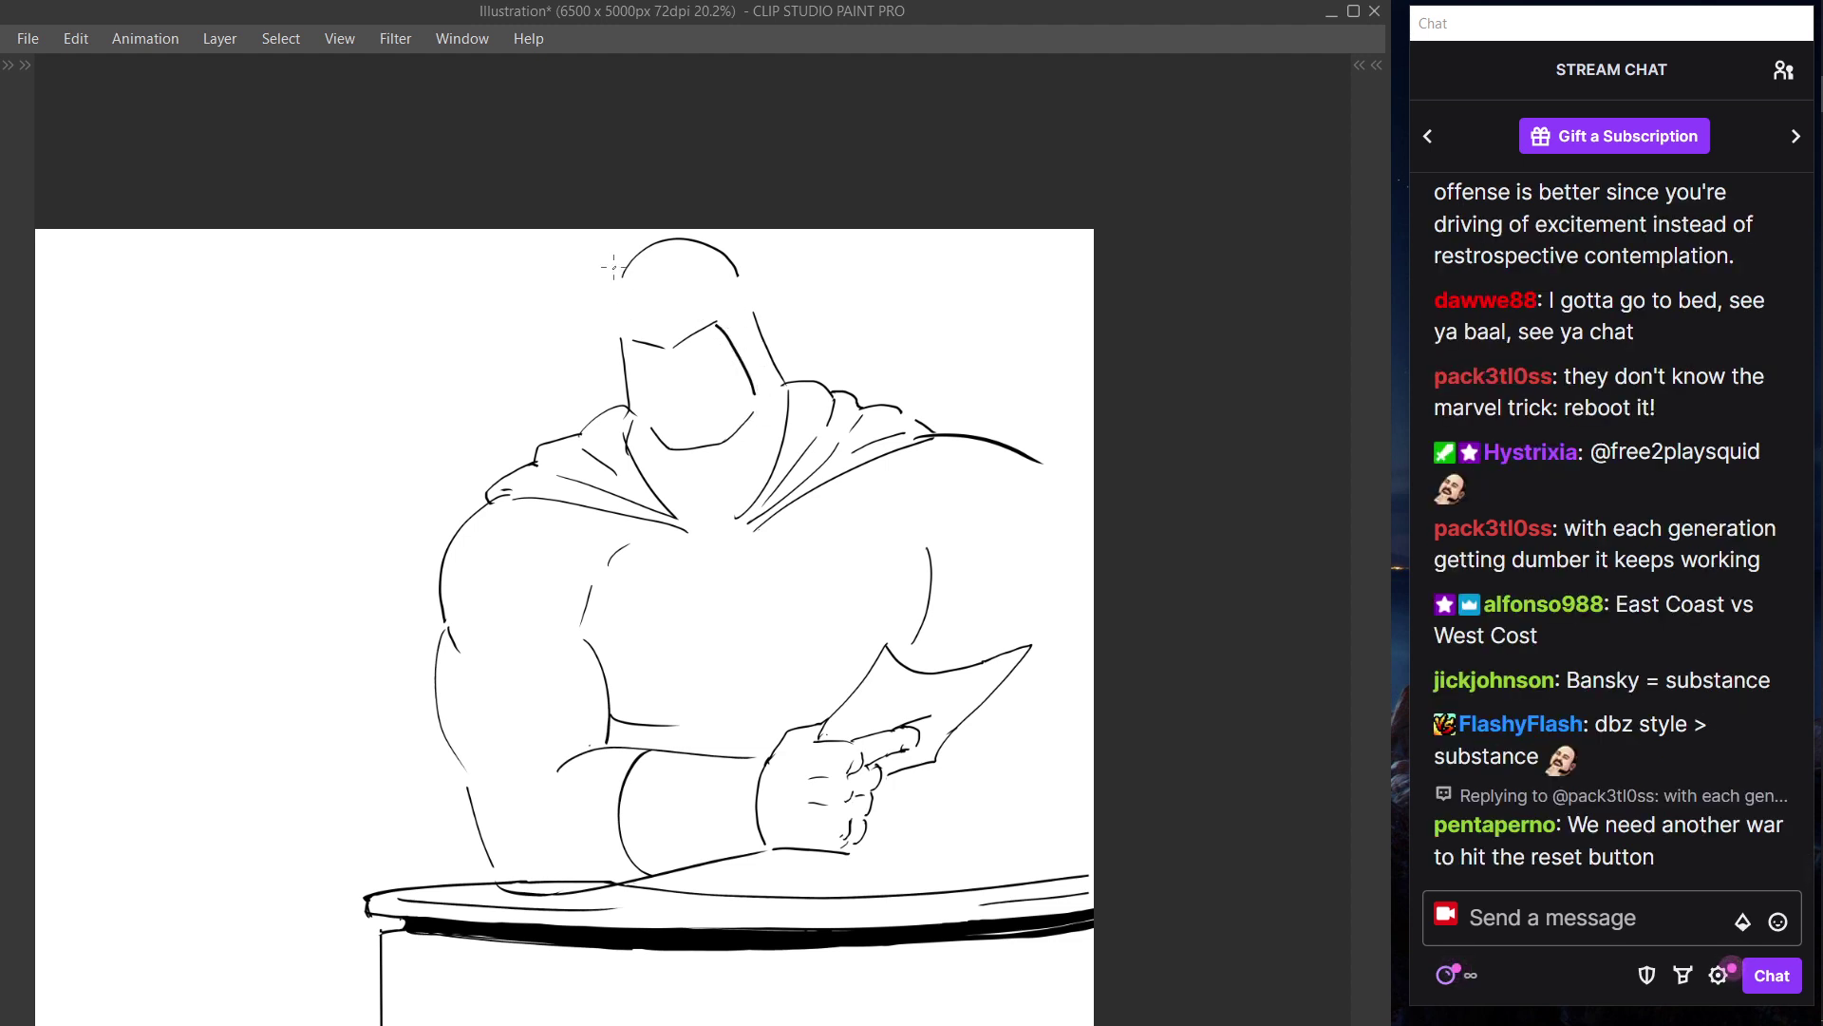
# - Erase the old face side and chin lines, then ink a slanted left jaw edge and a short chin line
pyautogui.press('e')
pyautogui.moveTo(624, 334)
pyautogui.mouseDown()
pyautogui.moveTo(662, 445)
pyautogui.moveTo(752, 416)
pyautogui.moveTo(745, 430)
pyautogui.mouseUp()
pyautogui.press('p')
pyautogui.hotkey('ctrl', 'z')
pyautogui.moveTo(627, 376)
pyautogui.mouseDown()
pyautogui.moveTo(648, 433)
pyautogui.moveTo(683, 452)
pyautogui.mouseUp()
pyautogui.hotkey('ctrl', 'z')
pyautogui.hotkey('ctrl', 'z')
pyautogui.moveTo(685, 441); pyautogui.dragTo(691, 451)
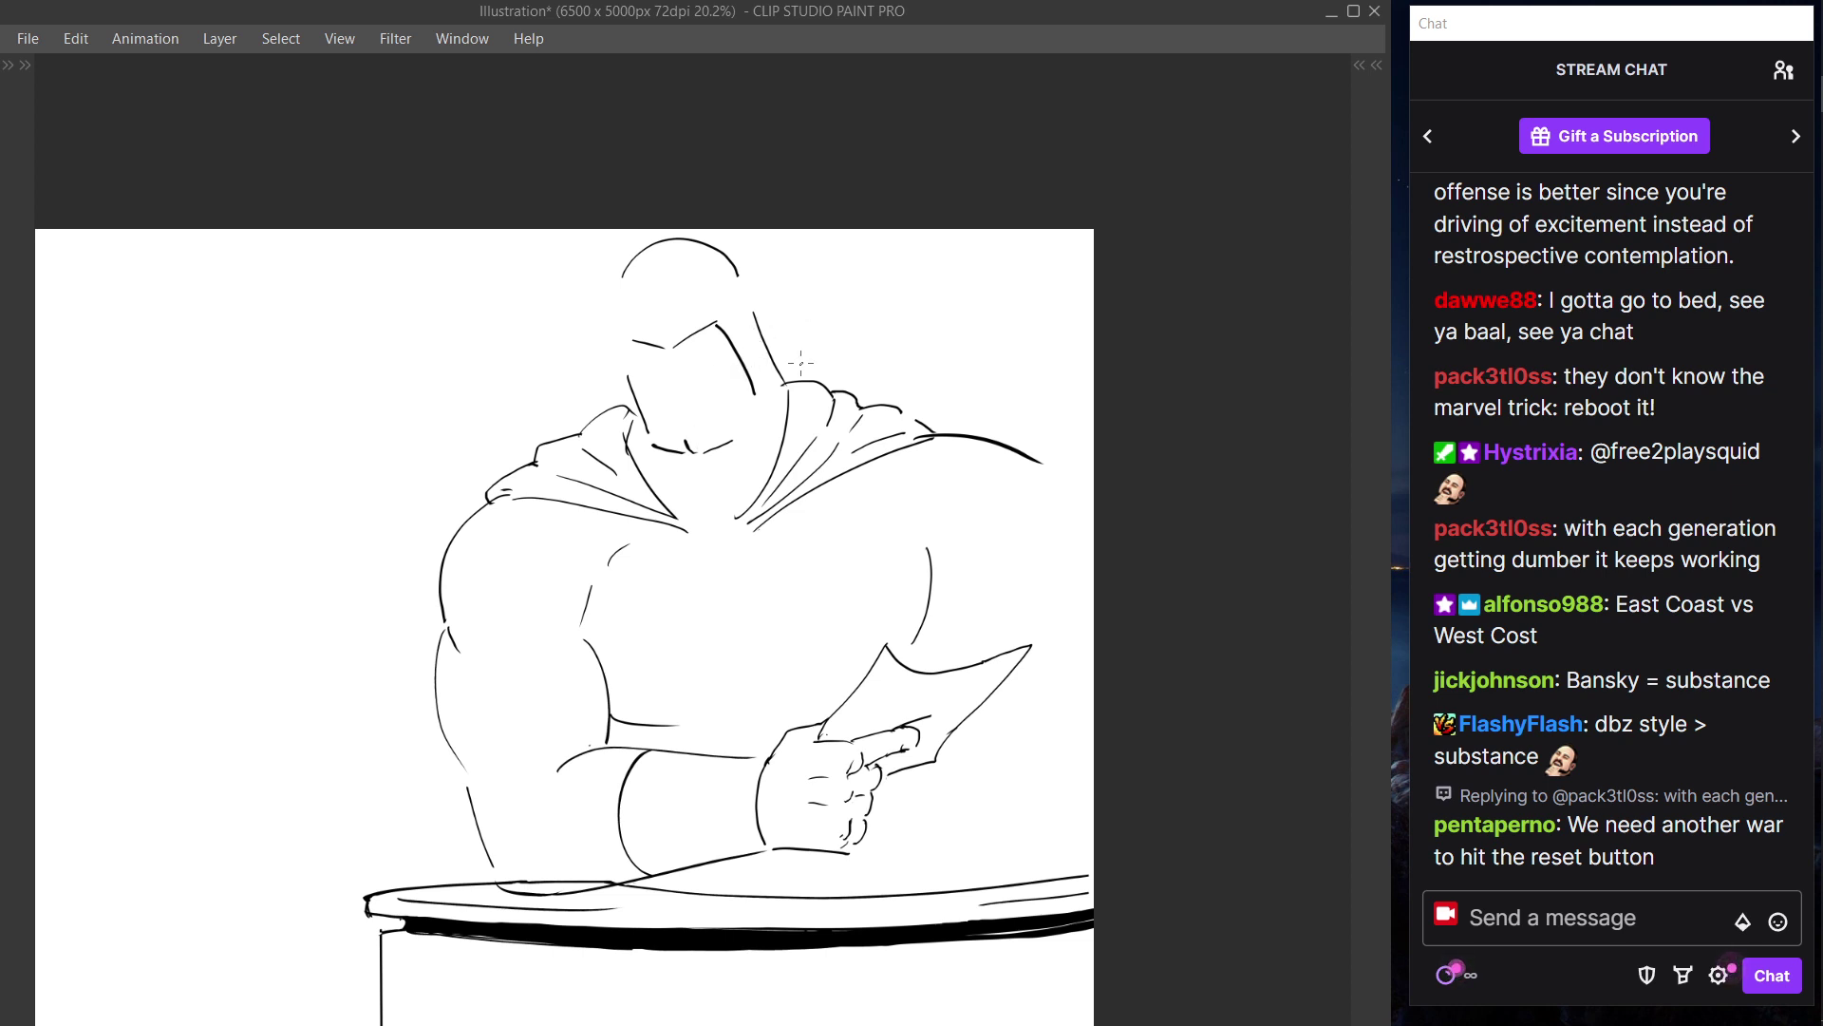
# - Redraw the right jaw line as a slanted stroke rising from the chin toward the cheek
pyautogui.hotkey('ctrl', 'z')
pyautogui.moveTo(701, 455); pyautogui.dragTo(748, 422)
pyautogui.hotkey('ctrl', 'z')
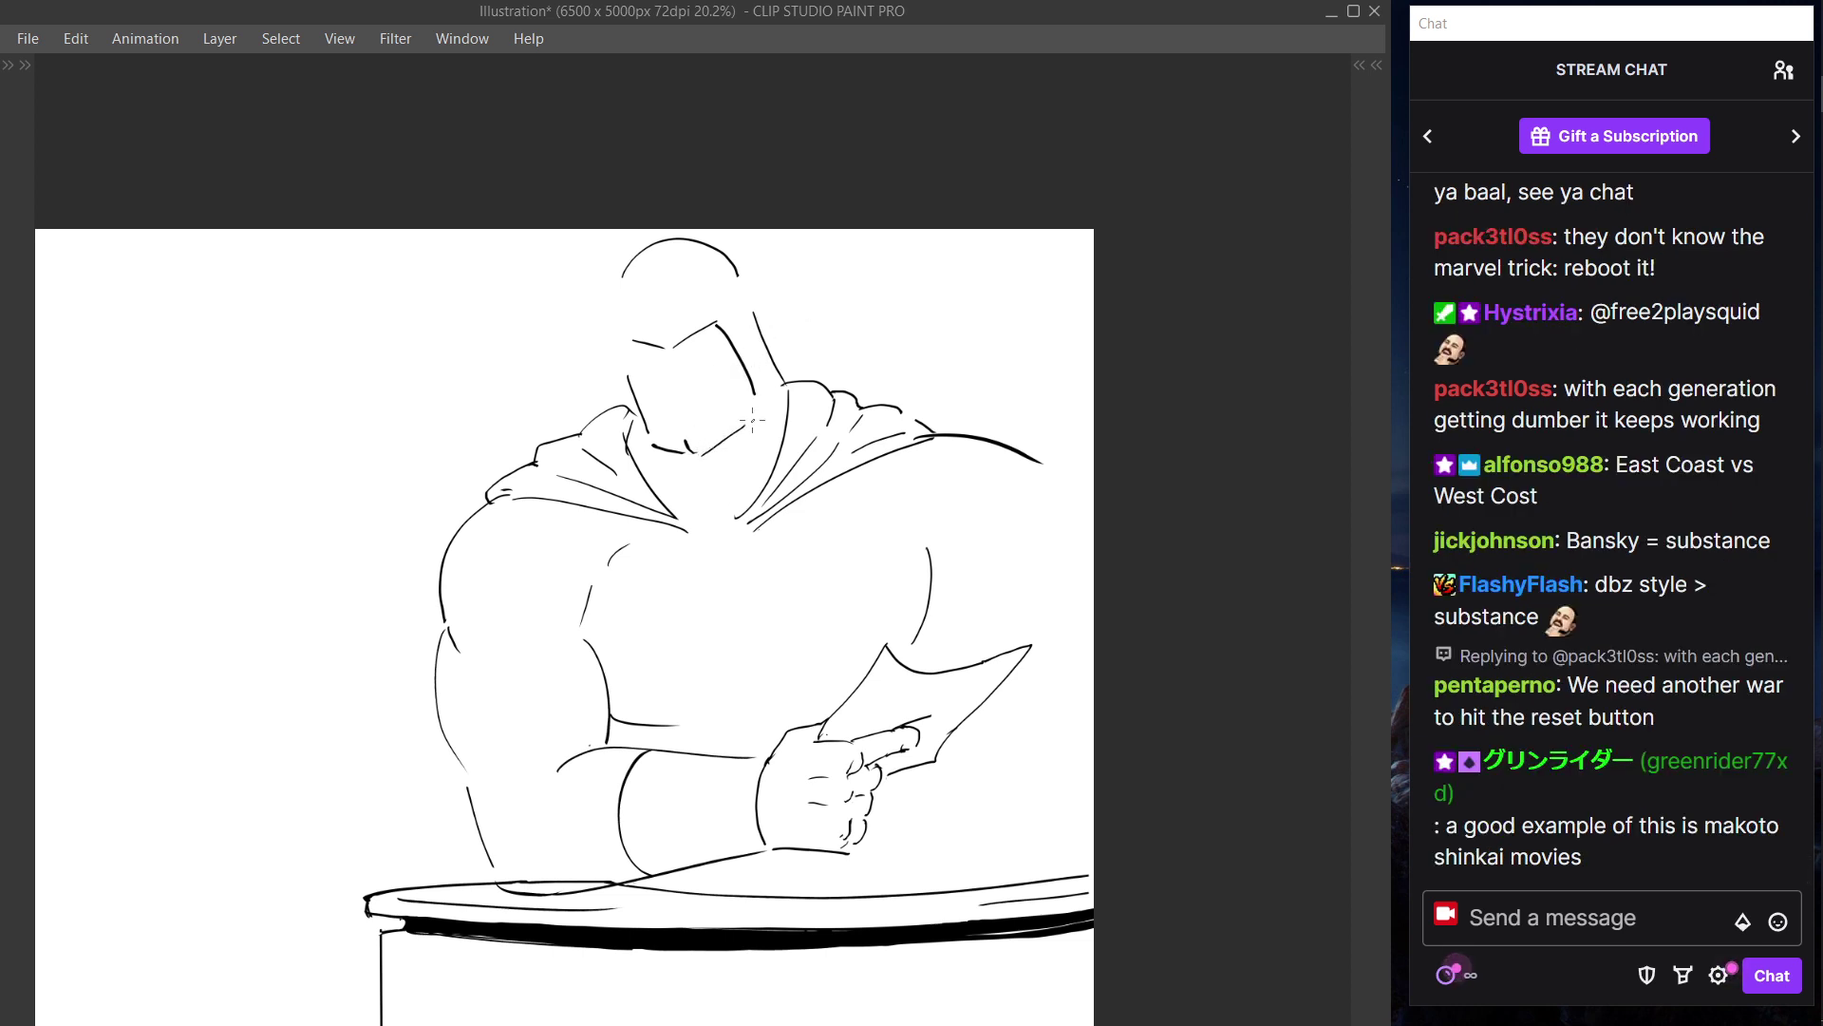
pyautogui.hotkey('ctrl', 'z')
pyautogui.moveTo(690, 456); pyautogui.dragTo(751, 416)
# - Redraw the mask's brow slightly lower as a short left stroke and a curved rising right stroke
pyautogui.hotkey('ctrl', 'shift')
pyautogui.moveTo(732, 311)
pyautogui.mouseDown()
pyautogui.moveTo(662, 350)
pyautogui.moveTo(631, 341)
pyautogui.moveTo(670, 361)
pyautogui.moveTo(707, 334)
pyautogui.mouseUp()
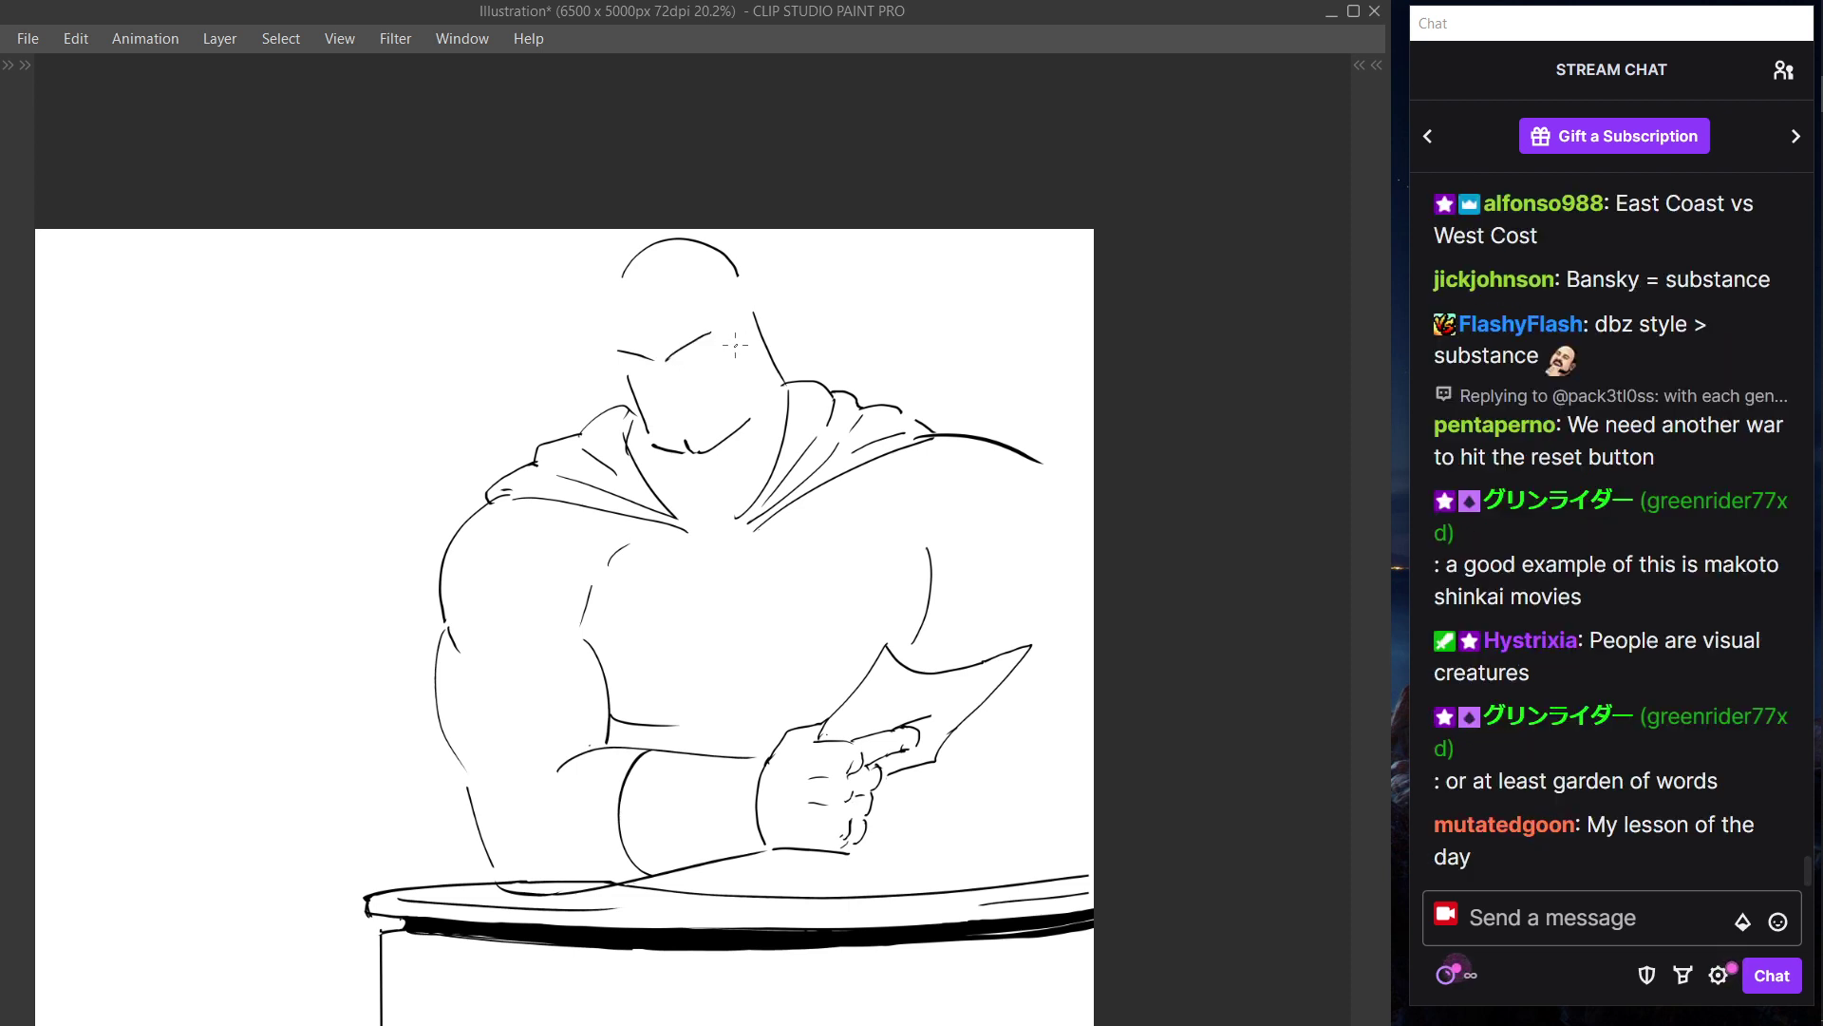
pyautogui.hotkey('ctrl', 'z')
pyautogui.hotkey('ctrl', 'z')
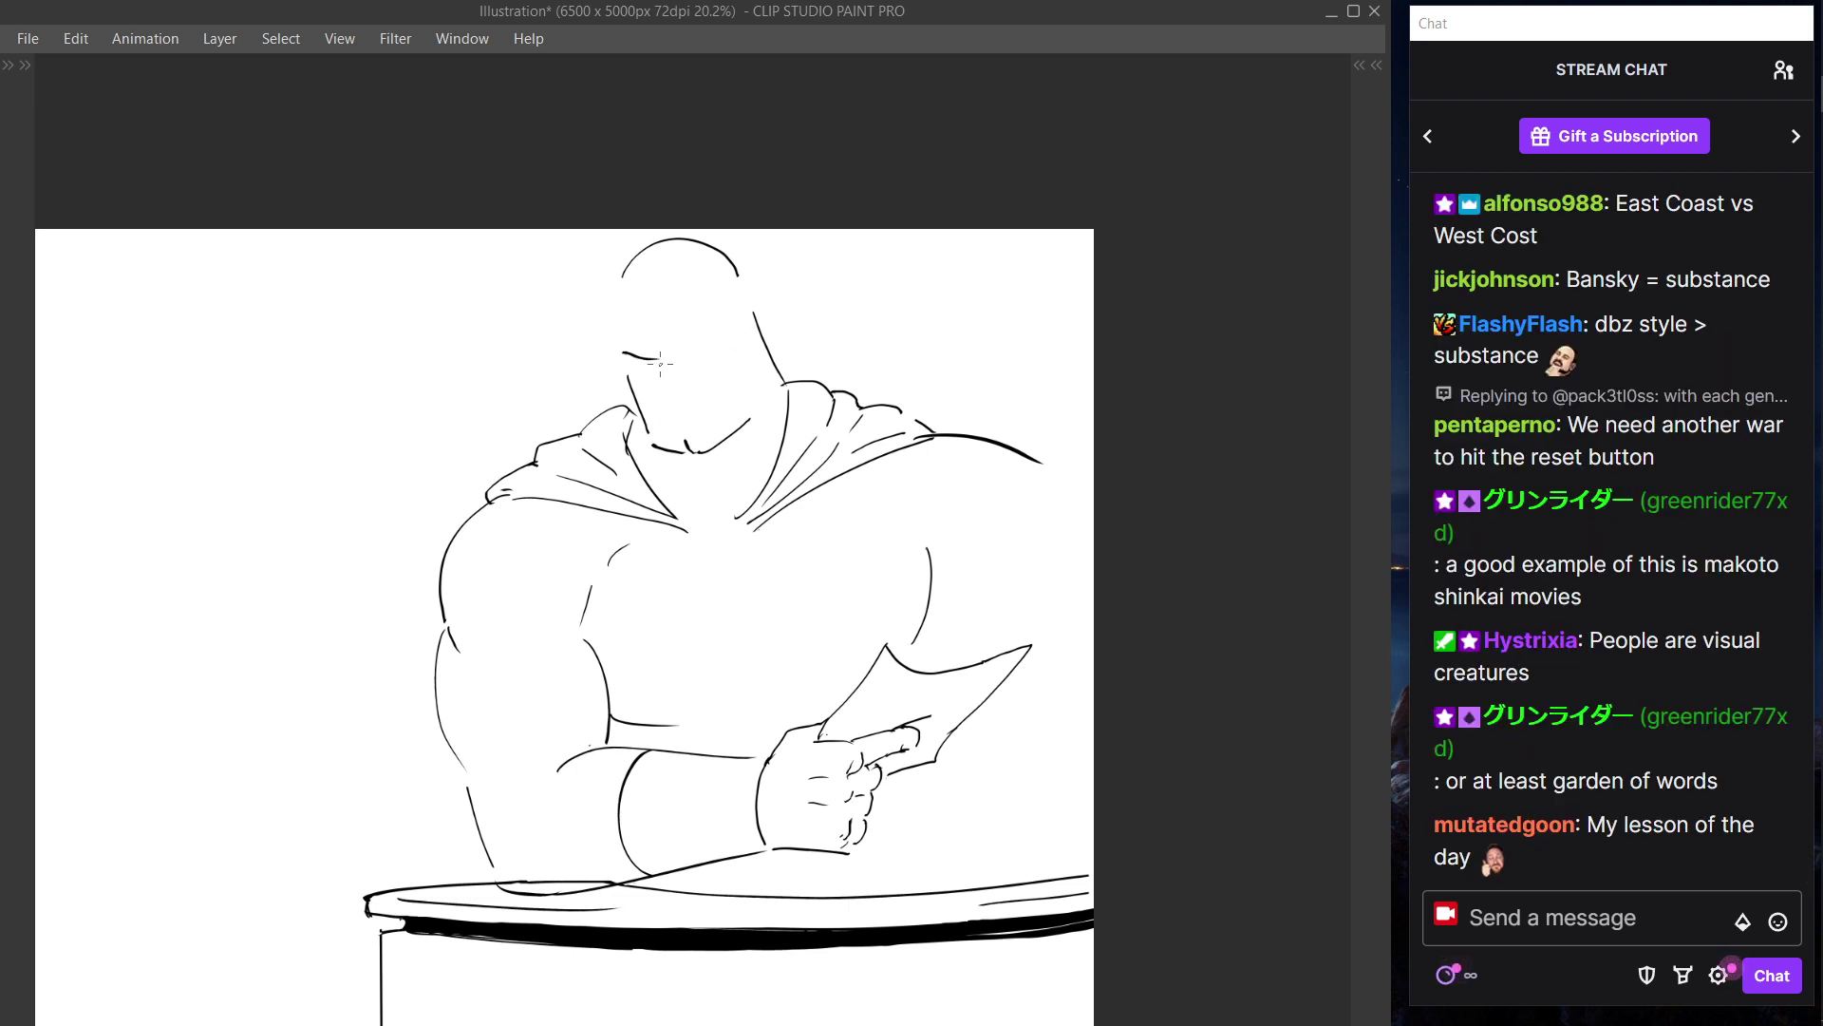
pyautogui.moveTo(633, 352); pyautogui.dragTo(657, 360)
pyautogui.moveTo(665, 362); pyautogui.dragTo(709, 333)
pyautogui.hotkey('ctrl', 'z')
pyautogui.hotkey('ctrl', 'z')
# - Redraw the mask's right cheek edge from the brow's end down to the jaw corner
pyautogui.moveTo(718, 333)
pyautogui.mouseDown()
pyautogui.moveTo(748, 414)
pyautogui.moveTo(722, 339)
pyautogui.moveTo(753, 394)
pyautogui.mouseUp()
pyautogui.hotkey('ctrl', 'z')
pyautogui.hotkey('ctrl', 'z')
pyautogui.hotkey('ctrl', 'z')
pyautogui.hotkey('ctrl', 'z')
pyautogui.moveTo(717, 332); pyautogui.dragTo(753, 419)
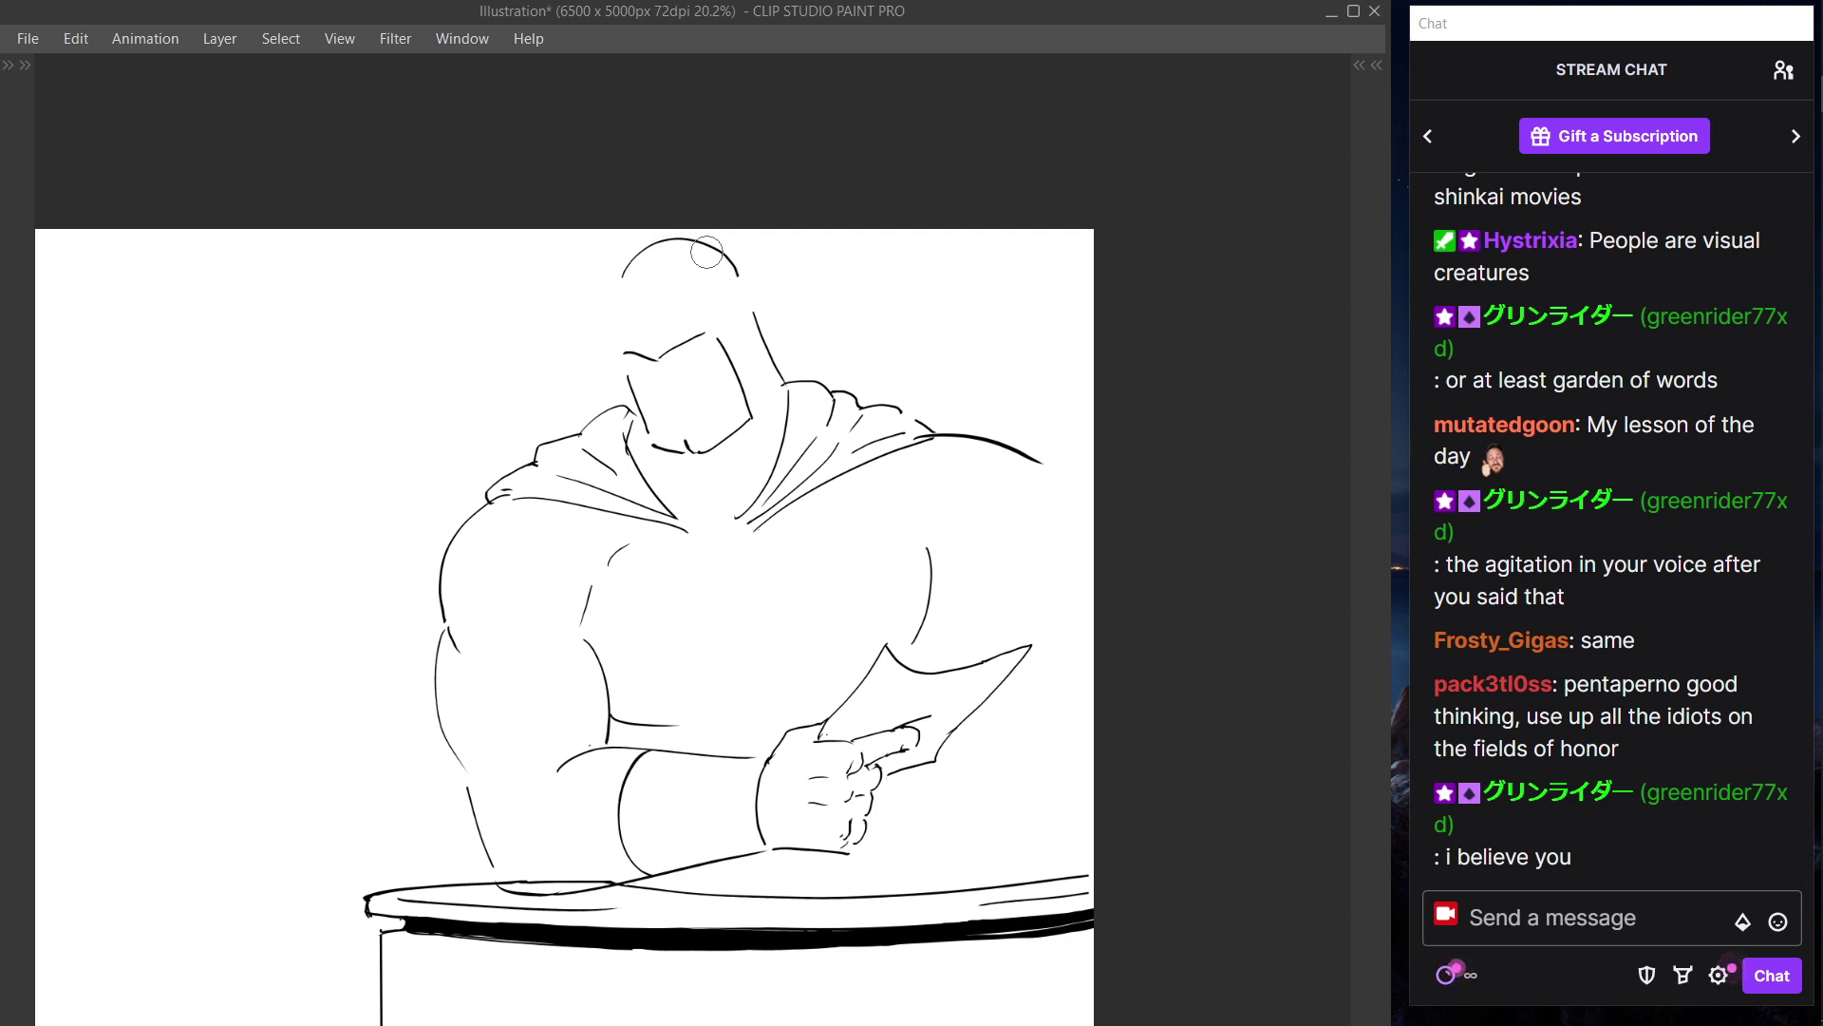
# - Erase the skull's top arc and redraw it as a rounded curve from the left temple over the crown
pyautogui.moveTo(636, 268)
pyautogui.mouseDown()
pyautogui.moveTo(694, 245)
pyautogui.moveTo(739, 274)
pyautogui.moveTo(683, 250)
pyautogui.mouseUp()
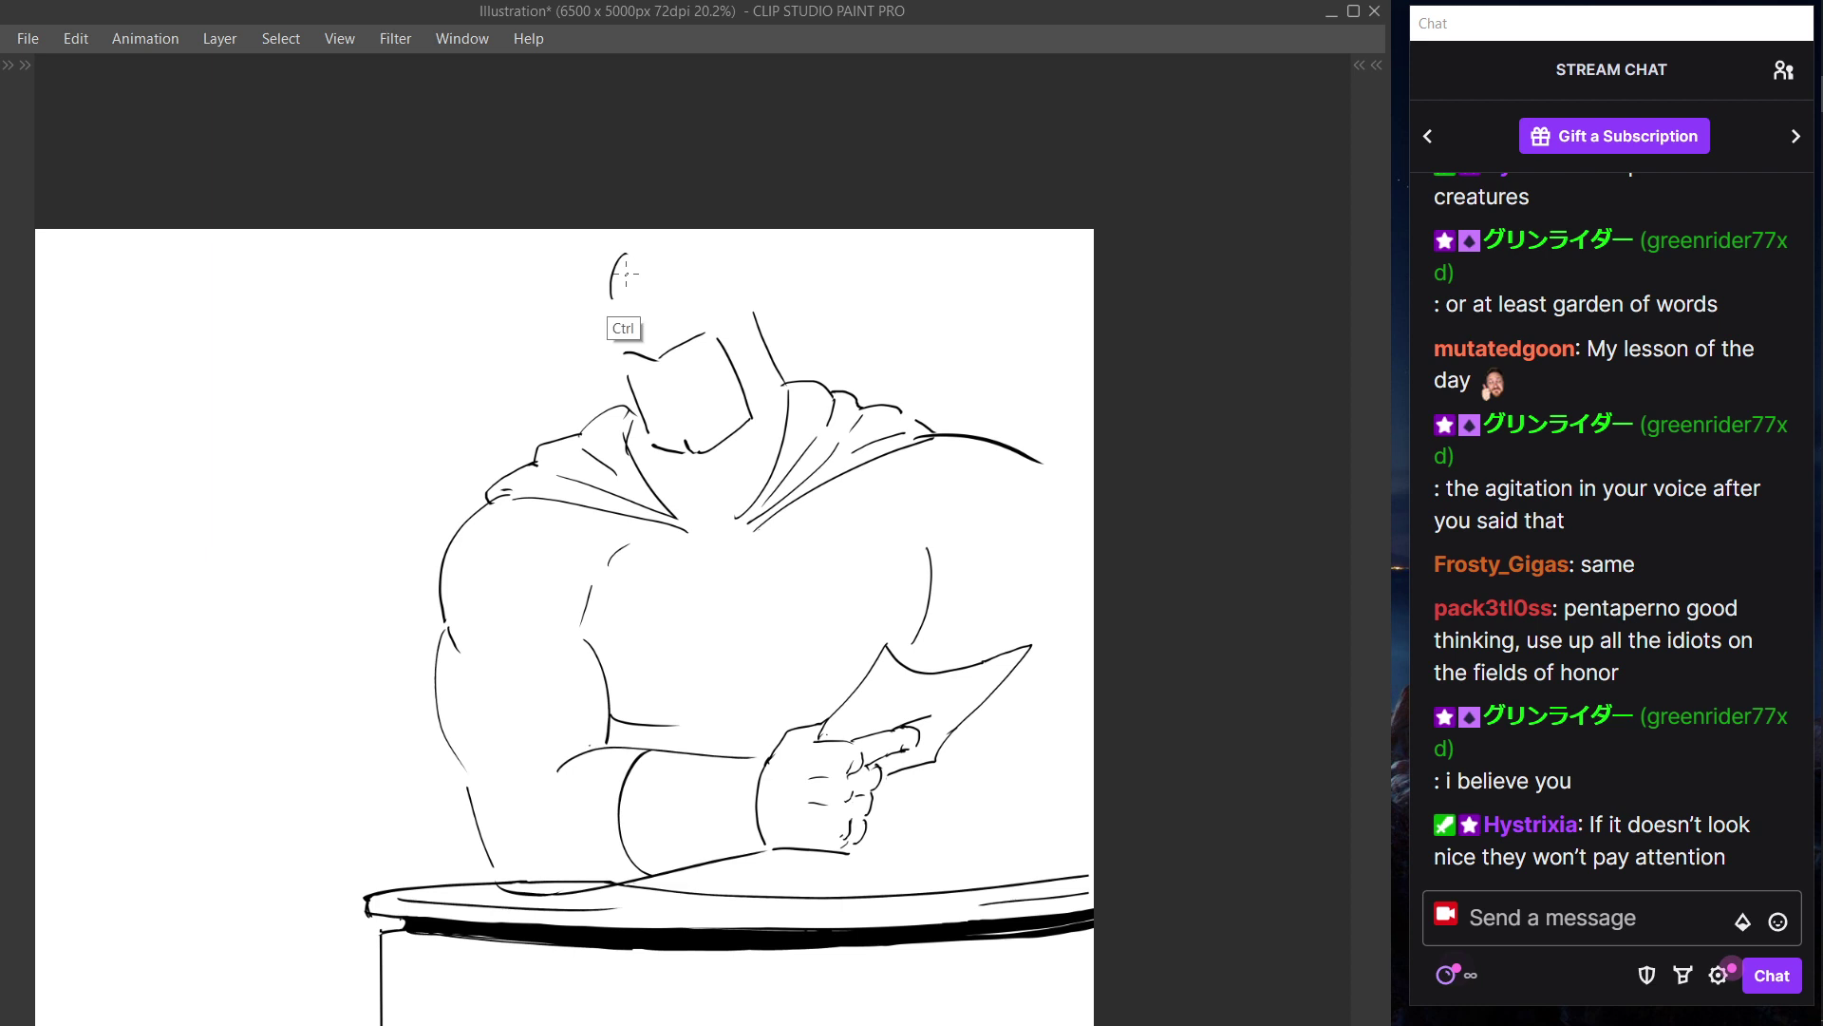
pyautogui.hotkey('ctrl', 'z')
pyautogui.moveTo(612, 307)
pyautogui.mouseDown()
pyautogui.moveTo(629, 252)
pyautogui.moveTo(623, 269)
pyautogui.moveTo(662, 256)
pyautogui.mouseUp()
pyautogui.hotkey('ctrl', 'z')
pyautogui.hotkey('ctrl', 'z')
pyautogui.hotkey('ctrl', 'z')
pyautogui.moveTo(613, 328); pyautogui.dragTo(630, 263)
pyautogui.hotkey('ctrl', 'z')
pyautogui.moveTo(612, 329)
pyautogui.mouseDown()
pyautogui.moveTo(623, 271)
pyautogui.moveTo(701, 255)
pyautogui.moveTo(727, 283)
pyautogui.mouseUp()
pyautogui.hotkey('ctrl', 'z')
pyautogui.hotkey('ctrl', 'z')
pyautogui.hotkey('ctrl', 'z')
pyautogui.moveTo(610, 287); pyautogui.dragTo(726, 279)
pyautogui.hotkey('ctrl', 'z')
pyautogui.hotkey('ctrl', 'z')
pyautogui.moveTo(619, 275); pyautogui.dragTo(700, 258)
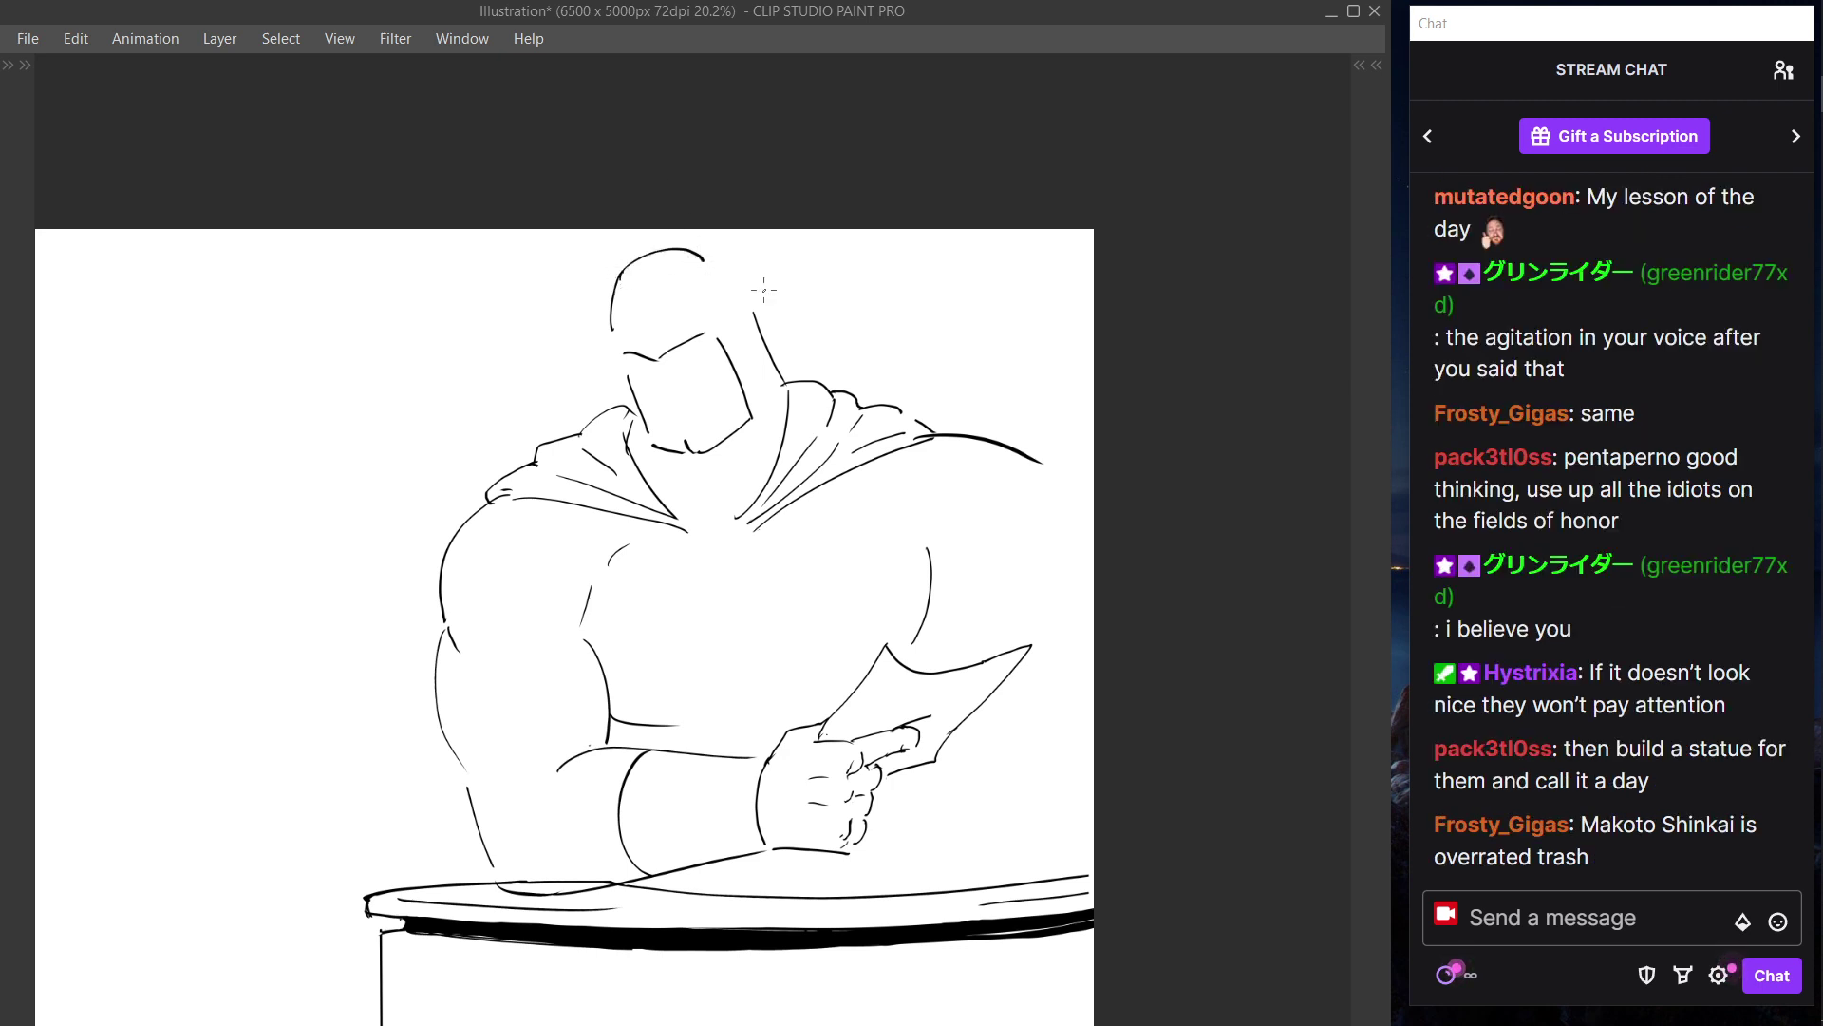
# - Erase the line down the right side of the neck and rotate the Layer 3 head slightly clockwise
pyautogui.press('e')
pyautogui.moveTo(759, 322); pyautogui.dragTo(784, 376)
pyautogui.press('Tab')
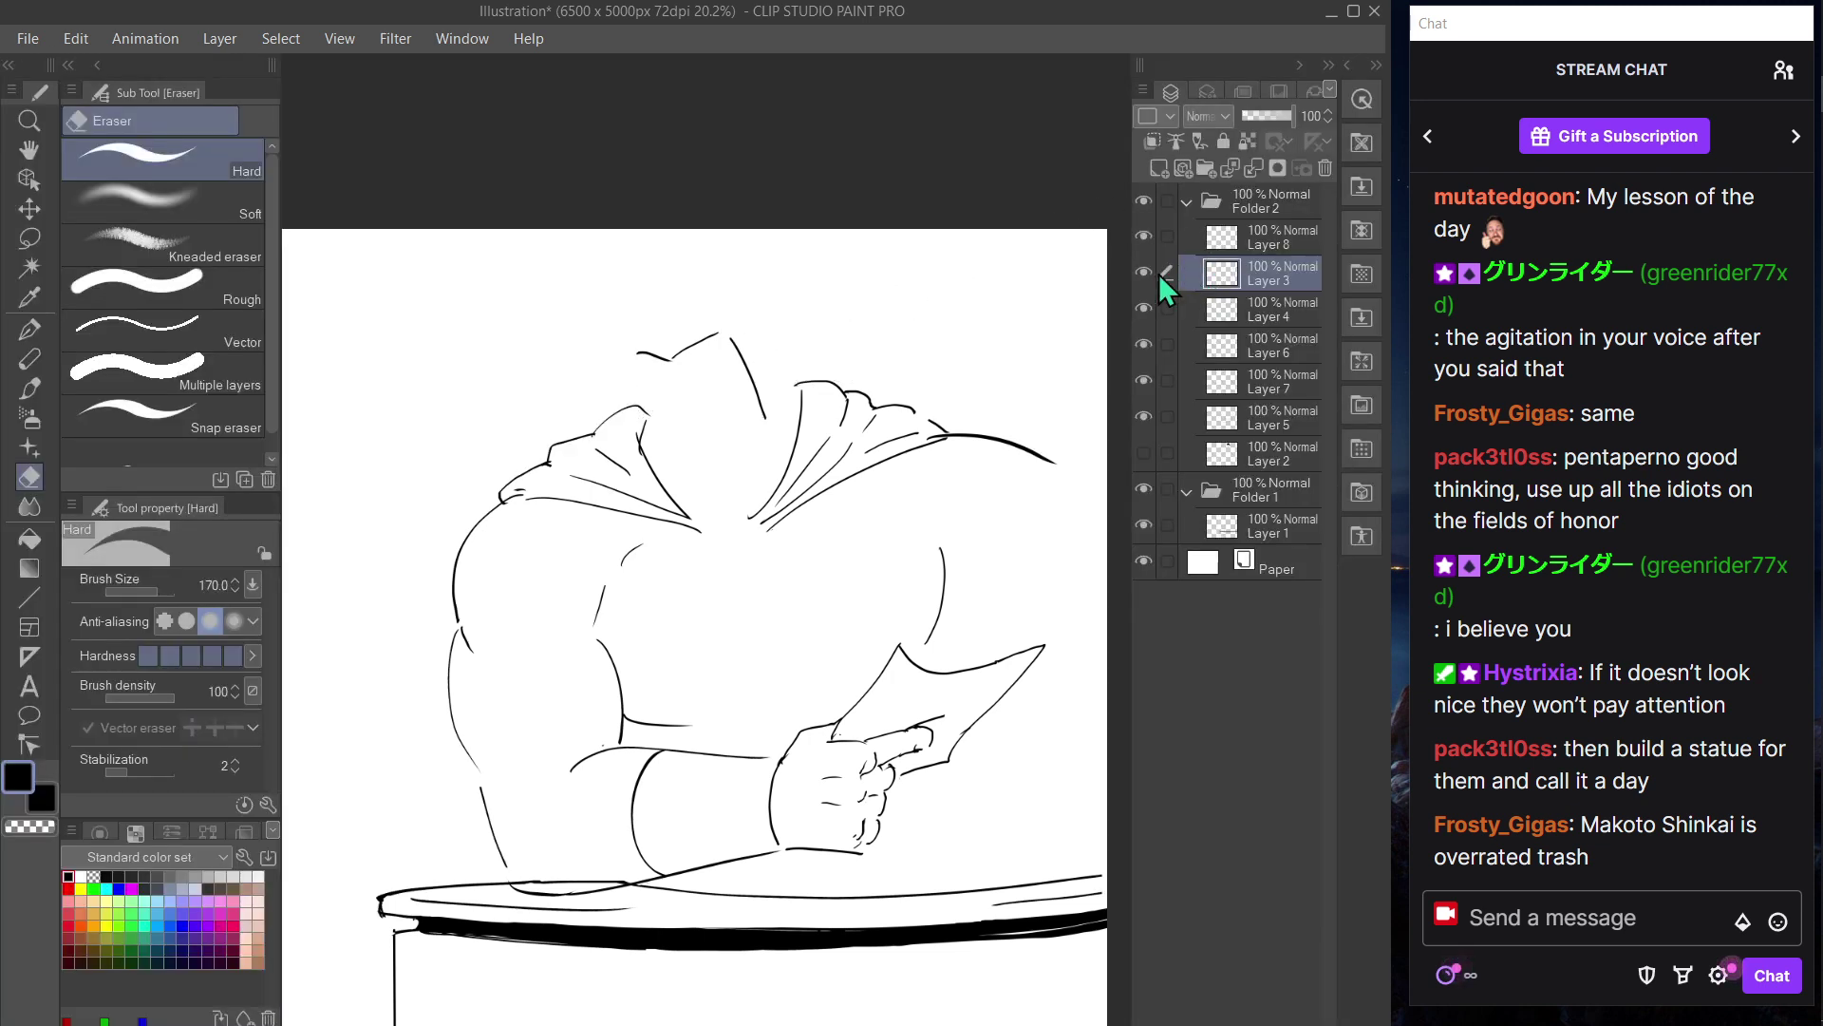
pyautogui.press('Tab')
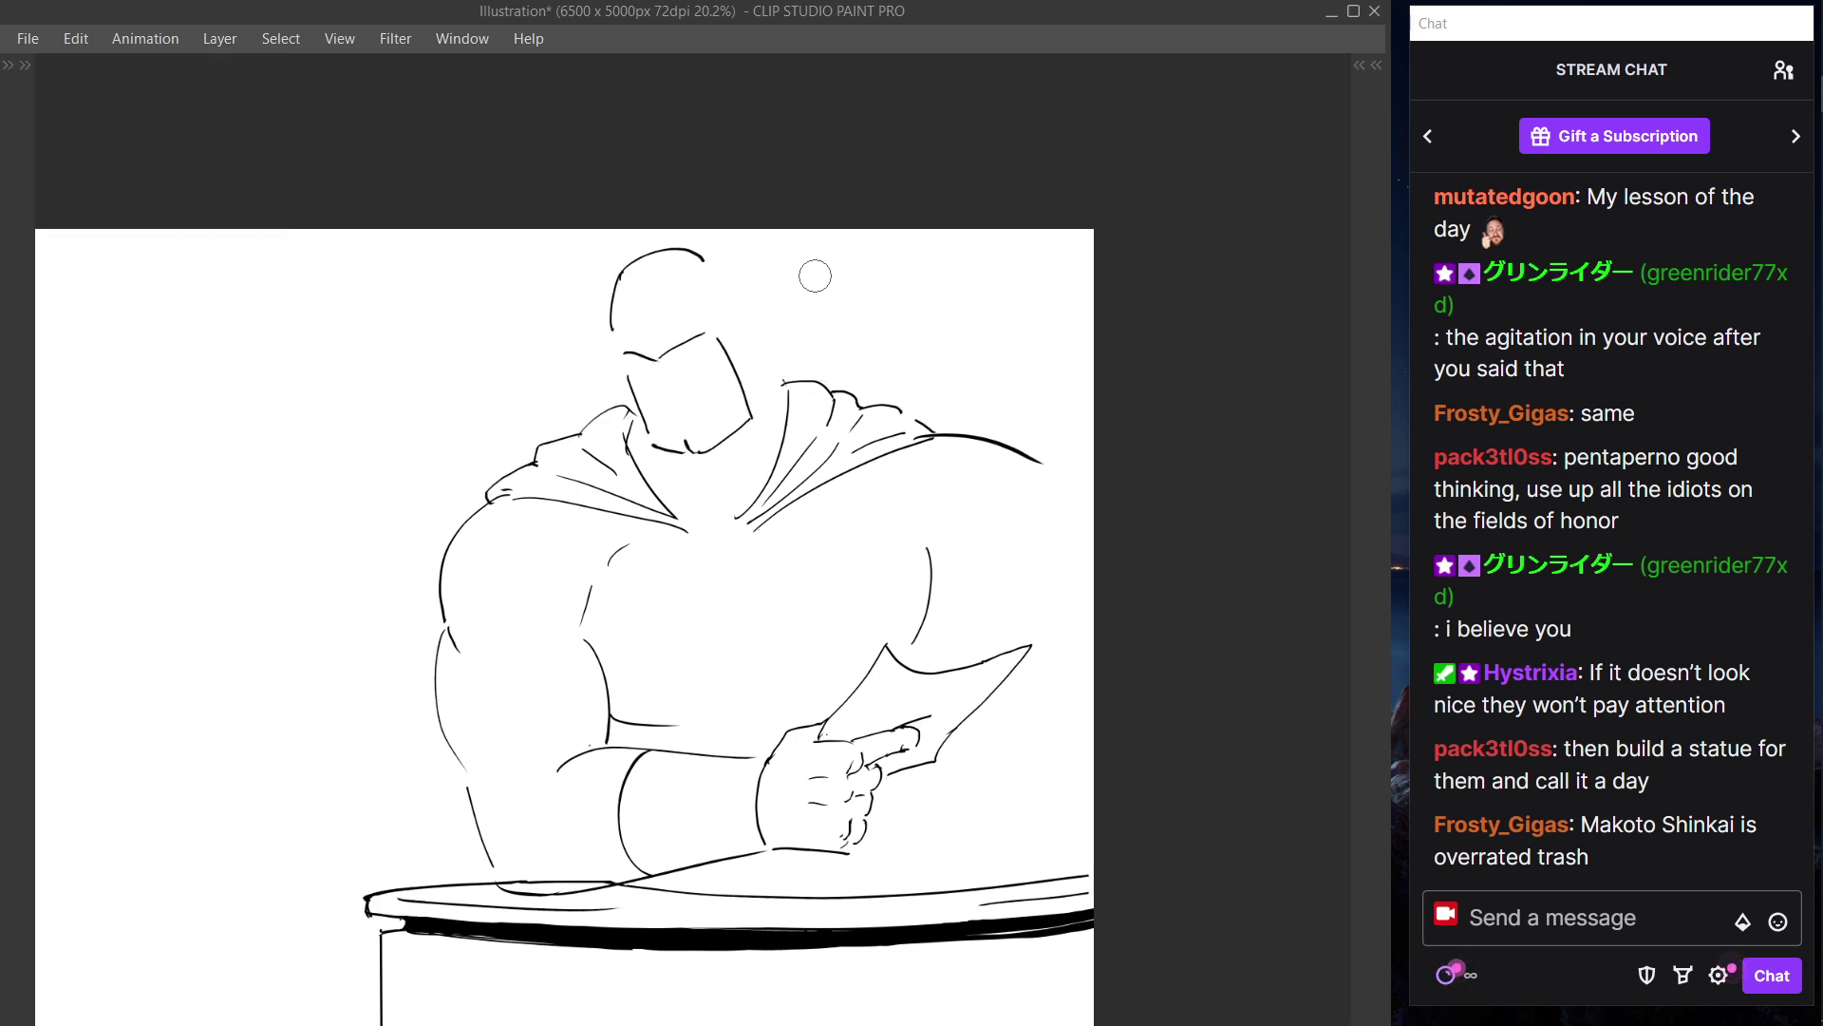
pyautogui.hotkey('ctrl', 't')
pyautogui.moveTo(837, 278); pyautogui.dragTo(891, 273)
pyautogui.moveTo(700, 425); pyautogui.dragTo(697, 422)
pyautogui.click(665, 503)
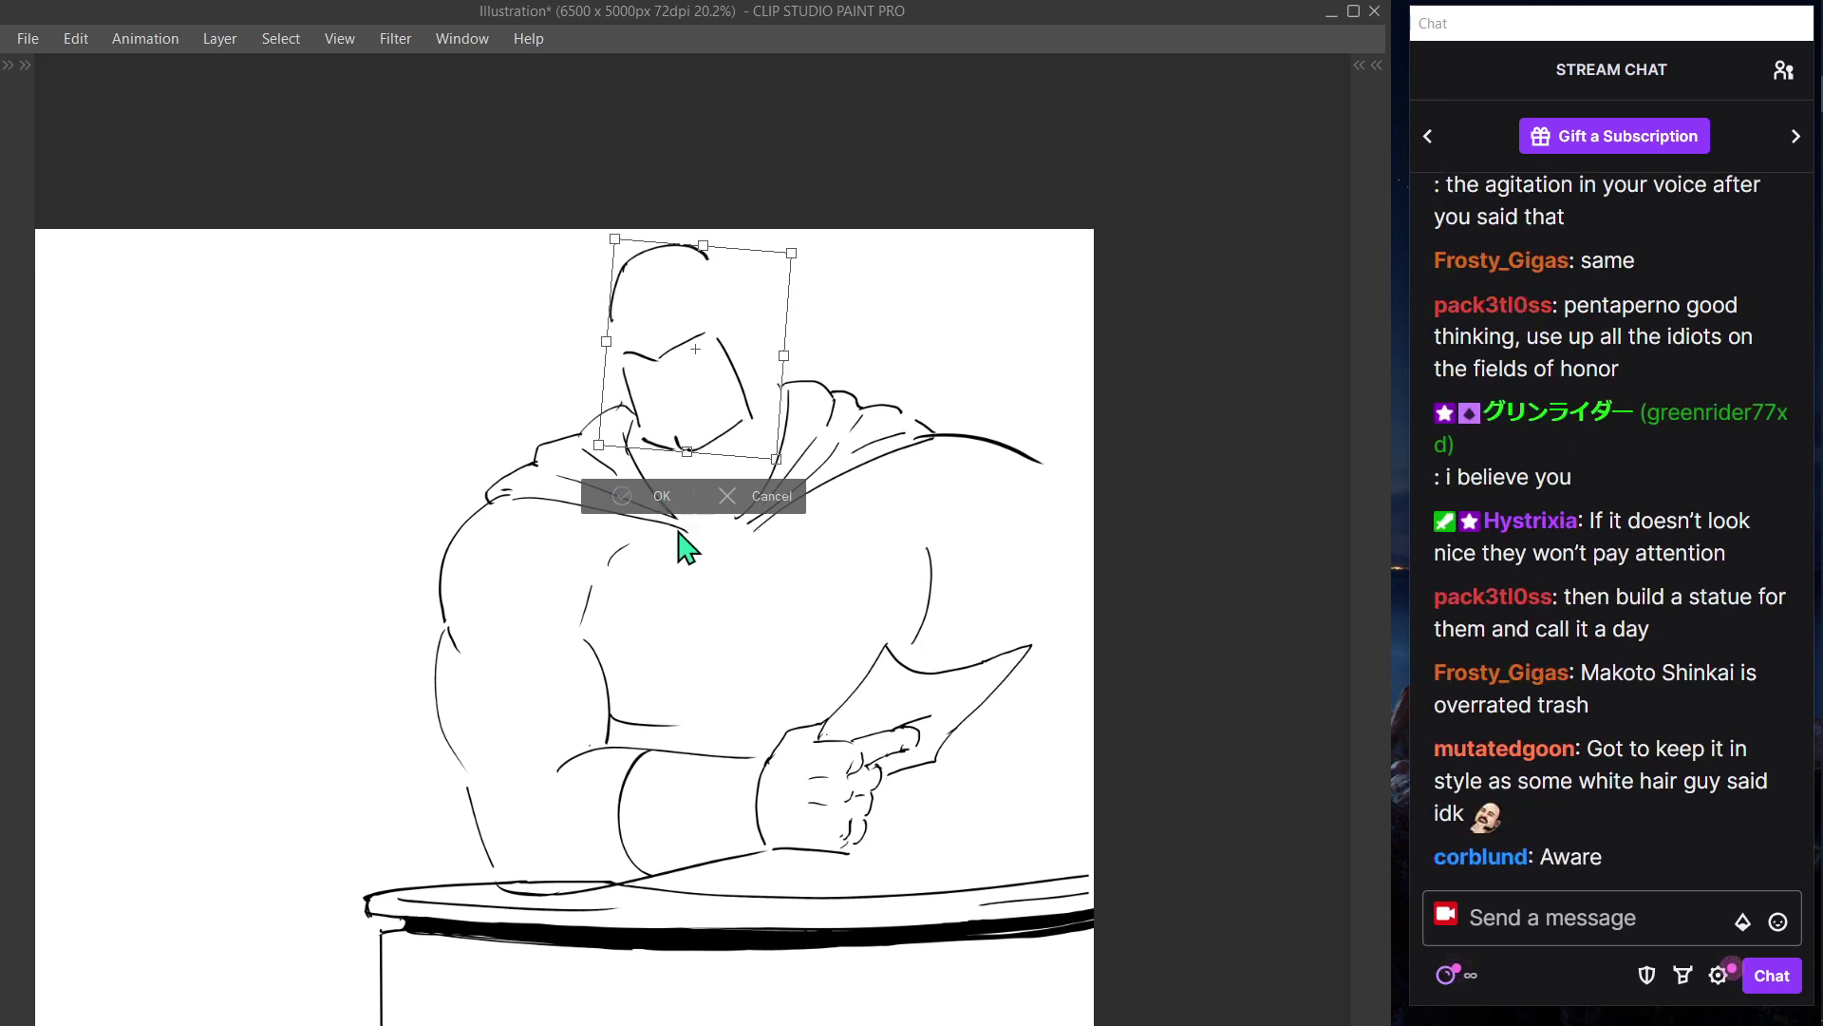
# - Erase the brow and right cheek edge from Layer 8, check Layer 3's visibility and make Layer 3 active
pyautogui.press('Tab')
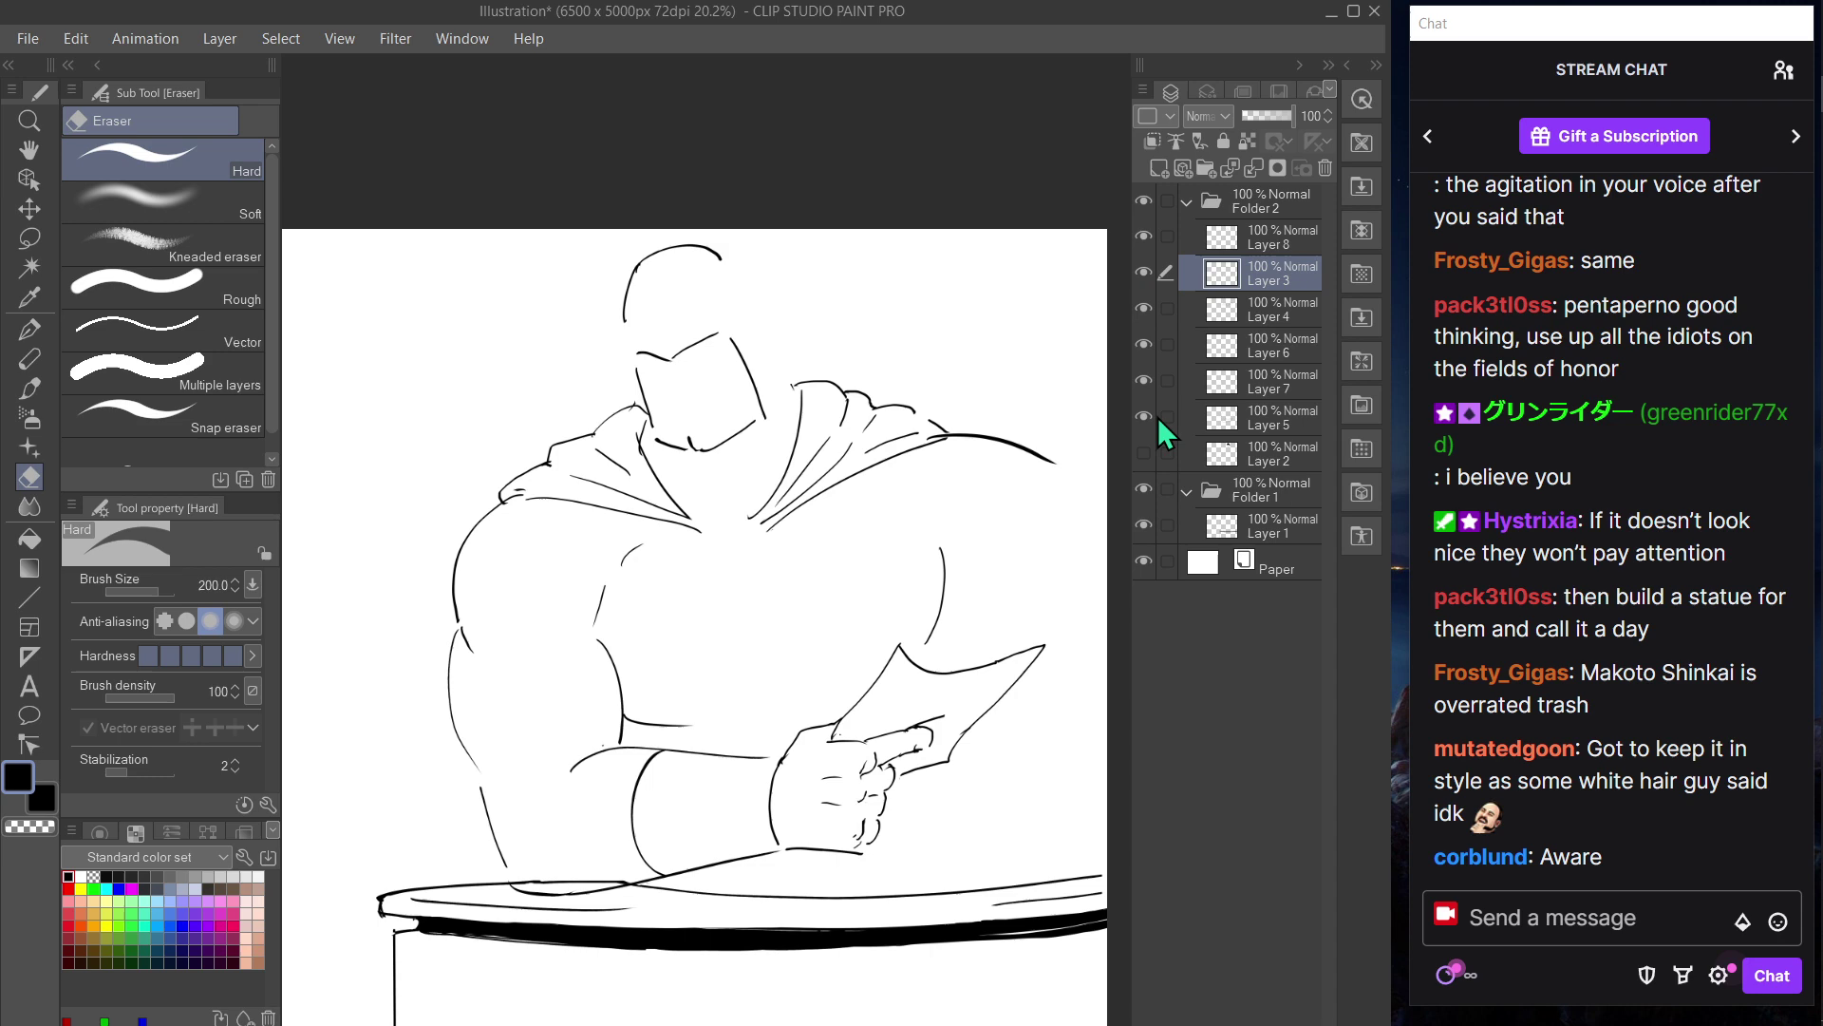
pyautogui.click(1144, 450)
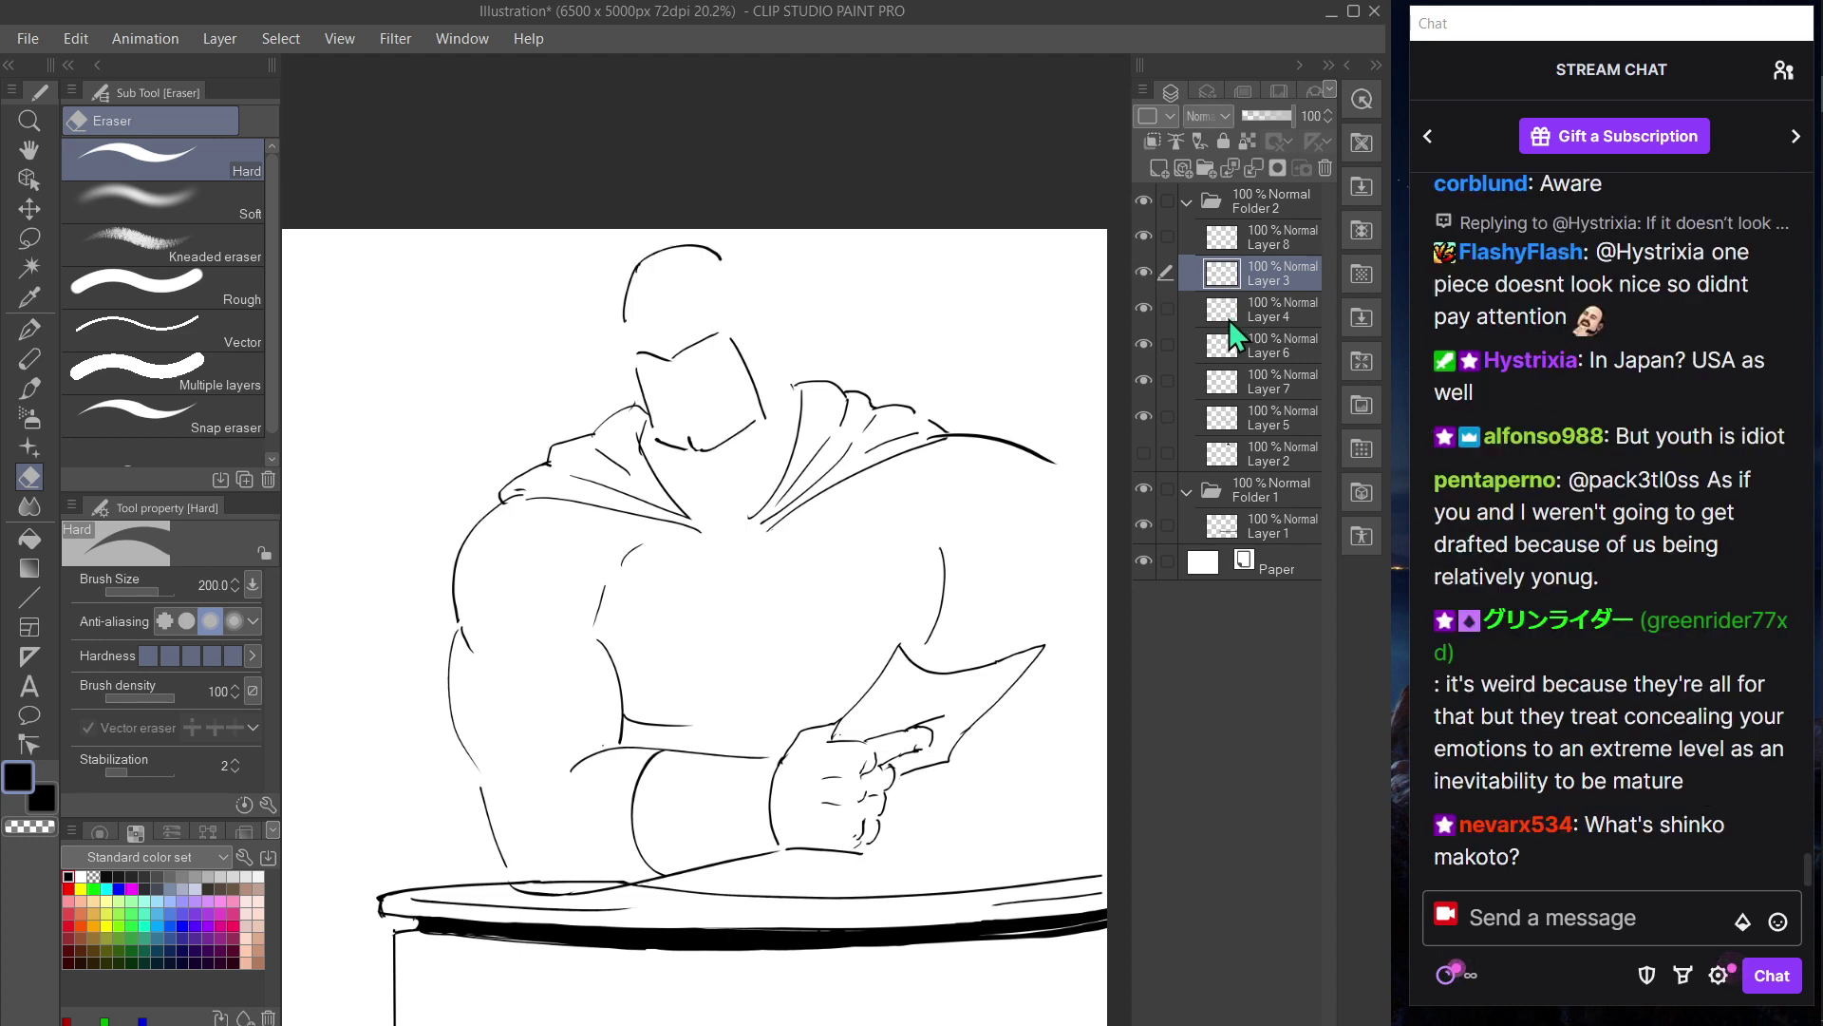
pyautogui.click(1227, 239)
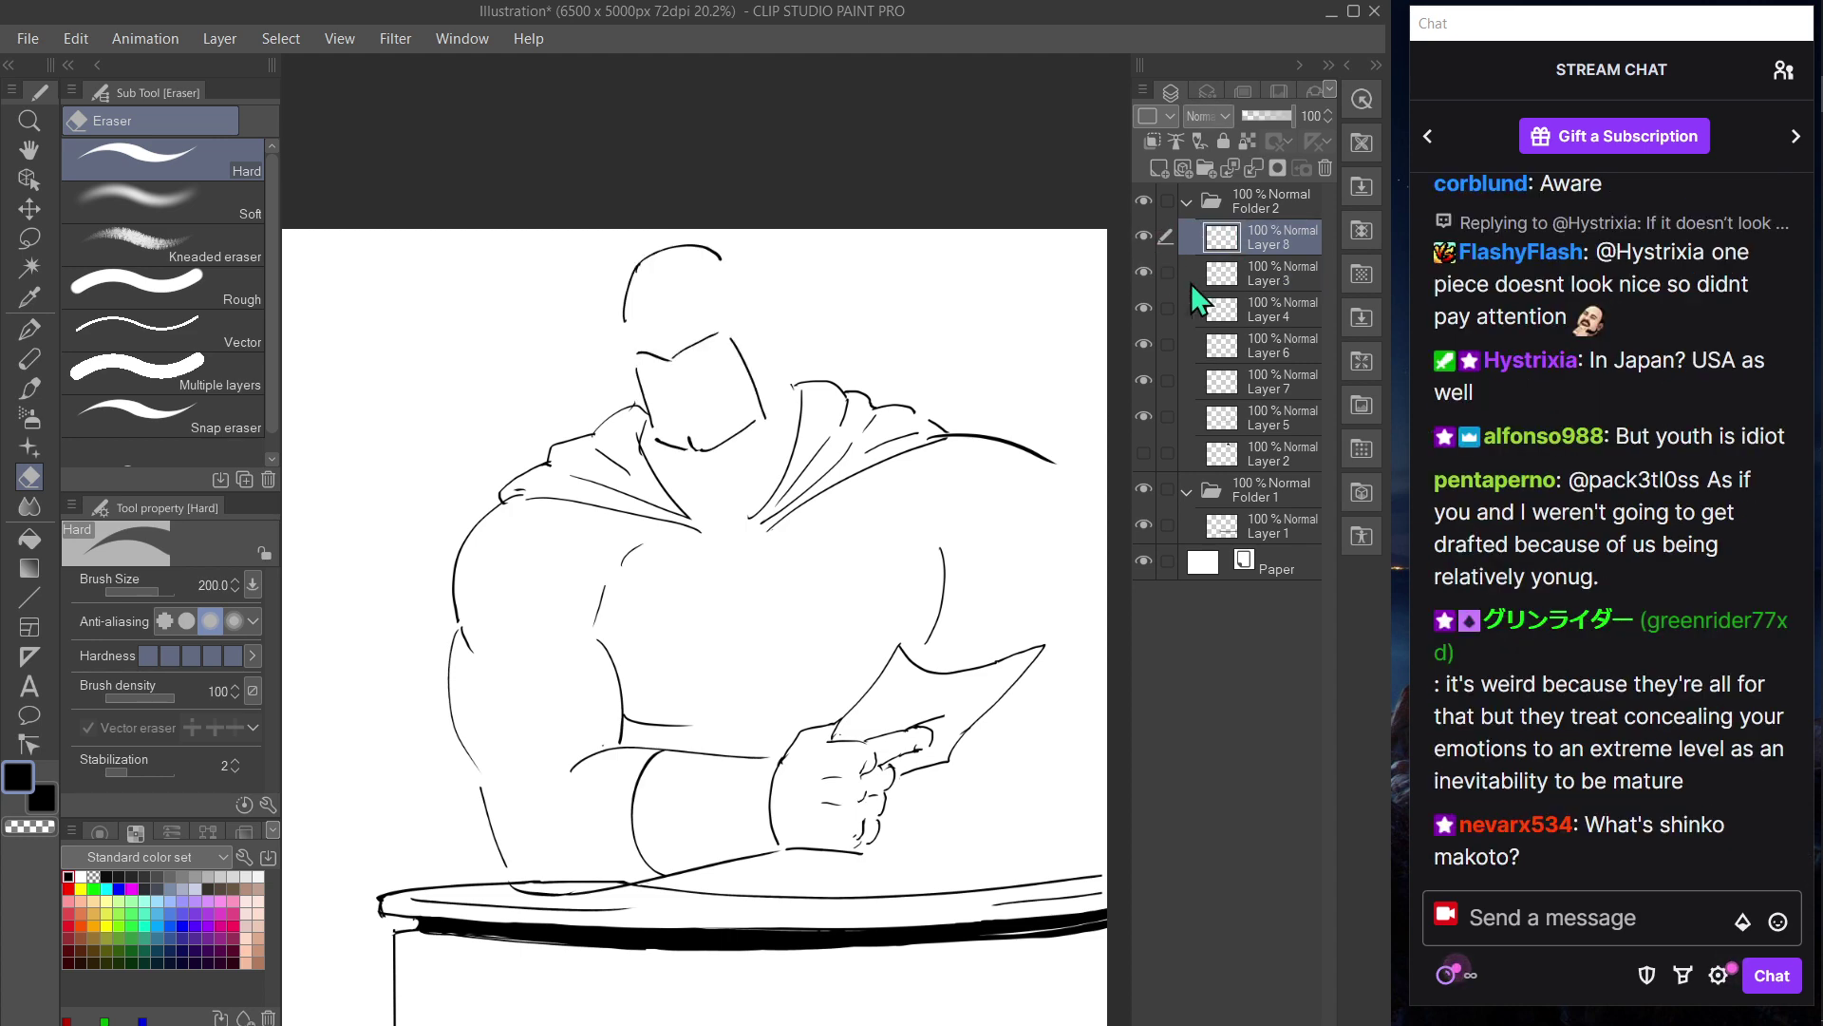
pyautogui.moveTo(726, 365); pyautogui.dragTo(655, 356)
pyautogui.press('[')
pyautogui.press('[')
pyautogui.moveTo(764, 389); pyautogui.dragTo(772, 418)
pyautogui.click(1145, 272)
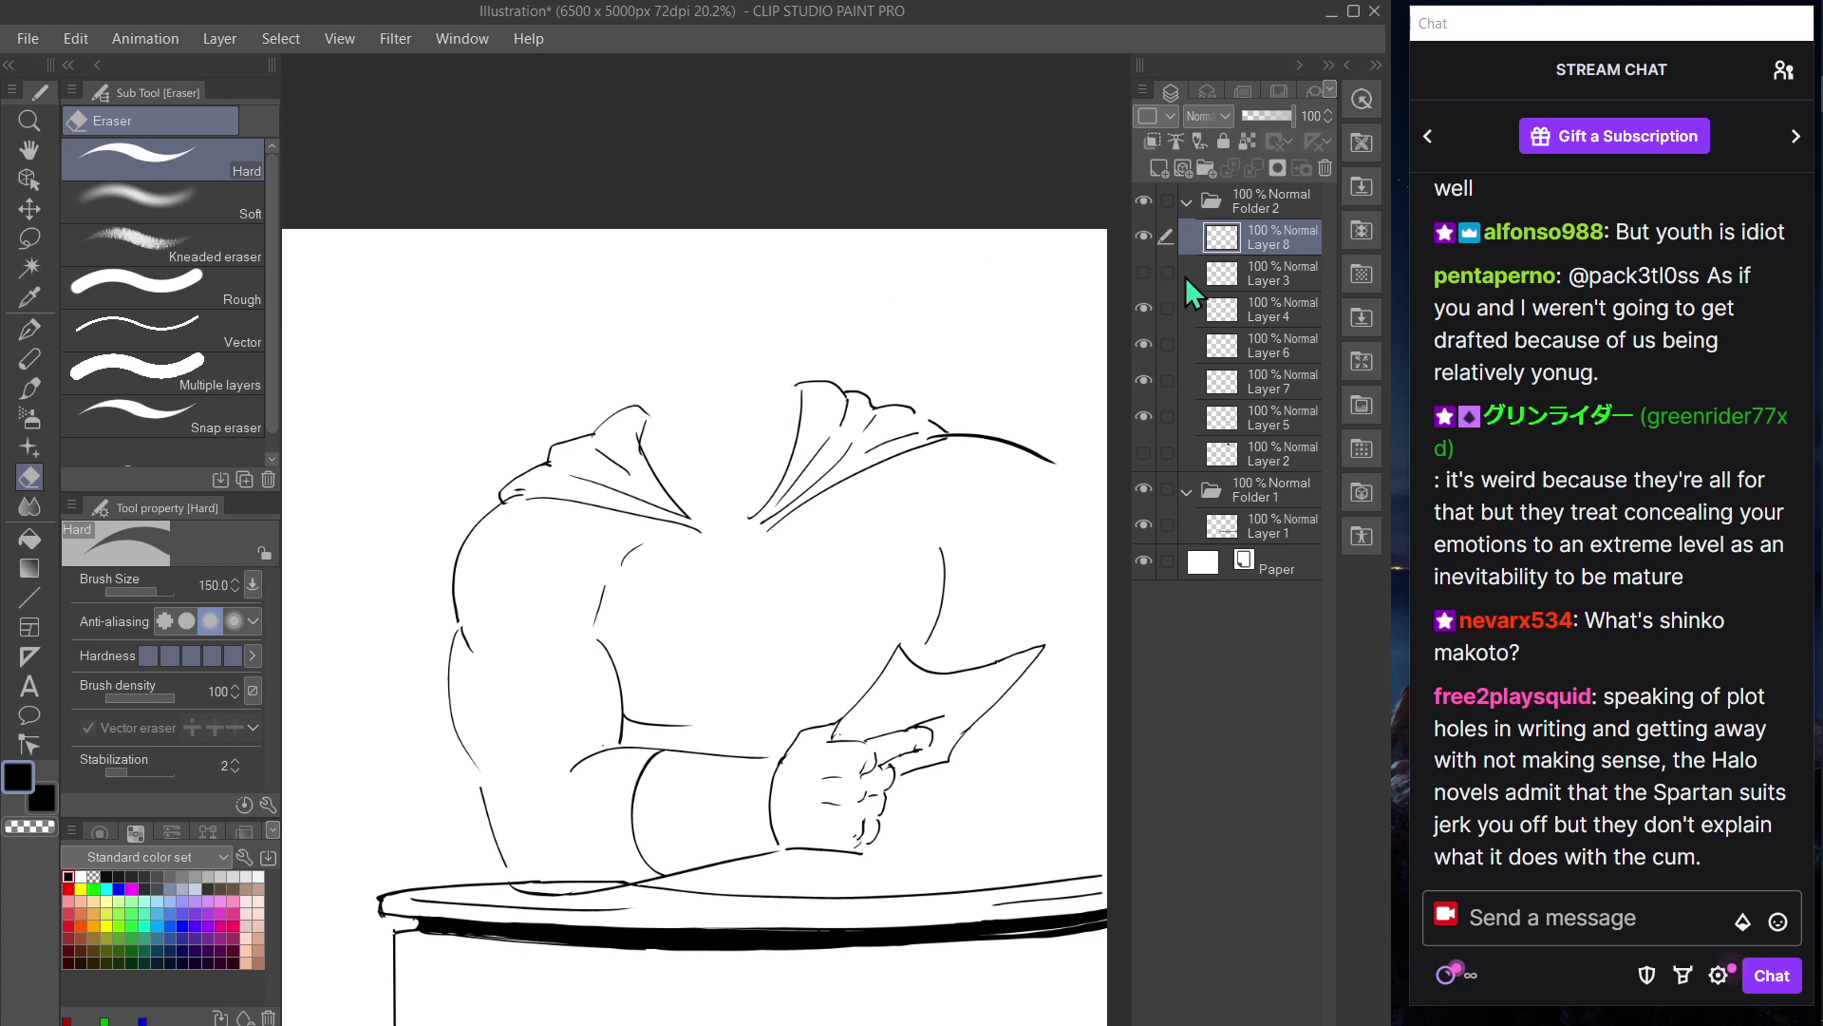
pyautogui.click(1145, 273)
pyautogui.click(1234, 274)
# - Ink the mask's brow on Layer 3 as a short left stroke and a rising right stroke
pyautogui.press('p')
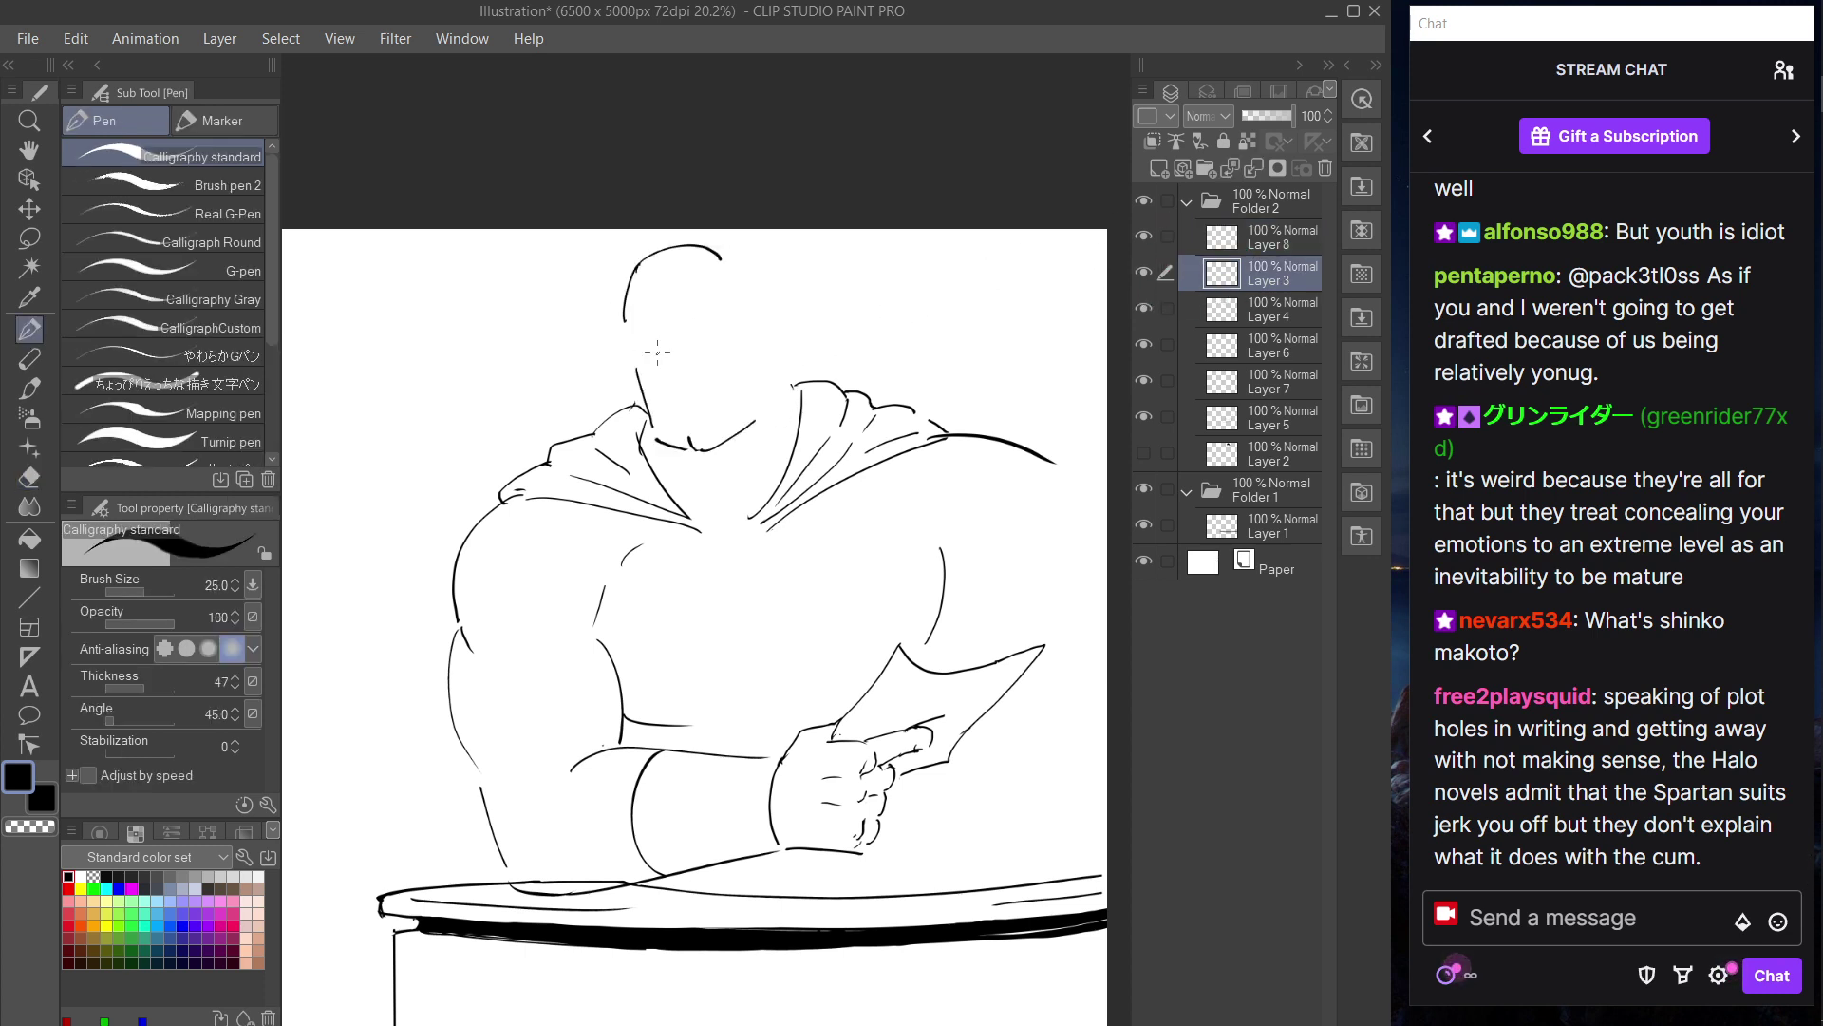
pyautogui.hotkey('ctrl', 'z')
pyautogui.moveTo(645, 350)
pyautogui.mouseDown()
pyautogui.moveTo(670, 361)
pyautogui.moveTo(712, 330)
pyautogui.mouseUp()
pyautogui.hotkey('ctrl', 'z')
pyautogui.hotkey('ctrl', 'z')
pyautogui.hotkey('ctrl', 'z')
pyautogui.hotkey('ctrl', 'z')
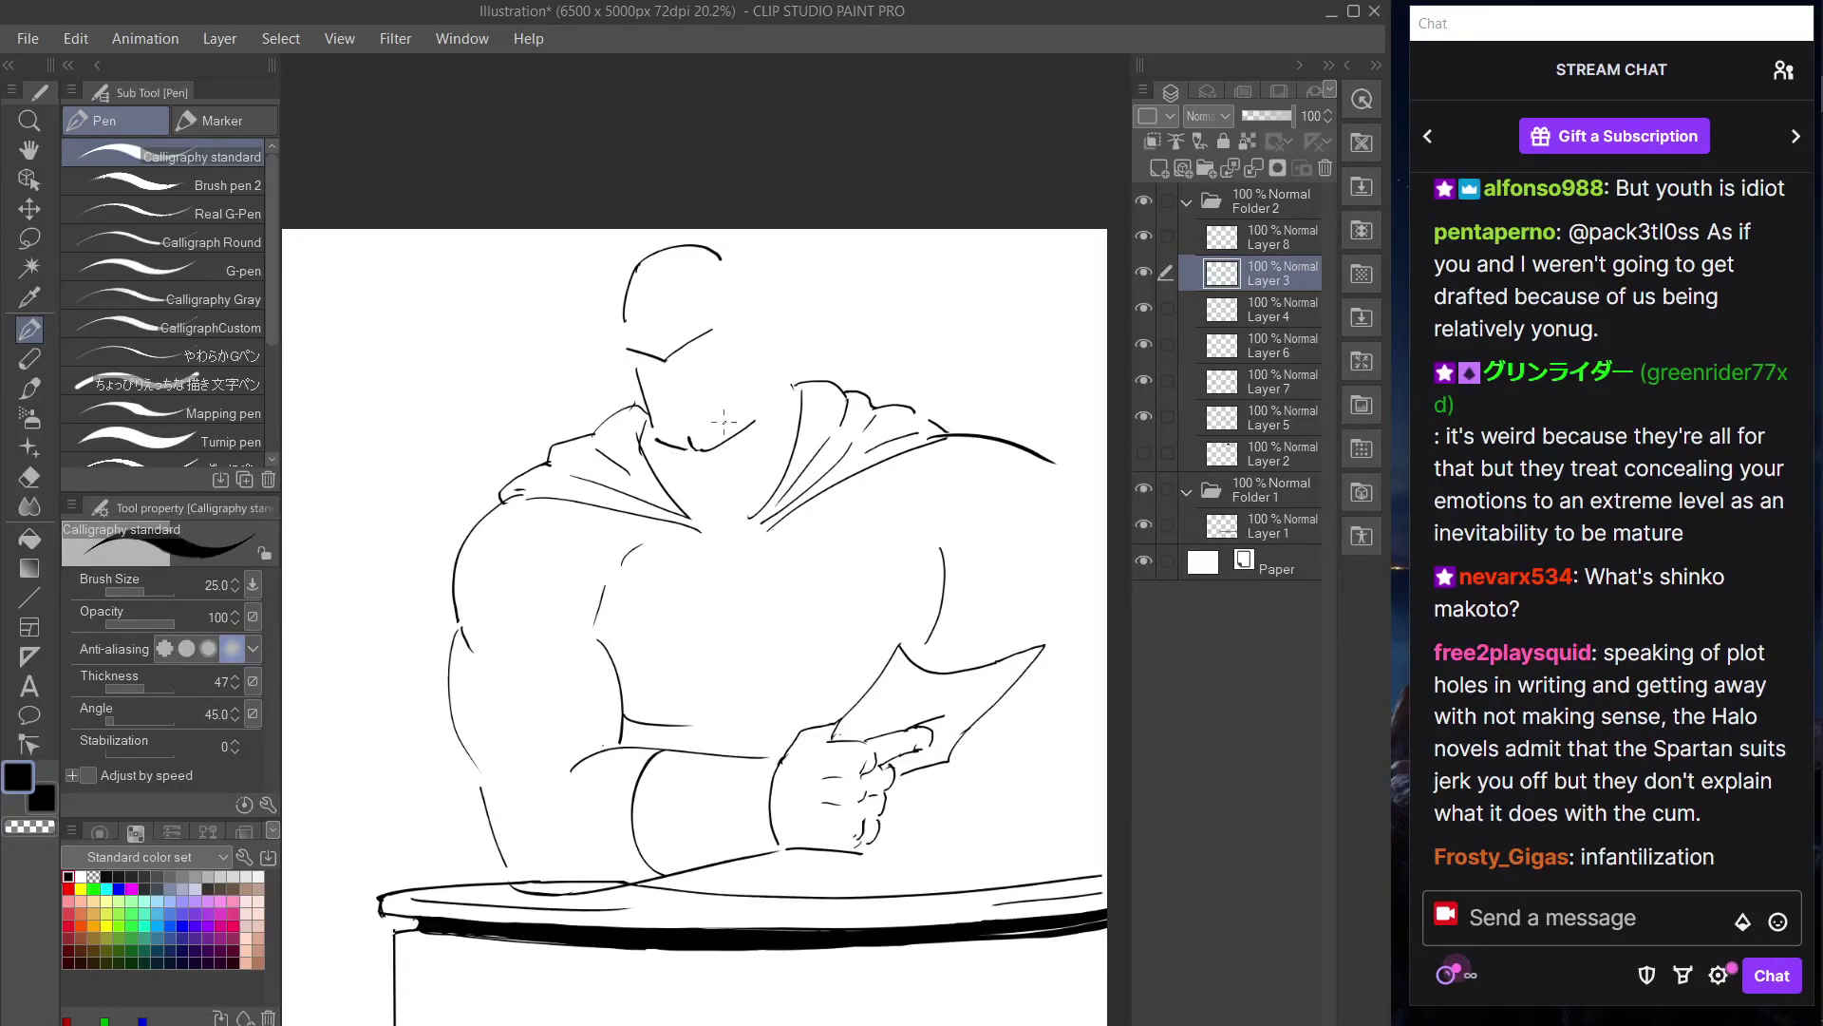
pyautogui.hotkey('ctrl', 'z')
pyautogui.moveTo(630, 347)
pyautogui.mouseDown()
pyautogui.moveTo(680, 359)
pyautogui.moveTo(662, 358)
pyautogui.mouseUp()
pyautogui.hotkey('ctrl', 'z')
pyautogui.hotkey('ctrl', 'z')
pyautogui.hotkey('ctrl', 'z')
pyautogui.moveTo(631, 349)
pyautogui.mouseDown()
pyautogui.moveTo(671, 358)
pyautogui.moveTo(714, 332)
pyautogui.mouseUp()
pyautogui.hotkey('ctrl', 'z')
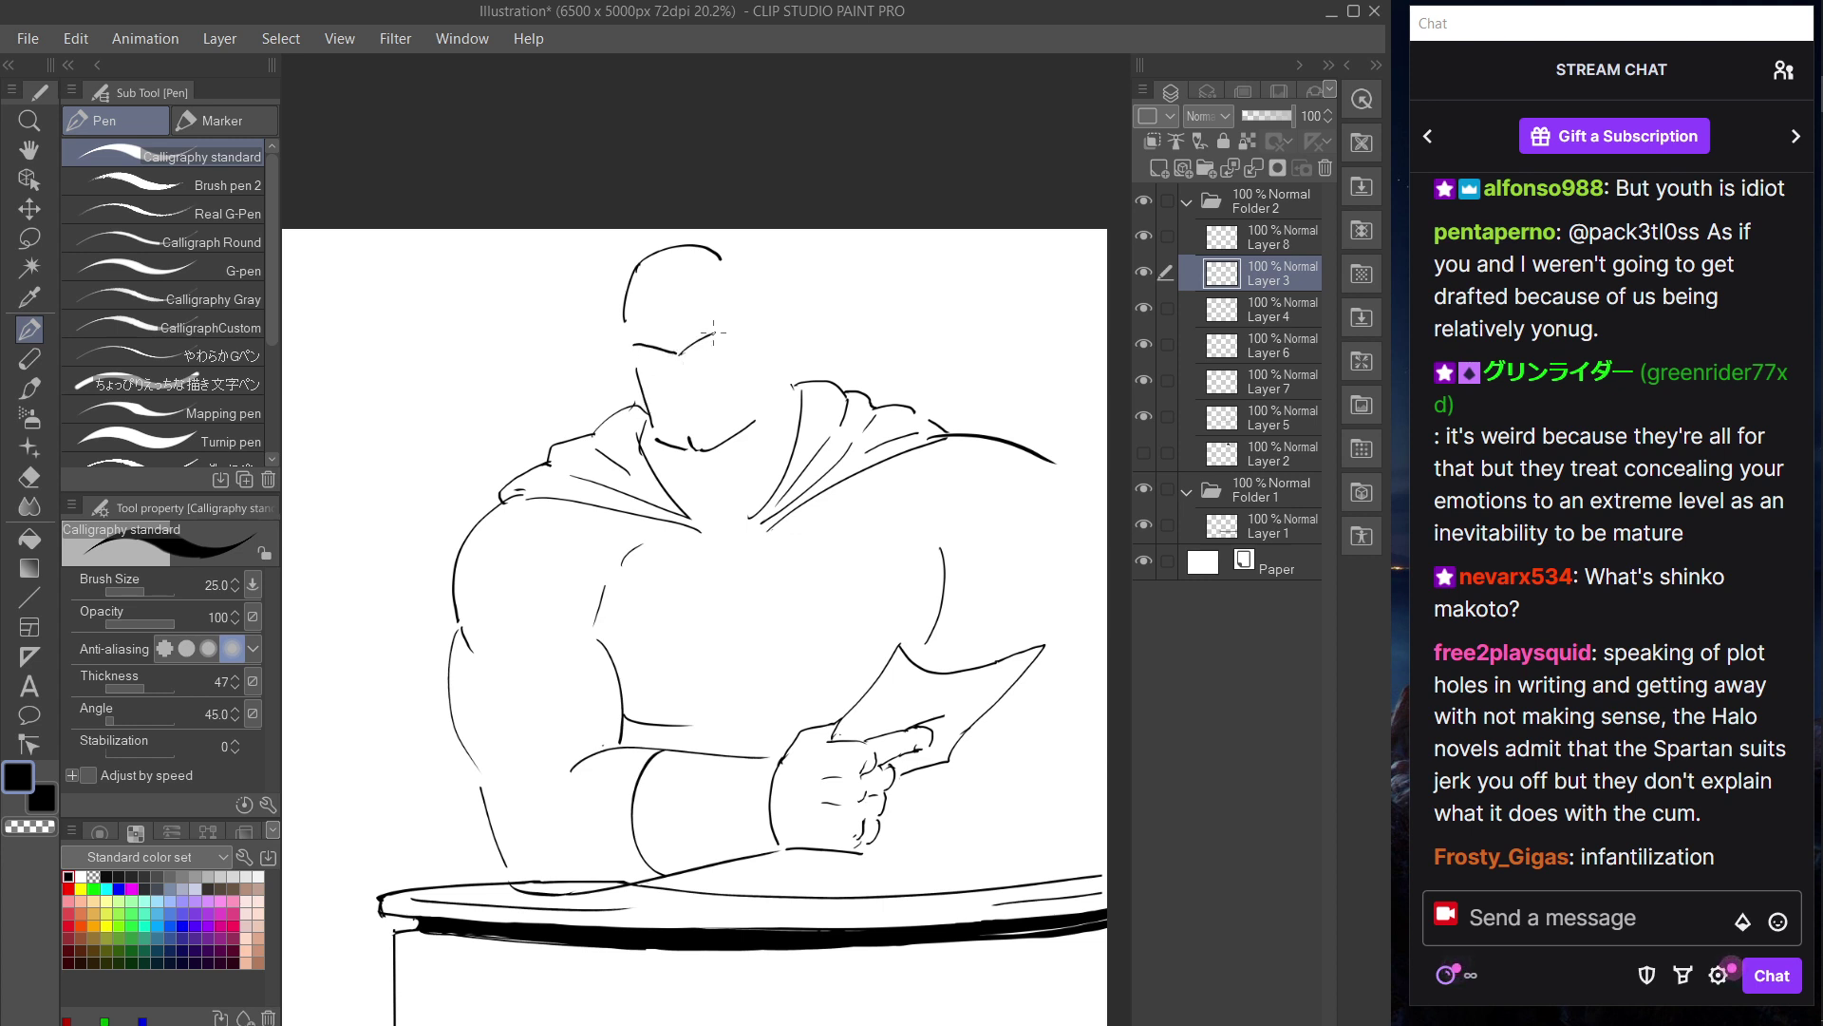
pyautogui.hotkey('ctrl', 'z')
# - Ink the right cheek edge and the right neck line down to the collar, and touch up the brow's right end
pyautogui.moveTo(732, 332); pyautogui.dragTo(765, 398)
pyautogui.hotkey('ctrl', 'z')
pyautogui.moveTo(728, 330)
pyautogui.mouseDown()
pyautogui.moveTo(759, 403)
pyautogui.moveTo(803, 387)
pyautogui.mouseUp()
pyautogui.hotkey('ctrl', 'z')
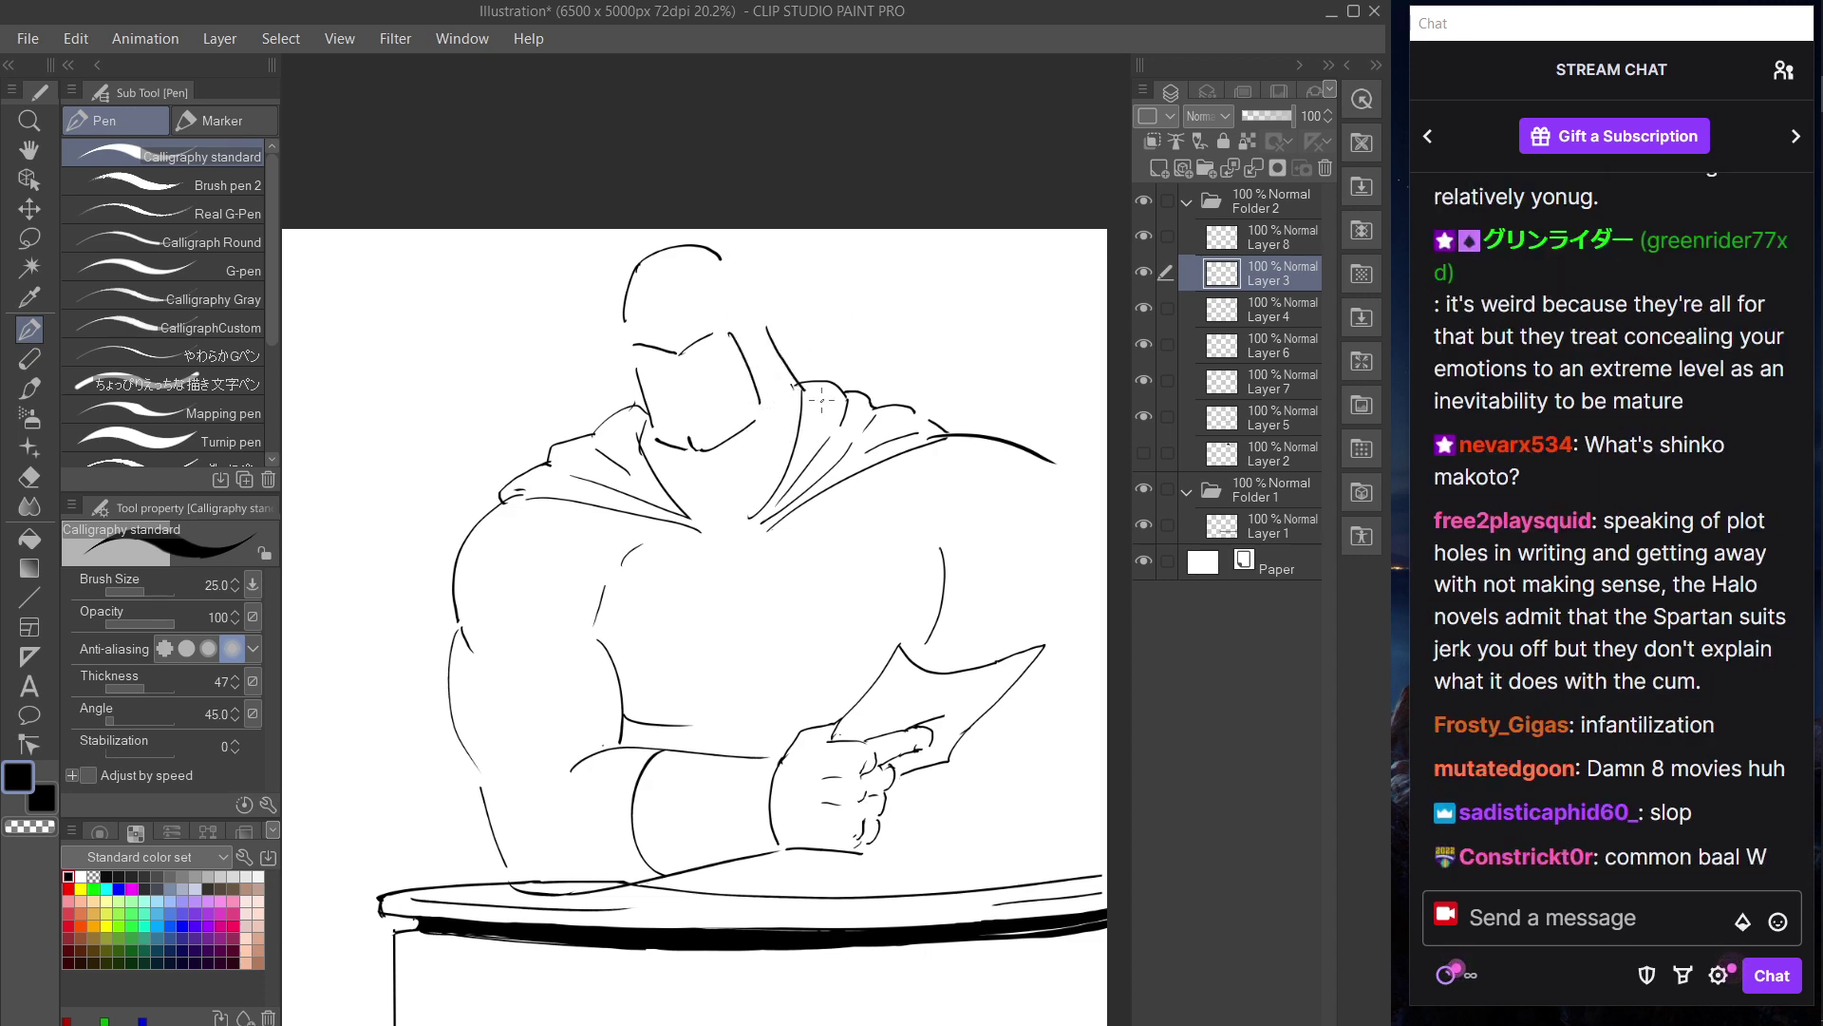
pyautogui.press('e')
pyautogui.moveTo(709, 333)
pyautogui.mouseDown()
pyautogui.moveTo(643, 343)
pyautogui.moveTo(668, 359)
pyautogui.moveTo(714, 328)
pyautogui.mouseUp()
pyautogui.press('p')
pyautogui.moveTo(643, 548); pyautogui.dragTo(623, 566)
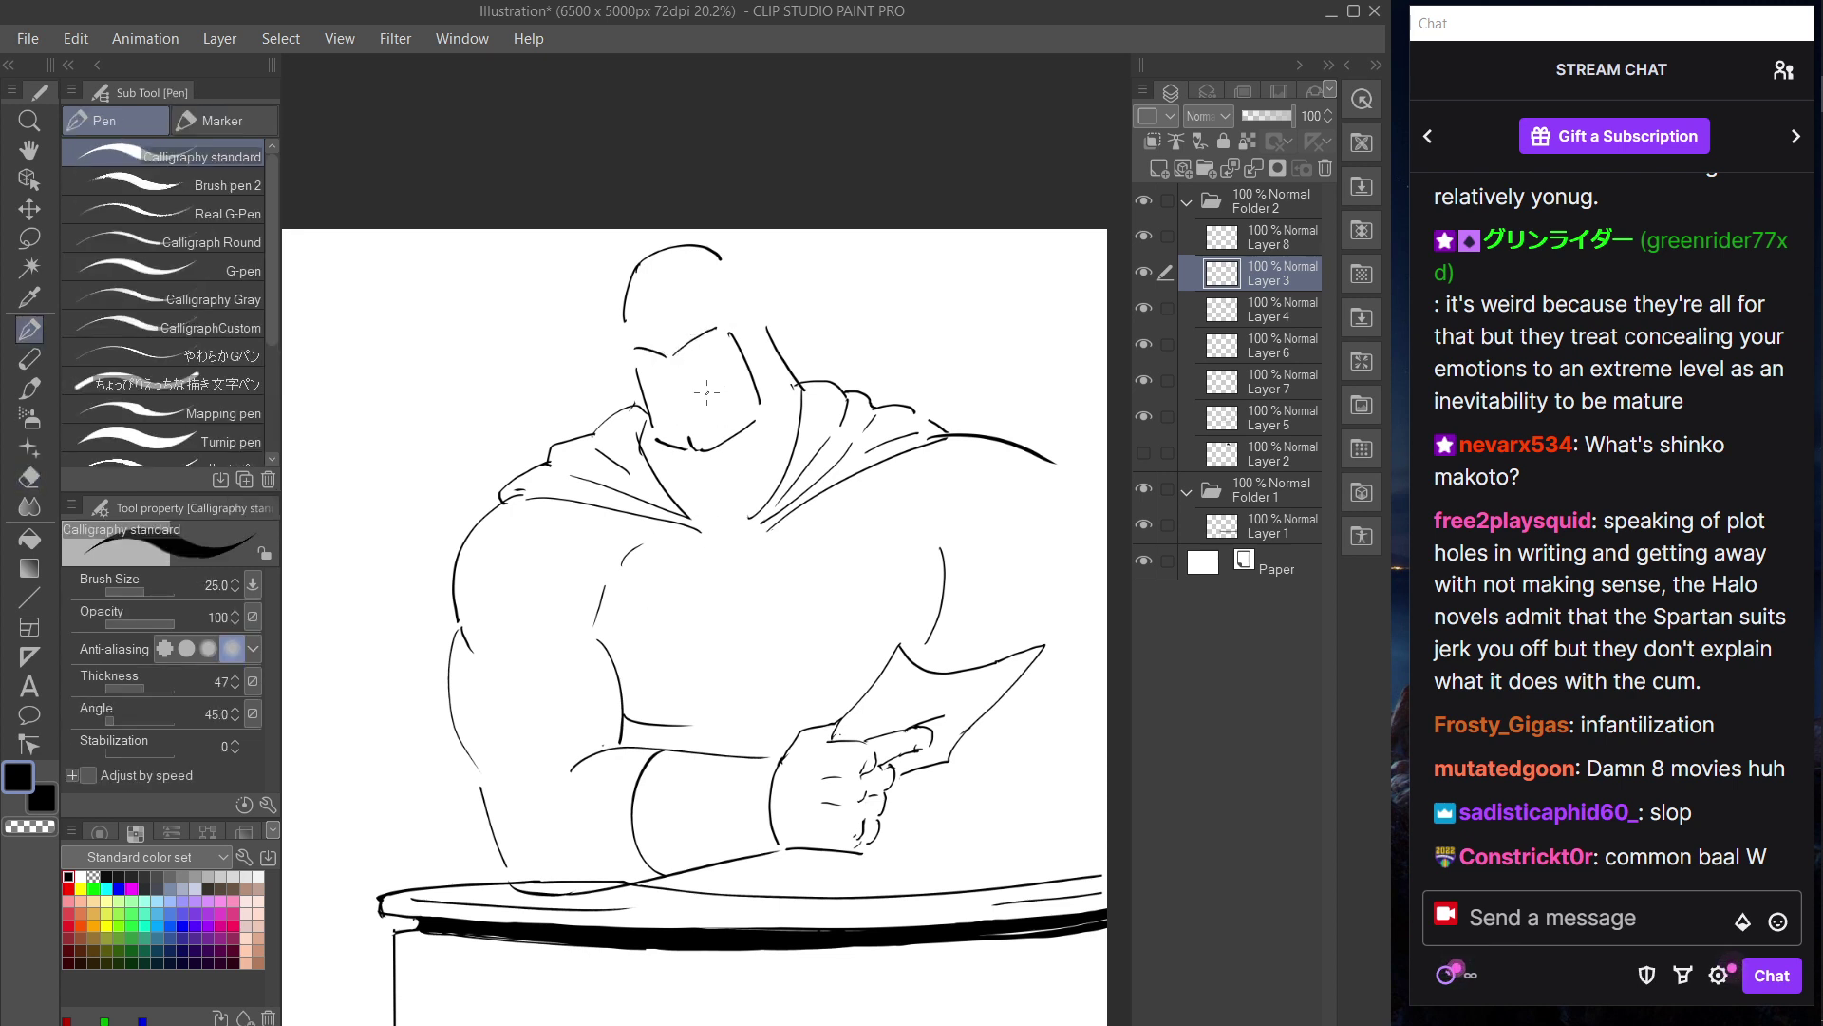
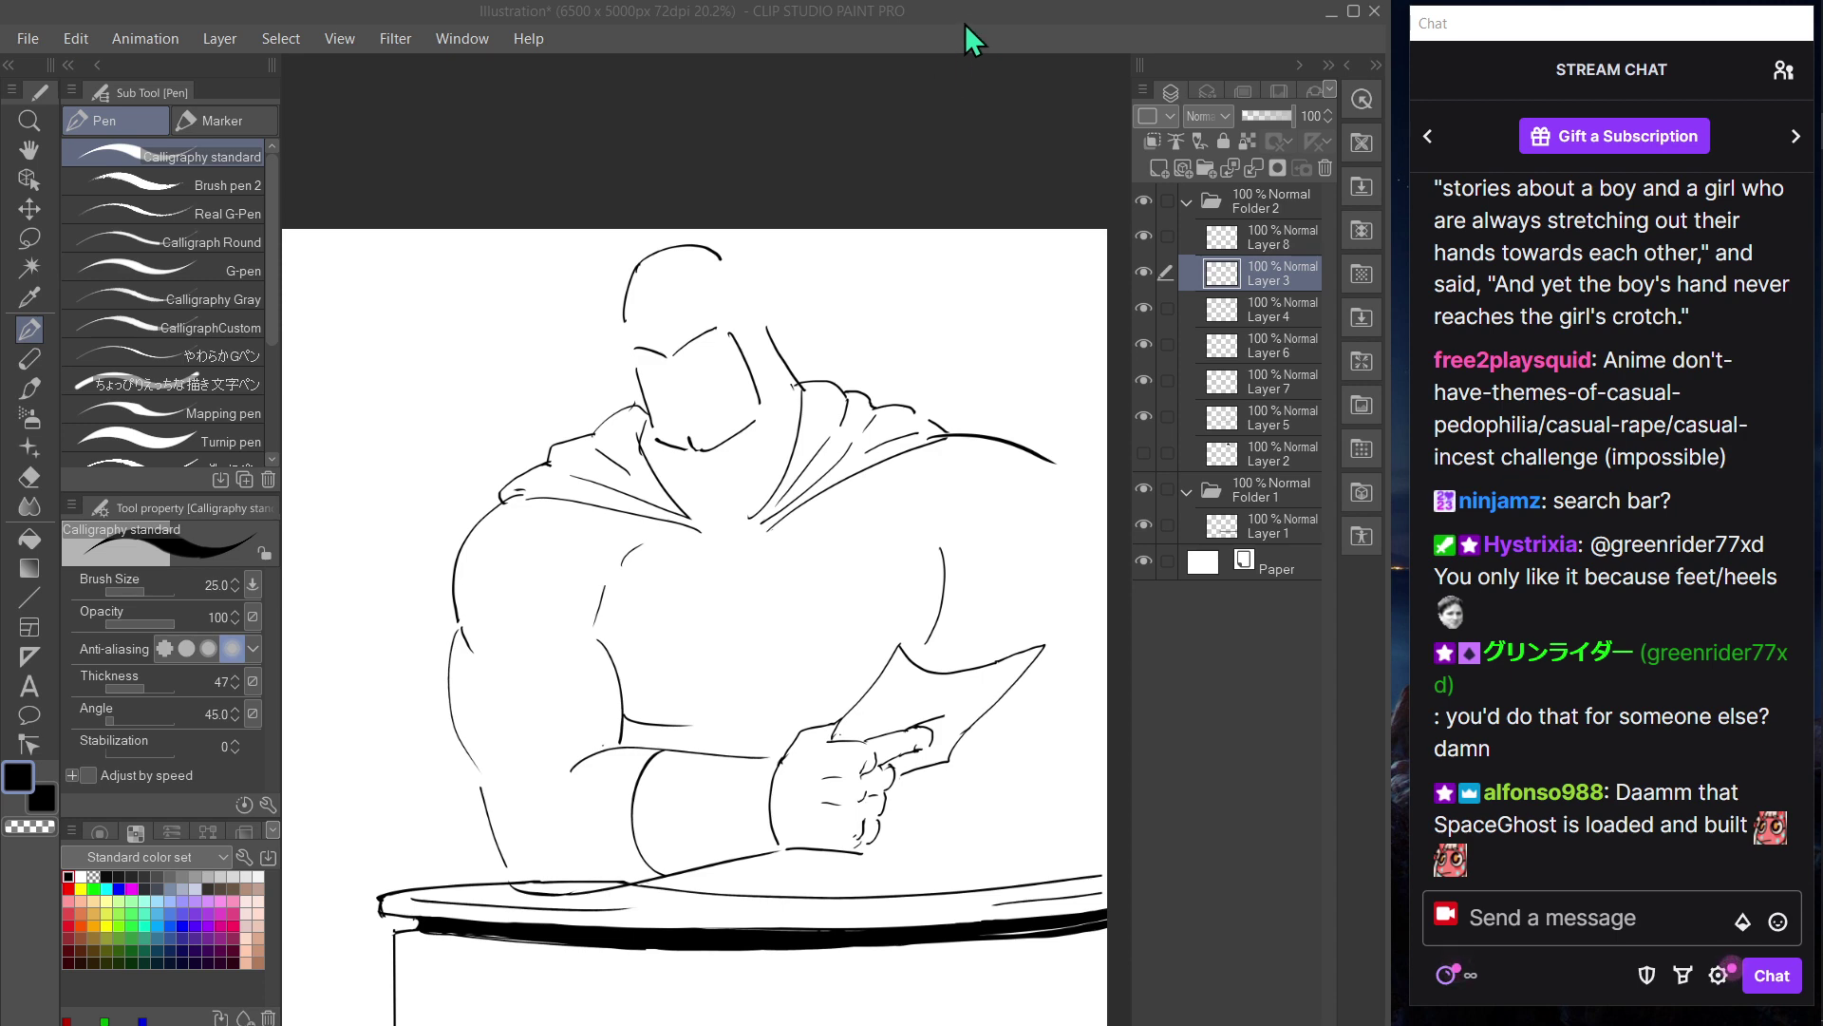
# - Move the Layer 3 head slightly up and to the left
pyautogui.press('Tab')
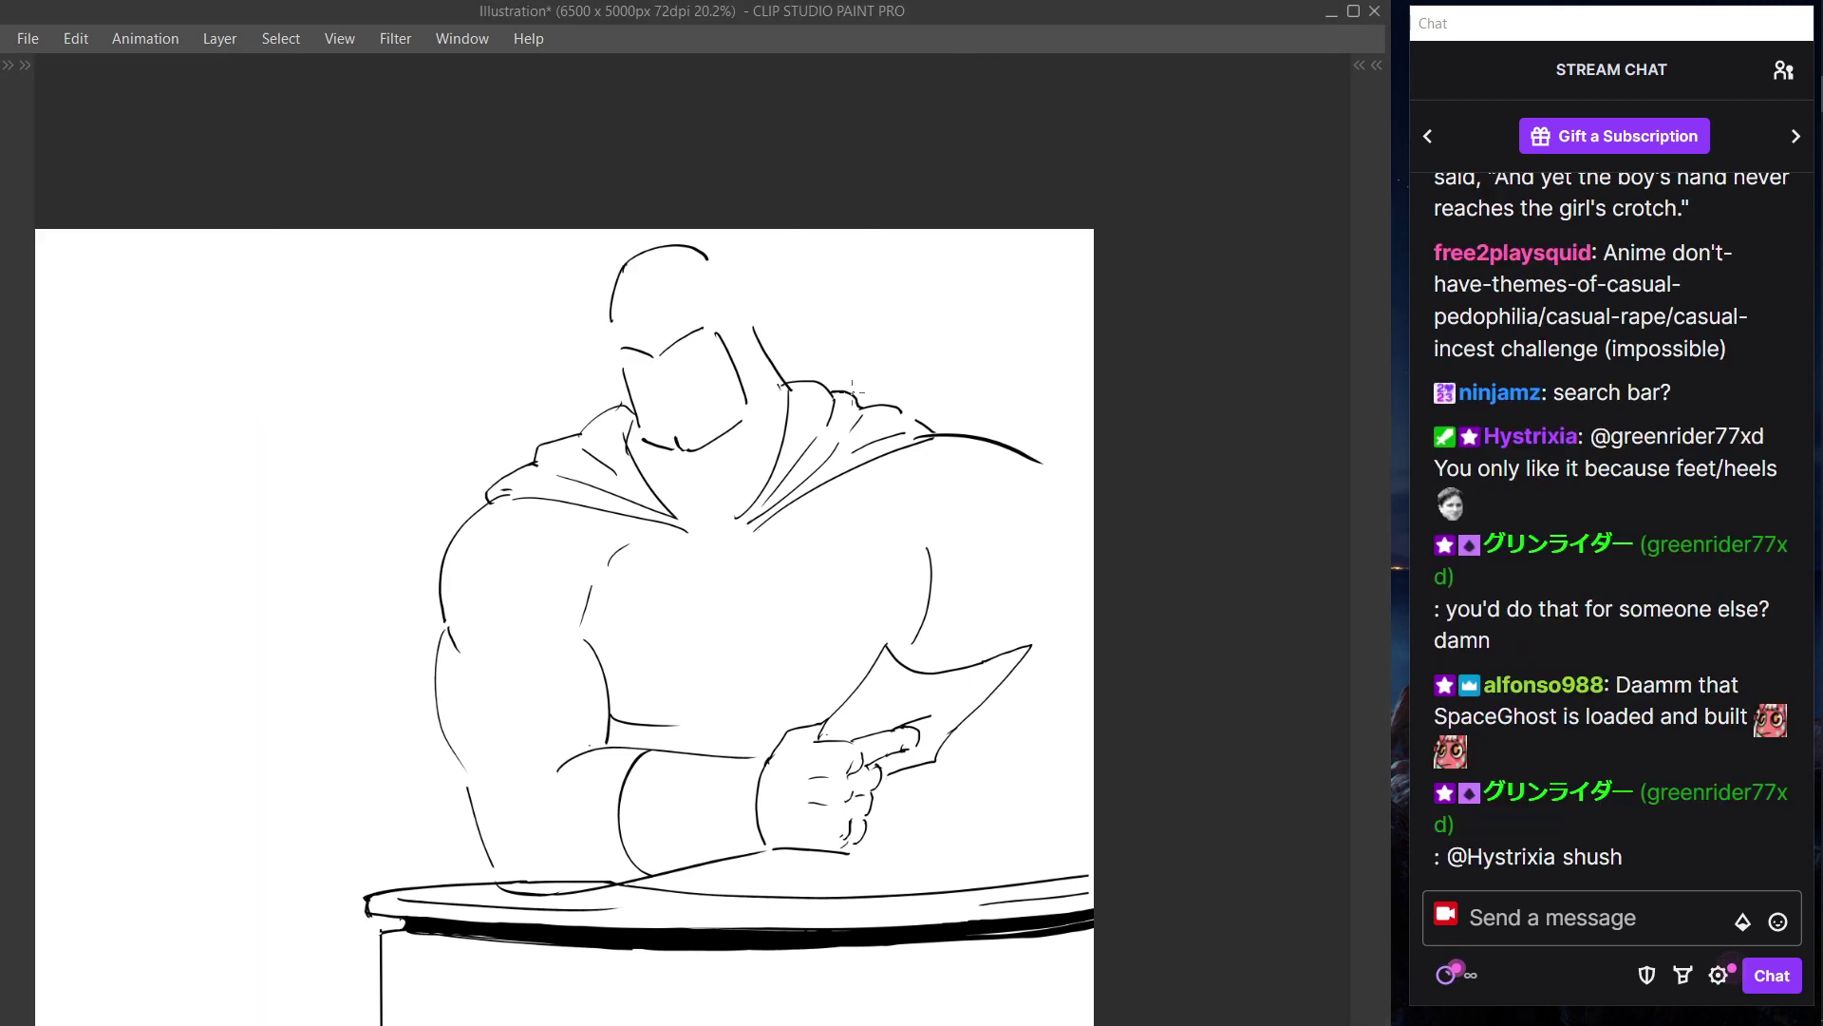
pyautogui.press('Tab')
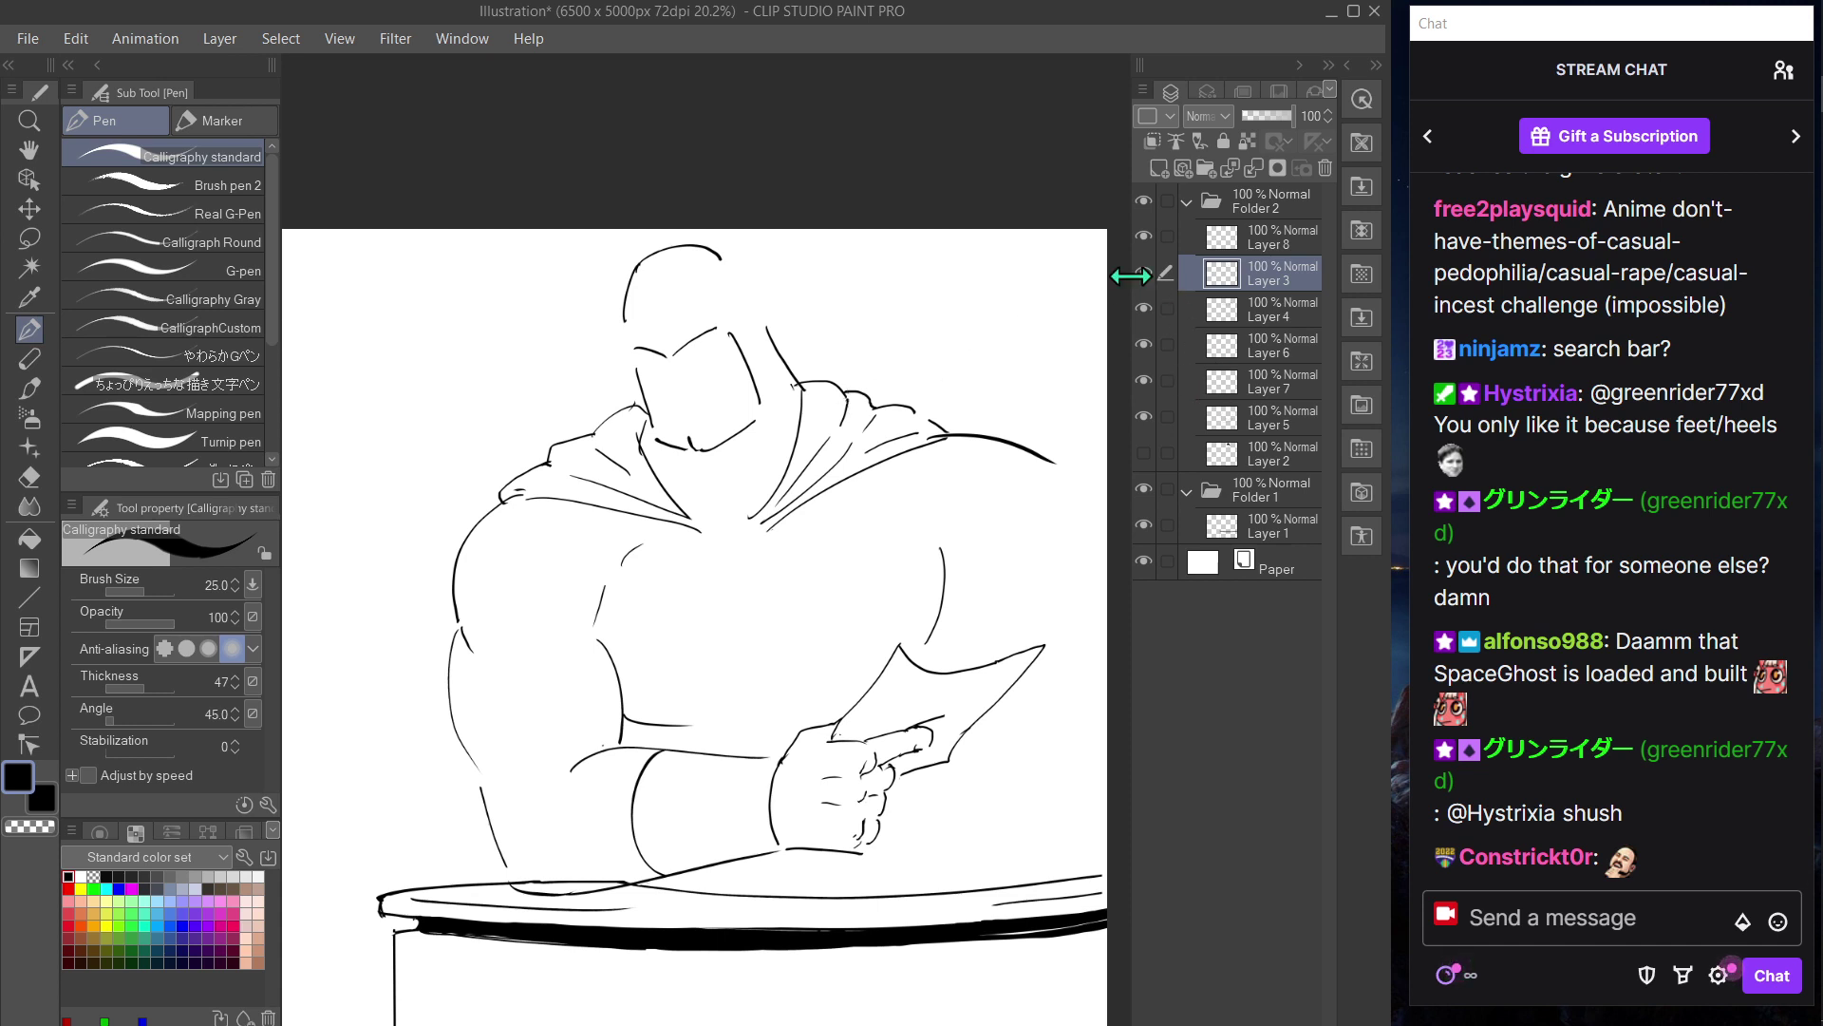
pyautogui.press('Tab')
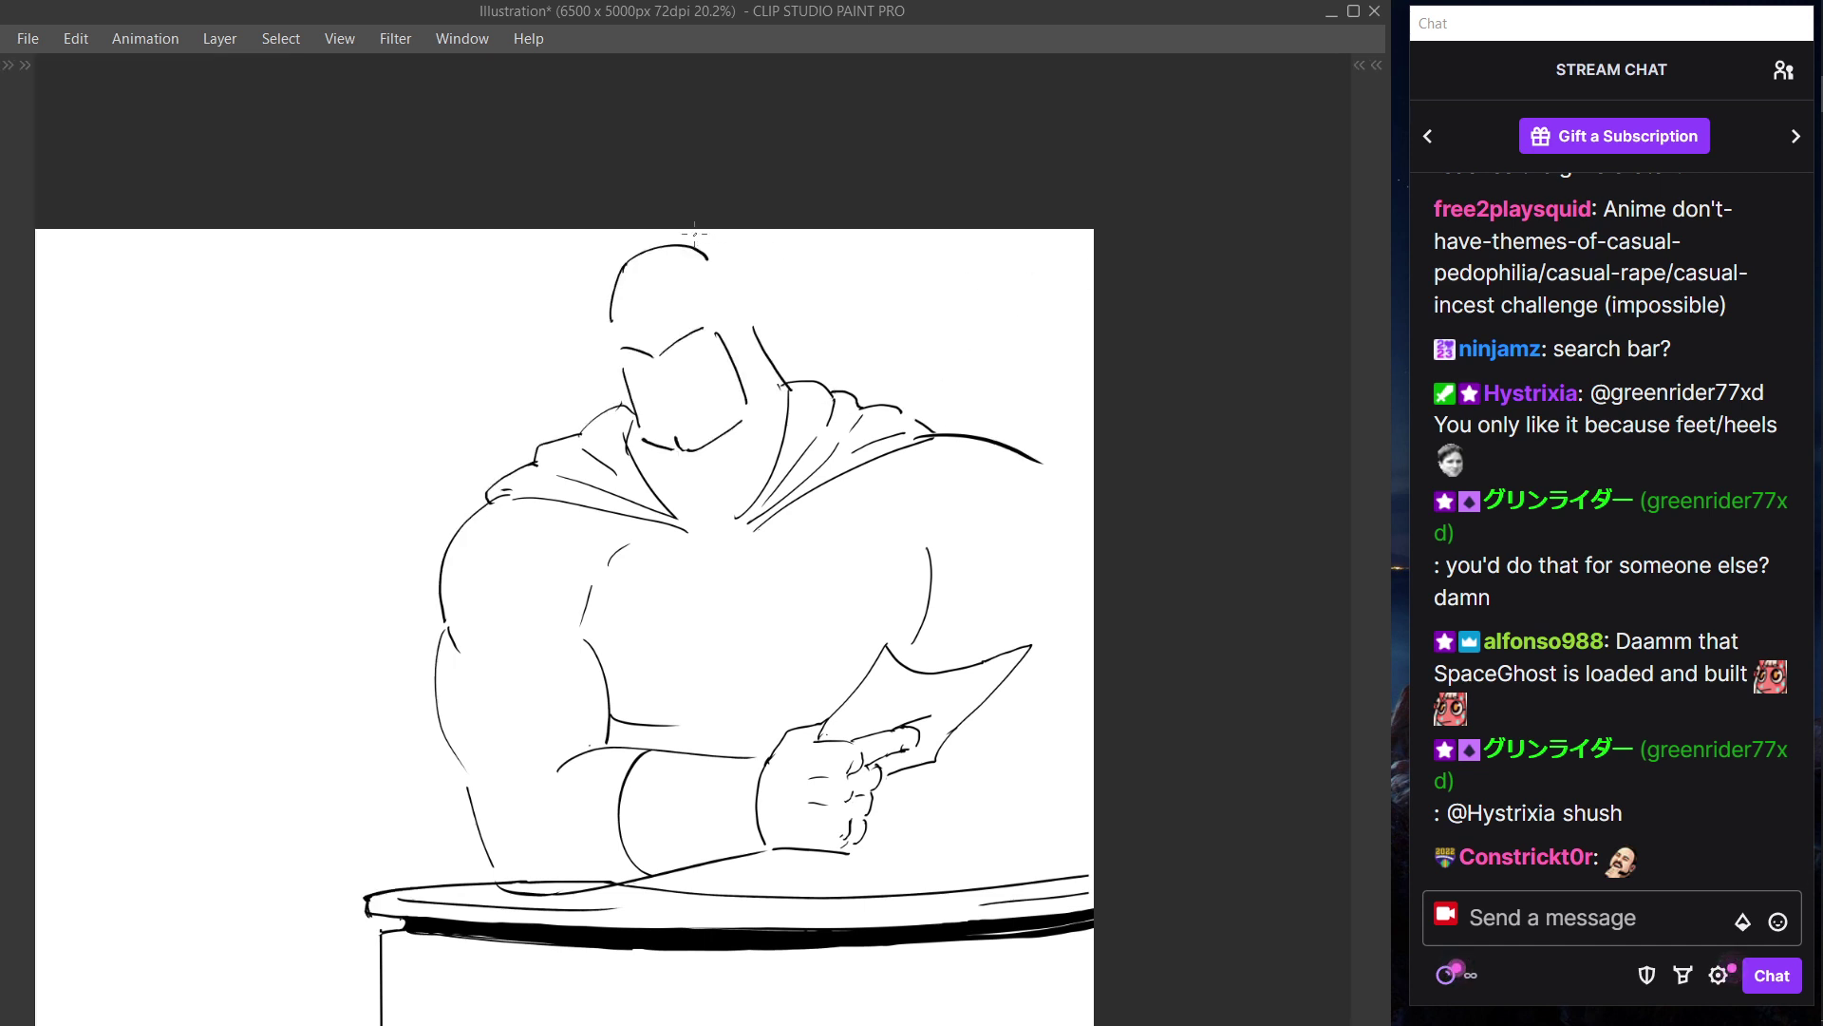
pyautogui.hotkey('ctrl', 't')
pyautogui.moveTo(674, 383); pyautogui.dragTo(669, 378)
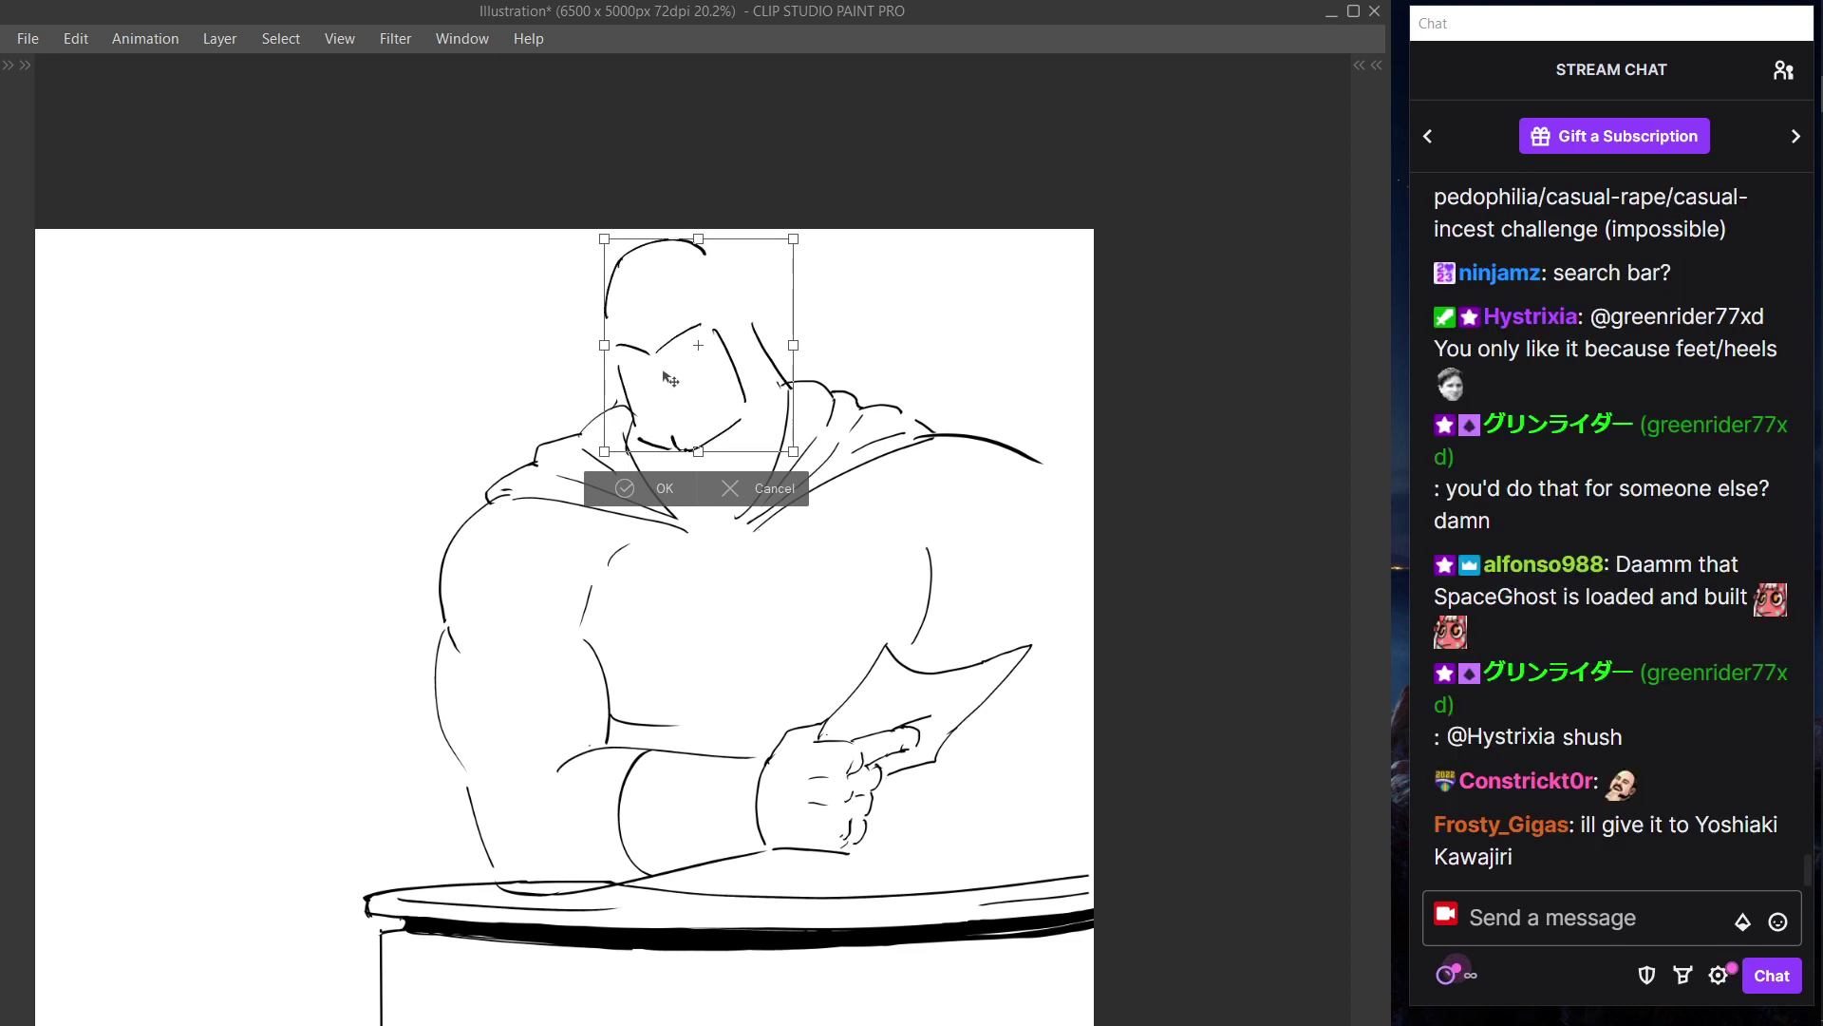
pyautogui.click(662, 488)
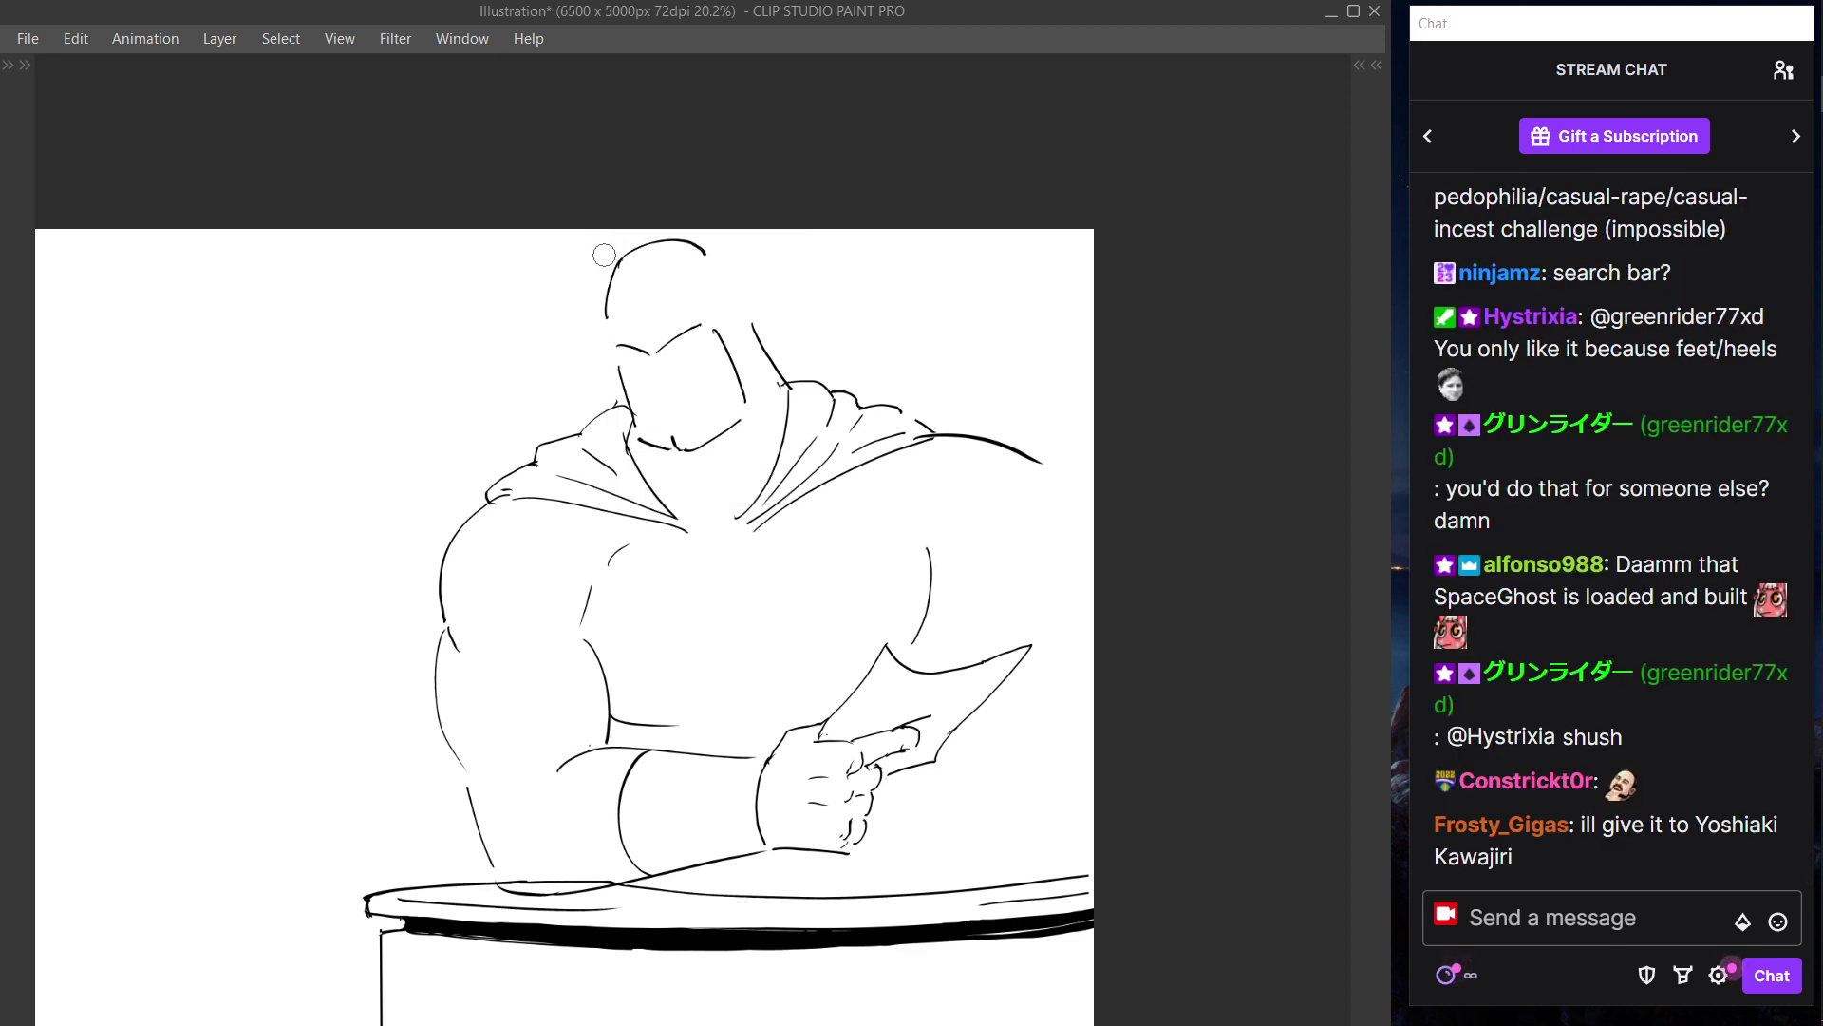
# - Extend the skull's left contour down to the mask's brow
pyautogui.press('p')
pyautogui.moveTo(616, 279); pyautogui.dragTo(615, 344)
pyautogui.hotkey('ctrl', 'z')
pyautogui.hotkey('ctrl', 'z')
pyautogui.moveTo(616, 271); pyautogui.dragTo(613, 344)
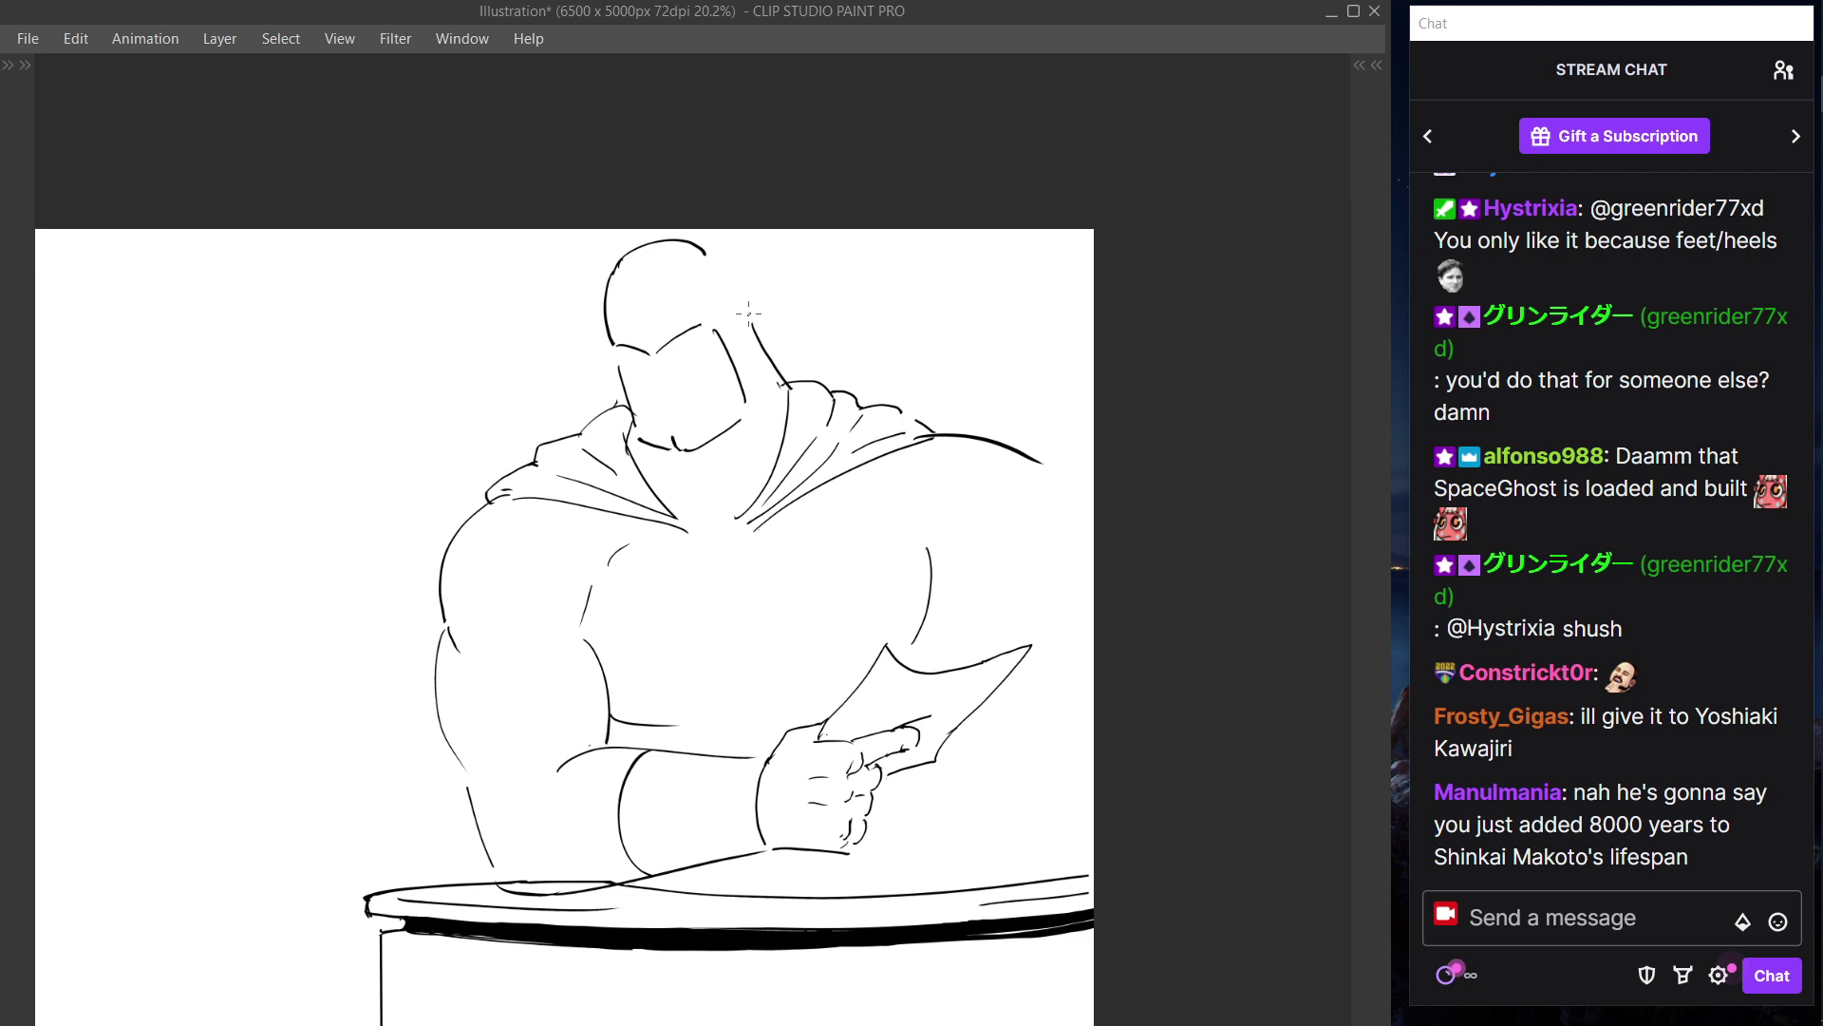
# - Rotate the head slightly clockwise and shift it a little downward to sit in the collar
pyautogui.hotkey('ctrl', 't')
pyautogui.moveTo(948, 297); pyautogui.dragTo(953, 311)
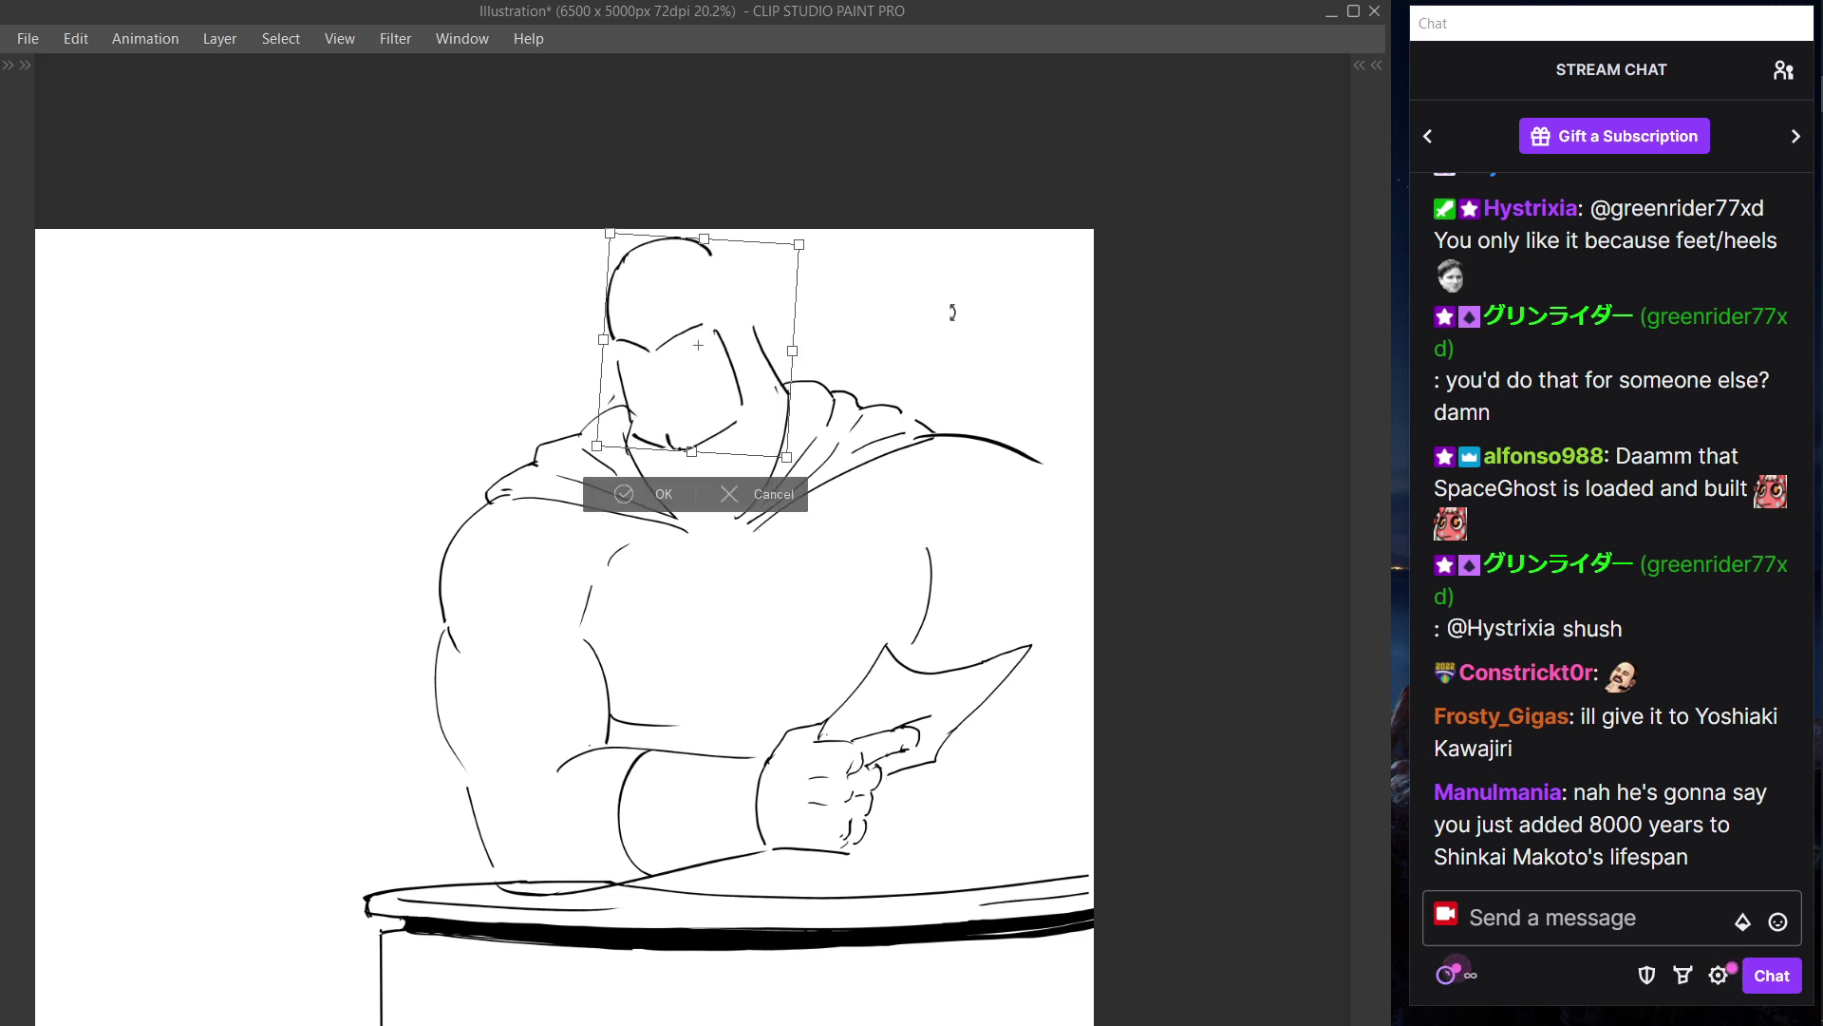
pyautogui.moveTo(759, 393); pyautogui.dragTo(761, 407)
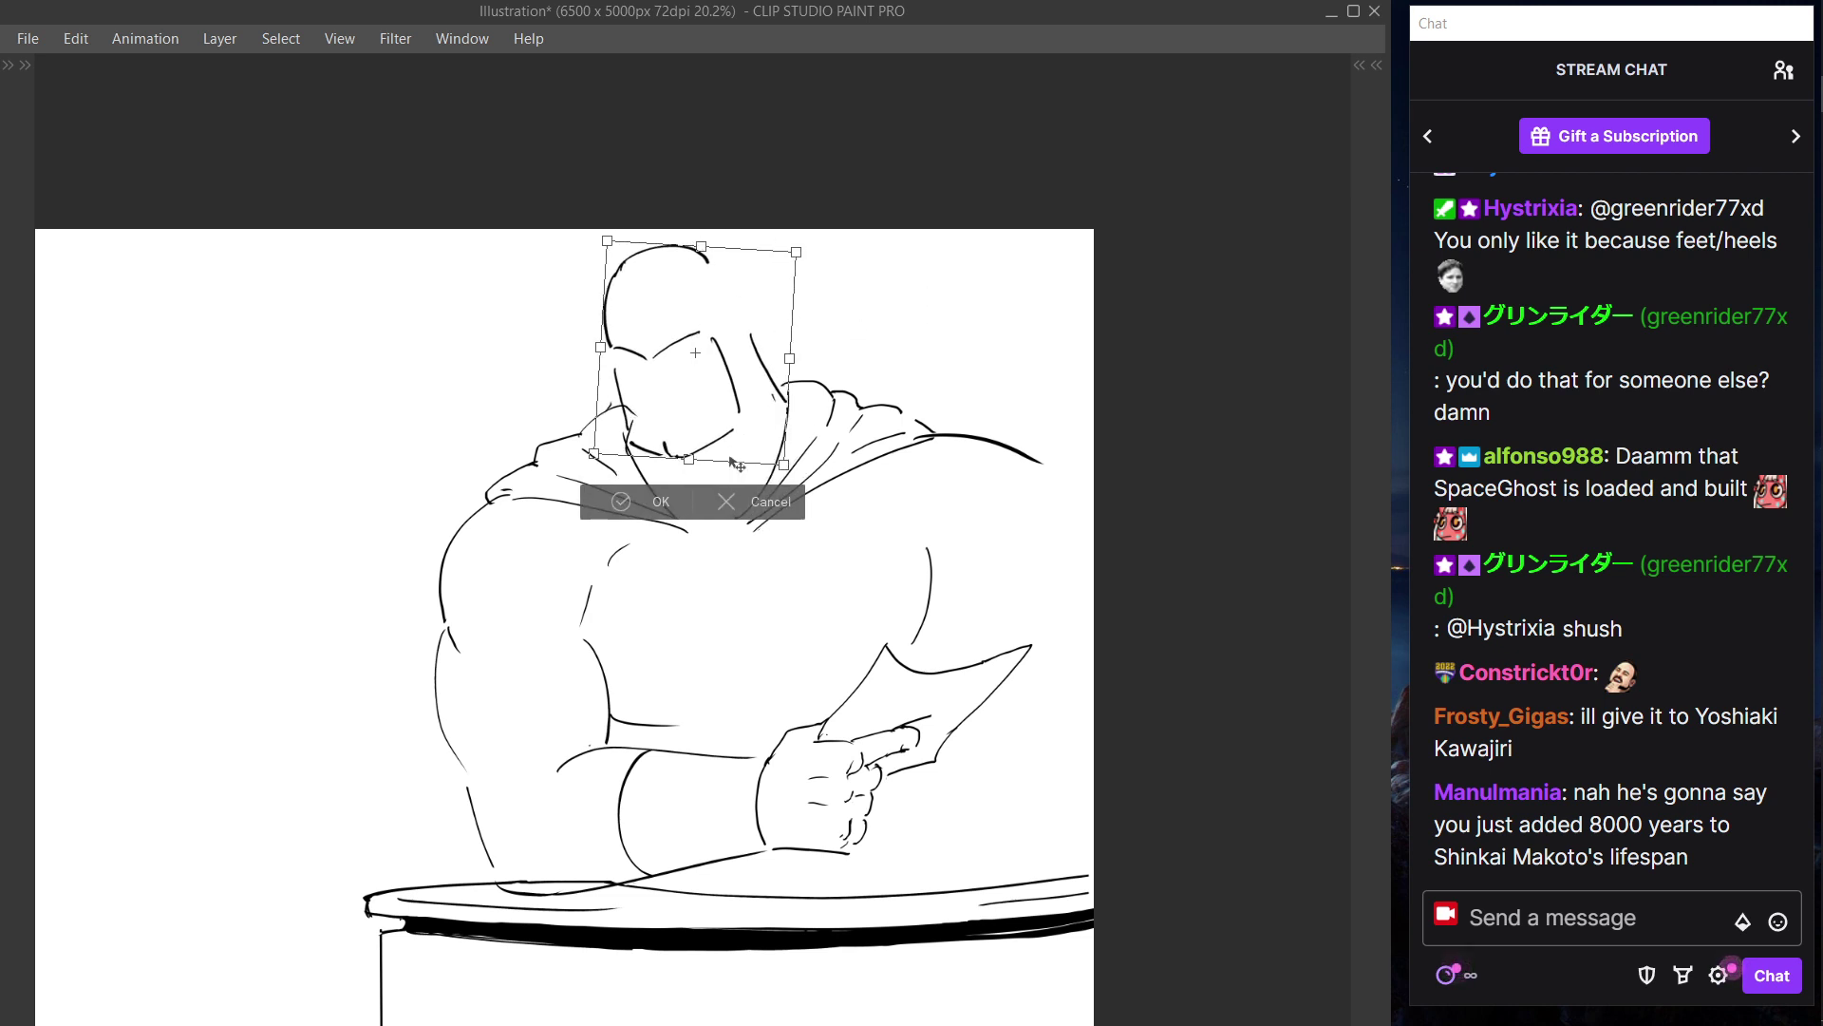
pyautogui.moveTo(923, 304); pyautogui.dragTo(879, 347)
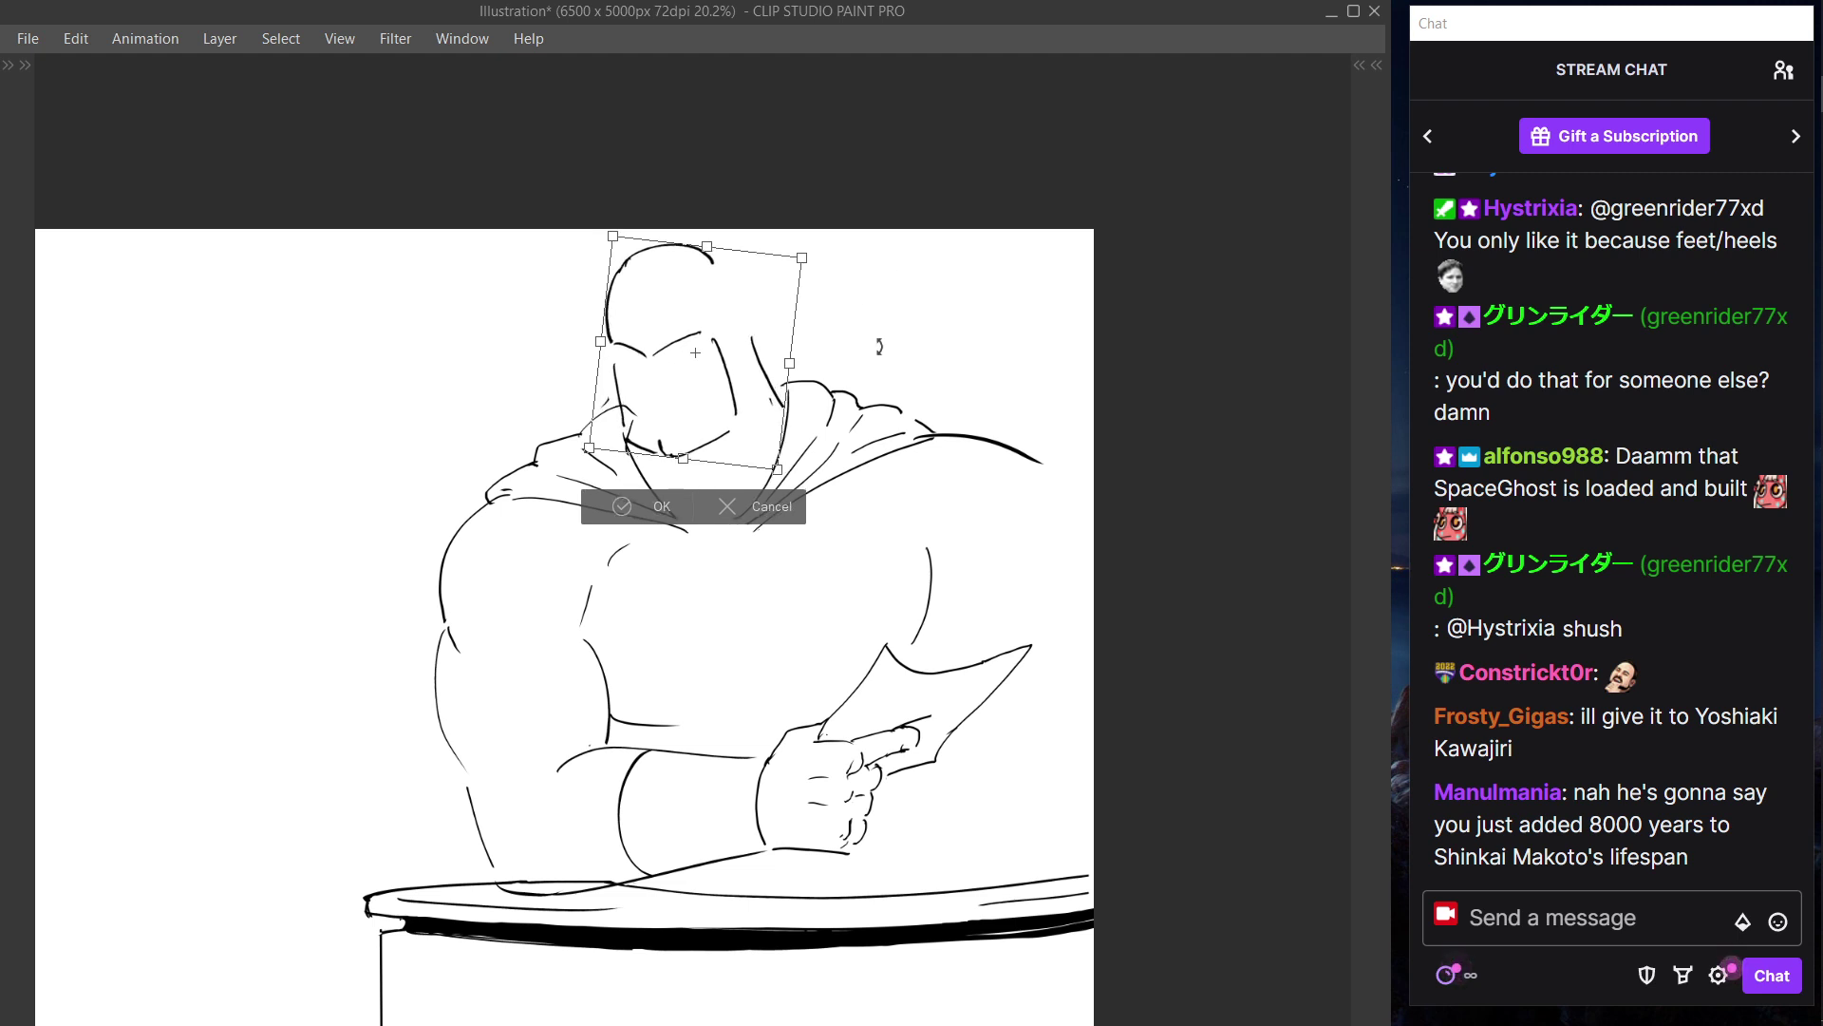
pyautogui.click(660, 511)
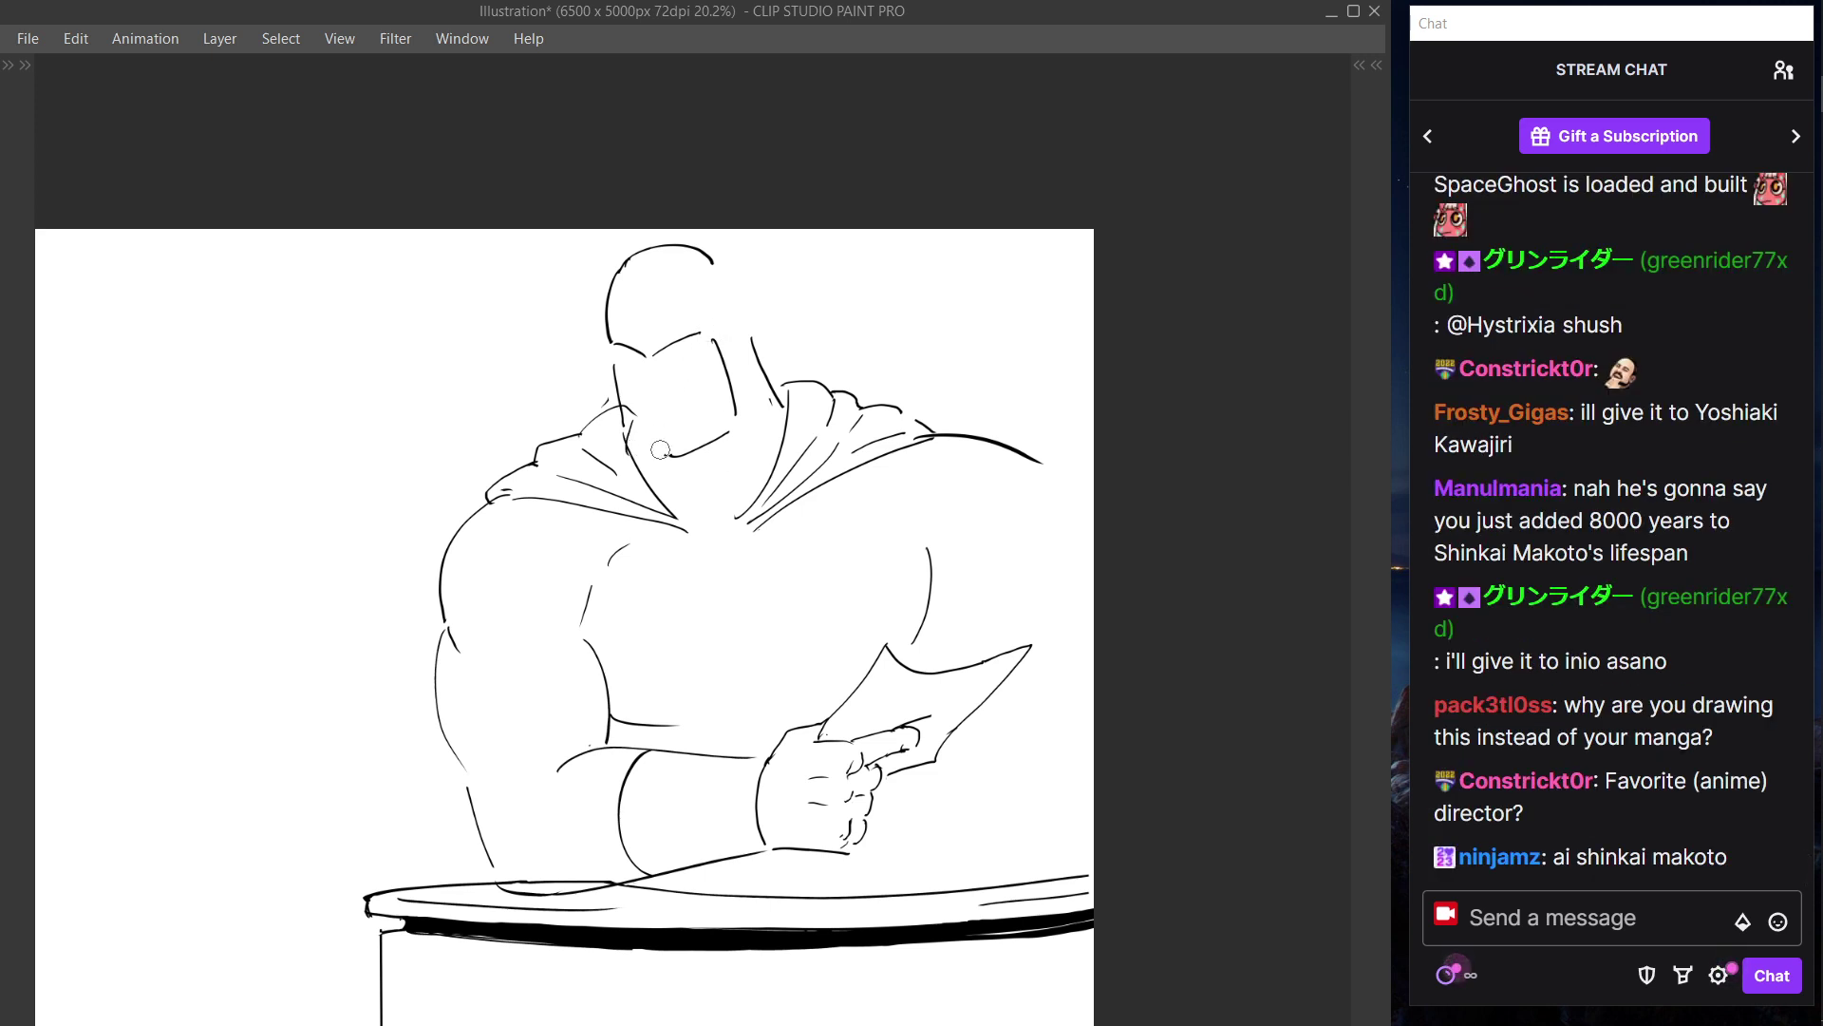
# - Redraw the left part of the chin as a short curve with a small vertical crease above it
pyautogui.moveTo(625, 442); pyautogui.dragTo(663, 454)
pyautogui.moveTo(659, 435); pyautogui.dragTo(664, 452)
pyautogui.hotkey('ctrl', 'z')
pyautogui.hotkey('ctrl', 'z')
pyautogui.moveTo(625, 440); pyautogui.dragTo(665, 455)
pyautogui.moveTo(655, 426); pyautogui.dragTo(664, 455)
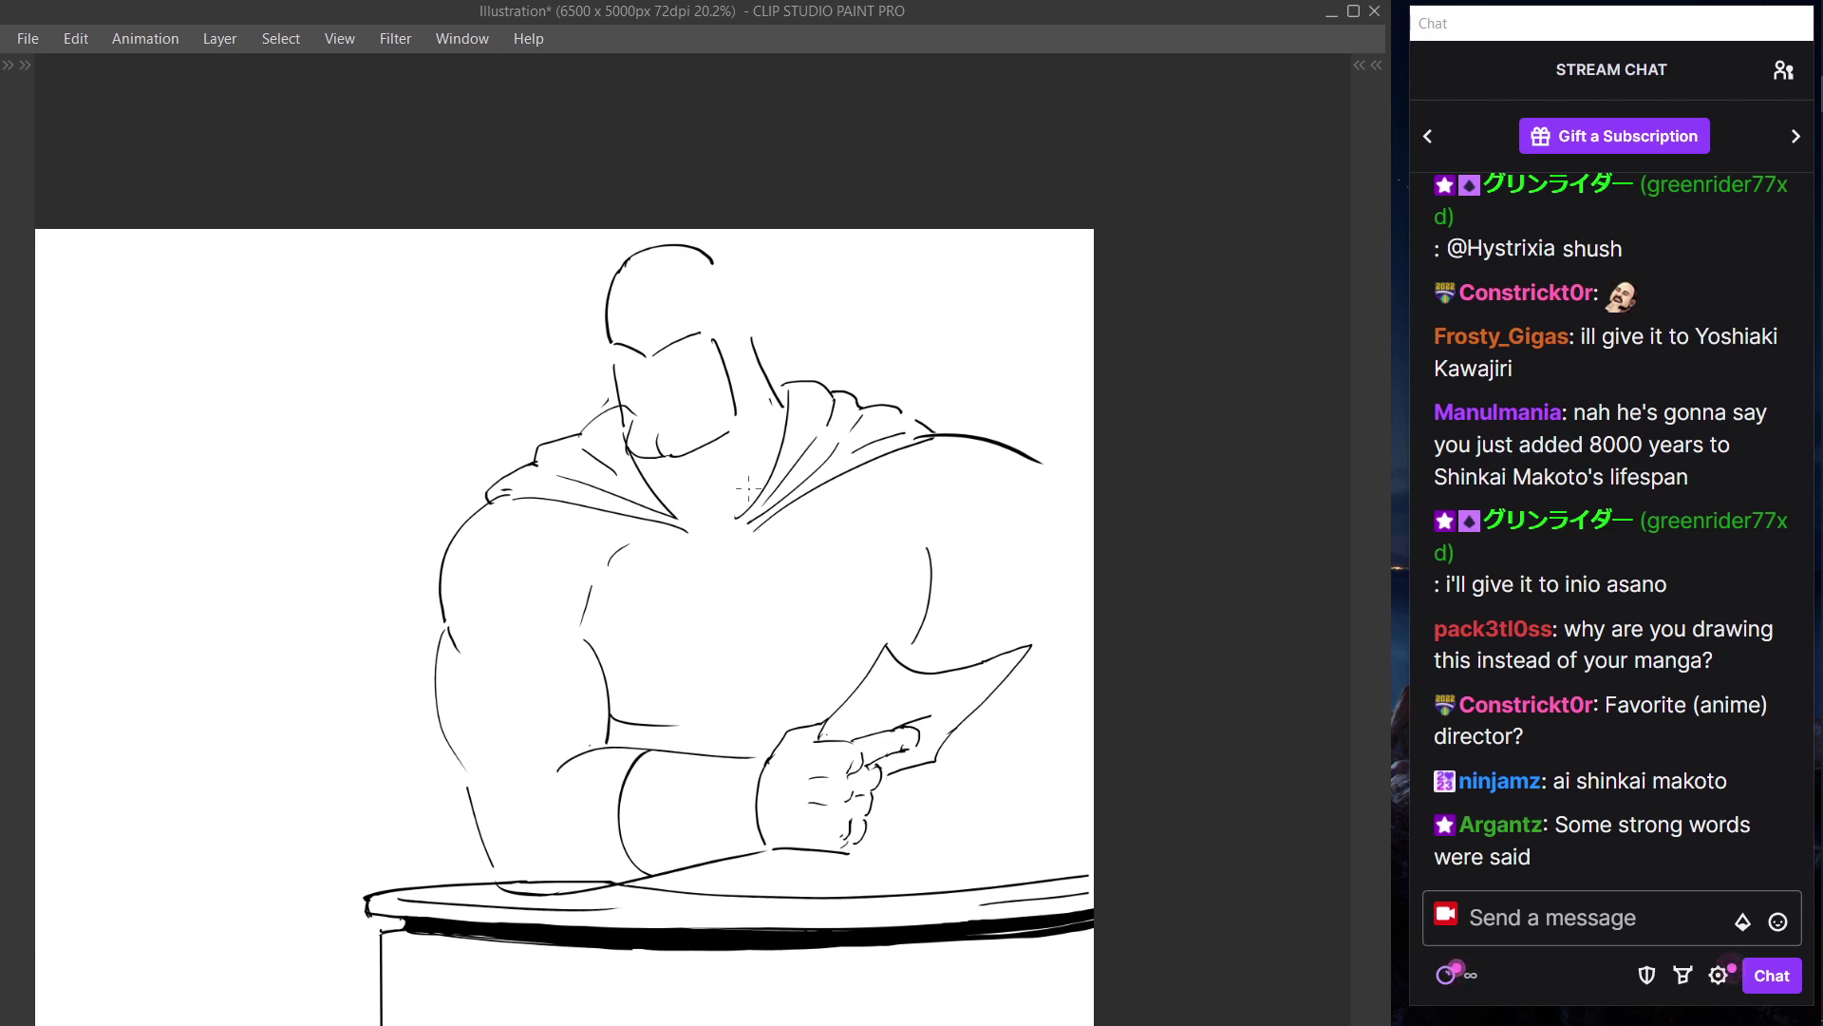
pyautogui.press('Tab')
pyautogui.press('Tab')
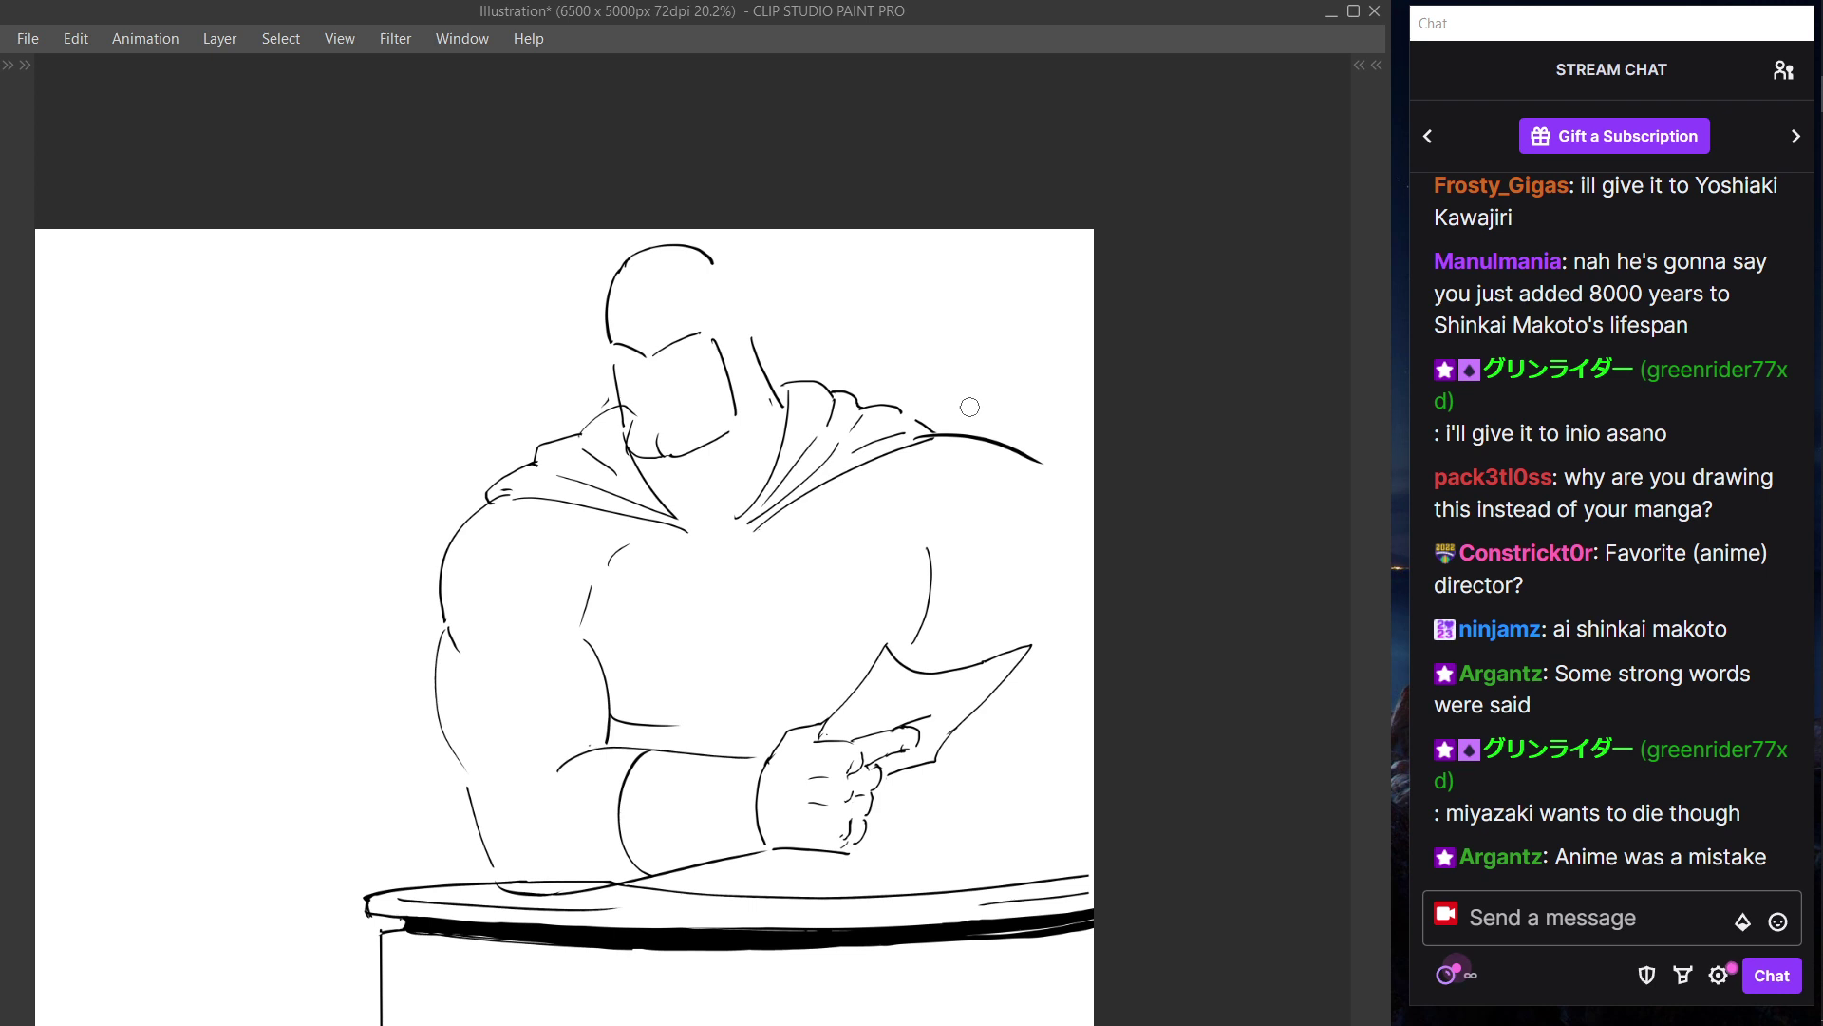
# - Replace the thick right shoulder line with a thinner line sloping from the collar toward the canvas's right edge
pyautogui.hotkey('ctrl', 'z')
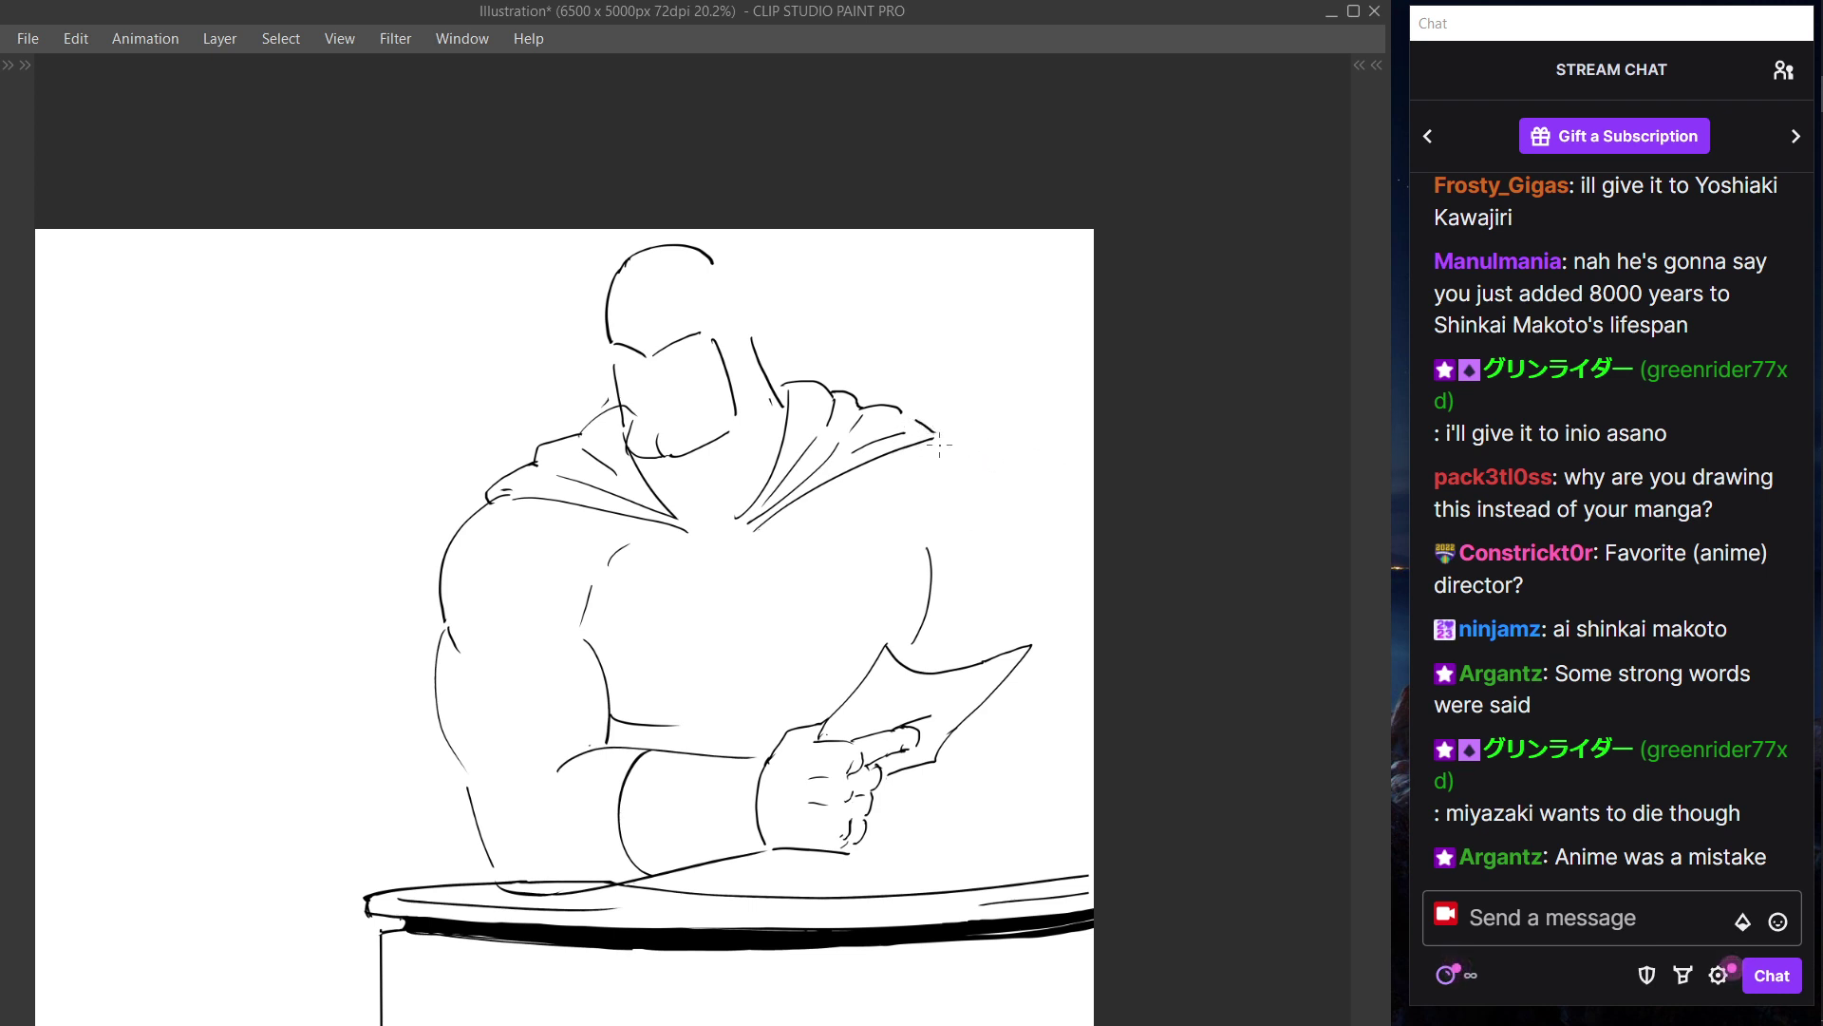
pyautogui.moveTo(921, 433); pyautogui.dragTo(1022, 481)
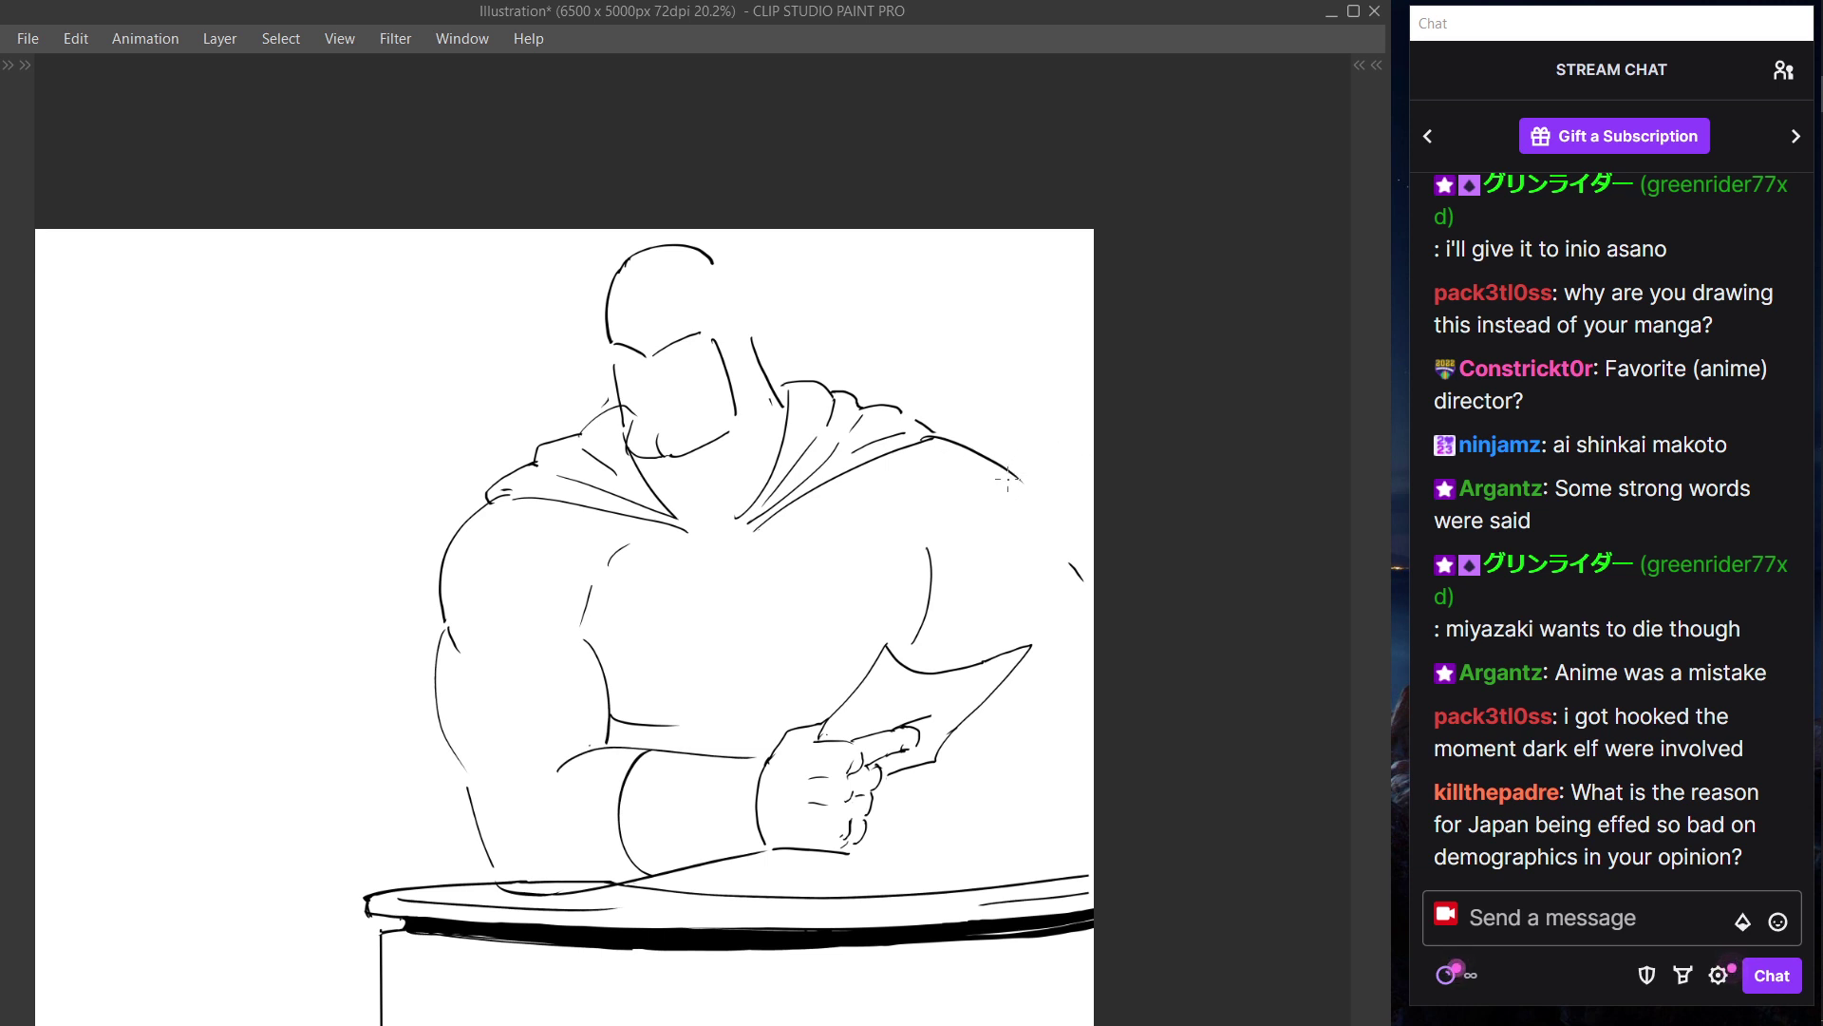
pyautogui.hotkey('ctrl', 'z')
pyautogui.hotkey('ctrl', 'z')
pyautogui.moveTo(926, 438)
pyautogui.mouseDown()
pyautogui.moveTo(1022, 476)
pyautogui.moveTo(1071, 512)
pyautogui.mouseUp()
pyautogui.hotkey('ctrl', 'z')
pyautogui.hotkey('ctrl', 'z')
pyautogui.moveTo(907, 439); pyautogui.dragTo(1080, 520)
# - Ink the crease beneath the right chest line and the short muscle curve under the right shoulder
pyautogui.moveTo(927, 546); pyautogui.dragTo(1023, 552)
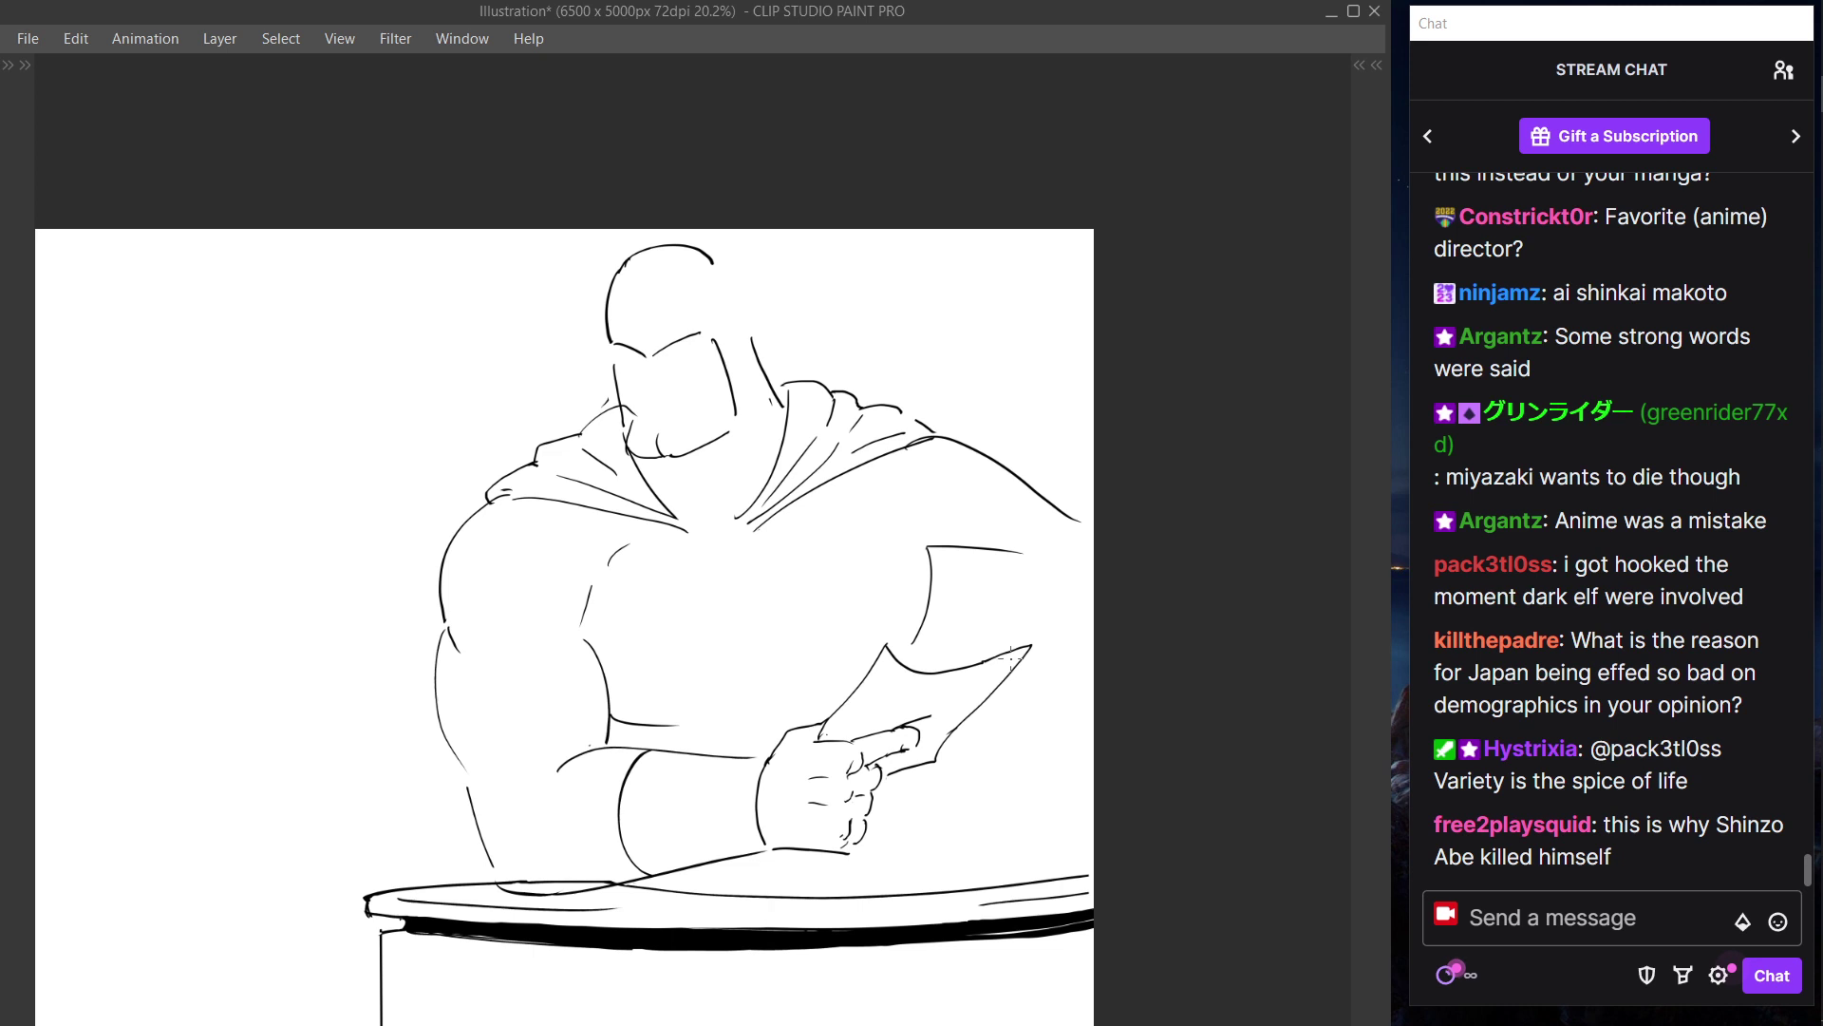
pyautogui.hotkey('ctrl', 'z')
pyautogui.moveTo(928, 601); pyautogui.dragTo(978, 623)
pyautogui.hotkey('ctrl', 'z')
pyautogui.moveTo(991, 505); pyautogui.dragTo(1093, 533)
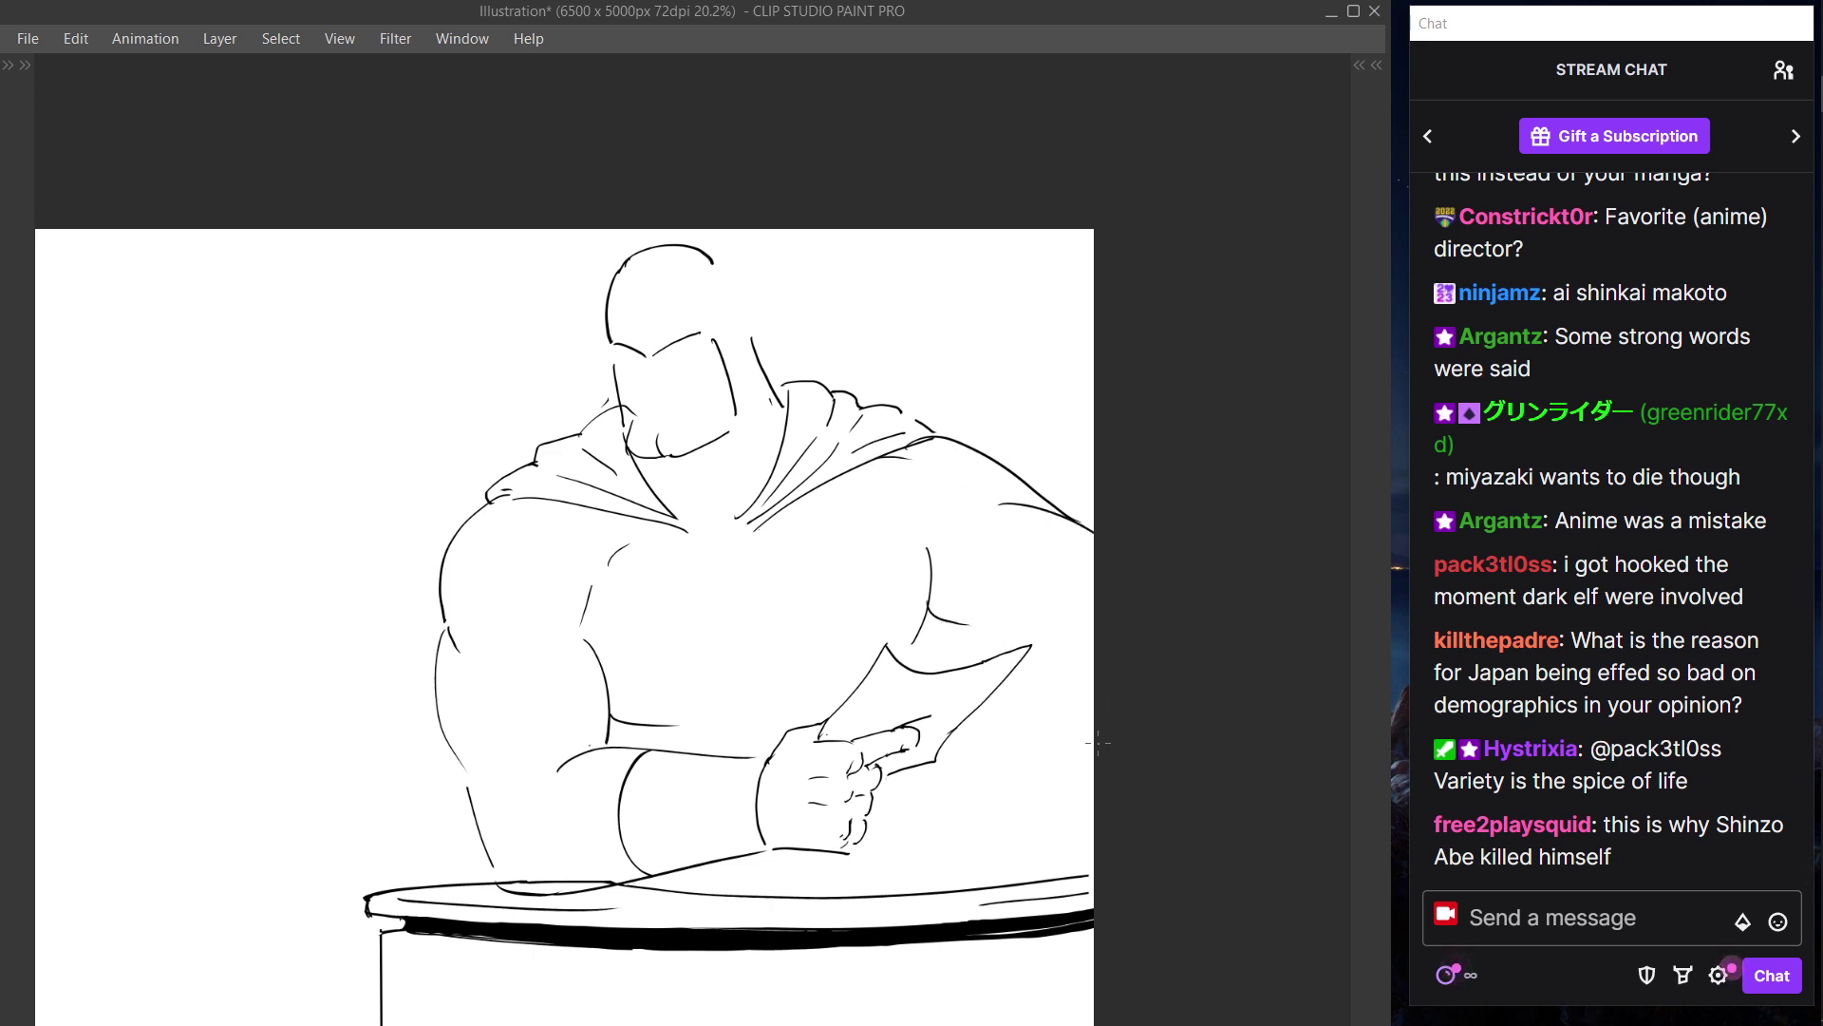
# - Ink the second arm at the canvas's right edge, with a short curve on top and a long inner line toward the tabletop
pyautogui.moveTo(1074, 738); pyautogui.dragTo(1093, 744)
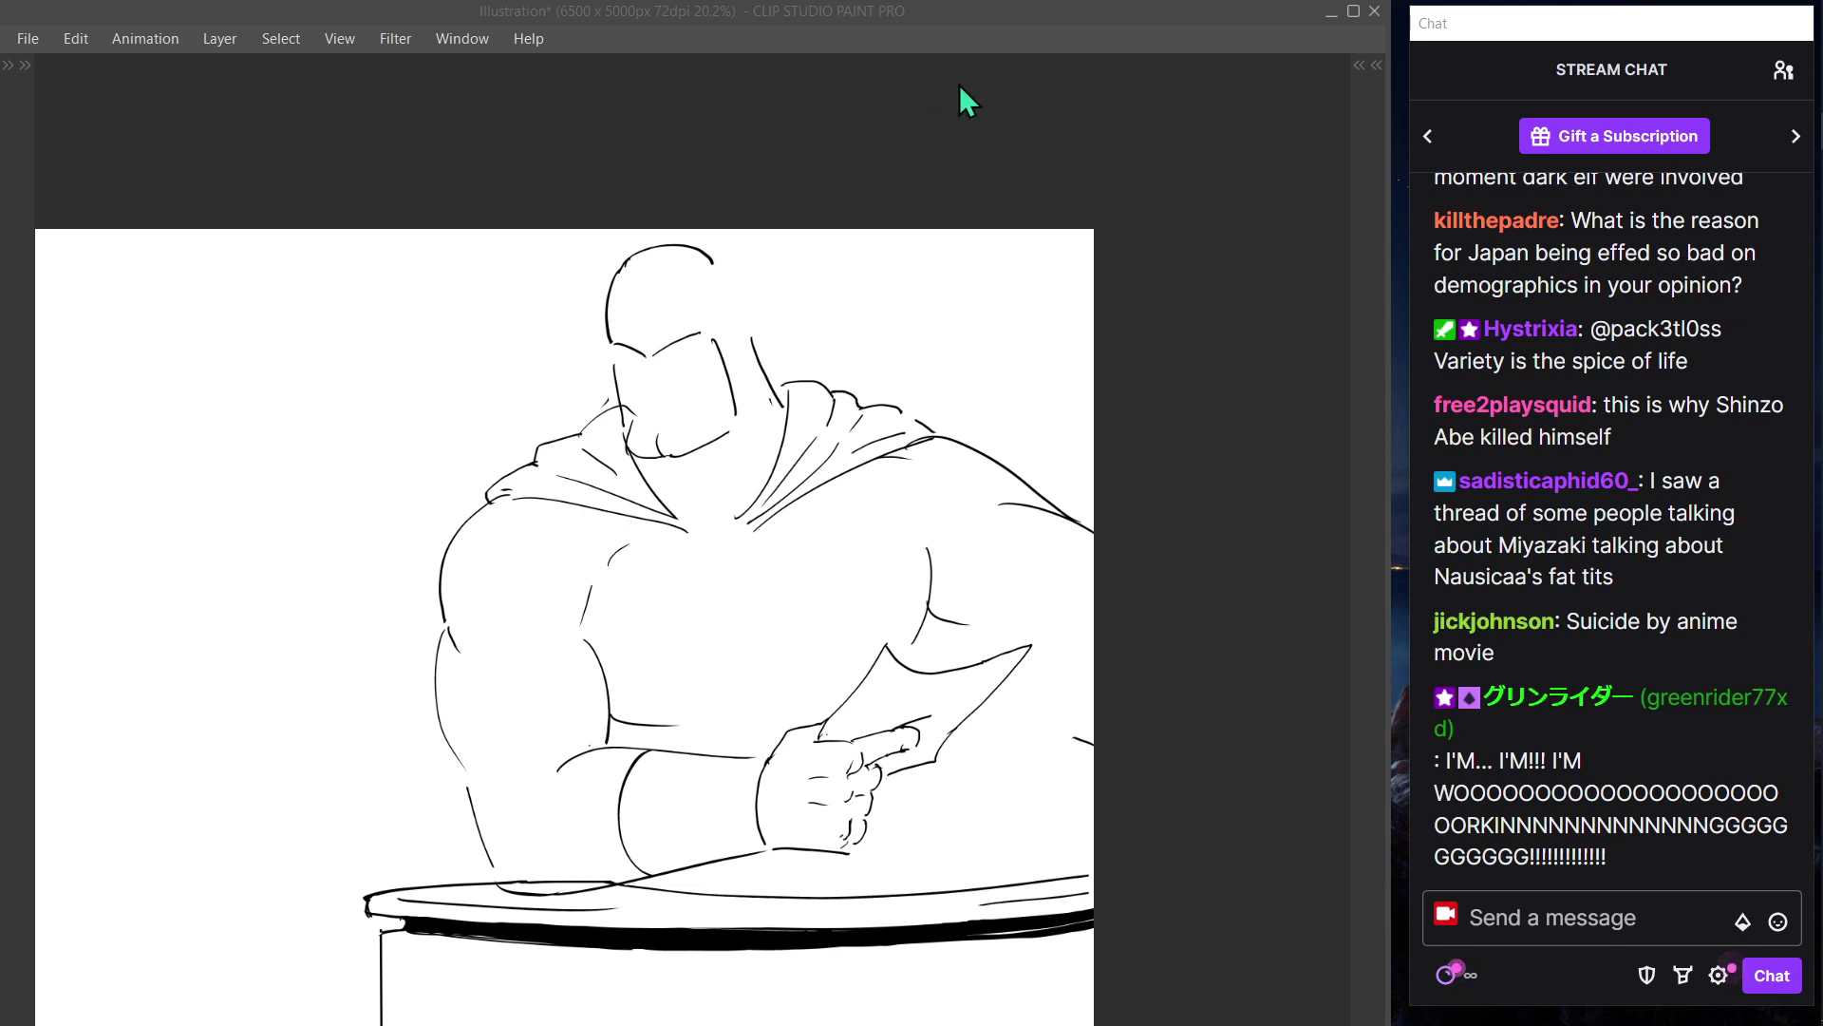
pyautogui.moveTo(1012, 538); pyautogui.dragTo(975, 325)
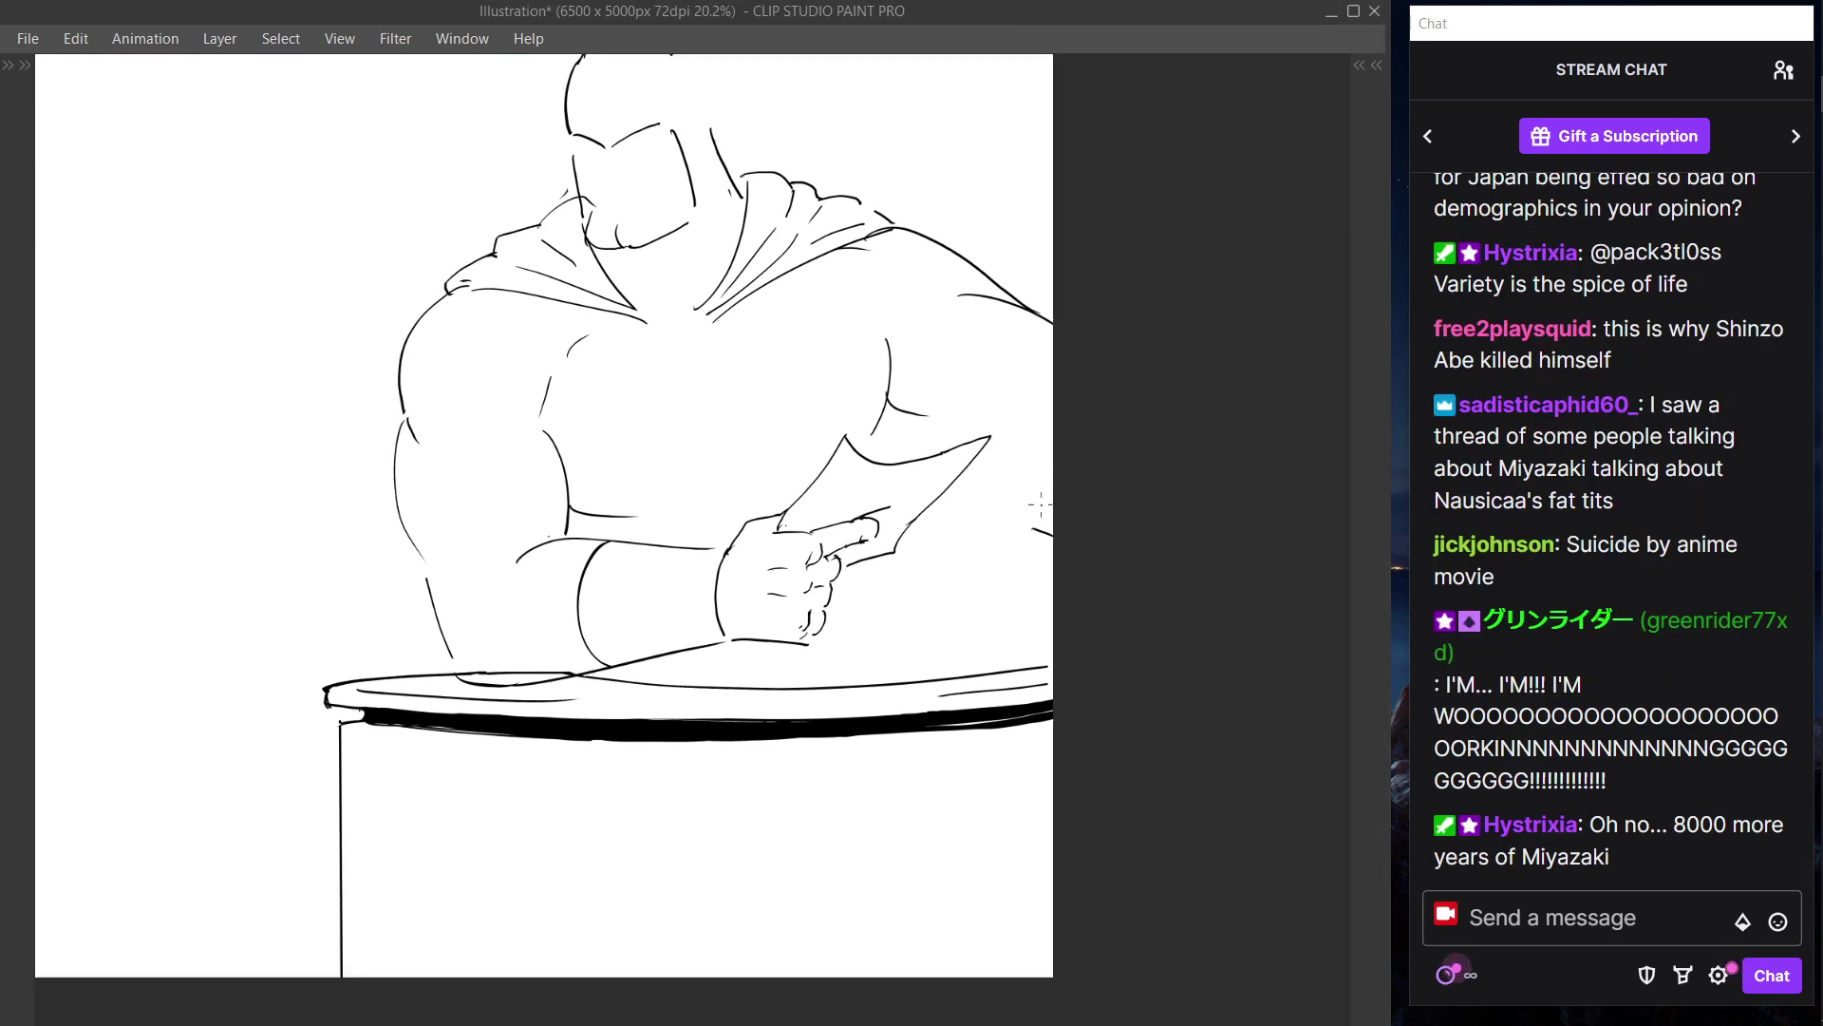
pyautogui.moveTo(1014, 448); pyautogui.dragTo(1053, 440)
pyautogui.moveTo(1009, 503)
pyautogui.mouseDown()
pyautogui.moveTo(984, 616)
pyautogui.moveTo(1034, 610)
pyautogui.mouseUp()
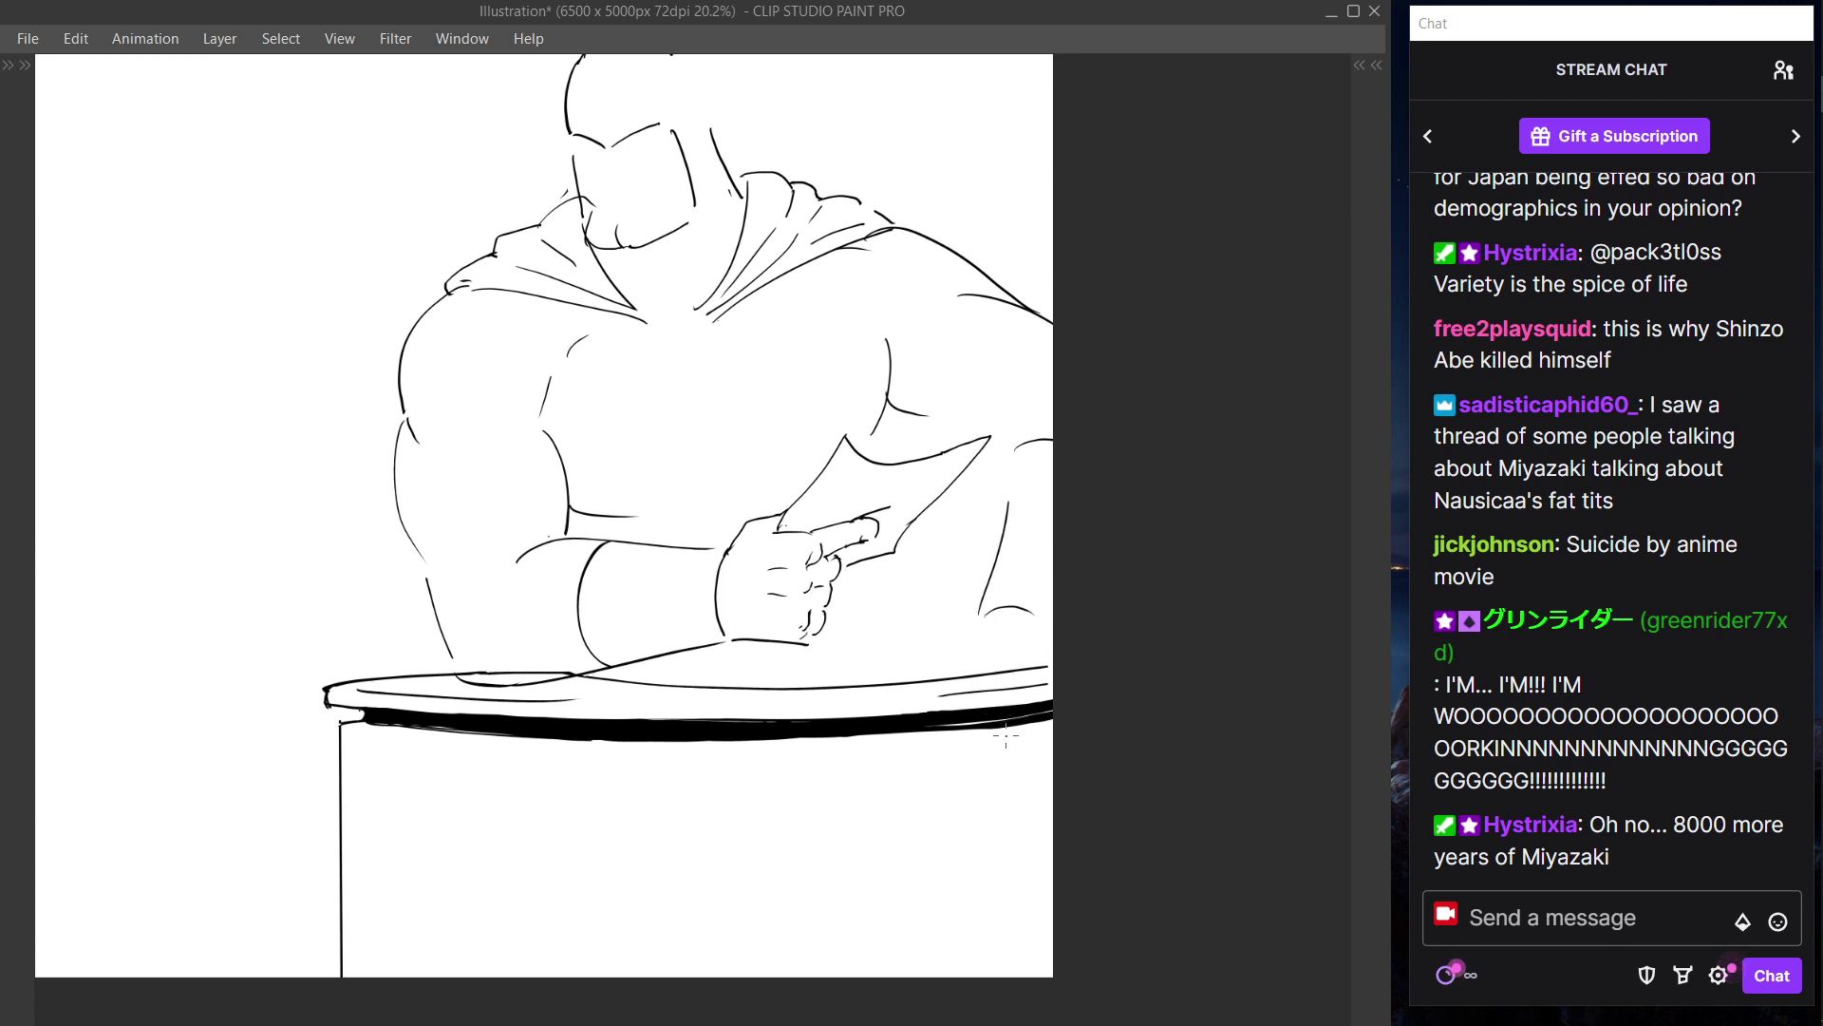
pyautogui.hotkey('ctrl', 'z')
pyautogui.hotkey('ctrl', 'z')
pyautogui.moveTo(1010, 474); pyautogui.dragTo(993, 588)
pyautogui.hotkey('ctrl', 'z')
# - Ink a clenched fist with fingers resting on the tabletop at the end of the second arm
pyautogui.moveTo(1008, 480)
pyautogui.mouseDown()
pyautogui.moveTo(999, 597)
pyautogui.moveTo(1071, 598)
pyautogui.moveTo(942, 654)
pyautogui.mouseUp()
pyautogui.hotkey('ctrl', 'z')
pyautogui.moveTo(993, 591)
pyautogui.mouseDown()
pyautogui.moveTo(949, 646)
pyautogui.moveTo(975, 624)
pyautogui.moveTo(954, 644)
pyautogui.moveTo(978, 676)
pyautogui.mouseUp()
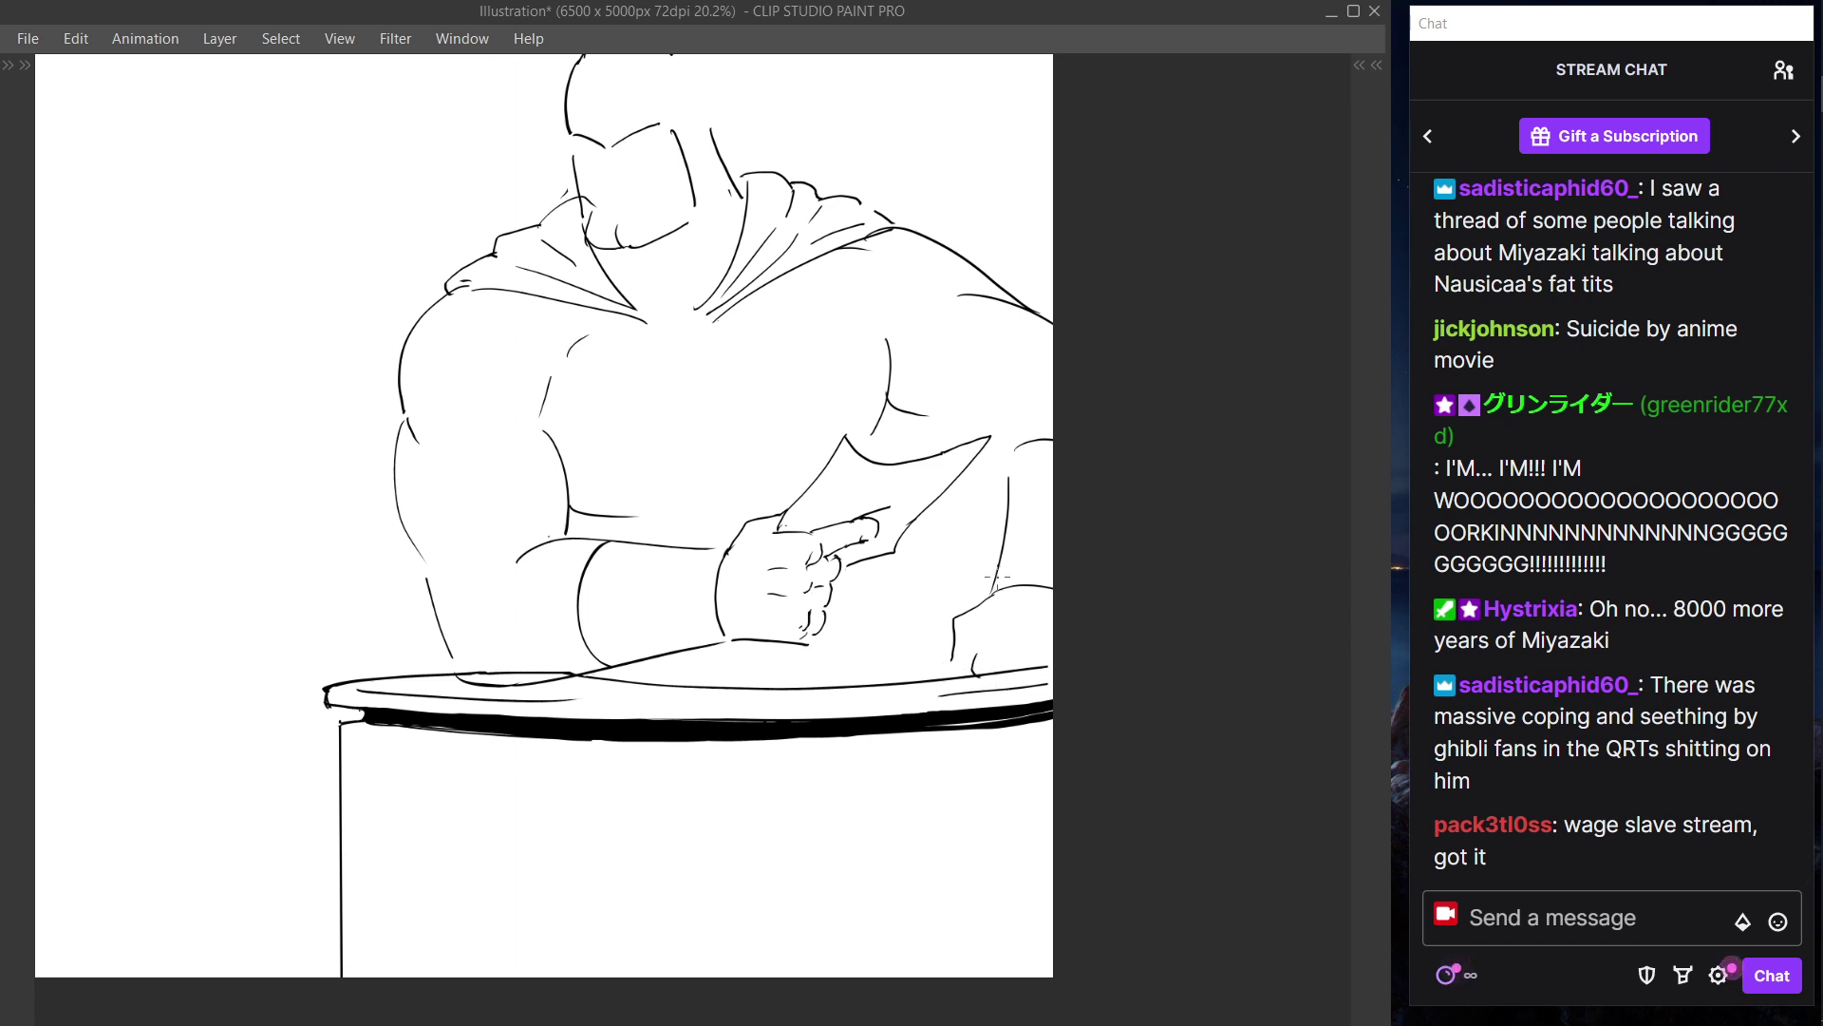
pyautogui.moveTo(683, 615); pyautogui.dragTo(950, 659)
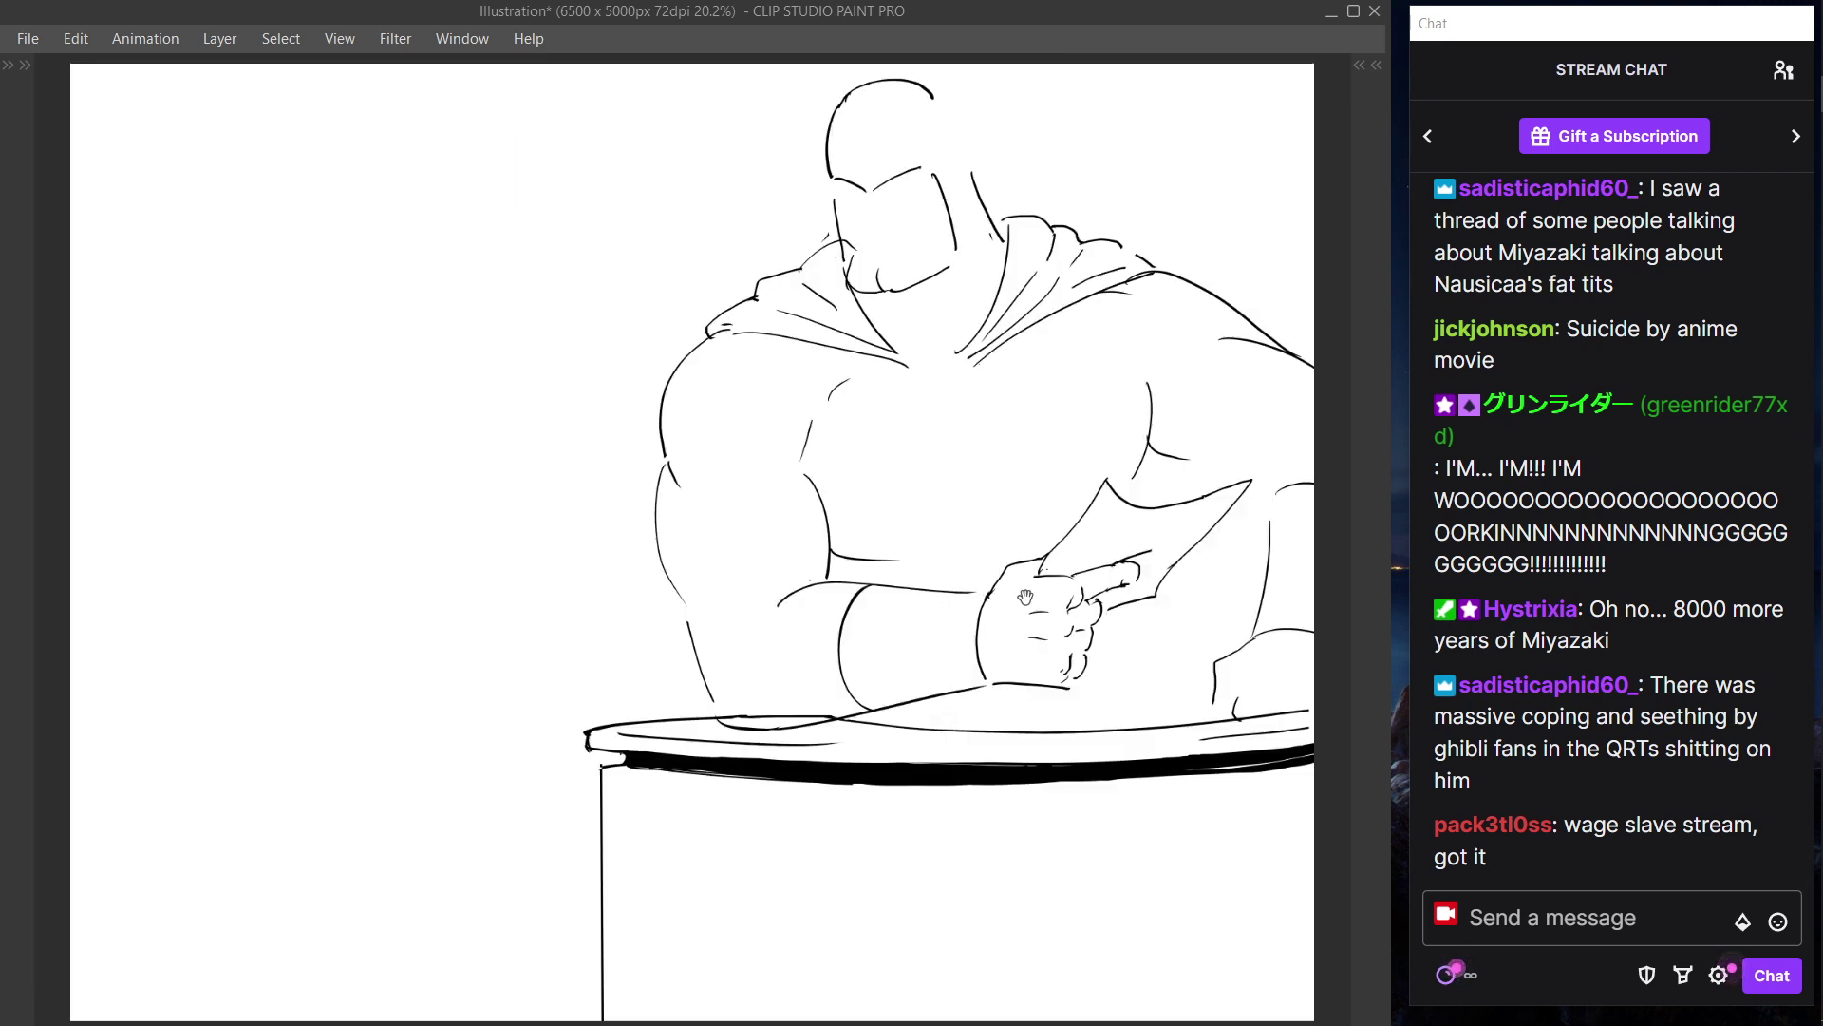
pyautogui.moveTo(1187, 519); pyautogui.dragTo(773, 423)
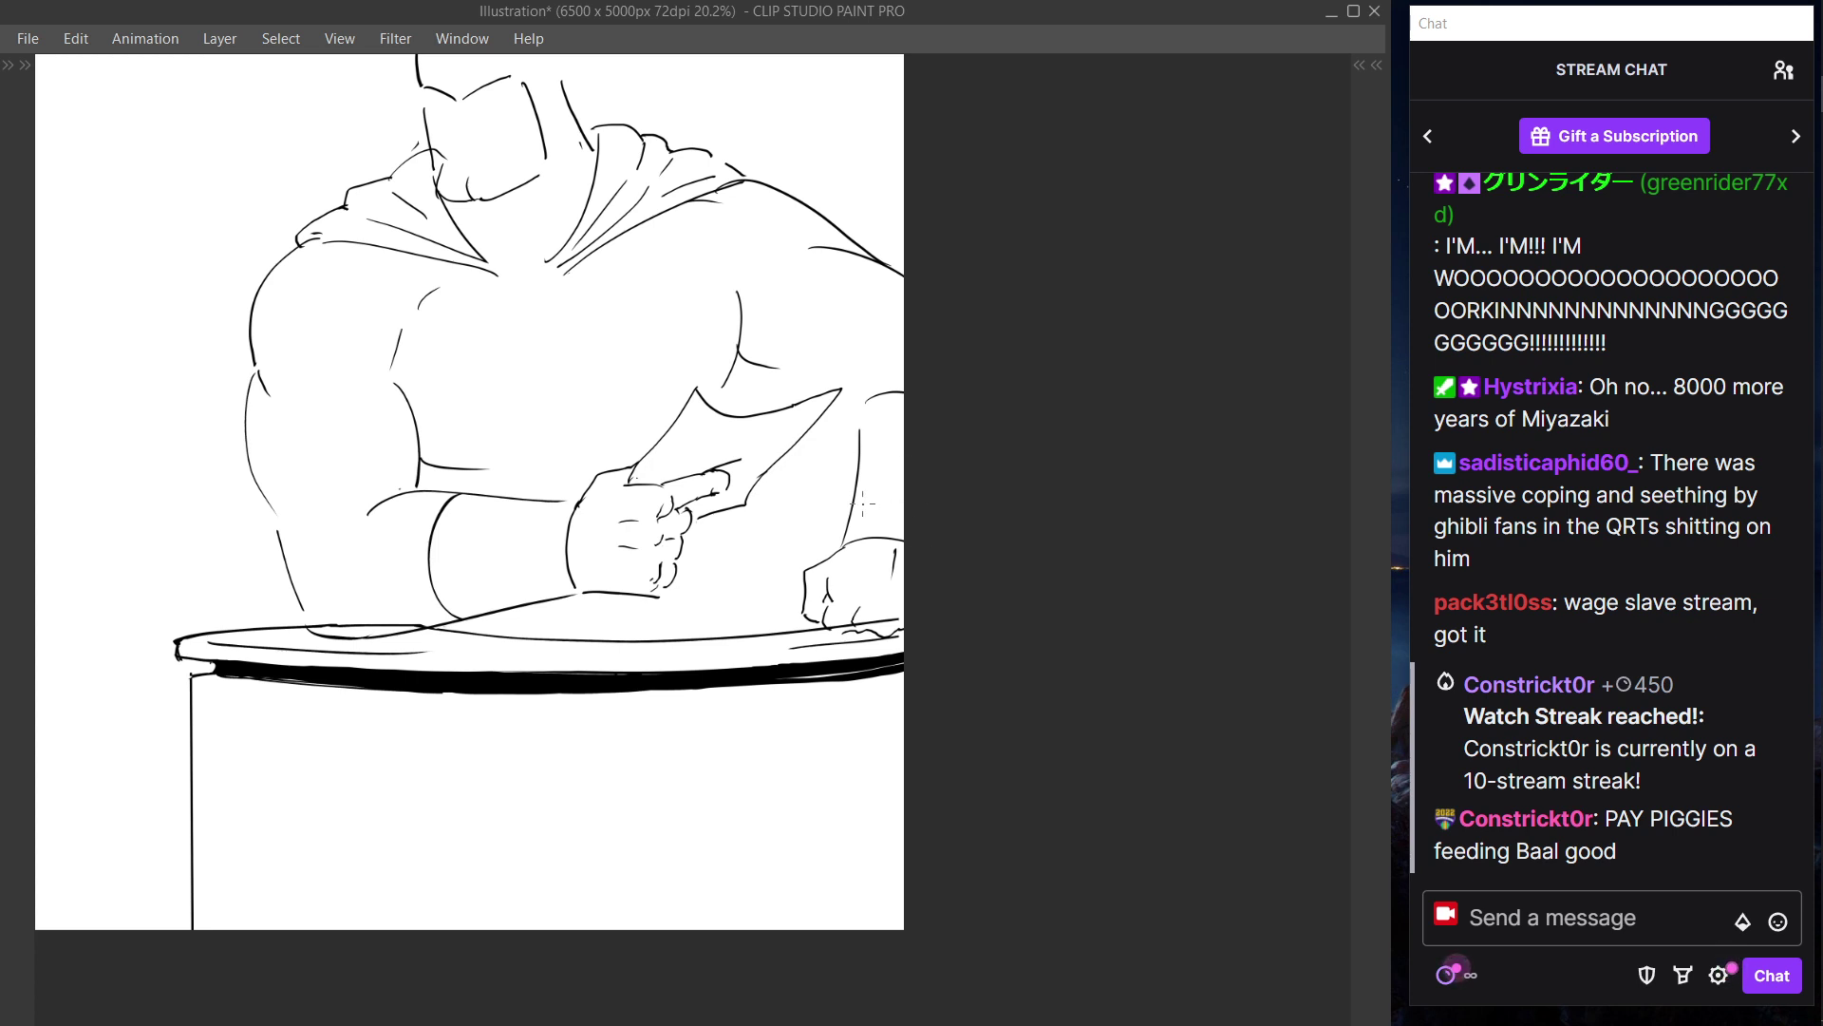
pyautogui.hotkey('ctrl', '0')
# - Make Layer 8 active, check Layer 3's visibility, and nudge the head slightly down and to the right
pyautogui.press('Tab')
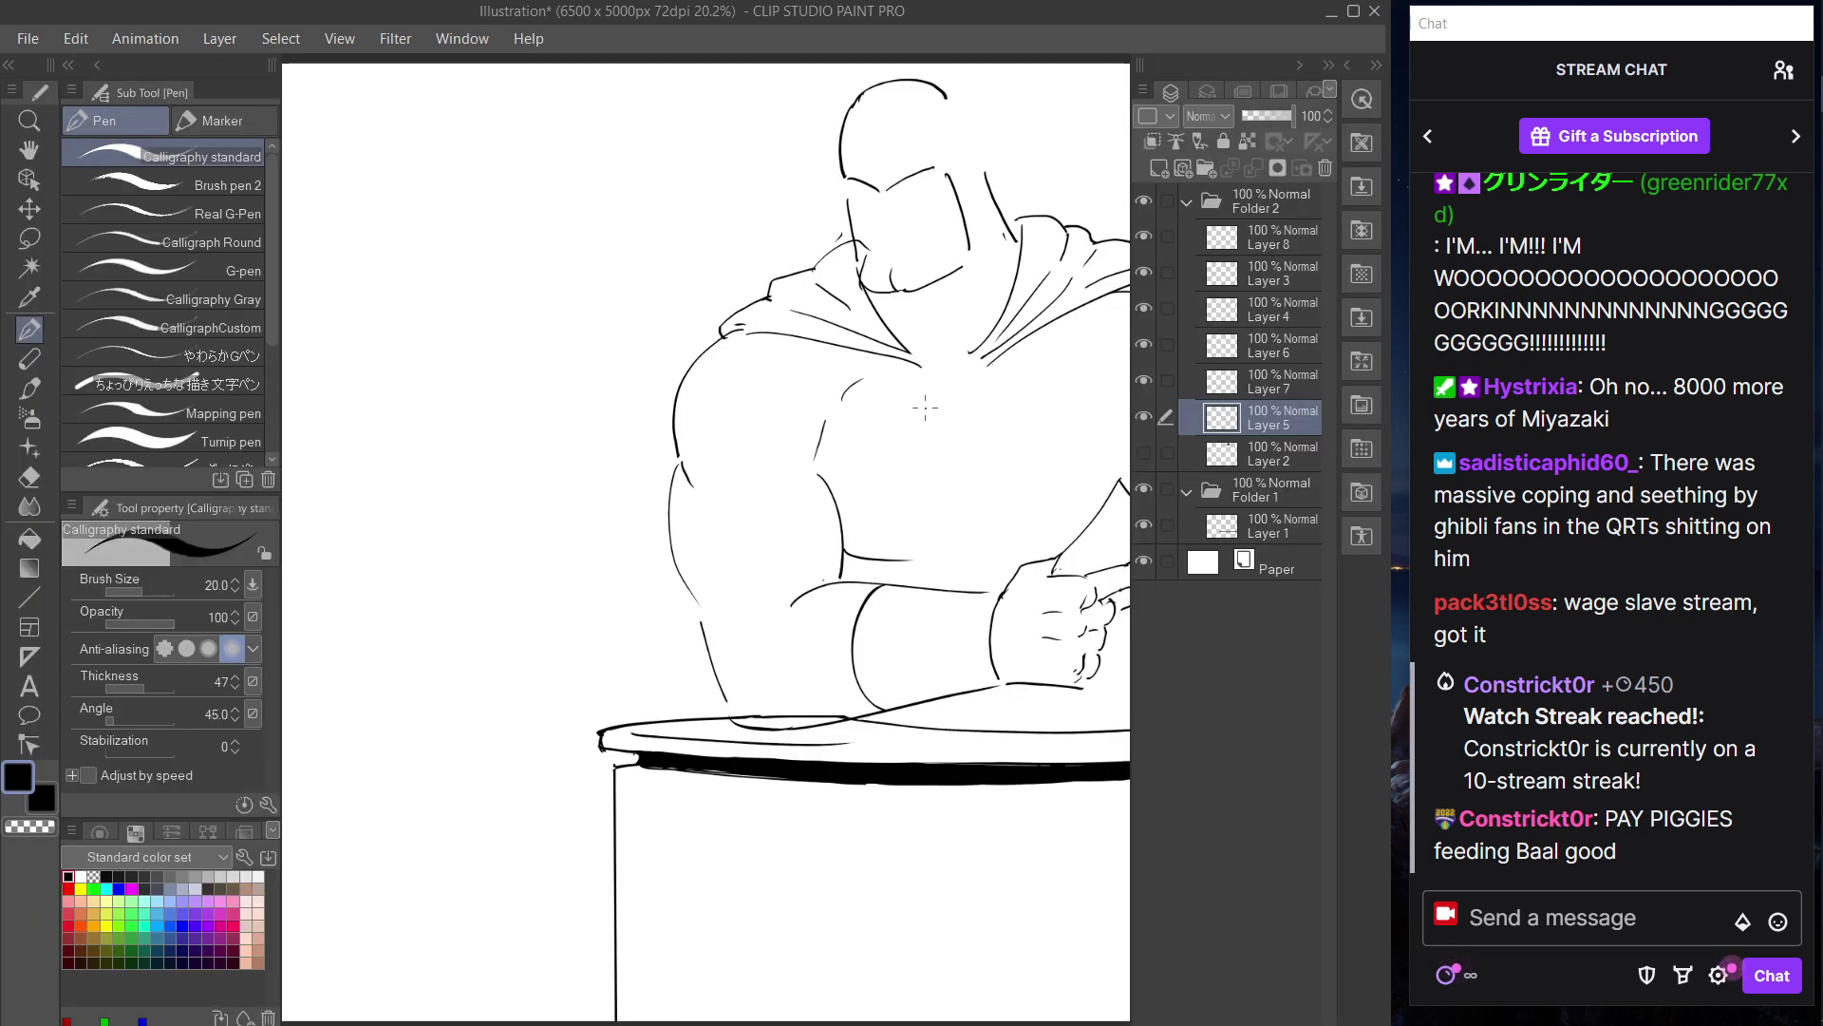
pyautogui.click(1147, 234)
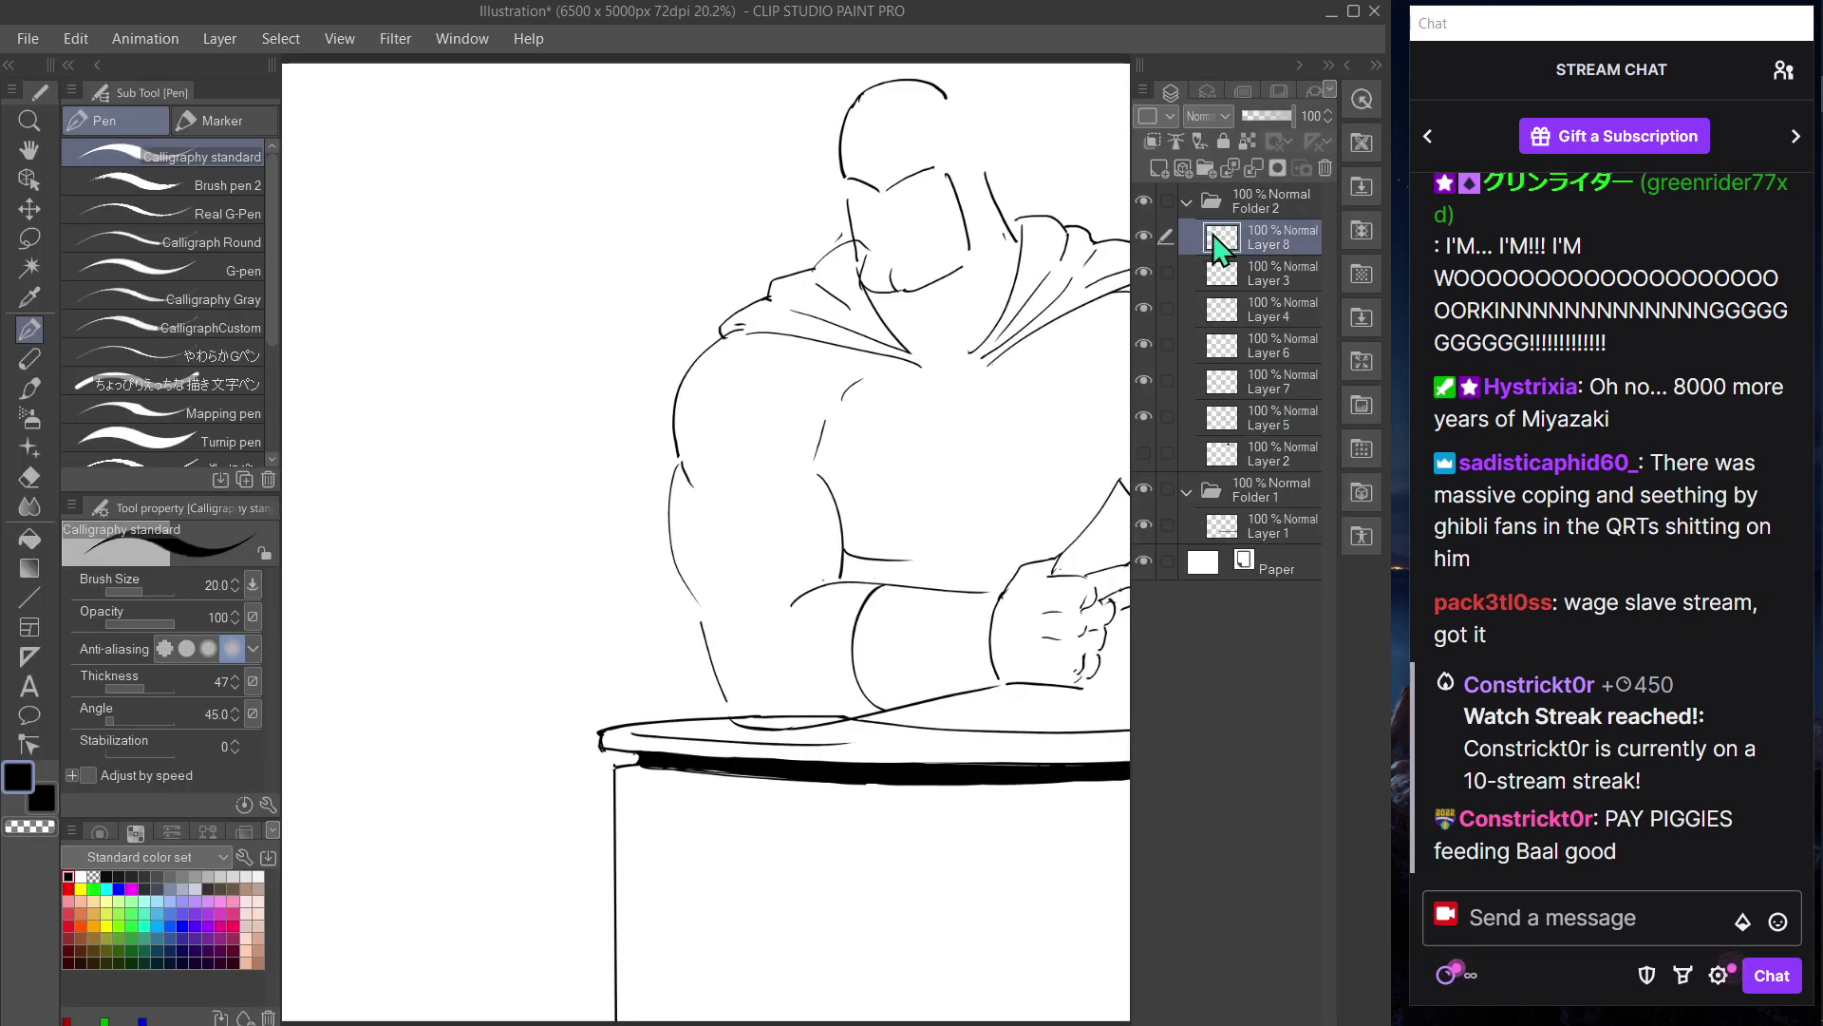
pyautogui.click(1143, 272)
pyautogui.click(1143, 274)
pyautogui.press('Tab')
pyautogui.moveTo(934, 407); pyautogui.dragTo(873, 619)
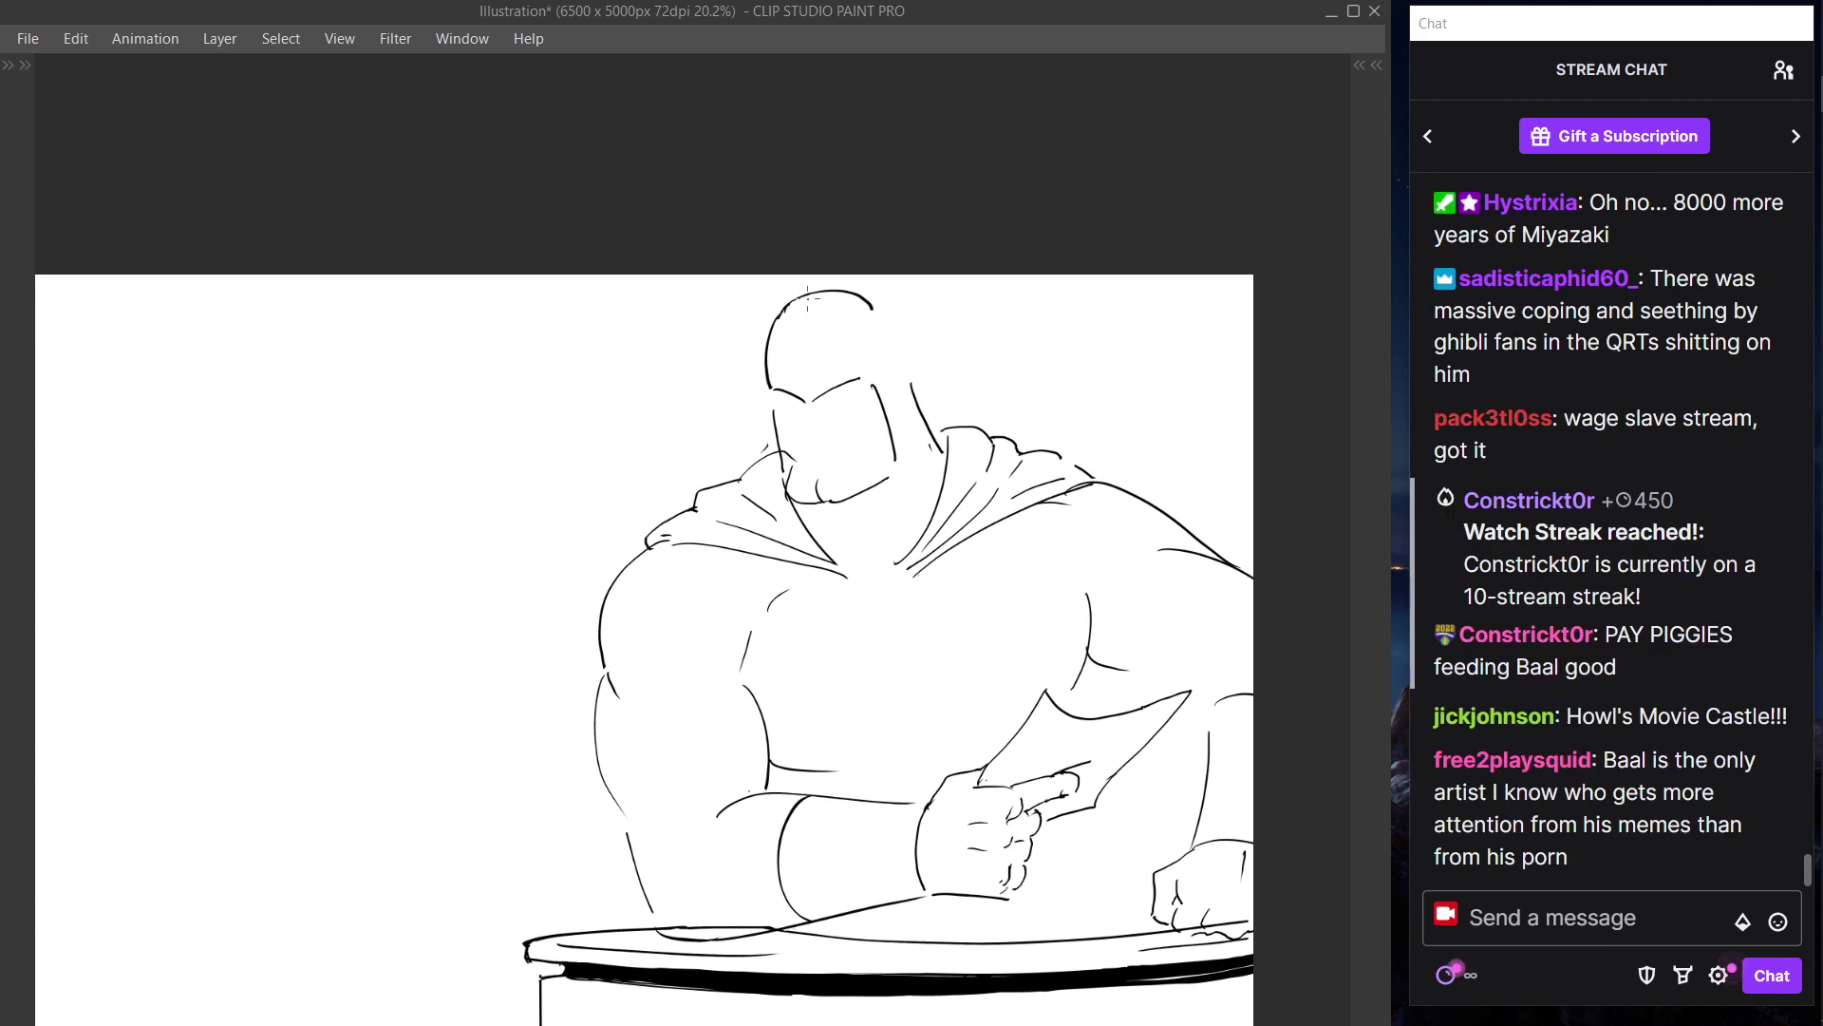
pyautogui.hotkey('ctrl', 't')
pyautogui.moveTo(759, 289); pyautogui.dragTo(766, 294)
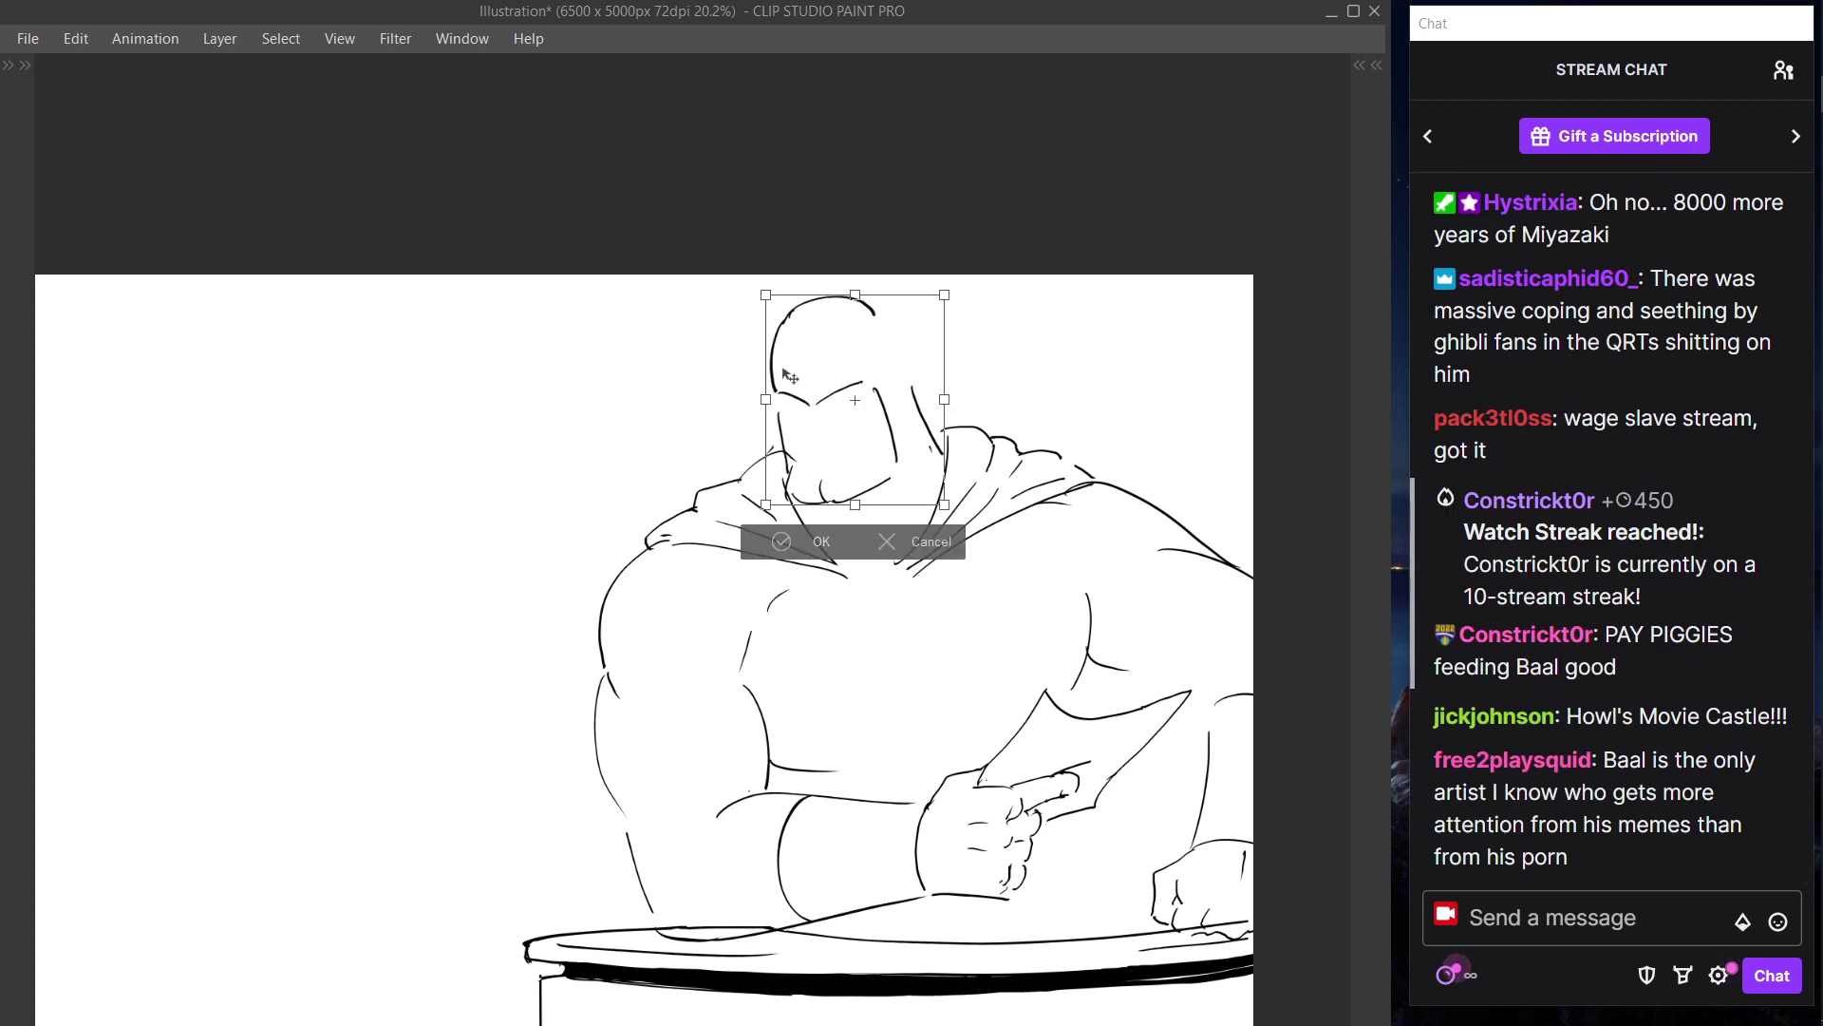
pyautogui.click(825, 549)
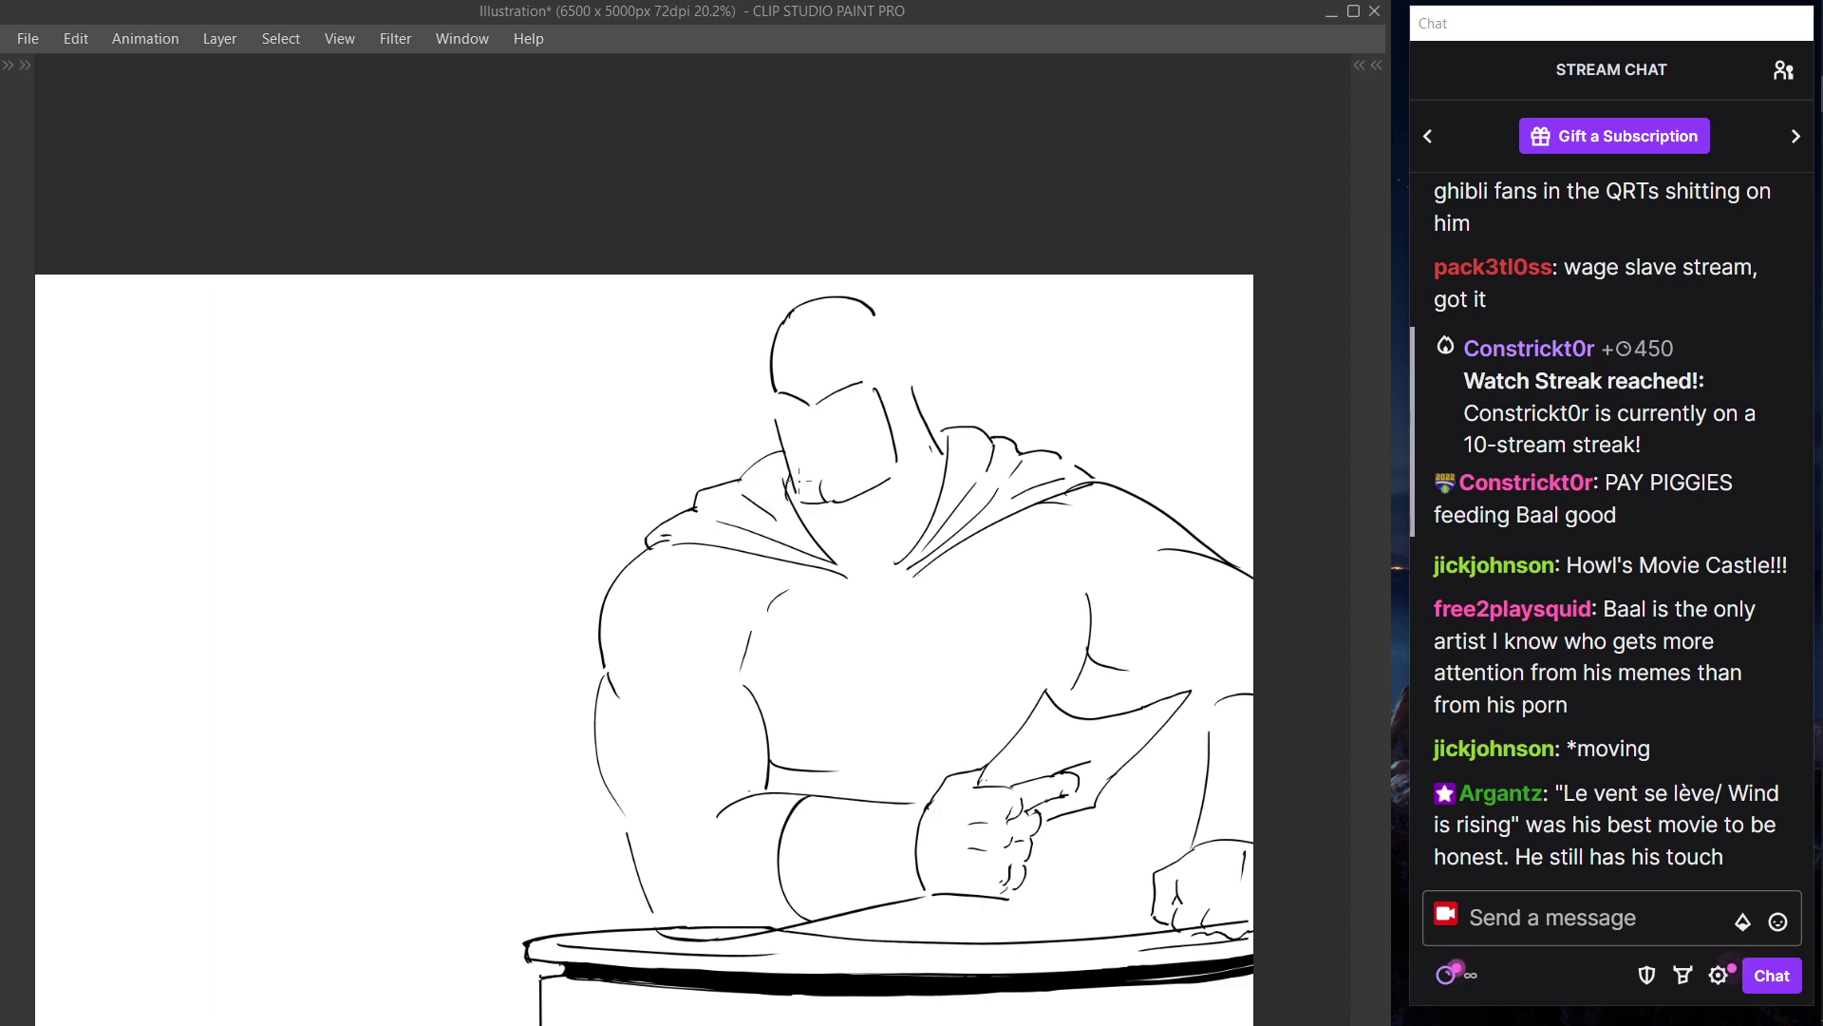
# - Redraw the face opening's left edge as a line slanting from the brow down to the chin
pyautogui.hotkey('ctrl', 'z')
pyautogui.moveTo(780, 416); pyautogui.dragTo(799, 498)
pyautogui.hotkey('ctrl', 'z')
pyautogui.moveTo(781, 422); pyautogui.dragTo(807, 488)
pyautogui.hotkey('ctrl', 'z')
pyautogui.moveTo(782, 422); pyautogui.dragTo(825, 503)
# - Ink the head's outer left contour from the brow down to the collar
pyautogui.press('Tab')
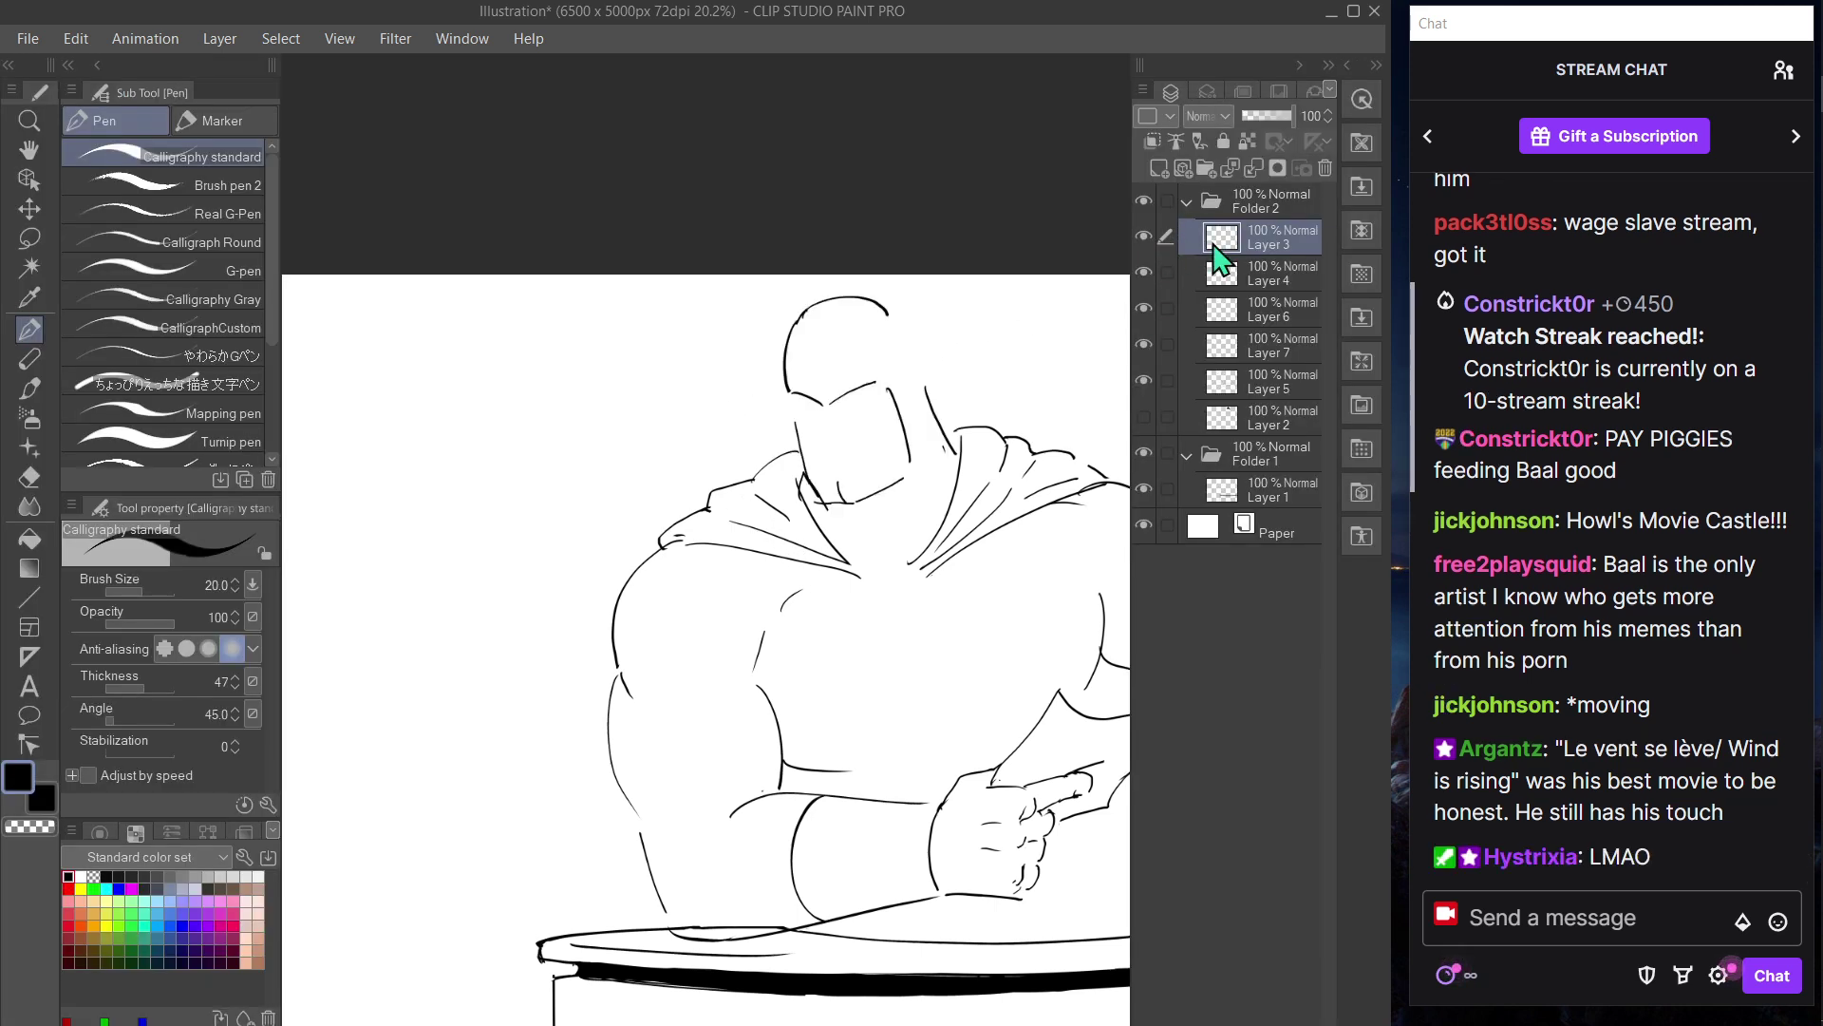
pyautogui.press('Tab')
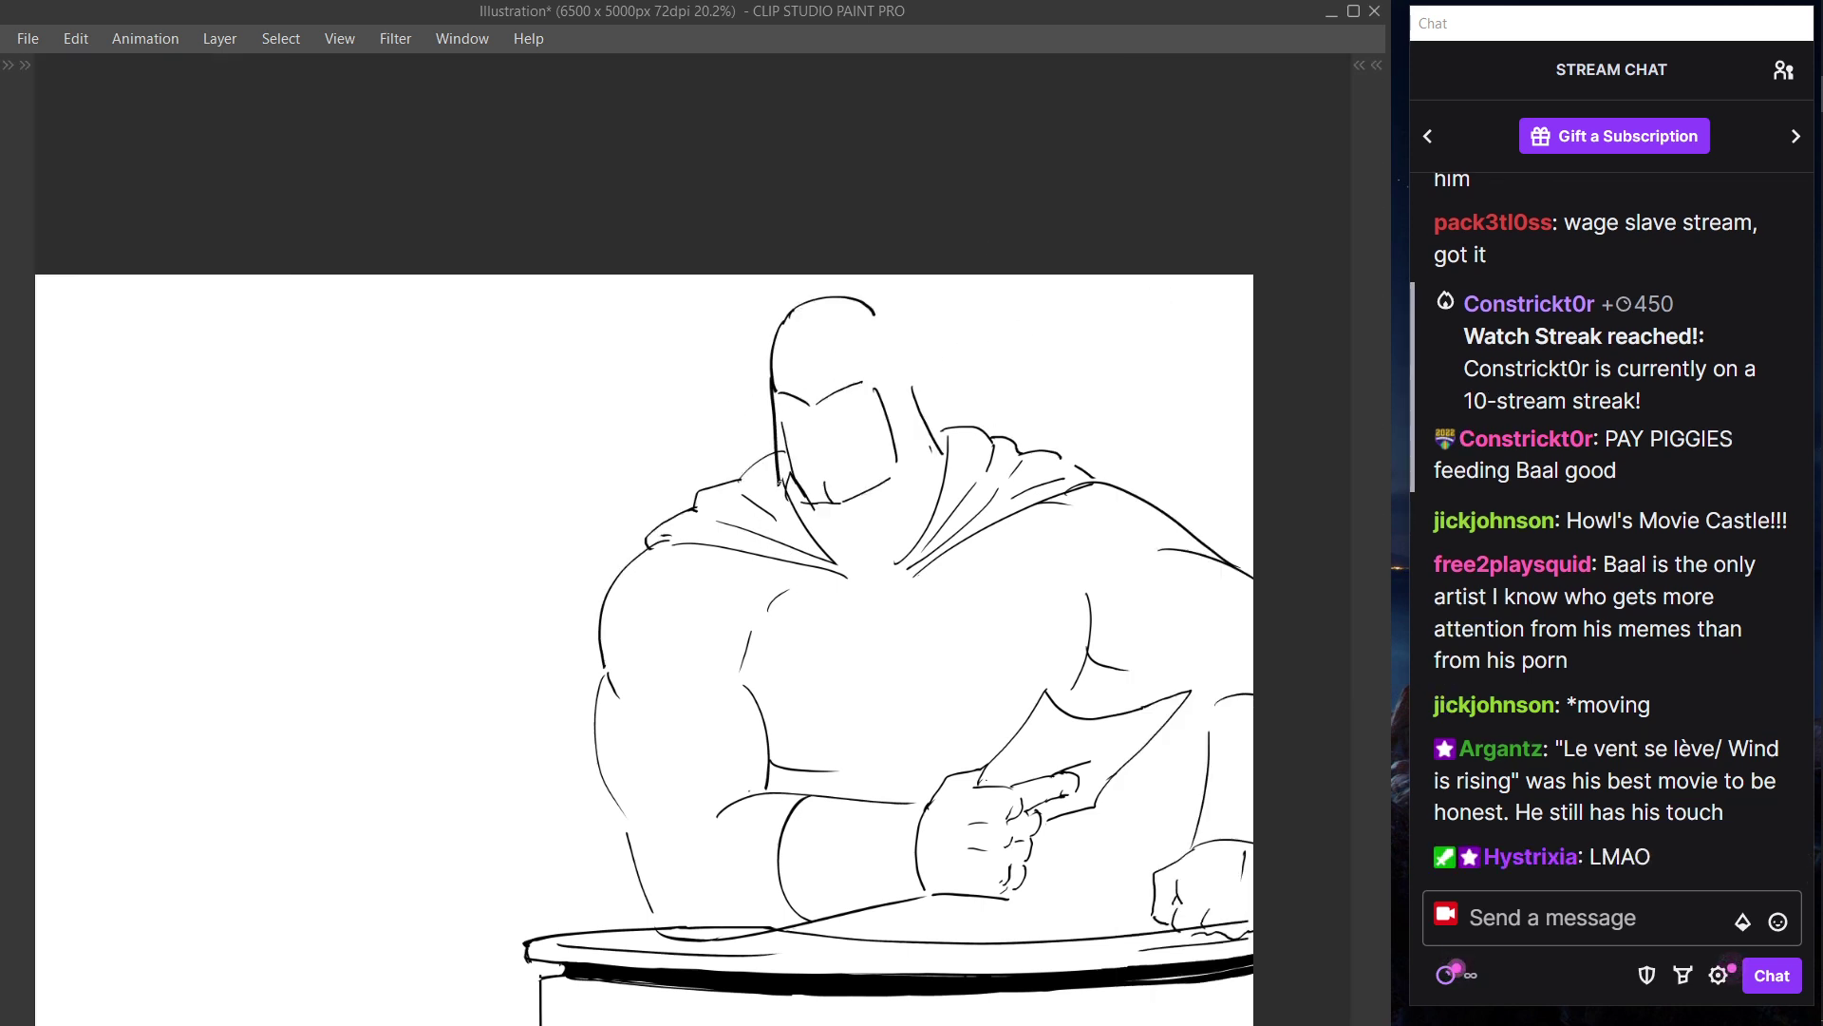
pyautogui.moveTo(771, 386); pyautogui.dragTo(785, 494)
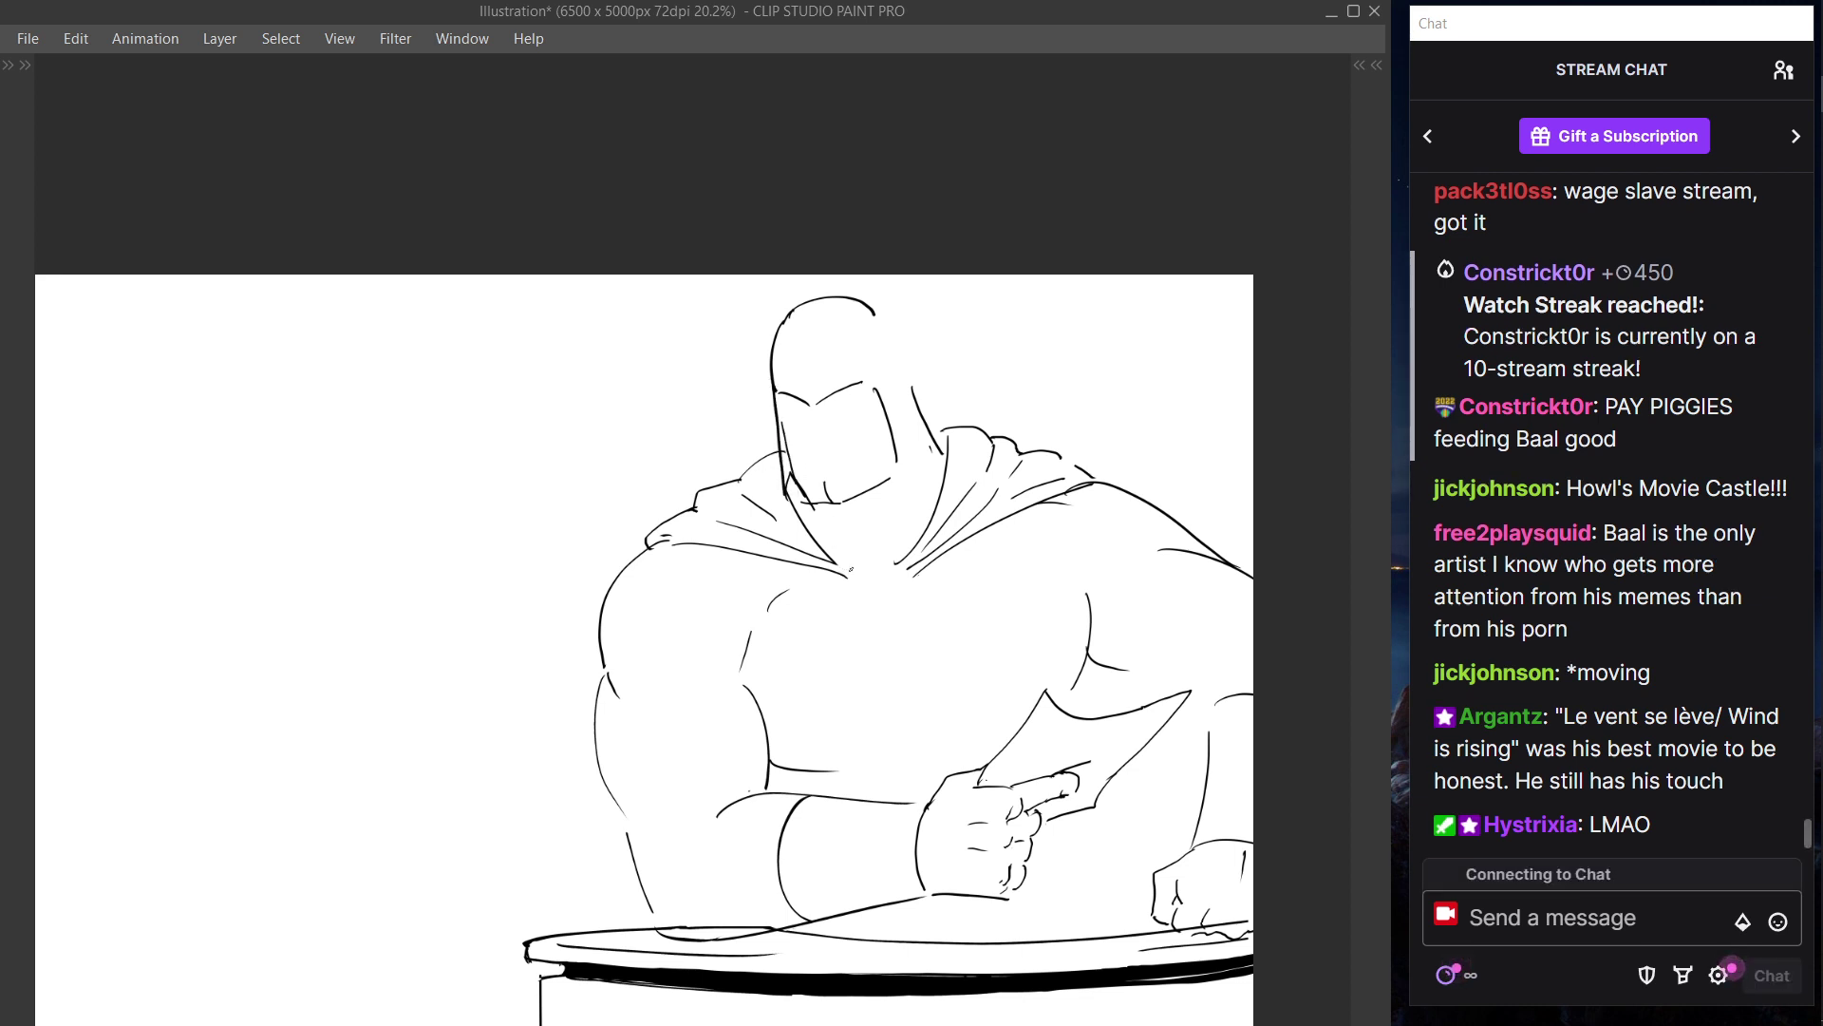
# - Thicken the mask's V-shaped brow and ink a heavy black stroke at its right end
pyautogui.moveTo(775, 390)
pyautogui.mouseDown()
pyautogui.moveTo(809, 403)
pyautogui.moveTo(871, 375)
pyautogui.mouseUp()
pyautogui.hotkey('ctrl', 'z')
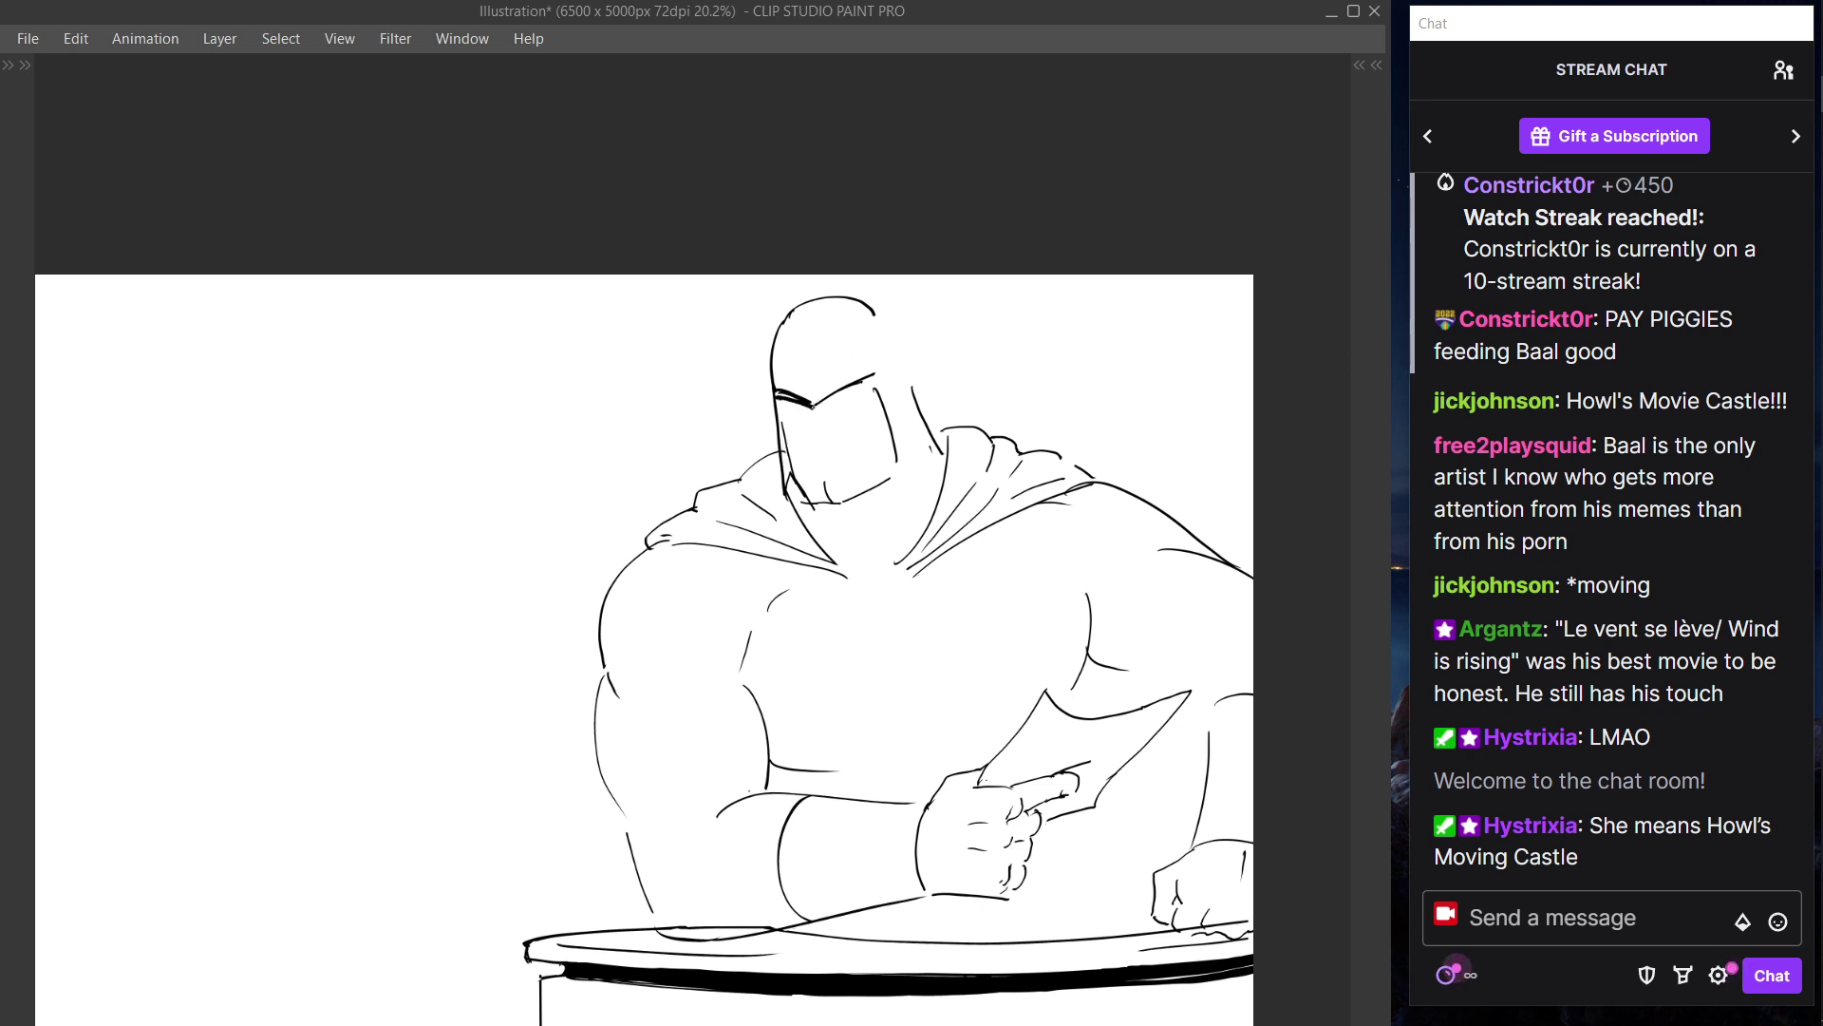
pyautogui.moveTo(776, 392)
pyautogui.mouseDown()
pyautogui.moveTo(815, 408)
pyautogui.moveTo(875, 374)
pyautogui.mouseUp()
pyautogui.hotkey('ctrl', 'z')
pyautogui.hotkey('ctrl', 'z')
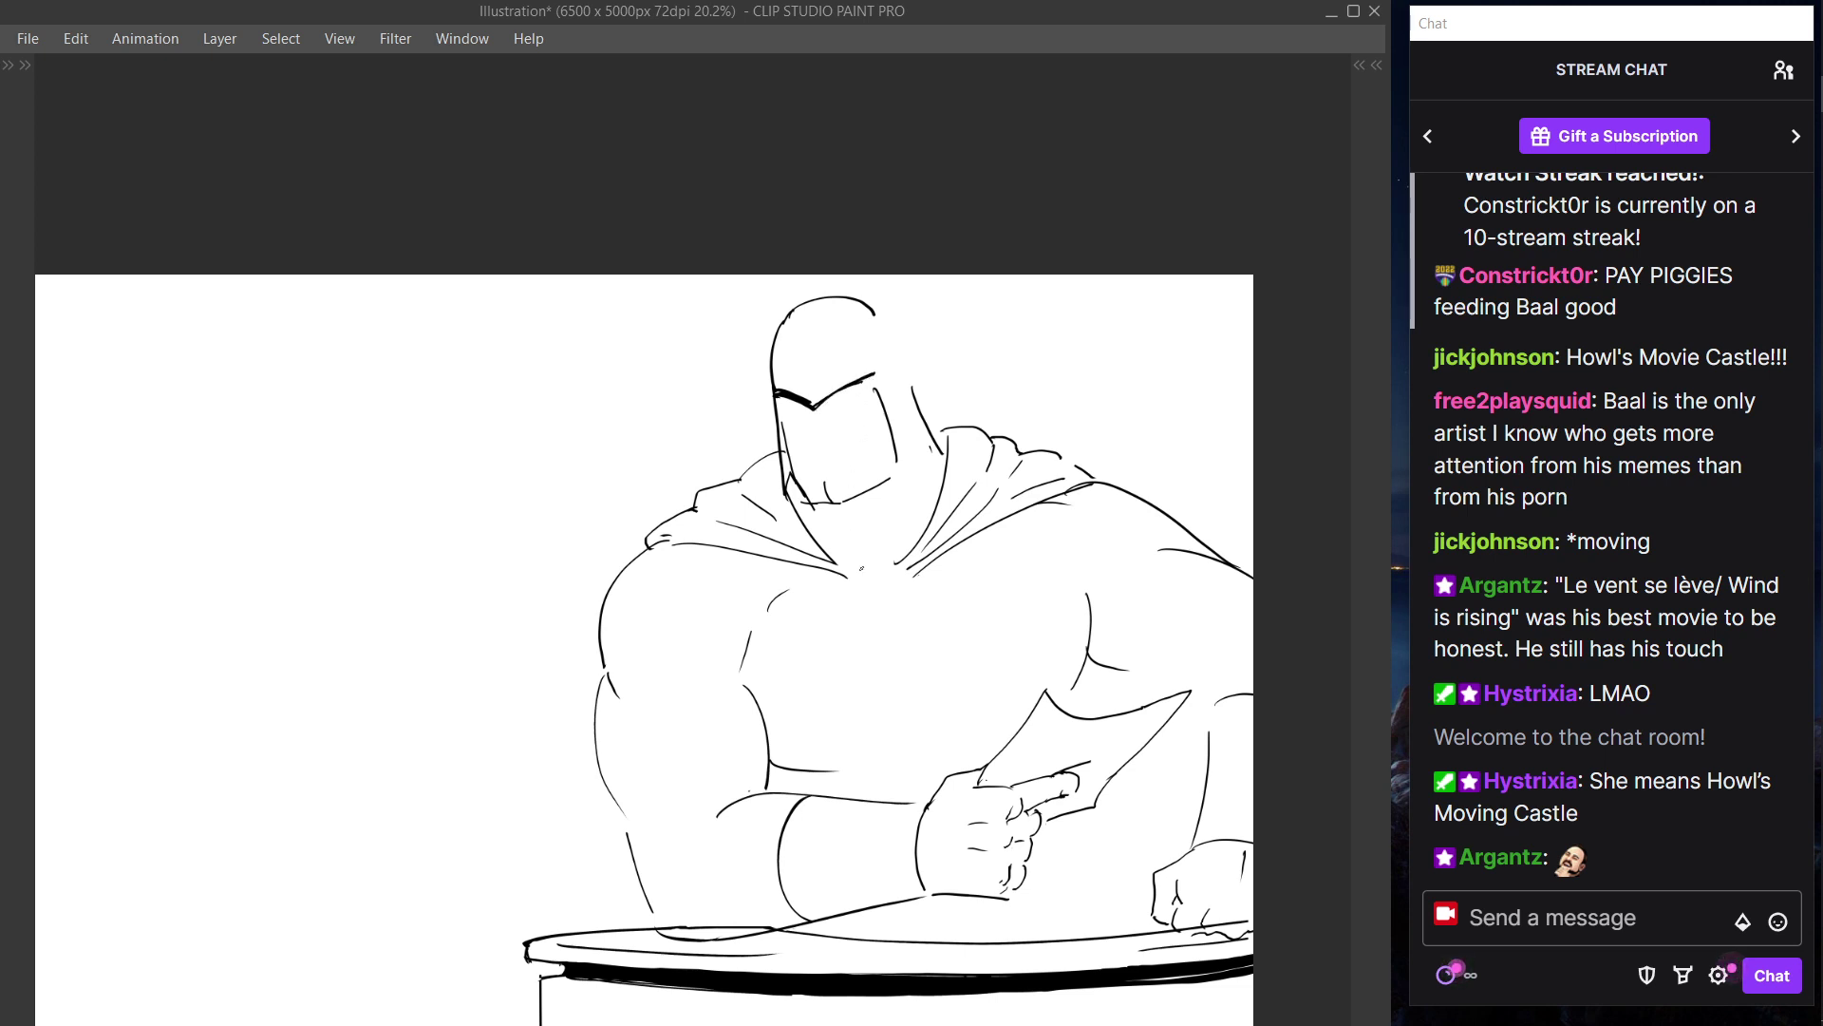
pyautogui.moveTo(859, 385); pyautogui.dragTo(891, 390)
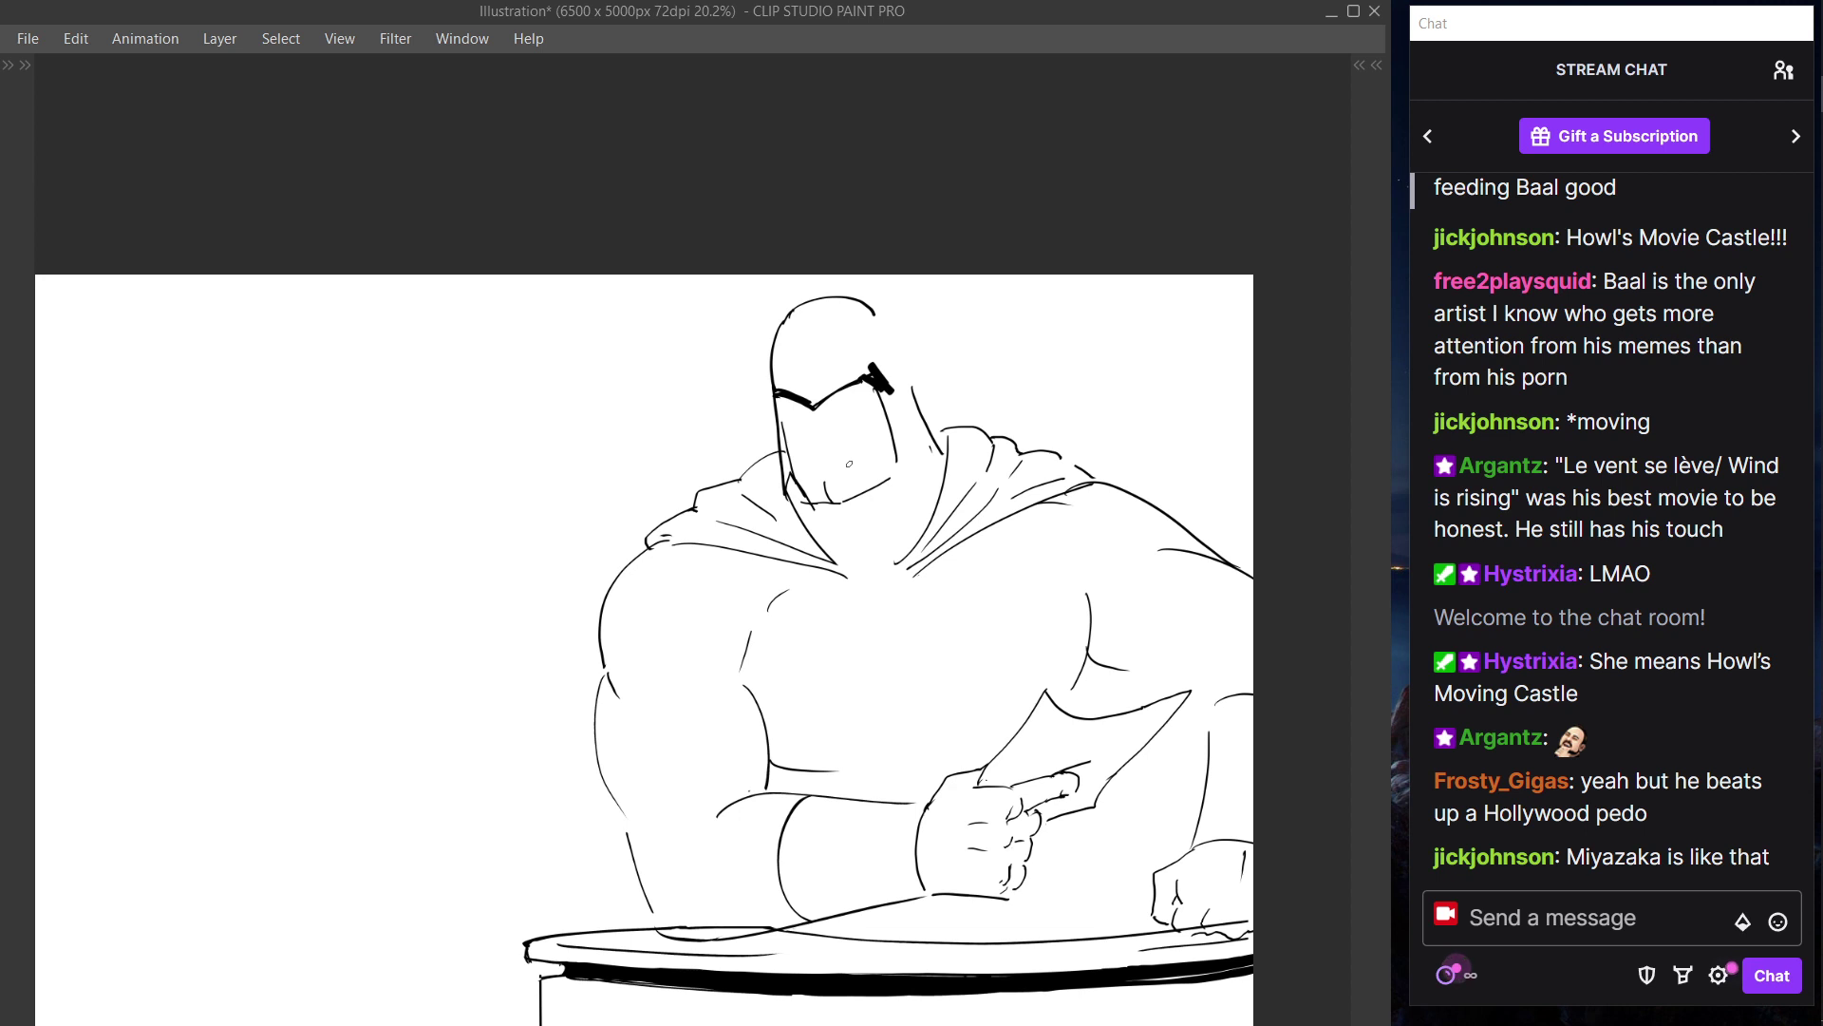
pyautogui.moveTo(888, 380); pyautogui.dragTo(926, 454)
pyautogui.hotkey('ctrl', 'z')
# - Toggle Layer 3's visibility to check which lines it holds
pyautogui.press('Tab')
pyautogui.click(1143, 236)
pyautogui.click(1144, 236)
pyautogui.press('Tab')
pyautogui.press('Tab')
pyautogui.press('Tab')
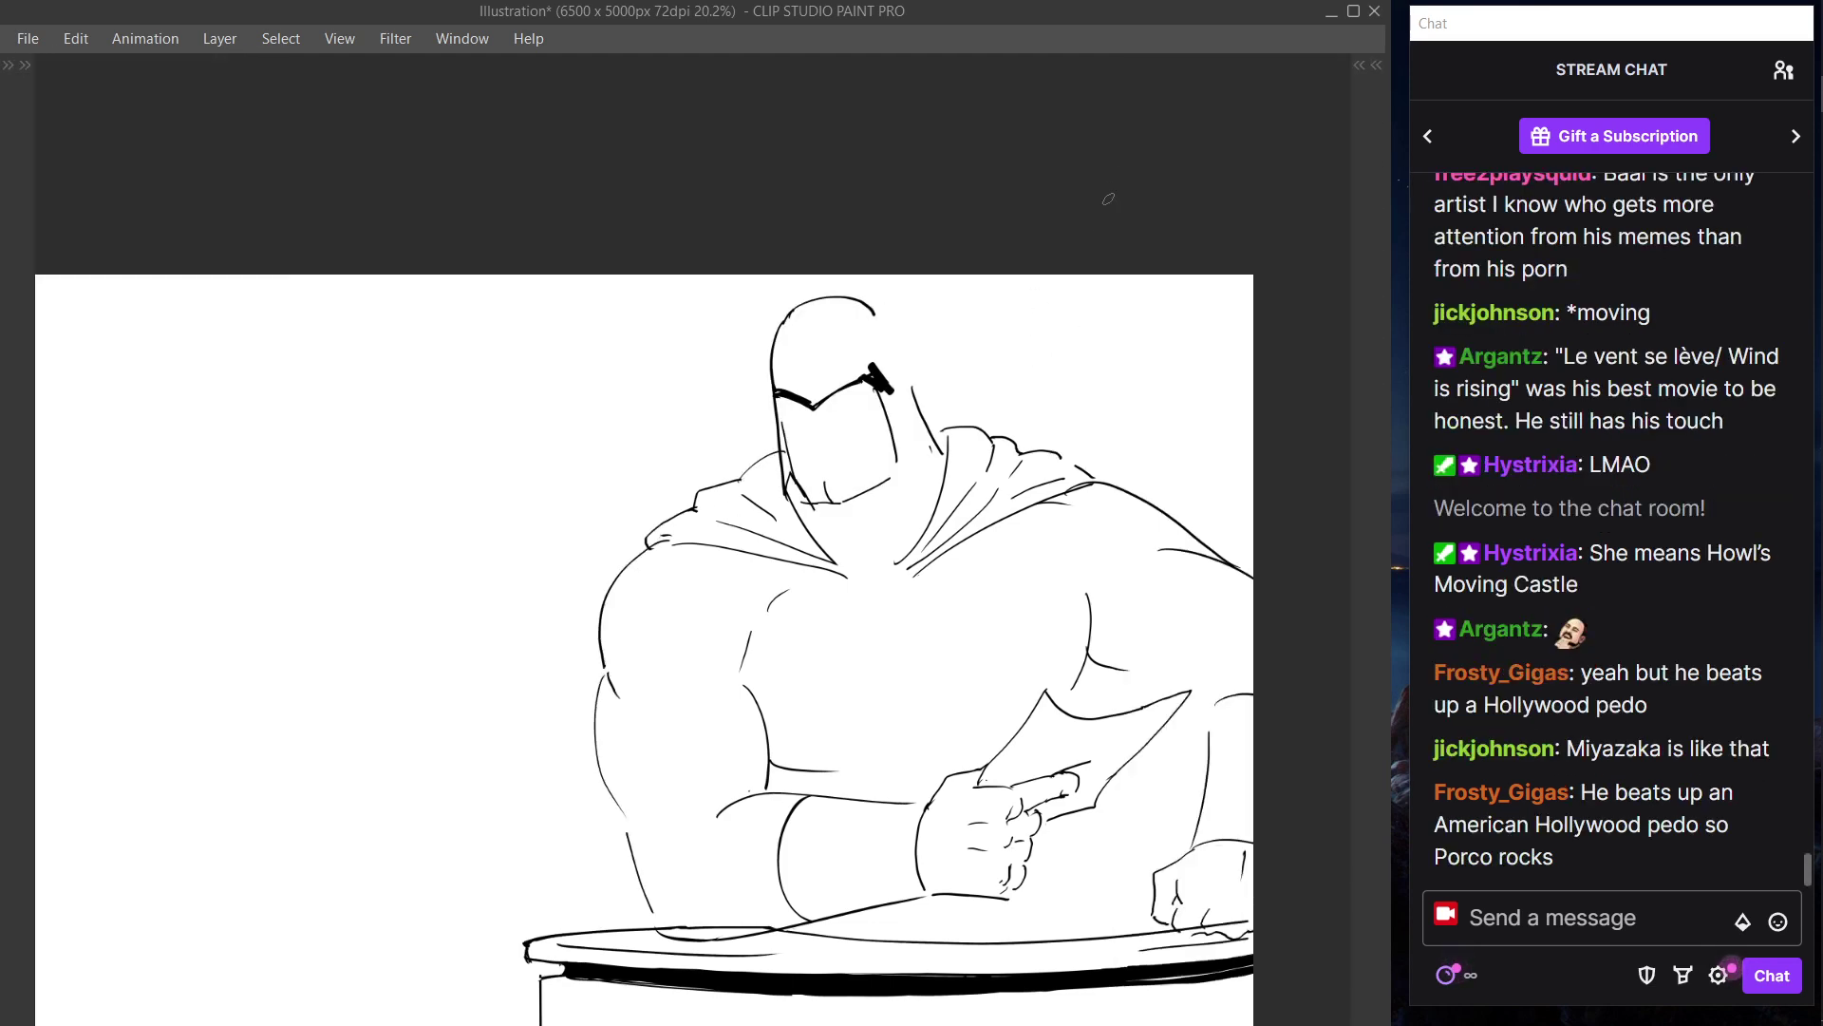
pyautogui.press('Tab')
pyautogui.press('Tab')
pyautogui.press('Tab')
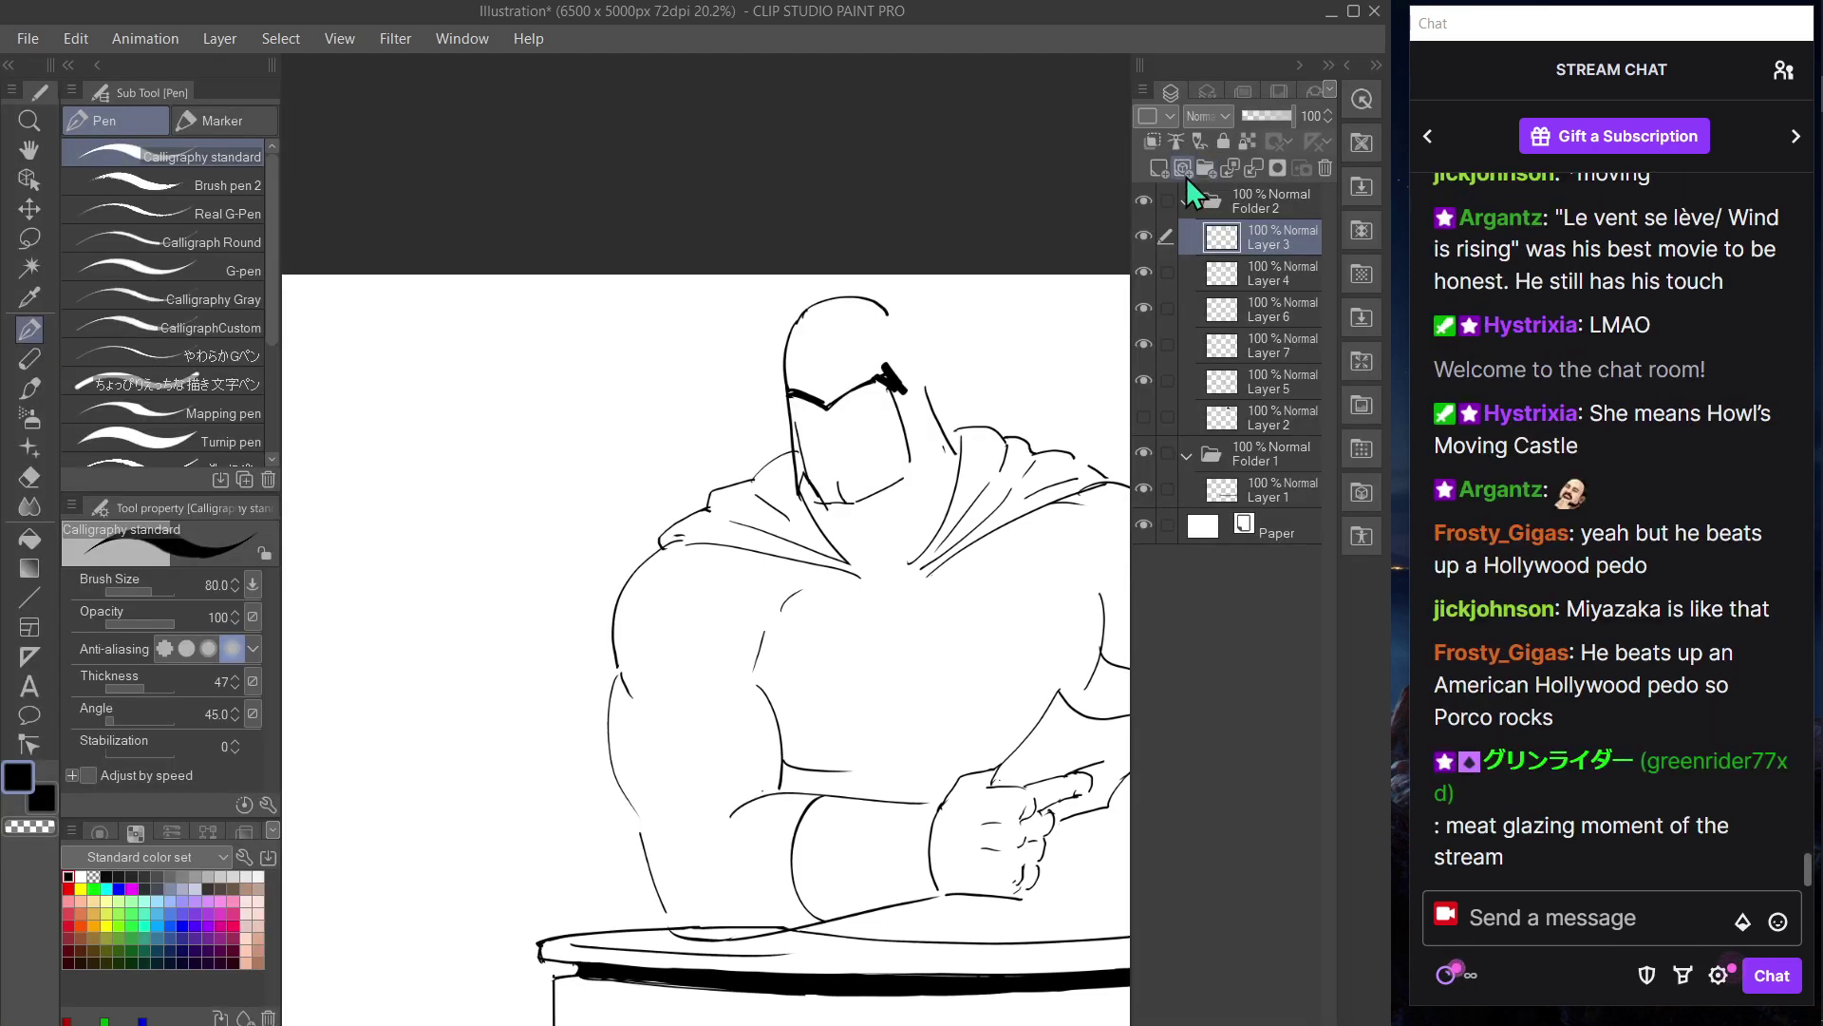
# - On a new layer, fill the hood's right side solid black from the temple to the collar and under the chin
pyautogui.press('Tab')
pyautogui.moveTo(878, 317); pyautogui.dragTo(920, 425)
pyautogui.moveTo(881, 360)
pyautogui.mouseDown()
pyautogui.moveTo(902, 410)
pyautogui.moveTo(886, 366)
pyautogui.moveTo(920, 398)
pyautogui.moveTo(886, 360)
pyautogui.moveTo(942, 462)
pyautogui.mouseUp()
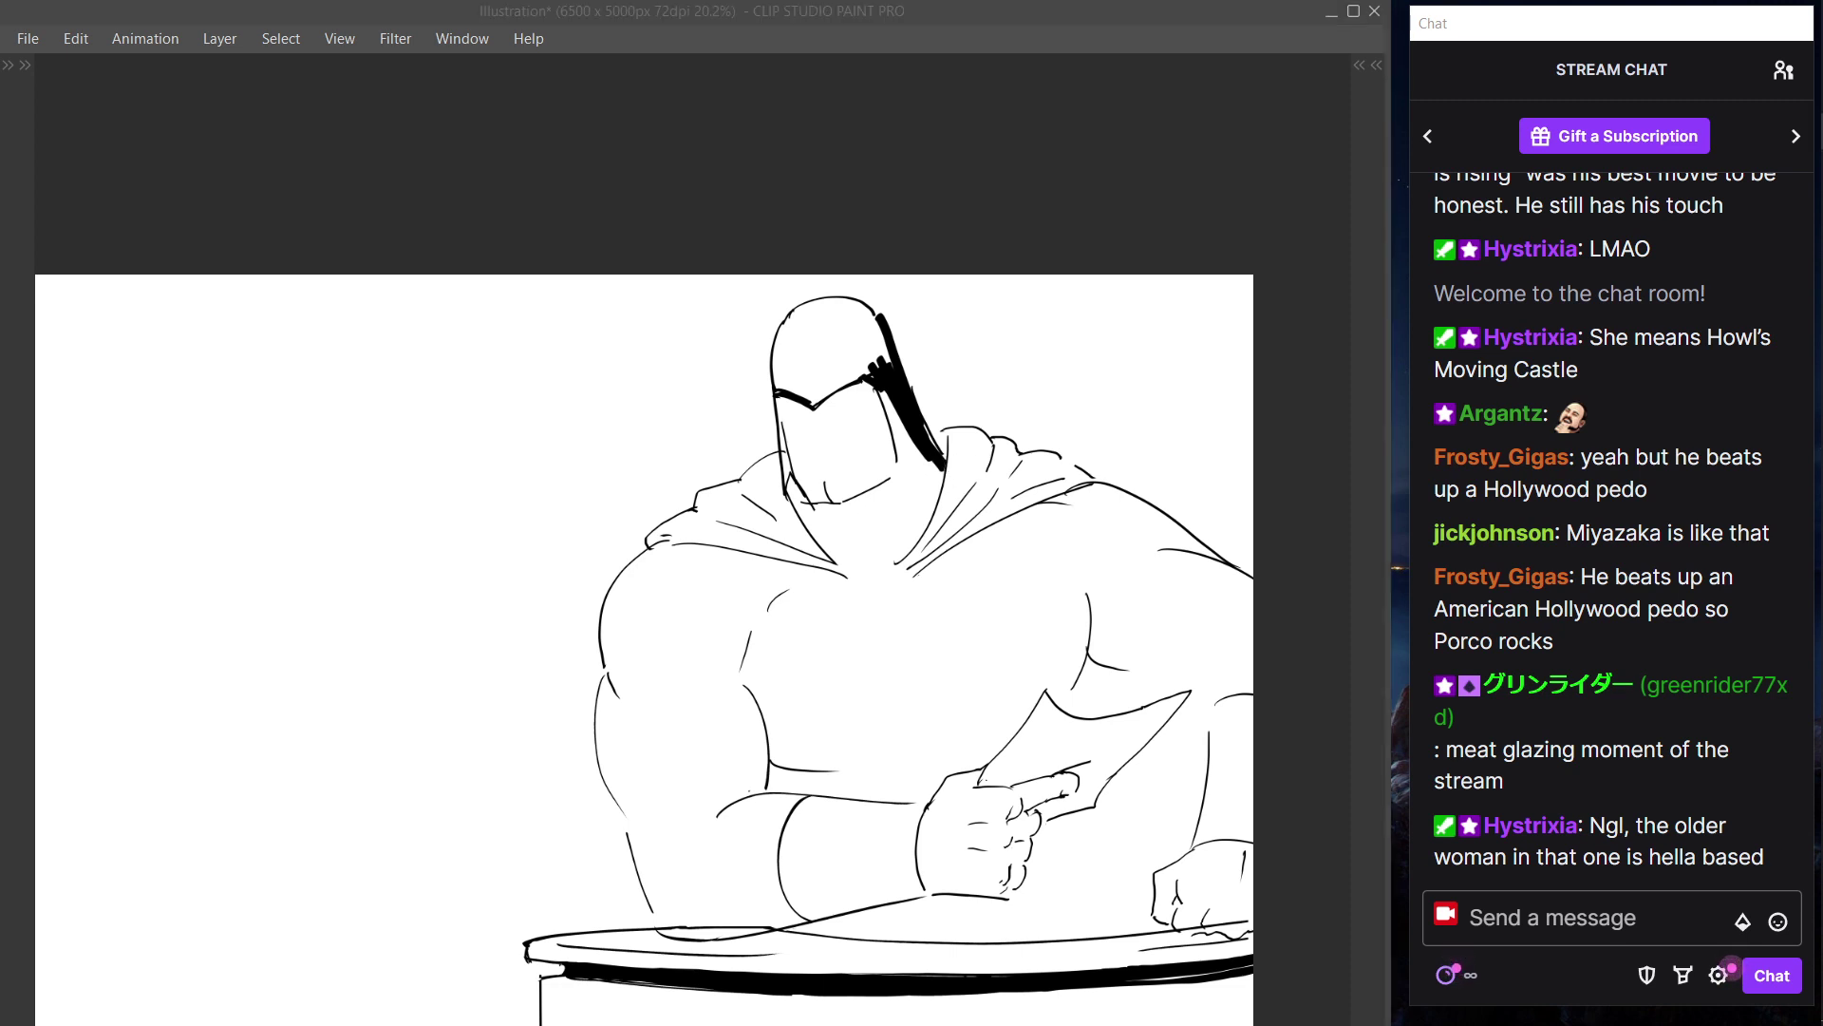
pyautogui.click(1084, 24)
pyautogui.moveTo(881, 375)
pyautogui.mouseDown()
pyautogui.moveTo(926, 487)
pyautogui.moveTo(891, 488)
pyautogui.mouseUp()
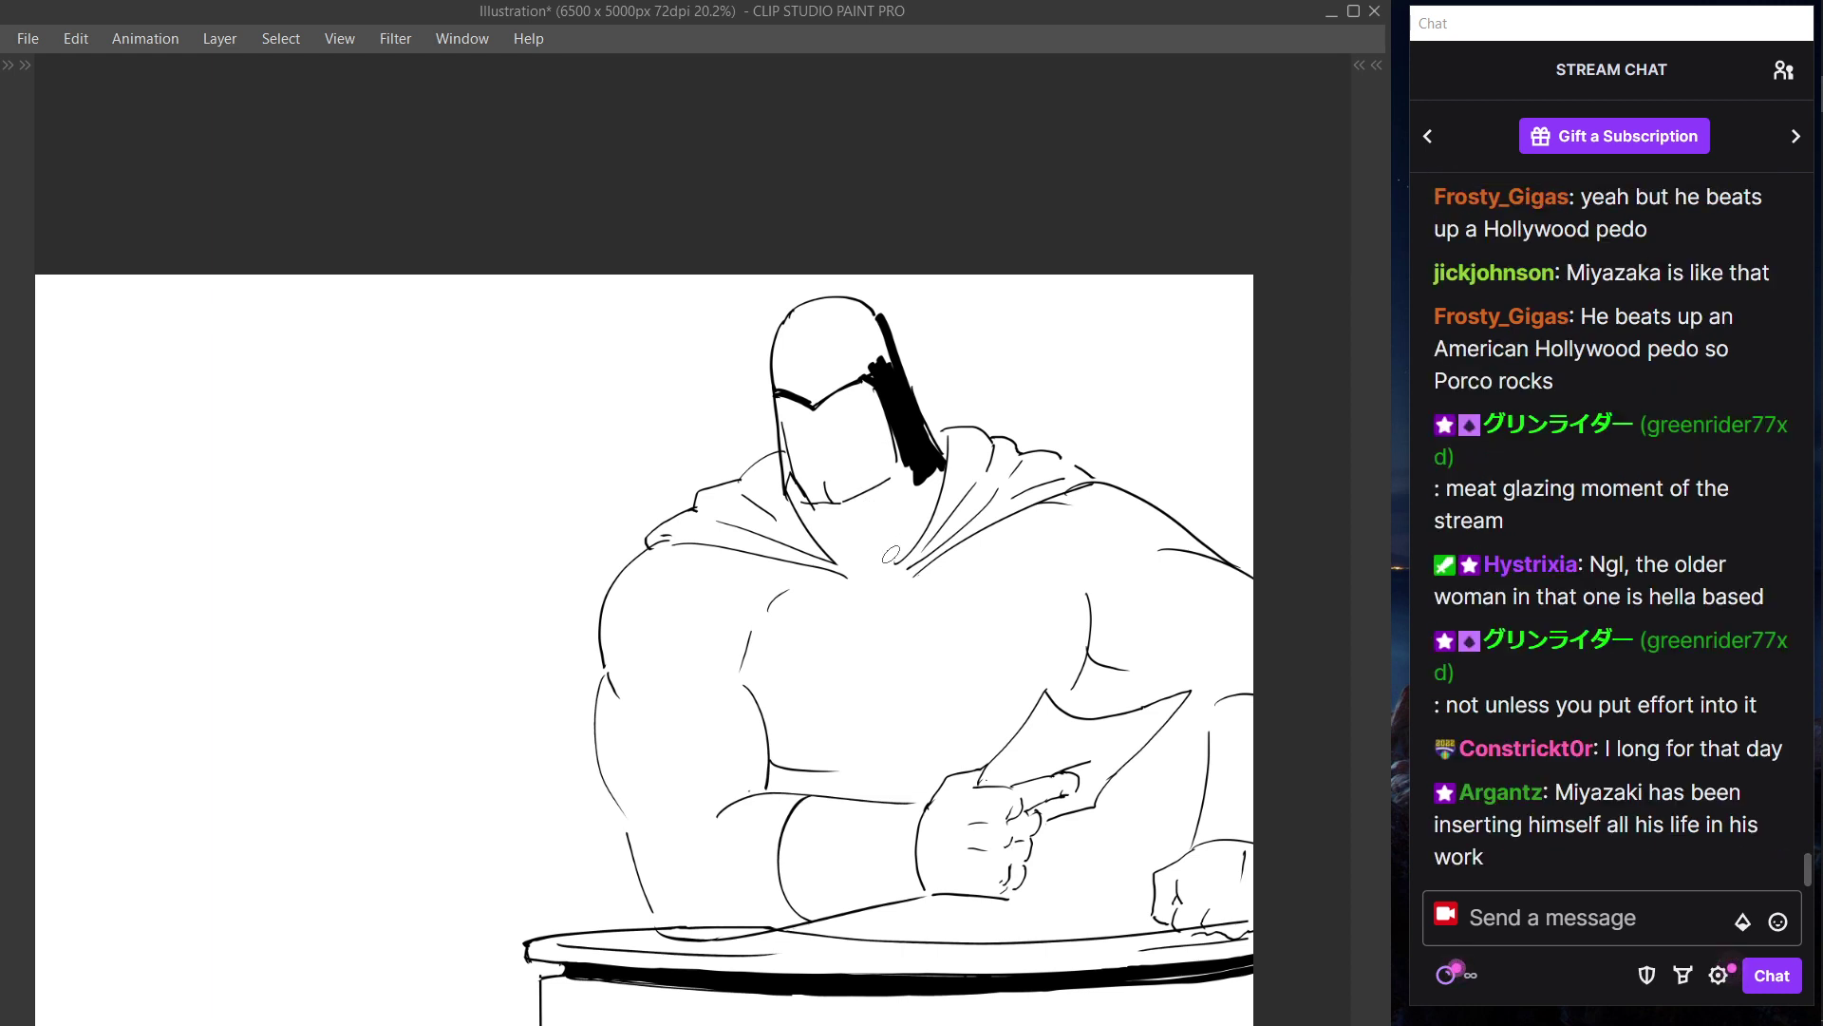
pyautogui.moveTo(897, 489)
pyautogui.mouseDown()
pyautogui.moveTo(847, 525)
pyautogui.moveTo(928, 490)
pyautogui.mouseUp()
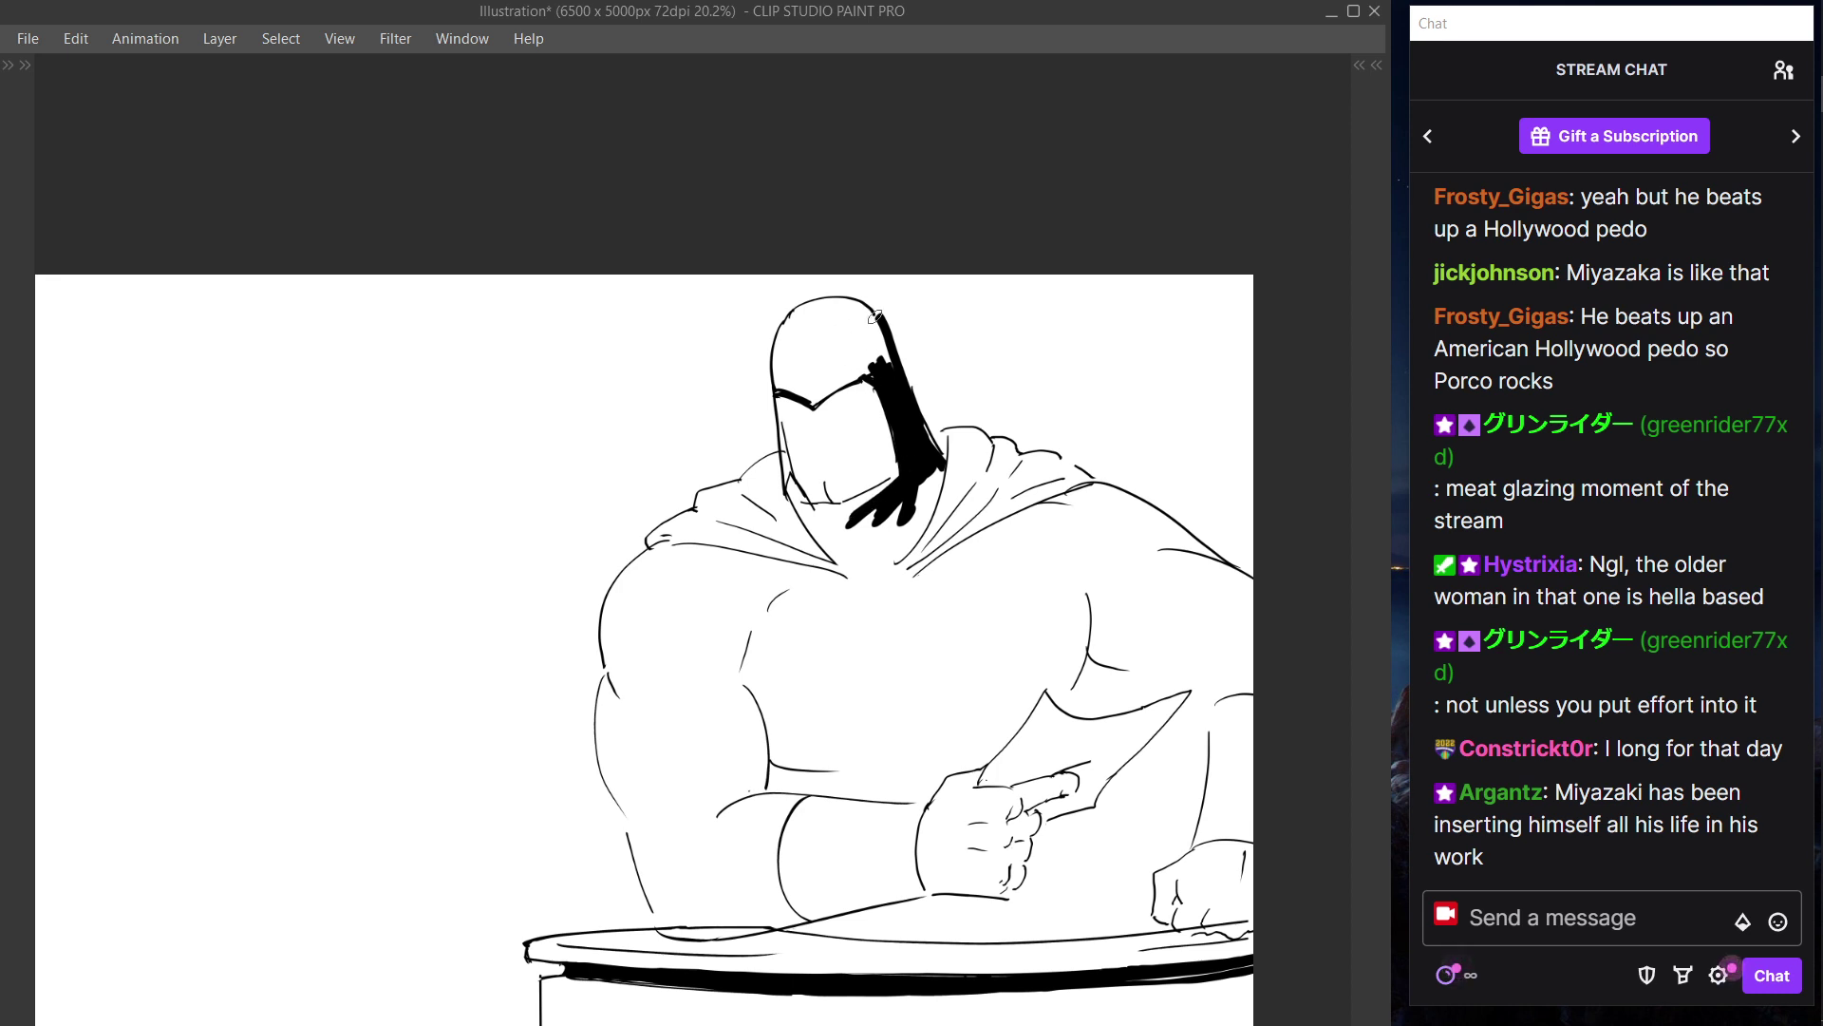
pyautogui.moveTo(835, 431); pyautogui.dragTo(733, 426)
pyautogui.moveTo(721, 514)
pyautogui.mouseDown()
pyautogui.moveTo(783, 499)
pyautogui.moveTo(759, 503)
pyautogui.moveTo(803, 466)
pyautogui.moveTo(804, 494)
pyautogui.moveTo(776, 515)
pyautogui.moveTo(823, 495)
pyautogui.mouseUp()
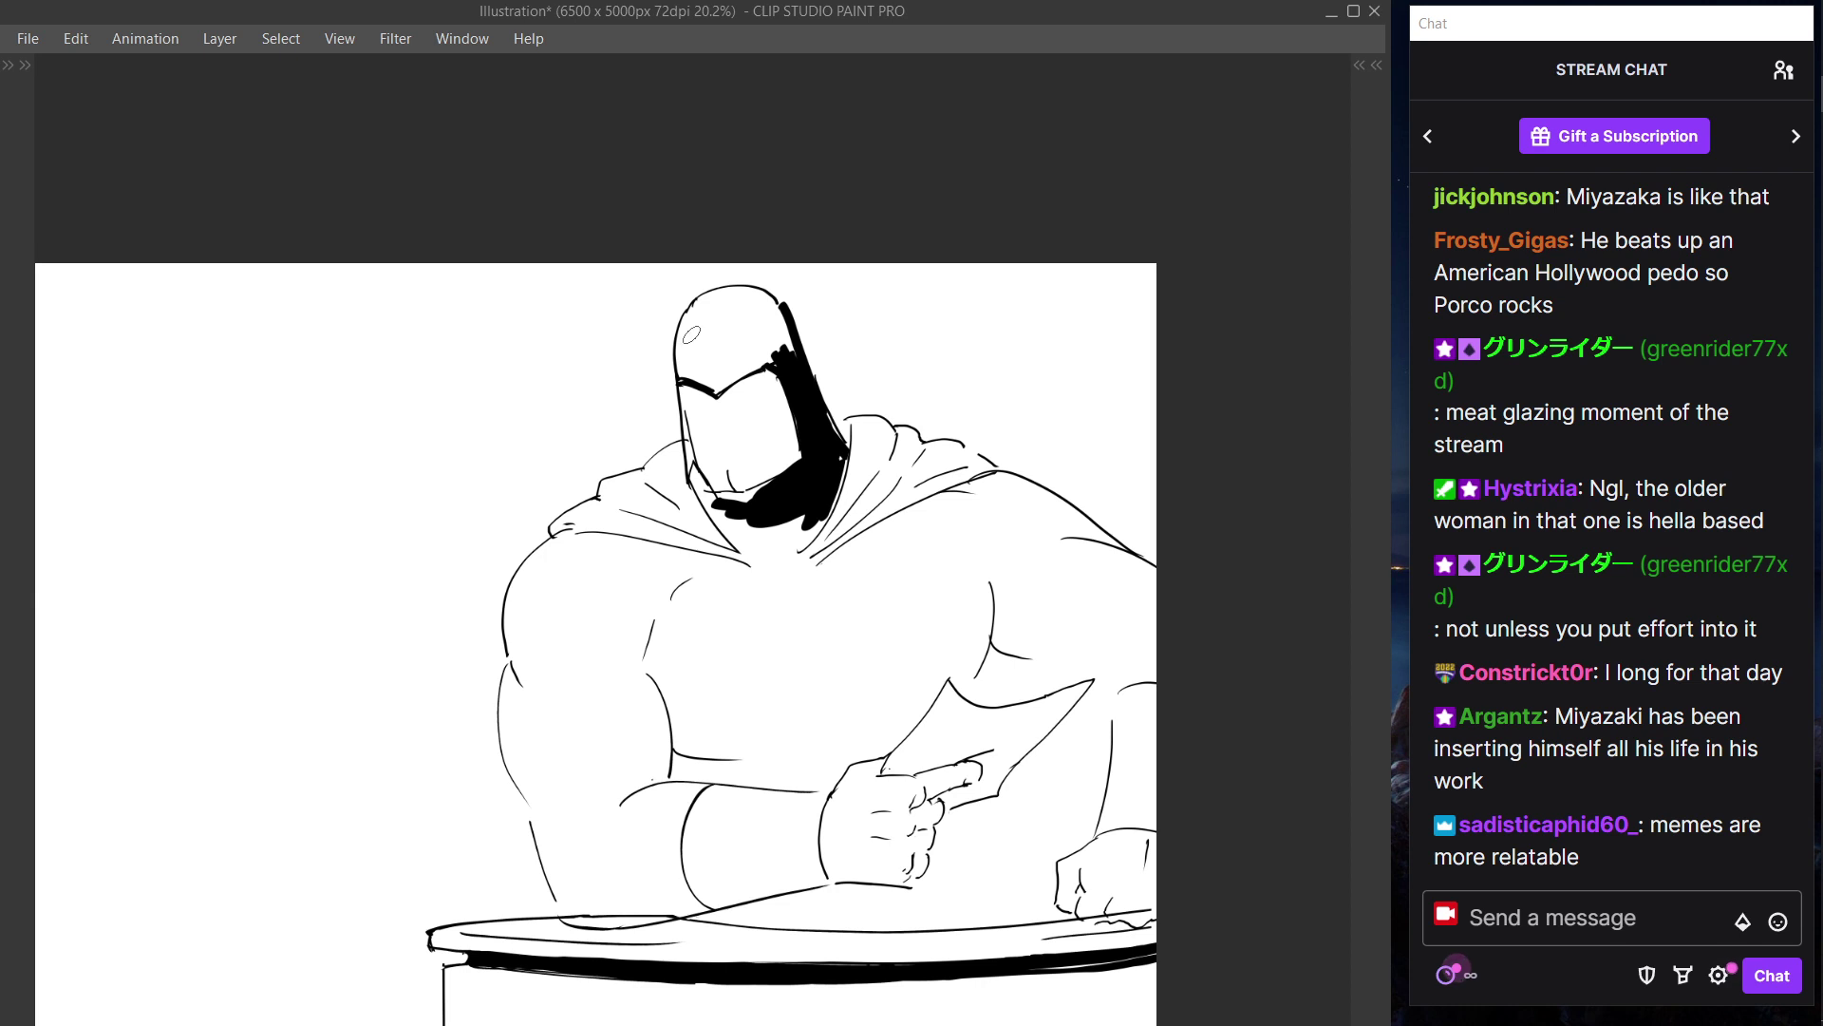
# - Fill the crown above the V-shaped brow, the hood's left edge and the area under the chin's left side in black
pyautogui.moveTo(689, 323)
pyautogui.mouseDown()
pyautogui.moveTo(717, 365)
pyautogui.moveTo(685, 368)
pyautogui.moveTo(696, 353)
pyautogui.moveTo(710, 376)
pyautogui.moveTo(691, 370)
pyautogui.moveTo(718, 374)
pyautogui.moveTo(700, 378)
pyautogui.moveTo(743, 373)
pyautogui.moveTo(720, 387)
pyautogui.moveTo(767, 365)
pyautogui.moveTo(771, 323)
pyautogui.moveTo(771, 346)
pyautogui.mouseUp()
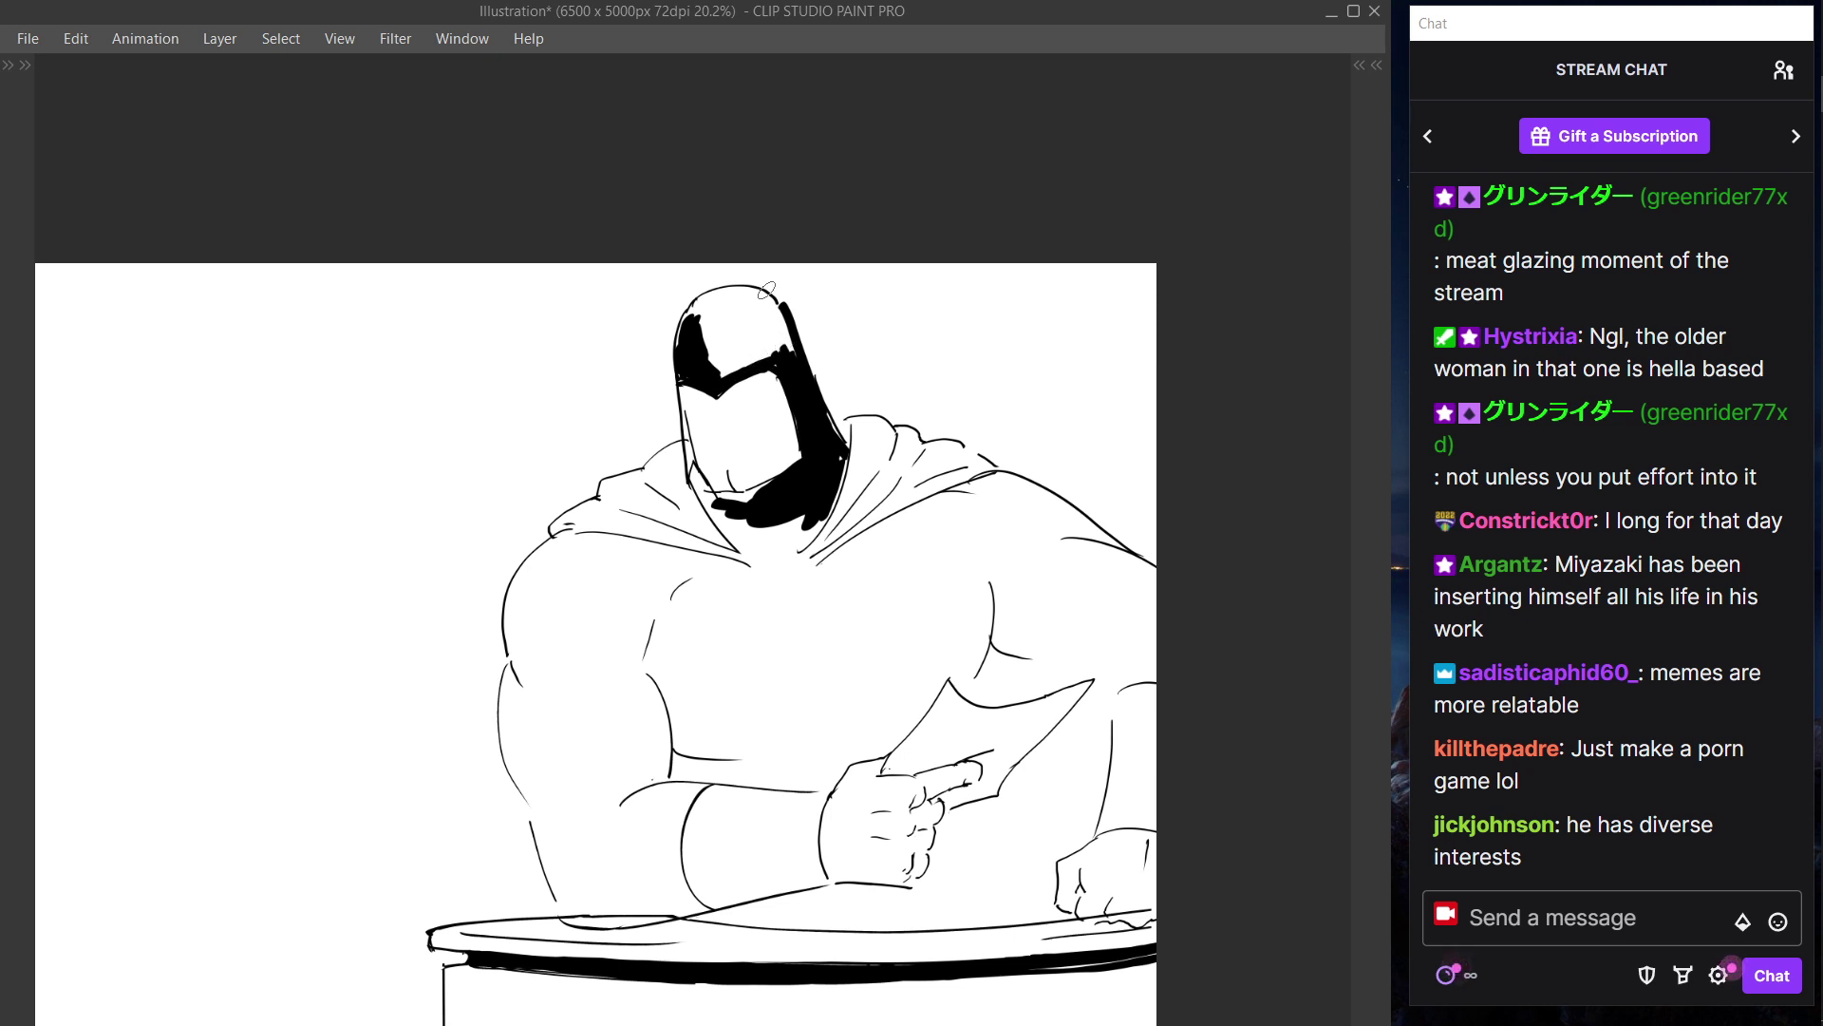
pyautogui.moveTo(722, 341)
pyautogui.mouseDown()
pyautogui.moveTo(797, 341)
pyautogui.moveTo(751, 363)
pyautogui.moveTo(689, 318)
pyautogui.moveTo(778, 348)
pyautogui.moveTo(771, 318)
pyautogui.moveTo(847, 405)
pyautogui.mouseUp()
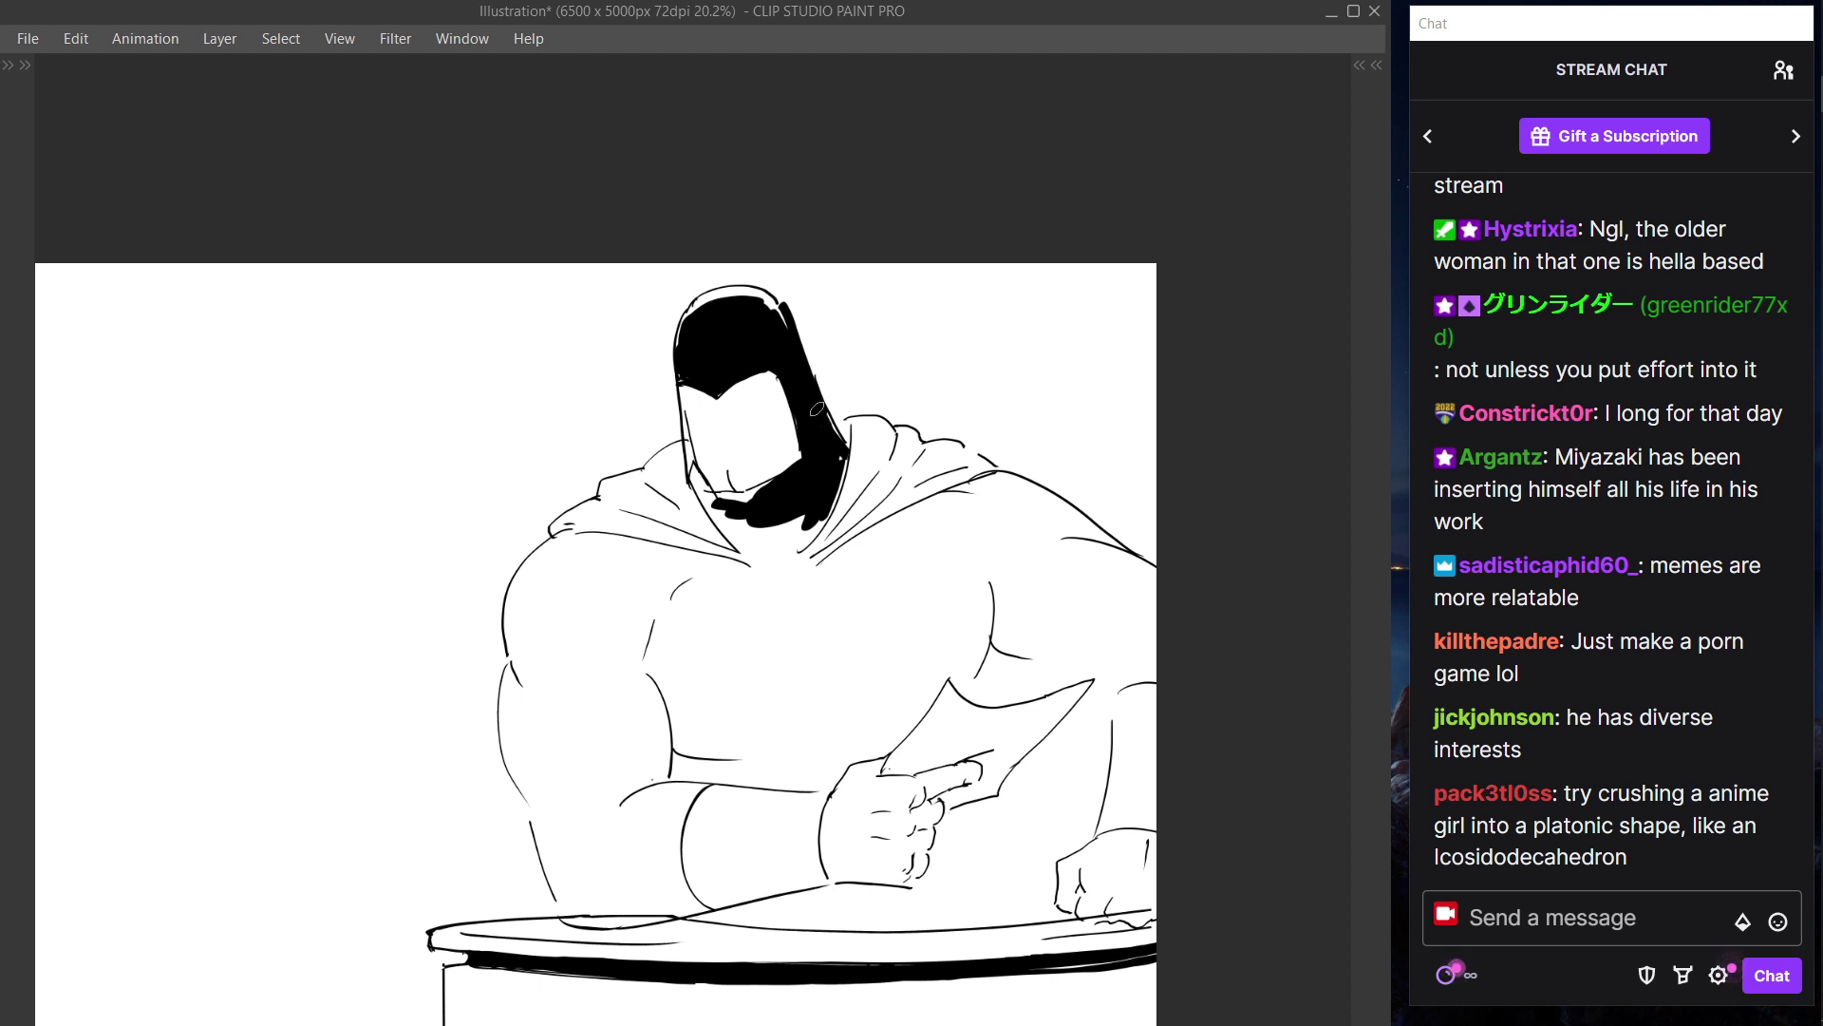
pyautogui.moveTo(680, 348); pyautogui.dragTo(701, 483)
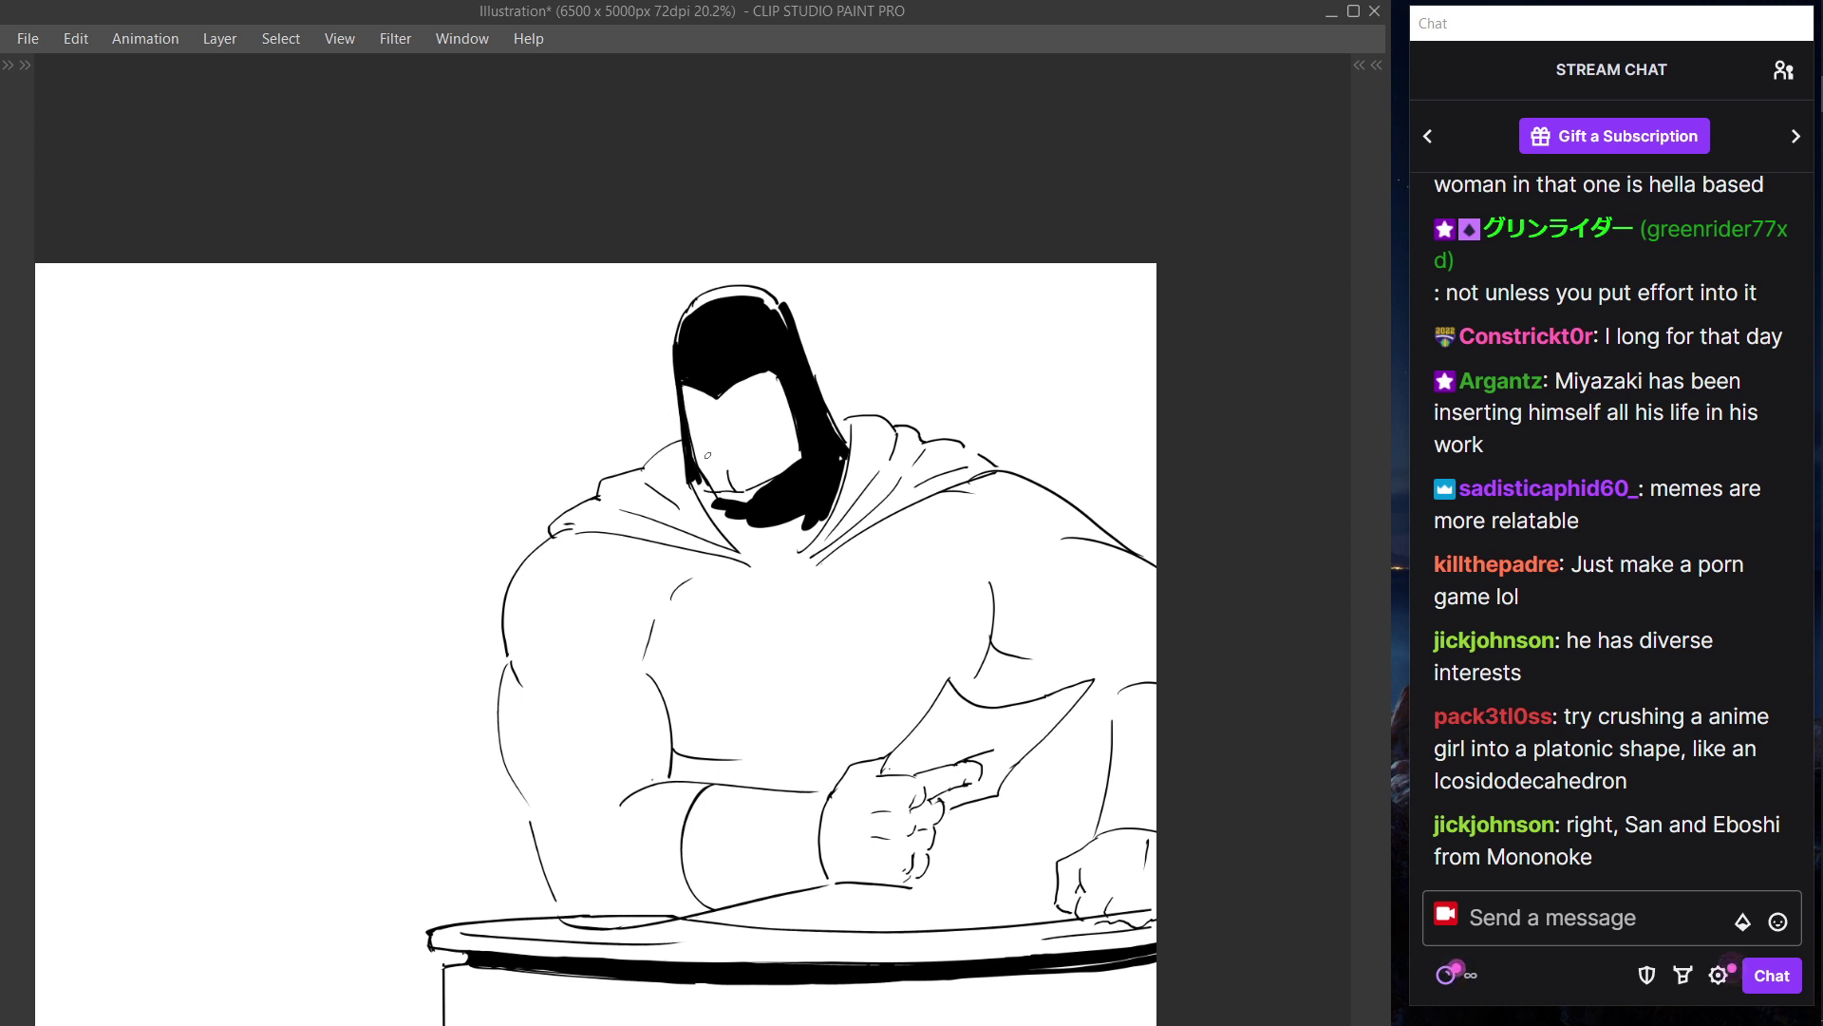
pyautogui.moveTo(713, 486); pyautogui.dragTo(719, 504)
pyautogui.hotkey('ctrl', 'z')
pyautogui.moveTo(704, 499)
pyautogui.mouseDown()
pyautogui.moveTo(693, 486)
pyautogui.moveTo(751, 529)
pyautogui.mouseUp()
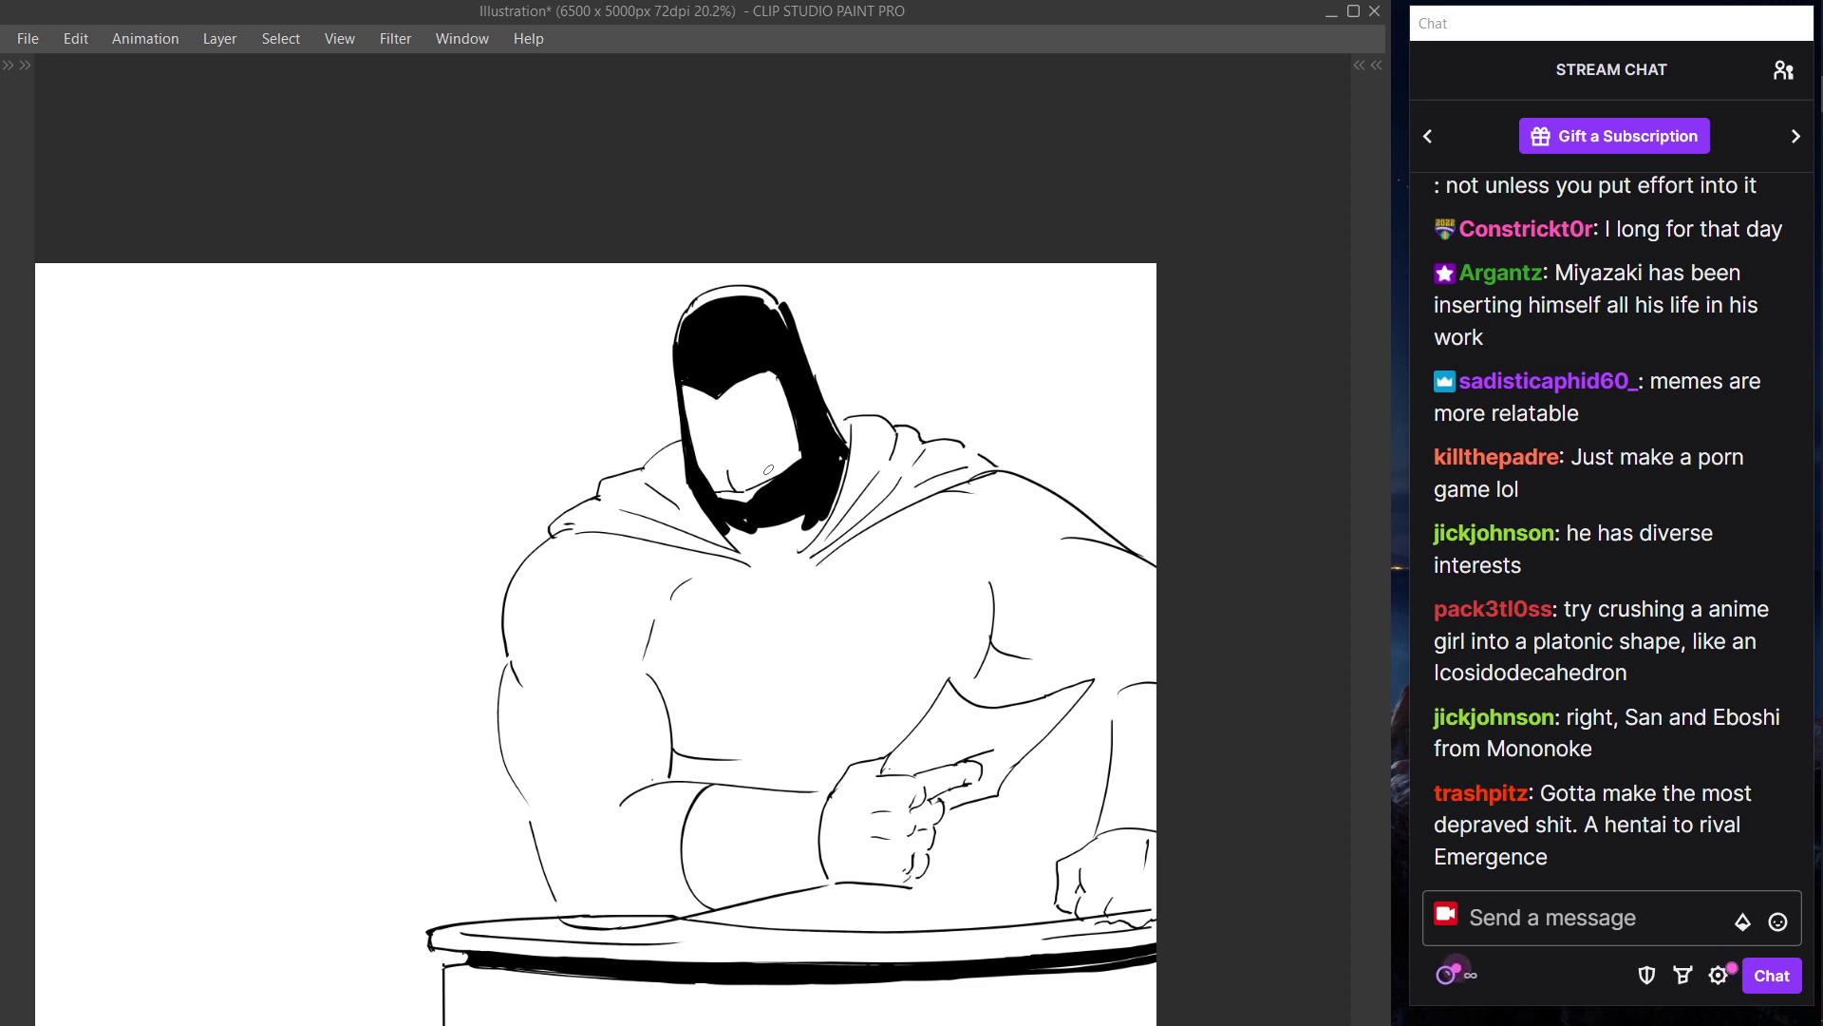
# - Blacken the gaps along the jaw and crown, and extend the black fill down the neck to the collar
pyautogui.moveTo(710, 497)
pyautogui.mouseDown()
pyautogui.moveTo(755, 502)
pyautogui.moveTo(736, 499)
pyautogui.moveTo(776, 479)
pyautogui.mouseUp()
pyautogui.hotkey('ctrl', 'z')
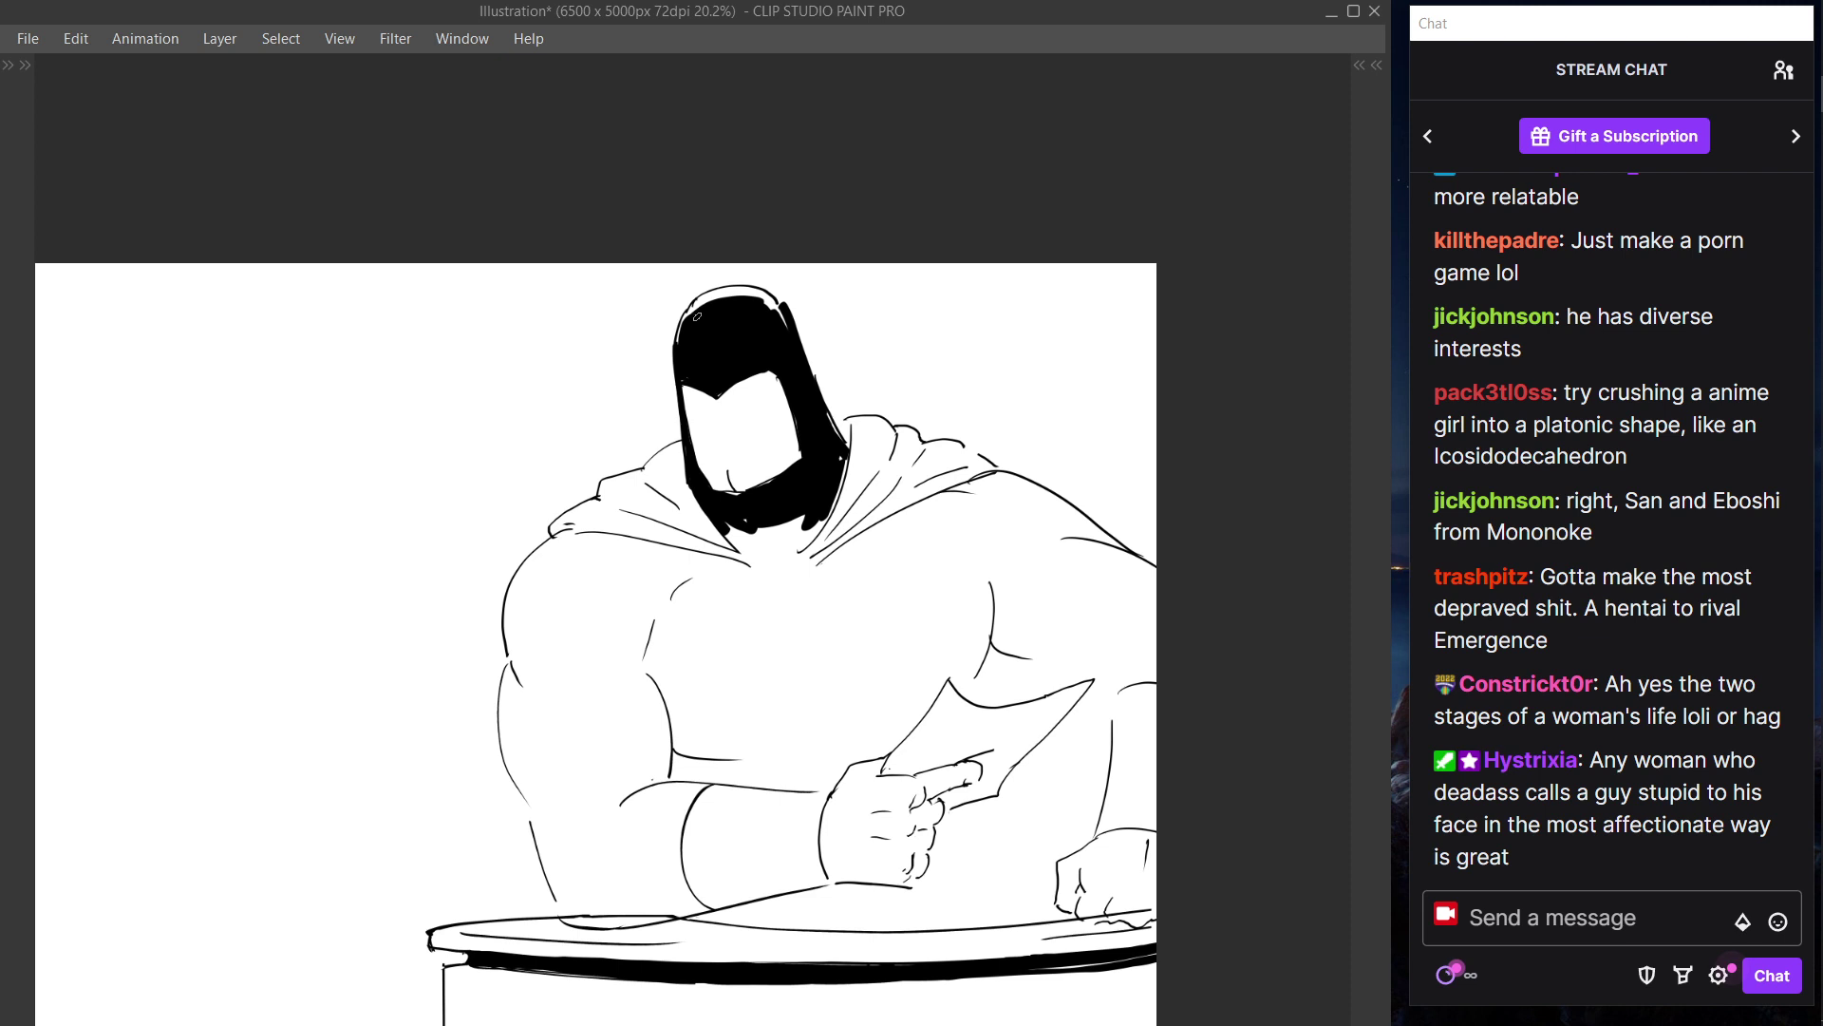
pyautogui.moveTo(682, 323)
pyautogui.mouseDown()
pyautogui.moveTo(765, 309)
pyautogui.moveTo(733, 301)
pyautogui.moveTo(780, 309)
pyautogui.mouseUp()
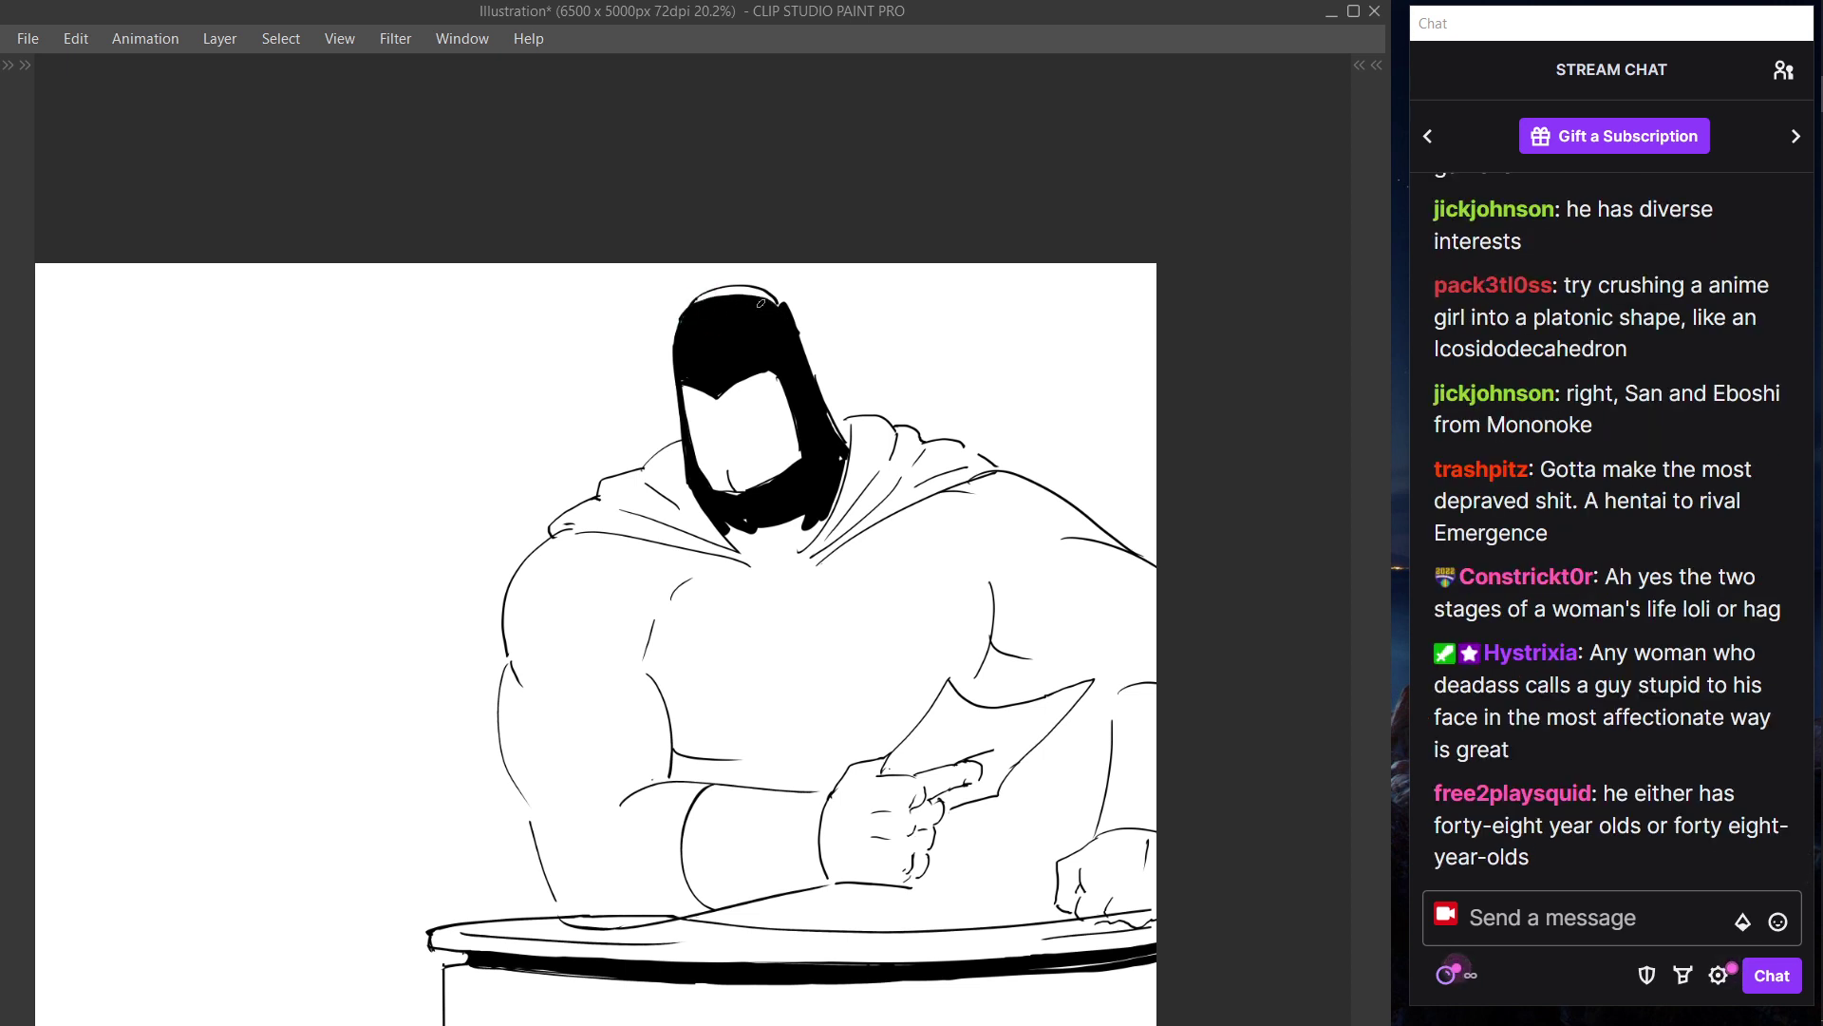
pyautogui.moveTo(718, 306); pyautogui.dragTo(781, 324)
pyautogui.moveTo(703, 316)
pyautogui.mouseDown()
pyautogui.moveTo(739, 296)
pyautogui.moveTo(764, 306)
pyautogui.moveTo(708, 303)
pyautogui.moveTo(779, 317)
pyautogui.moveTo(698, 303)
pyautogui.moveTo(777, 311)
pyautogui.mouseUp()
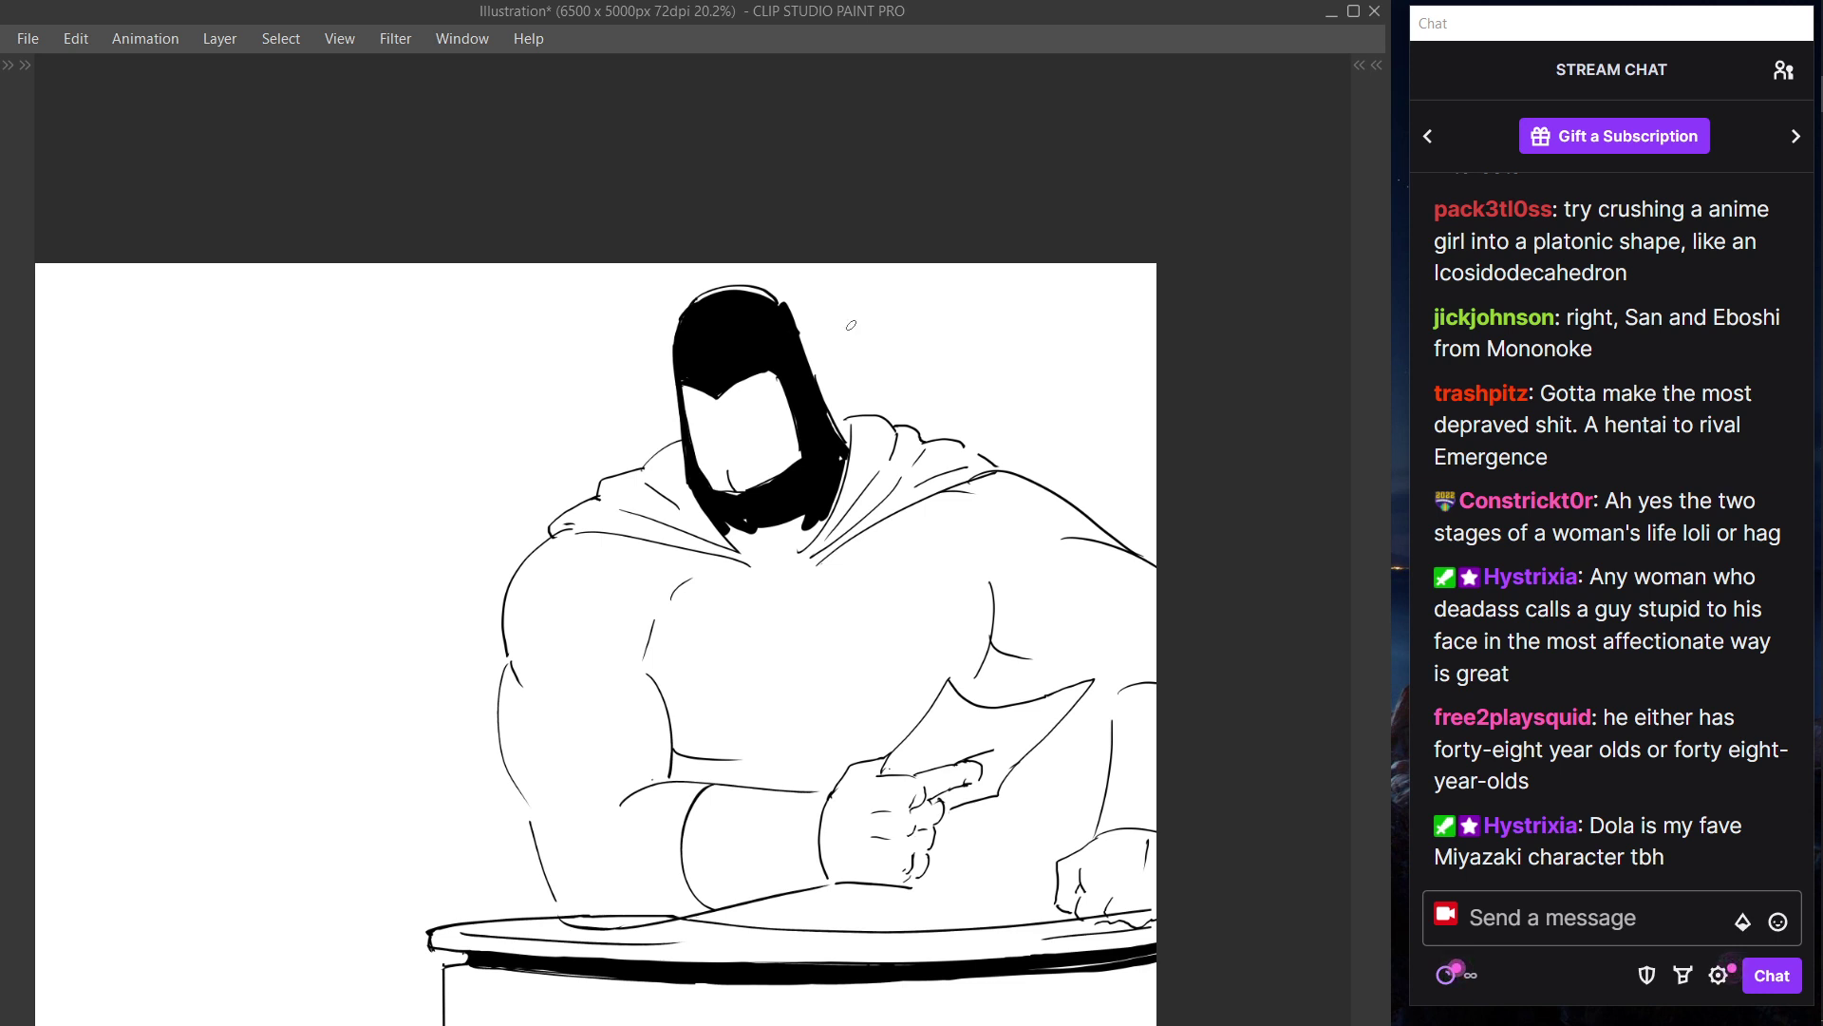
pyautogui.moveTo(719, 513)
pyautogui.mouseDown()
pyautogui.moveTo(726, 516)
pyautogui.moveTo(768, 534)
pyautogui.moveTo(730, 537)
pyautogui.moveTo(770, 539)
pyautogui.moveTo(808, 513)
pyautogui.moveTo(784, 546)
pyautogui.moveTo(833, 467)
pyautogui.moveTo(801, 538)
pyautogui.moveTo(789, 541)
pyautogui.mouseUp()
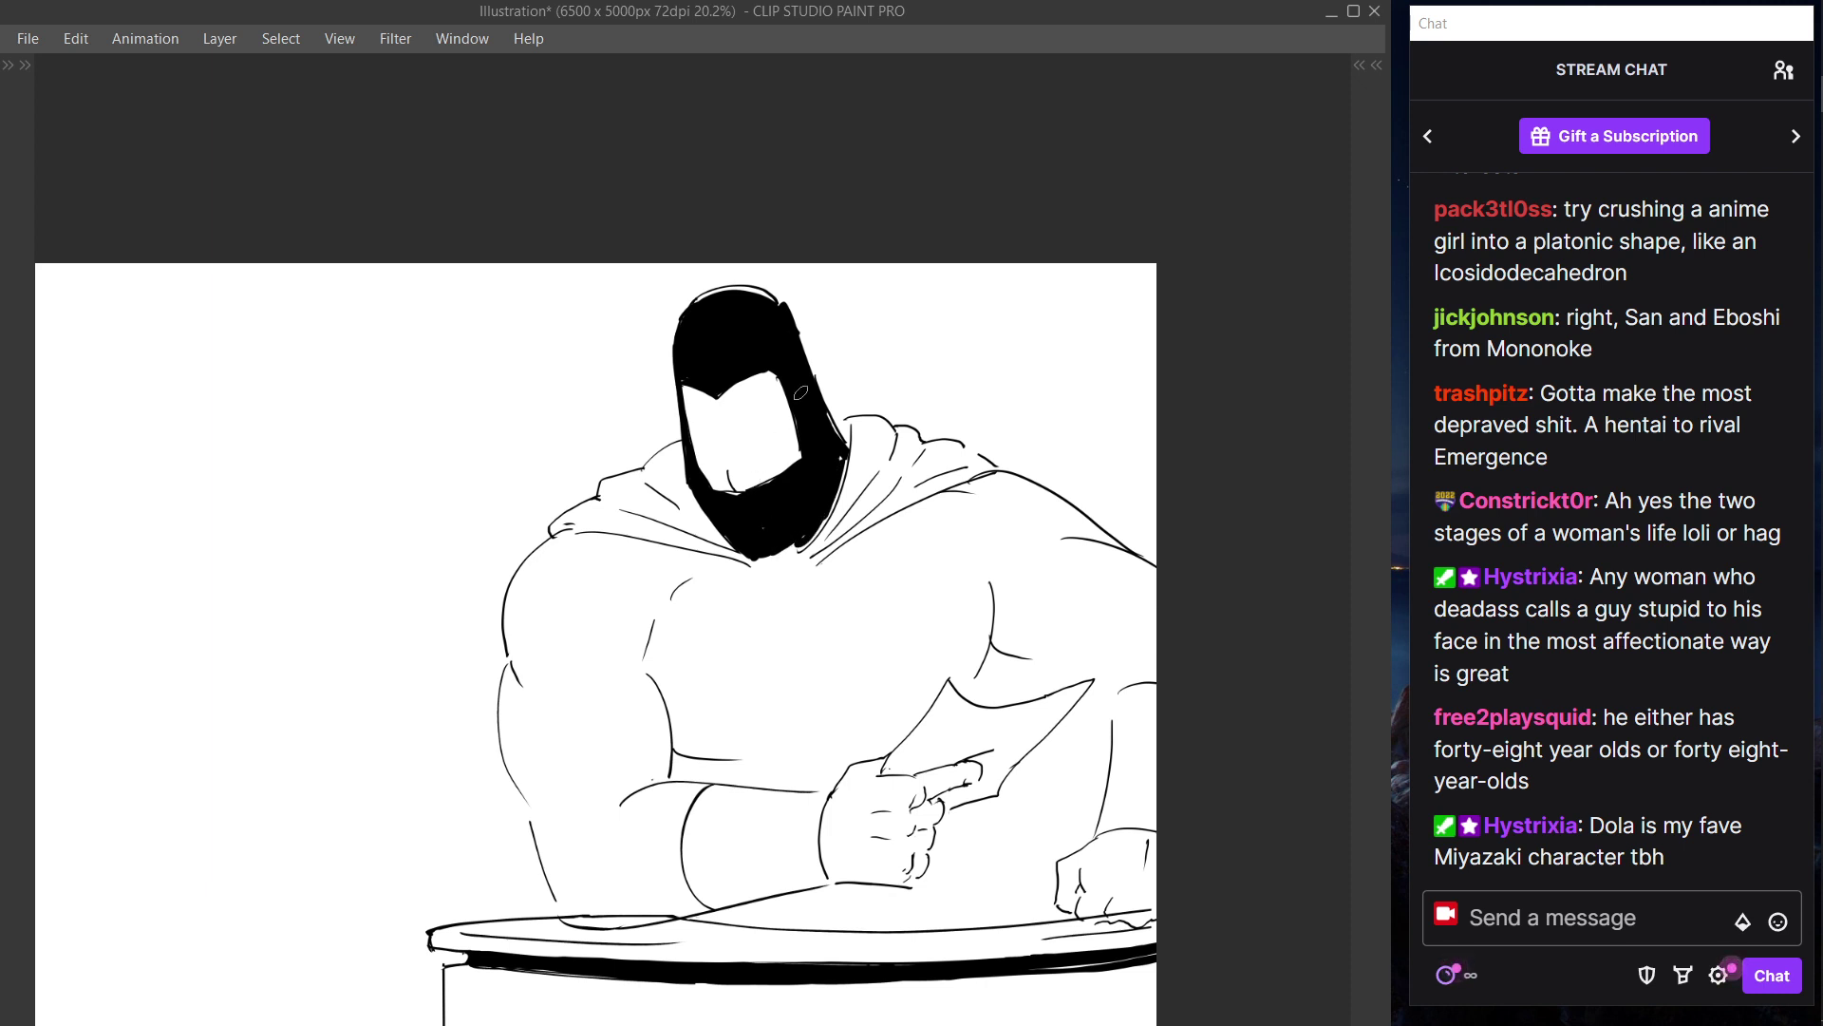
# - Trim the pointed lower tip of the black neck fill to a flatter edge at the collar
pyautogui.scroll(2, 769, 428)
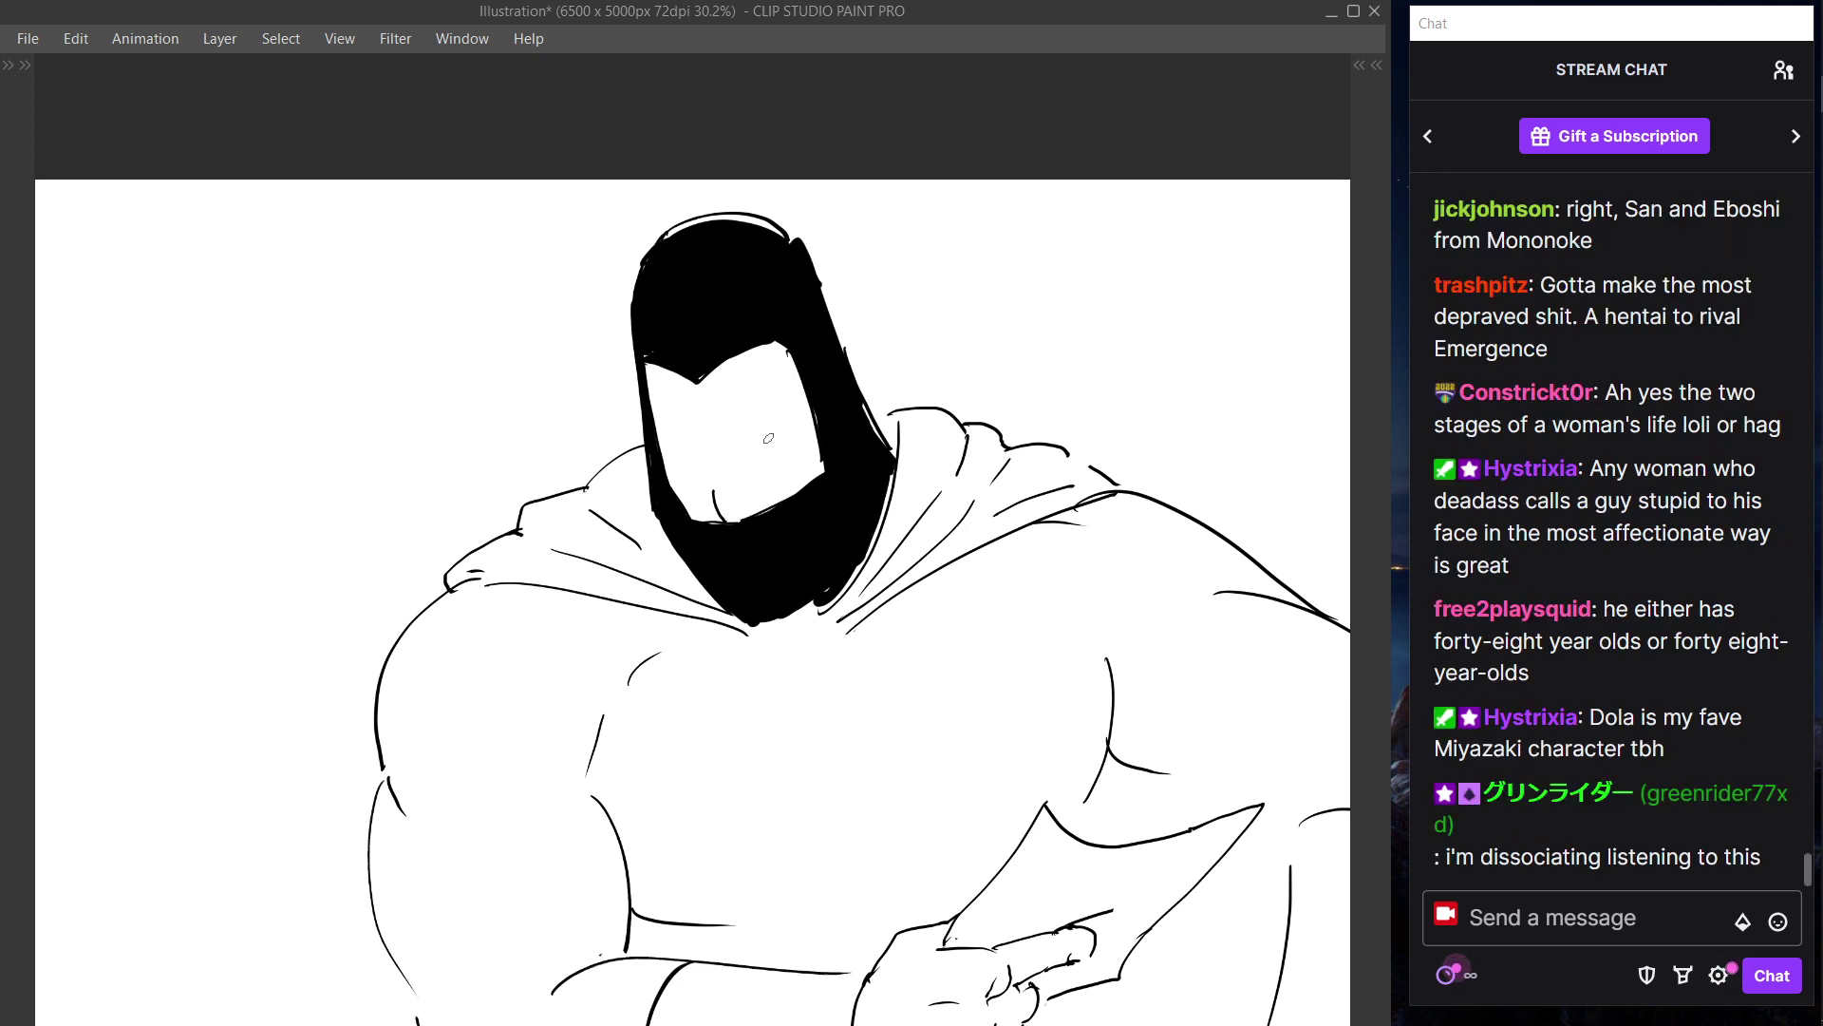
pyautogui.press('e')
pyautogui.moveTo(780, 630)
pyautogui.mouseDown()
pyautogui.moveTo(802, 625)
pyautogui.moveTo(754, 626)
pyautogui.mouseUp()
pyautogui.hotkey('ctrl', 'z')
pyautogui.press('p')
pyautogui.moveTo(752, 631)
pyautogui.mouseDown()
pyautogui.moveTo(831, 614)
pyautogui.moveTo(799, 622)
pyautogui.mouseUp()
pyautogui.hotkey('ctrl', 'z')
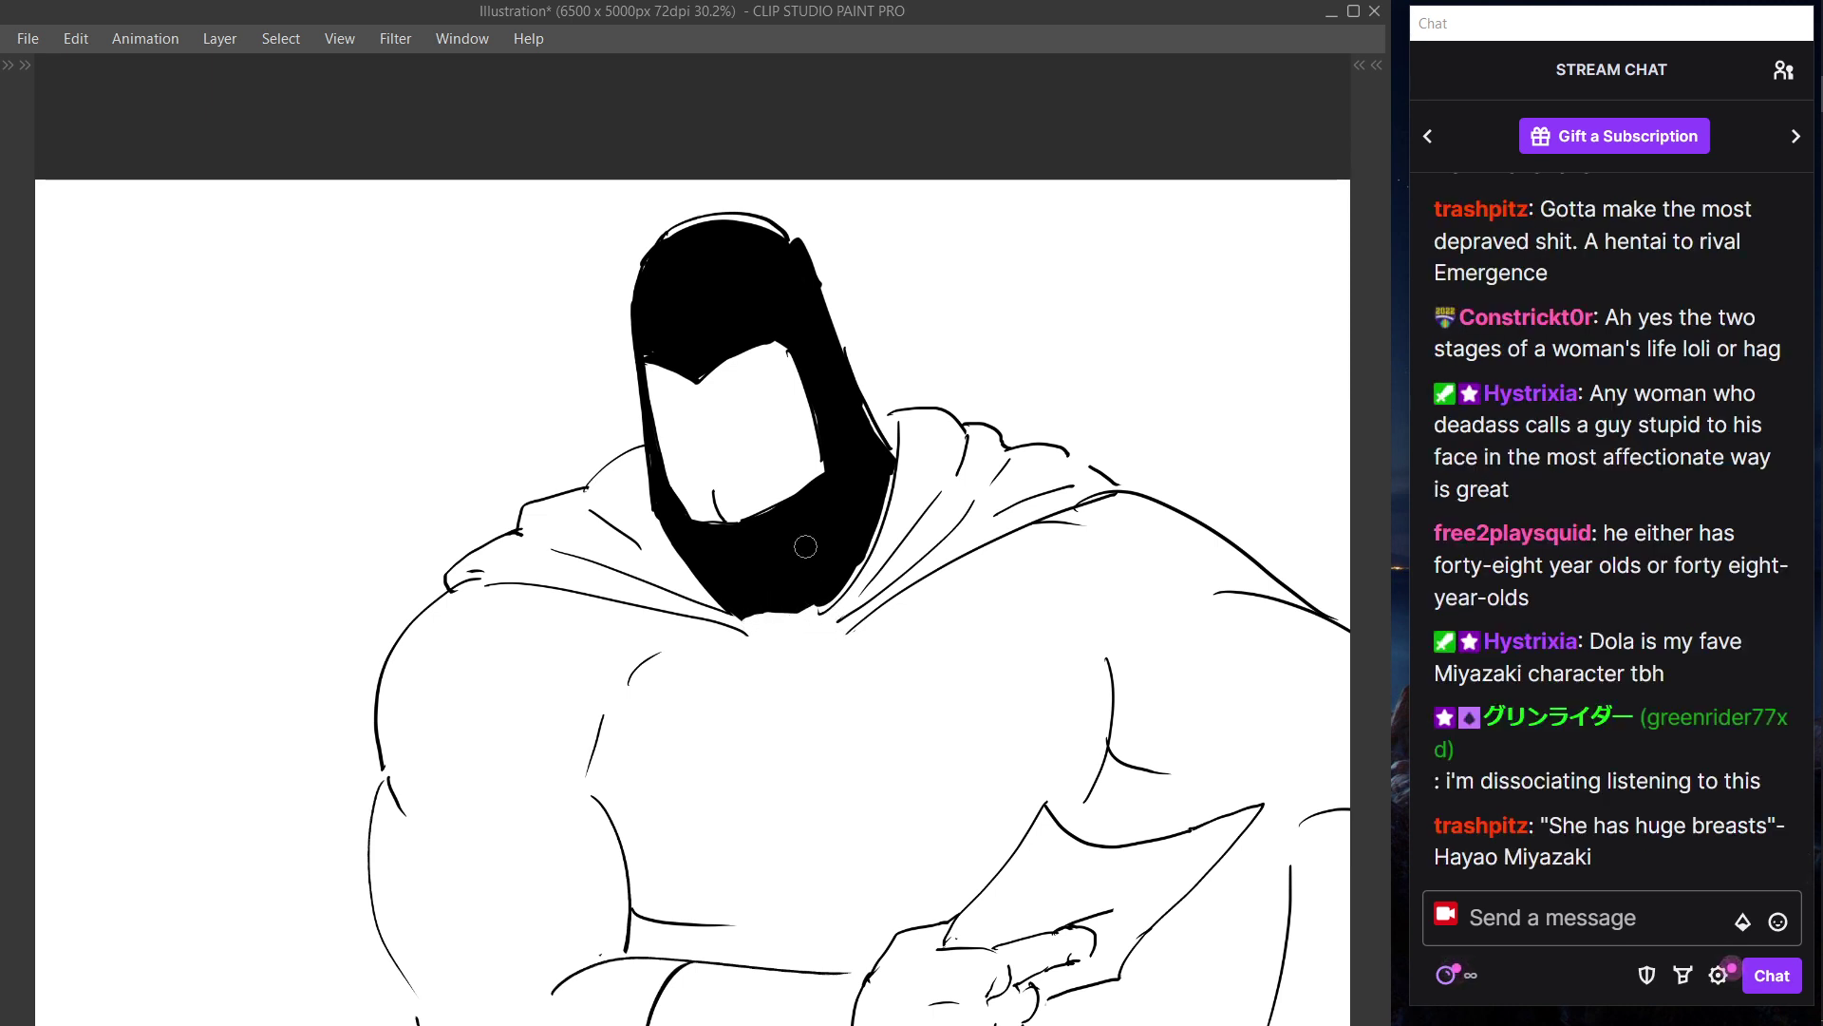
pyautogui.moveTo(817, 402); pyautogui.dragTo(772, 524)
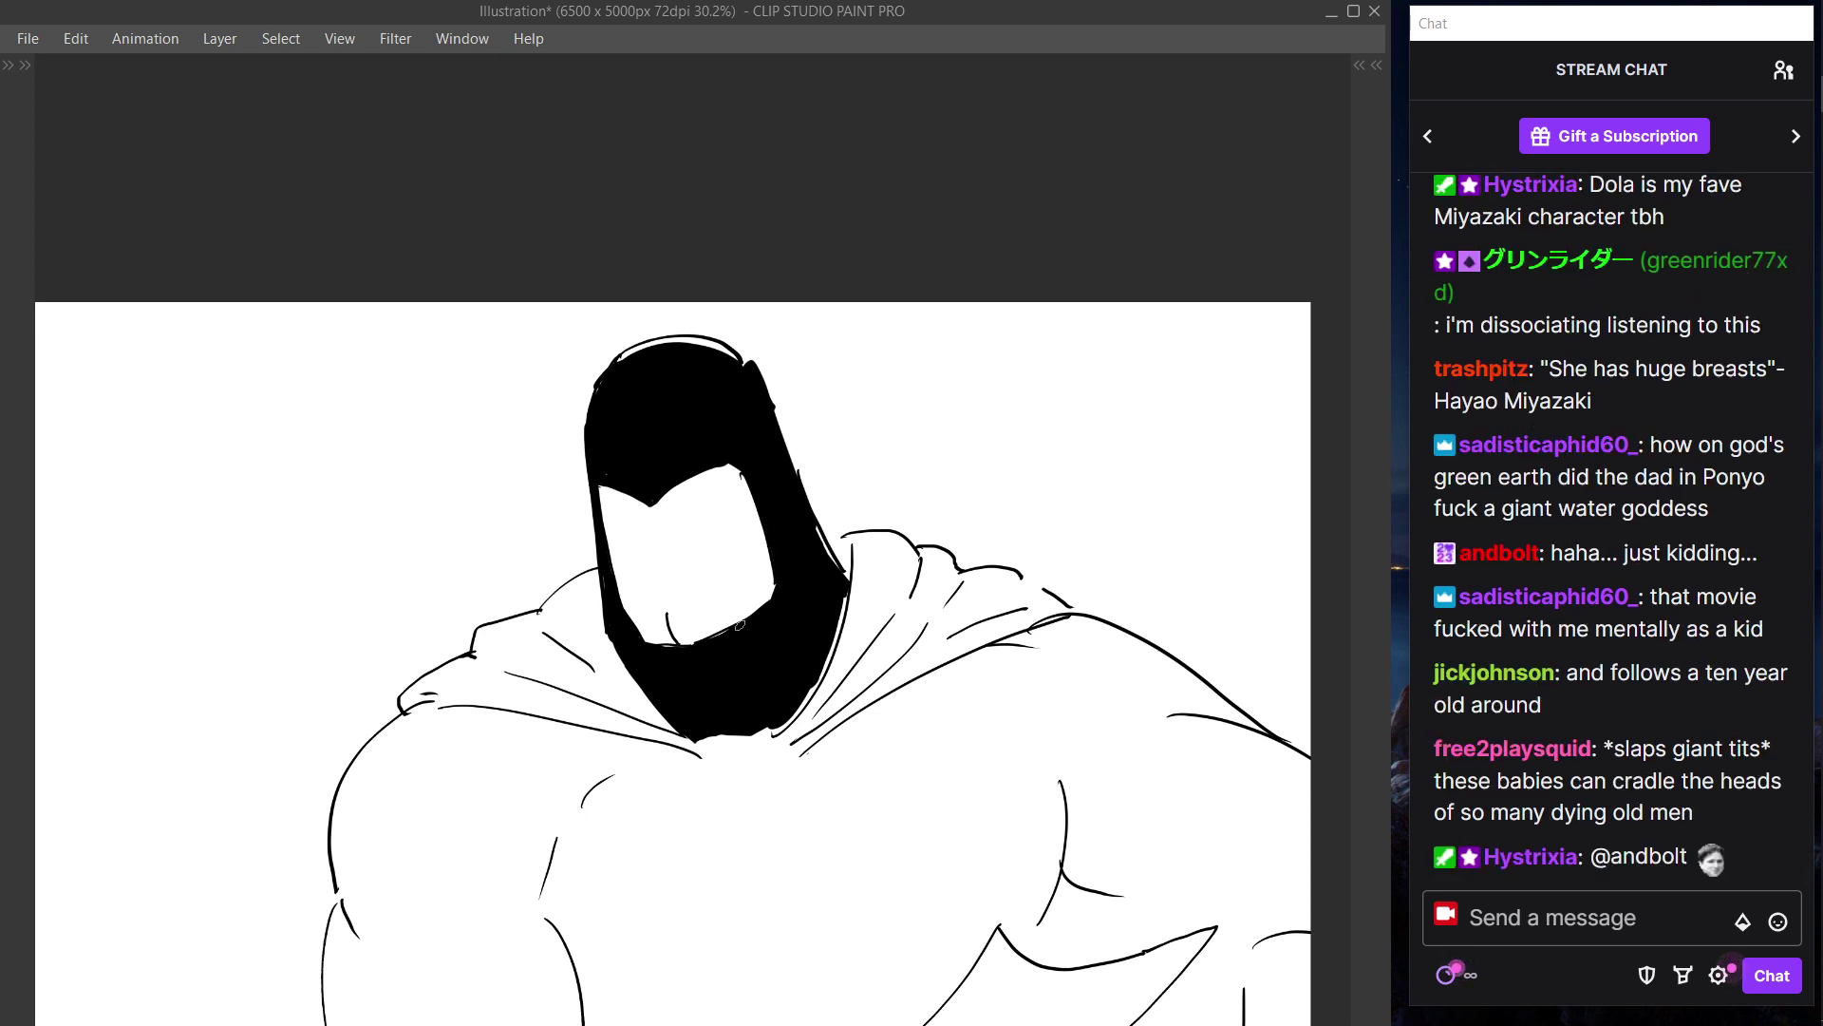
# - Merge the black fill layer into Layer 3 and clean up the crown into one smooth solid contour
pyautogui.press('Tab')
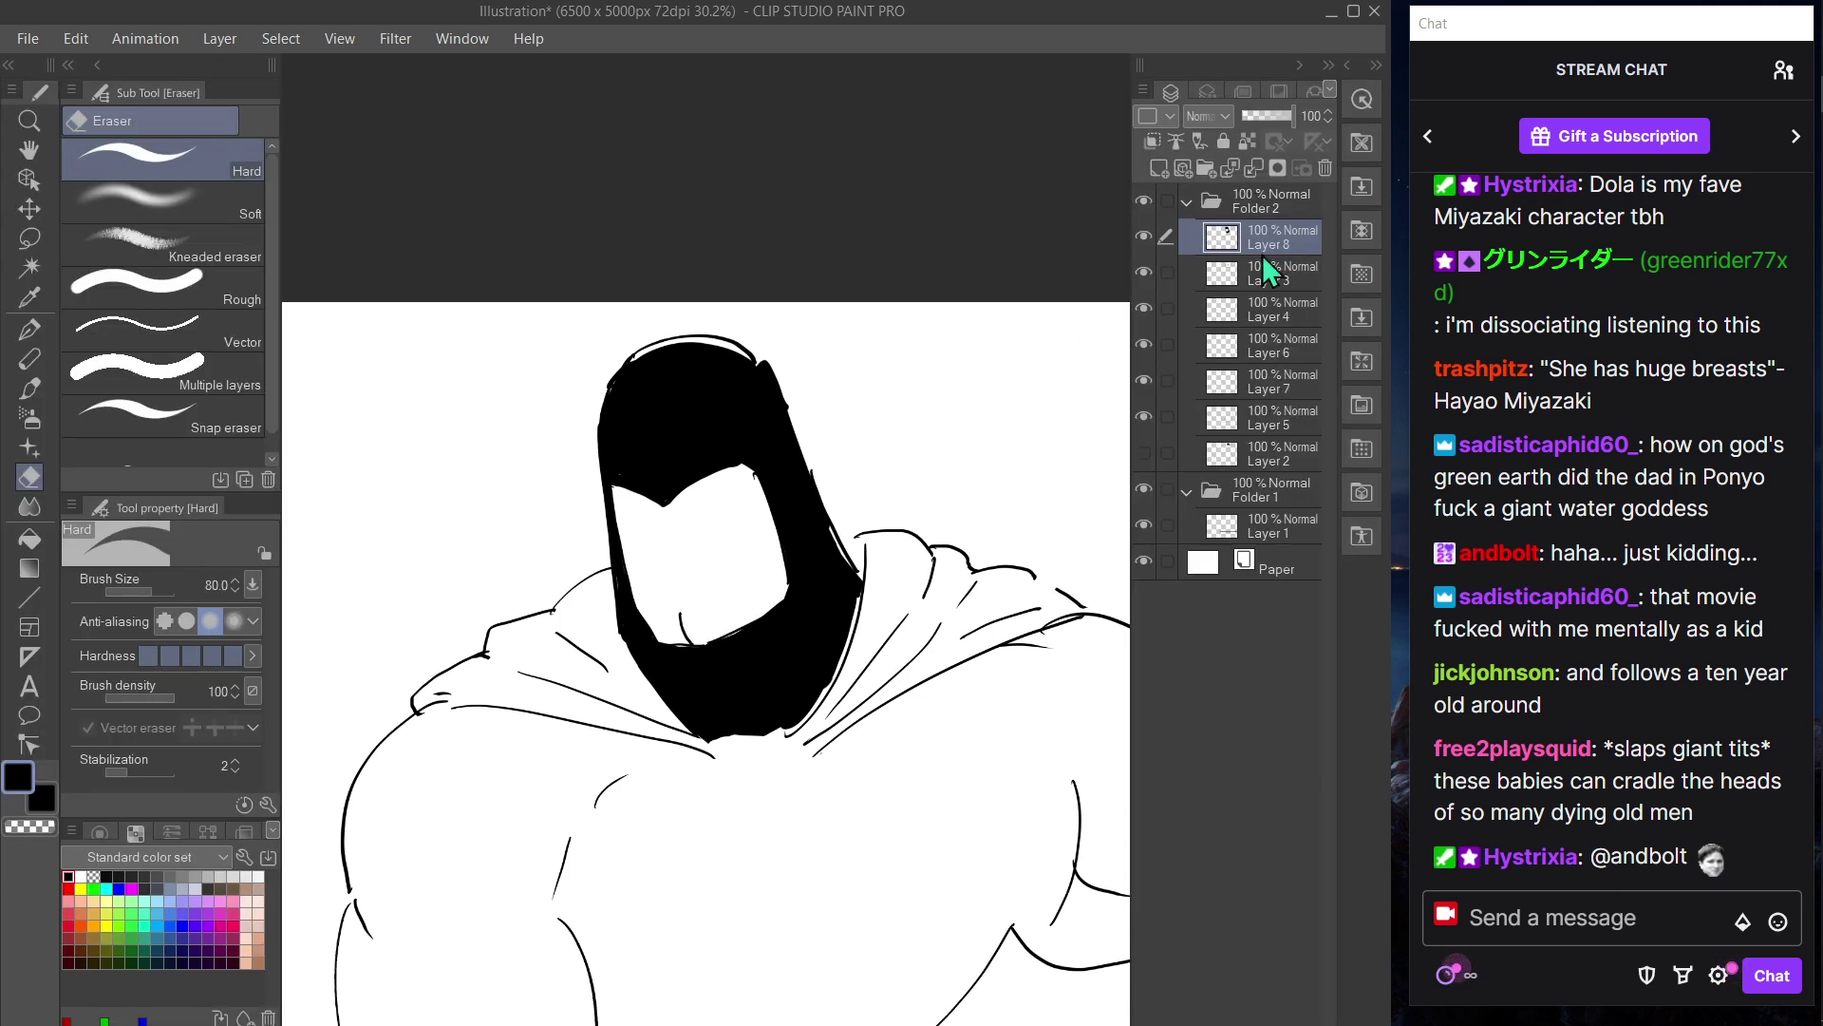
pyautogui.press('Tab')
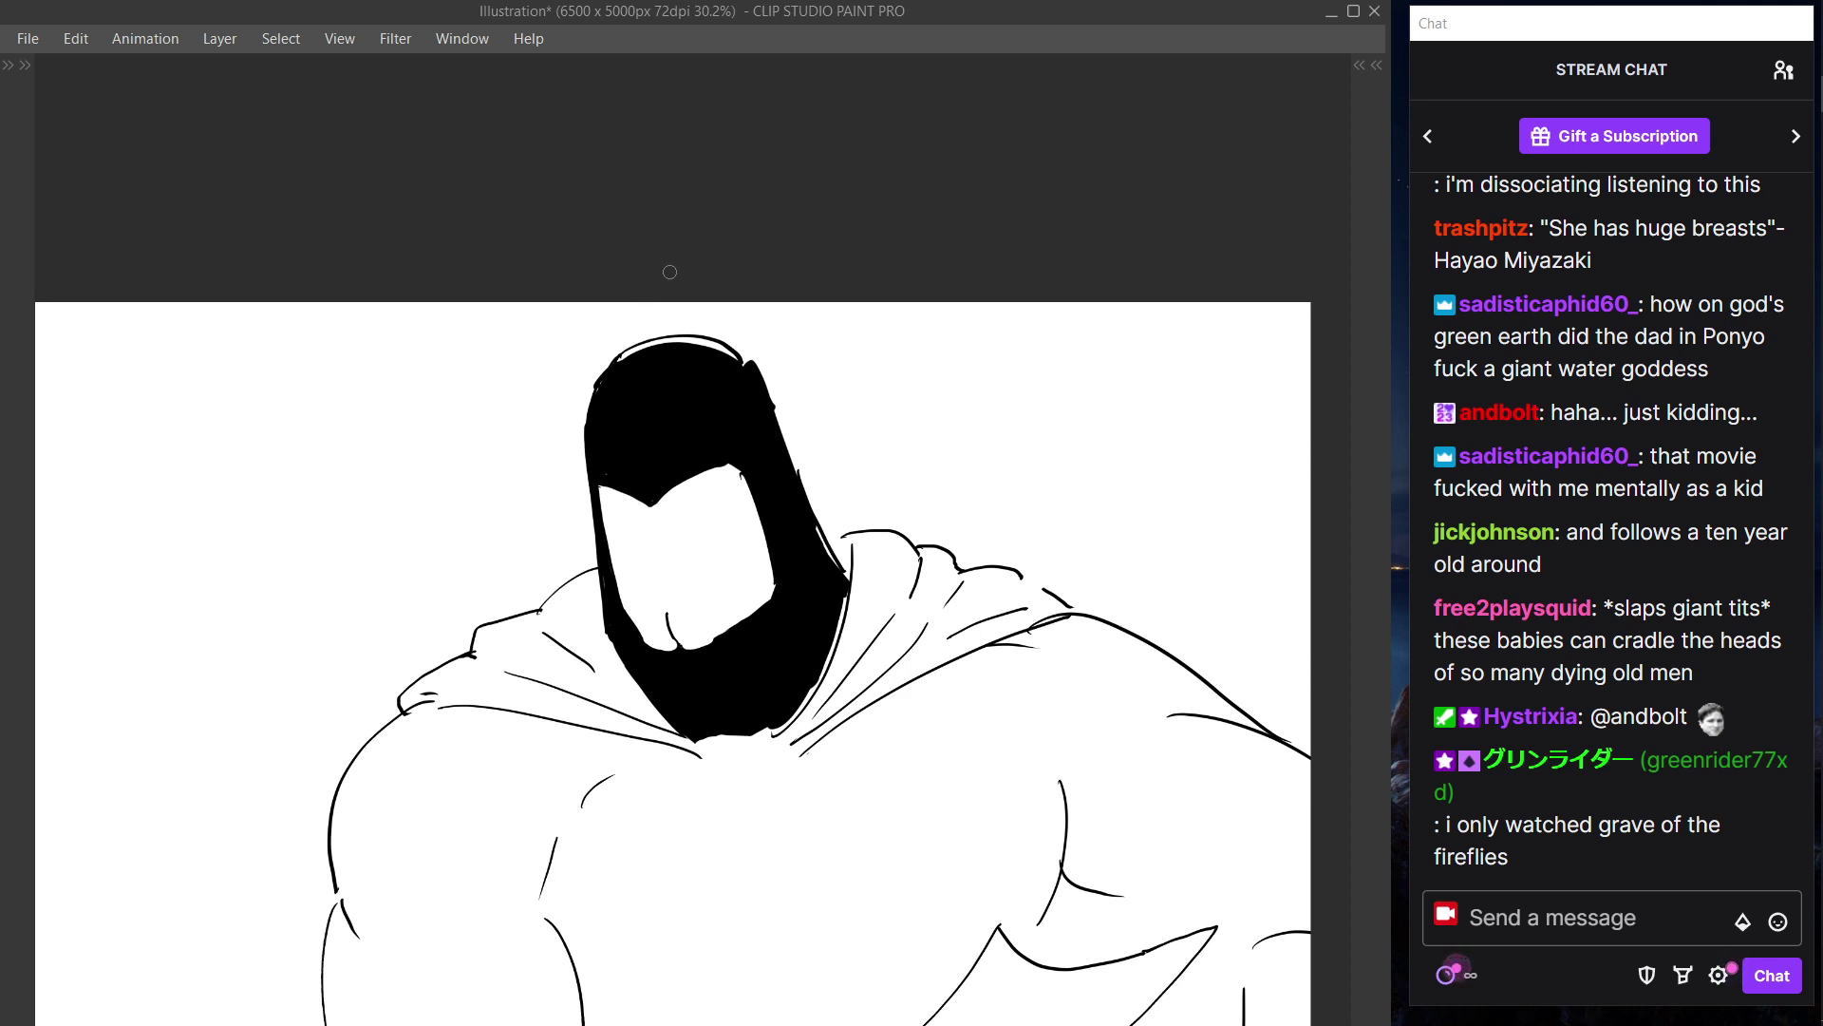
pyautogui.moveTo(612, 355)
pyautogui.mouseDown()
pyautogui.moveTo(748, 327)
pyautogui.moveTo(628, 362)
pyautogui.moveTo(777, 347)
pyautogui.moveTo(764, 382)
pyautogui.moveTo(729, 381)
pyautogui.moveTo(731, 350)
pyautogui.moveTo(778, 368)
pyautogui.mouseUp()
pyautogui.press('e')
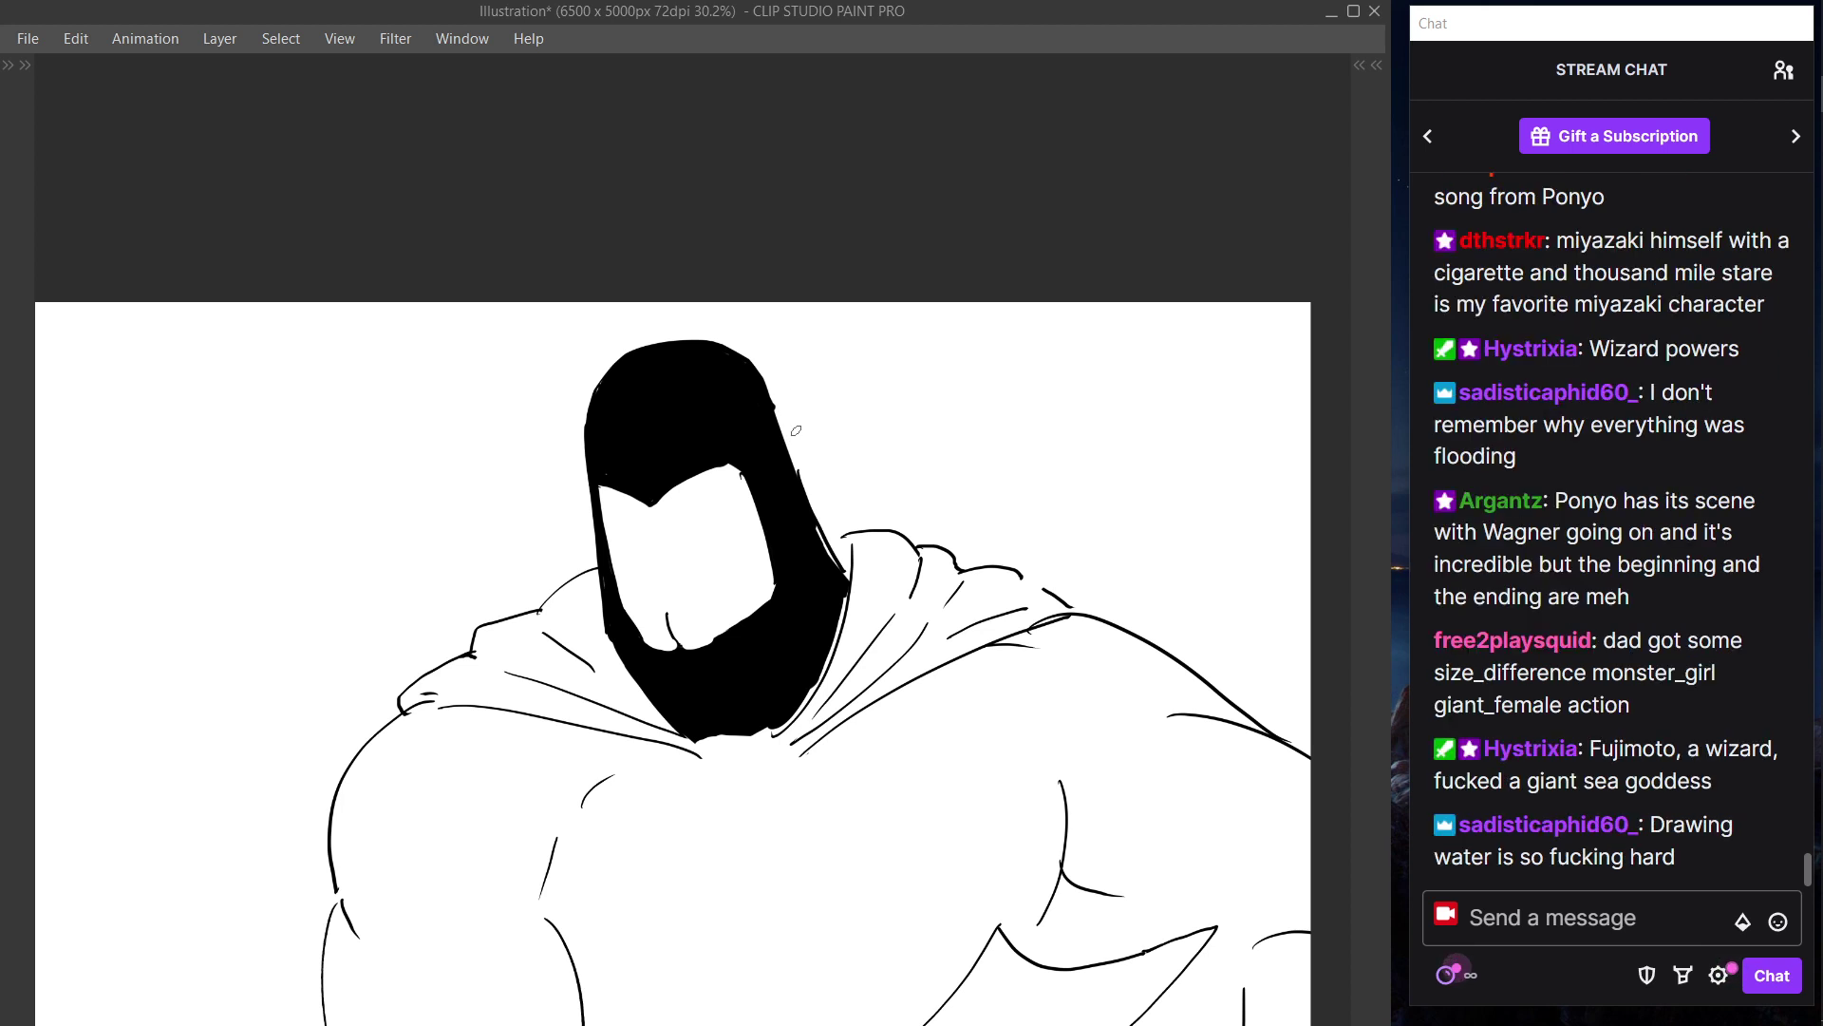
# - Redraw the hood's right contour as a smooth black edge sloping from the temple to the collar and down the neck
pyautogui.moveTo(807, 489); pyautogui.dragTo(841, 564)
pyautogui.hotkey('ctrl', 'z')
pyautogui.moveTo(774, 416)
pyautogui.mouseDown()
pyautogui.moveTo(847, 569)
pyautogui.moveTo(837, 542)
pyautogui.mouseUp()
pyautogui.hotkey('ctrl', 'z')
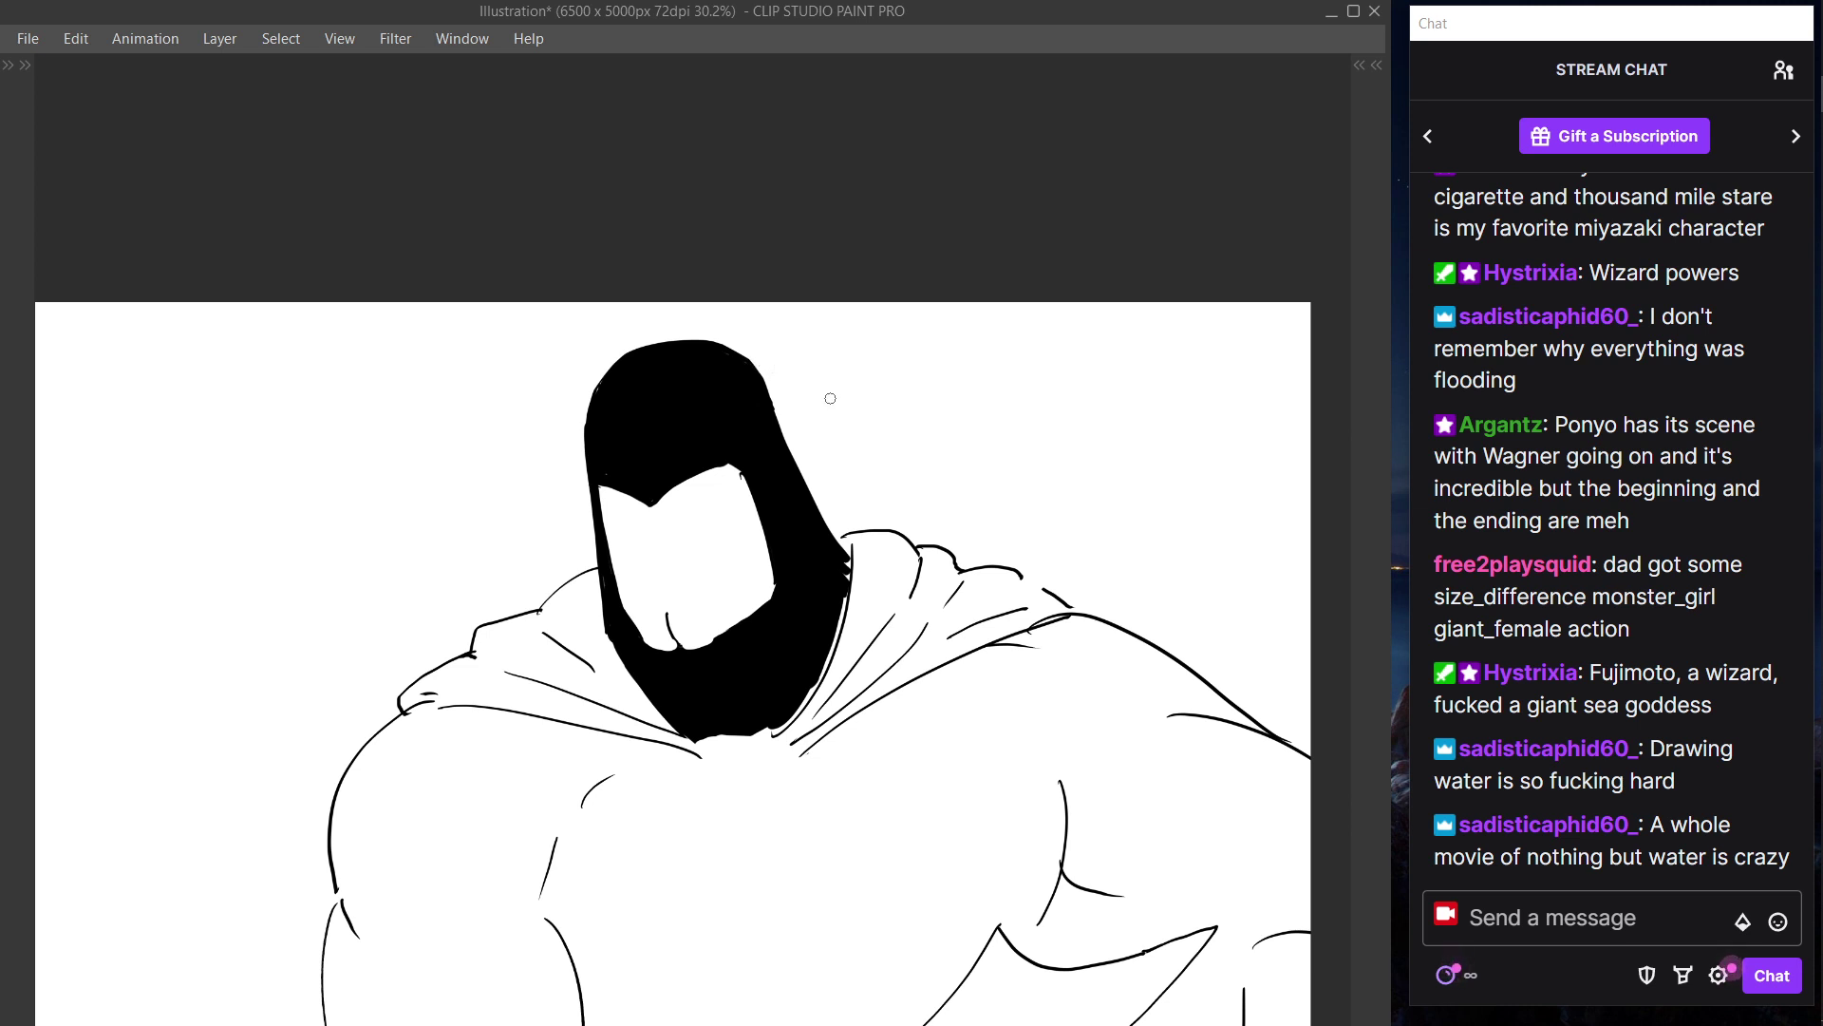
pyautogui.moveTo(773, 408); pyautogui.dragTo(835, 535)
pyautogui.hotkey('ctrl', 'z')
pyautogui.moveTo(766, 401); pyautogui.dragTo(840, 546)
pyautogui.moveTo(798, 437); pyautogui.dragTo(823, 517)
pyautogui.moveTo(784, 425); pyautogui.dragTo(832, 508)
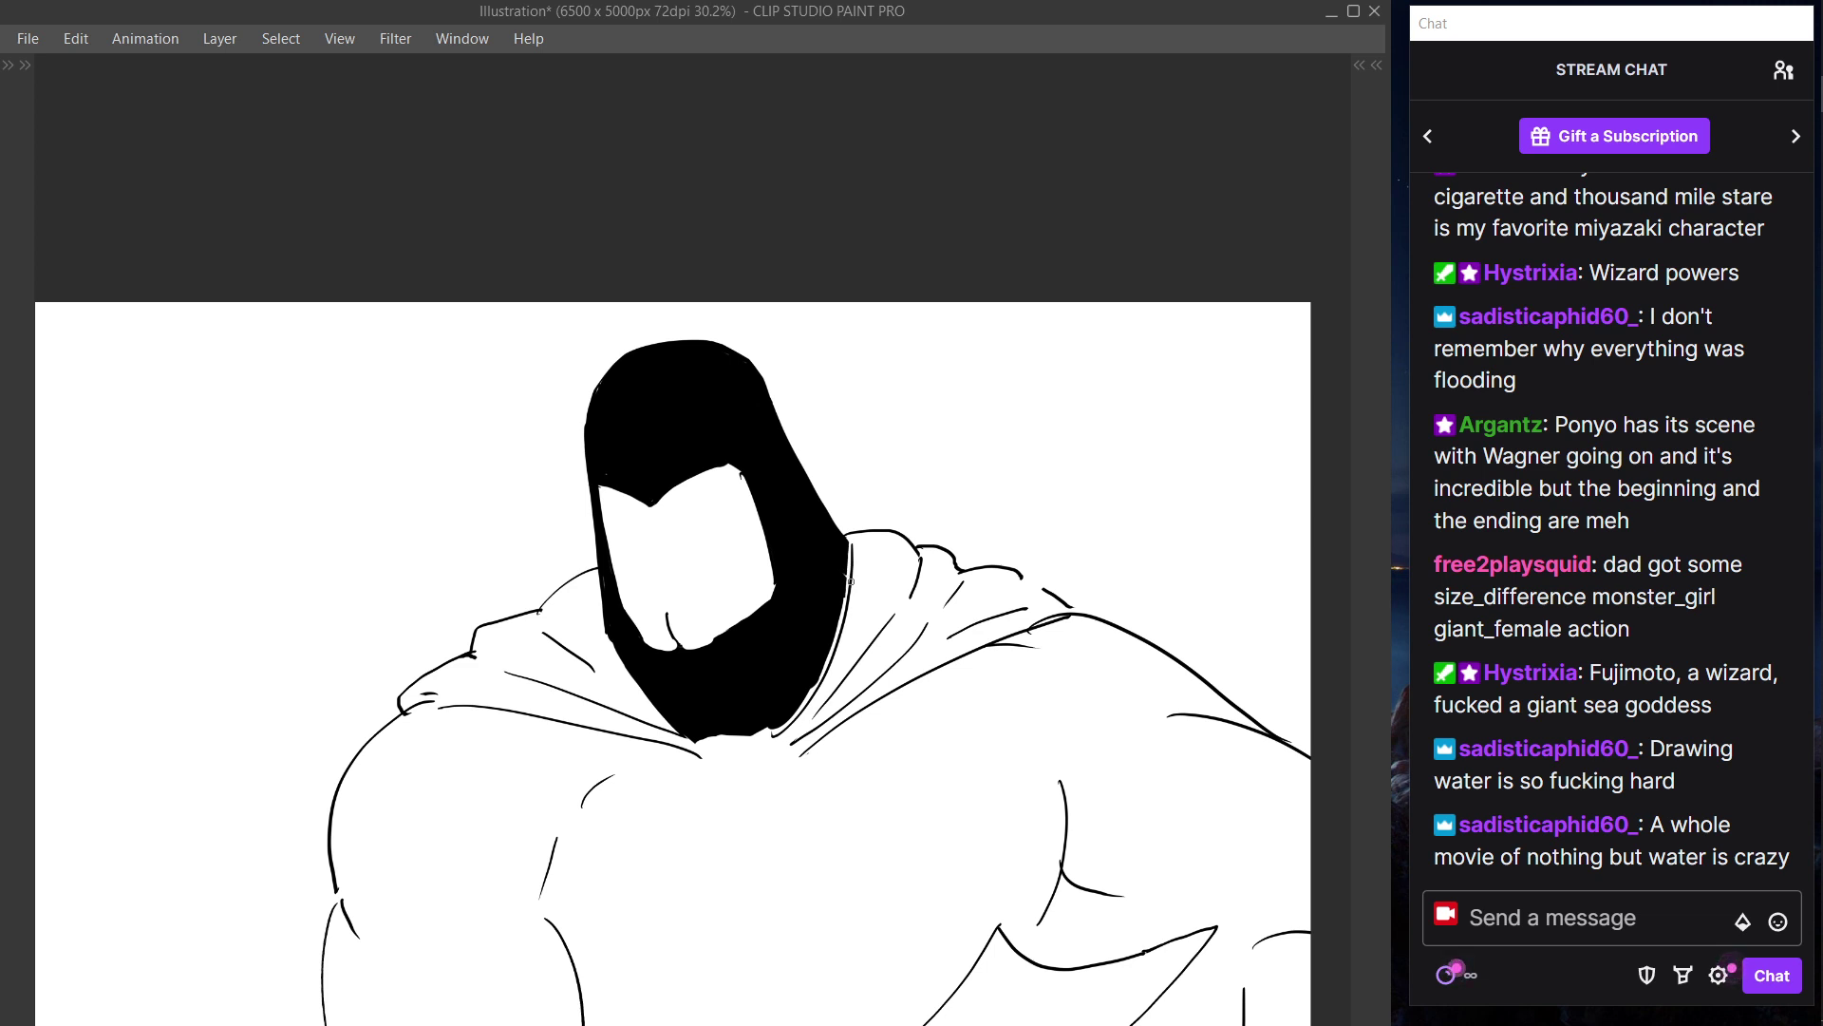
pyautogui.moveTo(850, 537); pyautogui.dragTo(814, 681)
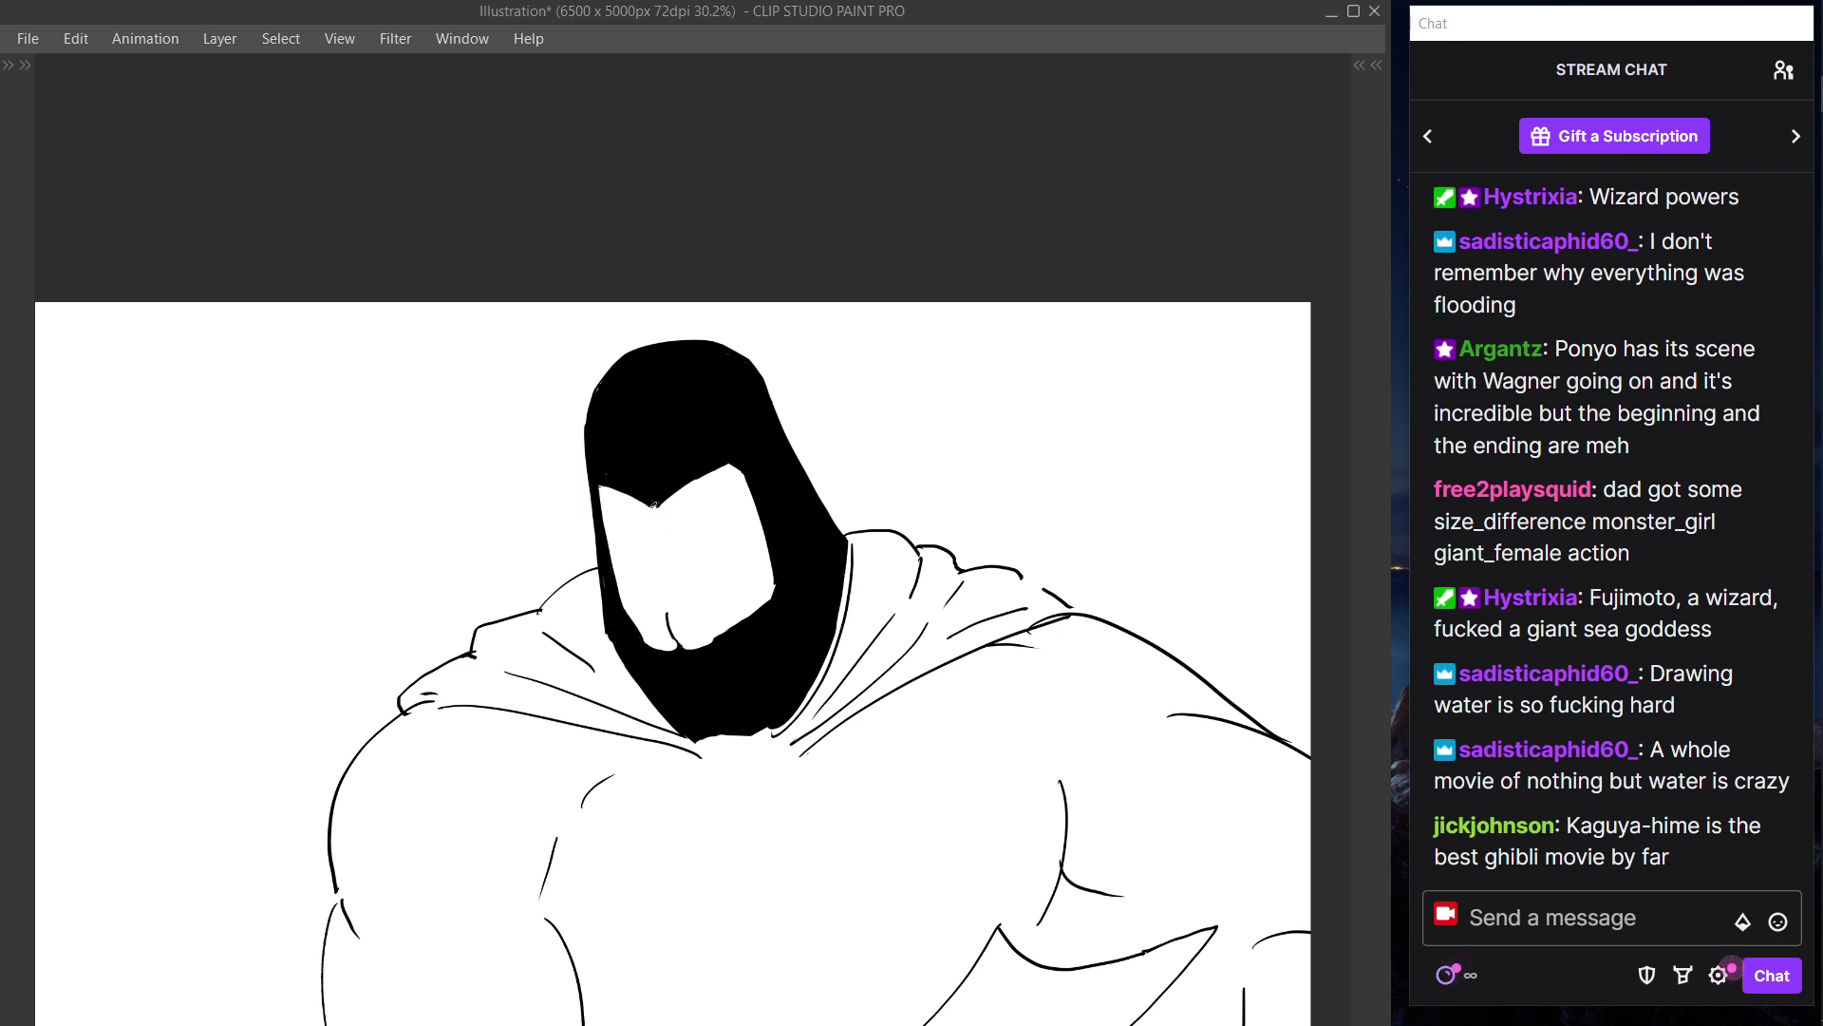
# - Clean up the right half of the face opening's V-shaped brow edge
pyautogui.moveTo(655, 506); pyautogui.dragTo(733, 465)
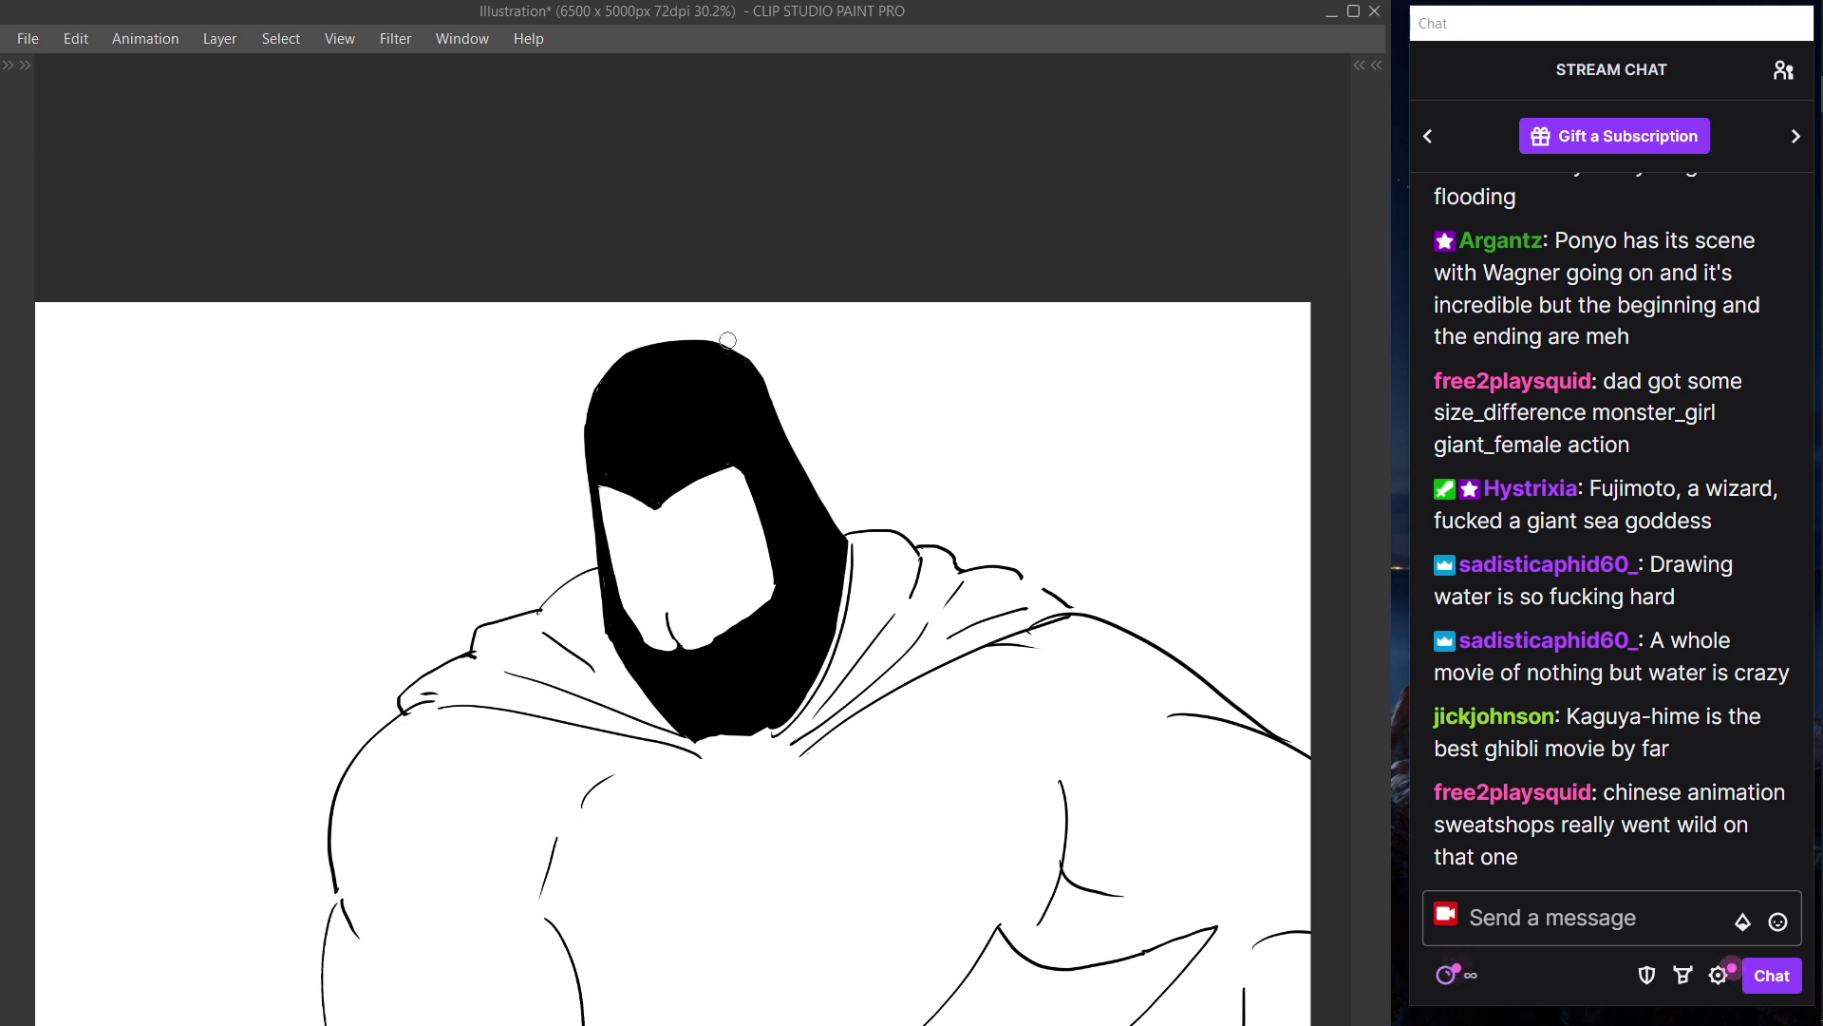
pyautogui.moveTo(715, 337); pyautogui.dragTo(774, 387)
pyautogui.hotkey('ctrl', 'z')
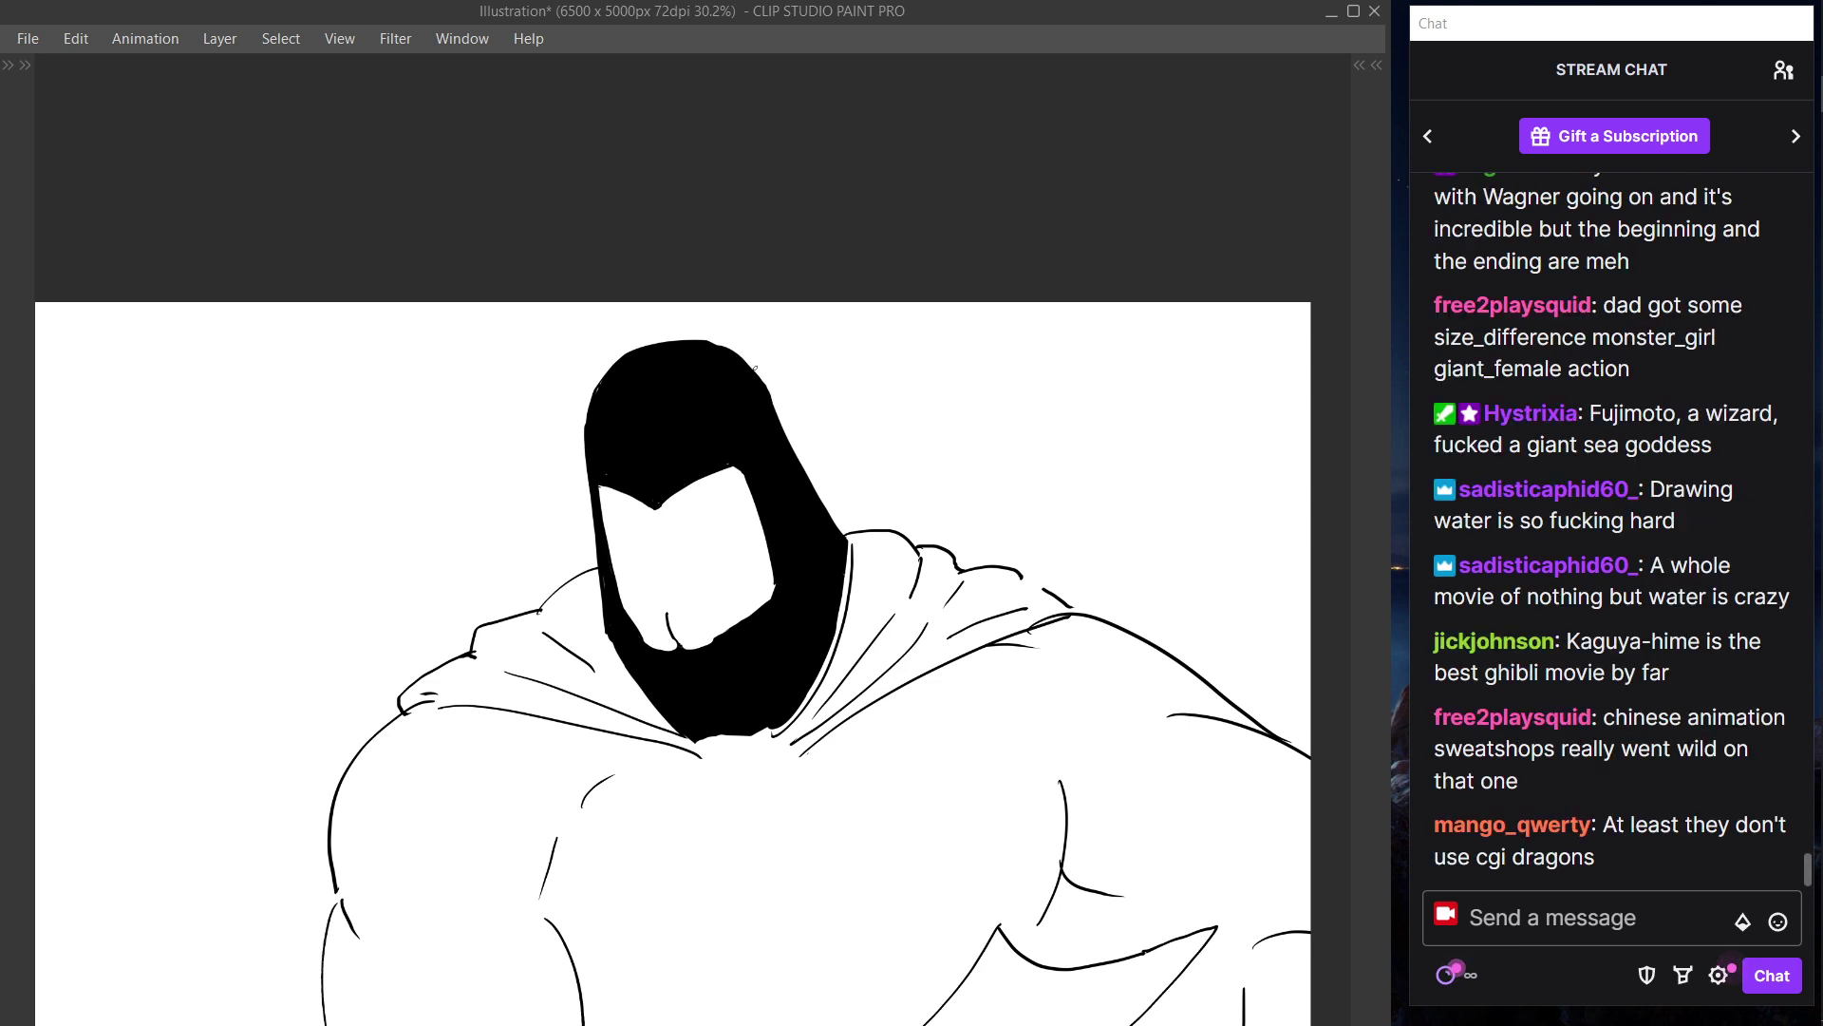
# - Trim and smooth the hood's right outline between the upper temple and the collar
pyautogui.press('e')
pyautogui.moveTo(773, 371); pyautogui.dragTo(778, 403)
pyautogui.moveTo(761, 387); pyautogui.dragTo(841, 542)
pyautogui.moveTo(772, 403); pyautogui.dragTo(840, 514)
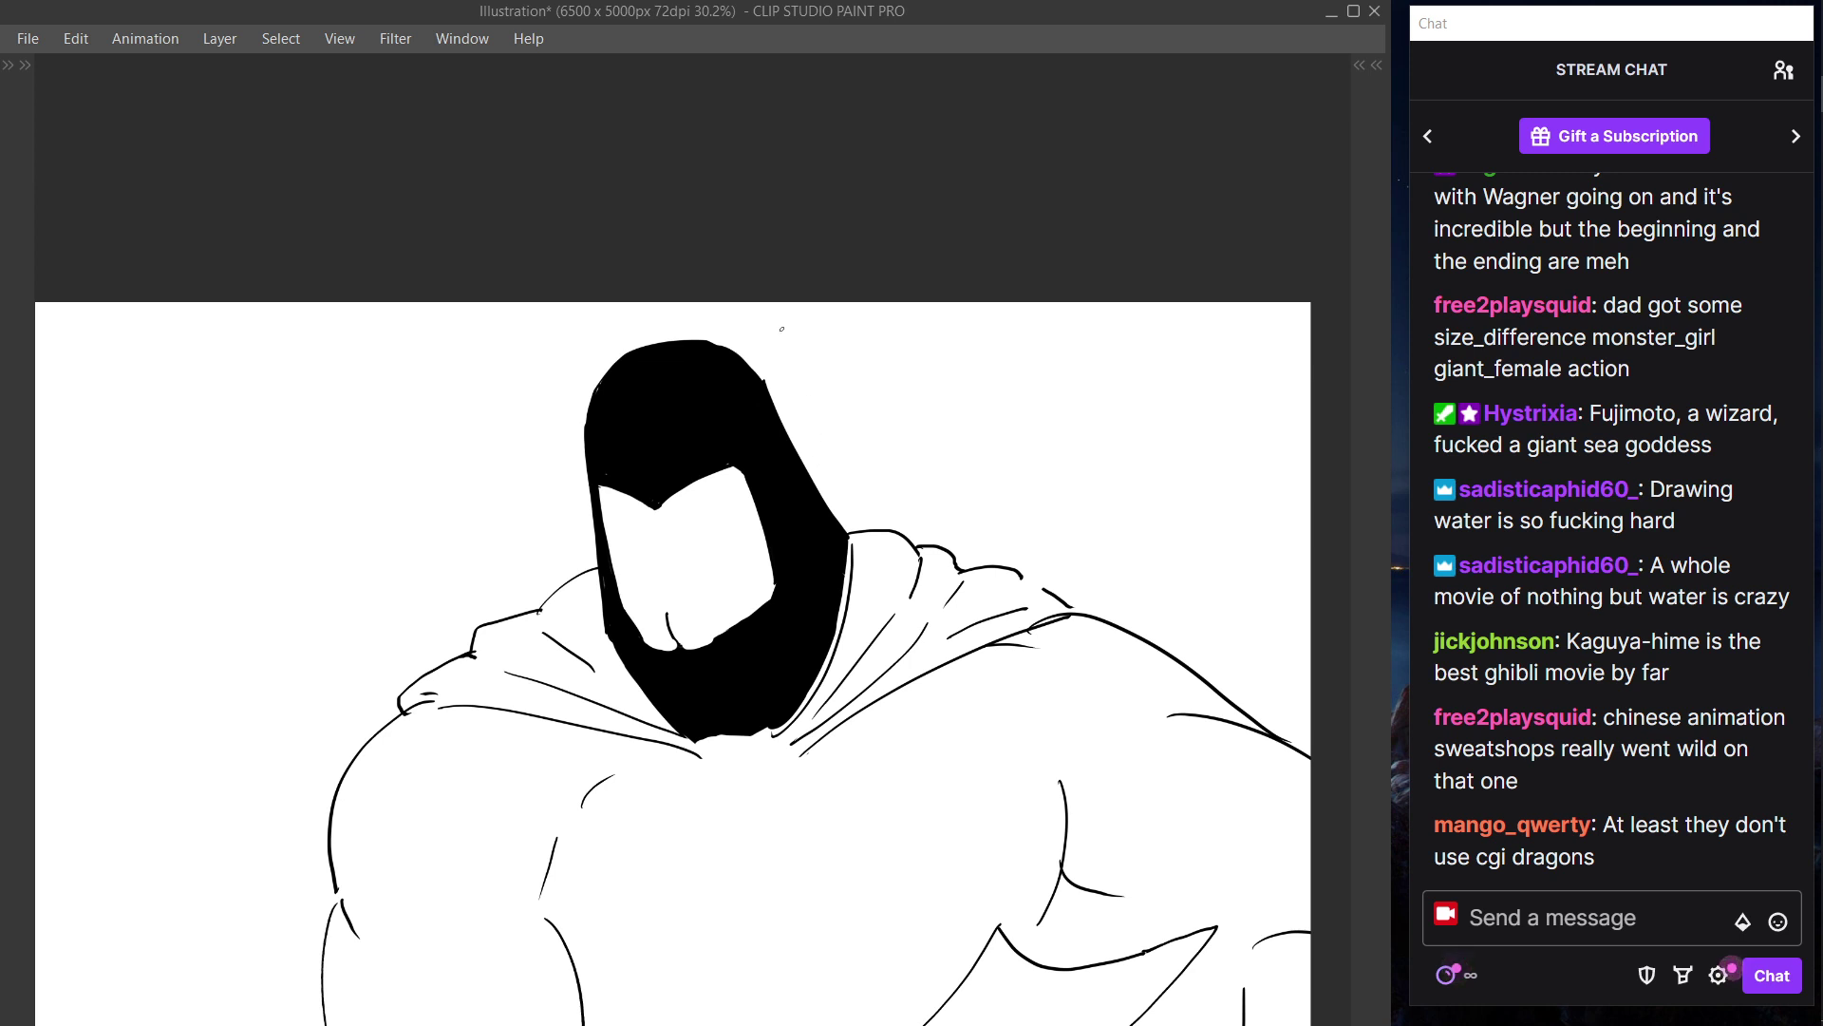
pyautogui.moveTo(766, 377); pyautogui.dragTo(771, 387)
# - Create a new layer above Layer 3 and paint a slanted white right eye on the black mask
pyautogui.press('Tab')
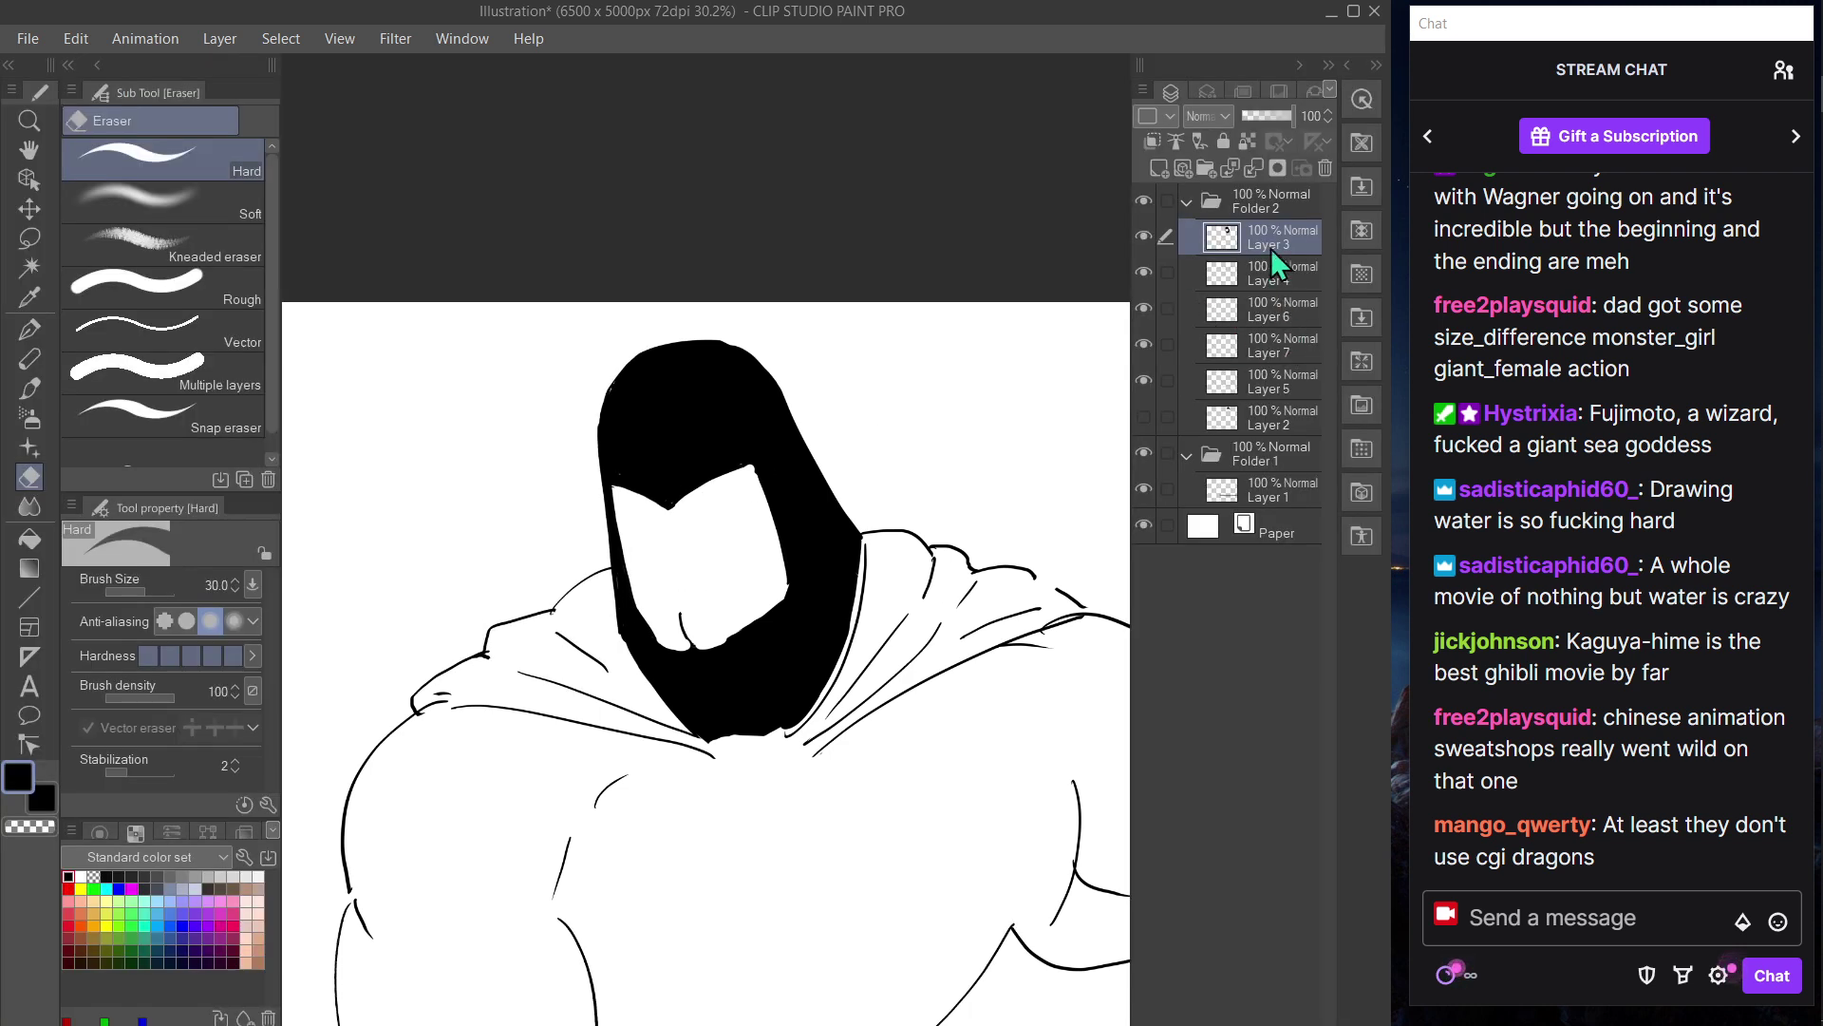
pyautogui.click(1160, 168)
pyautogui.click(81, 874)
pyautogui.press('Tab')
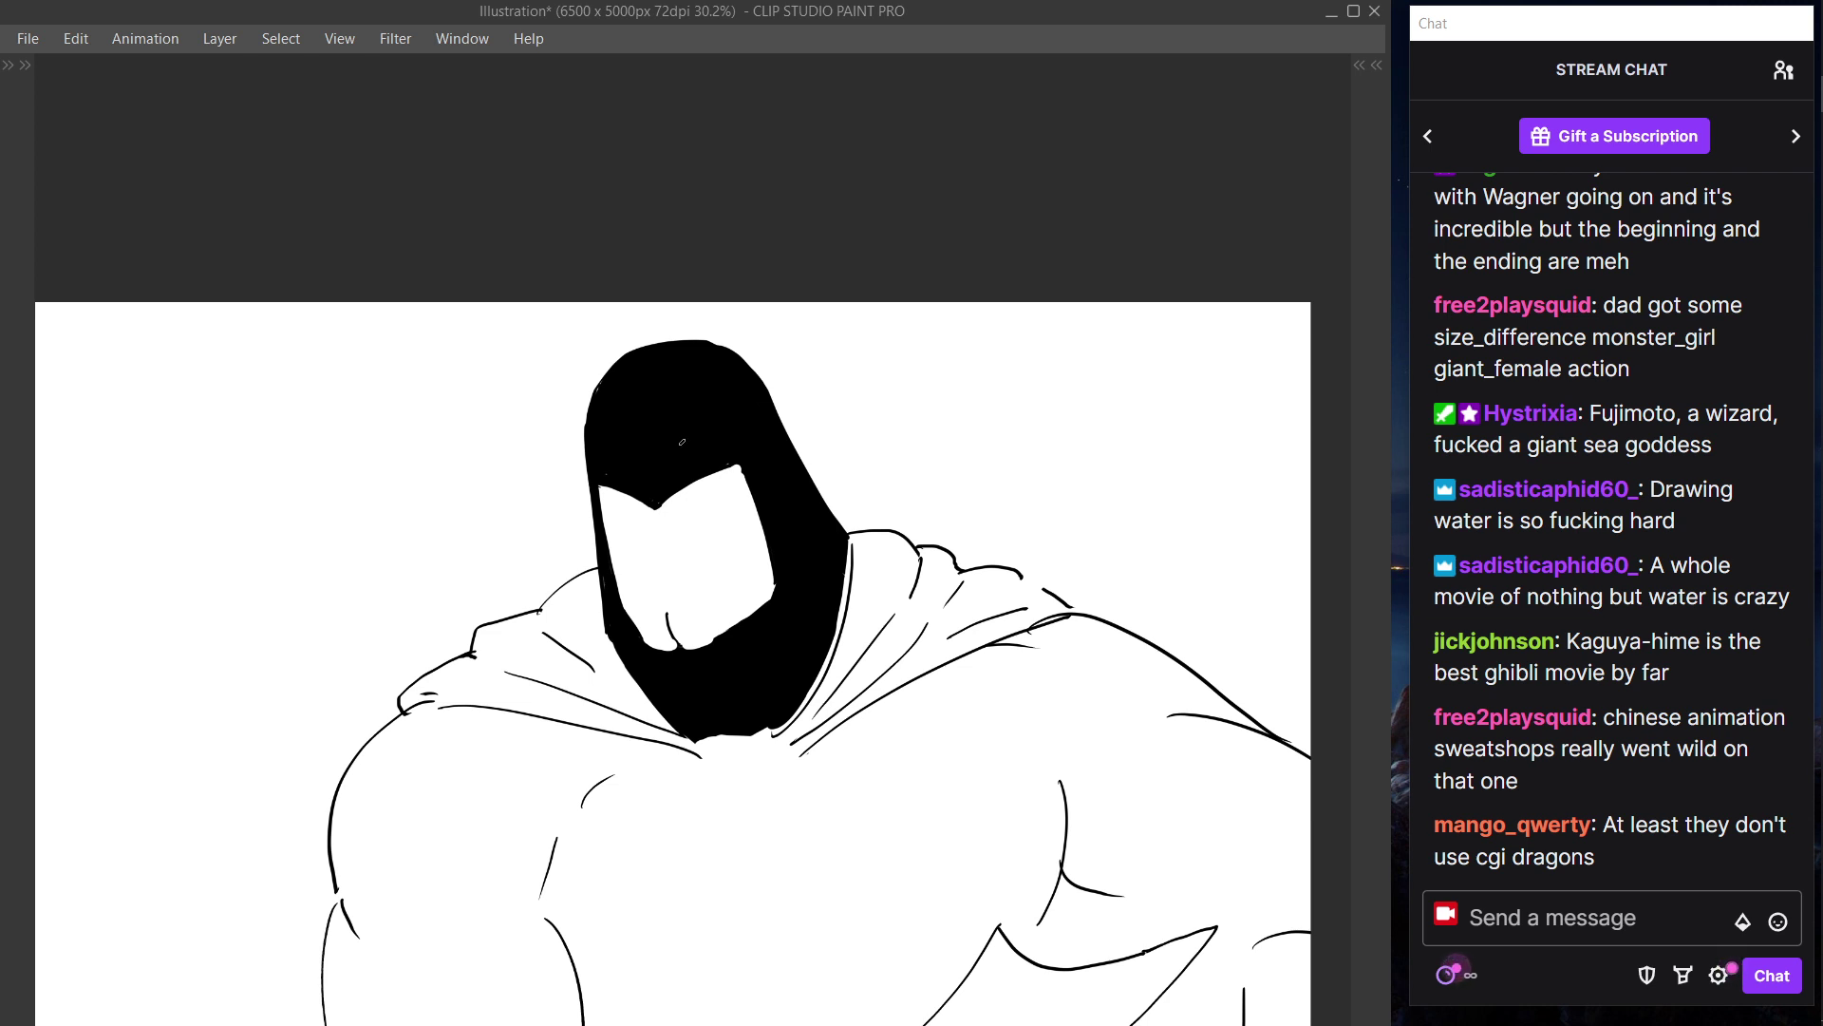
pyautogui.moveTo(713, 430)
pyautogui.mouseDown()
pyautogui.moveTo(671, 444)
pyautogui.moveTo(708, 453)
pyautogui.mouseUp()
pyautogui.hotkey('ctrl', 'z')
pyautogui.moveTo(716, 424); pyautogui.dragTo(669, 448)
pyautogui.moveTo(669, 449)
pyautogui.mouseDown()
pyautogui.moveTo(724, 430)
pyautogui.moveTo(682, 446)
pyautogui.moveTo(714, 440)
pyautogui.moveTo(701, 450)
pyautogui.mouseUp()
pyautogui.hotkey('ctrl', 'z')
pyautogui.hotkey('ctrl', 'z')
pyautogui.hotkey('ctrl', 'z')
pyautogui.hotkey('ctrl', 'z')
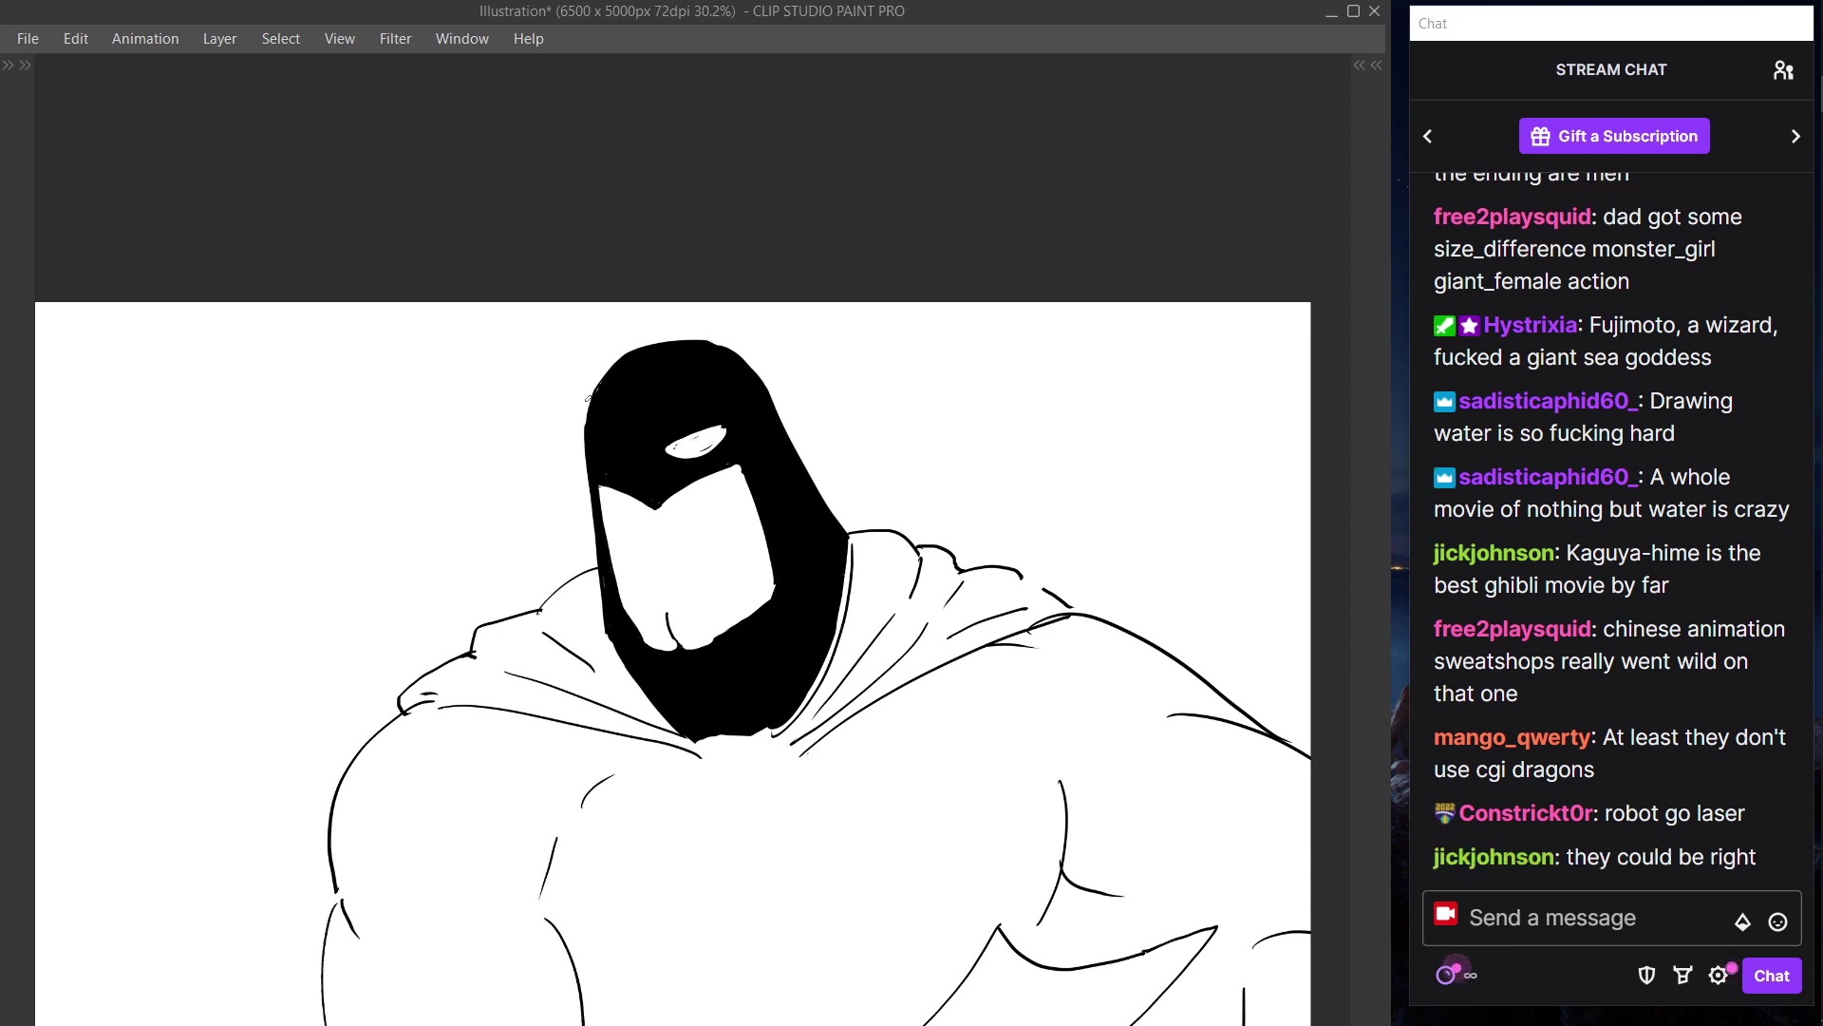
# - Paint the white left eye near the mask's left edge and clean up its outer corner
pyautogui.moveTo(593, 446)
pyautogui.mouseDown()
pyautogui.moveTo(632, 445)
pyautogui.moveTo(607, 467)
pyautogui.moveTo(632, 465)
pyautogui.mouseUp()
pyautogui.hotkey('ctrl', 'z')
pyautogui.hotkey('ctrl', 'z')
pyautogui.hotkey('ctrl', 'z')
pyautogui.moveTo(592, 444)
pyautogui.mouseDown()
pyautogui.moveTo(678, 446)
pyautogui.moveTo(649, 426)
pyautogui.moveTo(650, 459)
pyautogui.moveTo(612, 462)
pyautogui.mouseUp()
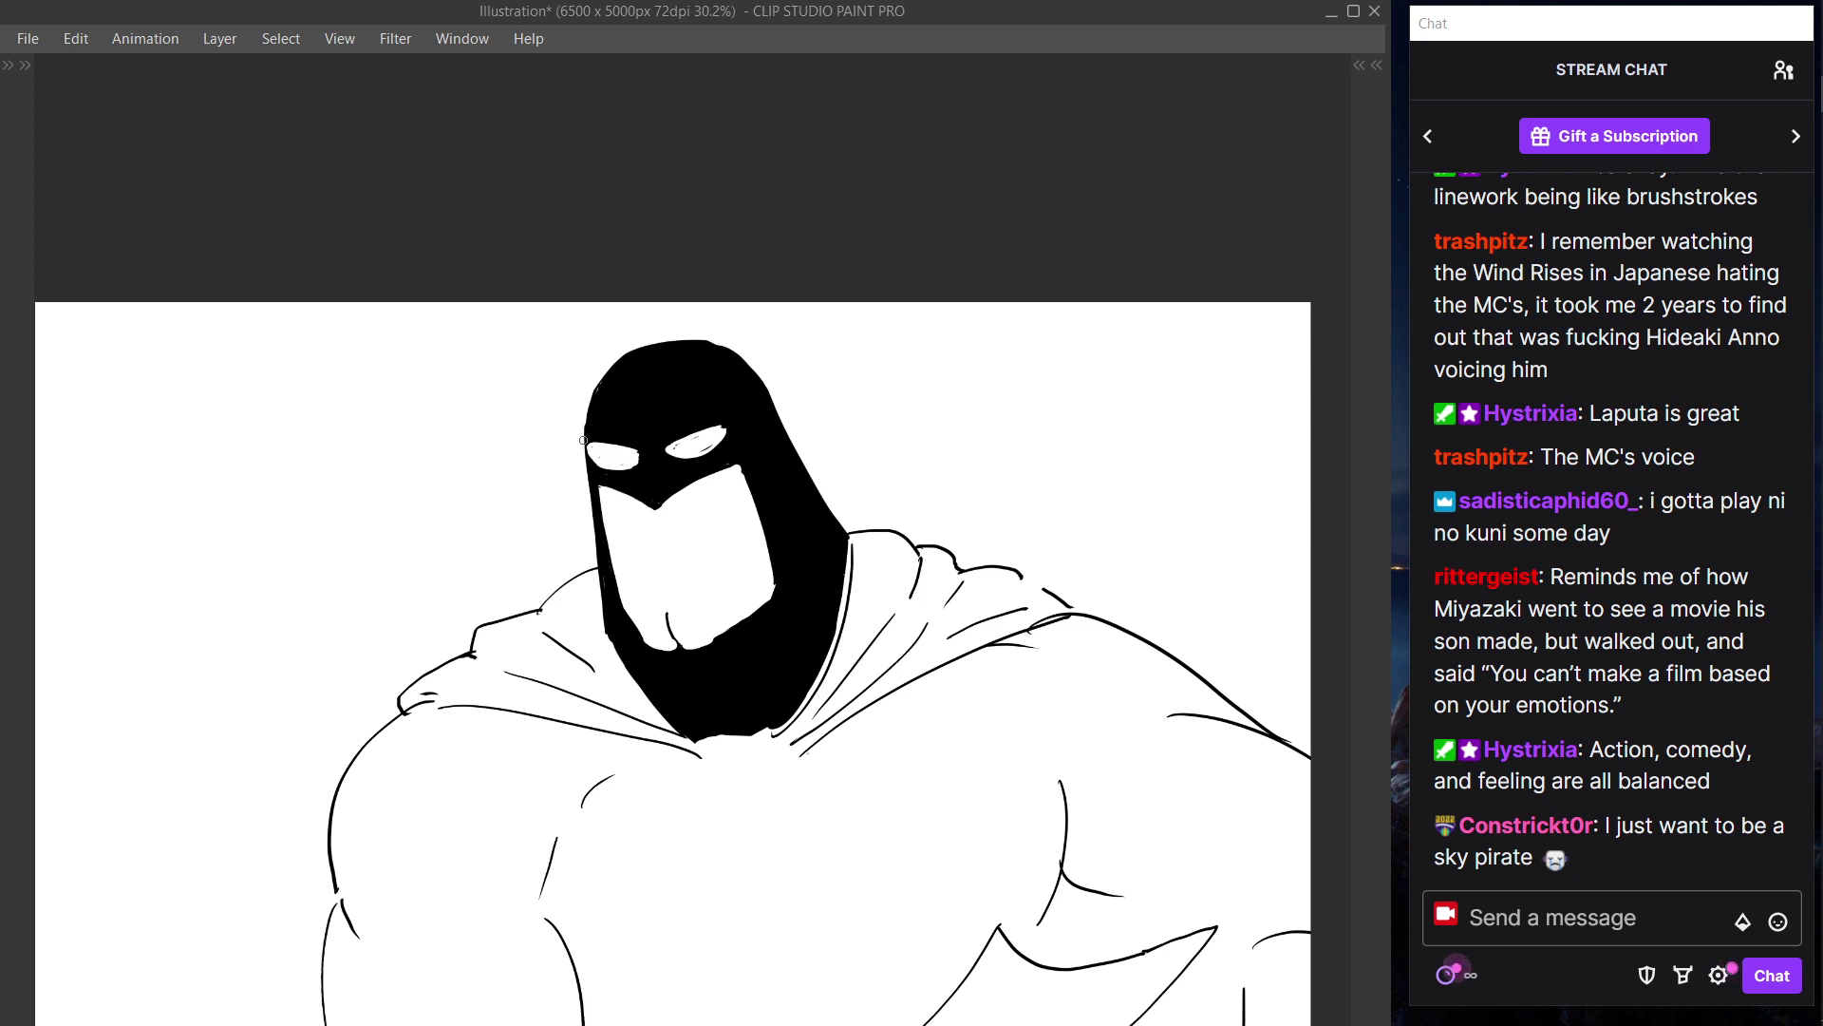
pyautogui.moveTo(586, 443); pyautogui.dragTo(588, 464)
pyautogui.moveTo(596, 459); pyautogui.dragTo(589, 451)
# - Draw a short curved white crease between the eyes on the mask's forehead
pyautogui.scroll(3, 638, 356)
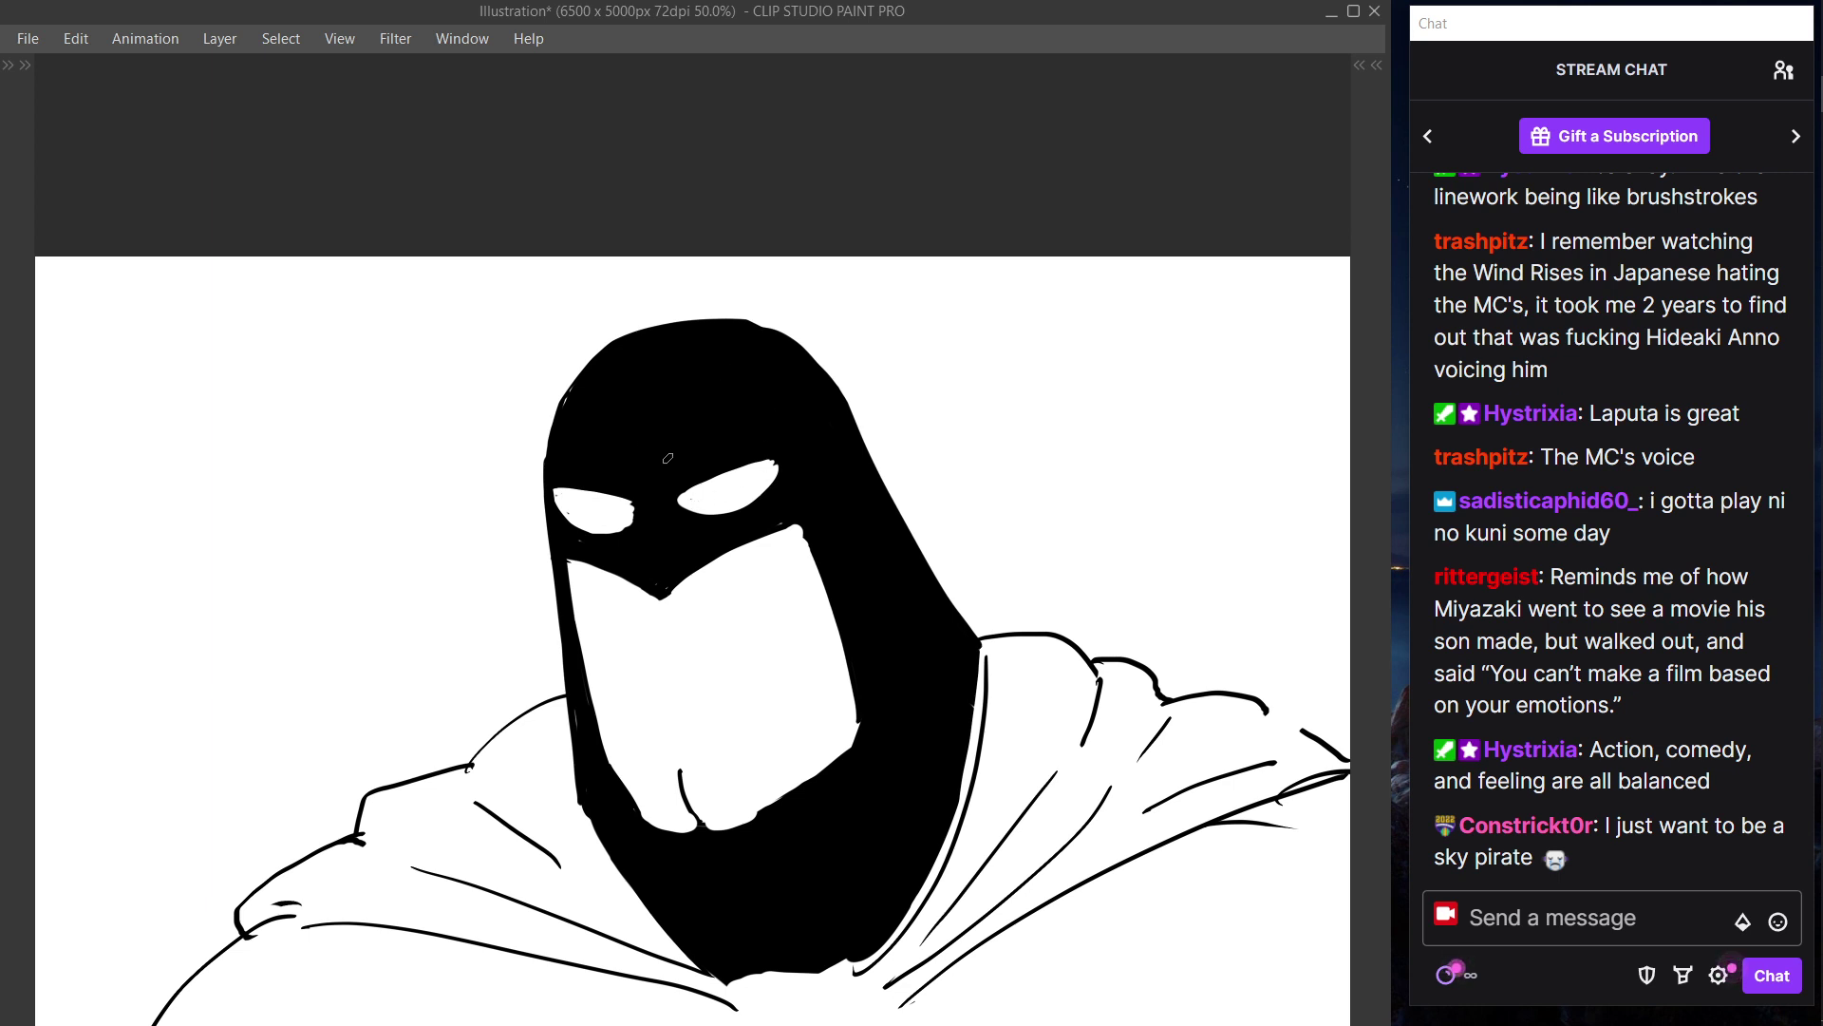
pyautogui.moveTo(642, 419); pyautogui.dragTo(650, 477)
pyautogui.hotkey('ctrl', 'z')
pyautogui.moveTo(663, 446); pyautogui.dragTo(667, 497)
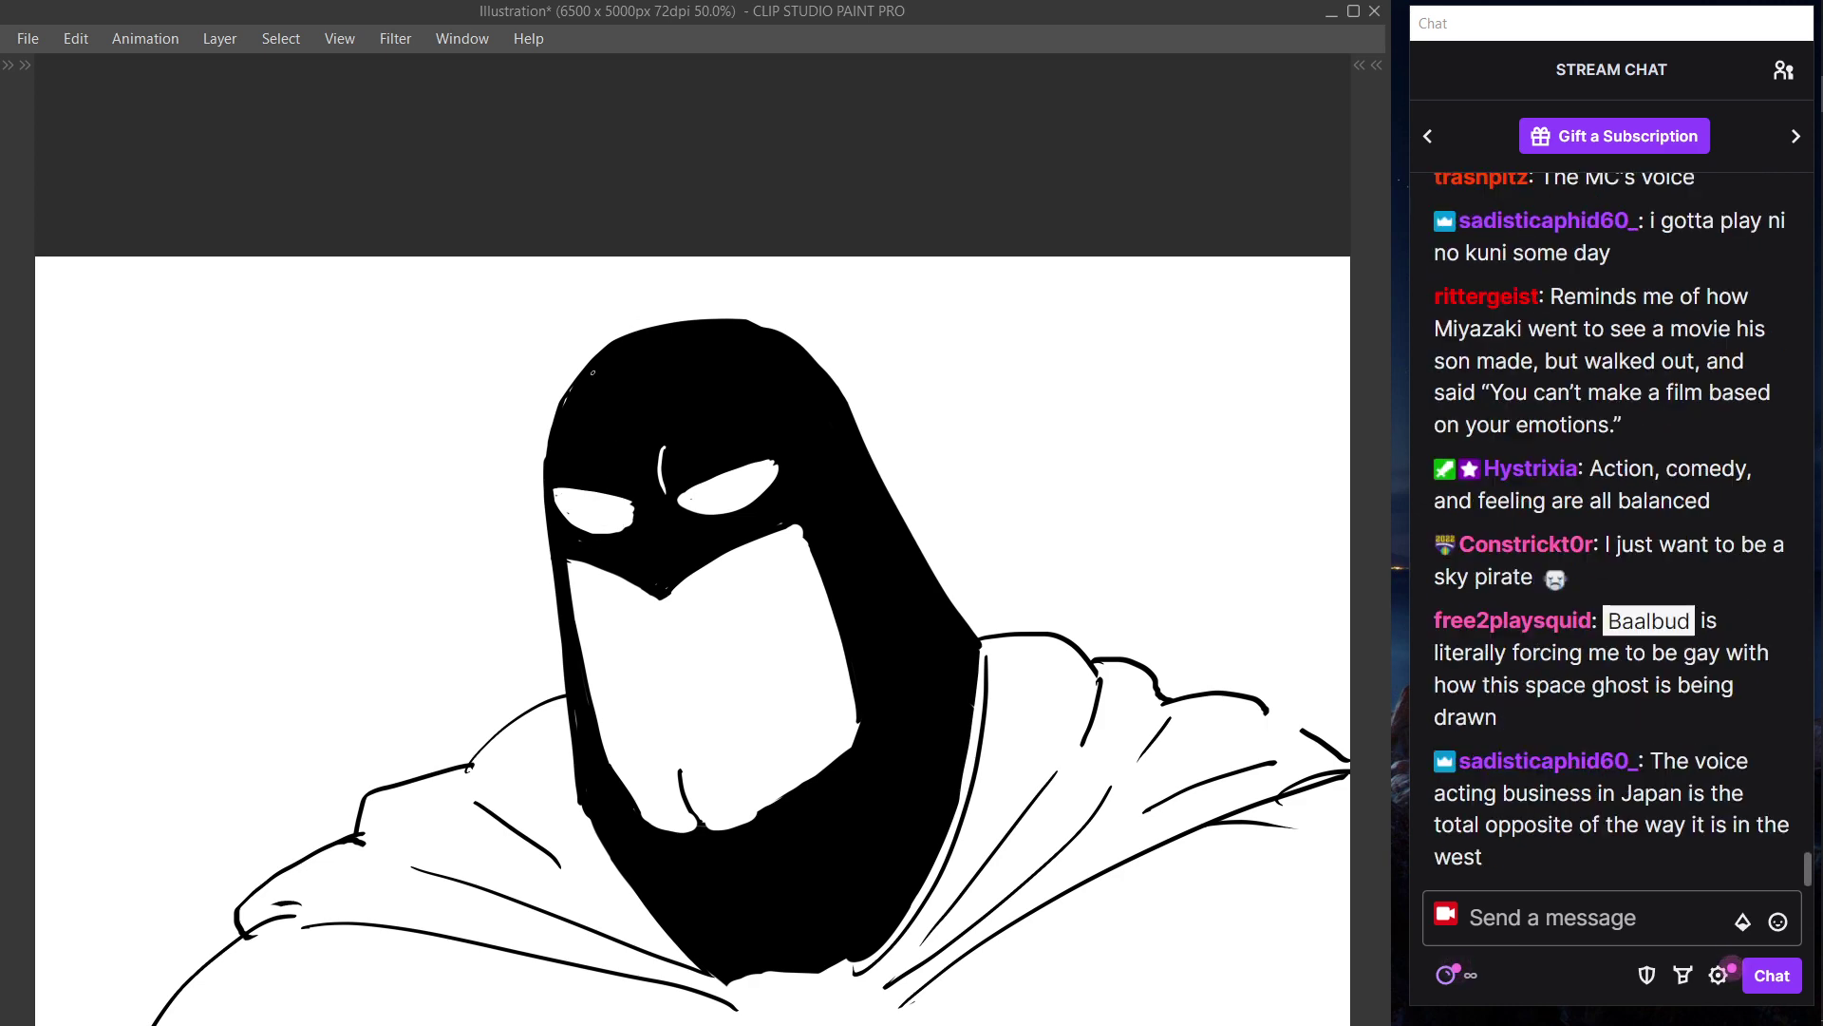
# - Select Layer 3 and touch up the mask's pointed lower edge along the top of the face opening in black
pyautogui.hotkey('ctrl', '0')
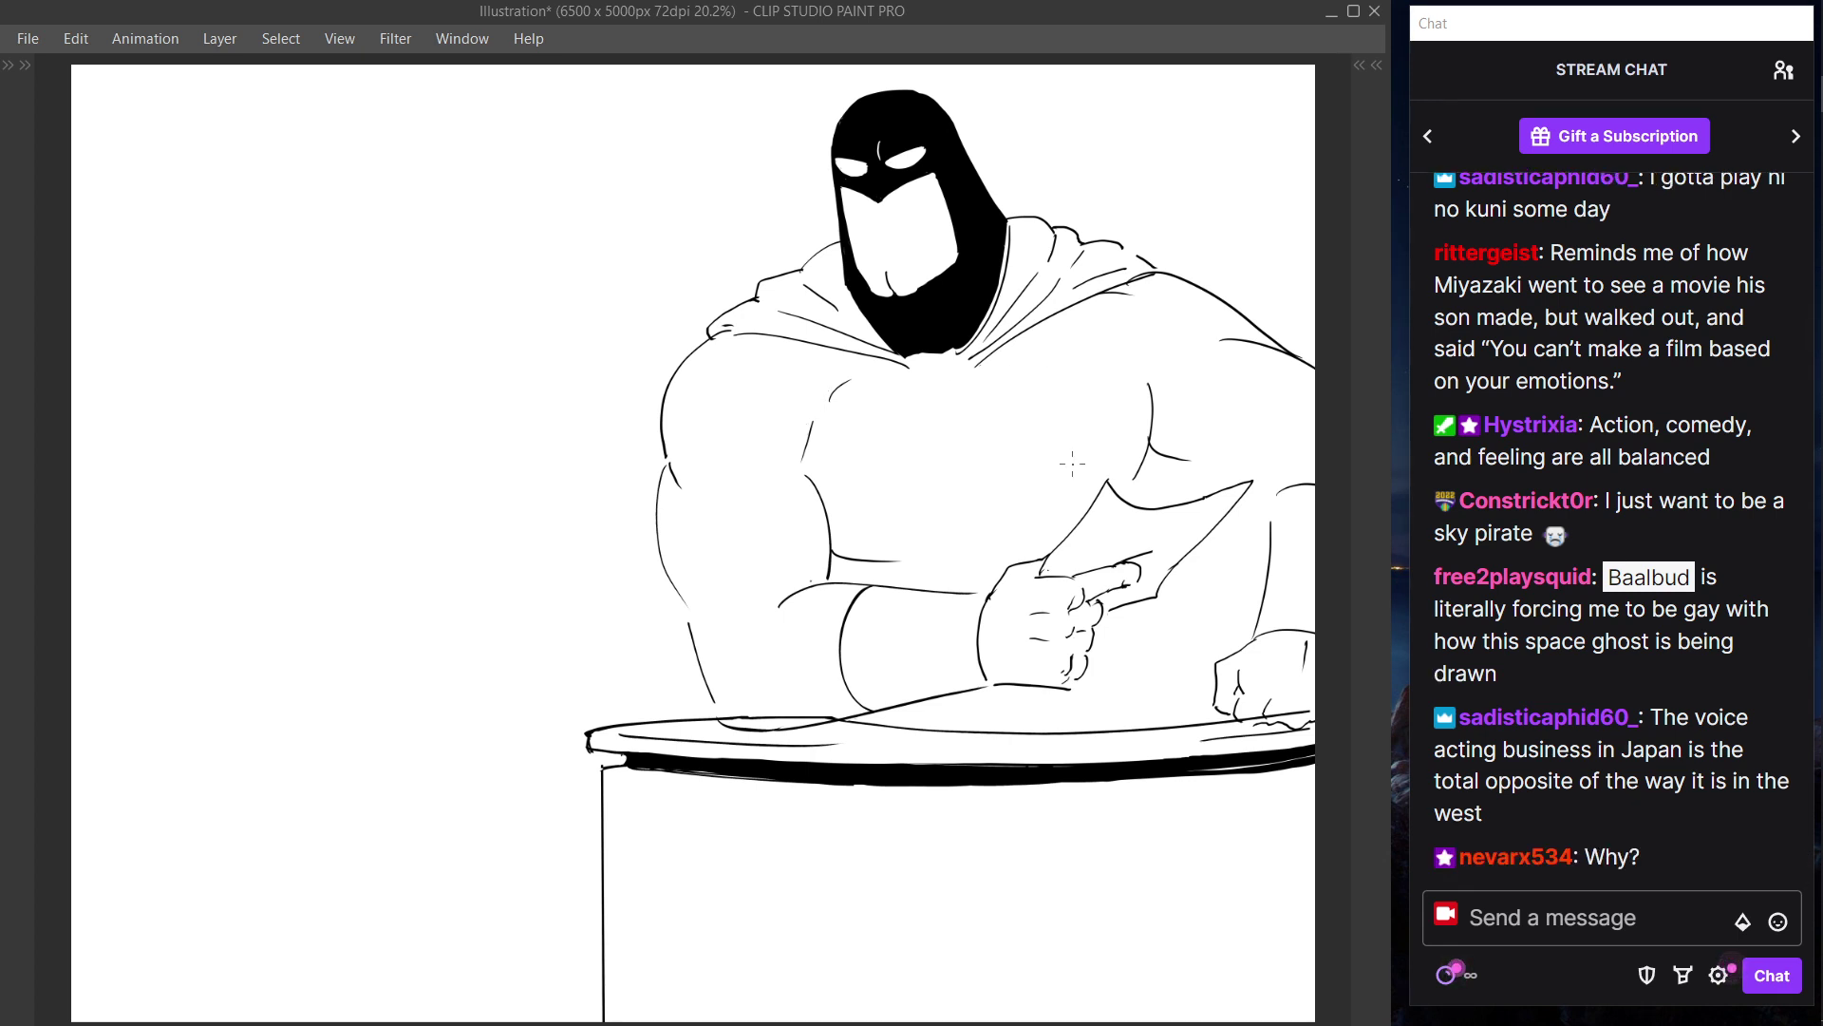
pyautogui.press('Tab')
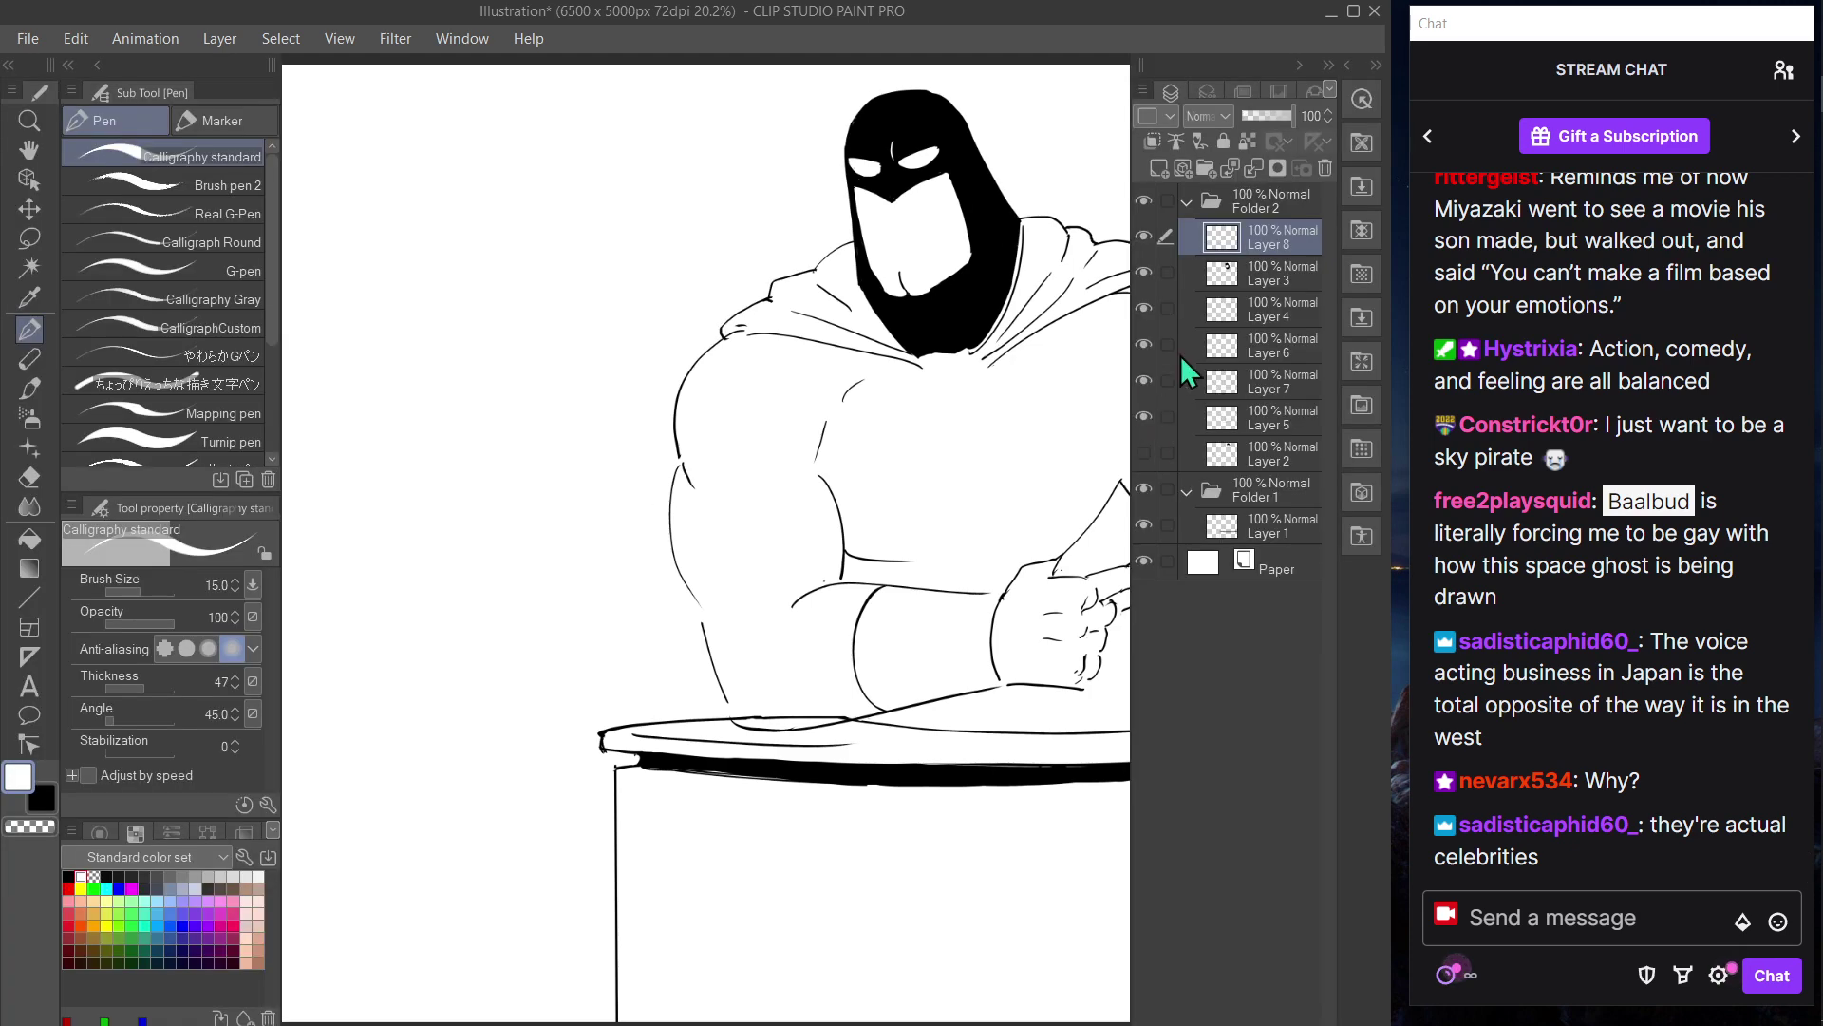
pyautogui.click(1263, 276)
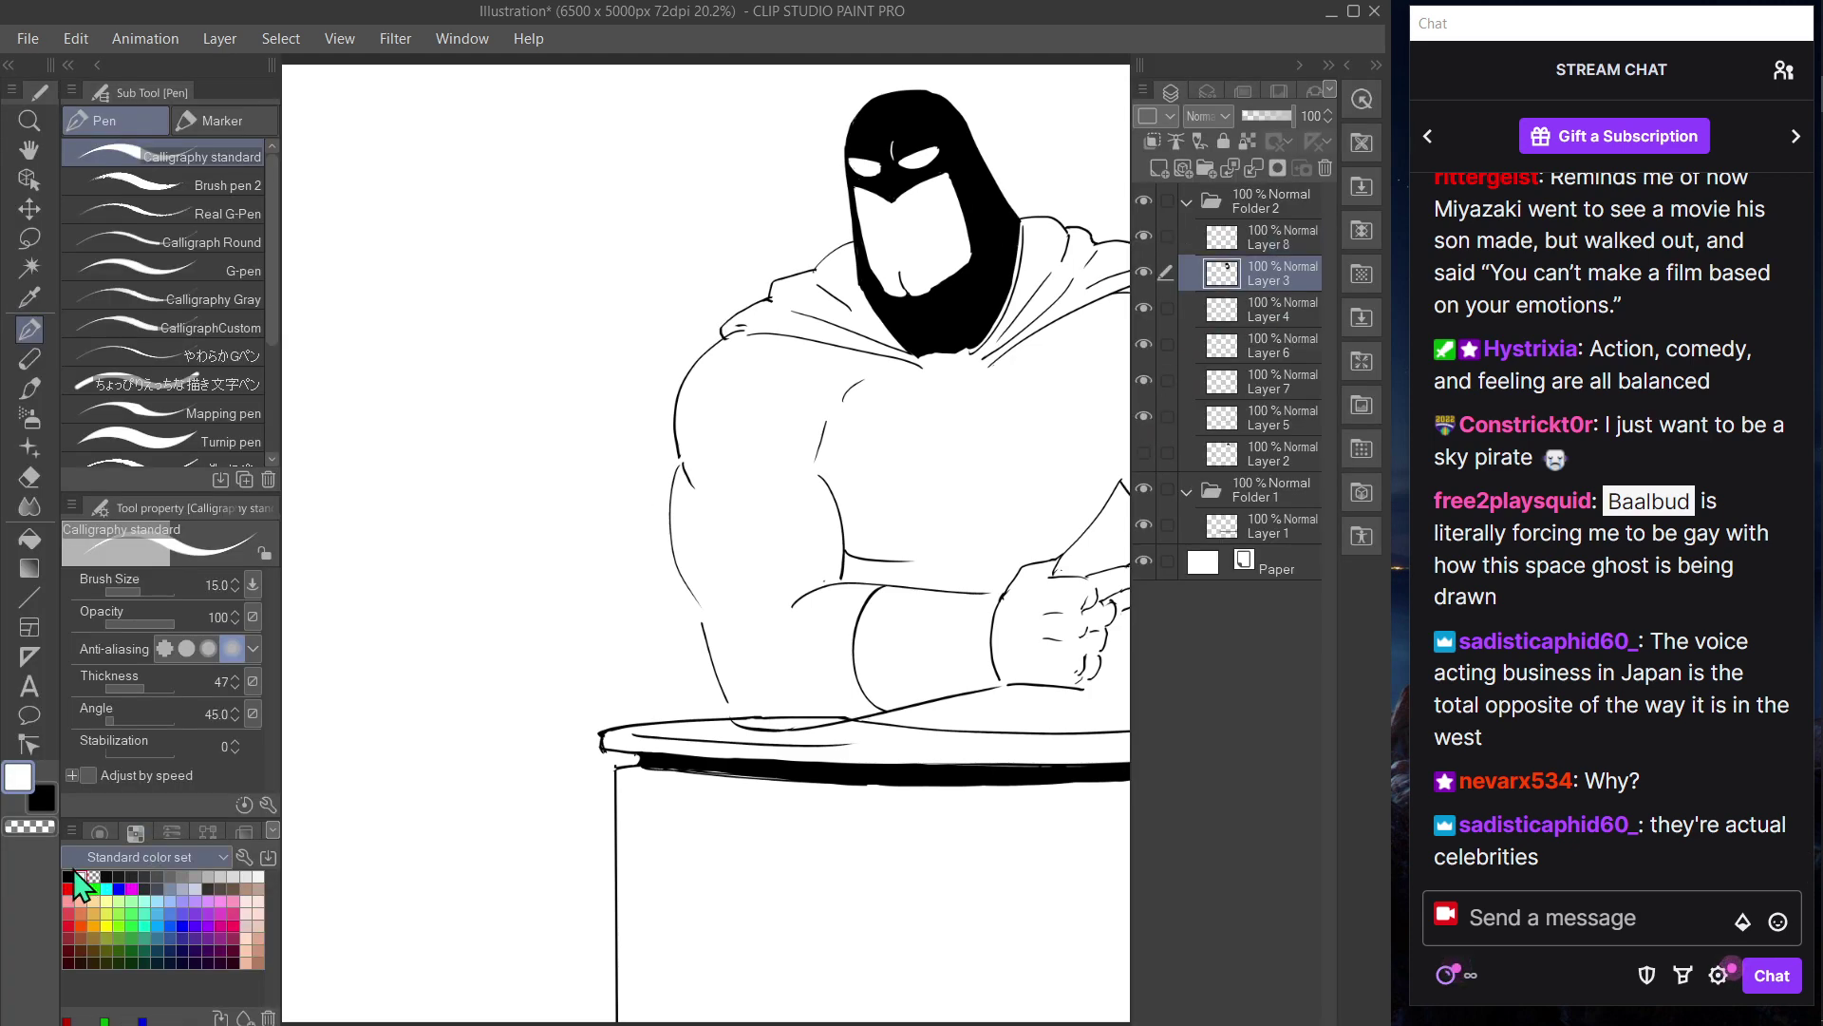
pyautogui.press('Tab')
pyautogui.moveTo(859, 402); pyautogui.dragTo(674, 640)
pyautogui.scroll(2, 673, 505)
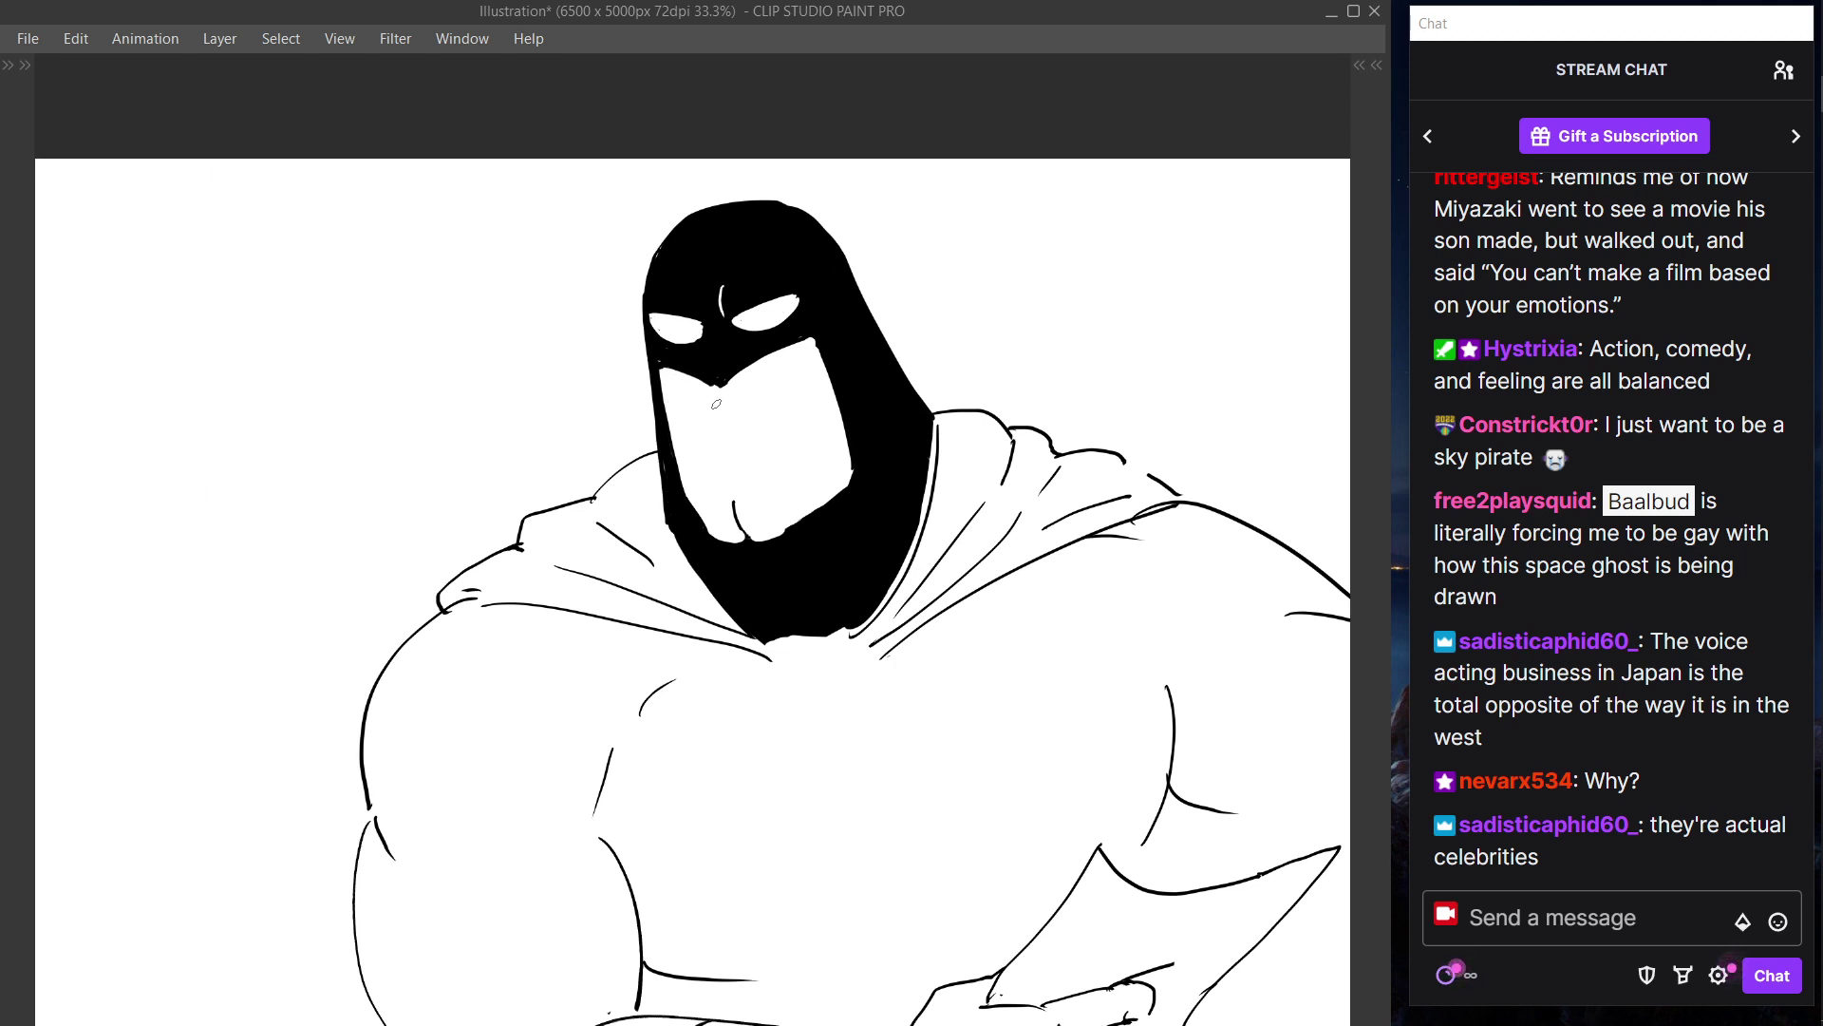
pyautogui.moveTo(658, 368); pyautogui.dragTo(731, 380)
pyautogui.moveTo(735, 387); pyautogui.dragTo(809, 337)
pyautogui.hotkey('ctrl', 'z')
pyautogui.press('Tab')
pyautogui.click(1144, 273)
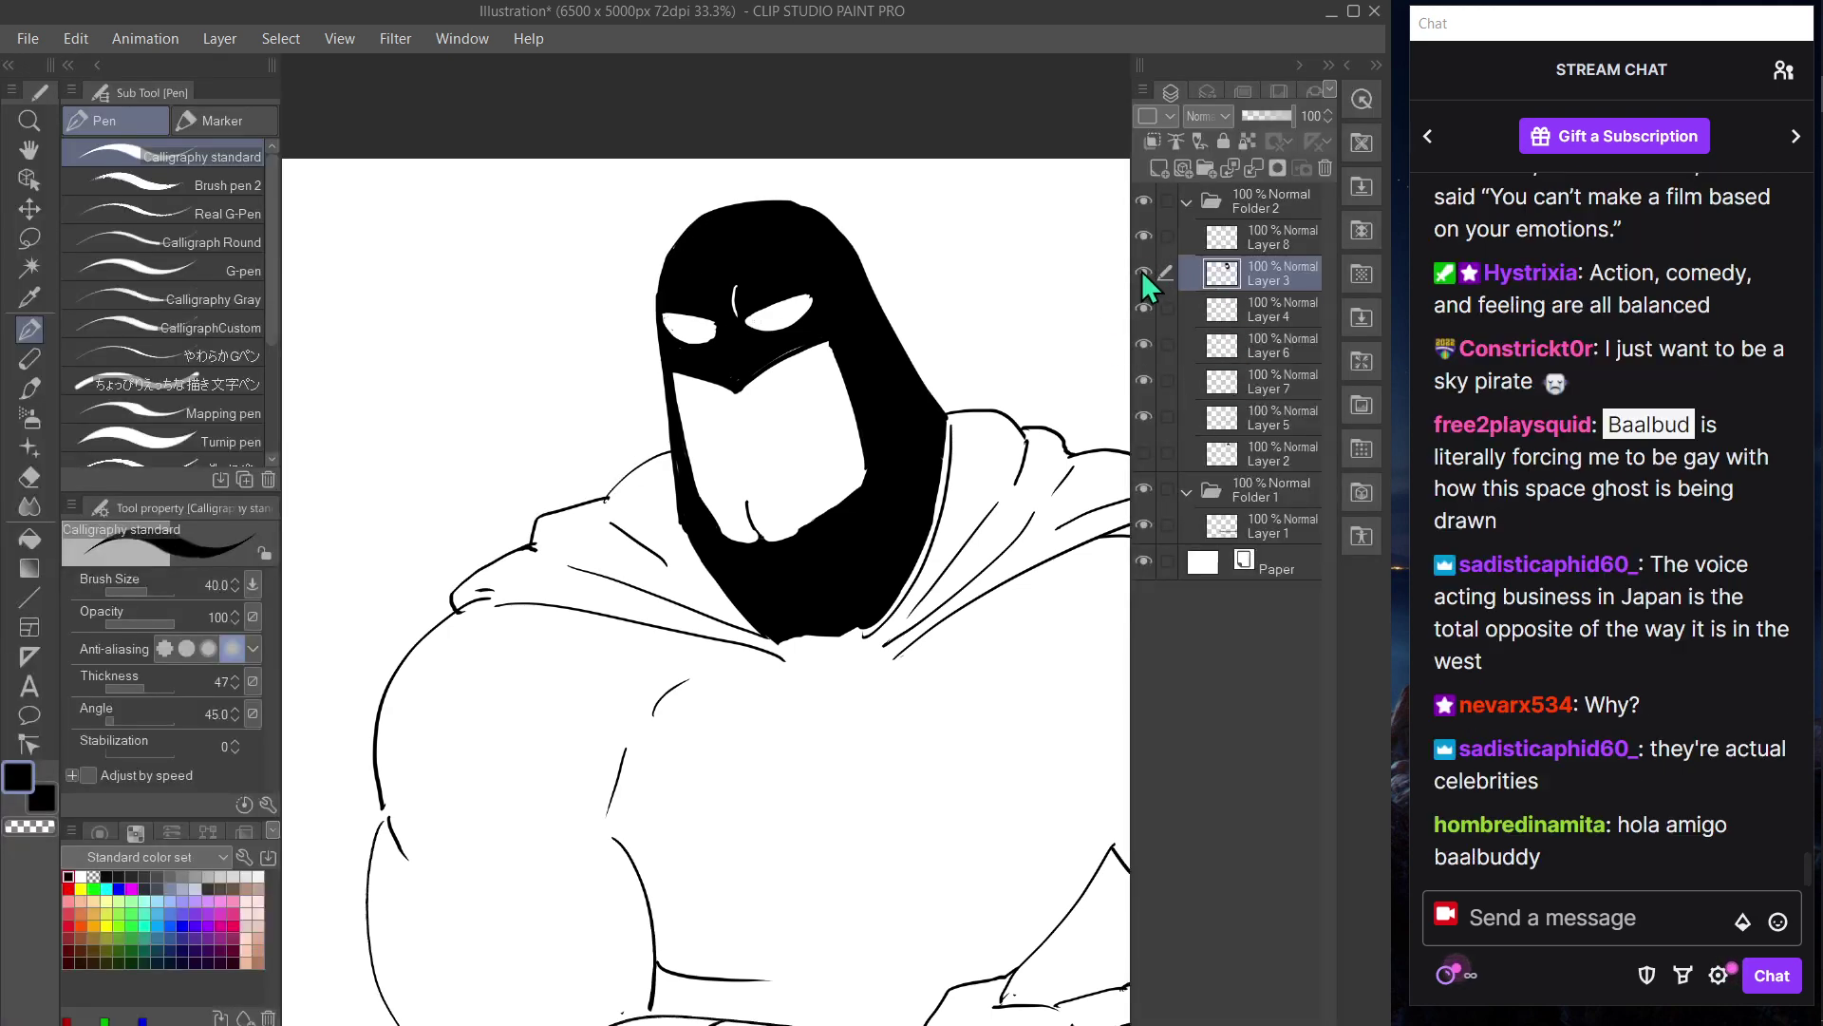
pyautogui.click(1145, 272)
pyautogui.press('Tab')
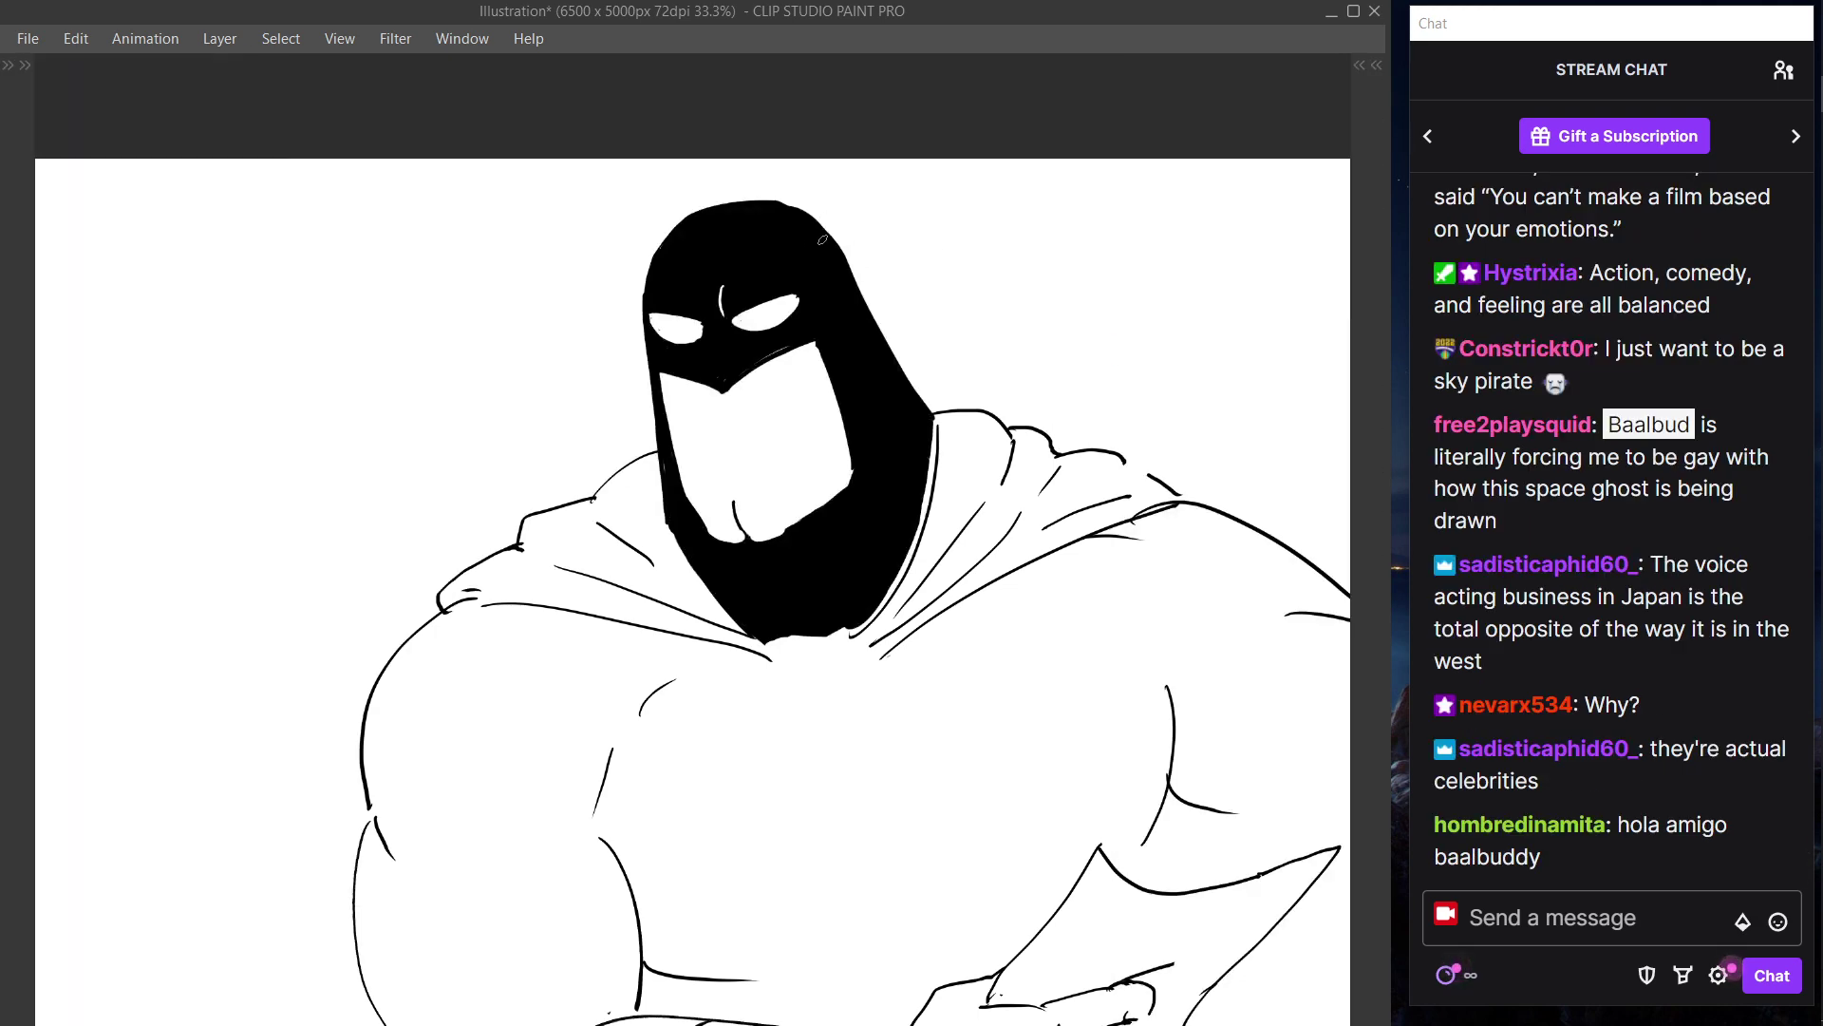
# - Redraw and thicken the hood's left outline in black from the upper temple down past the cheek to the jaw
pyautogui.hotkey('ctrl', 'z')
pyautogui.moveTo(686, 228); pyautogui.dragTo(642, 327)
pyautogui.hotkey('ctrl', 'z')
pyautogui.moveTo(672, 231); pyautogui.dragTo(641, 310)
pyautogui.moveTo(639, 317); pyautogui.dragTo(657, 408)
pyautogui.hotkey('ctrl', 'z')
pyautogui.moveTo(638, 313); pyautogui.dragTo(660, 414)
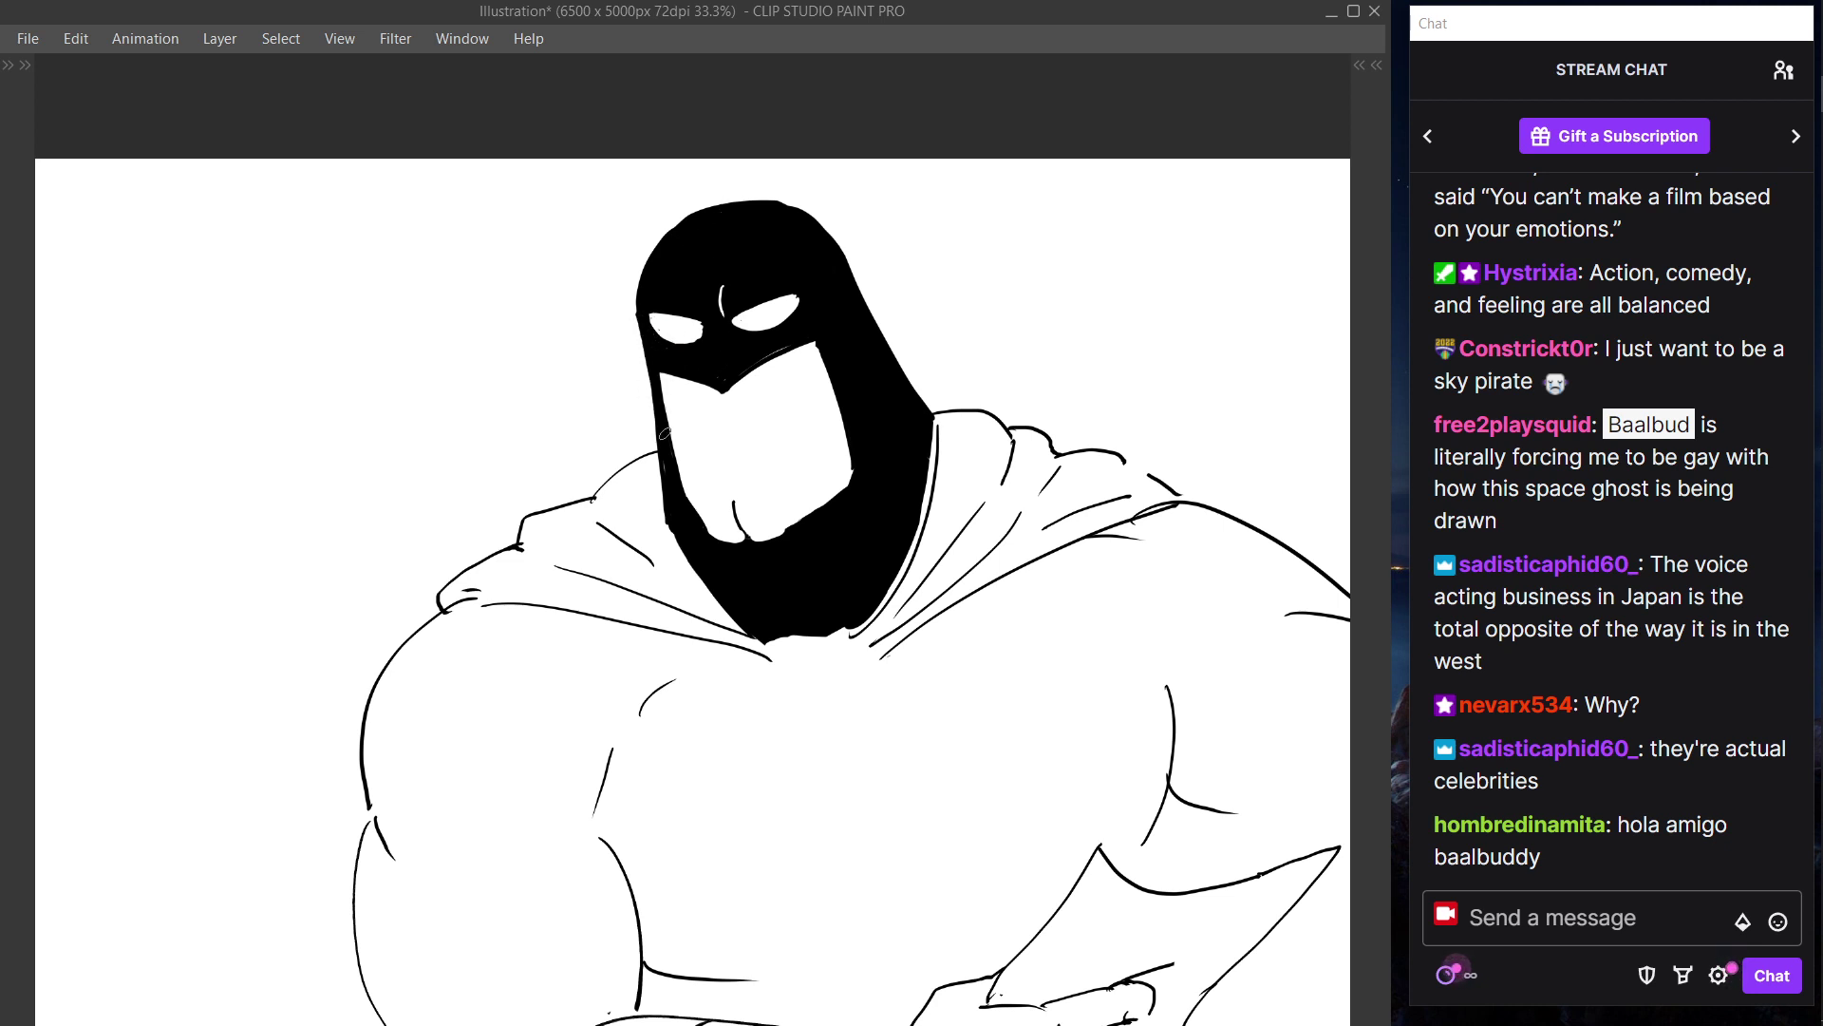
pyautogui.moveTo(636, 315); pyautogui.dragTo(662, 479)
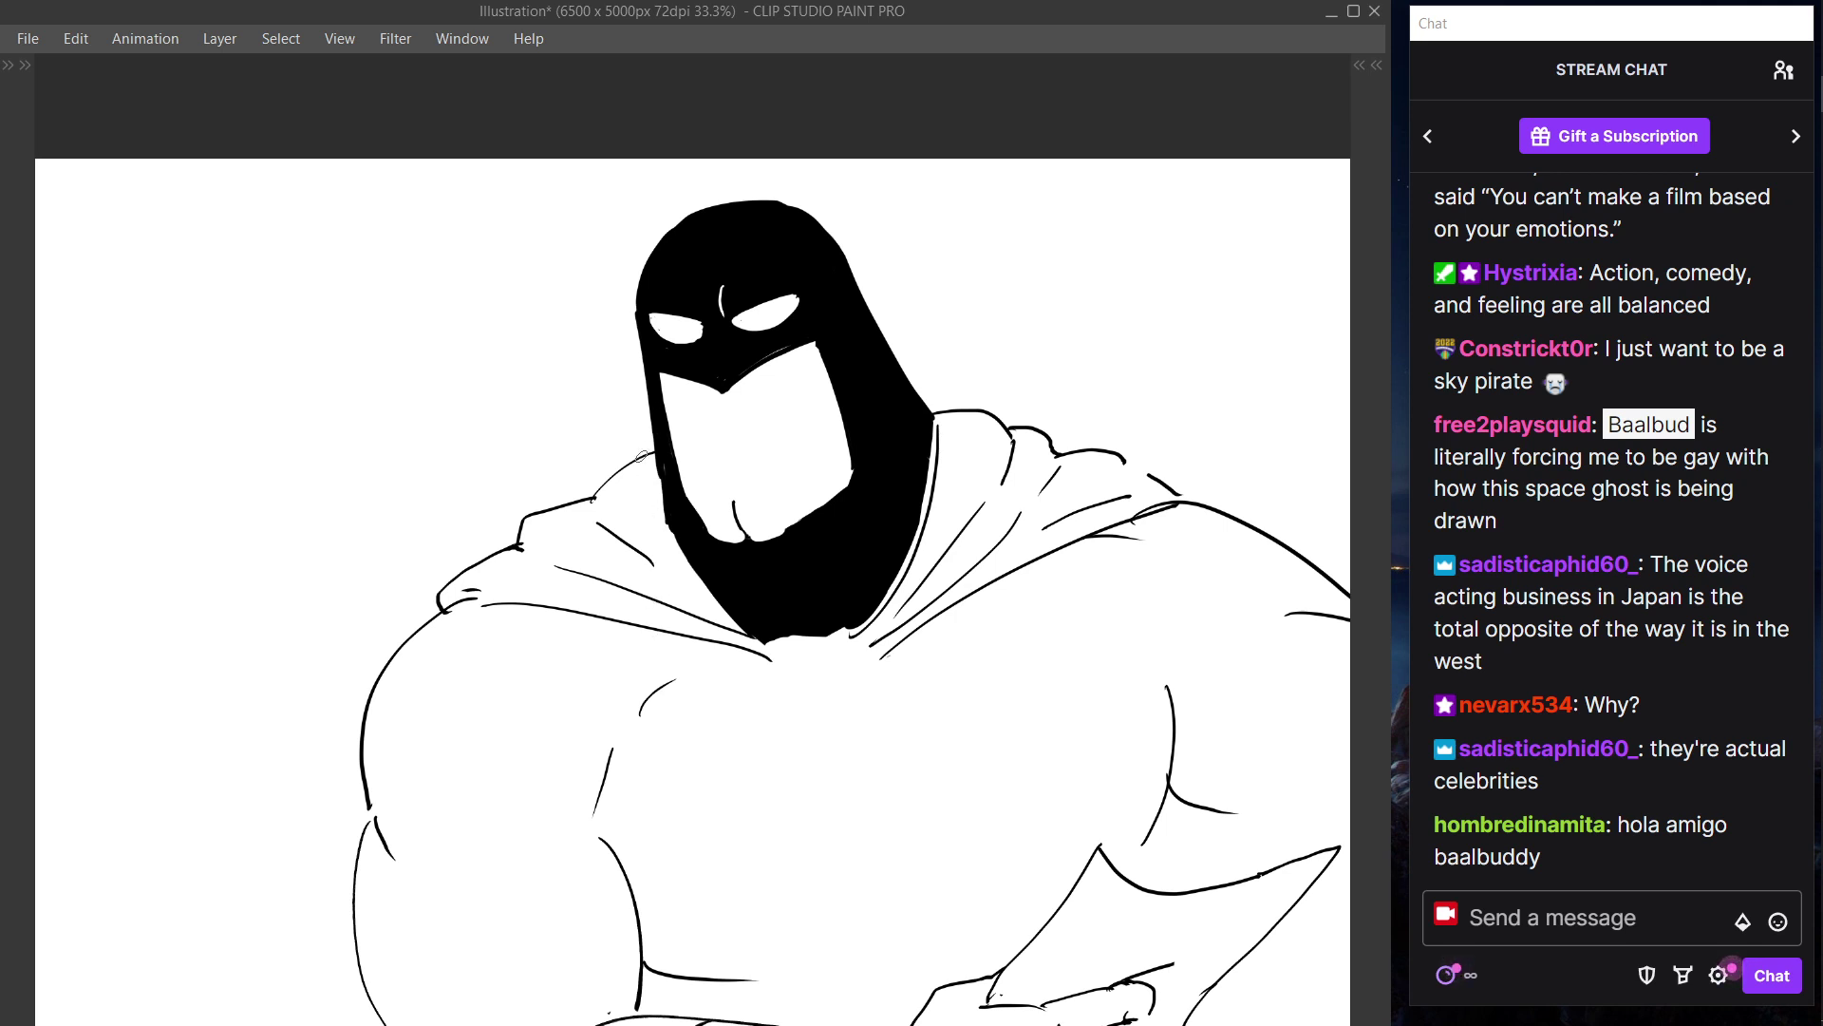
pyautogui.moveTo(653, 447)
pyautogui.mouseDown()
pyautogui.moveTo(648, 388)
pyautogui.moveTo(665, 512)
pyautogui.mouseUp()
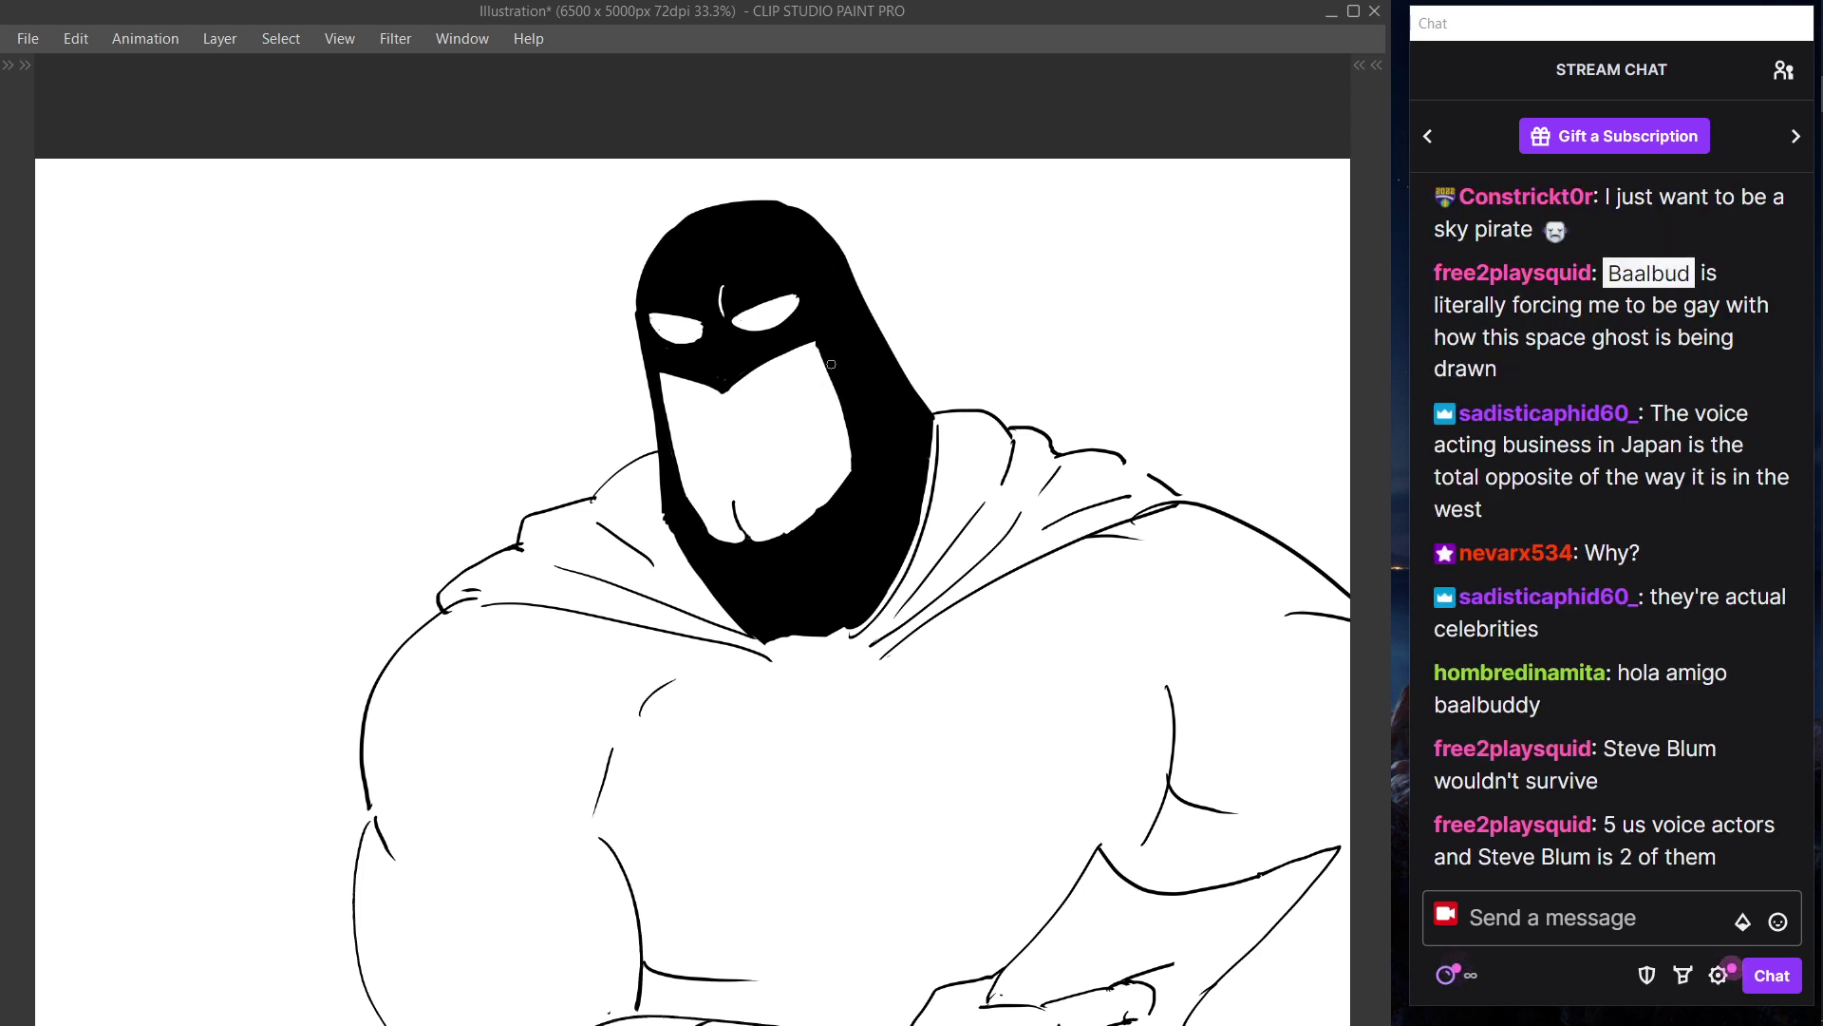
# - Reshape the right edge of the face opening into a smoother, fuller cheek curve running down to the jaw
pyautogui.moveTo(817, 356); pyautogui.dragTo(852, 439)
pyautogui.hotkey('ctrl', 'z')
pyautogui.hotkey('ctrl', 'z')
pyautogui.moveTo(816, 348); pyautogui.dragTo(852, 442)
pyautogui.moveTo(819, 350); pyautogui.dragTo(841, 474)
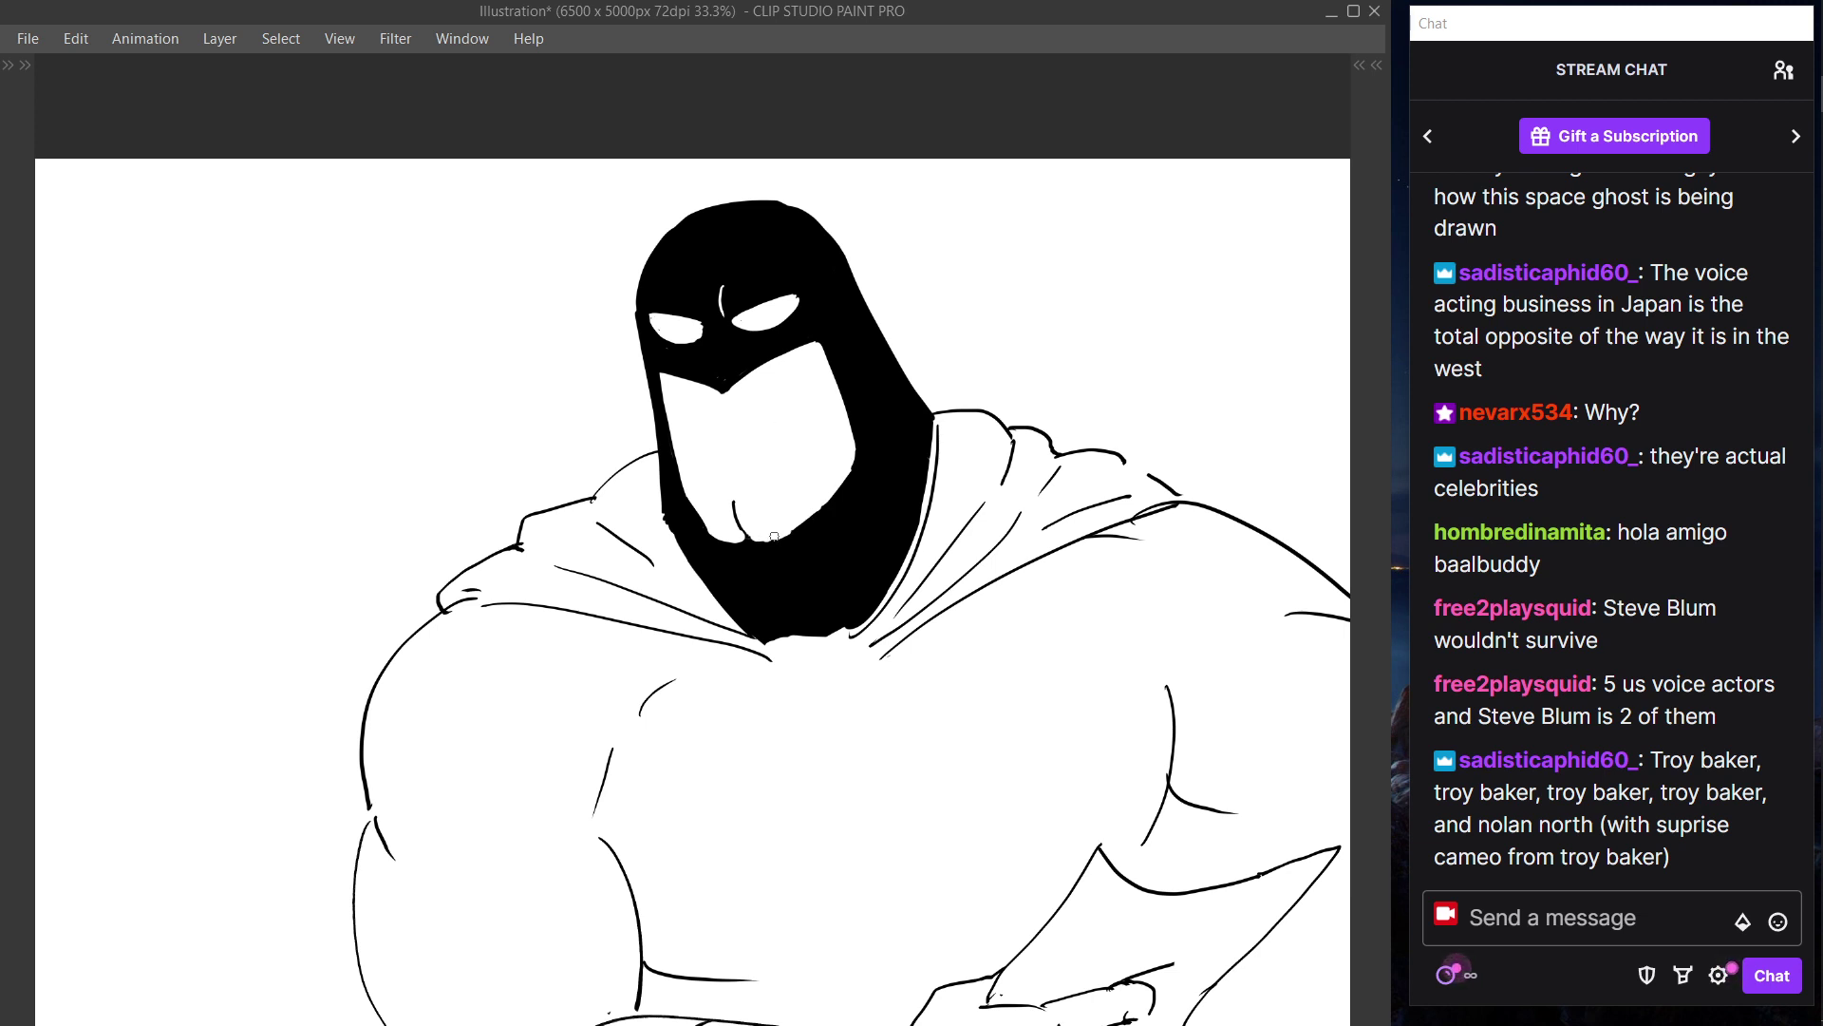
# - Redraw the chin cleft as a shorter line at the bottom of the face opening and check Layer 3 by toggling its visibility
pyautogui.moveTo(738, 503); pyautogui.dragTo(743, 532)
pyautogui.hotkey('ctrl', 'z')
pyautogui.moveTo(741, 517); pyautogui.dragTo(745, 541)
pyautogui.press('Tab')
pyautogui.click(1144, 273)
pyautogui.click(1144, 272)
pyautogui.press('Tab')
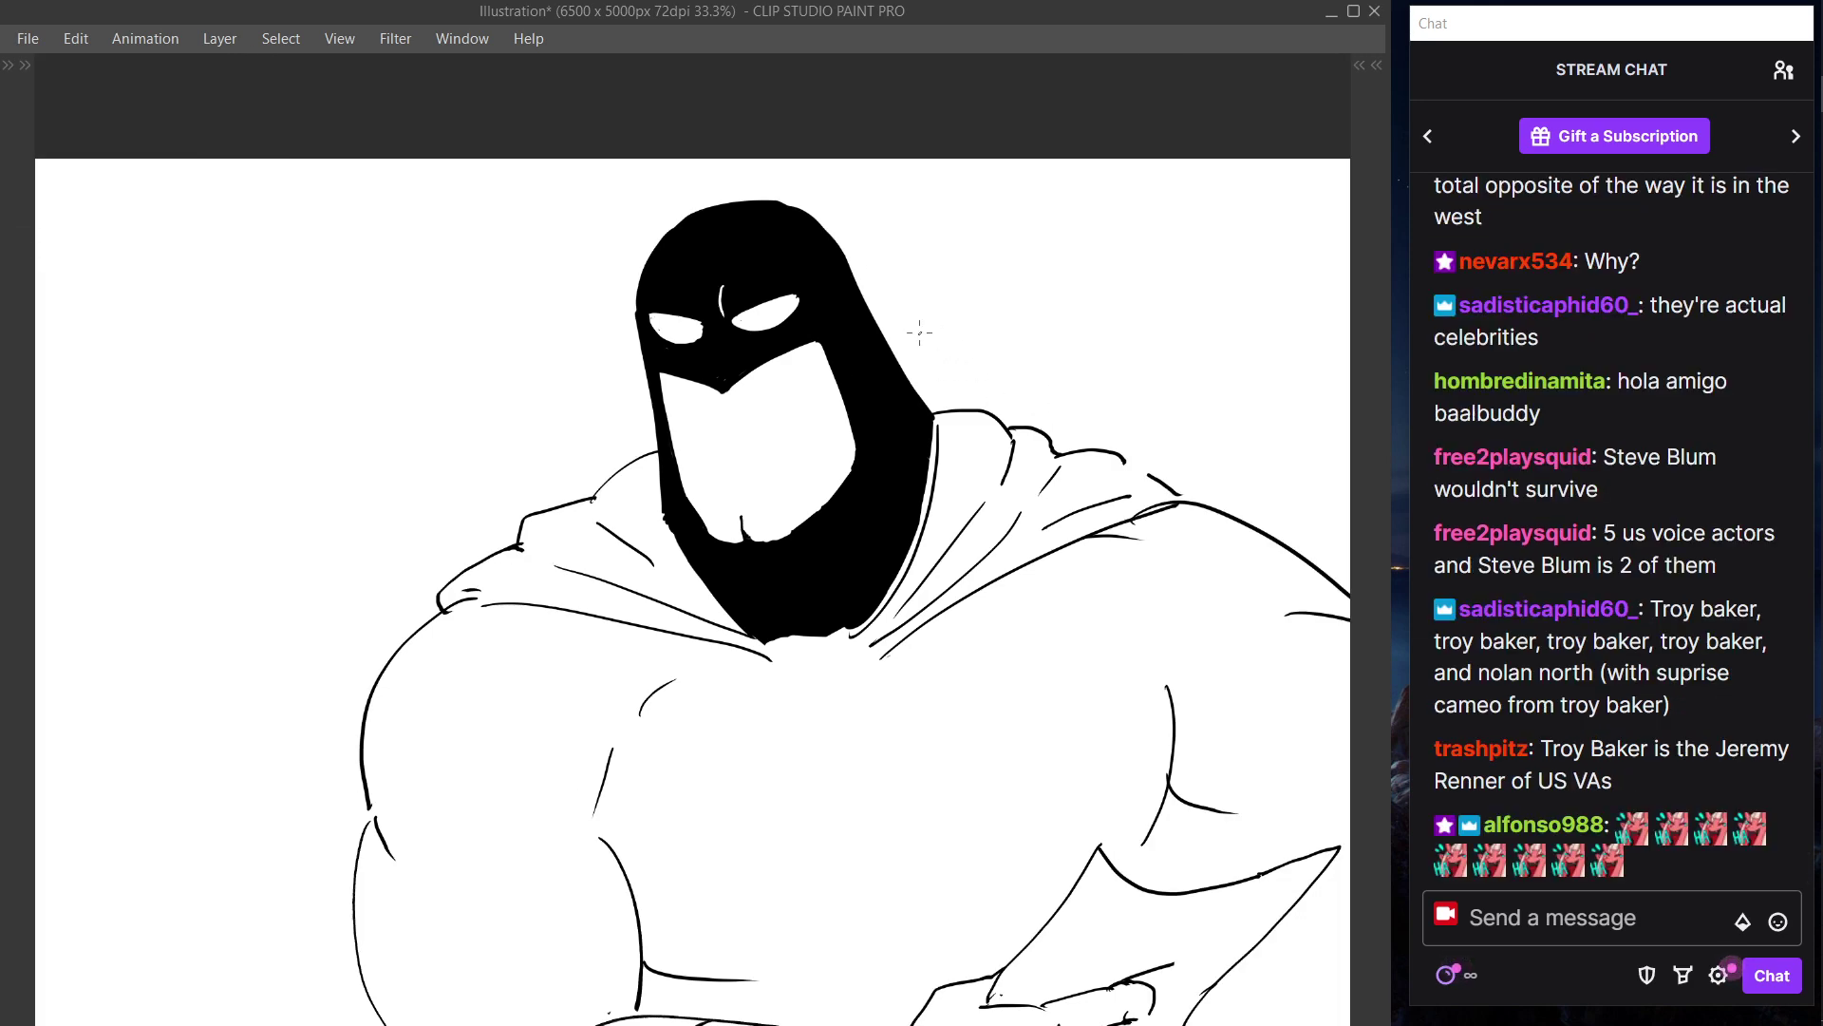
# - Start saving the illustration and clear the suggested file name
pyautogui.click(32, 37)
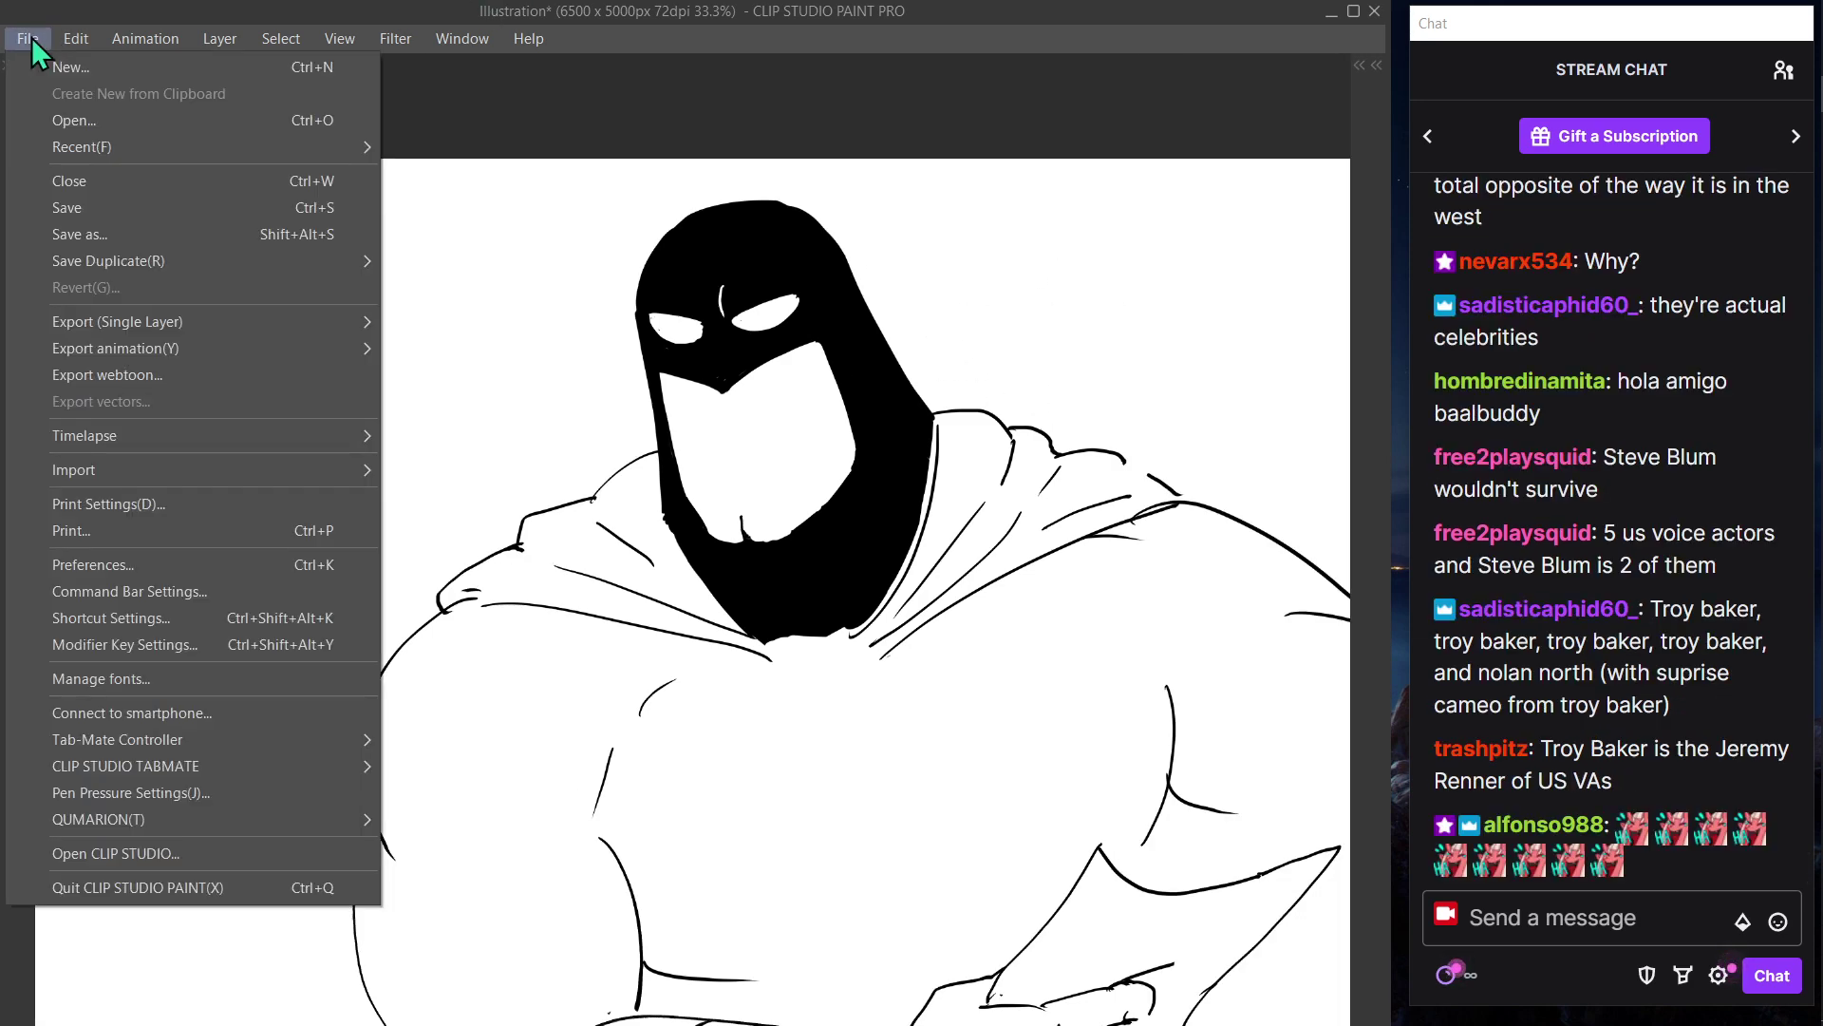
pyautogui.click(70, 215)
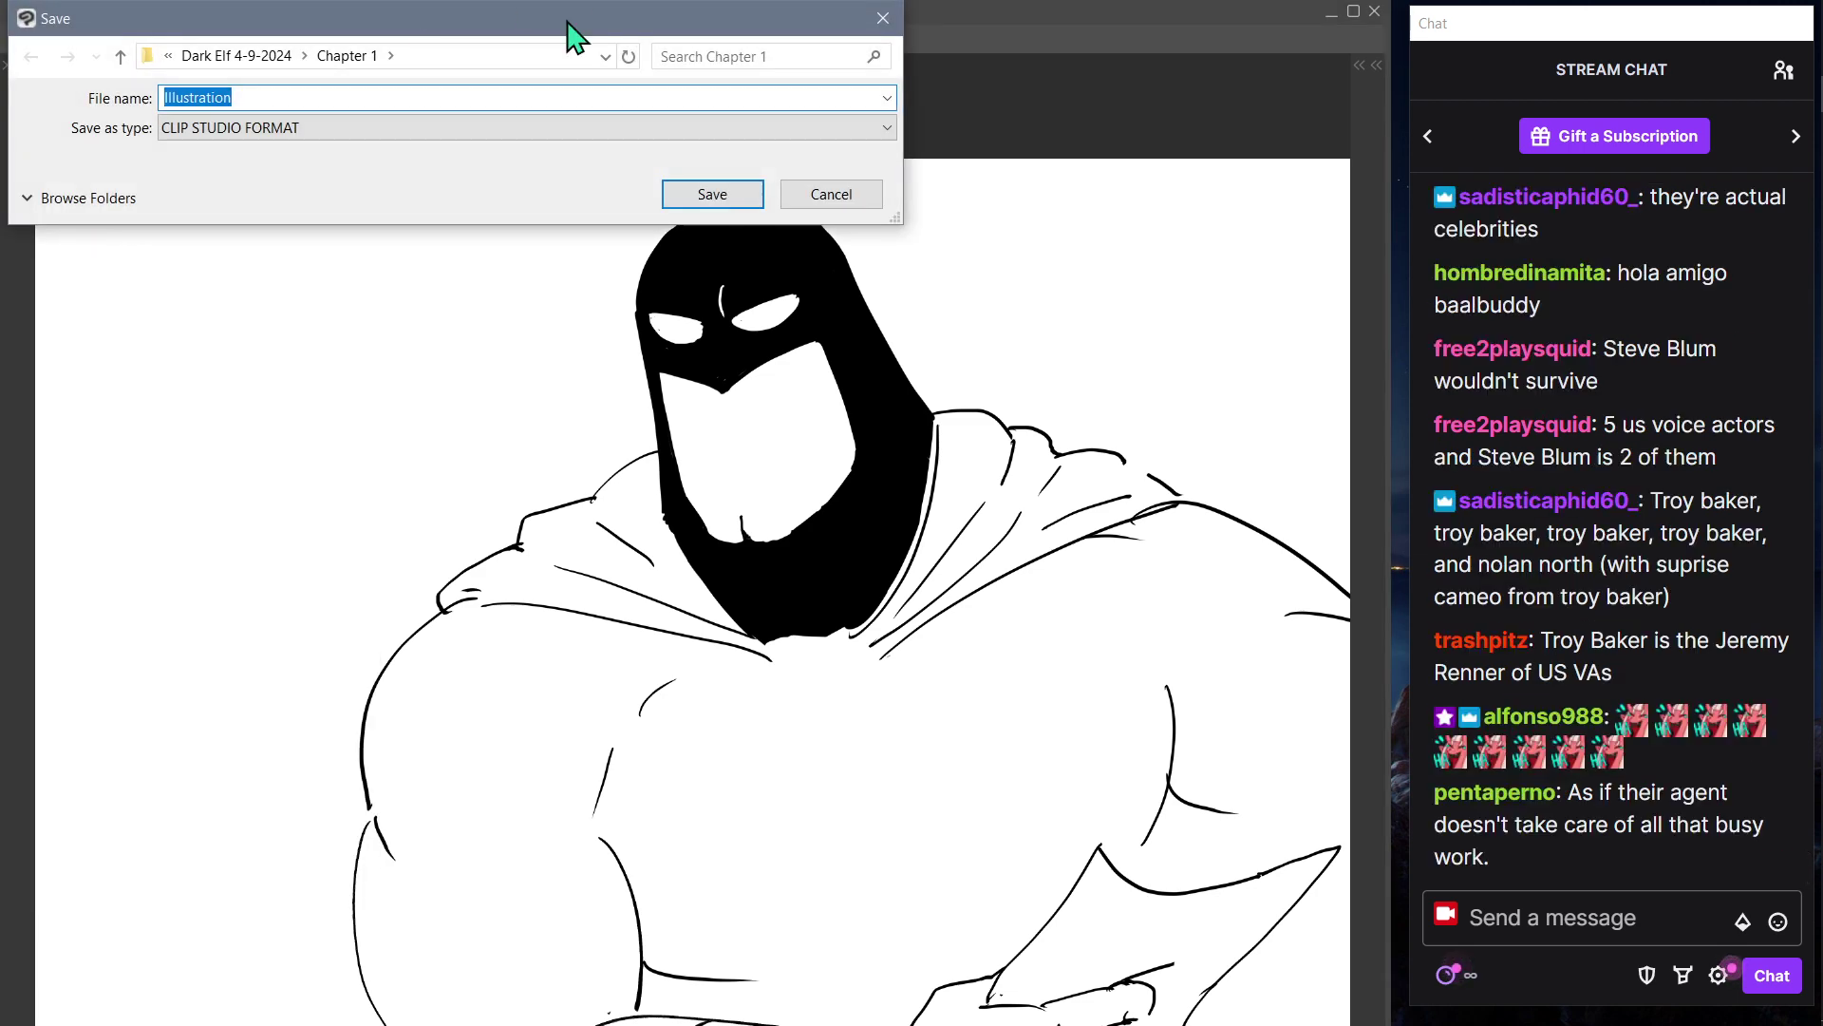
pyautogui.click(364, 98)
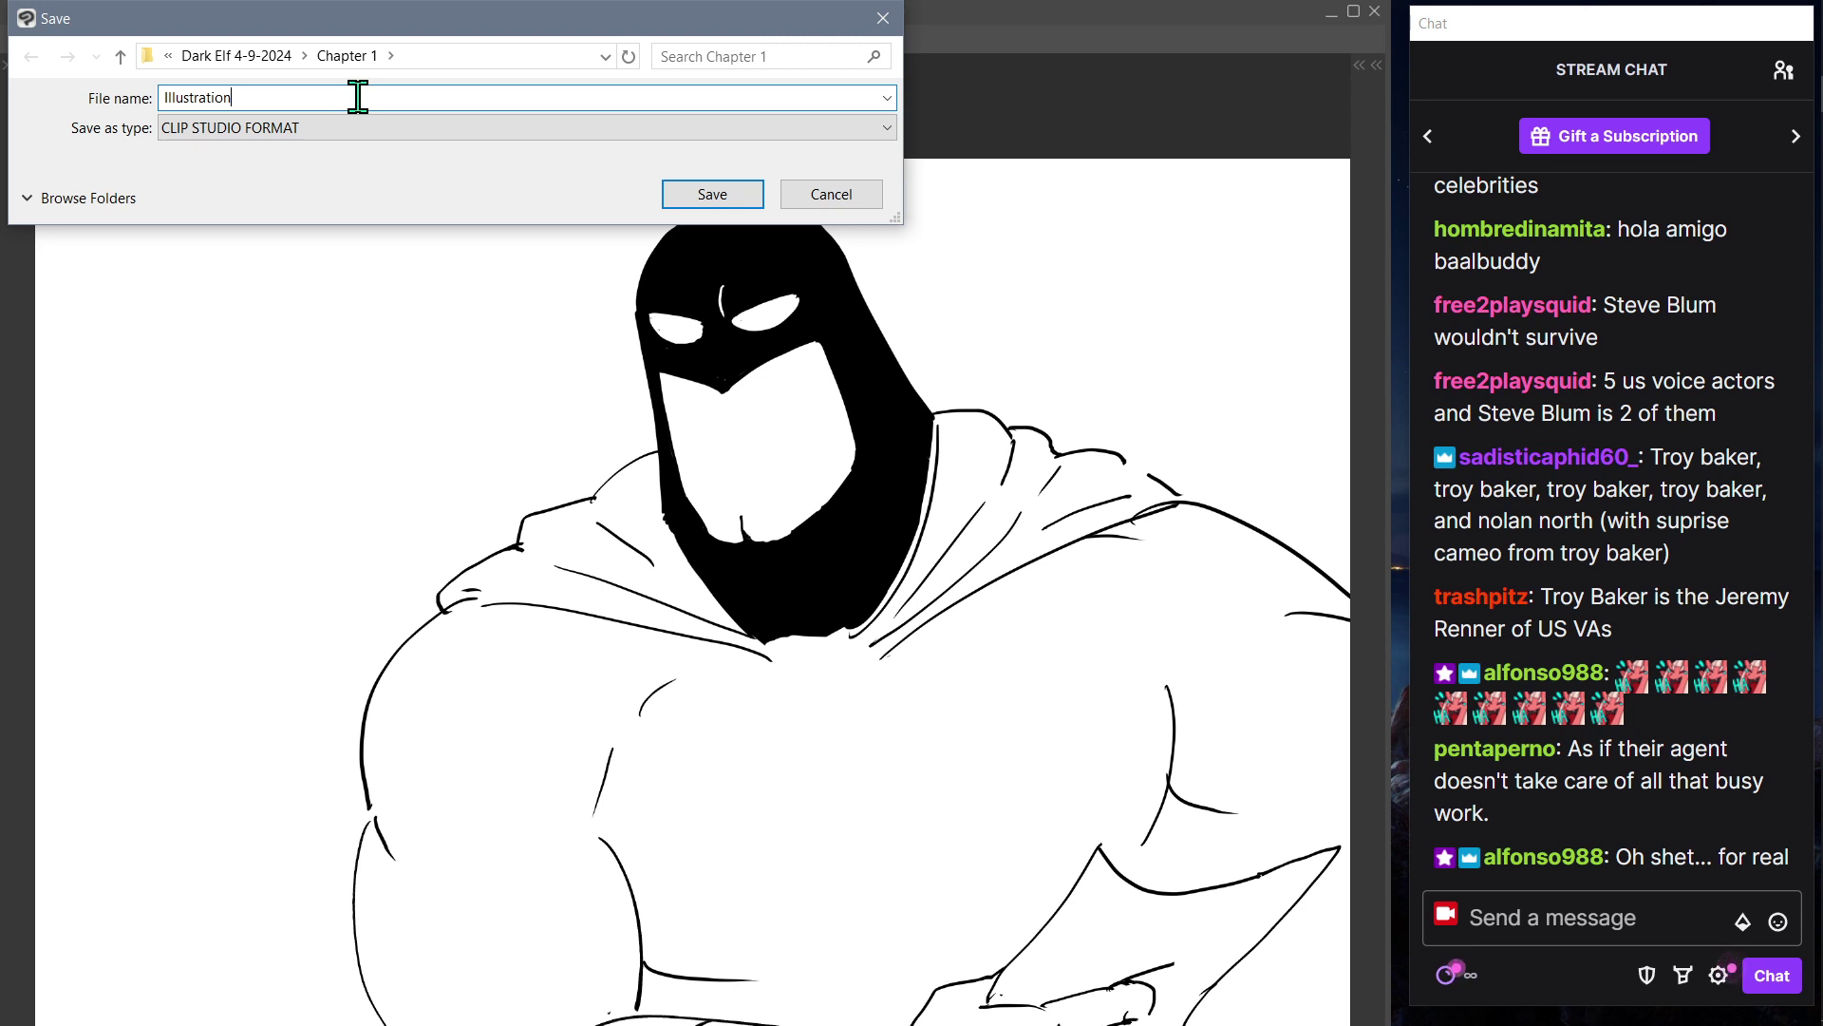
pyautogui.press('BackSpace')
pyautogui.press('BackSpace')
pyautogui.press('BackSpace')
pyautogui.press('BackSpace')
pyautogui.press('BackSpace')
pyautogui.press('BackSpace')
pyautogui.press('BackSpace')
pyautogui.press('BackSpace')
pyautogui.press('BackSpace')
pyautogui.press('BackSpace')
pyautogui.press('BackSpace')
pyautogui.press('BackSpace')
# - Change the save location to the Desktop
pyautogui.click(121, 57)
pyautogui.click(121, 56)
pyautogui.click(120, 57)
pyautogui.click(121, 57)
pyautogui.click(120, 57)
pyautogui.click(145, 59)
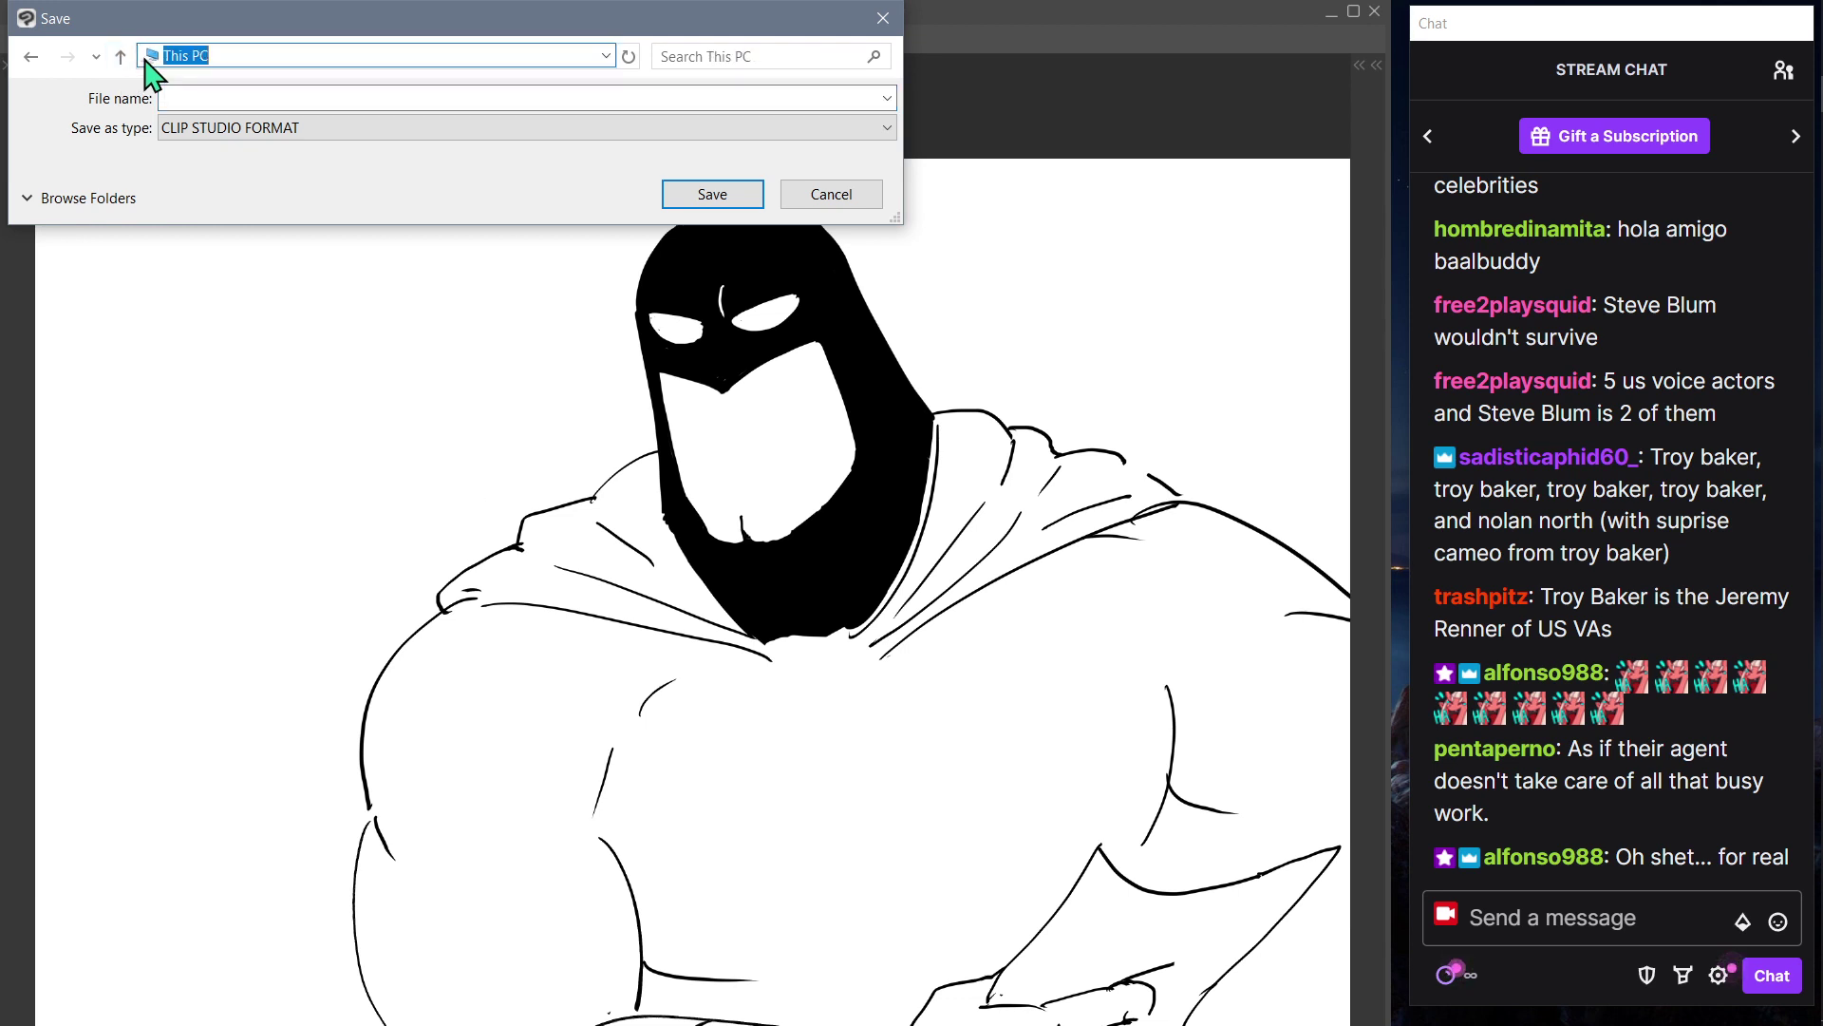
pyautogui.click(120, 57)
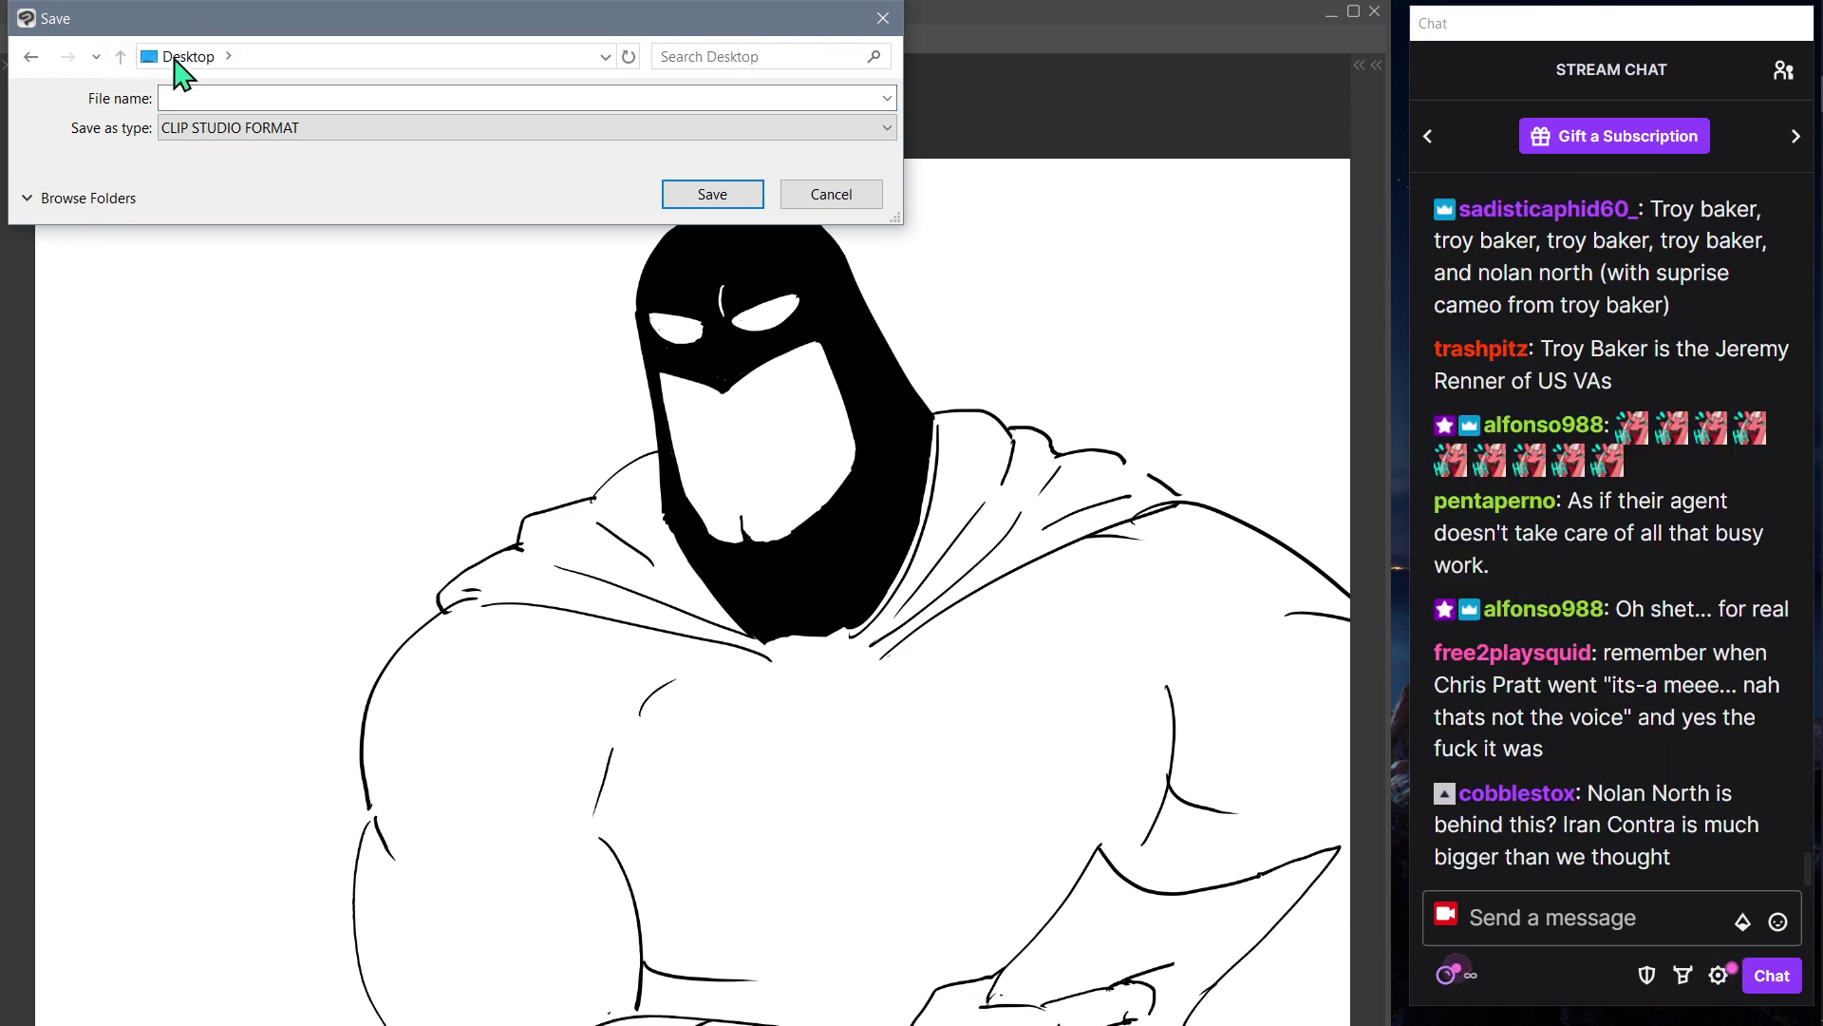
# - Name the file "Space ghost interviewing konata" and save it in Clip Studio format
pyautogui.click(236, 95)
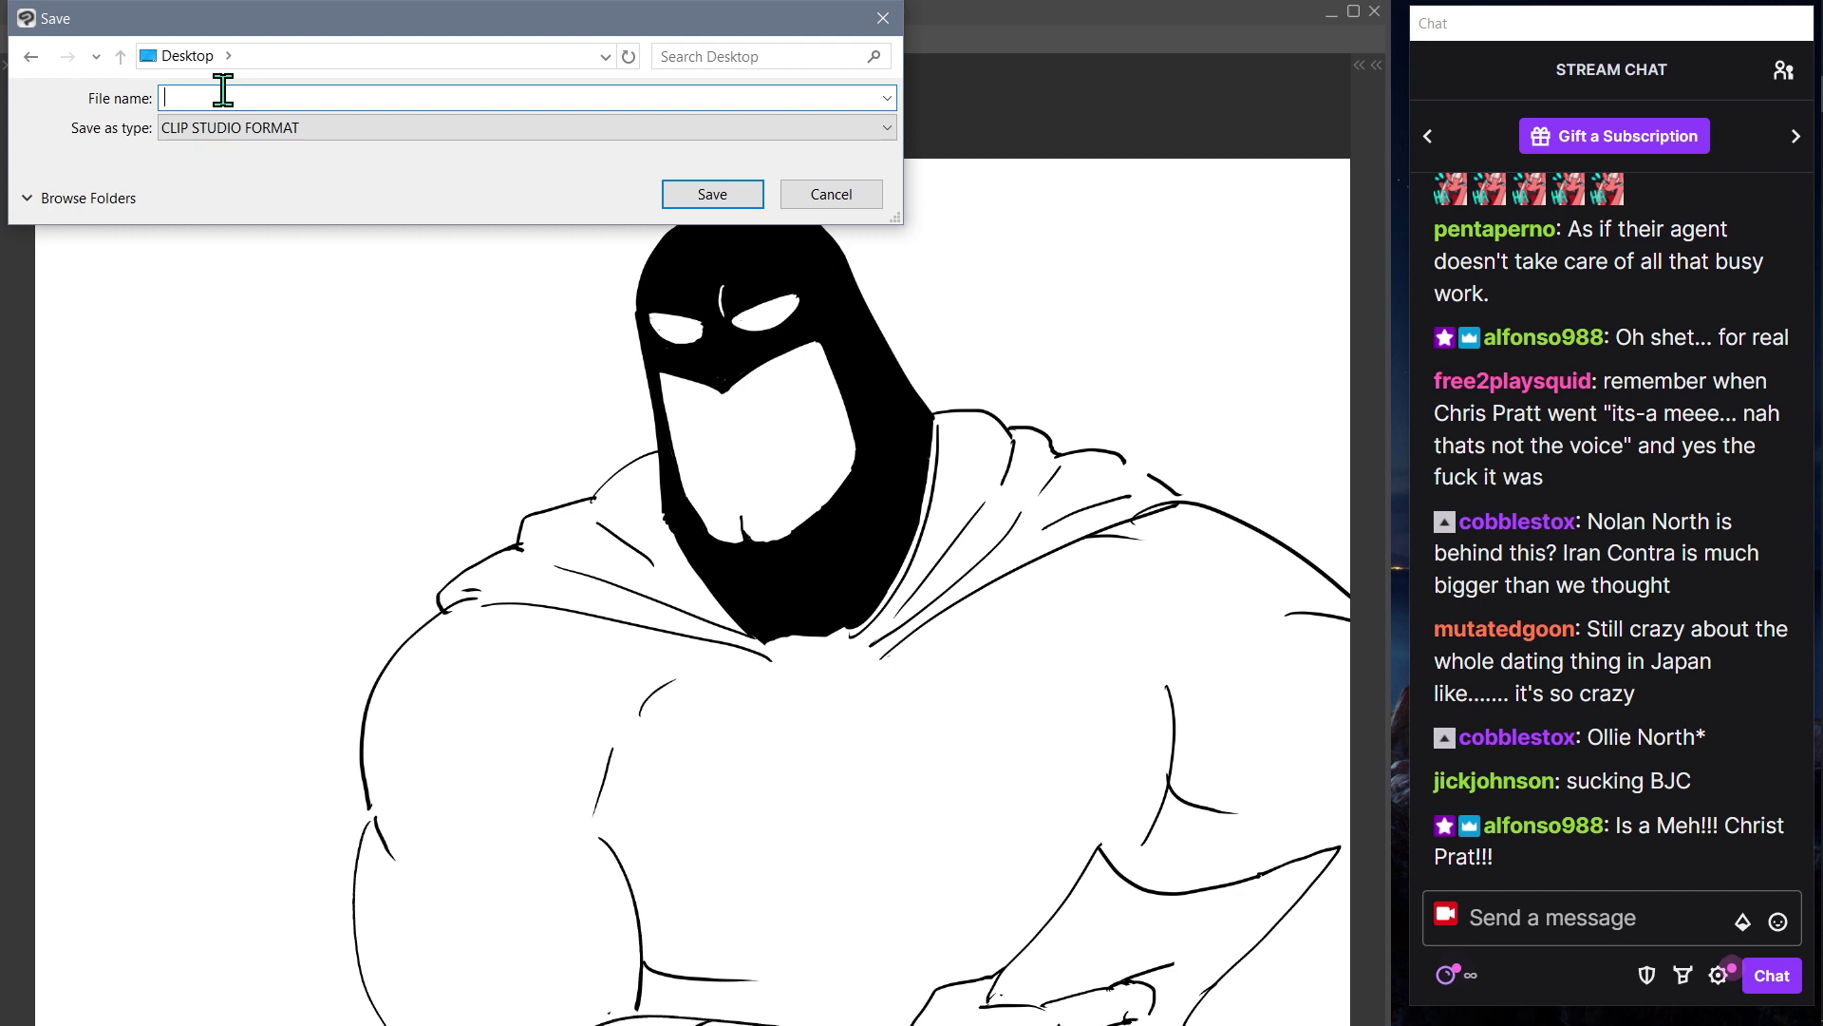
pyautogui.write('Space ghos')
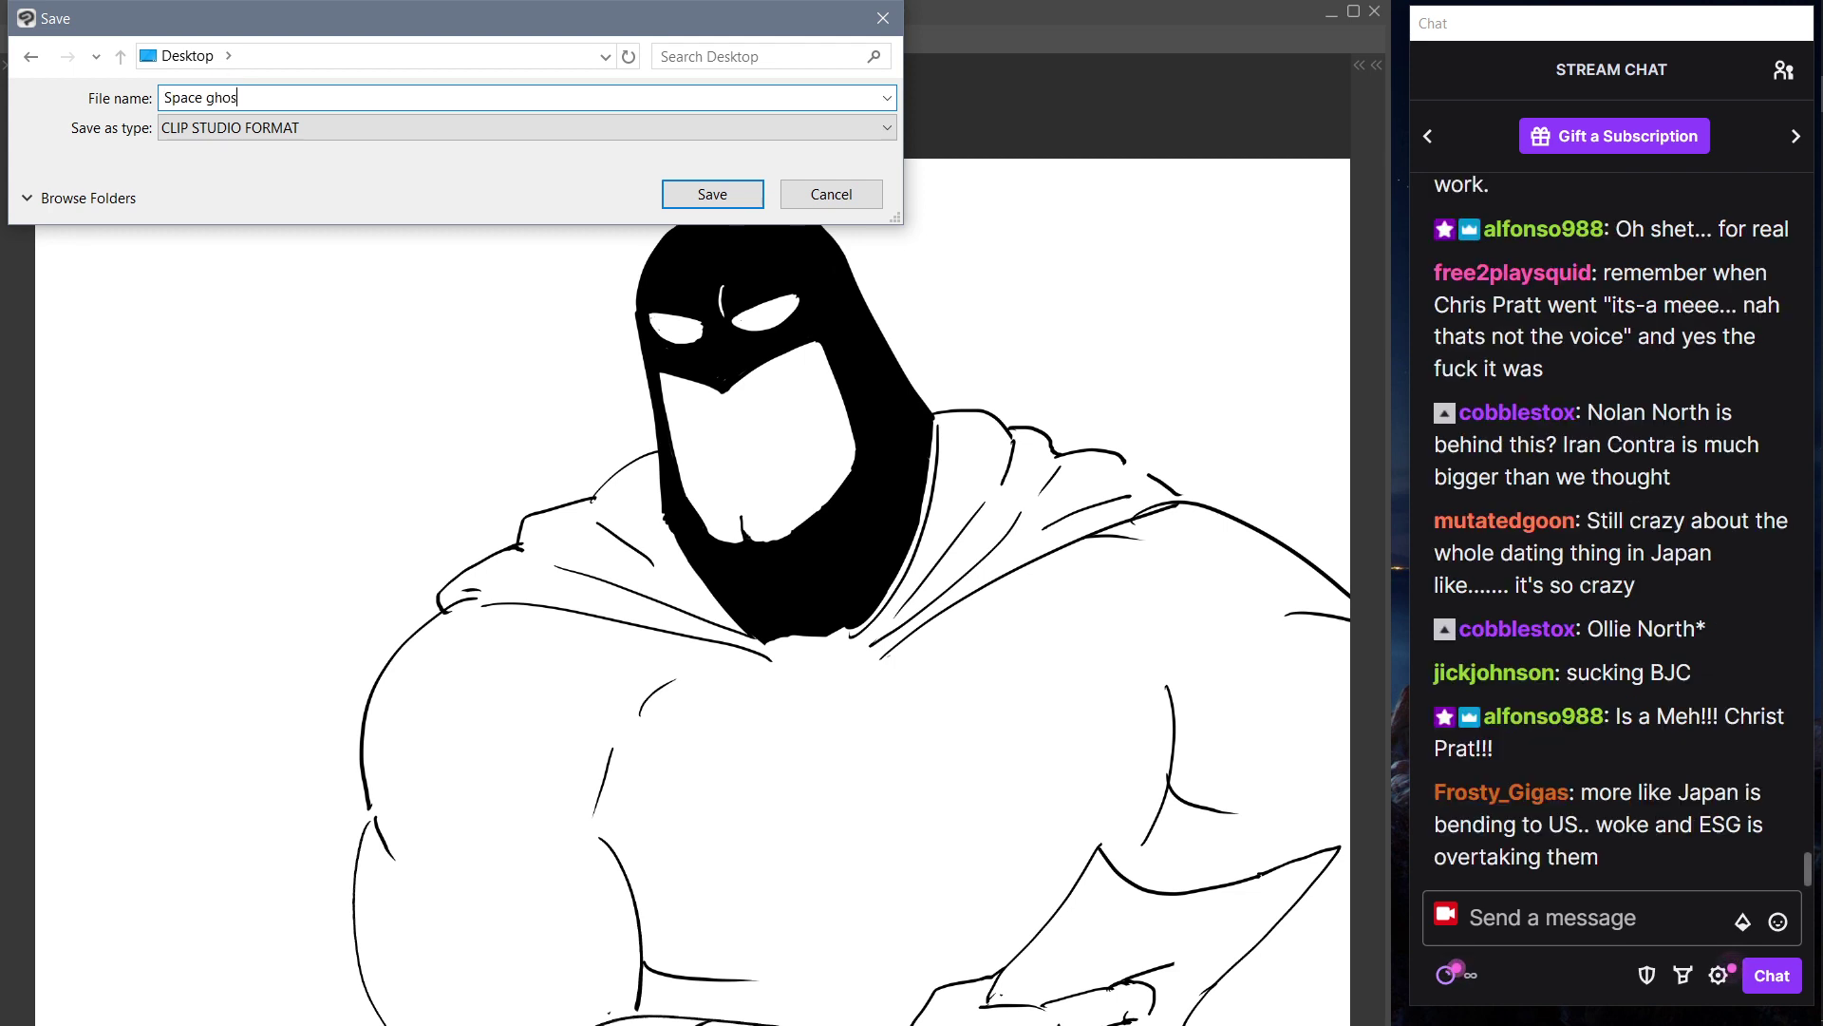
pyautogui.write('t interv')
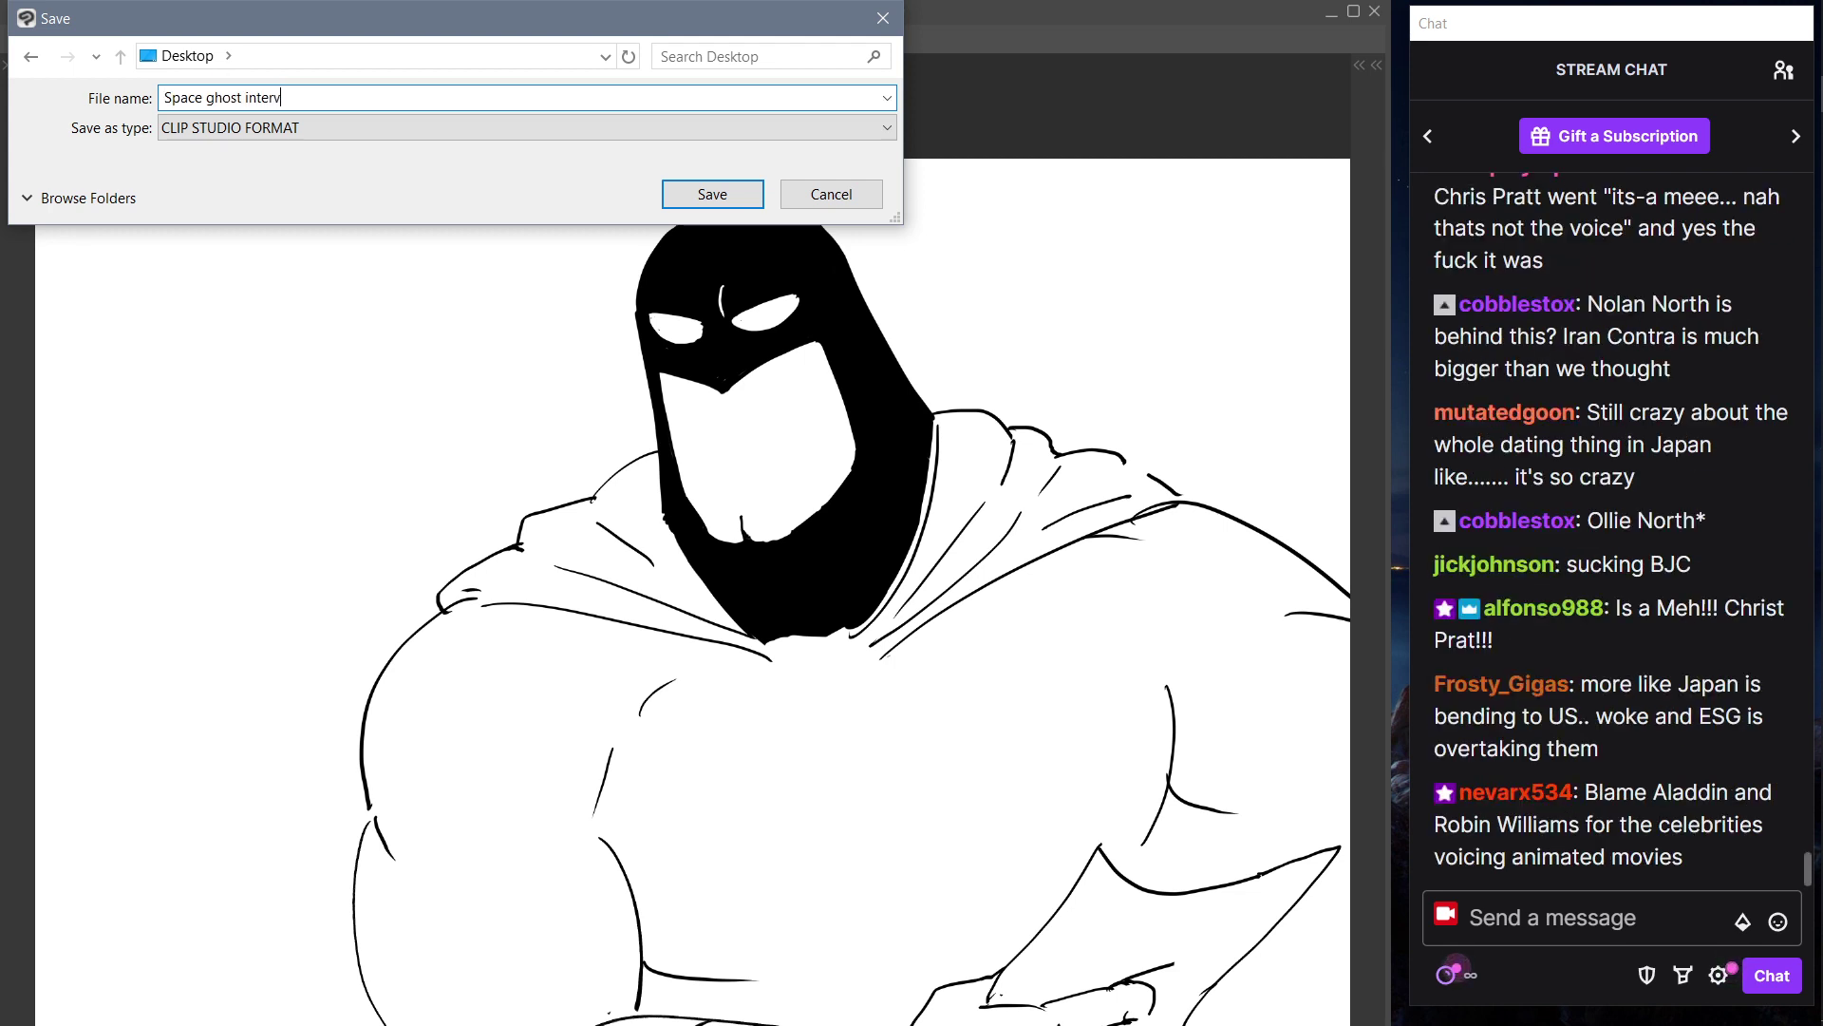
pyautogui.write('iewing konata')
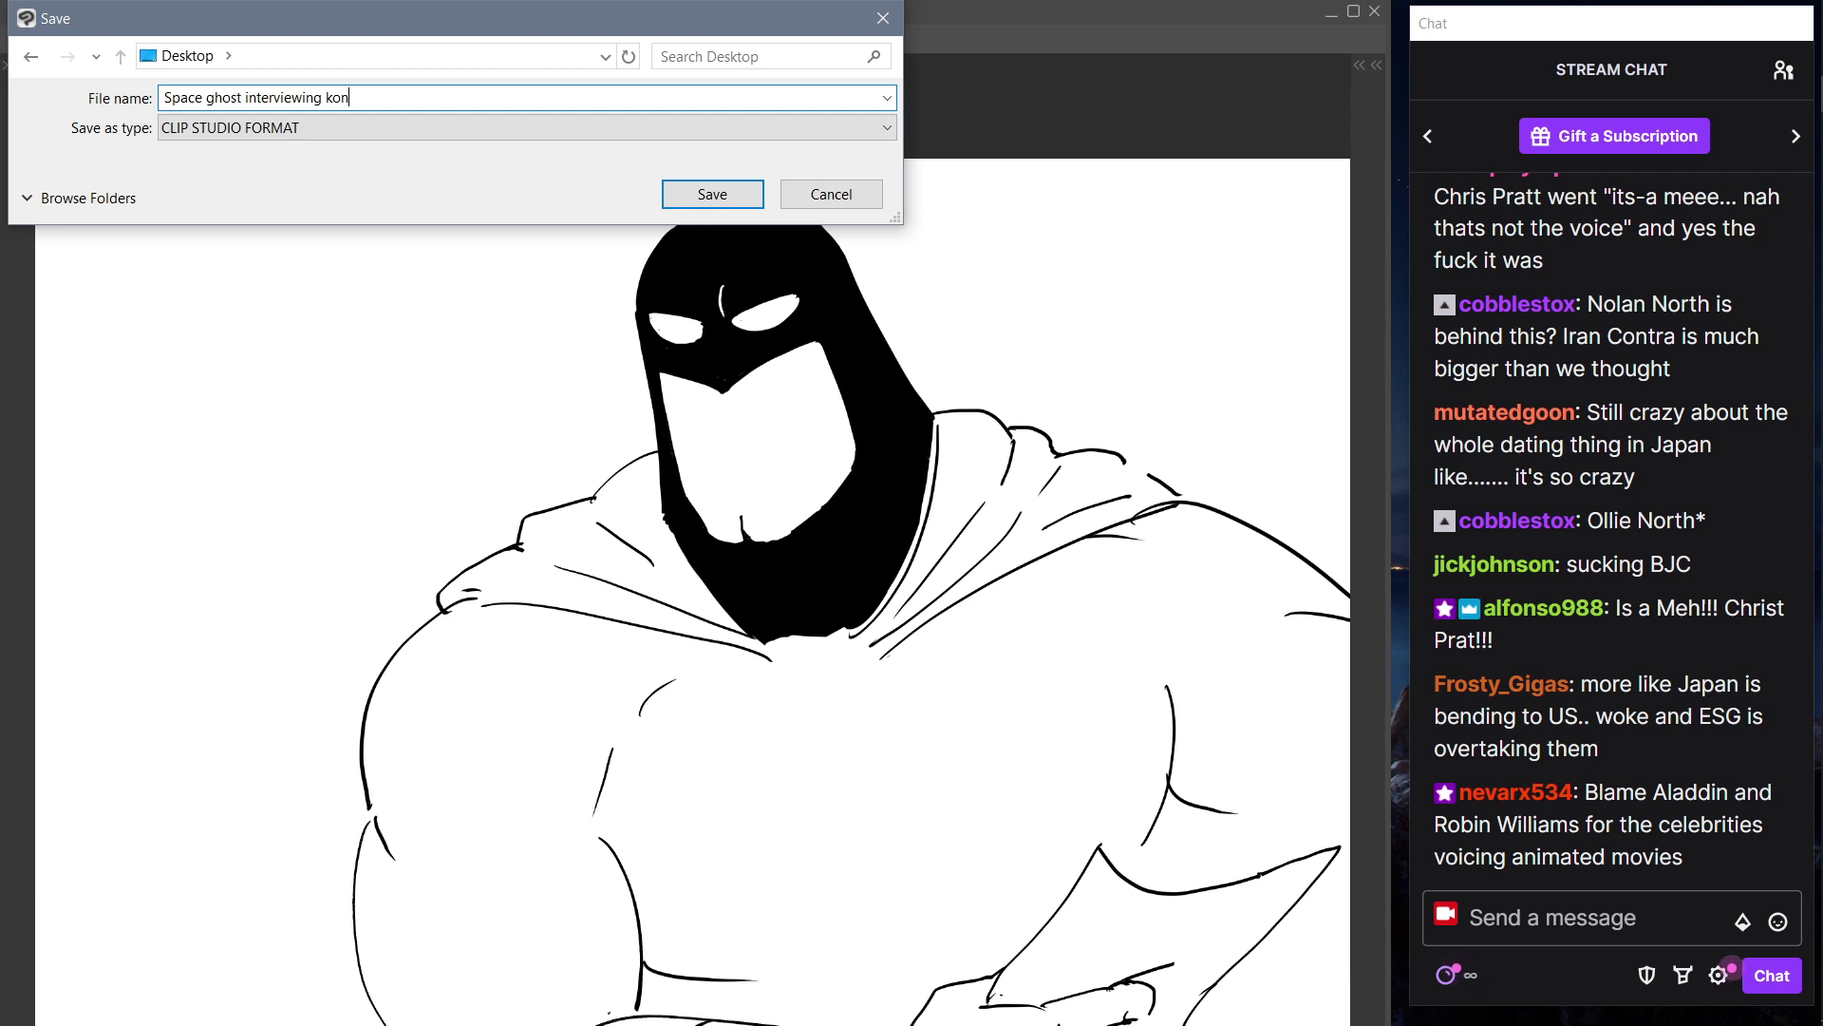
pyautogui.click(713, 194)
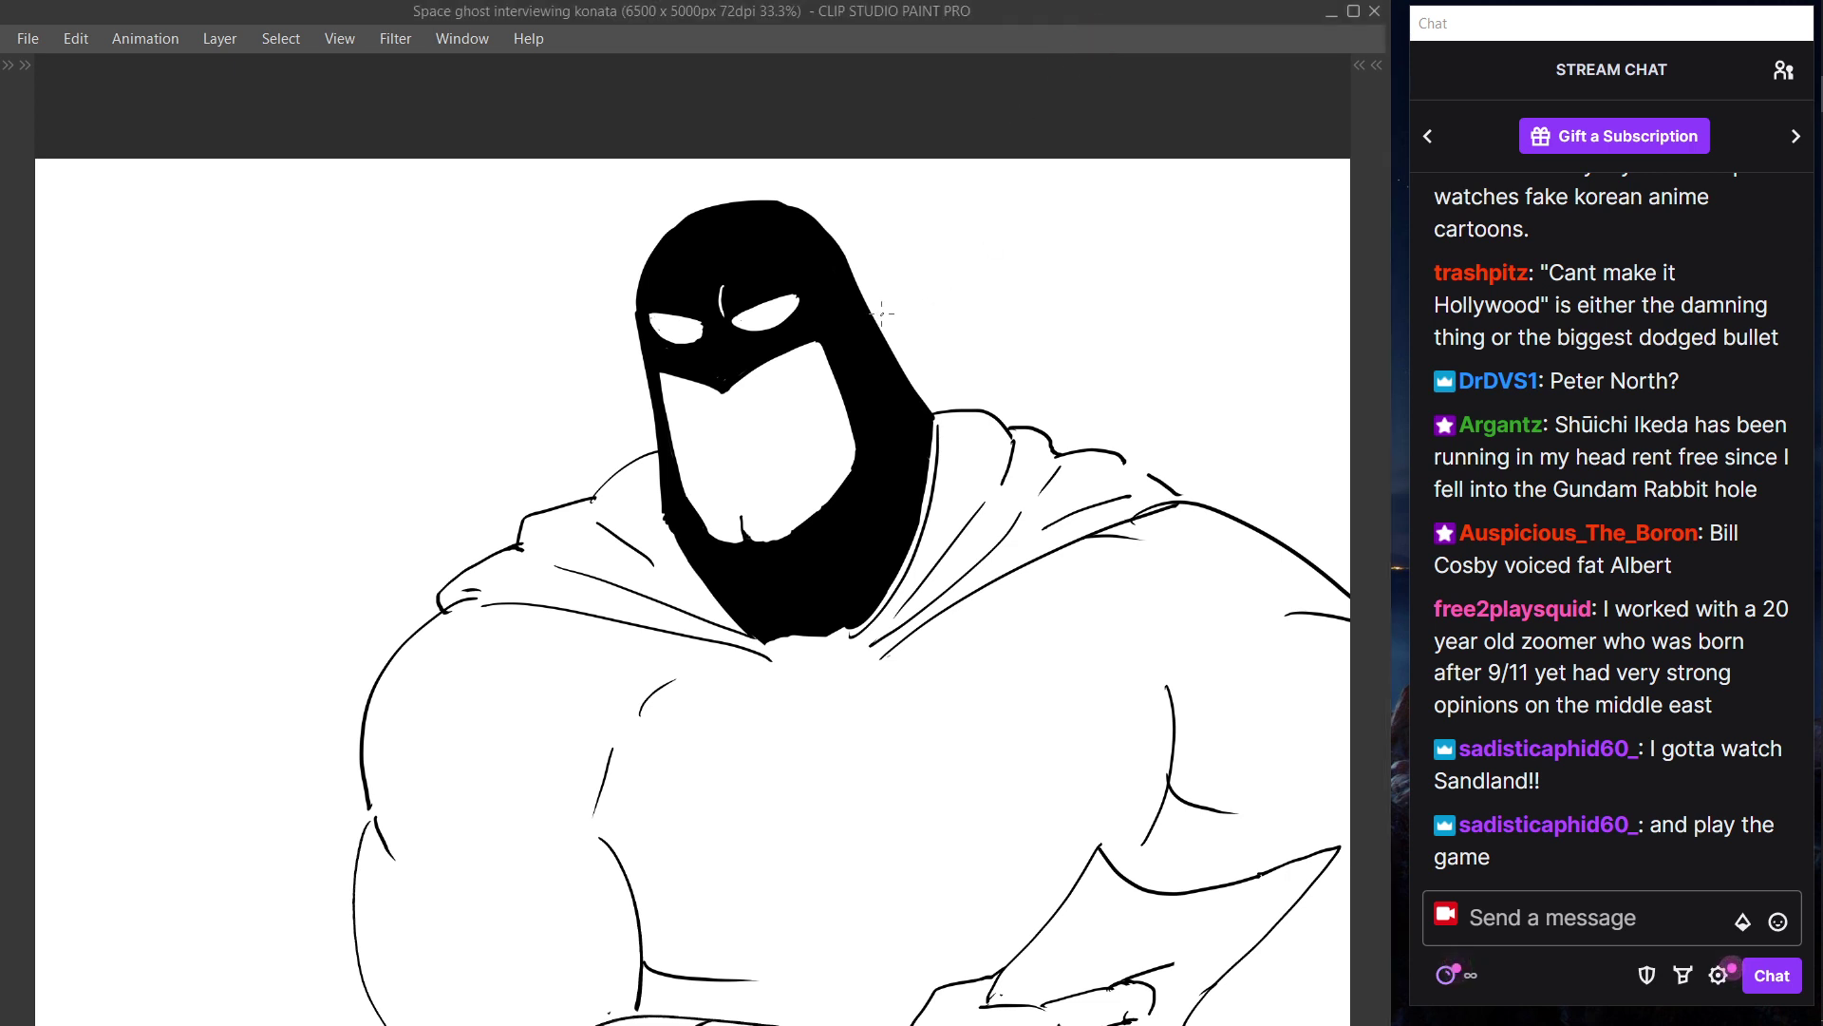
# - Move the white eyes and forehead crease slightly lower on the mask and fine-tune their placement with a transform
pyautogui.hotkey('ctrl', '0')
pyautogui.scroll(1, 949, 314)
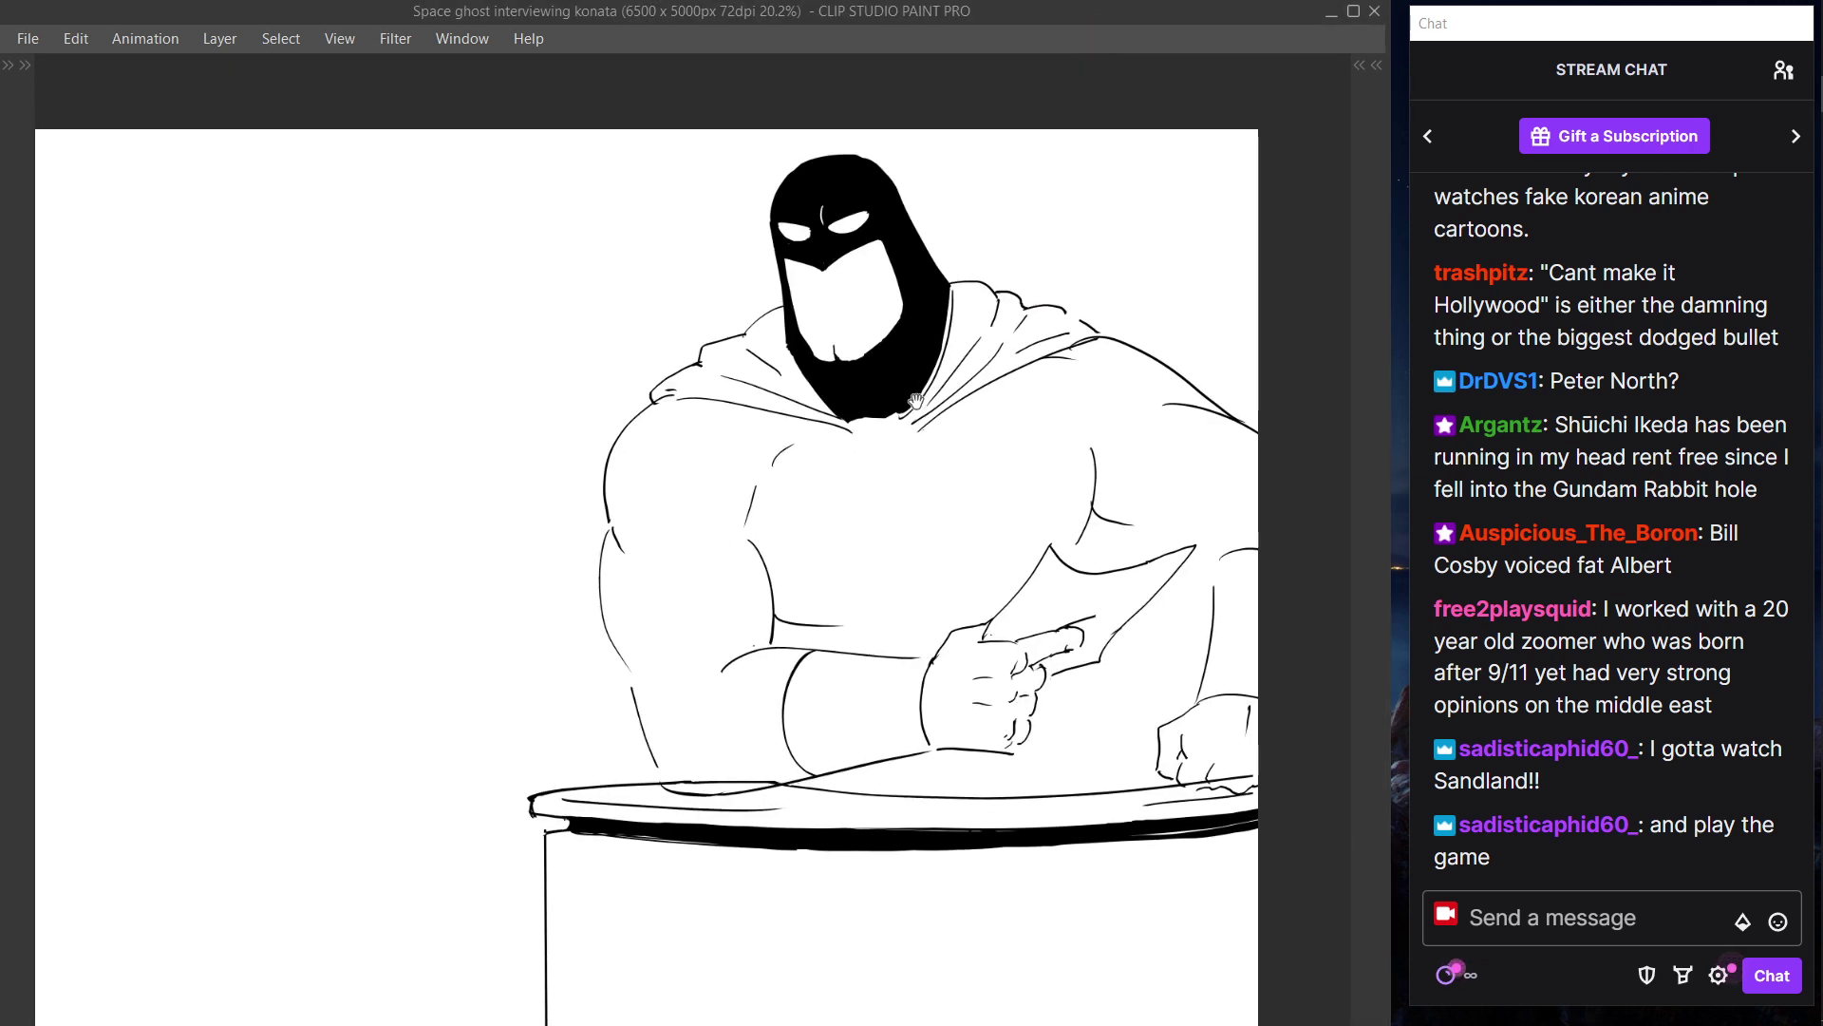
pyautogui.scroll(1, 886, 157)
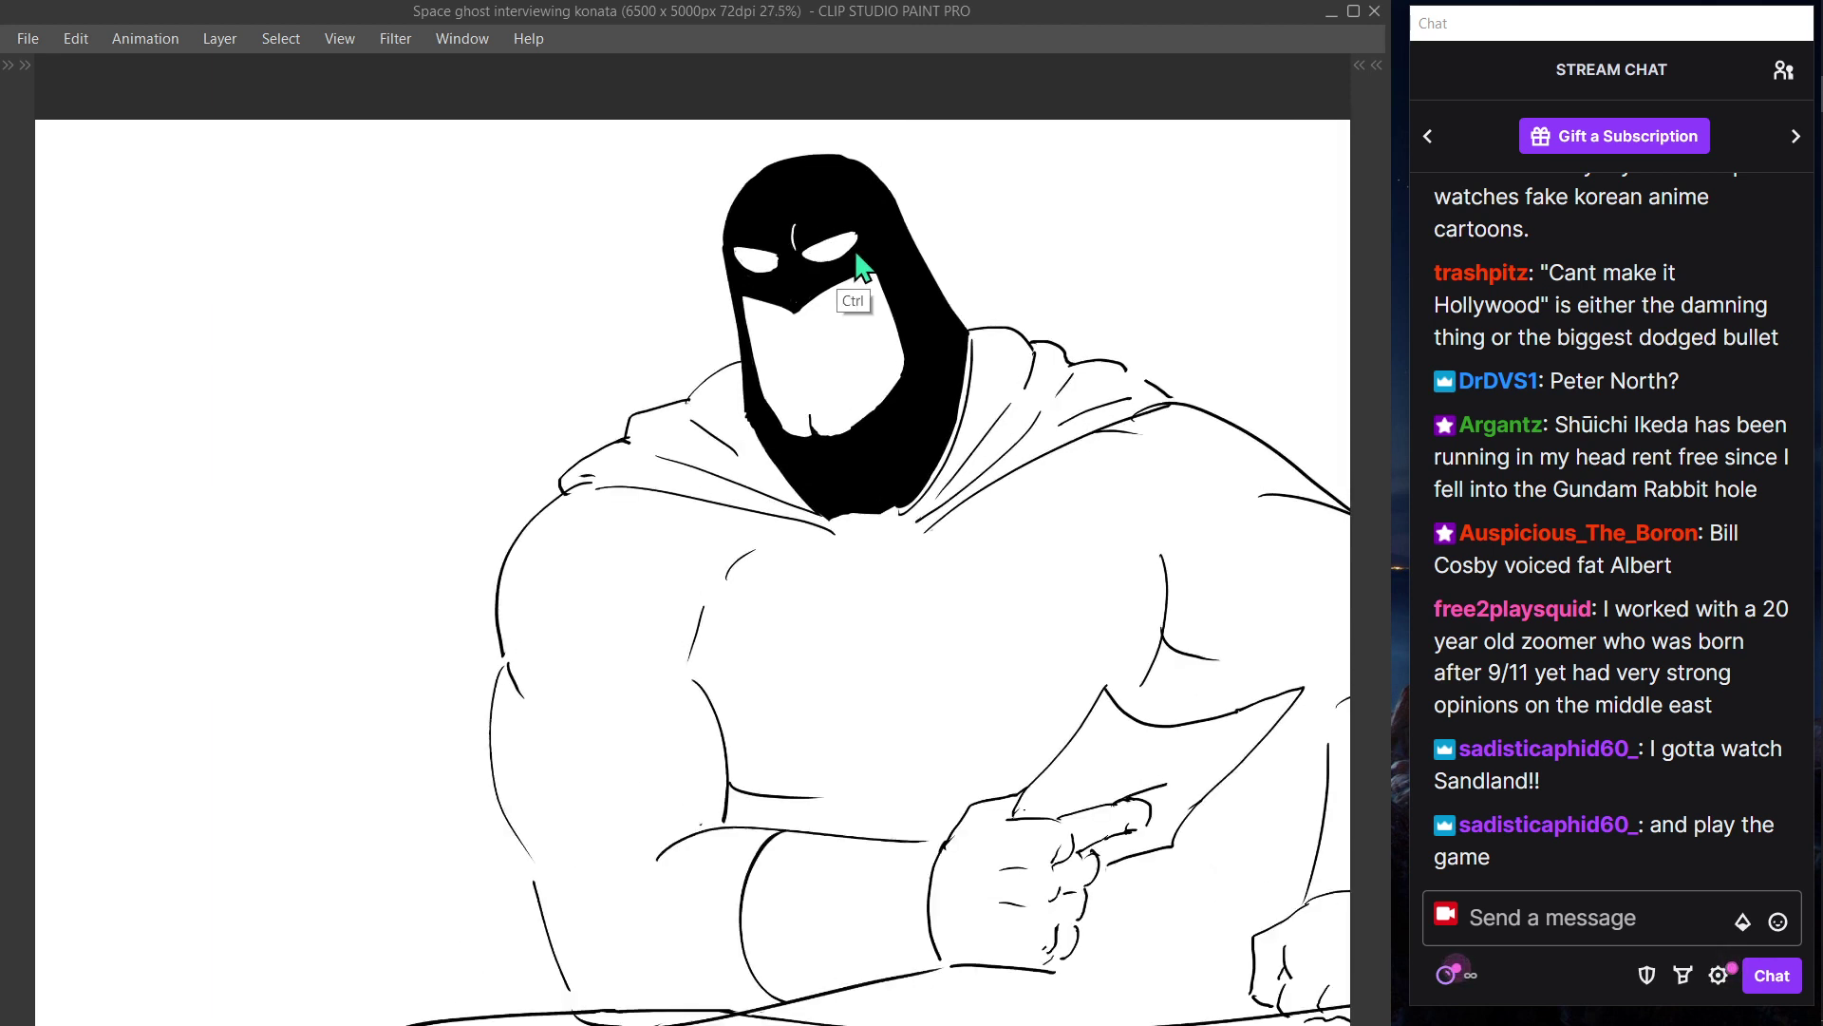
pyautogui.moveTo(837, 252); pyautogui.dragTo(842, 261)
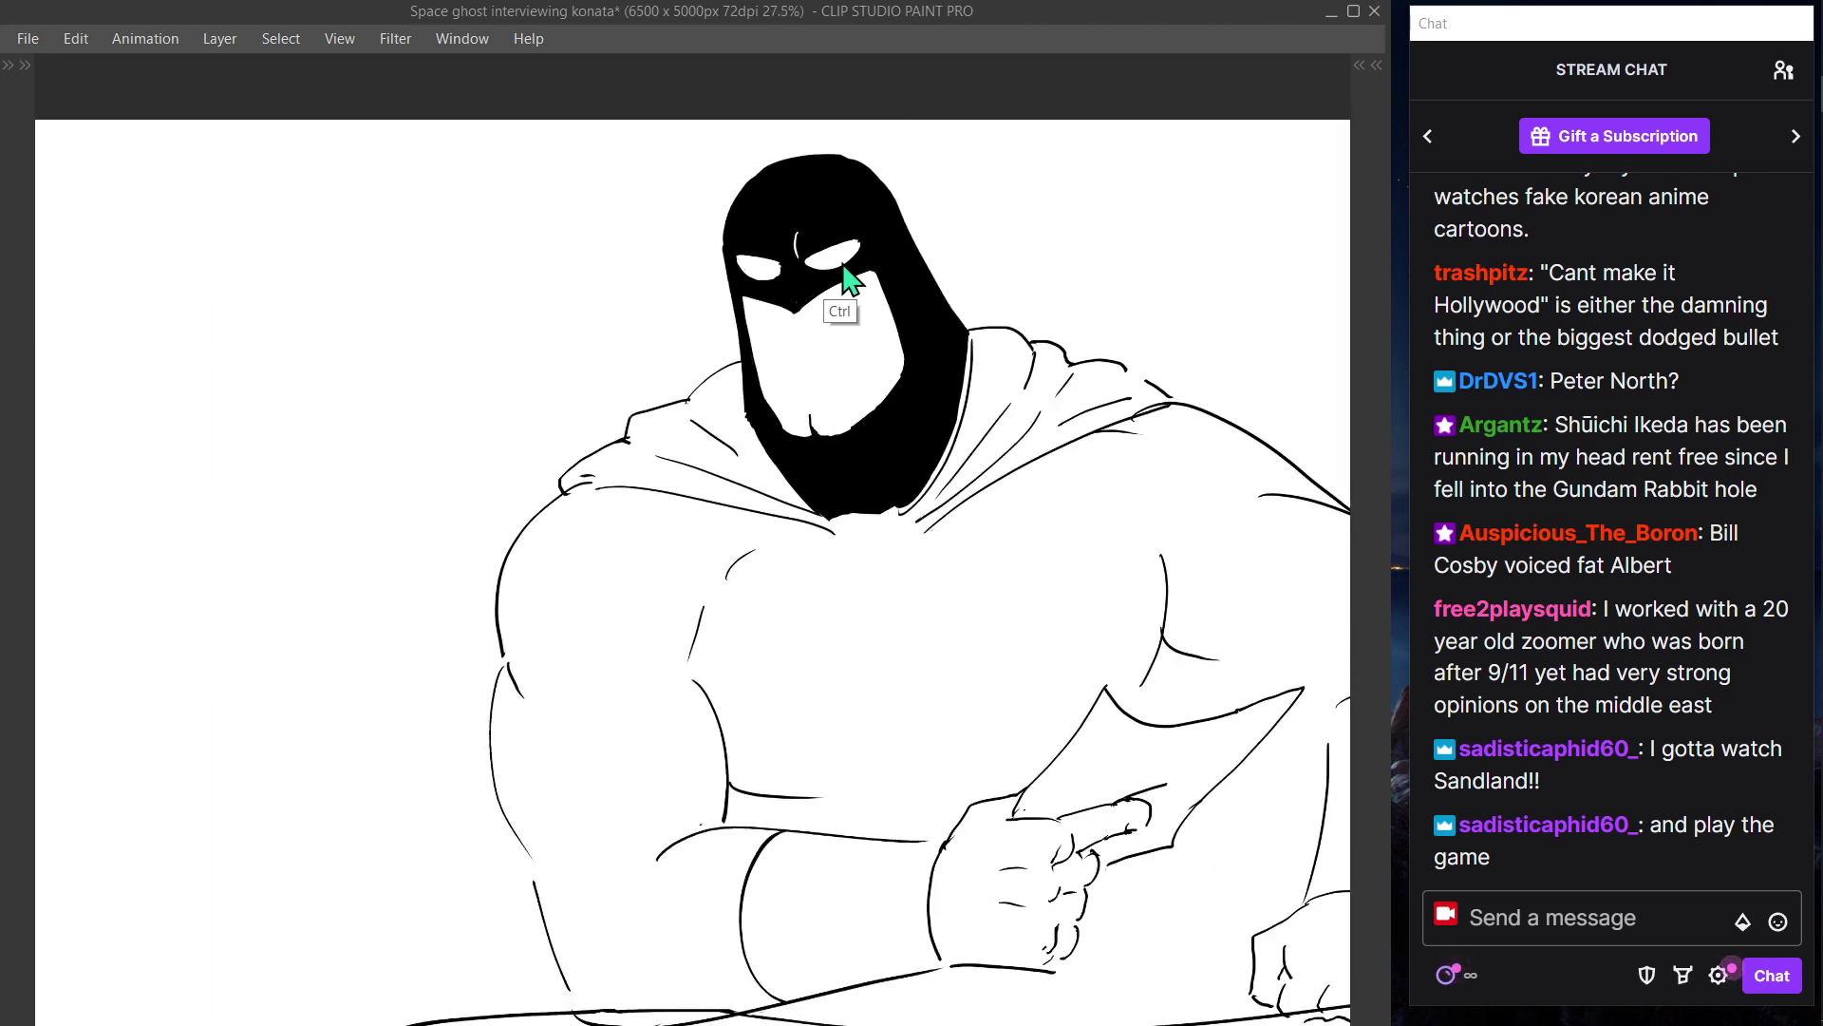
pyautogui.hotkey('ctrl', 'shift', 't')
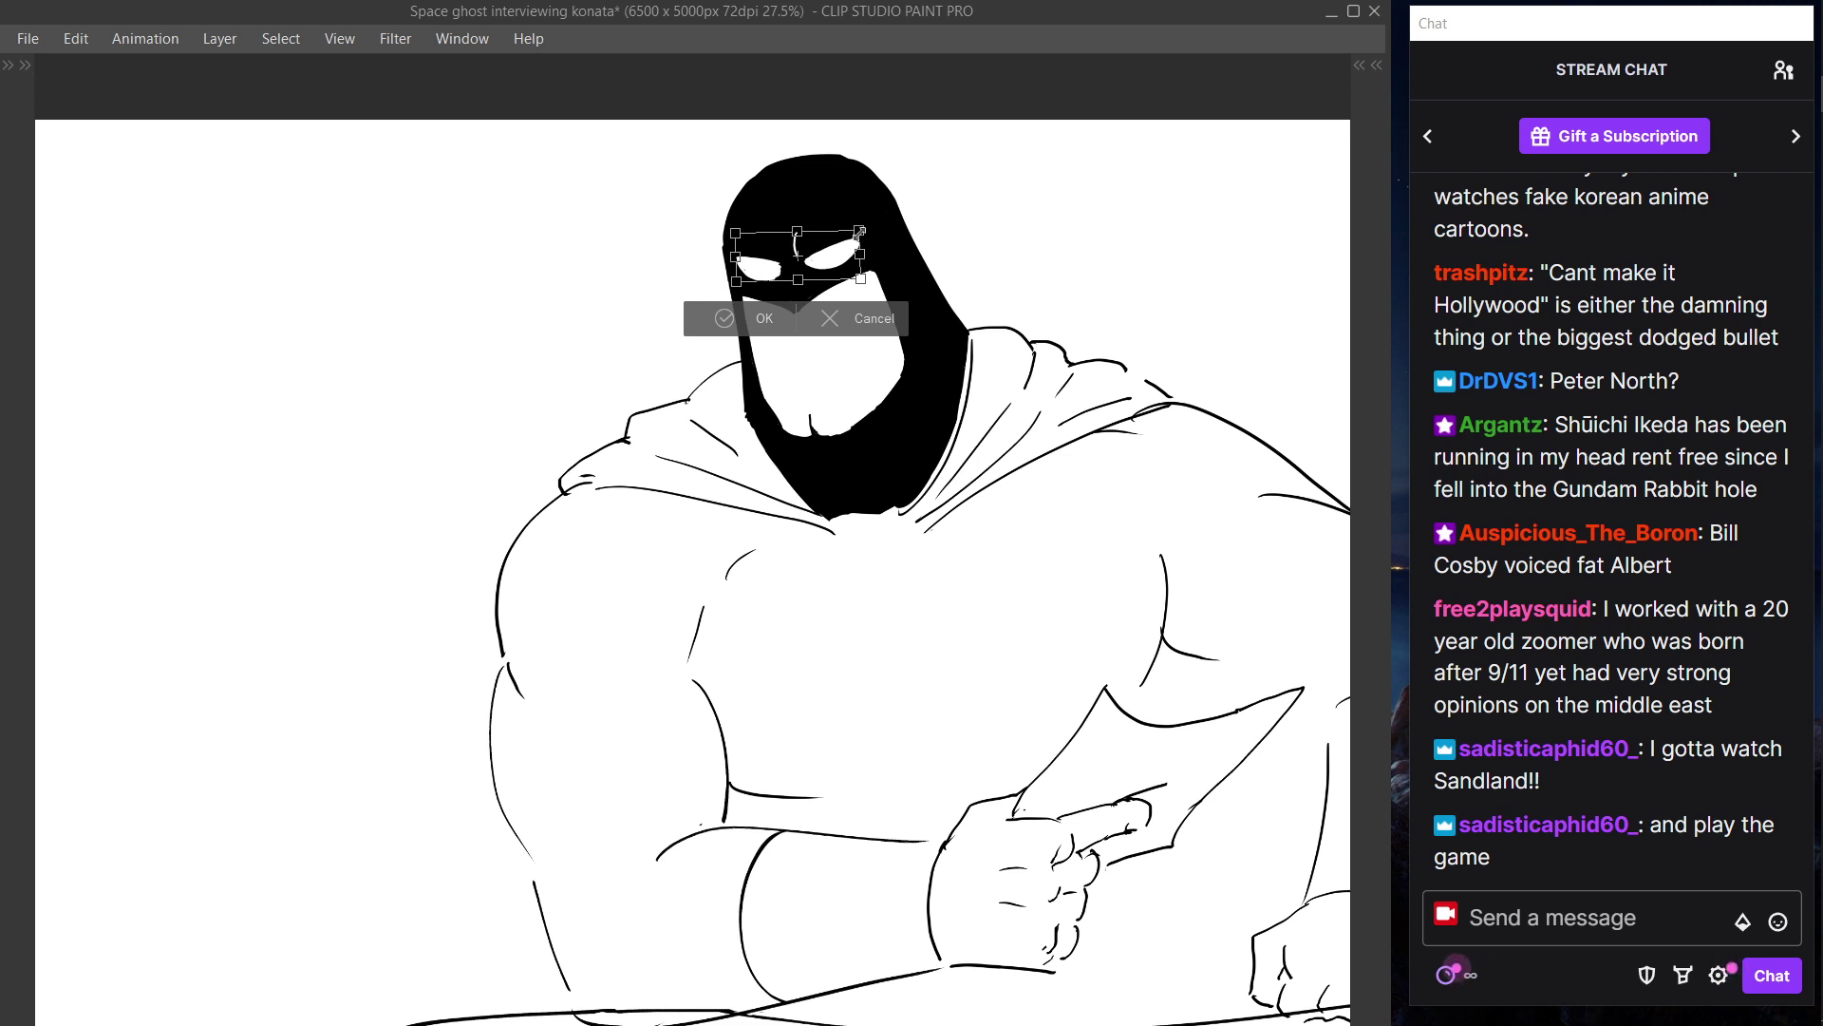
pyautogui.click(777, 328)
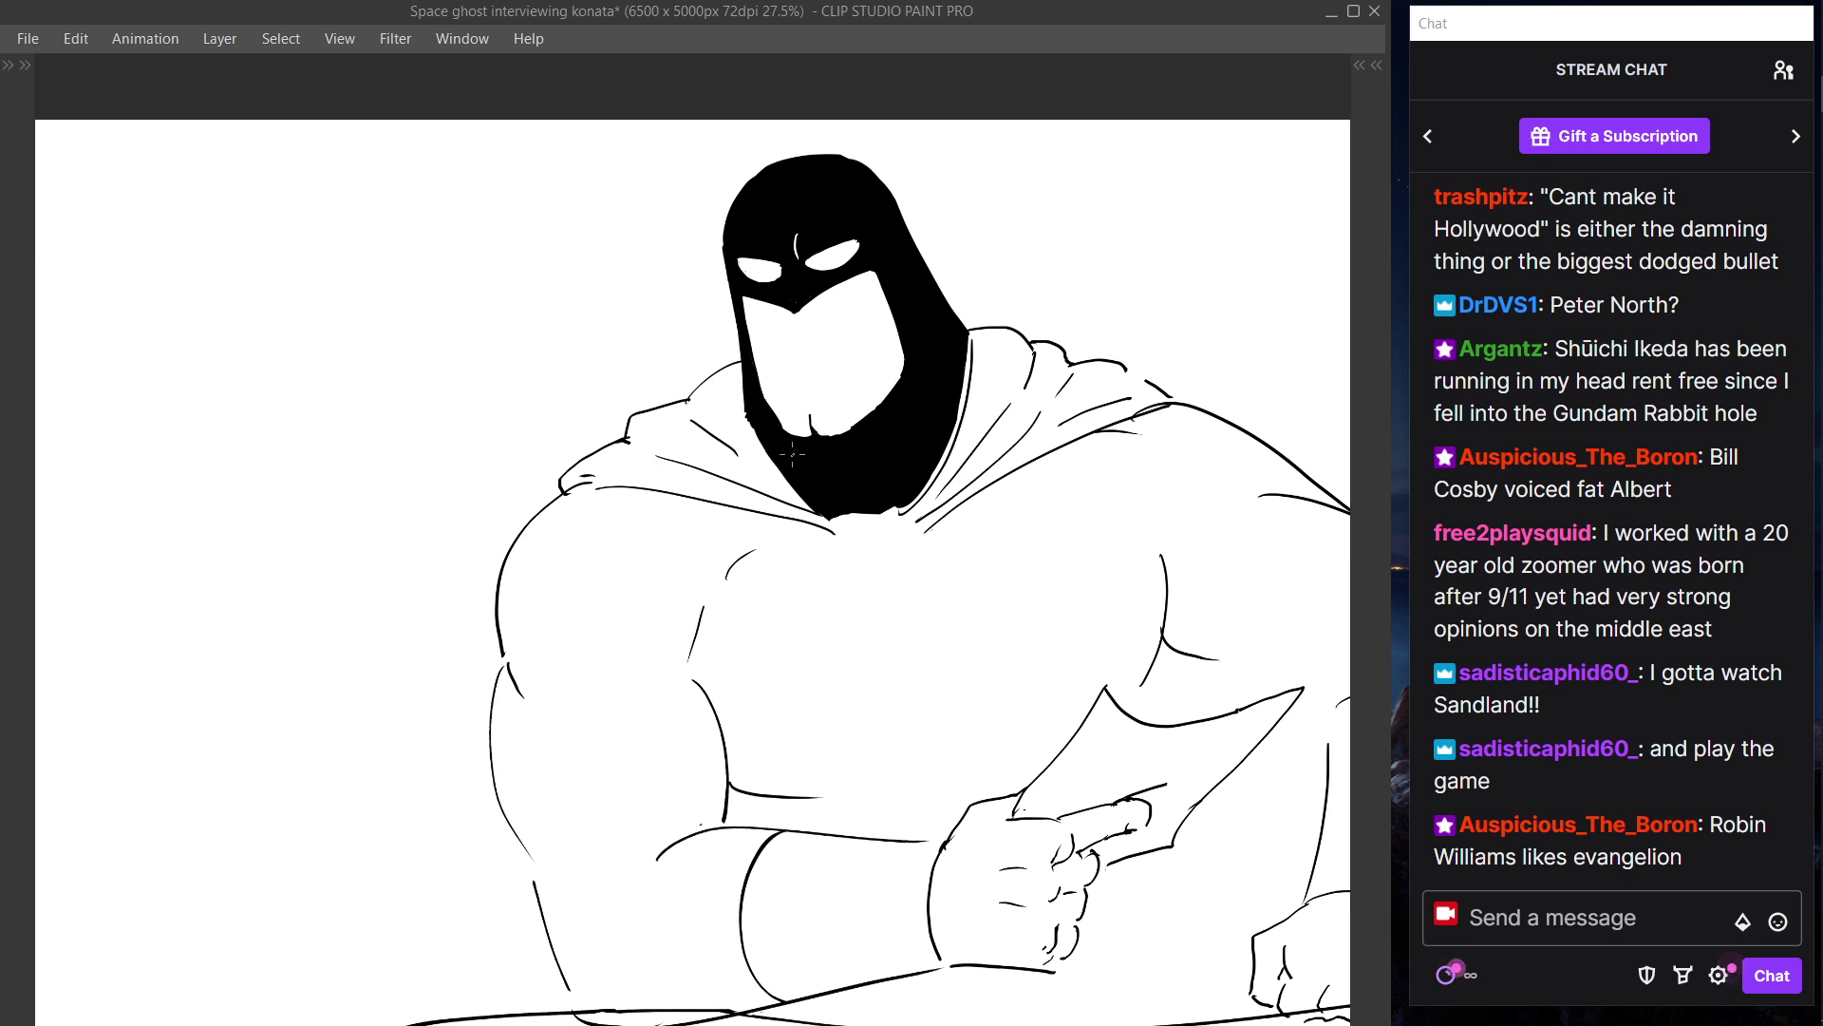
# - Create a new layer above Layer 8 and set the drawing colour to black
pyautogui.press('Tab')
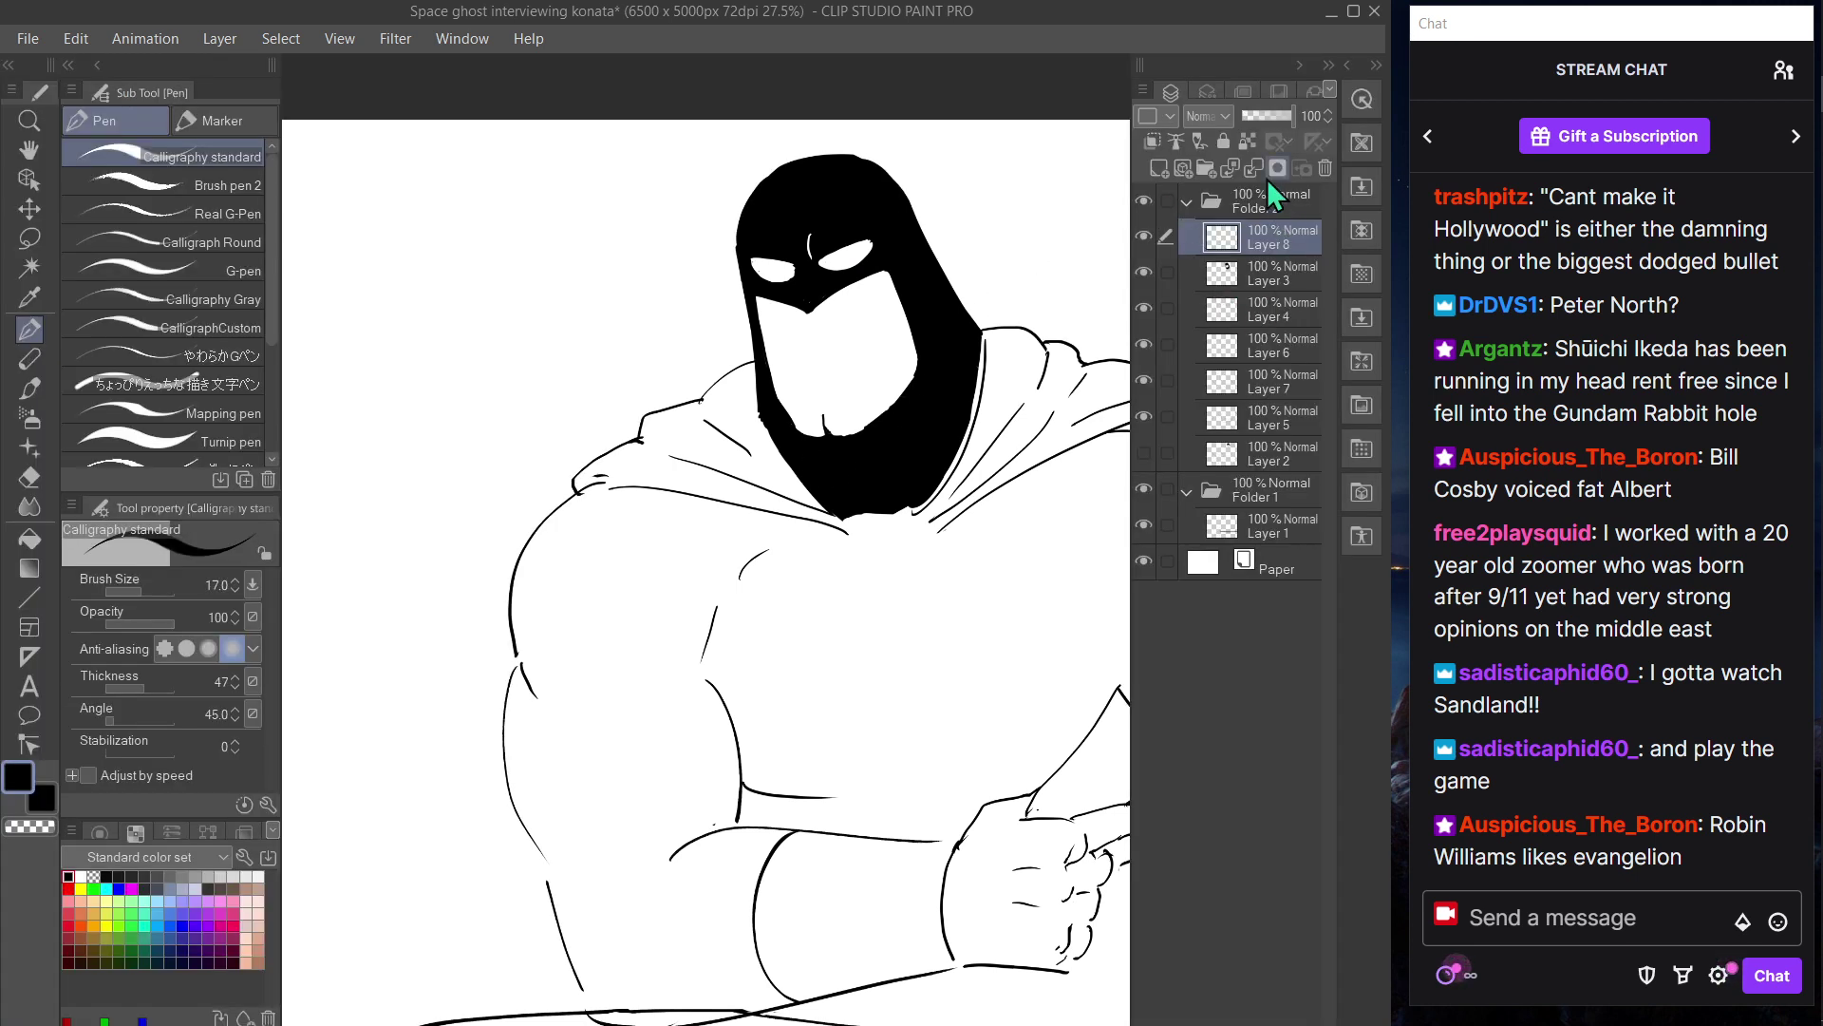
pyautogui.press('e')
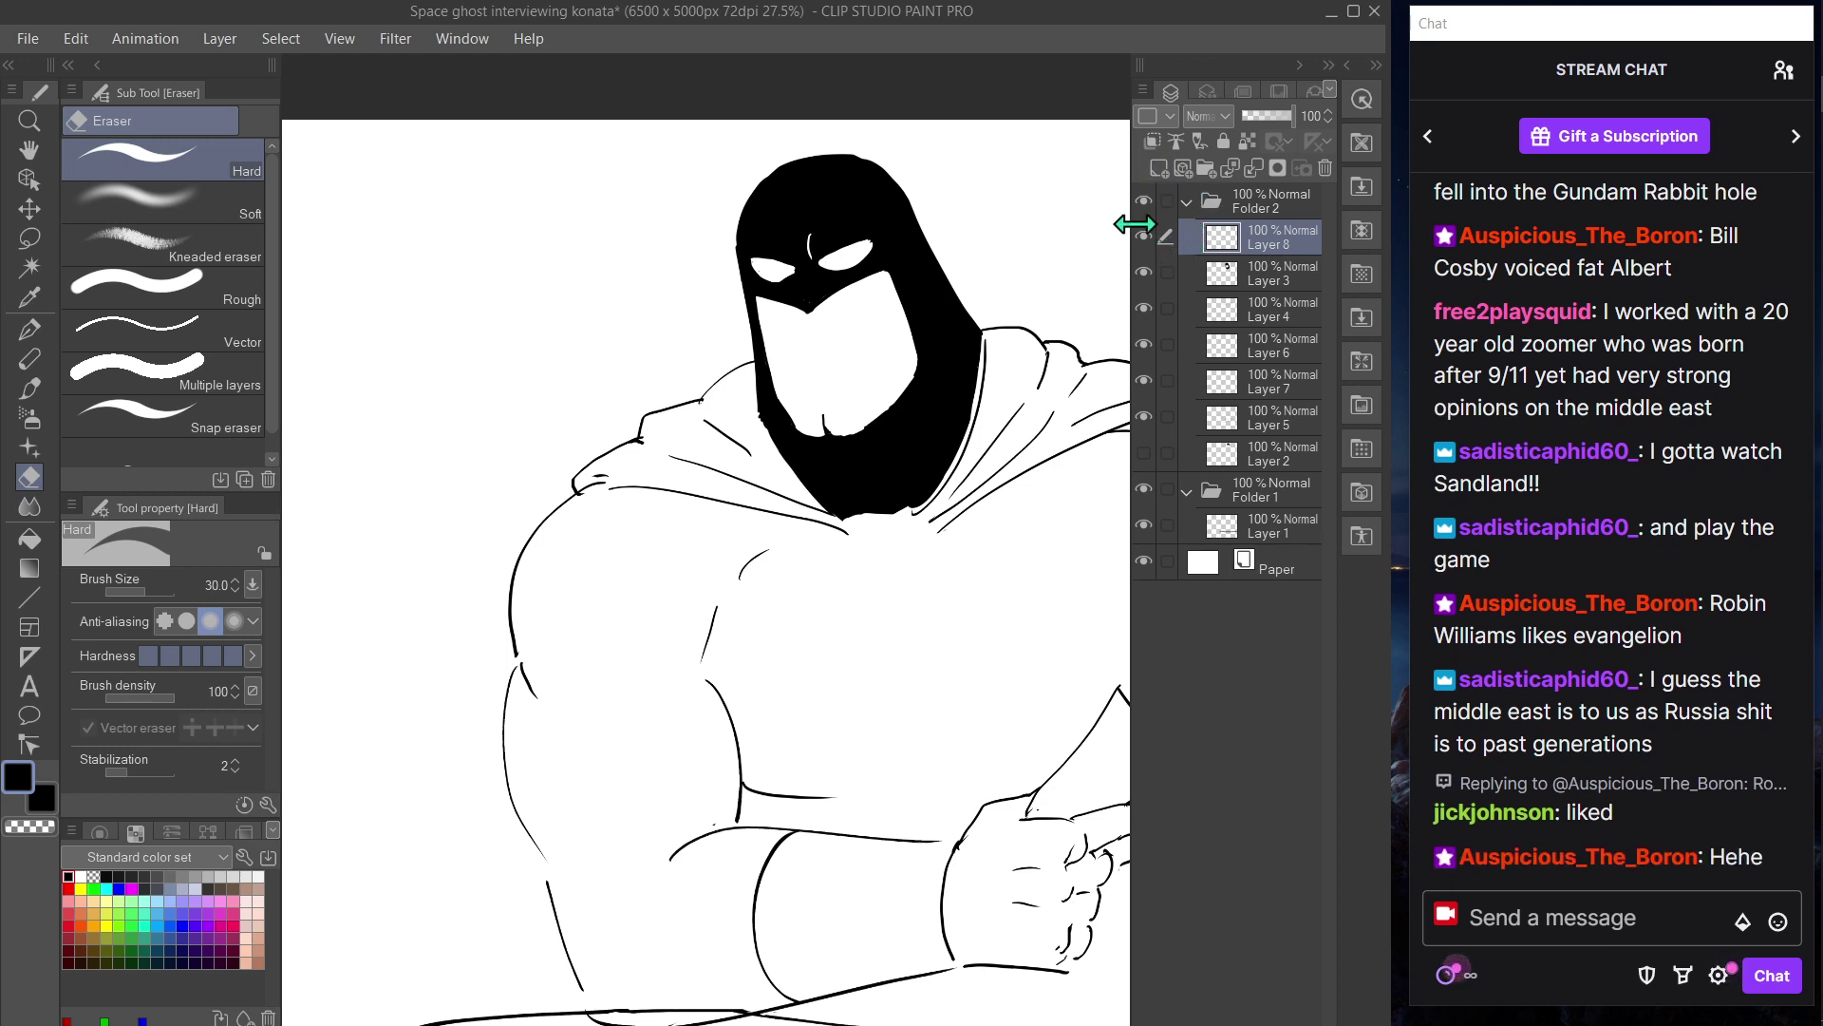
pyautogui.click(80, 875)
pyautogui.press('Tab')
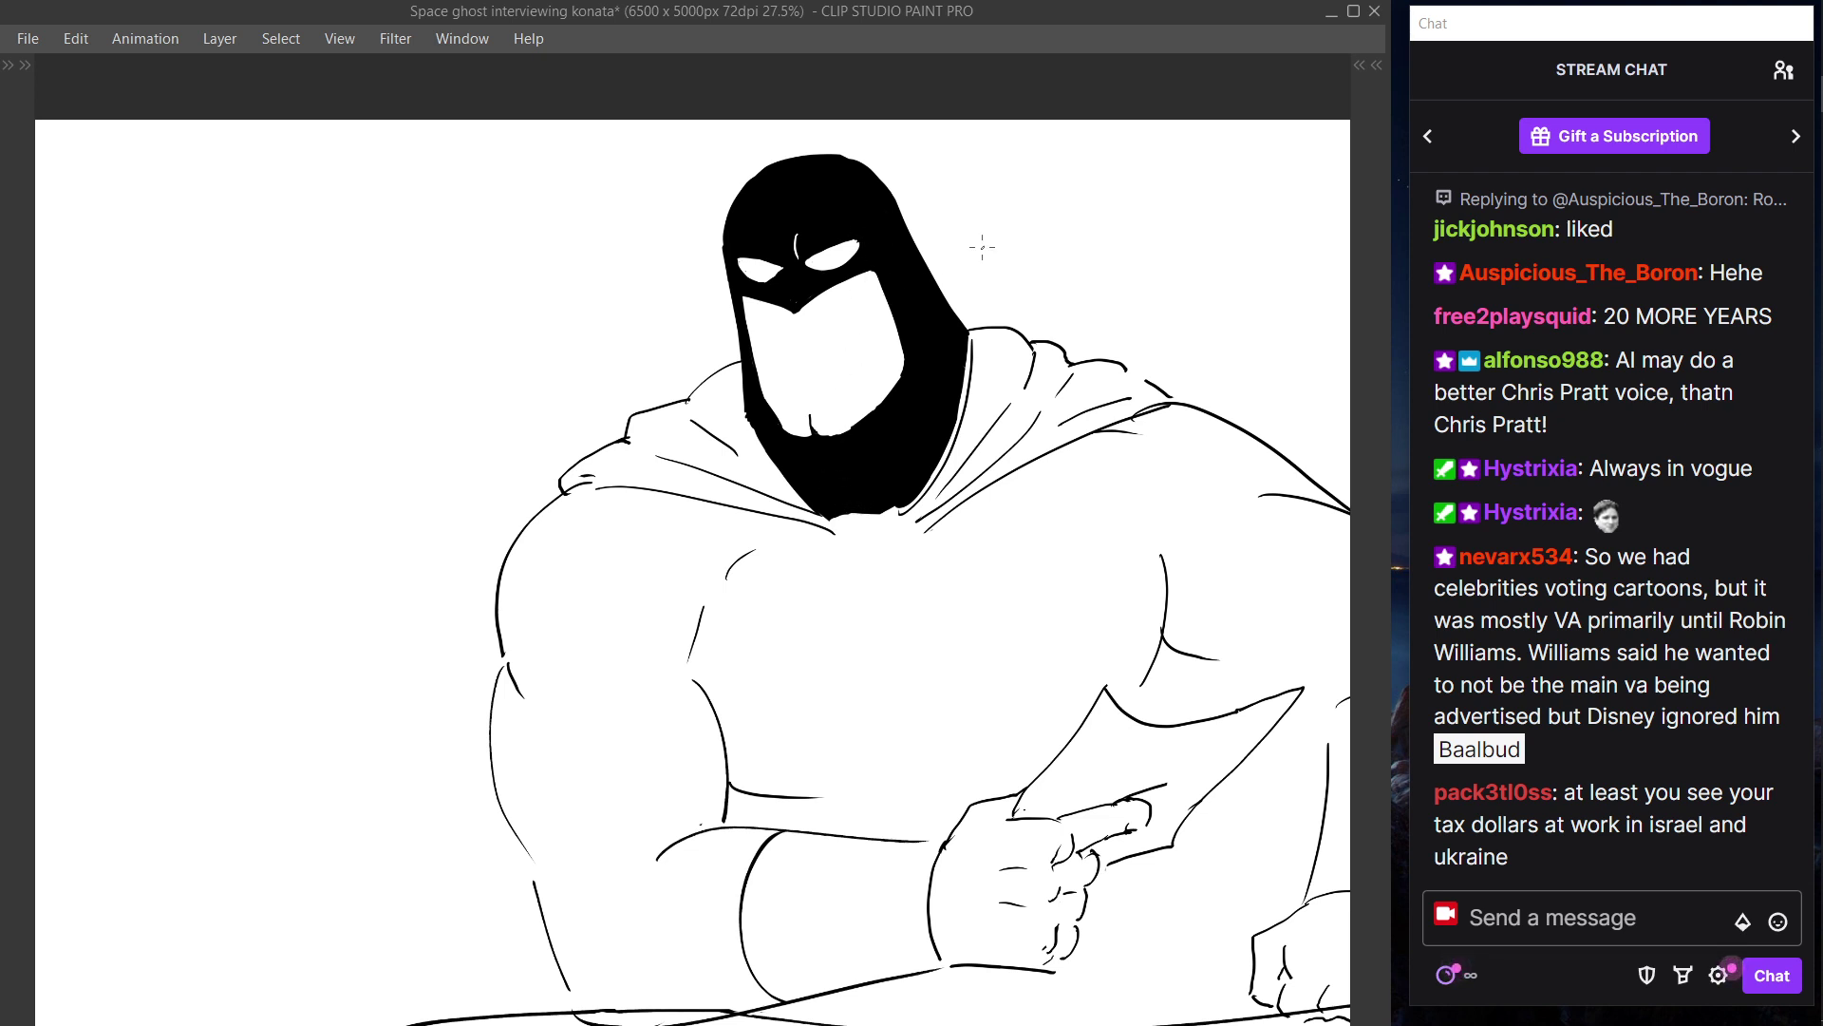
pyautogui.press('Tab')
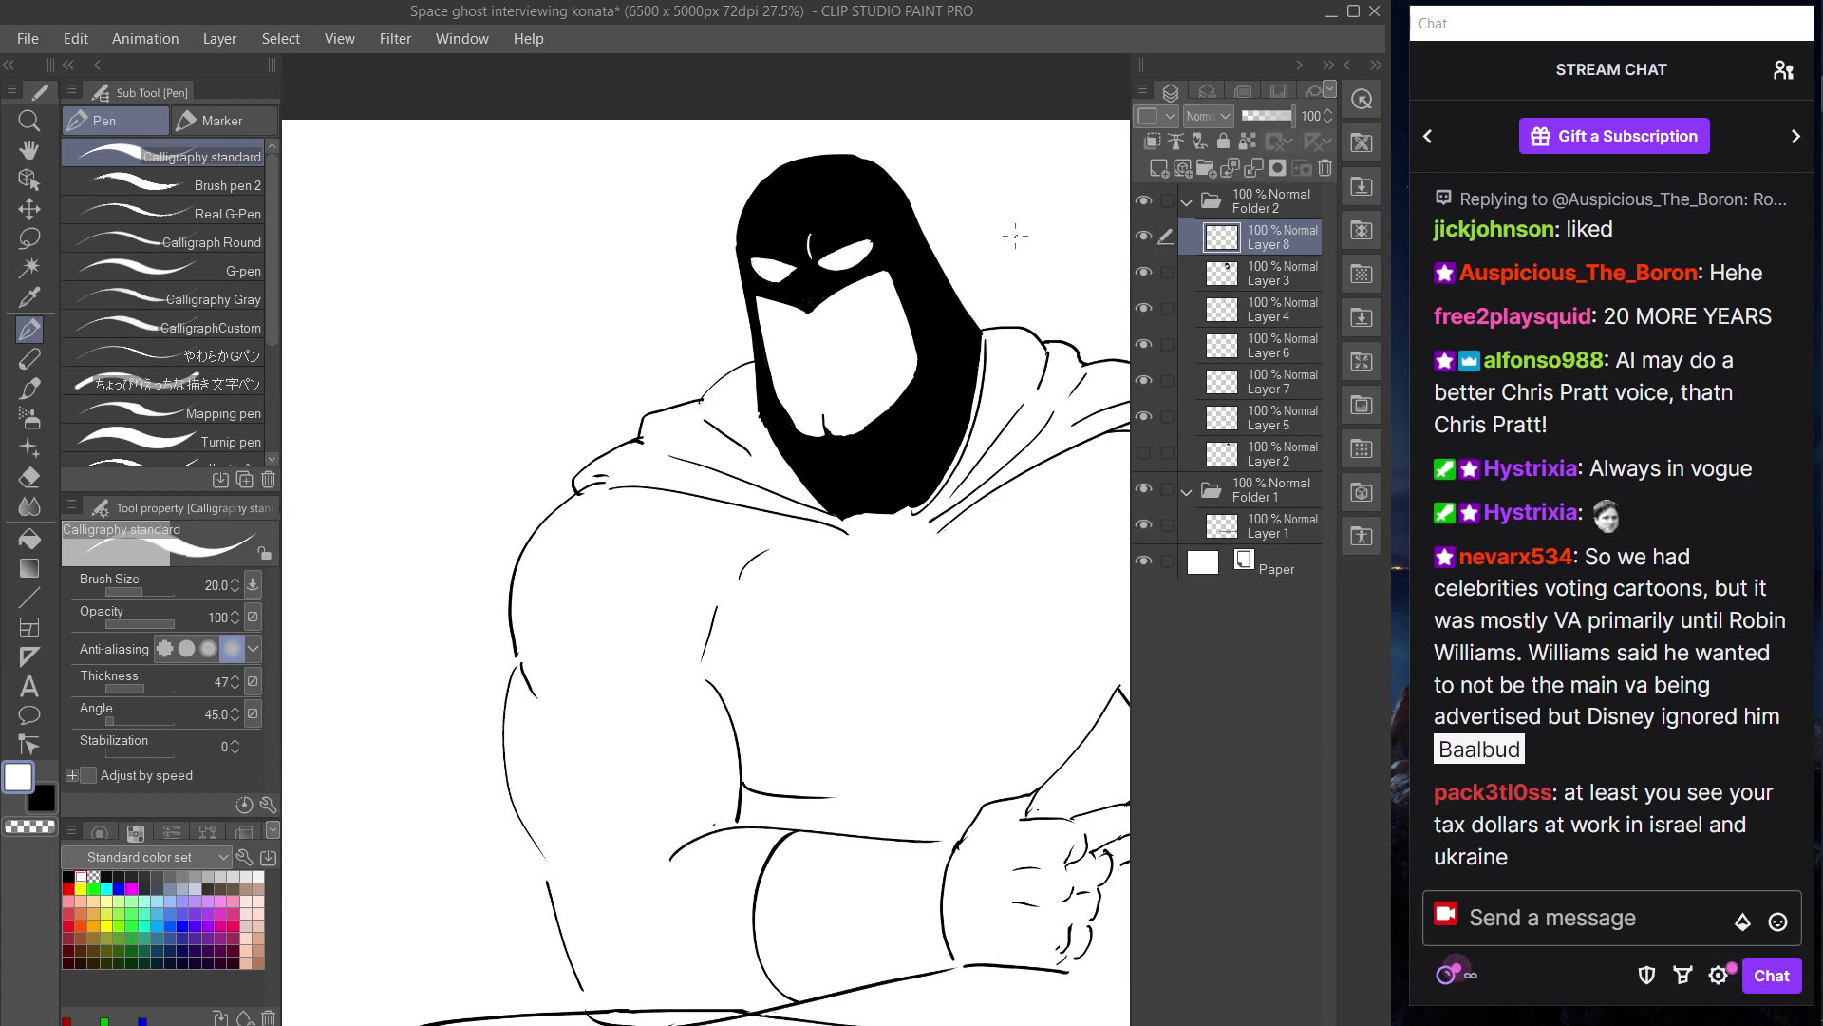
pyautogui.press('e')
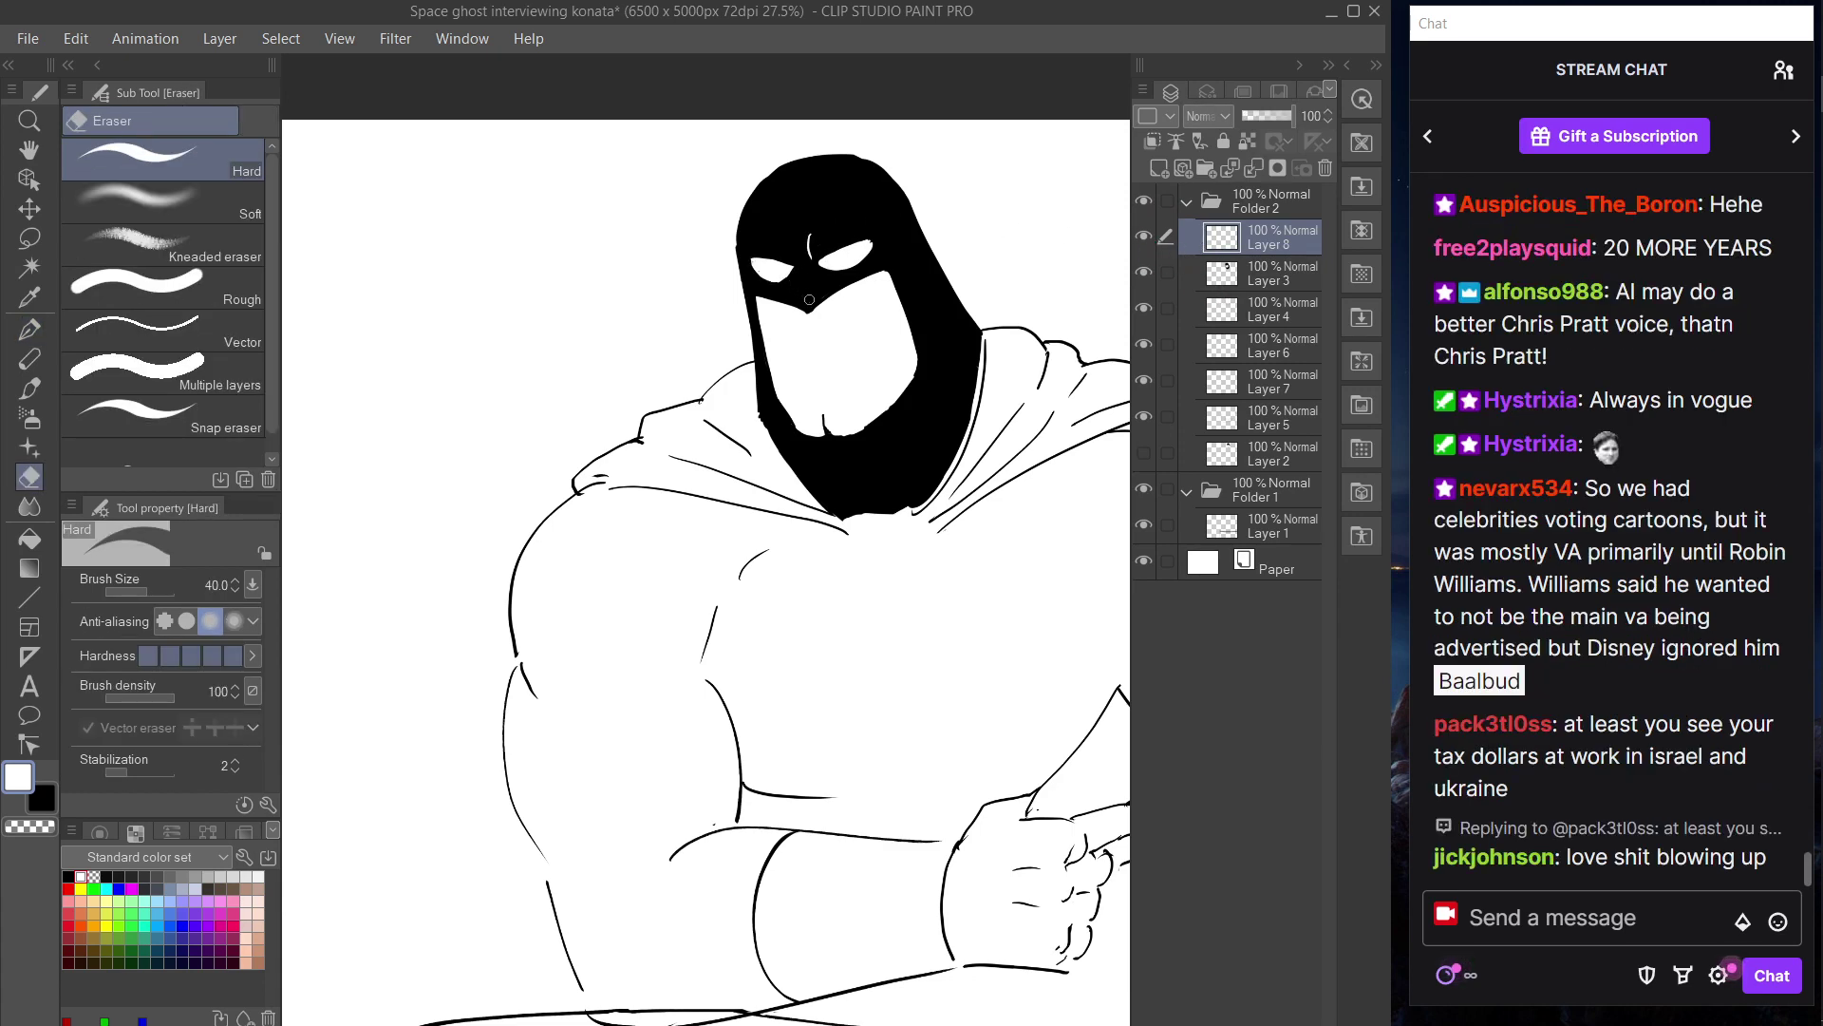
pyautogui.click(1159, 168)
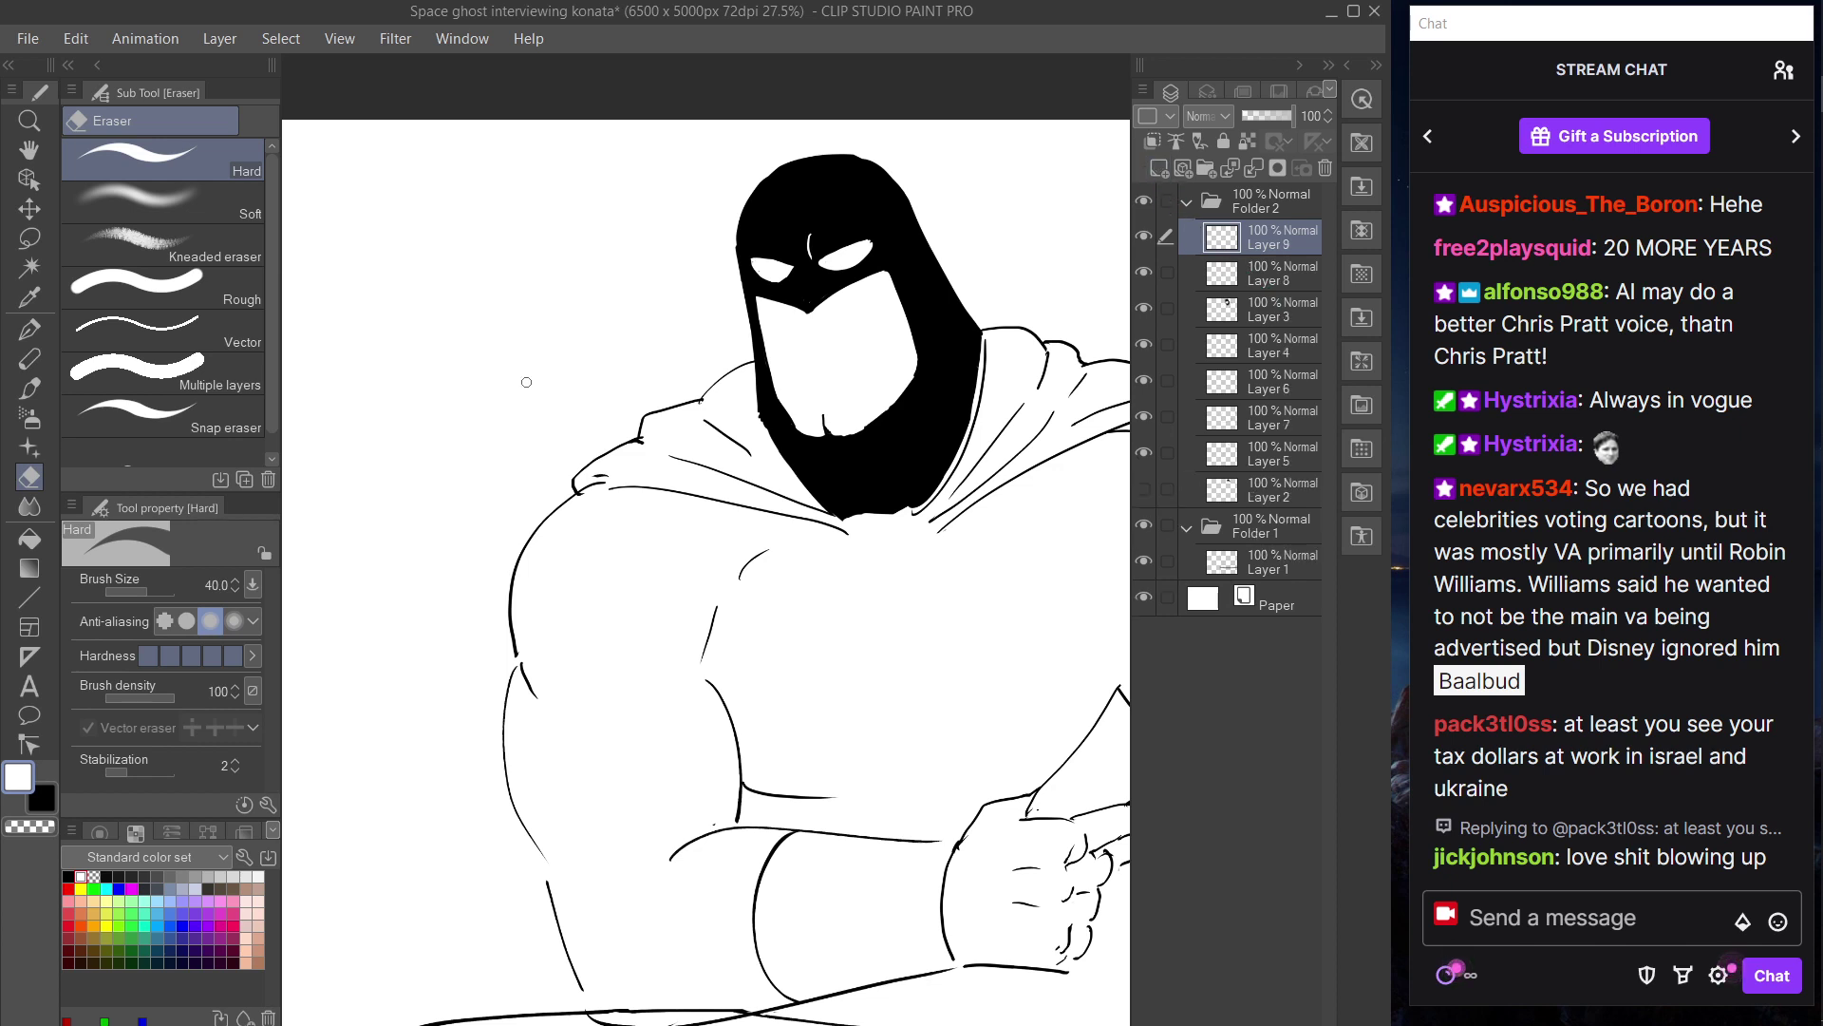
pyautogui.click(68, 875)
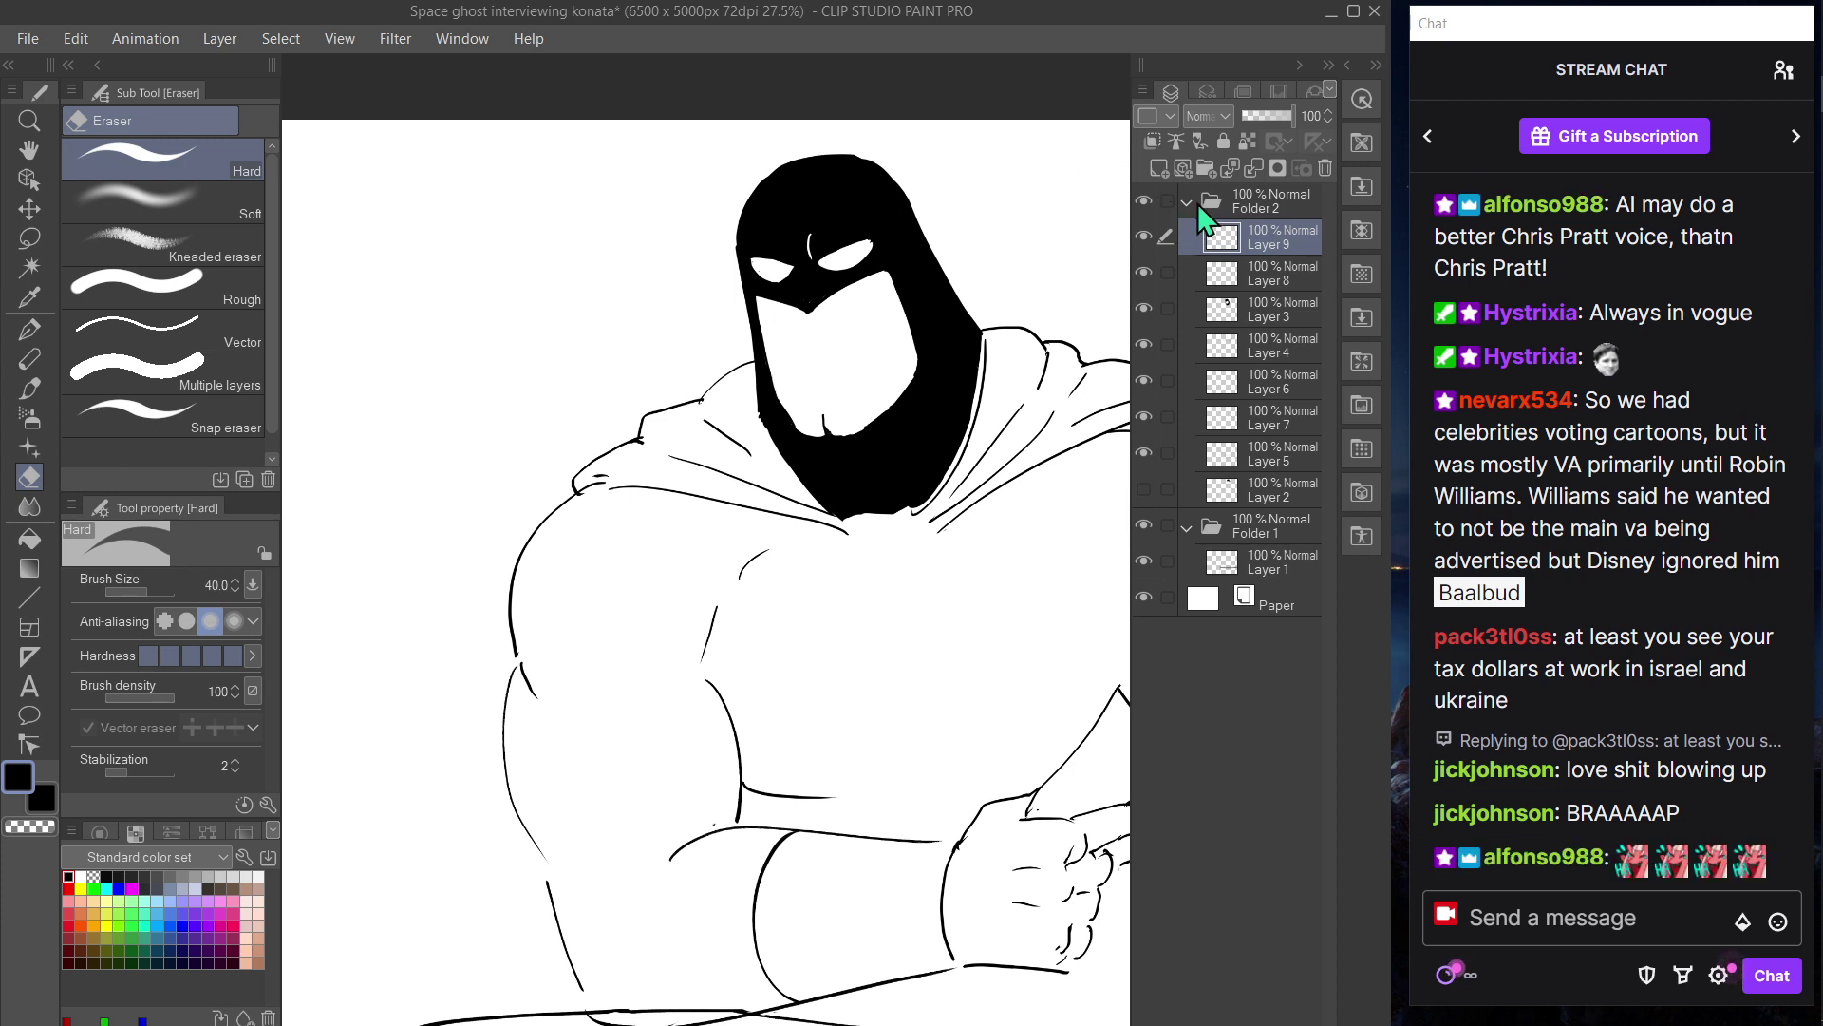
pyautogui.press('Tab')
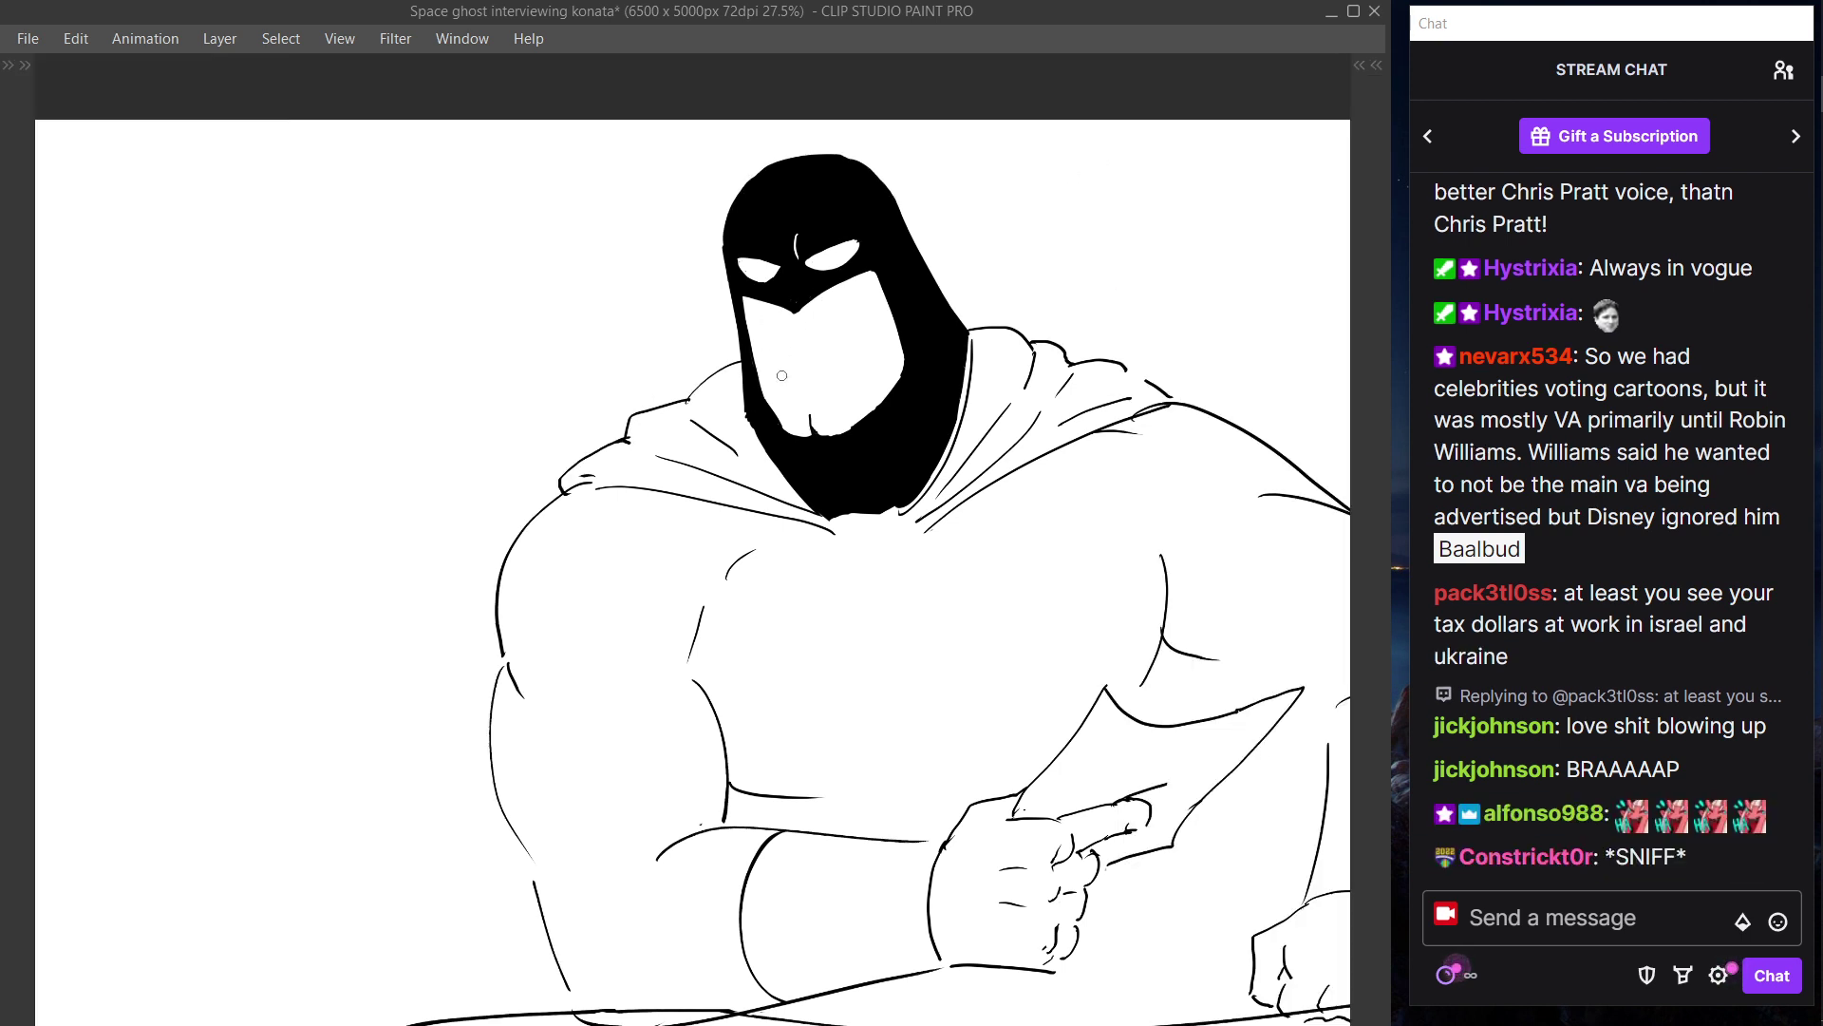
# - Try several short pen strokes for the nose just beneath the mask's central point, undoing each attempt
pyautogui.moveTo(852, 322)
pyautogui.mouseDown()
pyautogui.moveTo(720, 426)
pyautogui.moveTo(647, 430)
pyautogui.mouseUp()
pyautogui.scroll(1, 721, 427)
pyautogui.hotkey('ctrl', 'z')
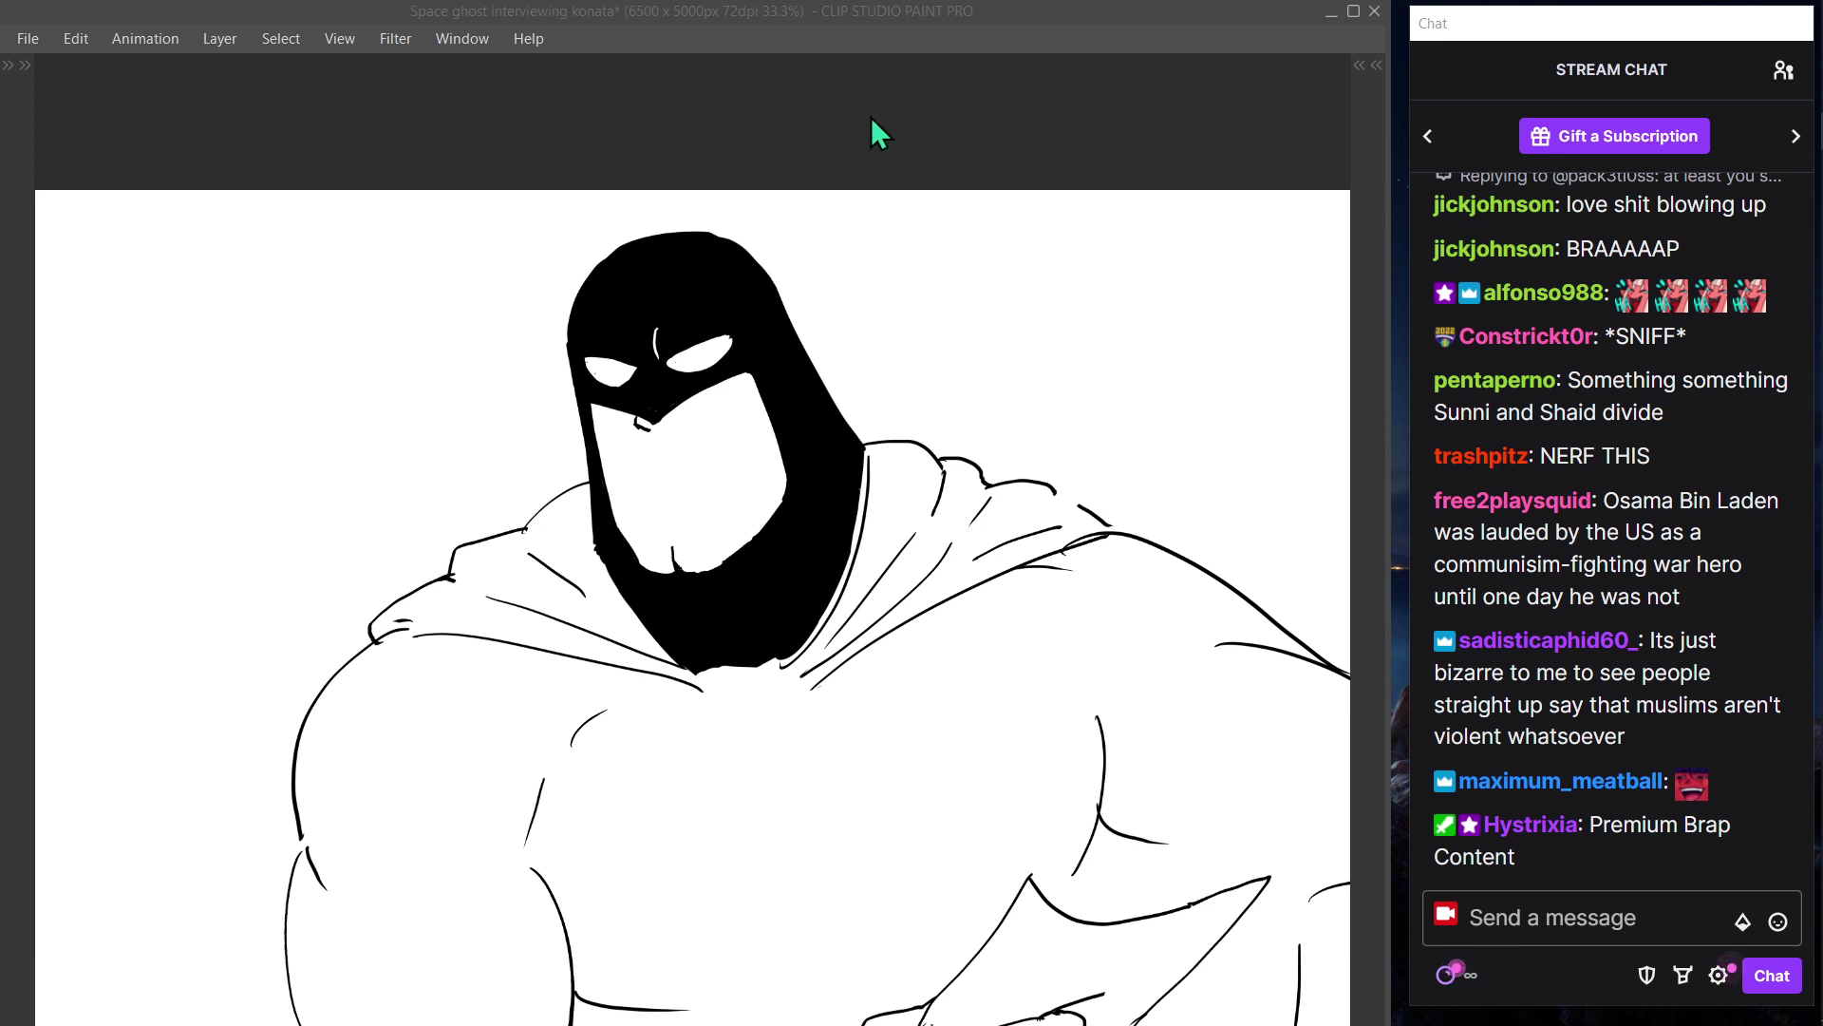
pyautogui.hotkey('ctrl', 'z')
pyautogui.hotkey('ctrl', 'z')
pyautogui.moveTo(642, 430); pyautogui.dragTo(689, 428)
pyautogui.hotkey('ctrl', 'z')
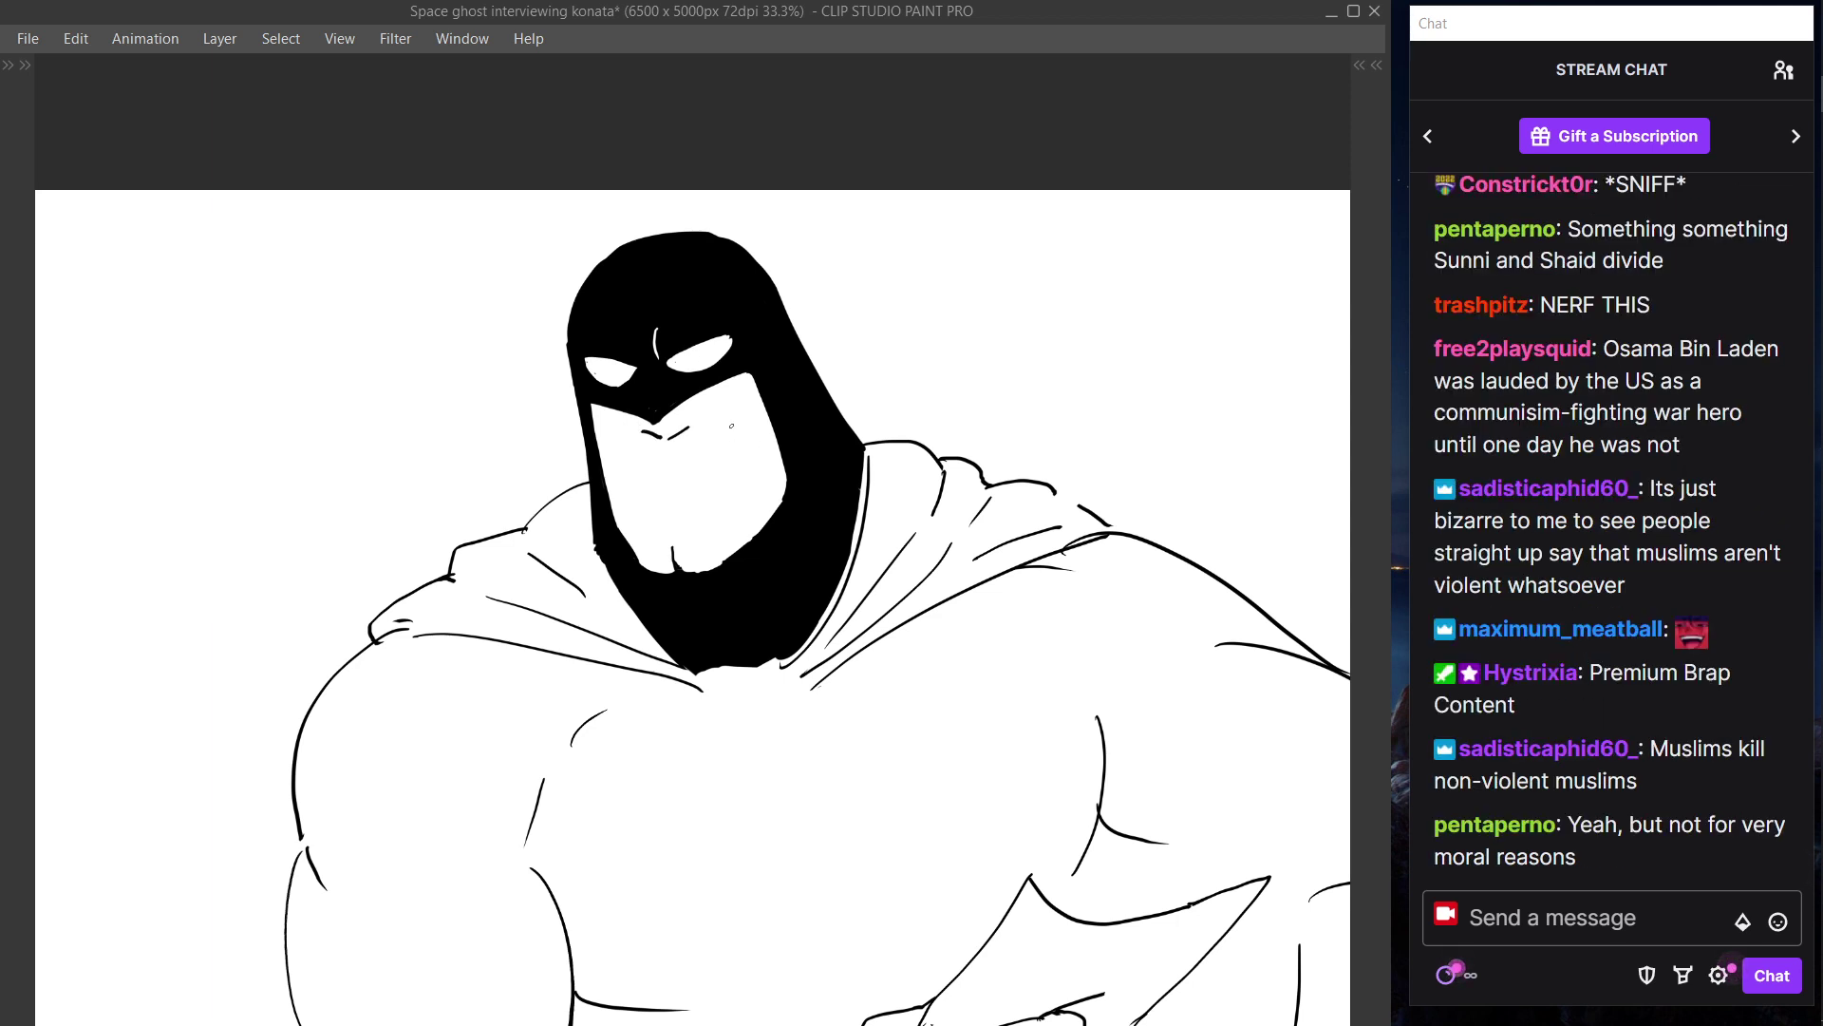
pyautogui.hotkey('ctrl', 'z')
pyautogui.hotkey('ctrl', 'z')
pyautogui.hotkey('ctrl', 'z')
pyautogui.moveTo(643, 432); pyautogui.dragTo(685, 418)
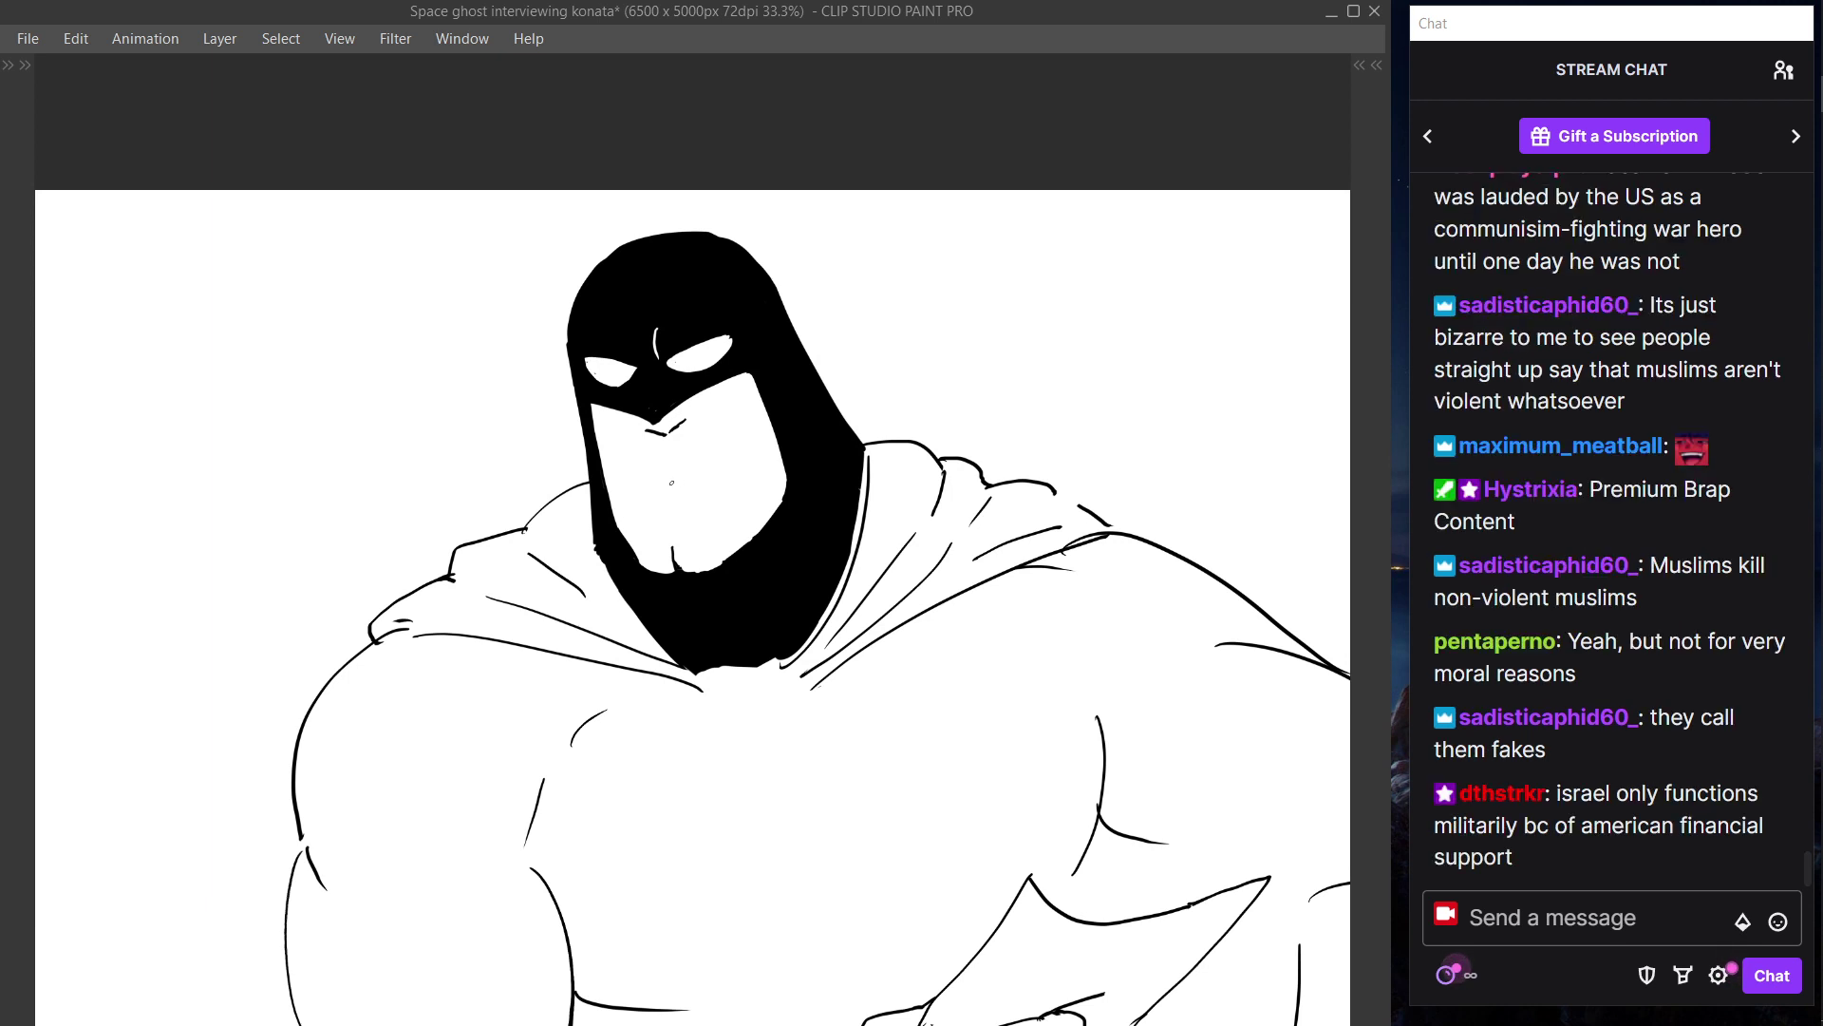
pyautogui.hotkey('ctrl', 'z')
pyautogui.hotkey('ctrl', 'z')
# - Draw the nose on Layer 9 with two short strokes beneath the mask's central point, tidying it and shifting it slightly
pyautogui.moveTo(642, 434); pyautogui.dragTo(694, 421)
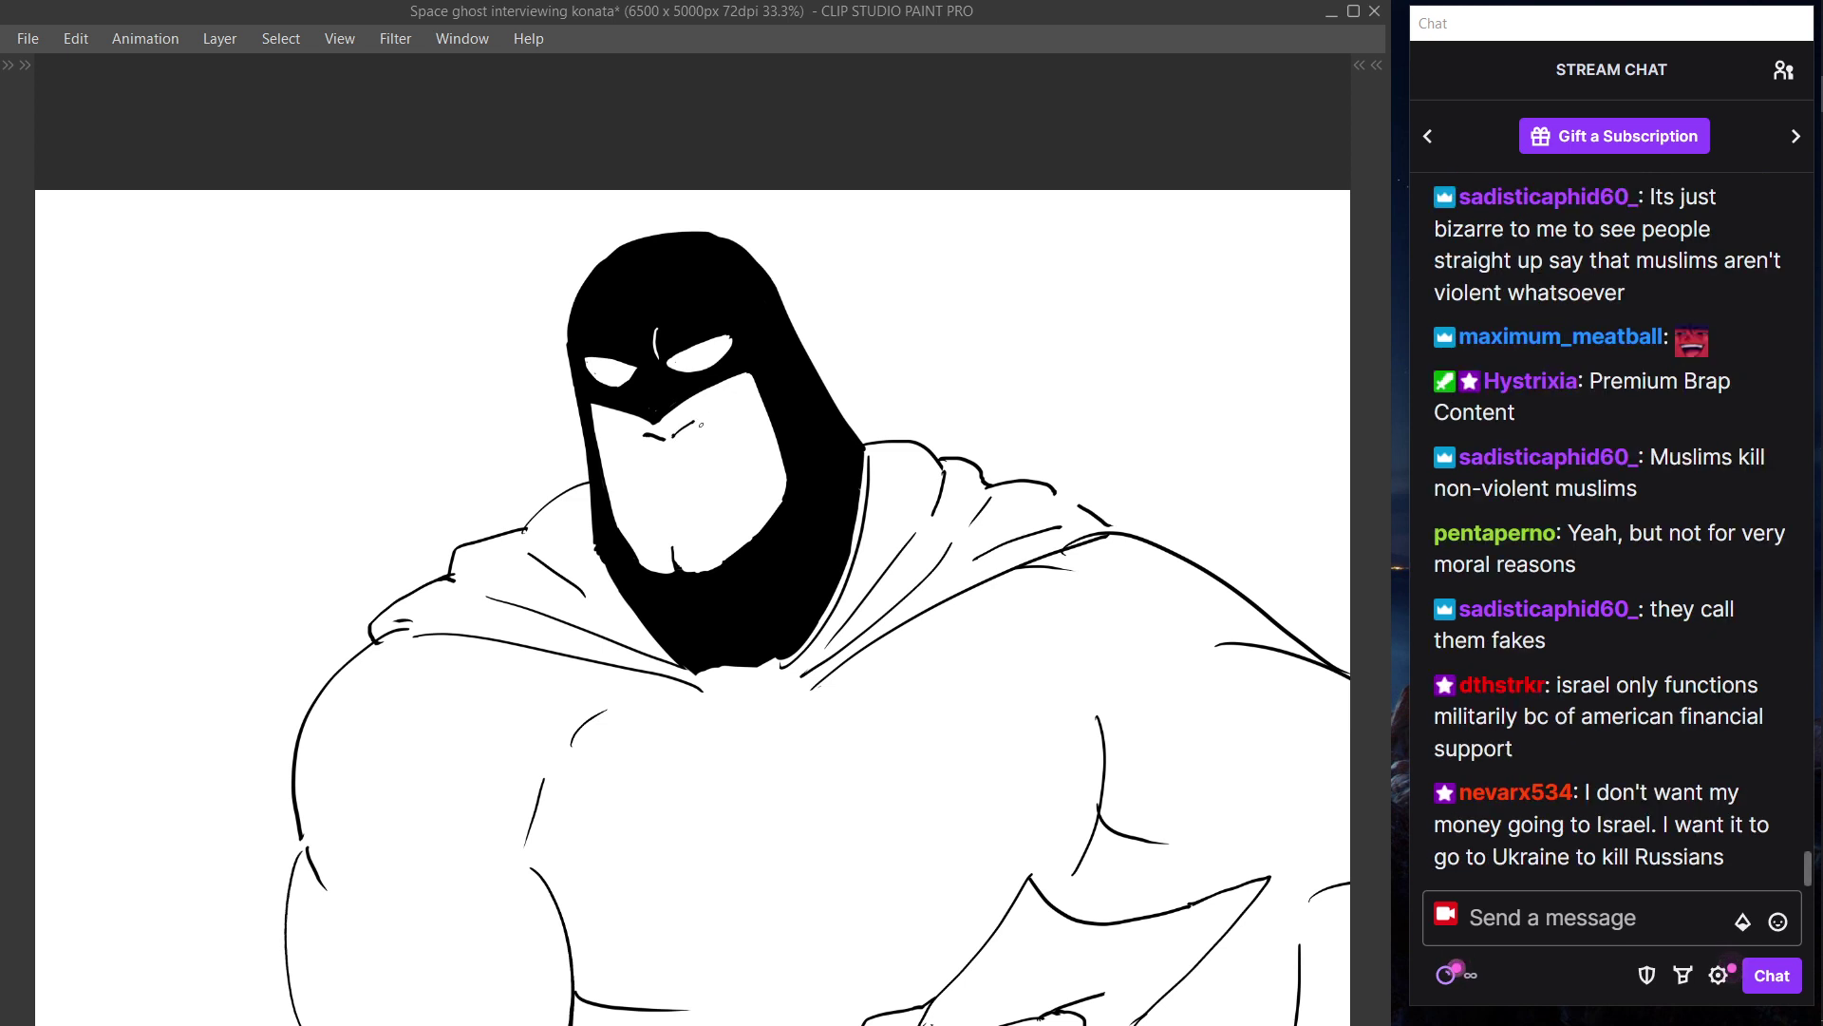
pyautogui.hotkey('ctrl', 'z')
pyautogui.moveTo(667, 440); pyautogui.dragTo(696, 423)
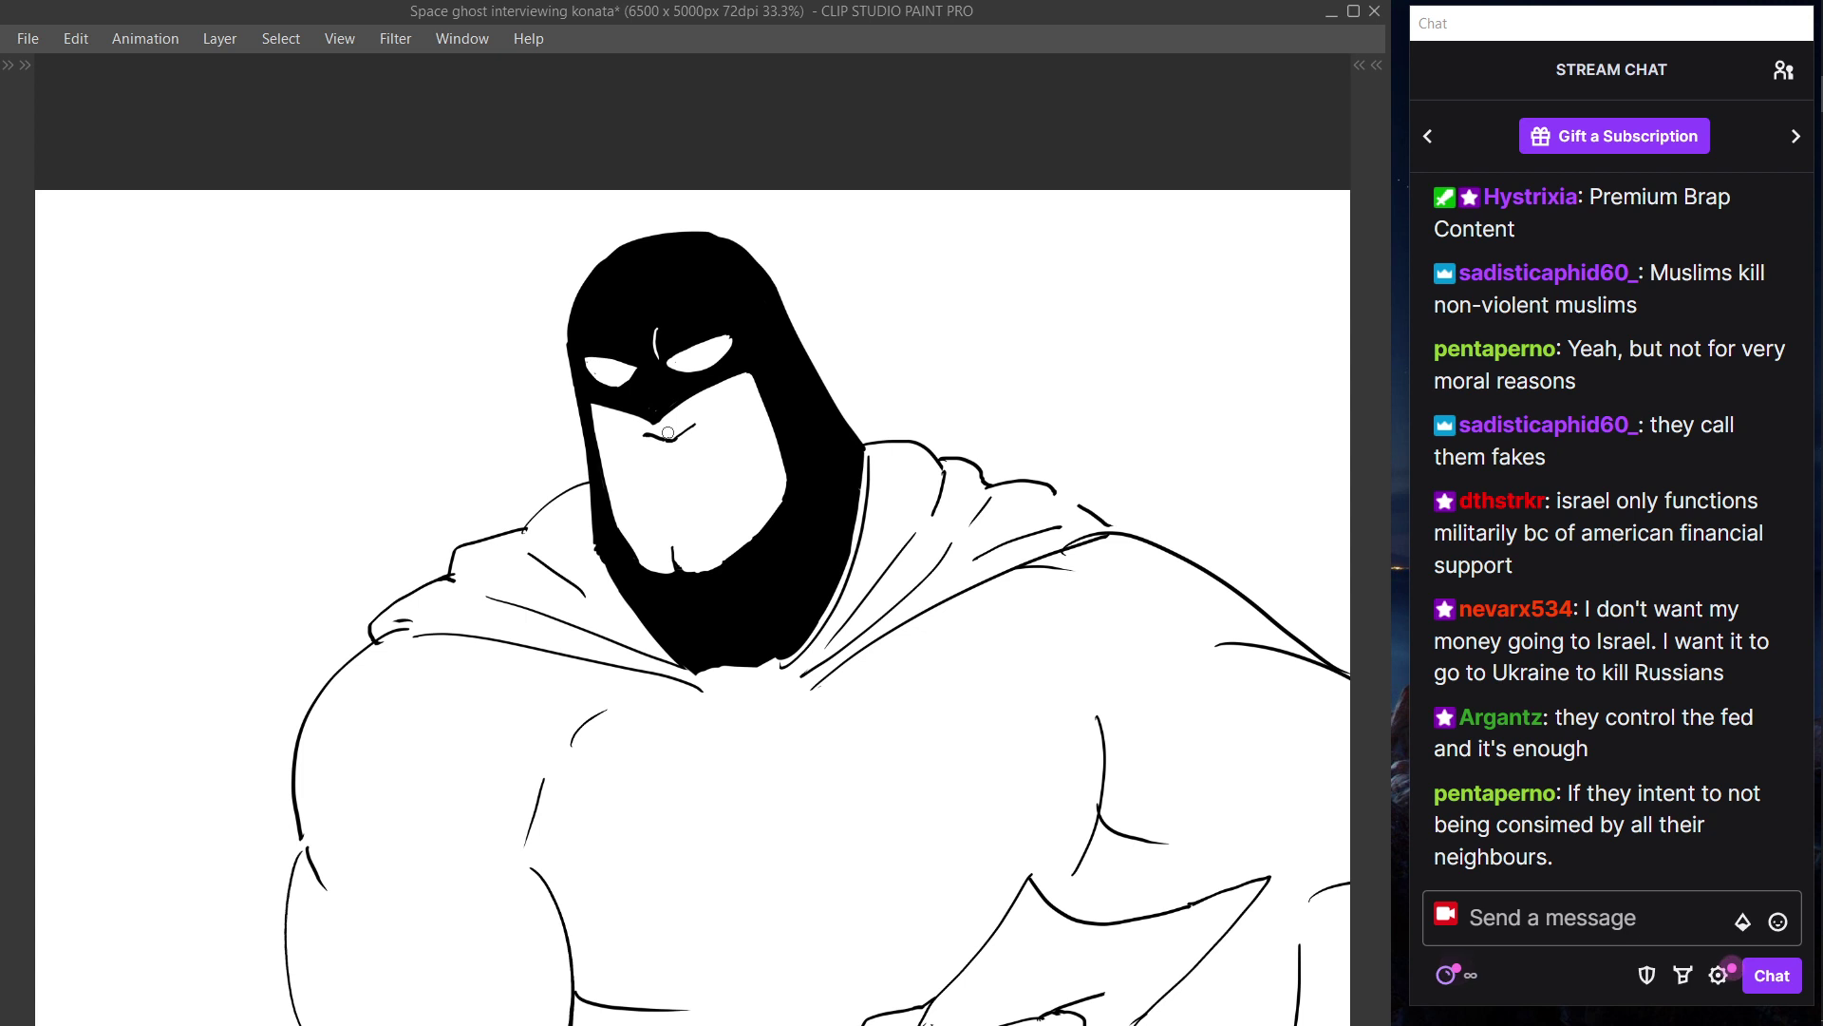
pyautogui.press('ctrl')
pyautogui.press('Tab')
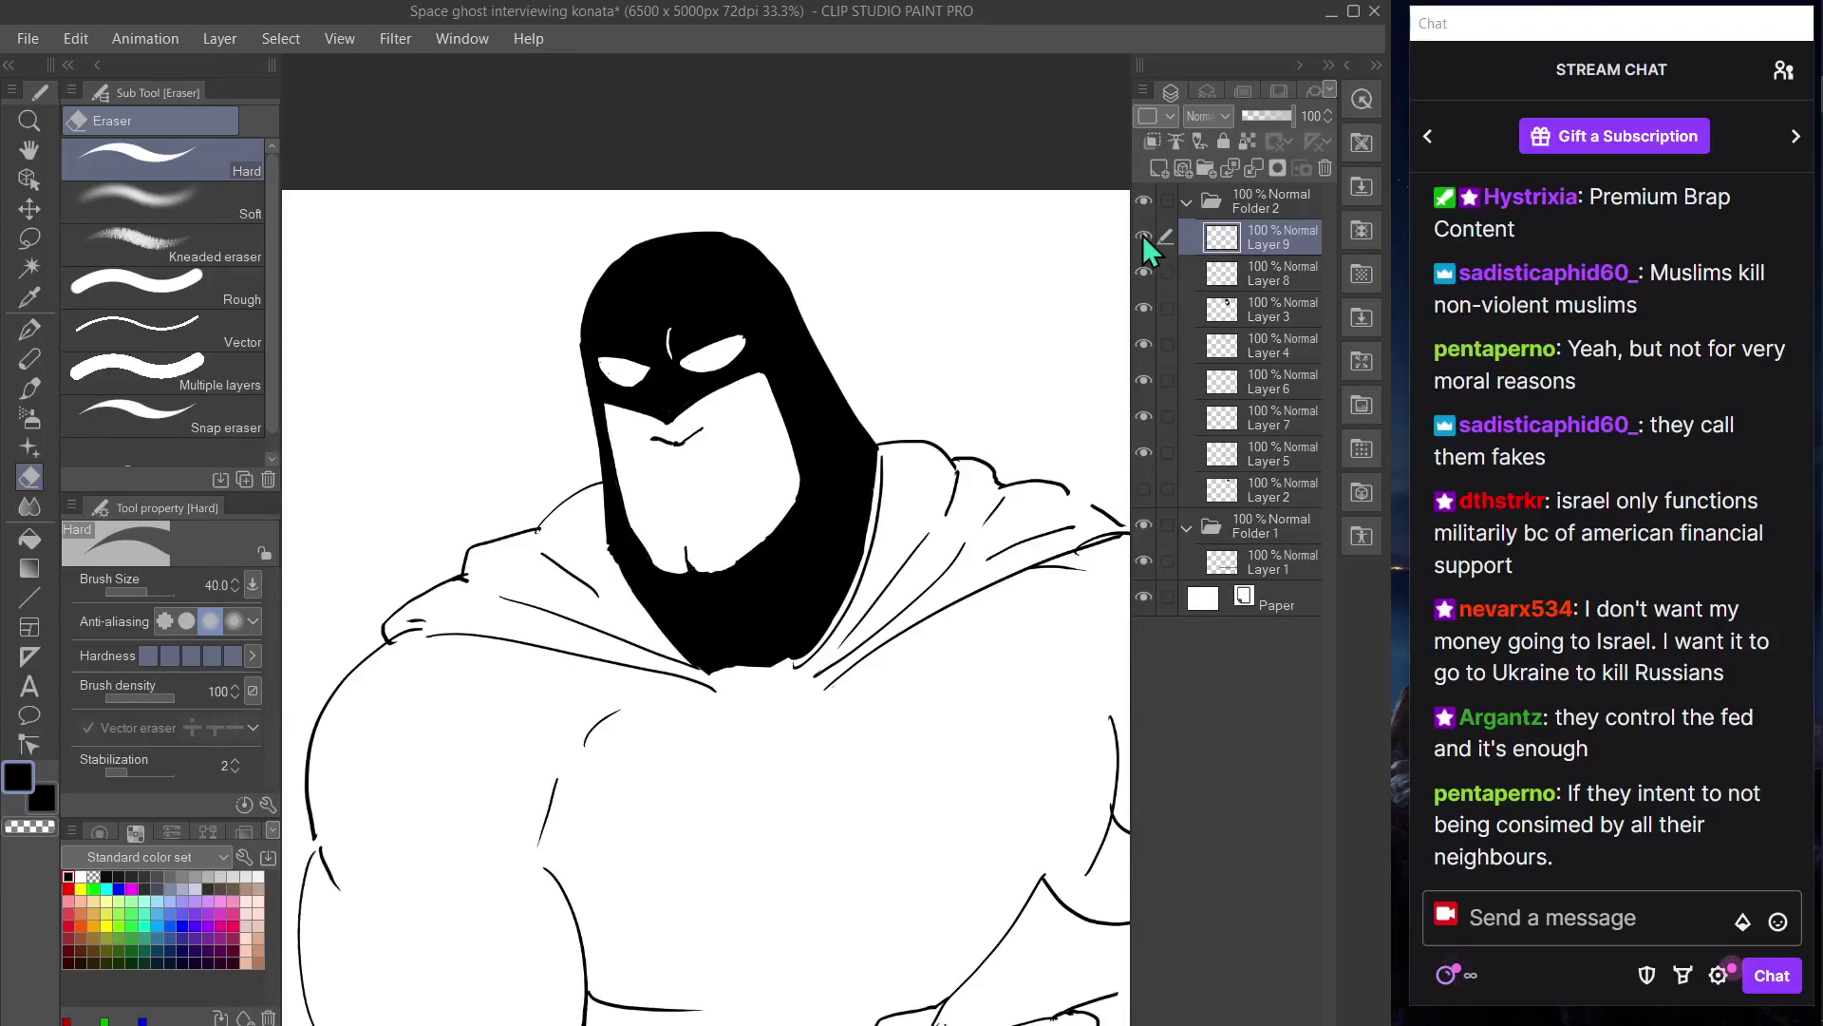
pyautogui.press('Tab')
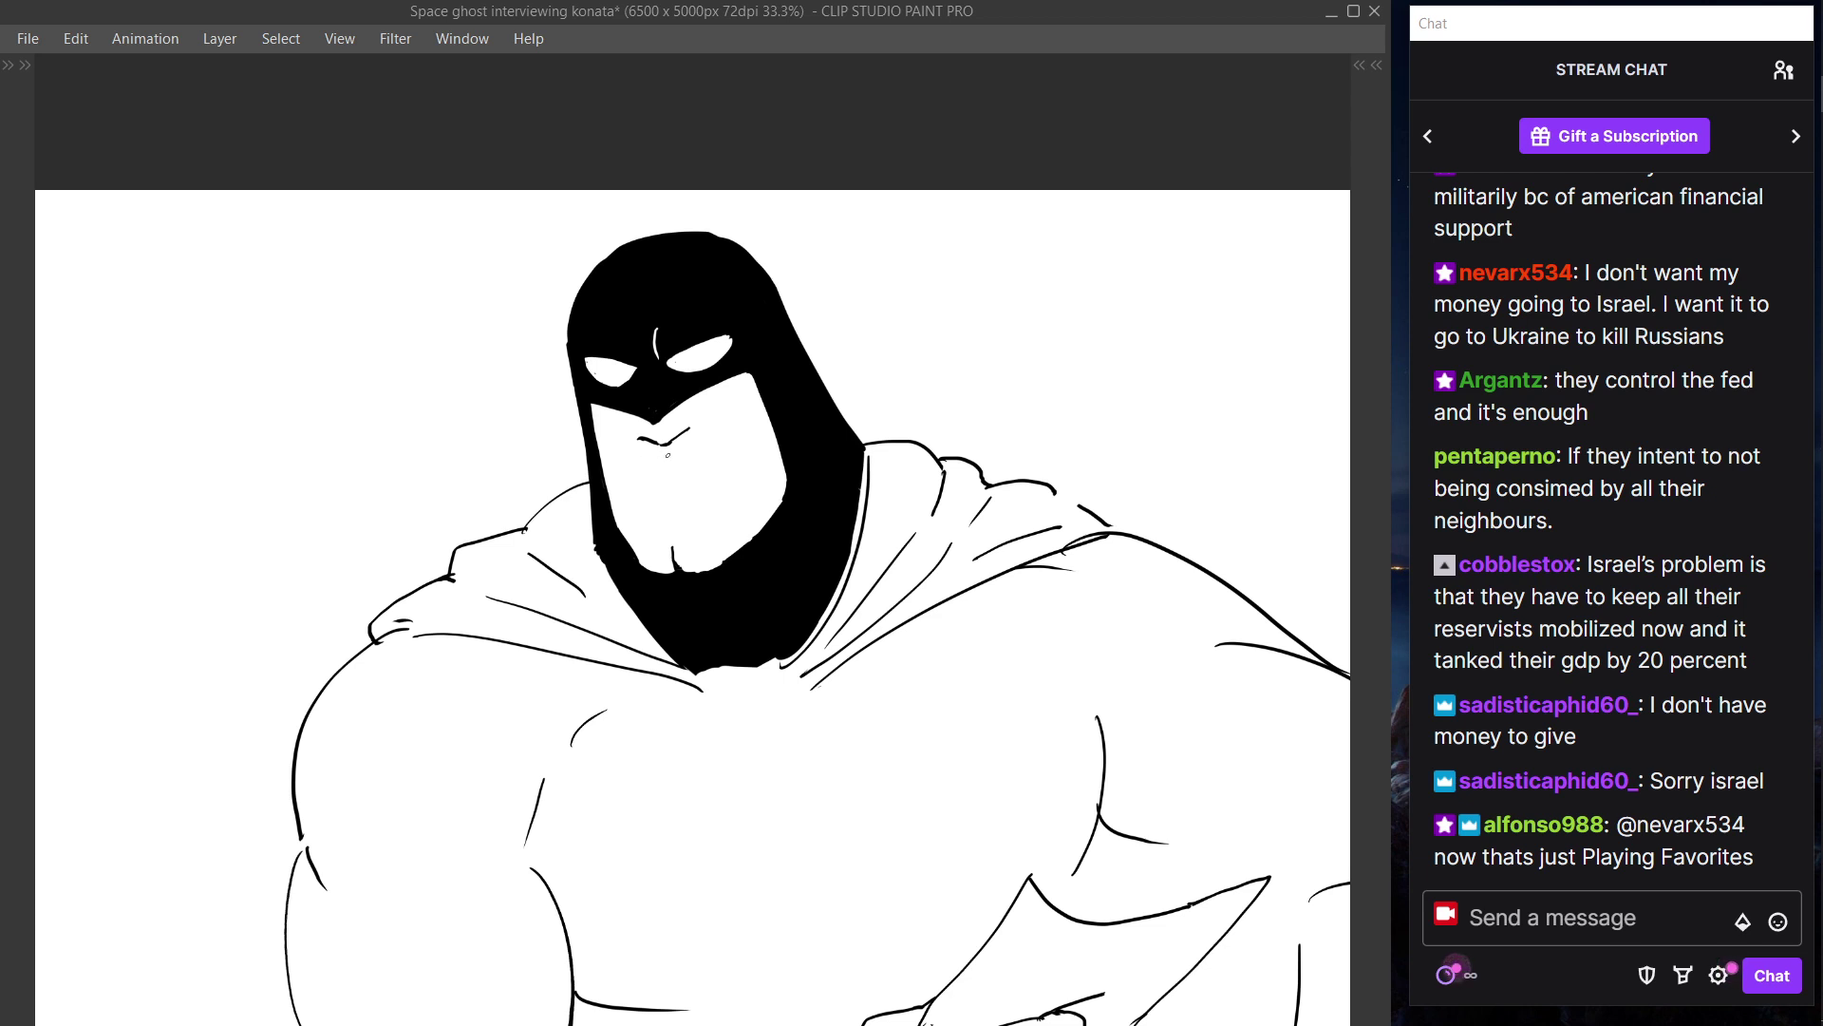
pyautogui.press('Tab')
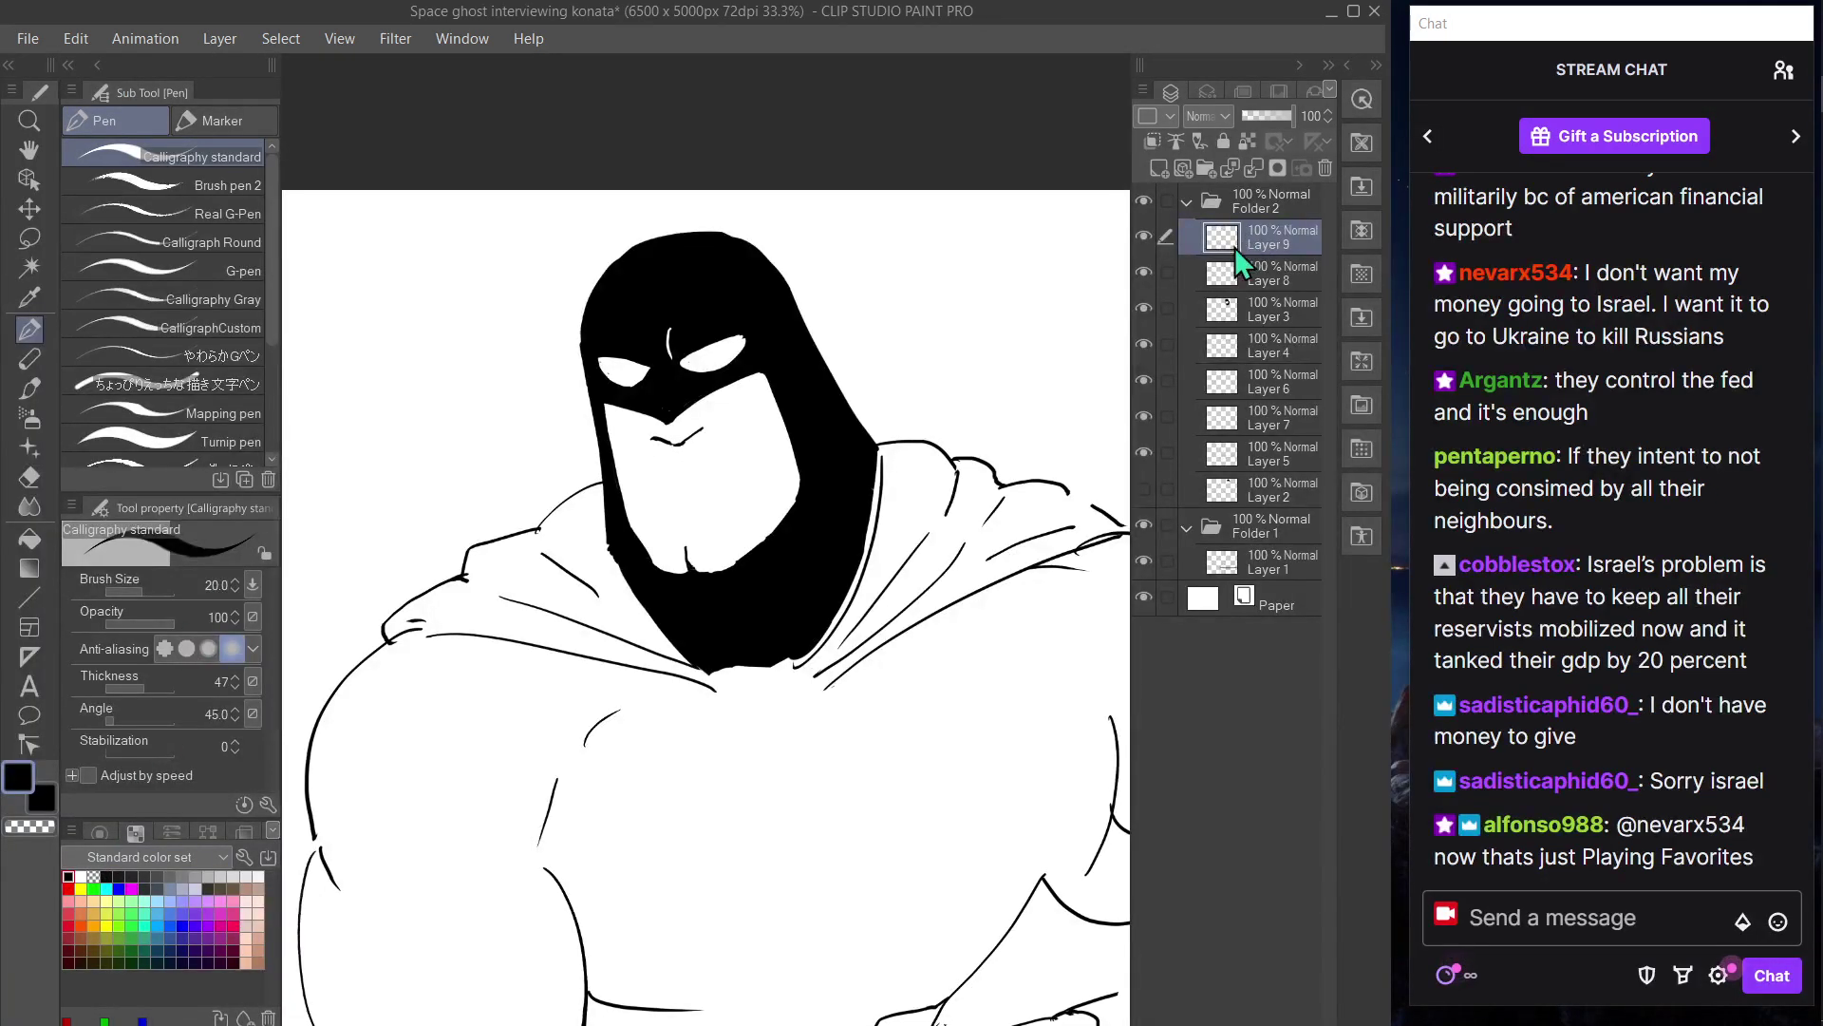
pyautogui.press('Tab')
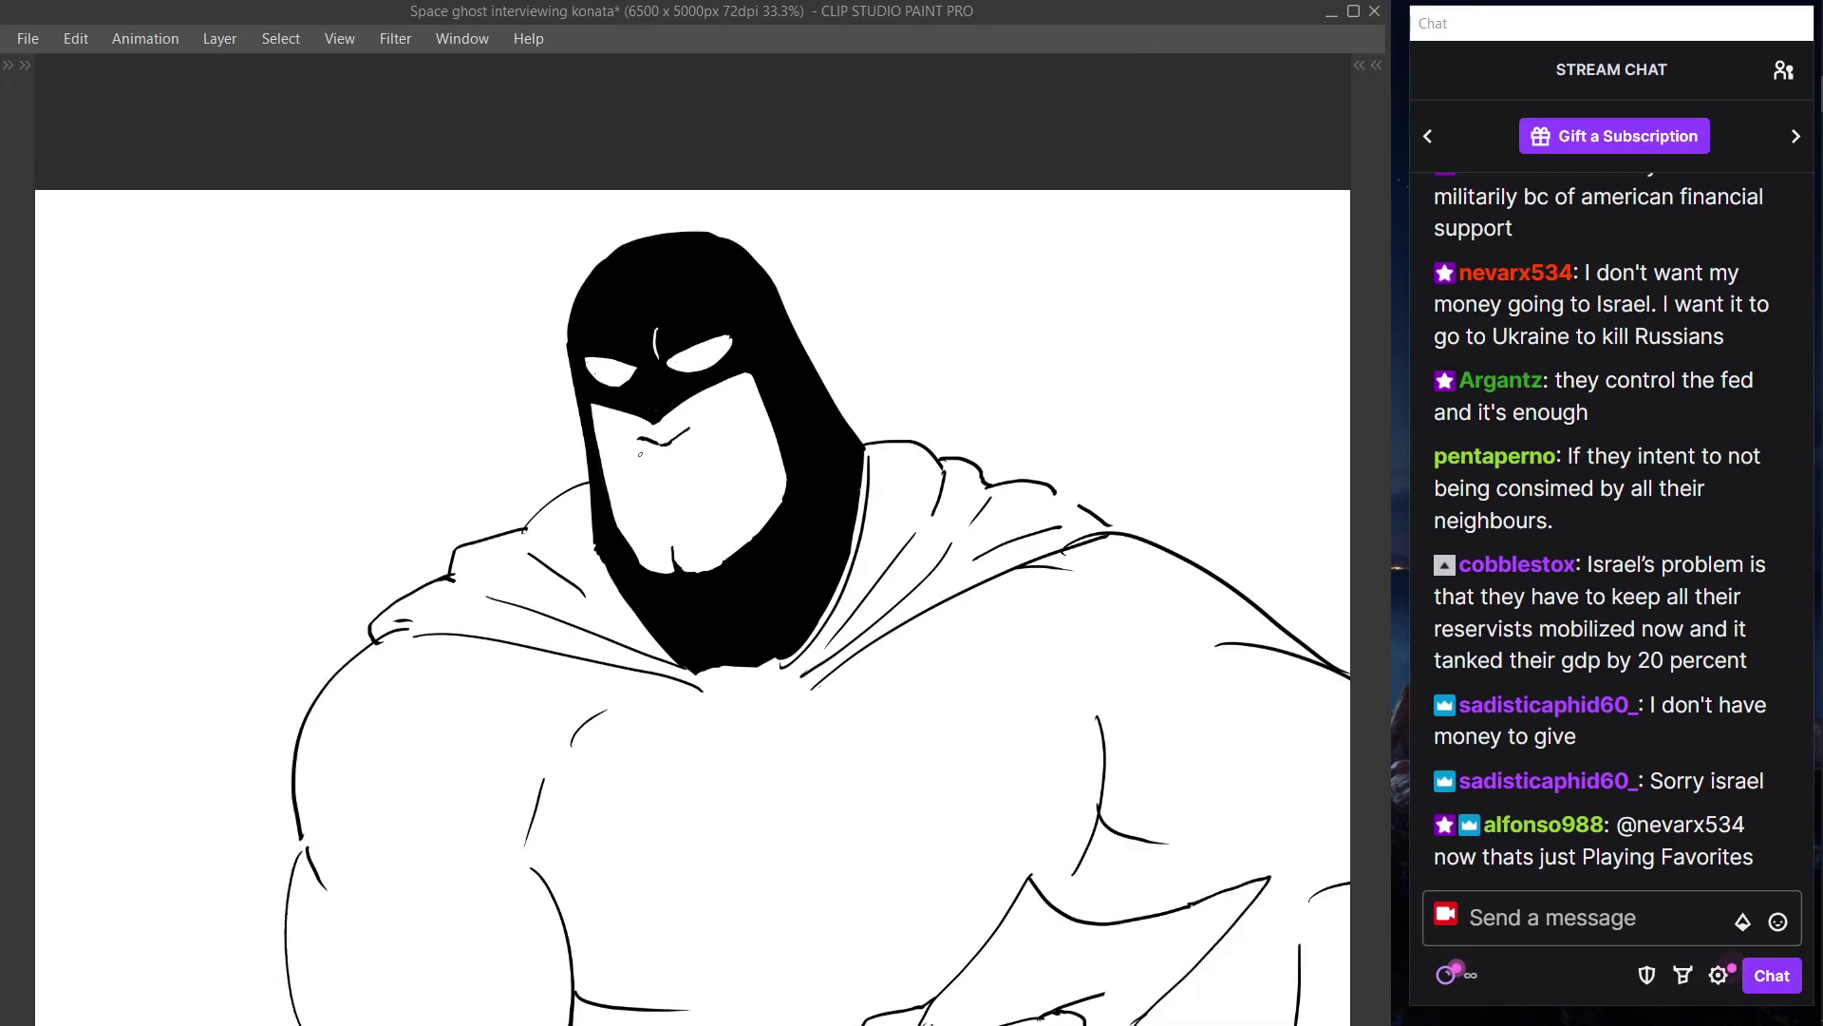
# - Draw a narrow, slightly open mouth below the nose, redoing strokes until its upper and lower lines fit the face
pyautogui.moveTo(644, 466); pyautogui.dragTo(664, 468)
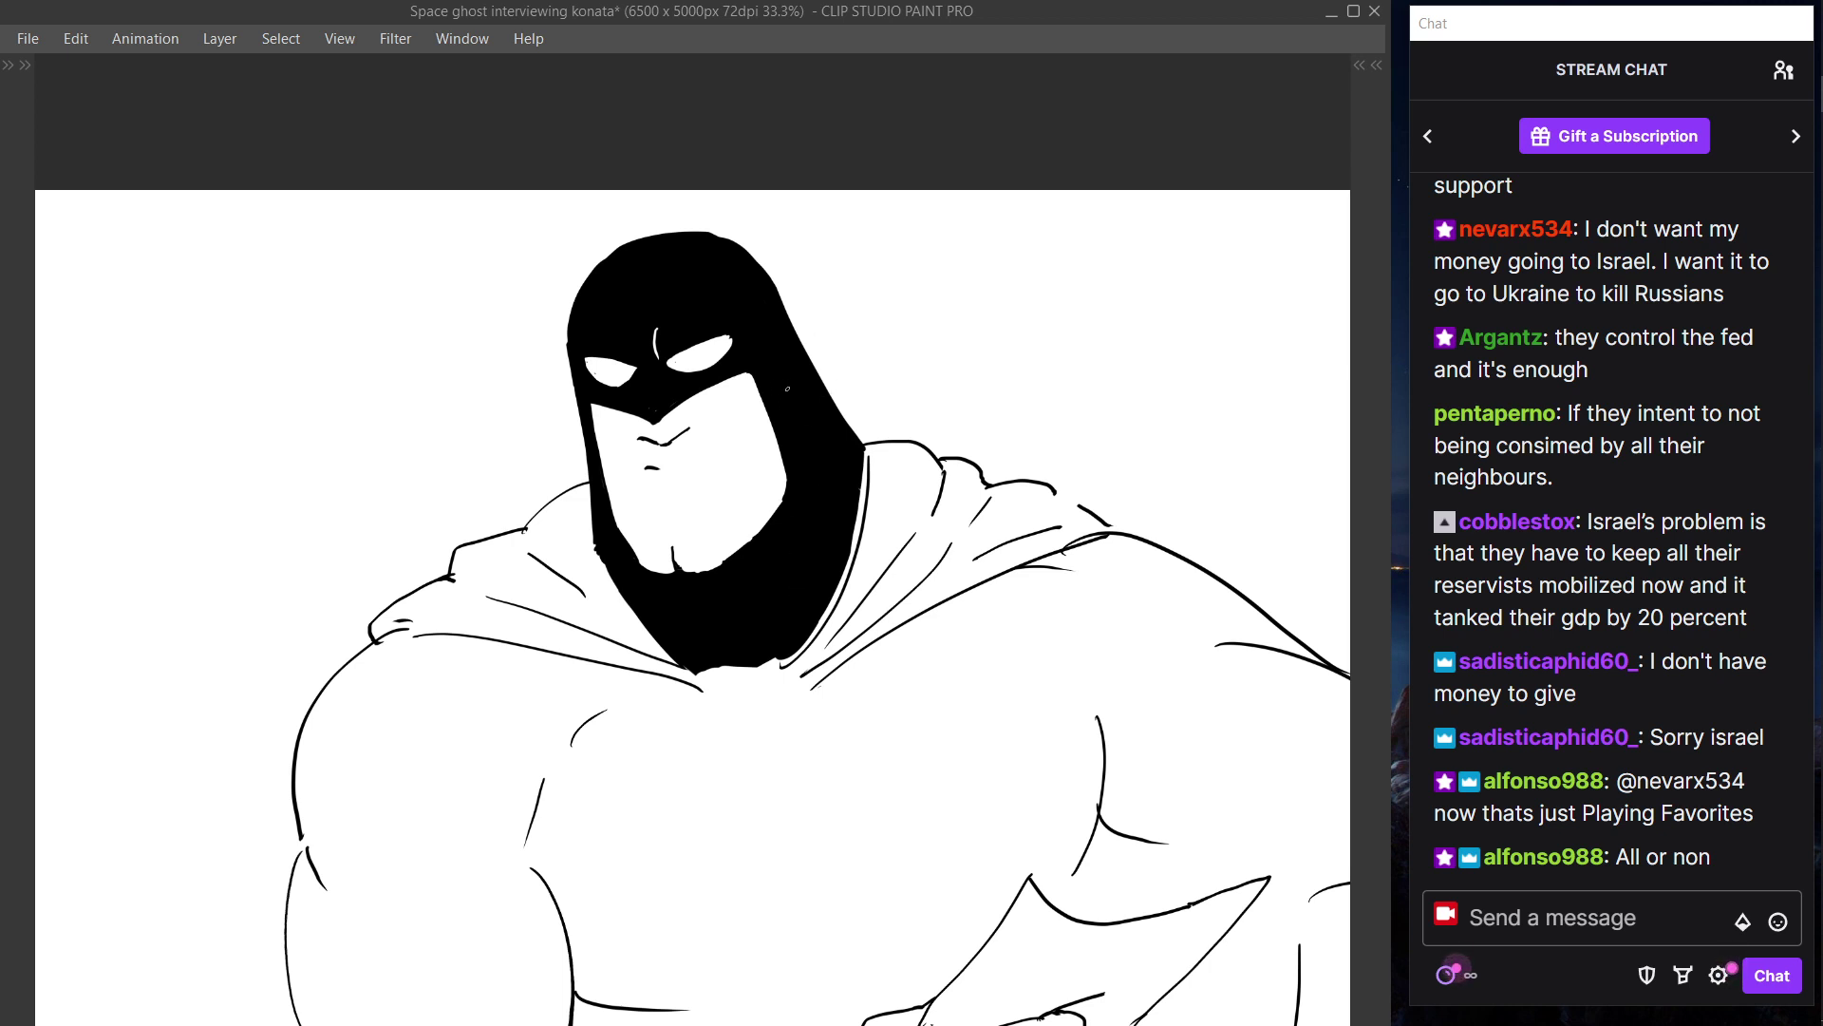
pyautogui.moveTo(640, 468)
pyautogui.mouseDown()
pyautogui.moveTo(709, 456)
pyautogui.moveTo(705, 474)
pyautogui.mouseUp()
pyautogui.hotkey('ctrl', 'z')
pyautogui.hotkey('ctrl', 'z')
pyautogui.hotkey('ctrl', 'z')
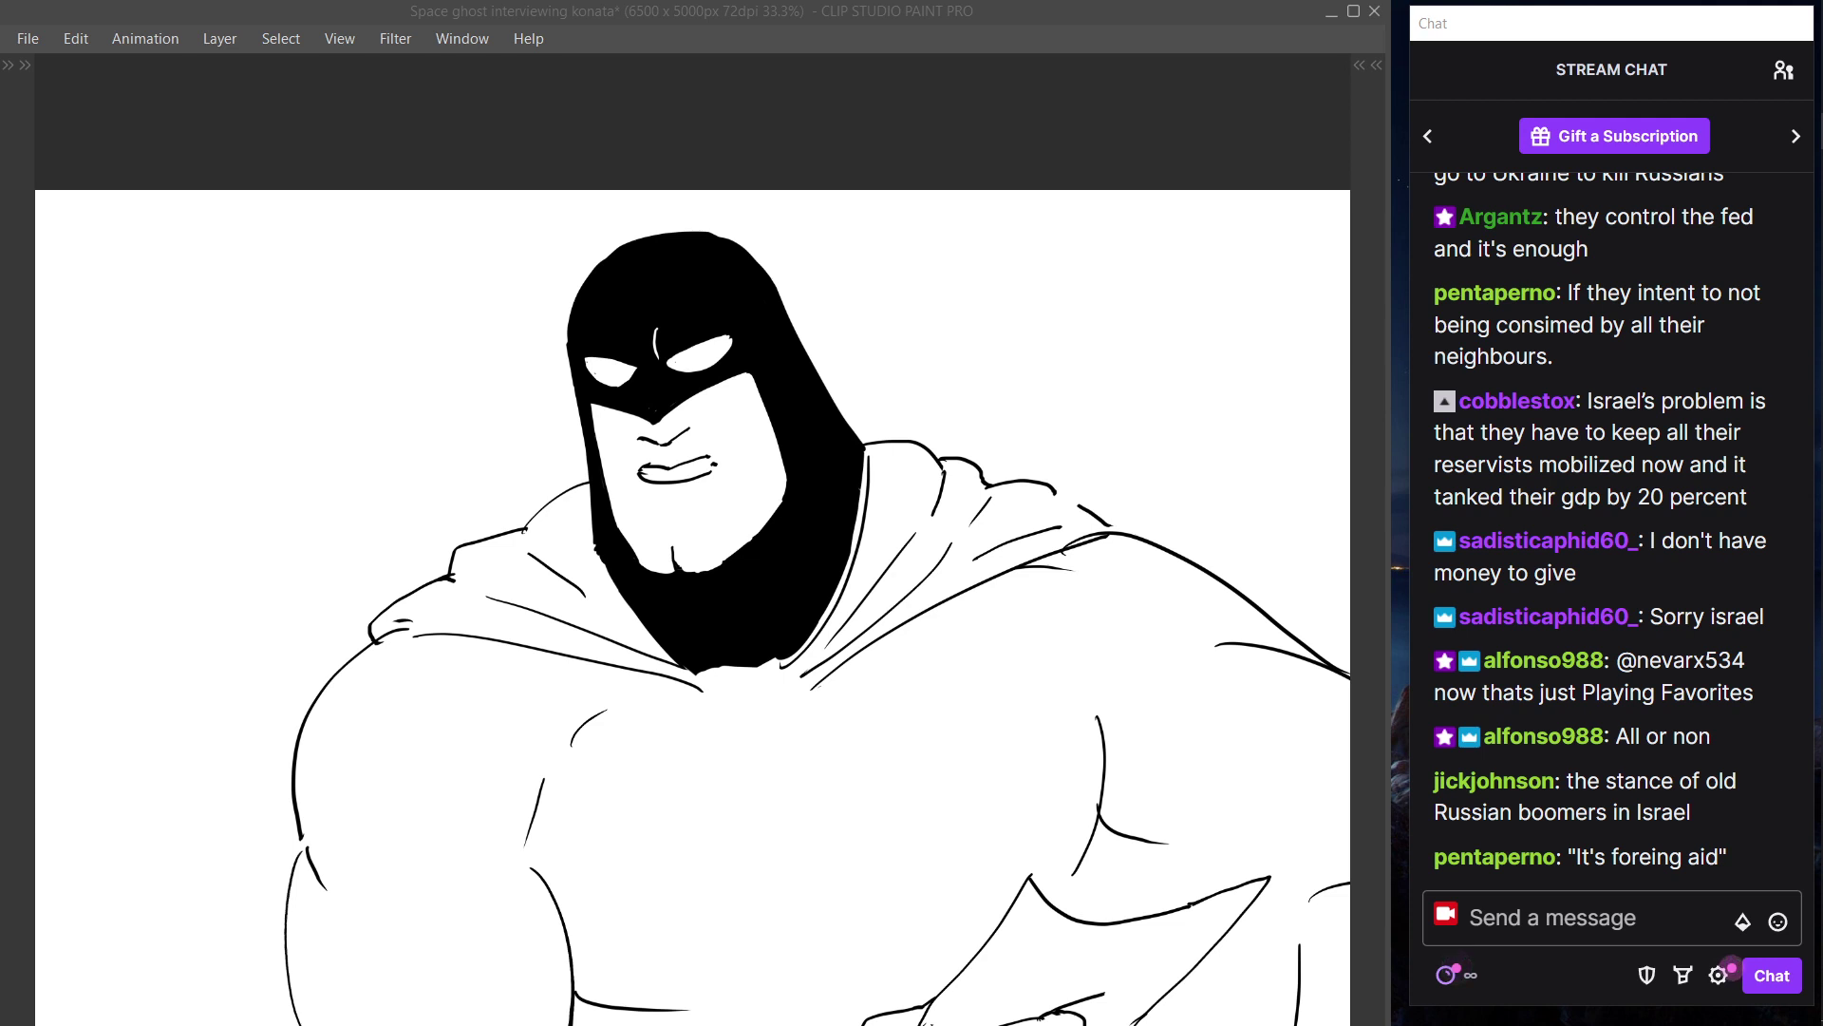
pyautogui.click(908, 24)
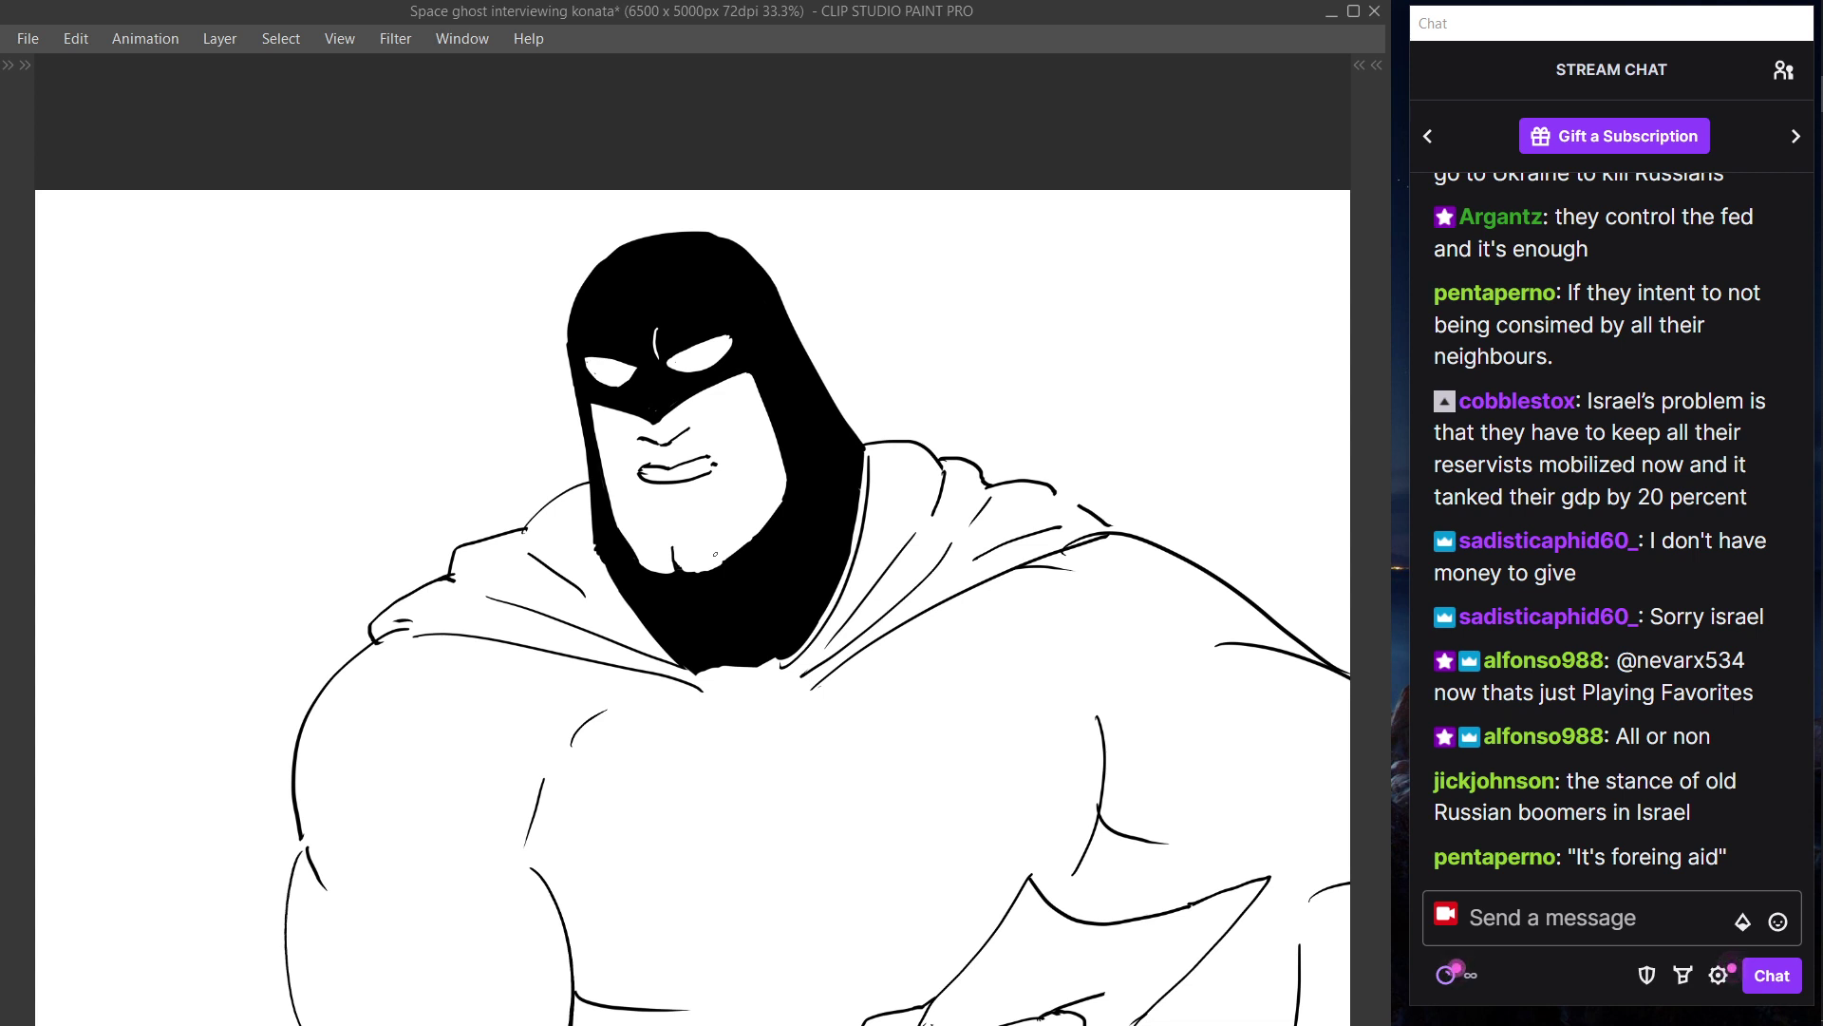
# - Adjust the nose and mouth together with a transform and refine the outline and corners of the mouth
pyautogui.keyDown('ctrl'); pyautogui.keyDown('shift'); pyautogui.click(700, 460); pyautogui.keyUp('shift'); pyautogui.keyUp('ctrl')
pyautogui.hotkey('ctrl', 't')
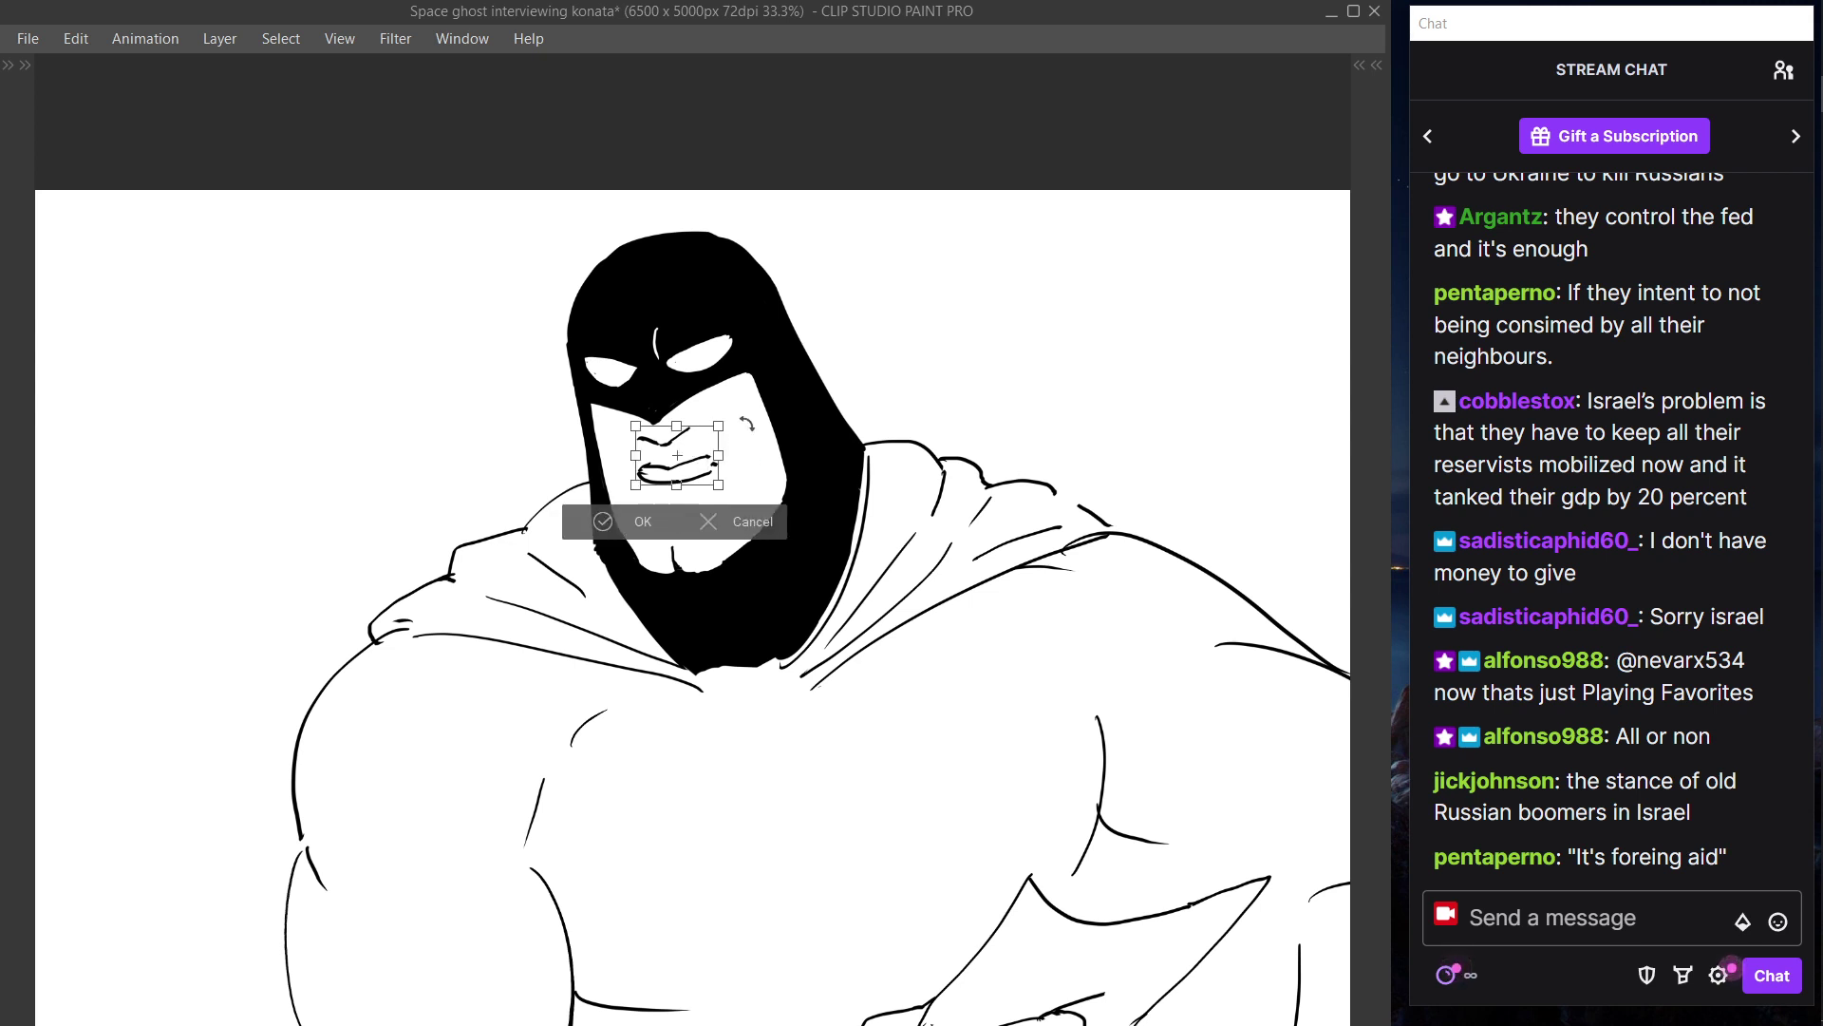
pyautogui.click(662, 524)
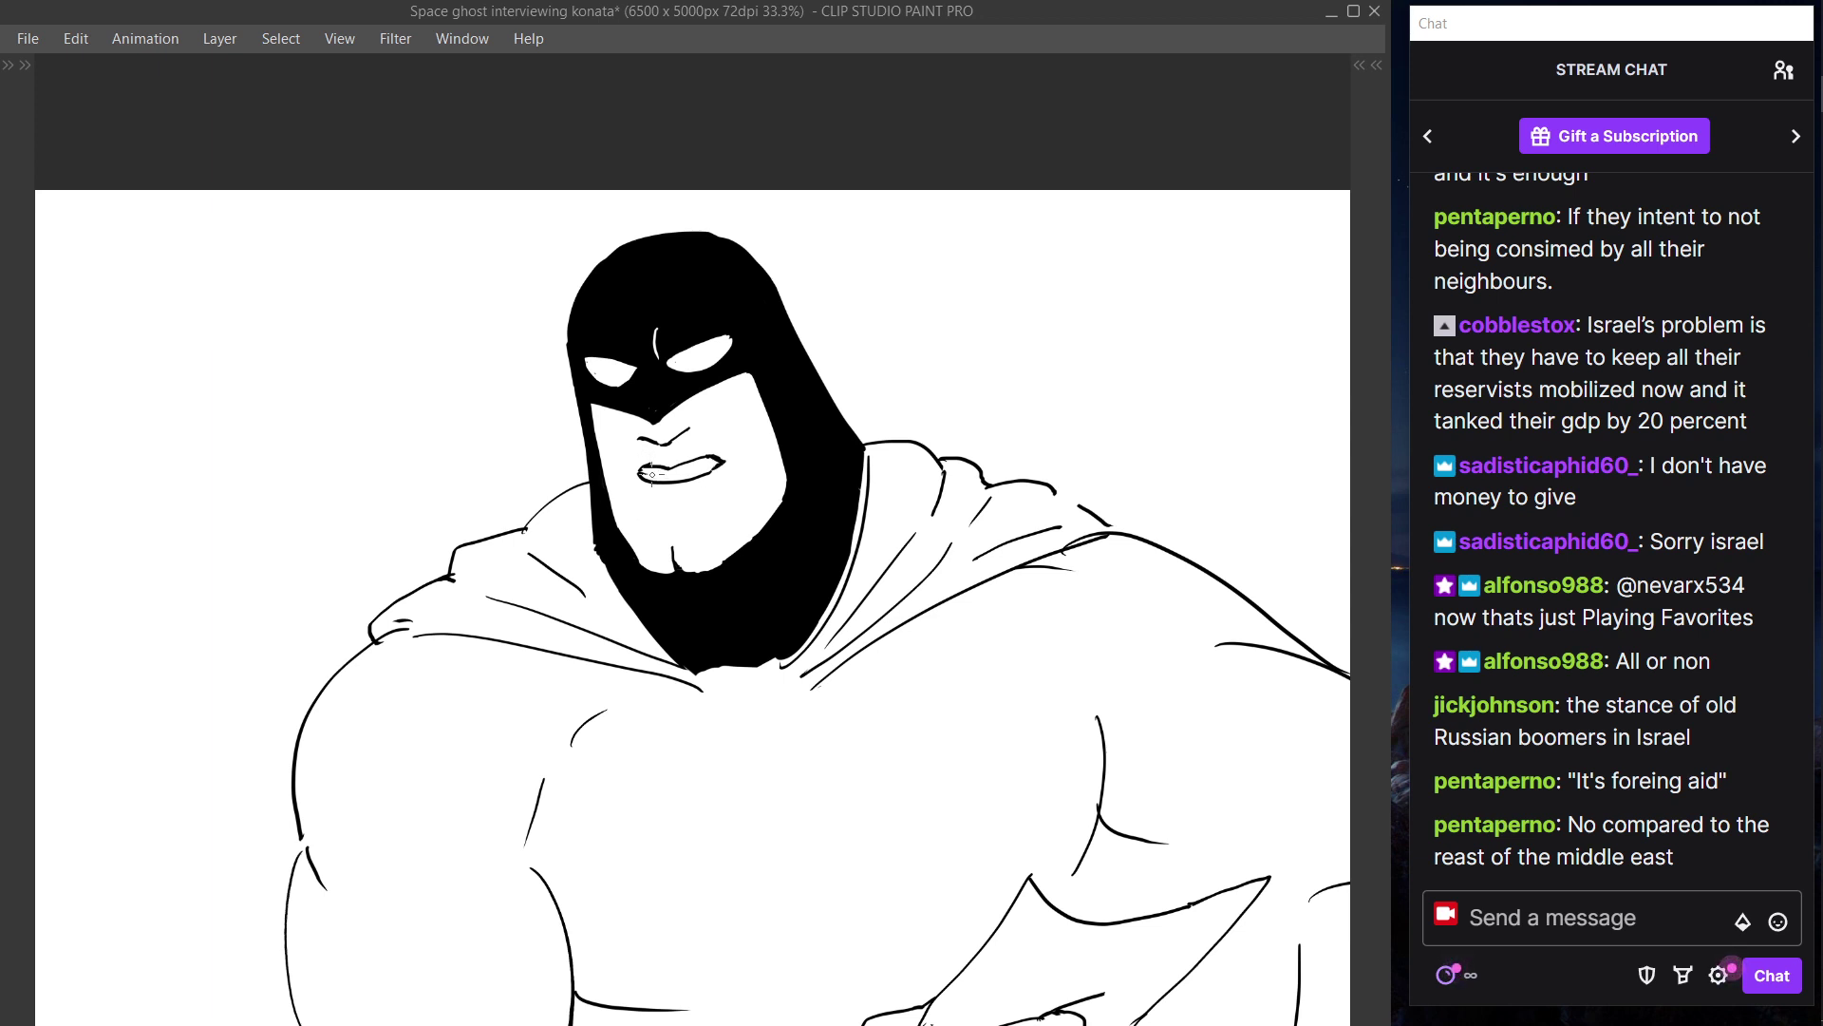
pyautogui.moveTo(649, 465); pyautogui.dragTo(639, 478)
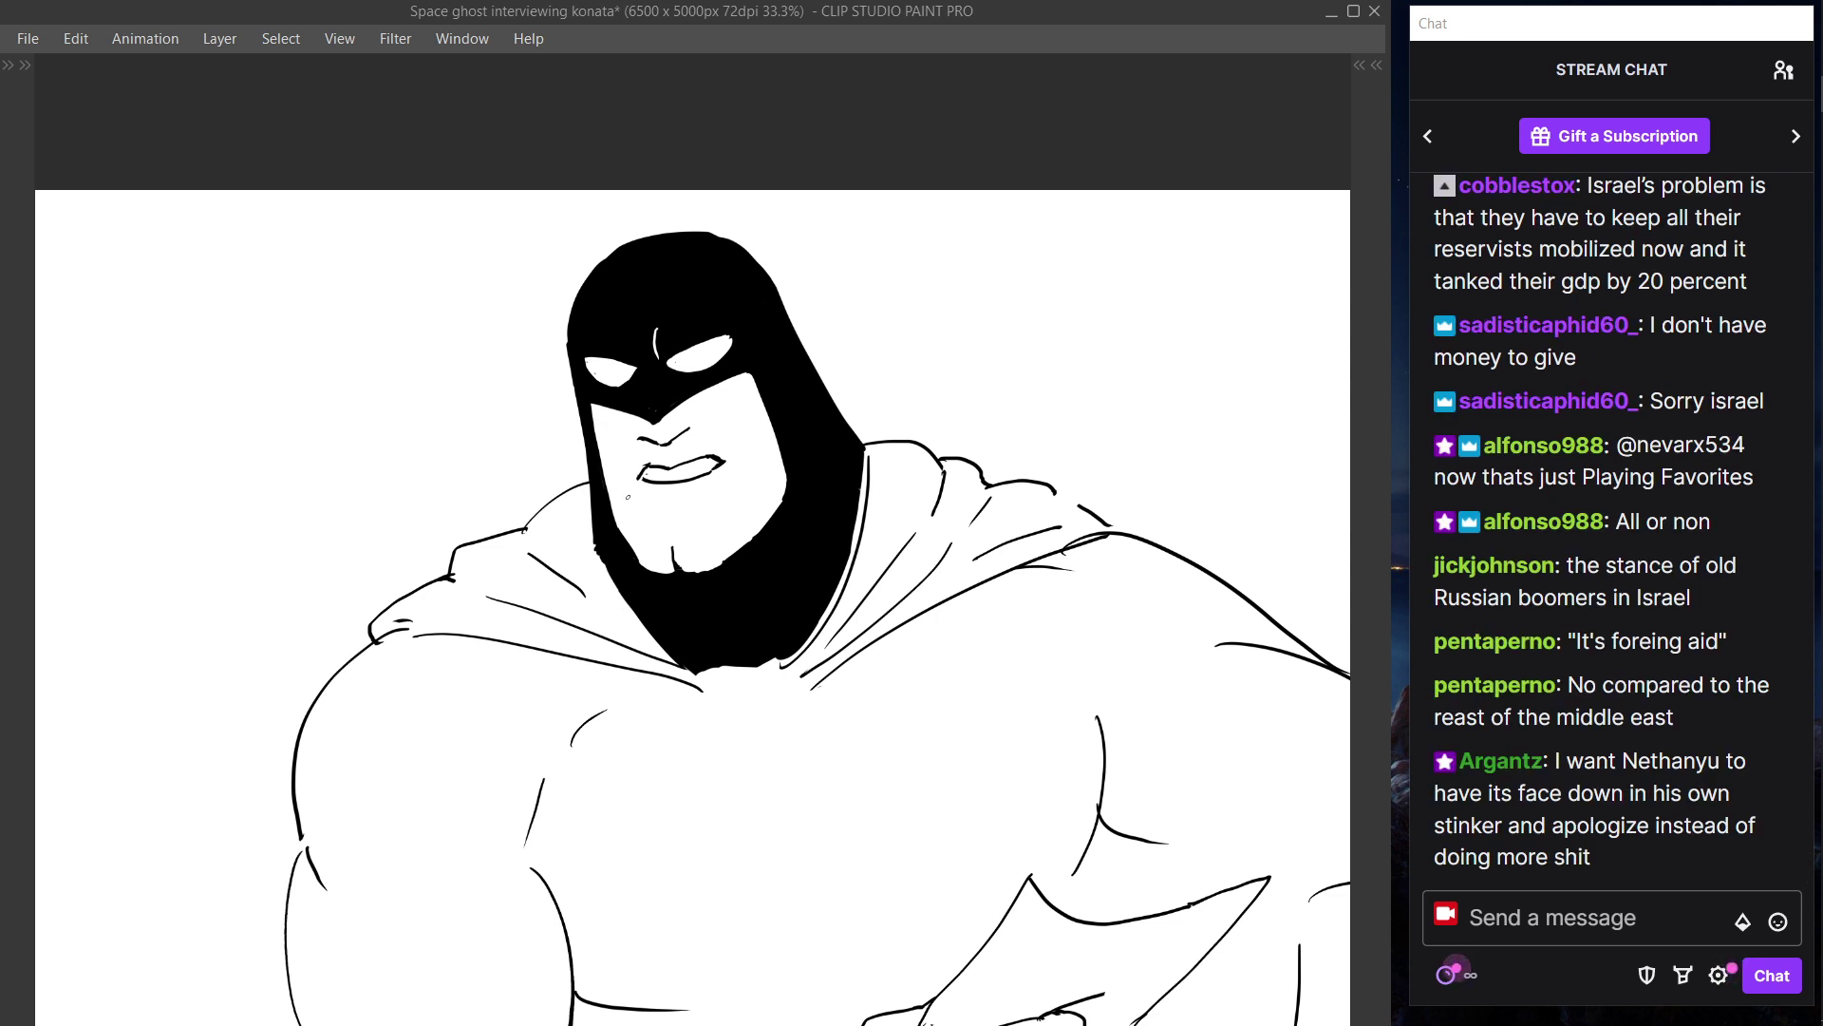
# - Draw a short, thin cheek line on each side of the mouth, redoing the strokes until they fit
pyautogui.moveTo(743, 435); pyautogui.dragTo(753, 458)
pyautogui.hotkey('ctrl', 'z')
pyautogui.moveTo(735, 423); pyautogui.dragTo(748, 470)
pyautogui.hotkey('ctrl', 'z')
pyautogui.moveTo(613, 463); pyautogui.dragTo(639, 500)
pyautogui.hotkey('ctrl', 'z')
pyautogui.hotkey('ctrl', 'z')
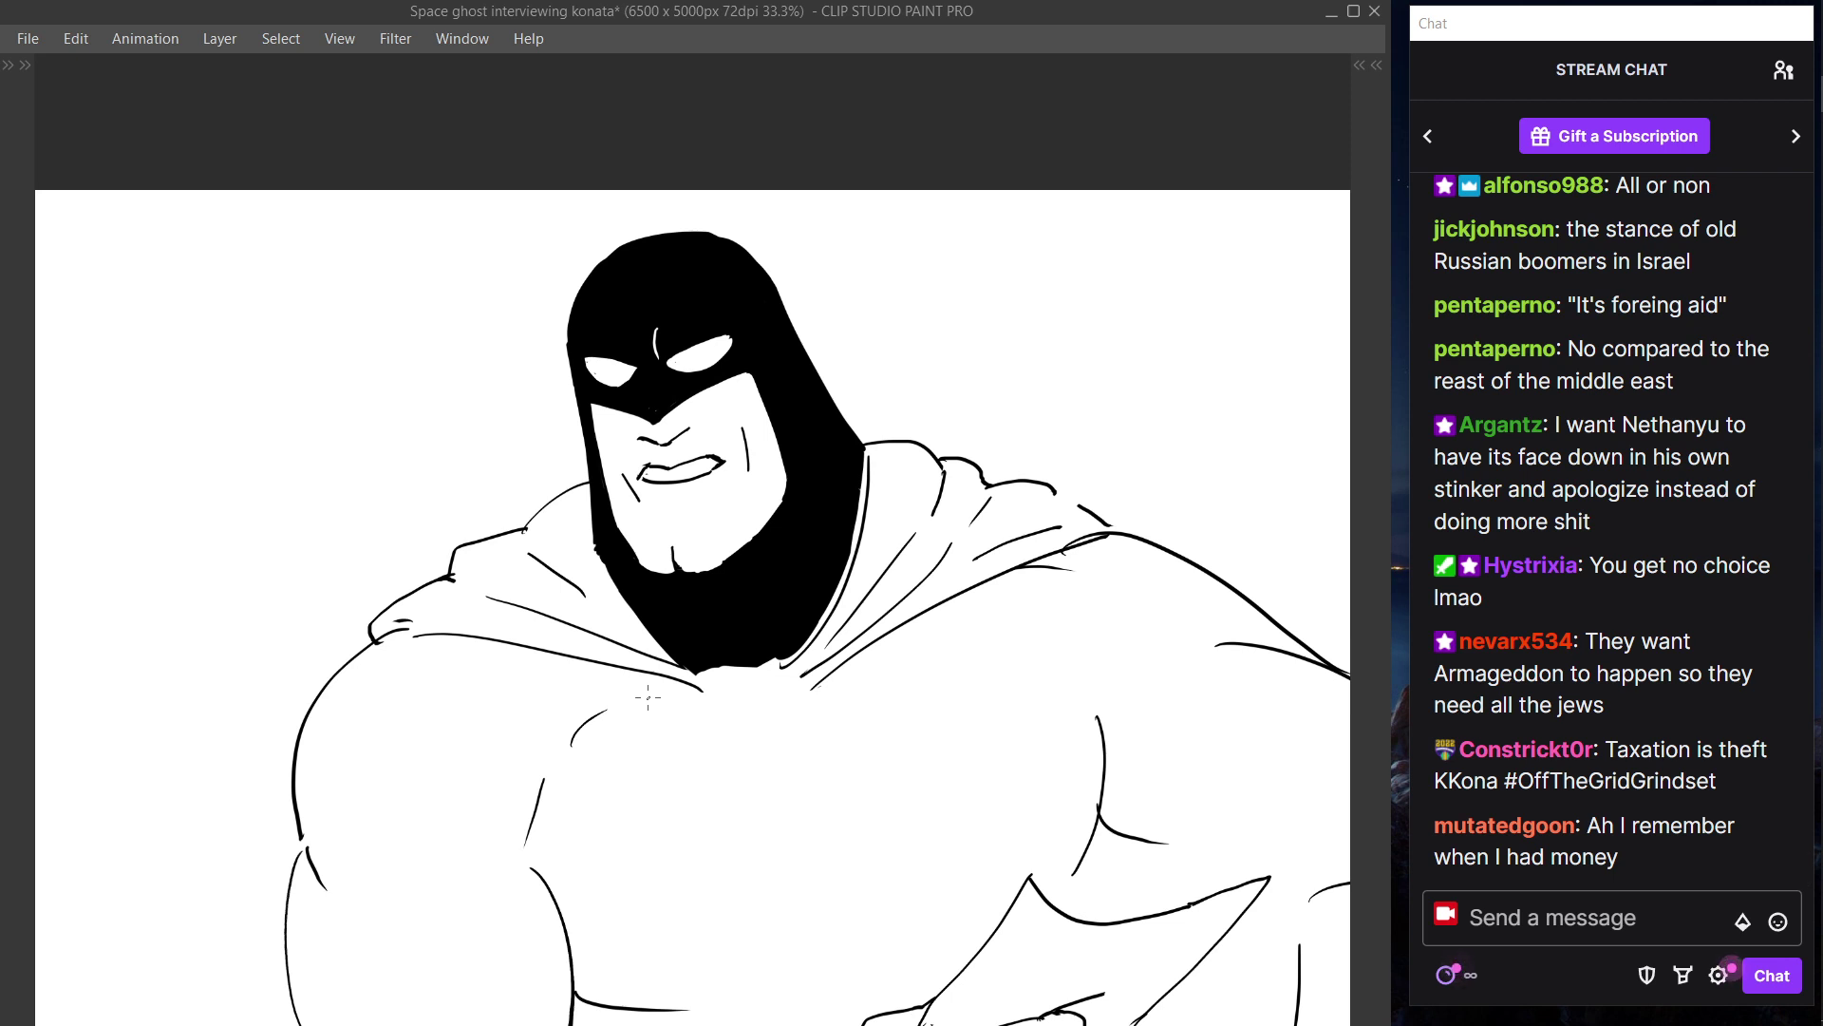
# - On Layer 3, set the pen's brush size to 30 and extend the mask's black lower edge down towards the nose
pyautogui.press('Tab')
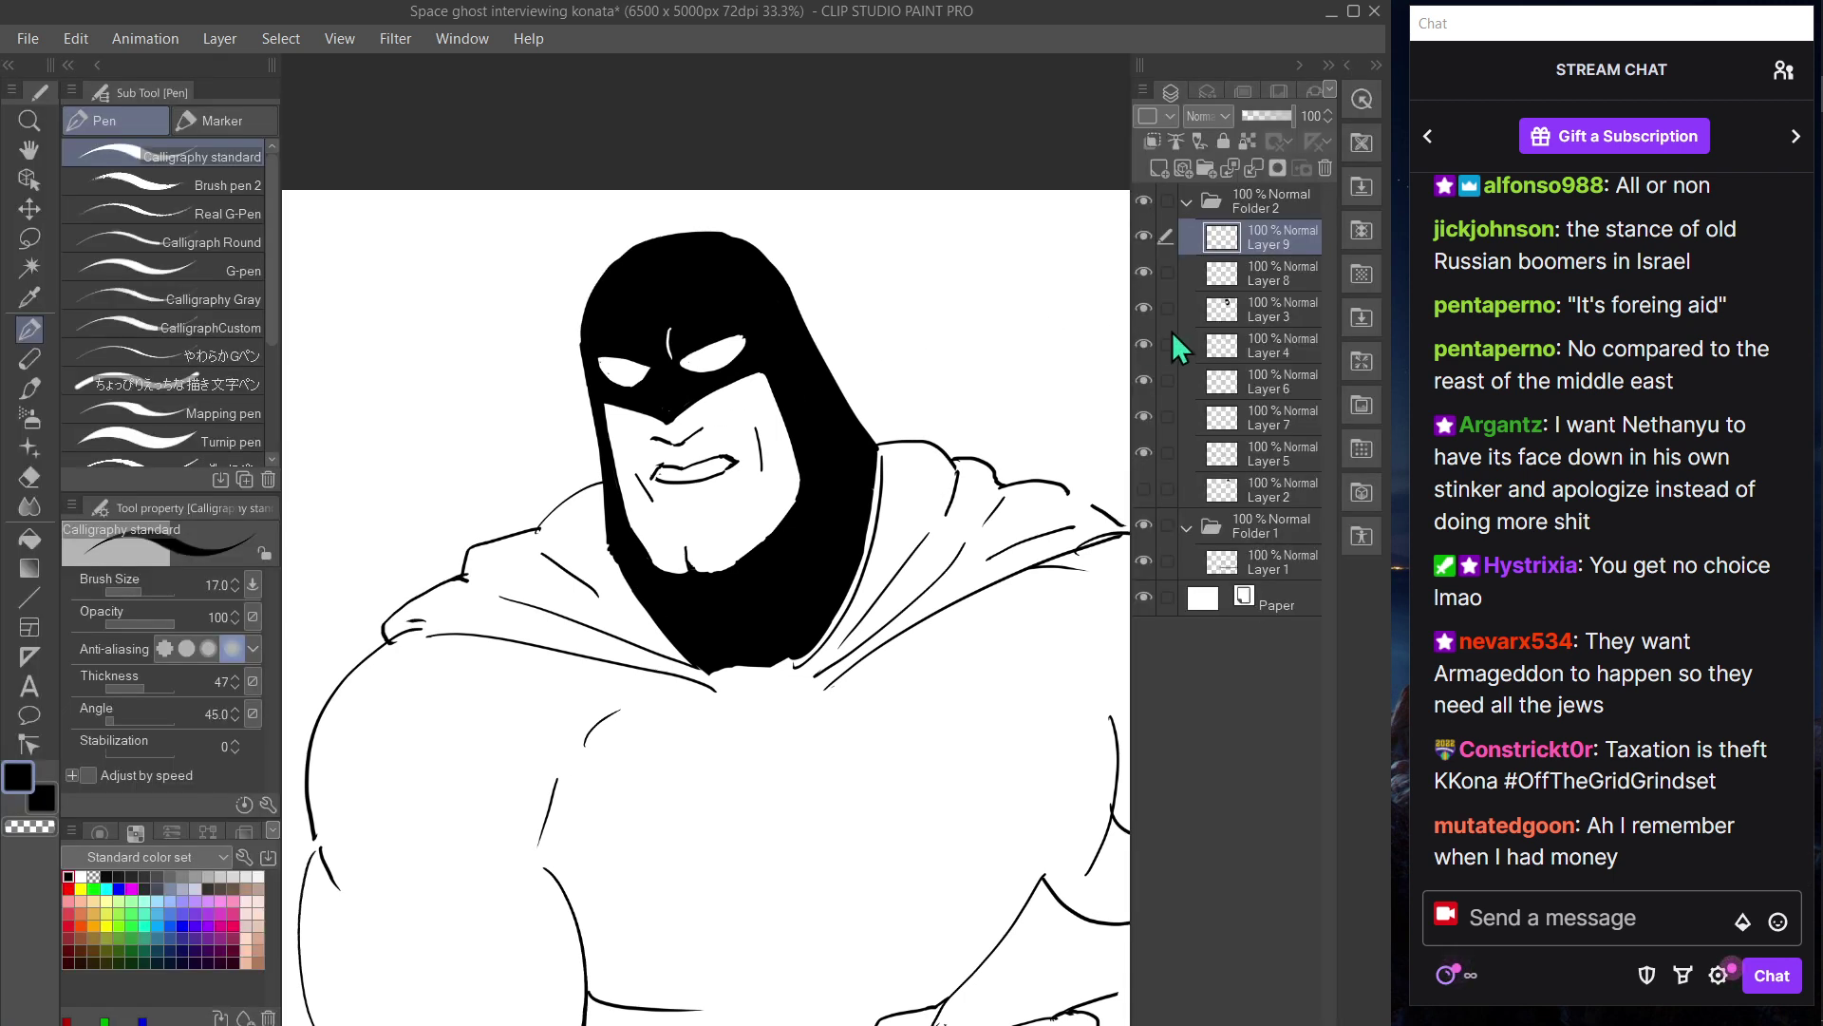
pyautogui.click(1277, 302)
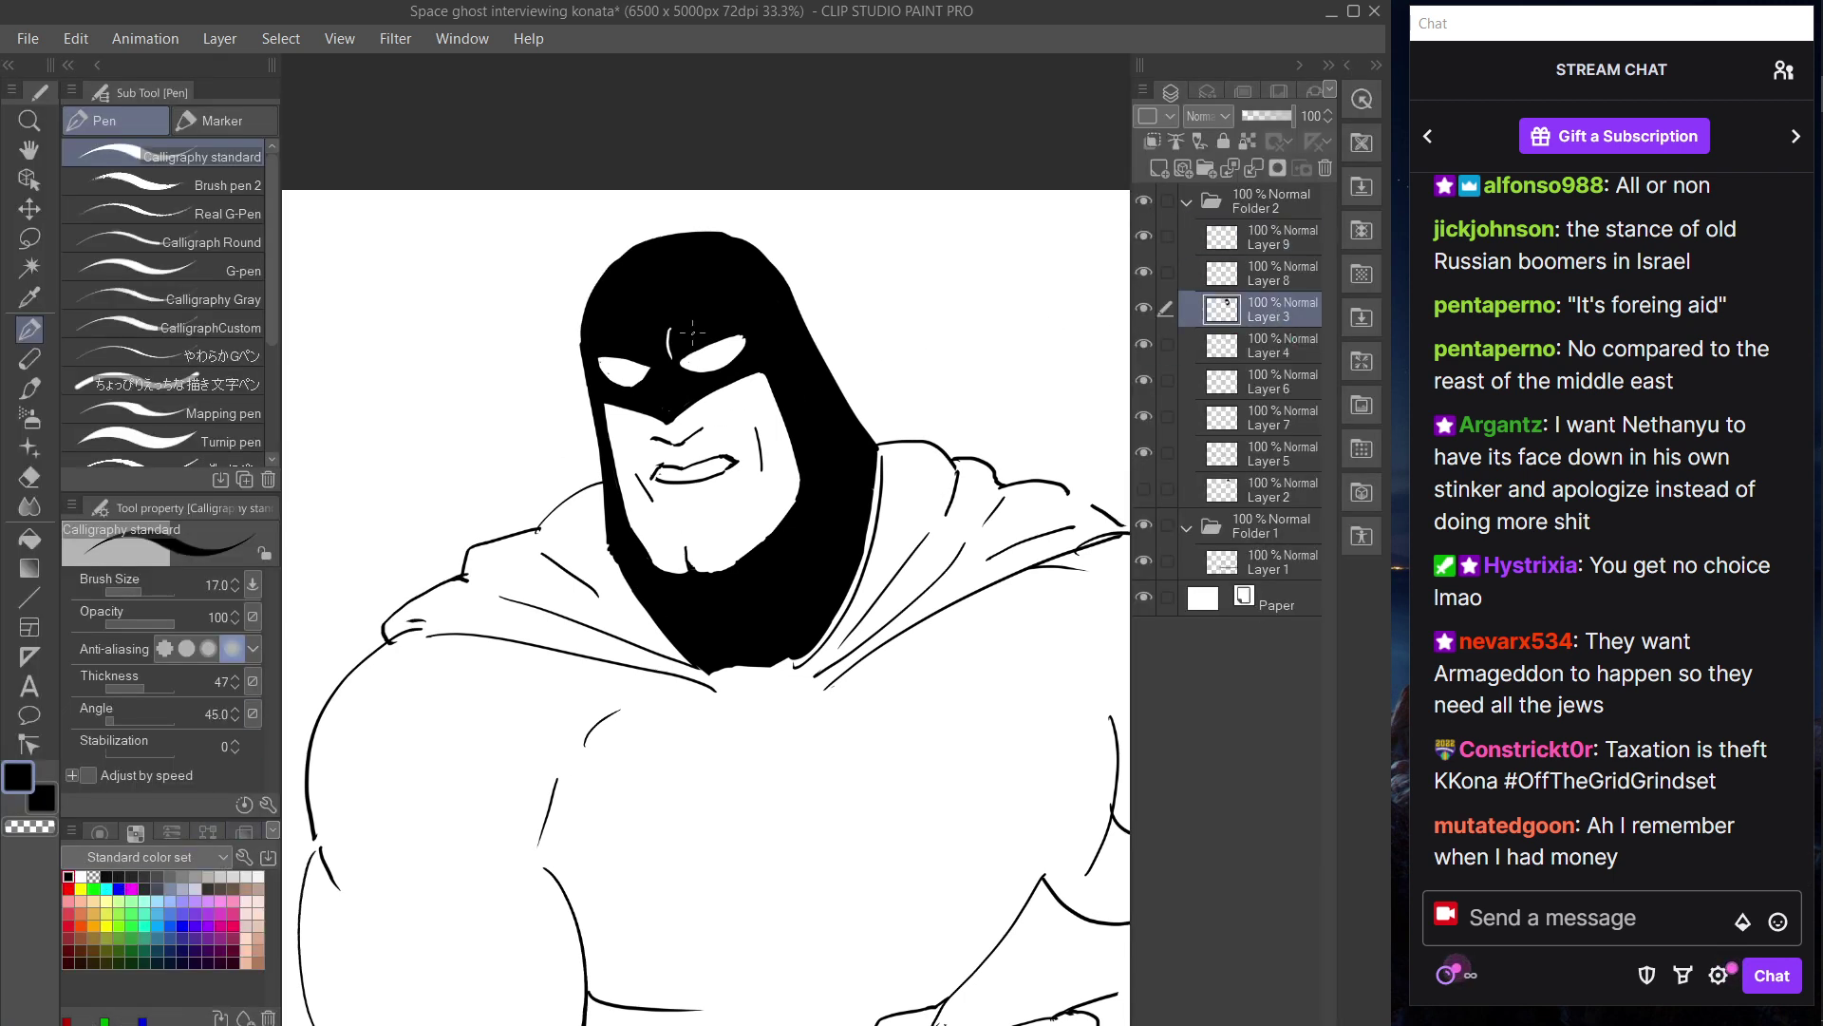
pyautogui.press(']')
pyautogui.press(']')
pyautogui.press(']')
pyautogui.moveTo(615, 408)
pyautogui.mouseDown()
pyautogui.moveTo(659, 421)
pyautogui.moveTo(595, 411)
pyautogui.moveTo(668, 425)
pyautogui.moveTo(767, 374)
pyautogui.mouseUp()
pyautogui.hotkey('ctrl', 'z')
pyautogui.hotkey('ctrl', 'z')
pyautogui.hotkey('ctrl', 'z')
pyautogui.moveTo(675, 420); pyautogui.dragTo(764, 375)
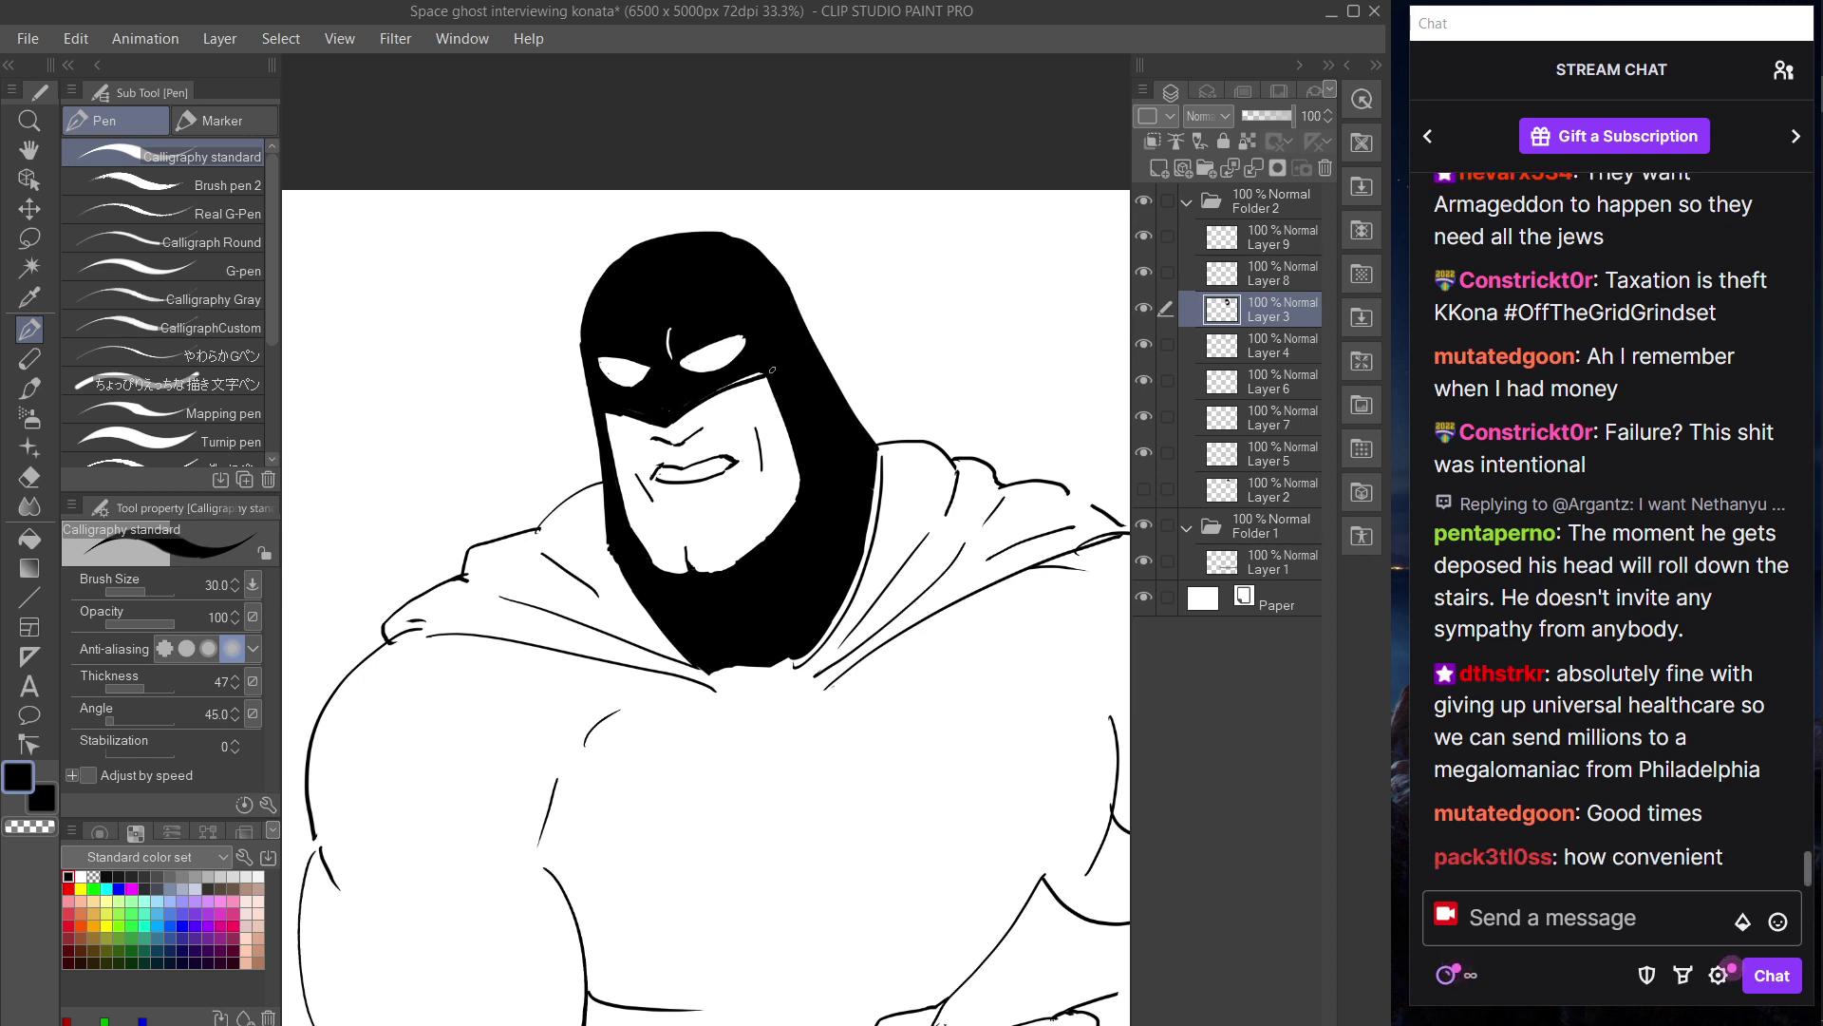
# - Ink the mask's lower edge above the nose and cheek on Layer 3 with the Calligraphy standard pen
pyautogui.hotkey('ctrl', 'z')
pyautogui.press('e')
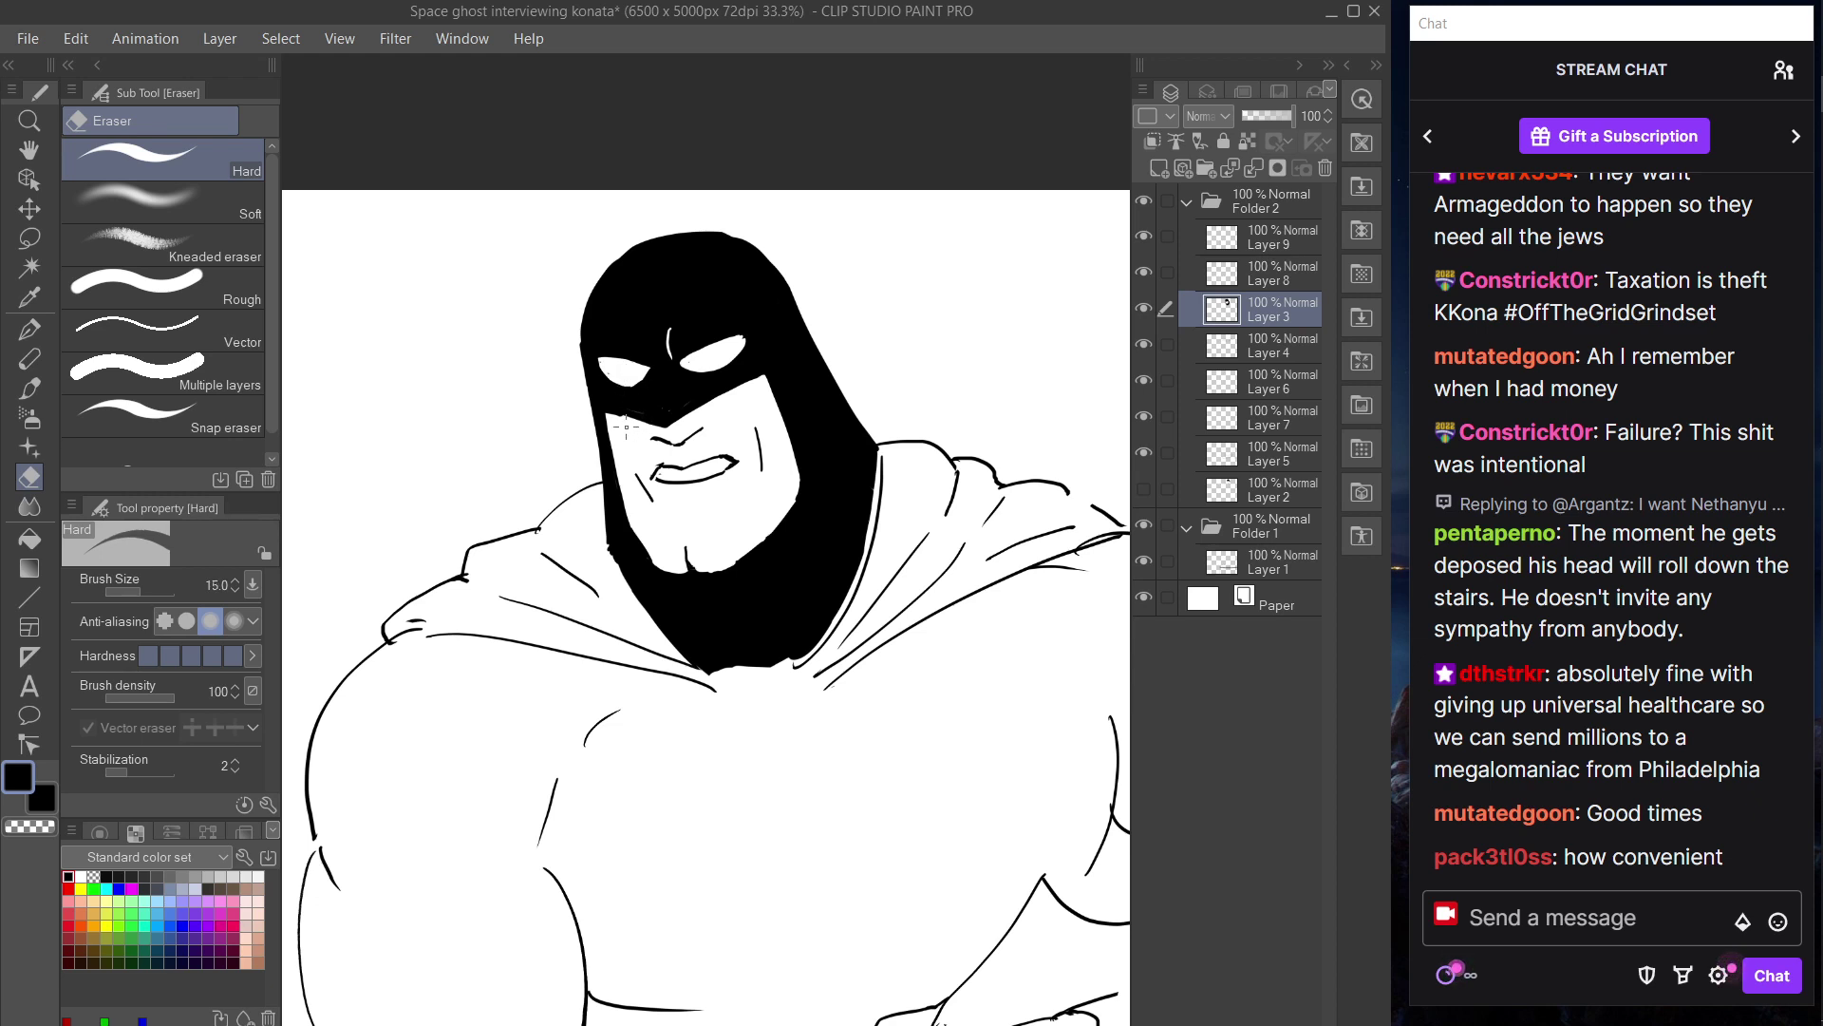
pyautogui.press('p')
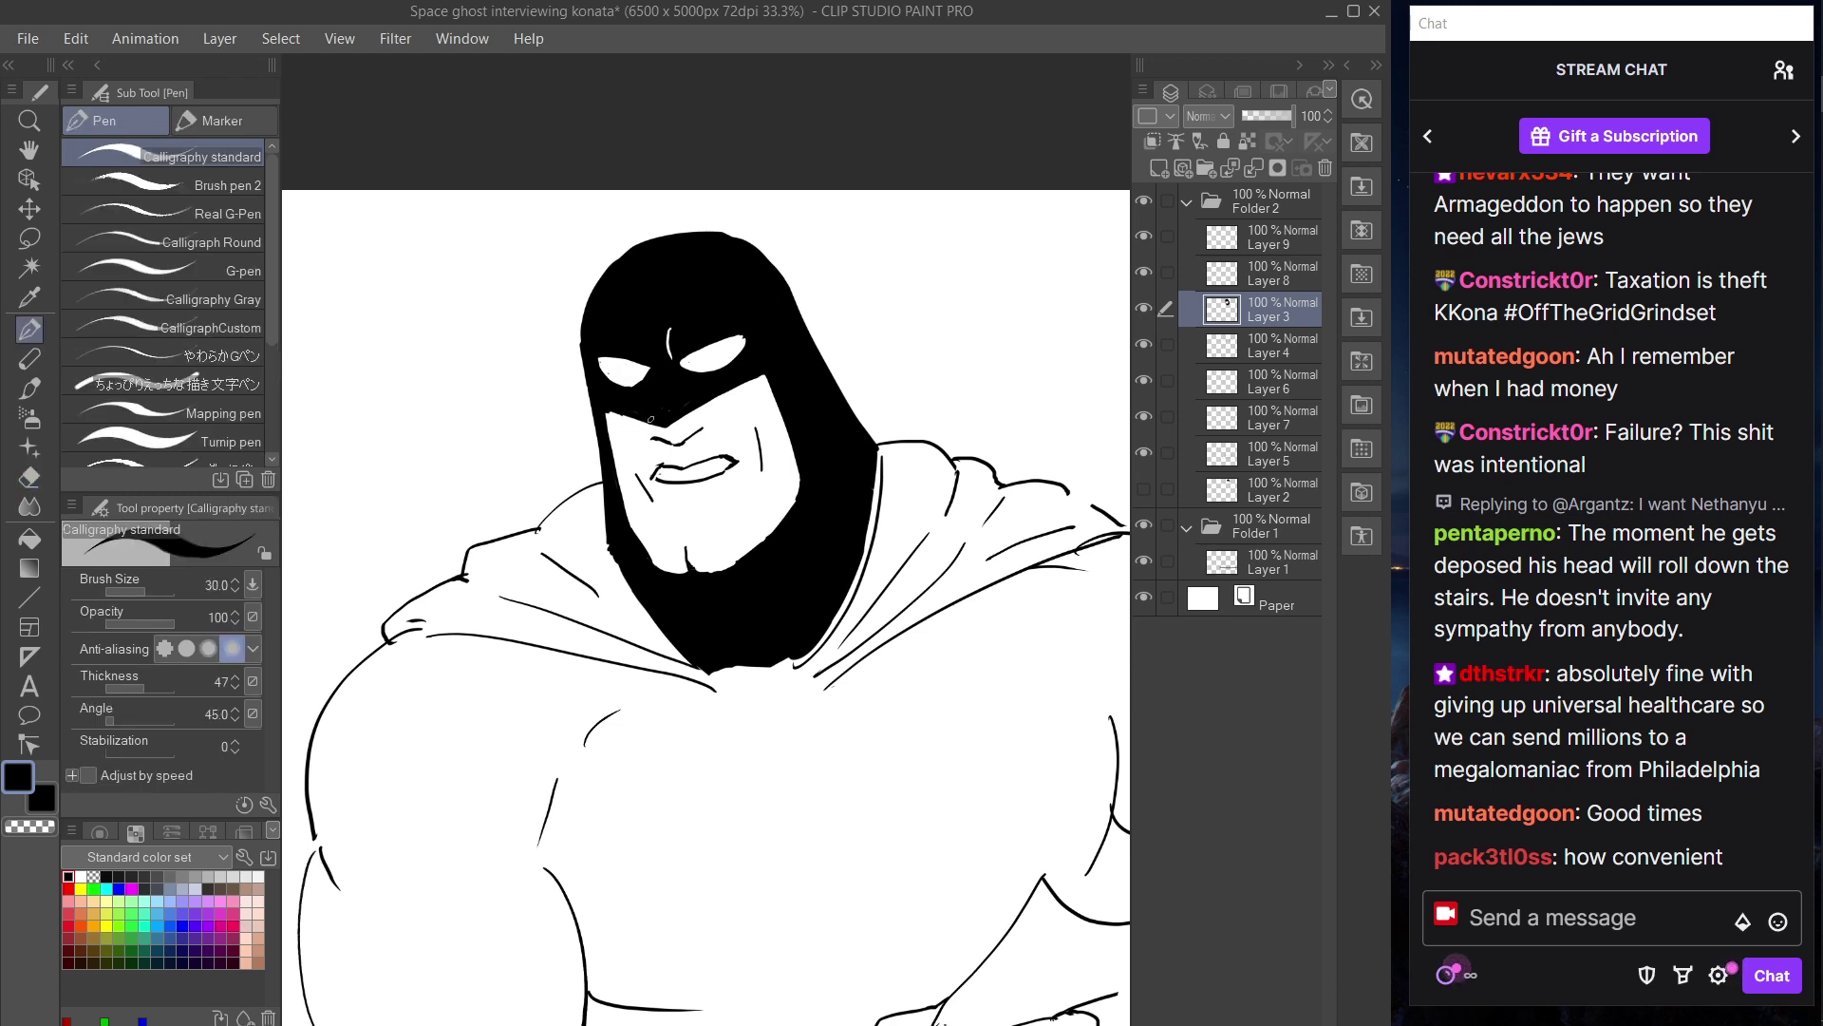
pyautogui.moveTo(618, 414)
pyautogui.mouseDown()
pyautogui.moveTo(670, 416)
pyautogui.moveTo(765, 377)
pyautogui.mouseUp()
pyautogui.moveTo(674, 425); pyautogui.dragTo(766, 380)
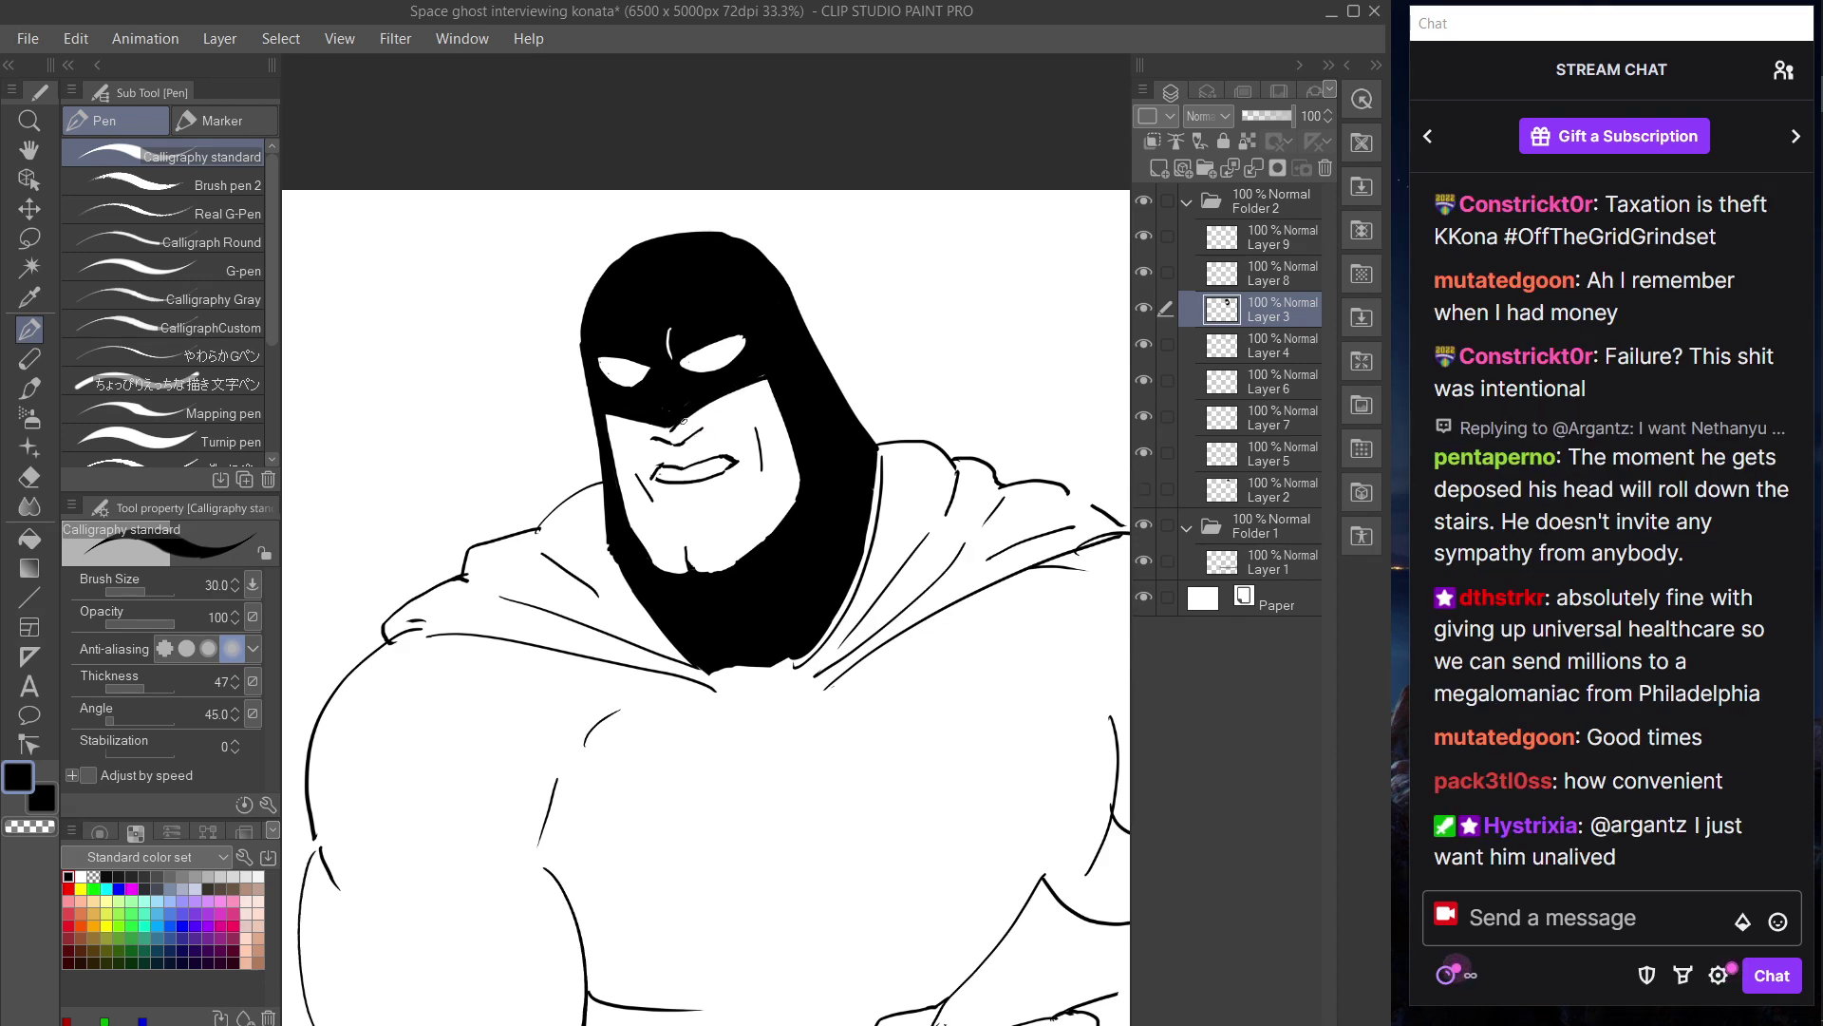
# - Clean up the mask's edges around the nose and chin, enlarging the hard eraser to 25
pyautogui.press('e')
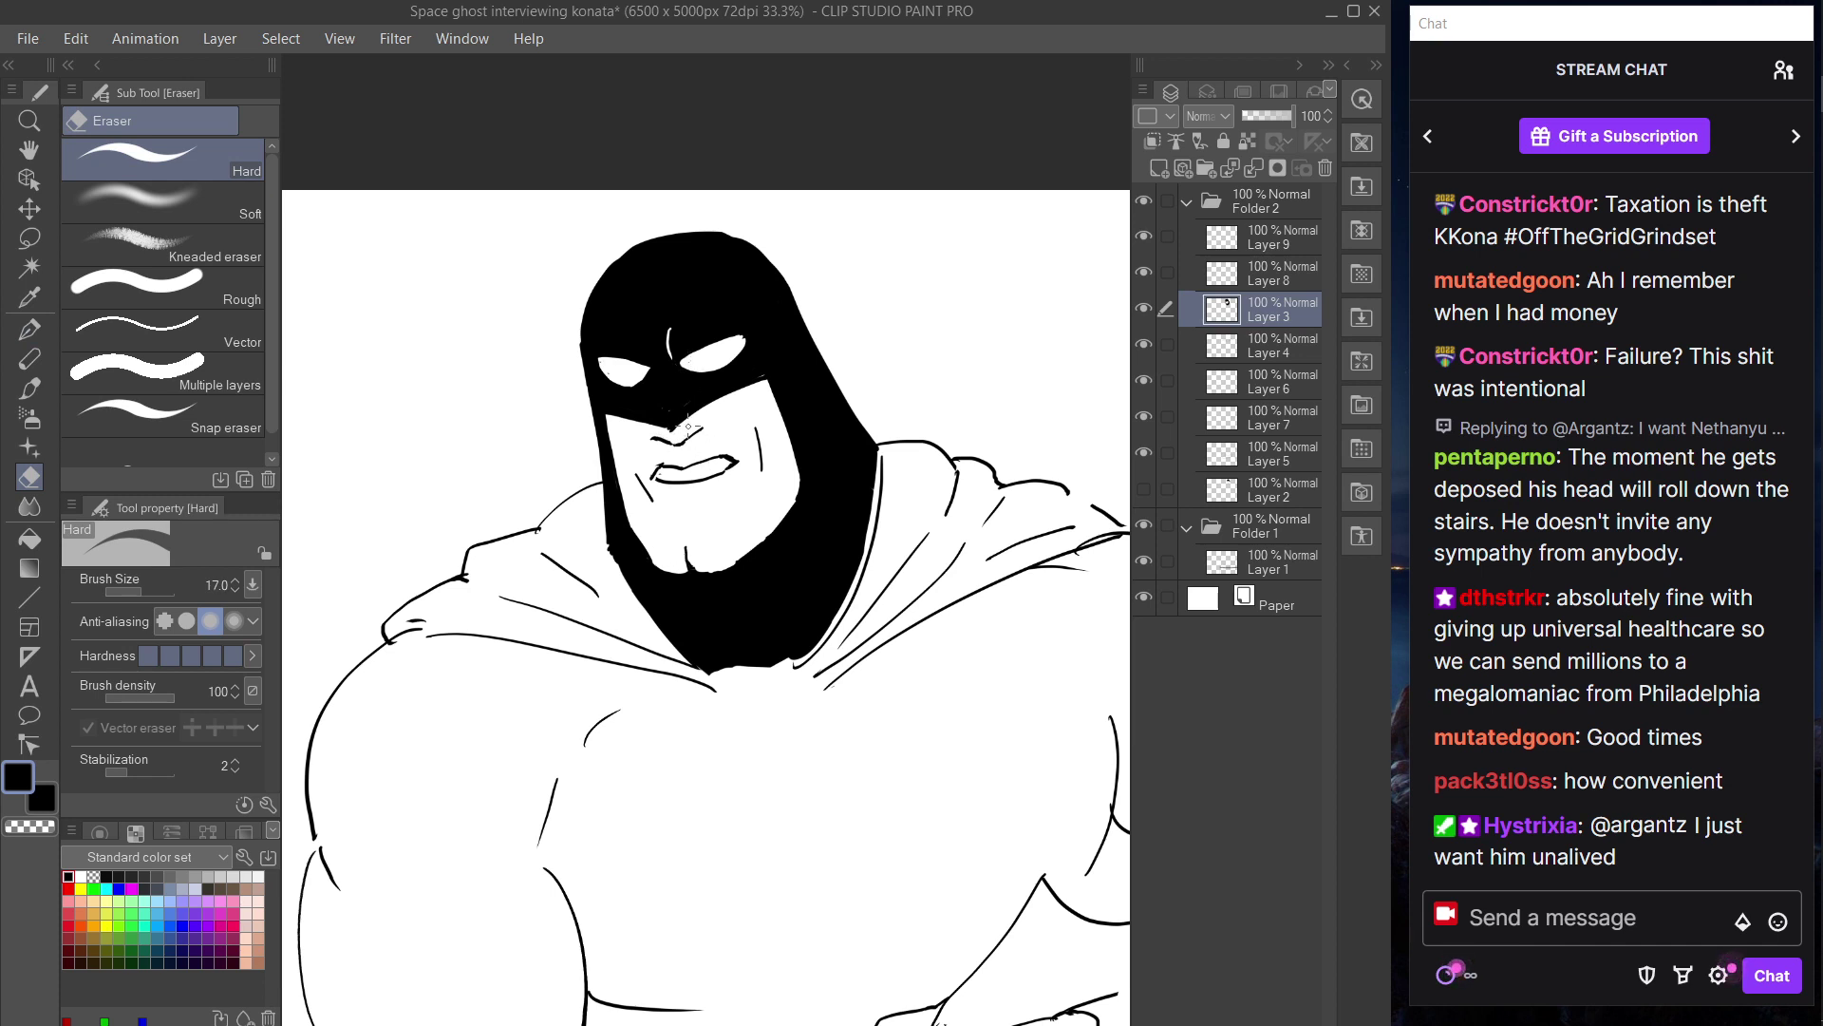
pyautogui.press(']')
pyautogui.press(']')
pyautogui.press('p')
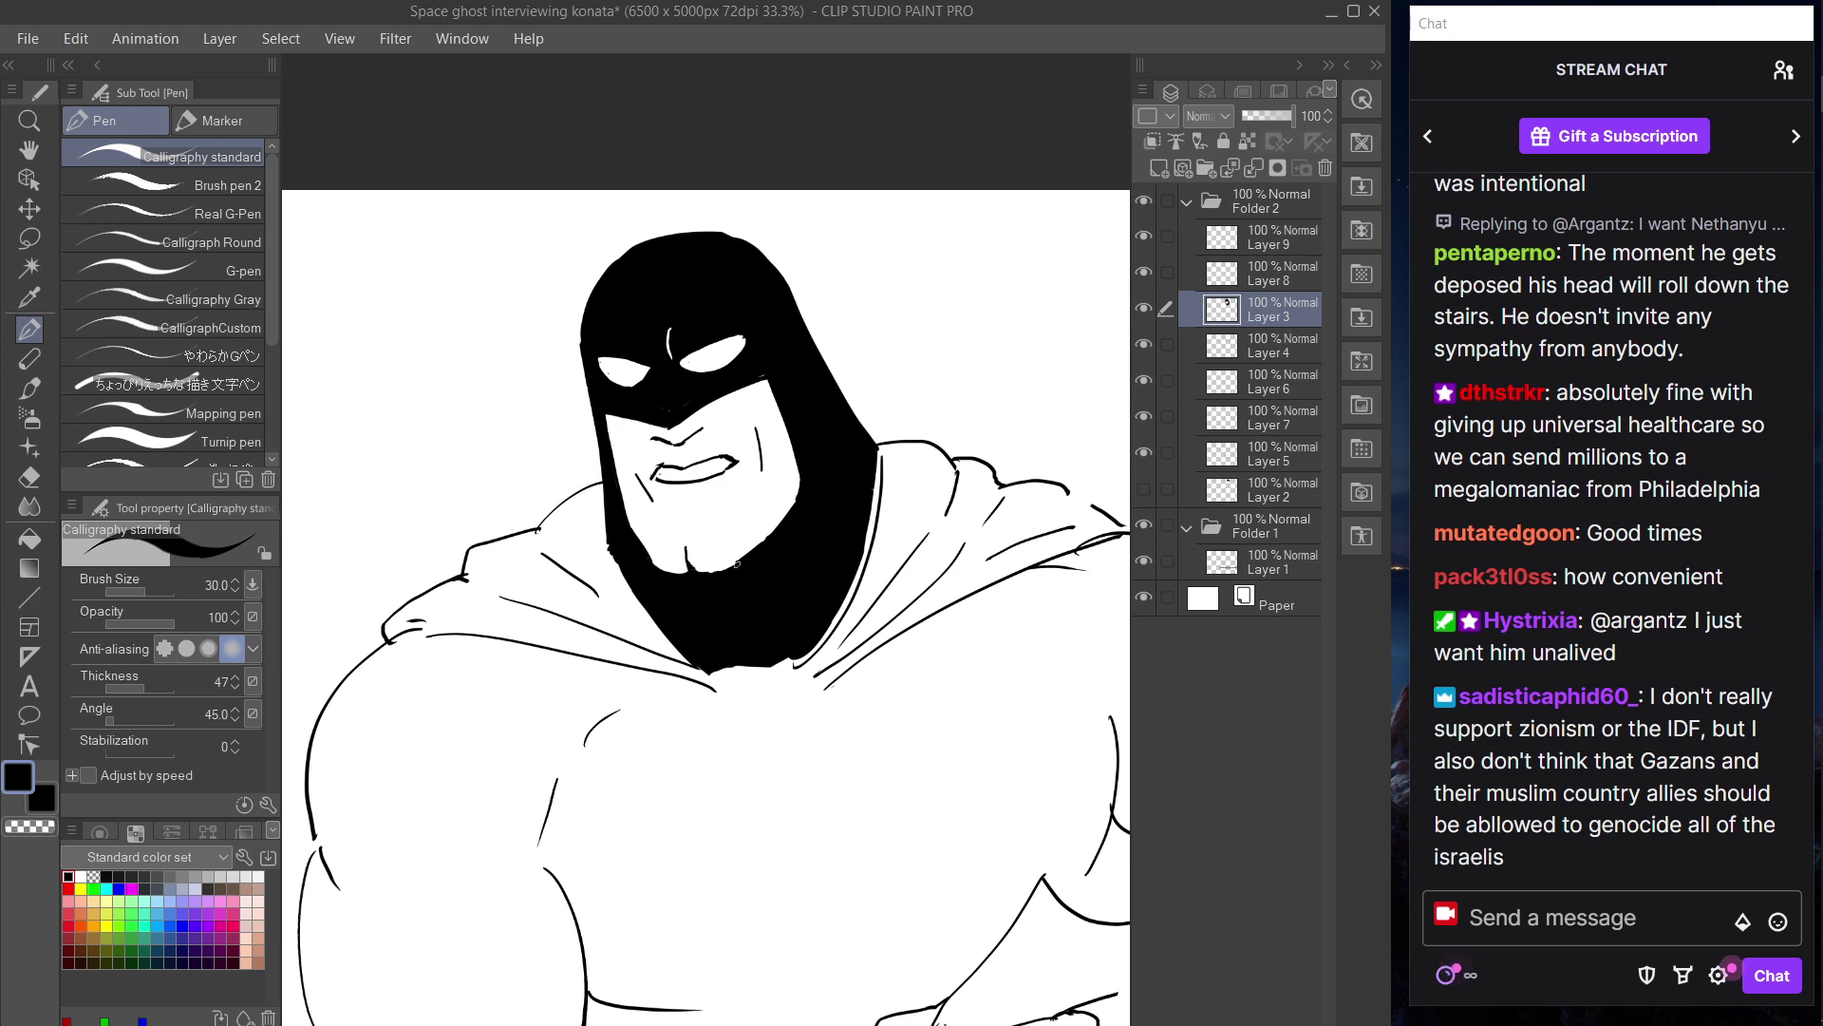
pyautogui.press('e')
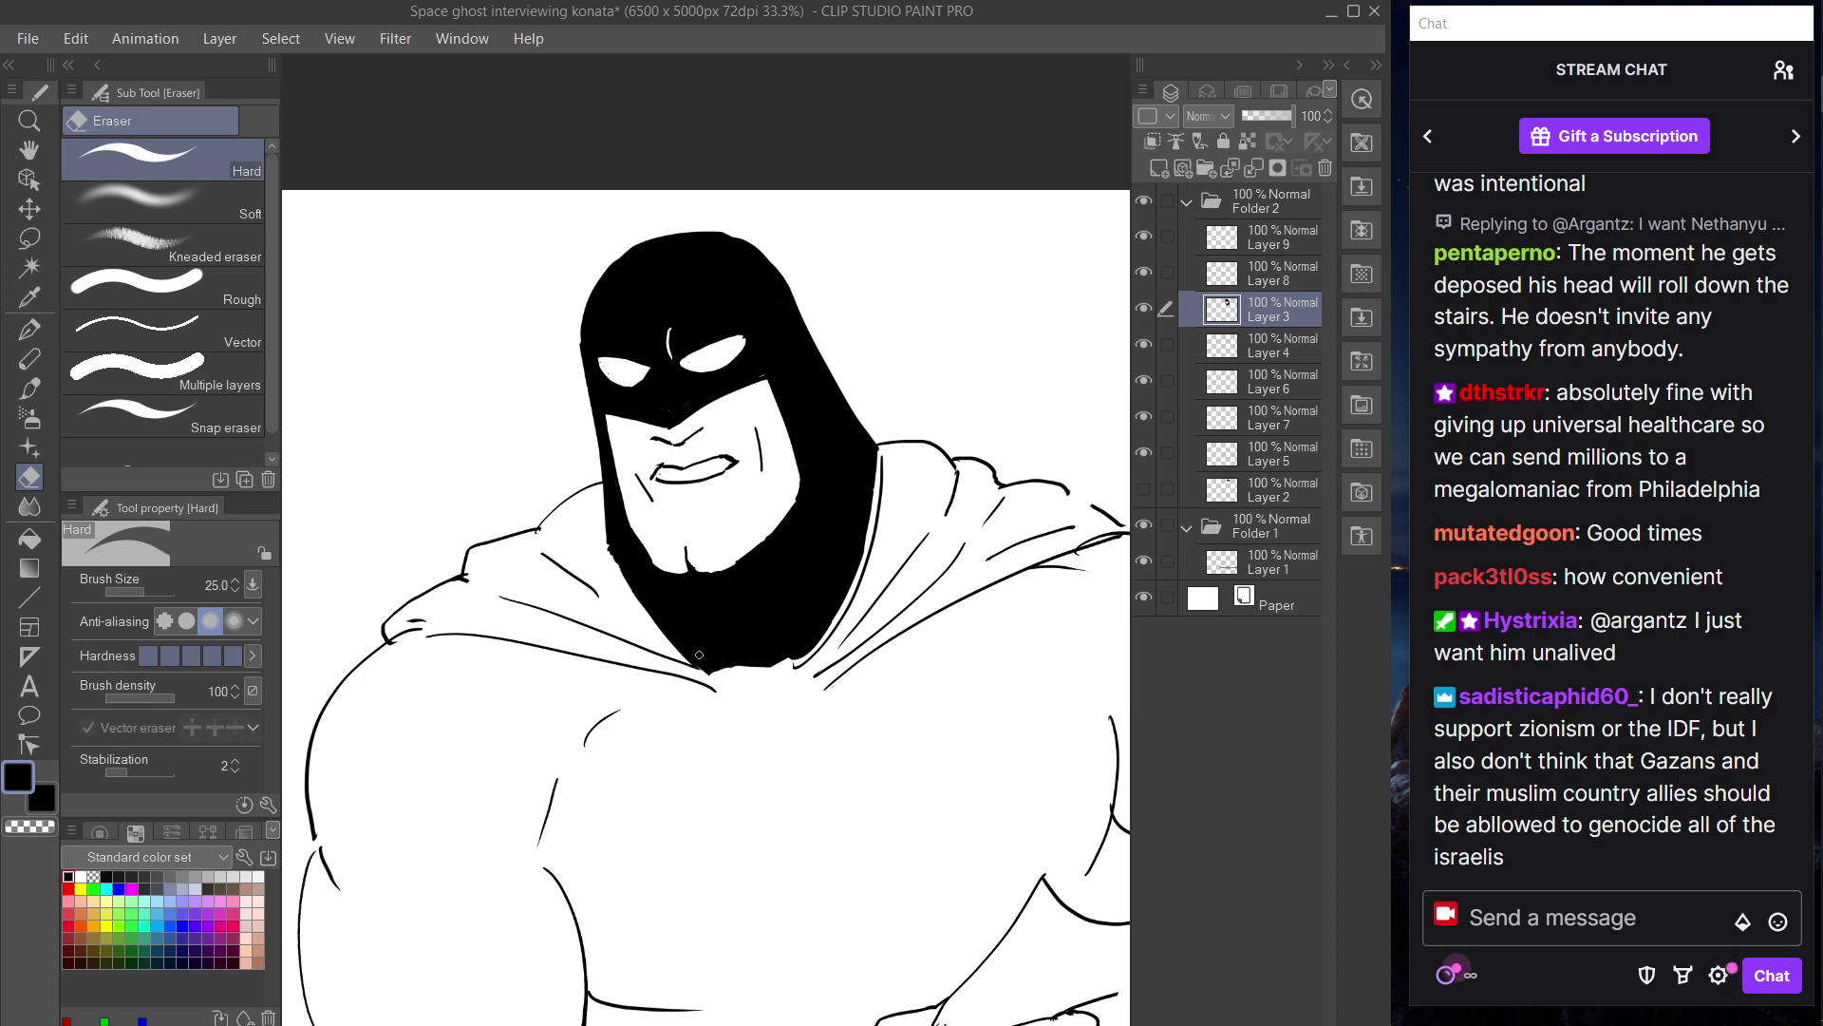
pyautogui.press('p')
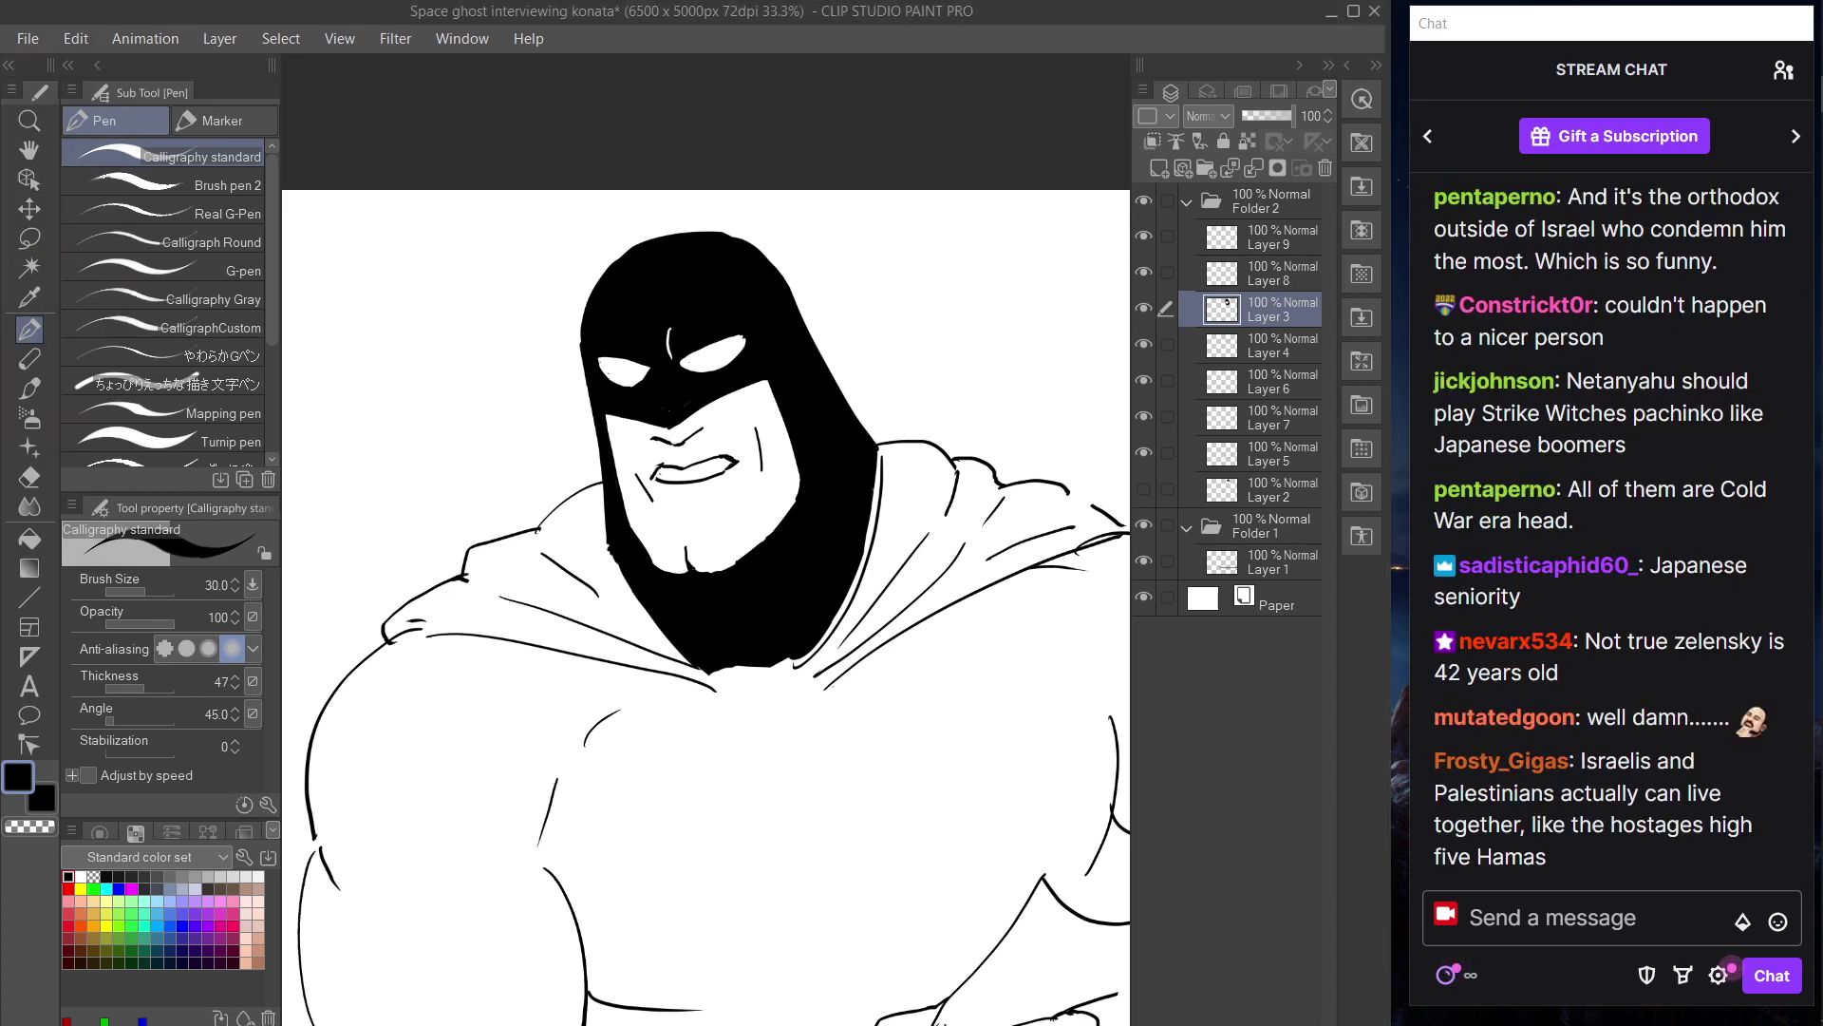
# - Switch to Firefox and bring up the reference image of the interview scene
pyautogui.moveTo(1818, 213)
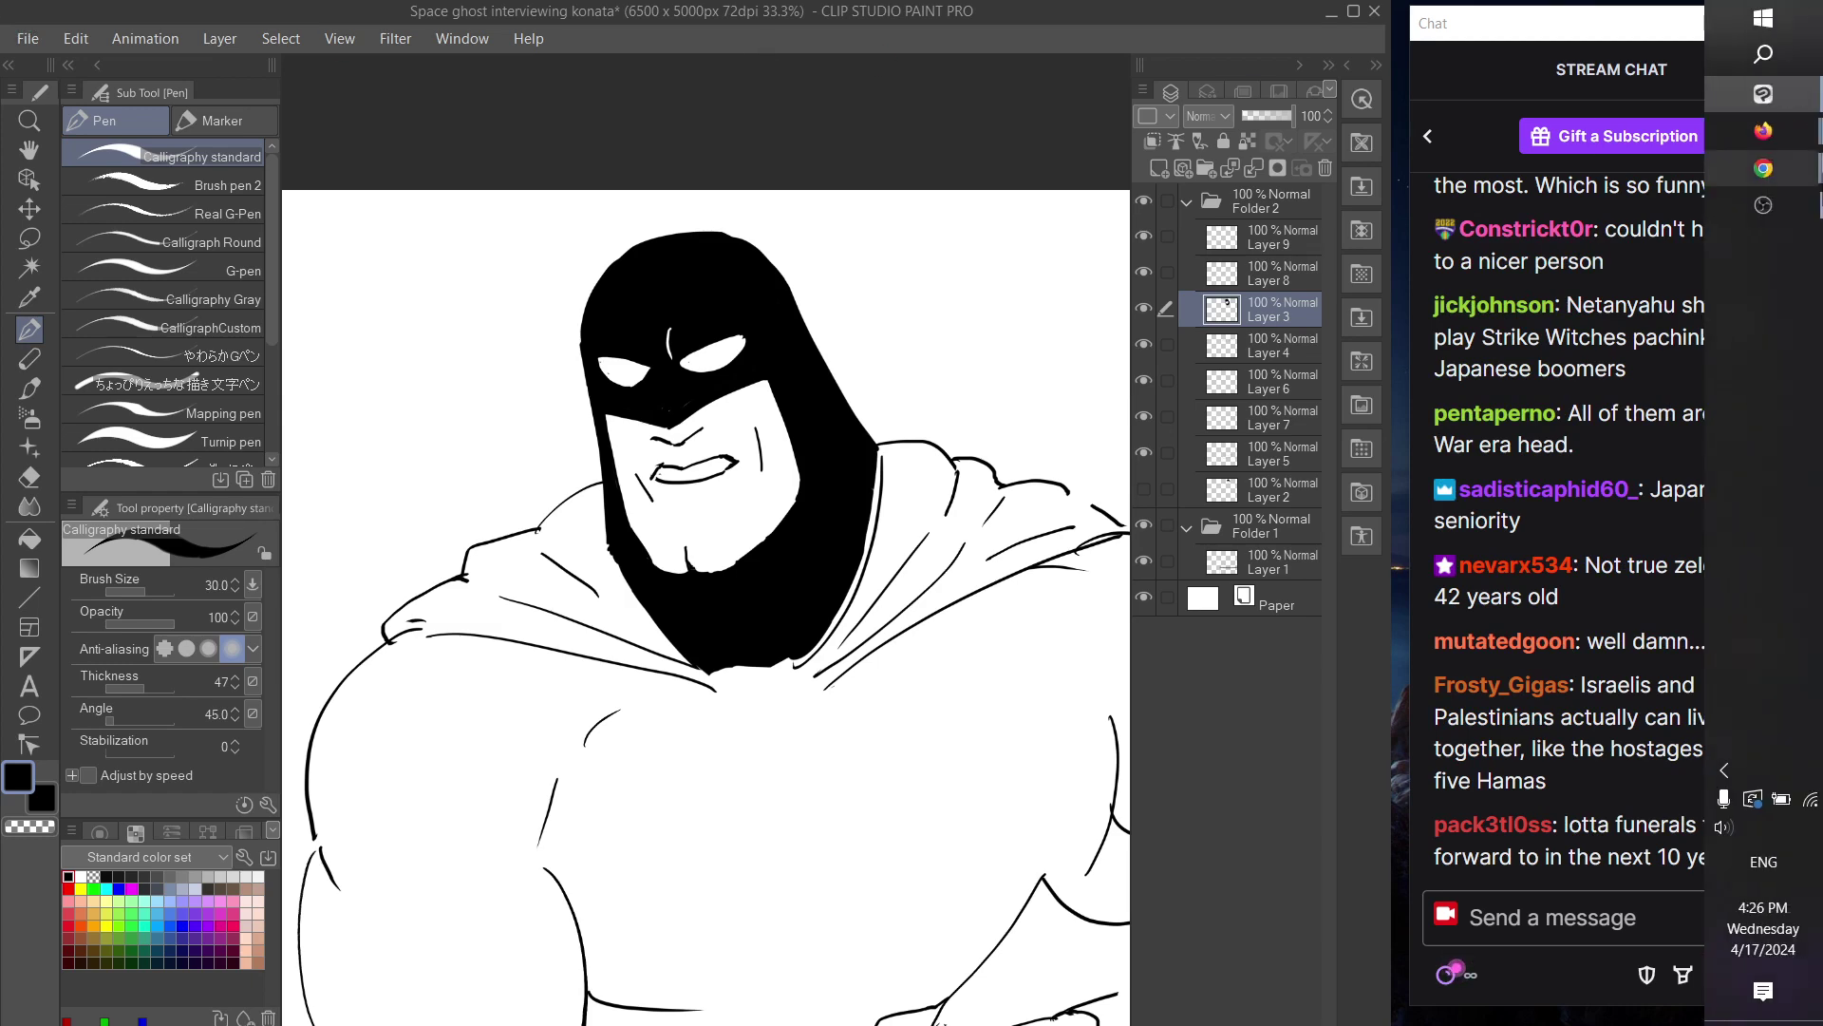
pyautogui.moveTo(1763, 130)
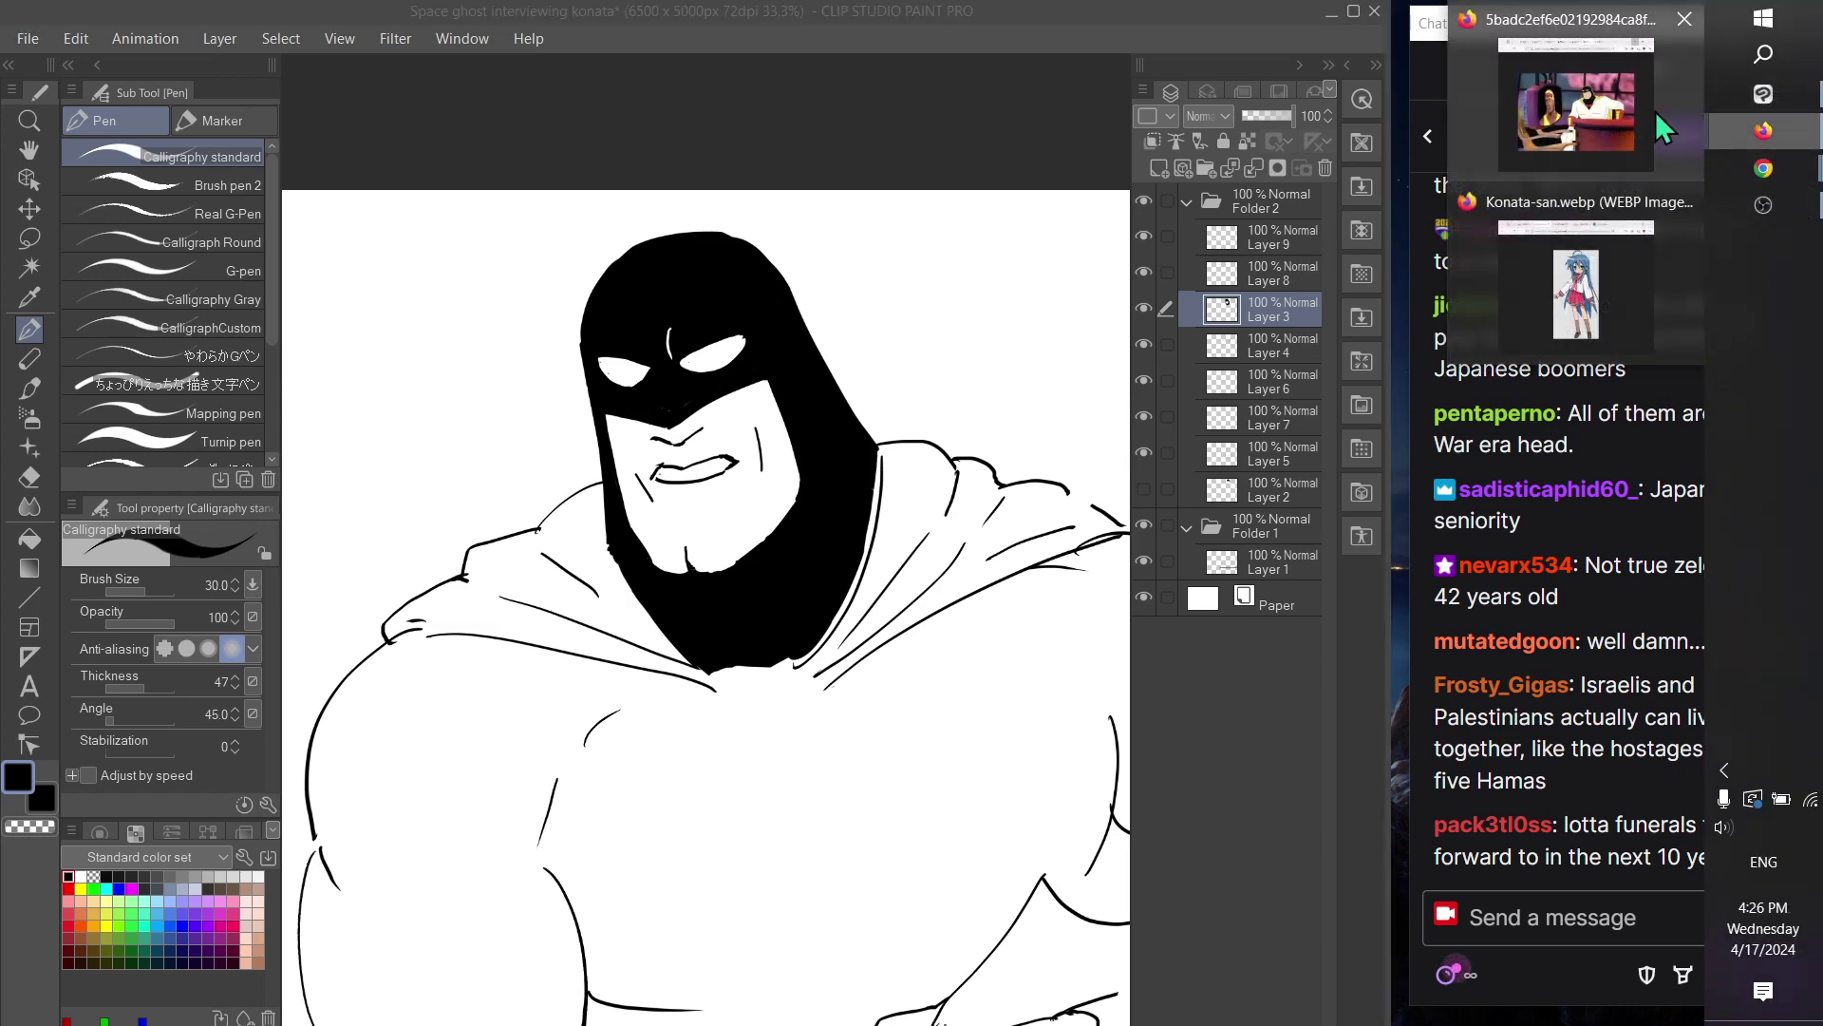
pyautogui.click(1658, 114)
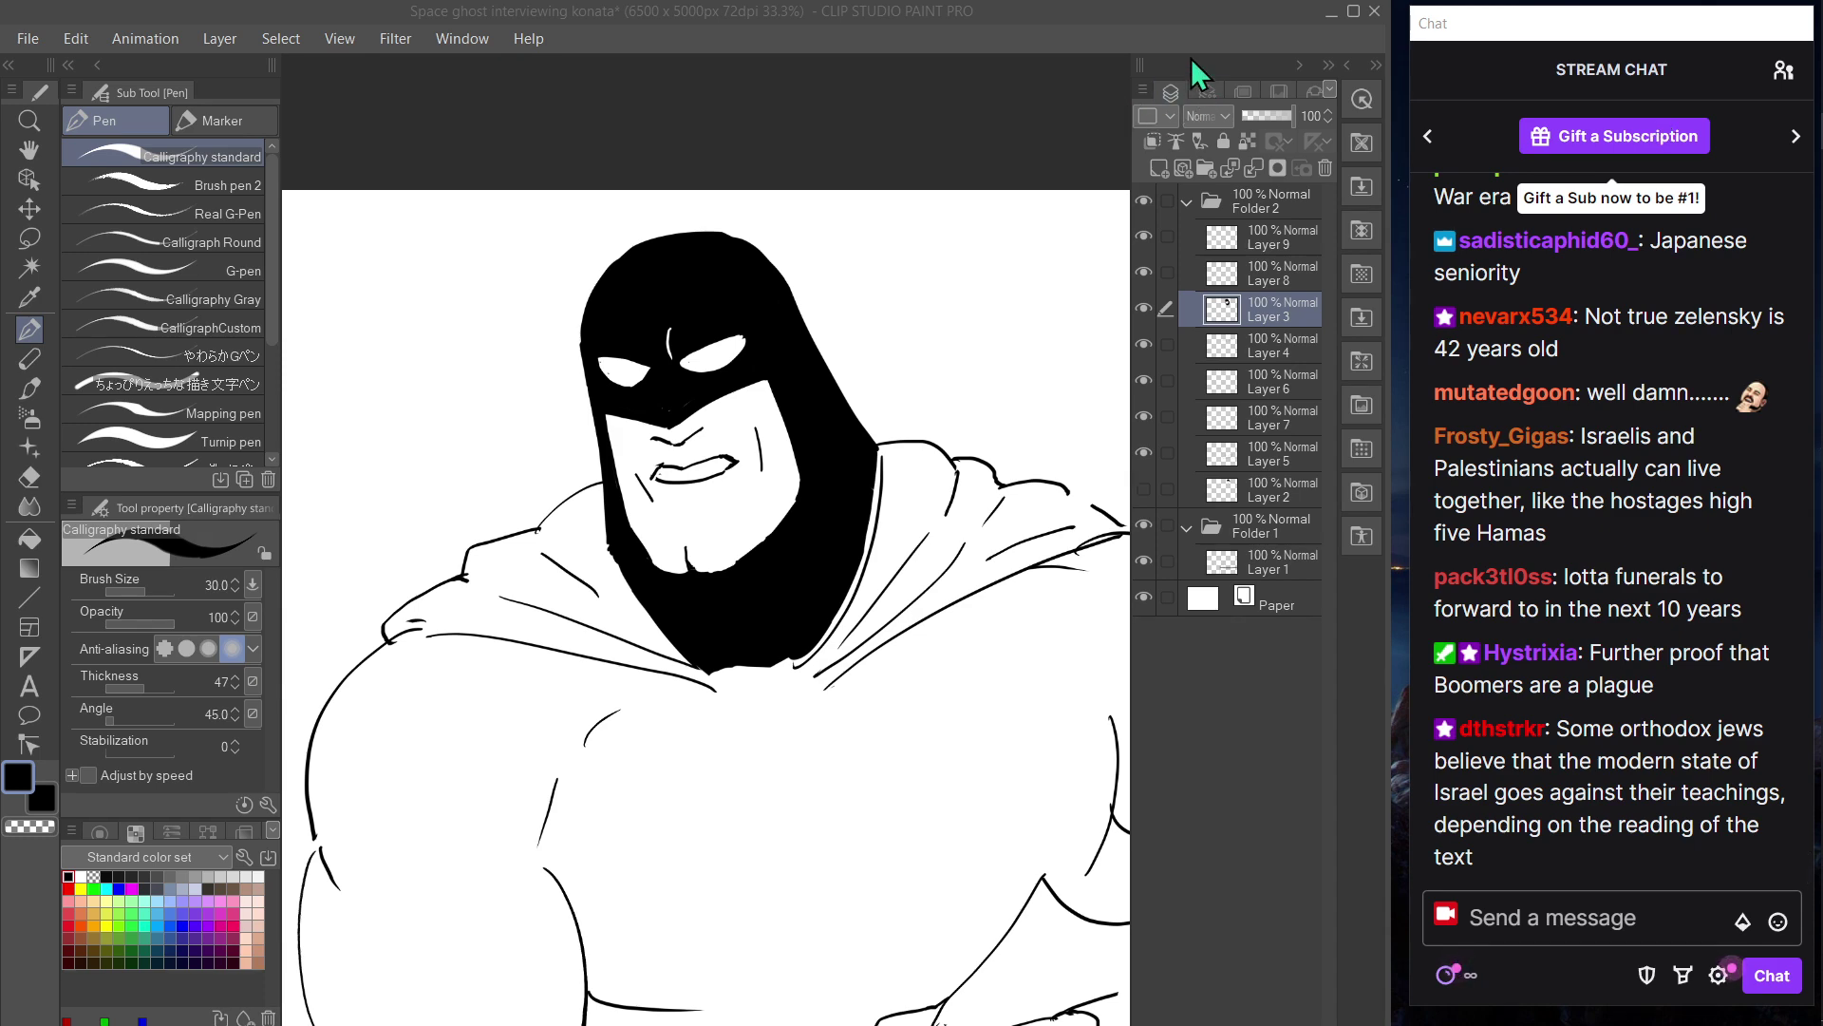
# - Select Layer 4 and erase the bumpy cape outline over the left-hand shoulder
pyautogui.click(1168, 349)
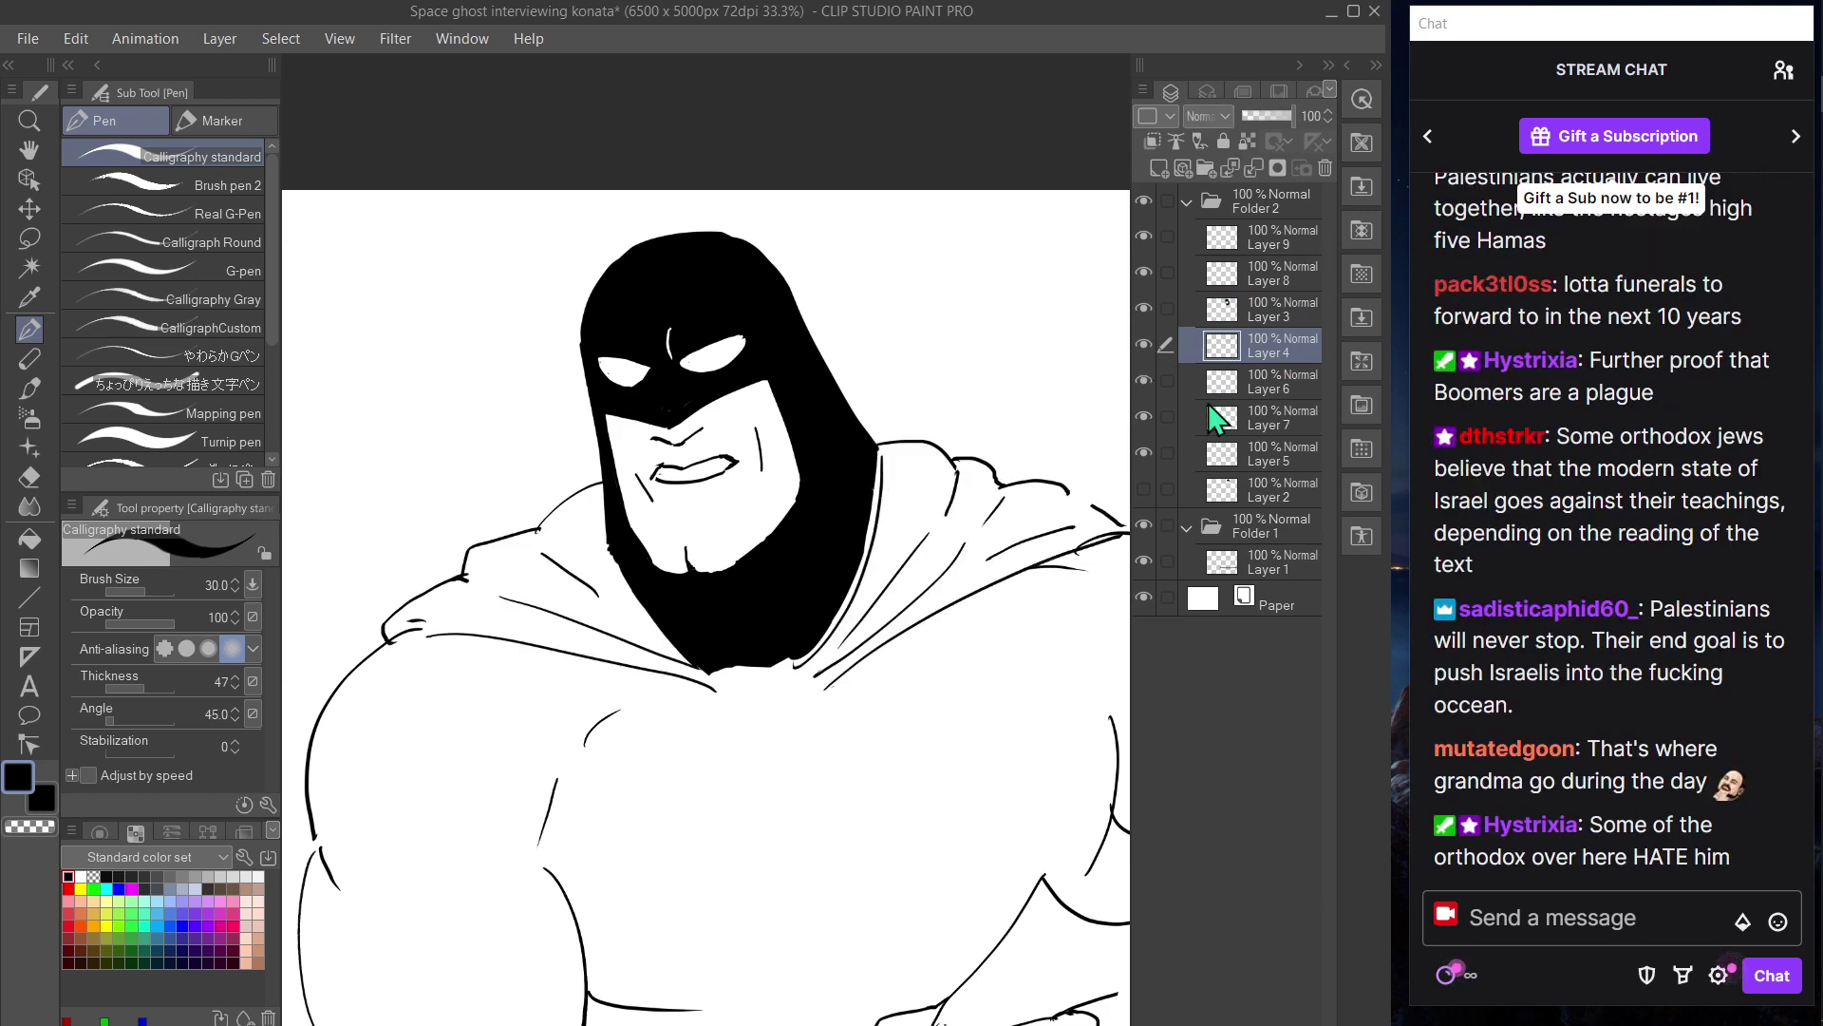
pyautogui.press('Tab')
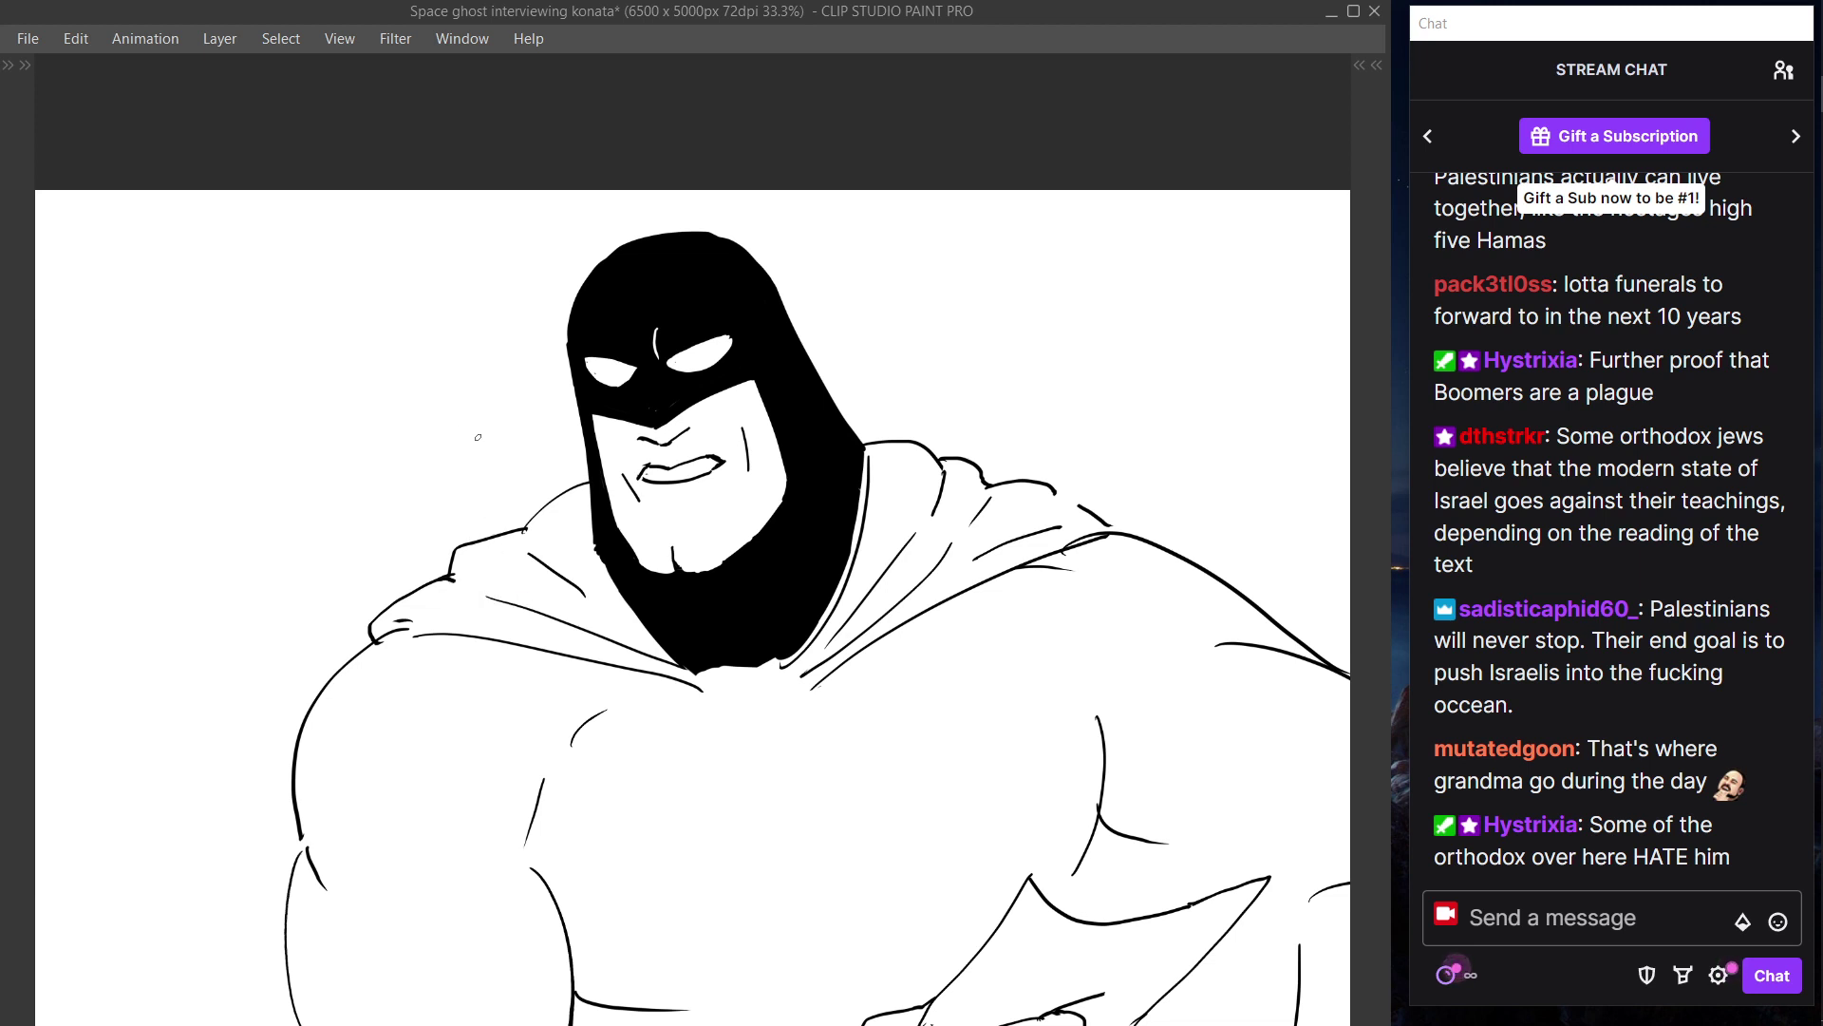
pyautogui.moveTo(456, 543)
pyautogui.mouseDown()
pyautogui.moveTo(522, 532)
pyautogui.moveTo(513, 558)
pyautogui.mouseUp()
pyautogui.press('Tab')
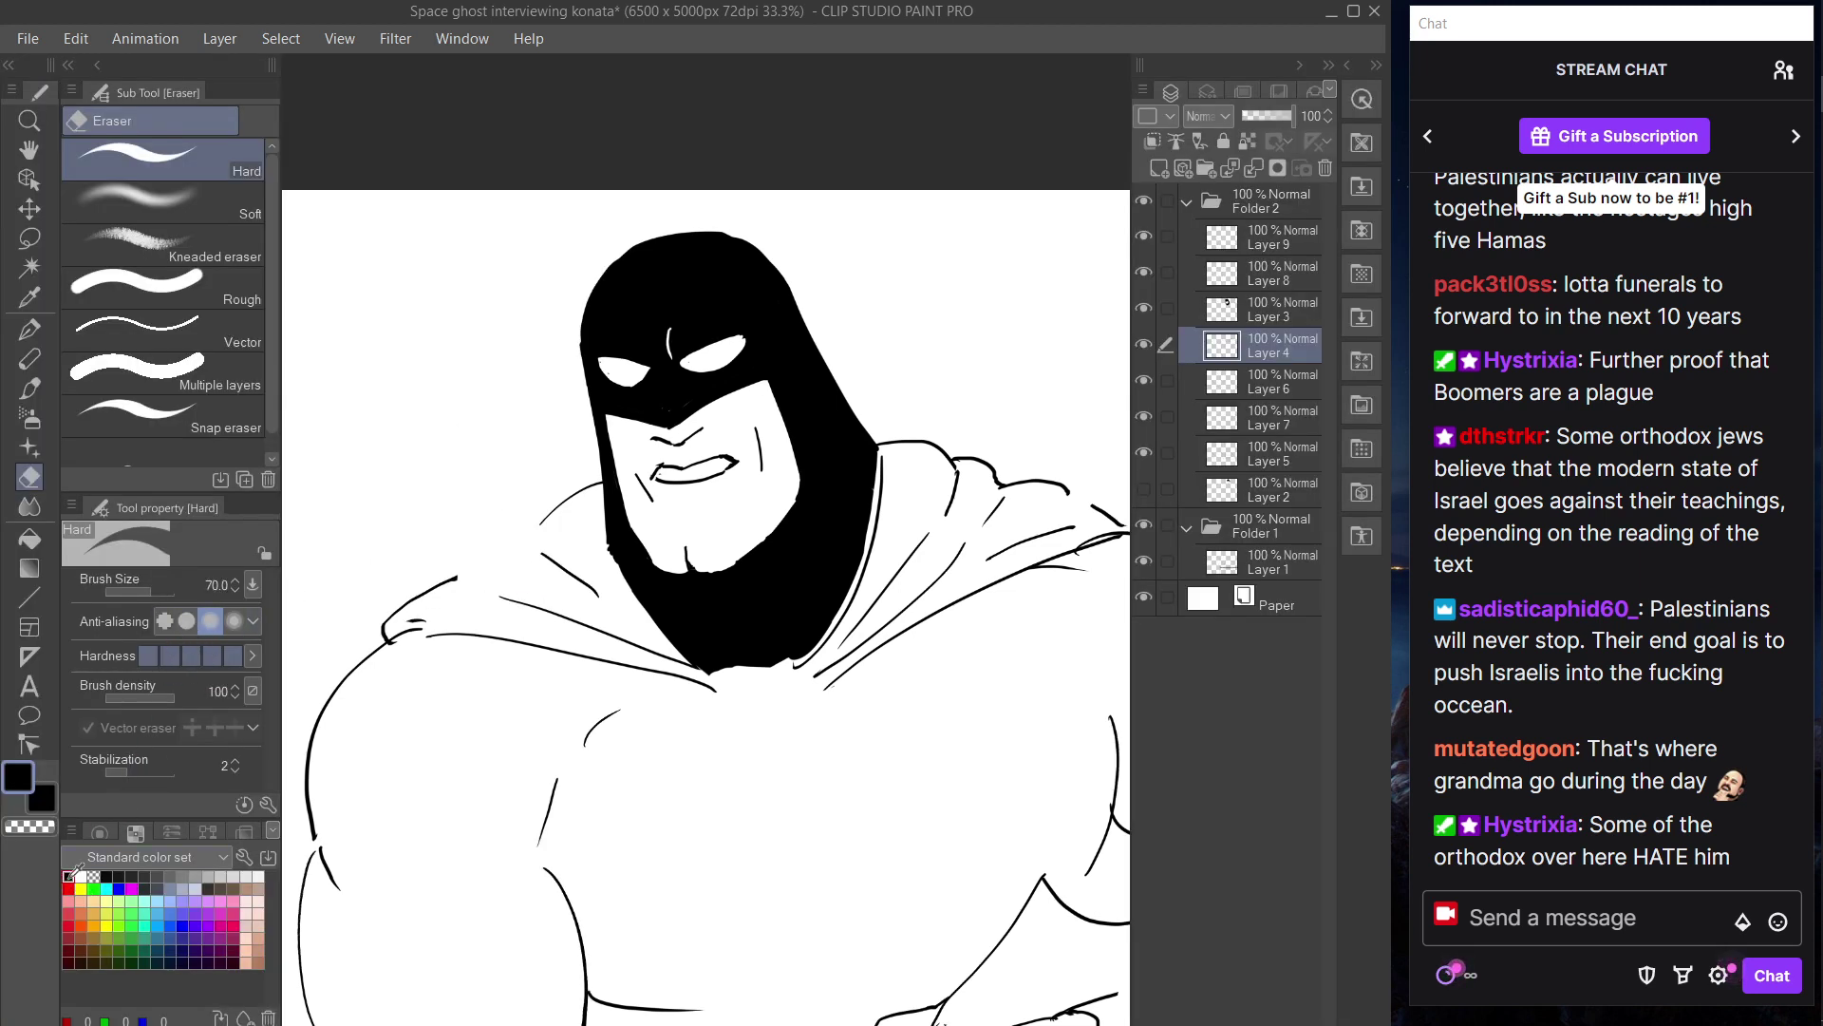
# - Redraw the erased cape outline over the left-hand shoulder as one smooth curve
pyautogui.press('Tab')
pyautogui.moveTo(439, 575); pyautogui.dragTo(510, 517)
pyautogui.hotkey('ctrl', 'z')
pyautogui.moveTo(438, 576); pyautogui.dragTo(525, 520)
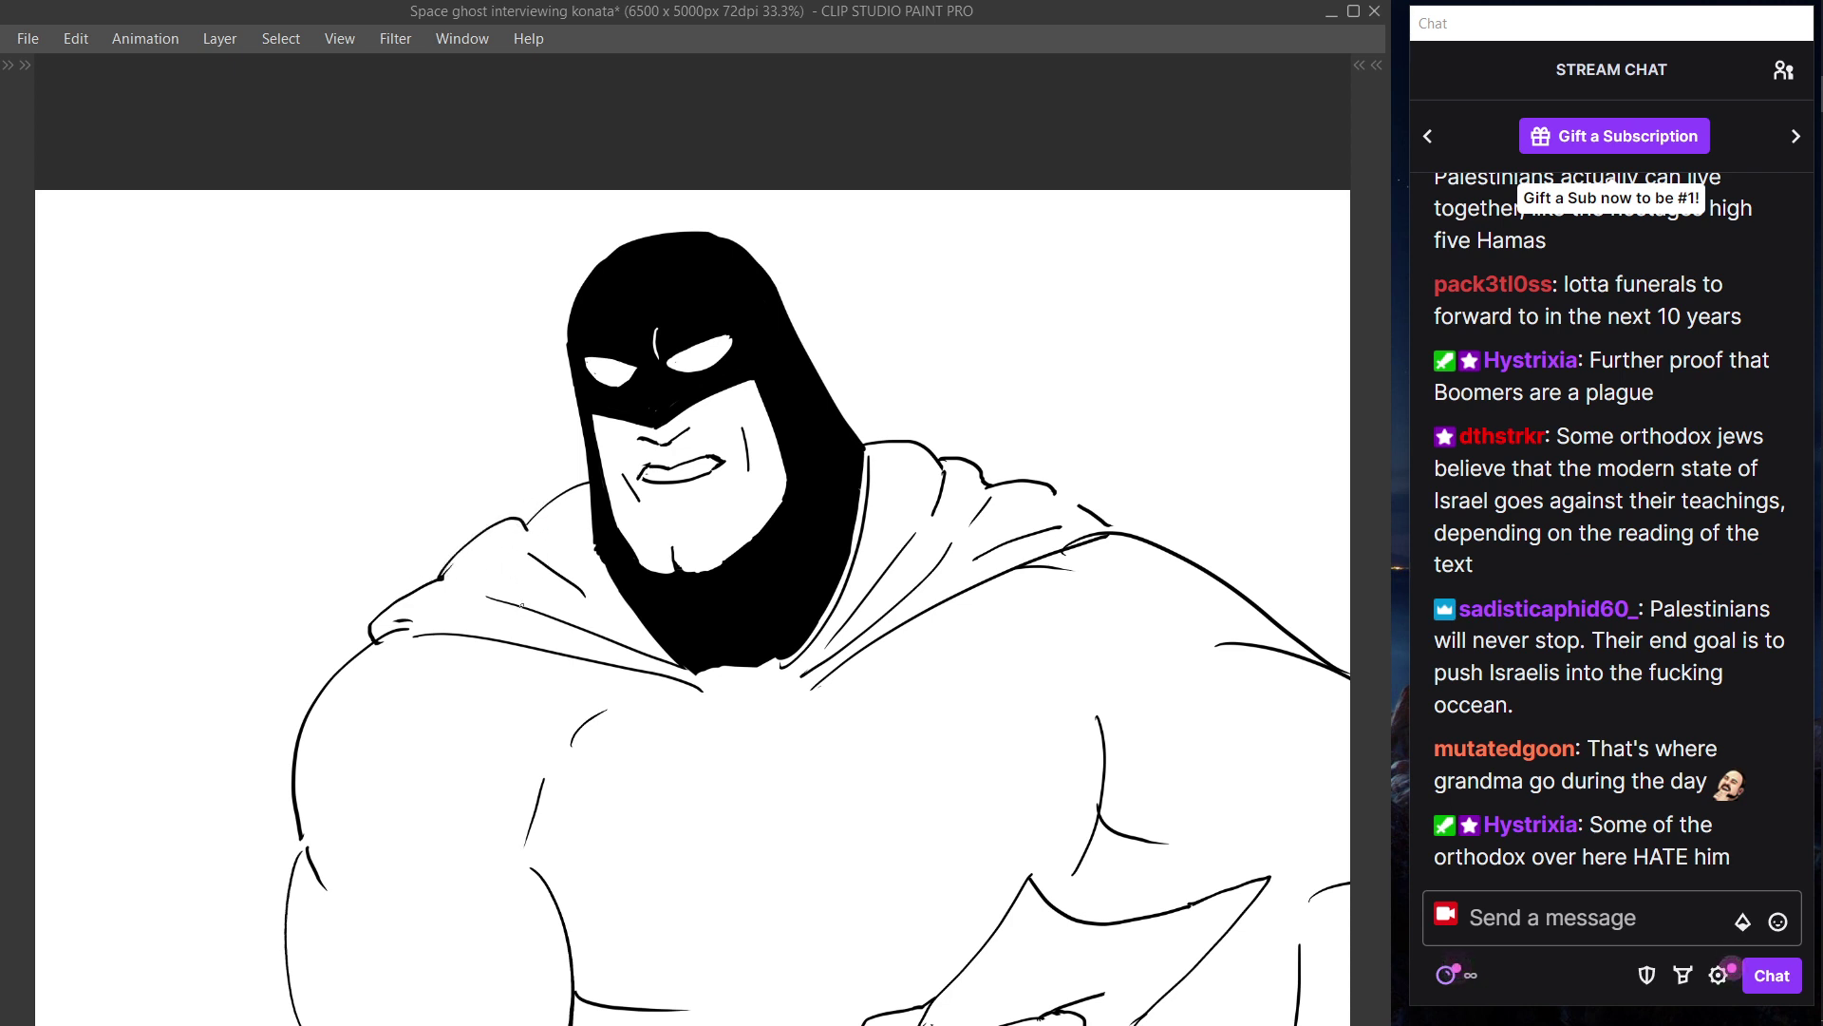
# - Redraw the short cape fold beside the neck as a longer line and erase the old fold lines below it
pyautogui.hotkey('ctrl', 'z')
pyautogui.moveTo(529, 549); pyautogui.dragTo(614, 630)
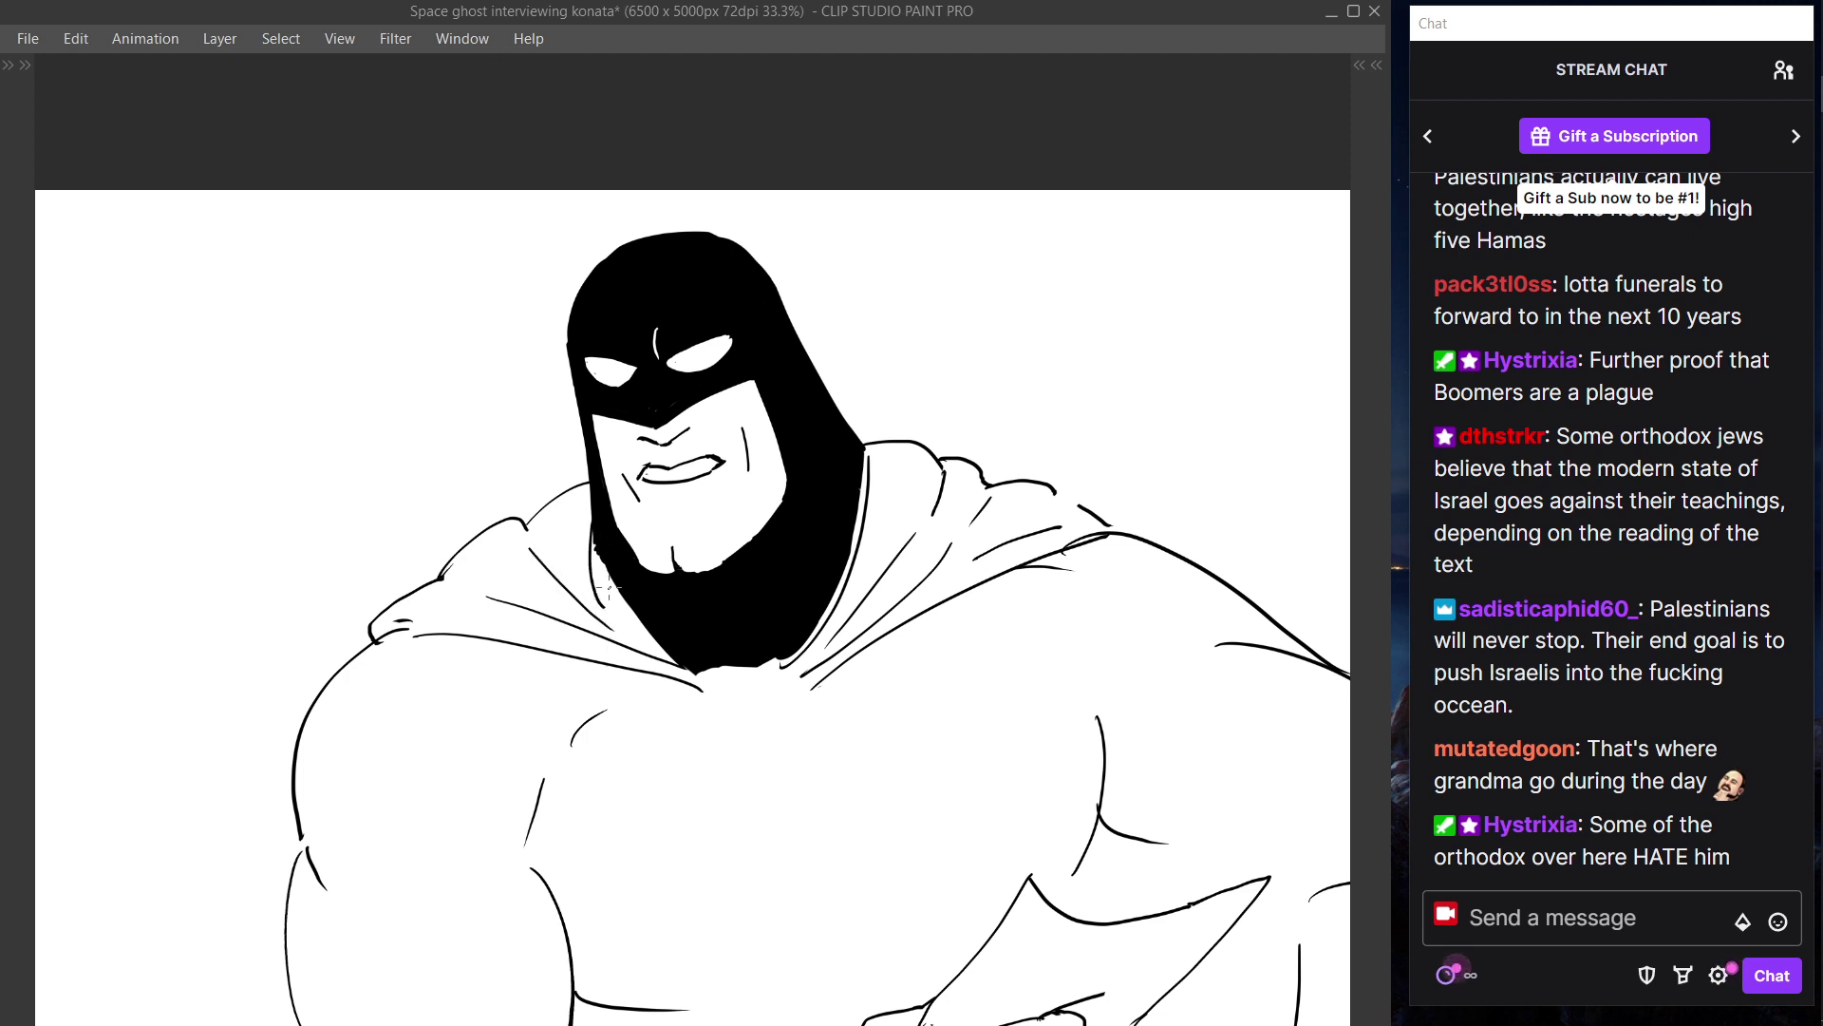
pyautogui.press('e')
pyautogui.moveTo(481, 594)
pyautogui.mouseDown()
pyautogui.moveTo(708, 692)
pyautogui.moveTo(566, 643)
pyautogui.moveTo(408, 634)
pyautogui.moveTo(568, 676)
pyautogui.mouseUp()
# - Draw the cape's lowest left-hand fold as a long curve from the shoulder to the collar
pyautogui.press('p')
pyautogui.hotkey('ctrl', 'z')
pyautogui.moveTo(404, 623); pyautogui.dragTo(689, 707)
pyautogui.hotkey('ctrl', 'z')
# - Draw the long middle fold of the left-hand cape, curving from the shoulder outline down to the collar
pyautogui.moveTo(475, 589)
pyautogui.mouseDown()
pyautogui.moveTo(541, 633)
pyautogui.moveTo(719, 685)
pyautogui.moveTo(690, 692)
pyautogui.mouseUp()
pyautogui.hotkey('ctrl', 'z')
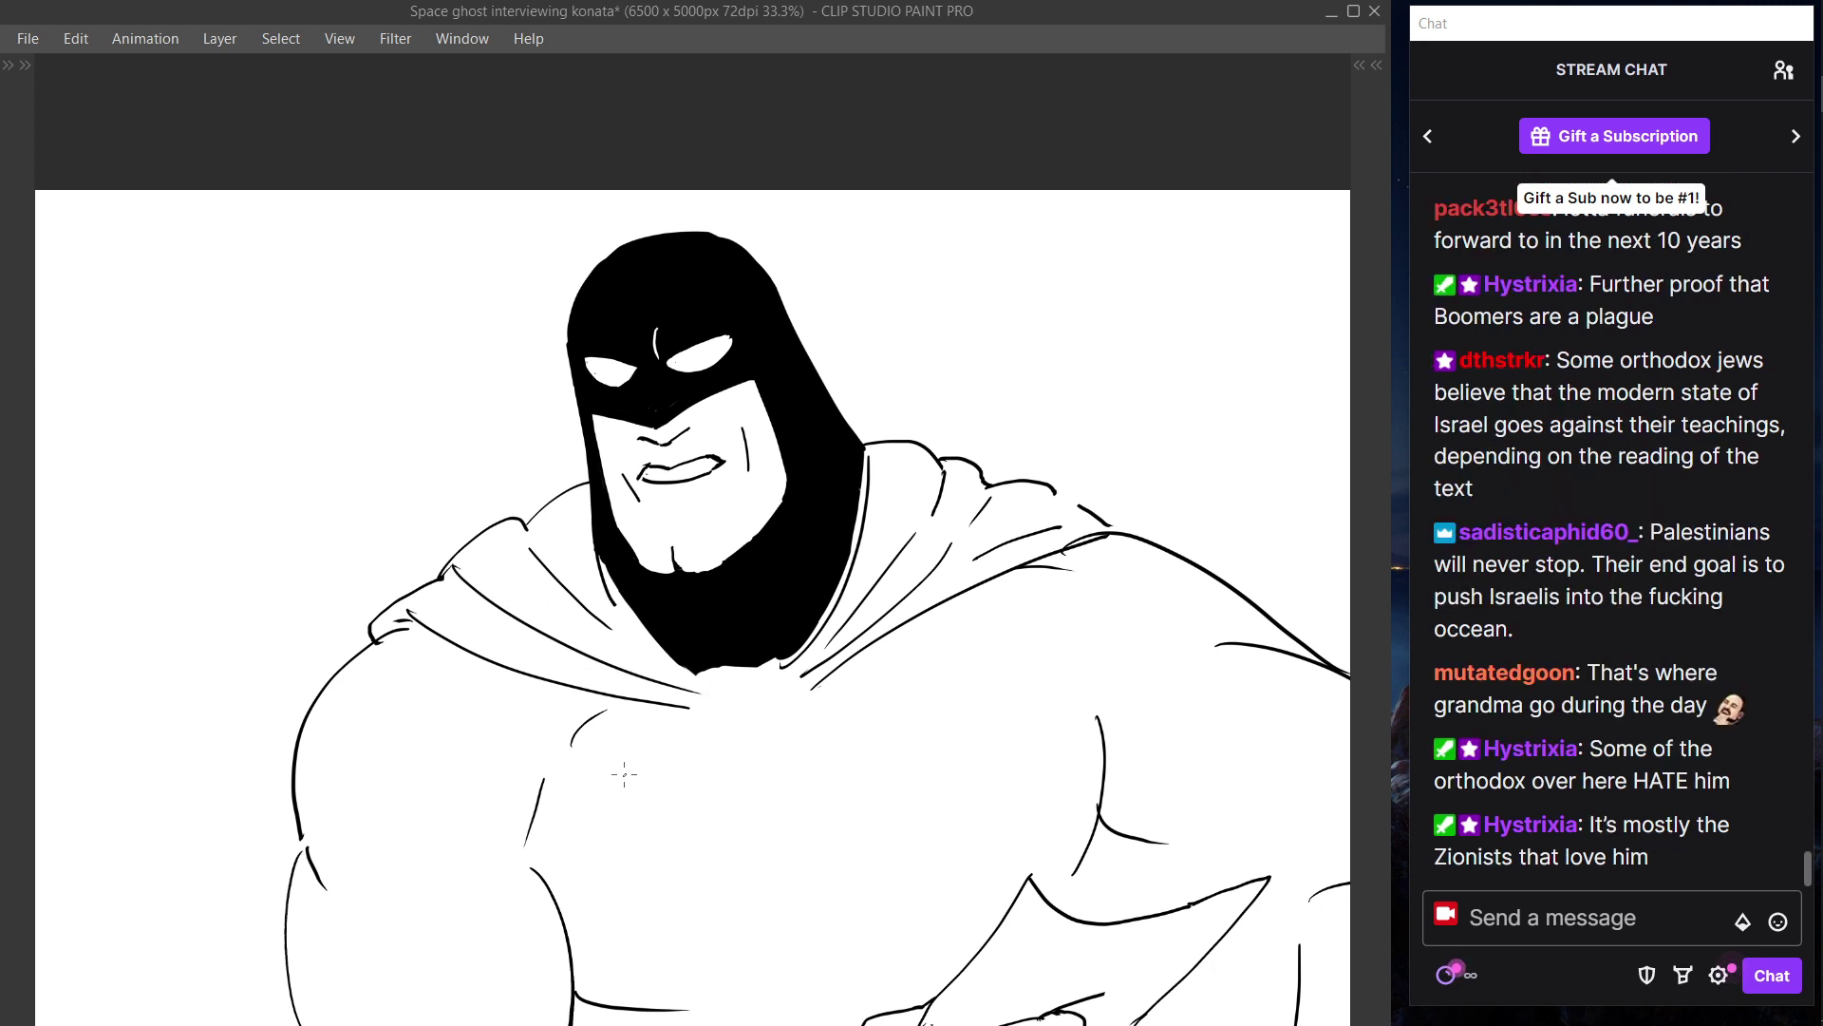
pyautogui.hotkey('ctrl', 'z')
pyautogui.moveTo(479, 580); pyautogui.dragTo(693, 697)
pyautogui.hotkey('ctrl', 'z')
pyautogui.moveTo(466, 580); pyautogui.dragTo(677, 688)
pyautogui.hotkey('ctrl', 'z')
pyautogui.moveTo(459, 578); pyautogui.dragTo(694, 682)
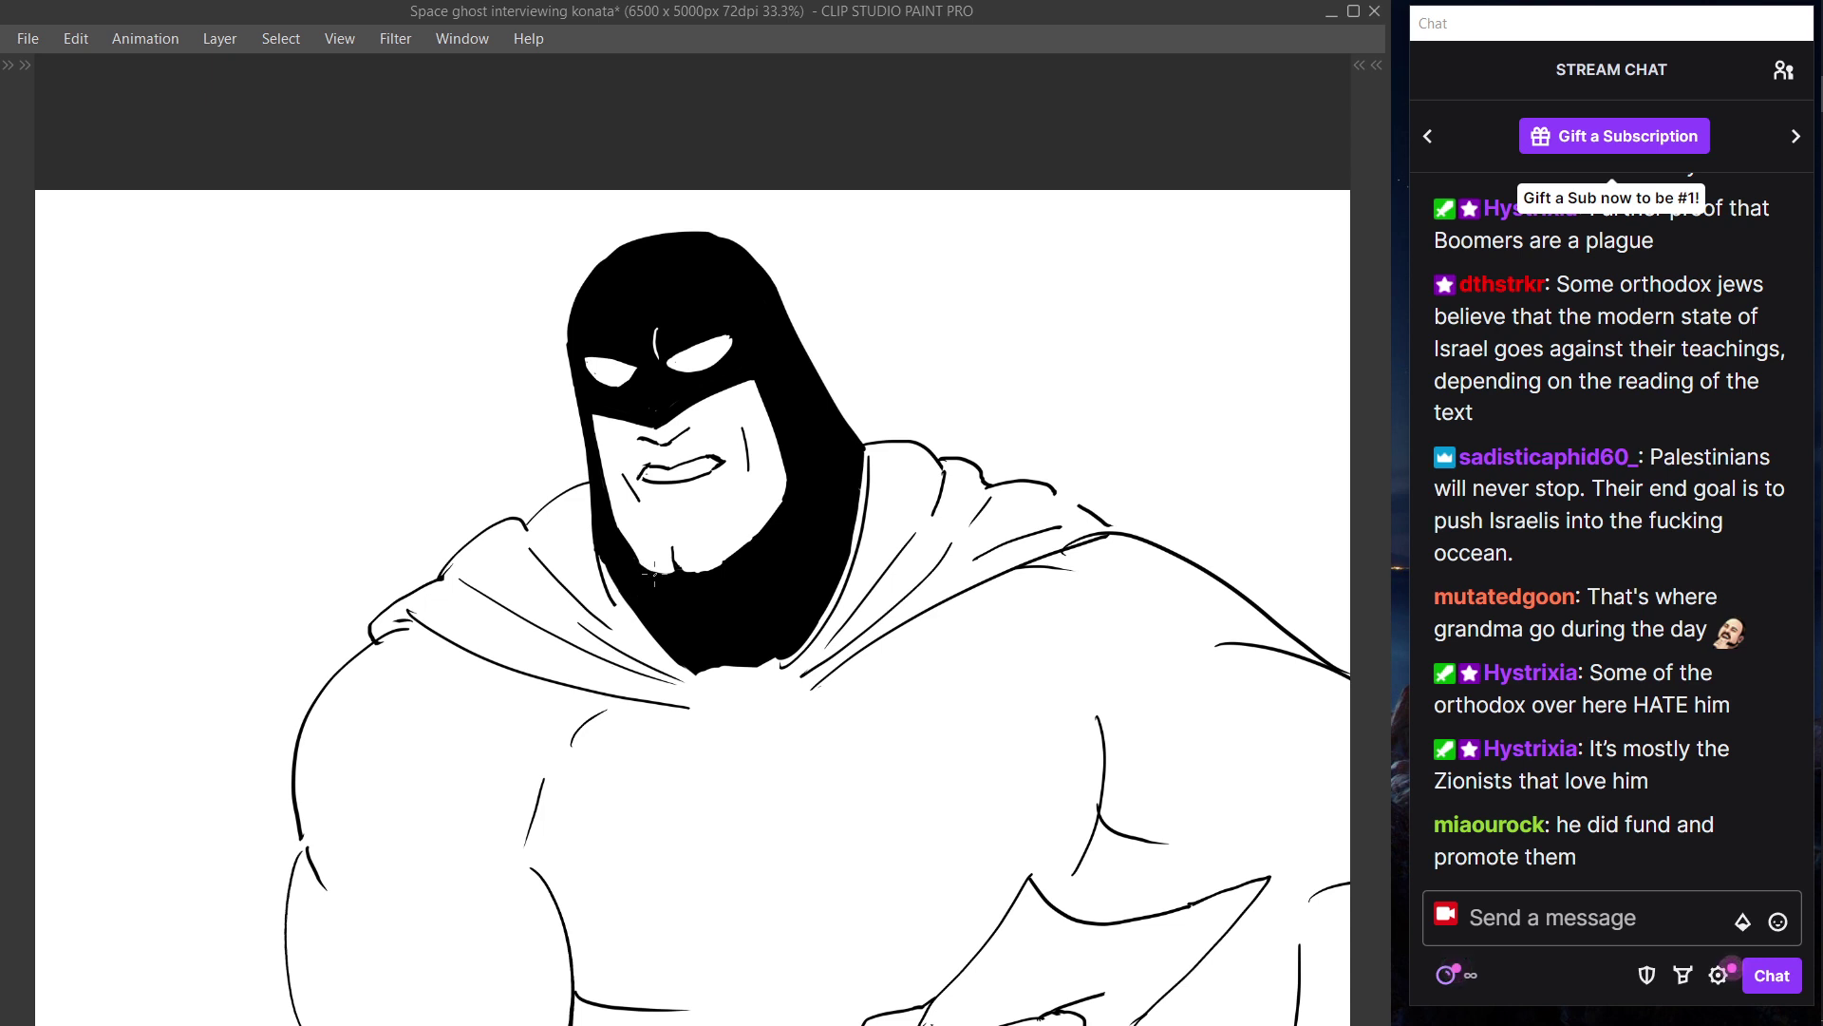
# - Add a thin cape fold along the left side of the neck and trim the right-hand fold ends below the mask
pyautogui.moveTo(556, 528); pyautogui.dragTo(688, 677)
pyautogui.hotkey('ctrl', 'z')
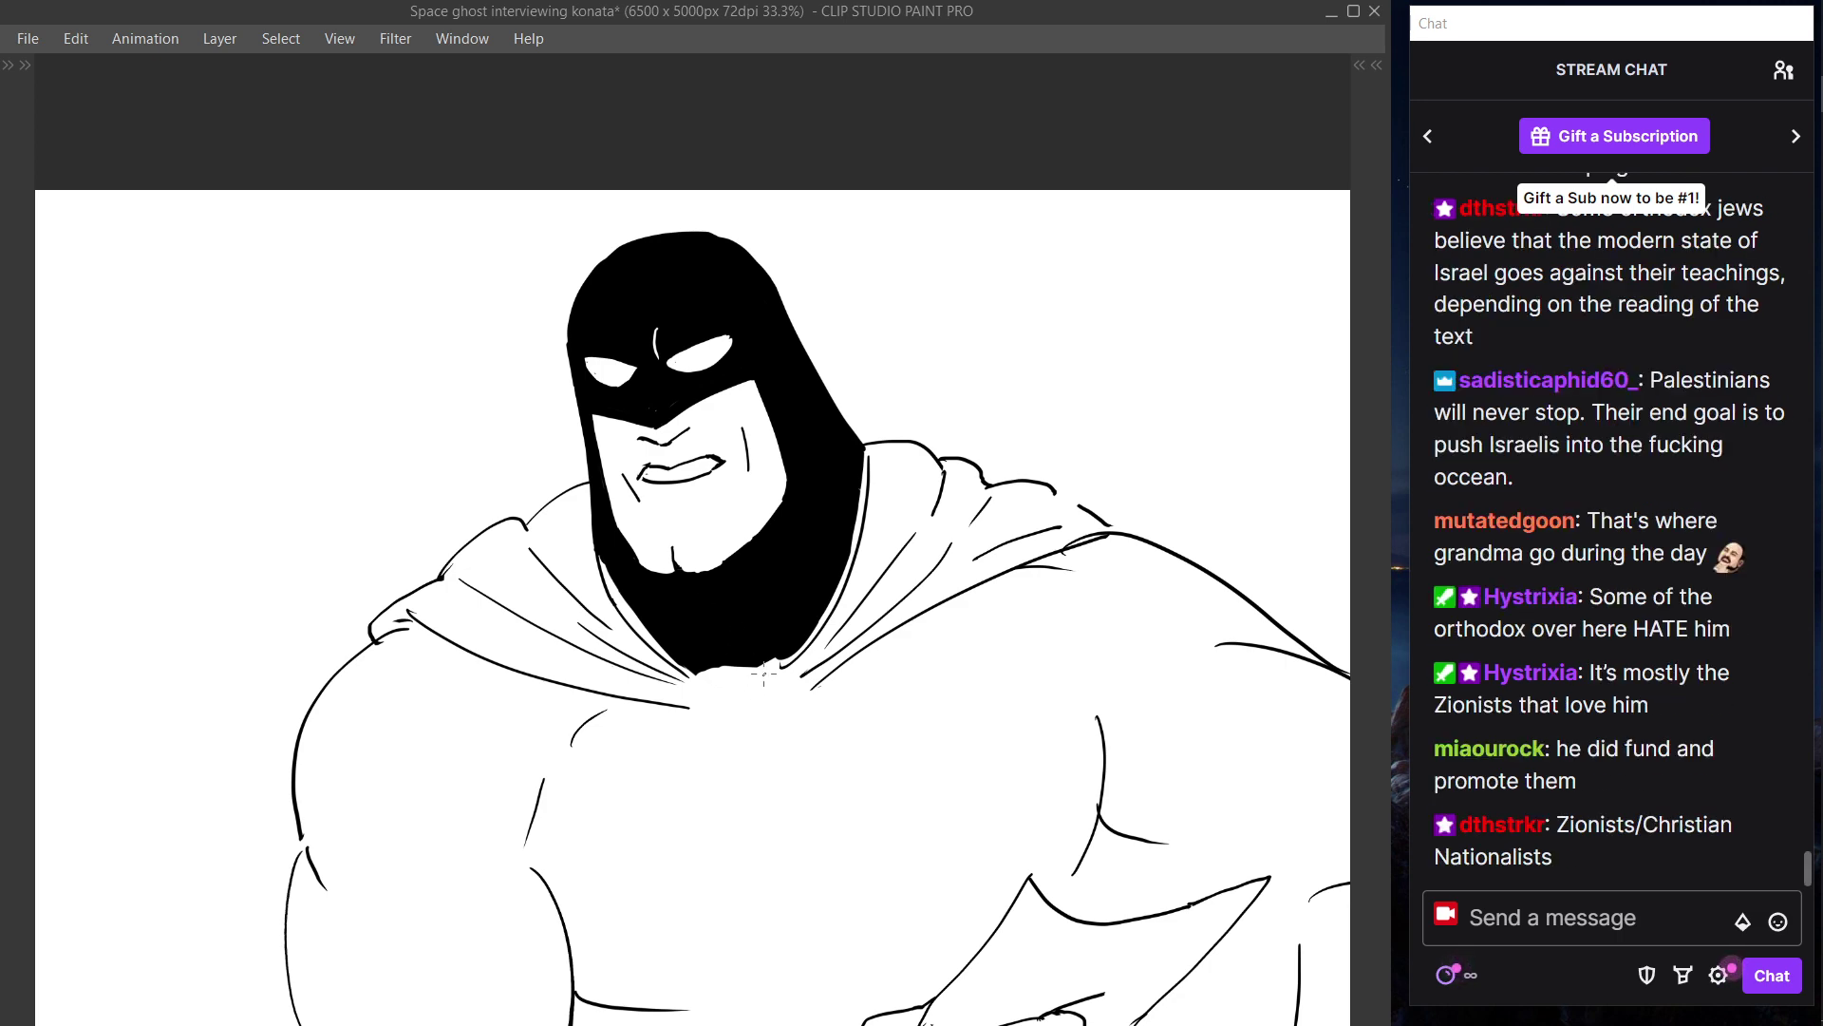
pyautogui.moveTo(793, 667); pyautogui.dragTo(823, 686)
# - Draw the left edge of the cape's V-shaped collar point on the chest
pyautogui.moveTo(694, 683)
pyautogui.mouseDown()
pyautogui.moveTo(784, 670)
pyautogui.moveTo(713, 709)
pyautogui.moveTo(761, 757)
pyautogui.mouseUp()
pyautogui.hotkey('ctrl', 'z')
pyautogui.hotkey('ctrl', 'z')
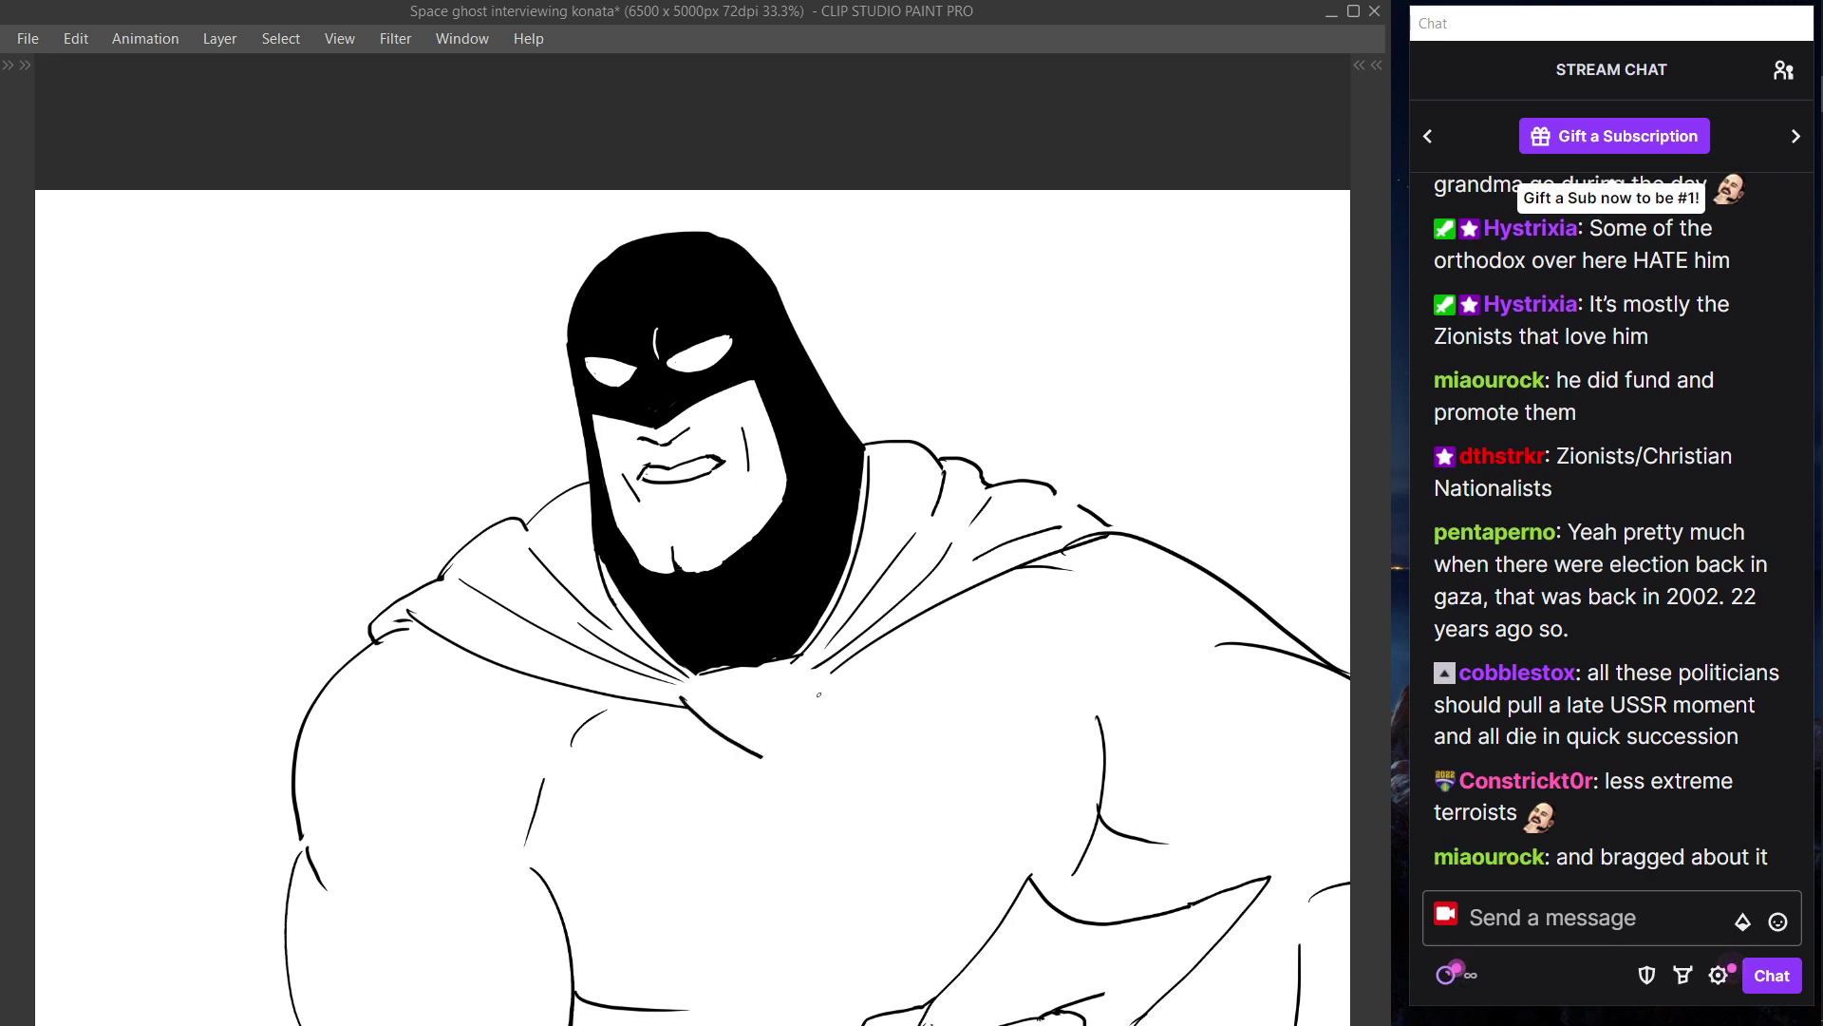
pyautogui.hotkey('ctrl', 'z')
pyautogui.moveTo(682, 697); pyautogui.dragTo(766, 753)
pyautogui.hotkey('ctrl', 'z')
pyautogui.hotkey('ctrl', 'z')
pyautogui.moveTo(682, 699); pyautogui.dragTo(780, 747)
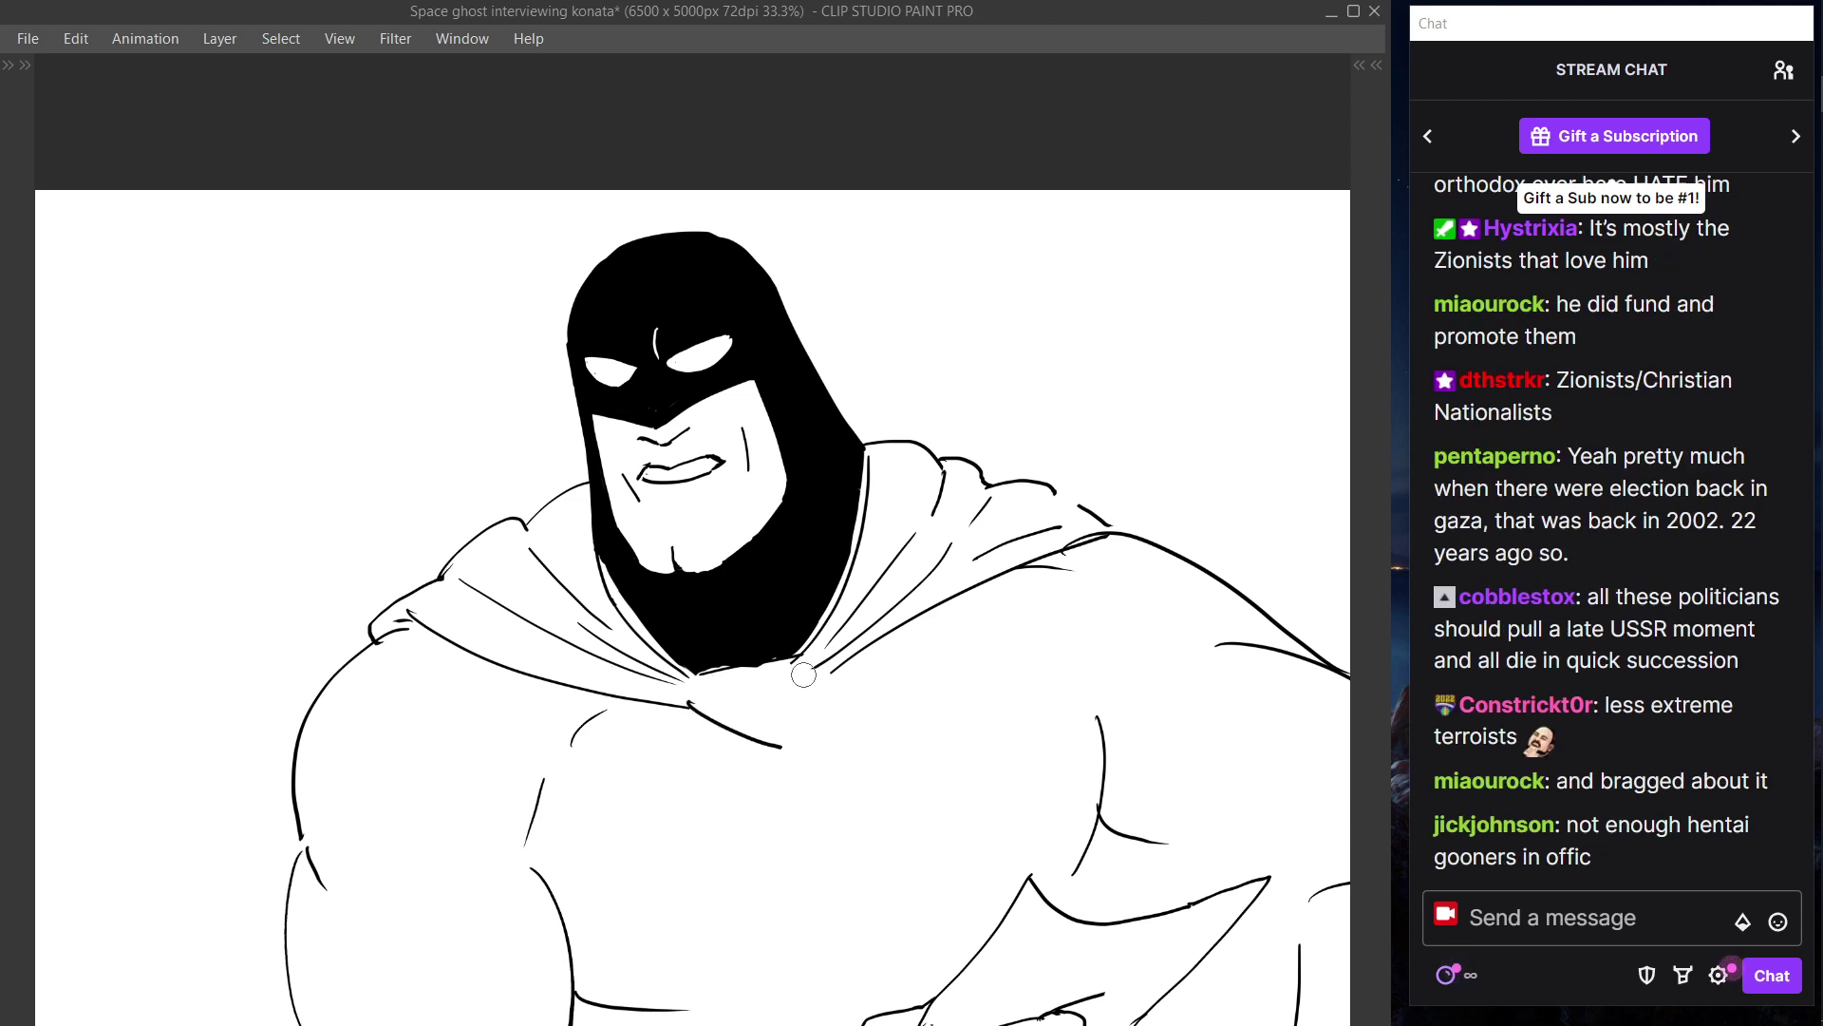
# - Draw the right edge of the collar so it meets the left edge in a V-shaped point
pyautogui.moveTo(820, 670); pyautogui.dragTo(769, 747)
pyautogui.hotkey('ctrl', 'z')
pyautogui.hotkey('ctrl', 'z')
pyautogui.moveTo(823, 675); pyautogui.dragTo(776, 752)
pyautogui.hotkey('ctrl', 'z')
pyautogui.moveTo(823, 669); pyautogui.dragTo(777, 750)
pyautogui.hotkey('ctrl', 'z')
pyautogui.moveTo(824, 665); pyautogui.dragTo(779, 747)
# - Erase the cape outline between the left-hand shoulder corner and the neck
pyautogui.keyDown('ctrl'); pyautogui.keyDown('shift'); pyautogui.click(483, 535); pyautogui.keyUp('shift'); pyautogui.keyUp('ctrl')
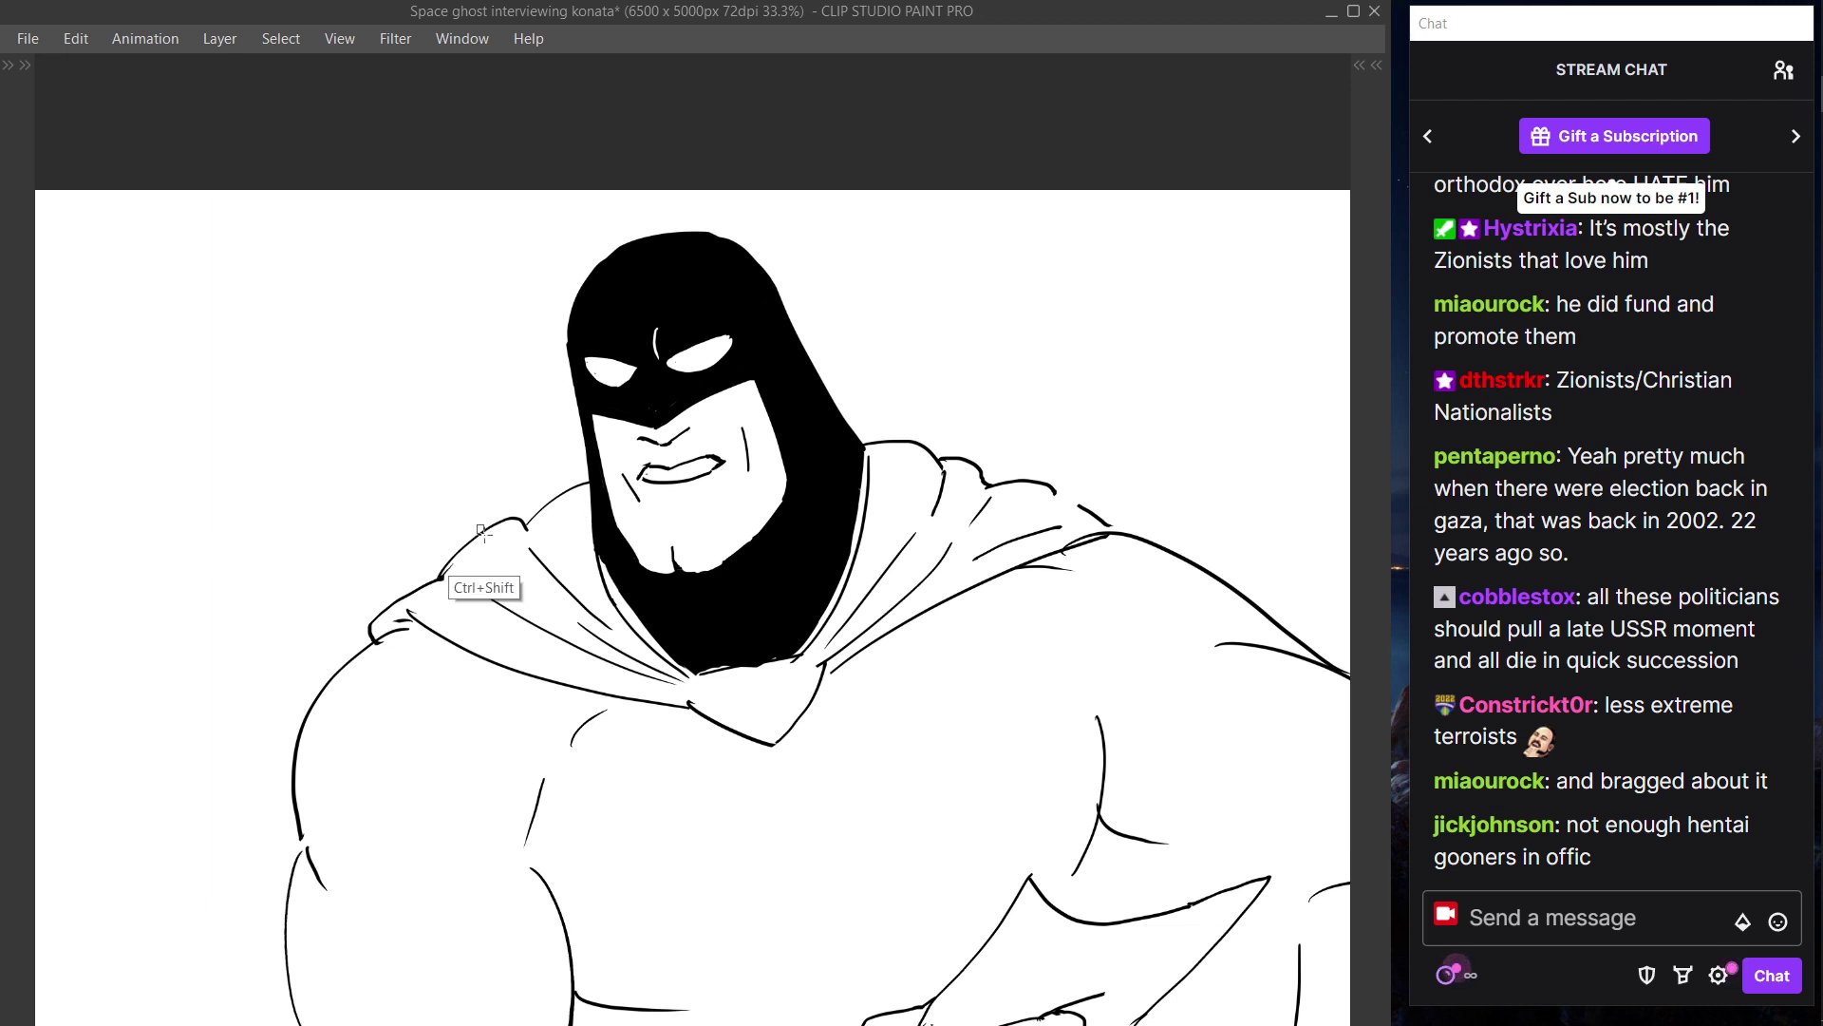
pyautogui.click(476, 530)
pyautogui.moveTo(475, 530); pyautogui.dragTo(531, 521)
pyautogui.moveTo(442, 576); pyautogui.dragTo(529, 522)
pyautogui.hotkey('ctrl', 'z')
pyautogui.hotkey('ctrl', 'z')
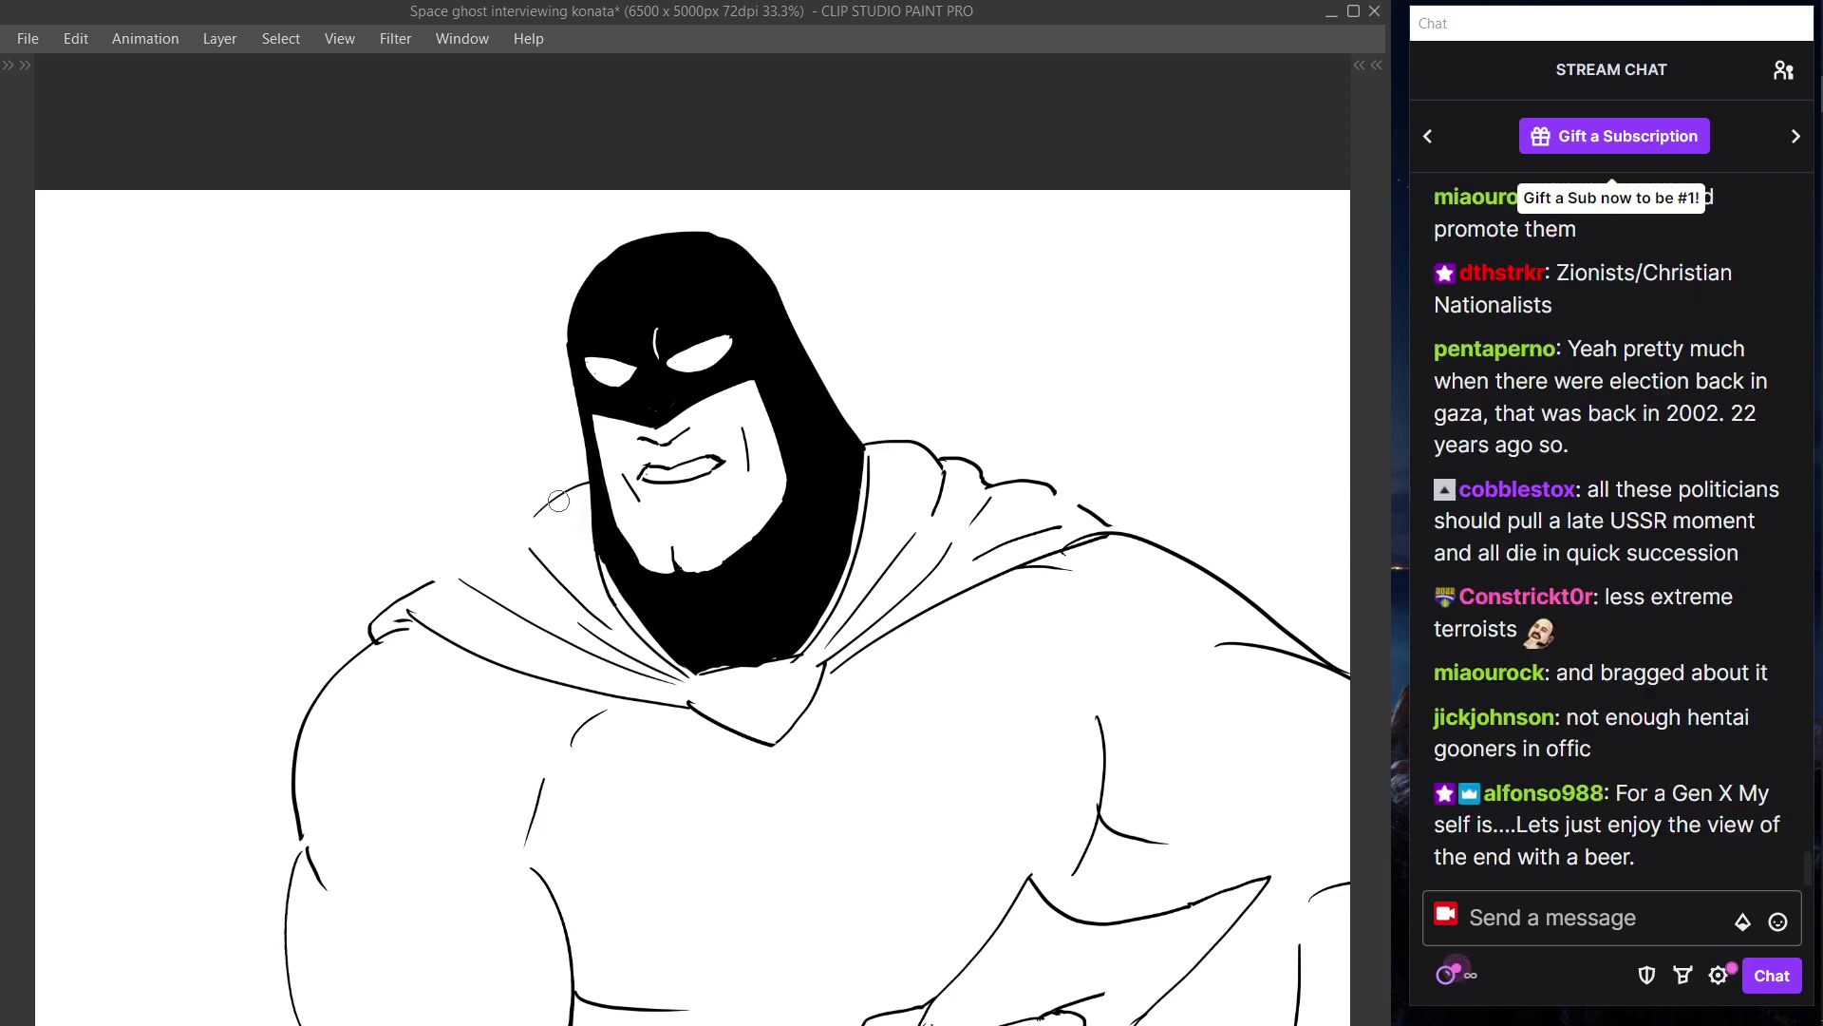
# - Redraw the upper stretch of the left-hand cape outline, curving down from the neck
pyautogui.moveTo(527, 523); pyautogui.dragTo(590, 466)
pyautogui.hotkey('ctrl', 'z')
pyautogui.hotkey('ctrl', 'z')
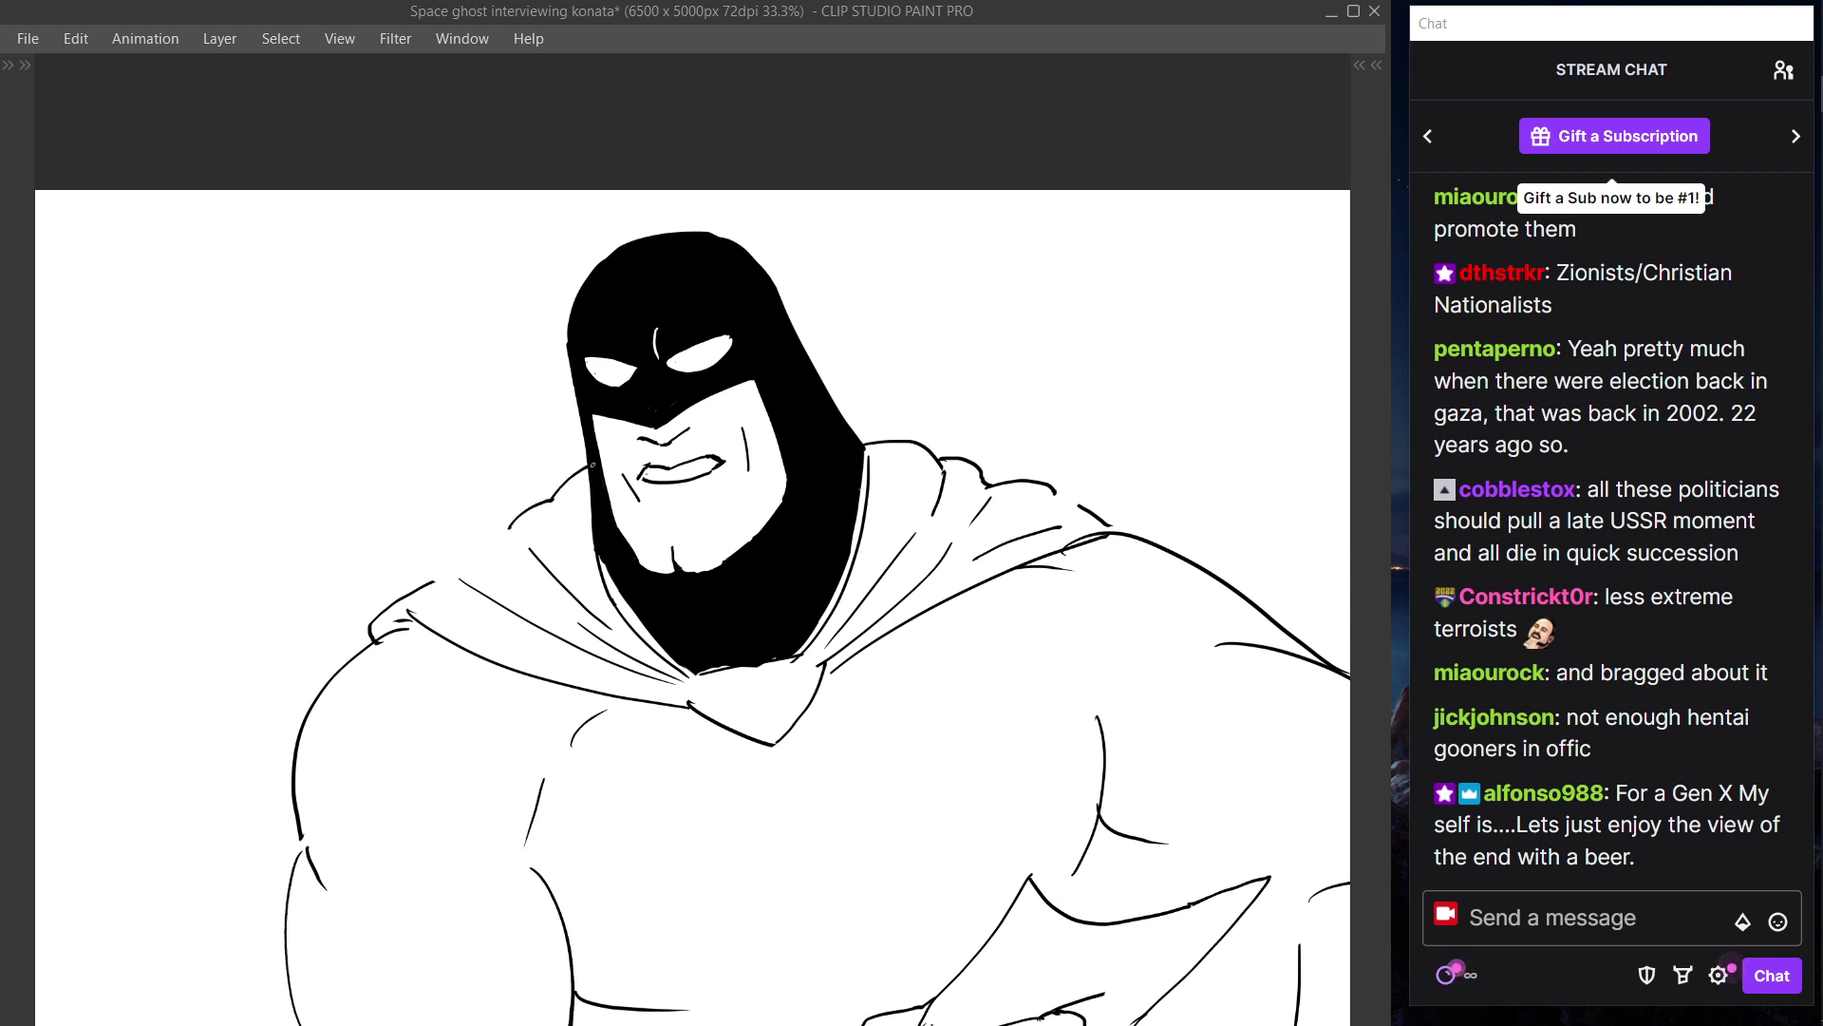
pyautogui.hotkey('ctrl', 'z')
pyautogui.moveTo(498, 537); pyautogui.dragTo(589, 467)
pyautogui.hotkey('ctrl', 'z')
pyautogui.hotkey('ctrl', 'z')
# - Redraw the cape's folded outer corner on the left-hand shoulder
pyautogui.moveTo(361, 641); pyautogui.dragTo(490, 539)
pyautogui.hotkey('ctrl', 'z')
pyautogui.moveTo(390, 606); pyautogui.dragTo(472, 557)
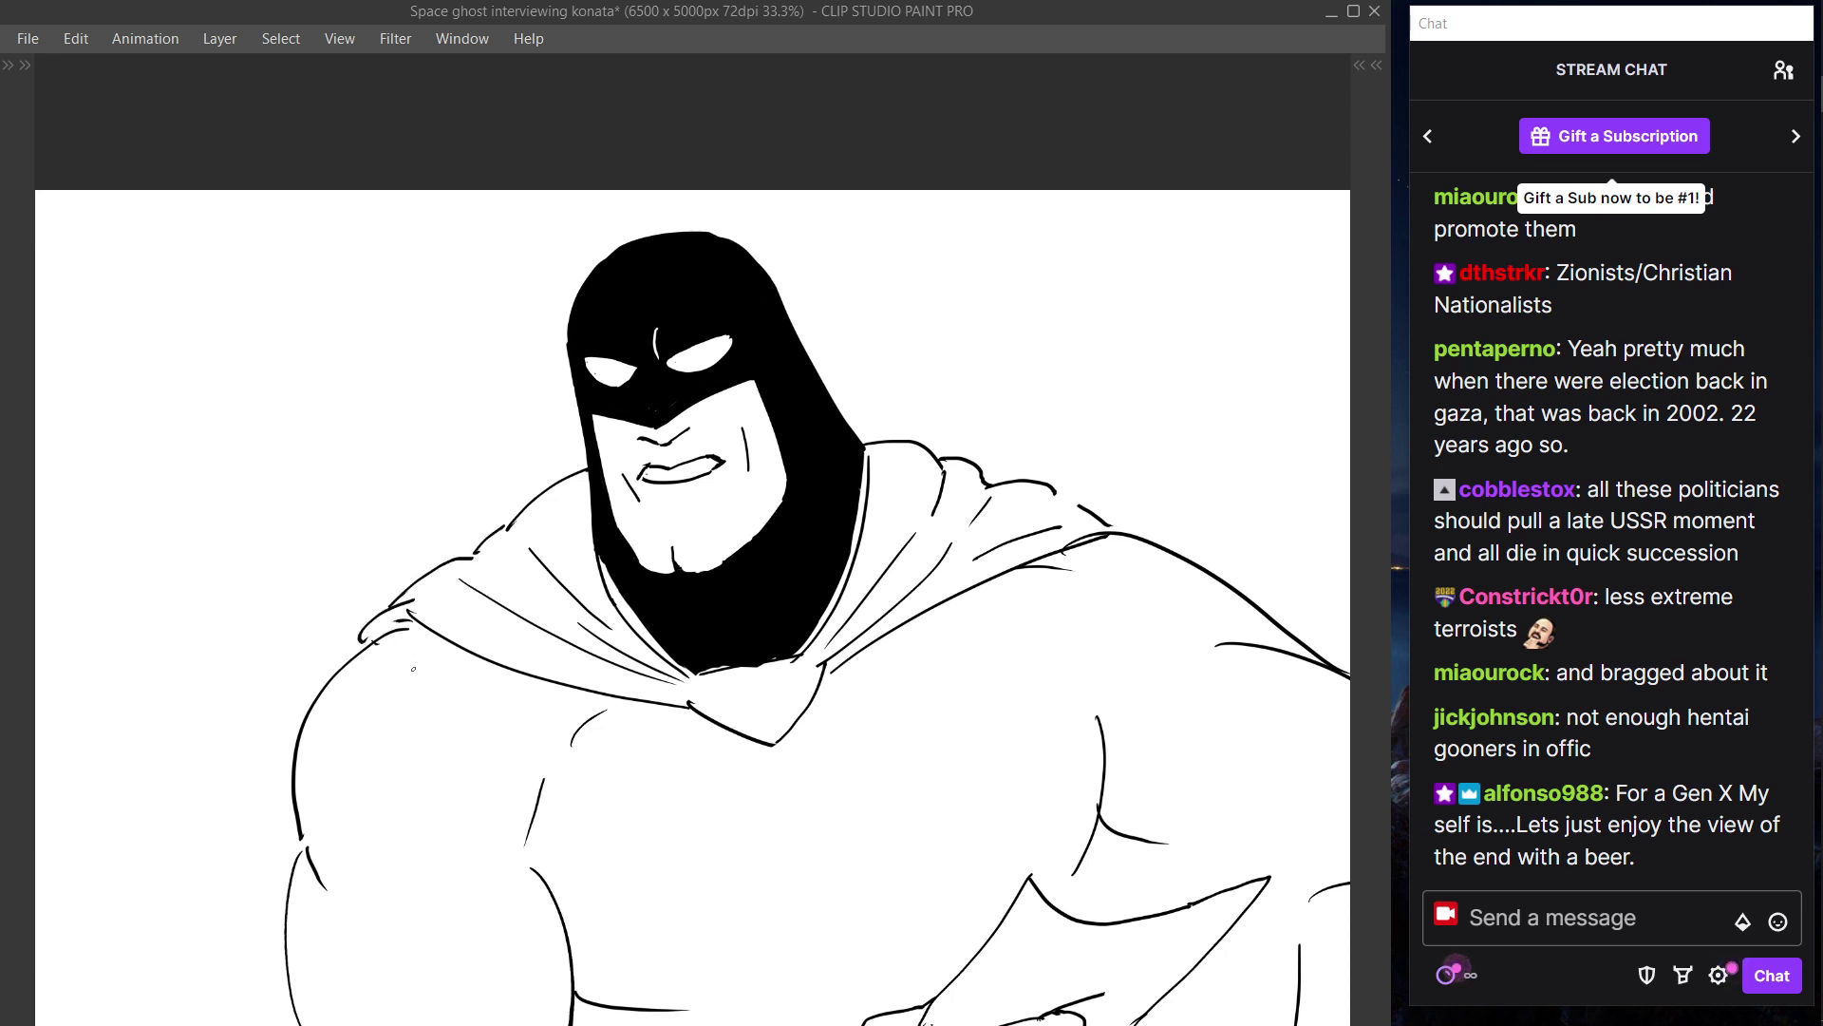
pyautogui.hotkey('ctrl', 'z')
pyautogui.hotkey('ctrl', 'z')
# - Draw the middle stretch of the left-hand cape outline as a short curve meeting the upper stretch
pyautogui.moveTo(442, 557); pyautogui.dragTo(524, 506)
pyautogui.hotkey('ctrl', 'z')
pyautogui.moveTo(437, 562); pyautogui.dragTo(507, 525)
pyautogui.hotkey('ctrl', 'z')
pyautogui.moveTo(444, 568); pyautogui.dragTo(508, 527)
pyautogui.hotkey('ctrl', 'z')
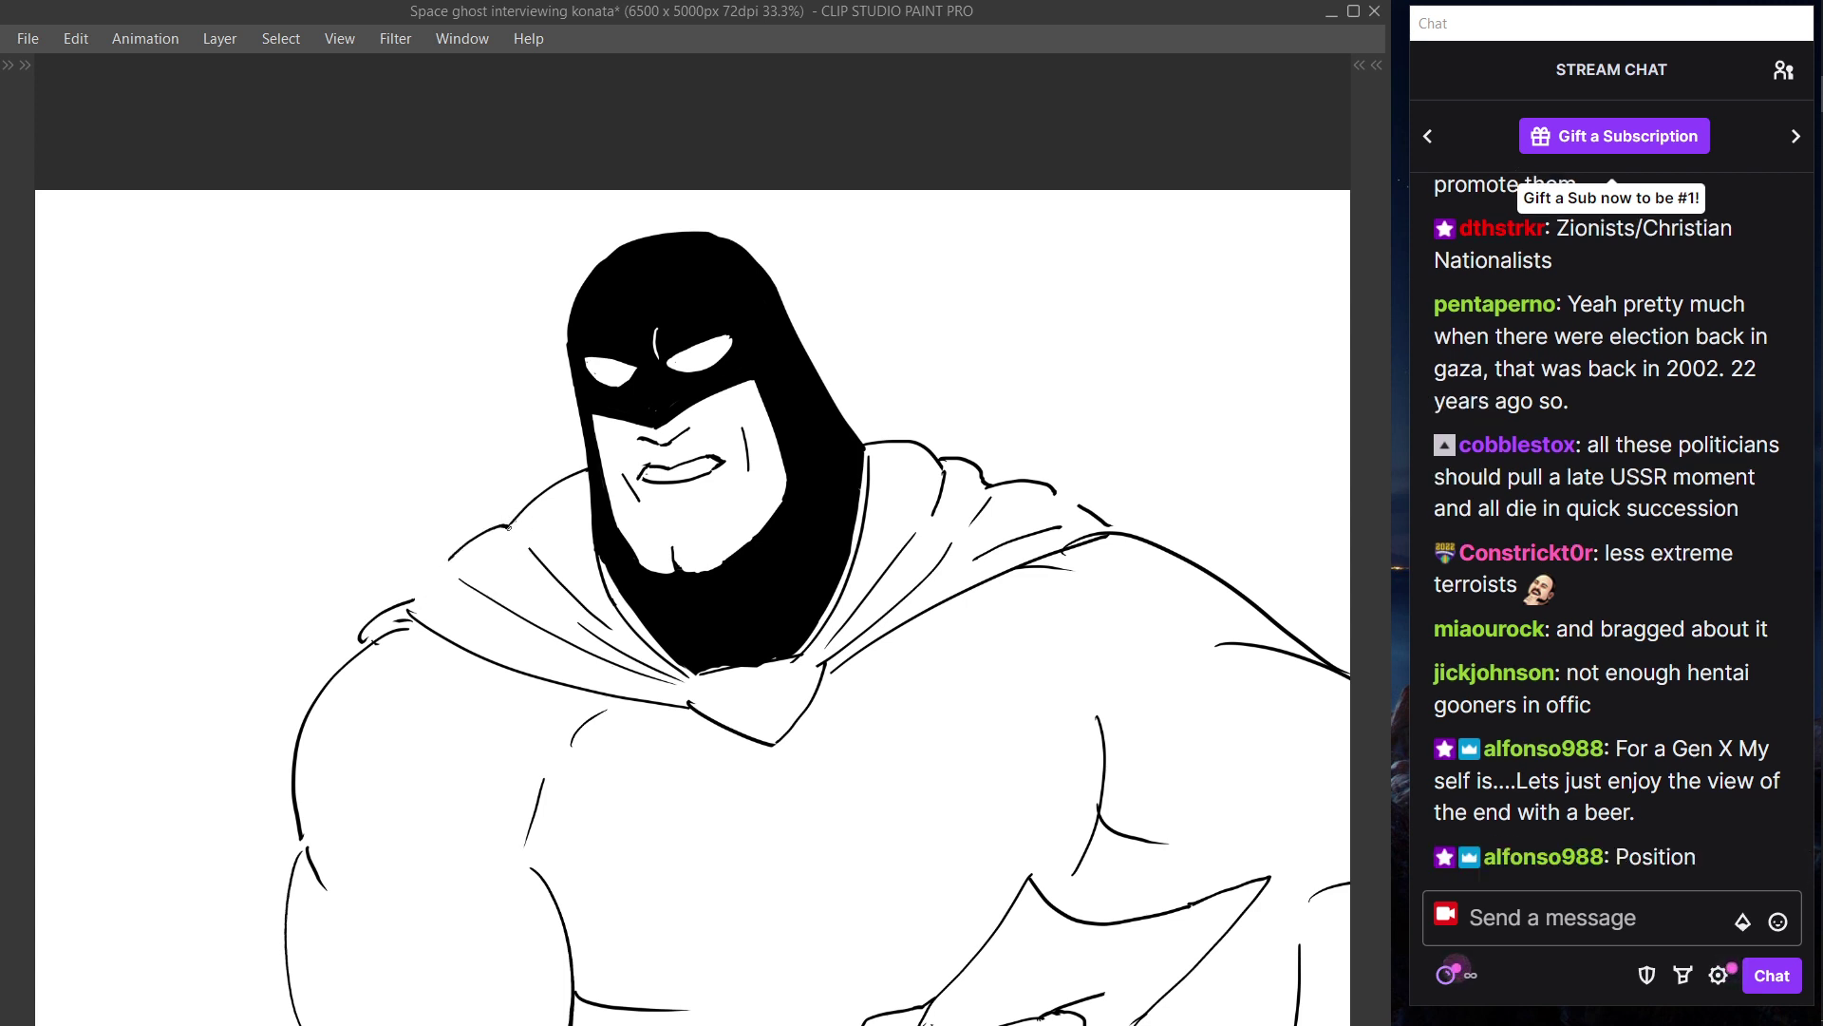
# - Close the gap in the cape outline between the left-hand corner and the middle curve
pyautogui.press('e')
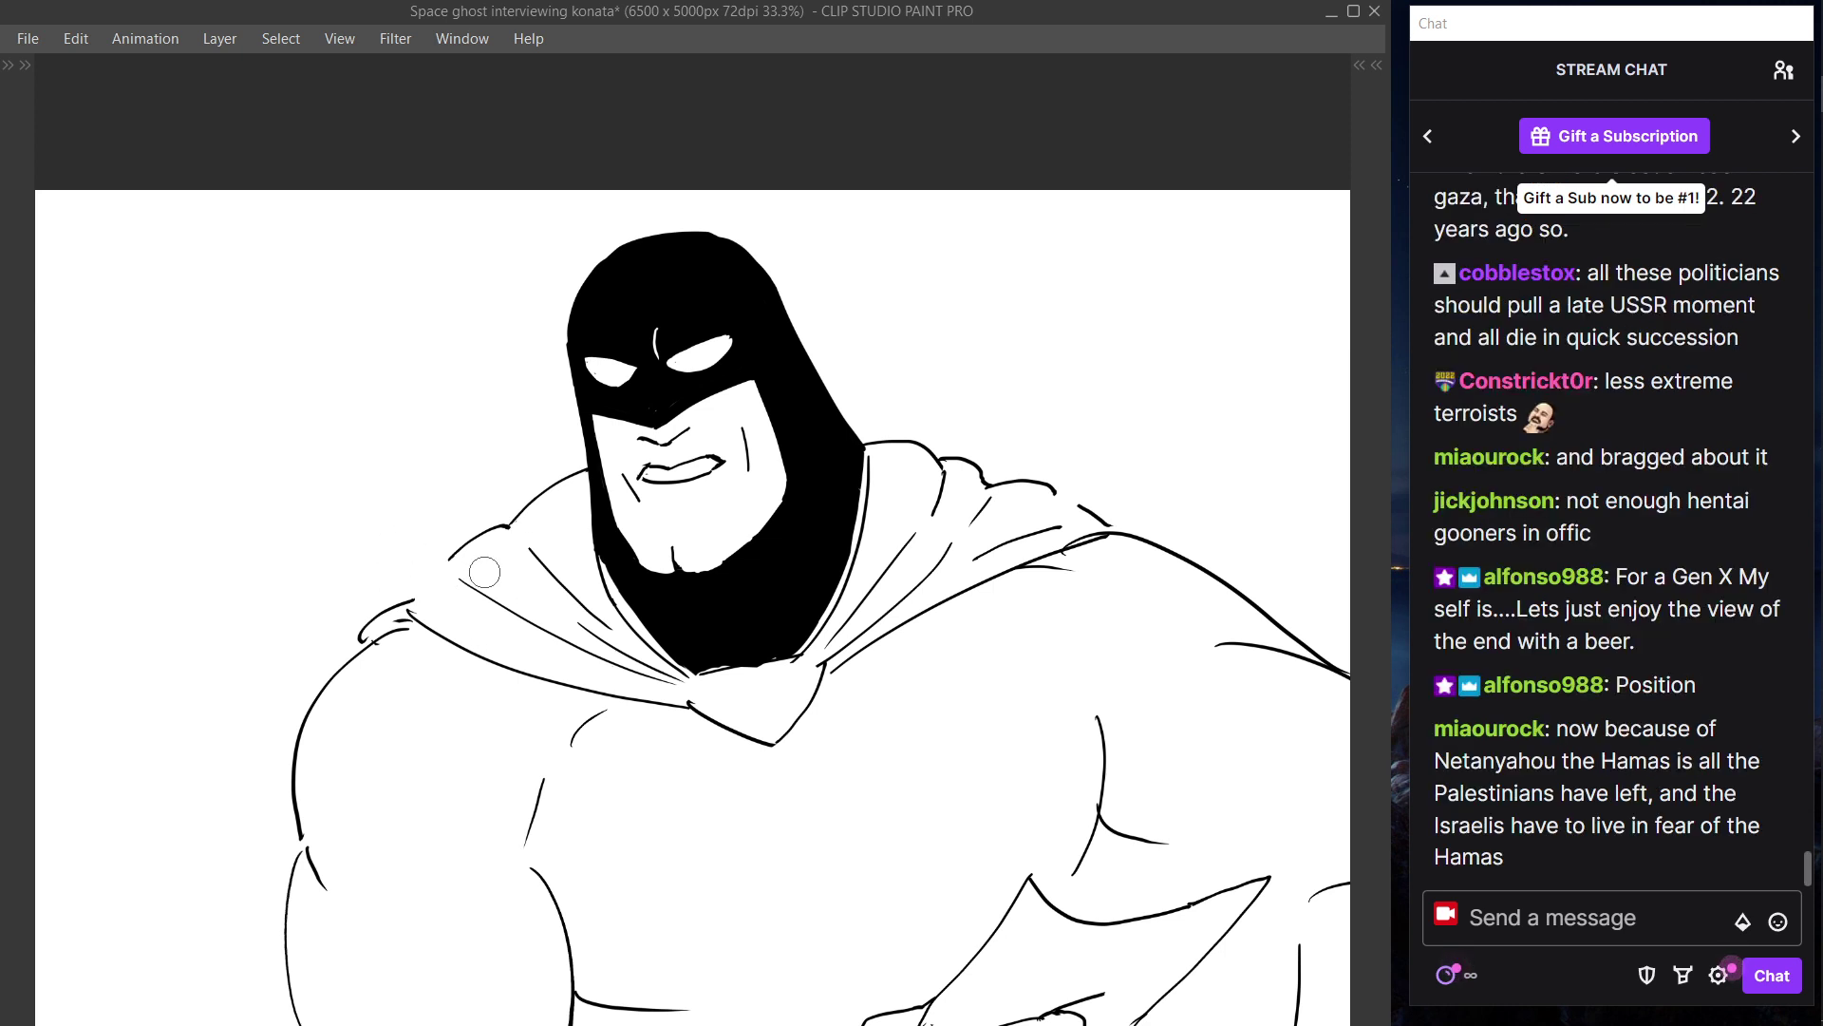
pyautogui.moveTo(416, 596)
pyautogui.mouseDown()
pyautogui.moveTo(362, 634)
pyautogui.moveTo(439, 572)
pyautogui.mouseUp()
pyautogui.press('p')
pyautogui.hotkey('ctrl', 'z')
# - Redraw the right-hand cape folds running from the top of the shoulder toward the neck
pyautogui.moveTo(929, 451)
pyautogui.mouseDown()
pyautogui.moveTo(707, 495)
pyautogui.moveTo(852, 542)
pyautogui.mouseUp()
pyautogui.press('e')
pyautogui.press('e')
pyautogui.press('p')
pyautogui.hotkey('ctrl', 'z')
pyautogui.moveTo(797, 559); pyautogui.dragTo(850, 552)
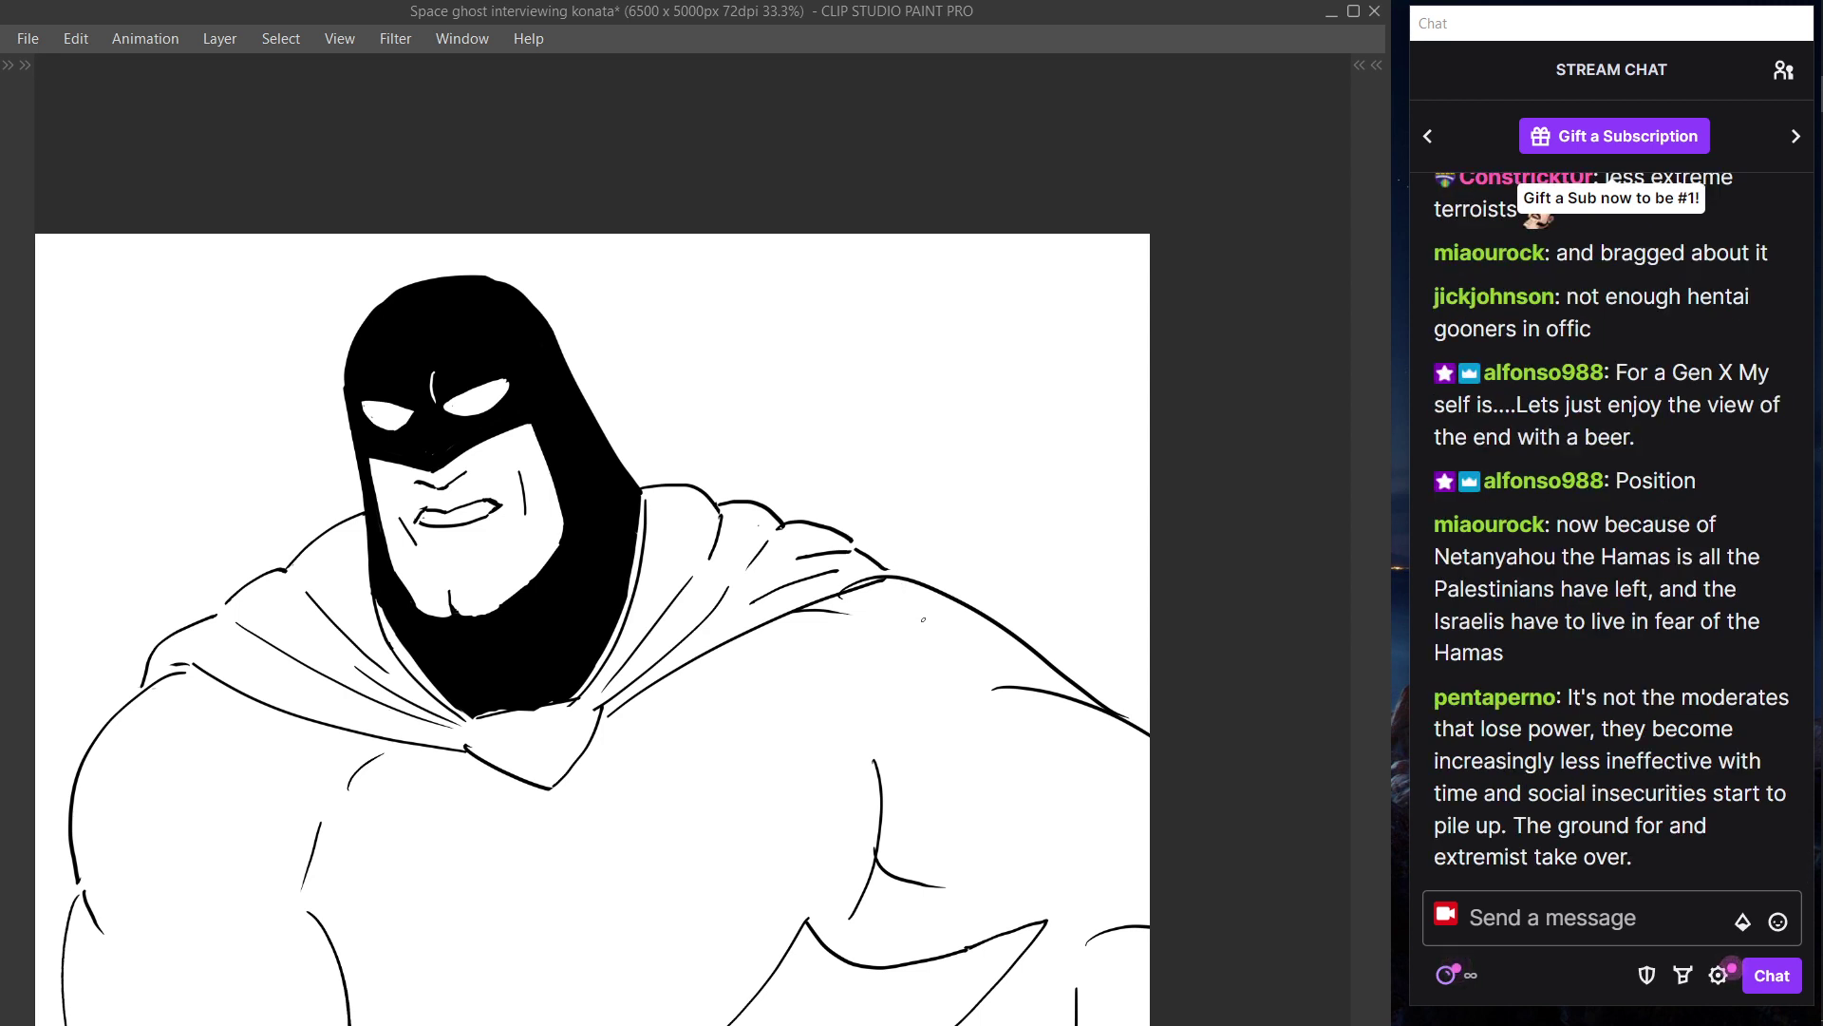
# - Erase the long right-hand cape edge and the small folds near the shoulder
pyautogui.hotkey('ctrl', '0')
pyautogui.moveTo(1077, 390); pyautogui.dragTo(605, 598)
pyautogui.scroll(1, 666, 503)
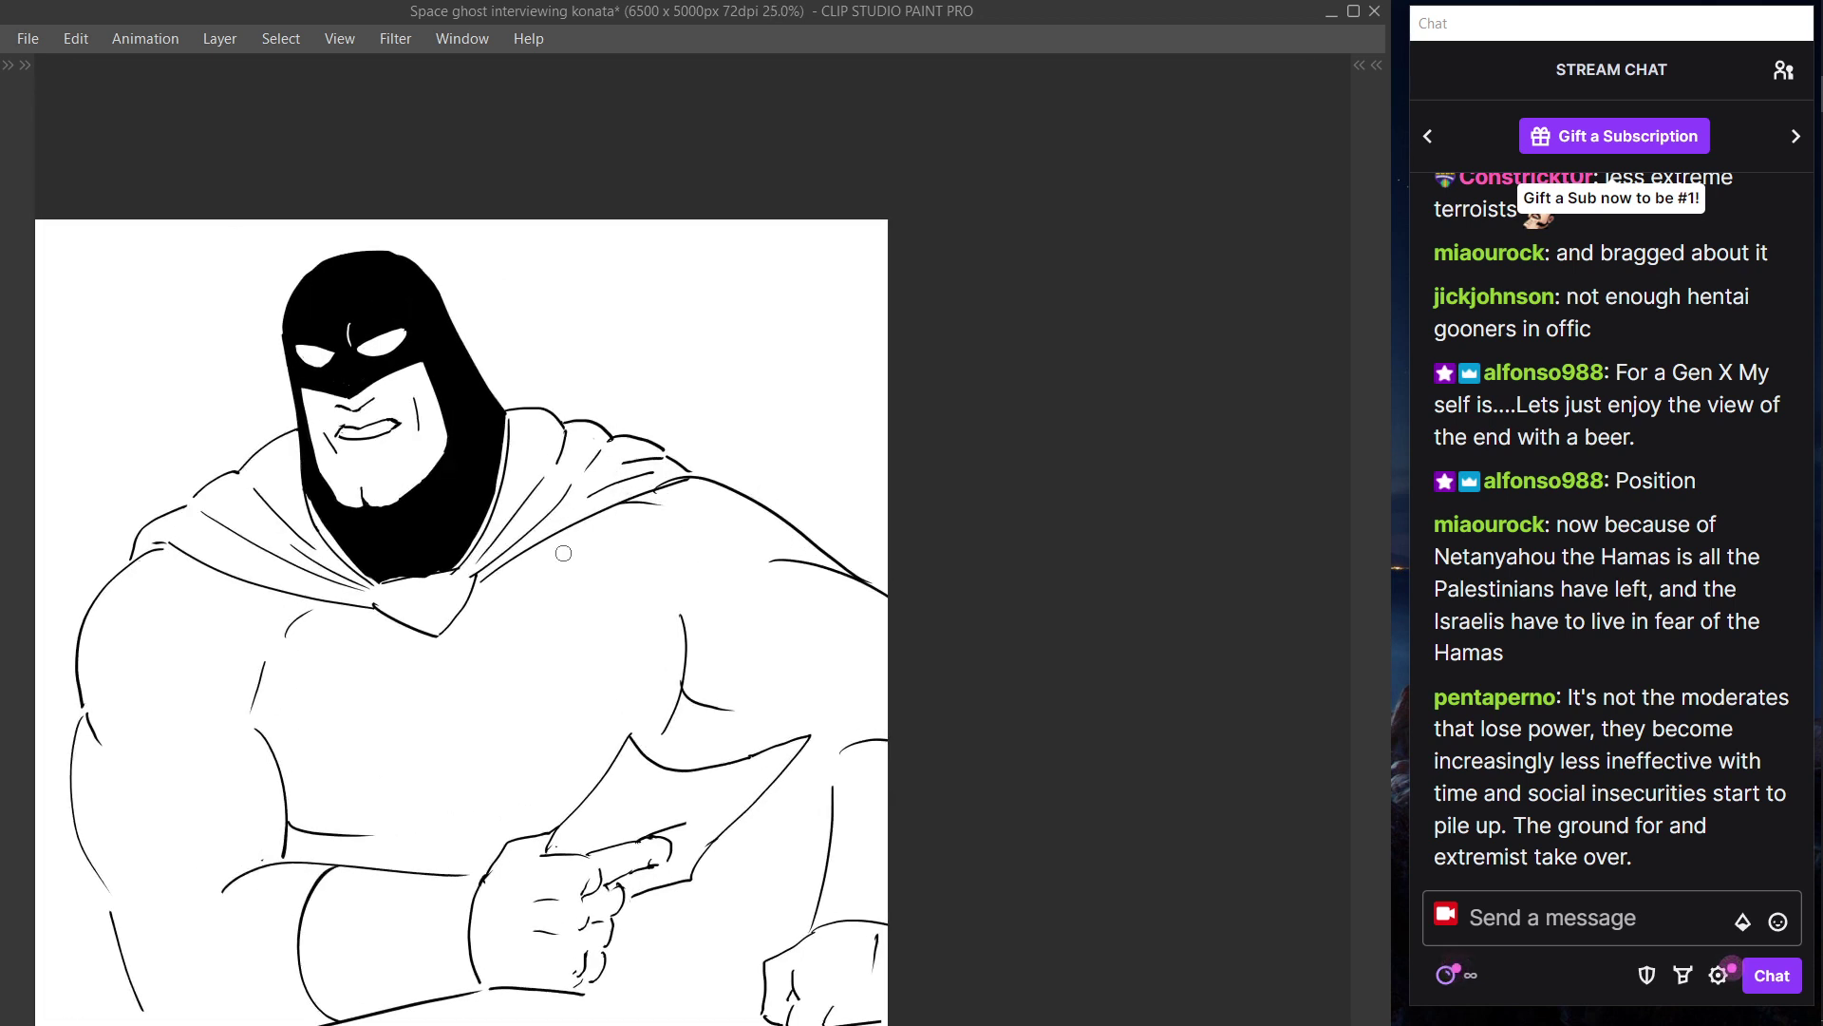
pyautogui.moveTo(635, 482); pyautogui.dragTo(684, 462)
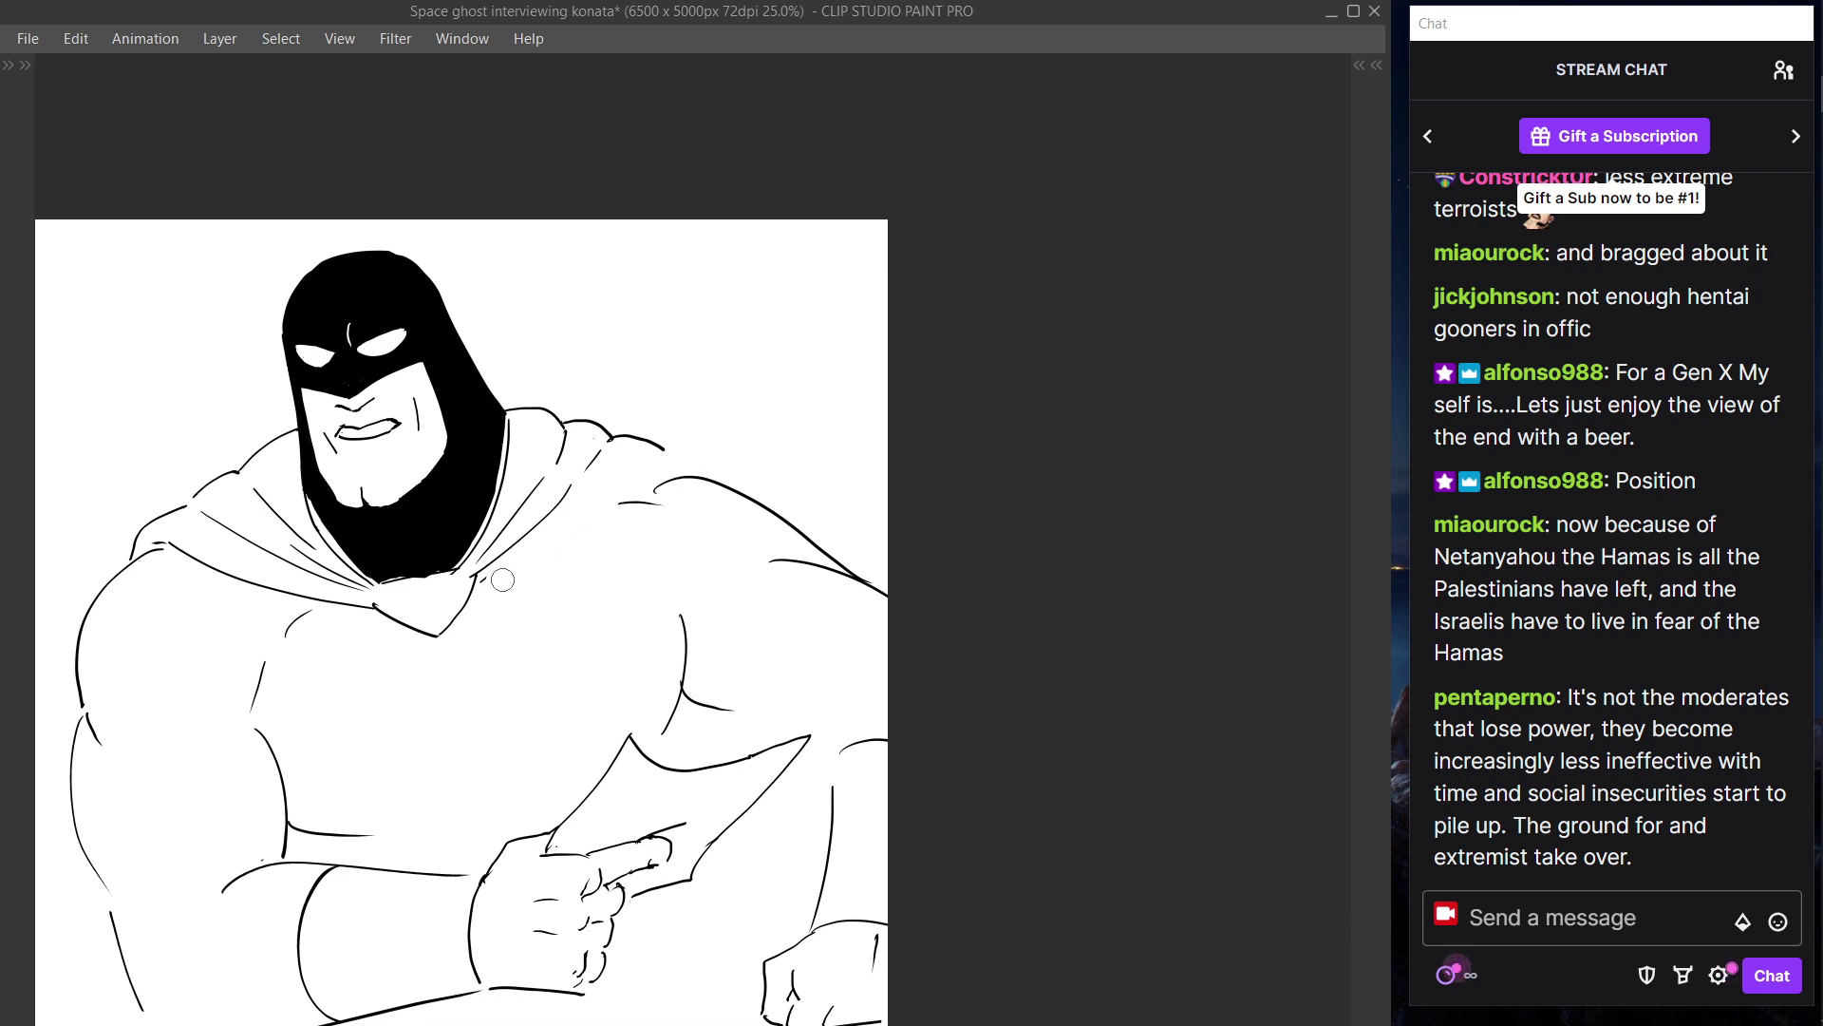
# - Redraw the long cape edge from the collar up to the right-hand shoulder, with a fold above it
pyautogui.moveTo(480, 581)
pyautogui.mouseDown()
pyautogui.moveTo(582, 513)
pyautogui.moveTo(705, 469)
pyautogui.mouseUp()
pyautogui.hotkey('ctrl', 'z')
pyautogui.moveTo(574, 504)
pyautogui.mouseDown()
pyautogui.moveTo(658, 463)
pyautogui.moveTo(622, 439)
pyautogui.moveTo(645, 451)
pyautogui.mouseUp()
pyautogui.hotkey('ctrl', 'z')
# - Extend the cape outline over the right-hand shoulder and erase its rough outer part
pyautogui.press('e')
pyautogui.press('p')
pyautogui.moveTo(652, 450)
pyautogui.mouseDown()
pyautogui.moveTo(628, 459)
pyautogui.moveTo(731, 466)
pyautogui.mouseUp()
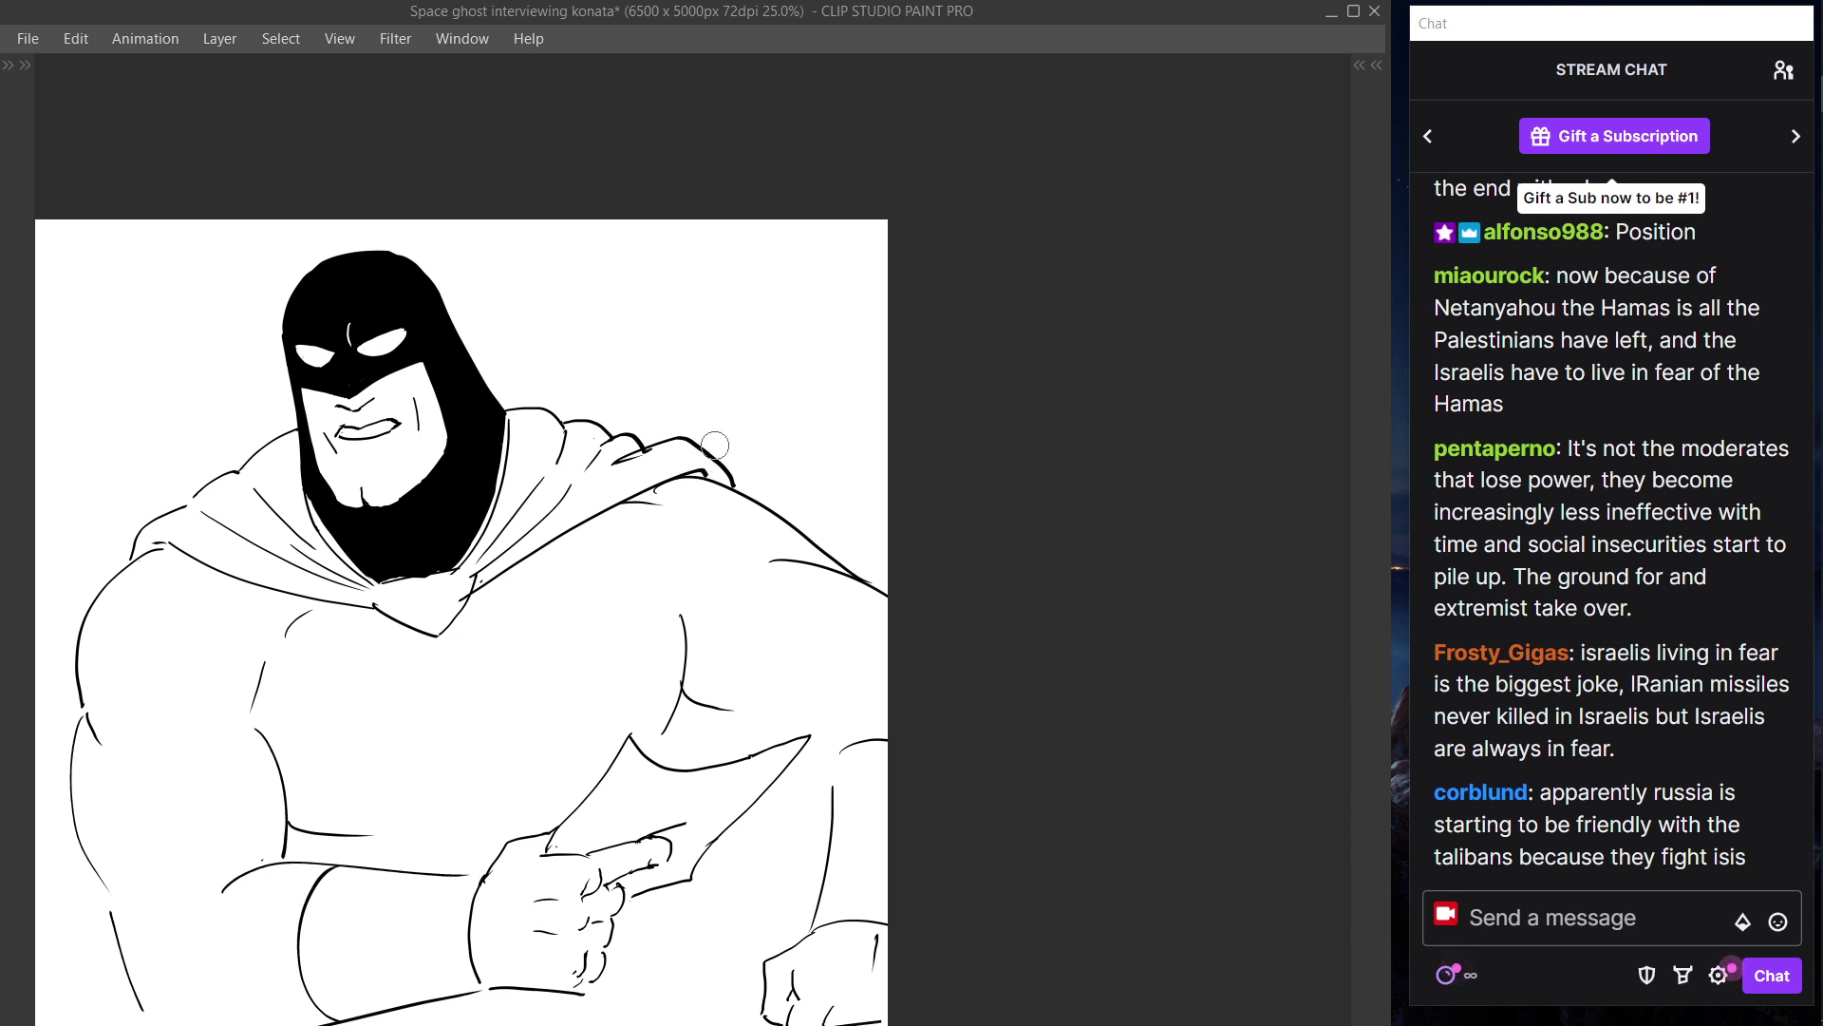
pyautogui.moveTo(723, 450)
pyautogui.mouseDown()
pyautogui.moveTo(623, 467)
pyautogui.moveTo(688, 444)
pyautogui.mouseUp()
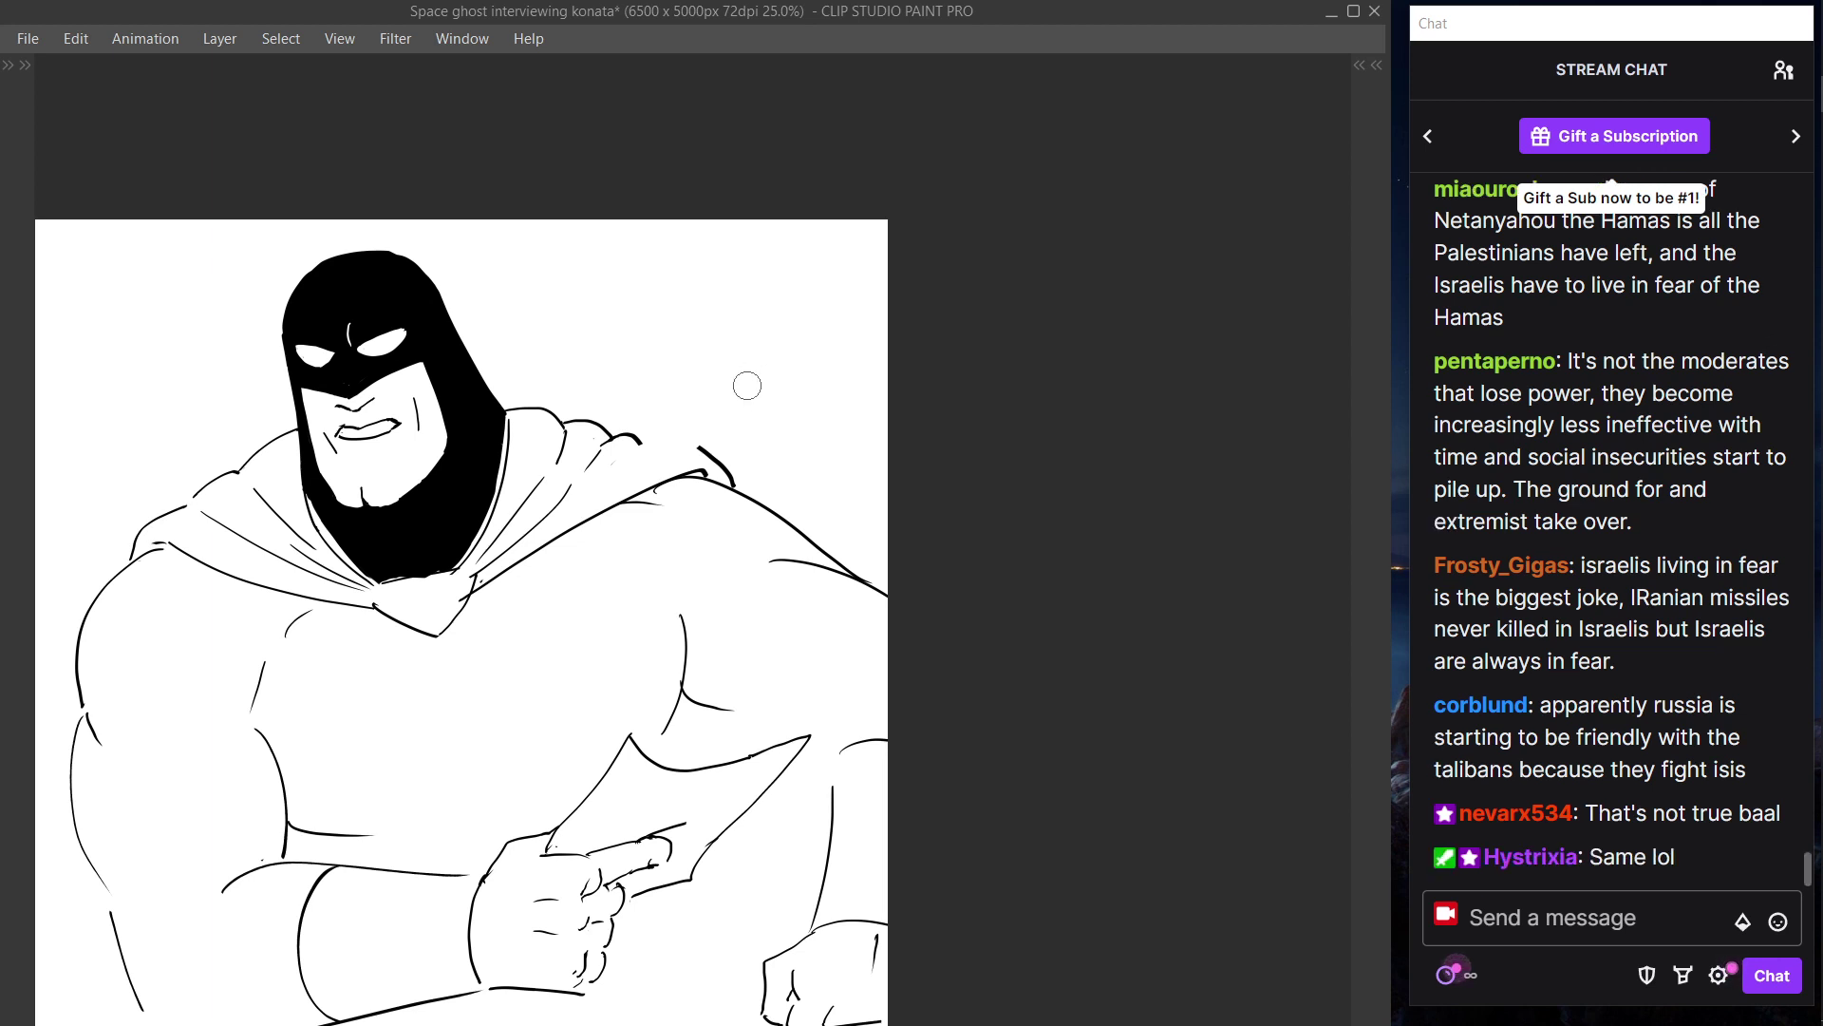
pyautogui.moveTo(697, 435); pyautogui.dragTo(733, 477)
# - Redraw the cape's outer edge over the right-hand shoulder as a raised fold sloping down to the shoulder line
pyautogui.press('p')
pyautogui.moveTo(608, 480)
pyautogui.mouseDown()
pyautogui.moveTo(665, 441)
pyautogui.moveTo(744, 495)
pyautogui.mouseUp()
pyautogui.hotkey('ctrl', 'z')
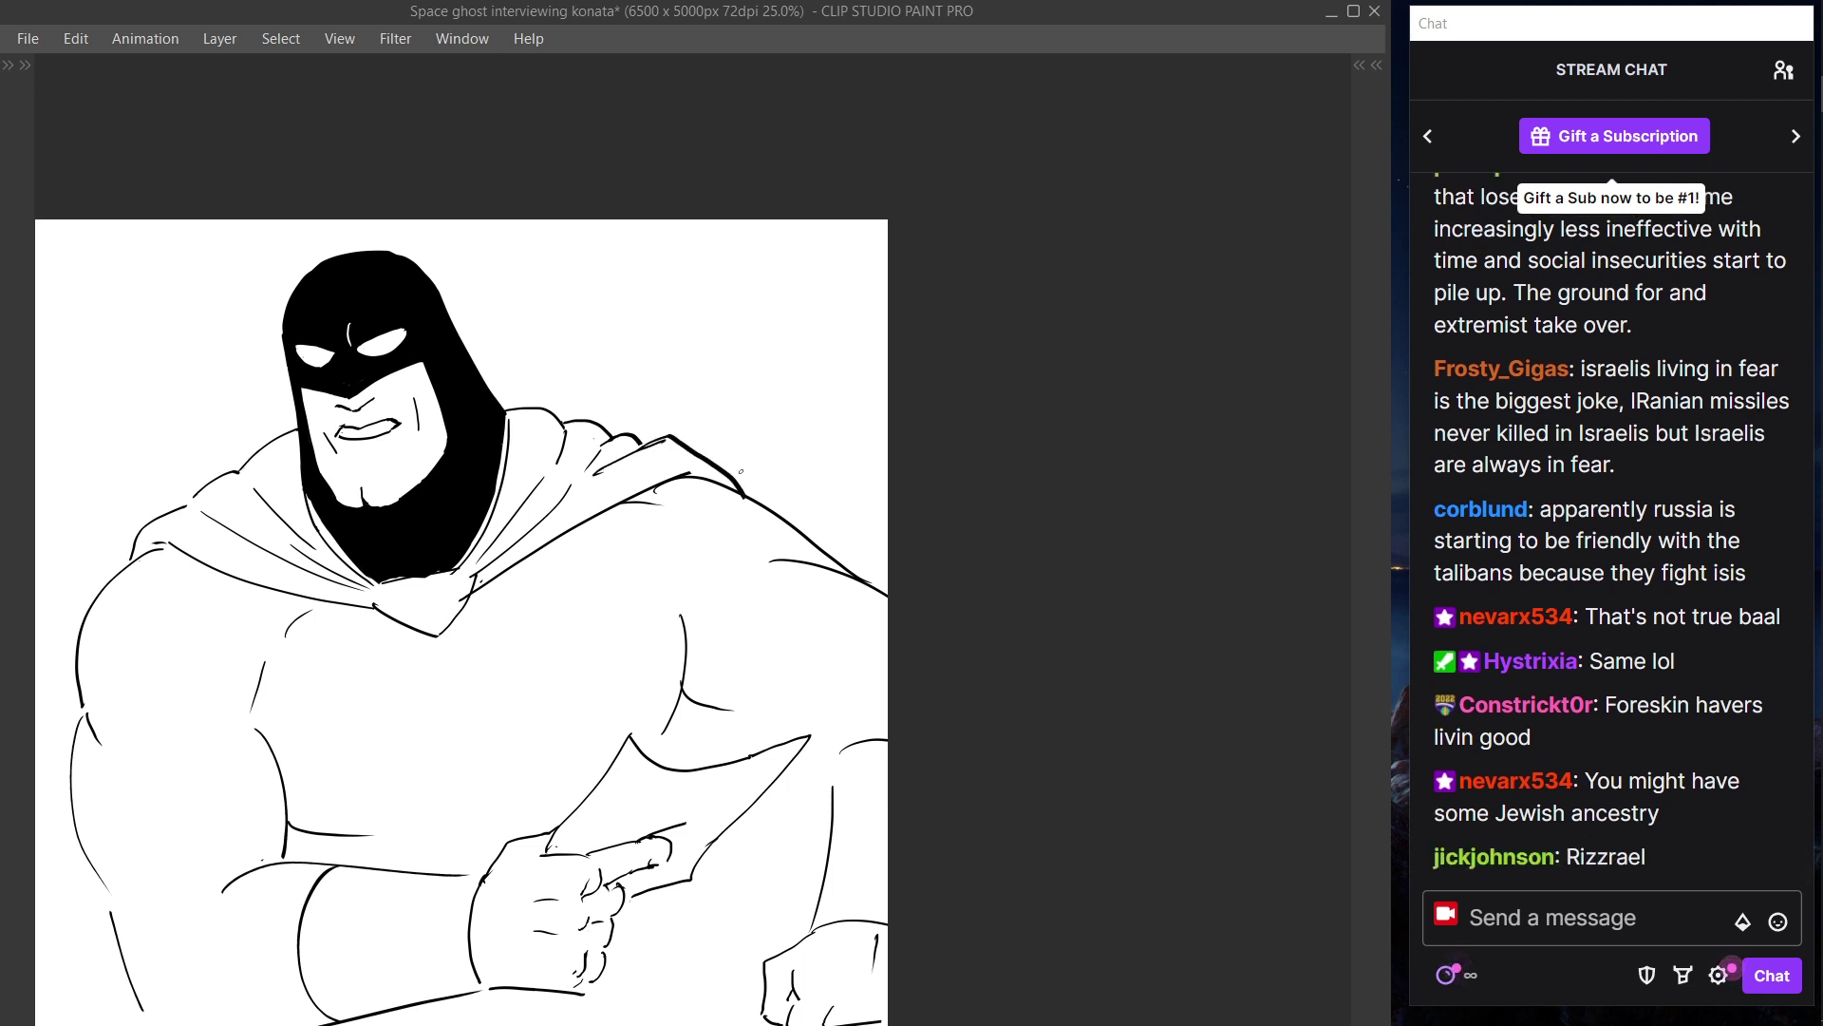
pyautogui.hotkey('ctrl', 'z')
pyautogui.hotkey('ctrl', 'z')
pyautogui.moveTo(574, 499)
pyautogui.mouseDown()
pyautogui.moveTo(657, 443)
pyautogui.moveTo(733, 494)
pyautogui.mouseUp()
pyautogui.hotkey('ctrl', 'z')
pyautogui.hotkey('ctrl', 'z')
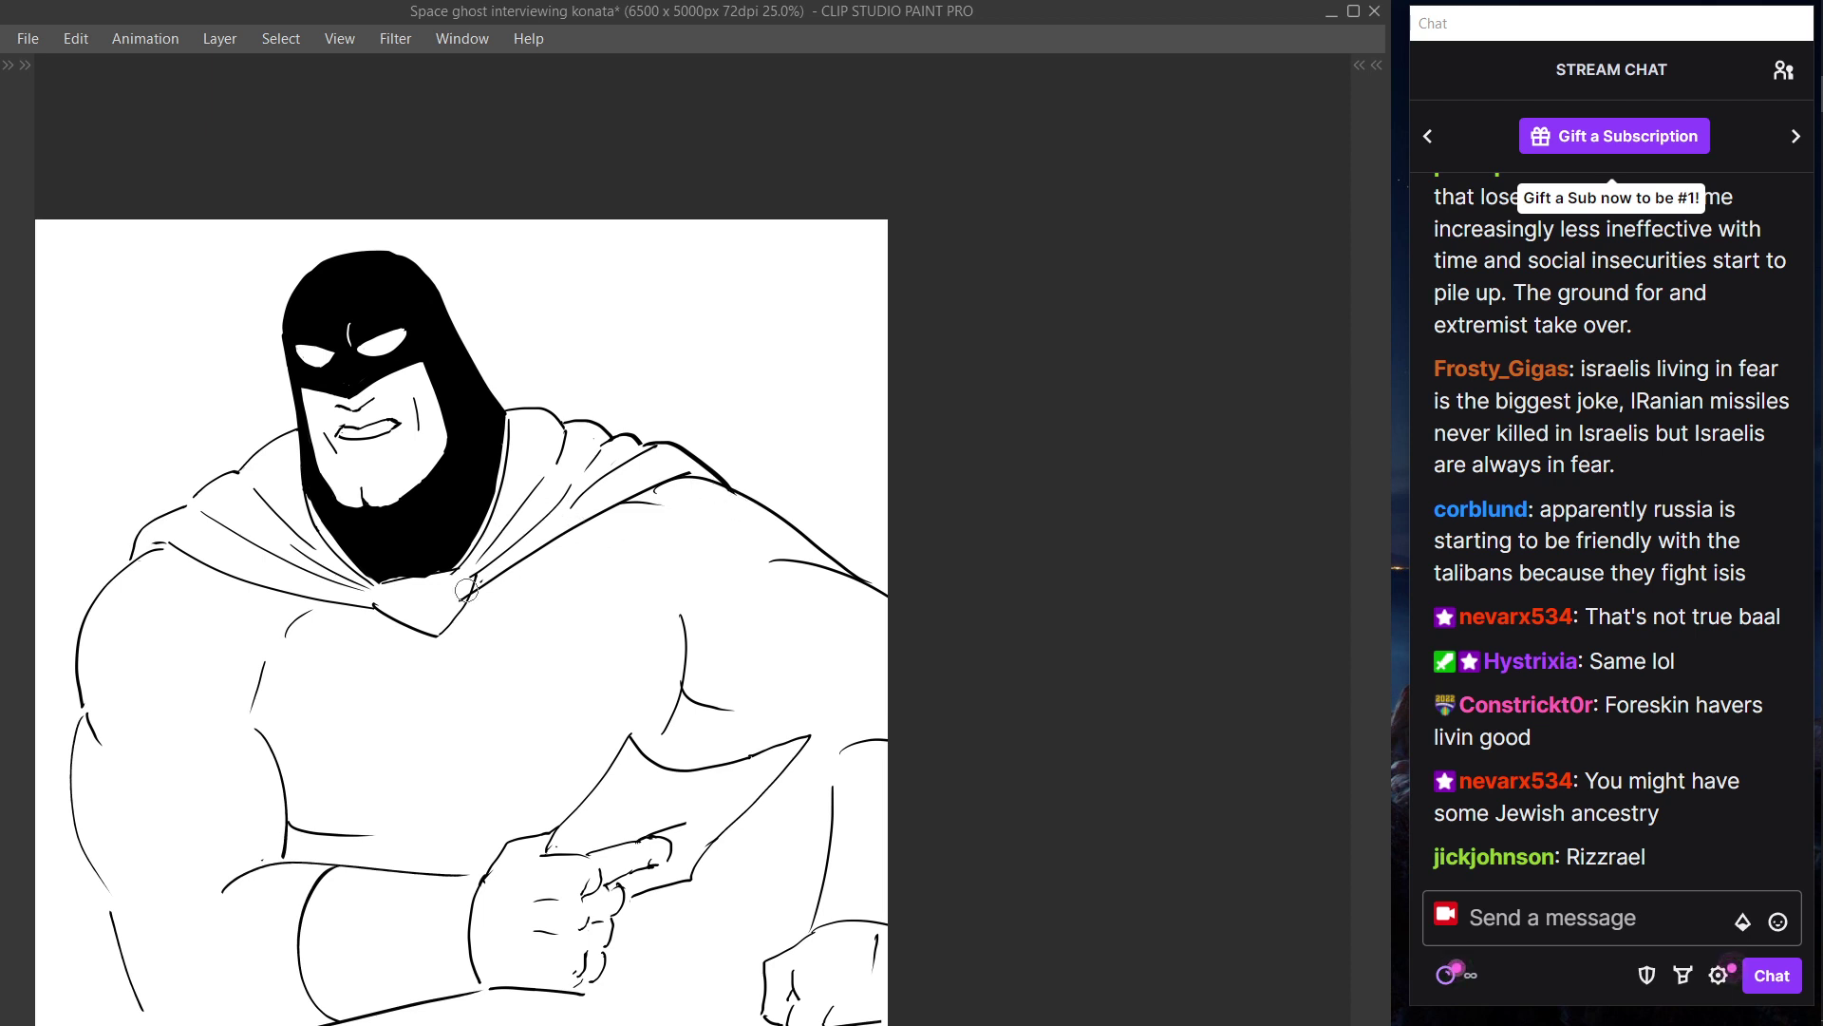
# - Erase the left-hand cape corner and redraw it extending farther out over the shoulder
pyautogui.moveTo(487, 567); pyautogui.dragTo(815, 605)
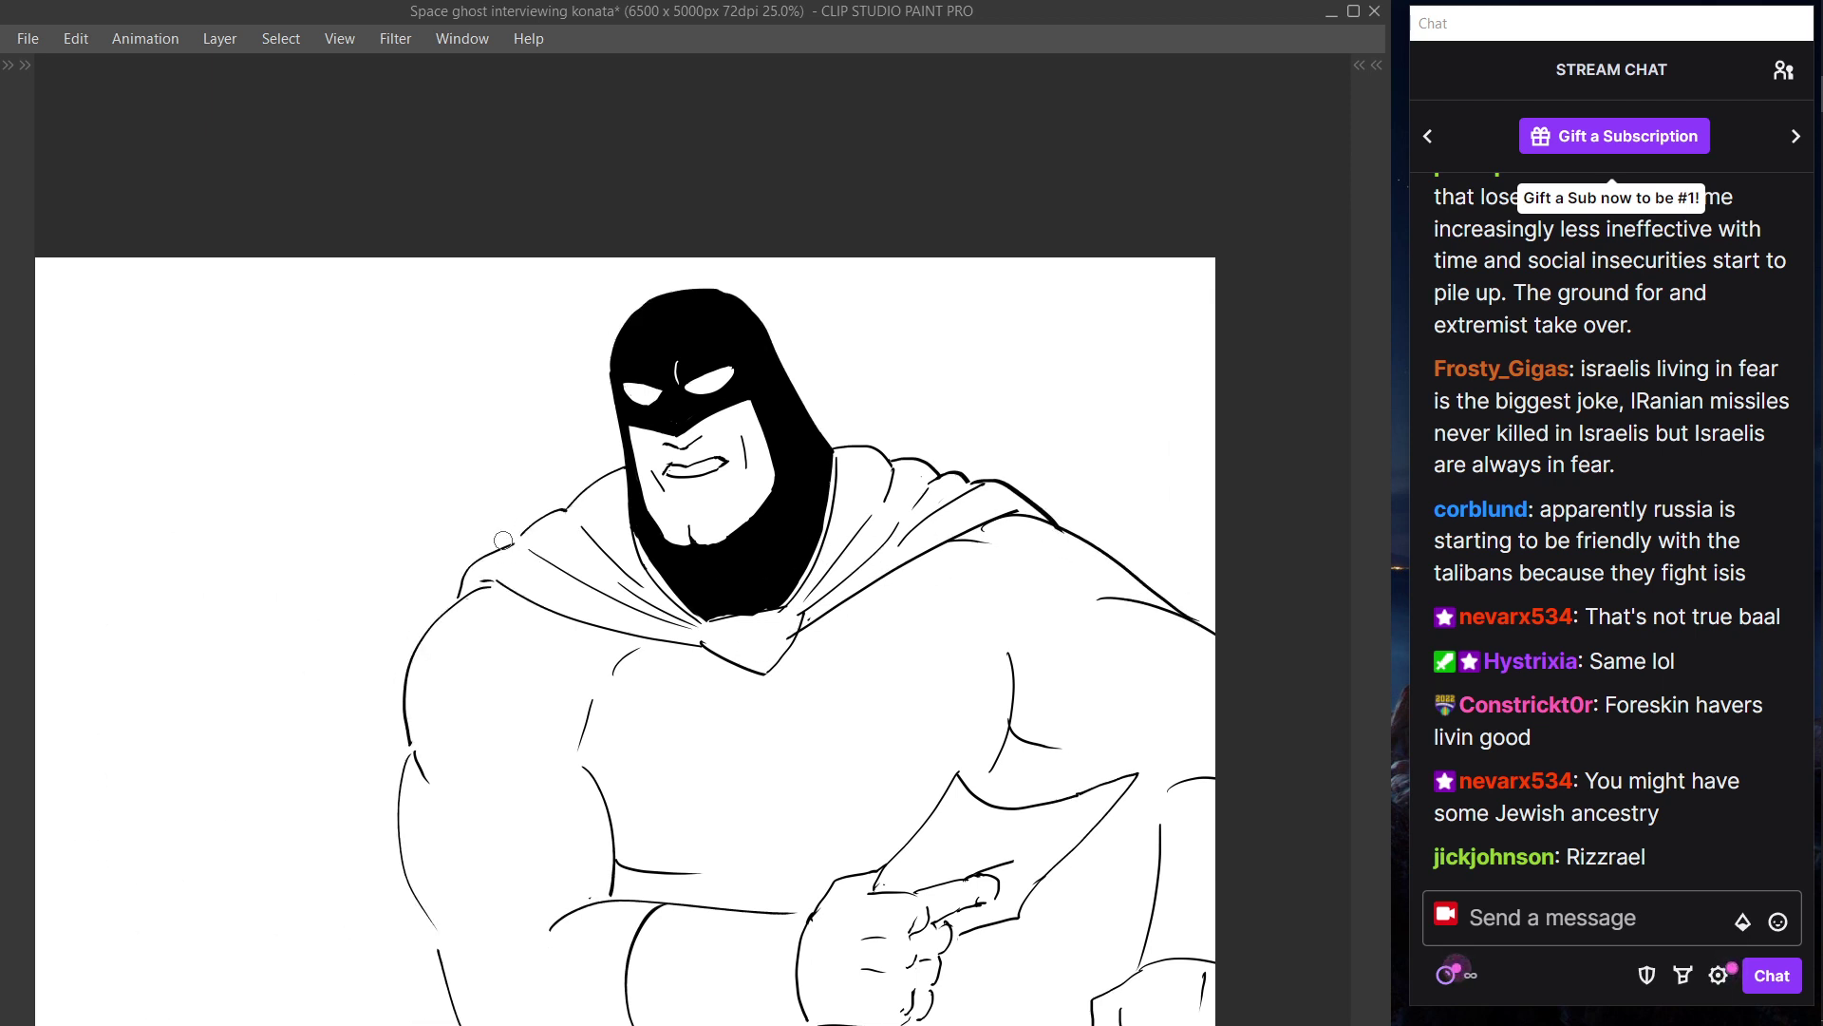
pyautogui.moveTo(470, 559)
pyautogui.mouseDown()
pyautogui.moveTo(461, 586)
pyautogui.moveTo(417, 601)
pyautogui.moveTo(427, 623)
pyautogui.moveTo(443, 614)
pyautogui.mouseUp()
pyautogui.press('p')
pyautogui.hotkey('ctrl', 'z')
pyautogui.hotkey('ctrl', 'z')
pyautogui.hotkey('ctrl', 'z')
pyautogui.hotkey('ctrl', 'z')
pyautogui.hotkey('ctrl', 'z')
pyautogui.moveTo(507, 546); pyautogui.dragTo(448, 601)
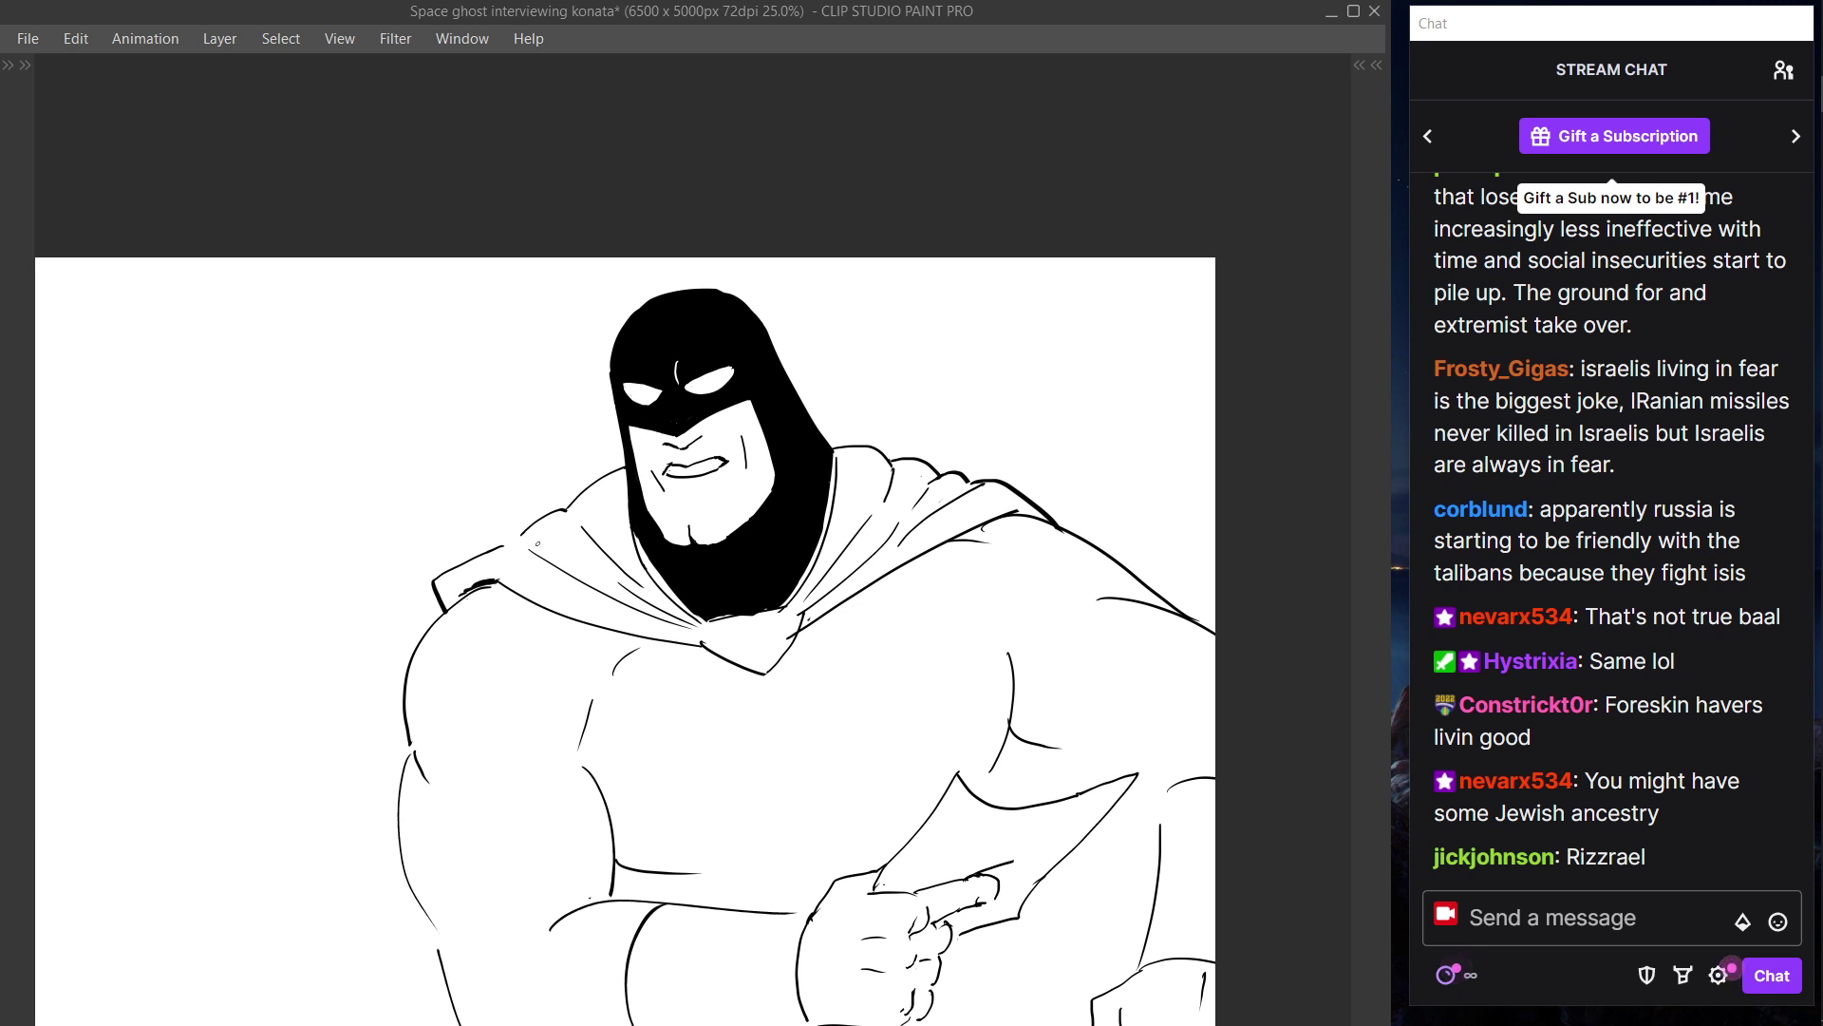
# - Ink the fold notch and heavier upper cape edge between the left-hand shoulder and the neck
pyautogui.moveTo(502, 545); pyautogui.dragTo(564, 514)
pyautogui.hotkey('ctrl', 'z')
pyautogui.moveTo(539, 520); pyautogui.dragTo(571, 515)
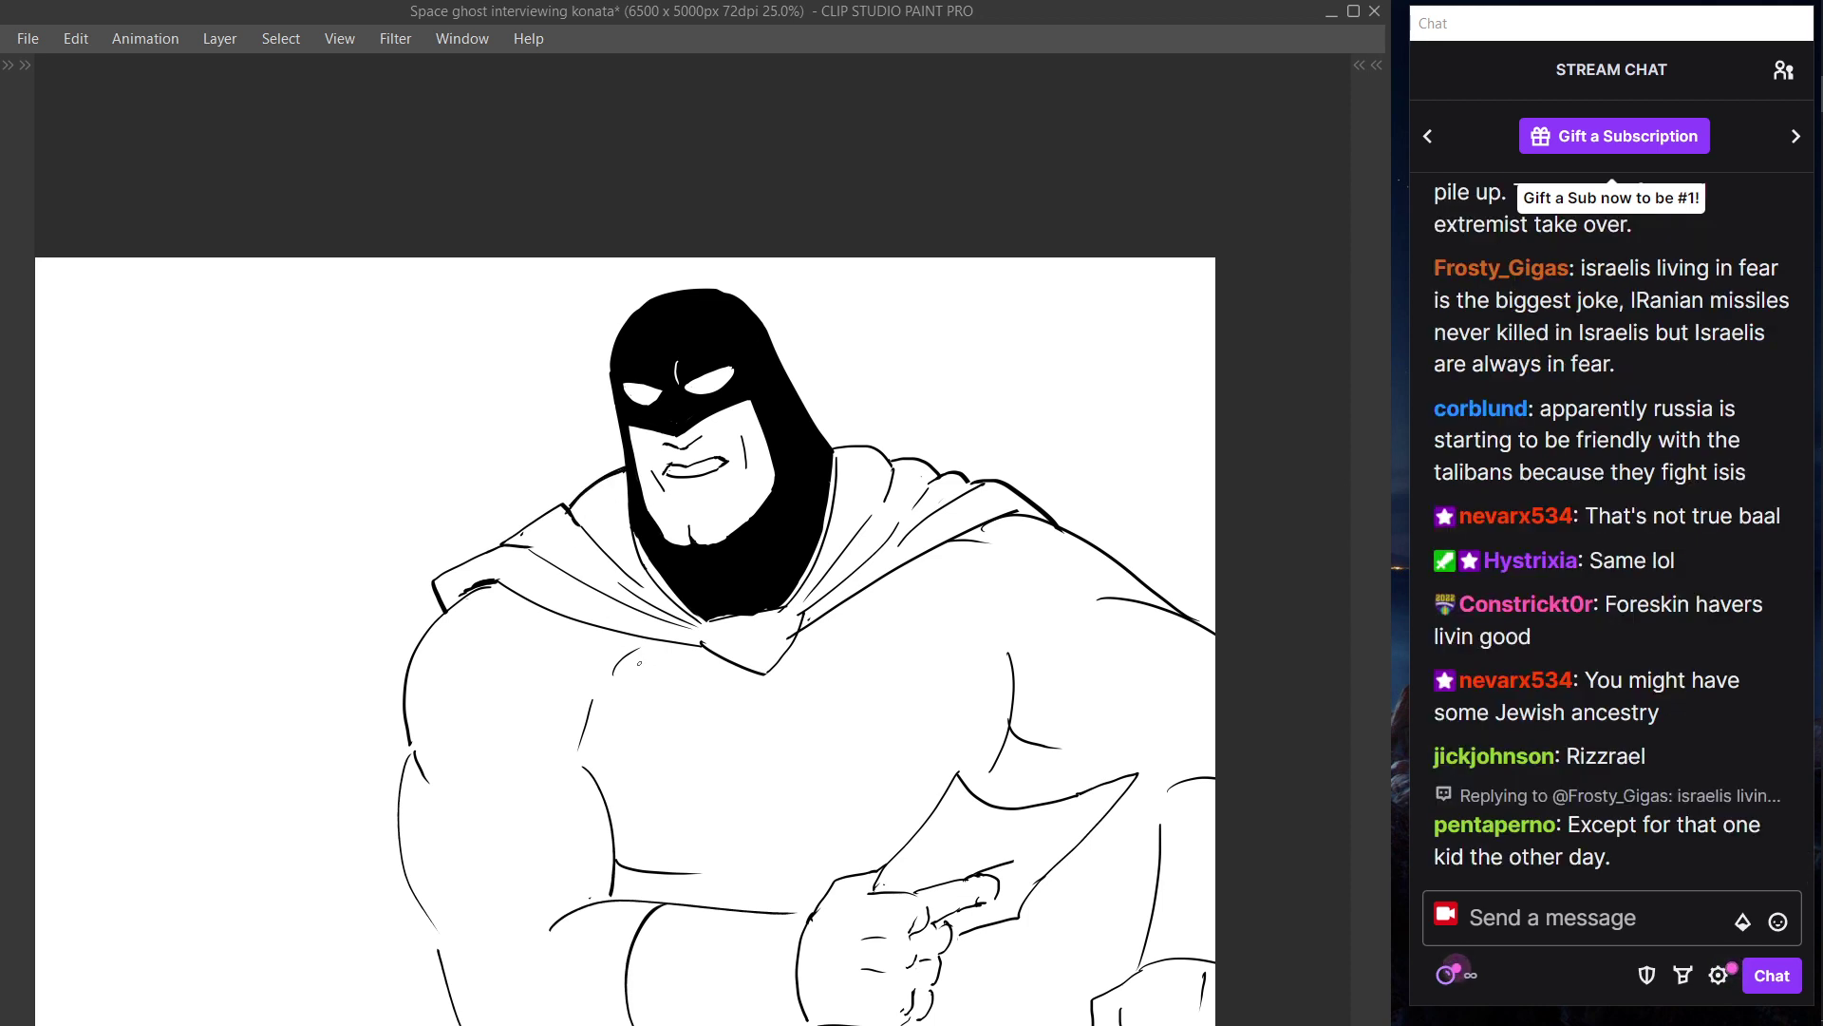
# - Redraw the cape edge beside the right-hand side of the neck as a thicker line curving into the first fold
pyautogui.hotkey('ctrl', '0')
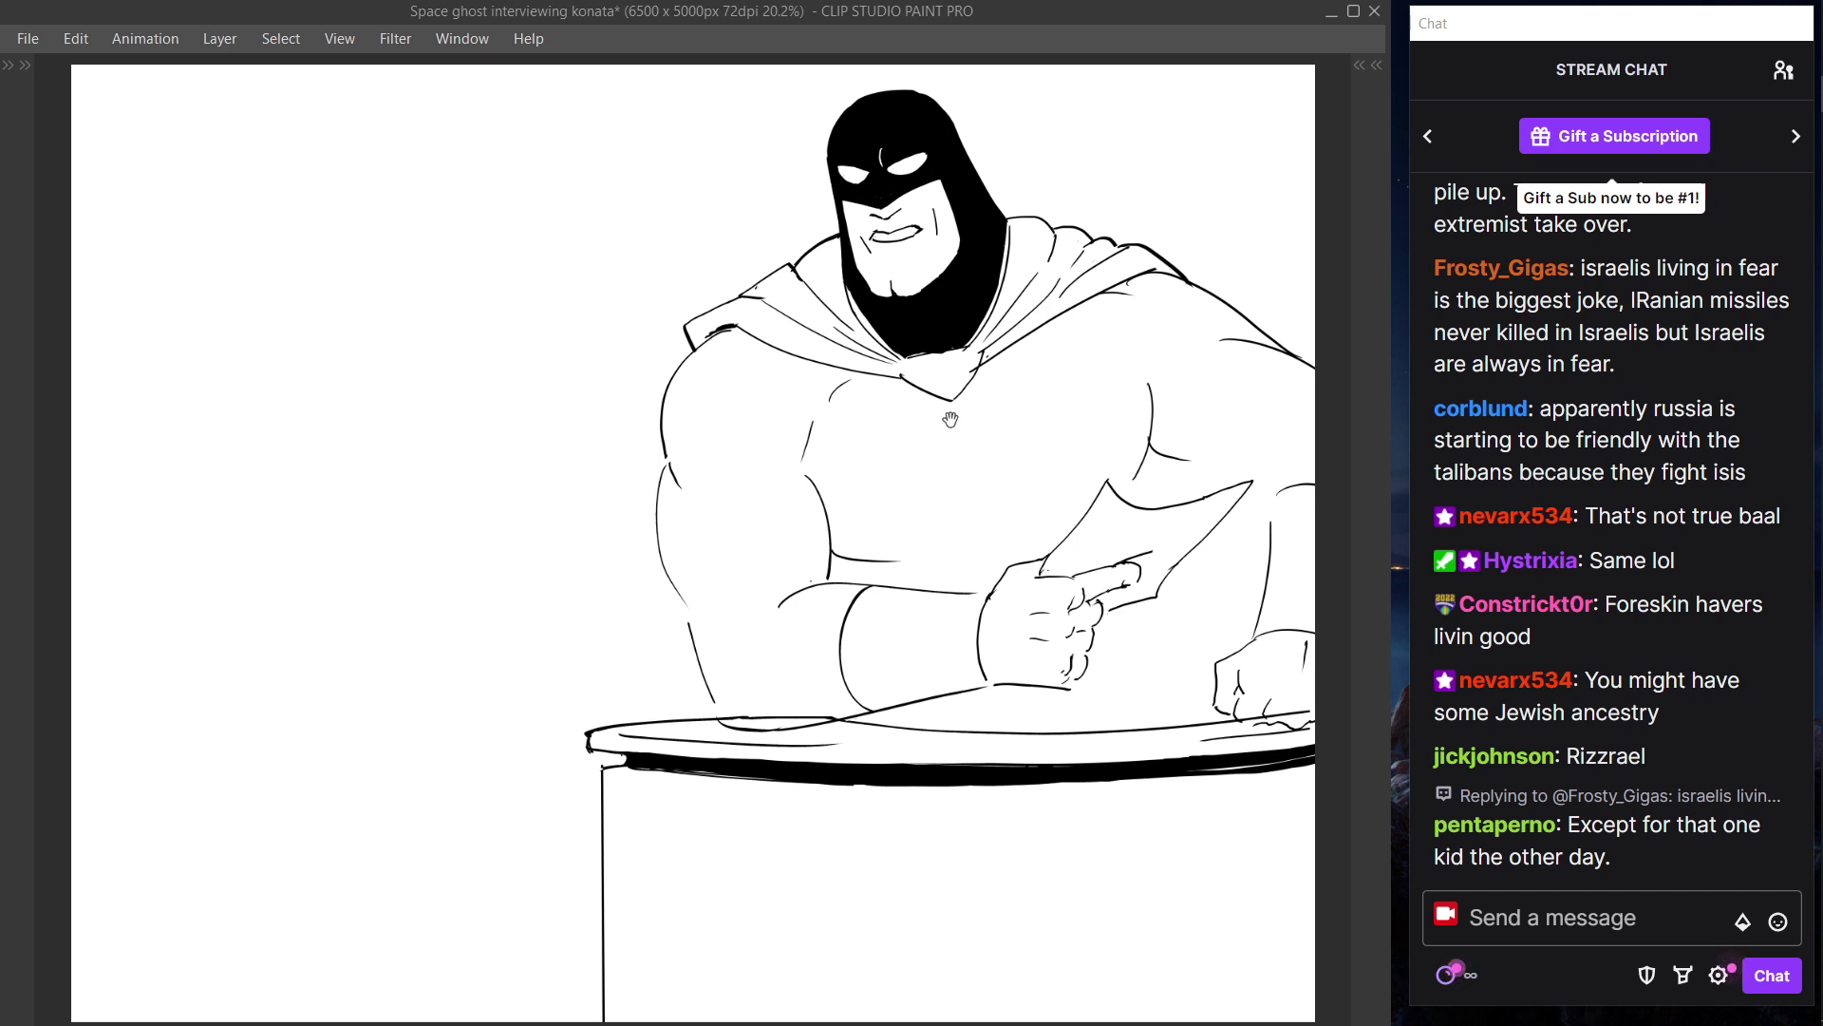
pyautogui.moveTo(934, 438); pyautogui.dragTo(820, 636)
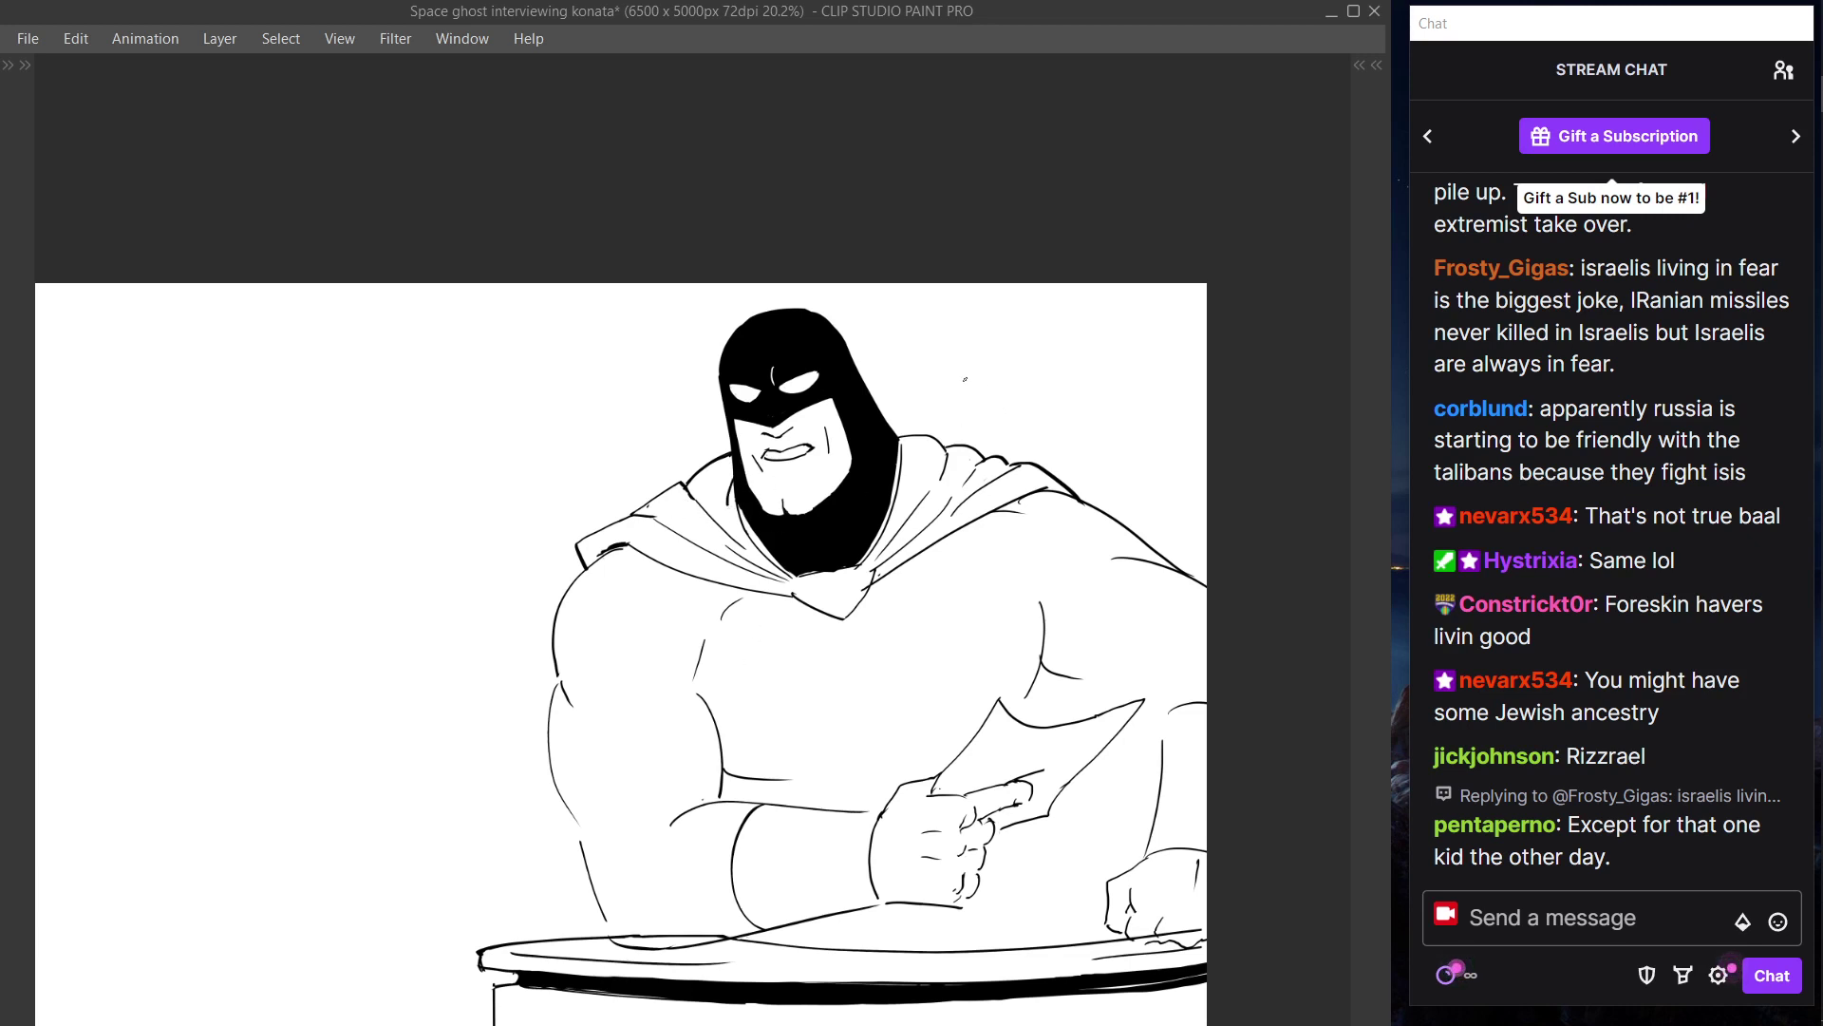
pyautogui.moveTo(910, 435); pyautogui.dragTo(947, 446)
pyautogui.hotkey('ctrl', 'z')
pyautogui.hotkey('ctrl', 'z')
pyautogui.moveTo(932, 487)
pyautogui.mouseDown()
pyautogui.moveTo(875, 559)
pyautogui.moveTo(947, 457)
pyautogui.mouseUp()
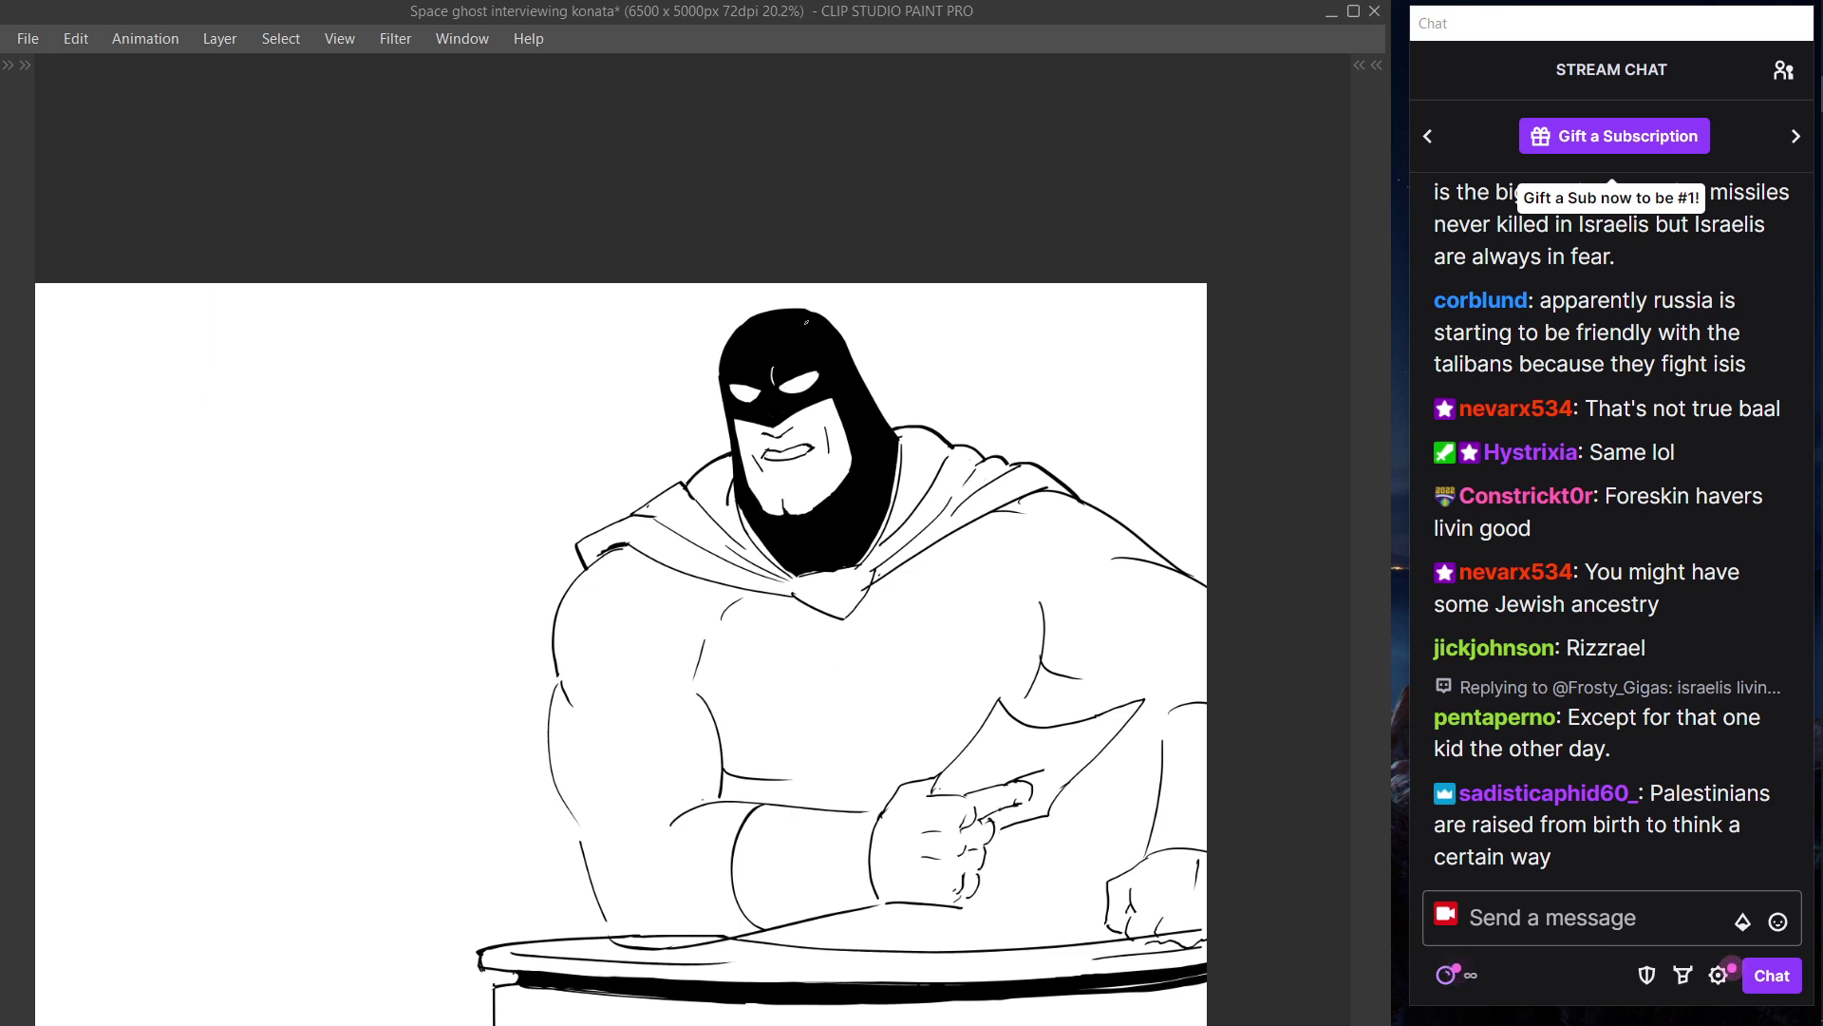
# - Round out the black mask outline at the left-hand side and upper right-hand curve of the crown
pyautogui.press('Tab')
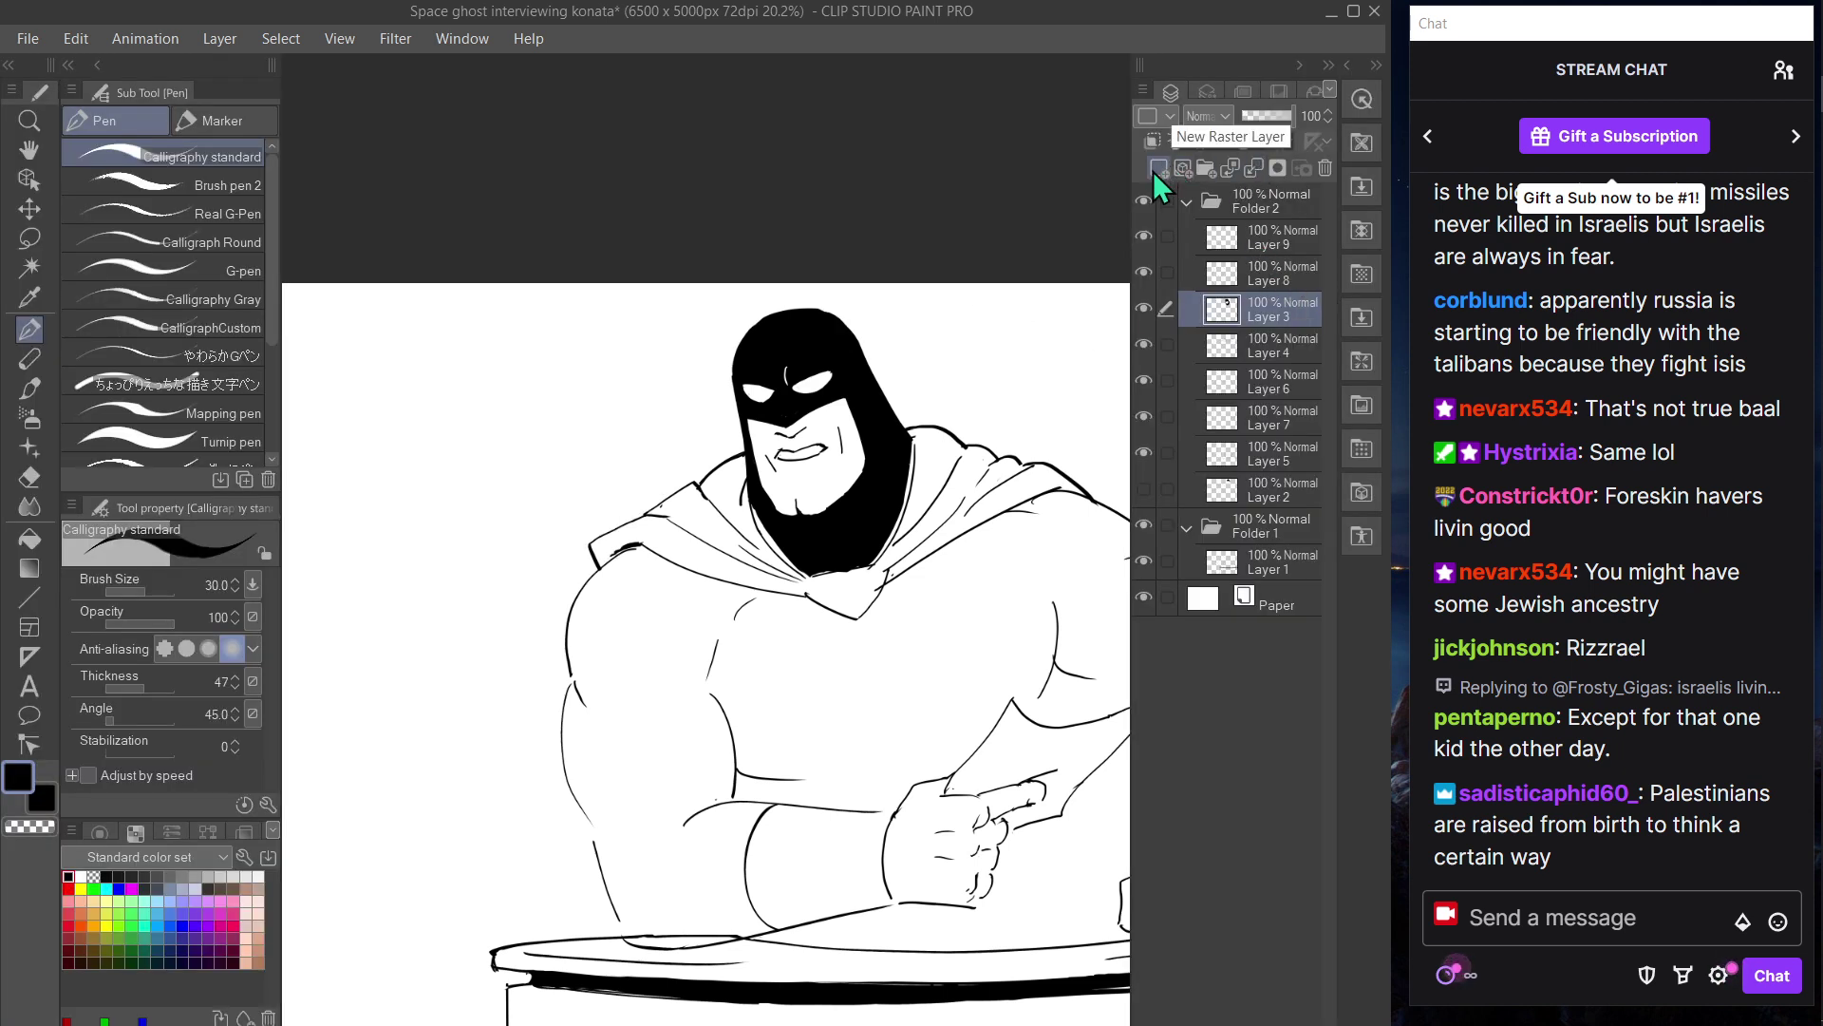
pyautogui.press('Tab')
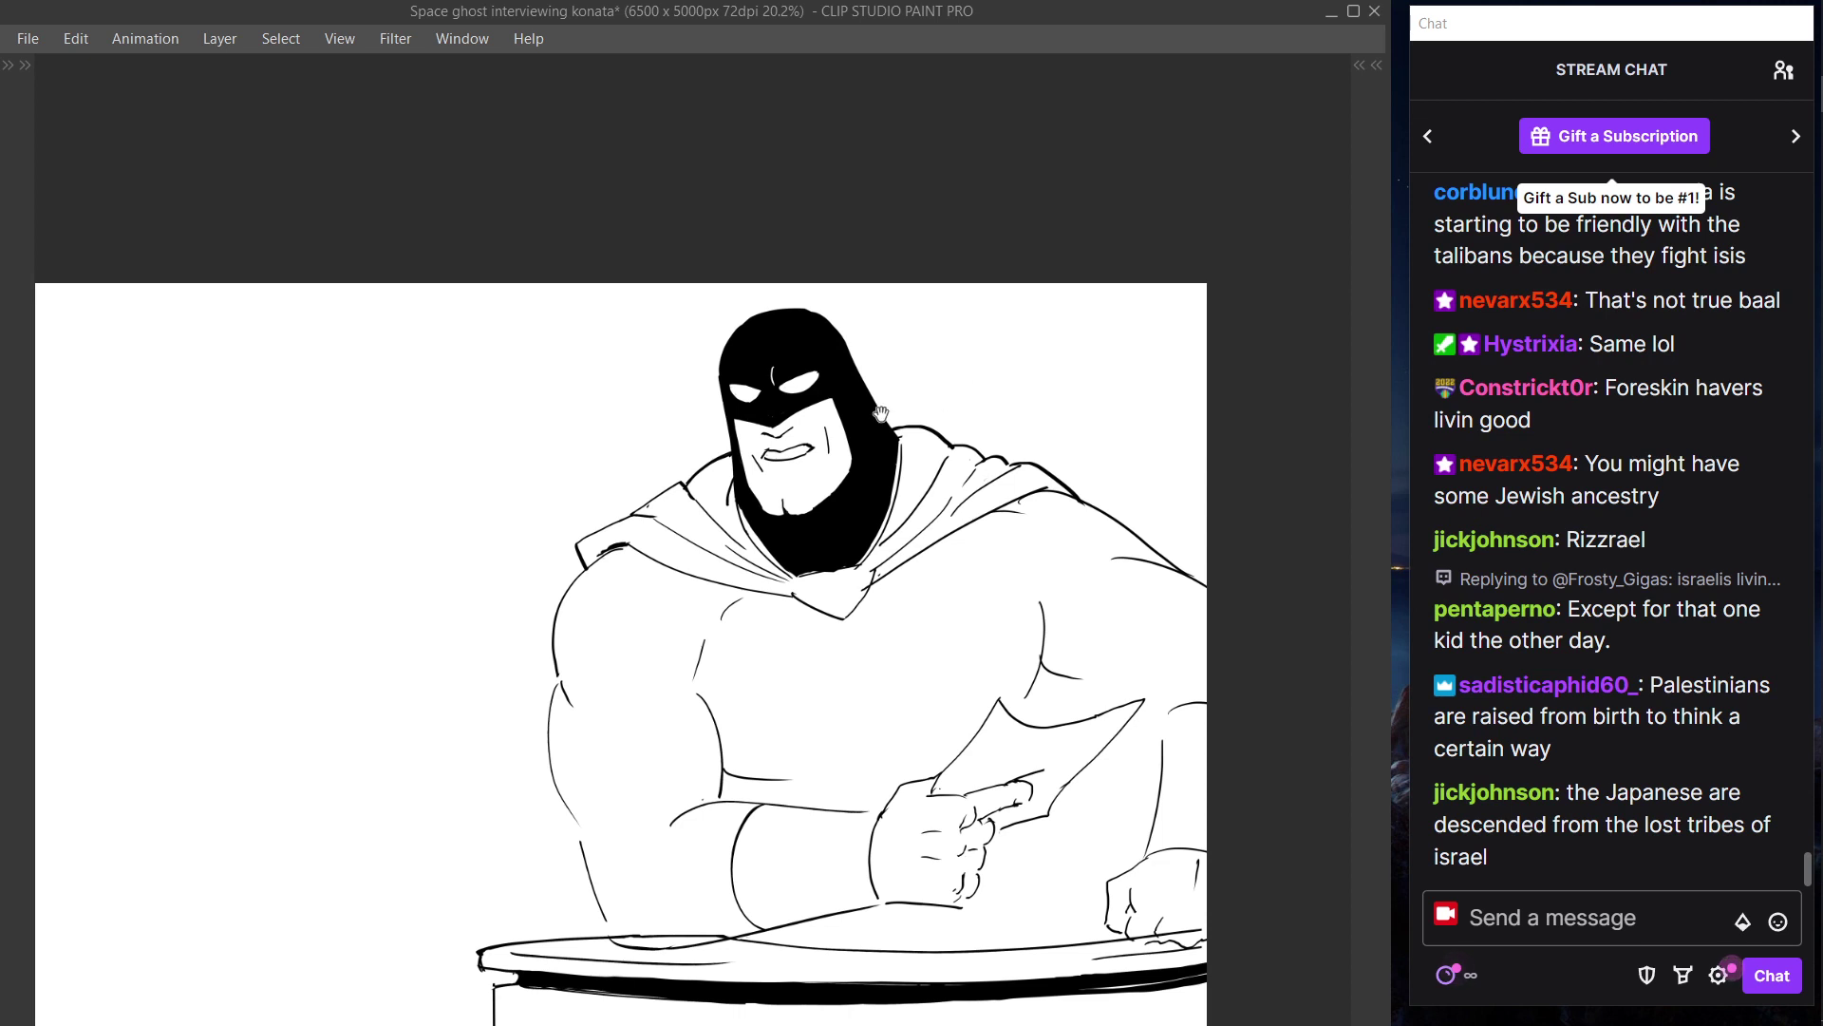
pyautogui.moveTo(882, 415); pyautogui.dragTo(797, 493)
pyautogui.scroll(4, 853, 544)
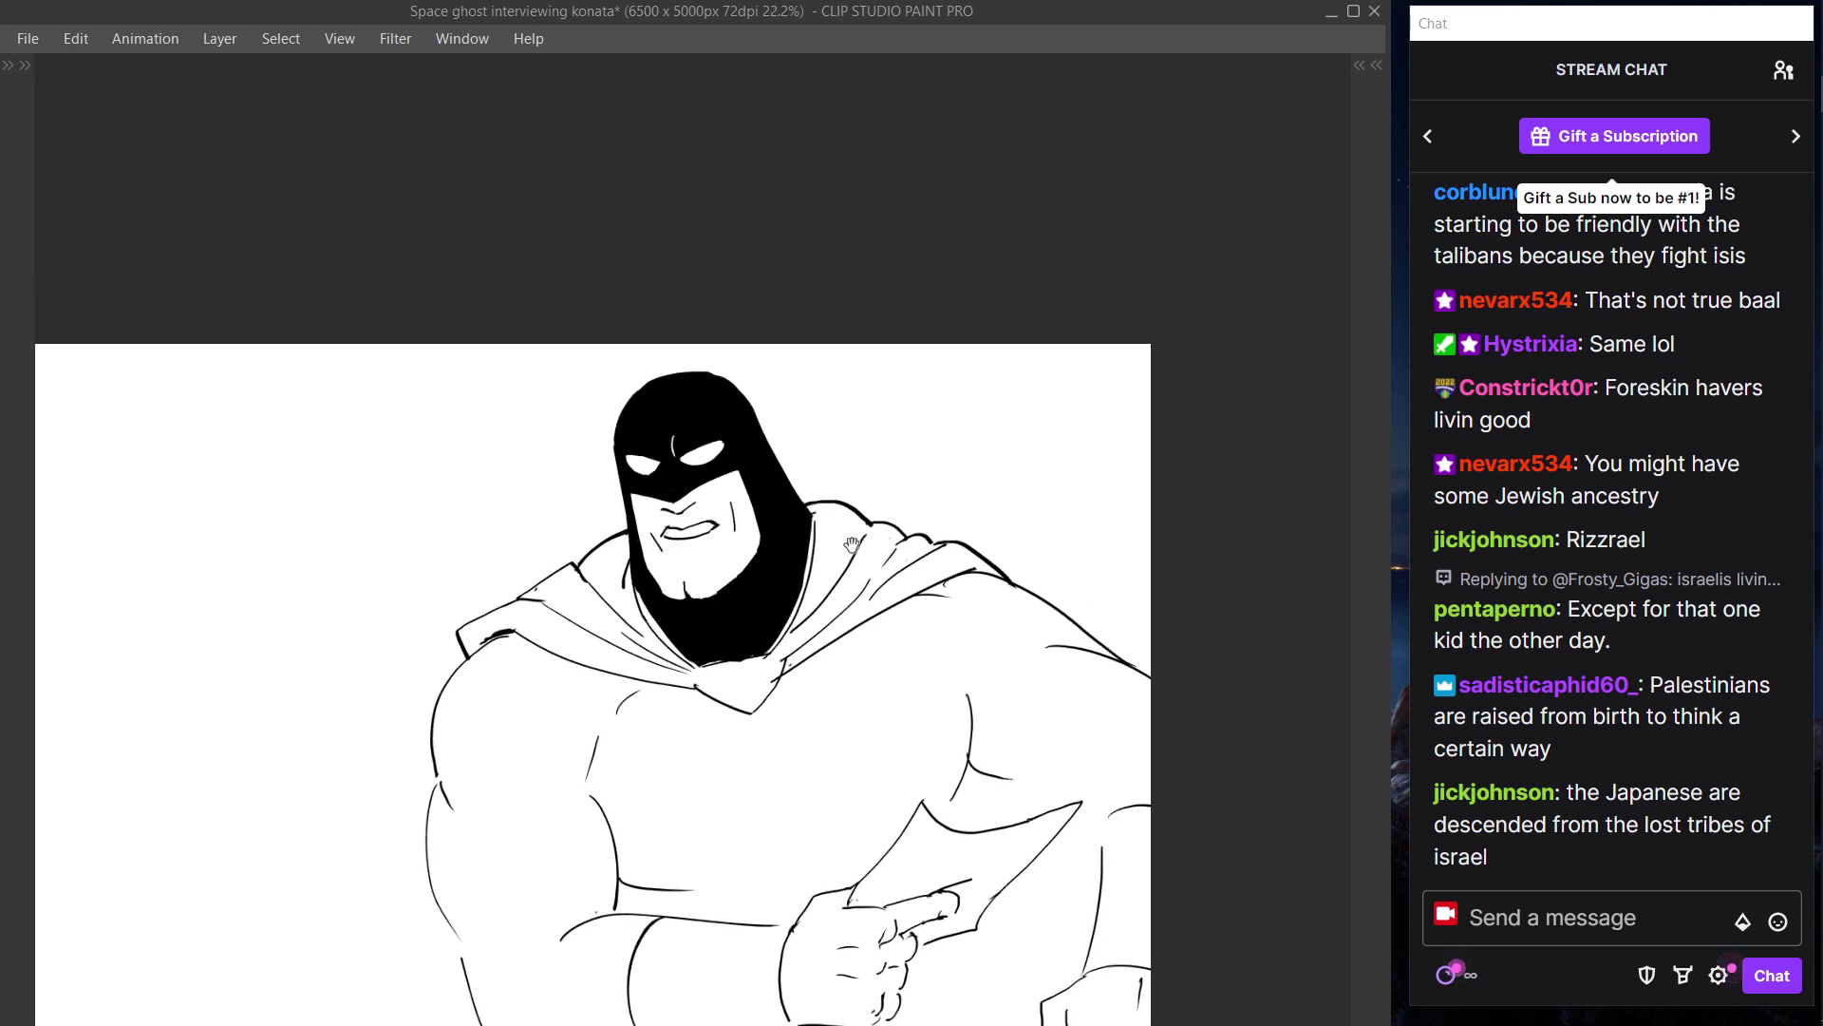
pyautogui.moveTo(846, 400); pyautogui.dragTo(993, 523)
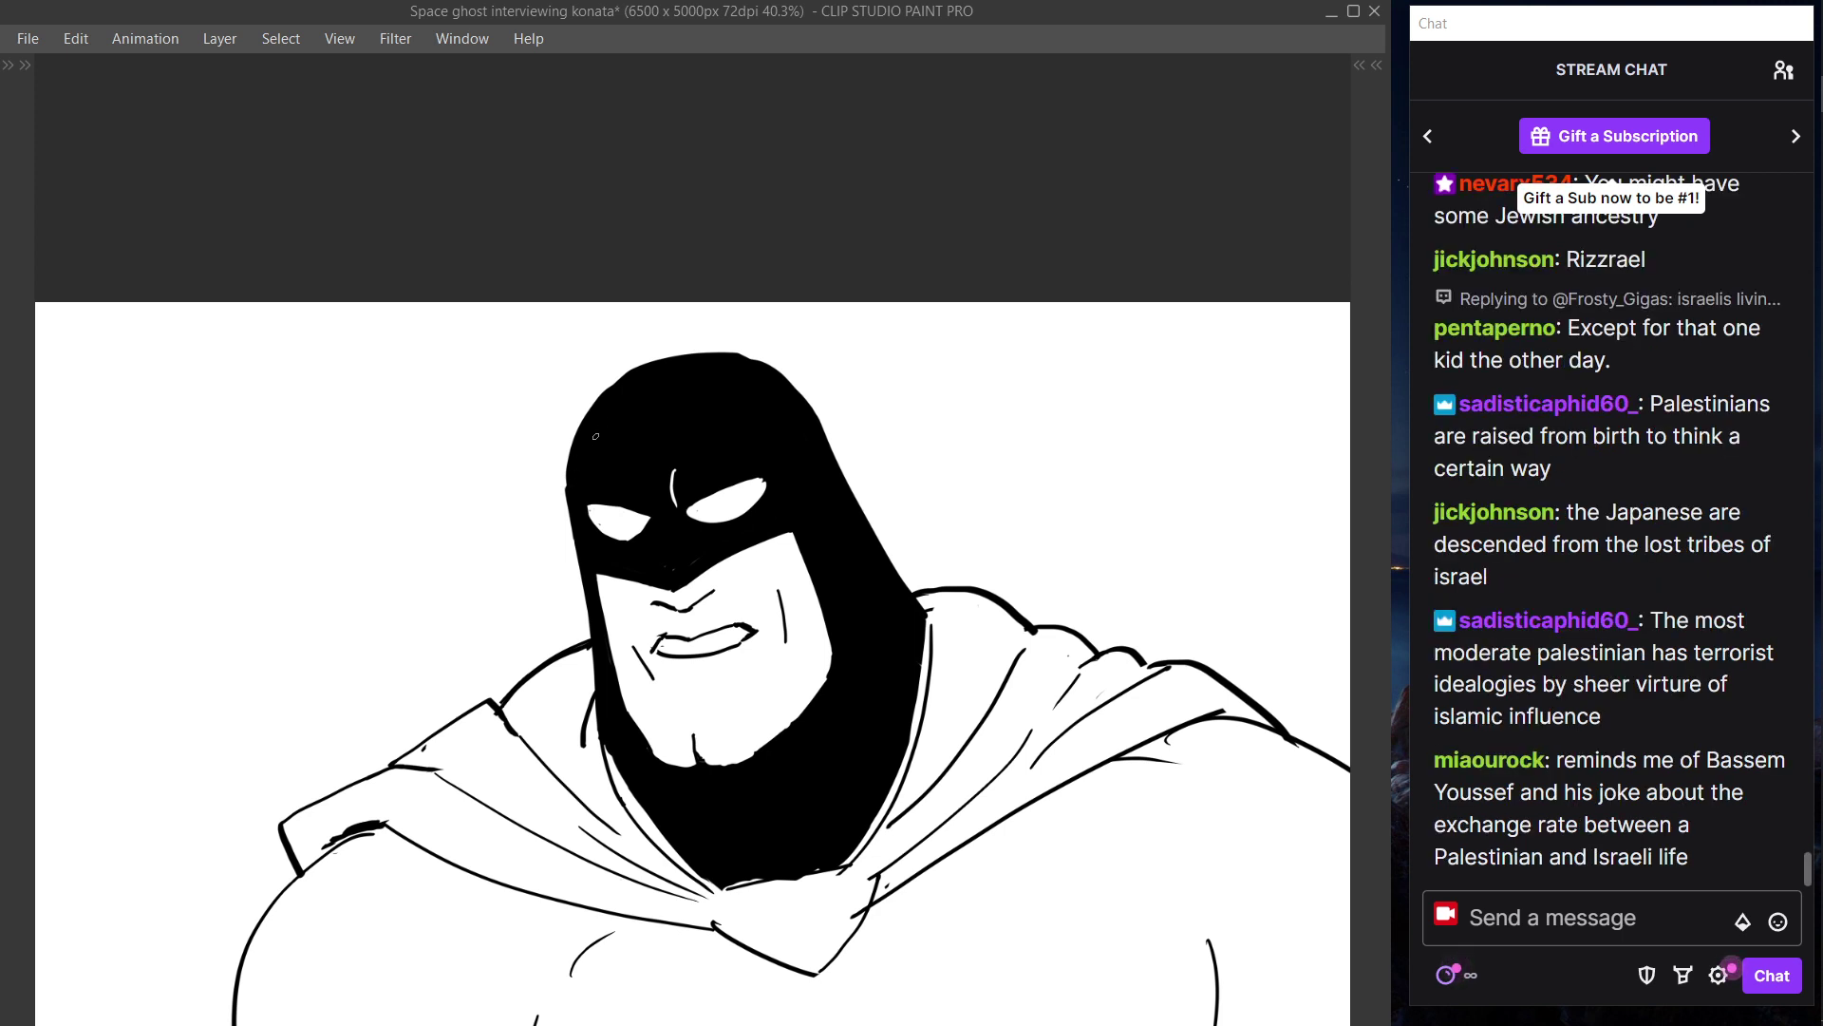
pyautogui.moveTo(571, 482); pyautogui.dragTo(587, 408)
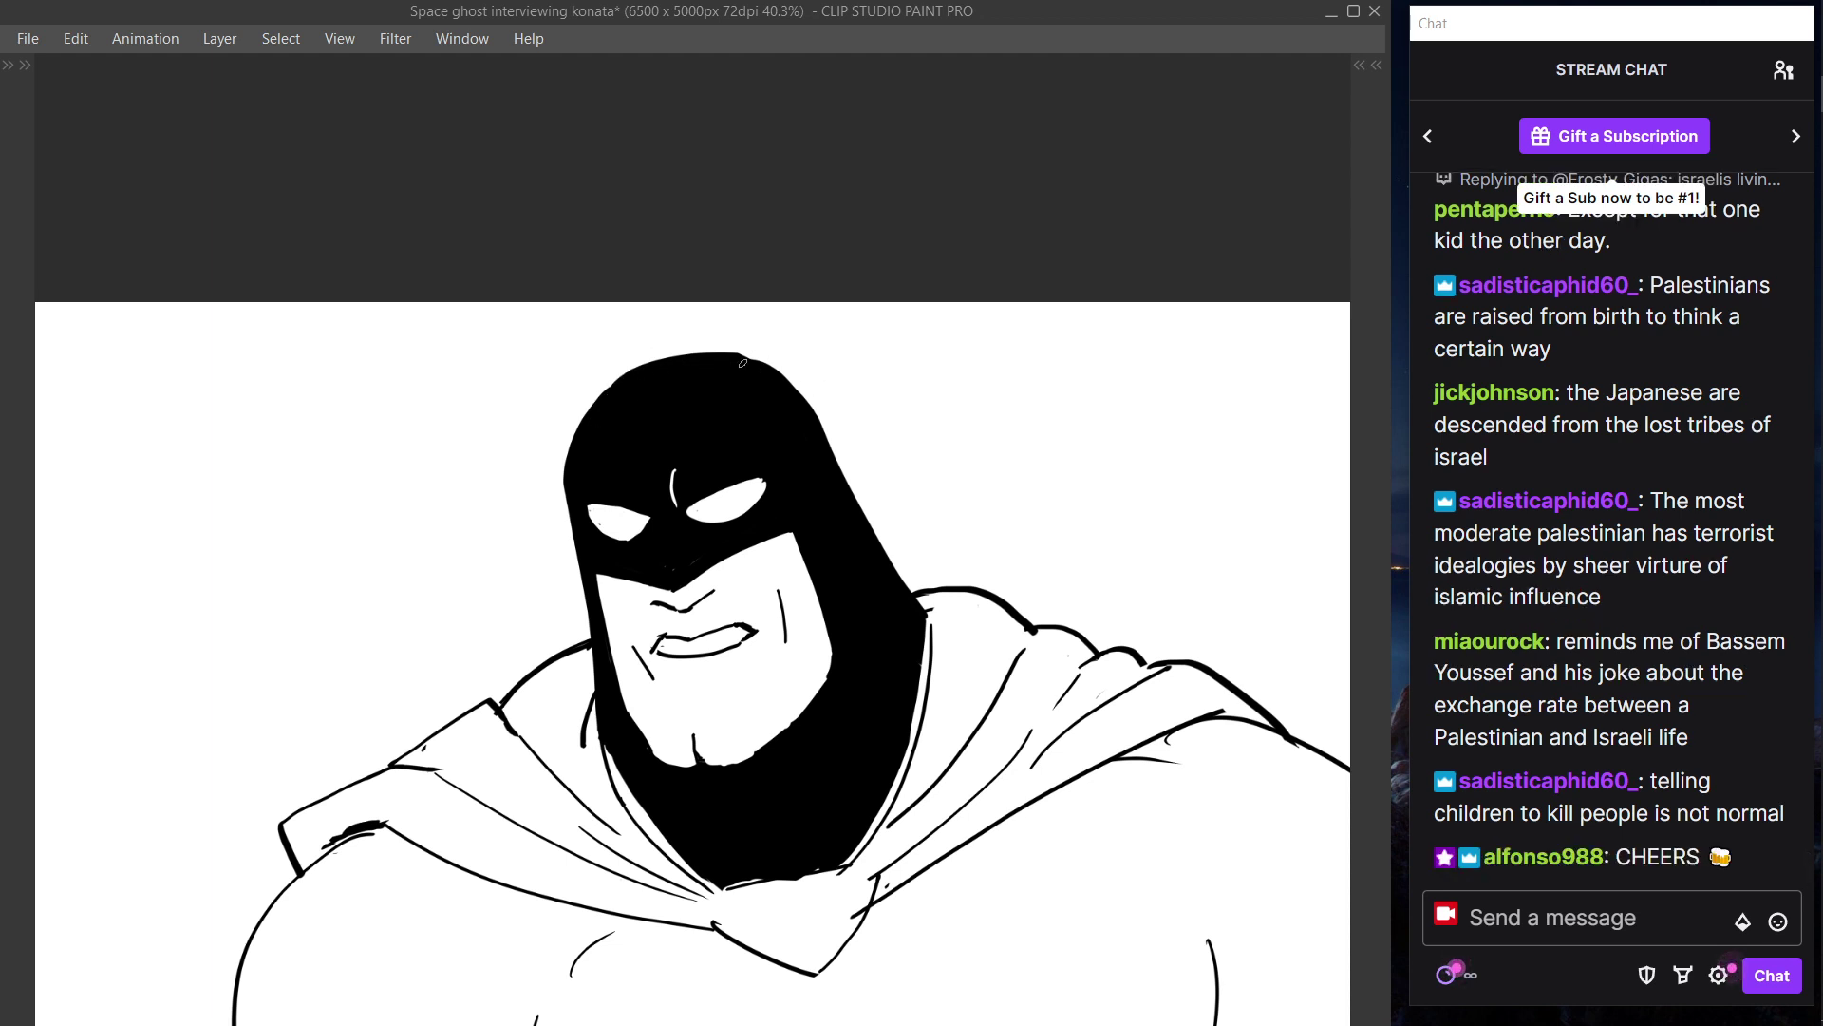
pyautogui.moveTo(743, 363); pyautogui.dragTo(822, 420)
pyautogui.hotkey('ctrl', 'z')
pyautogui.moveTo(741, 366); pyautogui.dragTo(805, 406)
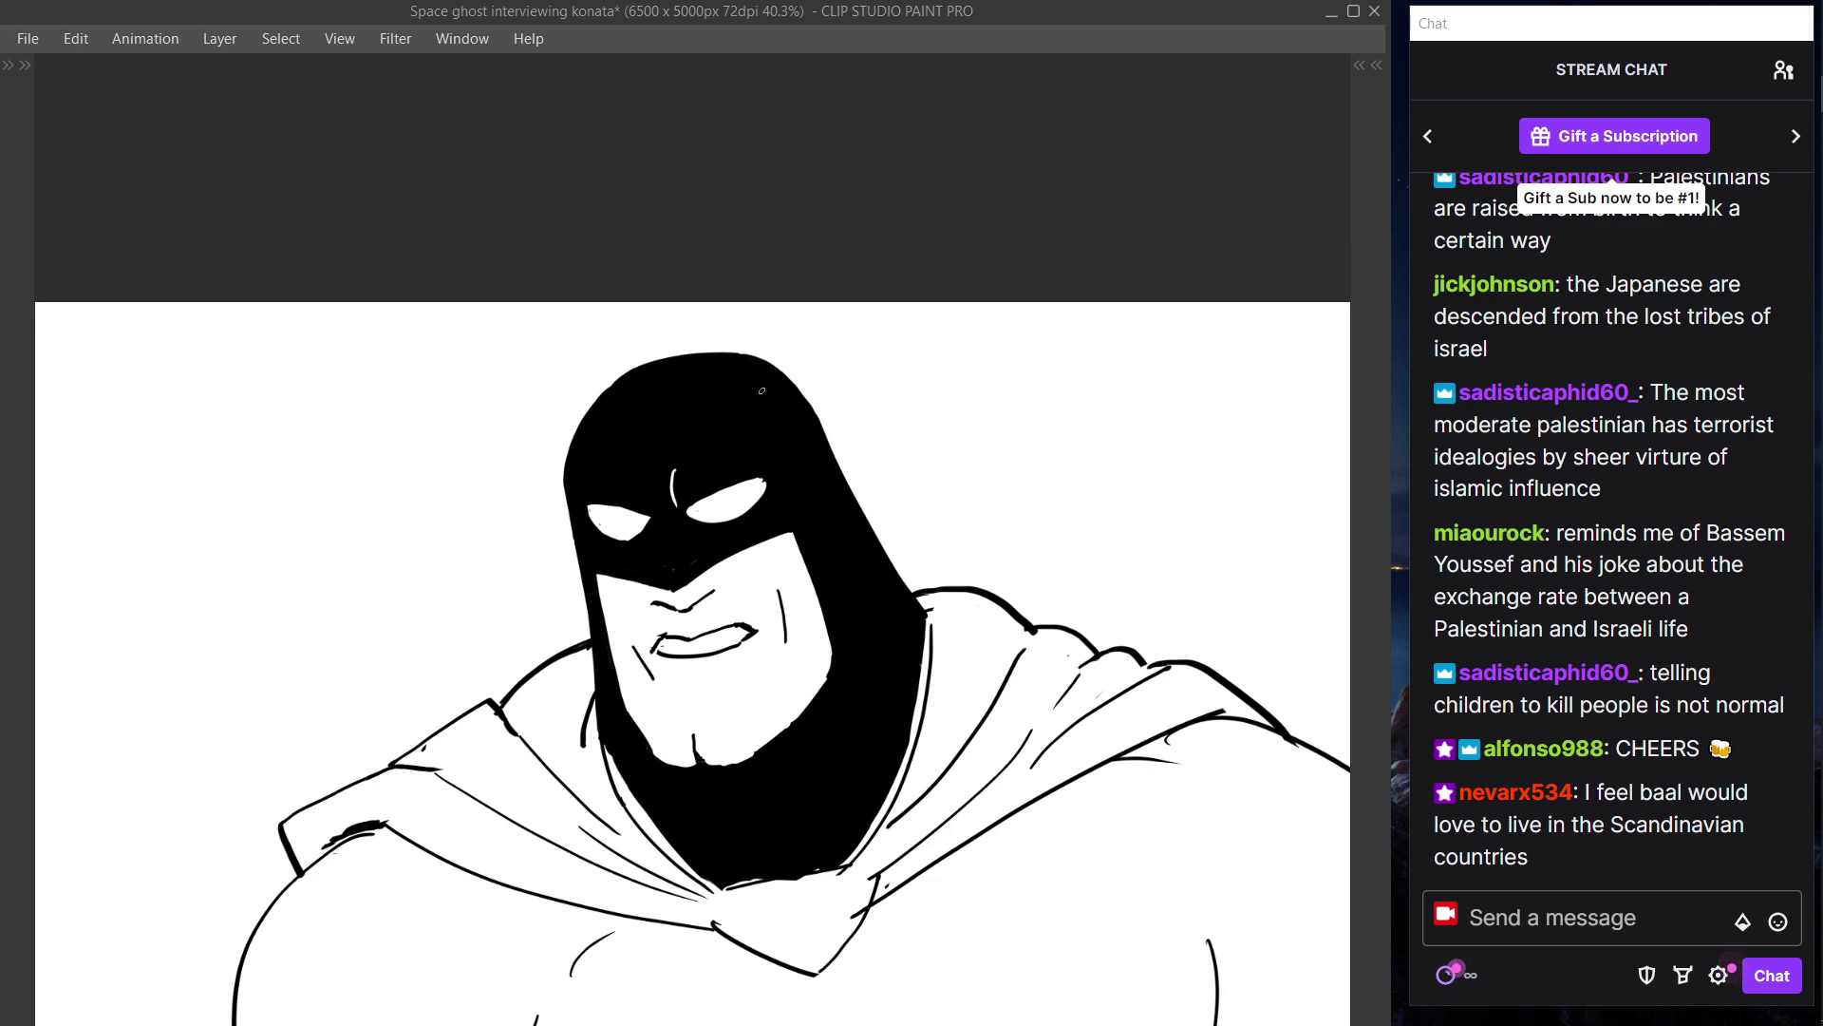
# - Add a new raster layer above the mask's Layer 3 and choose white as the drawing colour
pyautogui.press('Tab')
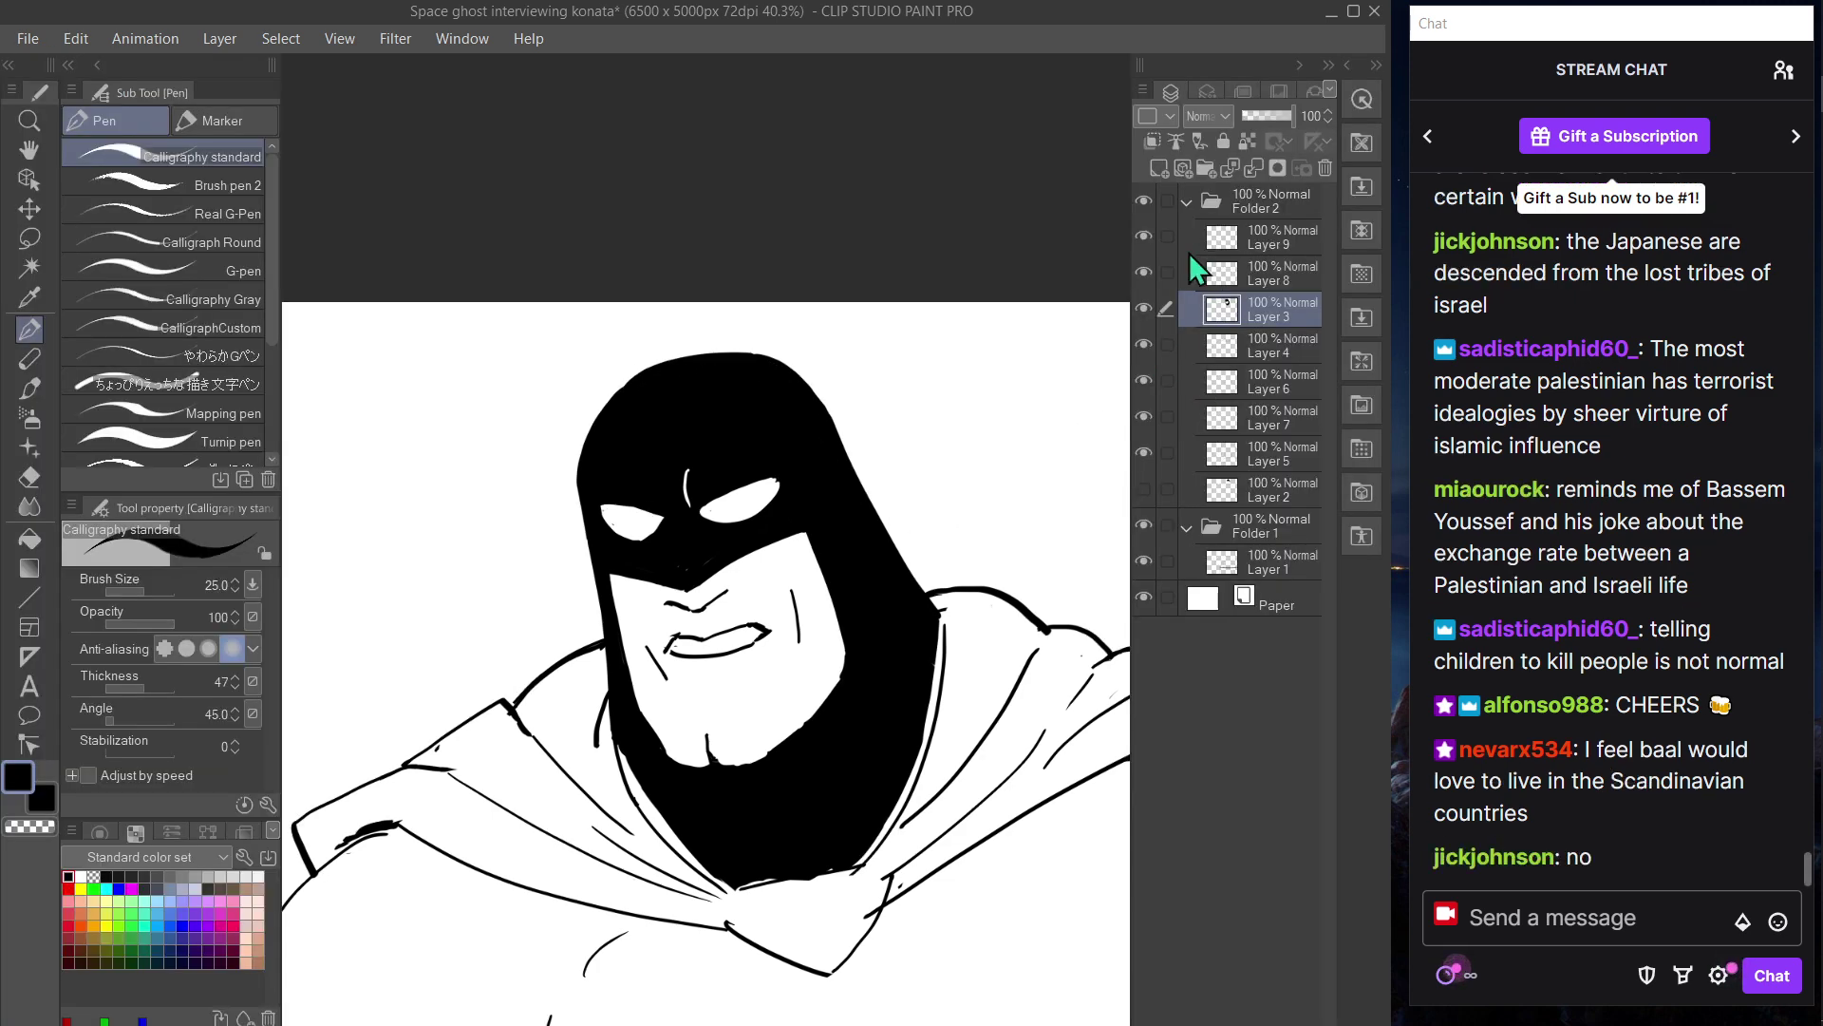
pyautogui.click(1157, 167)
pyautogui.click(81, 876)
pyautogui.press('Tab')
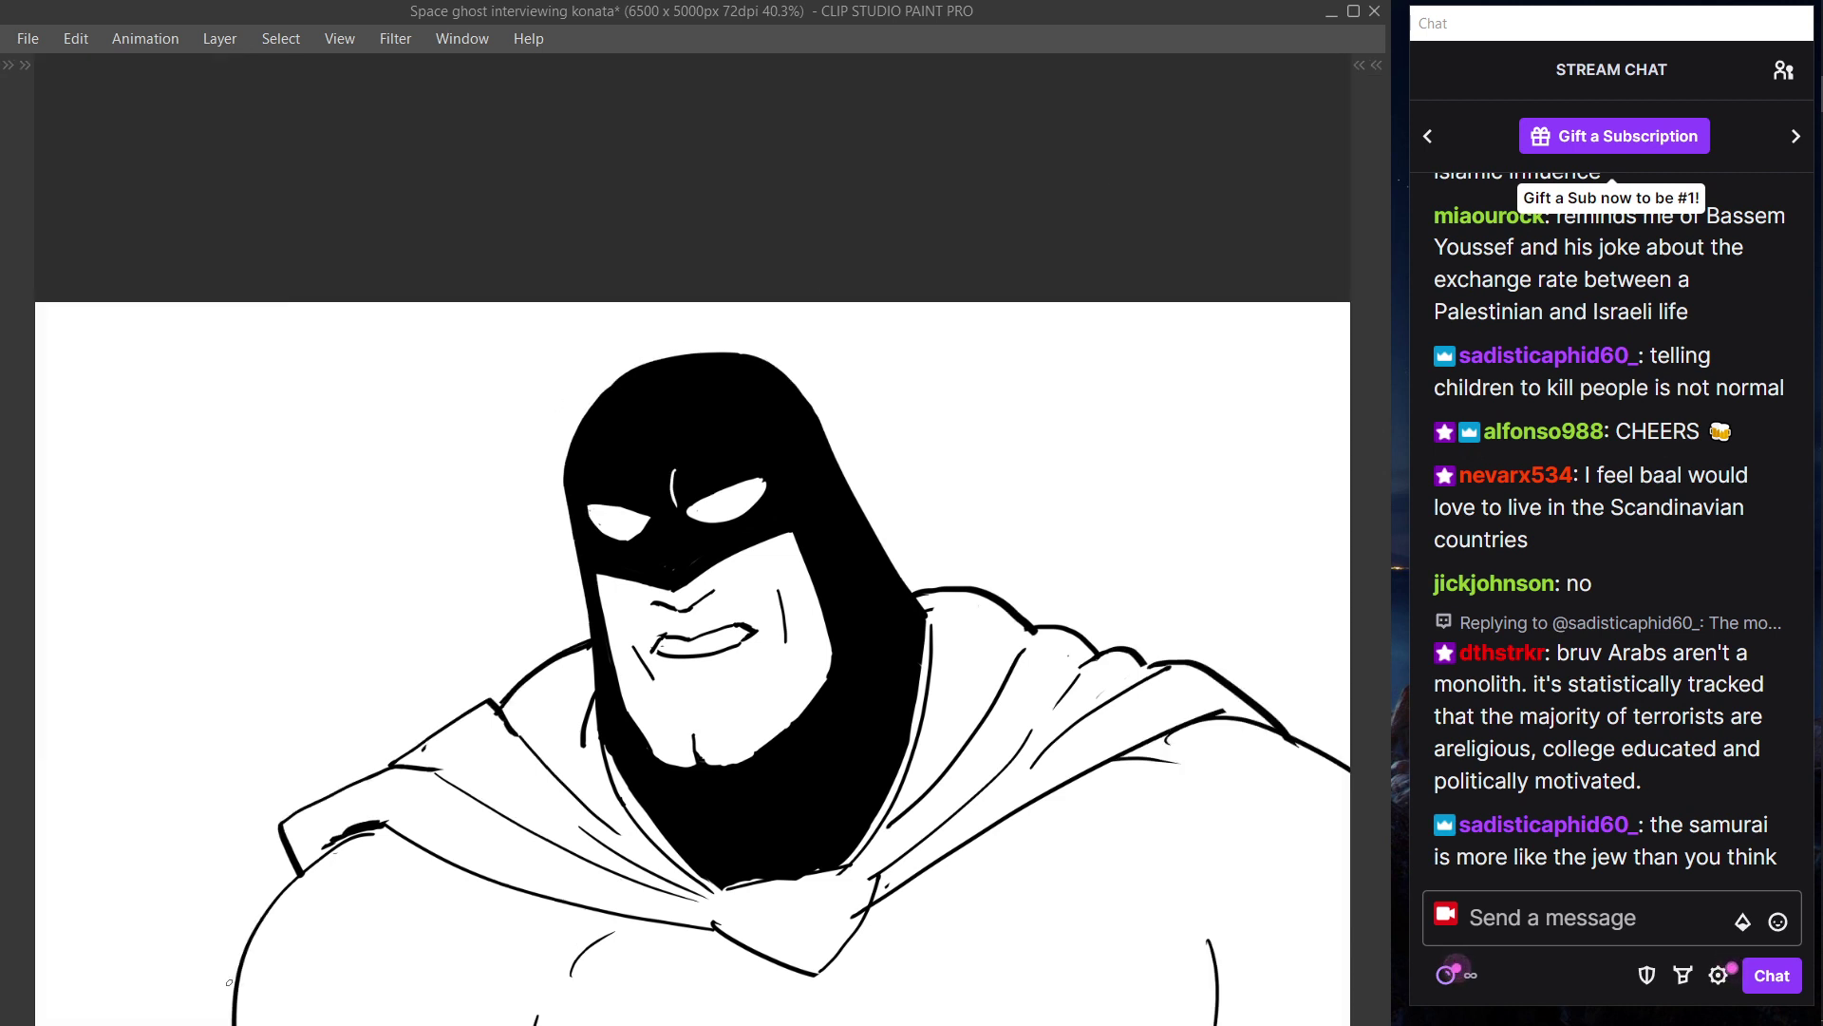
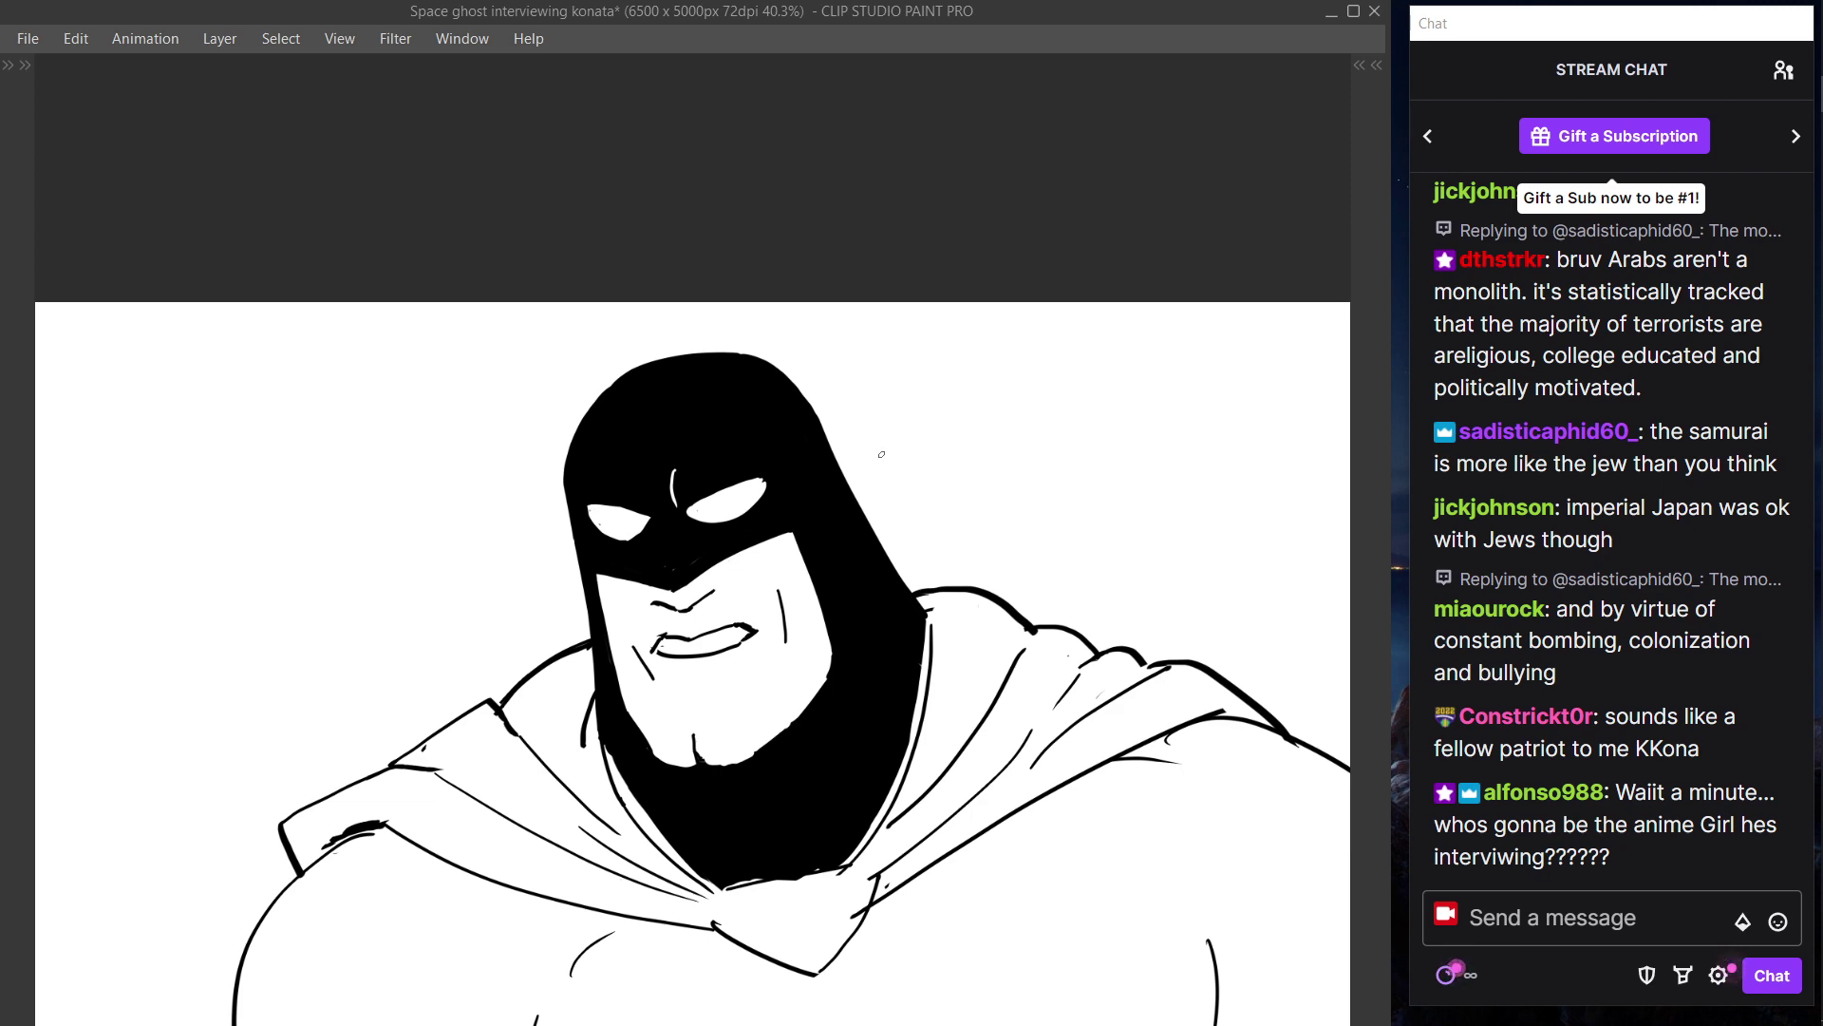
# - Try to reshape the lower right-hand jaw edge of the mask in black on Layer 3
pyautogui.scroll(3, 655, 437)
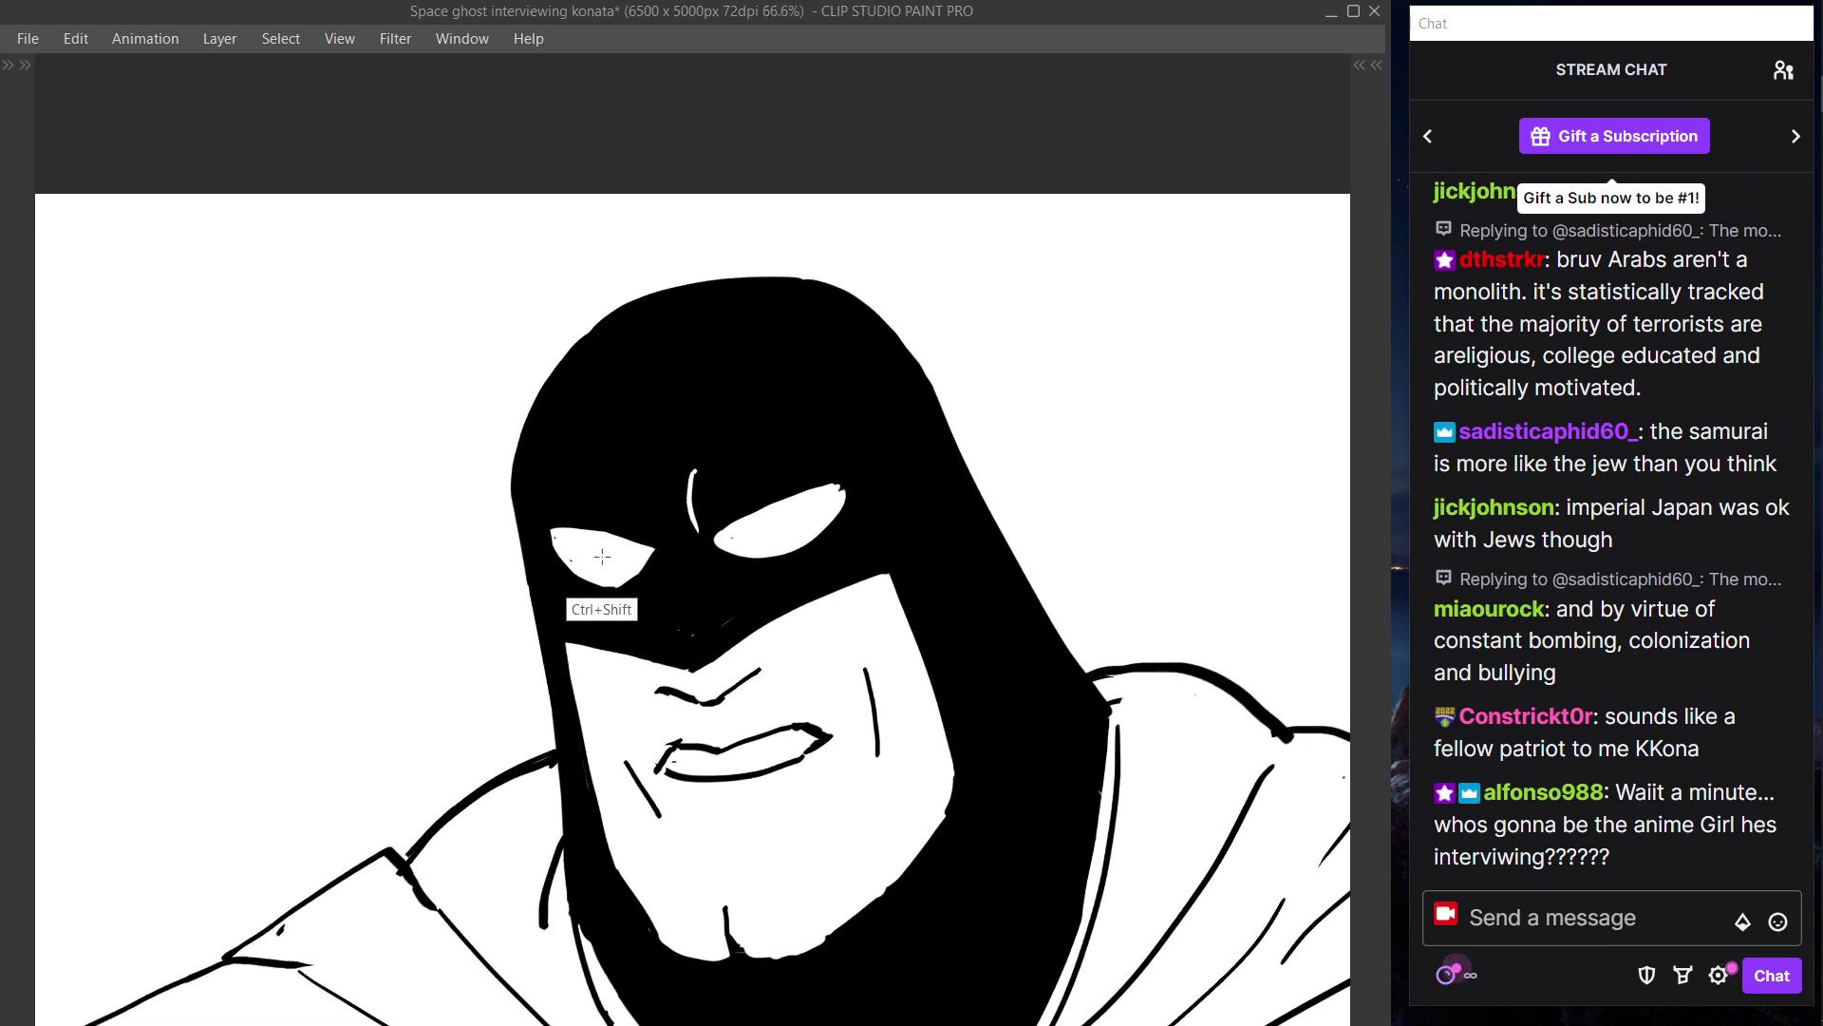
pyautogui.press('Tab')
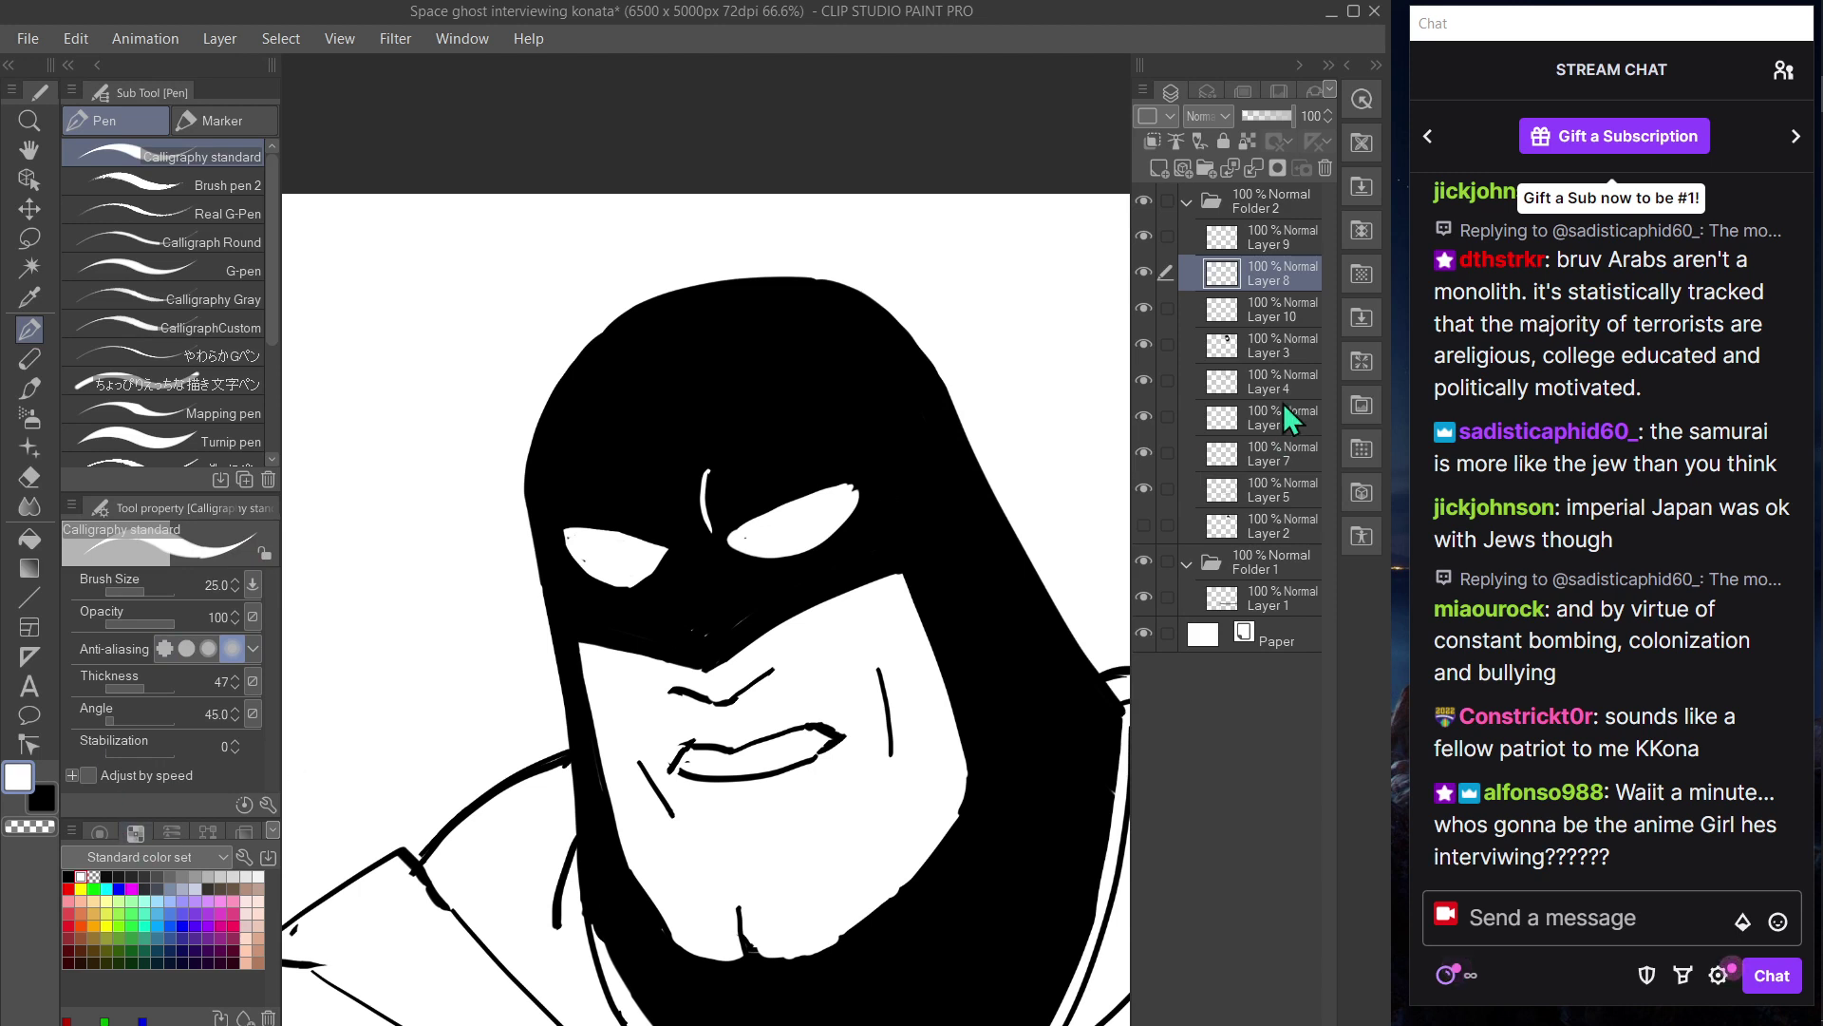
pyautogui.click(1204, 358)
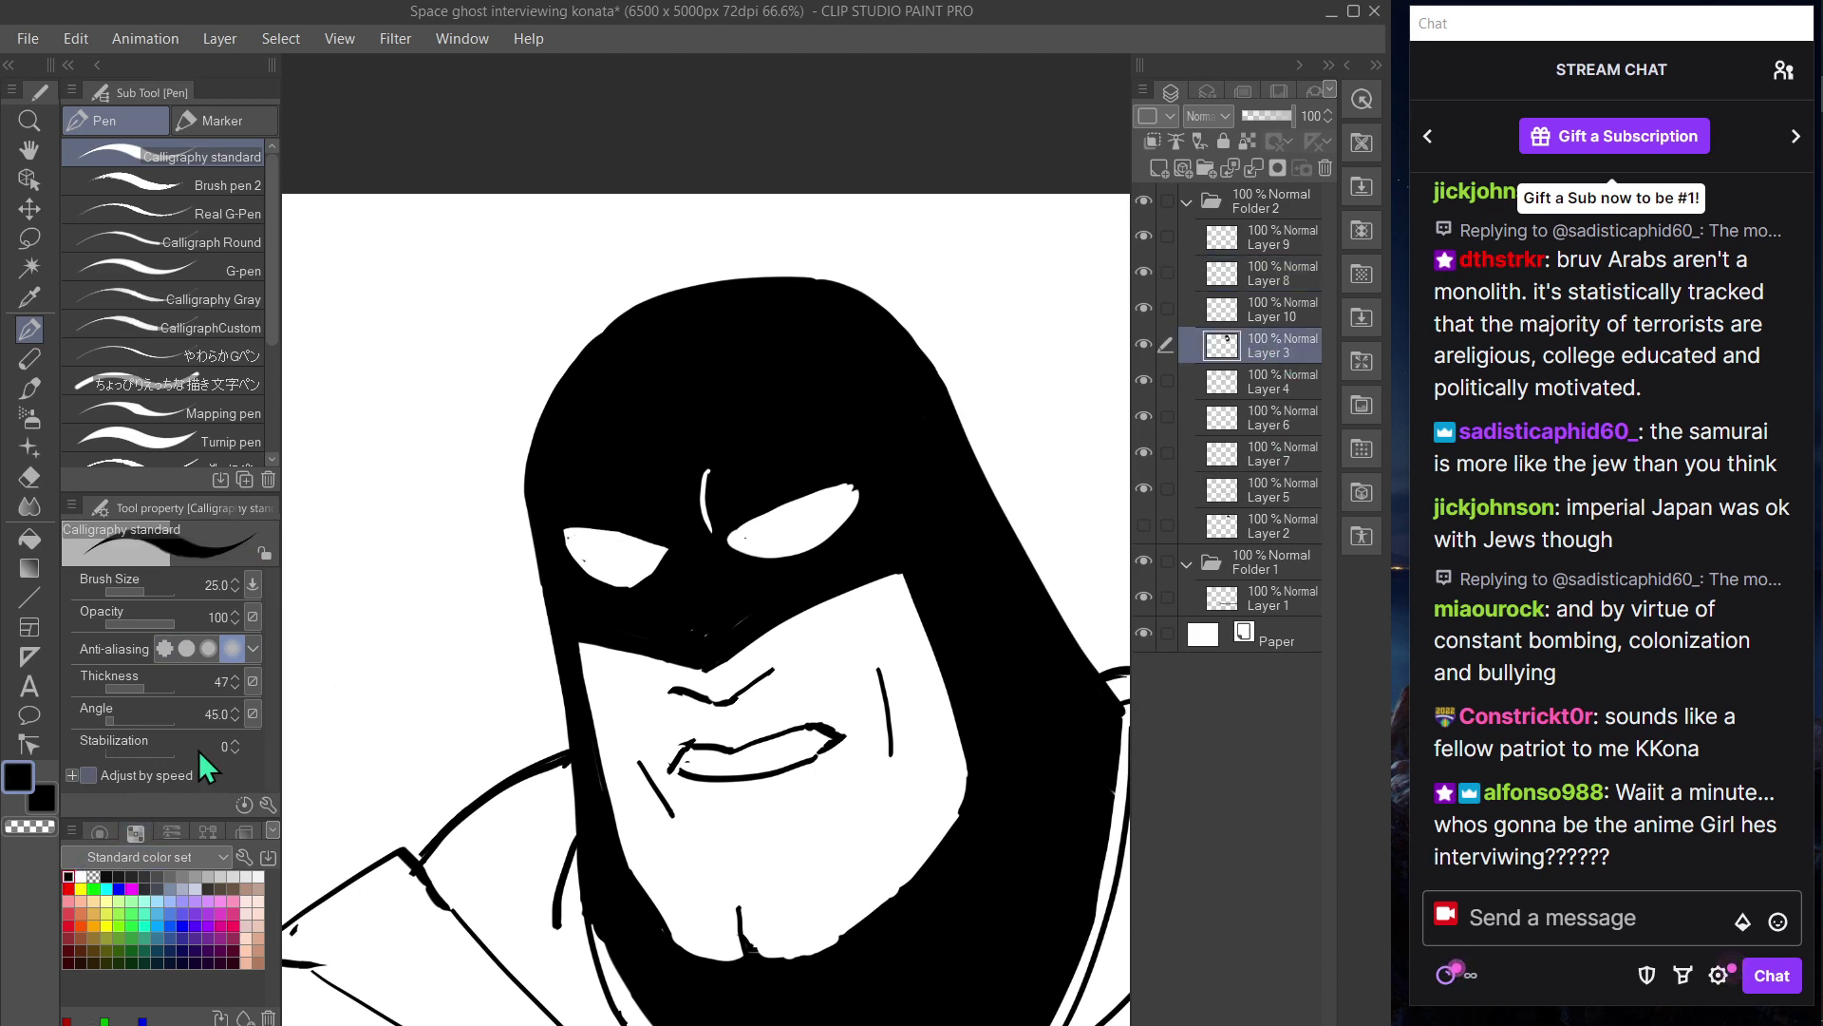
pyautogui.press('Tab')
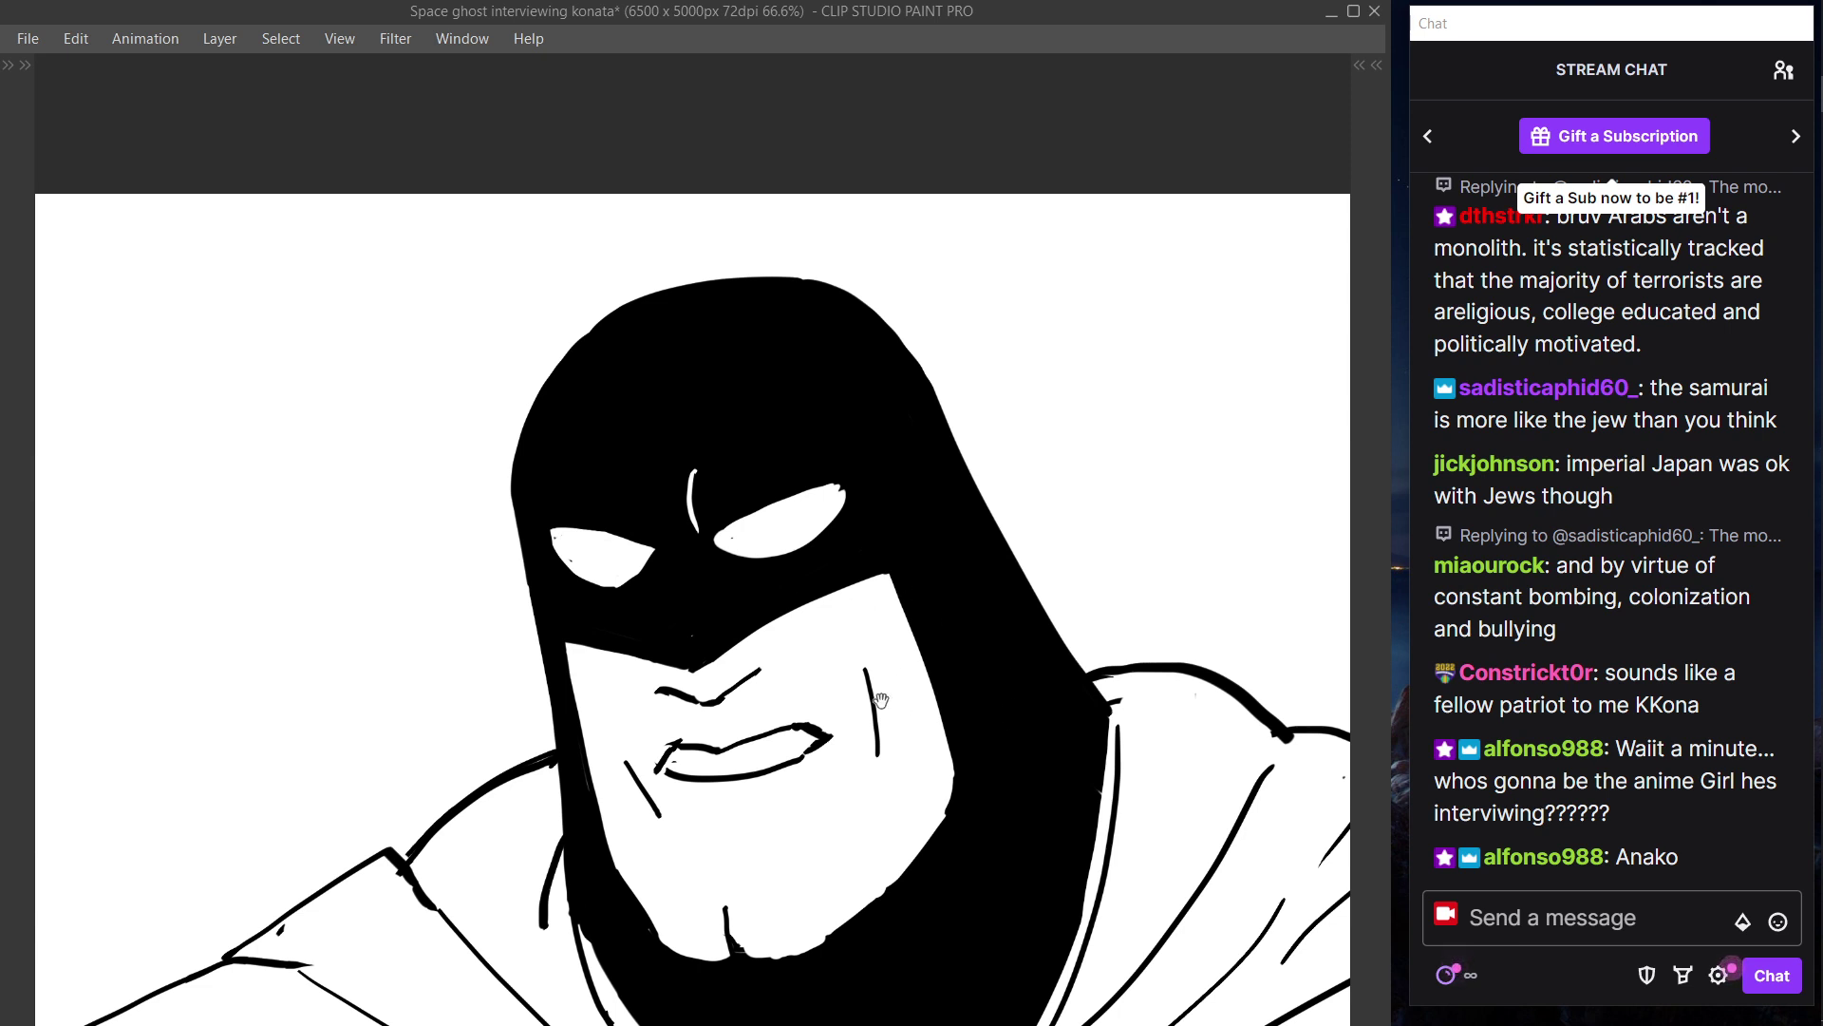
pyautogui.moveTo(910, 765); pyautogui.dragTo(813, 574)
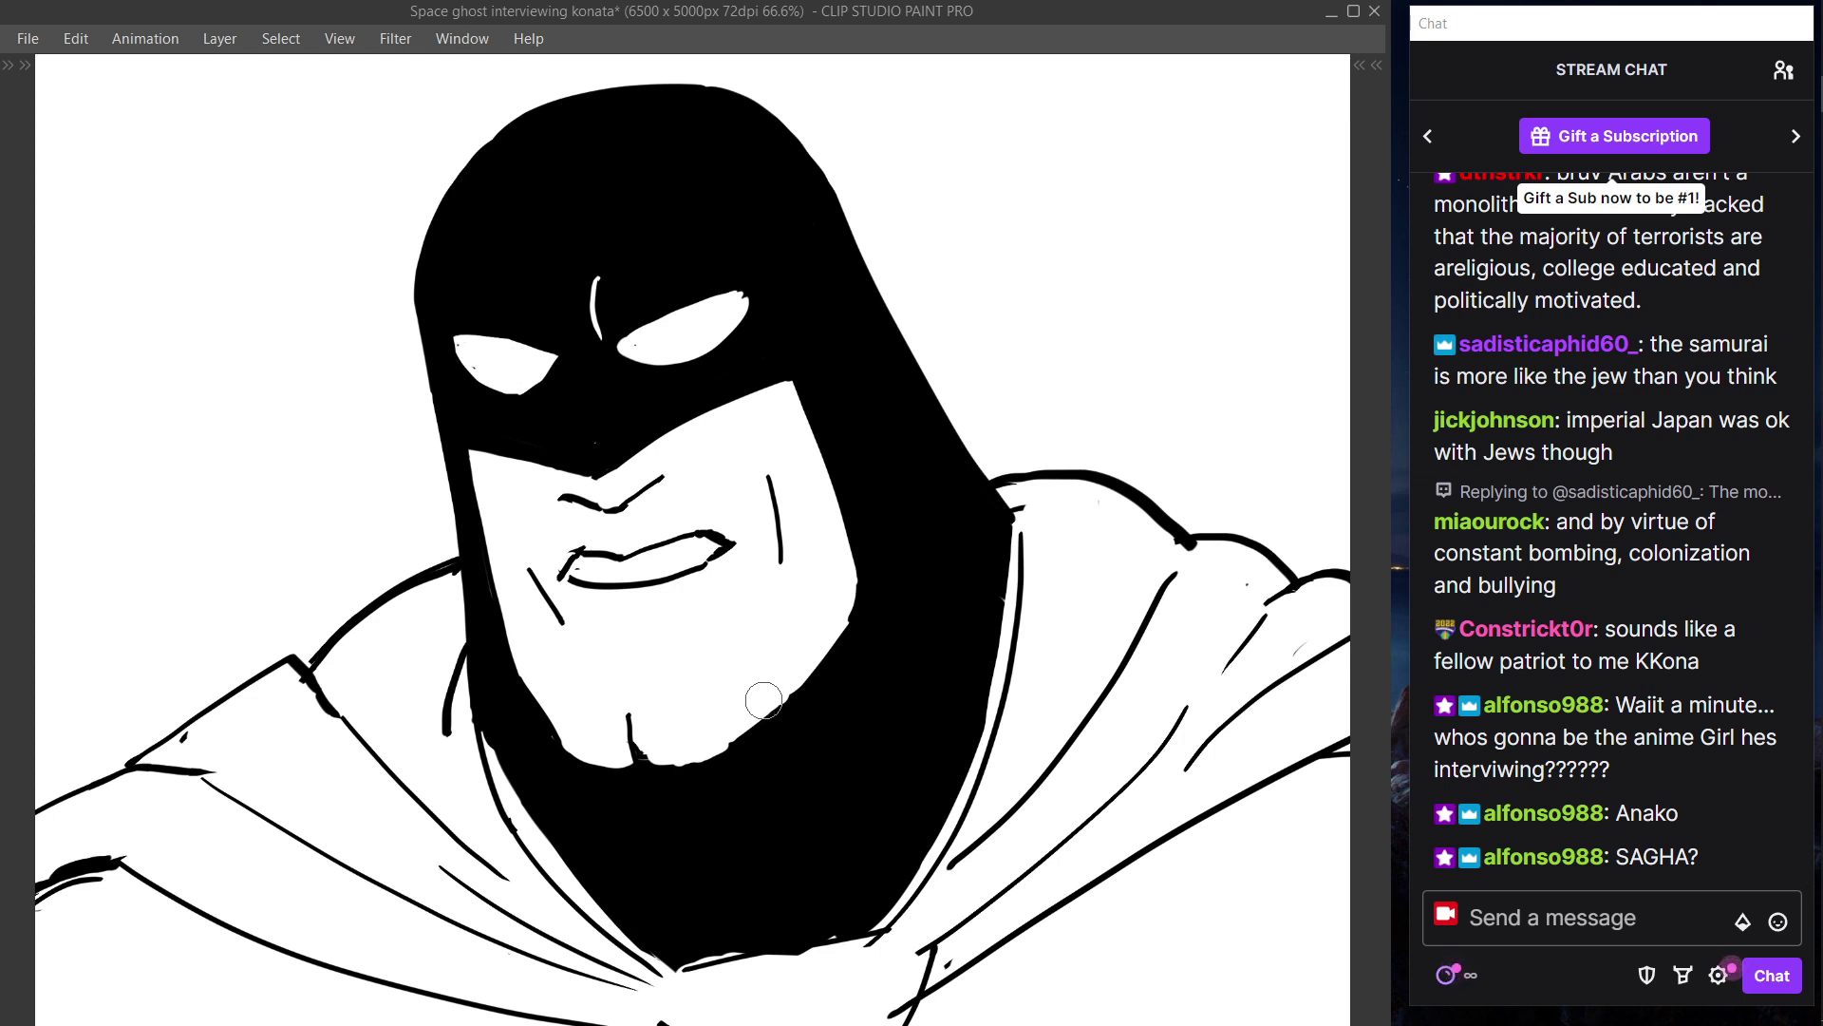
pyautogui.press('p')
pyautogui.moveTo(843, 620); pyautogui.dragTo(731, 744)
pyautogui.hotkey('ctrl', 'z')
pyautogui.hotkey('ctrl', '0')
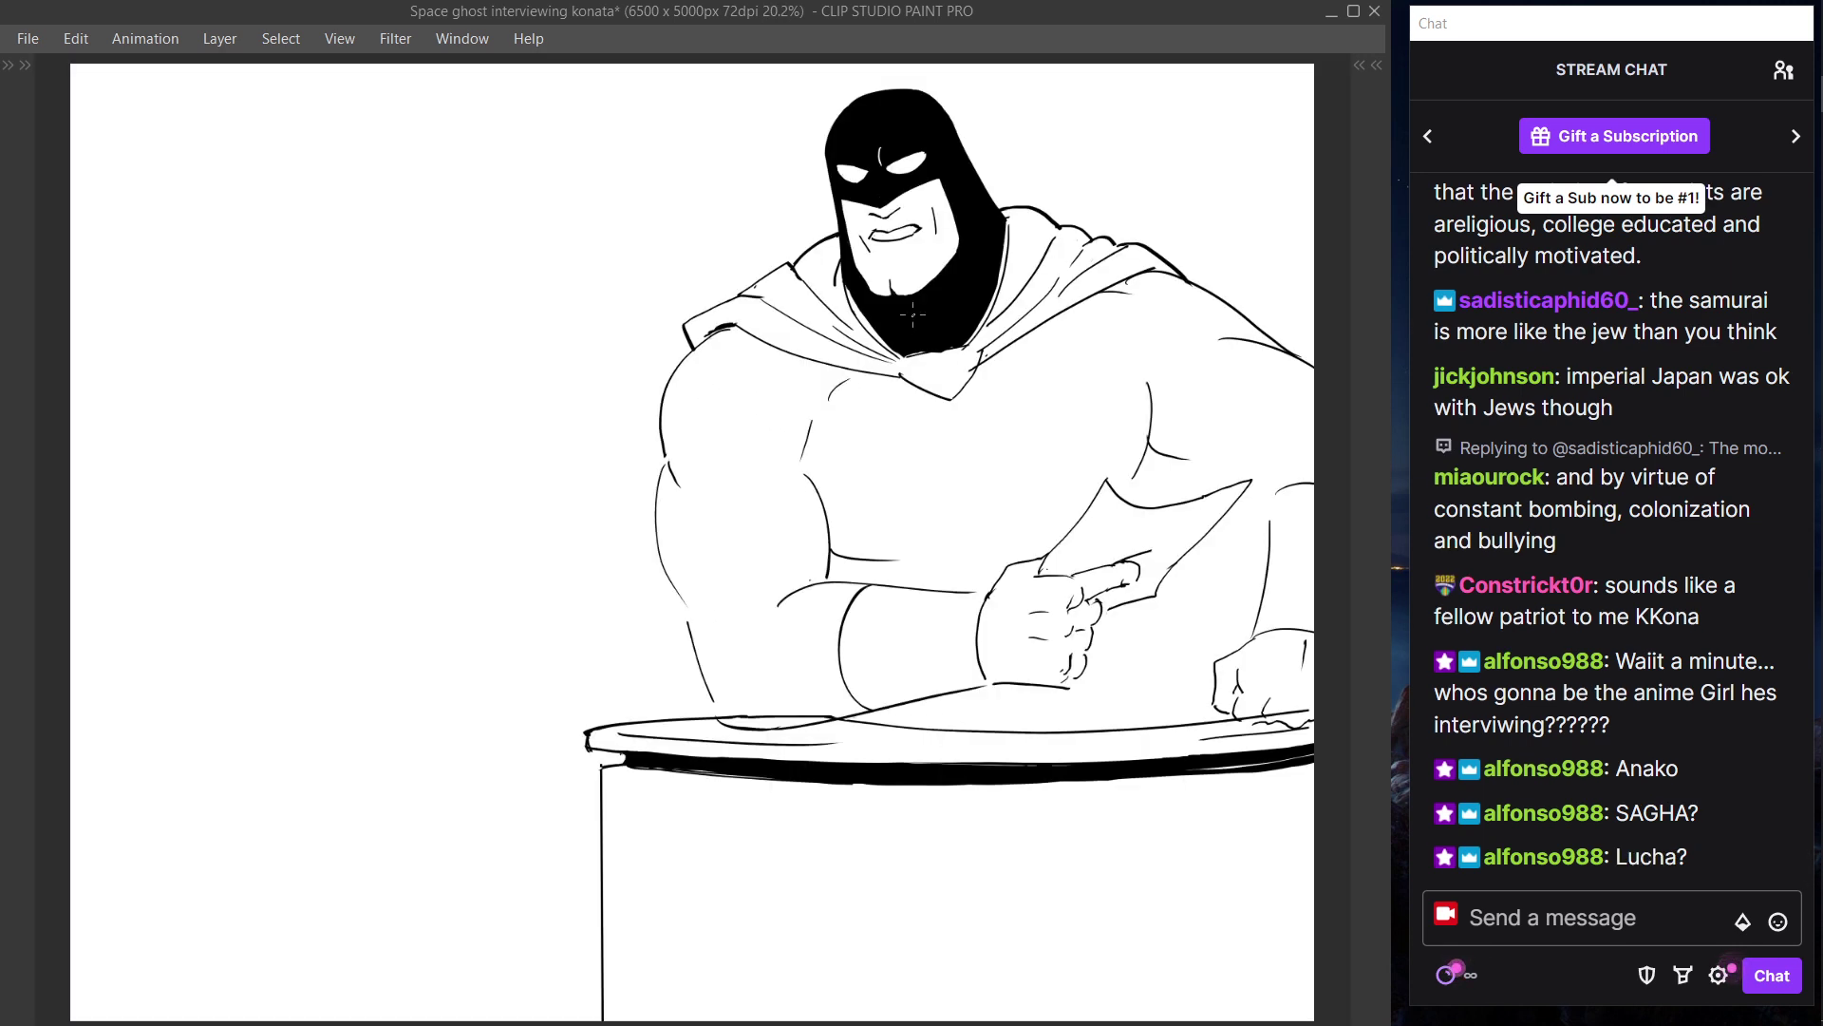
pyautogui.press('Tab')
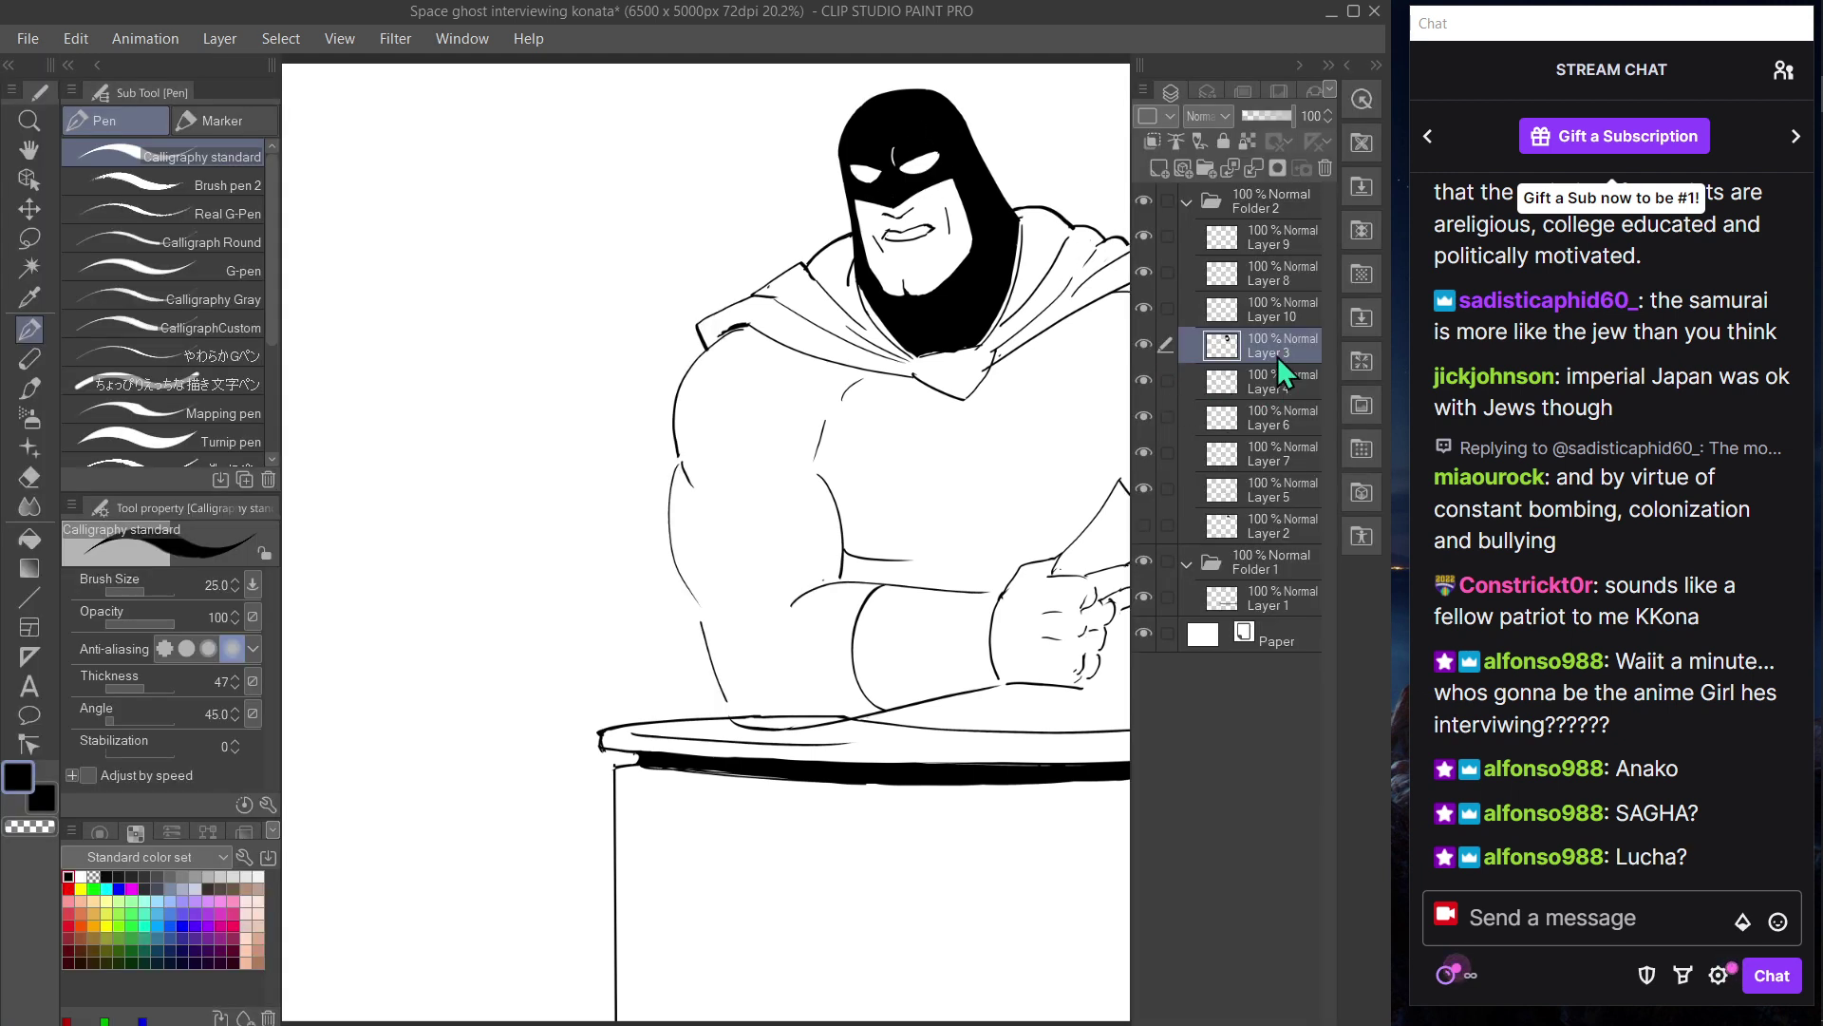
pyautogui.click(1144, 346)
pyautogui.click(1145, 346)
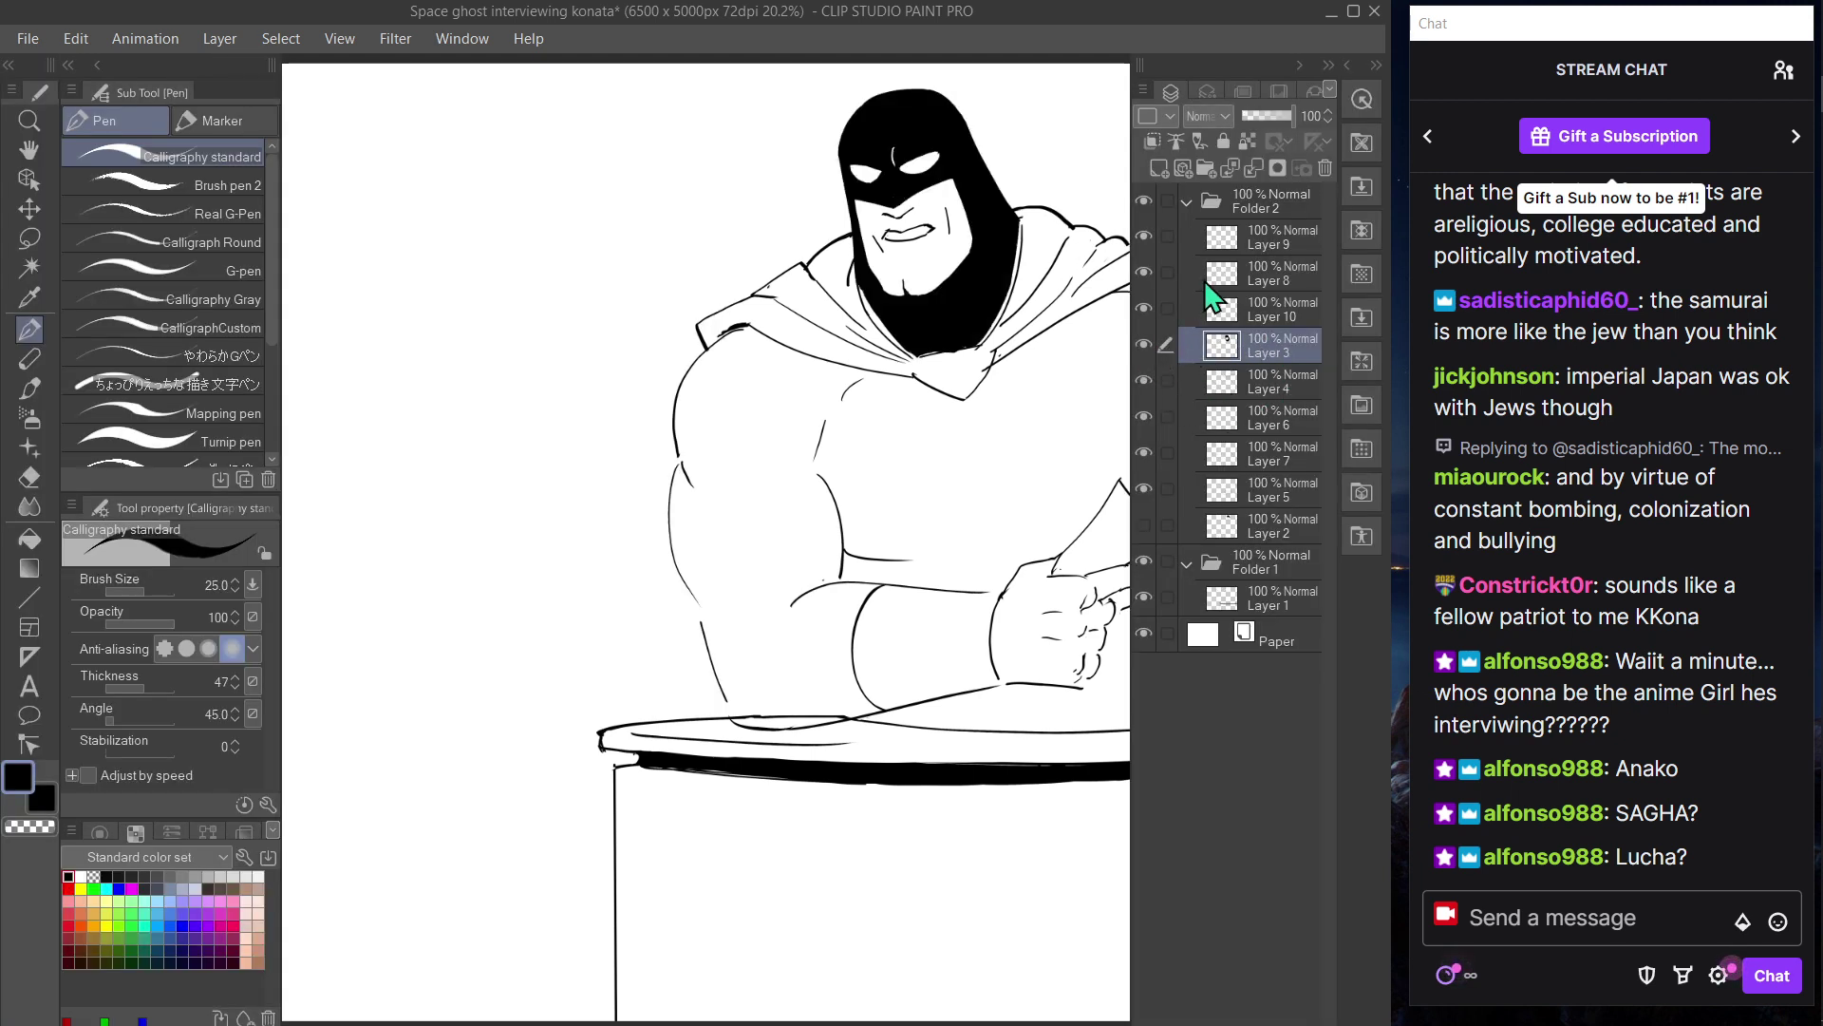
pyautogui.click(1153, 140)
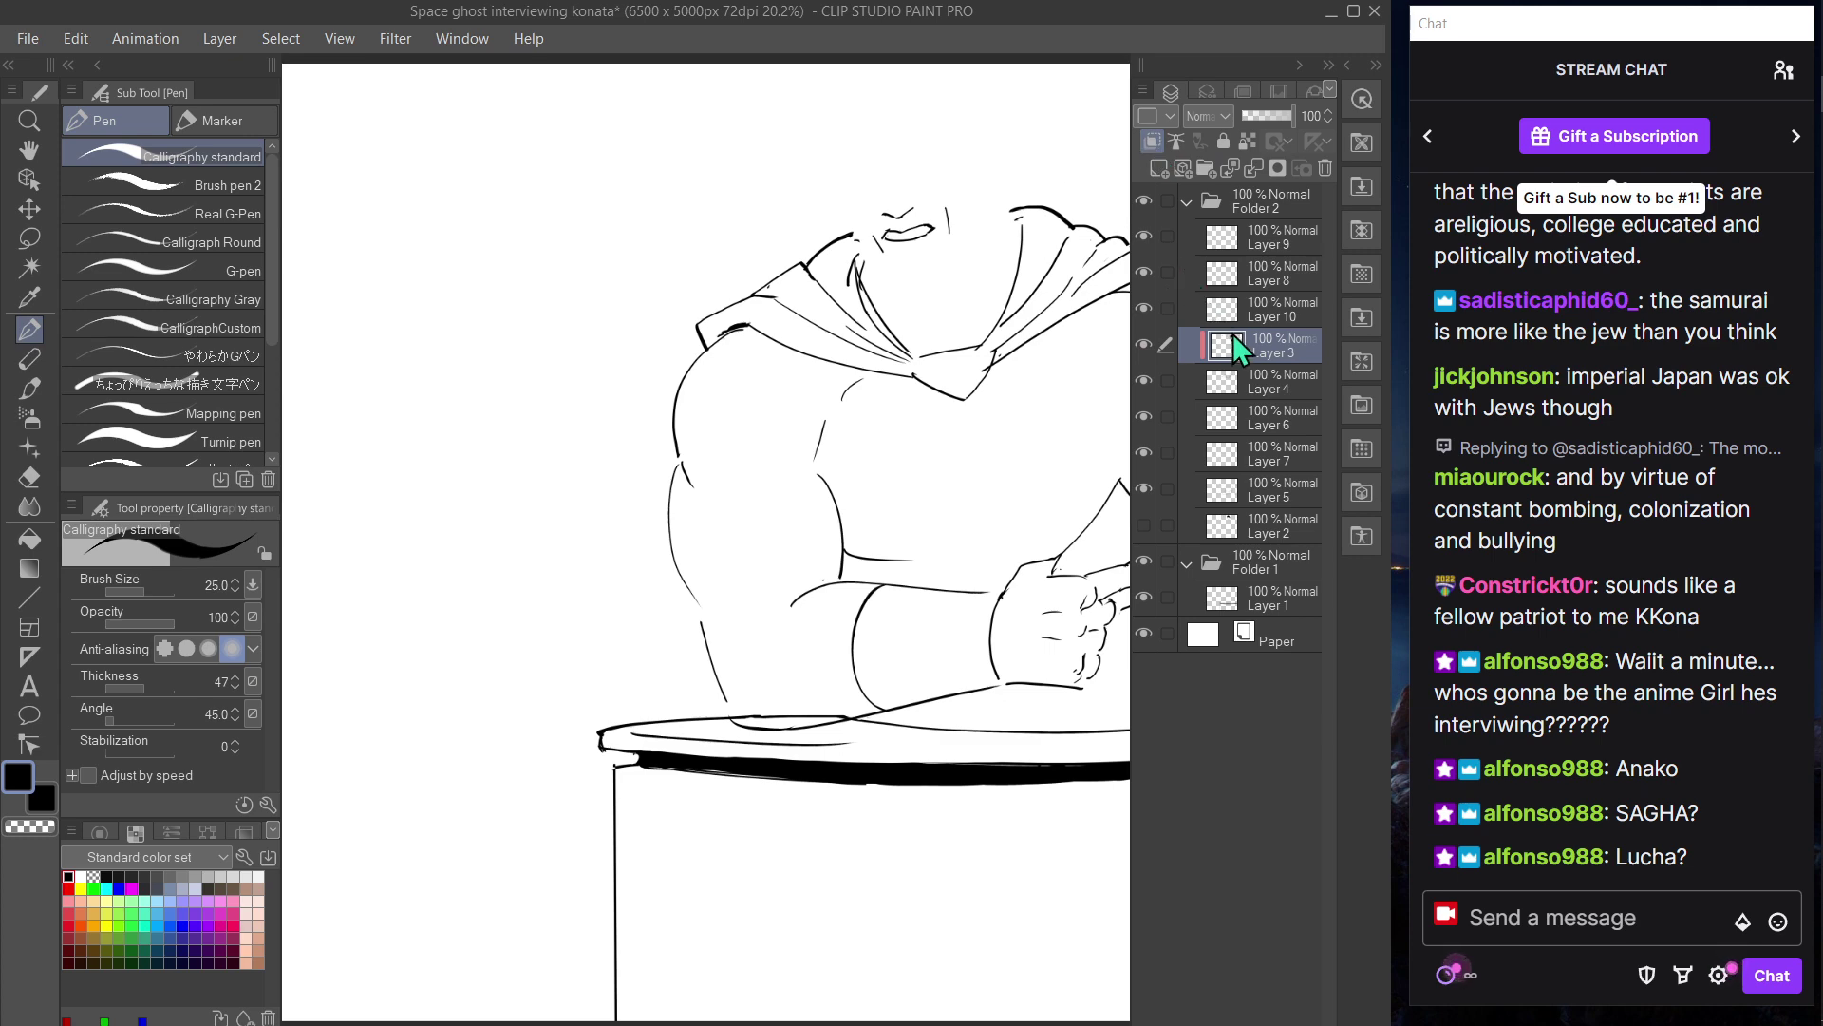
pyautogui.hotkey('ctrl', 'z')
# - Clip Layer 10 to the mask layer below it
pyautogui.click(1259, 308)
pyautogui.click(1154, 139)
pyautogui.press('Tab')
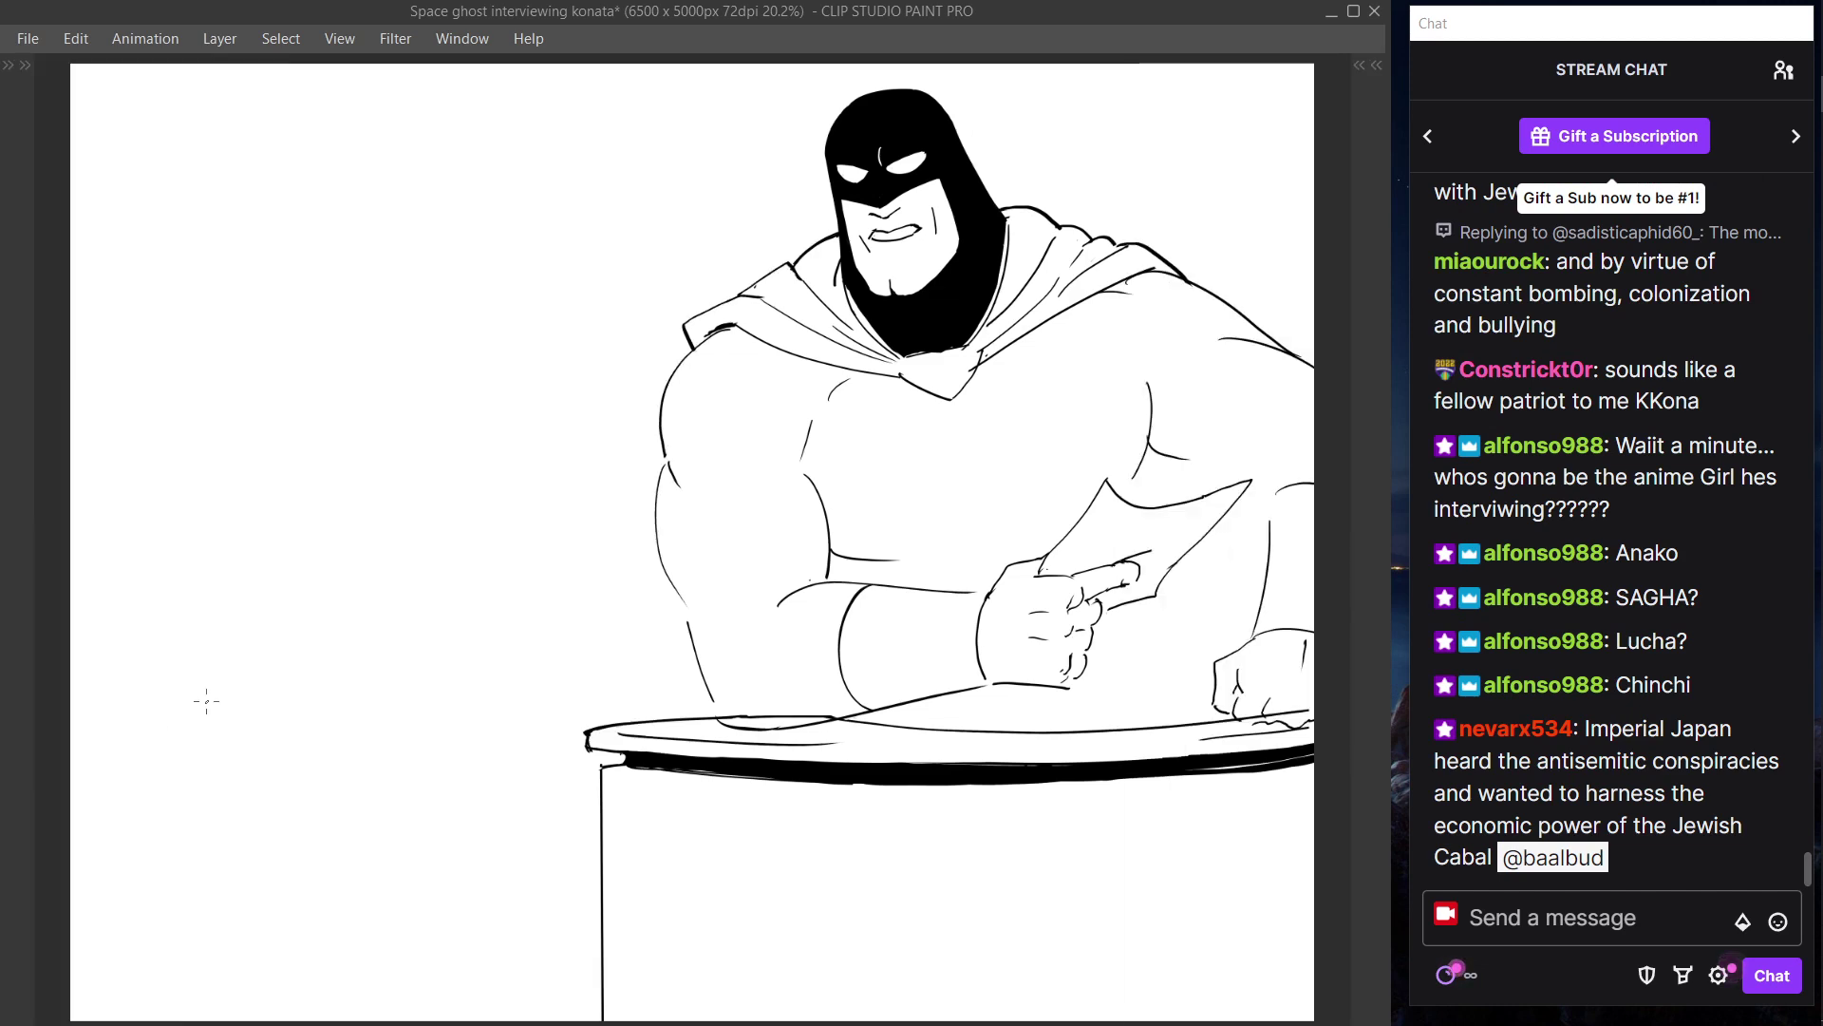
# - Try thin white strokes along the upper left-hand edge of the mask's crown
pyautogui.moveTo(921, 425)
pyautogui.mouseDown()
pyautogui.moveTo(1068, 376)
pyautogui.moveTo(926, 497)
pyautogui.moveTo(908, 489)
pyautogui.moveTo(858, 565)
pyautogui.mouseUp()
pyautogui.scroll(1, 769, 419)
pyautogui.moveTo(725, 418); pyautogui.dragTo(844, 591)
pyautogui.scroll(1, 844, 591)
pyautogui.scroll(2, 845, 591)
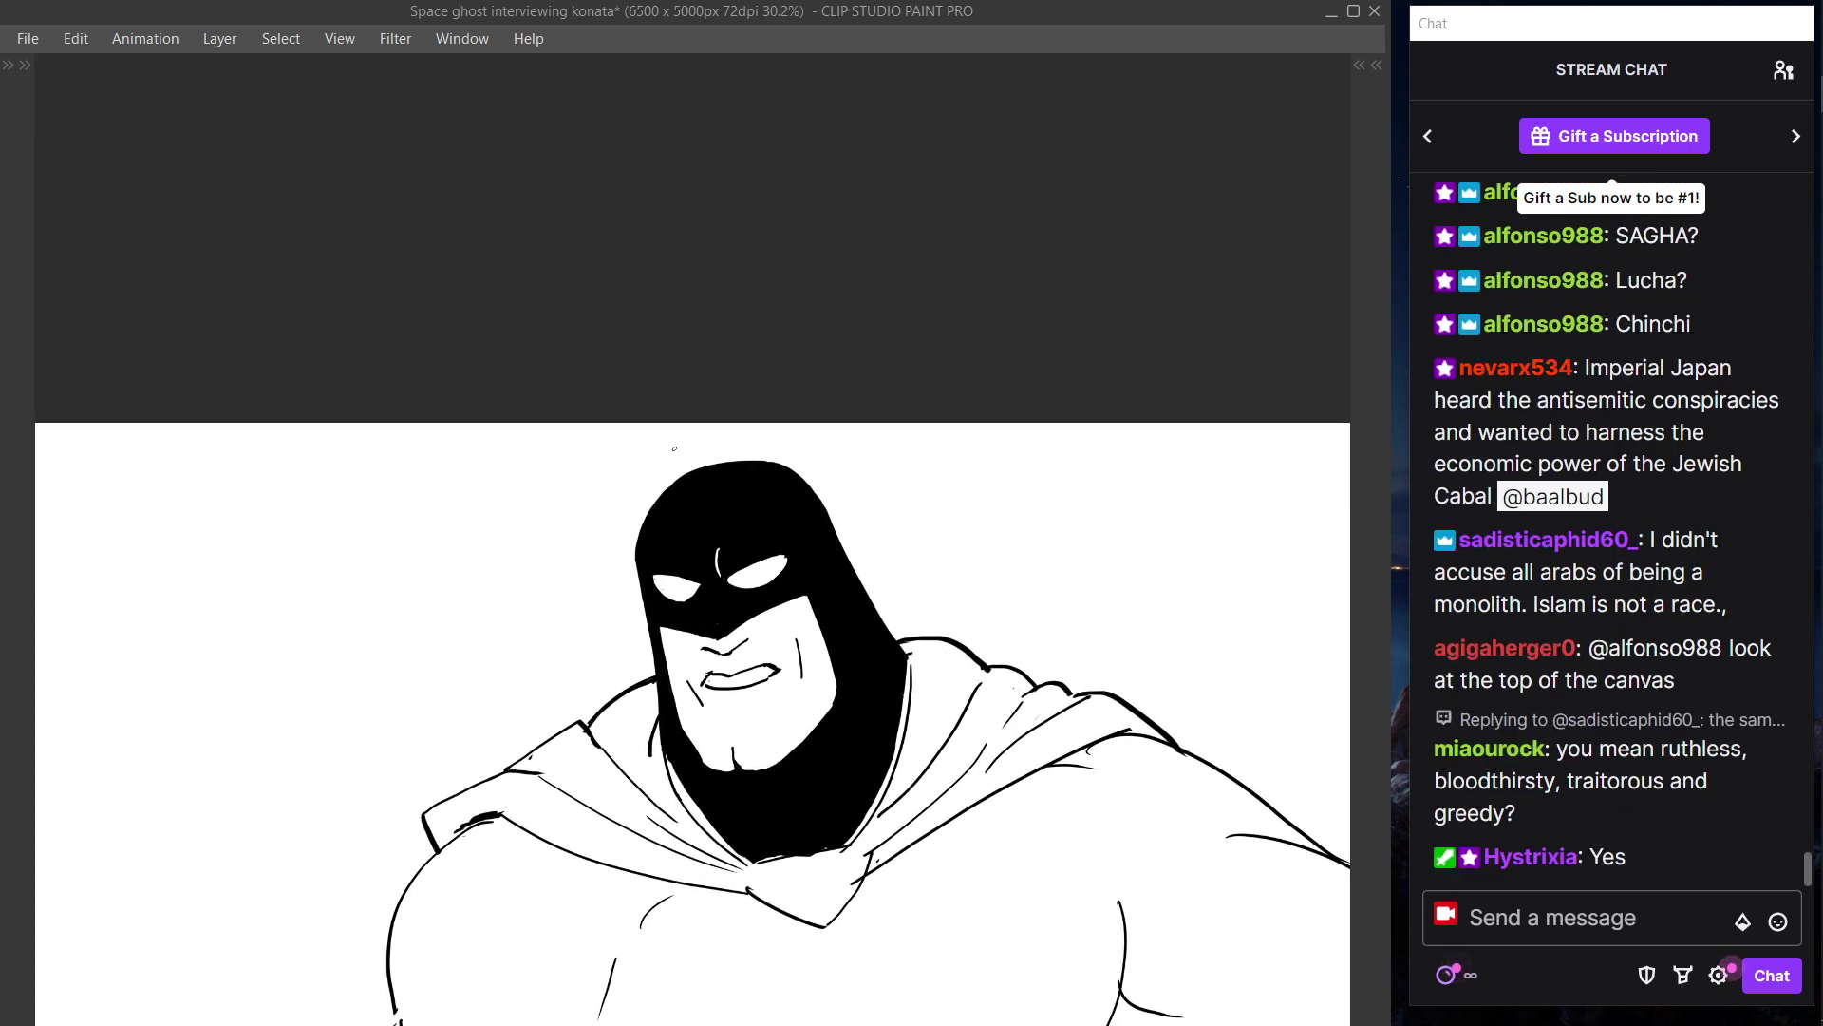
pyautogui.moveTo(654, 513); pyautogui.dragTo(690, 481)
pyautogui.hotkey('ctrl', 'z')
pyautogui.moveTo(644, 543); pyautogui.dragTo(701, 470)
# - Undo the thin strokes and paint a white band along the mask's crown and right-hand edge with a size 60 brush
pyautogui.press(']')
pyautogui.hotkey('ctrl', 'z')
pyautogui.hotkey('ctrl', 'z')
pyautogui.hotkey('ctrl', 'z')
pyautogui.moveTo(644, 533)
pyautogui.mouseDown()
pyautogui.moveTo(683, 478)
pyautogui.moveTo(642, 520)
pyautogui.moveTo(722, 465)
pyautogui.moveTo(844, 508)
pyautogui.mouseUp()
pyautogui.press('Tab')
pyautogui.hotkey('ctrl', 'z')
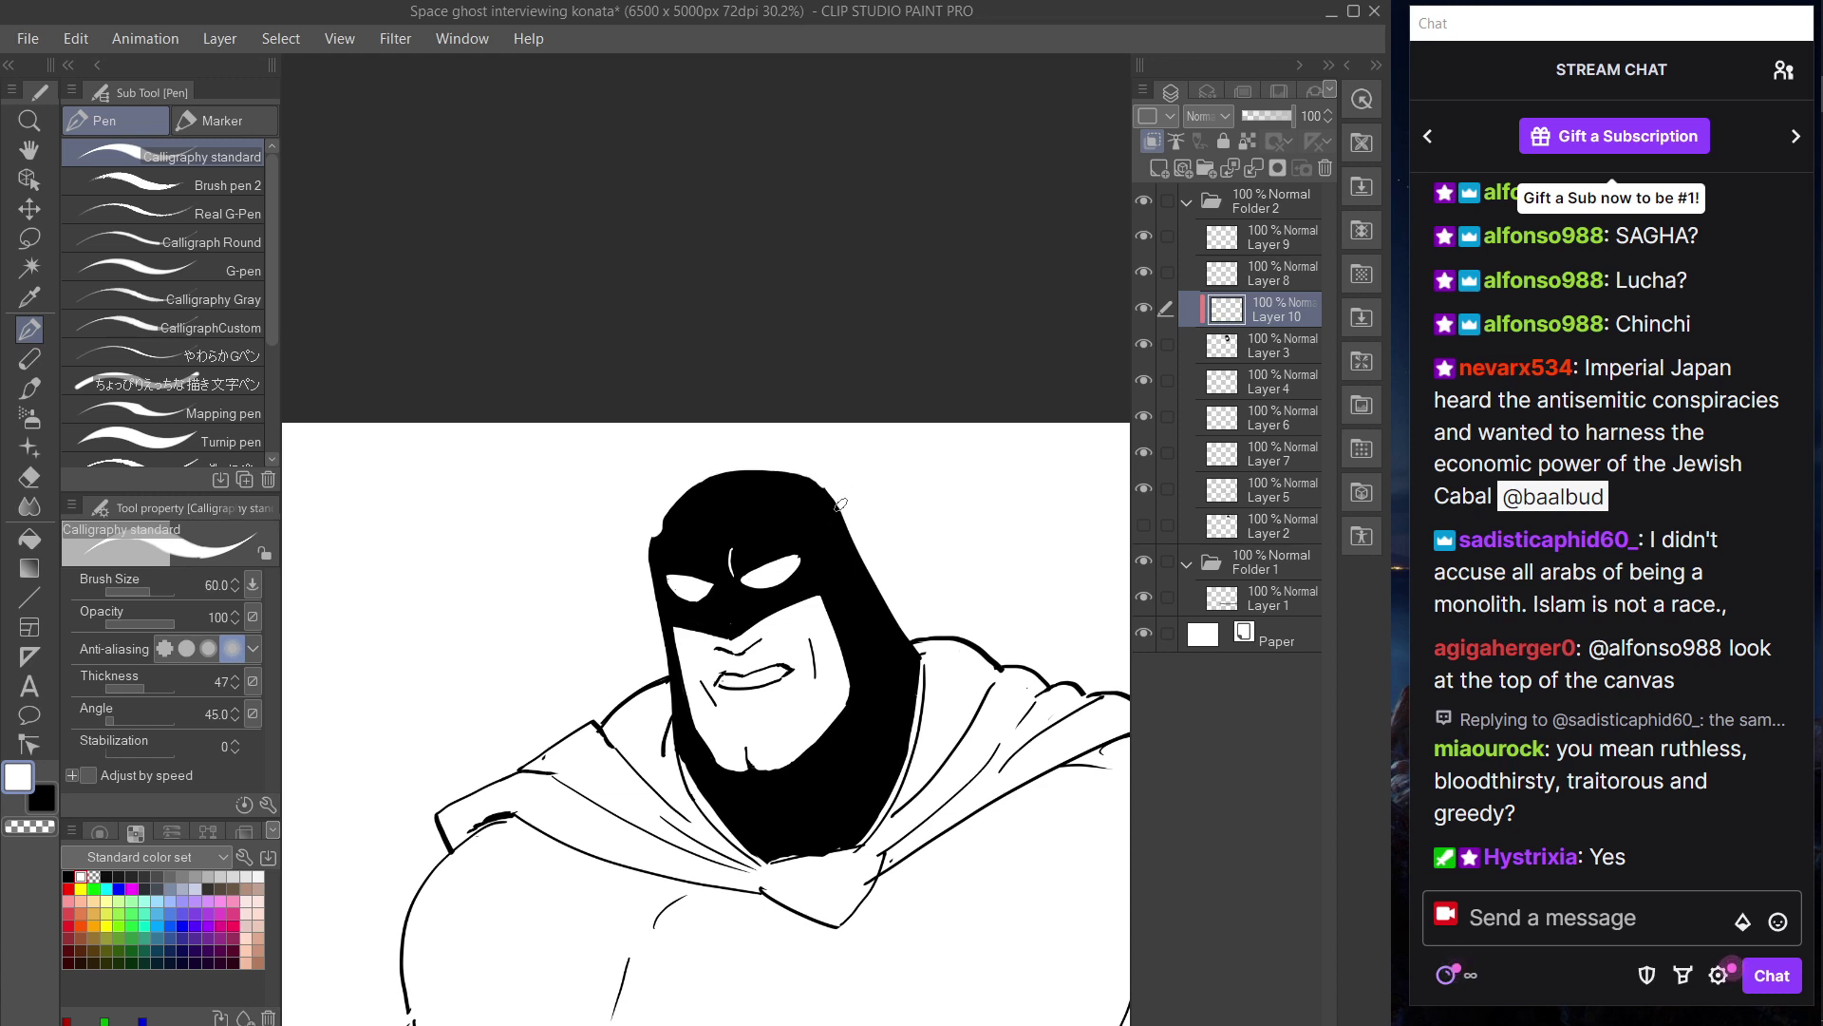
pyautogui.press('[')
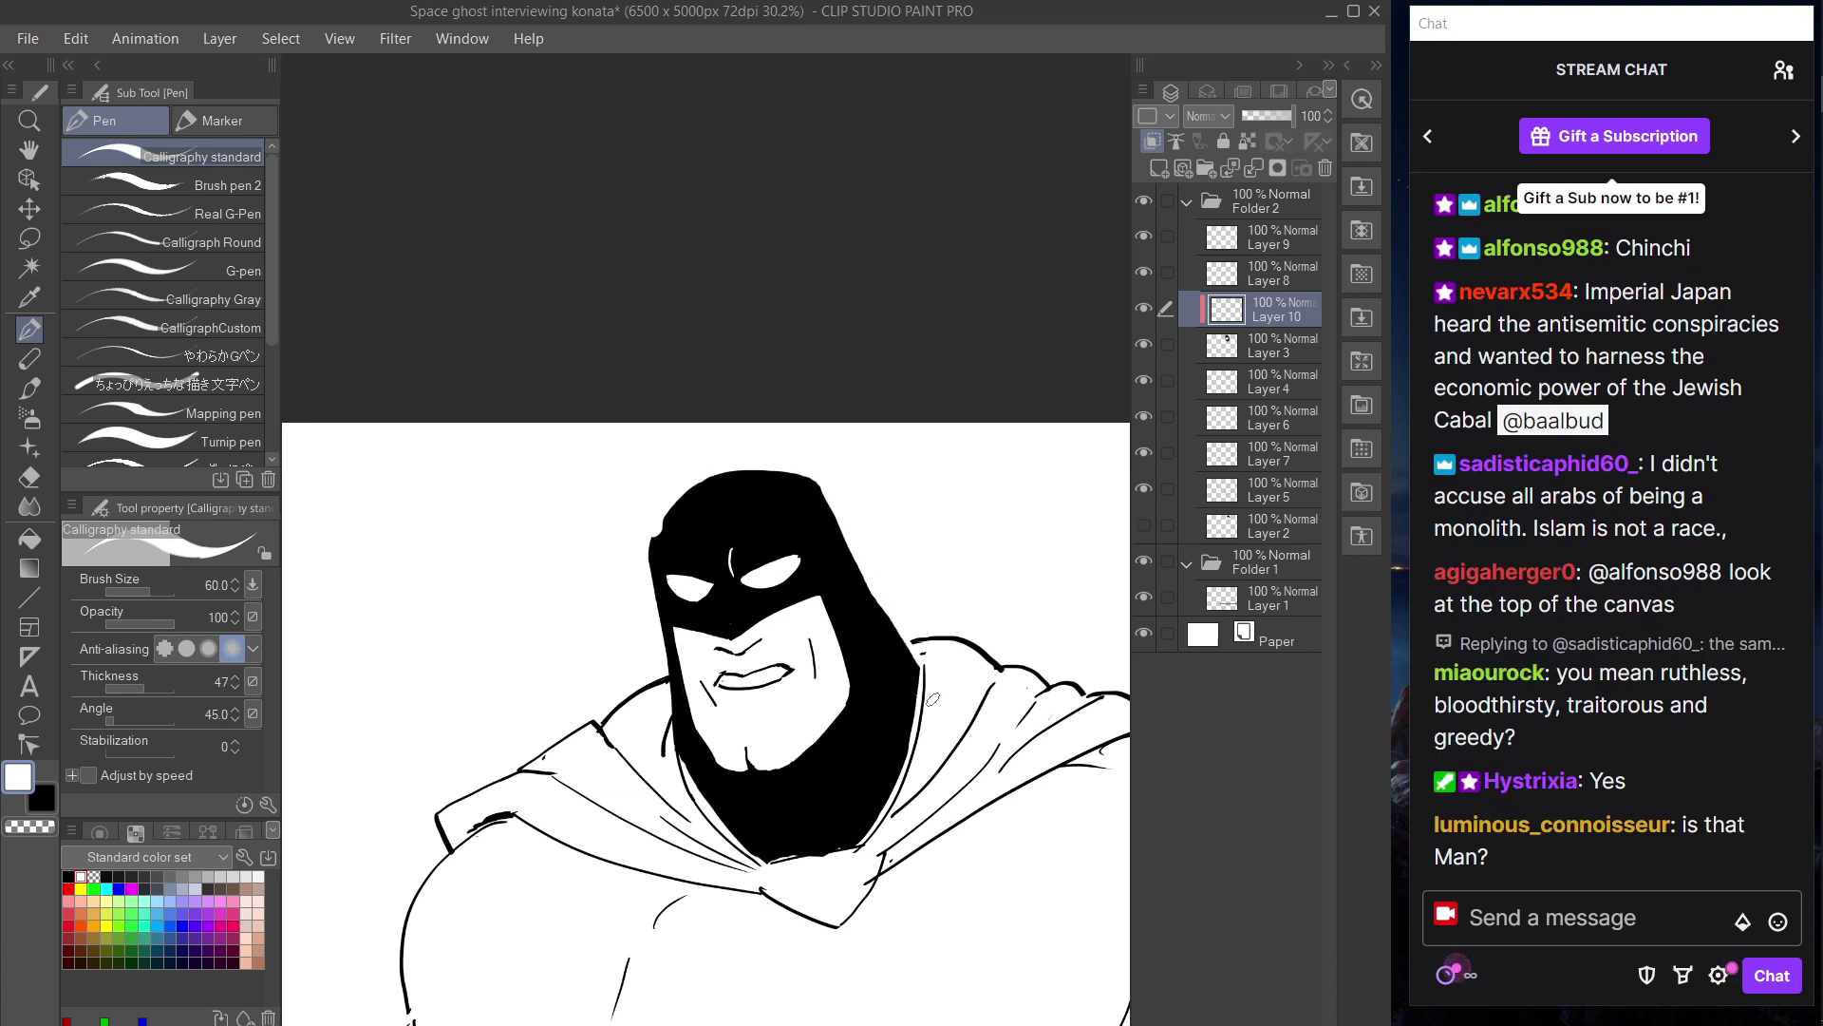
# - Lower the opacity of Layer 10 to 46% so the band on the mask turns into a grey highlight
pyautogui.press('e')
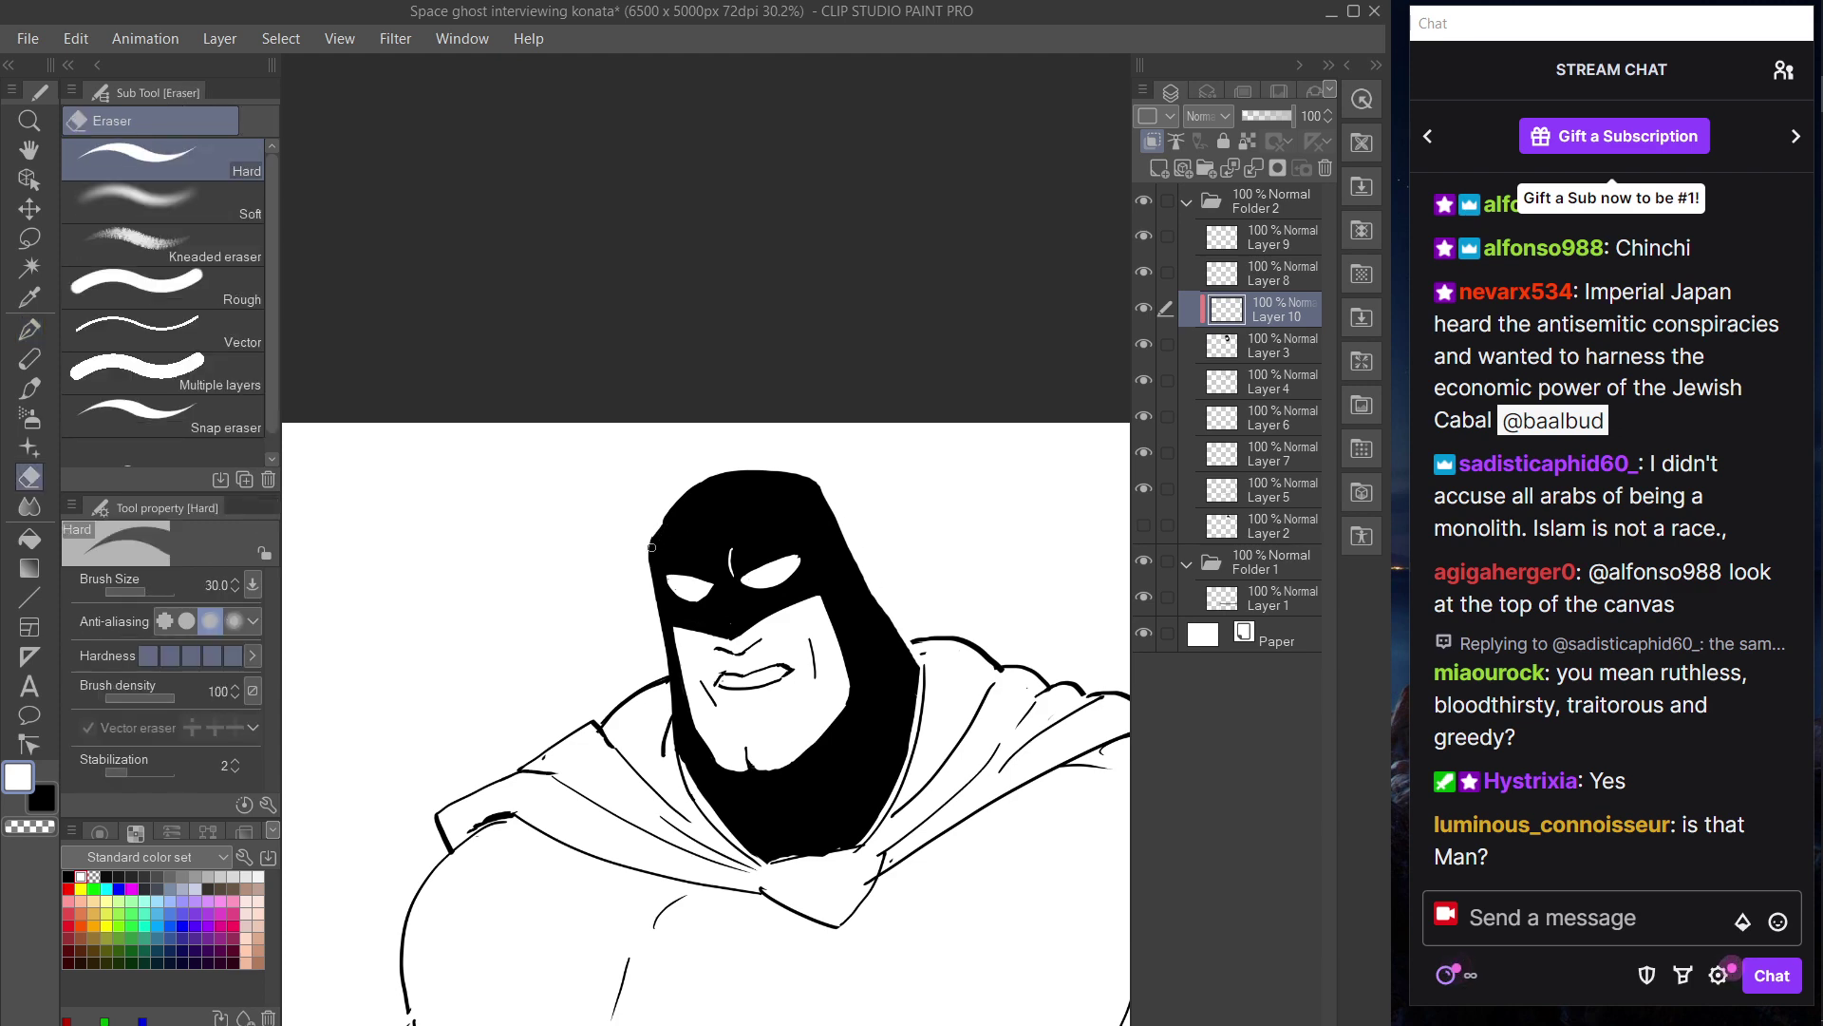
pyautogui.press('p')
pyautogui.scroll(2, 676, 489)
pyautogui.moveTo(1274, 122); pyautogui.dragTo(1265, 118)
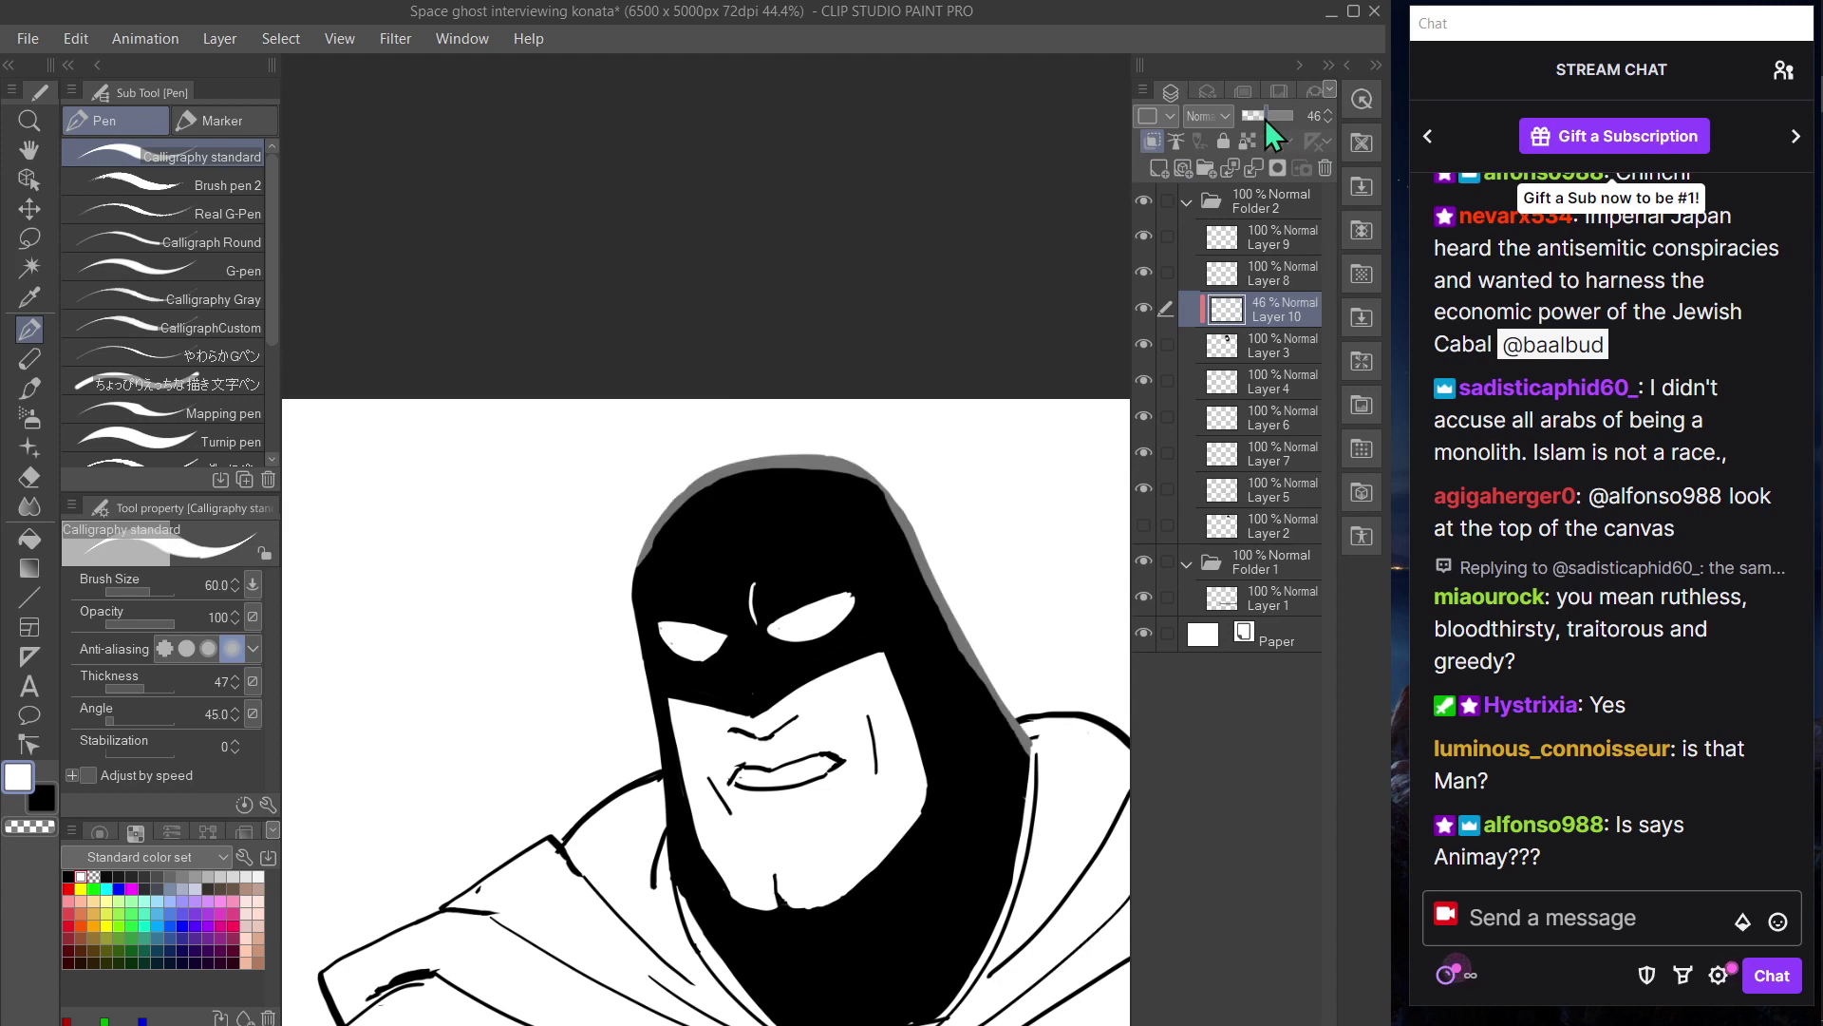
# - Erase the outer part of the grey band along the crown and right-hand edge, leaving a thin rim highlight inside the mask
pyautogui.press('e')
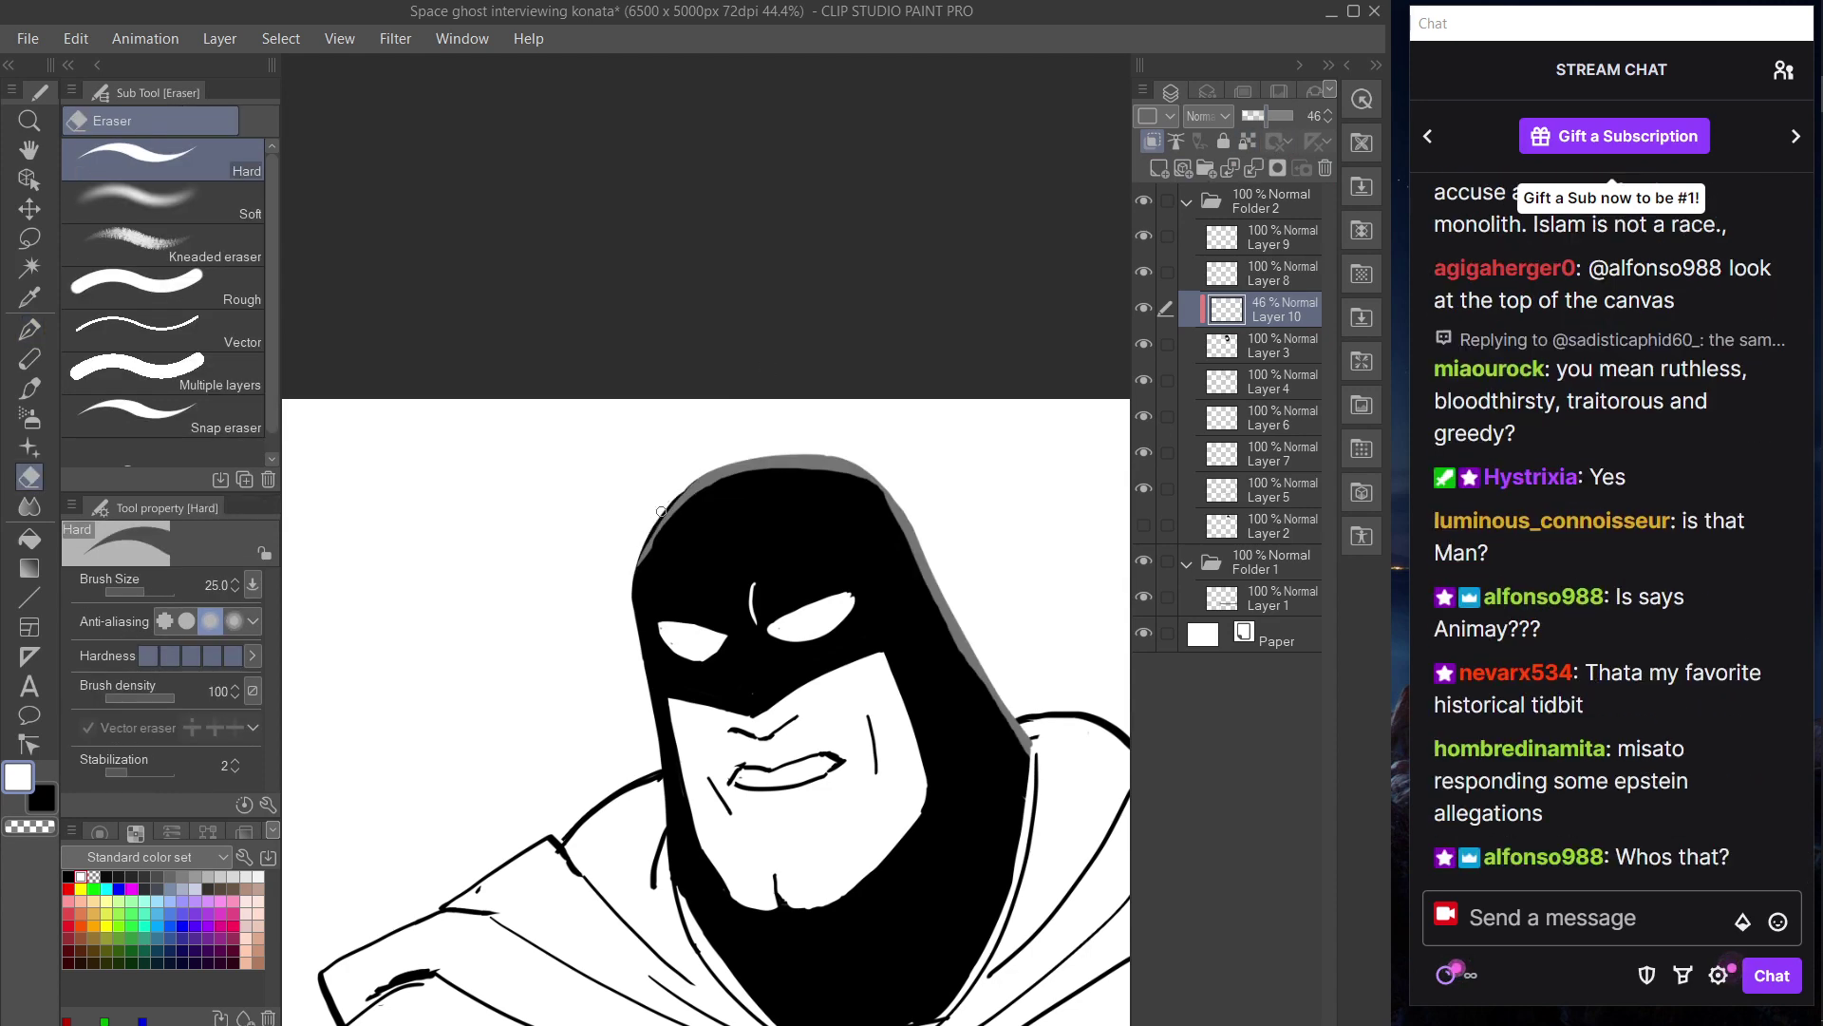
pyautogui.moveTo(732, 462)
pyautogui.mouseDown()
pyautogui.moveTo(663, 504)
pyautogui.moveTo(796, 447)
pyautogui.moveTo(702, 473)
pyautogui.moveTo(841, 456)
pyautogui.moveTo(778, 453)
pyautogui.moveTo(878, 465)
pyautogui.moveTo(819, 450)
pyautogui.moveTo(891, 480)
pyautogui.mouseUp()
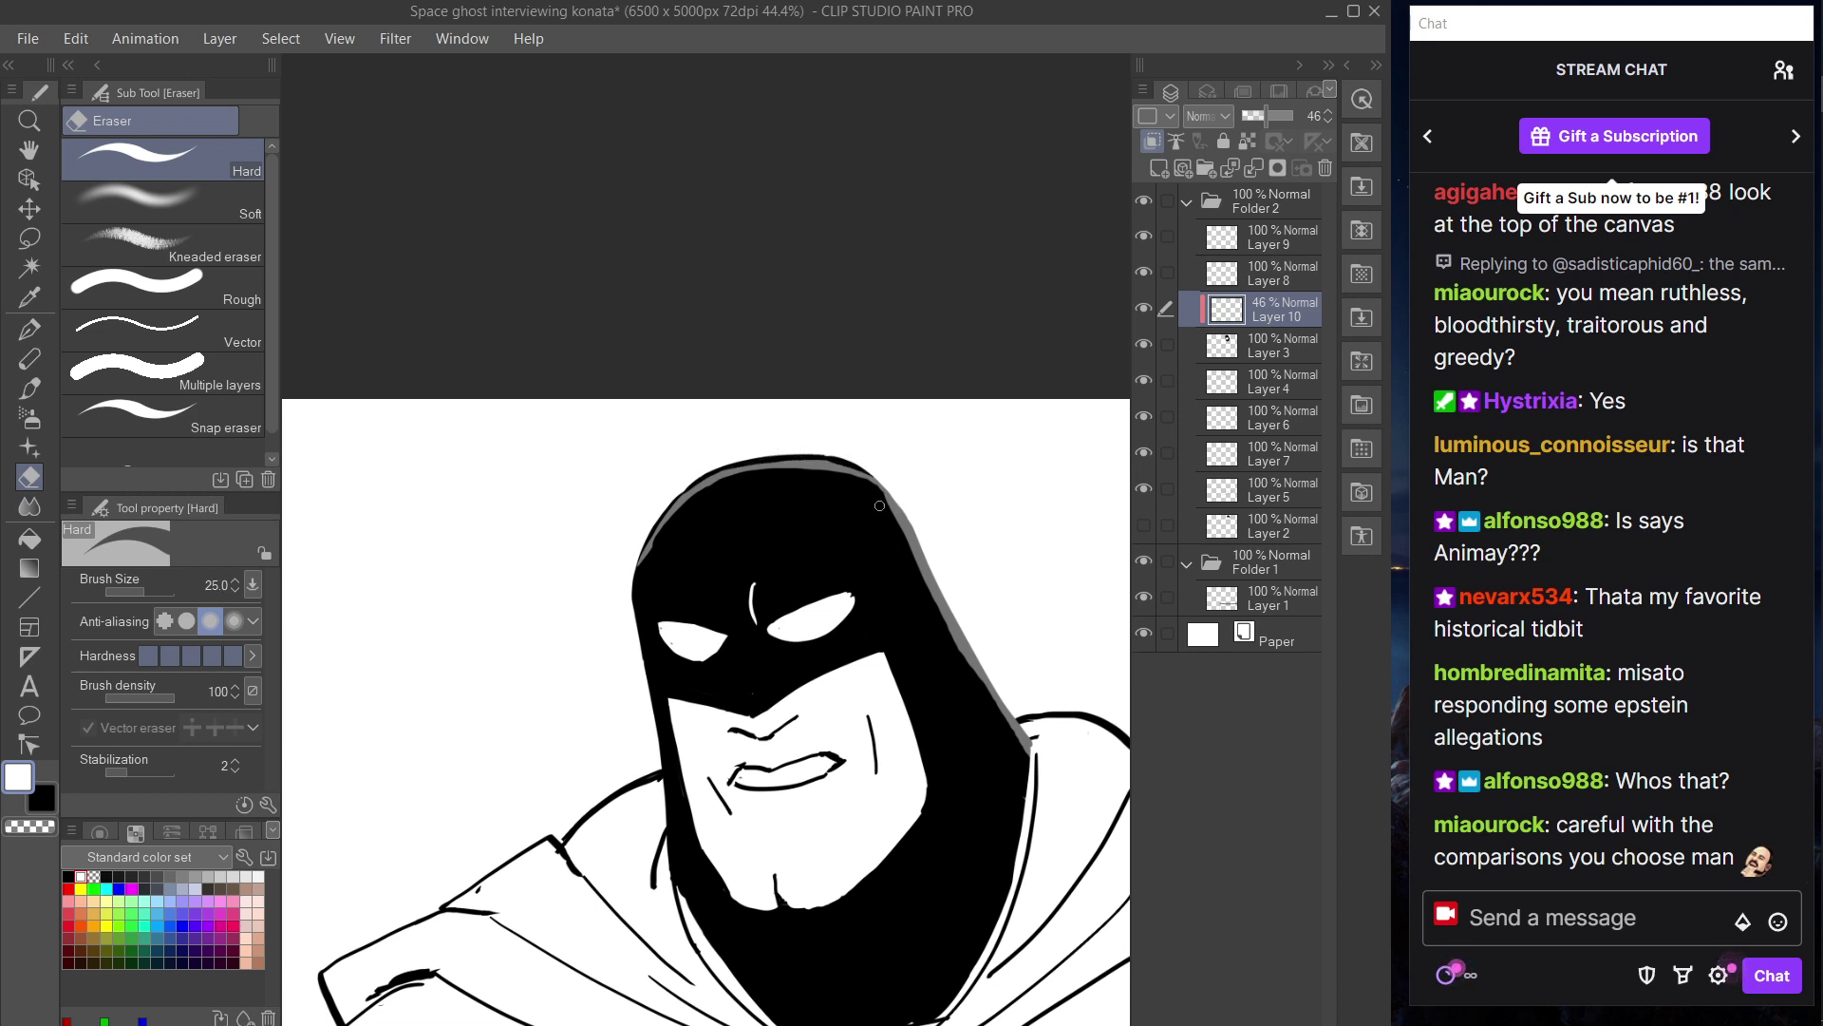
pyautogui.press('space')
pyautogui.moveTo(897, 529); pyautogui.dragTo(703, 579)
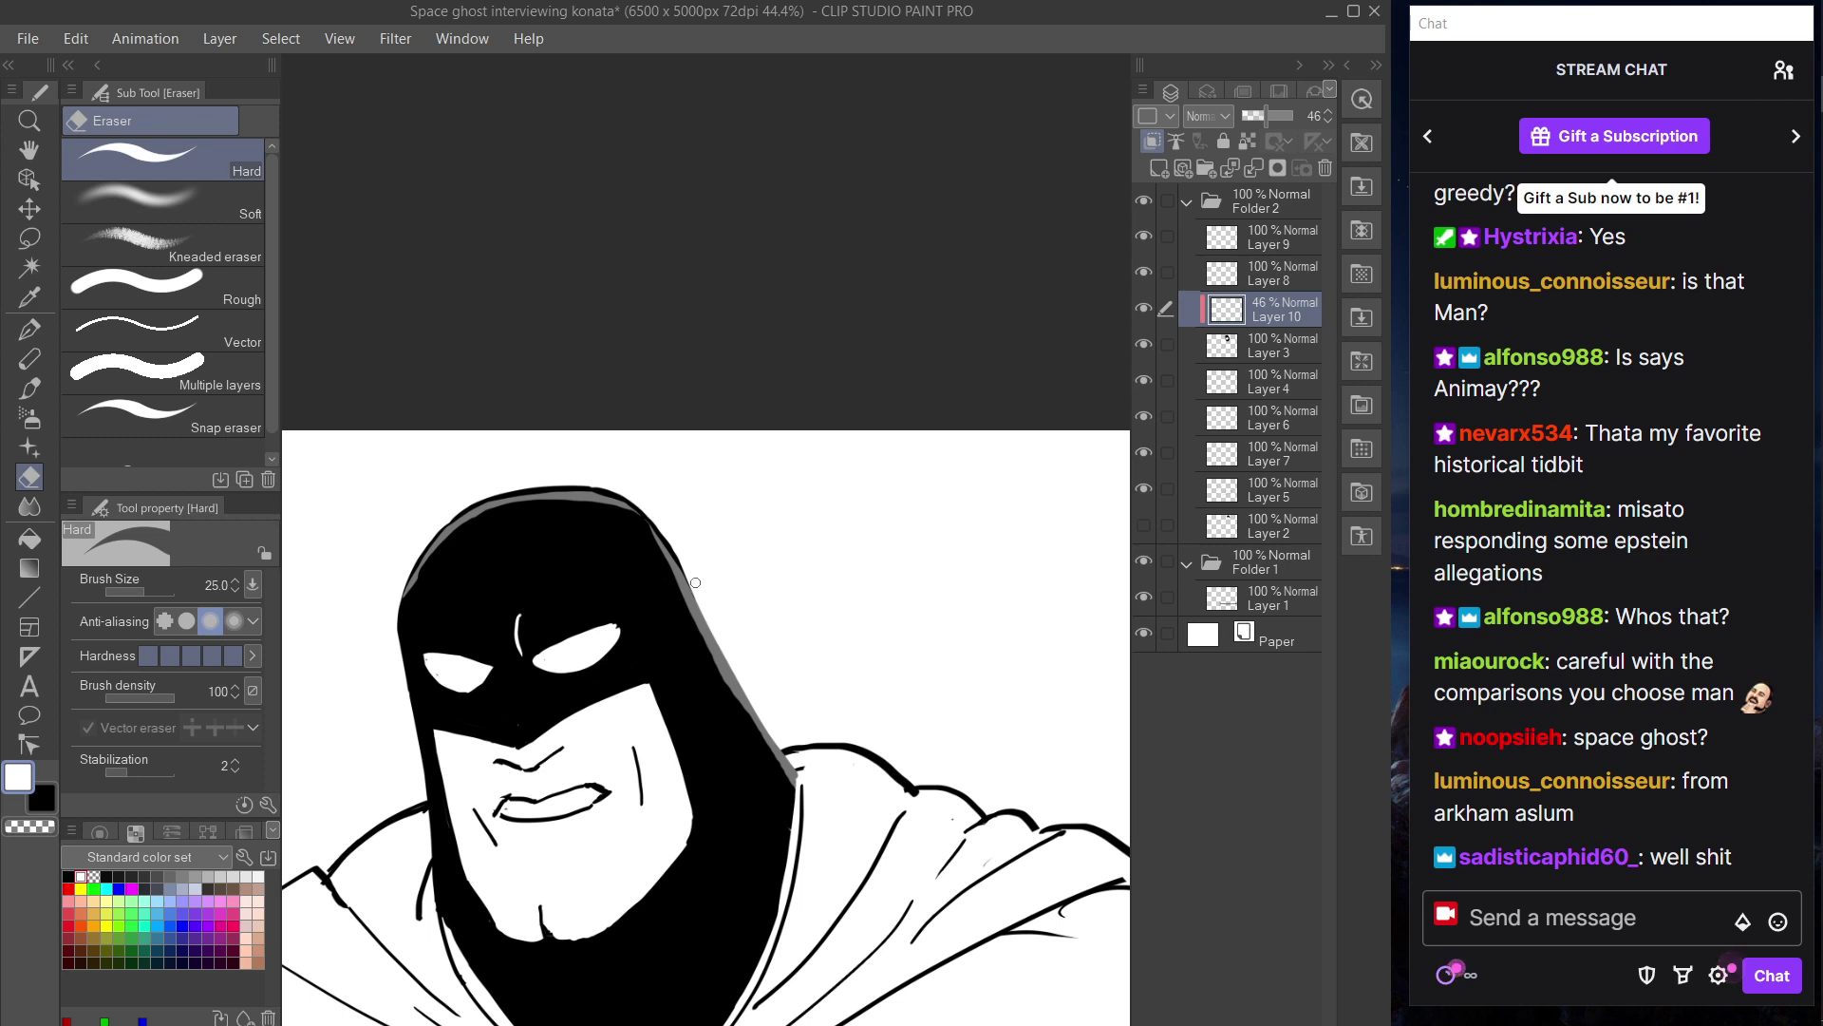
pyautogui.moveTo(729, 662); pyautogui.dragTo(786, 750)
pyautogui.hotkey('ctrl', 'z')
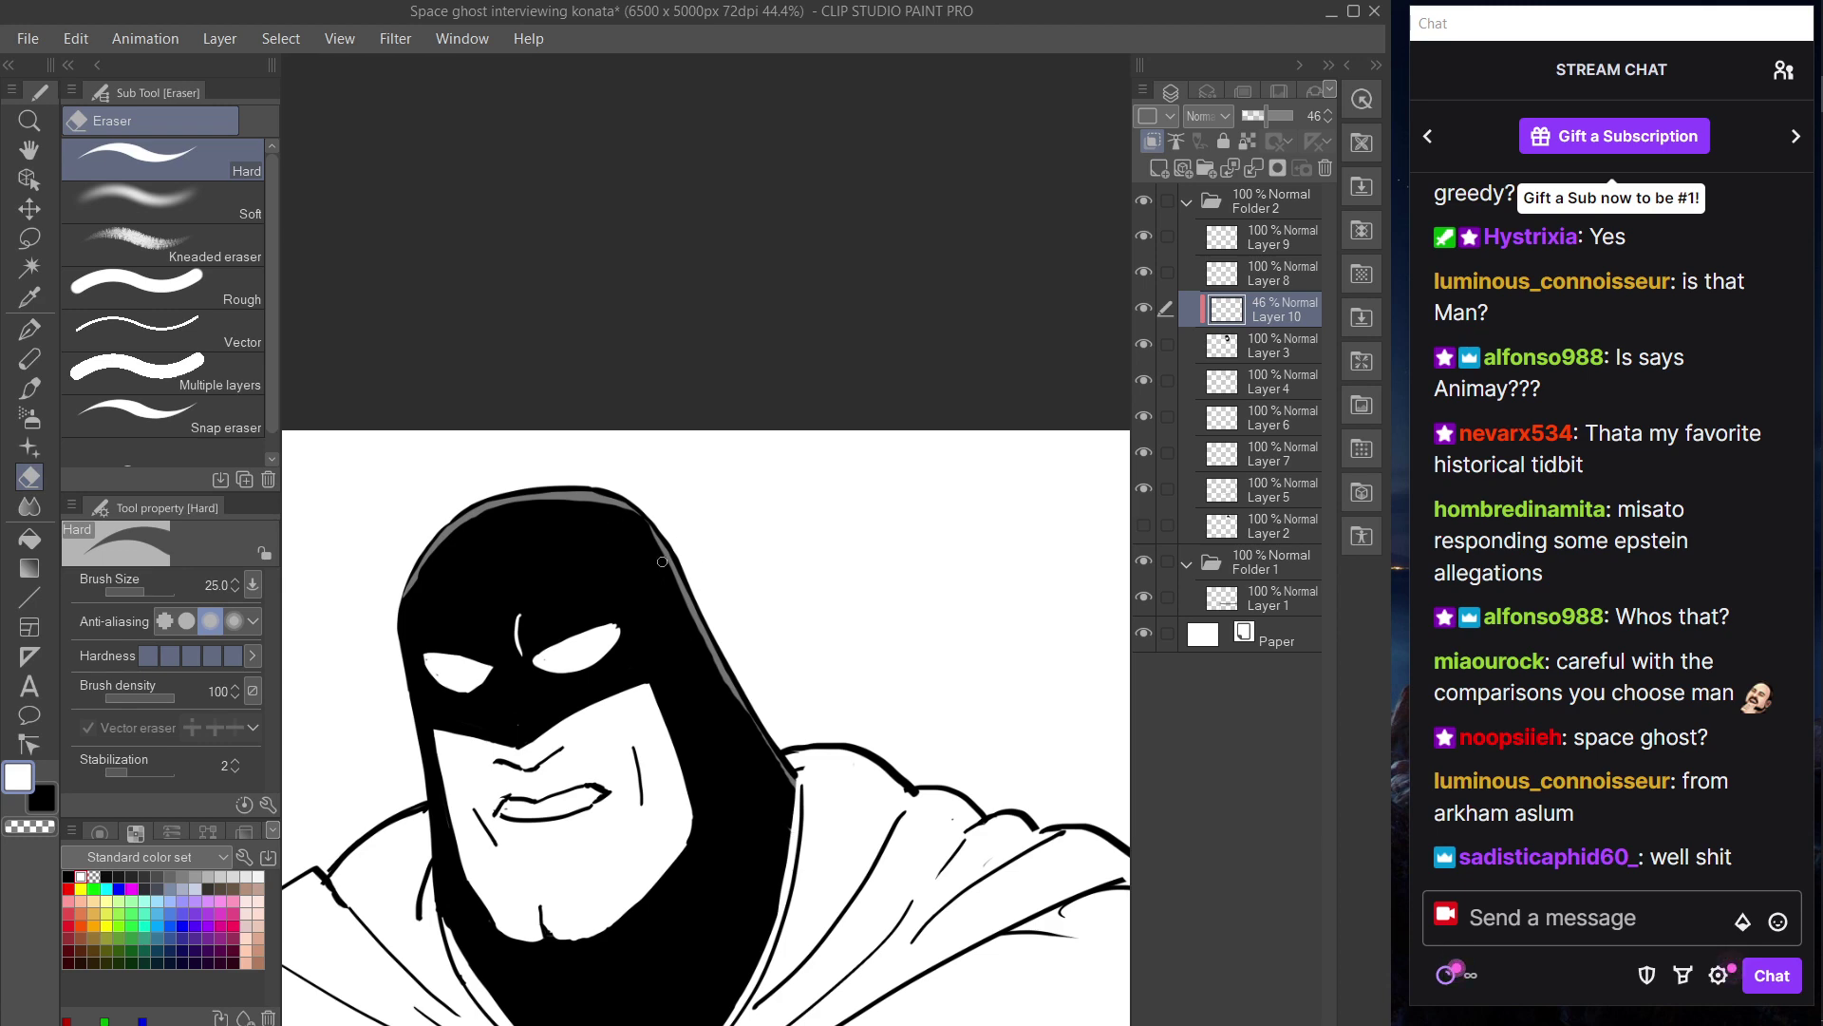
# - Touch up the grey rim highlight along the mask's crown on Layer 10 with a size 25 white pen and trim it
pyautogui.press('p')
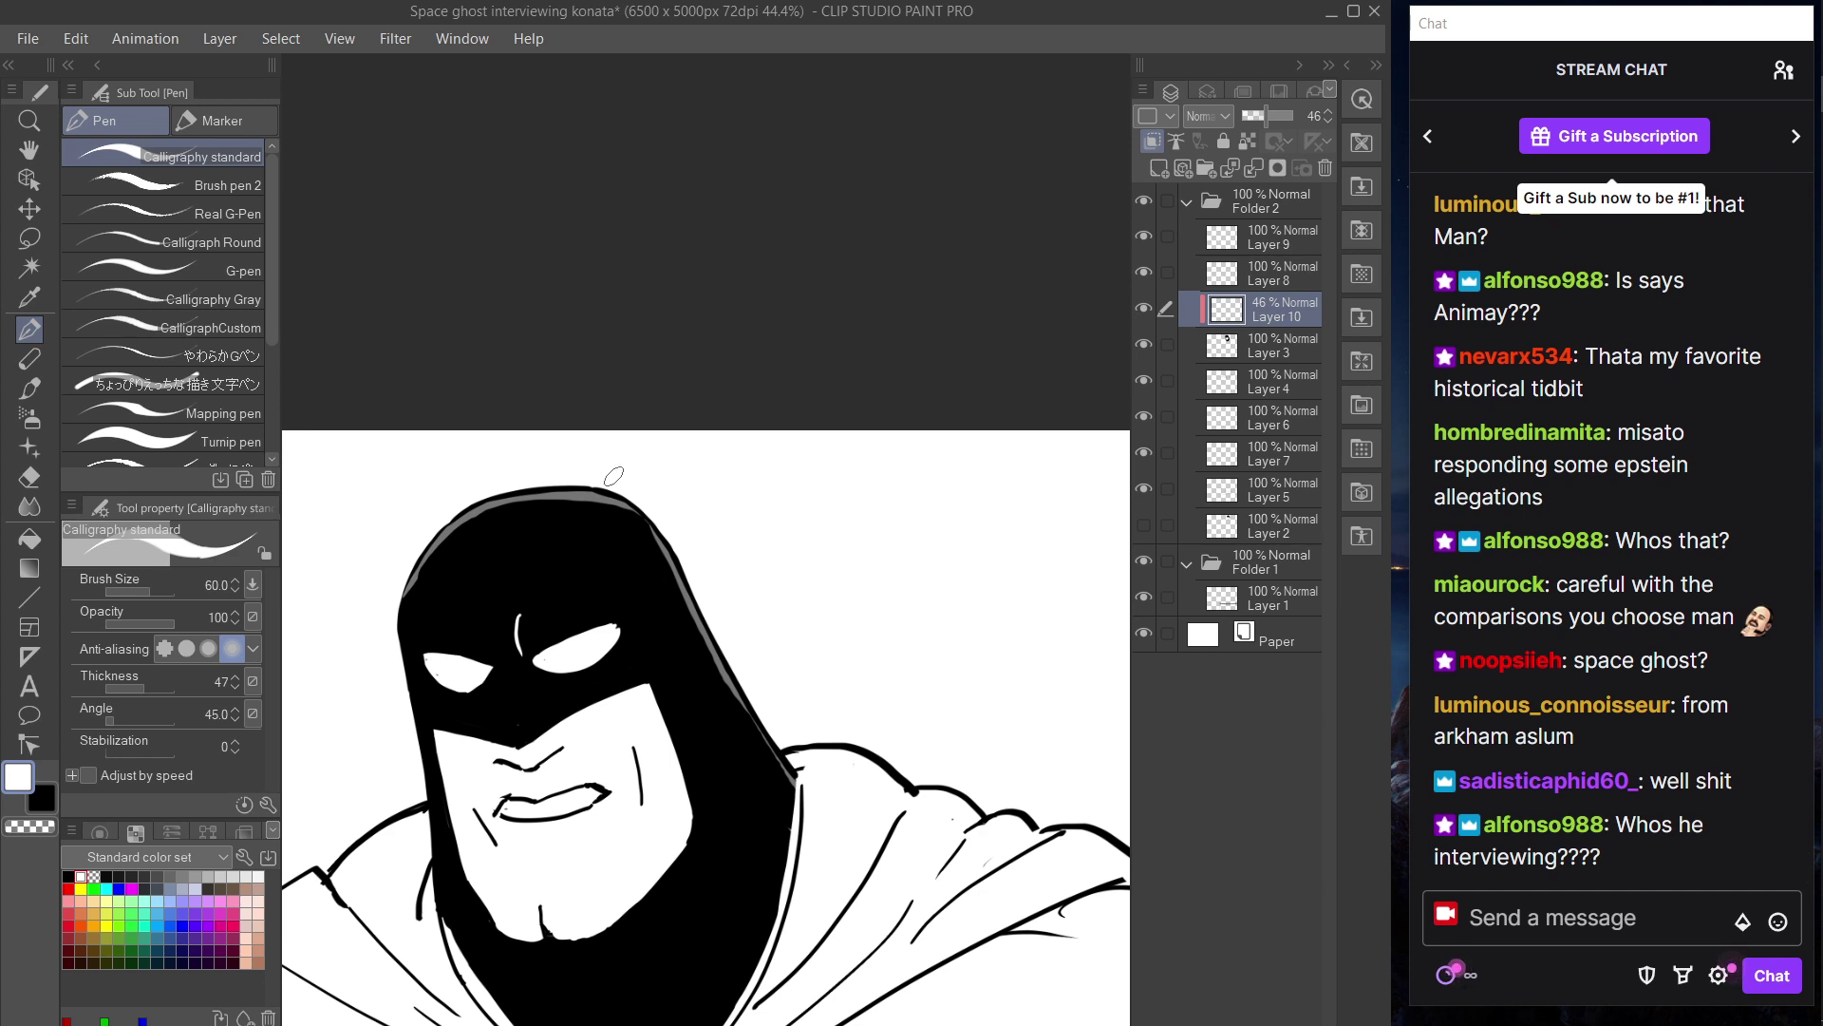
pyautogui.press('[')
pyautogui.press('[')
pyautogui.press('[')
pyautogui.press('[')
pyautogui.press('ctrl')
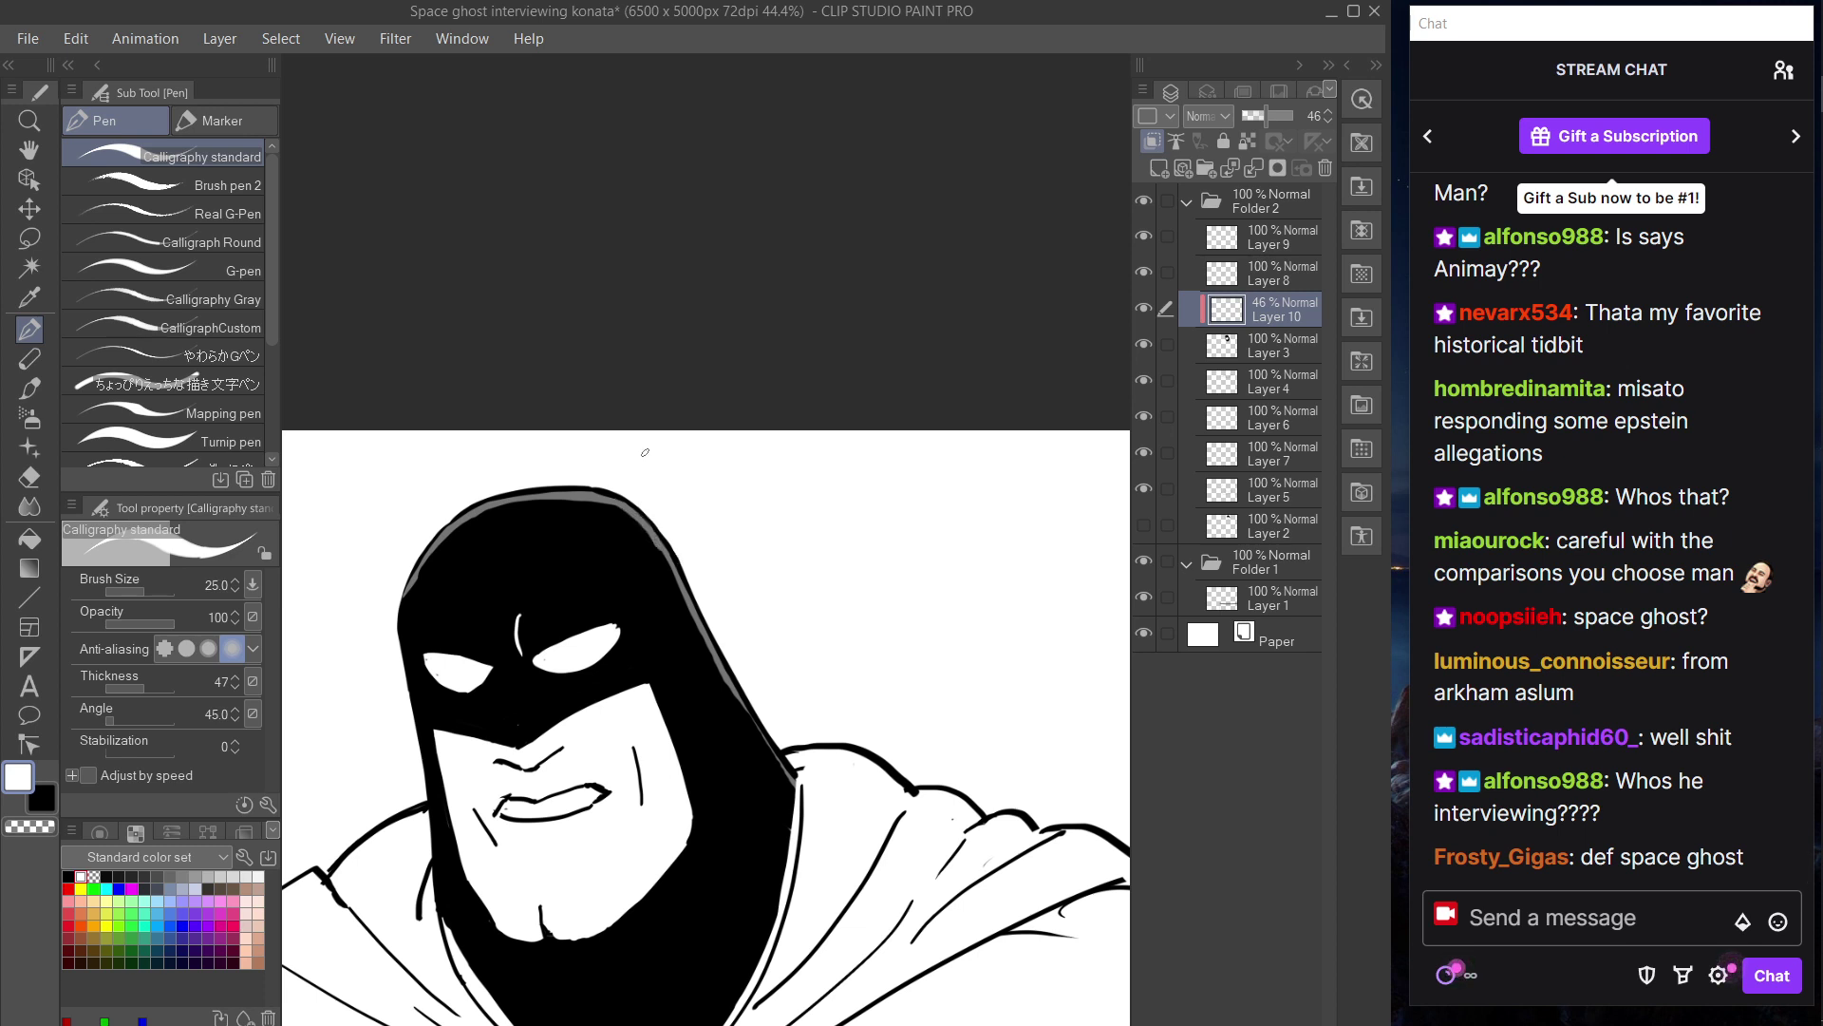
pyautogui.press('e')
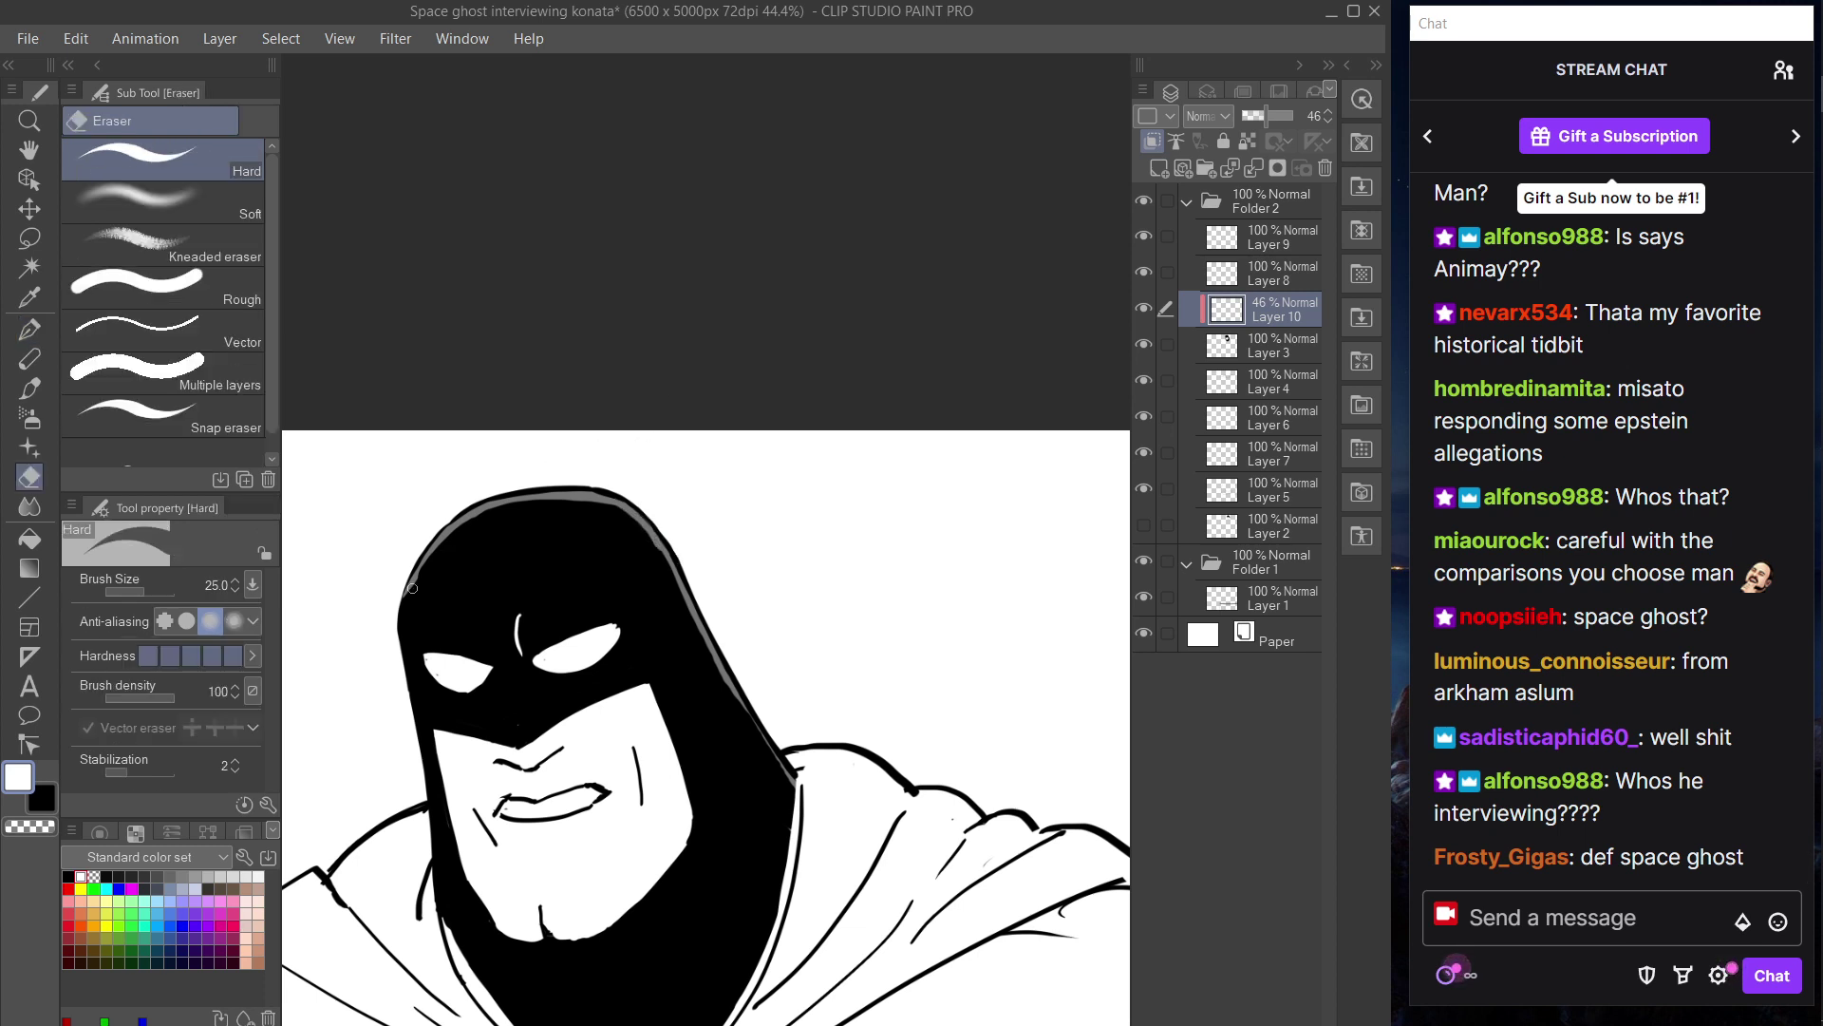
# - Extend the rim highlight down the mask's left-hand edge with a size 17 pen and clean it up with the hard eraser
pyautogui.press('p')
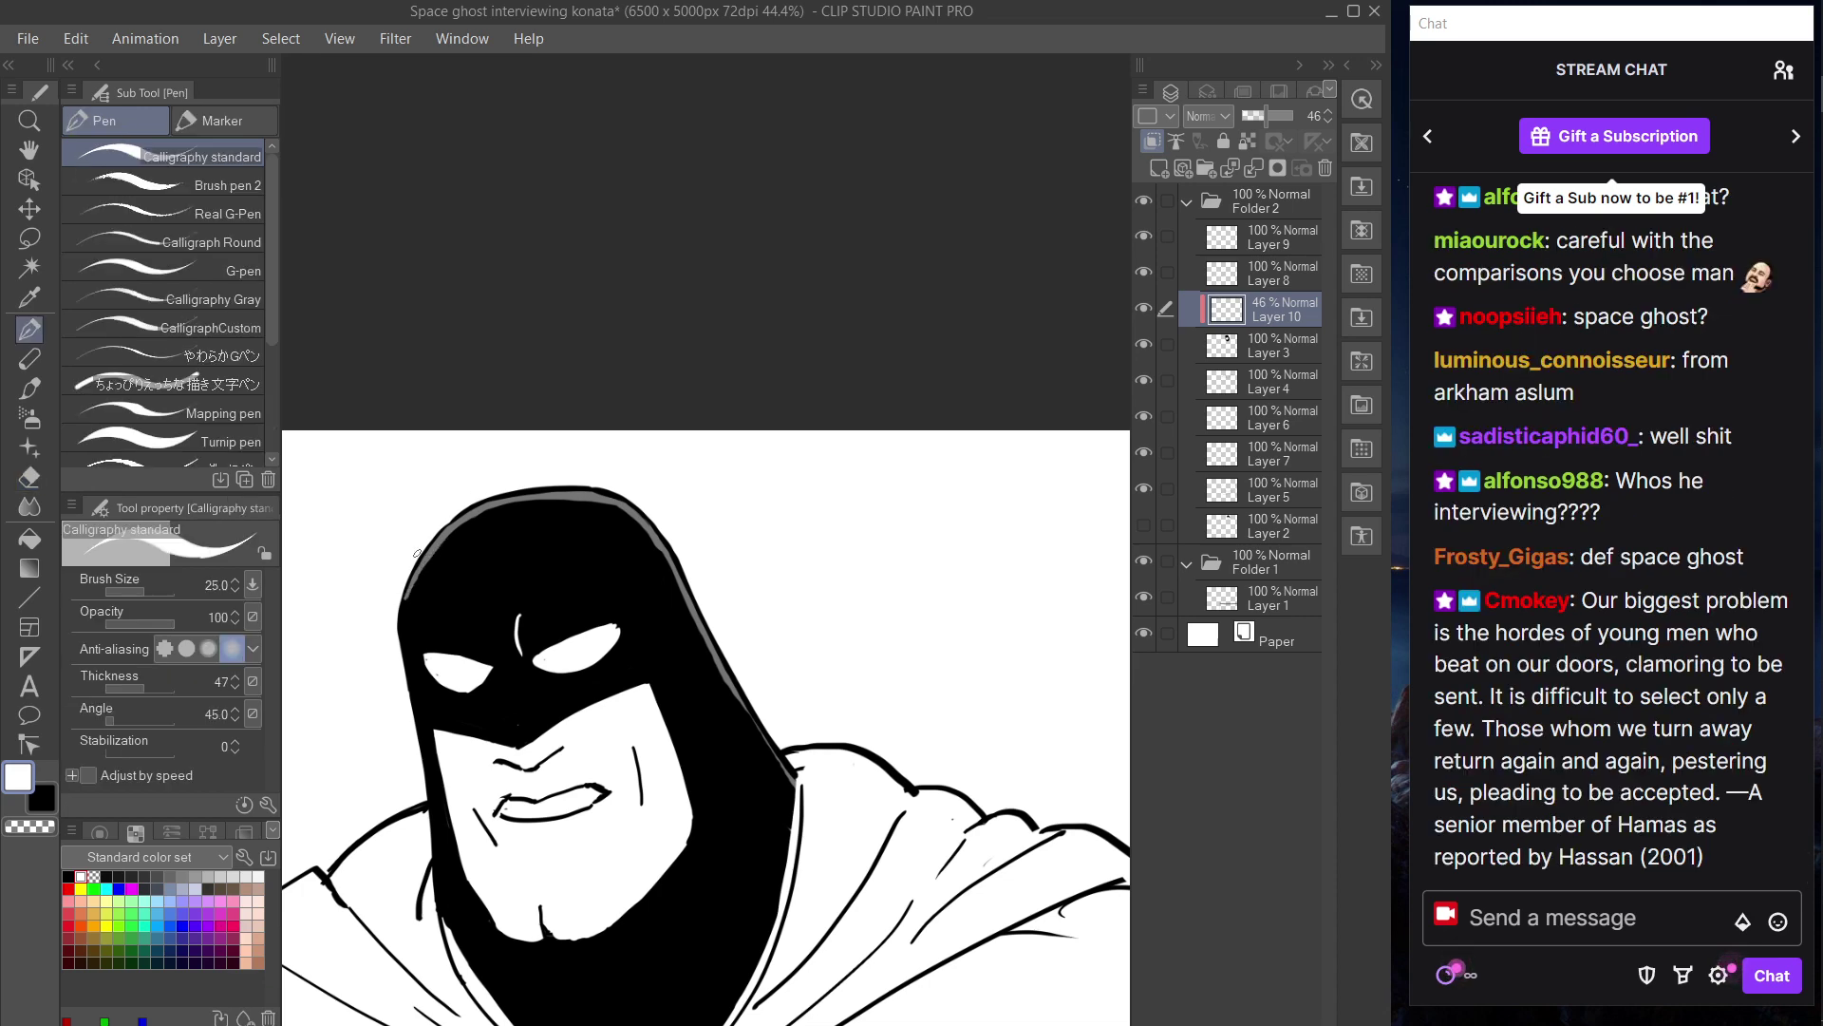
pyautogui.press('[')
pyautogui.press('[')
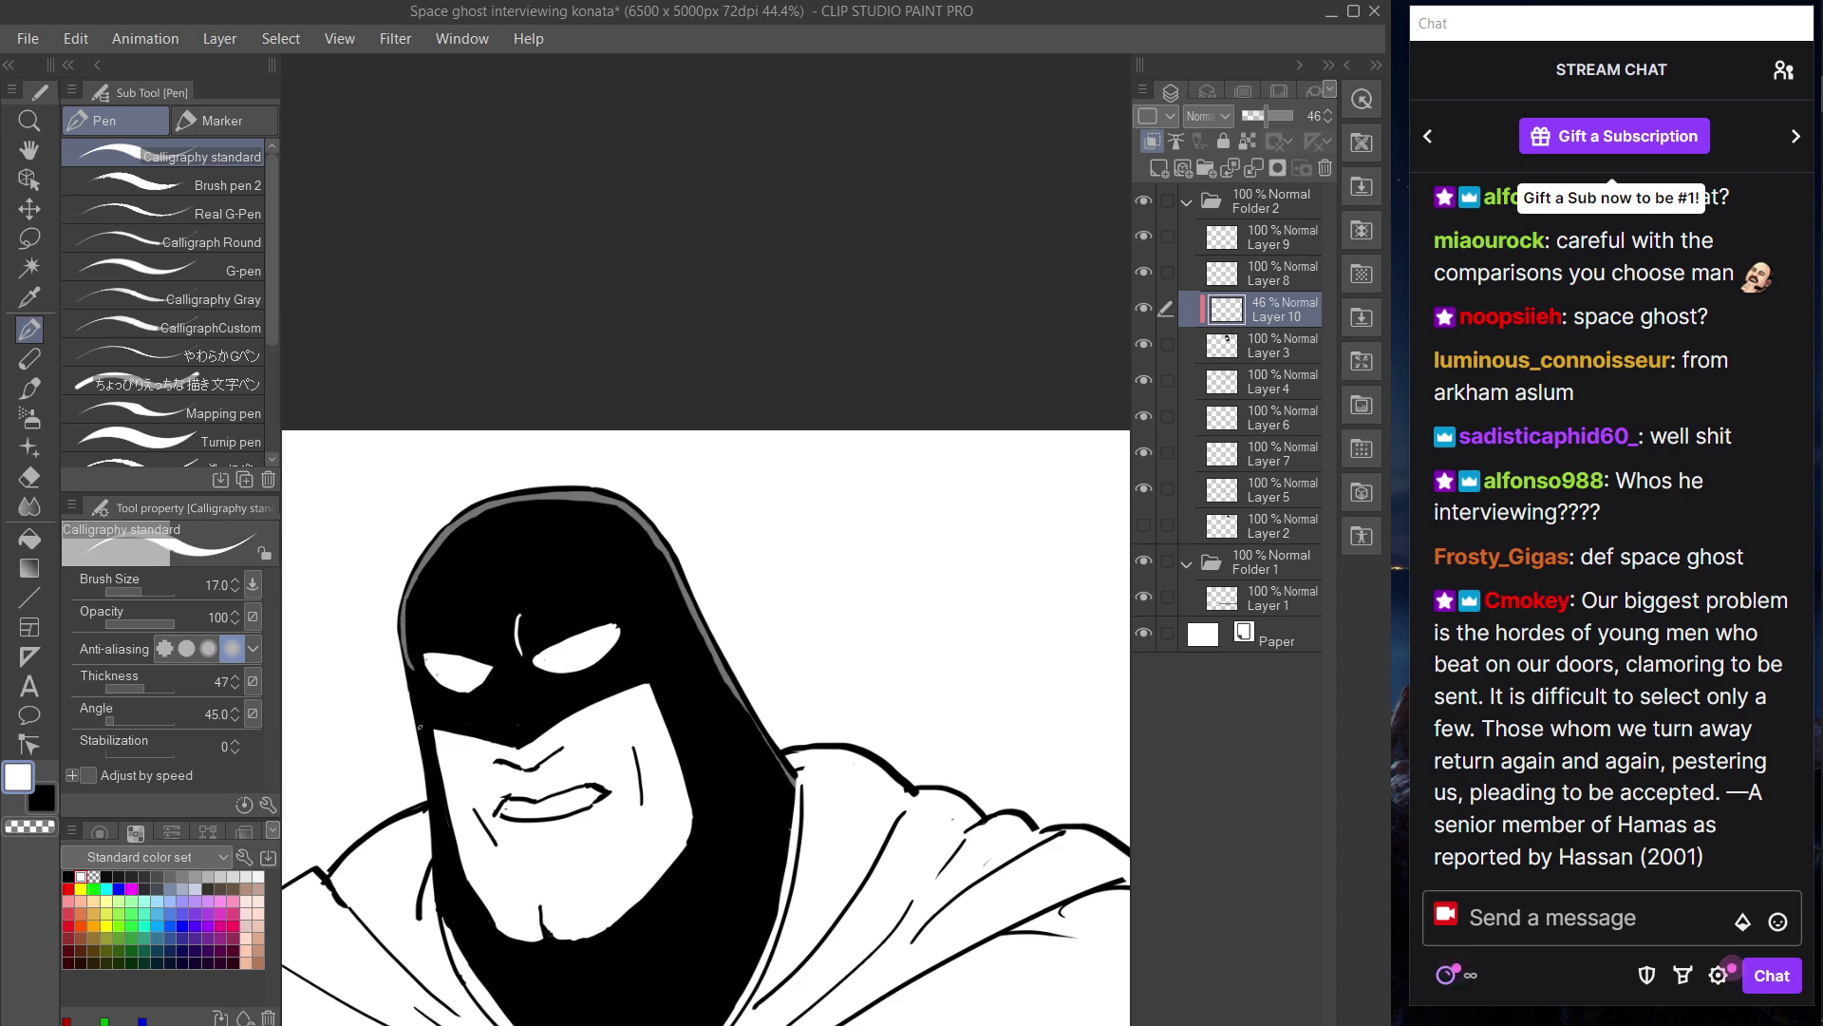
pyautogui.press('e')
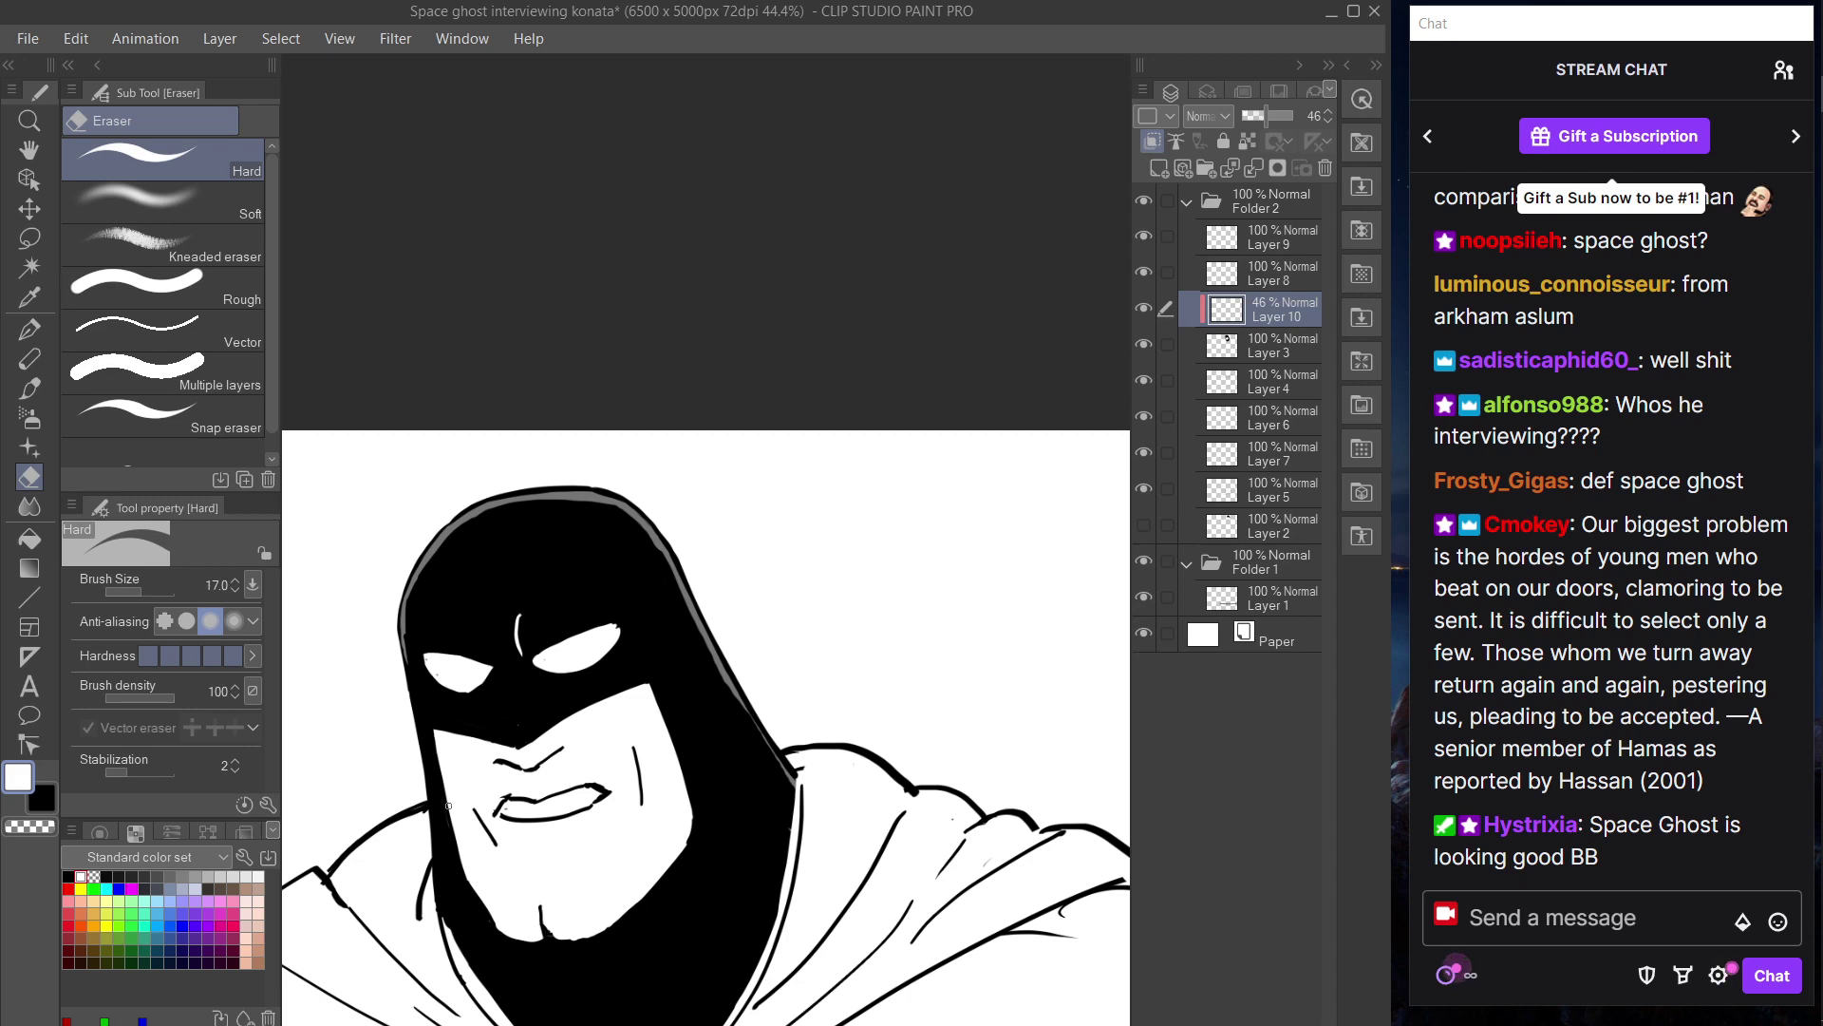
# - Raise the opacity of Layer 10 to 100% so the mask's rim highlight turns white, and check it on the whole figure
pyautogui.click(1291, 116)
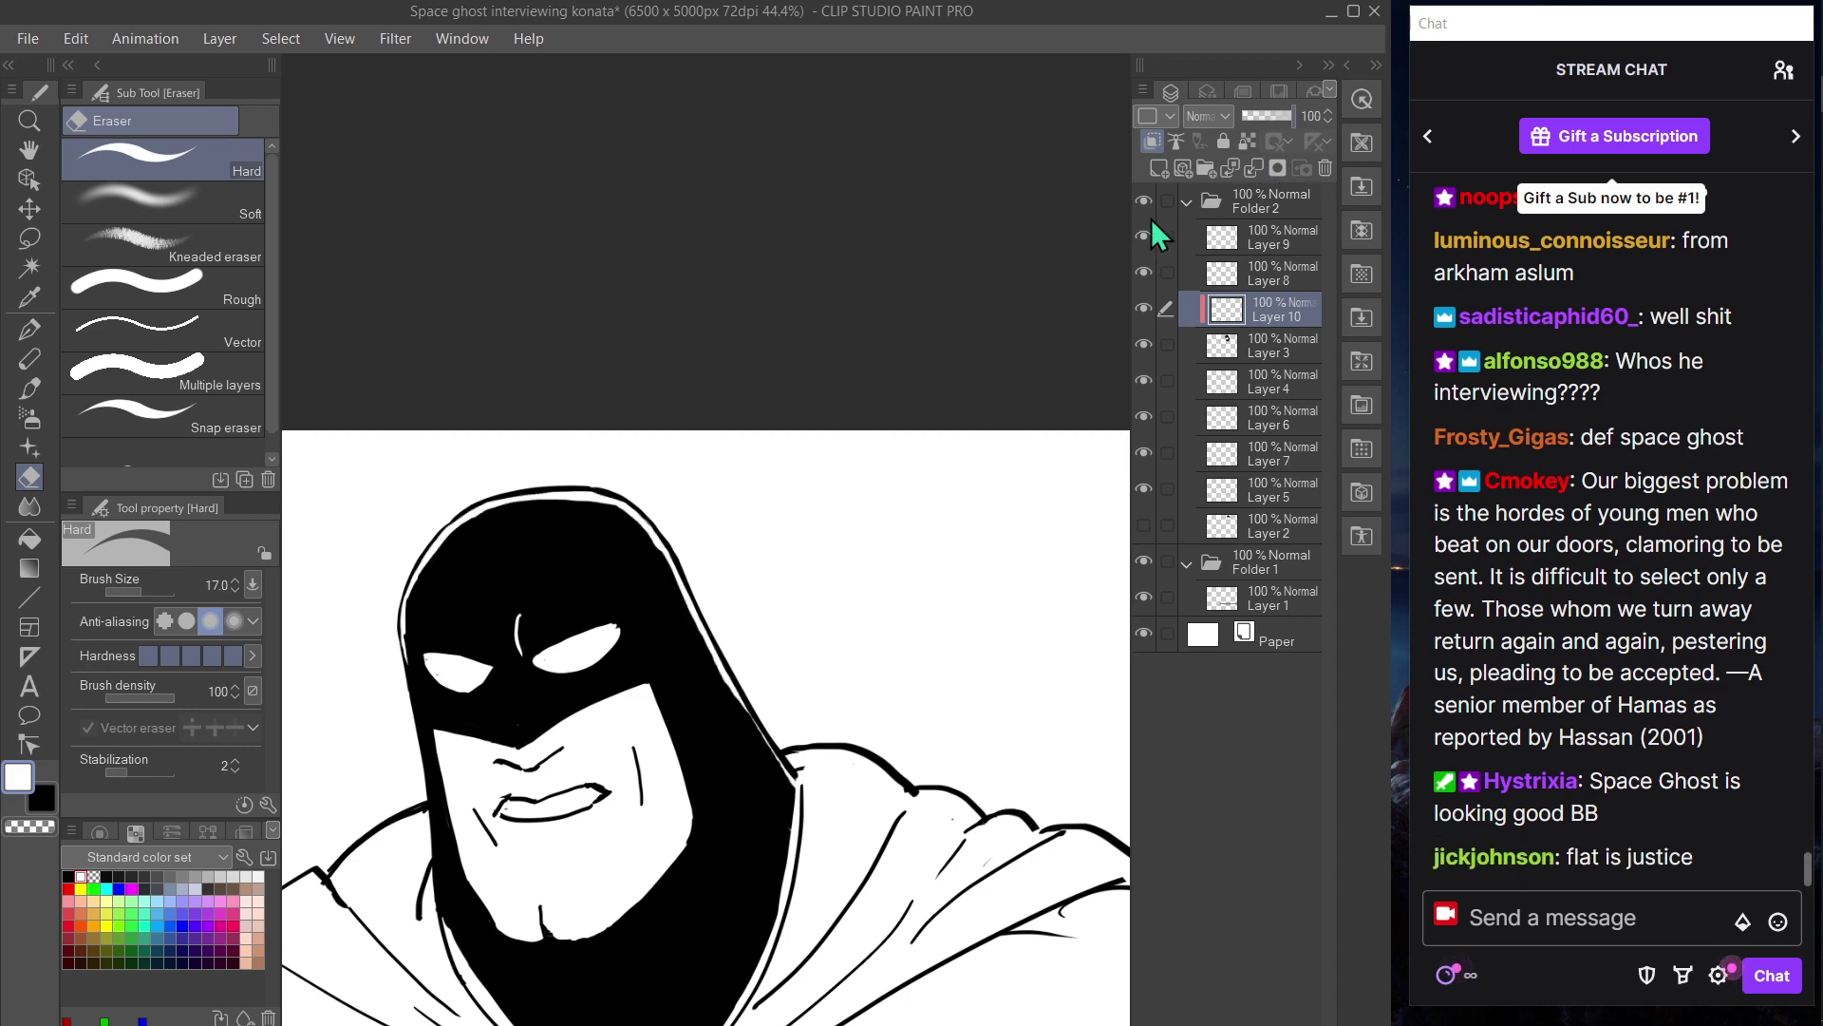
pyautogui.press('Tab')
pyautogui.hotkey('ctrl', '0')
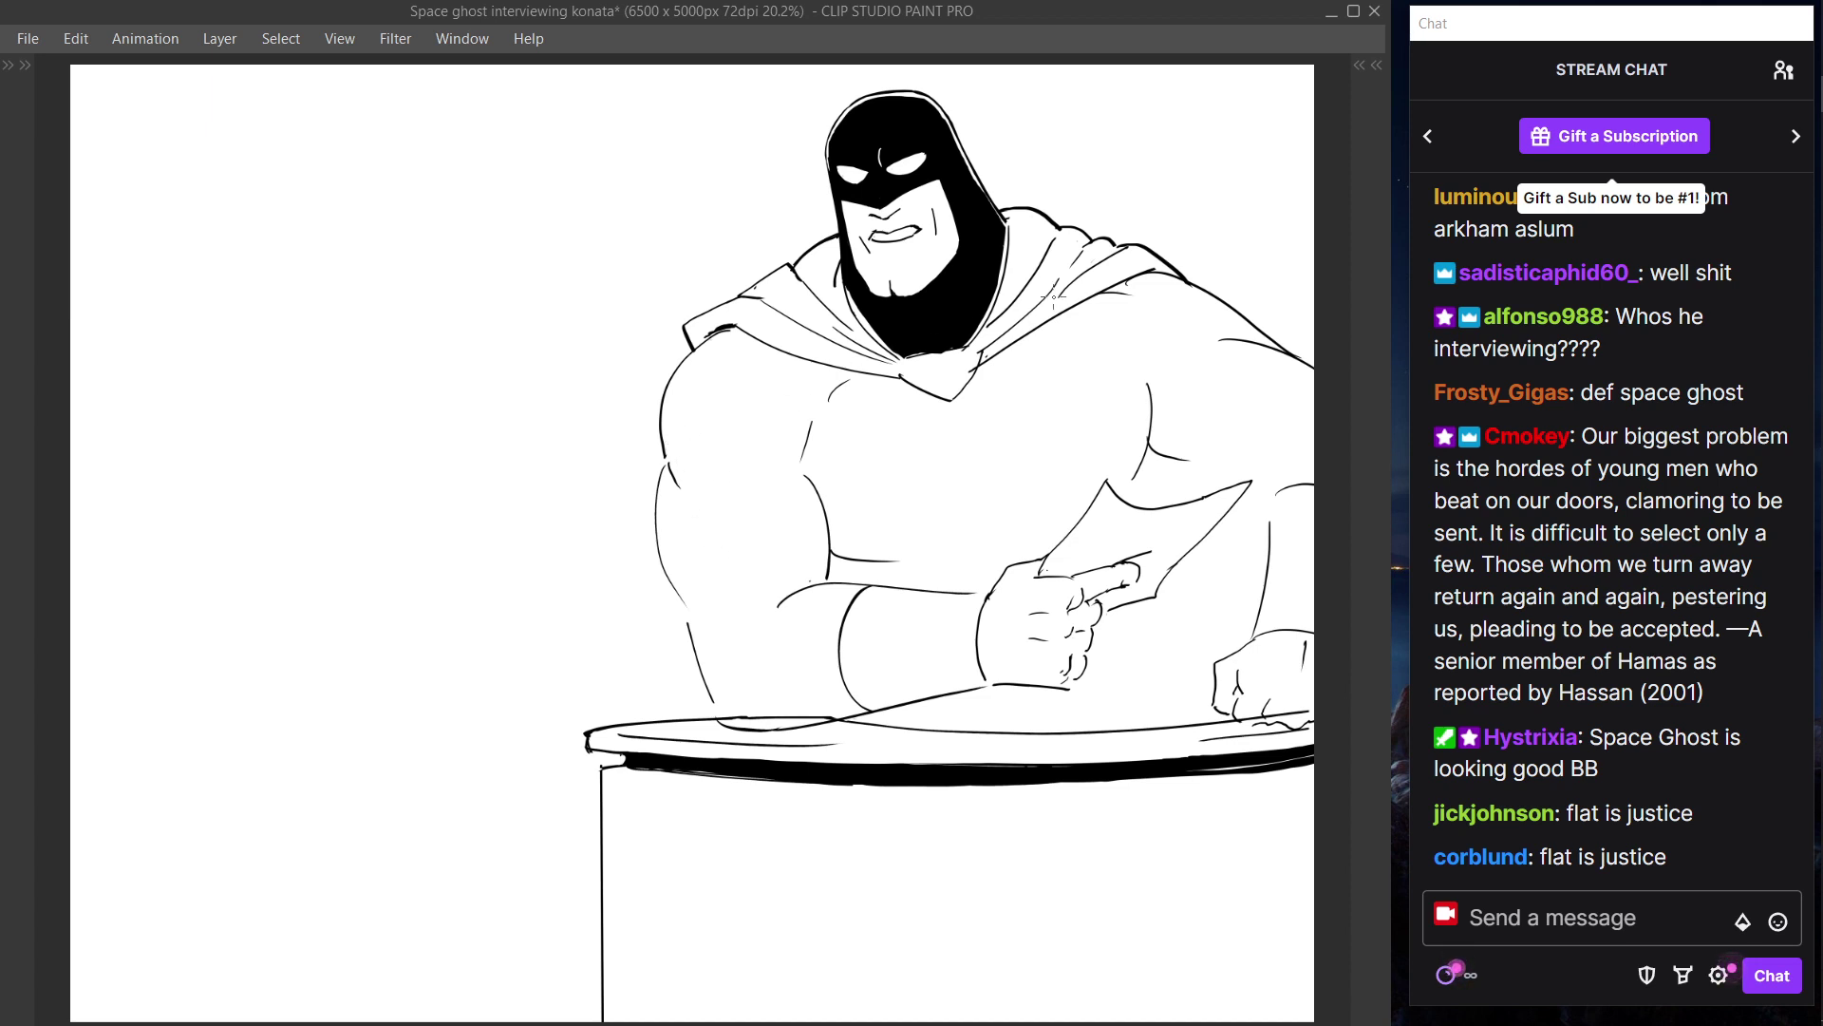
pyautogui.press('Tab')
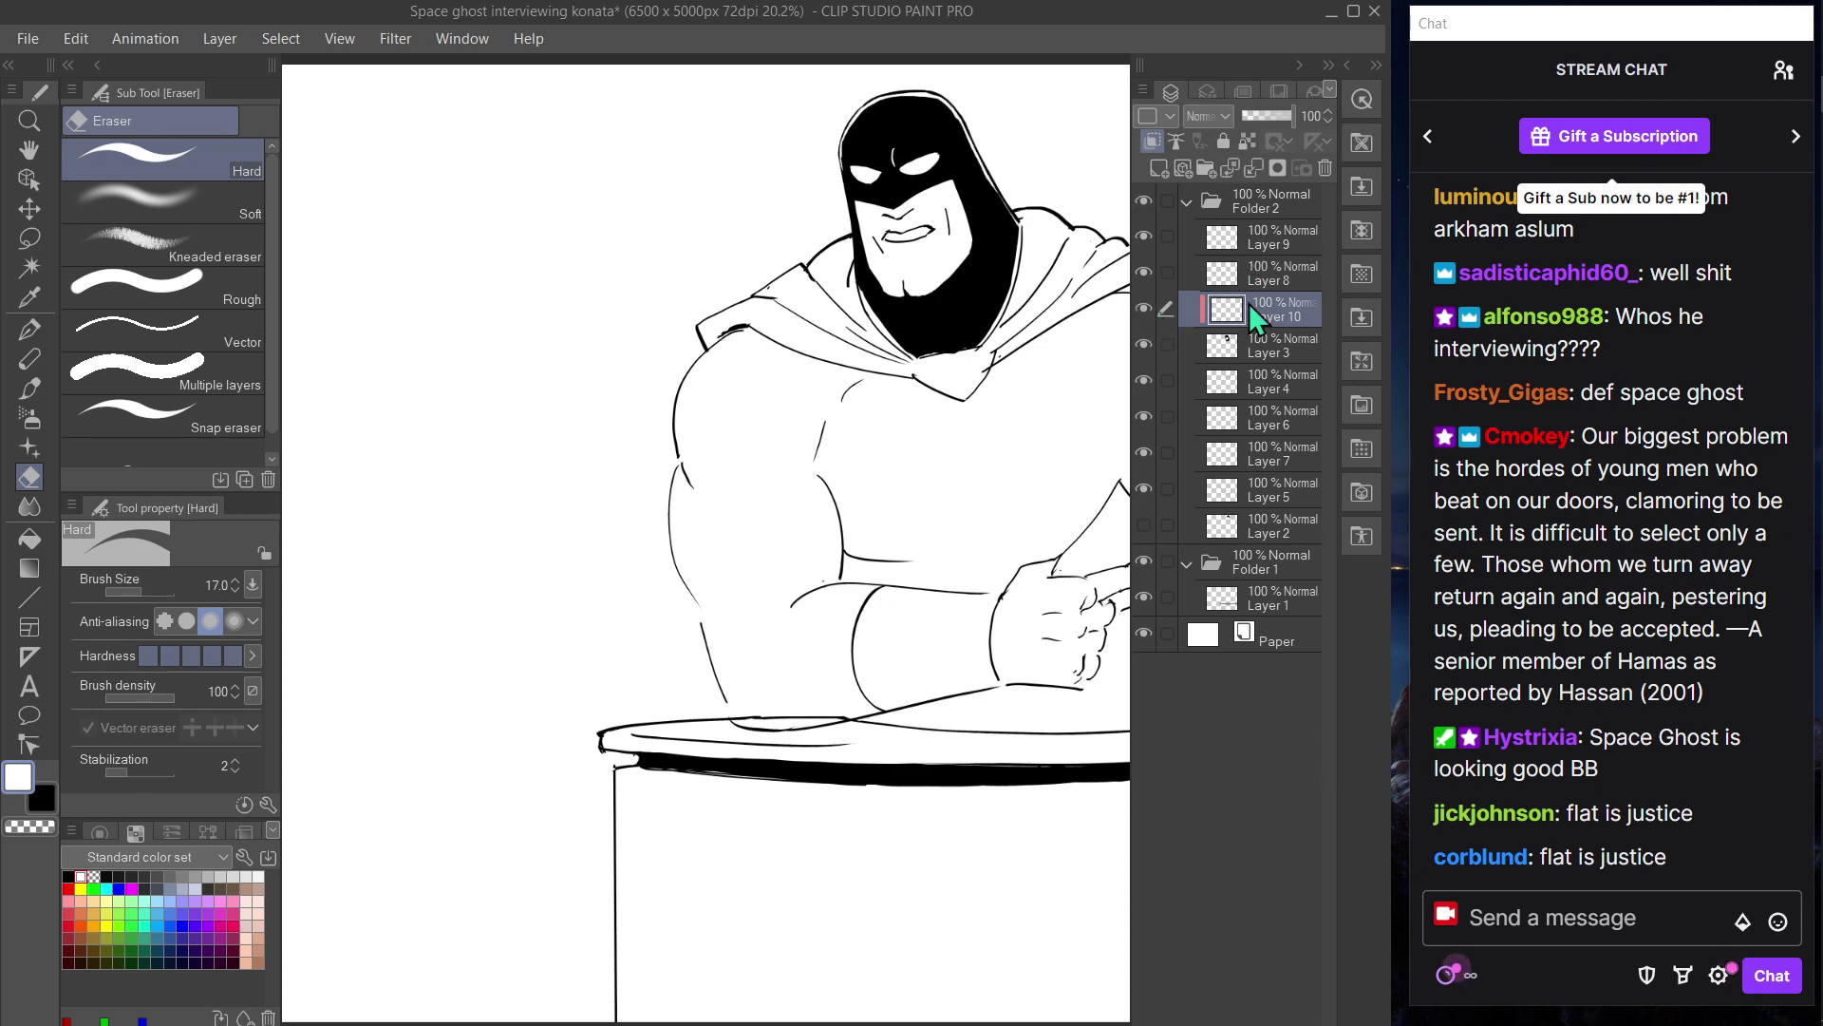
# - Clean up the white rim at the mask's right-hand corner above the cape and compare the mask with Layer 10 hidden
pyautogui.press('Tab')
pyautogui.moveTo(1018, 378); pyautogui.dragTo(769, 642)
pyautogui.scroll(2, 689, 541)
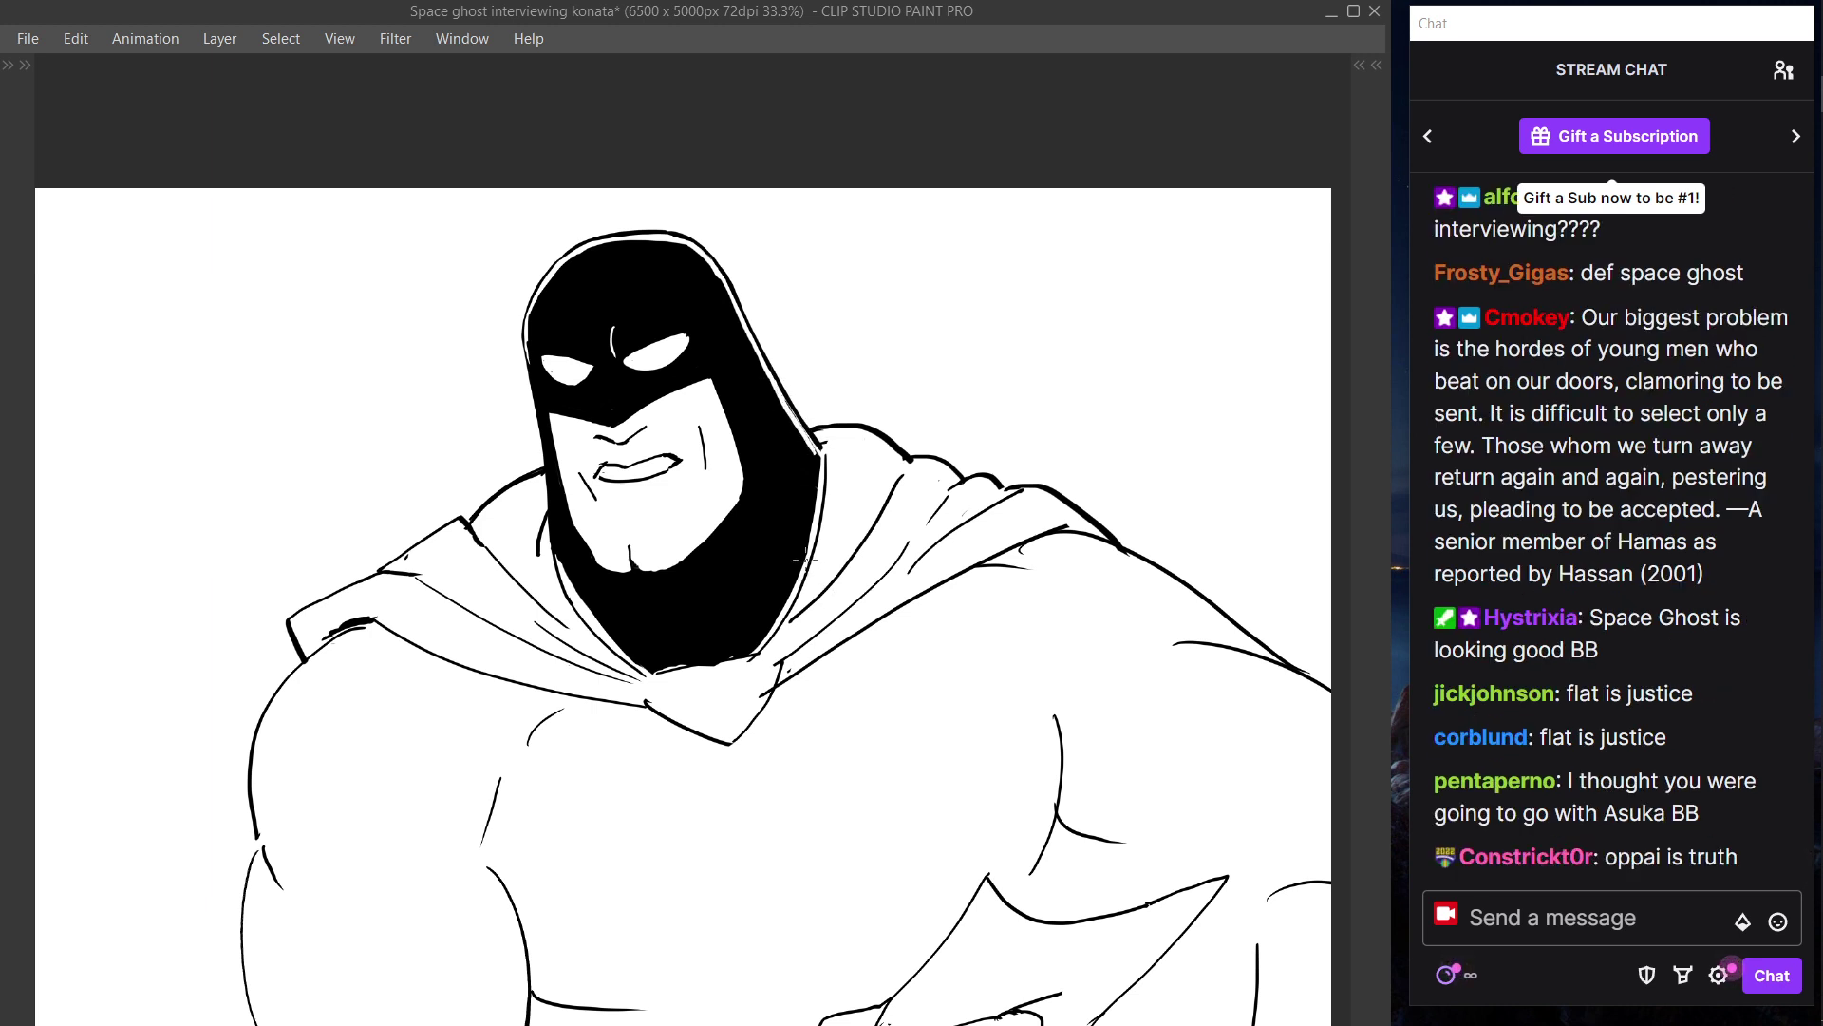
pyautogui.moveTo(825, 484); pyautogui.dragTo(823, 452)
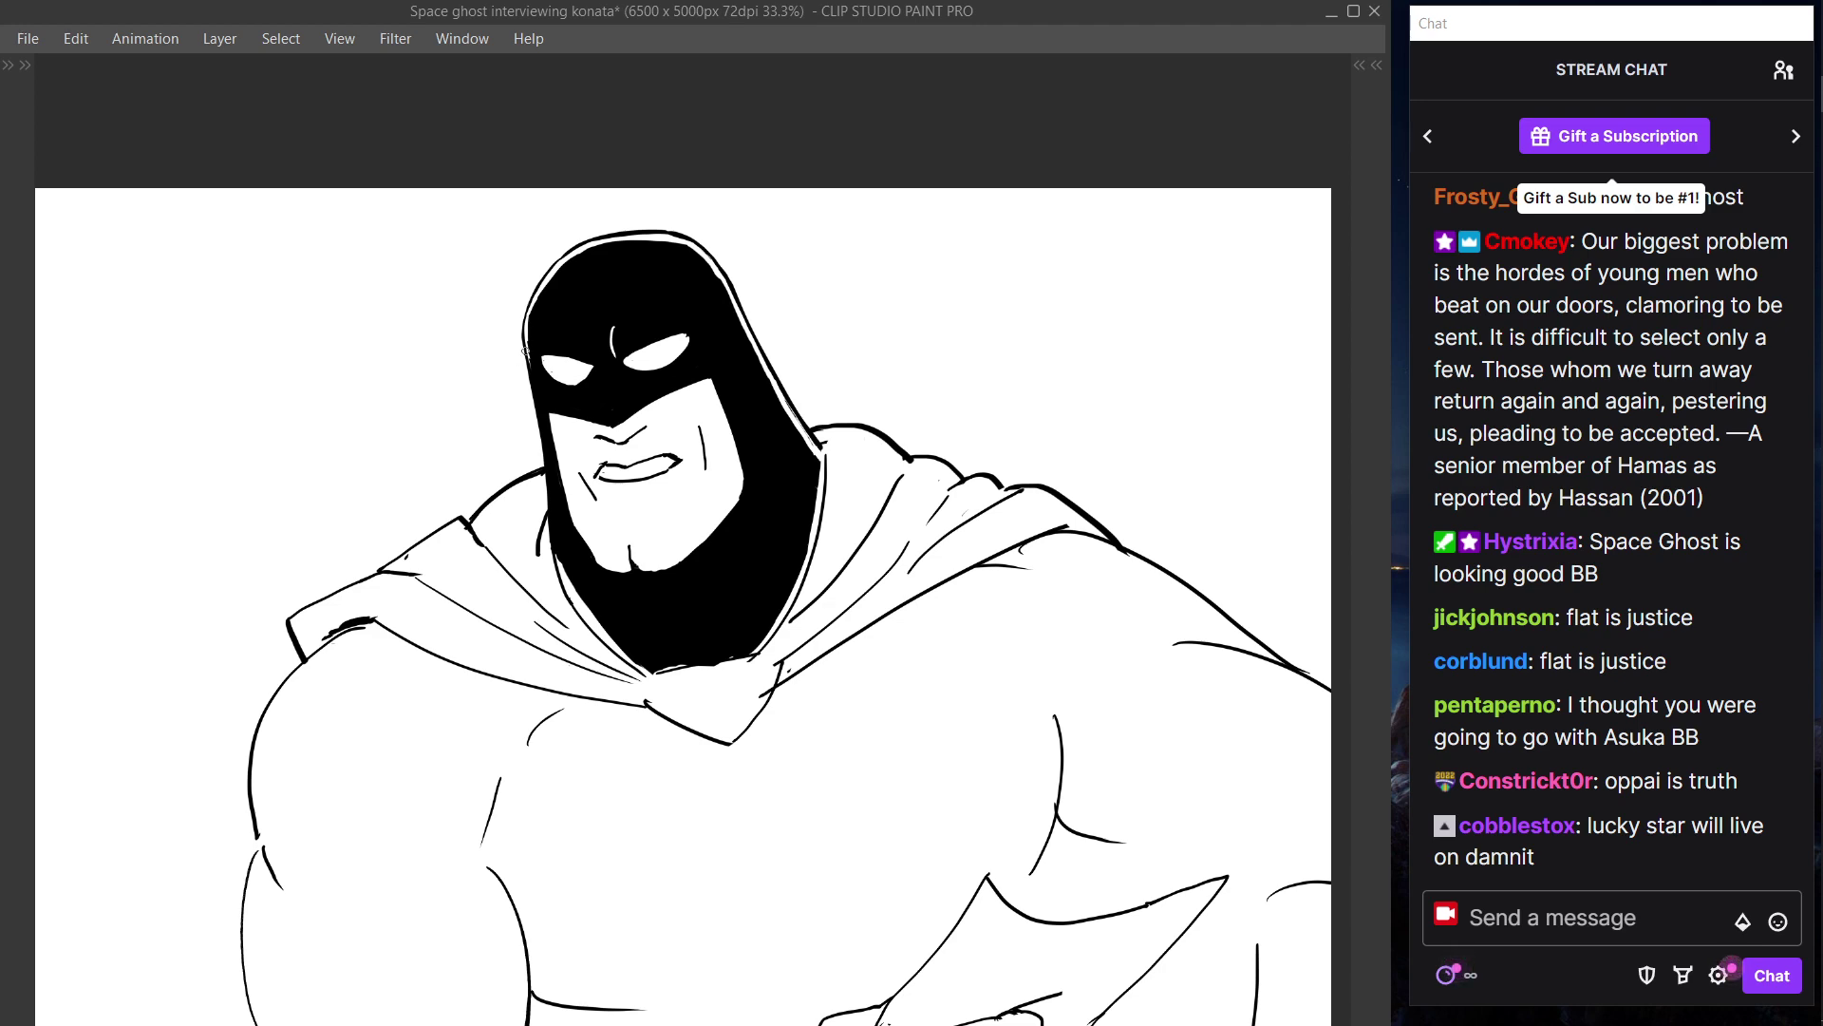
pyautogui.press('Tab')
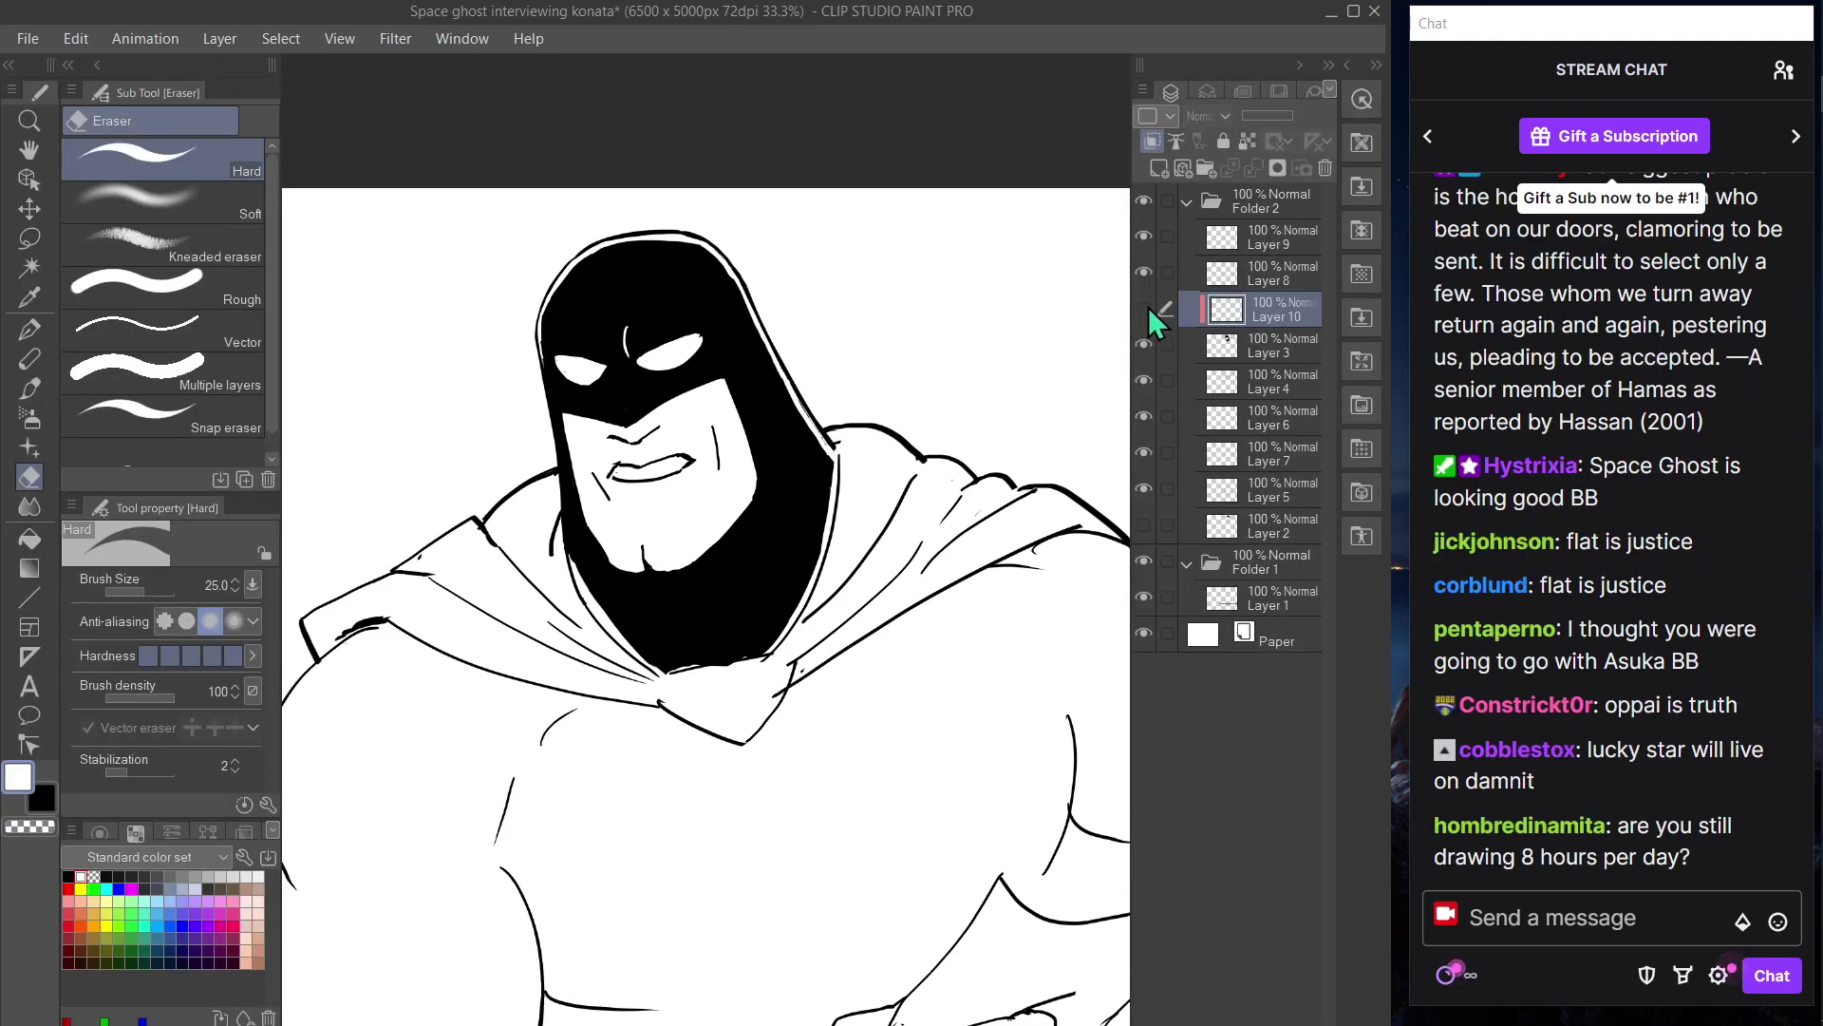
pyautogui.press('Tab')
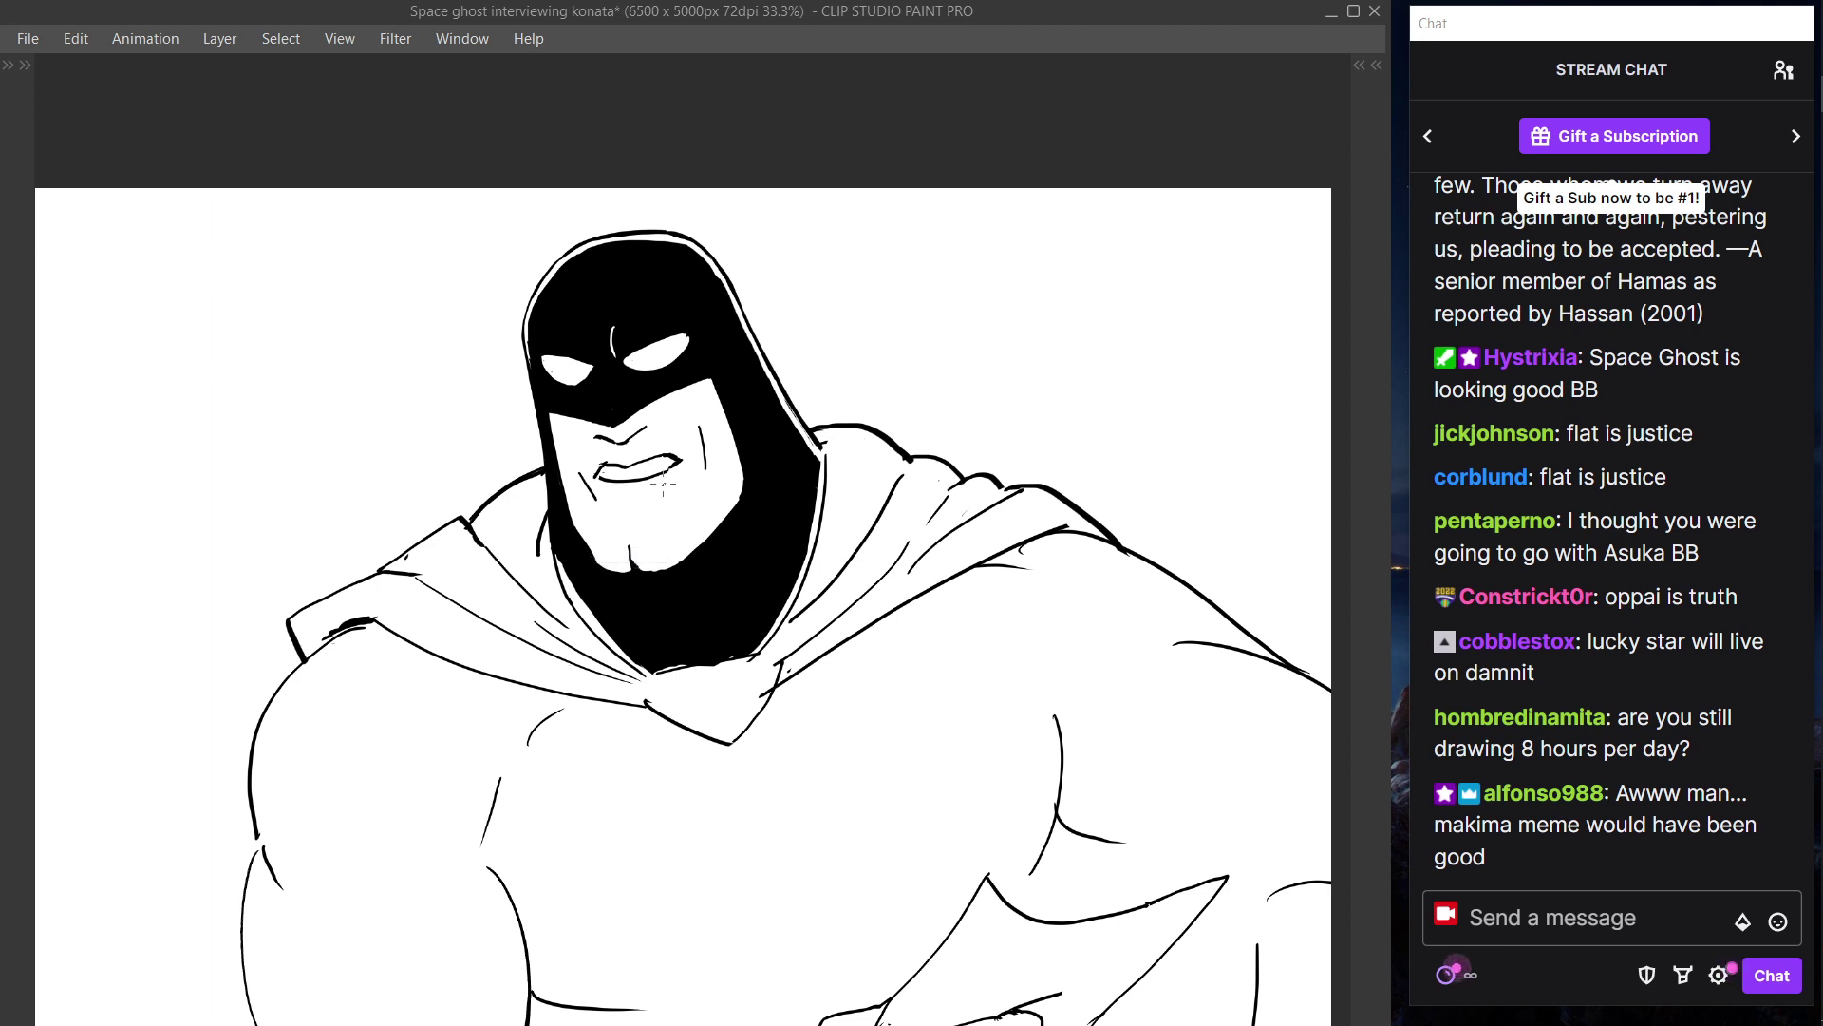
# - Draw a short black line beneath the lower lip on Layer 9, undoing the strokes that do not fit
pyautogui.press('Tab')
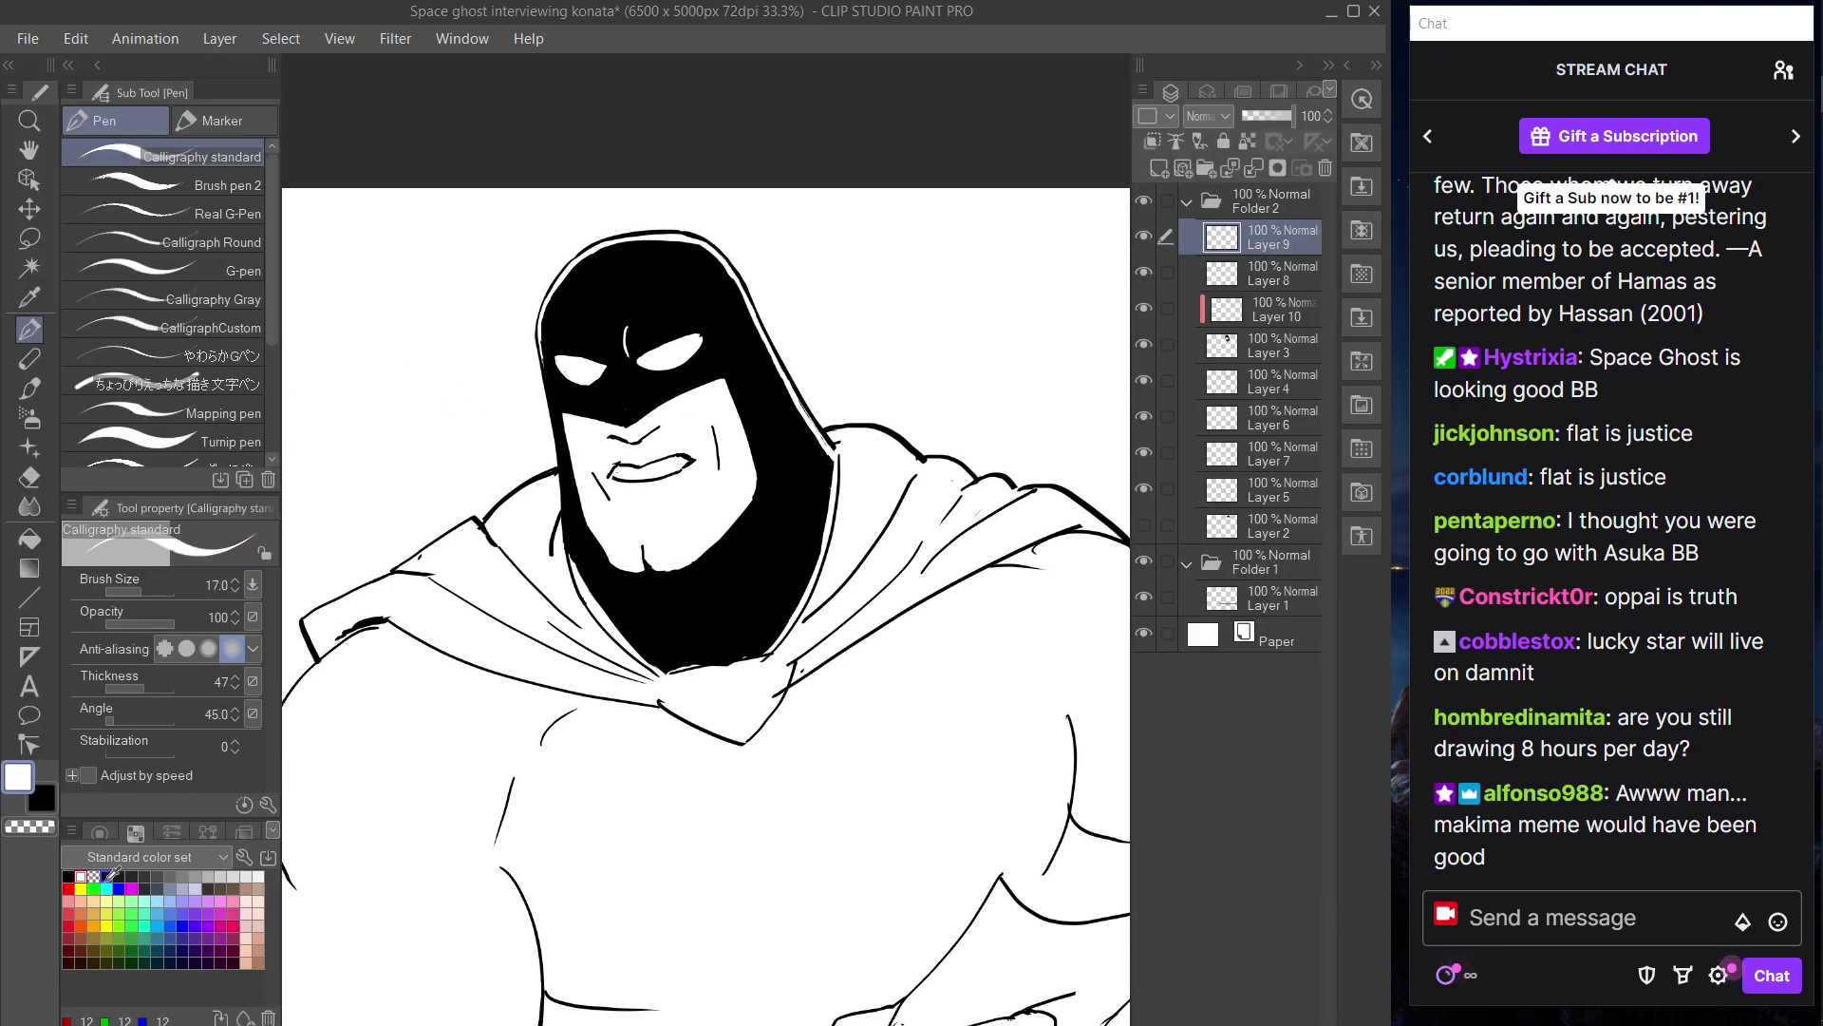
pyautogui.press('Tab')
pyautogui.moveTo(622, 496); pyautogui.dragTo(657, 492)
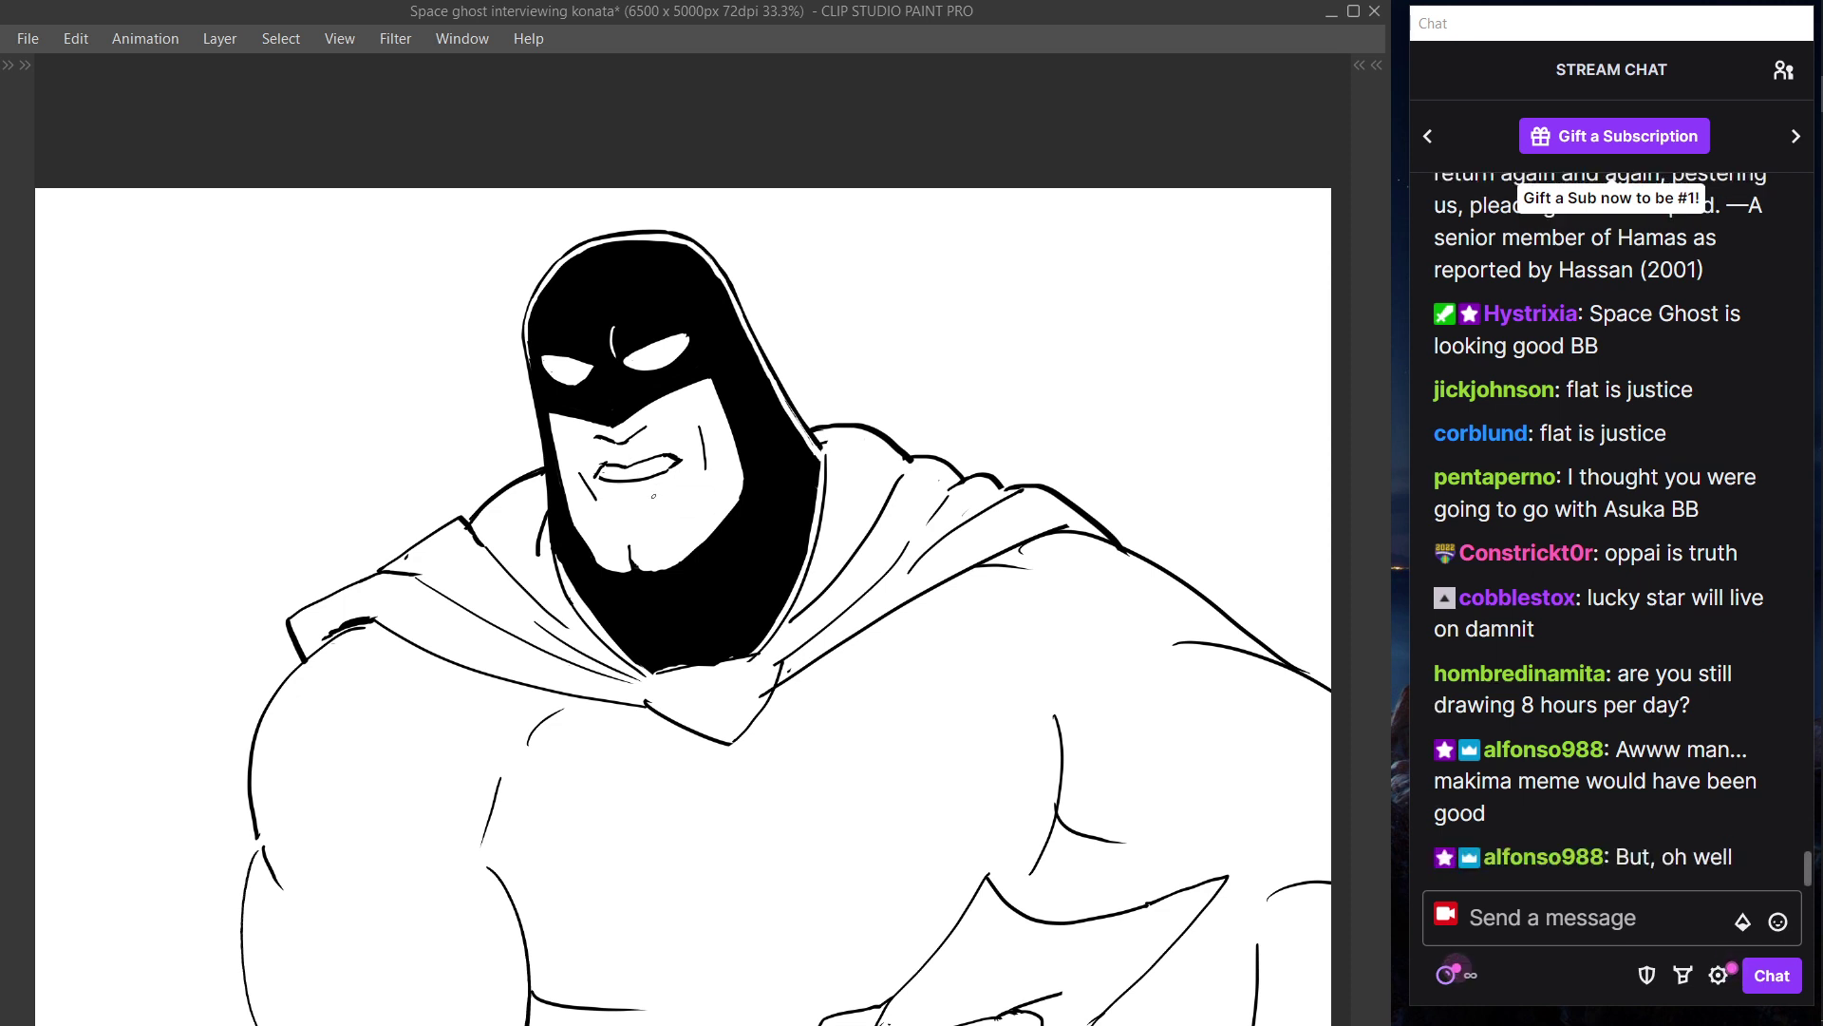
pyautogui.moveTo(618, 496); pyautogui.dragTo(665, 487)
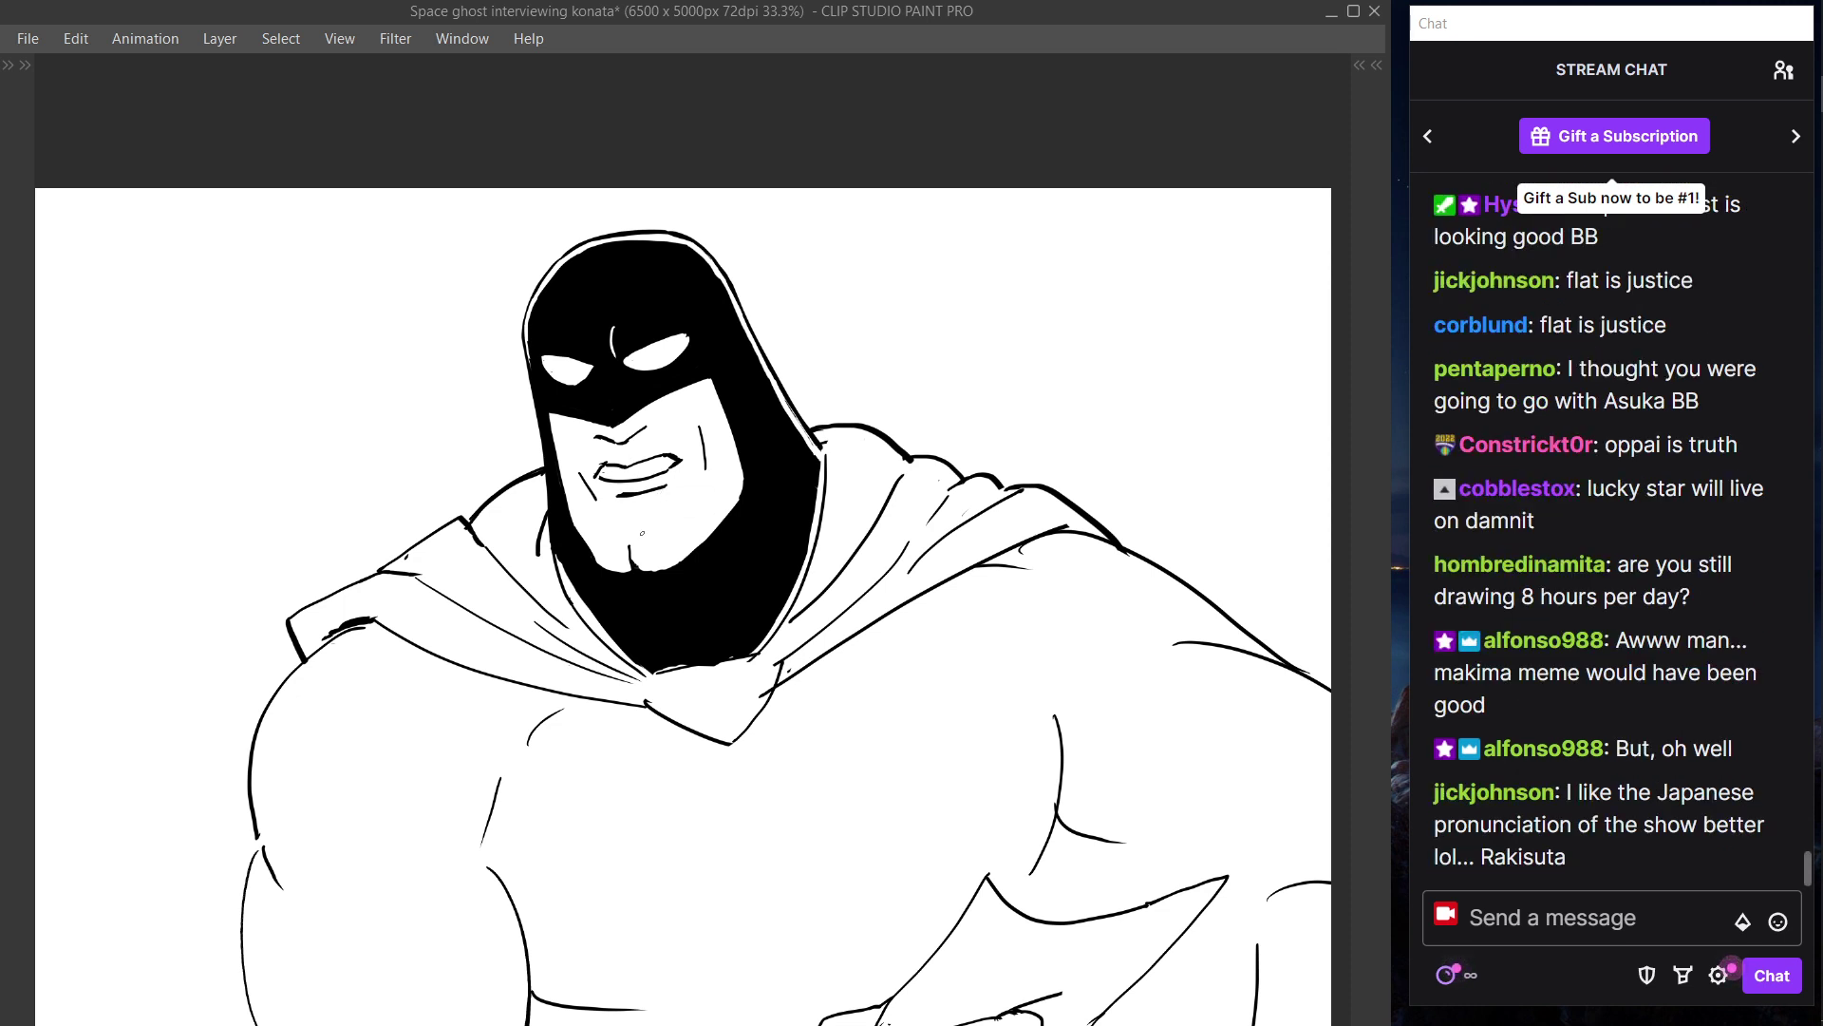
pyautogui.moveTo(619, 494); pyautogui.dragTo(660, 491)
pyautogui.hotkey('ctrl', 'z')
pyautogui.hotkey('ctrl', 'z')
pyautogui.hotkey('ctrl', 'z')
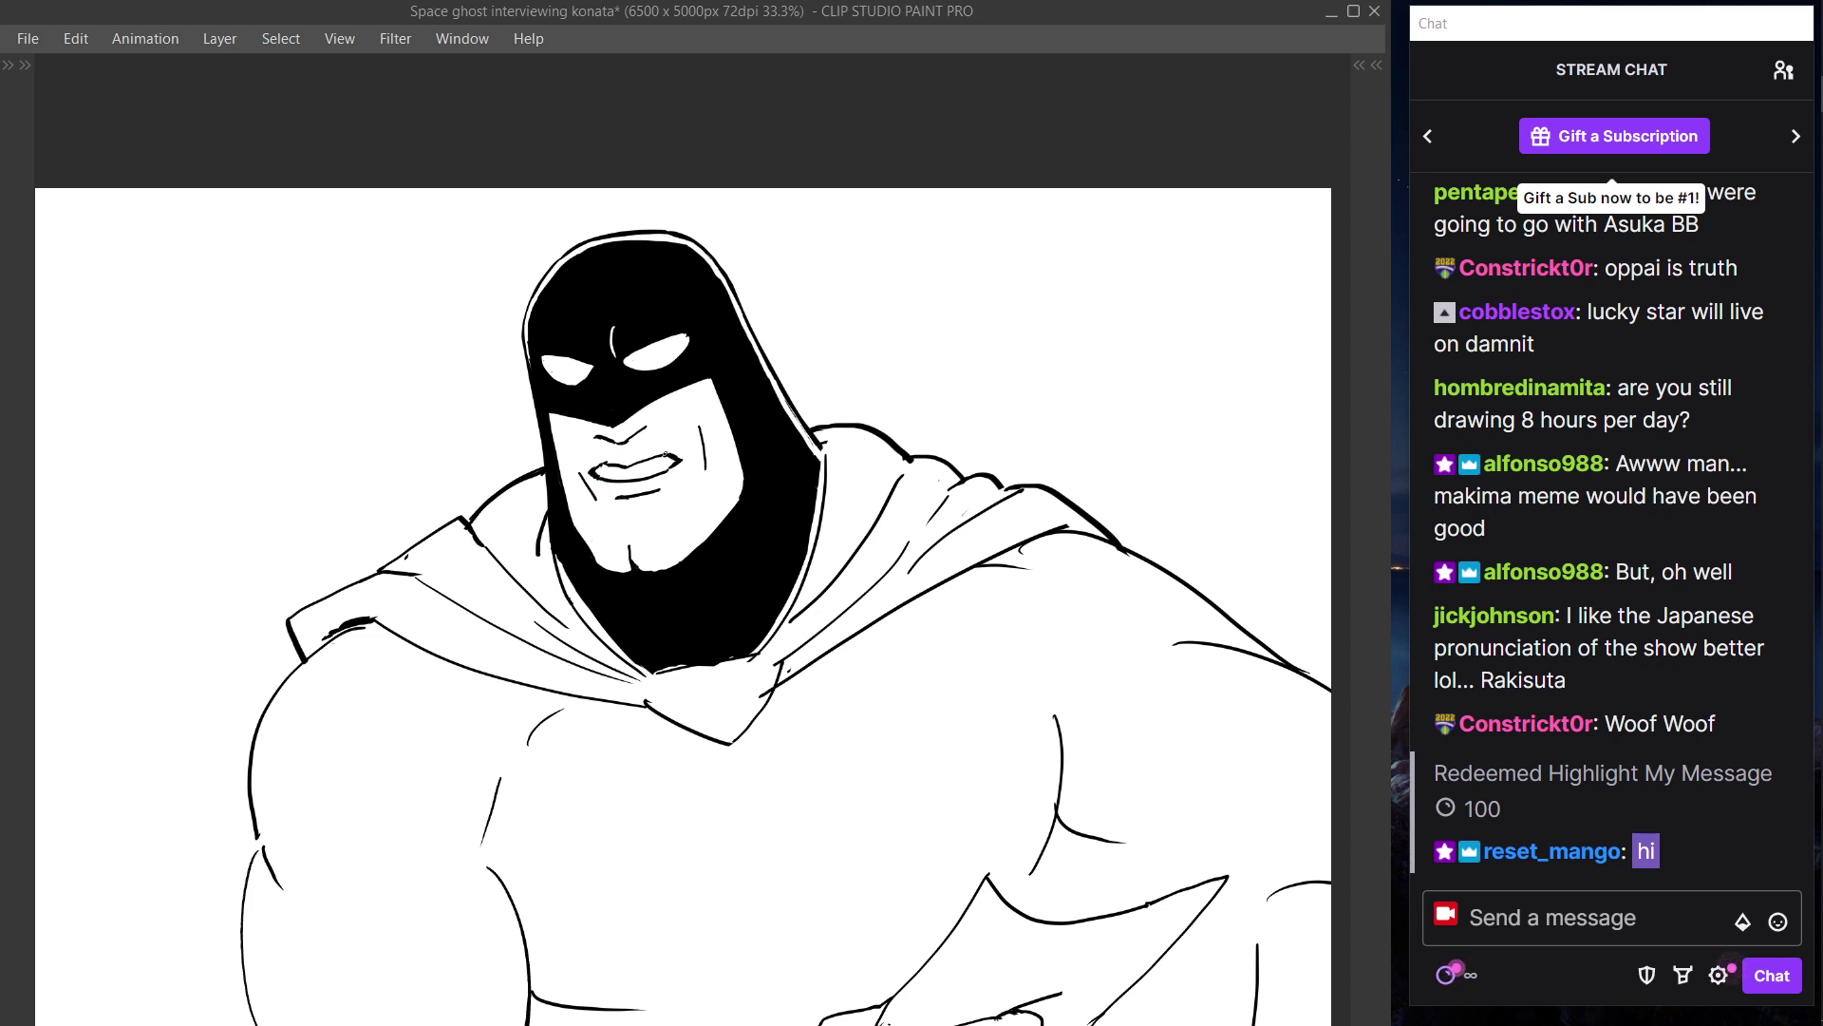
# - Lasso the mouth on Layer 9, adjust it with a transform, apply the change and clear the selection
pyautogui.press('Tab')
pyautogui.click(30, 239)
pyautogui.press('Tab')
pyautogui.moveTo(620, 482)
pyautogui.mouseDown()
pyautogui.moveTo(692, 454)
pyautogui.moveTo(591, 460)
pyautogui.mouseUp()
pyautogui.hotkey('ctrl', 't')
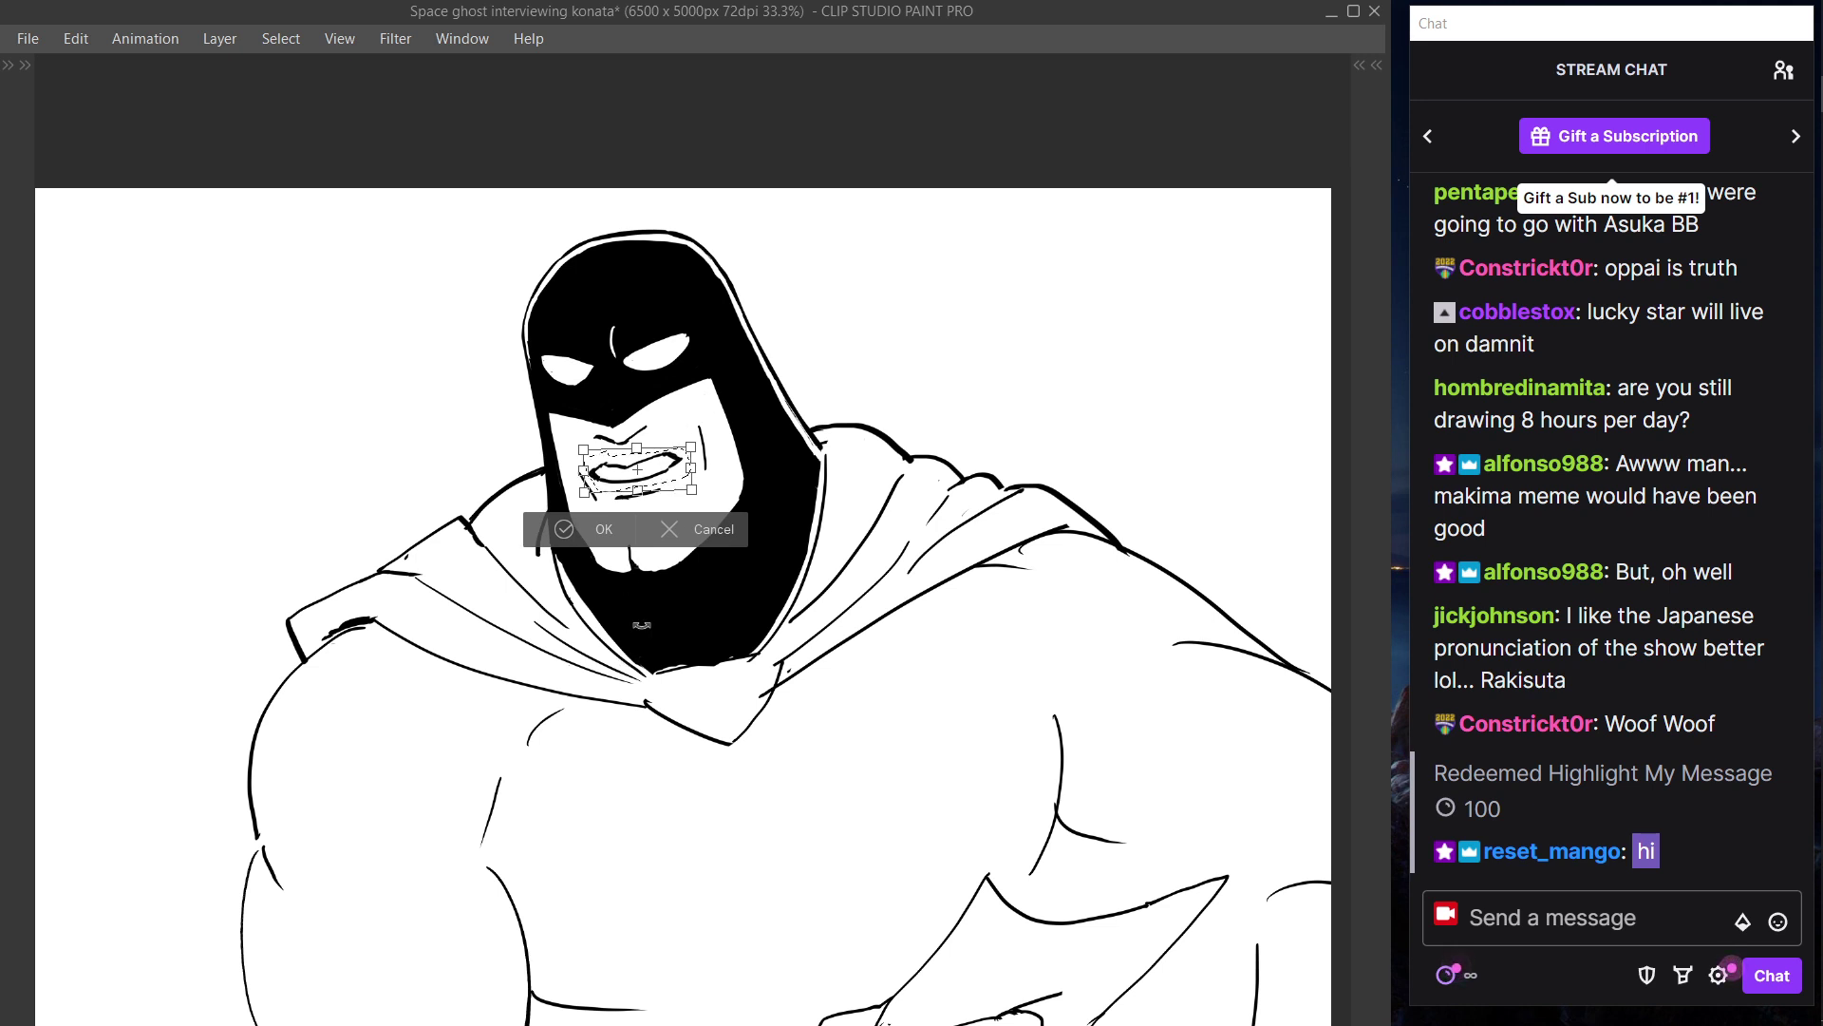
pyautogui.click(608, 532)
pyautogui.click(429, 528)
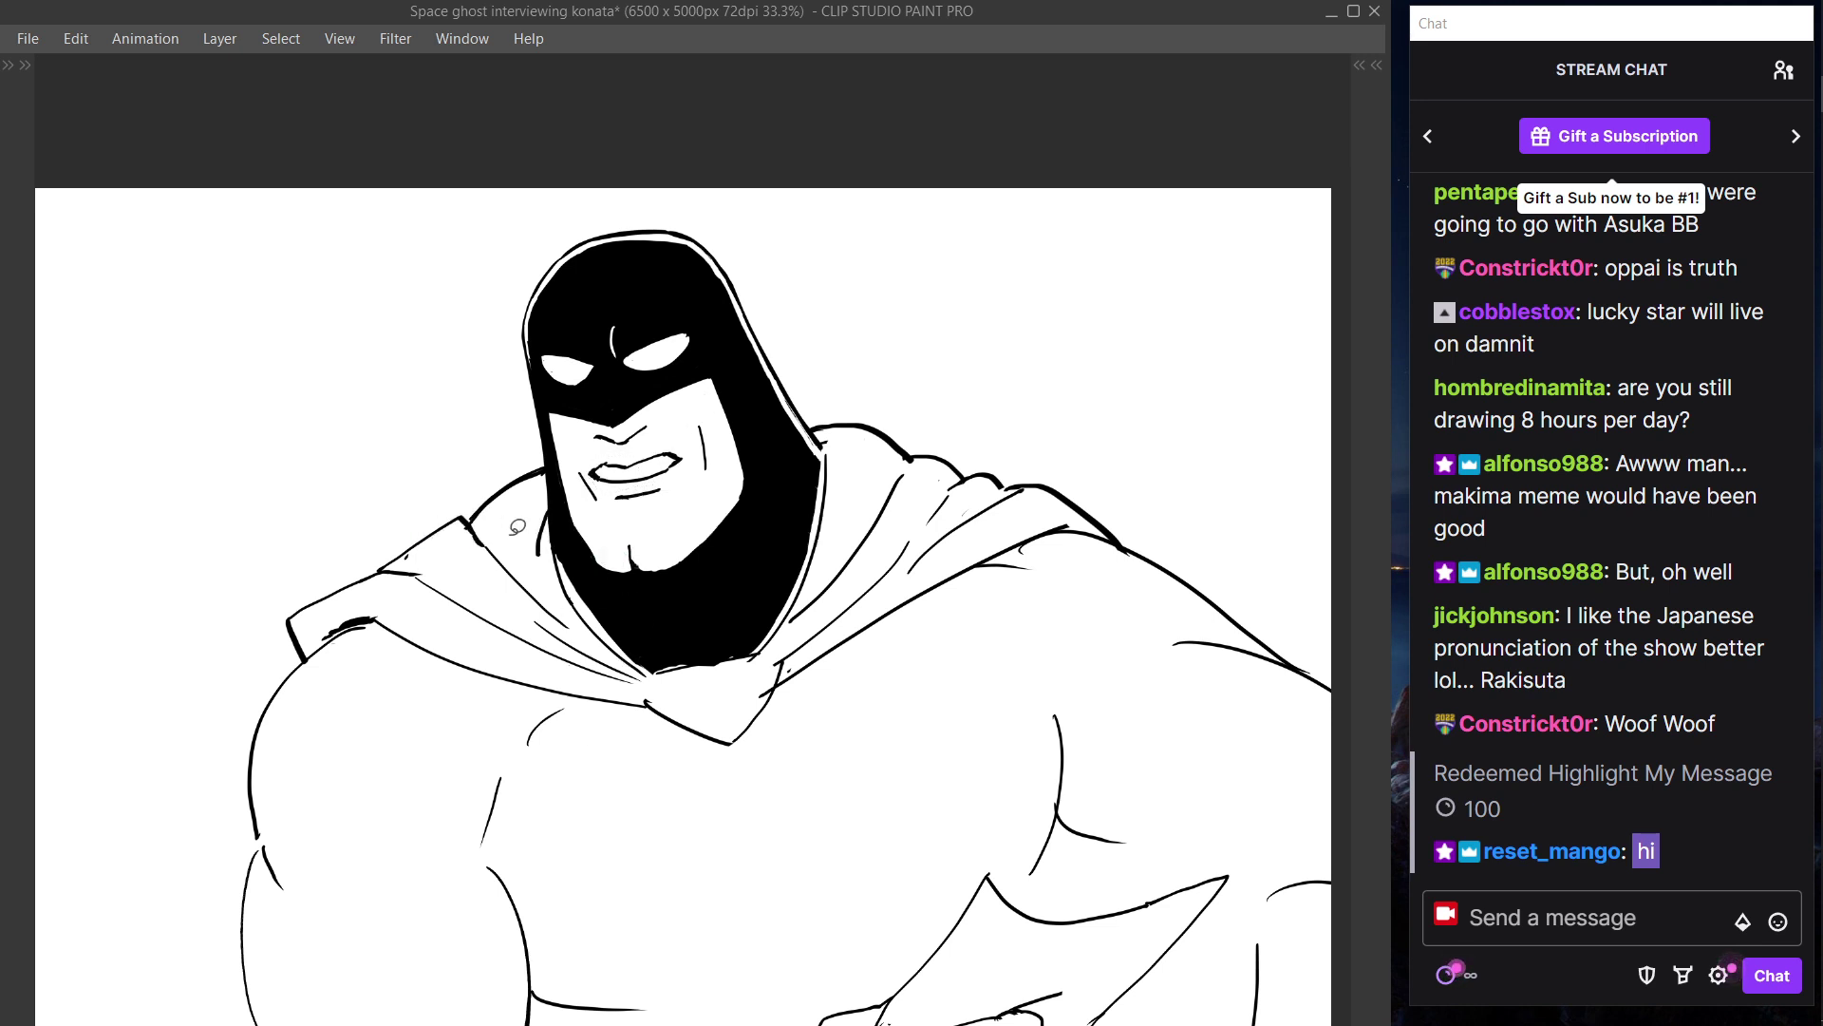
# - Compare the figure with Layer 10 hidden and shown, examining the mask's rim up close and in the full drawing
pyautogui.hotkey('ctrl', '0')
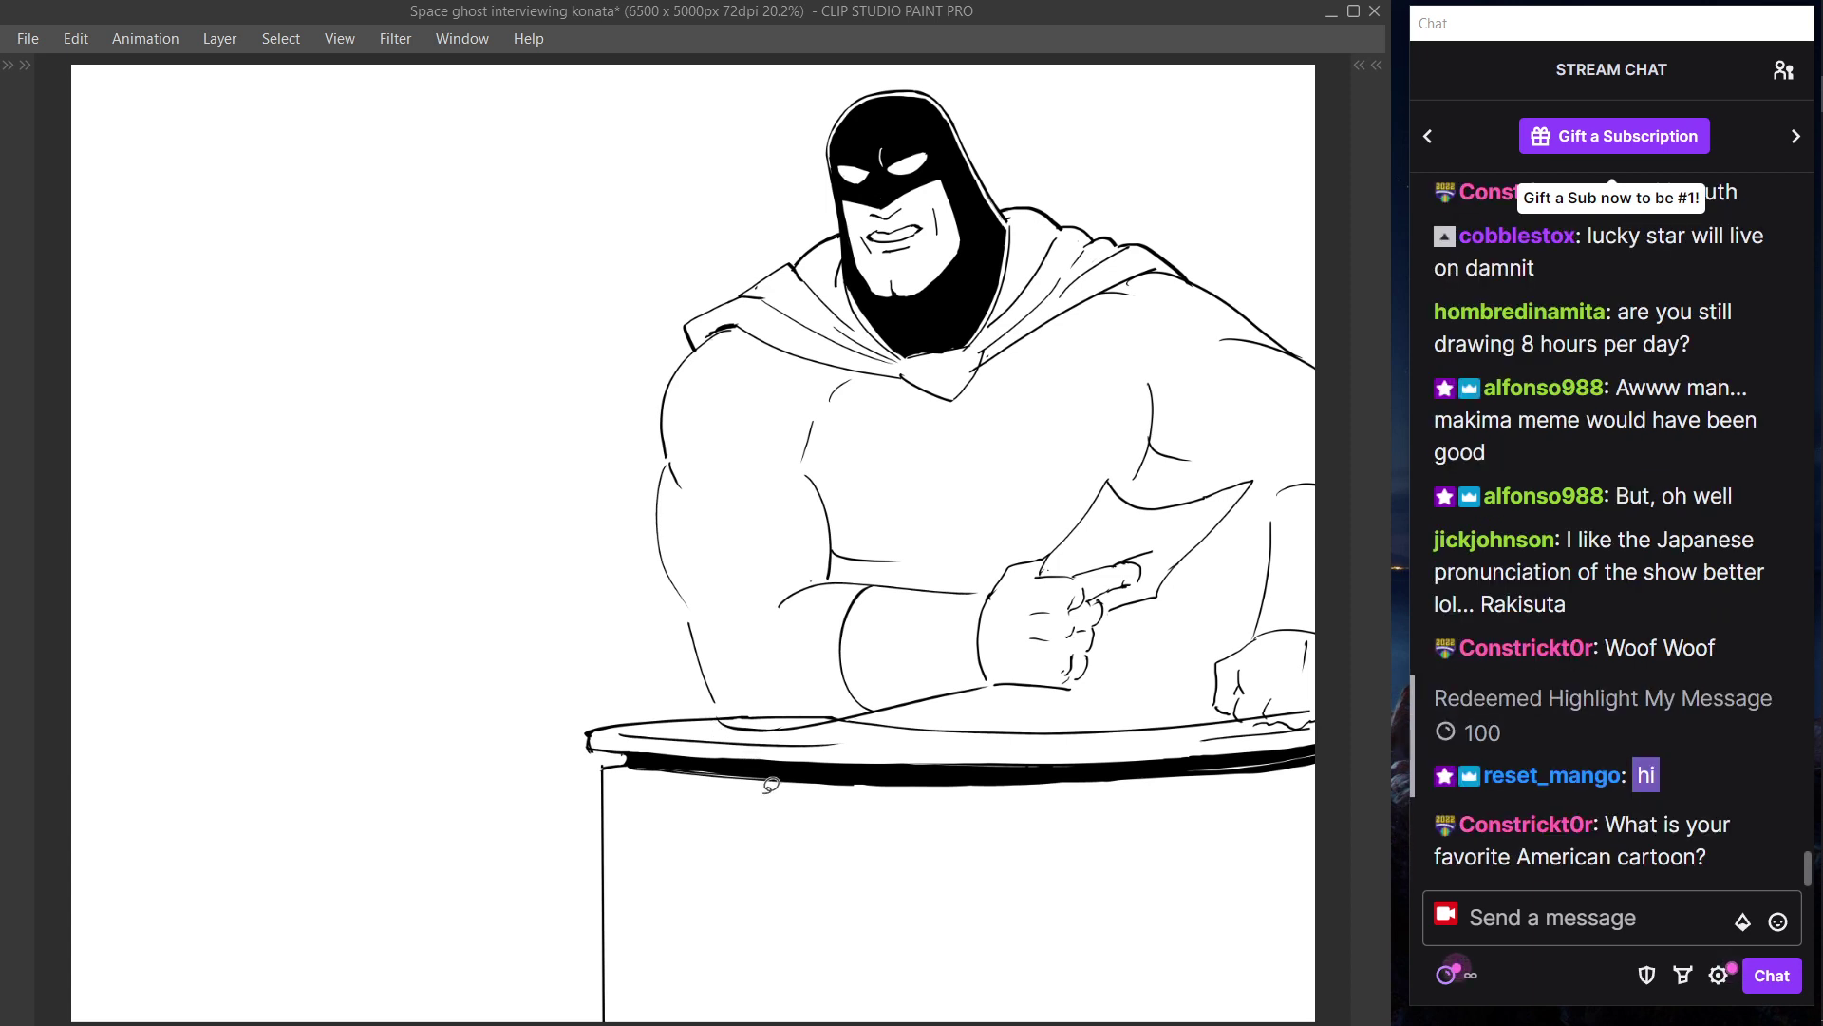
pyautogui.press('Tab')
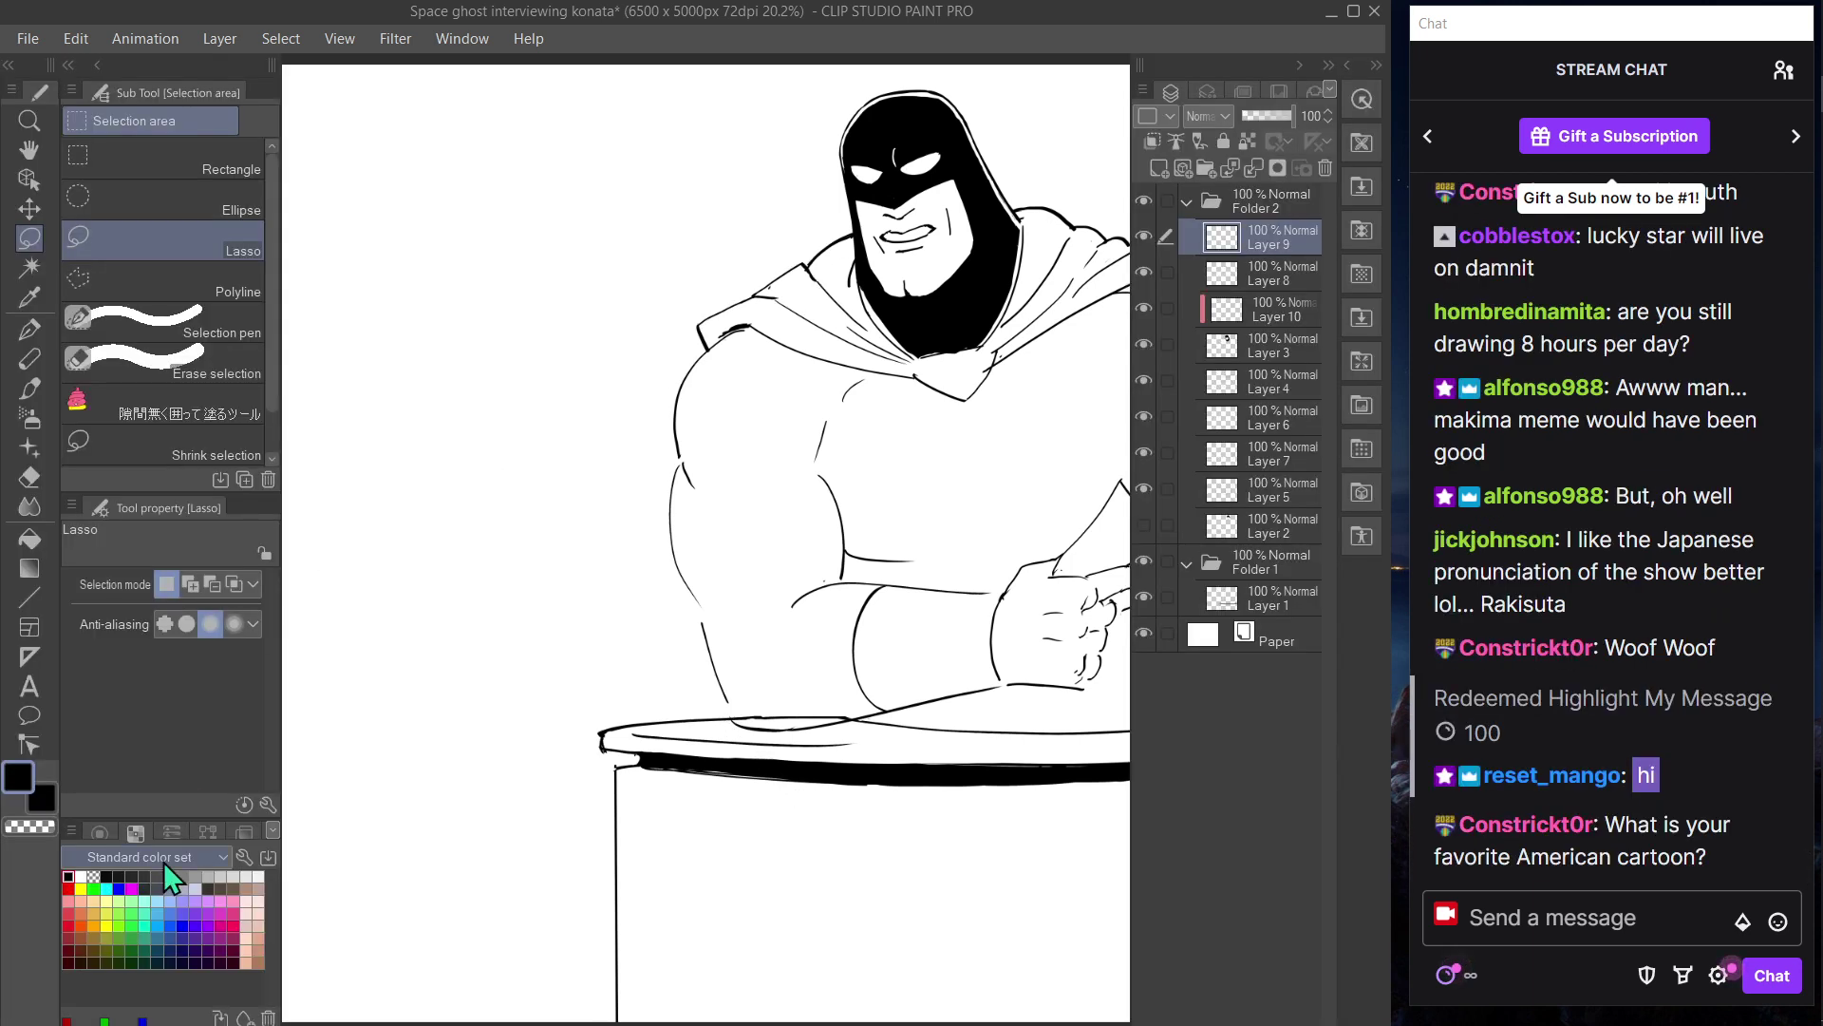
pyautogui.click(1144, 308)
pyautogui.click(1144, 309)
pyautogui.press('Tab')
pyautogui.moveTo(902, 310); pyautogui.dragTo(569, 613)
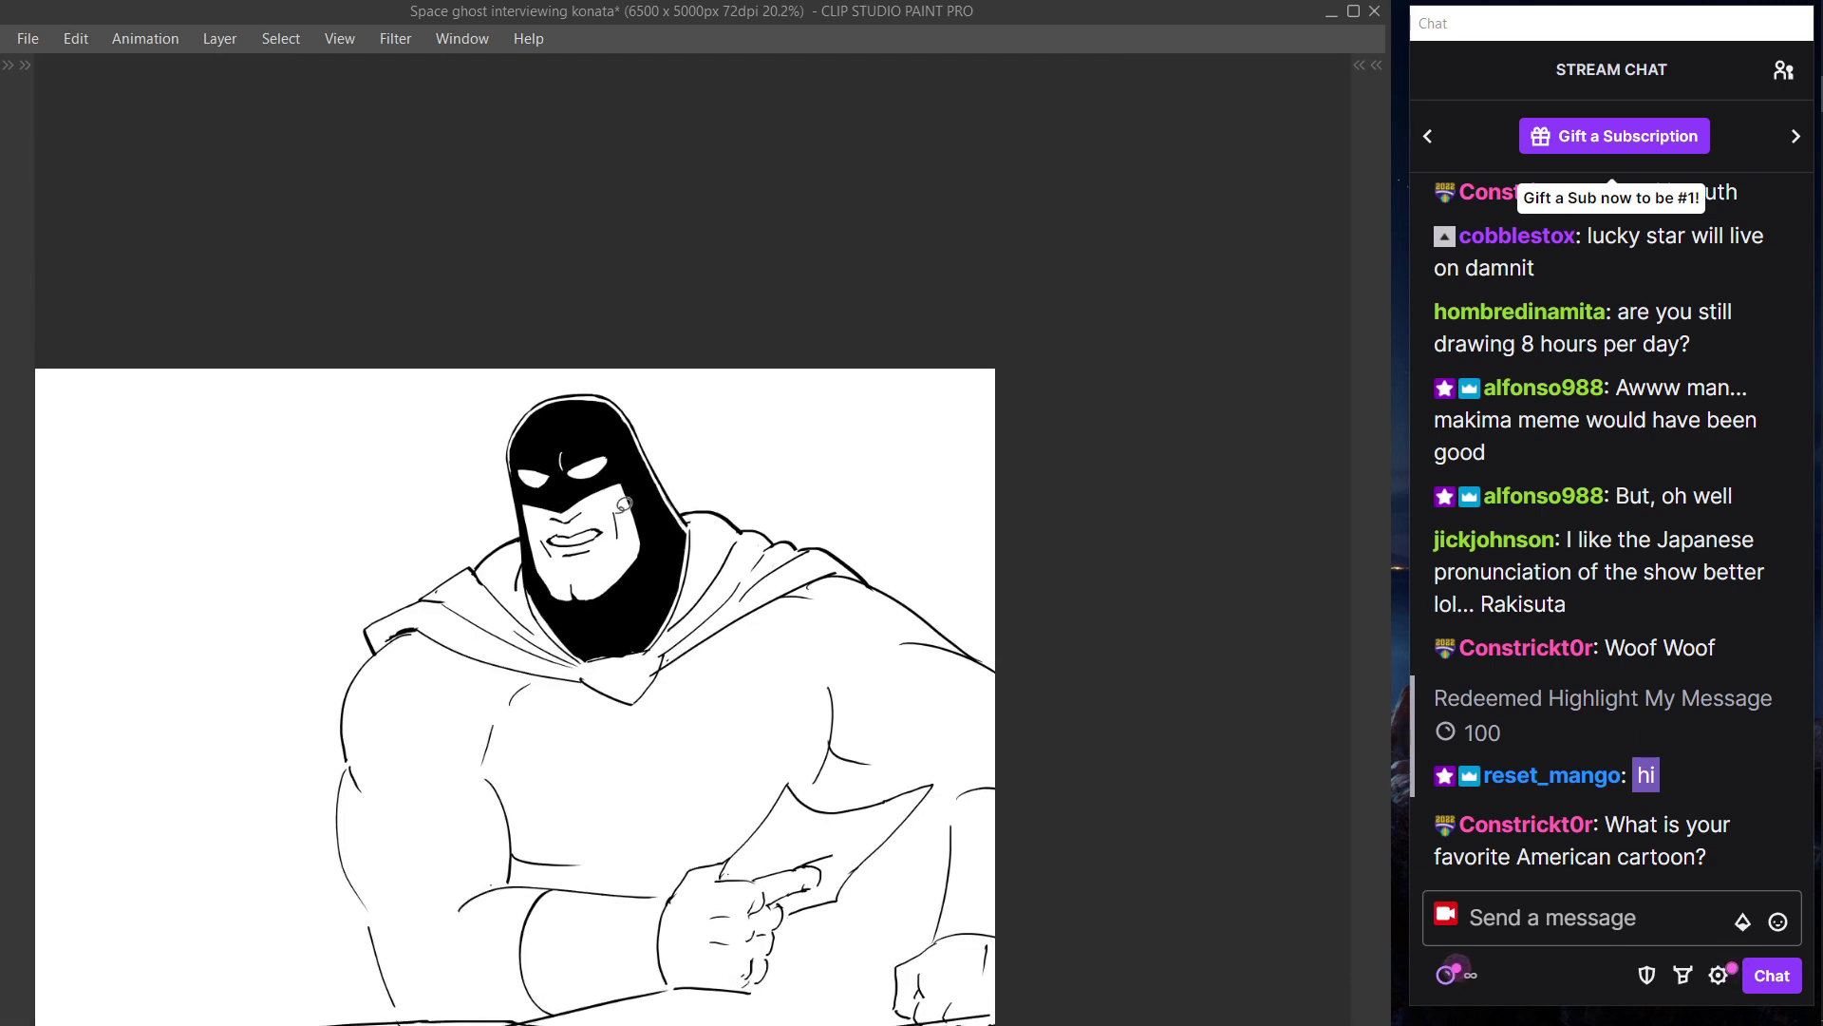
pyautogui.scroll(5, 608, 432)
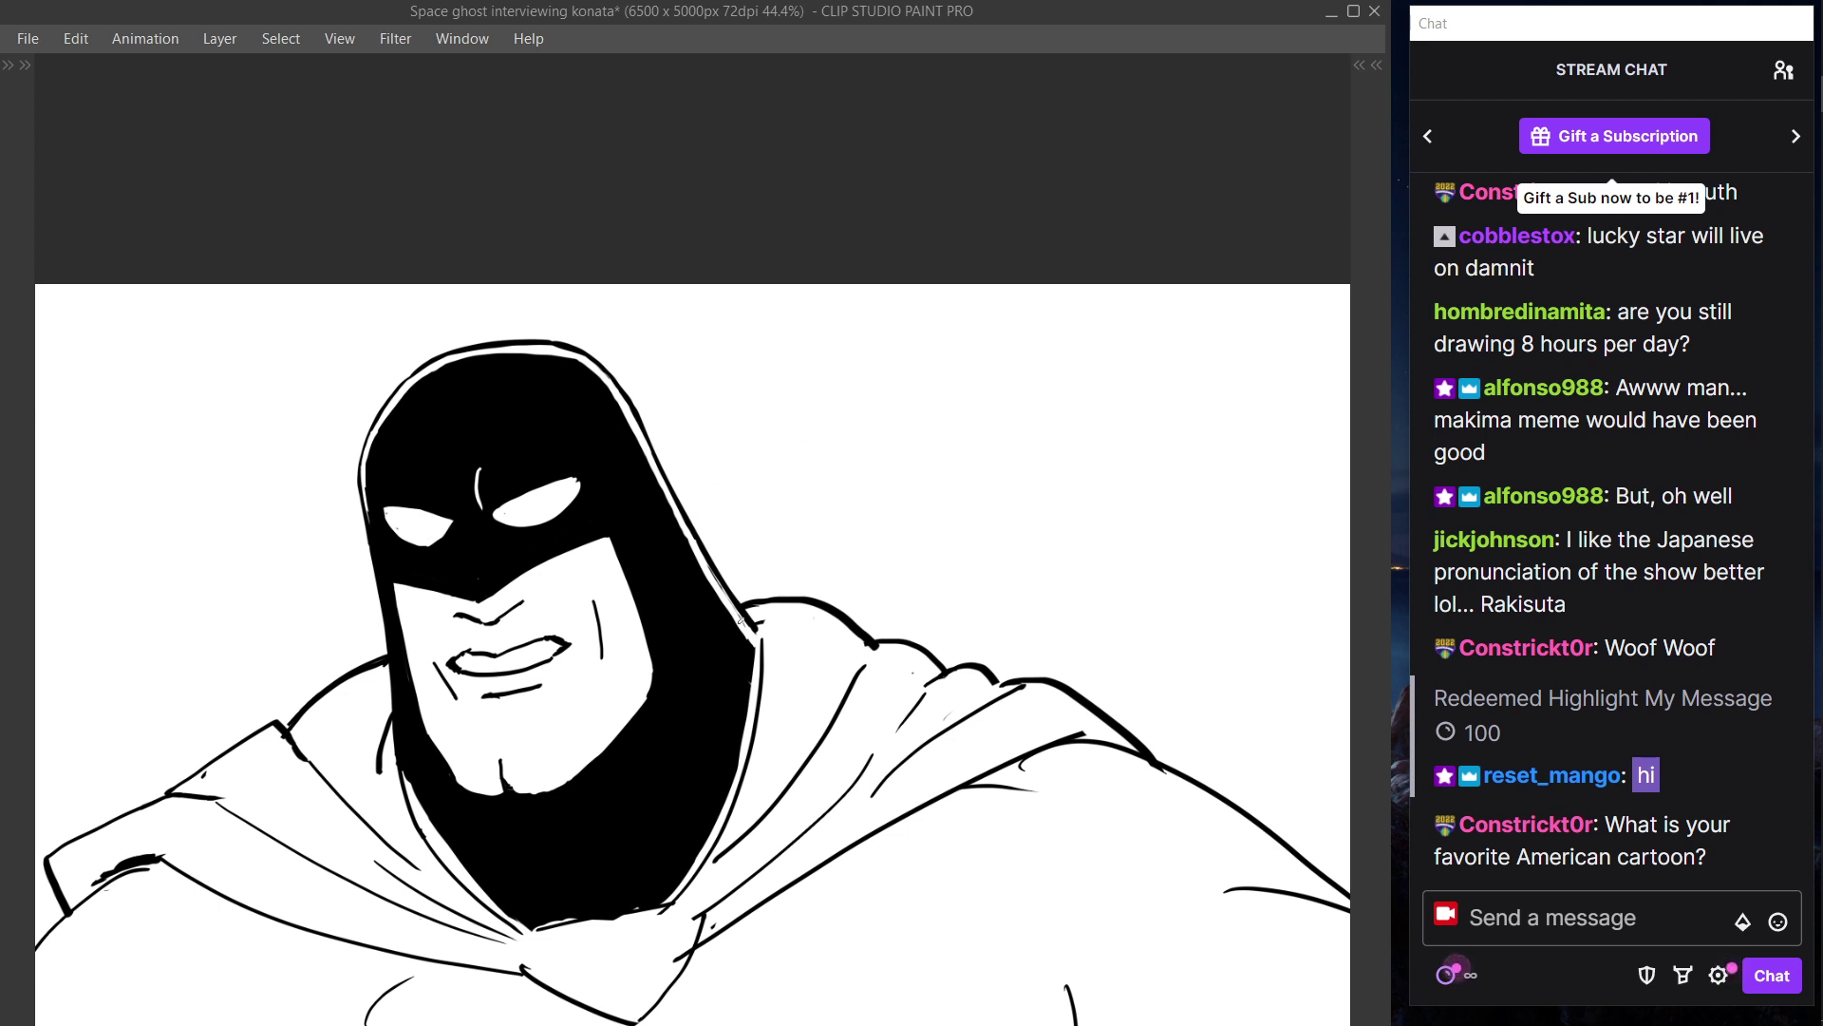
pyautogui.hotkey('ctrl', '0')
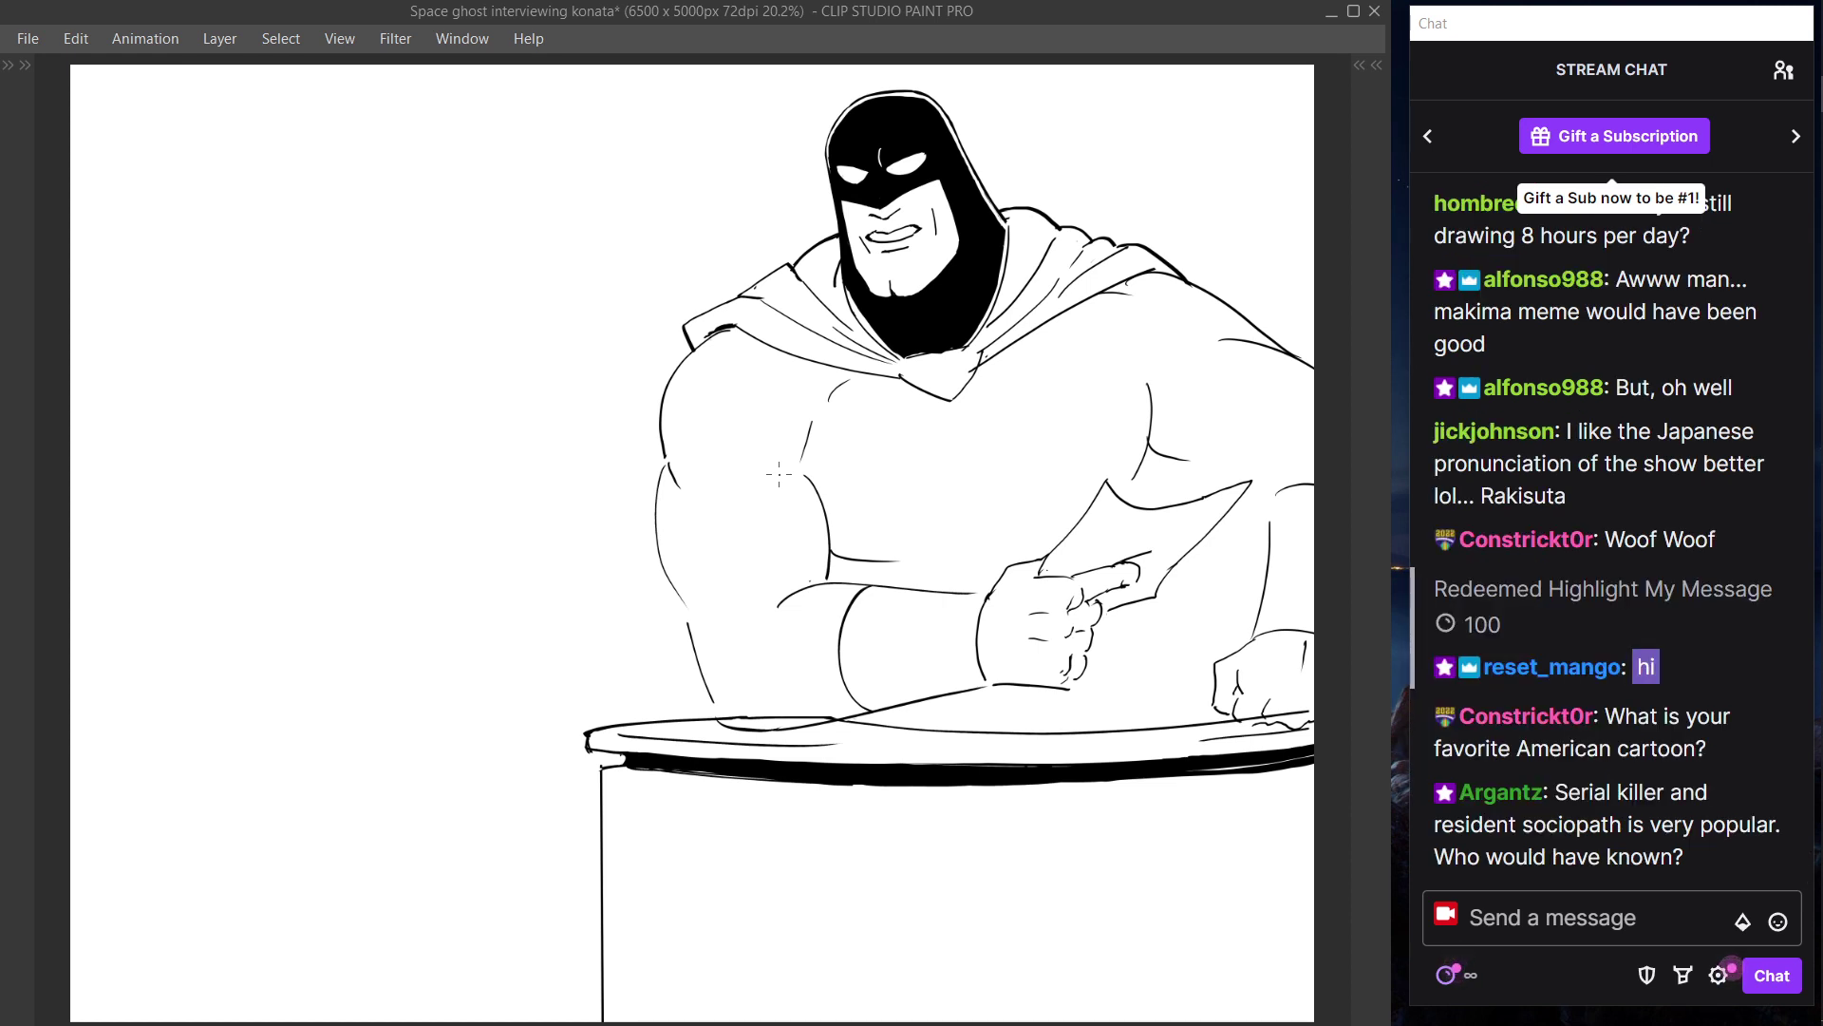
# - Touch up the white rim along the mask's lower left-hand edge on Layer 10 with a size 20 white pen
pyautogui.moveTo(777, 470); pyautogui.dragTo(647, 719)
pyautogui.press('ctrl')
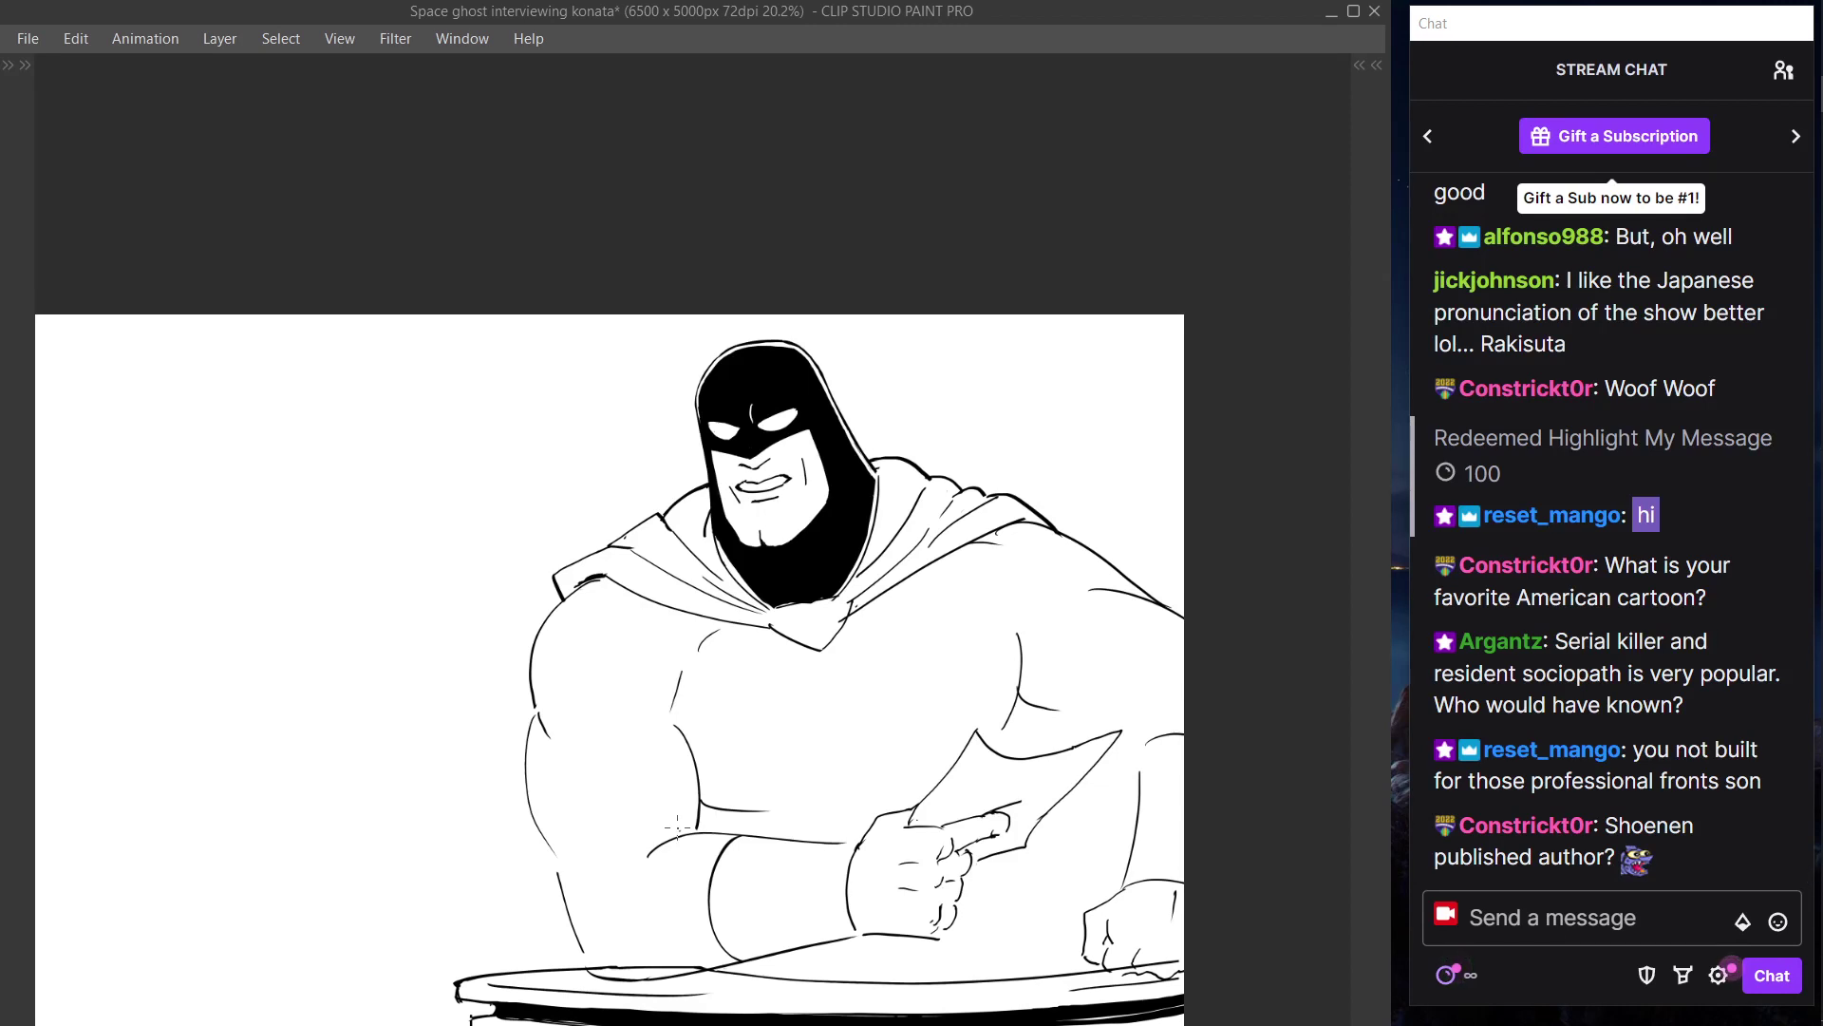
pyautogui.press('Tab')
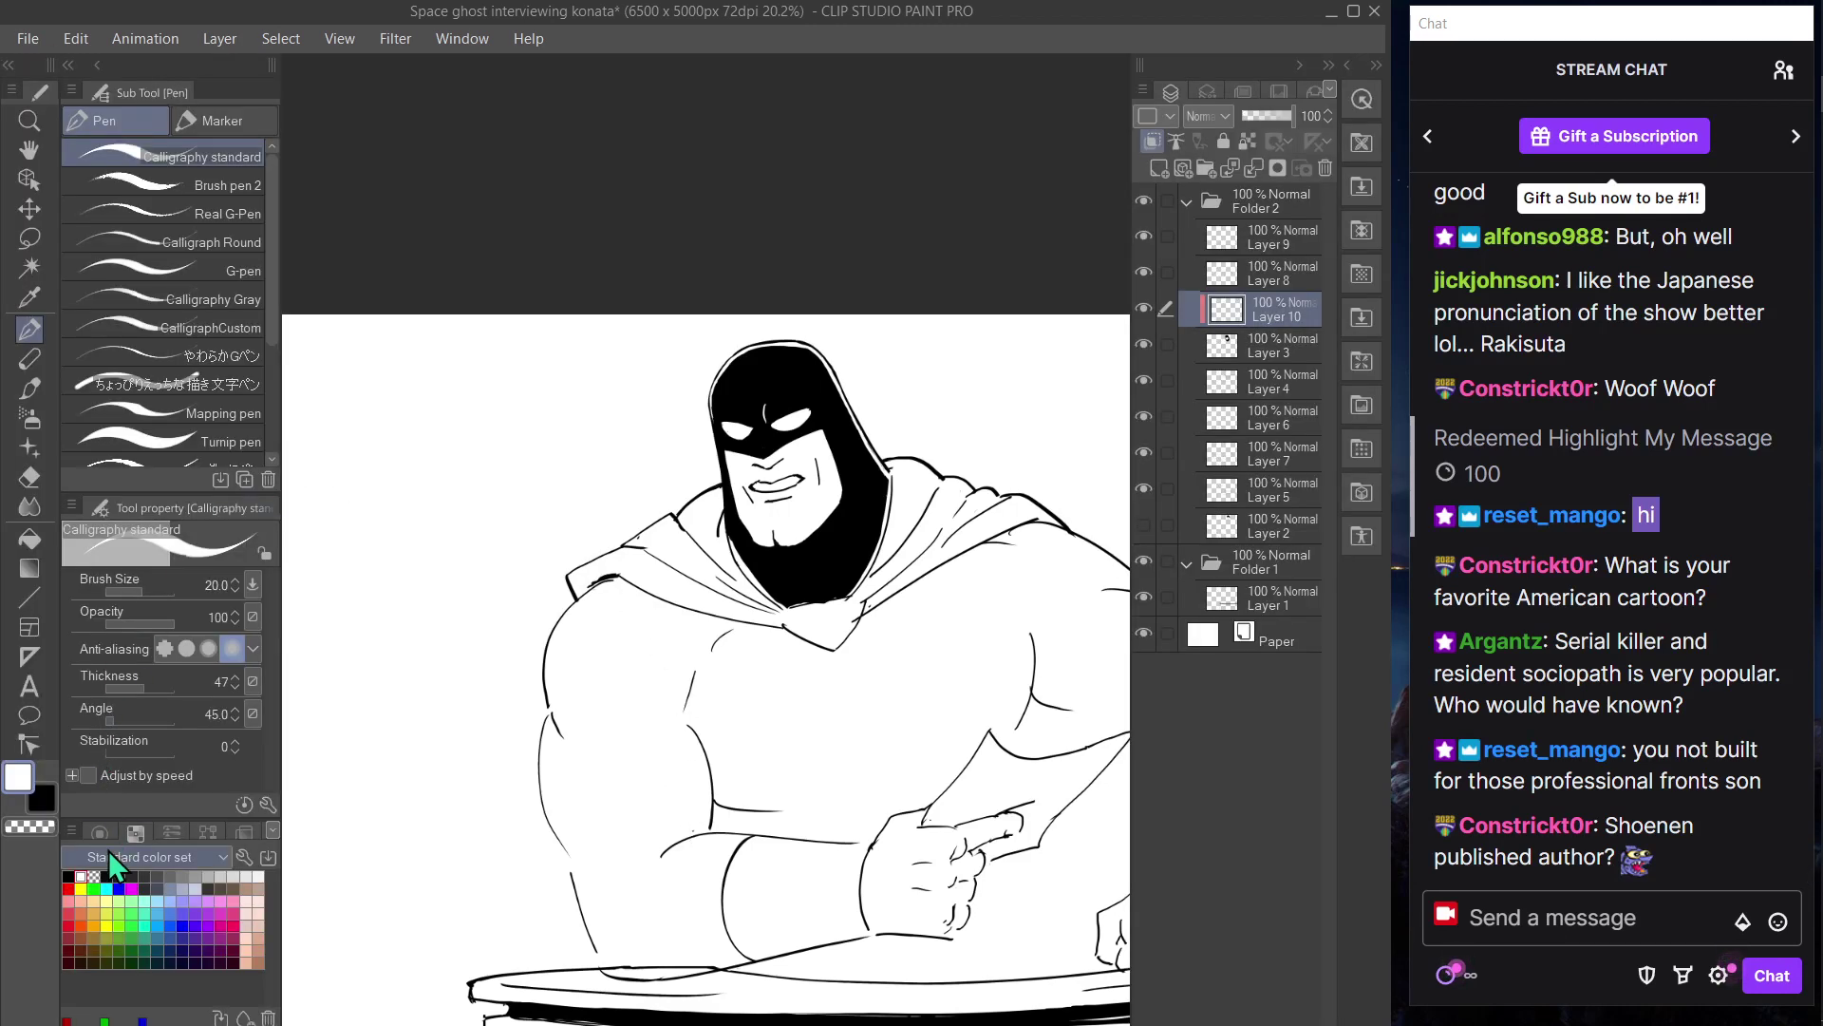
pyautogui.press('Tab')
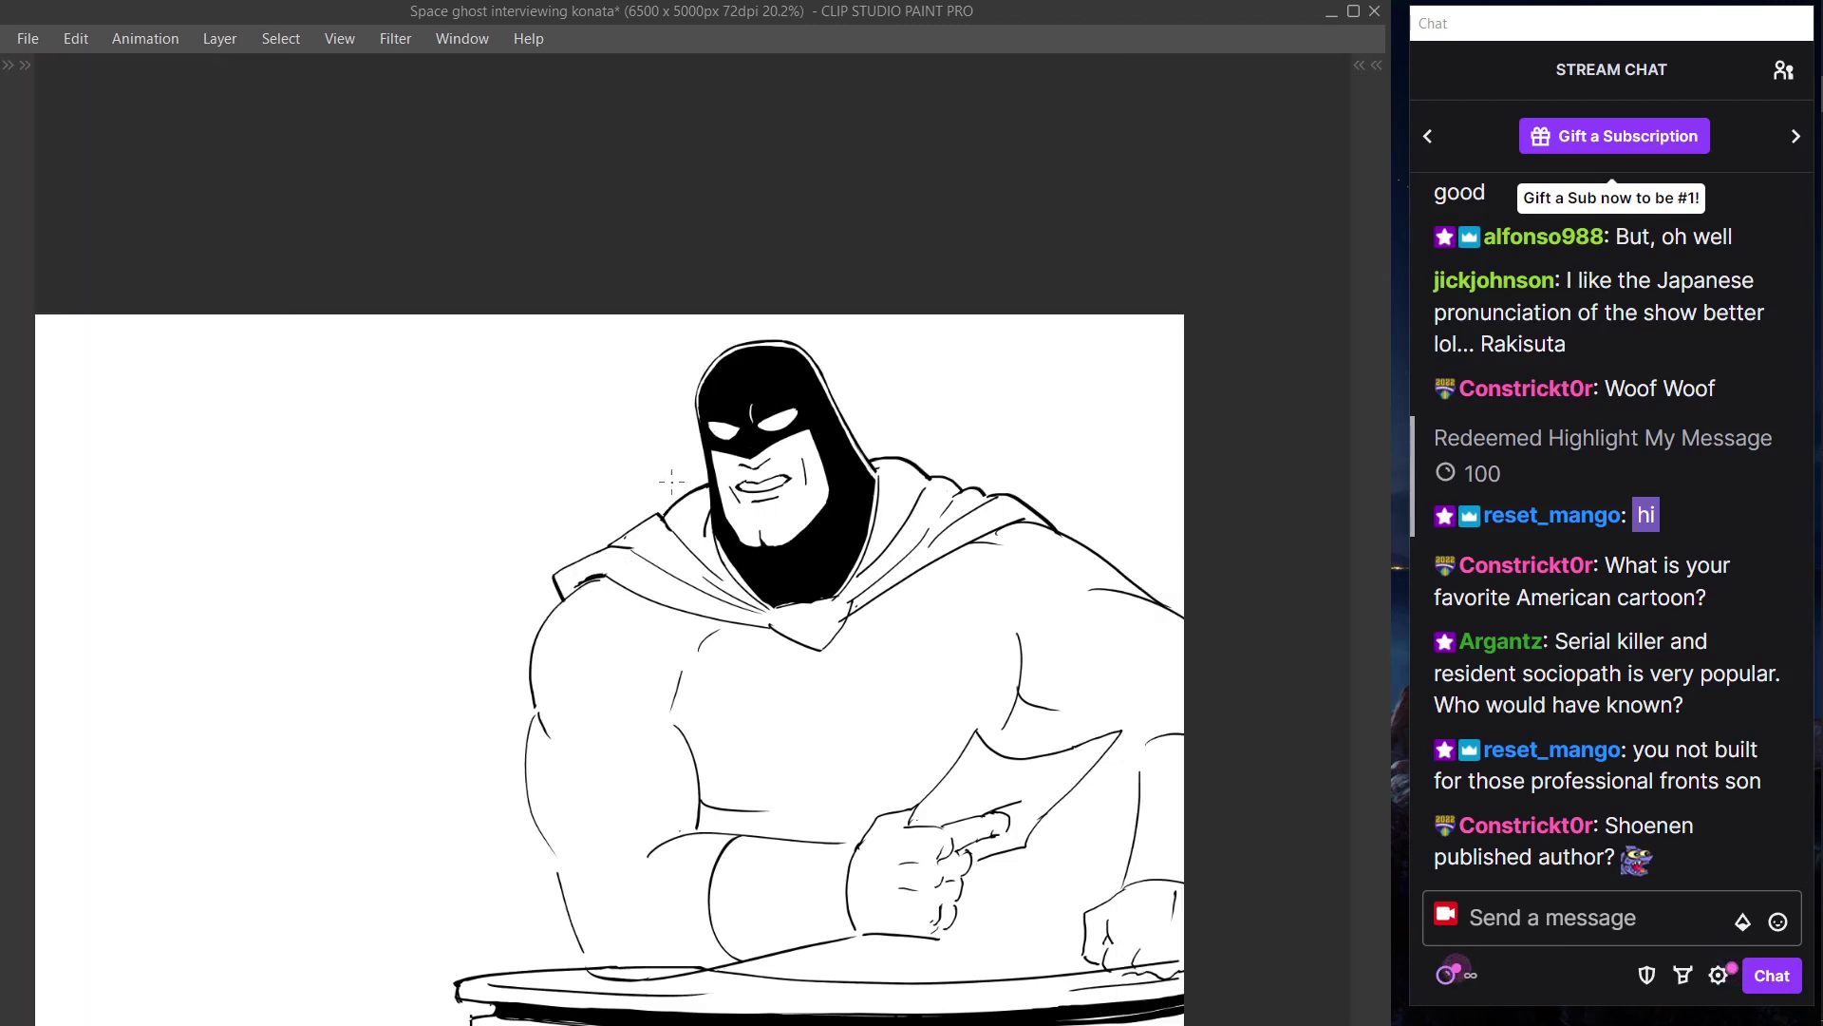
pyautogui.scroll(2, 722, 465)
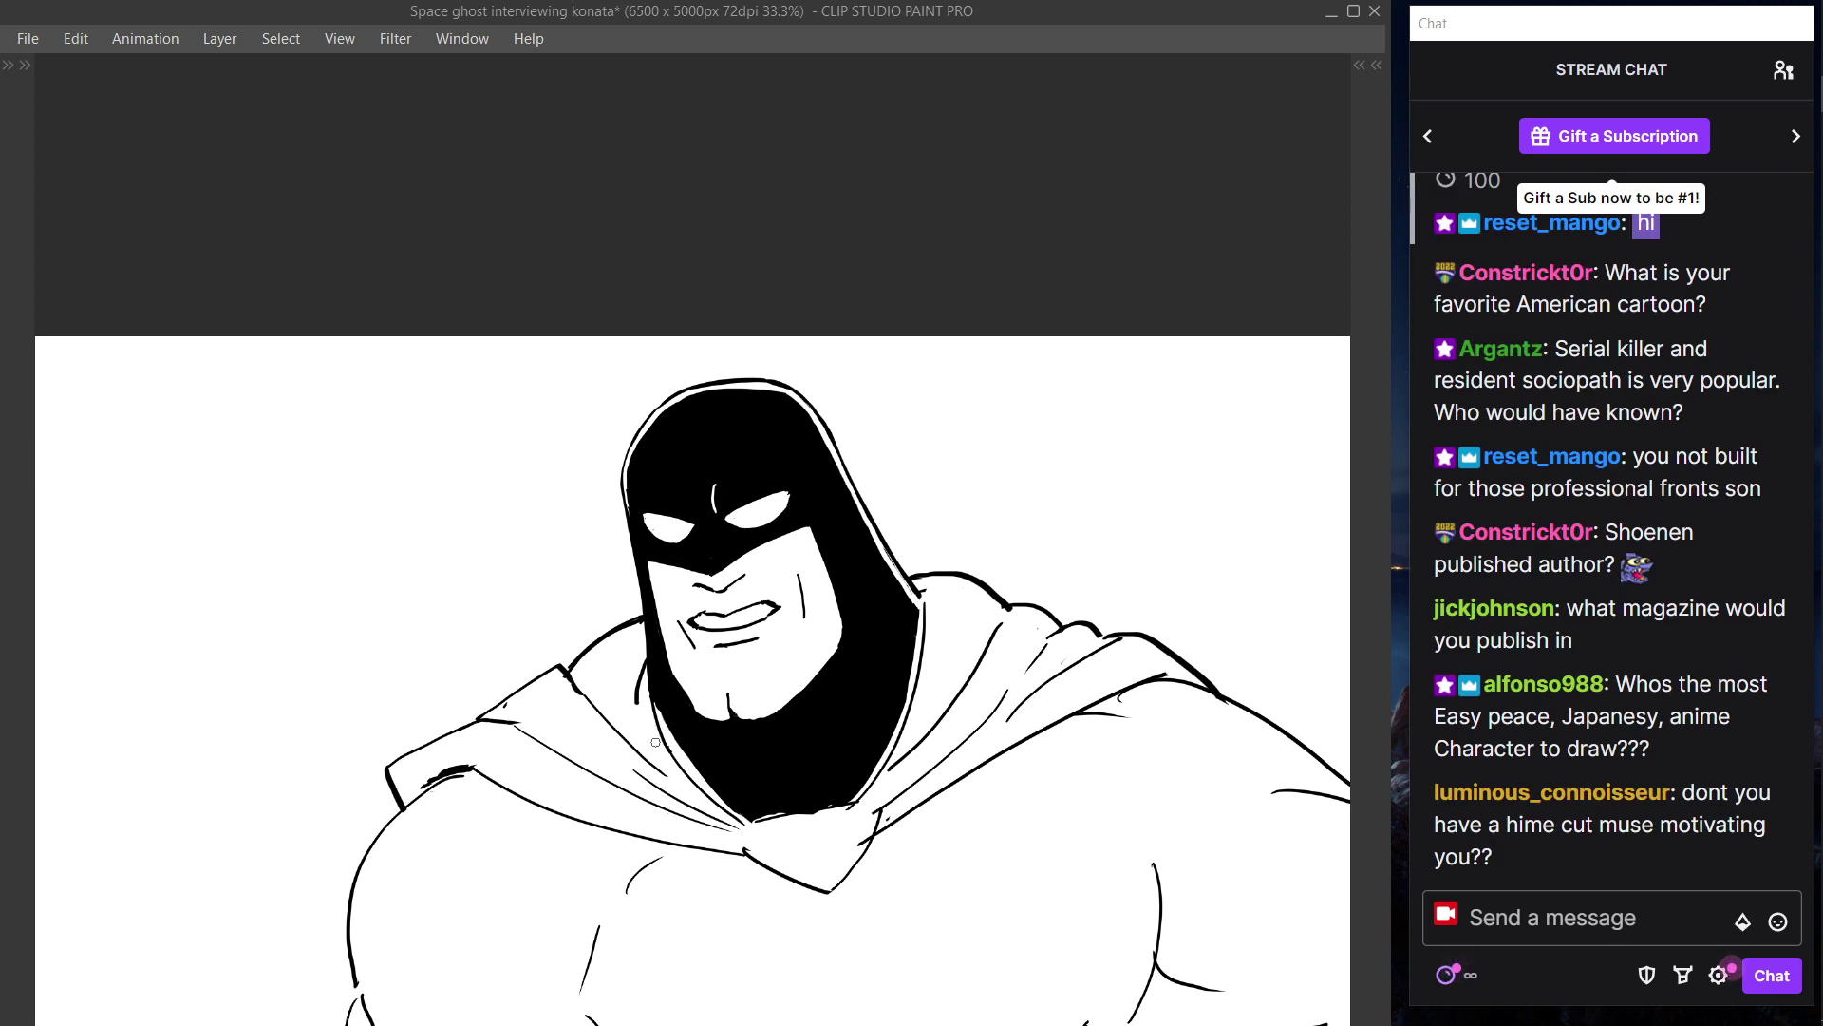
# - Adjust the mask's eyes and brow mark slightly and refine the white rim on Layer 10 with the hard eraser at size 25
pyautogui.moveTo(759, 529); pyautogui.dragTo(756, 533)
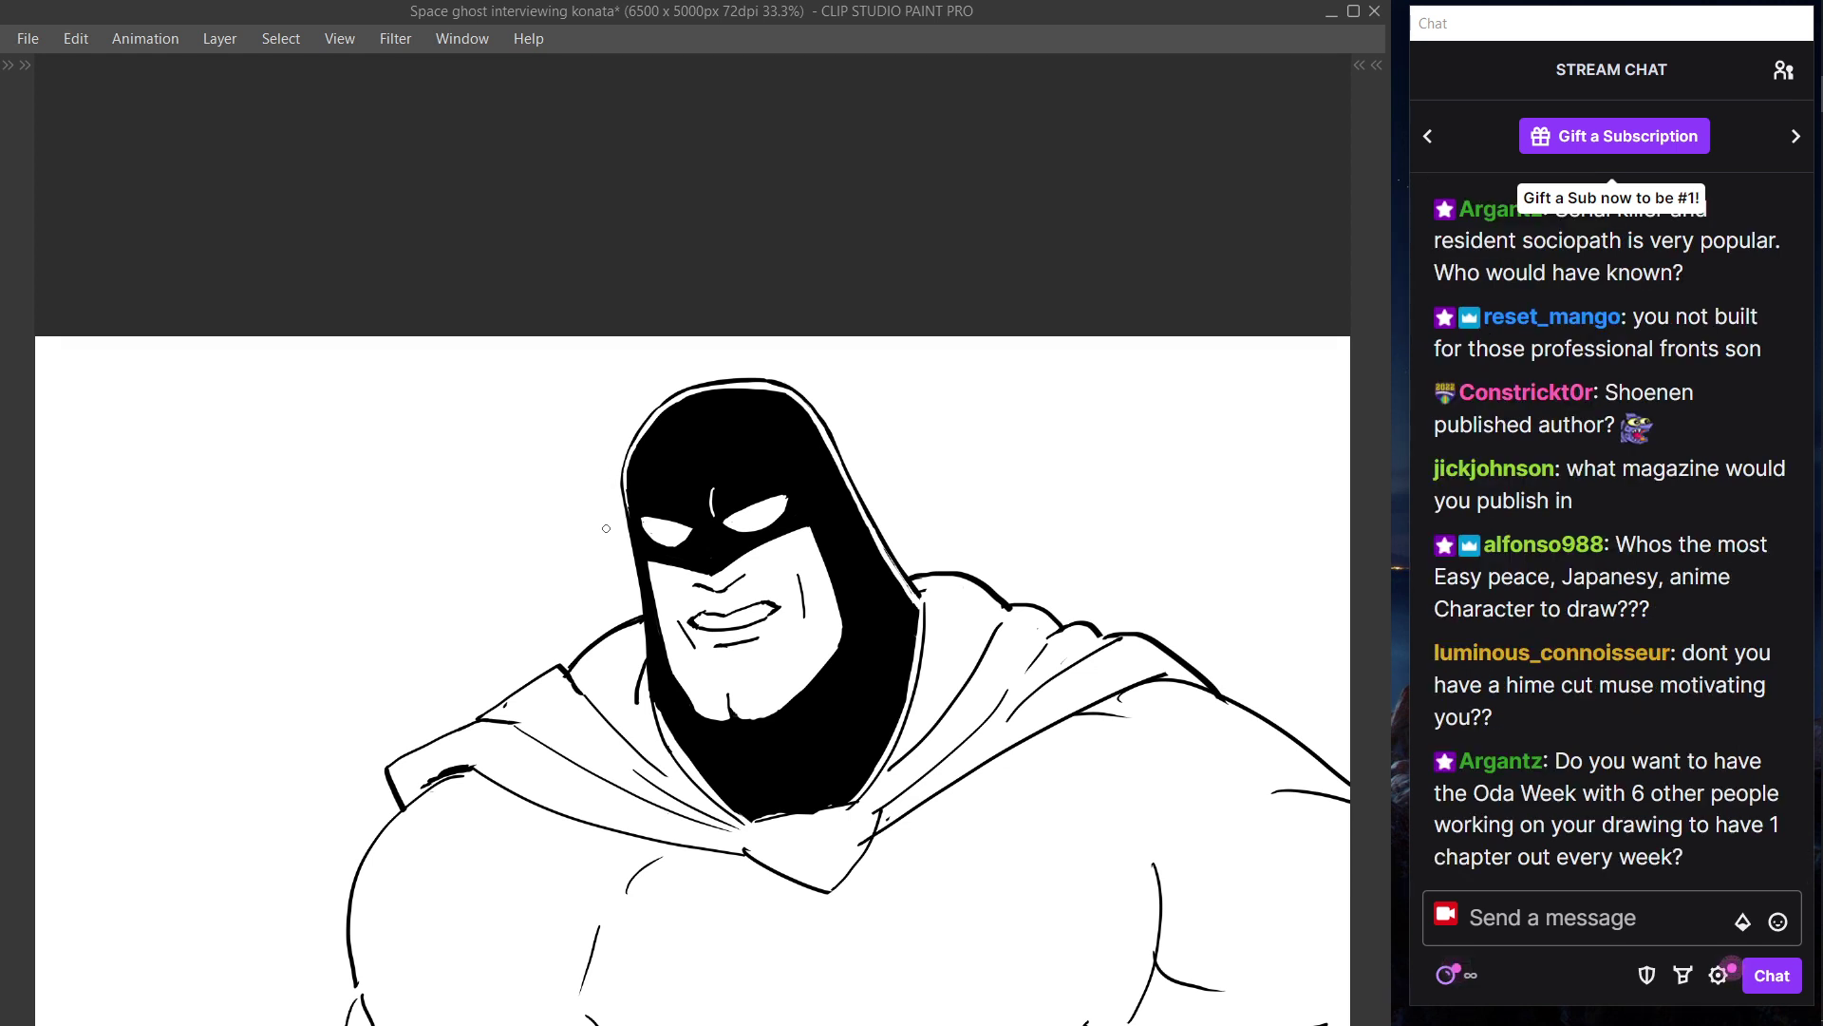
pyautogui.hotkey('ctrl', 'shift')
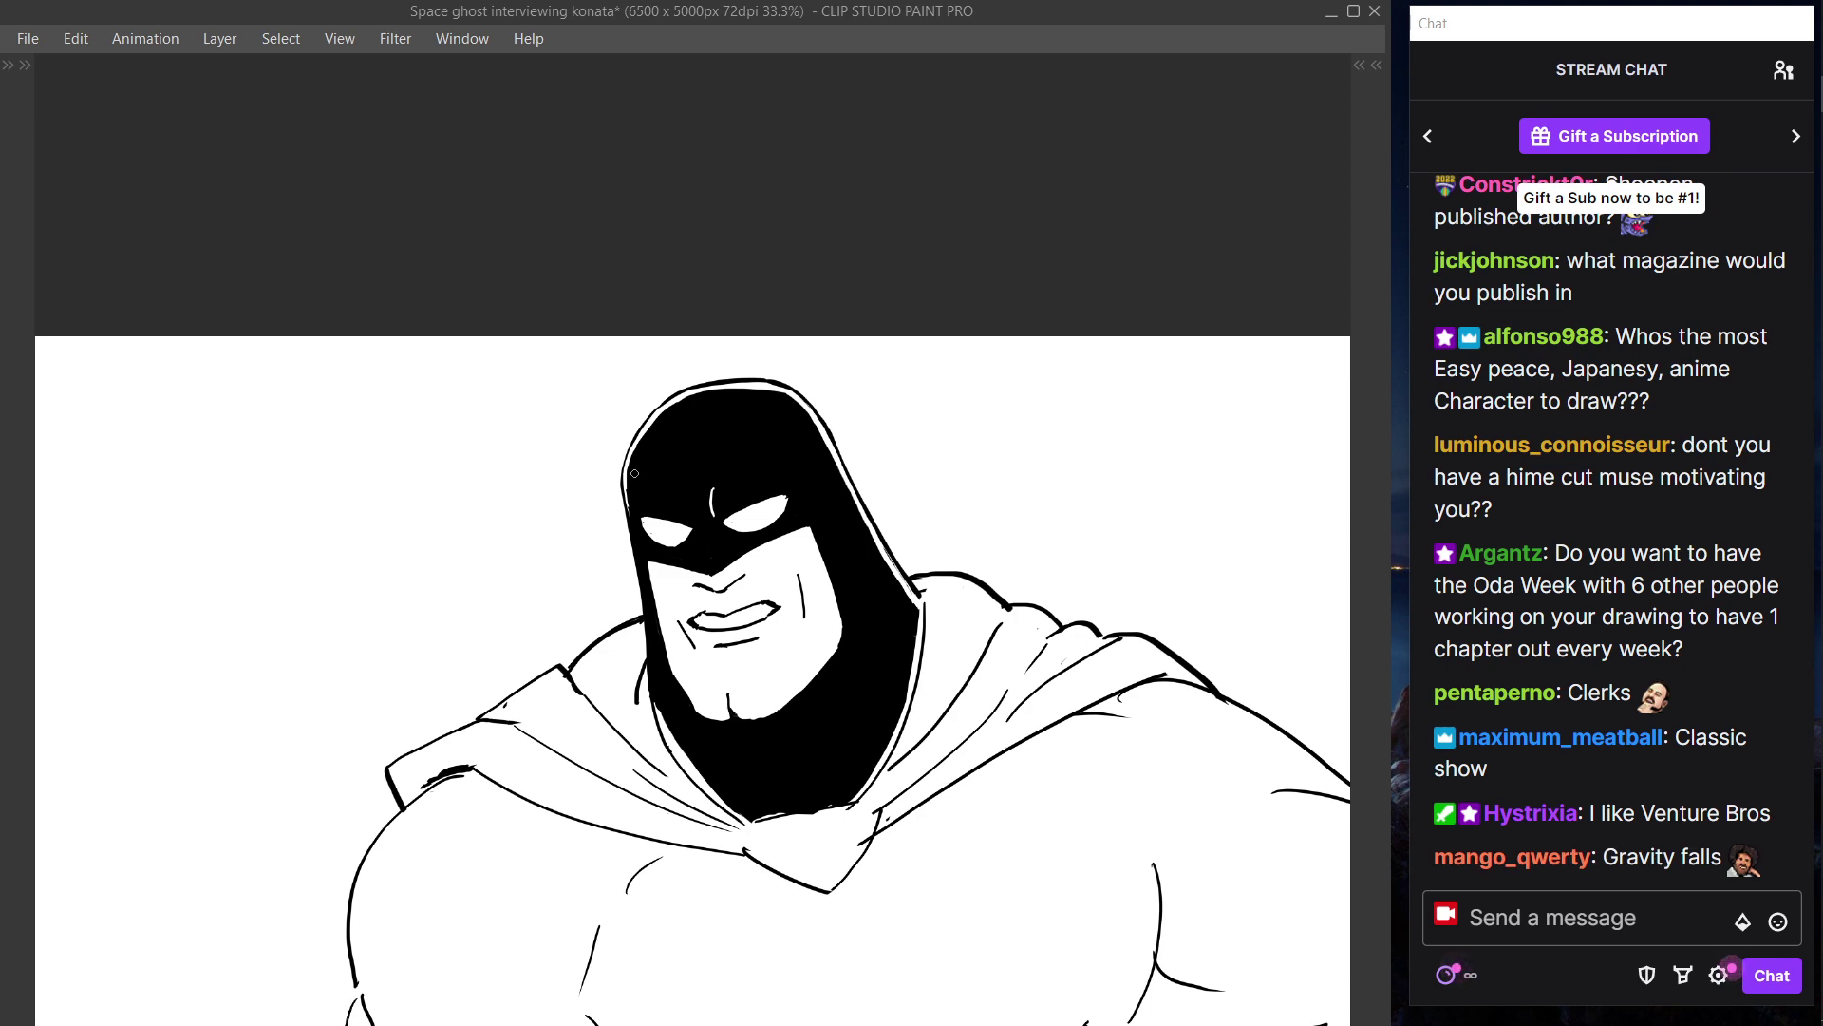
pyautogui.press('Tab')
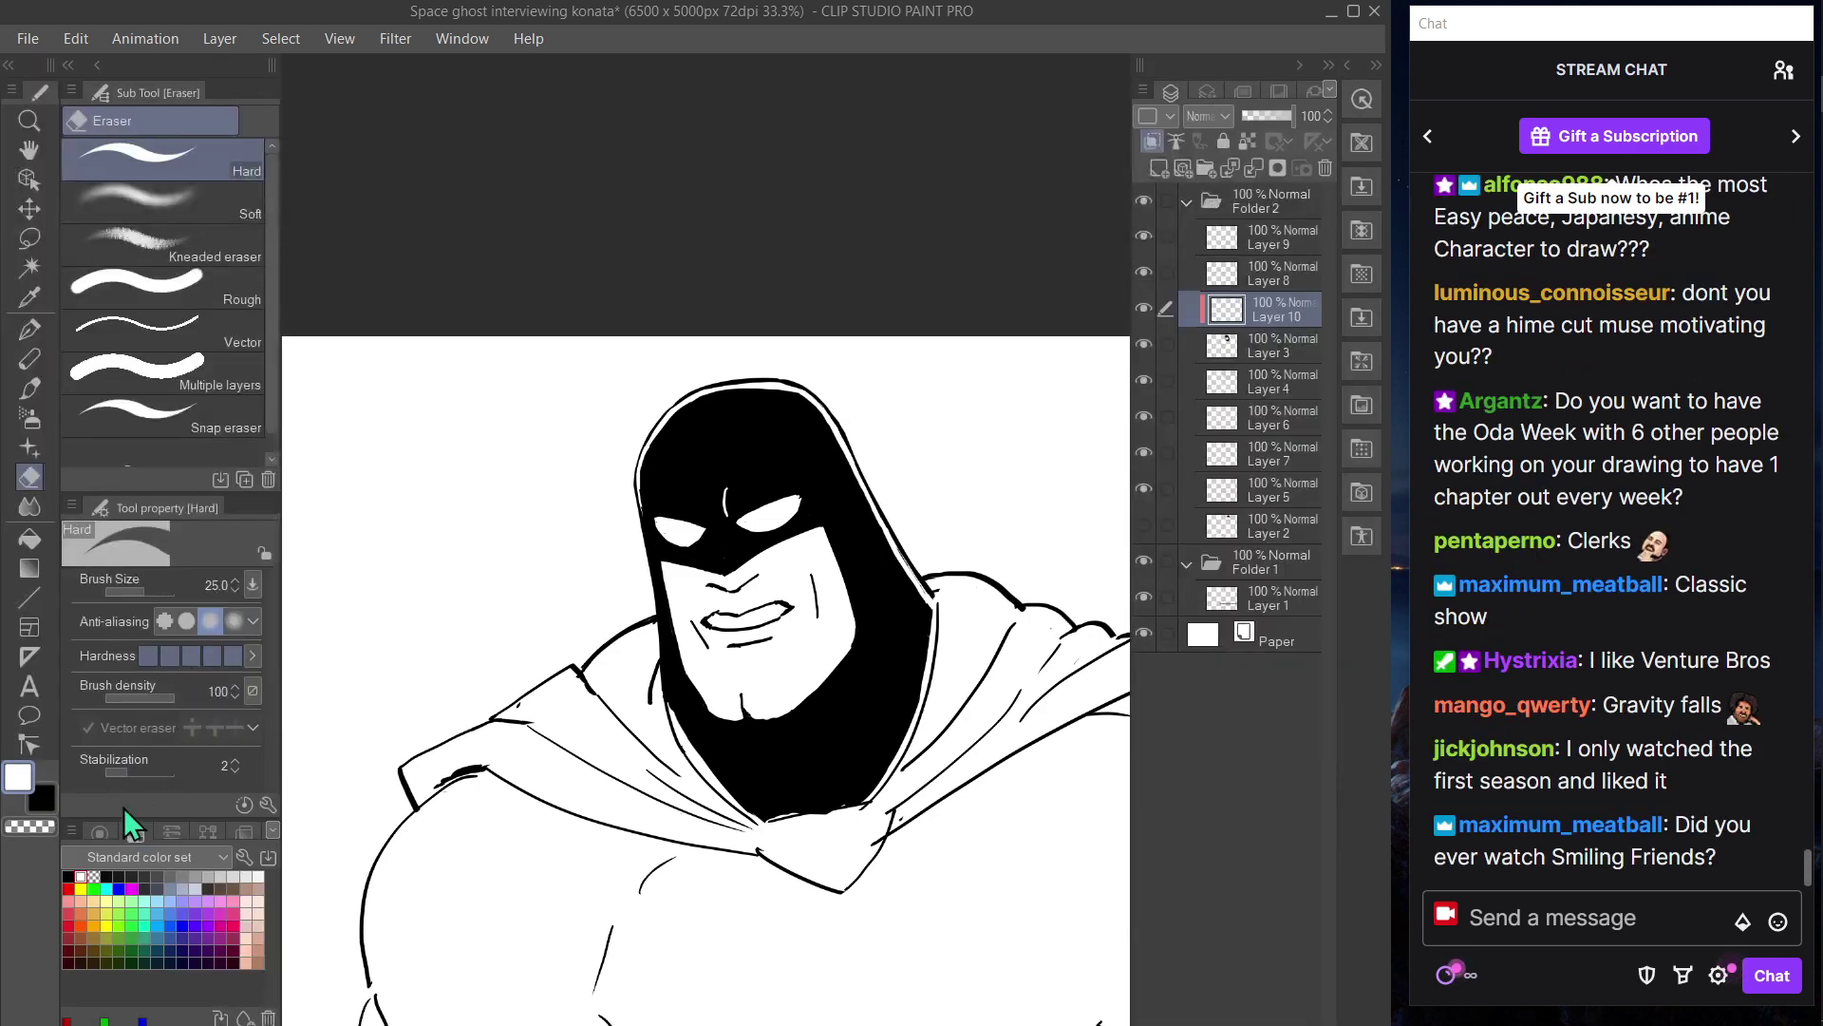
pyautogui.press('Tab')
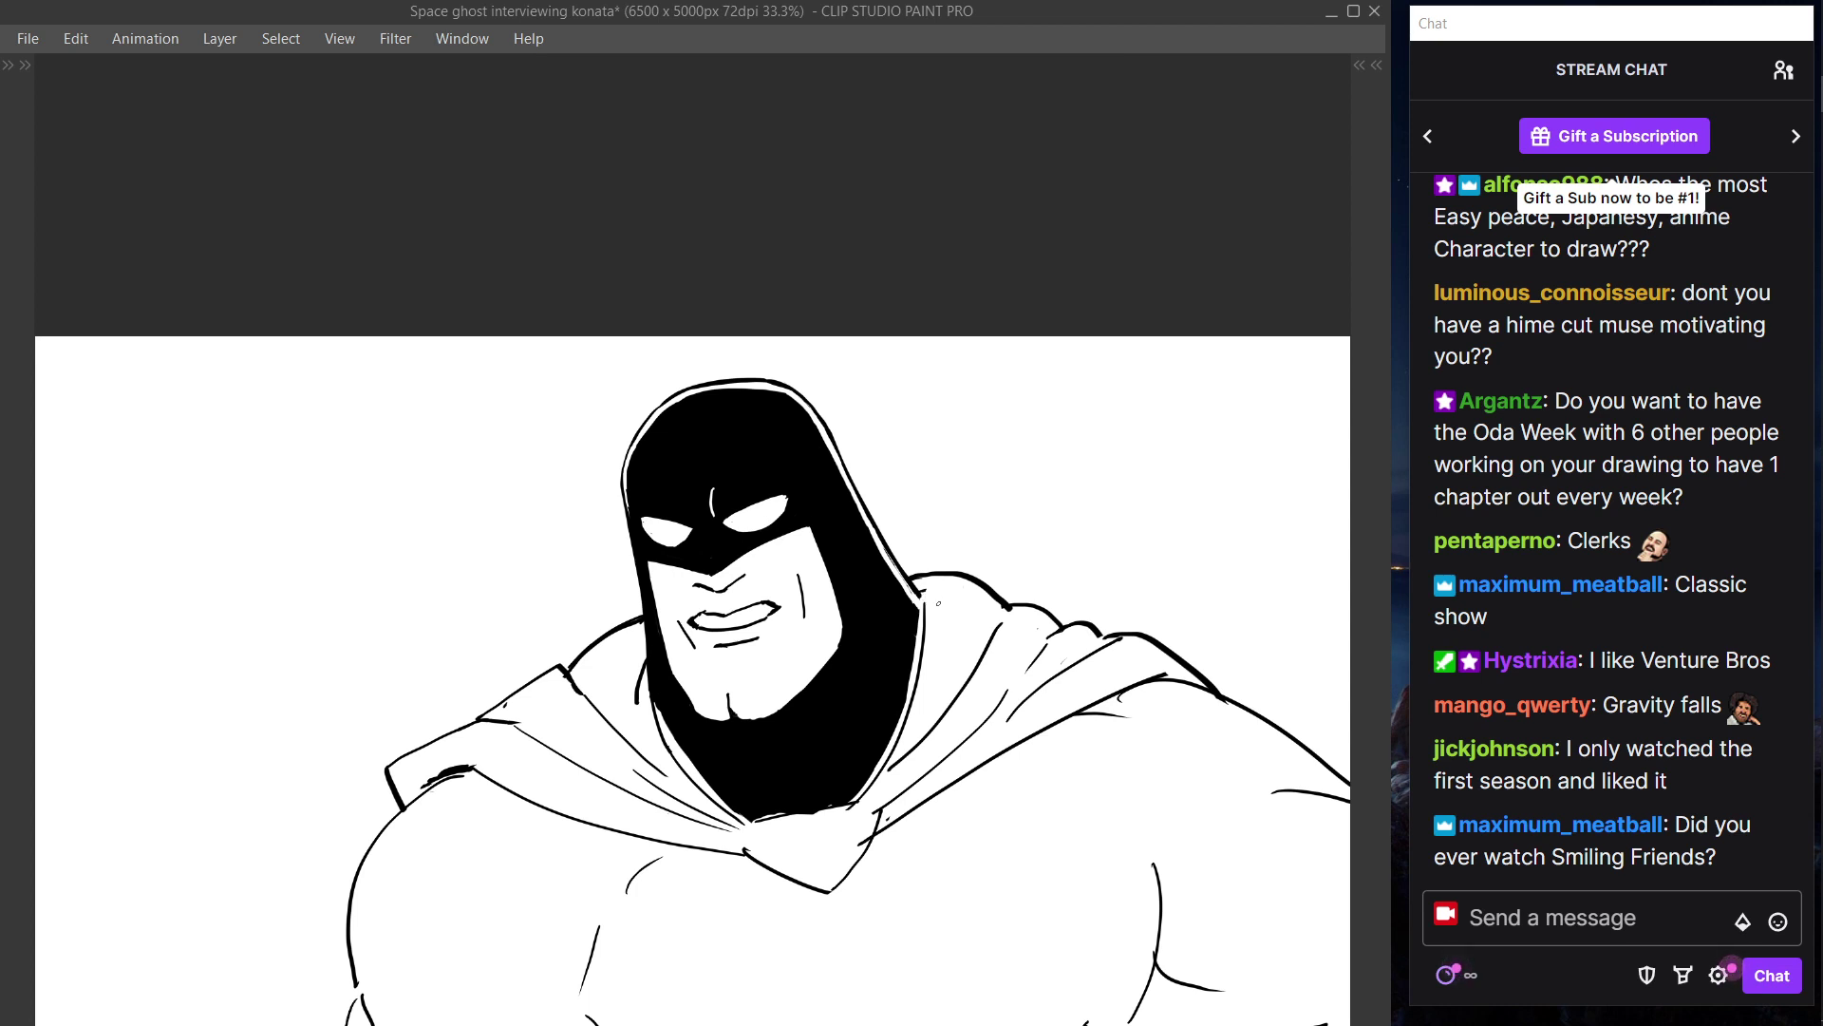
pyautogui.press('Tab')
pyautogui.press('Tab')
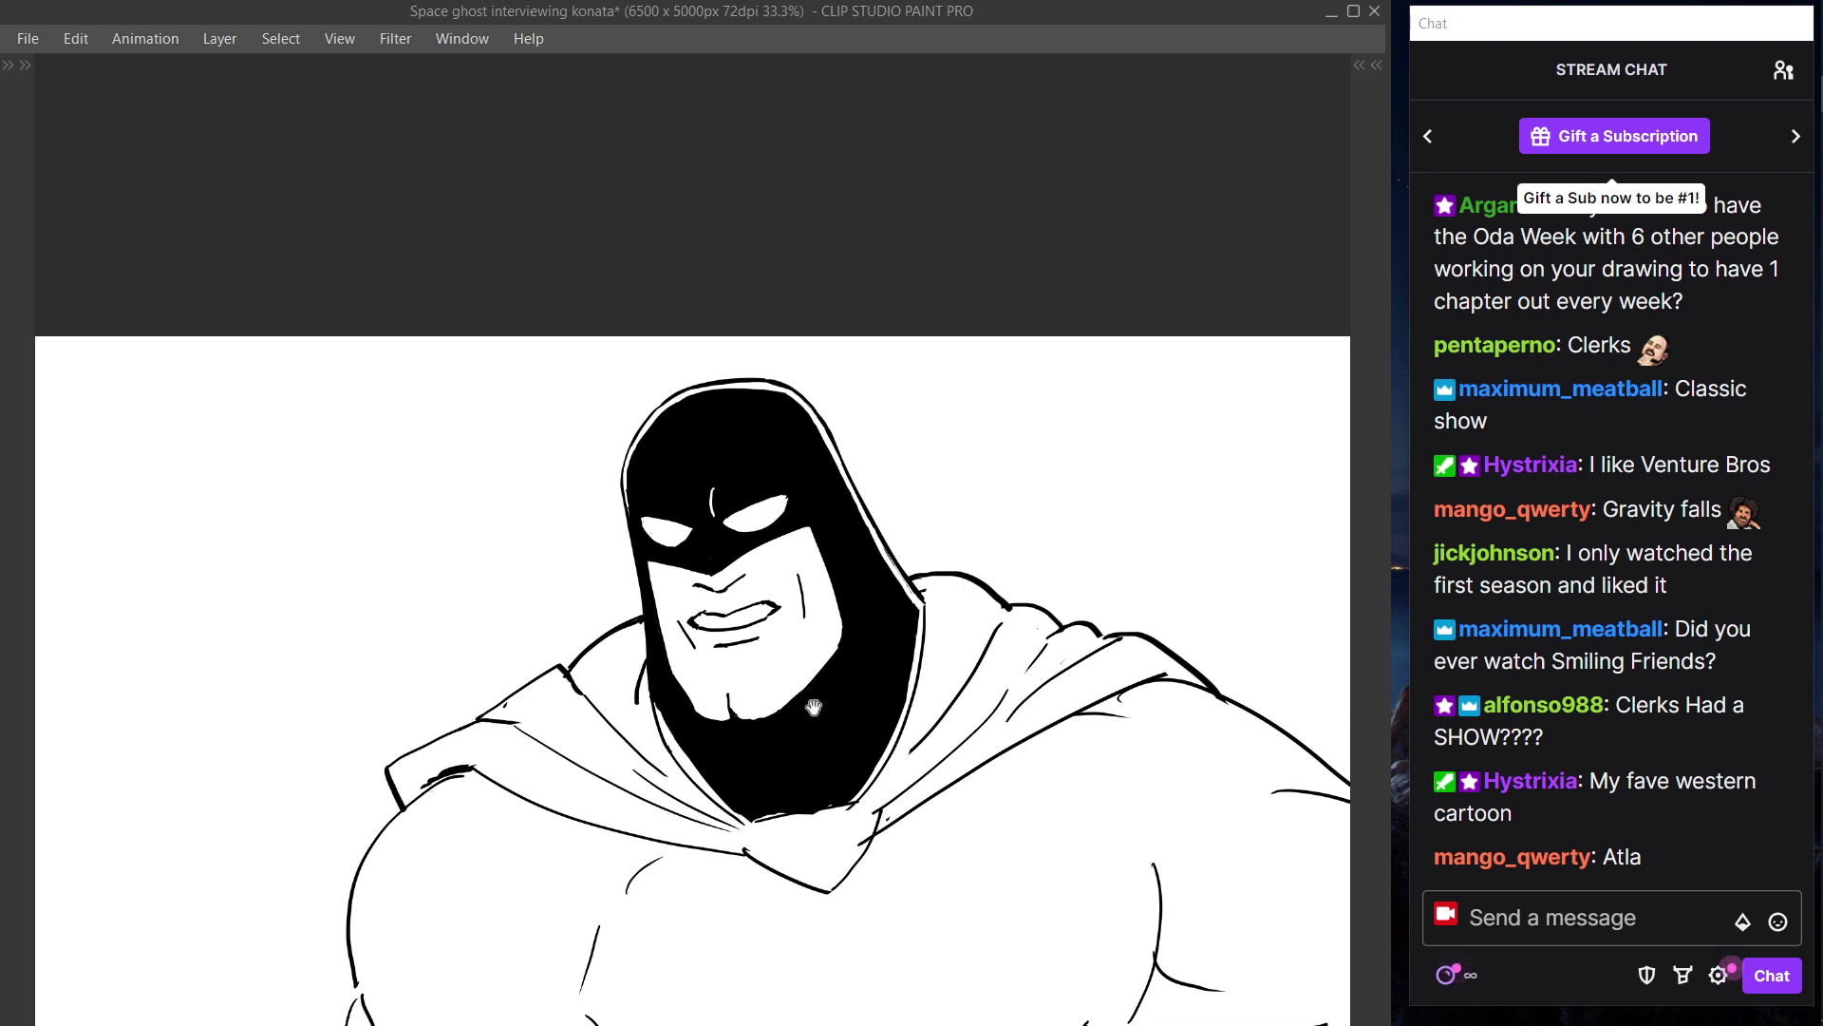
# - Clean up the mask's lower edge on Layer 3 where it meets the cape's collar
pyautogui.scroll(-5, 912, 722)
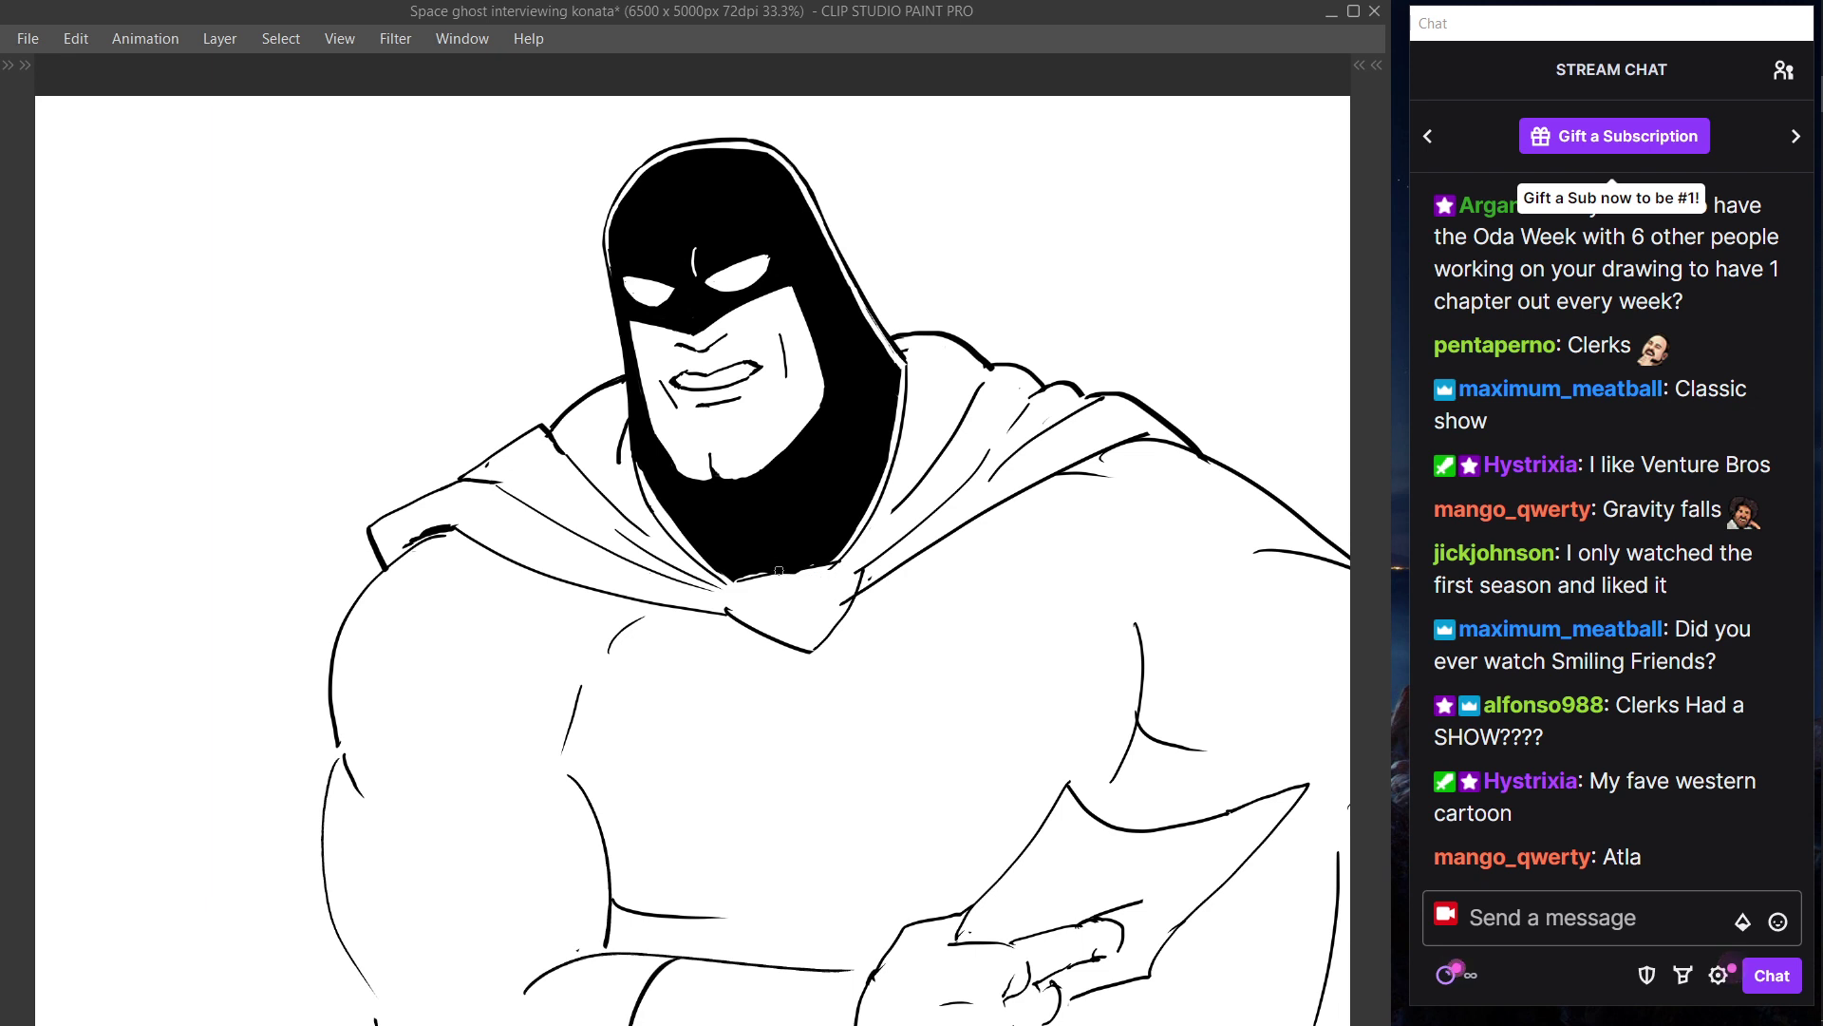
pyautogui.moveTo(741, 574); pyautogui.dragTo(825, 563)
pyautogui.press('Tab')
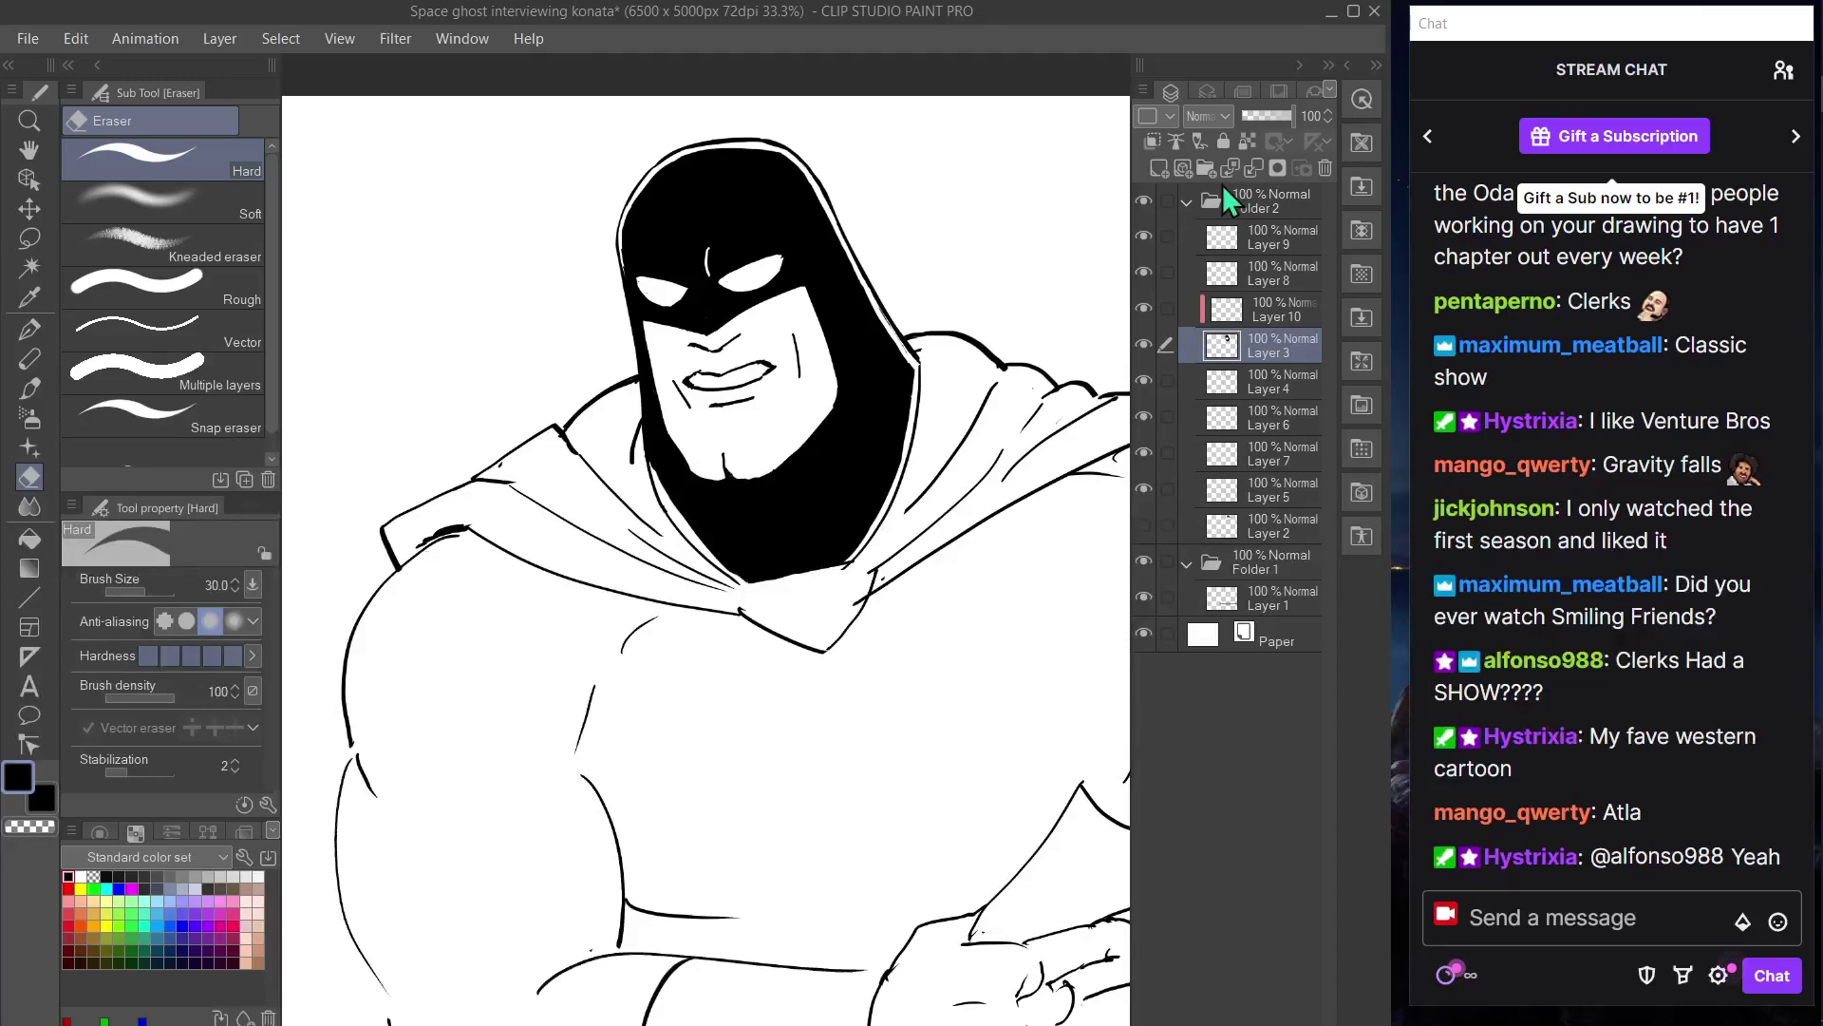
# - Select Layer 6 and draw a solid black figure-shaped emblem inside the cape's triangular clasp
pyautogui.click(1259, 415)
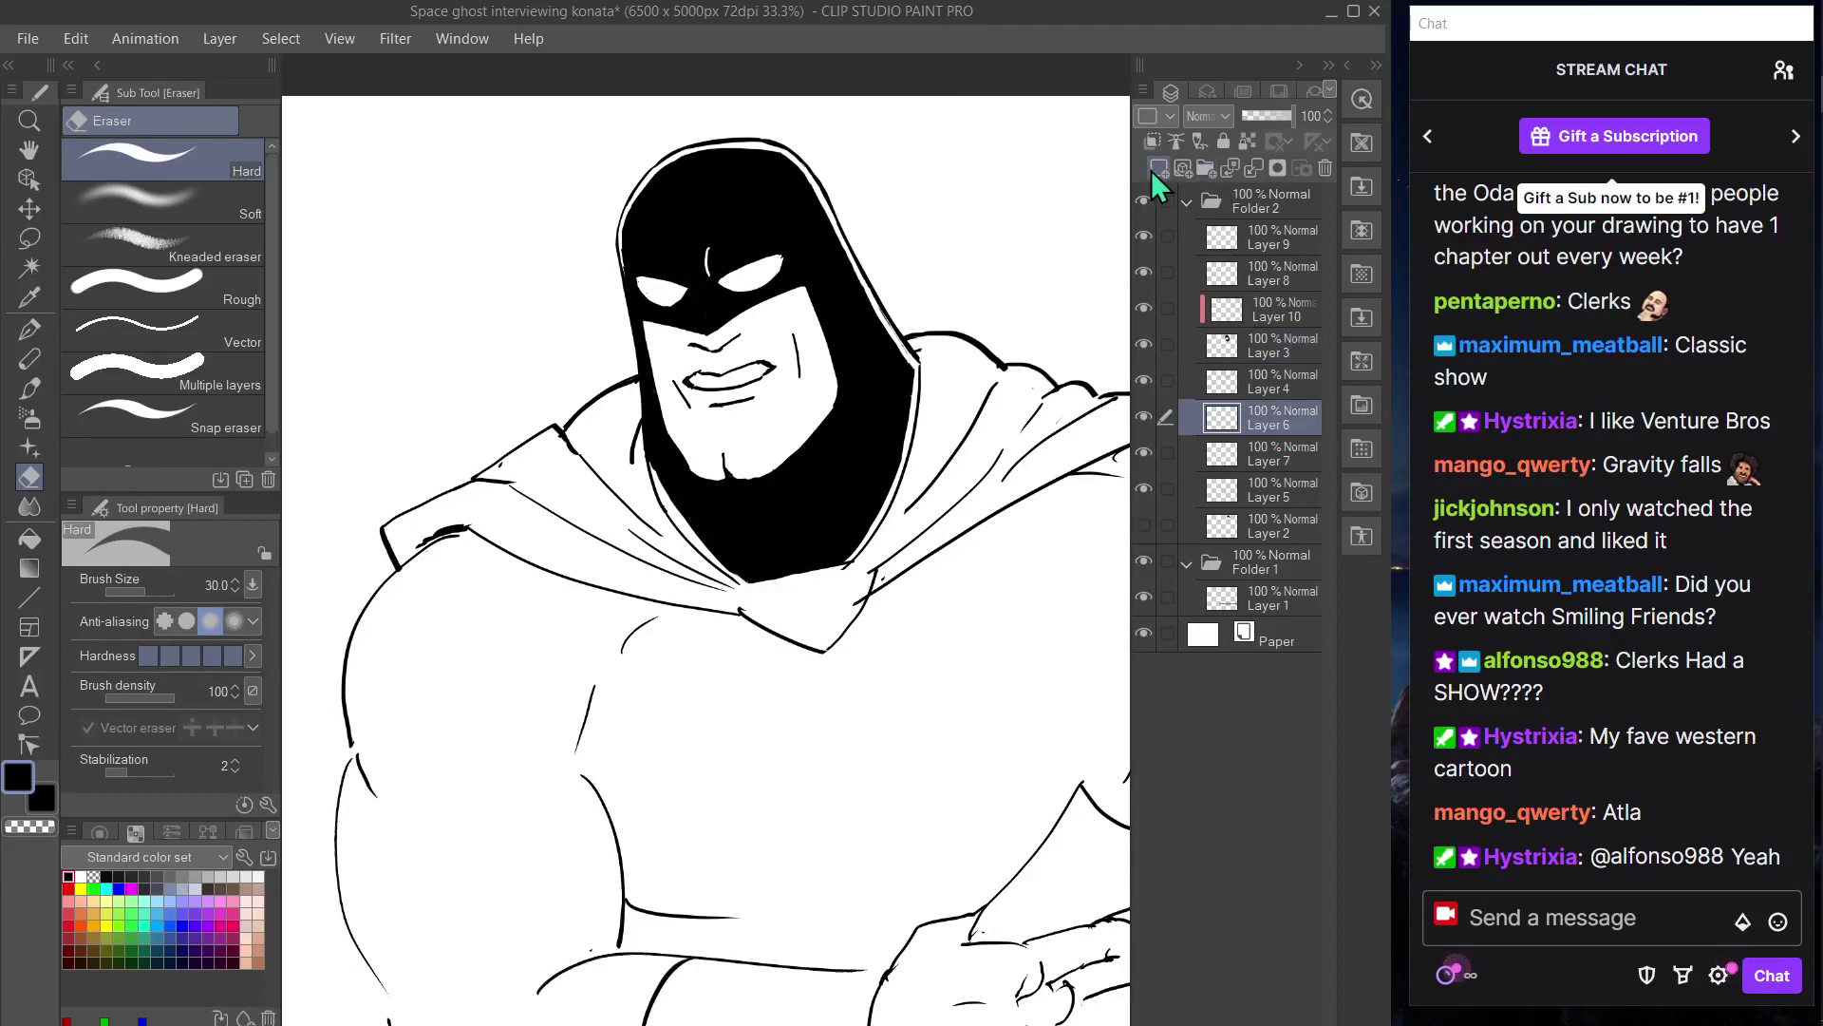
pyautogui.press('Tab')
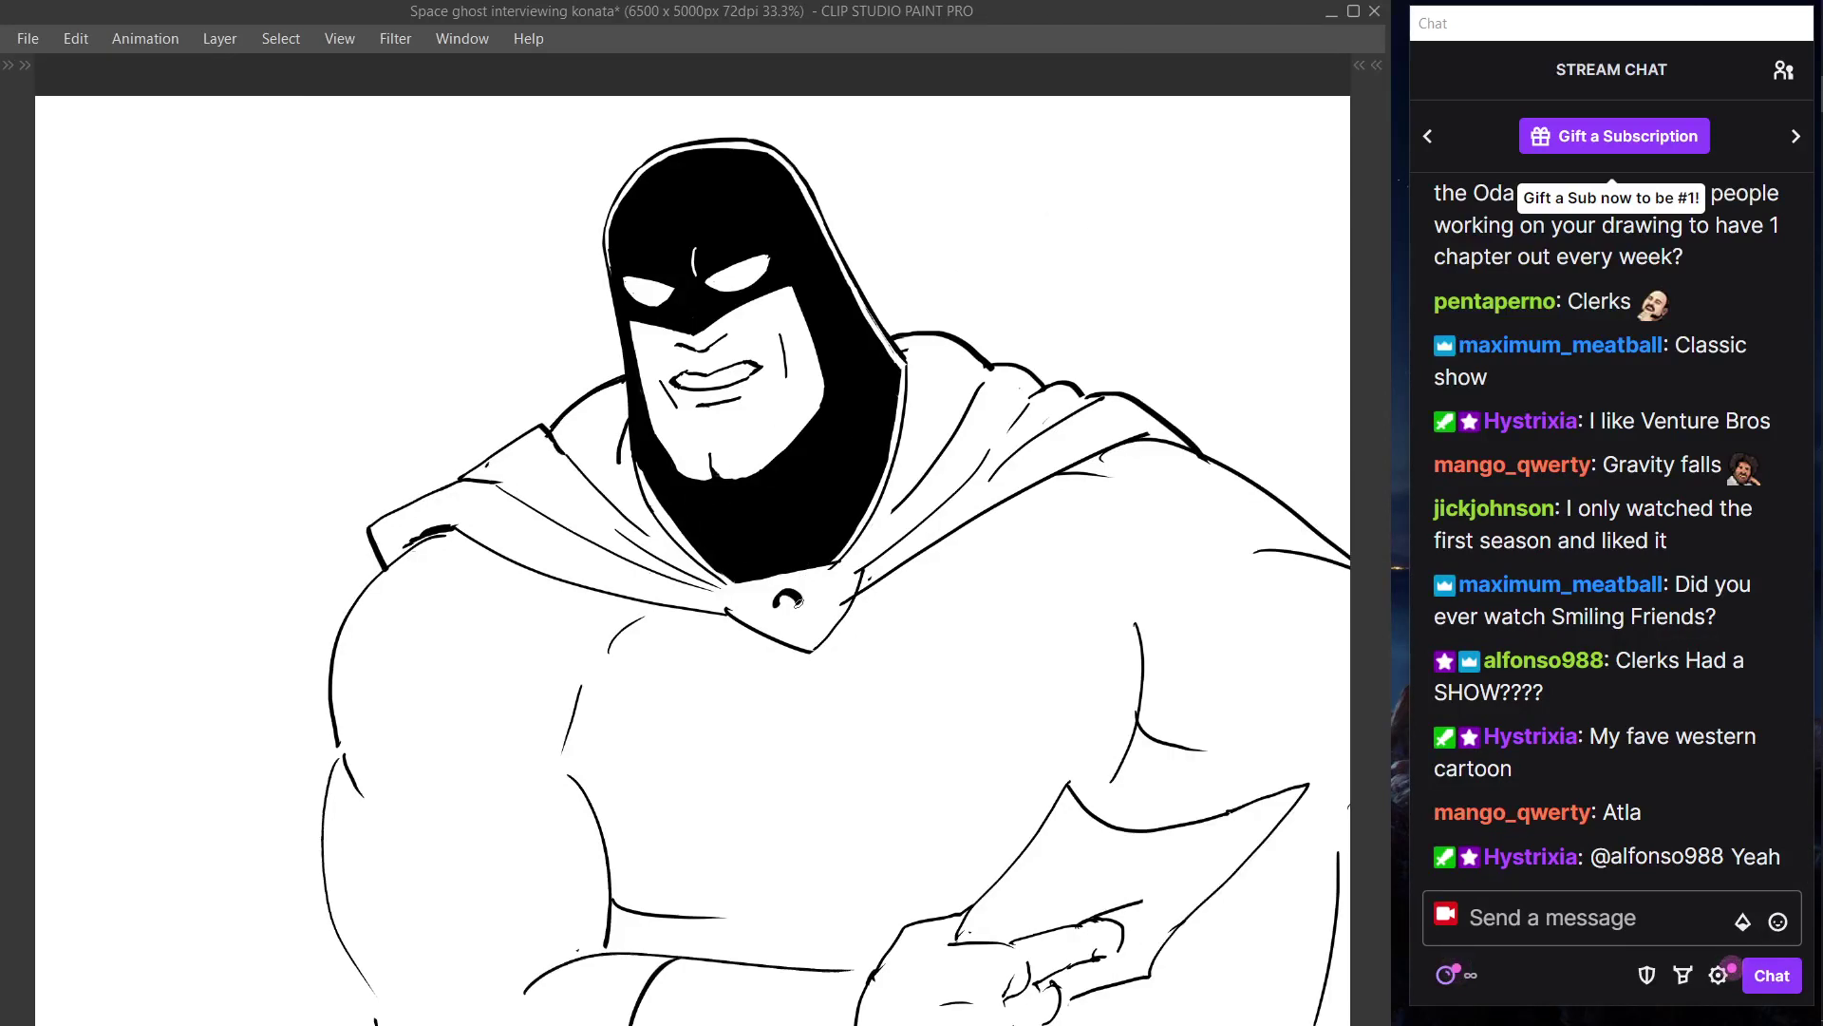
pyautogui.moveTo(796, 598)
pyautogui.mouseDown()
pyautogui.moveTo(807, 615)
pyautogui.moveTo(788, 627)
pyautogui.moveTo(812, 625)
pyautogui.moveTo(788, 641)
pyautogui.moveTo(825, 634)
pyautogui.mouseUp()
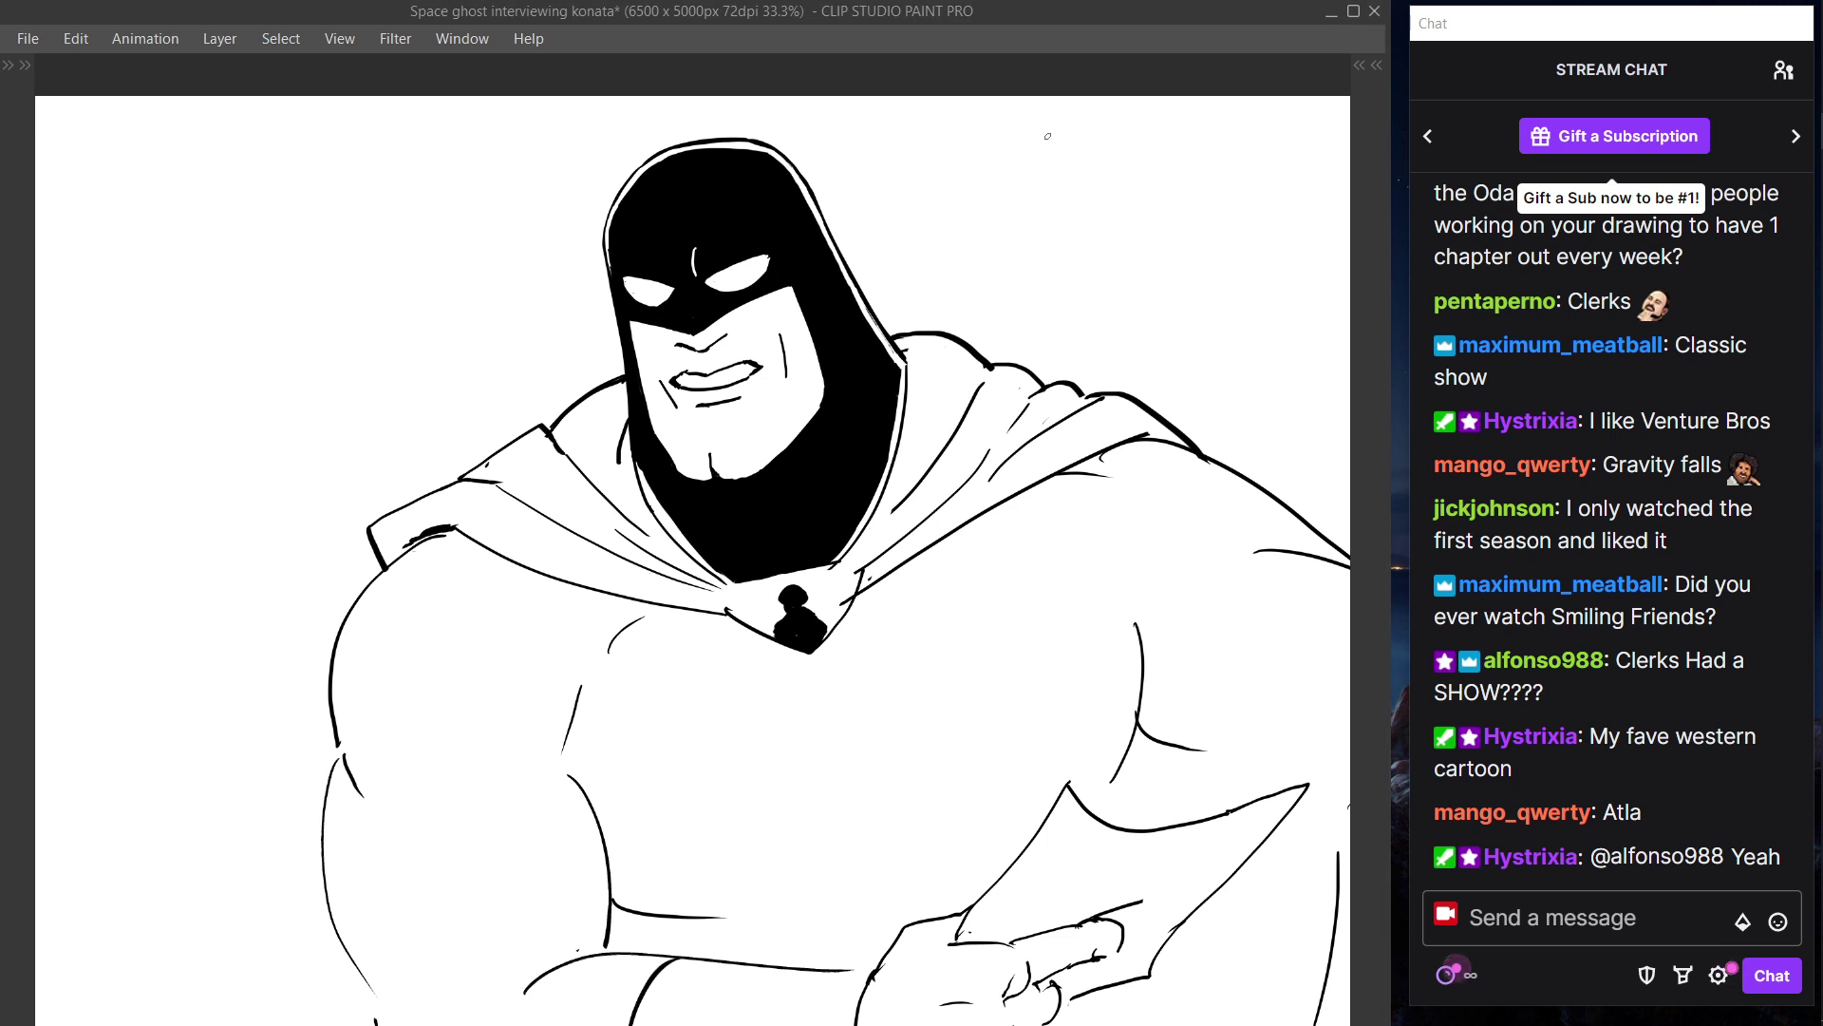
# - Switch to the browser and skim through the YouTube video "The Best Of Jay And Silent Bob Clerk's Animated Series", returning to the drawing when done
pyautogui.moveTo(1780, 174)
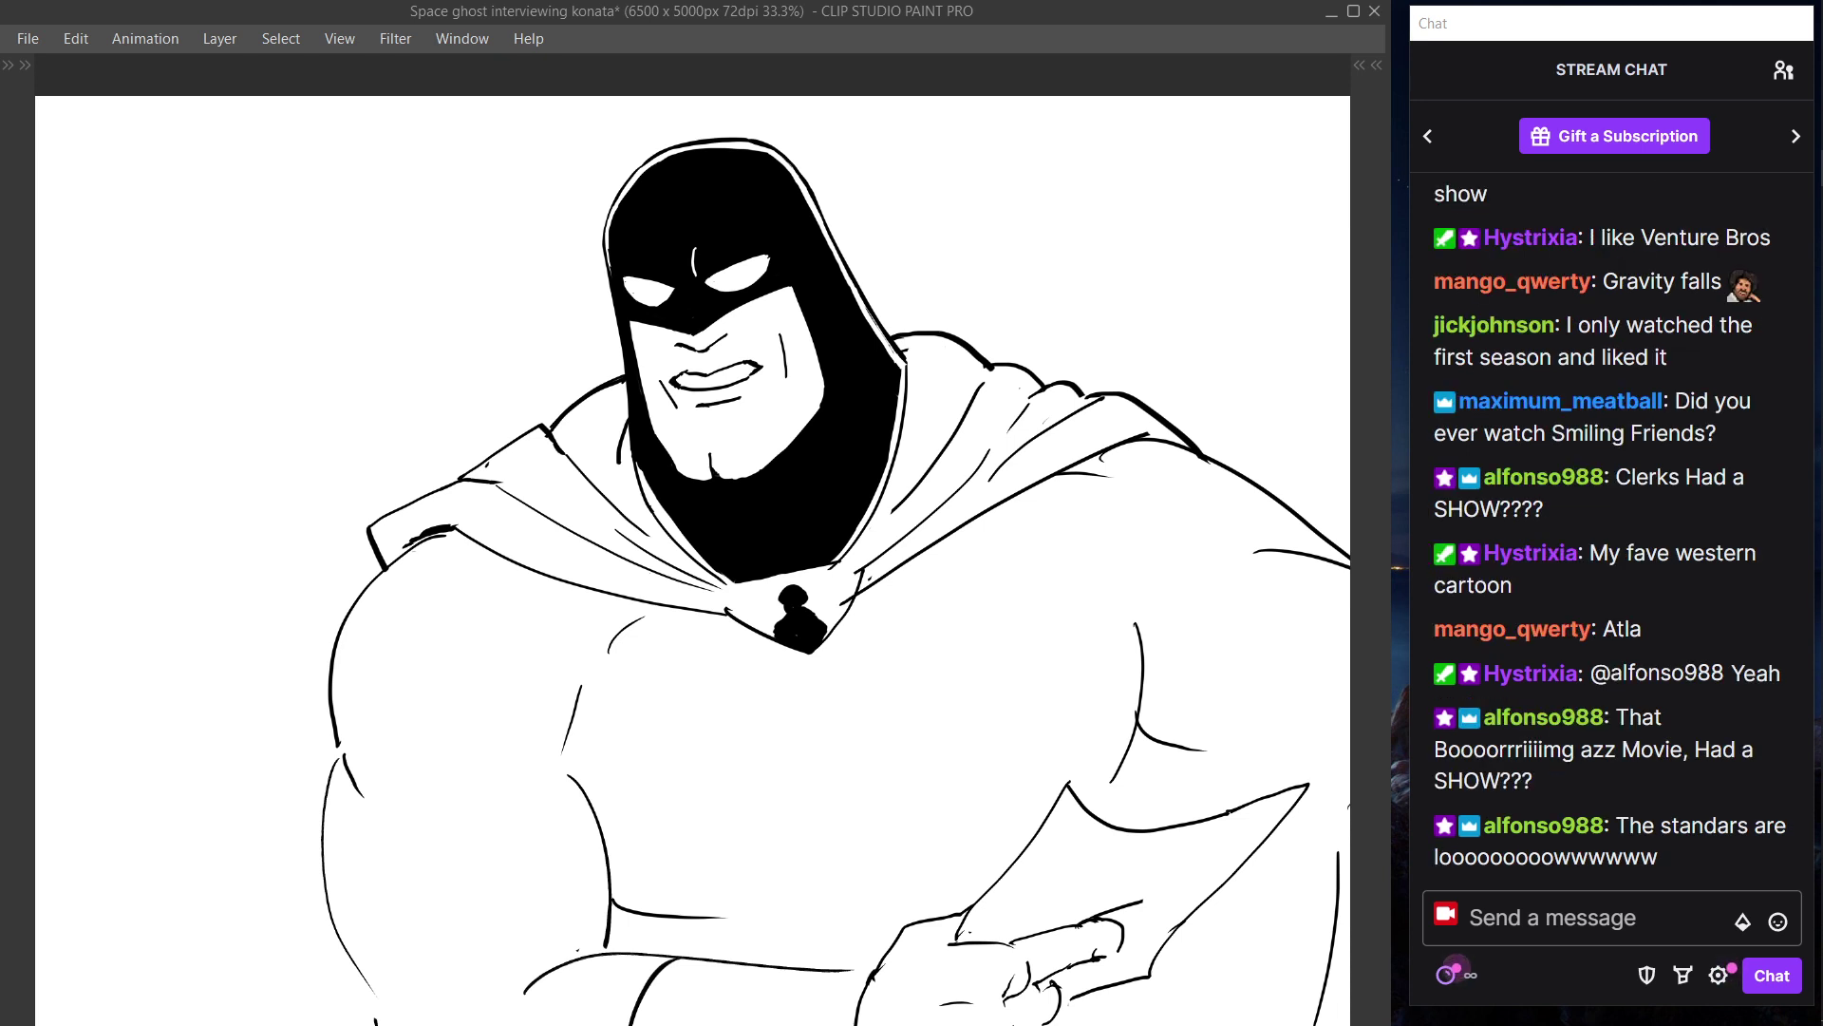
pyautogui.moveTo(0, 538)
pyautogui.mouseDown()
pyautogui.moveTo(480, 537)
pyautogui.moveTo(999, 132)
pyautogui.moveTo(993, 111)
pyautogui.mouseUp()
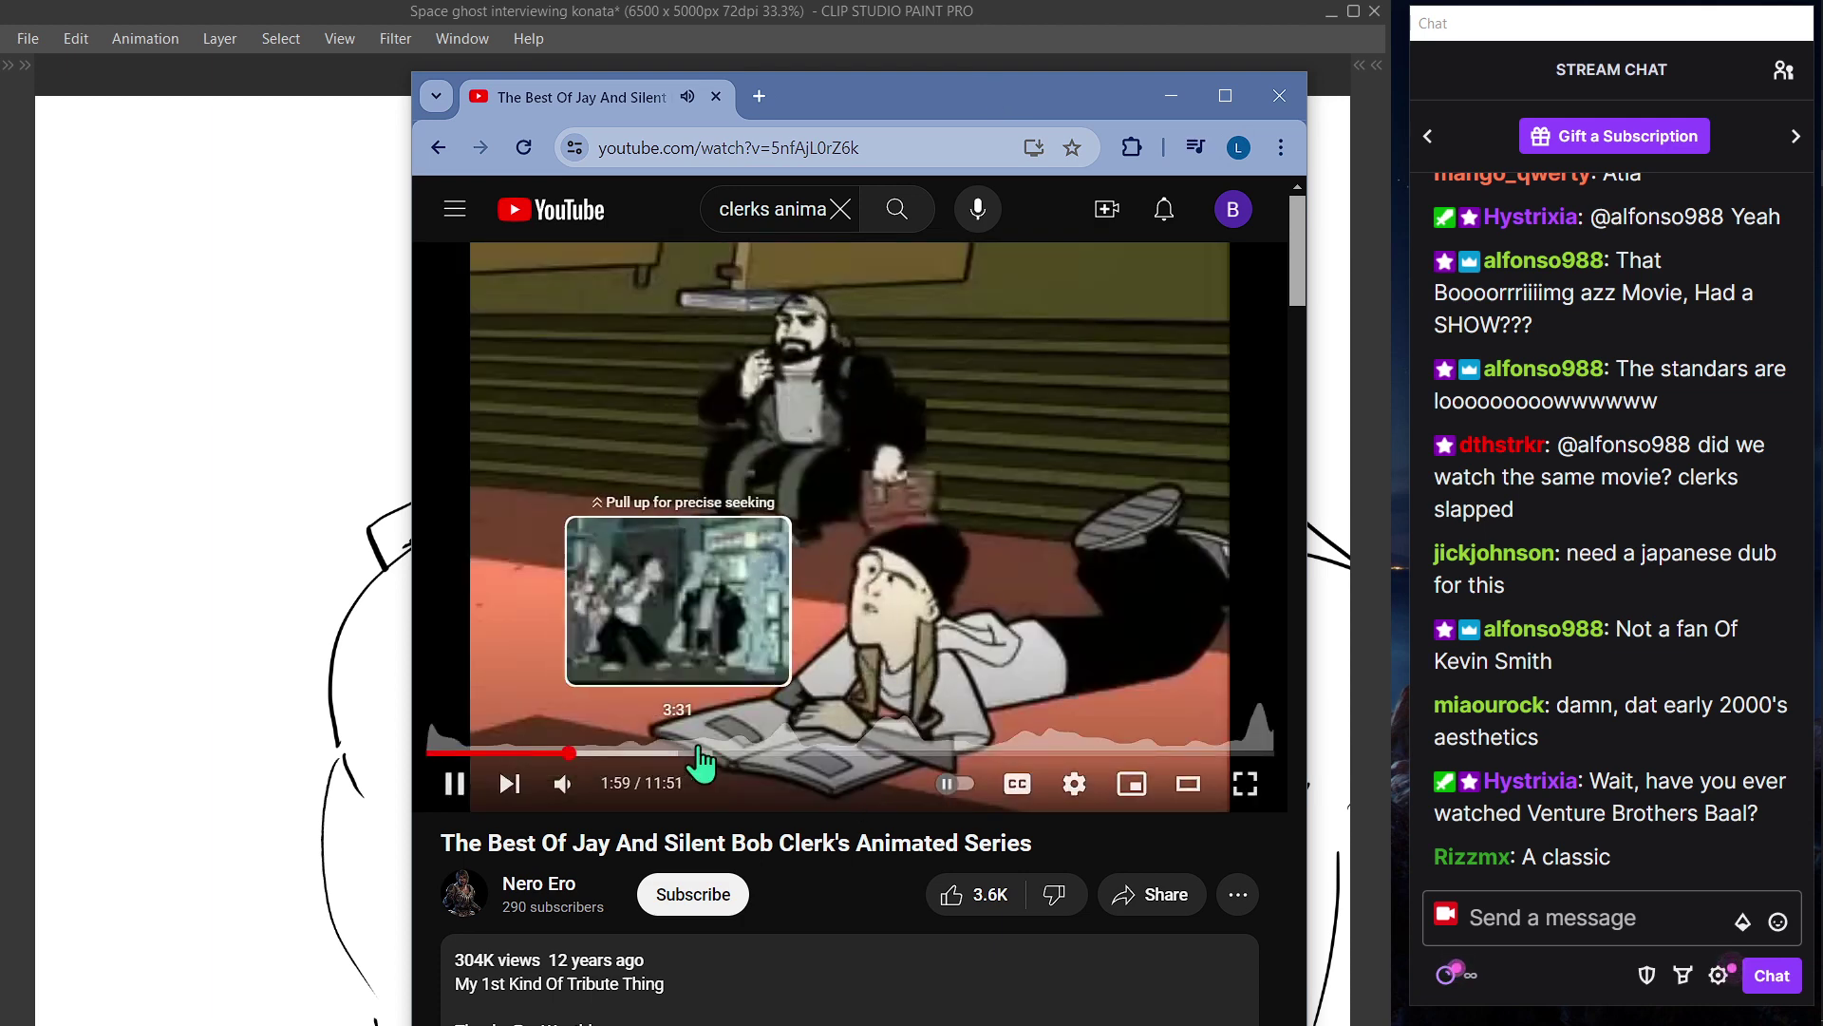
pyautogui.click(861, 752)
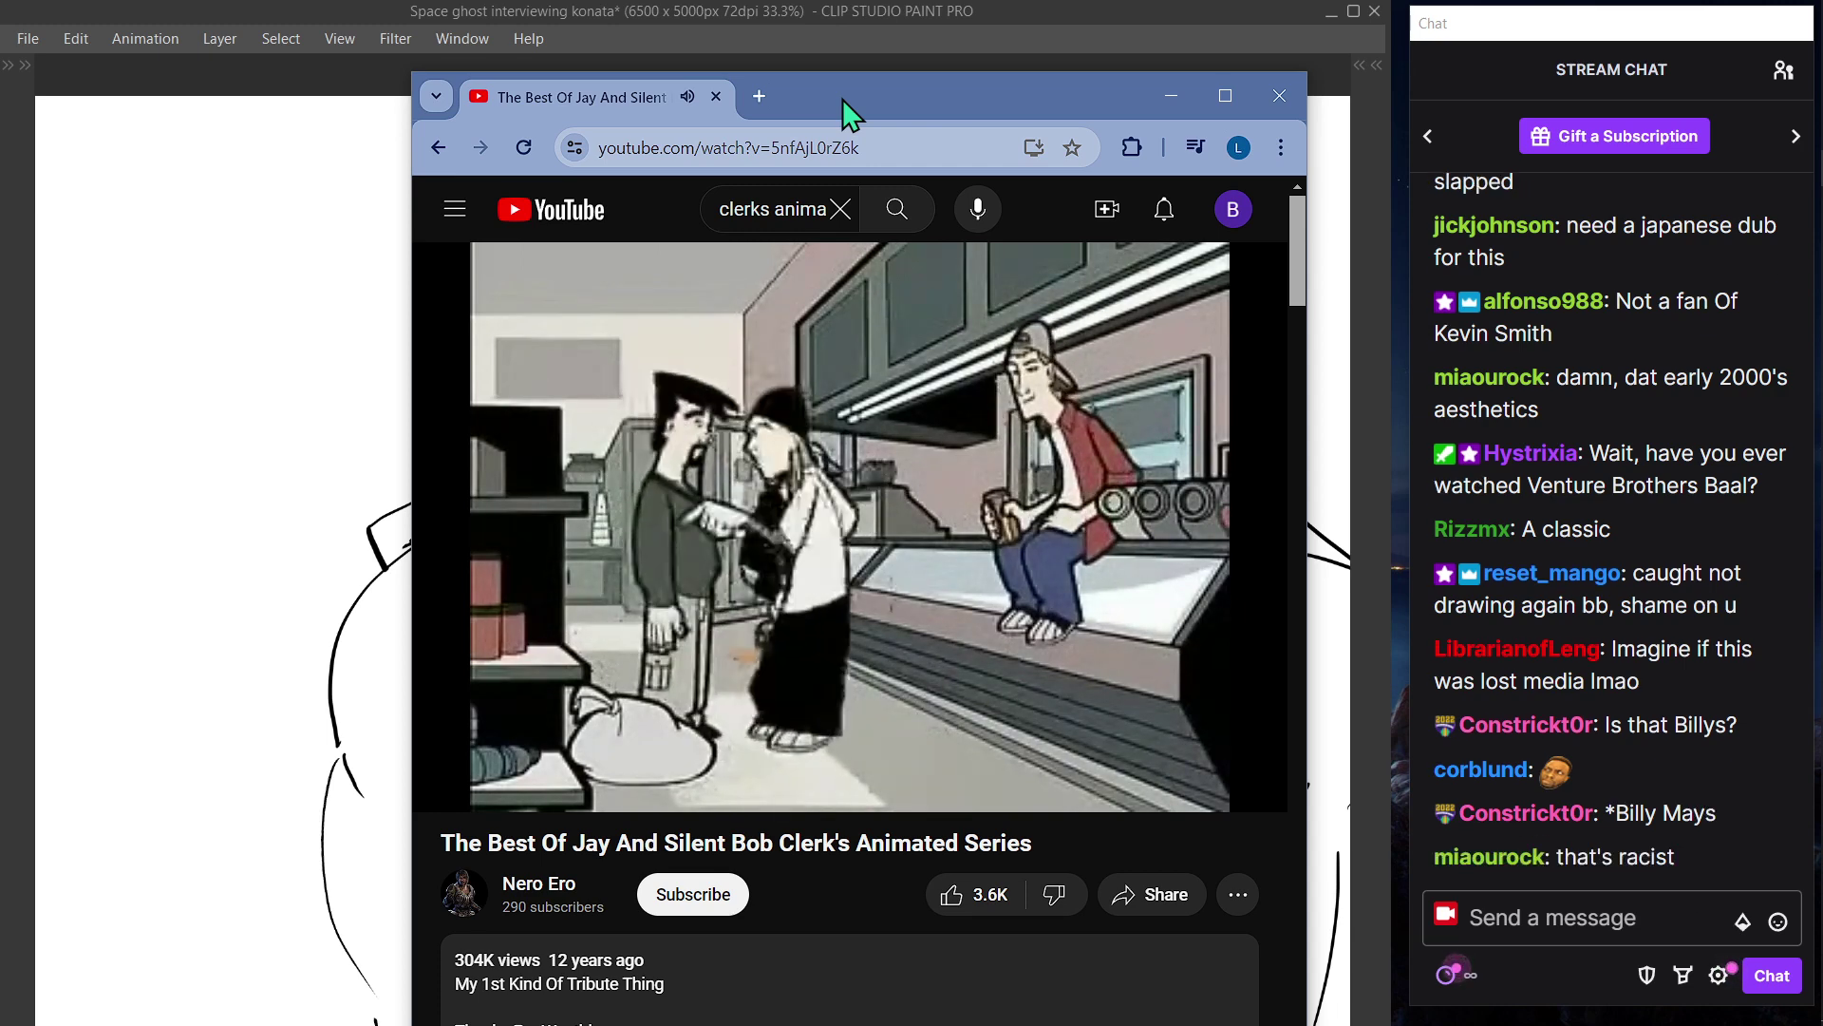
pyautogui.moveTo(831, 613)
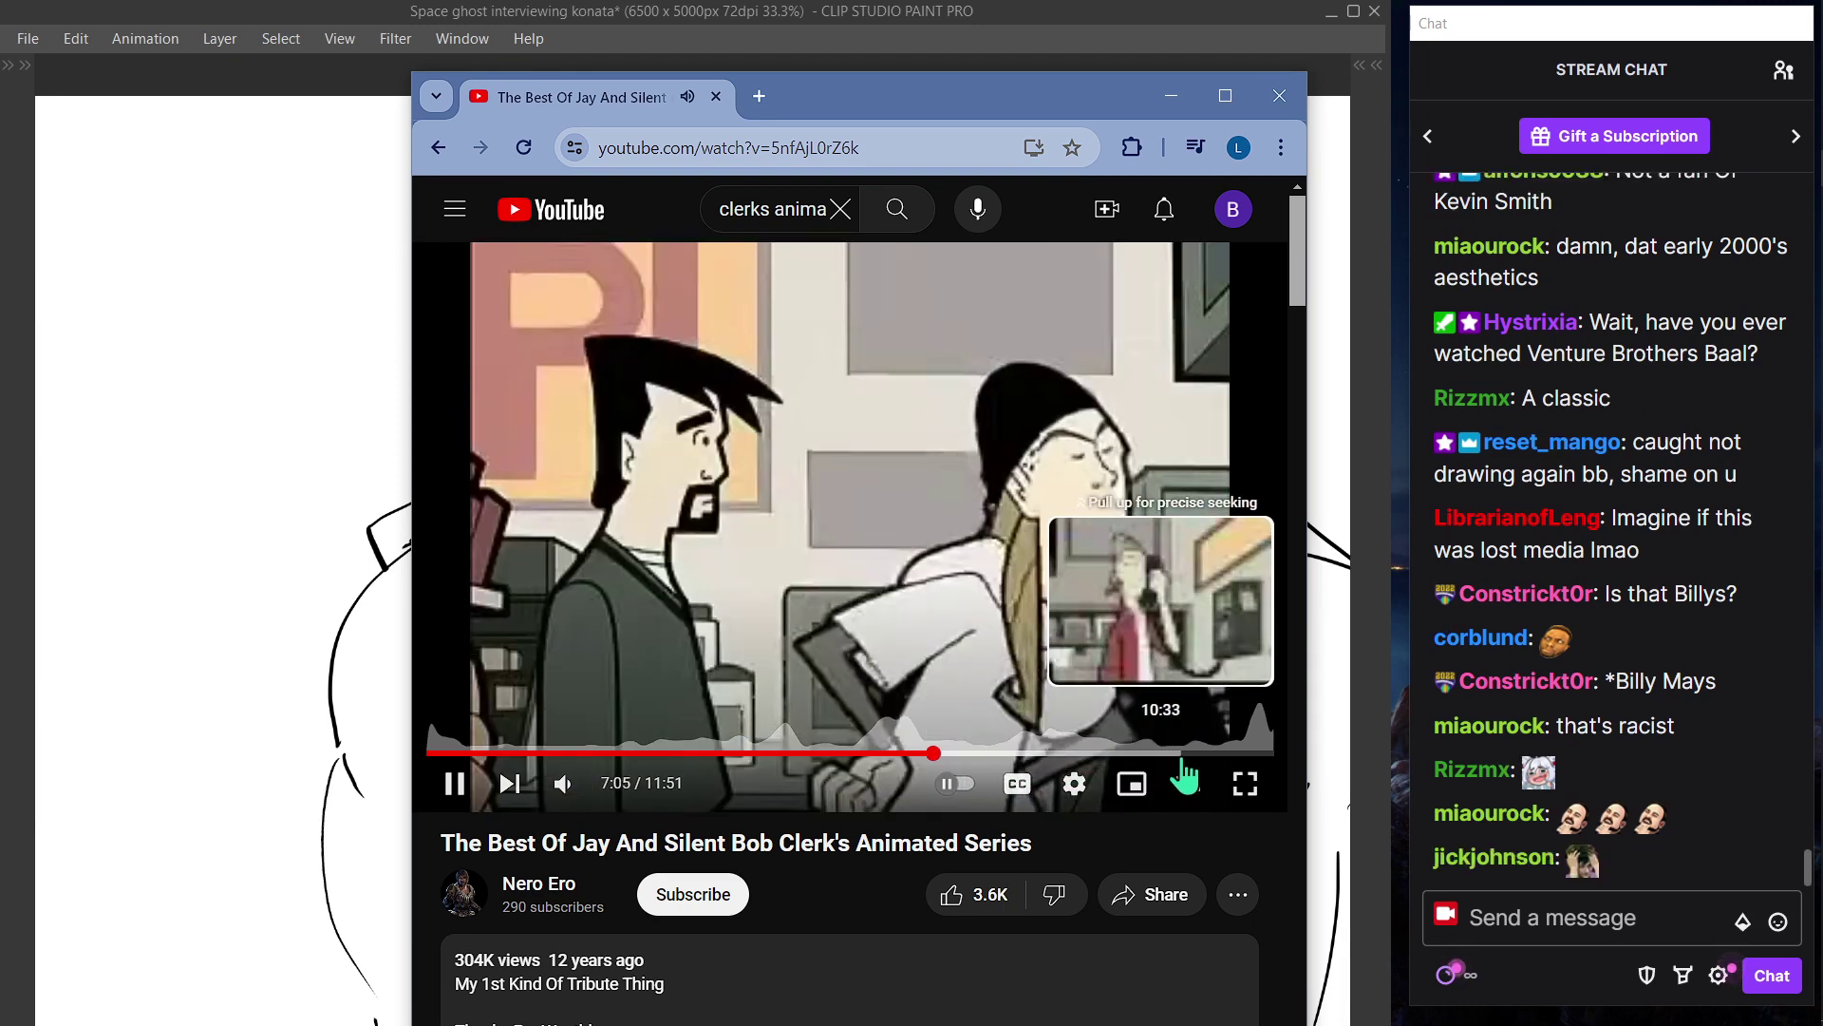
pyautogui.moveTo(960, 95)
pyautogui.mouseDown()
pyautogui.moveTo(429, 144)
pyautogui.moveTo(0, 152)
pyautogui.mouseUp()
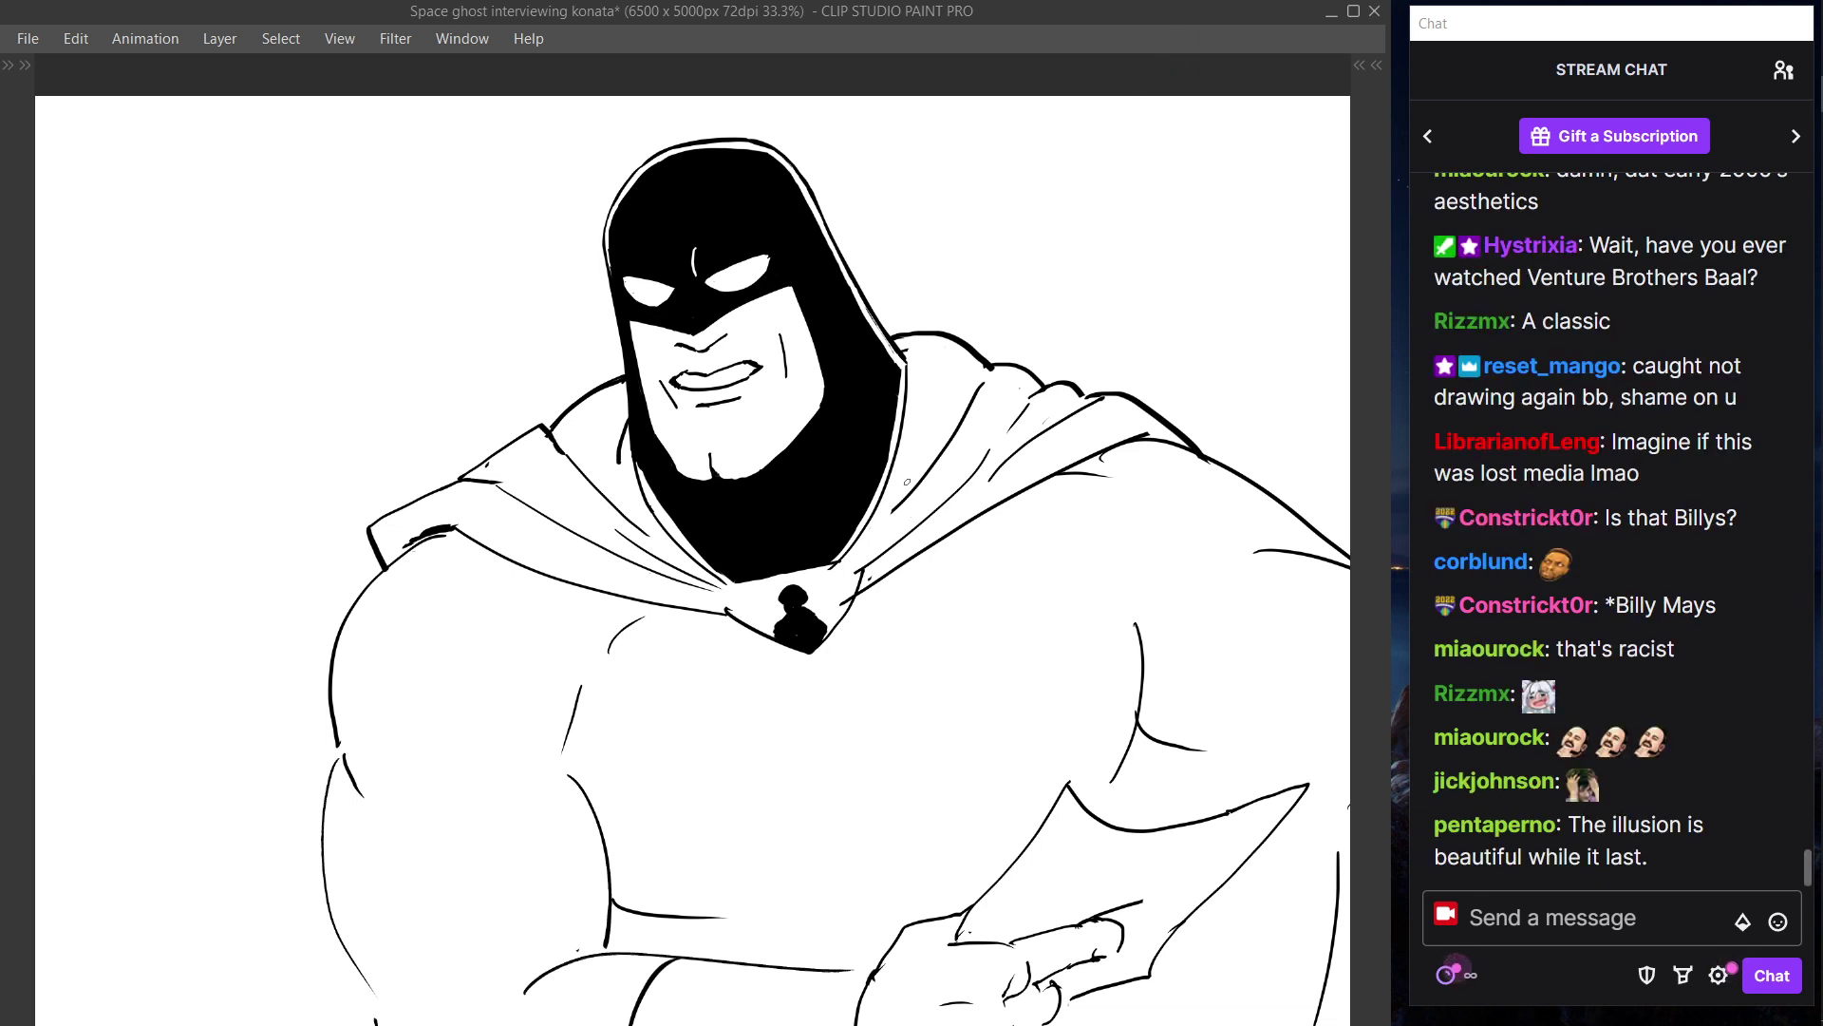
# - Clean up the cape's clasp around the emblem and ink bold edges along its sides and upper rim
pyautogui.hotkey('ctrl', 'shift')
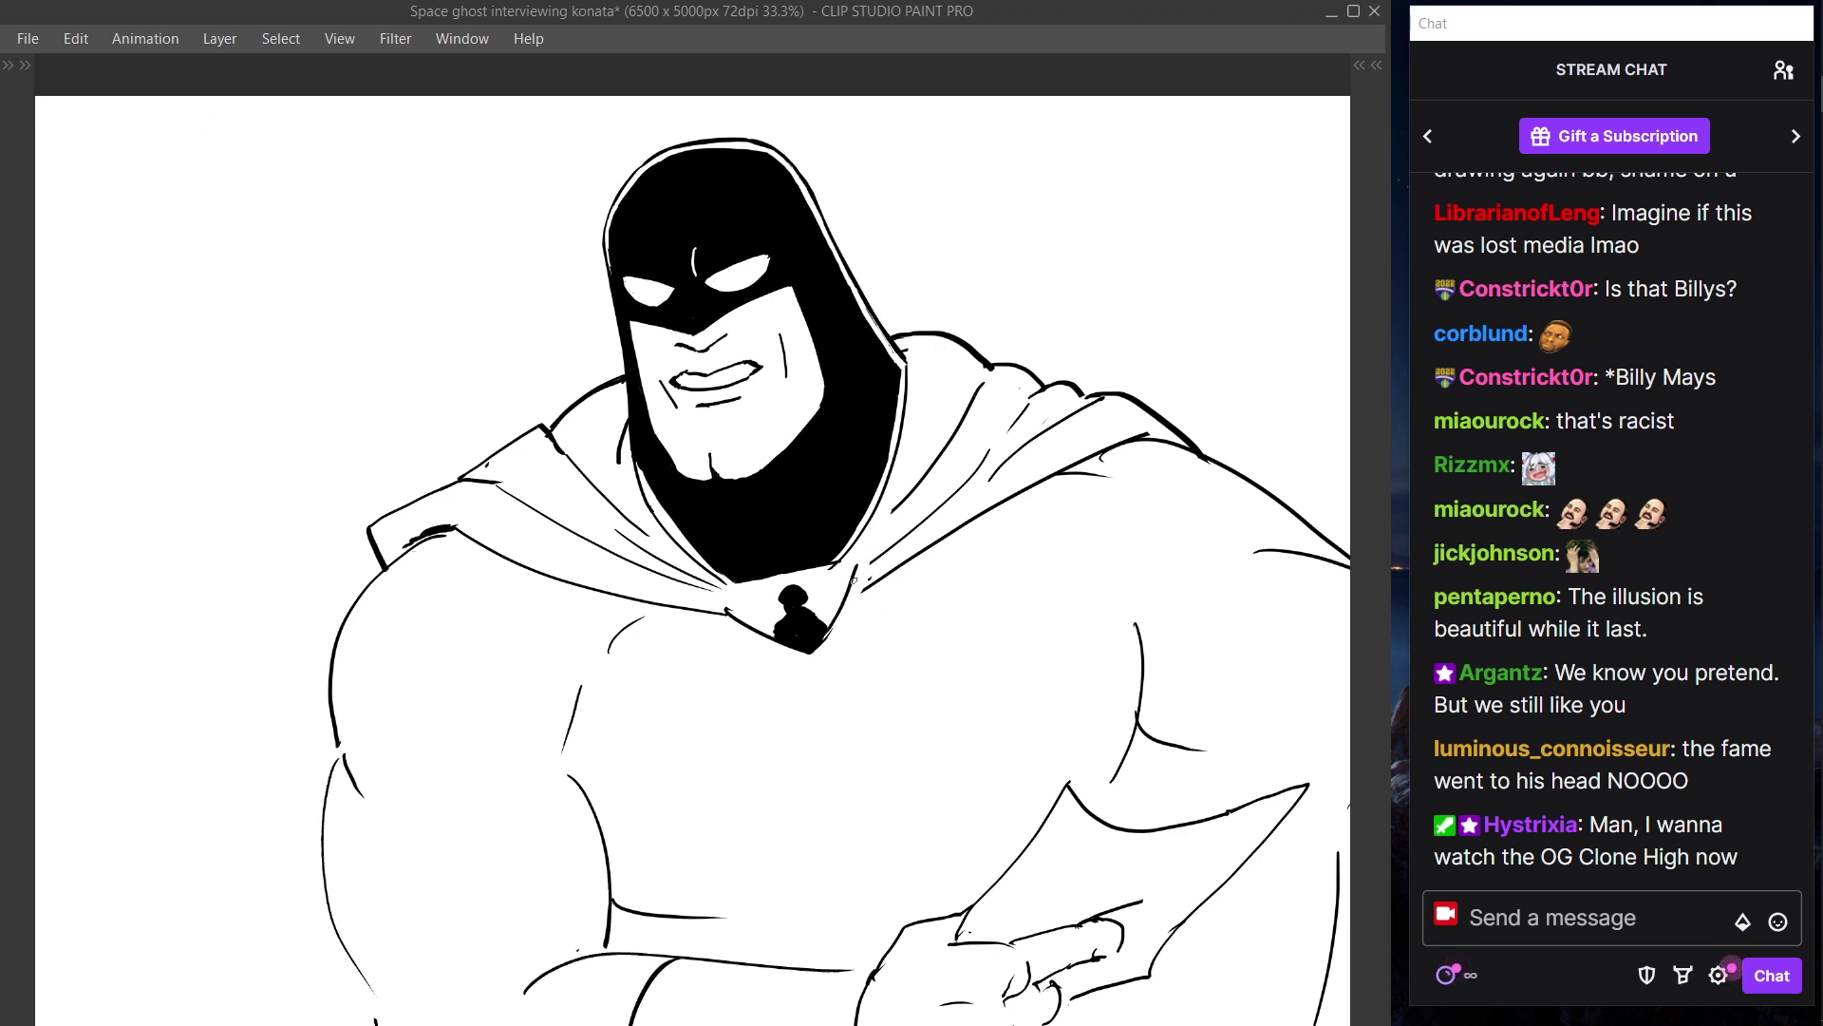
pyautogui.moveTo(855, 567); pyautogui.dragTo(825, 638)
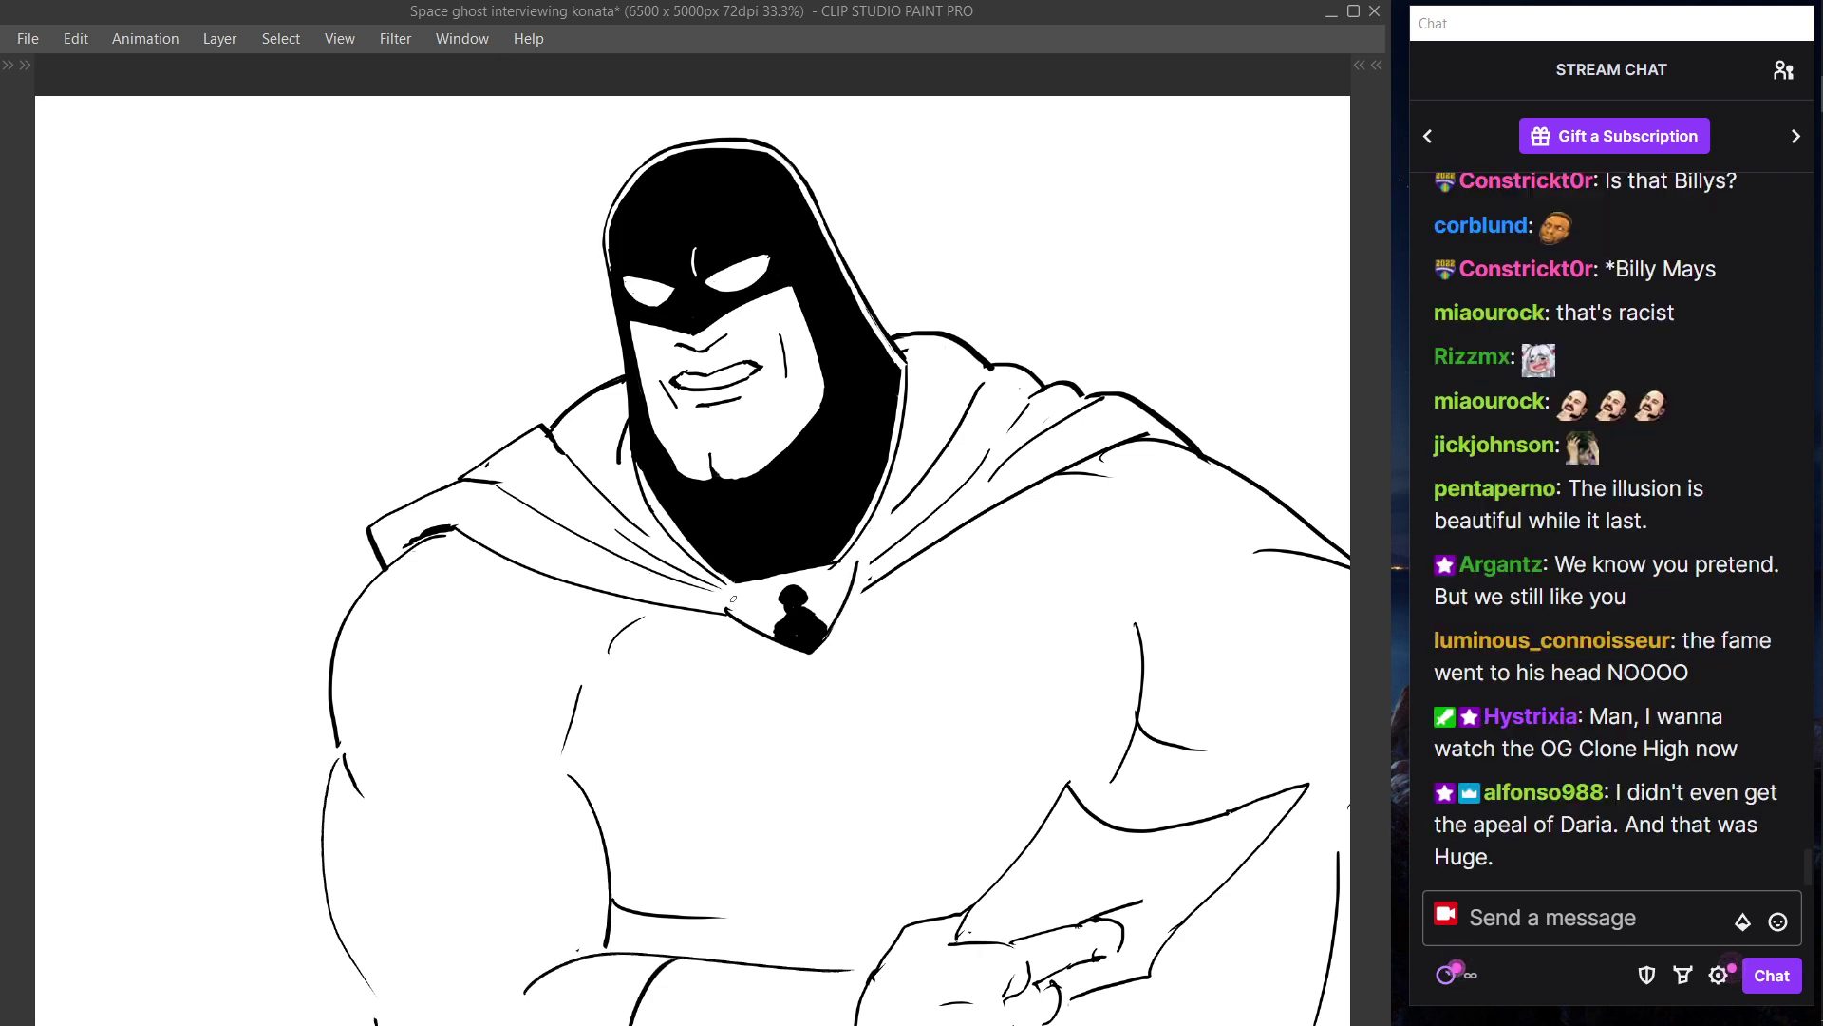
pyautogui.moveTo(721, 584); pyautogui.dragTo(729, 622)
pyautogui.hotkey('ctrl', 'z')
pyautogui.moveTo(740, 584)
pyautogui.mouseDown()
pyautogui.moveTo(733, 610)
pyautogui.moveTo(721, 587)
pyautogui.moveTo(730, 615)
pyautogui.mouseUp()
pyautogui.hotkey('ctrl', 'z')
pyautogui.hotkey('ctrl', 'z')
pyautogui.moveTo(840, 557); pyautogui.dragTo(857, 567)
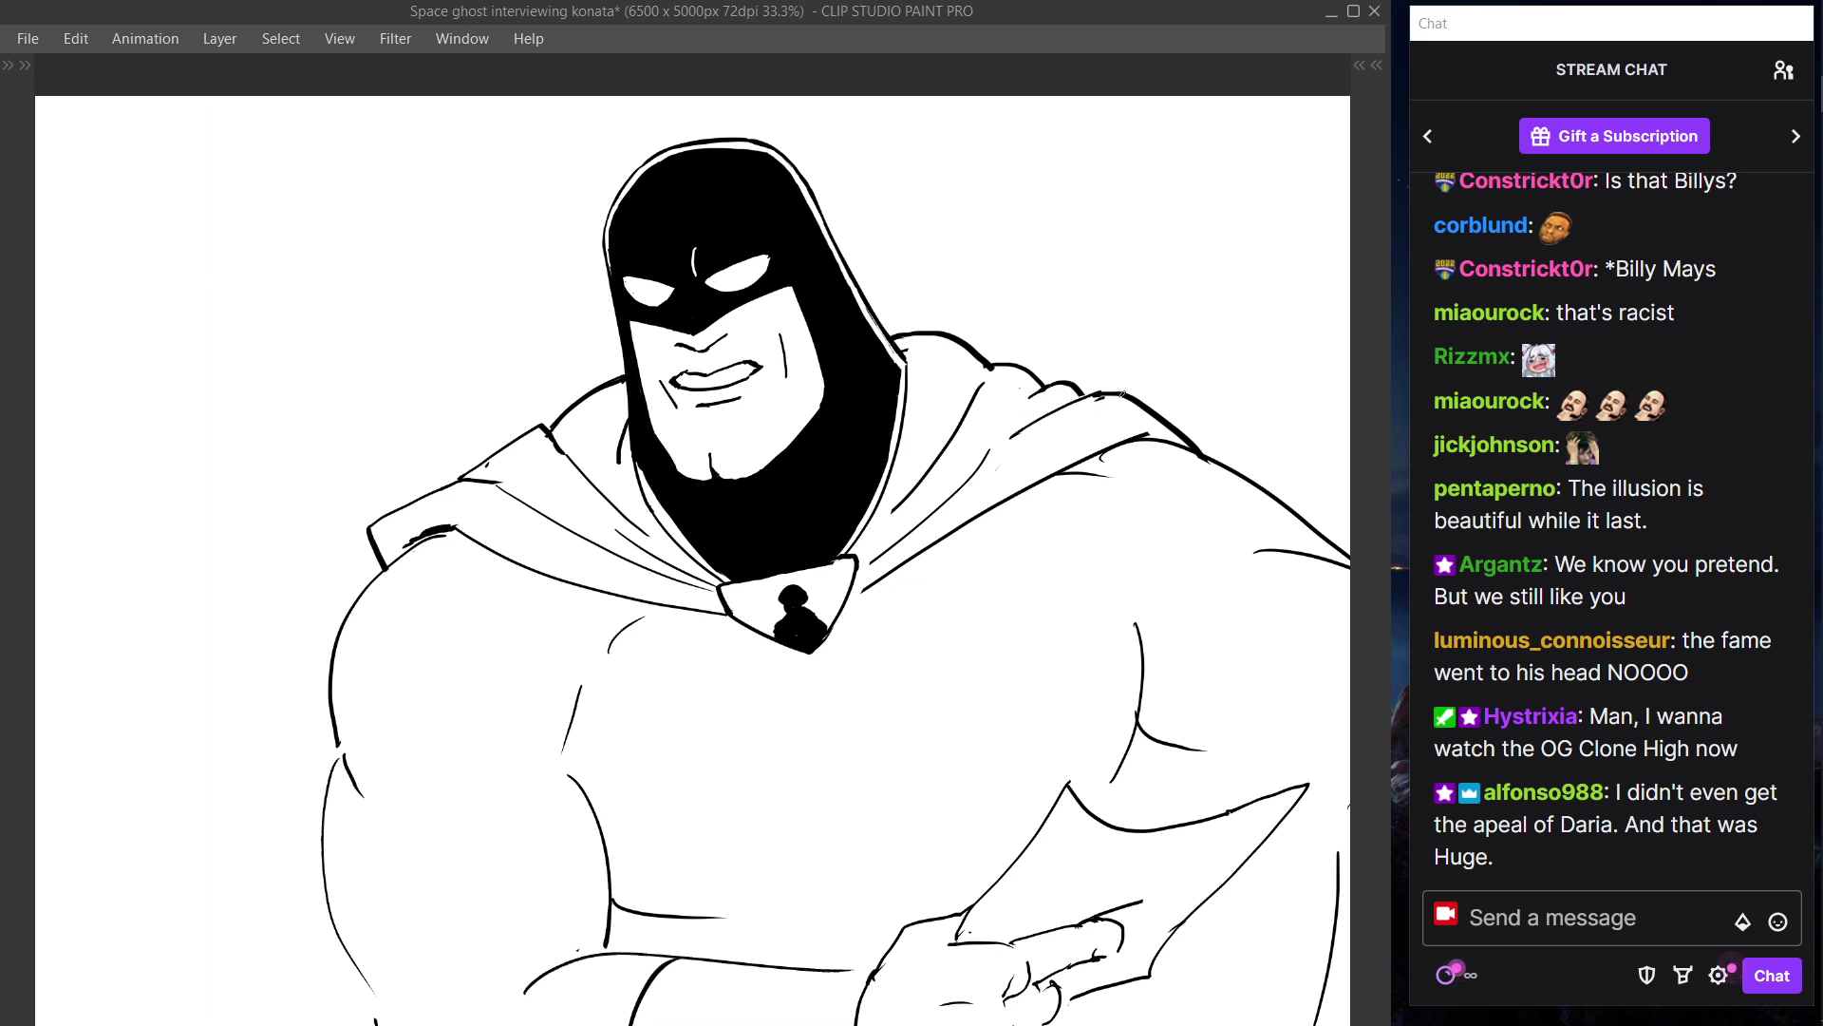
# - Redraw the cape's fold line over the right-hand shoulder and erase the excess at its end
pyautogui.hotkey('ctrl', 'z')
pyautogui.moveTo(1014, 433); pyautogui.dragTo(1093, 395)
pyautogui.press('e')
pyautogui.click(1101, 401)
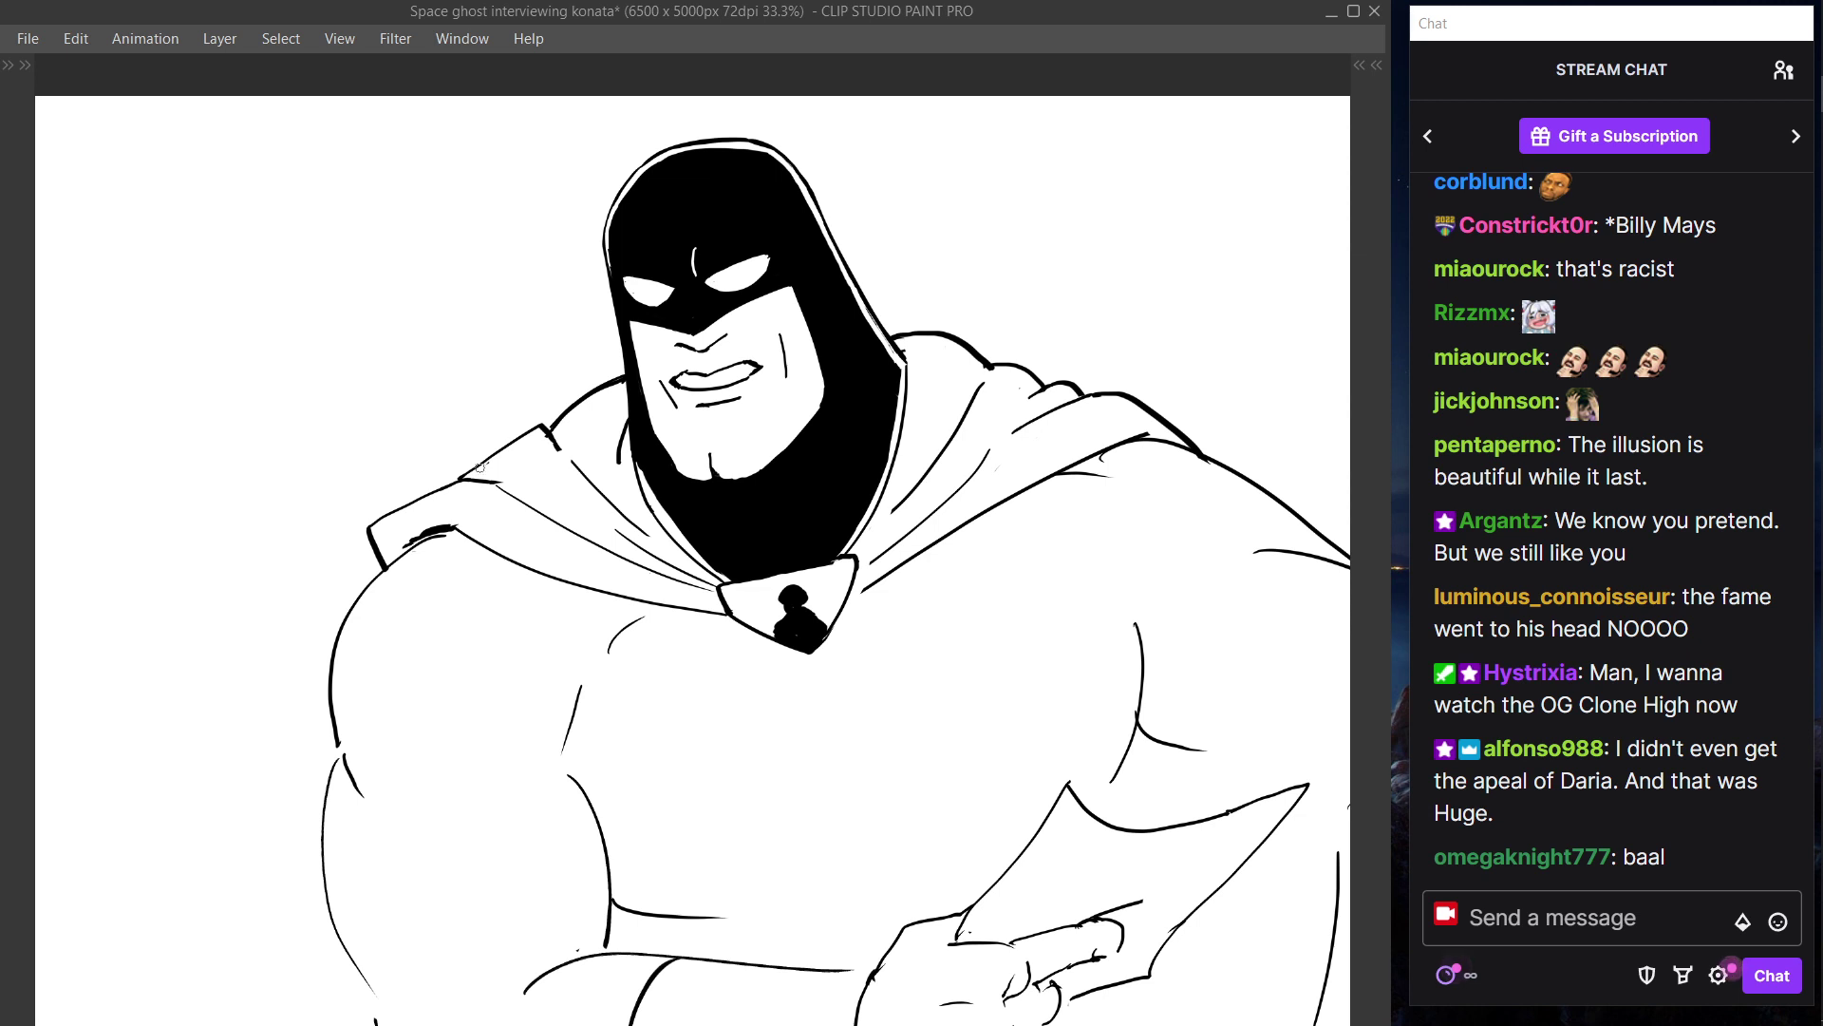
# - Ink a bolder line on the cape's folded corner over the left-hand shoulder, comparing it with the previous version
pyautogui.hotkey('ctrl', 'z')
pyautogui.hotkey('ctrl', 'z')
pyautogui.hotkey('ctrl', 'z')
pyautogui.moveTo(459, 481); pyautogui.dragTo(513, 499)
pyautogui.hotkey('ctrl', 'z')
pyautogui.hotkey('ctrl', 'z')
pyautogui.hotkey('ctrl', 'z')
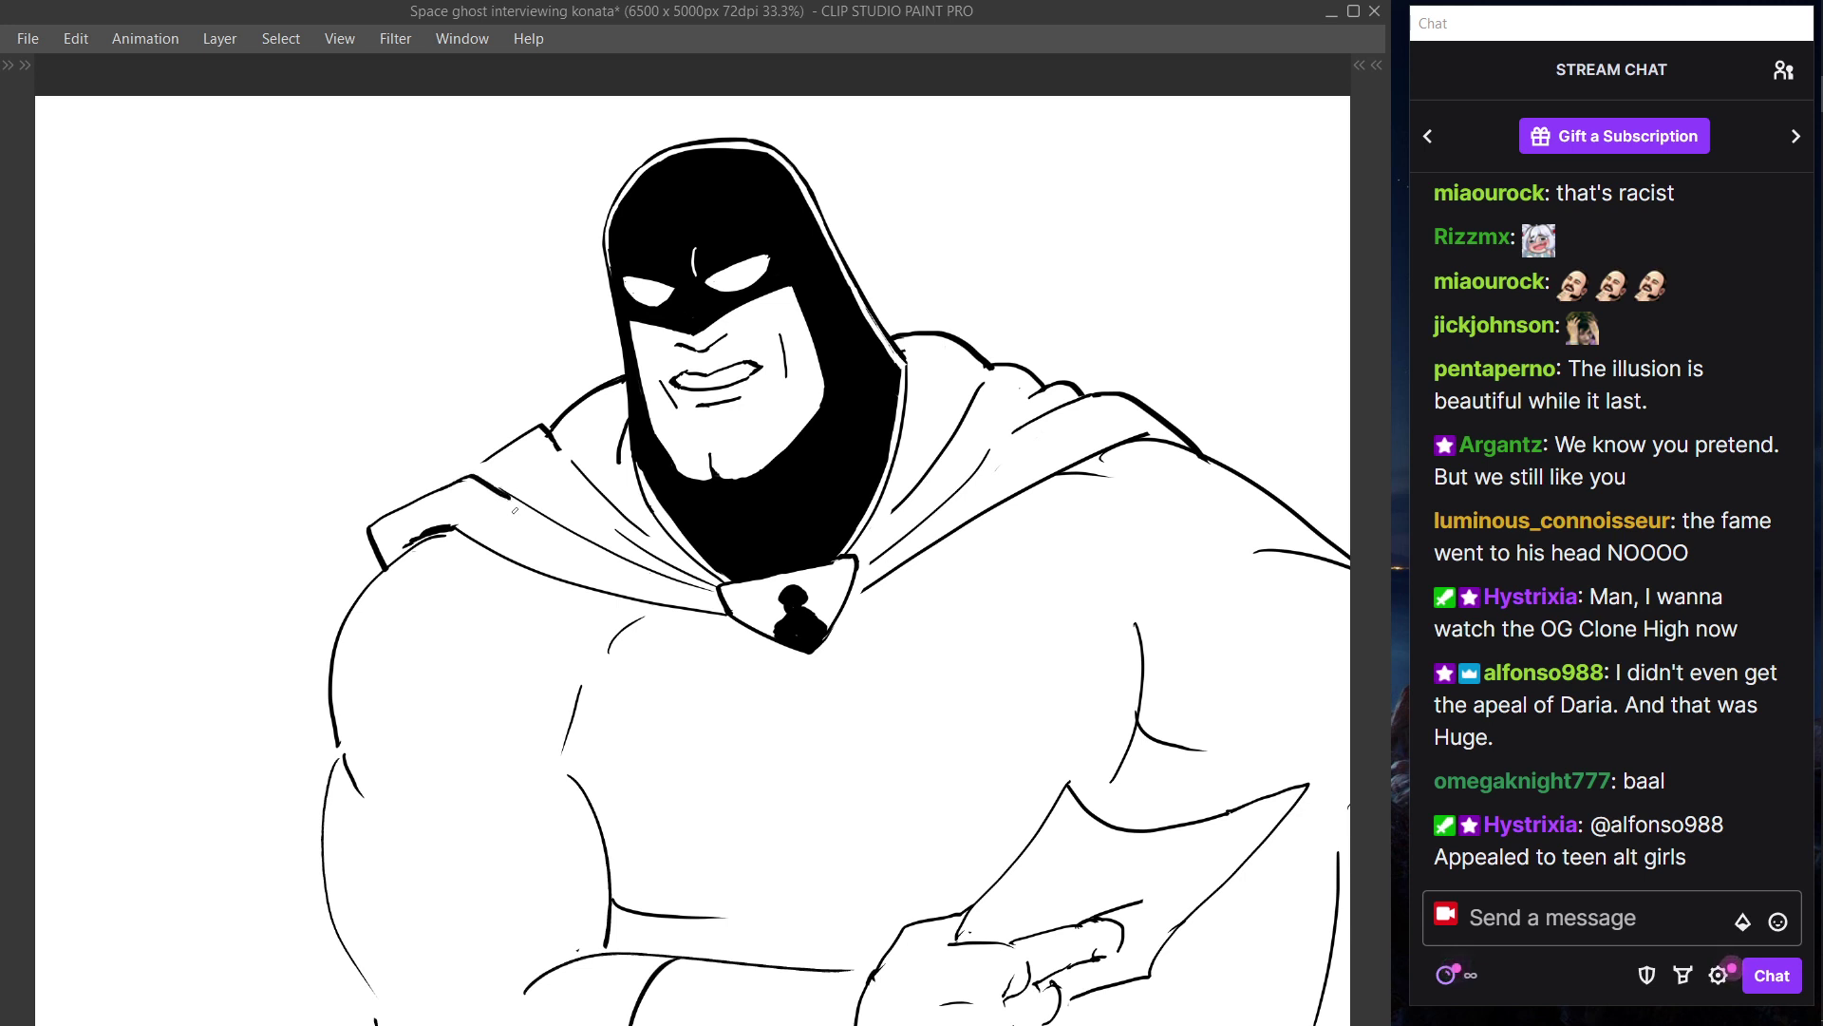
pyautogui.hotkey('ctrl', 'z')
pyautogui.hotkey('ctrl', 'y')
pyautogui.hotkey('ctrl', 'z')
pyautogui.hotkey('ctrl', 'y')
# - Redraw the two curved muscle lines on the upper chest, one by the left-hand armpit and one below the clasp
pyautogui.scroll(-2, 485, 620)
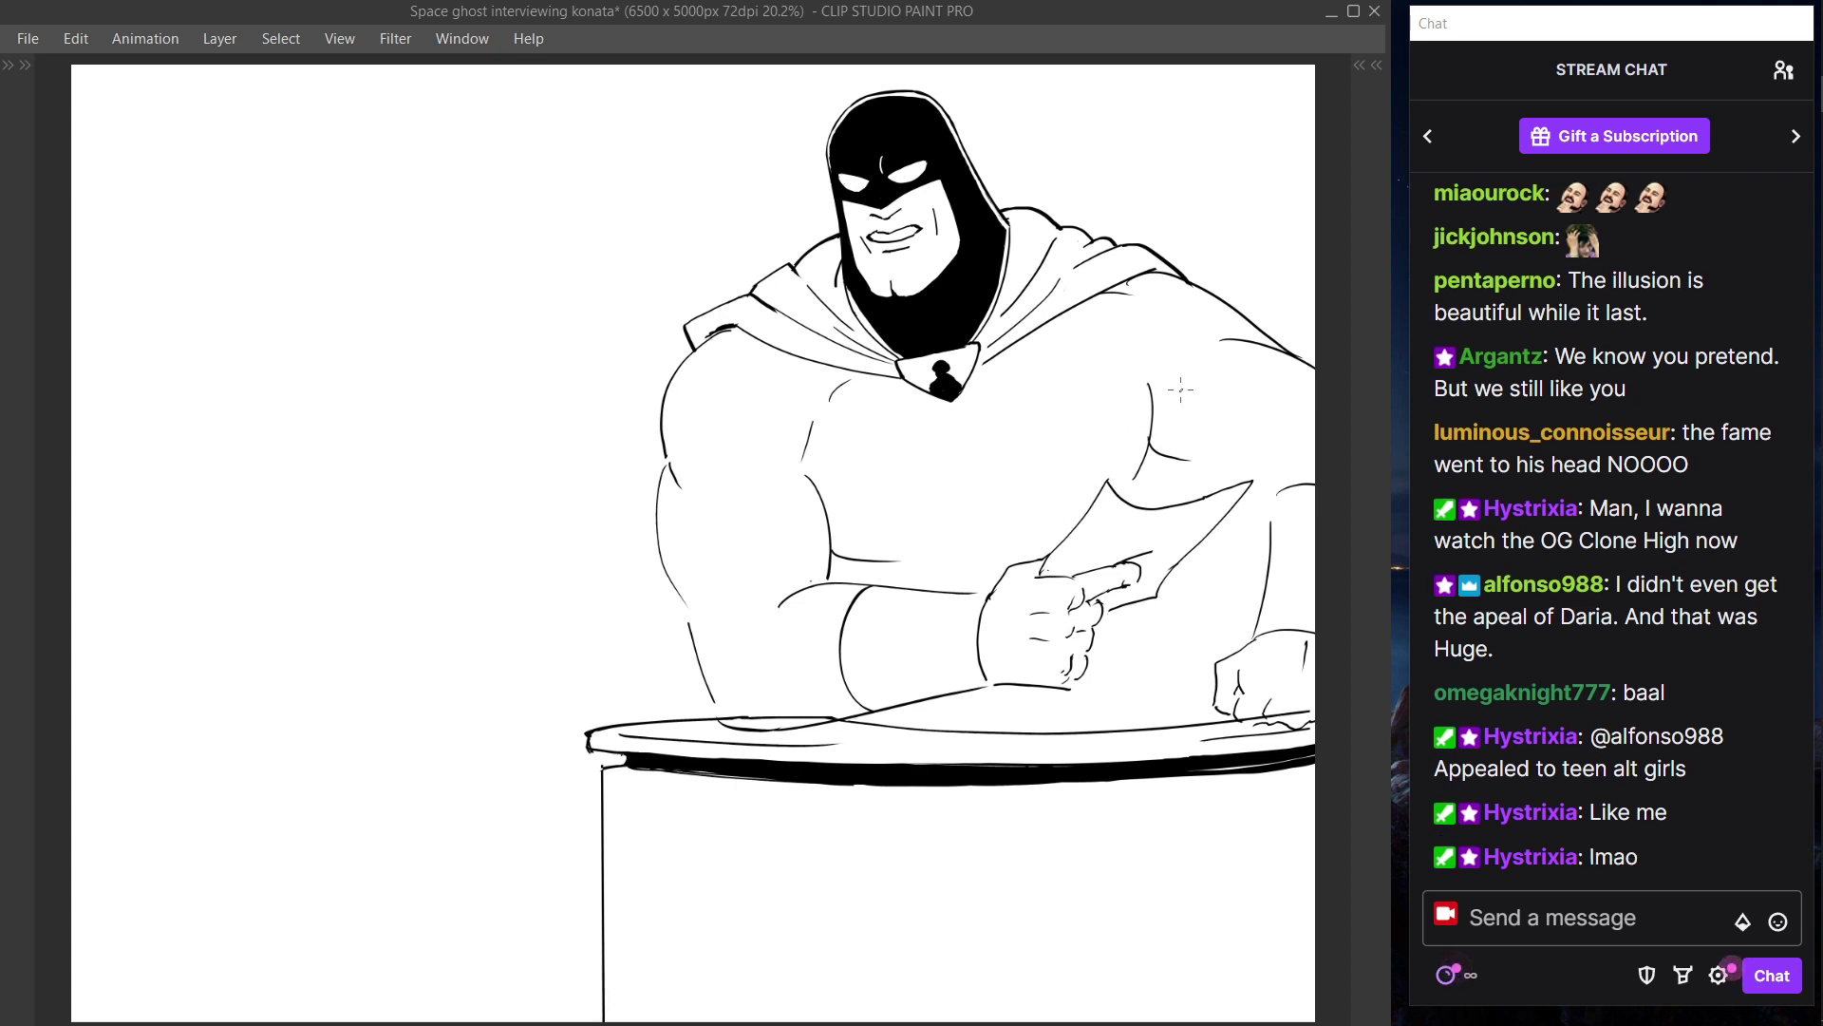
pyautogui.moveTo(974, 429); pyautogui.dragTo(988, 500)
pyautogui.hotkey('ctrl', 'z')
pyautogui.moveTo(988, 416); pyautogui.dragTo(1014, 493)
pyautogui.hotkey('ctrl', 'z')
pyautogui.moveTo(818, 406); pyautogui.dragTo(808, 454)
pyautogui.hotkey('ctrl', 'z')
pyautogui.moveTo(808, 426); pyautogui.dragTo(808, 478)
pyautogui.hotkey('ctrl', 'z')
pyautogui.moveTo(819, 414); pyautogui.dragTo(815, 464)
pyautogui.hotkey('ctrl', 'z')
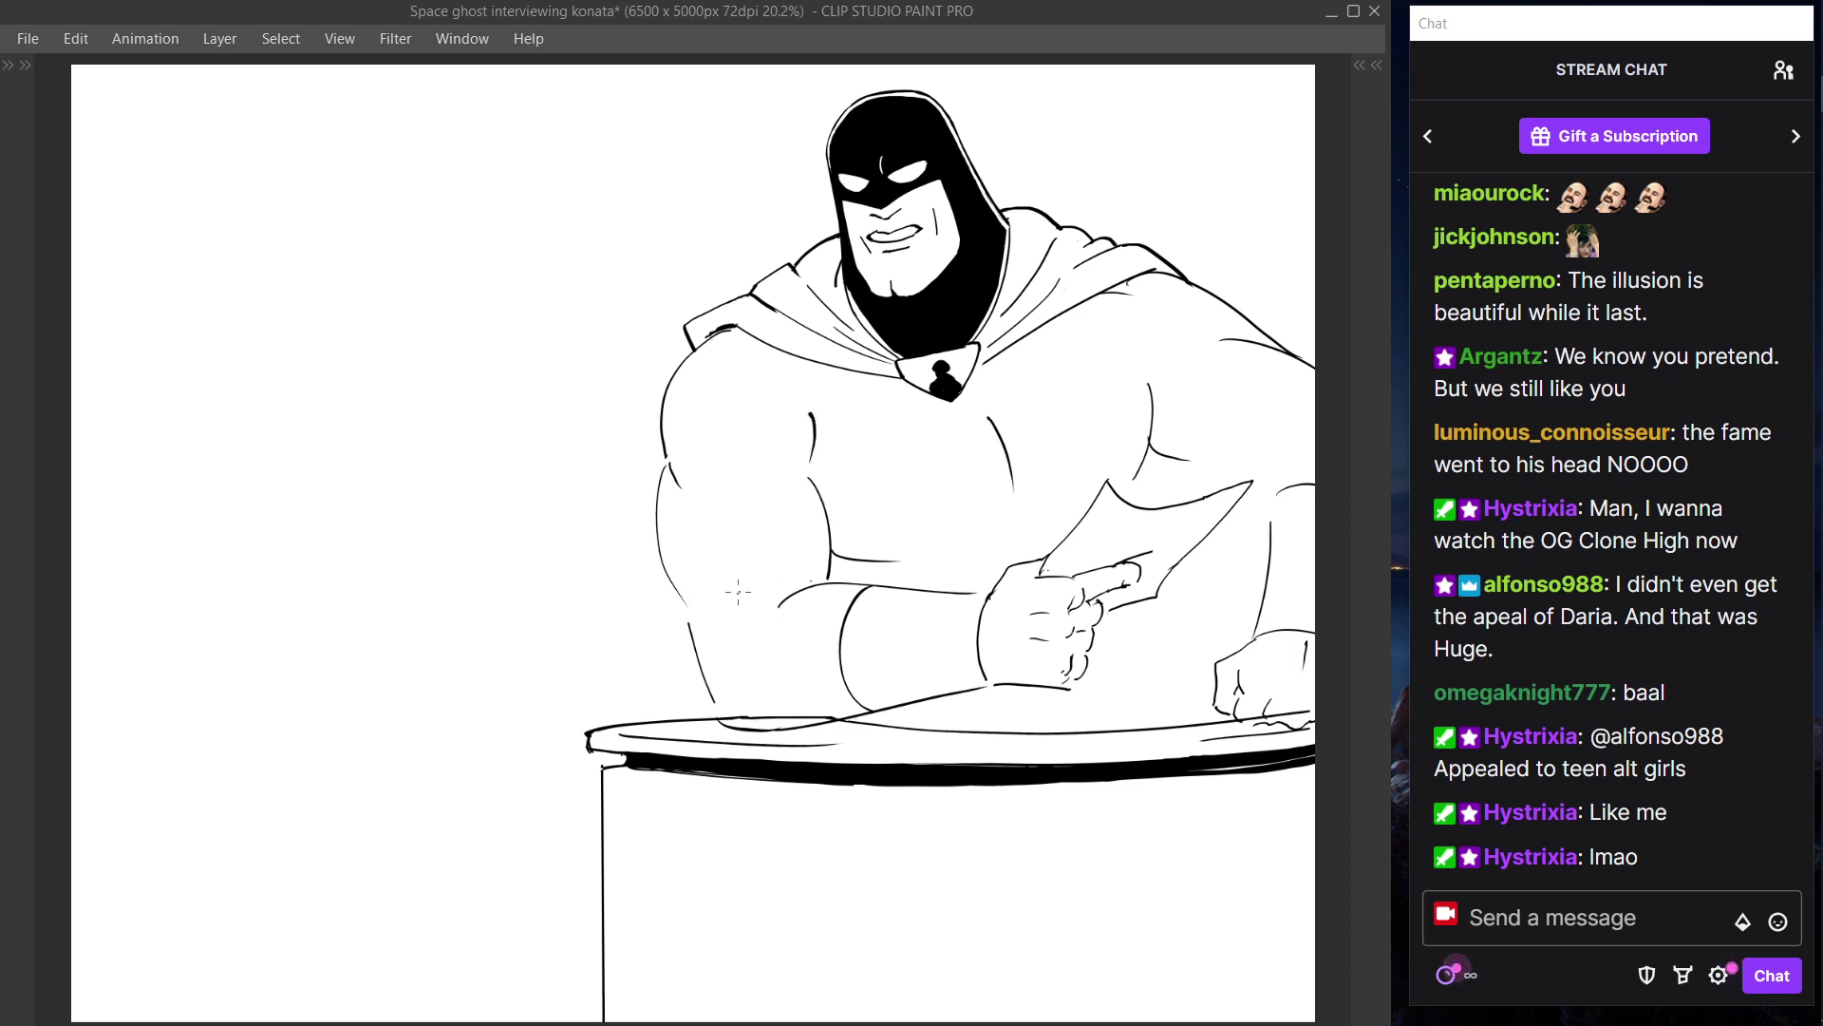
# - Switch to the browser window with the New York Coffee Shop Ambience video on YouTube
pyautogui.moveTo(1809, 282)
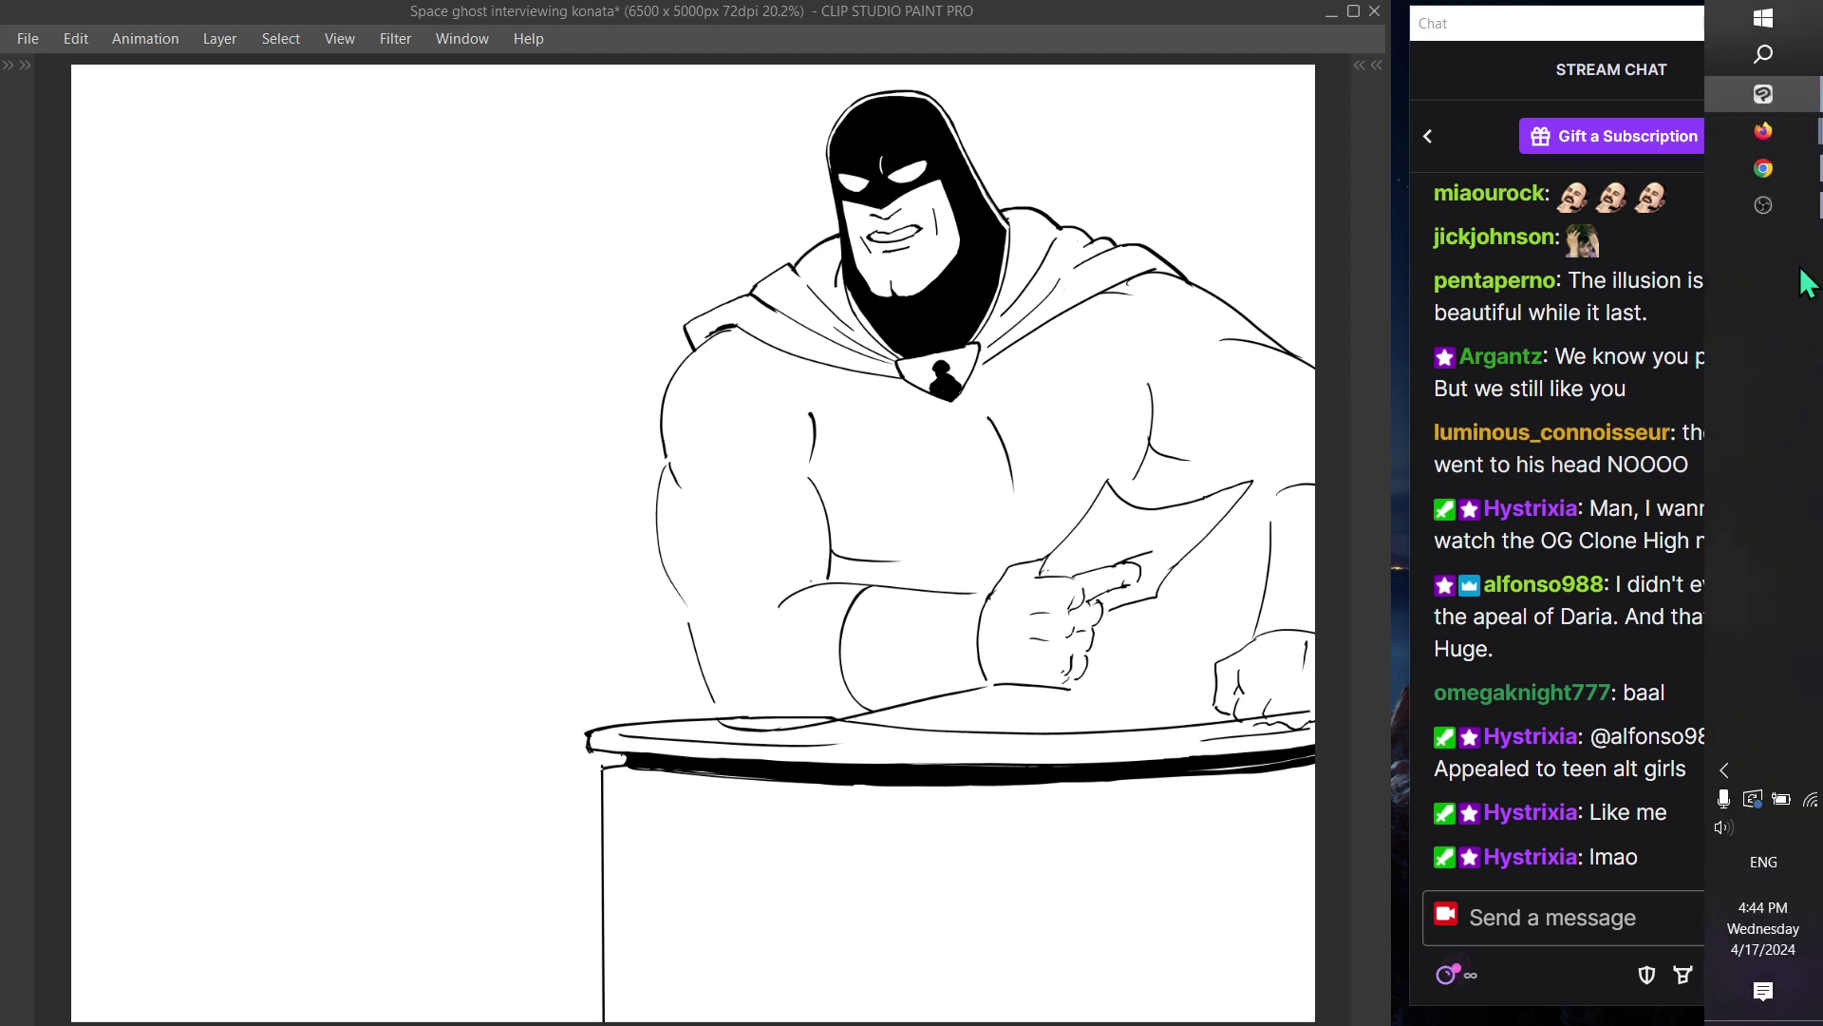
pyautogui.moveTo(1782, 170)
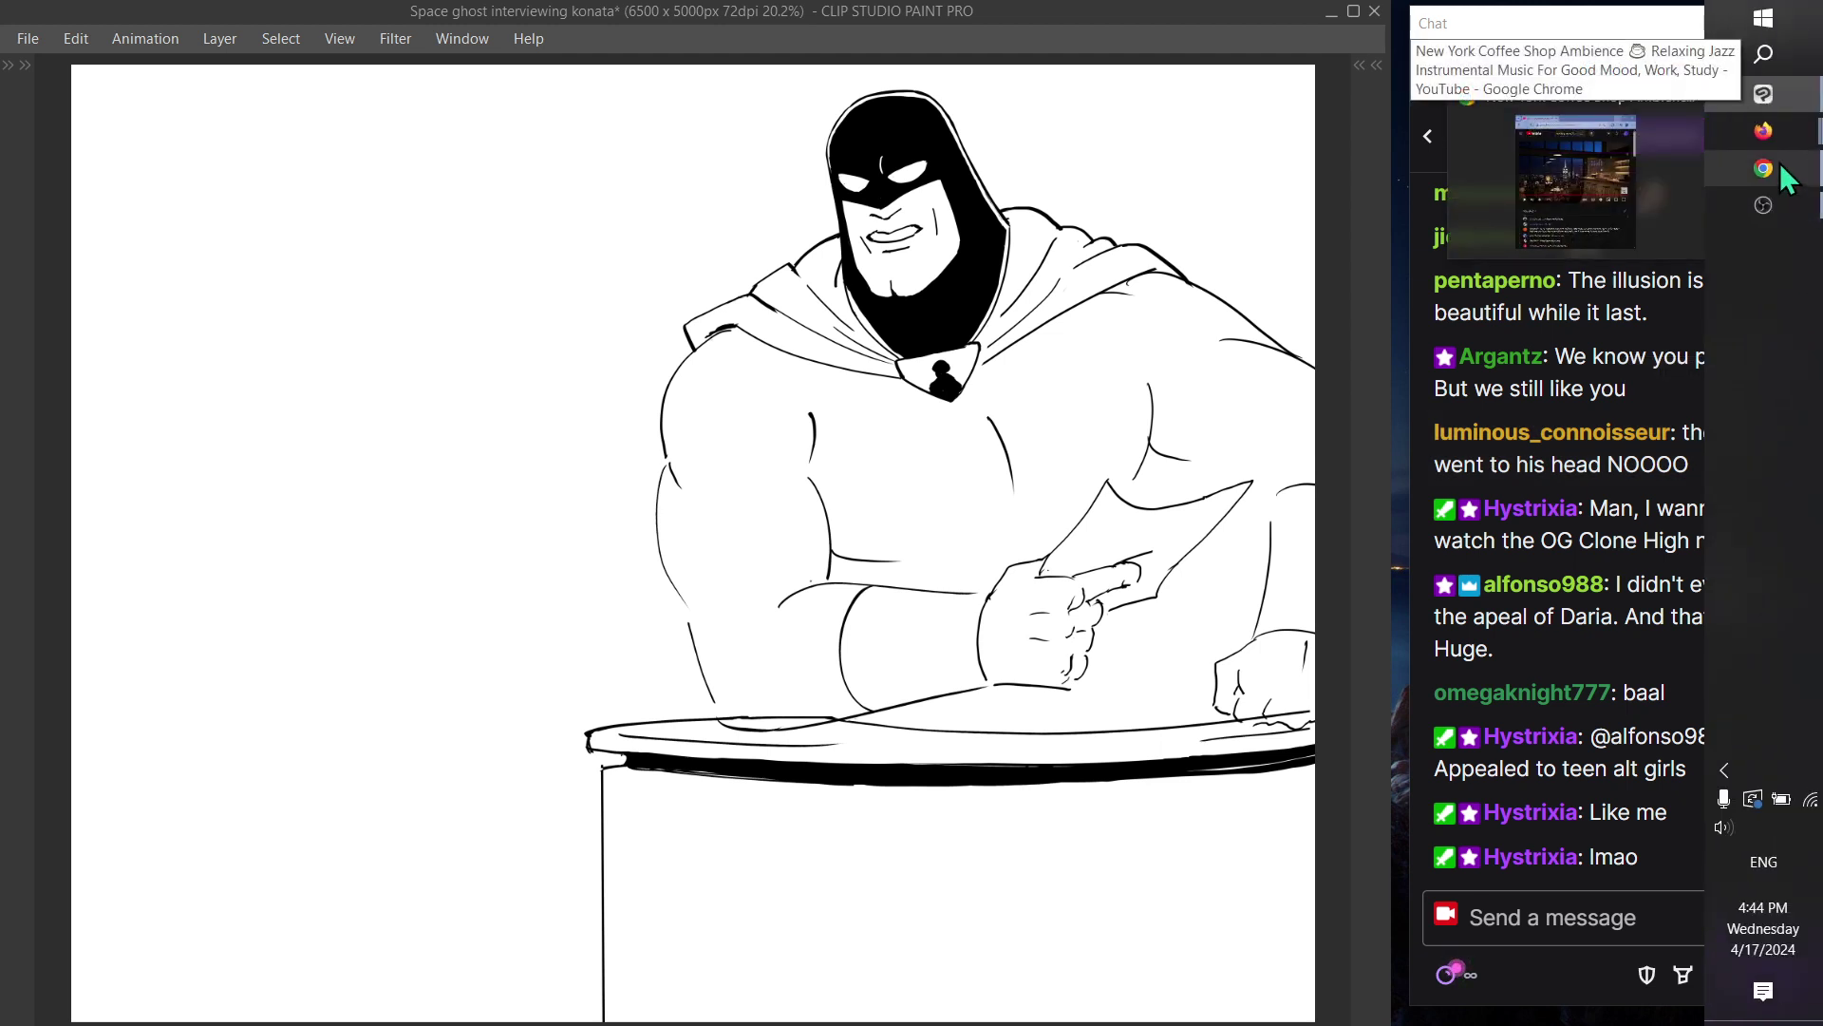
pyautogui.click(1780, 171)
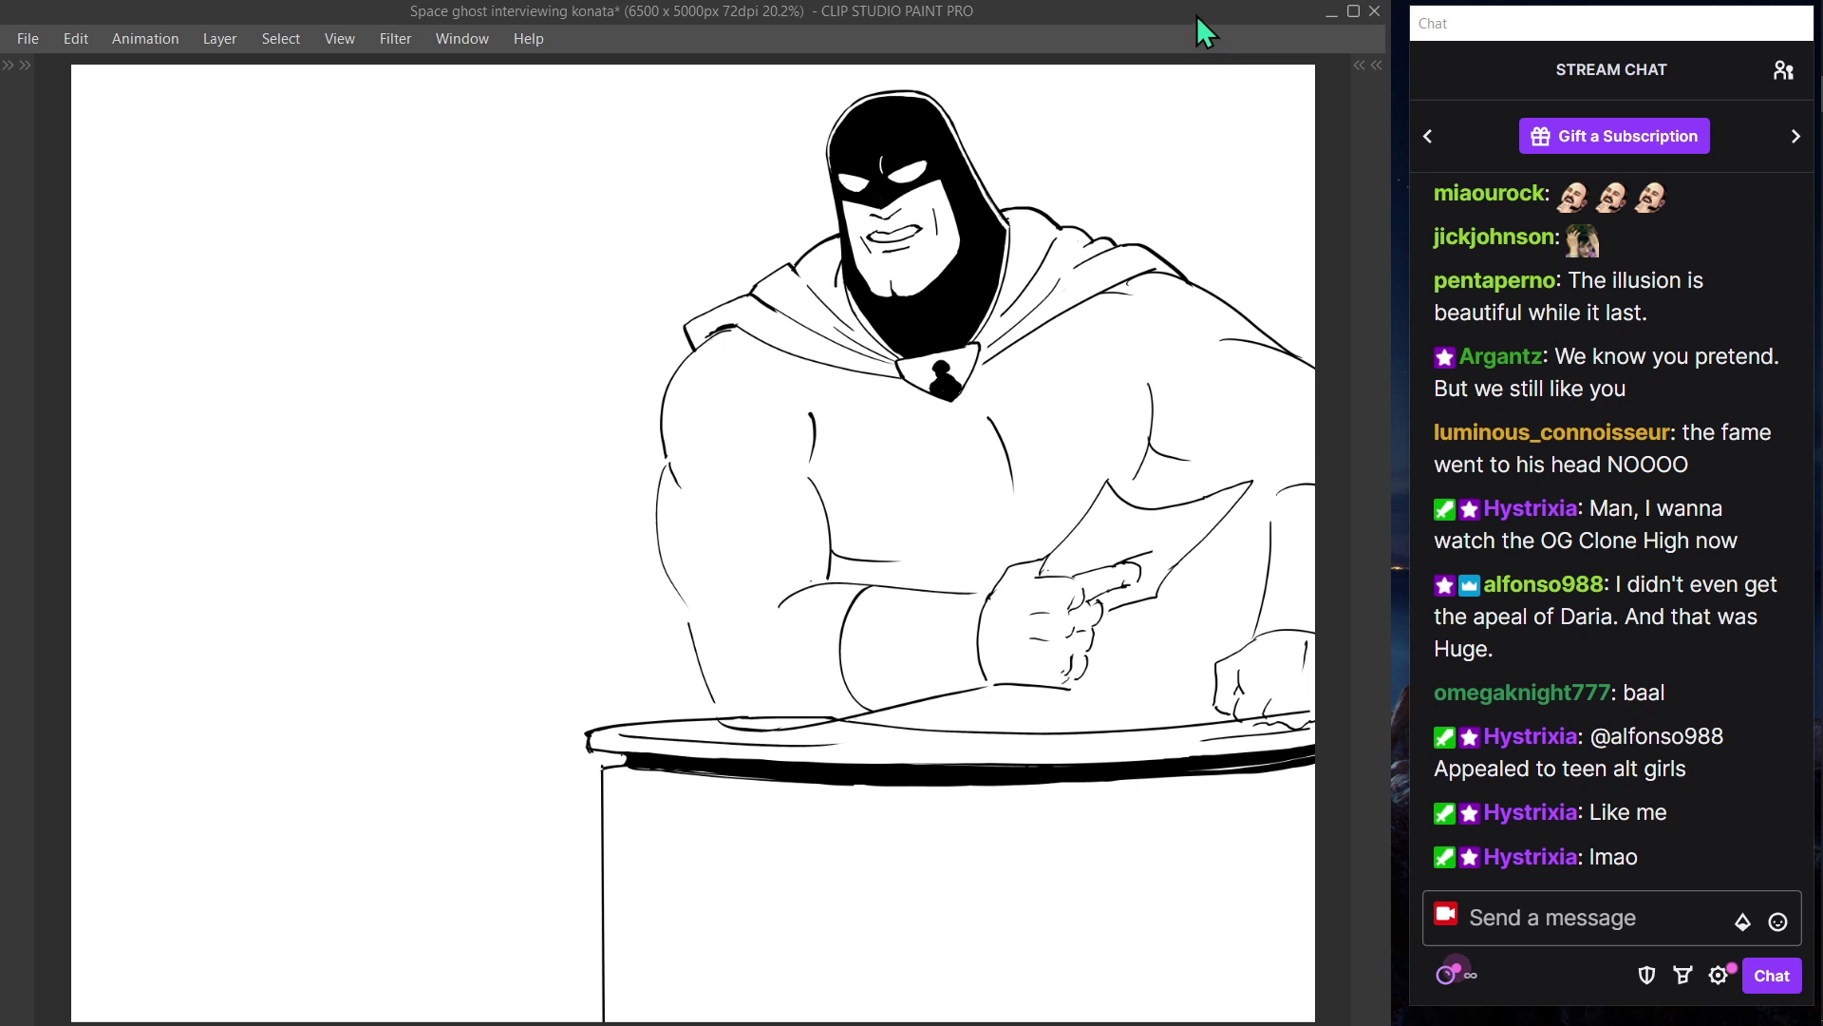
# - Tidy the cape's folds near the right-hand shoulder and thicken the lower line of the open mouth
pyautogui.moveTo(1148, 379); pyautogui.dragTo(1011, 467)
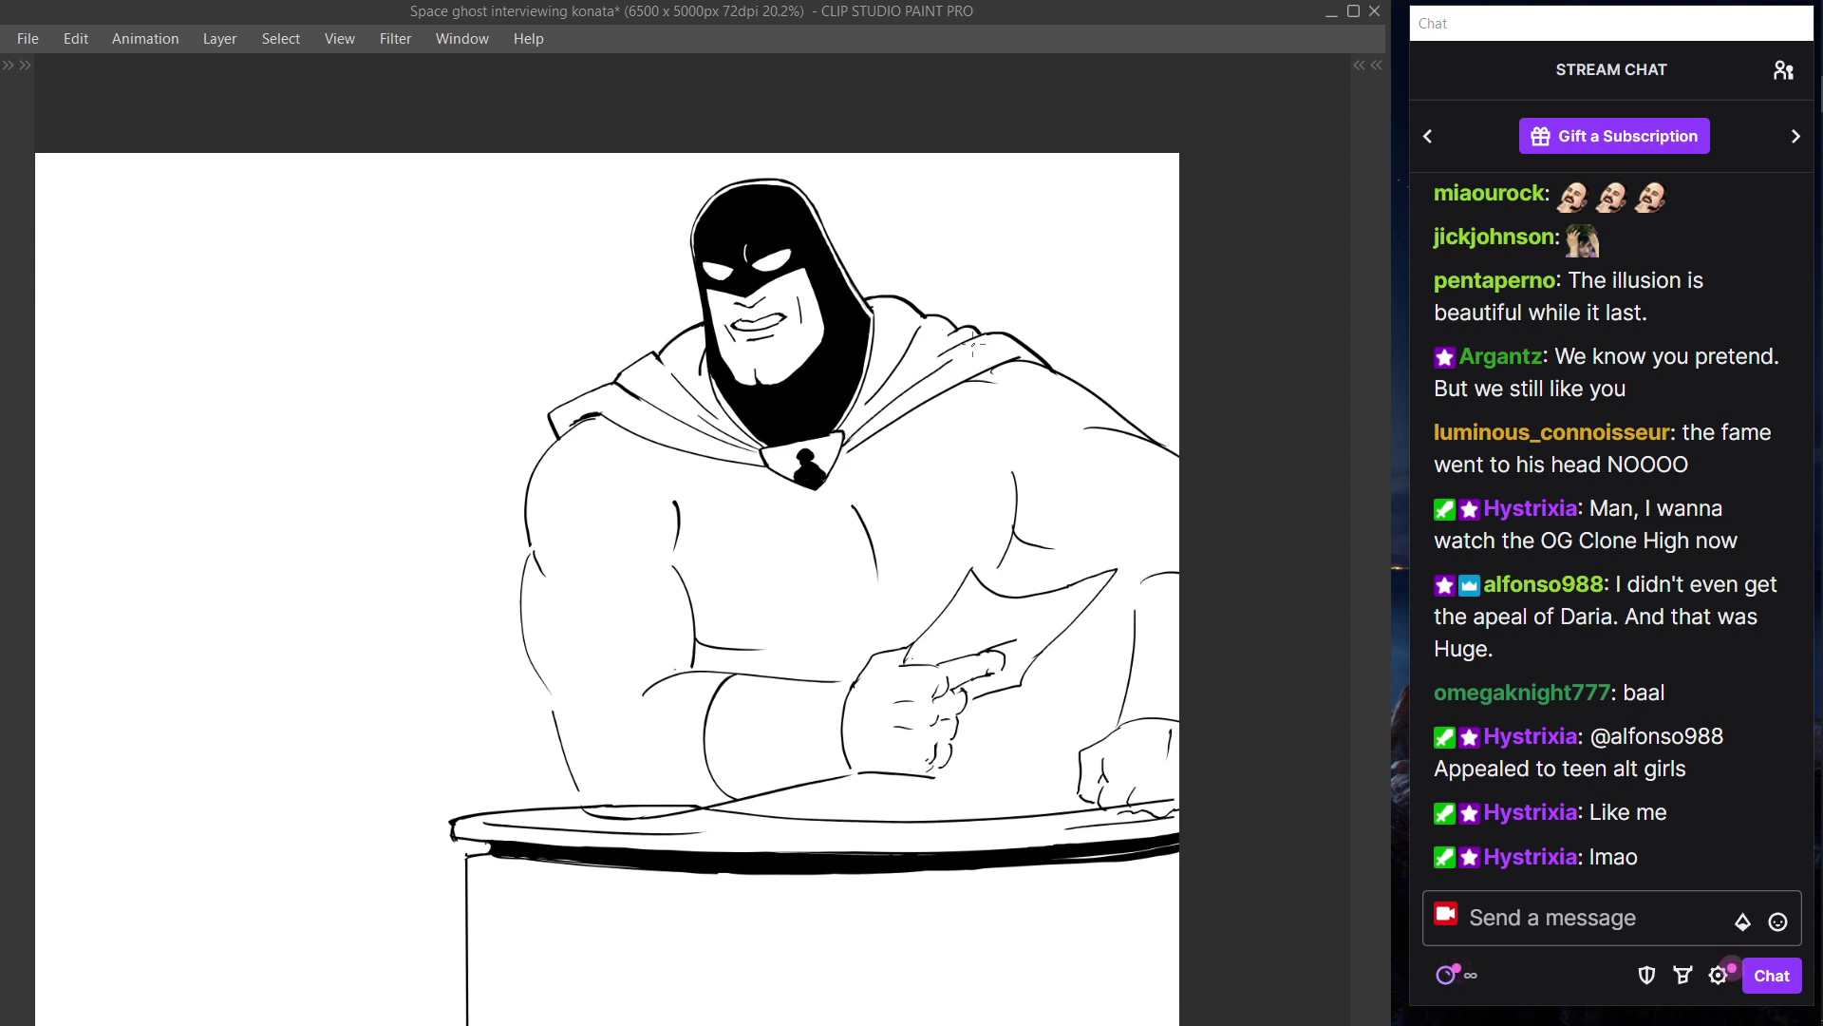
pyautogui.moveTo(953, 350); pyautogui.dragTo(938, 355)
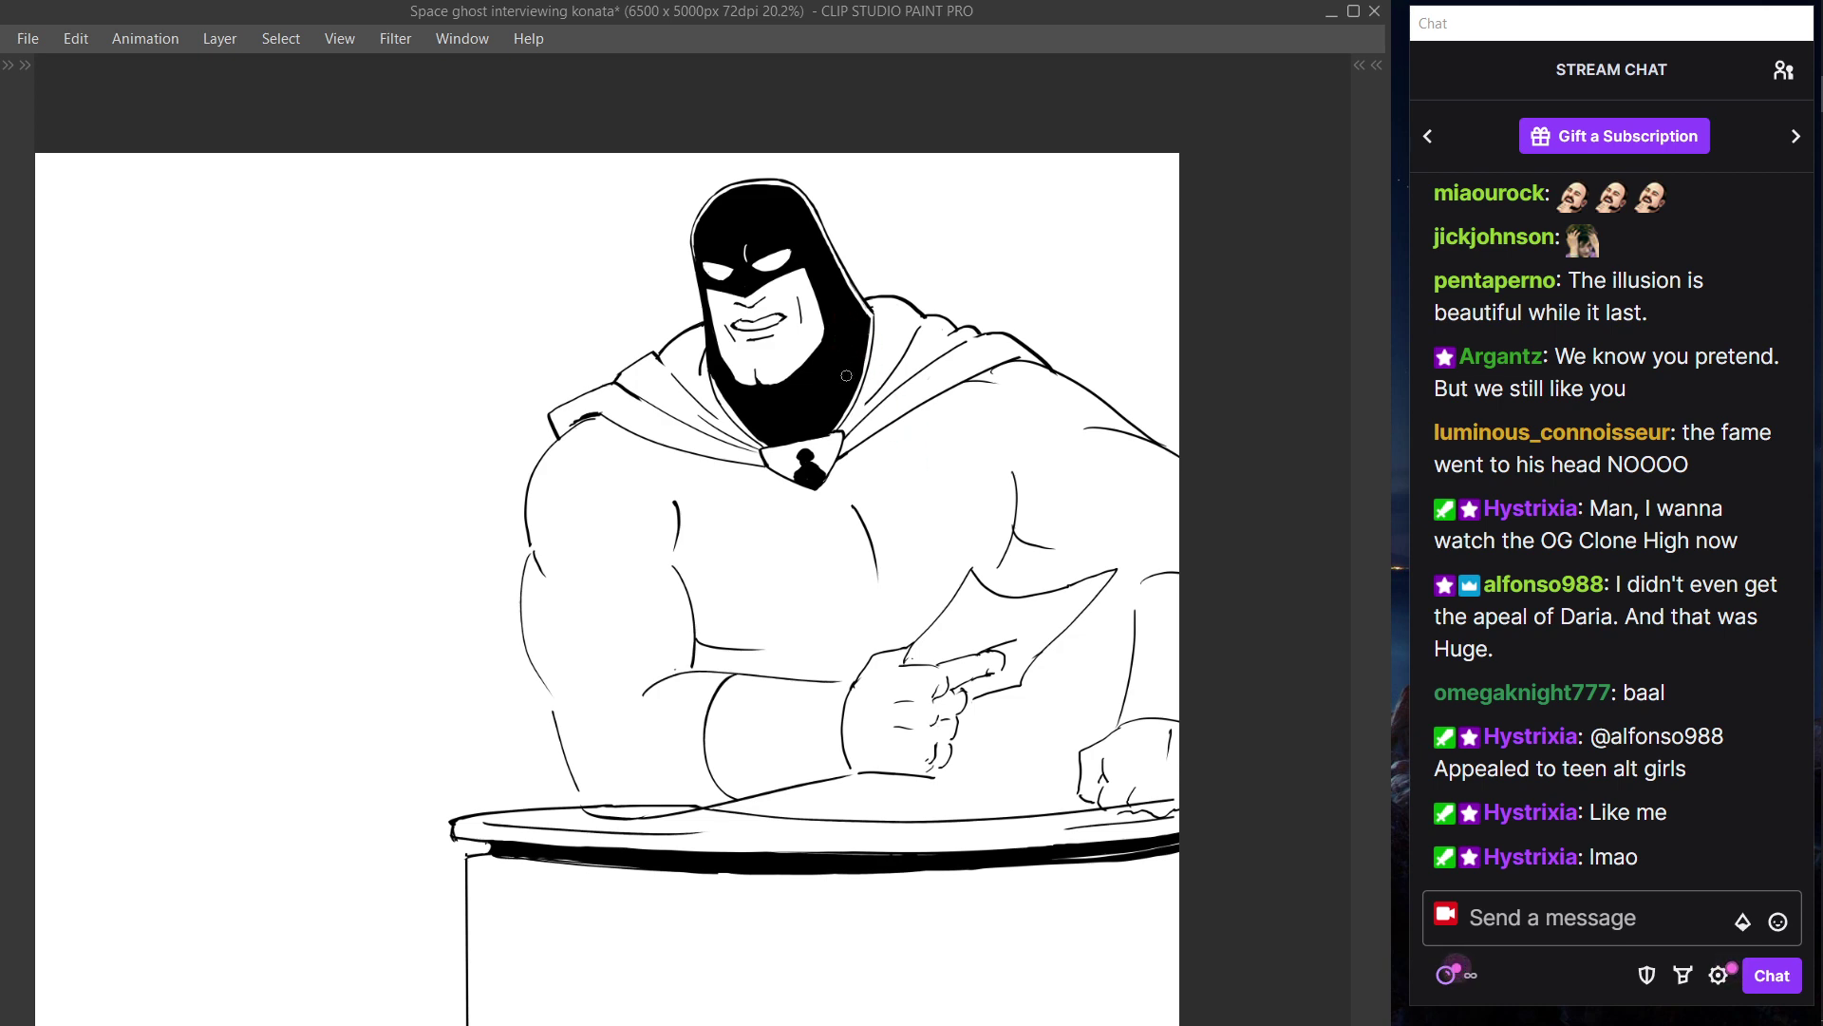
pyautogui.scroll(2, 840, 334)
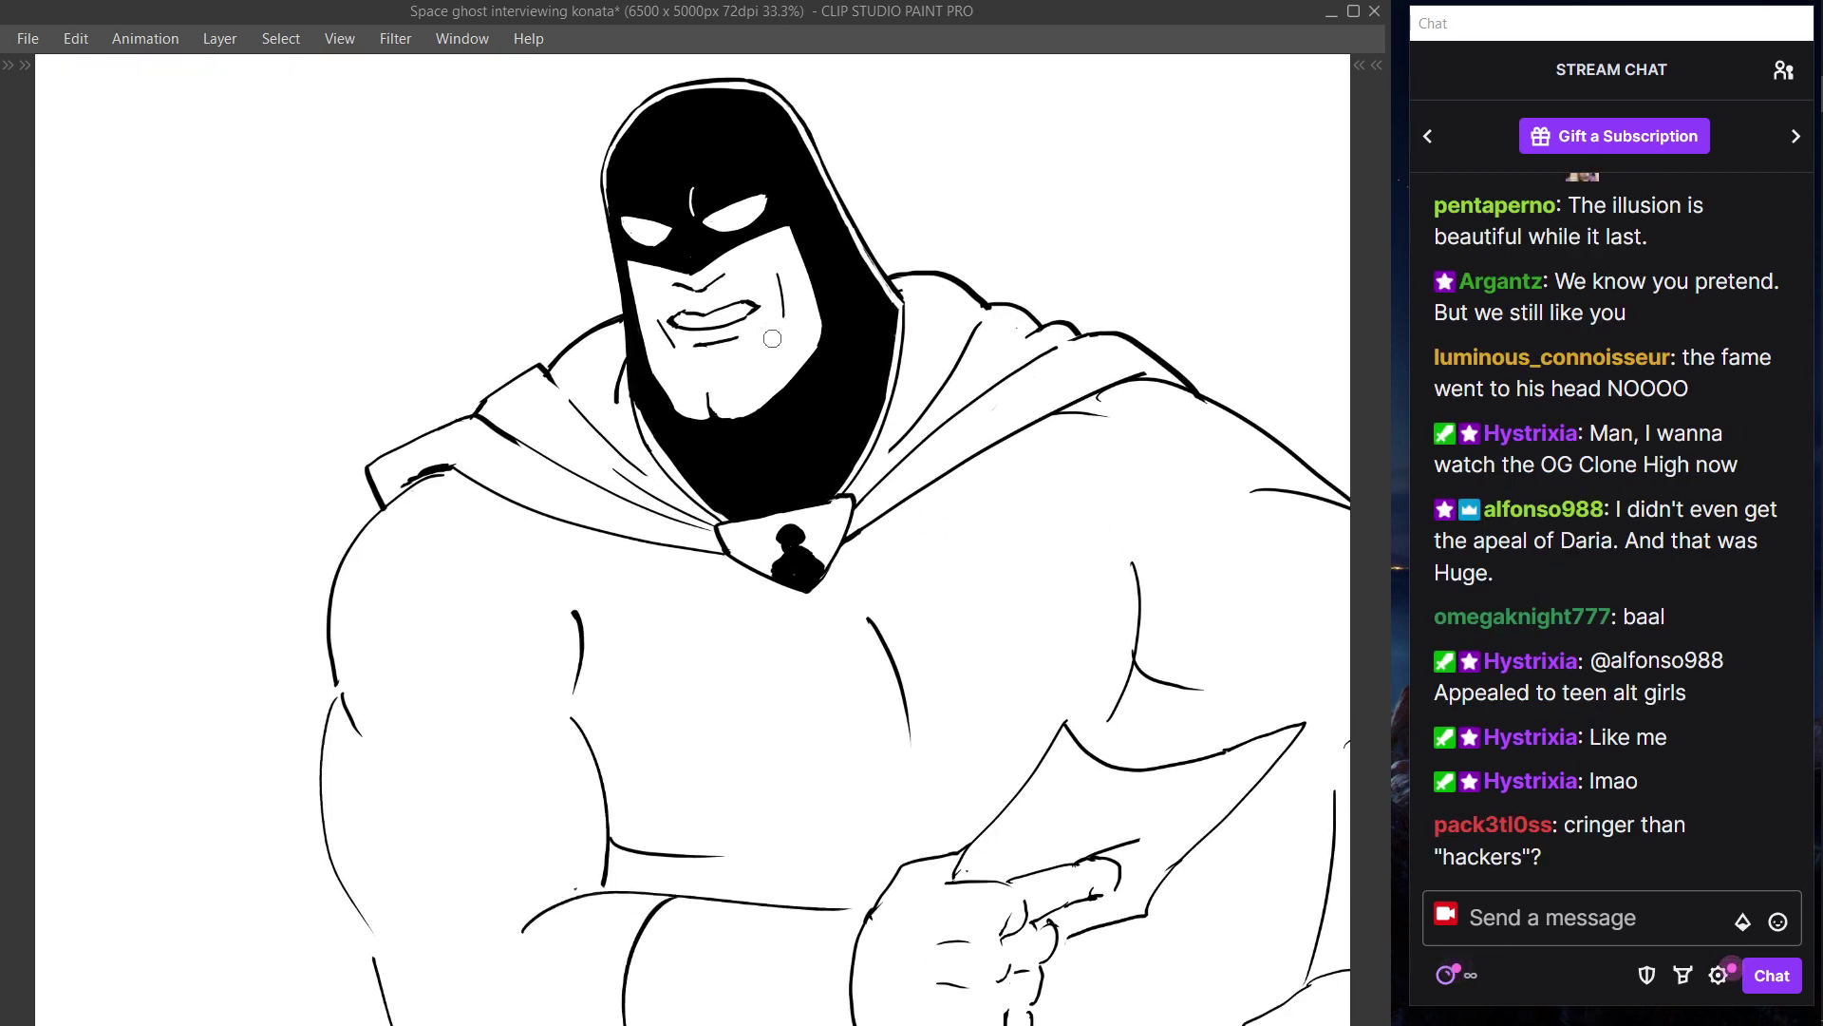
pyautogui.hotkey('ctrl', 'shift')
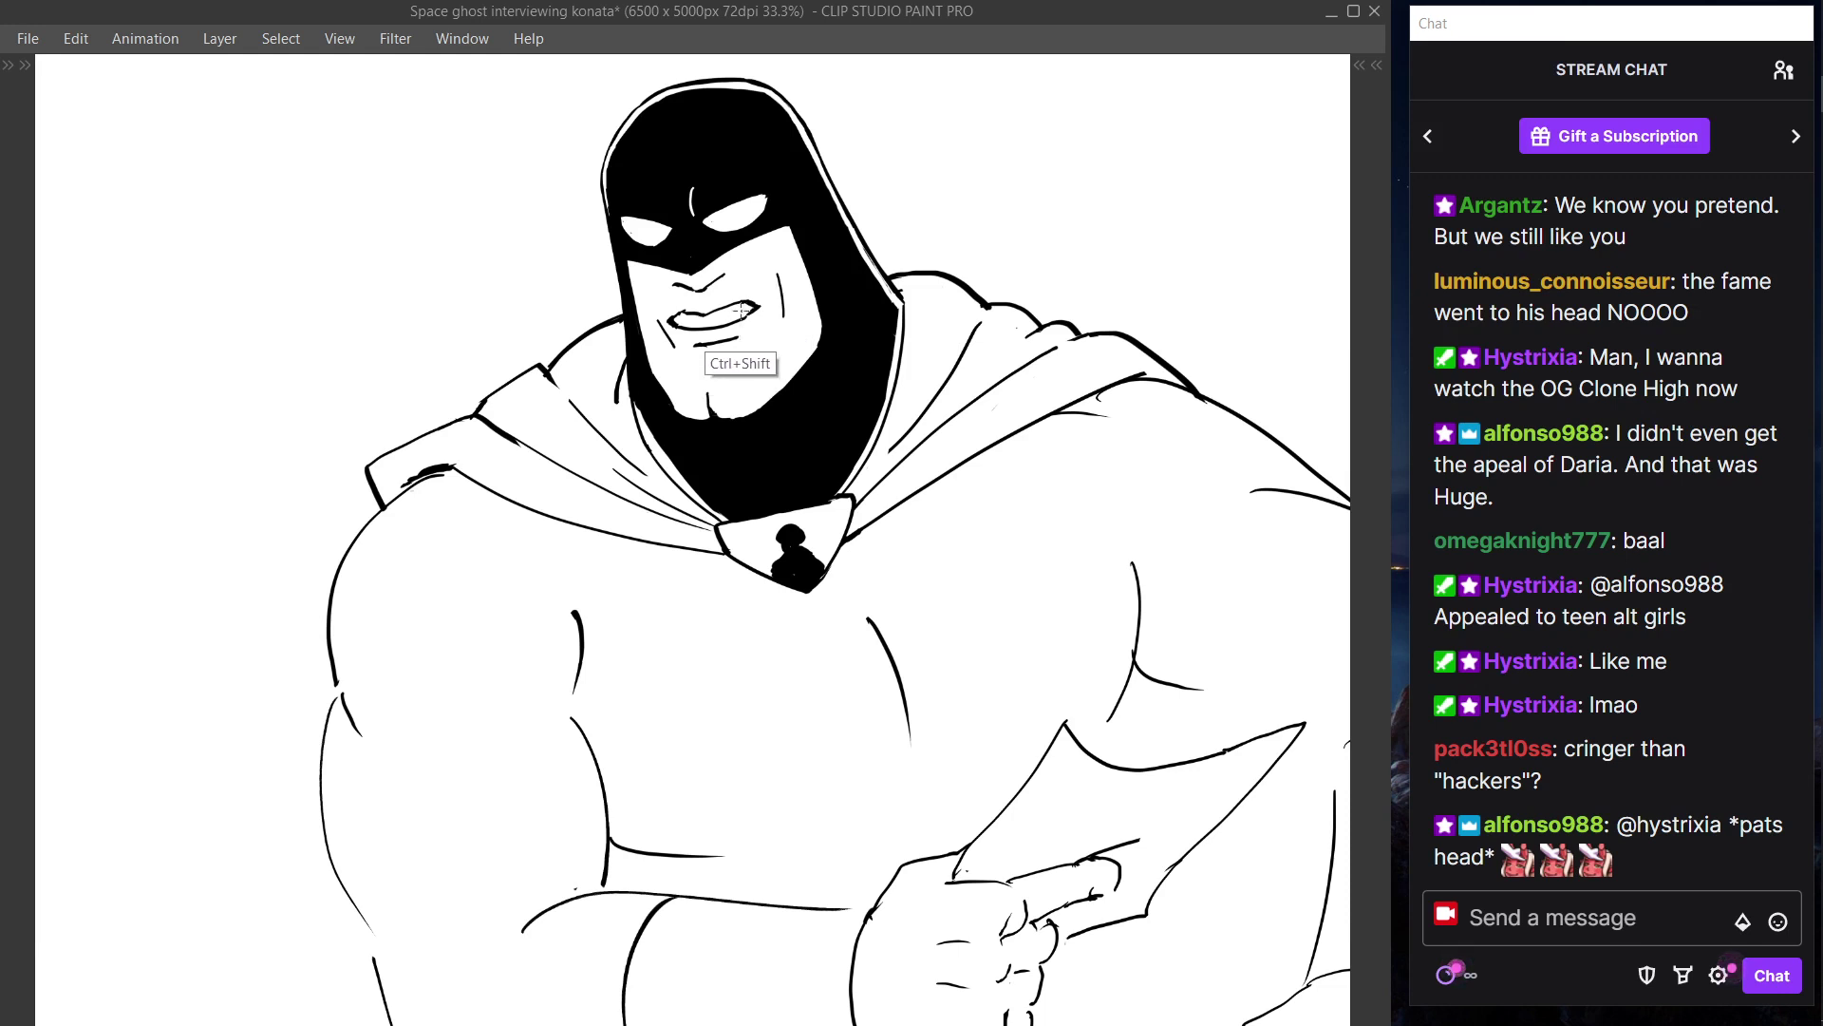
pyautogui.moveTo(680, 327); pyautogui.dragTo(746, 317)
pyautogui.hotkey('ctrl', 'z')
pyautogui.hotkey('ctrl', 'z')
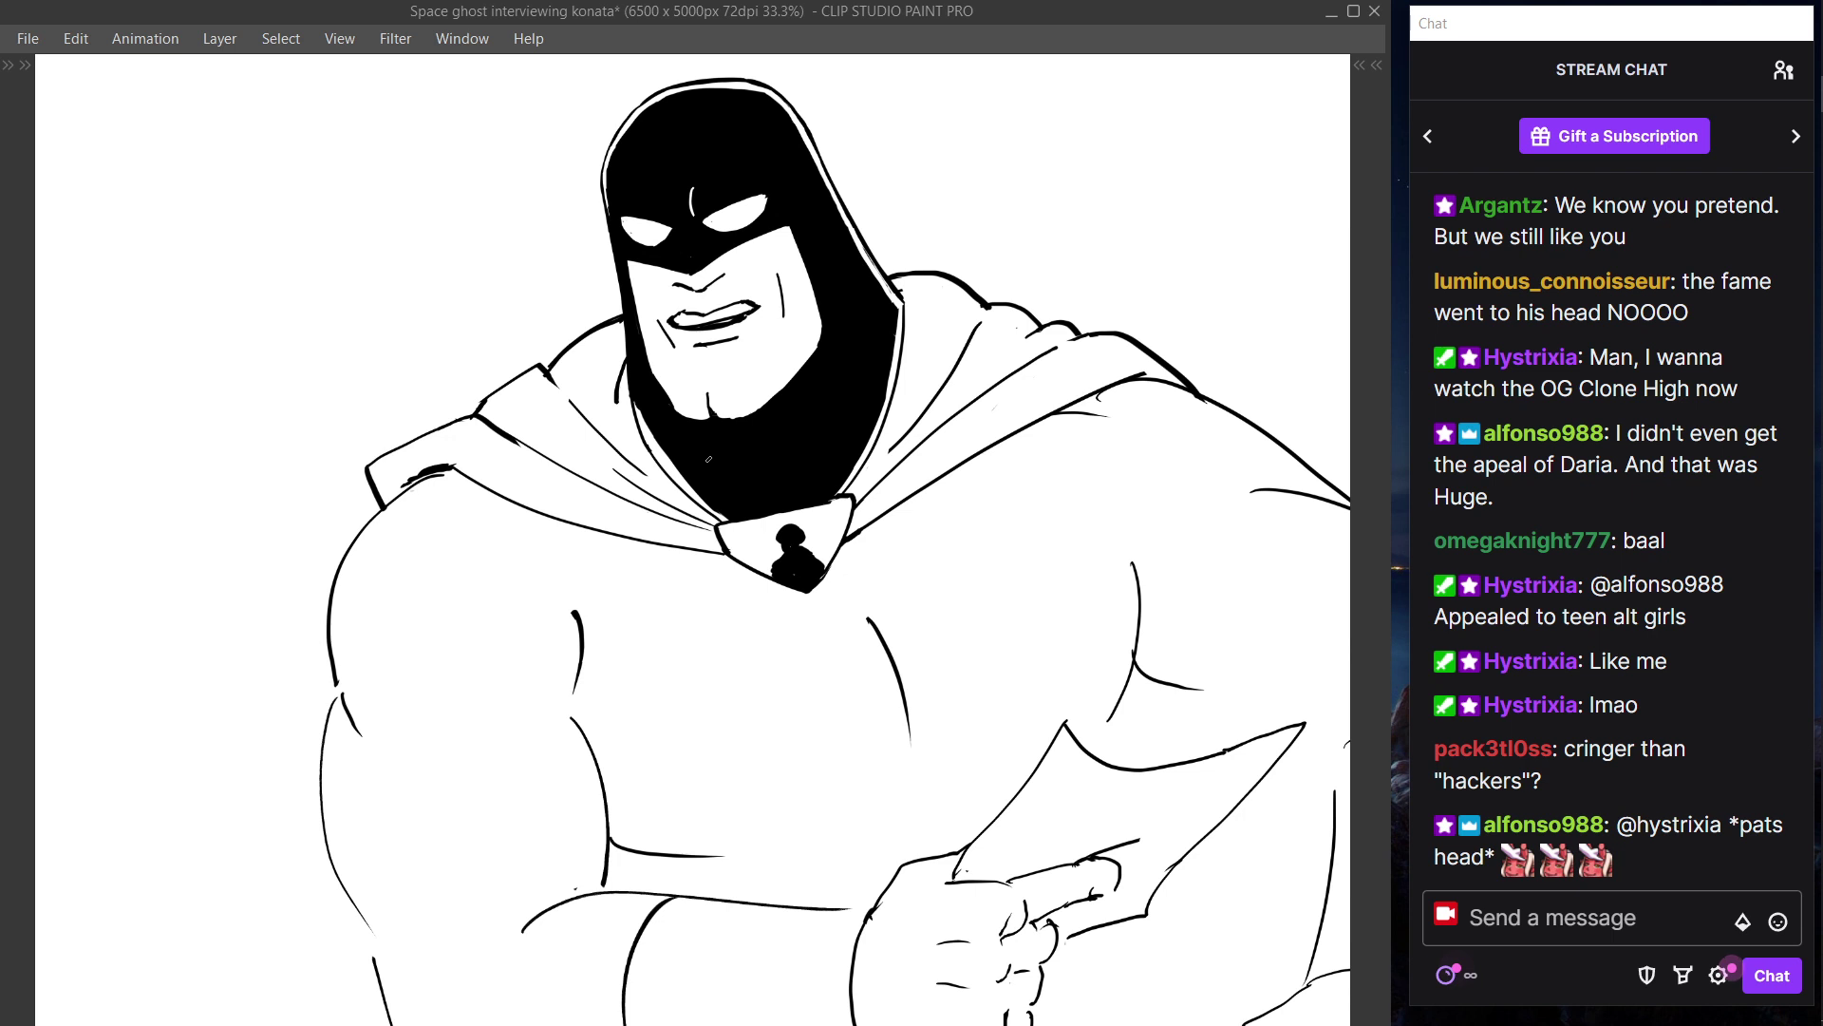
pyautogui.moveTo(719, 323); pyautogui.dragTo(751, 314)
# - Redraw the left-hand arm's outer contour from below the shoulder muscle to the forearm with a bolder line
pyautogui.hotkey('ctrl', '0')
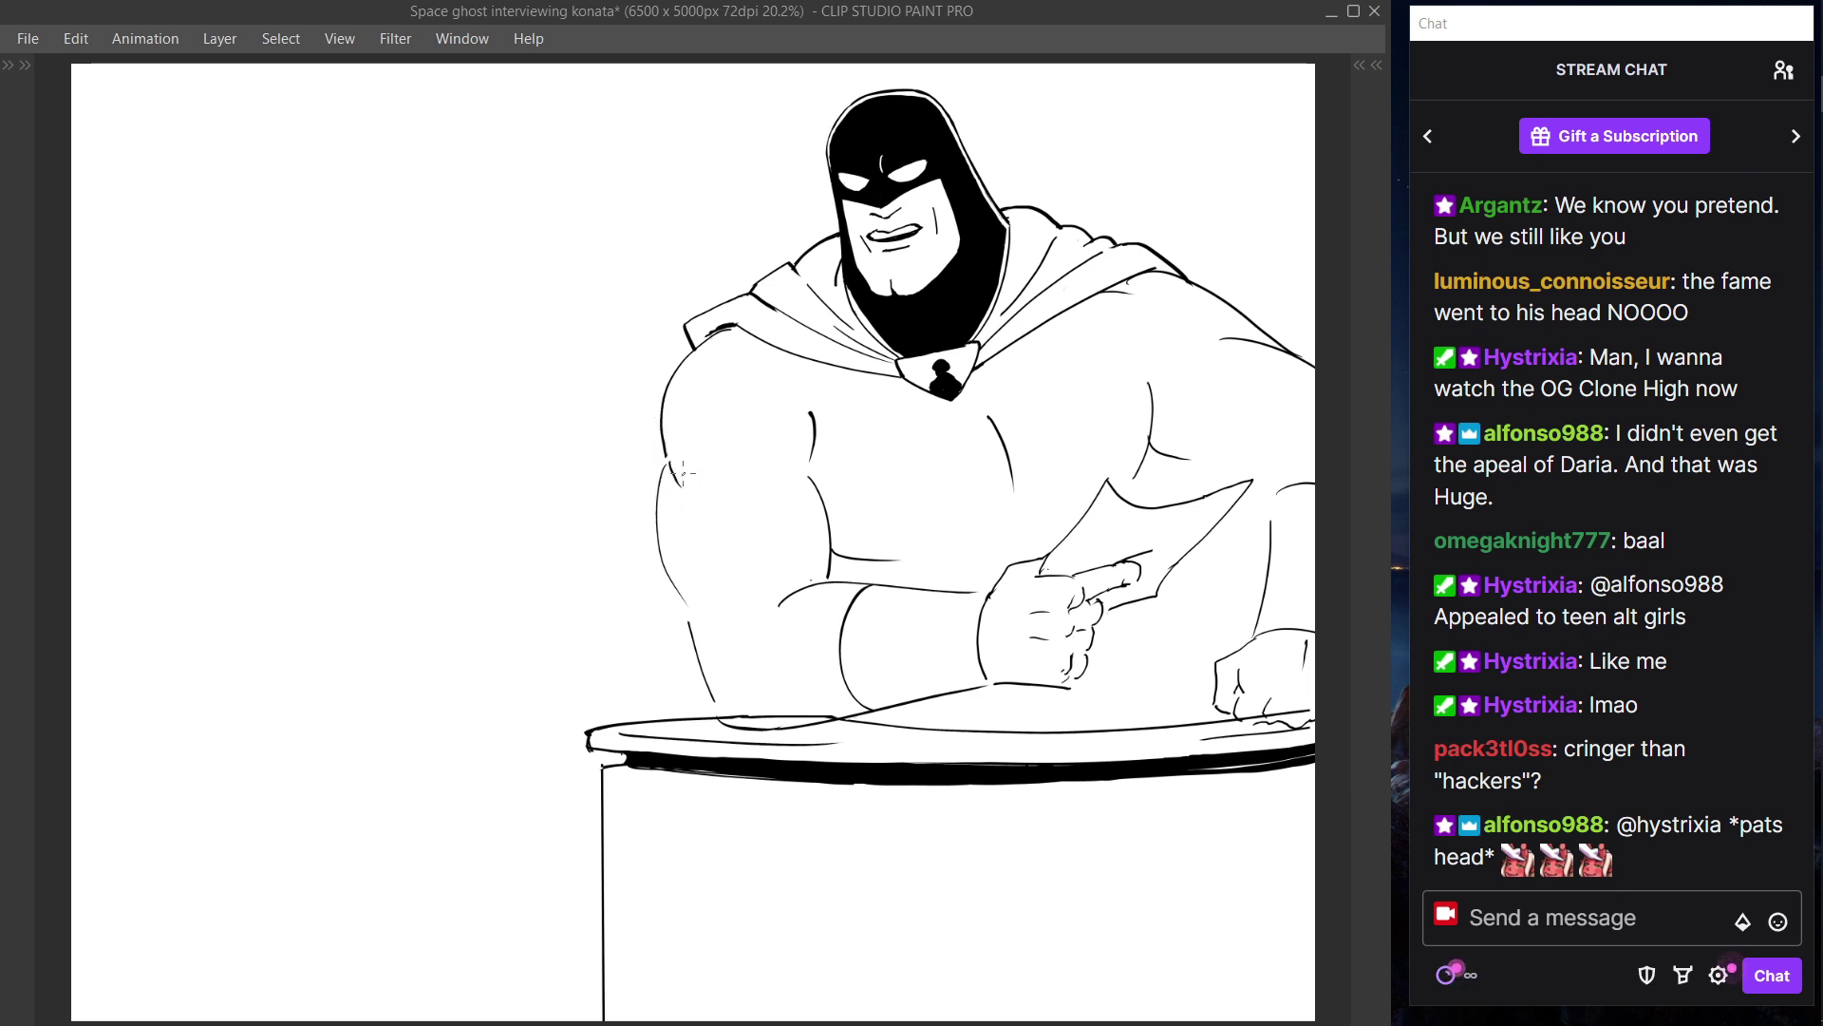
pyautogui.moveTo(669, 456); pyautogui.dragTo(685, 493)
pyautogui.hotkey('ctrl', 'z')
pyautogui.hotkey('ctrl', 'z')
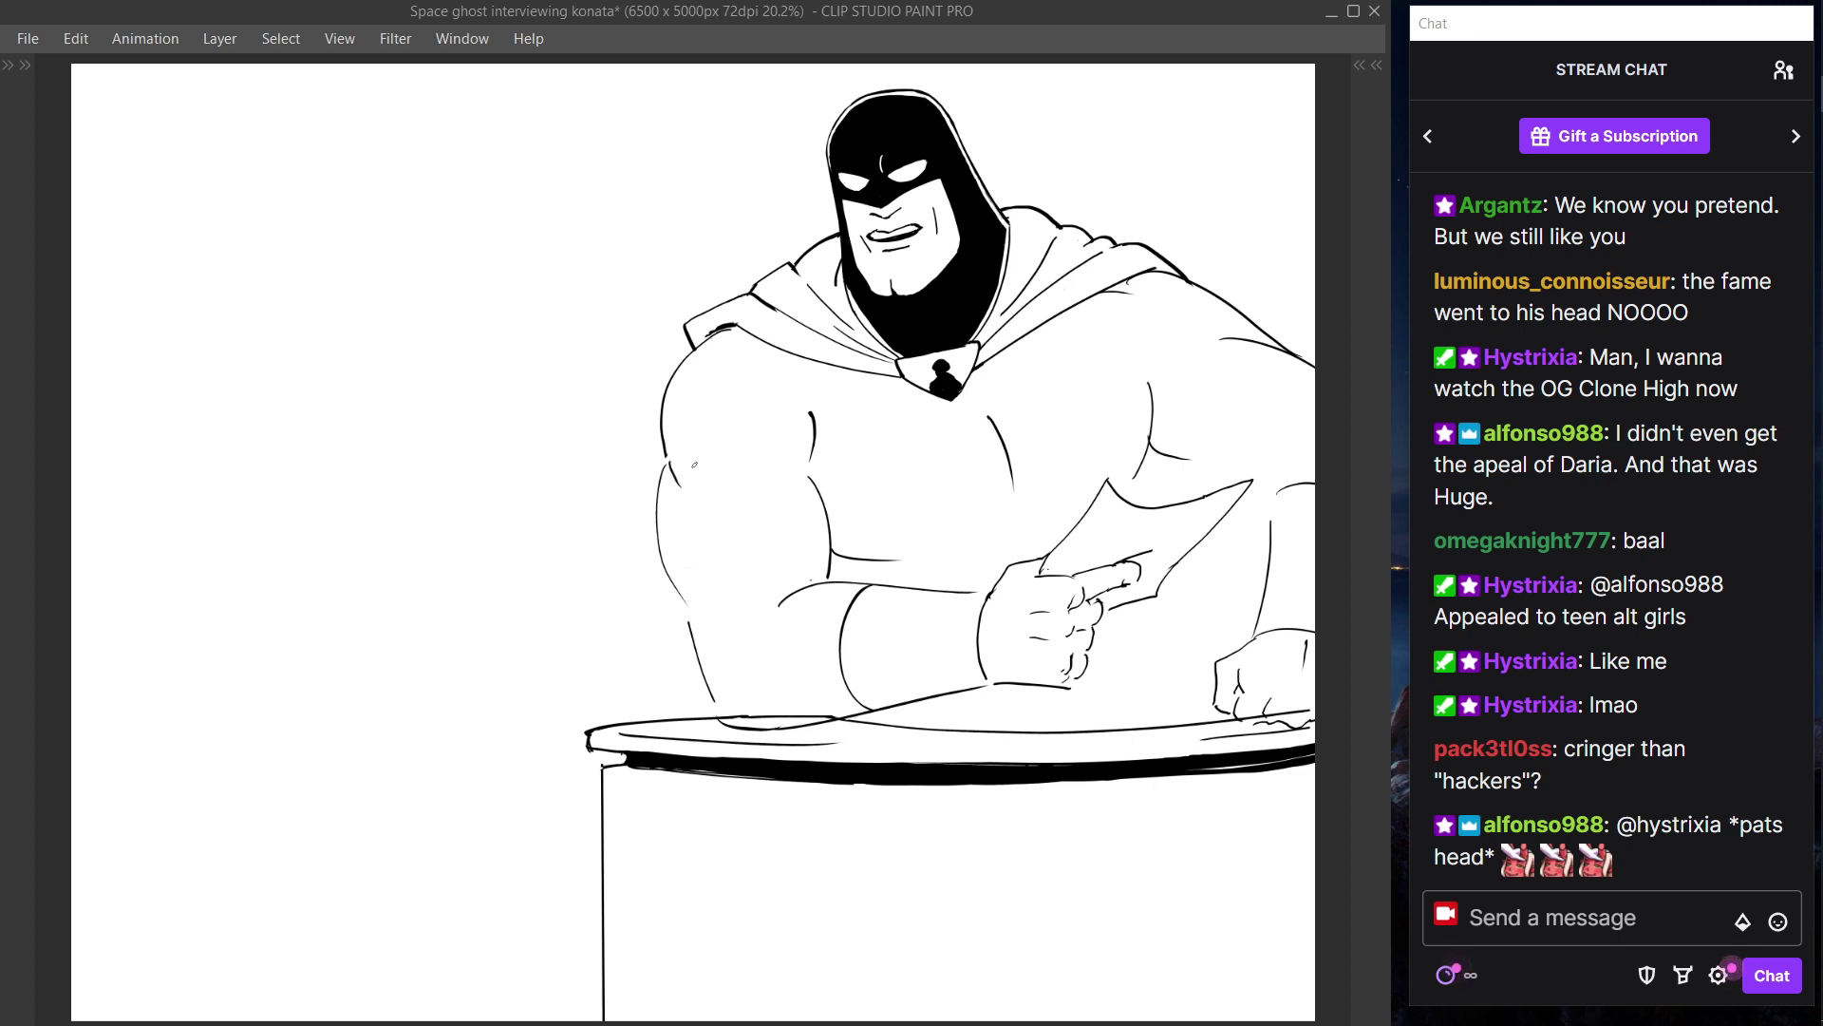
pyautogui.moveTo(667, 461); pyautogui.dragTo(680, 494)
pyautogui.hotkey('ctrl', 'z')
pyautogui.hotkey('ctrl', 'z')
pyautogui.press('Tab')
pyautogui.click(232, 194)
pyautogui.press('Tab')
pyautogui.hotkey('ctrl', 'z')
pyautogui.moveTo(667, 462)
pyautogui.mouseDown()
pyautogui.moveTo(698, 518)
pyautogui.moveTo(657, 494)
pyautogui.moveTo(700, 630)
pyautogui.mouseUp()
pyautogui.hotkey('ctrl', 'z')
pyautogui.hotkey('ctrl', 'z')
pyautogui.moveTo(667, 458)
pyautogui.mouseDown()
pyautogui.moveTo(668, 569)
pyautogui.moveTo(693, 626)
pyautogui.mouseUp()
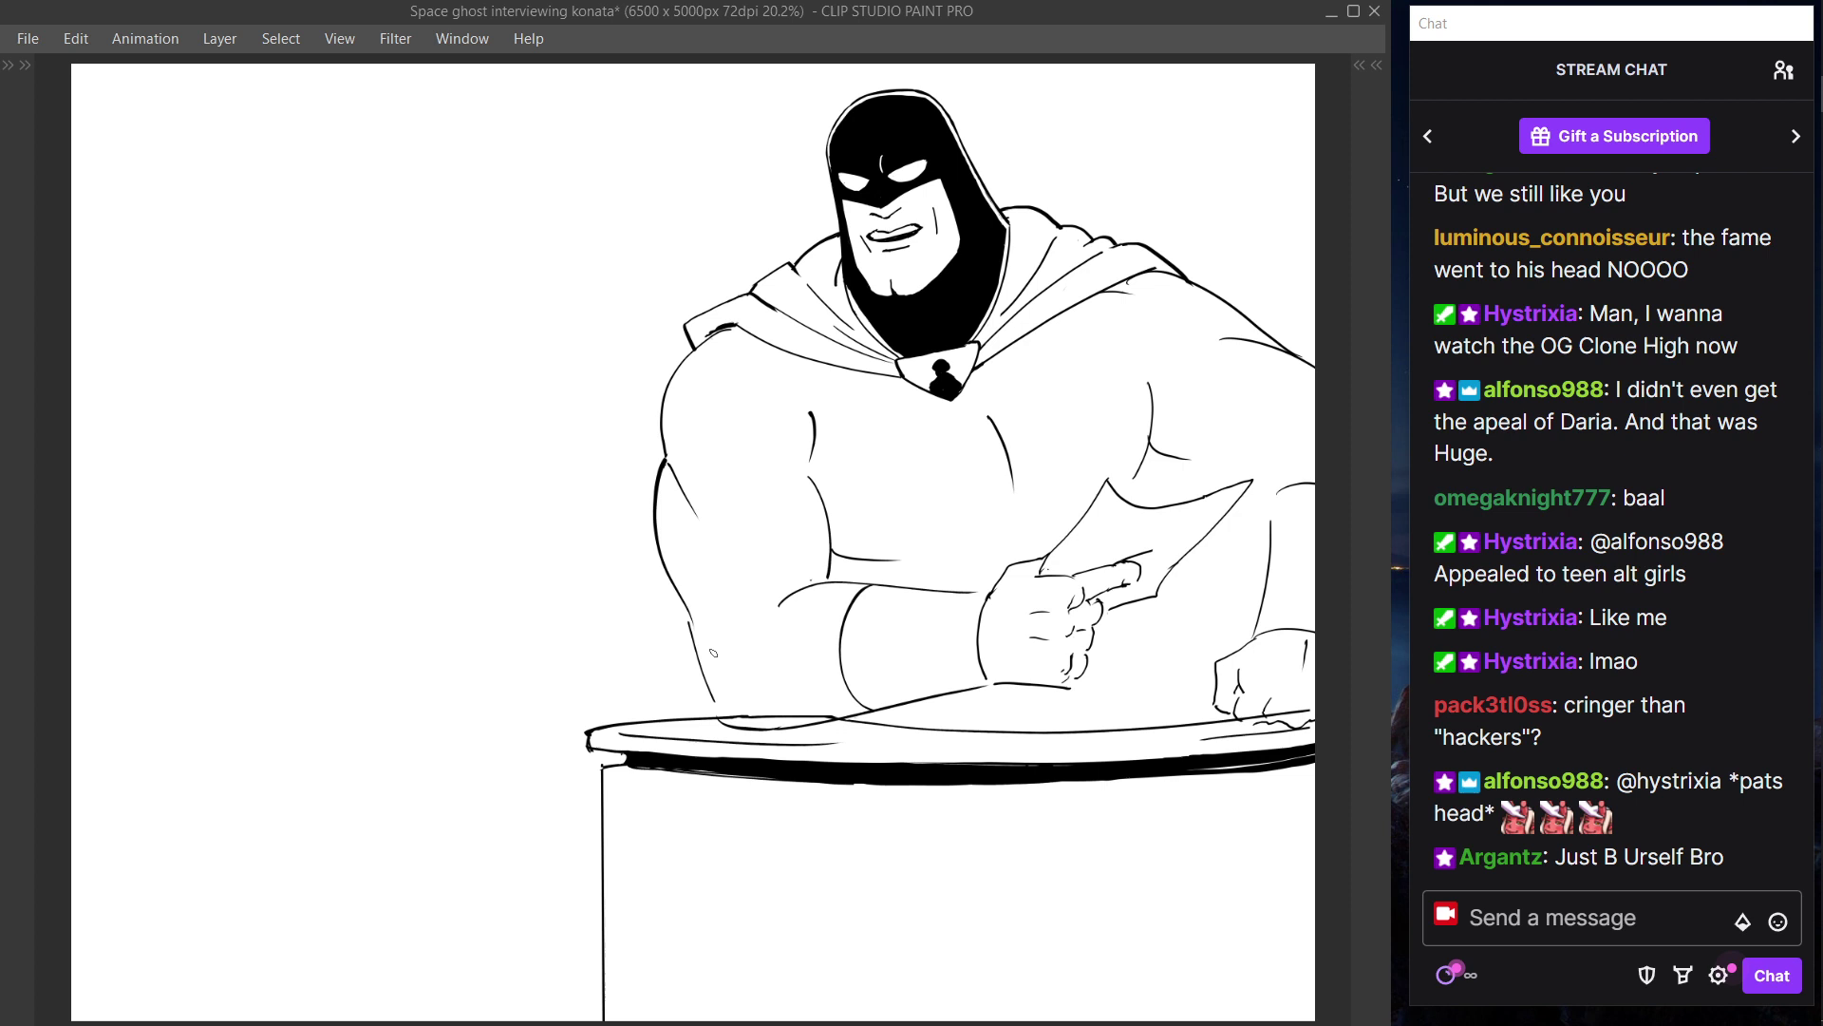
# - Ink the left-hand forearm's outer contour down to the elbow resting on the desk
pyautogui.hotkey('ctrl', 'z')
pyautogui.moveTo(691, 606); pyautogui.dragTo(713, 703)
pyautogui.hotkey('ctrl', 'z')
pyautogui.moveTo(688, 615); pyautogui.dragTo(732, 729)
pyautogui.hotkey('ctrl', 'z')
pyautogui.moveTo(688, 606)
pyautogui.mouseDown()
pyautogui.moveTo(733, 727)
pyautogui.moveTo(781, 708)
pyautogui.mouseUp()
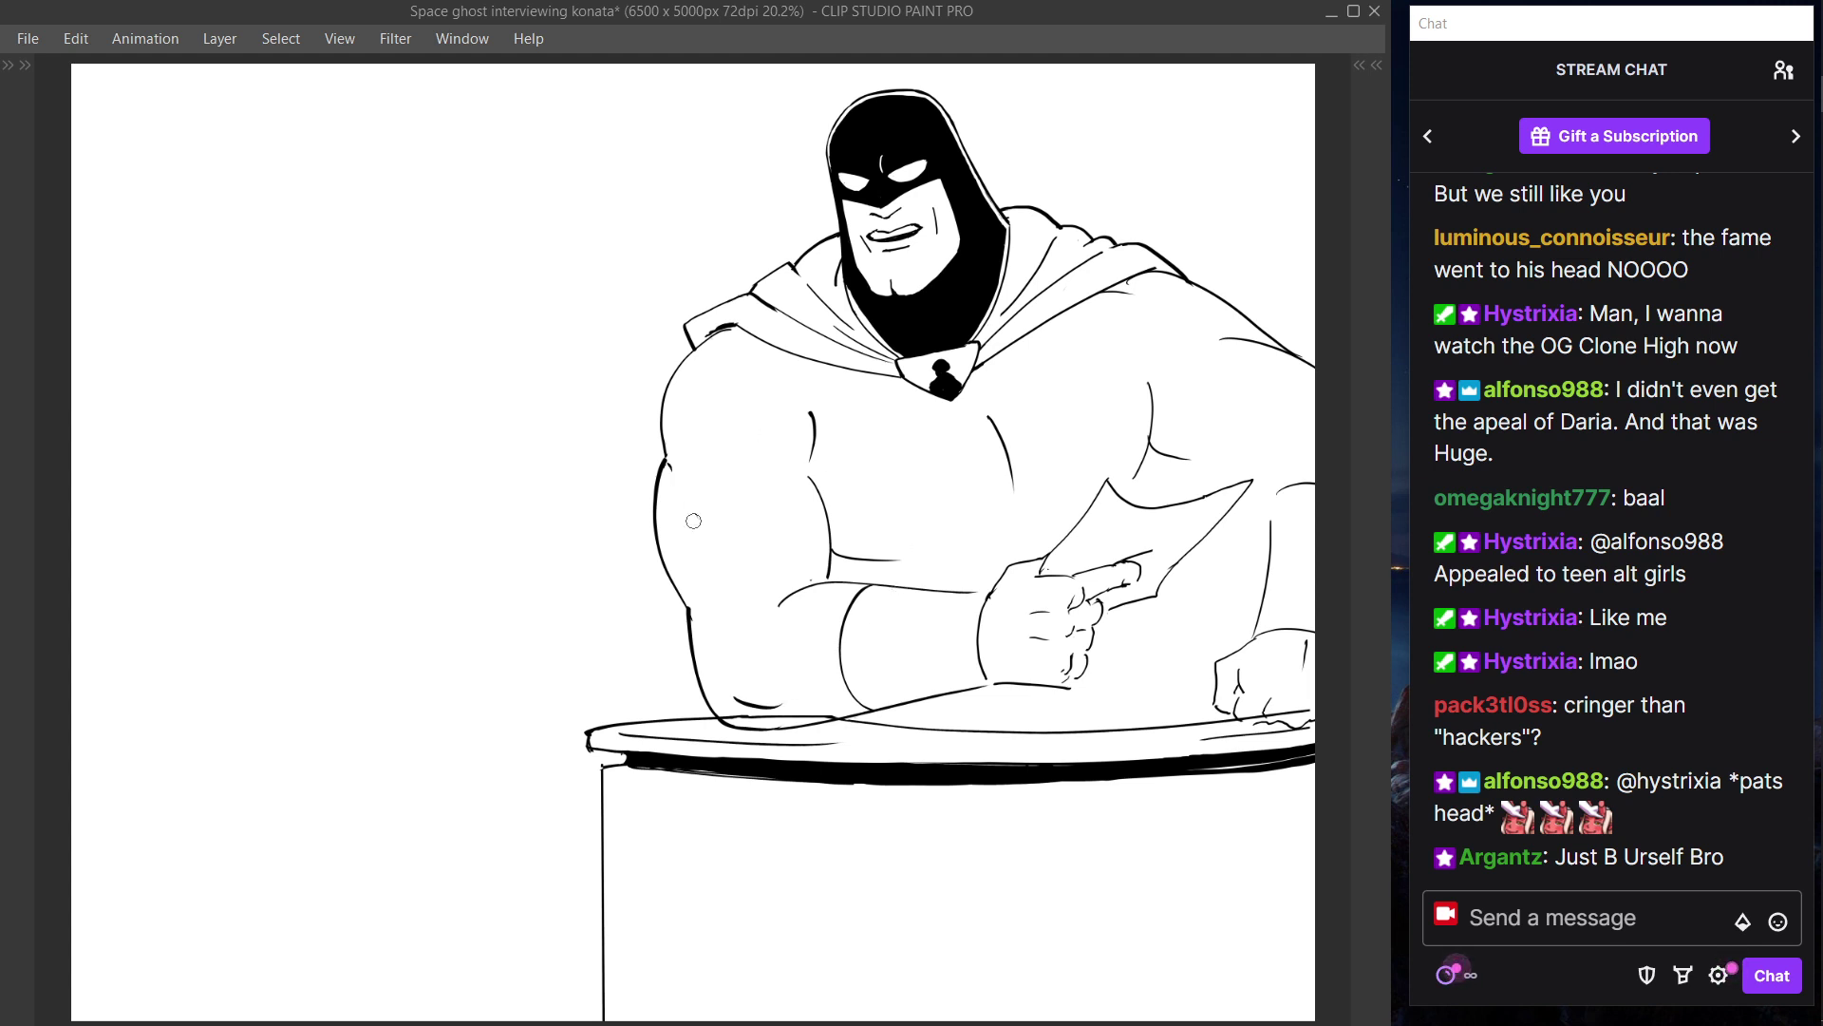
# - Draw a short muscle crease running inward from the notch in the left-hand arm's outer contour
pyautogui.moveTo(668, 454); pyautogui.dragTo(701, 518)
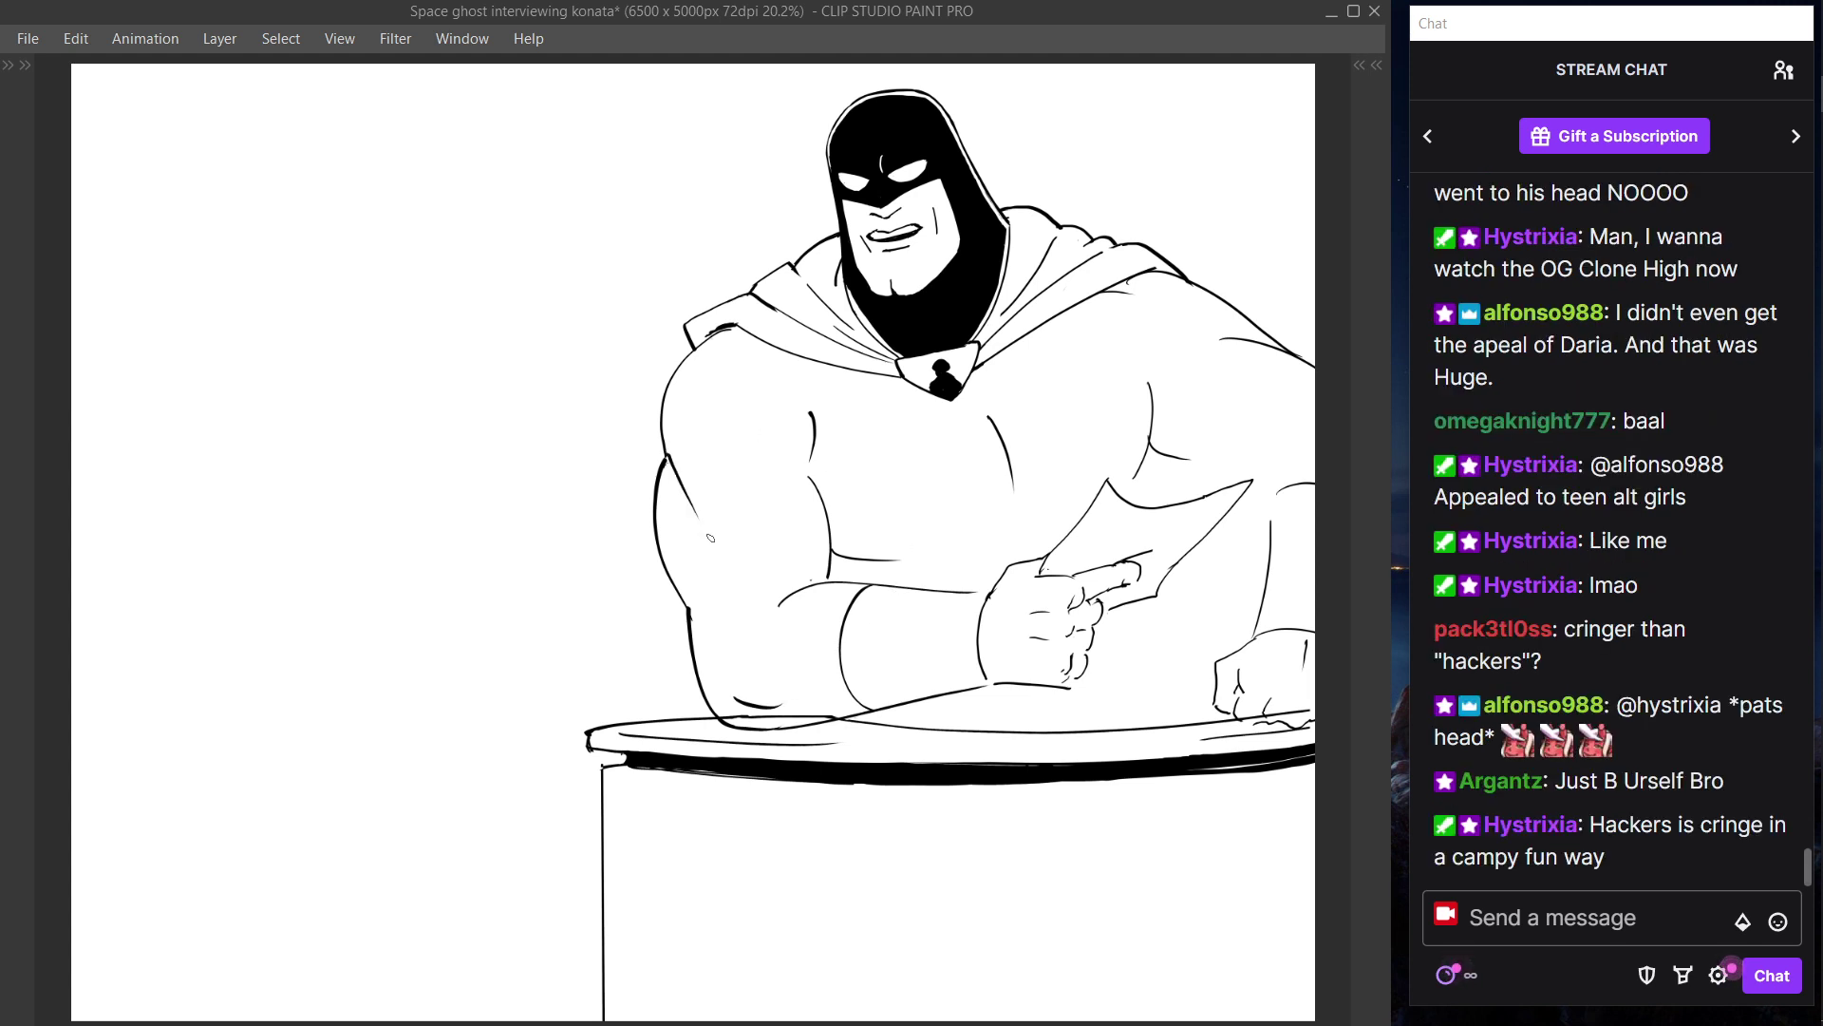
pyautogui.hotkey('ctrl', 'z')
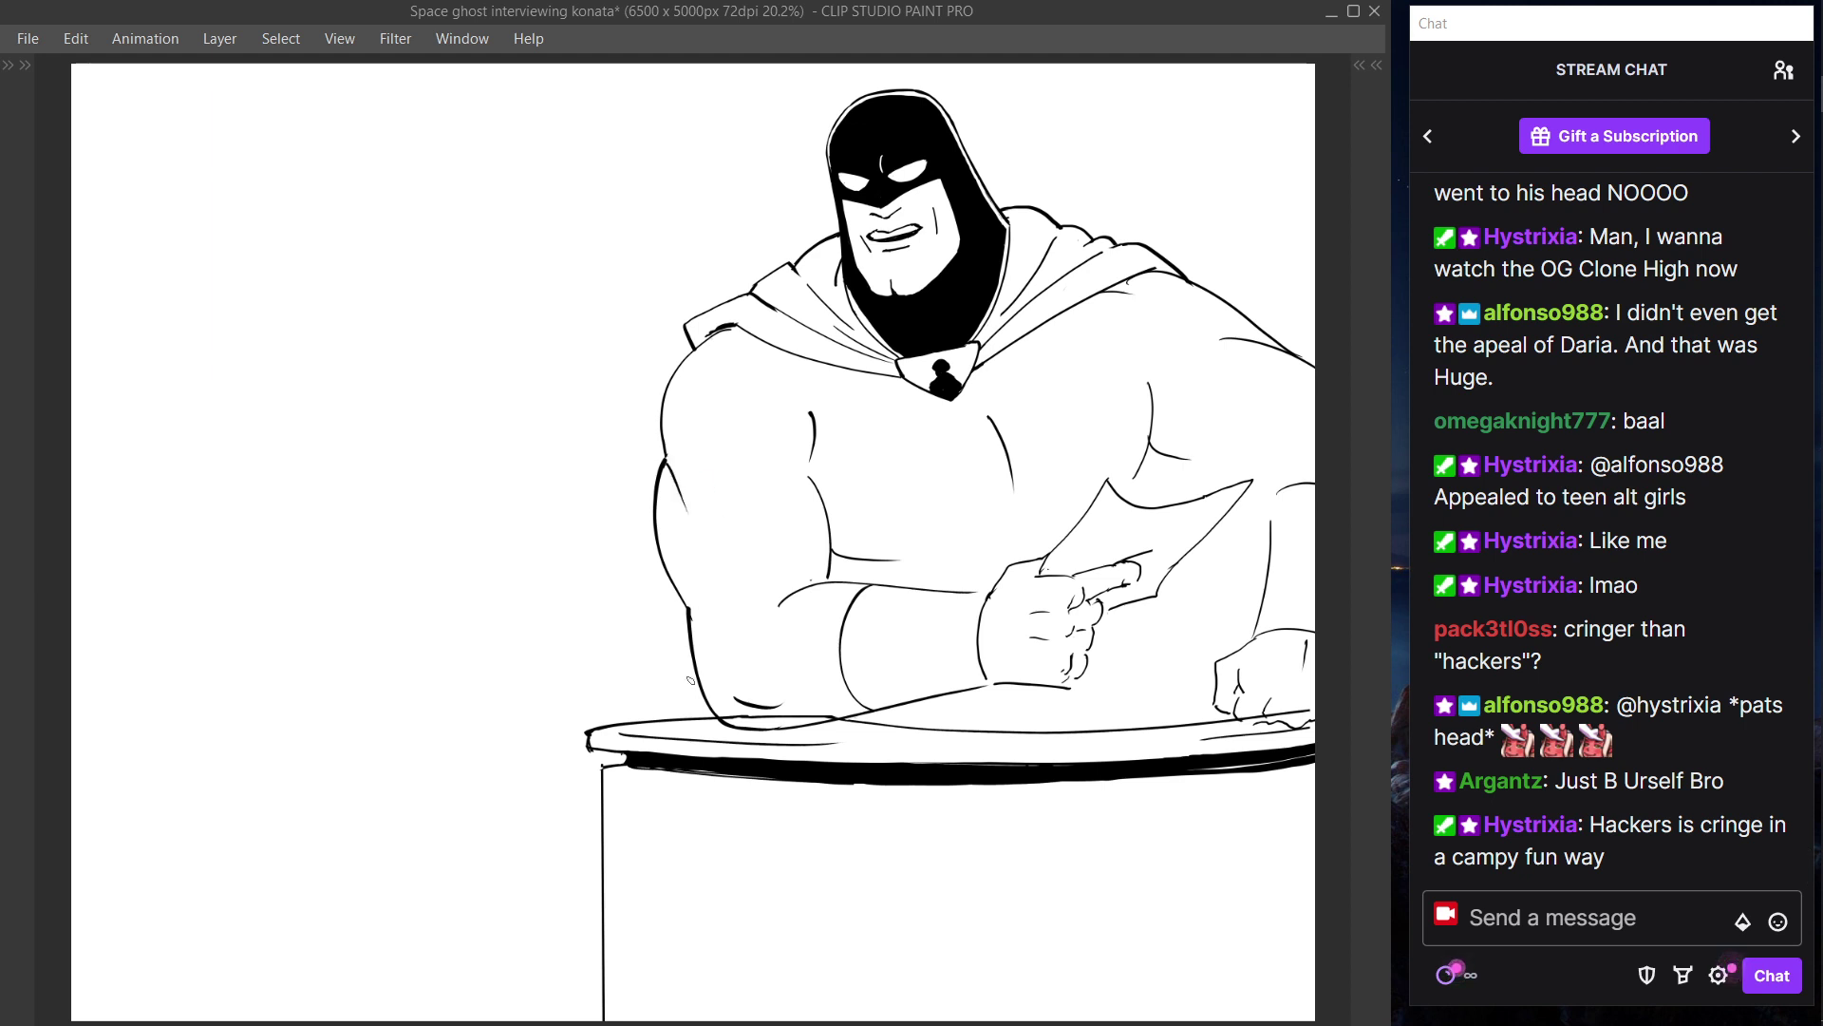
pyautogui.moveTo(668, 461); pyautogui.dragTo(685, 513)
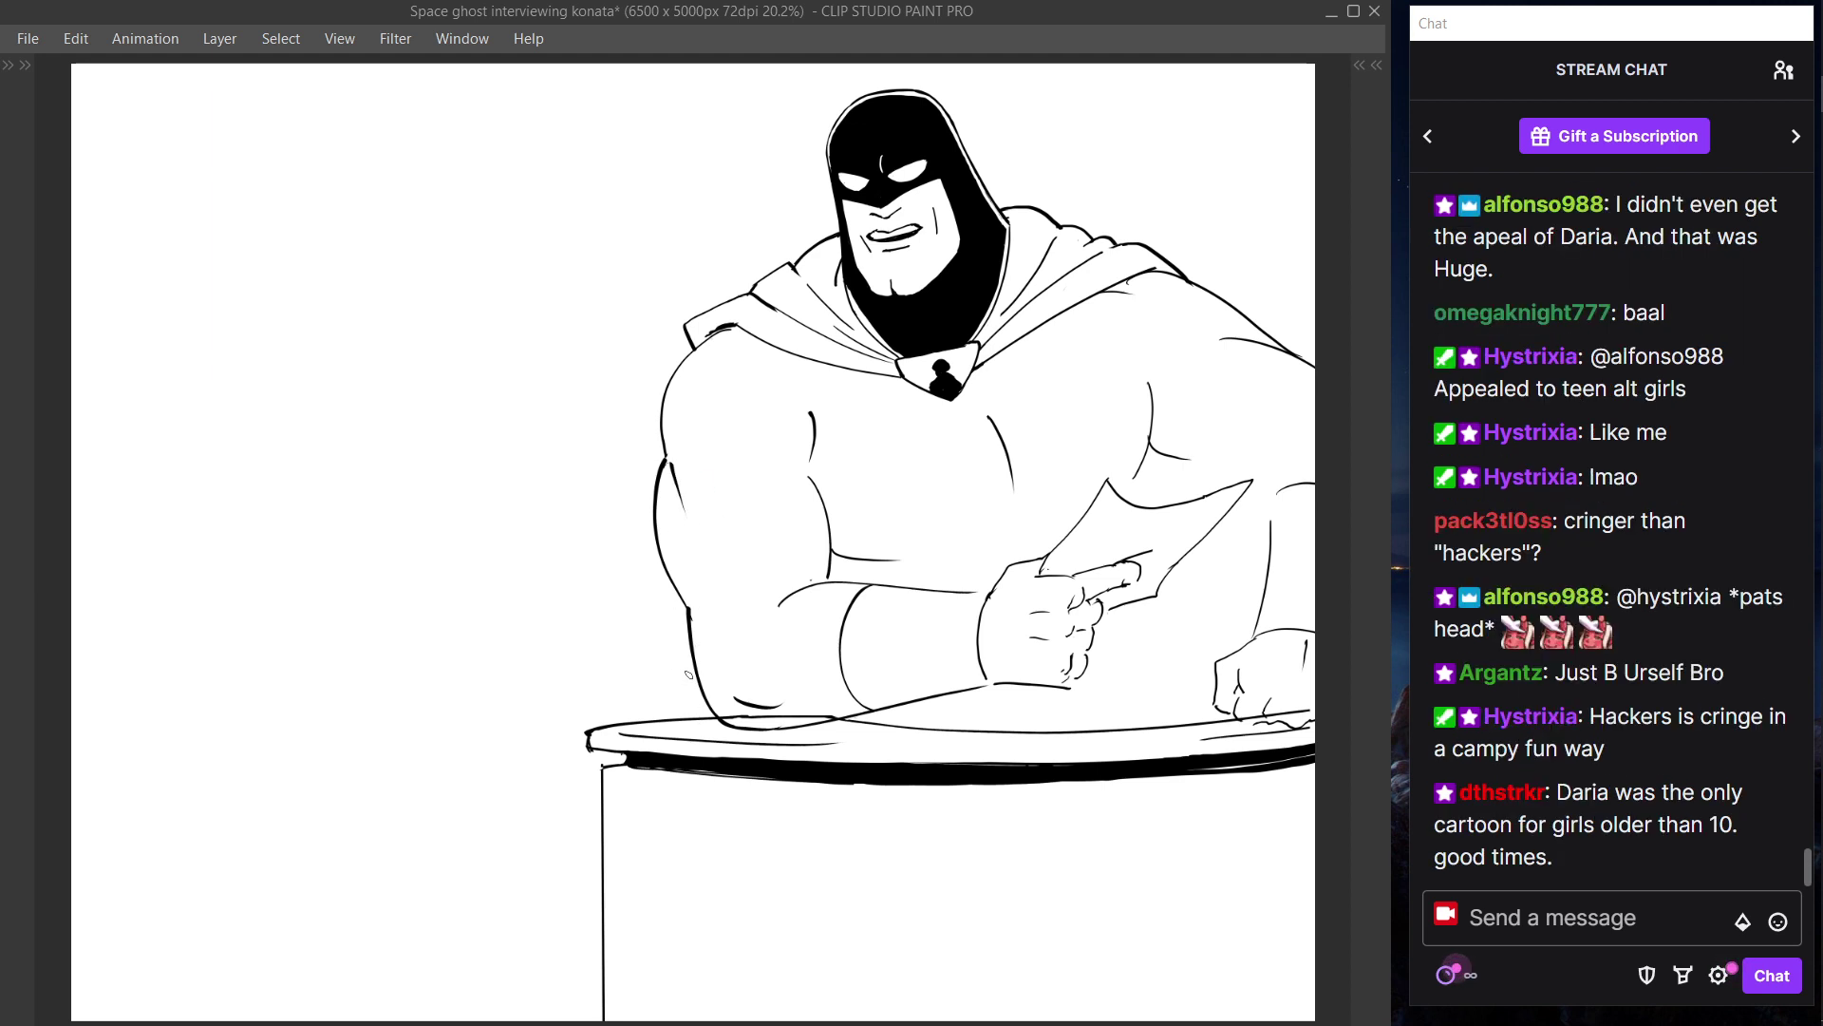
pyautogui.hotkey('ctrl', 'z')
pyautogui.moveTo(667, 466); pyautogui.dragTo(691, 513)
pyautogui.hotkey('ctrl', 'z')
pyautogui.moveTo(668, 451); pyautogui.dragTo(680, 497)
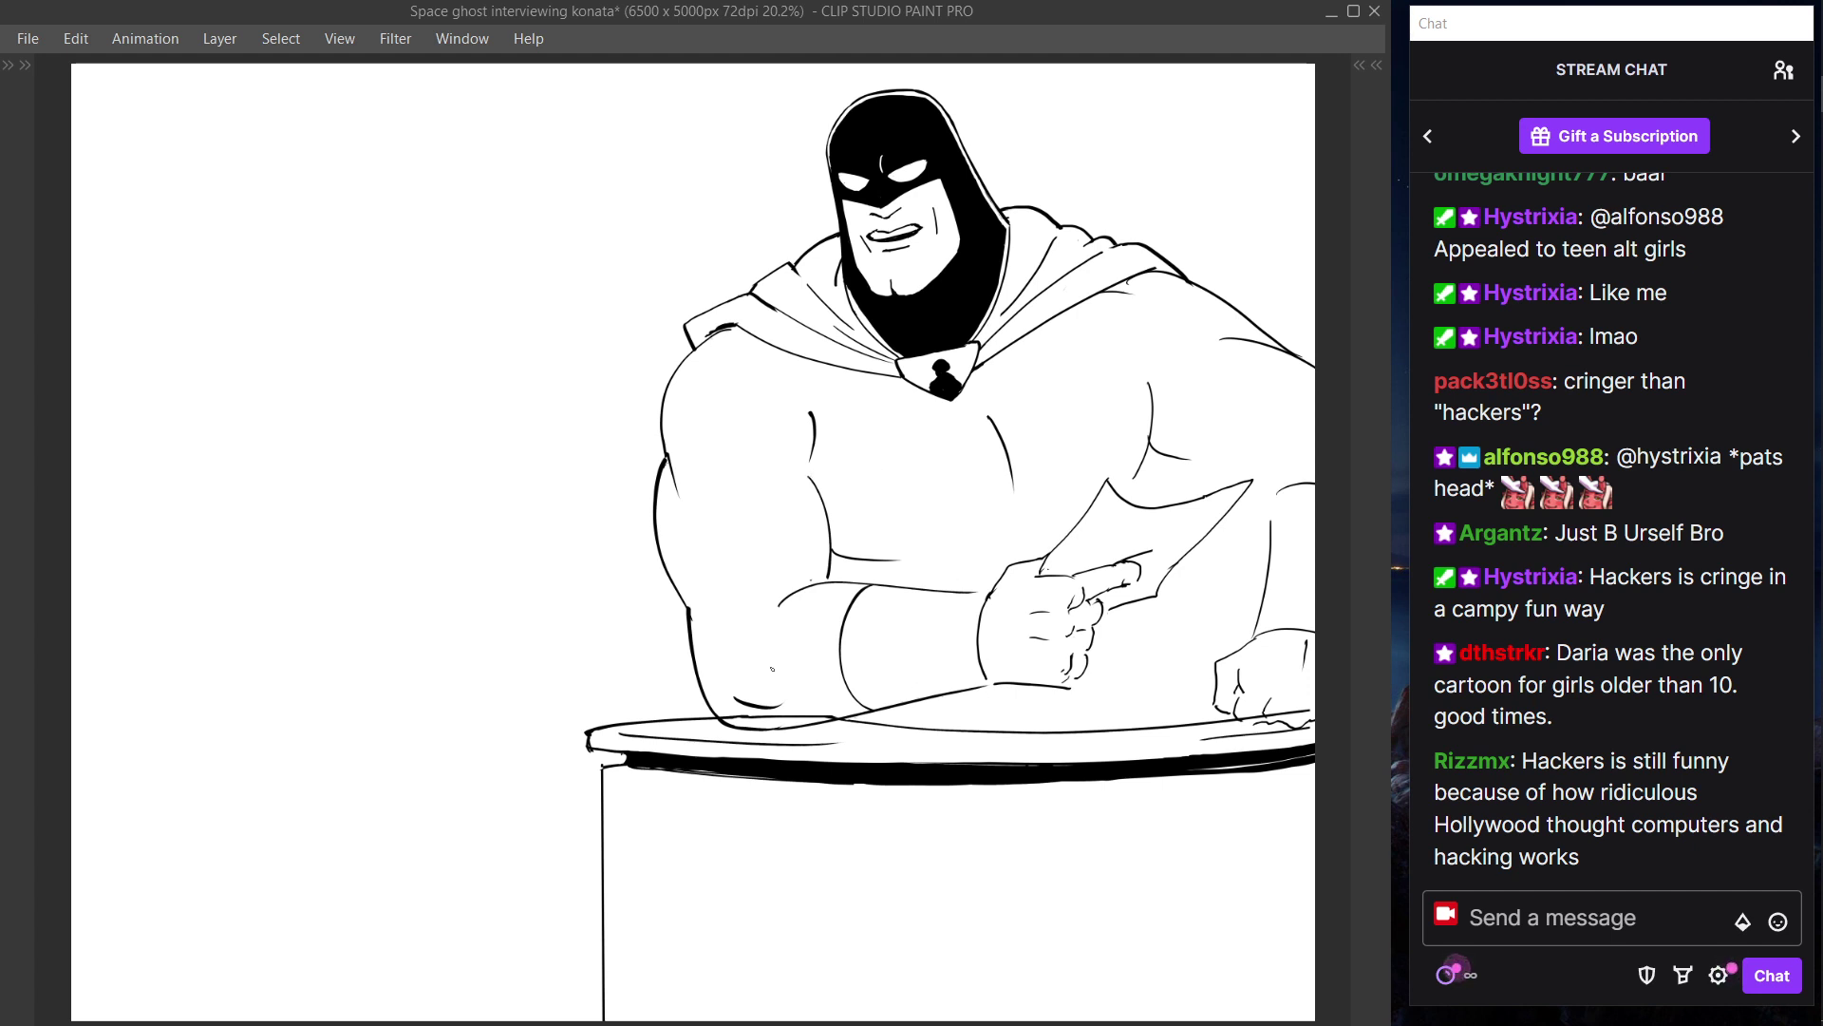
# - Rework the left-hand arm's creases, adding a short stroke on its inner side and a line from the armpit toward the clasp
pyautogui.moveTo(792, 465)
pyautogui.mouseDown()
pyautogui.moveTo(809, 469)
pyautogui.moveTo(786, 503)
pyautogui.moveTo(806, 489)
pyautogui.mouseUp()
pyautogui.hotkey('ctrl', 'z')
pyautogui.hotkey('ctrl', 'z')
pyautogui.hotkey('ctrl', 'z')
pyautogui.hotkey('ctrl', 'z')
pyautogui.moveTo(669, 457); pyautogui.dragTo(681, 492)
pyautogui.hotkey('ctrl', 'z')
pyautogui.moveTo(806, 471); pyautogui.dragTo(795, 496)
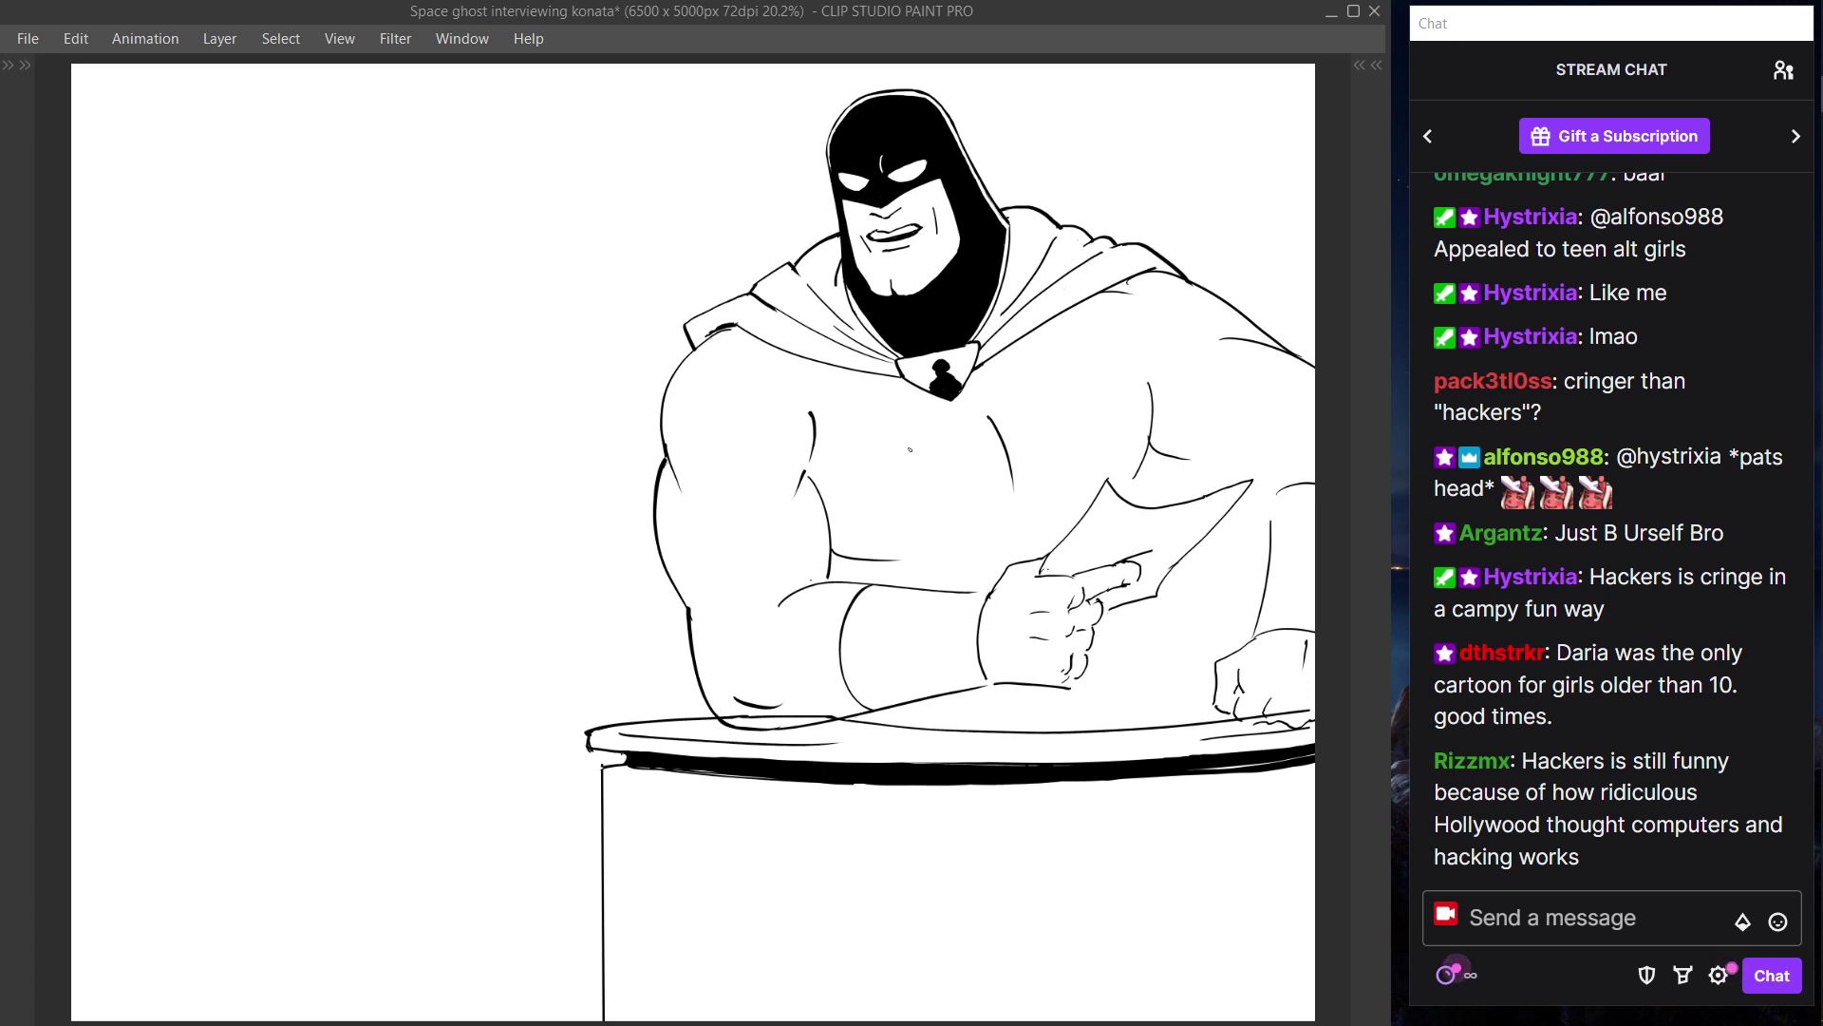
pyautogui.hotkey('ctrl', 'z')
pyautogui.moveTo(819, 429); pyautogui.dragTo(844, 391)
# - Add a bold accent stroke at the upper end of the right-hand shoulder's muscle line and retract unwanted strokes
pyautogui.moveTo(1142, 361)
pyautogui.mouseDown()
pyautogui.moveTo(1150, 384)
pyautogui.moveTo(1128, 351)
pyautogui.moveTo(1152, 393)
pyautogui.mouseUp()
pyautogui.hotkey('ctrl', 'z')
pyautogui.hotkey('ctrl', 'z')
pyautogui.hotkey('ctrl', 'z')
pyautogui.hotkey('ctrl', 'z')
pyautogui.hotkey('ctrl', 'z')
pyautogui.hotkey('ctrl', 'z')
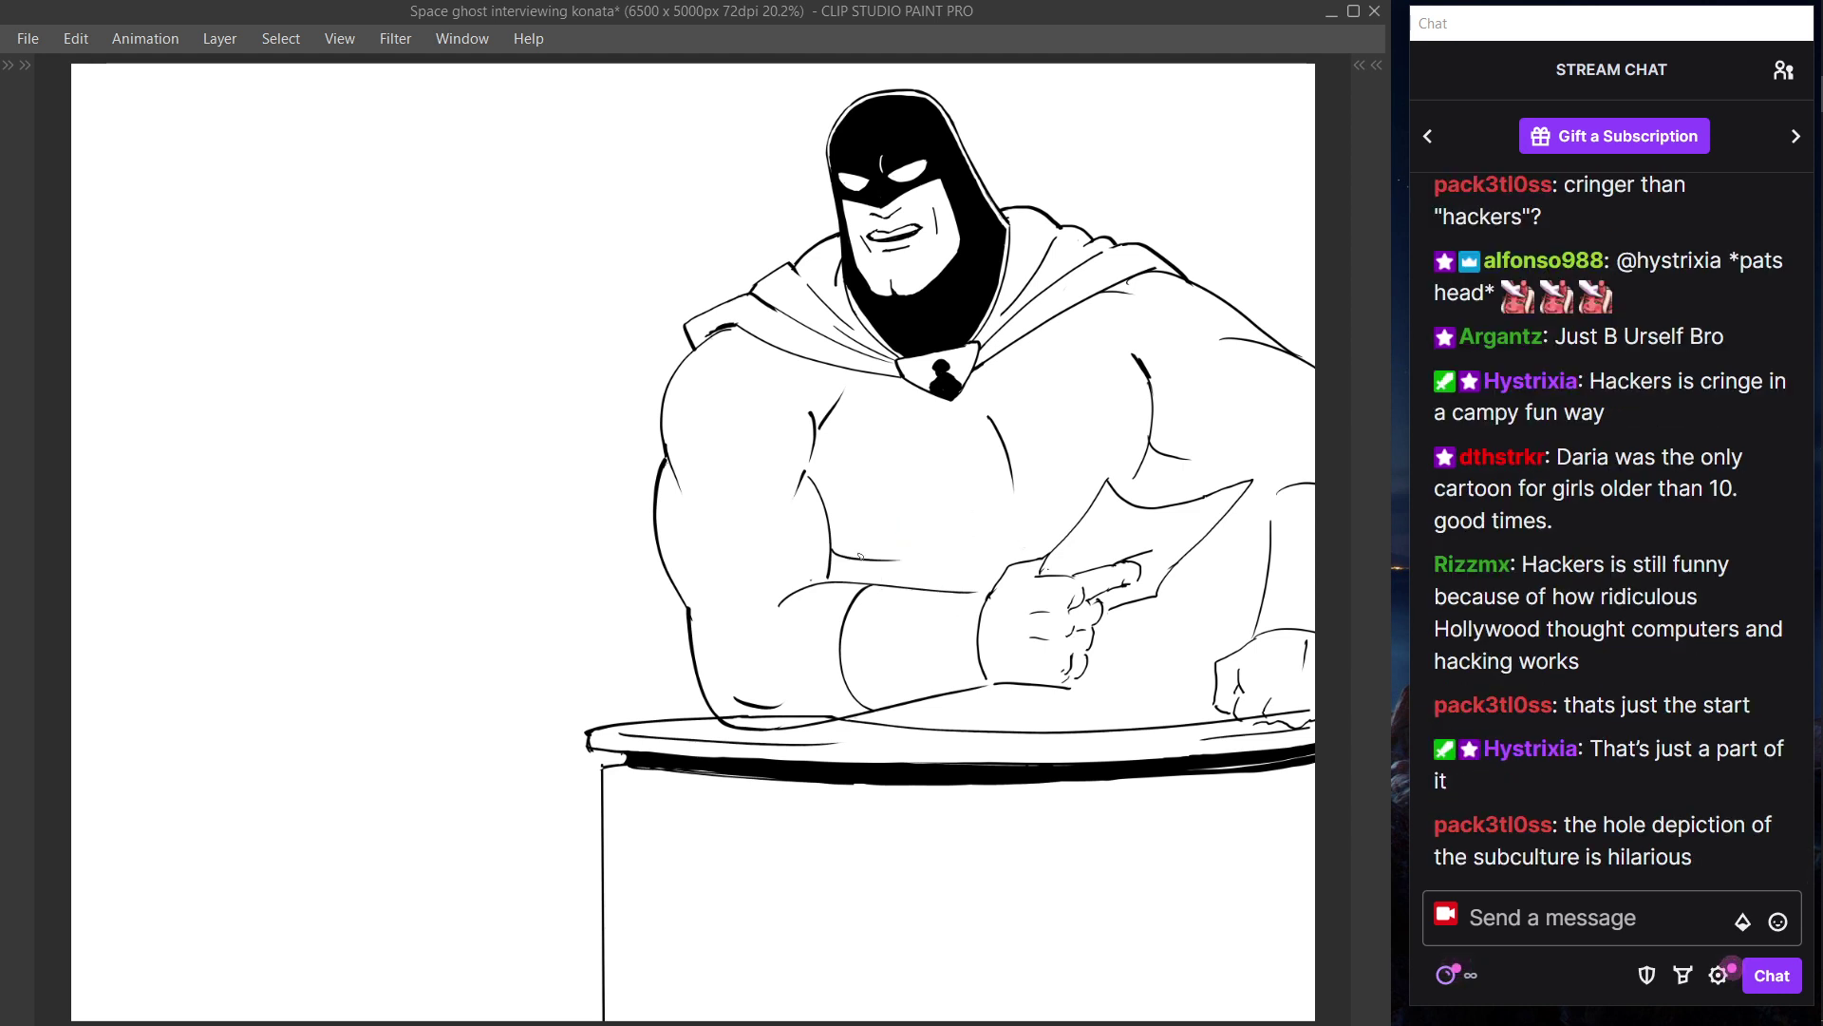
# - Ink a bold curve along the chest's lower edge and add a short stroke just above the pointing hand
pyautogui.moveTo(829, 566); pyautogui.dragTo(988, 550)
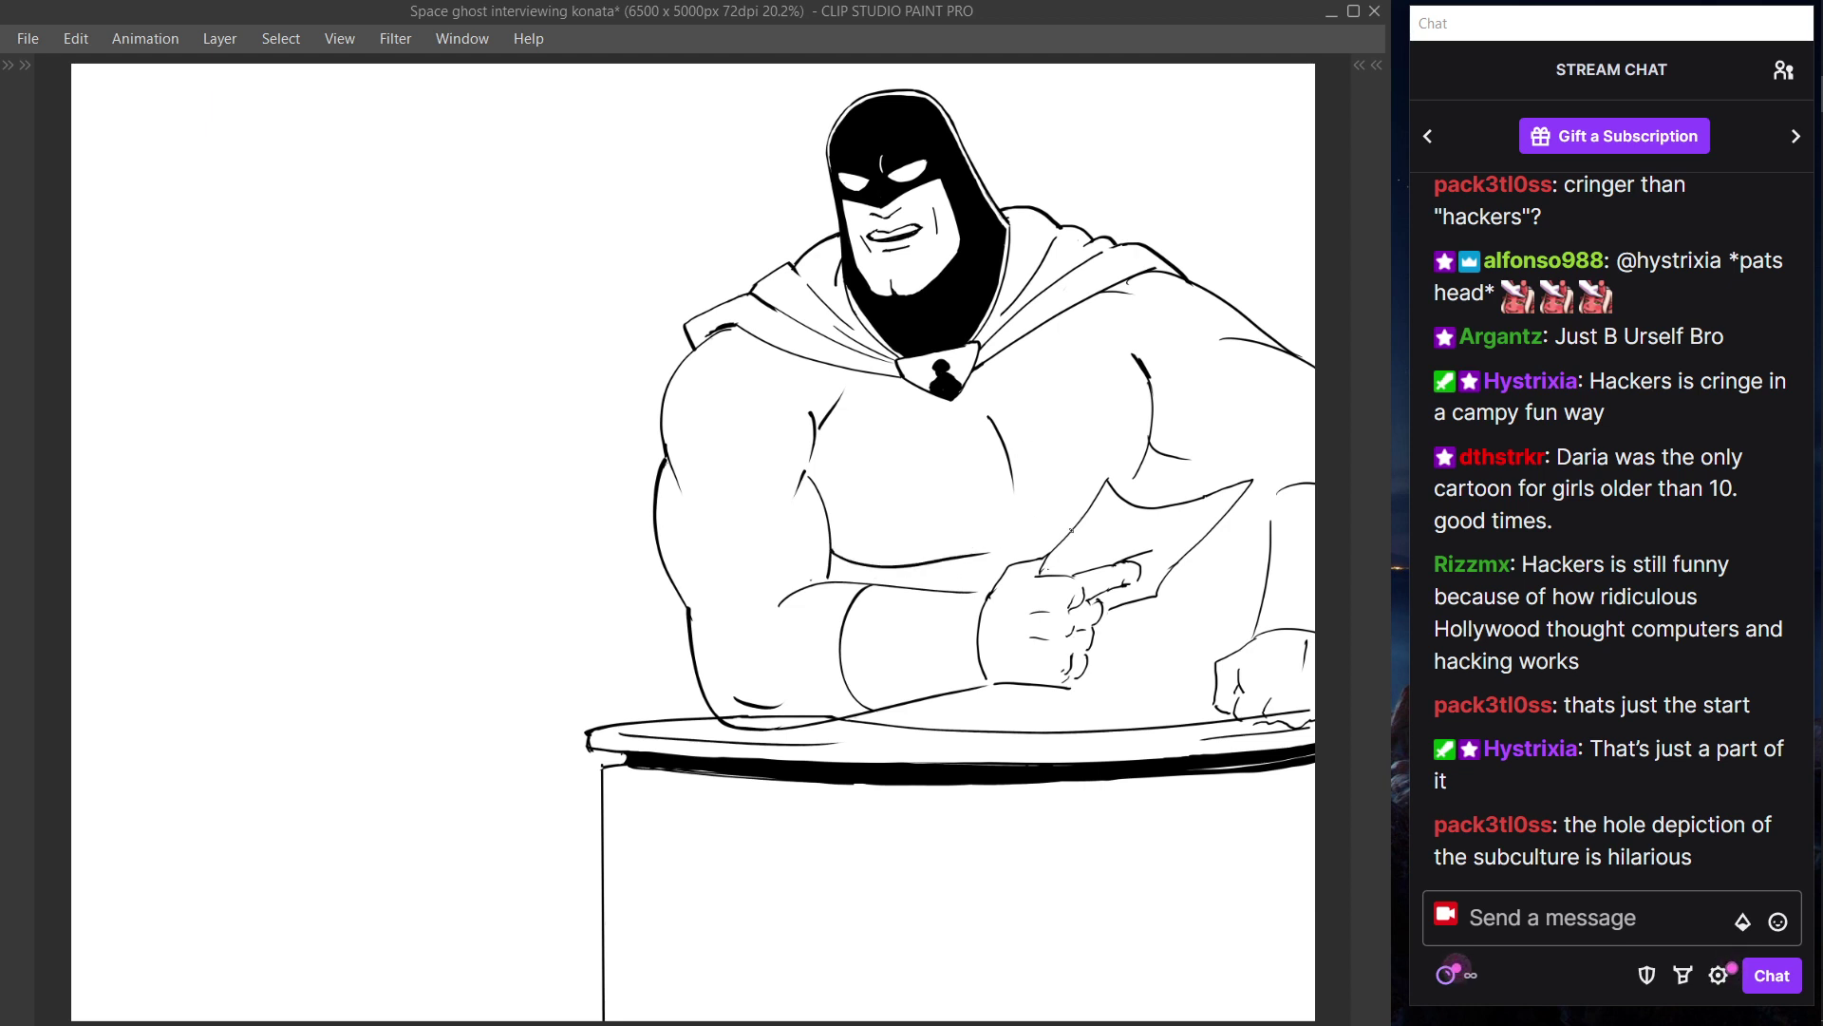
pyautogui.moveTo(1023, 528); pyautogui.dragTo(1030, 553)
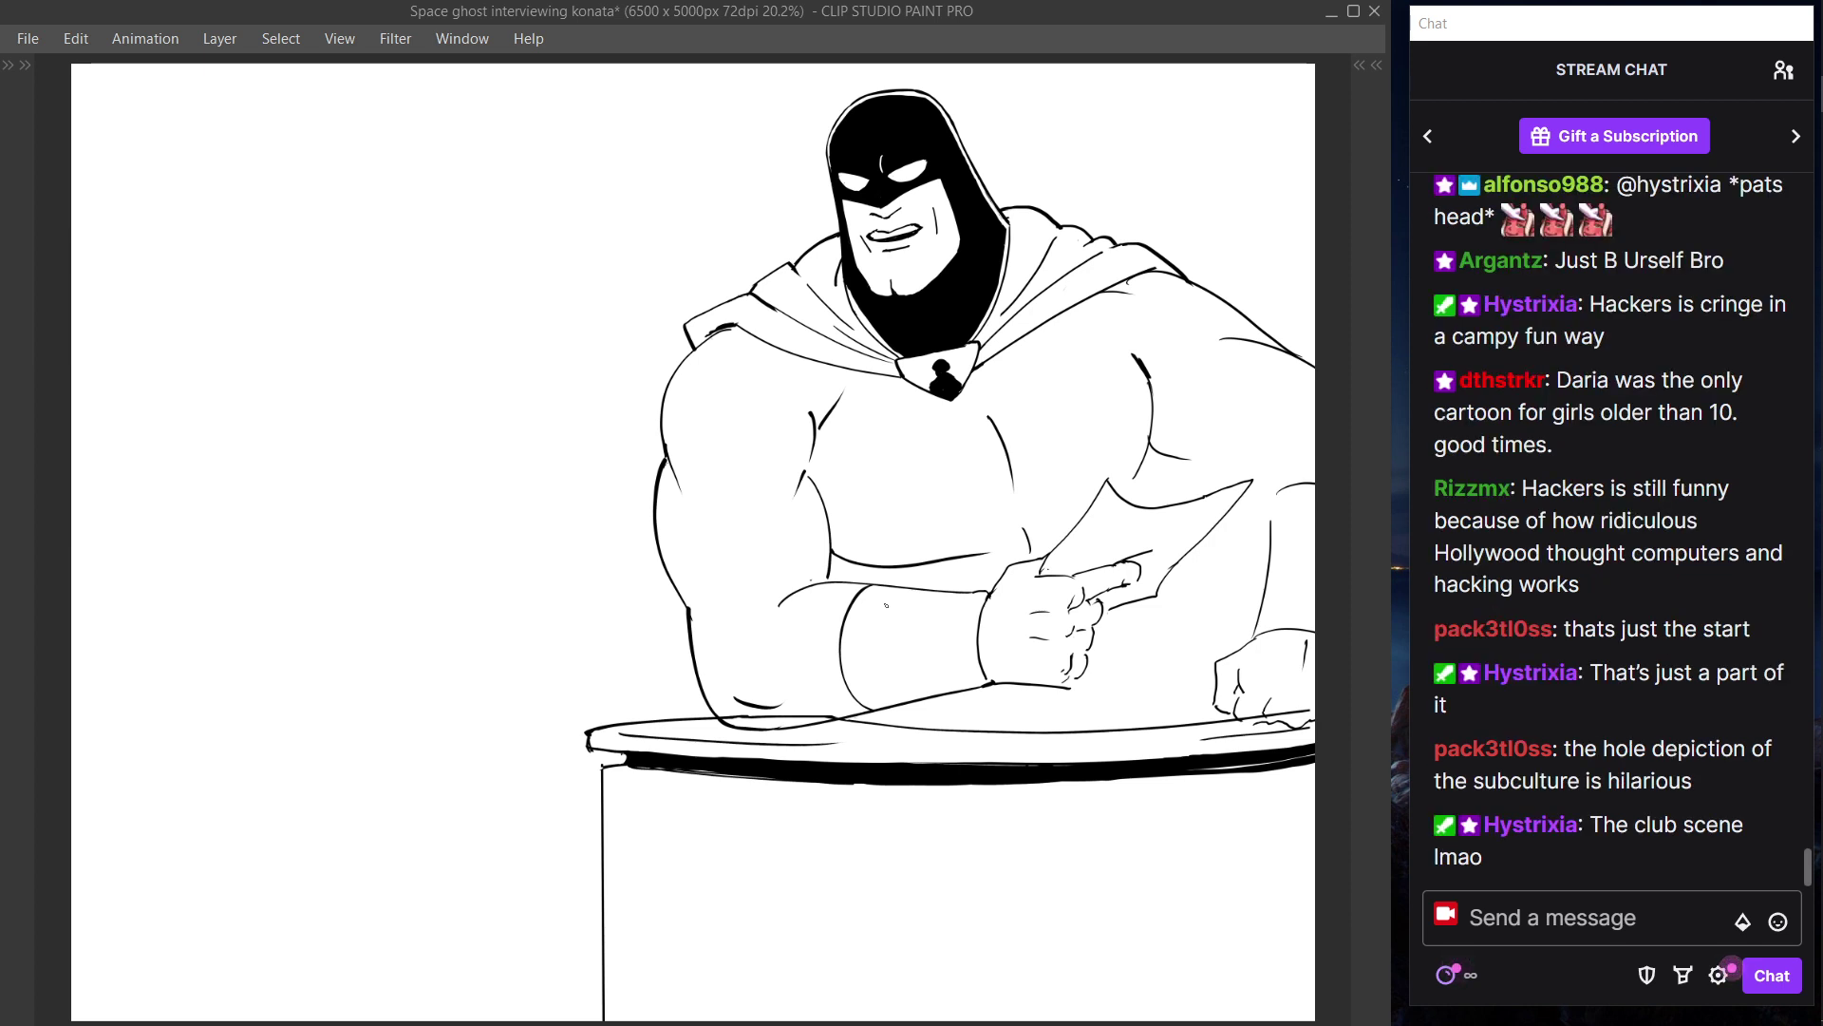
# - Retract the trial stroke on the wristband and save the drawing
pyautogui.moveTo(865, 614); pyautogui.dragTo(868, 680)
pyautogui.hotkey('ctrl', 'z')
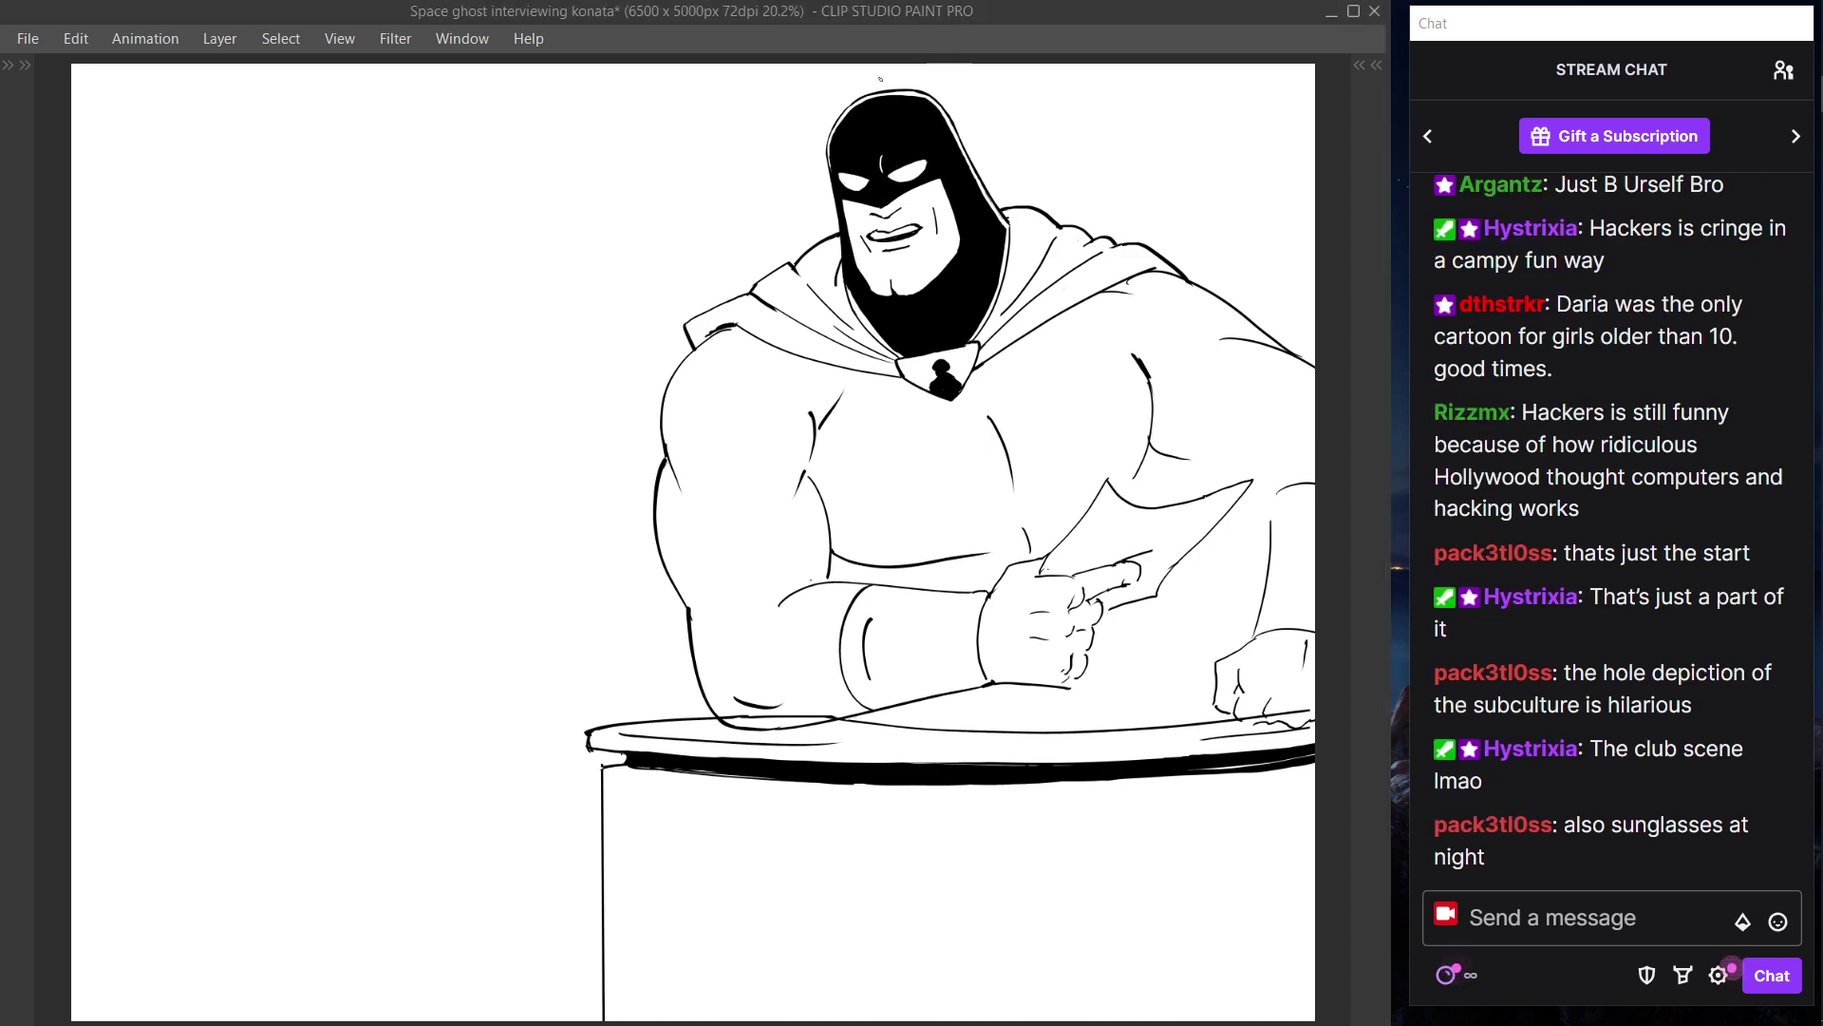
pyautogui.press('Tab')
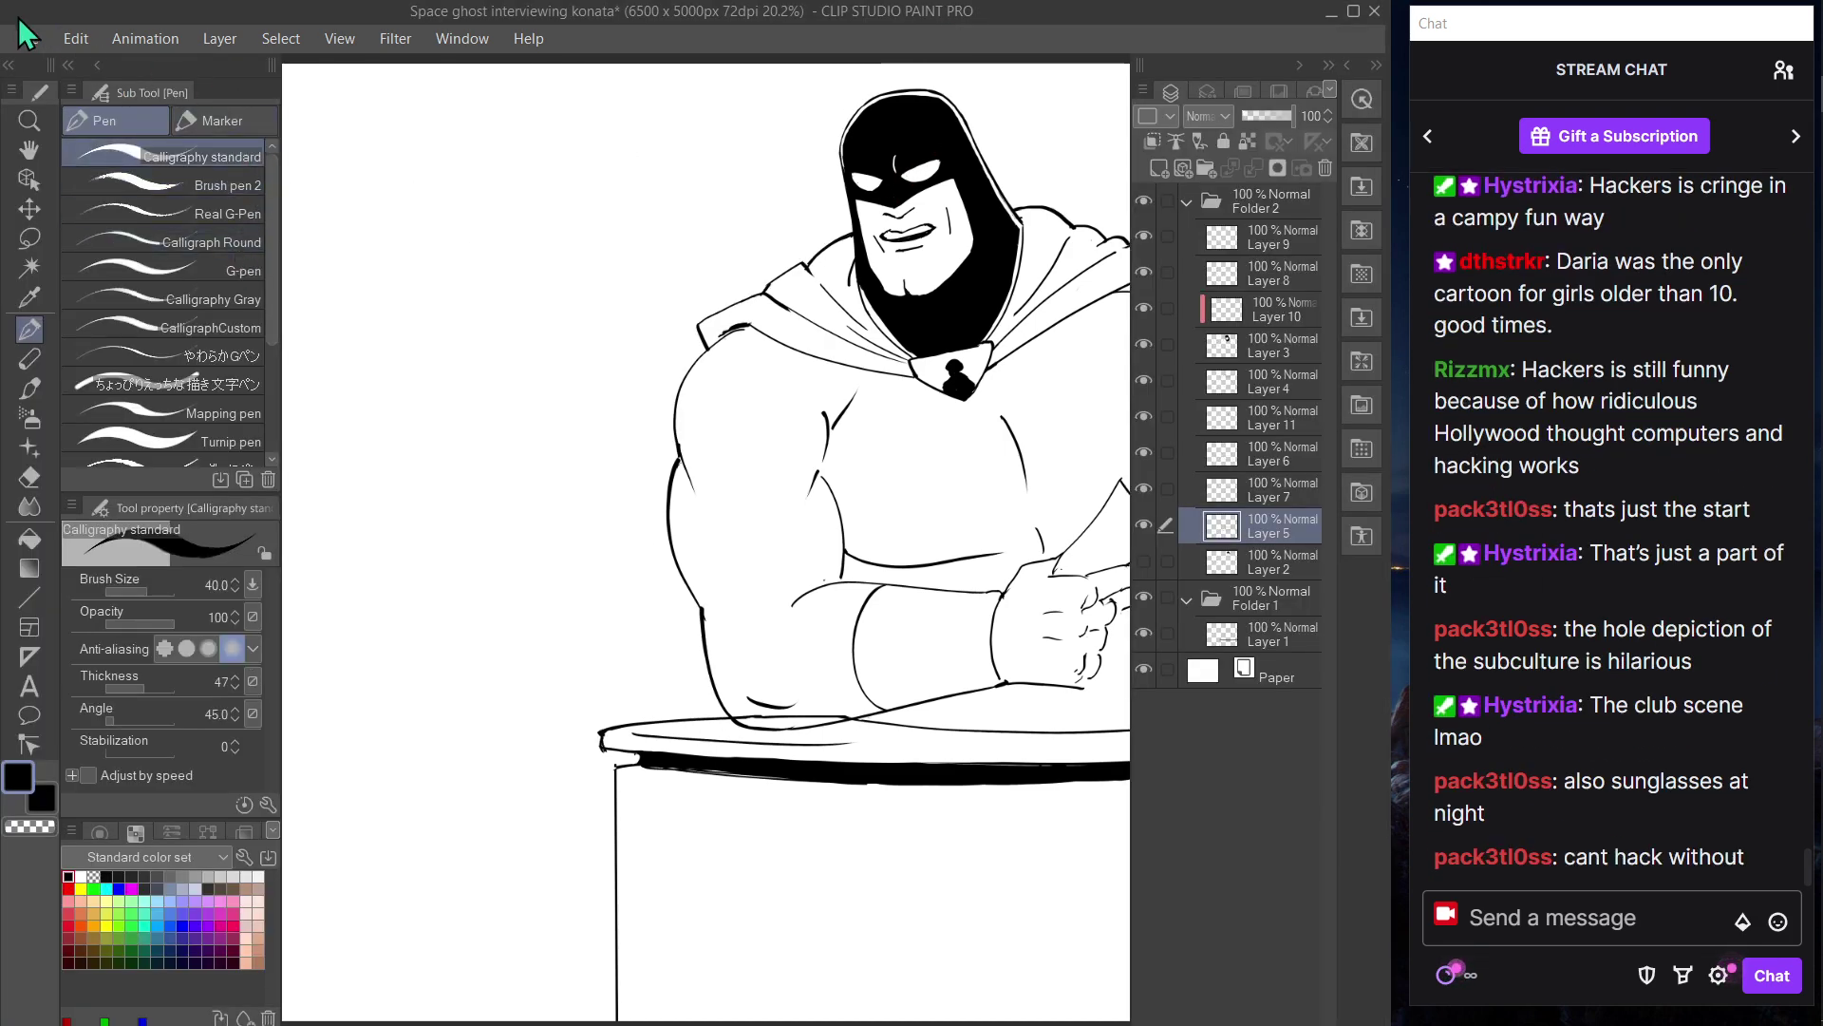
pyautogui.click(27, 38)
pyautogui.click(82, 211)
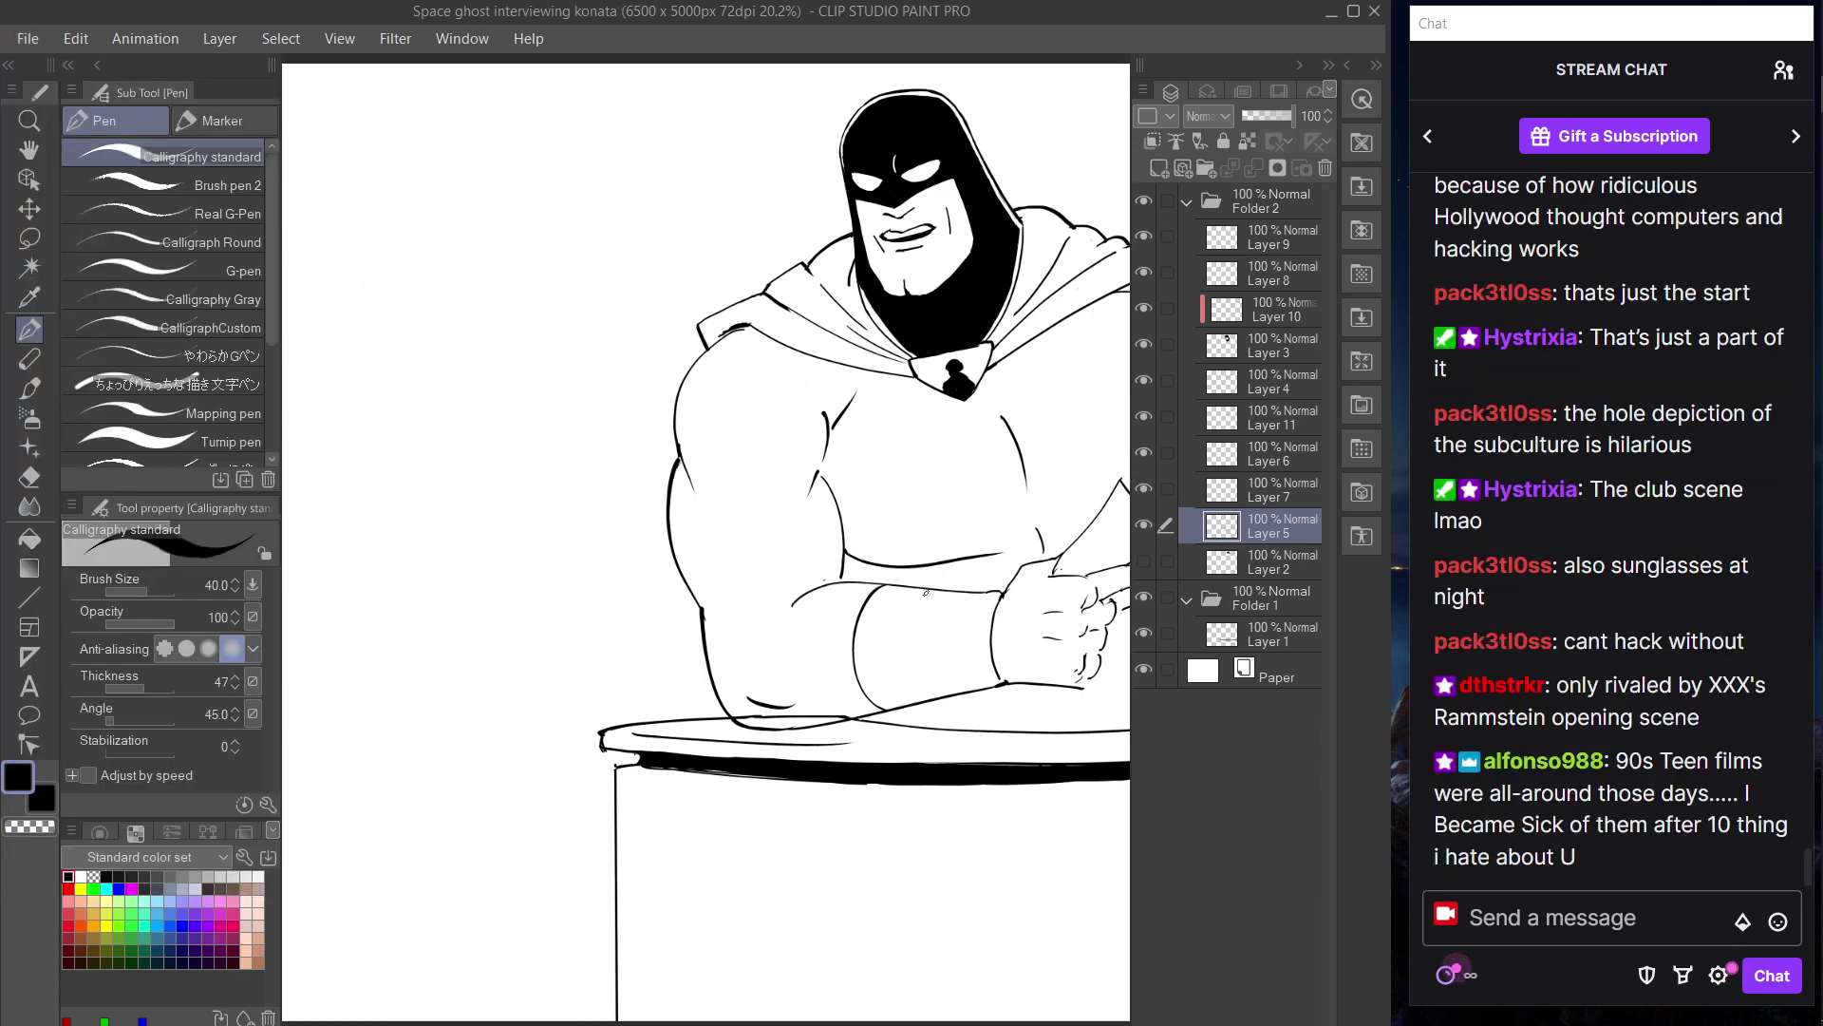
pyautogui.press('Tab')
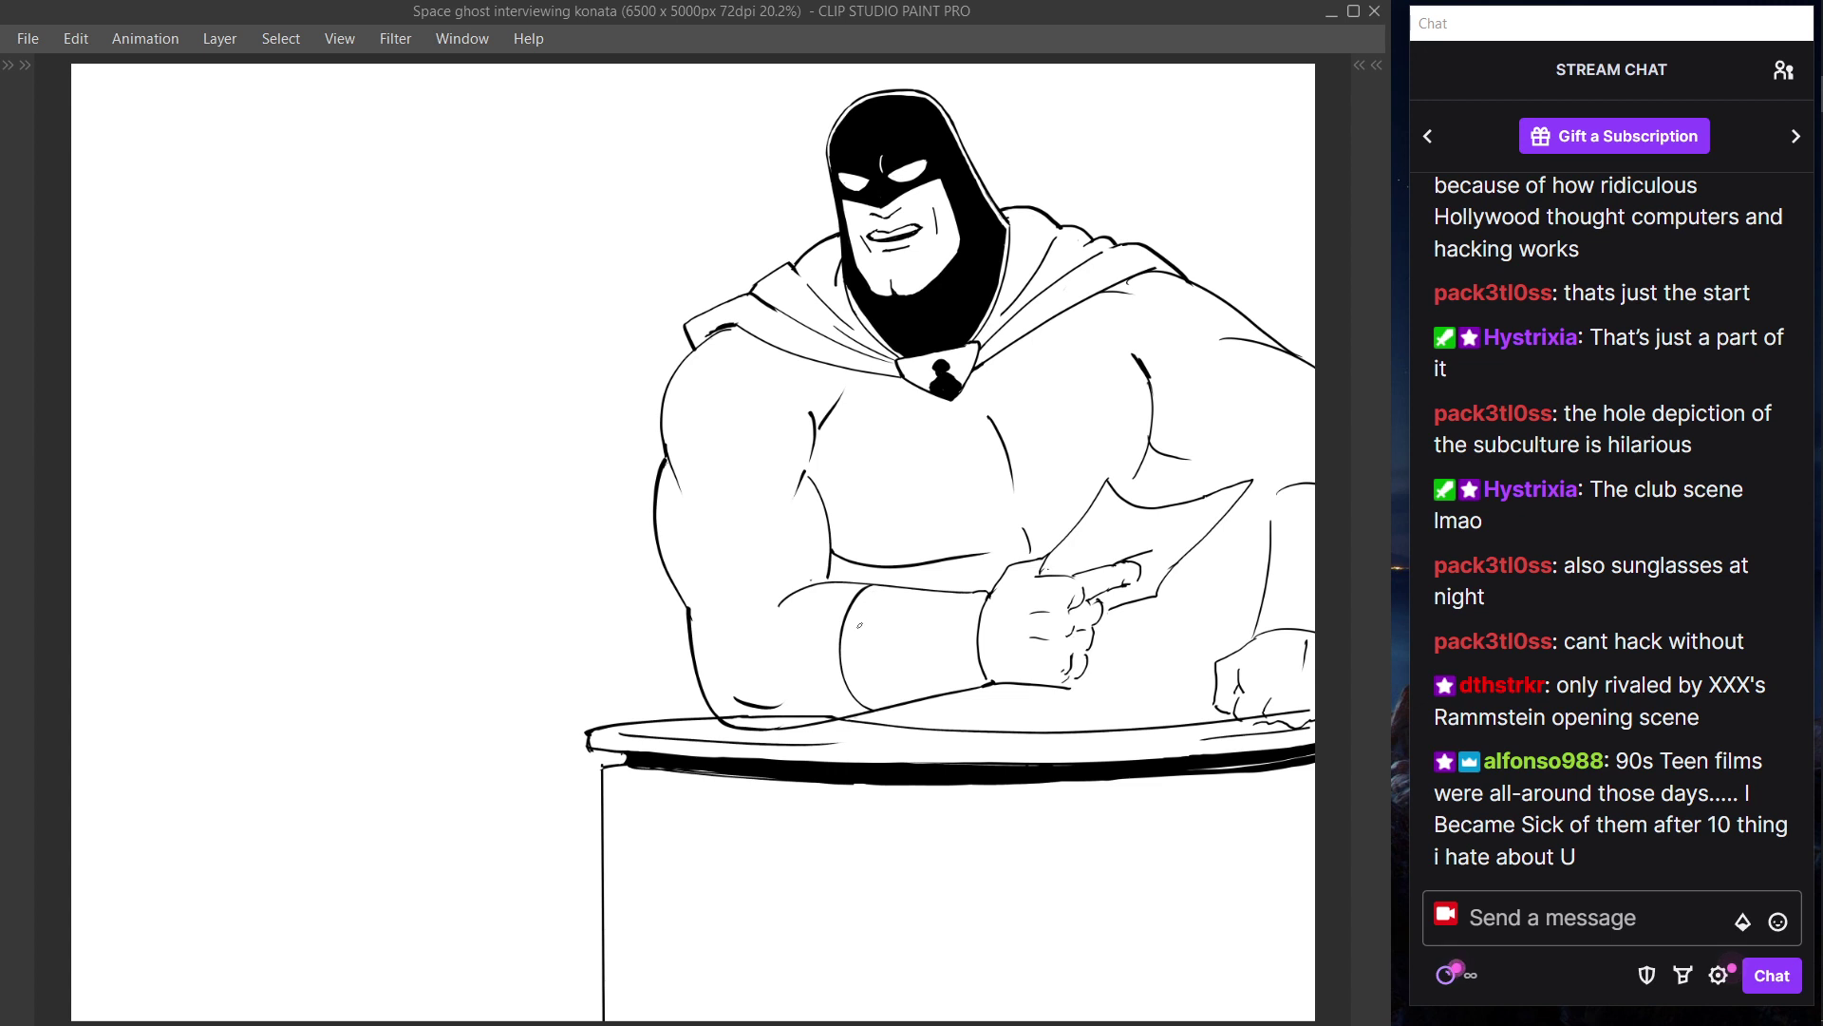
# - Draw a small rectangular panel on the wristband and divide it into cells with short vertical lines
pyautogui.click(873, 629)
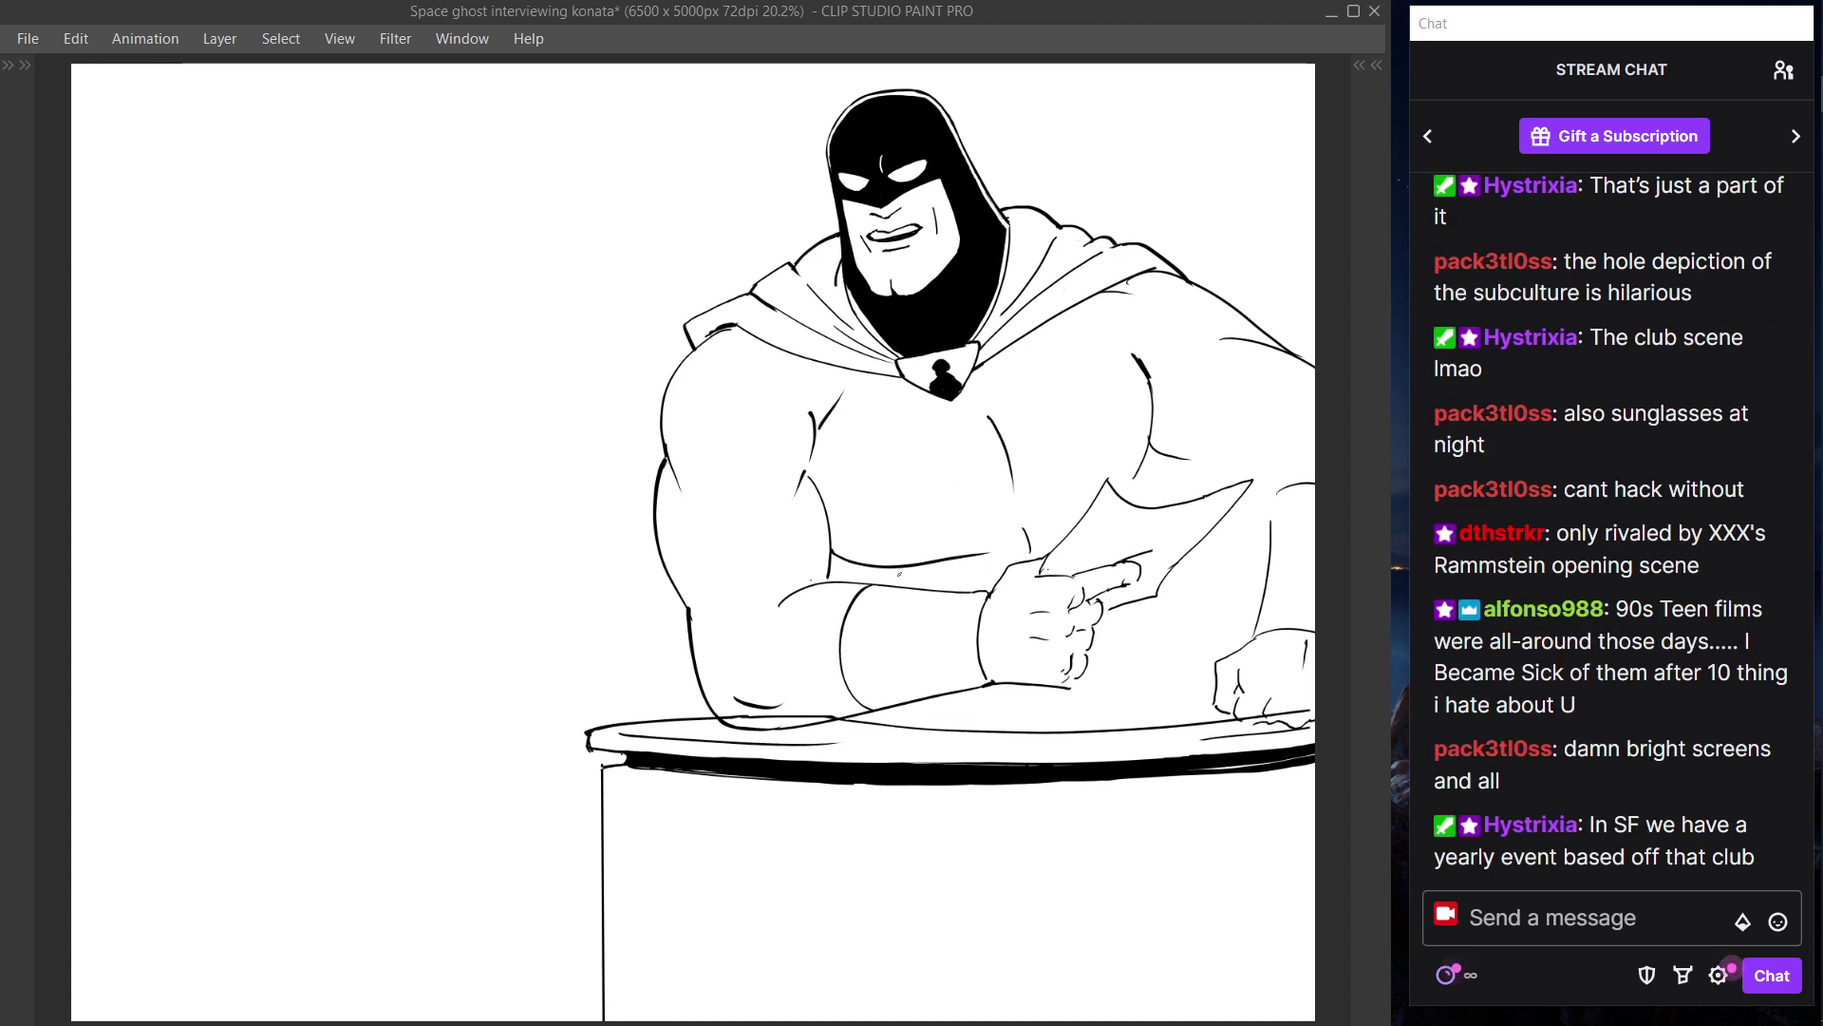
pyautogui.moveTo(883, 615)
pyautogui.mouseDown()
pyautogui.moveTo(879, 674)
pyautogui.moveTo(965, 605)
pyautogui.moveTo(947, 614)
pyautogui.mouseUp()
pyautogui.hotkey('ctrl', 'z')
pyautogui.hotkey('ctrl', 'z')
pyautogui.hotkey('ctrl', 'z')
pyautogui.hotkey('ctrl', 'z')
pyautogui.moveTo(944, 614); pyautogui.dragTo(947, 661)
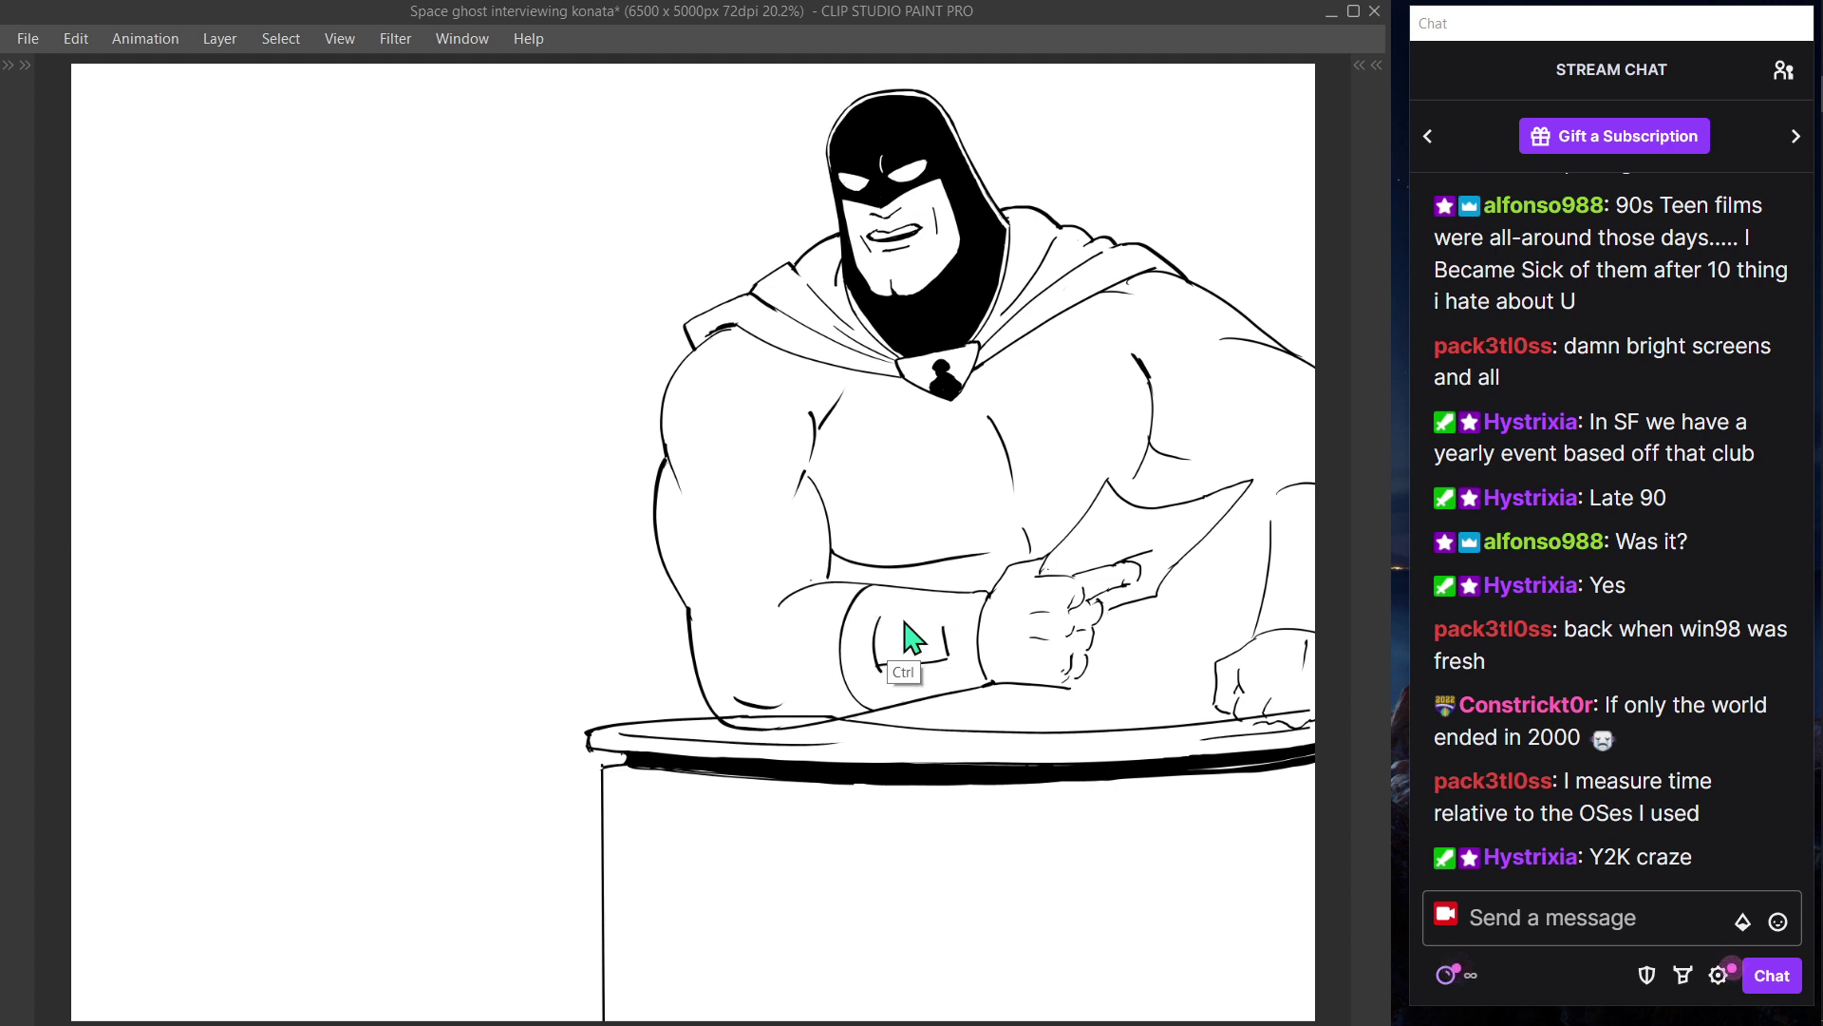
pyautogui.moveTo(874, 625); pyautogui.dragTo(944, 624)
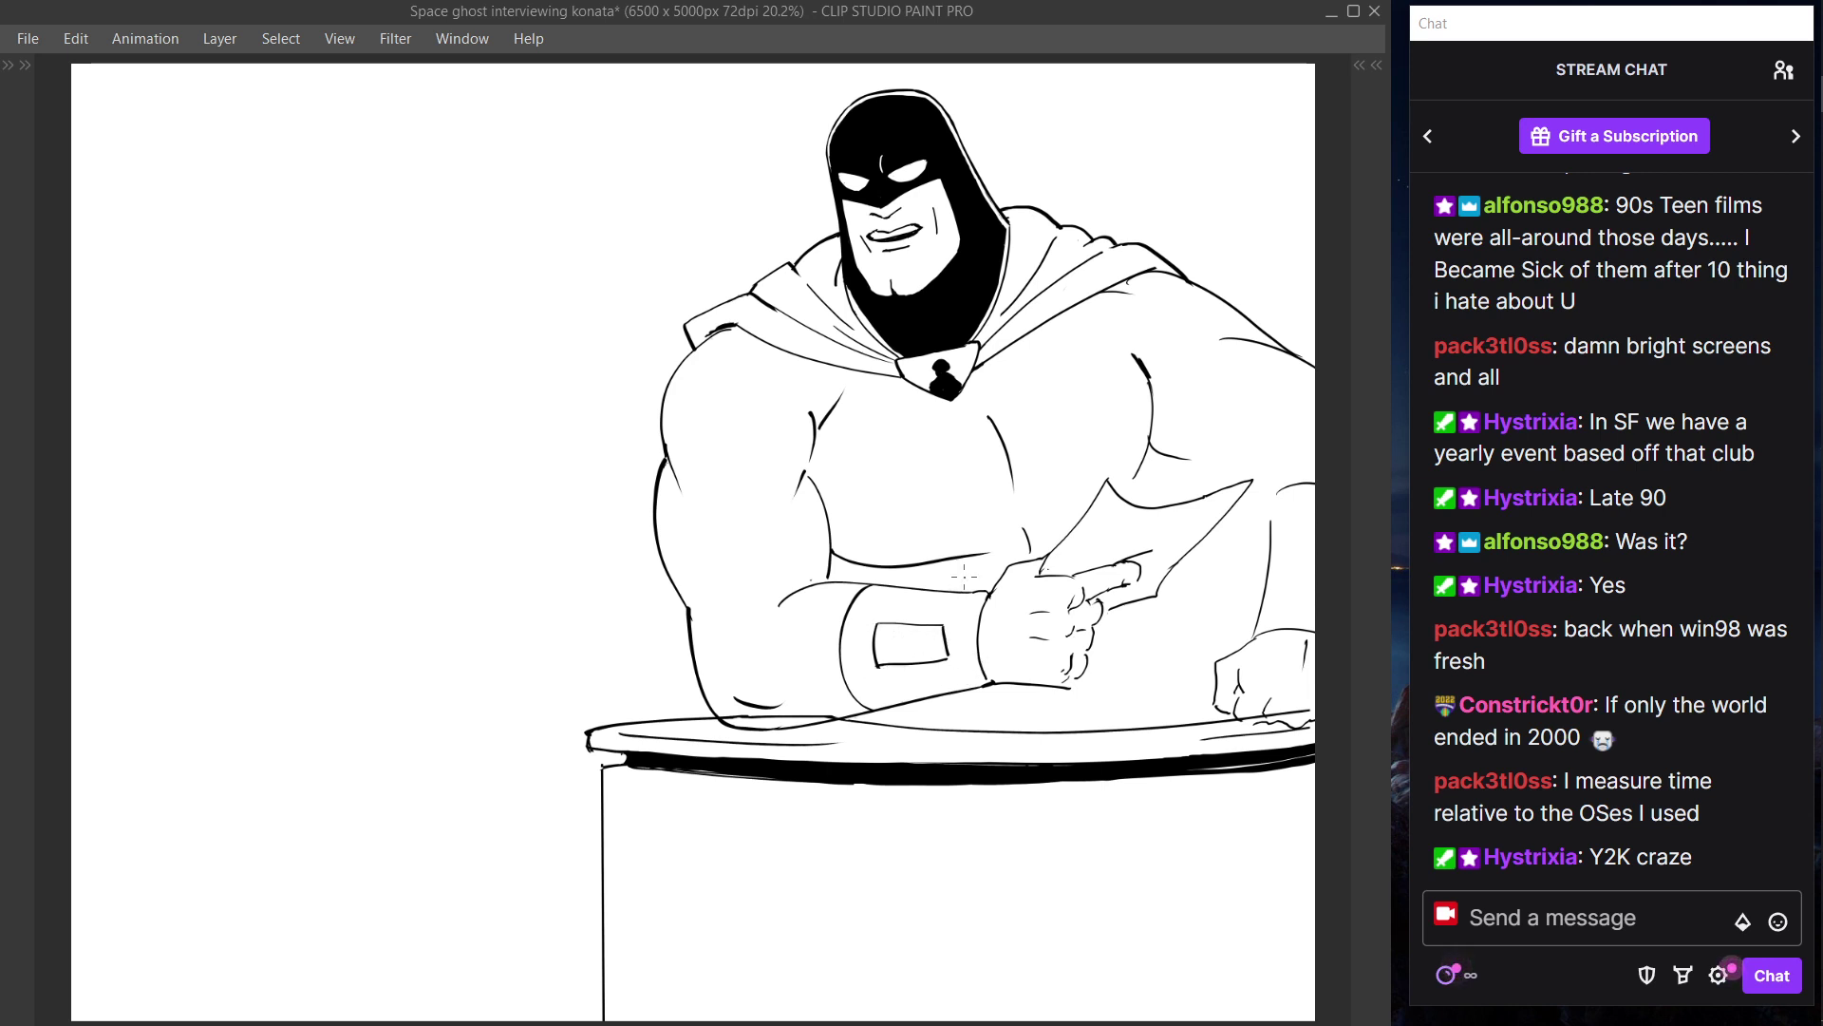
pyautogui.moveTo(901, 625)
pyautogui.mouseDown()
pyautogui.moveTo(894, 662)
pyautogui.moveTo(946, 627)
pyautogui.moveTo(945, 659)
pyautogui.mouseUp()
pyautogui.hotkey('ctrl', 'z')
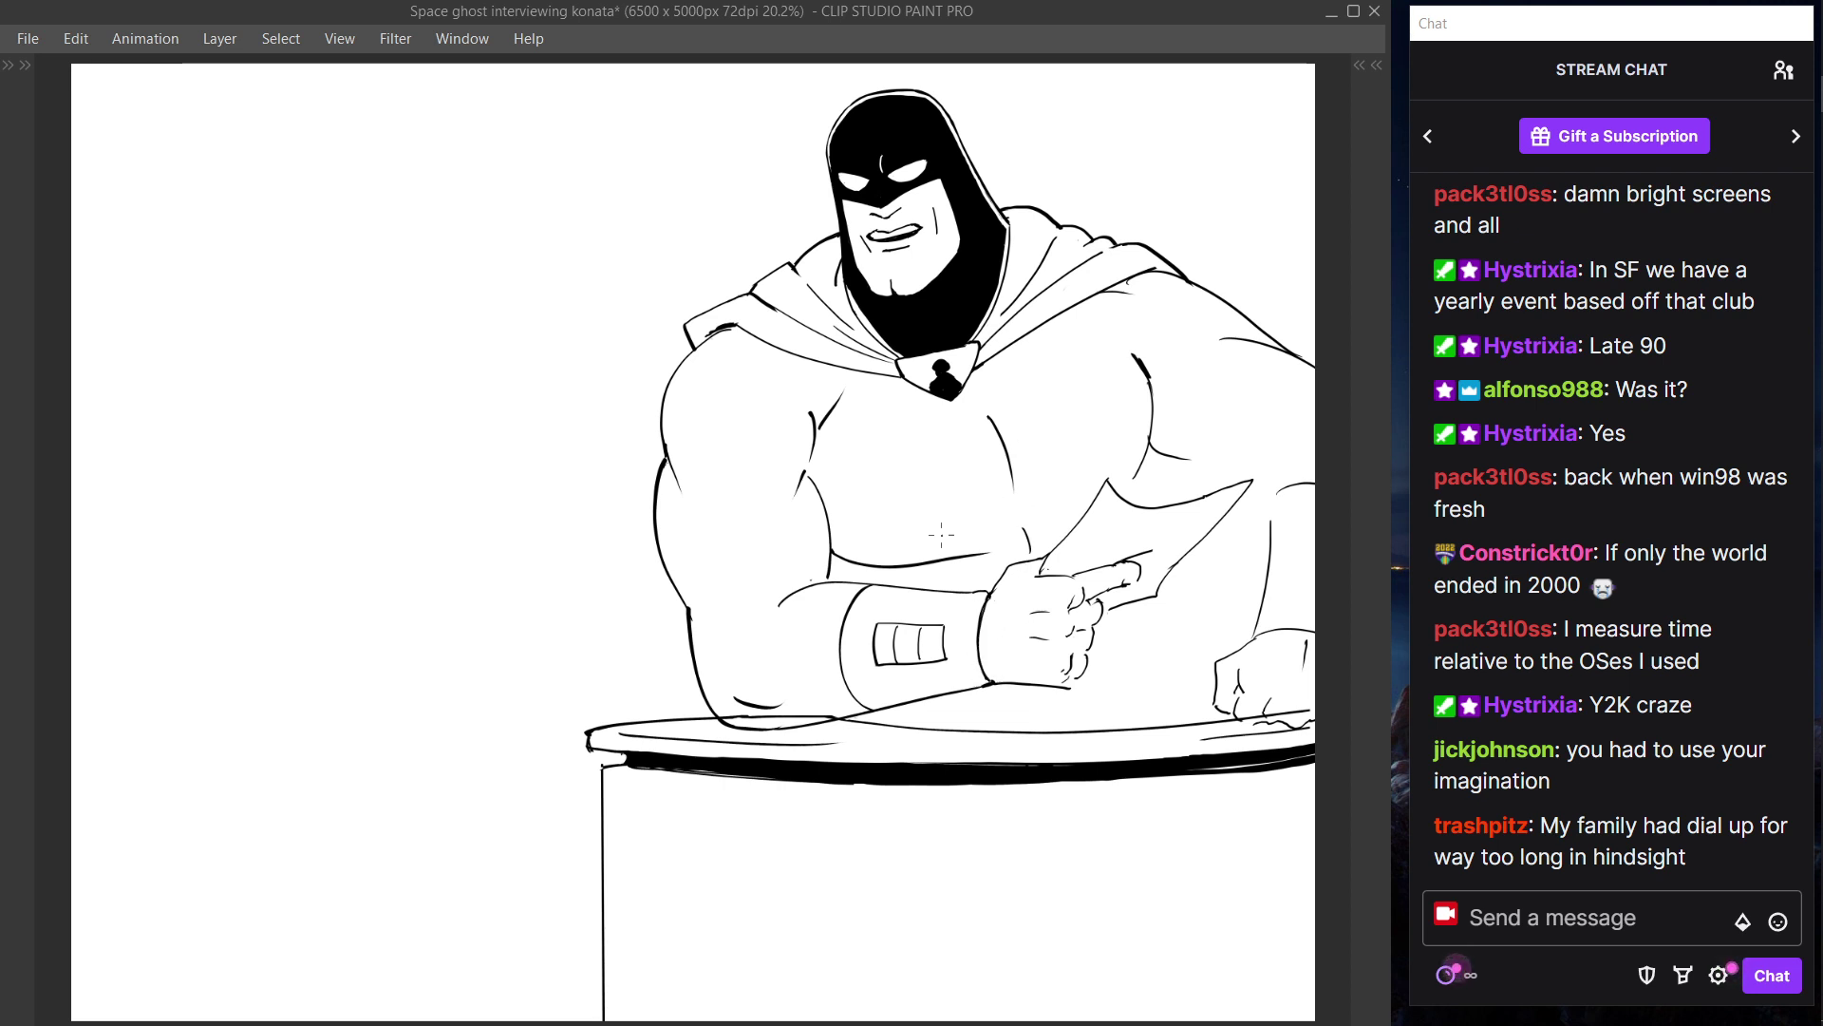
# - Thicken the wristband's upper edge and the edge beside the hand with bold strokes
pyautogui.moveTo(881, 585); pyautogui.dragTo(963, 592)
pyautogui.press('p')
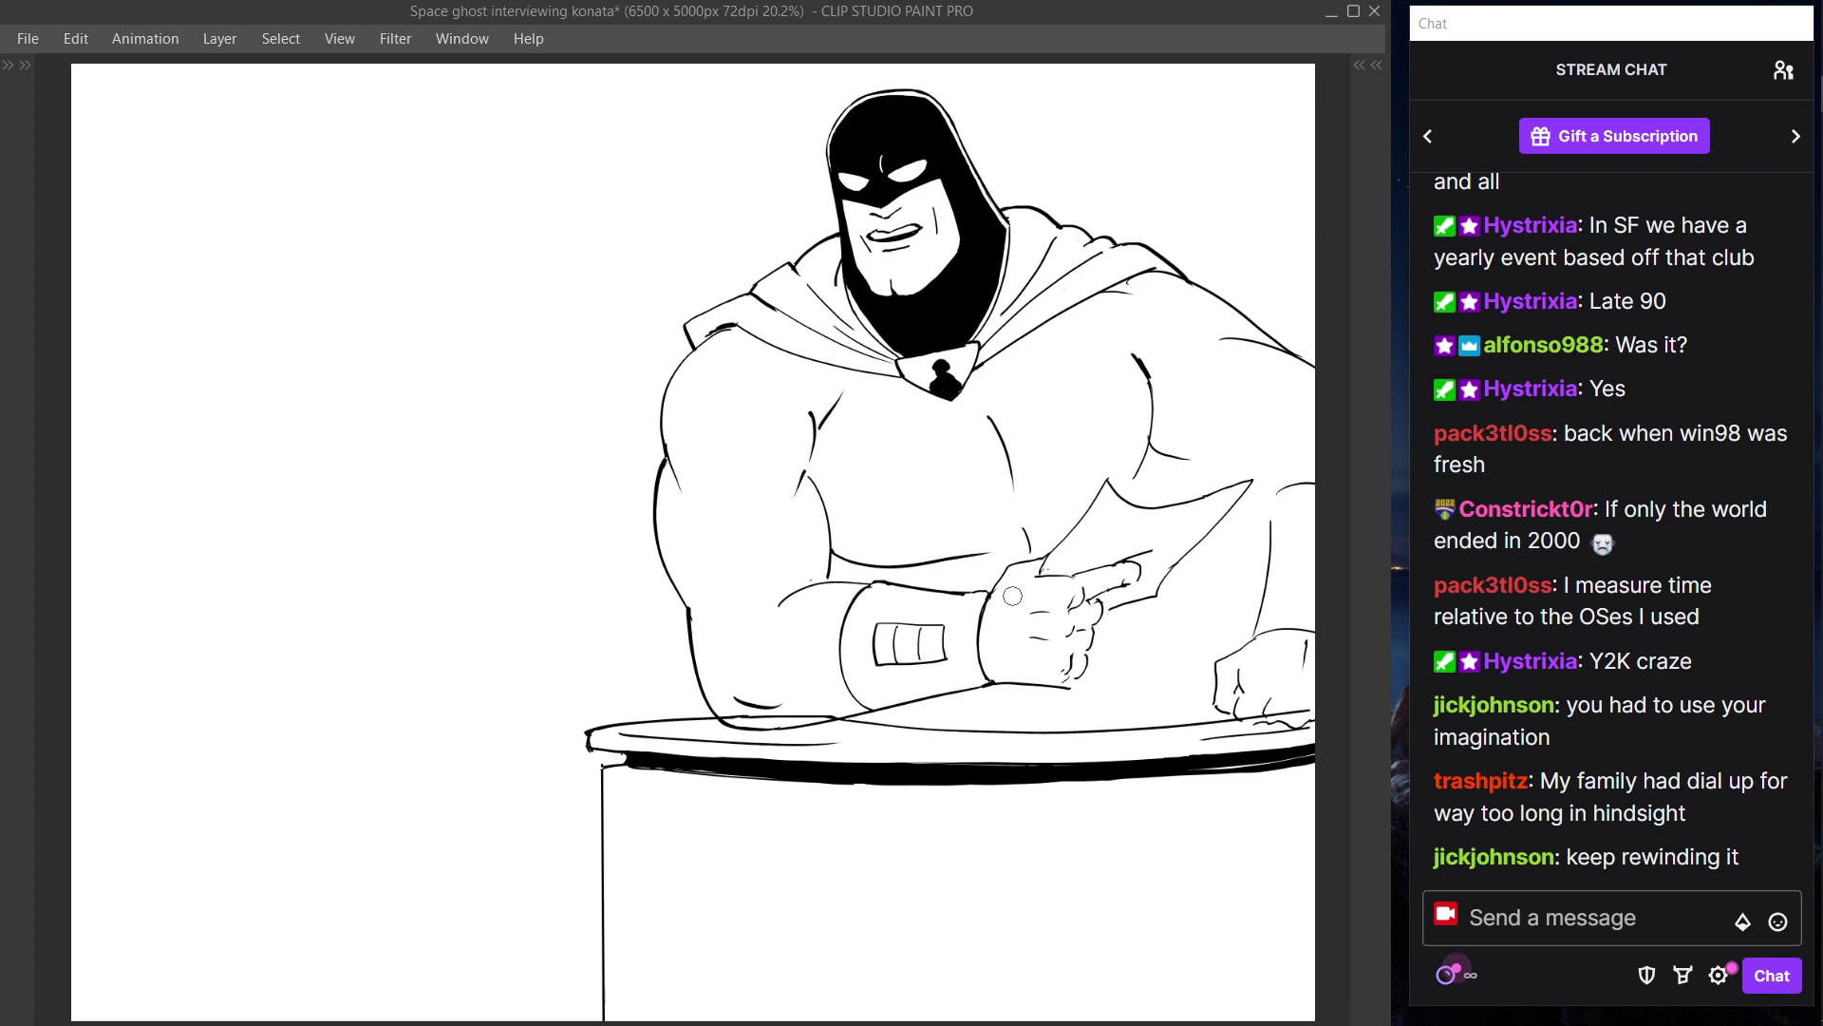
pyautogui.moveTo(965, 593)
pyautogui.mouseDown()
pyautogui.moveTo(989, 598)
pyautogui.moveTo(932, 650)
pyautogui.mouseUp()
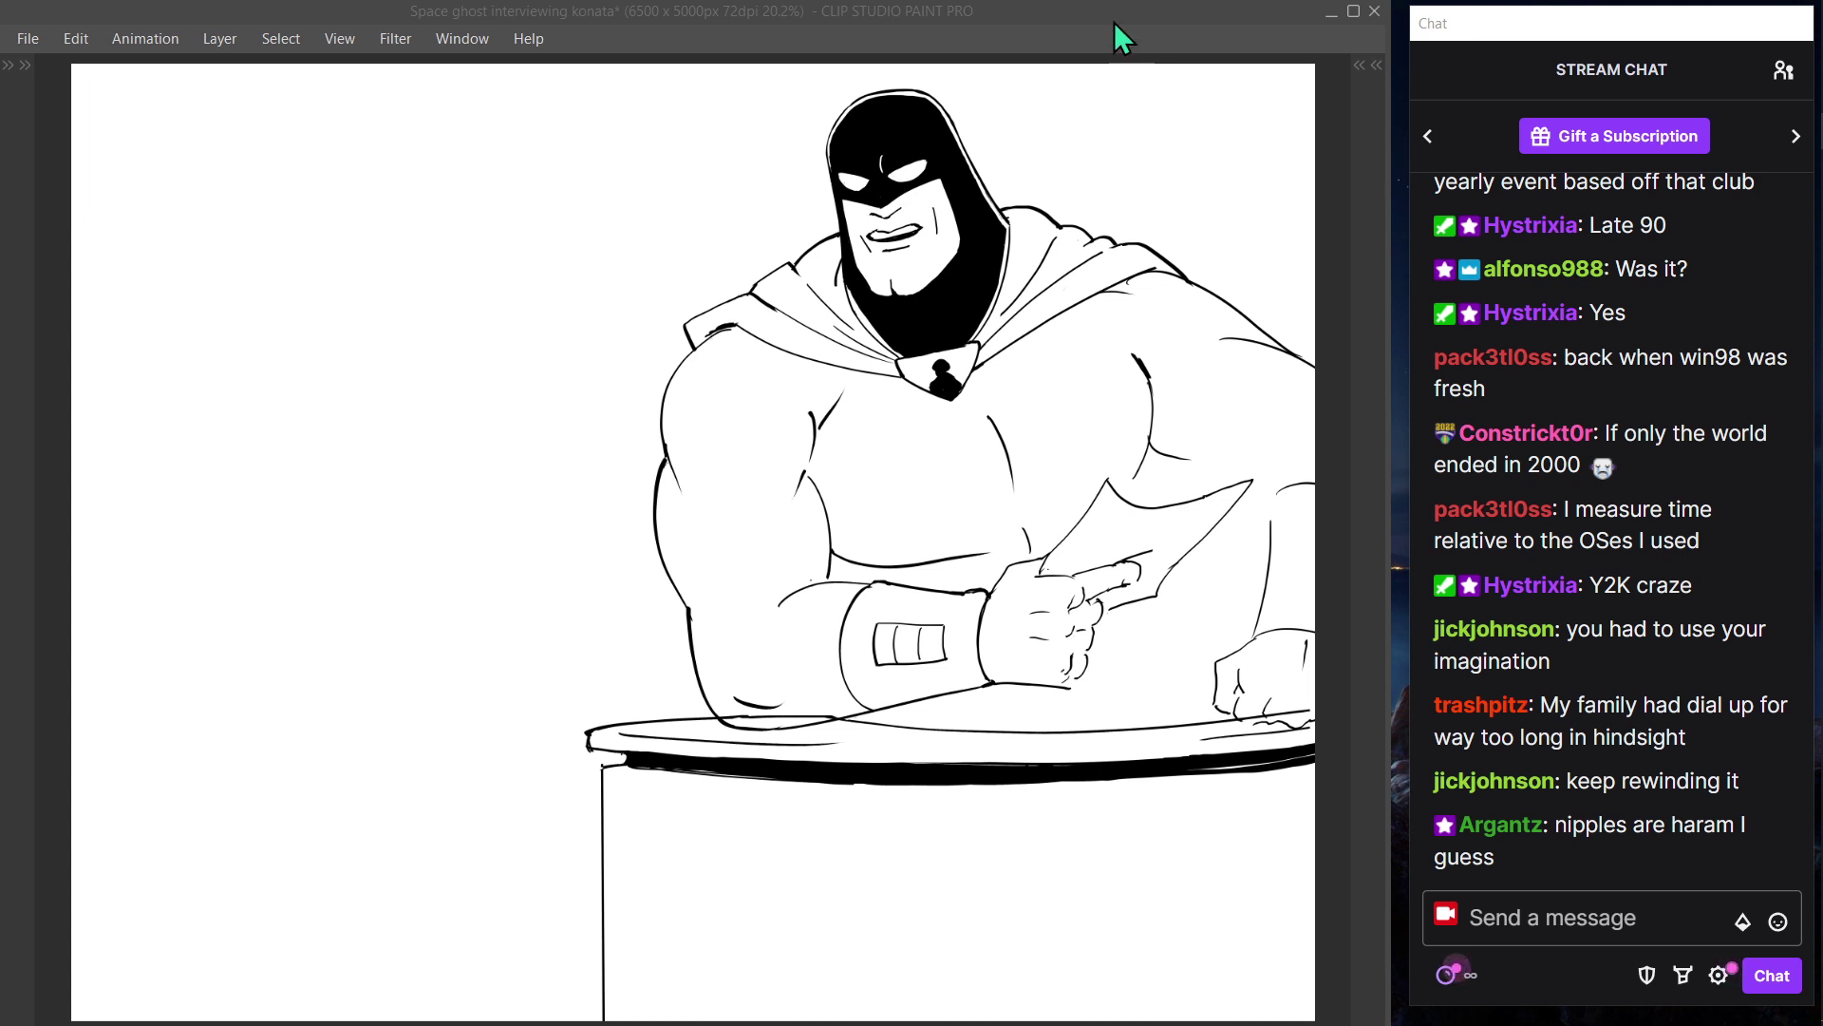
# - Reshape the black emblem on the cape clasp into a hooded figure and give it two small white eyes
pyautogui.scroll(3, 914, 365)
pyautogui.moveTo(857, 508)
pyautogui.mouseDown()
pyautogui.moveTo(847, 535)
pyautogui.moveTo(896, 541)
pyautogui.moveTo(897, 559)
pyautogui.moveTo(857, 519)
pyautogui.moveTo(850, 540)
pyautogui.mouseUp()
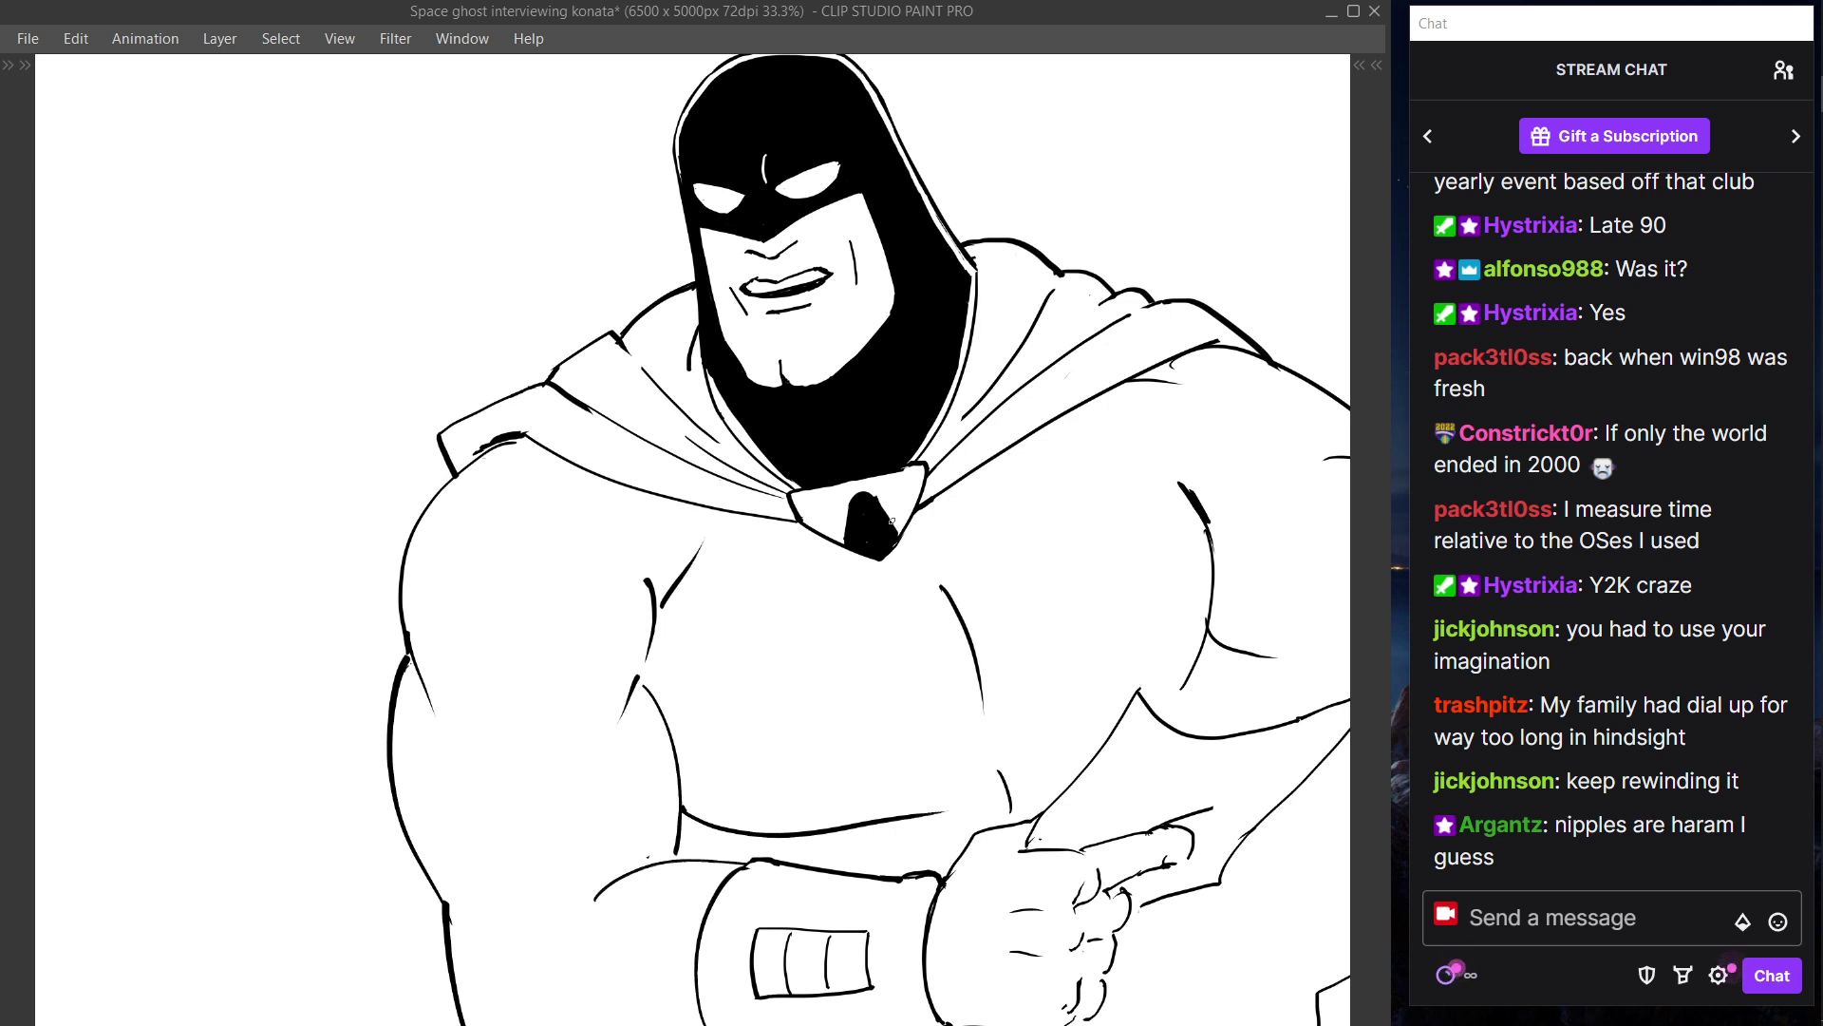
pyautogui.moveTo(873, 498); pyautogui.dragTo(880, 510)
pyautogui.press('Tab')
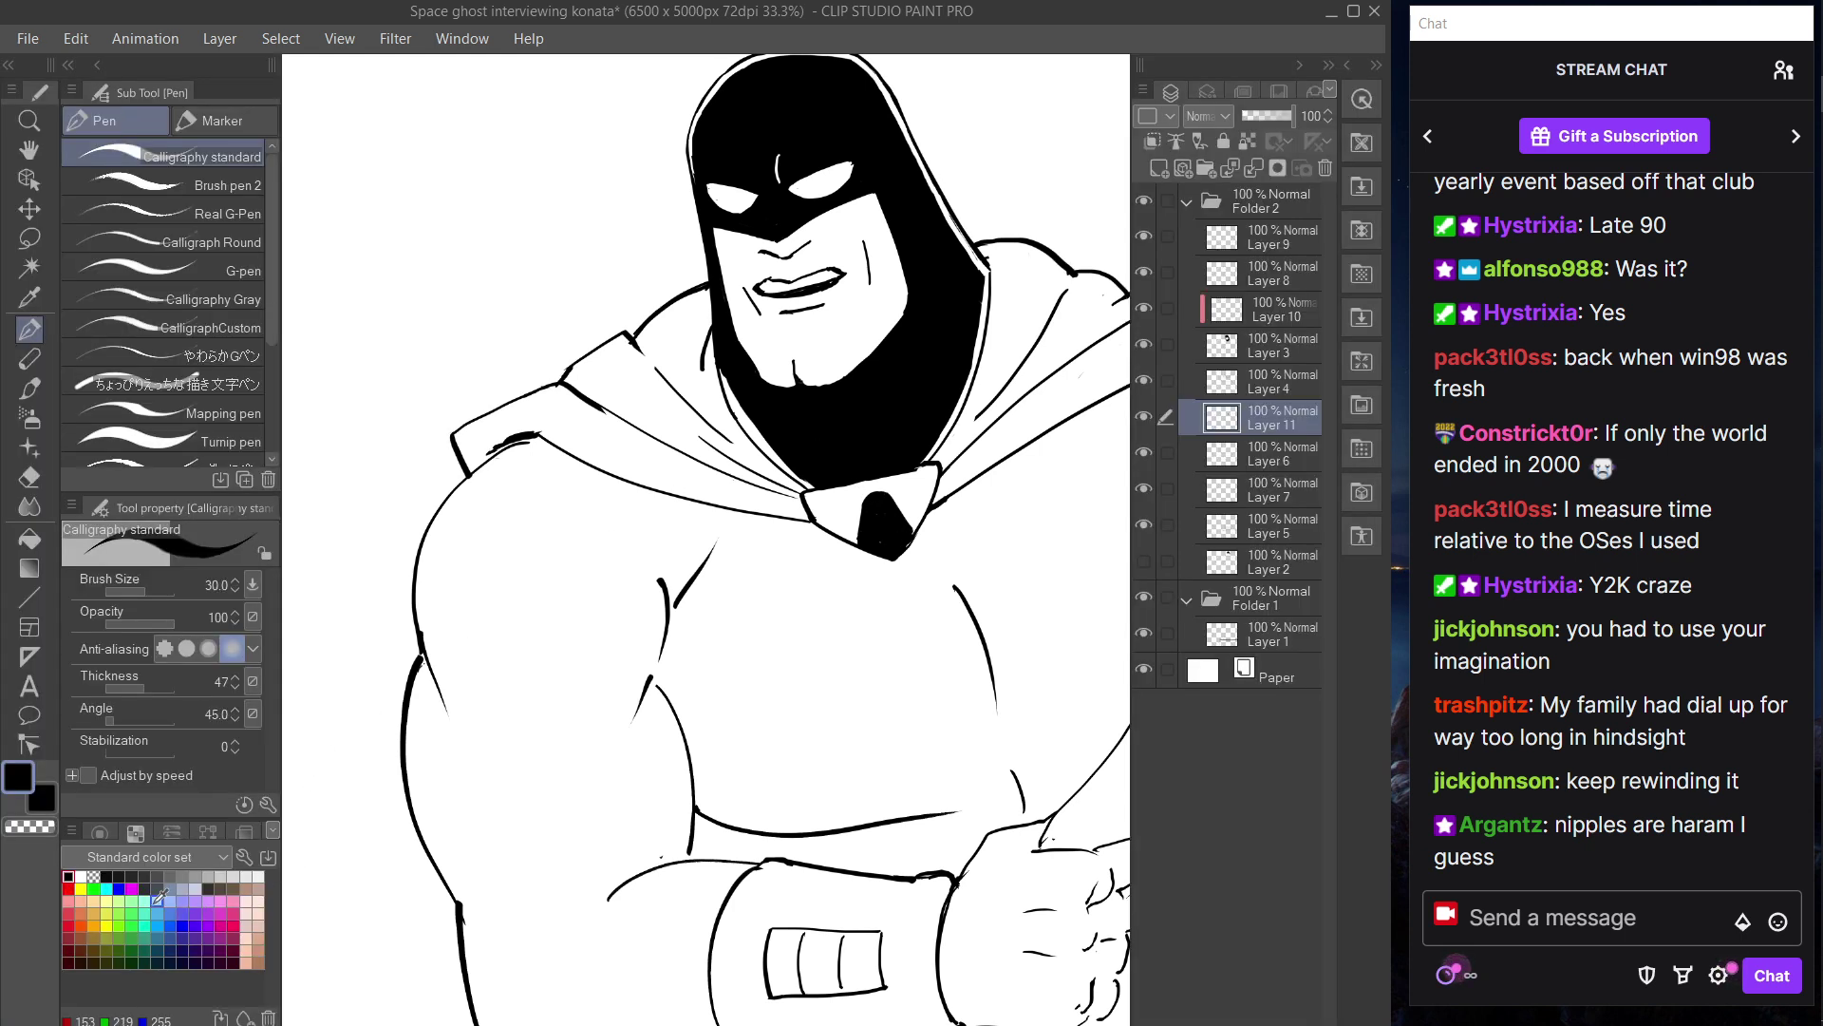
pyautogui.press('Tab')
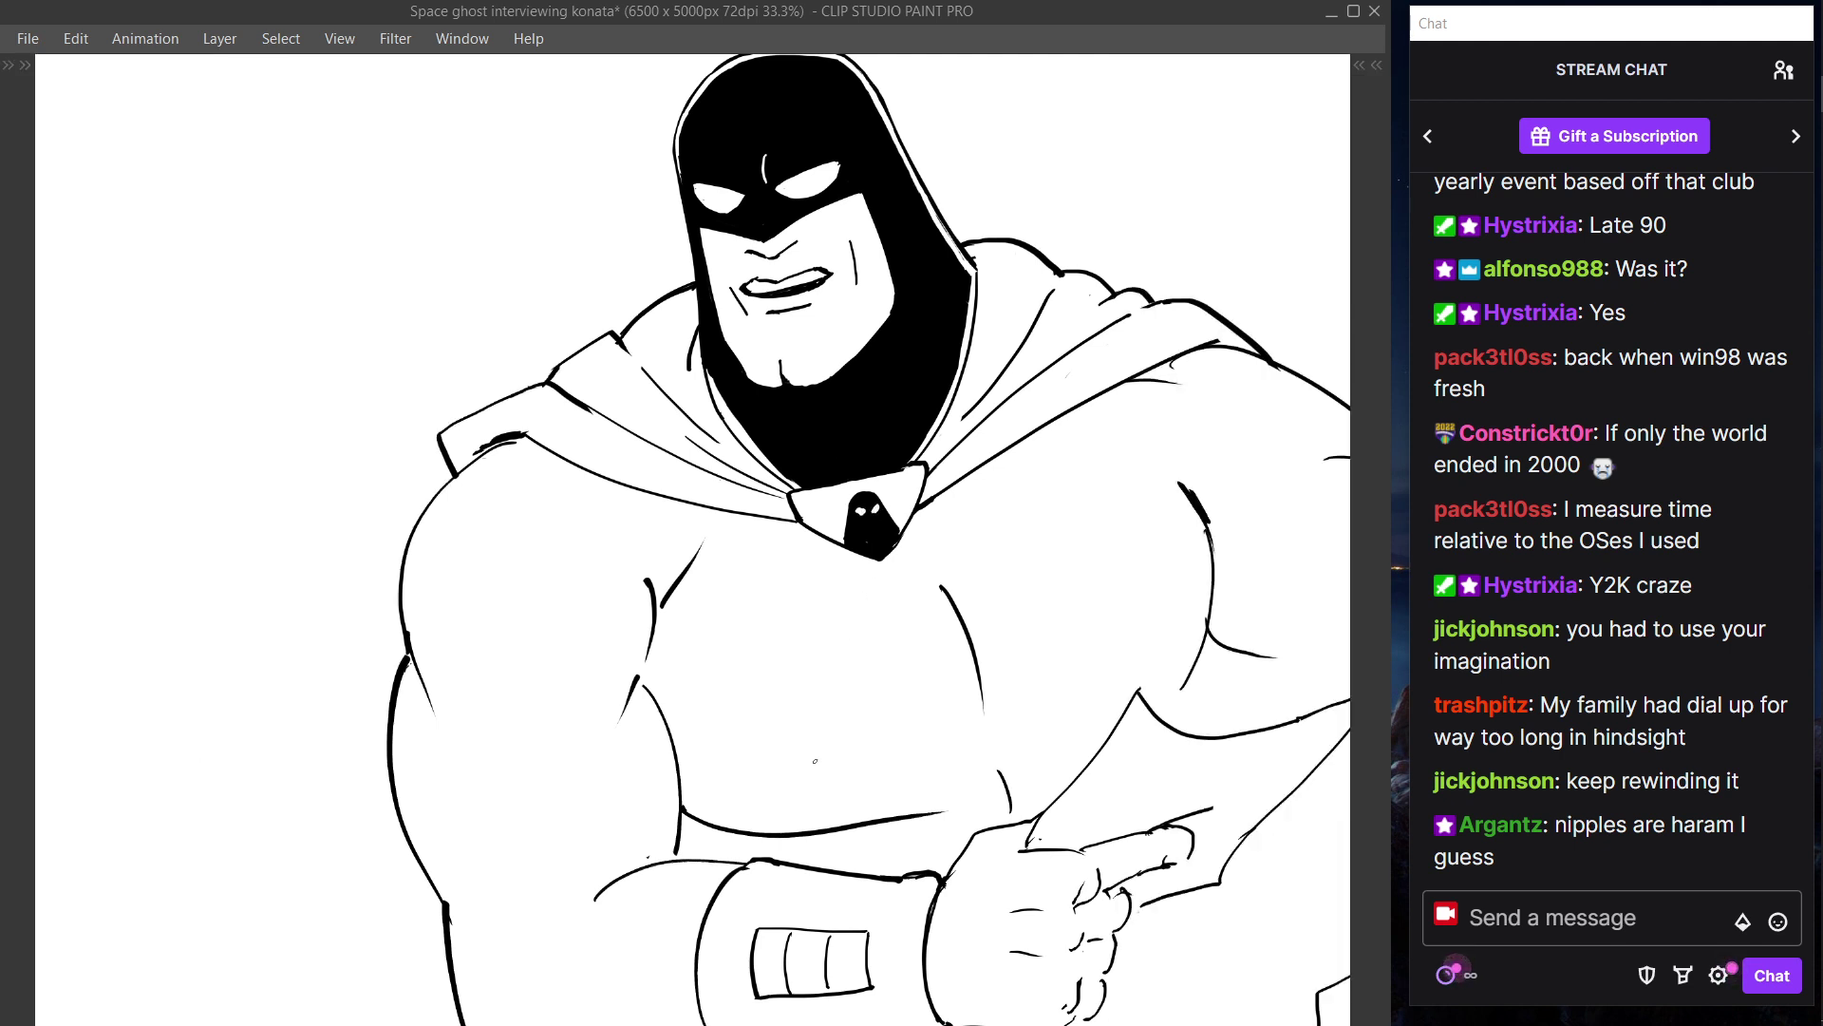
pyautogui.hotkey('ctrl', '0')
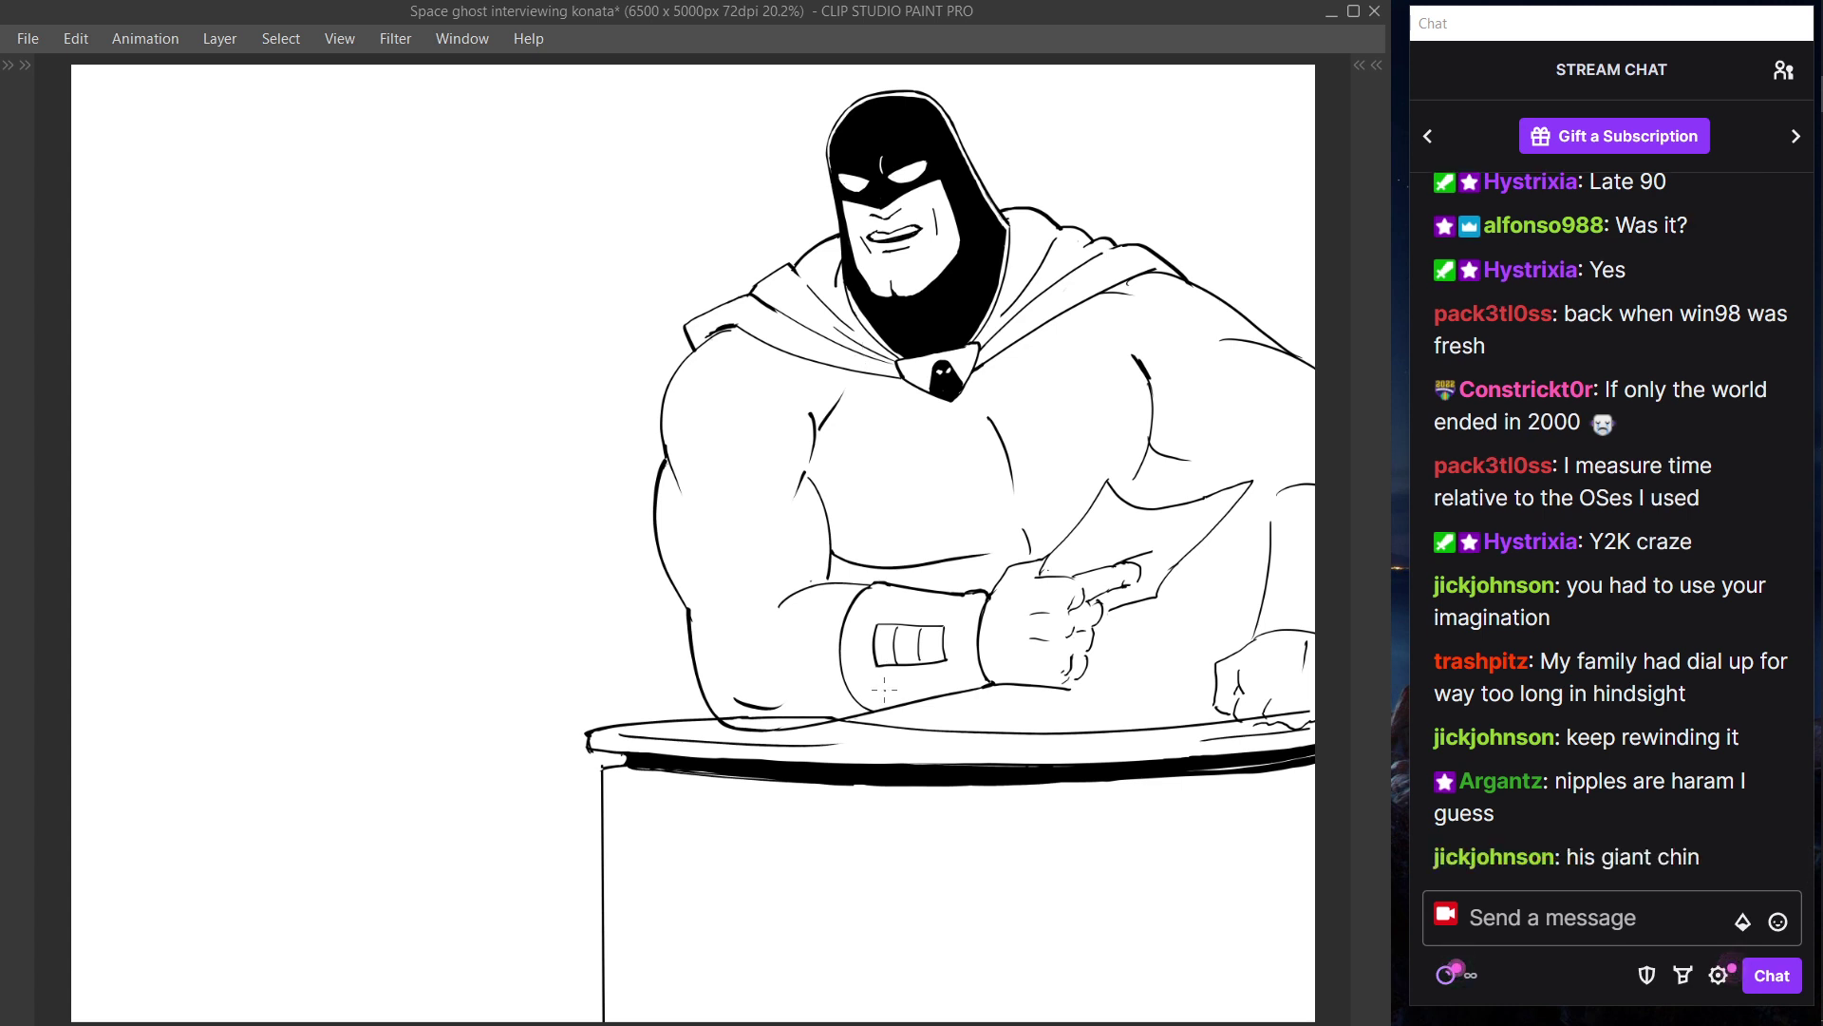
# - Add a new layer between Layer 5 and Layer 2 and choose medium gray as the drawing color
pyautogui.press('Tab')
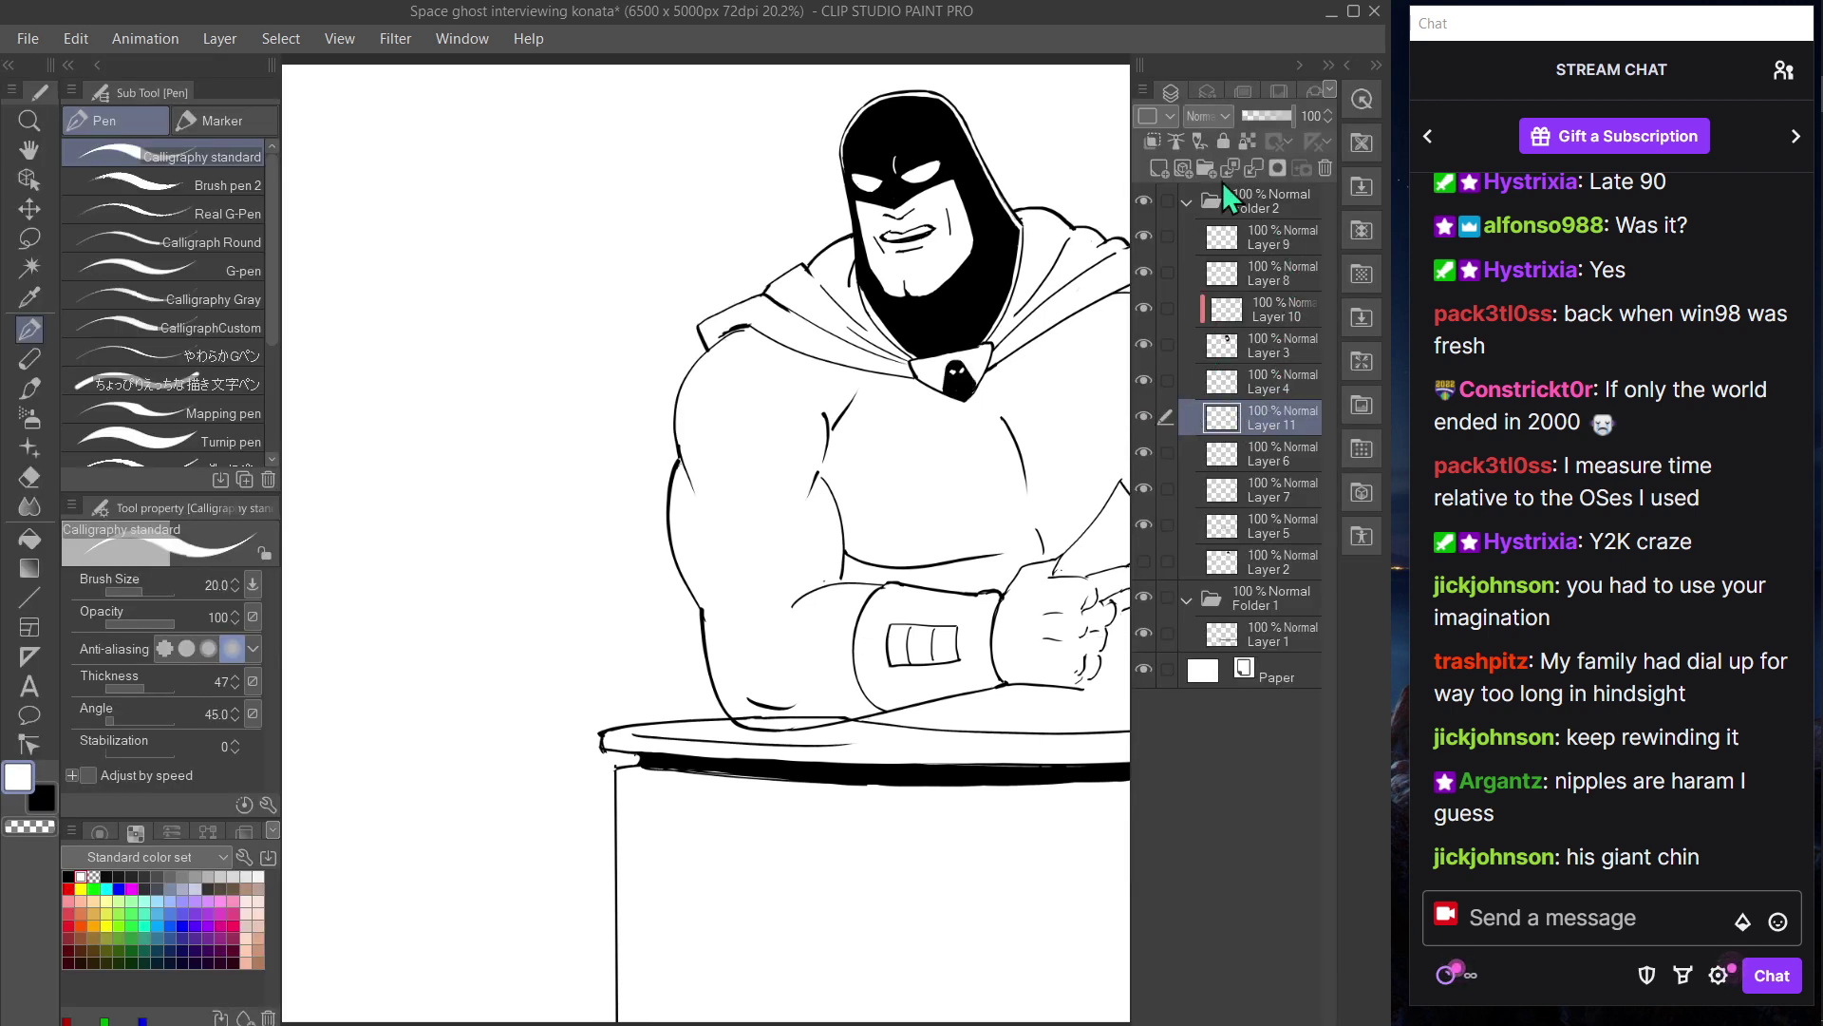
pyautogui.click(1159, 171)
pyautogui.moveTo(1273, 406); pyautogui.dragTo(1280, 575)
pyautogui.click(194, 875)
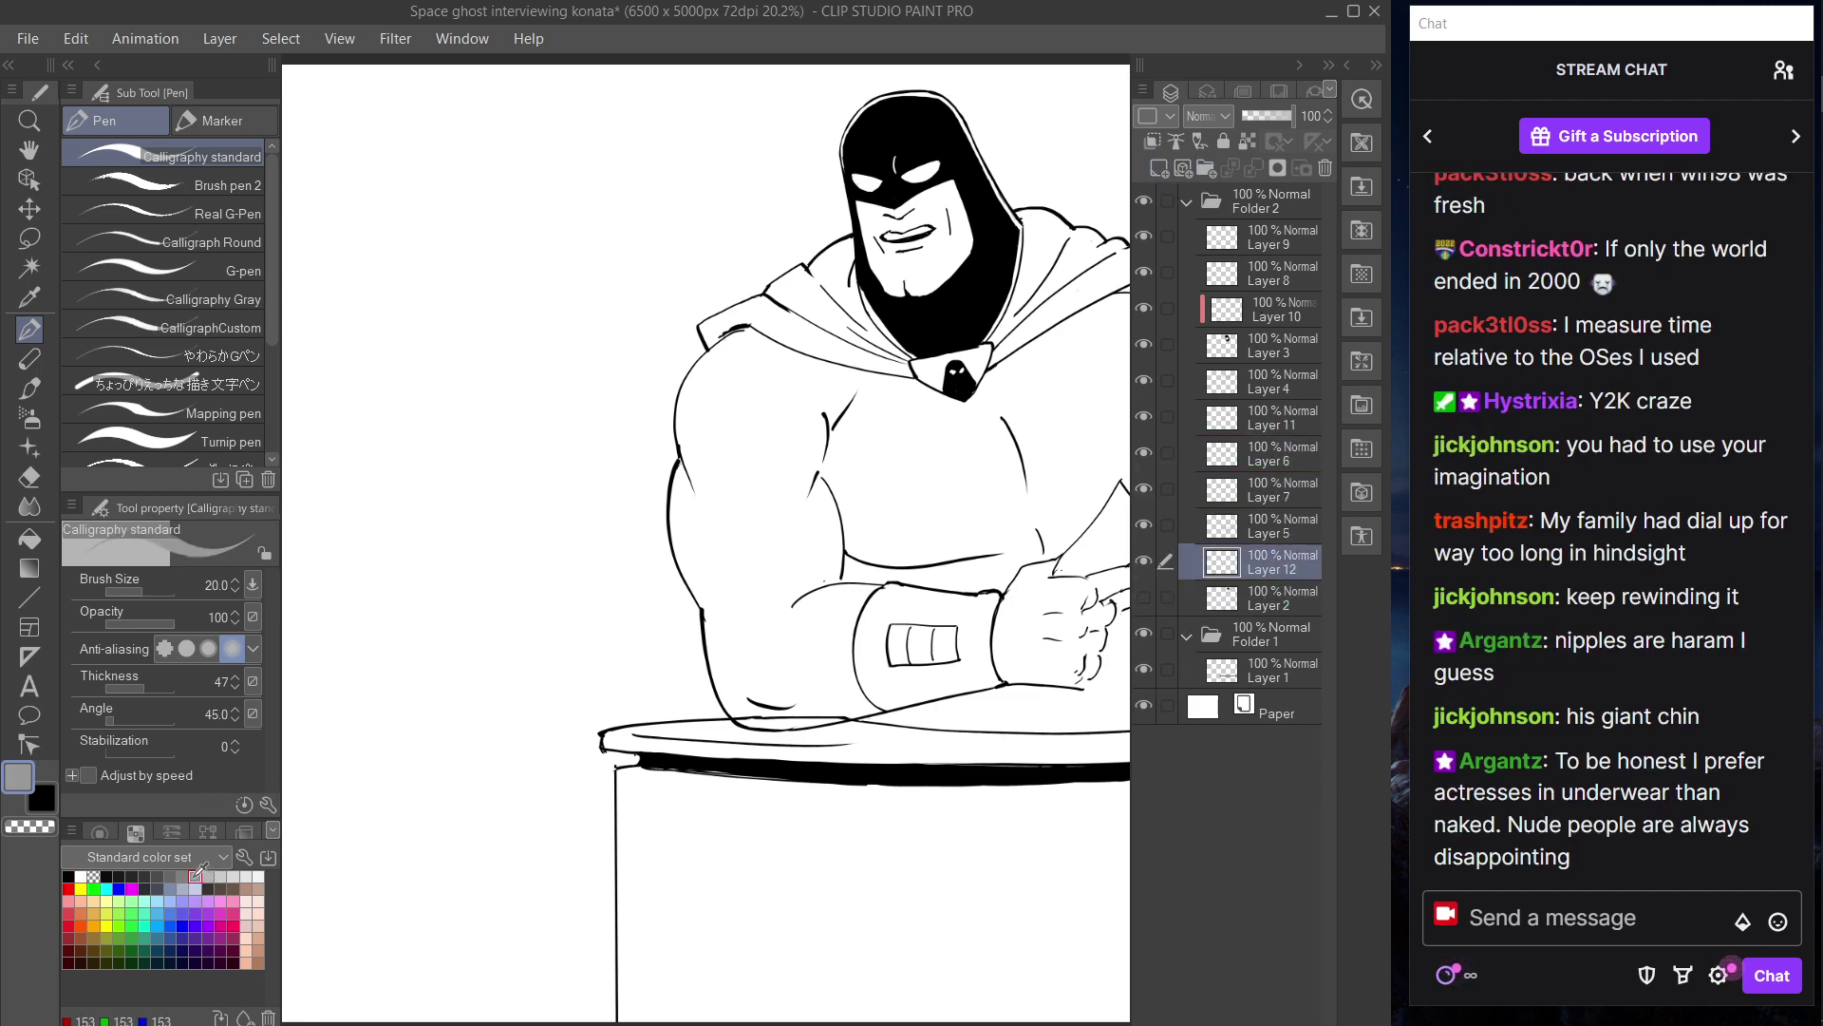
pyautogui.press('Tab')
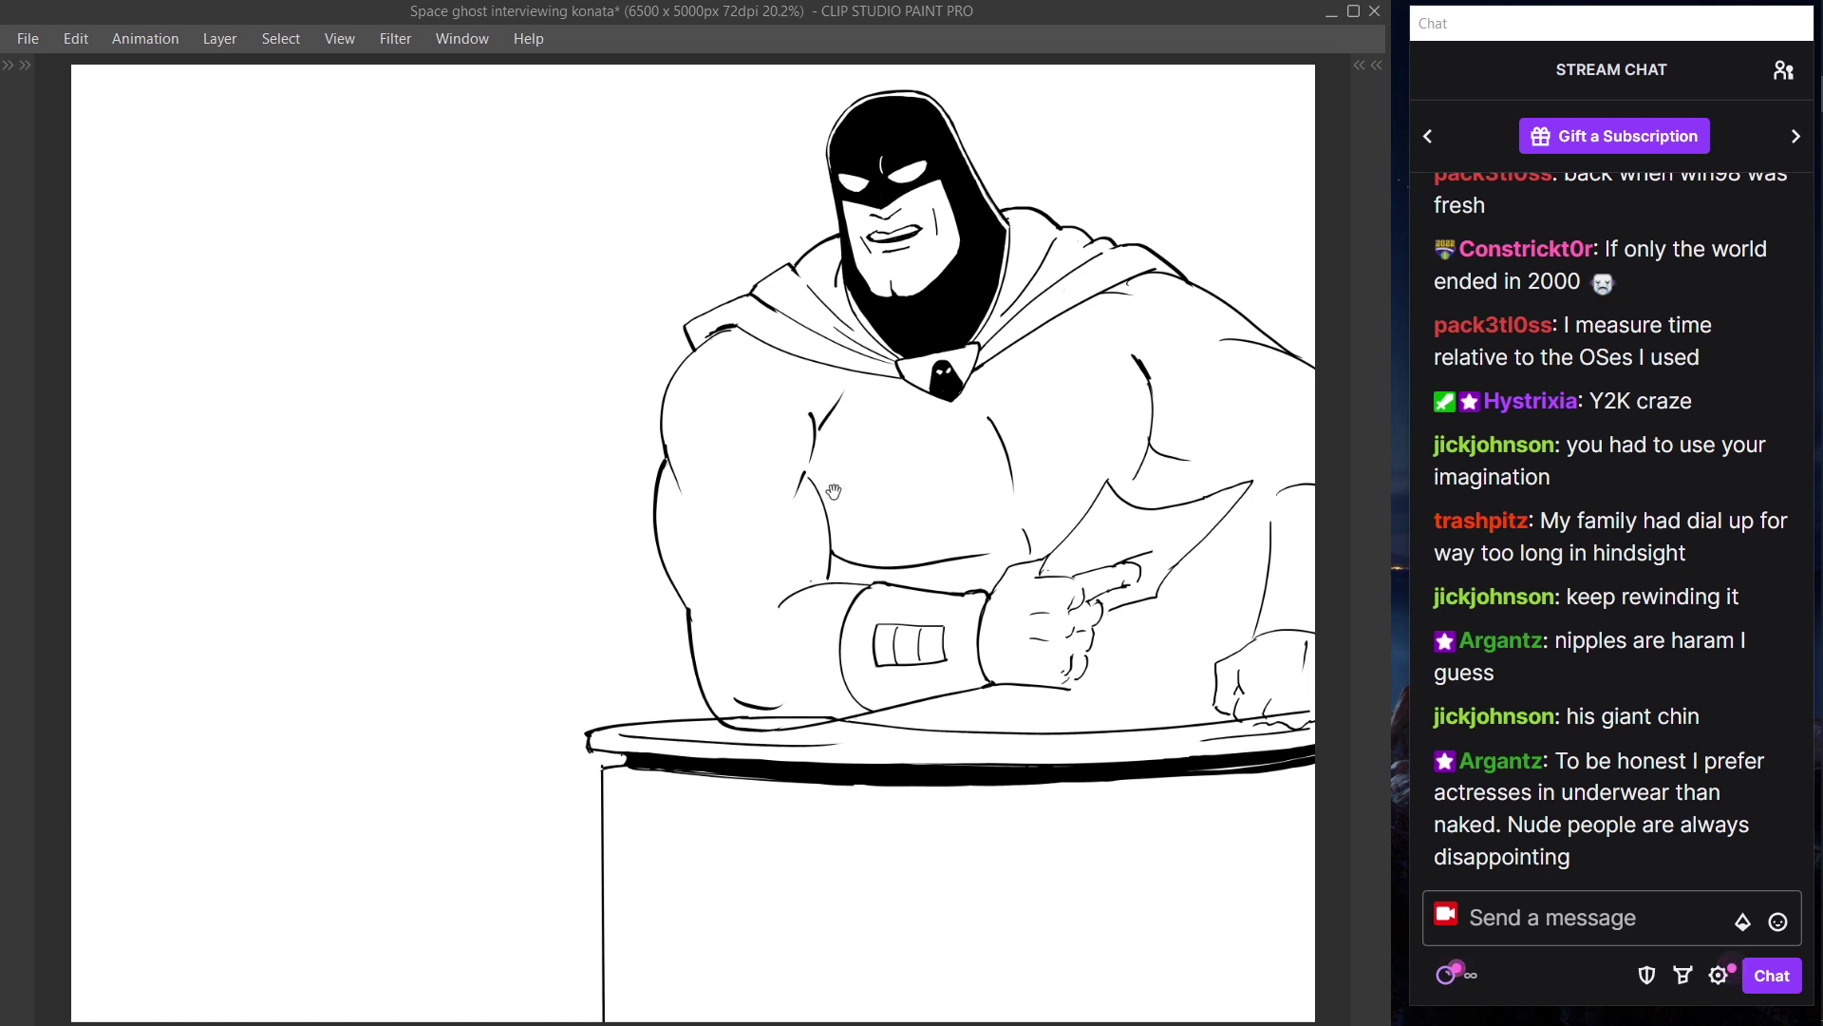
# - Paint the cape clasp gray around its black emblem
pyautogui.moveTo(893, 473); pyautogui.dragTo(772, 580)
pyautogui.scroll(2, 785, 438)
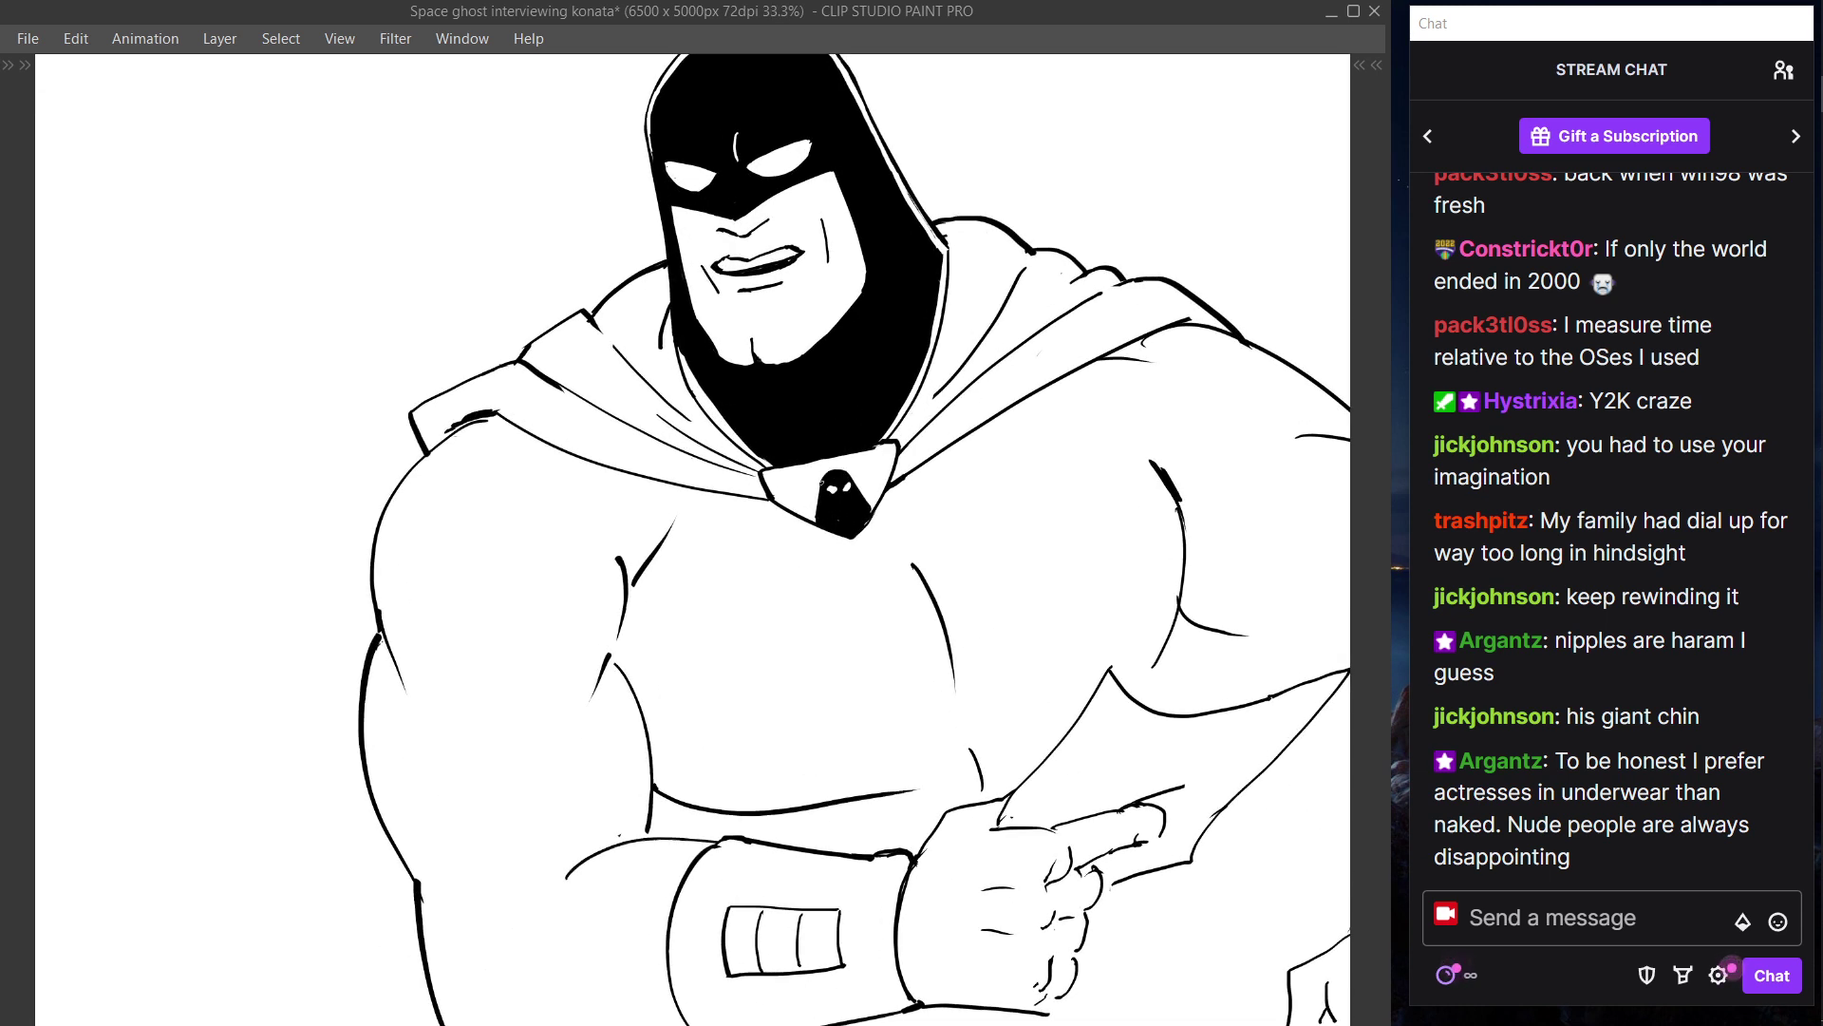
pyautogui.moveTo(787, 481)
pyautogui.mouseDown()
pyautogui.moveTo(871, 451)
pyautogui.moveTo(859, 478)
pyautogui.moveTo(876, 487)
pyautogui.moveTo(880, 452)
pyautogui.moveTo(876, 500)
pyautogui.mouseUp()
pyautogui.moveTo(812, 474)
pyautogui.mouseDown()
pyautogui.moveTo(765, 472)
pyautogui.moveTo(788, 503)
pyautogui.mouseUp()
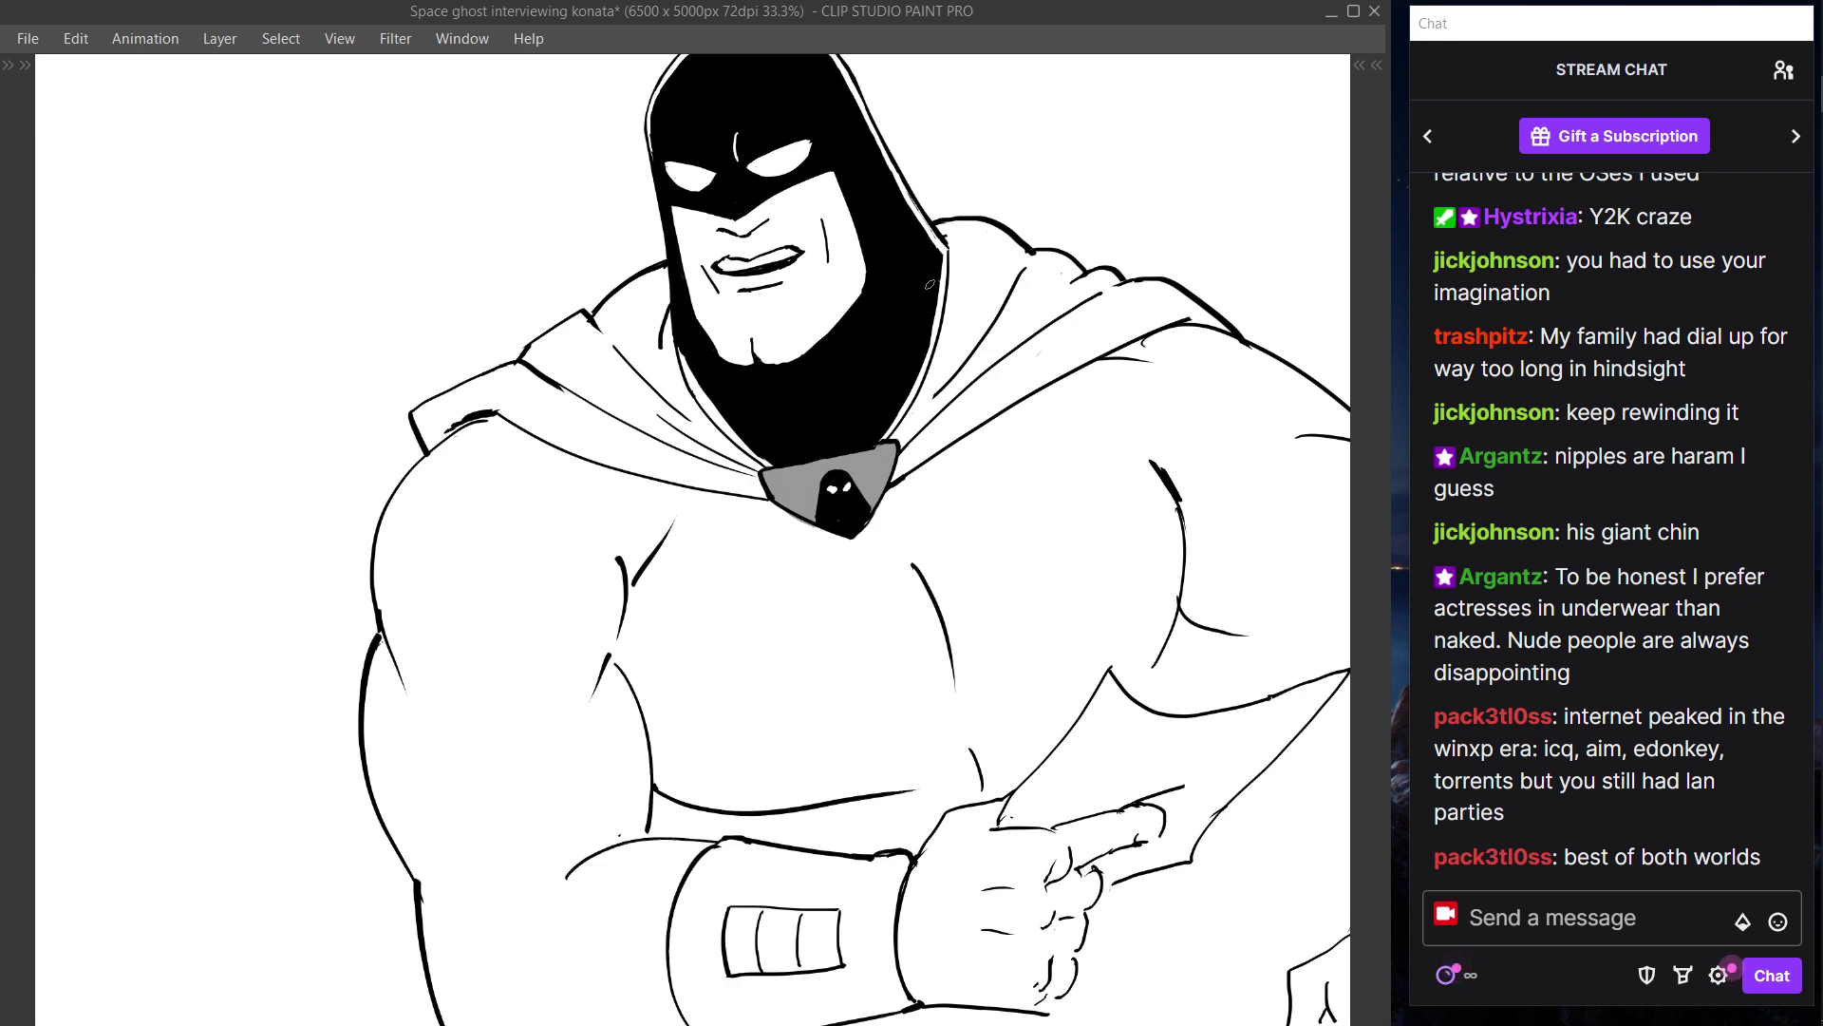
pyautogui.scroll(-2, 888, 385)
# - Set the gray clasp layer's opacity to 63% and collapse Folder 2
pyautogui.press('Tab')
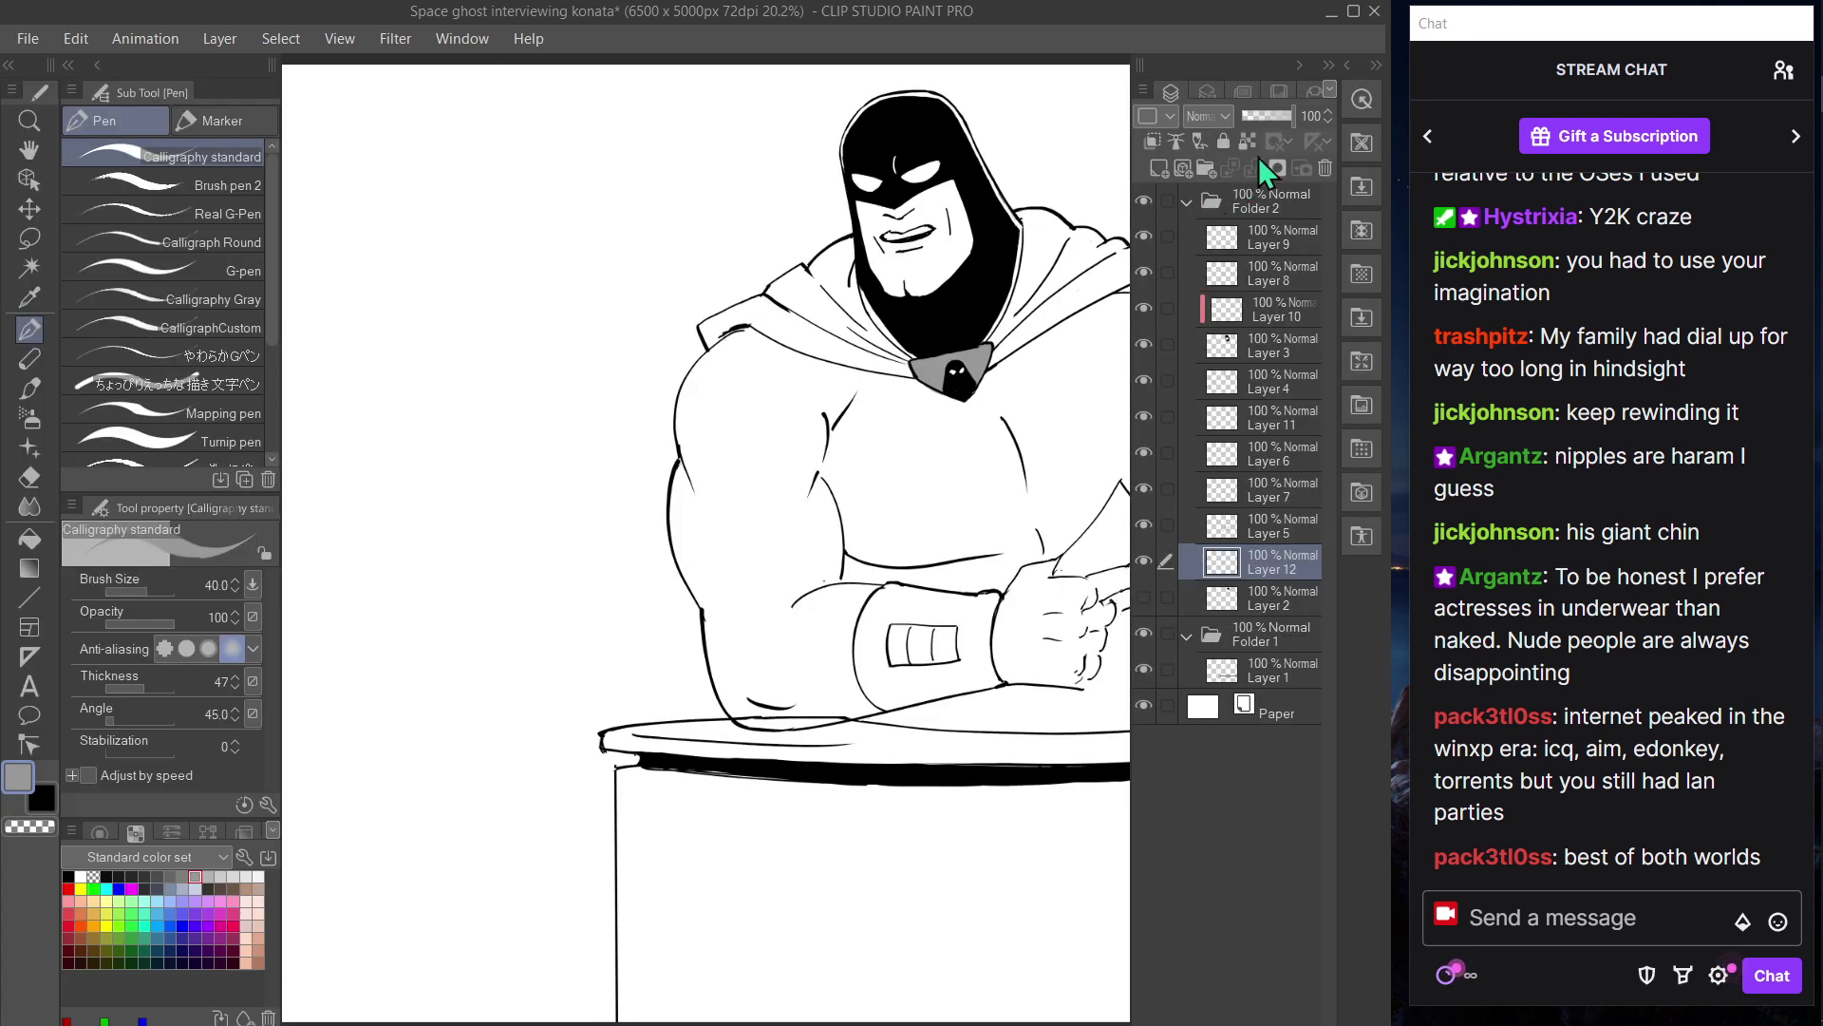
pyautogui.moveTo(1288, 122); pyautogui.dragTo(1273, 120)
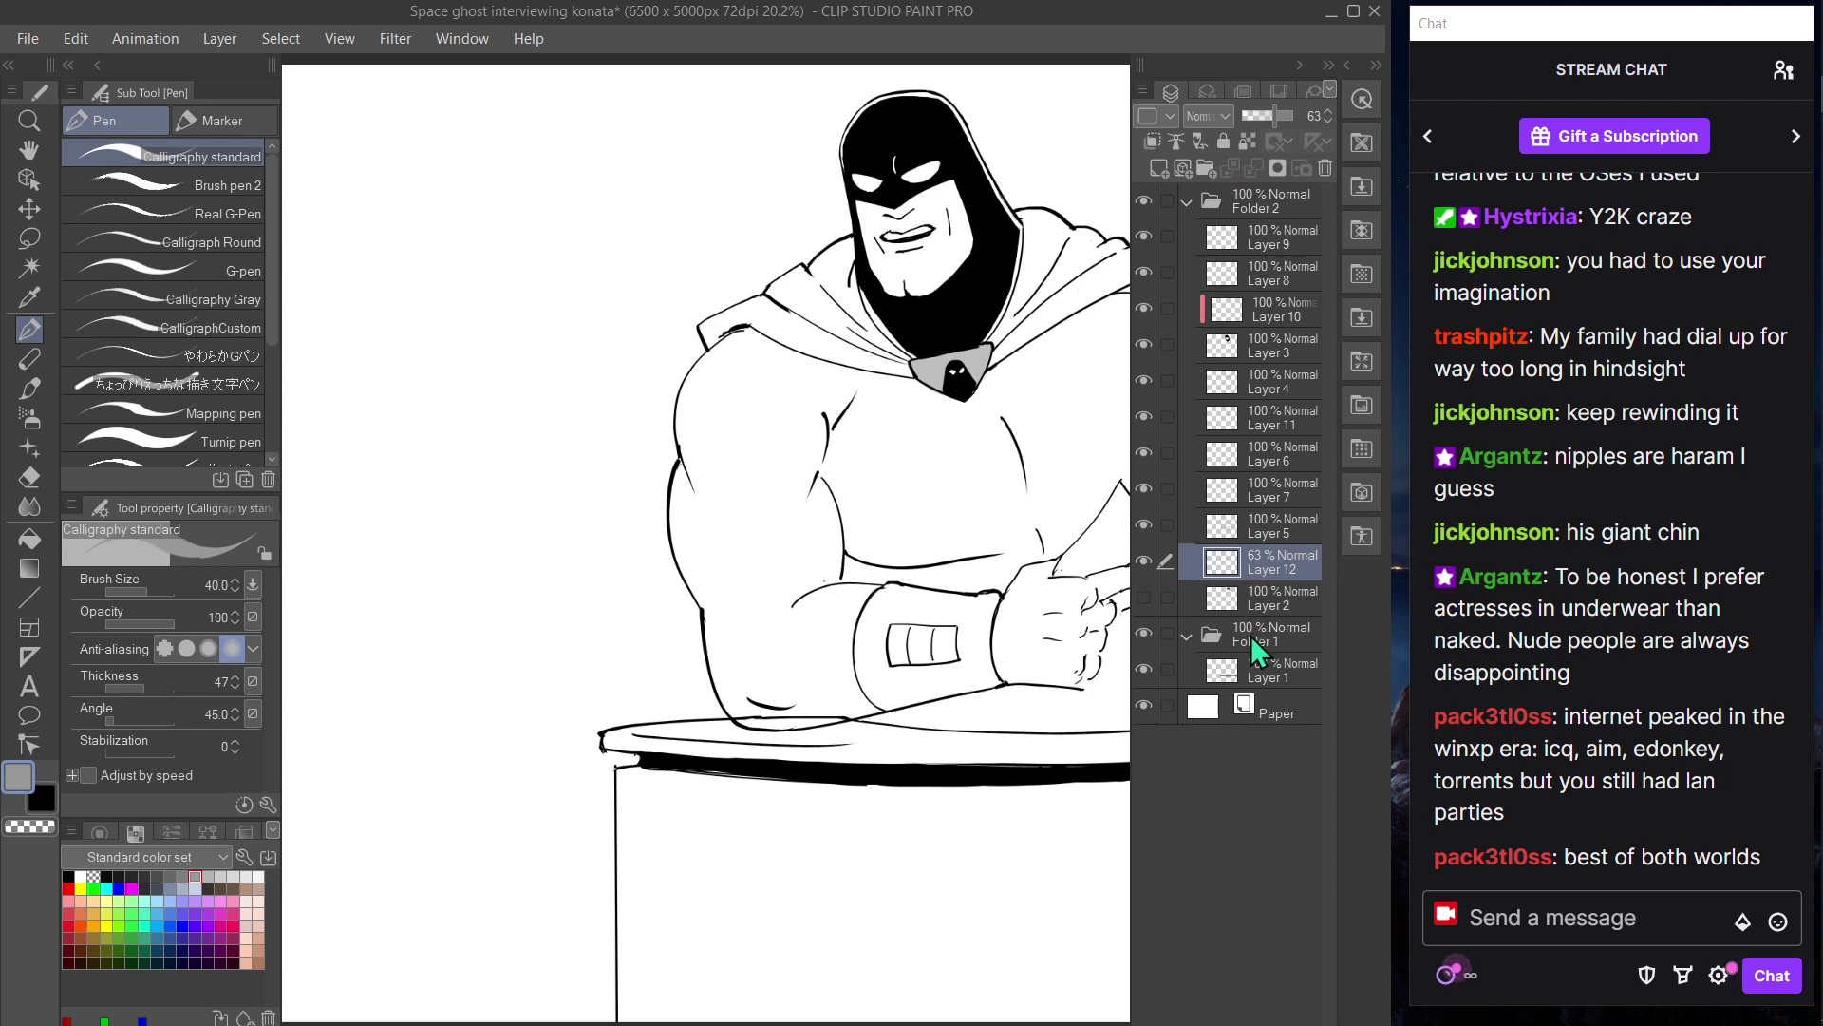
pyautogui.press('Tab')
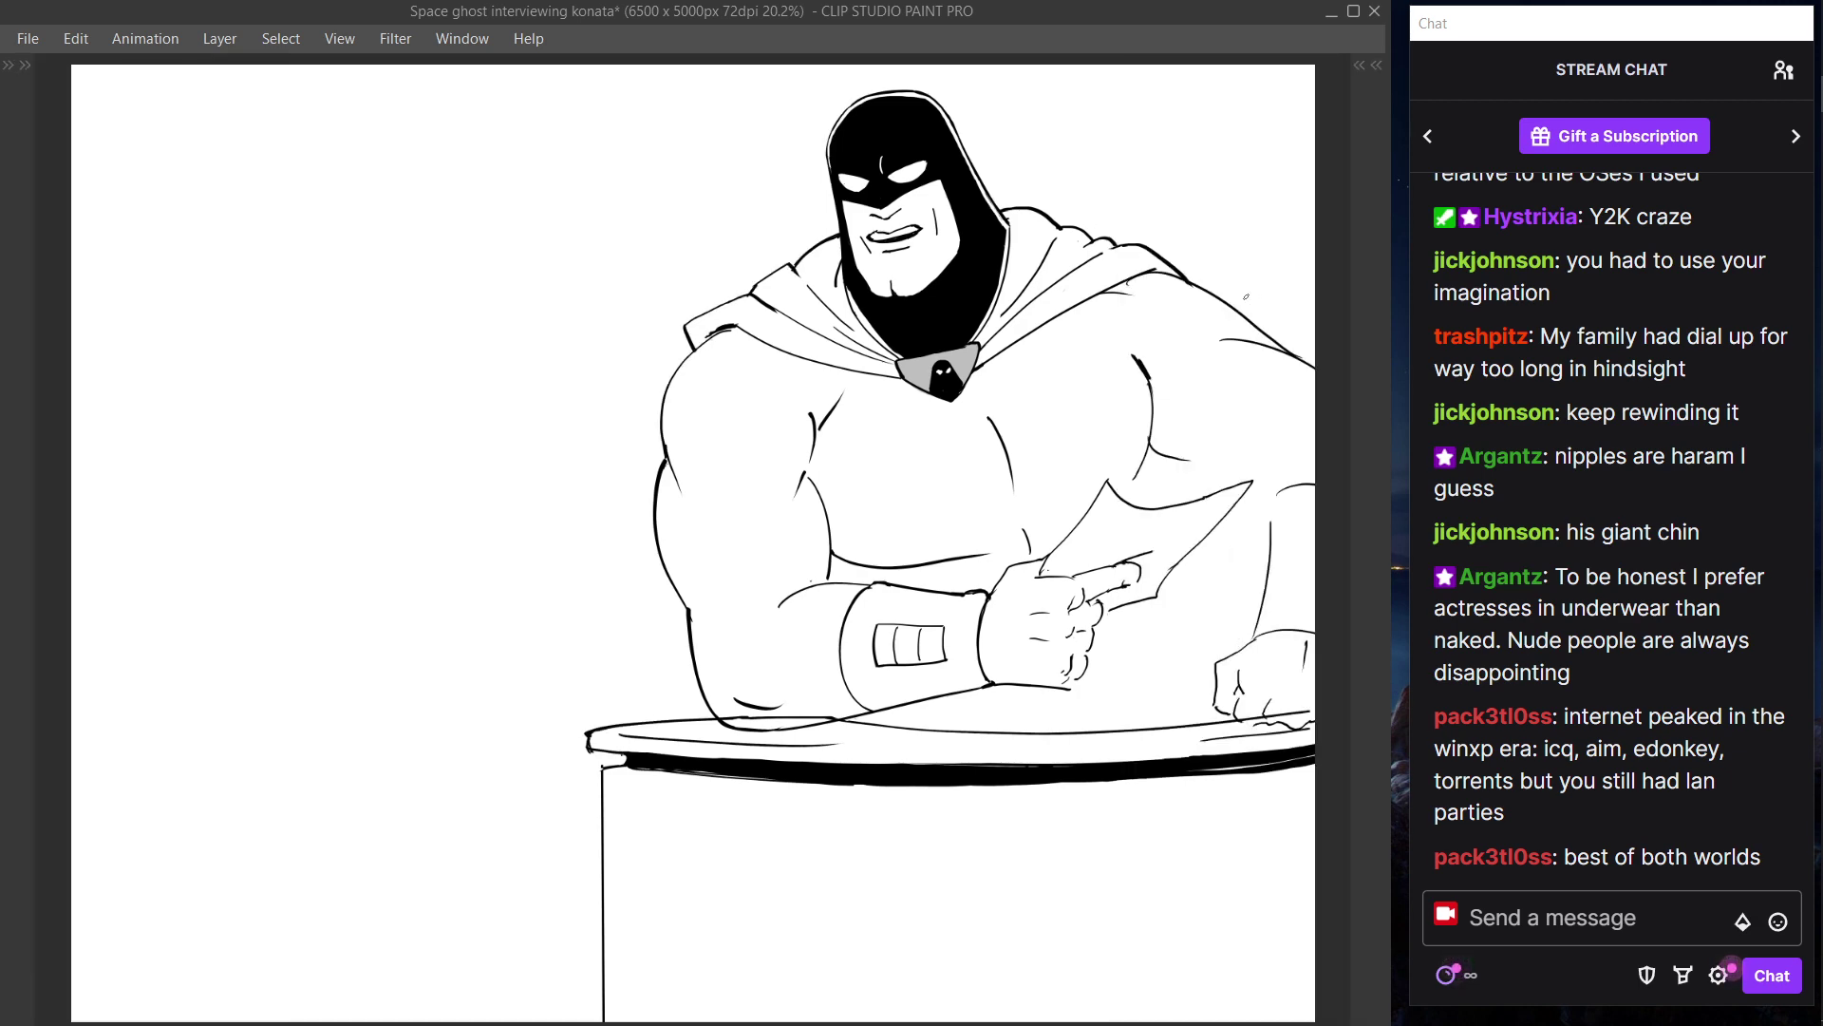
pyautogui.press('Tab')
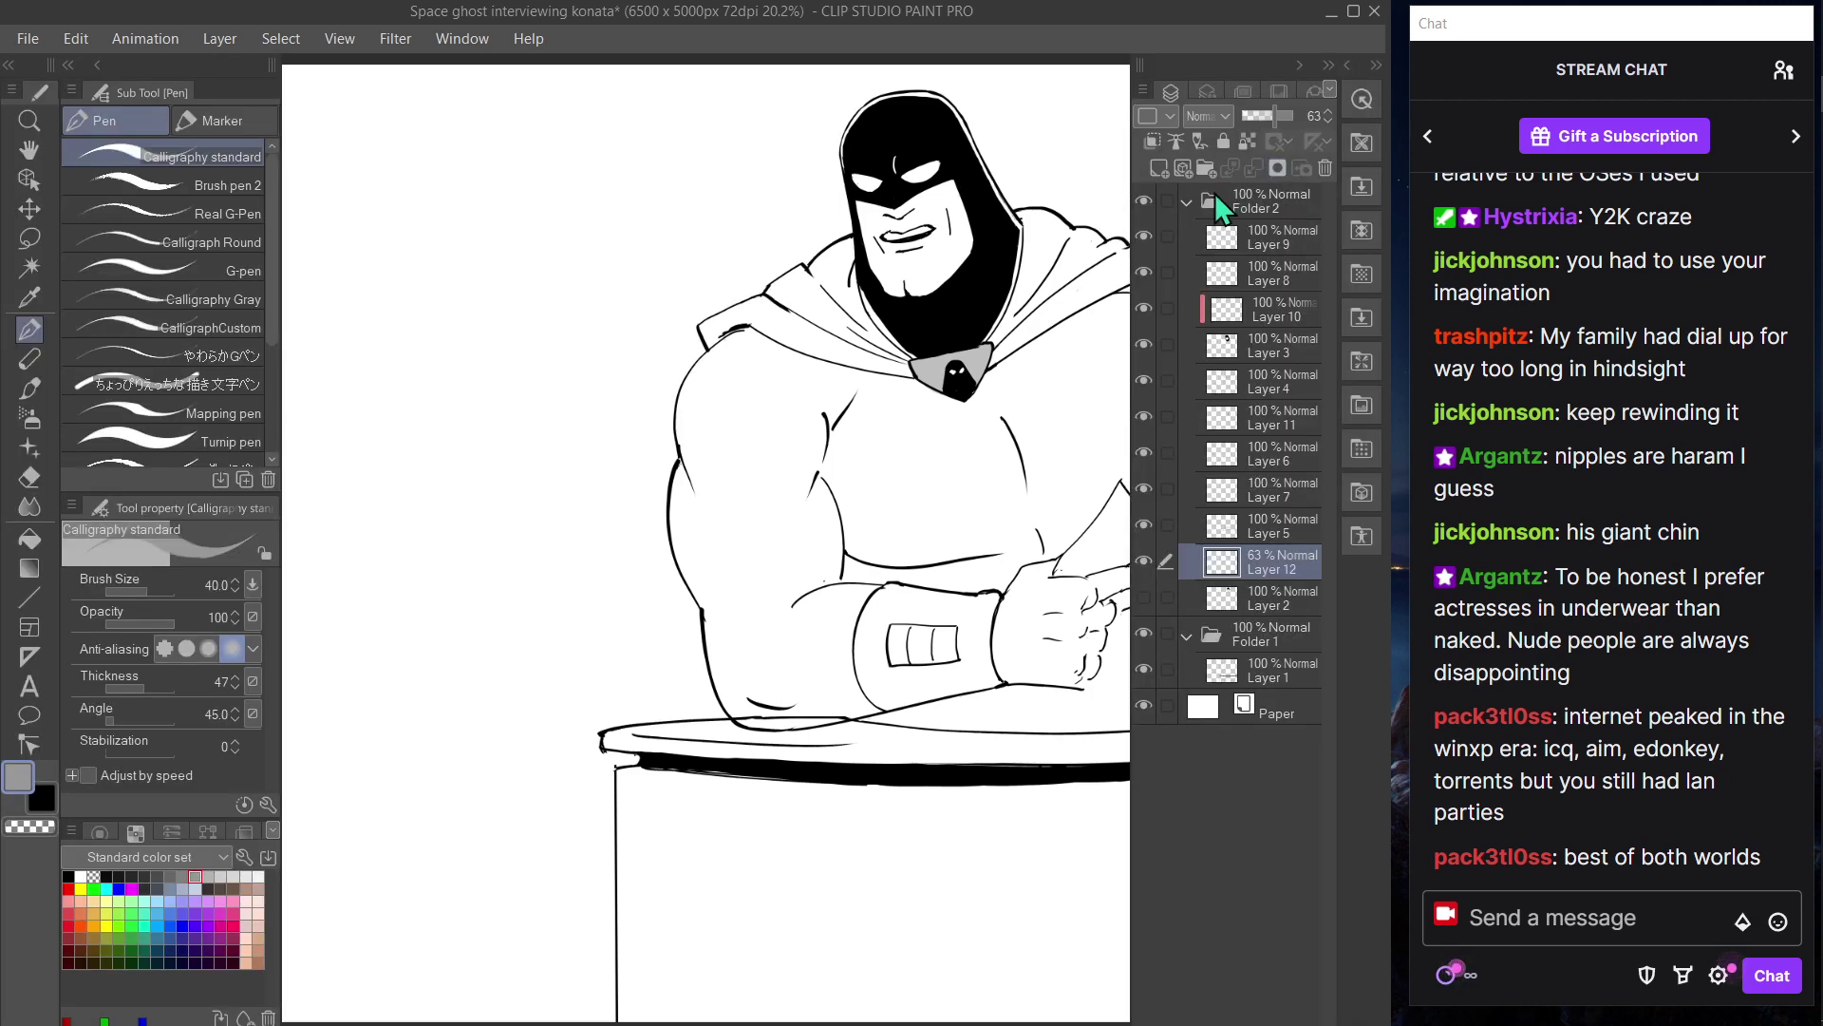
pyautogui.click(1189, 201)
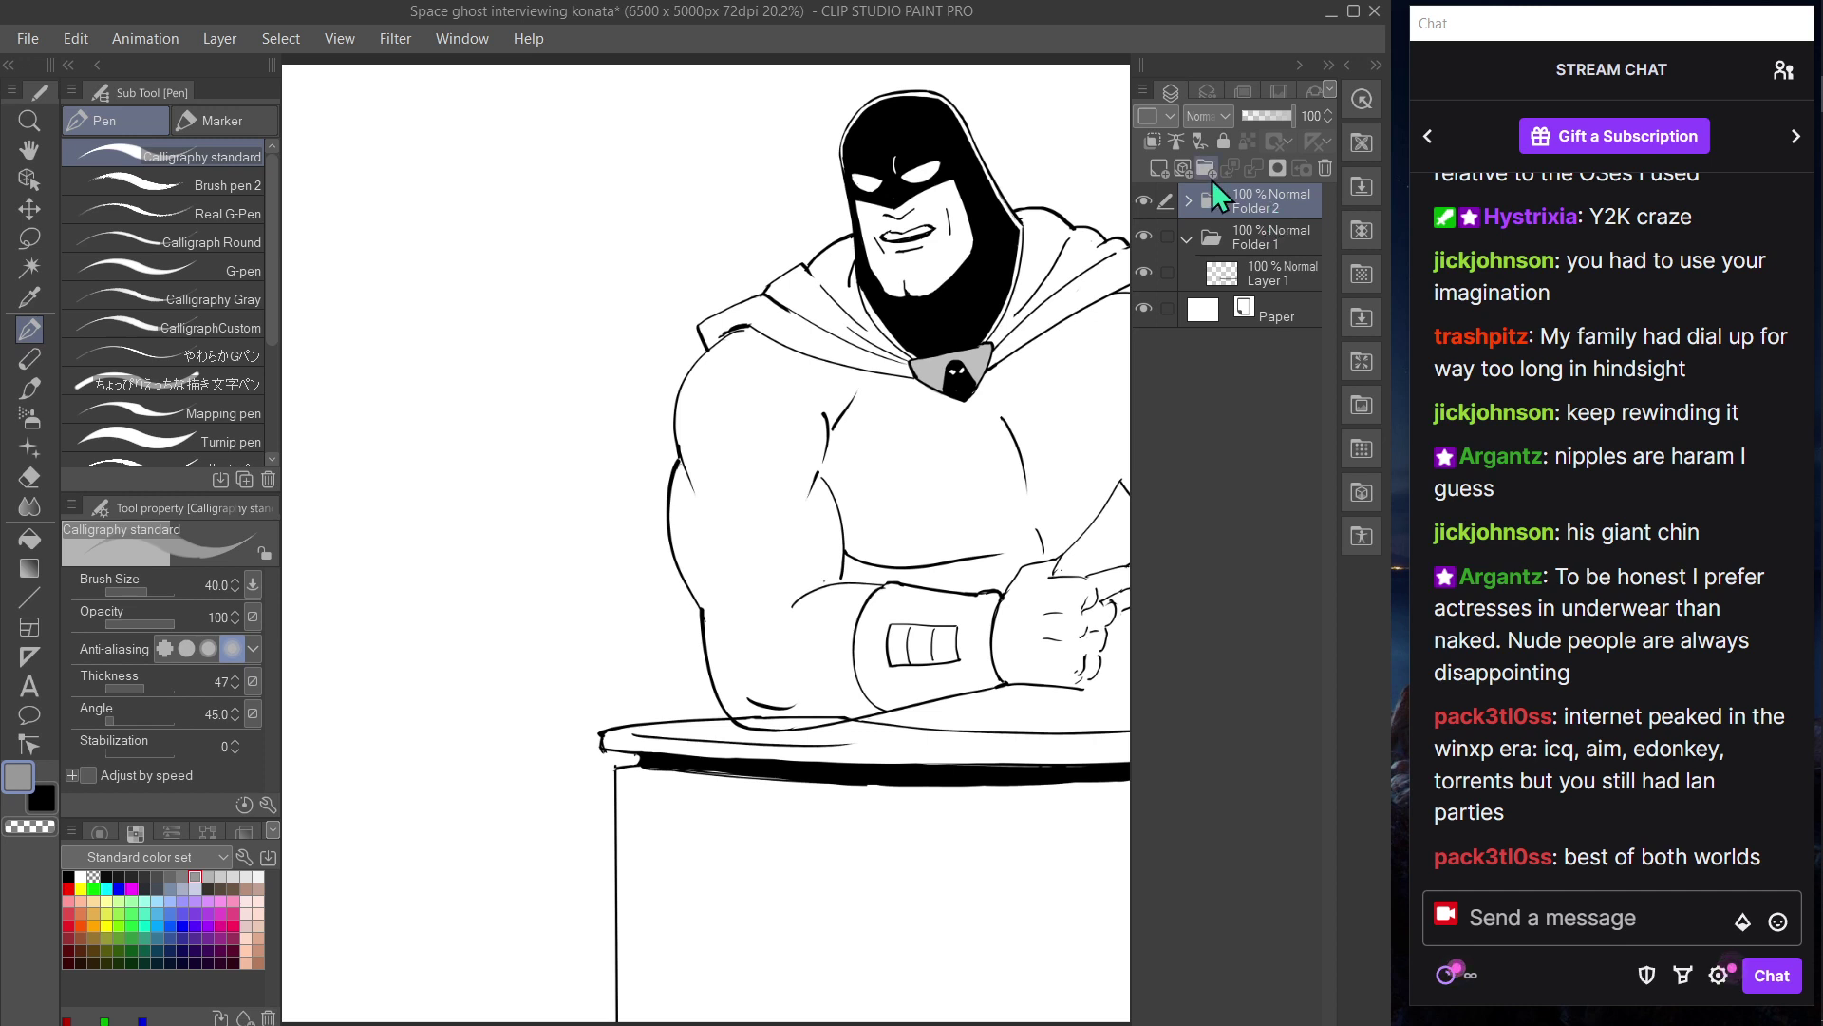
pyautogui.click(1272, 241)
pyautogui.click(1282, 270)
pyautogui.click(1160, 170)
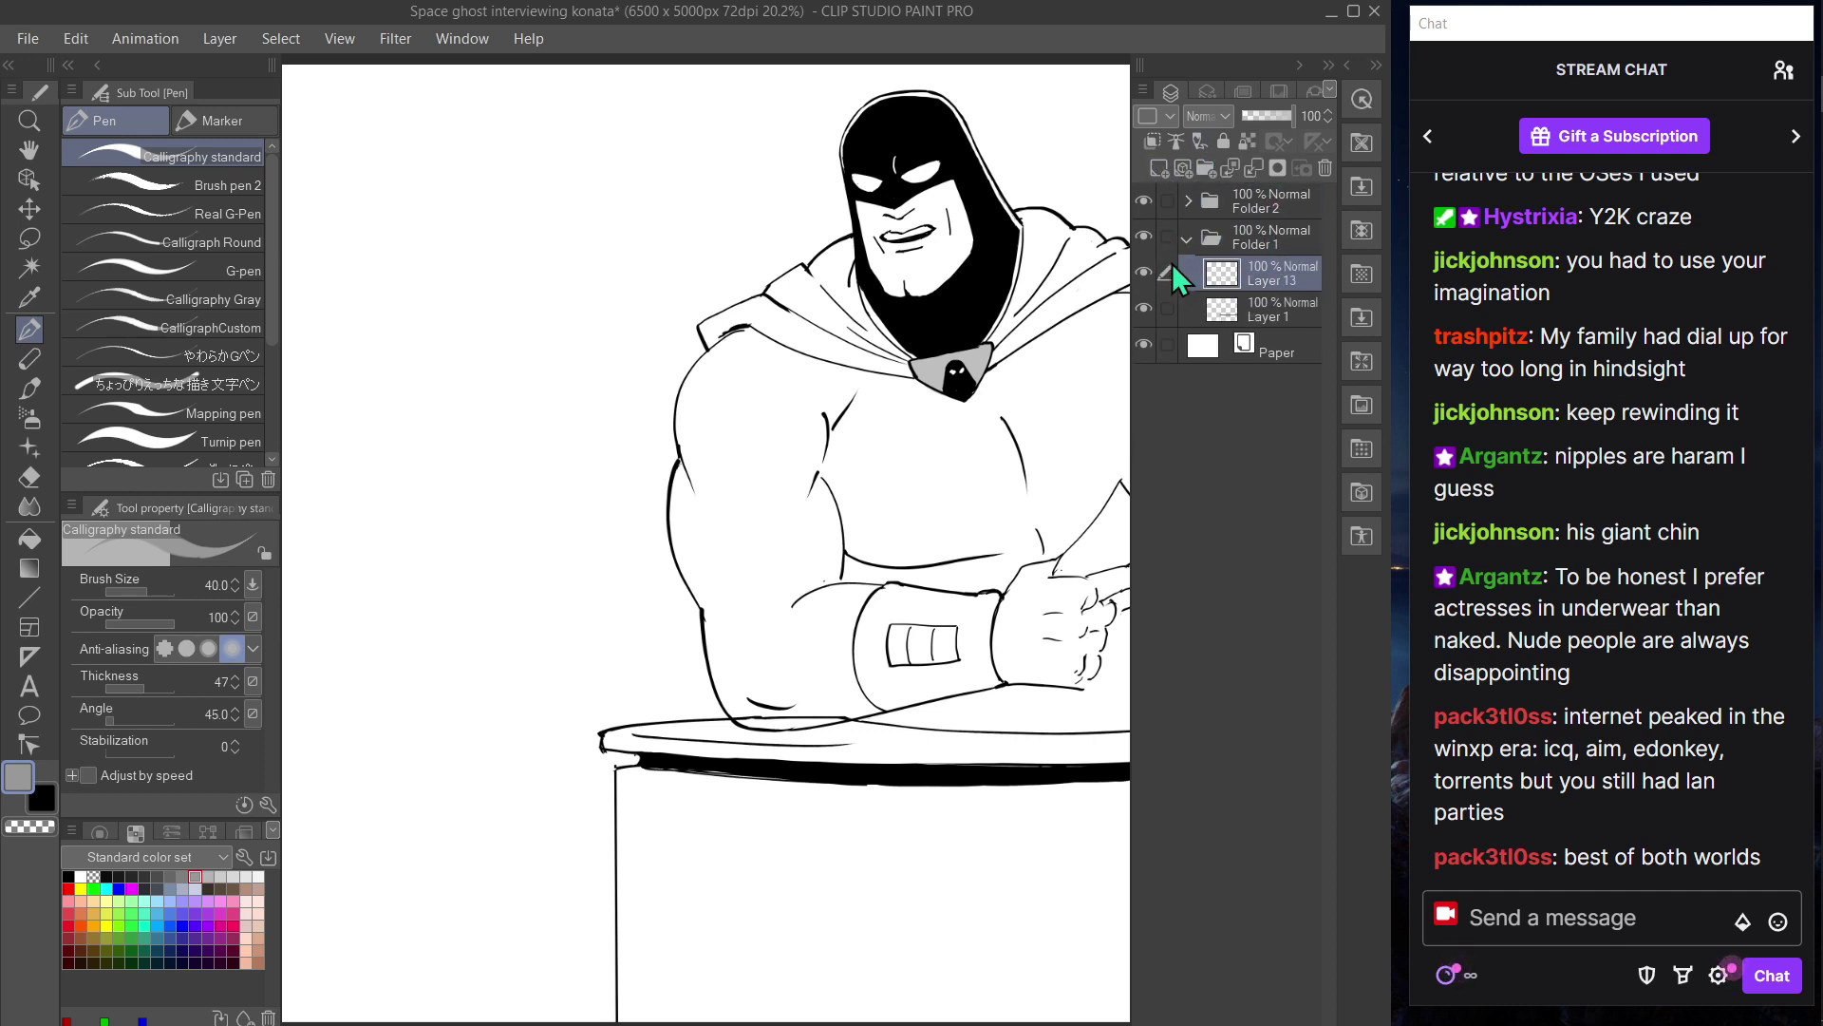
# - Collapse Folder 1, create a new folder above Folder 2 with an empty layer inside, and choose black as the drawing color
pyautogui.click(1188, 240)
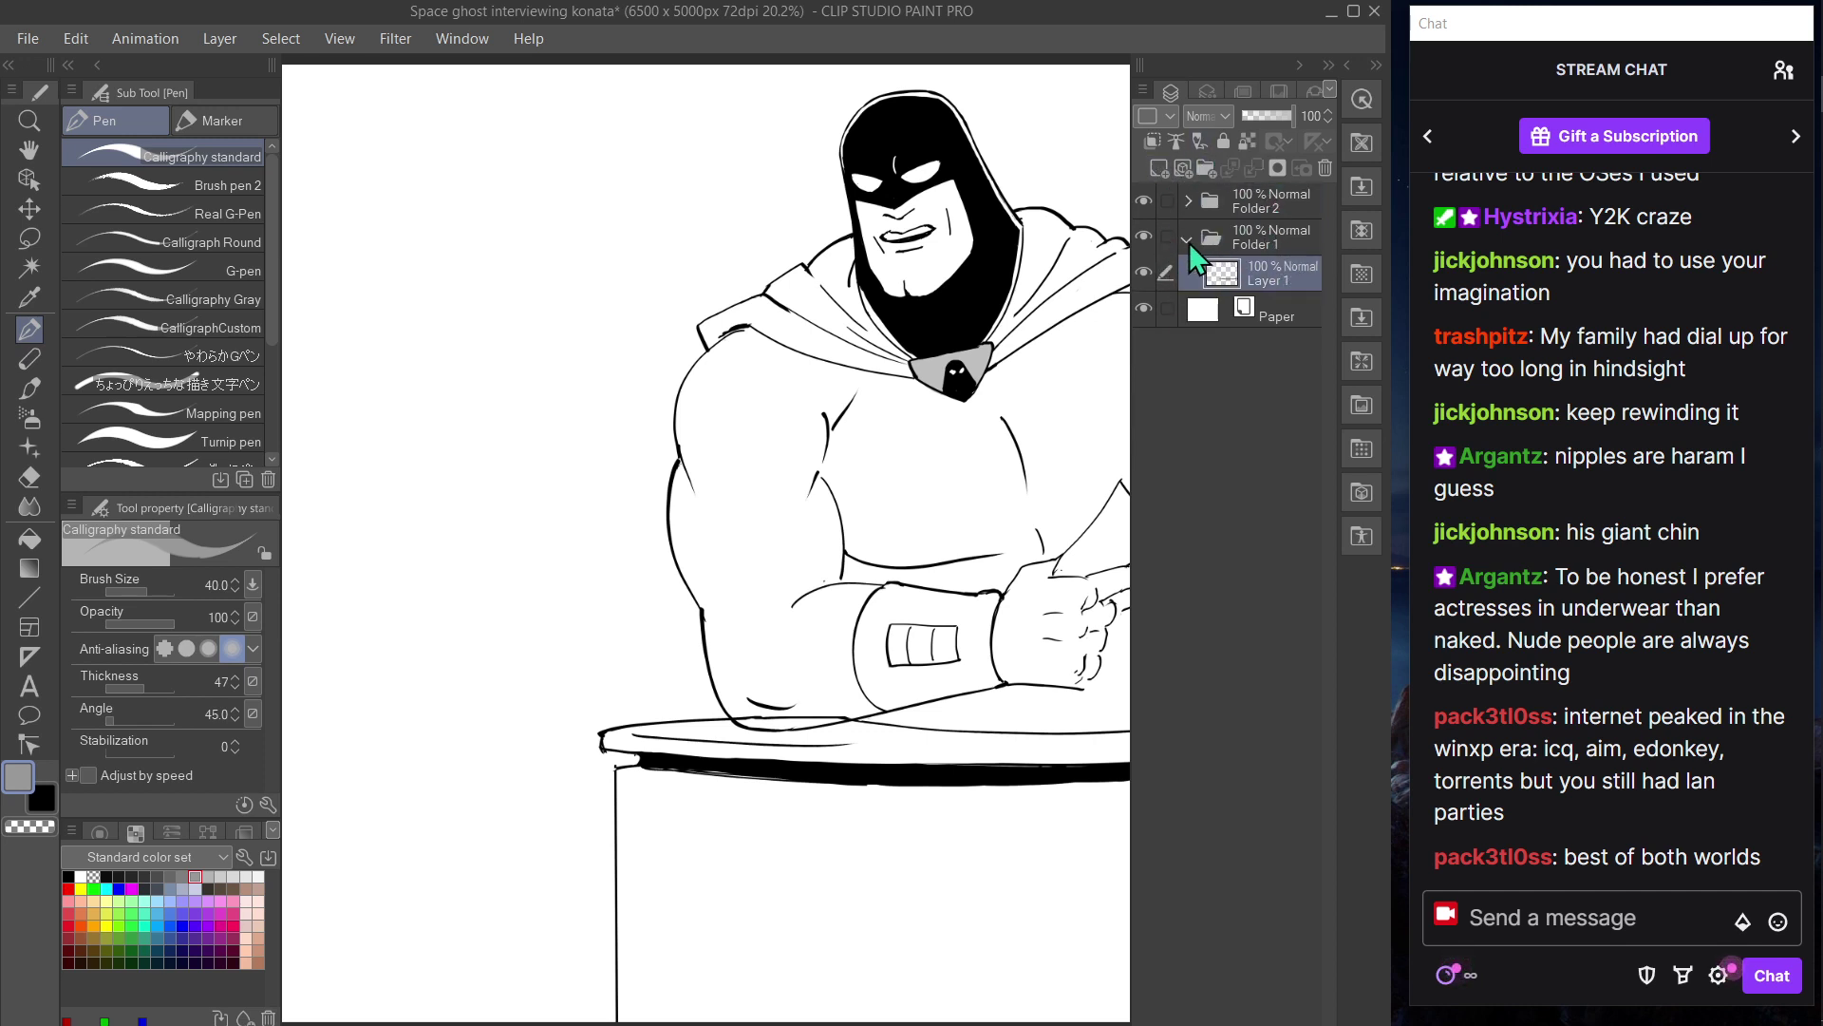
pyautogui.click(1265, 197)
pyautogui.click(1204, 167)
pyautogui.click(1158, 167)
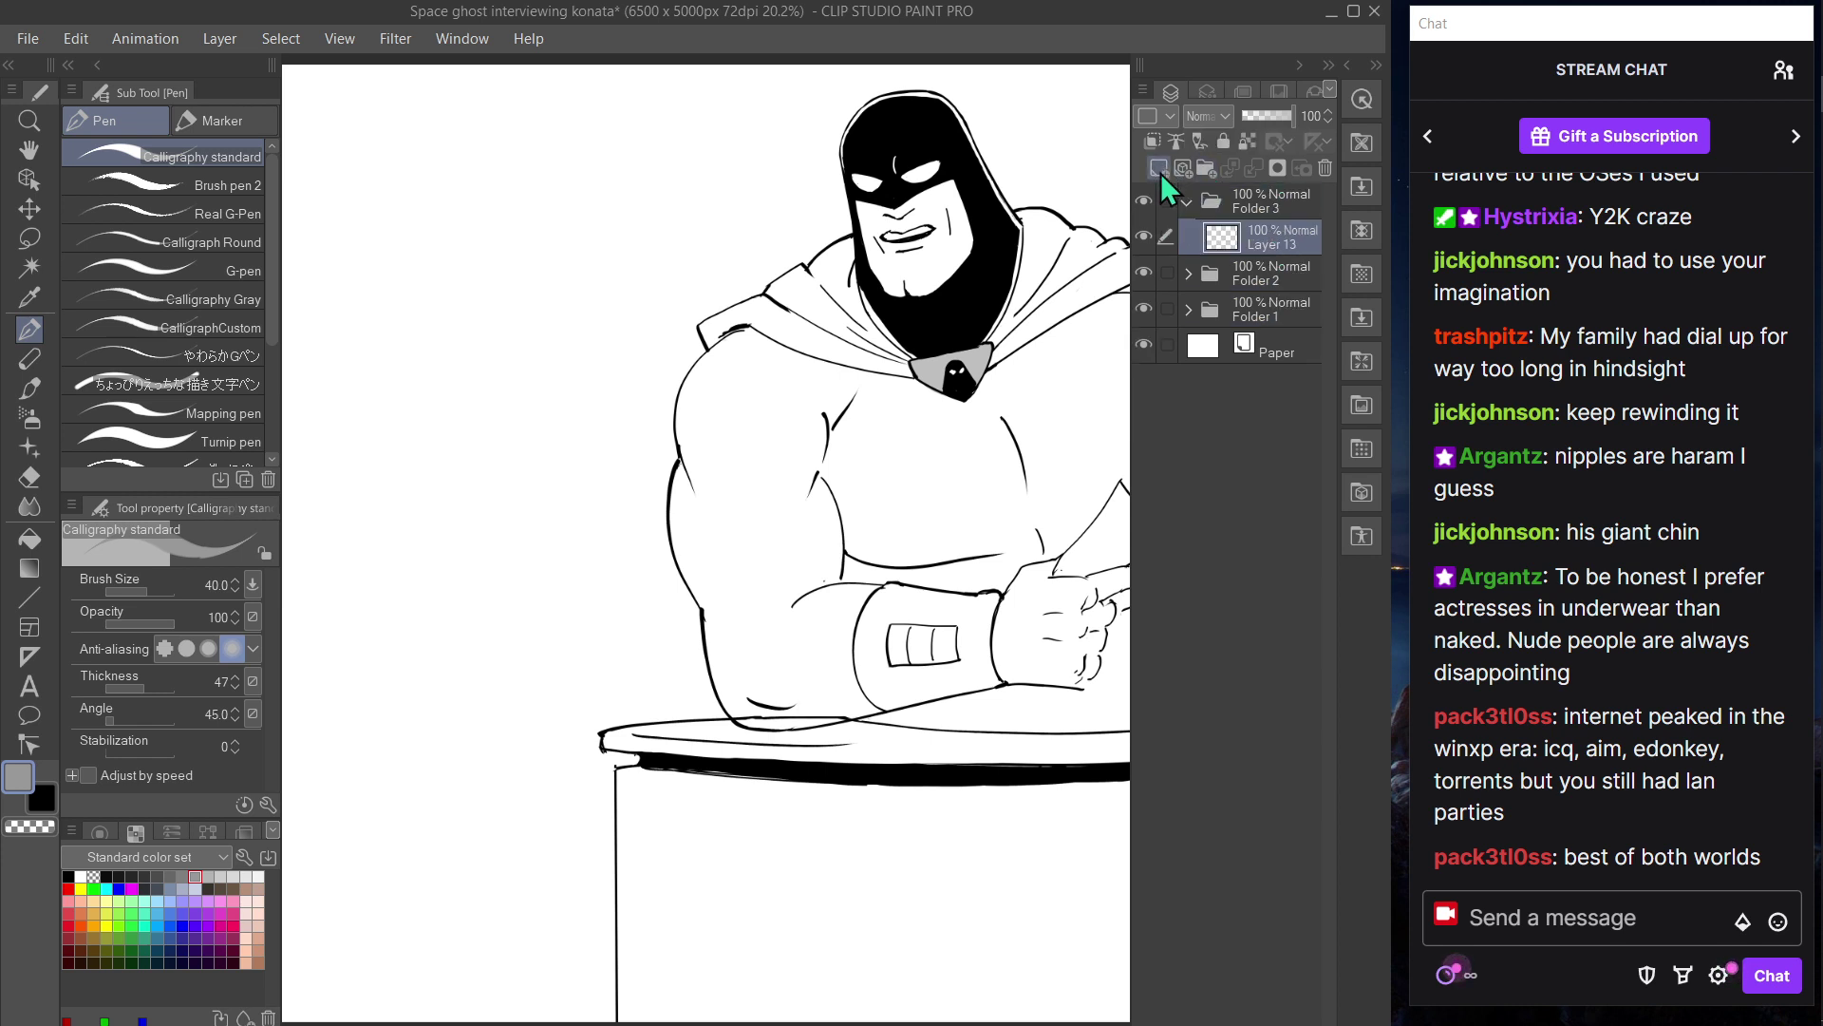
pyautogui.click(68, 876)
pyautogui.press('Tab')
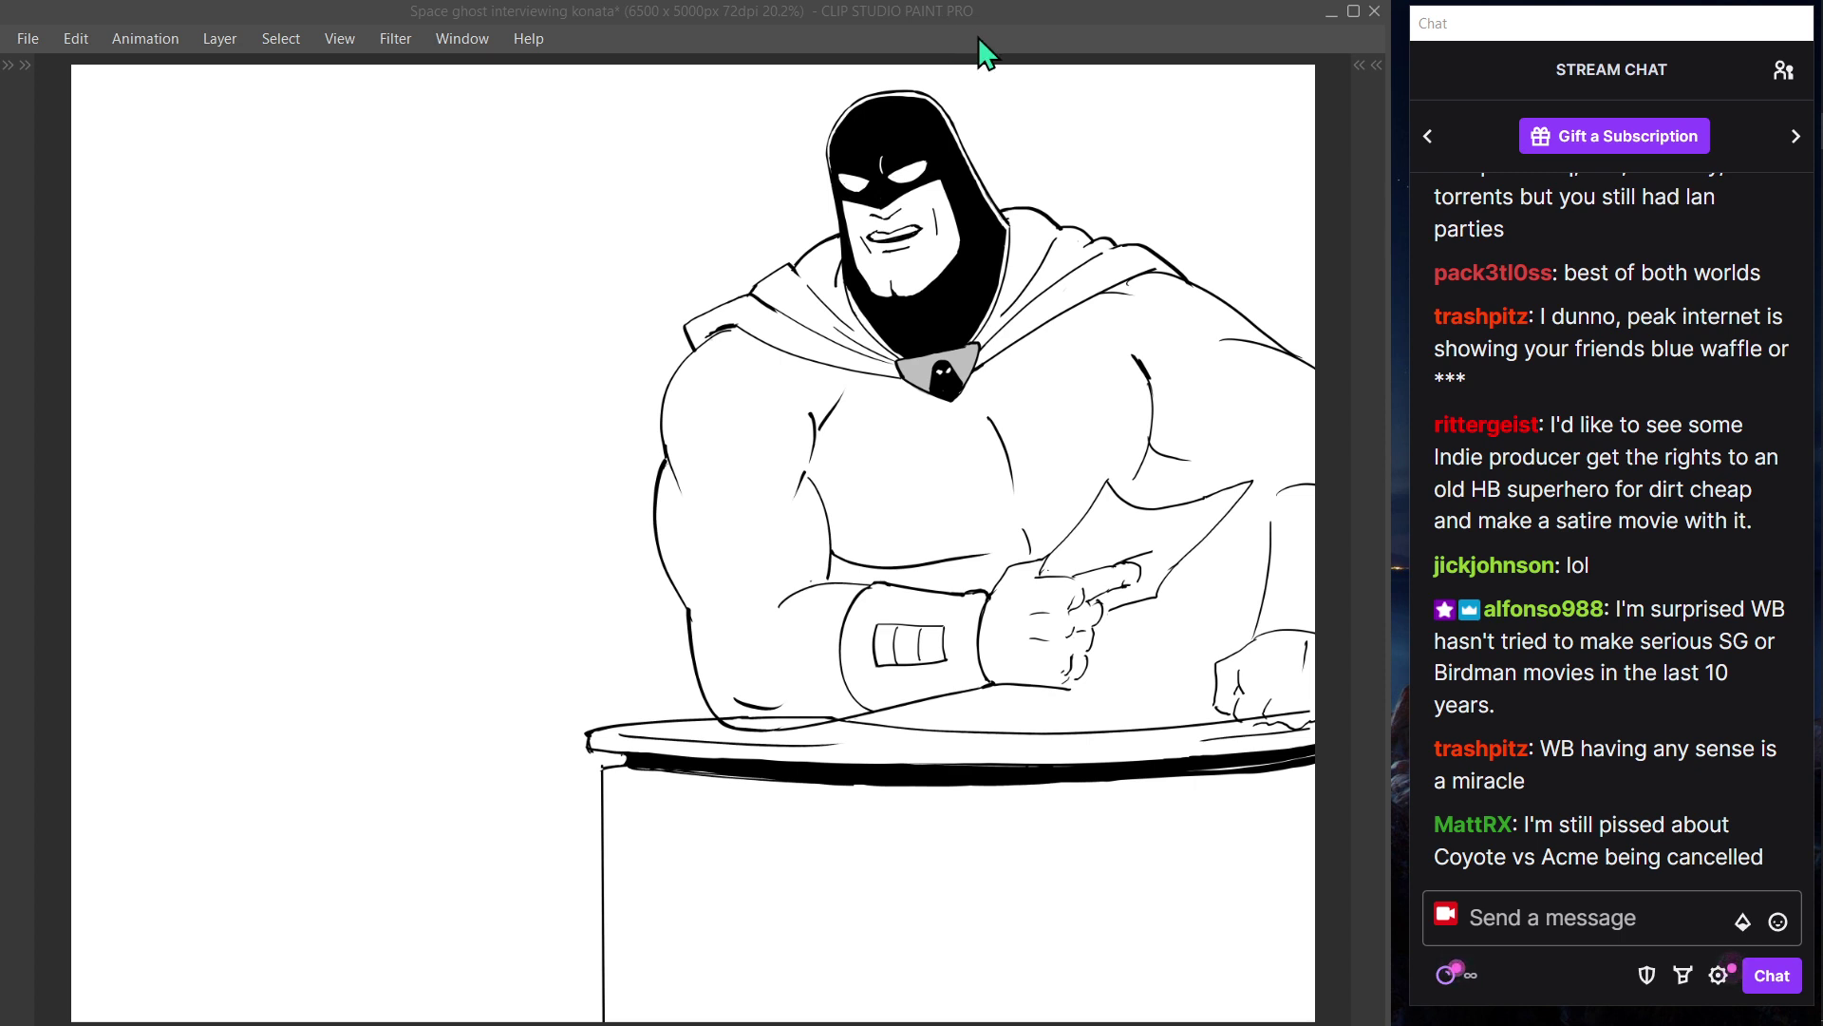
pyautogui.press('Tab')
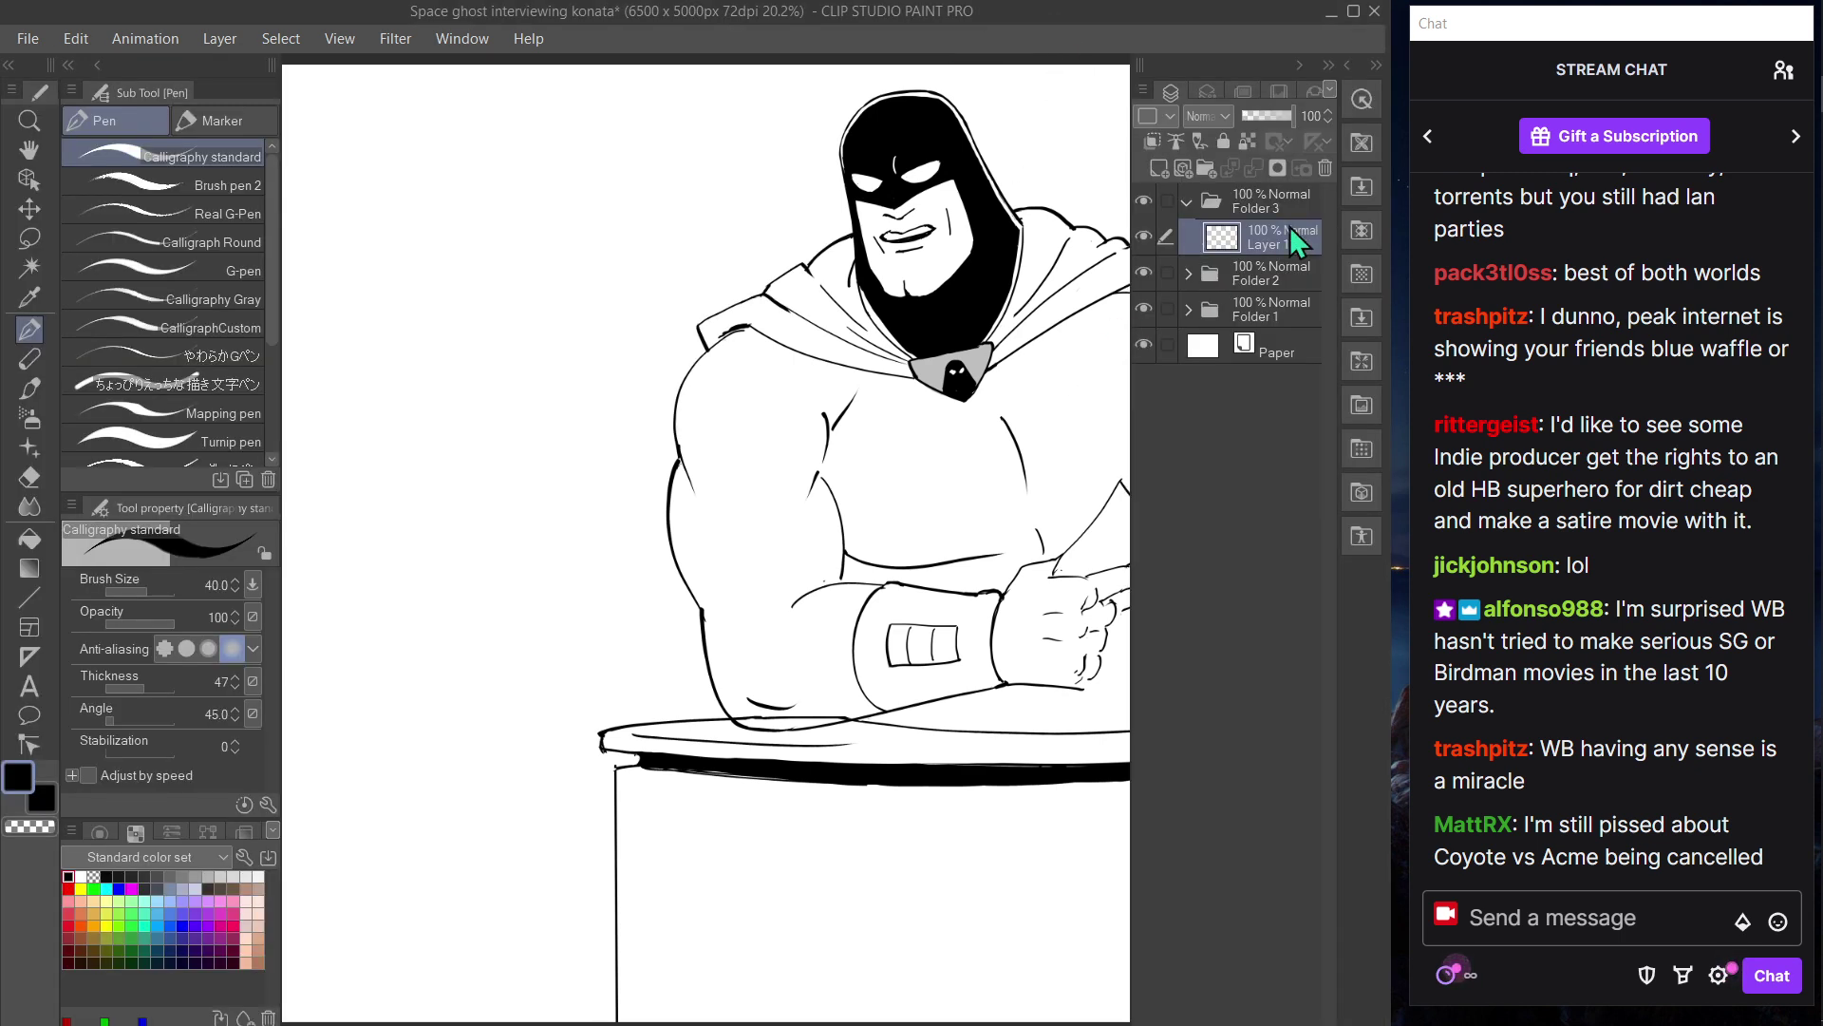
pyautogui.press('Tab')
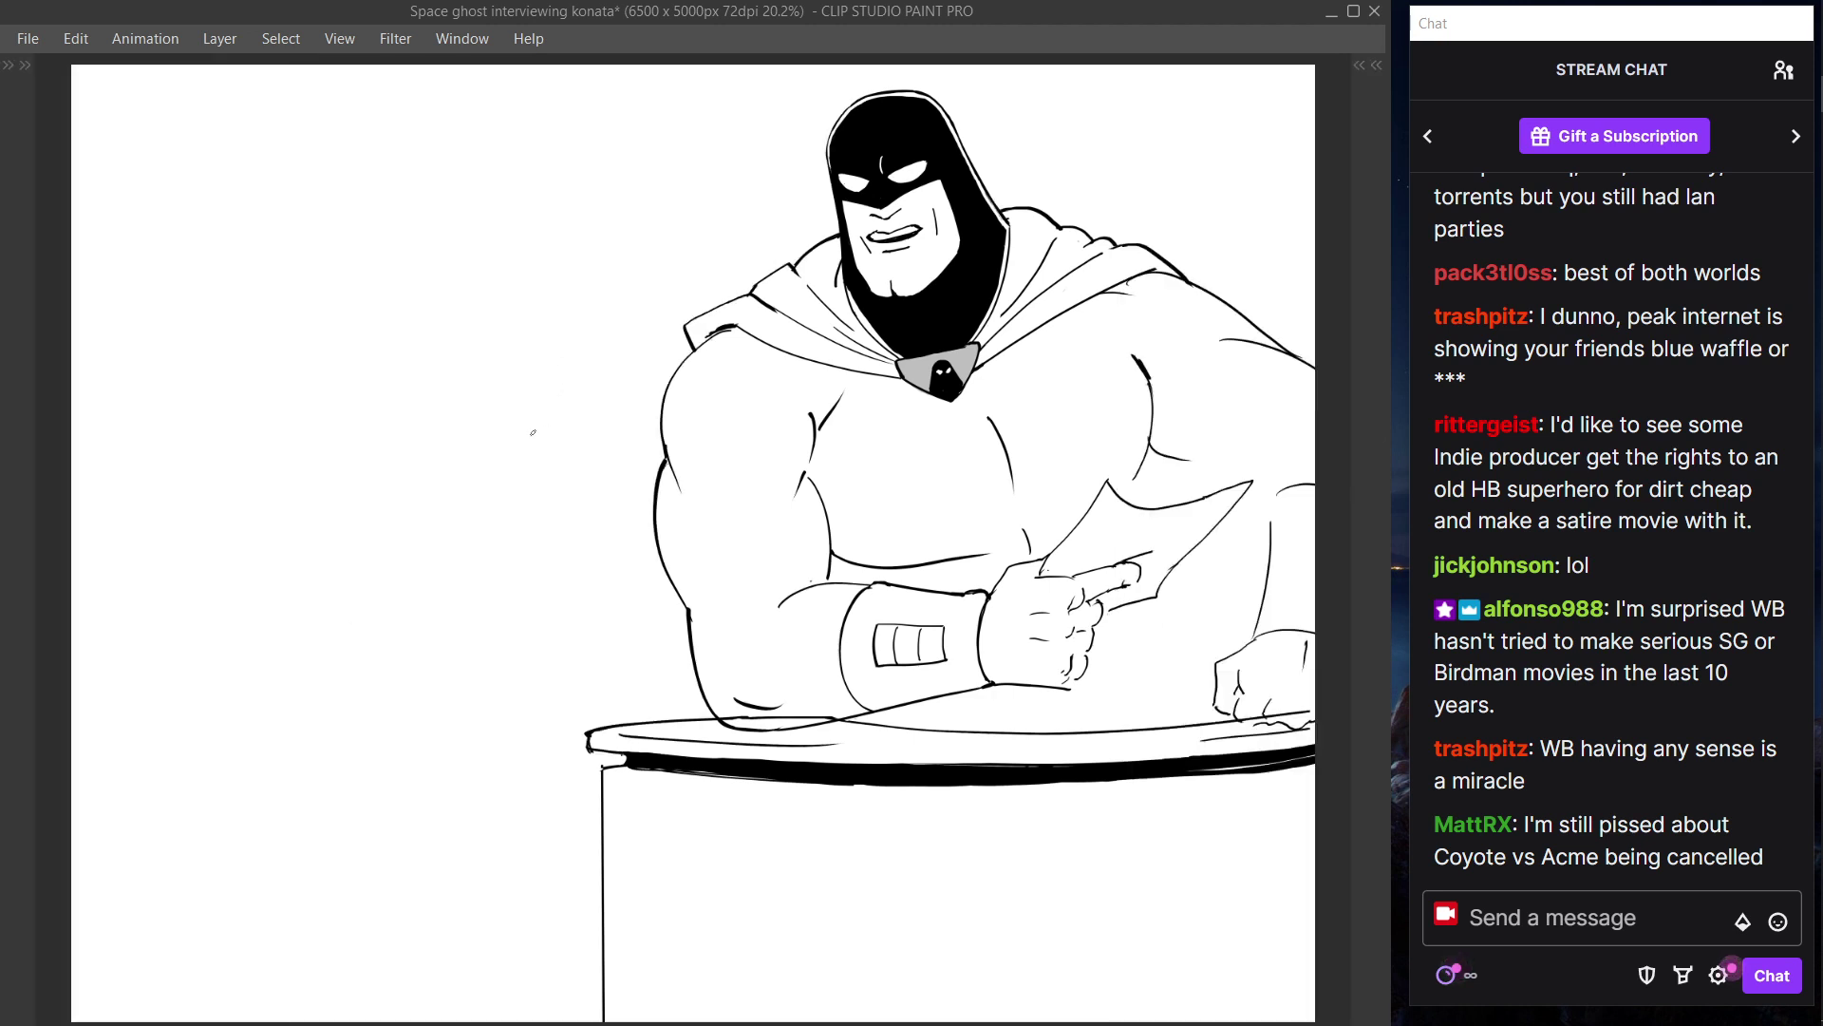
# - Draw the curved top of Konata's head in the empty area left of Space Ghost, with a small pointed peak at its end
pyautogui.moveTo(175, 538); pyautogui.dragTo(268, 459)
pyautogui.hotkey('ctrl', 'z')
pyautogui.moveTo(161, 484); pyautogui.dragTo(270, 399)
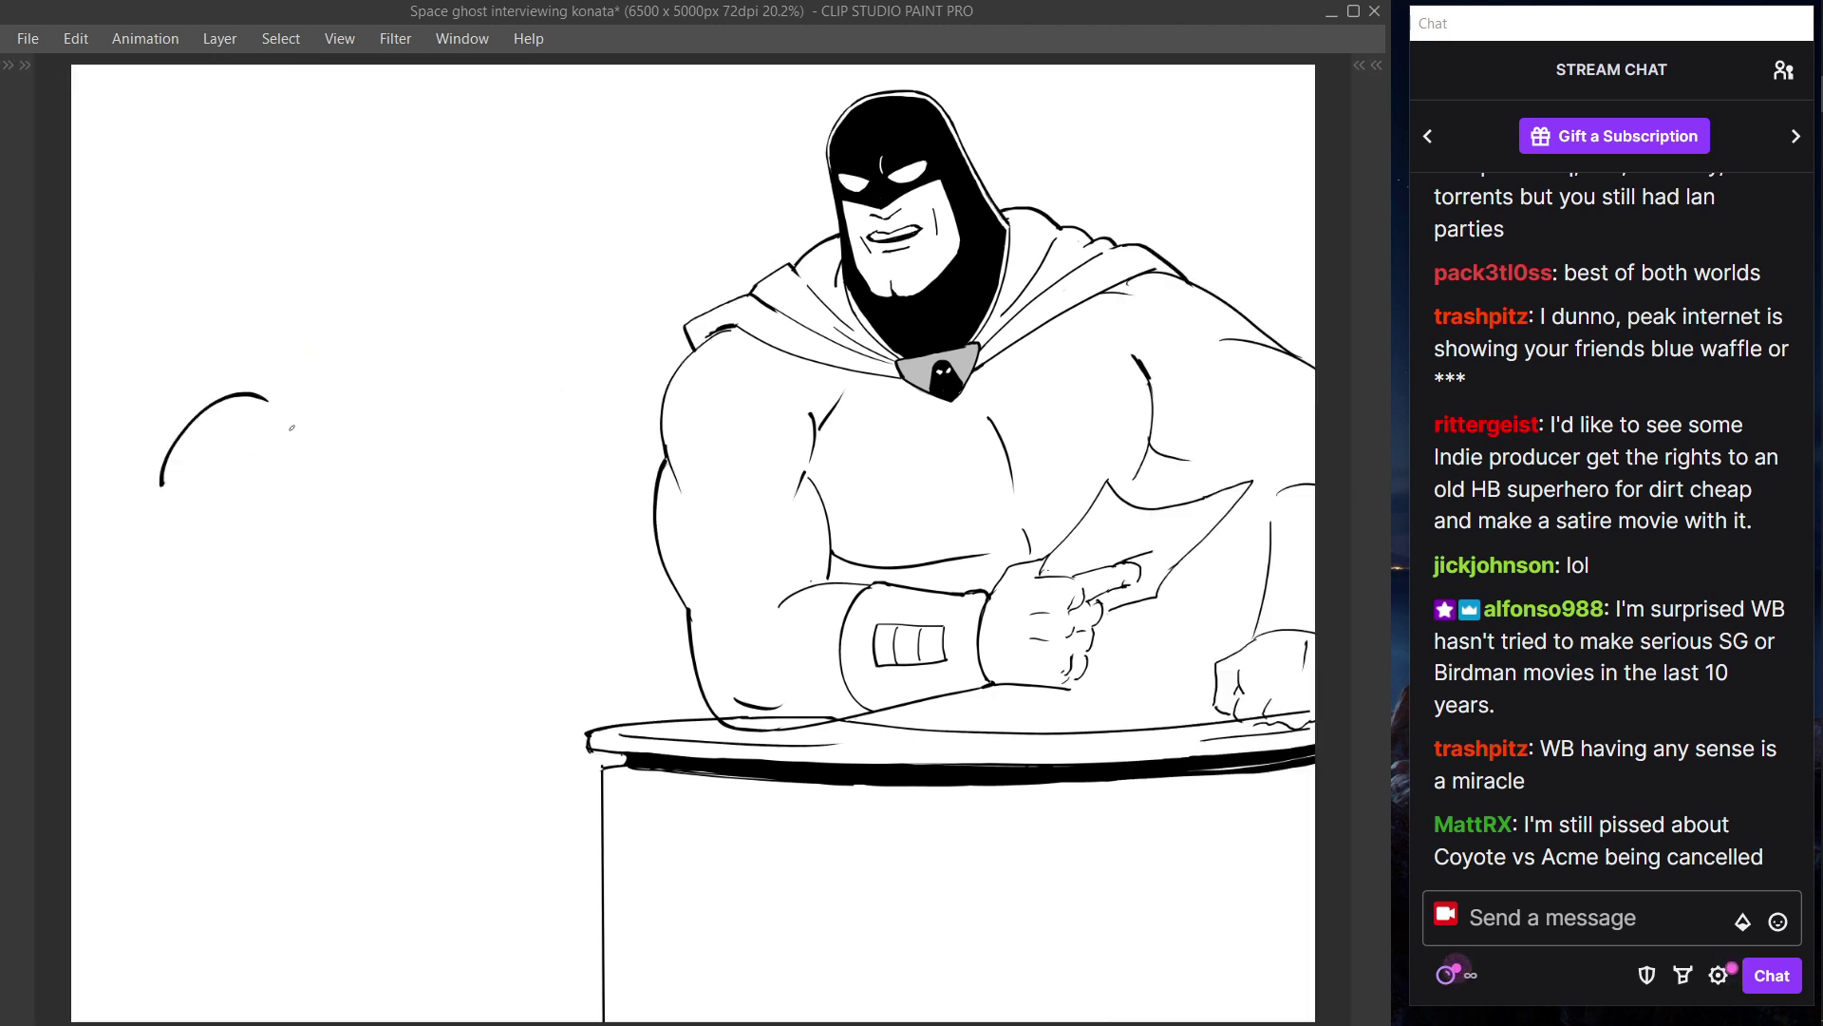
pyautogui.moveTo(249, 416); pyautogui.dragTo(319, 425)
pyautogui.hotkey('ctrl', 'z')
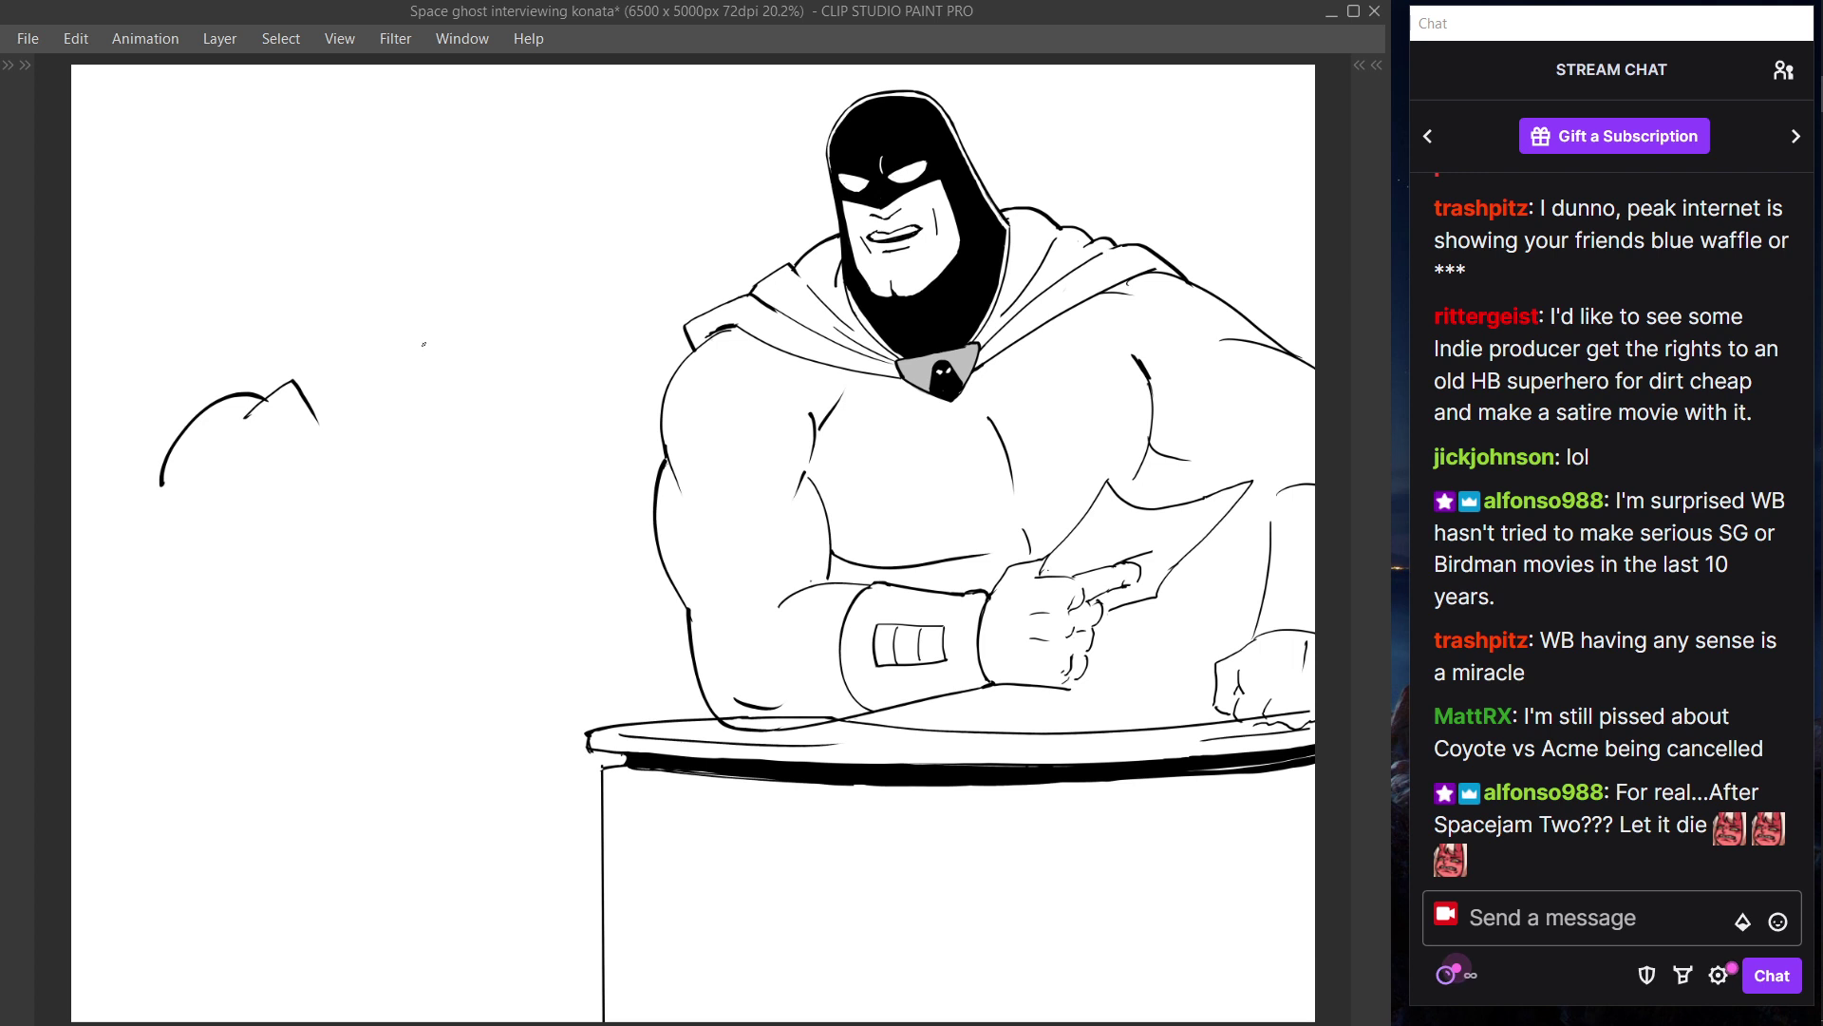
pyautogui.moveTo(538, 390); pyautogui.dragTo(691, 501)
pyautogui.hotkey('ctrl', 'z')
pyautogui.moveTo(428, 521)
pyautogui.mouseDown()
pyautogui.moveTo(460, 478)
pyautogui.moveTo(476, 577)
pyautogui.mouseUp()
pyautogui.hotkey('ctrl', 'z')
pyautogui.hotkey('ctrl', 'z')
pyautogui.hotkey('ctrl', 'z')
pyautogui.hotkey('ctrl', 'z')
pyautogui.hotkey('ctrl', 'z')
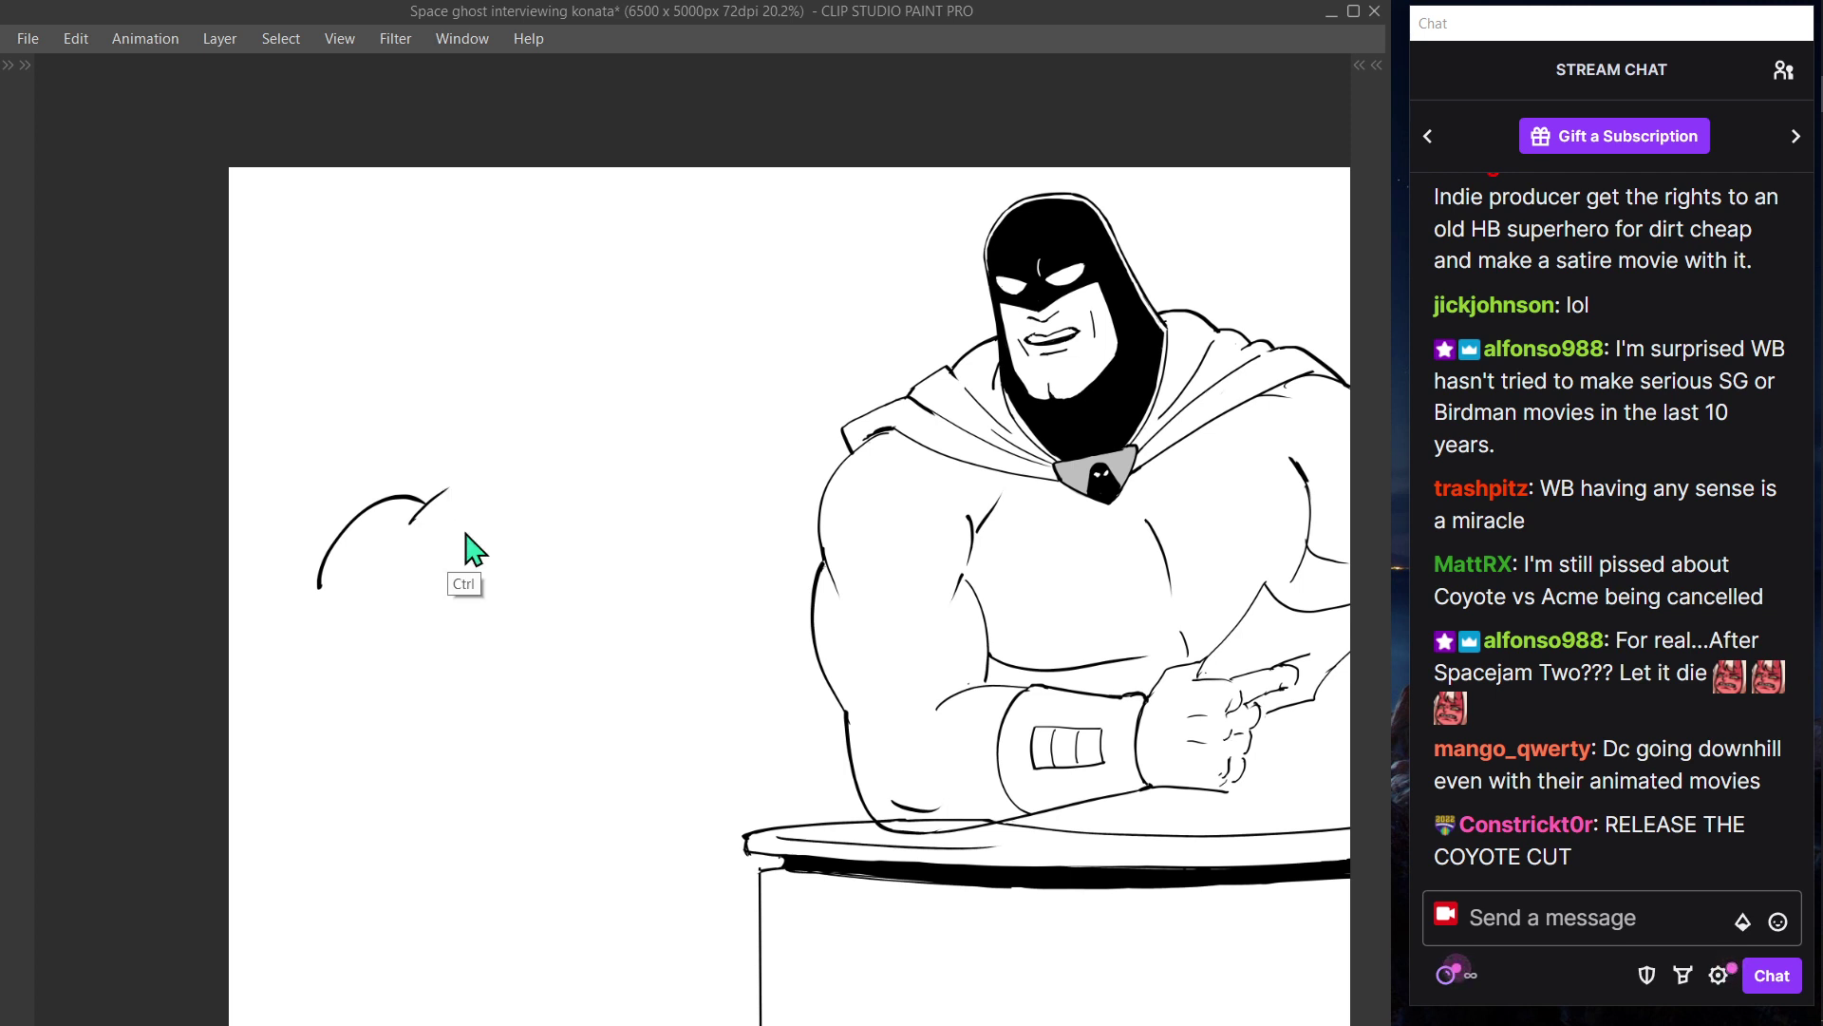
# - Draw a bold line falling from the hair peak and a narrow pointed bang beneath the peak's inner end
pyautogui.moveTo(446, 487); pyautogui.dragTo(480, 592)
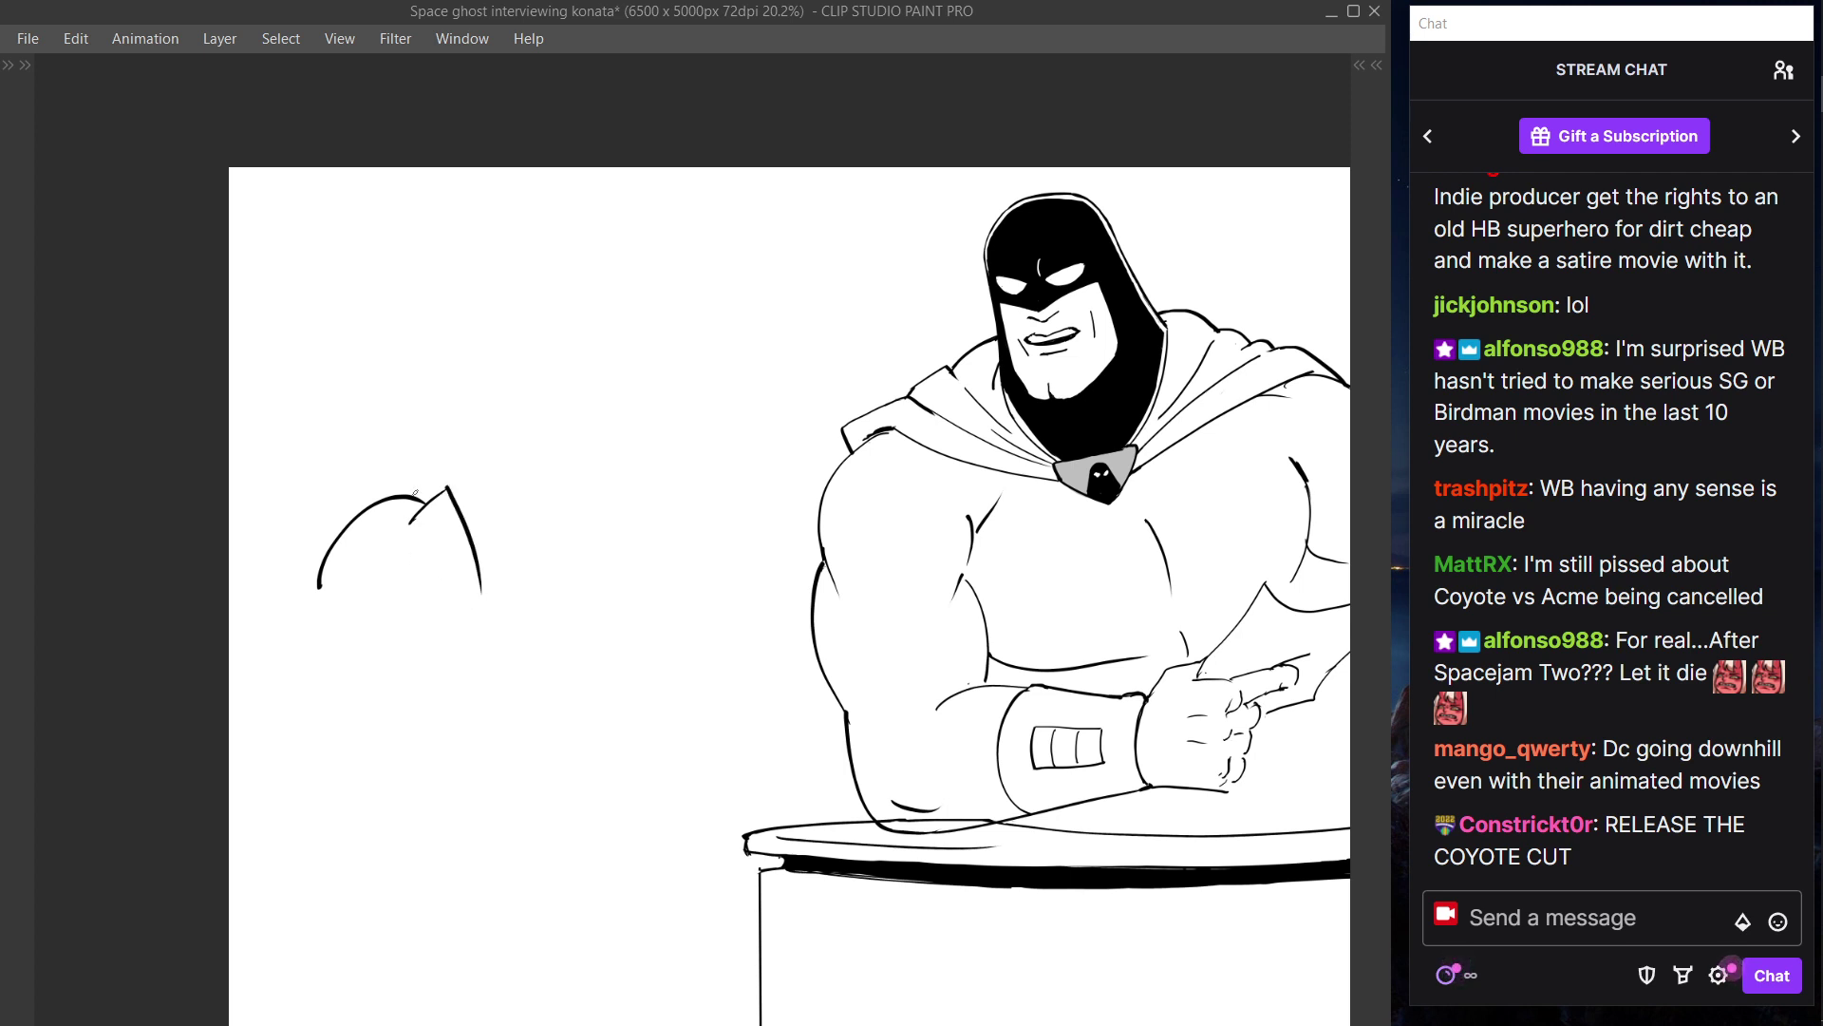
pyautogui.moveTo(404, 541); pyautogui.dragTo(417, 623)
pyautogui.hotkey('ctrl', 'z')
pyautogui.moveTo(405, 543); pyautogui.dragTo(407, 616)
pyautogui.moveTo(419, 548); pyautogui.dragTo(408, 612)
pyautogui.hotkey('ctrl', 'z')
pyautogui.hotkey('ctrl', 'z')
pyautogui.moveTo(411, 533); pyautogui.dragTo(409, 606)
# - Draw a long pointed central bang below the peak and a shorter spike beside the falling line
pyautogui.moveTo(427, 532); pyautogui.dragTo(450, 638)
pyautogui.hotkey('ctrl', 'z')
pyautogui.moveTo(424, 531); pyautogui.dragTo(456, 650)
pyautogui.moveTo(462, 553); pyautogui.dragTo(456, 647)
pyautogui.hotkey('ctrl', 'z')
pyautogui.hotkey('ctrl', 'z')
pyautogui.moveTo(429, 532); pyautogui.dragTo(450, 658)
pyautogui.moveTo(457, 550); pyautogui.dragTo(486, 591)
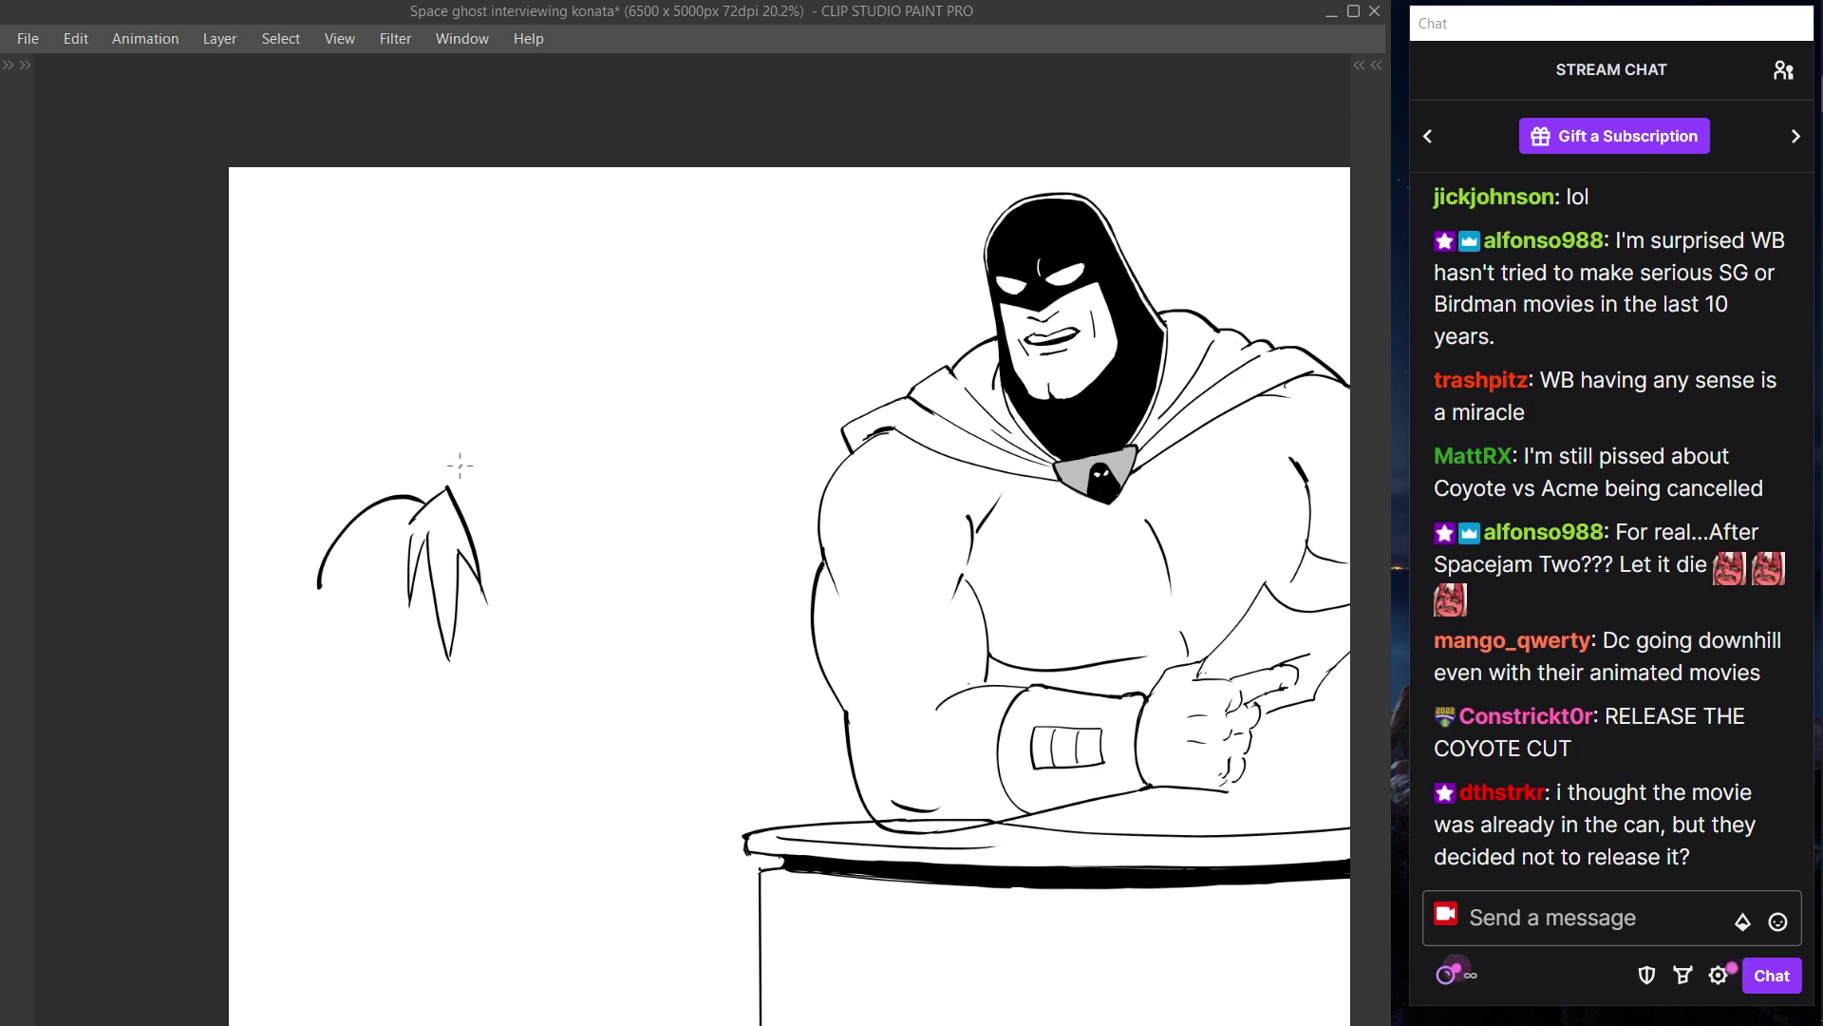
# - Redraw the short spike beside the bold falling line as a longer, narrower bang right of the central one
pyautogui.hotkey('ctrl', 'z')
pyautogui.moveTo(457, 548); pyautogui.dragTo(480, 615)
pyautogui.hotkey('ctrl', 'z')
pyautogui.hotkey('ctrl', 'z')
pyautogui.moveTo(458, 549); pyautogui.dragTo(479, 621)
pyautogui.hotkey('ctrl', 'z')
pyautogui.moveTo(455, 549); pyautogui.dragTo(477, 634)
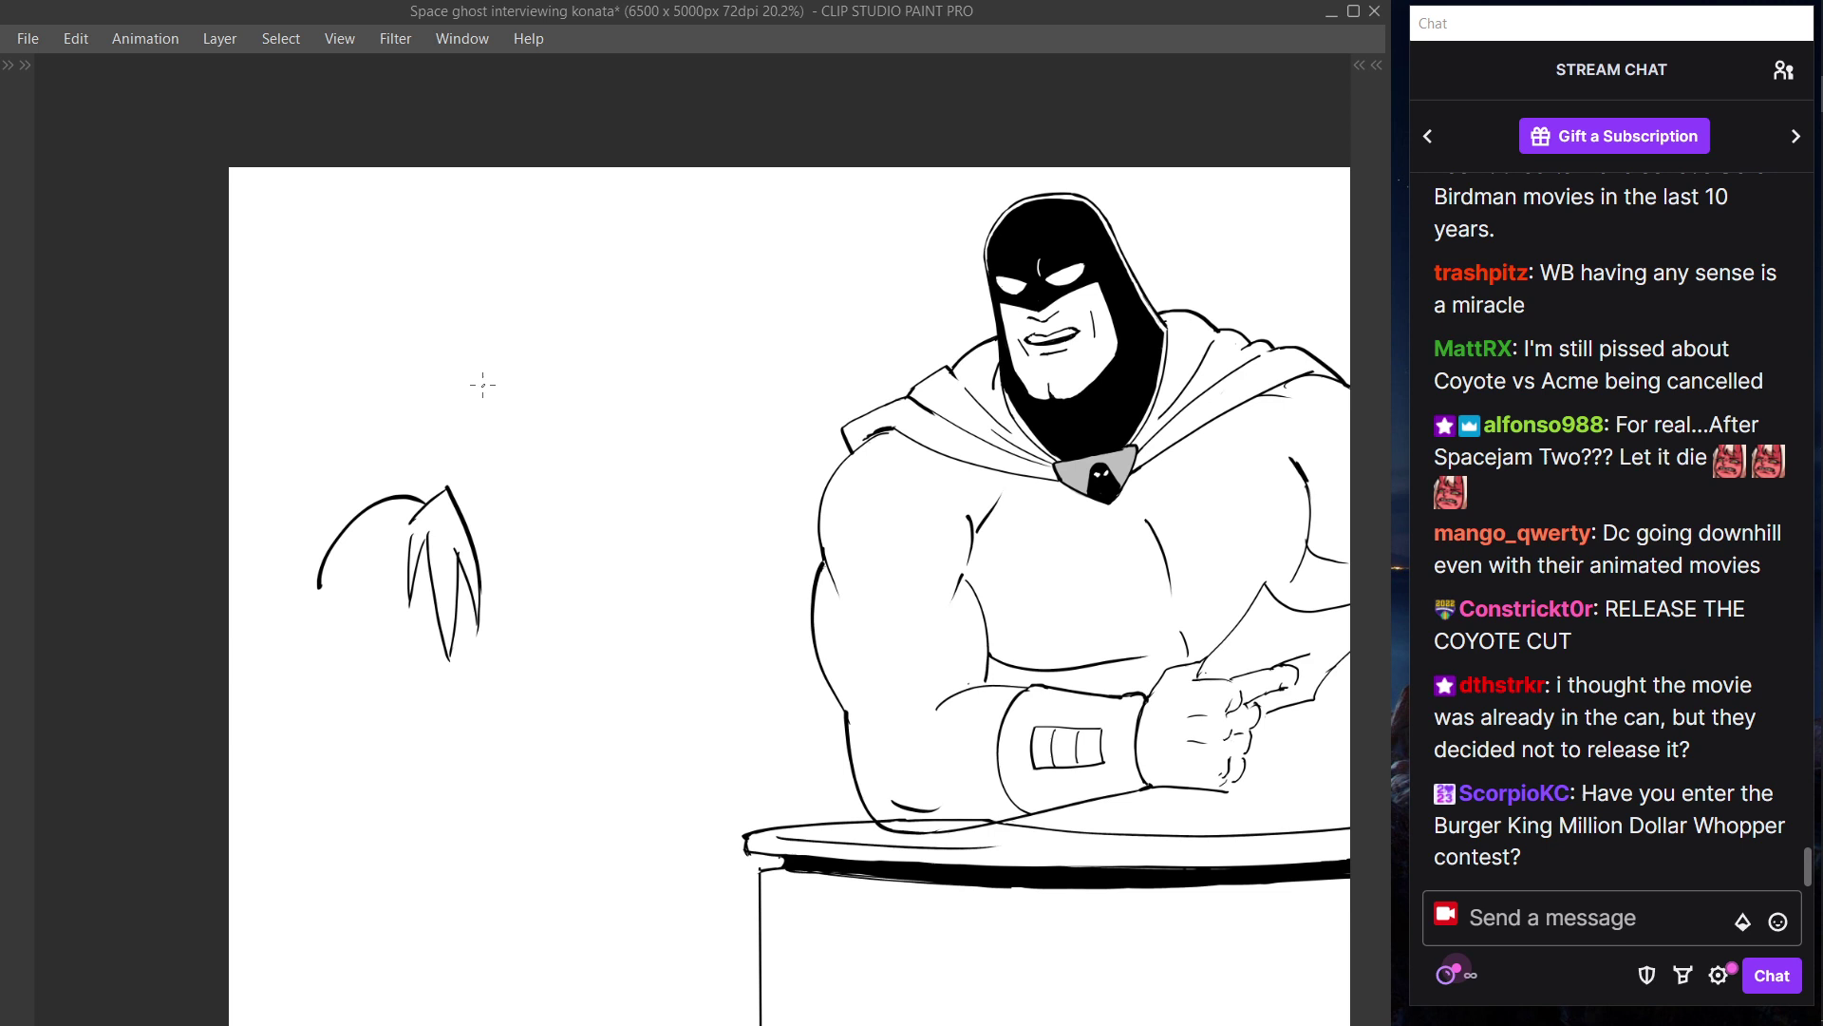
# - Draw a tuft flicking outward from the right of the hair peak and a curved strand sweeping down beneath it
pyautogui.moveTo(454, 490); pyautogui.dragTo(518, 478)
pyautogui.hotkey('ctrl', 'z')
pyautogui.hotkey('ctrl', 'z')
pyautogui.moveTo(456, 494); pyautogui.dragTo(515, 484)
pyautogui.hotkey('ctrl', 'z')
pyautogui.moveTo(472, 503)
pyautogui.mouseDown()
pyautogui.moveTo(533, 479)
pyautogui.moveTo(555, 567)
pyautogui.mouseUp()
pyautogui.hotkey('ctrl', 'z')
pyautogui.hotkey('ctrl', 'z')
pyautogui.hotkey('ctrl', 'z')
pyautogui.hotkey('ctrl', 'z')
pyautogui.hotkey('ctrl', 'z')
pyautogui.hotkey('ctrl', 'z')
pyautogui.hotkey('ctrl', 'z')
pyautogui.hotkey('ctrl', 'z')
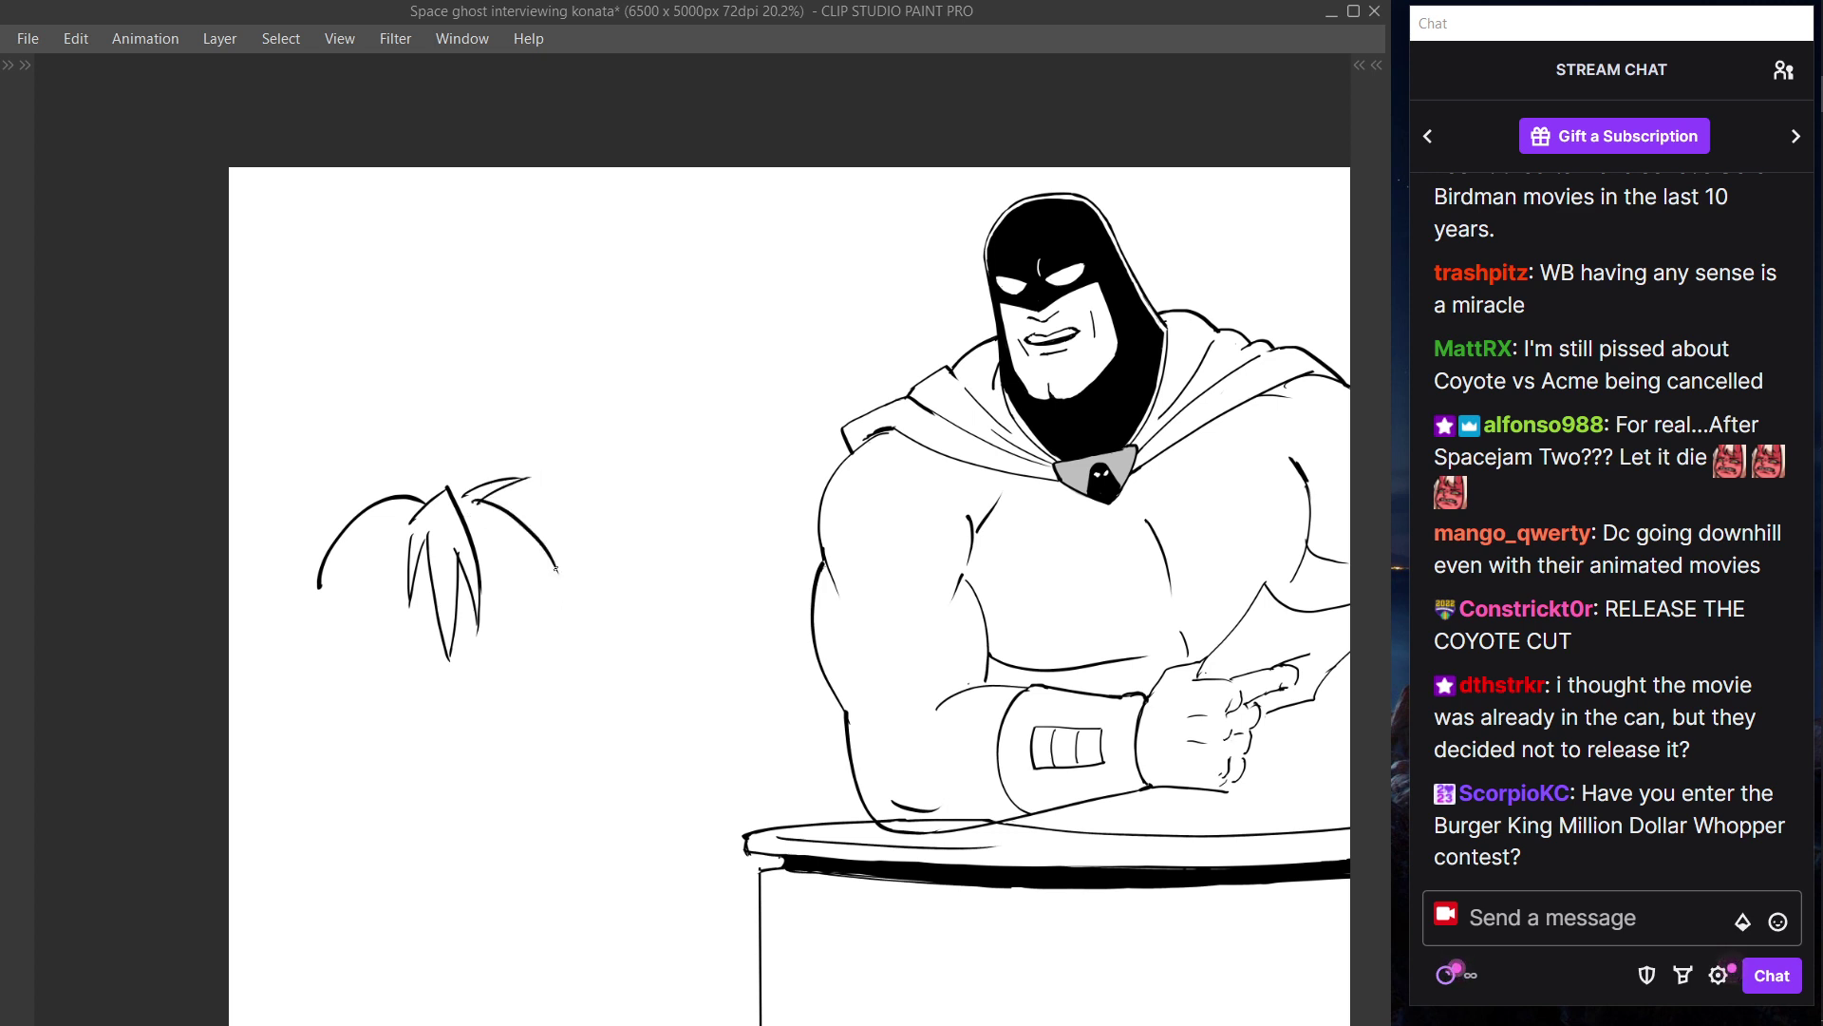
# - Redraw the curved strand under the tuft as a slightly shorter lock tapering to a point
pyautogui.moveTo(514, 548); pyautogui.dragTo(558, 574)
pyautogui.hotkey('ctrl', 'z')
pyautogui.hotkey('ctrl', 'z')
pyautogui.moveTo(484, 508); pyautogui.dragTo(556, 571)
pyautogui.hotkey('ctrl', 'z')
pyautogui.hotkey('ctrl', 'z')
pyautogui.moveTo(479, 506); pyautogui.dragTo(553, 579)
pyautogui.hotkey('ctrl', 'z')
pyautogui.moveTo(481, 498)
pyautogui.mouseDown()
pyautogui.moveTo(556, 577)
pyautogui.moveTo(498, 575)
pyautogui.moveTo(548, 582)
pyautogui.mouseUp()
pyautogui.hotkey('ctrl', 'z')
pyautogui.hotkey('ctrl', 'z')
pyautogui.hotkey('ctrl', 'z')
pyautogui.moveTo(477, 504); pyautogui.dragTo(546, 575)
pyautogui.hotkey('ctrl', 'z')
pyautogui.moveTo(478, 504); pyautogui.dragTo(541, 572)
# - Draw a thin strand line curving down beneath the pointed lock on the right side of the hair
pyautogui.moveTo(484, 519); pyautogui.dragTo(534, 617)
pyautogui.hotkey('ctrl', 'z')
pyautogui.hotkey('ctrl', 'z')
pyautogui.hotkey('ctrl', 'z')
pyautogui.moveTo(481, 527); pyautogui.dragTo(543, 623)
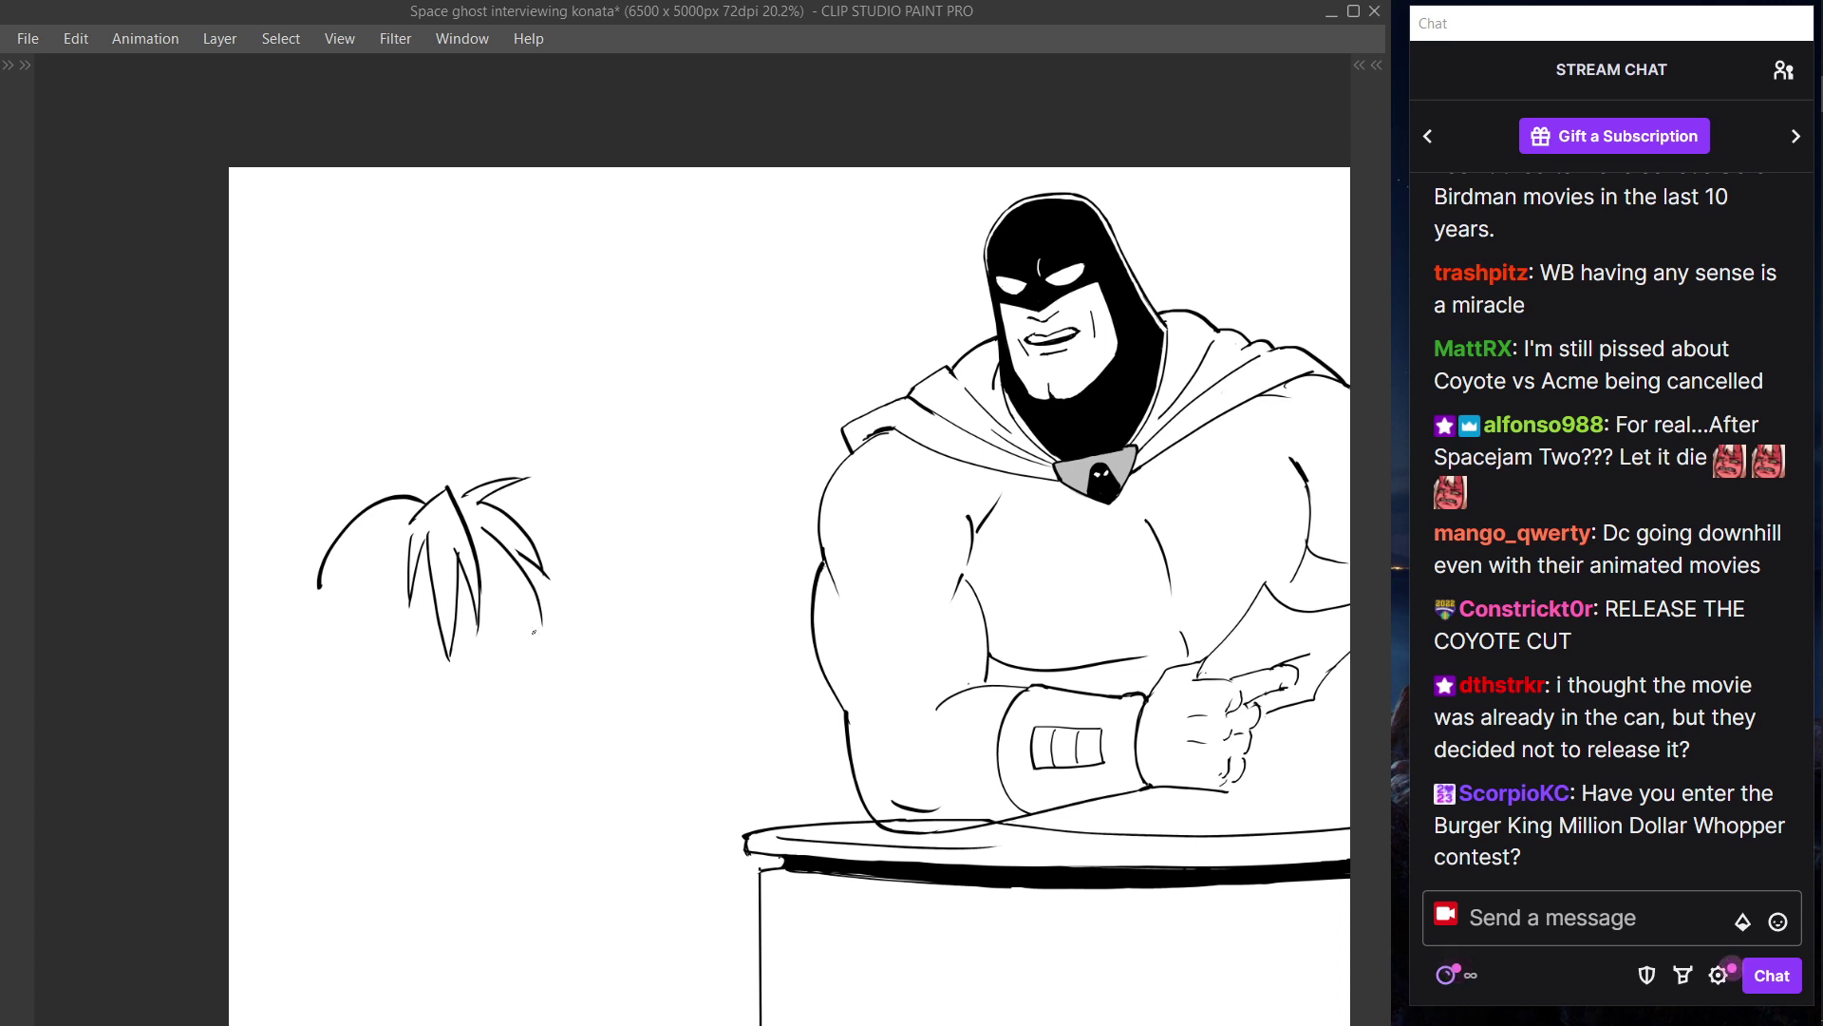
pyautogui.hotkey('ctrl', 'z')
pyautogui.moveTo(489, 523); pyautogui.dragTo(543, 613)
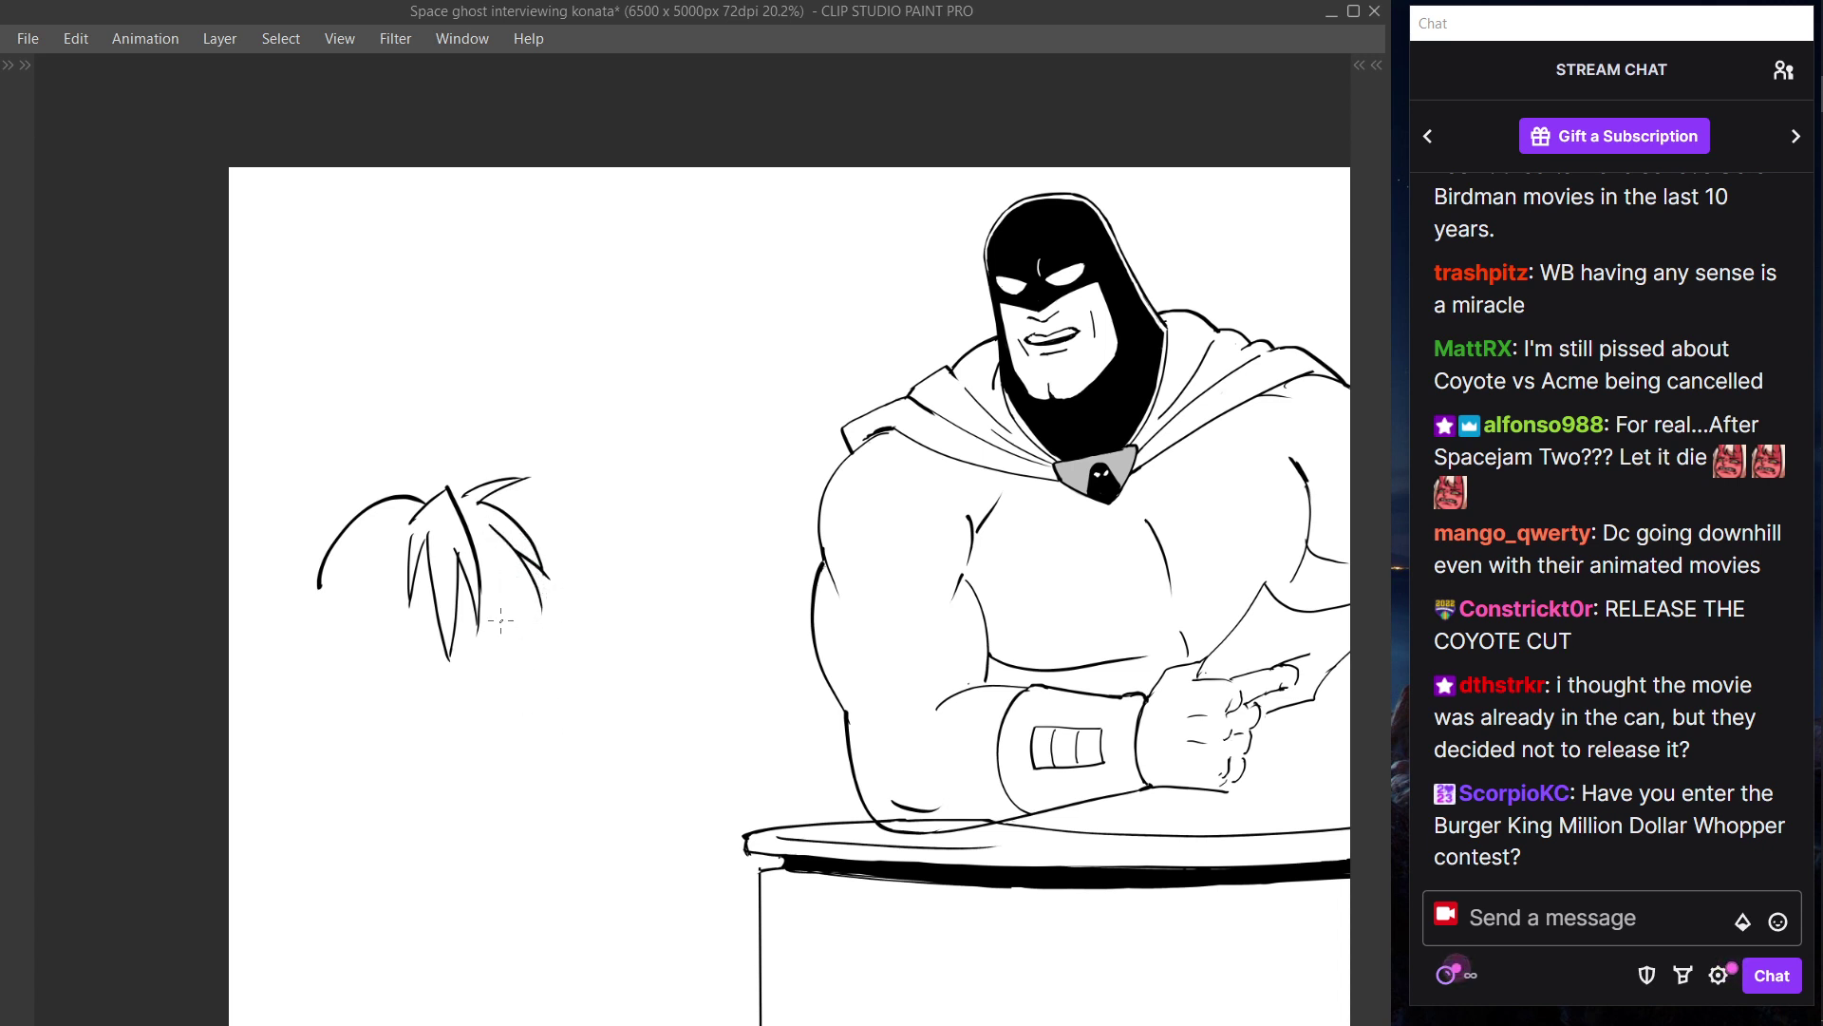
# - Draw a narrow pointed bang between the falling line and the right-hand strand
pyautogui.moveTo(481, 596); pyautogui.dragTo(508, 647)
pyautogui.hotkey('ctrl', 'z')
pyautogui.hotkey('ctrl', 'z')
pyautogui.moveTo(484, 581); pyautogui.dragTo(507, 641)
pyautogui.moveTo(512, 579); pyautogui.dragTo(513, 640)
pyautogui.hotkey('ctrl', 'z')
pyautogui.moveTo(507, 563); pyautogui.dragTo(518, 632)
# - Add an outer pointed spike to the right side of the hair, closing the lower strand into a tip
pyautogui.moveTo(511, 568)
pyautogui.mouseDown()
pyautogui.moveTo(539, 593)
pyautogui.moveTo(506, 638)
pyautogui.moveTo(541, 607)
pyautogui.mouseUp()
pyautogui.hotkey('ctrl', 'z')
pyautogui.hotkey('ctrl', 'z')
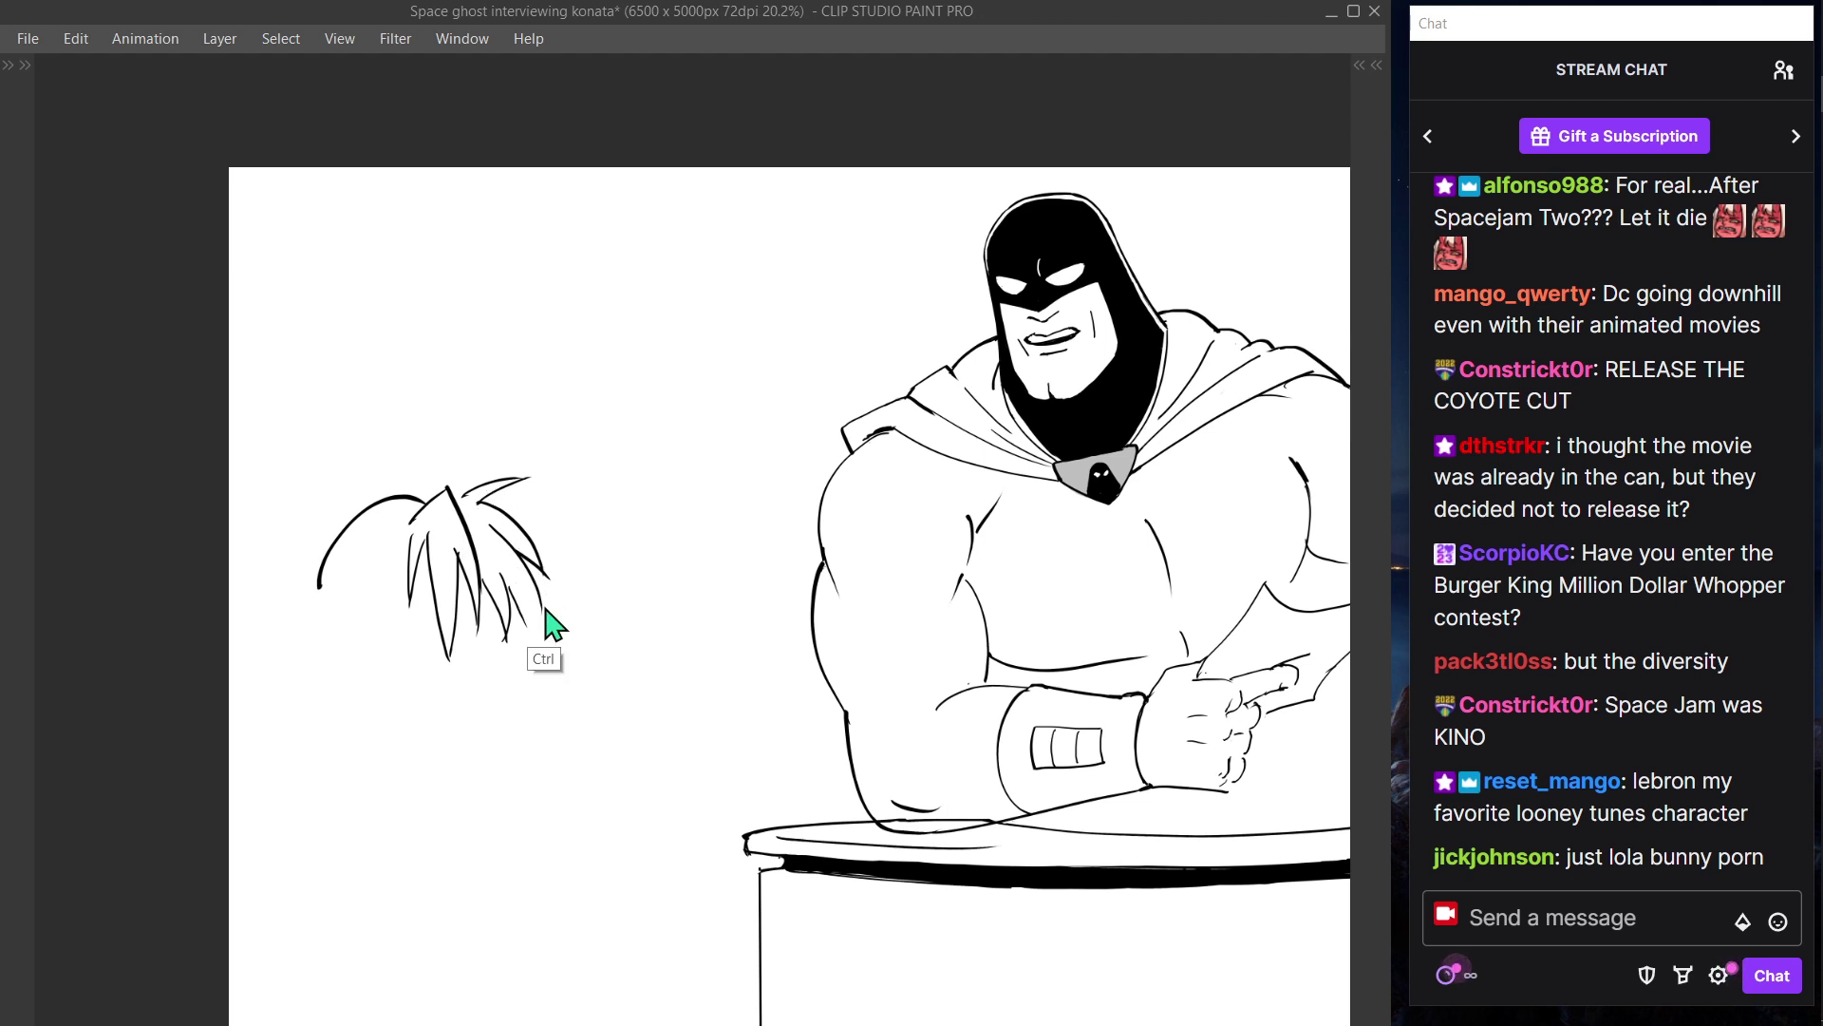
pyautogui.moveTo(526, 574); pyautogui.dragTo(539, 622)
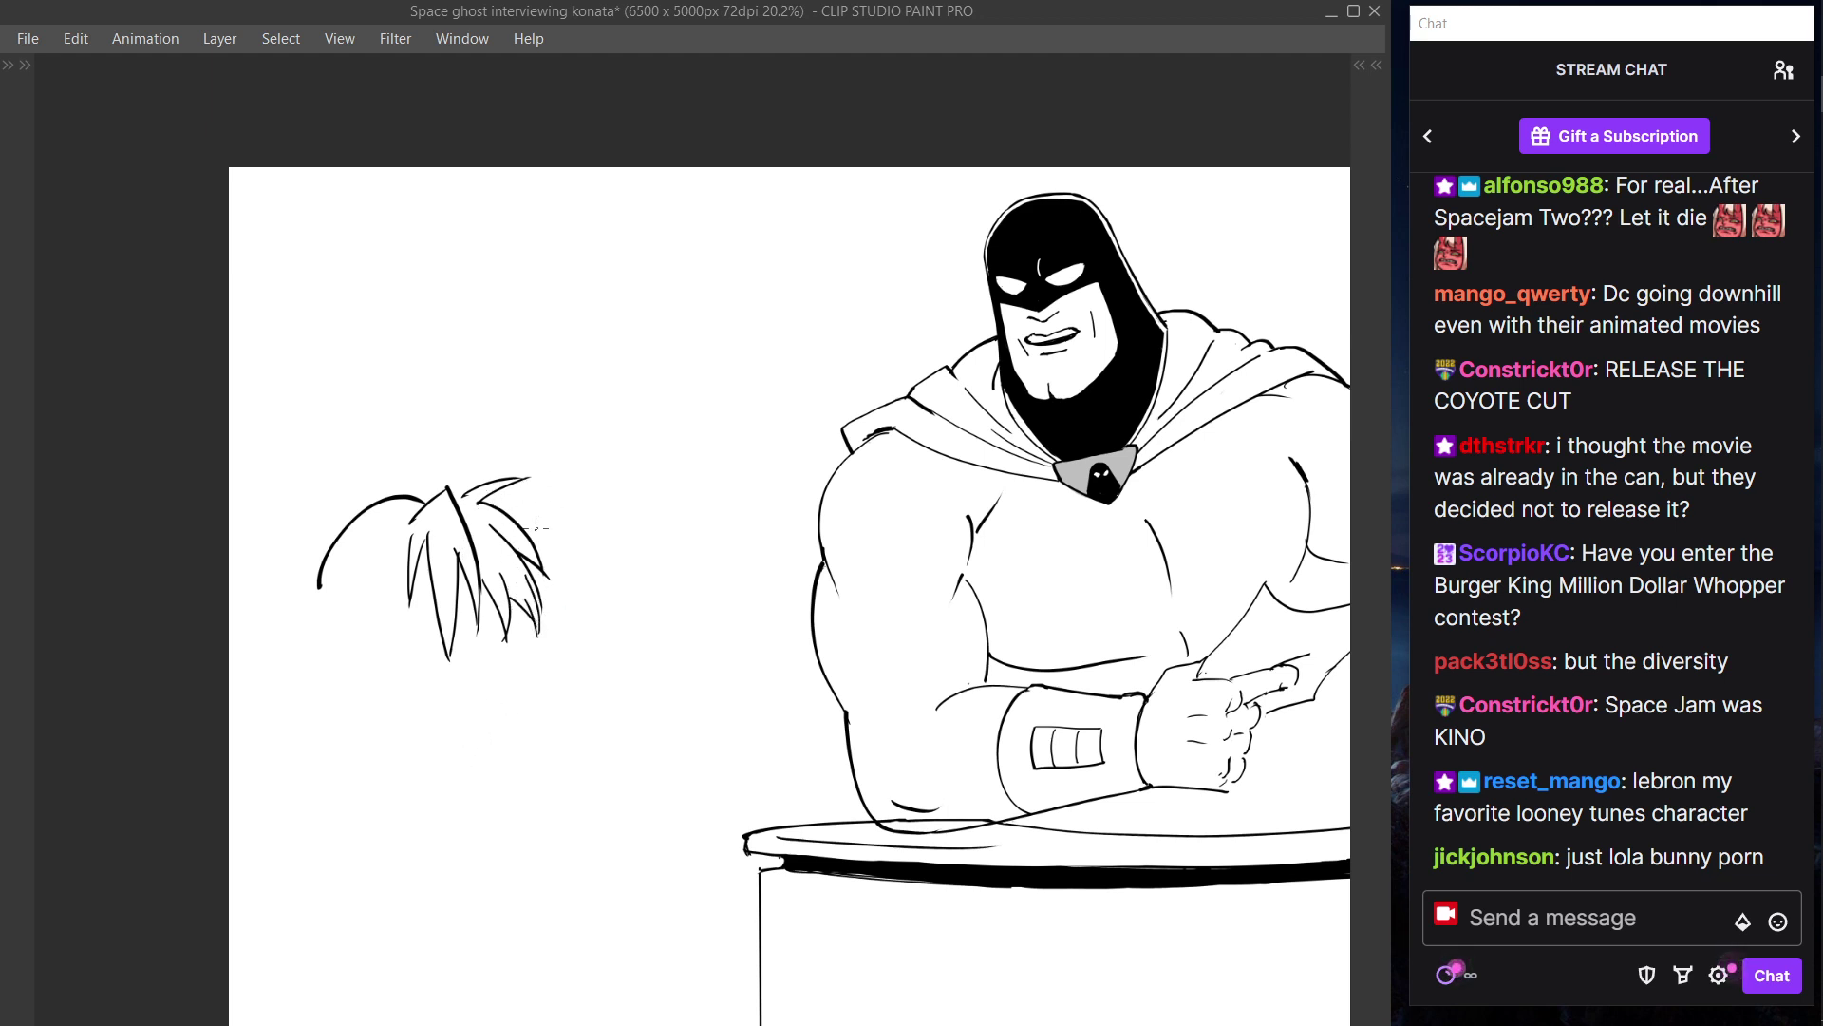
pyautogui.hotkey('ctrl', 'z')
pyautogui.moveTo(510, 594); pyautogui.dragTo(544, 636)
pyautogui.hotkey('ctrl', 'z')
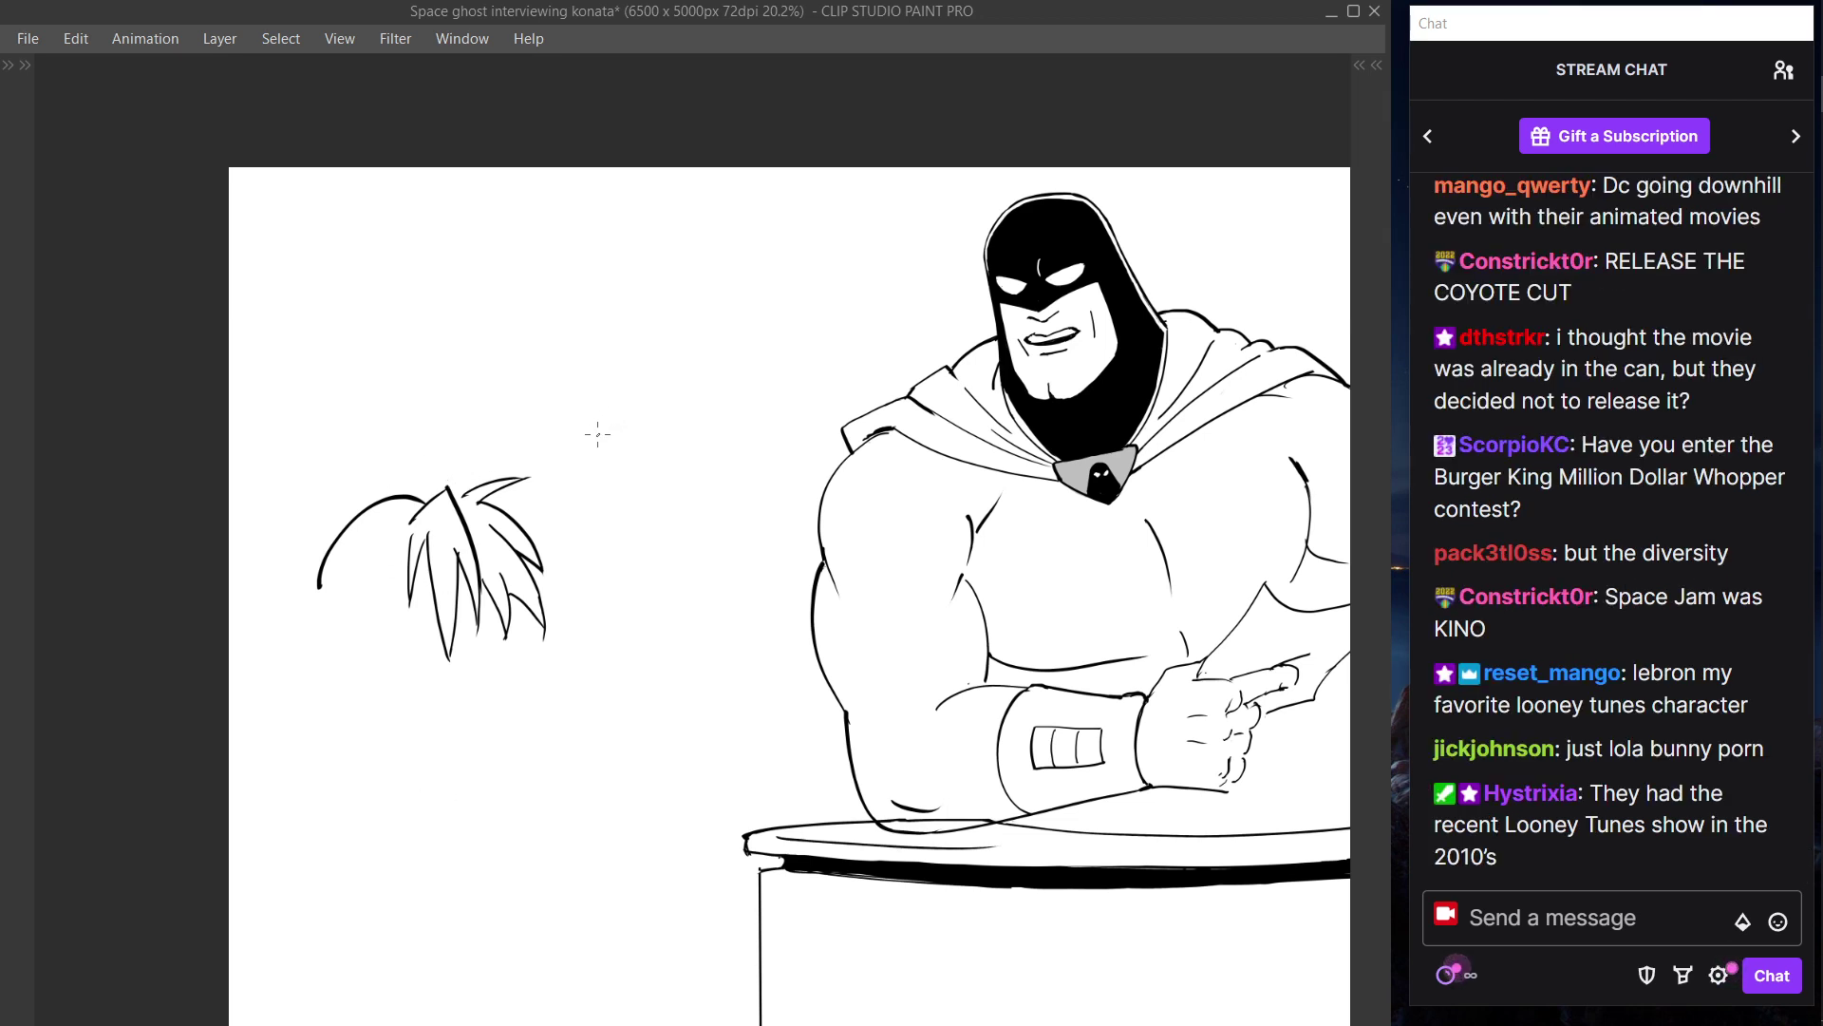
# - Erase the curved head outline left of the hair peak
pyautogui.moveTo(411, 496)
pyautogui.mouseDown()
pyautogui.moveTo(360, 513)
pyautogui.moveTo(319, 588)
pyautogui.mouseUp()
pyautogui.press('Tab')
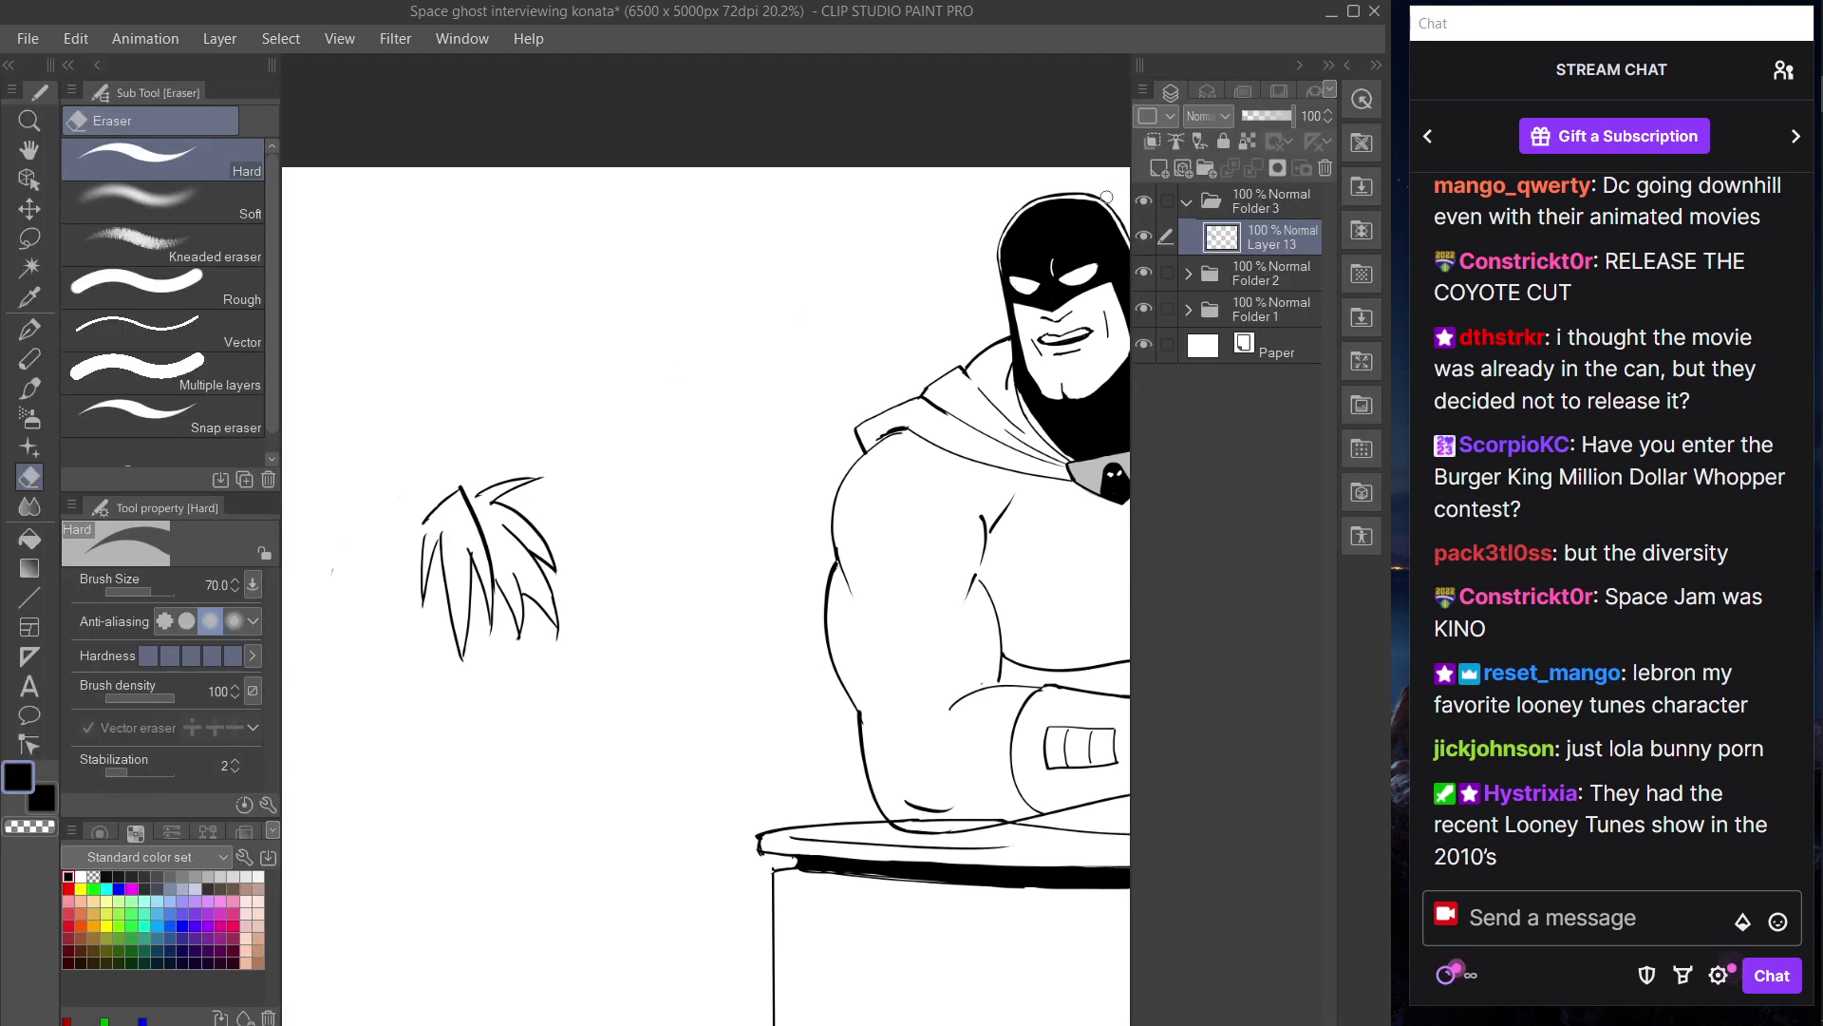
pyautogui.press('Tab')
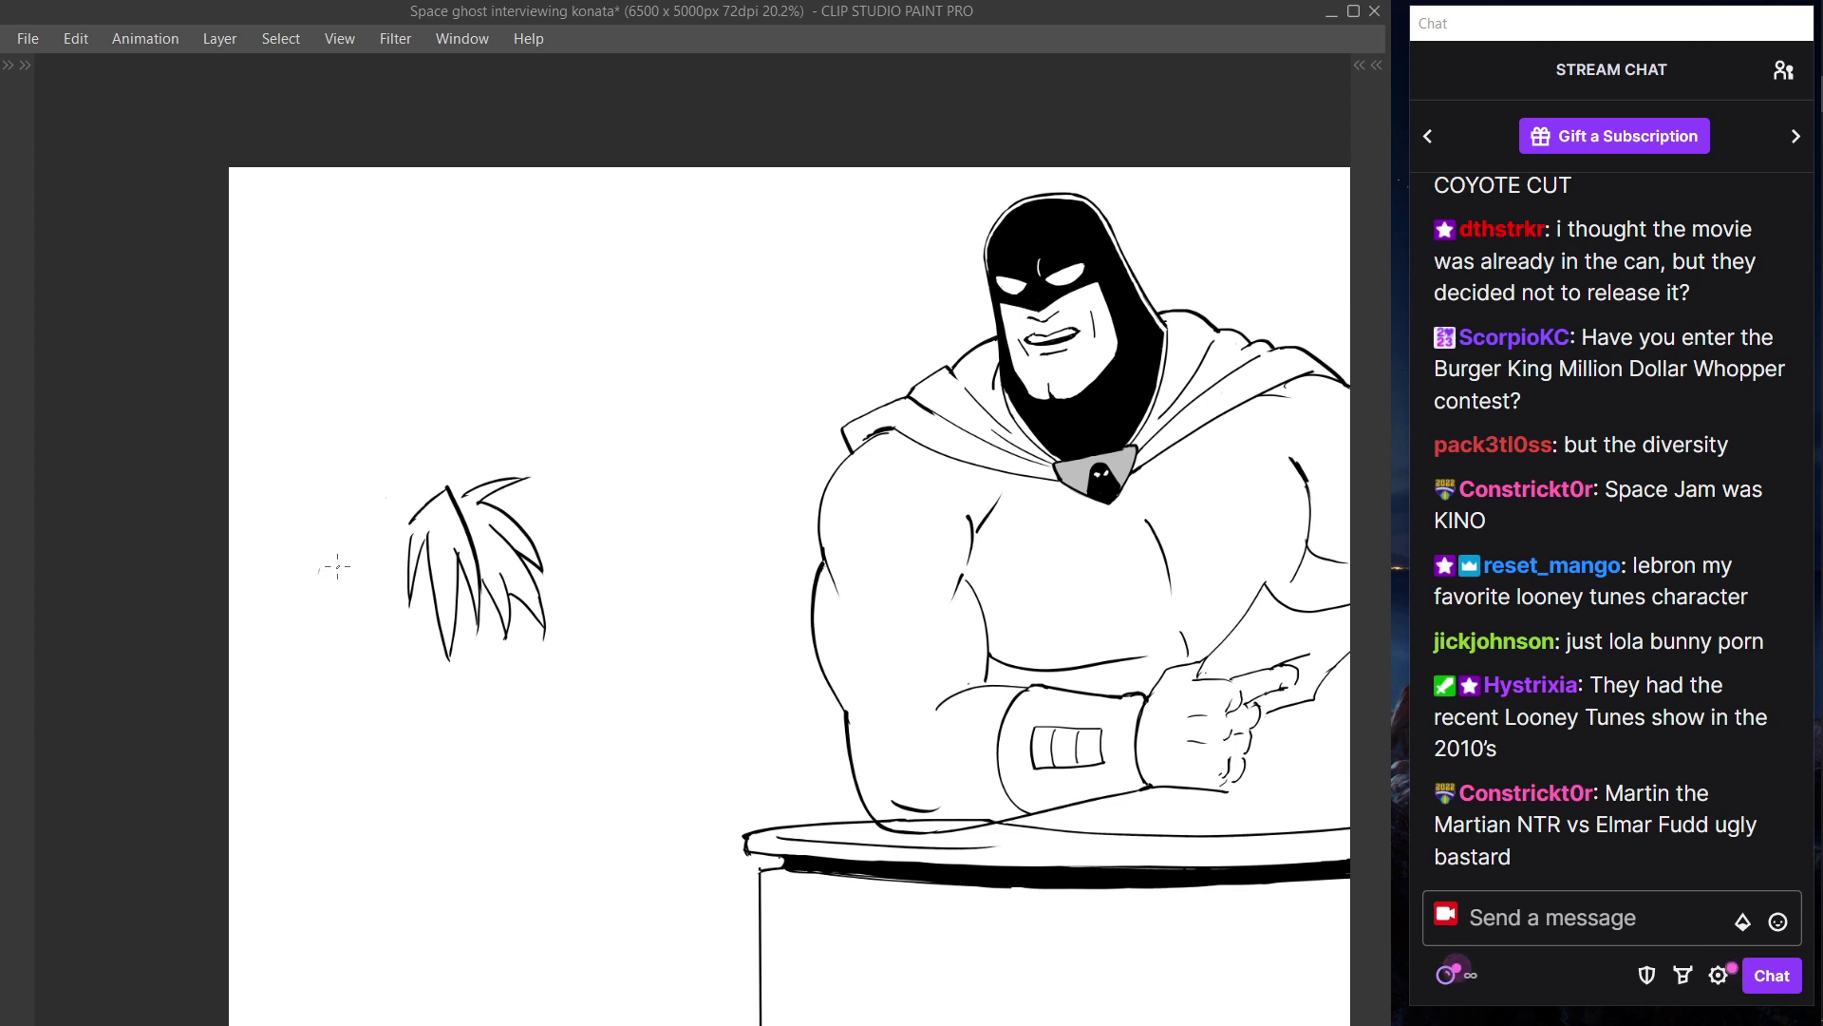
# - Redraw the left head outline closer to the bangs, curving from beside the peak down to bang-tip level
pyautogui.moveTo(416, 495); pyautogui.dragTo(319, 620)
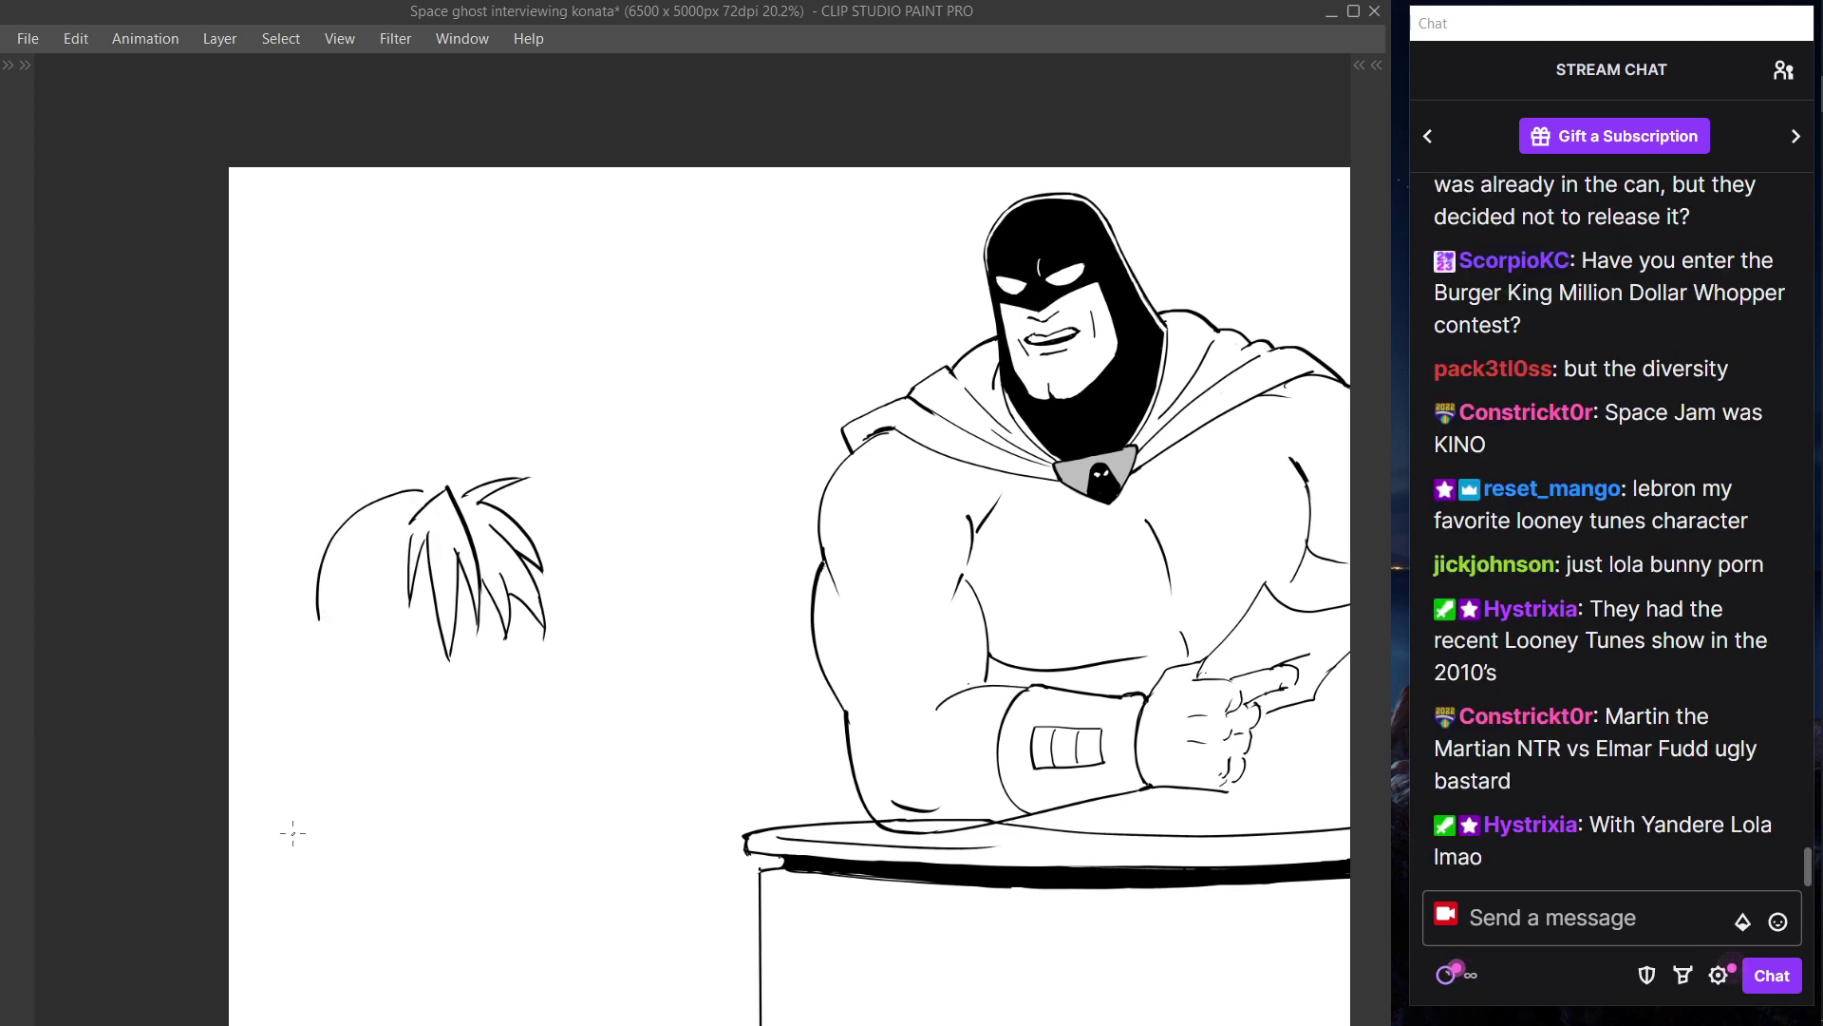
pyautogui.hotkey('ctrl', 'z')
pyautogui.moveTo(424, 500)
pyautogui.mouseDown()
pyautogui.moveTo(331, 623)
pyautogui.moveTo(403, 496)
pyautogui.moveTo(335, 617)
pyautogui.mouseUp()
pyautogui.hotkey('ctrl', 'z')
pyautogui.hotkey('ctrl', 'z')
pyautogui.moveTo(424, 492); pyautogui.dragTo(329, 642)
pyautogui.hotkey('ctrl', 'z')
pyautogui.moveTo(424, 492)
pyautogui.mouseDown()
pyautogui.moveTo(399, 491)
pyautogui.moveTo(331, 642)
pyautogui.mouseUp()
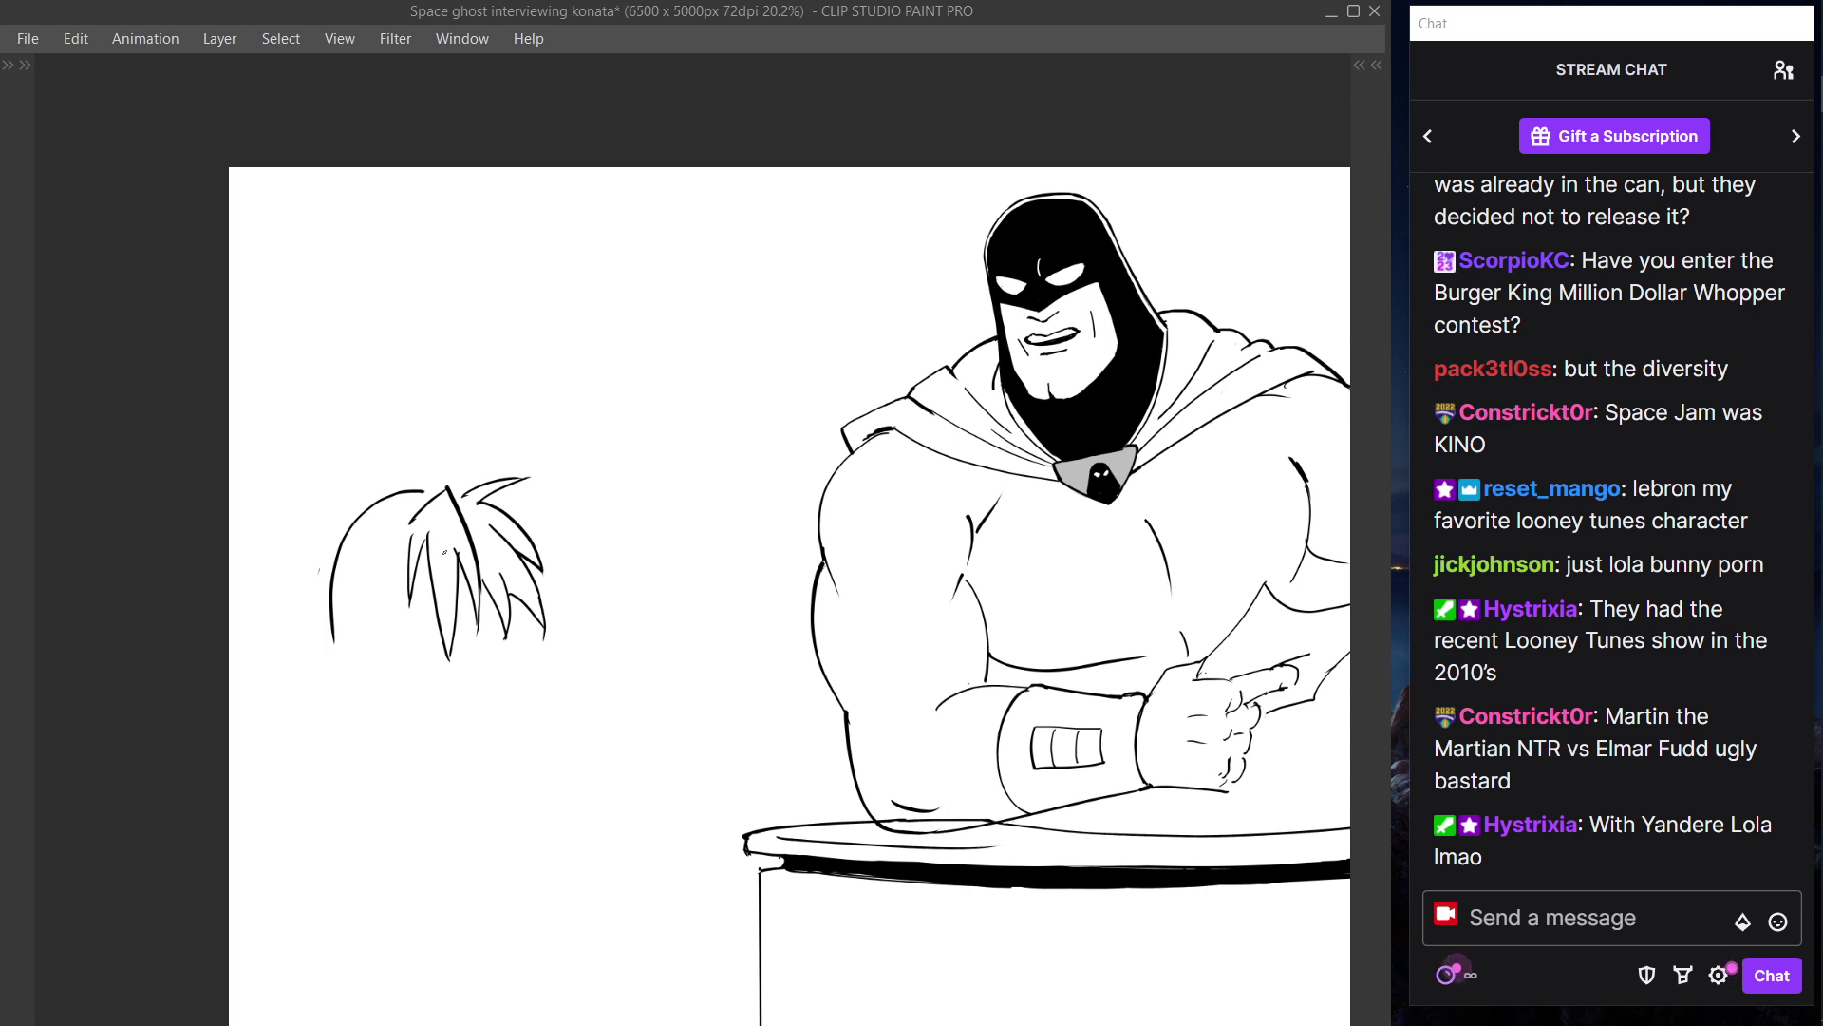
# - Add a new layer and draw a curved side lock with a pointed tip inside the left head outline
pyautogui.press('Tab')
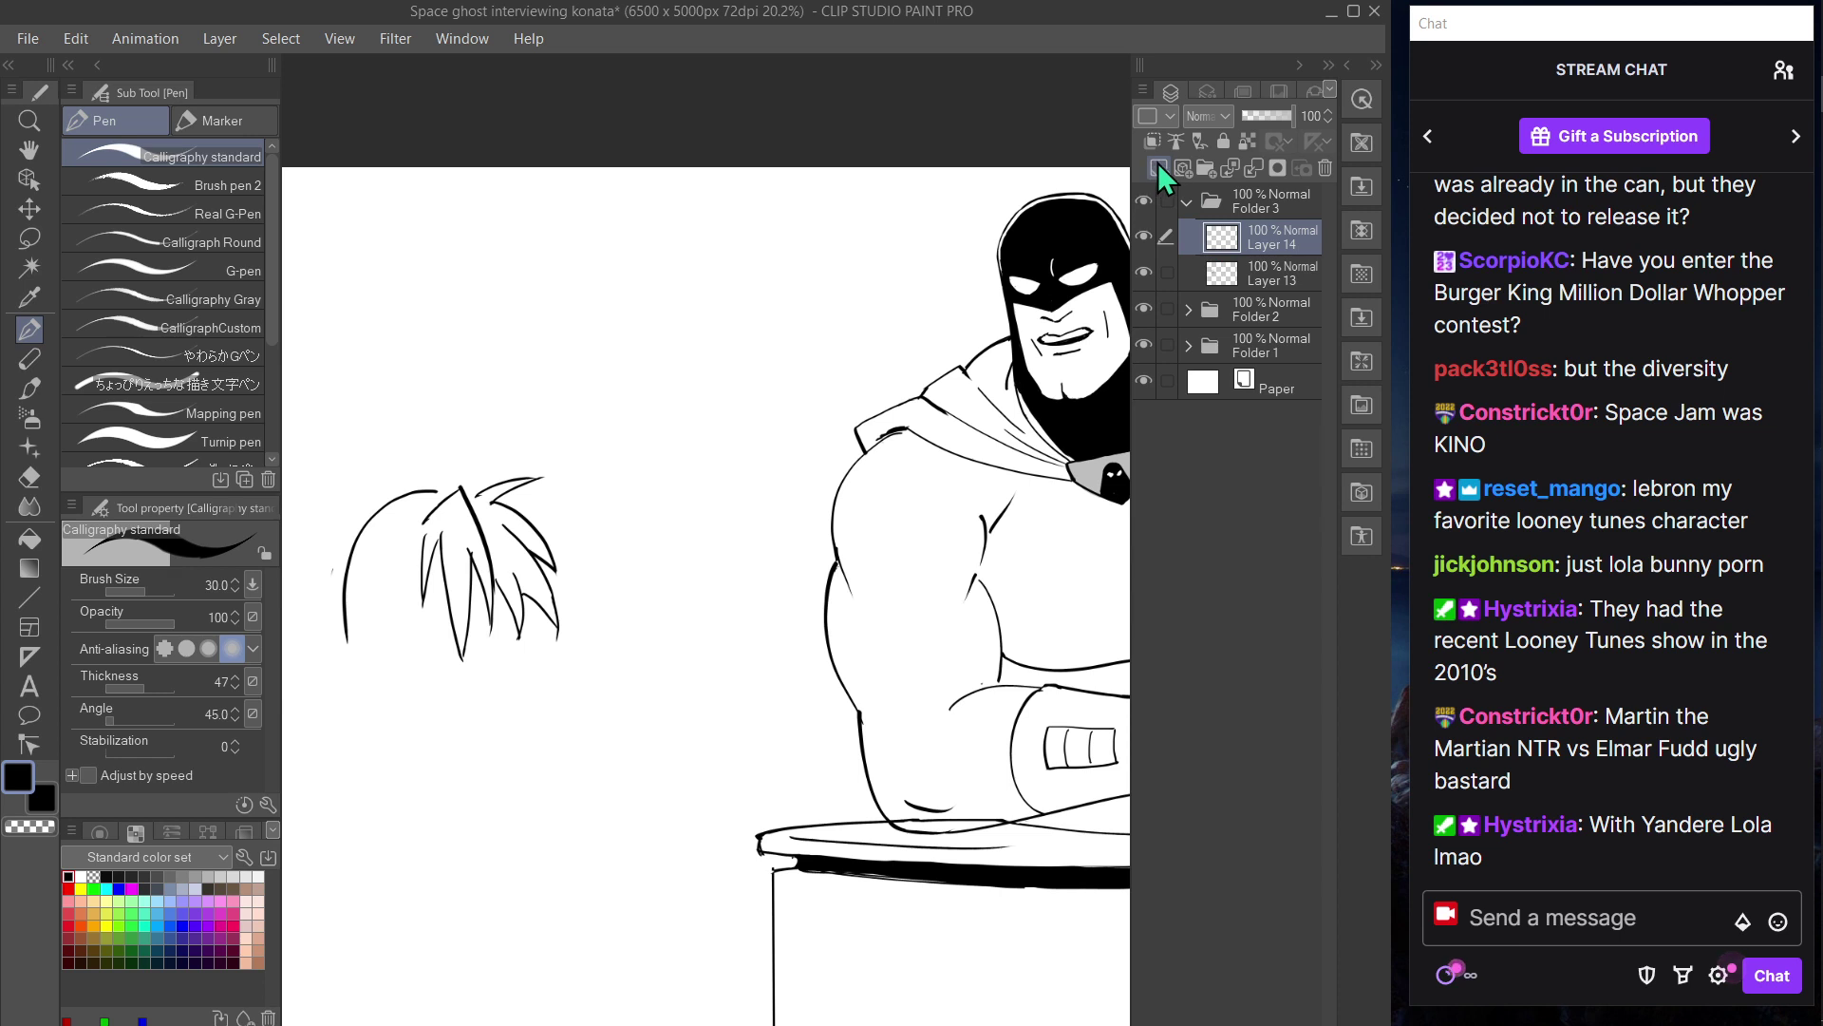
pyautogui.press('Tab')
pyautogui.moveTo(378, 520)
pyautogui.mouseDown()
pyautogui.moveTo(339, 596)
pyautogui.moveTo(343, 576)
pyautogui.mouseUp()
pyautogui.hotkey('ctrl', 'z')
pyautogui.moveTo(344, 576); pyautogui.dragTo(370, 554)
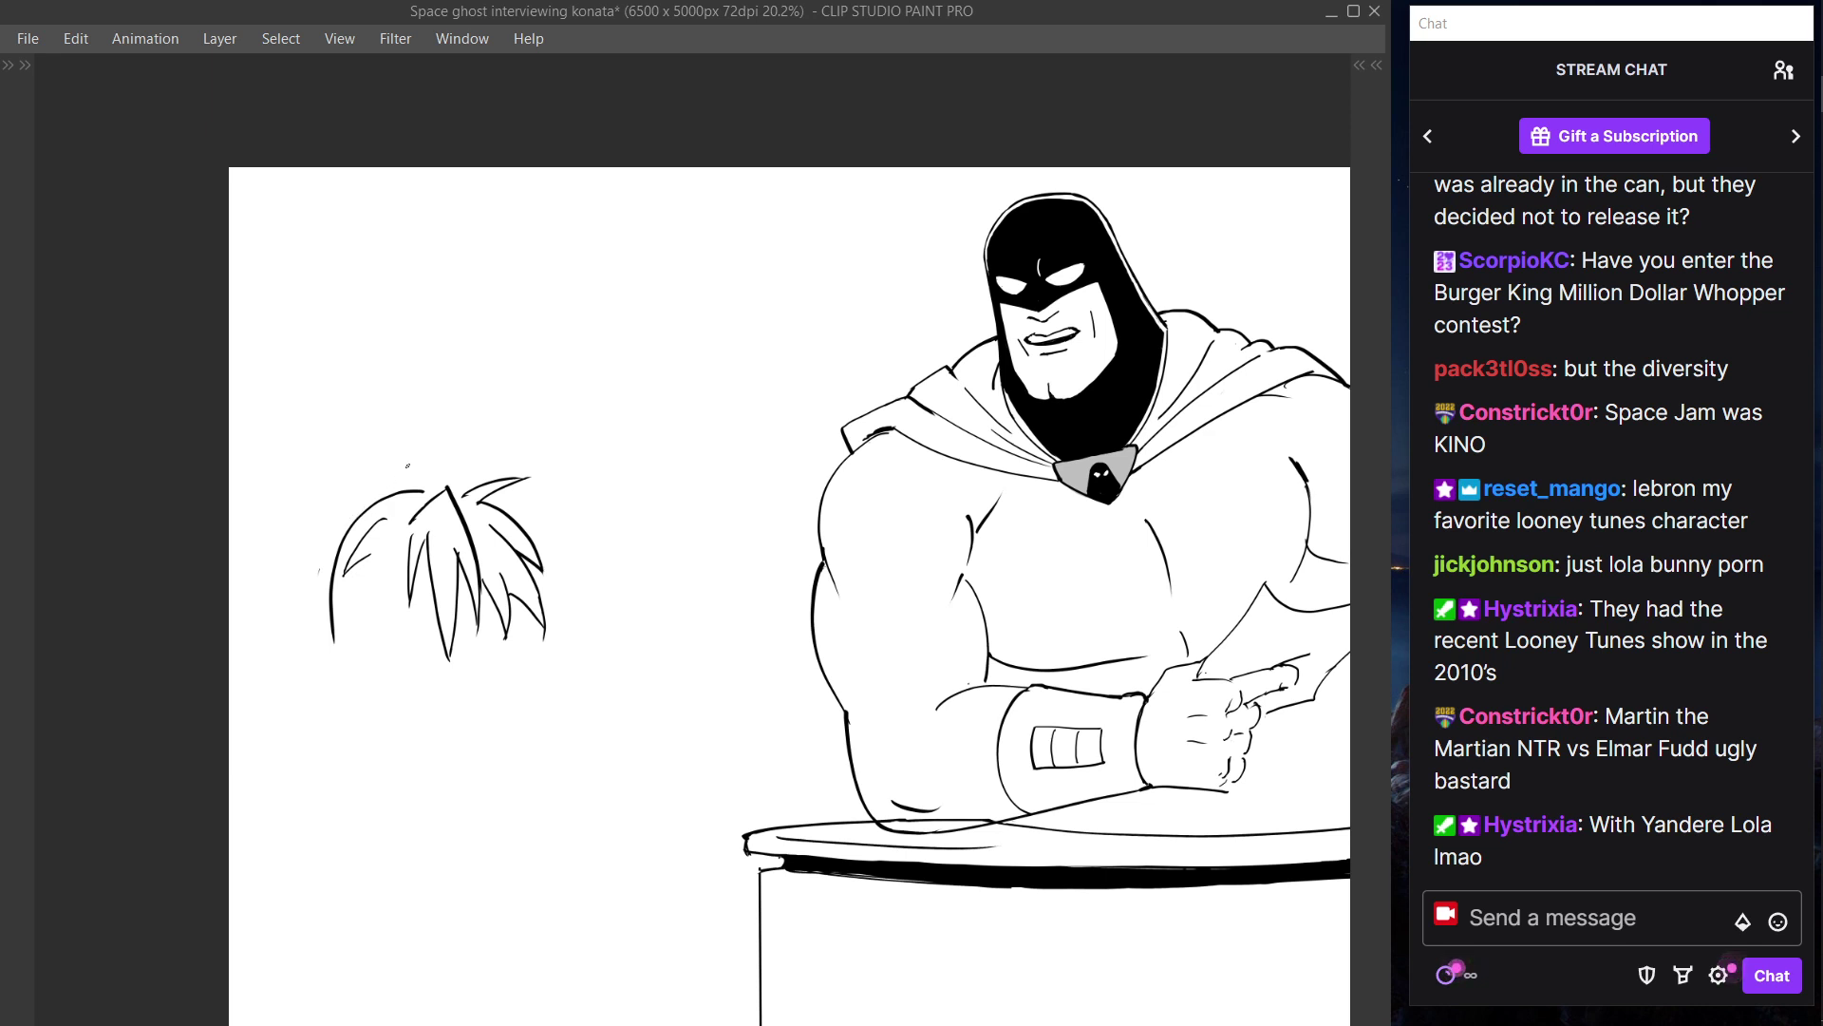
pyautogui.hotkey('ctrl', 'z')
pyautogui.hotkey('ctrl', 'z')
pyautogui.moveTo(376, 521)
pyautogui.mouseDown()
pyautogui.moveTo(339, 578)
pyautogui.moveTo(369, 550)
pyautogui.moveTo(353, 617)
pyautogui.mouseUp()
pyautogui.hotkey('ctrl', 'z')
pyautogui.moveTo(373, 542)
pyautogui.mouseDown()
pyautogui.moveTo(350, 639)
pyautogui.moveTo(368, 591)
pyautogui.moveTo(365, 645)
pyautogui.mouseUp()
pyautogui.hotkey('ctrl', 'z')
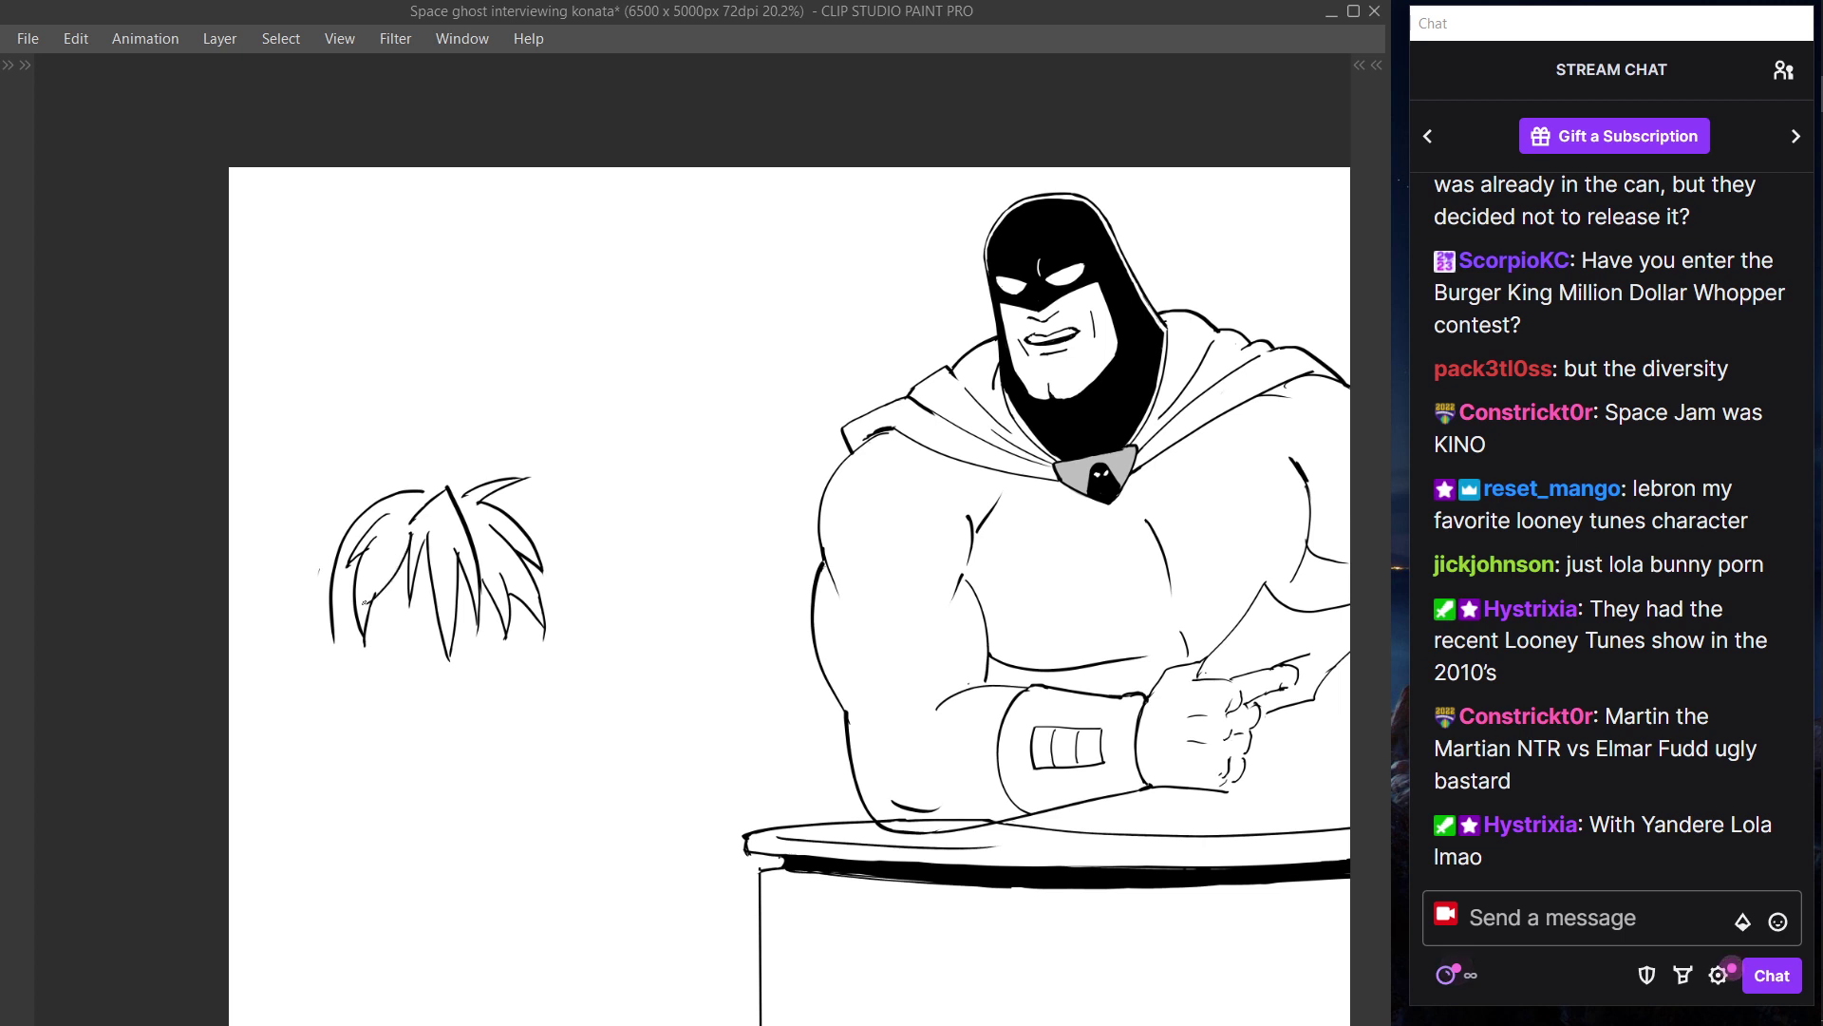
# - Draw a narrow slanted bang between the left side lock and the central bangs
pyautogui.moveTo(410, 539); pyautogui.dragTo(371, 608)
pyautogui.moveTo(398, 537); pyautogui.dragTo(372, 612)
pyautogui.hotkey('ctrl', 'z')
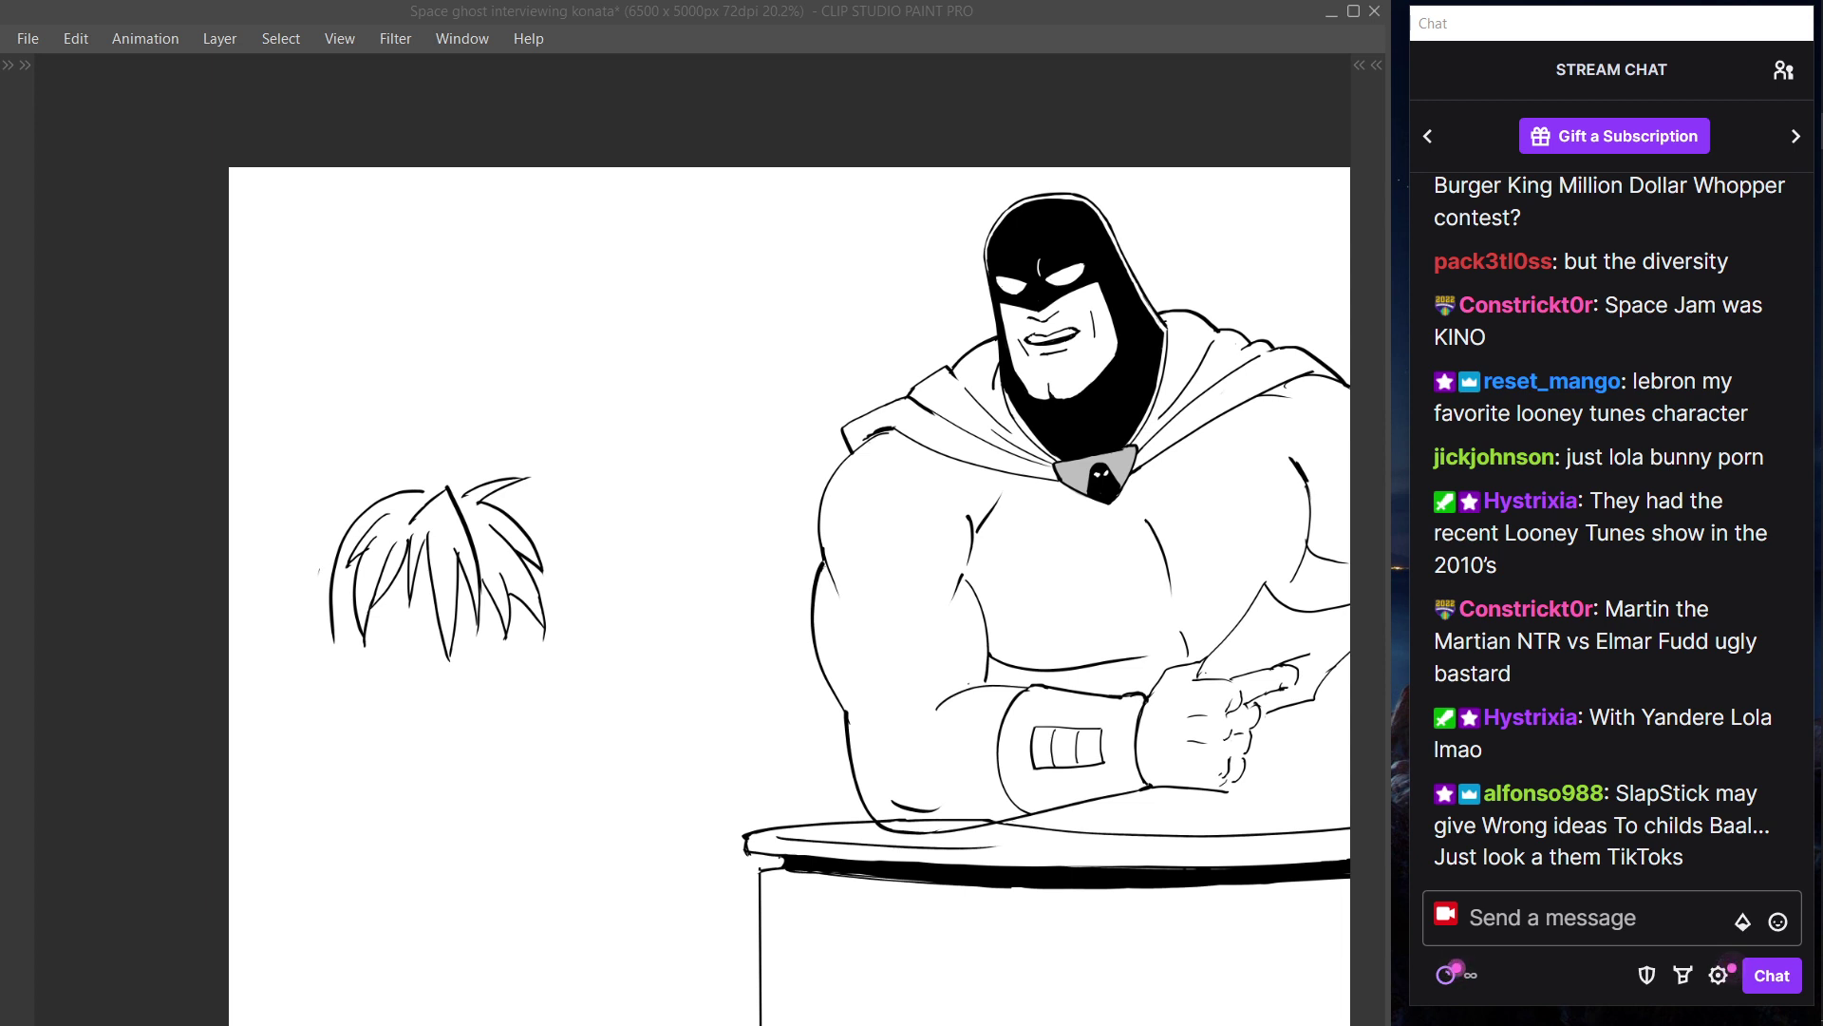
# - Erase the central bangs below the peak and sketch short replacement strokes at their roots
pyautogui.click(894, 19)
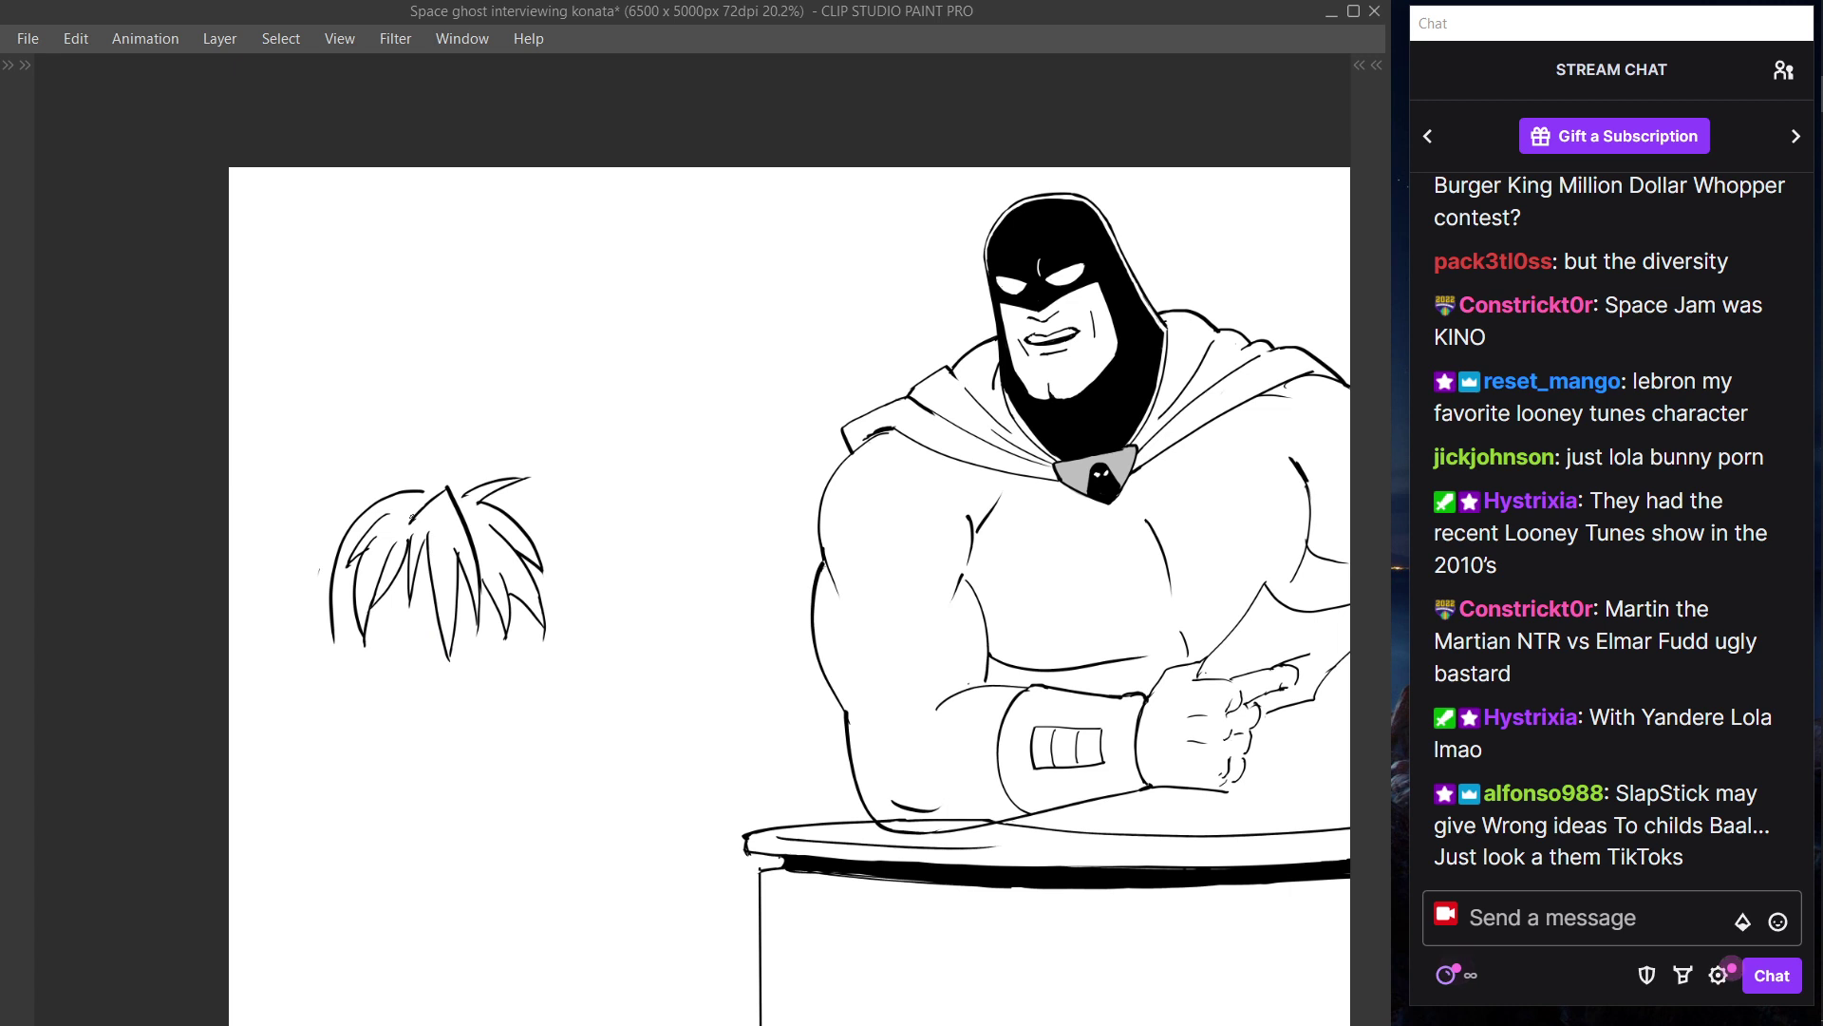
pyautogui.moveTo(413, 549)
pyautogui.mouseDown()
pyautogui.moveTo(448, 659)
pyautogui.moveTo(449, 530)
pyautogui.moveTo(447, 631)
pyautogui.mouseUp()
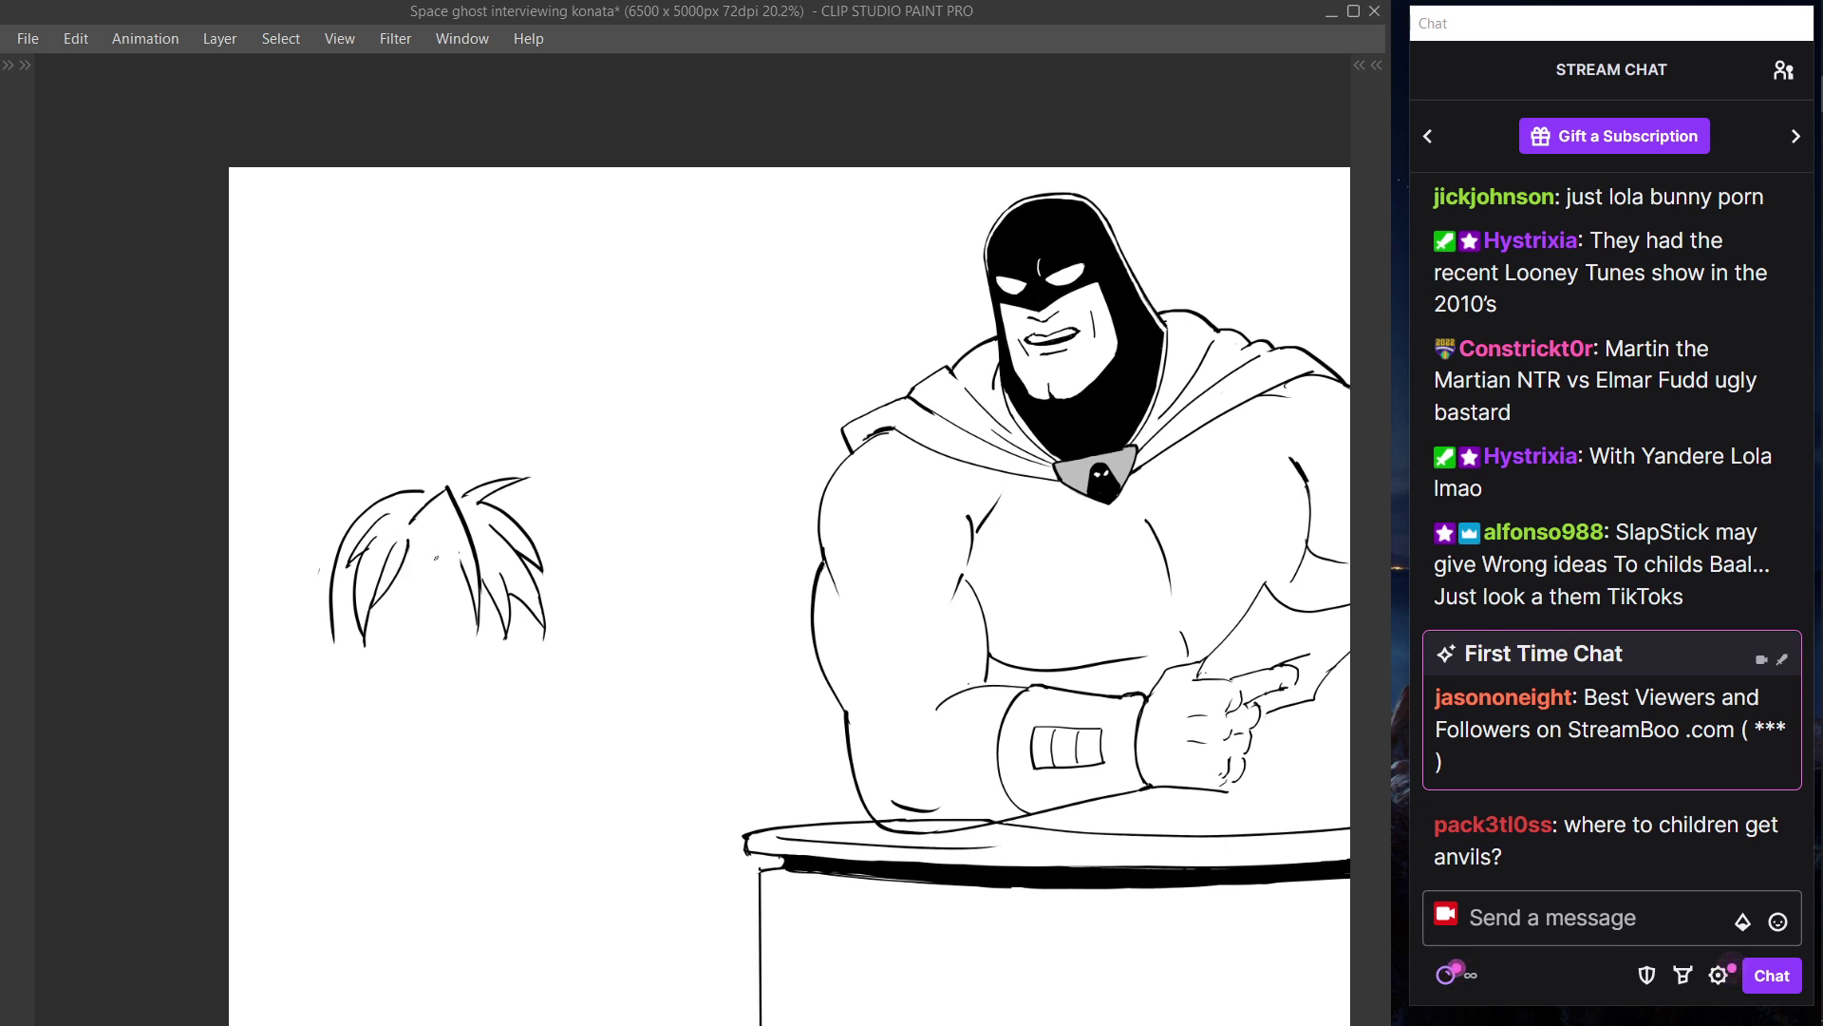
pyautogui.moveTo(441, 567); pyautogui.dragTo(446, 633)
pyautogui.hotkey('ctrl', 'z')
pyautogui.hotkey('ctrl', 'z')
pyautogui.hotkey('ctrl', 'z')
pyautogui.moveTo(434, 551); pyautogui.dragTo(446, 618)
pyautogui.moveTo(465, 532); pyautogui.dragTo(452, 632)
pyautogui.hotkey('ctrl', 'z')
pyautogui.hotkey('ctrl', 'z')
pyautogui.moveTo(434, 550); pyautogui.dragTo(453, 630)
pyautogui.hotkey('ctrl', 'z')
pyautogui.hotkey('ctrl', 'z')
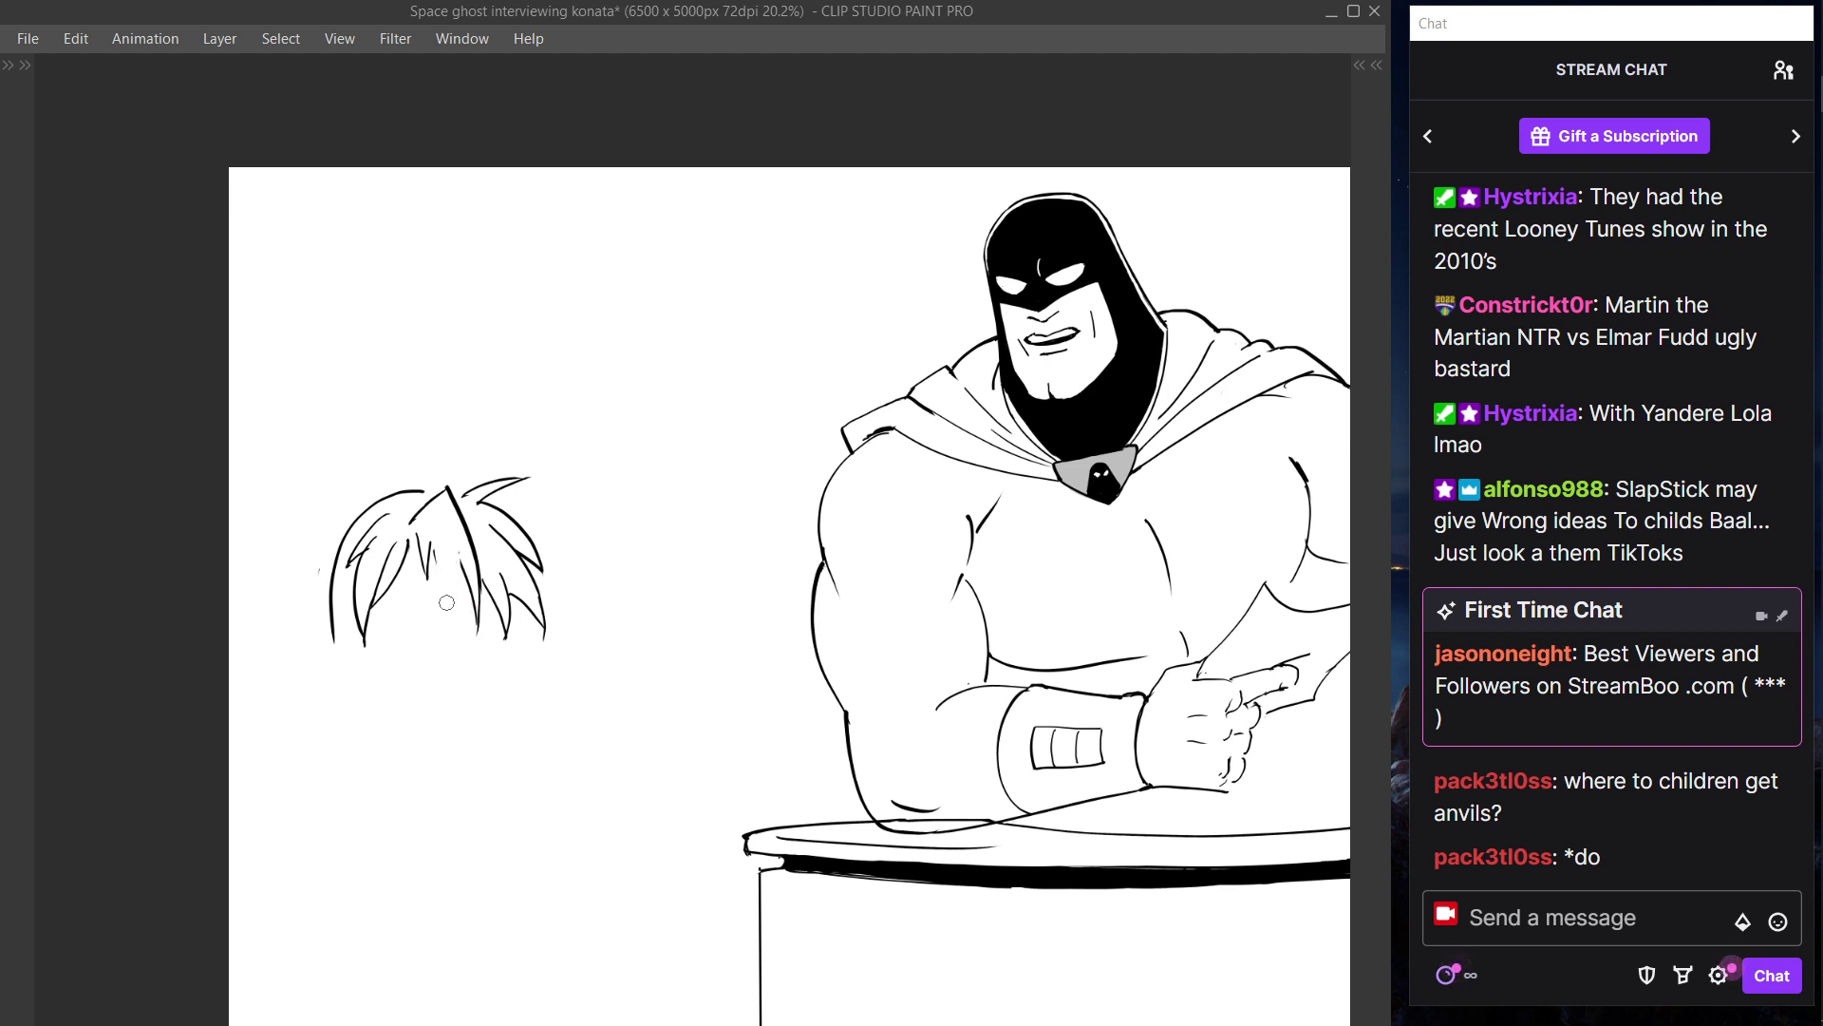
# - Draw a shorter central bang running down from its roots to the level of the neighbouring tips
pyautogui.moveTo(433, 550); pyautogui.dragTo(456, 636)
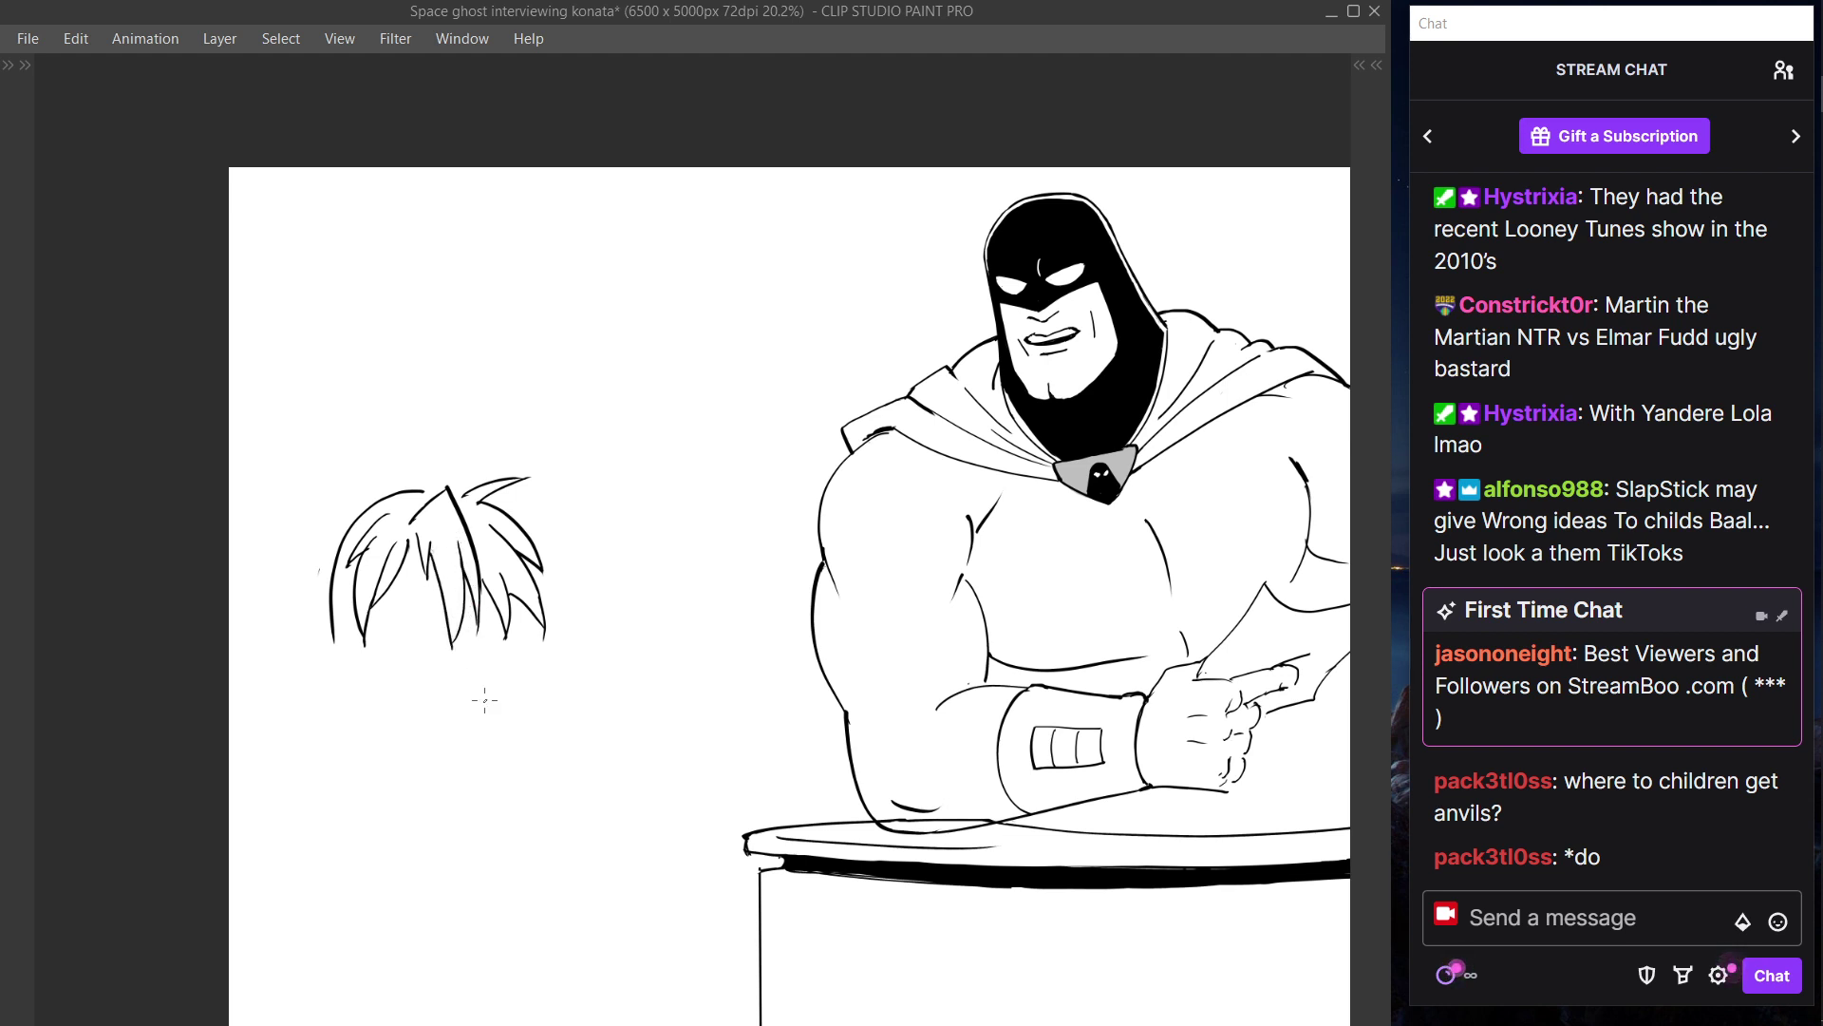
pyautogui.hotkey('ctrl', 'z')
pyautogui.hotkey('ctrl', 'z')
pyautogui.moveTo(432, 549)
pyautogui.mouseDown()
pyautogui.moveTo(452, 645)
pyautogui.moveTo(458, 593)
pyautogui.moveTo(450, 641)
pyautogui.mouseUp()
pyautogui.hotkey('ctrl', 'z')
pyautogui.hotkey('ctrl', 'z')
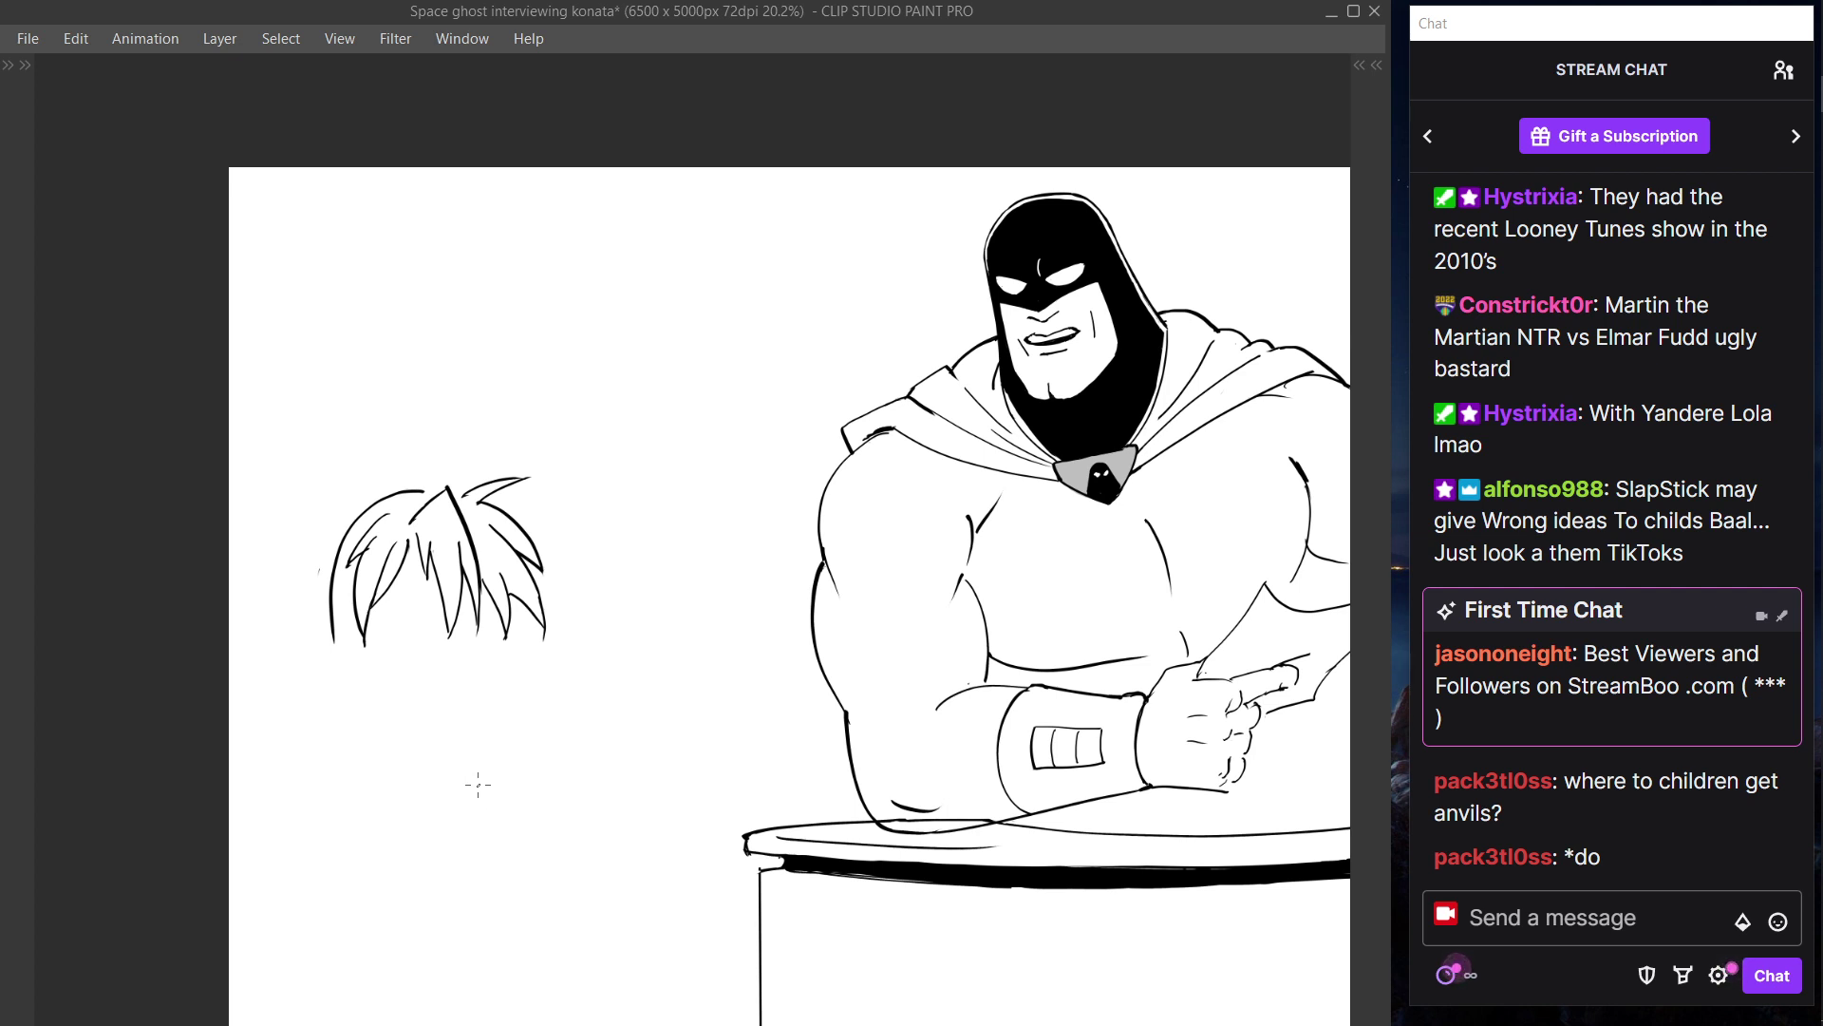
# - Erase the bold line falling from the hair peak and redraw the peak slightly taller with a thinner line
pyautogui.press('e')
pyautogui.moveTo(469, 583)
pyautogui.mouseDown()
pyautogui.moveTo(475, 620)
pyautogui.moveTo(453, 492)
pyautogui.moveTo(412, 517)
pyautogui.moveTo(450, 479)
pyautogui.mouseUp()
pyautogui.hotkey('ctrl', 'z')
pyautogui.hotkey('ctrl', 'z')
pyautogui.hotkey('ctrl', 'z')
pyautogui.press('p')
pyautogui.hotkey('ctrl', 'z')
pyautogui.moveTo(451, 481)
pyautogui.mouseDown()
pyautogui.moveTo(476, 525)
pyautogui.moveTo(450, 639)
pyautogui.mouseUp()
# - Draw thin strand lines from the hair peak down into the narrow bang right of the central one
pyautogui.moveTo(467, 541)
pyautogui.mouseDown()
pyautogui.moveTo(448, 646)
pyautogui.moveTo(478, 638)
pyautogui.moveTo(479, 616)
pyautogui.moveTo(476, 639)
pyautogui.mouseUp()
pyautogui.hotkey('ctrl', 'z')
pyautogui.hotkey('ctrl', 'z')
pyautogui.hotkey('ctrl', 'z')
pyautogui.moveTo(468, 576); pyautogui.dragTo(483, 622)
pyautogui.moveTo(474, 520); pyautogui.dragTo(484, 623)
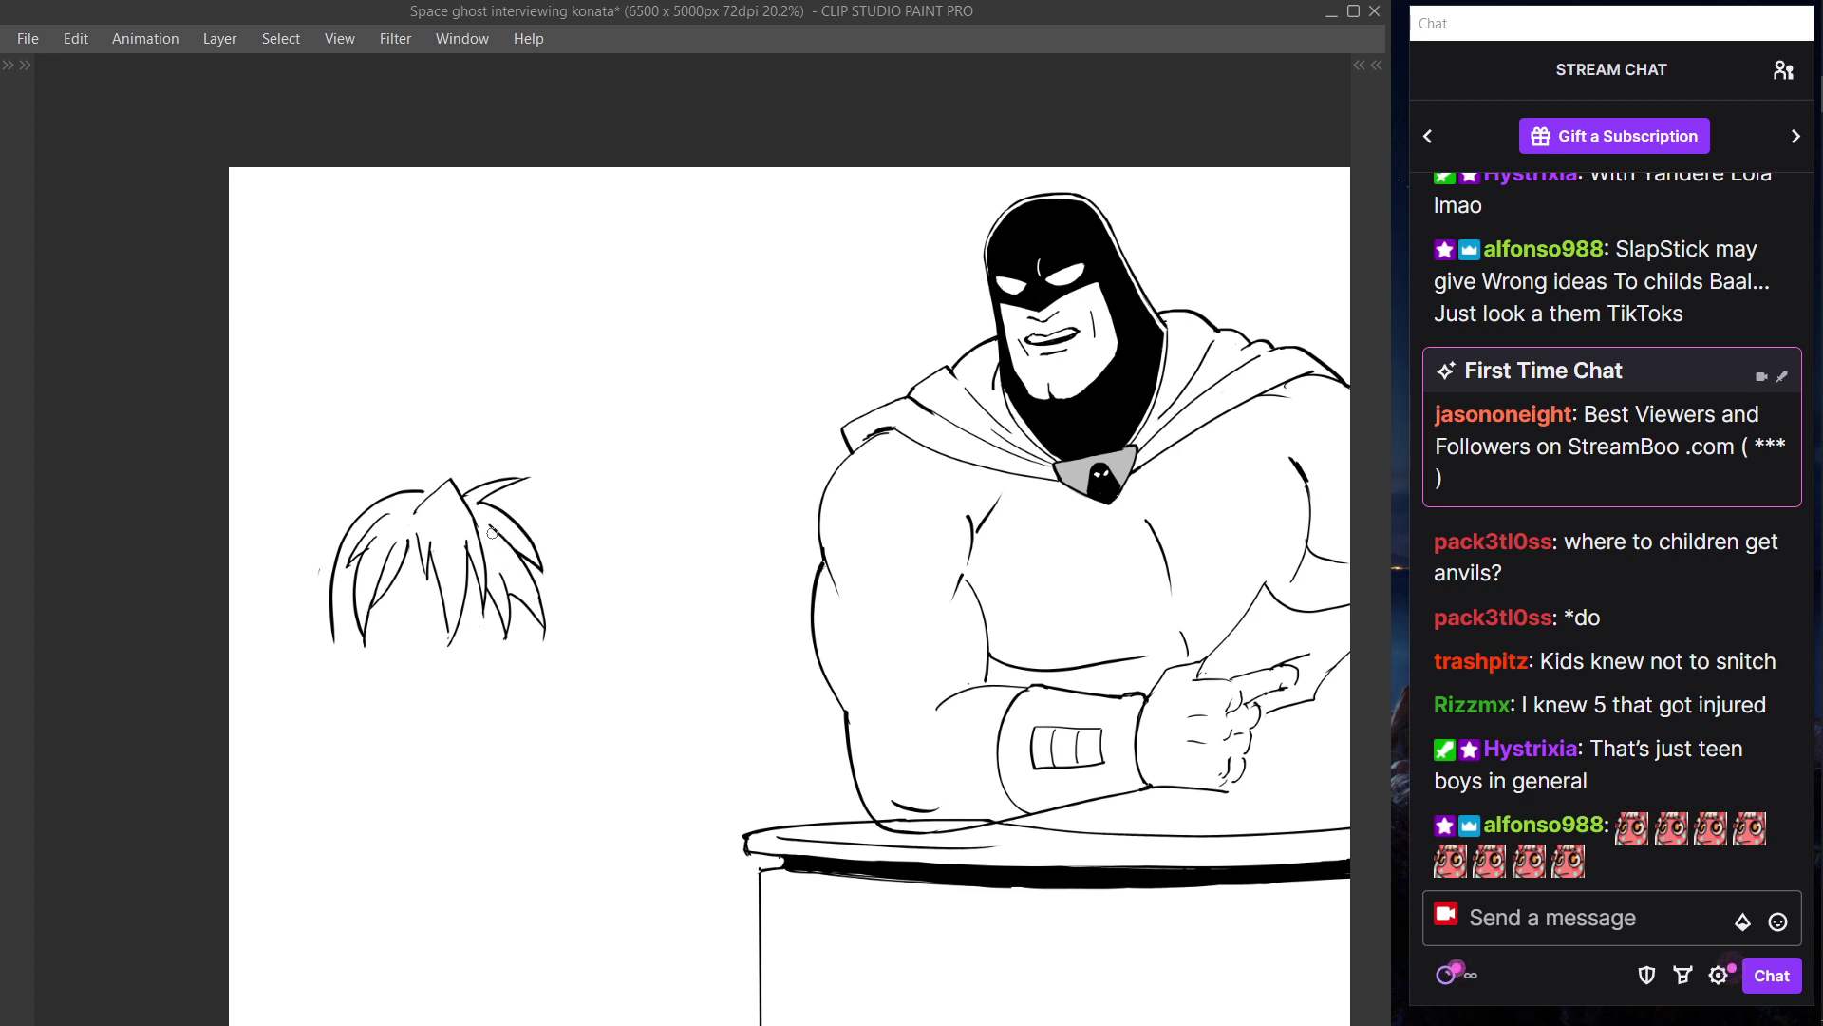
# - Rework the right side of the hair with a longer outer outline curving downward and thinner spikes inside it
pyautogui.moveTo(496, 533)
pyautogui.mouseDown()
pyautogui.moveTo(547, 604)
pyautogui.moveTo(508, 543)
pyautogui.moveTo(532, 577)
pyautogui.moveTo(512, 586)
pyautogui.mouseUp()
pyautogui.moveTo(501, 522)
pyautogui.mouseDown()
pyautogui.moveTo(547, 569)
pyautogui.moveTo(551, 621)
pyautogui.mouseUp()
pyautogui.moveTo(513, 593); pyautogui.dragTo(547, 623)
pyautogui.hotkey('ctrl', 'z')
pyautogui.hotkey('ctrl', 'z')
pyautogui.hotkey('ctrl', 'z')
pyautogui.moveTo(507, 533); pyautogui.dragTo(555, 619)
pyautogui.hotkey('ctrl', 'z')
pyautogui.moveTo(506, 527)
pyautogui.mouseDown()
pyautogui.moveTo(535, 640)
pyautogui.moveTo(517, 590)
pyautogui.moveTo(547, 634)
pyautogui.mouseUp()
pyautogui.hotkey('ctrl', 'z')
pyautogui.hotkey('ctrl', 'z')
pyautogui.moveTo(508, 571); pyautogui.dragTo(544, 630)
pyautogui.hotkey('ctrl', 'z')
pyautogui.moveTo(513, 593); pyautogui.dragTo(530, 613)
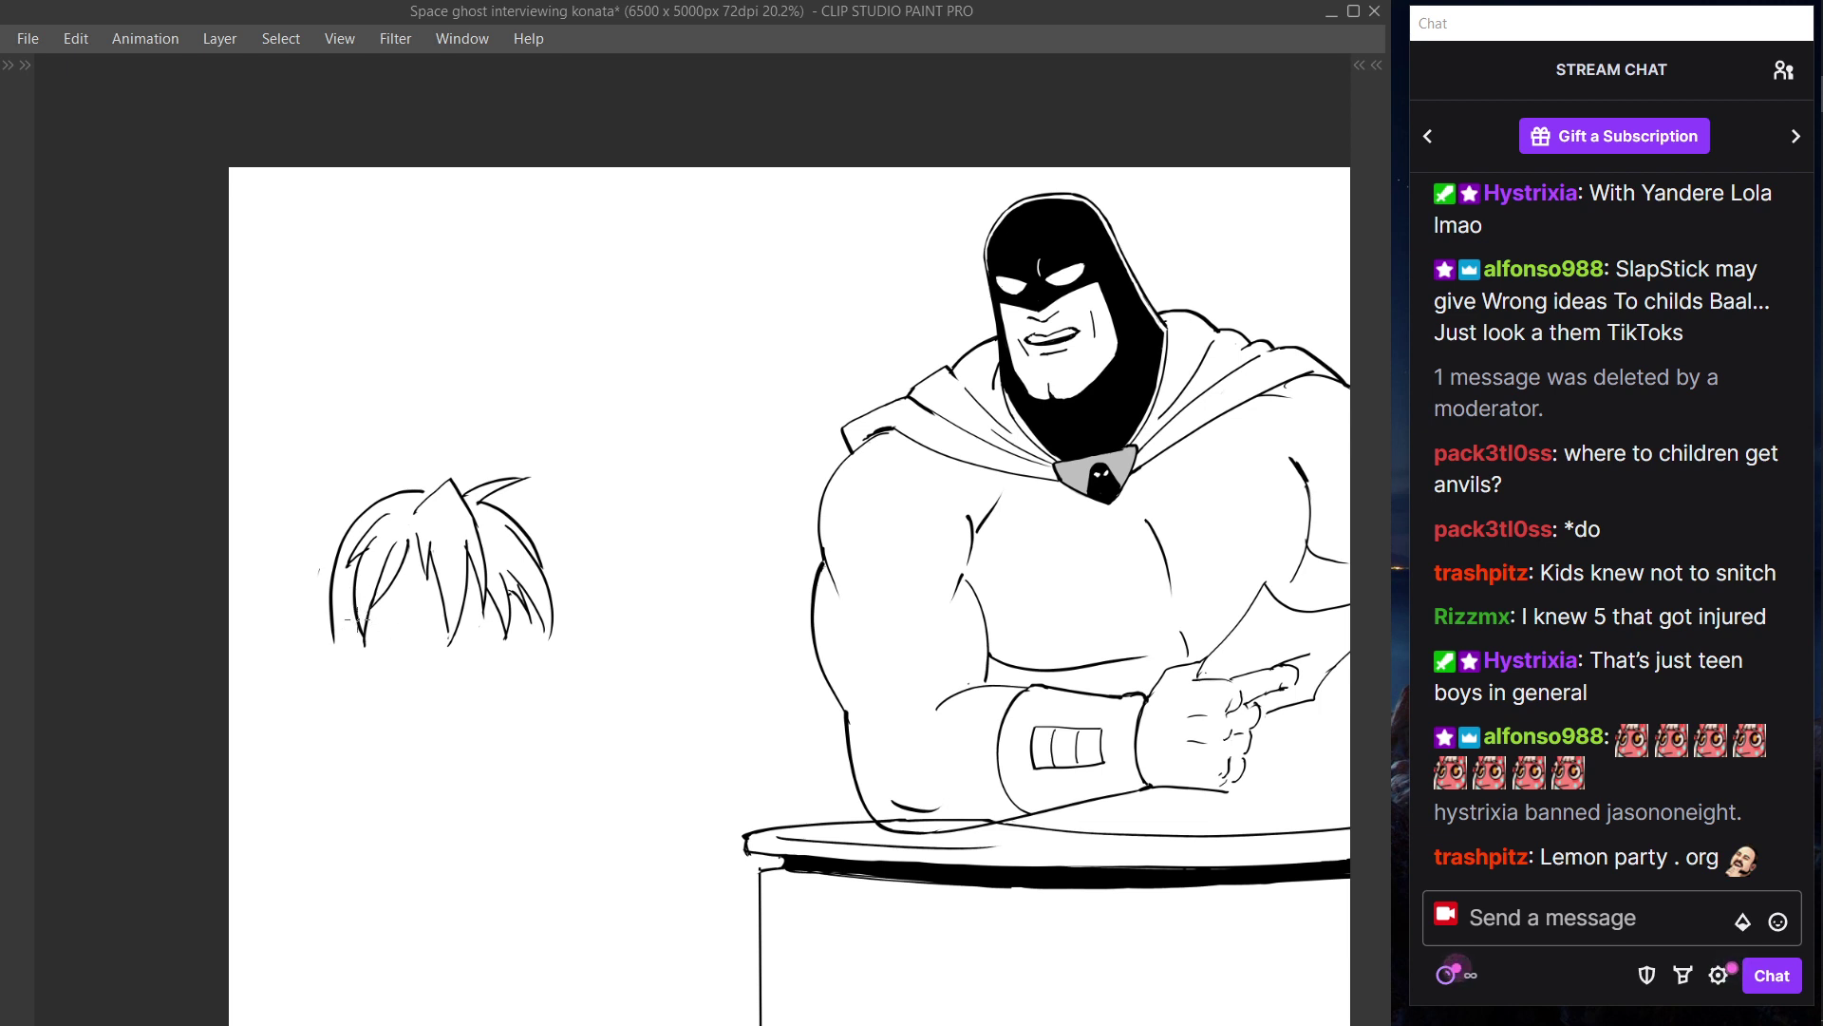
# - Place a new layer at the bottom of Folder 3, beneath Layer 13, and save the illustration
pyautogui.press('Tab')
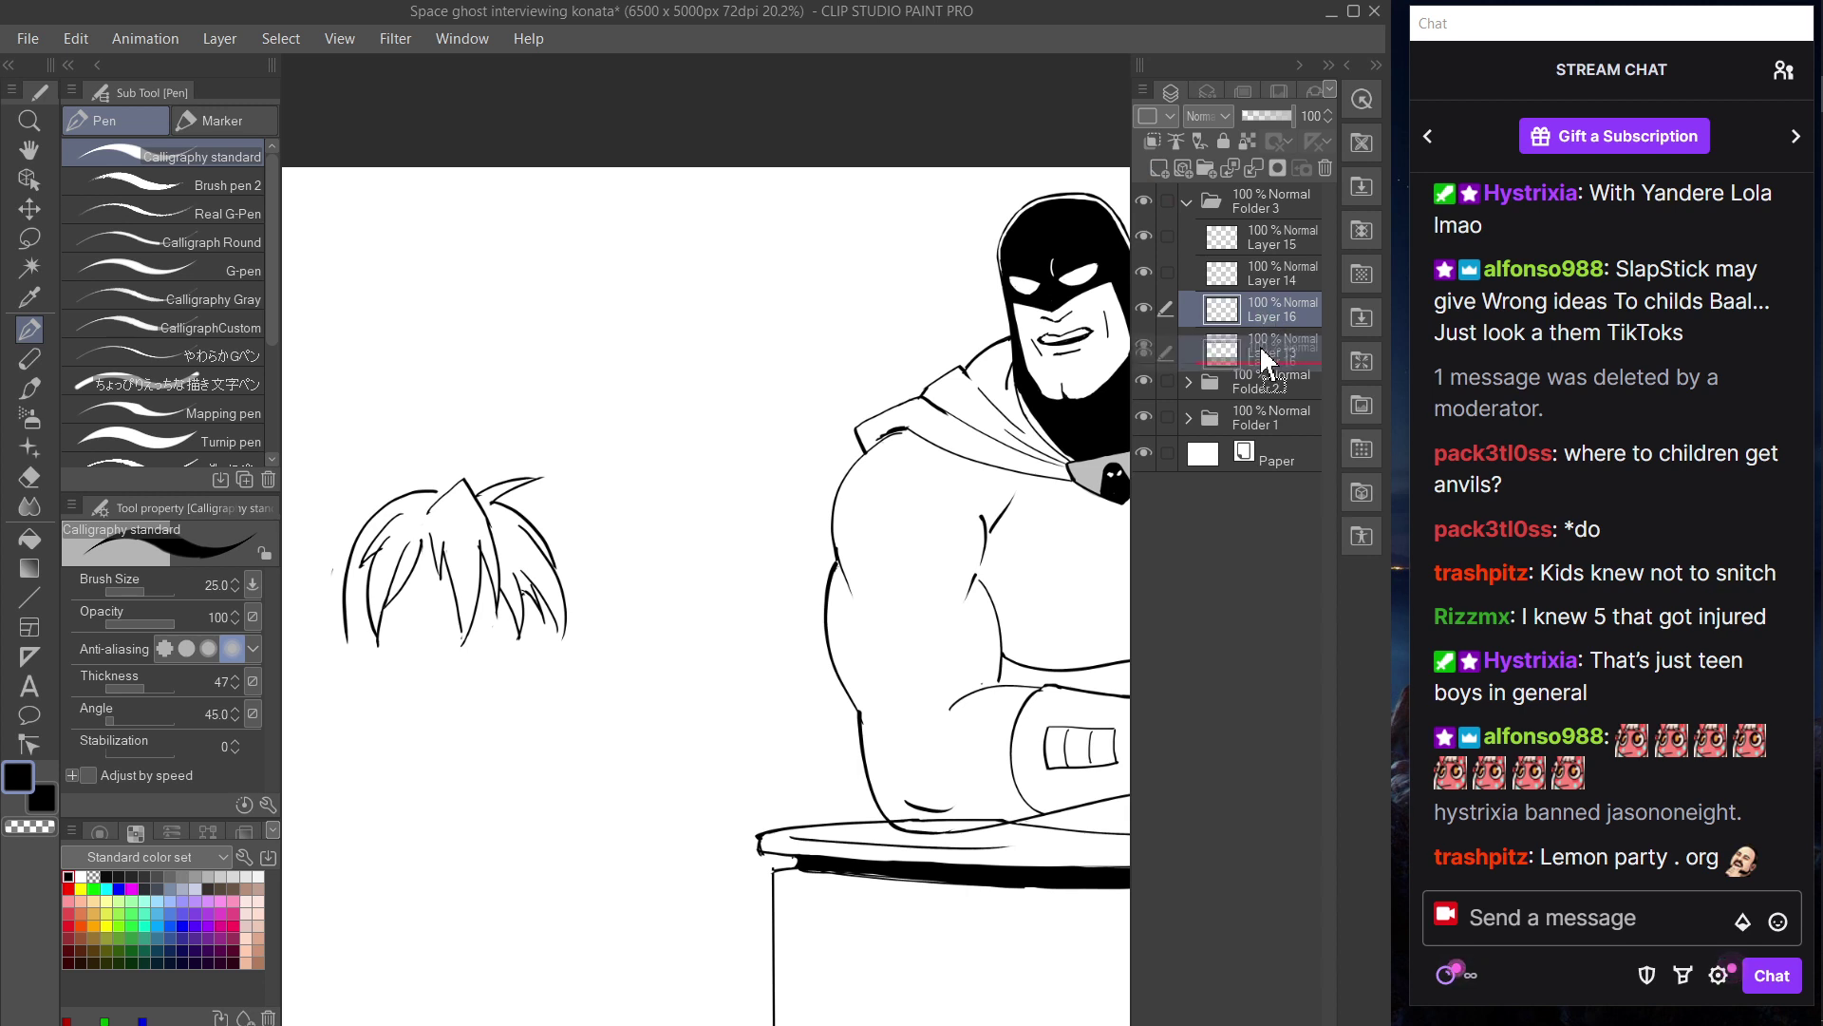
pyautogui.press('Tab')
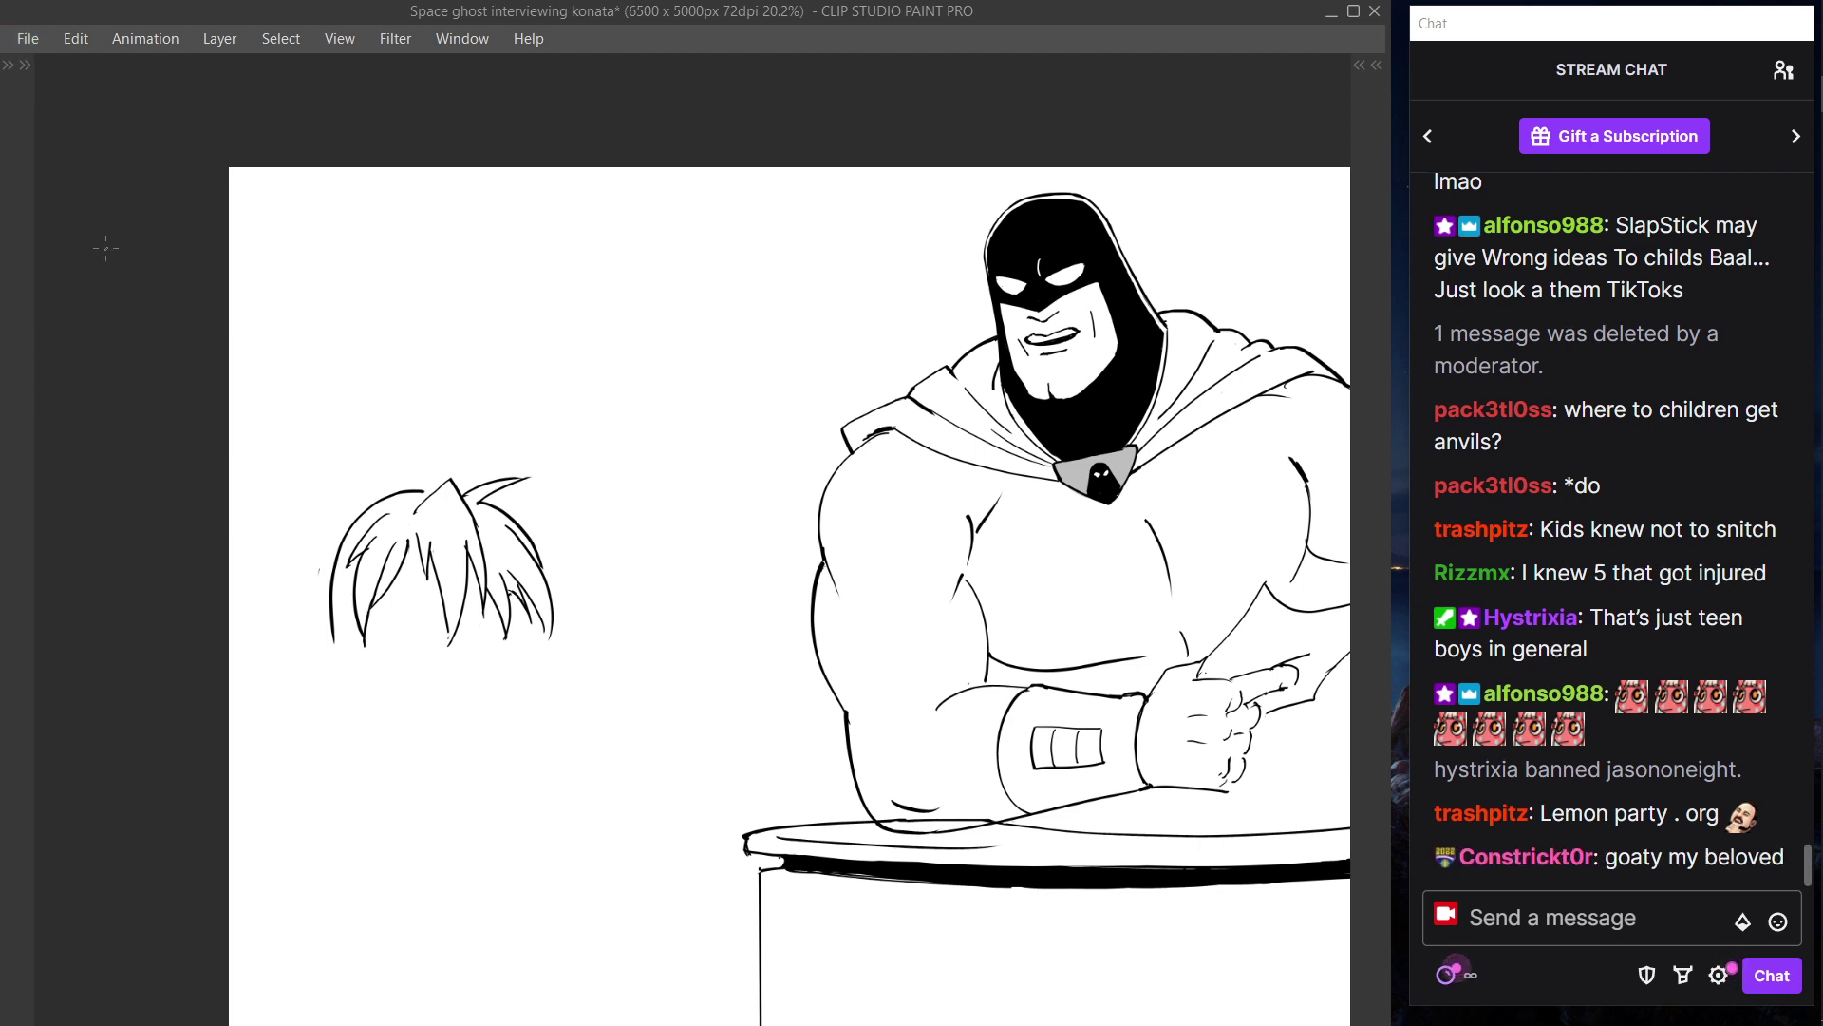
pyautogui.click(27, 38)
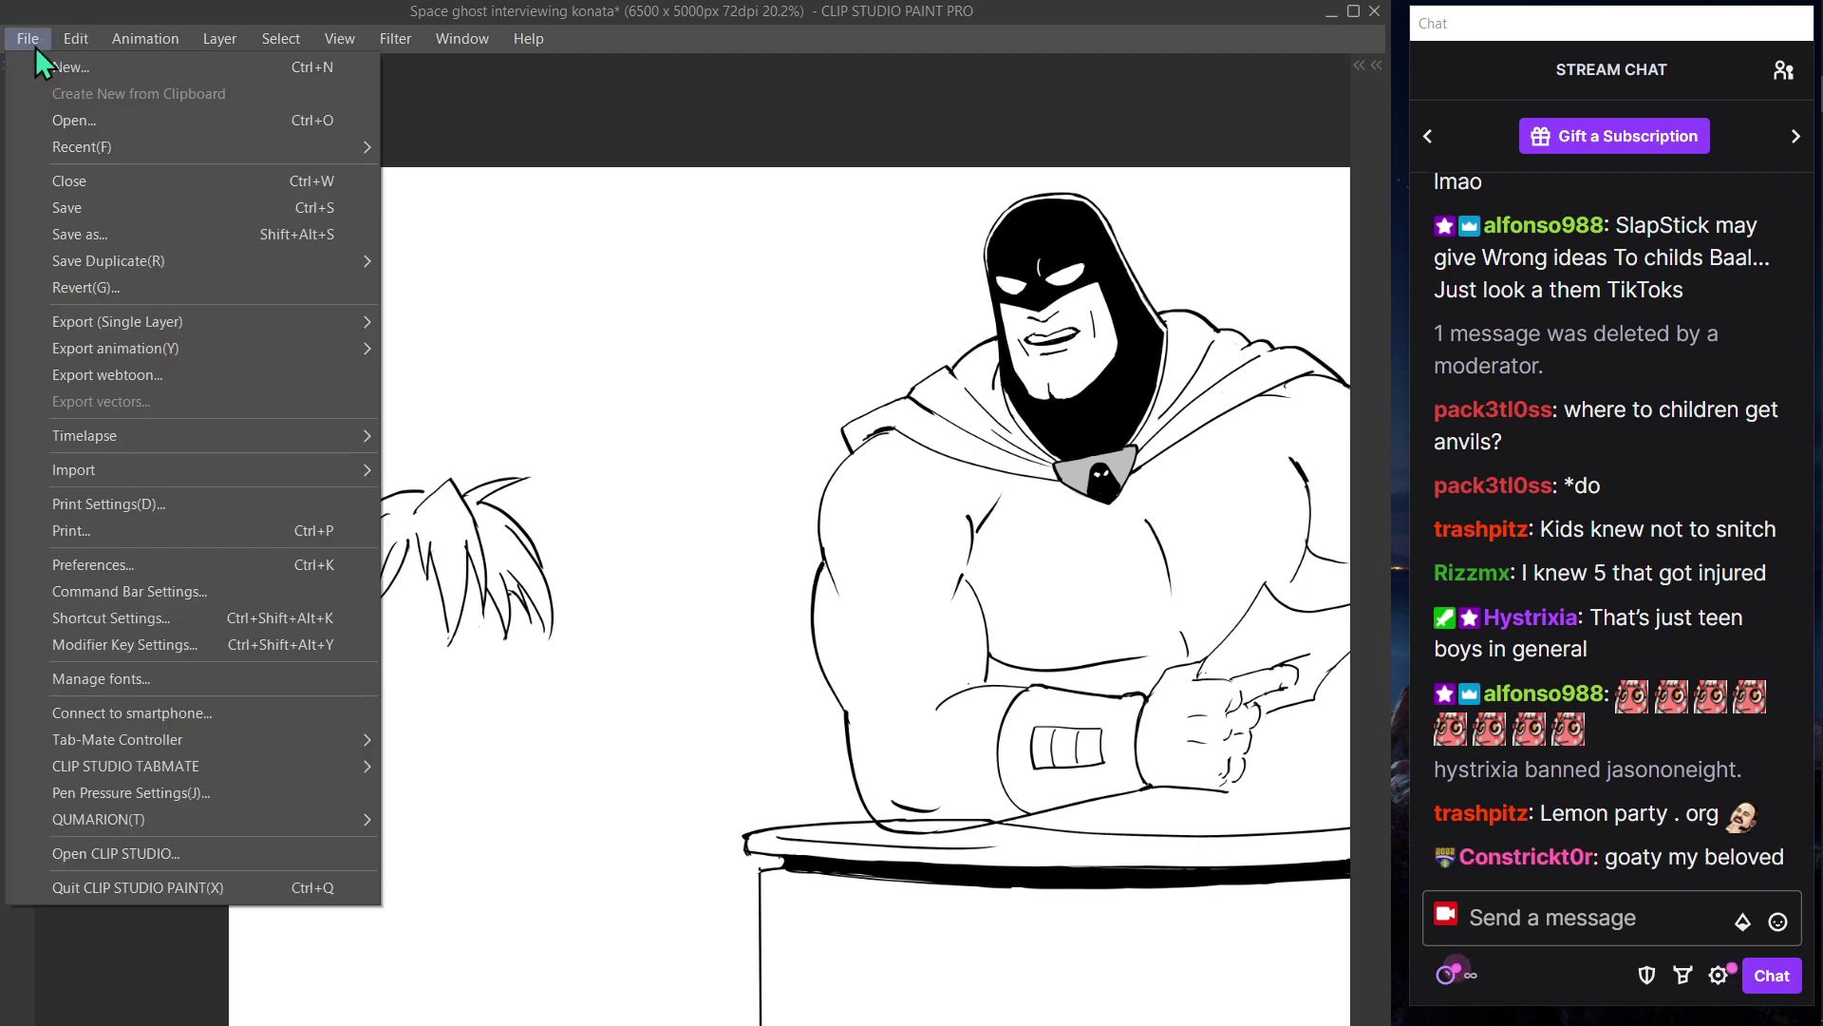
pyautogui.click(94, 220)
# - Draw a short curve under the hair's left edge and a long tapering sidelock hanging down beside the face area
pyautogui.moveTo(334, 636)
pyautogui.mouseDown()
pyautogui.moveTo(359, 618)
pyautogui.moveTo(359, 668)
pyautogui.mouseUp()
pyautogui.hotkey('ctrl', 'z')
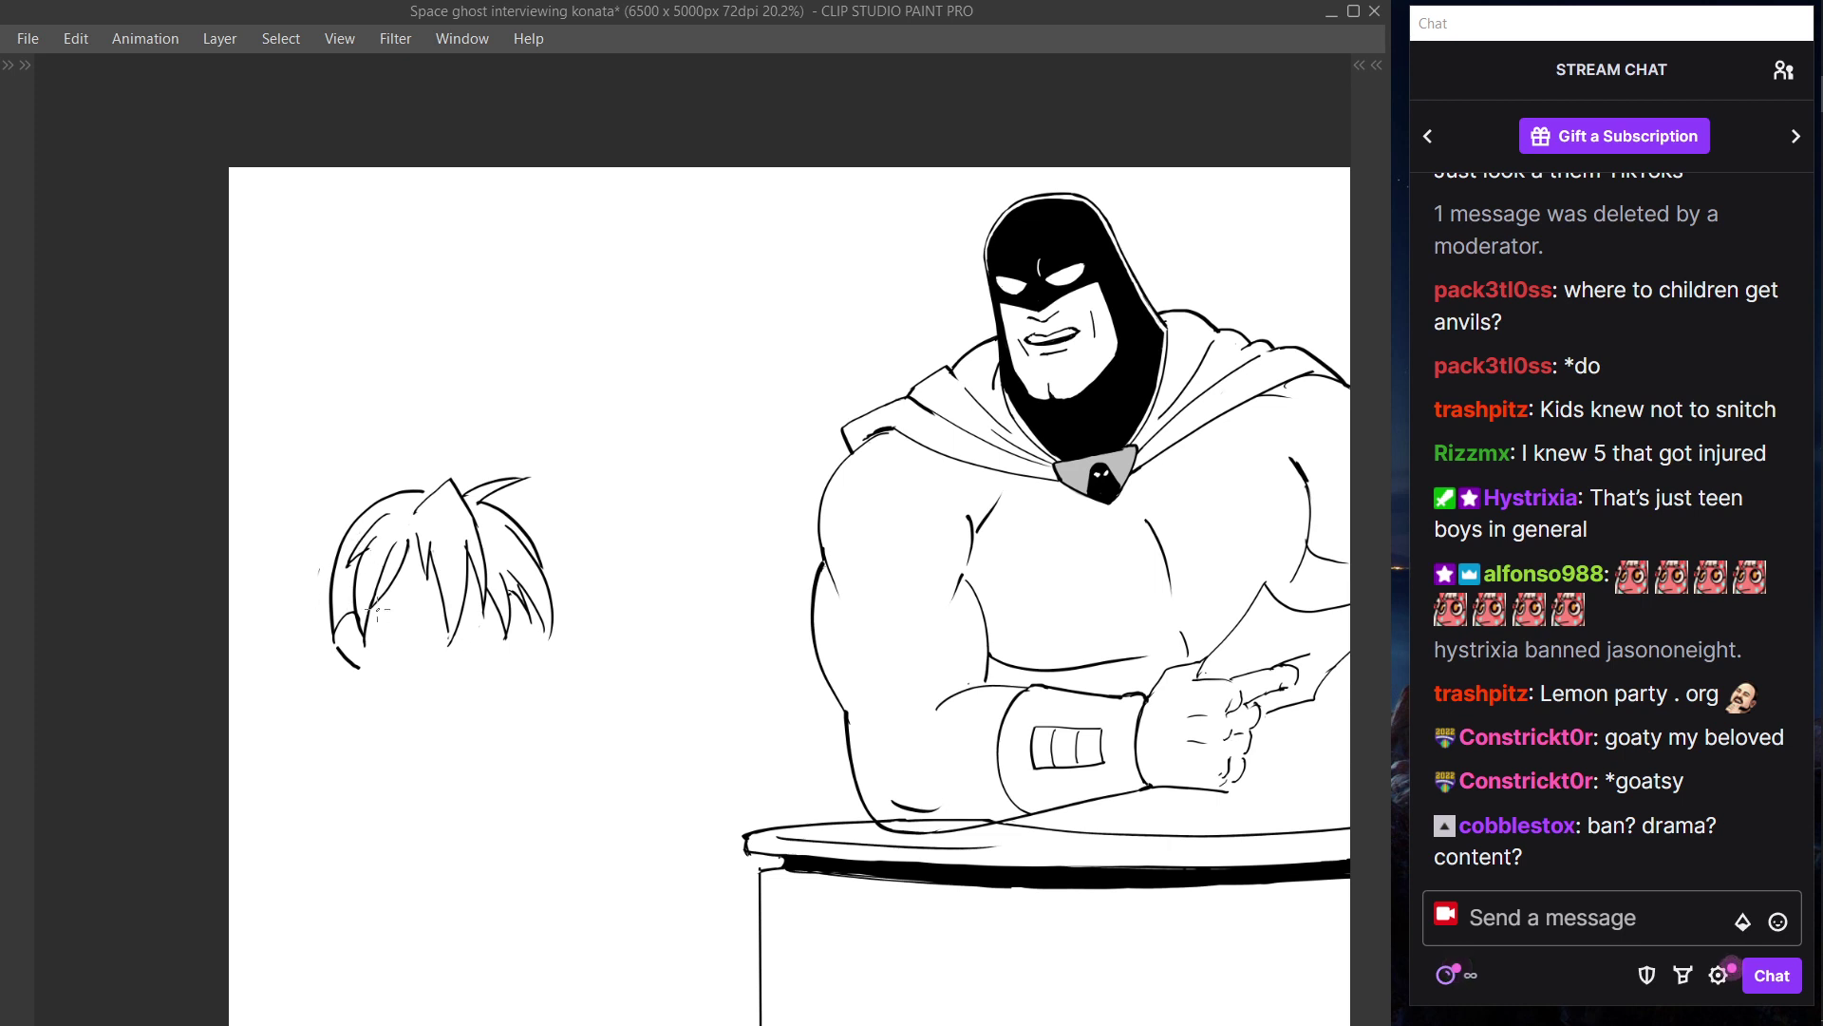
pyautogui.press('Tab')
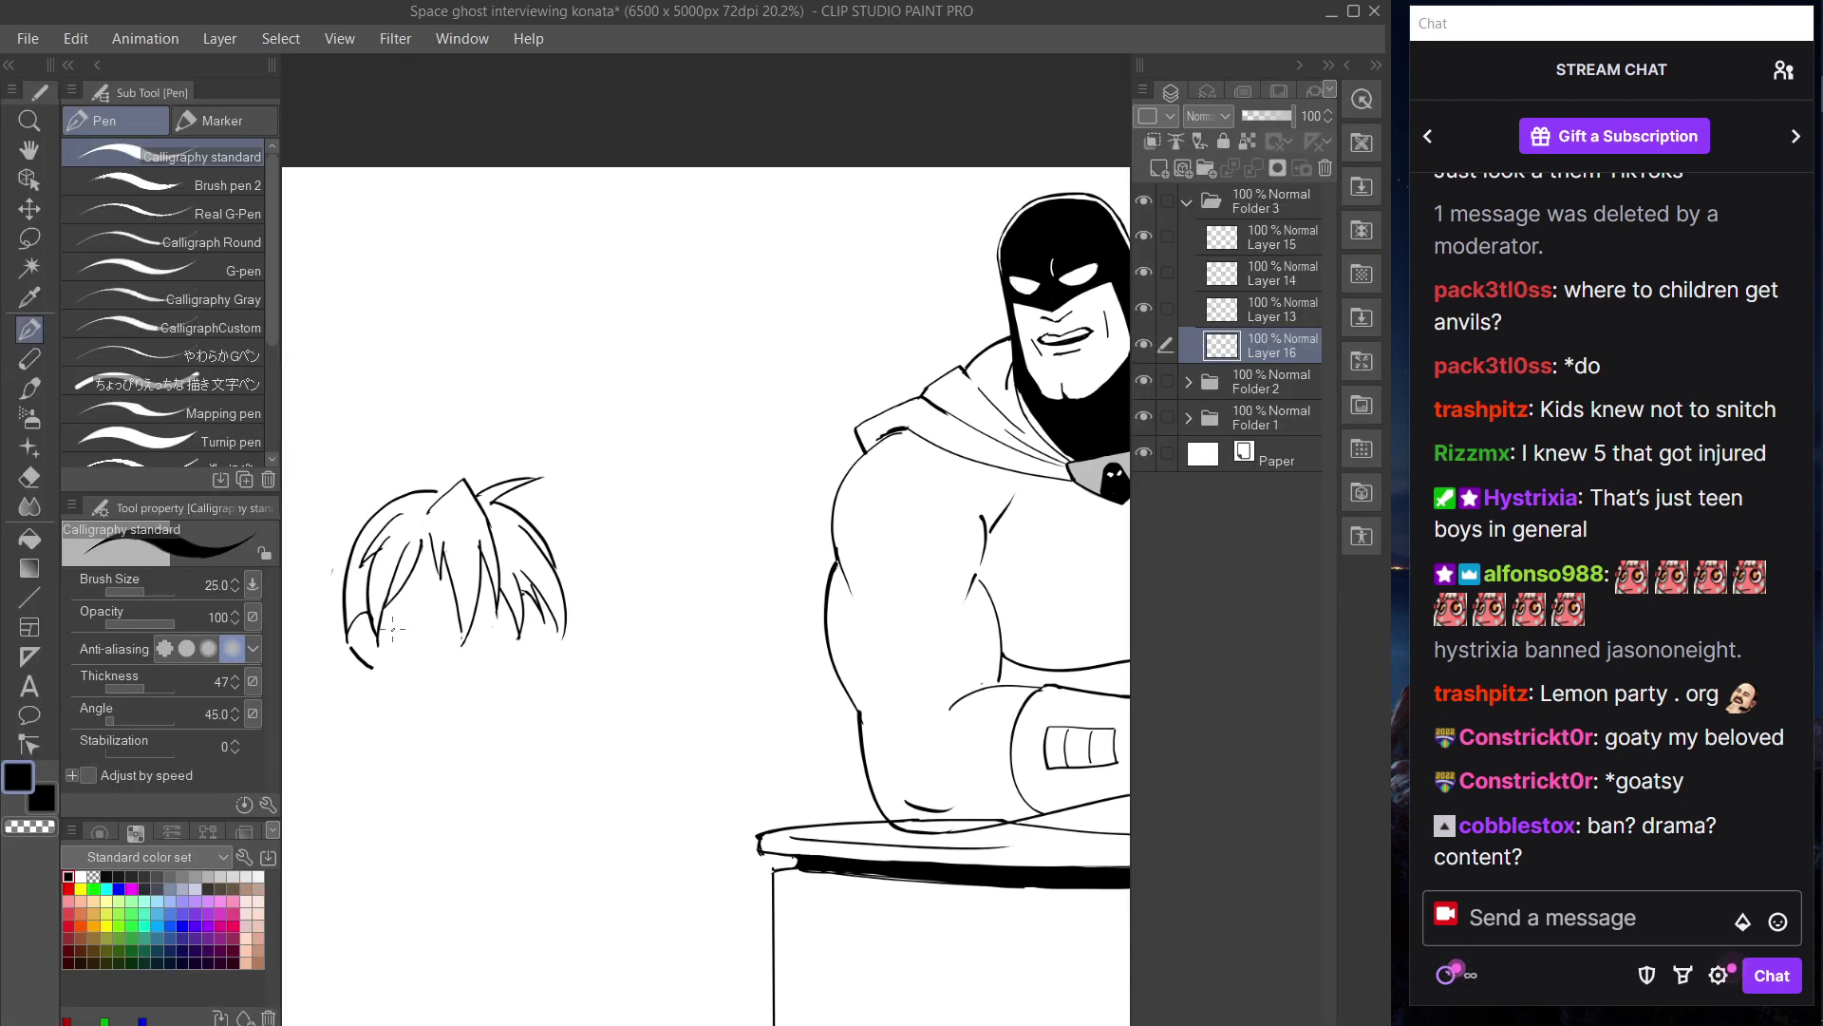
pyautogui.moveTo(392, 616); pyautogui.dragTo(418, 764)
pyautogui.moveTo(379, 617); pyautogui.dragTo(416, 792)
pyautogui.hotkey('ctrl', 'z')
pyautogui.hotkey('ctrl', 'z')
pyautogui.moveTo(378, 629); pyautogui.dragTo(420, 793)
pyautogui.hotkey('ctrl', 'z')
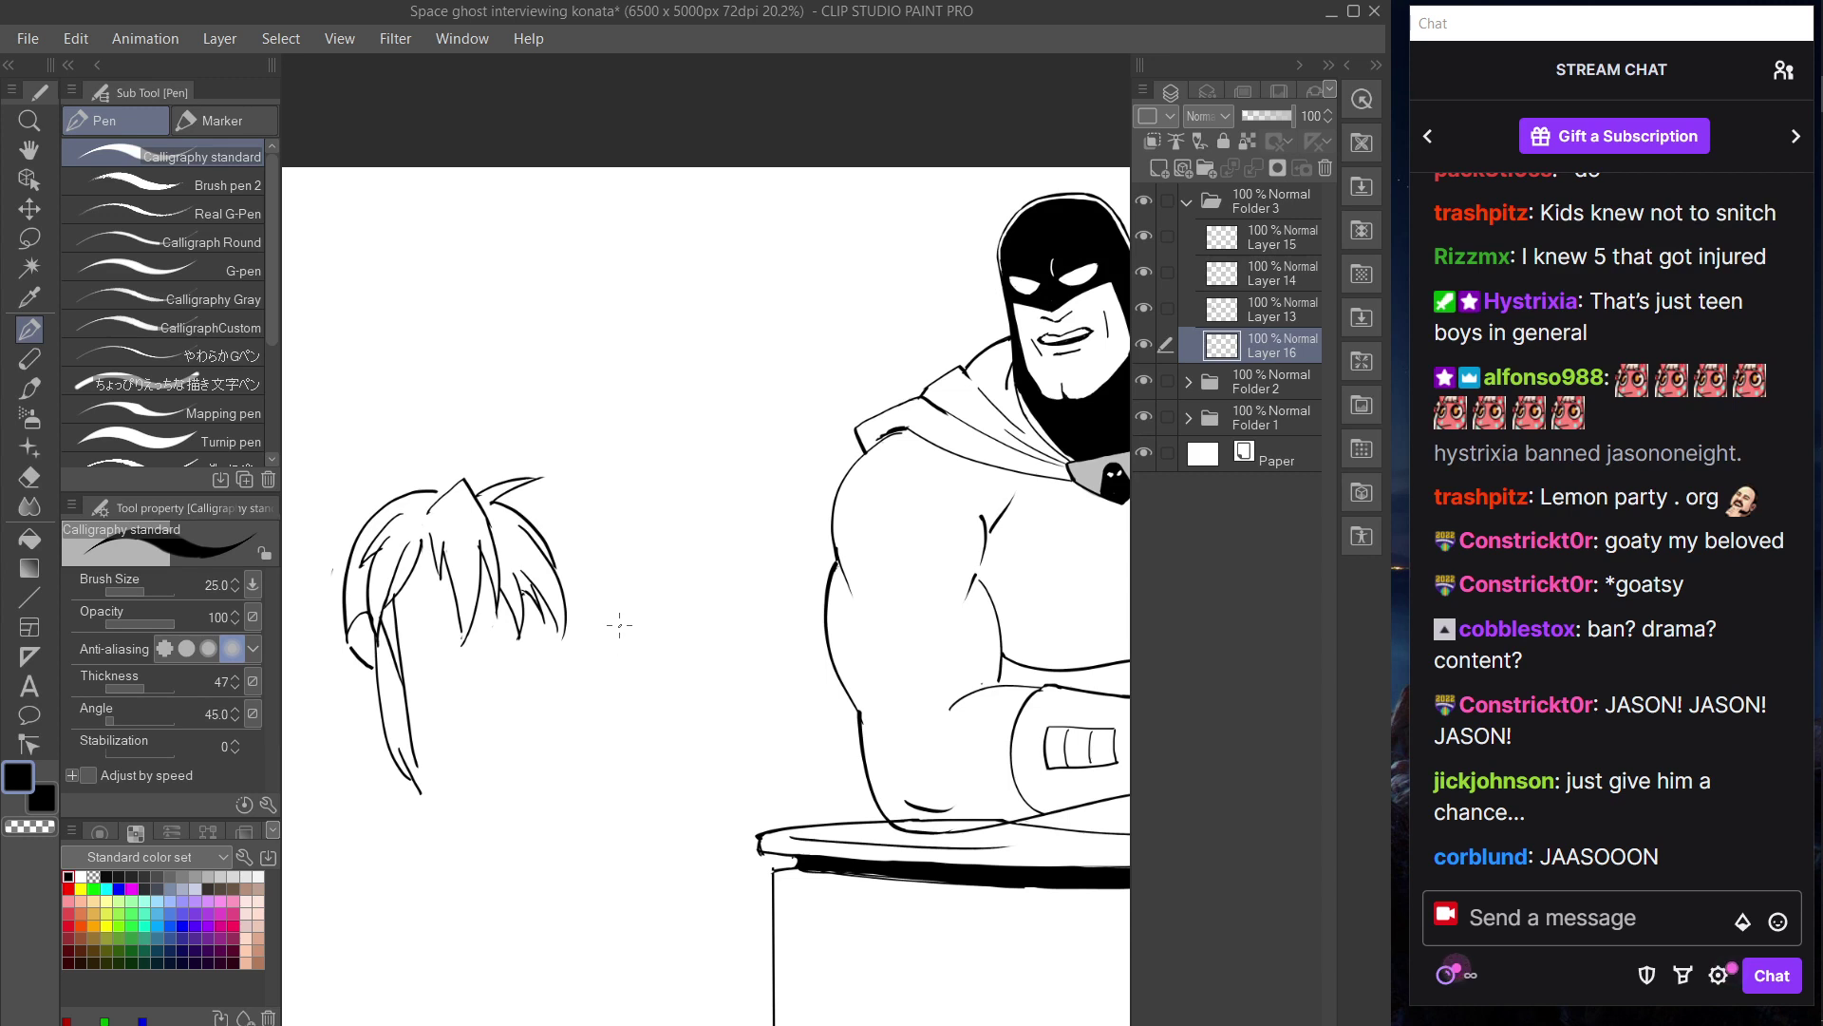
# - Switch to the browser to watch the YouTube video "HEAVY RAIN - Shaun Glitch", and close its window
pyautogui.moveTo(1820, 484)
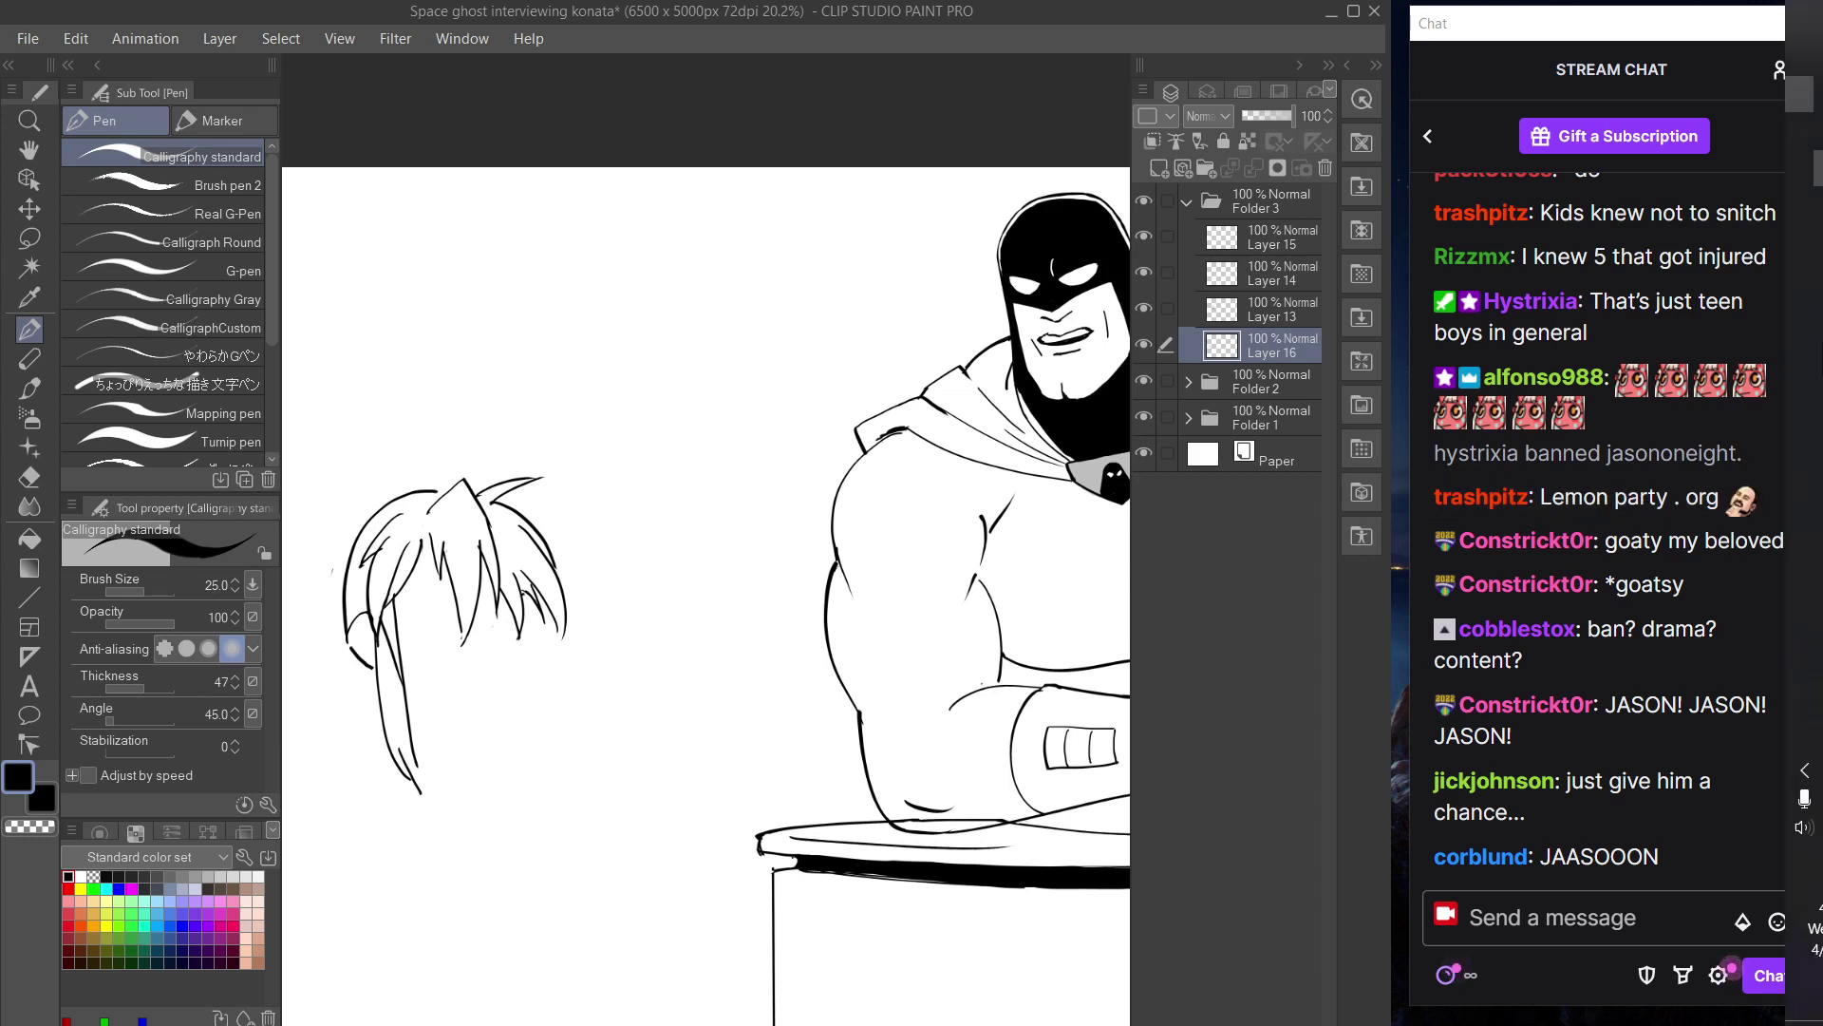
pyautogui.click(1774, 163)
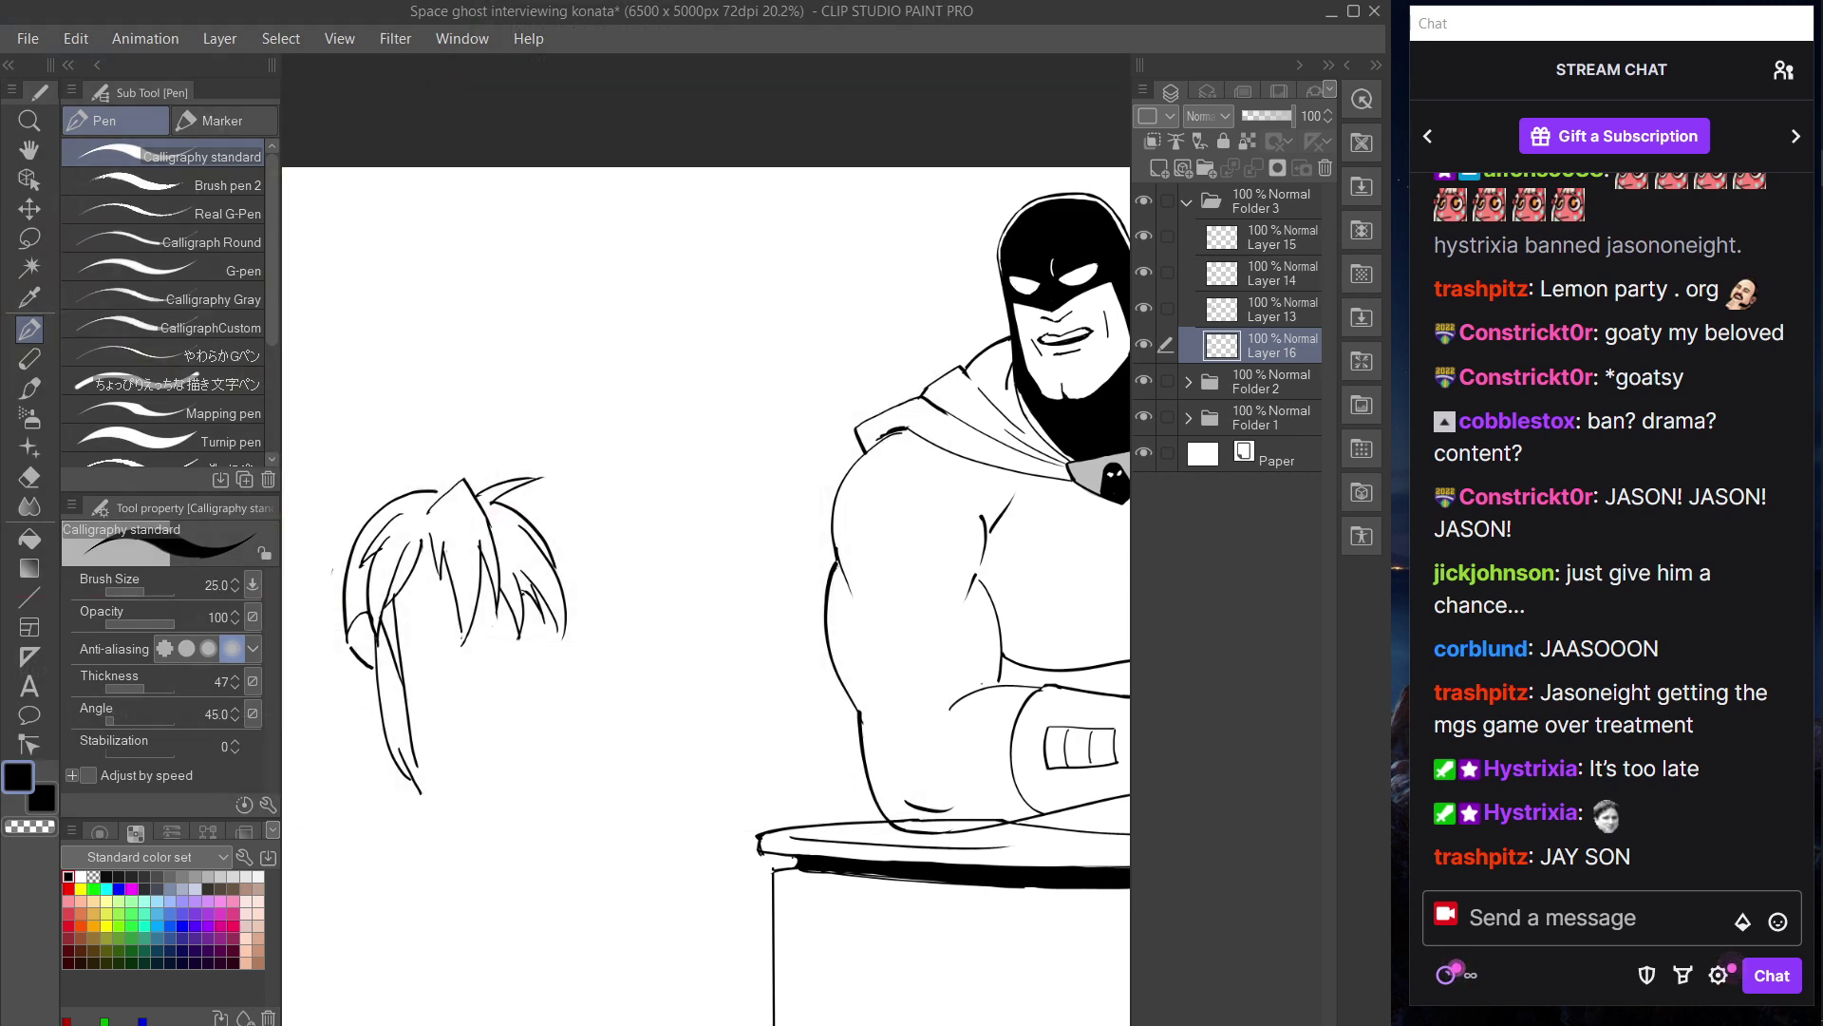
pyautogui.moveTo(0, 380); pyautogui.dragTo(875, 108)
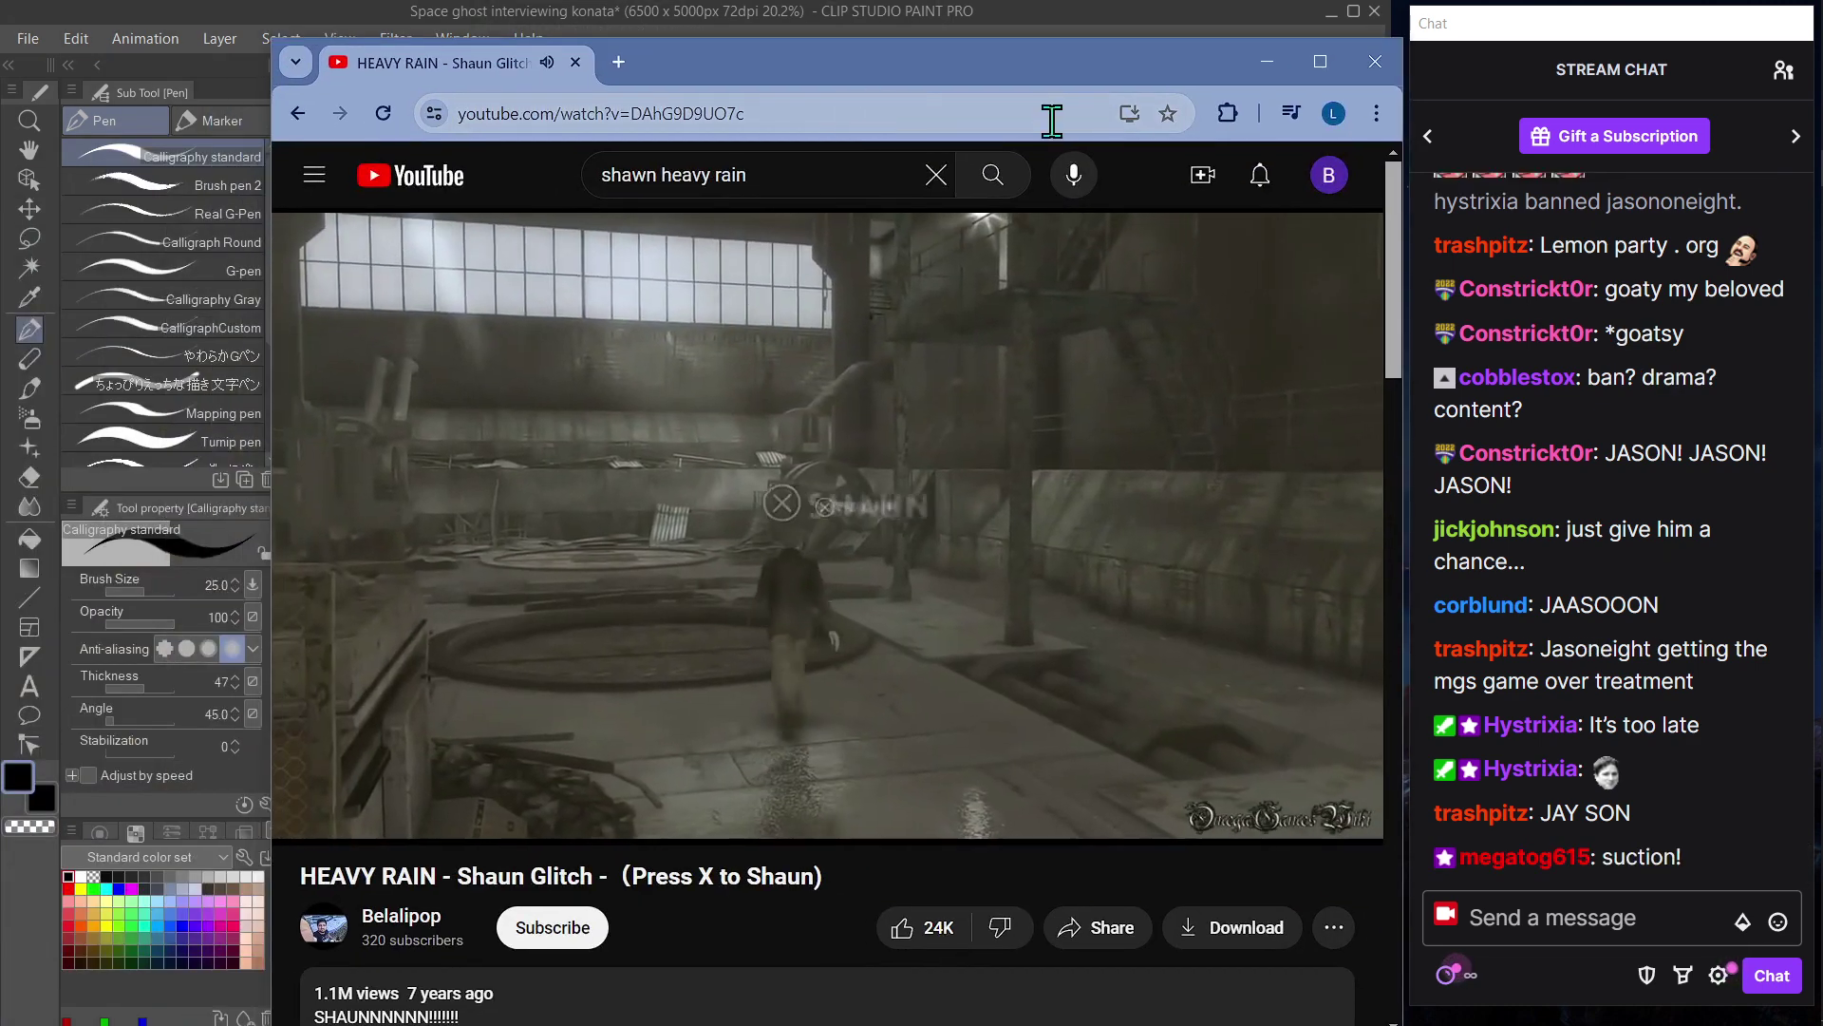
pyautogui.click(1302, 66)
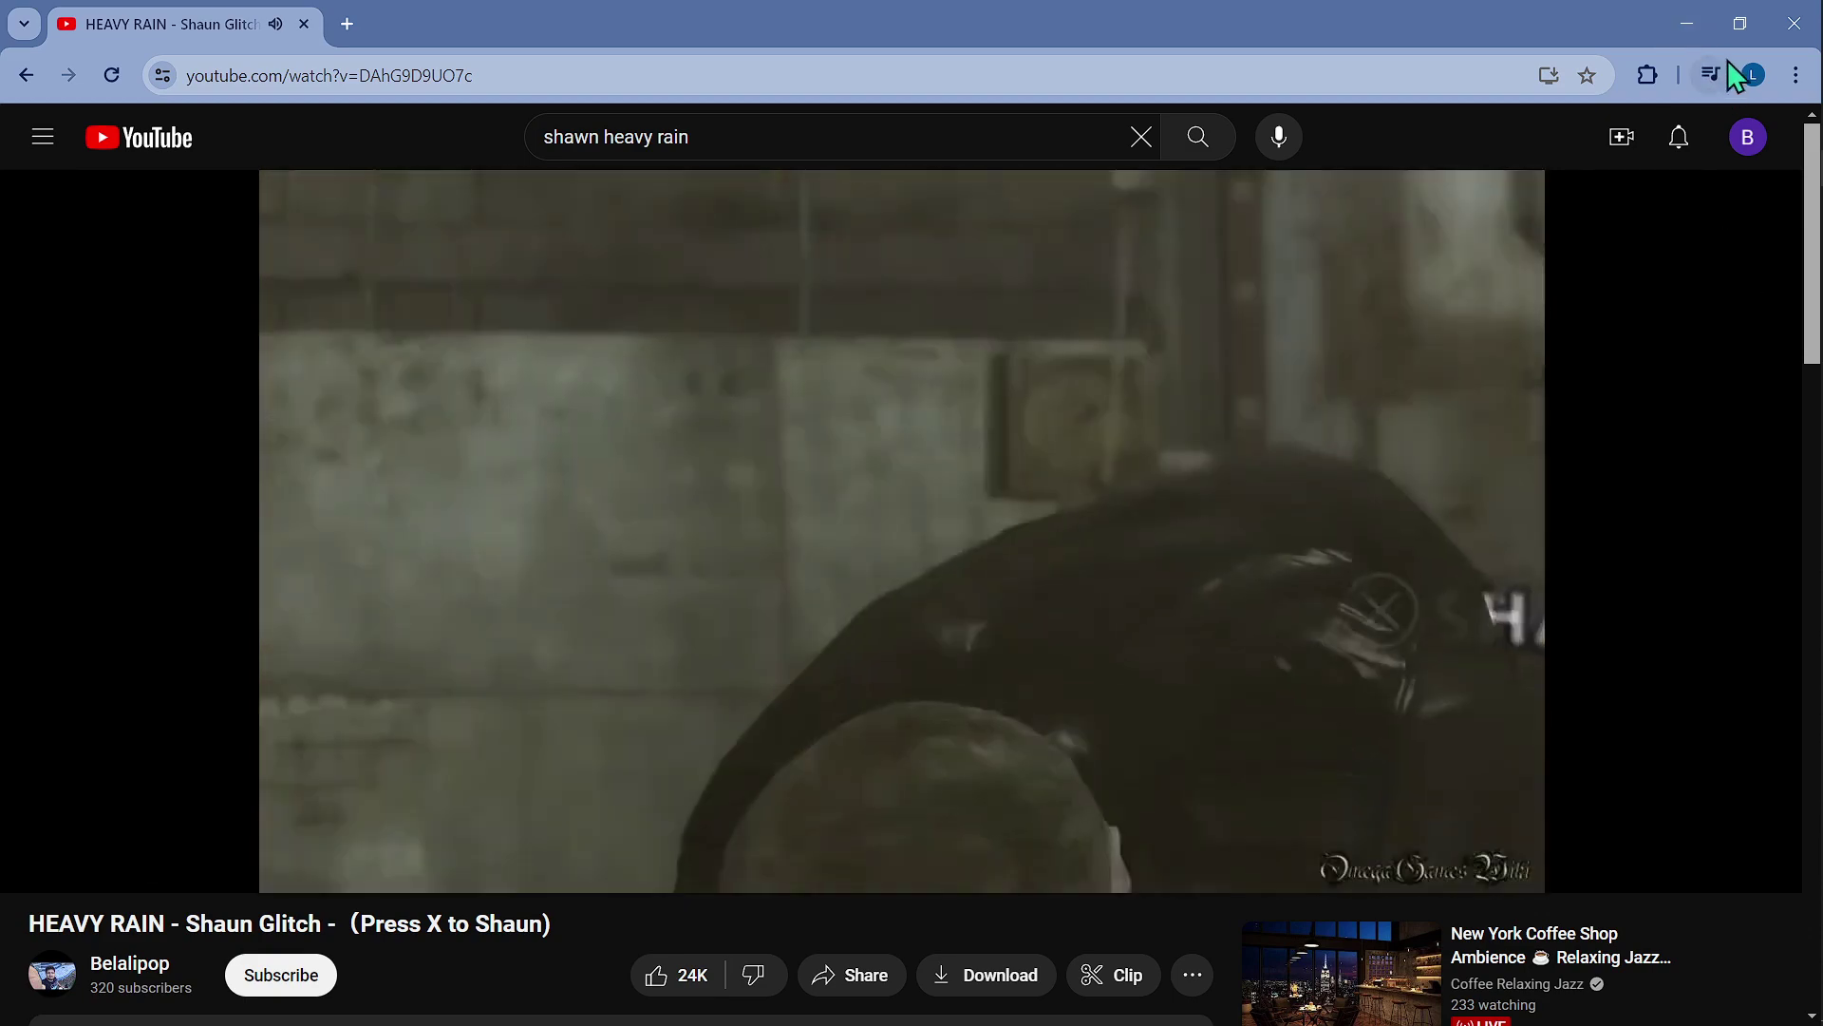
pyautogui.click(1731, 41)
pyautogui.moveTo(1092, 53); pyautogui.dragTo(1043, 42)
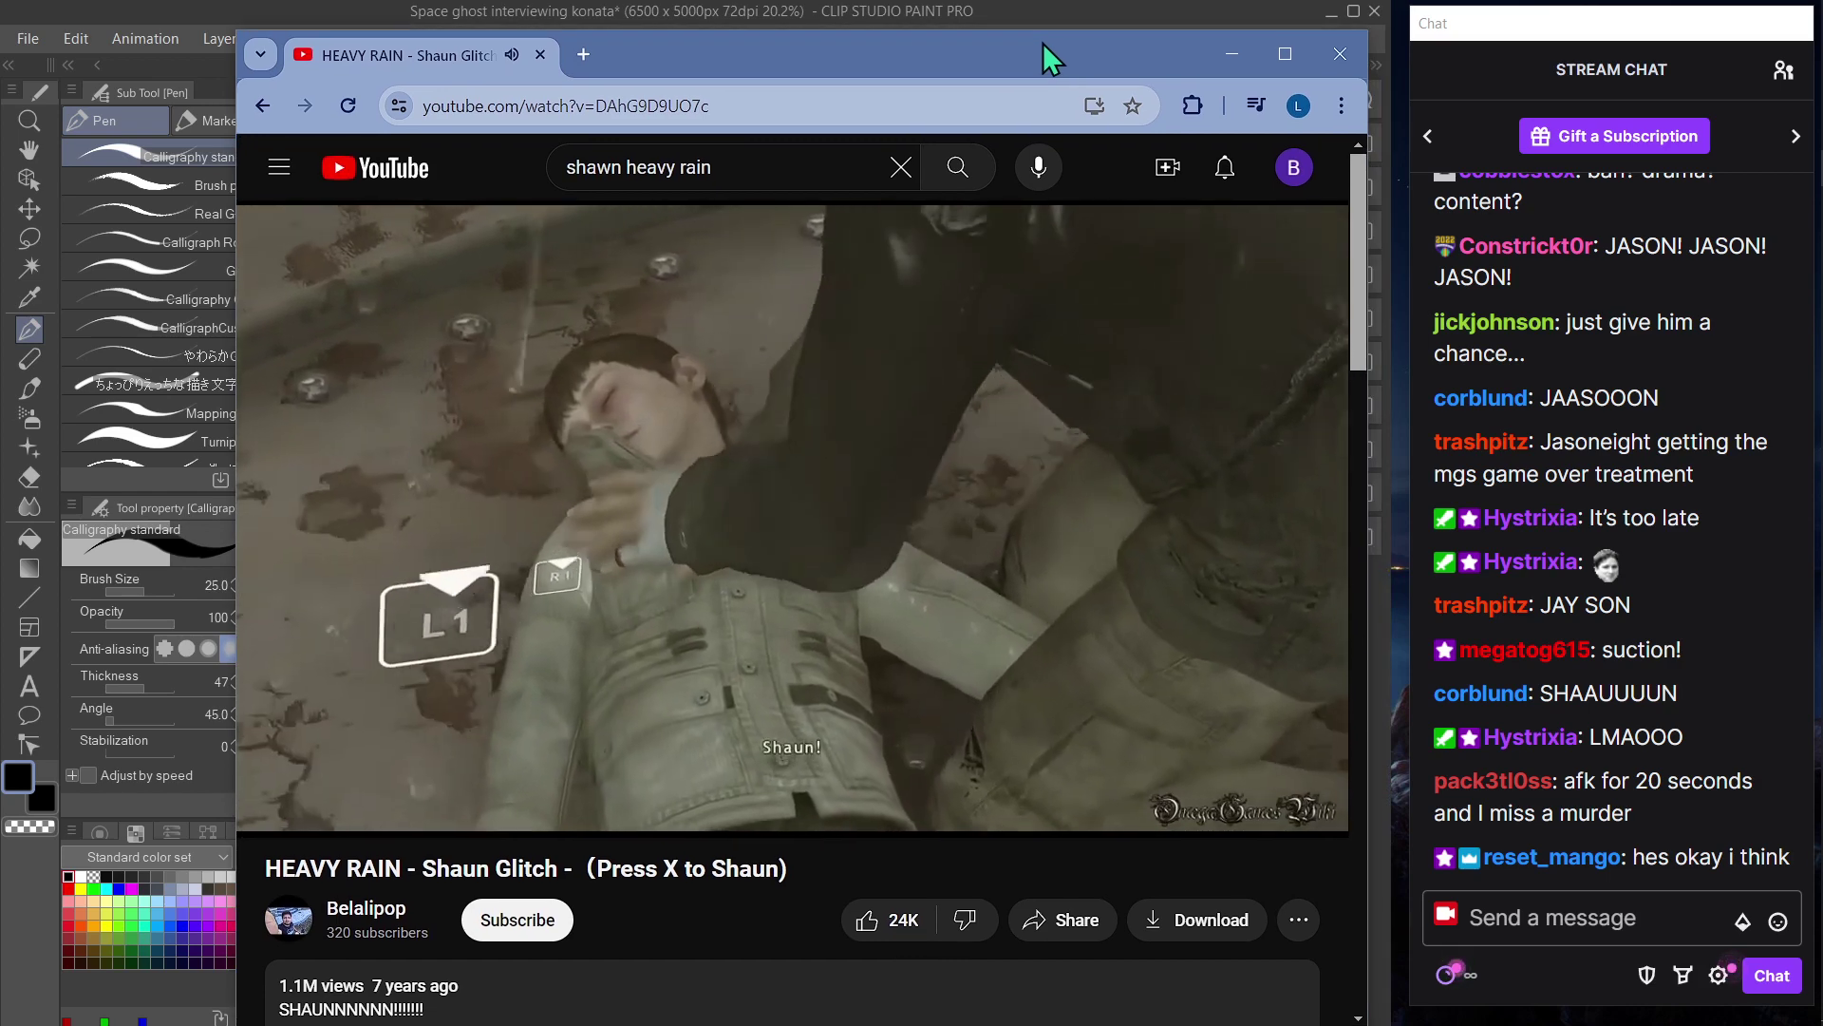
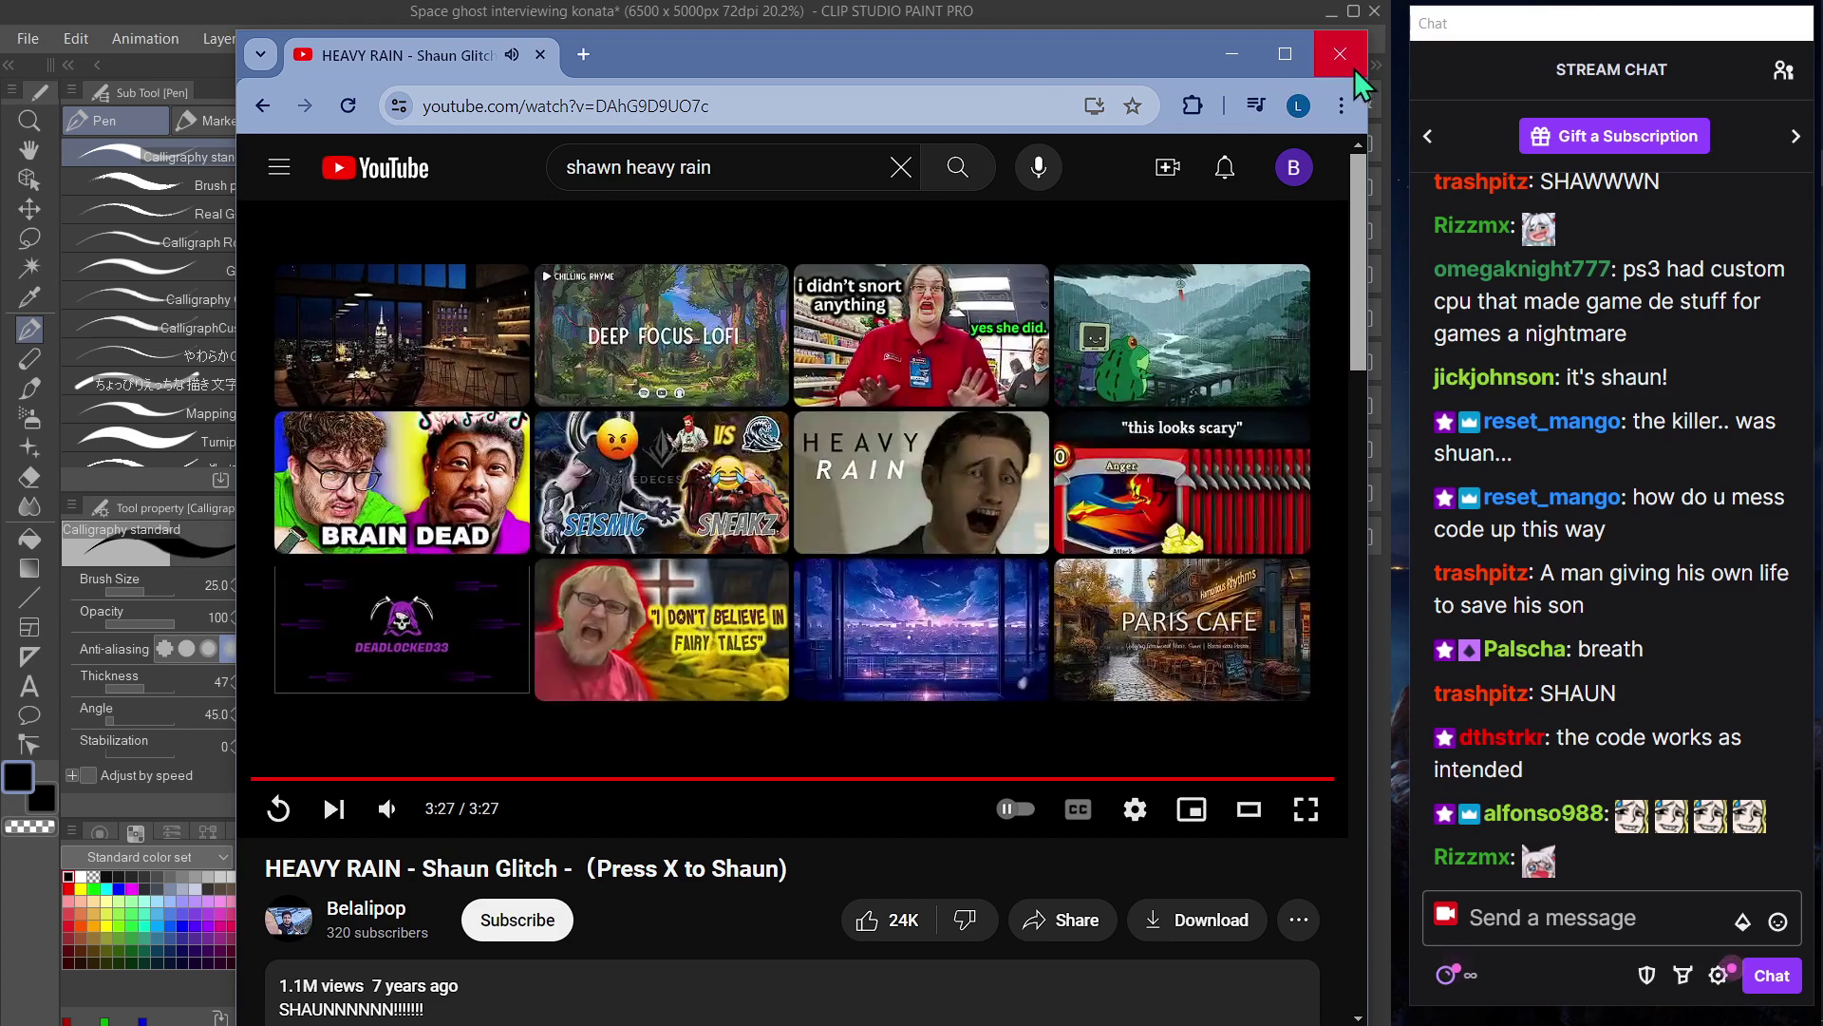
pyautogui.click(1339, 64)
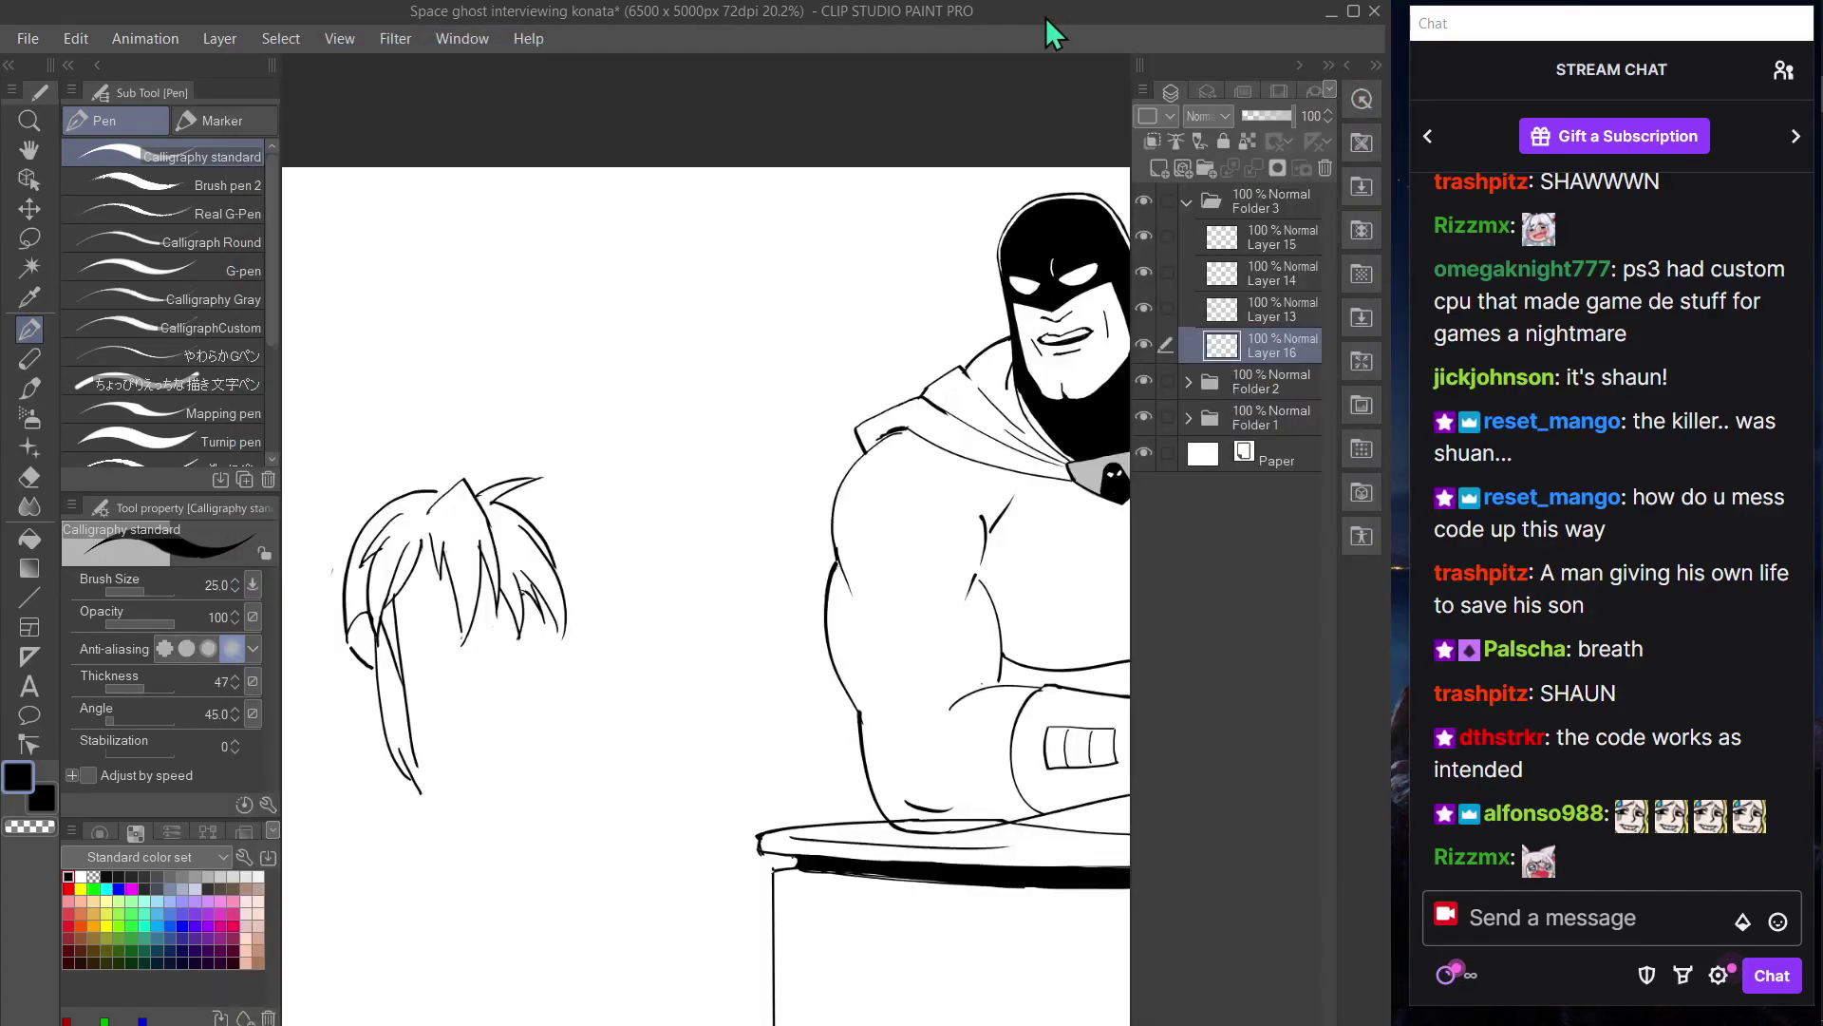
pyautogui.moveTo(1819, 859)
pyautogui.press('Tab')
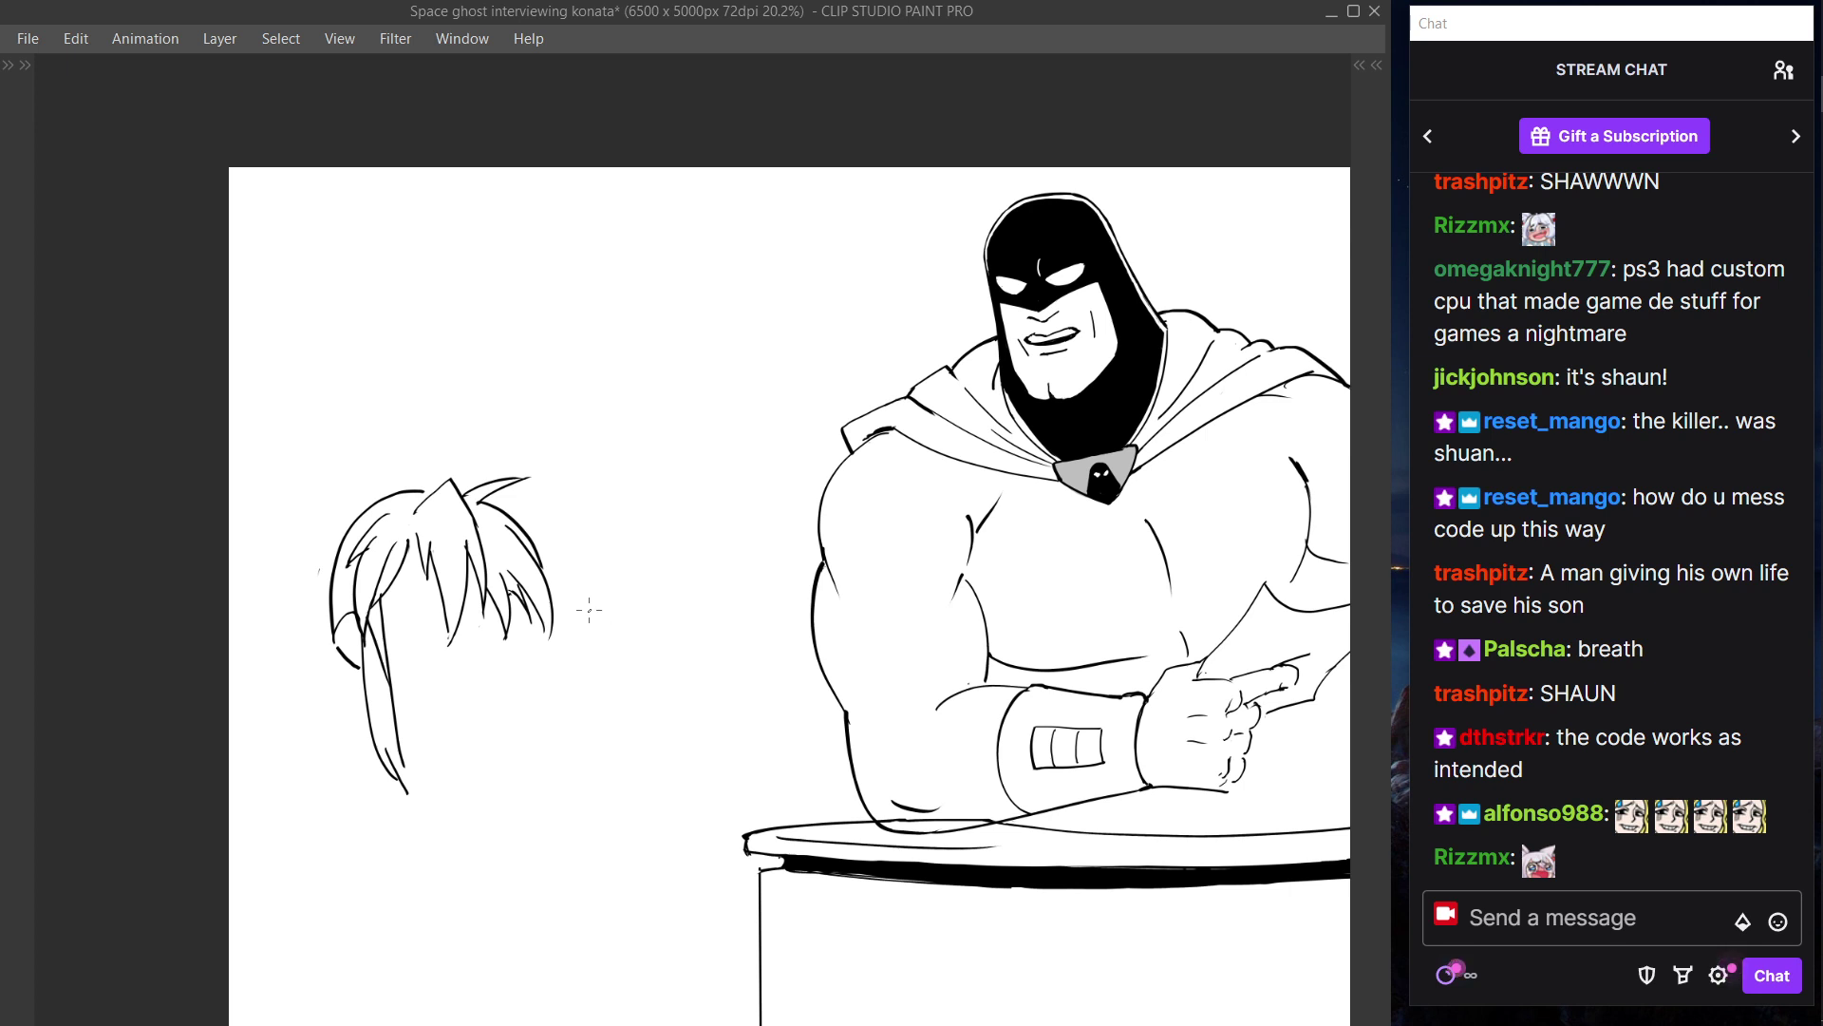
pyautogui.press('Tab')
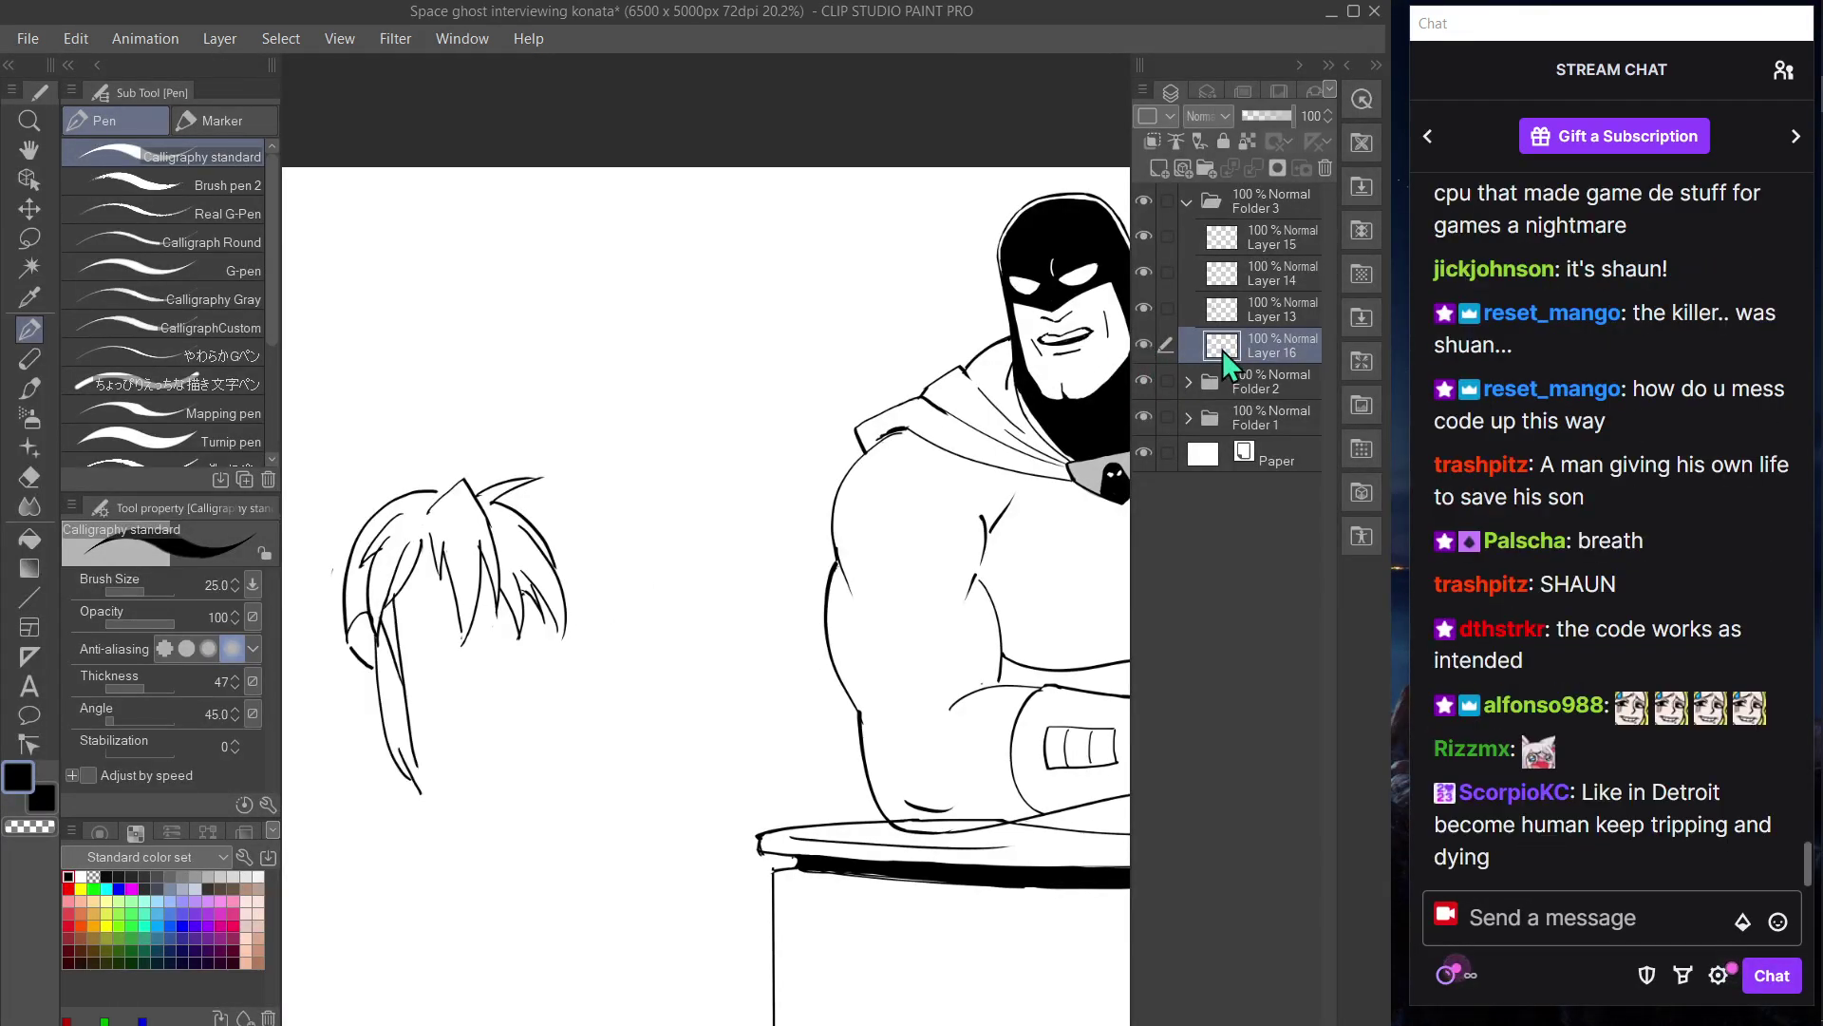
pyautogui.press('Tab')
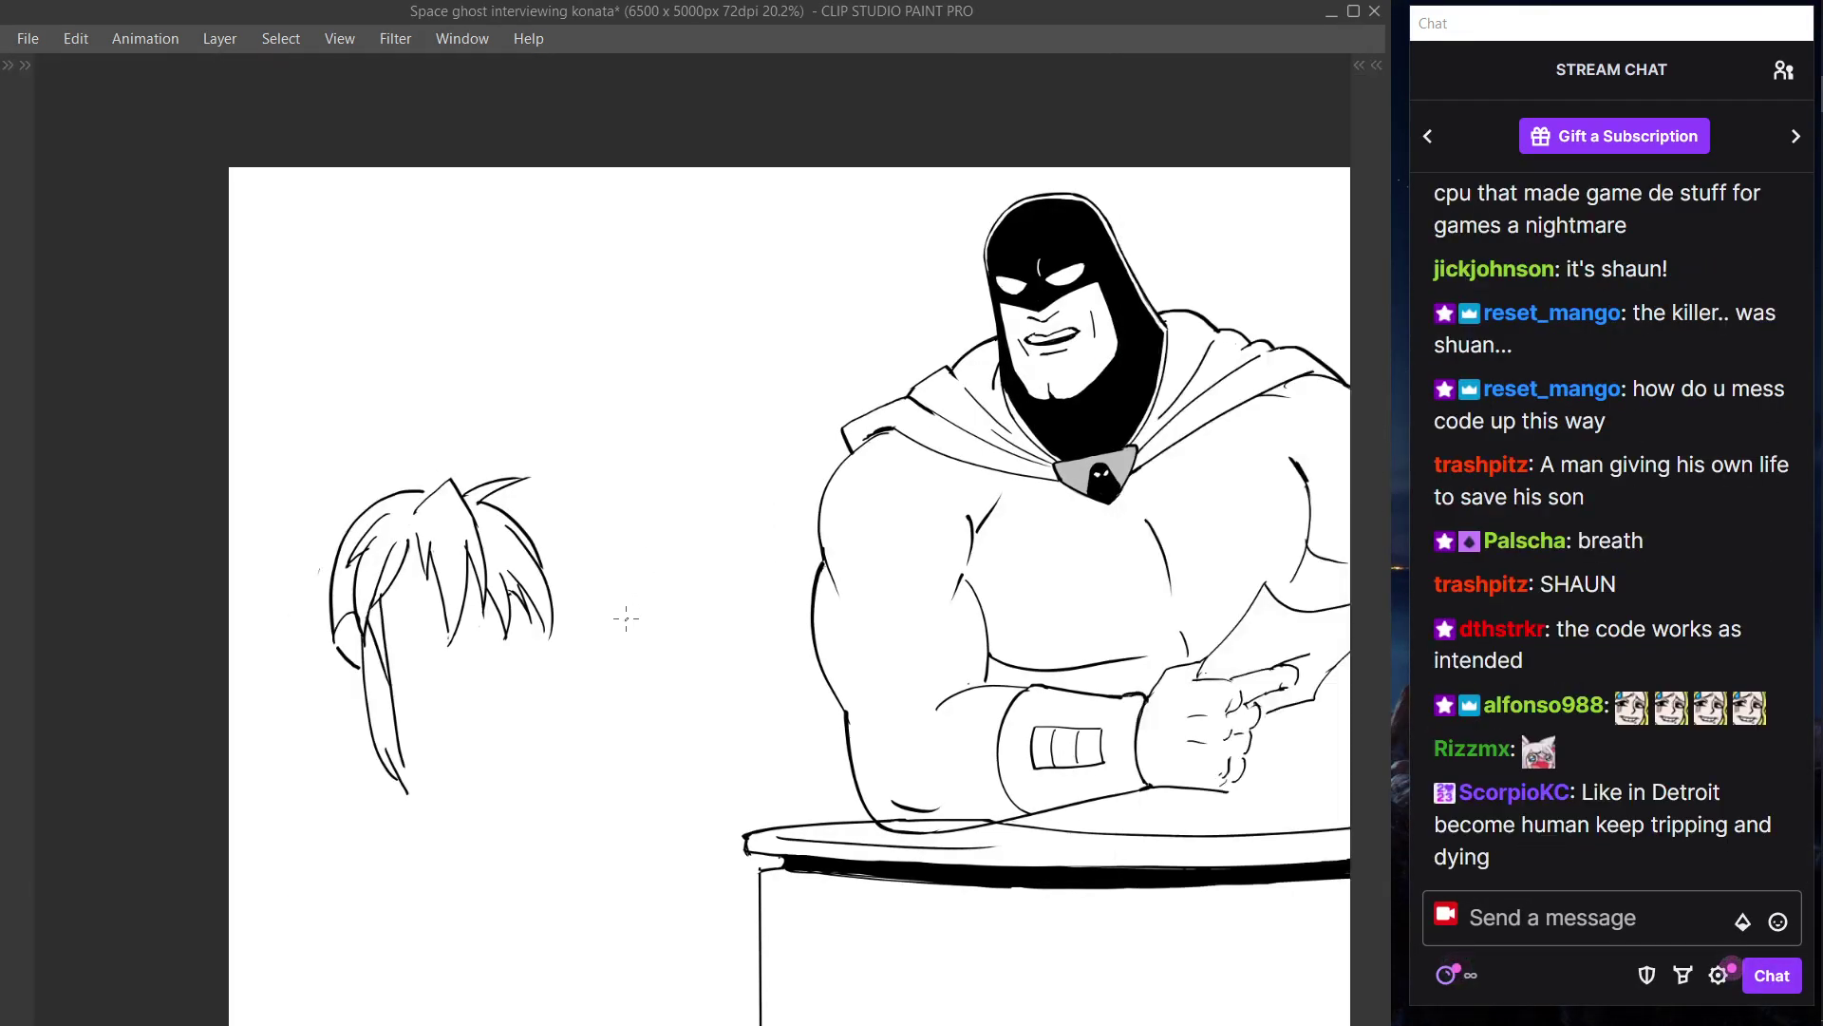
pyautogui.press('Tab')
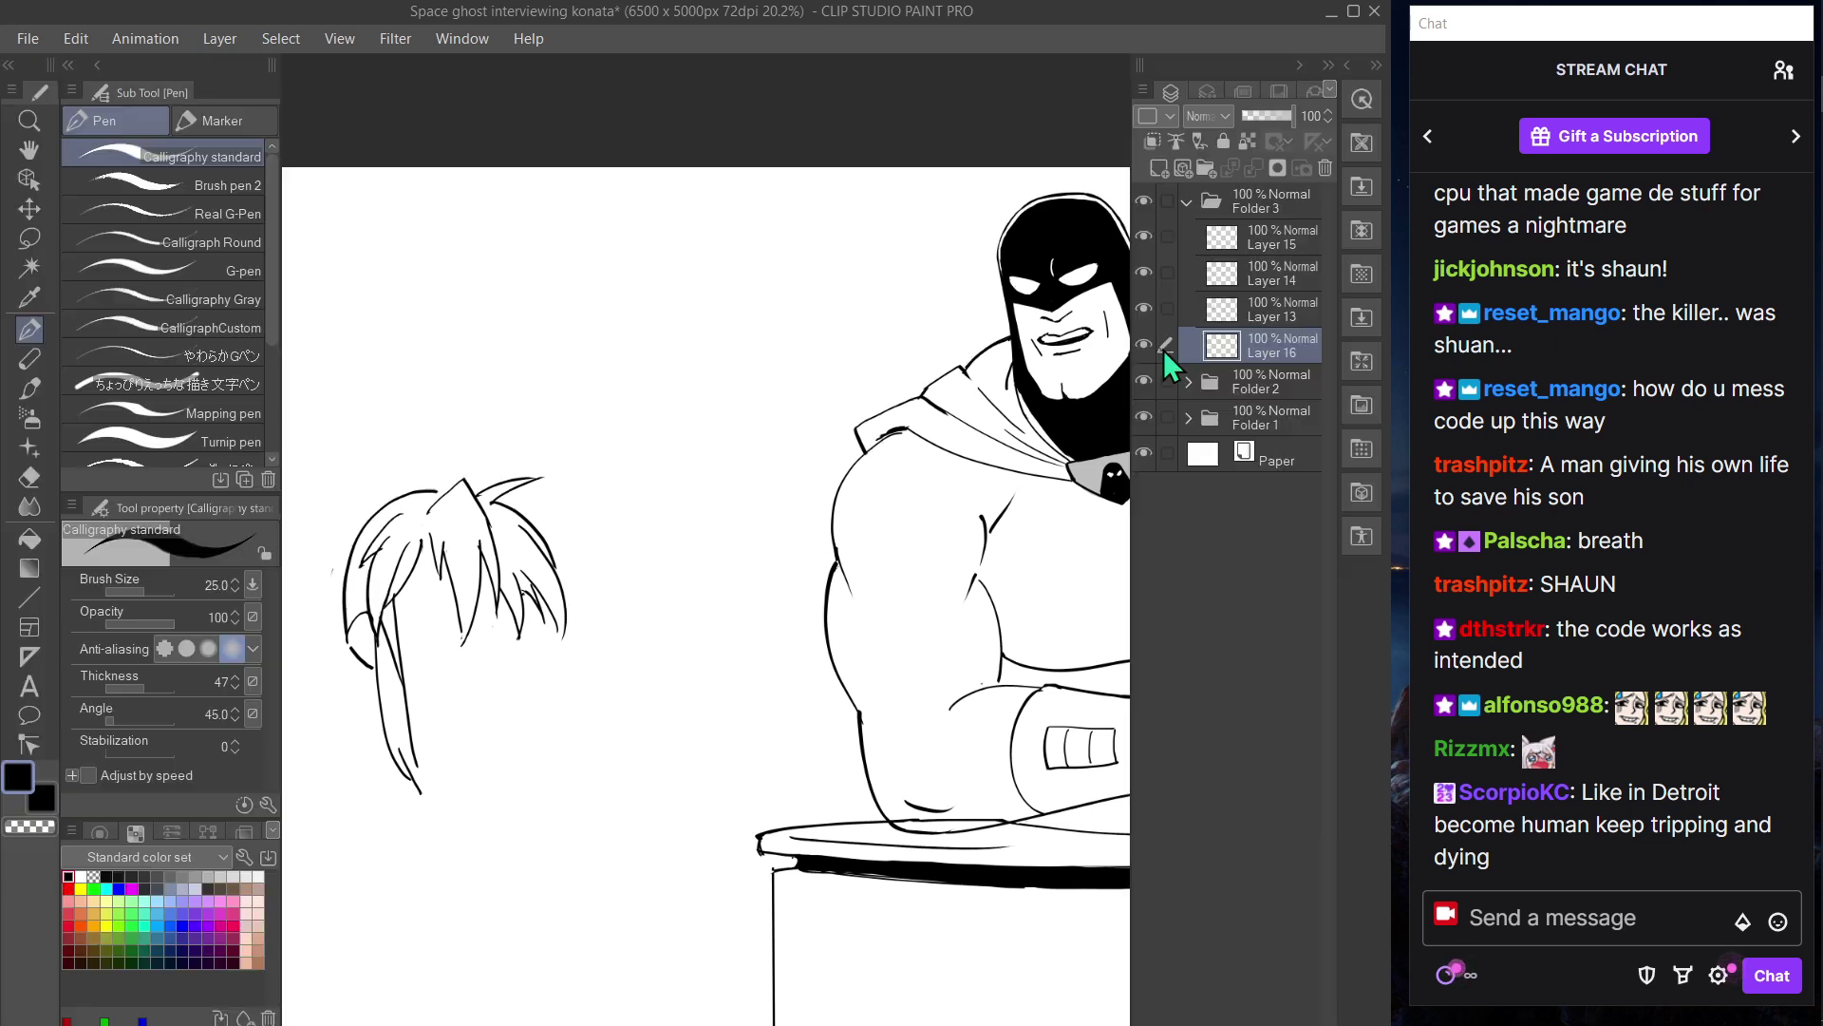
pyautogui.press('Tab')
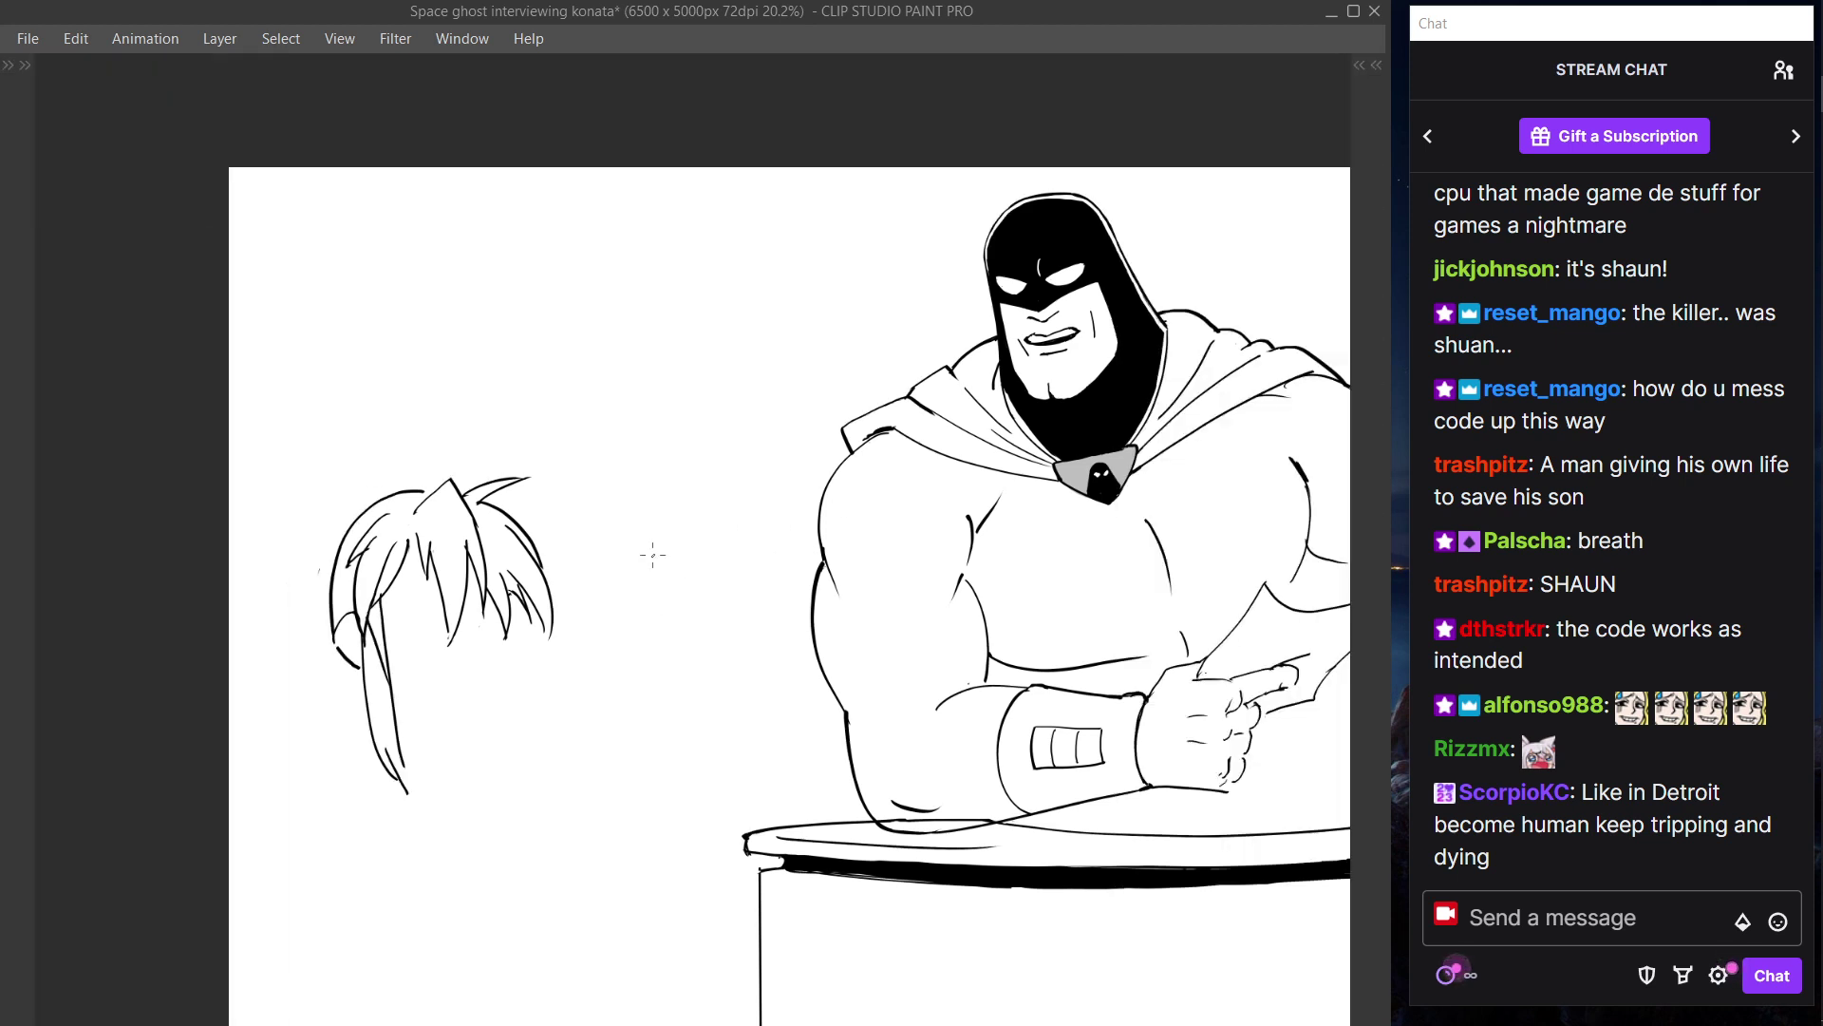
pyautogui.press('Tab')
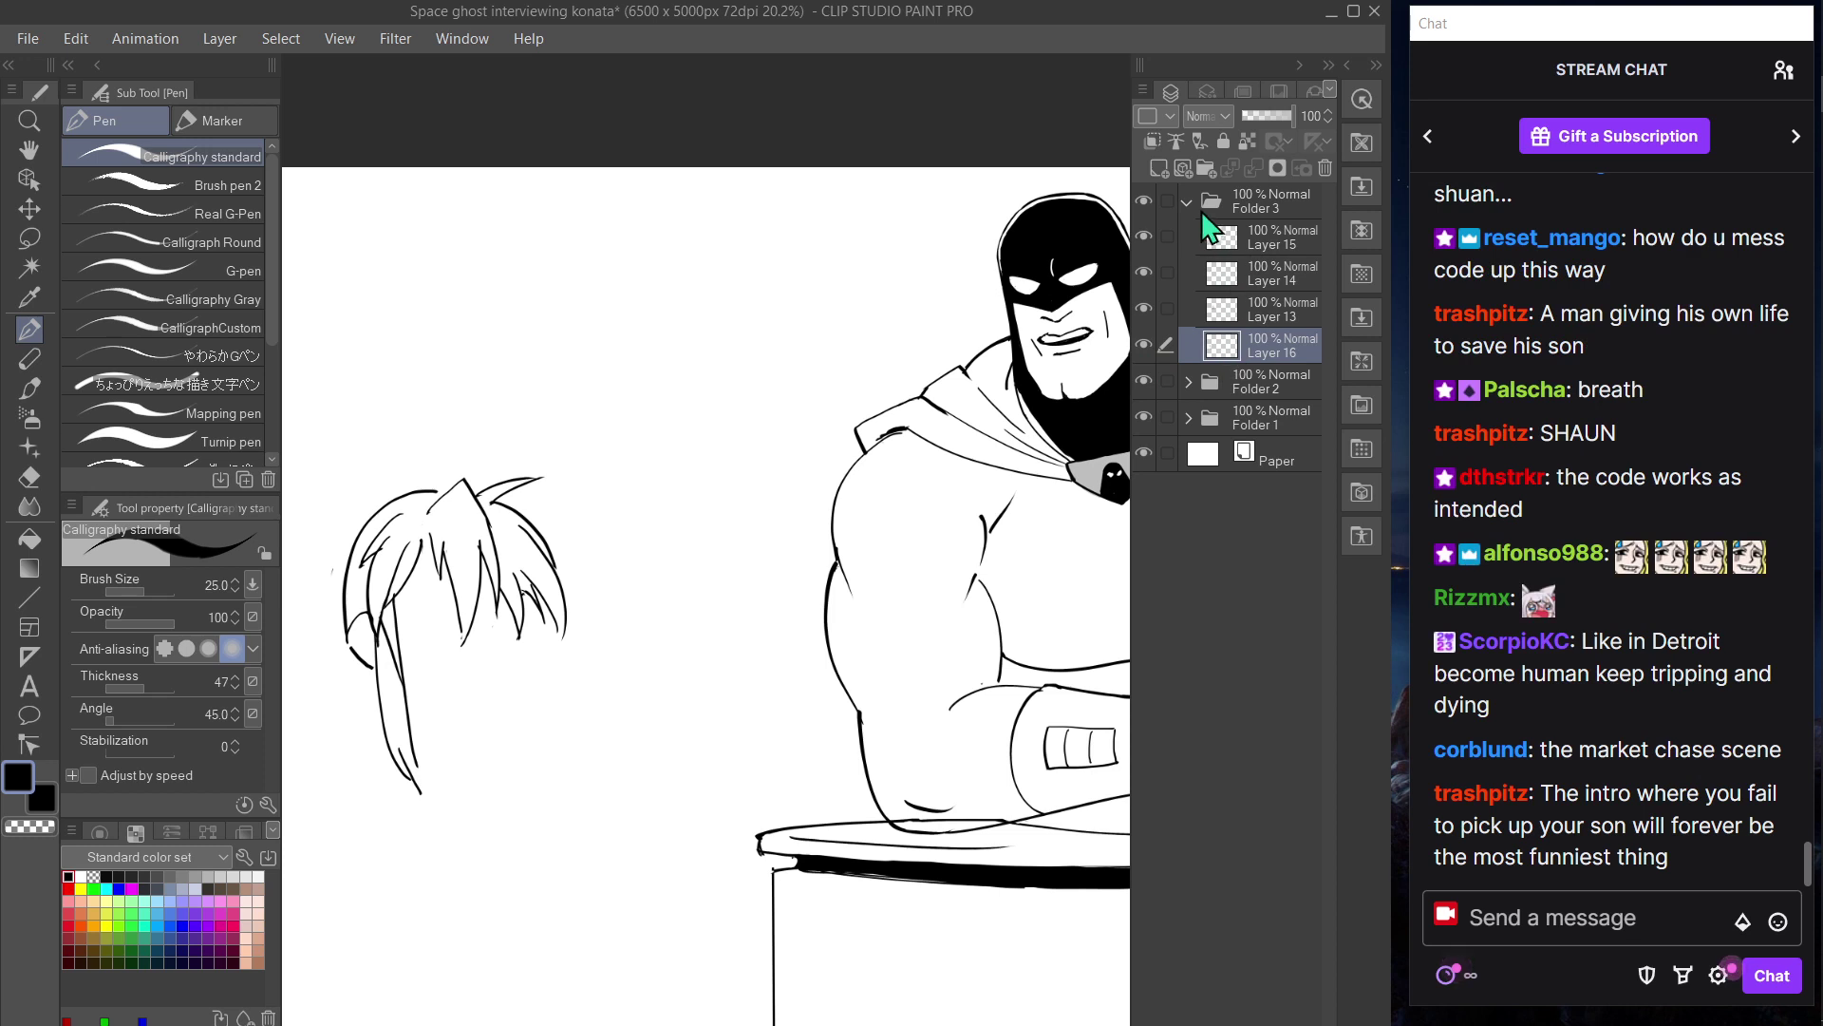
# - Add a new layer above Layer 16 and draw a long tapering sidelock hanging beneath the right side of the hair
pyautogui.click(1160, 167)
pyautogui.press('Tab')
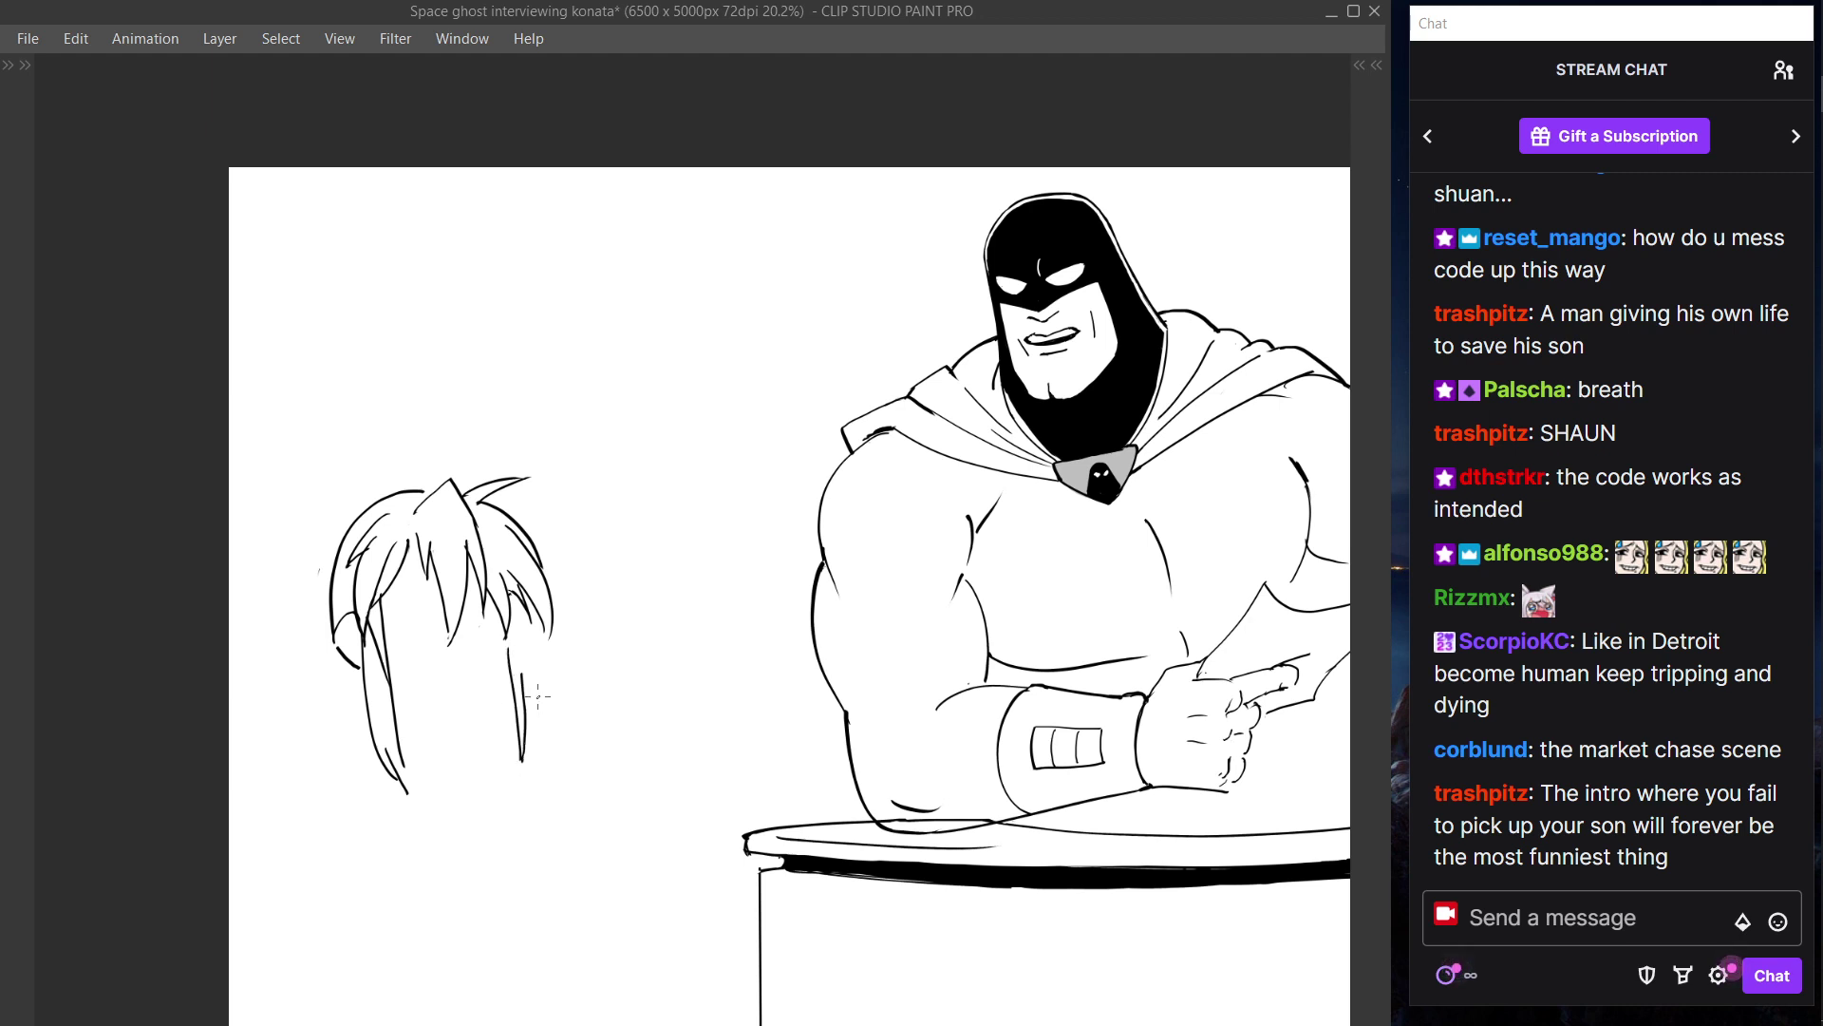
pyautogui.moveTo(506, 646); pyautogui.dragTo(519, 757)
pyautogui.hotkey('ctrl', 'z')
pyautogui.hotkey('ctrl', 'z')
pyautogui.moveTo(522, 610); pyautogui.dragTo(516, 753)
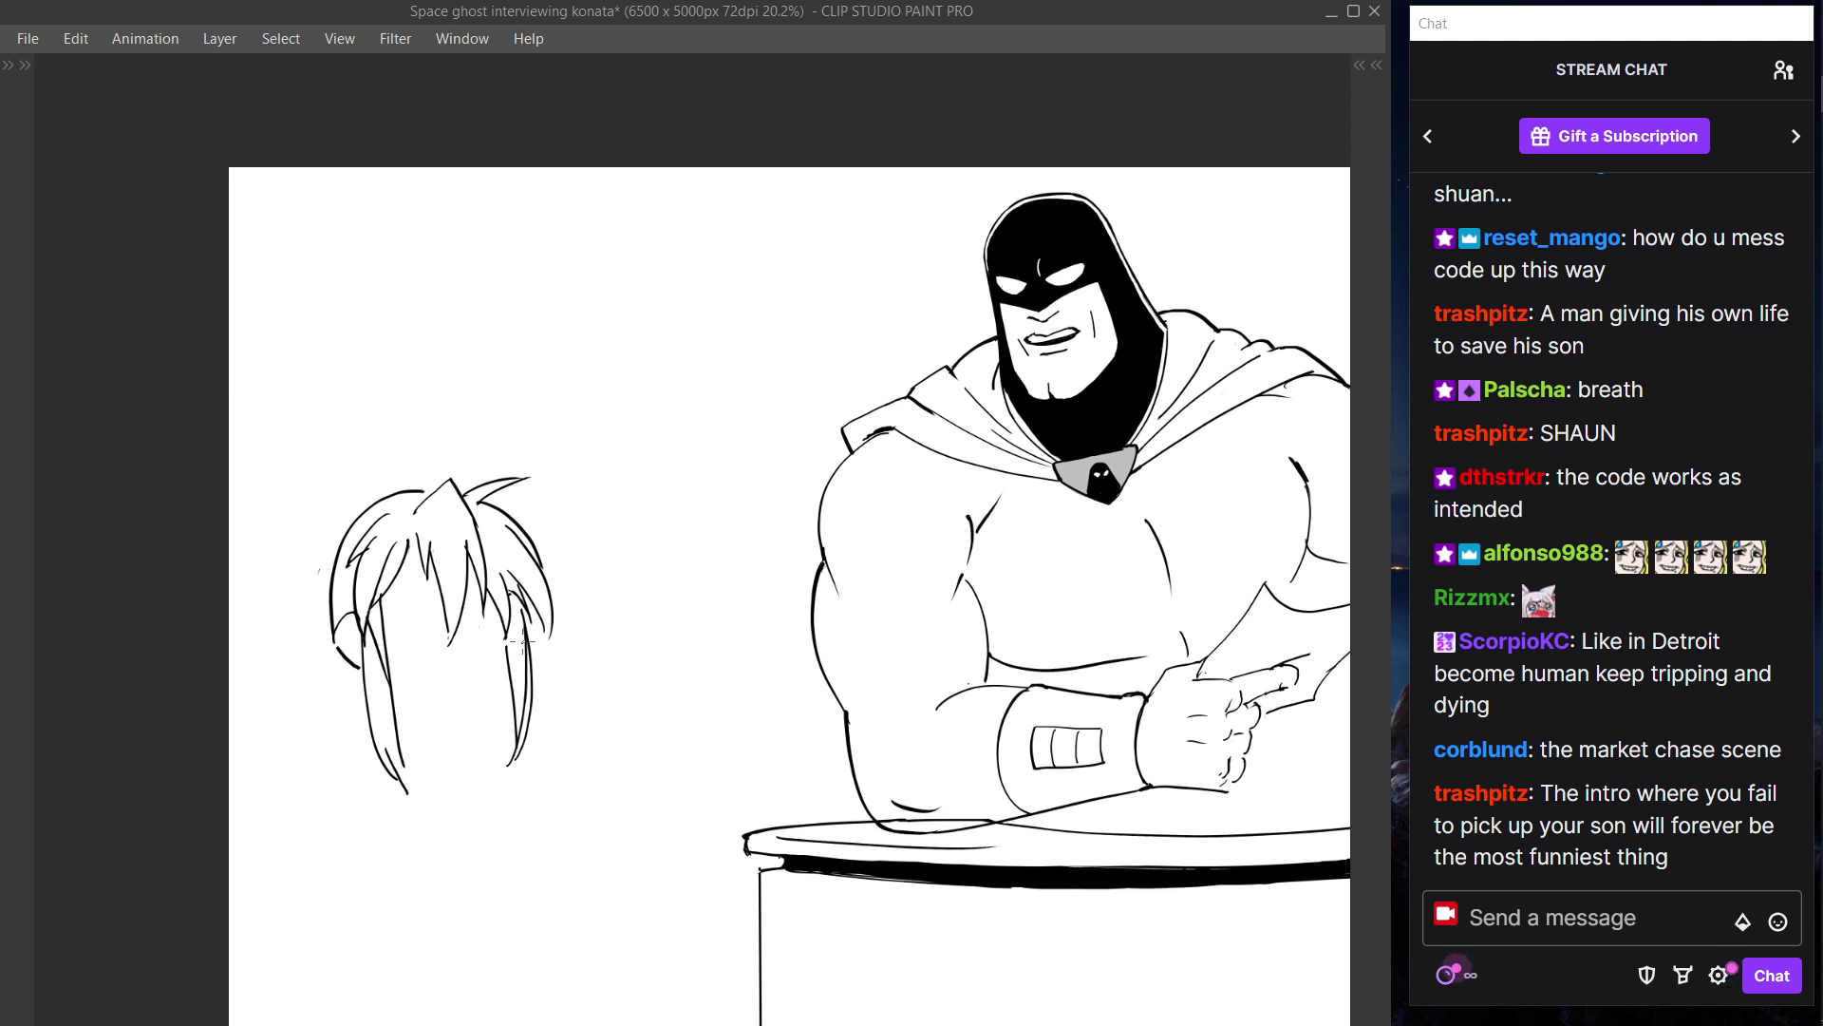
pyautogui.hotkey('ctrl', 'z')
pyautogui.moveTo(516, 642); pyautogui.dragTo(515, 753)
pyautogui.hotkey('ctrl', 'z')
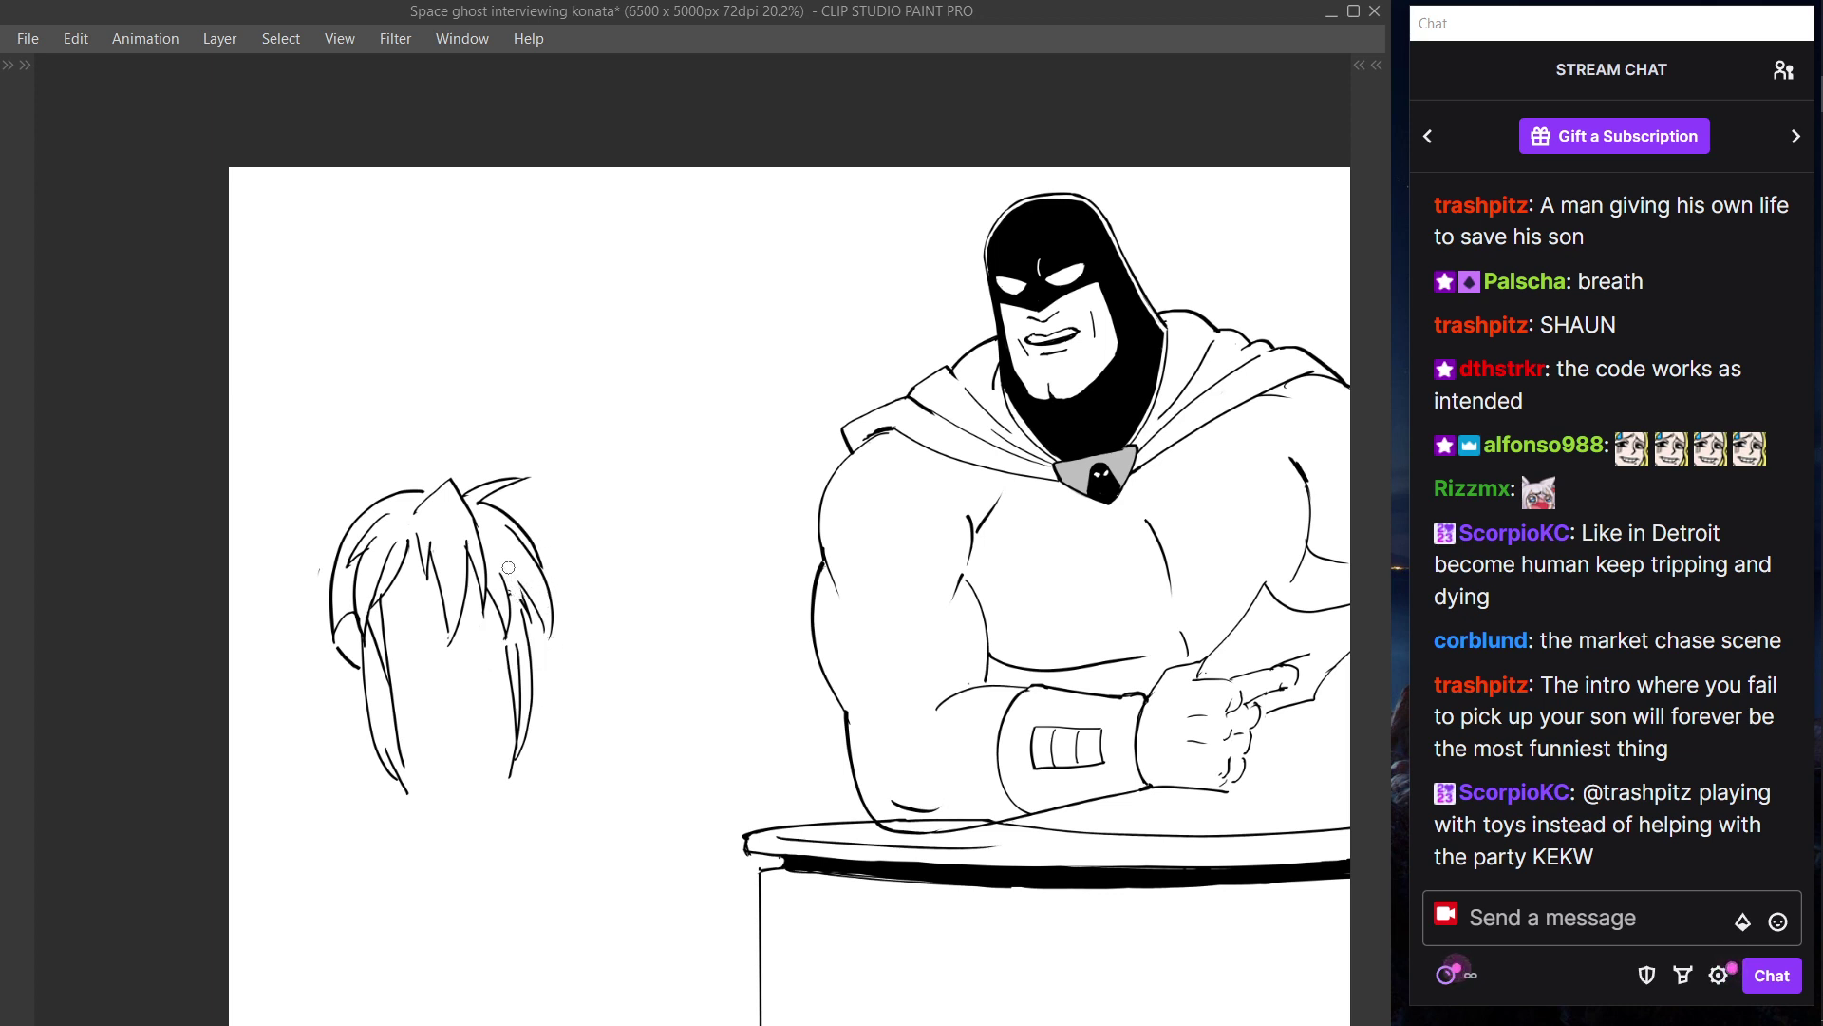
# - Erase the inner lines on the right side of Konata's hair and redraw them as thin, pointed spikes
pyautogui.moveTo(506, 559)
pyautogui.mouseDown()
pyautogui.moveTo(550, 625)
pyautogui.moveTo(545, 597)
pyautogui.moveTo(549, 621)
pyautogui.moveTo(527, 599)
pyautogui.moveTo(532, 636)
pyautogui.mouseUp()
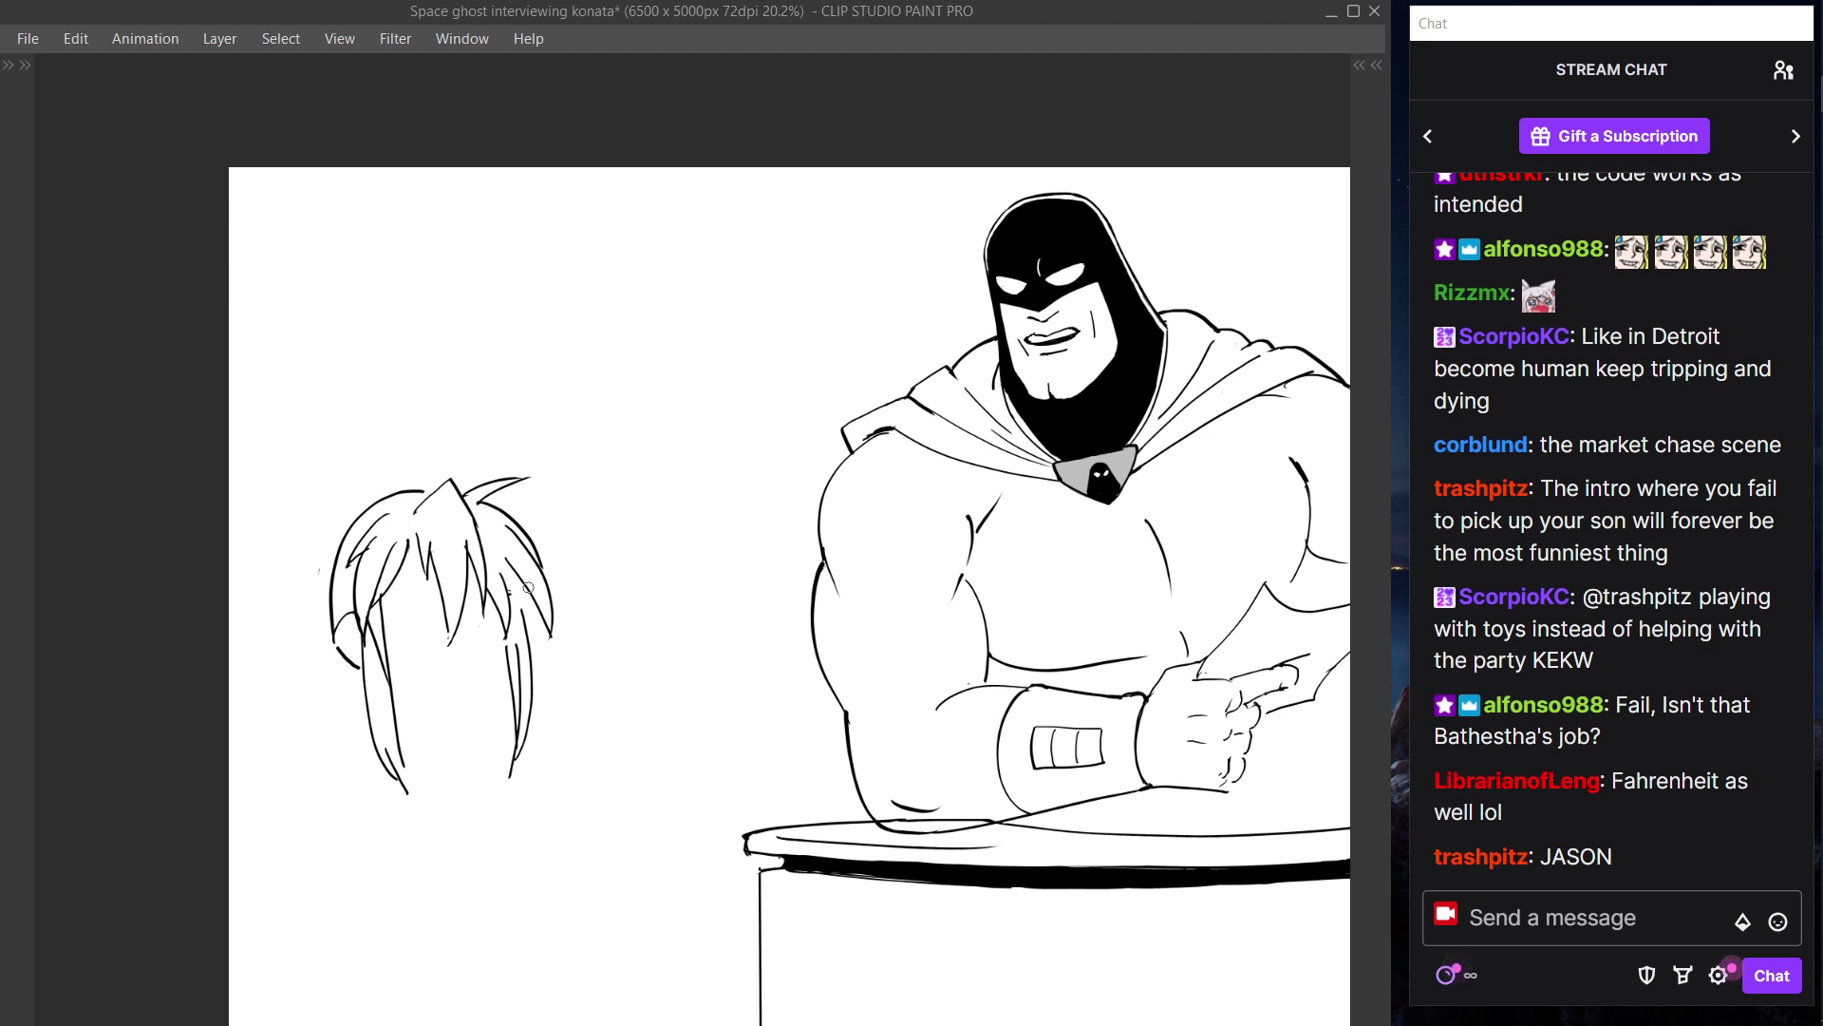
pyautogui.moveTo(512, 589); pyautogui.dragTo(537, 625)
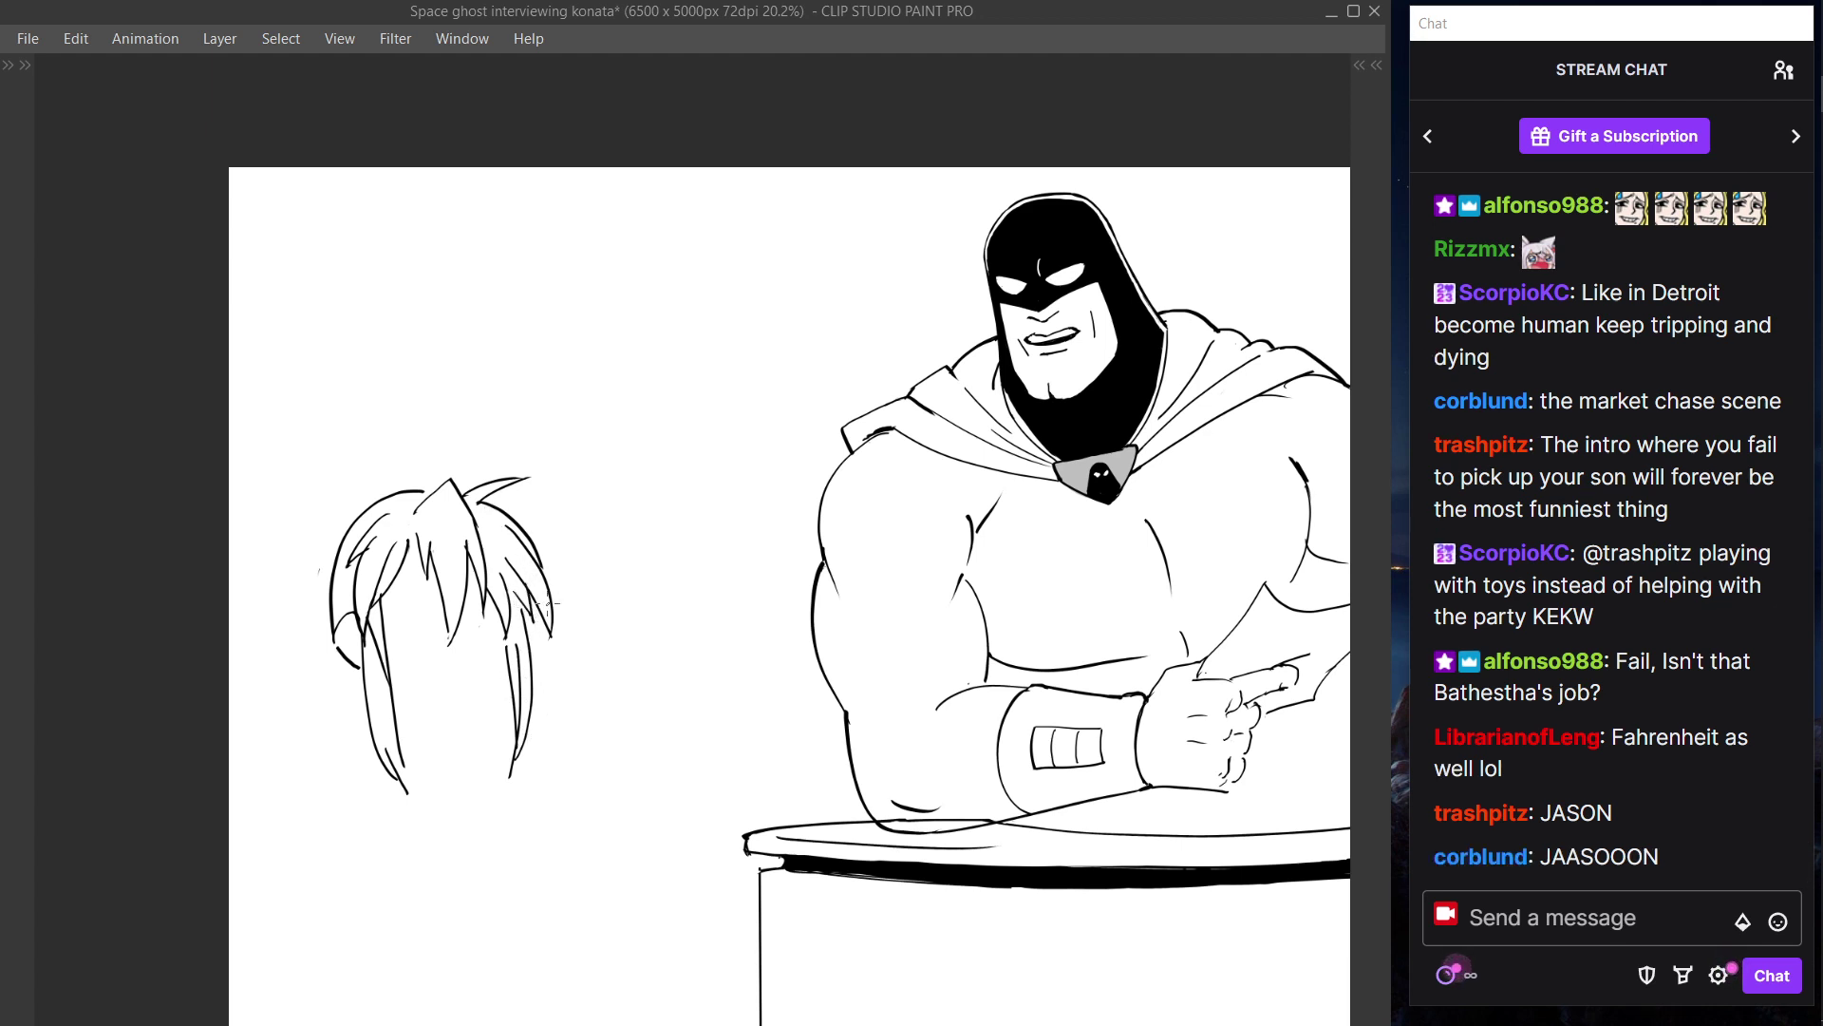
pyautogui.hotkey('ctrl', 'z')
pyautogui.hotkey('ctrl', 'z')
pyautogui.moveTo(510, 594); pyautogui.dragTo(514, 613)
pyautogui.moveTo(515, 596); pyautogui.dragTo(532, 634)
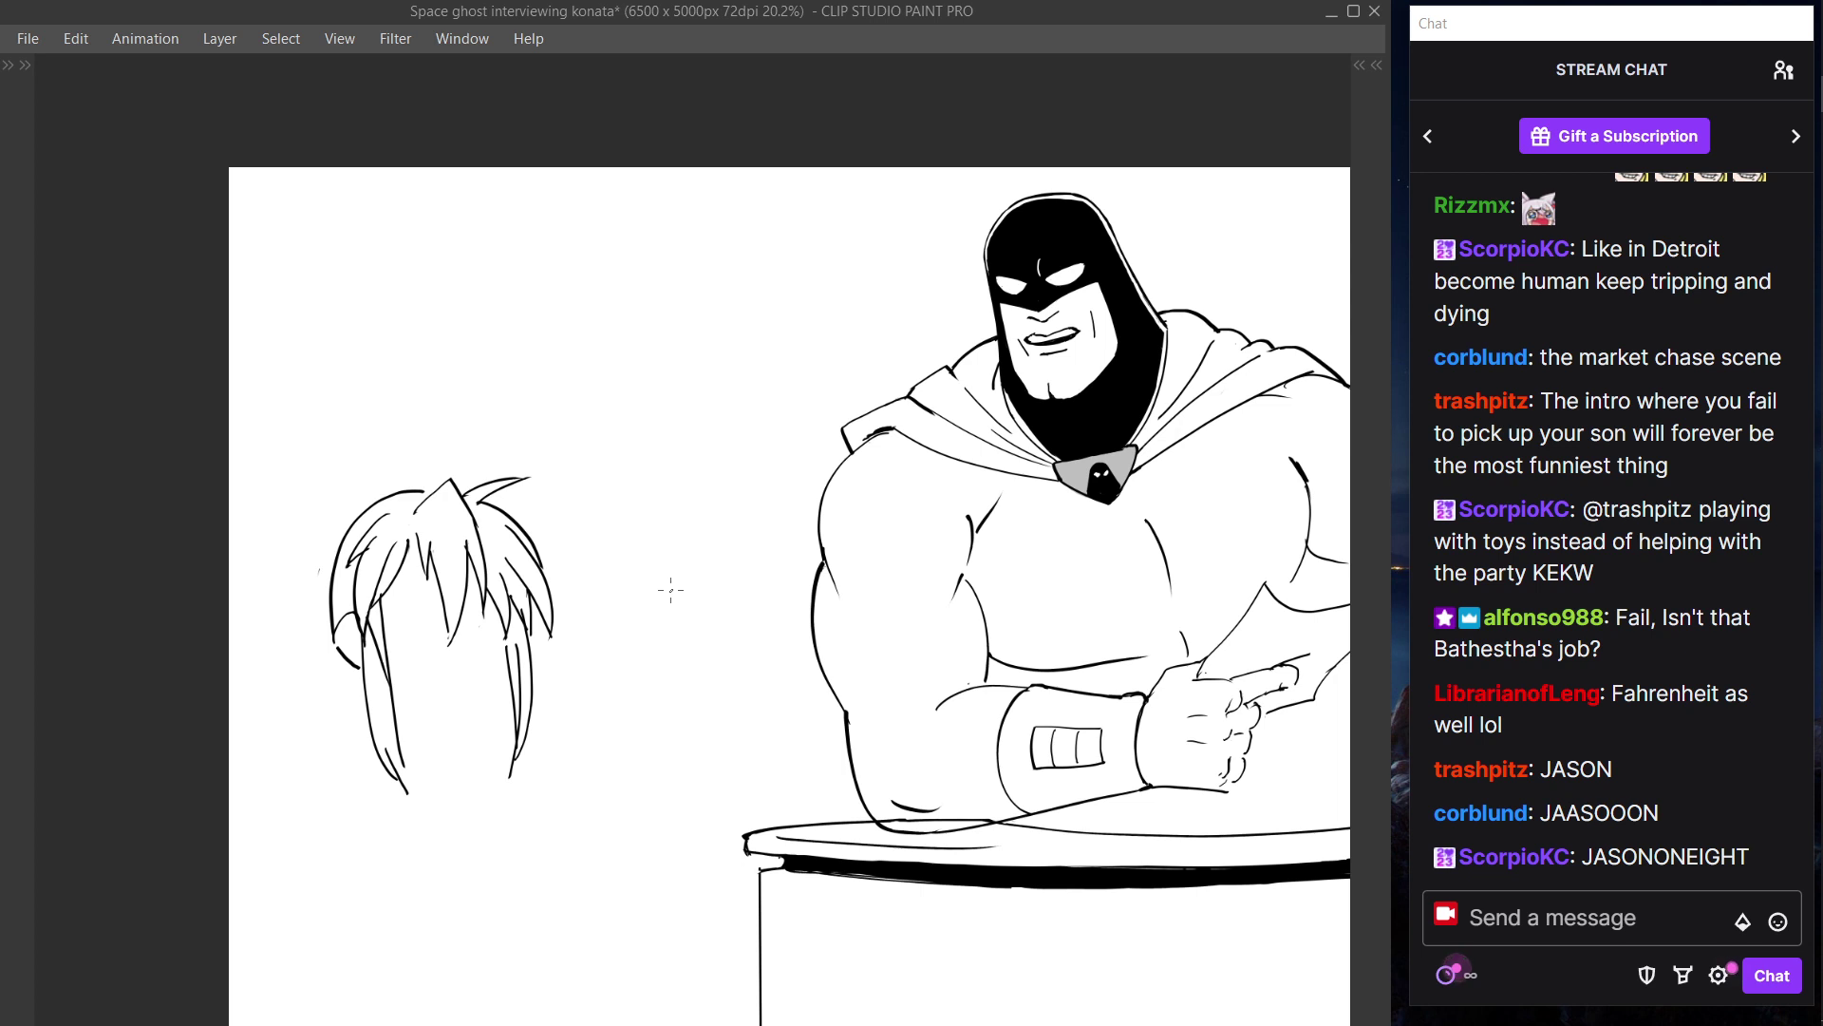
# - Replace the curved tuft at the upper right of the hair on Layer 13 with a straighter, pointed spike
pyautogui.press('Tab')
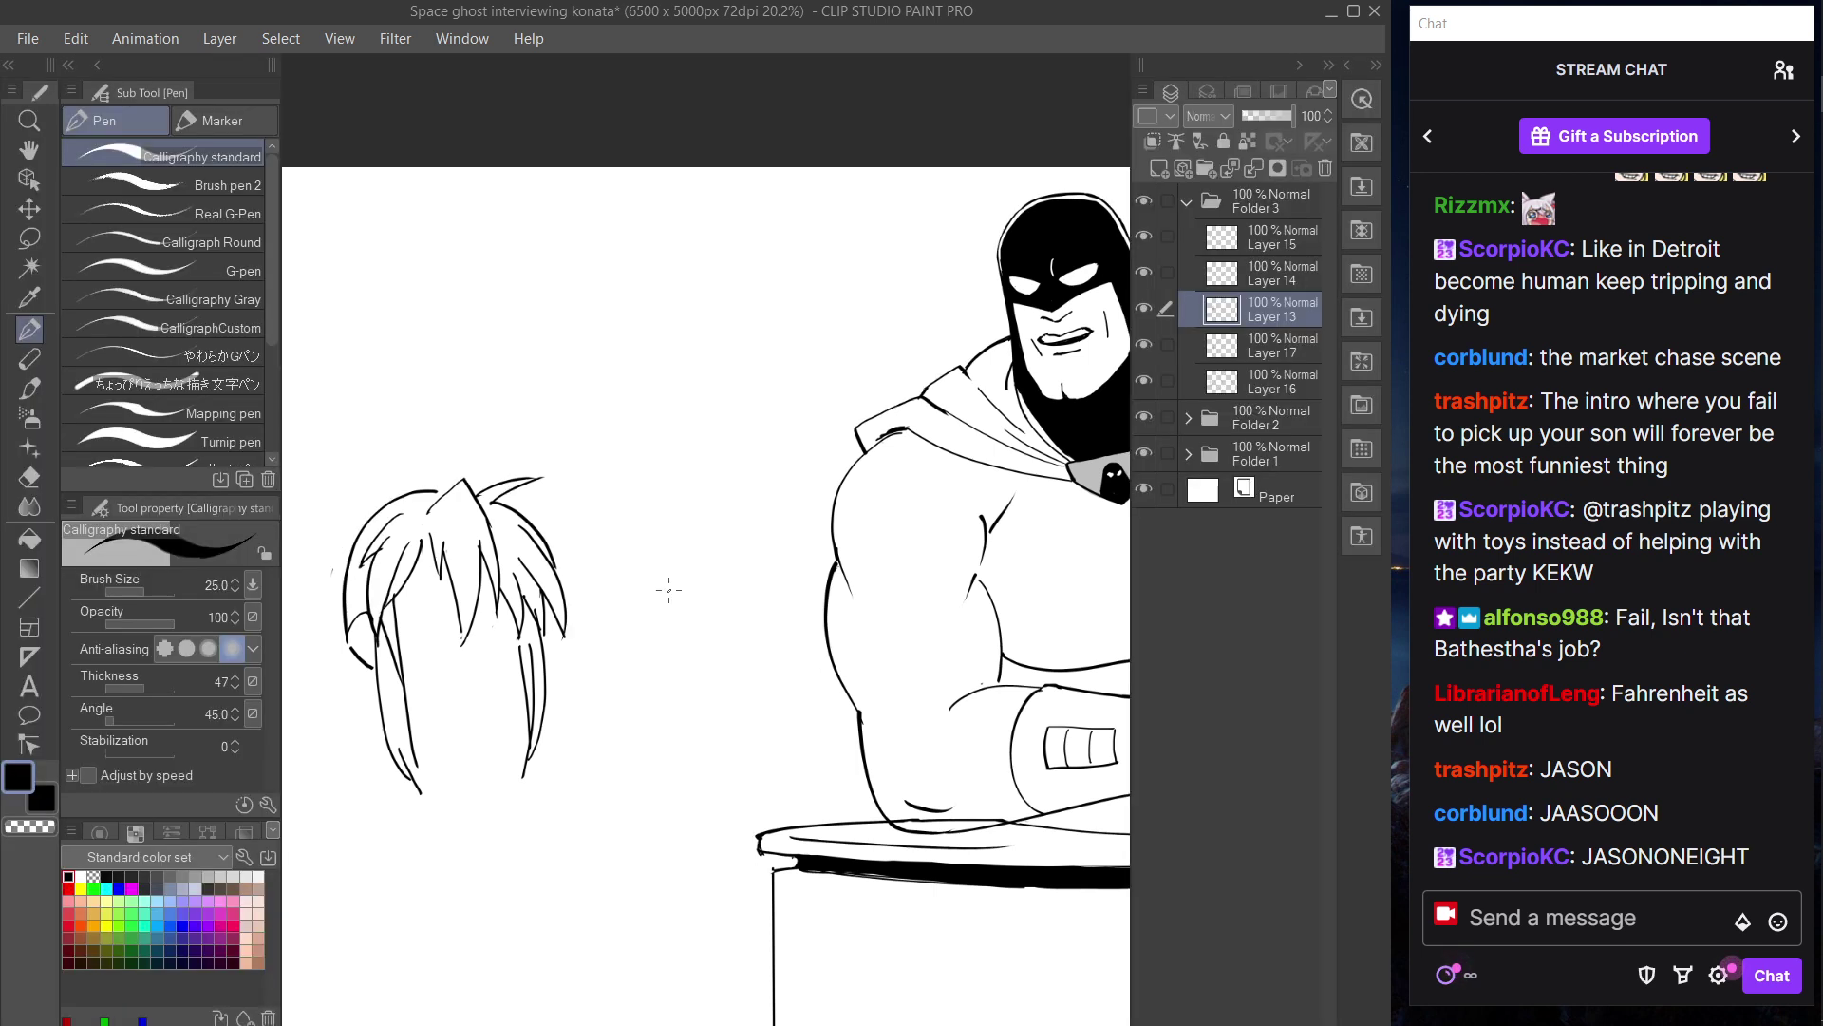
pyautogui.click(1143, 308)
pyautogui.click(1143, 311)
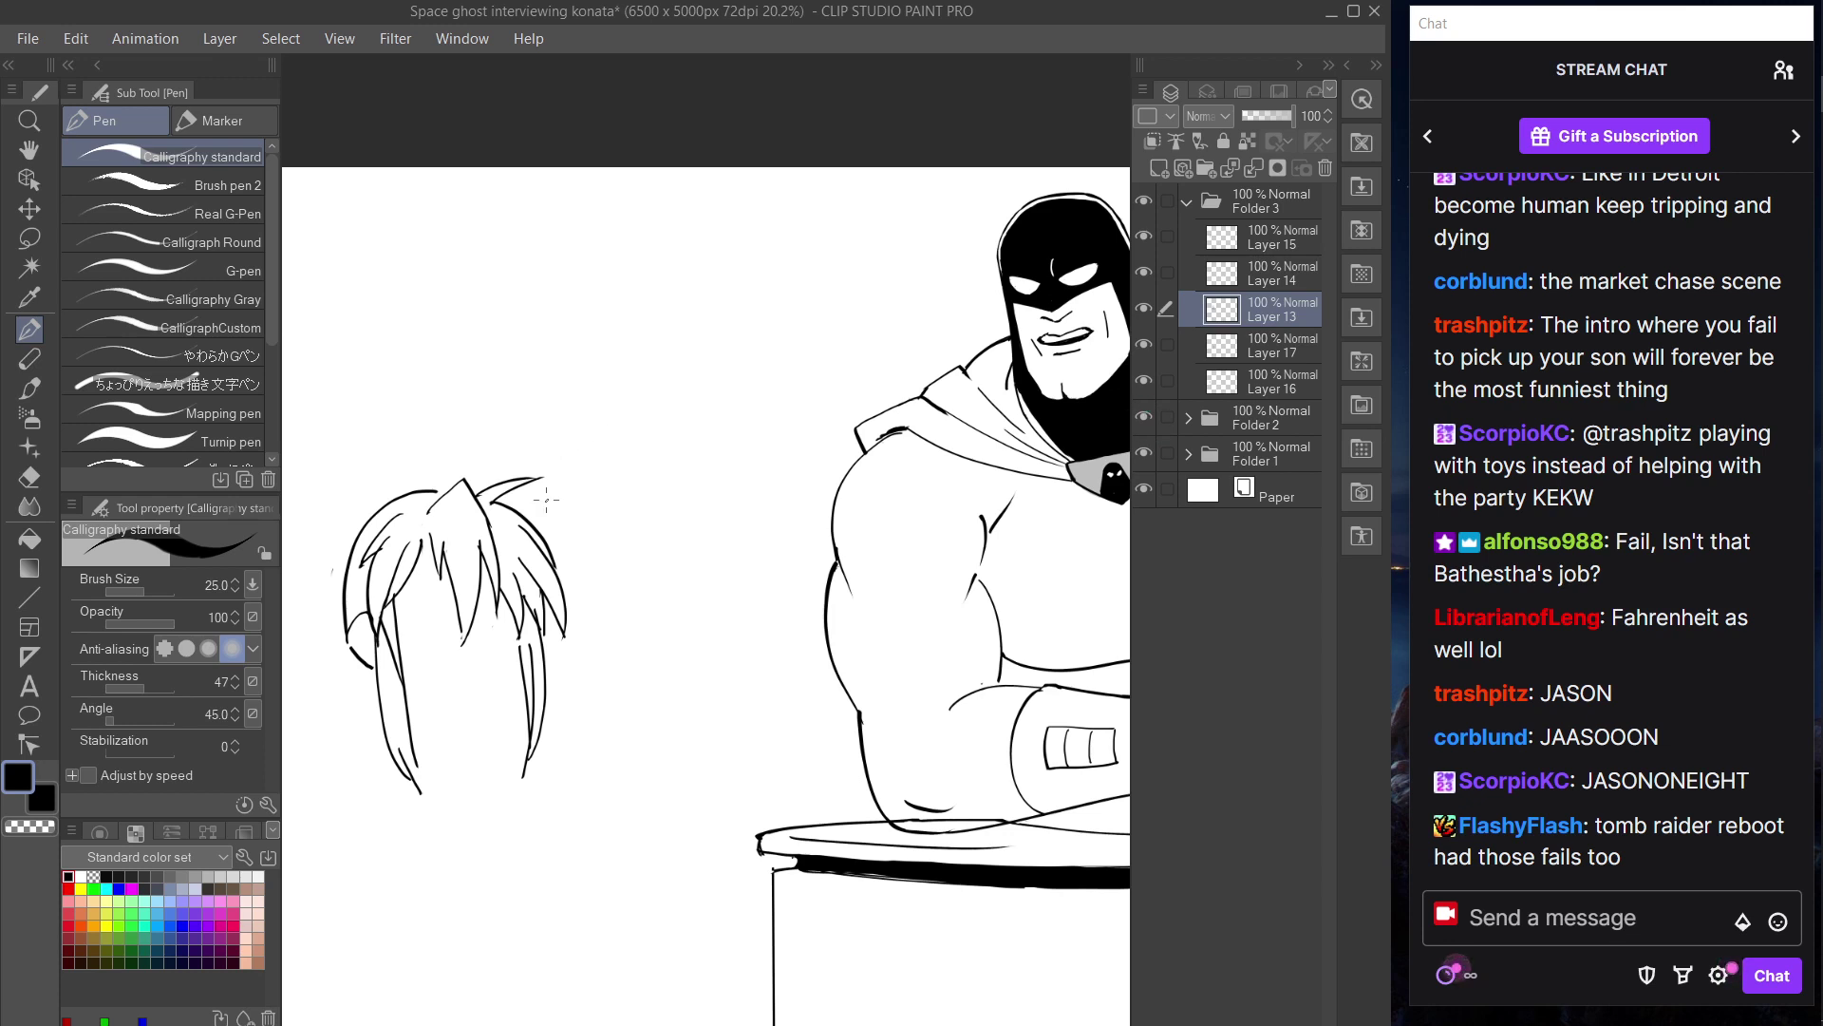
pyautogui.moveTo(559, 559); pyautogui.dragTo(564, 551)
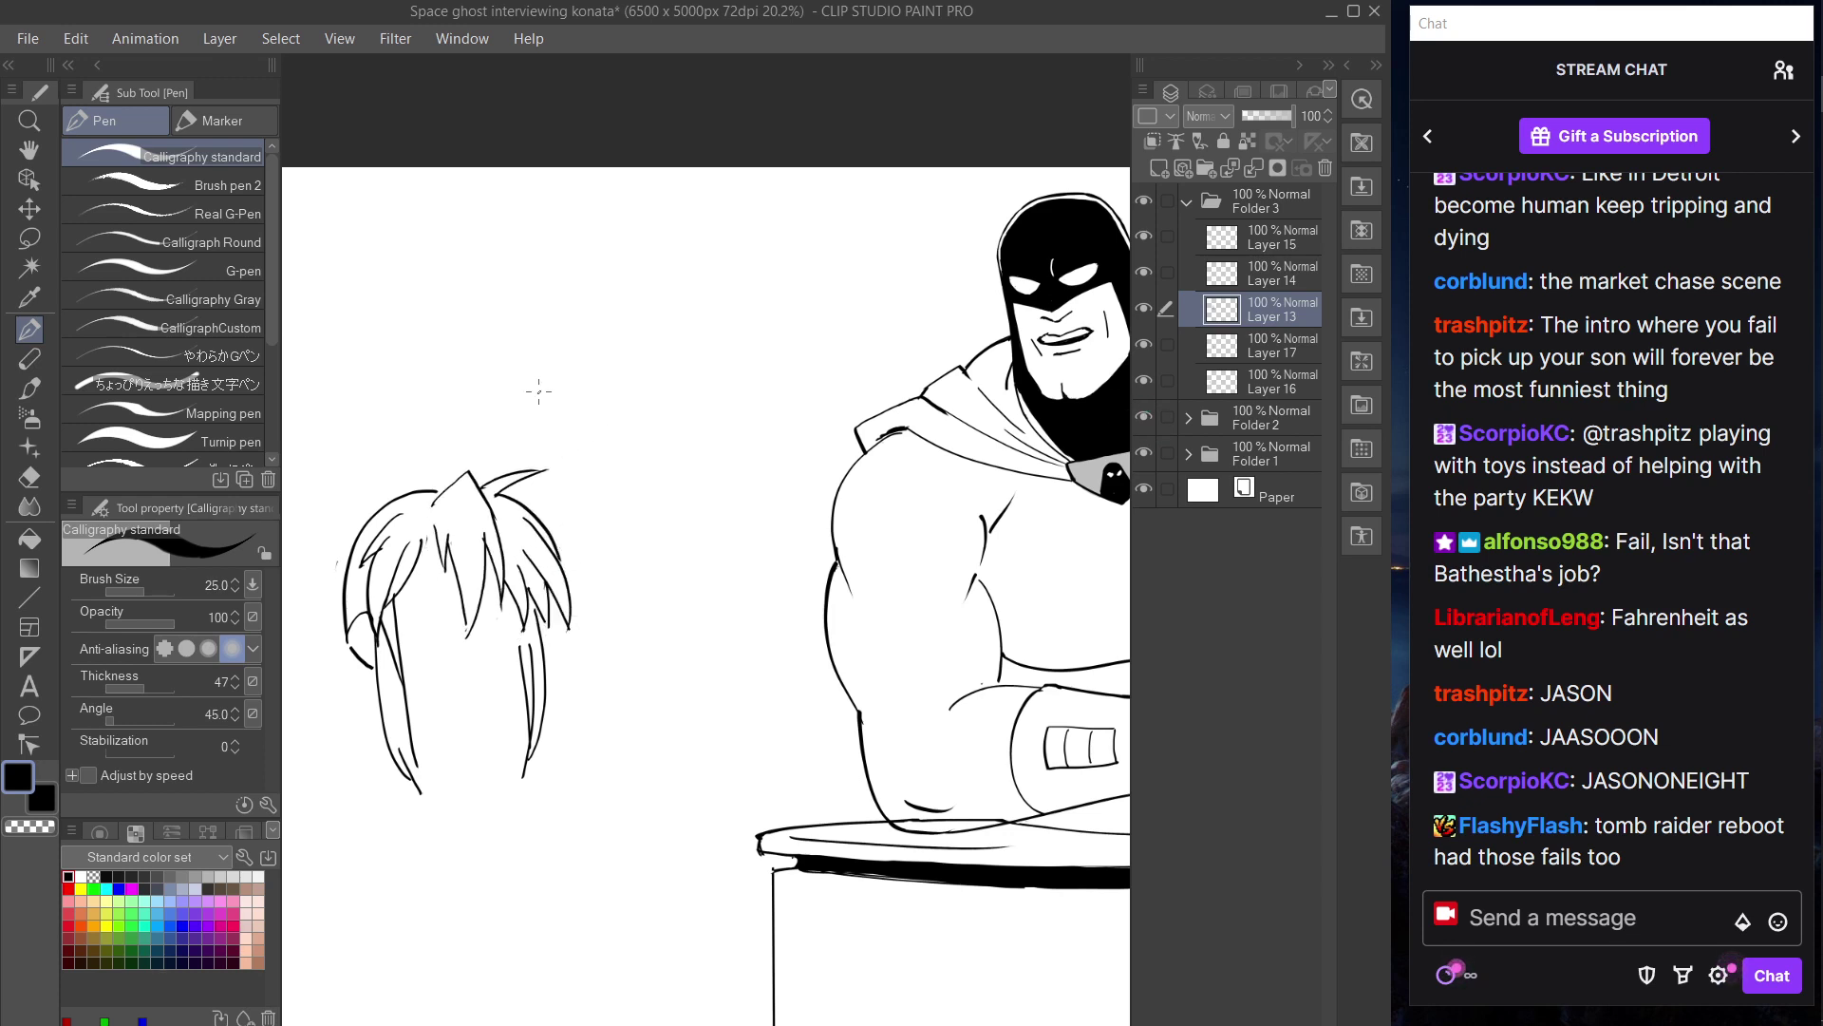
pyautogui.hotkey('ctrl', 'z')
pyautogui.press('e')
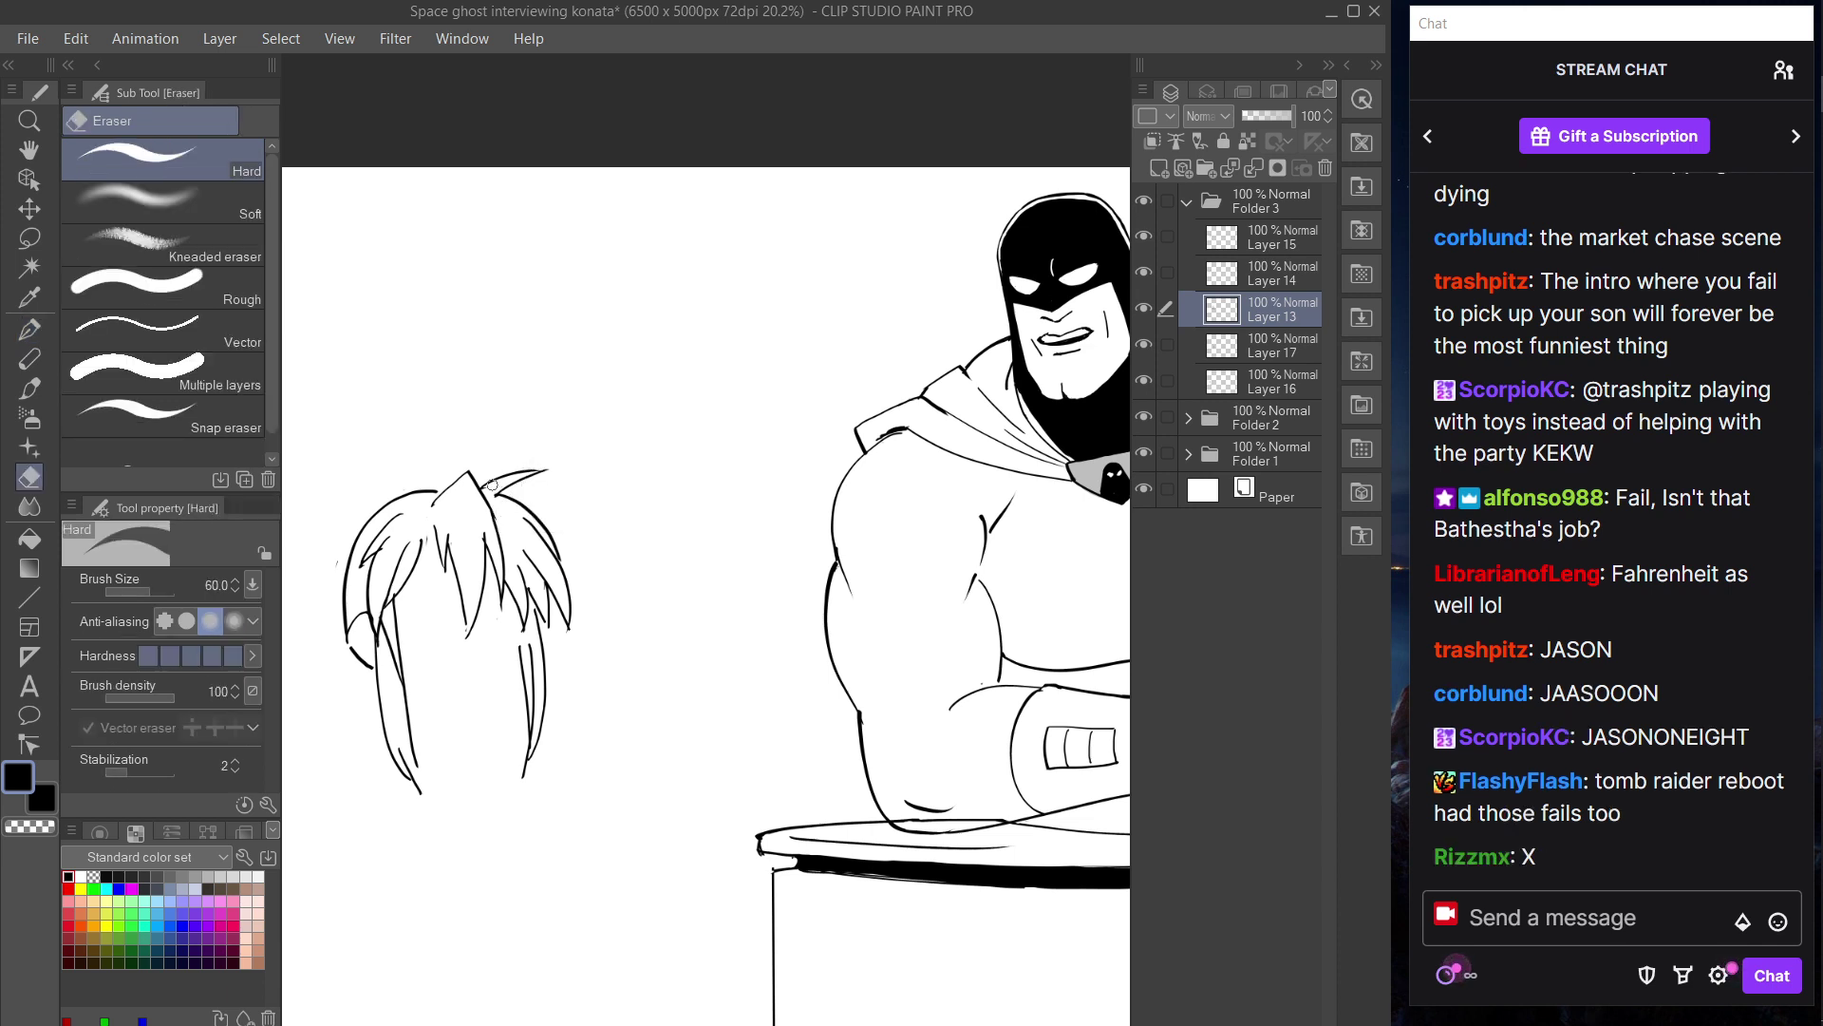
pyautogui.moveTo(493, 493); pyautogui.dragTo(561, 472)
pyautogui.press('p')
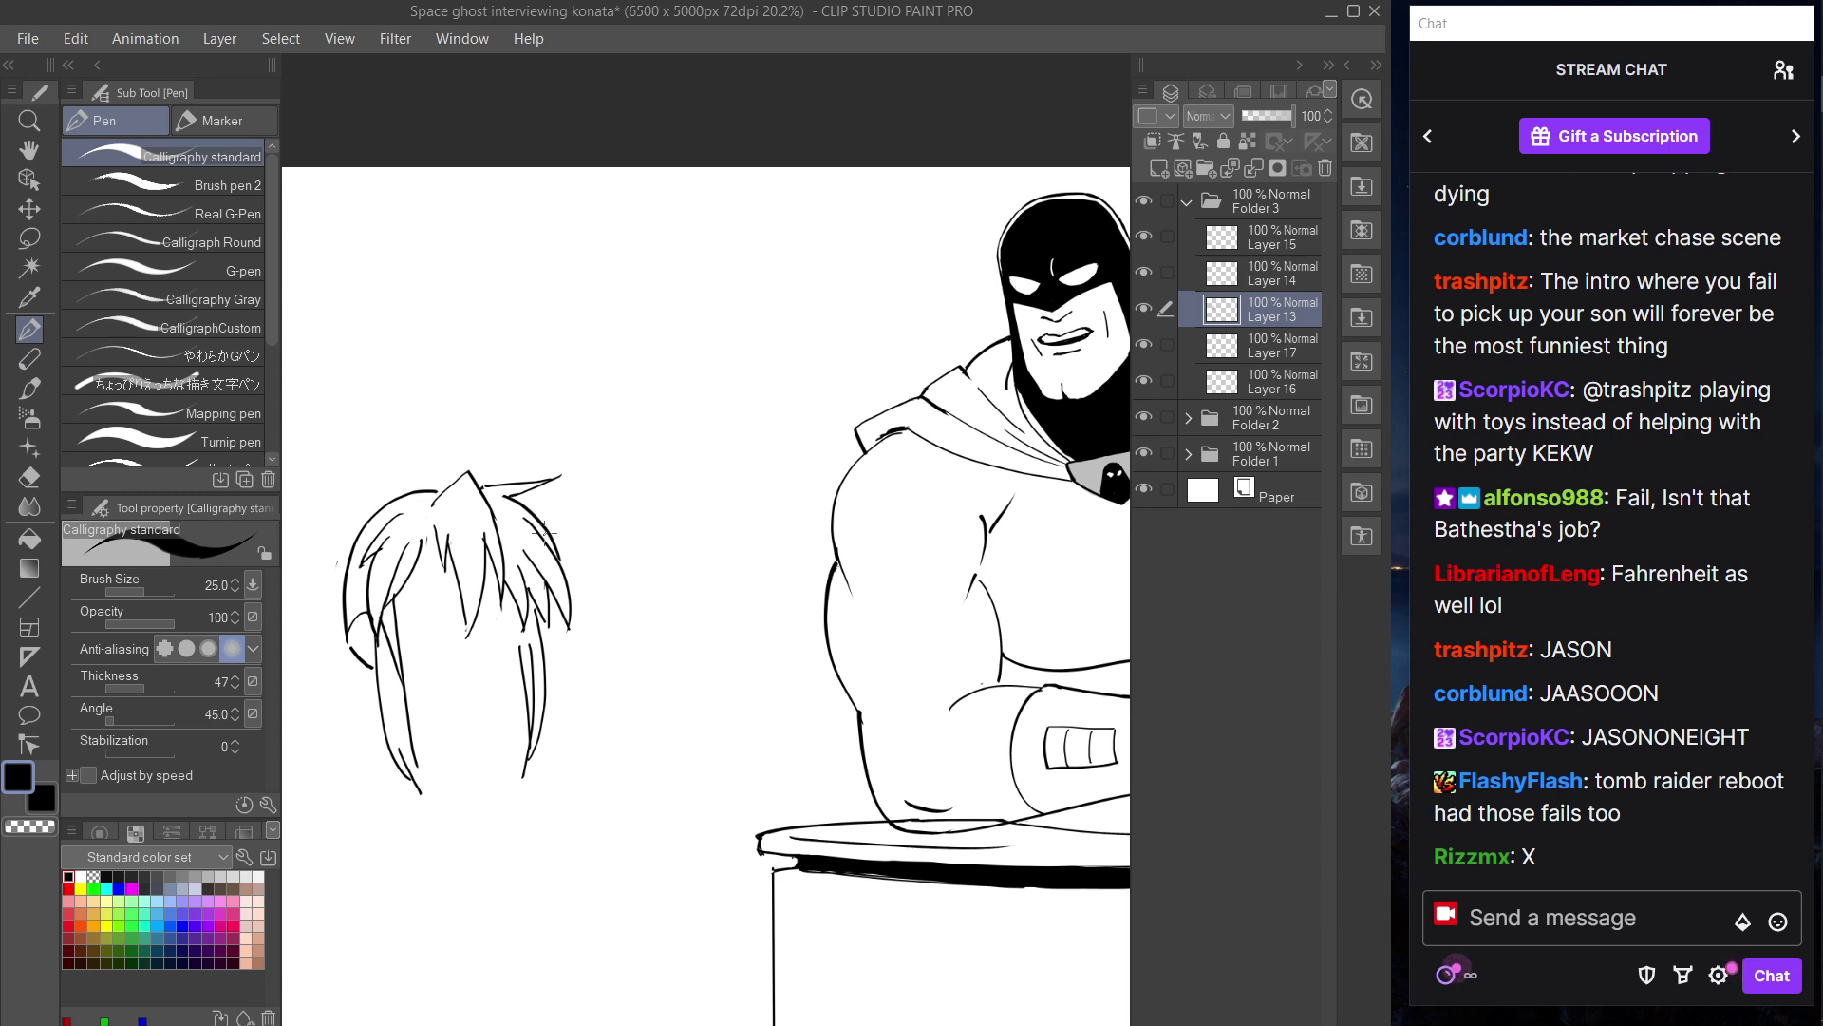
pyautogui.moveTo(547, 531); pyautogui.dragTo(546, 536)
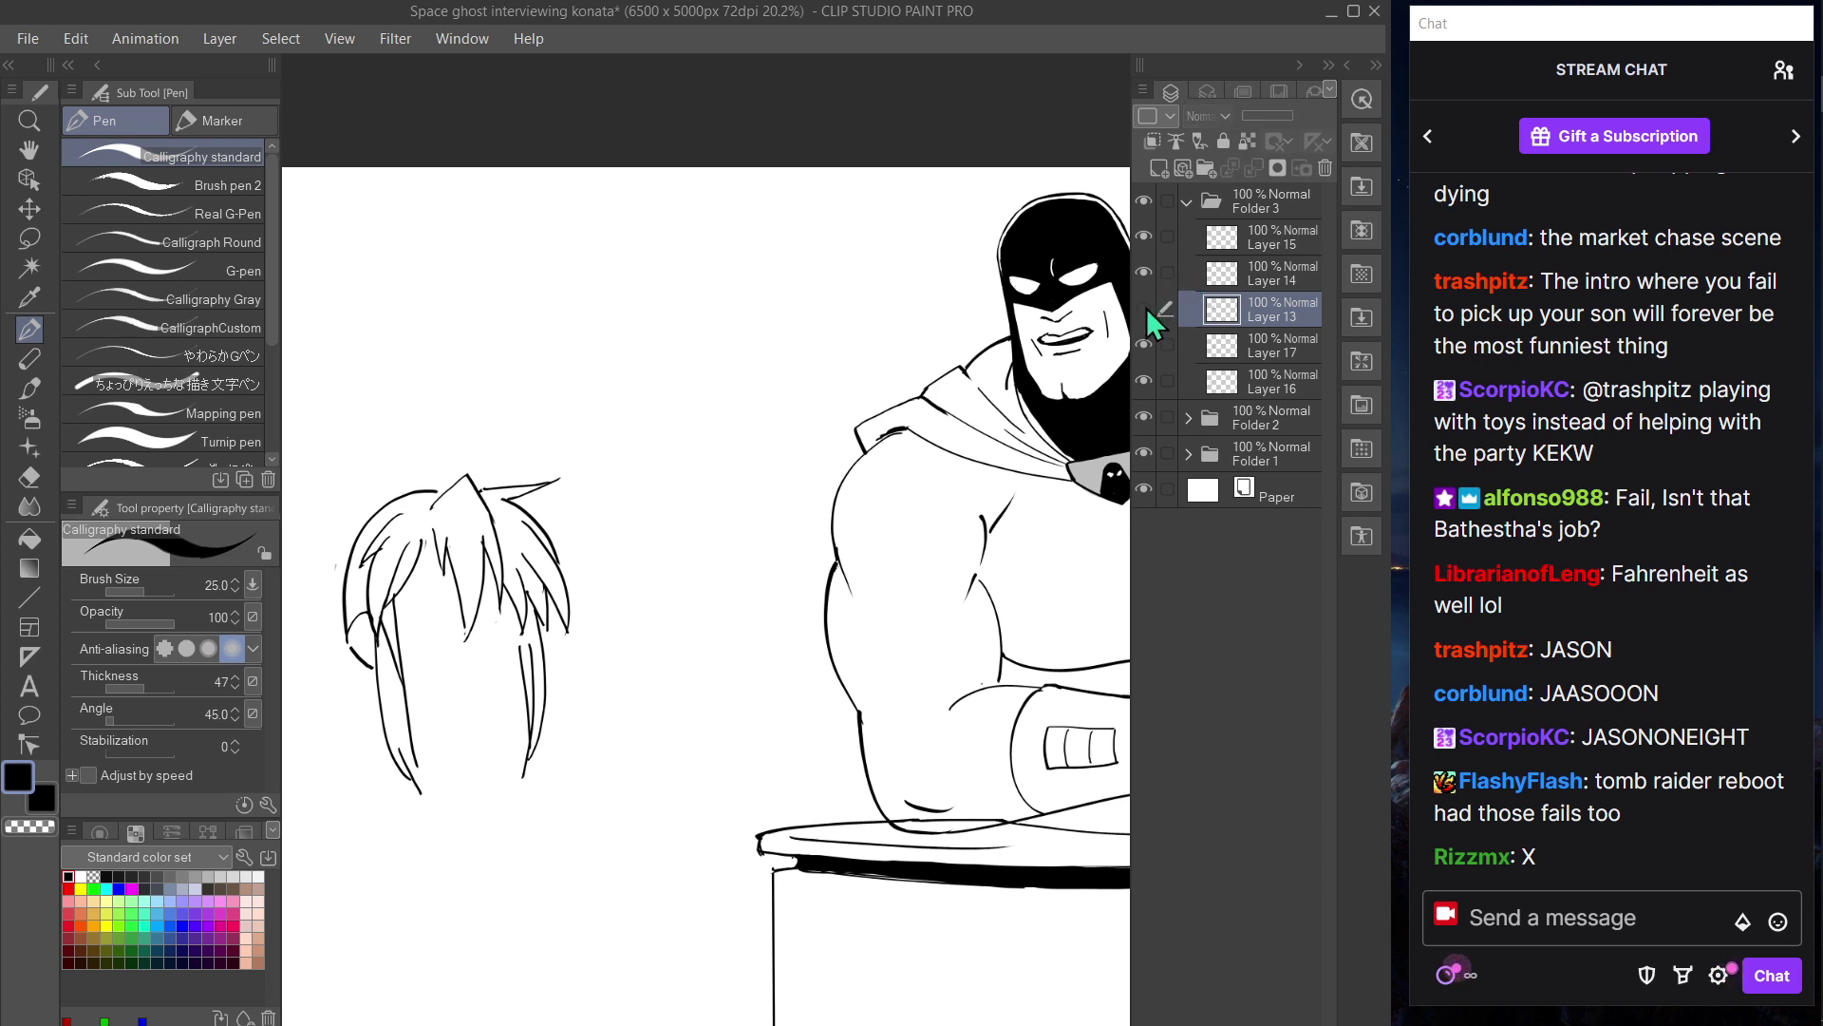
# - Scale the hair on Layer 13 down very slightly from its upper-right corner
pyautogui.press('Tab')
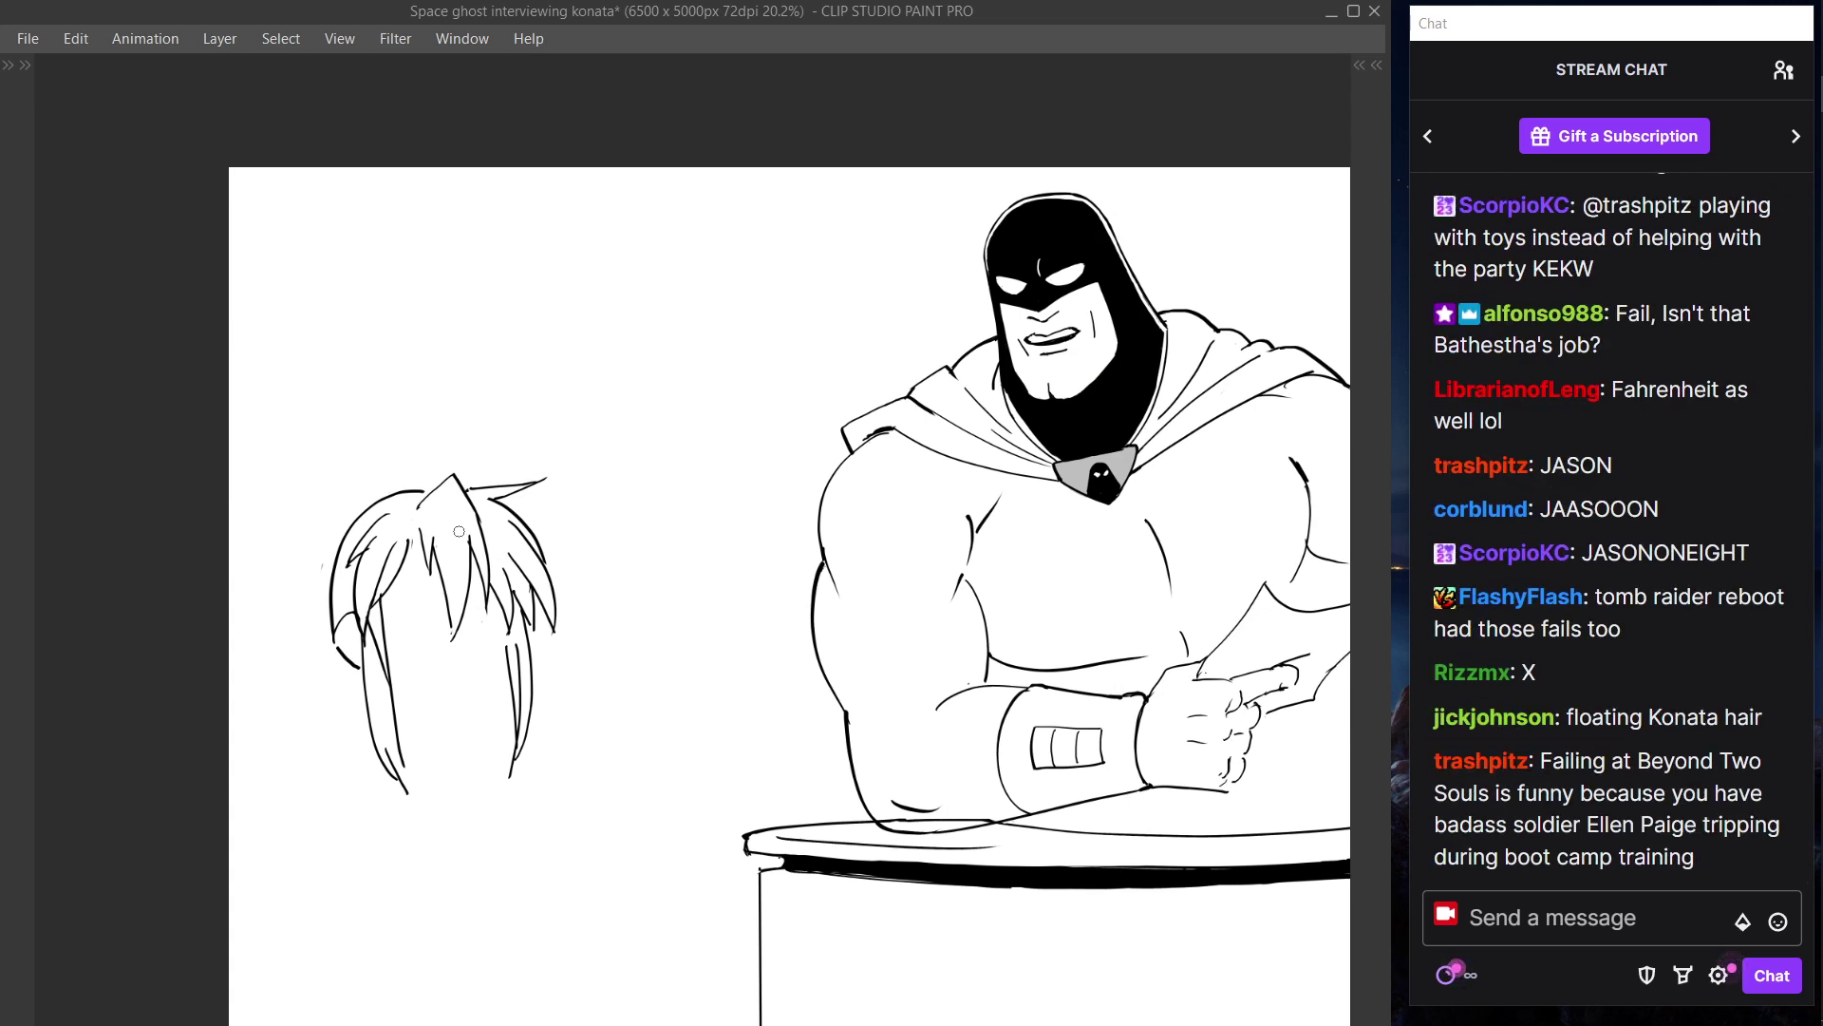
pyautogui.press('Tab')
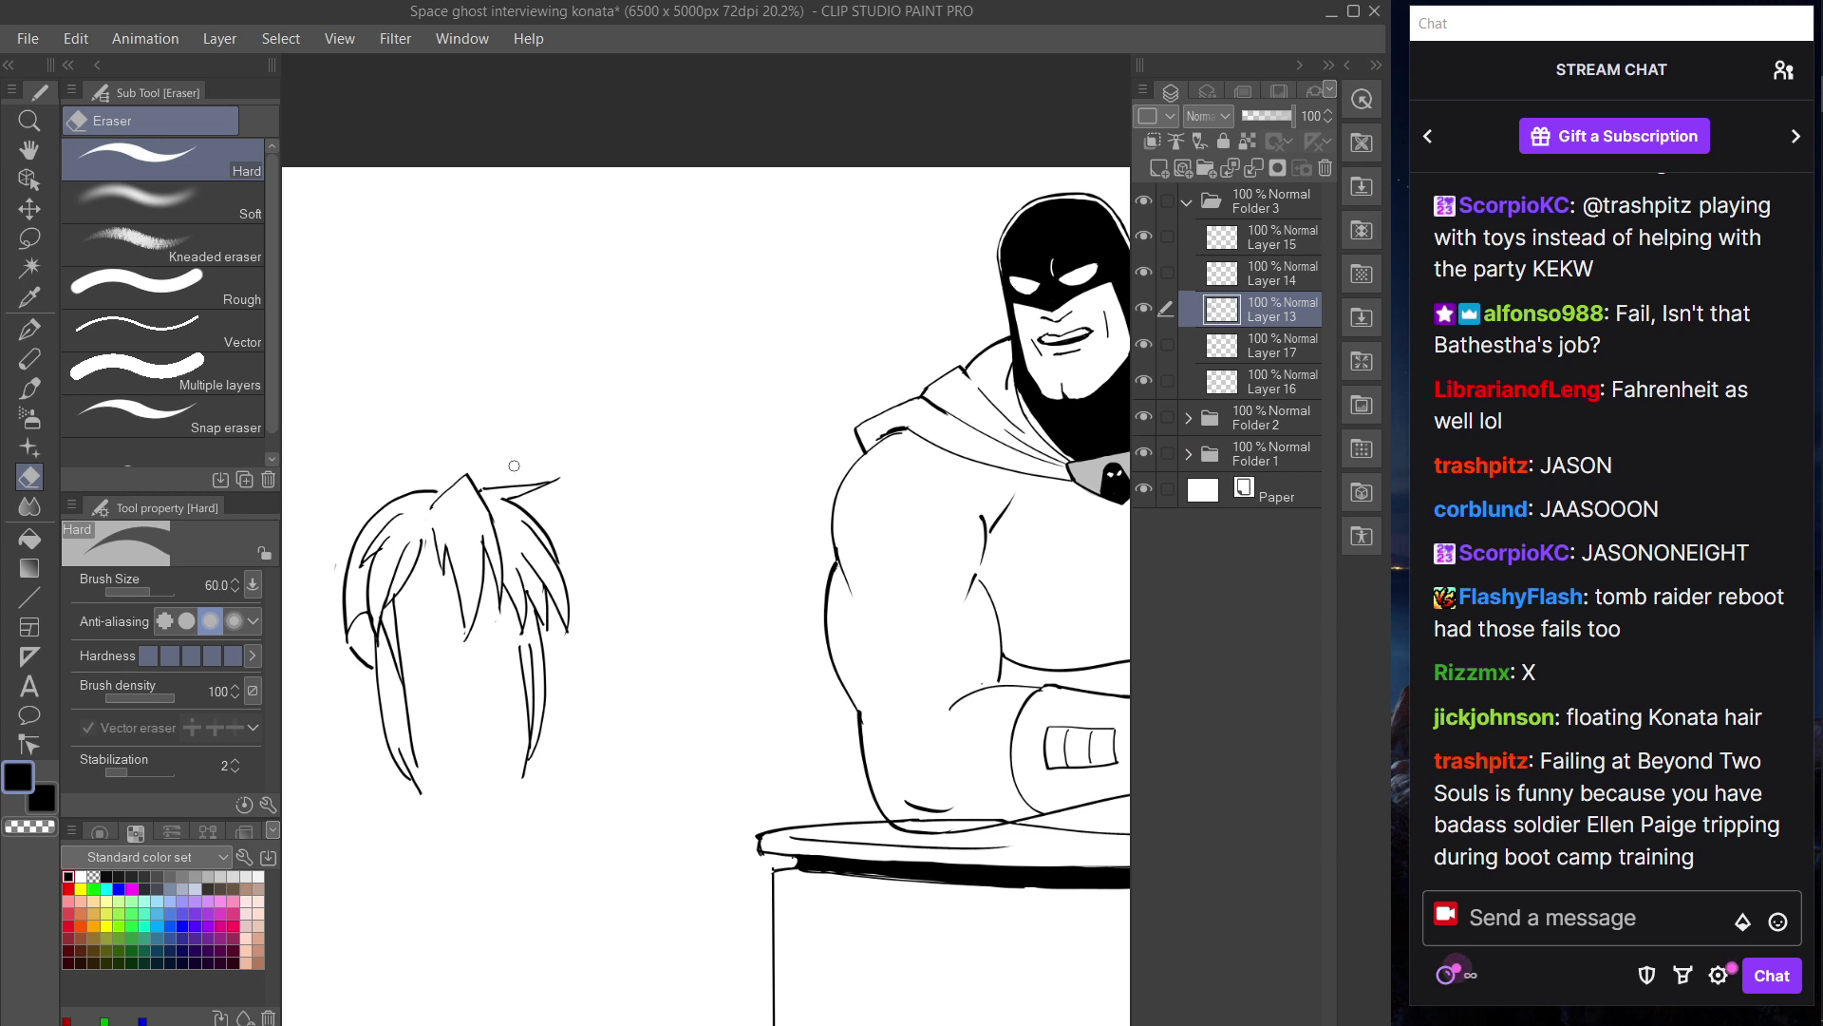
pyautogui.hotkey('ctrl', 't')
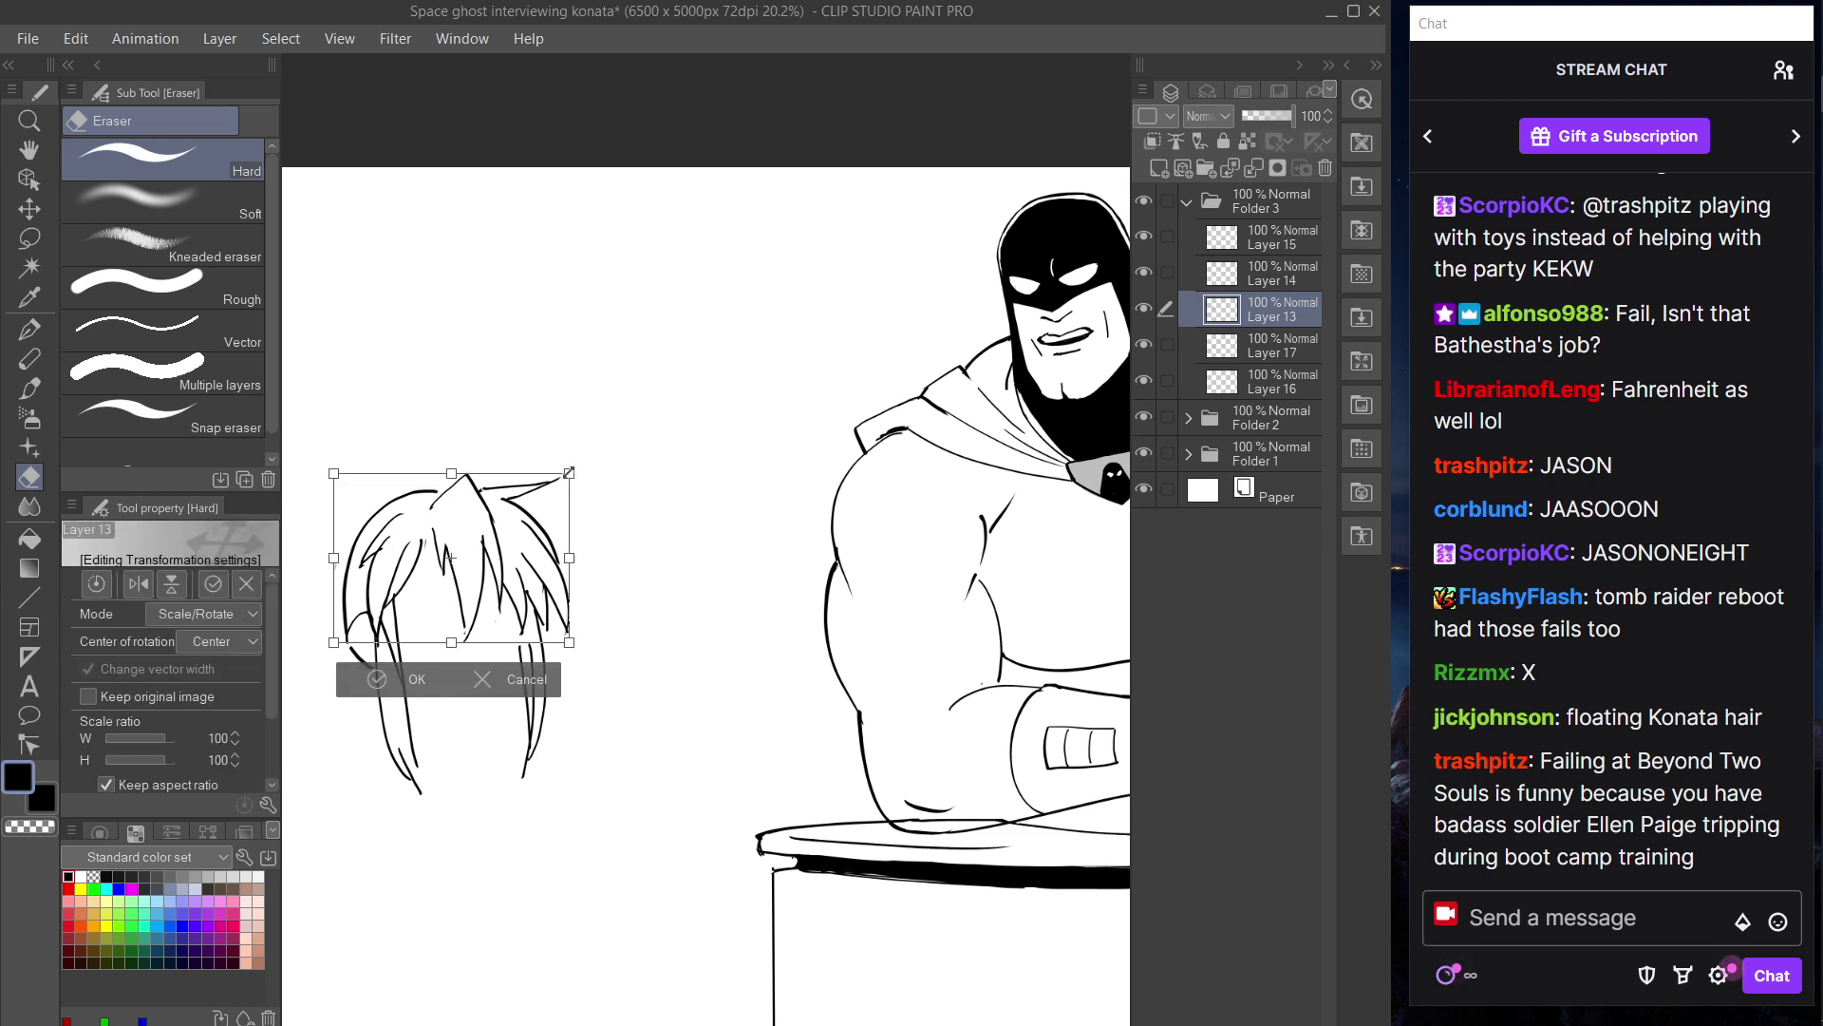
pyautogui.moveTo(571, 473); pyautogui.dragTo(567, 475)
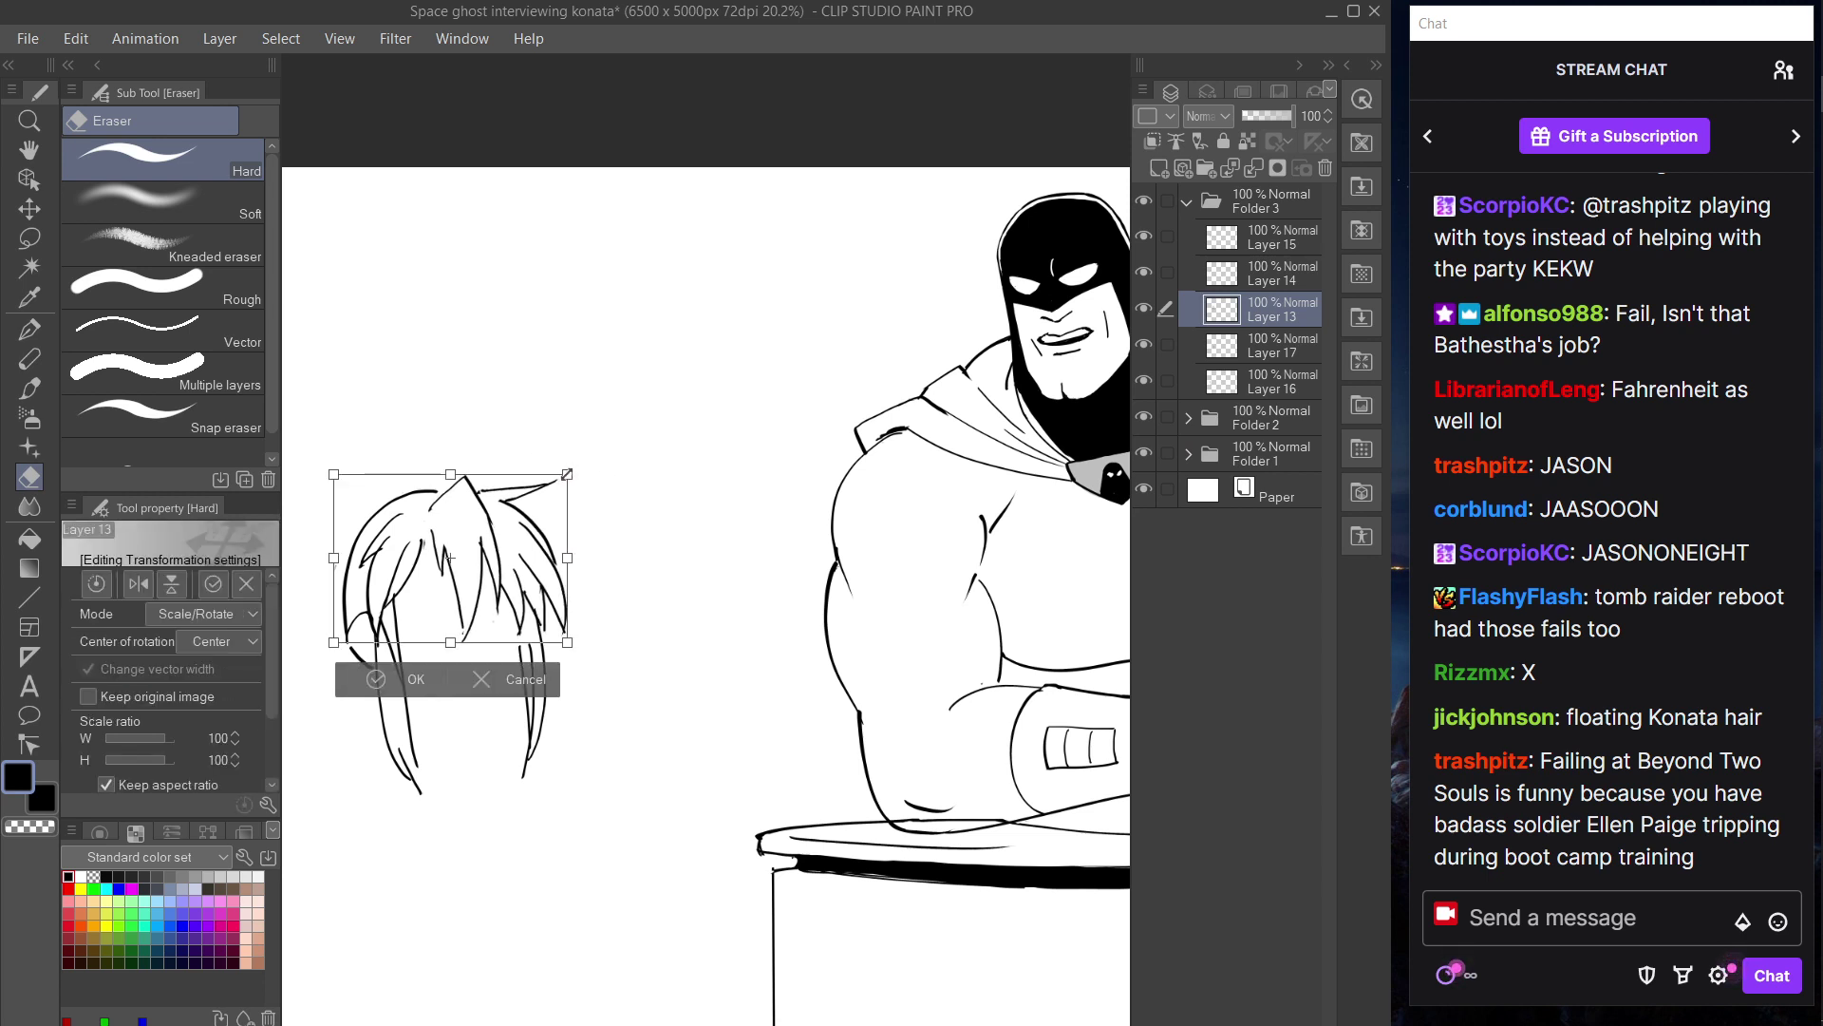
pyautogui.click(418, 680)
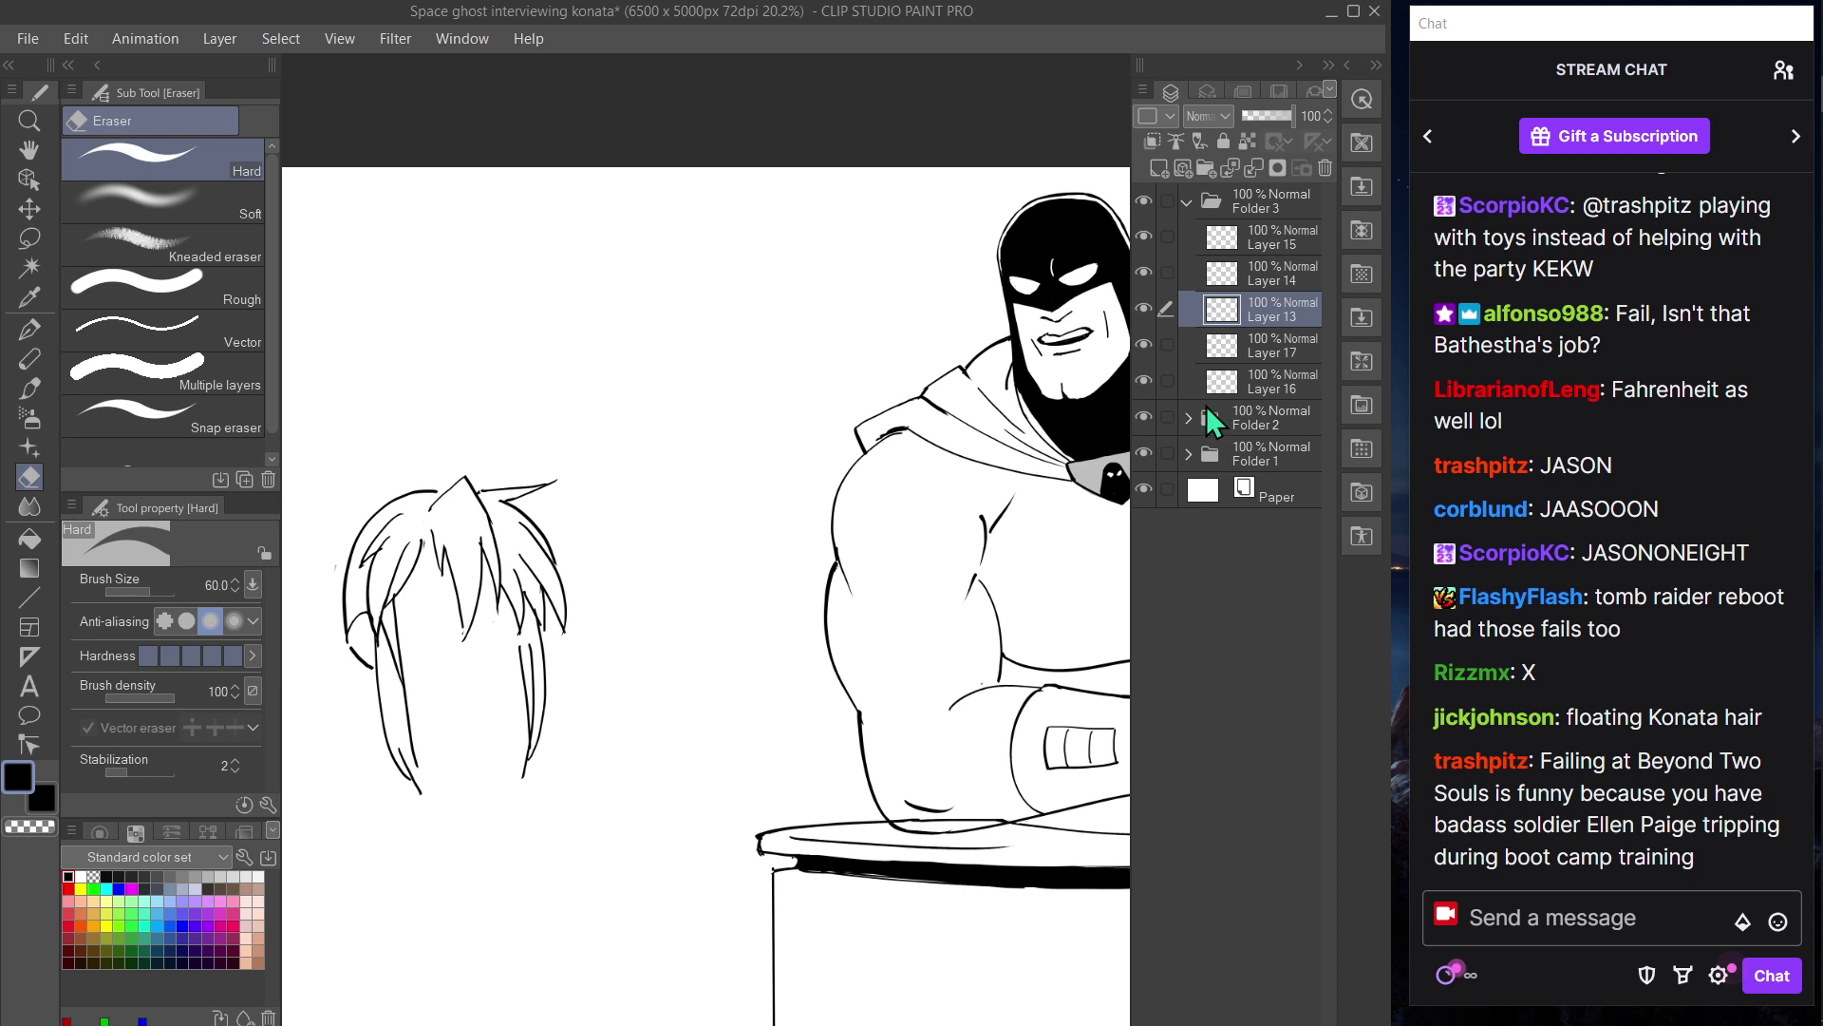
# - Add a new layer above Layer 17 and draw a curved ahoge strand arching over the top of Konata's hair
pyautogui.click(1274, 347)
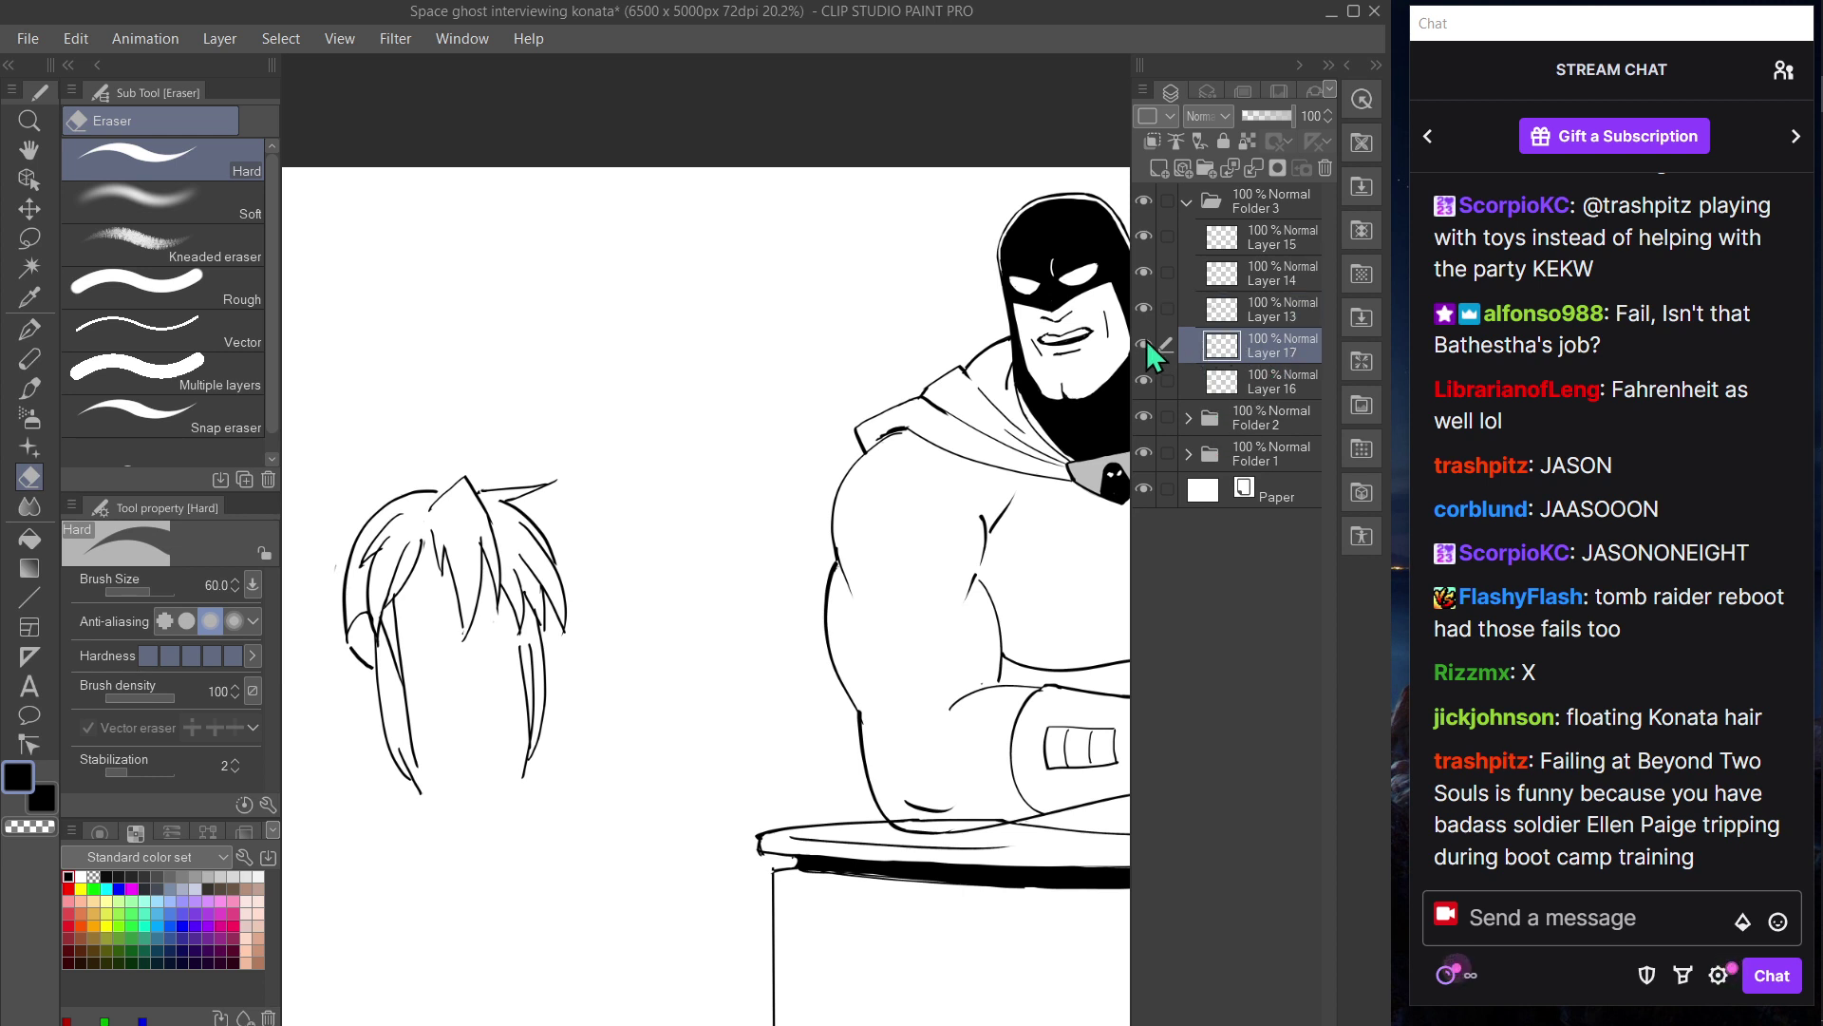
pyautogui.click(1158, 167)
pyautogui.press('Tab')
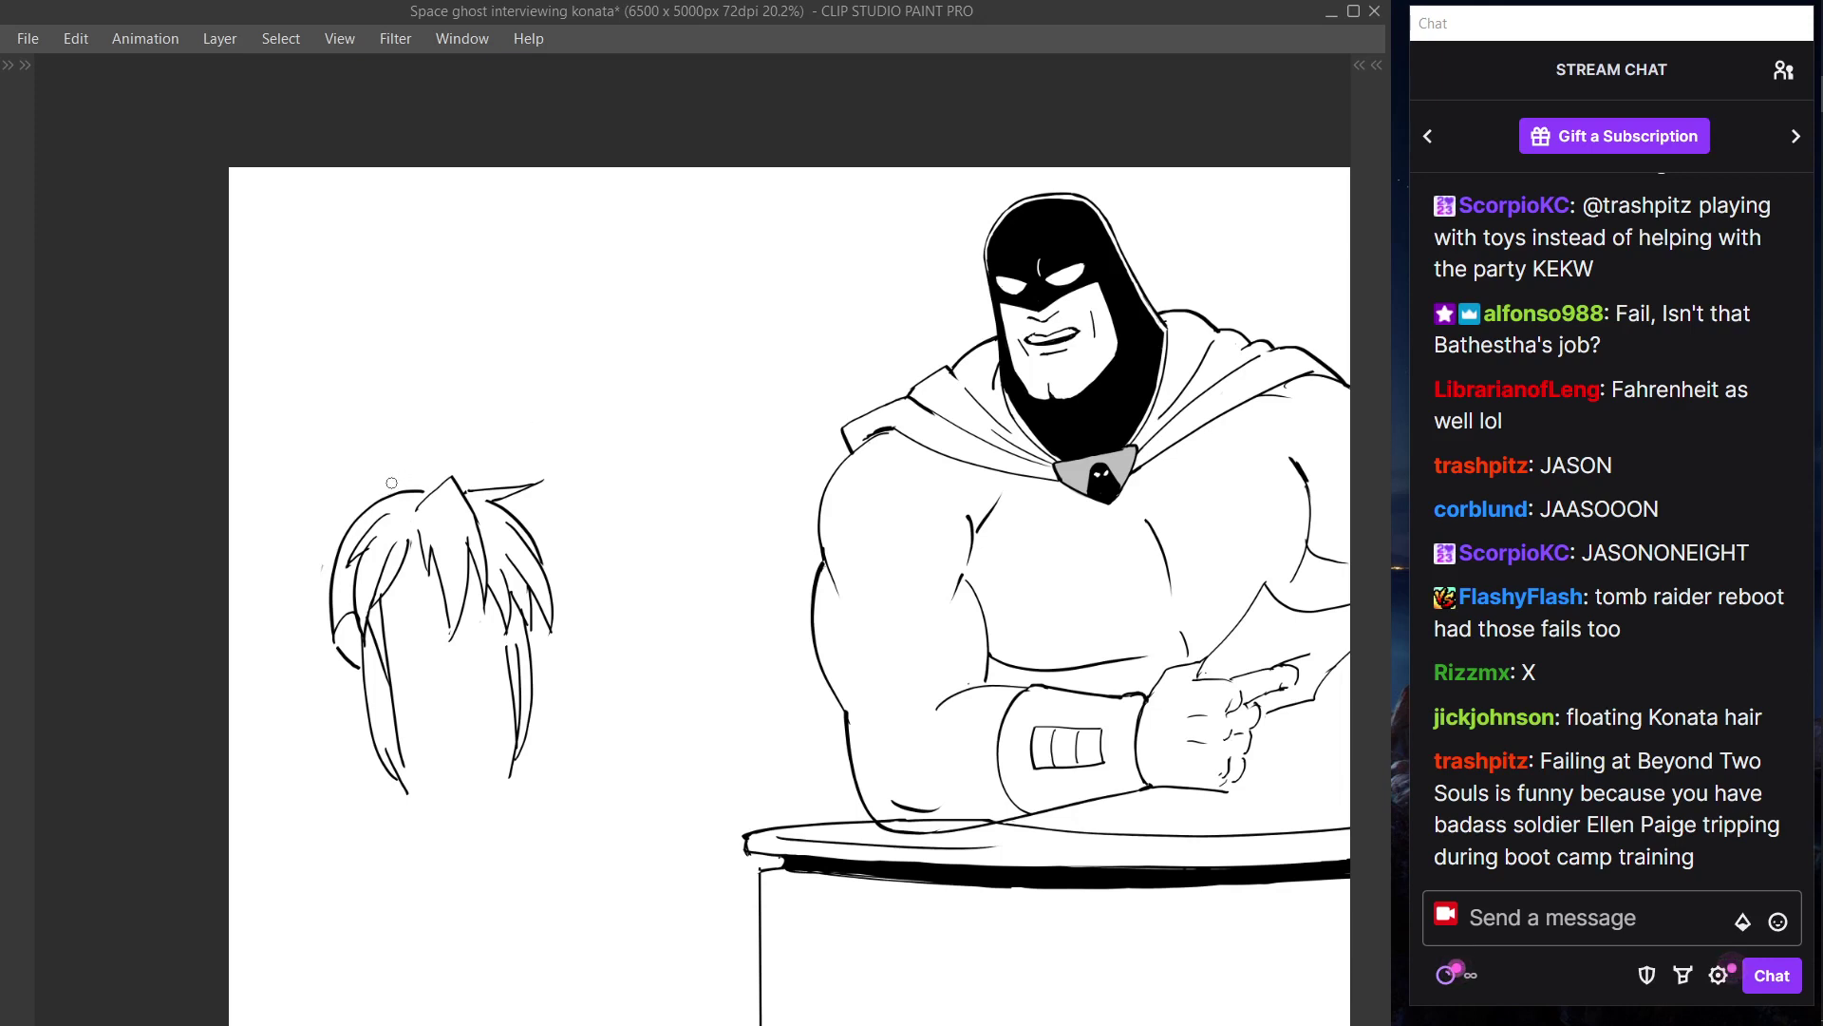
pyautogui.moveTo(403, 488); pyautogui.dragTo(474, 446)
pyautogui.hotkey('ctrl', 'z')
pyautogui.moveTo(403, 495)
pyautogui.mouseDown()
pyautogui.moveTo(476, 447)
pyautogui.moveTo(461, 440)
pyautogui.mouseUp()
pyautogui.hotkey('ctrl', 'z')
pyautogui.moveTo(388, 498)
pyautogui.mouseDown()
pyautogui.moveTo(392, 455)
pyautogui.moveTo(480, 446)
pyautogui.mouseUp()
pyautogui.hotkey('ctrl', 'z')
pyautogui.hotkey('ctrl', 'z')
pyautogui.hotkey('ctrl', 'z')
pyautogui.moveTo(387, 492)
pyautogui.mouseDown()
pyautogui.moveTo(444, 440)
pyautogui.moveTo(485, 457)
pyautogui.moveTo(438, 443)
pyautogui.mouseUp()
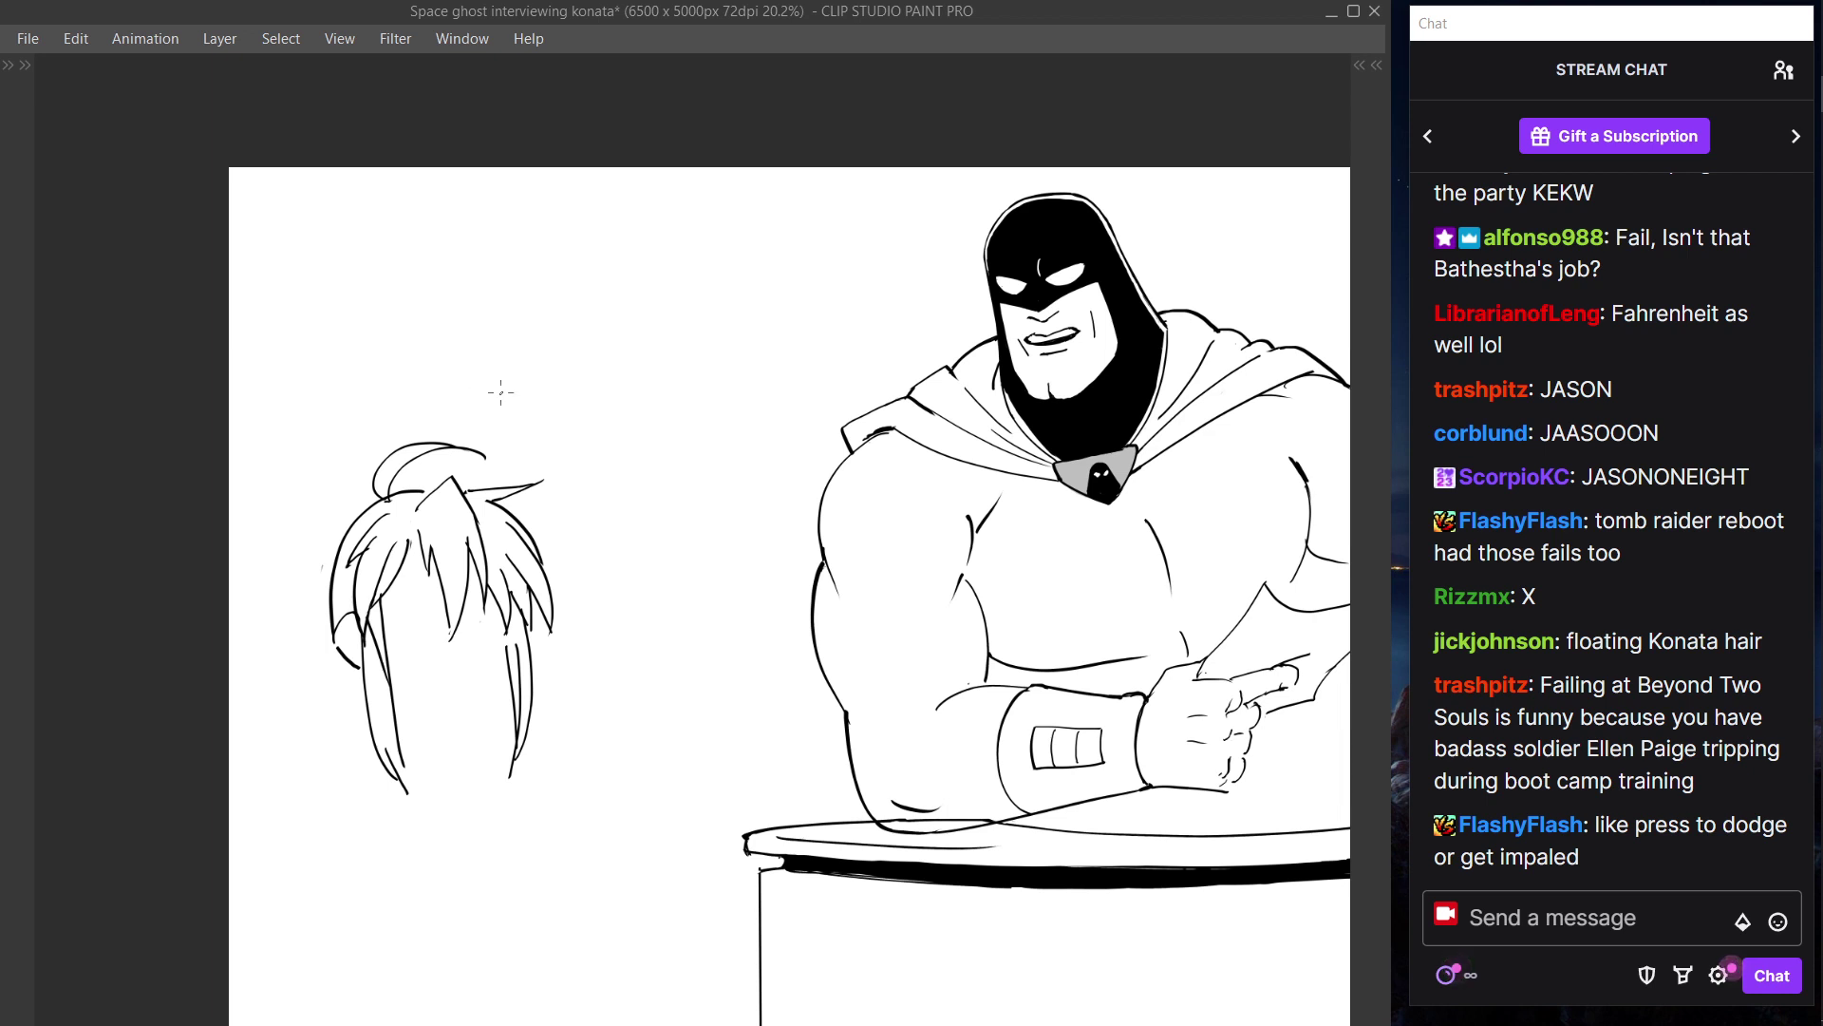
# - Rotate the ahoge slightly clockwise and shift it right so it sits over the hair's central peak
pyautogui.hotkey('ctrl', 't')
pyautogui.moveTo(595, 383); pyautogui.dragTo(602, 395)
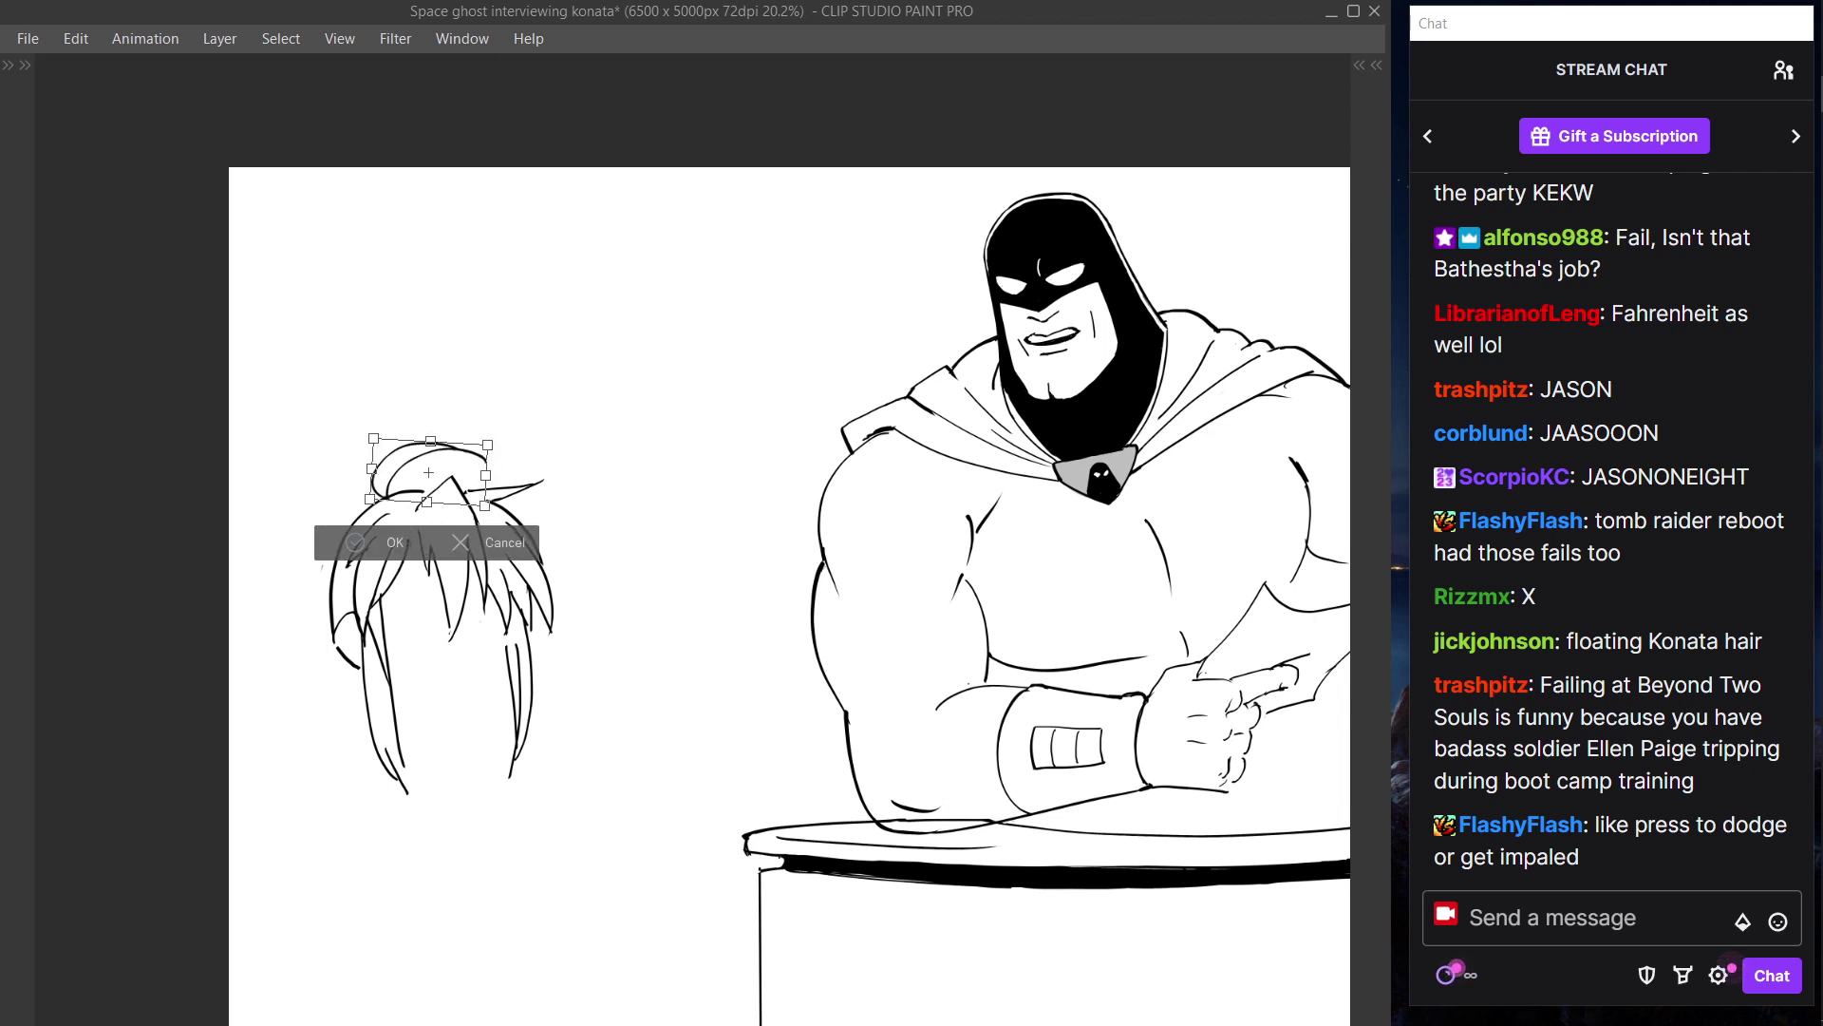
pyautogui.click(411, 551)
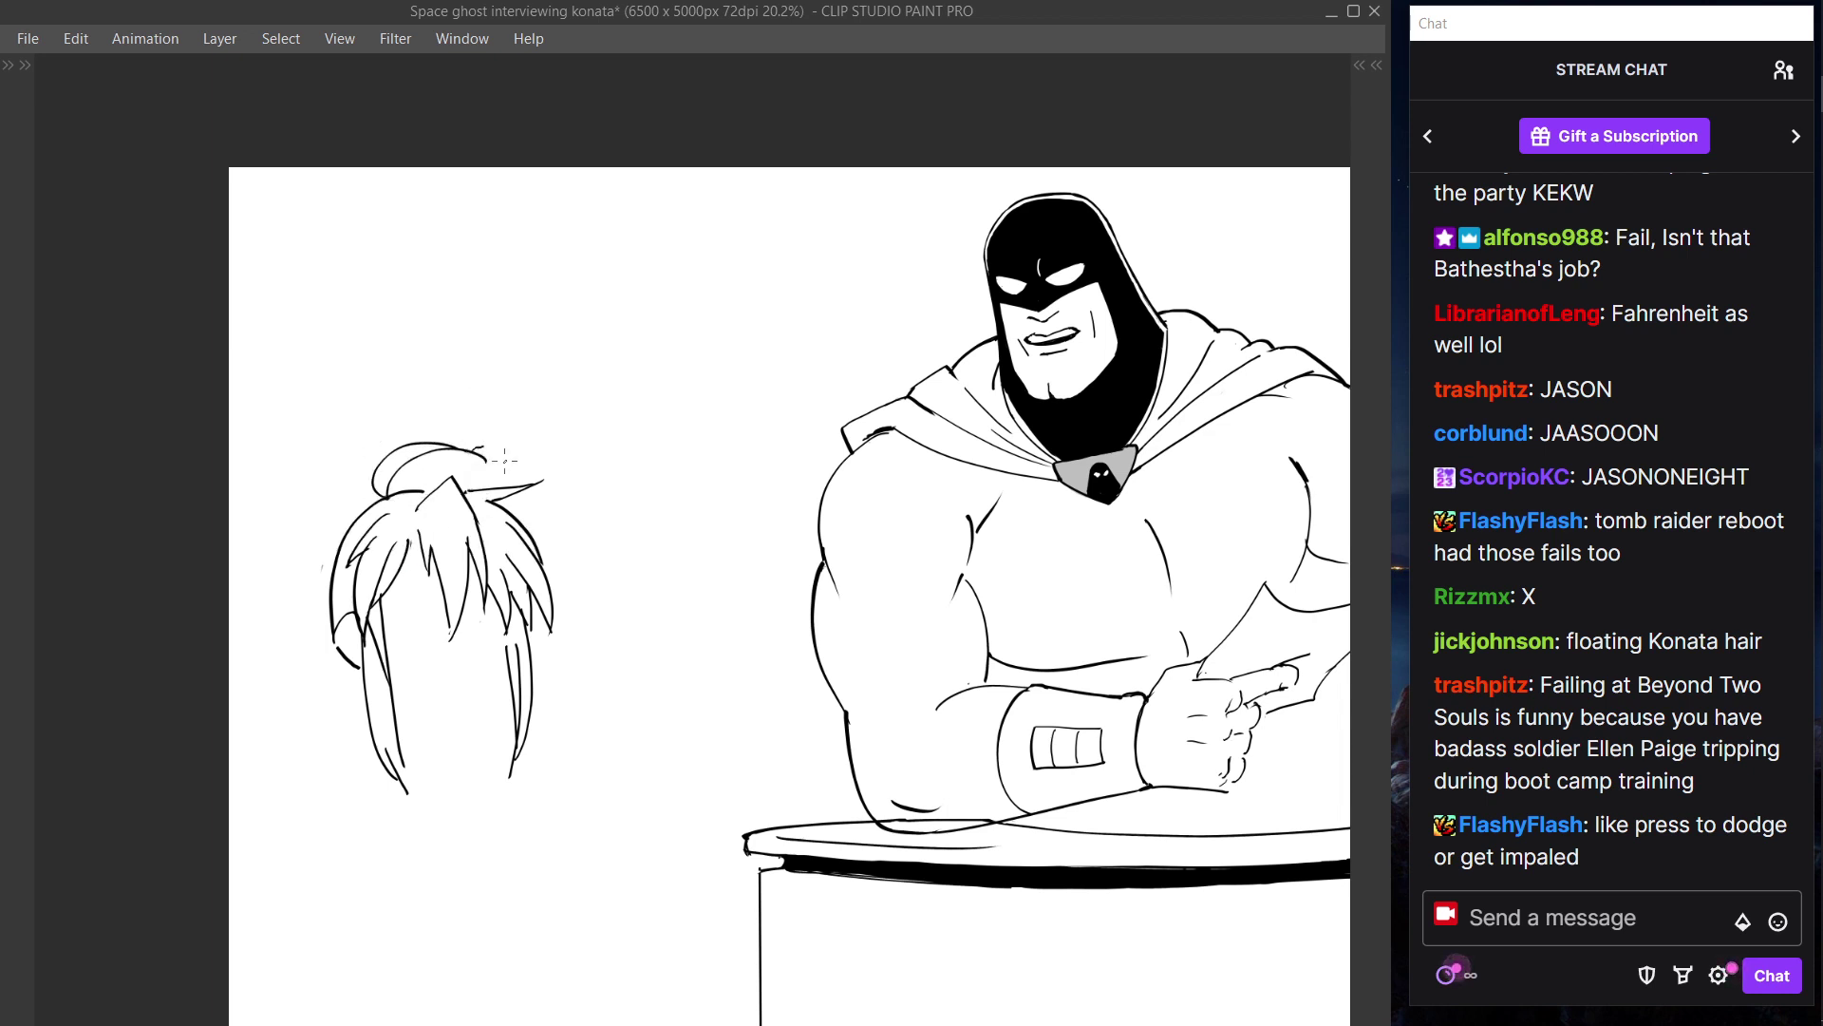
pyautogui.moveTo(474, 458); pyautogui.dragTo(489, 452)
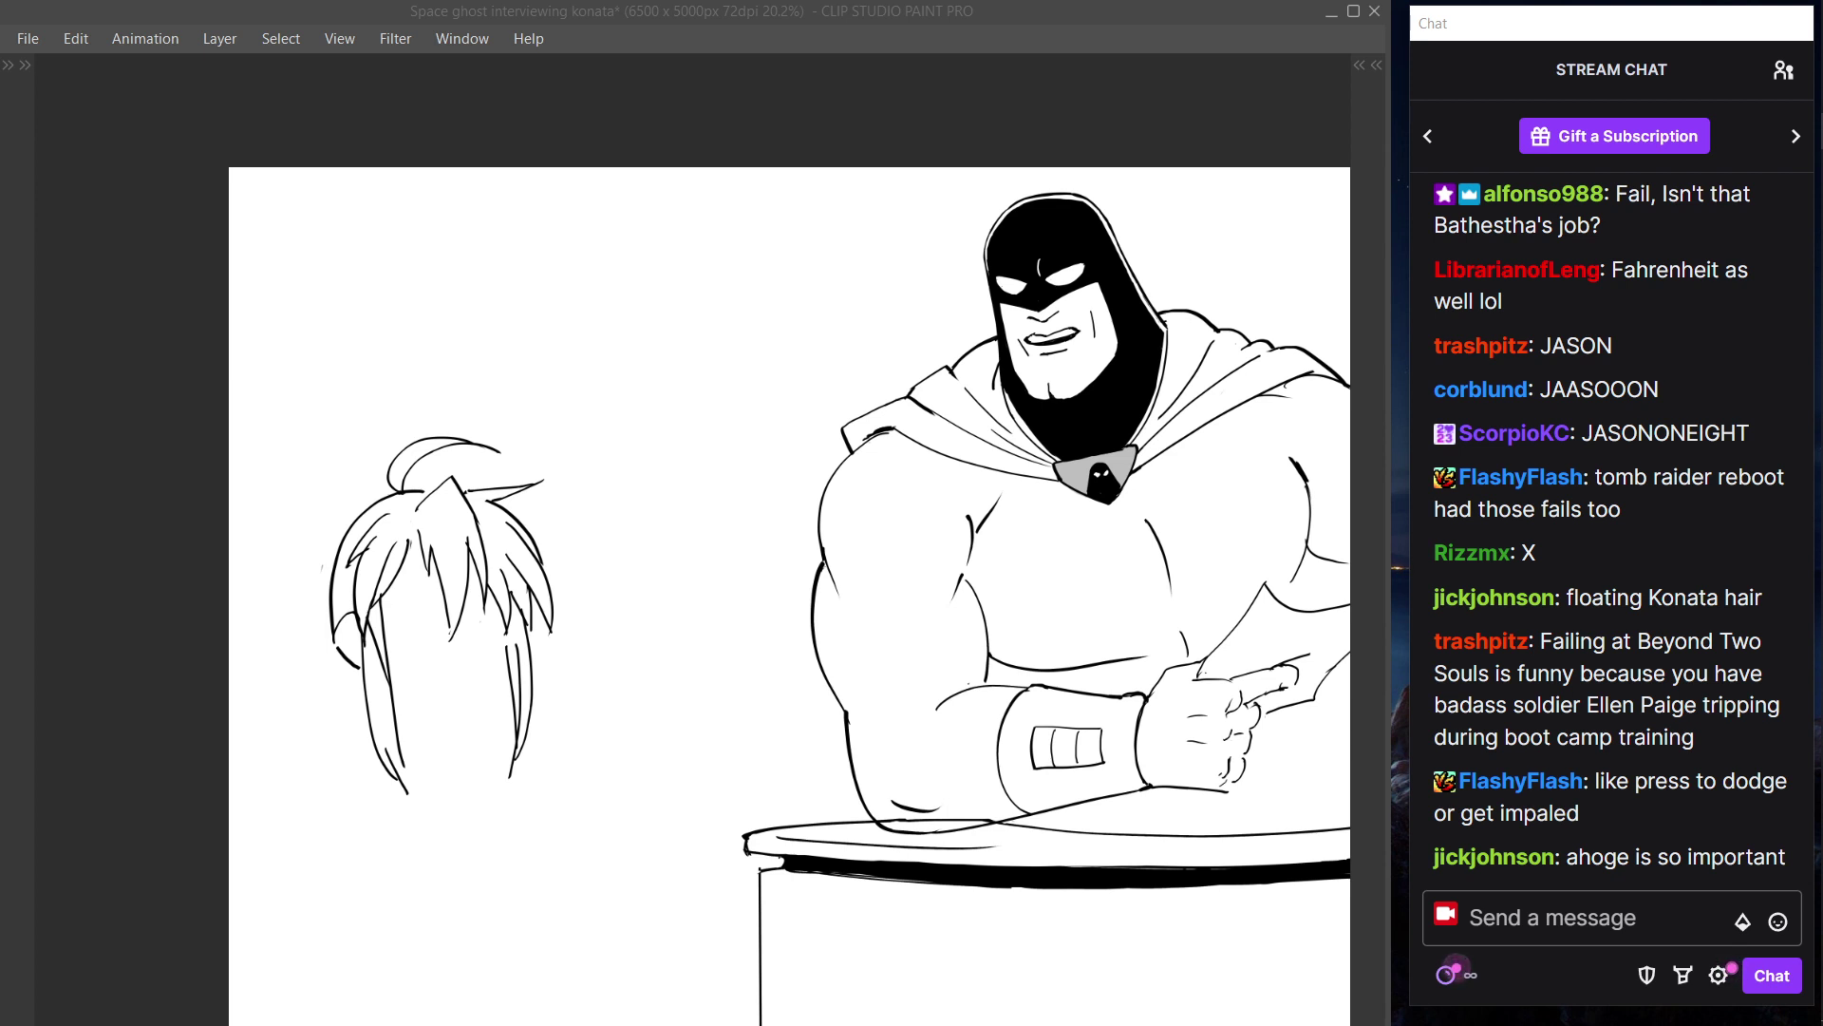
pyautogui.click(931, 14)
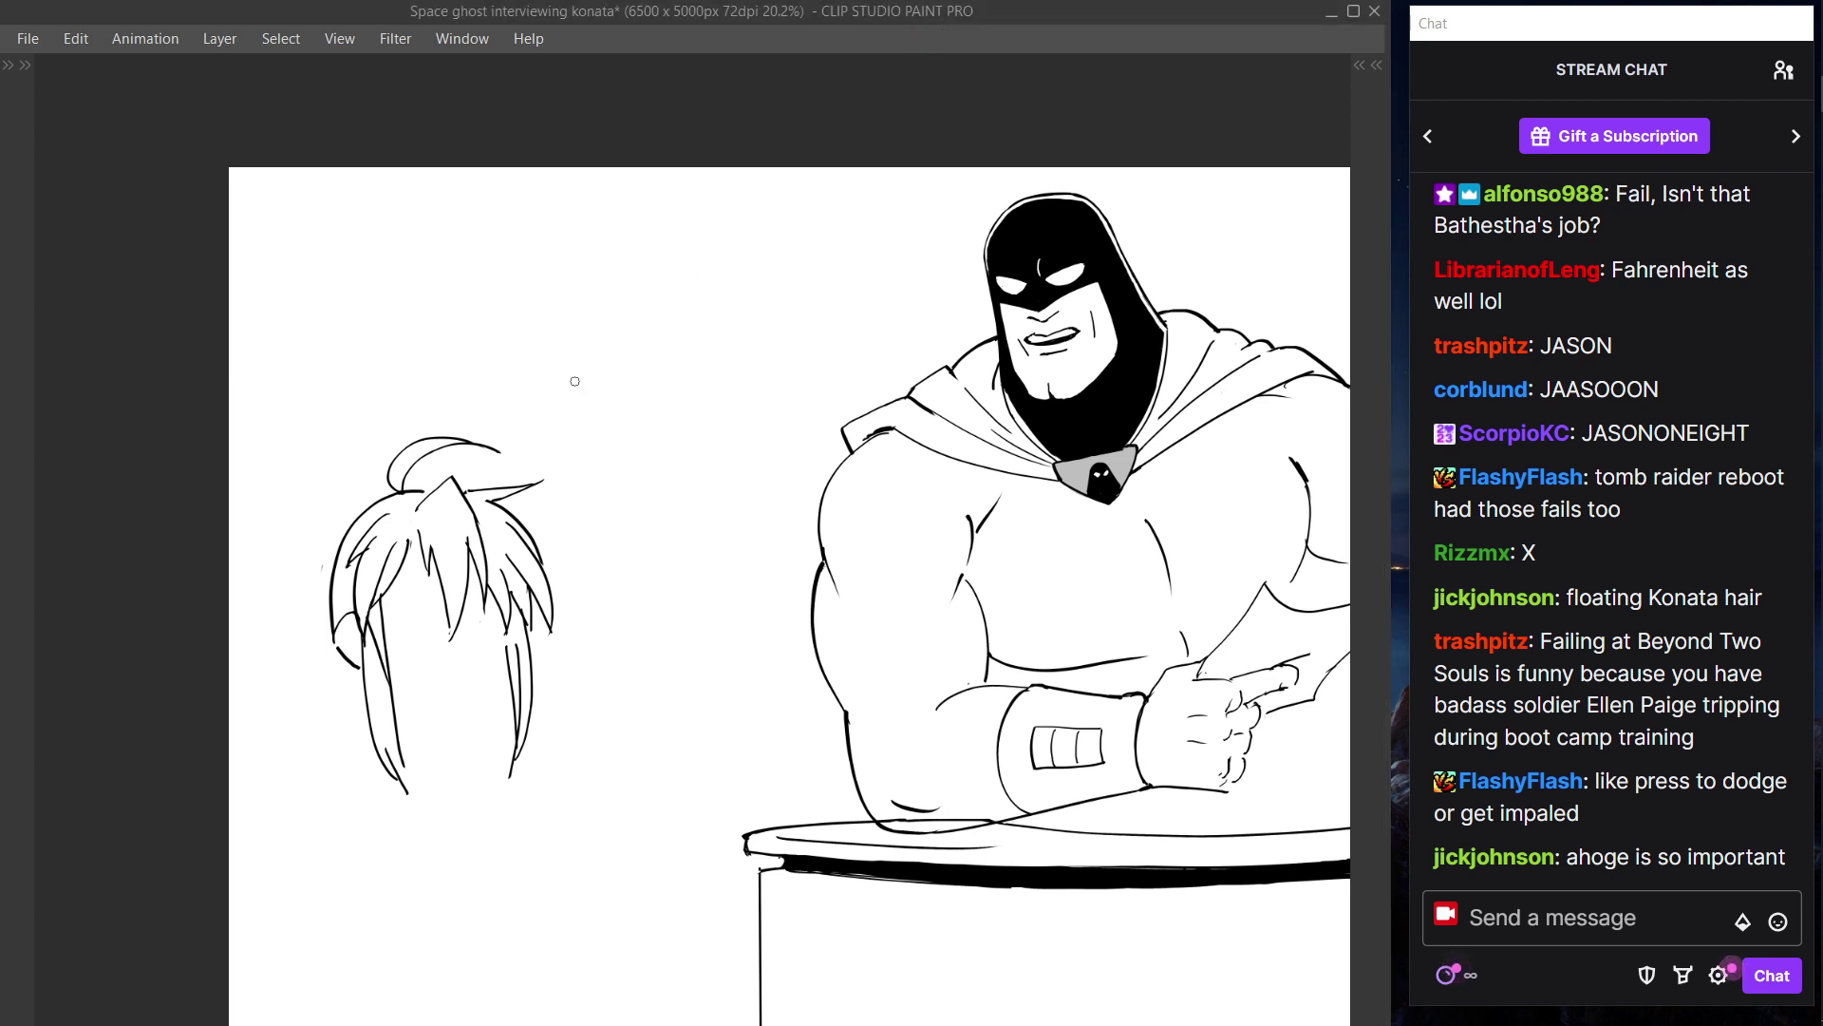
# - Add an outward-flicking spike to the right side of the hair on Layer 13 and rework the thinner strands inside it
pyautogui.hotkey('ctrl', 'shift')
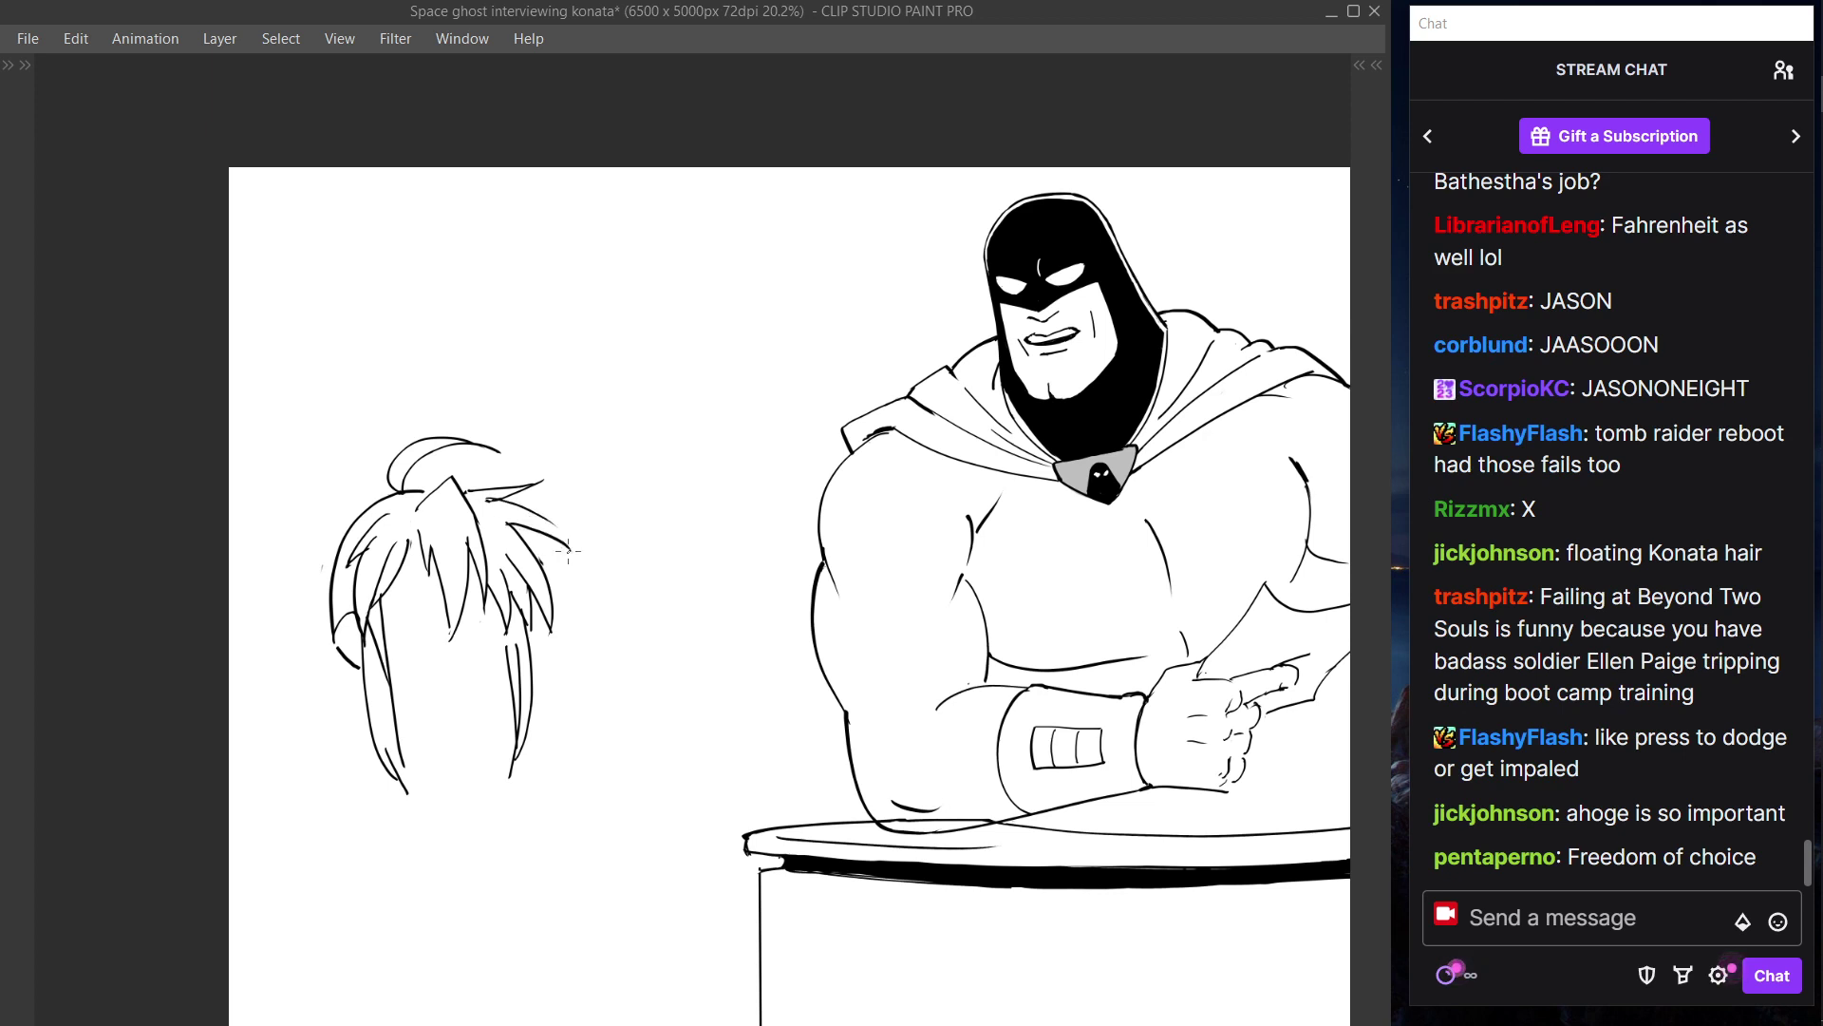
pyautogui.moveTo(508, 528); pyautogui.dragTo(568, 552)
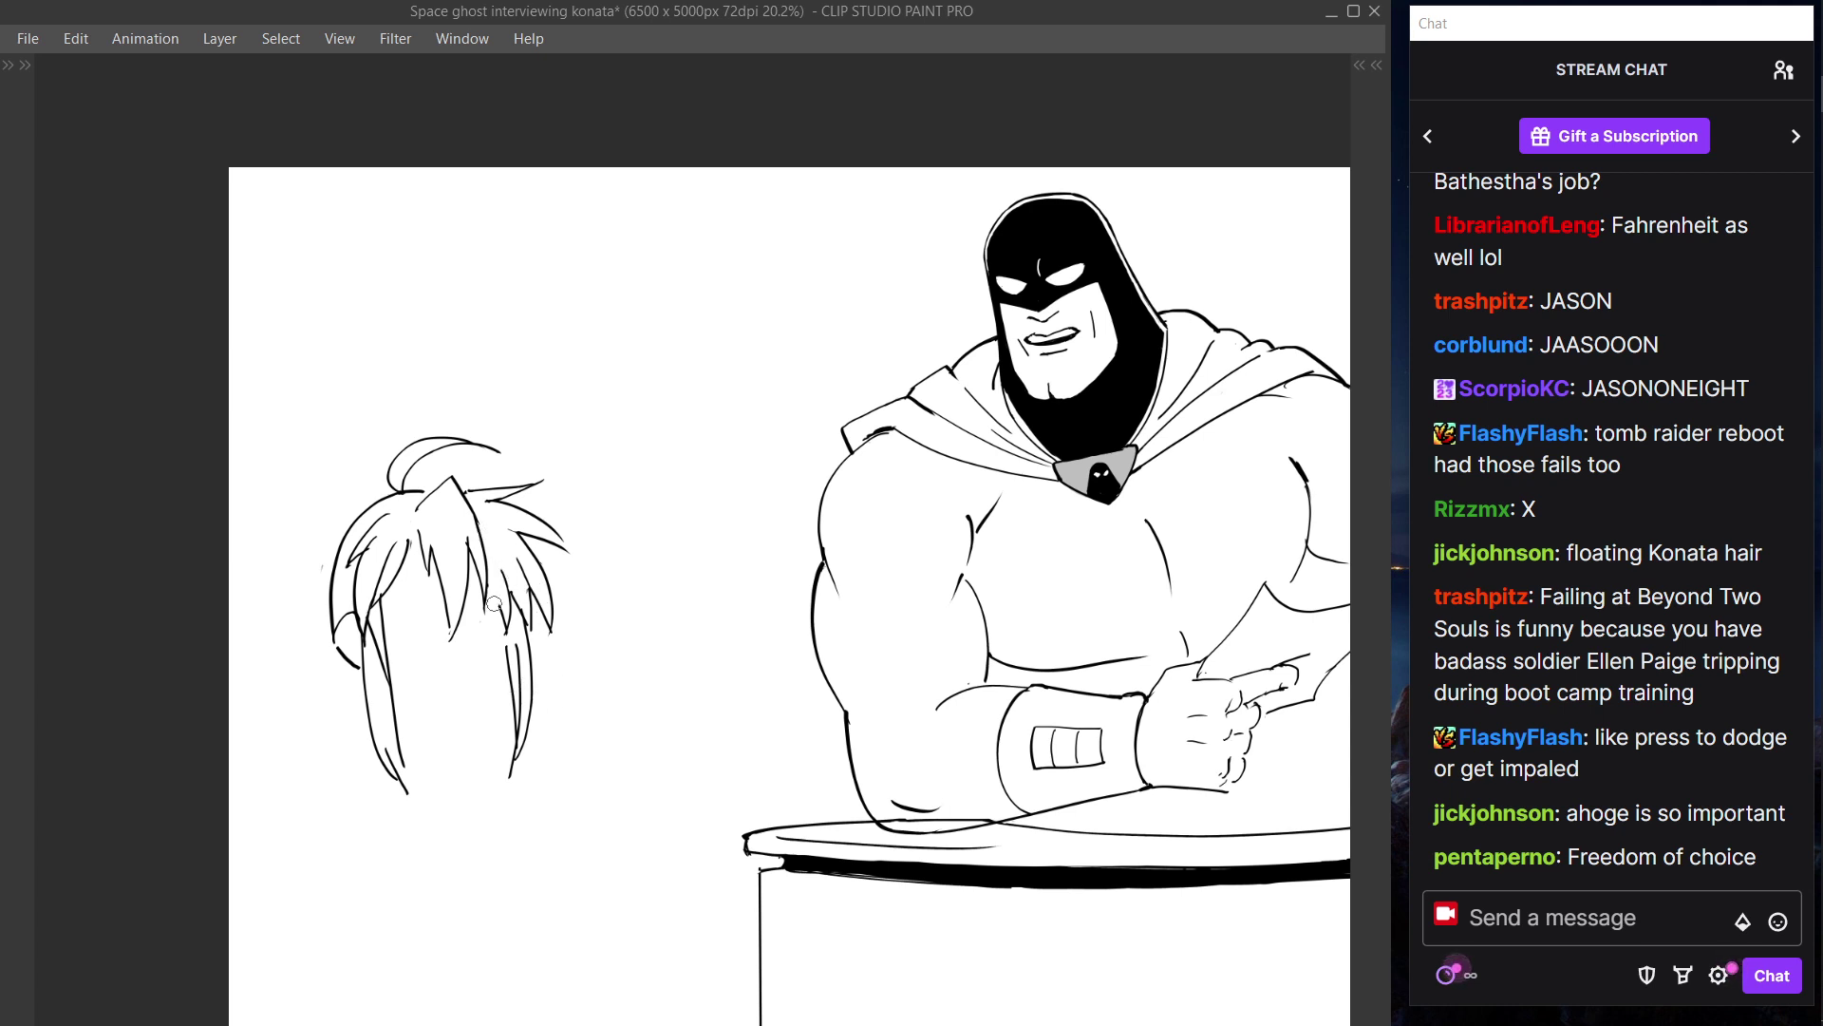
pyautogui.moveTo(503, 564); pyautogui.dragTo(518, 626)
pyautogui.press('p')
pyautogui.hotkey('ctrl', 'z')
pyautogui.moveTo(566, 547); pyautogui.dragTo(569, 548)
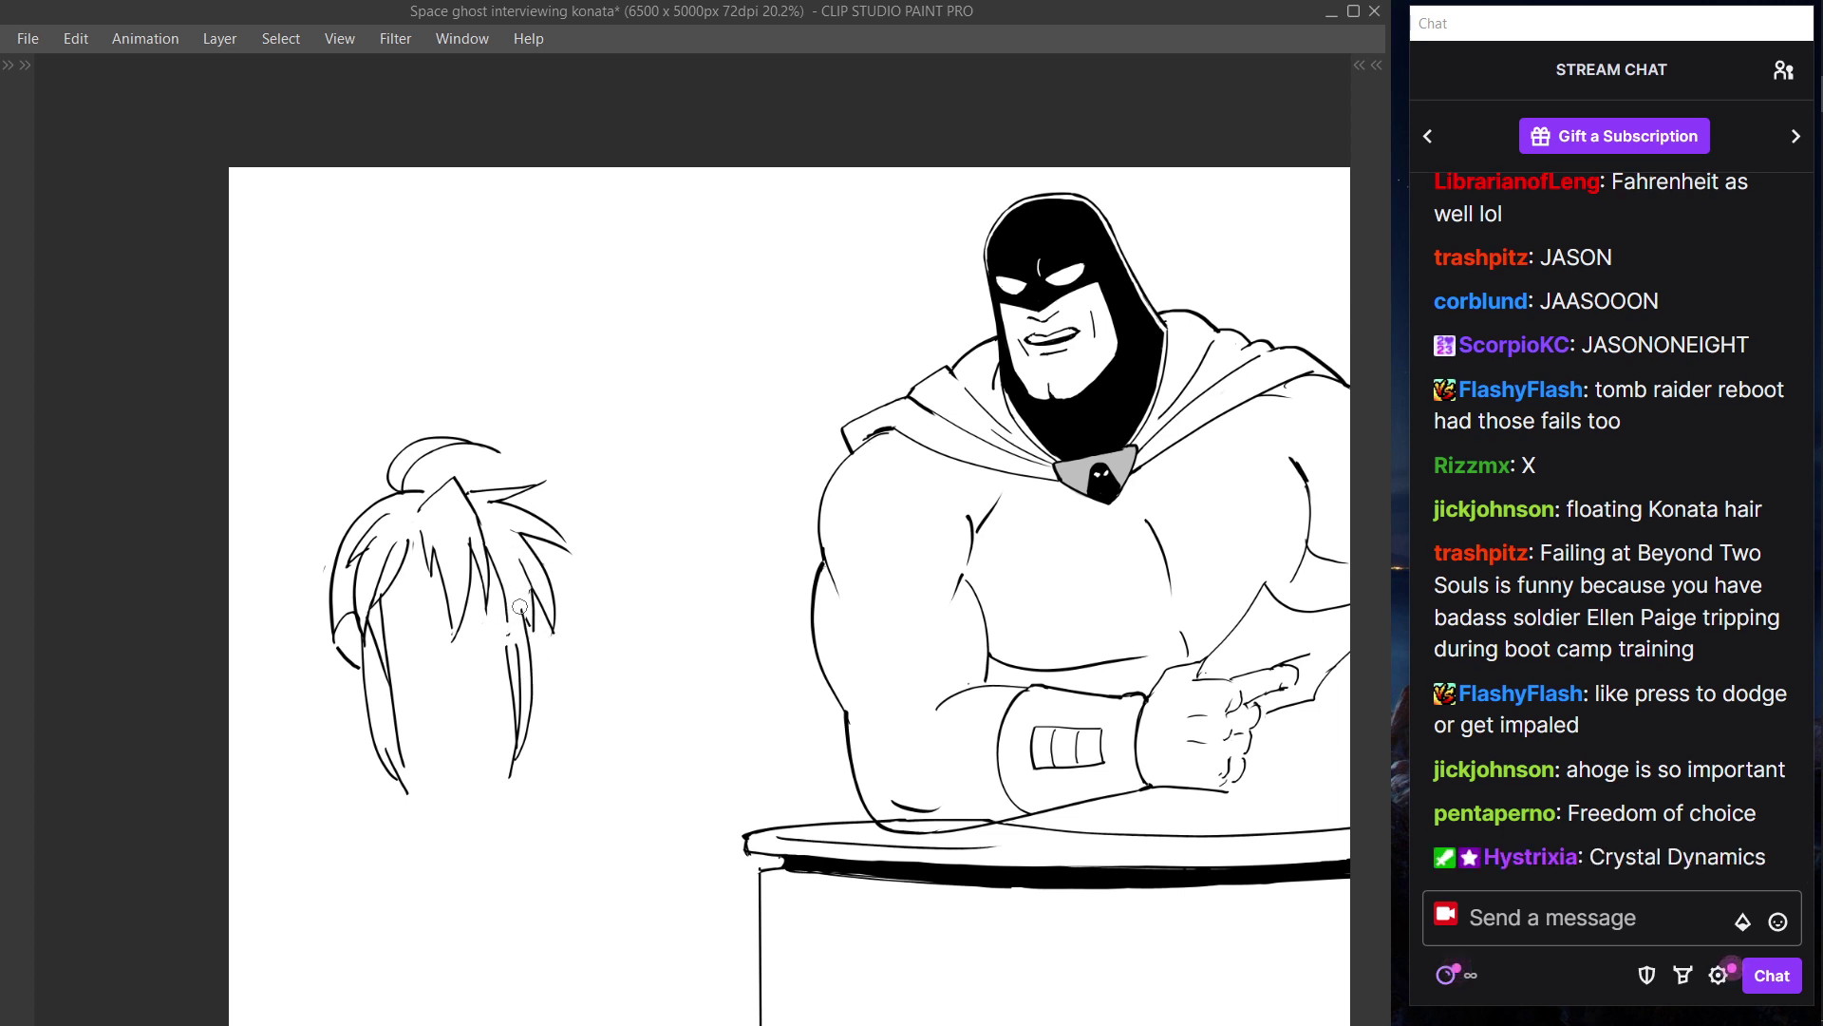
pyautogui.press('ctrl')
pyautogui.moveTo(525, 543); pyautogui.dragTo(513, 627)
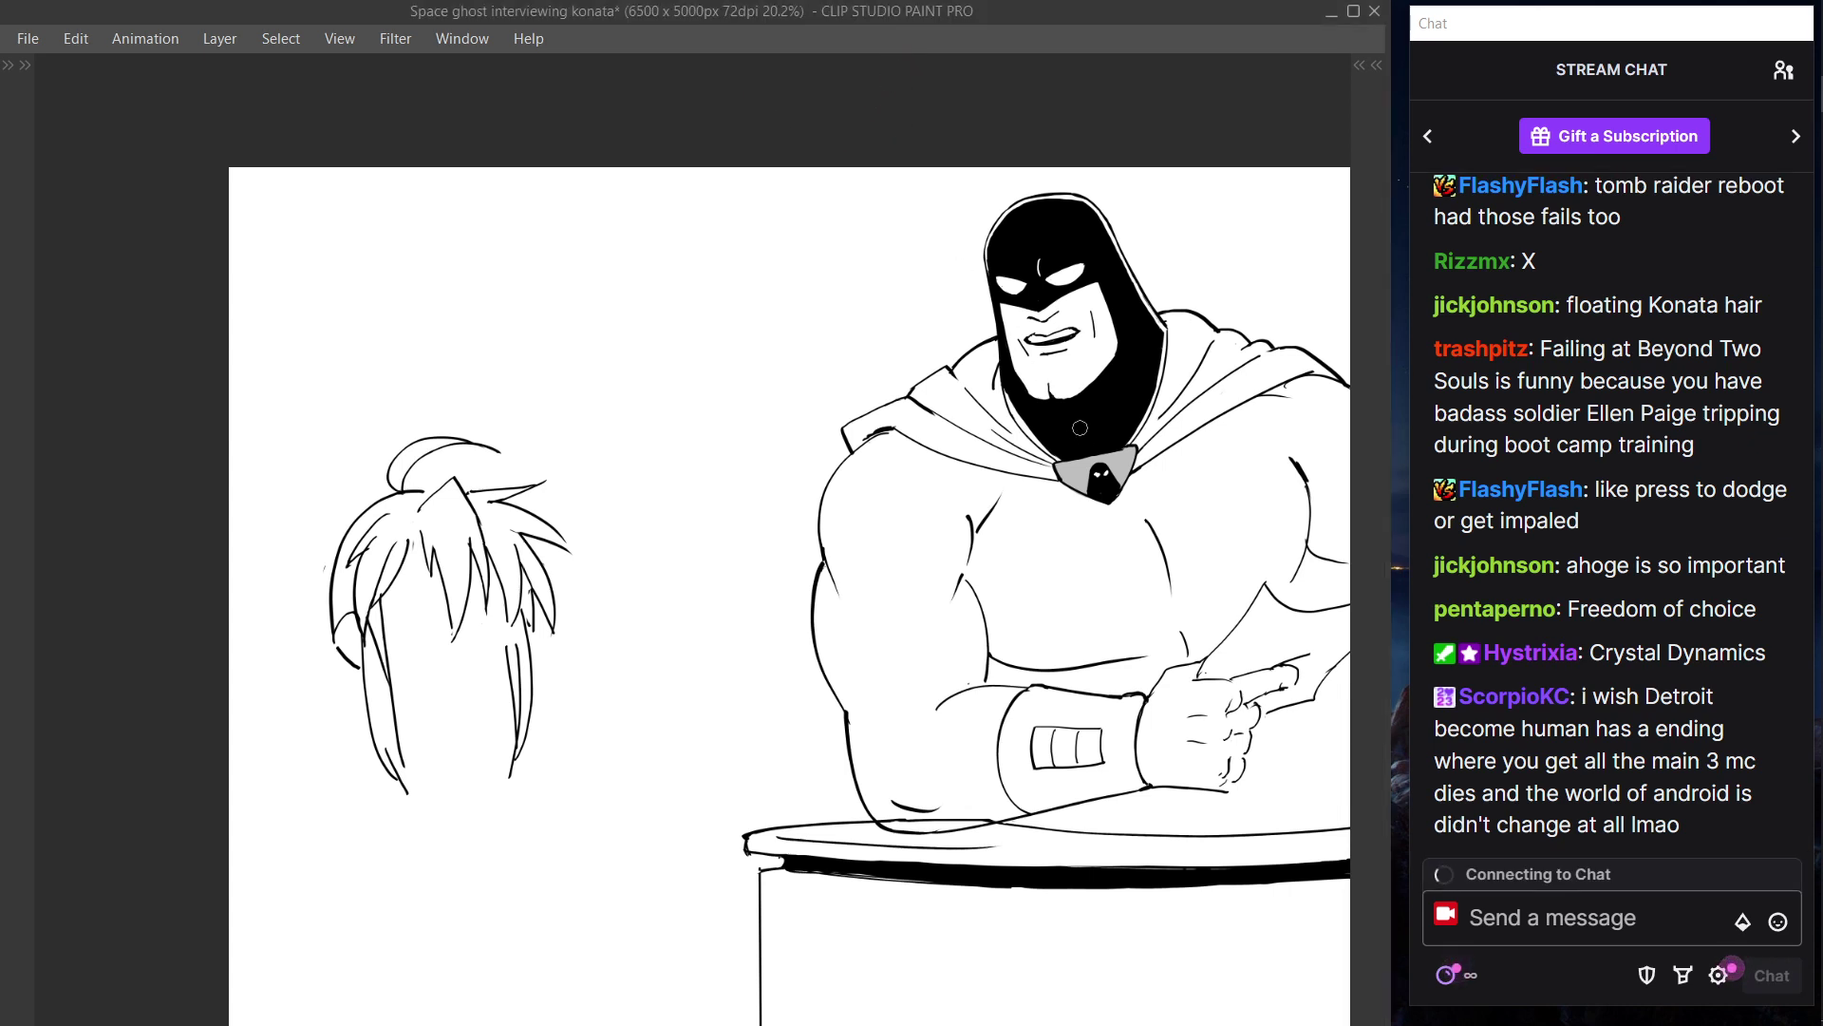
pyautogui.press('Tab')
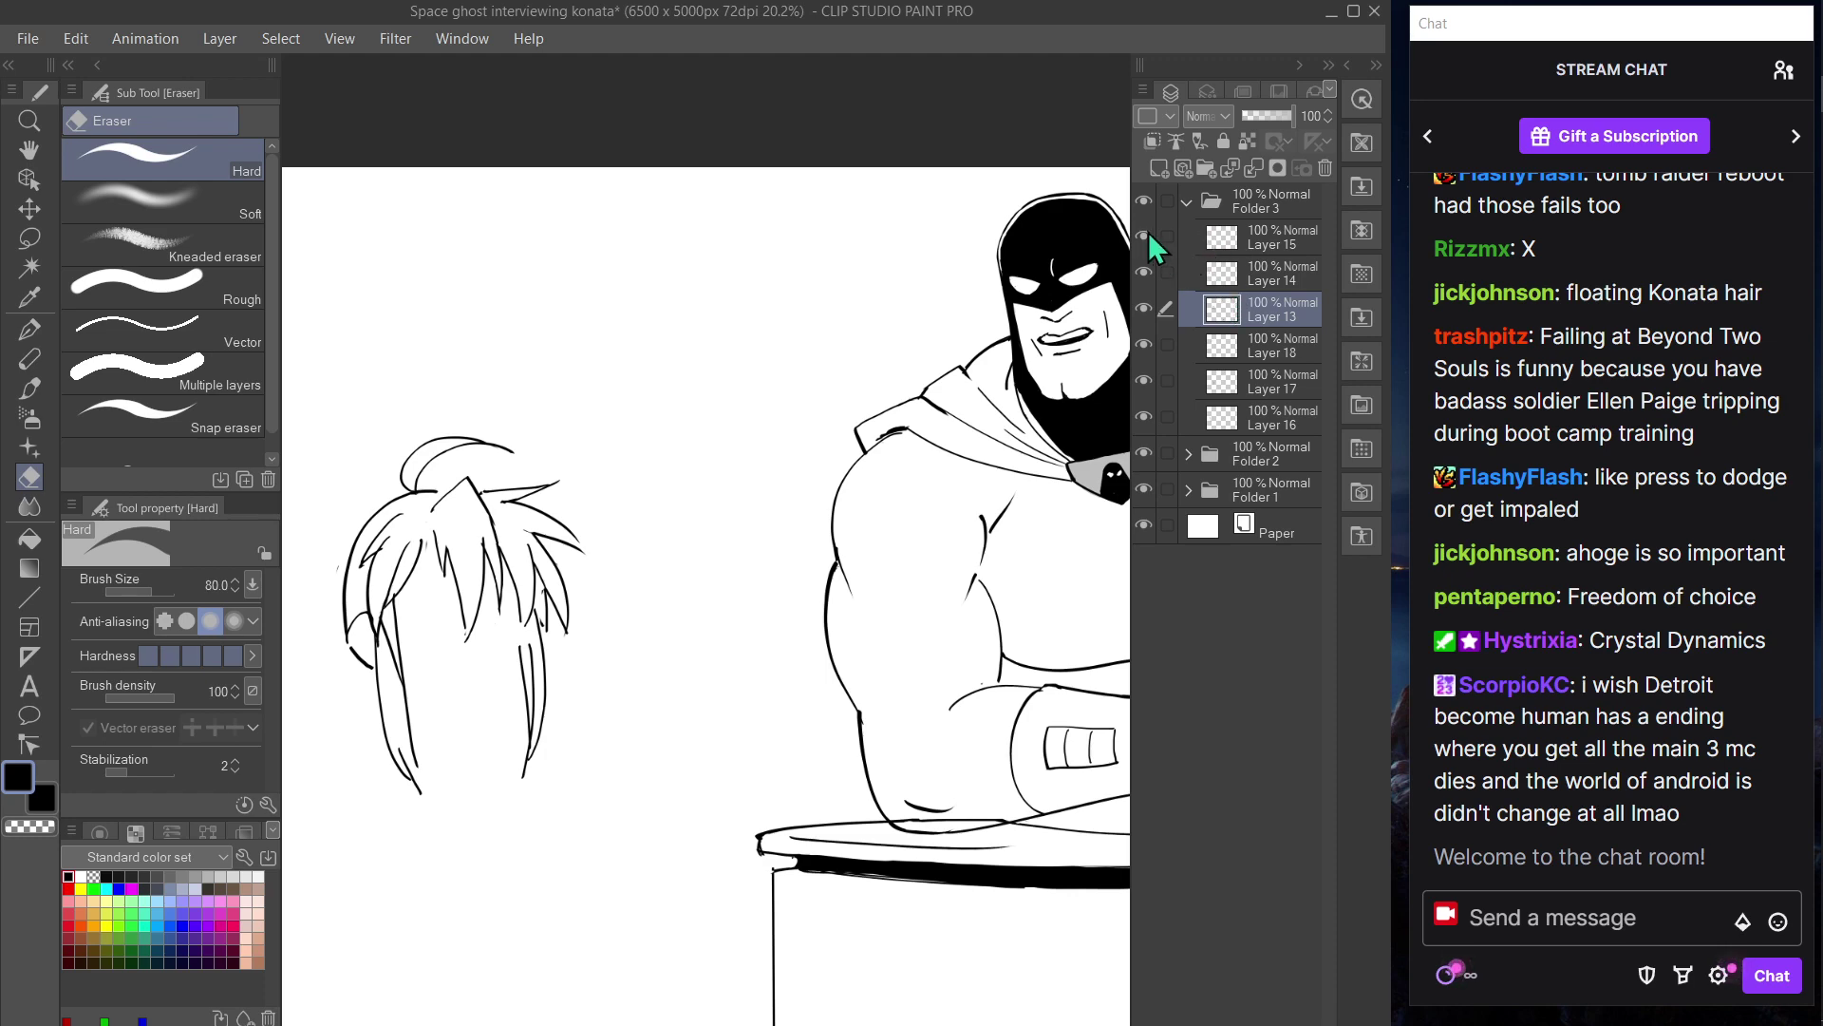
# - Redraw the fringe strand that sweeps from the middle of Konata's bangs down to the top of the left sidelock
pyautogui.click(1225, 237)
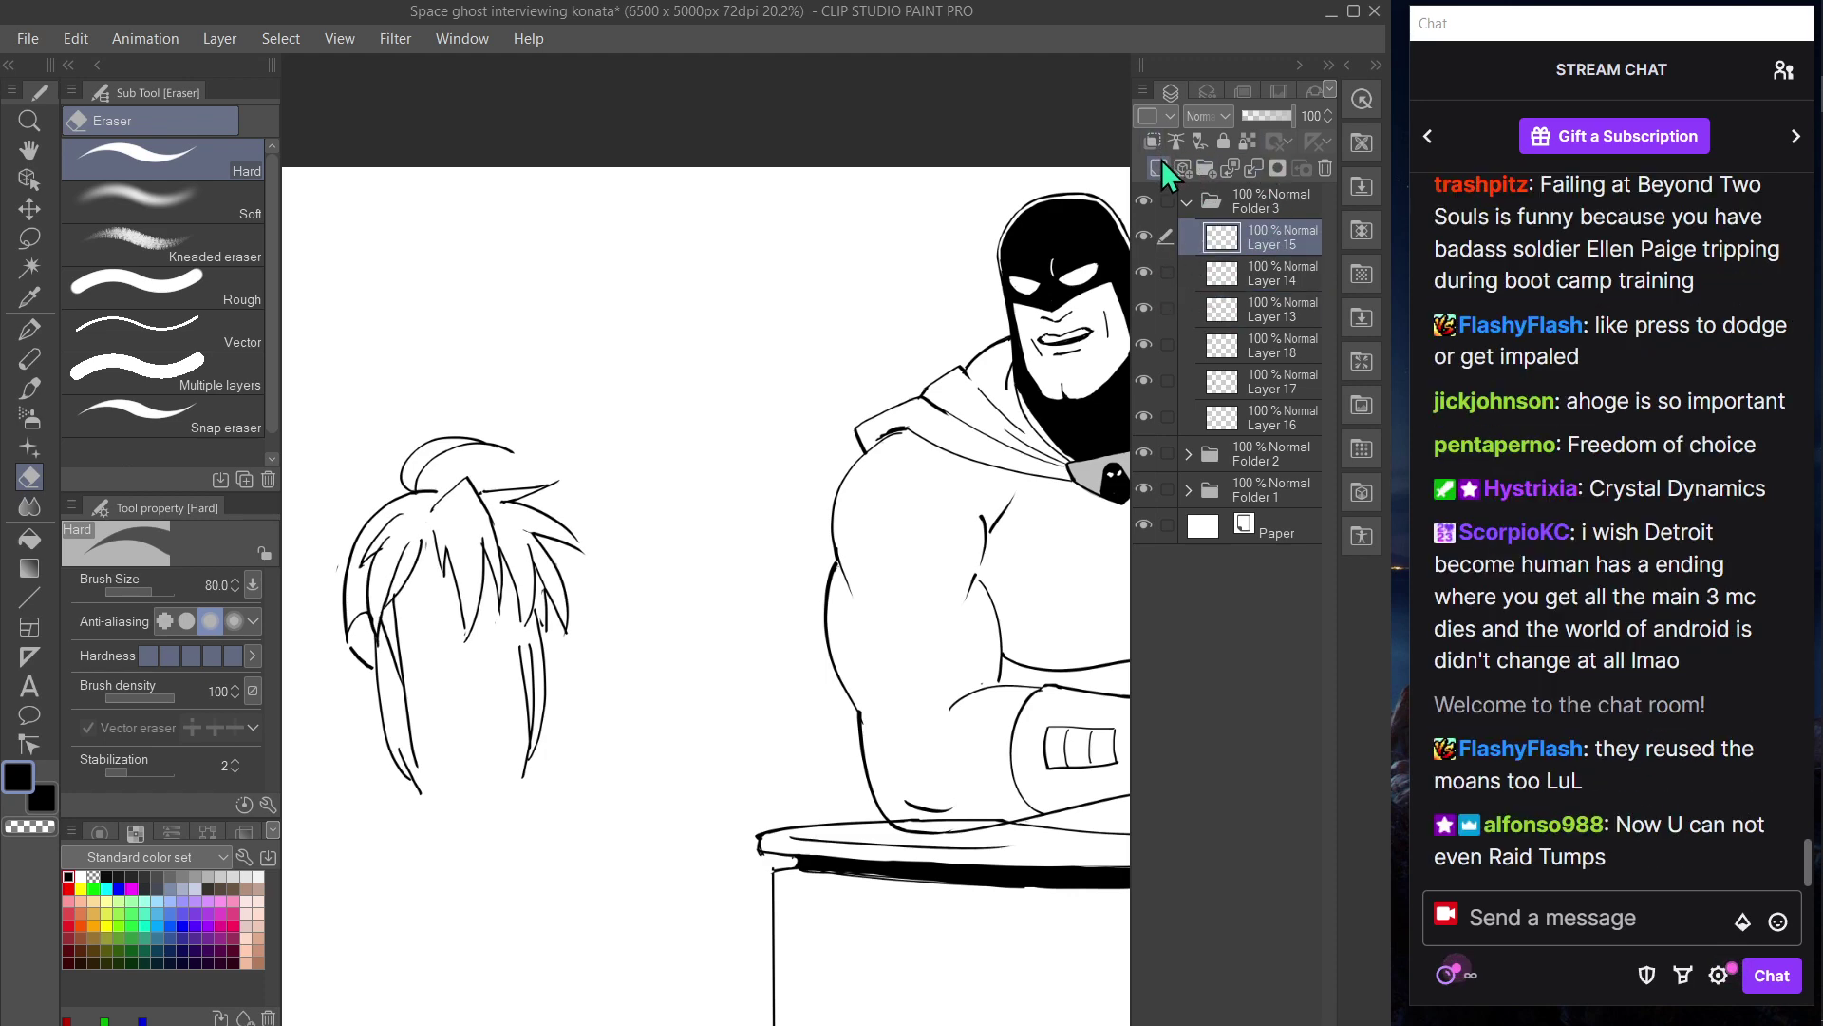
pyautogui.press('Tab')
pyautogui.scroll(2, 363, 537)
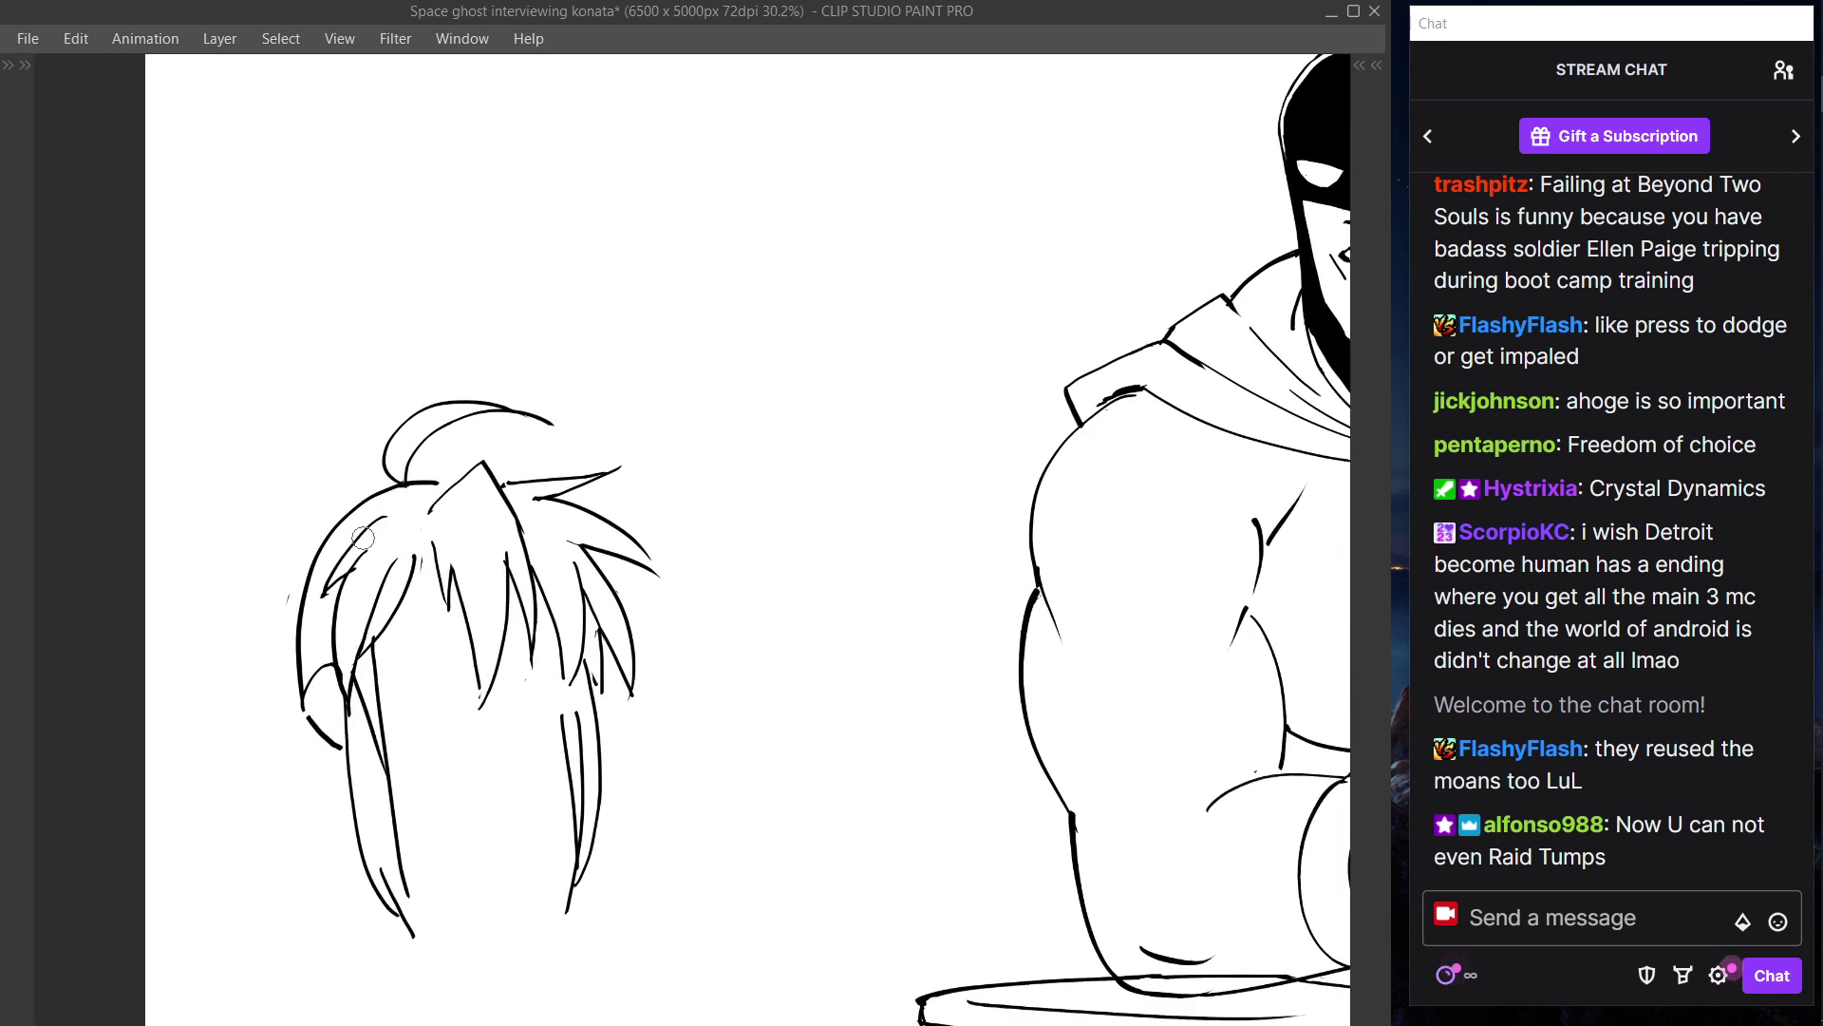
pyautogui.scroll(1, 363, 539)
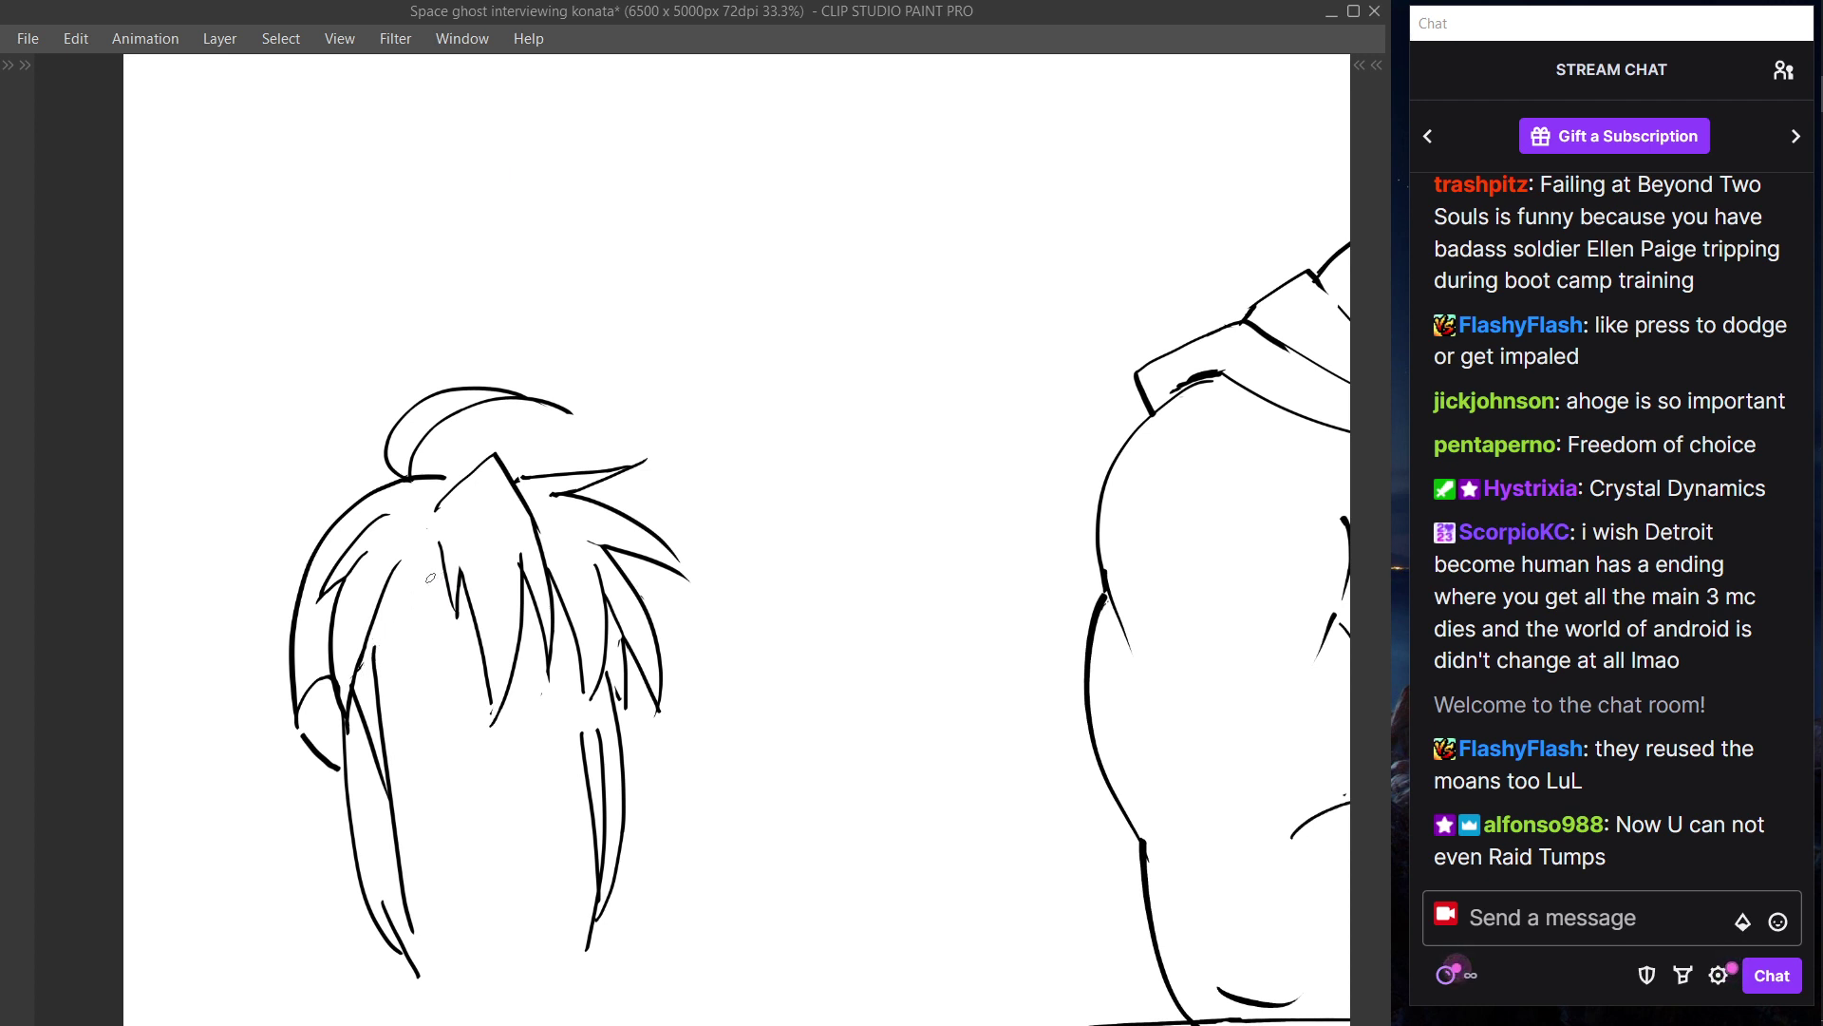
pyautogui.moveTo(441, 548); pyautogui.dragTo(370, 654)
pyautogui.hotkey('ctrl', 'z')
pyautogui.moveTo(439, 557); pyautogui.dragTo(364, 662)
pyautogui.hotkey('ctrl', 'z')
pyautogui.moveTo(440, 557); pyautogui.dragTo(366, 651)
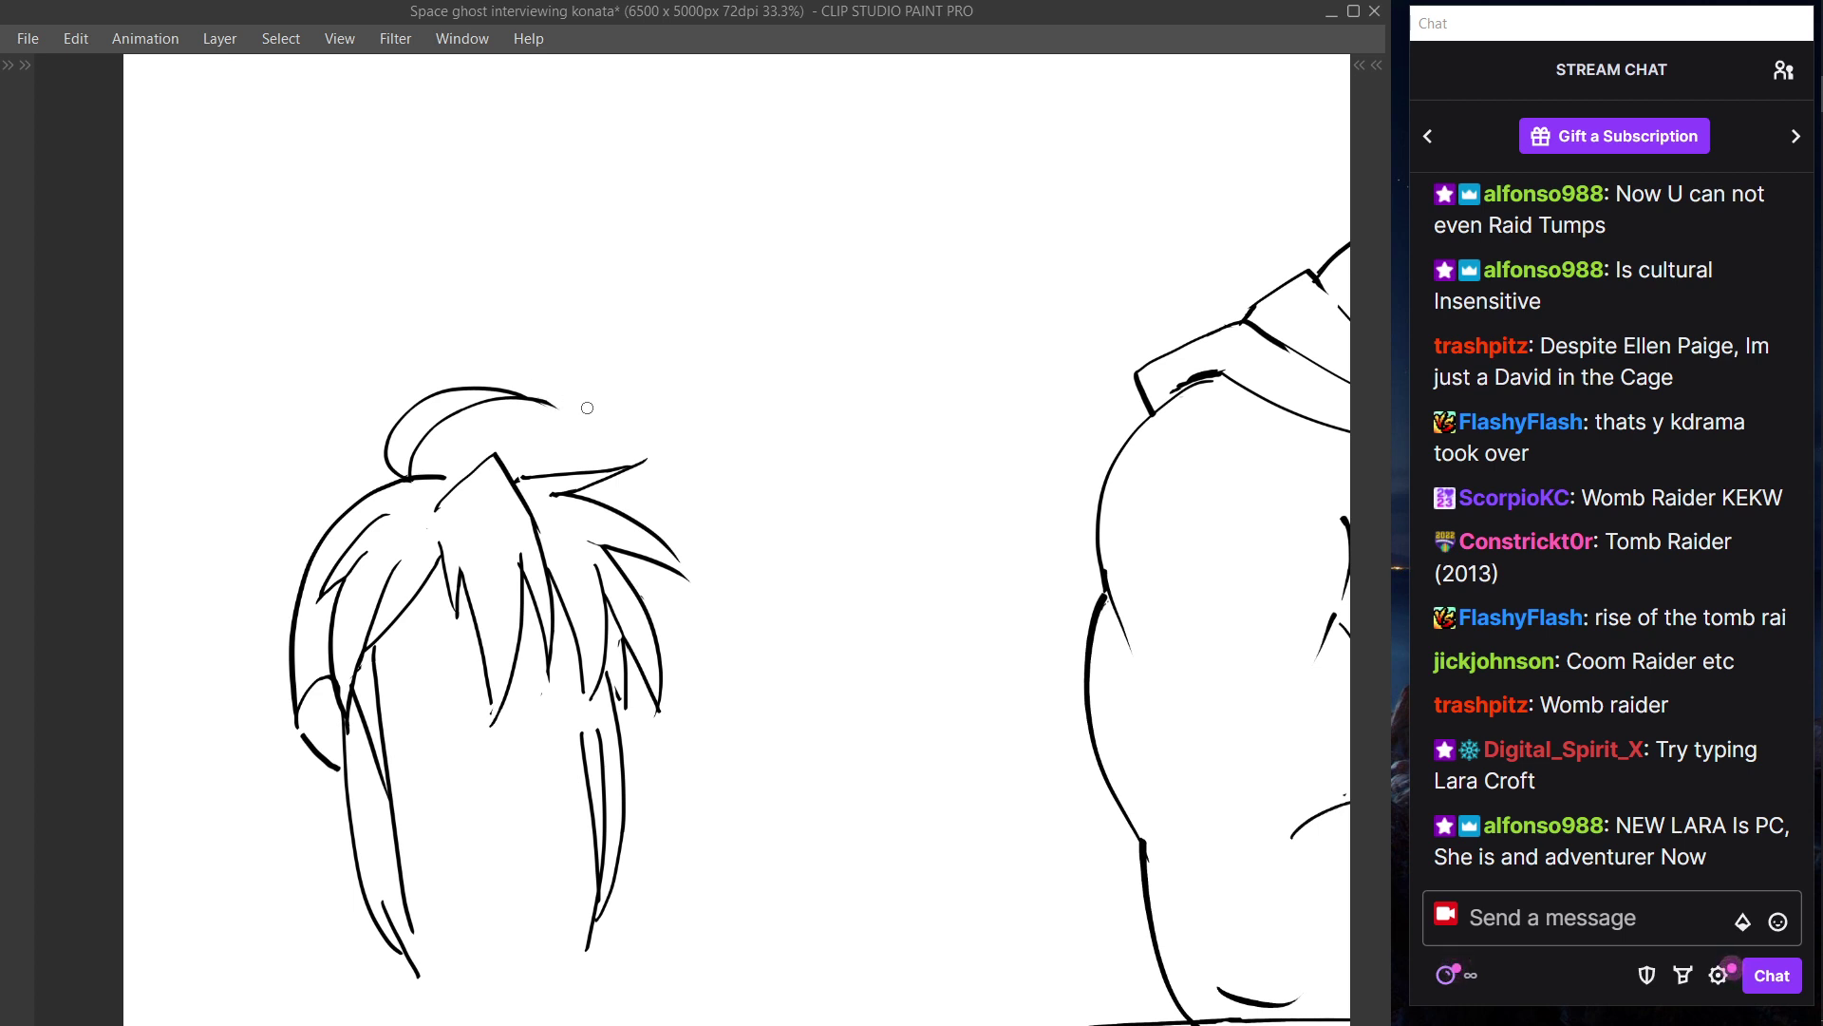
# - Rework the free end of the ahoge so its tip curls downward over the hair
pyautogui.moveTo(532, 396)
pyautogui.mouseDown()
pyautogui.moveTo(555, 408)
pyautogui.moveTo(557, 443)
pyautogui.mouseUp()
pyautogui.hotkey('ctrl', 'z')
pyautogui.hotkey('ctrl', 'z')
pyautogui.hotkey('ctrl', '0')
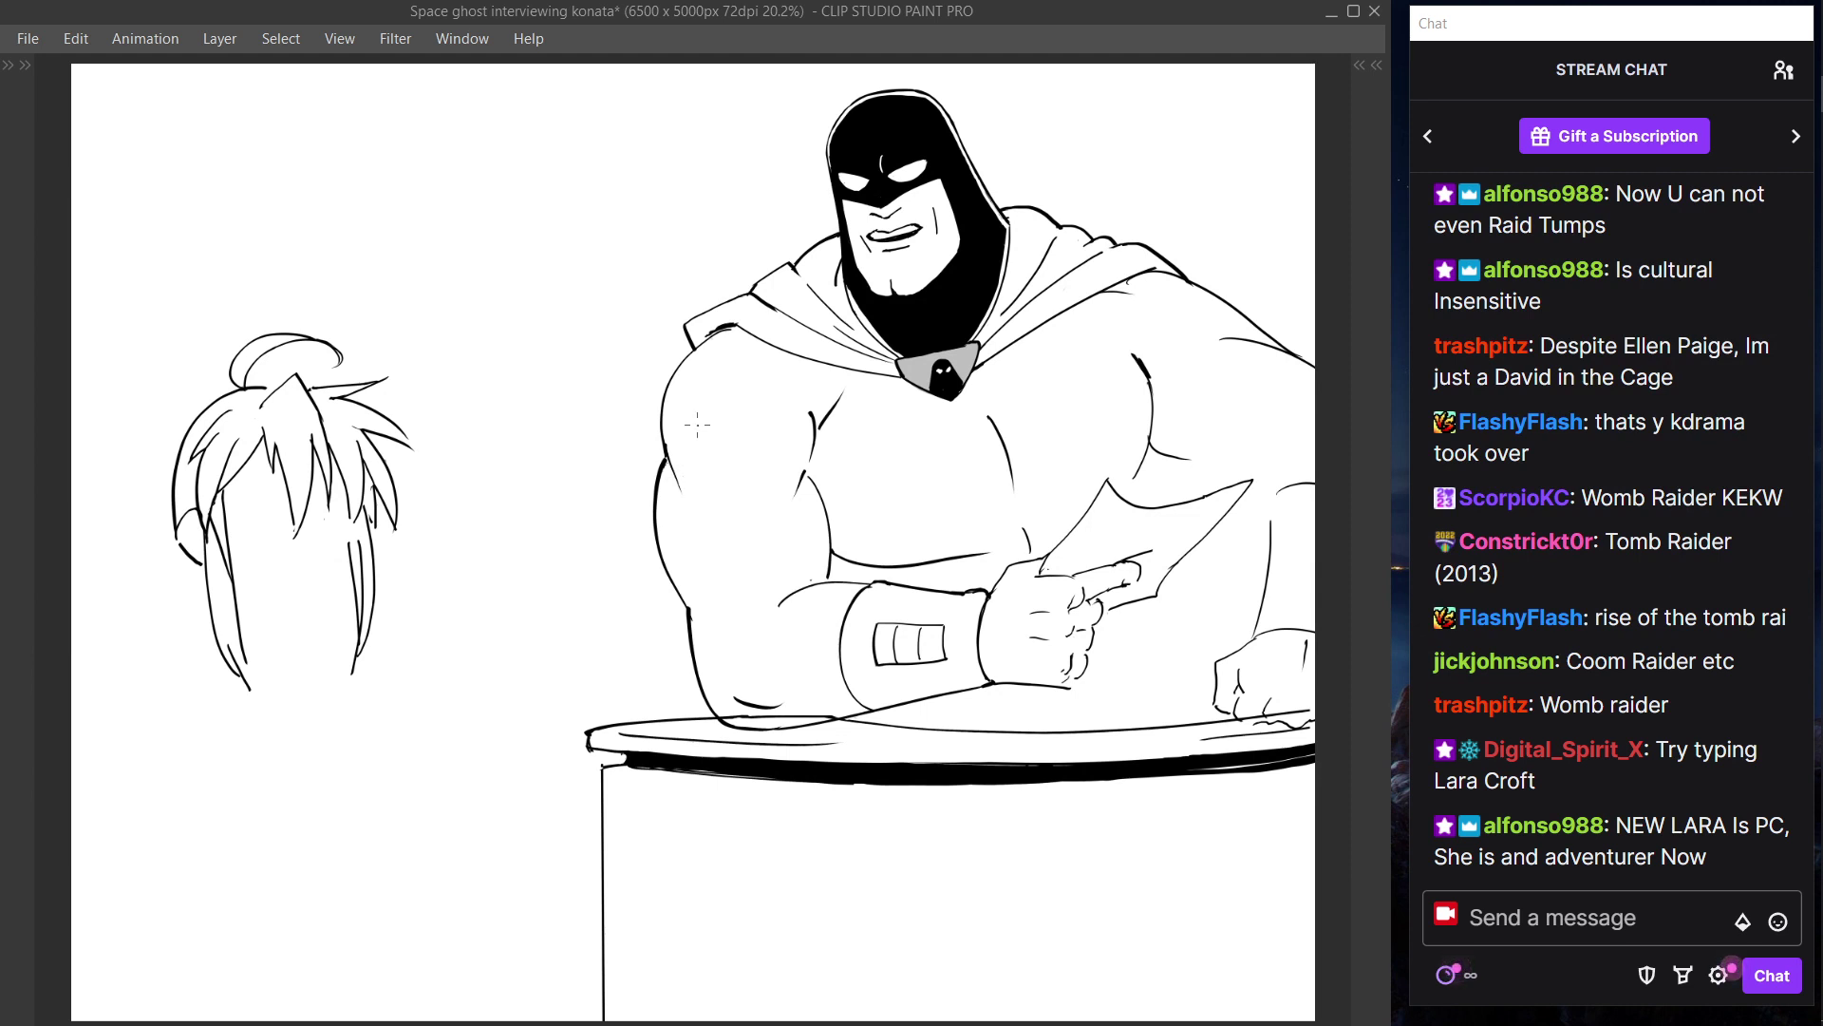
# - Try sketching the left eye under the fringe on Layer 15, and undo the strokes
pyautogui.press('Tab')
pyautogui.click(1274, 238)
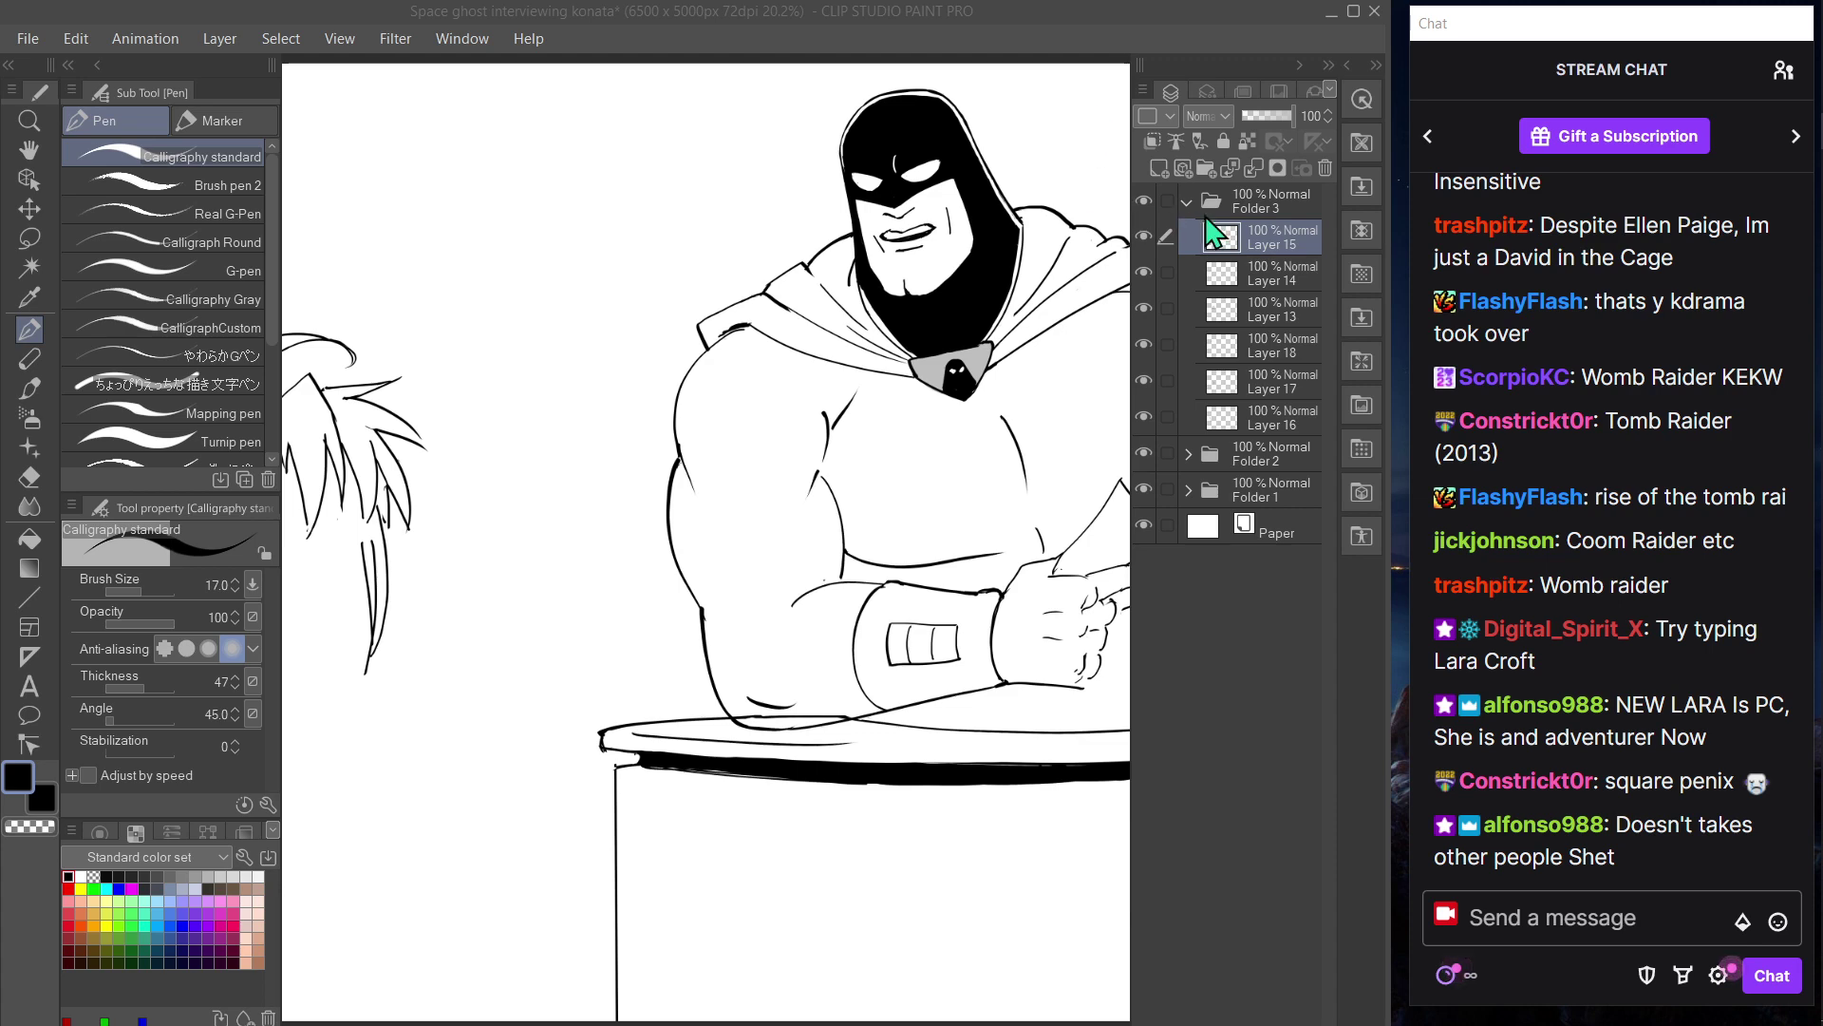
pyautogui.press('Tab')
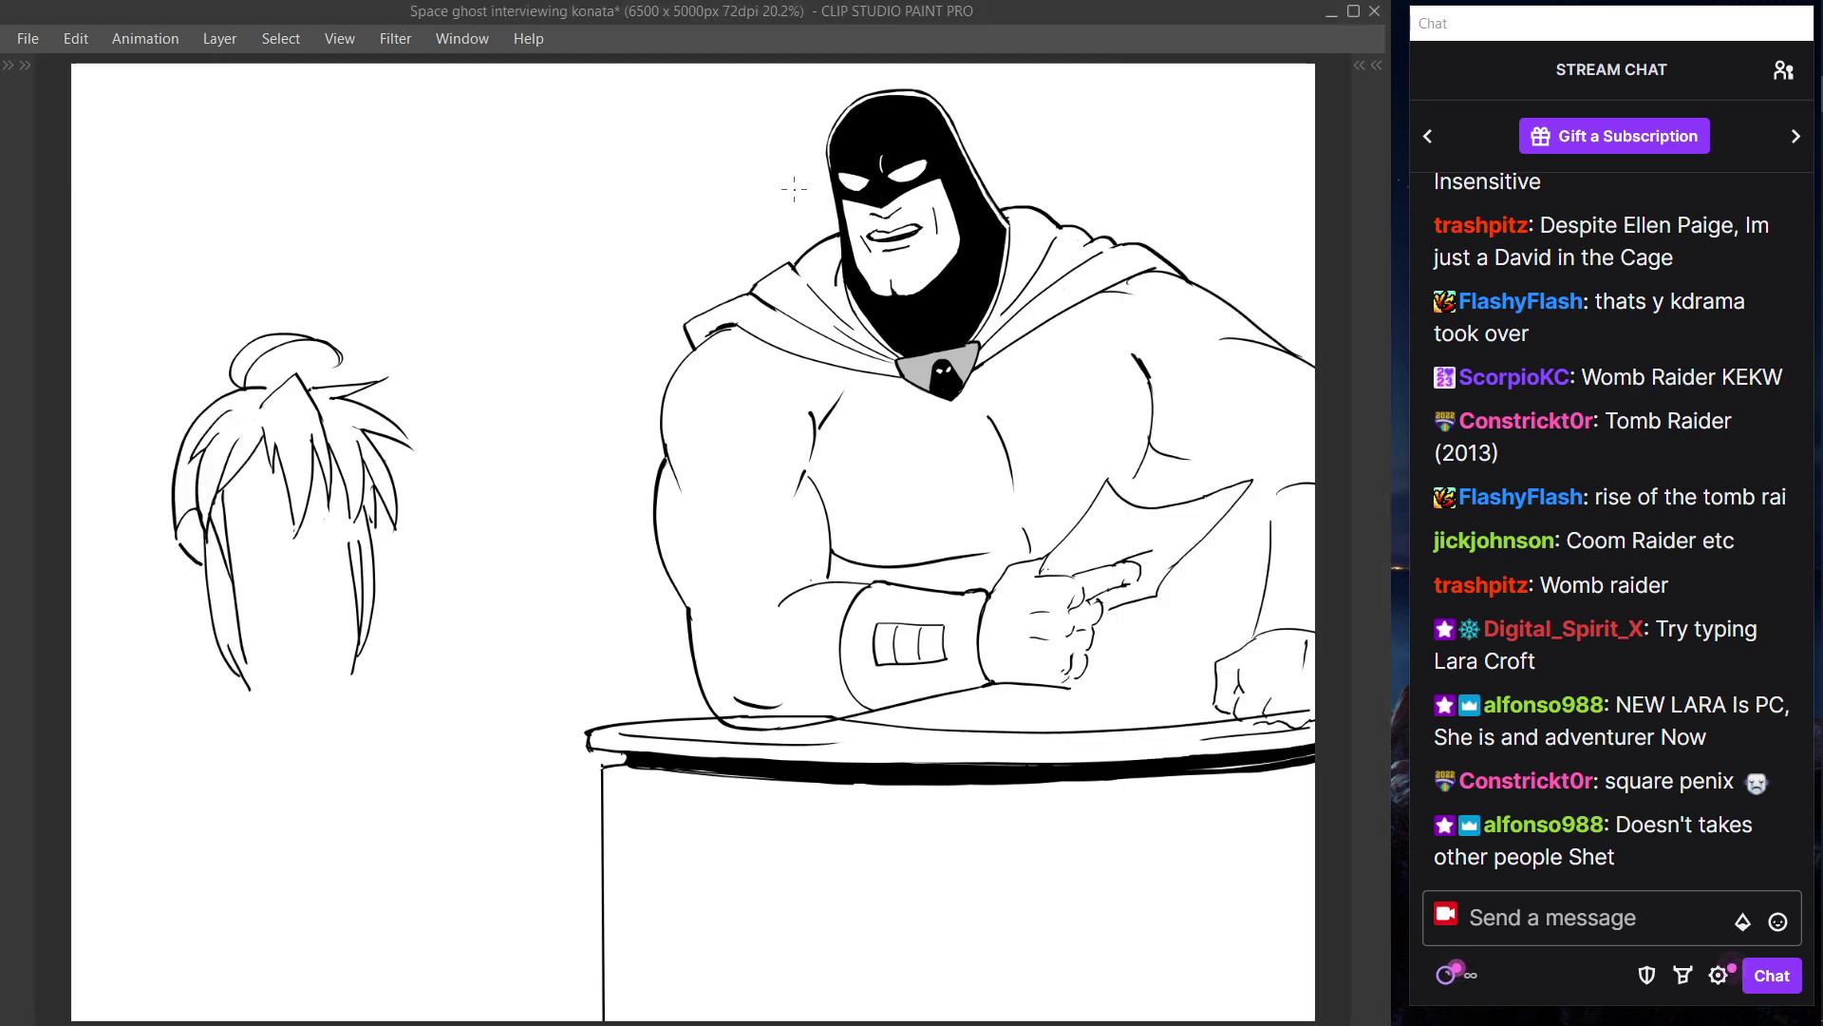
pyautogui.press('Tab')
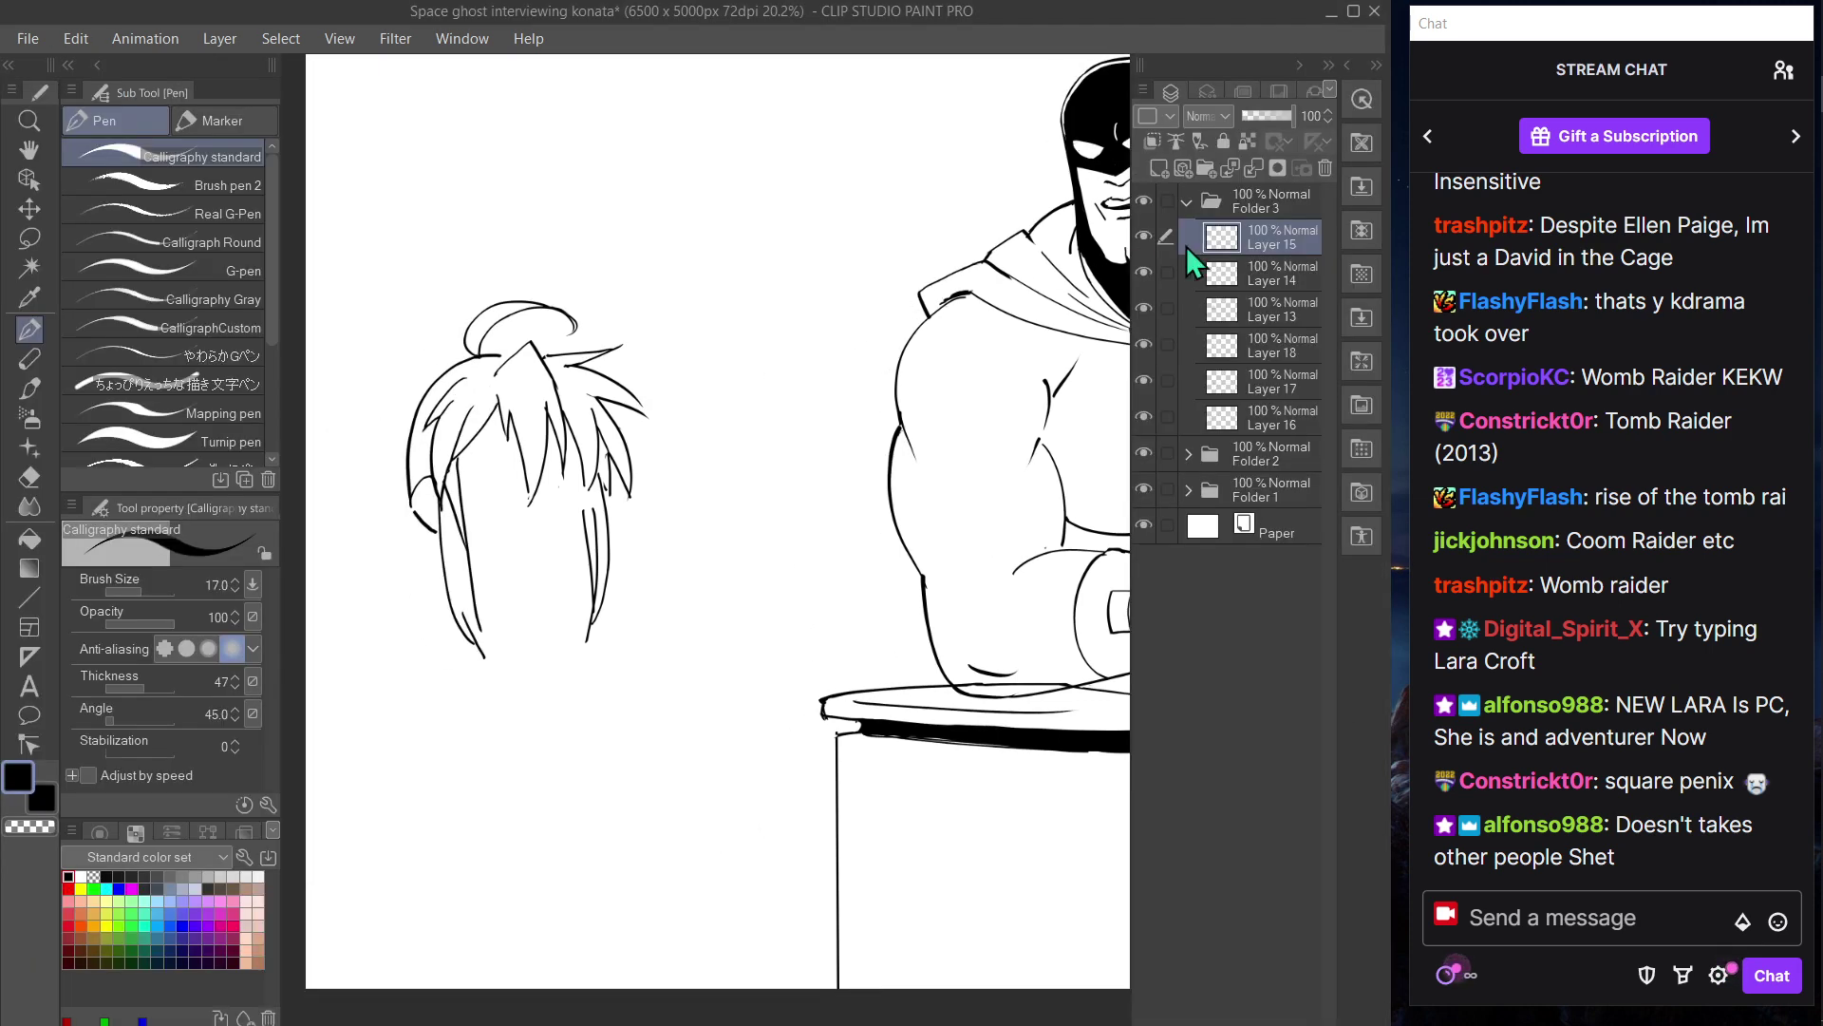
pyautogui.press('Tab')
pyautogui.scroll(1, 622, 410)
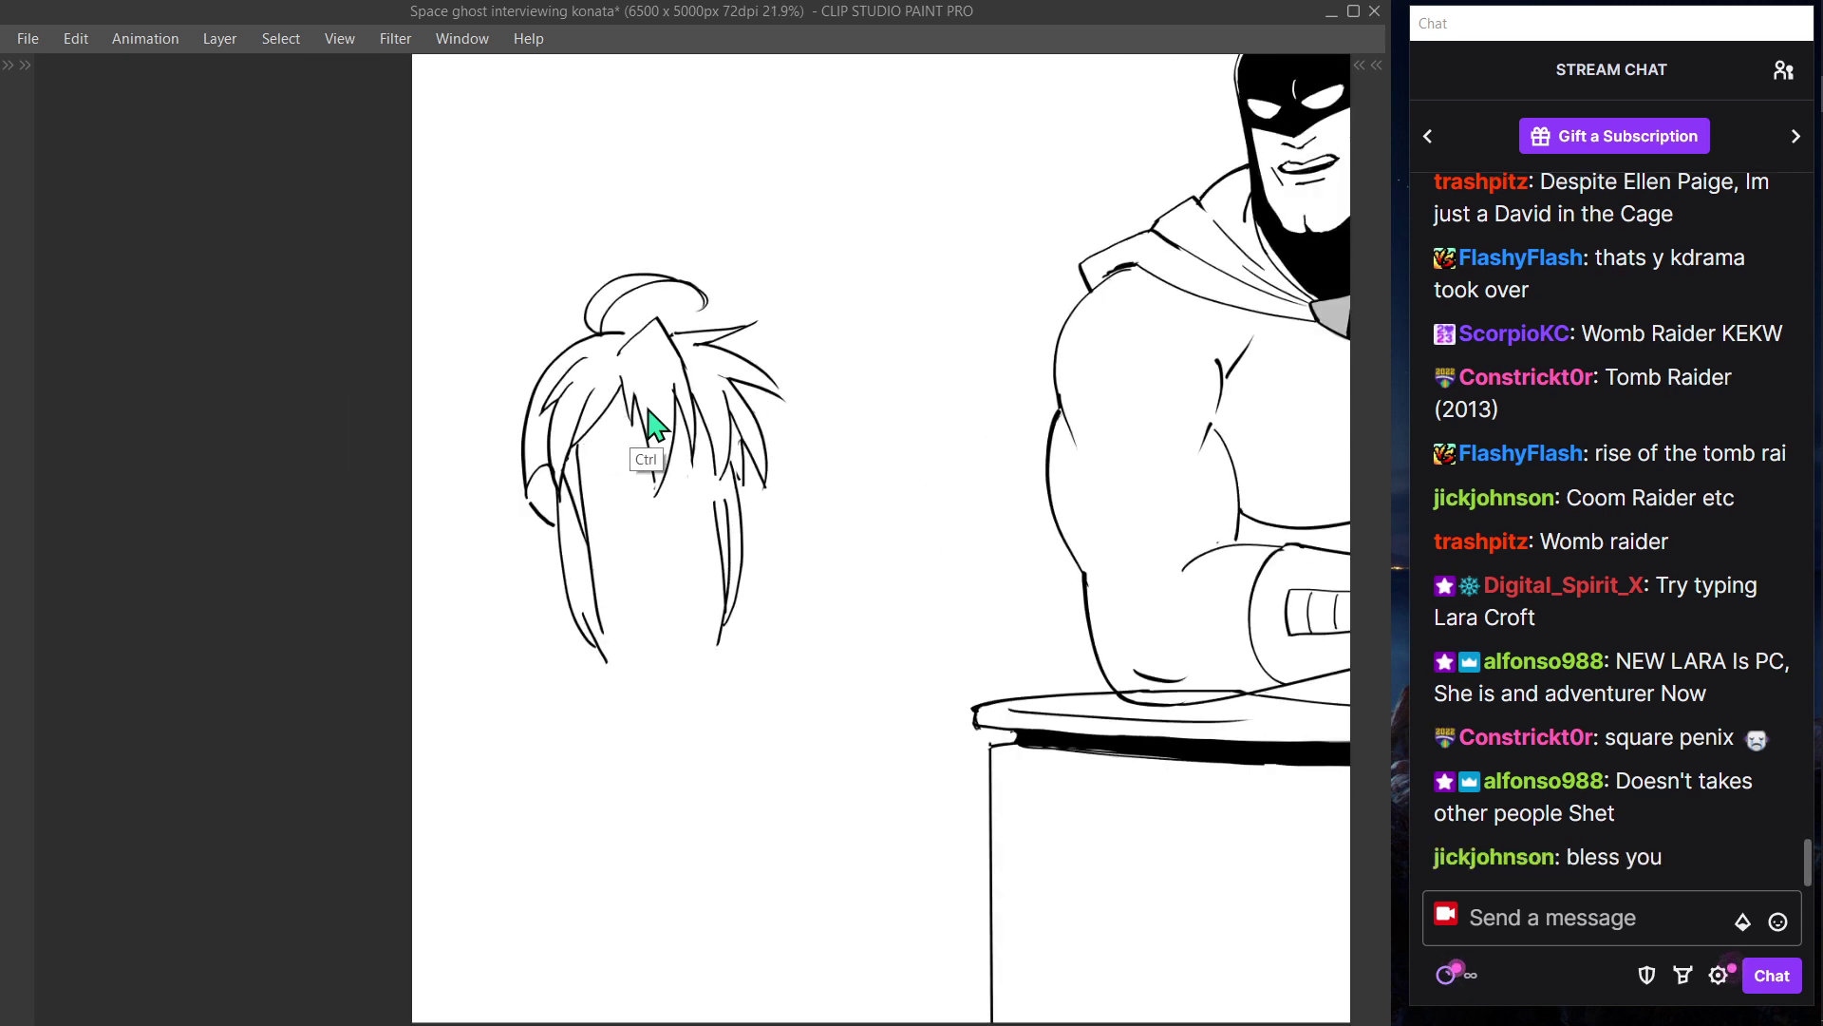
pyautogui.moveTo(586, 450)
pyautogui.mouseDown()
pyautogui.moveTo(644, 441)
pyautogui.moveTo(613, 449)
pyautogui.moveTo(642, 446)
pyautogui.moveTo(622, 485)
pyautogui.mouseUp()
pyautogui.hotkey('ctrl', 'z')
pyautogui.hotkey('ctrl', 'z')
pyautogui.hotkey('ctrl', 'z')
pyautogui.hotkey('ctrl', 'z')
pyautogui.hotkey('ctrl', 'z')
pyautogui.hotkey('ctrl', 'z')
pyautogui.hotkey('ctrl', 'z')
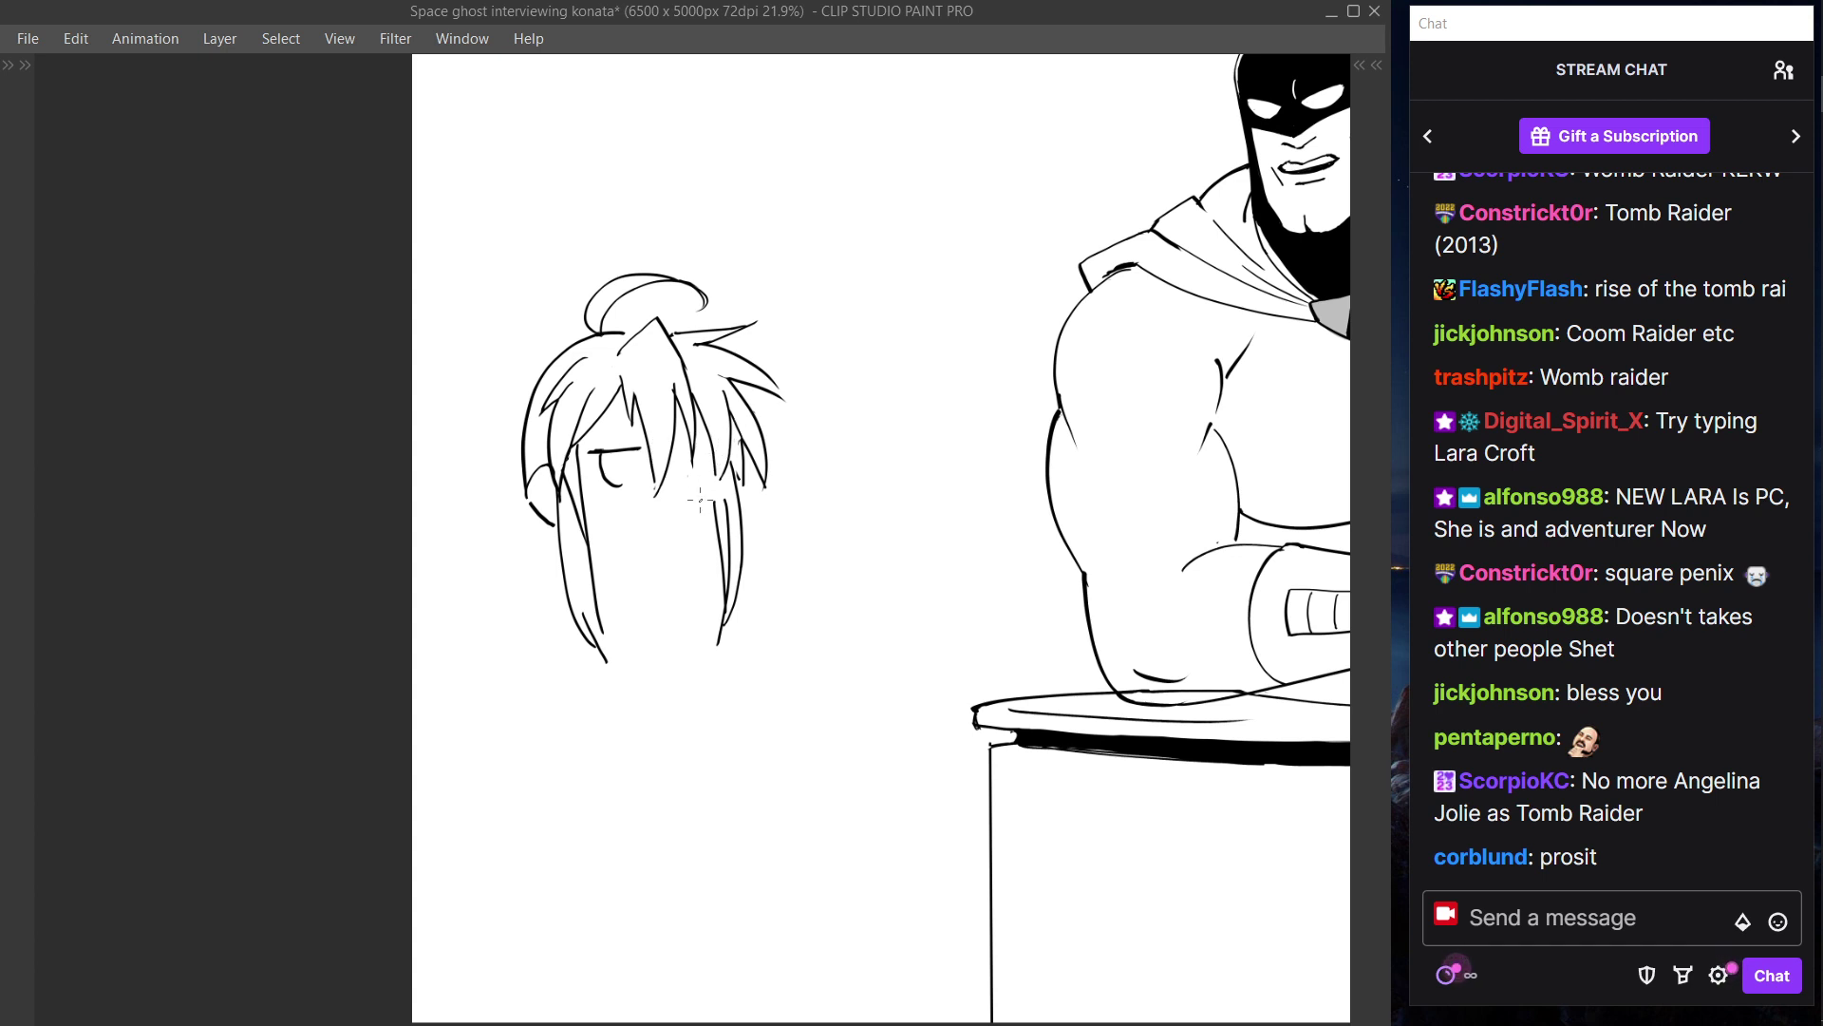
pyautogui.hotkey('ctrl', 'z')
pyautogui.hotkey('ctrl', 'z')
# - Identify the layers by toggling the visibility of Layers 15 and 16, and add a new layer beneath Layer 16
pyautogui.press('Tab')
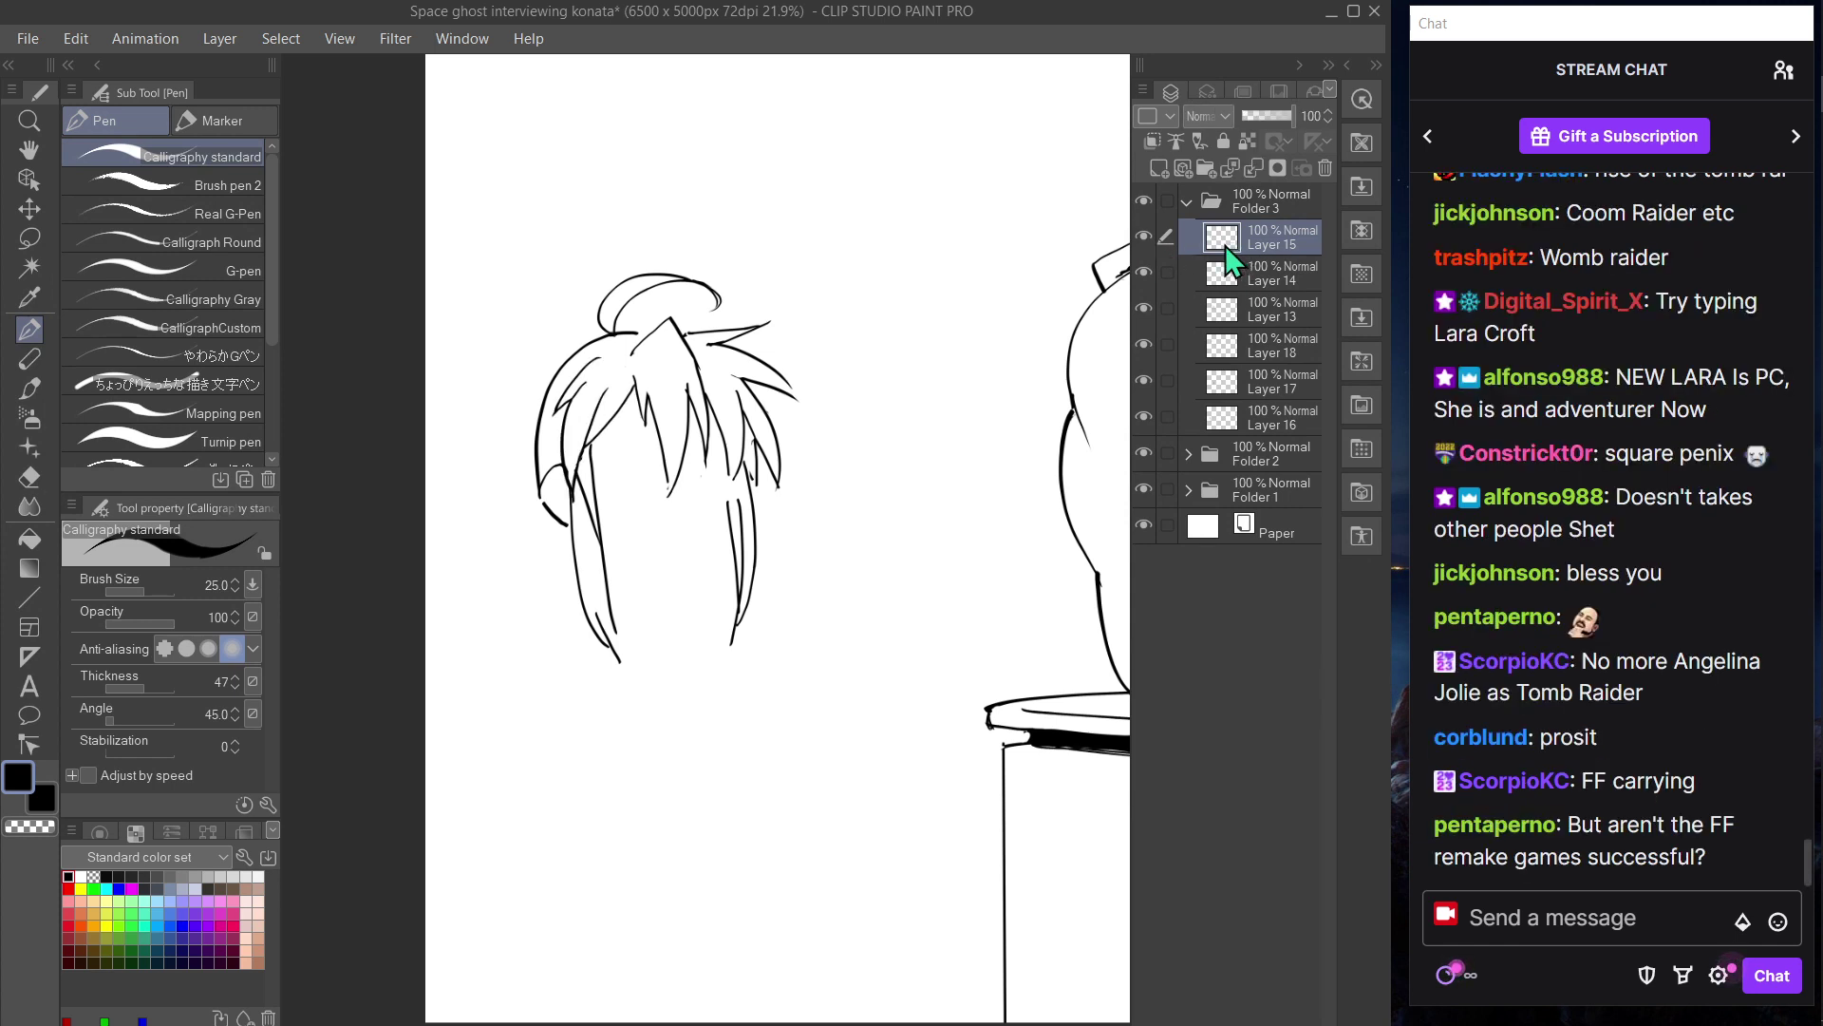
pyautogui.click(1143, 236)
pyautogui.click(1143, 236)
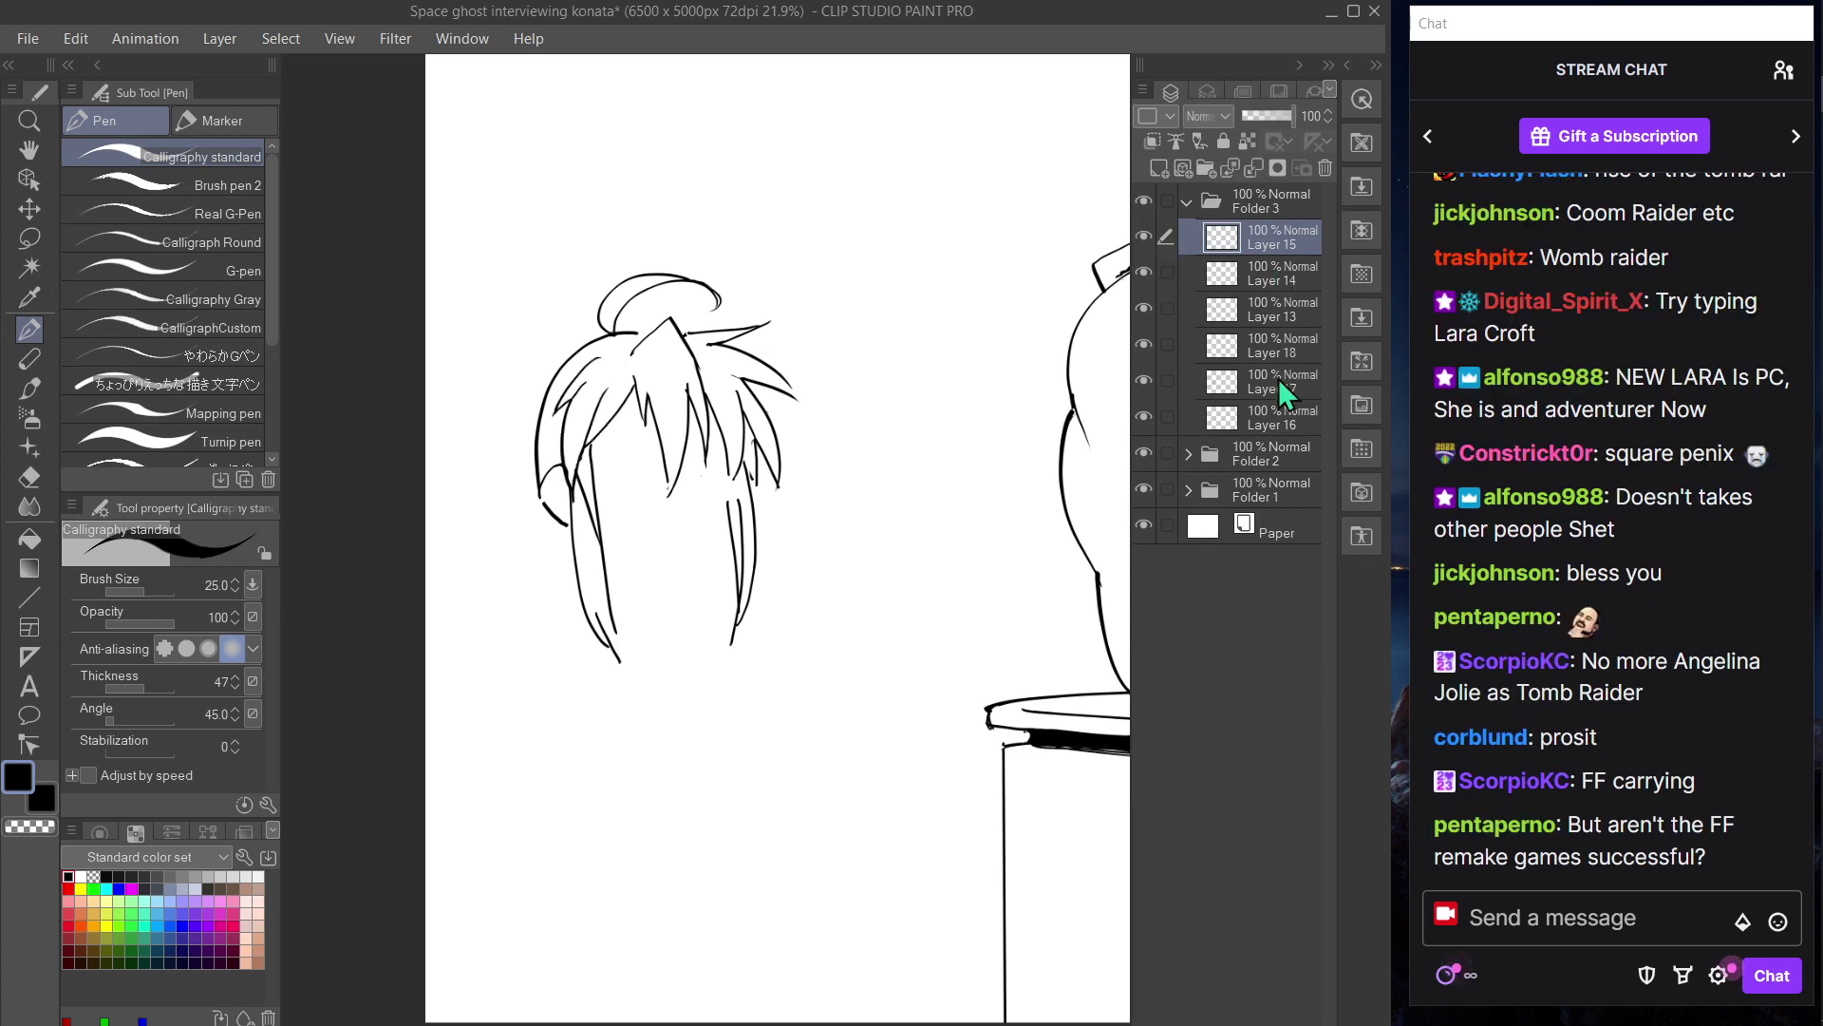
pyautogui.click(1272, 423)
pyautogui.click(1144, 417)
pyautogui.click(1145, 417)
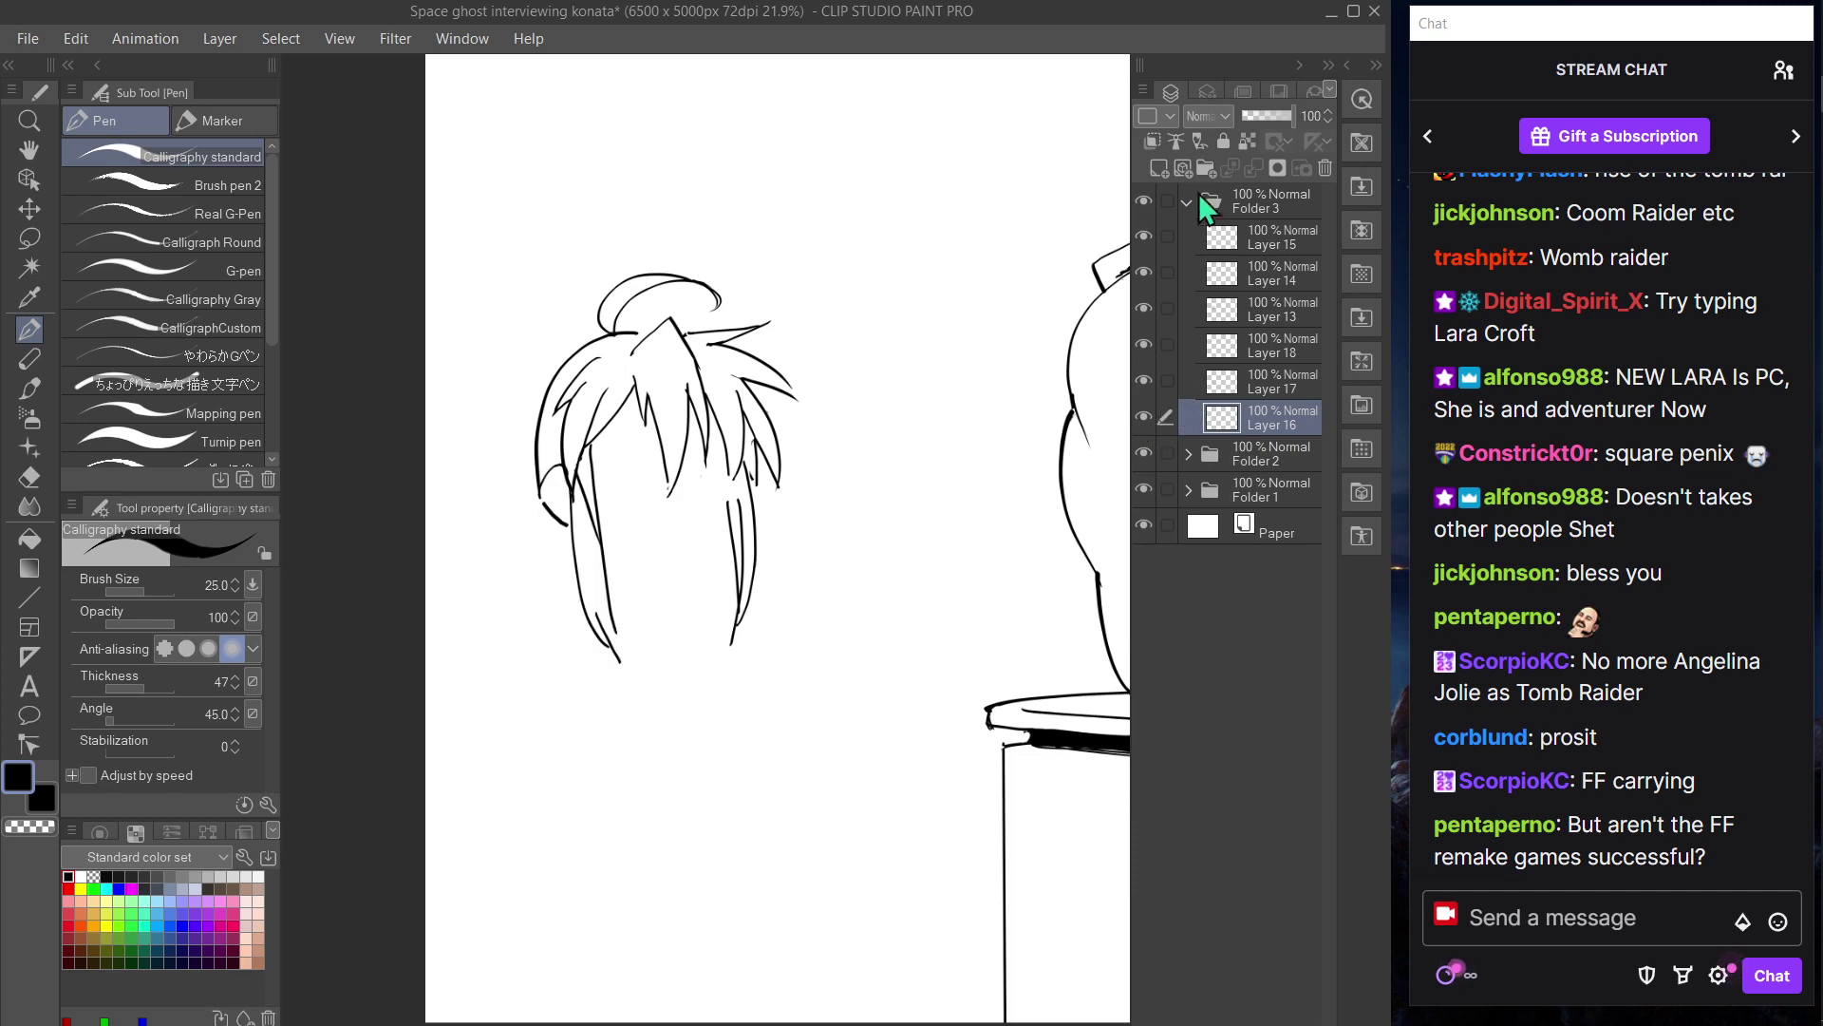
pyautogui.click(1158, 169)
pyautogui.moveTo(1270, 428); pyautogui.dragTo(1284, 472)
pyautogui.press('Tab')
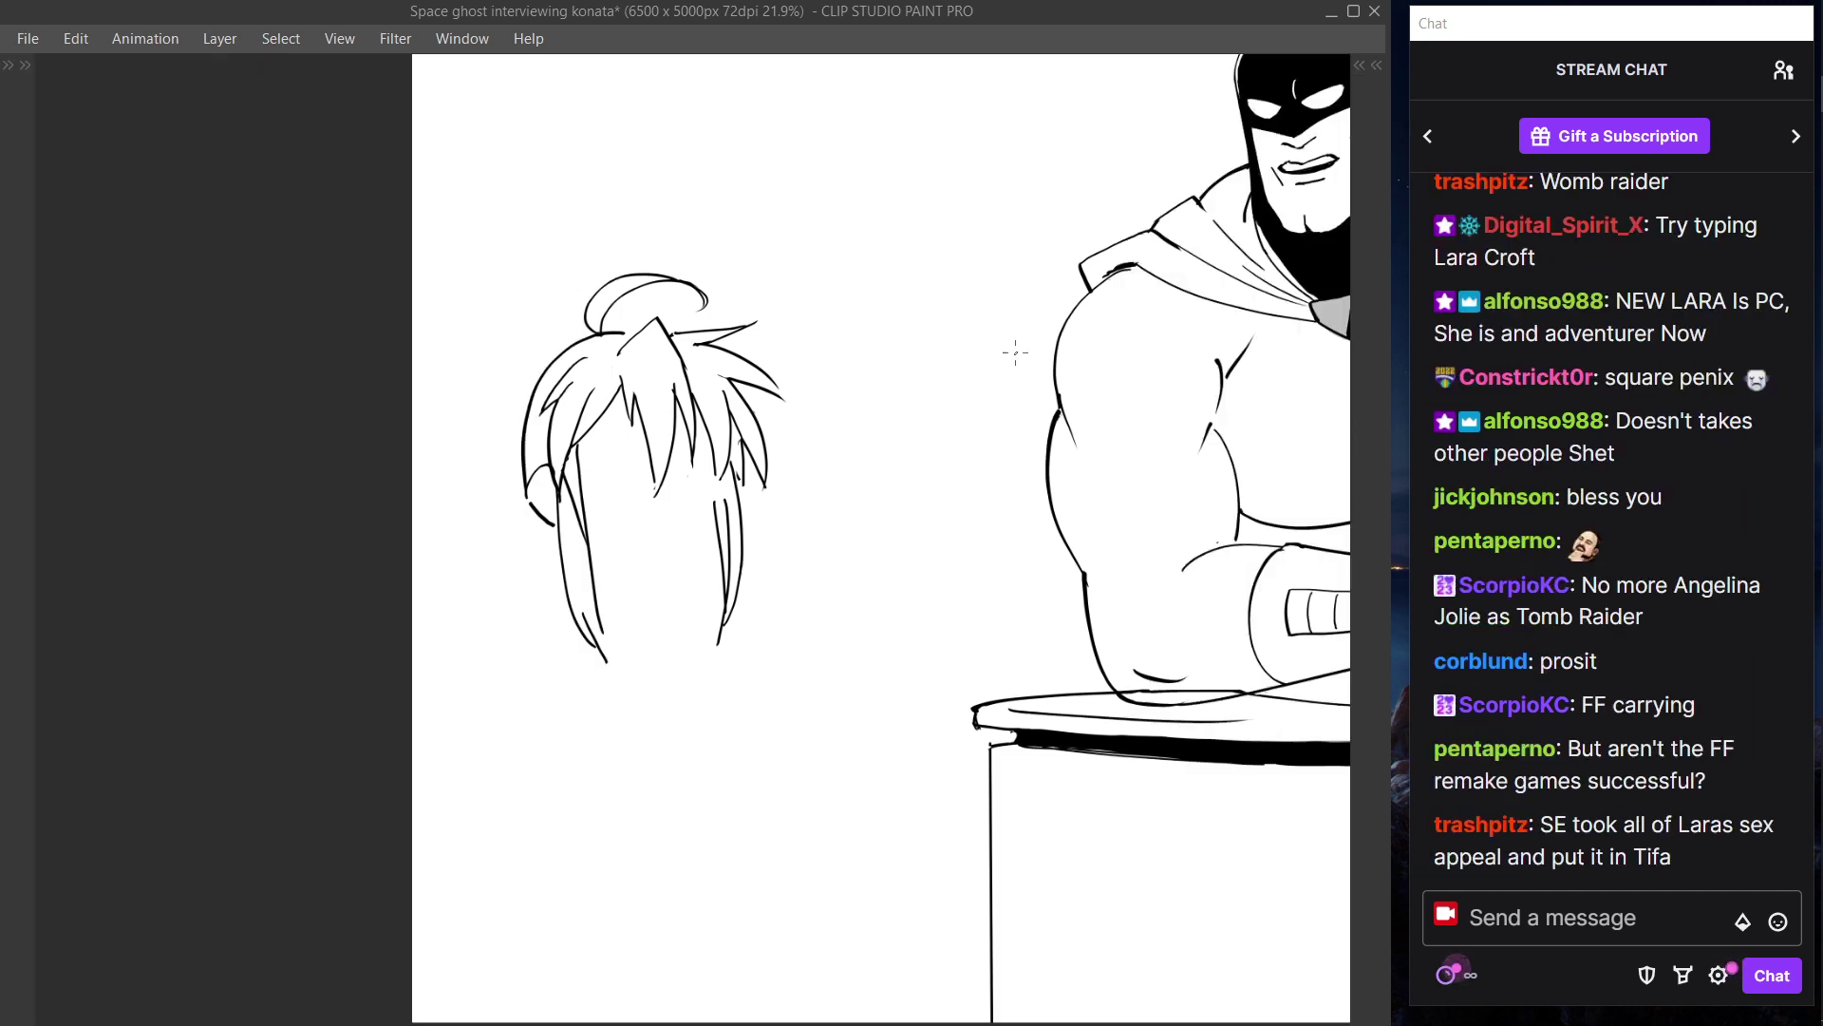
# - Draw the jaw line and slightly pointed chin of Konata's face between the two sidelocks
pyautogui.moveTo(586, 527); pyautogui.dragTo(637, 547)
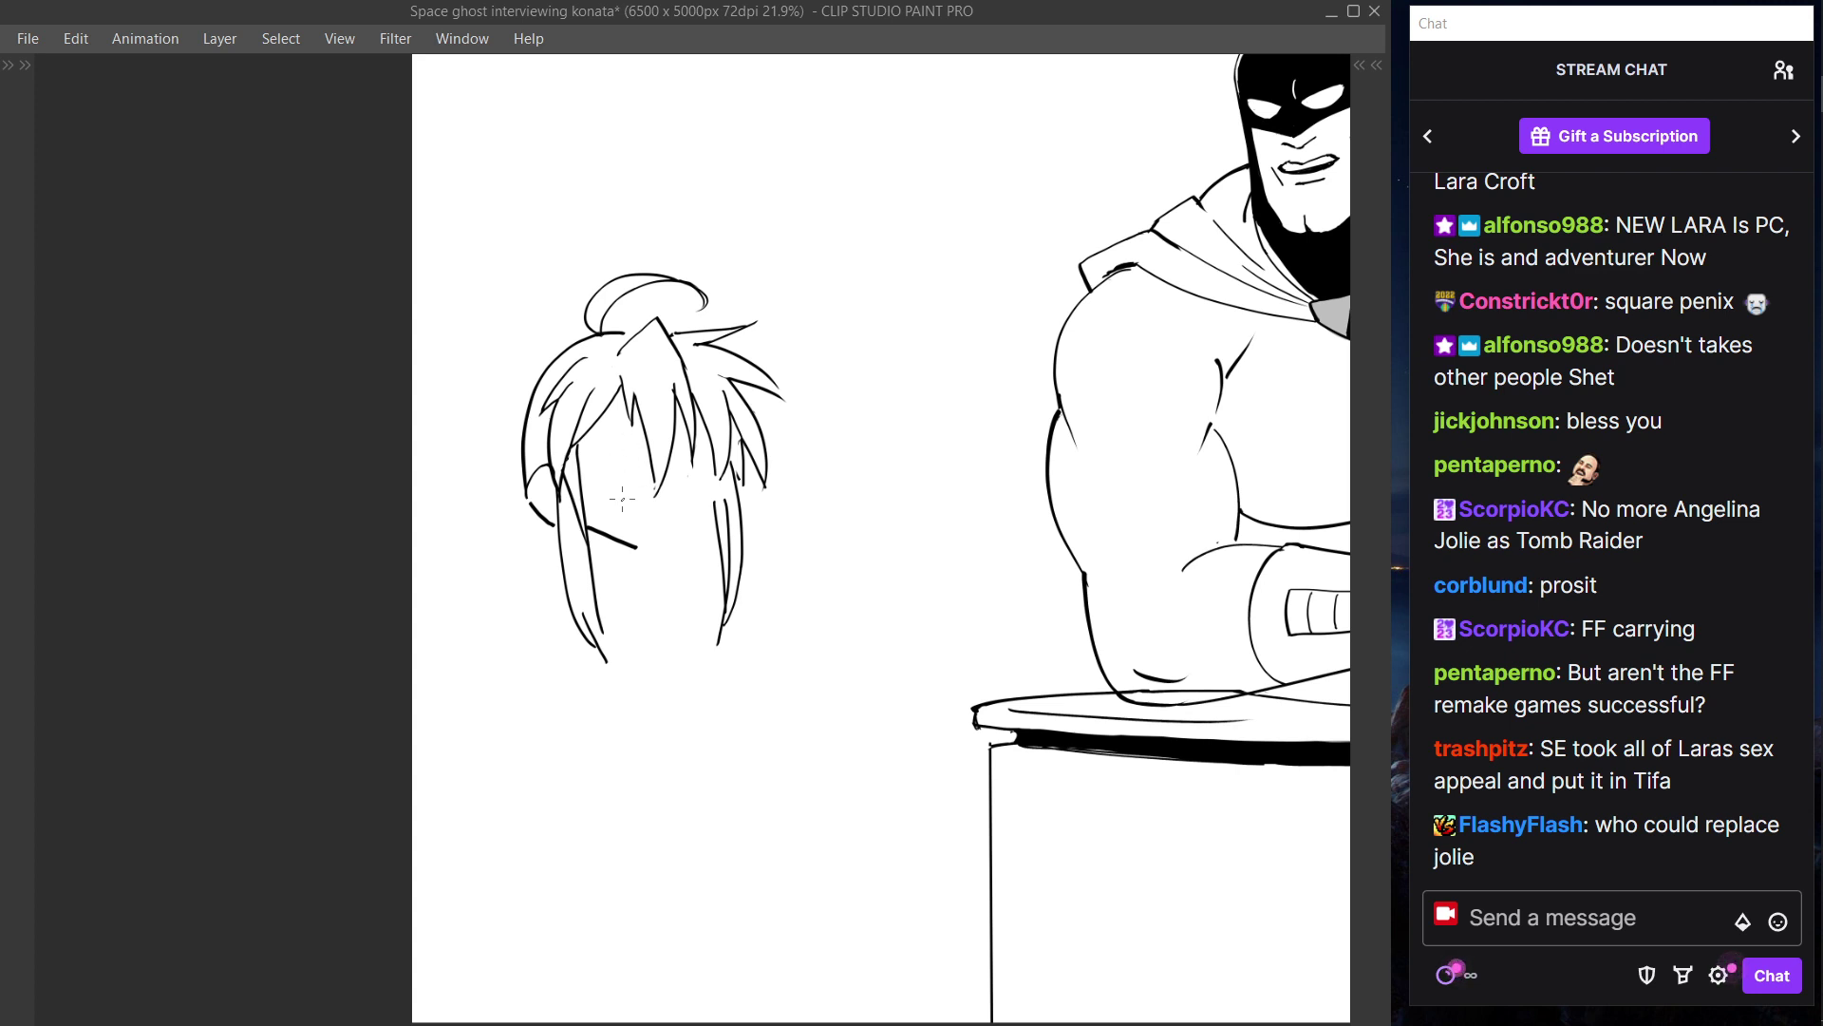
pyautogui.hotkey('ctrl', 'z')
pyautogui.moveTo(592, 532); pyautogui.dragTo(631, 547)
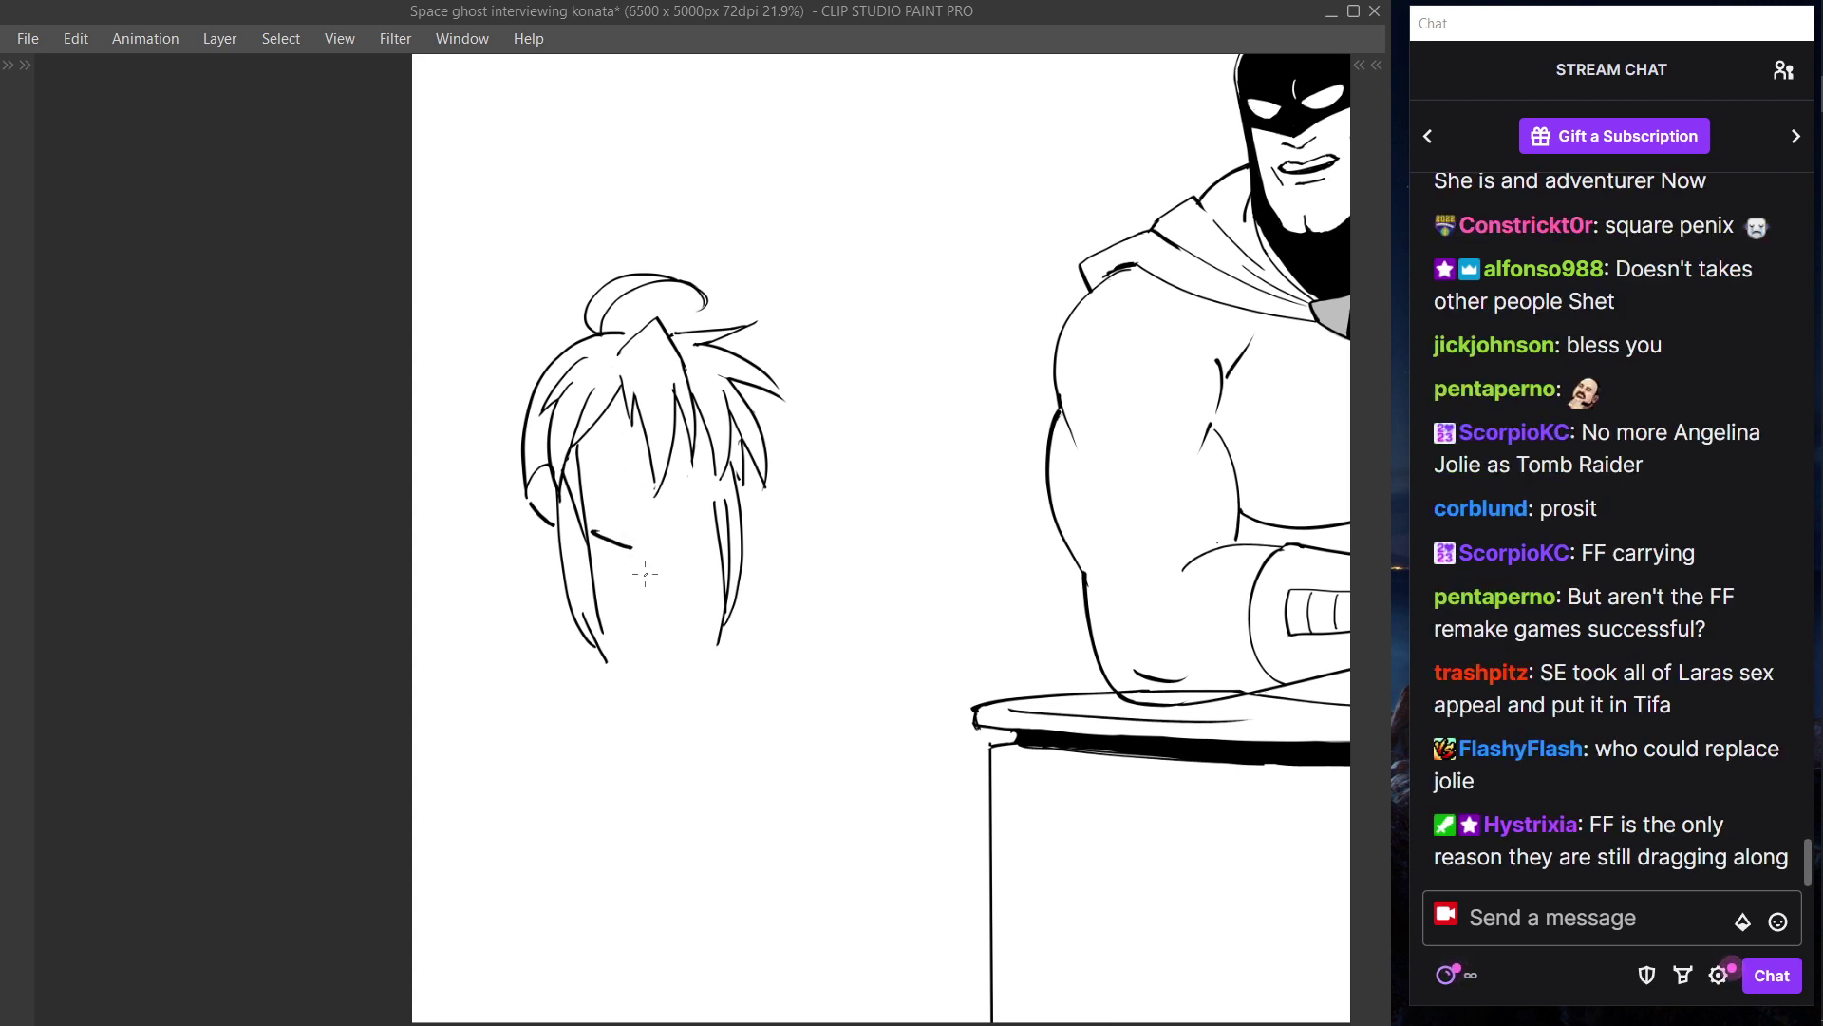
pyautogui.hotkey('ctrl', 'z')
pyautogui.hotkey('ctrl', 'z')
pyautogui.moveTo(598, 542)
pyautogui.mouseDown()
pyautogui.moveTo(663, 562)
pyautogui.moveTo(639, 605)
pyautogui.moveTo(601, 544)
pyautogui.moveTo(662, 562)
pyautogui.moveTo(694, 541)
pyautogui.moveTo(659, 564)
pyautogui.moveTo(710, 528)
pyautogui.moveTo(695, 544)
pyautogui.mouseUp()
pyautogui.hotkey('ctrl', 'z')
pyautogui.hotkey('ctrl', 'z')
pyautogui.hotkey('ctrl', 'z')
pyautogui.hotkey('ctrl', 'z')
pyautogui.hotkey('ctrl', 'z')
pyautogui.hotkey('ctrl', 'z')
pyautogui.hotkey('ctrl', 'z')
pyautogui.hotkey('ctrl', 'z')
pyautogui.hotkey('ctrl', 'z')
pyautogui.hotkey('ctrl', 'z')
pyautogui.hotkey('ctrl', 'z')
# - Draw the right cheek edge from the bangs down to the jaw and thicken it beside the right sidelock
pyautogui.moveTo(708, 474); pyautogui.dragTo(714, 525)
pyautogui.hotkey('ctrl', 'z')
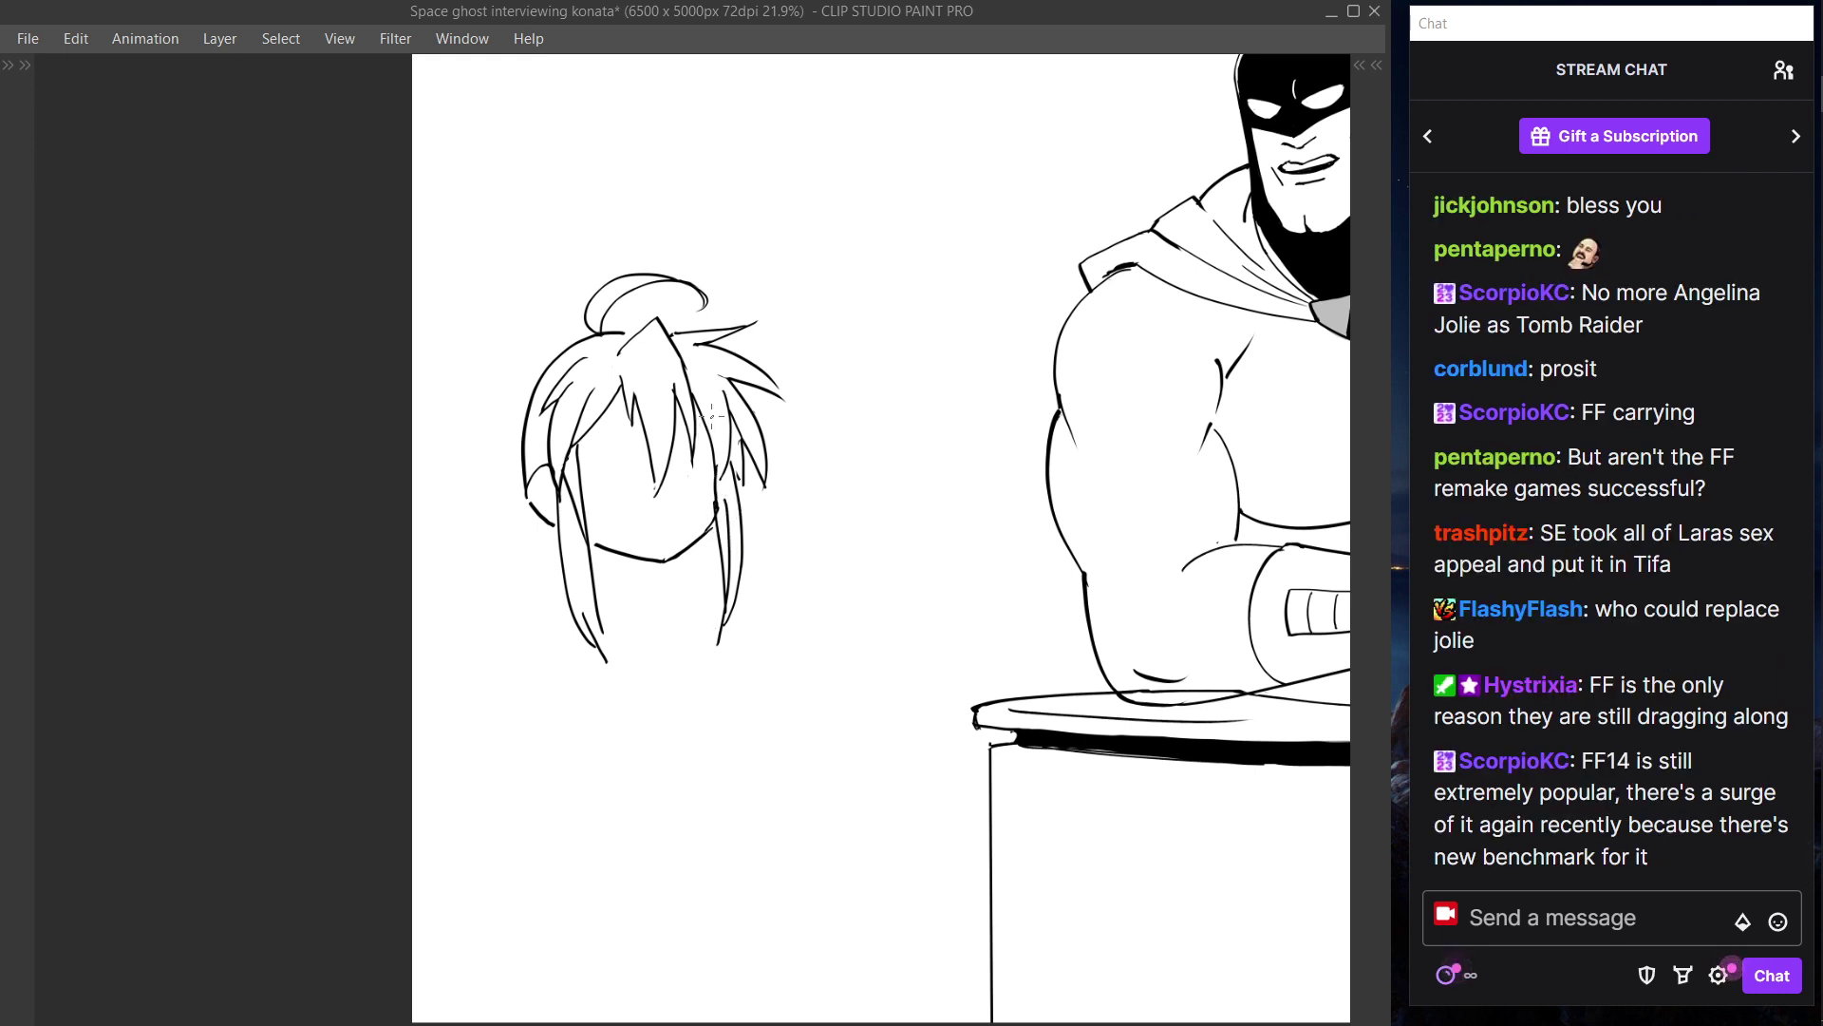
pyautogui.hotkey('ctrl', 't')
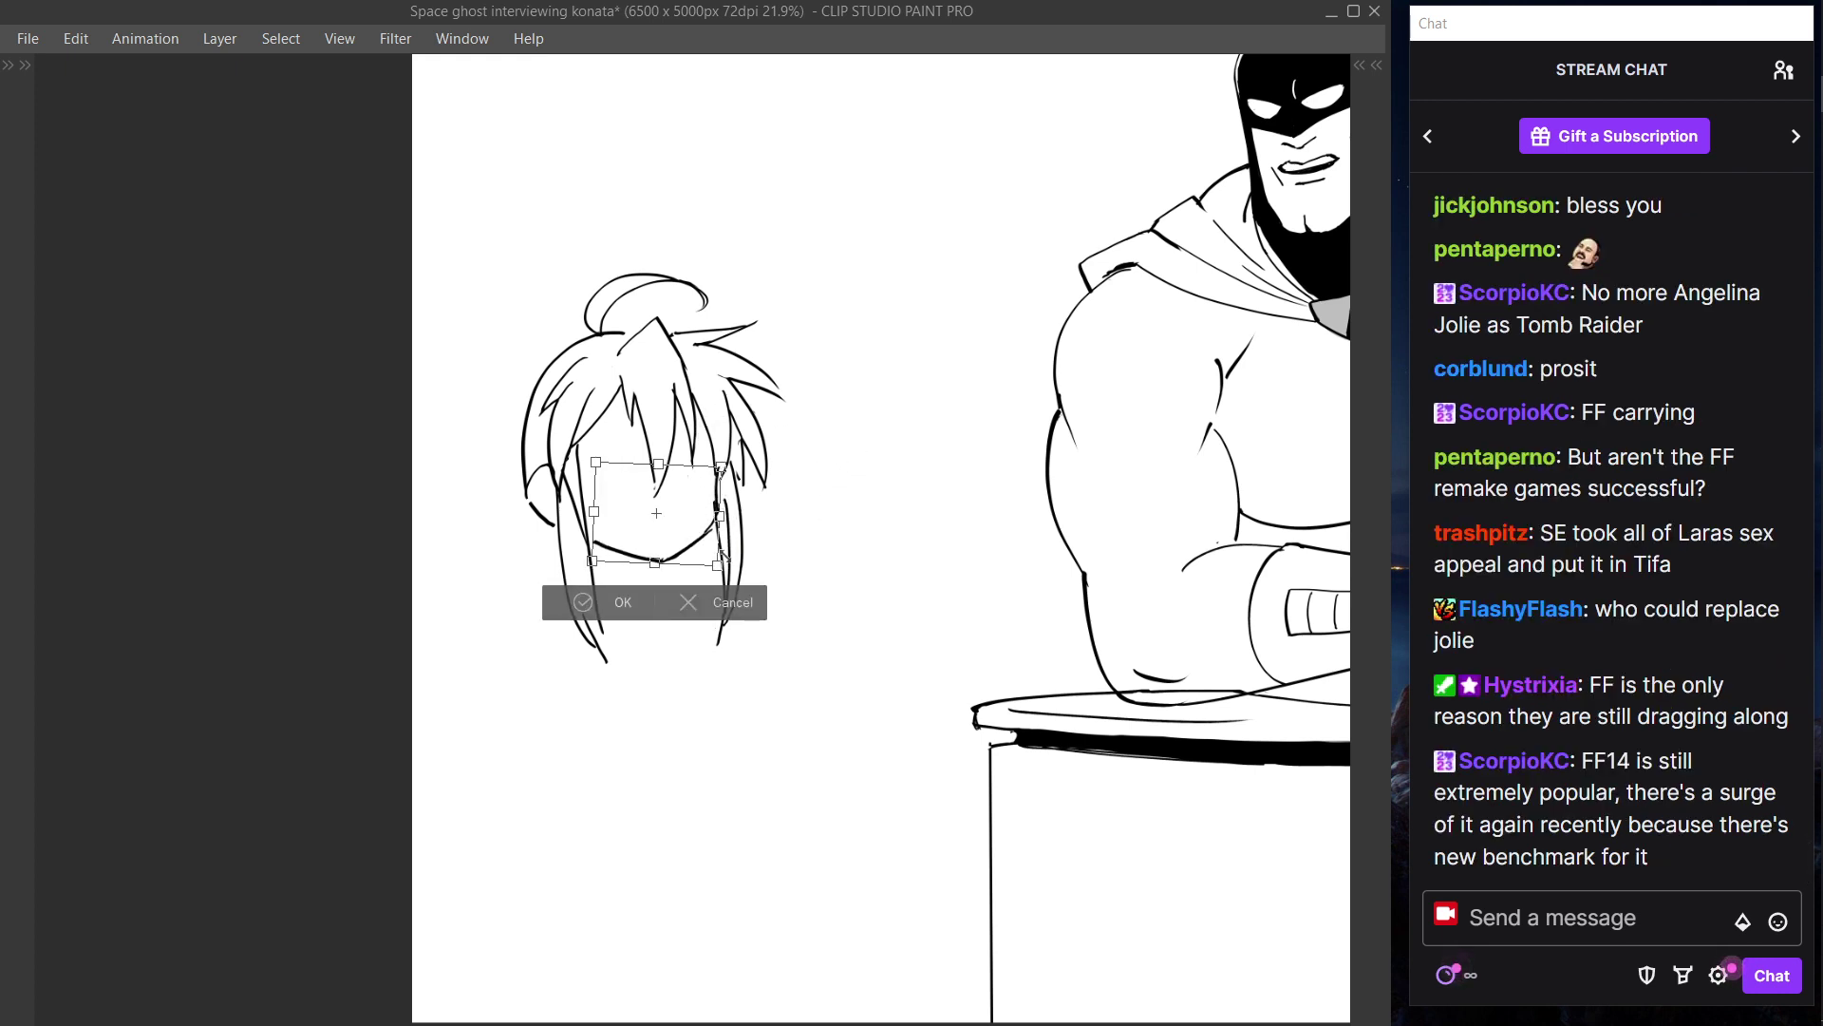
pyautogui.click(623, 608)
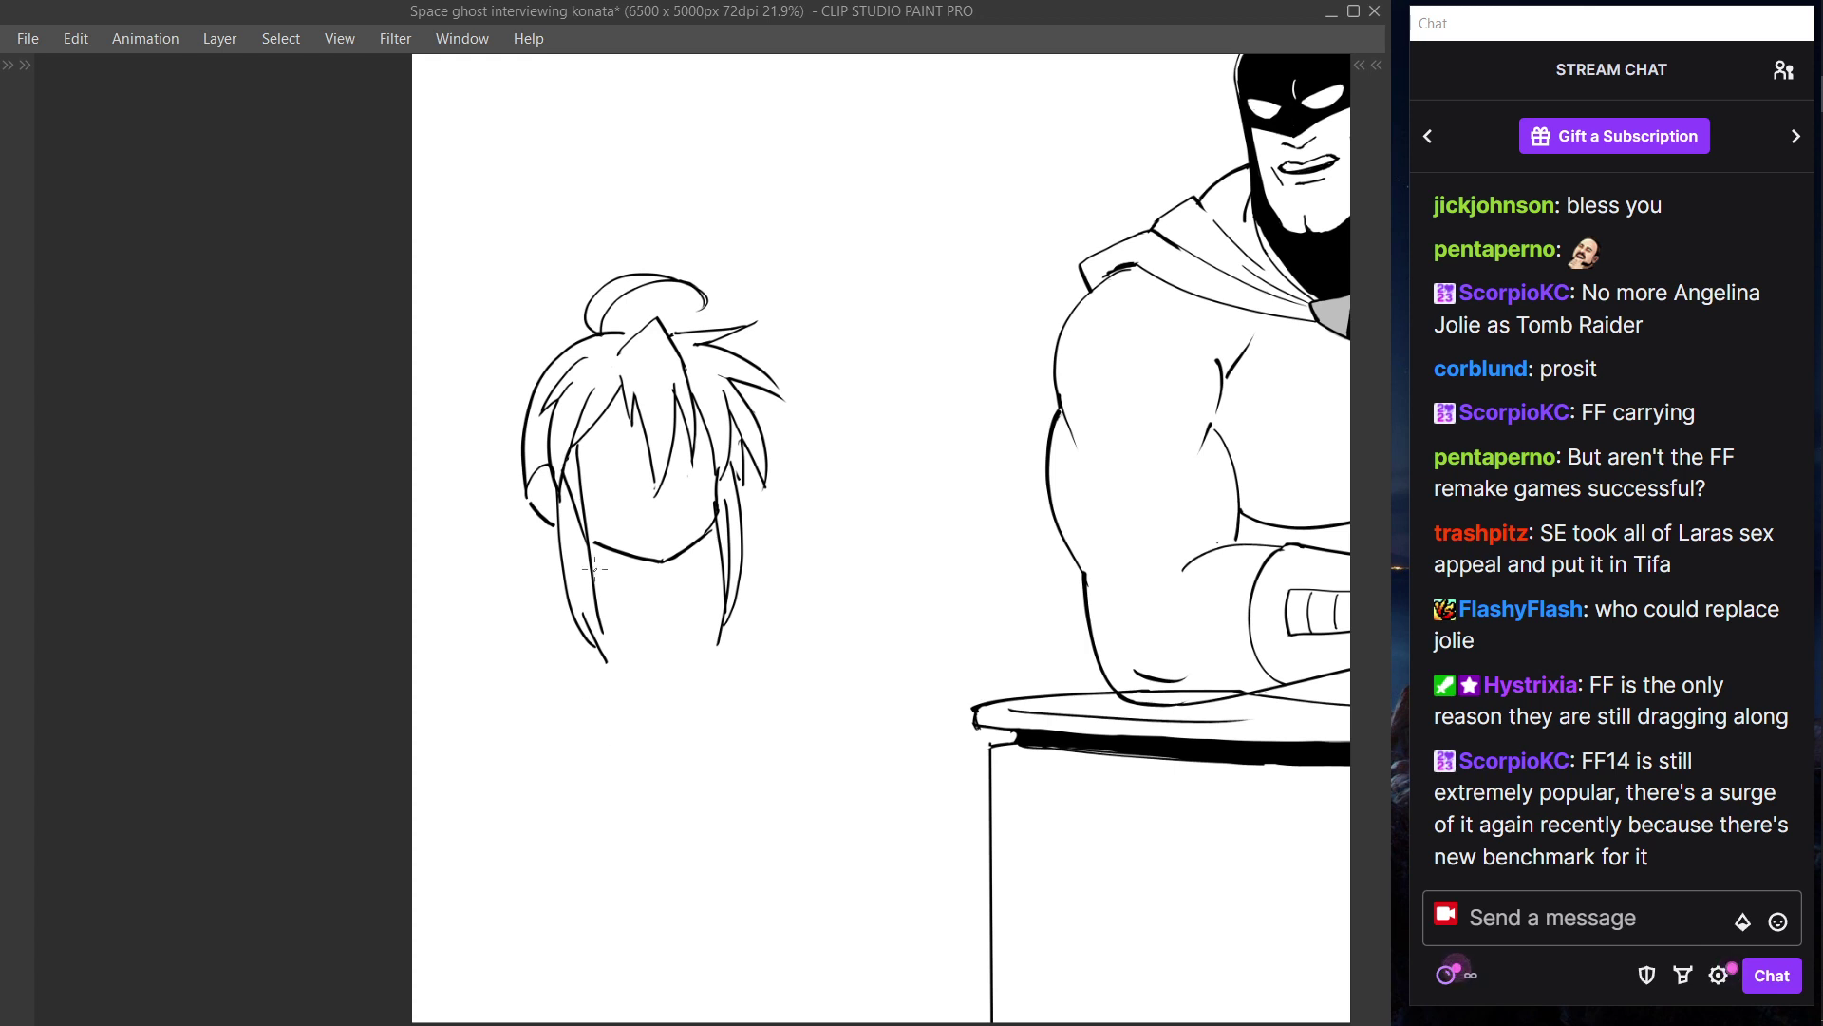
pyautogui.moveTo(696, 544); pyautogui.dragTo(696, 547)
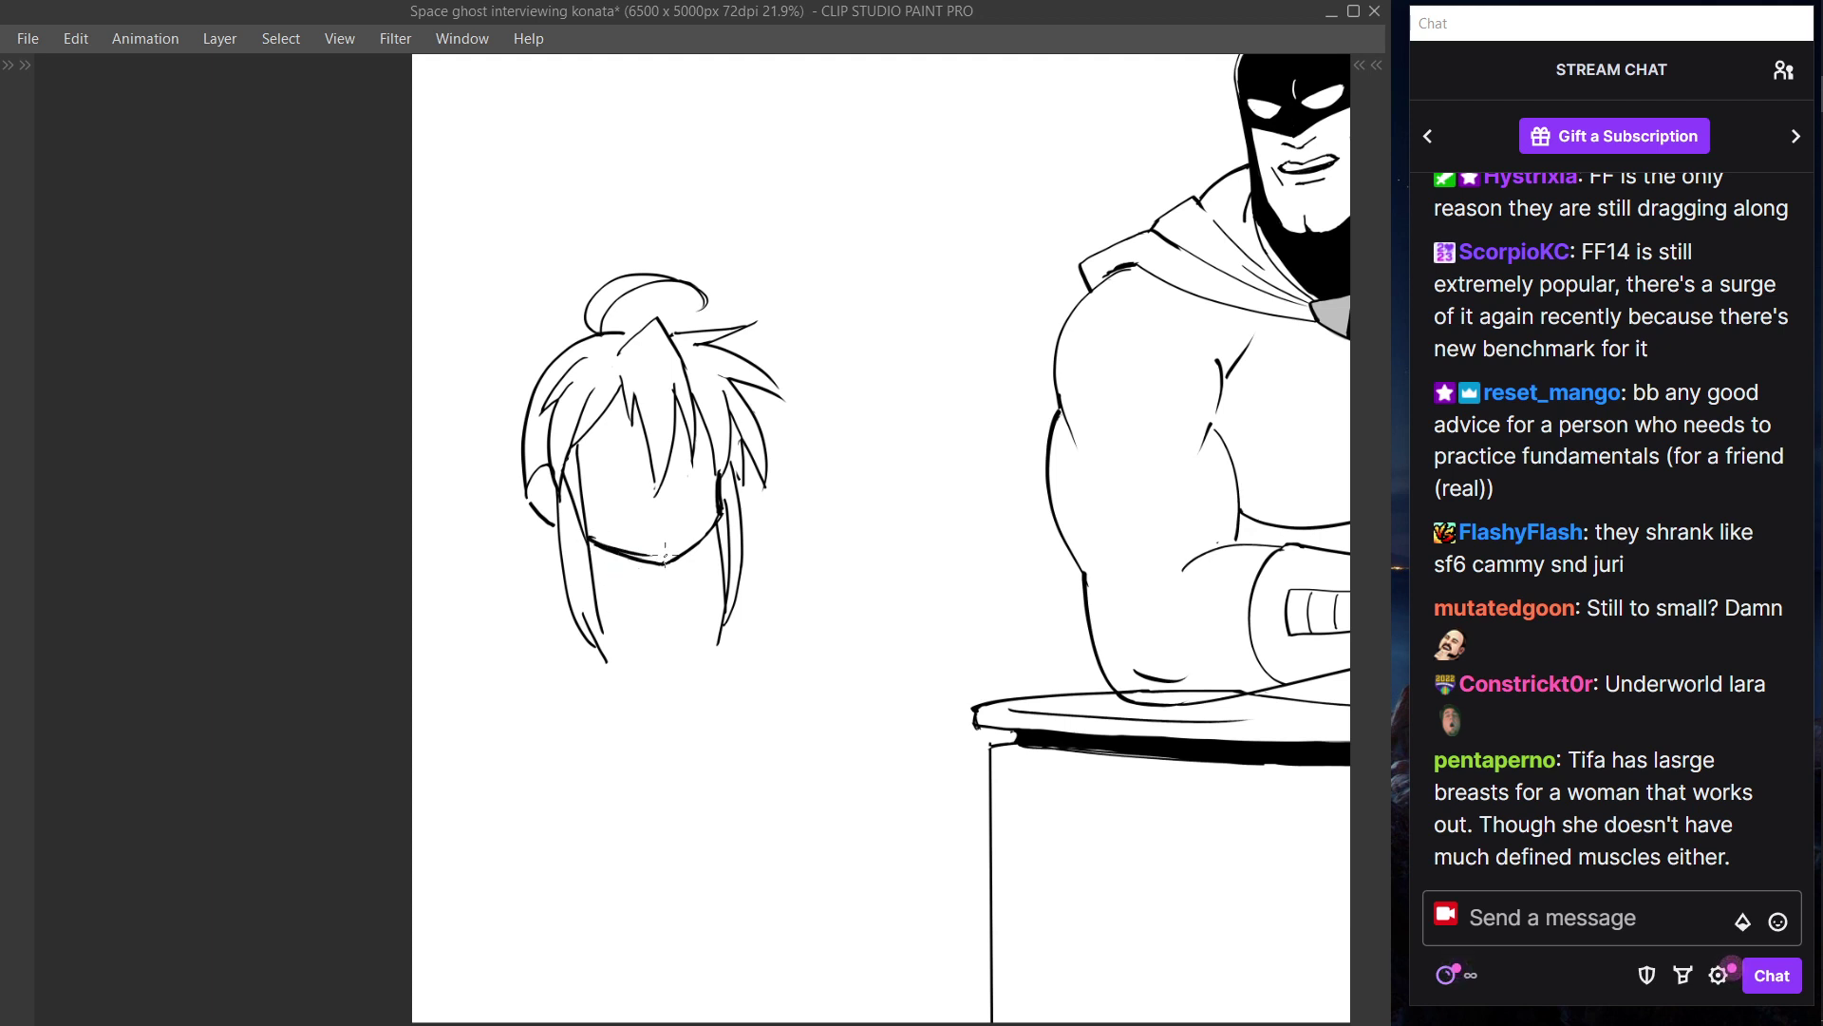
# - Redraw the left half of the jaw so it runs from the left sidelock down to the chin
pyautogui.moveTo(581, 537); pyautogui.dragTo(664, 565)
pyautogui.hotkey('ctrl', 'z')
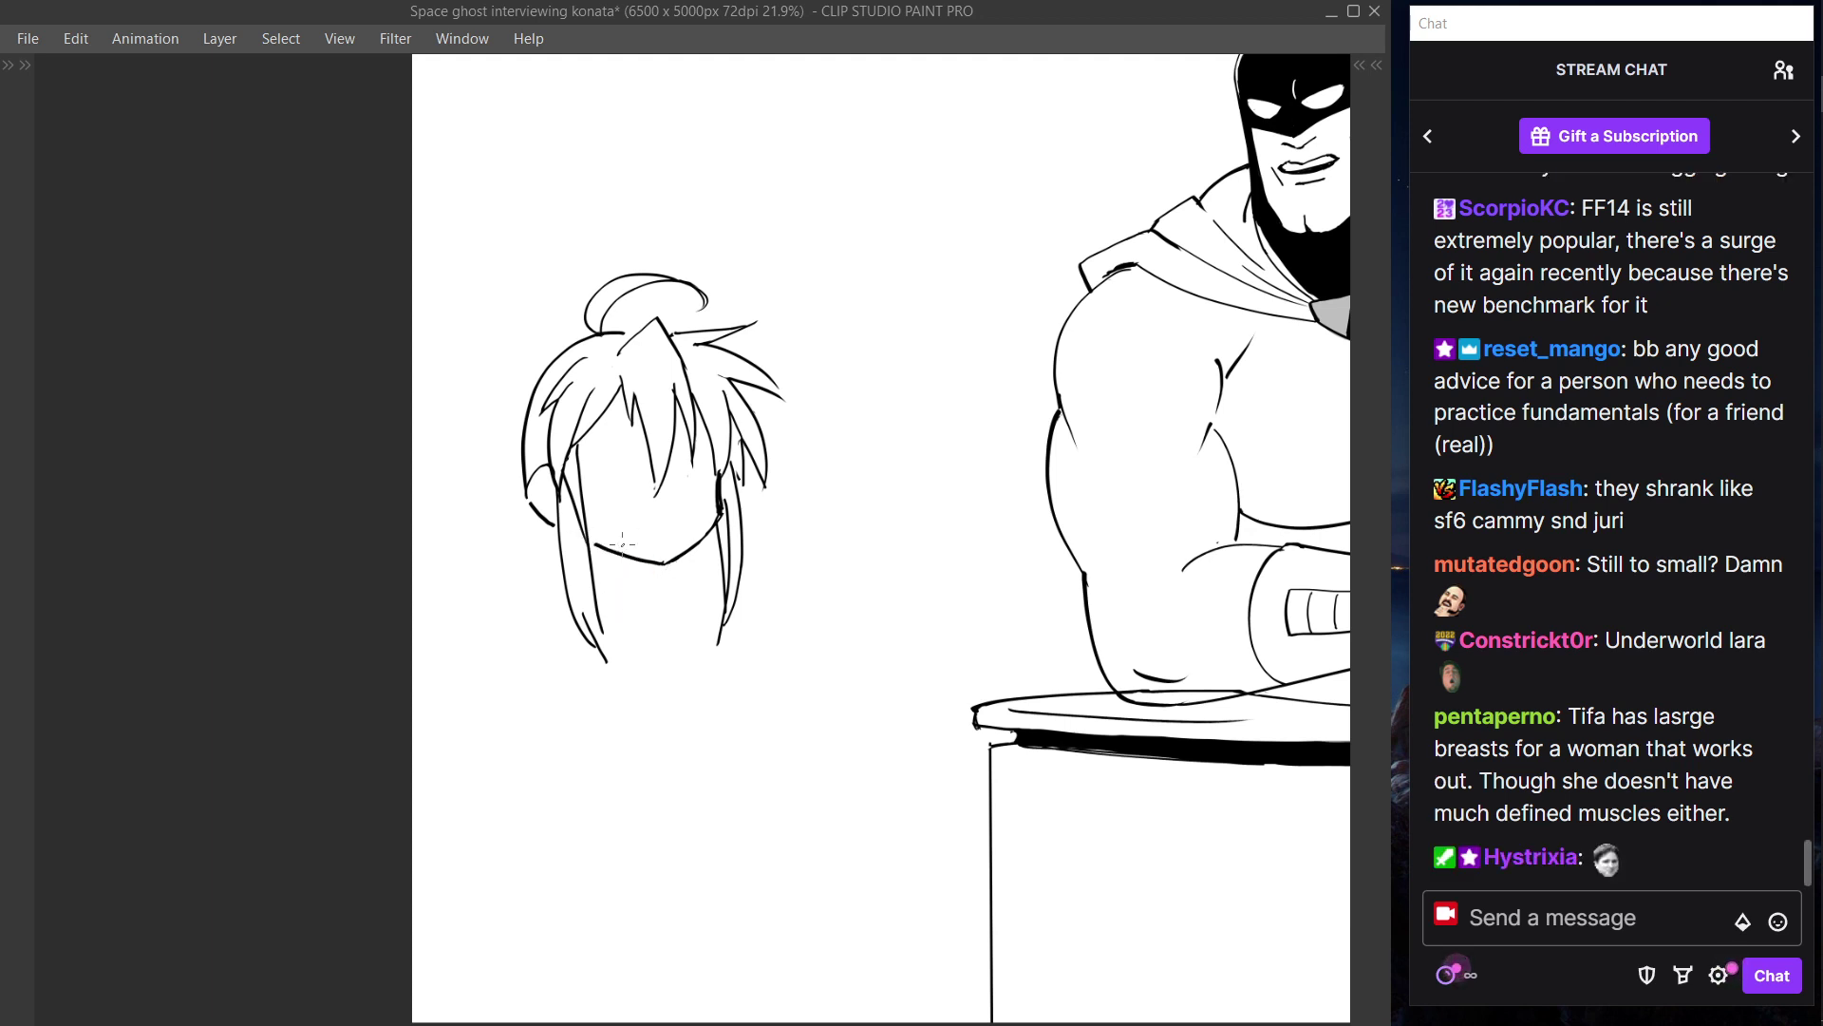
pyautogui.moveTo(584, 541); pyautogui.dragTo(670, 561)
pyautogui.hotkey('ctrl', 'z')
pyautogui.moveTo(588, 541); pyautogui.dragTo(670, 562)
pyautogui.hotkey('ctrl', 'z')
pyautogui.hotkey('ctrl', 'z')
pyautogui.moveTo(591, 543); pyautogui.dragTo(664, 562)
pyautogui.hotkey('ctrl', 'z')
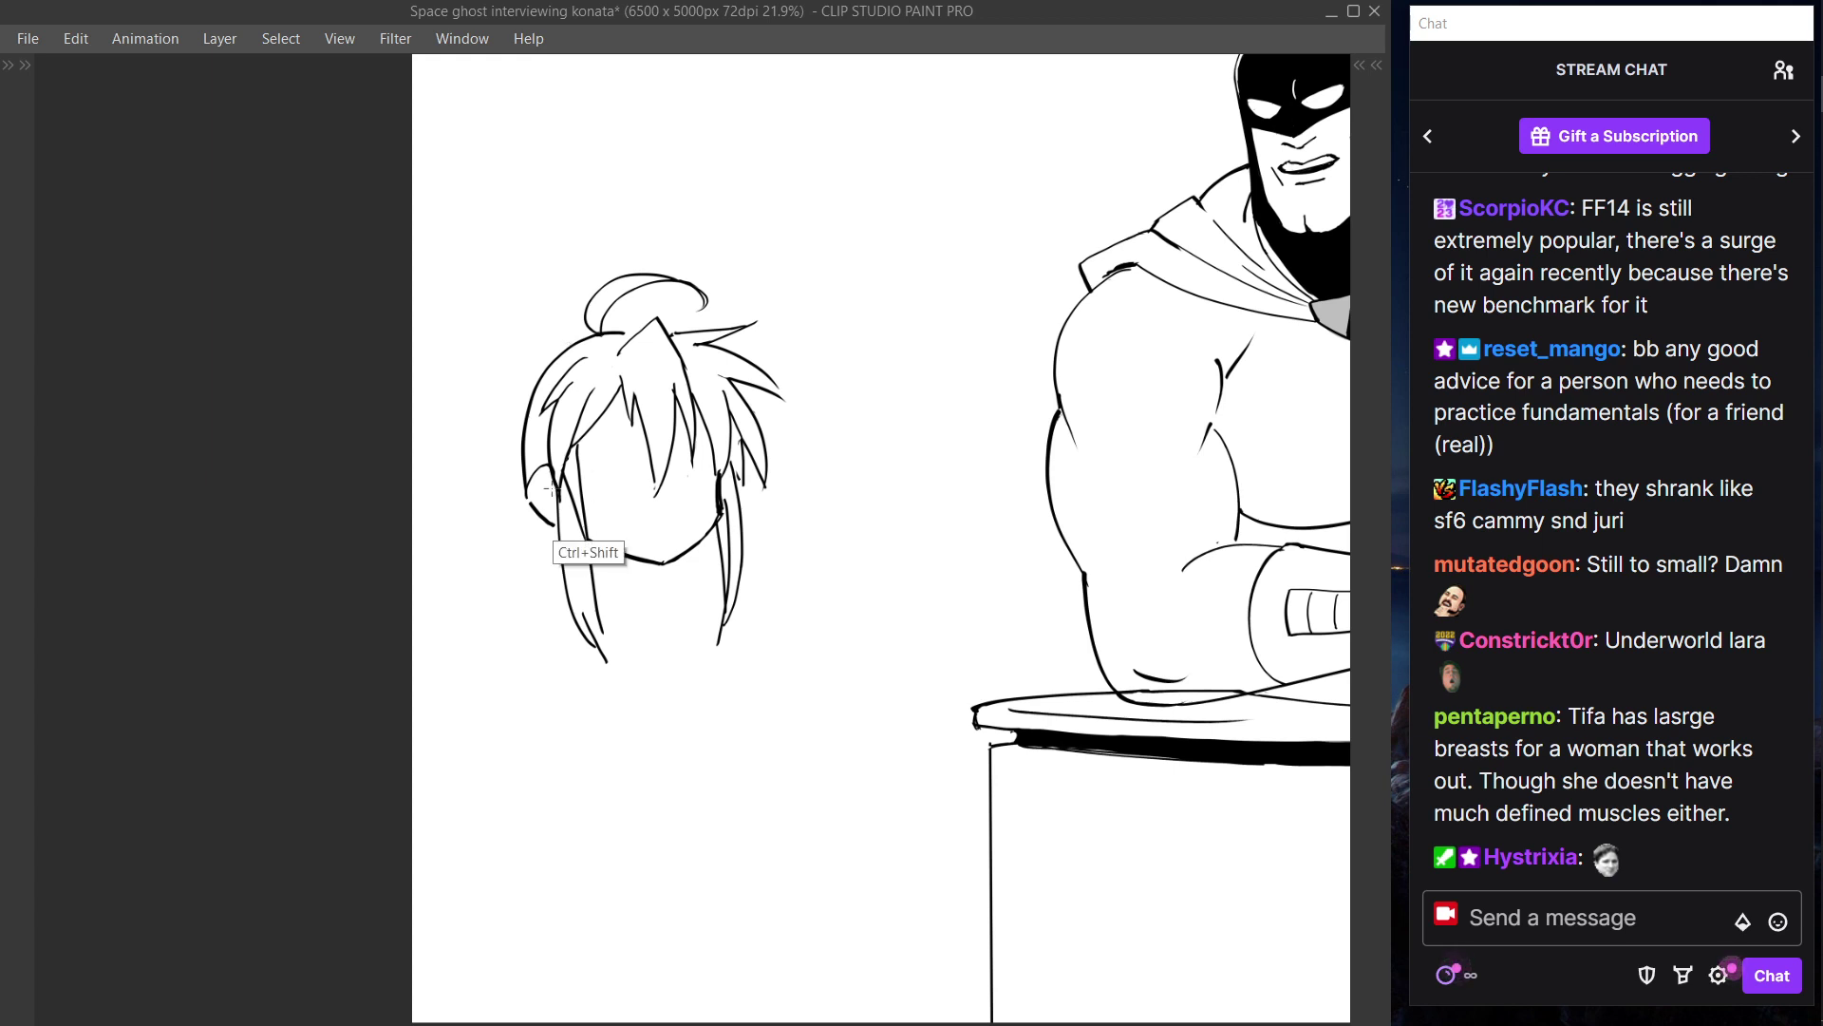
# - Erase the old ear lines beside the left sidelock and redraw the ear as a smaller rounded curve
pyautogui.press('e')
pyautogui.moveTo(549, 466)
pyautogui.mouseDown()
pyautogui.moveTo(553, 522)
pyautogui.moveTo(536, 472)
pyautogui.moveTo(535, 488)
pyautogui.moveTo(554, 511)
pyautogui.mouseUp()
pyautogui.hotkey('ctrl', 'z')
pyautogui.hotkey('ctrl', 'z')
pyautogui.hotkey('ctrl', 'z')
pyautogui.hotkey('ctrl', 'z')
pyautogui.hotkey('ctrl', 'z')
pyautogui.hotkey('ctrl', 'z')
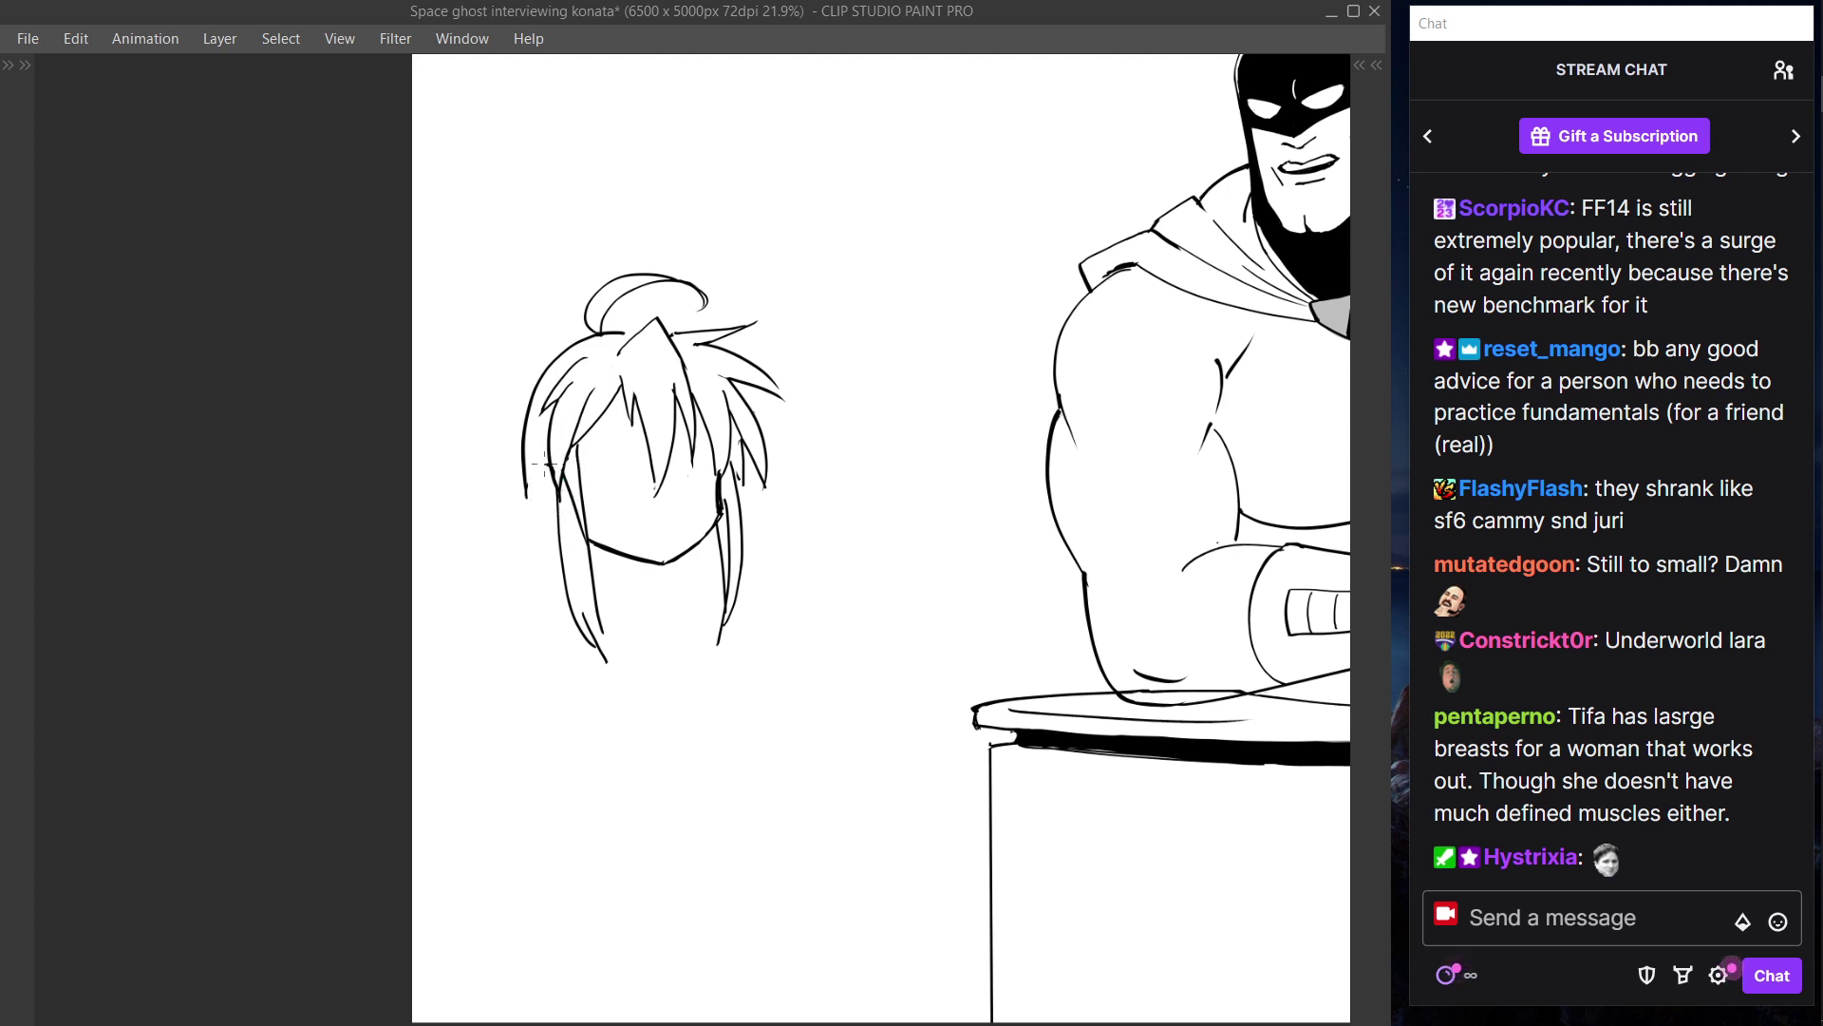
pyautogui.moveTo(547, 456)
pyautogui.mouseDown()
pyautogui.moveTo(536, 504)
pyautogui.moveTo(552, 513)
pyautogui.mouseUp()
pyautogui.hotkey('ctrl', 'z')
pyautogui.hotkey('ctrl', 'z')
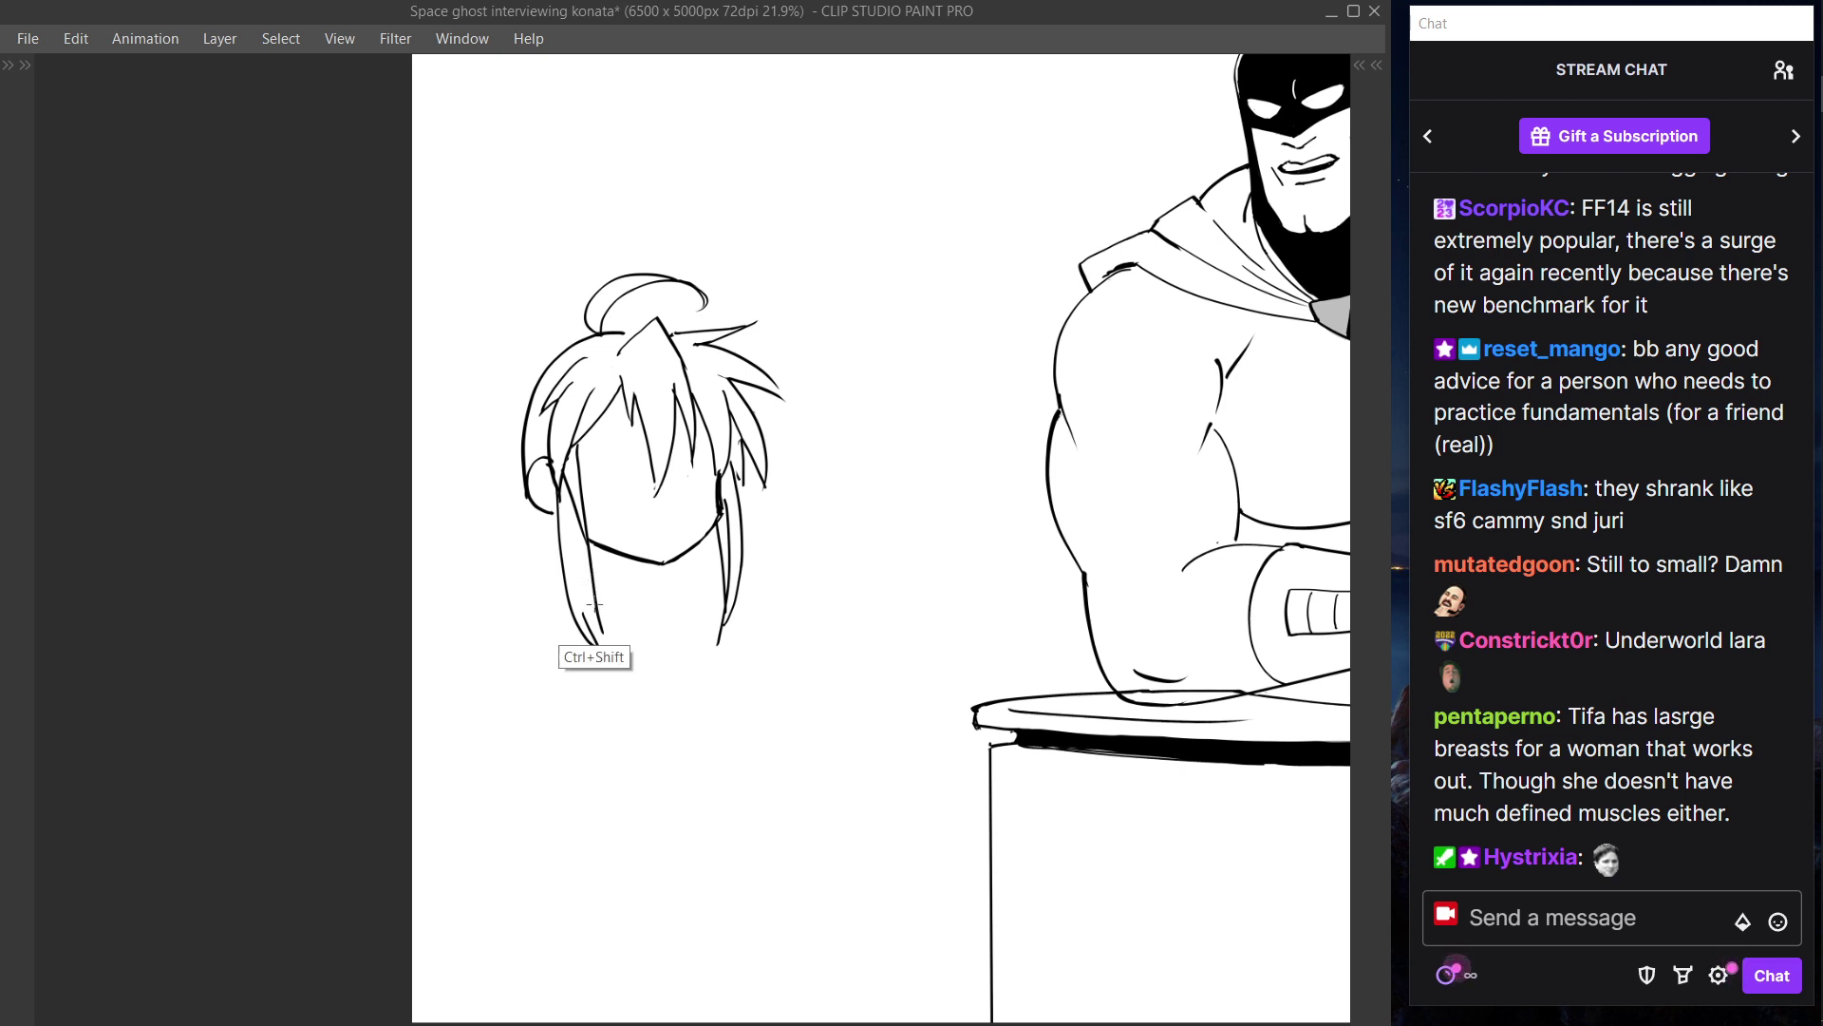
# - Erase the inner line of the left sidelock and redraw it as one strand tapering to the tip
pyautogui.press('e')
pyautogui.moveTo(576, 505)
pyautogui.mouseDown()
pyautogui.moveTo(572, 483)
pyautogui.moveTo(580, 527)
pyautogui.moveTo(571, 478)
pyautogui.moveTo(582, 544)
pyautogui.mouseUp()
pyautogui.press('p')
pyautogui.moveTo(566, 471); pyautogui.dragTo(598, 601)
pyautogui.hotkey('ctrl', 'z')
pyautogui.moveTo(568, 469)
pyautogui.mouseDown()
pyautogui.moveTo(602, 594)
pyautogui.moveTo(602, 505)
pyautogui.moveTo(577, 496)
pyautogui.moveTo(597, 615)
pyautogui.mouseUp()
pyautogui.hotkey('ctrl', 'z')
pyautogui.hotkey('ctrl', 'z')
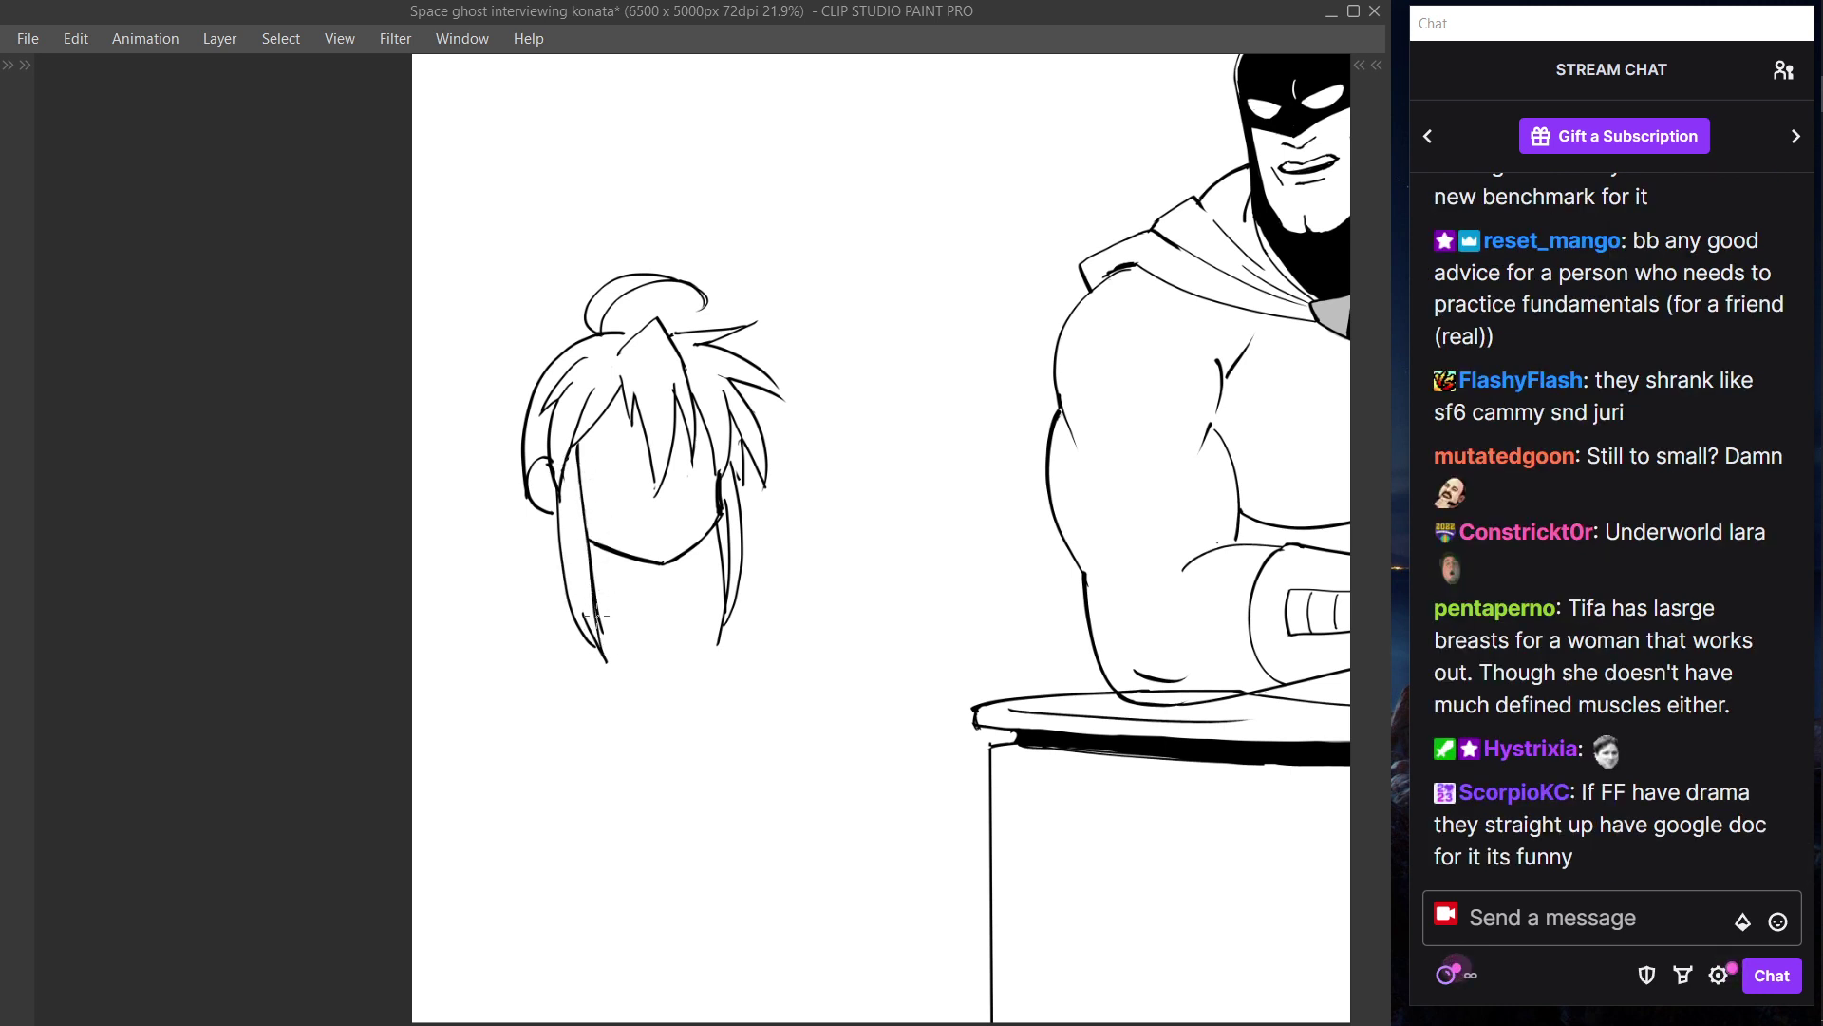
pyautogui.moveTo(566, 456); pyautogui.dragTo(609, 640)
# - Add a new layer above Layer 19 and draw the long back hair falling below the ear with two inner strands
pyautogui.press('Tab')
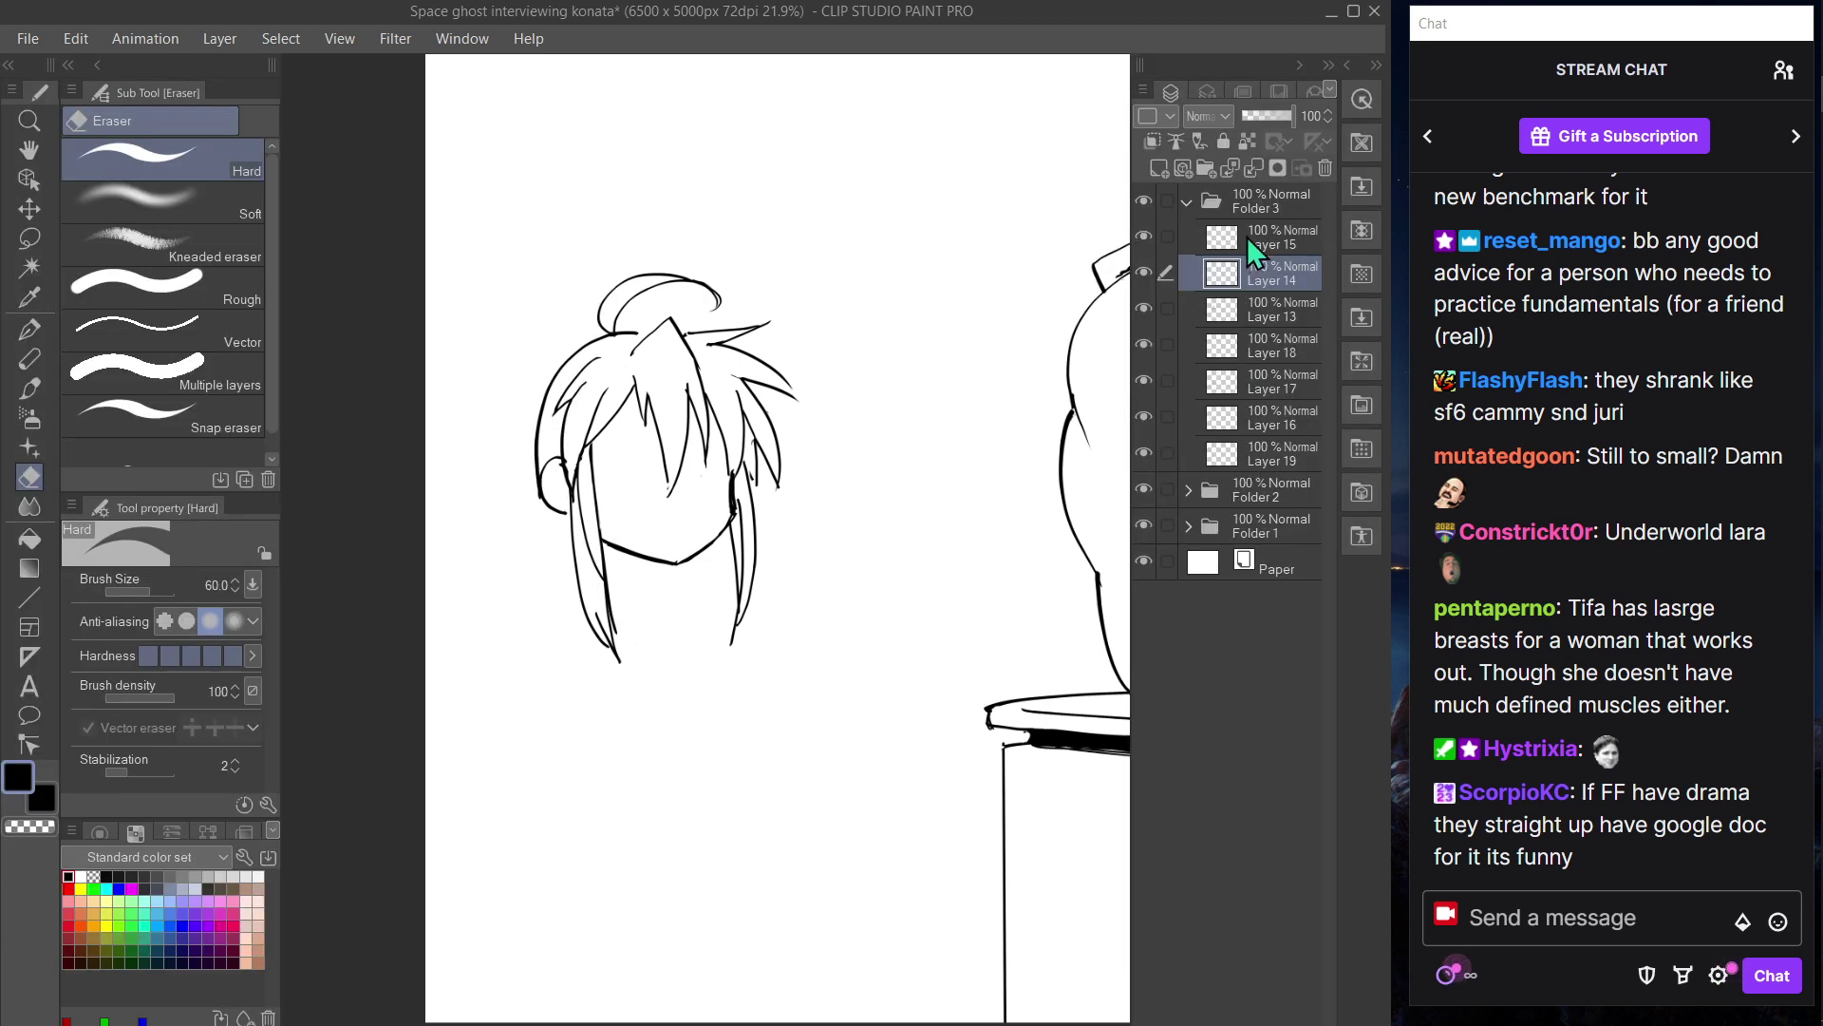
pyautogui.click(1273, 456)
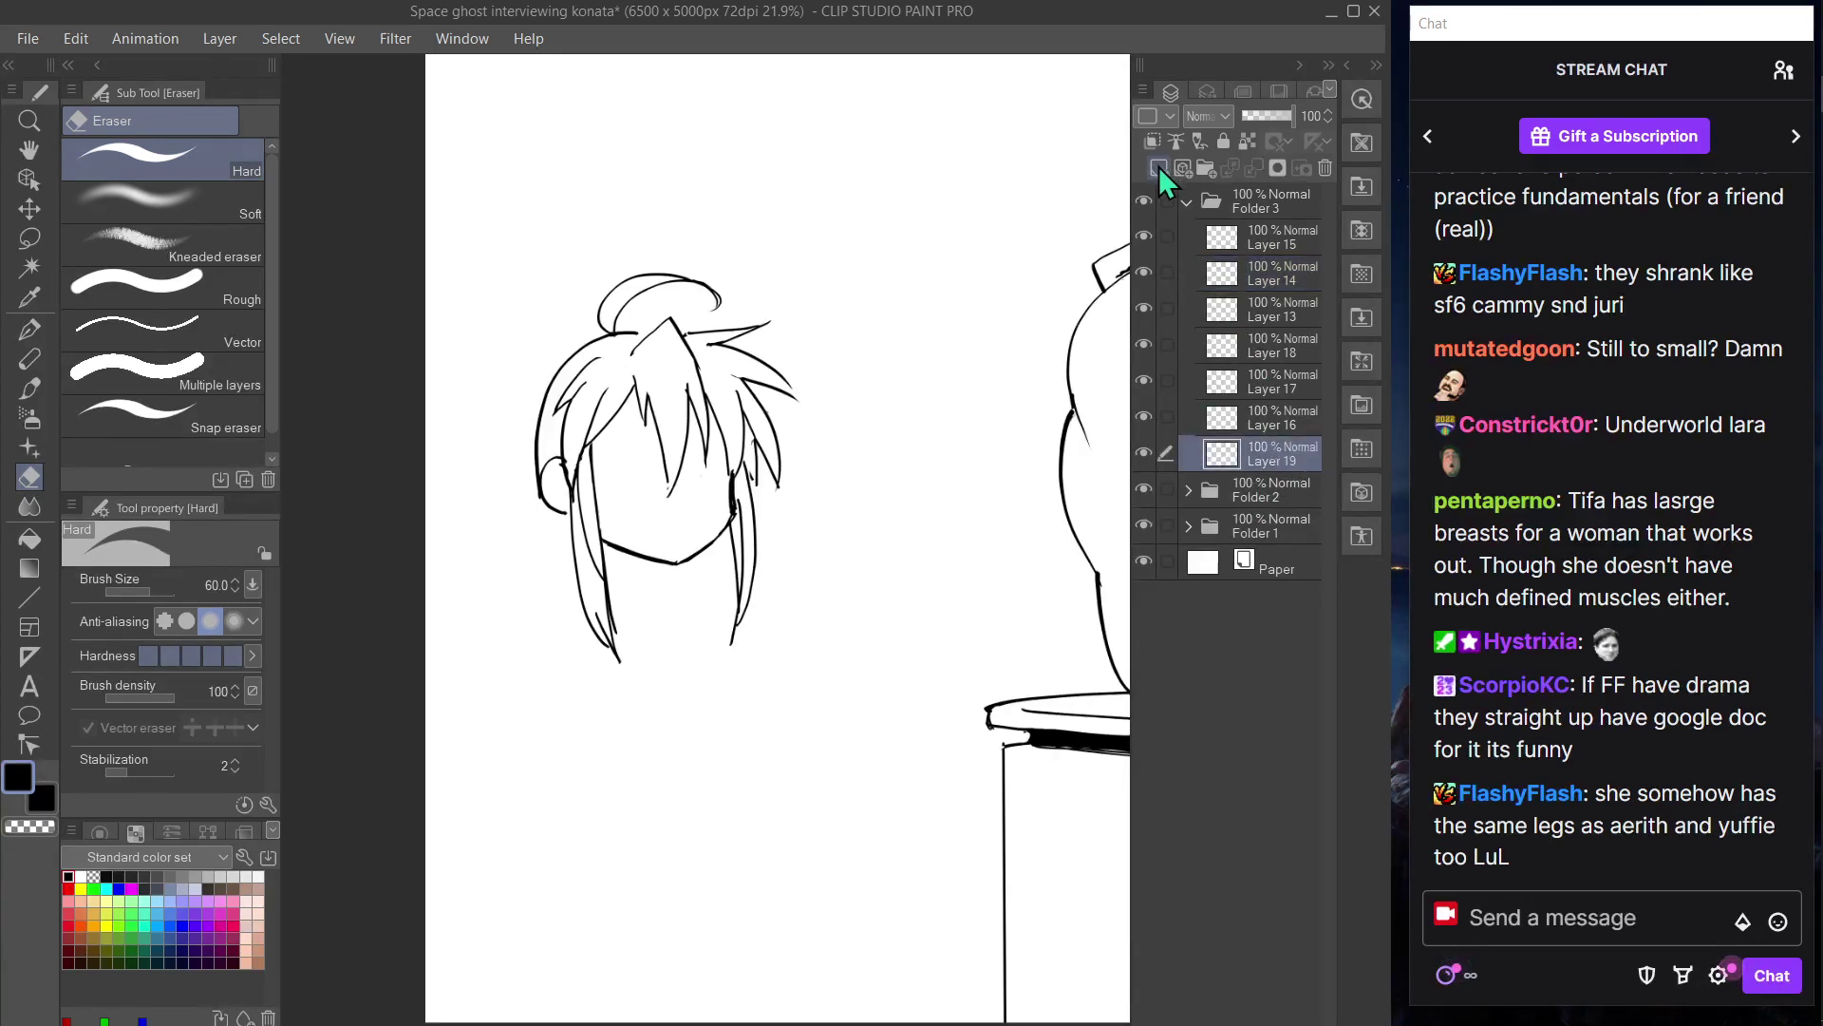
pyautogui.press('Tab')
pyautogui.moveTo(527, 510); pyautogui.dragTo(504, 731)
pyautogui.hotkey('ctrl', 'z')
pyautogui.moveTo(528, 499); pyautogui.dragTo(494, 766)
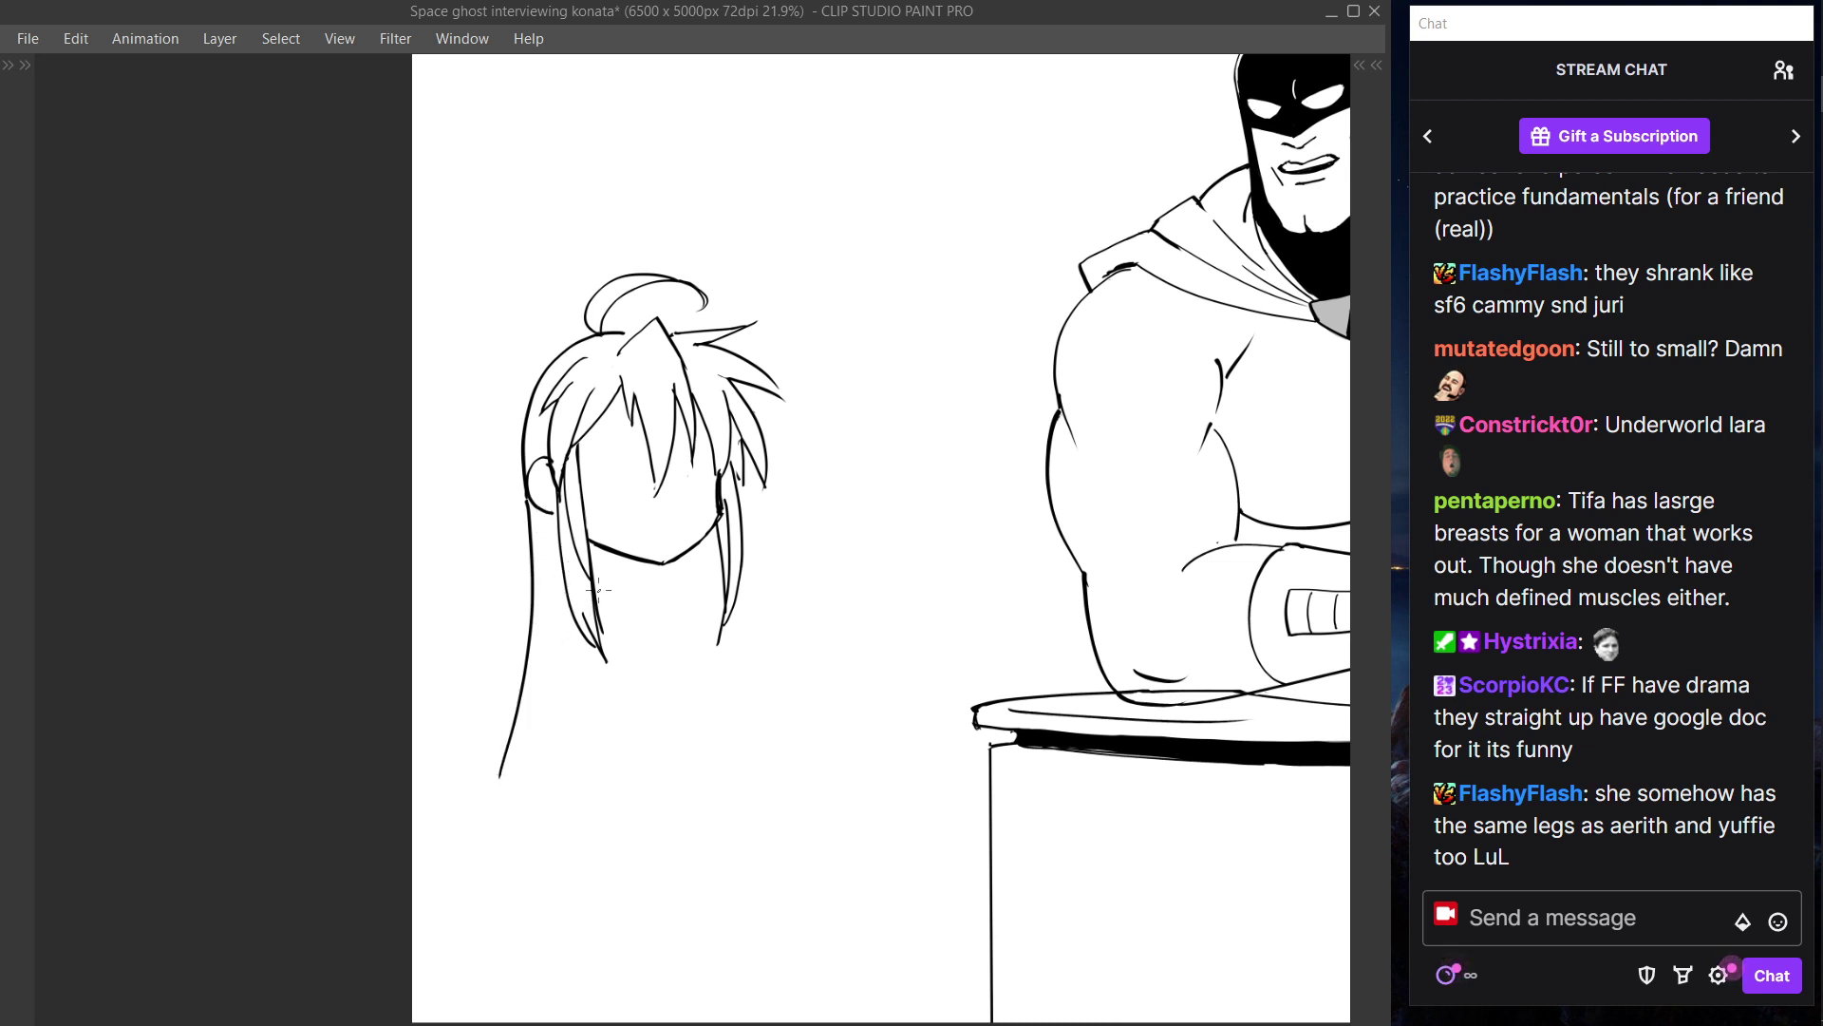
pyautogui.moveTo(570, 588); pyautogui.dragTo(586, 729)
pyautogui.hotkey('ctrl', 'z')
pyautogui.moveTo(565, 561); pyautogui.dragTo(585, 726)
pyautogui.moveTo(540, 590); pyautogui.dragTo(564, 721)
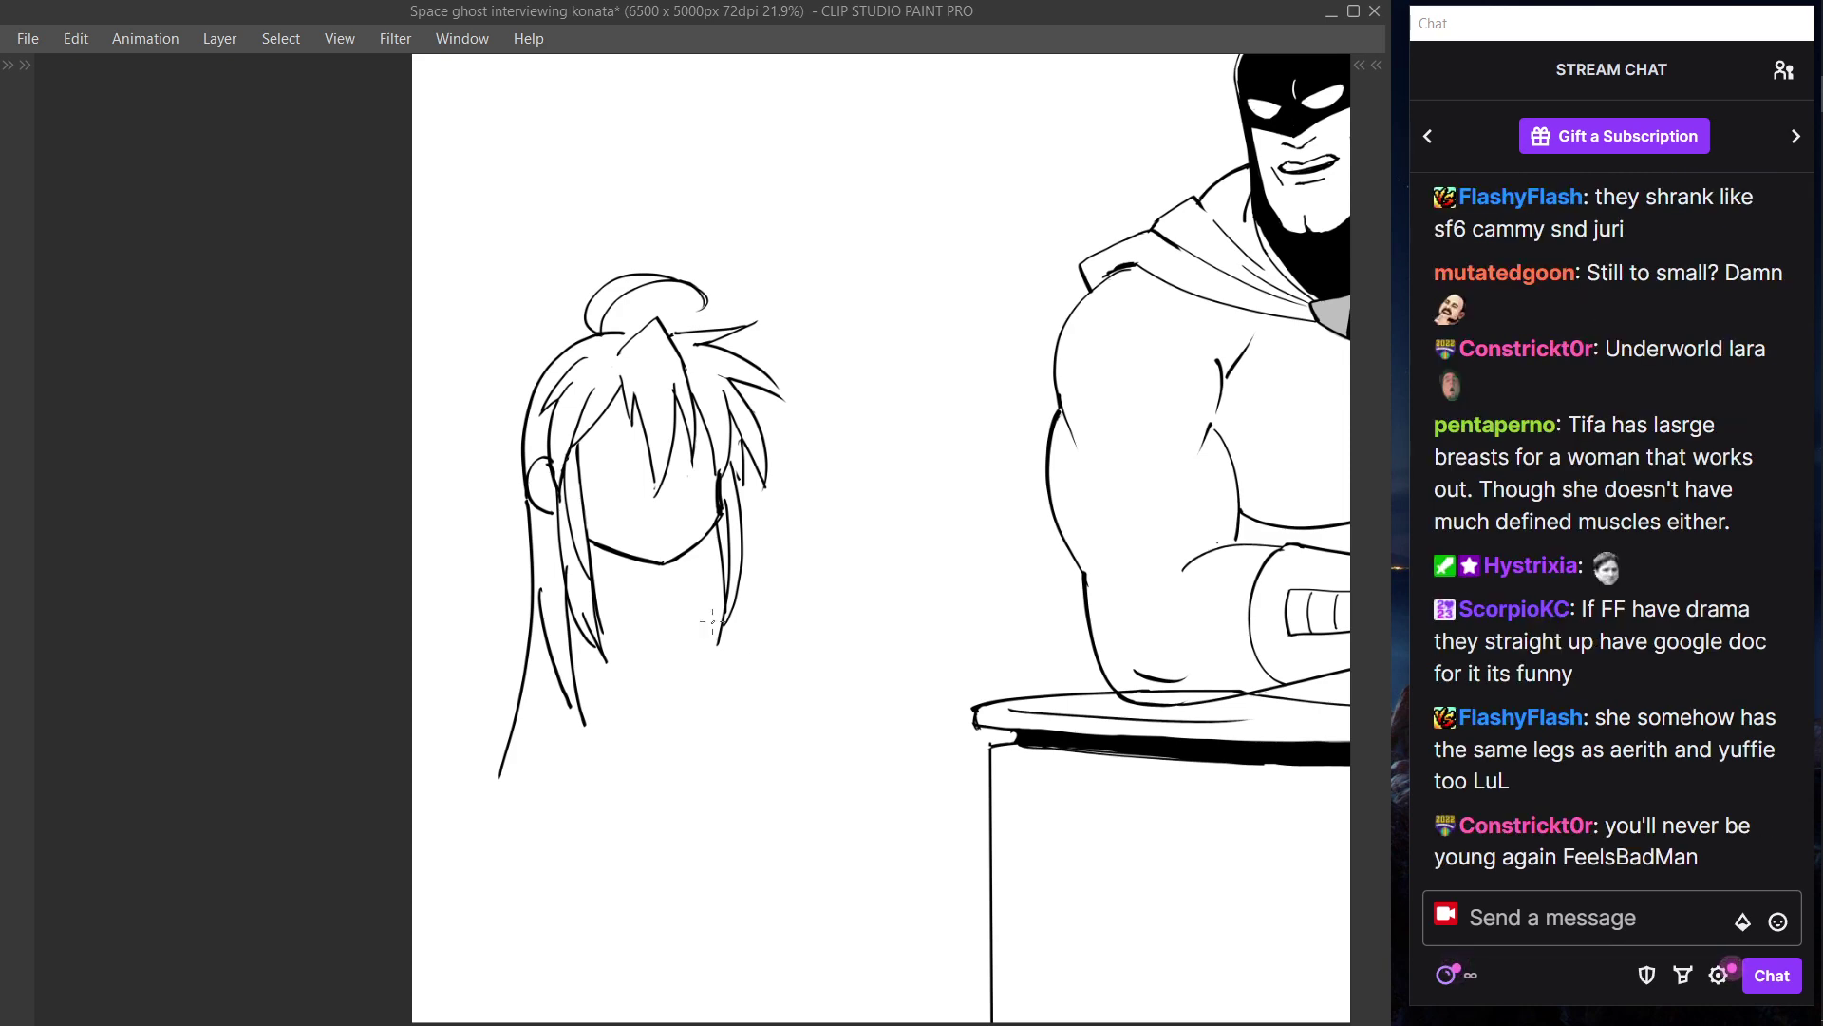
# - At the top of Folder 3, draw the left eye's flat upper lid with a crease line above it
pyautogui.press('Tab')
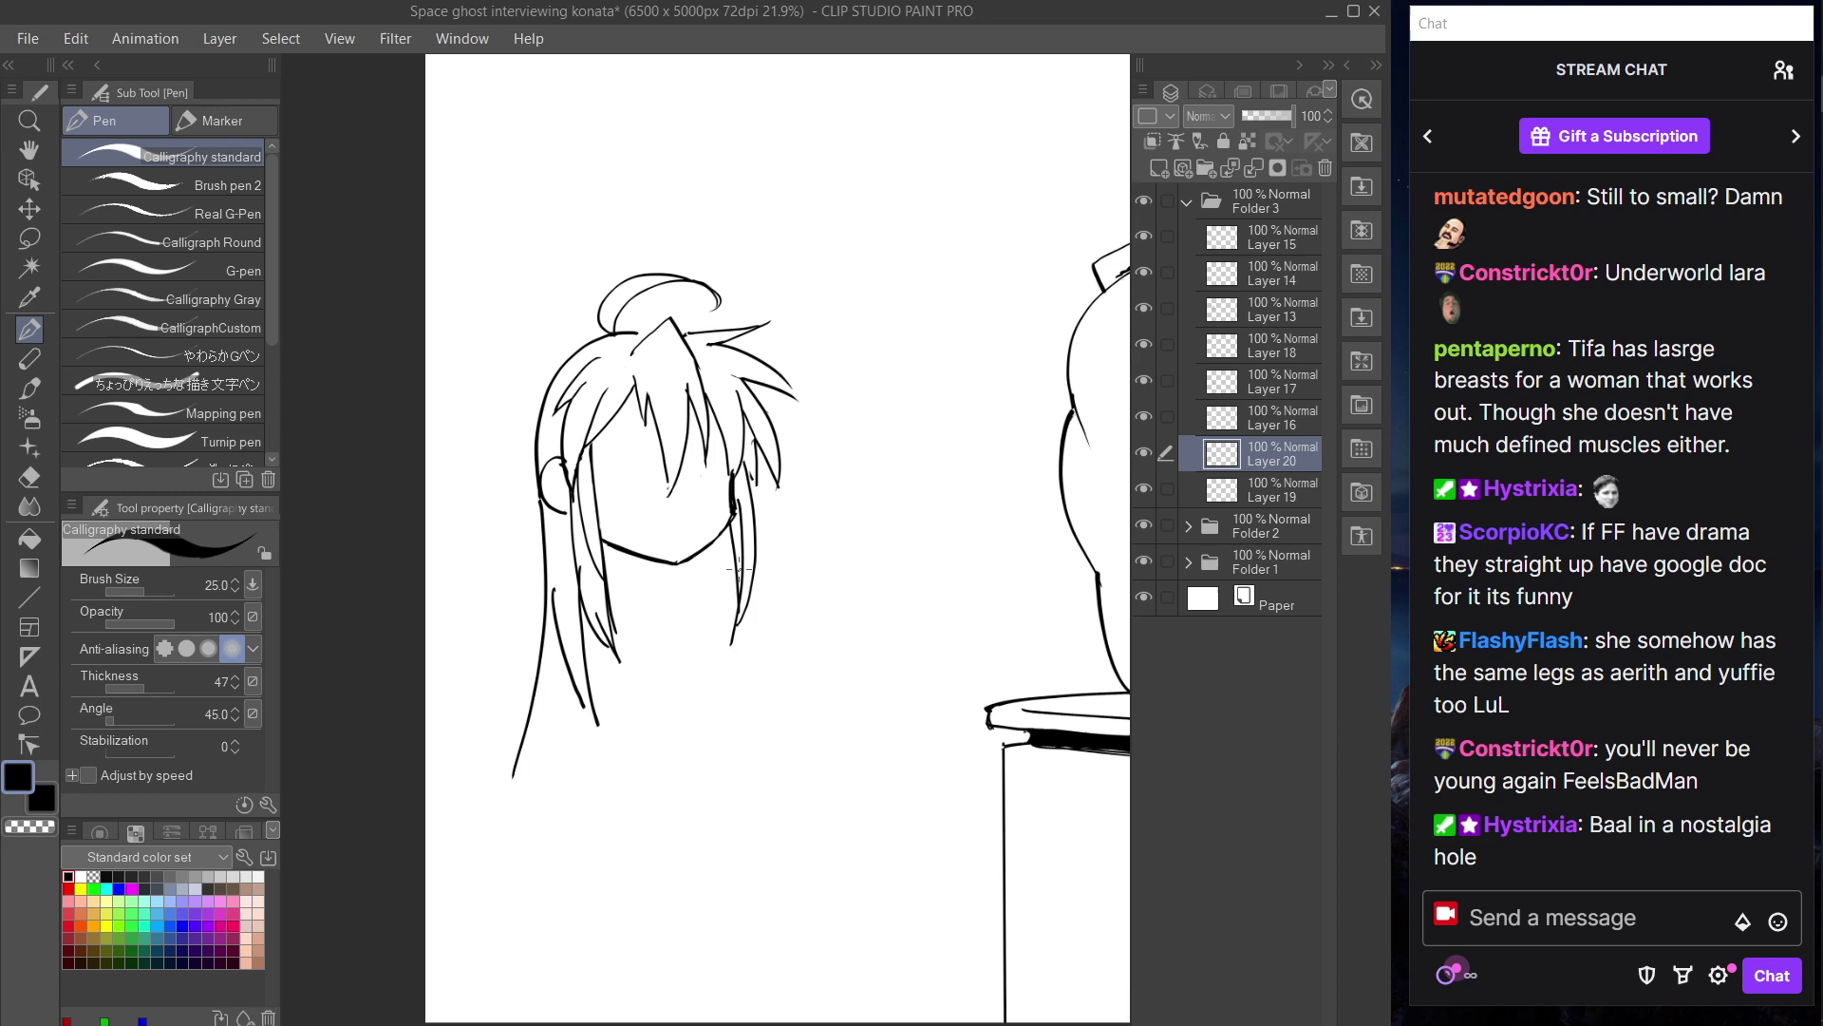
pyautogui.click(1252, 237)
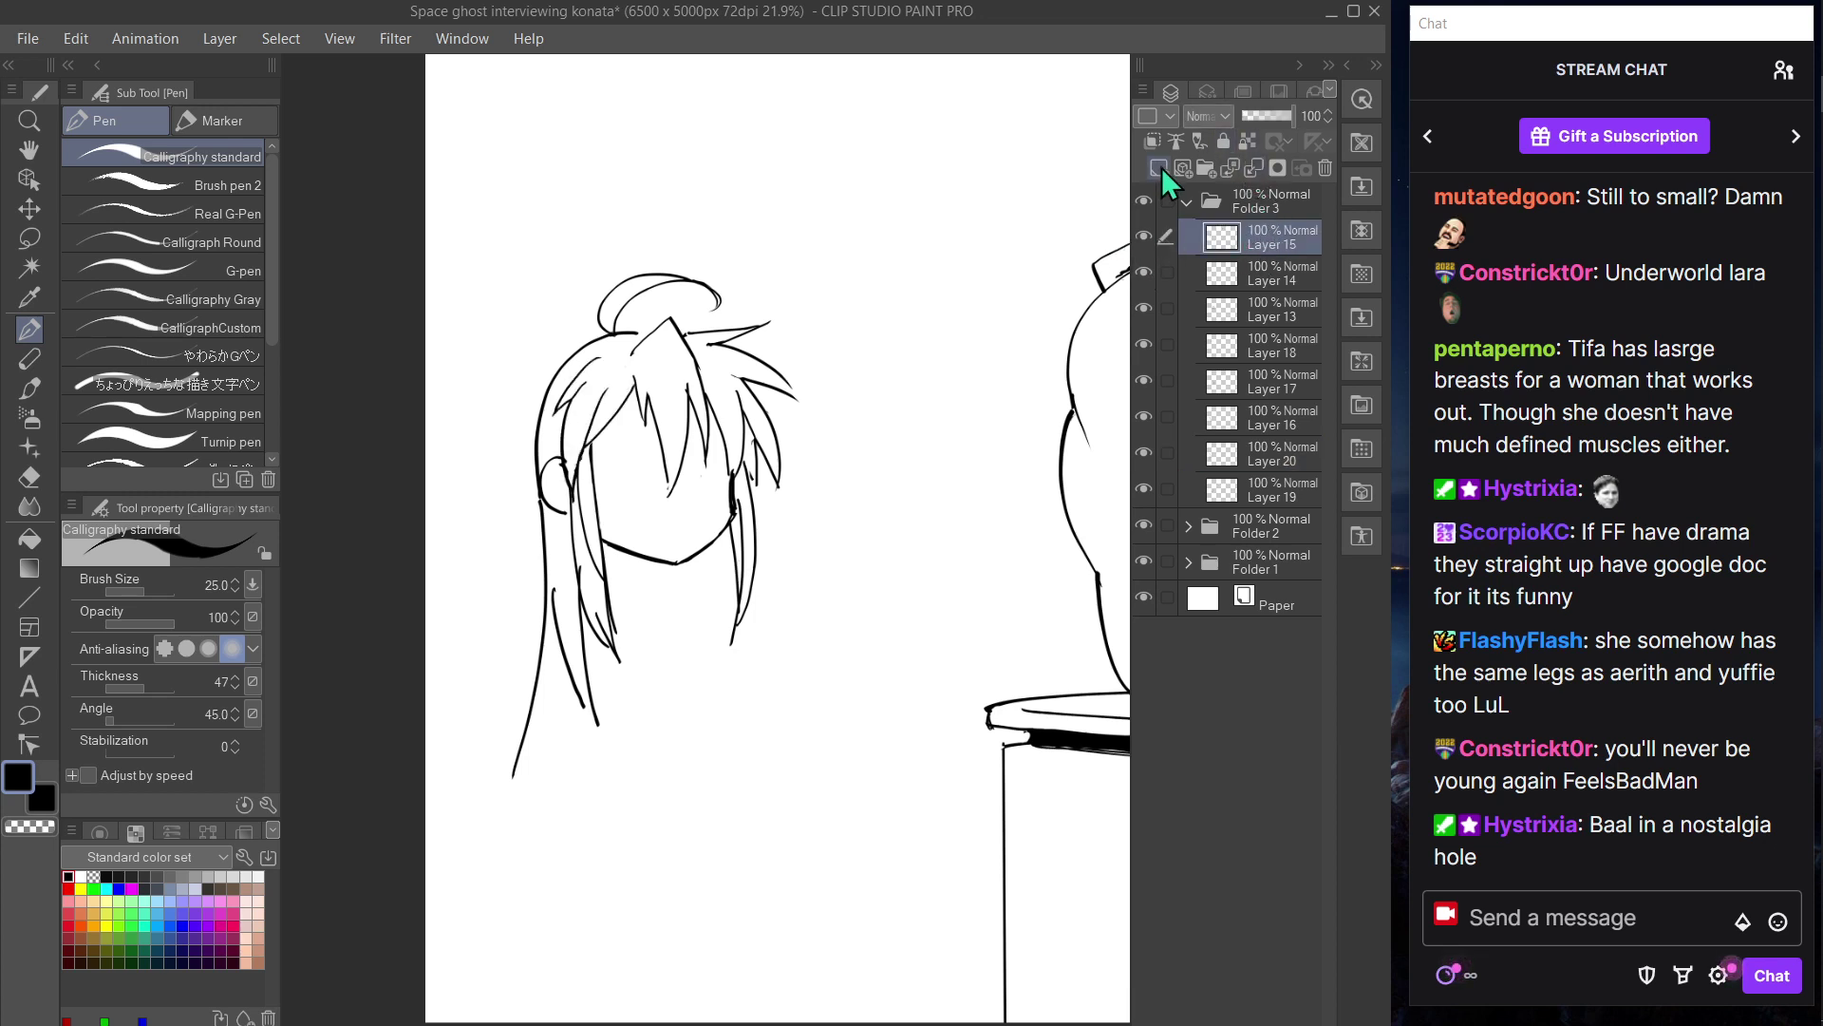
pyautogui.press('Tab')
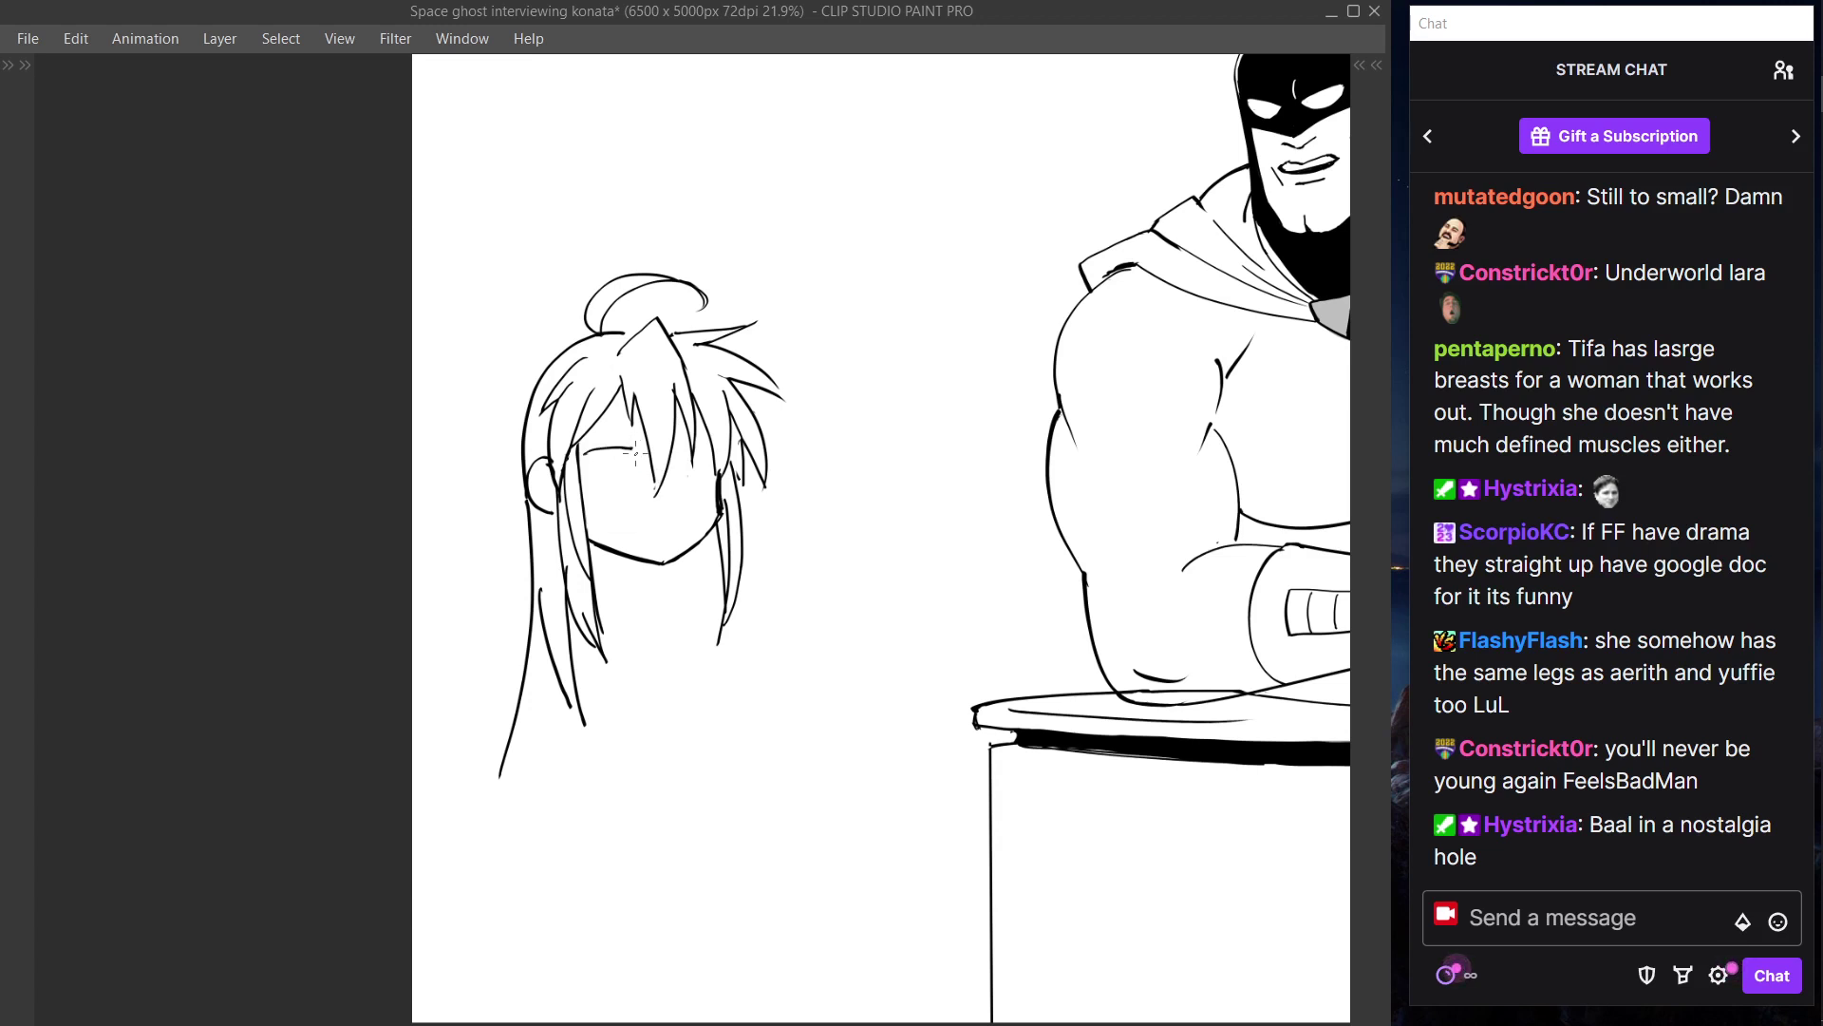
pyautogui.moveTo(590, 455); pyautogui.dragTo(627, 453)
pyautogui.hotkey('ctrl', 'z')
pyautogui.moveTo(591, 456); pyautogui.dragTo(644, 452)
pyautogui.hotkey('ctrl', 'z')
pyautogui.moveTo(596, 449); pyautogui.dragTo(635, 443)
pyautogui.hotkey('ctrl', 'z')
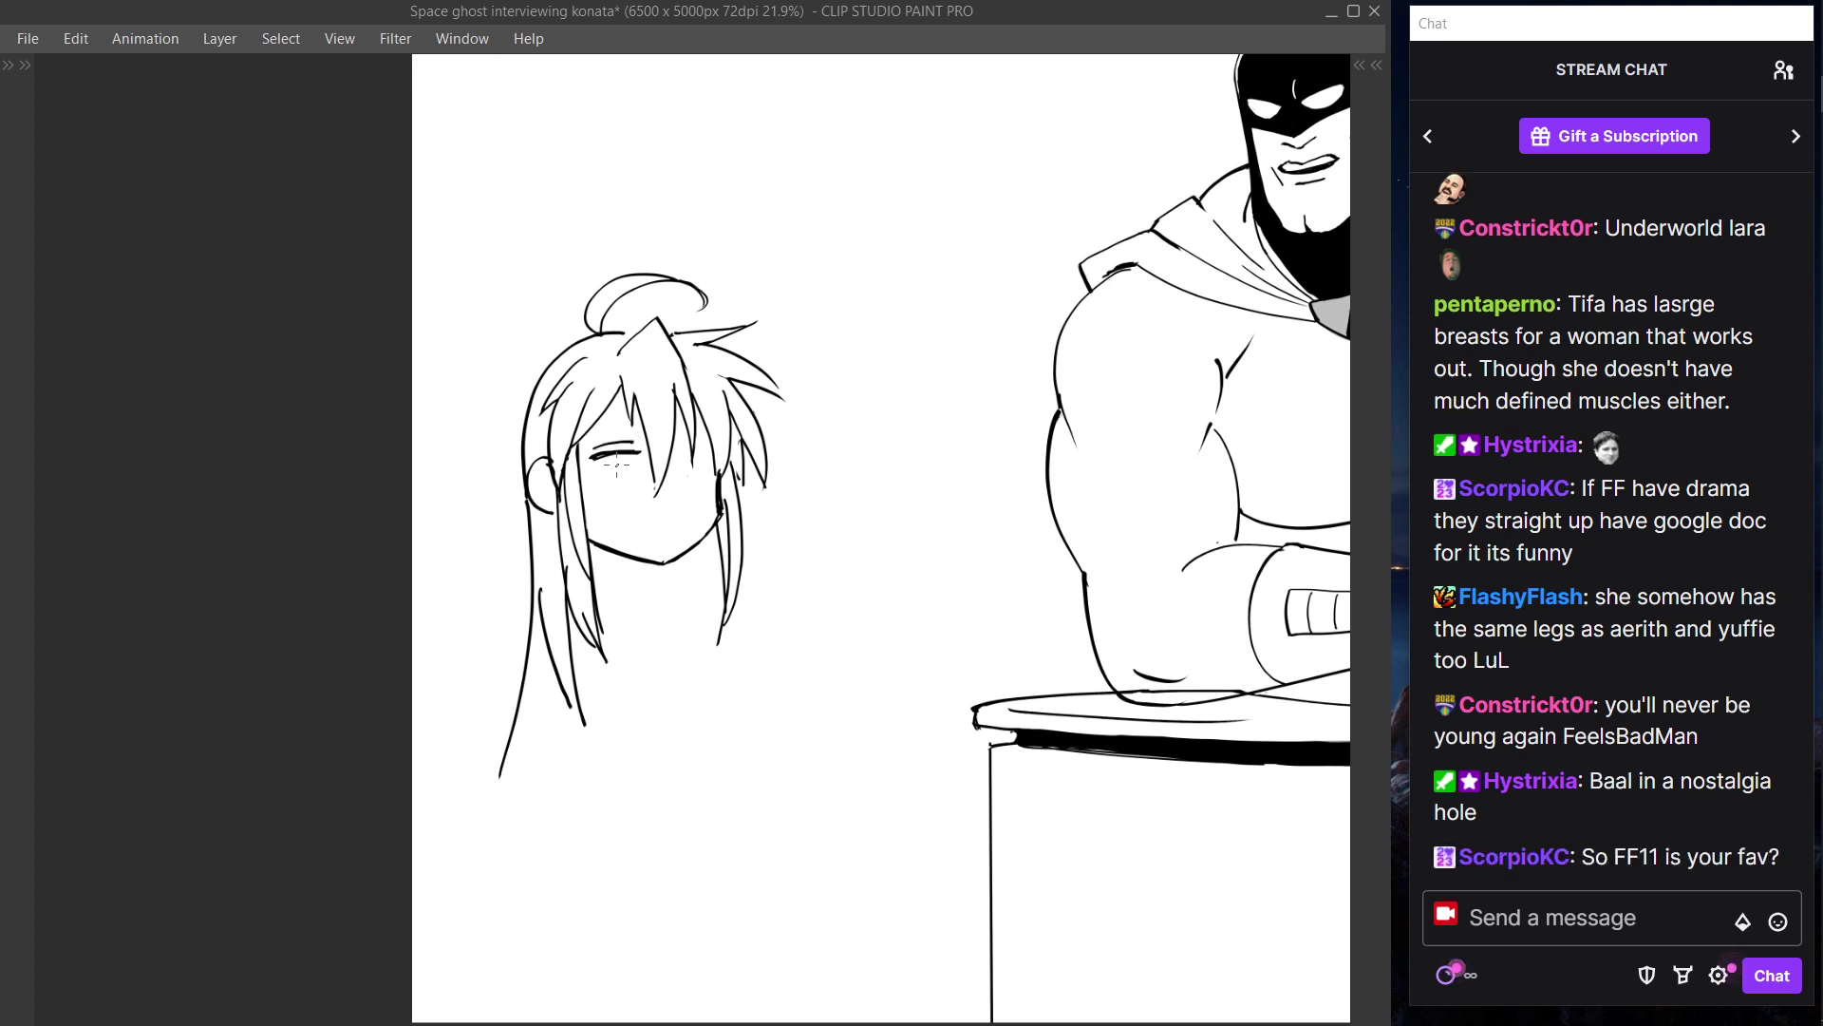
# - Add a rounded iris under the left eyelid and a short lid line for the right eye behind the bangs
pyautogui.moveTo(619, 478)
pyautogui.mouseDown()
pyautogui.moveTo(629, 455)
pyautogui.moveTo(718, 447)
pyautogui.mouseUp()
pyautogui.hotkey('ctrl', 'z')
pyautogui.hotkey('ctrl', 'z')
pyautogui.hotkey('ctrl', 'z')
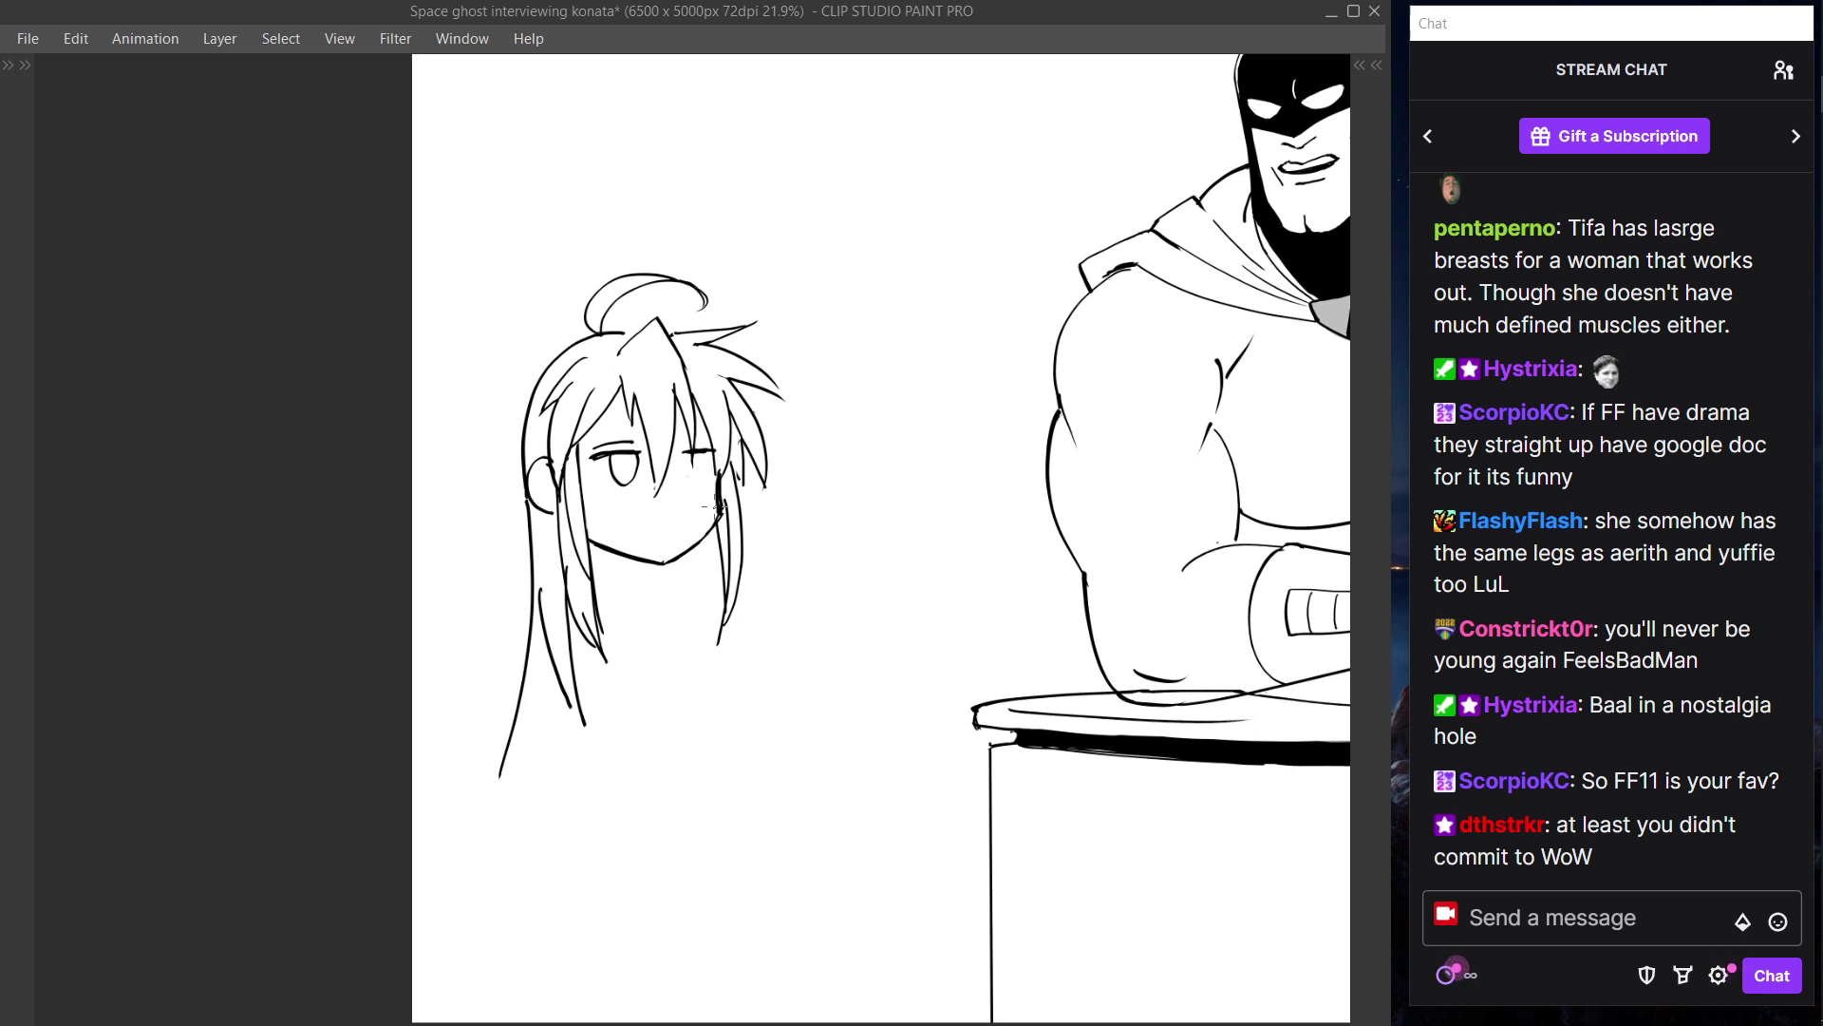
pyautogui.moveTo(619, 475); pyautogui.dragTo(615, 479)
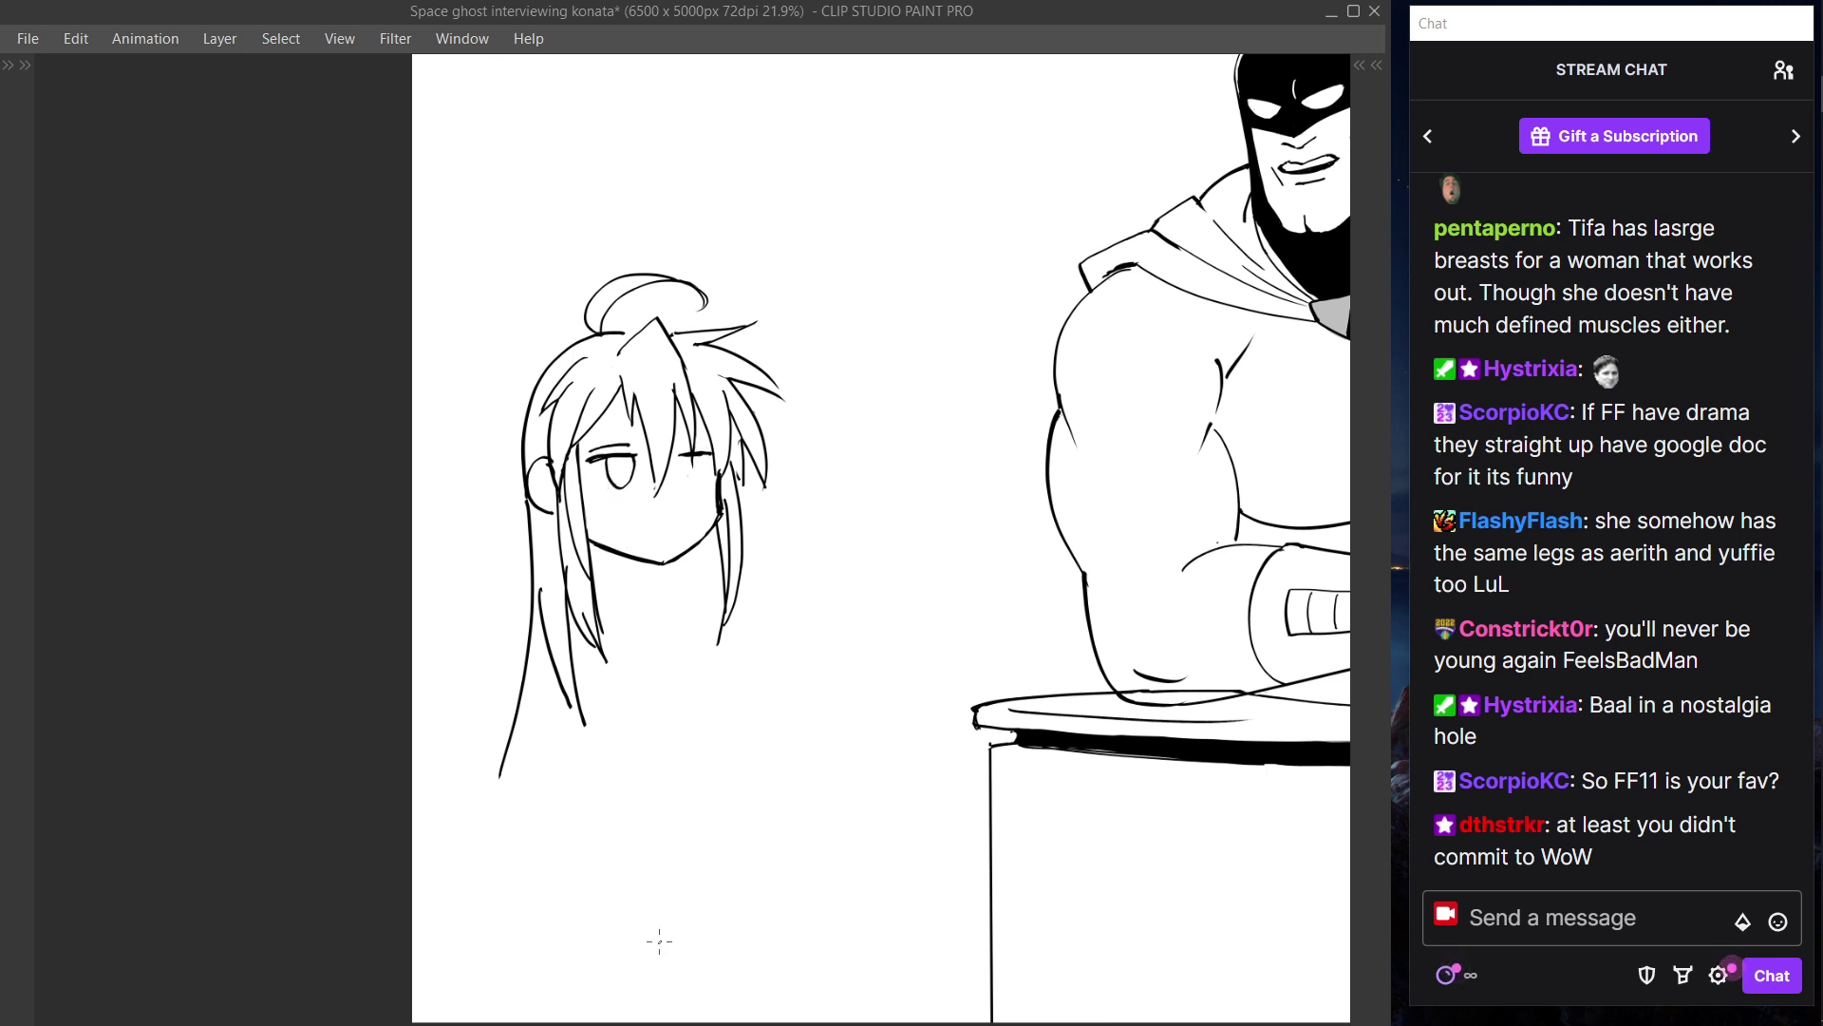
# - Undo the last stroke on the eyes and save the drawing
pyautogui.moveTo(1807, 166)
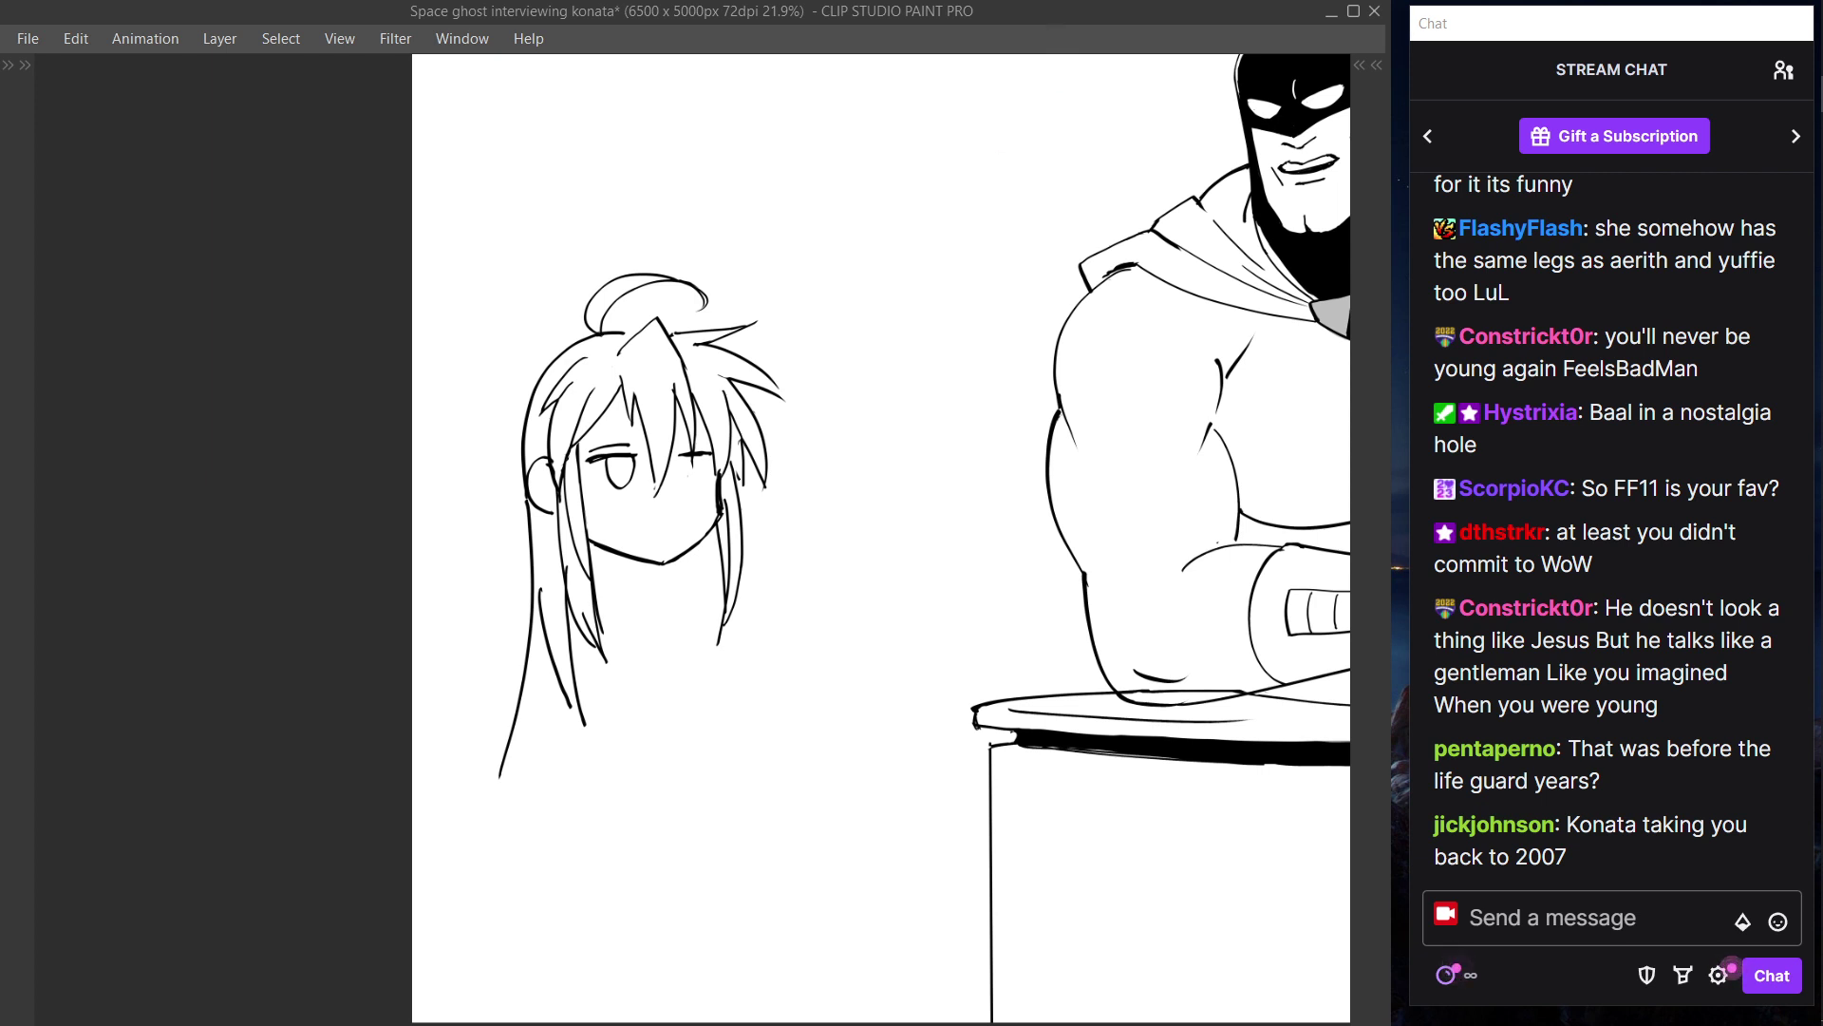
pyautogui.scroll(2, 676, 460)
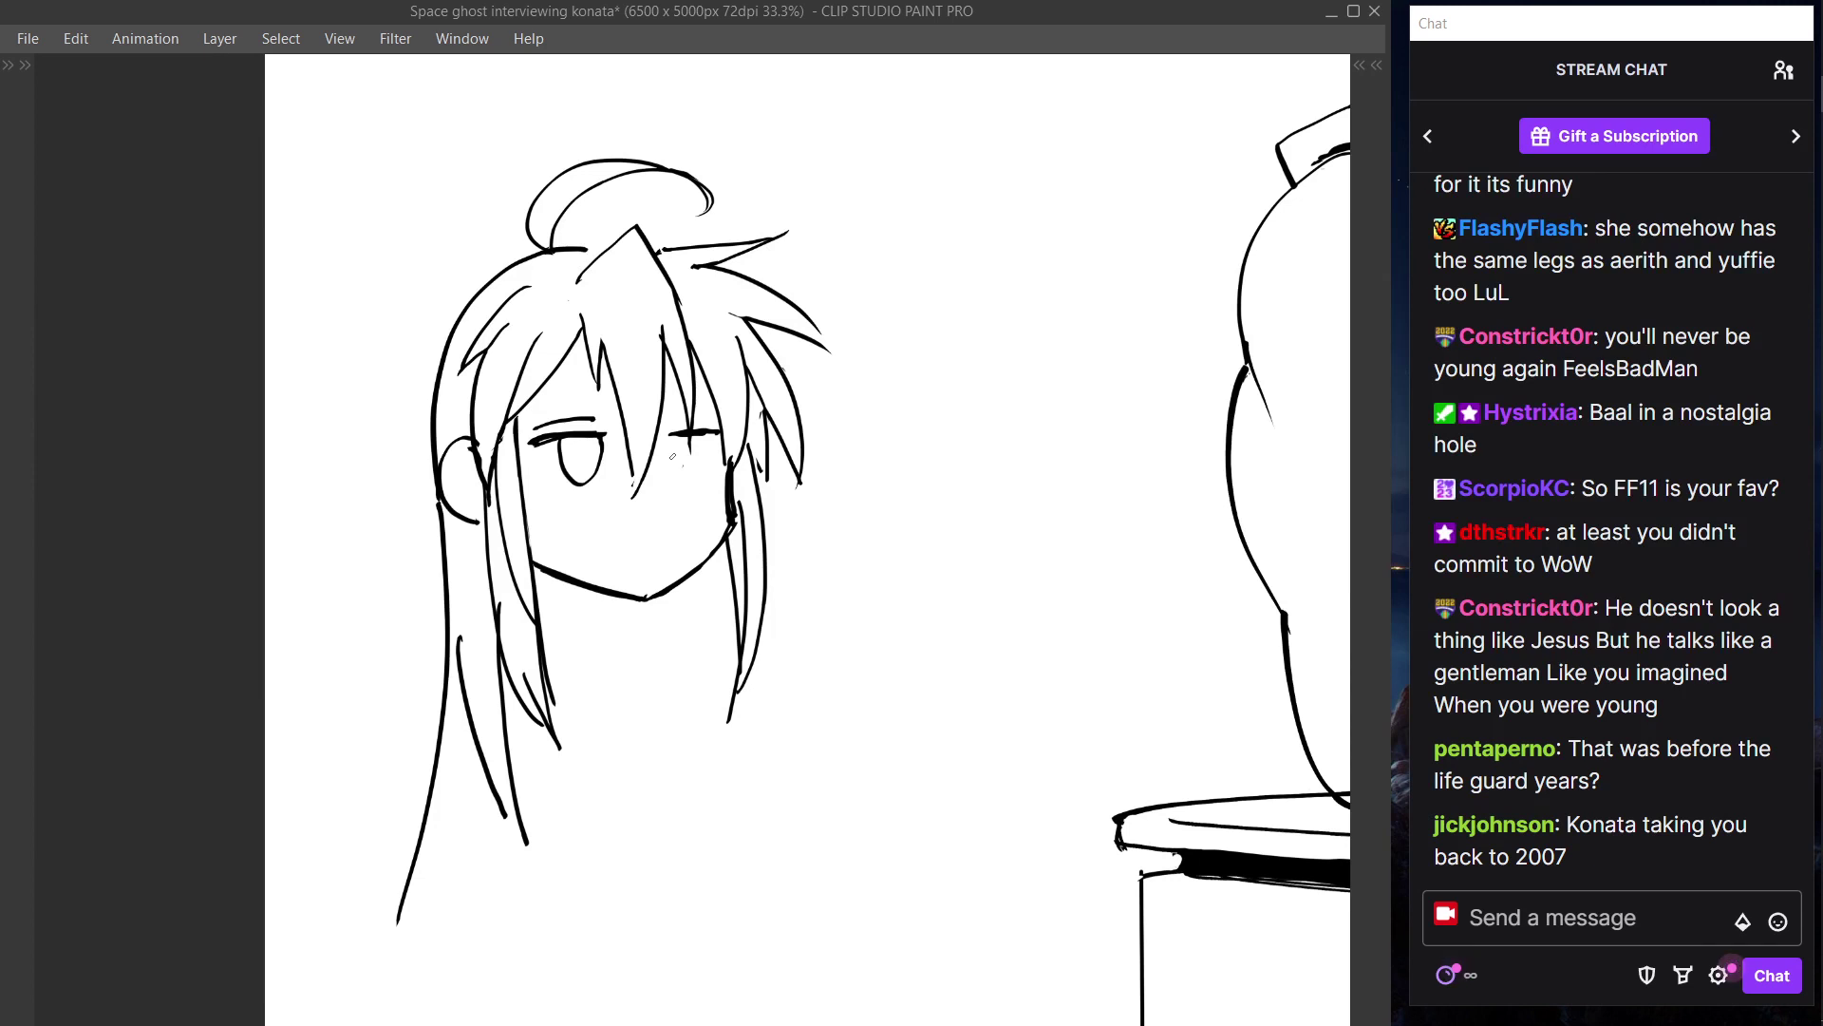
pyautogui.scroll(3, 672, 456)
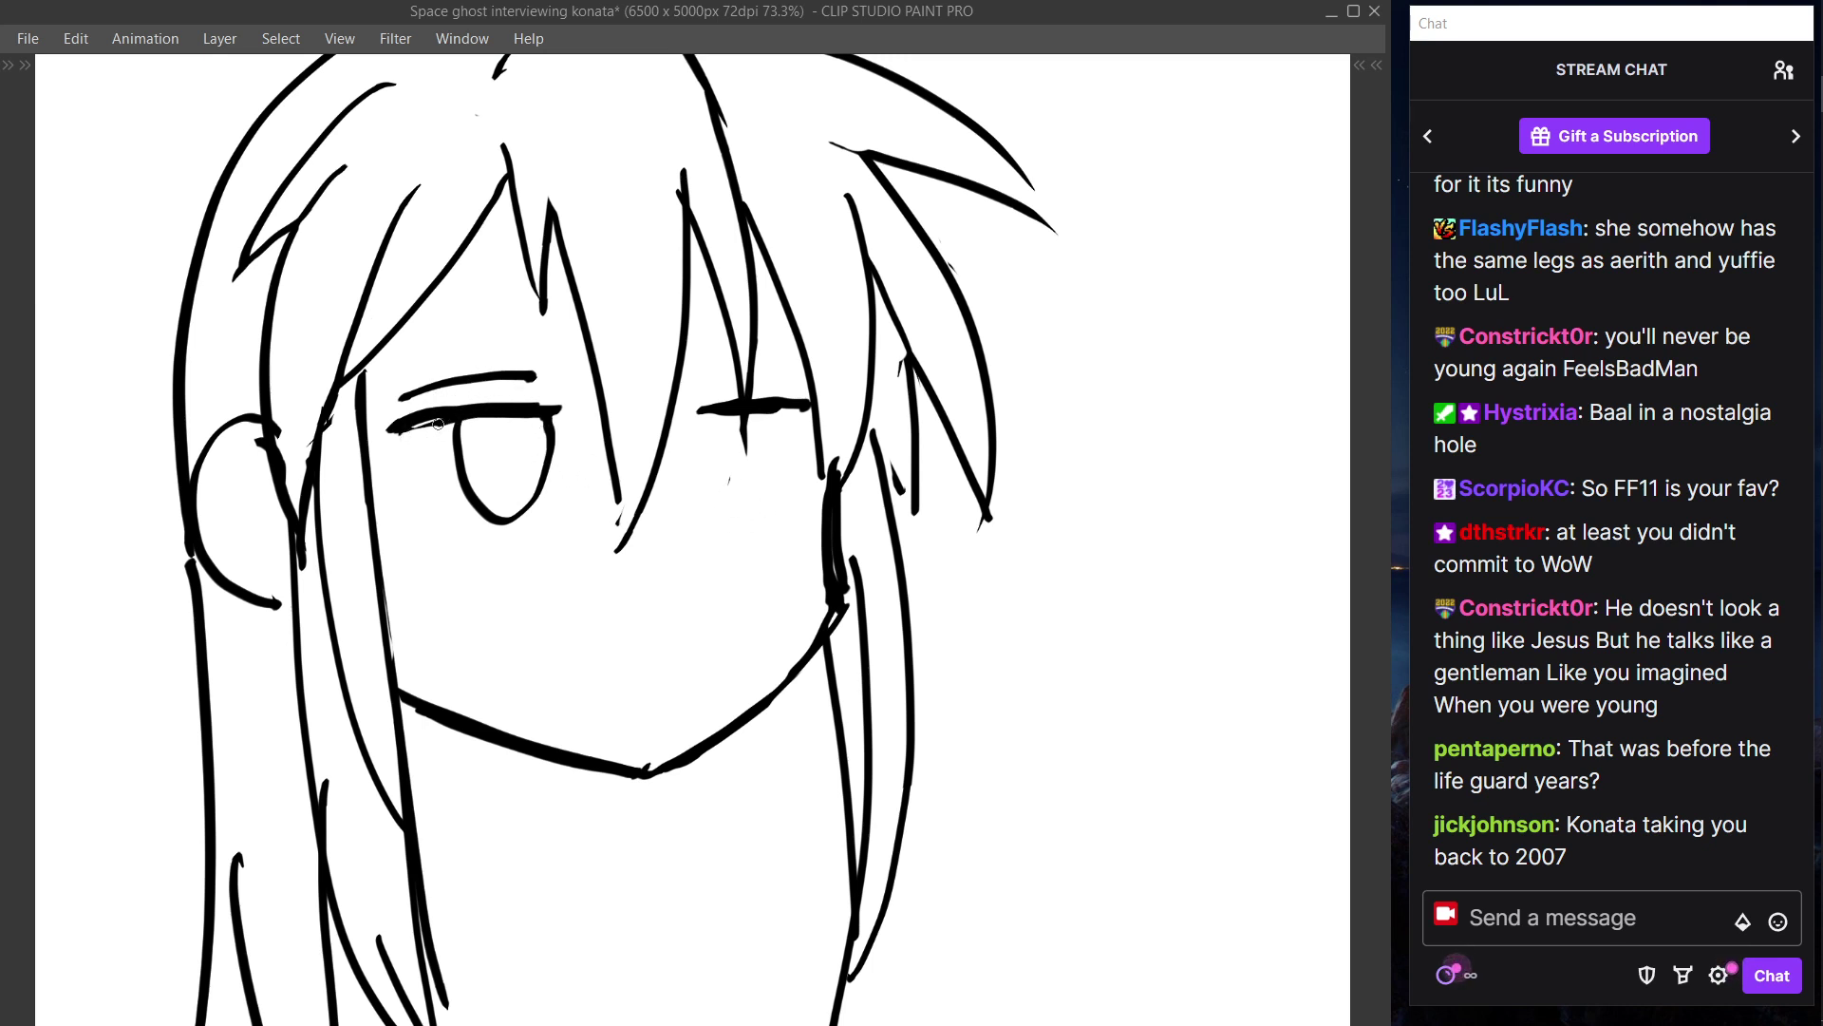
pyautogui.hotkey('ctrl', 'z')
pyautogui.click(34, 38)
pyautogui.click(86, 202)
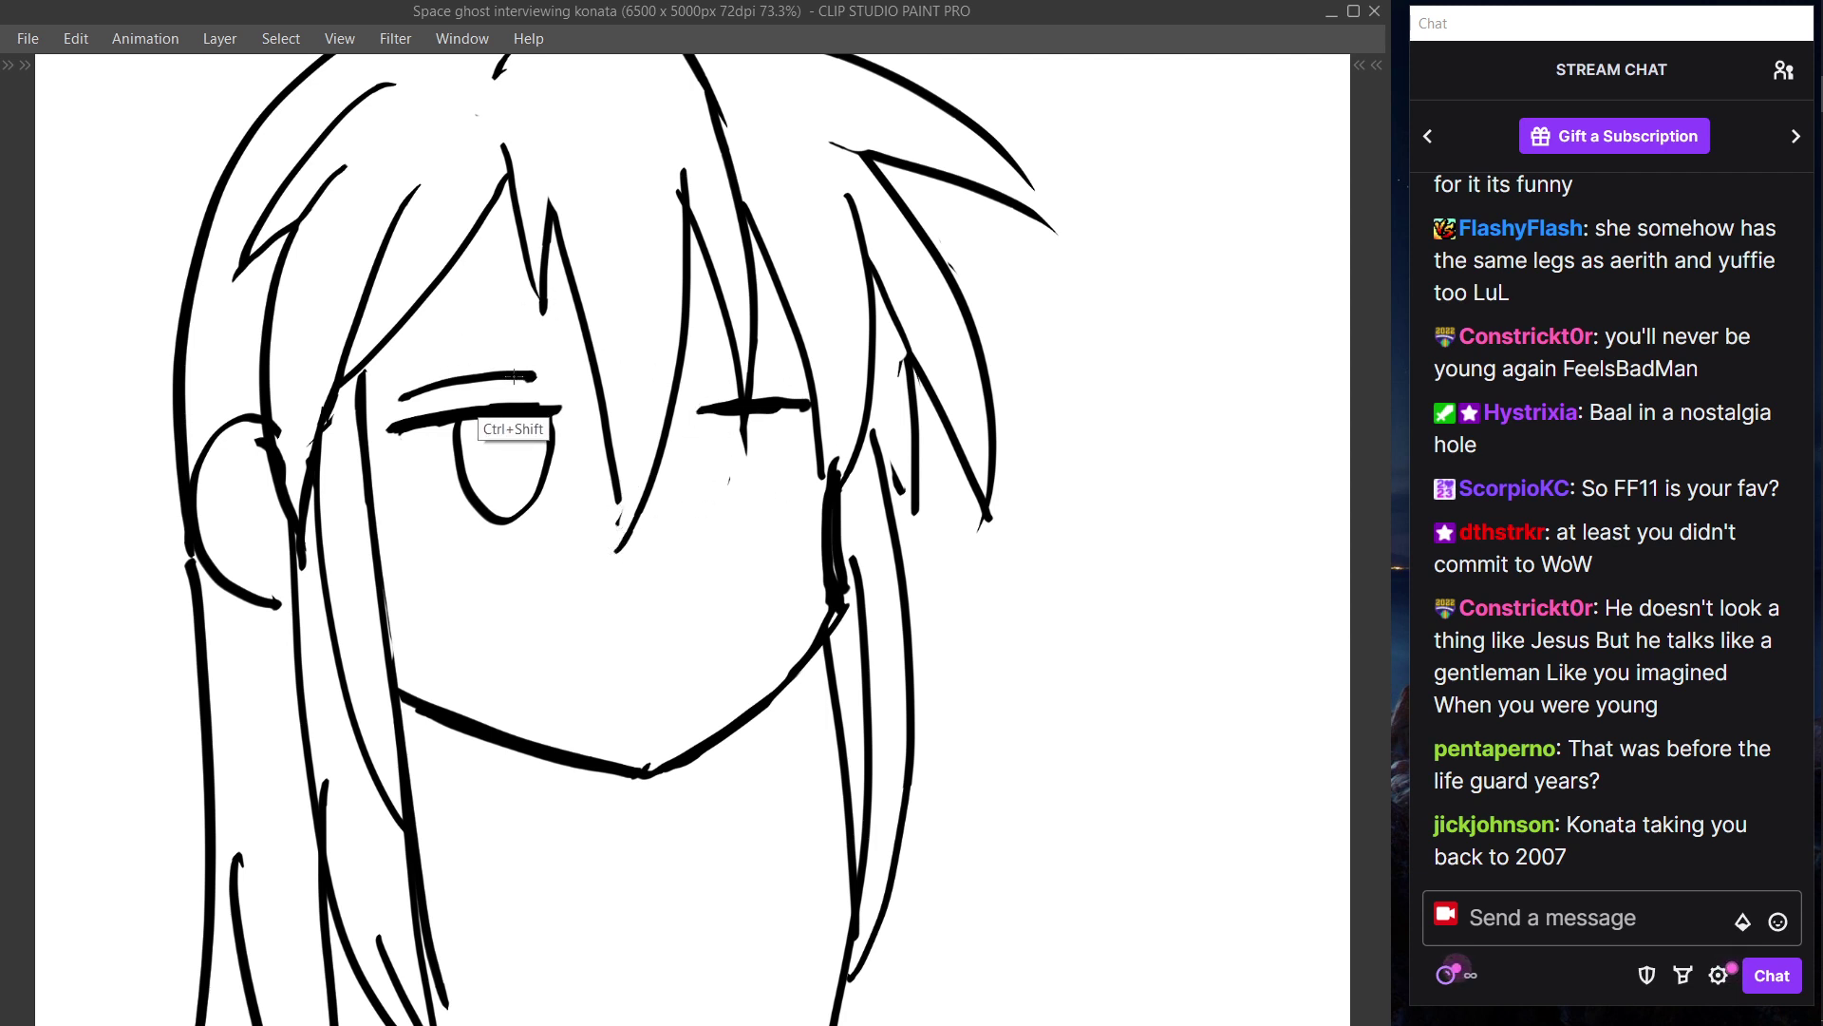
# - Erase the crease line above the left eye and redraw it lower, extending it to the lid's inner end
pyautogui.press('e')
pyautogui.moveTo(408, 389); pyautogui.dragTo(532, 387)
pyautogui.press('p')
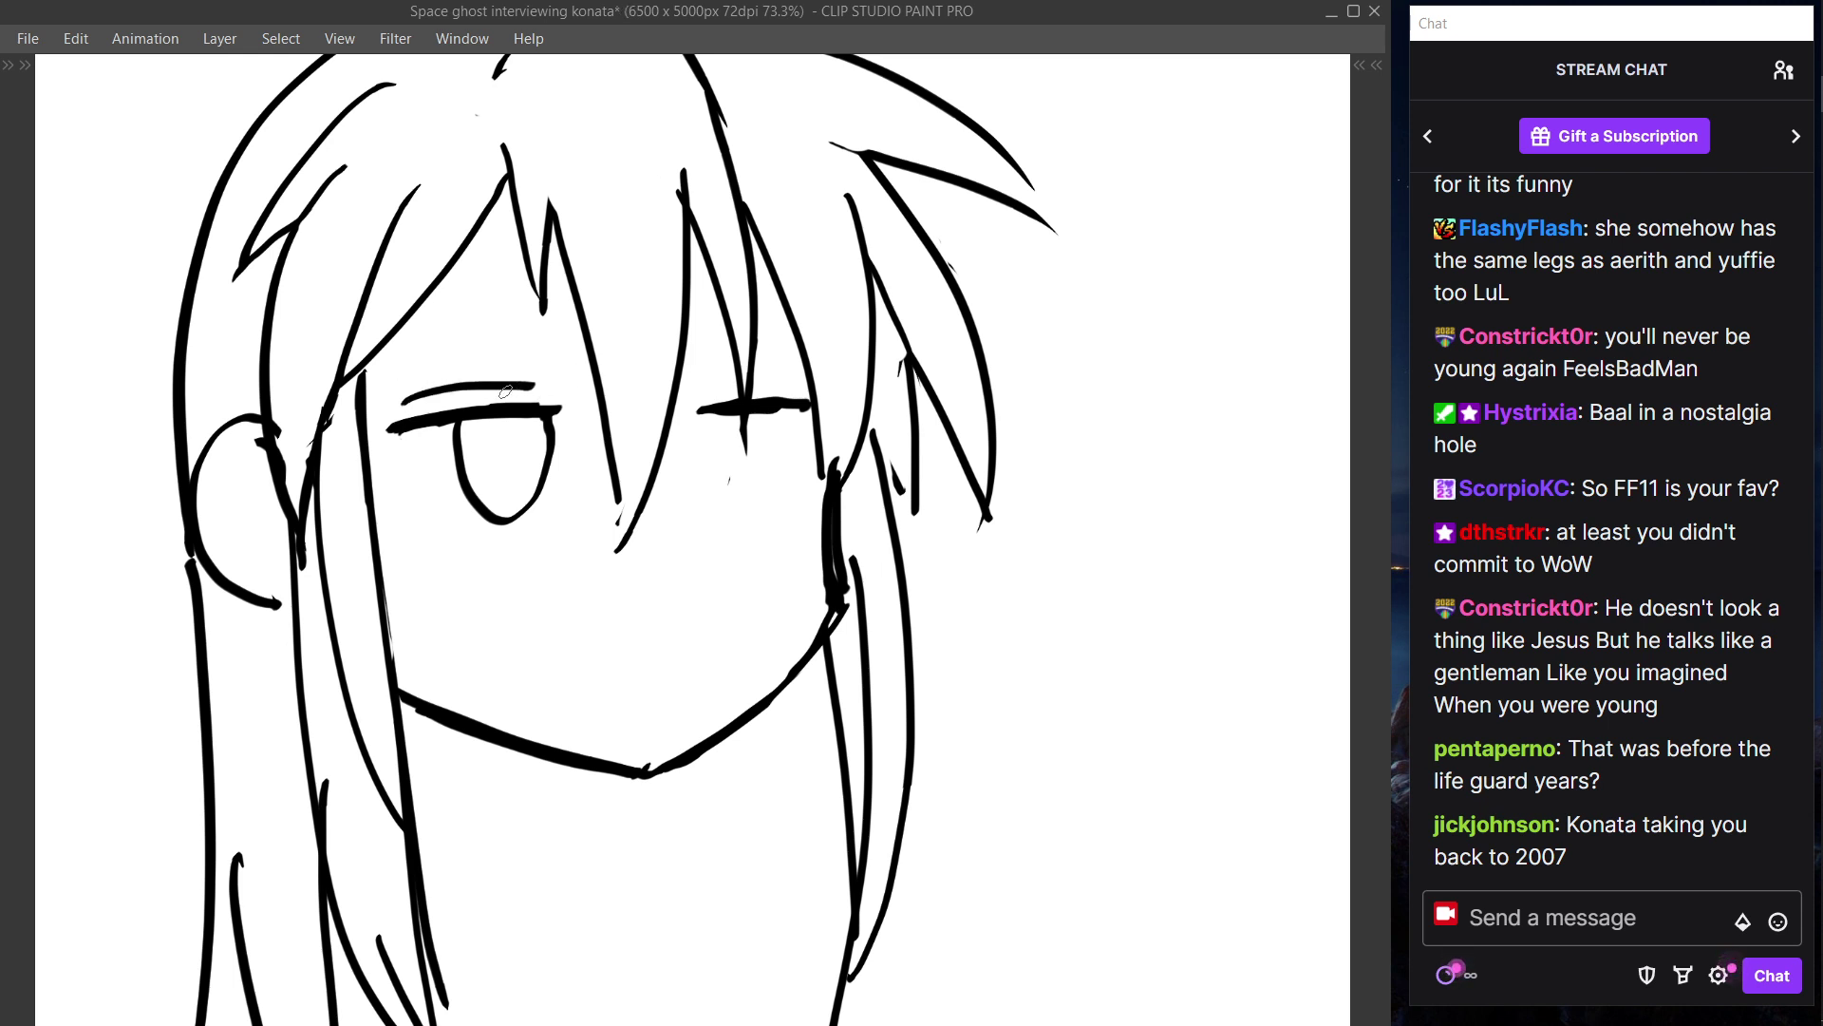
pyautogui.hotkey('ctrl', 'z')
pyautogui.moveTo(401, 404); pyautogui.dragTo(551, 384)
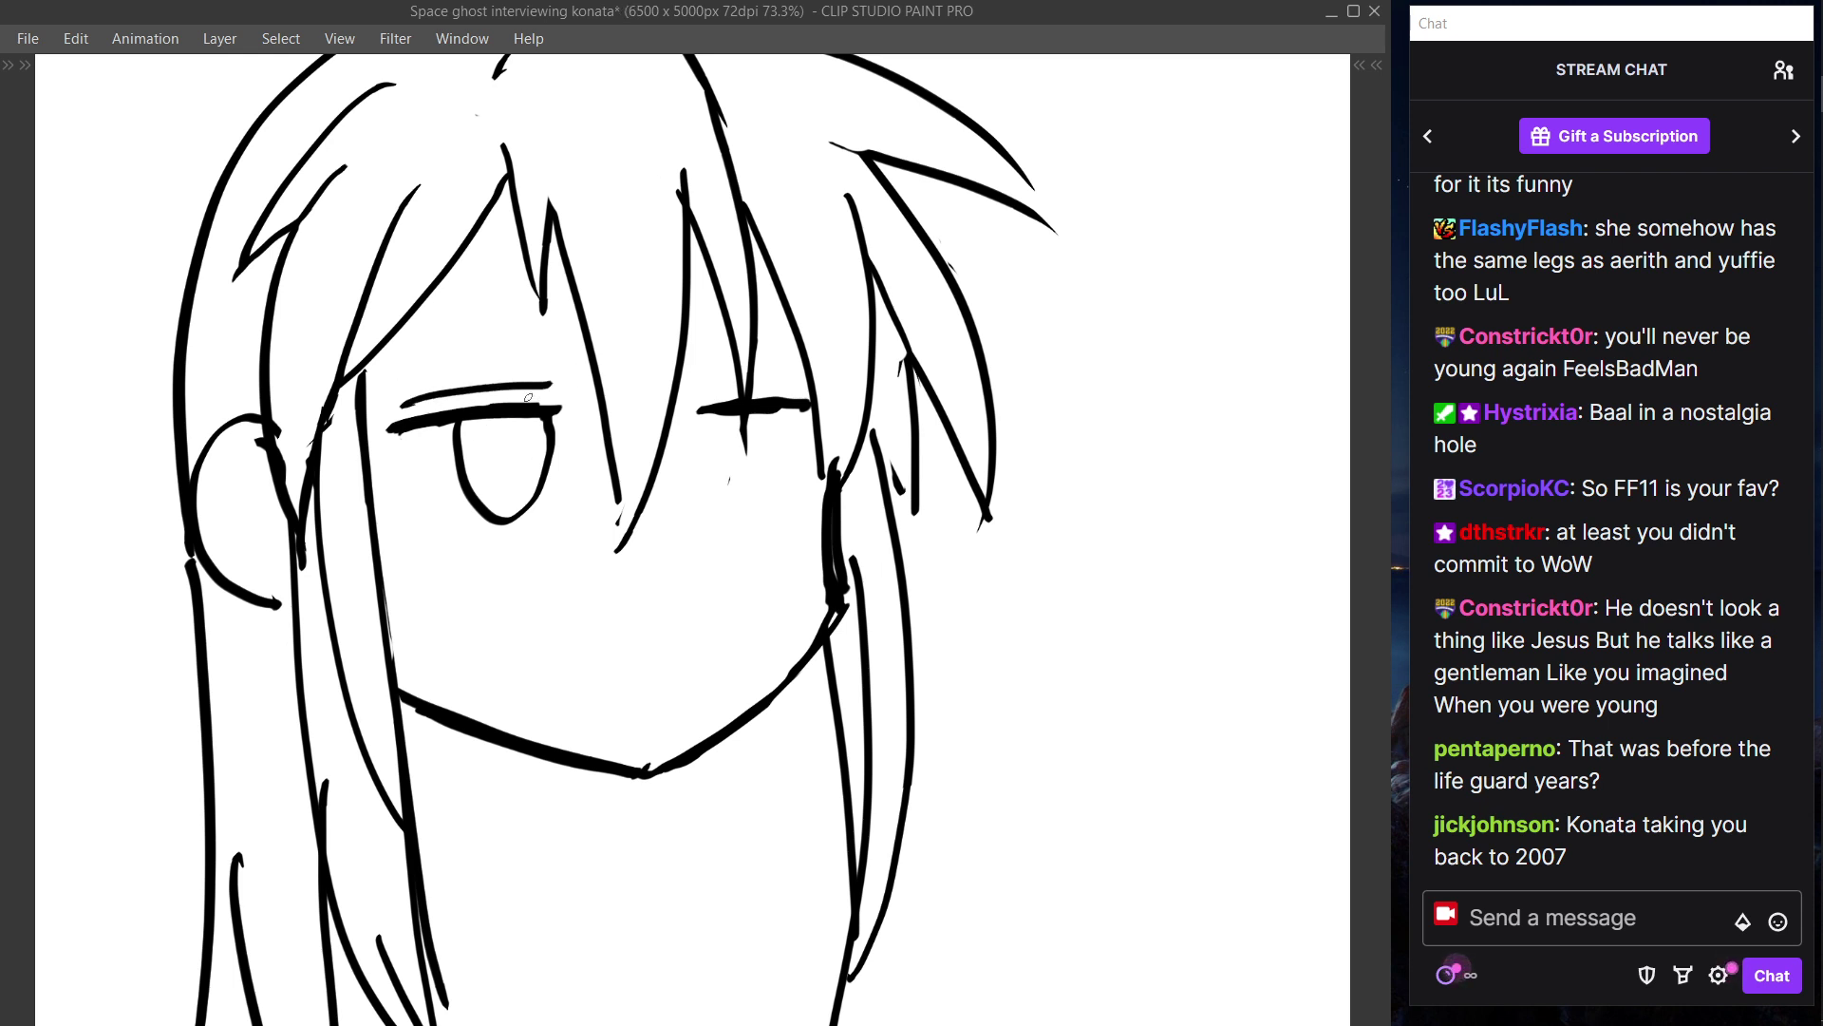
# - Straighten the inner side of the left iris and cap its bottom with a thick flat line
pyautogui.press('e')
pyautogui.moveTo(546, 454); pyautogui.dragTo(542, 511)
pyautogui.press('p')
pyautogui.hotkey('ctrl', 'z')
pyautogui.moveTo(547, 422)
pyautogui.mouseDown()
pyautogui.moveTo(542, 508)
pyautogui.moveTo(546, 423)
pyautogui.moveTo(541, 503)
pyautogui.moveTo(511, 515)
pyautogui.moveTo(550, 512)
pyautogui.moveTo(500, 520)
pyautogui.moveTo(545, 515)
pyautogui.mouseUp()
pyautogui.hotkey('ctrl', 'z')
pyautogui.moveTo(464, 524); pyautogui.dragTo(552, 517)
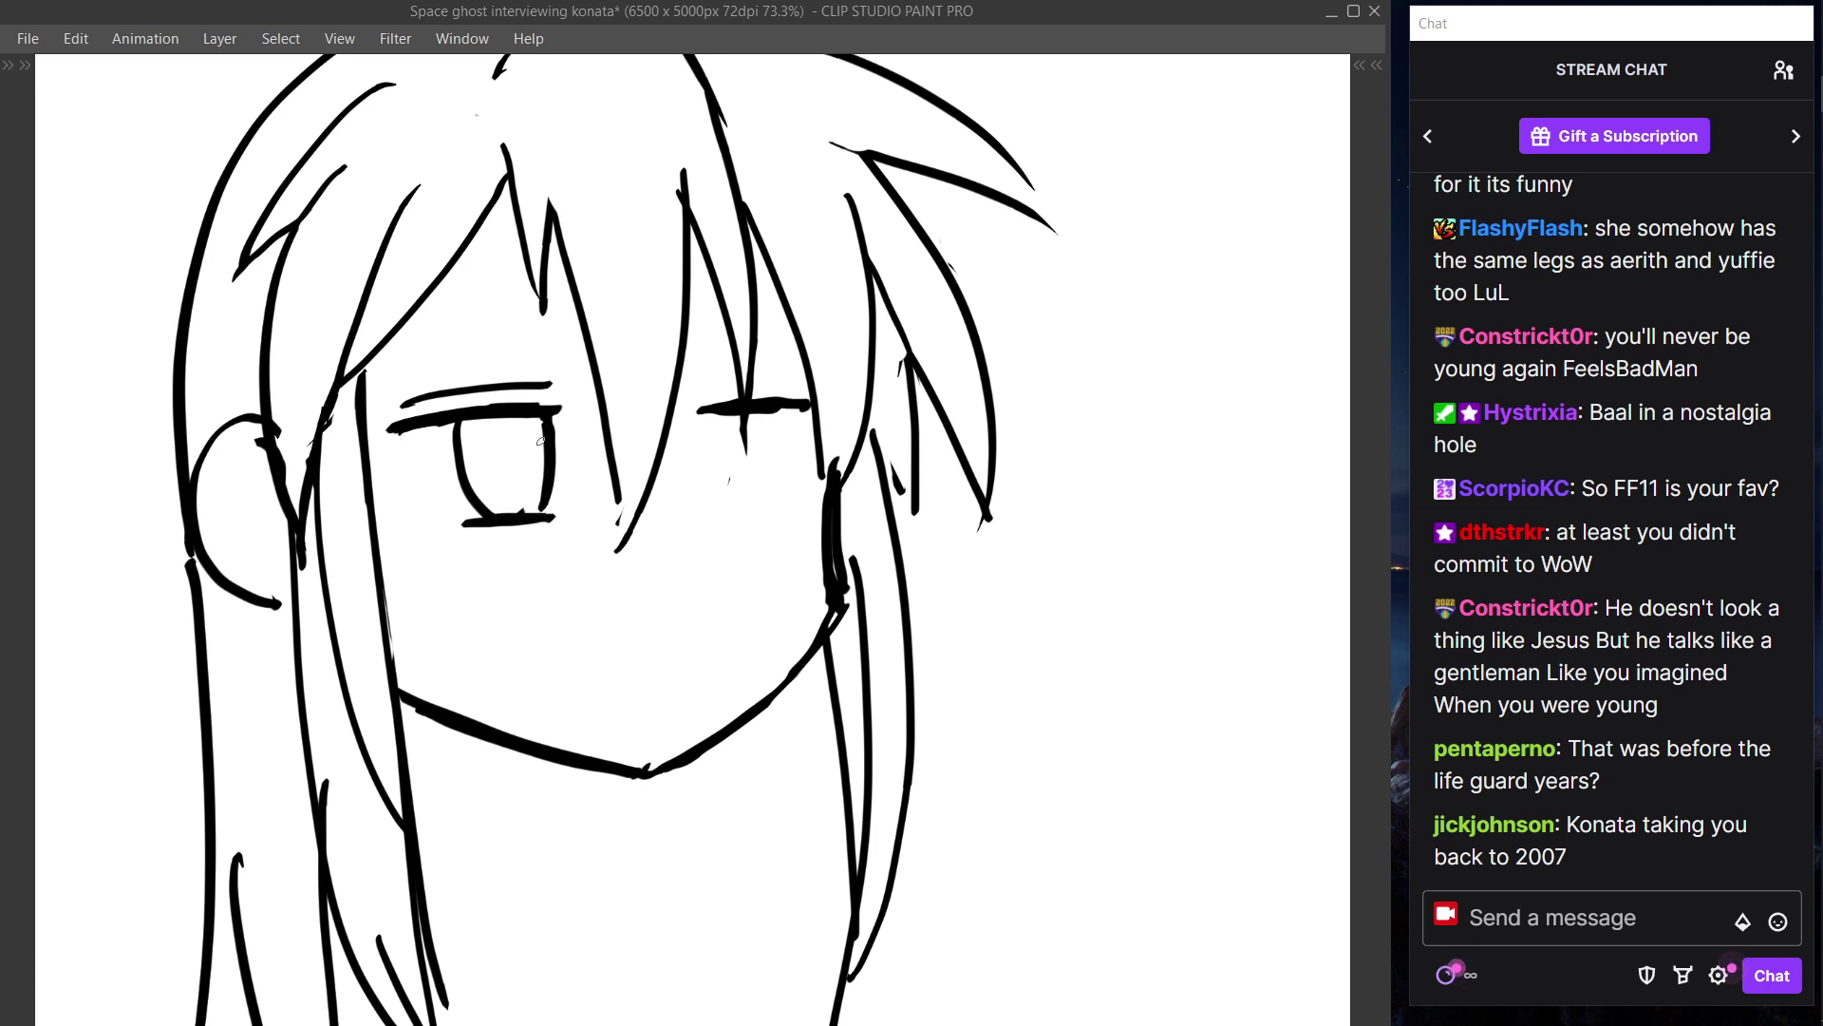
pyautogui.moveTo(555, 416); pyautogui.dragTo(552, 464)
# - Draw the right eye's rounded iris, crease line and flat bottom line beneath the bangs
pyautogui.moveTo(753, 443)
pyautogui.mouseDown()
pyautogui.moveTo(757, 518)
pyautogui.moveTo(796, 522)
pyautogui.mouseUp()
pyautogui.hotkey('ctrl', 'z')
pyautogui.moveTo(744, 427); pyautogui.dragTo(829, 414)
pyautogui.moveTo(712, 385); pyautogui.dragTo(812, 391)
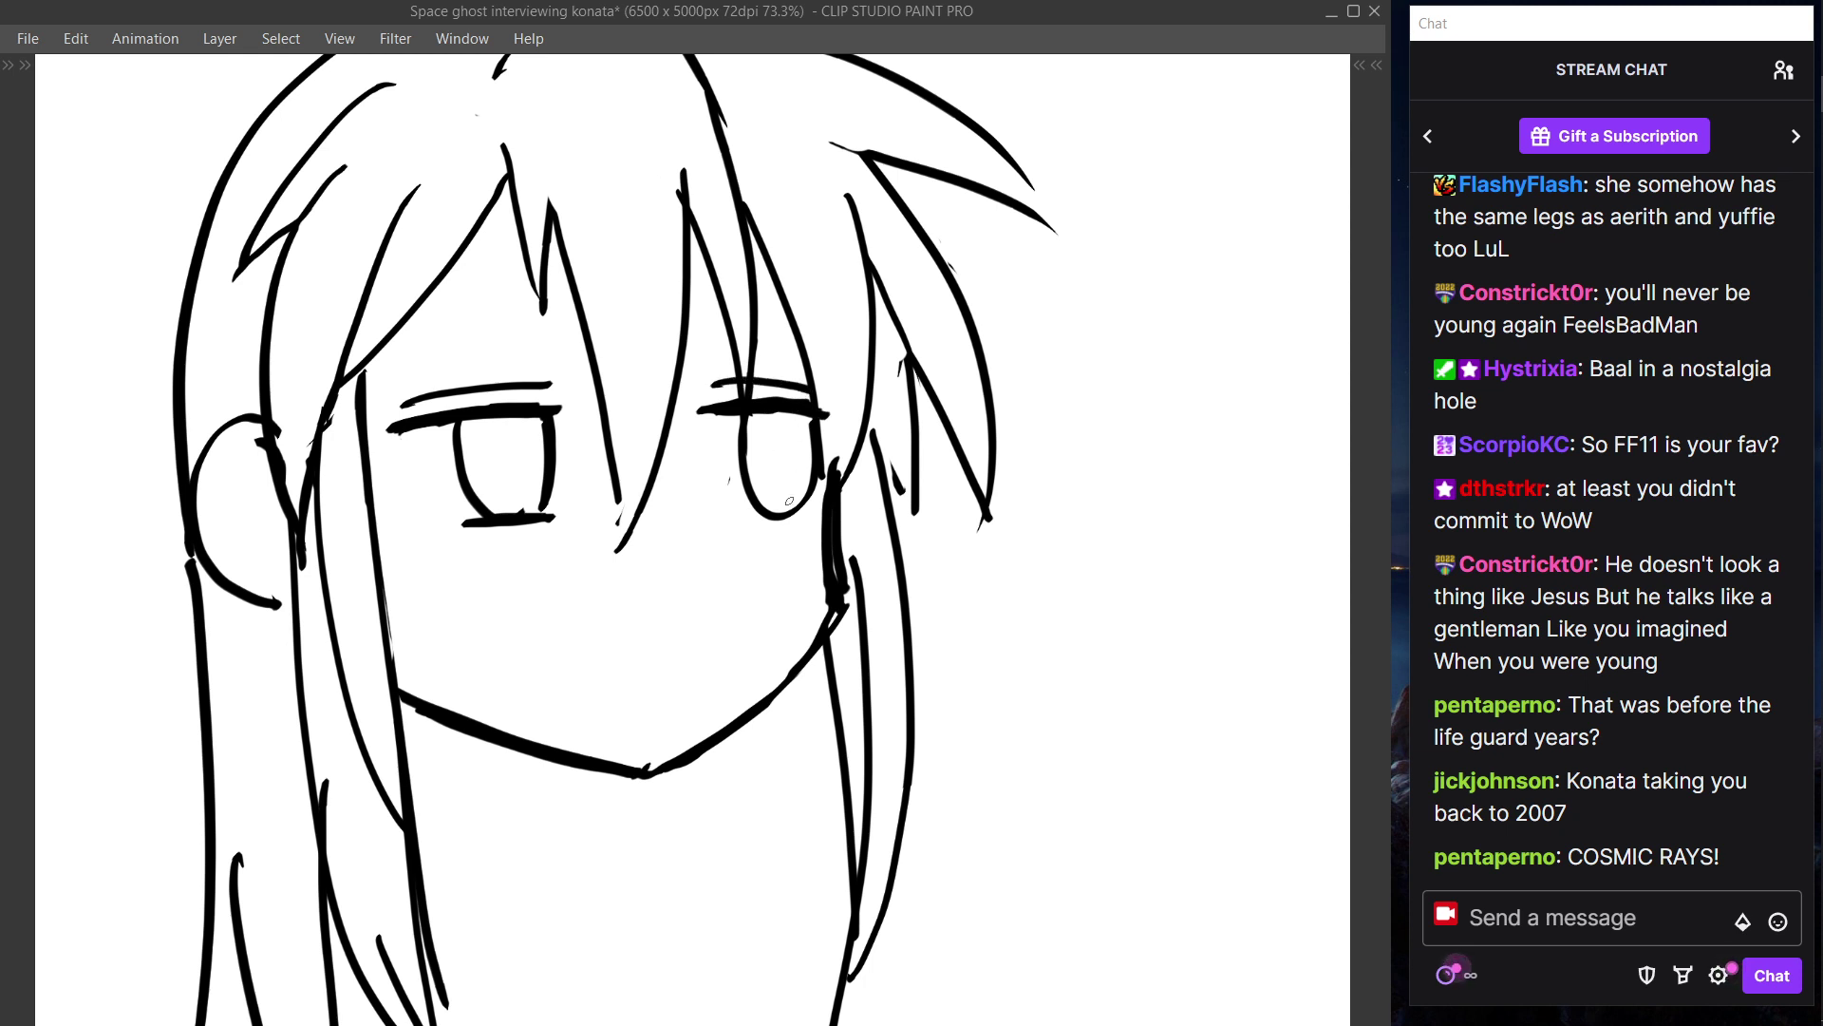
pyautogui.moveTo(757, 514); pyautogui.dragTo(806, 513)
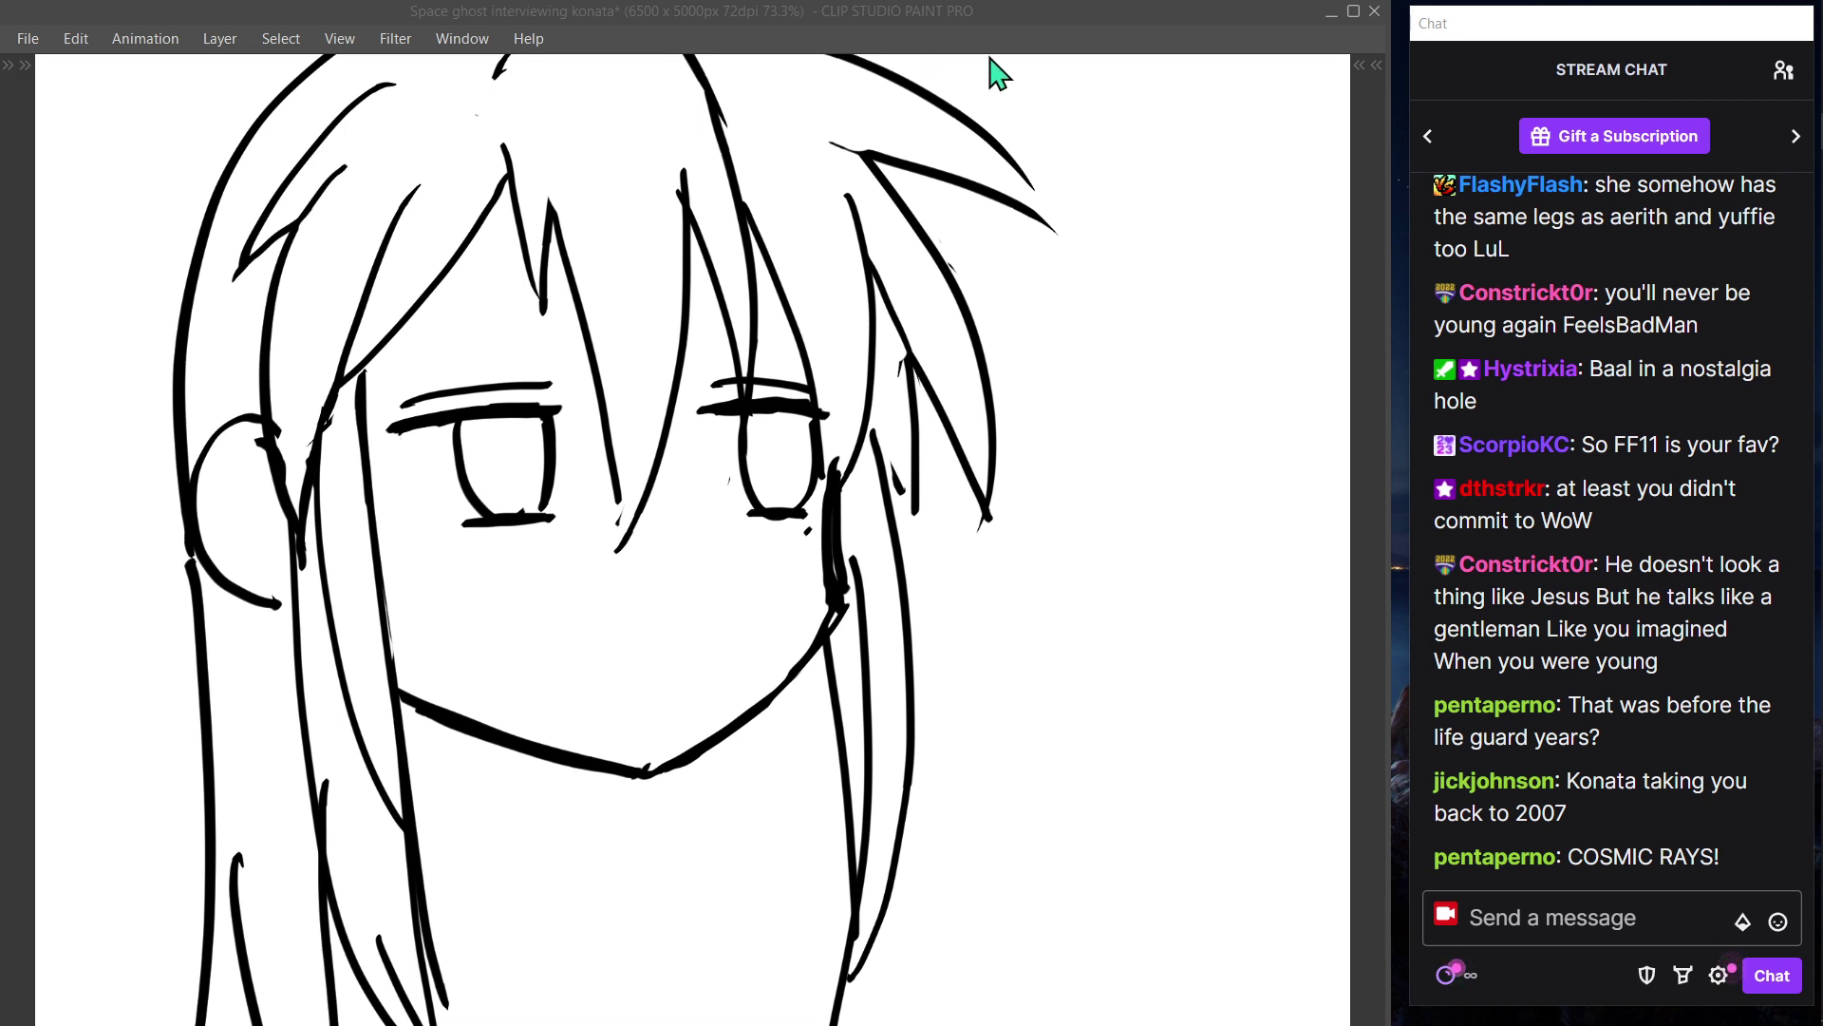
# - Place a small mole below the right eye and redraw the flat line under its iris
pyautogui.click(1050, 42)
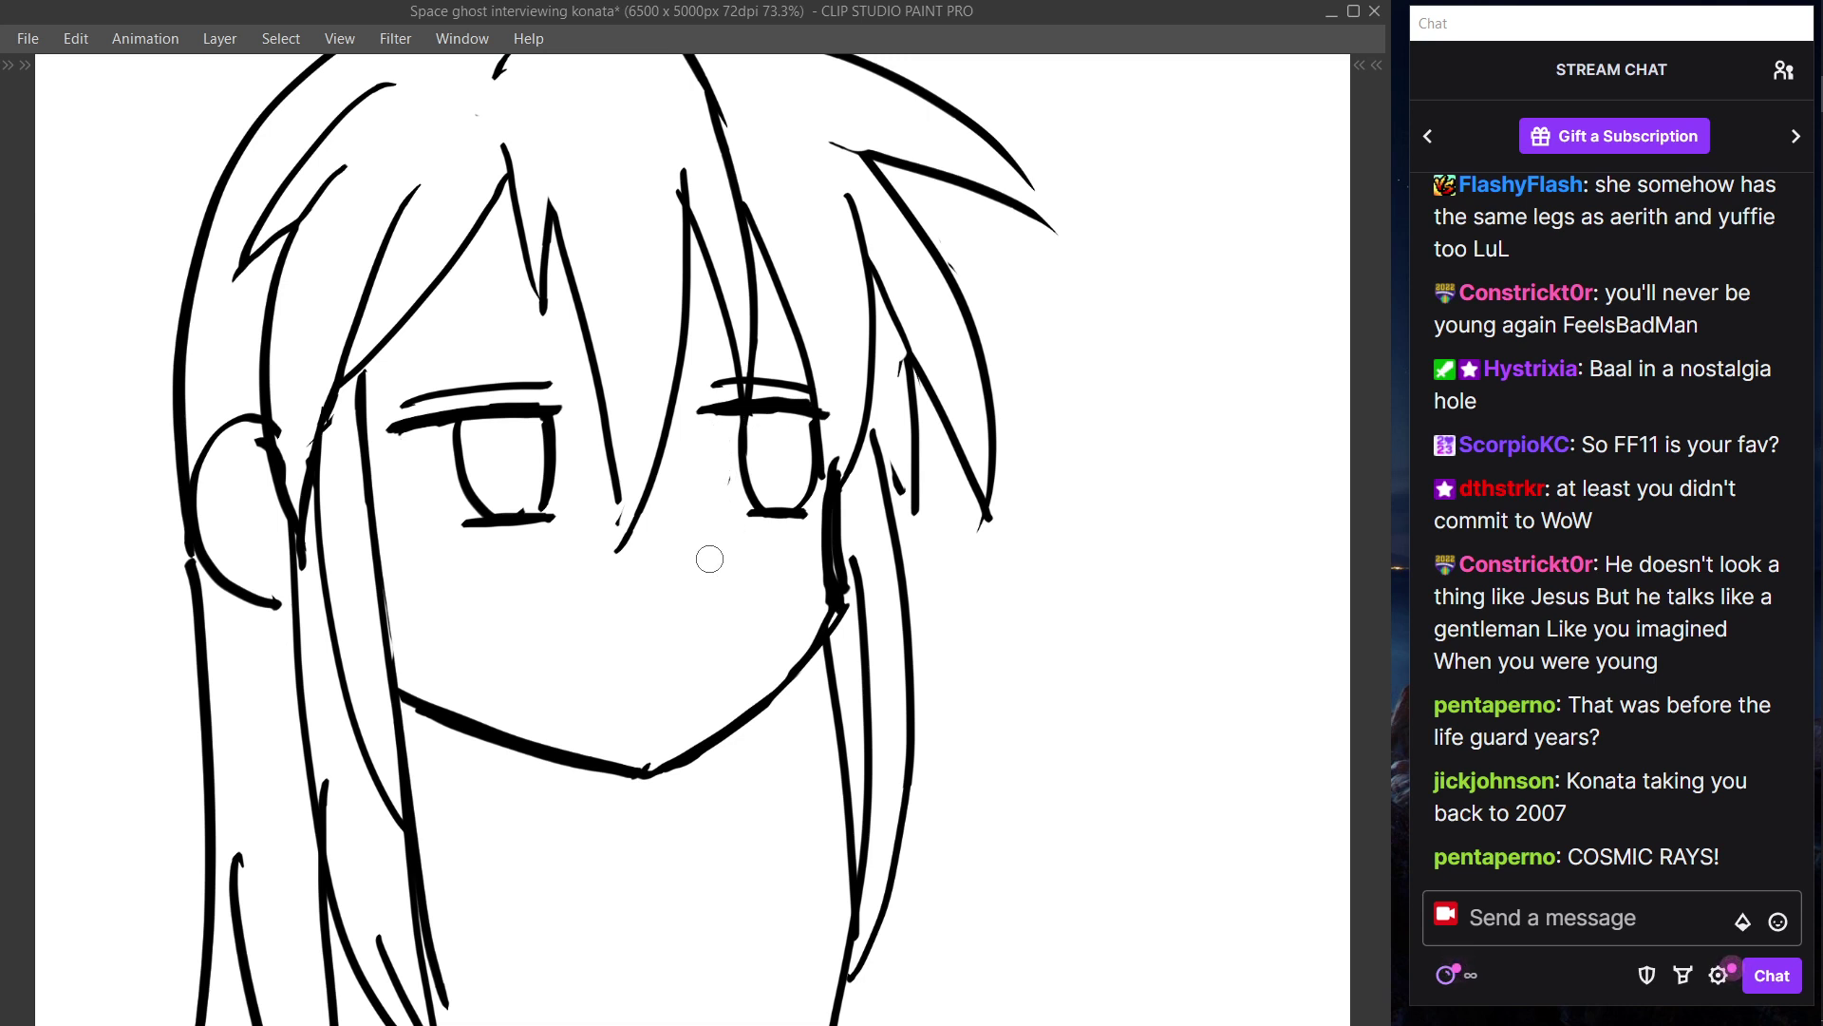
pyautogui.press('p')
pyautogui.moveTo(806, 555)
pyautogui.mouseDown()
pyautogui.moveTo(811, 520)
pyautogui.moveTo(754, 509)
pyautogui.moveTo(799, 525)
pyautogui.moveTo(785, 515)
pyautogui.moveTo(801, 510)
pyautogui.moveTo(744, 518)
pyautogui.mouseUp()
pyautogui.press('e')
pyautogui.press('p')
pyautogui.hotkey('ctrl', 'z')
pyautogui.hotkey('ctrl', 'z')
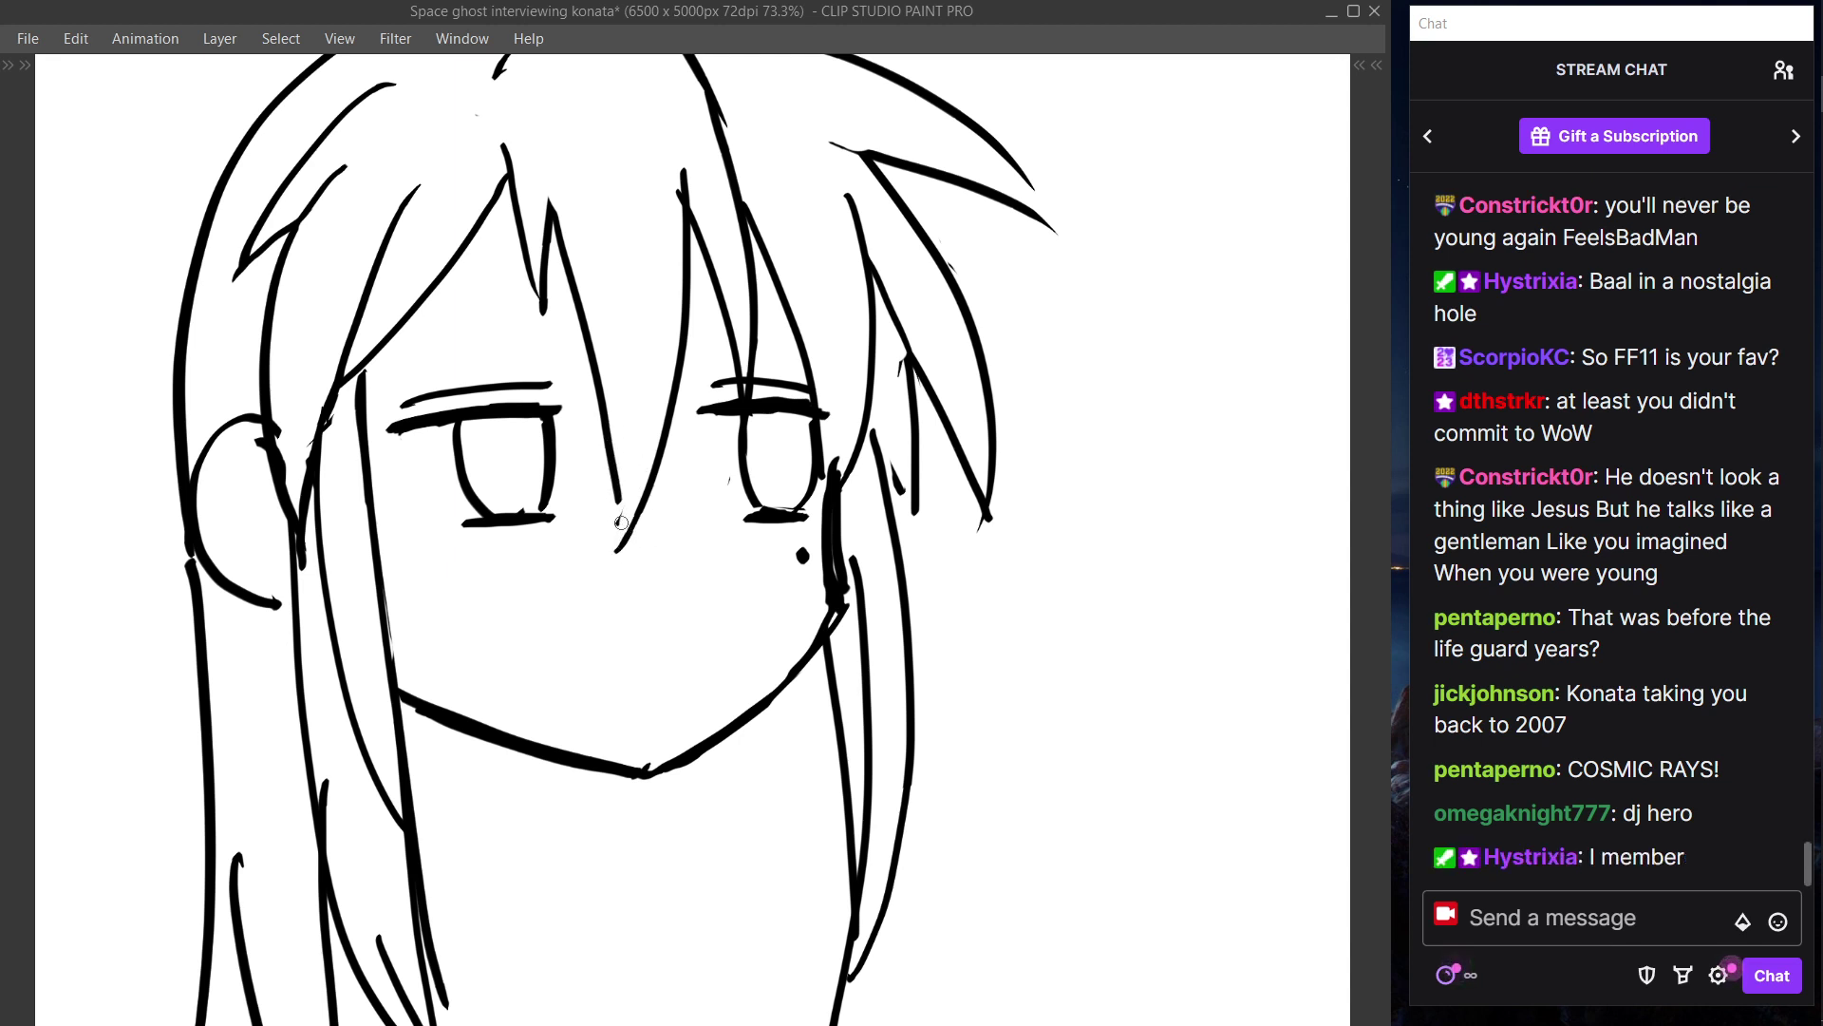
# - Redraw the tip of the central bang strand between the eyes so both lines meet in a sharp point
pyautogui.moveTo(617, 486); pyautogui.dragTo(617, 551)
pyautogui.hotkey('ctrl', 'z')
pyautogui.moveTo(617, 488); pyautogui.dragTo(615, 555)
pyautogui.moveTo(719, 452); pyautogui.dragTo(588, 733)
pyautogui.press('e')
pyautogui.moveTo(559, 461); pyautogui.dragTo(549, 435)
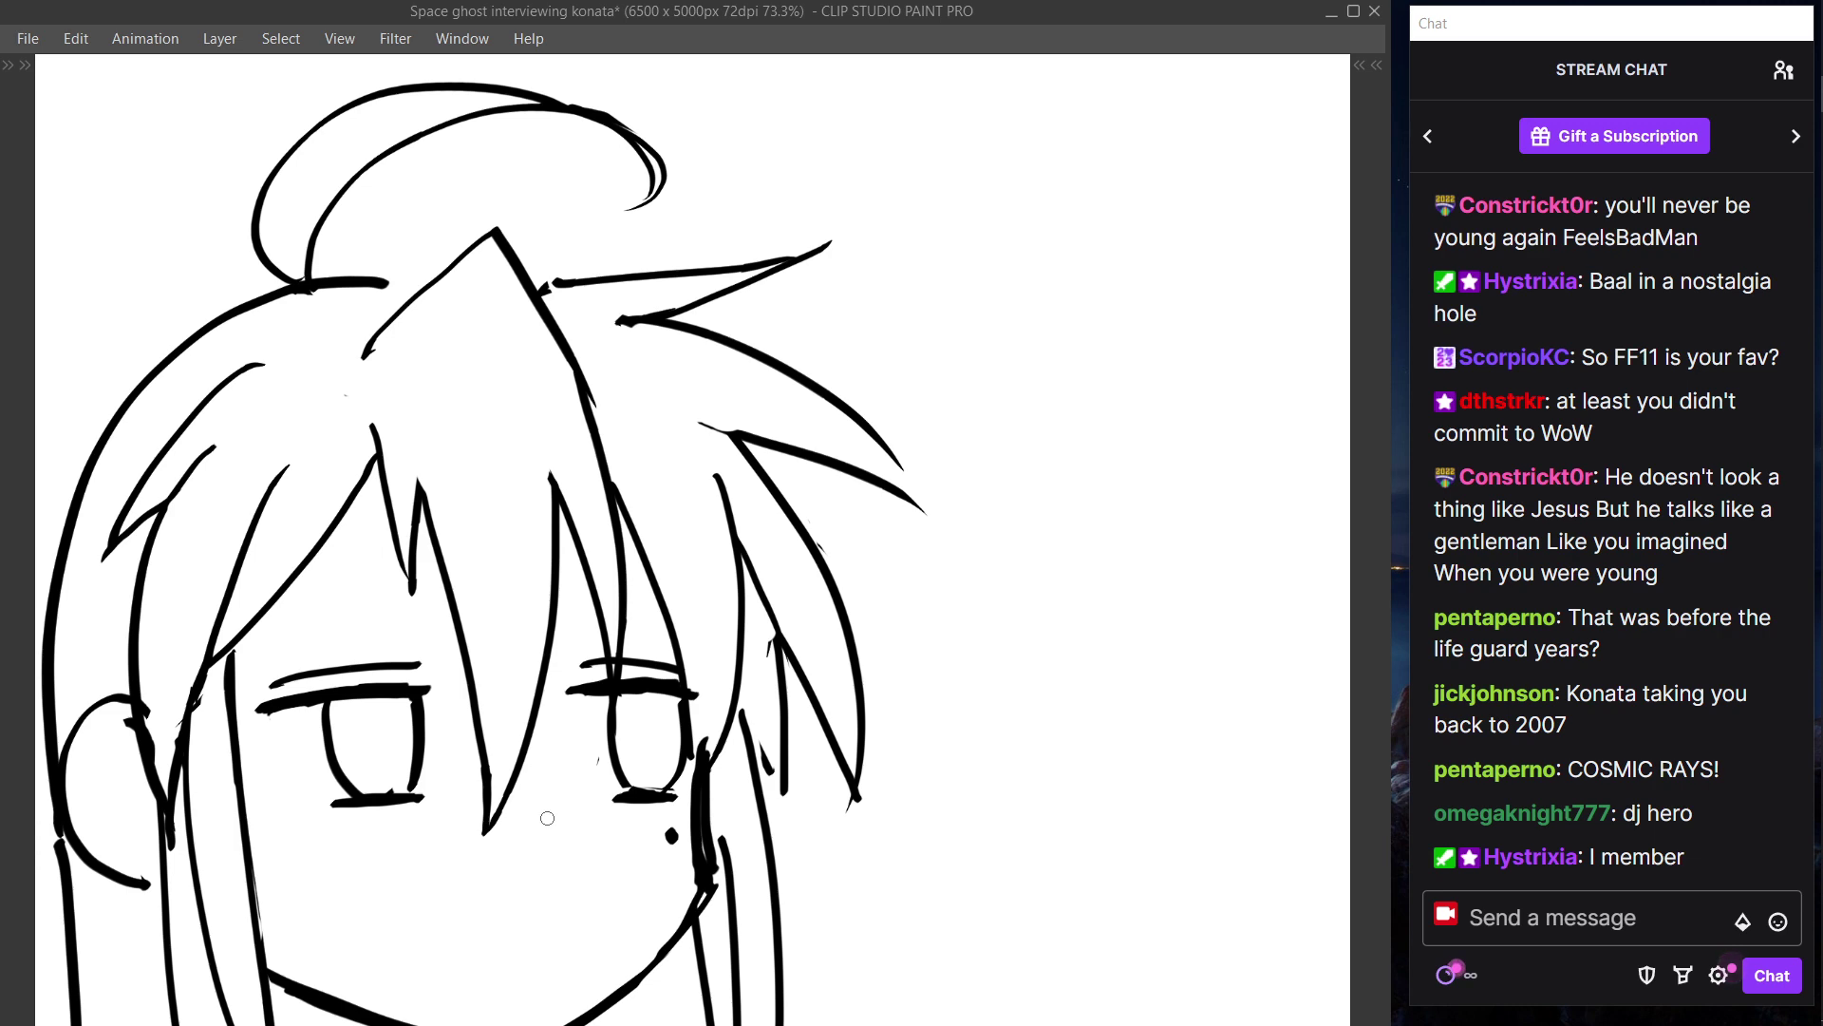
# - Redraw the left eye's crease as a straight horizontal line and extend the outer end of the upper lid
pyautogui.hotkey('ctrl', '0')
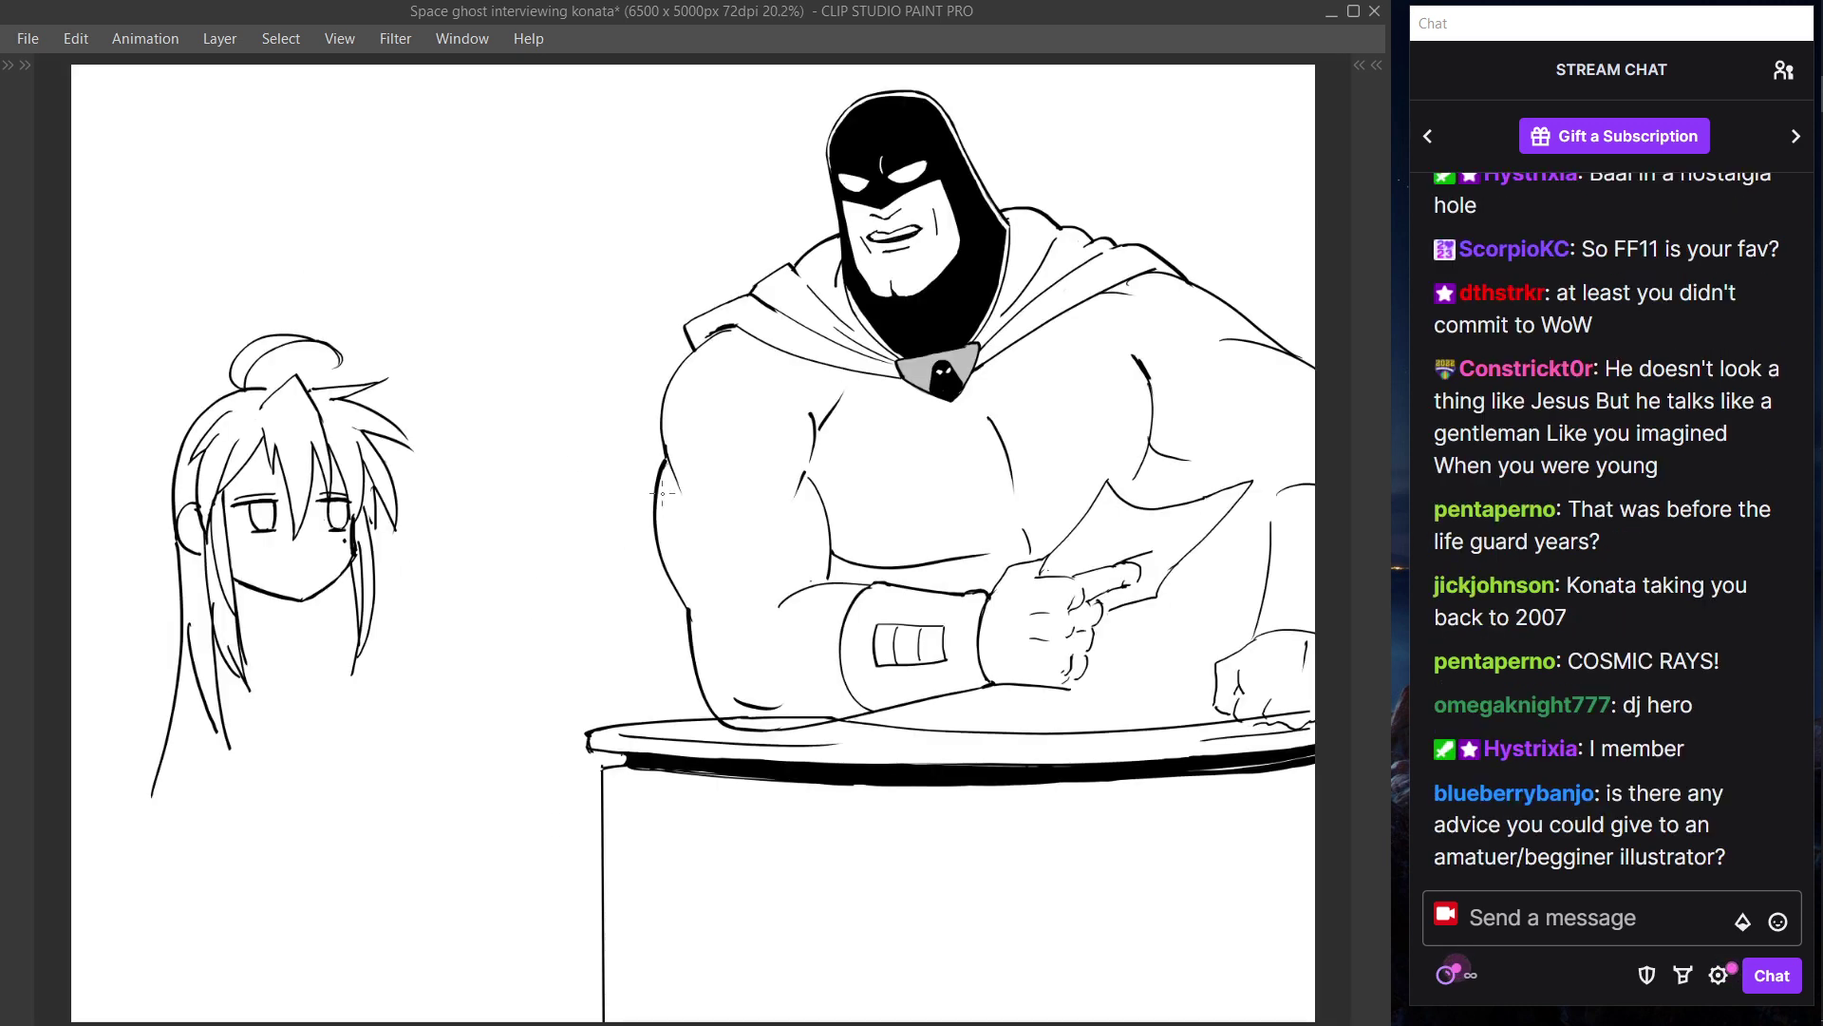
pyautogui.moveTo(496, 464); pyautogui.dragTo(900, 443)
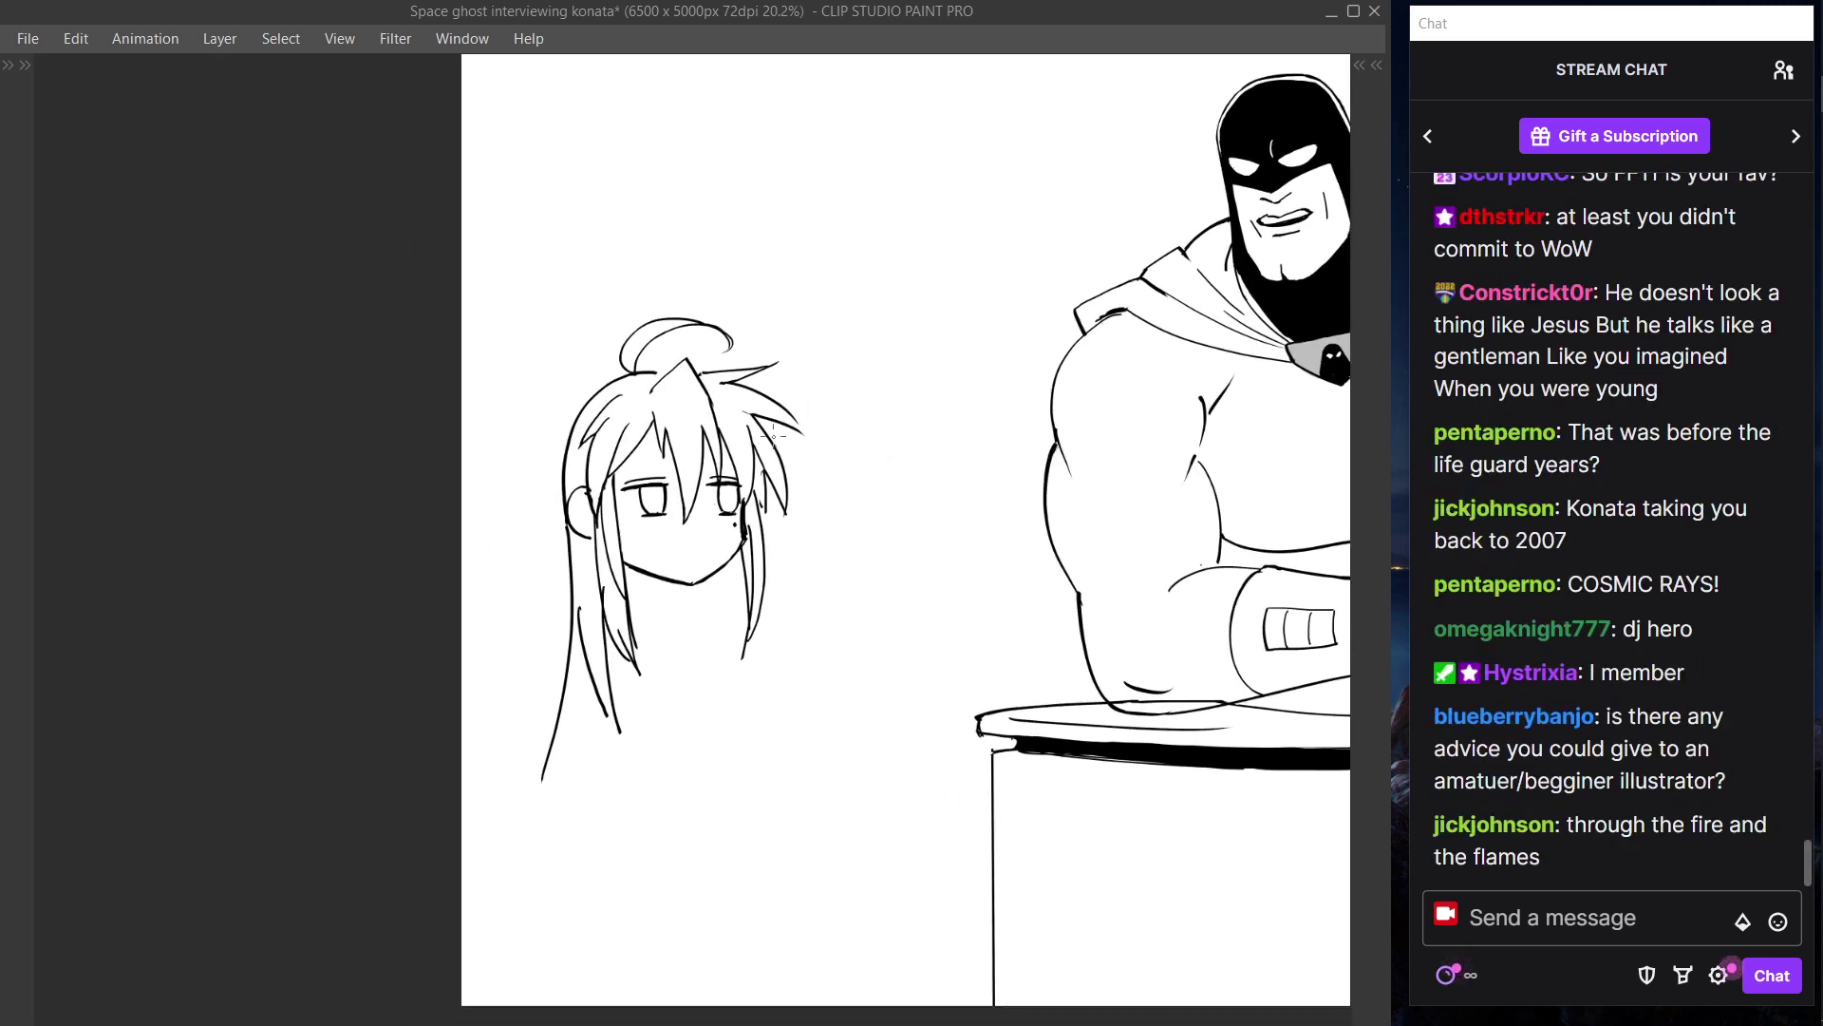
pyautogui.scroll(5, 747, 483)
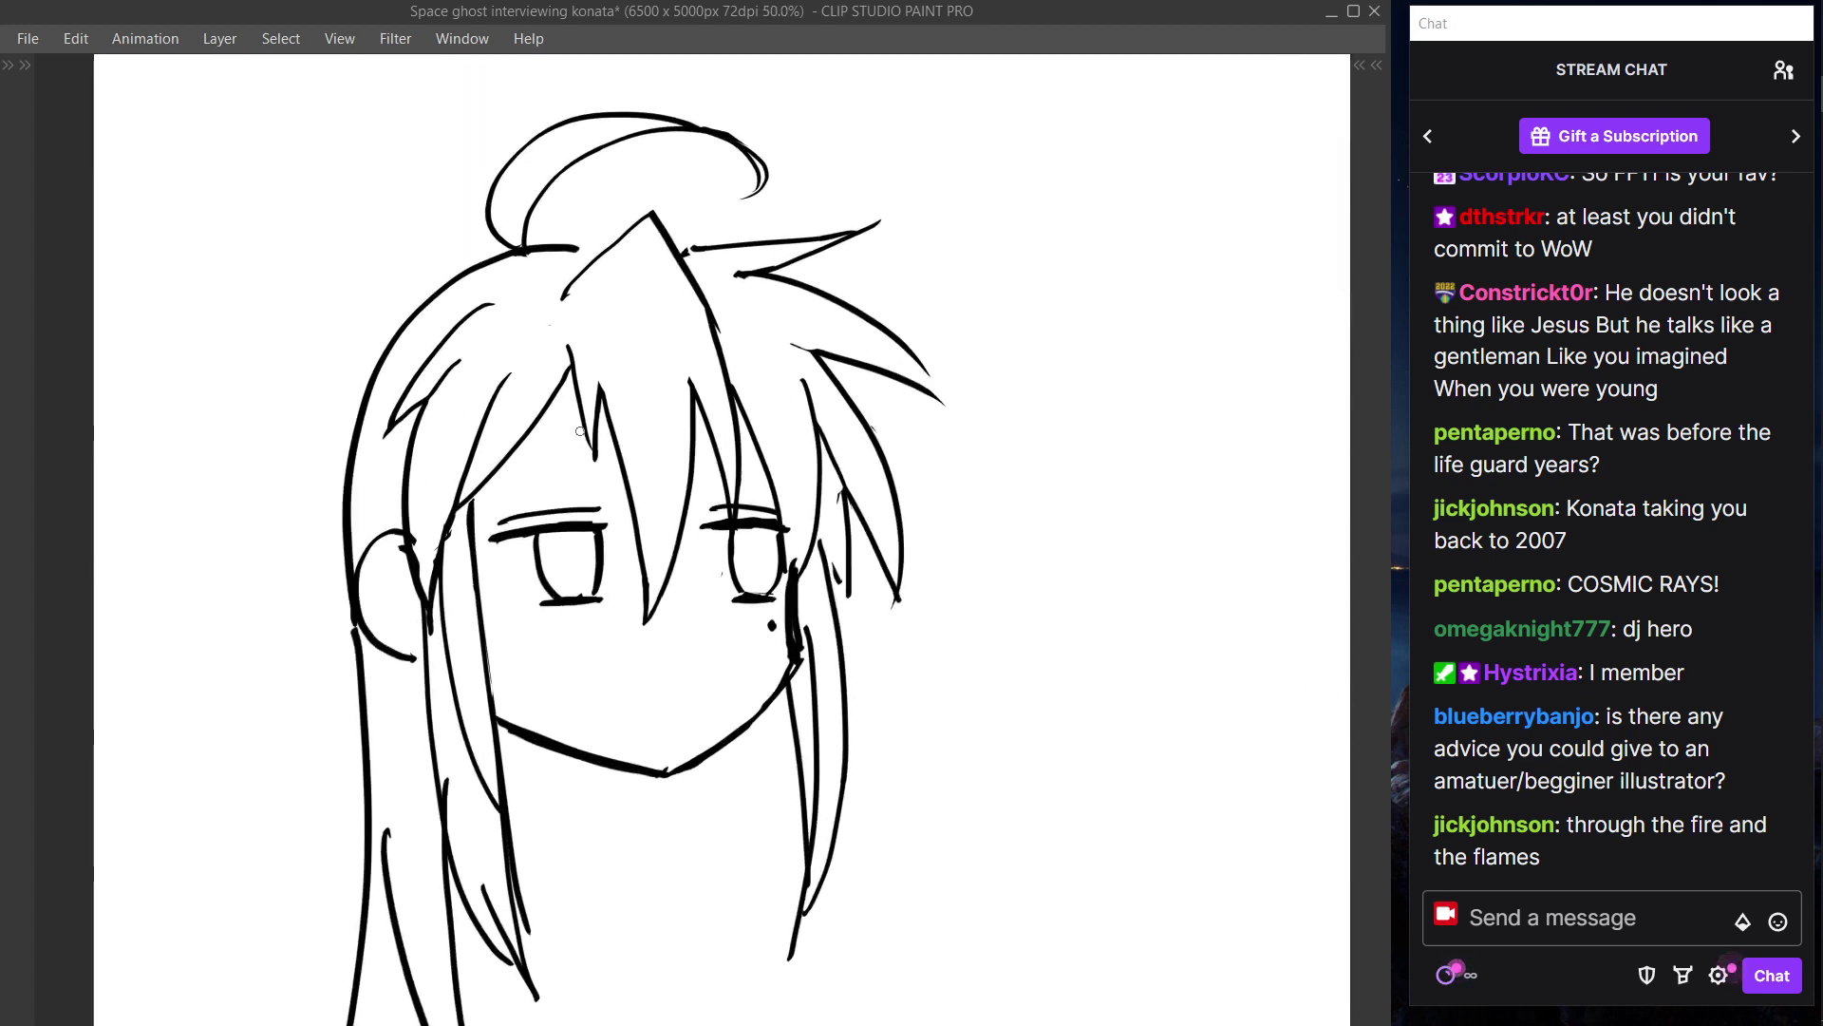
pyautogui.keyDown('ctrl'); pyautogui.click(555, 528); pyautogui.keyUp('ctrl')
pyautogui.moveTo(490, 534)
pyautogui.mouseDown()
pyautogui.moveTo(554, 517)
pyautogui.moveTo(493, 529)
pyautogui.moveTo(601, 519)
pyautogui.mouseUp()
pyautogui.moveTo(485, 538); pyautogui.dragTo(599, 525)
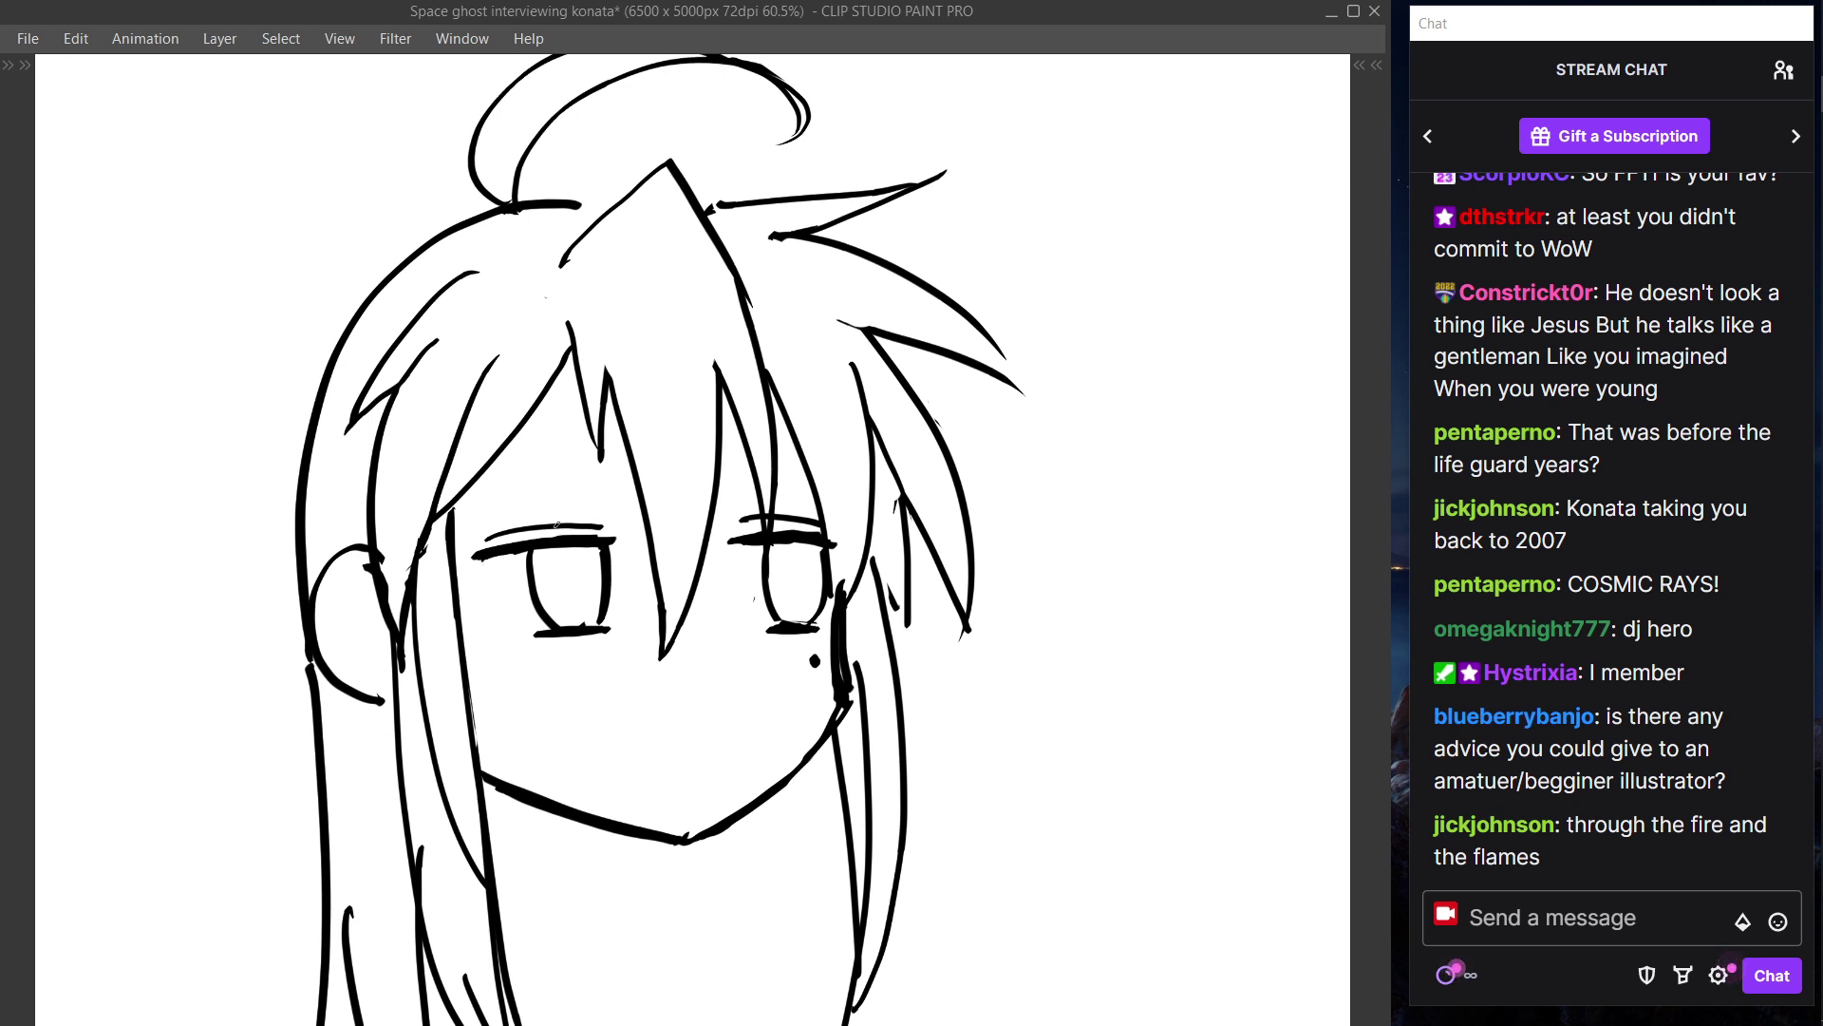
pyautogui.moveTo(480, 550); pyautogui.dragTo(519, 544)
pyautogui.hotkey('ctrl', 'z')
pyautogui.hotkey('ctrl', 'z')
pyautogui.moveTo(479, 549)
pyautogui.mouseDown()
pyautogui.moveTo(616, 542)
pyautogui.moveTo(609, 523)
pyautogui.mouseUp()
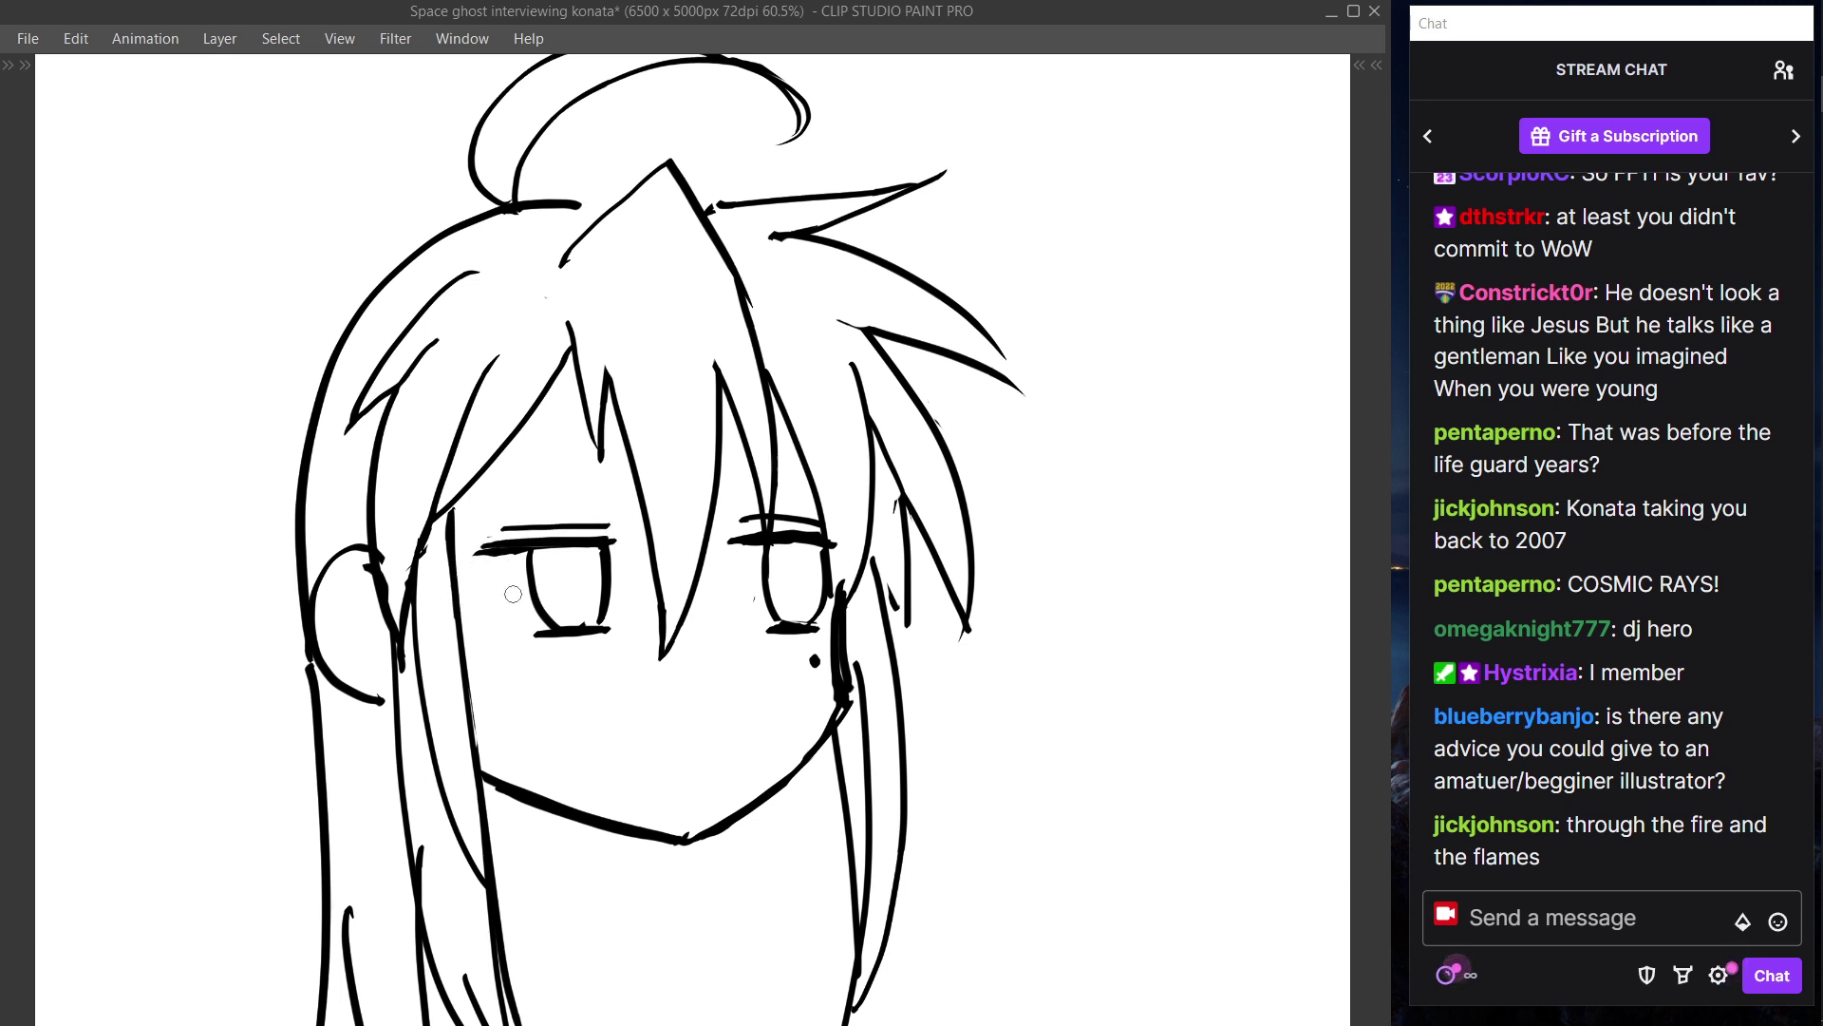
# - Flatten the right eye's crease line and thicken its upper lid
pyautogui.press('e')
pyautogui.moveTo(748, 513)
pyautogui.mouseDown()
pyautogui.moveTo(833, 520)
pyautogui.moveTo(839, 546)
pyautogui.mouseUp()
pyautogui.press('p')
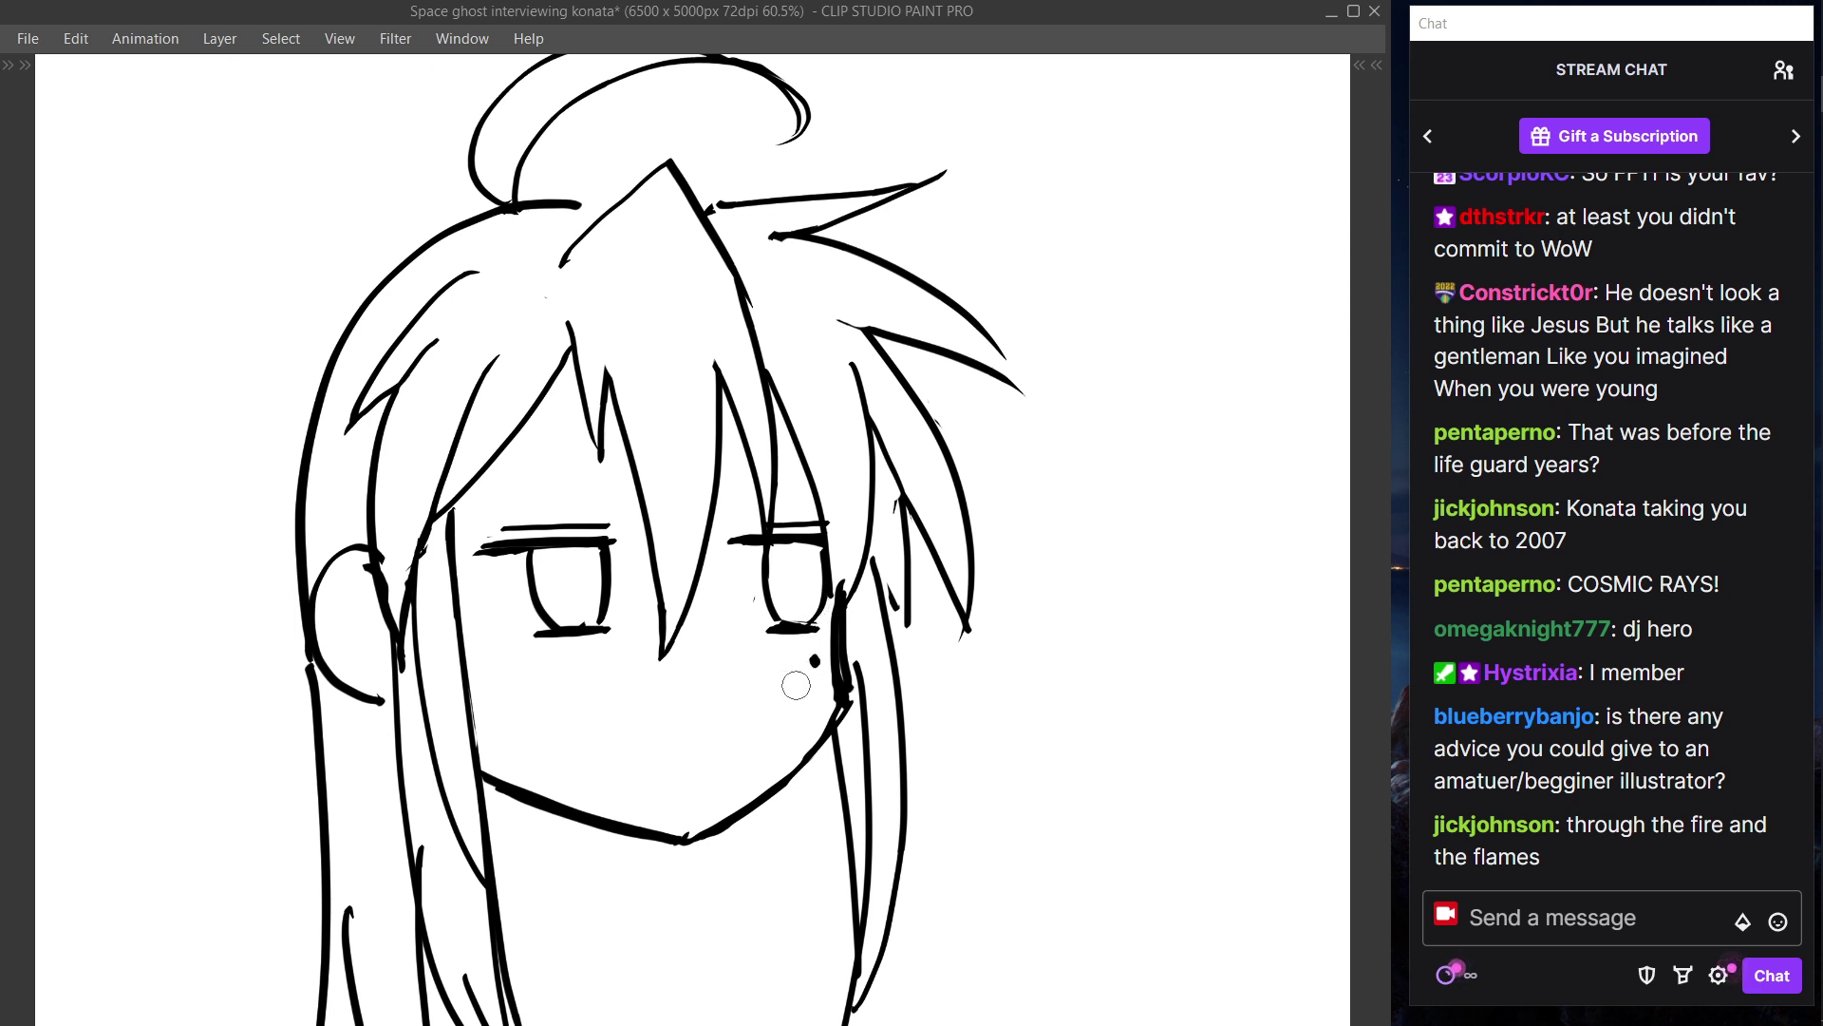
pyautogui.press('p')
pyautogui.moveTo(748, 543); pyautogui.dragTo(818, 544)
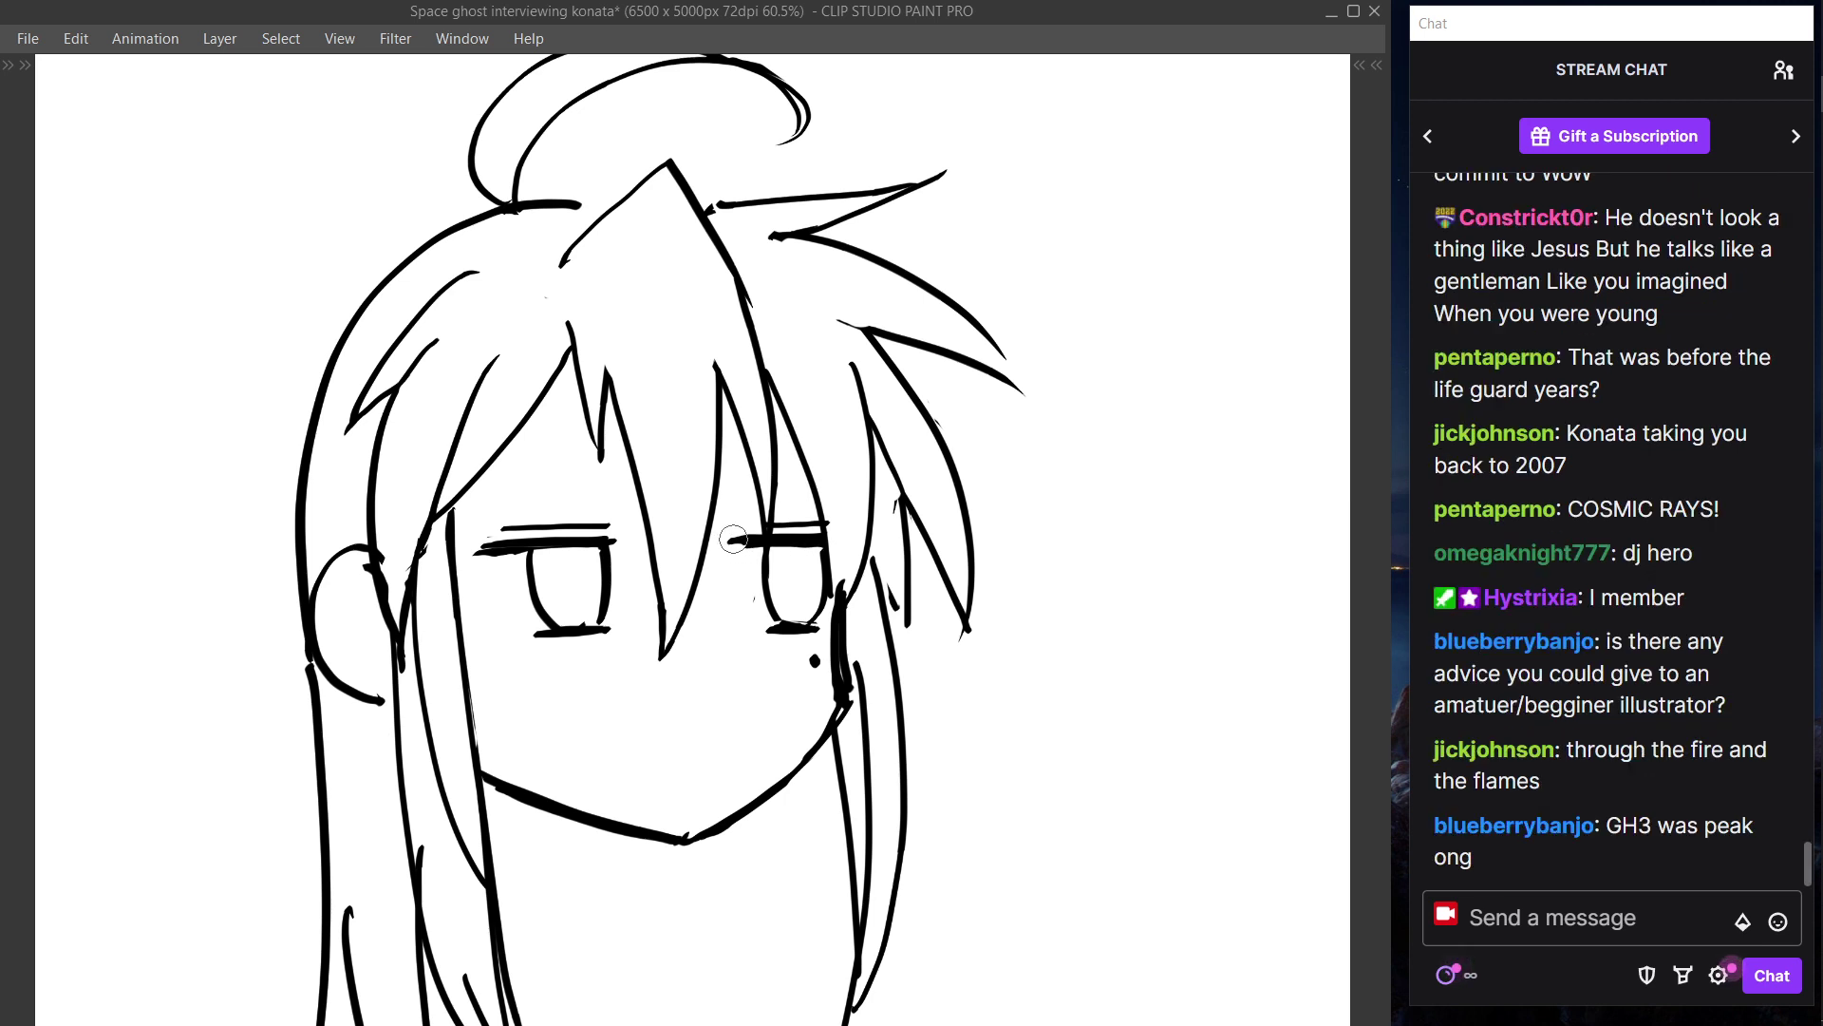
# - Thicken the left eye's upper lid and extend it slightly past the iris on the inner side
pyautogui.moveTo(481, 546); pyautogui.dragTo(612, 548)
pyautogui.hotkey('ctrl', 'z')
pyautogui.moveTo(503, 554)
pyautogui.mouseDown()
pyautogui.moveTo(634, 547)
pyautogui.moveTo(607, 542)
pyautogui.mouseUp()
pyautogui.hotkey('ctrl', 'z')
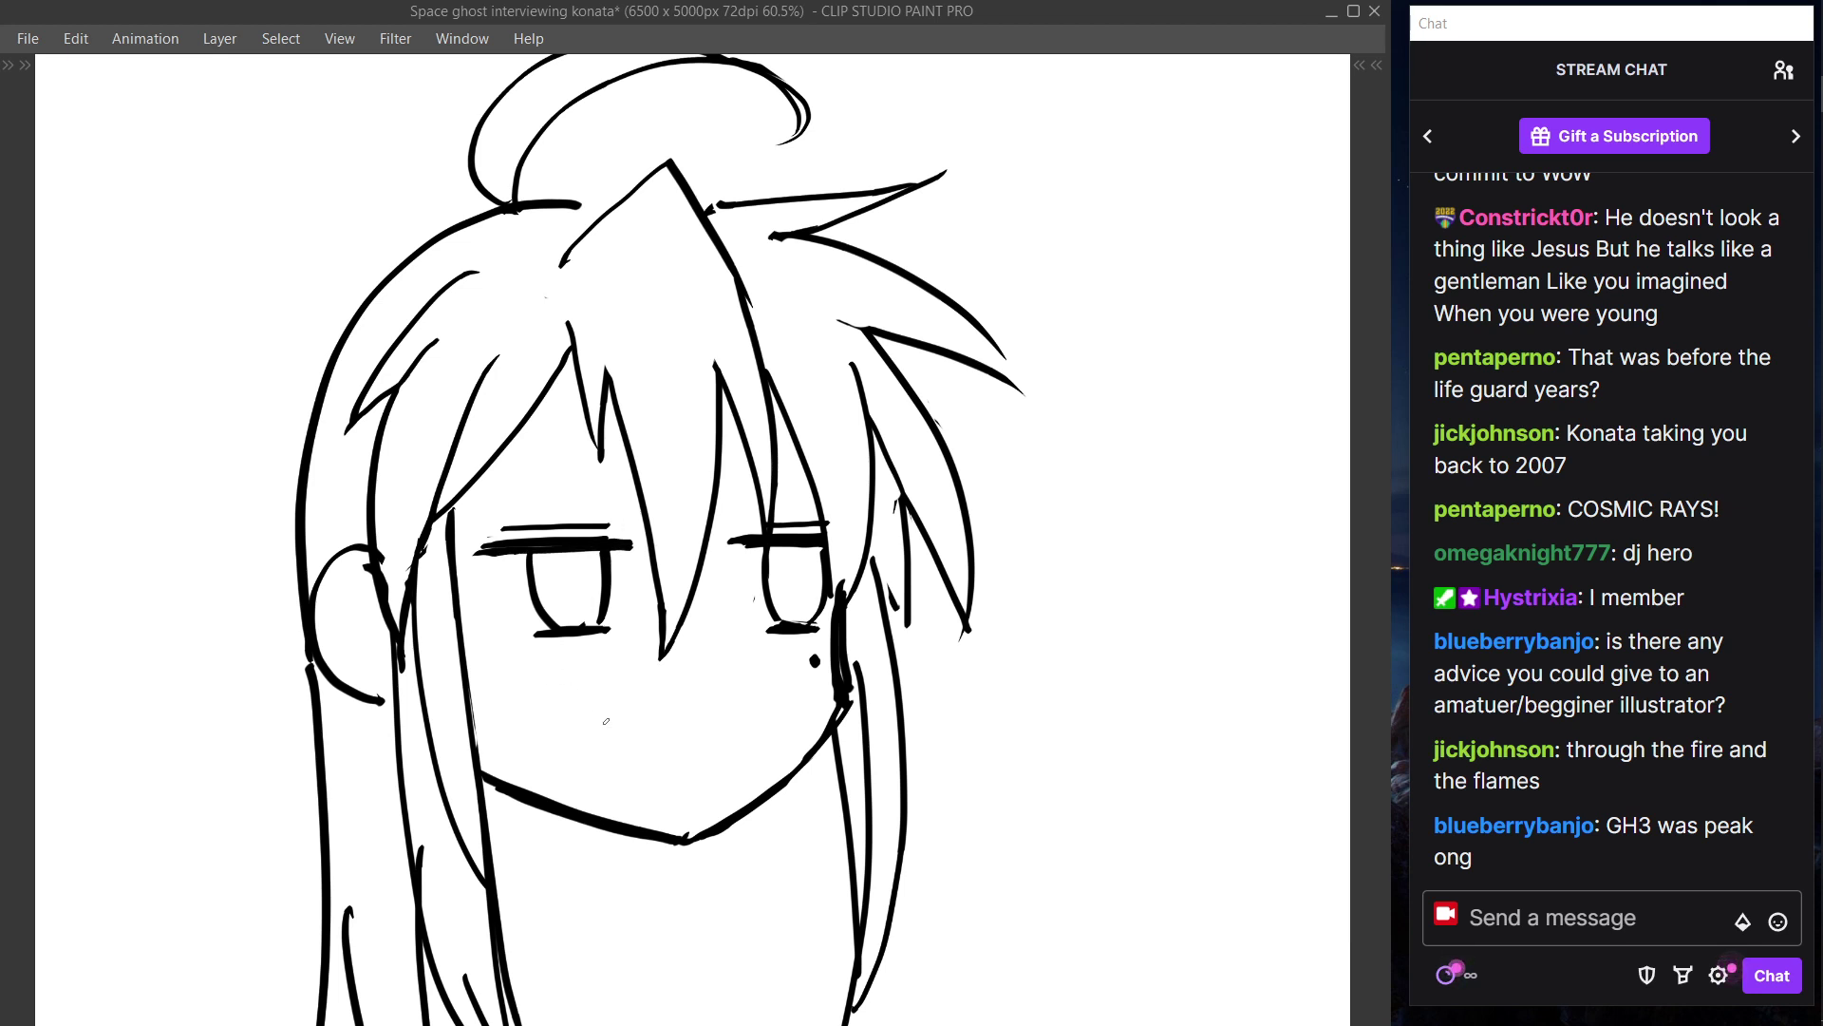
# - Replace the left eye's flat bottom line with a rounded iris bottom and a thin lower-lid curve beneath it
pyautogui.press('e')
pyautogui.moveTo(530, 642)
pyautogui.mouseDown()
pyautogui.moveTo(603, 642)
pyautogui.moveTo(564, 632)
pyautogui.mouseUp()
pyautogui.press('p')
pyautogui.hotkey('ctrl', 'z')
pyautogui.press('e')
pyautogui.press('p')
pyautogui.hotkey('ctrl', 'z')
pyautogui.press('e')
pyautogui.moveTo(520, 631)
pyautogui.mouseDown()
pyautogui.moveTo(602, 634)
pyautogui.moveTo(591, 644)
pyautogui.mouseUp()
pyautogui.hotkey('ctrl', 'z')
pyautogui.hotkey('ctrl', 'z')
pyautogui.hotkey('ctrl', 'z')
pyautogui.hotkey('ctrl', 'z')
pyautogui.hotkey('ctrl', 'z')
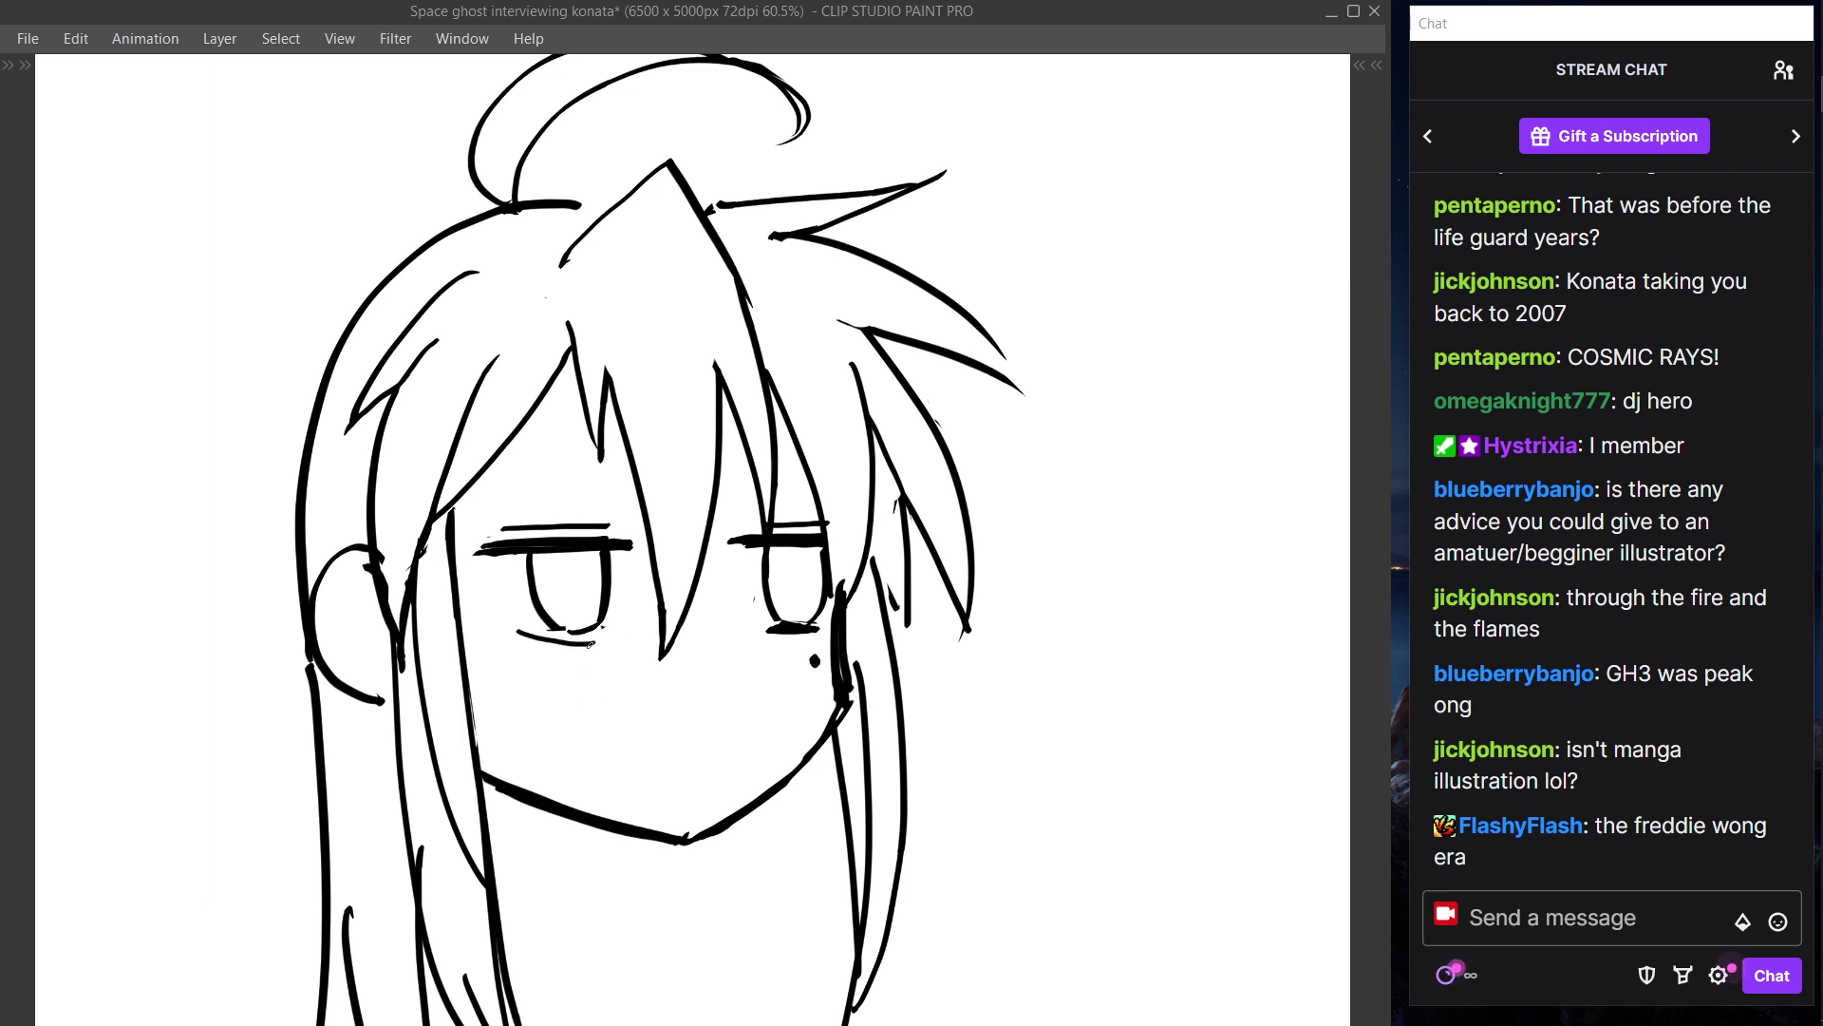
# - Round off the right iris's bottom, add a thin lower-lid curve beneath it and rework the crease line above
pyautogui.press('e')
pyautogui.moveTo(807, 635)
pyautogui.mouseDown()
pyautogui.moveTo(774, 634)
pyautogui.moveTo(797, 632)
pyautogui.mouseUp()
pyautogui.moveTo(823, 555)
pyautogui.mouseDown()
pyautogui.moveTo(813, 620)
pyautogui.moveTo(832, 596)
pyautogui.moveTo(794, 632)
pyautogui.moveTo(825, 596)
pyautogui.mouseUp()
pyautogui.press('p')
pyautogui.hotkey('ctrl', 'z')
pyautogui.hotkey('ctrl', 'z')
pyautogui.hotkey('ctrl', 'z')
pyautogui.hotkey('ctrl', 'z')
pyautogui.hotkey('ctrl', 'z')
pyautogui.hotkey('ctrl', 'z')
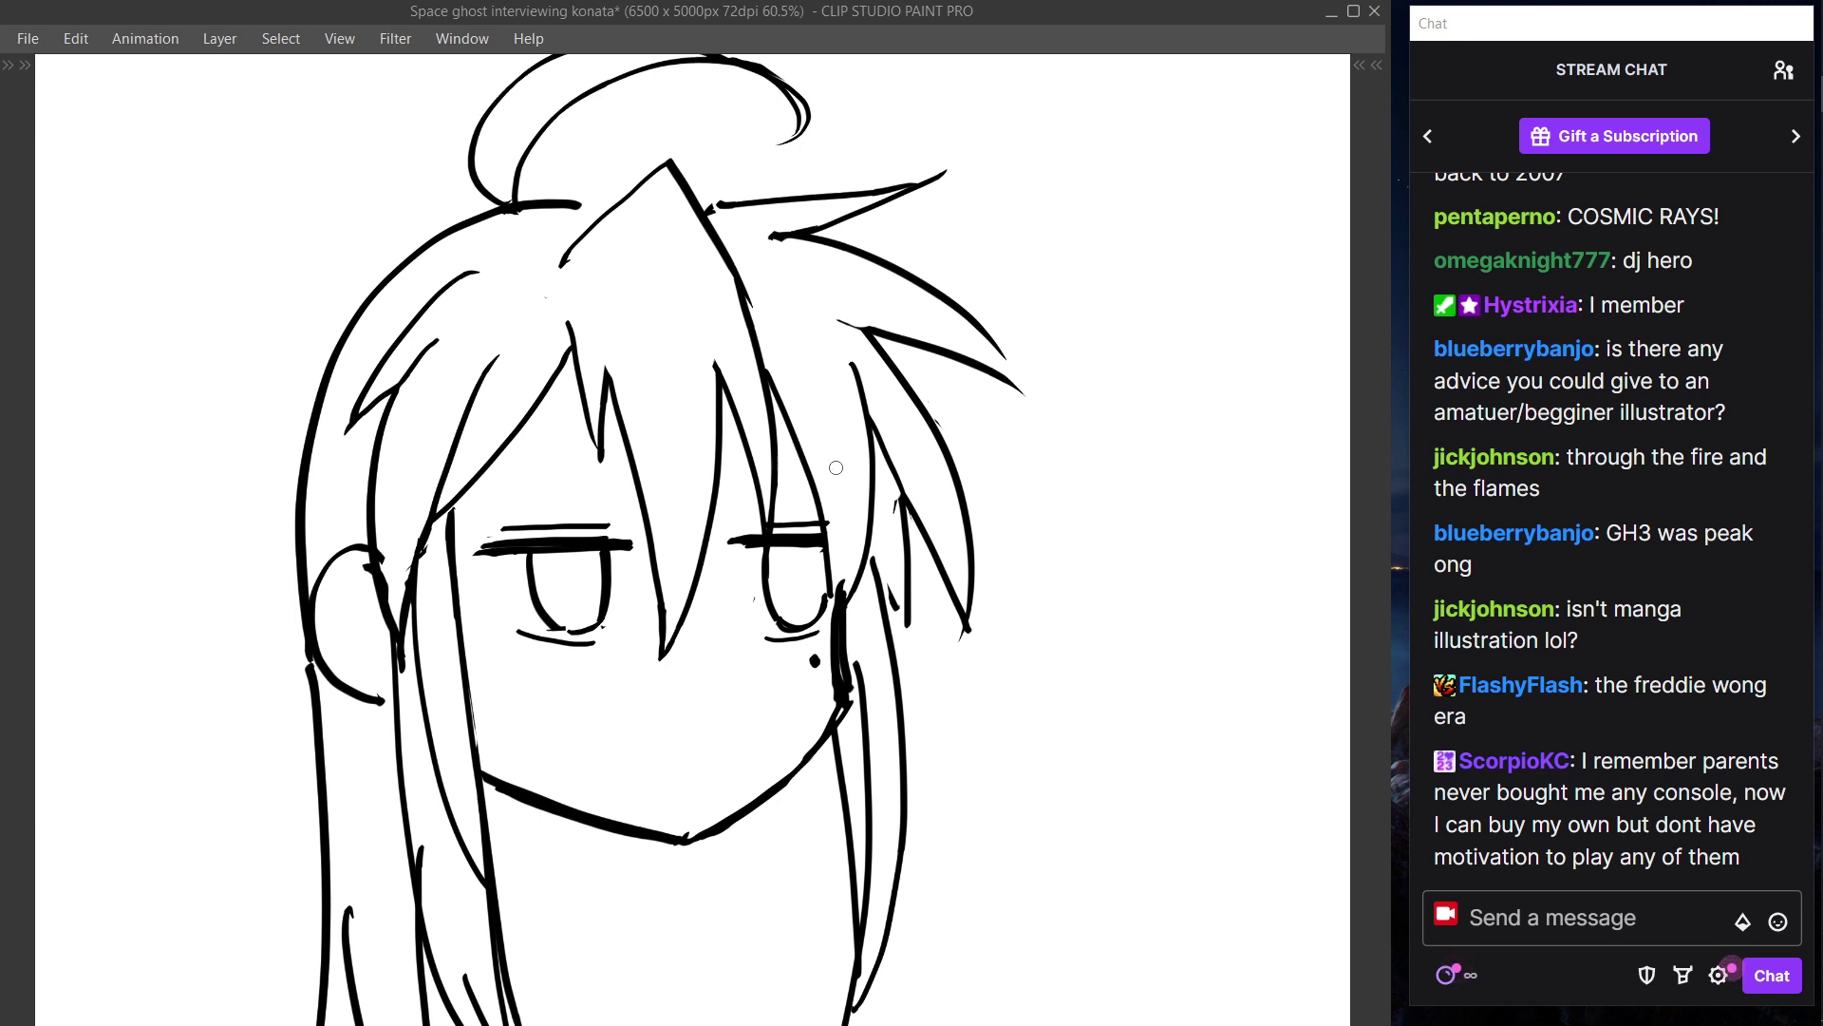
pyautogui.moveTo(756, 517)
pyautogui.mouseDown()
pyautogui.moveTo(840, 522)
pyautogui.moveTo(807, 523)
pyautogui.moveTo(822, 527)
pyautogui.mouseUp()
pyautogui.hotkey('ctrl', 'z')
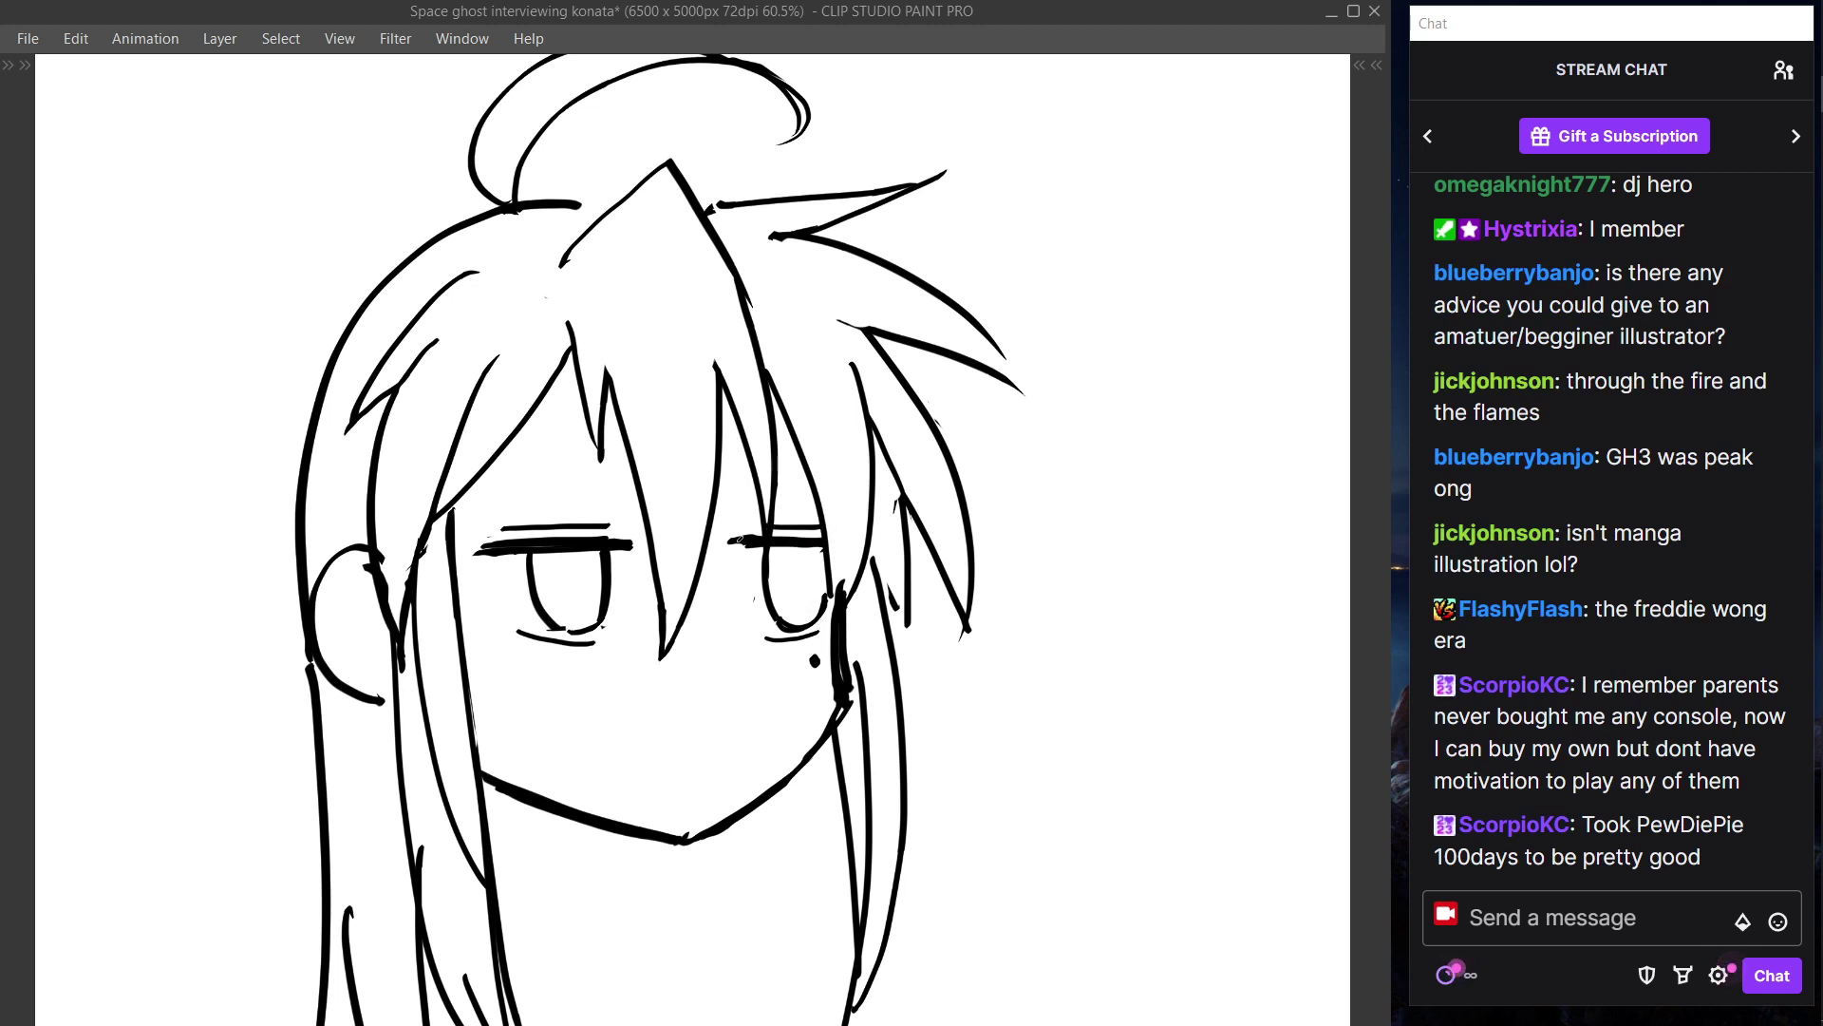
# - Add a new layer above Layer 21 and draw an arched eyebrow over each eye
pyautogui.press('Tab')
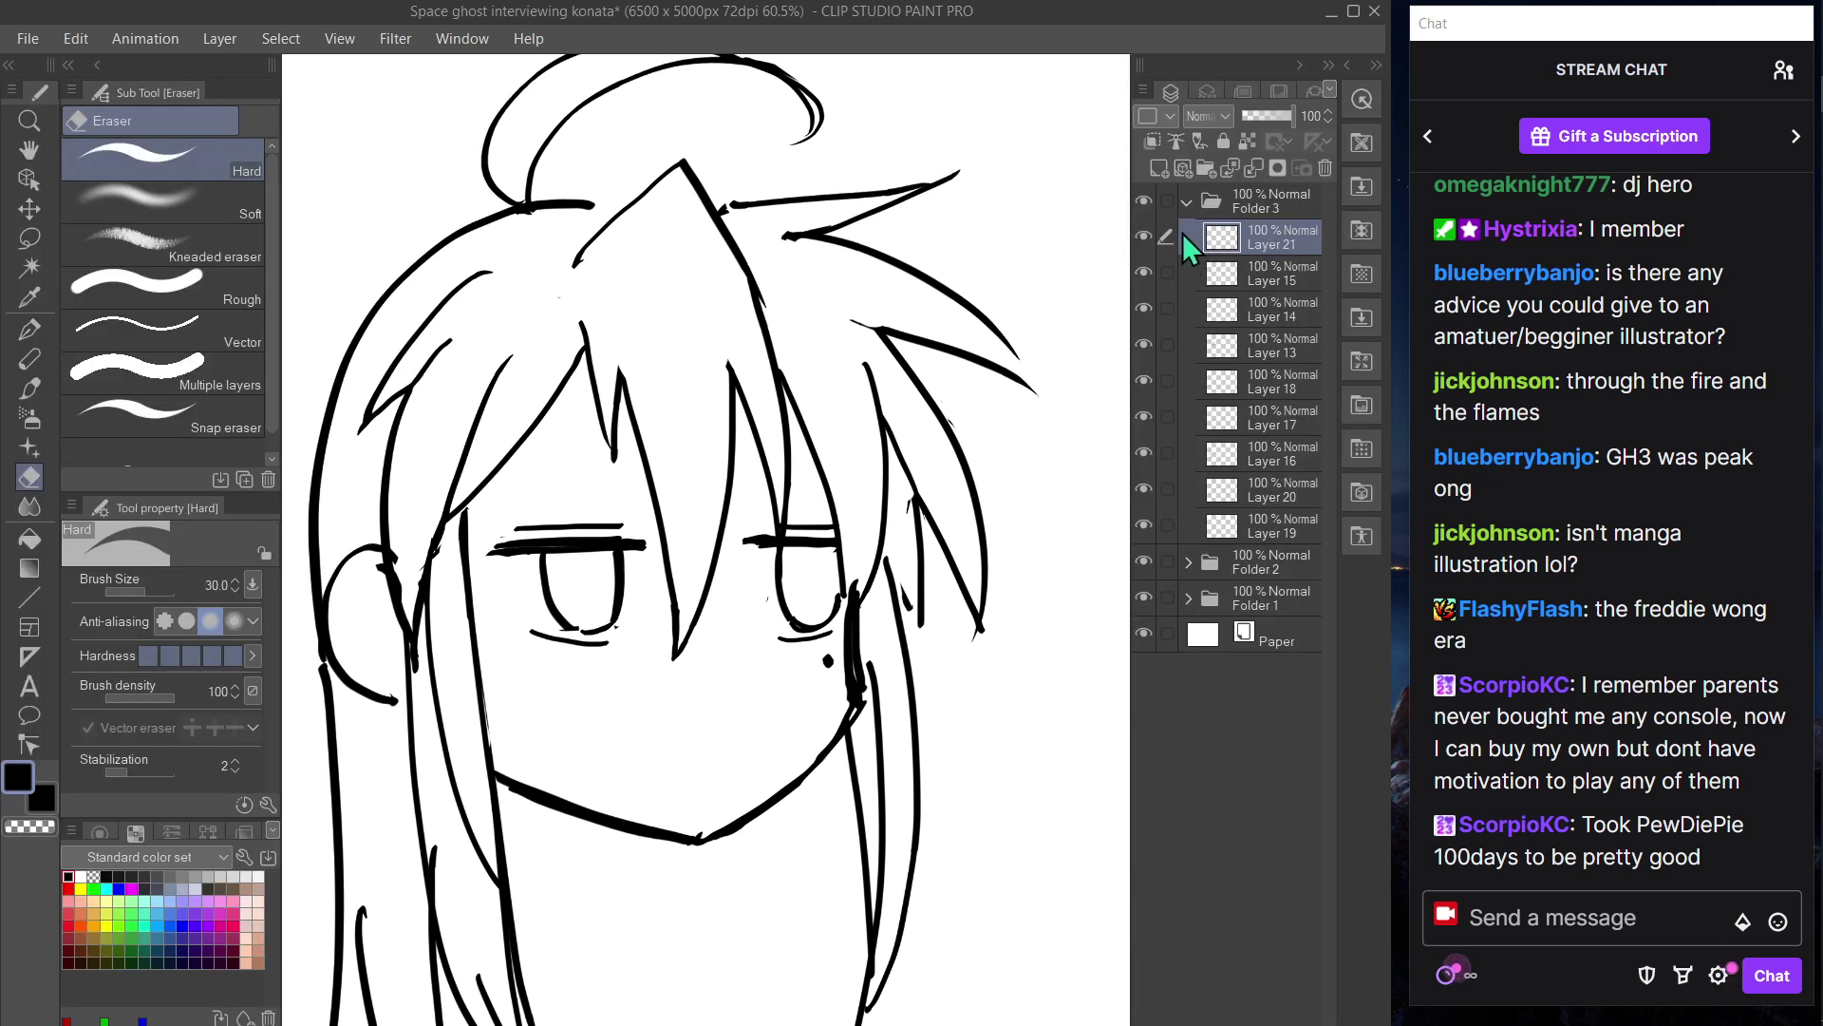
pyautogui.press('Tab')
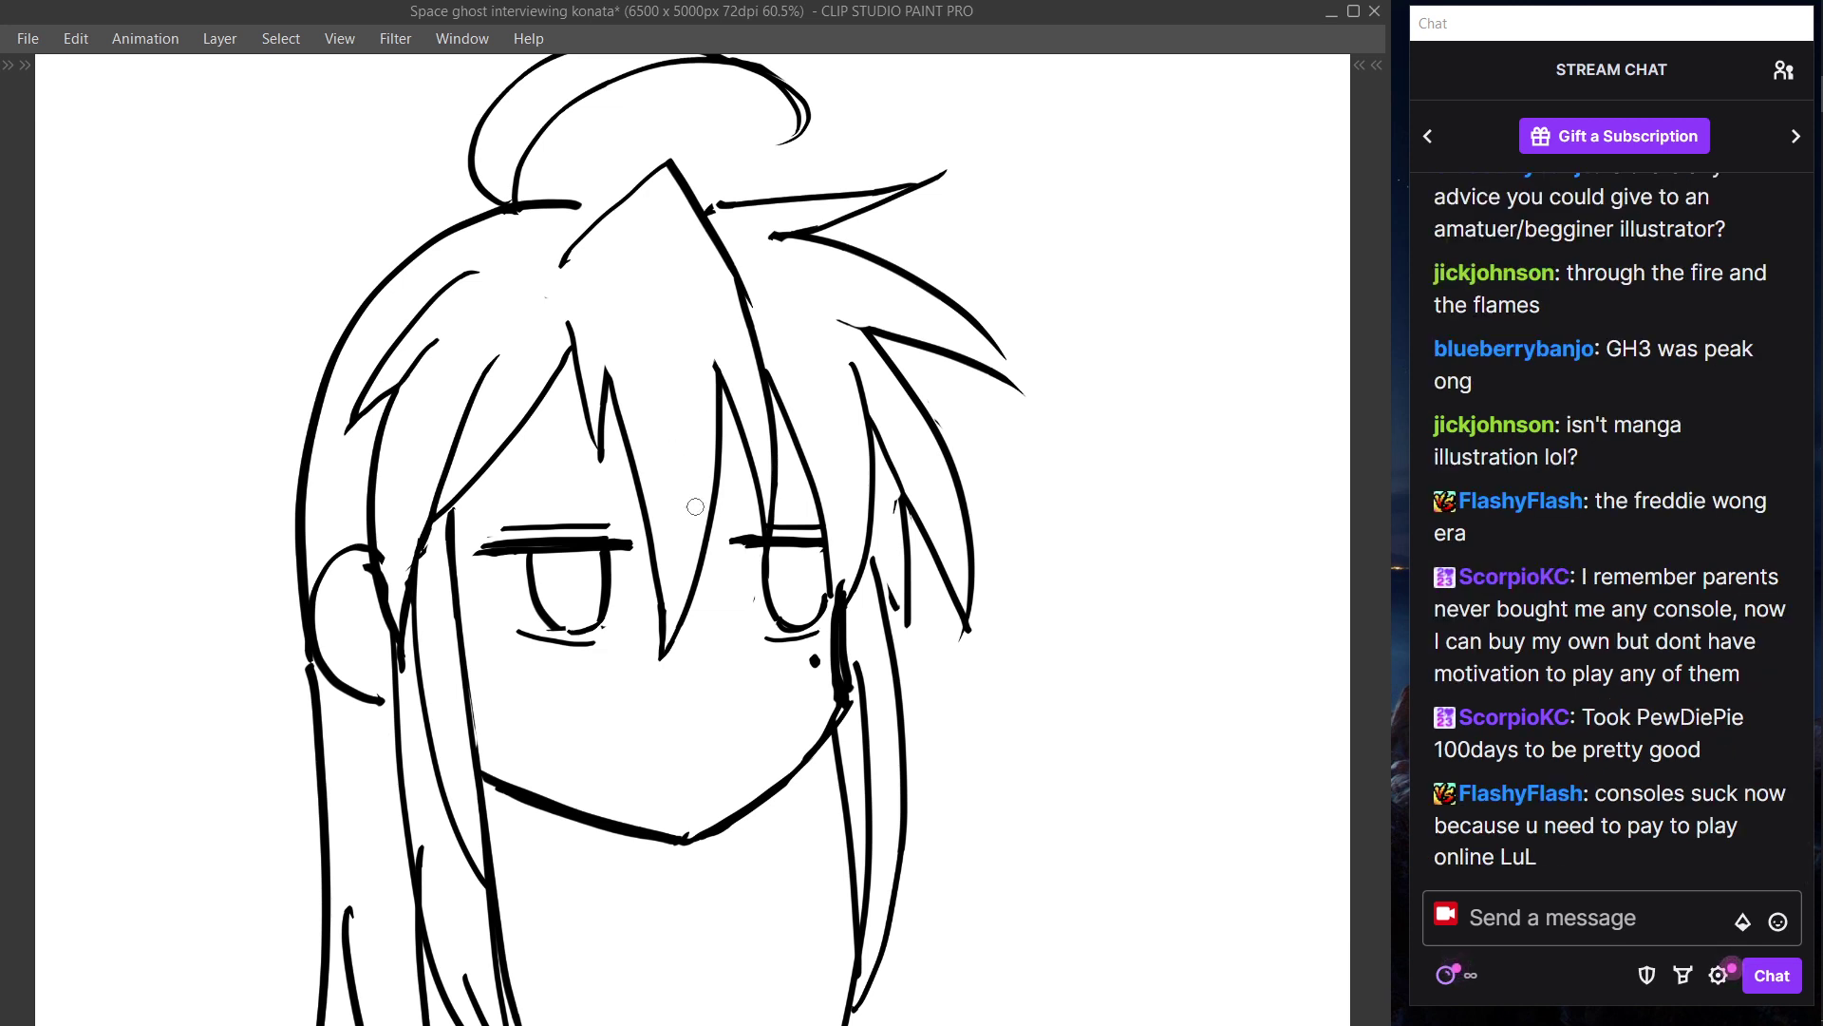
pyautogui.press('Tab')
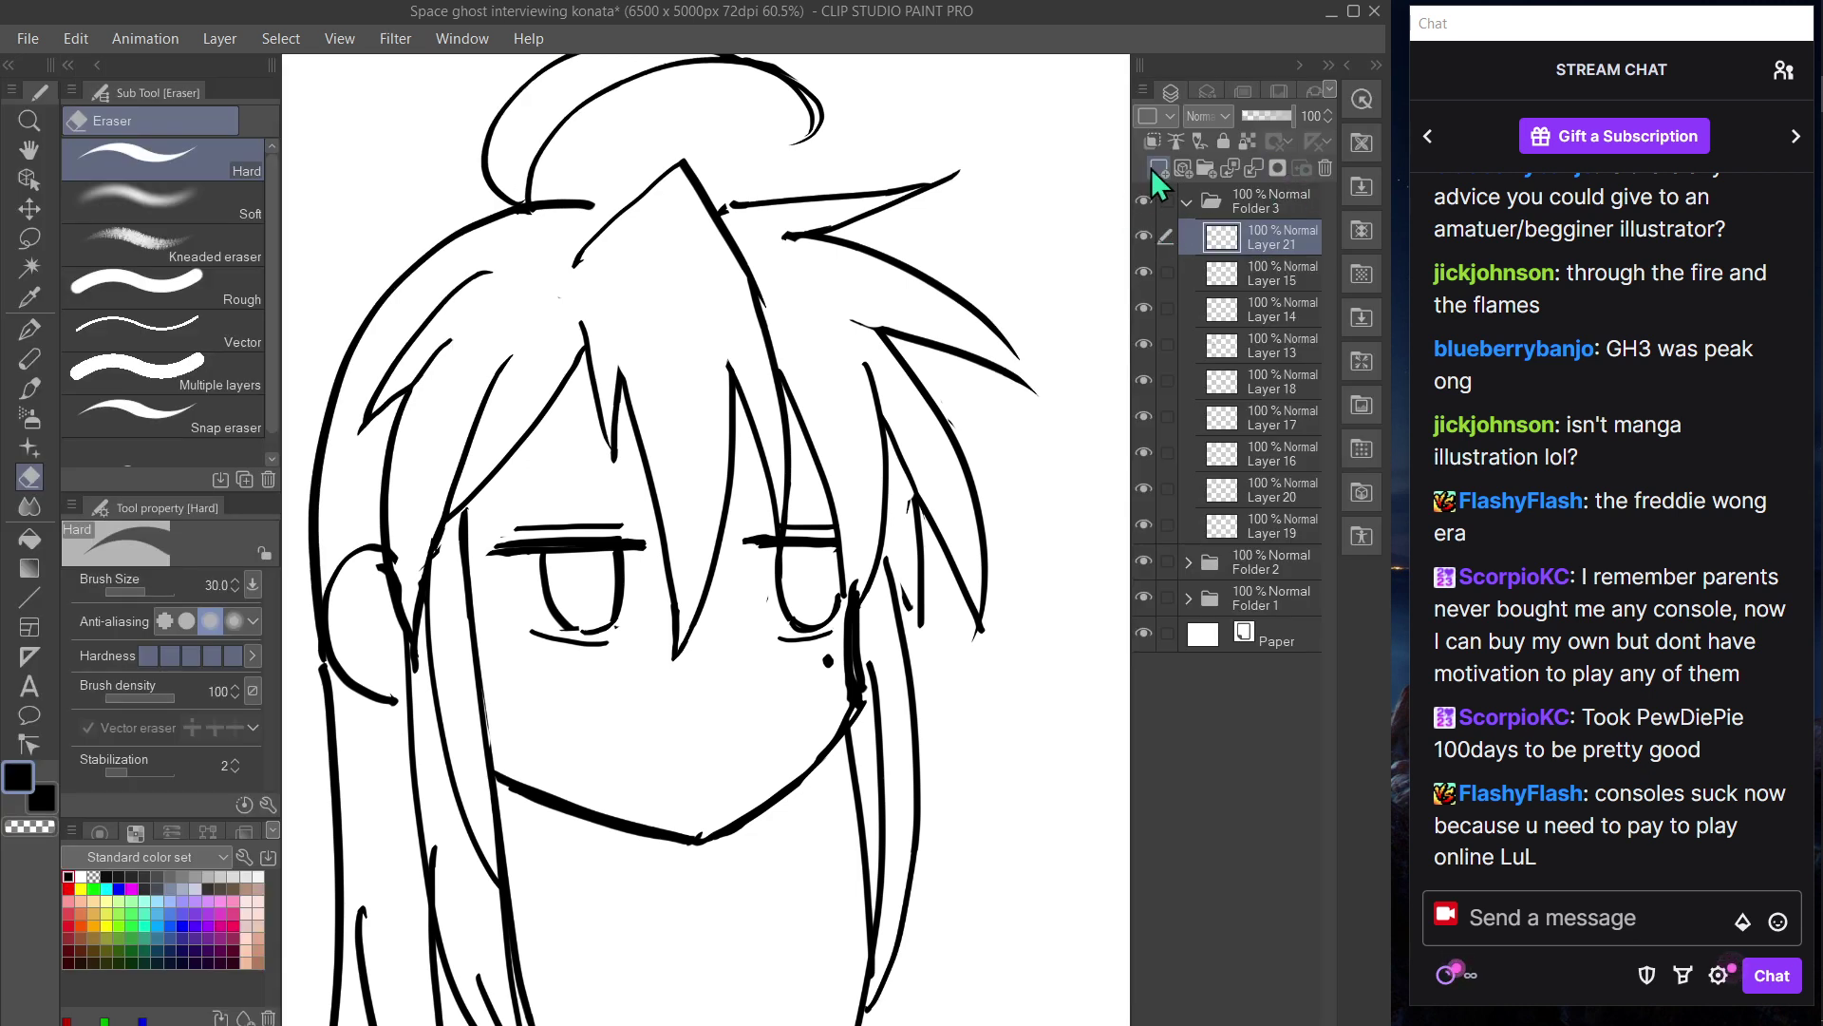
pyautogui.press('Tab')
pyautogui.moveTo(485, 430)
pyautogui.mouseDown()
pyautogui.moveTo(633, 378)
pyautogui.moveTo(832, 393)
pyautogui.mouseUp()
pyautogui.hotkey('ctrl', 'z')
pyautogui.moveTo(747, 401); pyautogui.dragTo(855, 423)
pyautogui.hotkey('ctrl', 'z')
pyautogui.moveTo(750, 400); pyautogui.dragTo(848, 433)
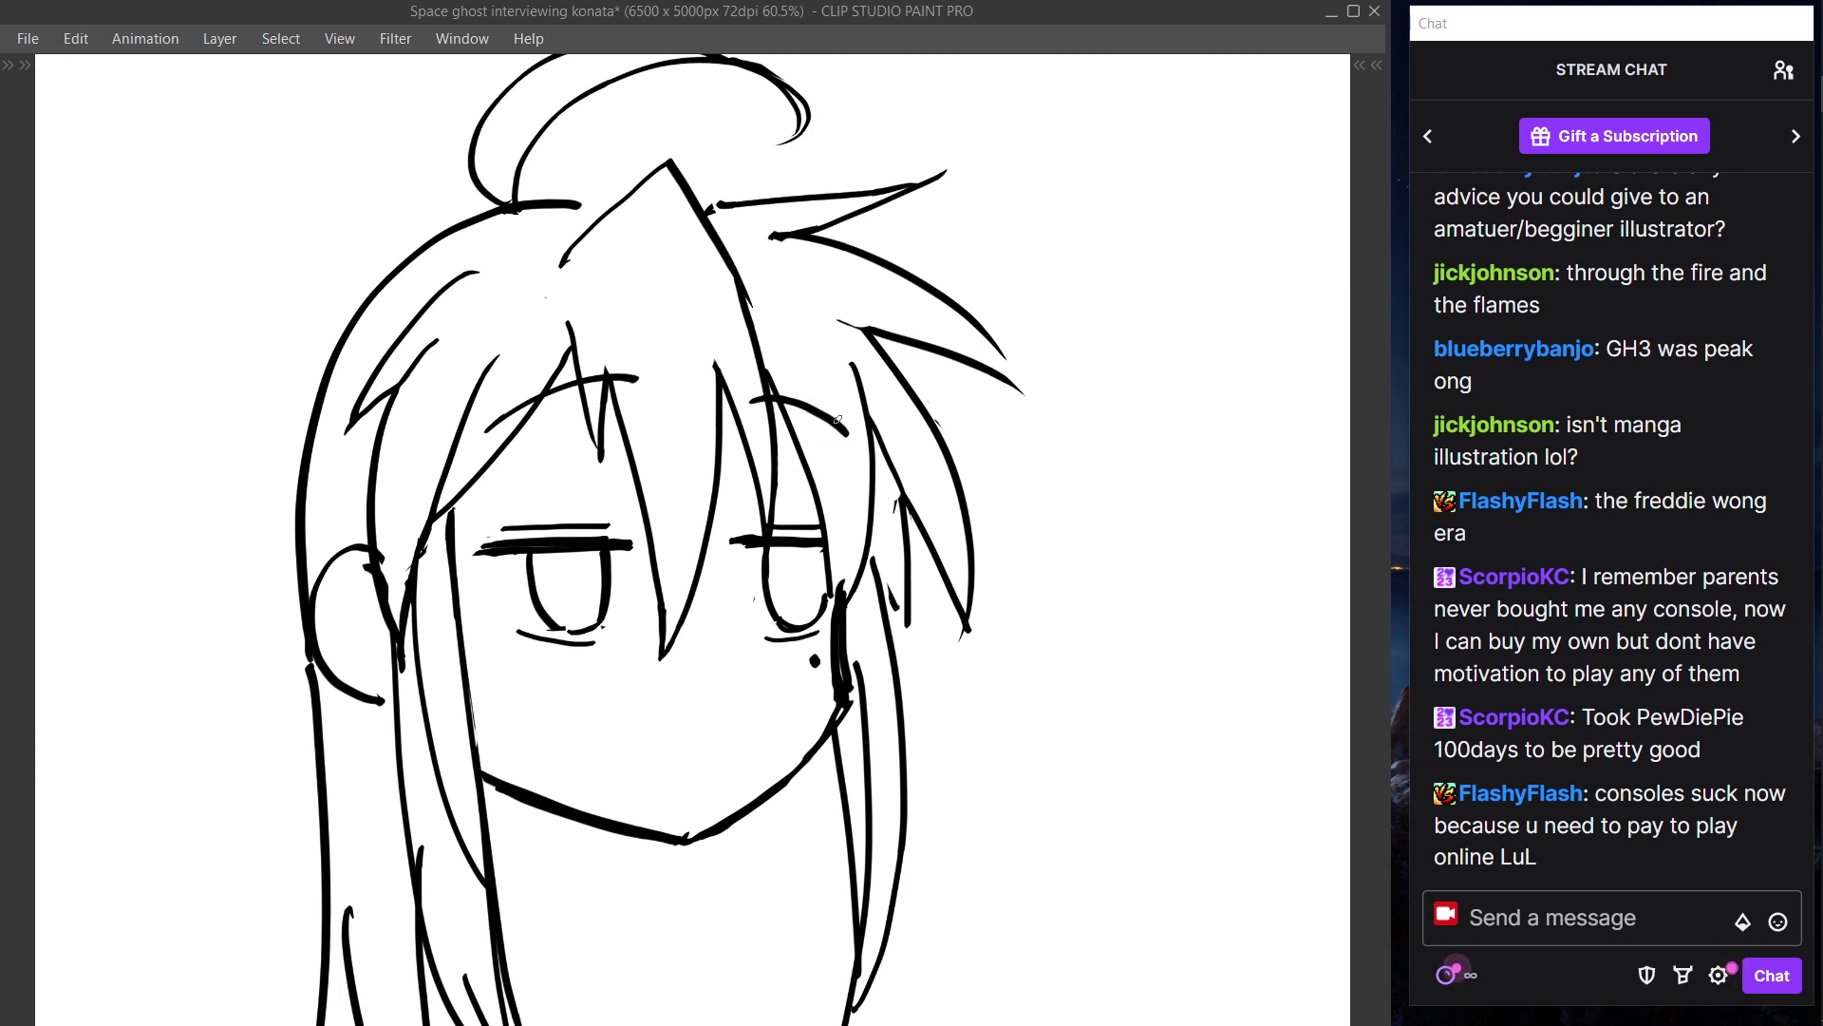
# - Erase the left eyebrow and redraw it lower as an arch curving down at its inner end
pyautogui.press('e')
pyautogui.moveTo(644, 380)
pyautogui.mouseDown()
pyautogui.moveTo(494, 413)
pyautogui.moveTo(543, 404)
pyautogui.mouseUp()
pyautogui.press('p')
pyautogui.moveTo(474, 455); pyautogui.dragTo(599, 411)
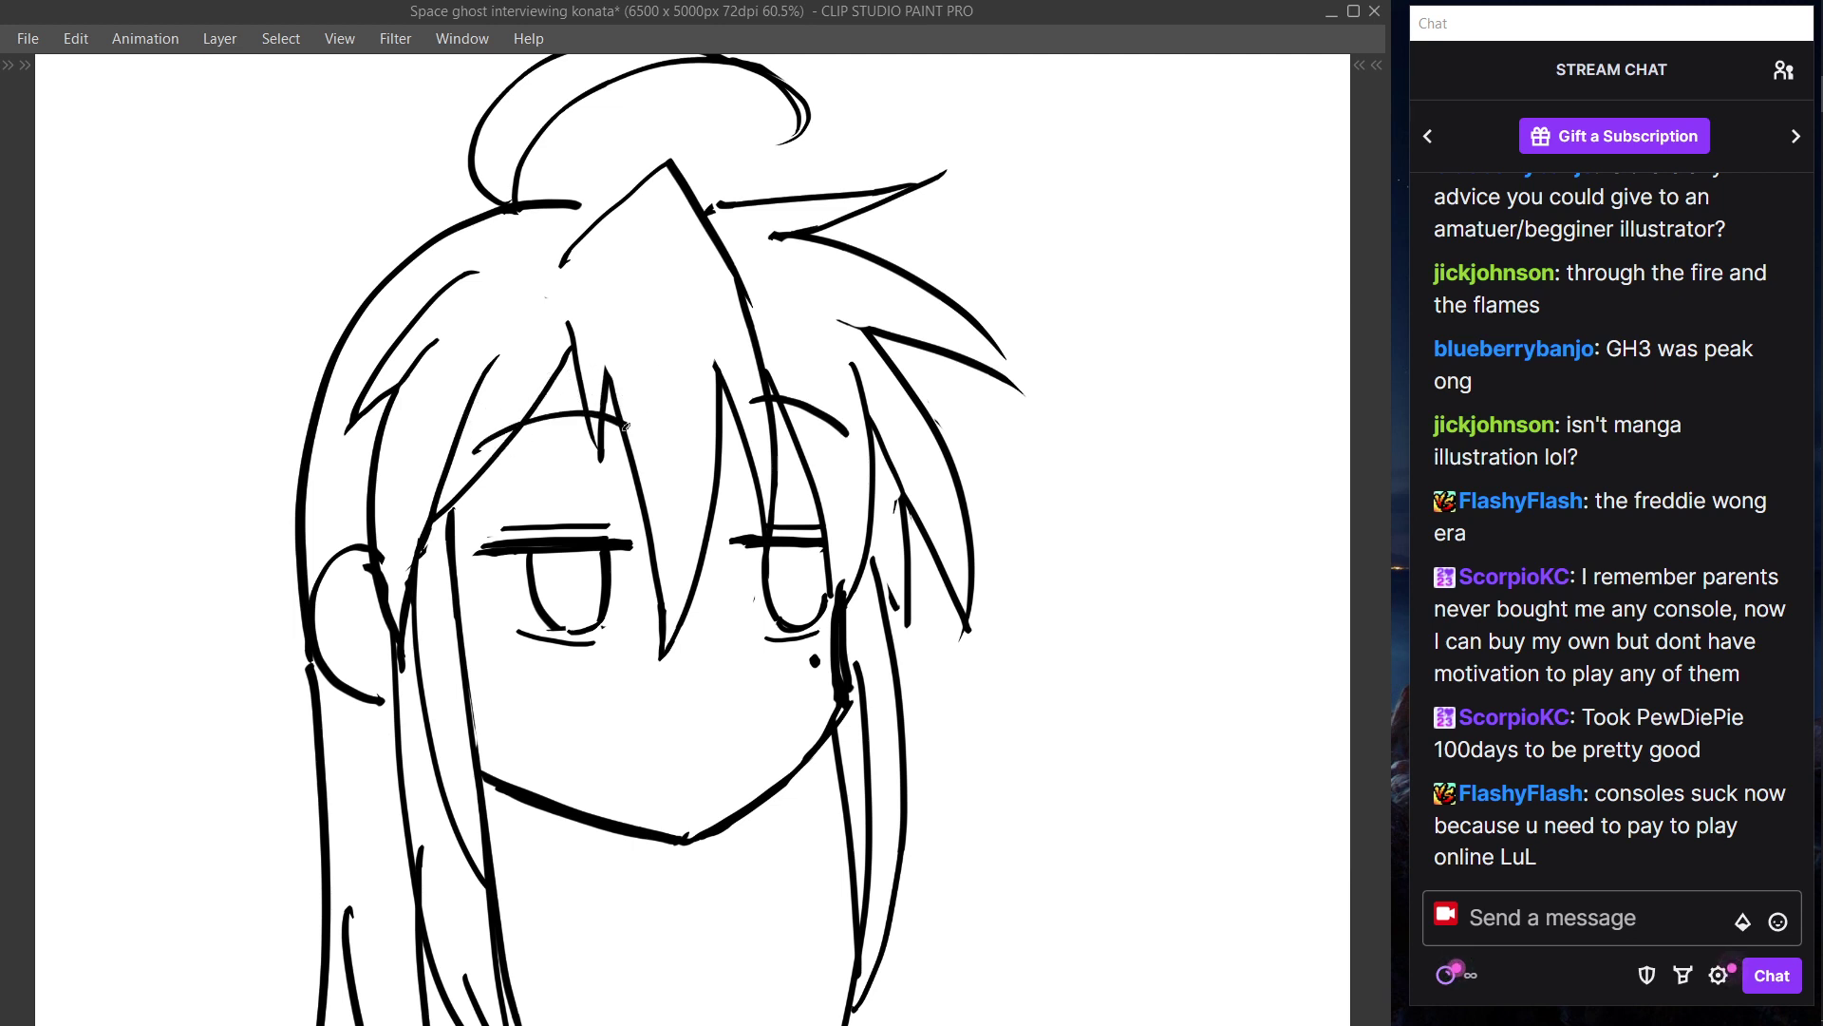
pyautogui.hotkey('ctrl', 'z')
pyautogui.moveTo(487, 448); pyautogui.dragTo(645, 426)
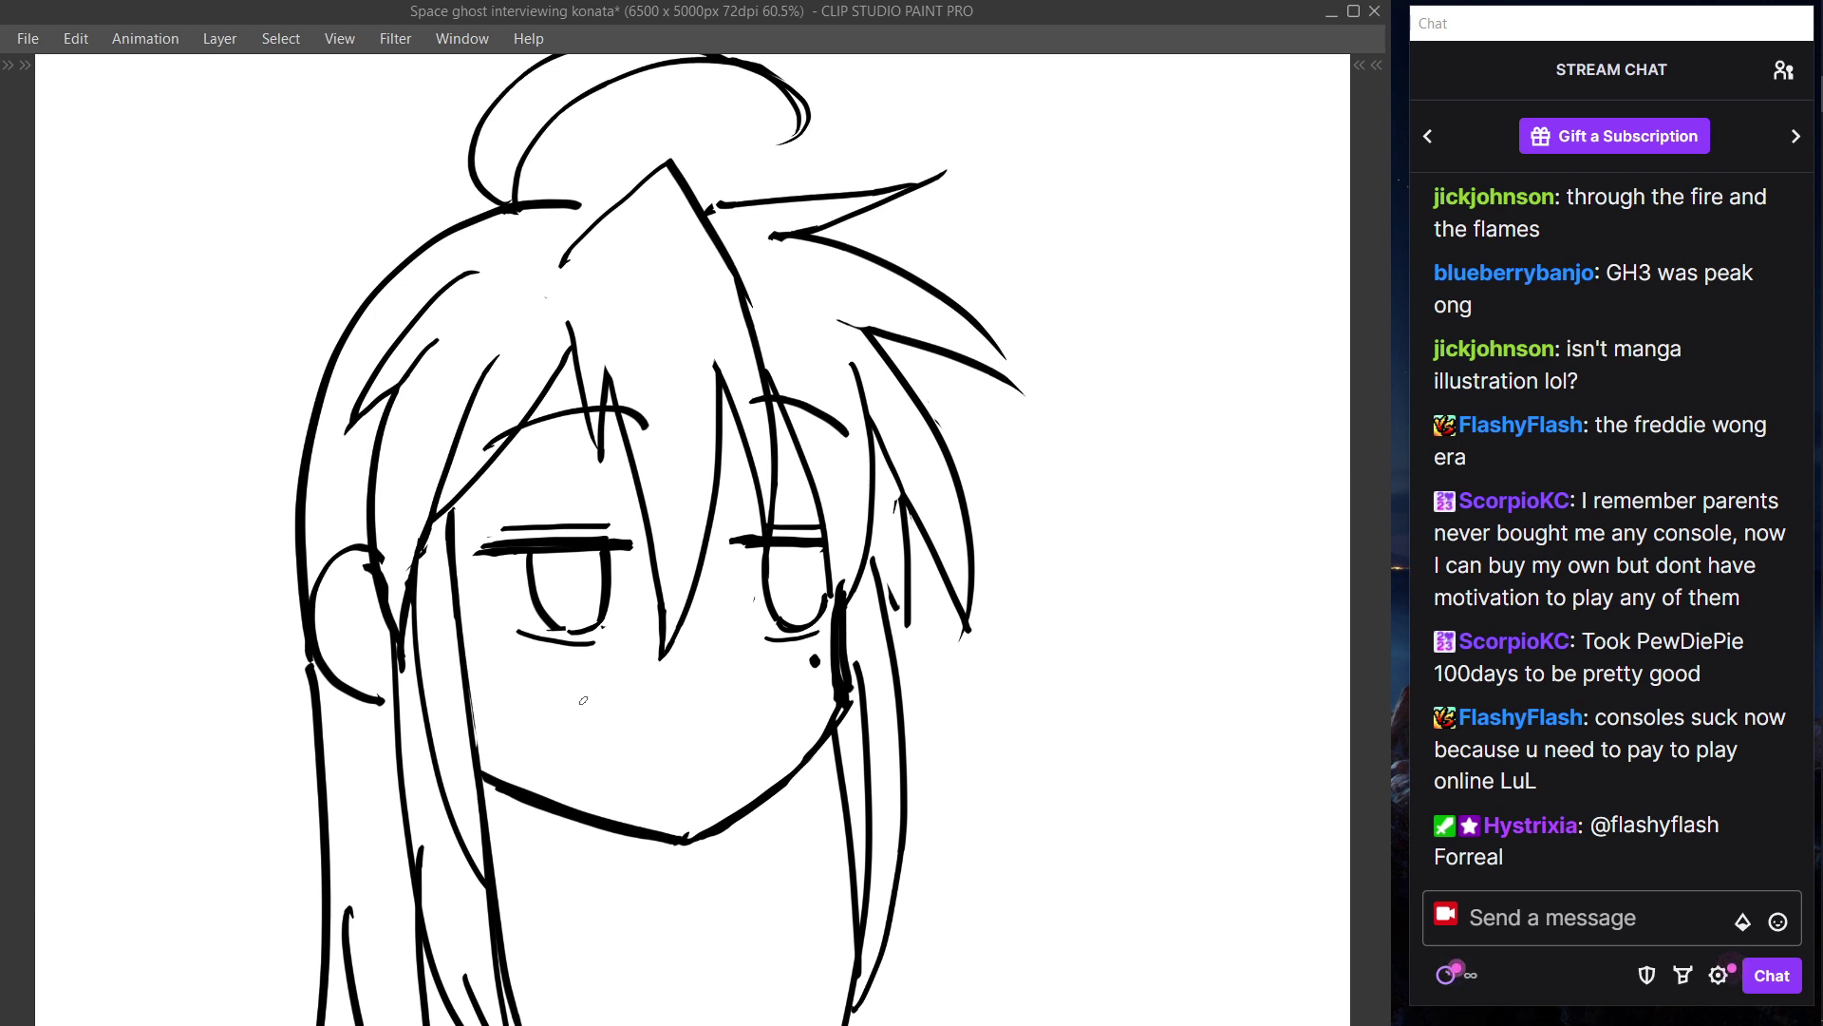
# - Erase the bang strand beside the right eye and redraw it narrower, with its pointed tip just below the upper lid
pyautogui.press('e')
pyautogui.moveTo(714, 343); pyautogui.dragTo(755, 538)
pyautogui.press('p')
pyautogui.moveTo(771, 393); pyautogui.dragTo(735, 577)
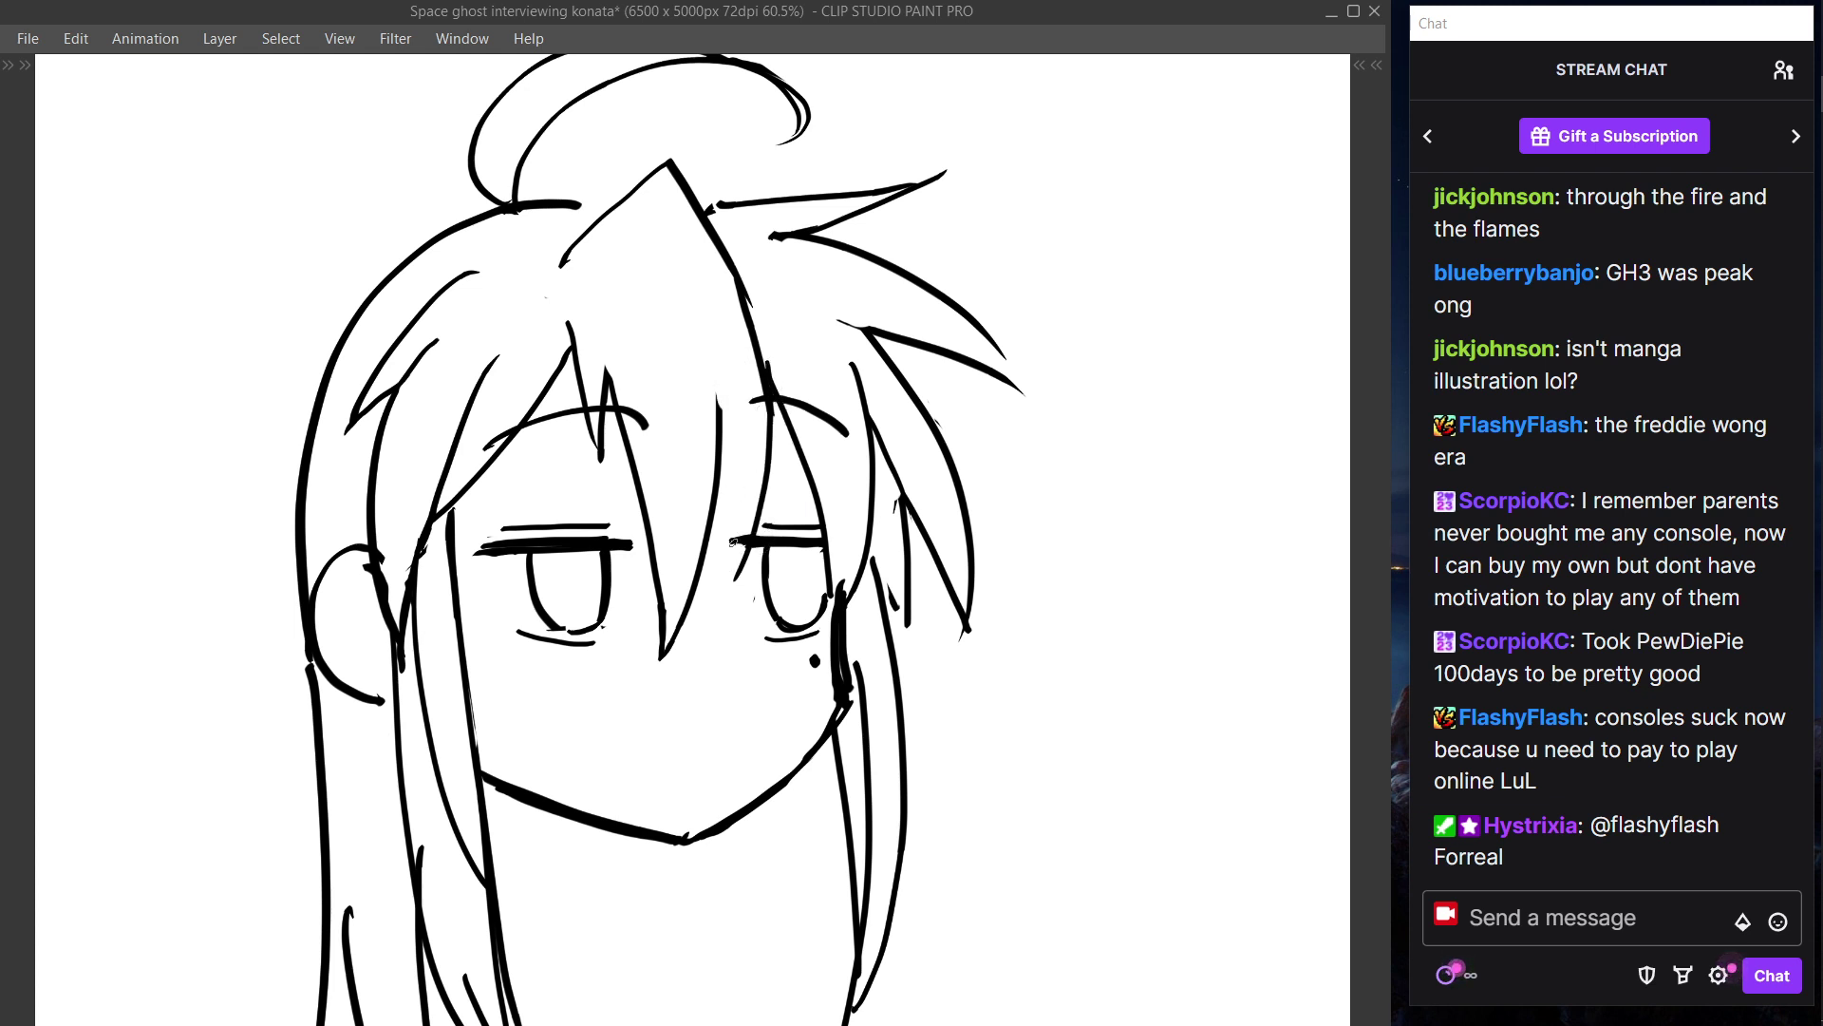
pyautogui.moveTo(719, 397); pyautogui.dragTo(738, 581)
pyautogui.hotkey('ctrl', 'z')
pyautogui.moveTo(718, 393); pyautogui.dragTo(738, 570)
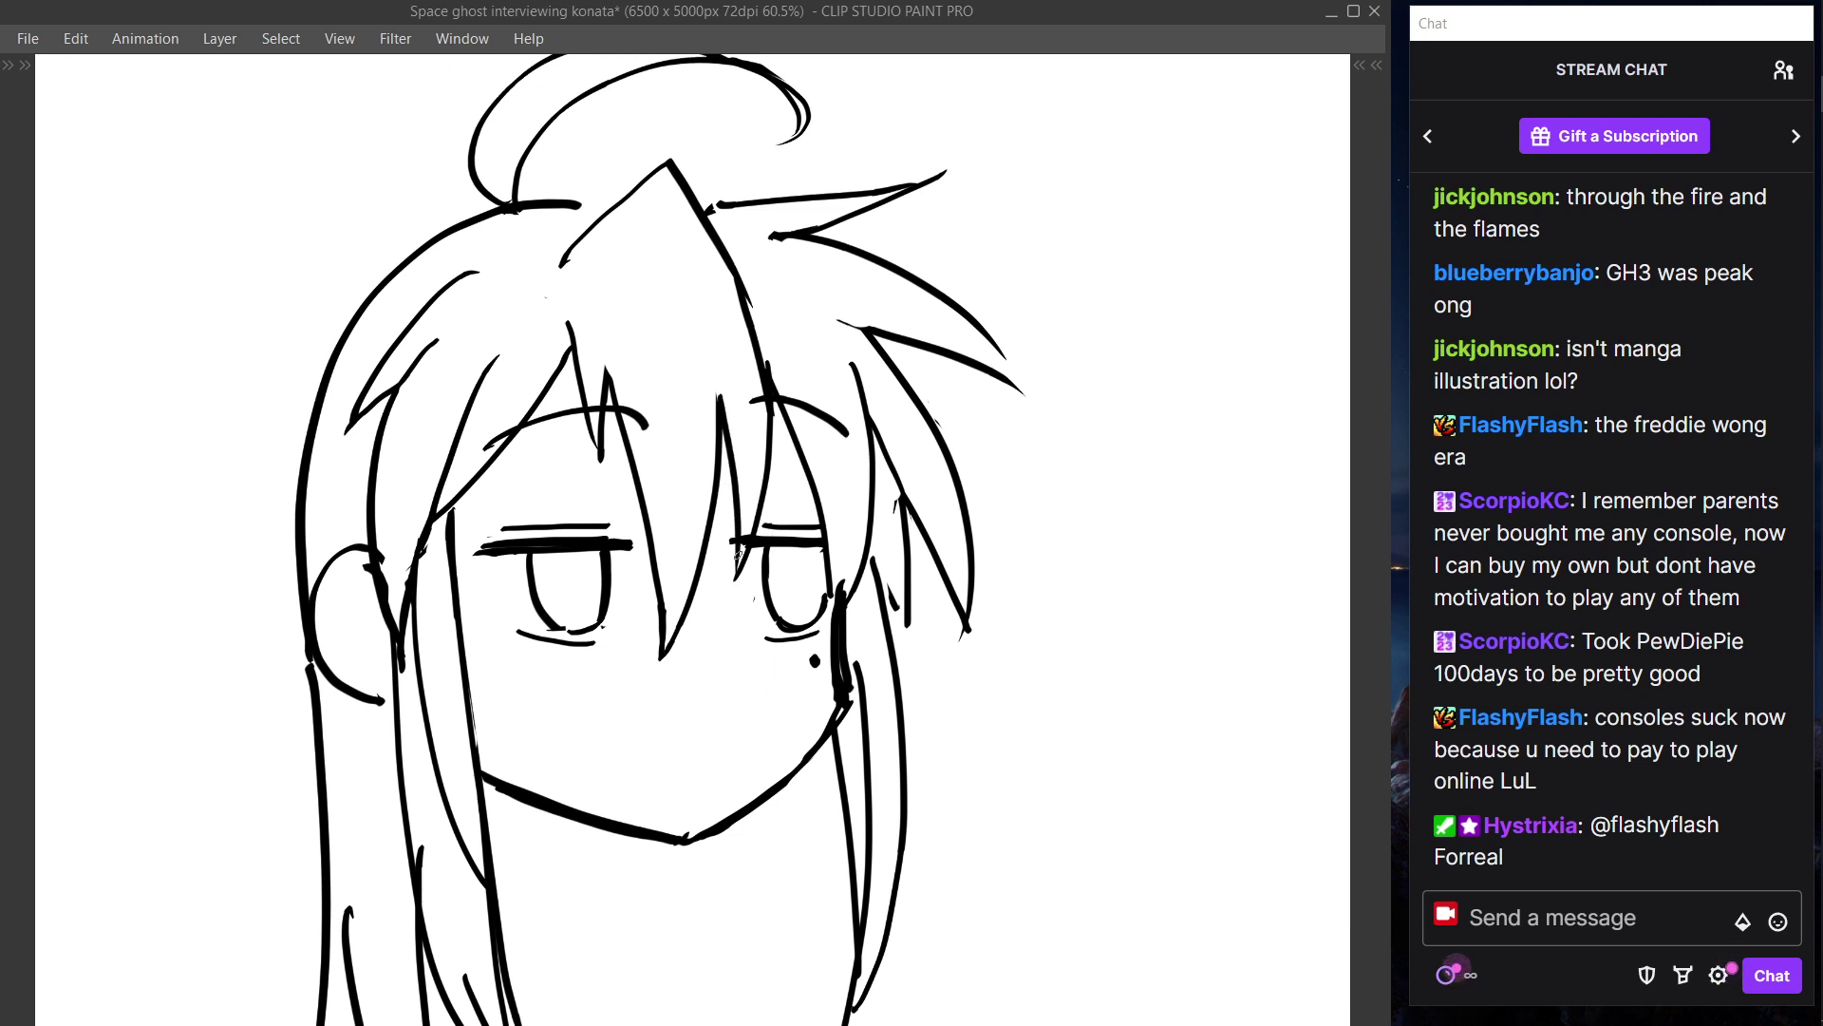
pyautogui.press('e')
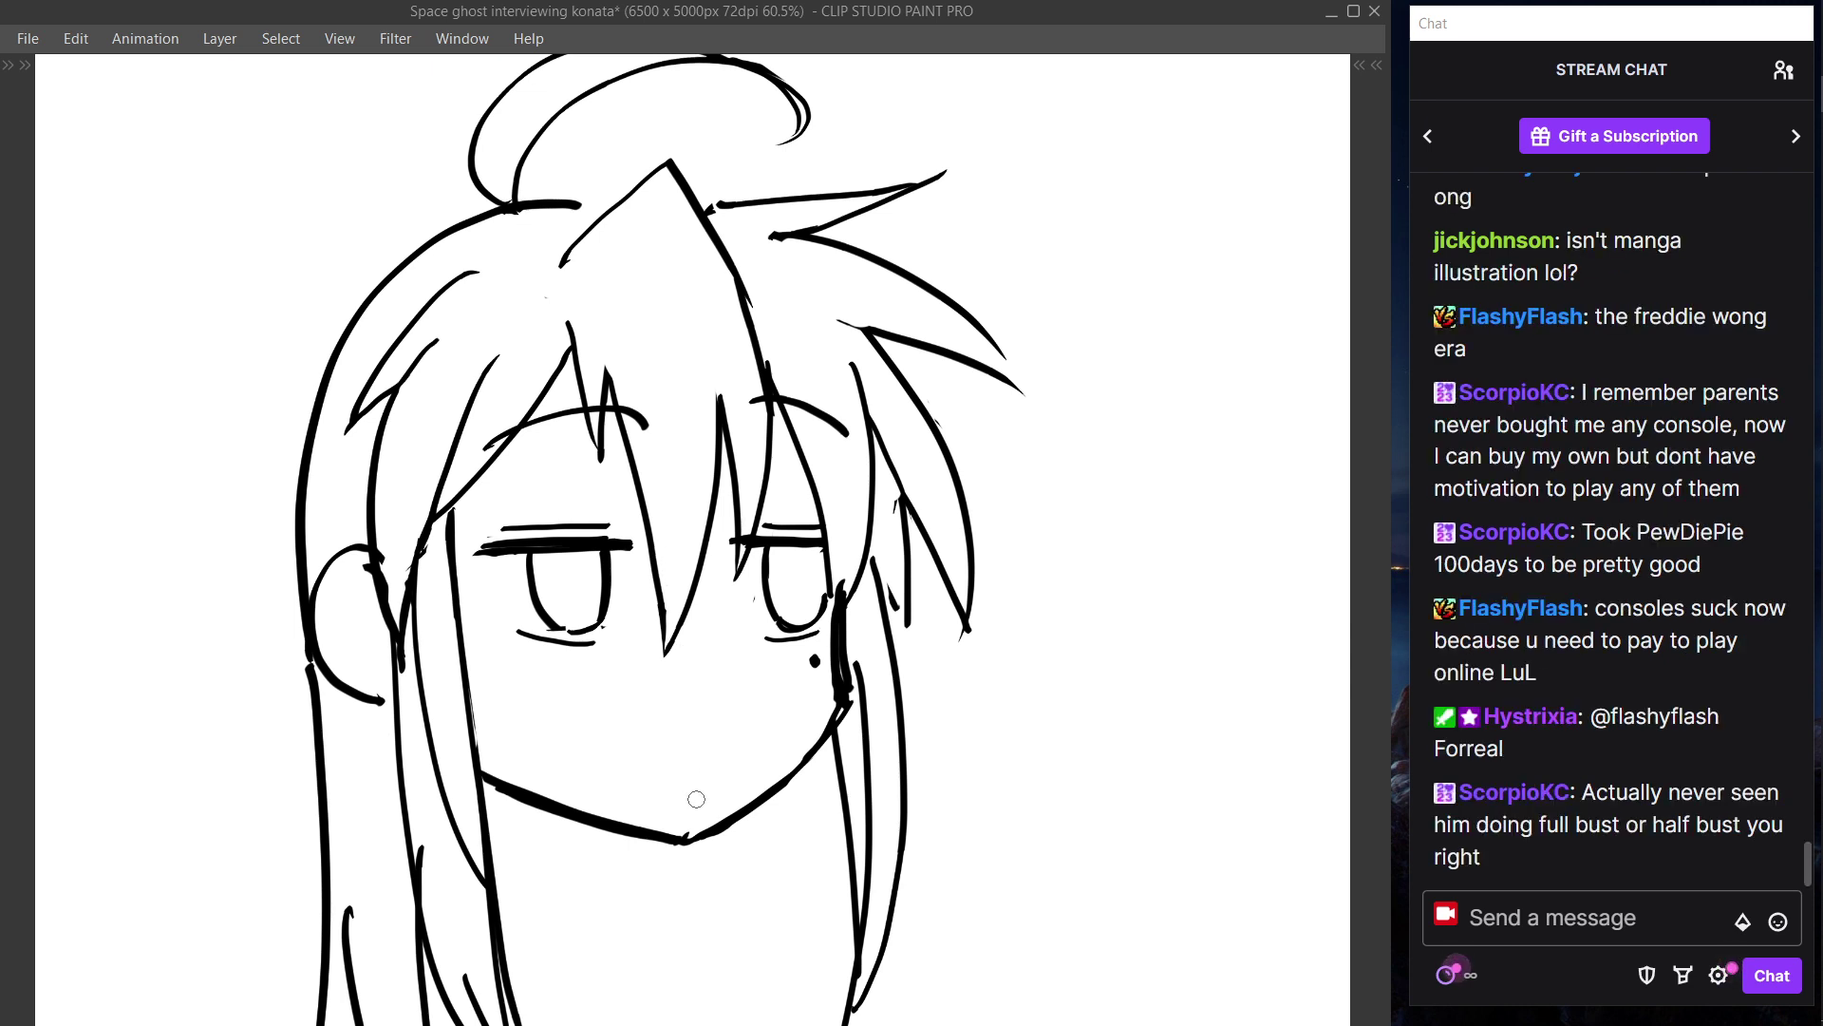
# - Extend the upper end of that bang strand and trim the right upper lid where it crosses the strand's tip
pyautogui.press('p')
pyautogui.moveTo(705, 343); pyautogui.dragTo(736, 460)
pyautogui.hotkey('ctrl', 'z')
pyautogui.moveTo(710, 360); pyautogui.dragTo(727, 431)
pyautogui.hotkey('ctrl', 'z')
pyautogui.moveTo(710, 354)
pyautogui.mouseDown()
pyautogui.moveTo(735, 418)
pyautogui.moveTo(716, 377)
pyautogui.moveTo(721, 443)
pyautogui.mouseUp()
pyautogui.hotkey('ctrl', 'z')
pyautogui.hotkey('ctrl', 'z')
pyautogui.moveTo(771, 545); pyautogui.dragTo(818, 548)
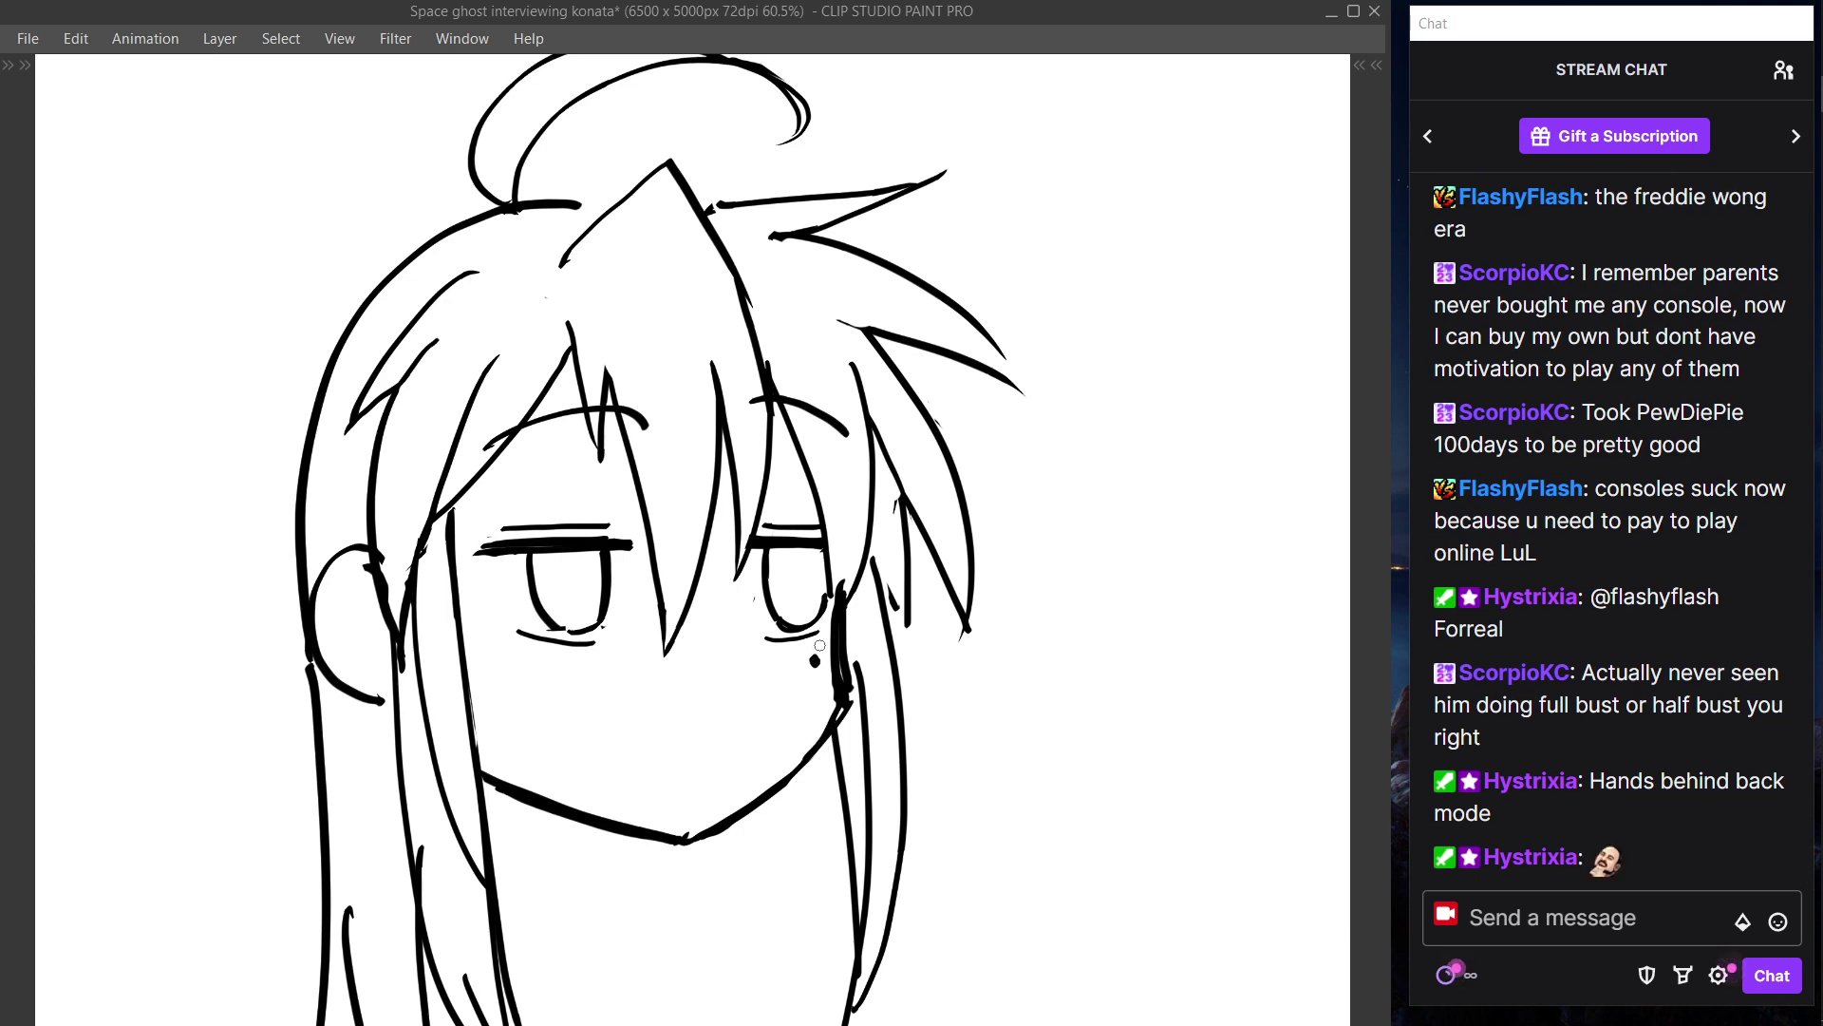
# - Toggle the visibility of Layers 21 and 22 to check which lines they hold, keeping Layer 22 active
pyautogui.press('Tab')
pyautogui.click(1144, 272)
pyautogui.click(1145, 272)
pyautogui.click(1144, 238)
pyautogui.click(1143, 237)
pyautogui.click(1239, 239)
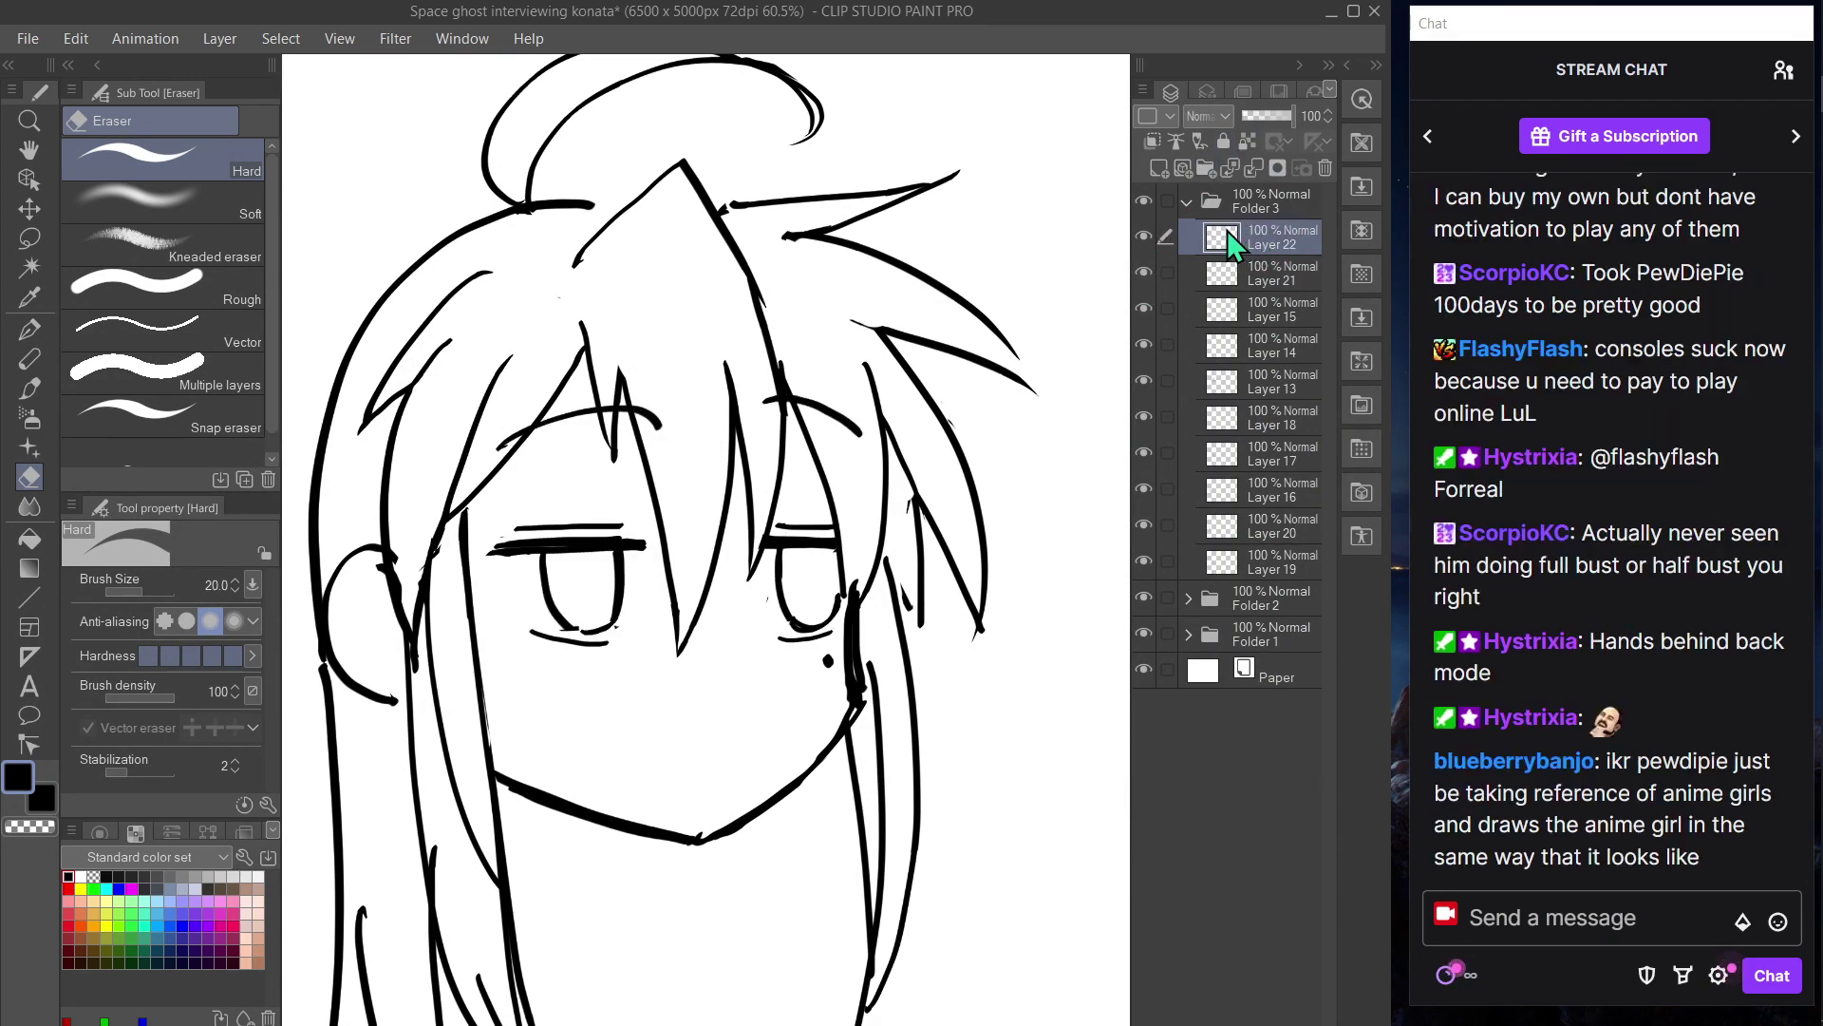
pyautogui.click(1143, 237)
pyautogui.click(1143, 237)
pyautogui.press('Tab')
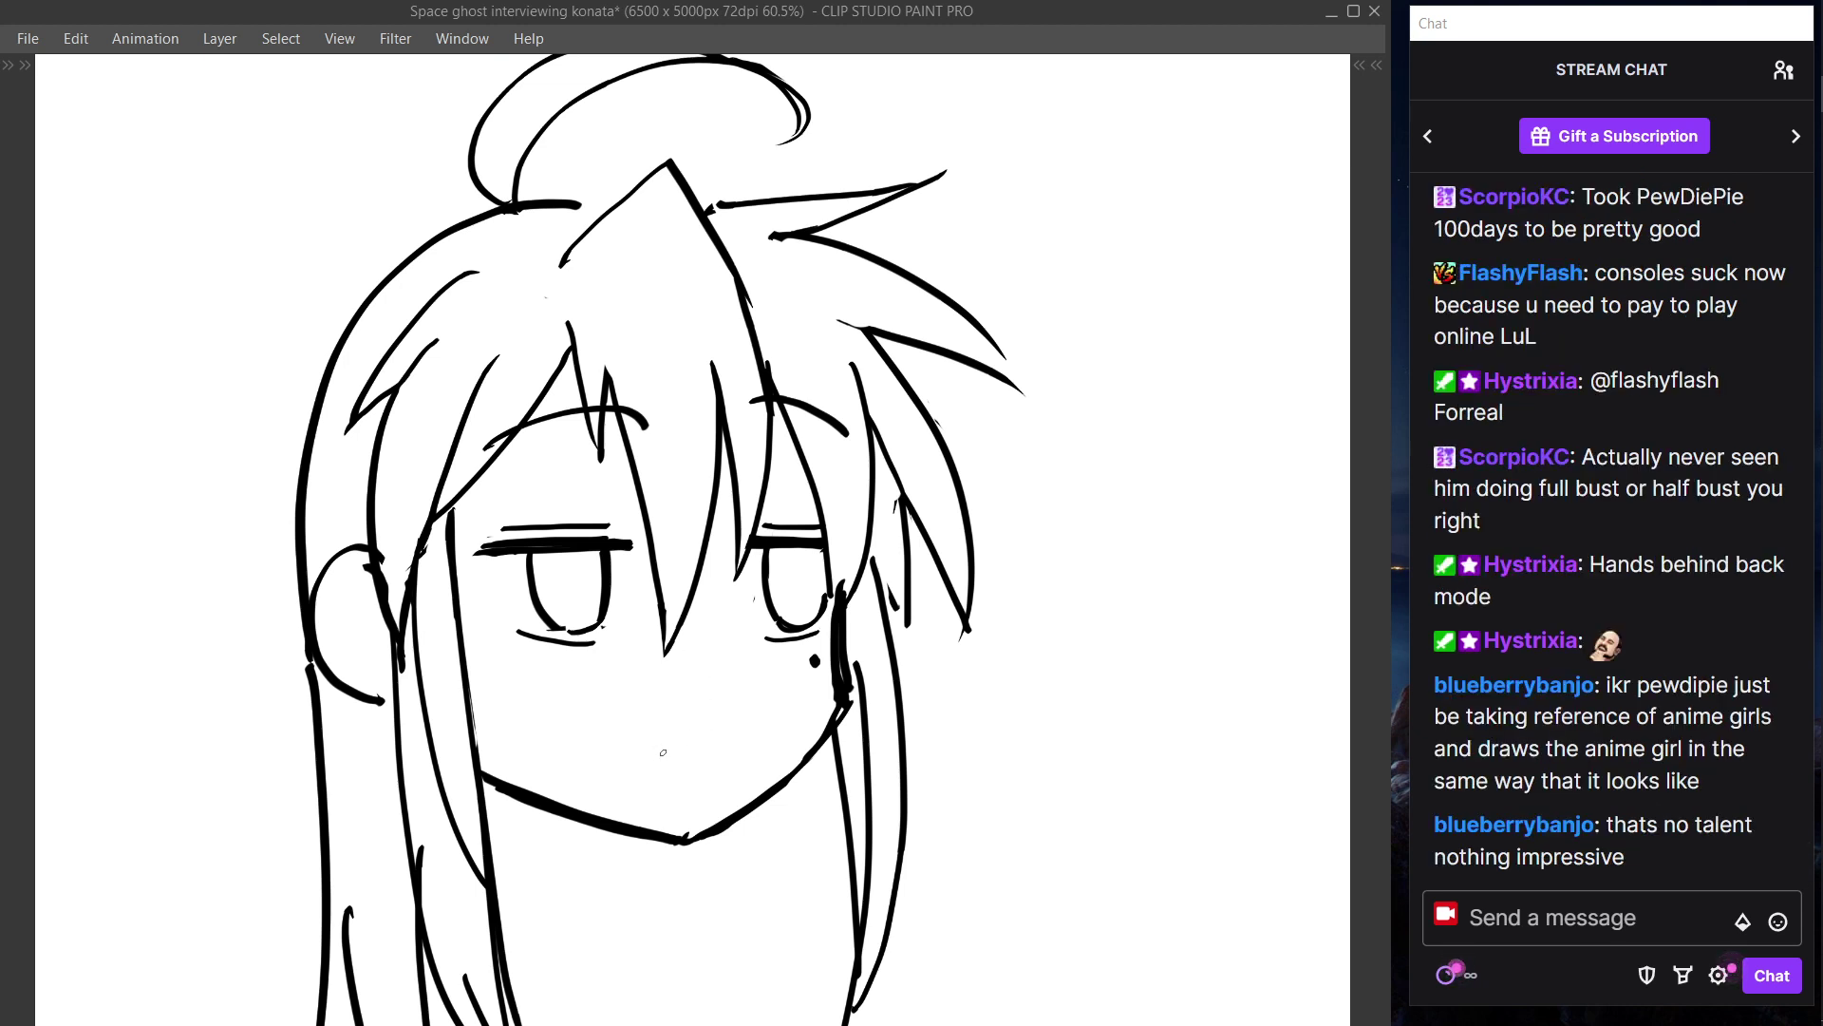
# - Try a wide cat-like mouth with an open lower lip above the chin, then undo it
pyautogui.moveTo(632, 725); pyautogui.dragTo(745, 725)
pyautogui.hotkey('ctrl', 'z')
pyautogui.hotkey('ctrl', 'z')
pyautogui.moveTo(625, 710)
pyautogui.mouseDown()
pyautogui.moveTo(698, 732)
pyautogui.moveTo(750, 708)
pyautogui.mouseUp()
pyautogui.moveTo(649, 744); pyautogui.dragTo(698, 774)
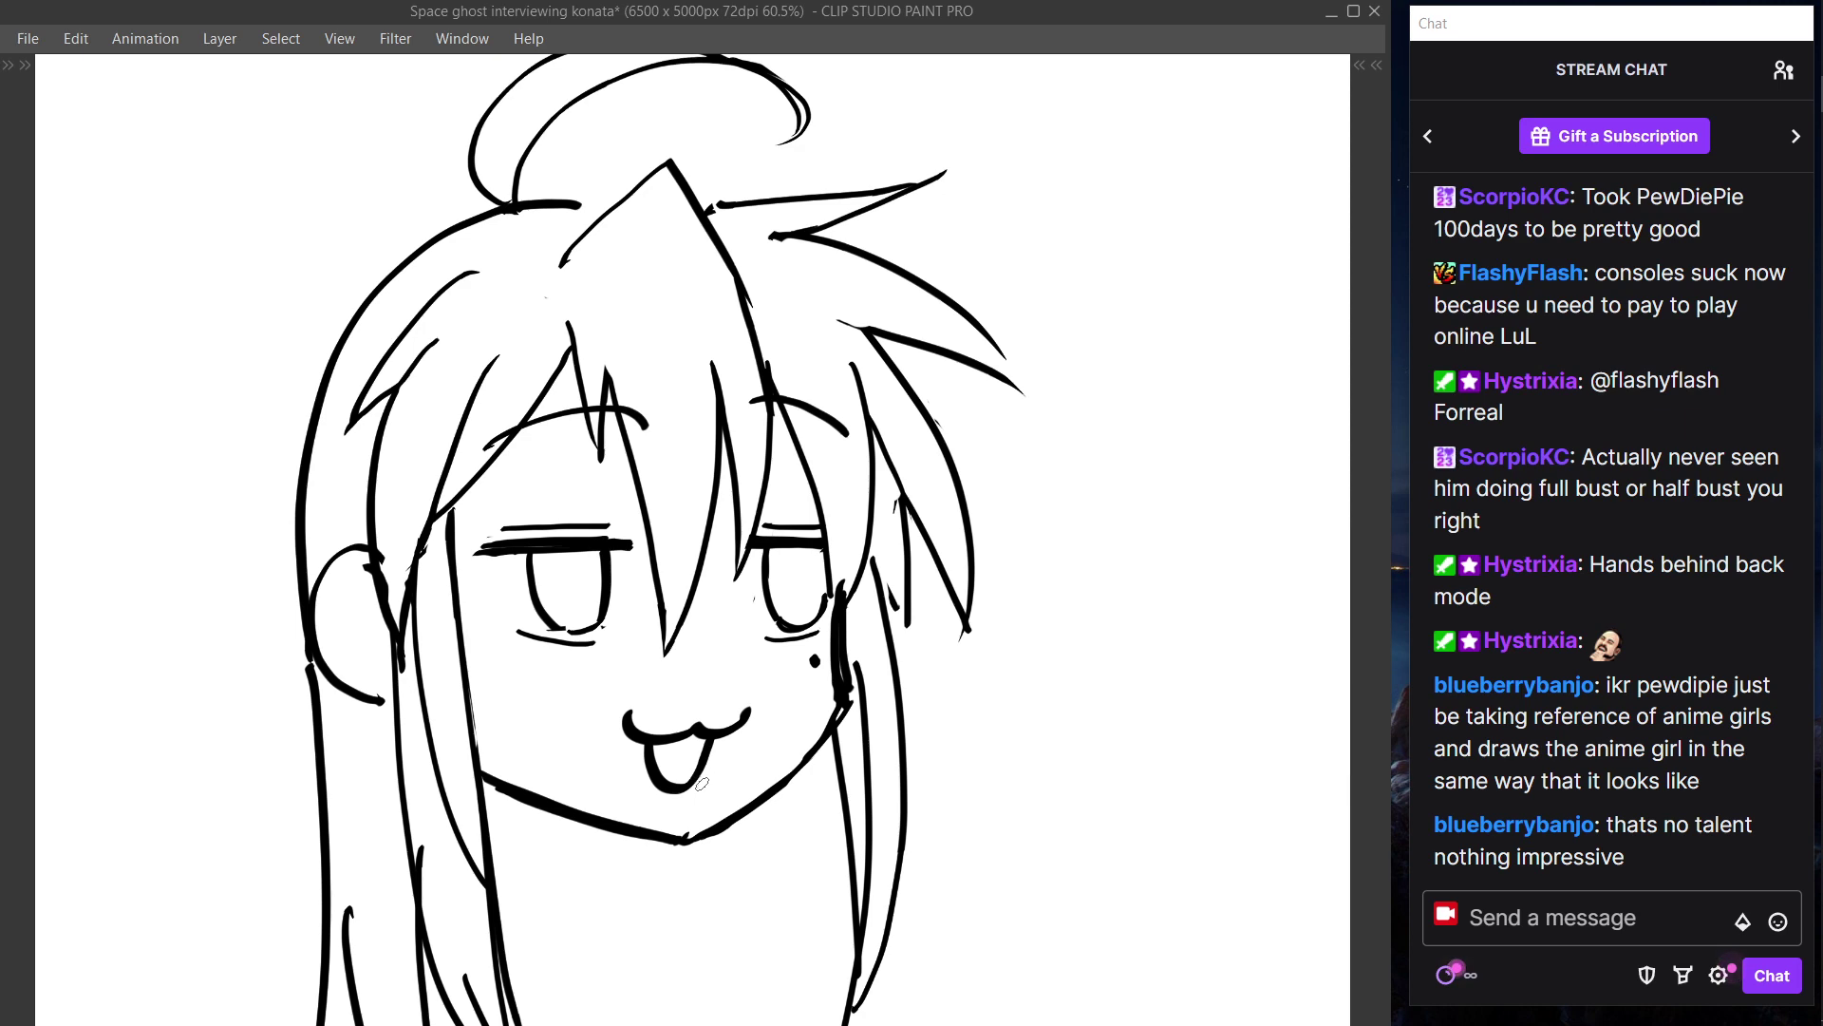
pyautogui.hotkey('ctrl', 'z')
pyautogui.hotkey('ctrl', 'z')
# - Draw a short, thick slanted stroke for the mouth's left corner, below and between the eyes
pyautogui.moveTo(611, 708); pyautogui.dragTo(631, 724)
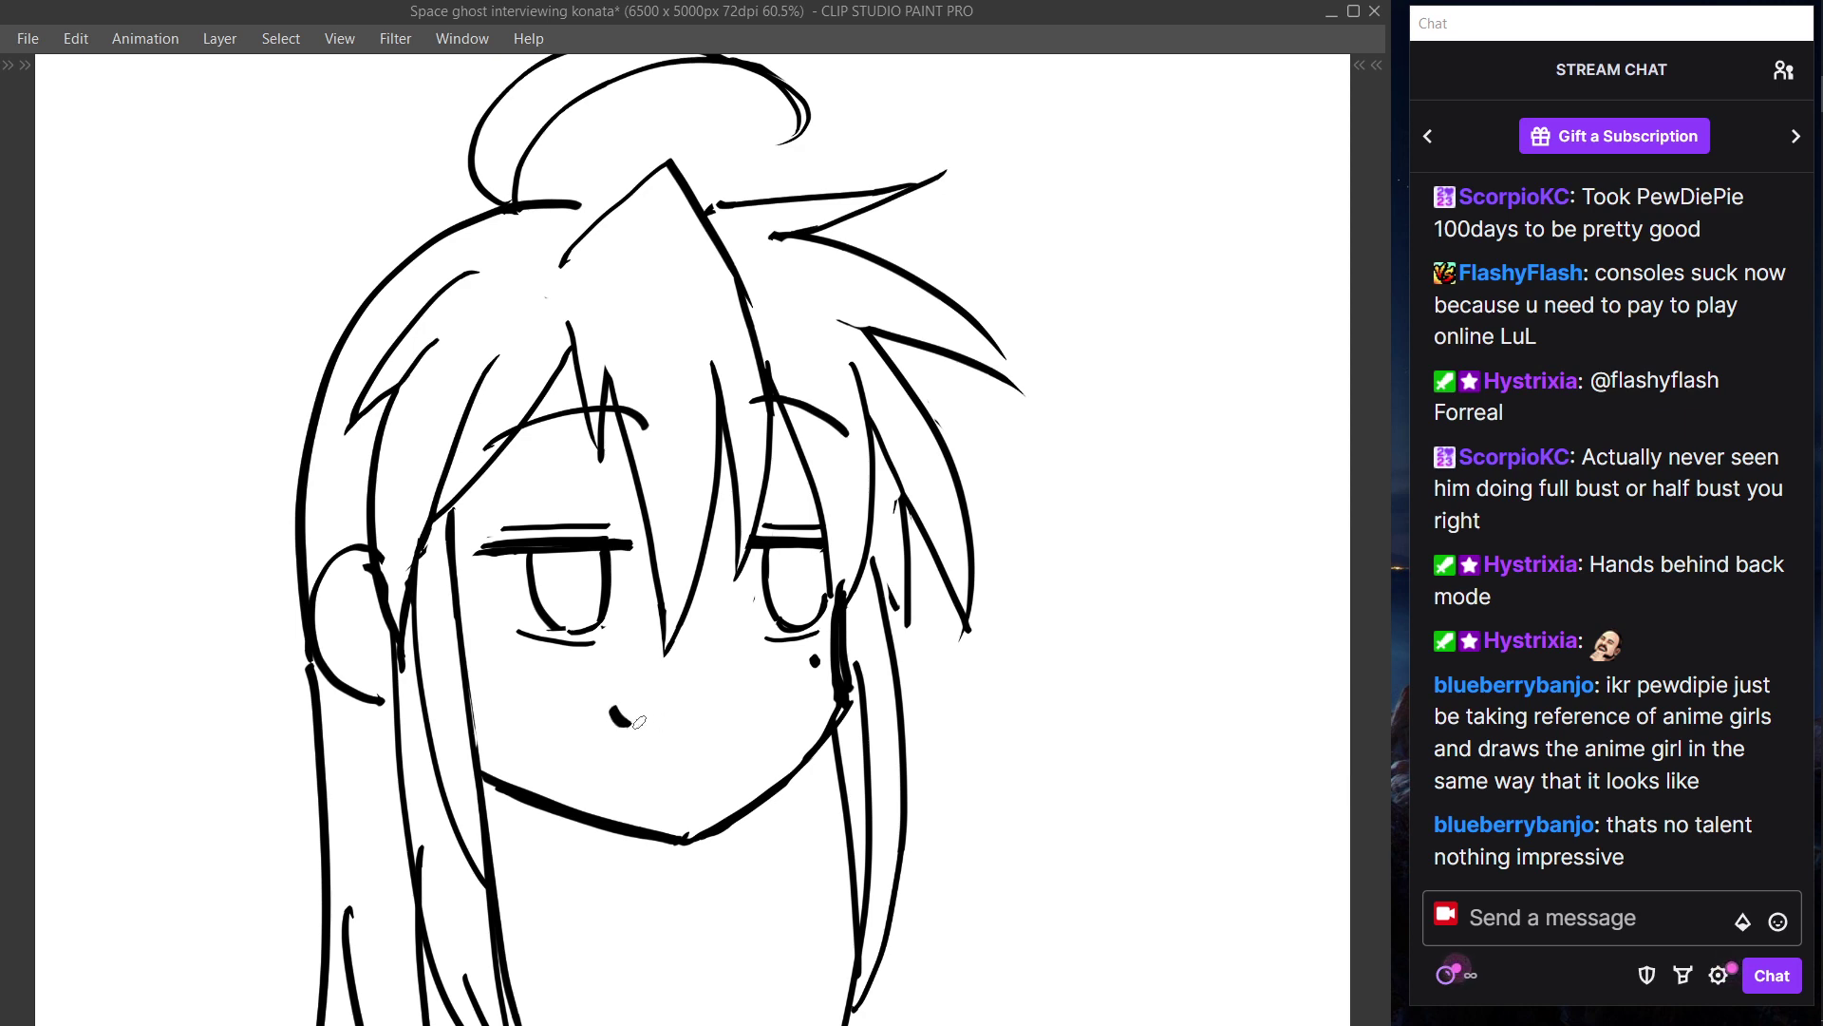
# - Switch to the browser, maximize the "izumi konata anime" image results and preview the Kyoto Animation Wiki and Yuri Wiki pictures
pyautogui.moveTo(0, 156); pyautogui.dragTo(1129, 141)
pyautogui.click(349, 128)
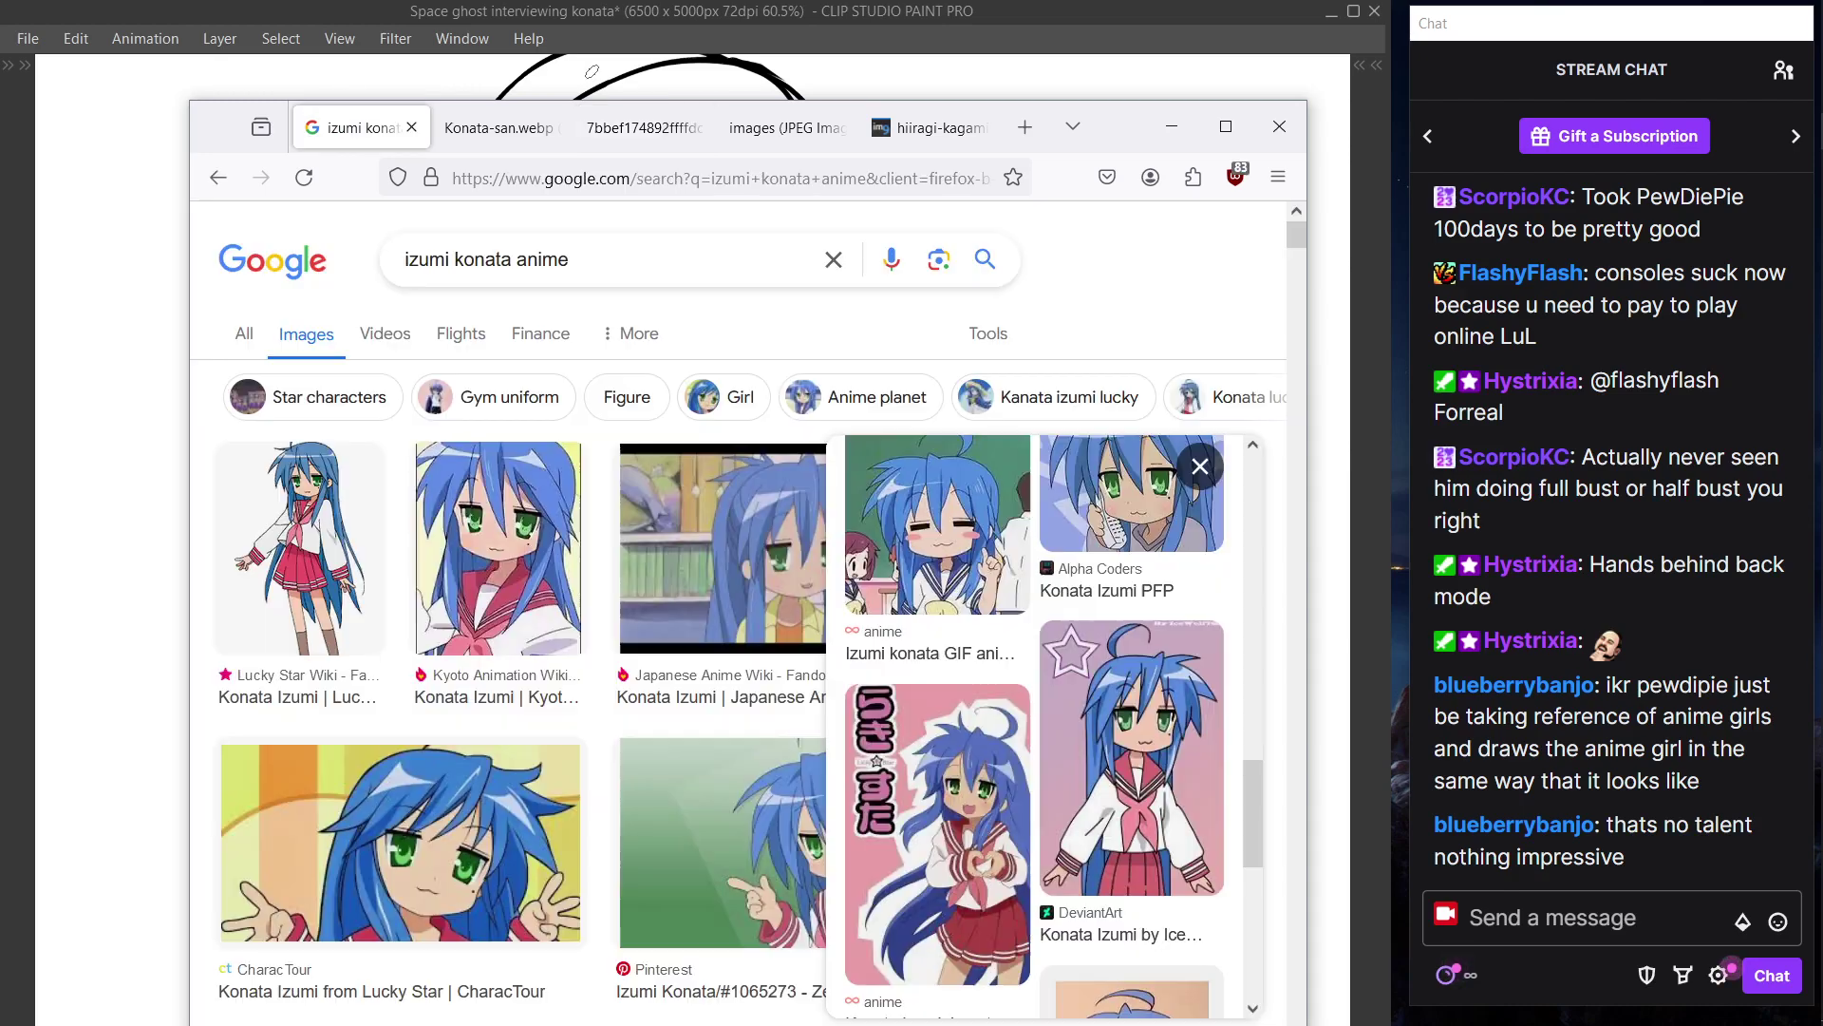
pyautogui.click(1226, 127)
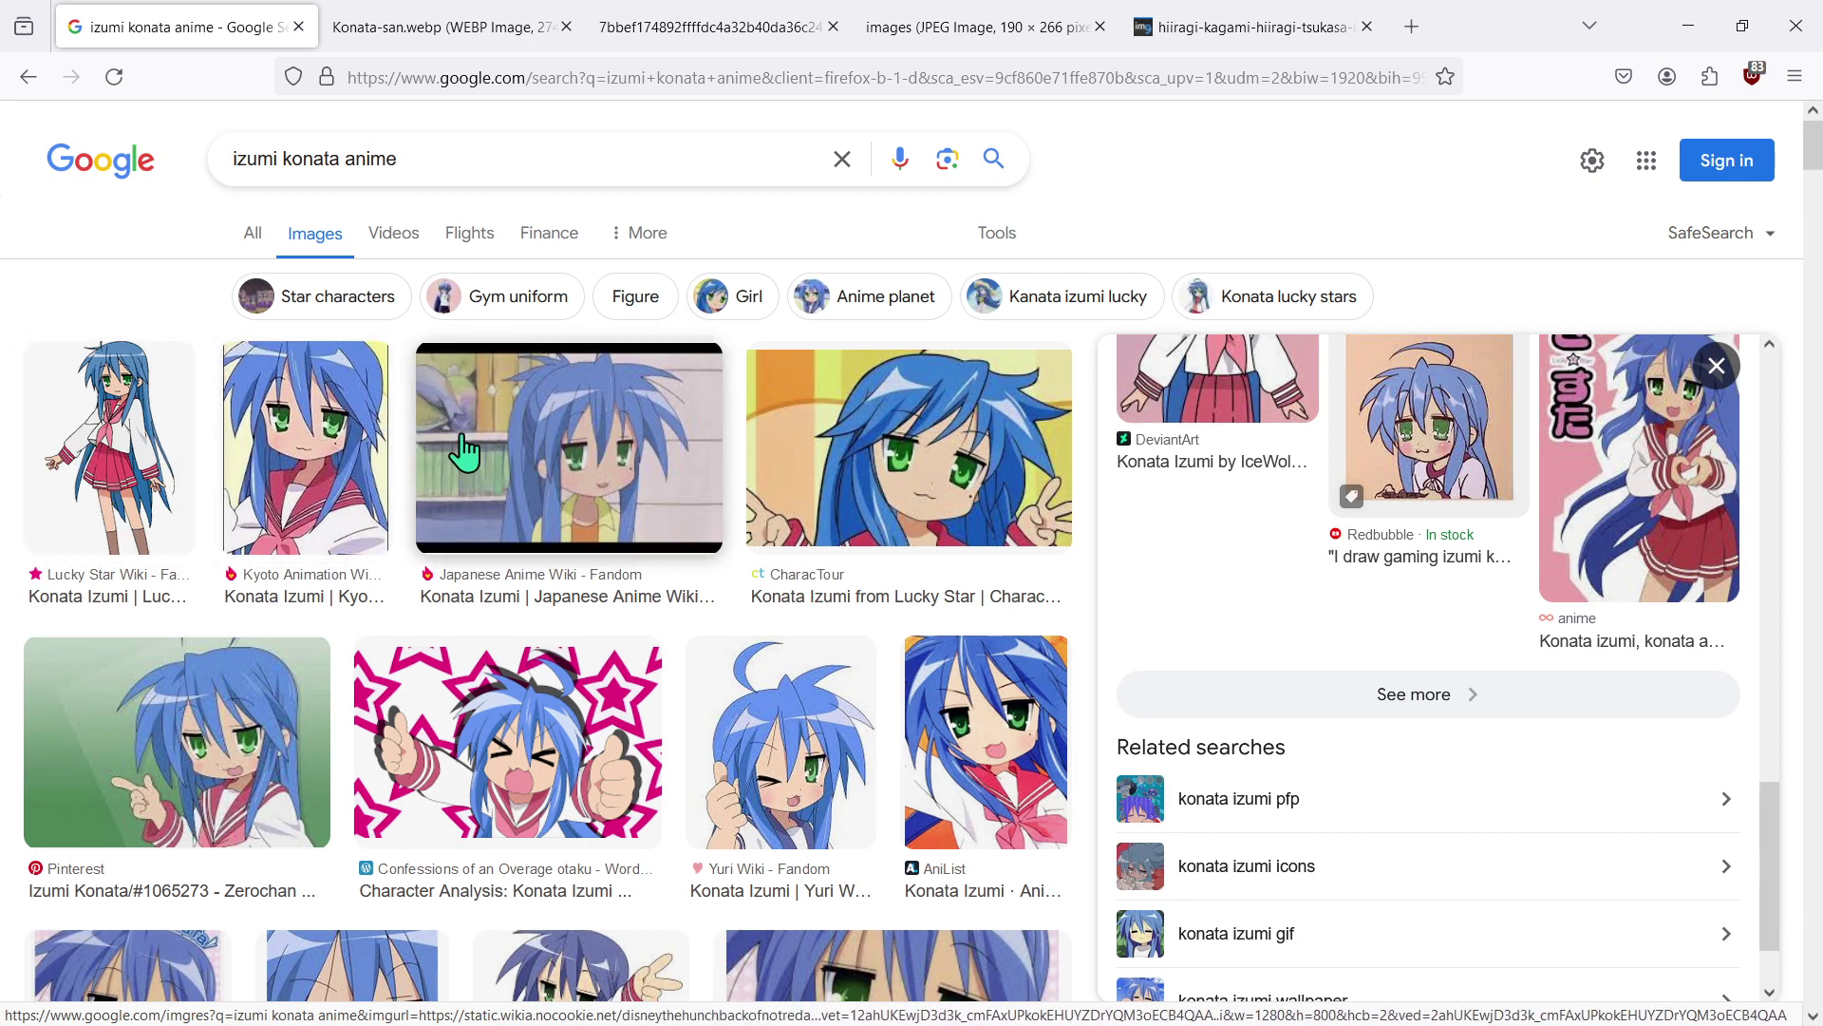
pyautogui.click(124, 444)
pyautogui.click(319, 450)
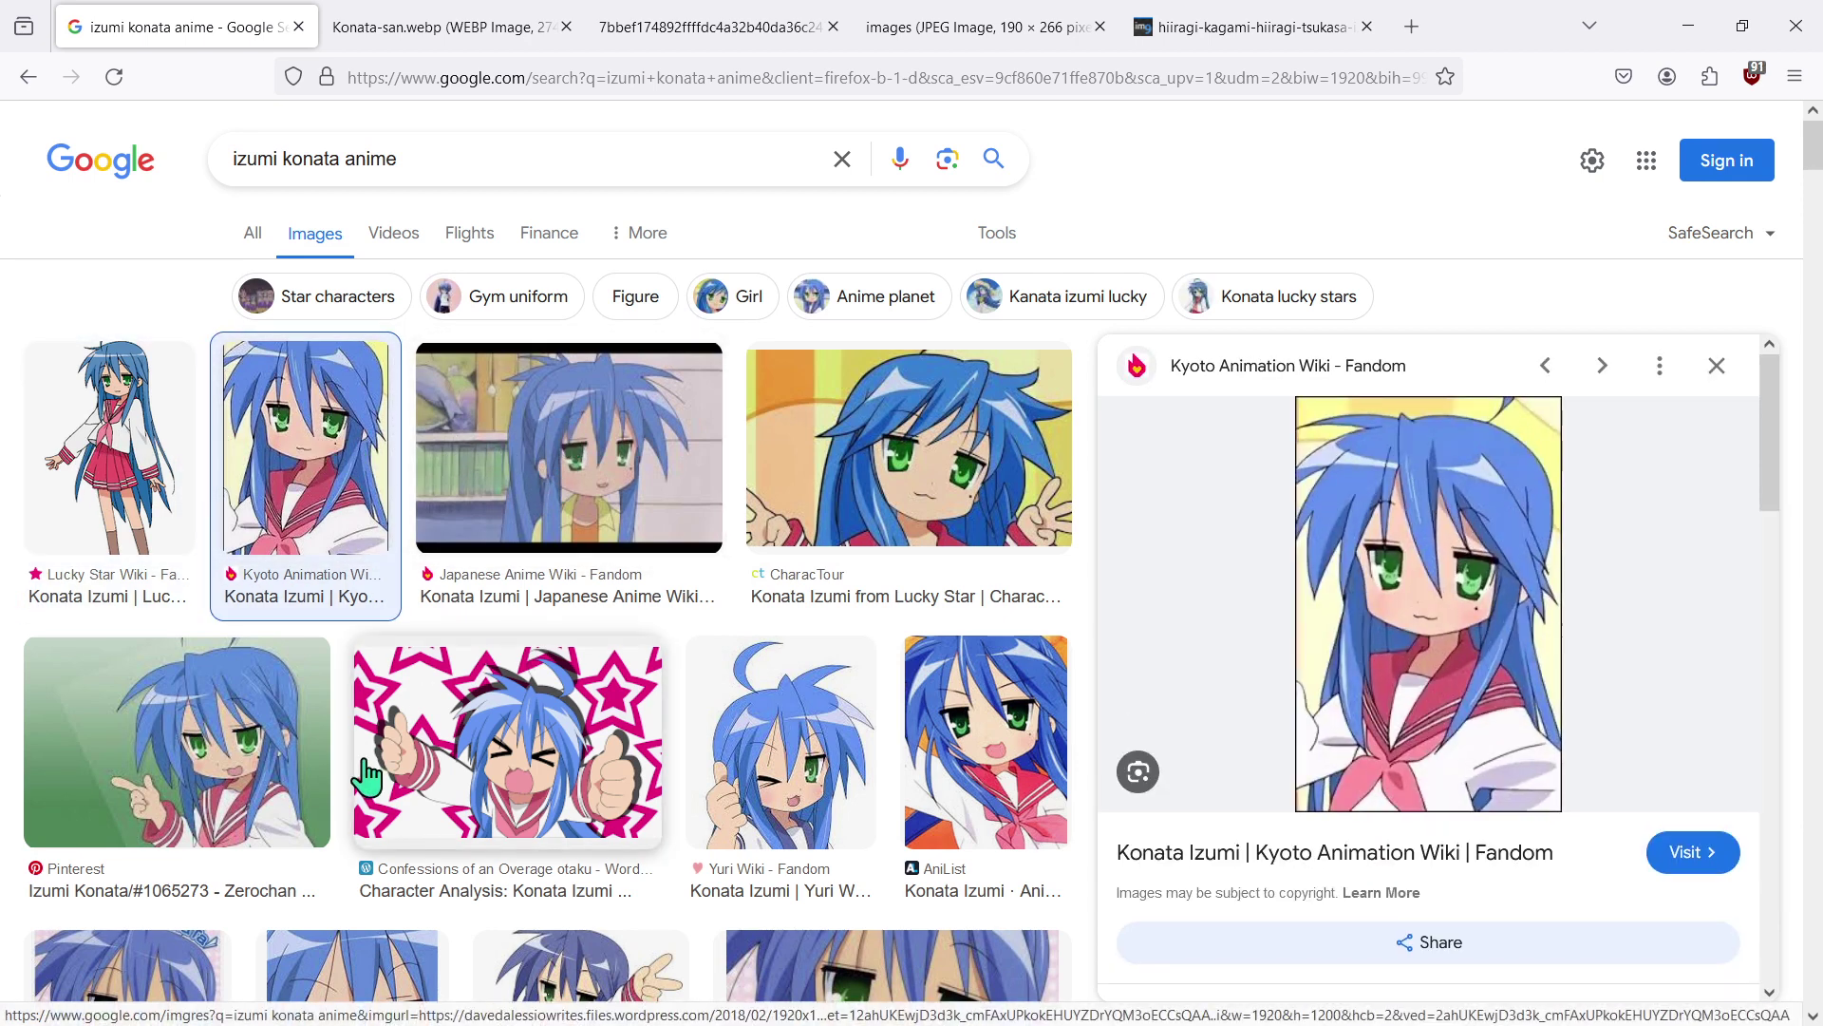
pyautogui.click(570, 740)
pyautogui.click(826, 750)
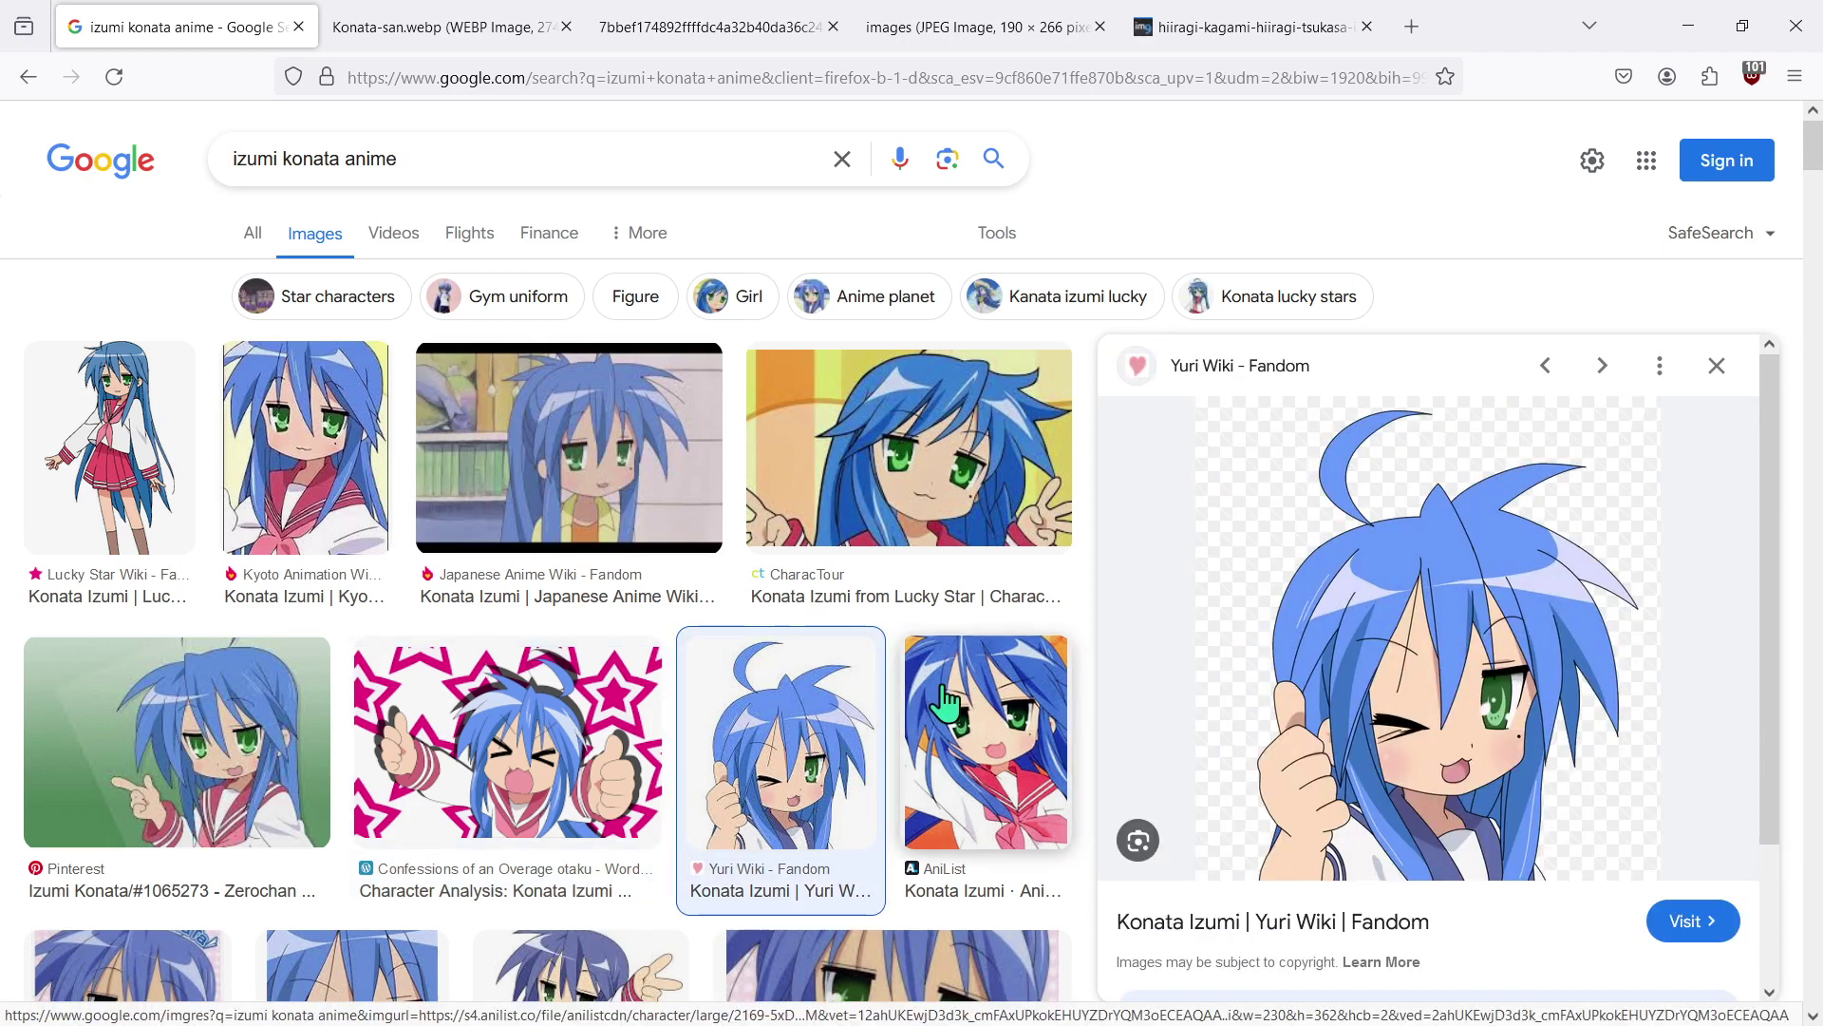
pyautogui.rightClick(1329, 634)
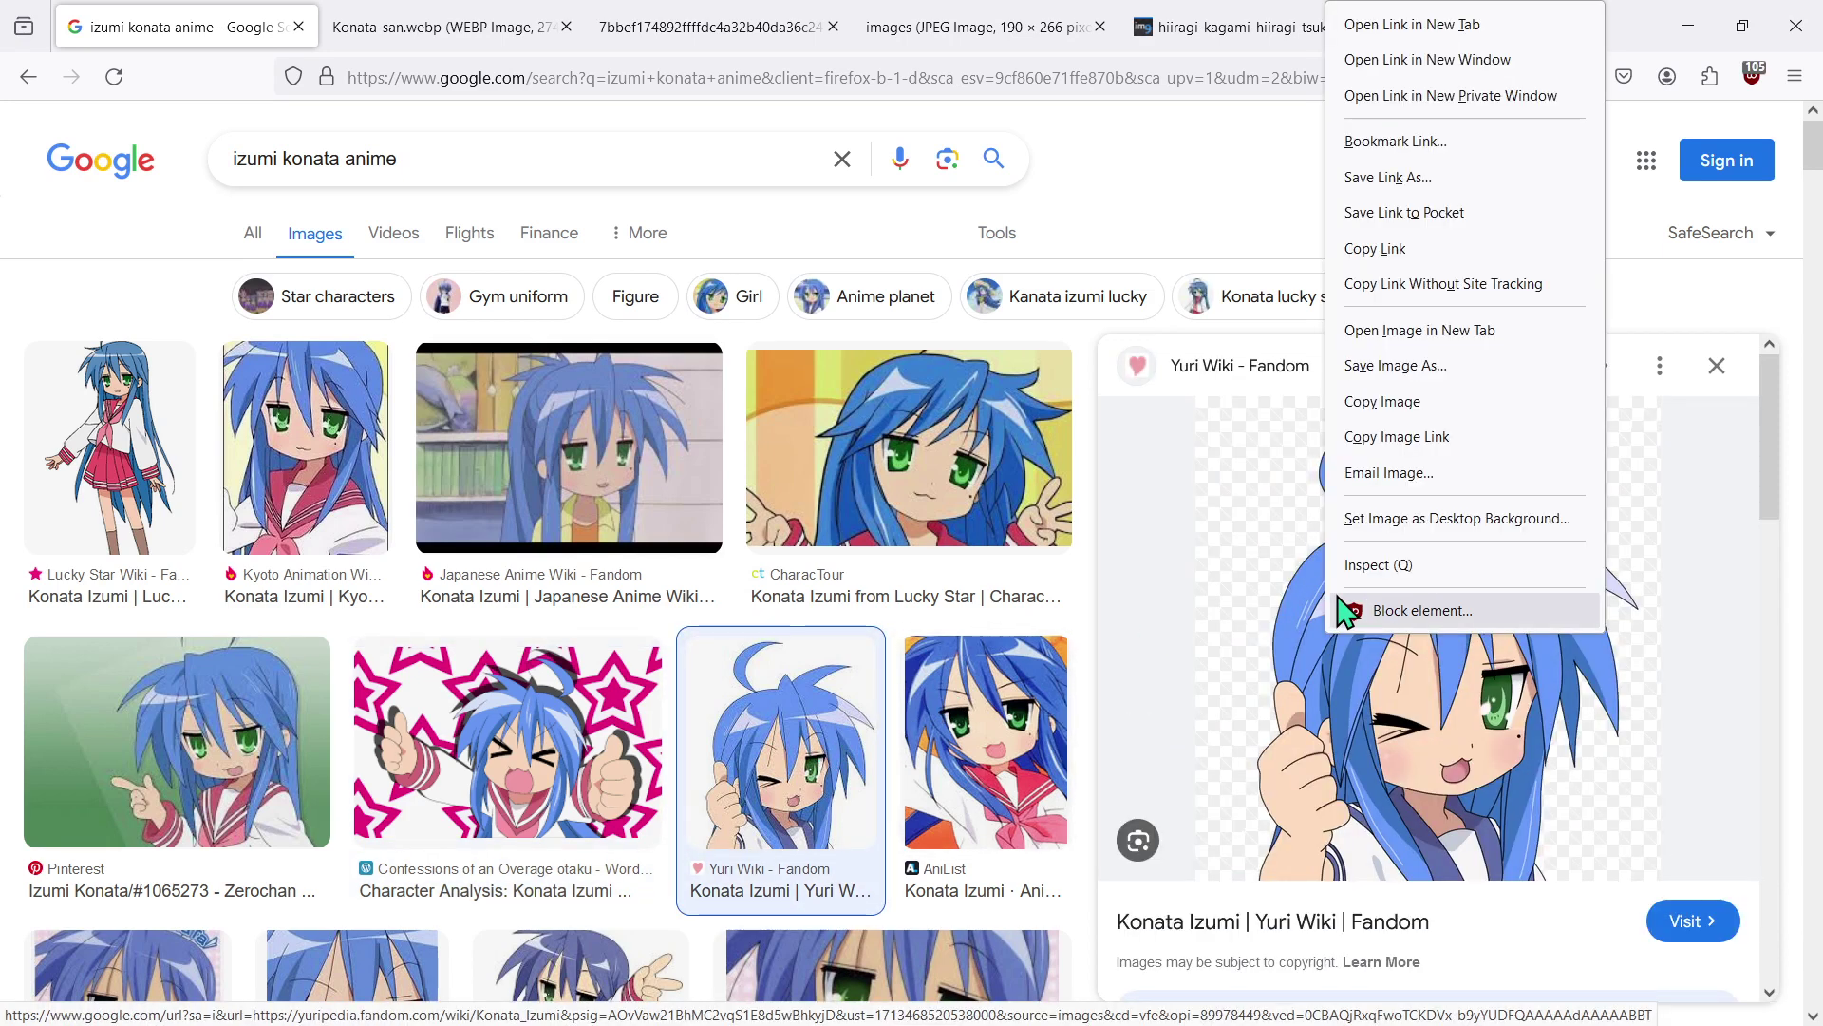
pyautogui.click(1254, 148)
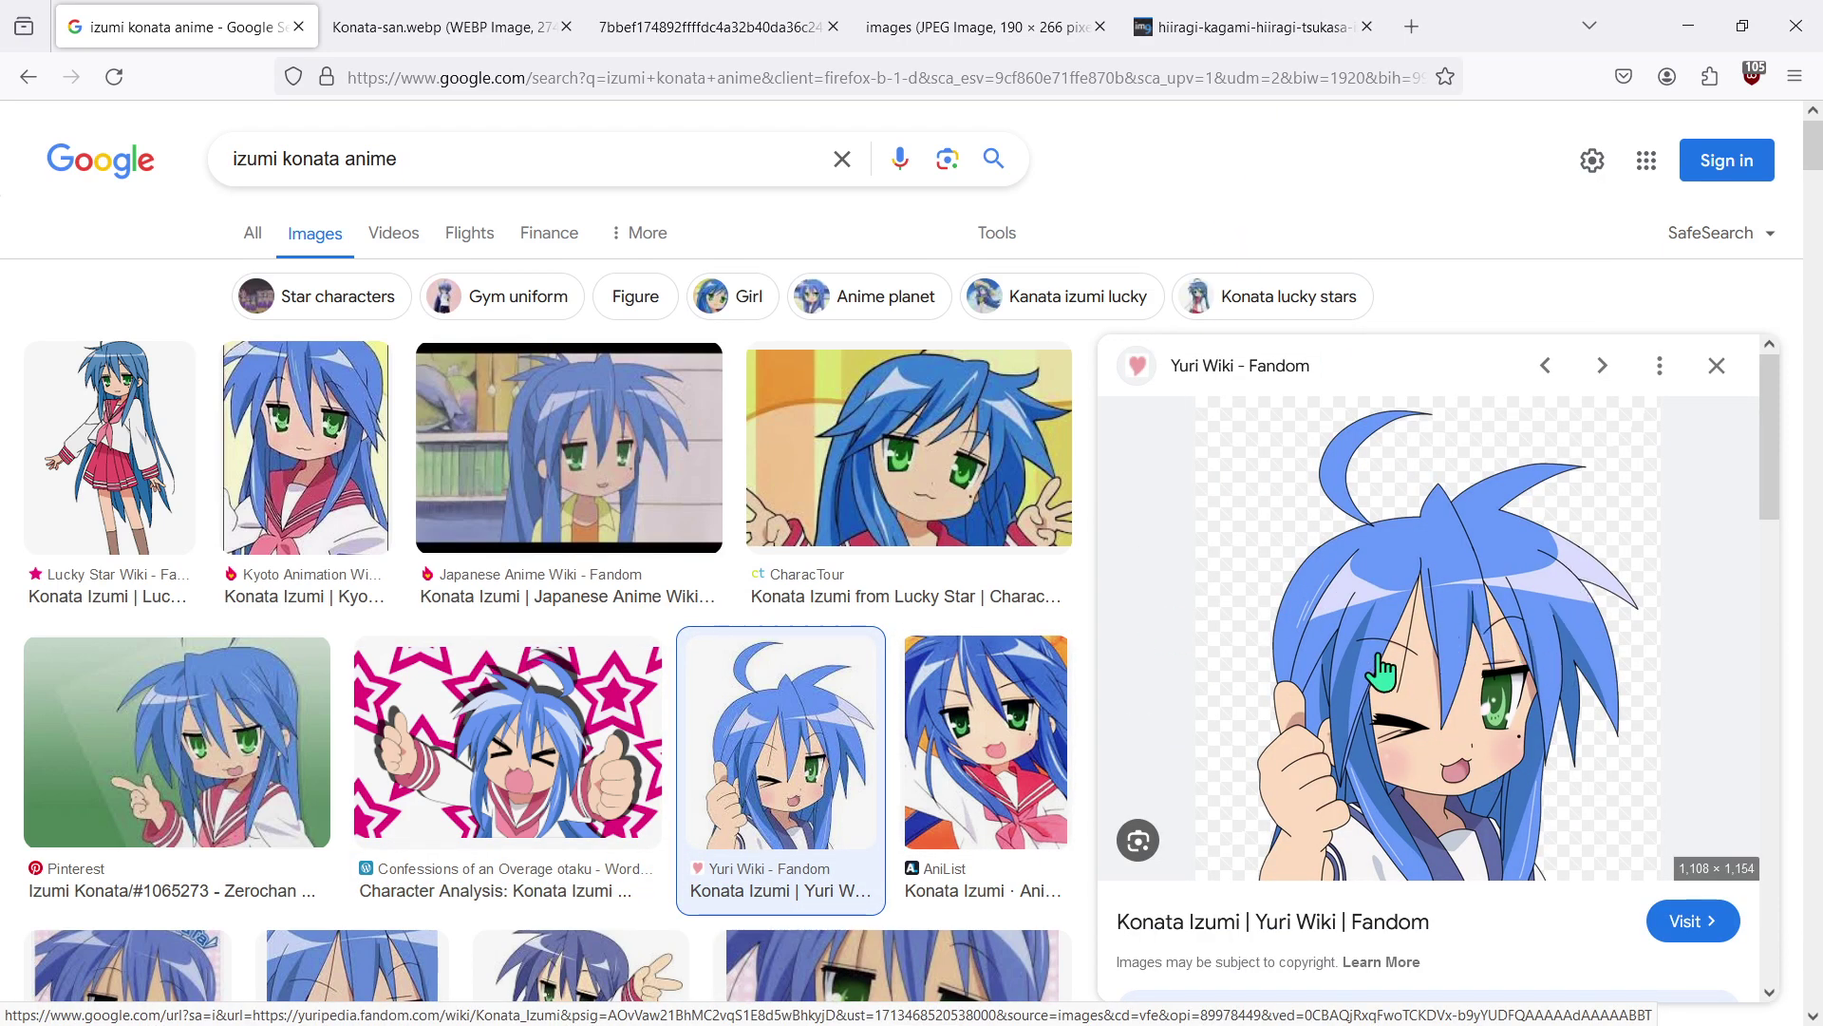
pyautogui.scroll(-3, 1490, 636)
pyautogui.scroll(3, 1503, 622)
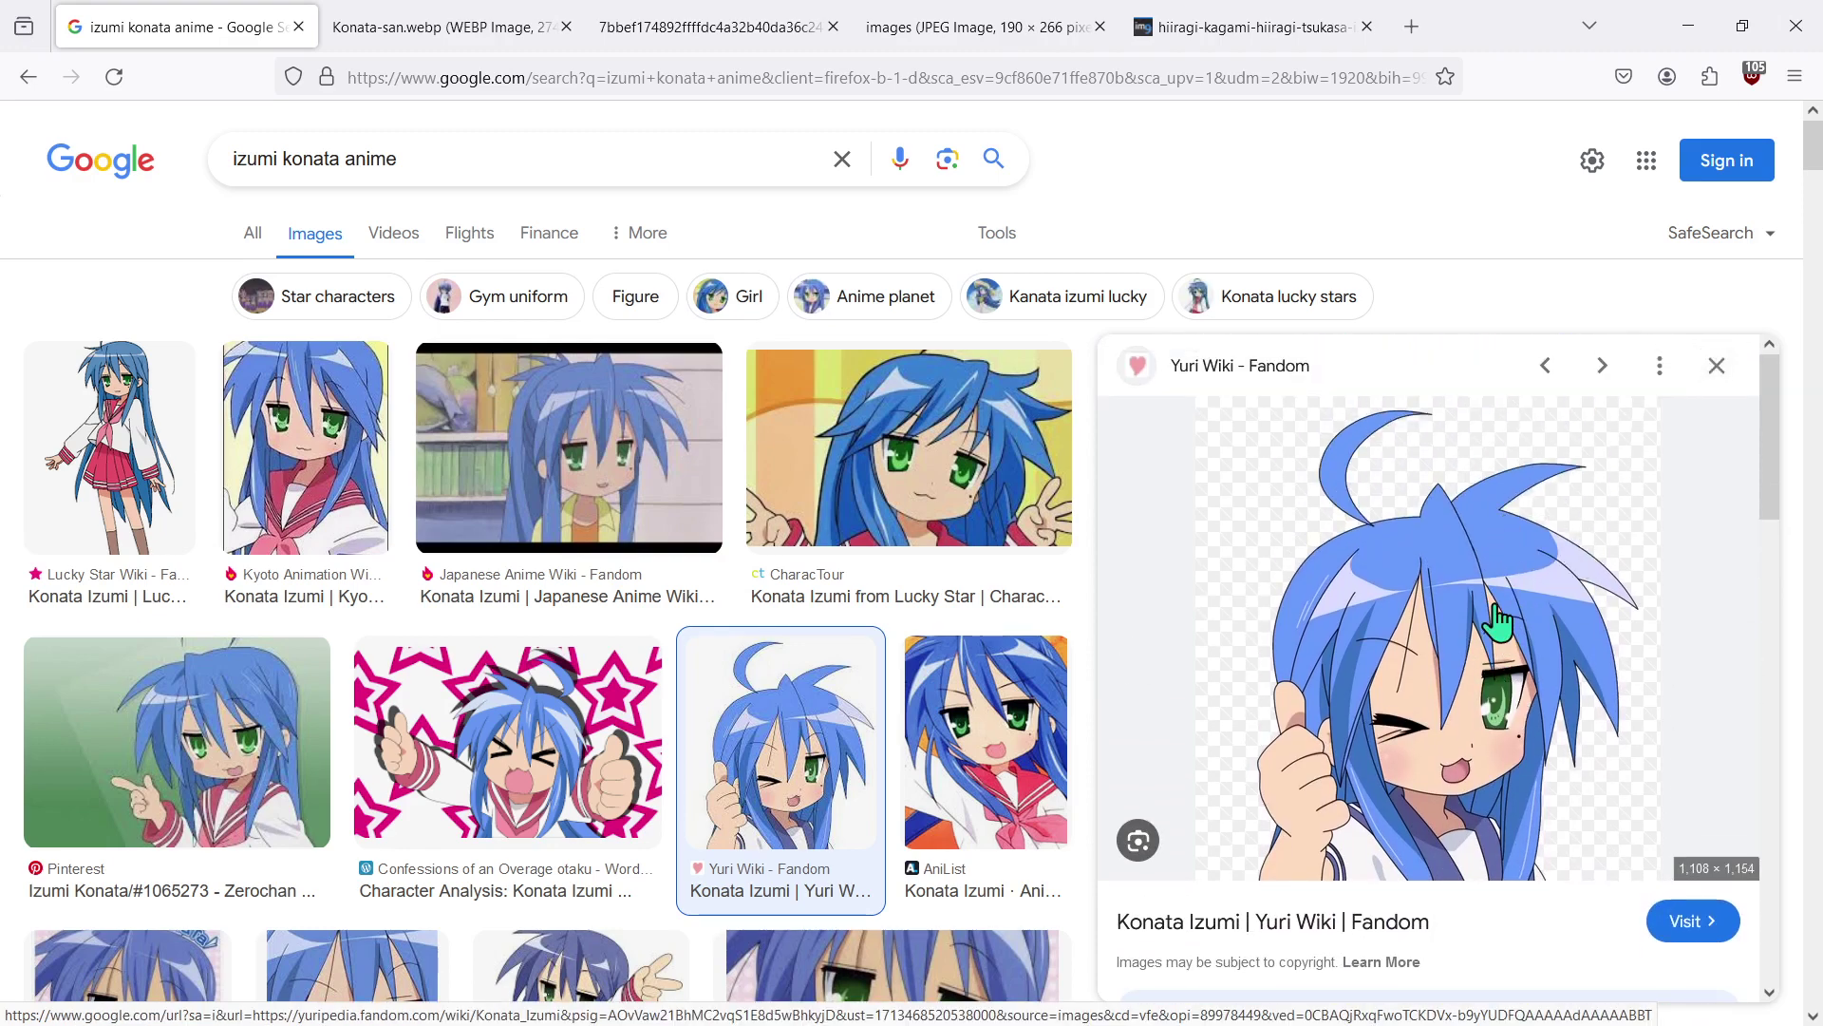
# - Examine Konata's mouth and face in the Magnetricity, Ogiue Maniax and Amino Apps pictures
pyautogui.scroll(-6, 1499, 624)
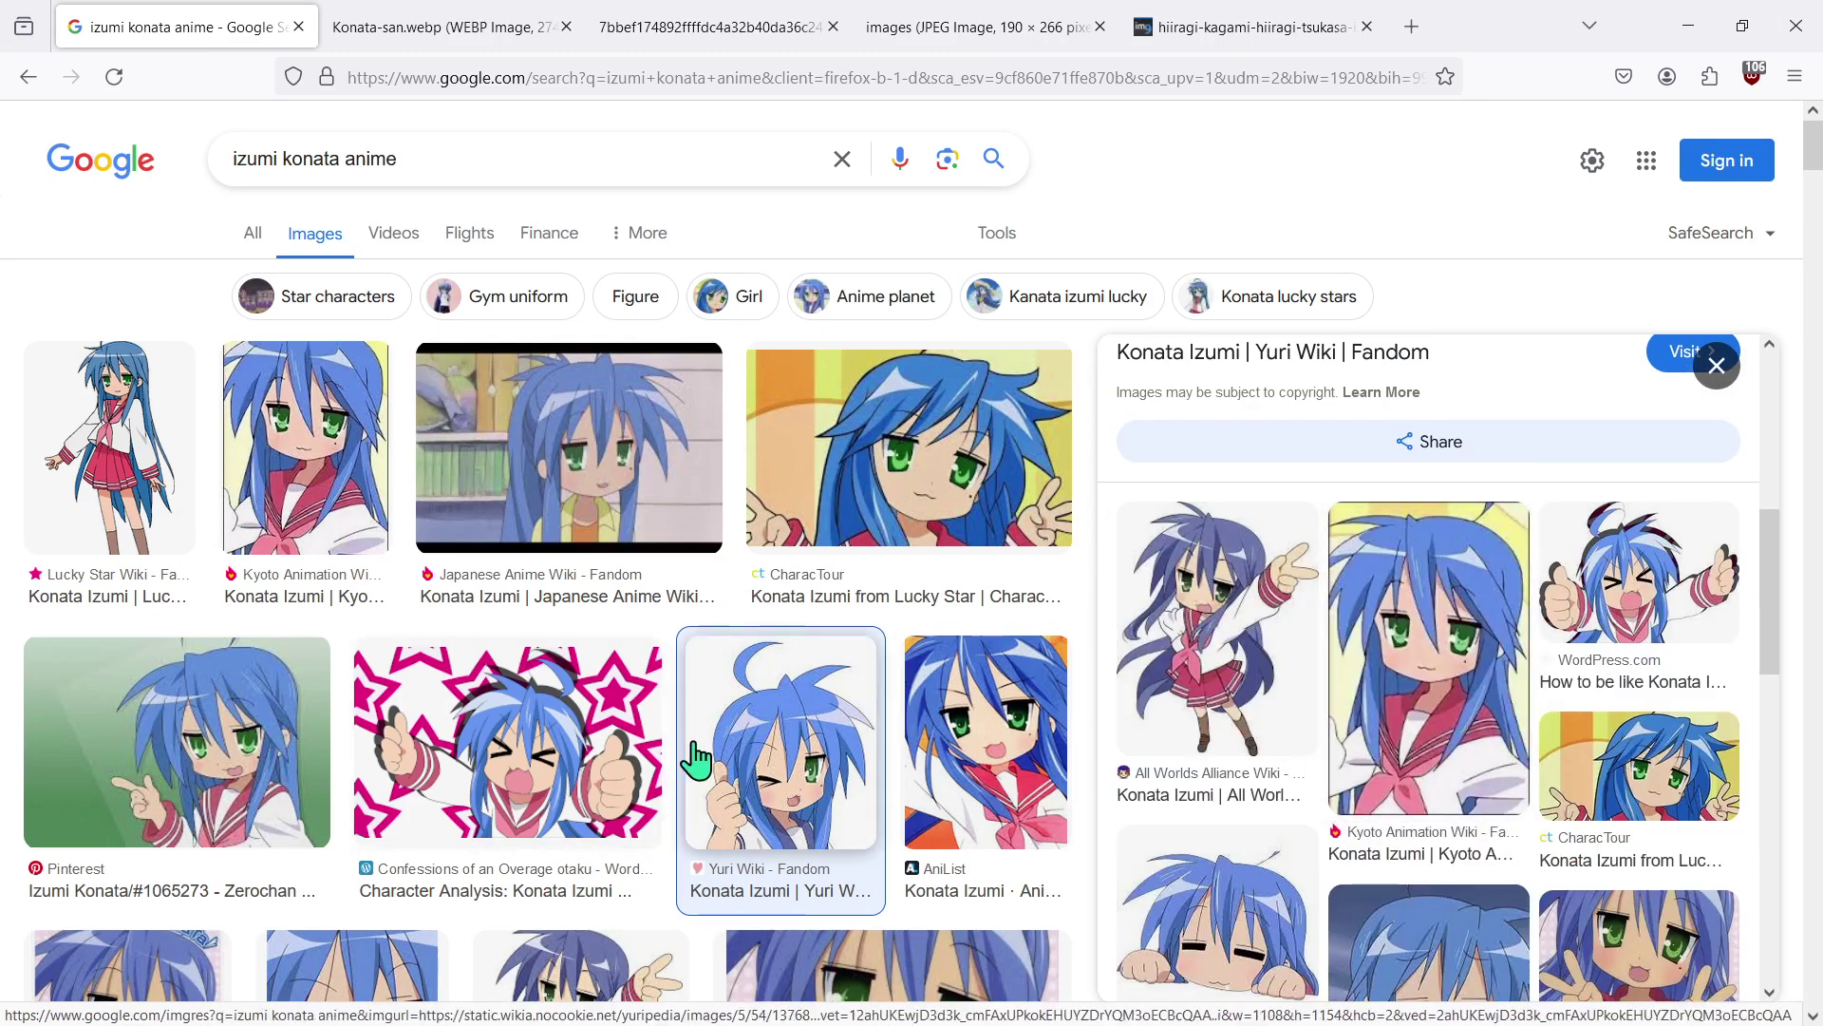
pyautogui.scroll(-3, 693, 756)
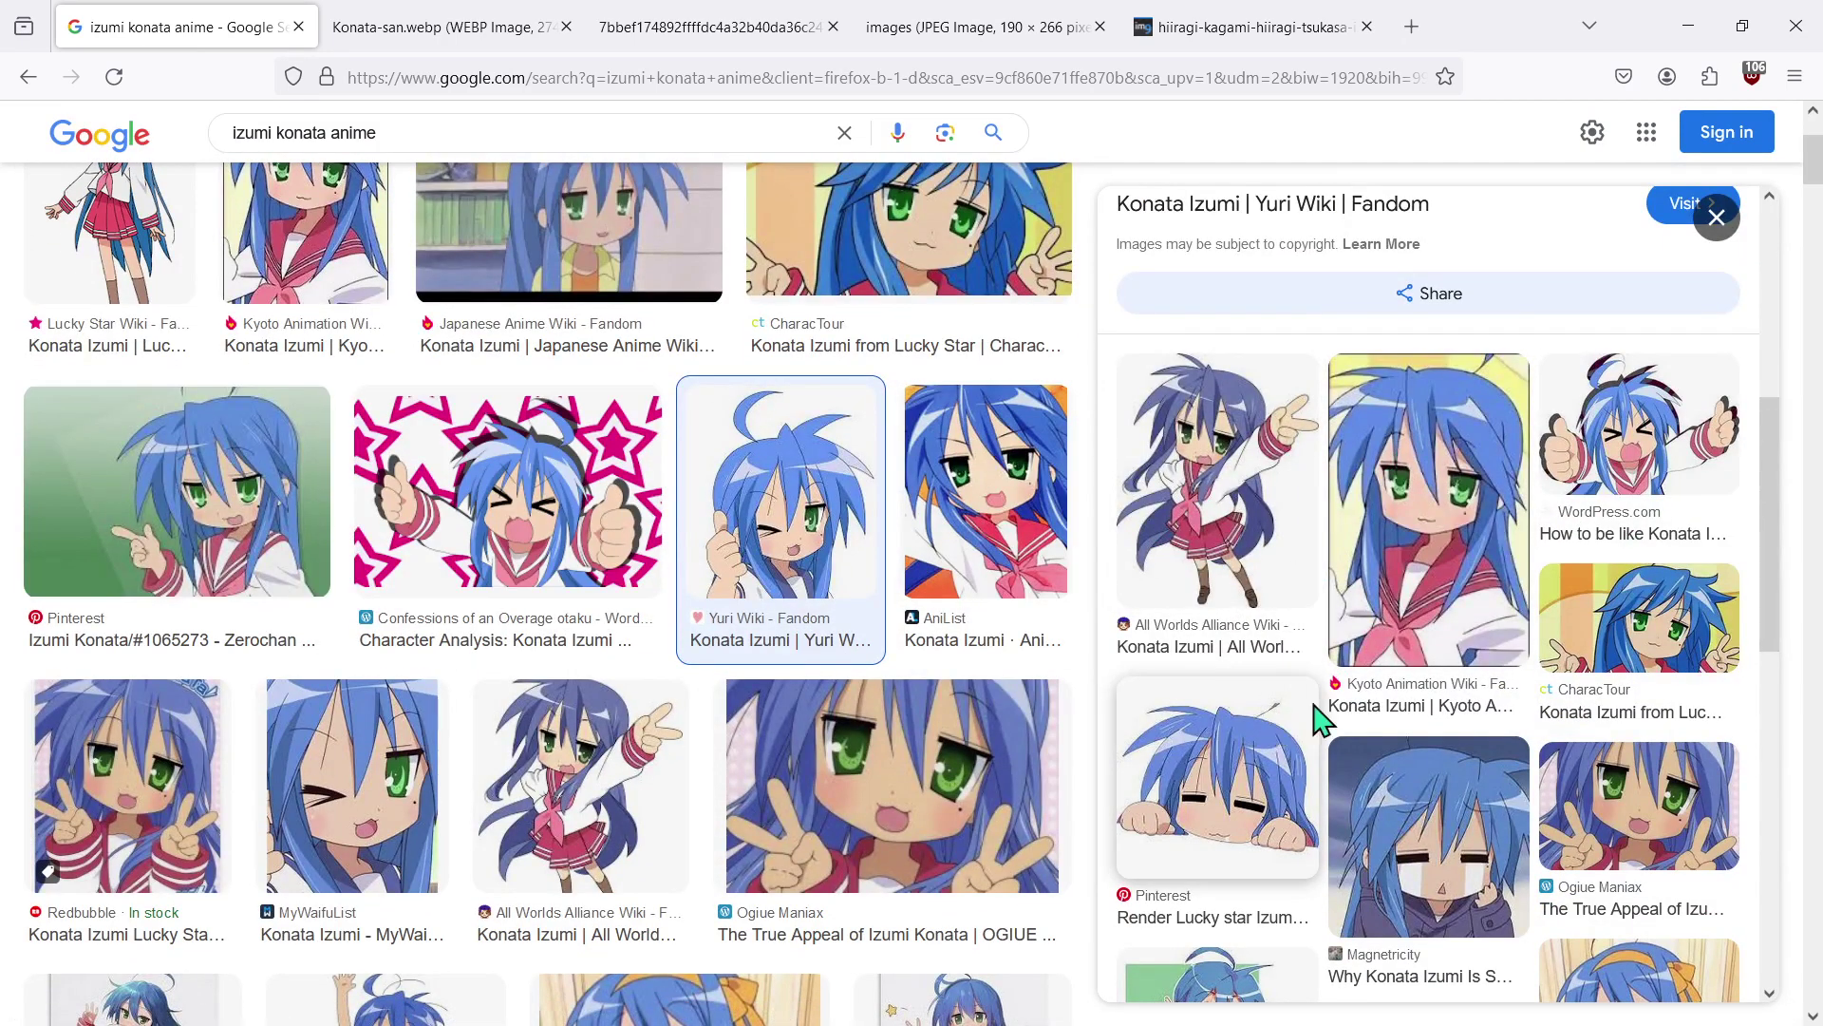
pyautogui.click(1450, 831)
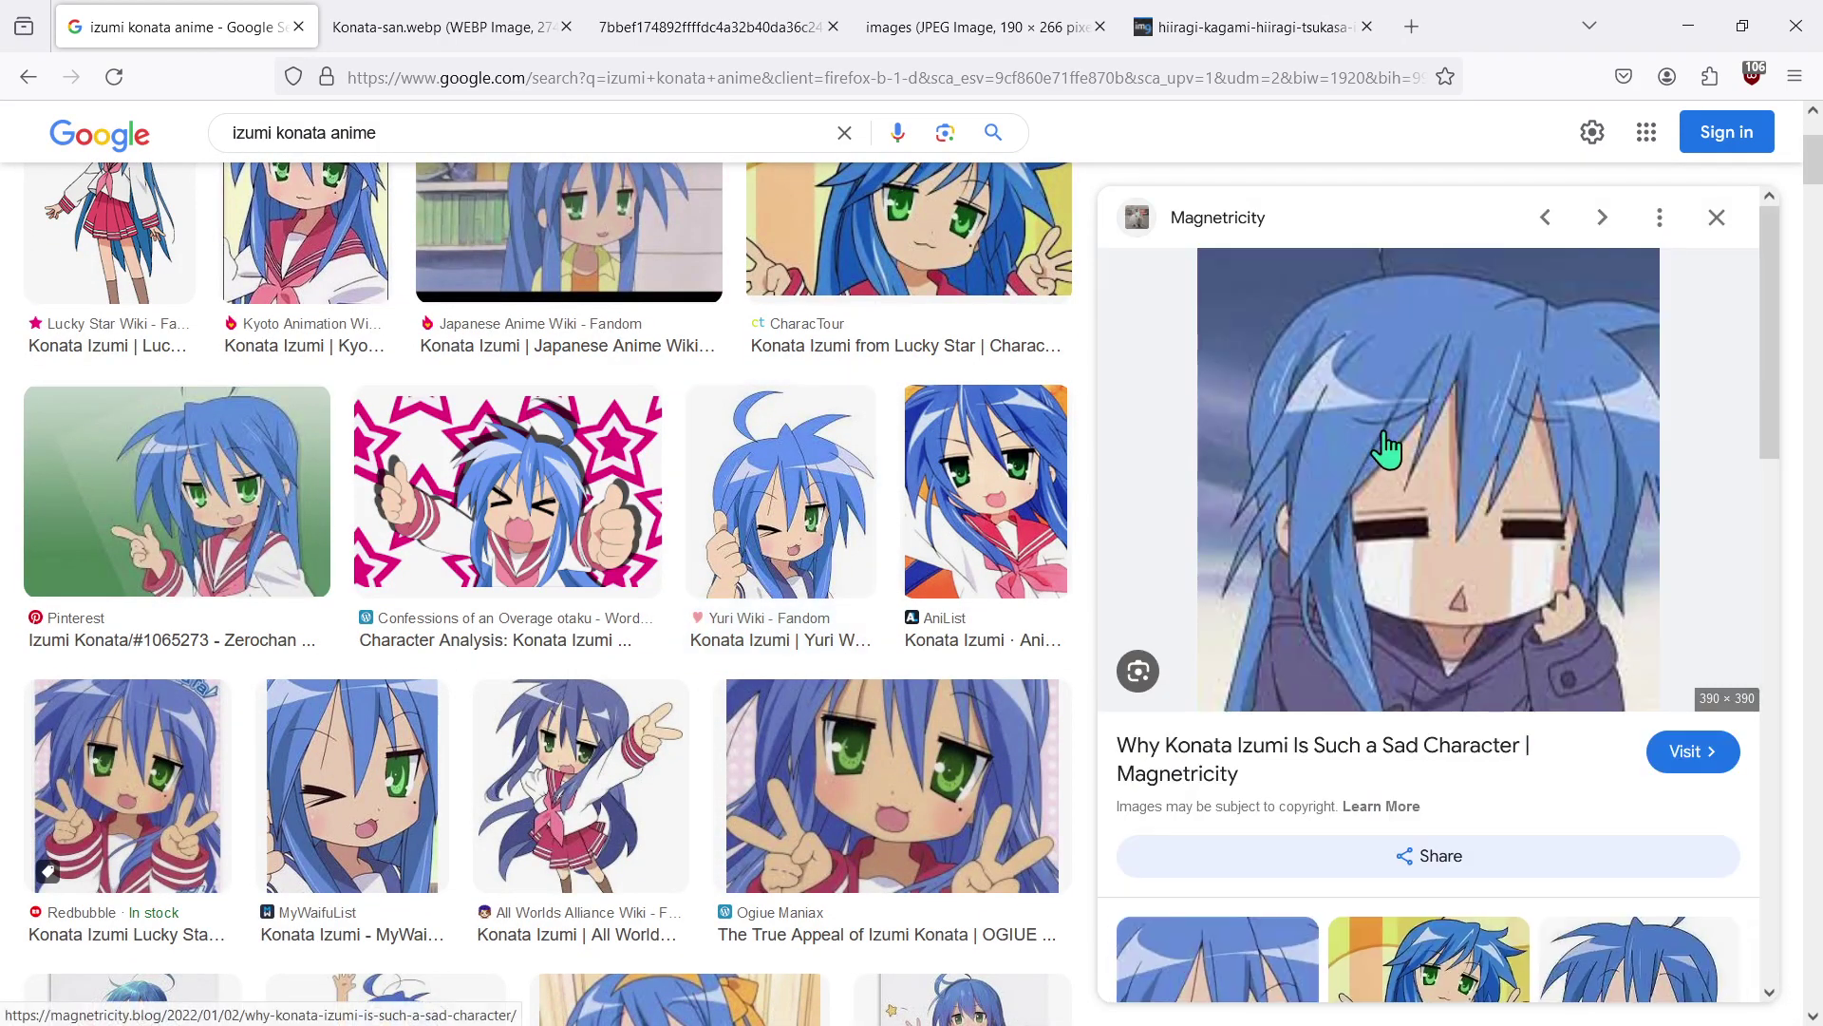
pyautogui.scroll(-3, 1458, 543)
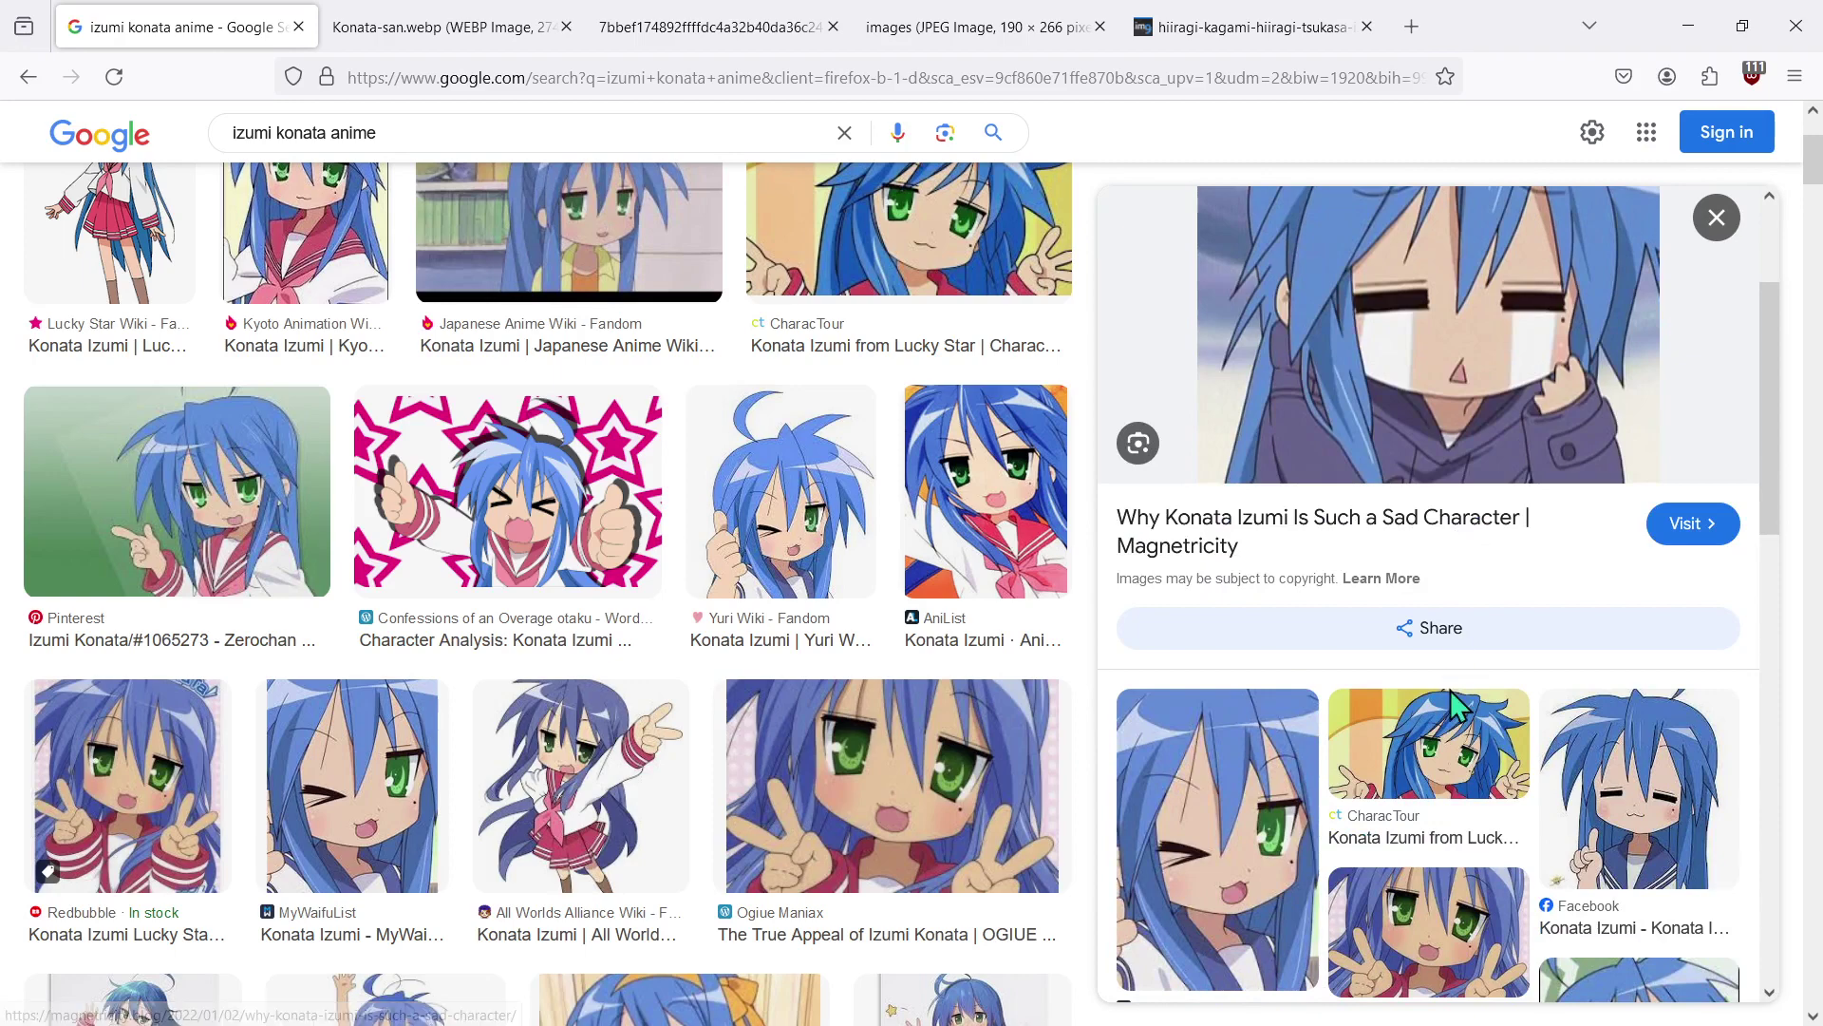
pyautogui.scroll(-3, 626, 710)
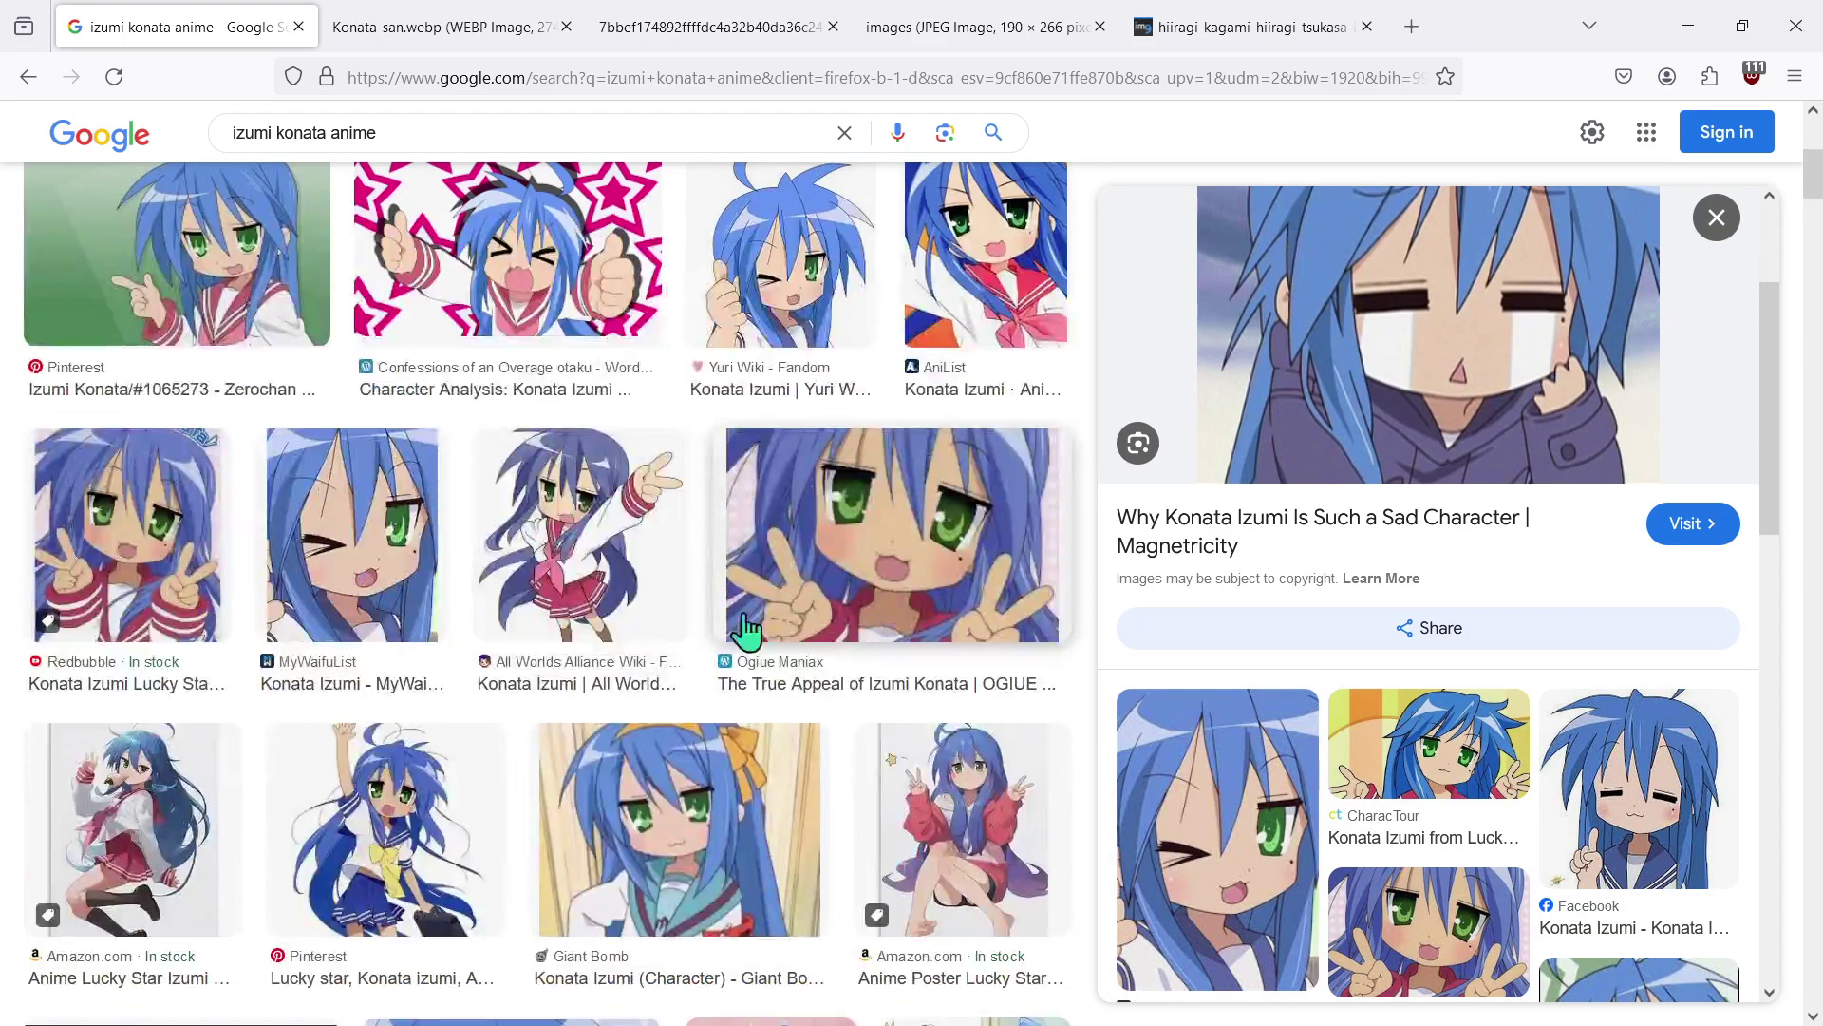
pyautogui.click(916, 551)
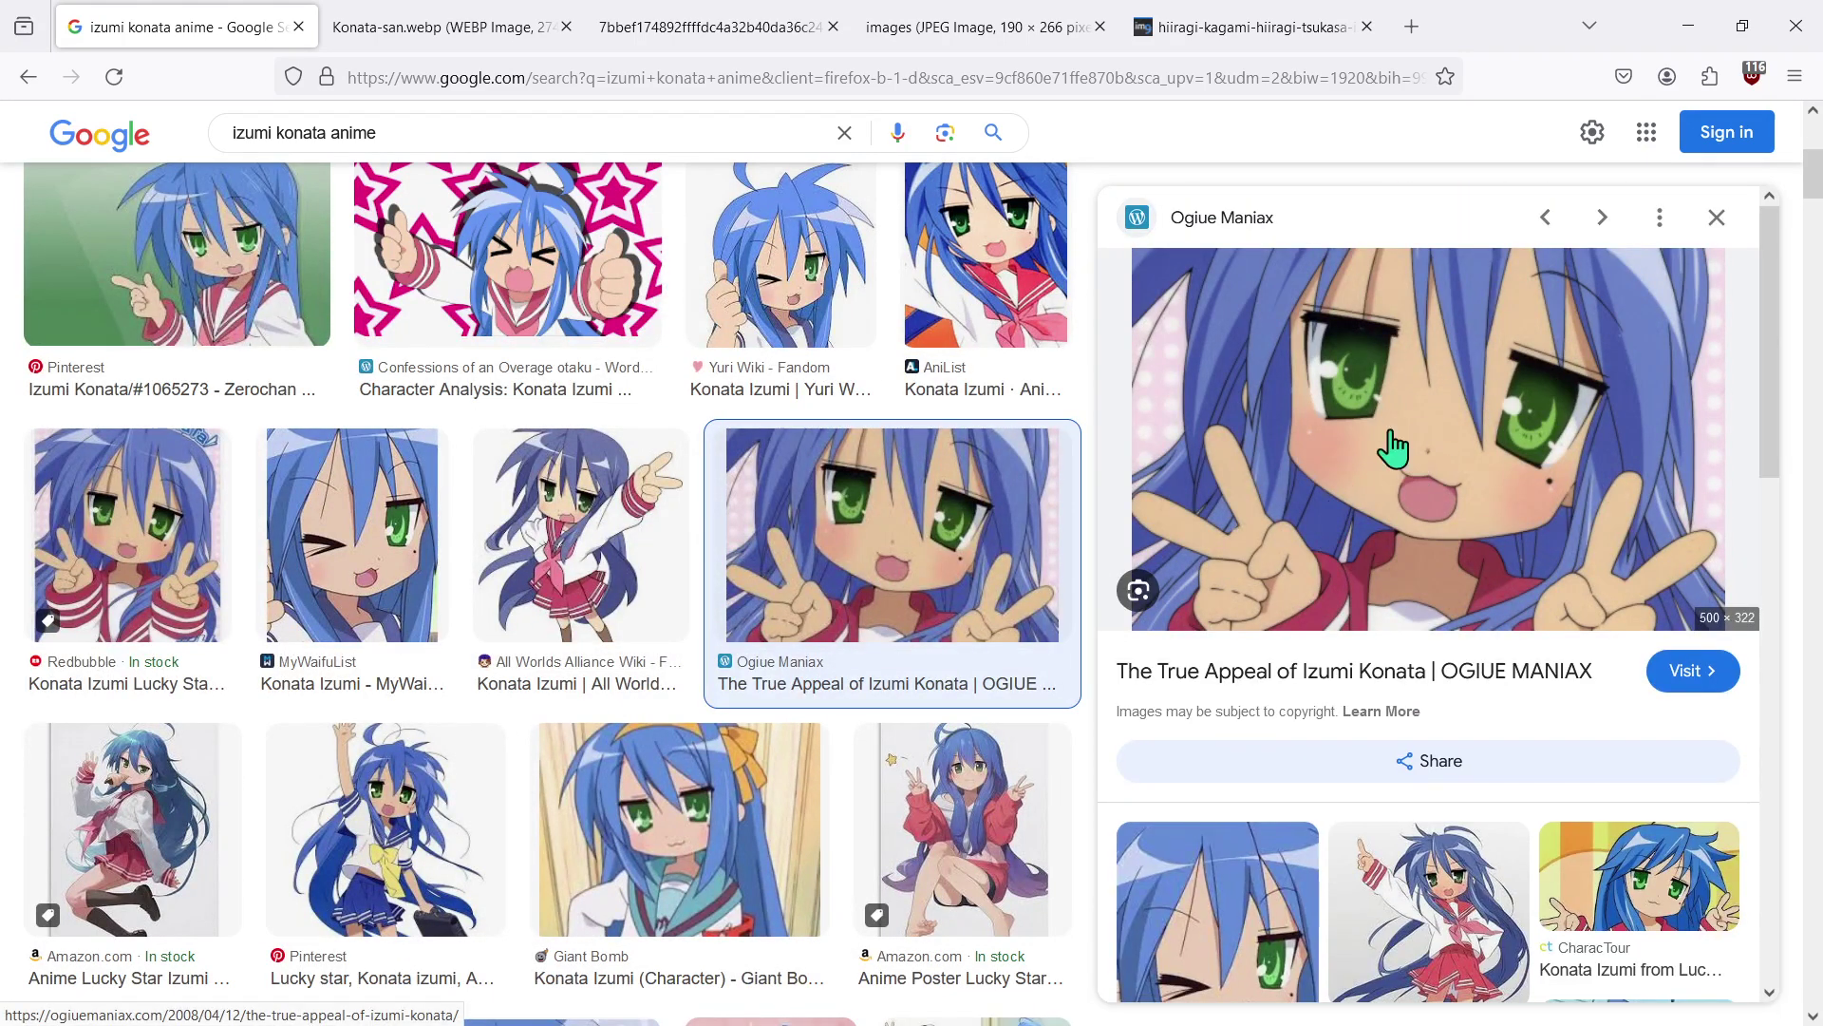
pyautogui.scroll(-3, 1412, 639)
pyautogui.click(1453, 684)
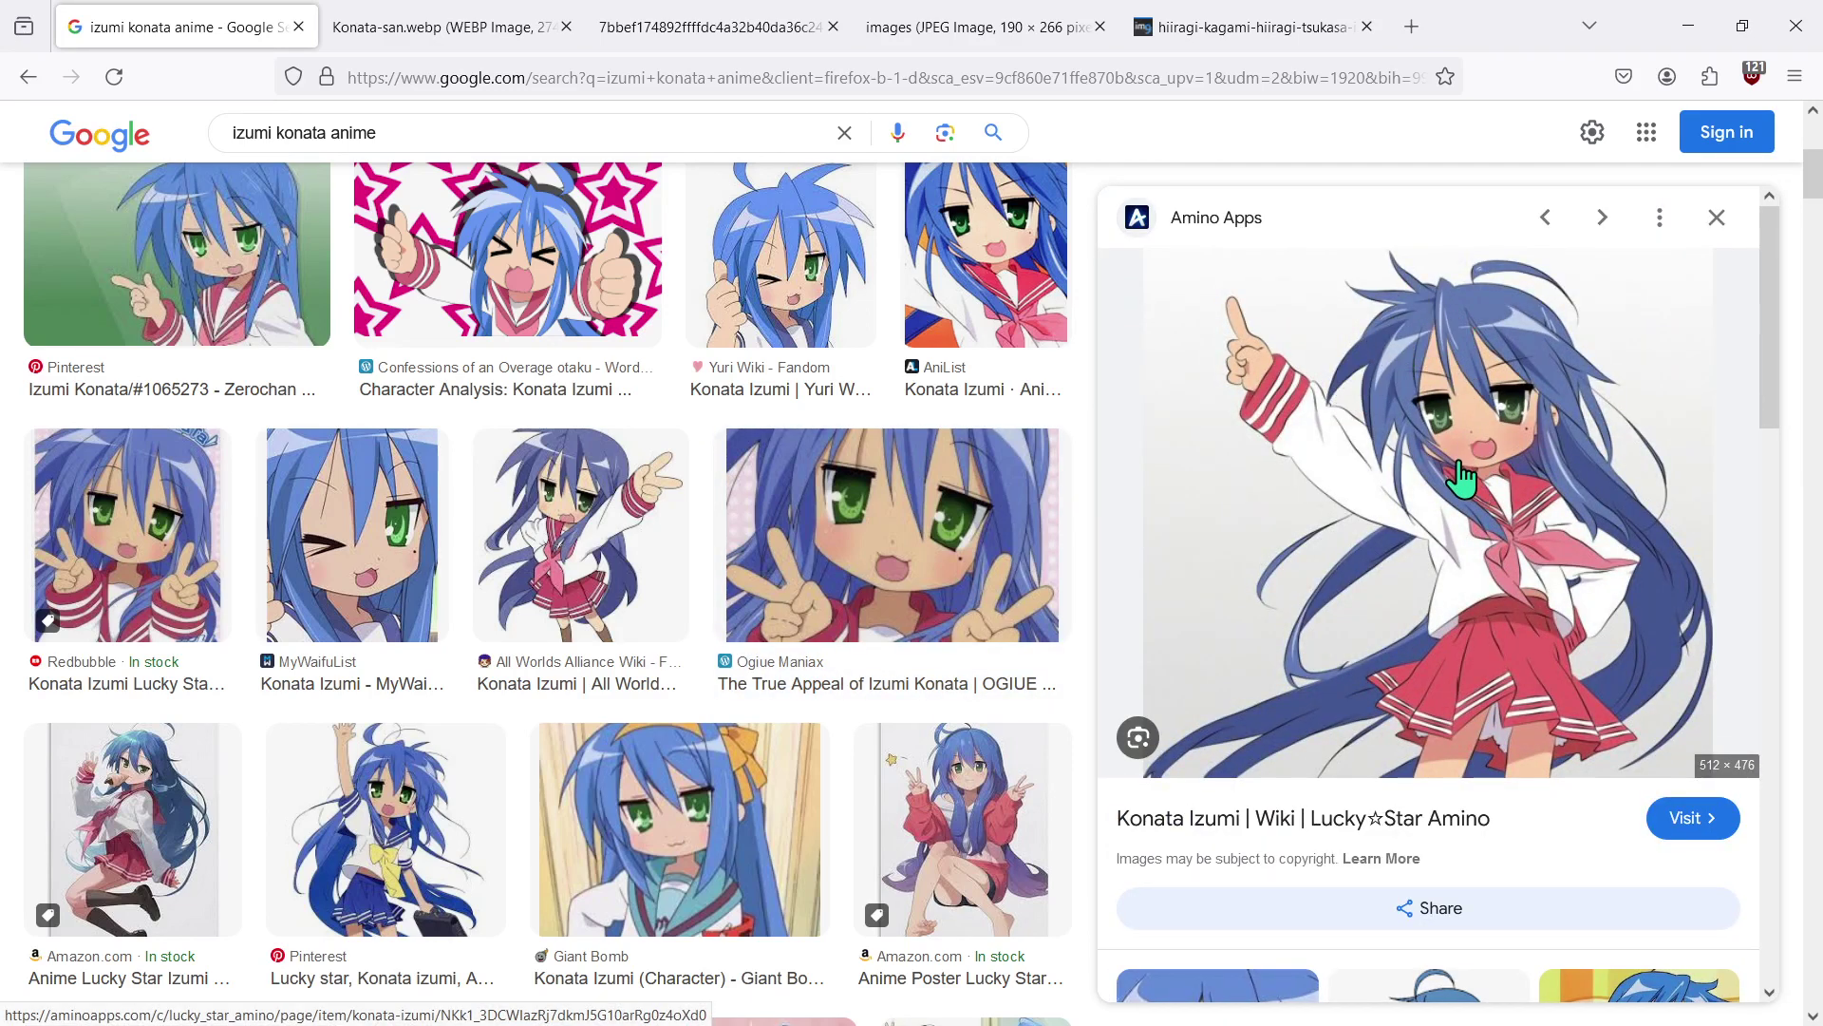
pyautogui.scroll(-5, 1482, 427)
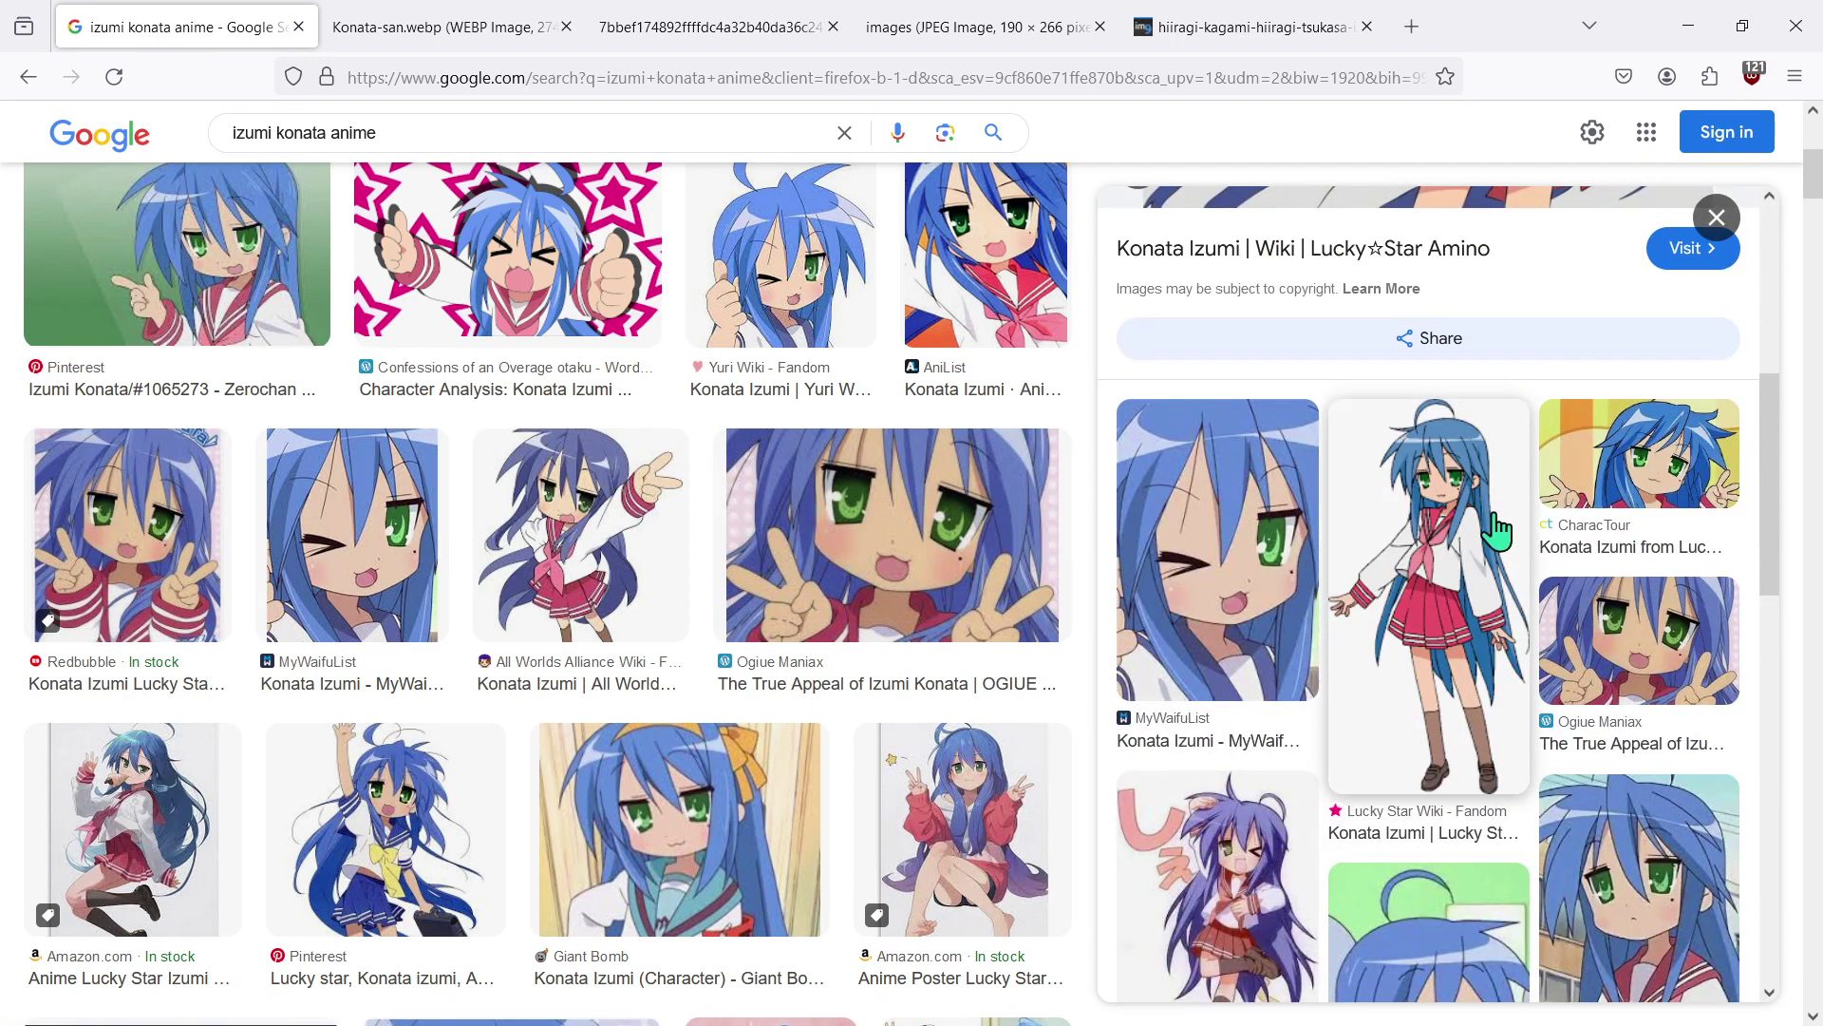
pyautogui.scroll(-1, 1292, 732)
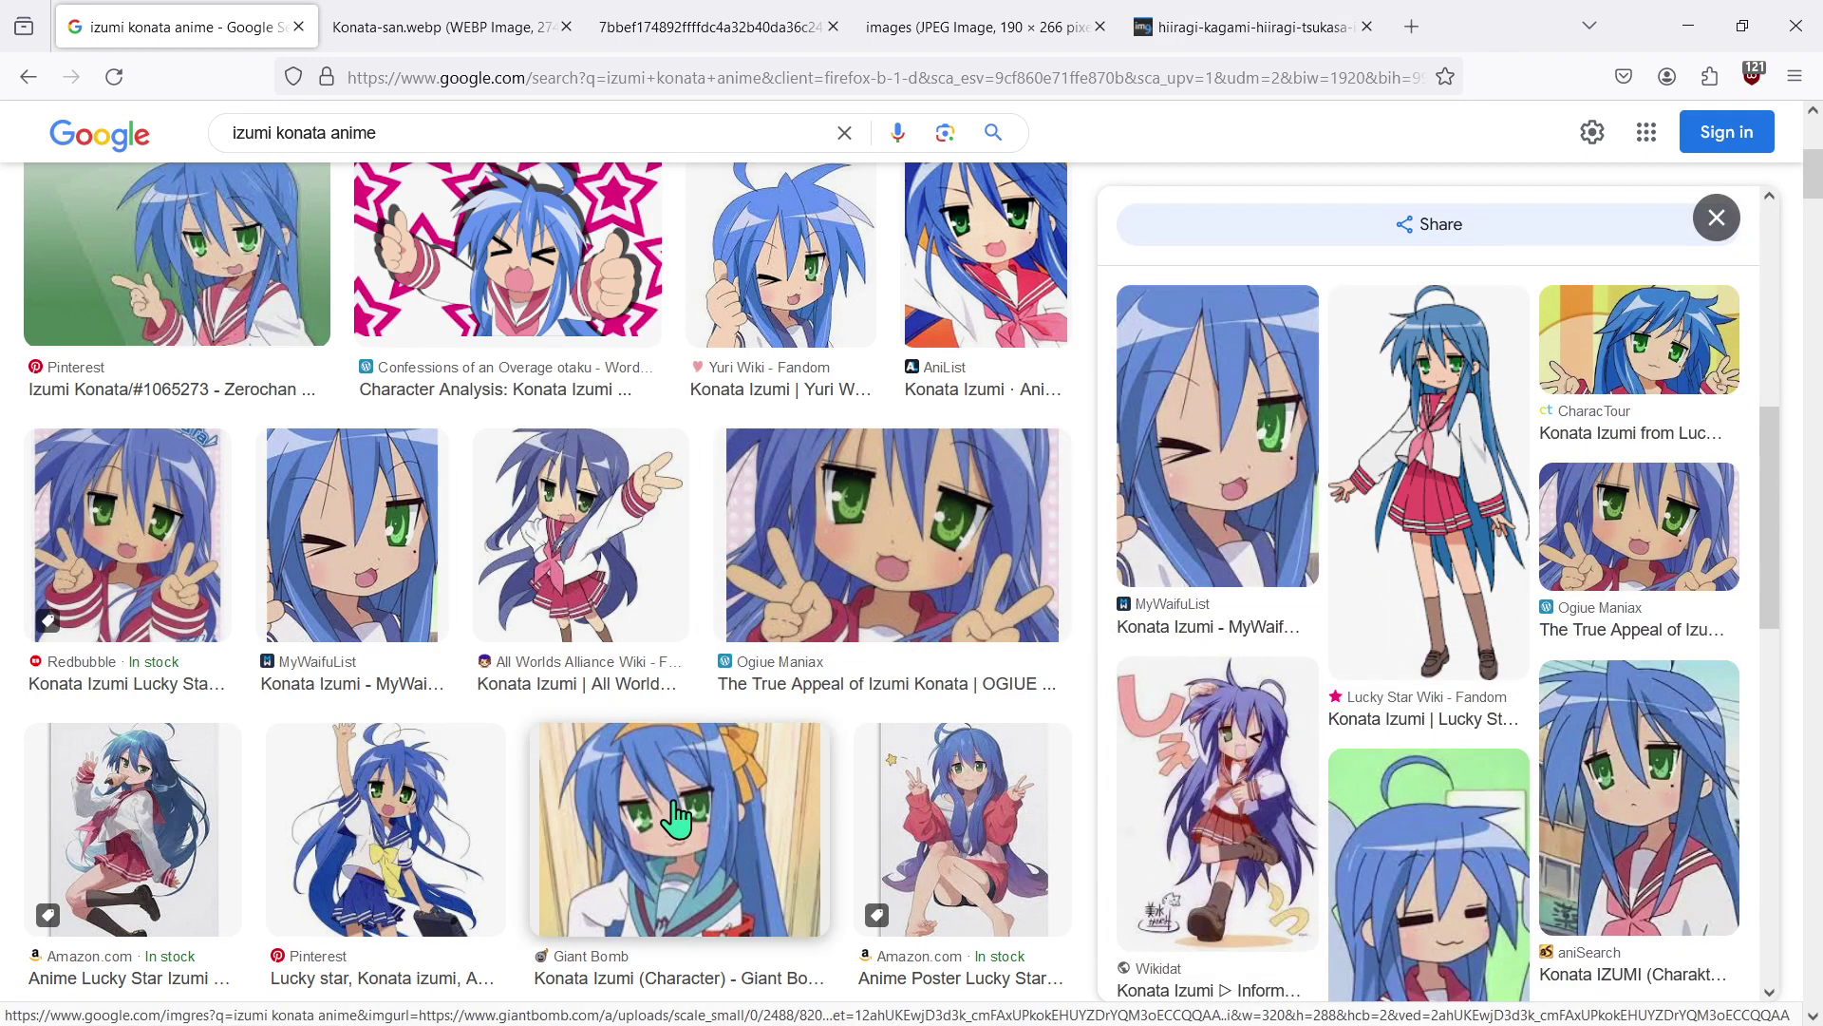
# - Examine the winking MyWaifuList portrait and the Giant Bomb picture as mouth references, and look through further results
pyautogui.click(1140, 455)
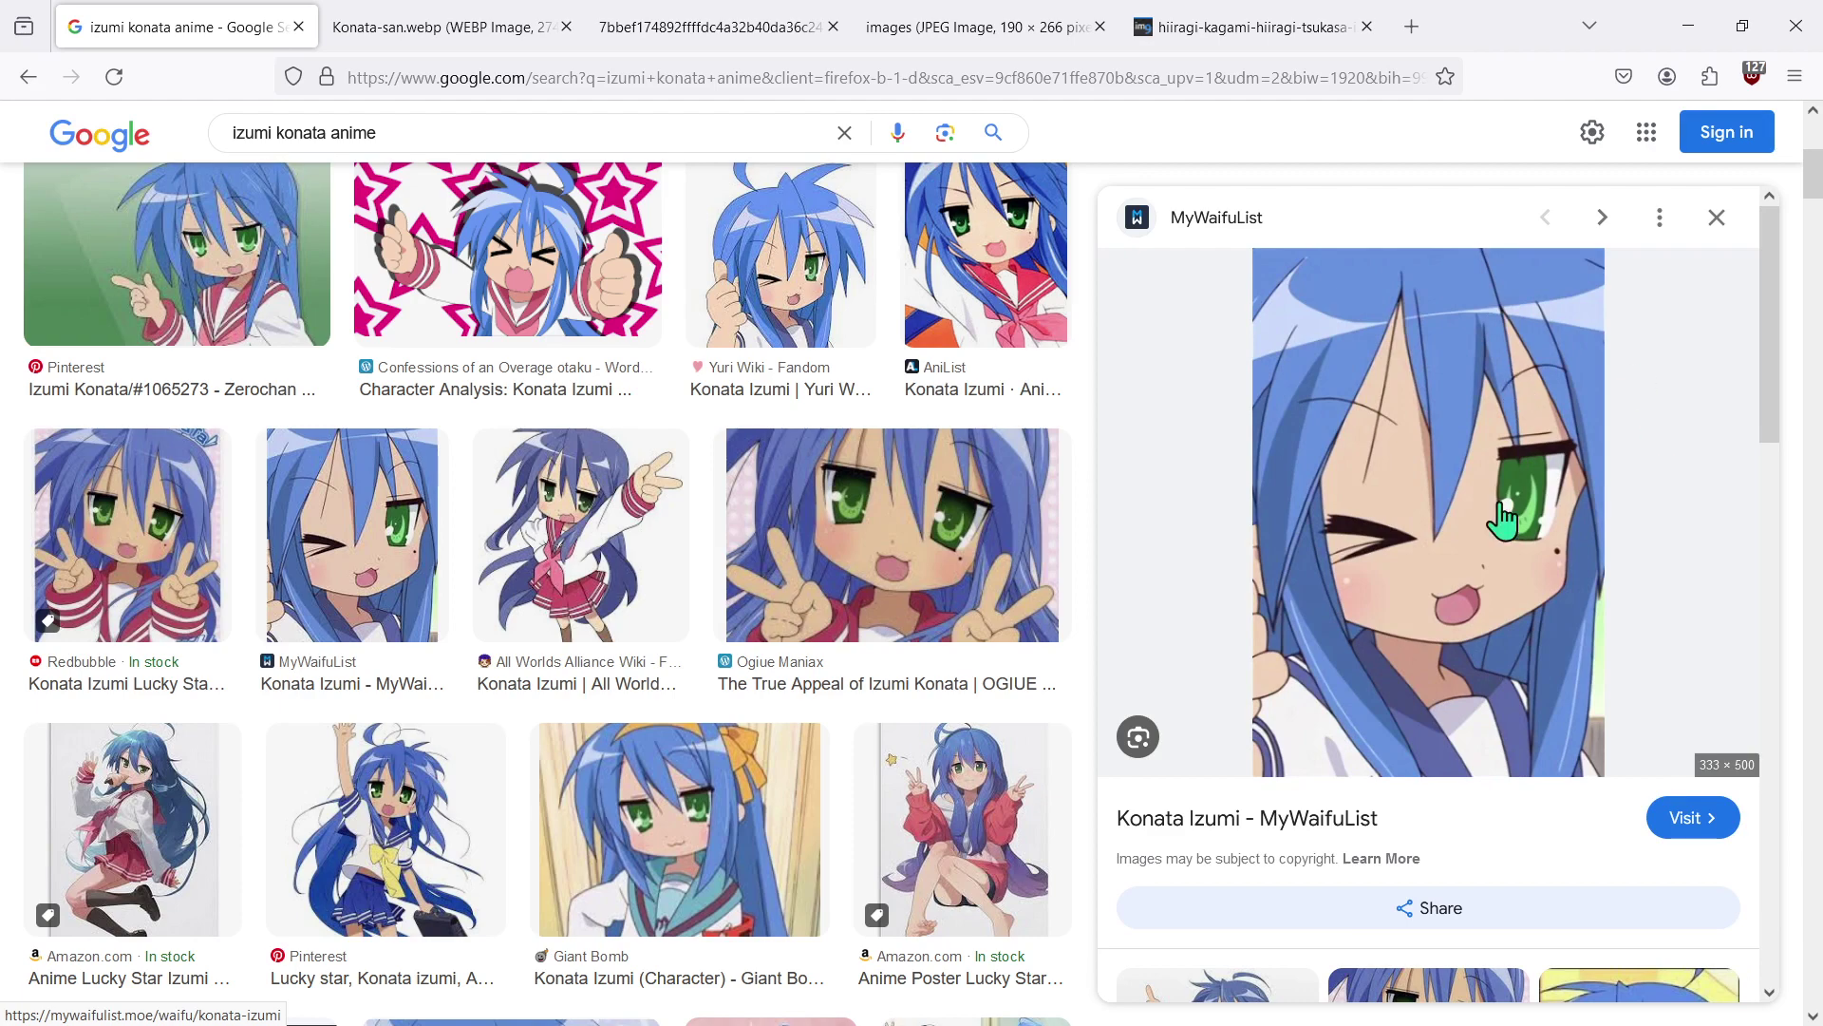
pyautogui.scroll(-4, 1467, 570)
pyautogui.scroll(-3, 316, 803)
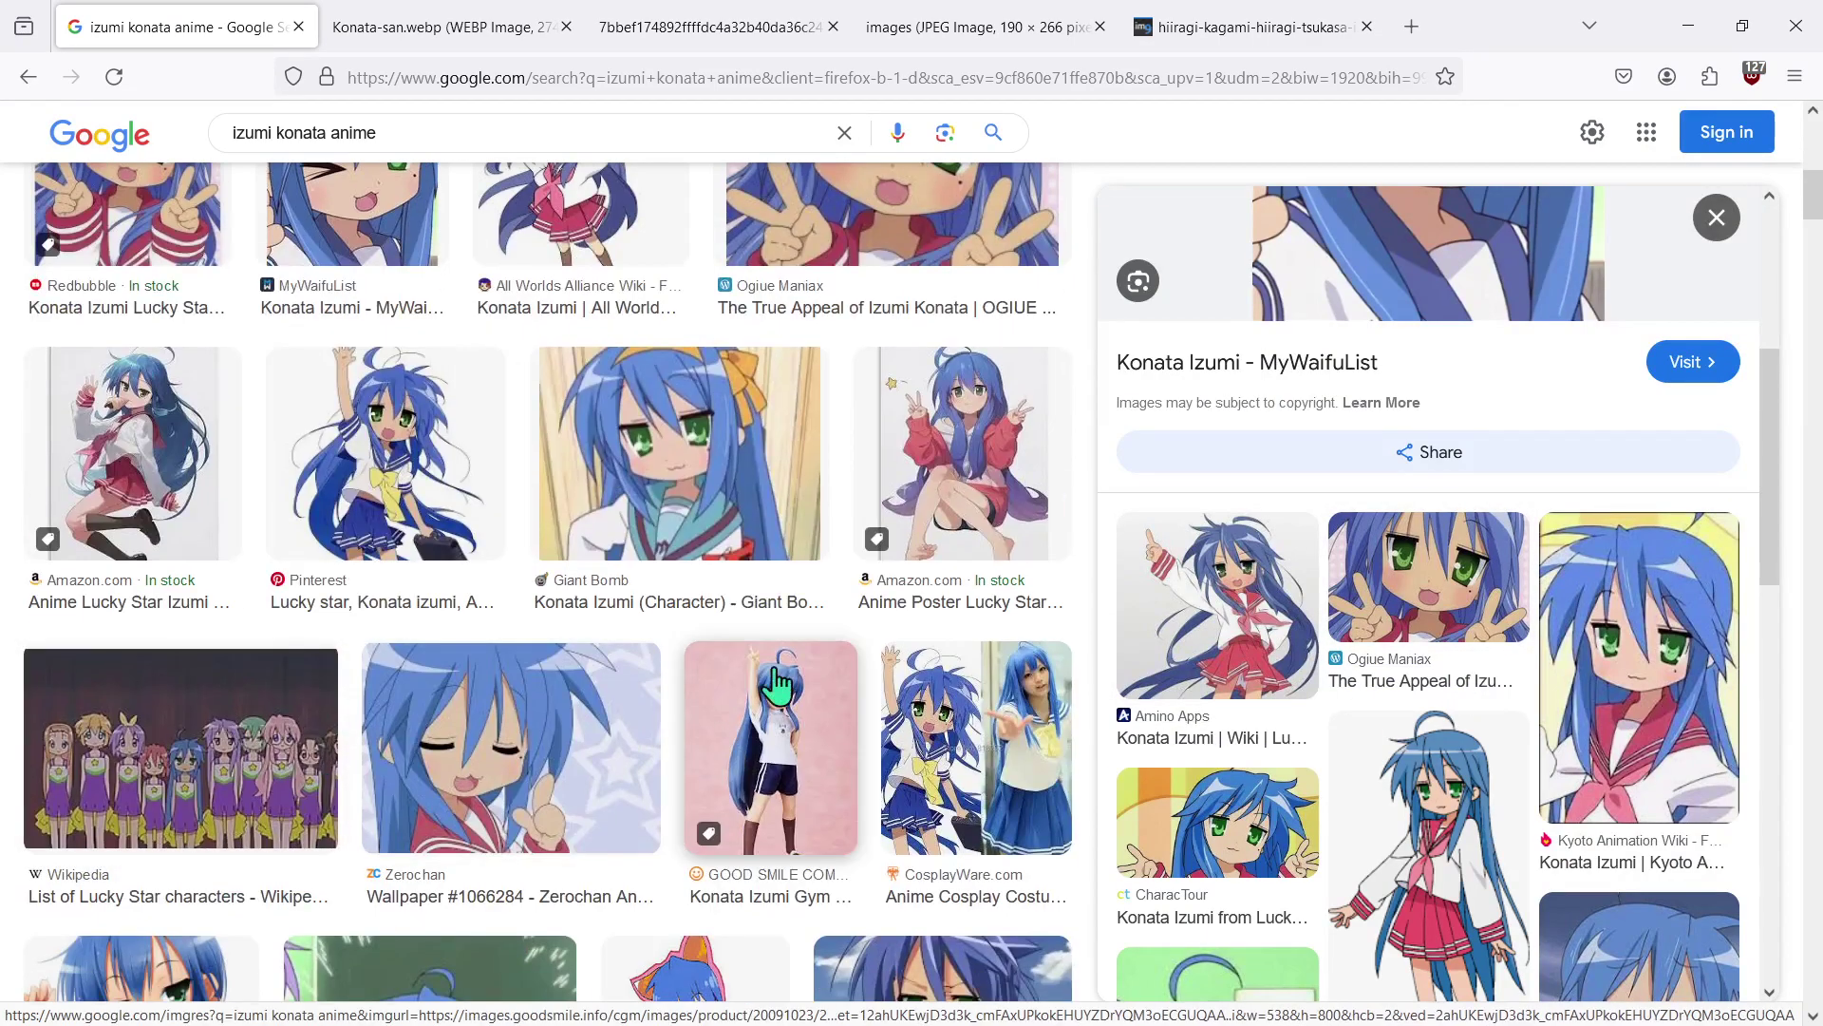
pyautogui.click(714, 478)
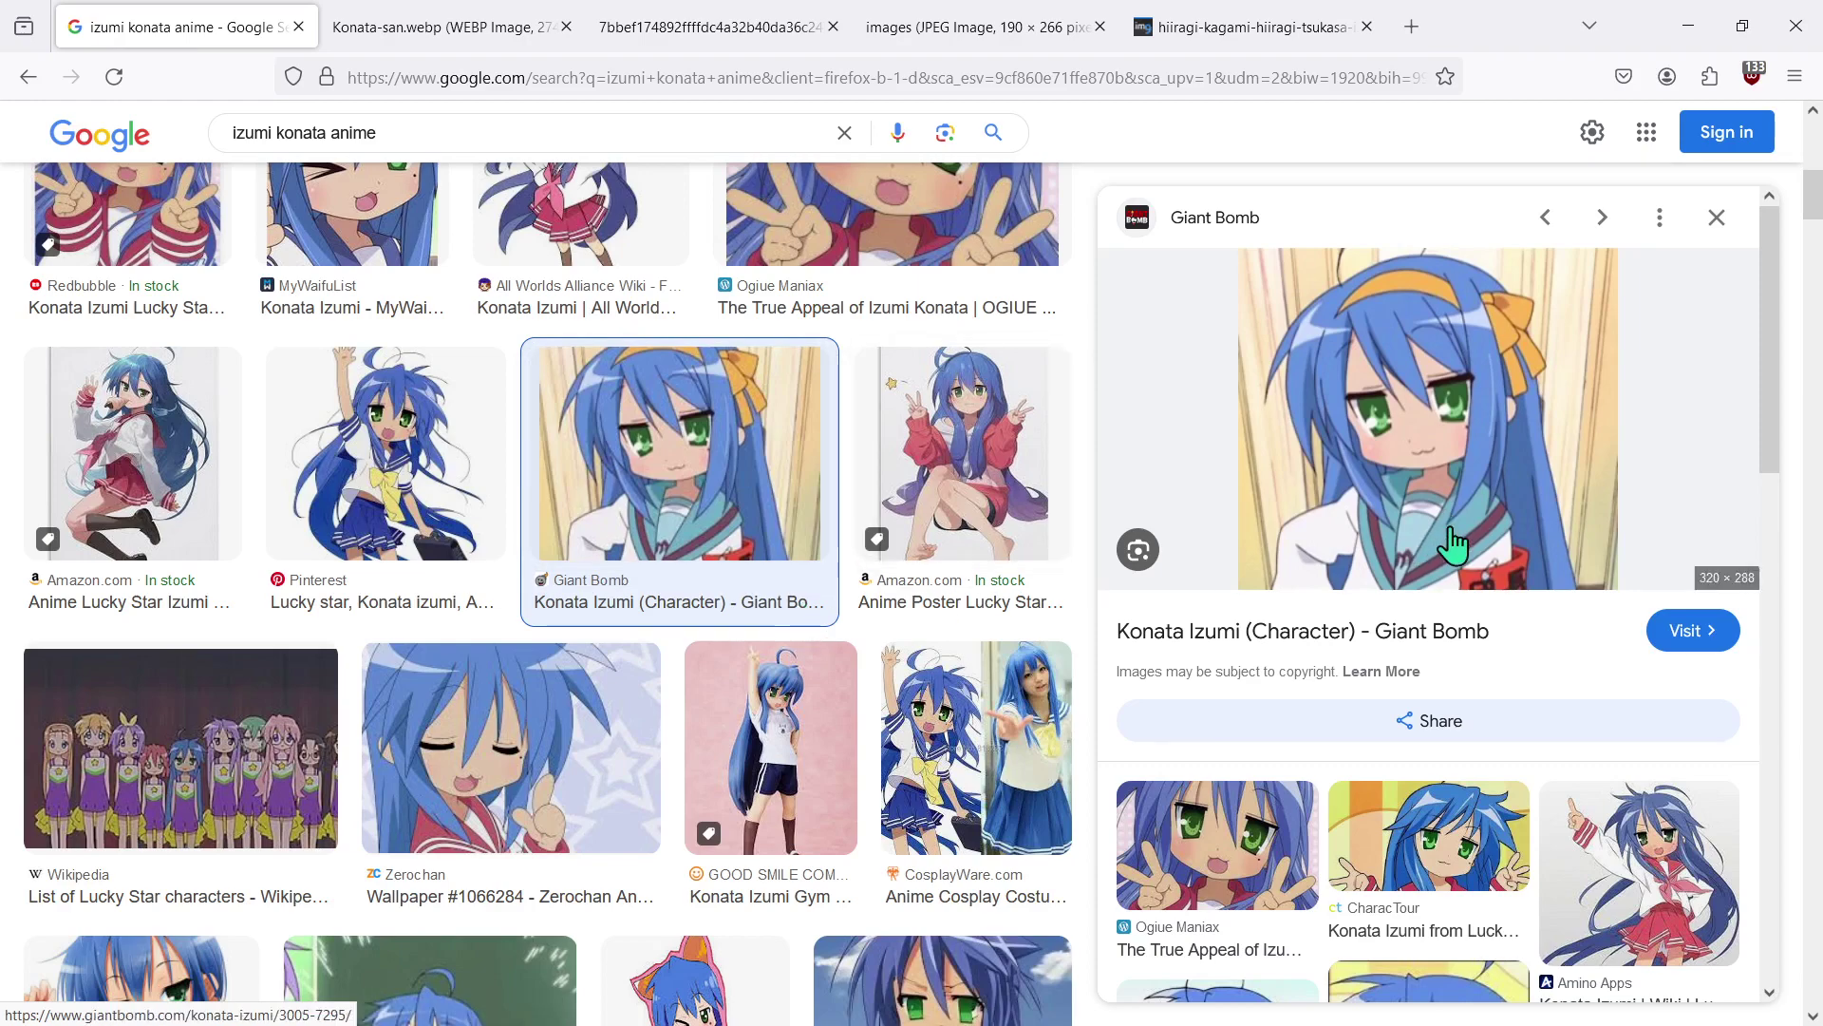
pyautogui.scroll(-1, 736, 656)
pyautogui.scroll(-3, 736, 656)
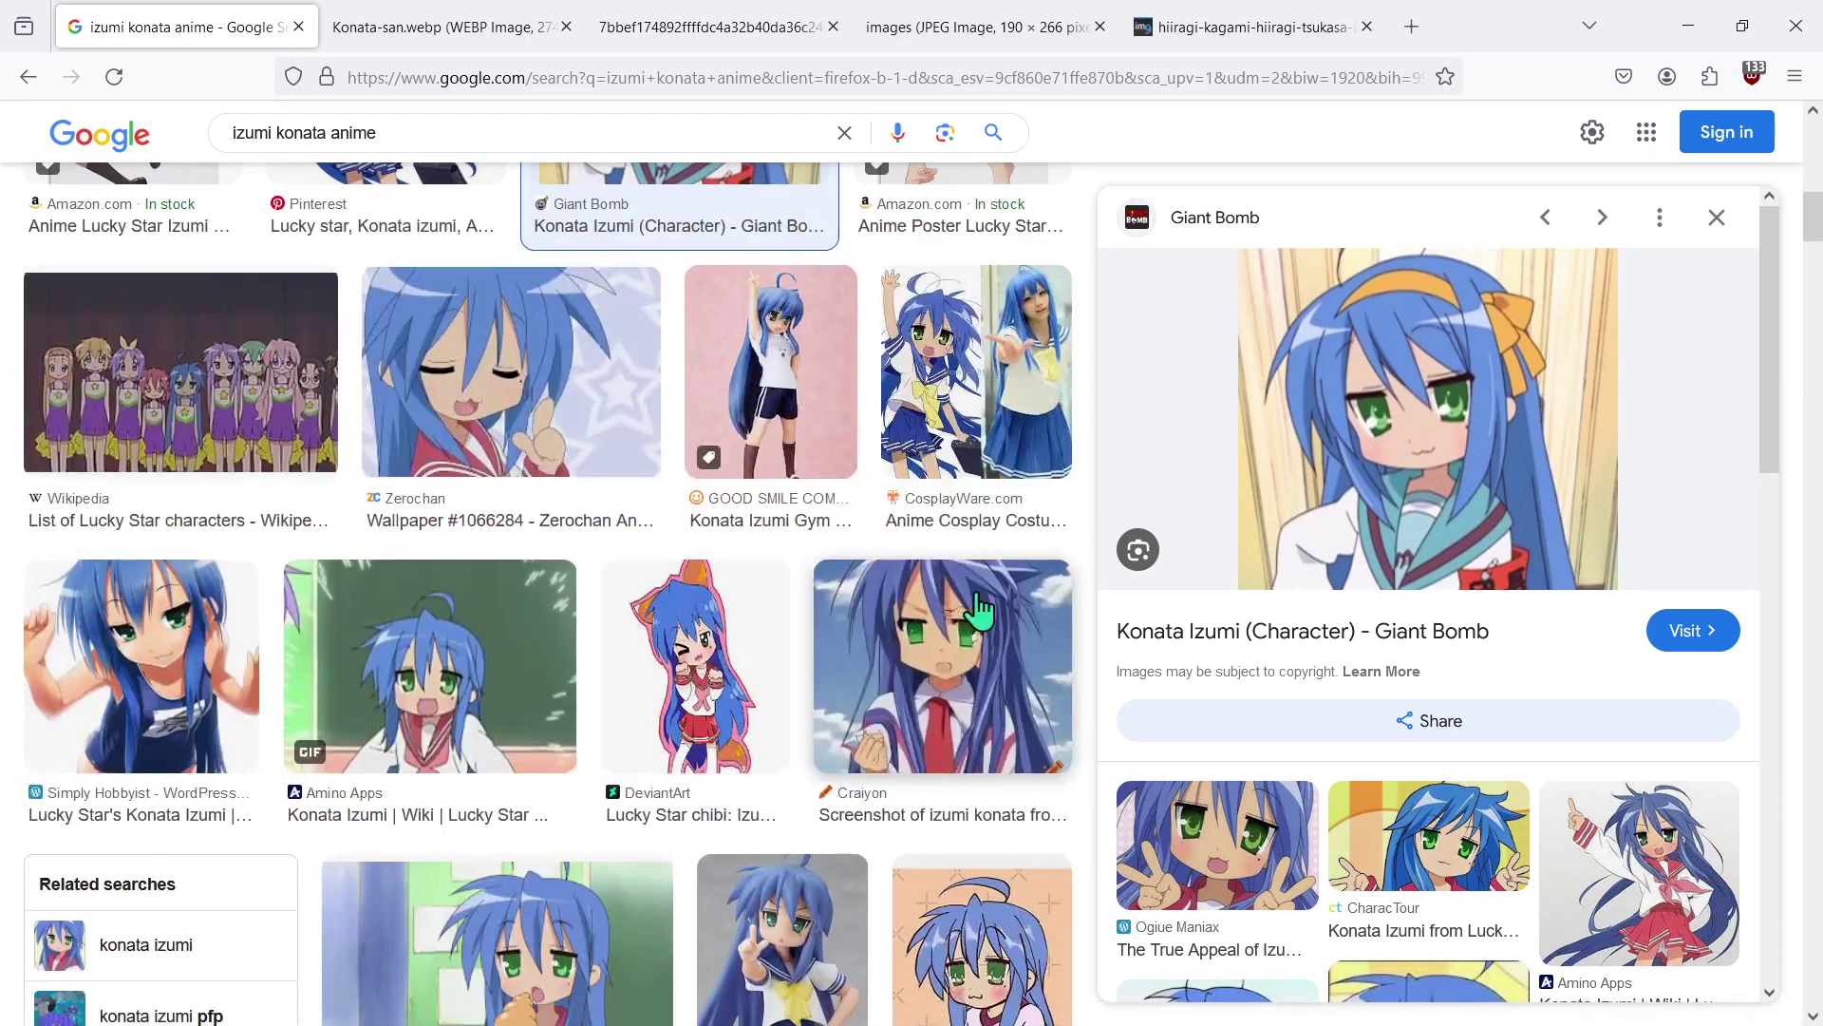
pyautogui.scroll(-5, 523, 596)
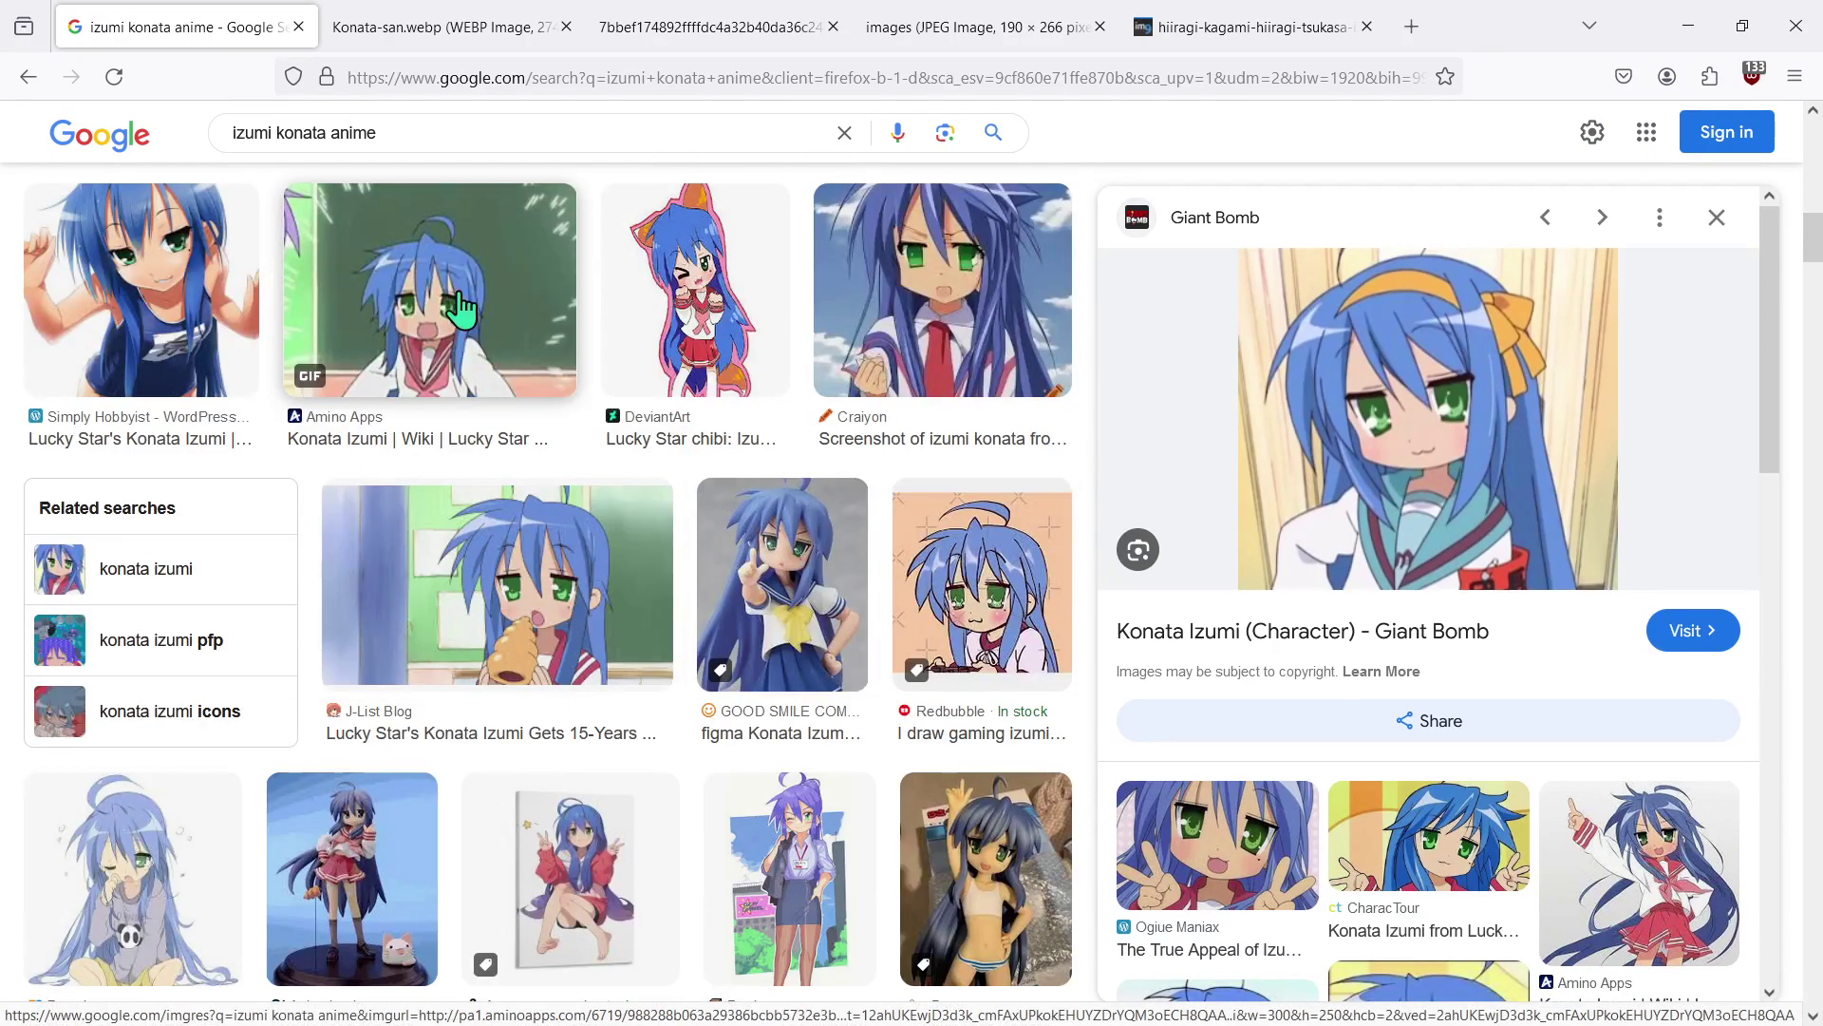
# - Examine the classroom pictures from Amino Apps and J-List Blog, then restore and minimize the browser to return to the drawing
pyautogui.click(423, 299)
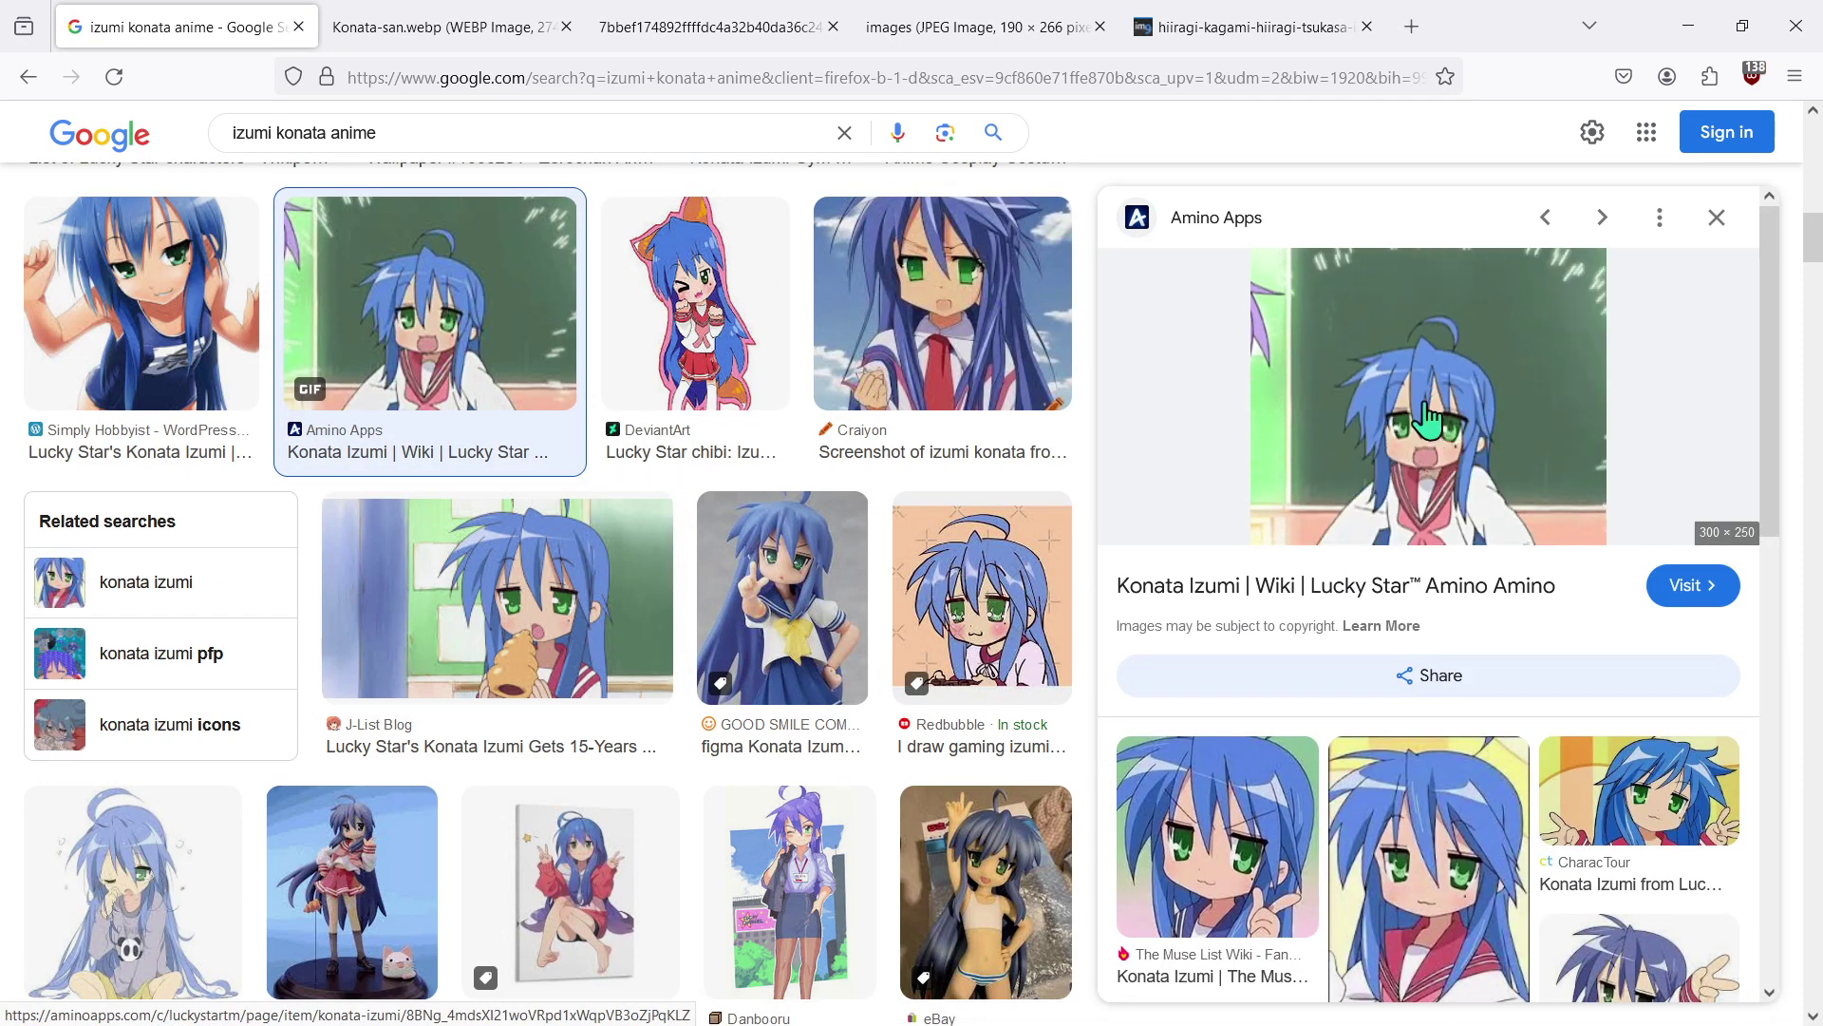
pyautogui.click(494, 593)
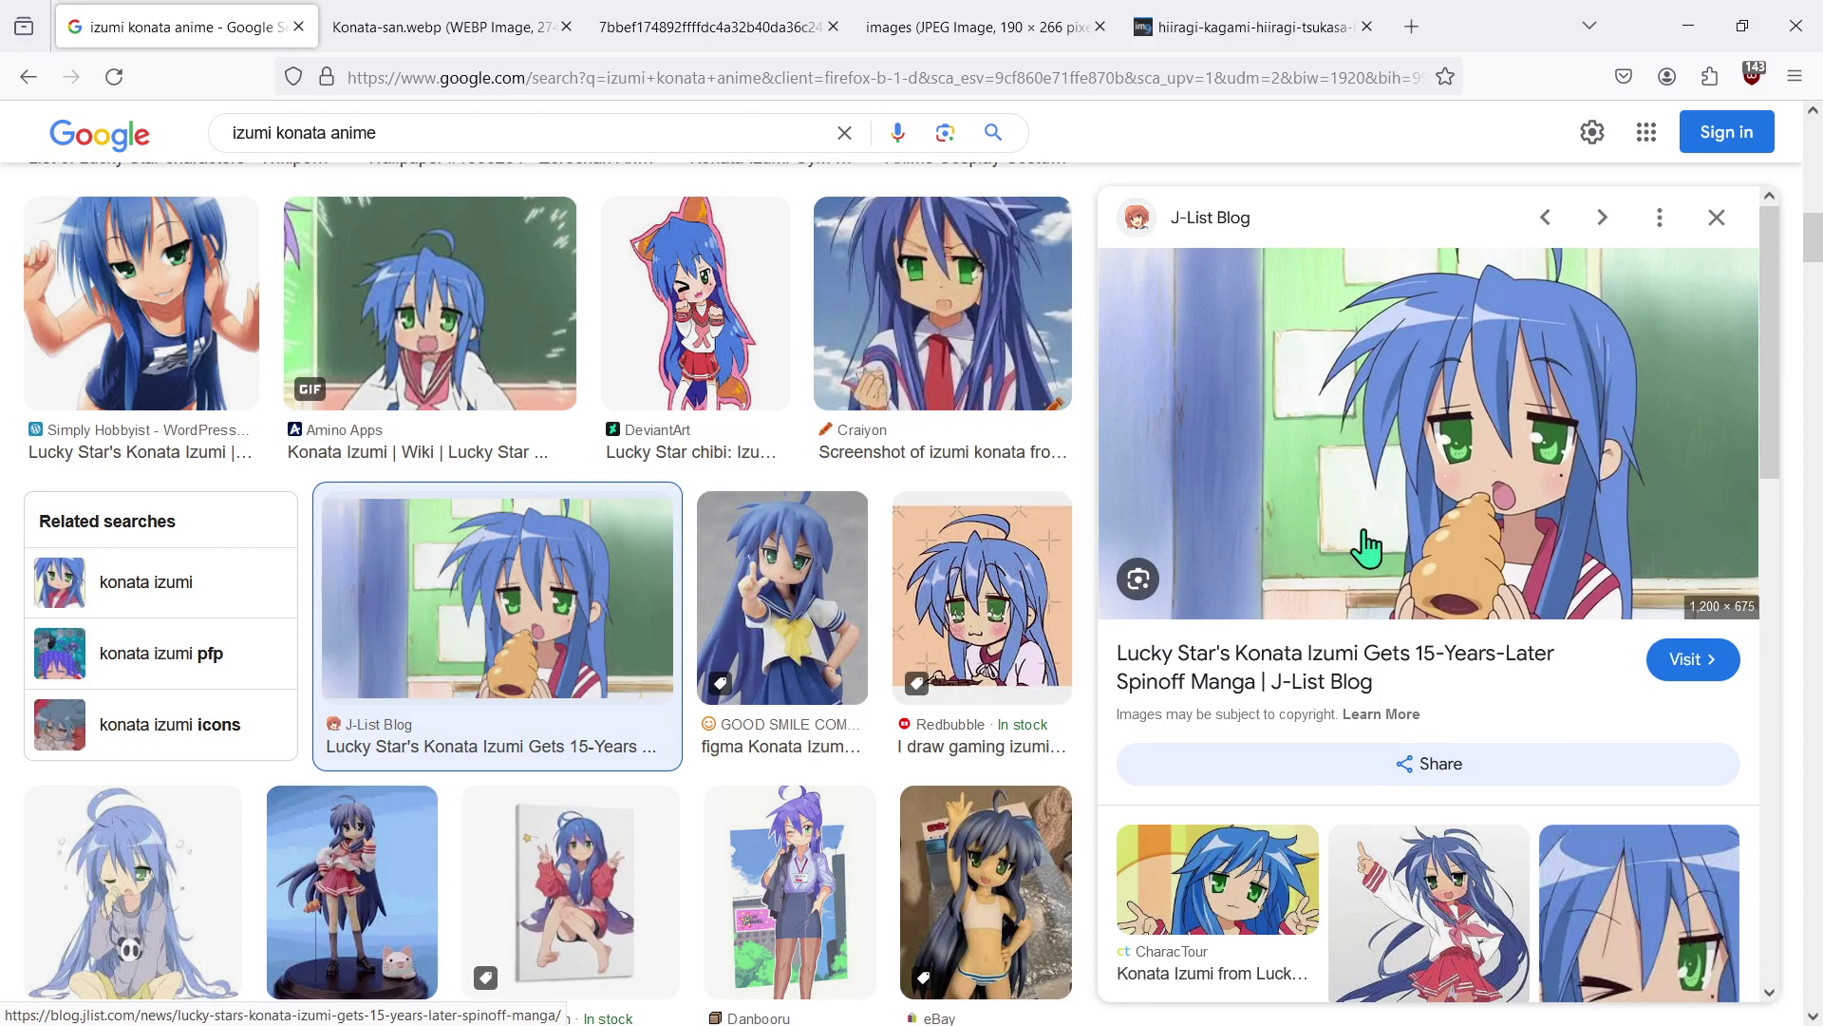
pyautogui.scroll(-8, 639, 590)
pyautogui.scroll(3, 415, 570)
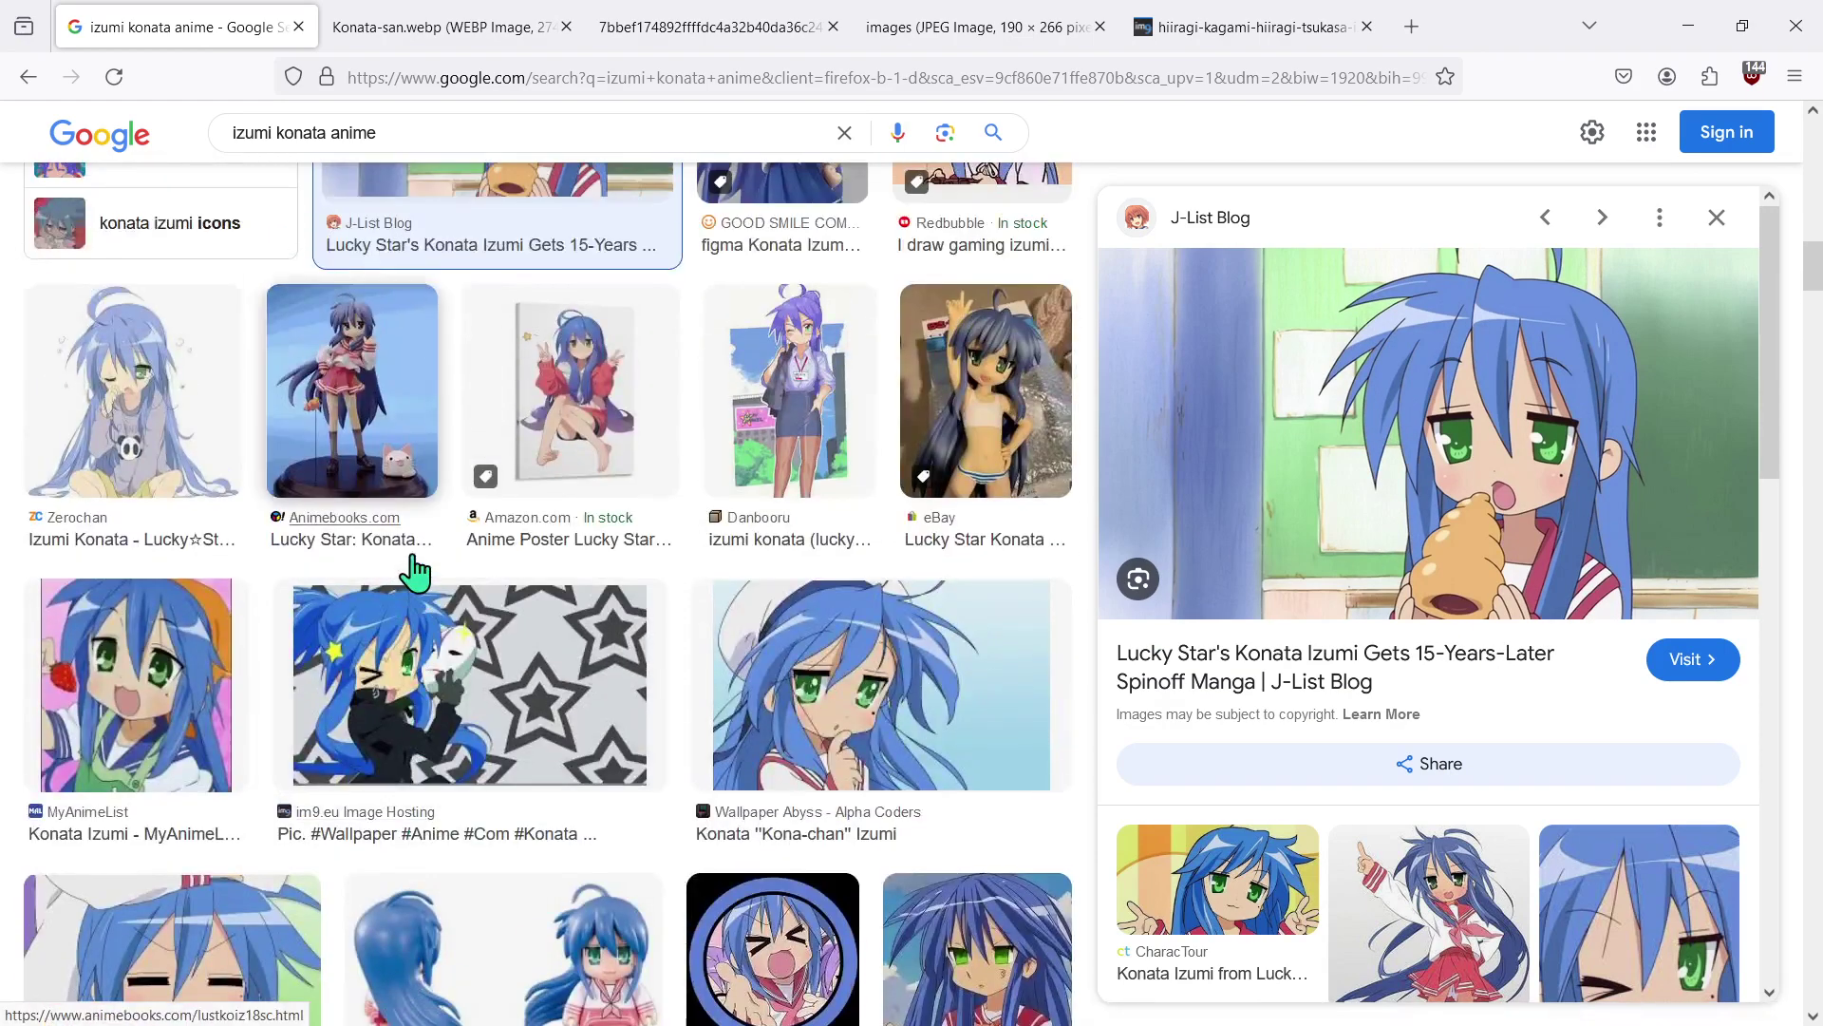
pyautogui.scroll(-4, 415, 570)
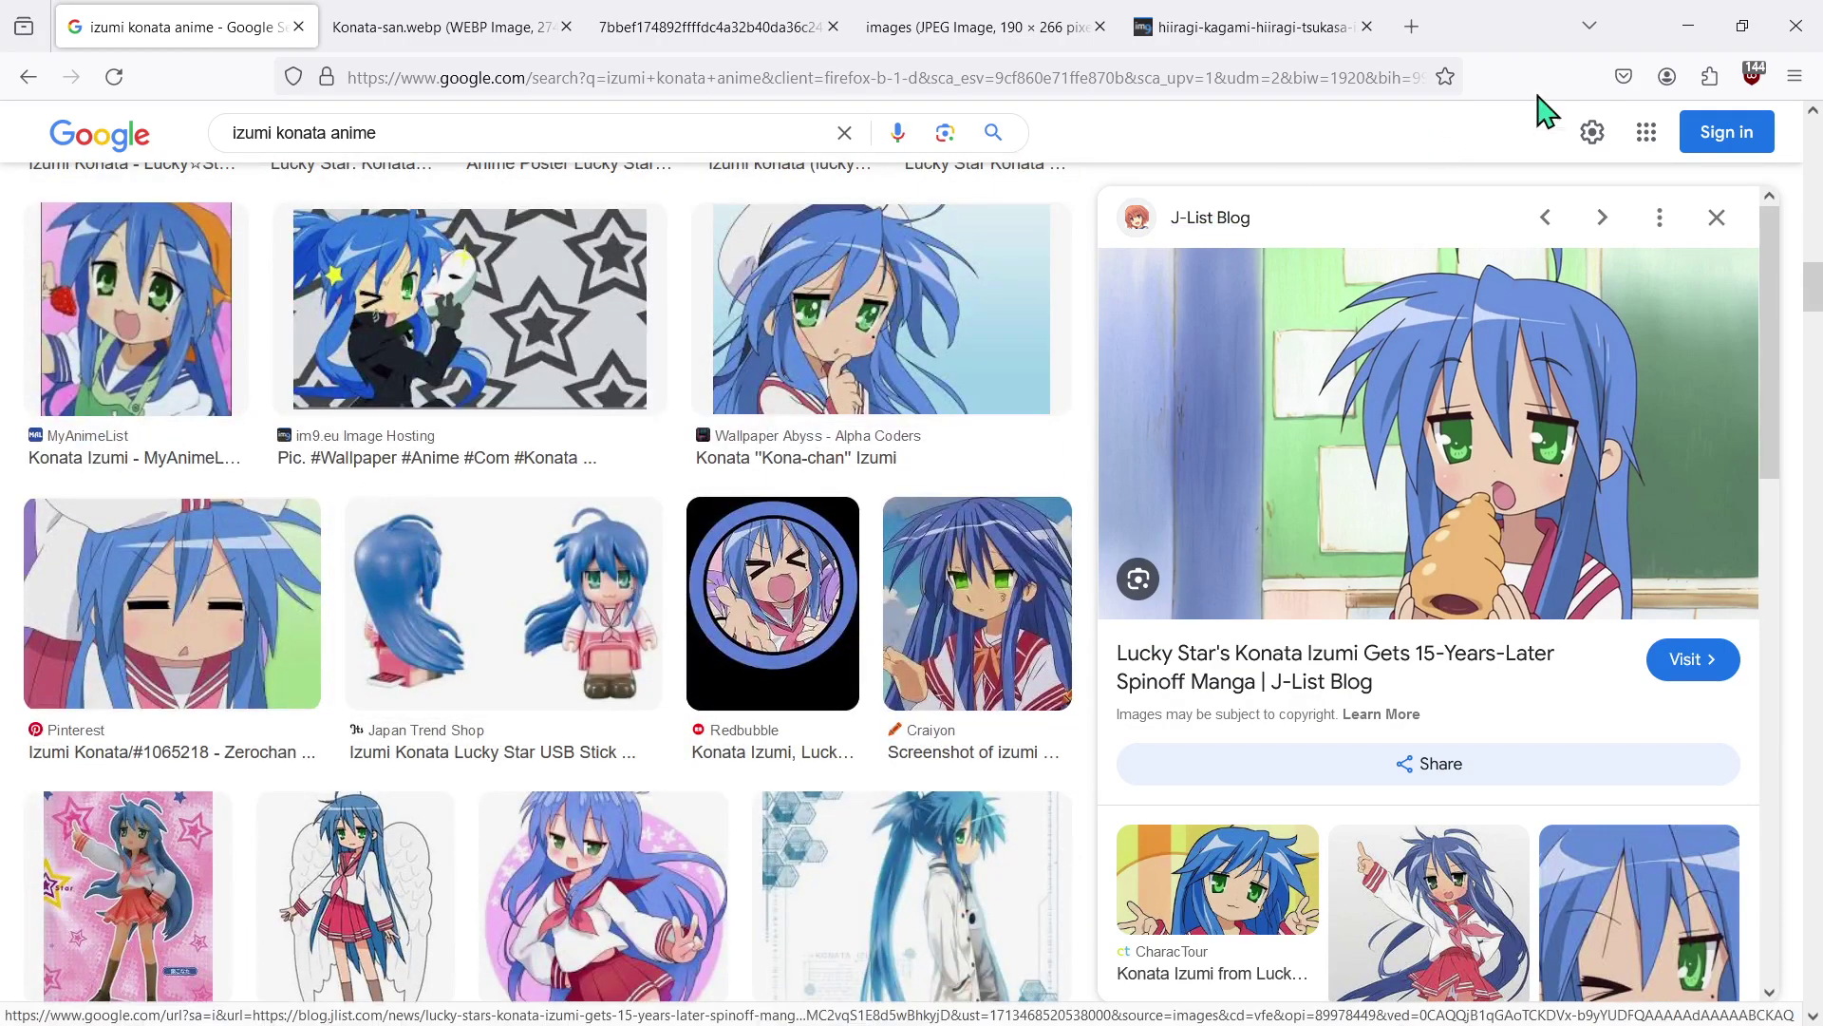
pyautogui.click(1743, 25)
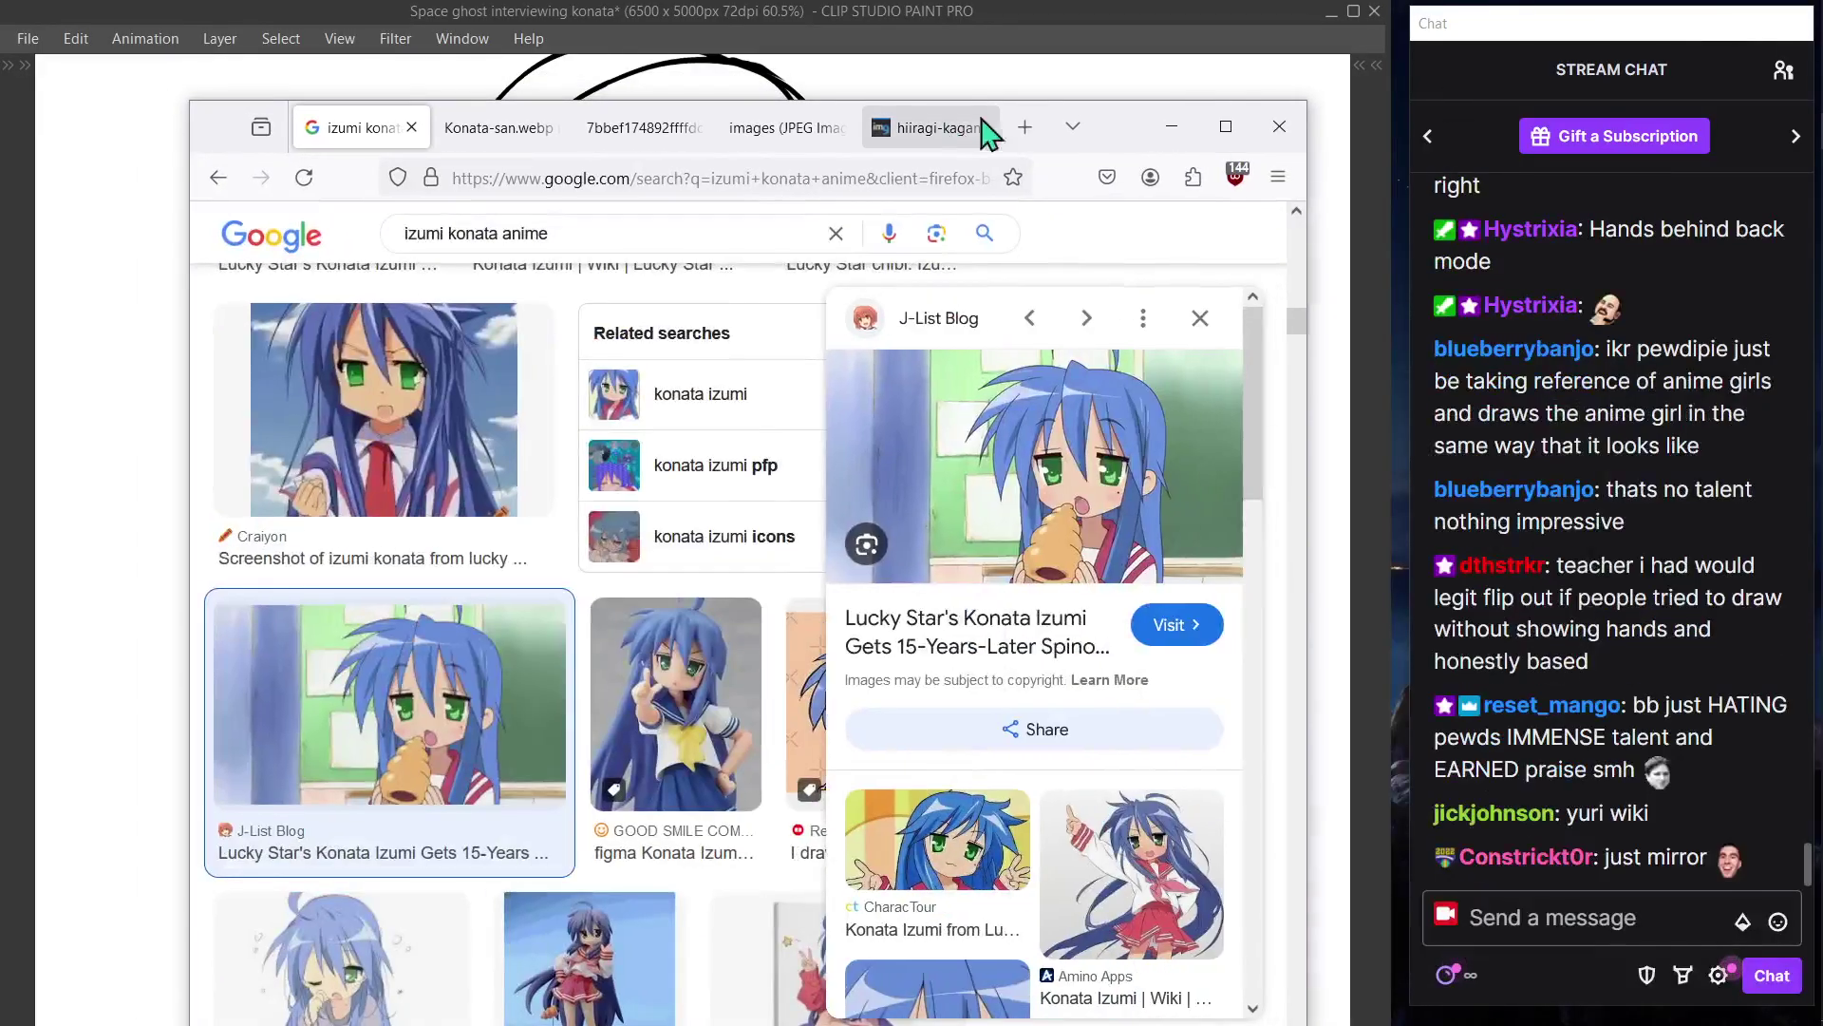
pyautogui.click(1172, 127)
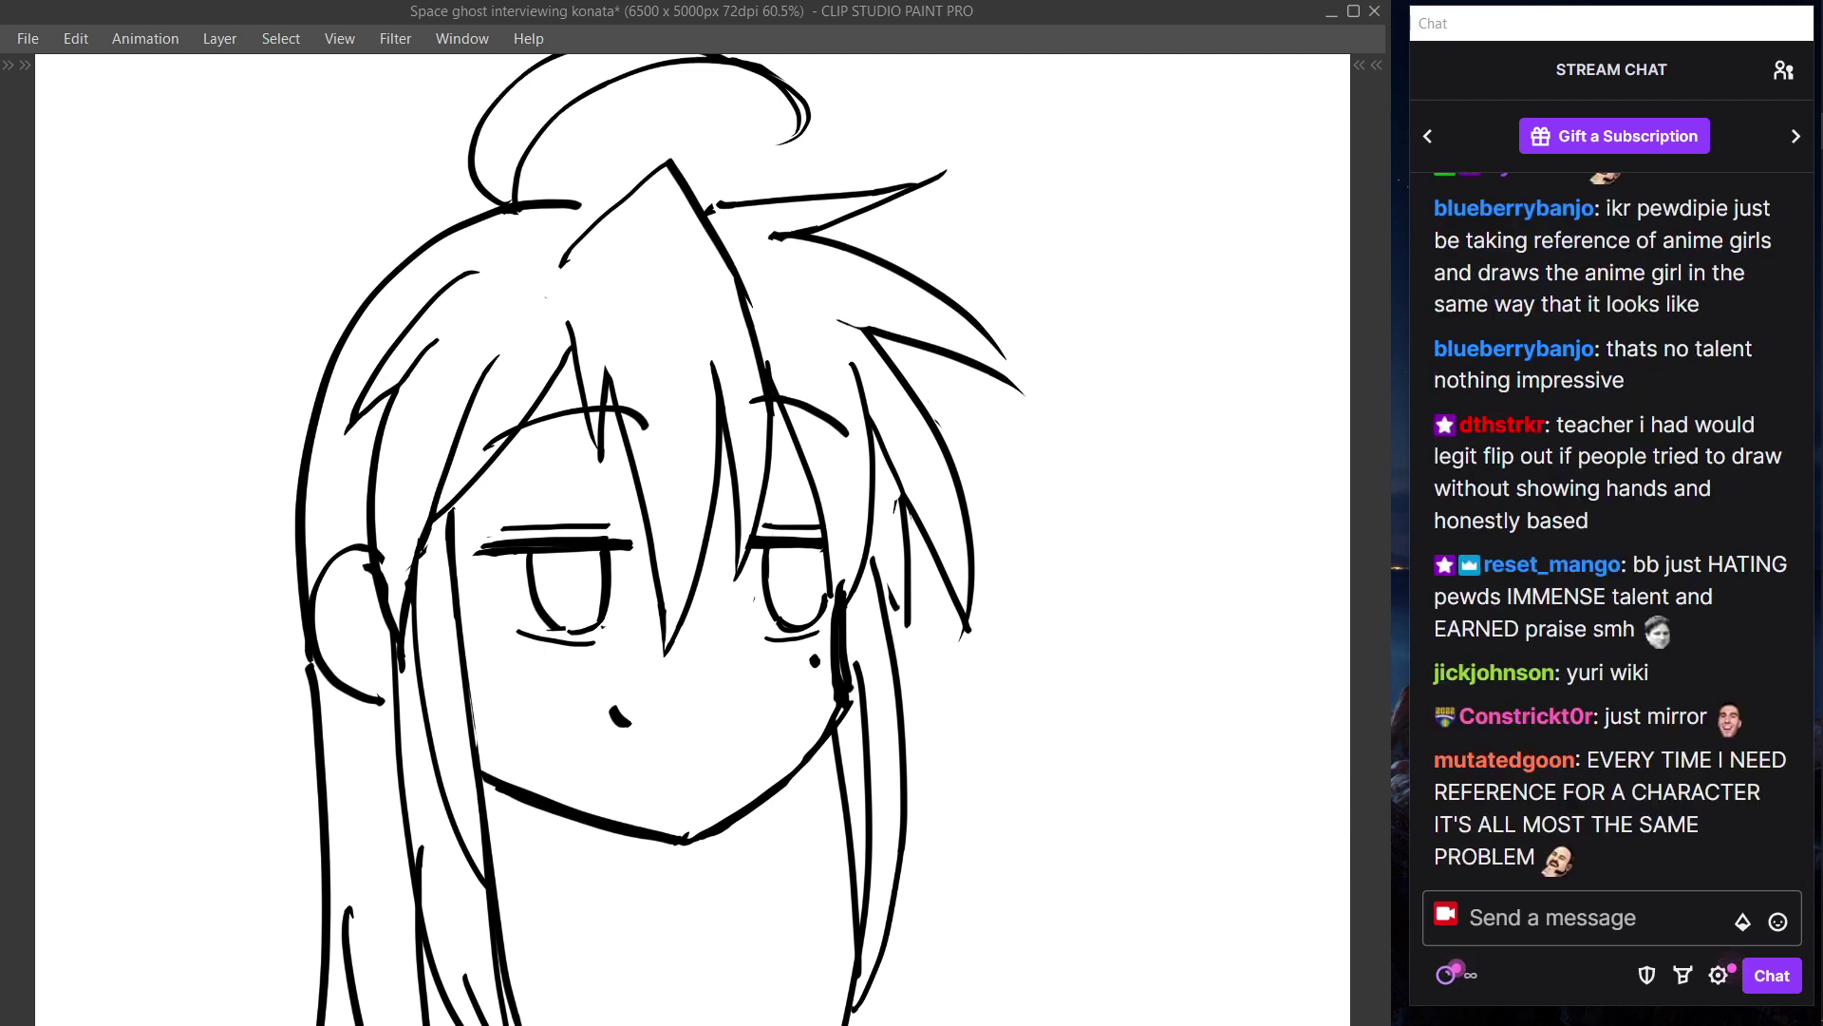
# - Bring the browser back over the canvas to view the Konata figure from Animebooks, then move it away again
pyautogui.moveTo(60, 1025); pyautogui.dragTo(1205, 135)
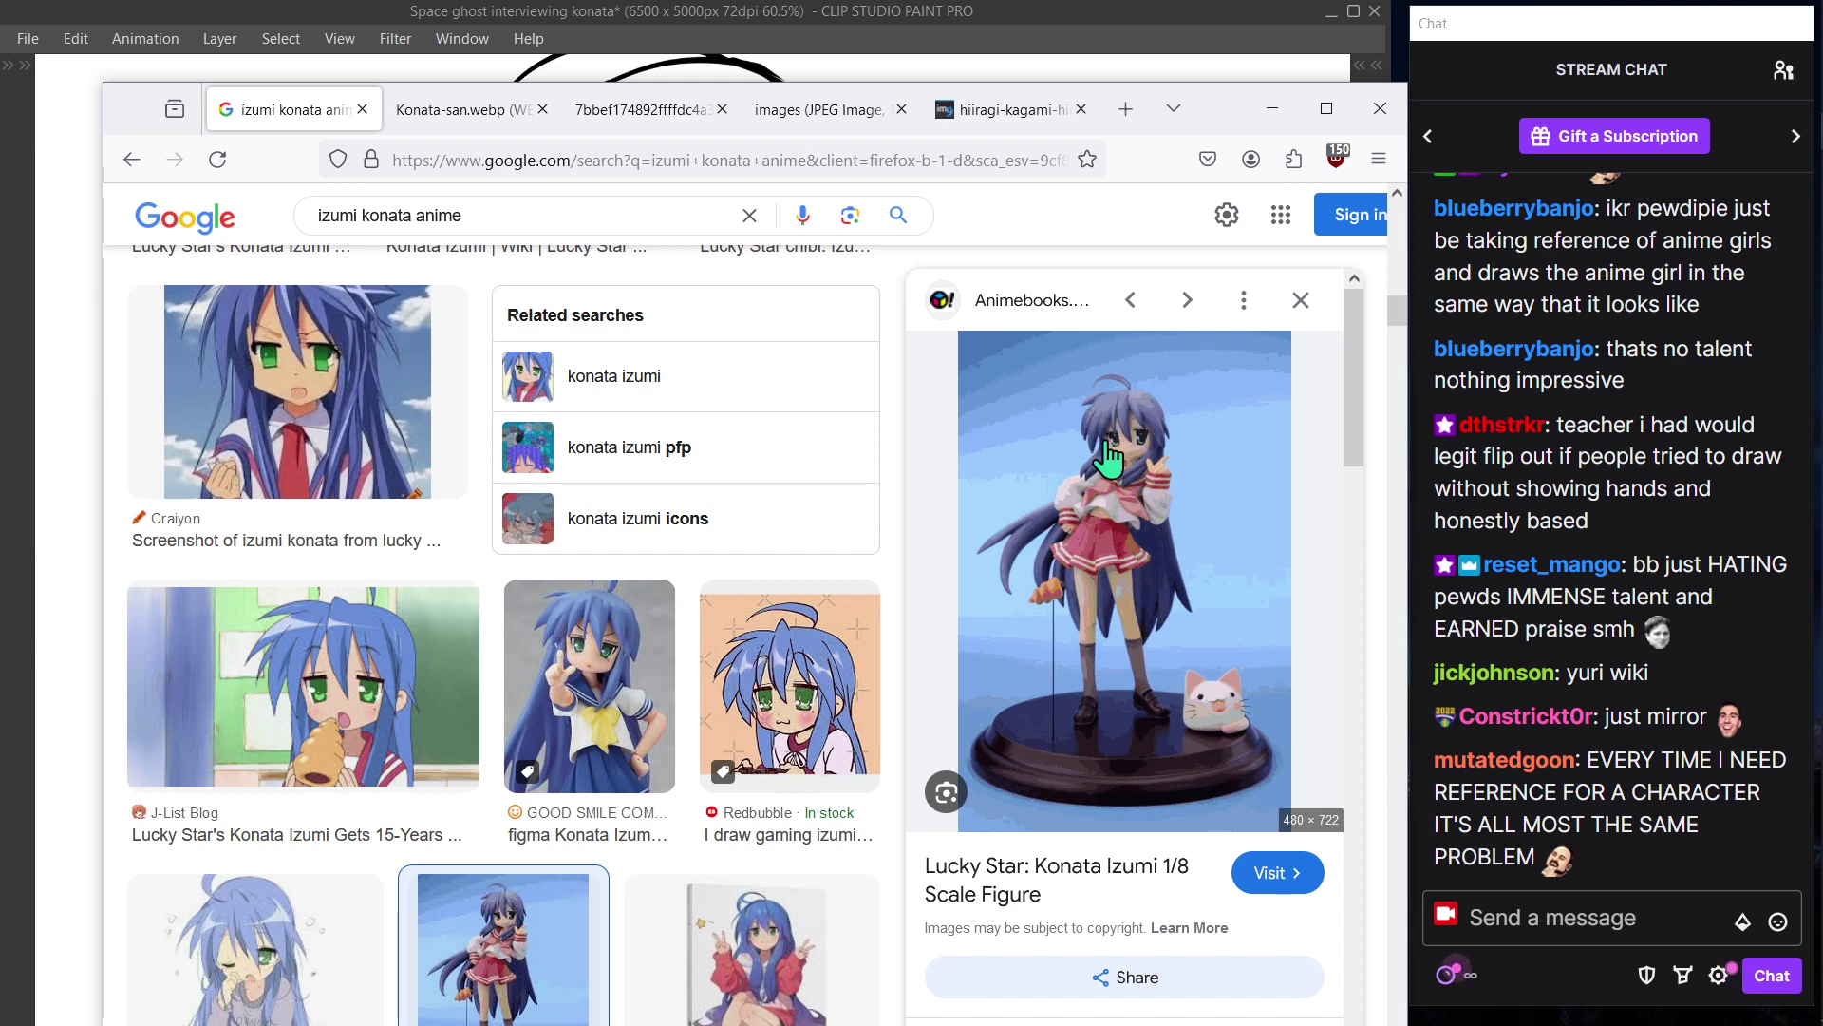
pyautogui.moveTo(1207, 112)
pyautogui.mouseDown()
pyautogui.moveTo(617, 239)
pyautogui.moveTo(0, 143)
pyautogui.mouseUp()
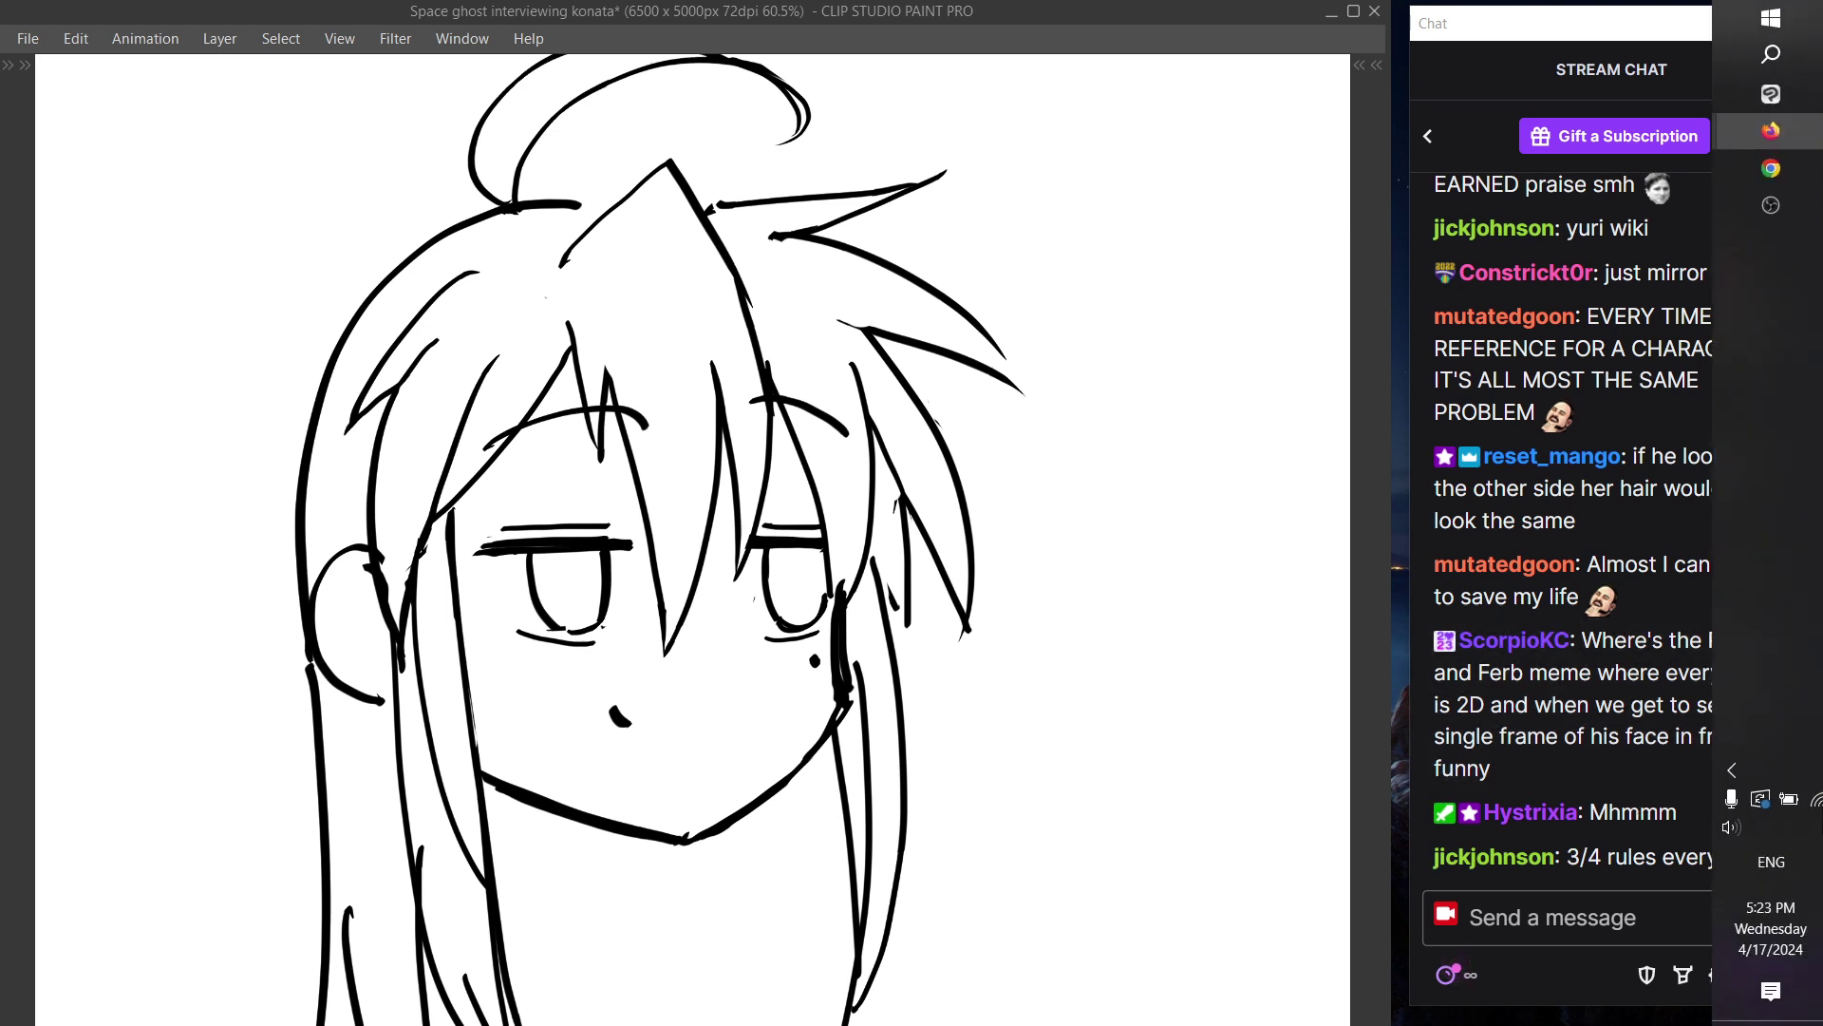
pyautogui.moveTo(1763, 169)
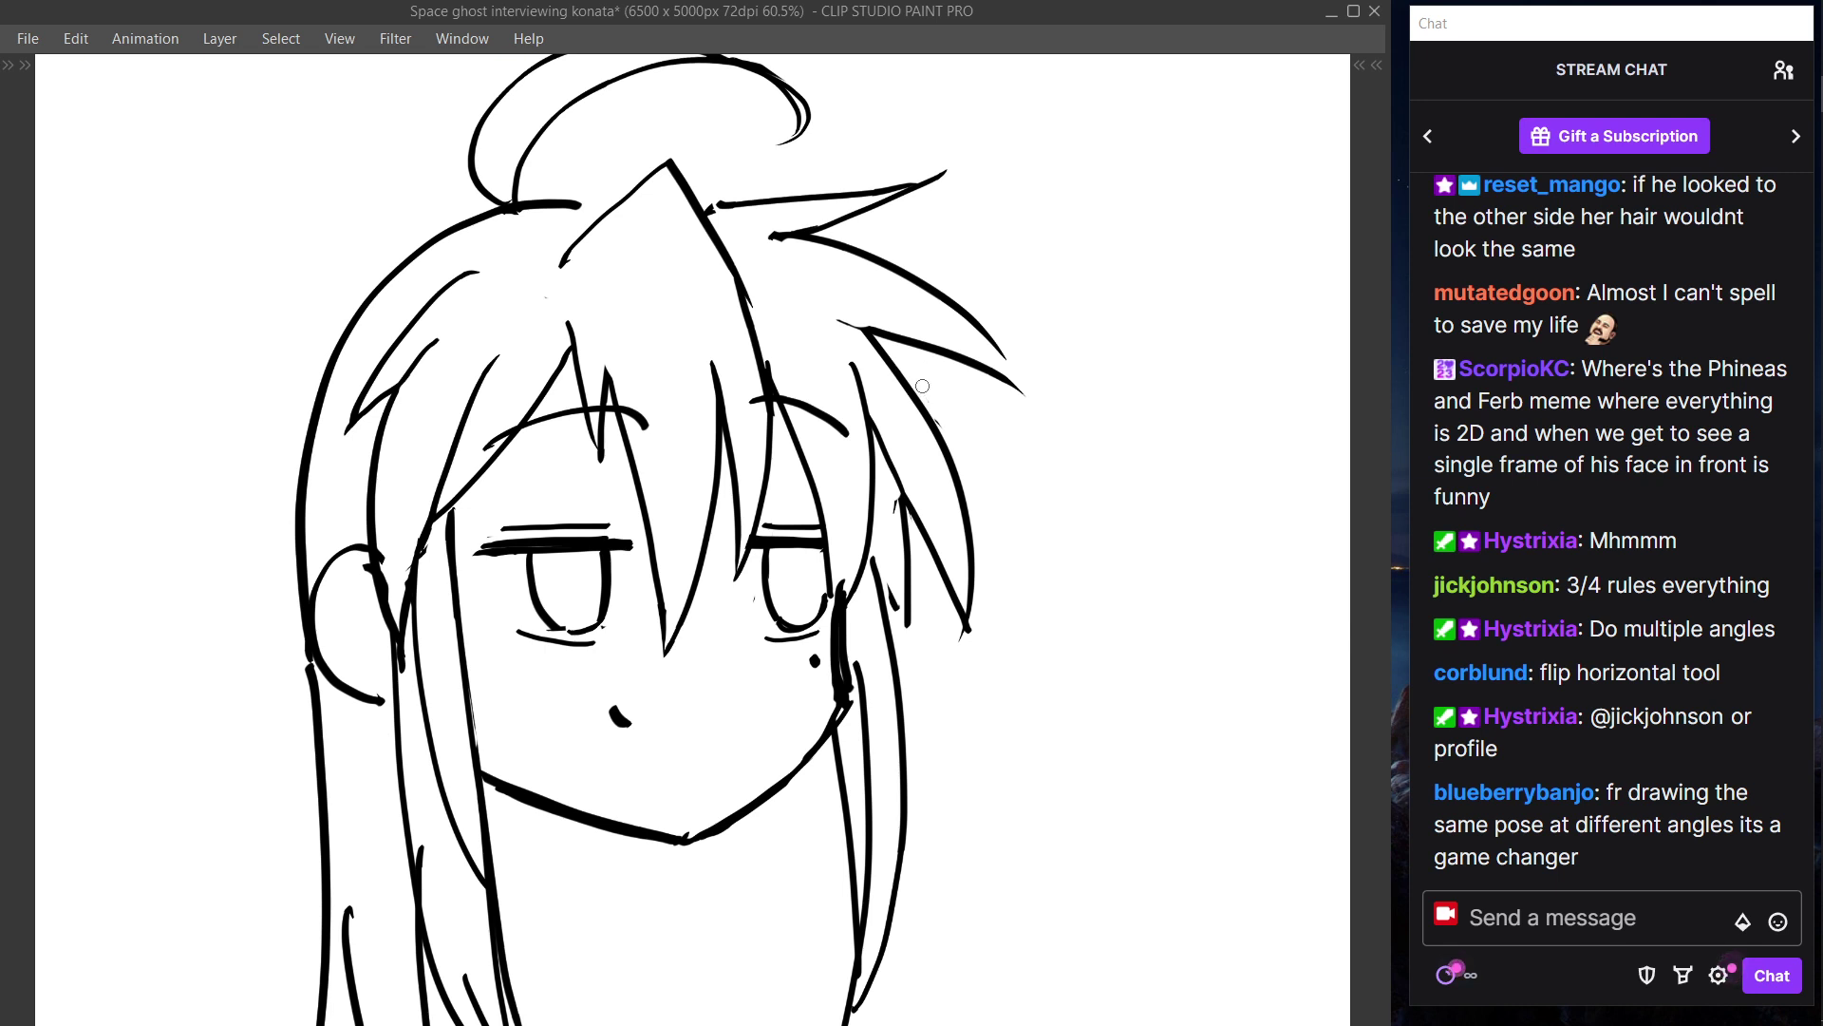
# - Erase the long outer hair curve running down from the lowest right spike, and trim that spike's inner end
pyautogui.moveTo(881, 362)
pyautogui.mouseDown()
pyautogui.moveTo(945, 457)
pyautogui.moveTo(977, 545)
pyautogui.mouseUp()
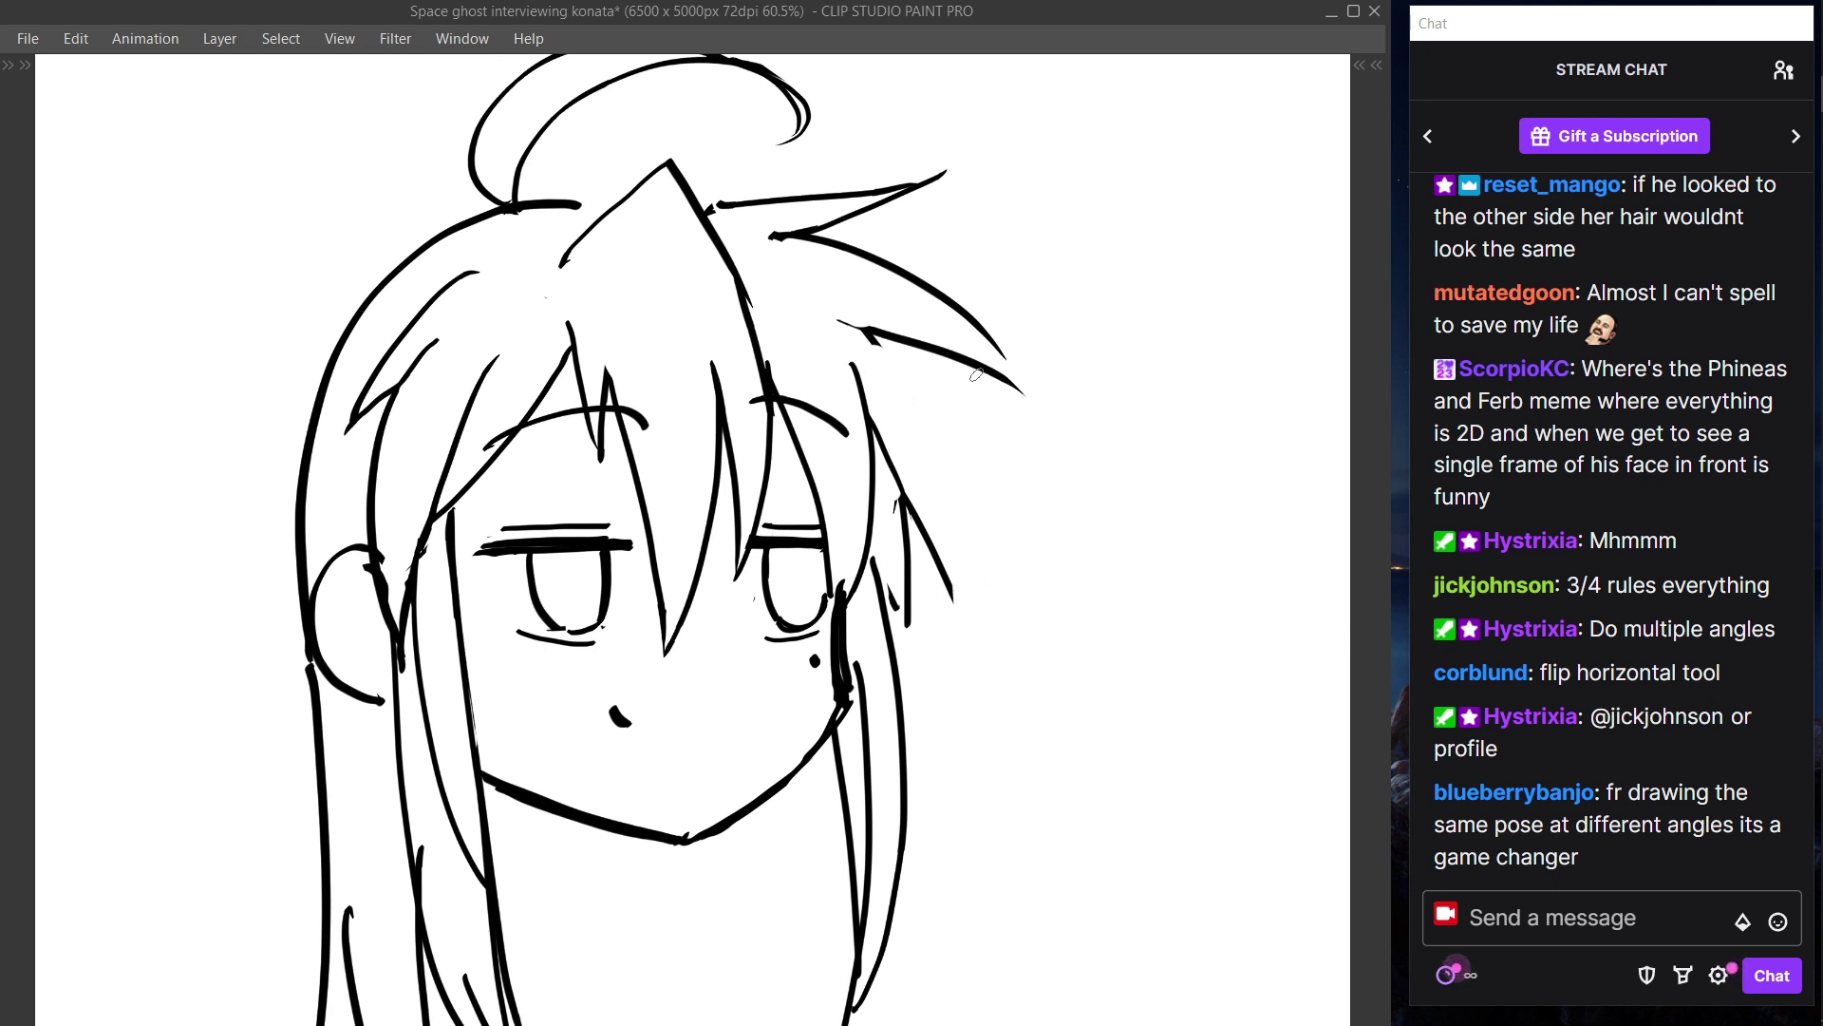
pyautogui.moveTo(864, 340)
pyautogui.mouseDown()
pyautogui.moveTo(844, 329)
pyautogui.moveTo(996, 545)
pyautogui.mouseUp()
pyautogui.hotkey('ctrl', 'z')
pyautogui.hotkey('ctrl', 'z')
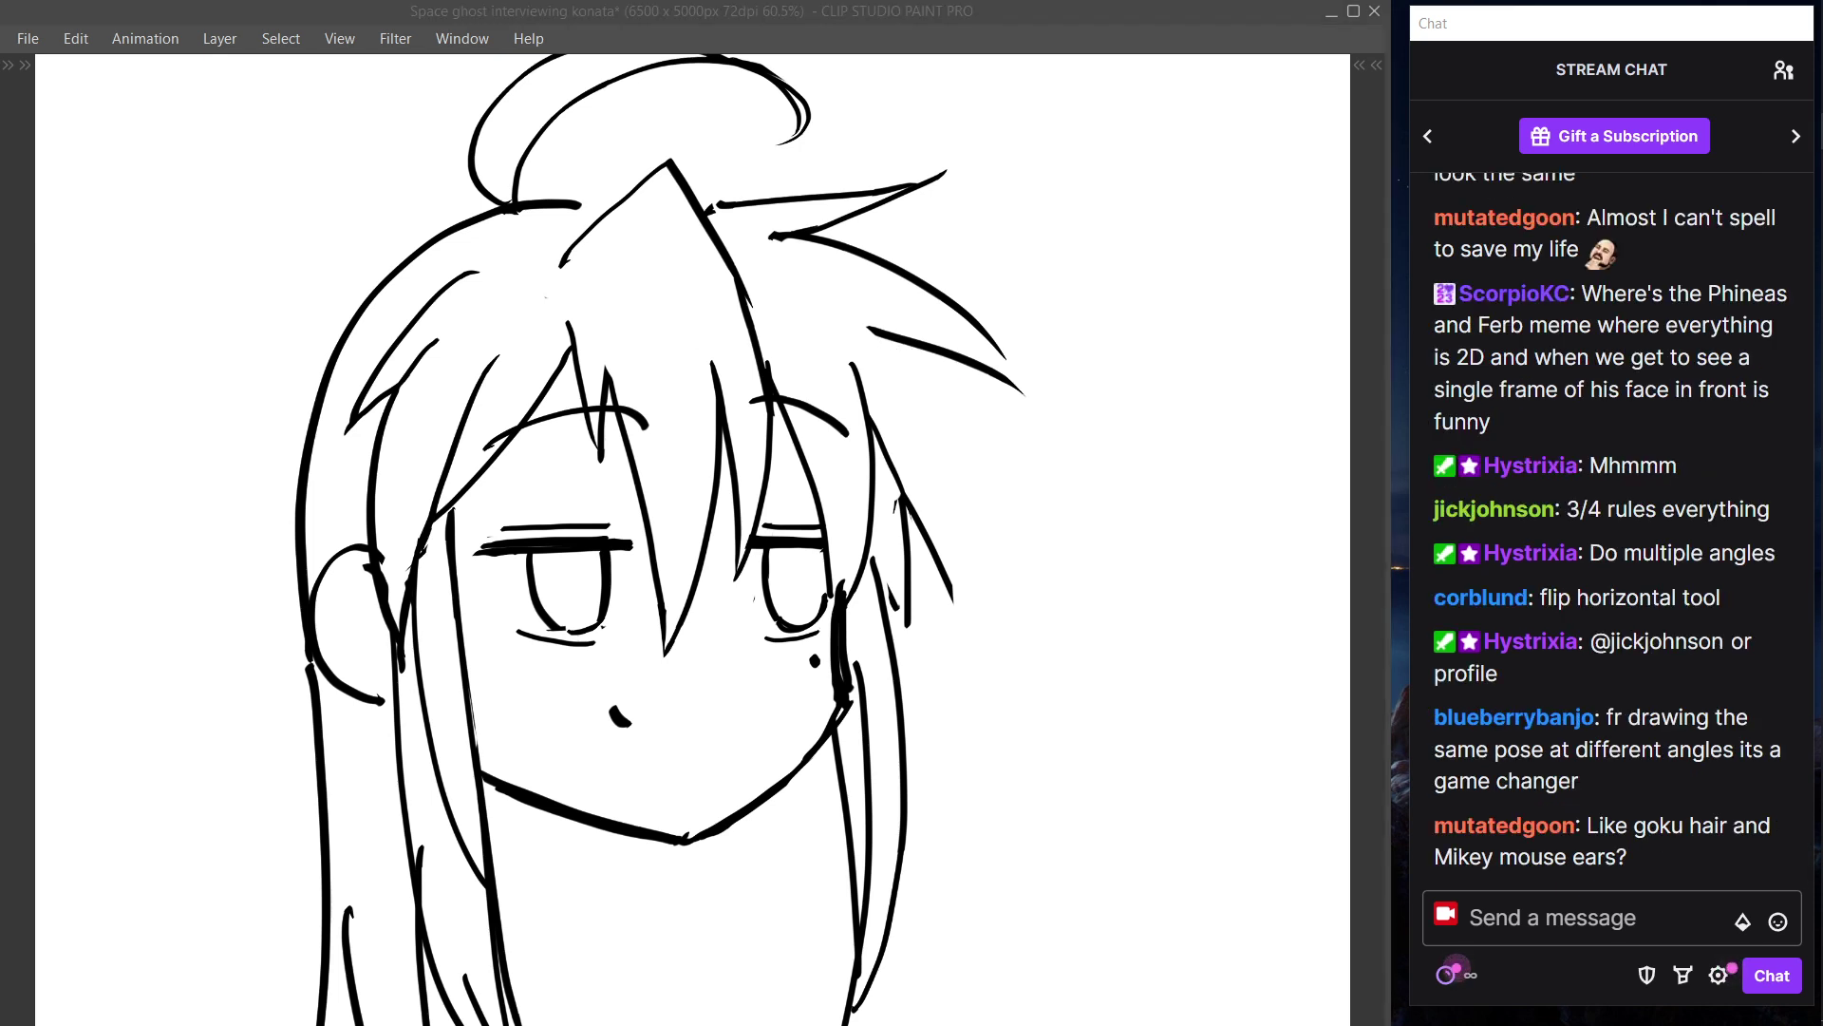
pyautogui.click(1144, 12)
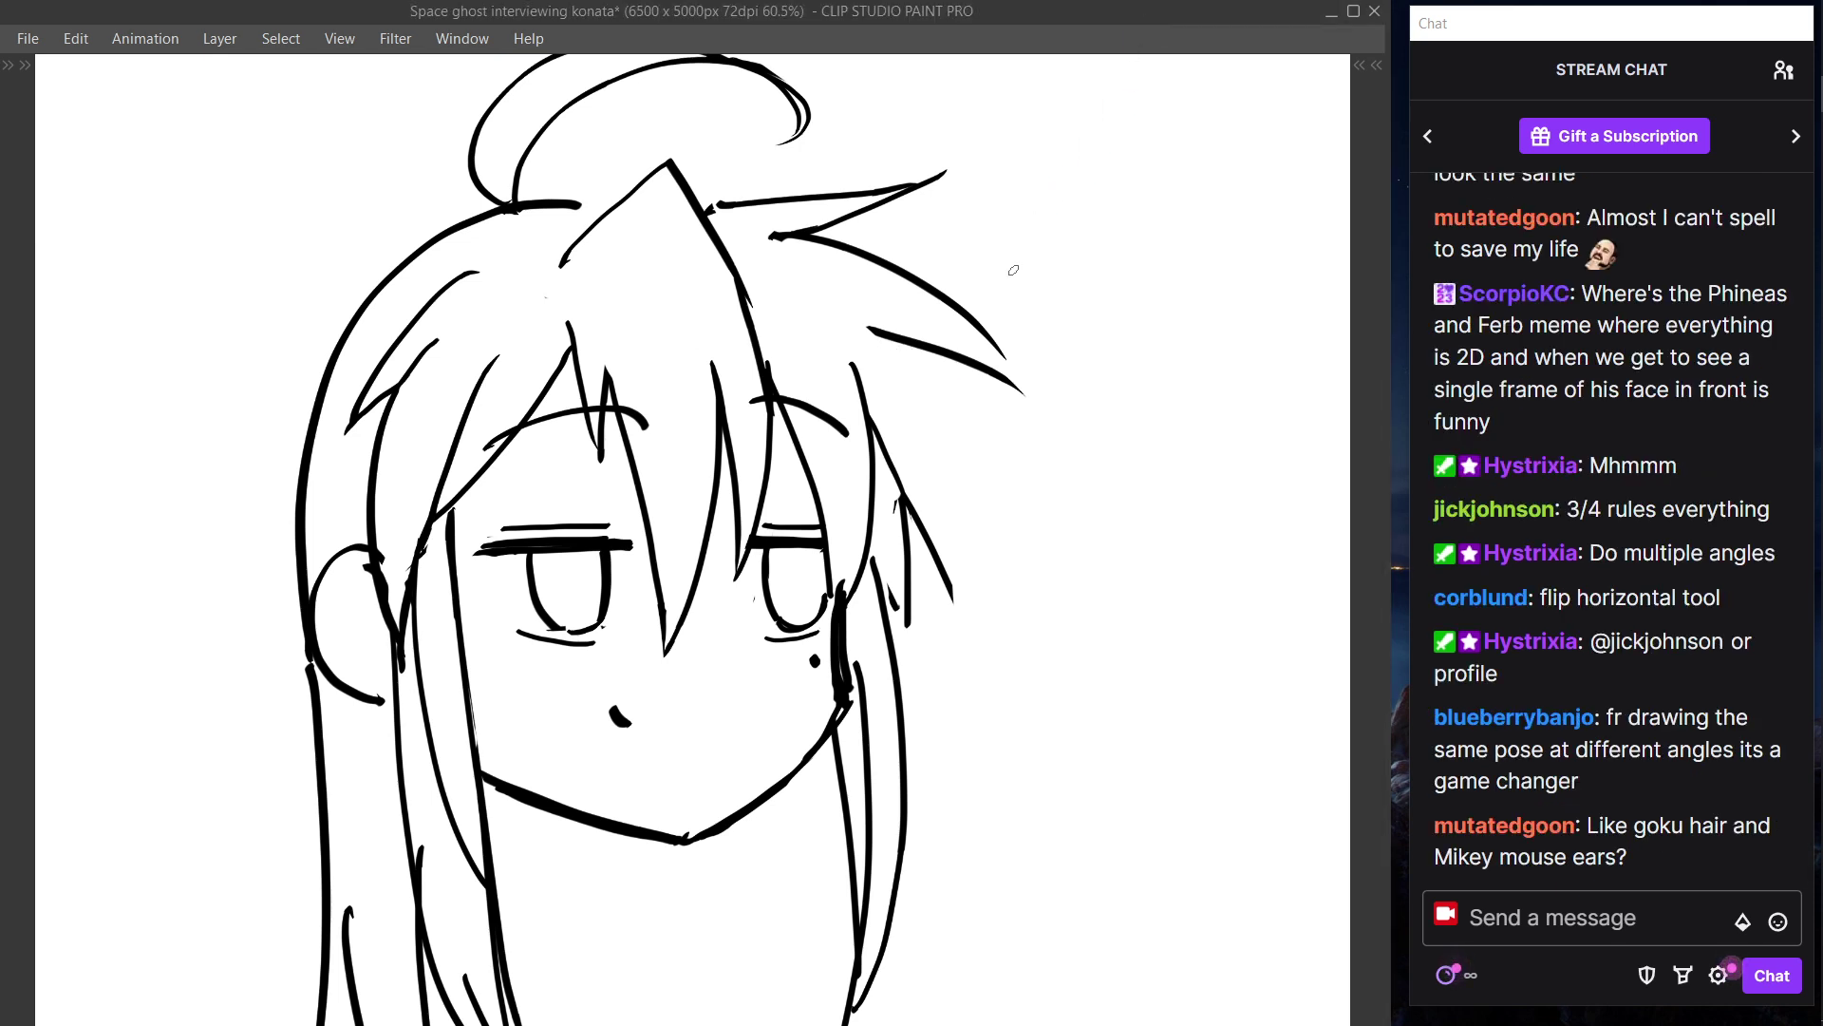
# - Trim the lowest right spike's inner end and try a long outer hair curve running down from it to lower-eye level
pyautogui.press('e')
pyautogui.moveTo(870, 338); pyautogui.dragTo(863, 341)
pyautogui.press('p')
pyautogui.moveTo(899, 366)
pyautogui.mouseDown()
pyautogui.moveTo(967, 372)
pyautogui.moveTo(987, 655)
pyautogui.mouseUp()
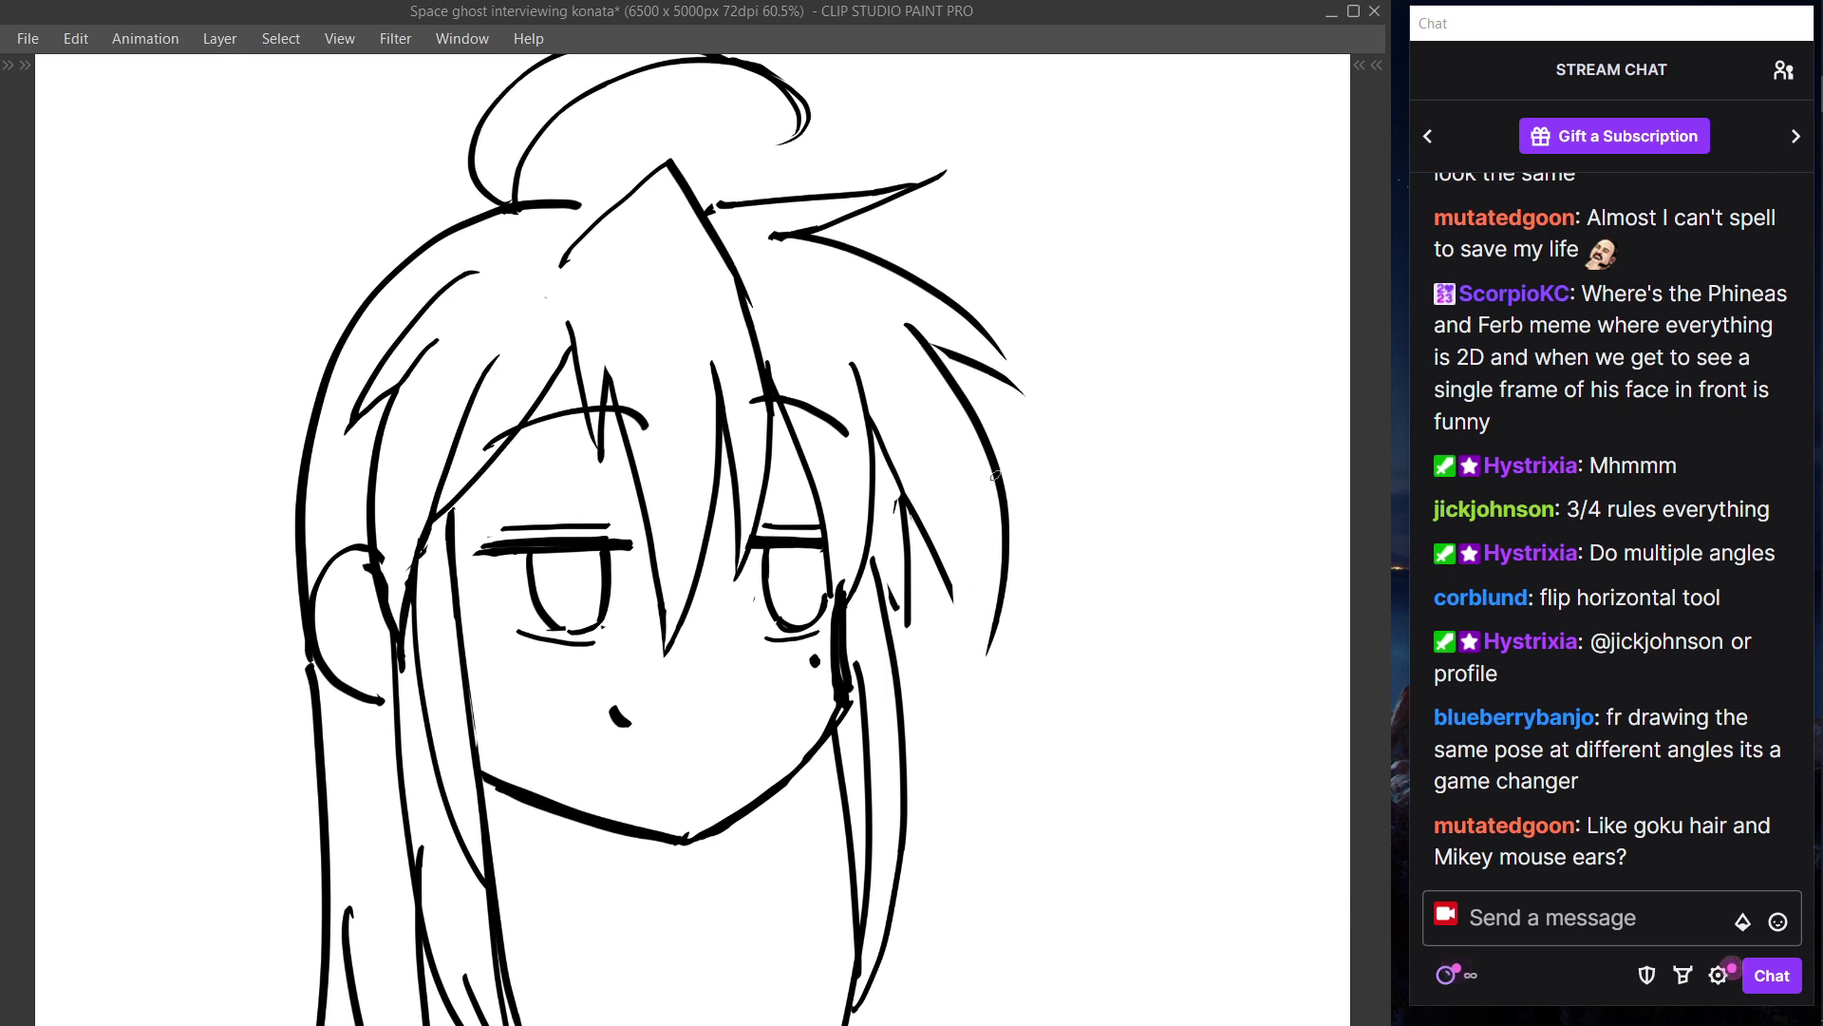
pyautogui.hotkey('ctrl', 'z')
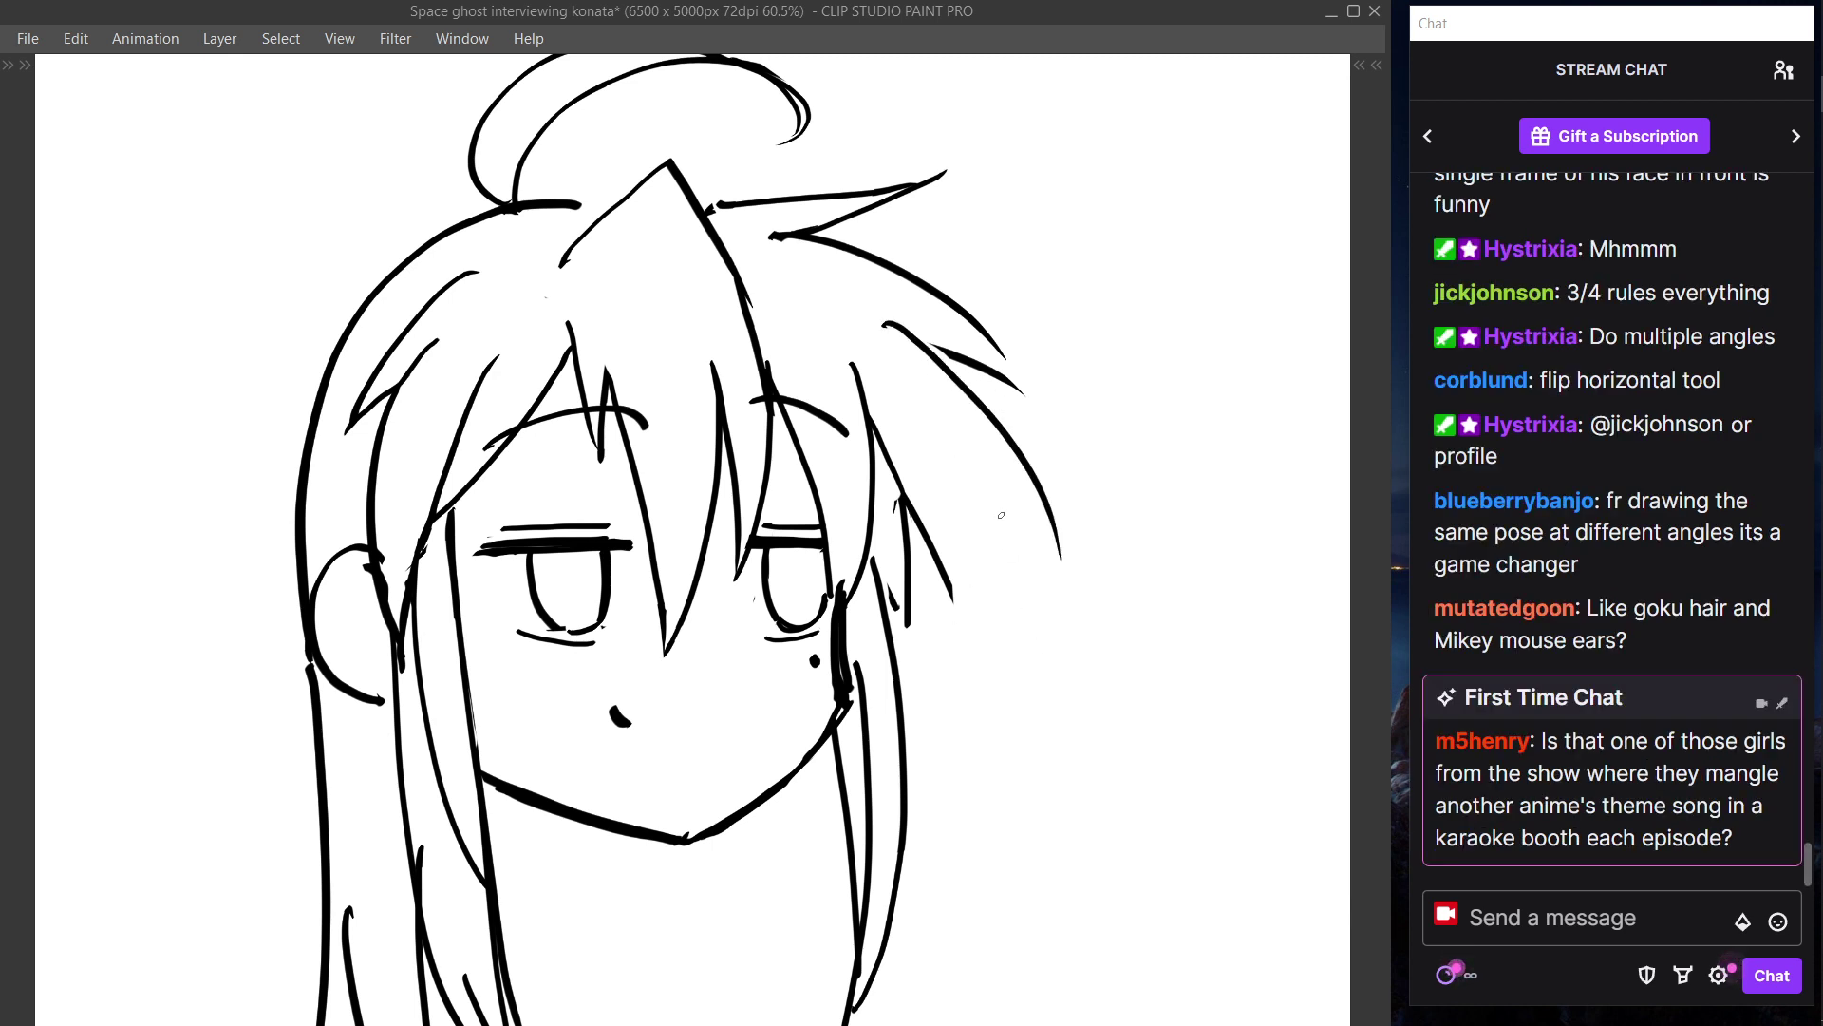
# - Try wider versions of the outer right hair curve, starting higher inside the spikes and sweeping down to lower-eye level
pyautogui.moveTo(864, 308); pyautogui.dragTo(1043, 613)
pyautogui.hotkey('ctrl', 'z')
pyautogui.moveTo(853, 294)
pyautogui.mouseDown()
pyautogui.moveTo(1013, 474)
pyautogui.moveTo(1024, 646)
pyautogui.mouseUp()
# - Try inner strand lines converging to a point beside the outer right hair curve, and undo them together with the curve
pyautogui.moveTo(931, 371); pyautogui.dragTo(1012, 665)
pyautogui.hotkey('ctrl', 'z')
pyautogui.moveTo(900, 379); pyautogui.dragTo(1000, 660)
pyautogui.moveTo(930, 512); pyautogui.dragTo(987, 653)
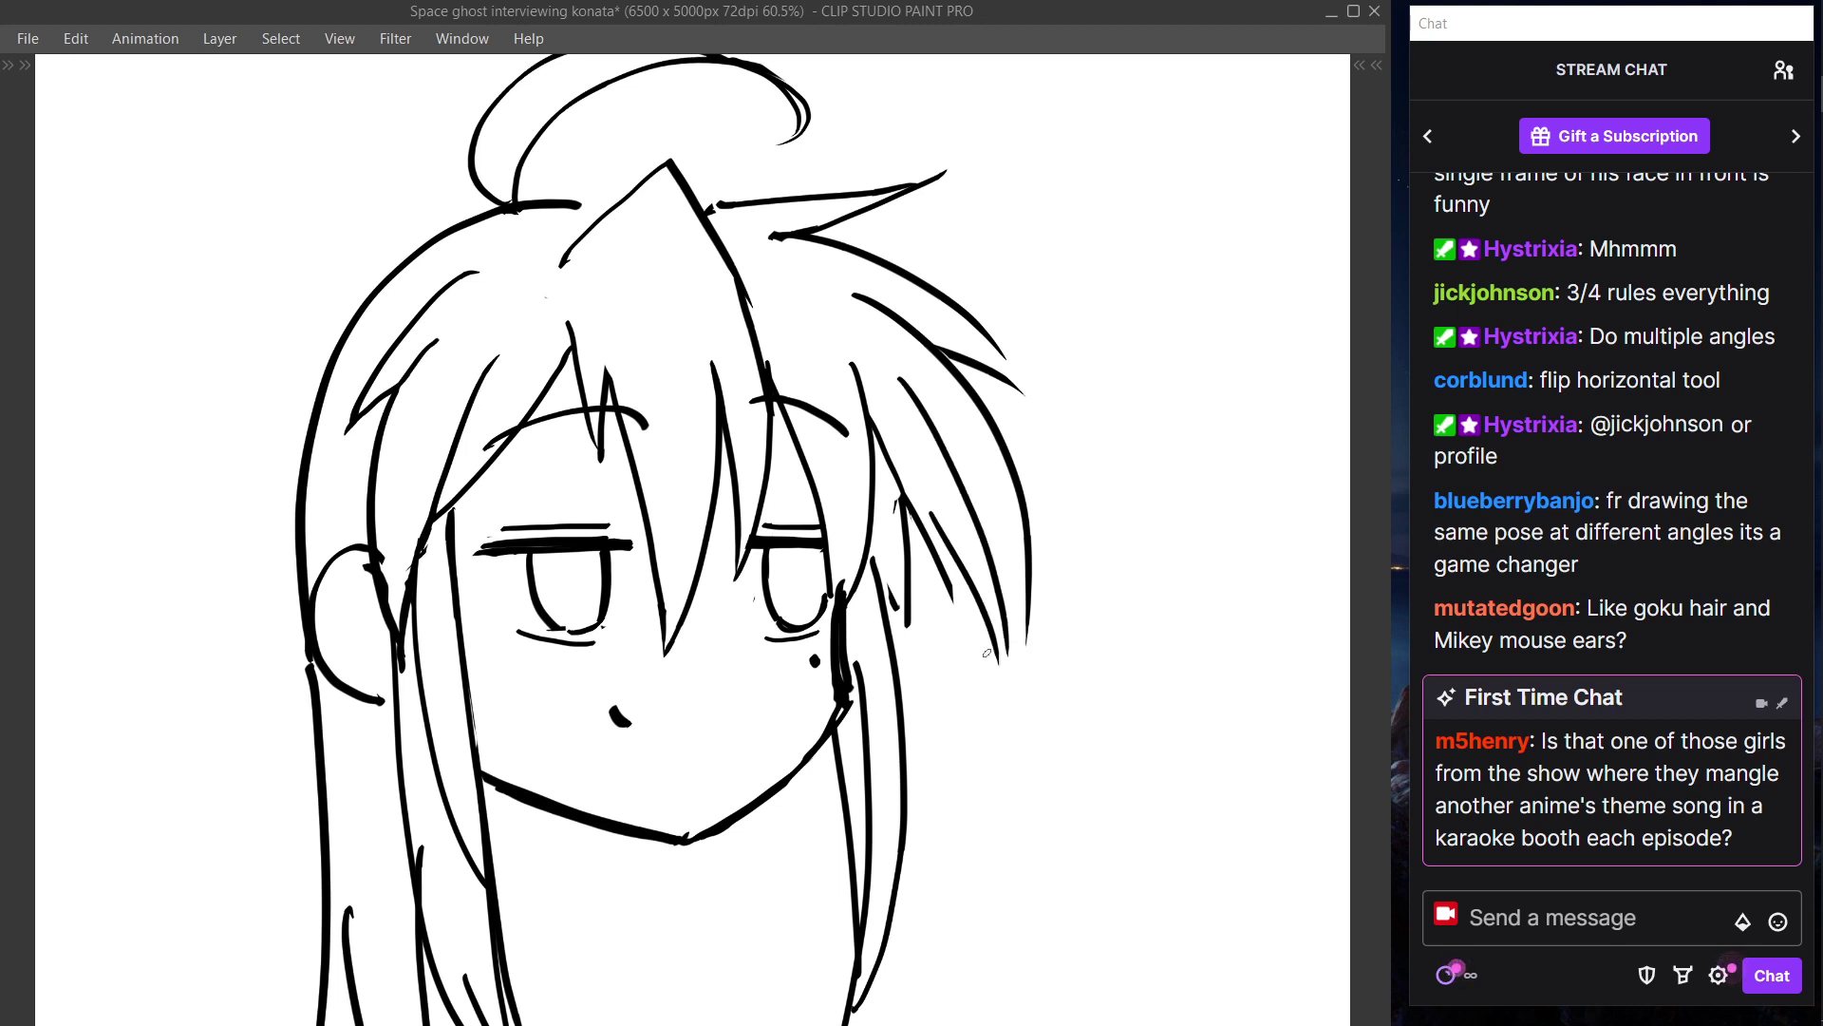
pyautogui.hotkey('ctrl', 'z')
pyautogui.hotkey('ctrl', 'z')
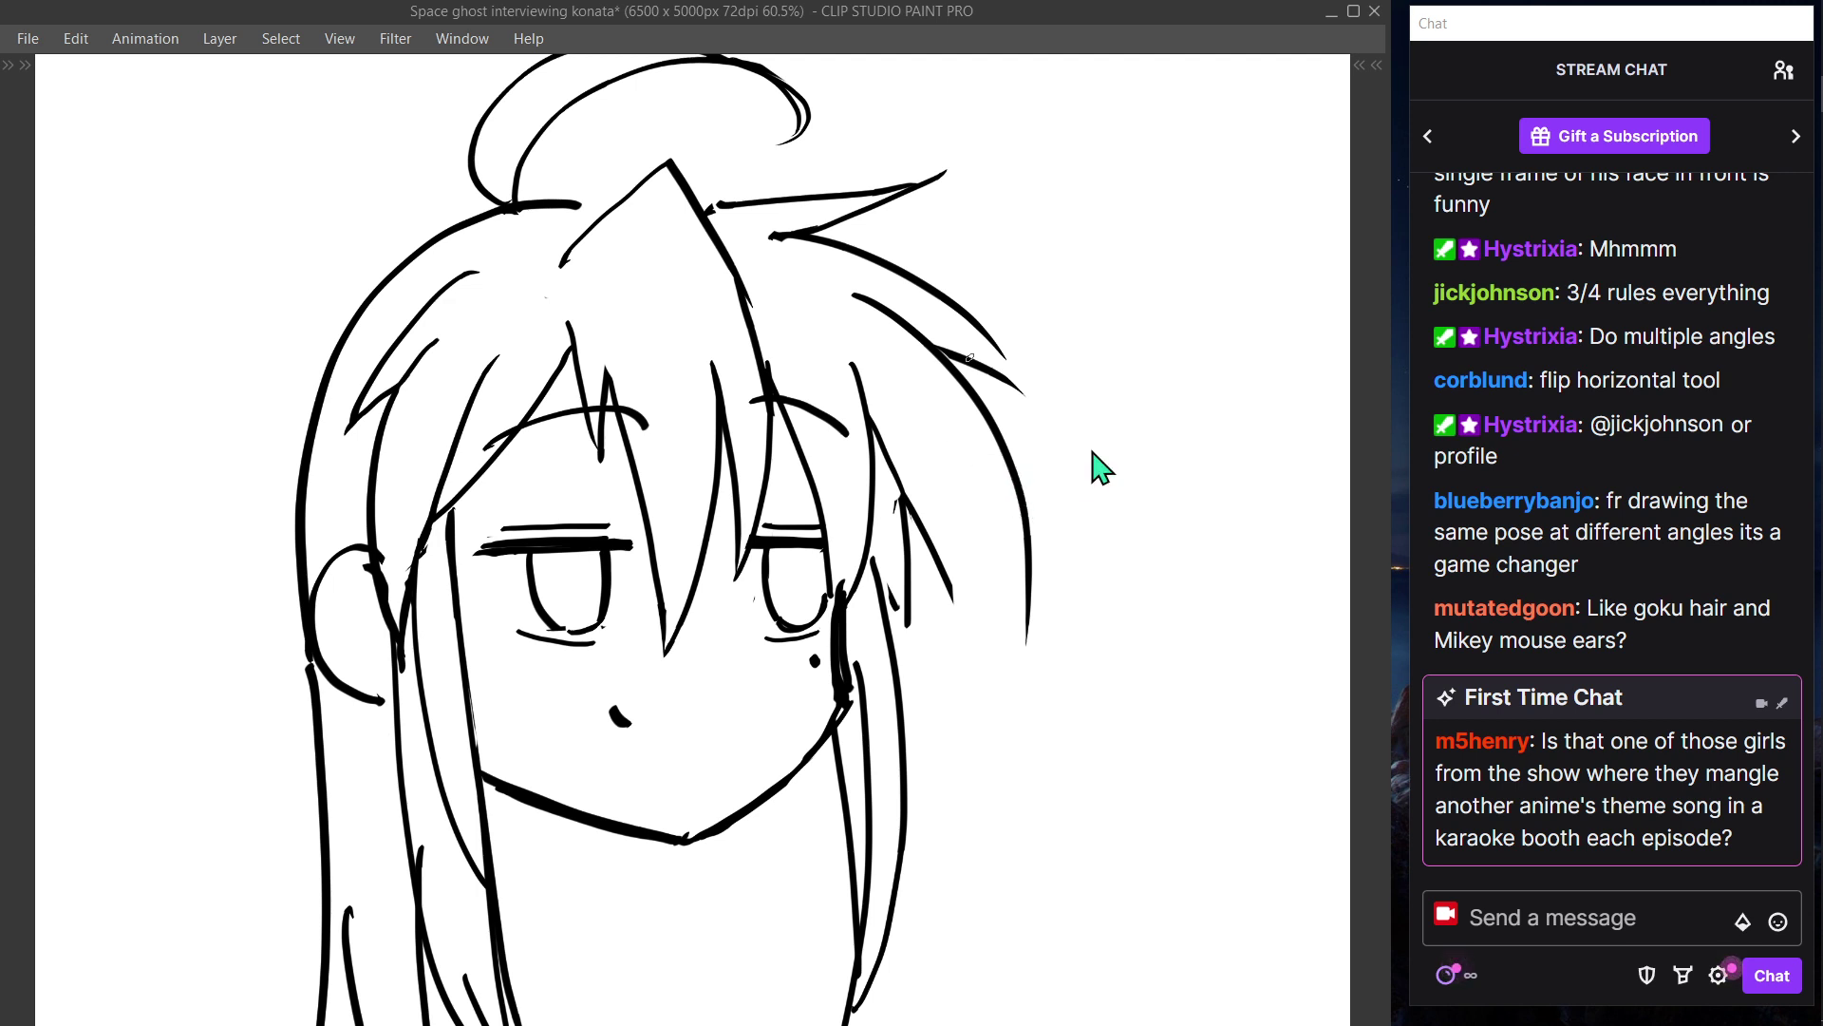
pyautogui.hotkey('ctrl', 'z')
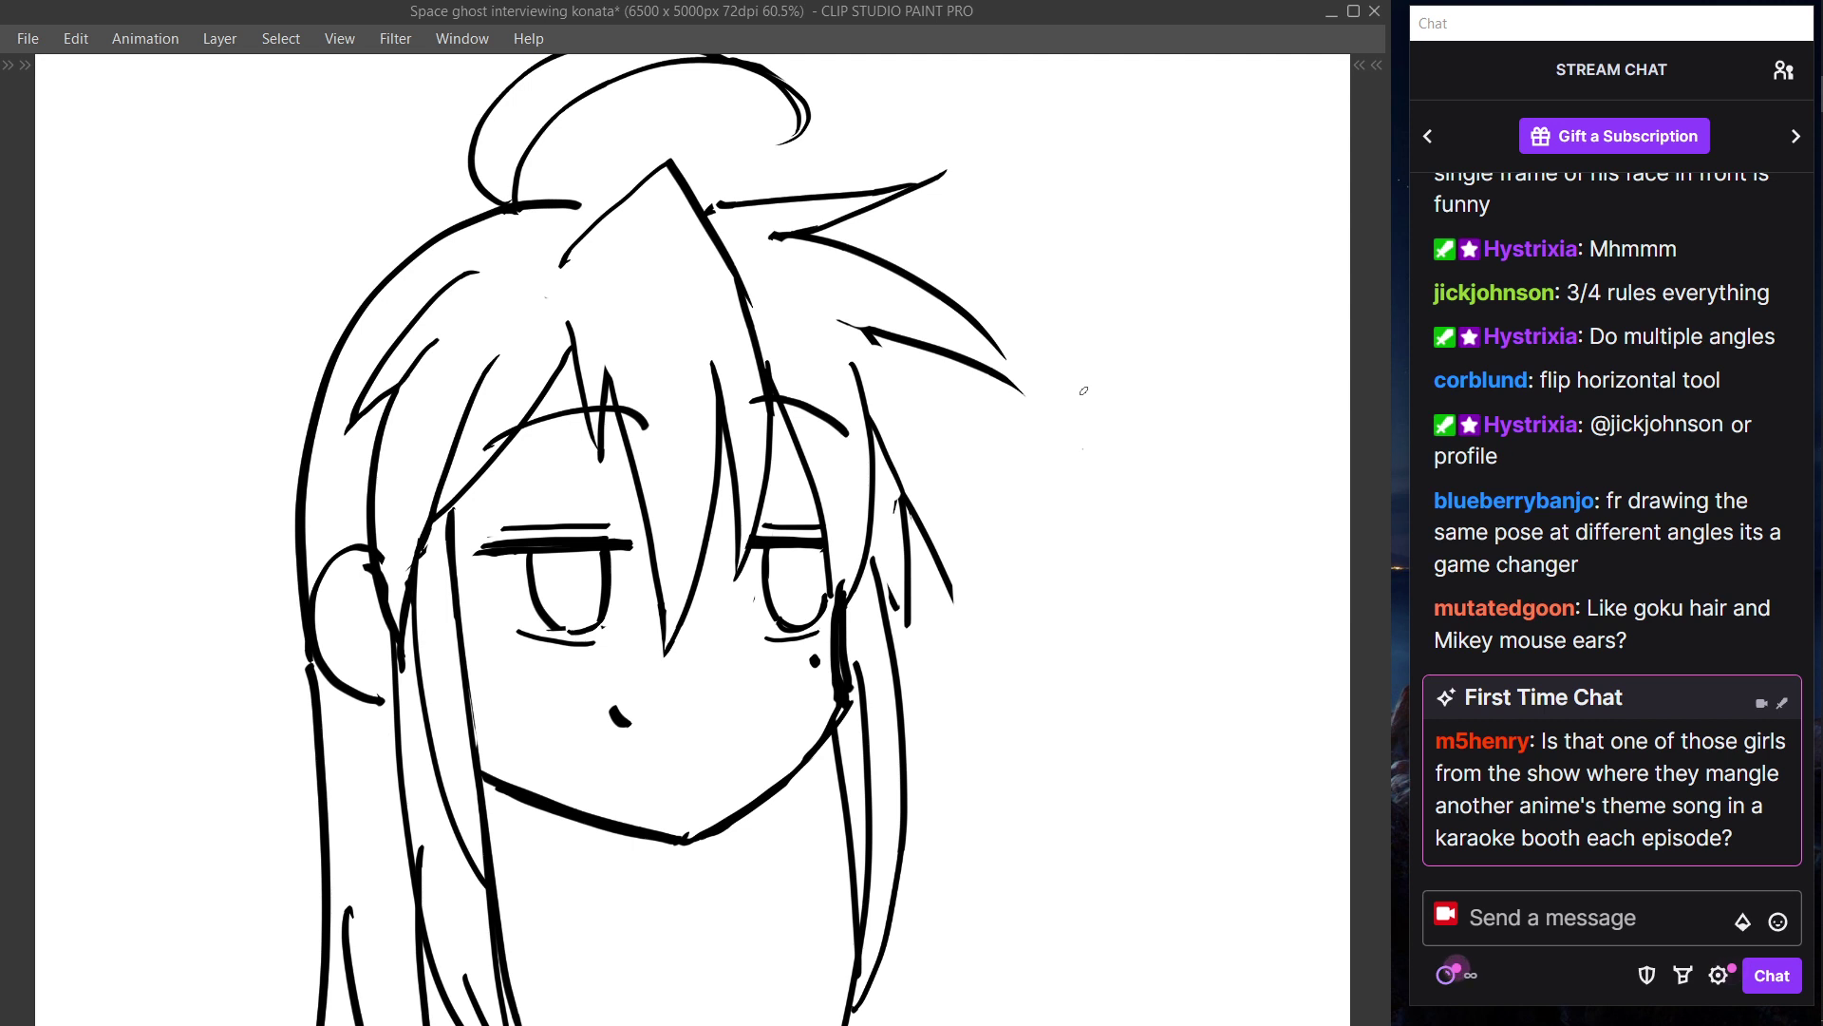
# - Save the Konata drawing under its existing file name
pyautogui.click(28, 40)
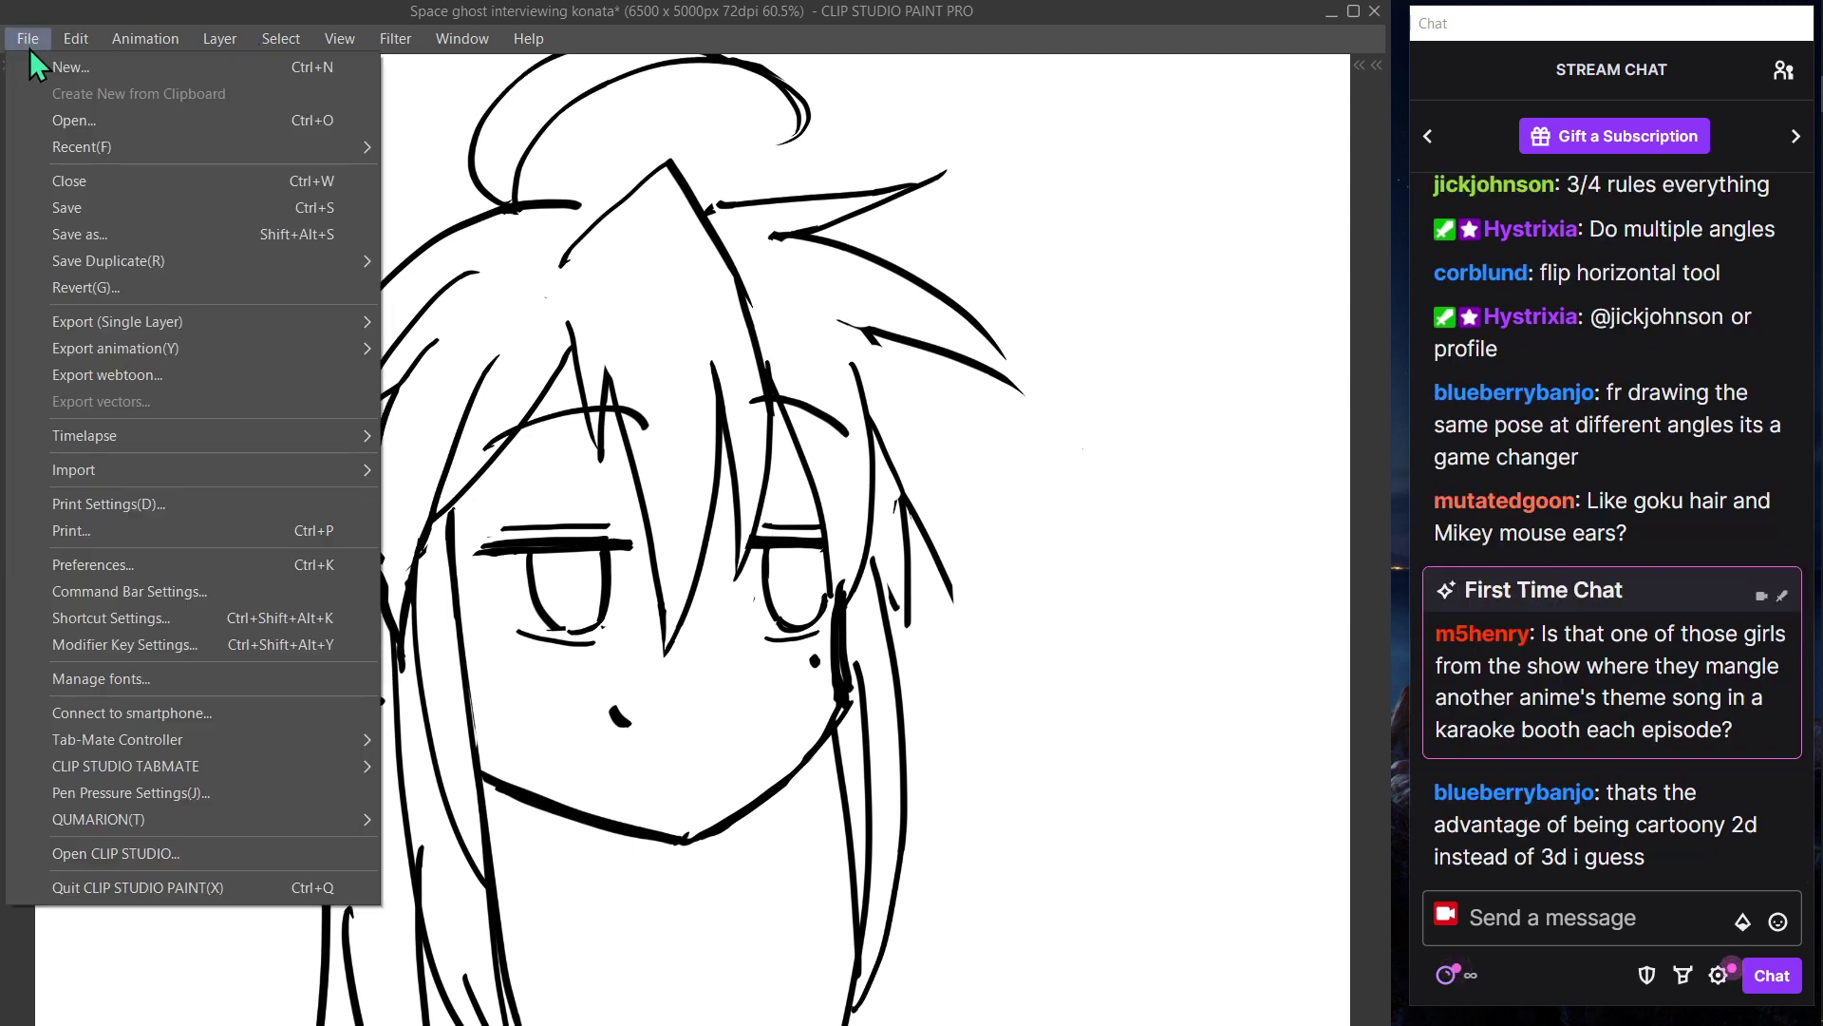
pyautogui.click(83, 211)
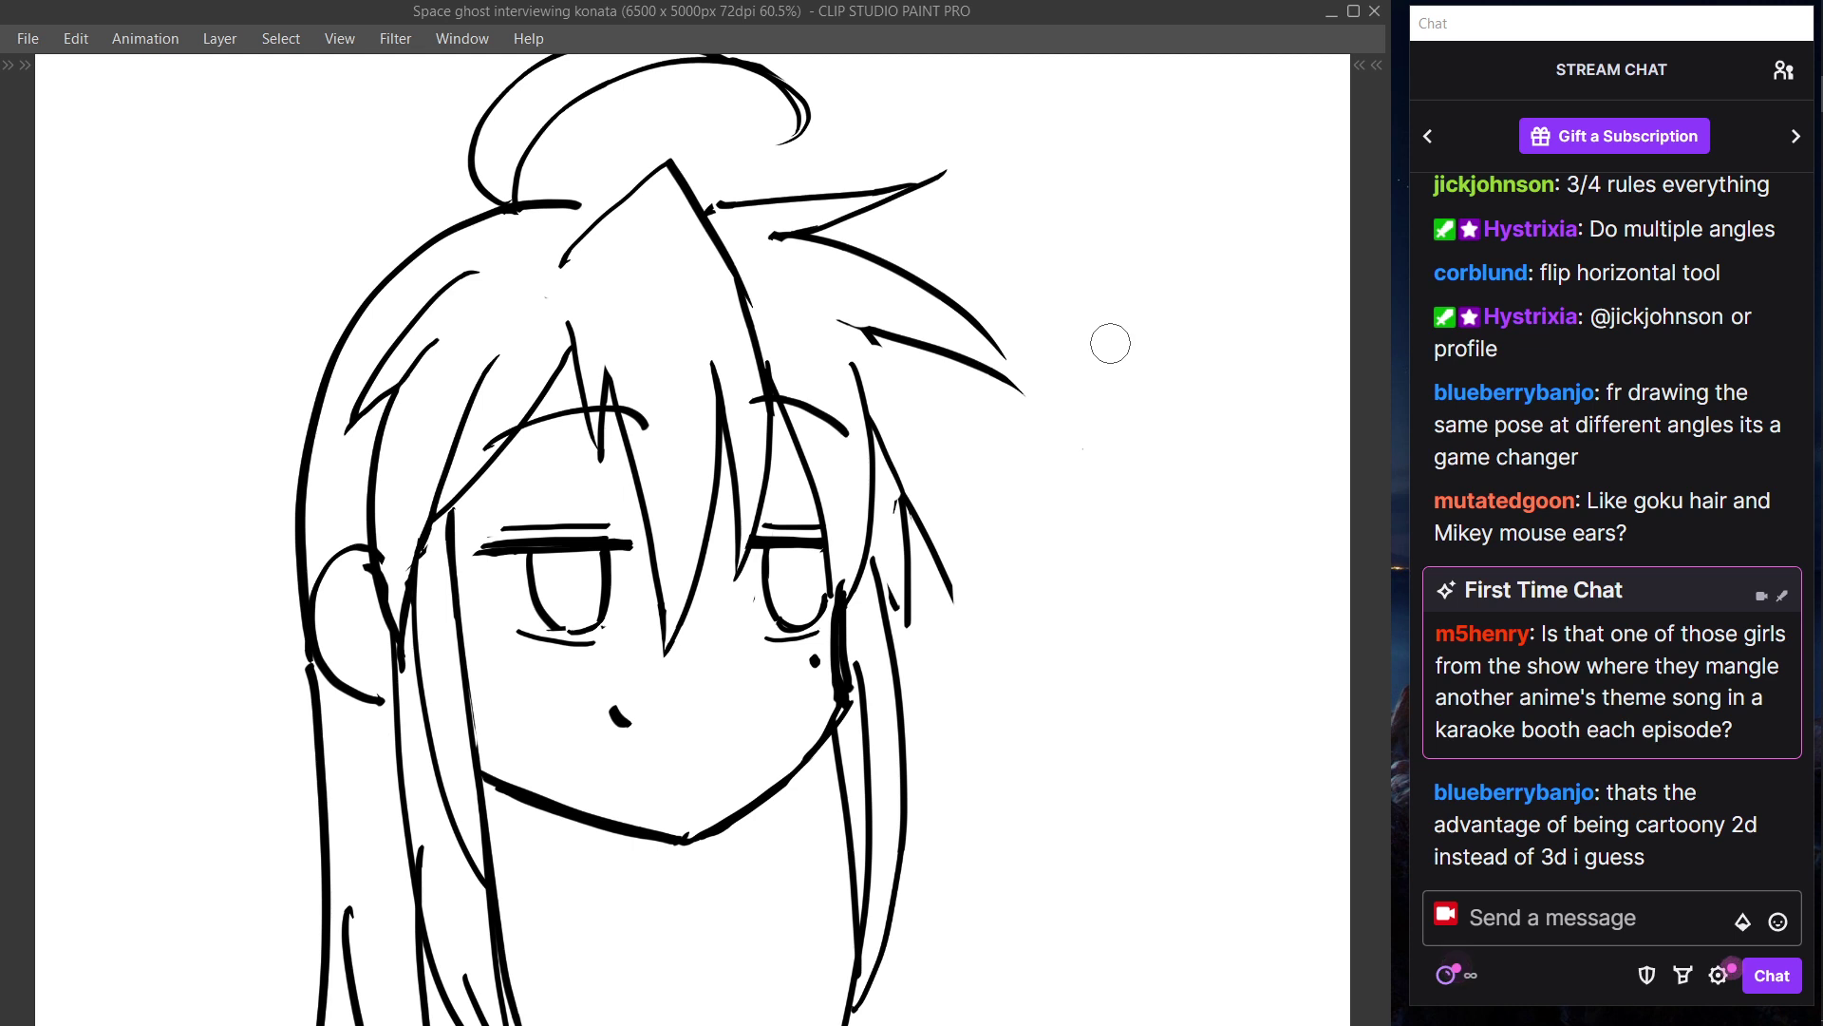
pyautogui.moveTo(1118, 348); pyautogui.dragTo(1089, 392)
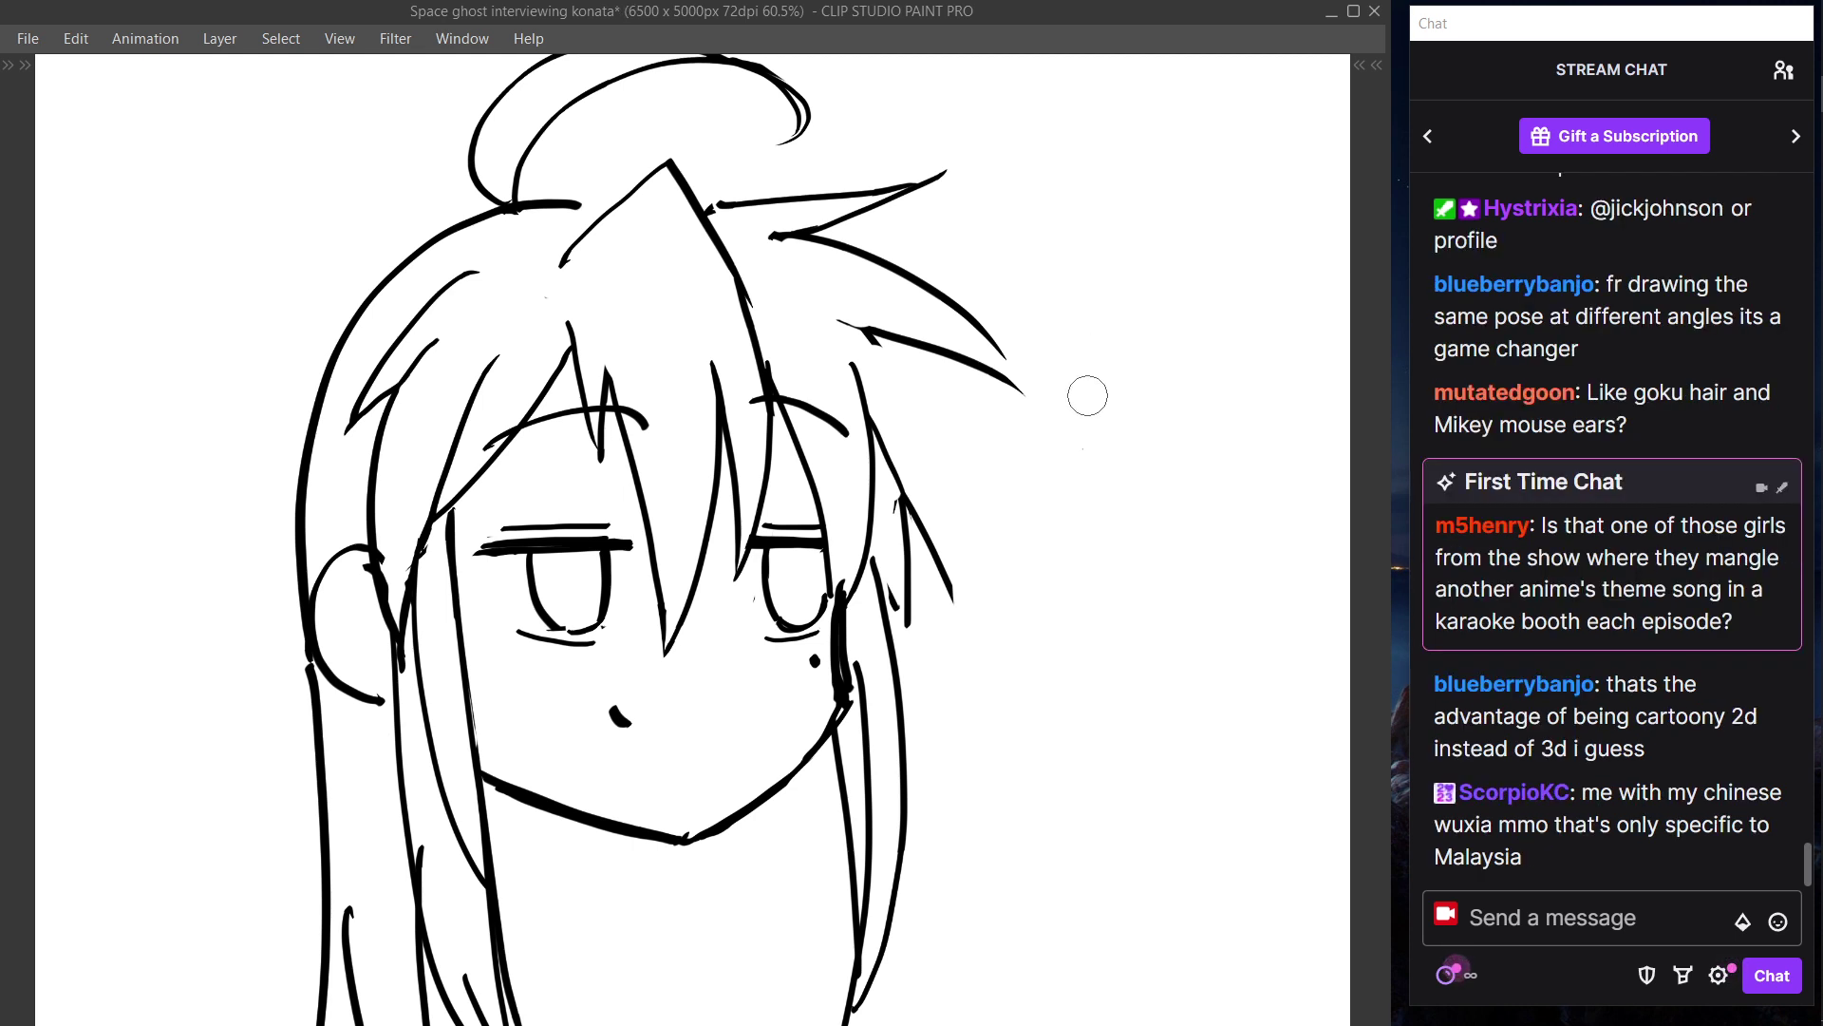